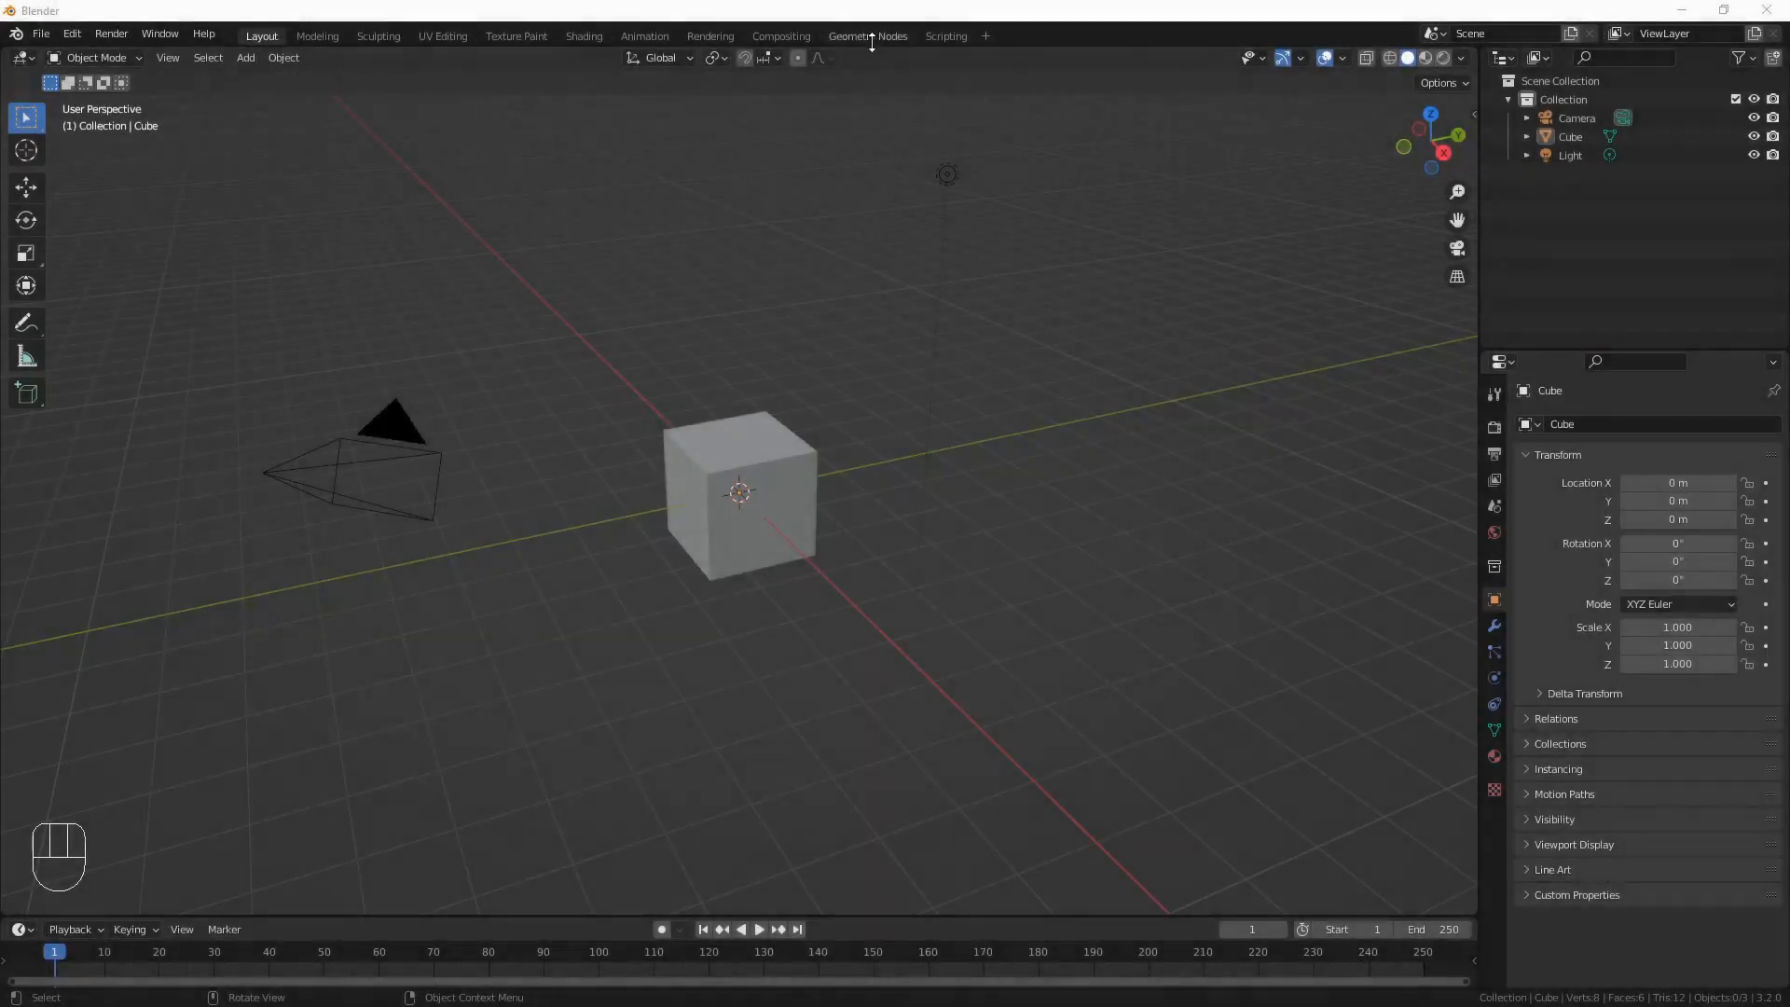
- Switch to the Geometry Nodes workspace and show the cube from the top
click(868, 37)
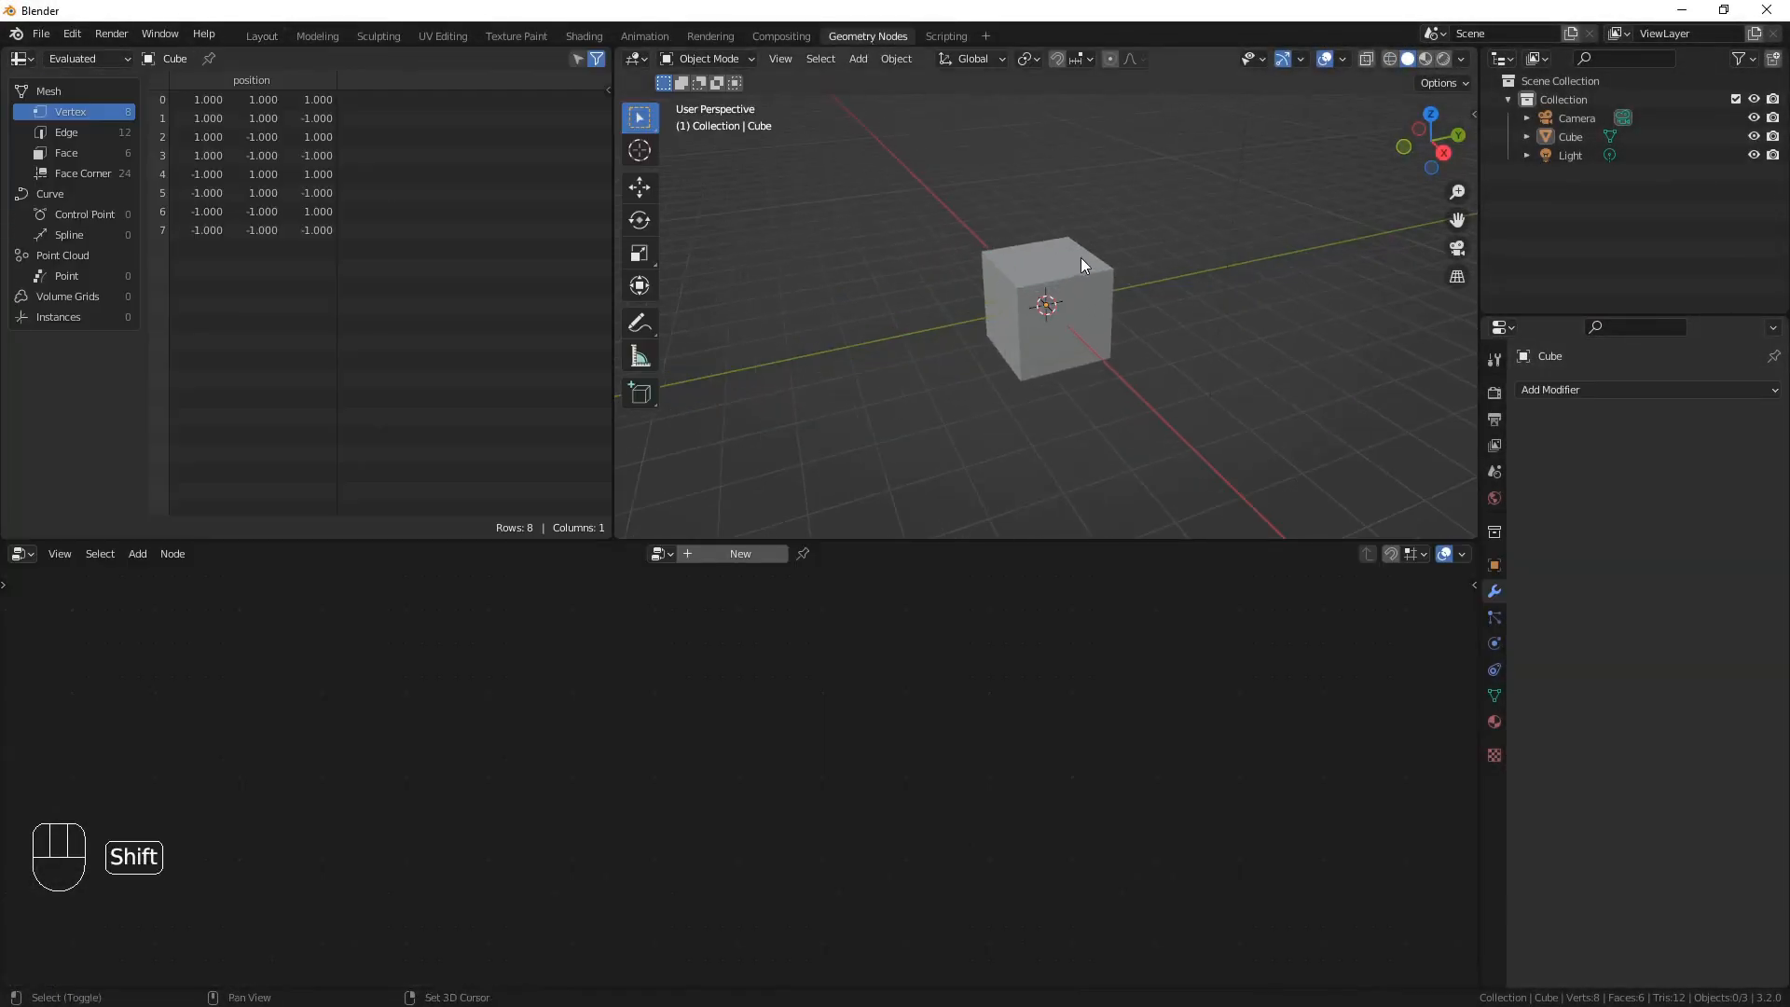
shift+middle_drag(1081, 257, 973, 266)
key(KP_7)
scroll(1076, 276, up, 3)
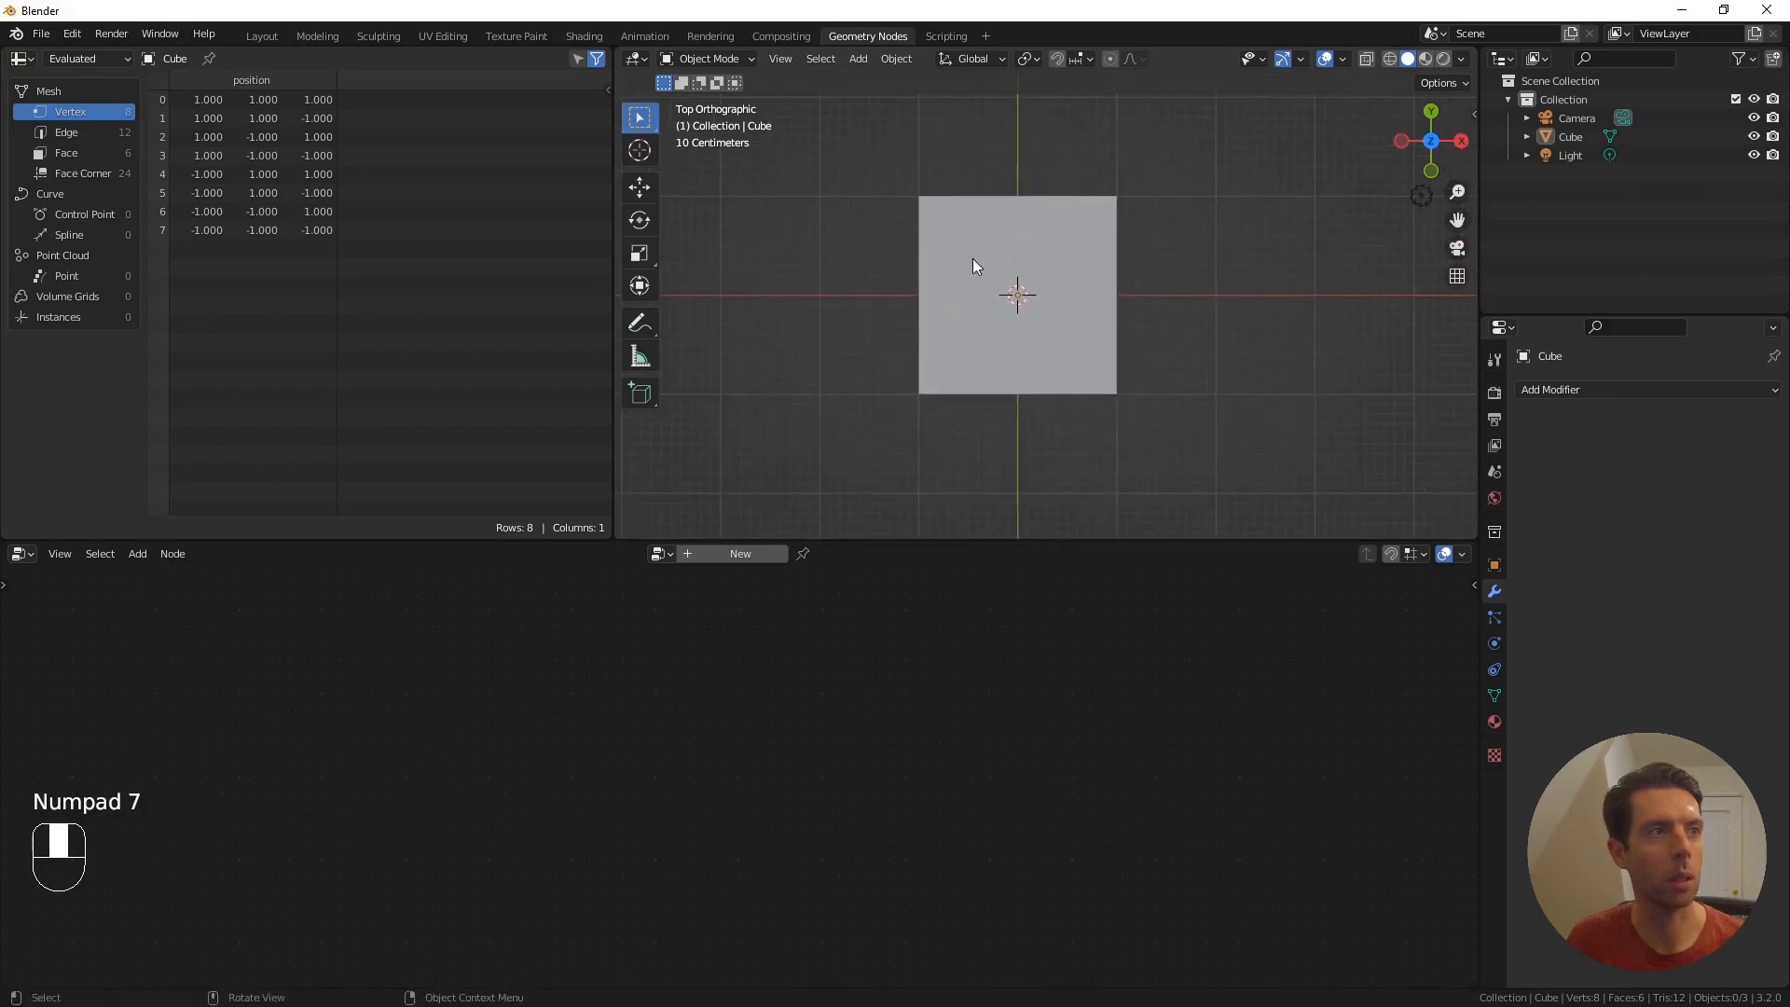
- Annotate a rounded corner along the cube's +X/+Y edges with the Annotate tool, and erase the strokes
click(639, 323)
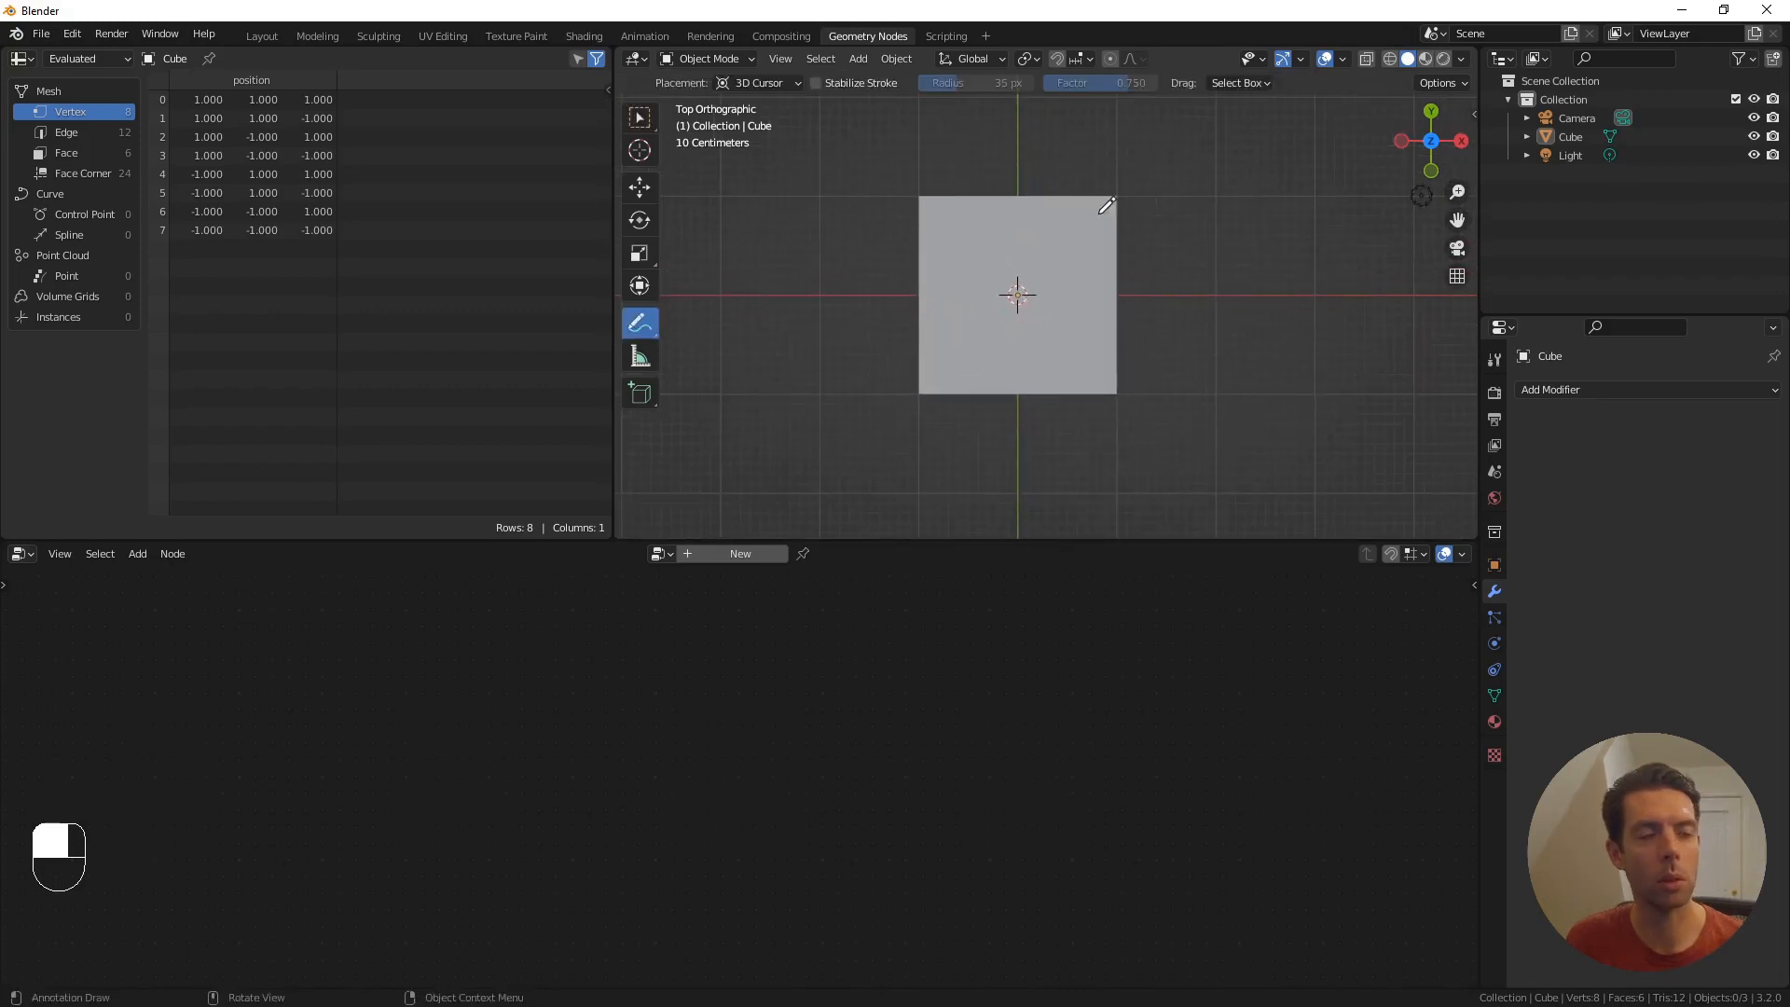
scroll(1110, 200, up, 1)
mouse_move(1107, 176)
mouse_down()
mouse_move(1127, 211)
mouse_move(1013, 178)
mouse_up()
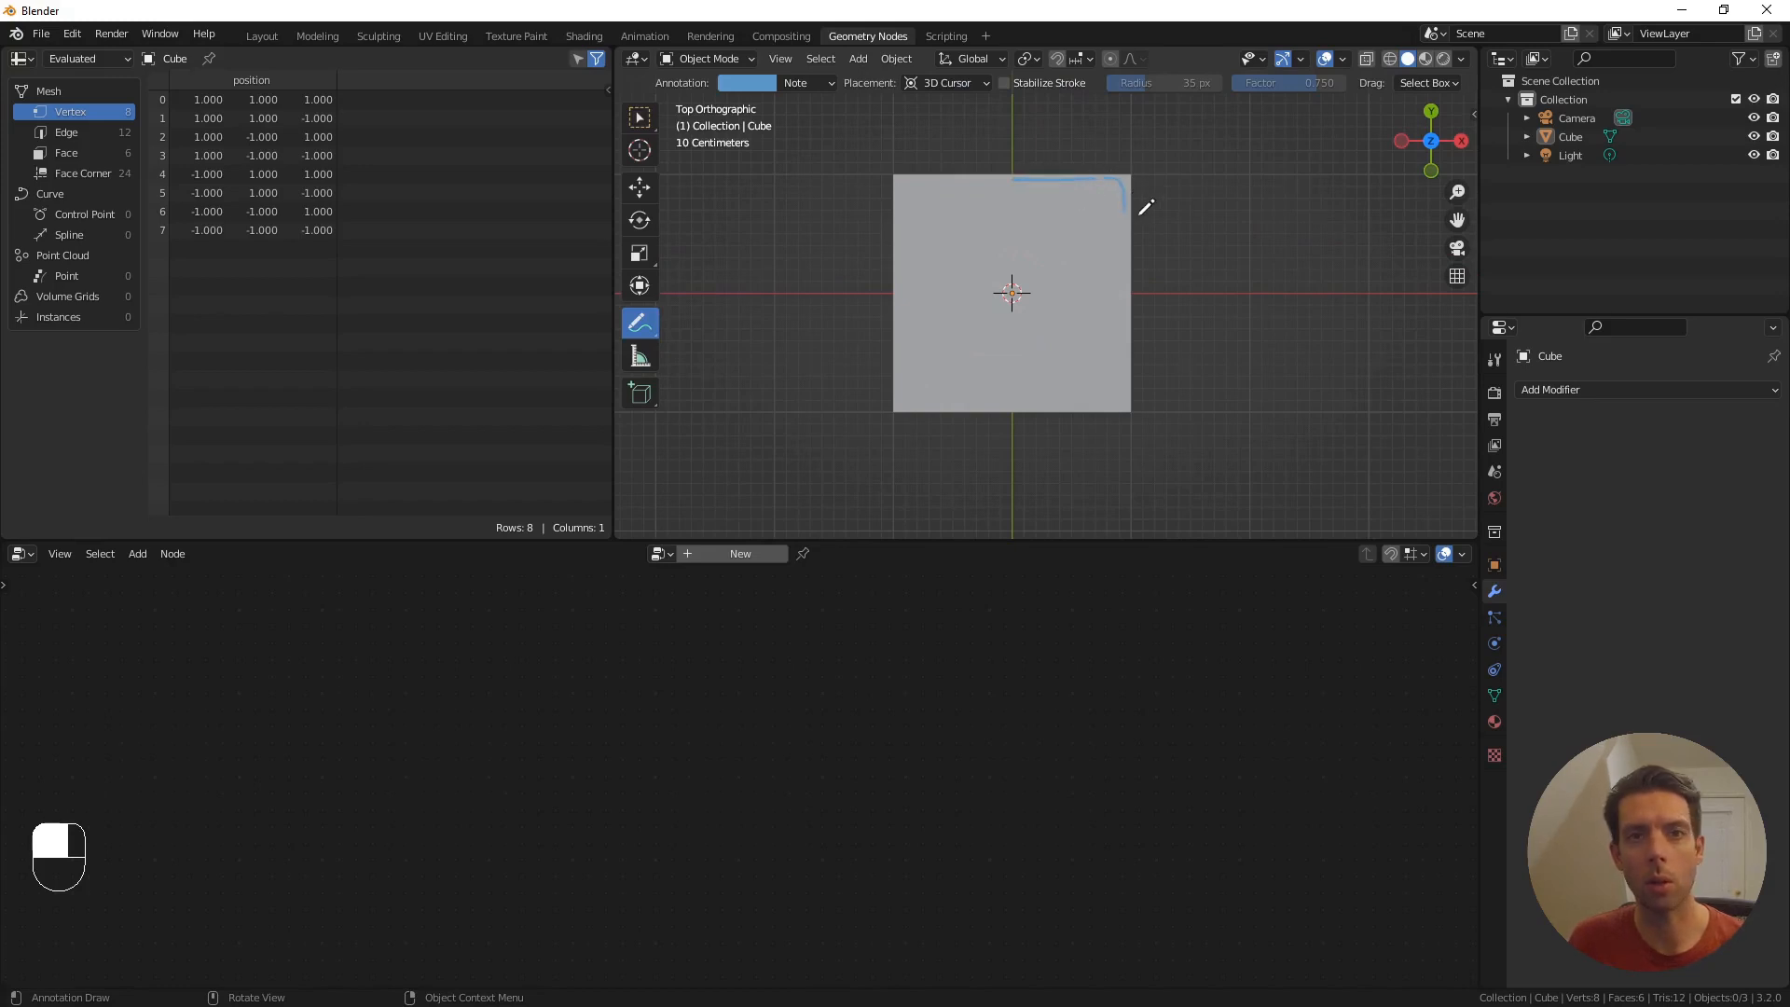
drag(1126, 212, 1124, 278)
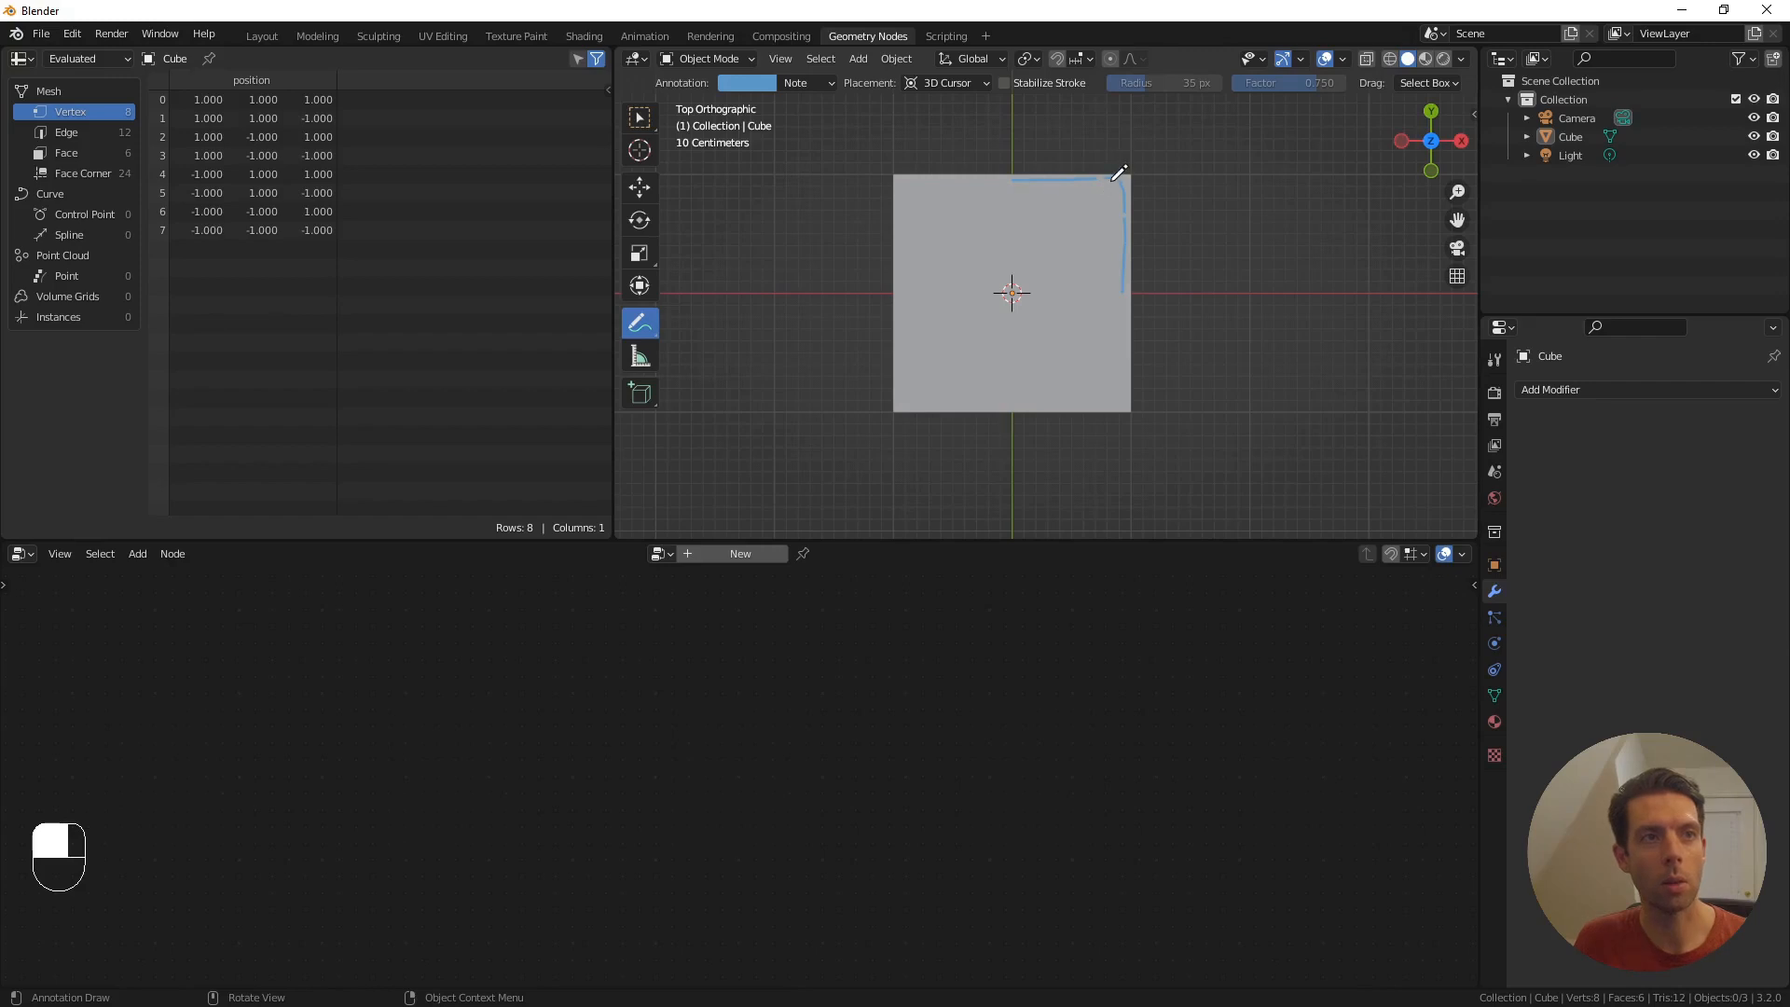
mouse_move(1028, 172)
ctrl+mouse_down()
mouse_move(1139, 250)
mouse_move(1138, 297)
ctrl+mouse_up()
- Create a new geometry node tree on the cube, enlarge the node editor and move Group Input away from Group Output
click(739, 556)
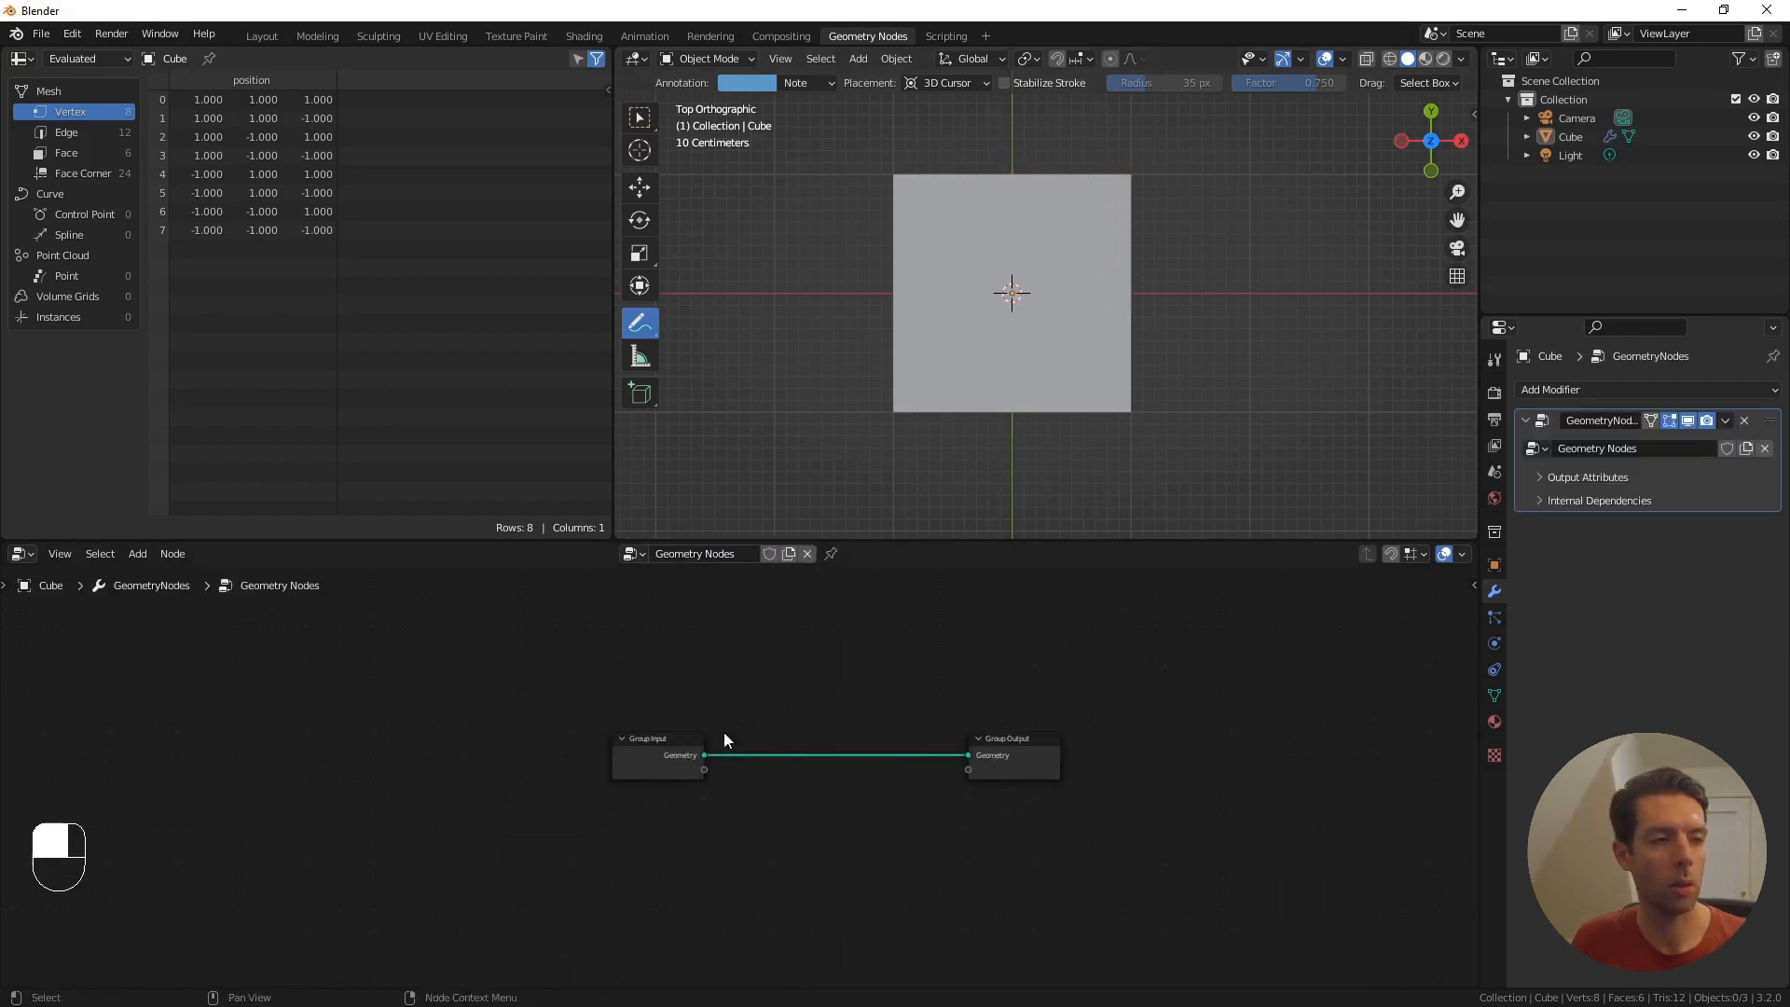
drag(963, 540, 980, 321)
shift+middle_drag(1151, 232, 1143, 289)
drag(645, 626, 466, 629)
- Add an Arc node, connect its curve to Group Output and place it above the Group Input node
click(697, 604)
key(F3)
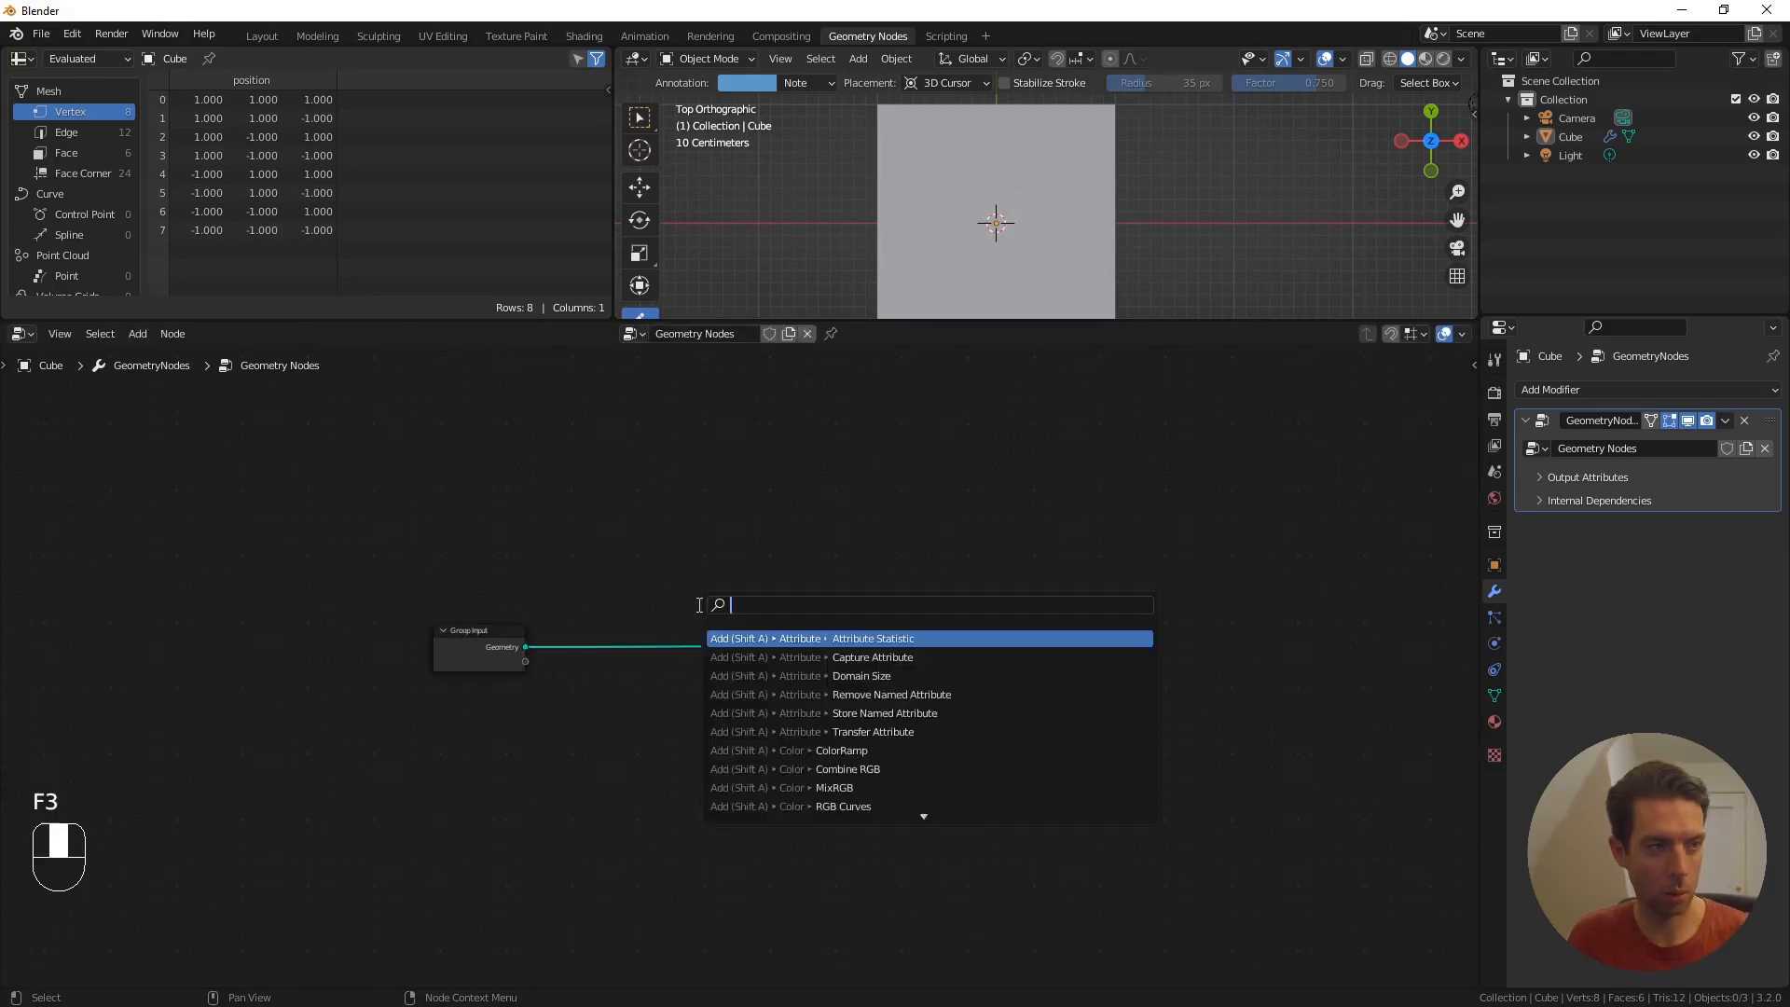
text(arc)
key(Return)
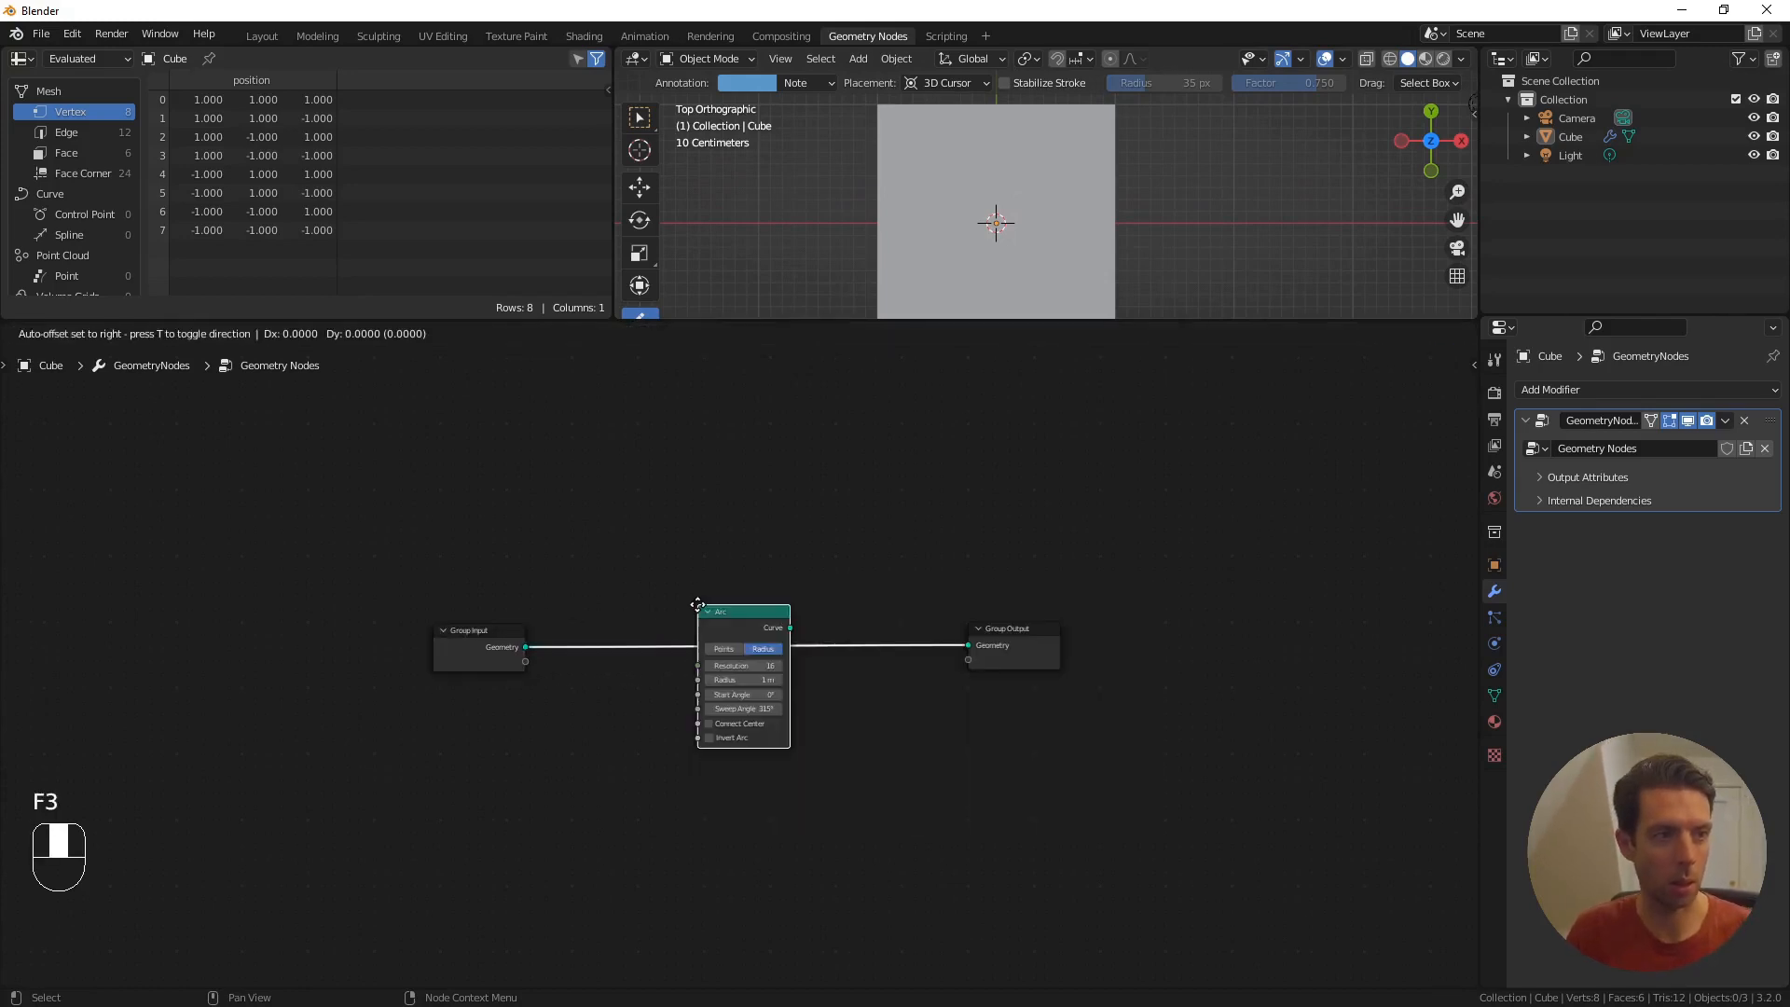
click(698, 605)
drag(724, 615, 658, 515)
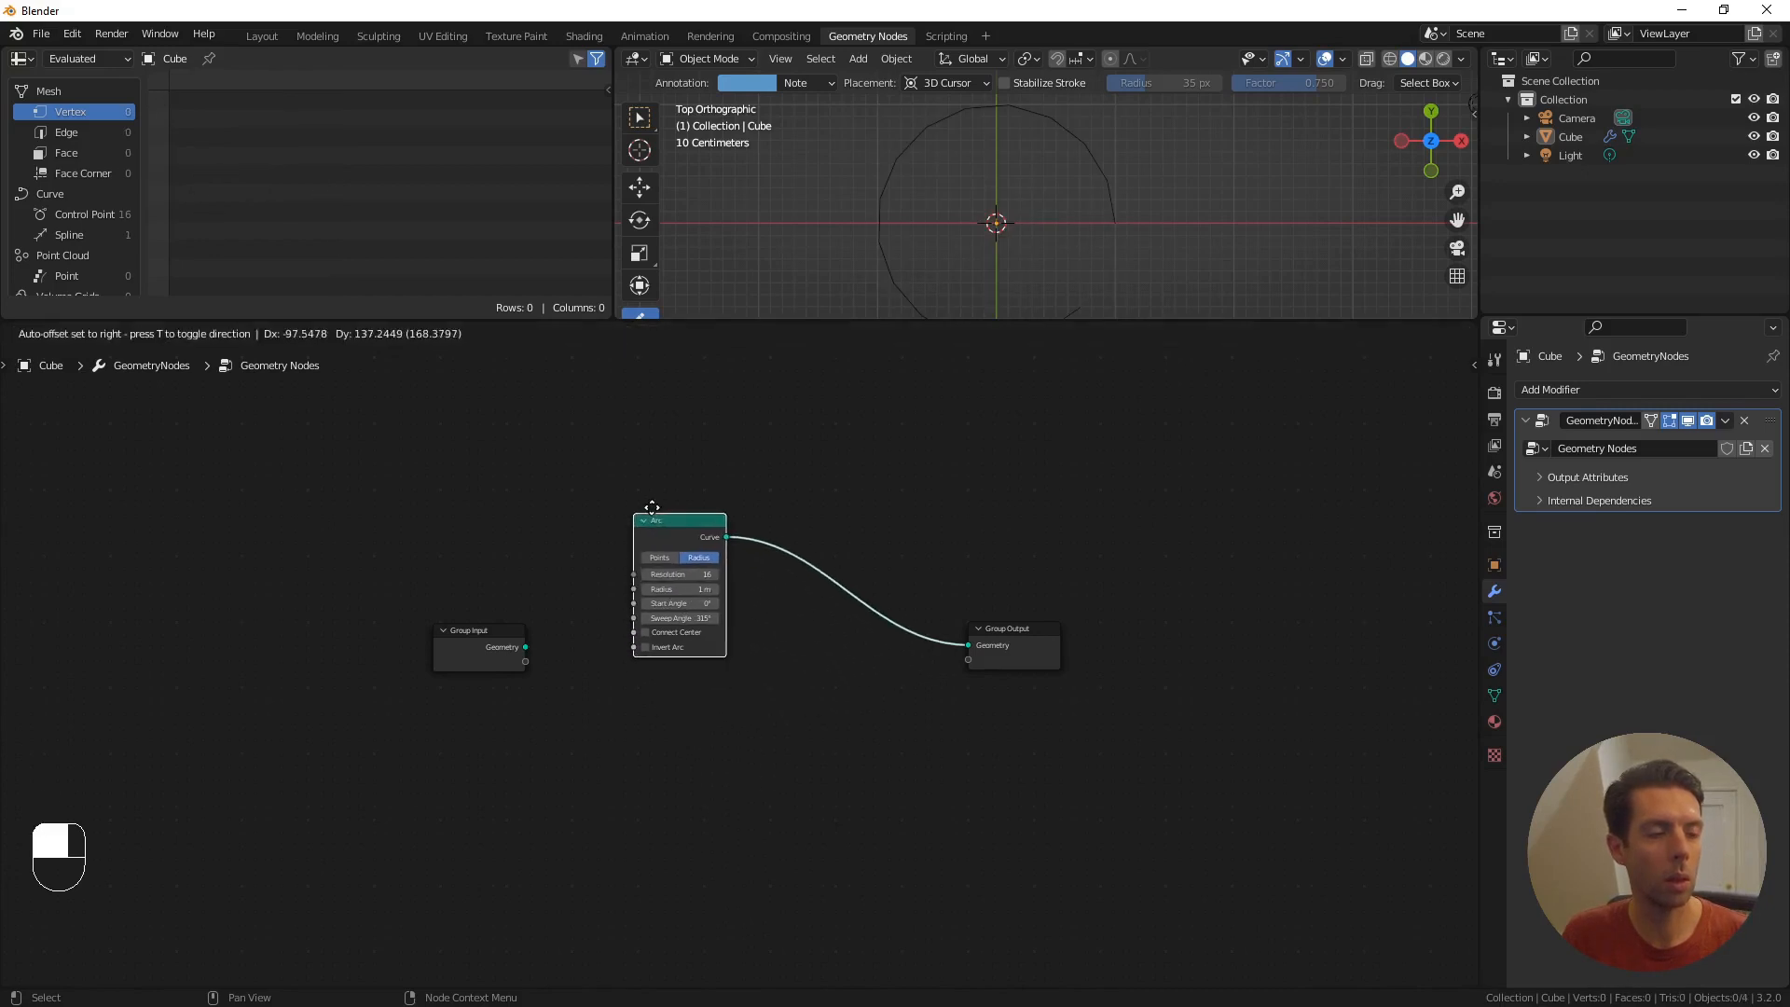
- Set the Arc node's sweep angle to 90° and its resolution to 4
scroll(736, 509, up, 2)
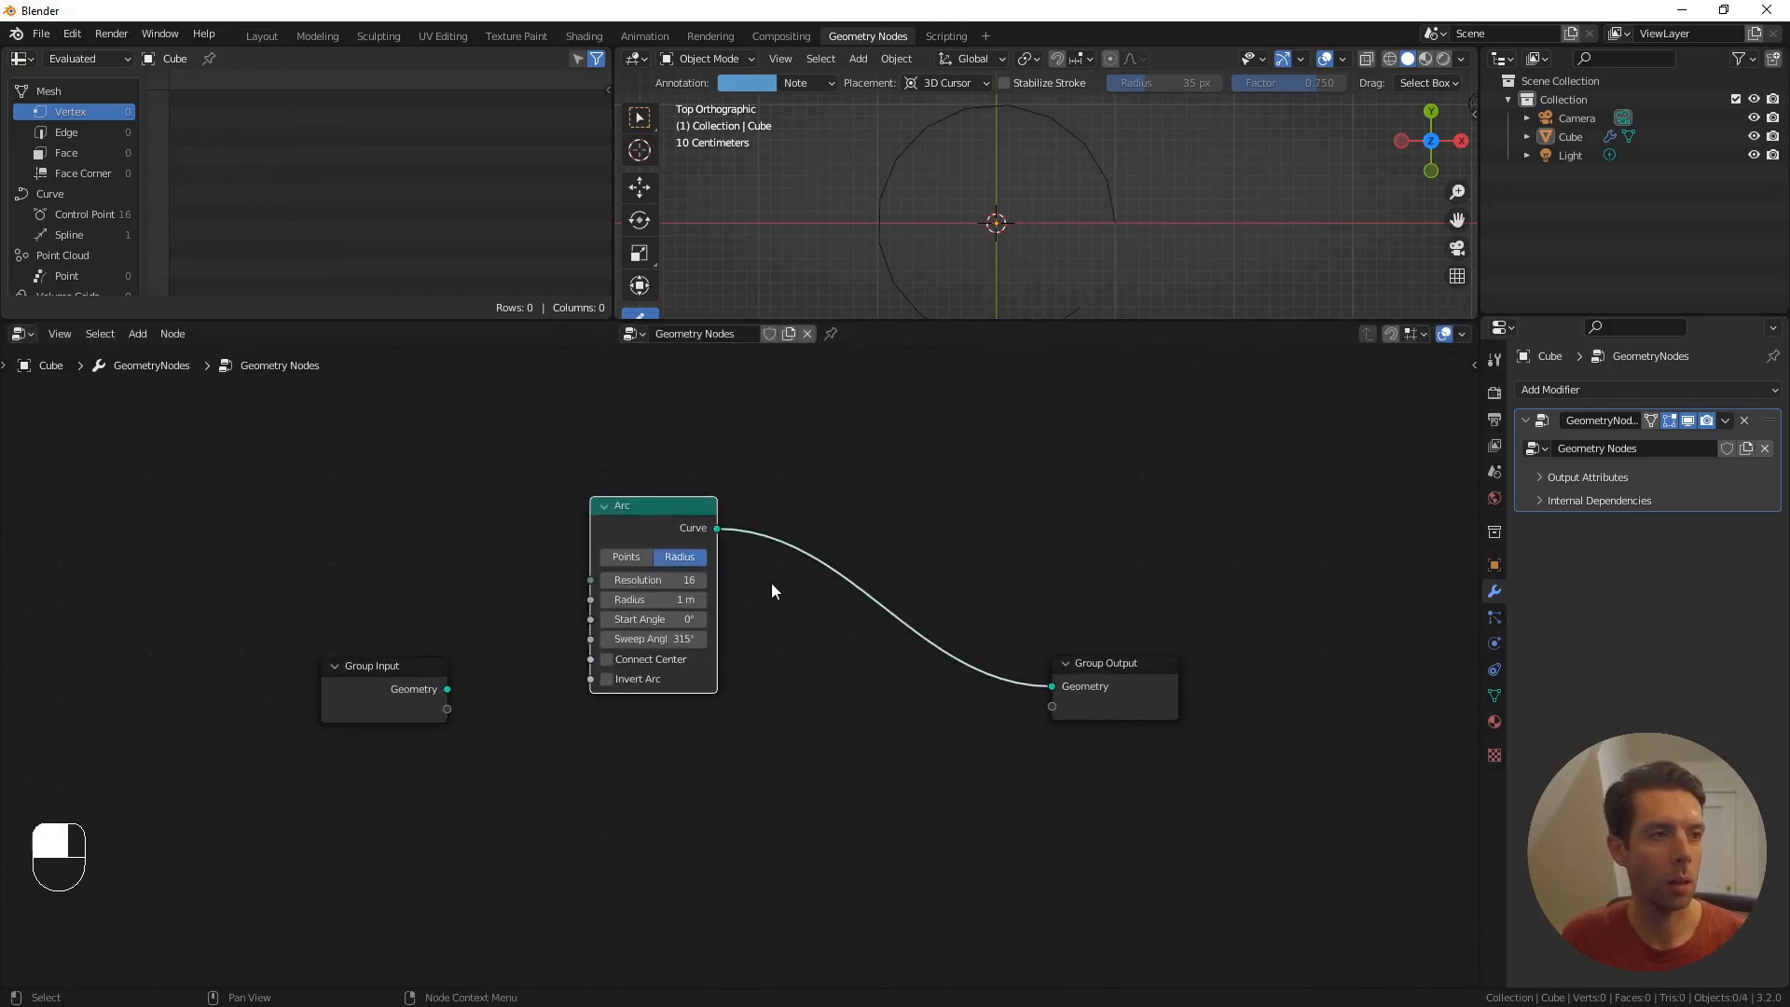
scroll(771, 587, up, 1)
click(645, 634)
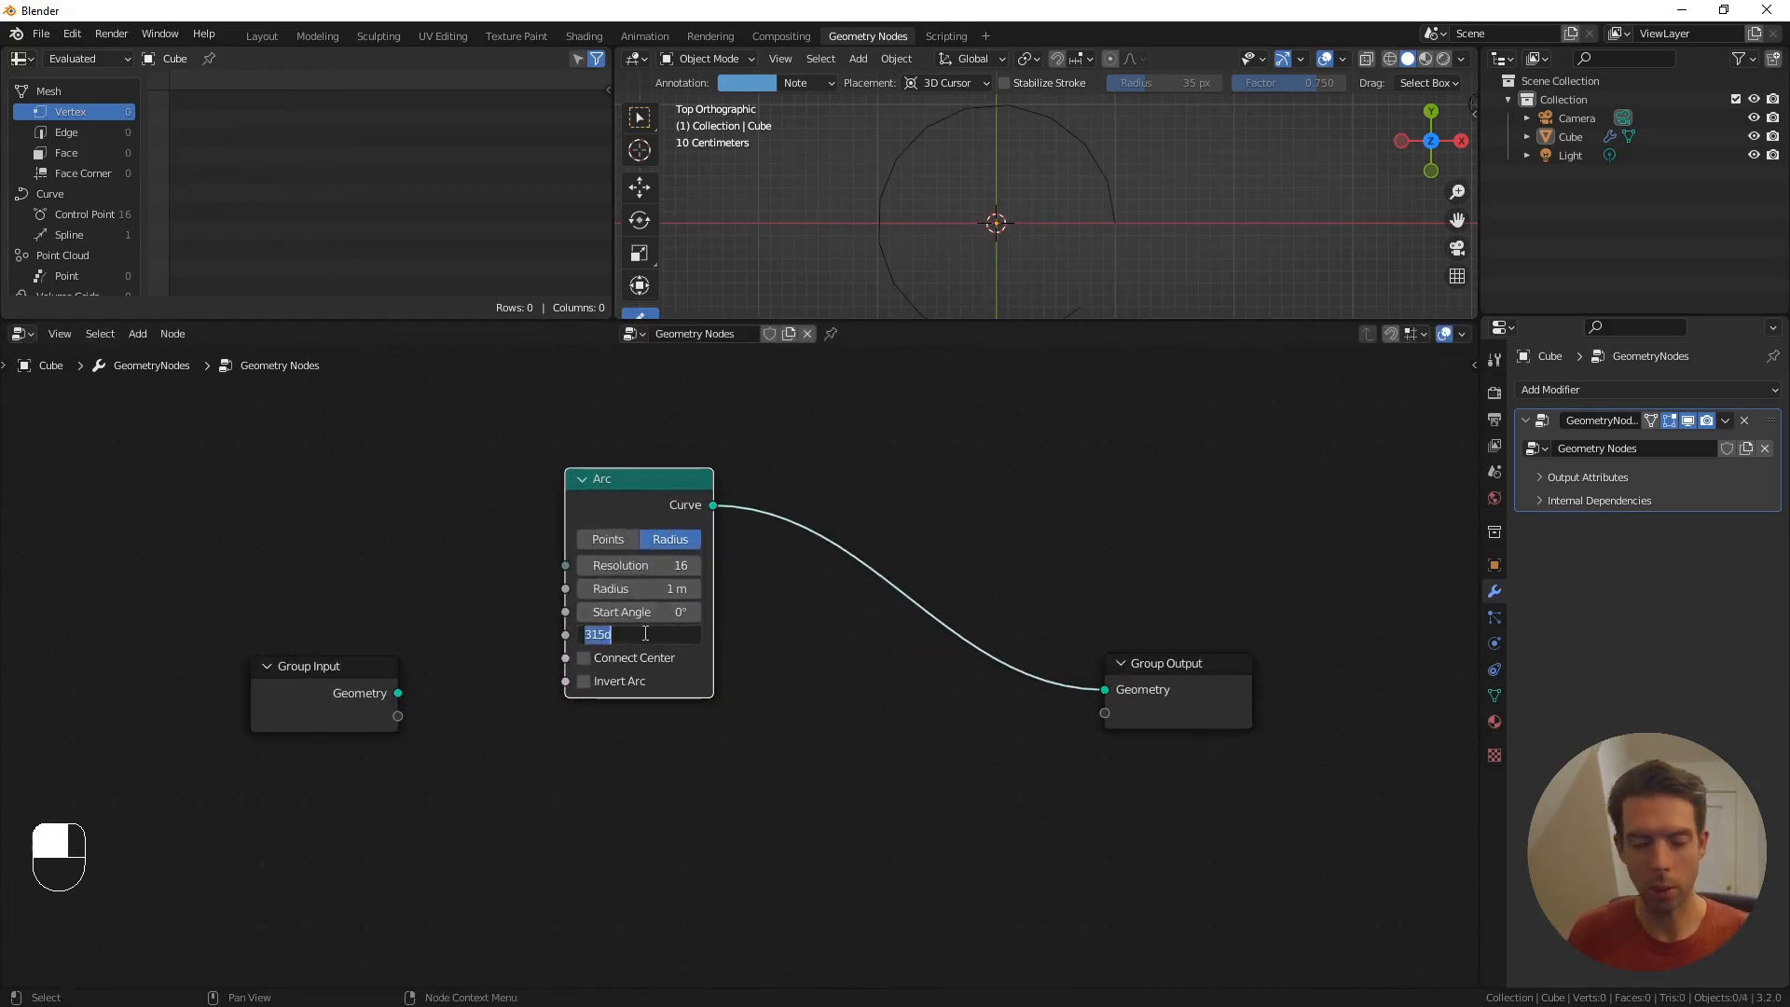
text(90)
key(Return)
click(630, 563)
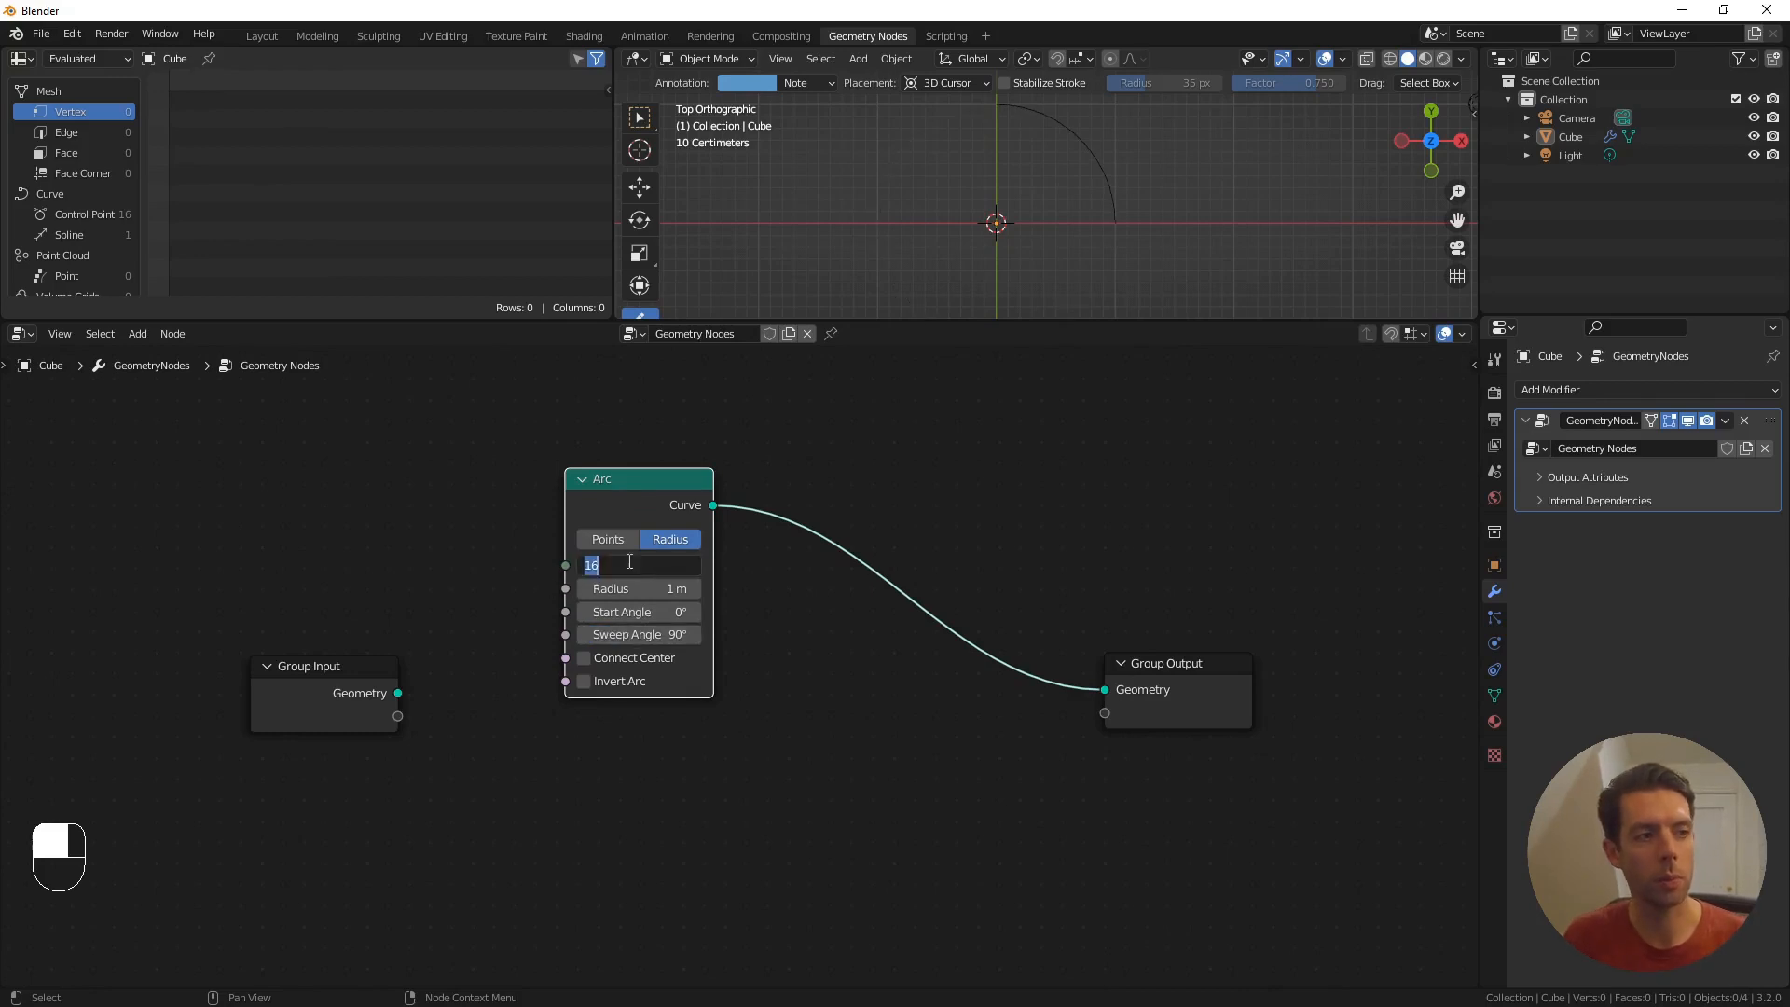
text(4)
key(Return)
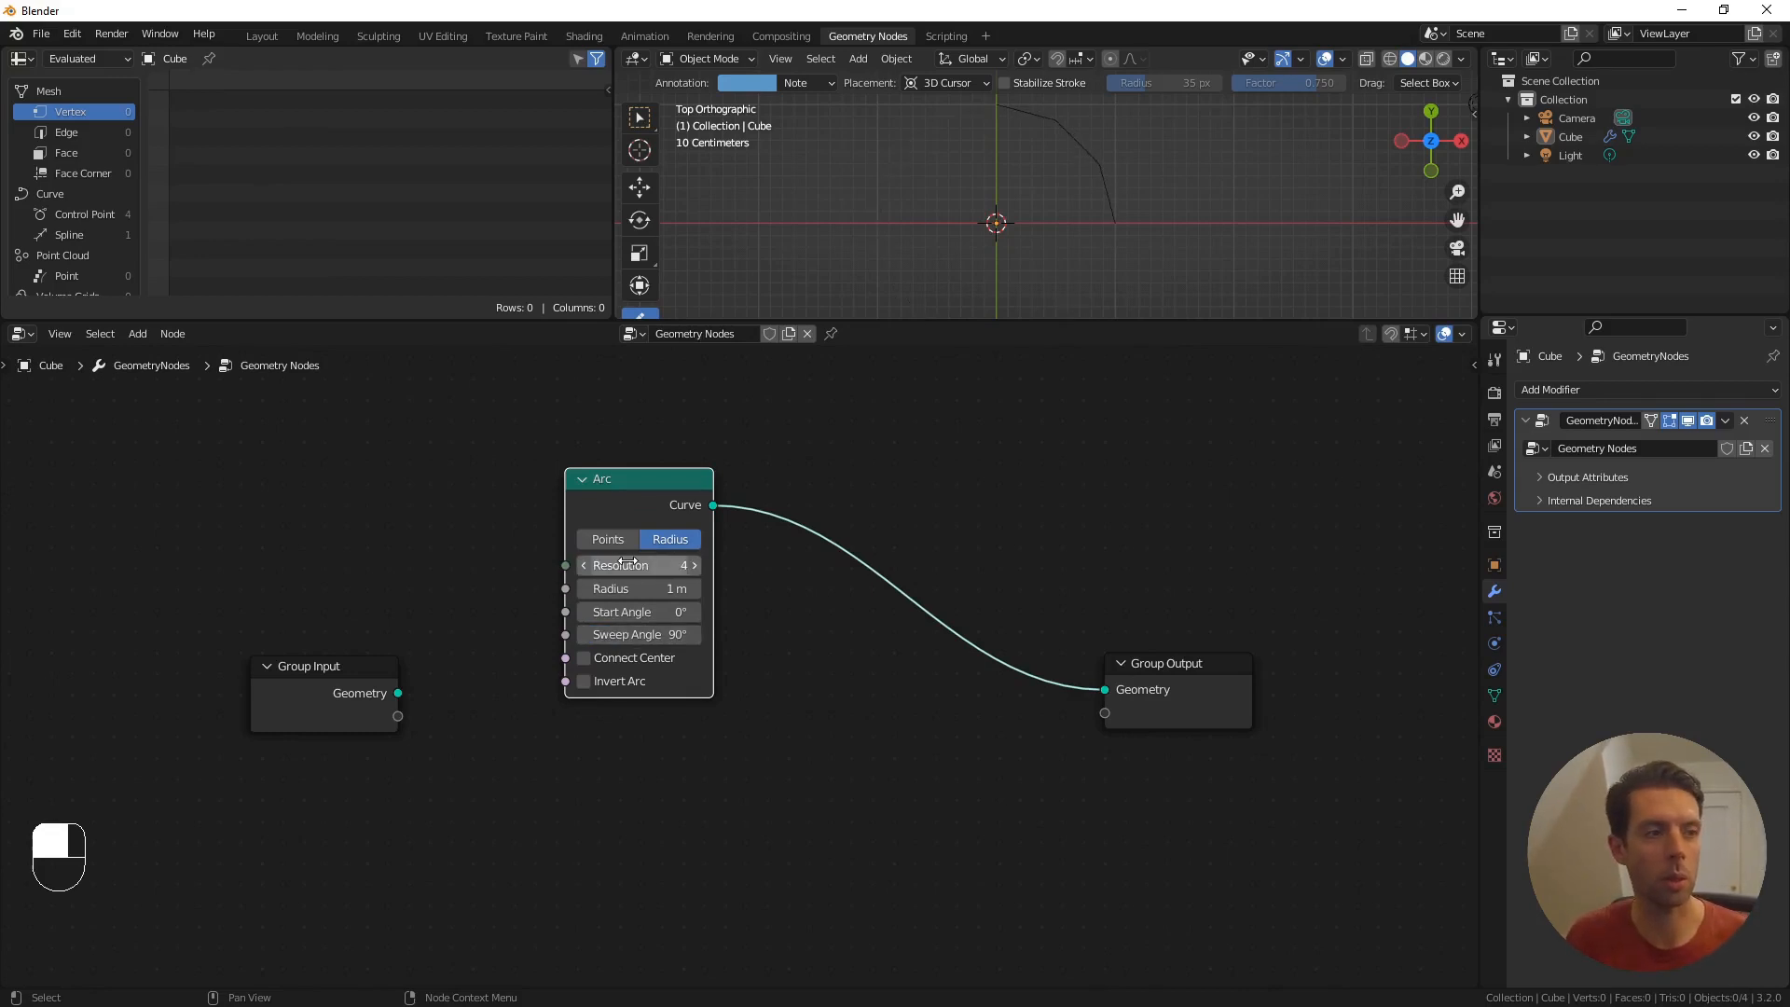
- Expose the Arc node's Radius as an input of the node group
scroll(427, 686, down, 1)
drag(375, 676, 254, 669)
middle_drag(325, 639, 444, 623)
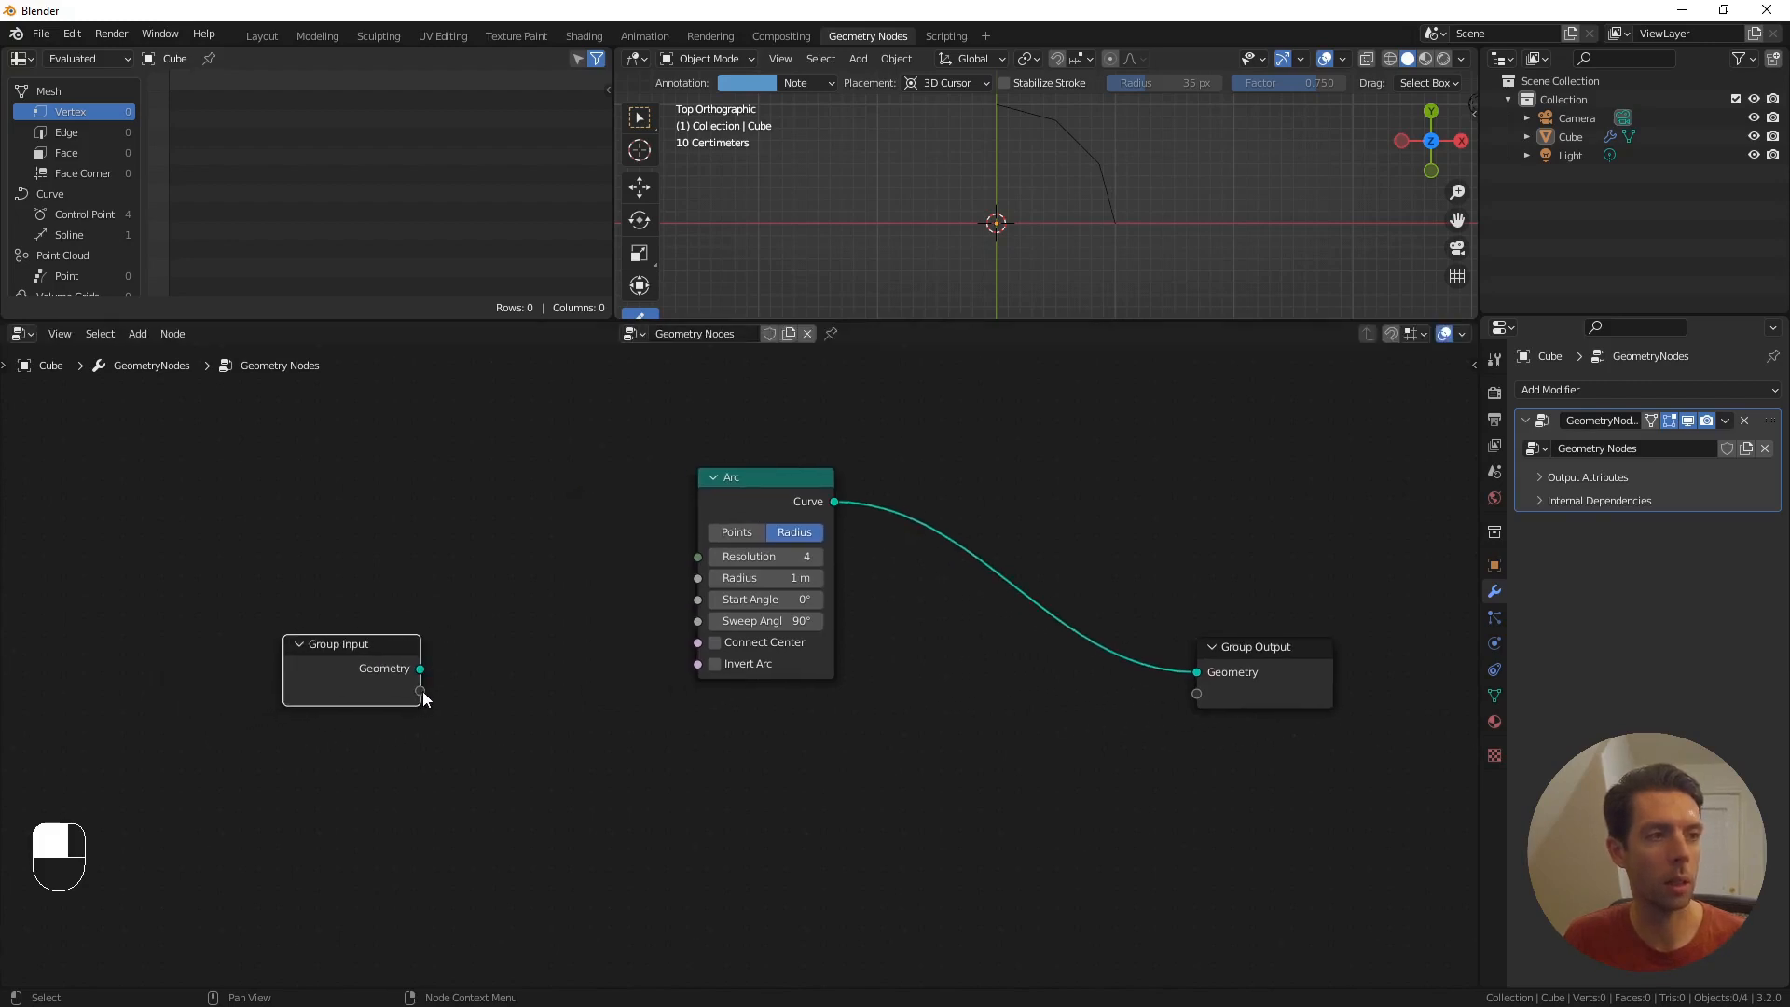
drag(420, 692, 702, 575)
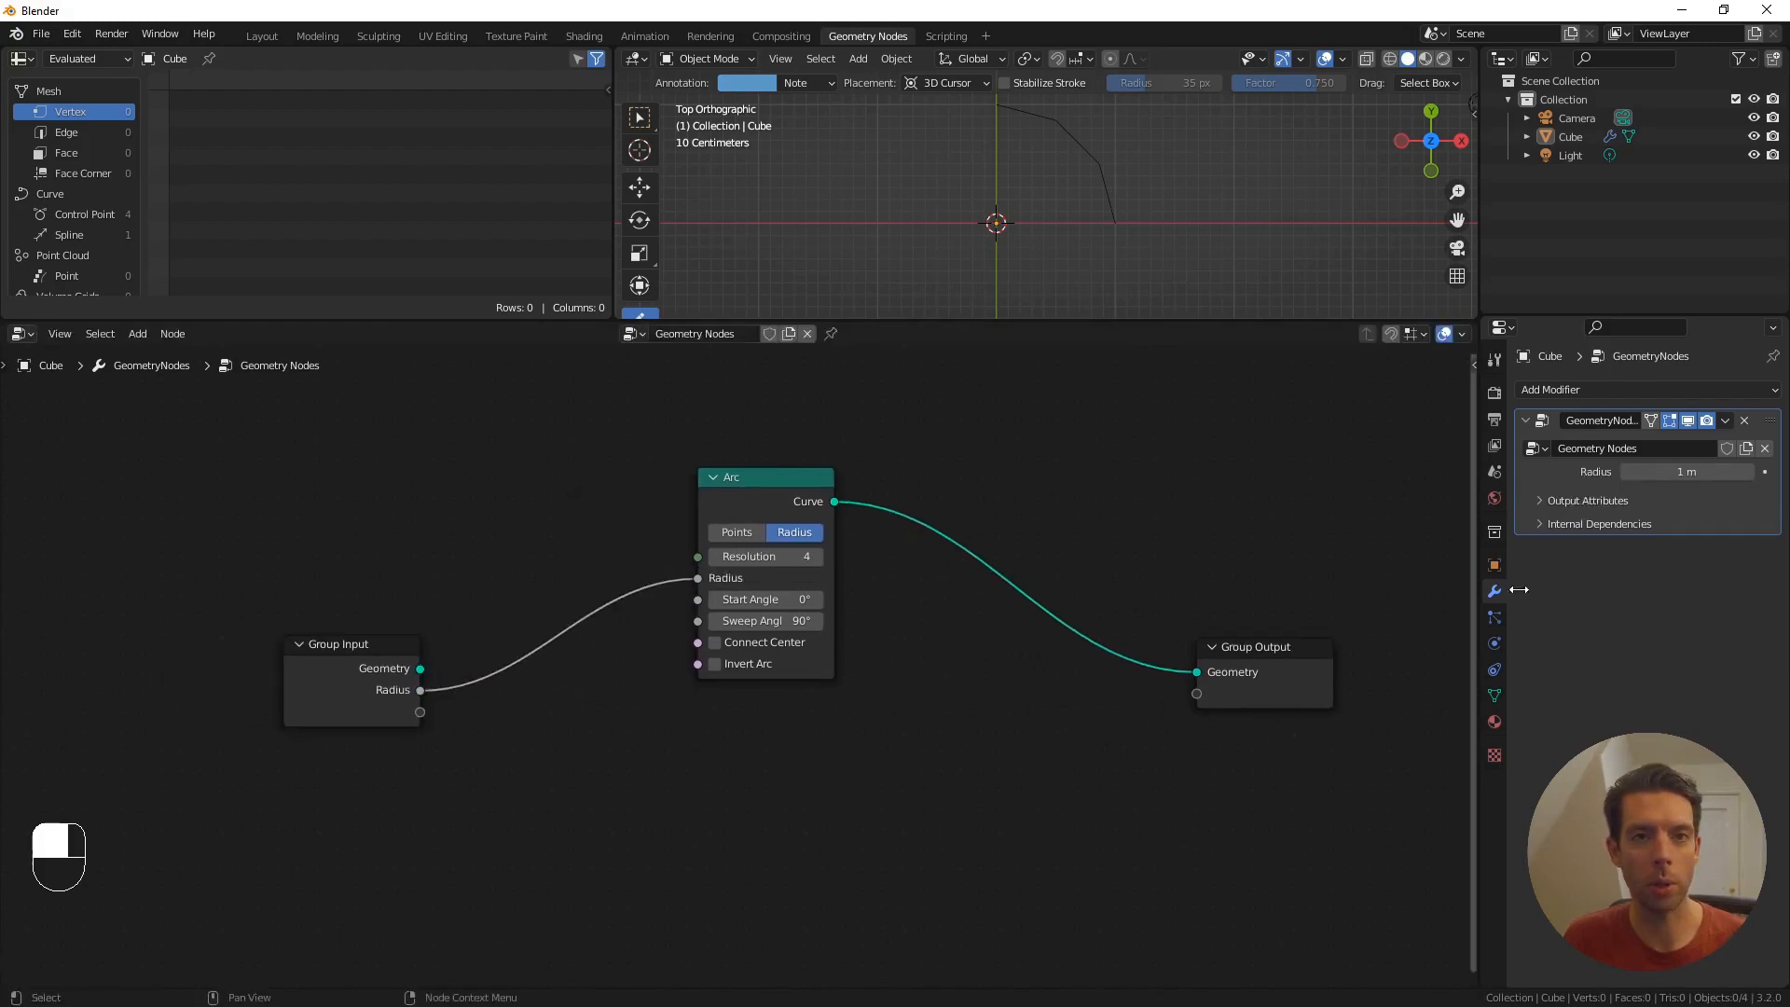
- Set the Geometry Nodes modifier's Radius to 0.04 m and frame the arc in the viewport
click(1649, 472)
text(.0)
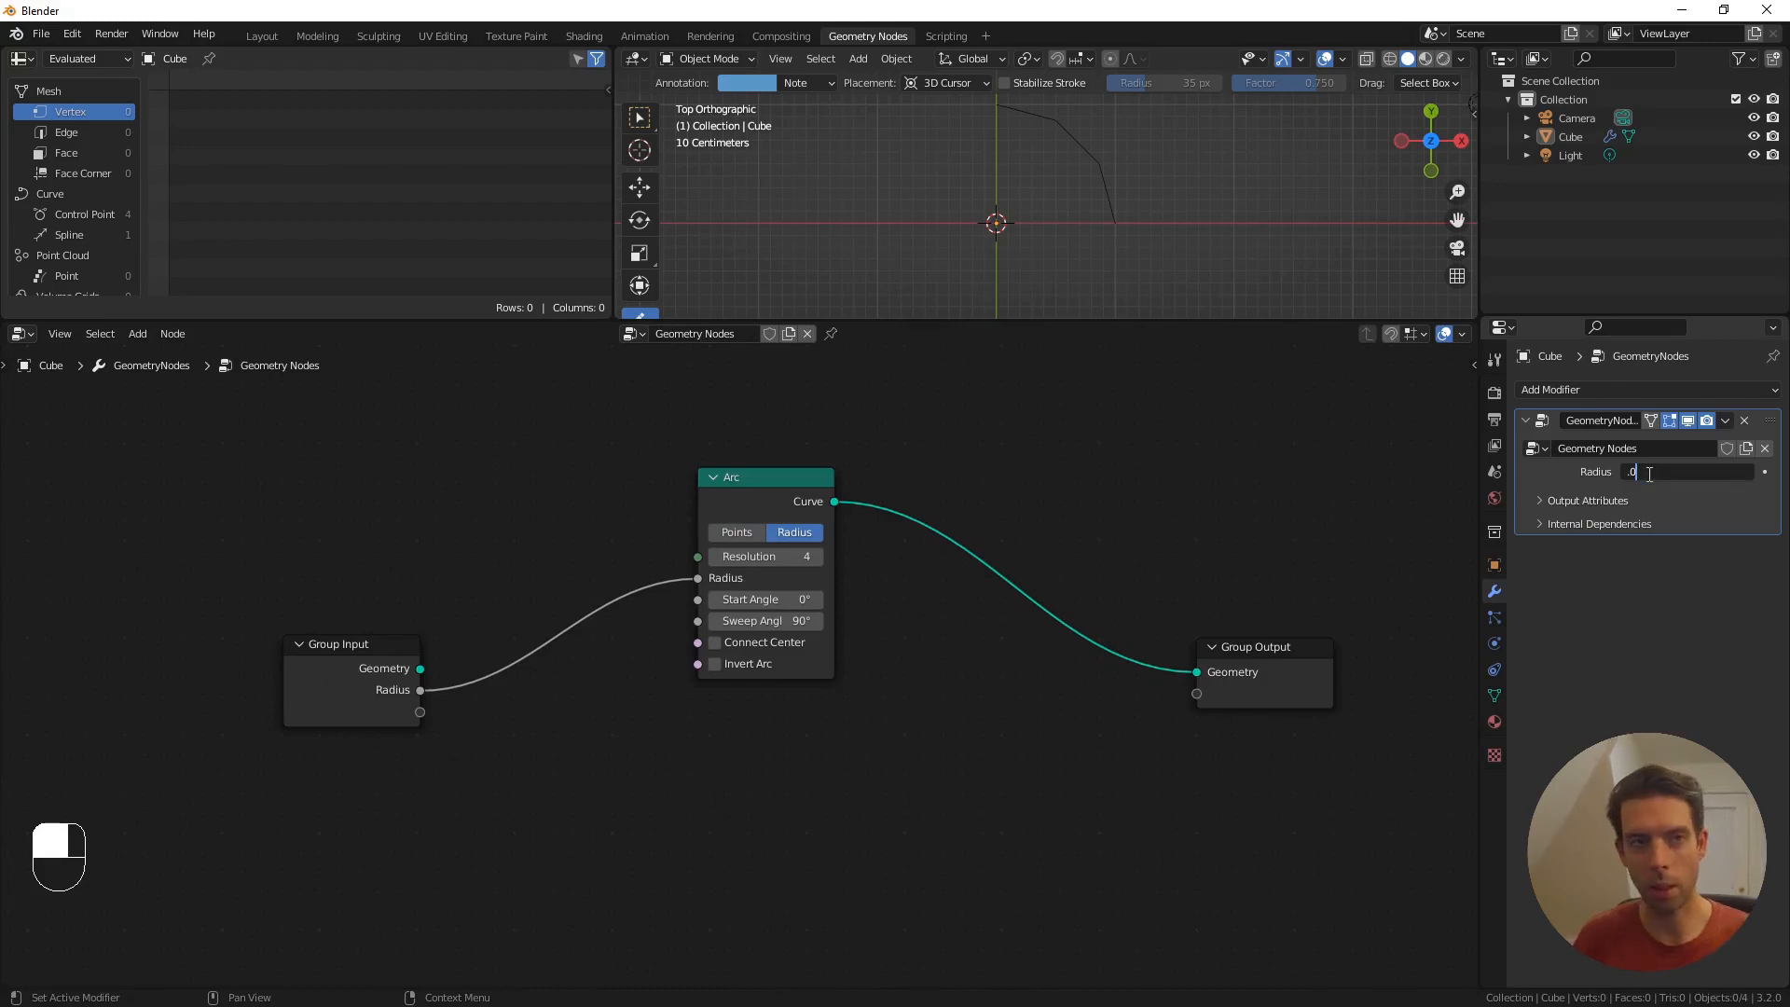
text(4)
key(Return)
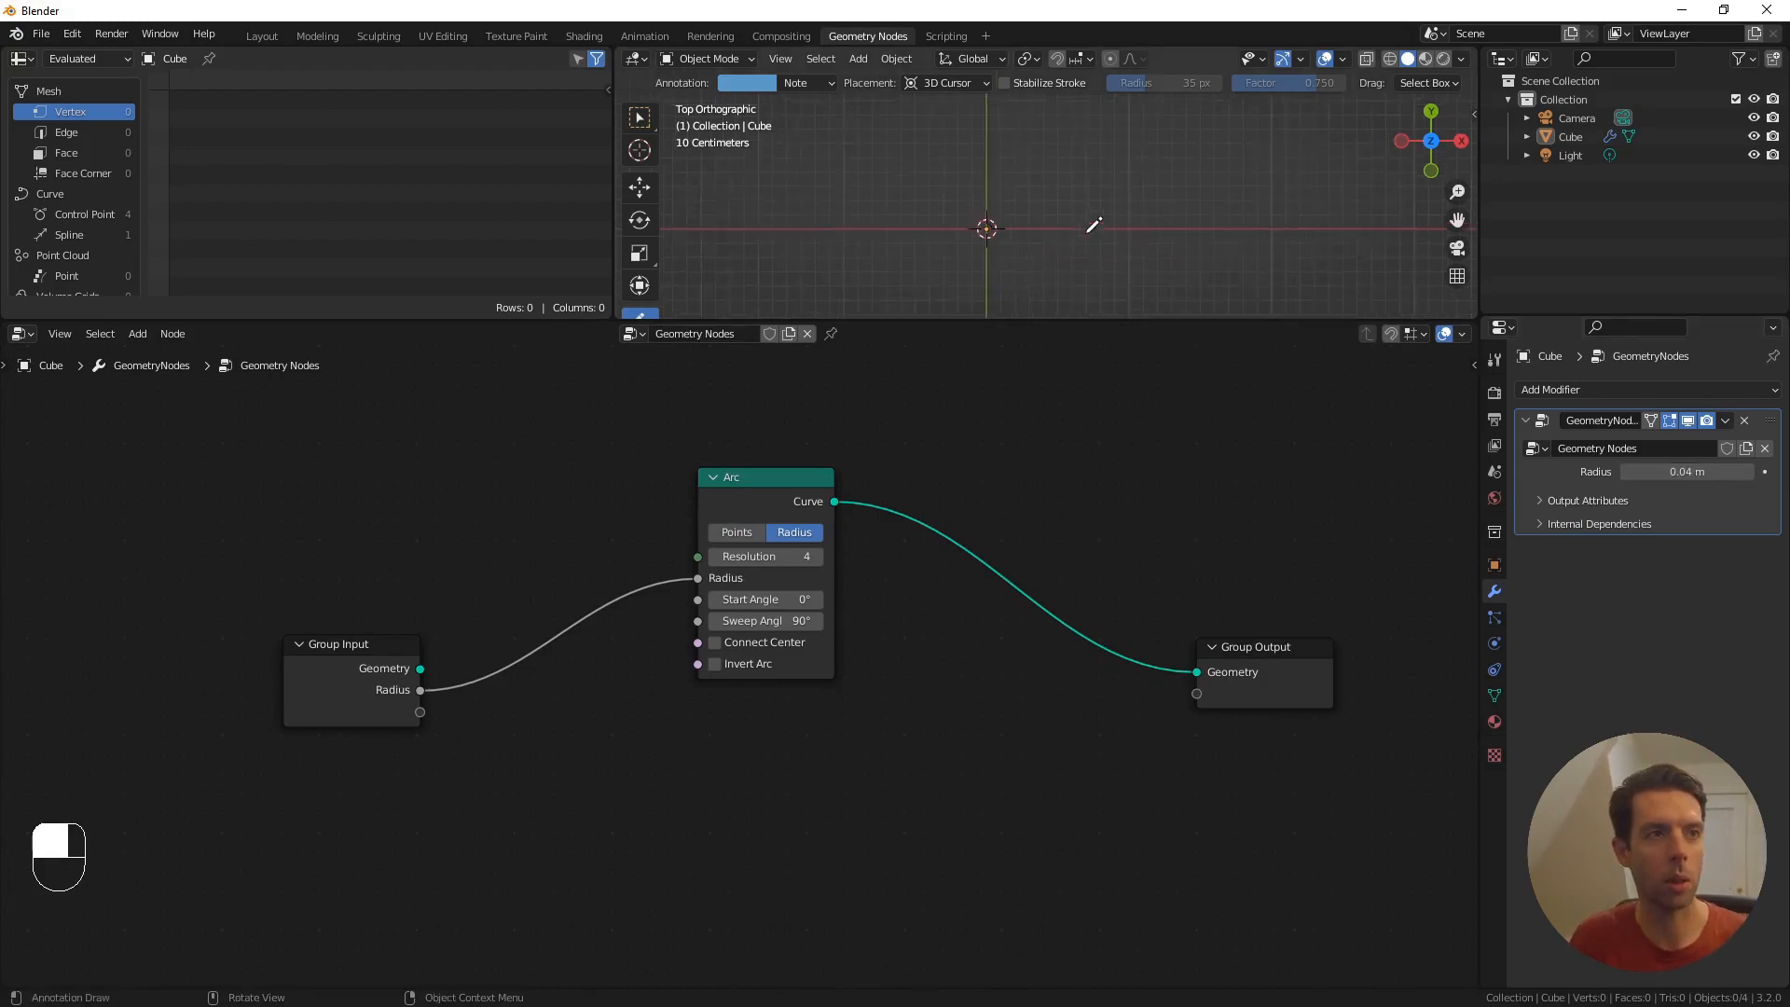
shift+middle_drag(1087, 224, 1030, 244)
shift+middle_drag(915, 248, 1103, 164)
scroll(1027, 196, up, 6)
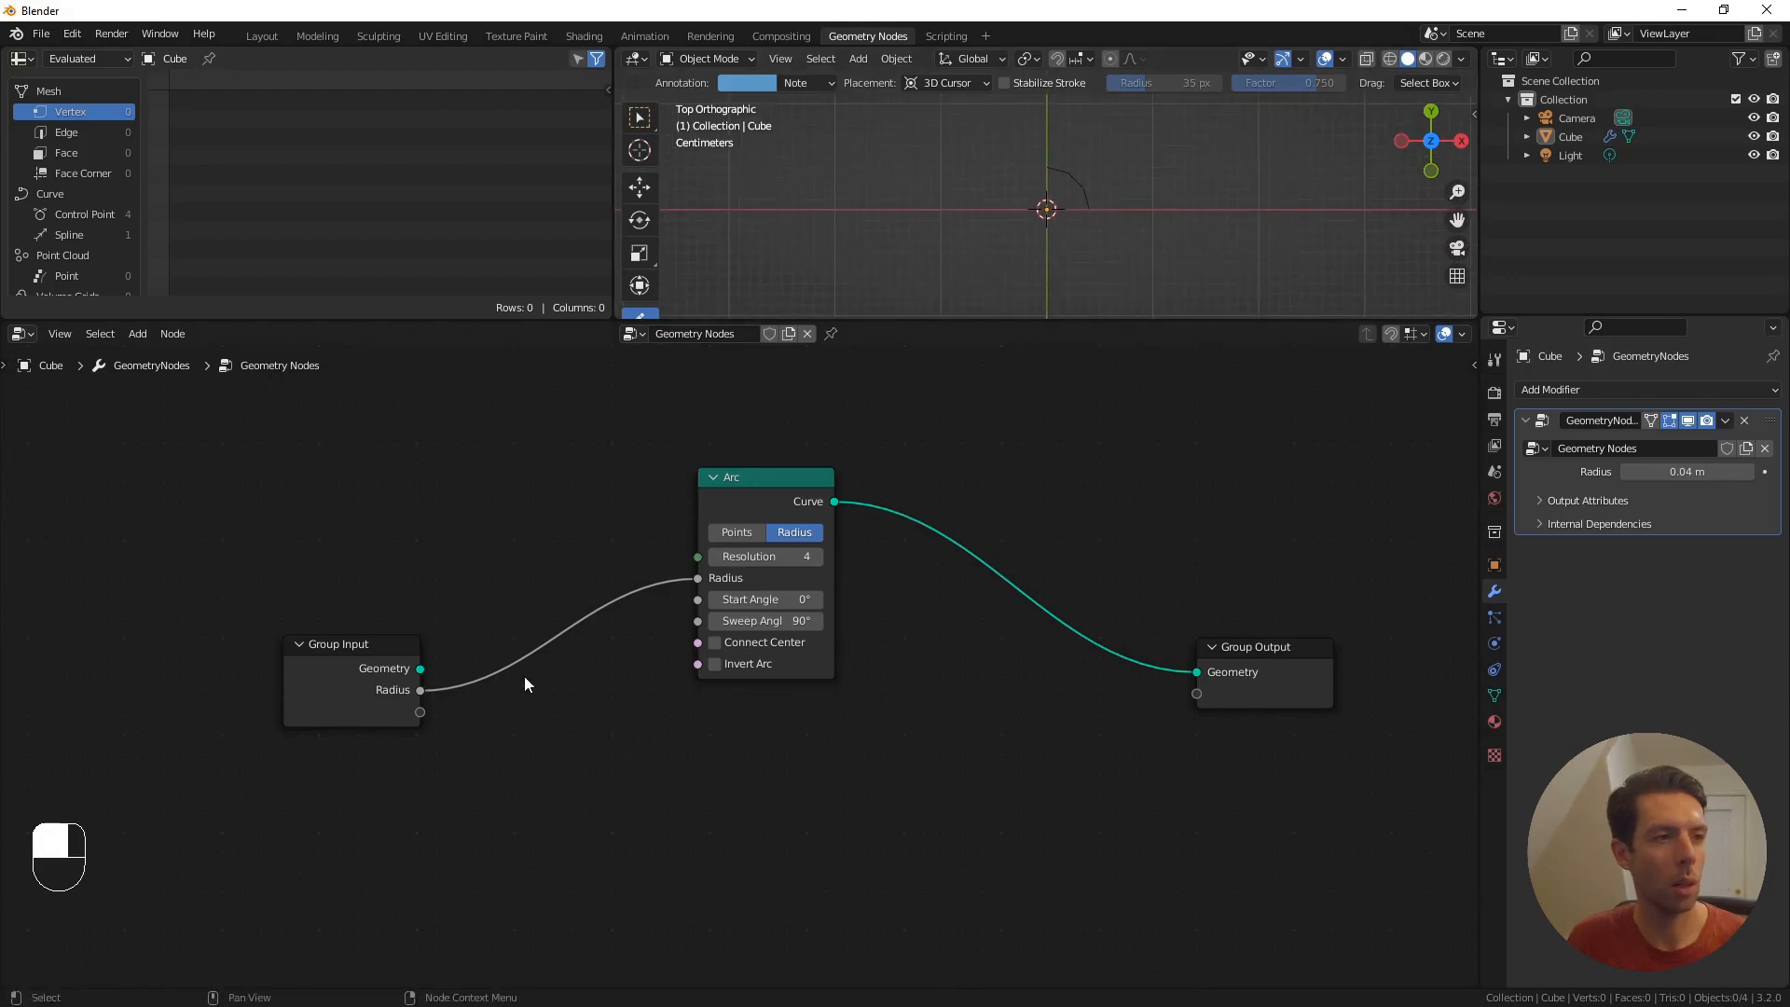
- Add a float input named x_dimension to the node group
drag(370, 669, 293, 657)
scroll(597, 570, down, 1)
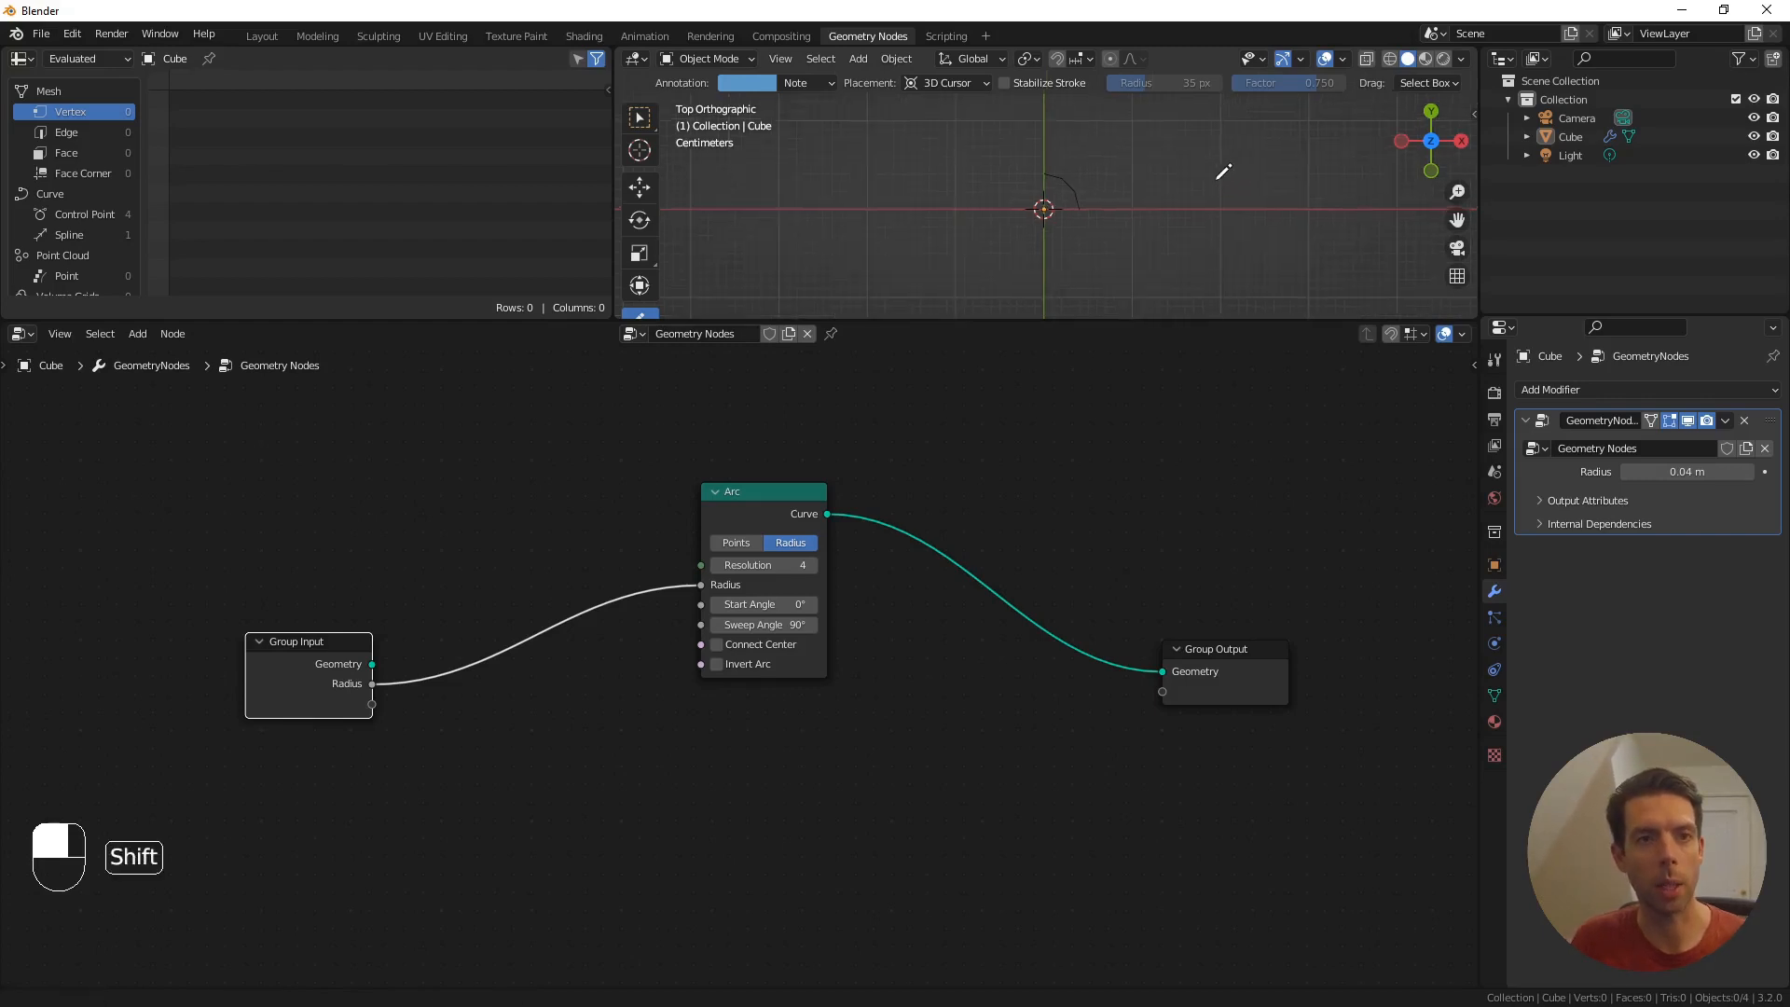
shift+middle_drag(1227, 180, 1194, 194)
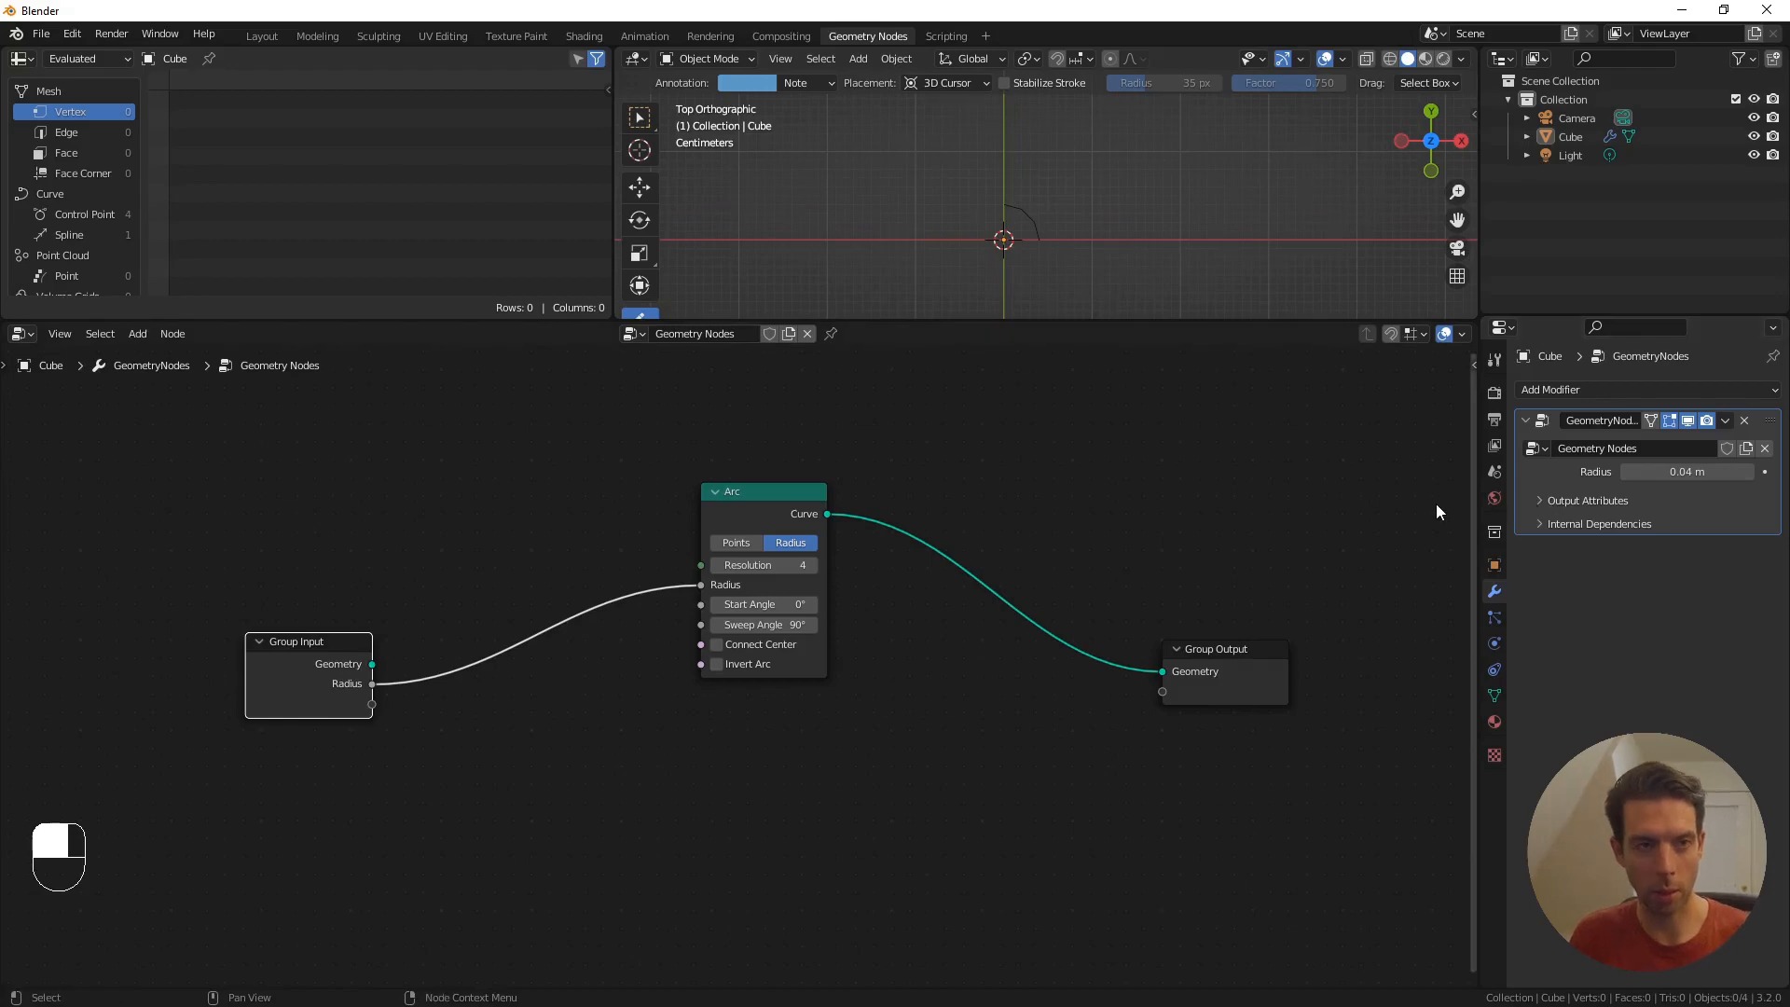
key(n)
click(1468, 494)
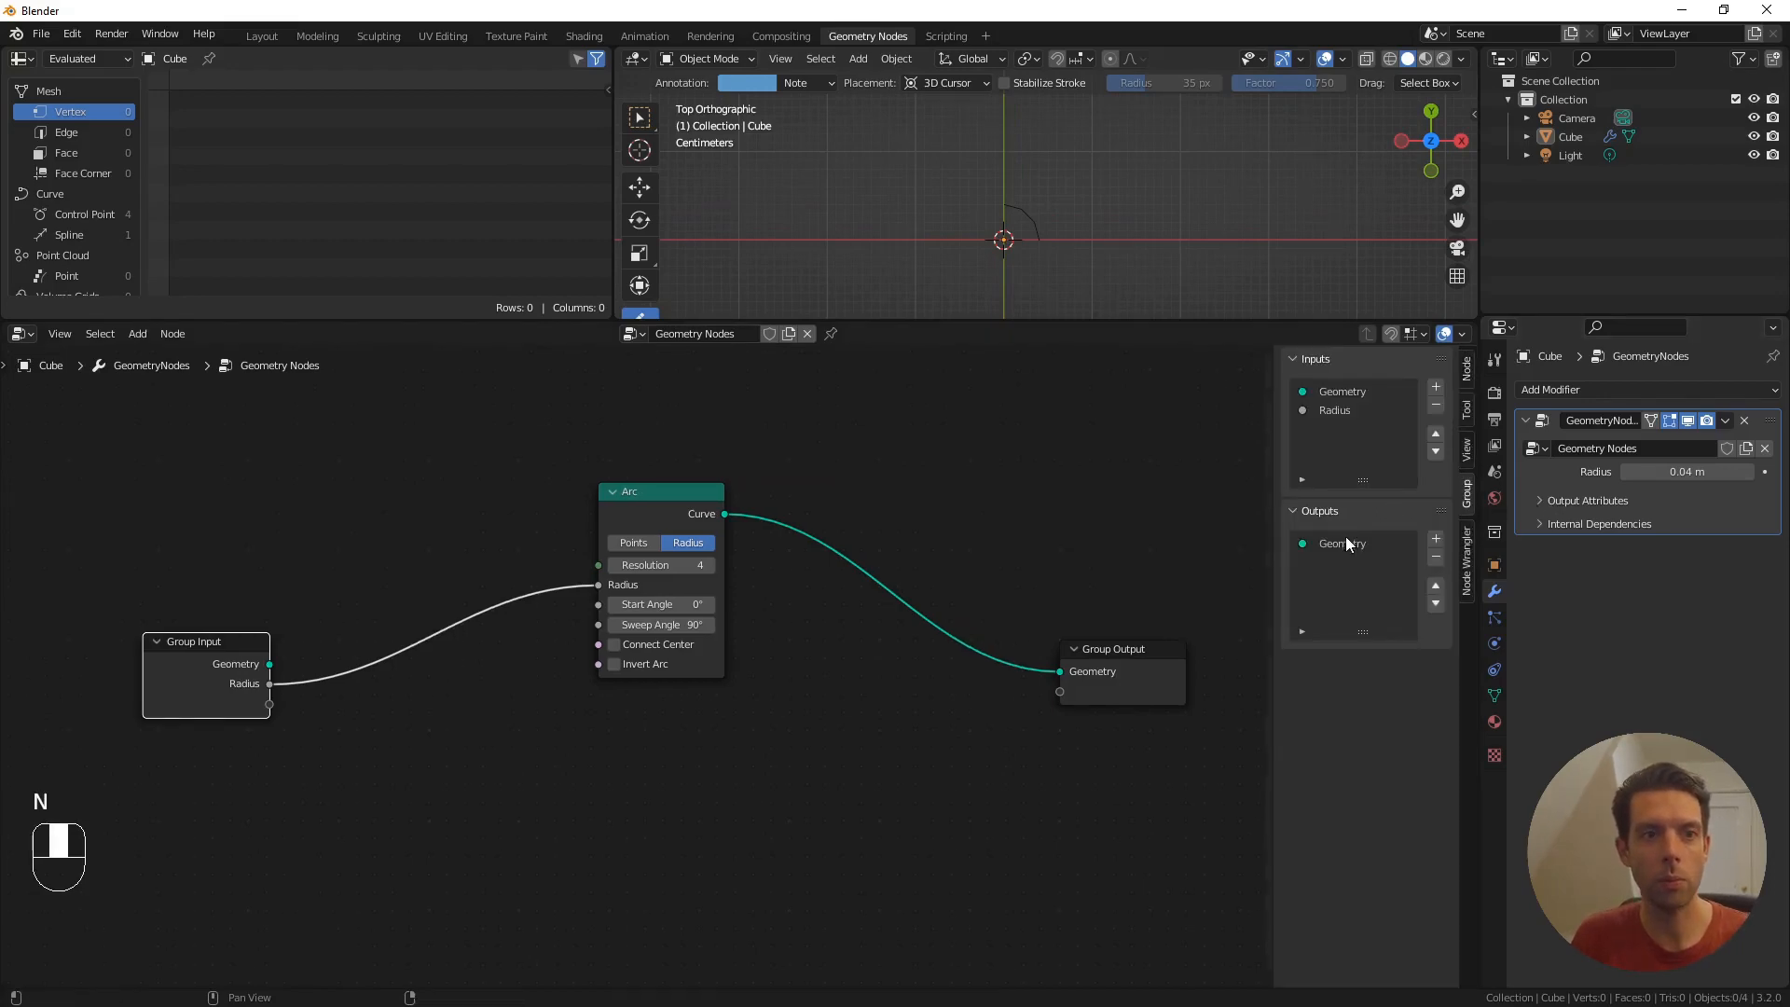
click(1436, 386)
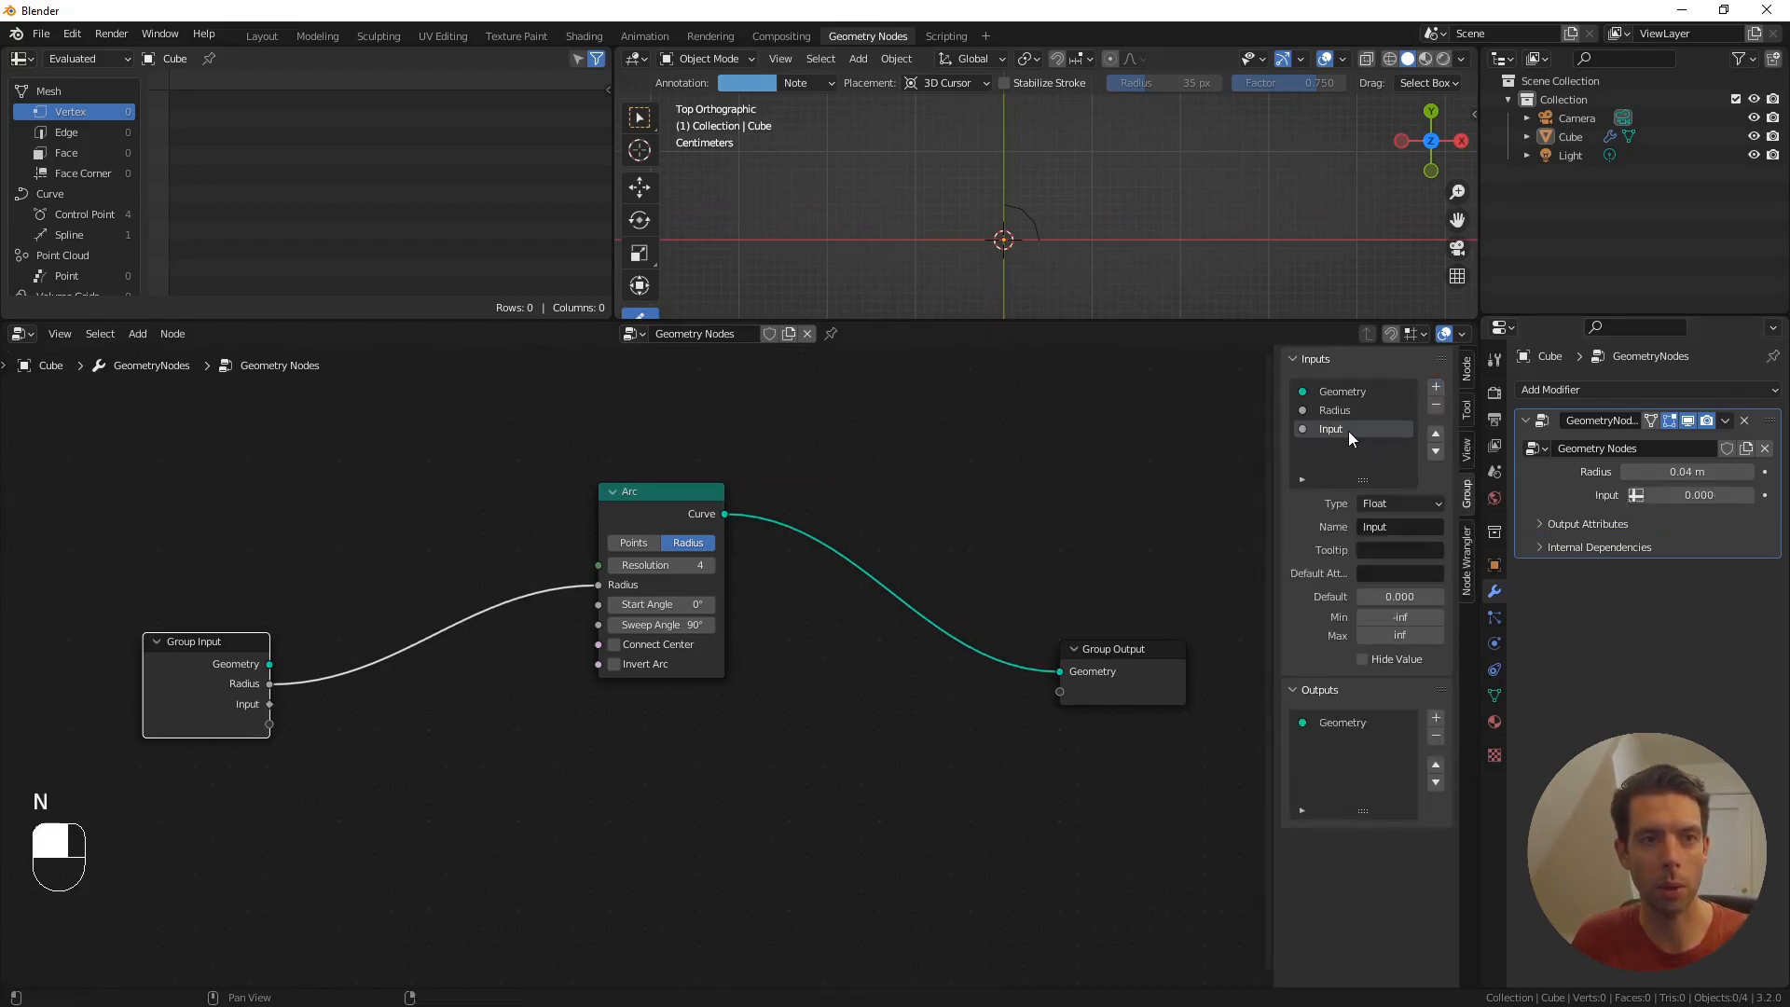
text(x_dimension)
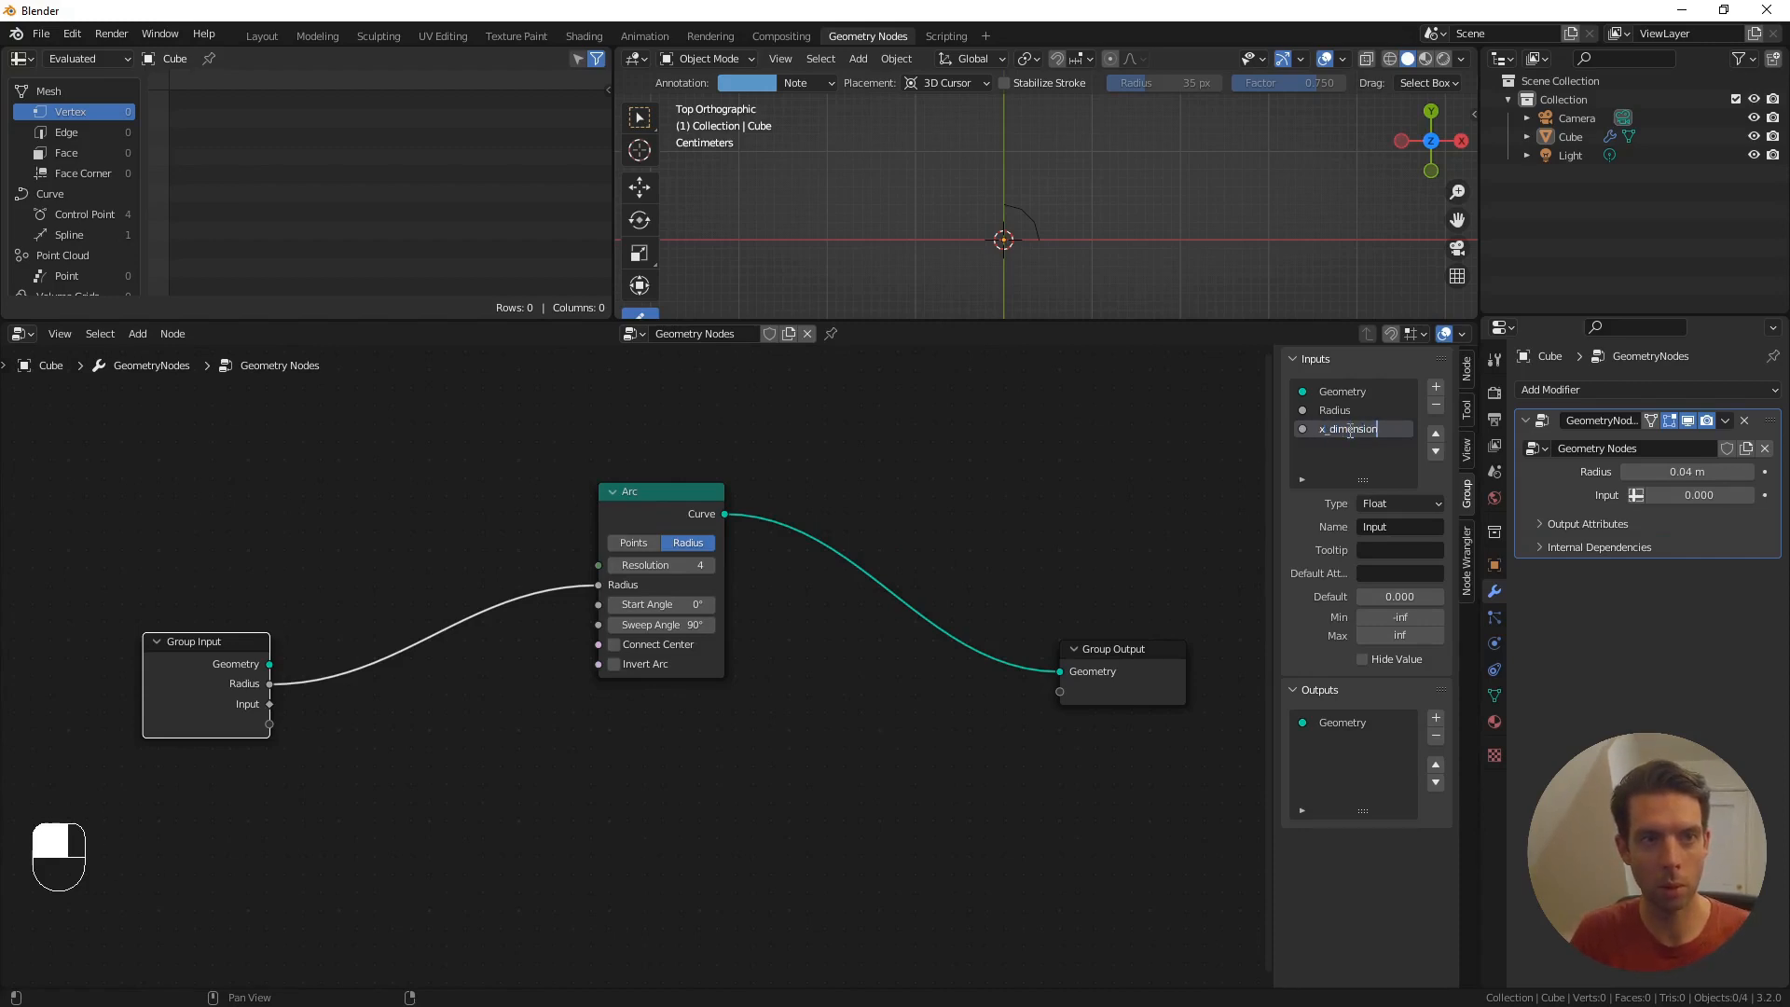
key(Return)
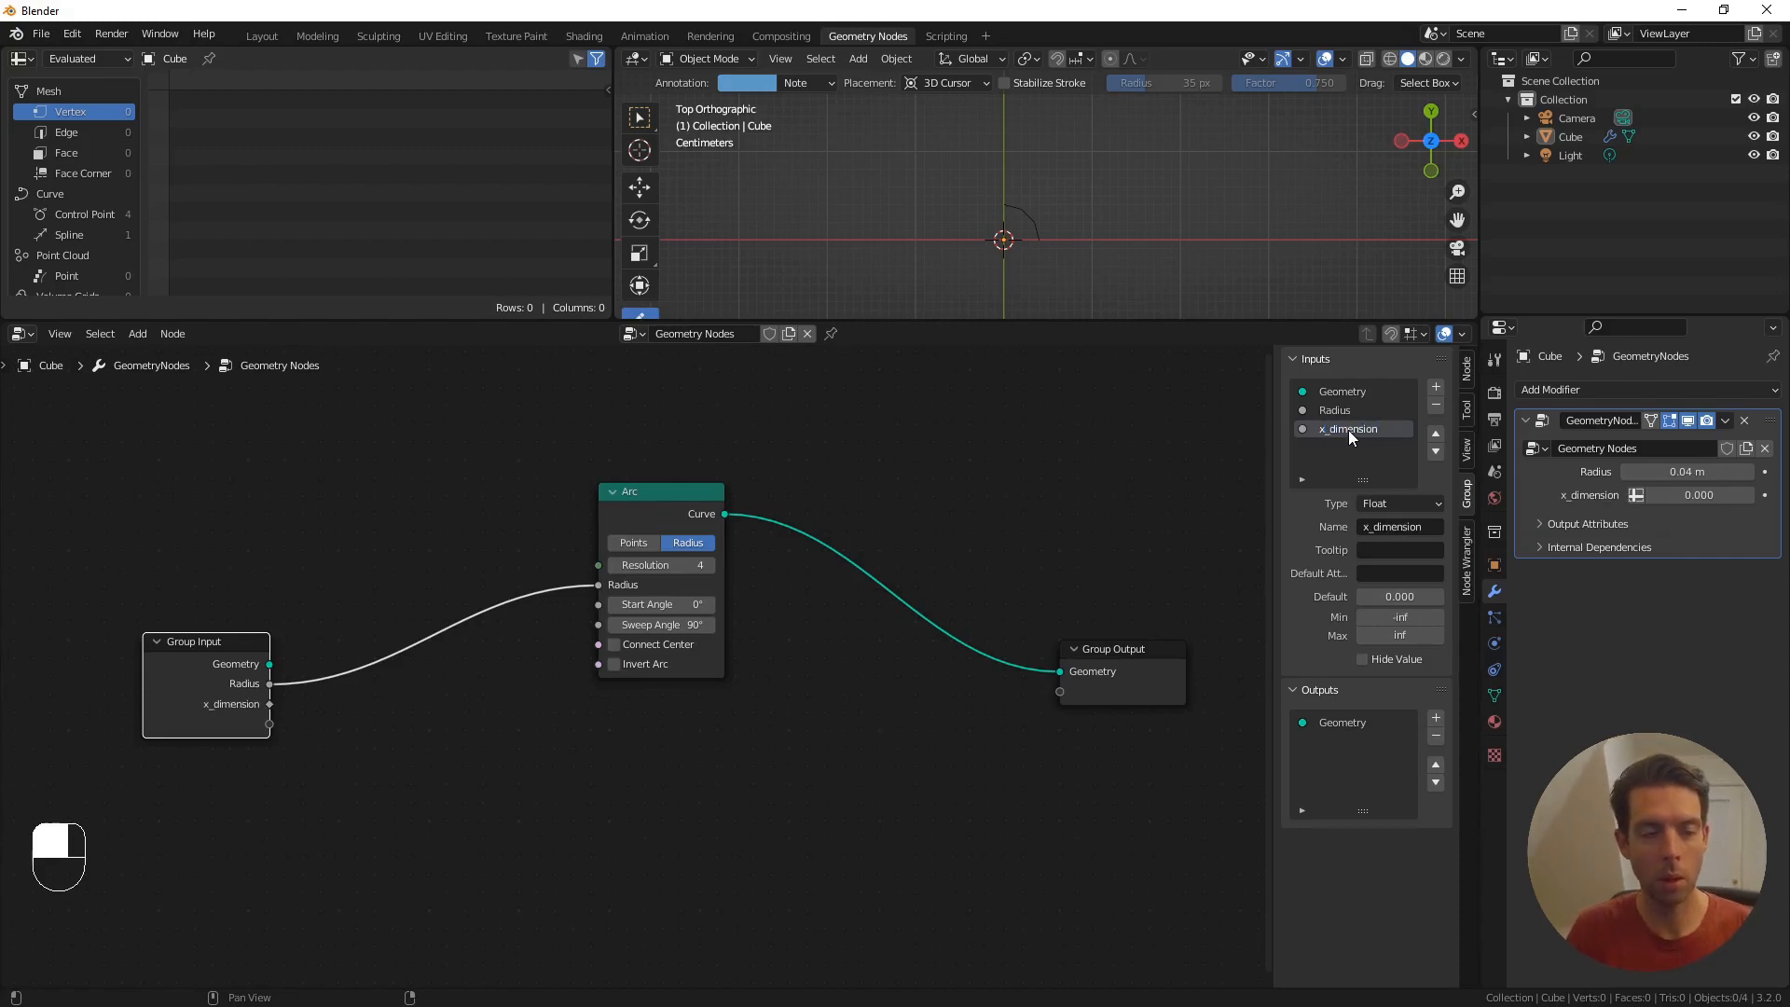
- Add another float input to the node group and name it y_dimension
click(1436, 388)
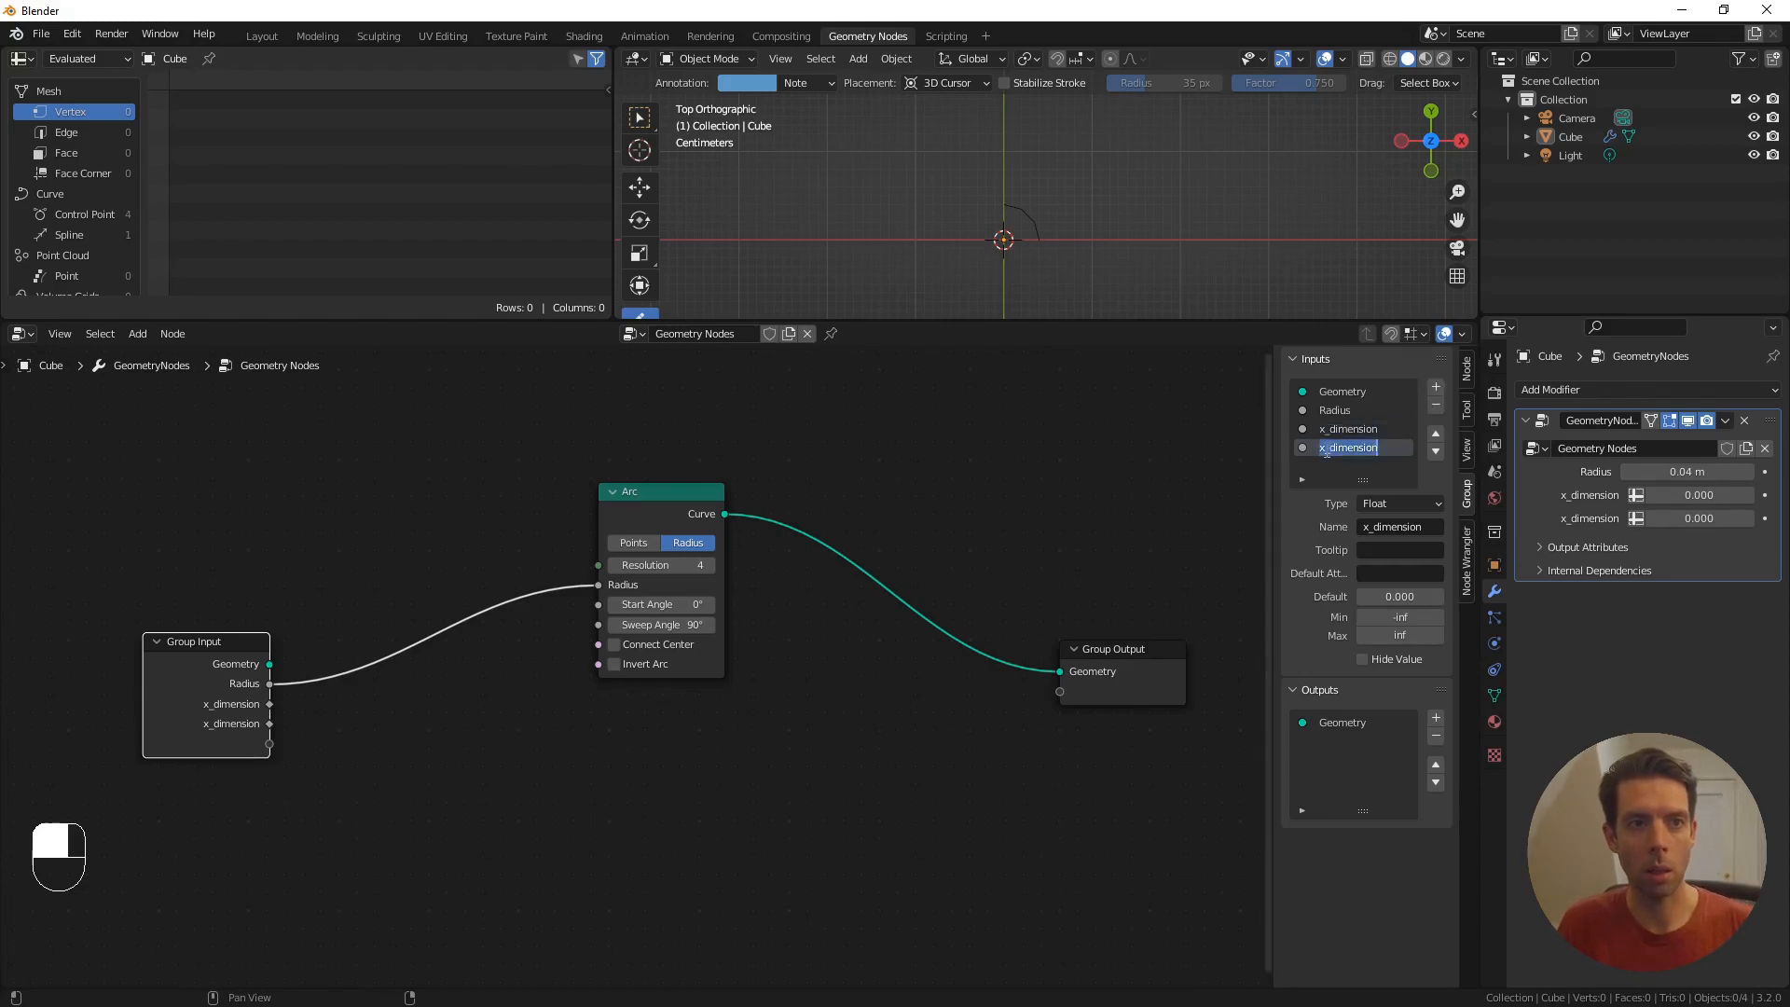
click(1327, 450)
key(BackSpace)
text(y)
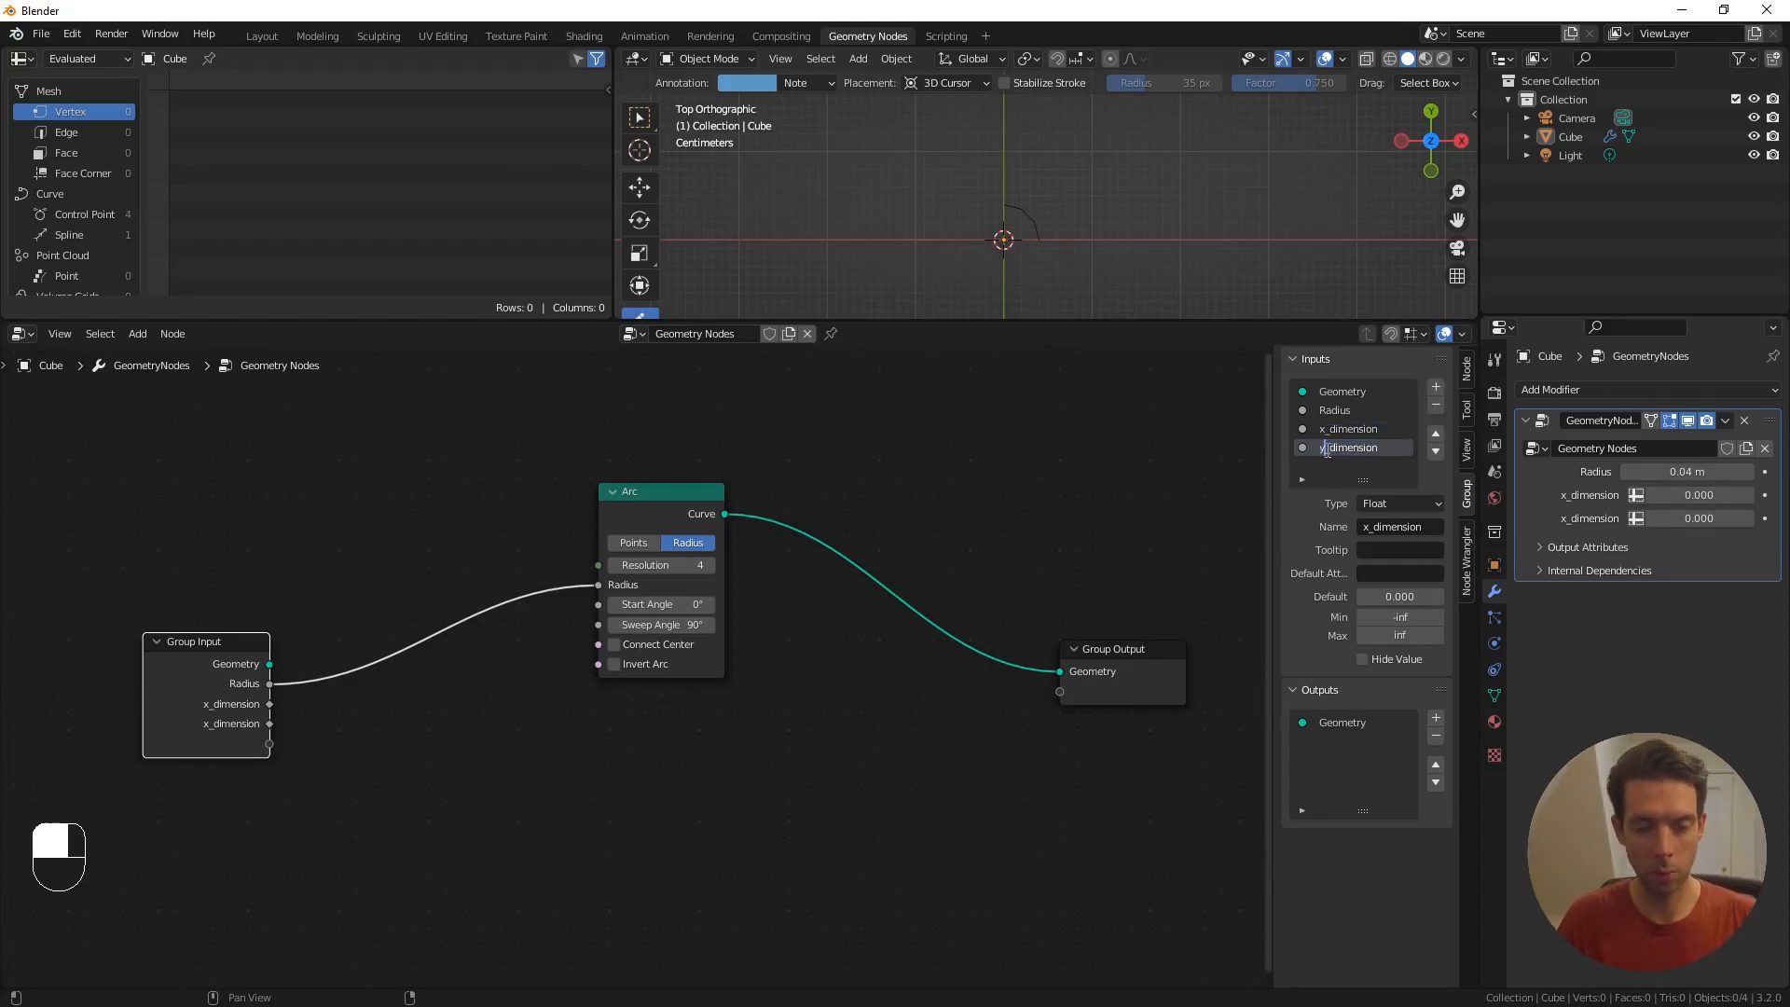
key(Return)
- Make room before Group Output and insert a Set Position node on the link coming from the Arc node
scroll(813, 550, down, 2)
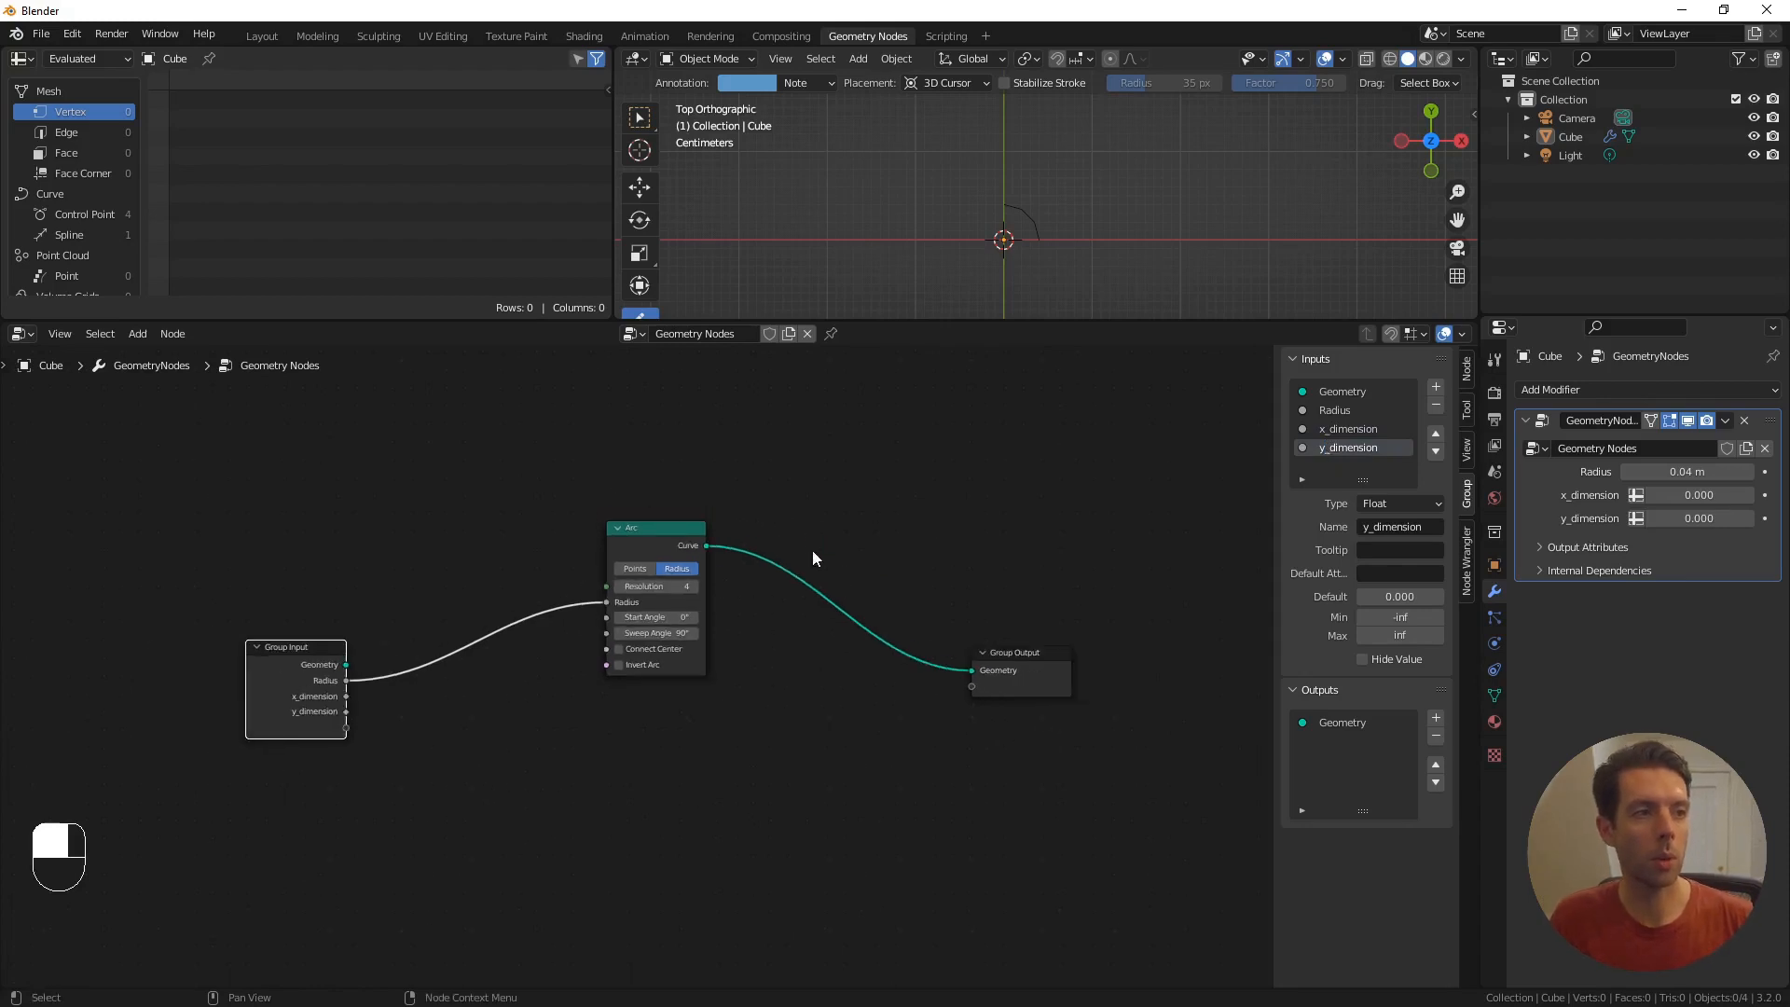
drag(981, 656, 1089, 615)
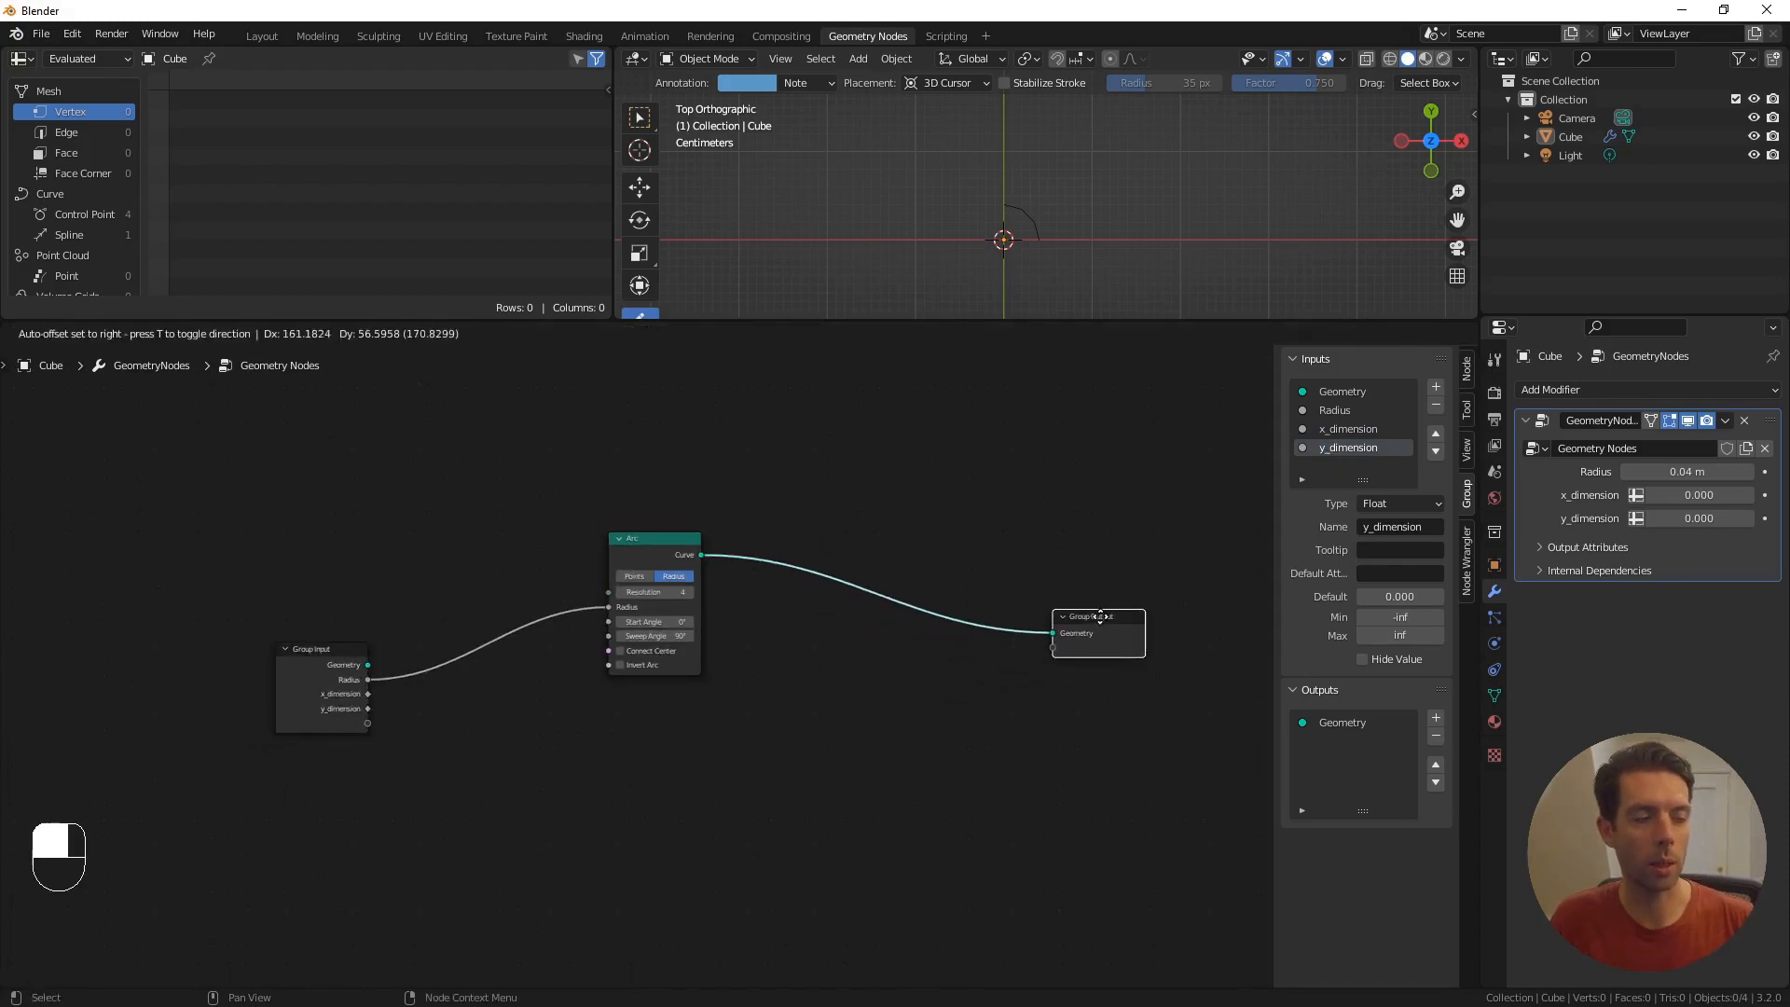
scroll(779, 619, up, 1)
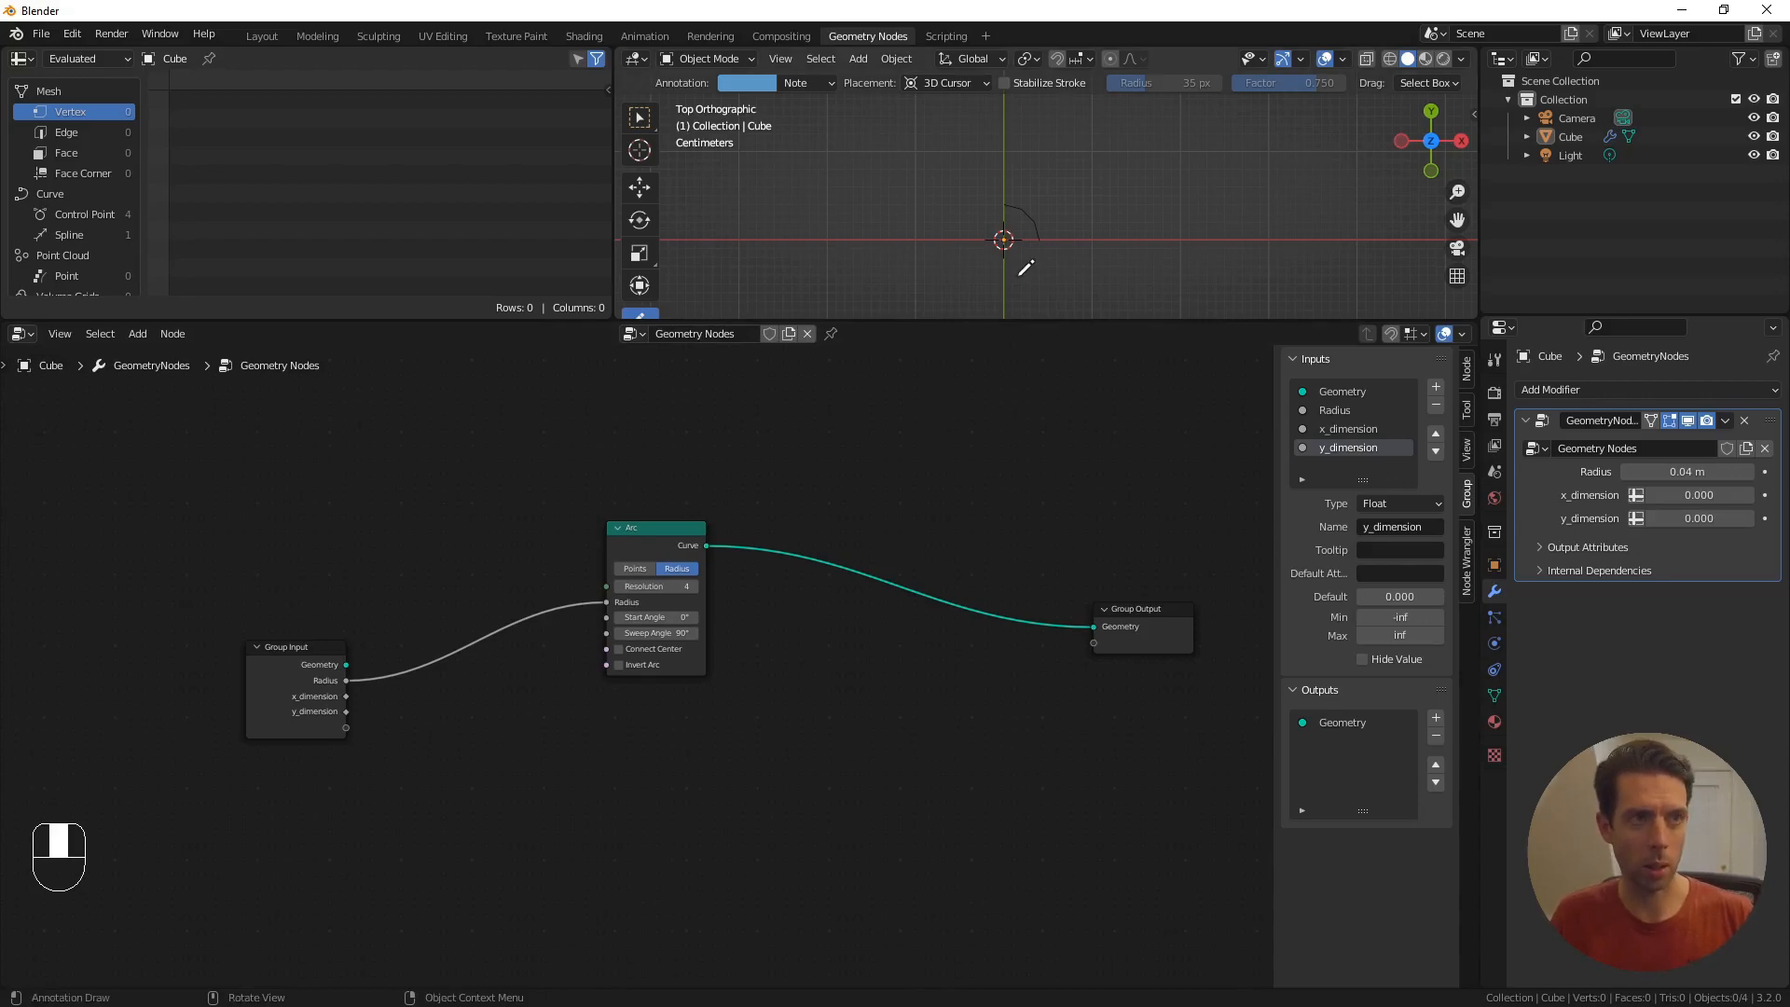
click(640, 117)
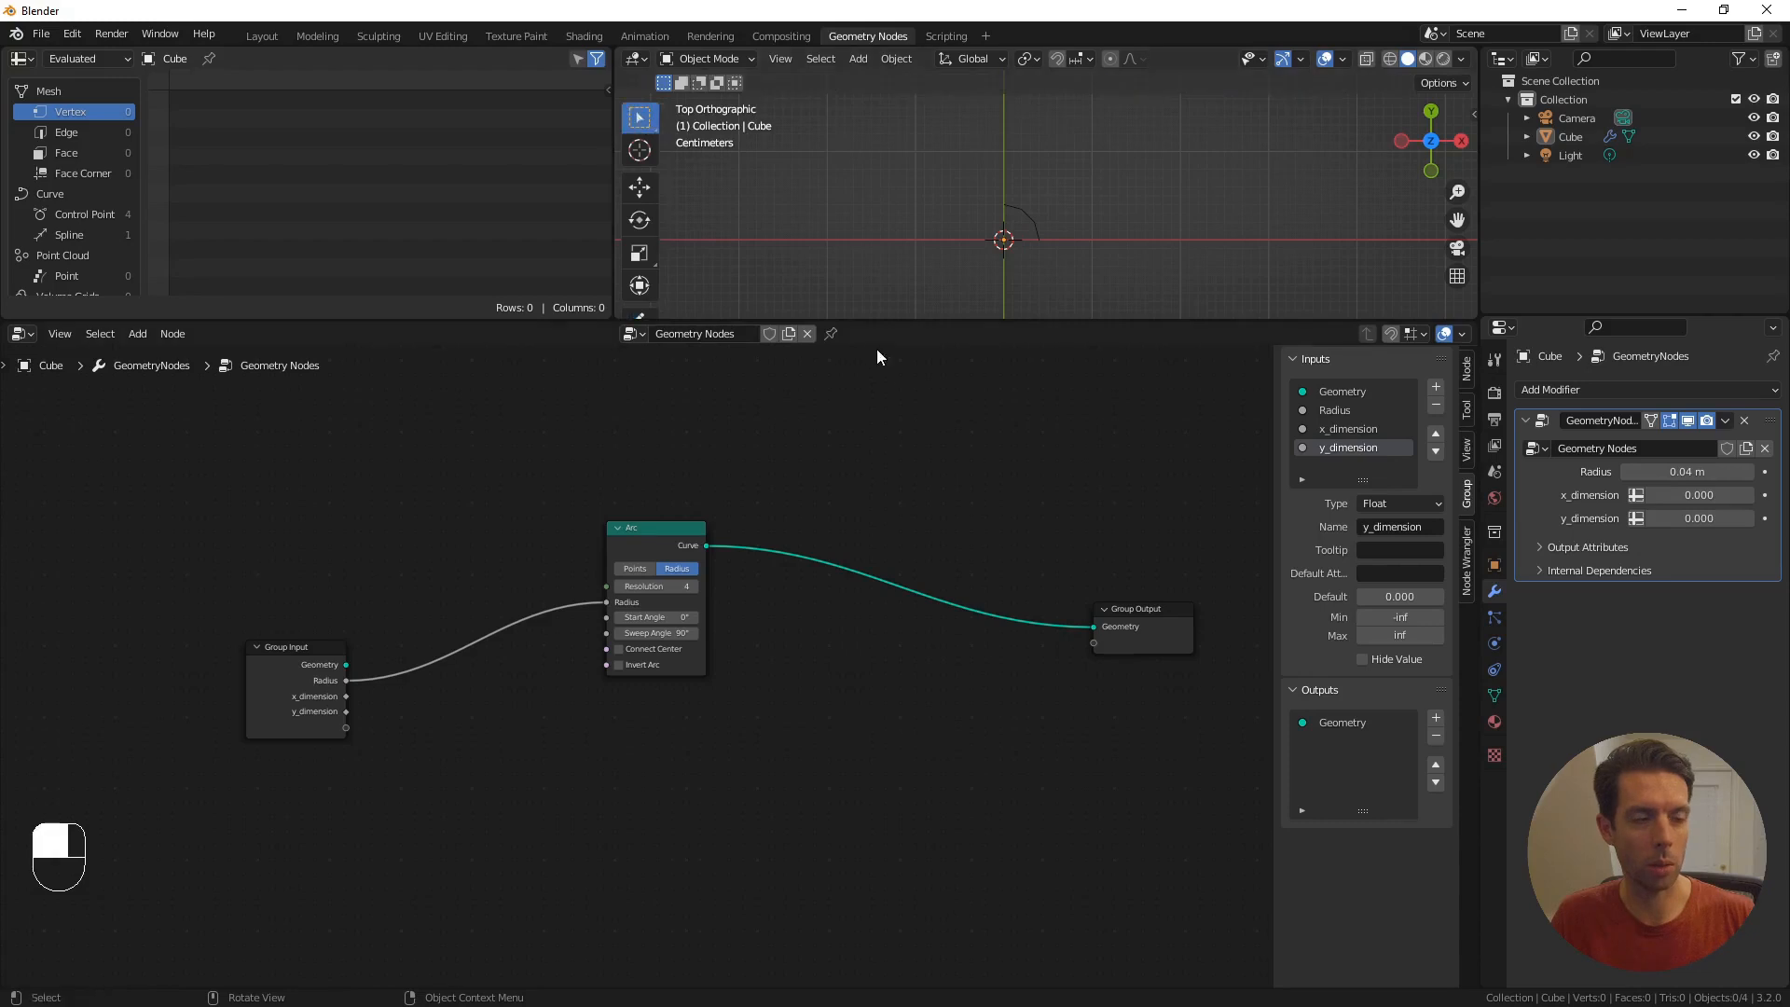
key(F3)
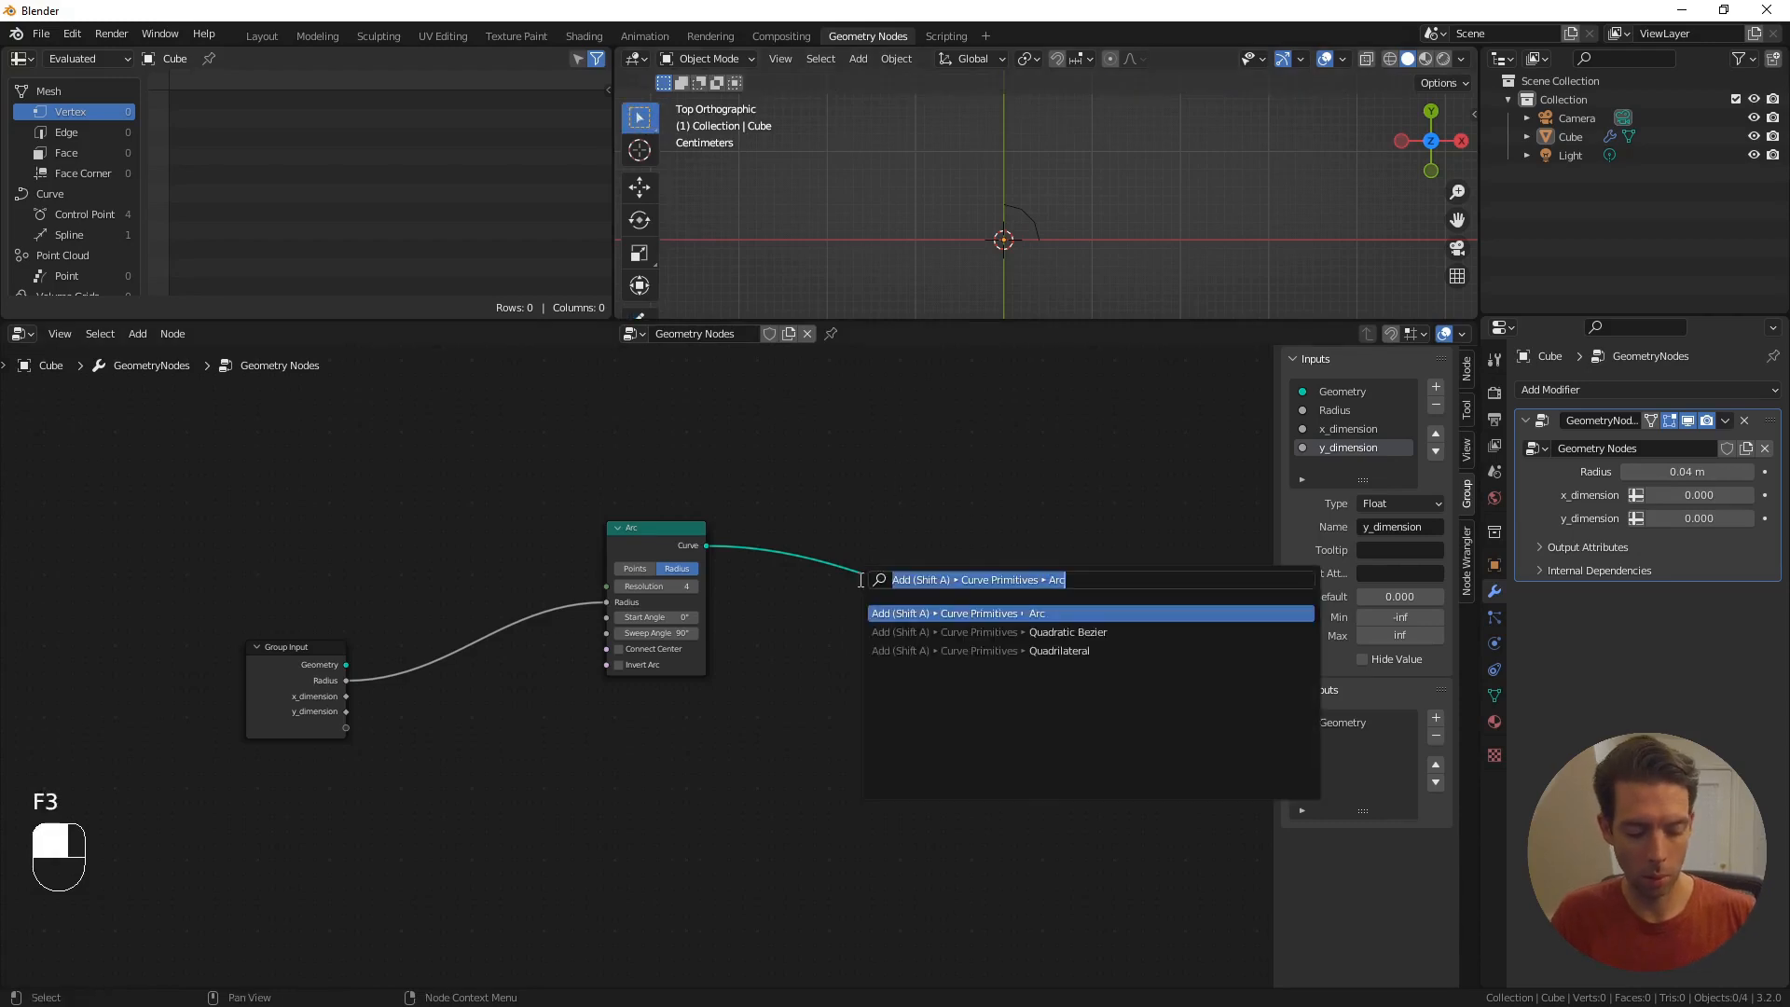
text(set pos)
key(Return)
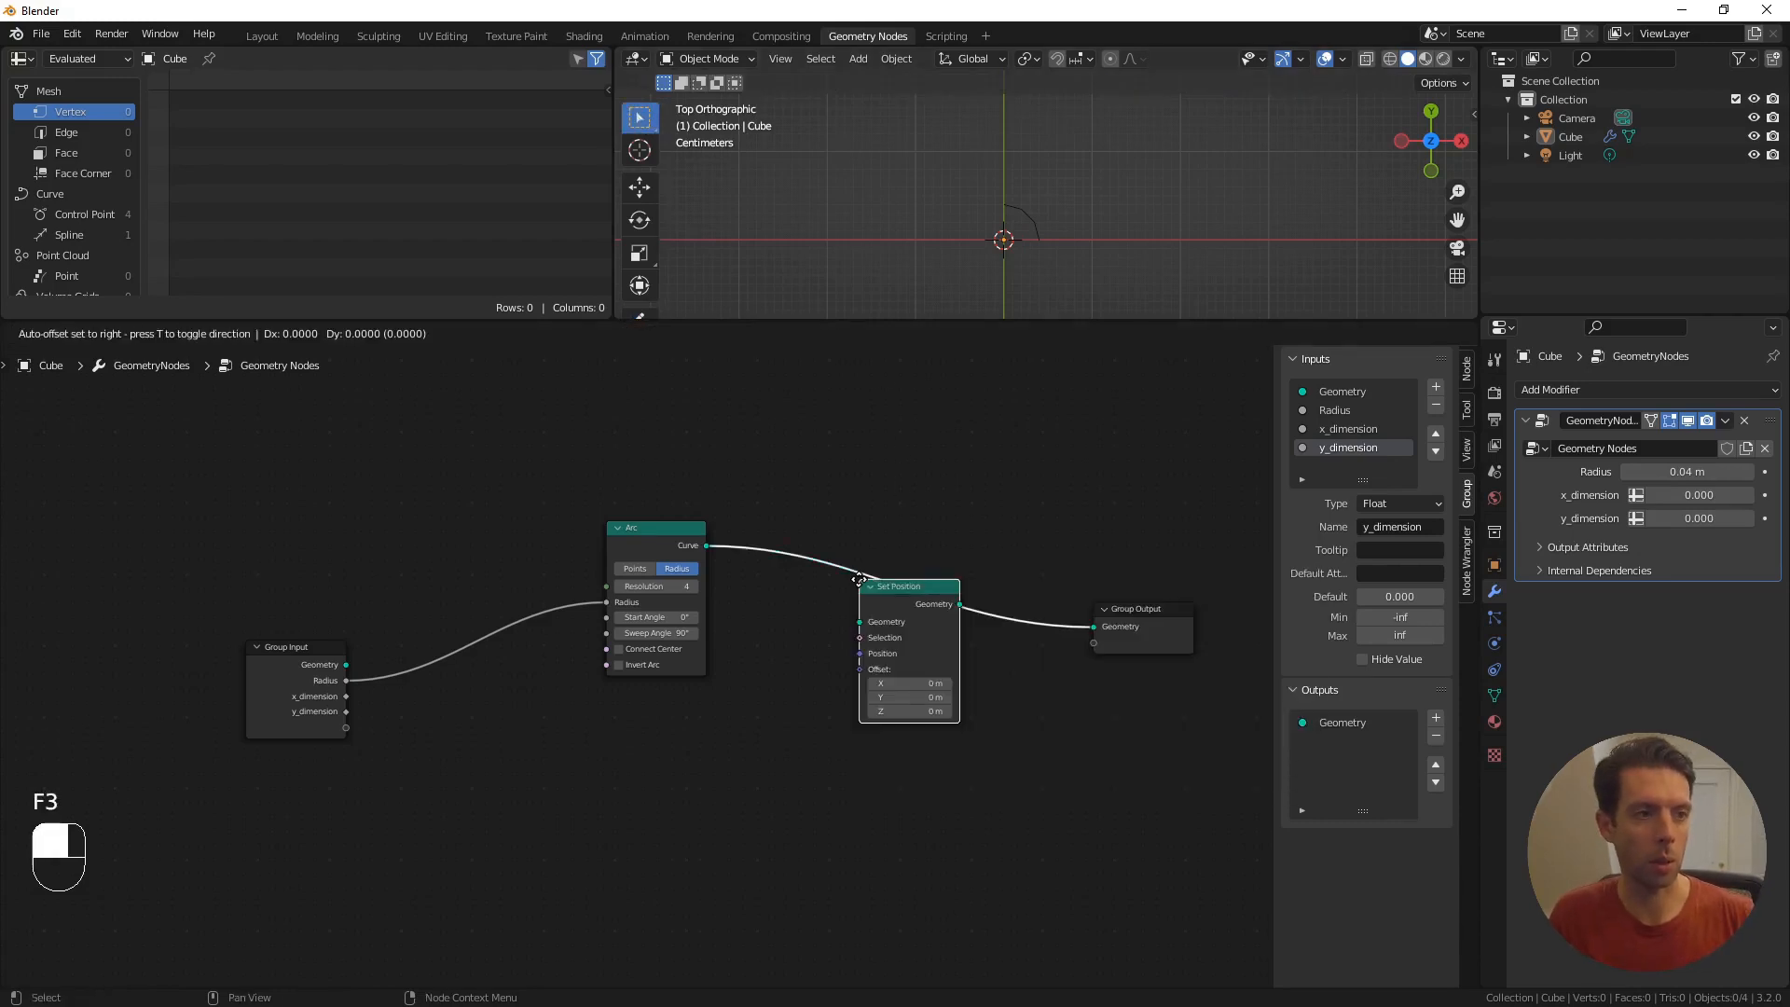
click(859, 549)
- Space the Arc and Group Input nodes farther away from the Set Position node
drag(654, 532, 618, 535)
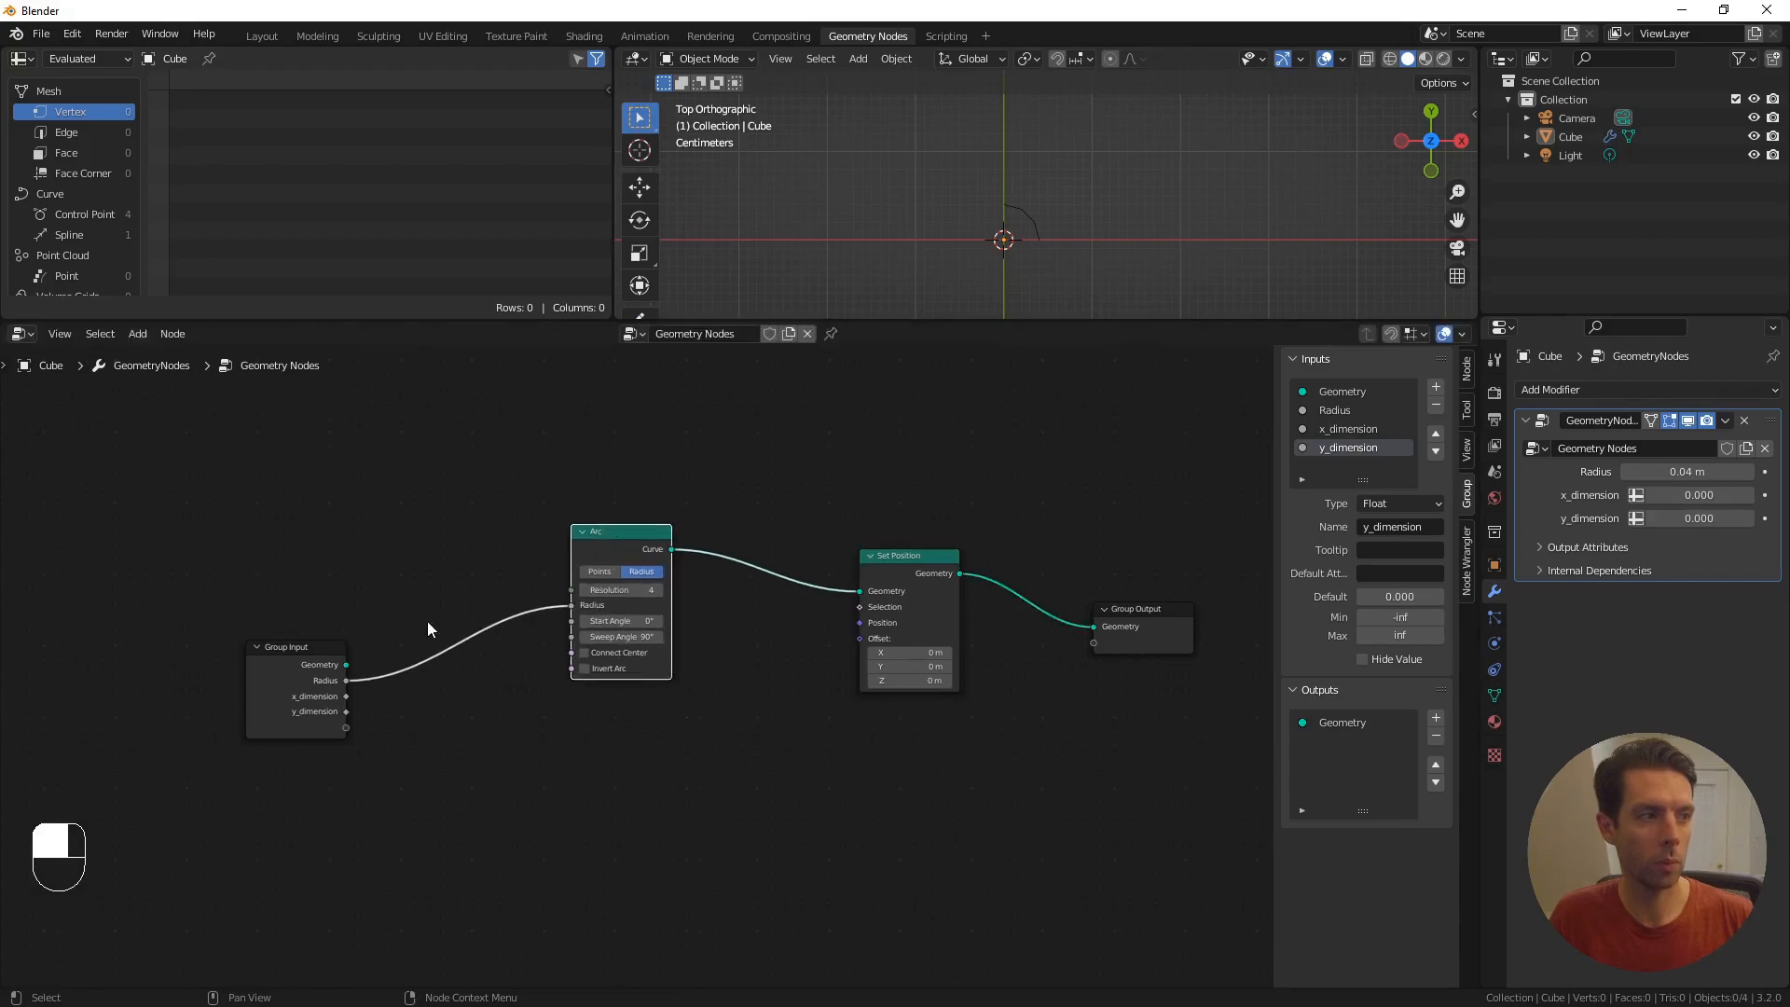
drag(291, 648, 112, 653)
middle_drag(245, 667, 316, 619)
scroll(653, 676, up, 4)
middle_drag(881, 610, 807, 599)
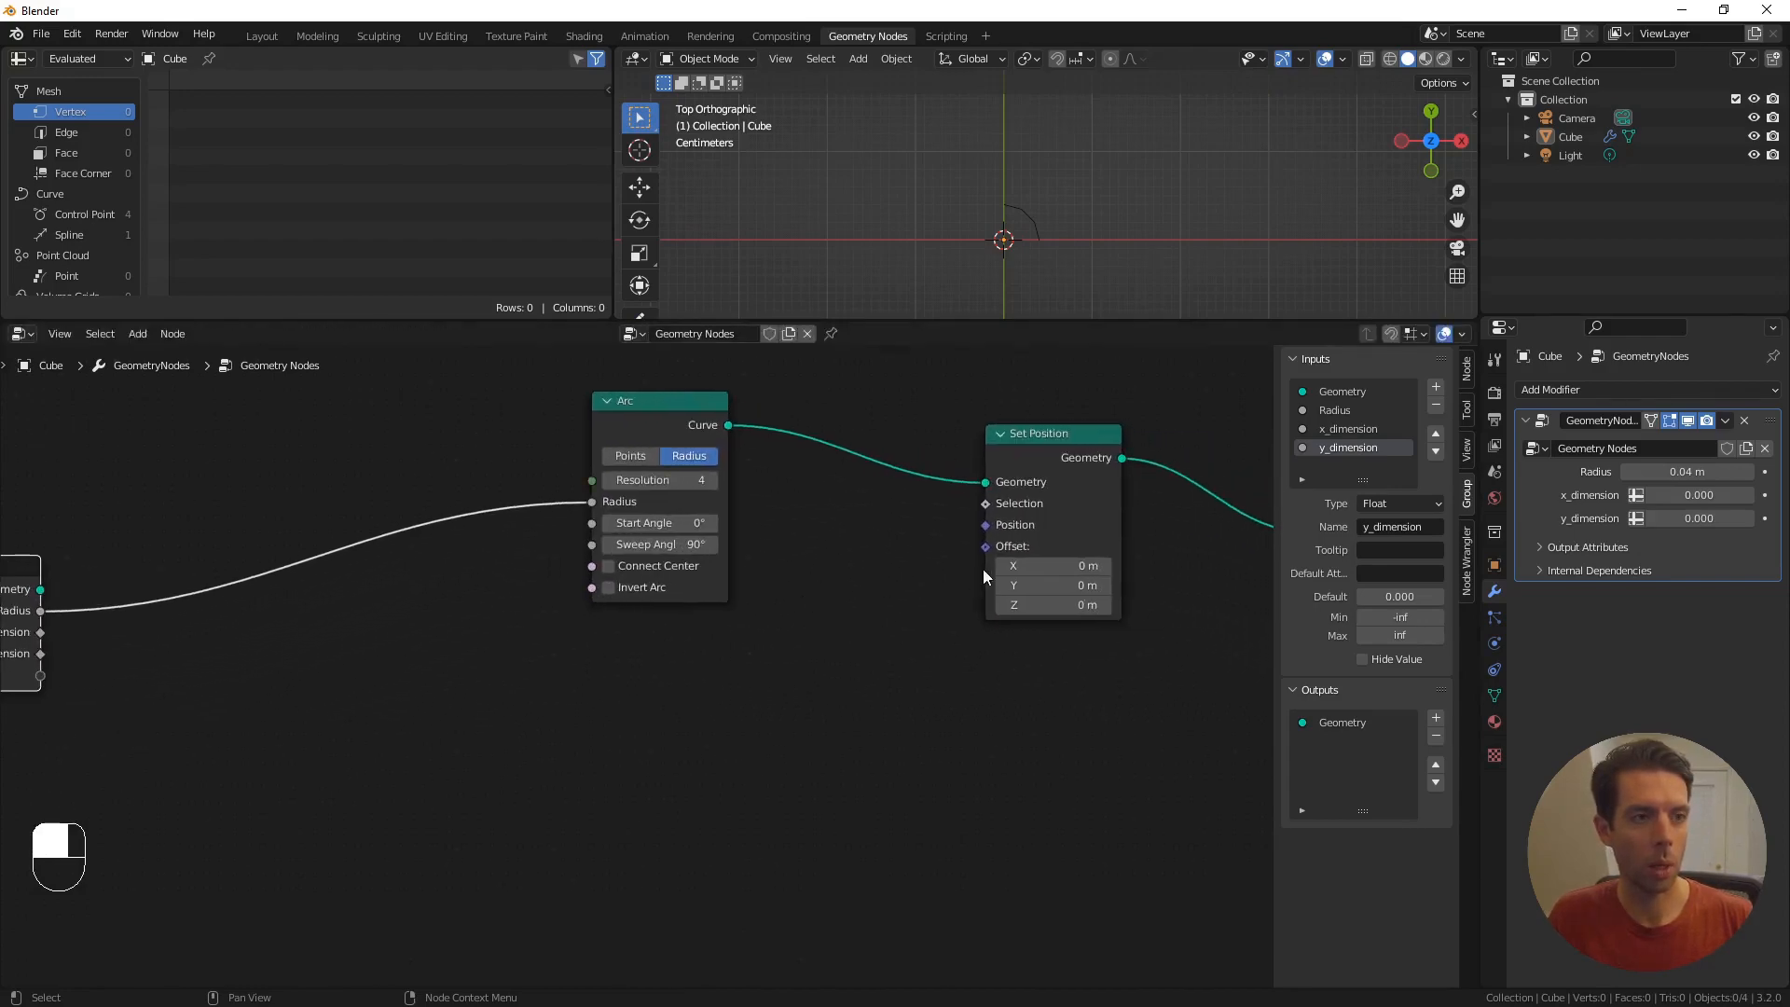
- Add a Combine XYZ node below the Arc node, feeding the Offset input of Set Position
drag(987, 548, 824, 728)
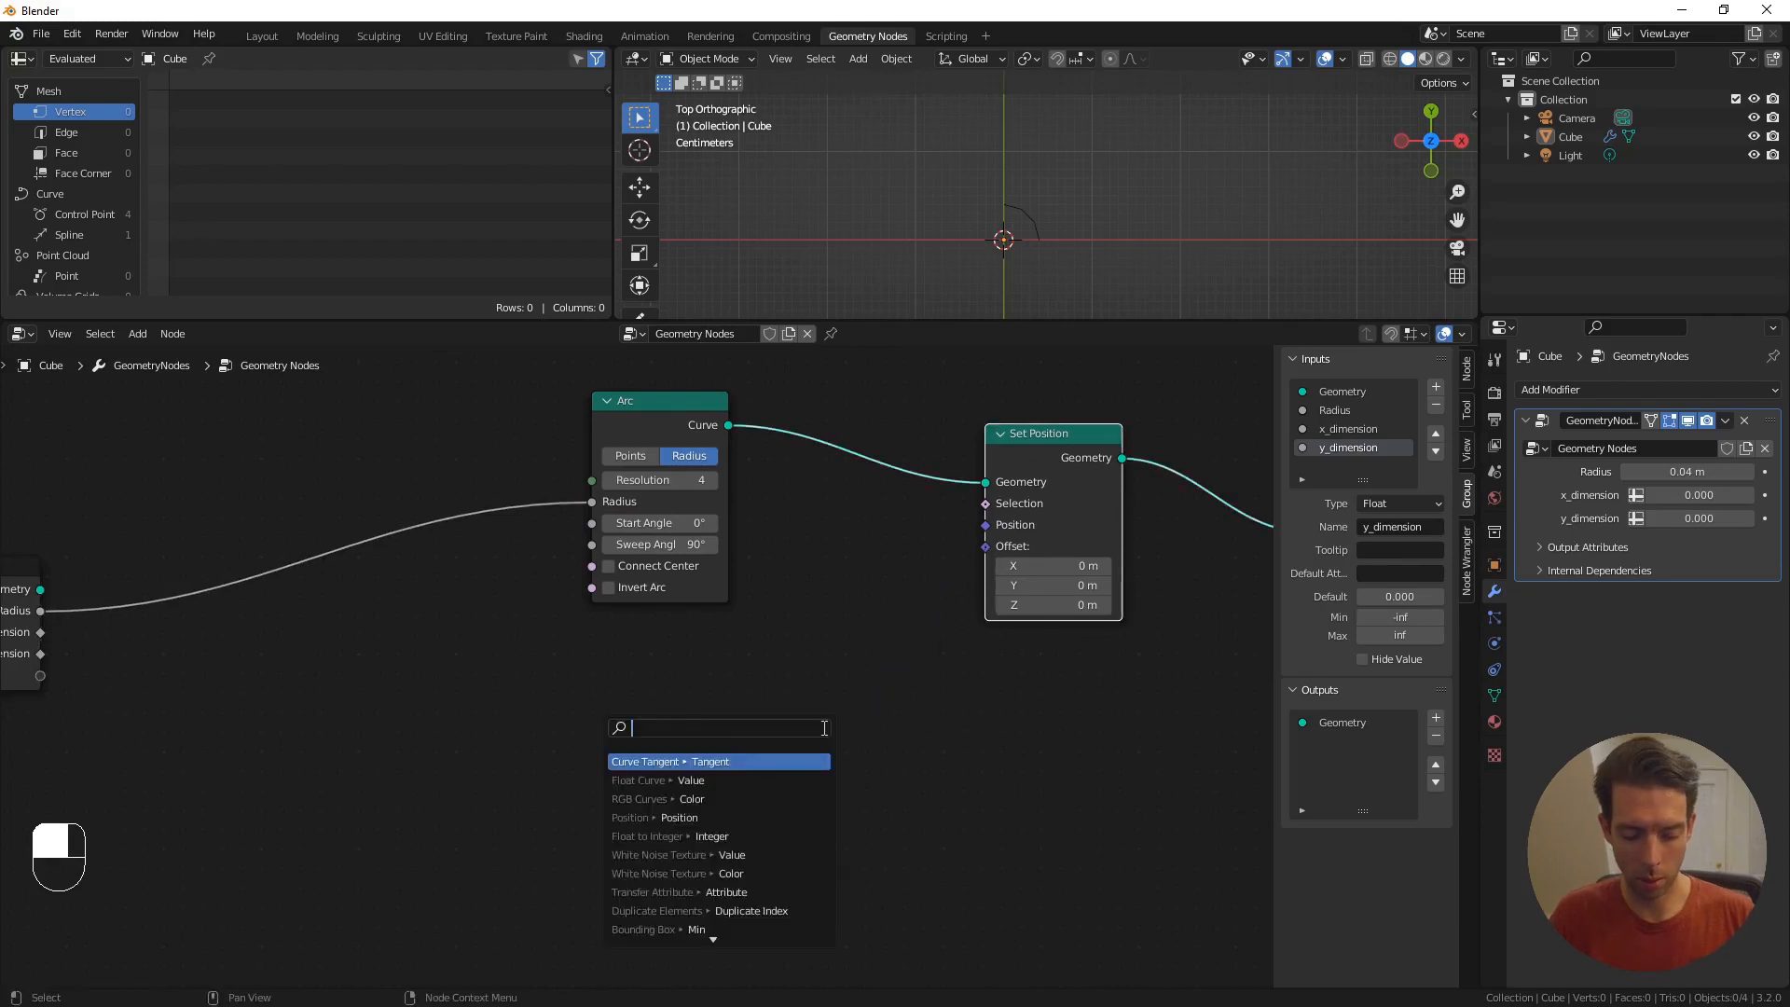
text(combine)
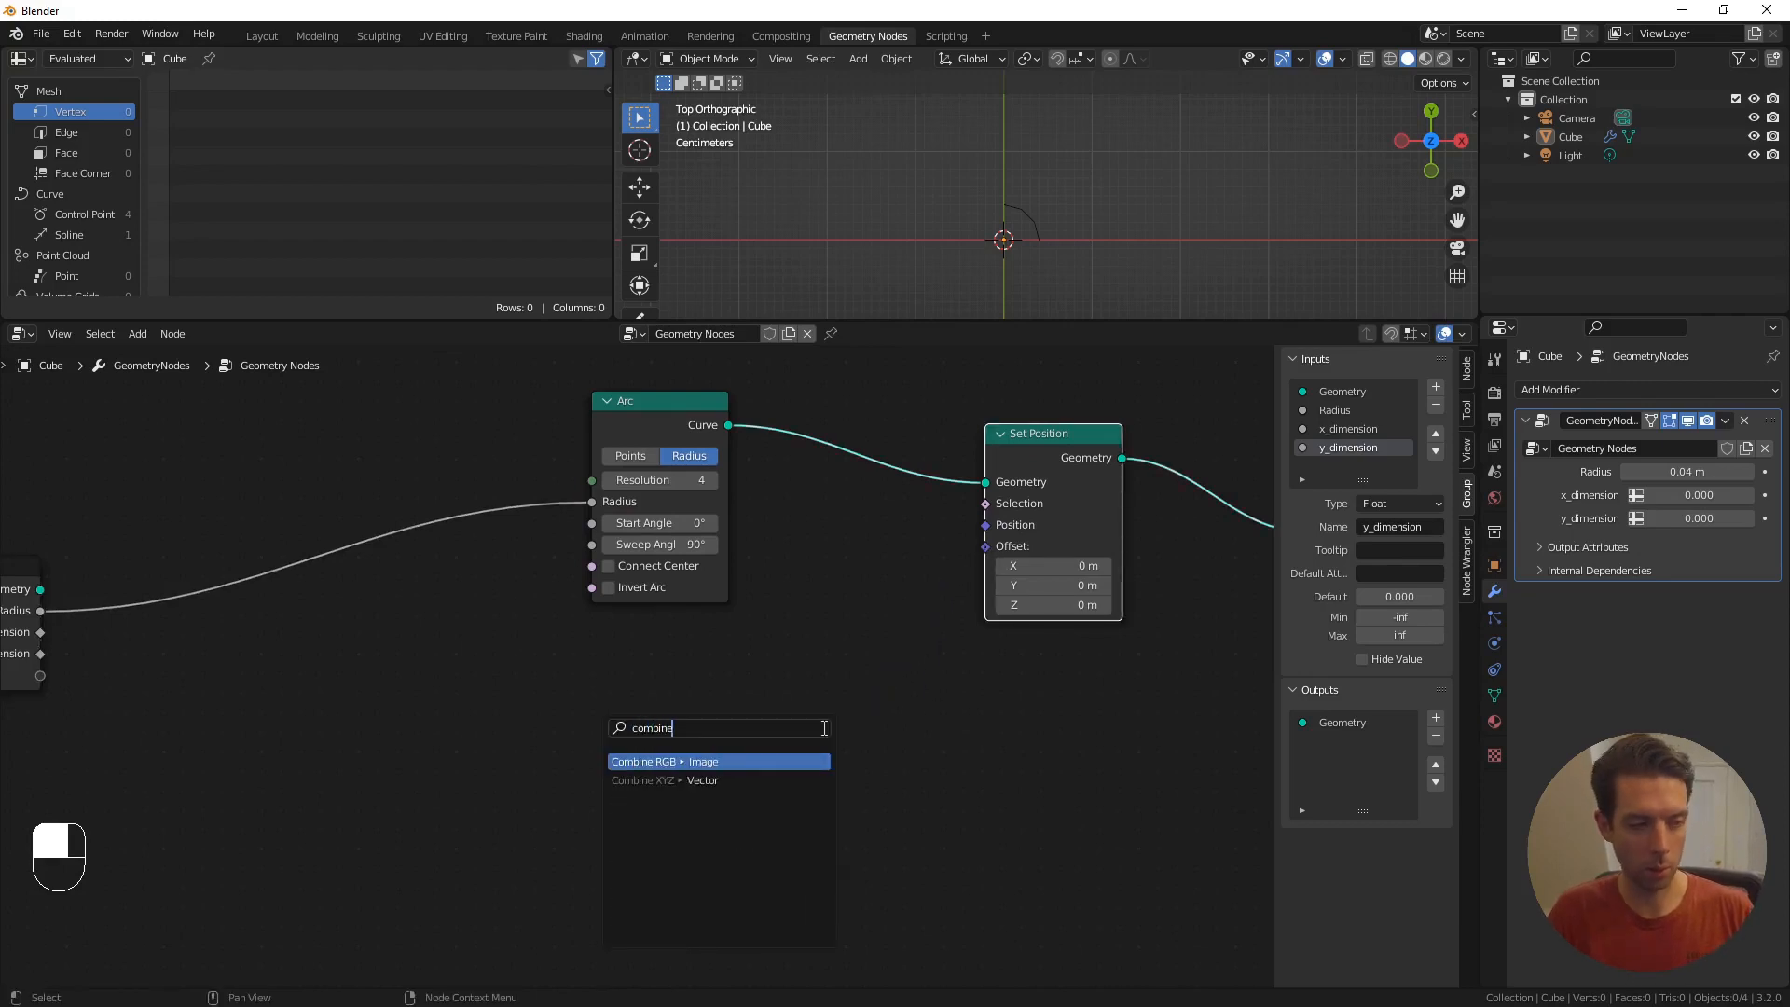
key(Down)
key(Return)
click(780, 716)
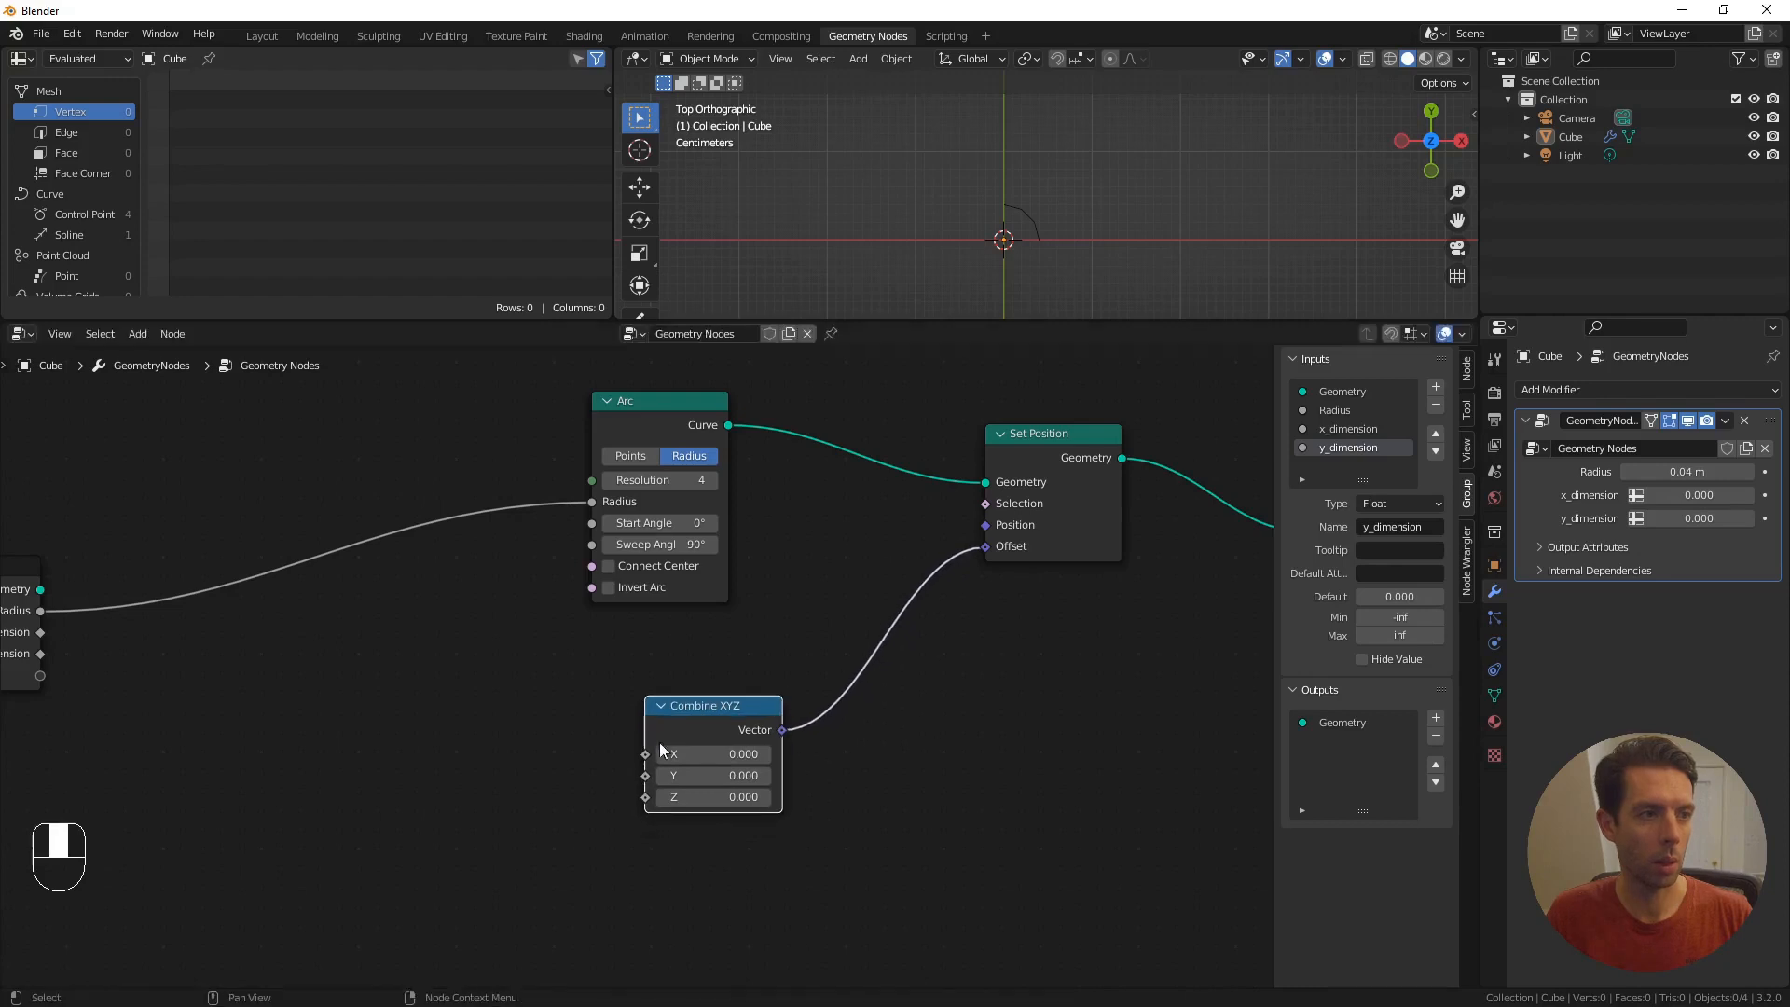
- Add a Divide math node fed by the Group Input's x_dimension and set its divisor to 2
scroll(597, 752, down, 3)
middle_drag(509, 767, 709, 685)
scroll(548, 661, up, 4)
middle_drag(546, 653, 603, 665)
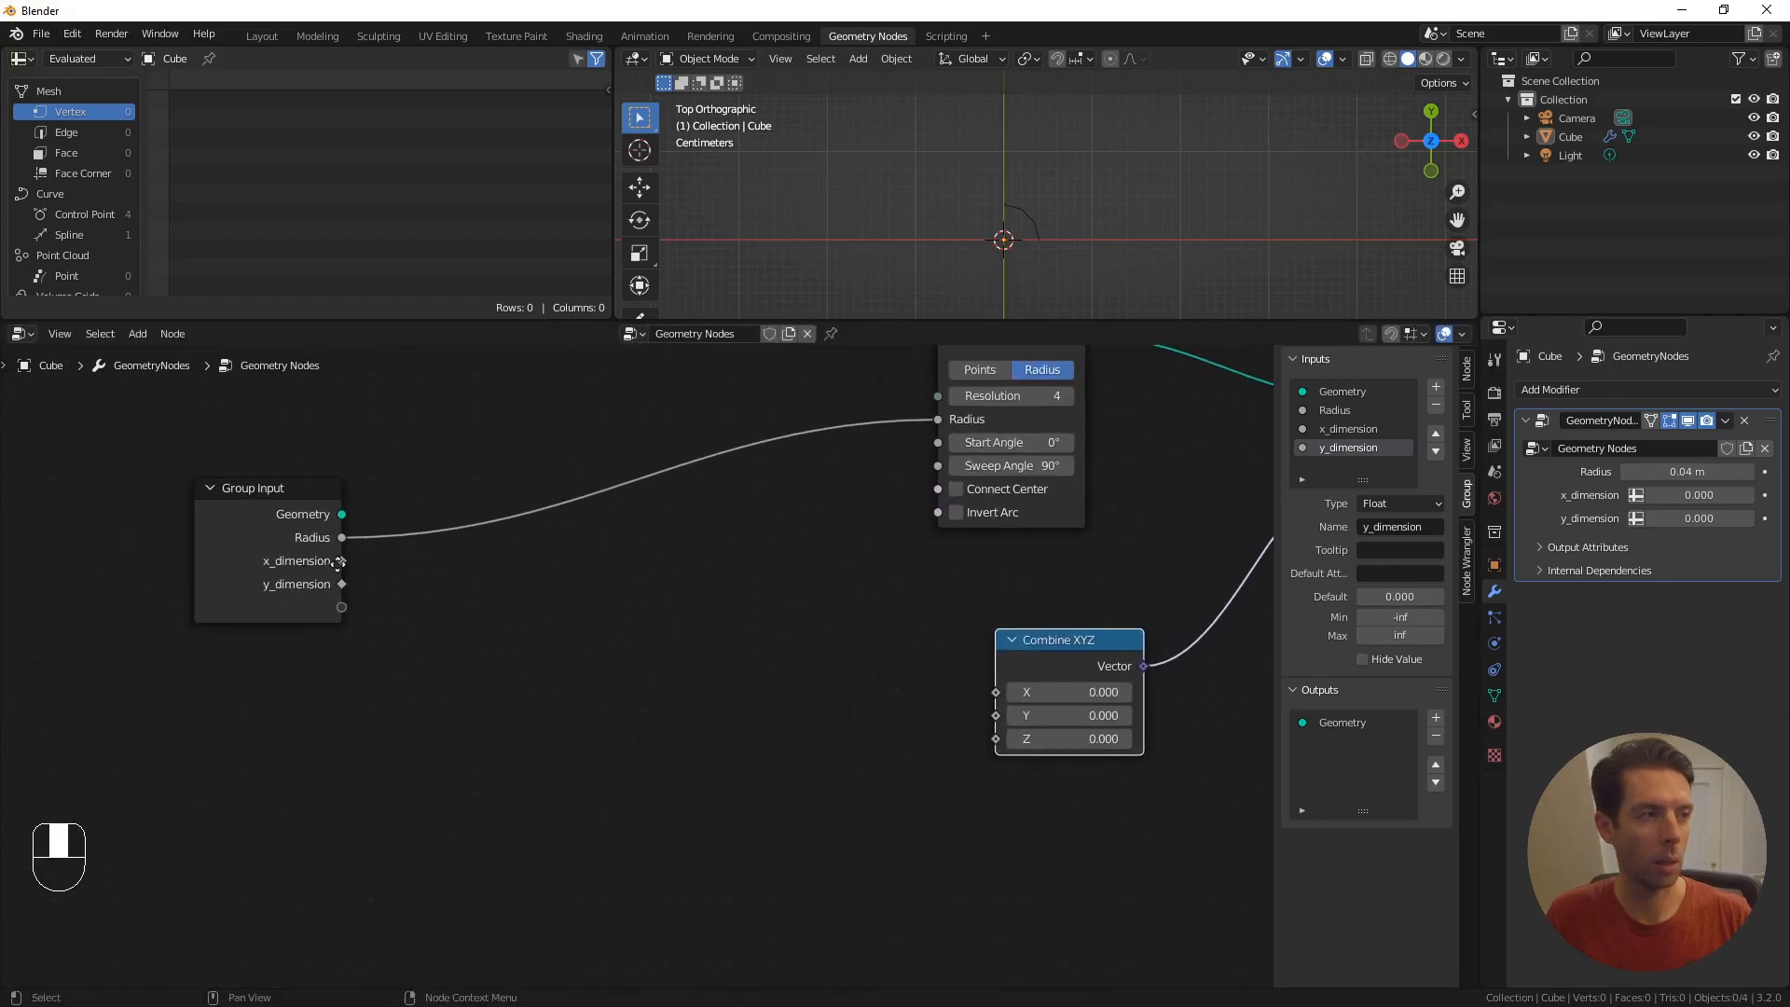
middle_drag(339, 560, 390, 572)
drag(395, 570, 526, 644)
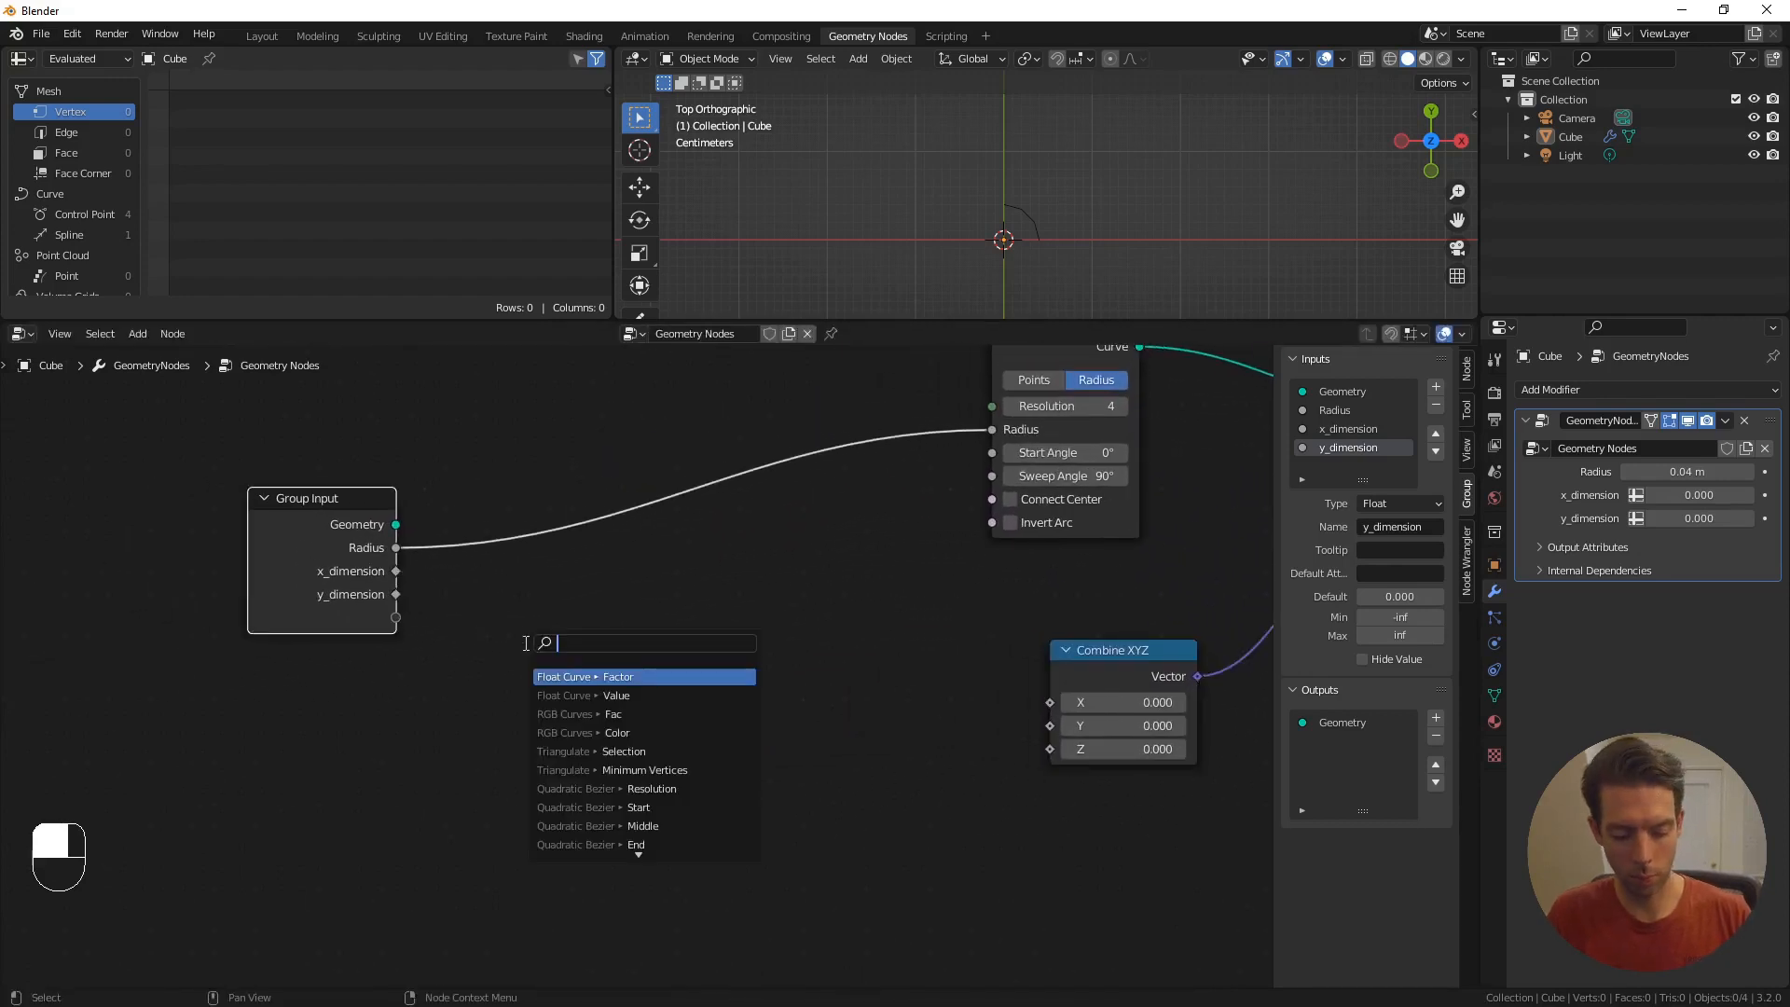
text(divide)
key(Return)
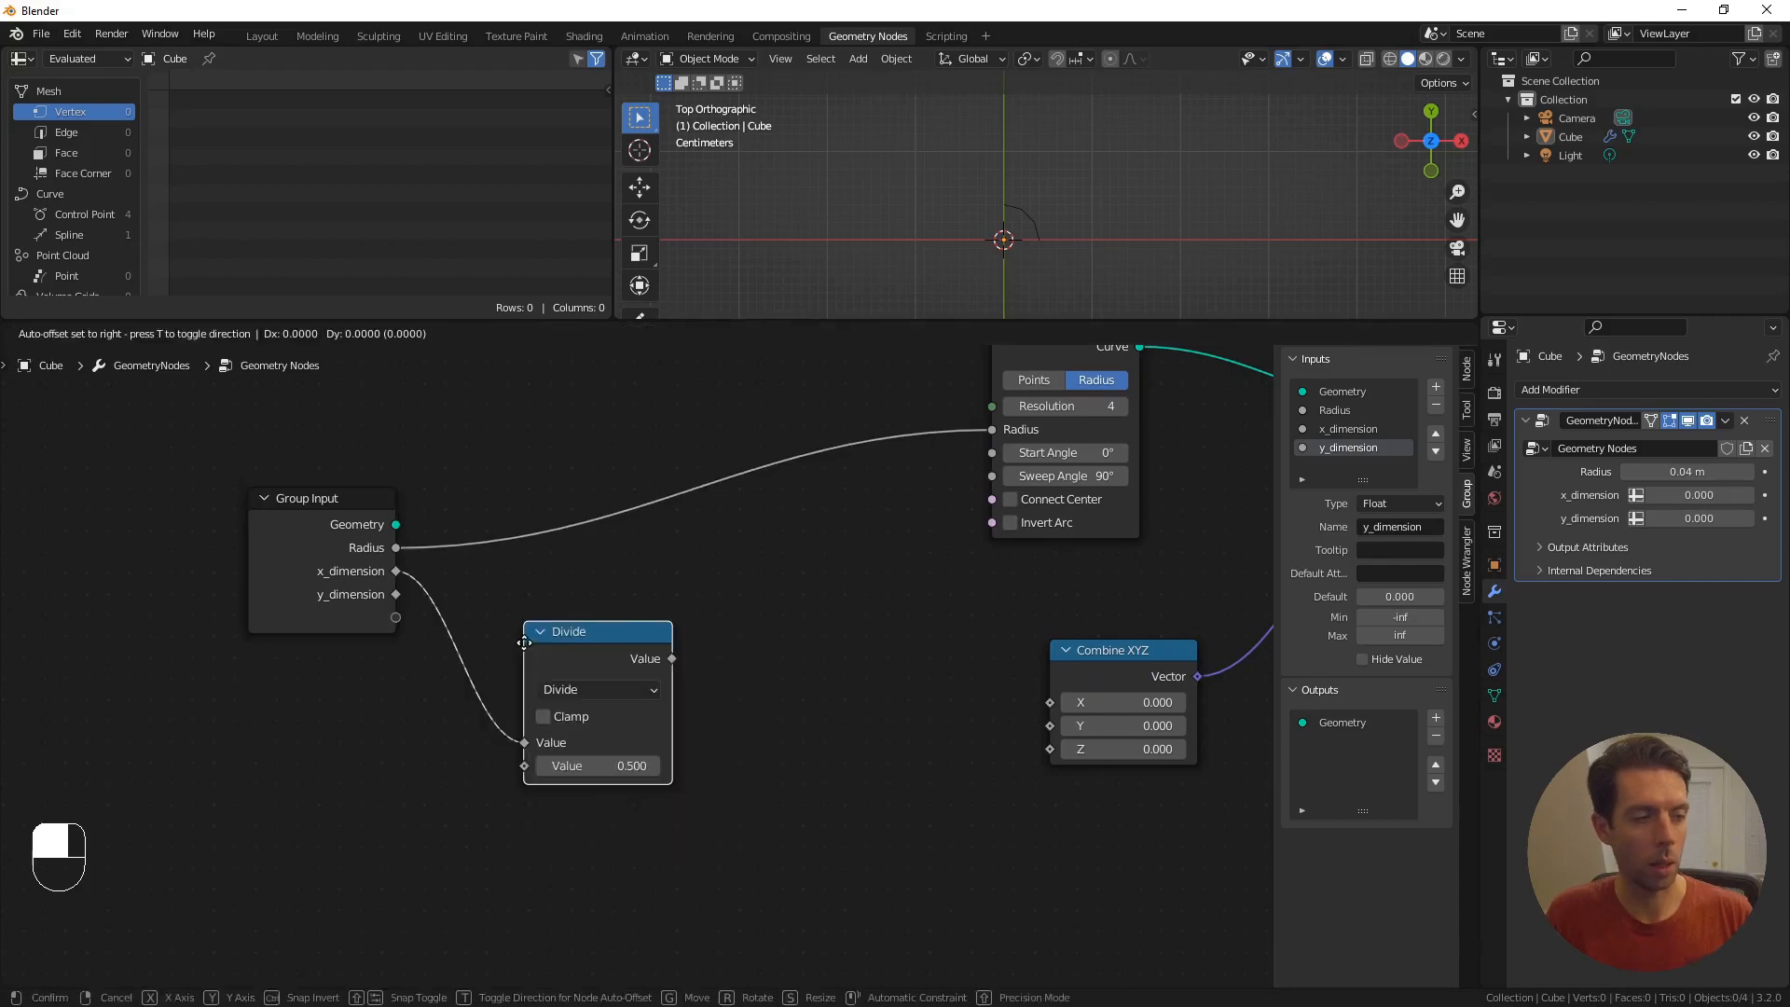
click(581, 641)
click(673, 764)
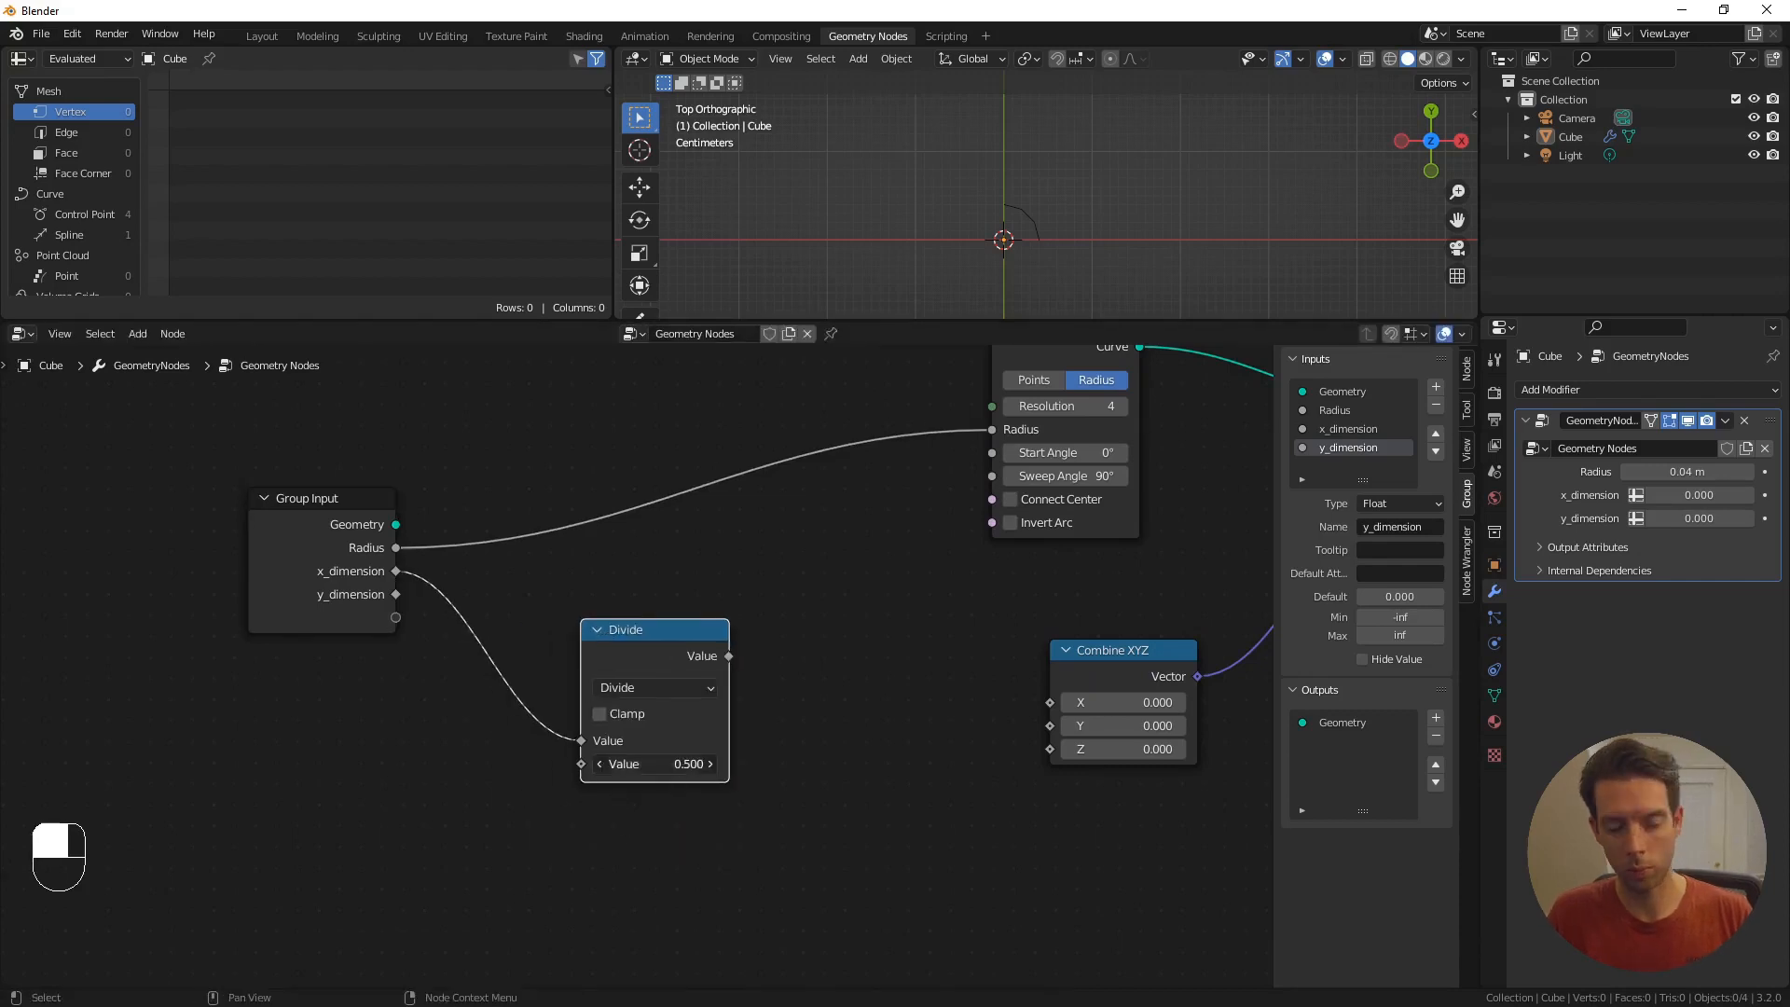
text(2)
key(Return)
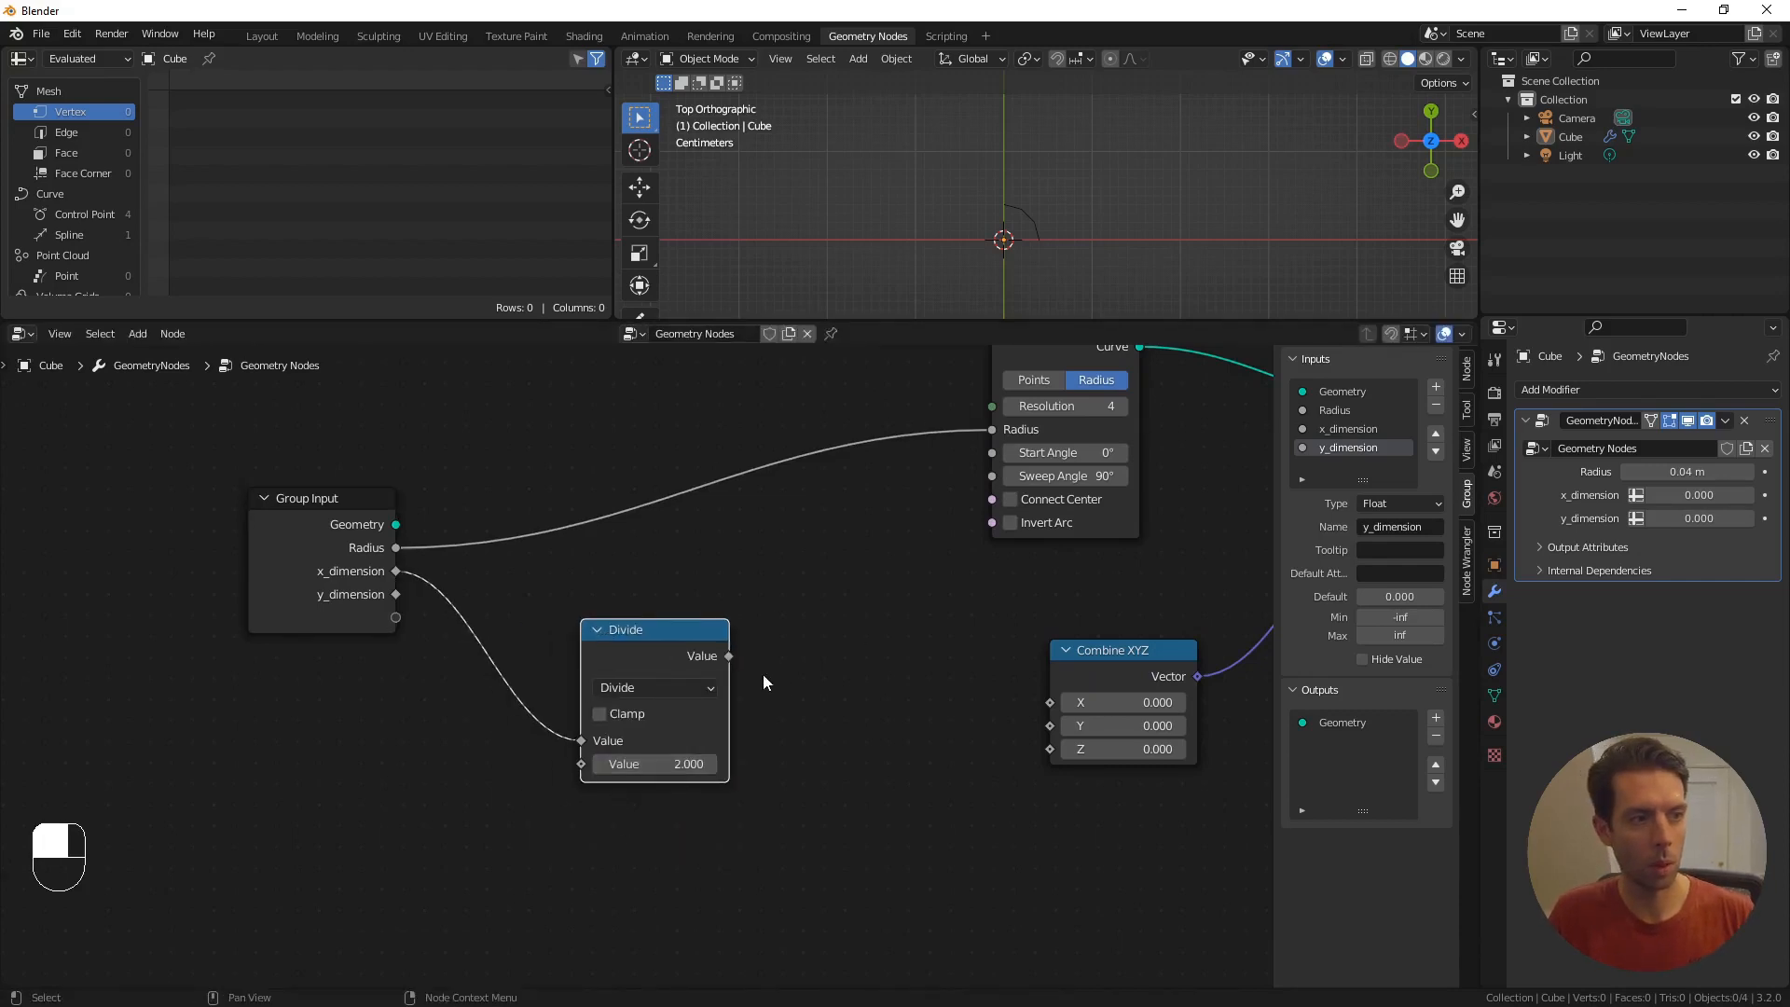
- Add a Subtract math node fed by the Divide result, and move Divide and Group Input further left to make room
drag(730, 655, 840, 674)
text(subtra)
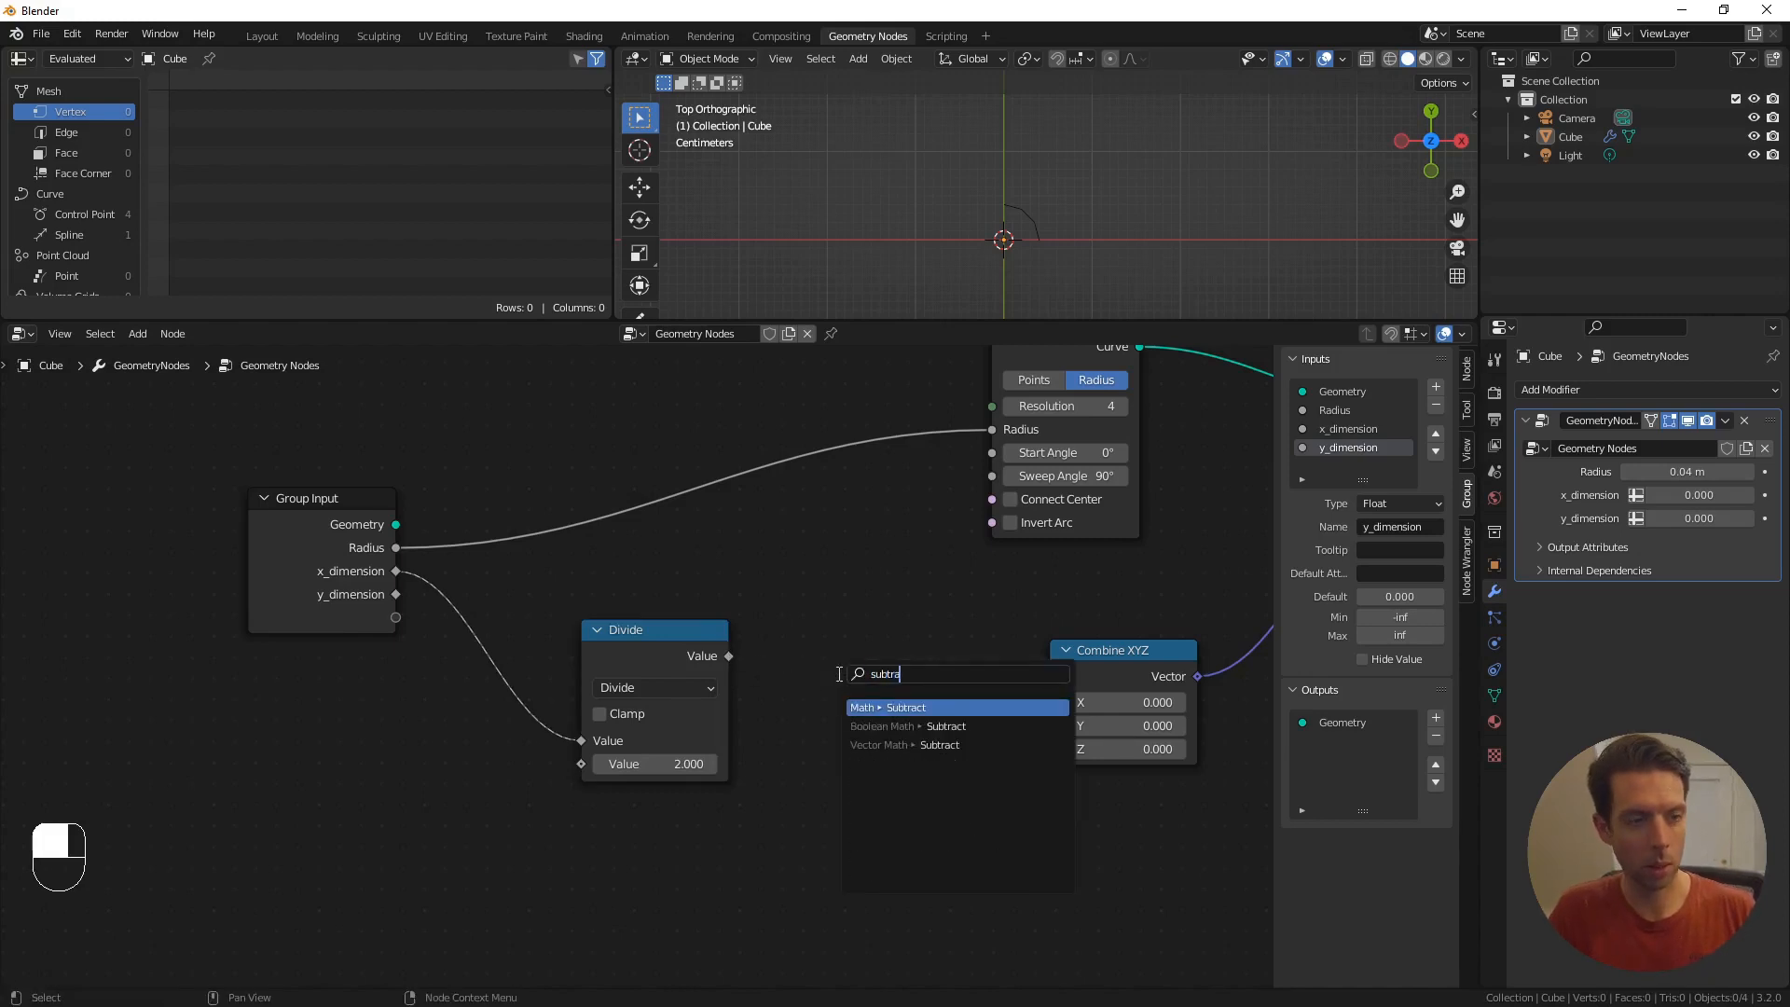
key(Return)
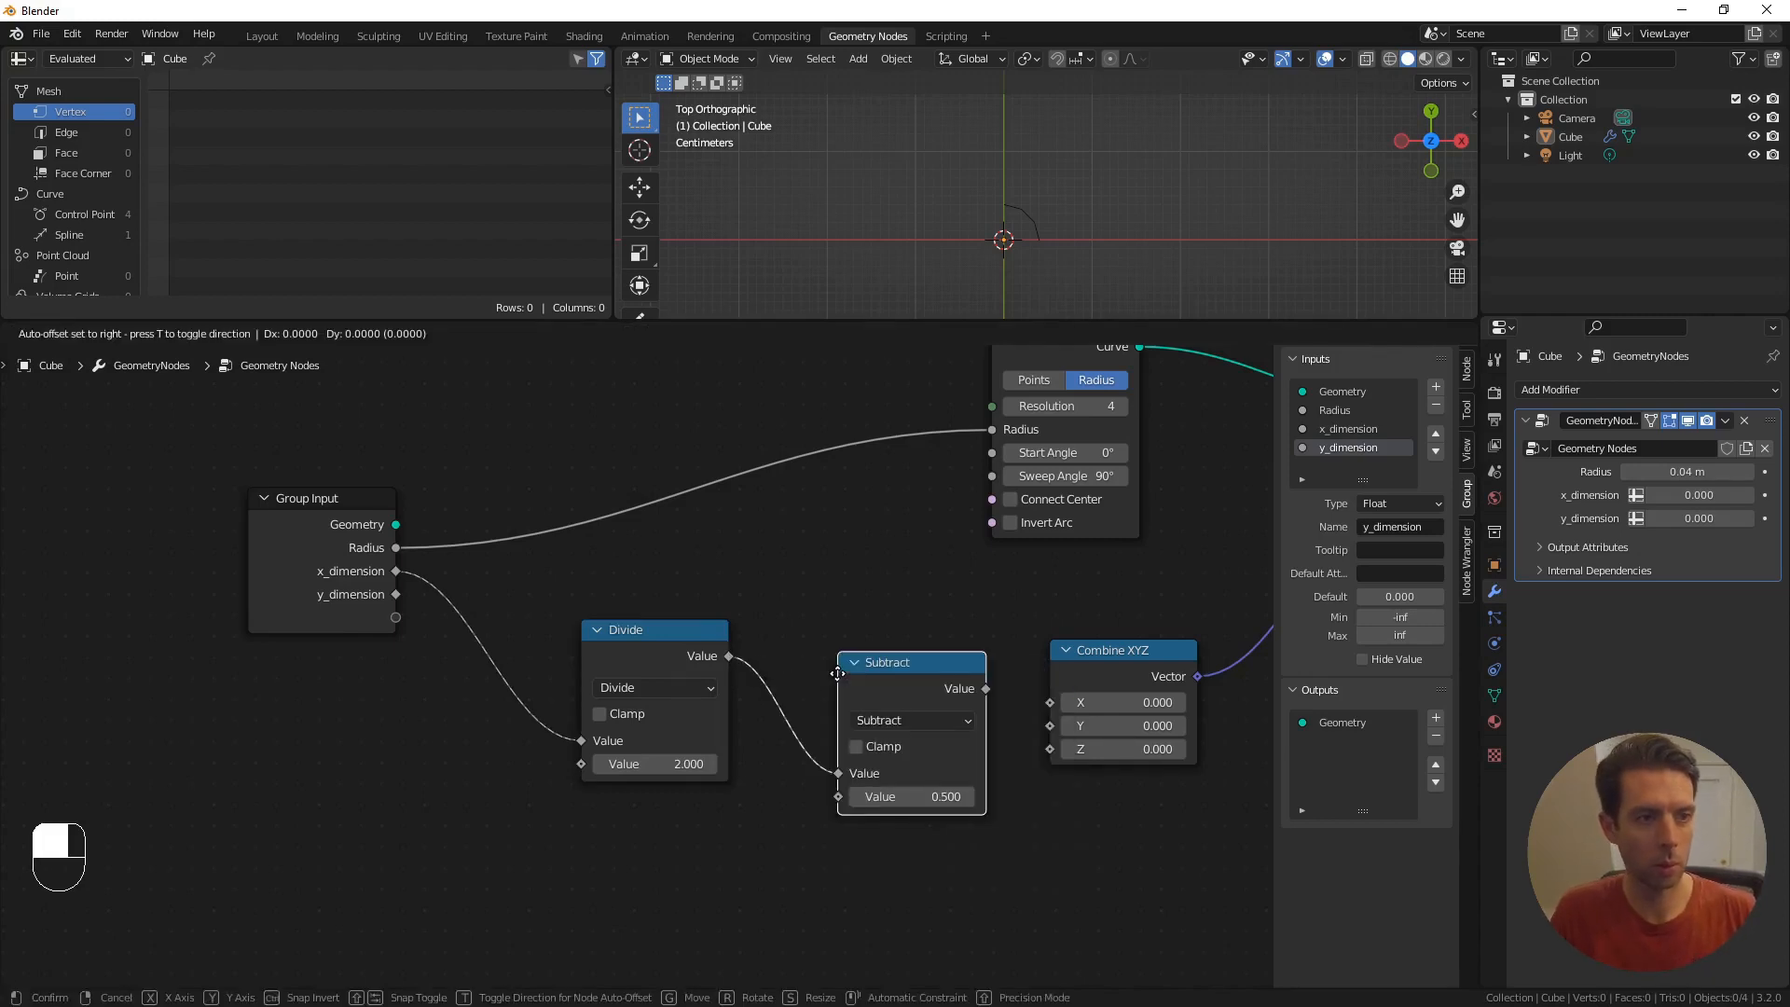
click(843, 665)
drag(620, 636, 541, 649)
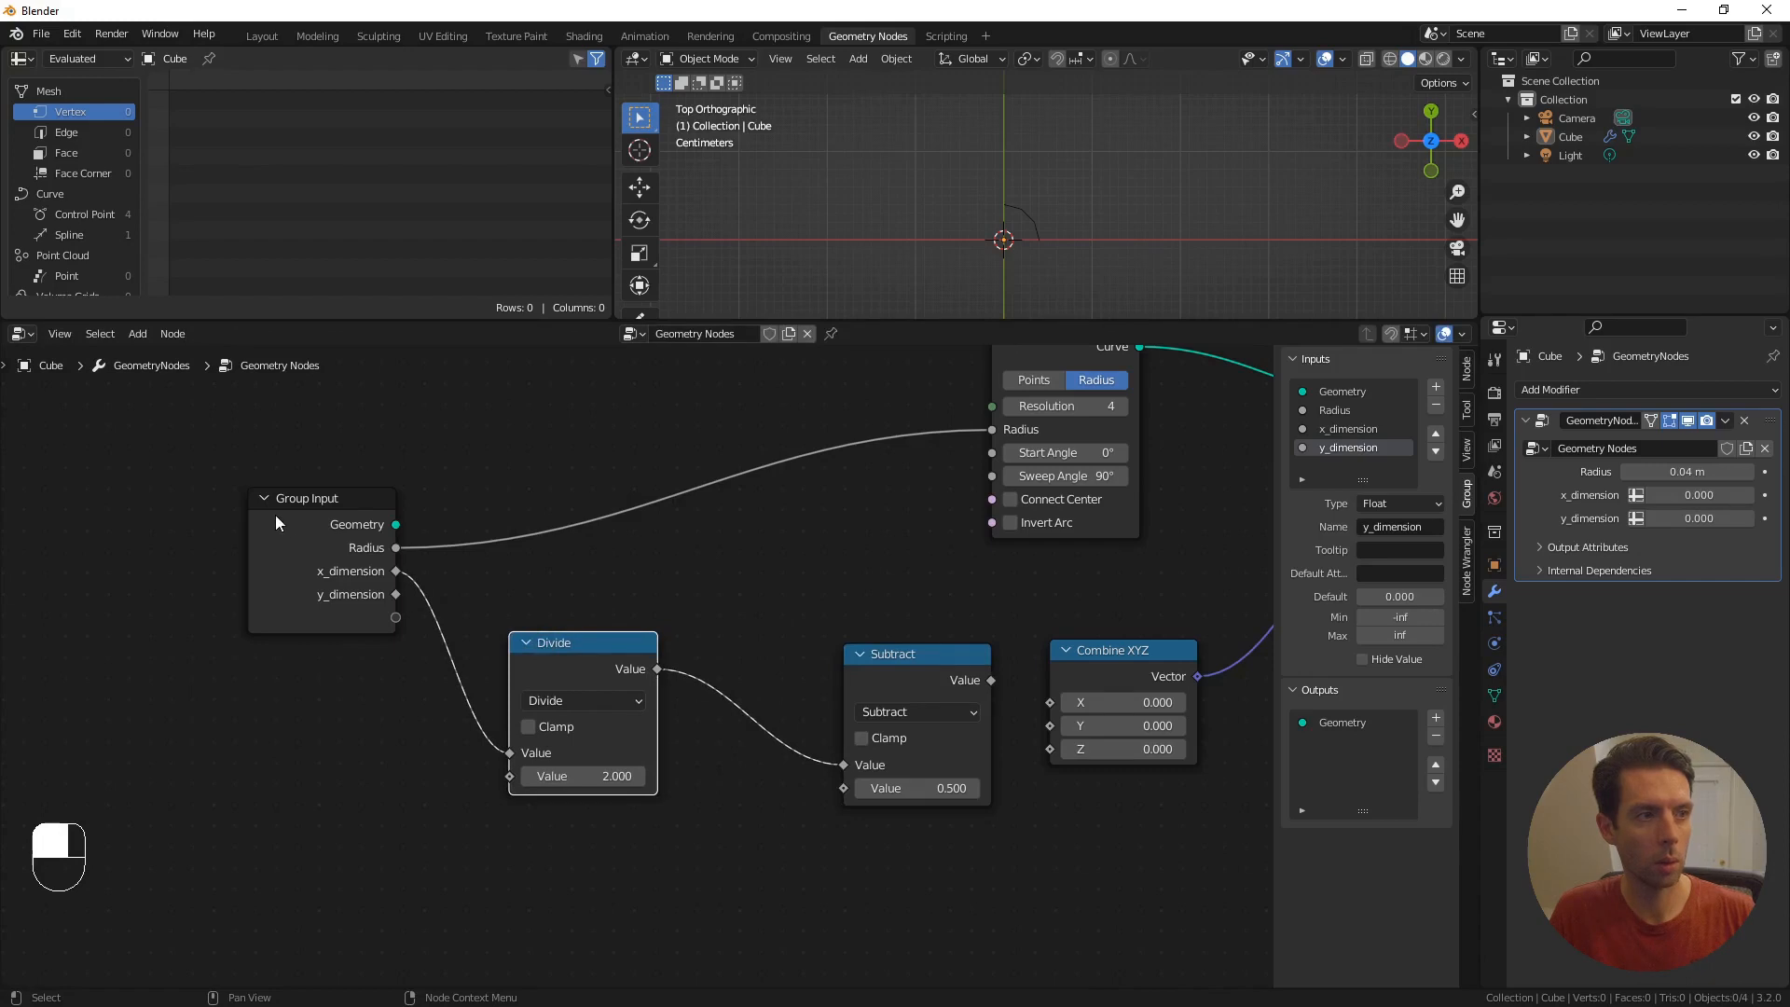
drag(276, 523, 200, 563)
- Branch the Radius link through a reroute into Subtract's second value and connect the Subtract result to X of Combine XYZ
shift+right_drag(631, 476, 659, 512)
drag(656, 510, 844, 788)
drag(938, 662, 1044, 705)
- Set the modifier's x_dimension to 0.2 and y_dimension to 0.4
scroll(1022, 810, down, 1)
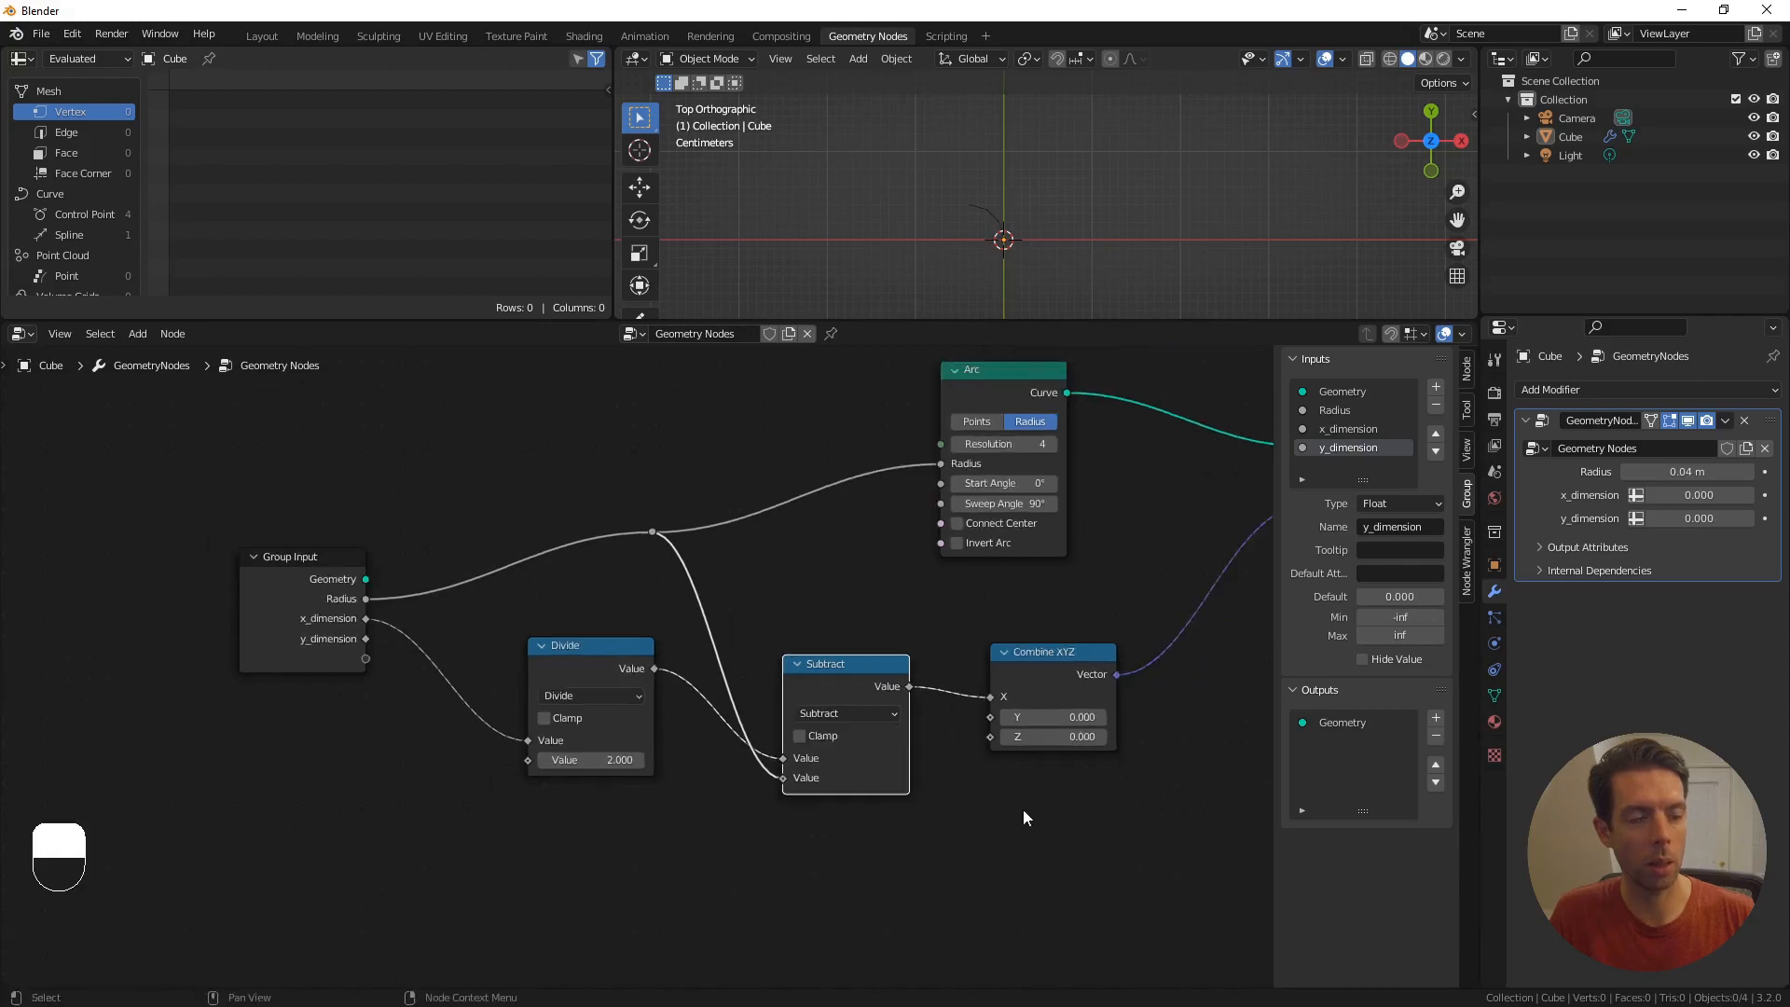
scroll(1024, 811, down, 1)
middle_drag(1059, 839, 895, 809)
scroll(878, 795, up, 1)
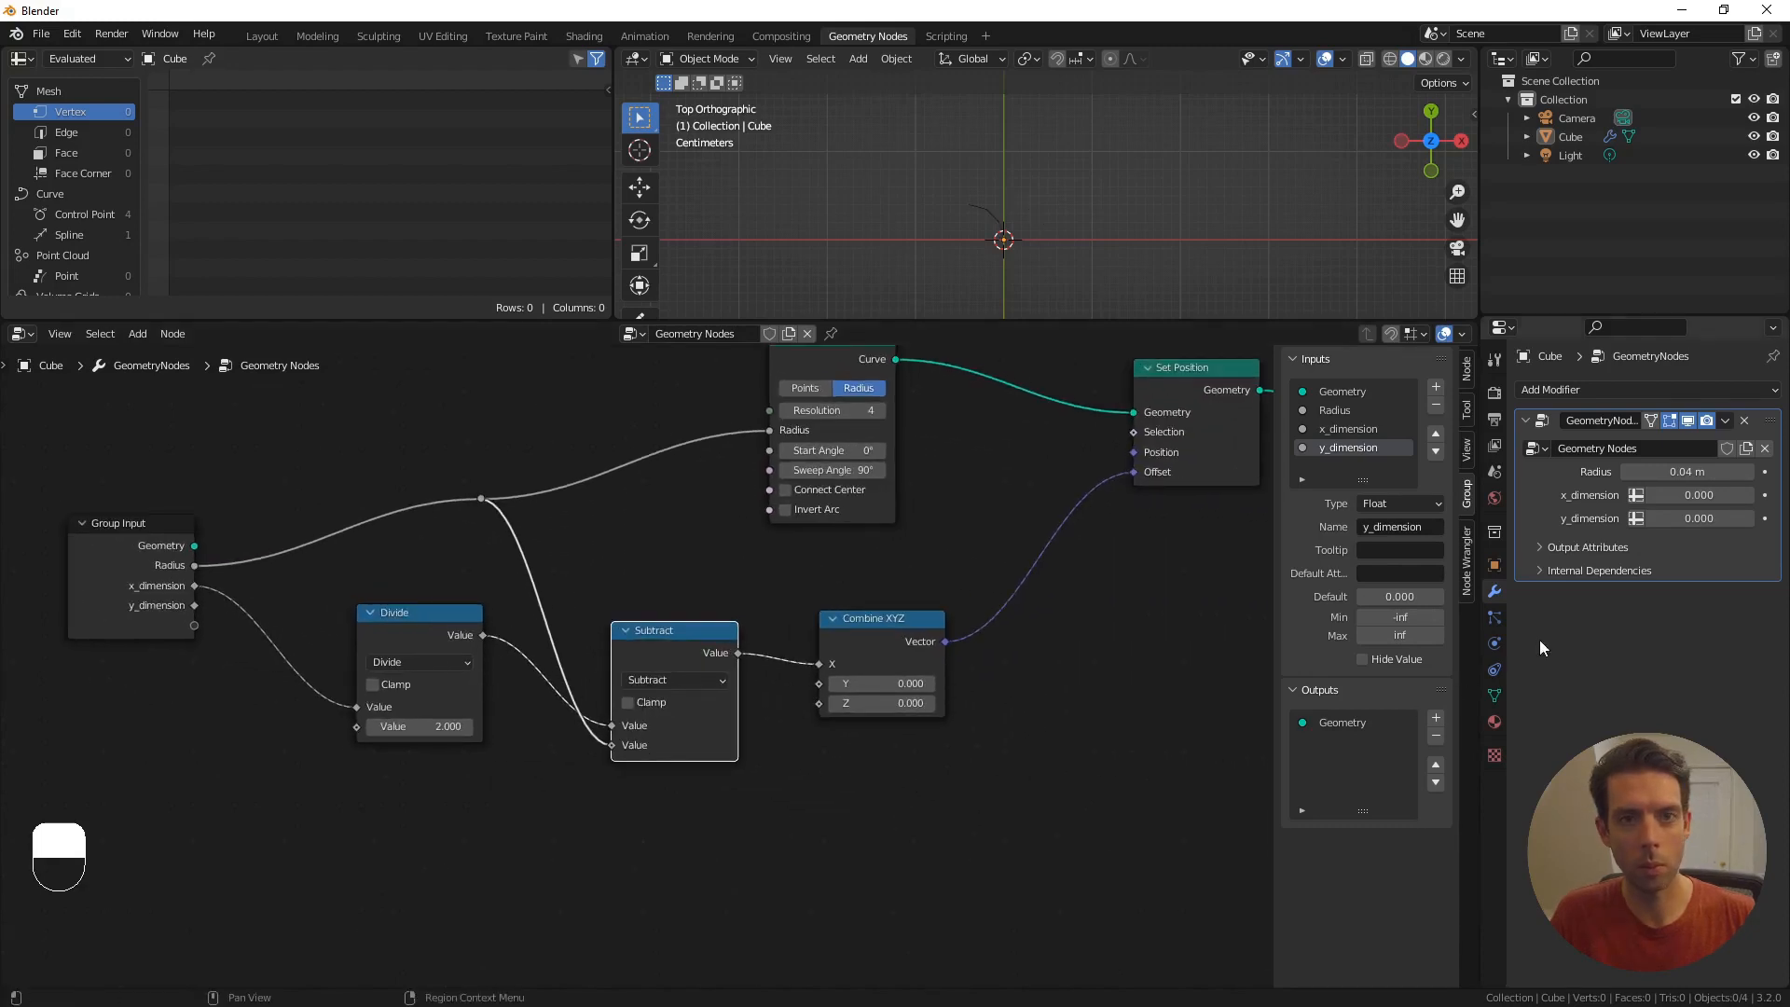
click(1676, 497)
text(0.2)
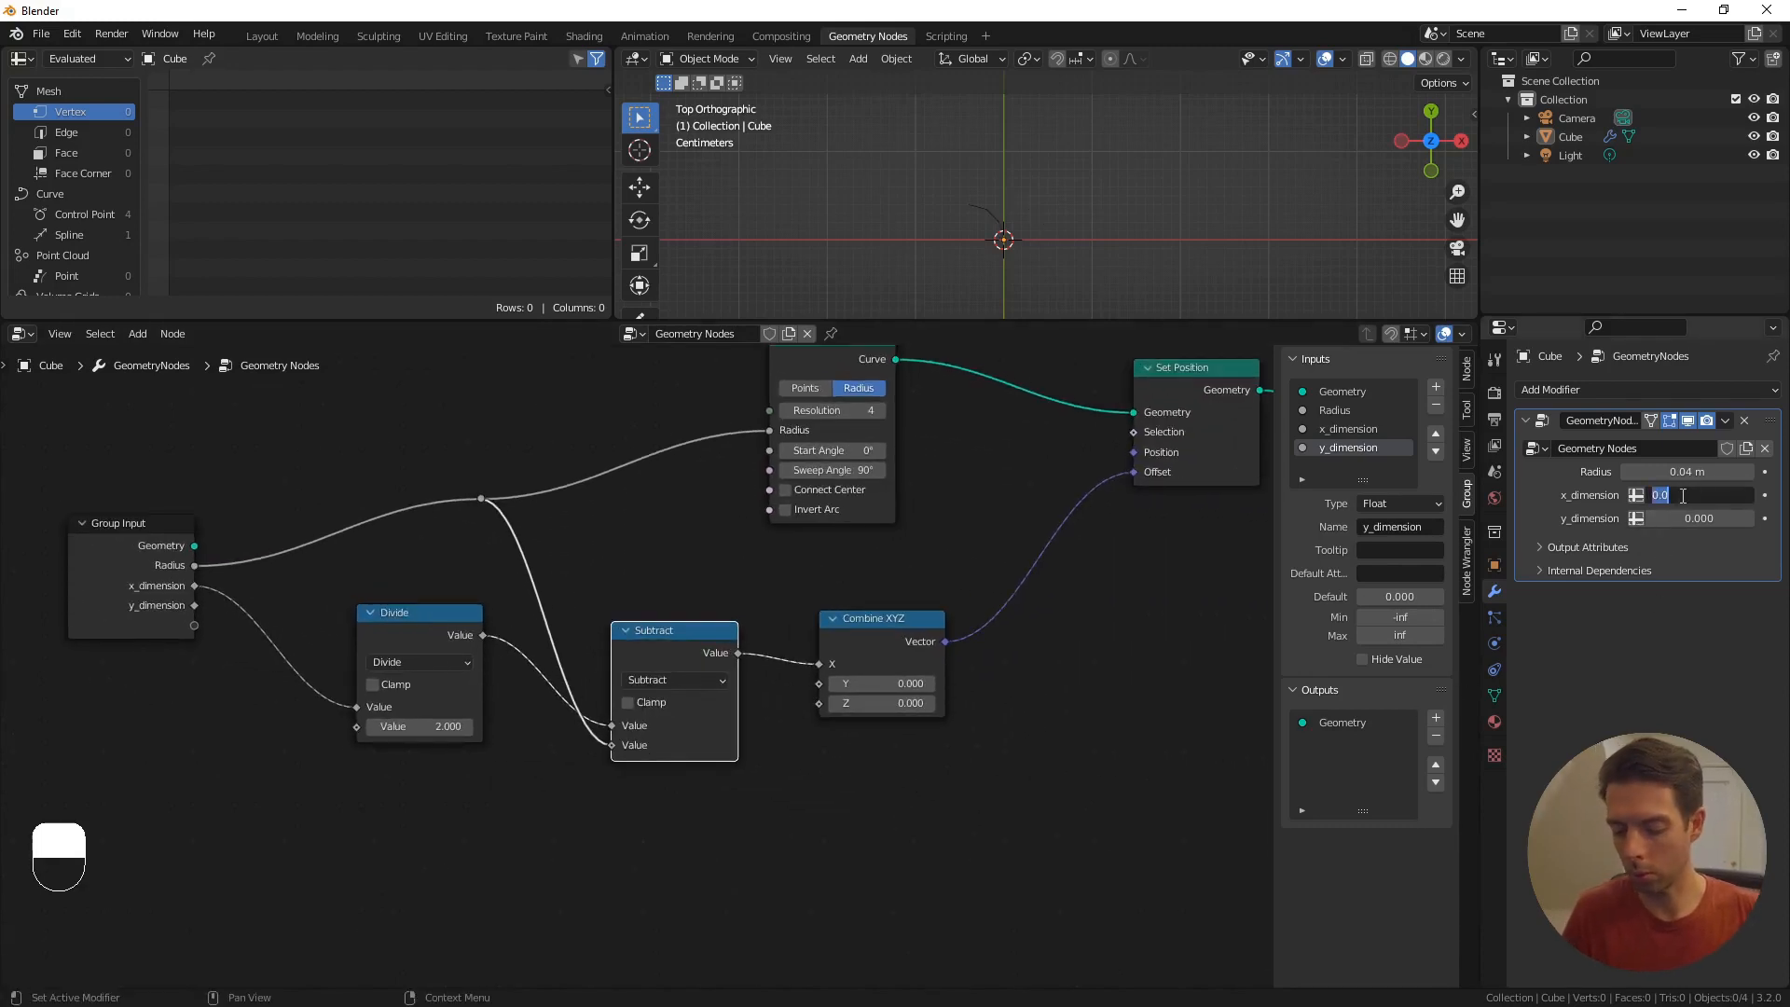
key(Return)
click(1685, 519)
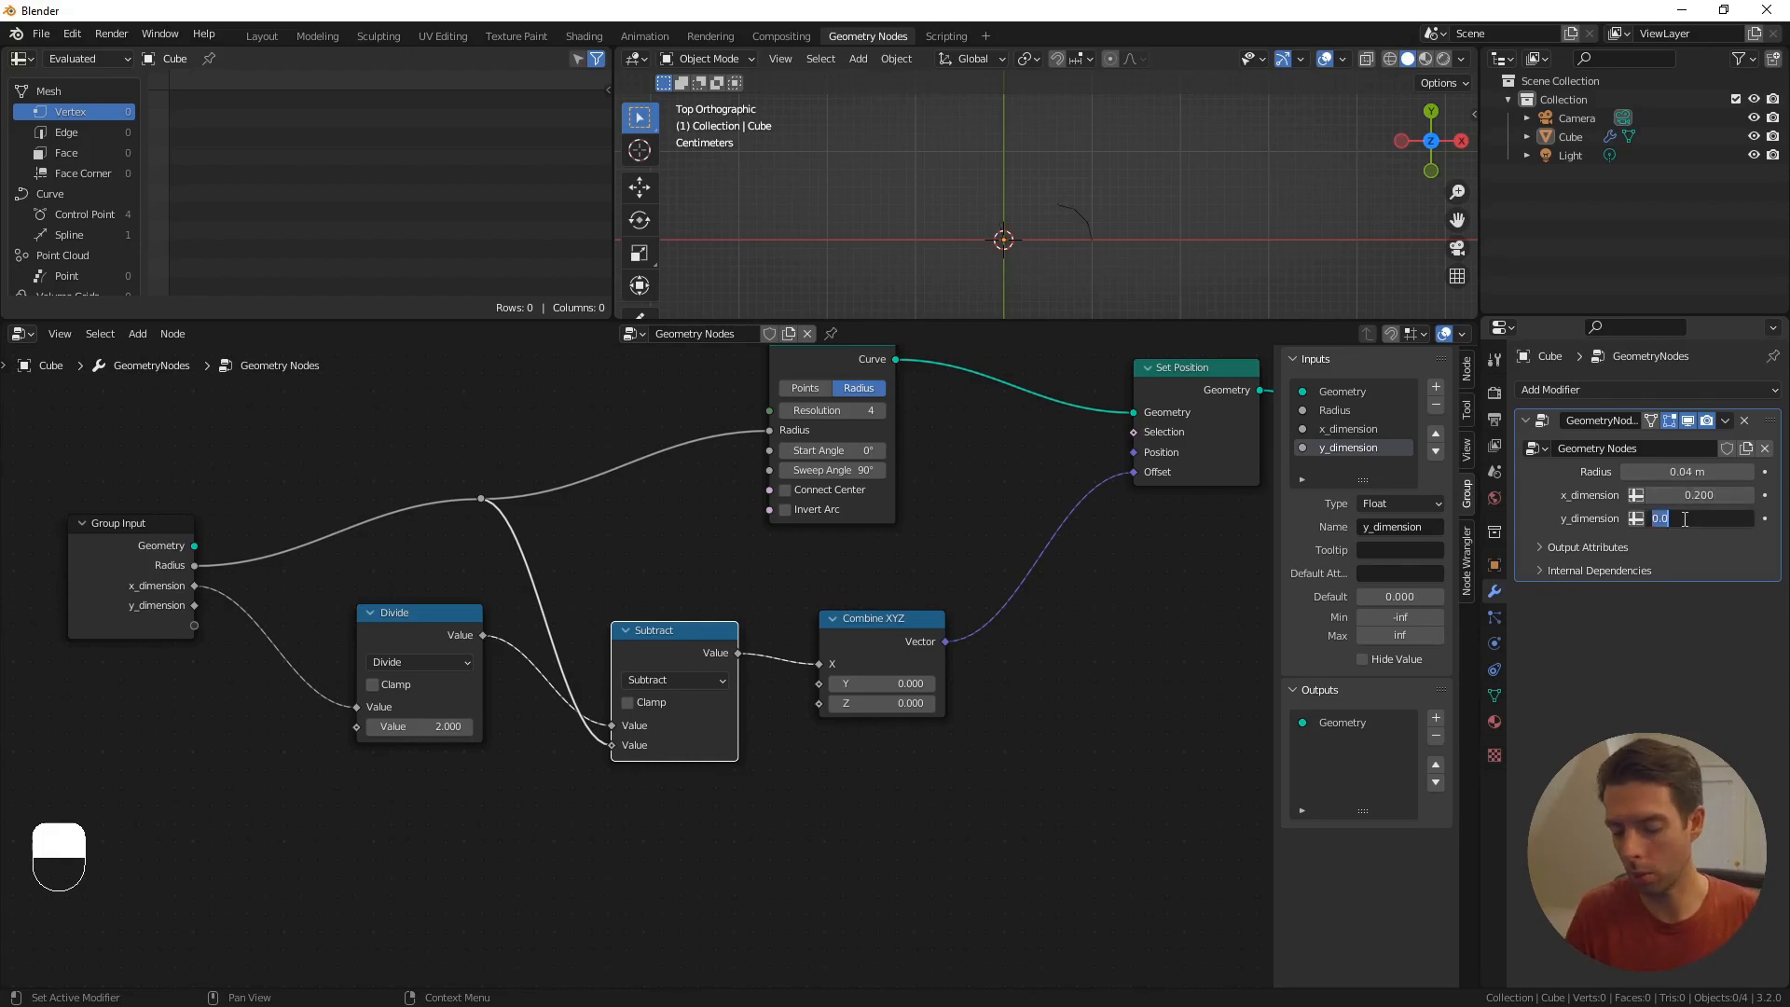
text(0.4)
key(Return)
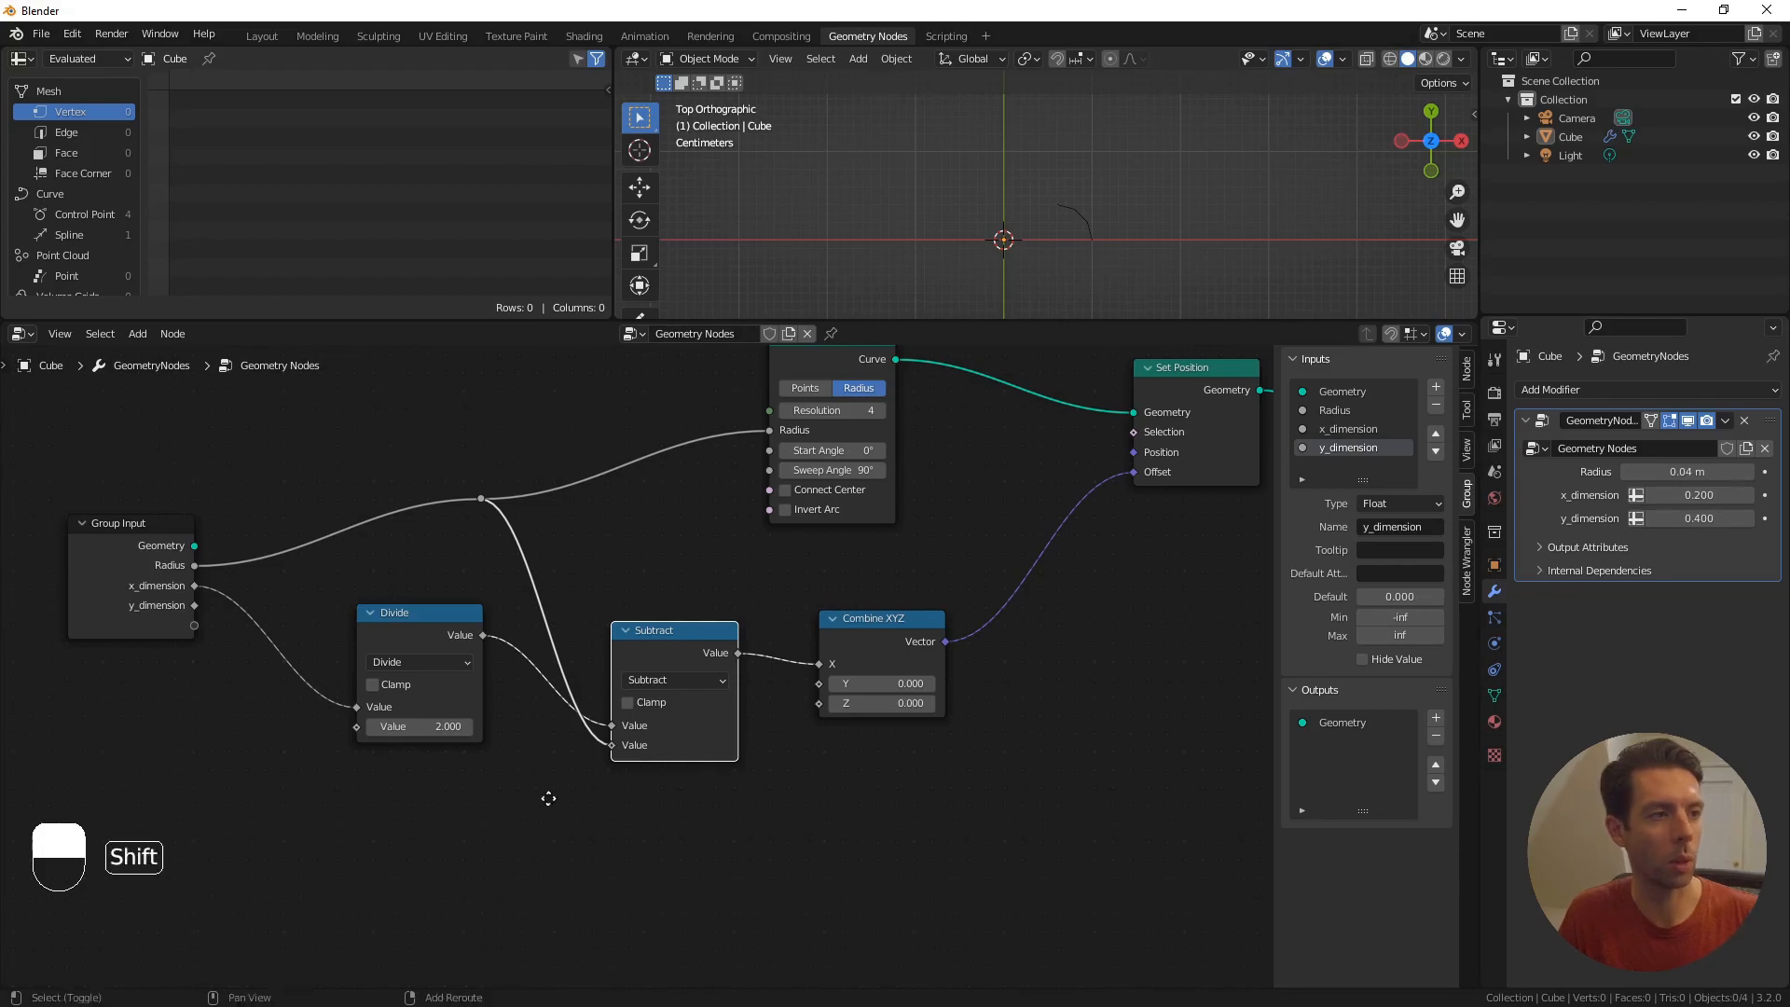
- Duplicate the Divide and Subtract nodes together and place the copies directly below the originals
shift+middle_drag(544, 796, 575, 781)
drag(453, 619, 467, 635)
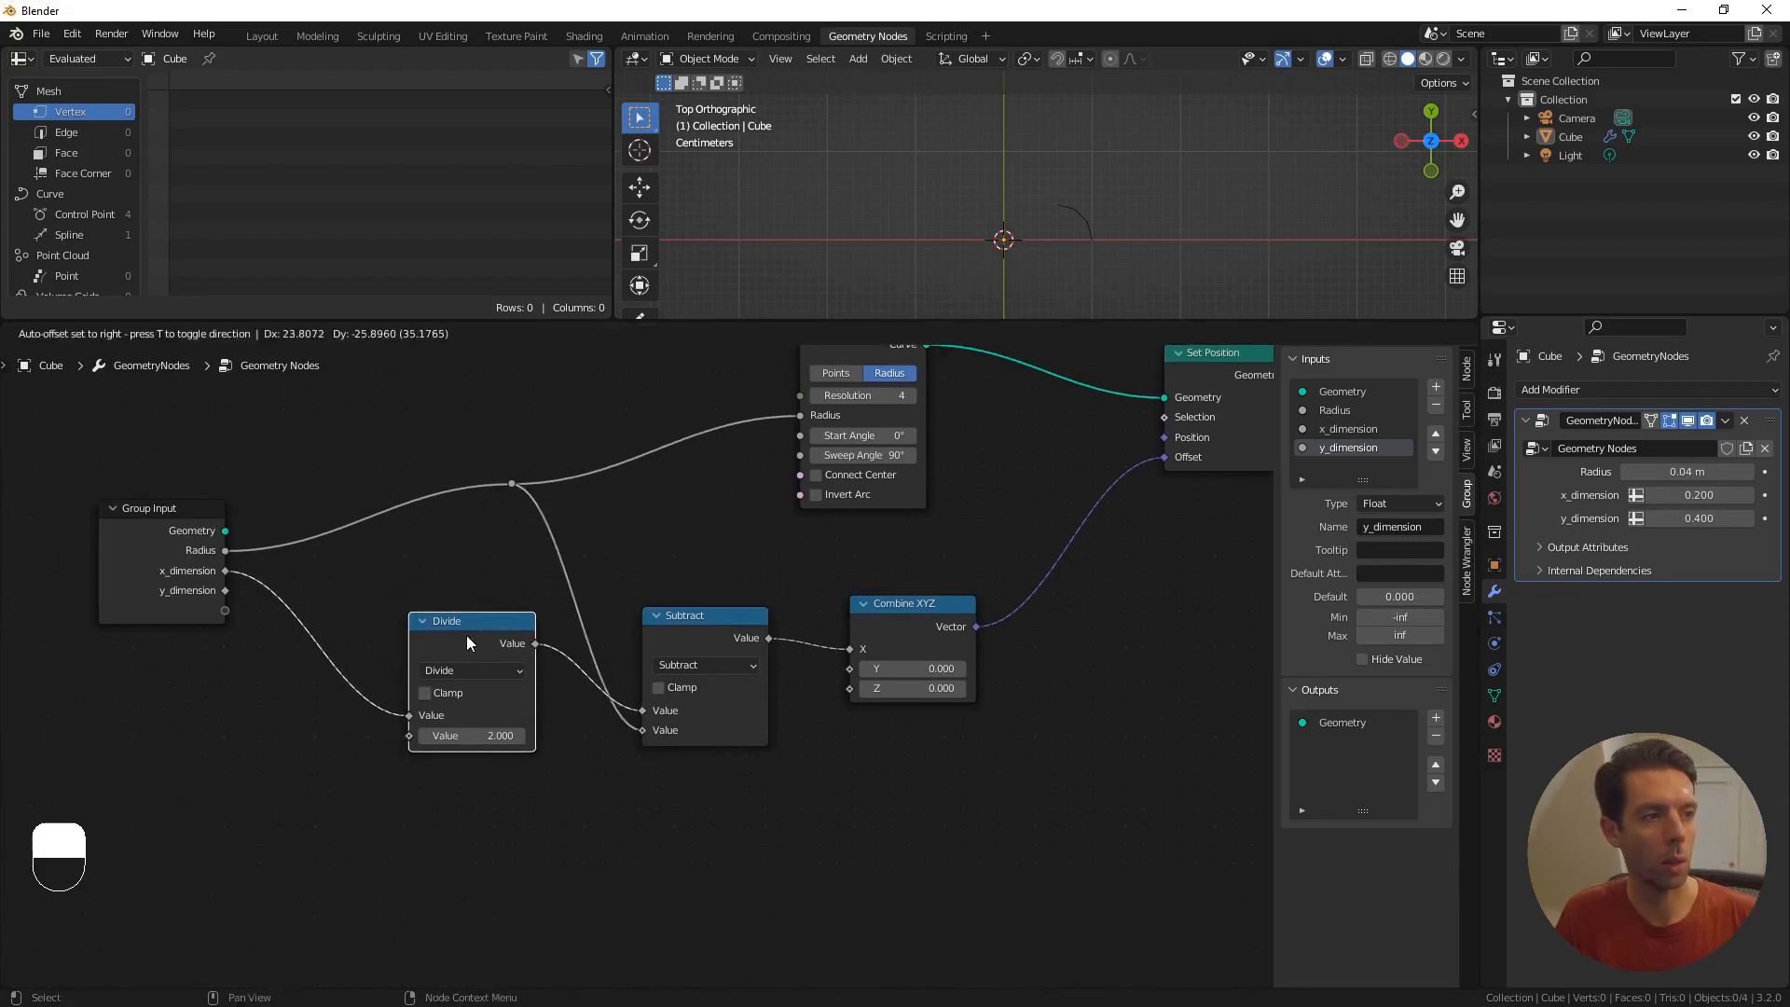
shift+click(677, 623)
key(shift+d)
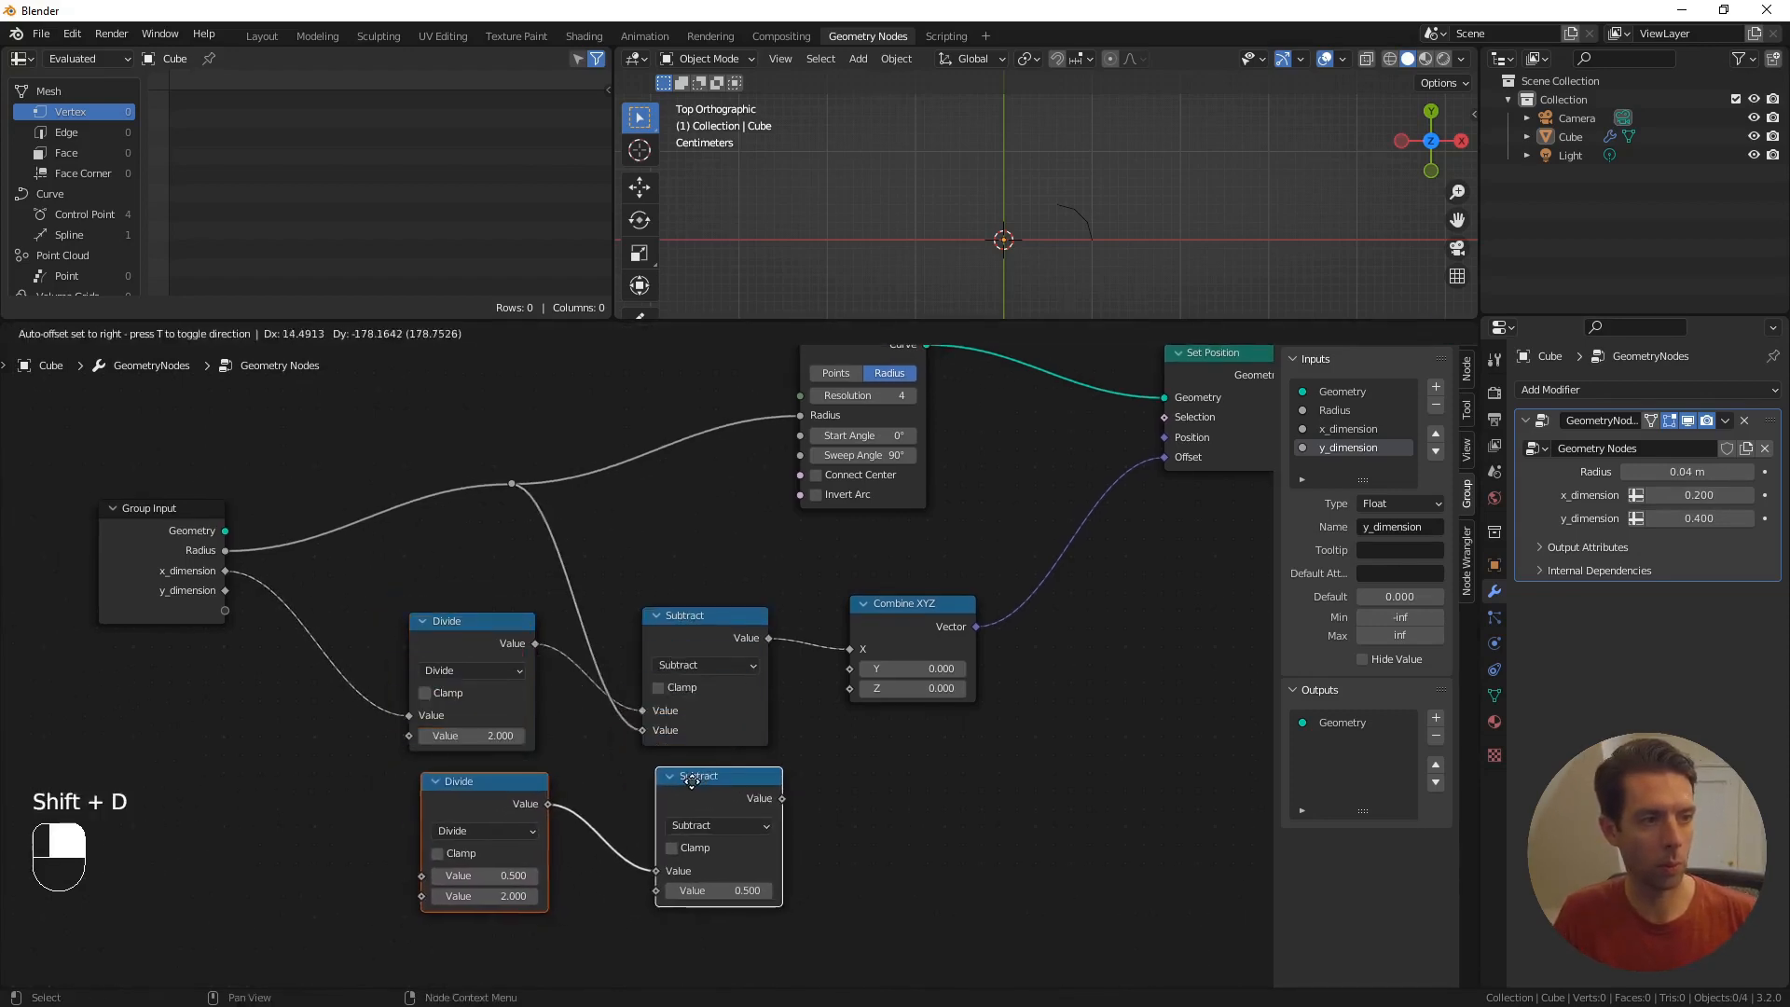
click(697, 785)
- Connect y_dimension to the duplicated Divide, the Radius reroute to the duplicated Subtract's second value, and that Subtract to Combine XYZ Y
drag(225, 591, 406, 874)
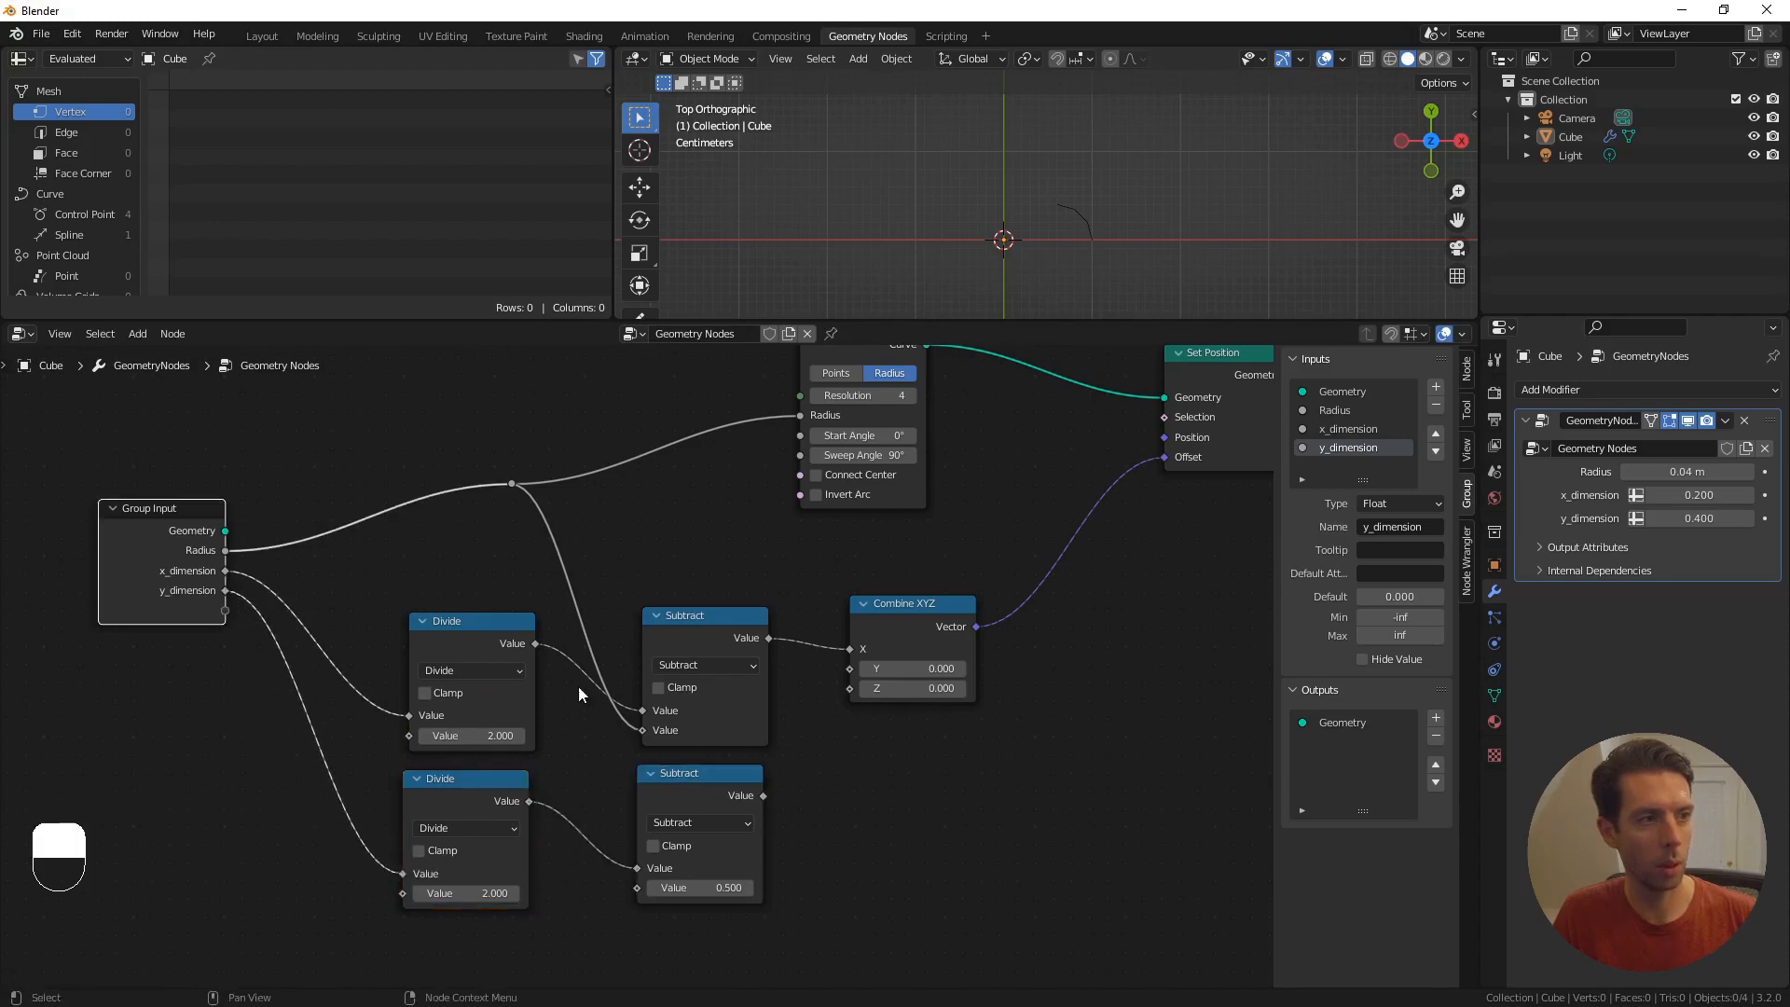
drag(511, 484, 645, 895)
drag(764, 797, 849, 669)
mouse_move(1108, 193)
shift+middle_down()
mouse_move(1095, 230)
mouse_move(1101, 211)
shift+middle_up()
scroll(1094, 230, down, 1)
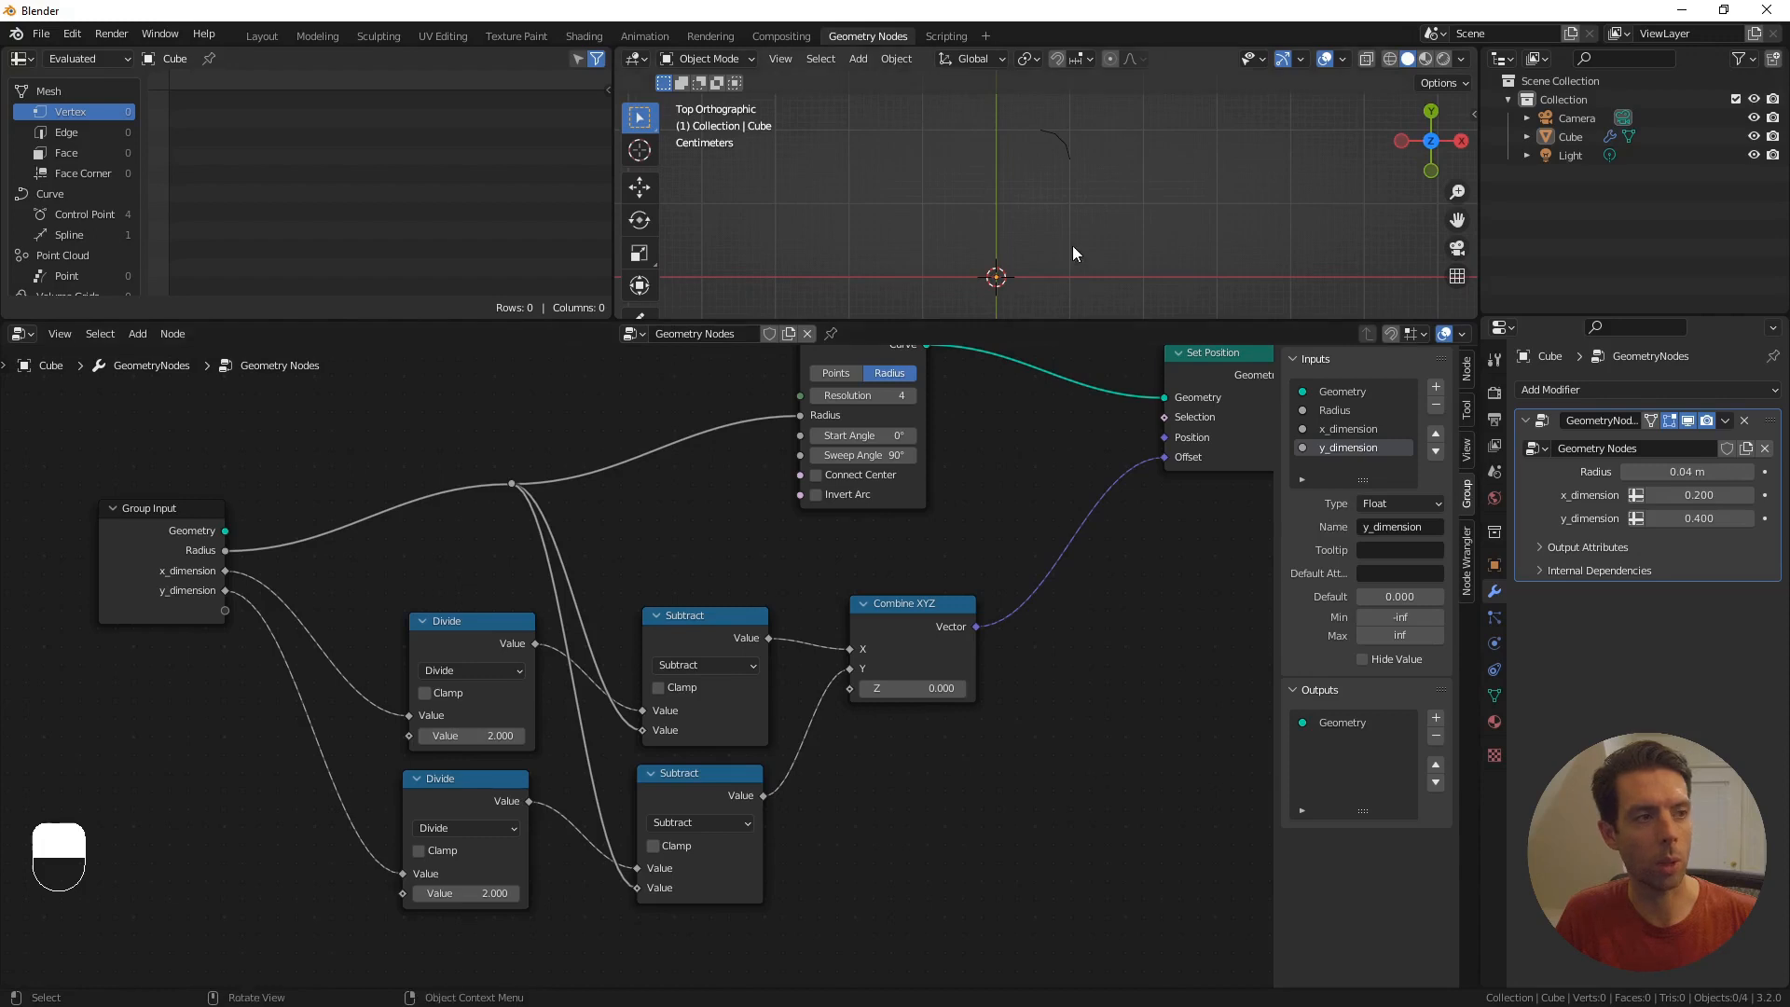
- Move the Group Input, Arc and Set Position nodes further left to tidy the node layout
key(Home)
drag(242, 550, 158, 573)
drag(734, 406, 618, 455)
drag(996, 438, 895, 477)
key(Home)
- Enclose all nodes between Group Input and Group Output in a frame labelled "corner arc"
drag(419, 459, 931, 831)
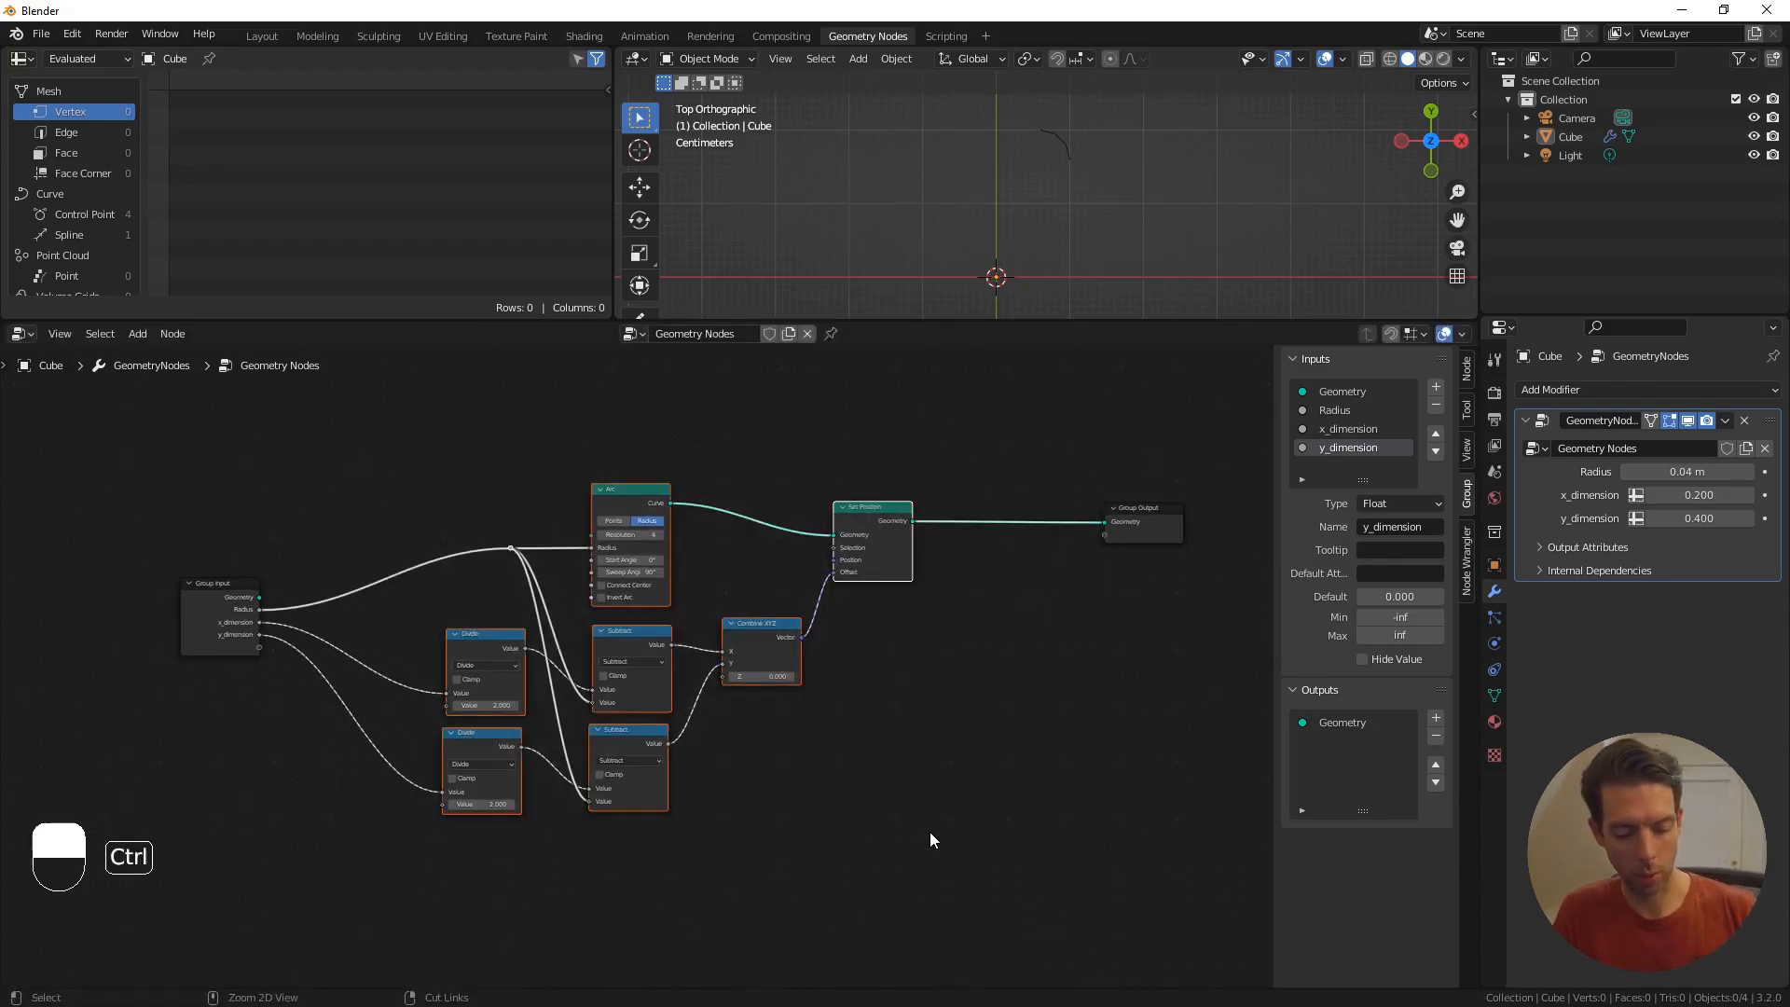
key(ctrl+j)
key(F2)
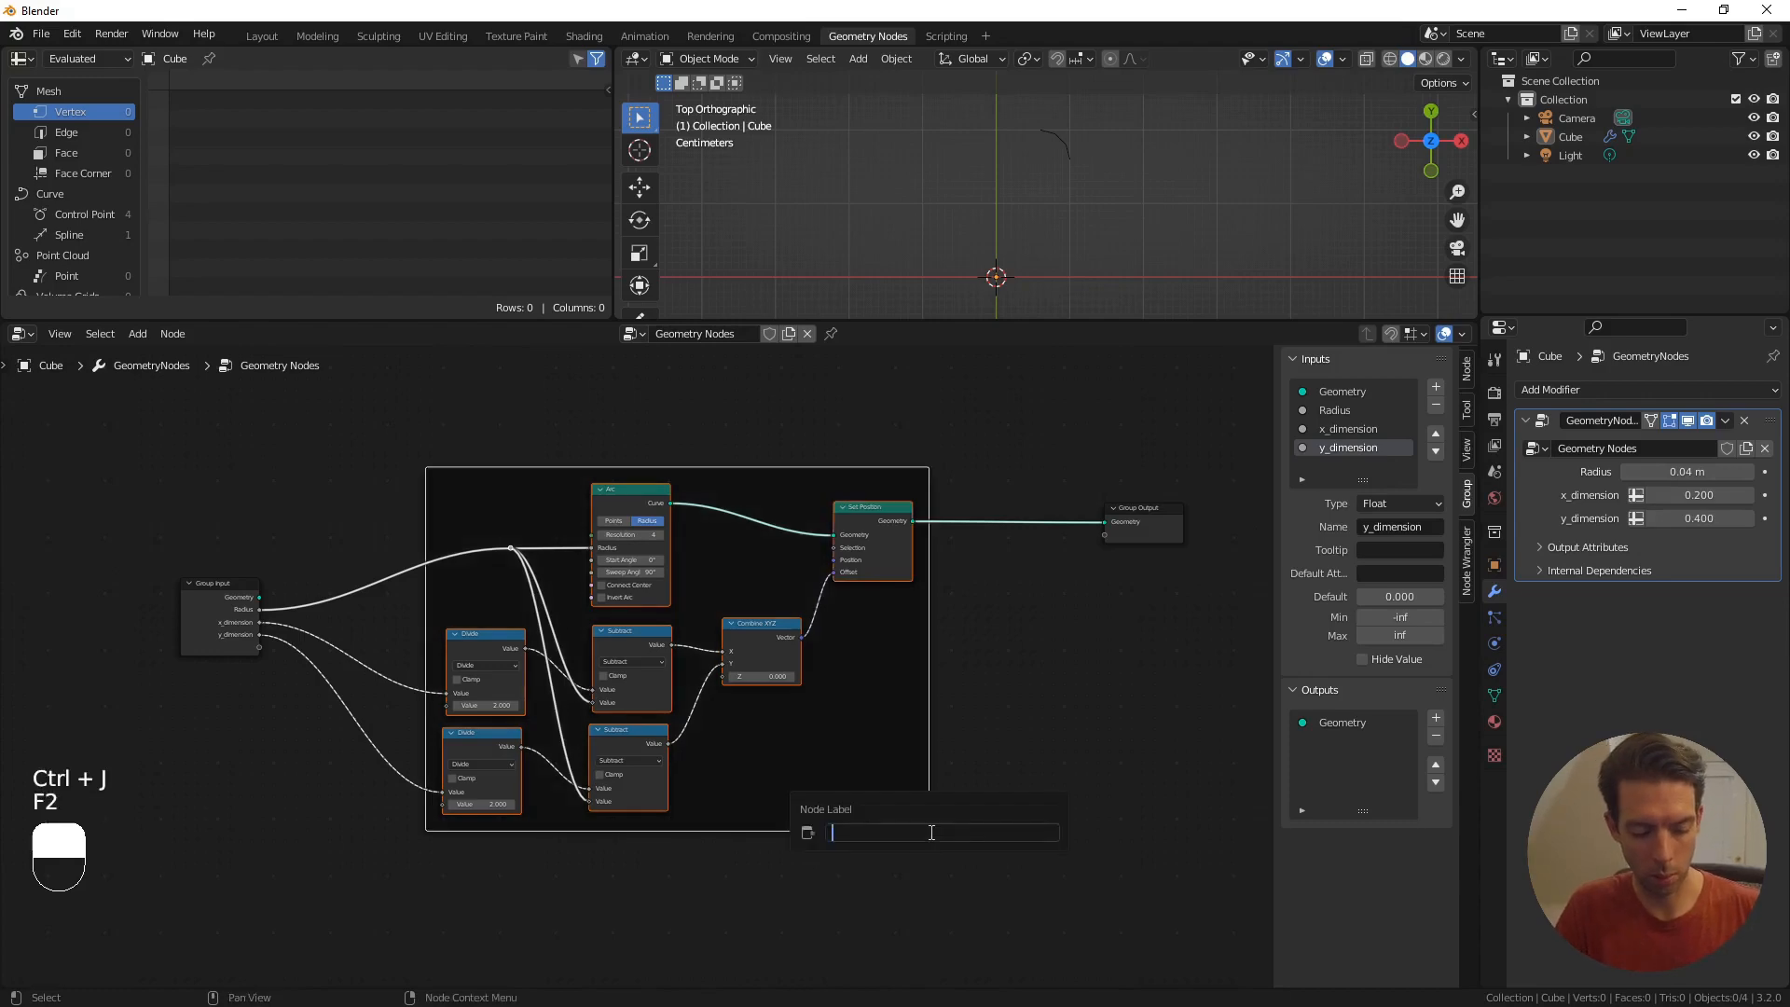
text(corner arc)
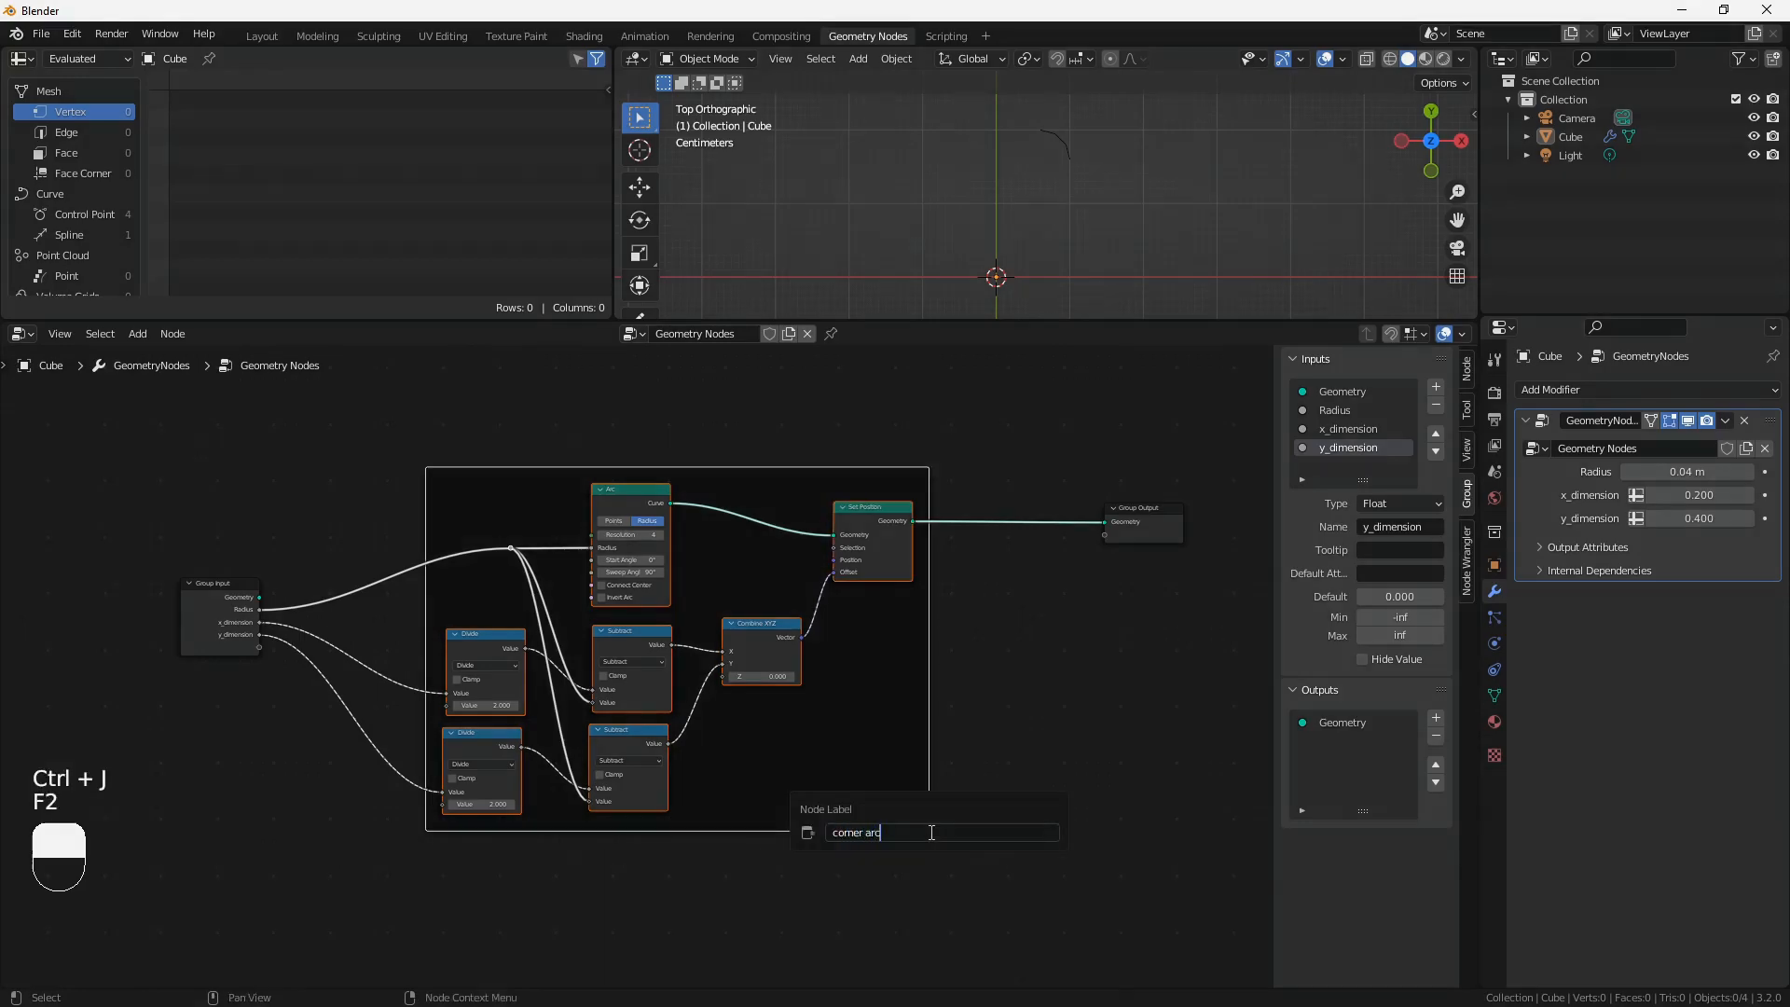
key(Return)
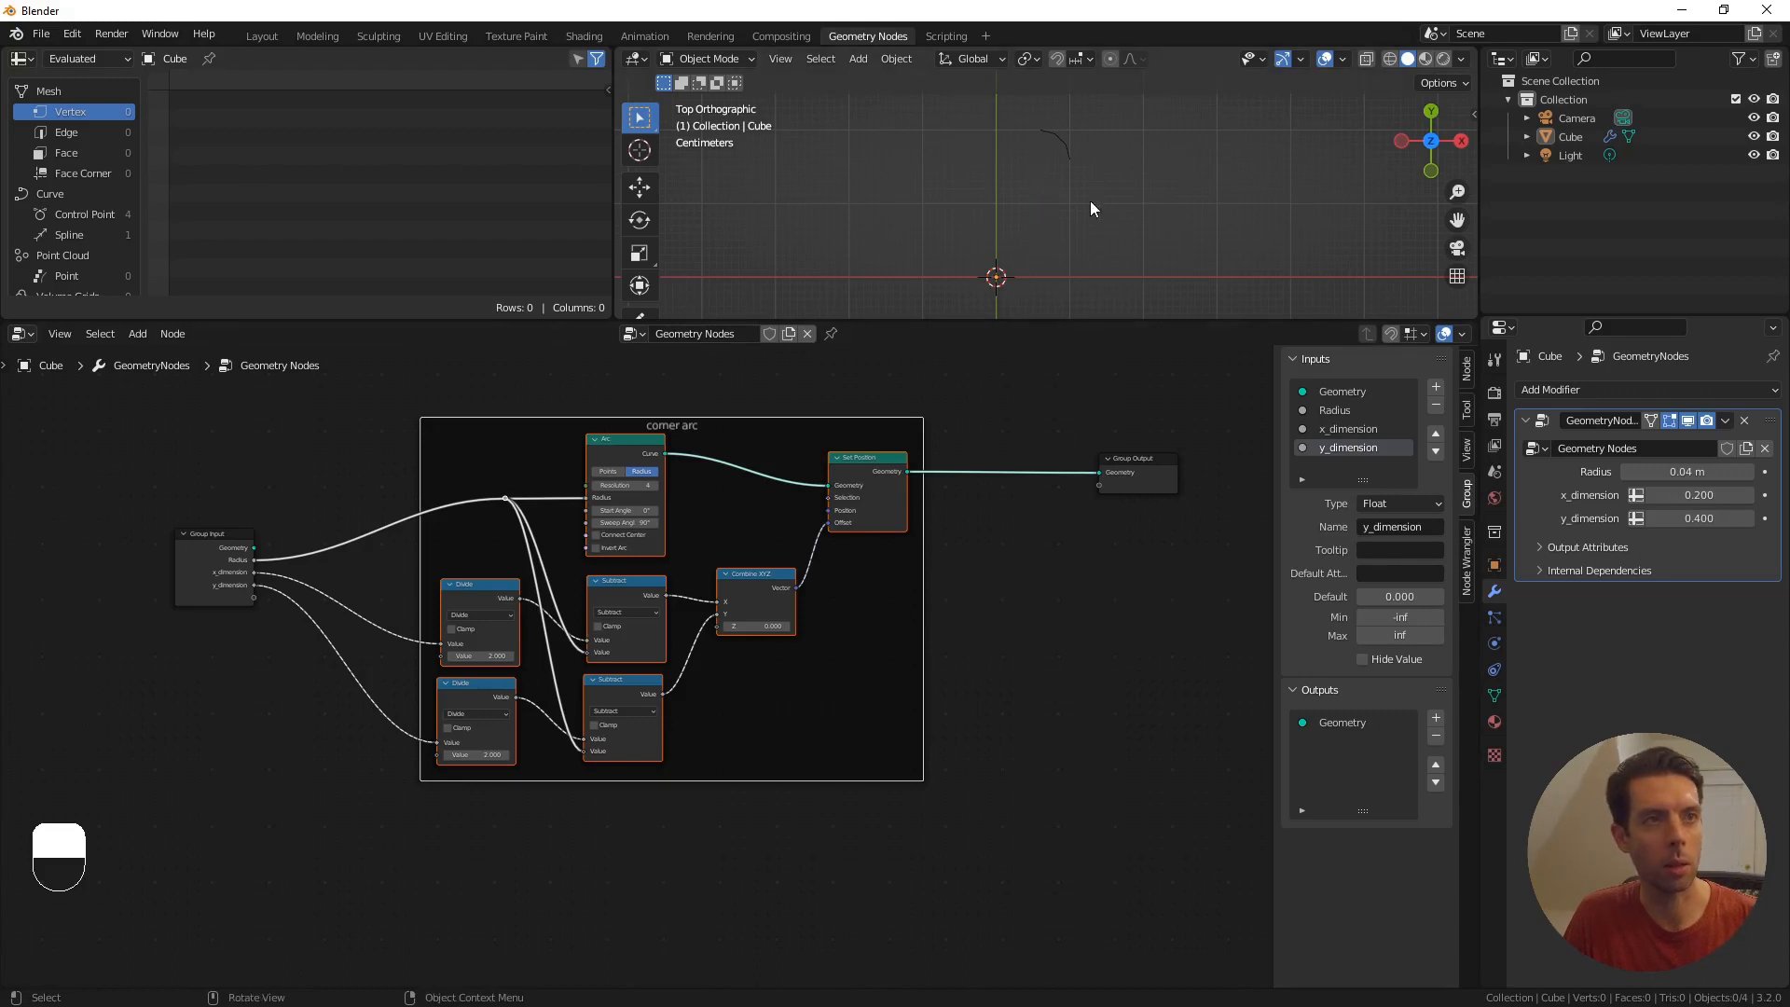
- Add a Bezier Segment node in the empty area below the corner arc frame
shift+middle_drag(591, 821, 660, 764)
scroll(616, 788, down, 1)
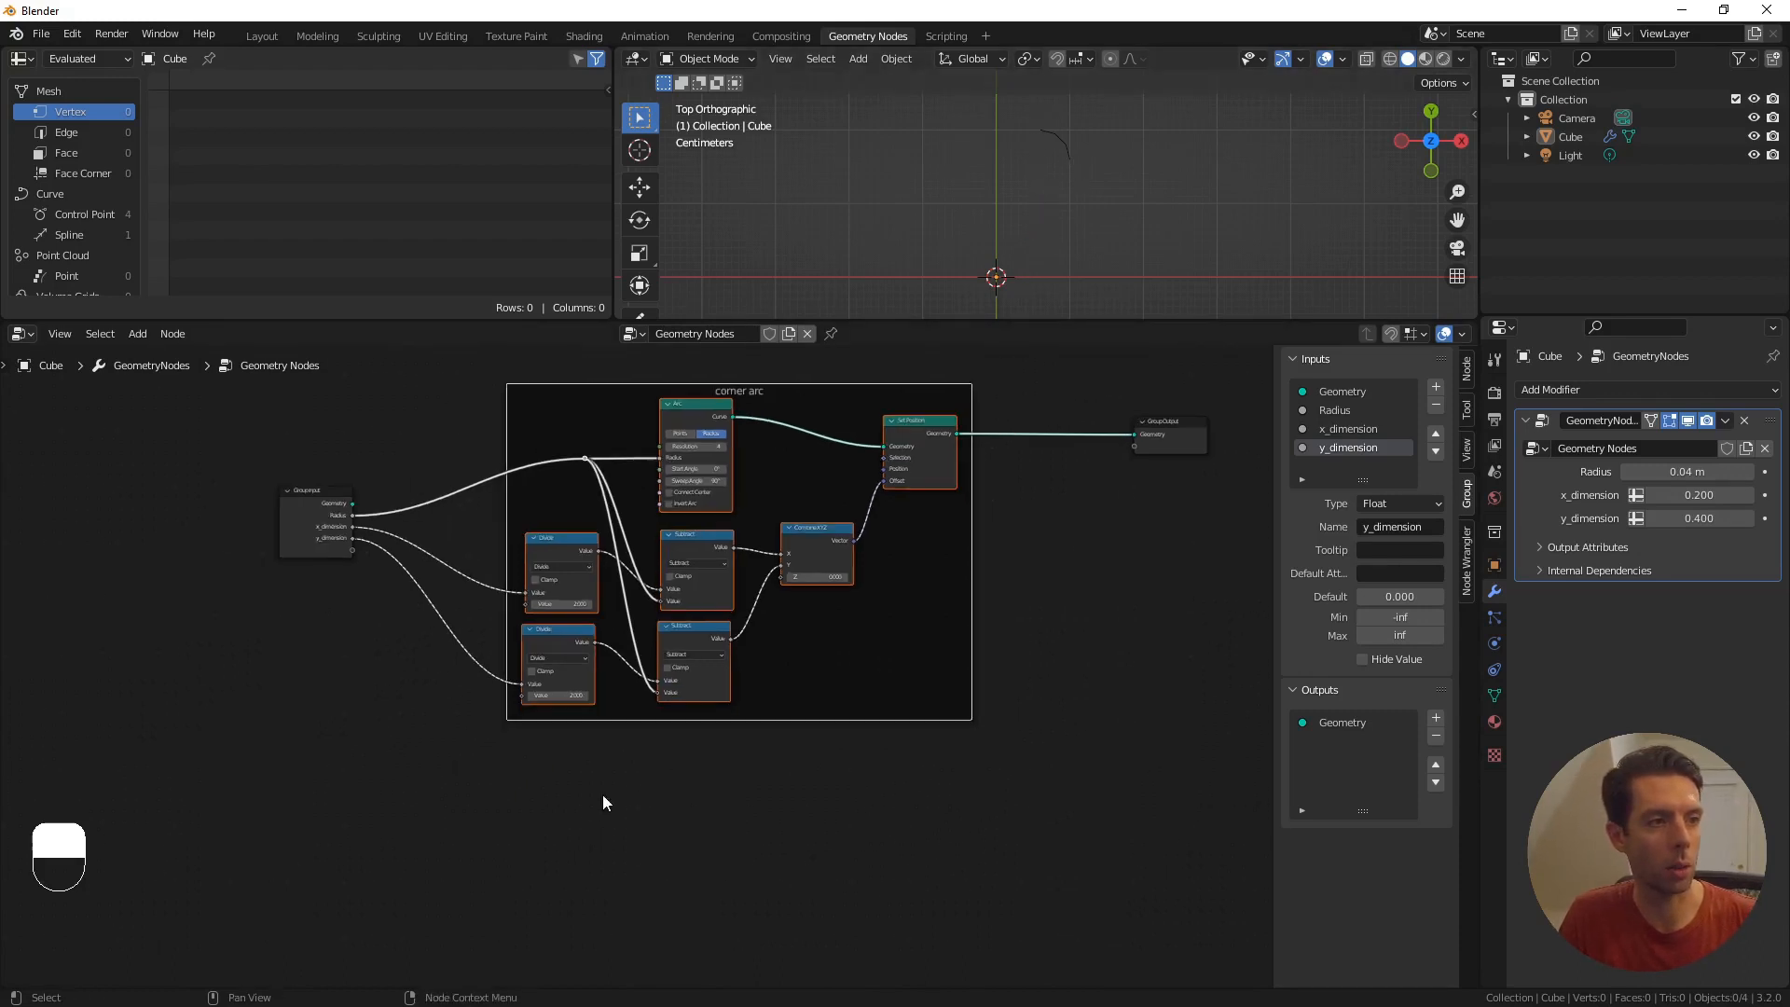
shift+middle_drag(567, 794, 613, 703)
scroll(566, 740, up, 1)
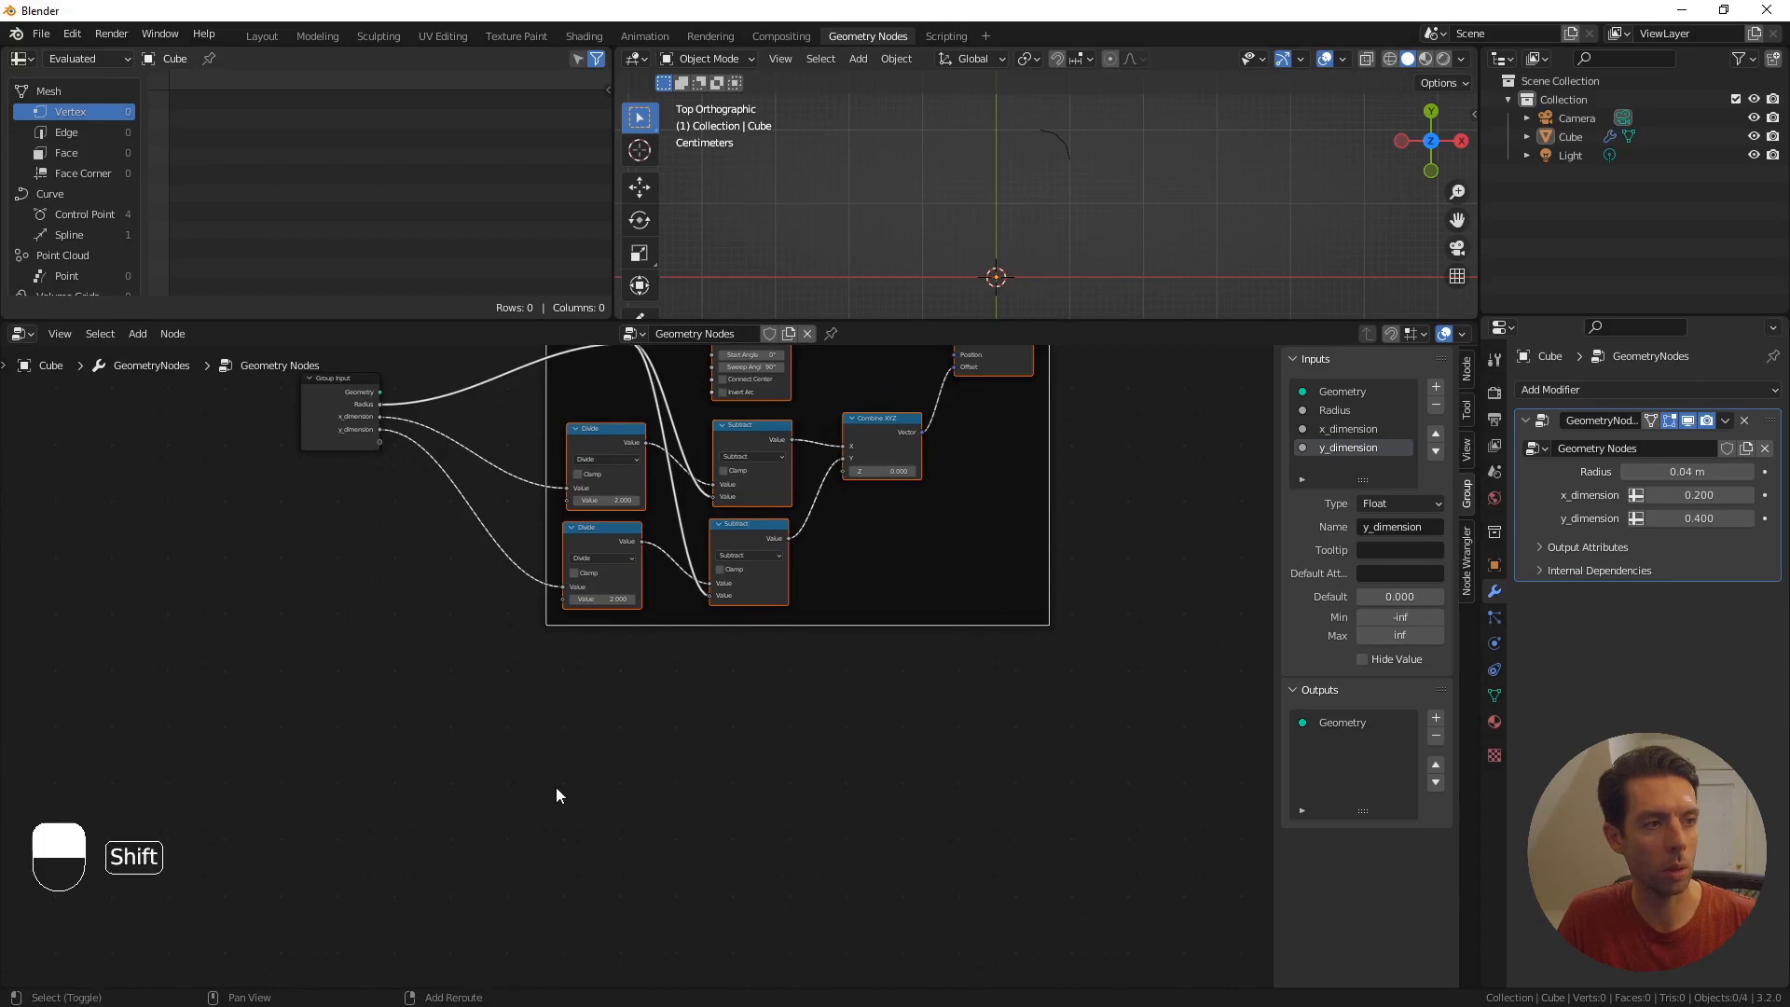
scroll(597, 757, up, 1)
shift+middle_drag(552, 795, 593, 684)
scroll(590, 682, up, 1)
click(593, 681)
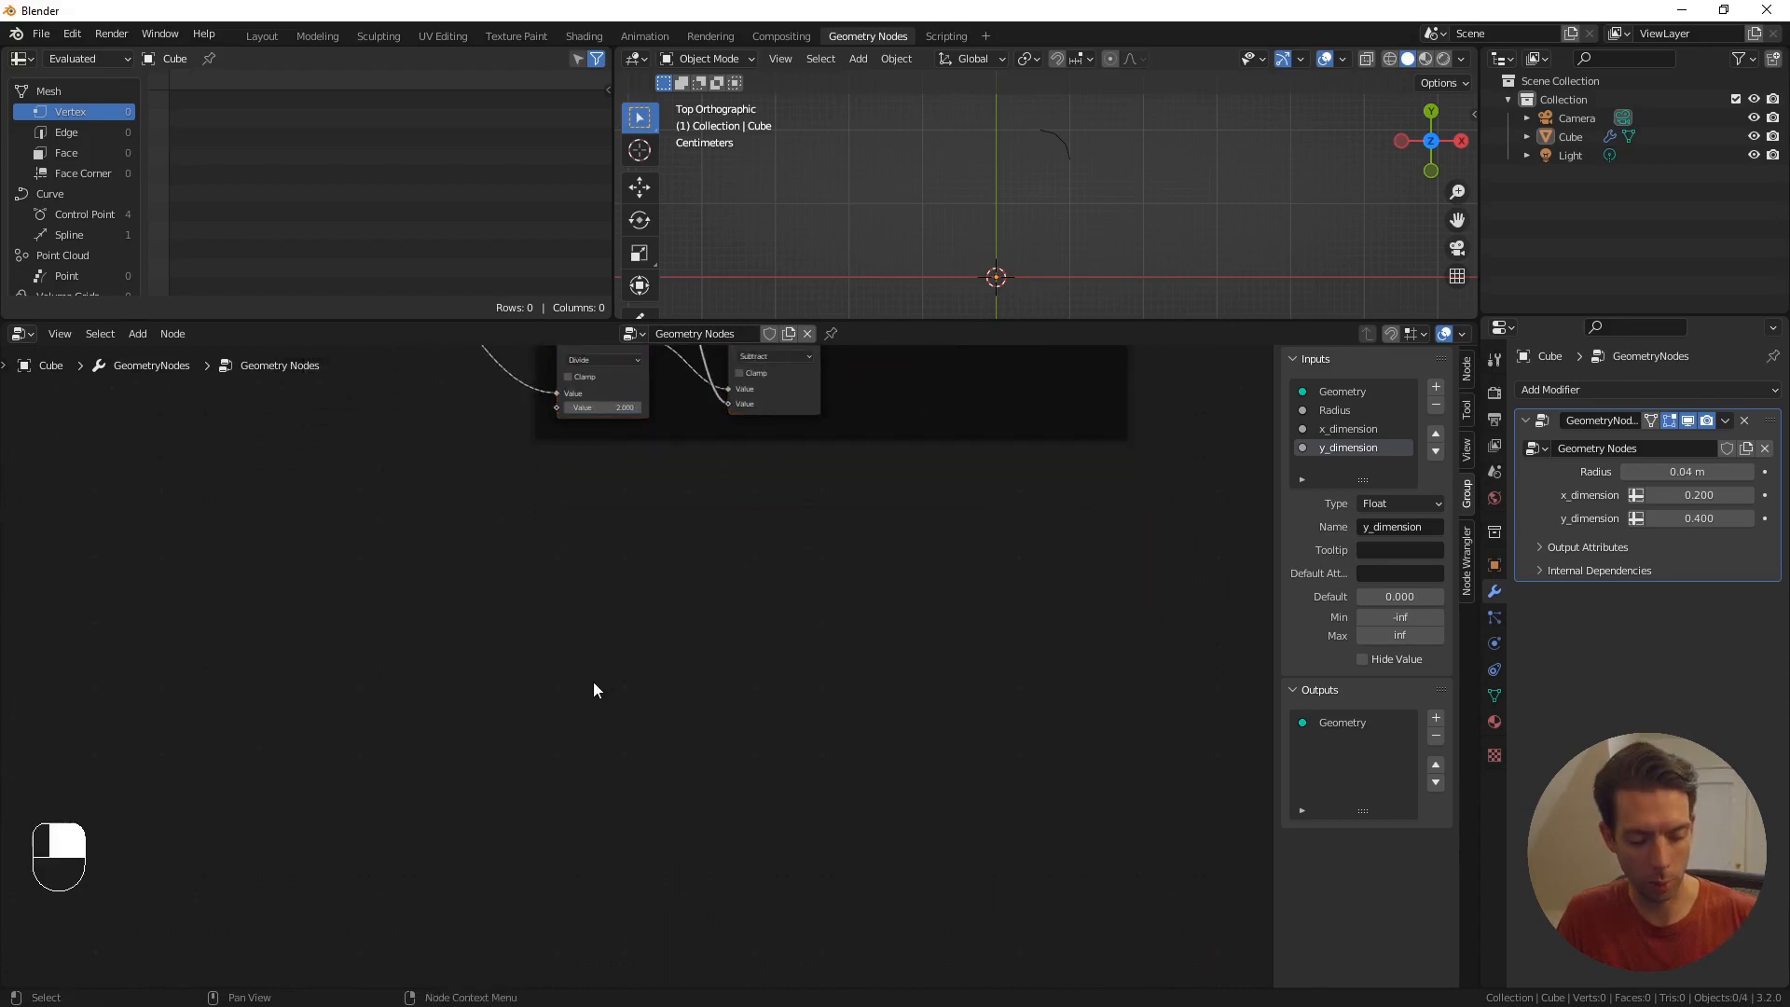
key(F3)
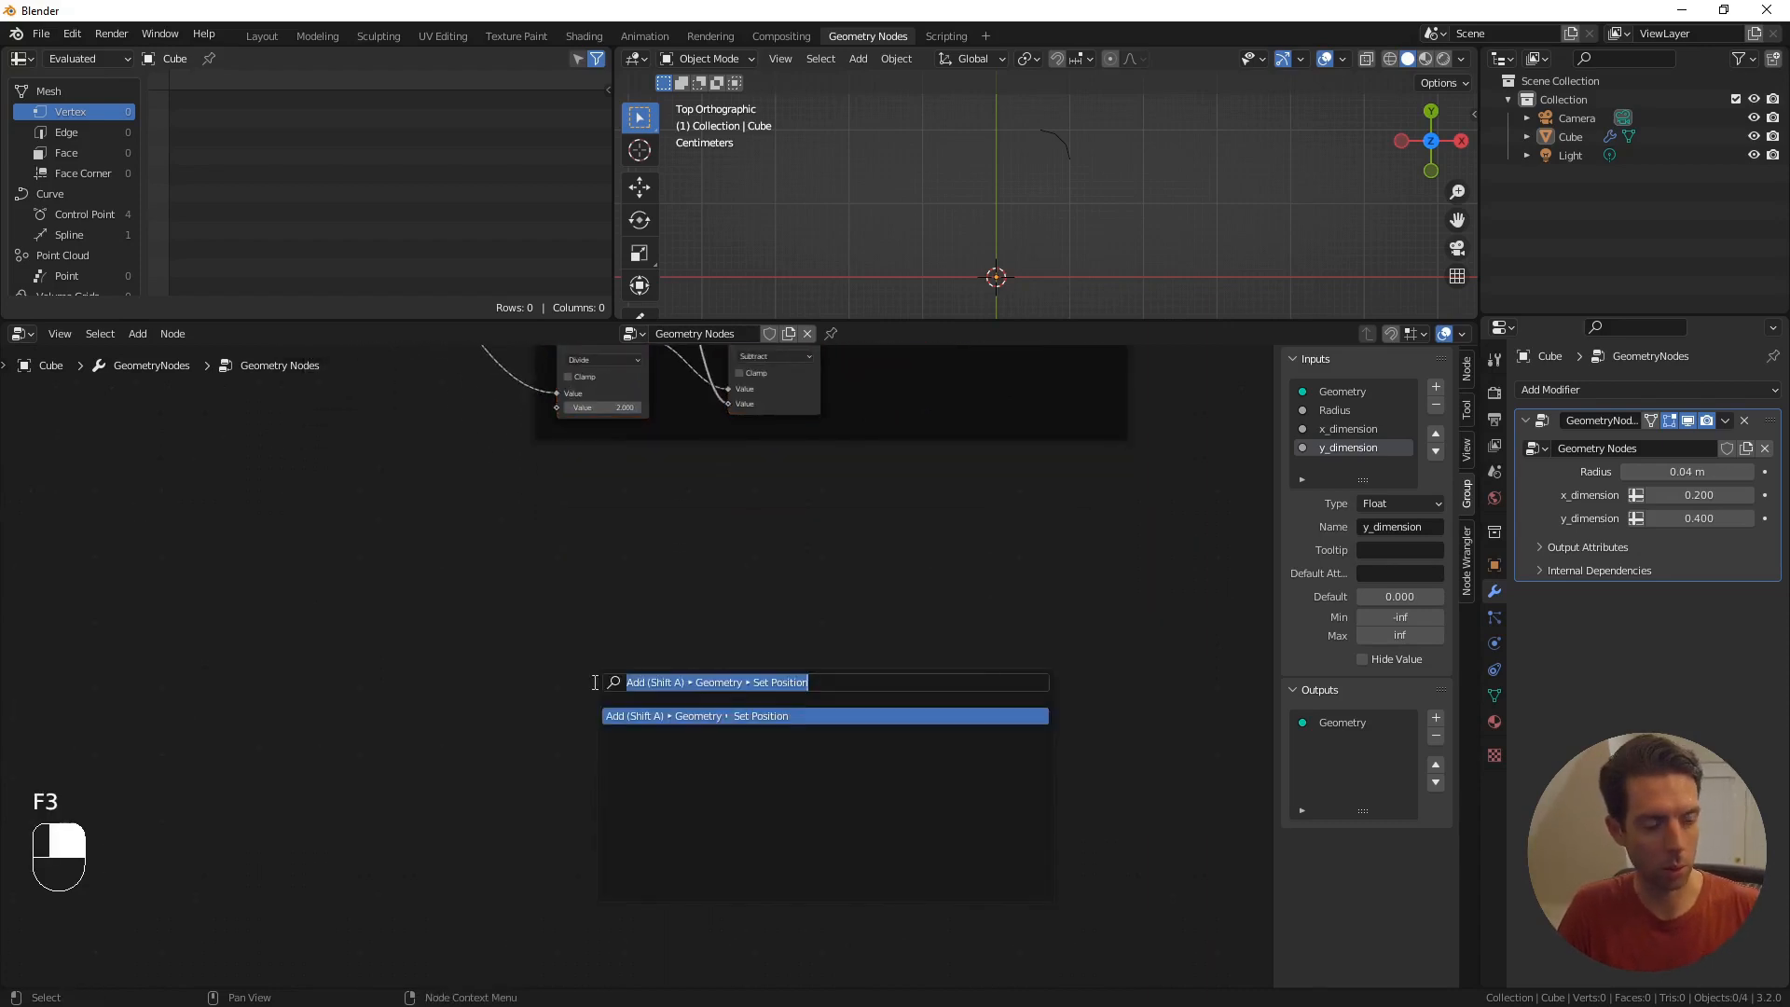
text(bezie)
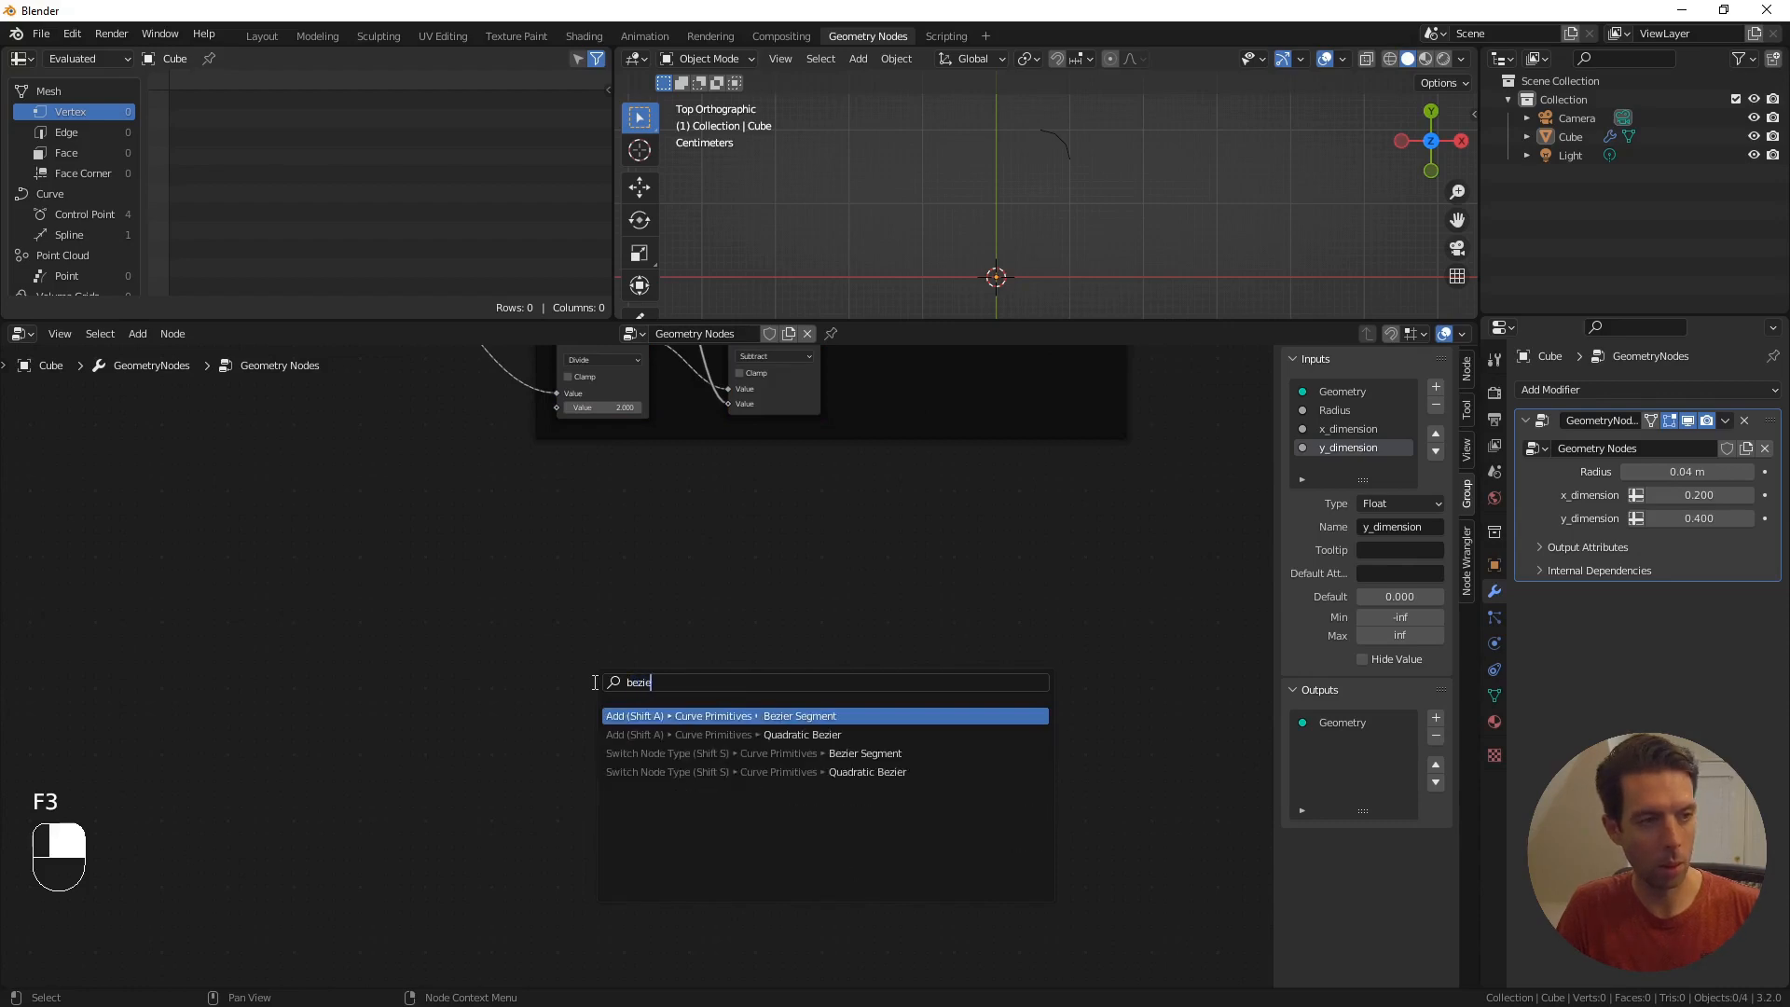
key(Return)
drag(593, 682, 558, 589)
- Preview the Bezier Segment curve through the Group Output and switch the viewport to a front view around the origin
scroll(559, 597, up, 2)
scroll(645, 671, up, 3)
shift+middle_drag(665, 702, 751, 566)
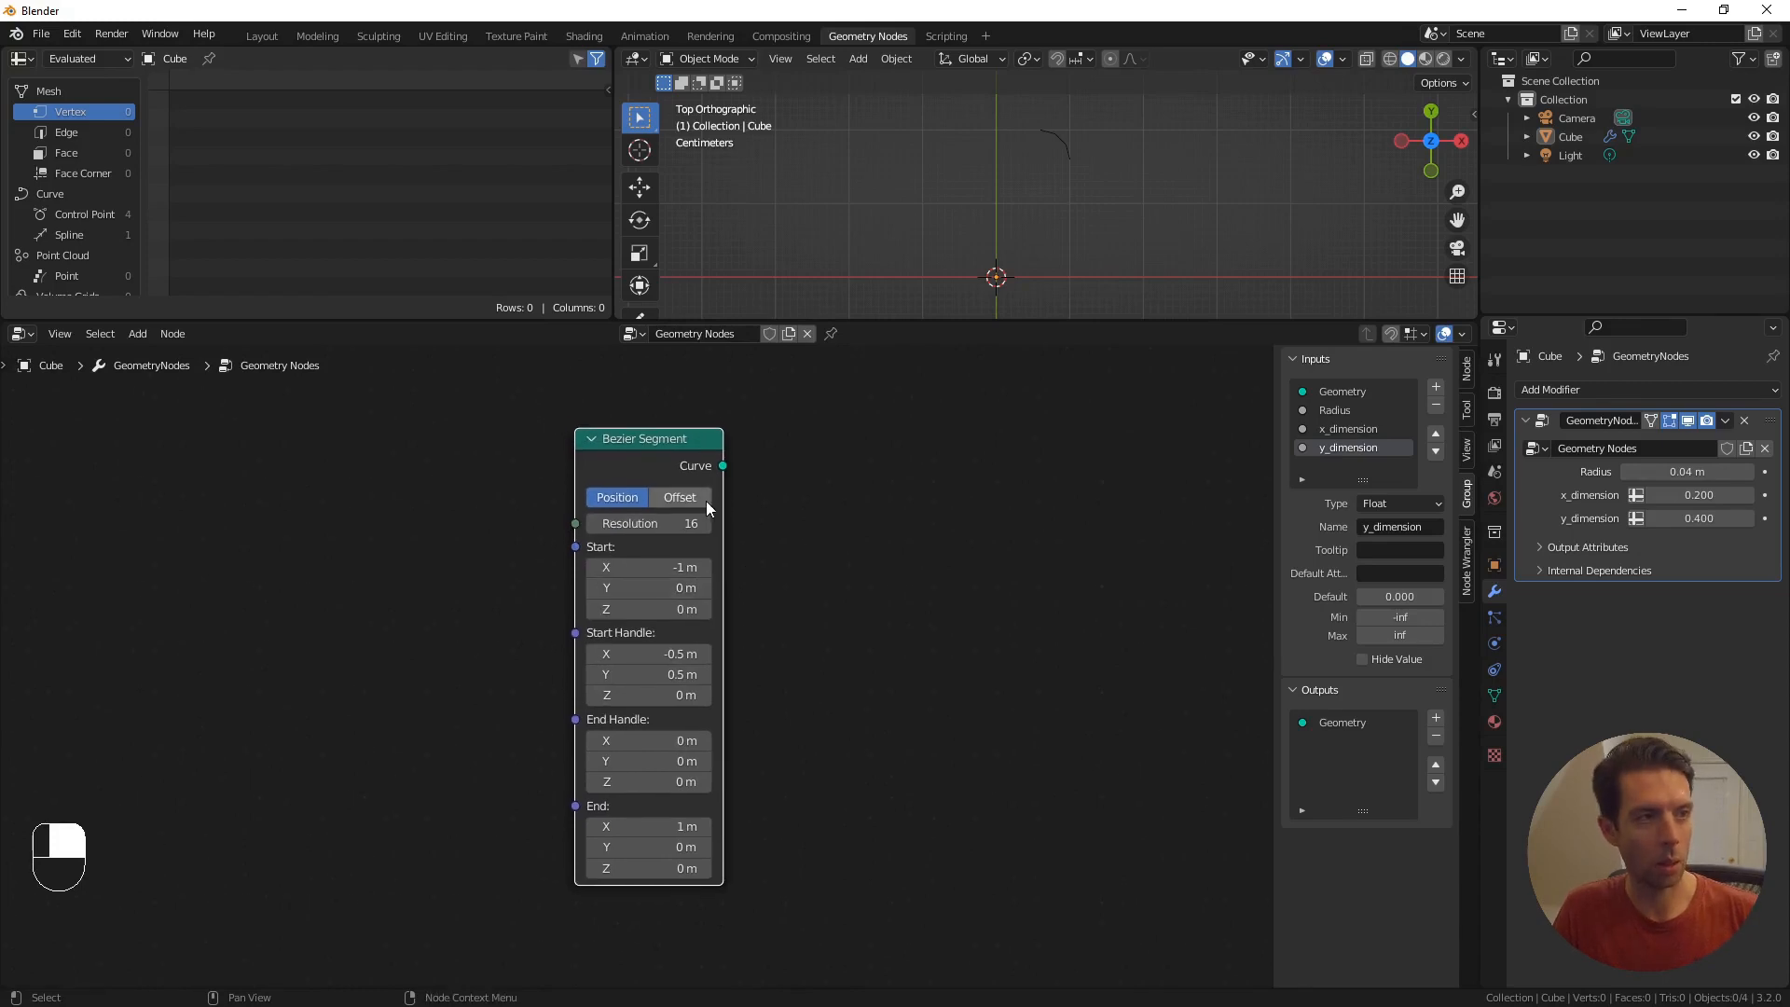
alt+shift+click(682, 444)
scroll(1122, 184, down, 2)
scroll(1121, 183, down, 1)
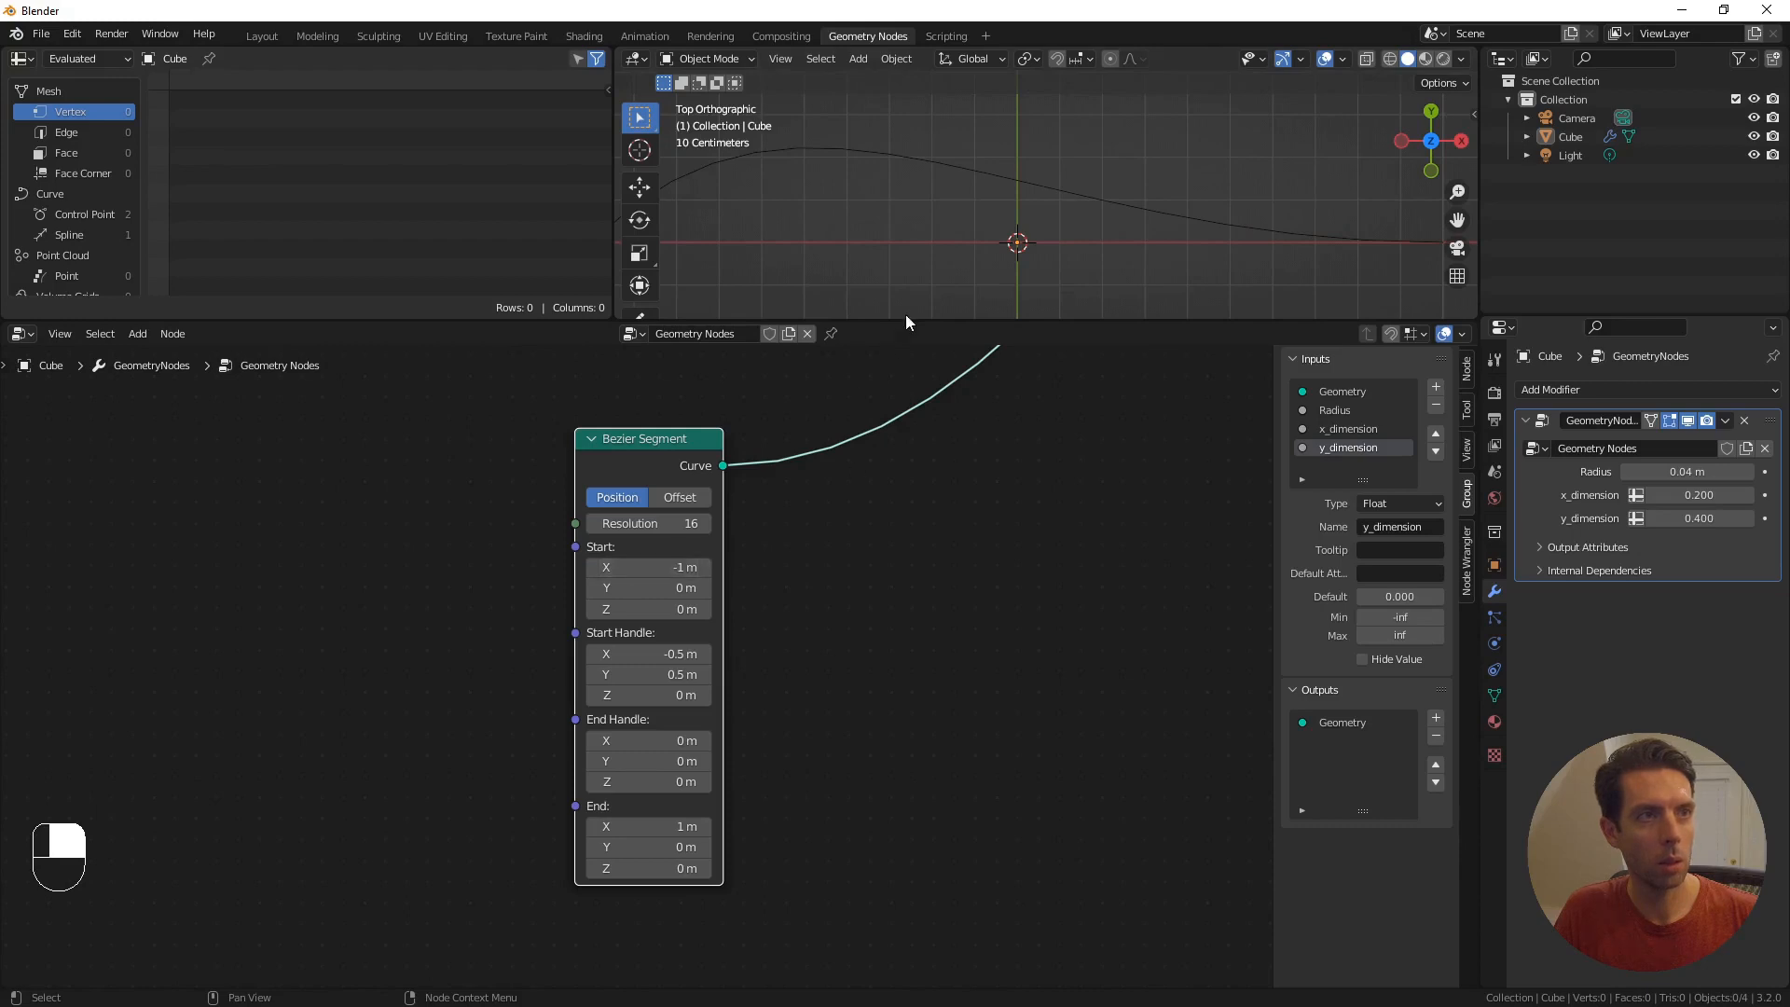
key(KP_1)
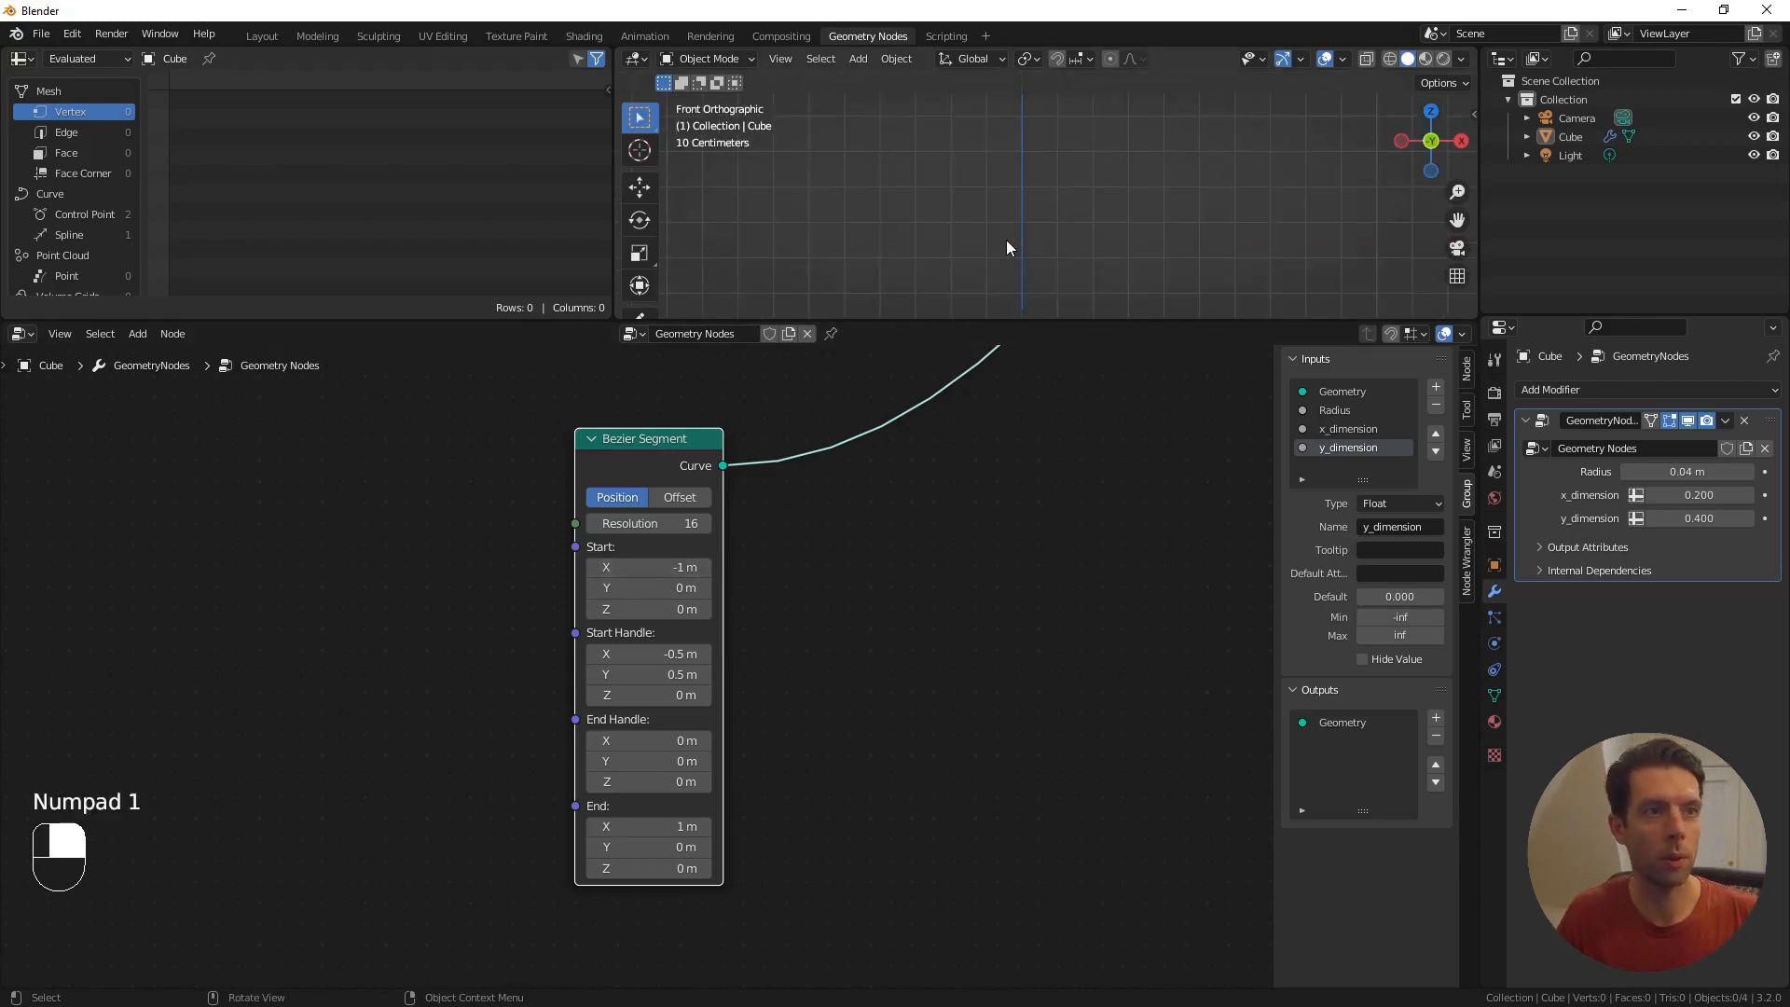
shift+middle_drag(1008, 231, 1023, 164)
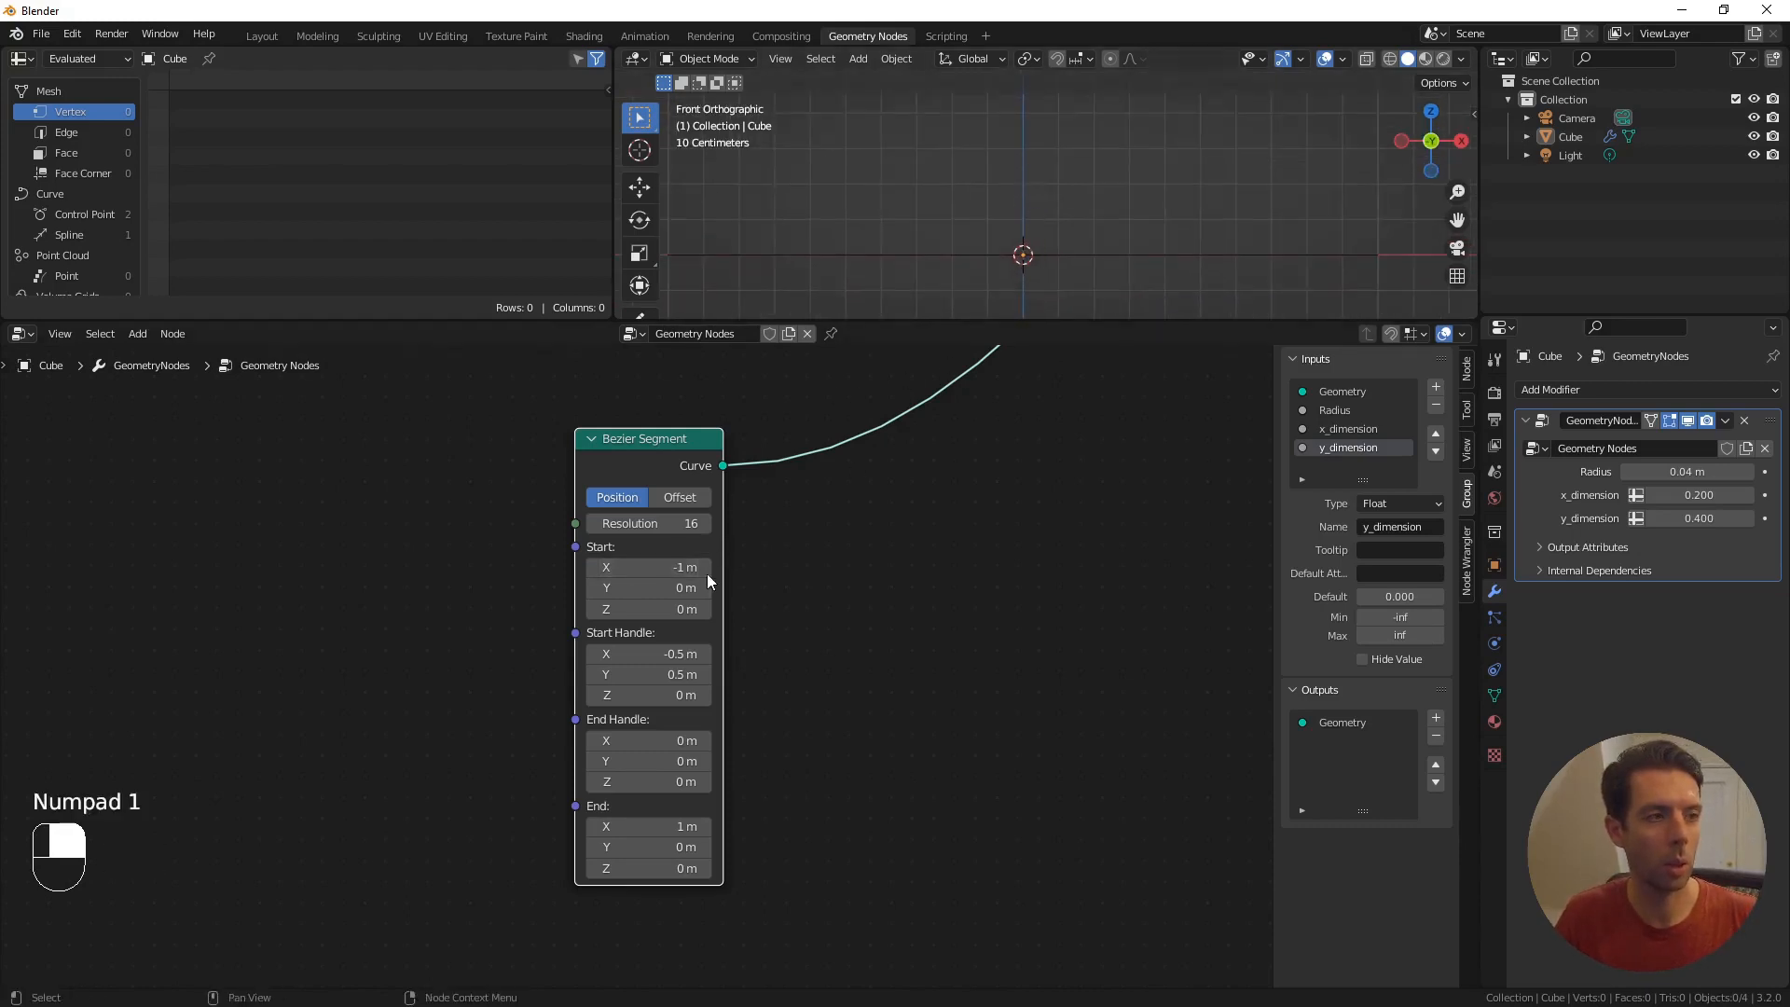
- Set the Bezier Segment's Start X to 0 m
click(659, 569)
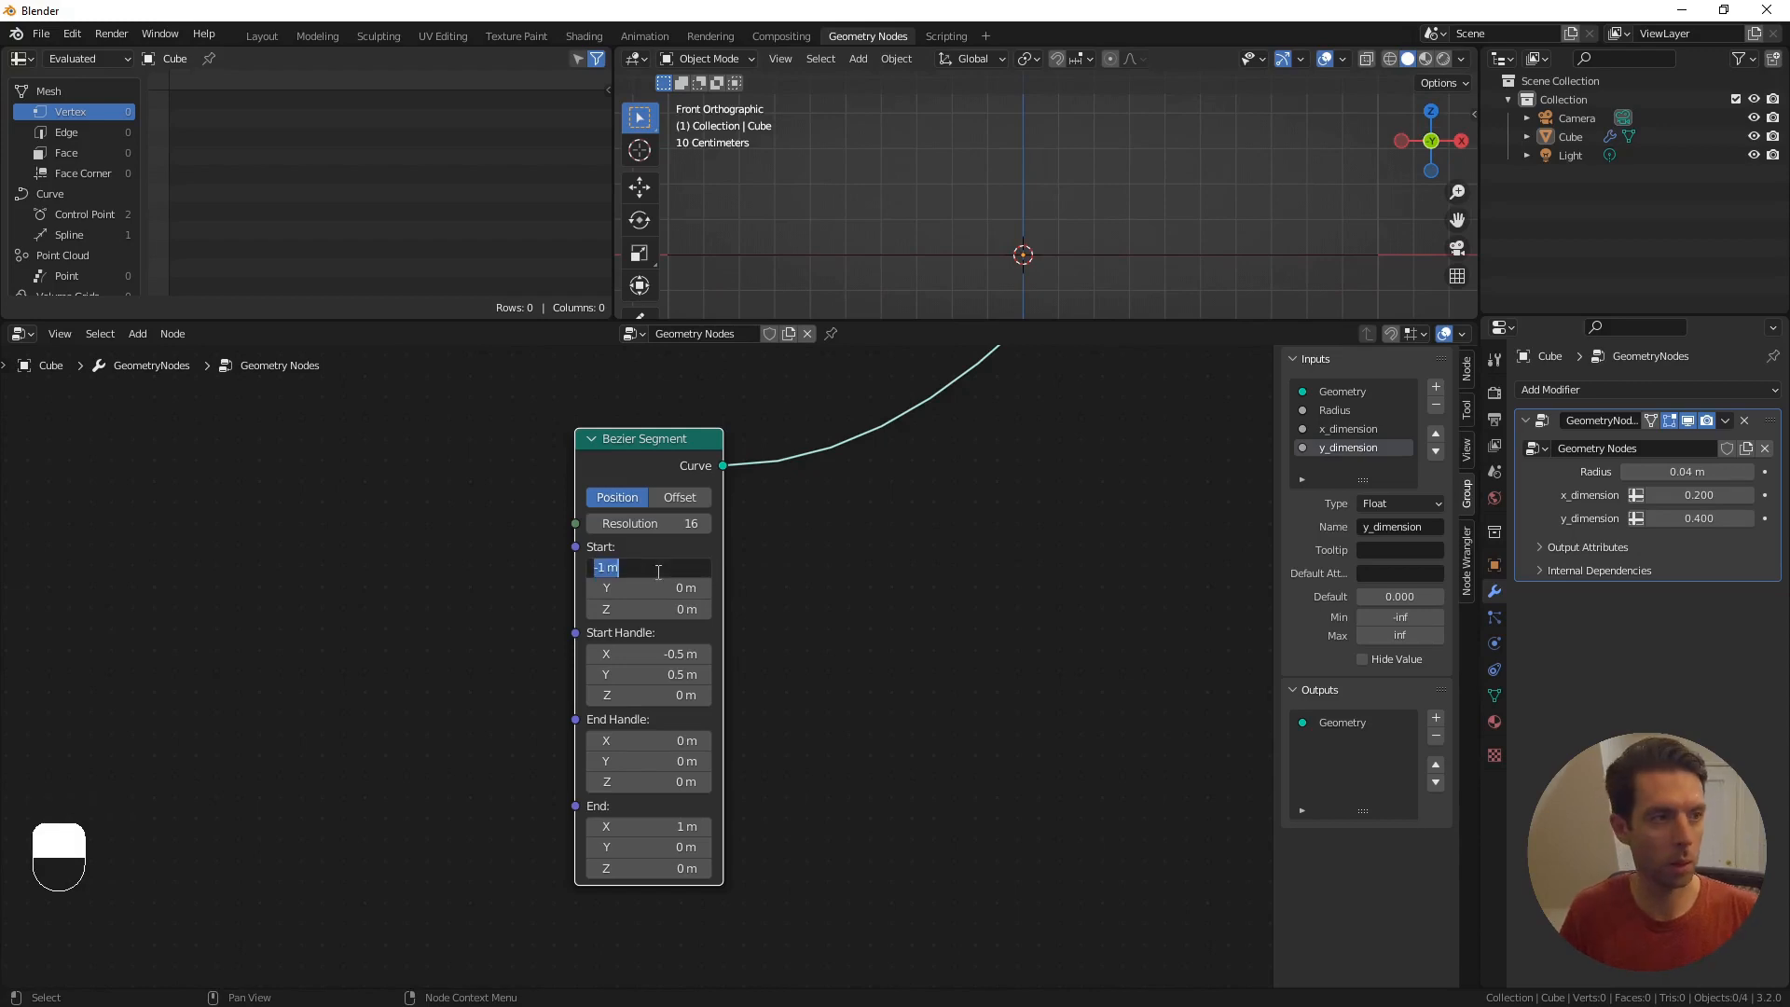
text(0)
key(Return)
scroll(642, 653, down, 1)
shift+middle_drag(603, 595, 623, 587)
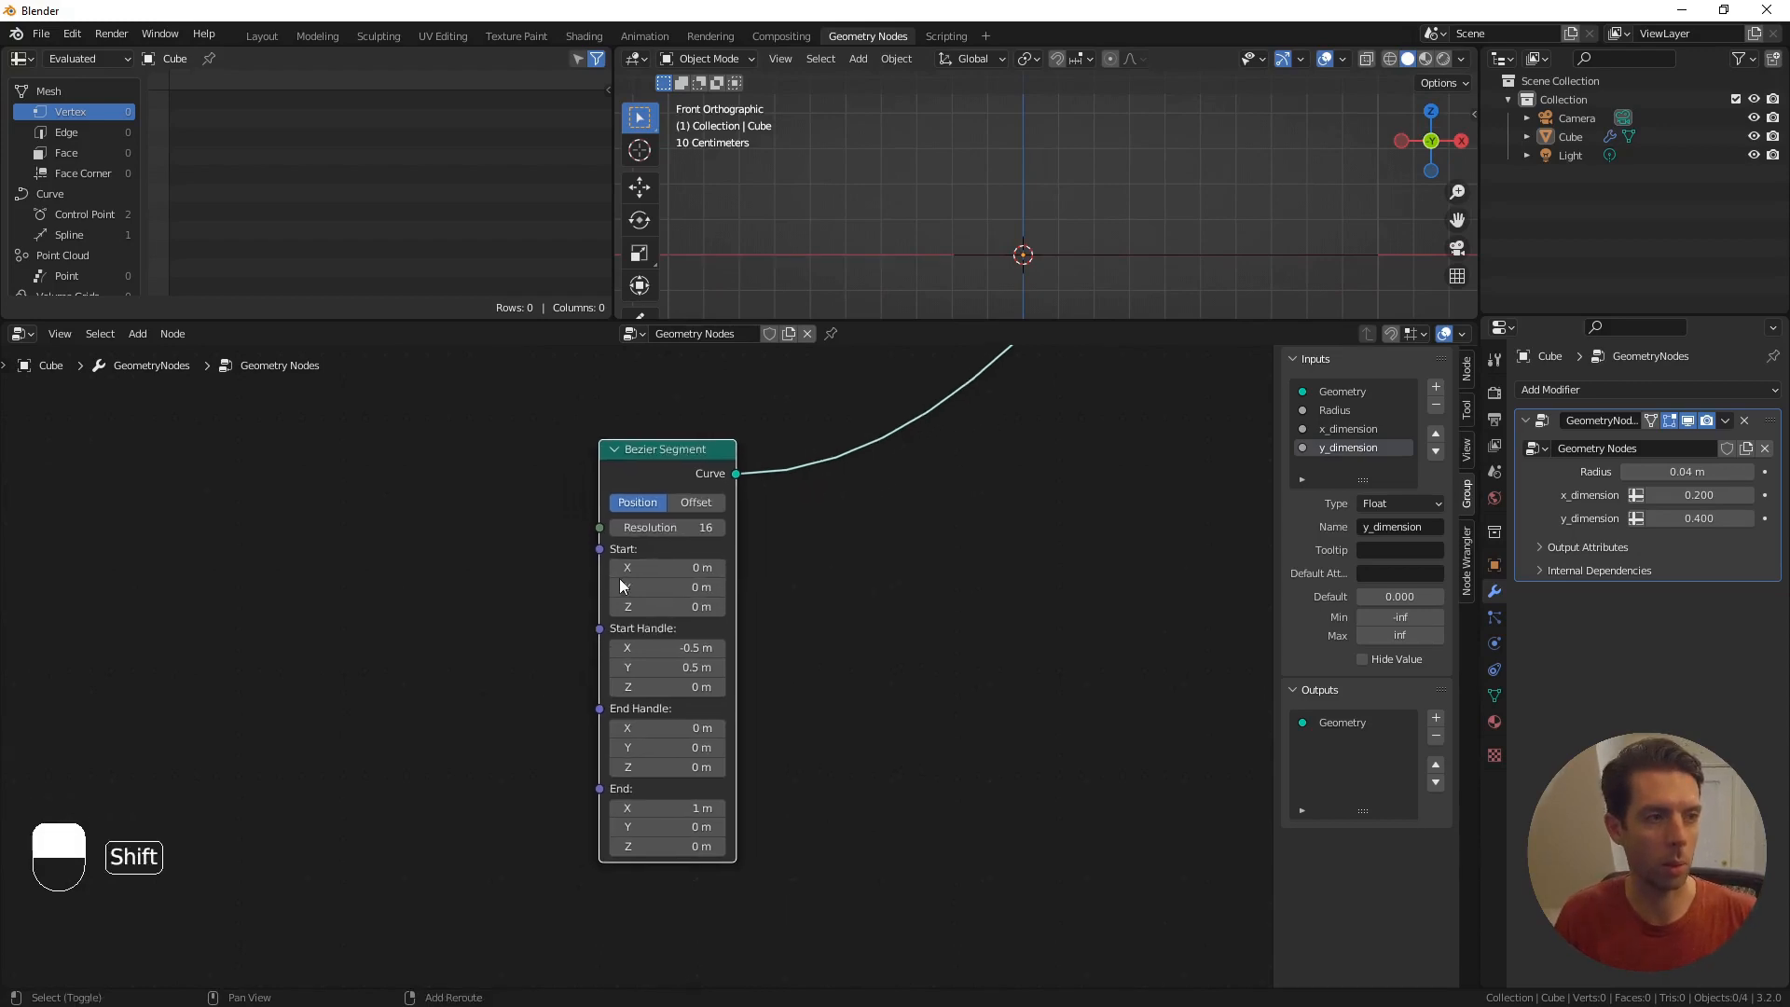
- Add a Combine XYZ node beside the Bezier Segment and feed its vector into the Start Handle
shift+middle_drag(442, 770, 474, 758)
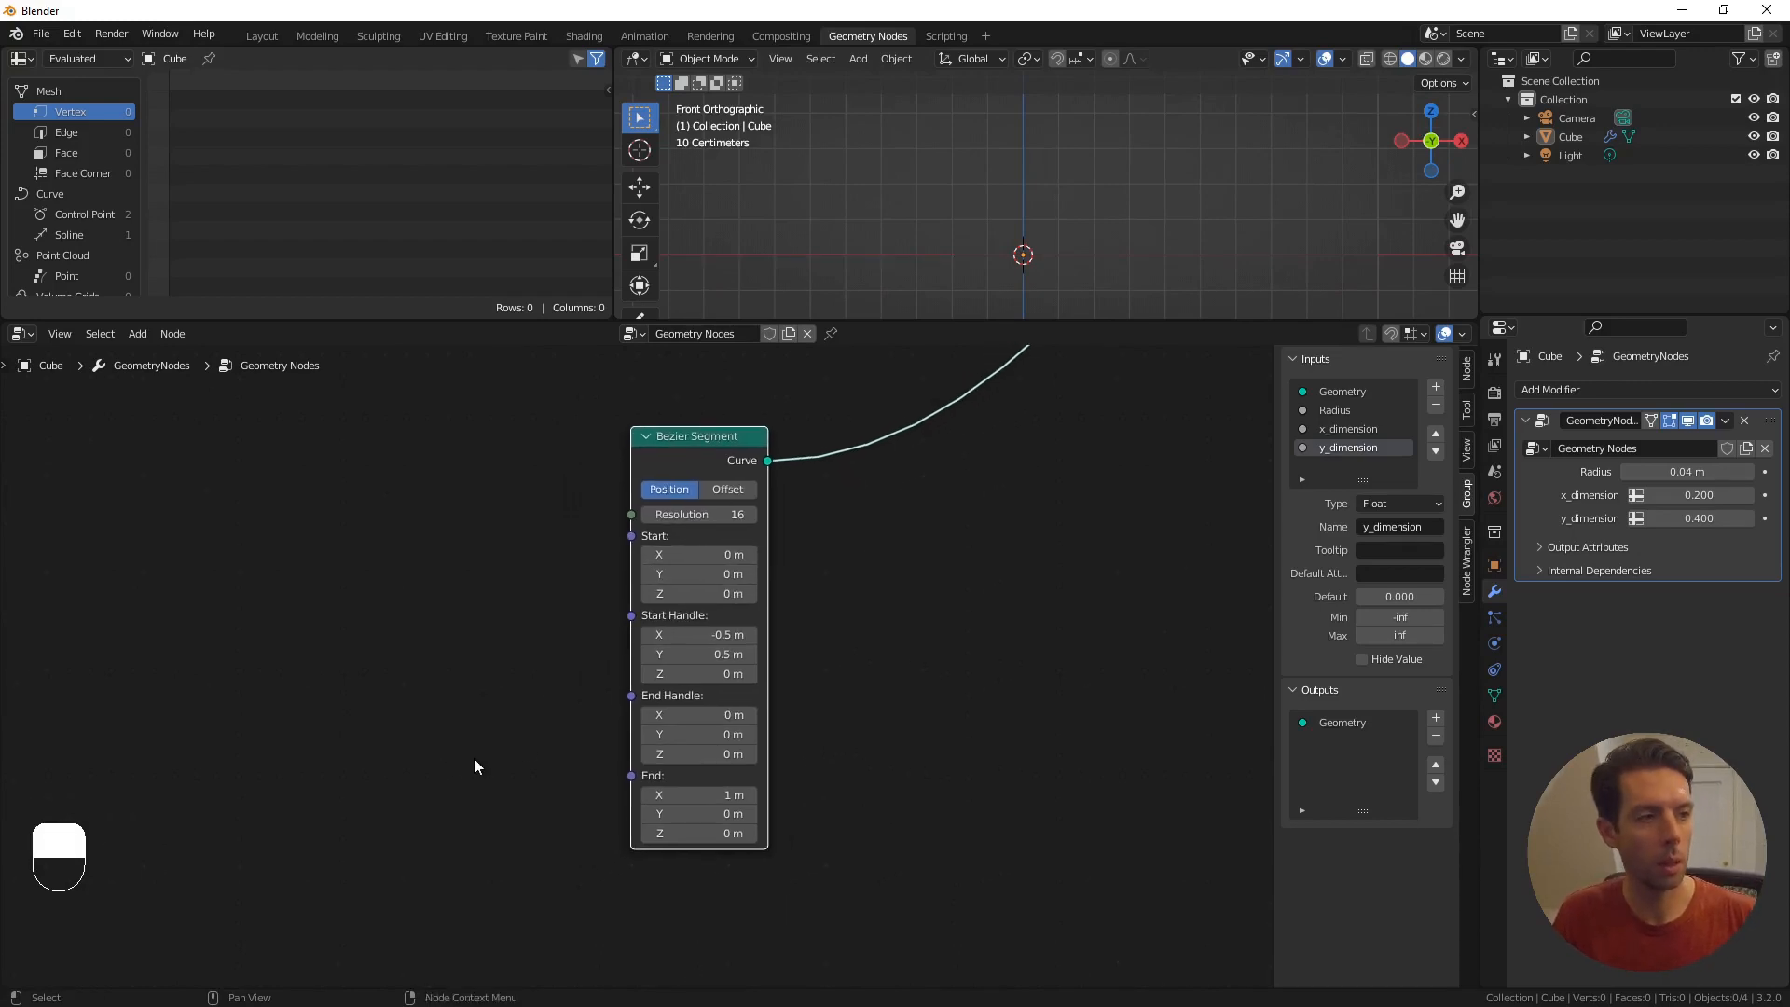
drag(629, 617, 557, 637)
text(combine)
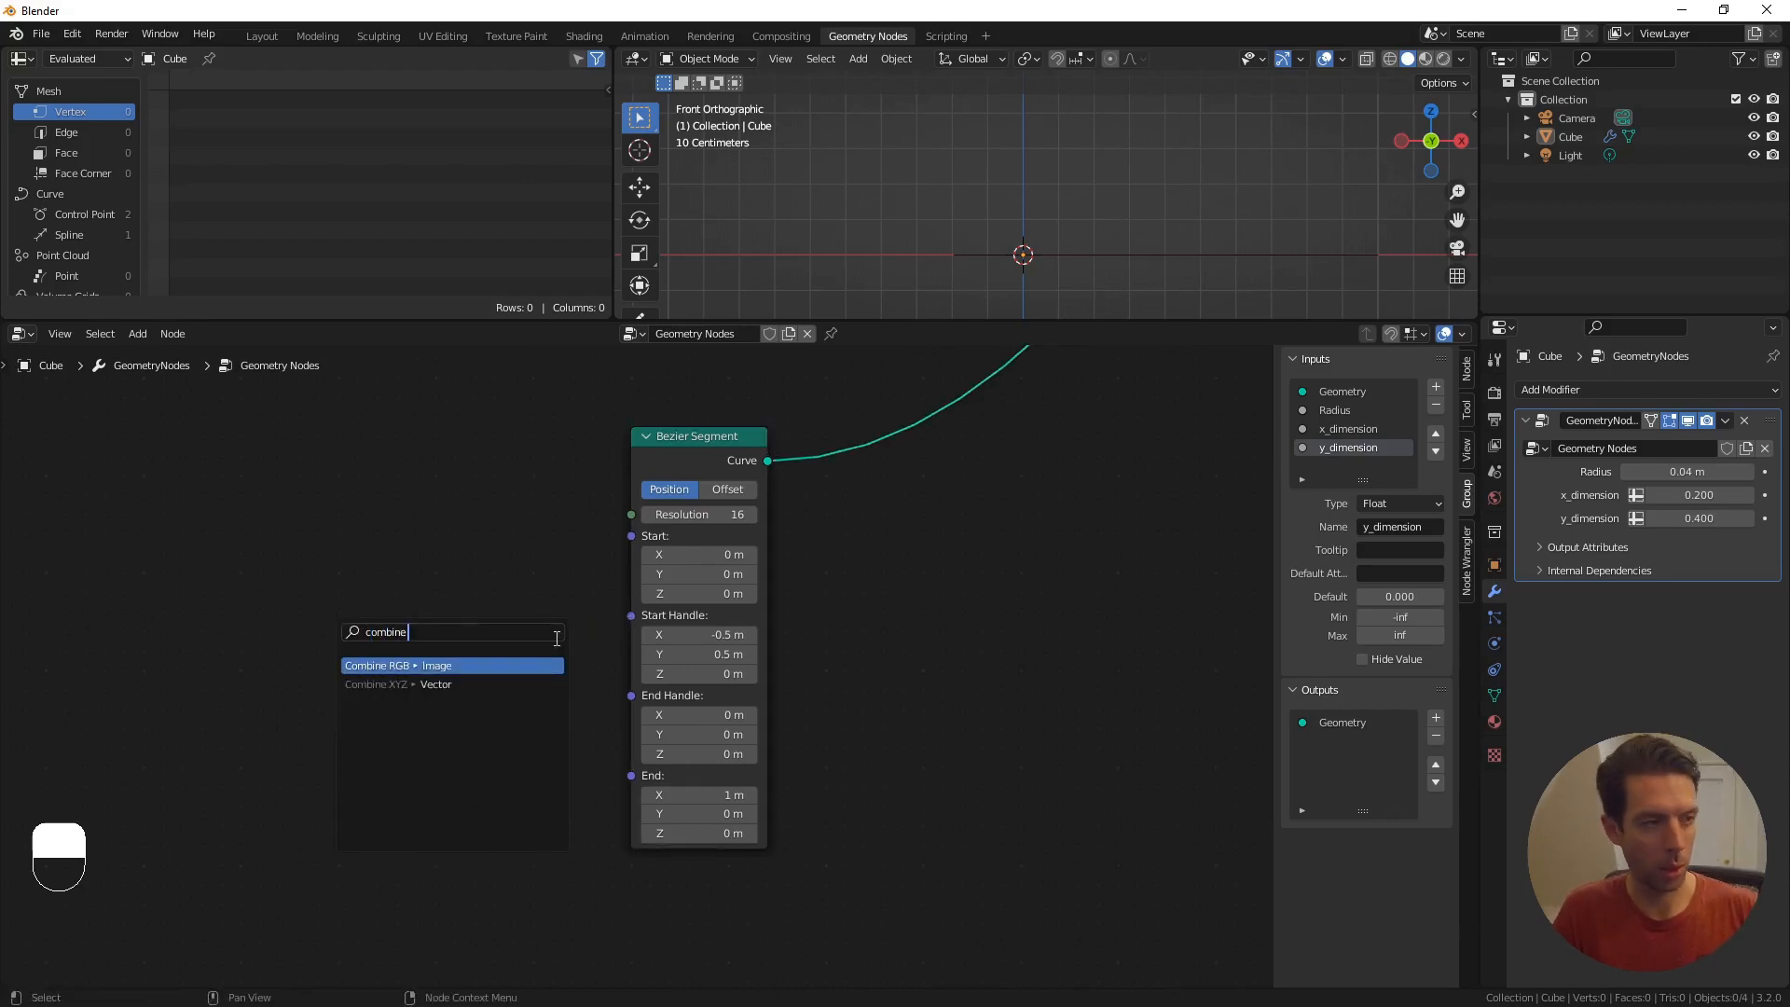
key(Down)
key(Return)
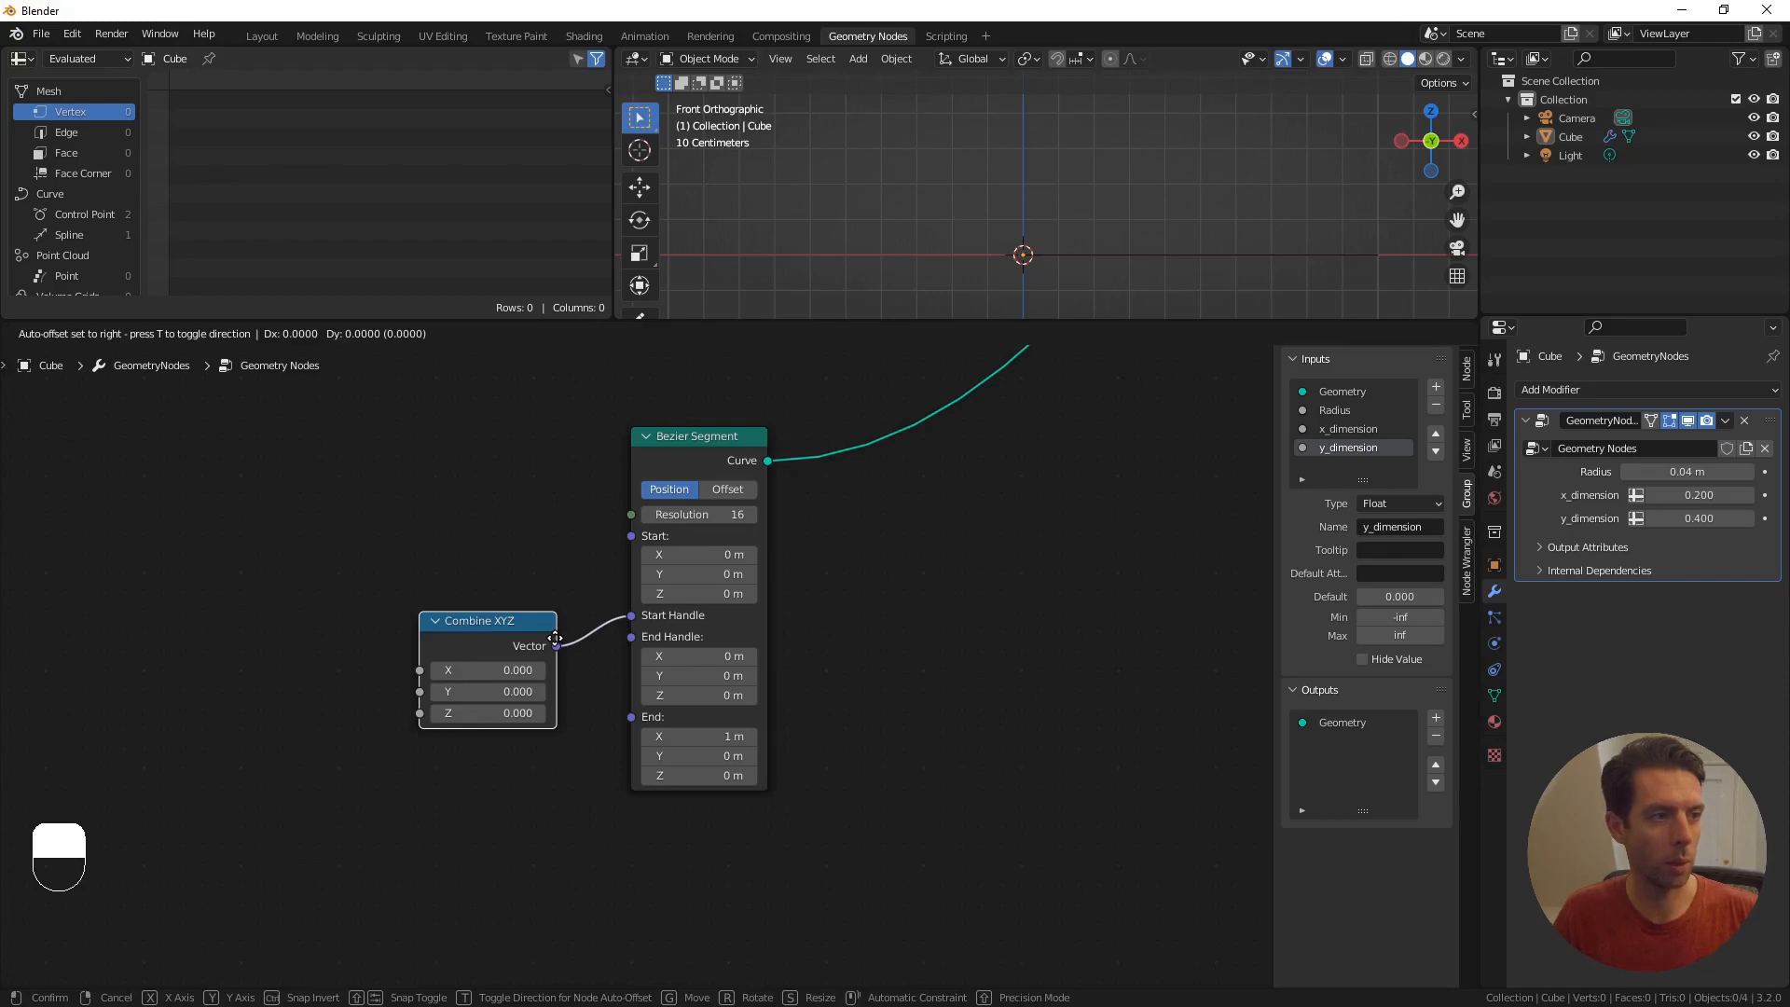
click(520, 604)
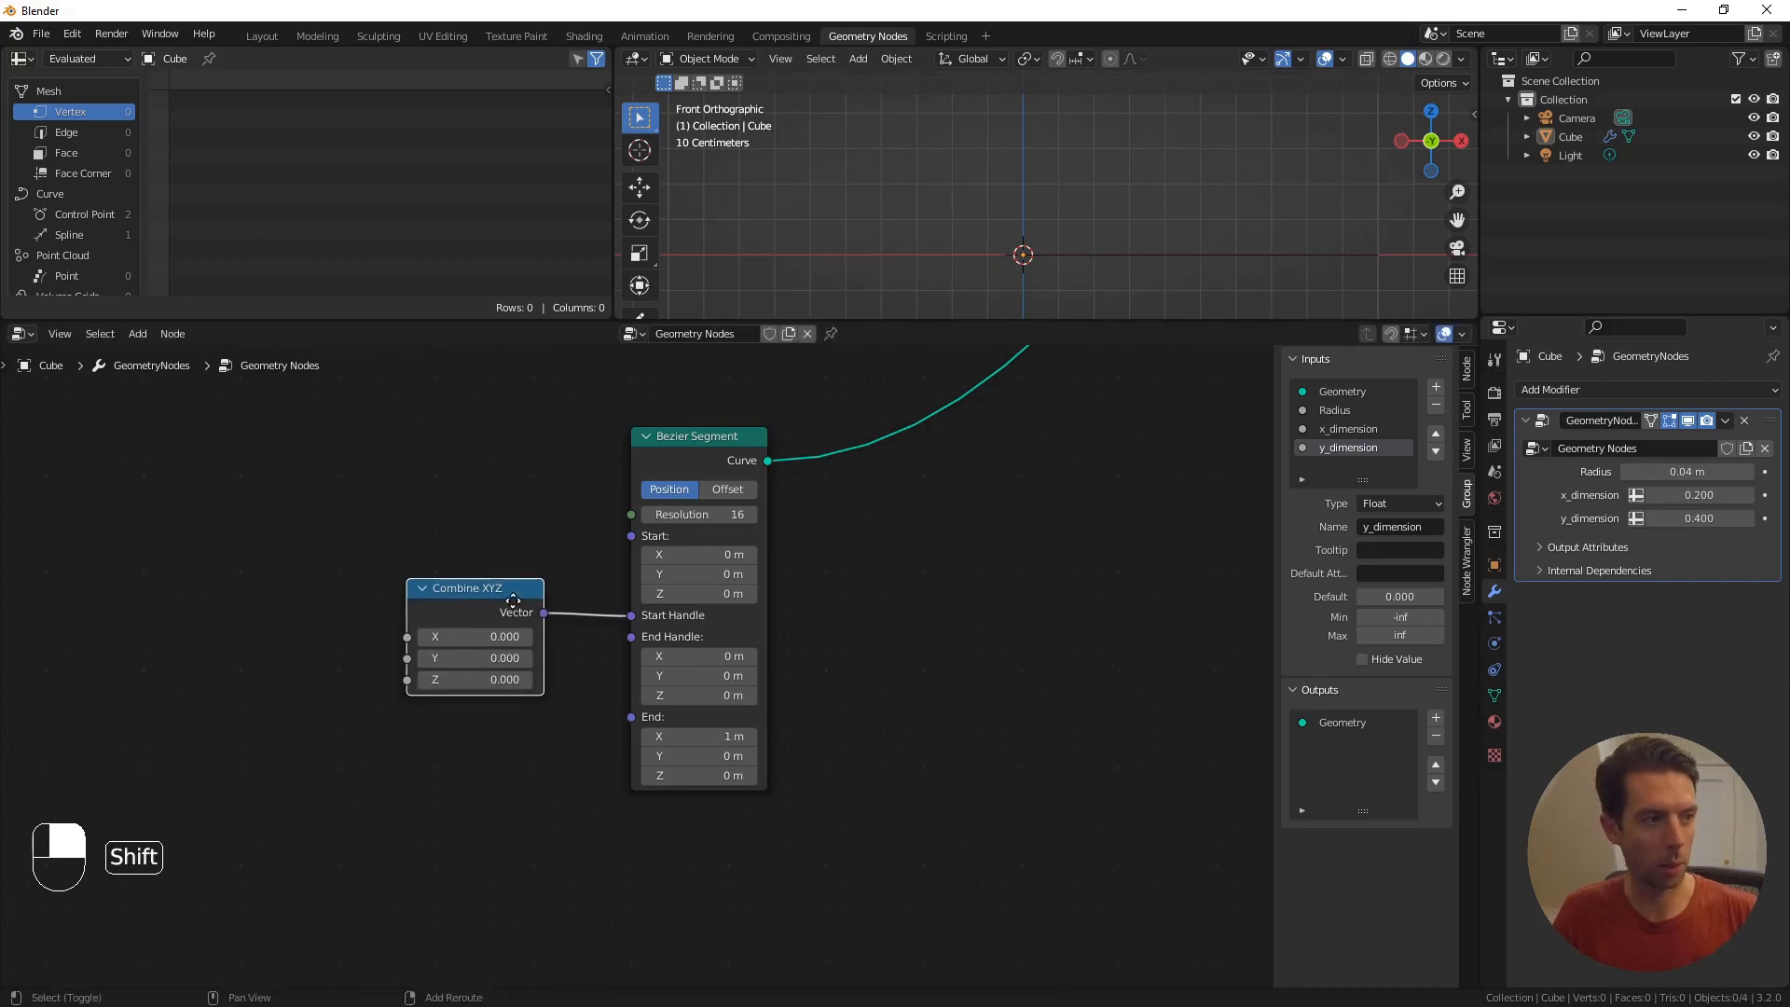
- Duplicate the Combine XYZ node twice, connect the copies to End Handle and End, and stack them below the original
key(shift+d)
click(518, 726)
key(shift+d)
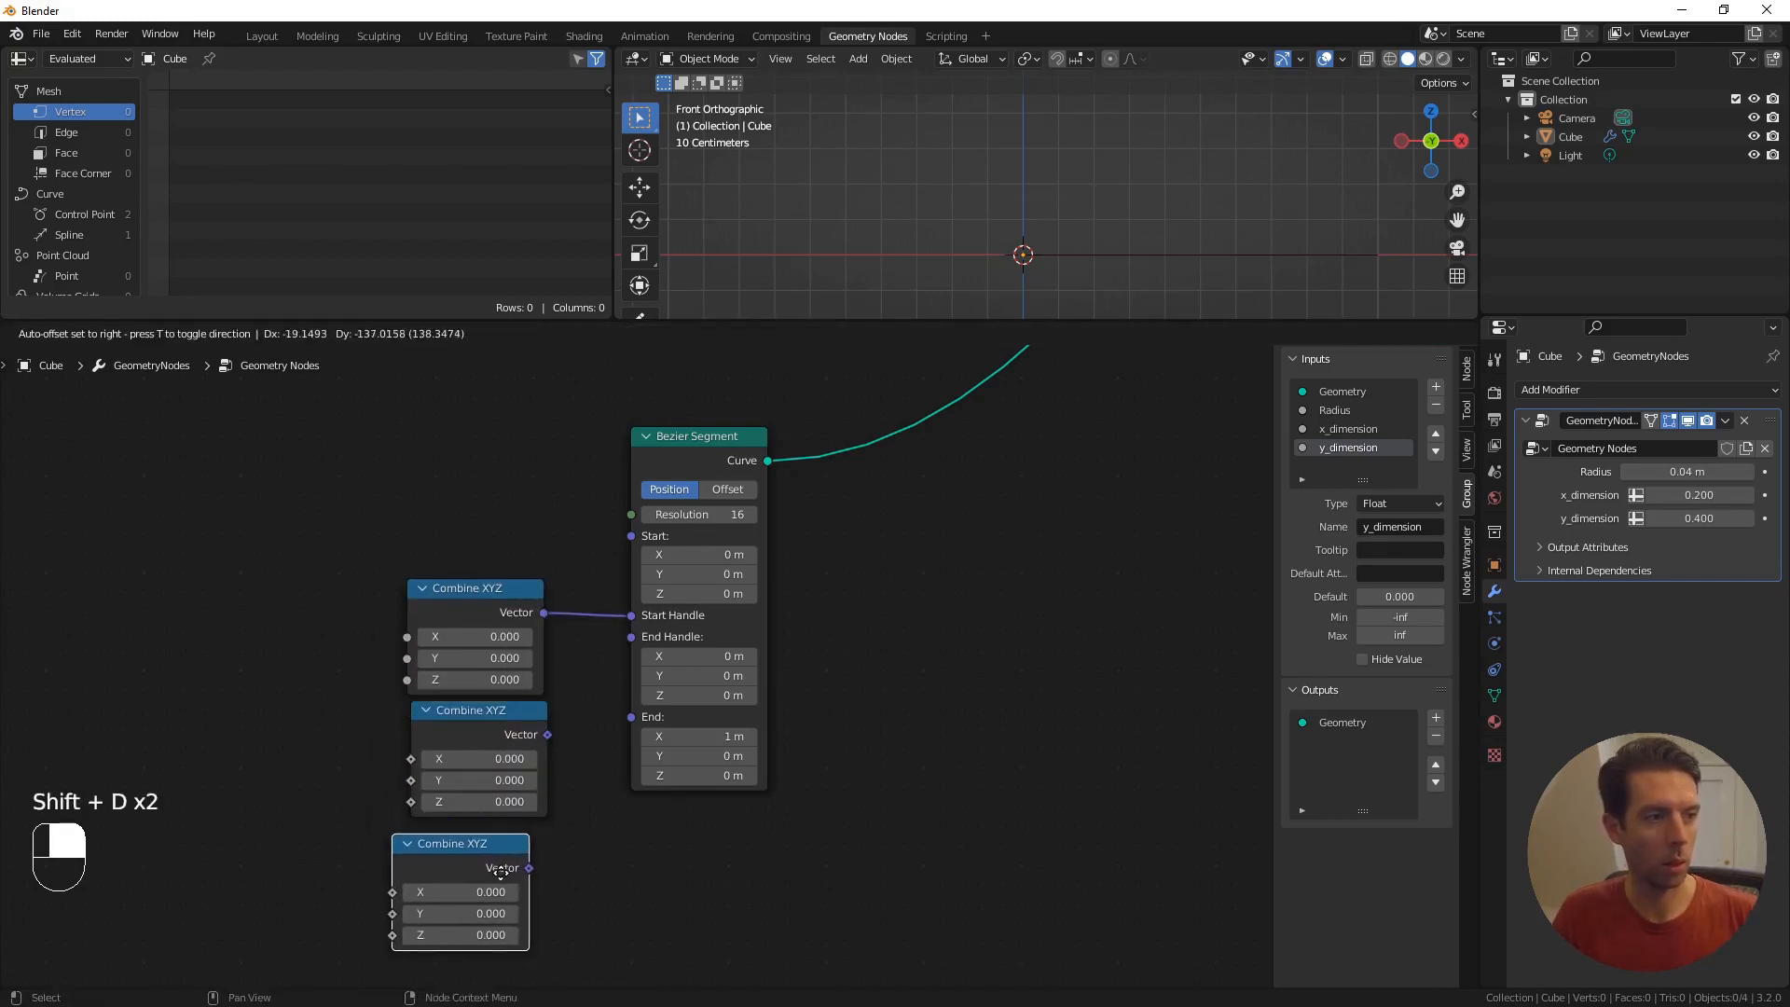
click(504, 873)
drag(547, 735, 632, 637)
drag(534, 873, 631, 658)
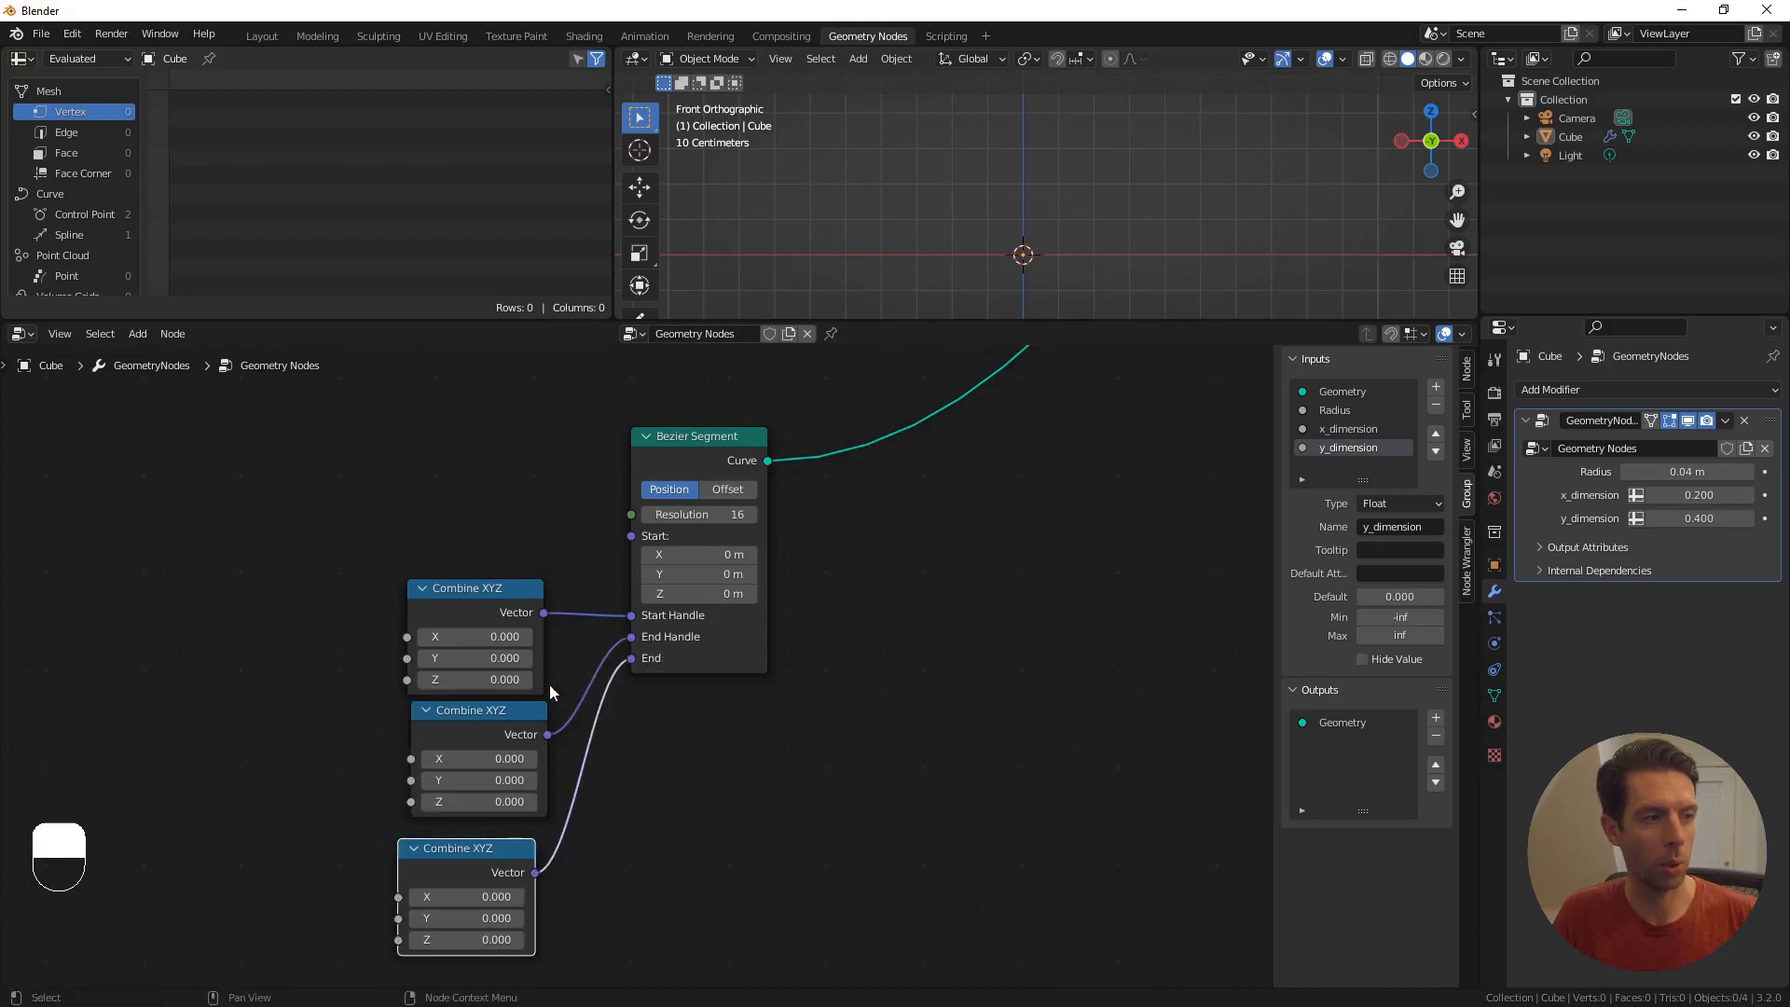
drag(483, 712, 473, 718)
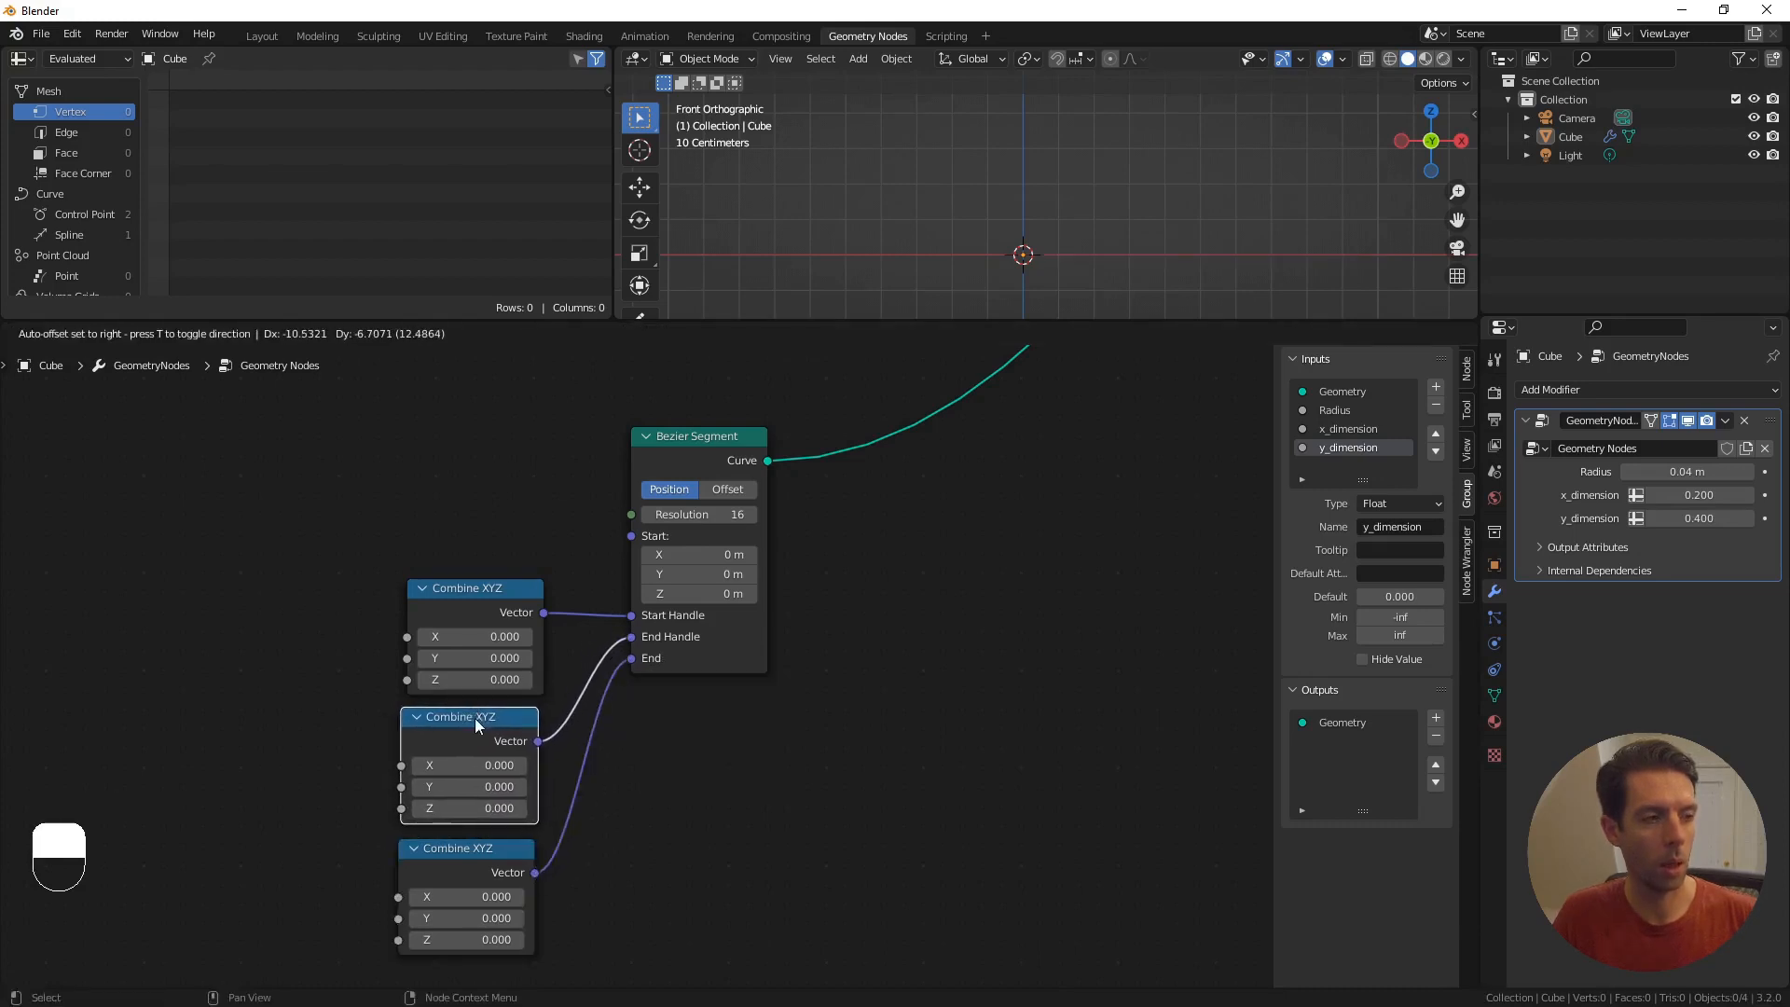
- Add a second Group Input node in the empty space before the three Combine XYZ nodes
scroll(319, 719, down, 3)
middle_drag(319, 719, 409, 691)
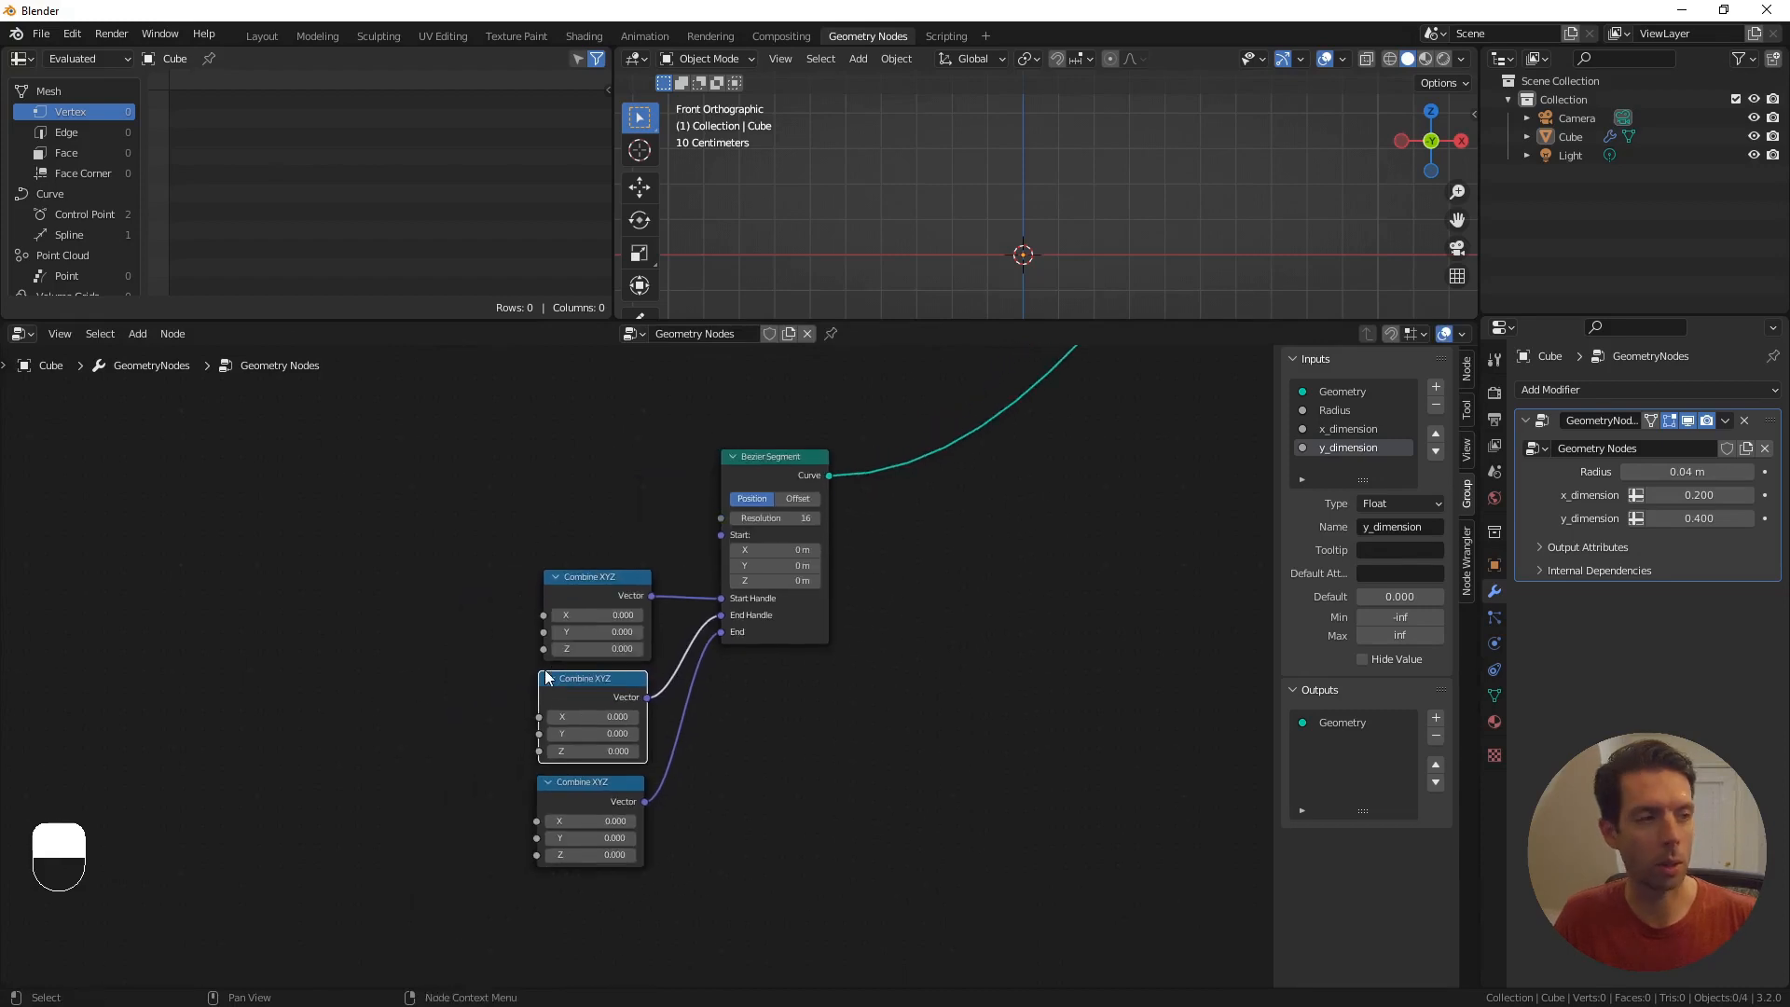
key(F3)
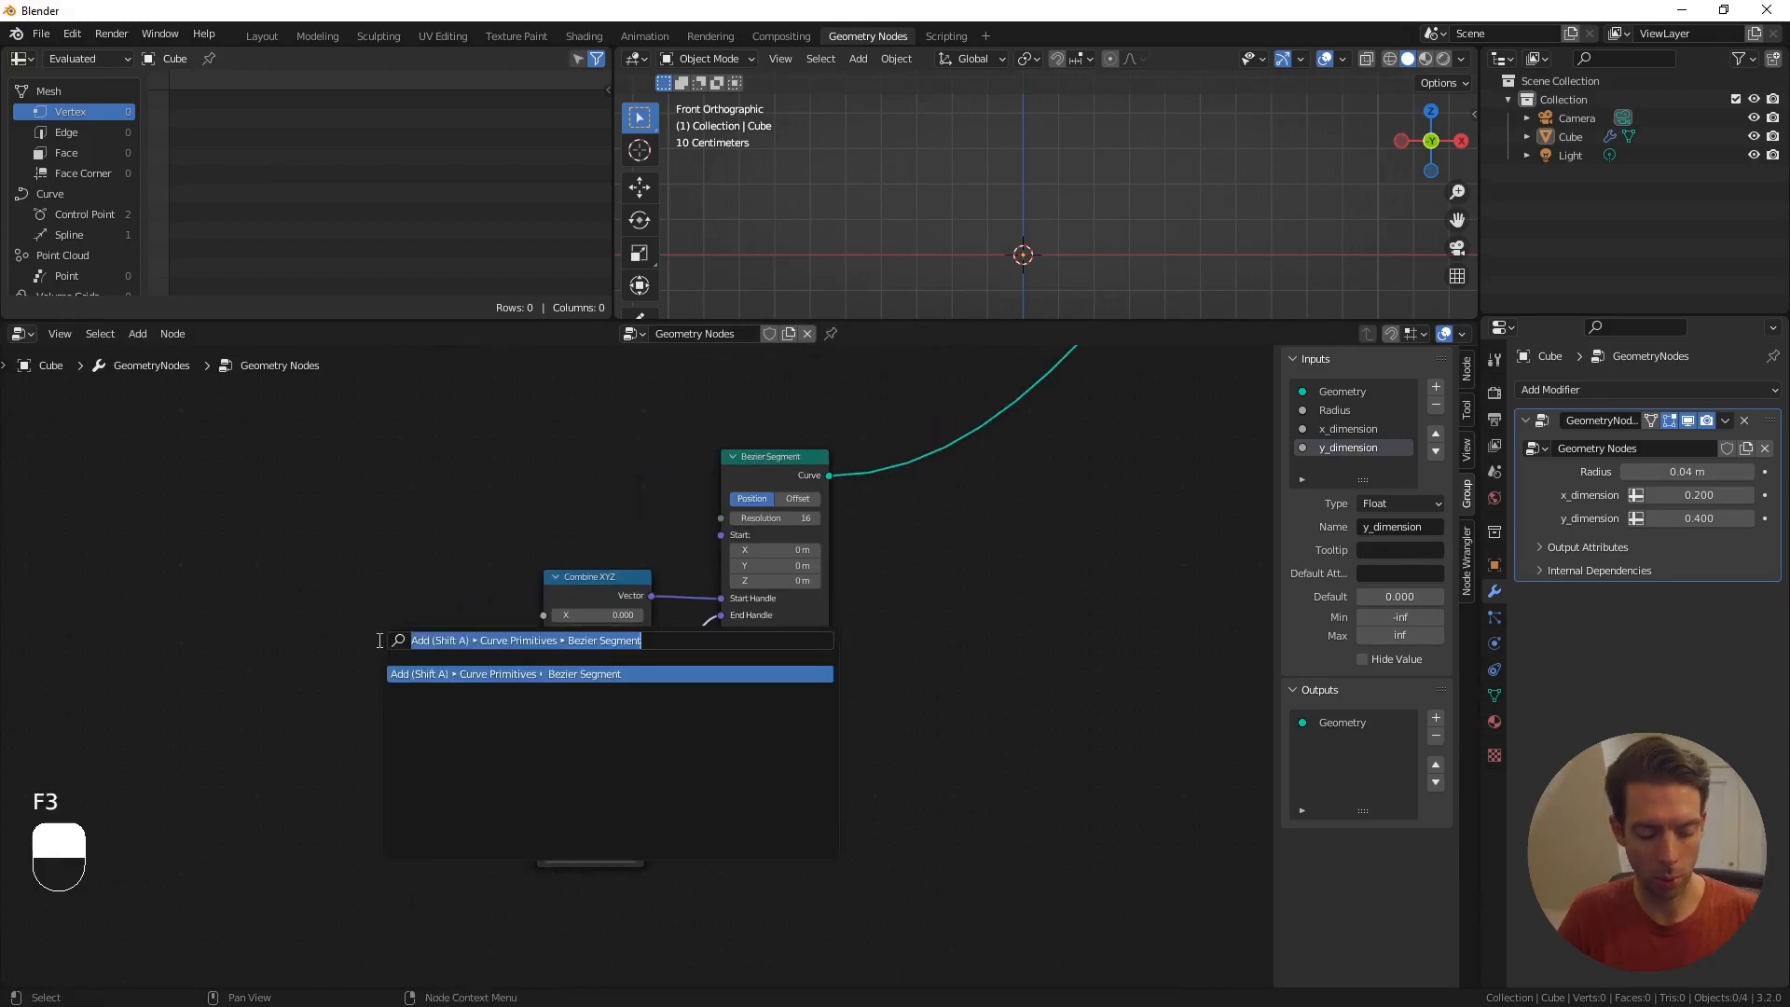
text(group inp)
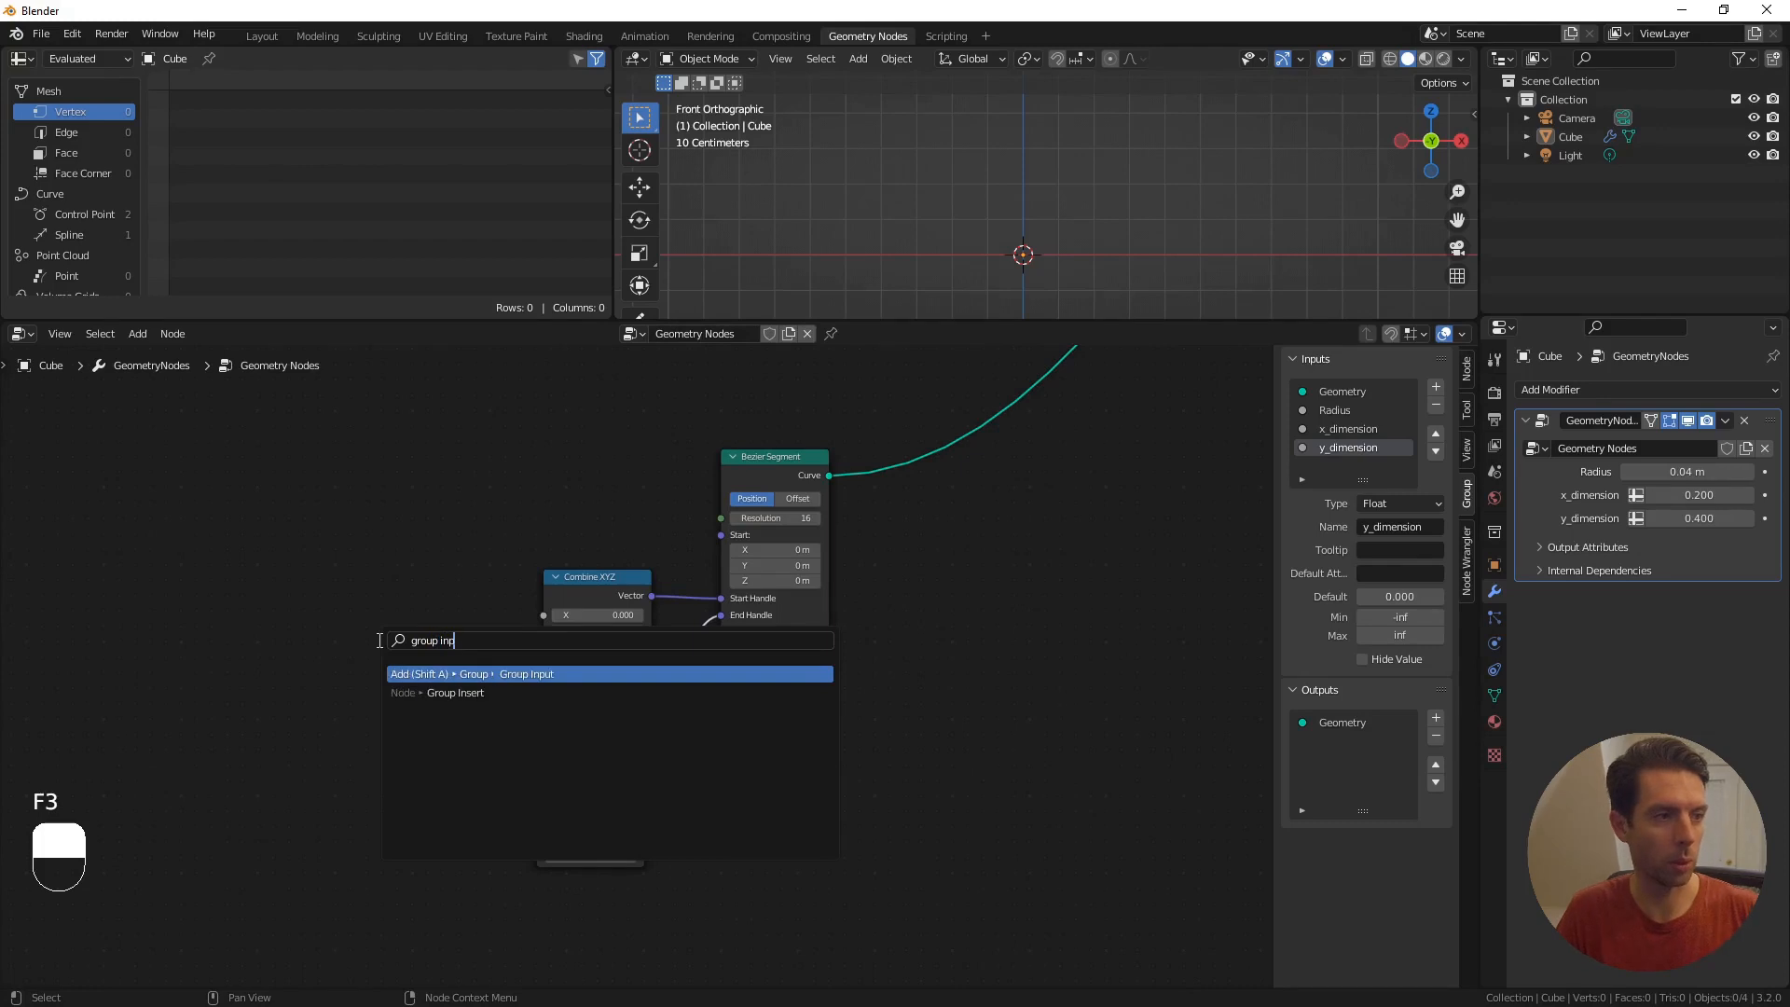
key(Return)
click(289, 635)
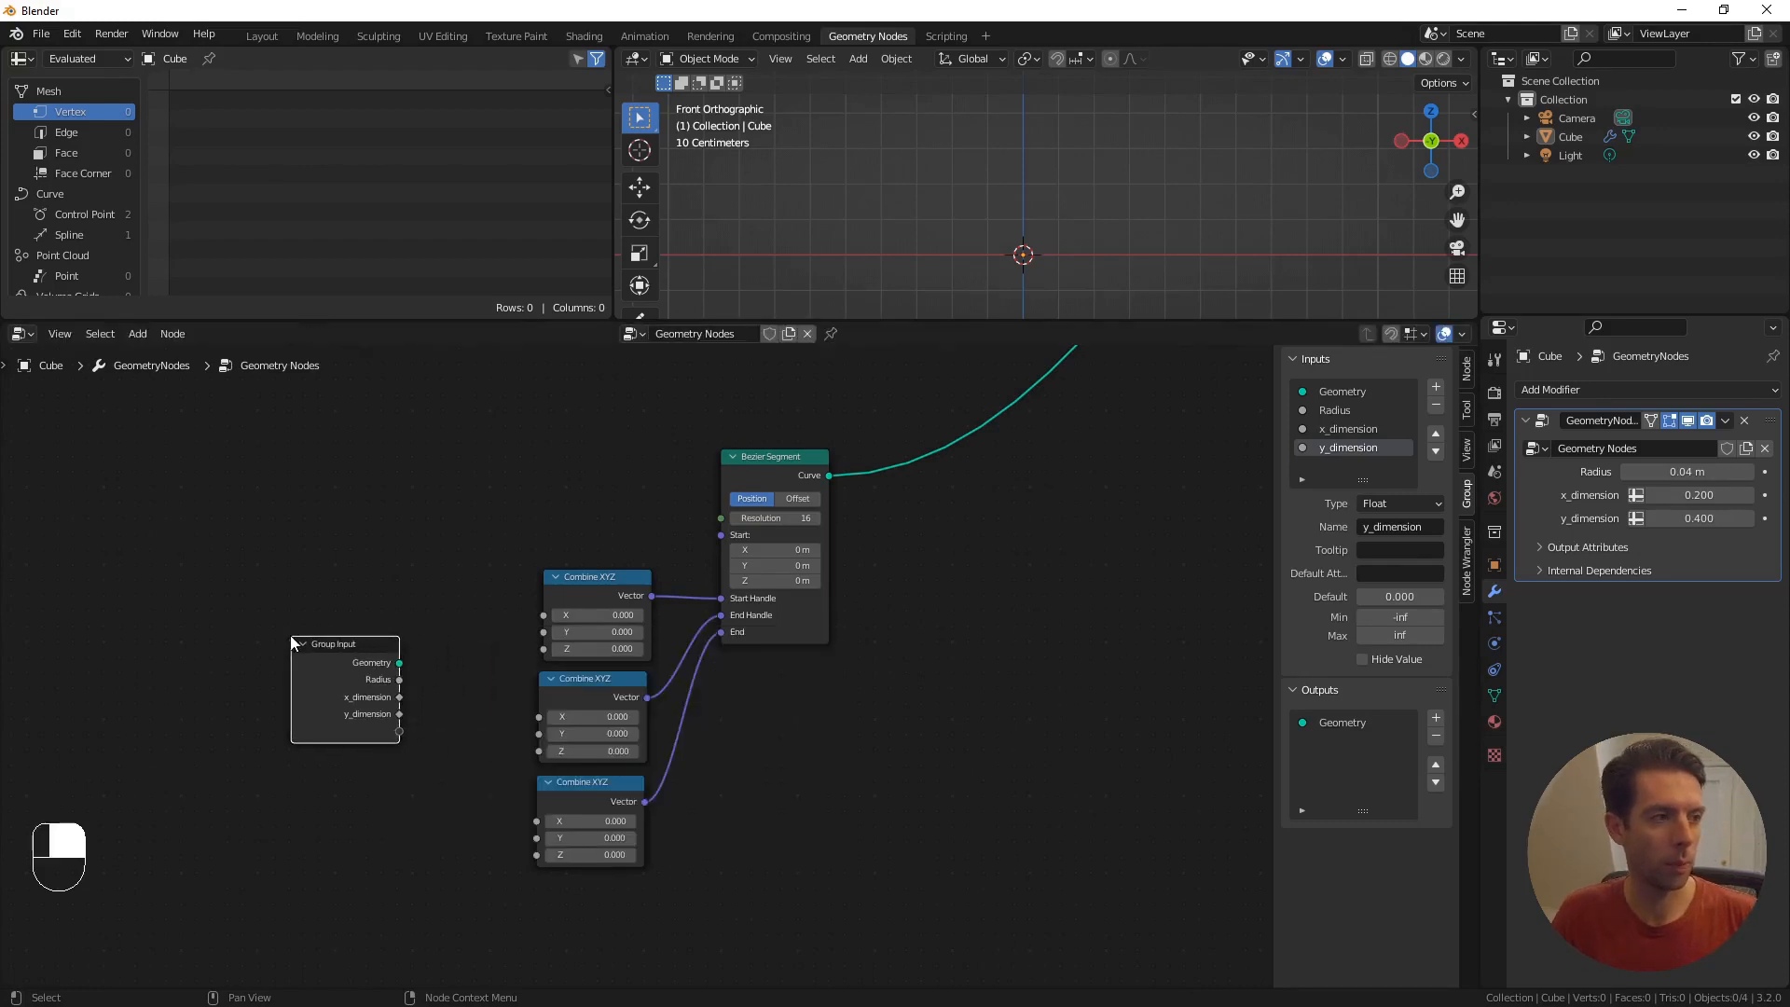
- Expose the X and Z of all three Combine XYZ nodes as new group inputs from the added Group Input node
scroll(392, 592, up, 2)
drag(423, 714, 606, 611)
drag(425, 758, 600, 697)
drag(423, 778, 602, 739)
drag(424, 800, 596, 827)
drag(426, 821, 597, 871)
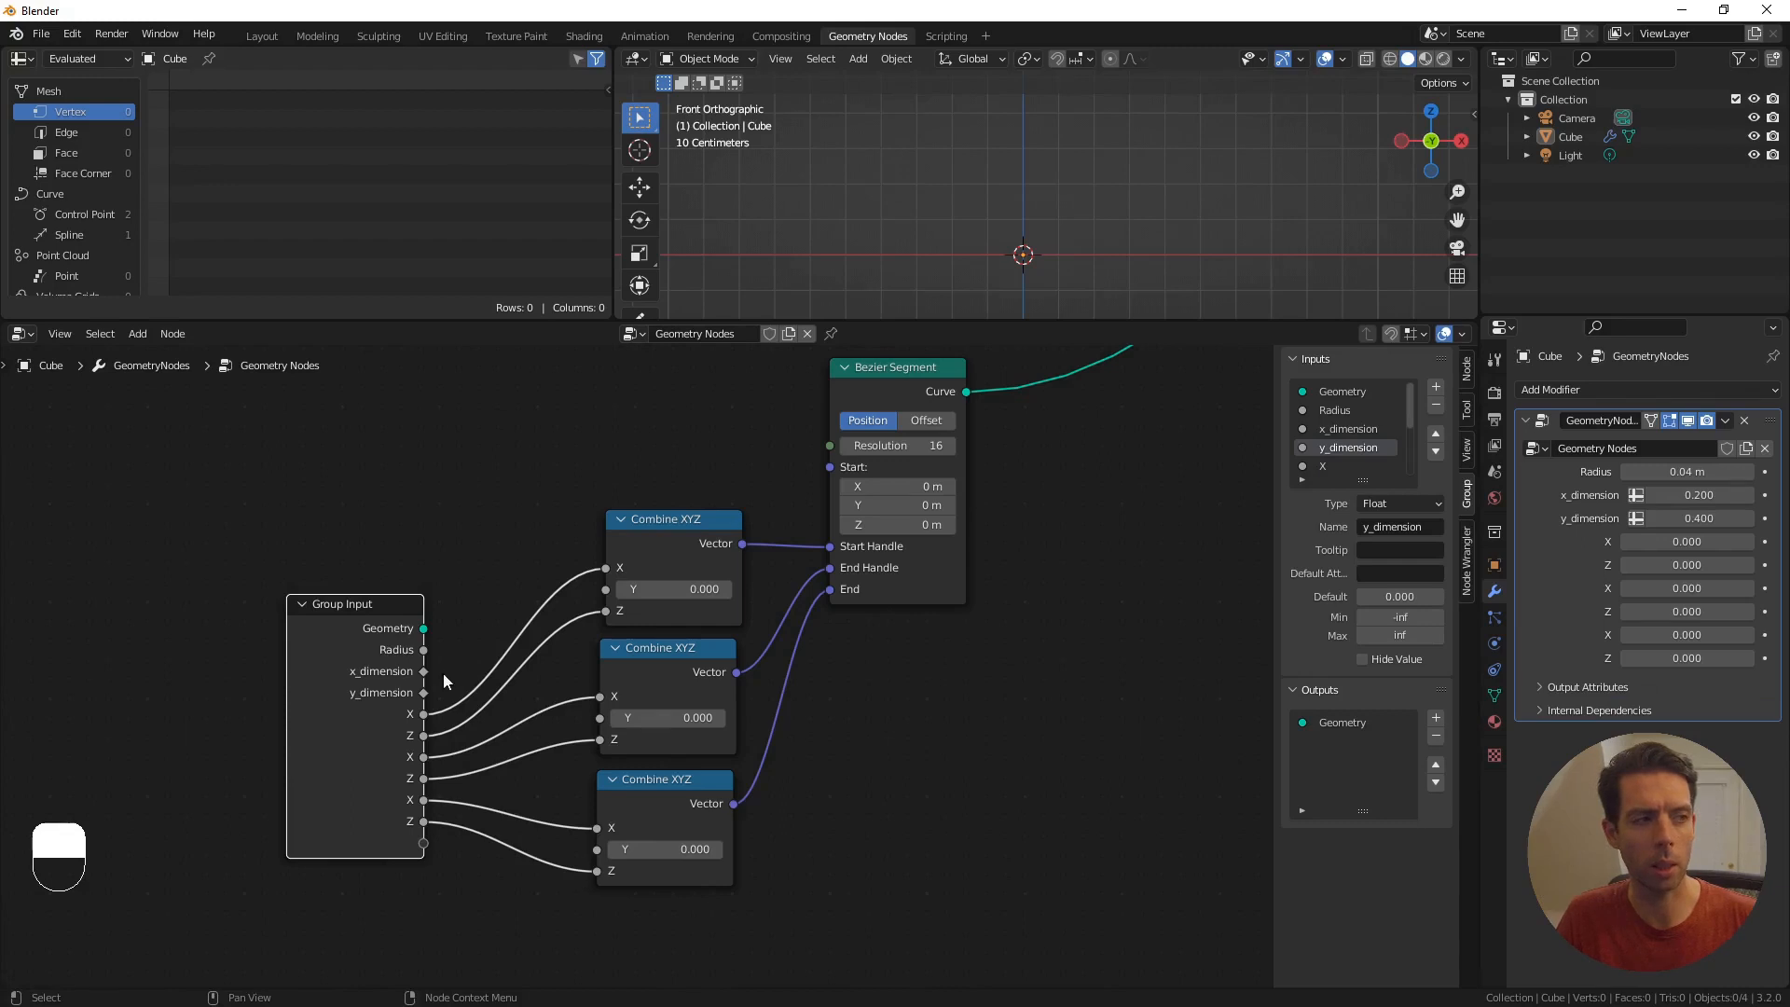
drag(356, 602, 327, 592)
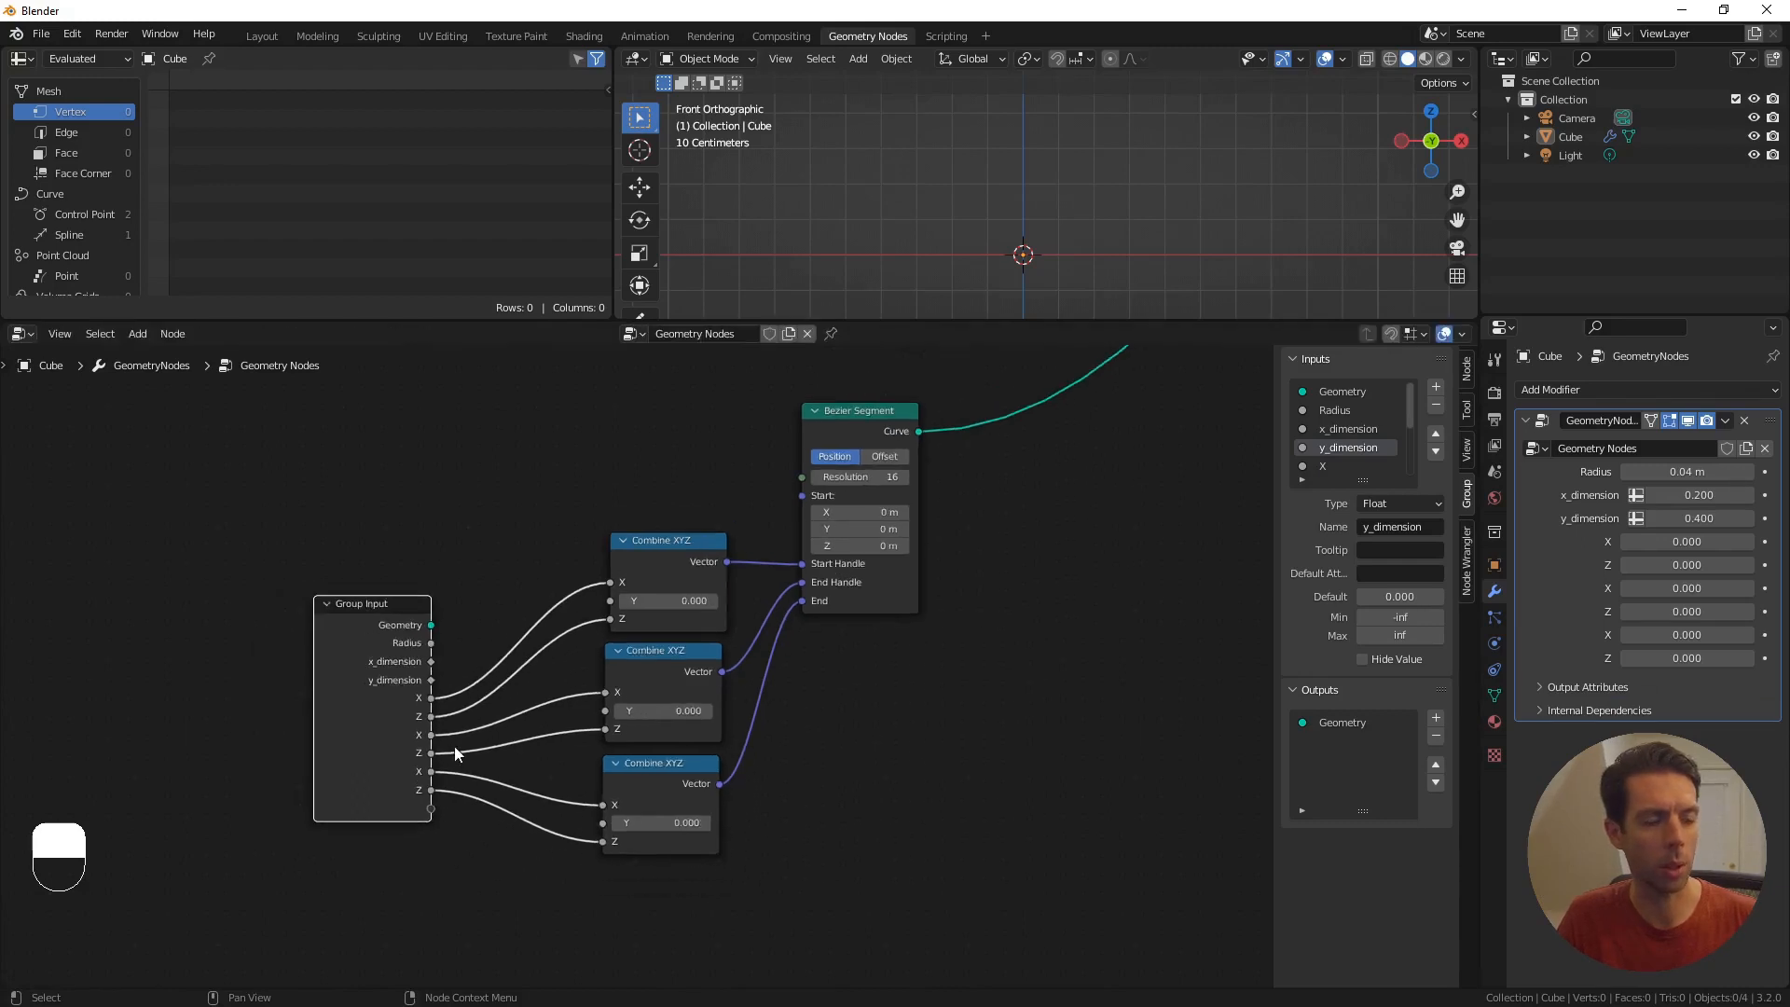
shift+scroll(500, 730, down, 2)
scroll(898, 753, down, 1)
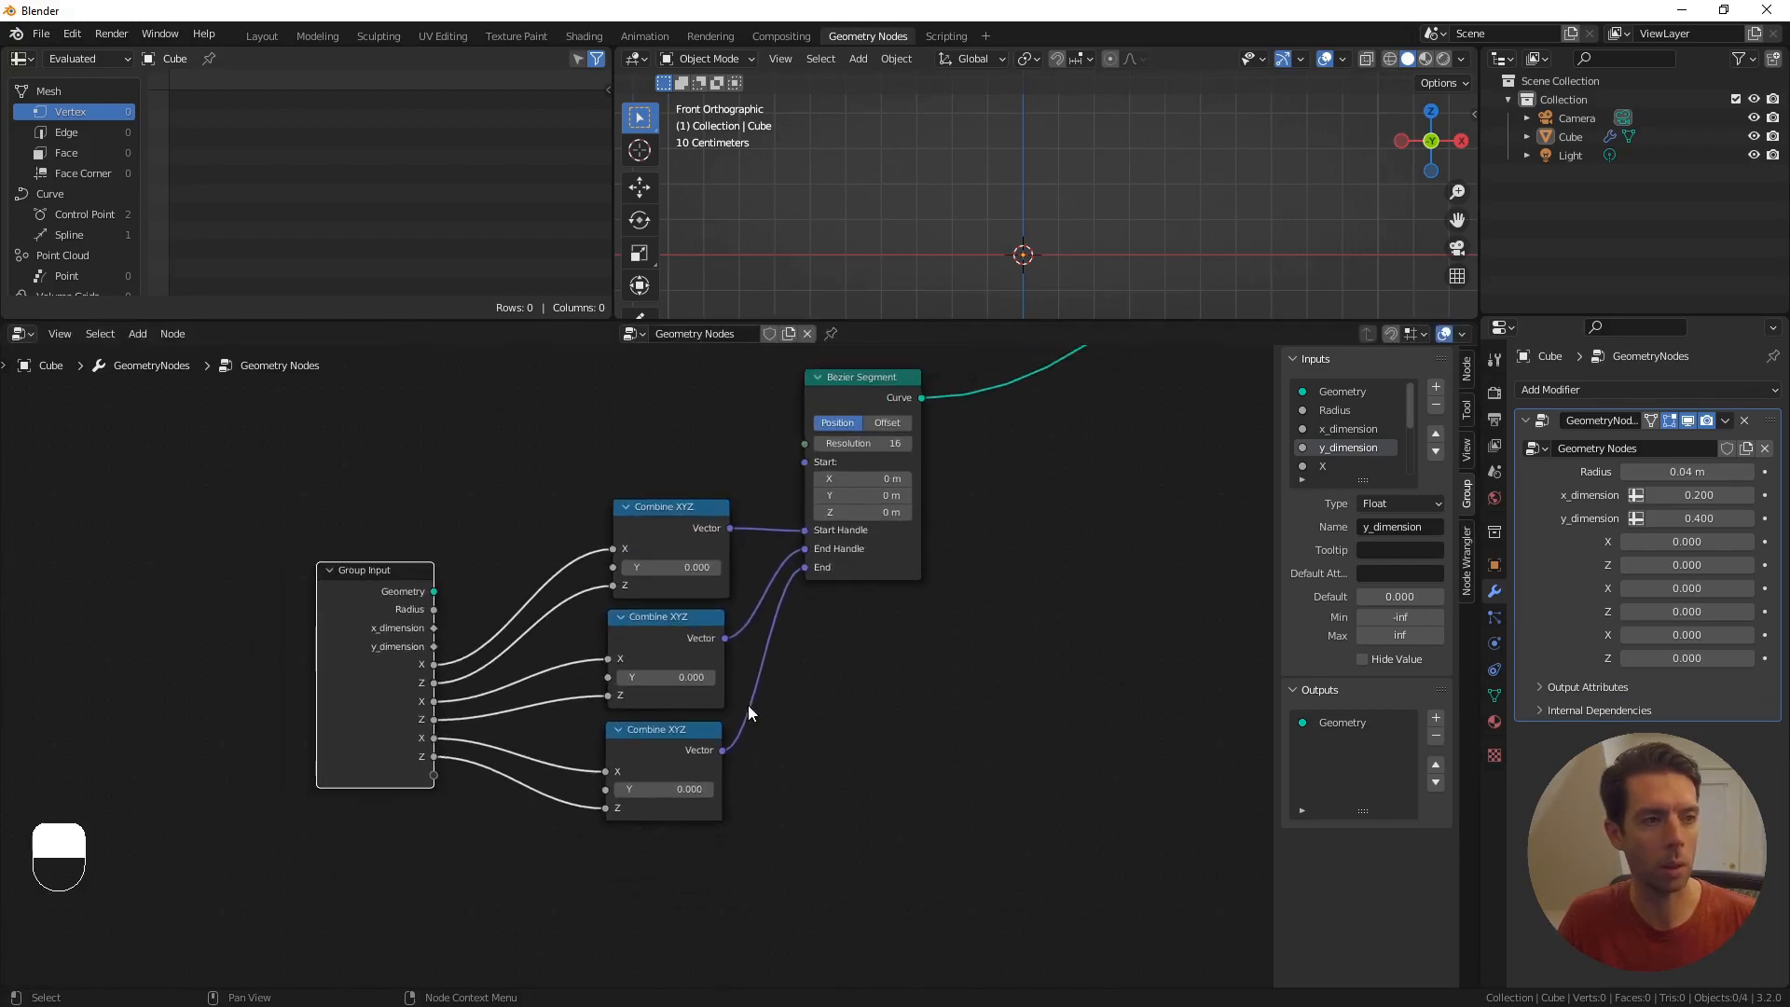
- Rename the first new X and Z group inputs as start_handle_x and start_handle_z
click(668, 623)
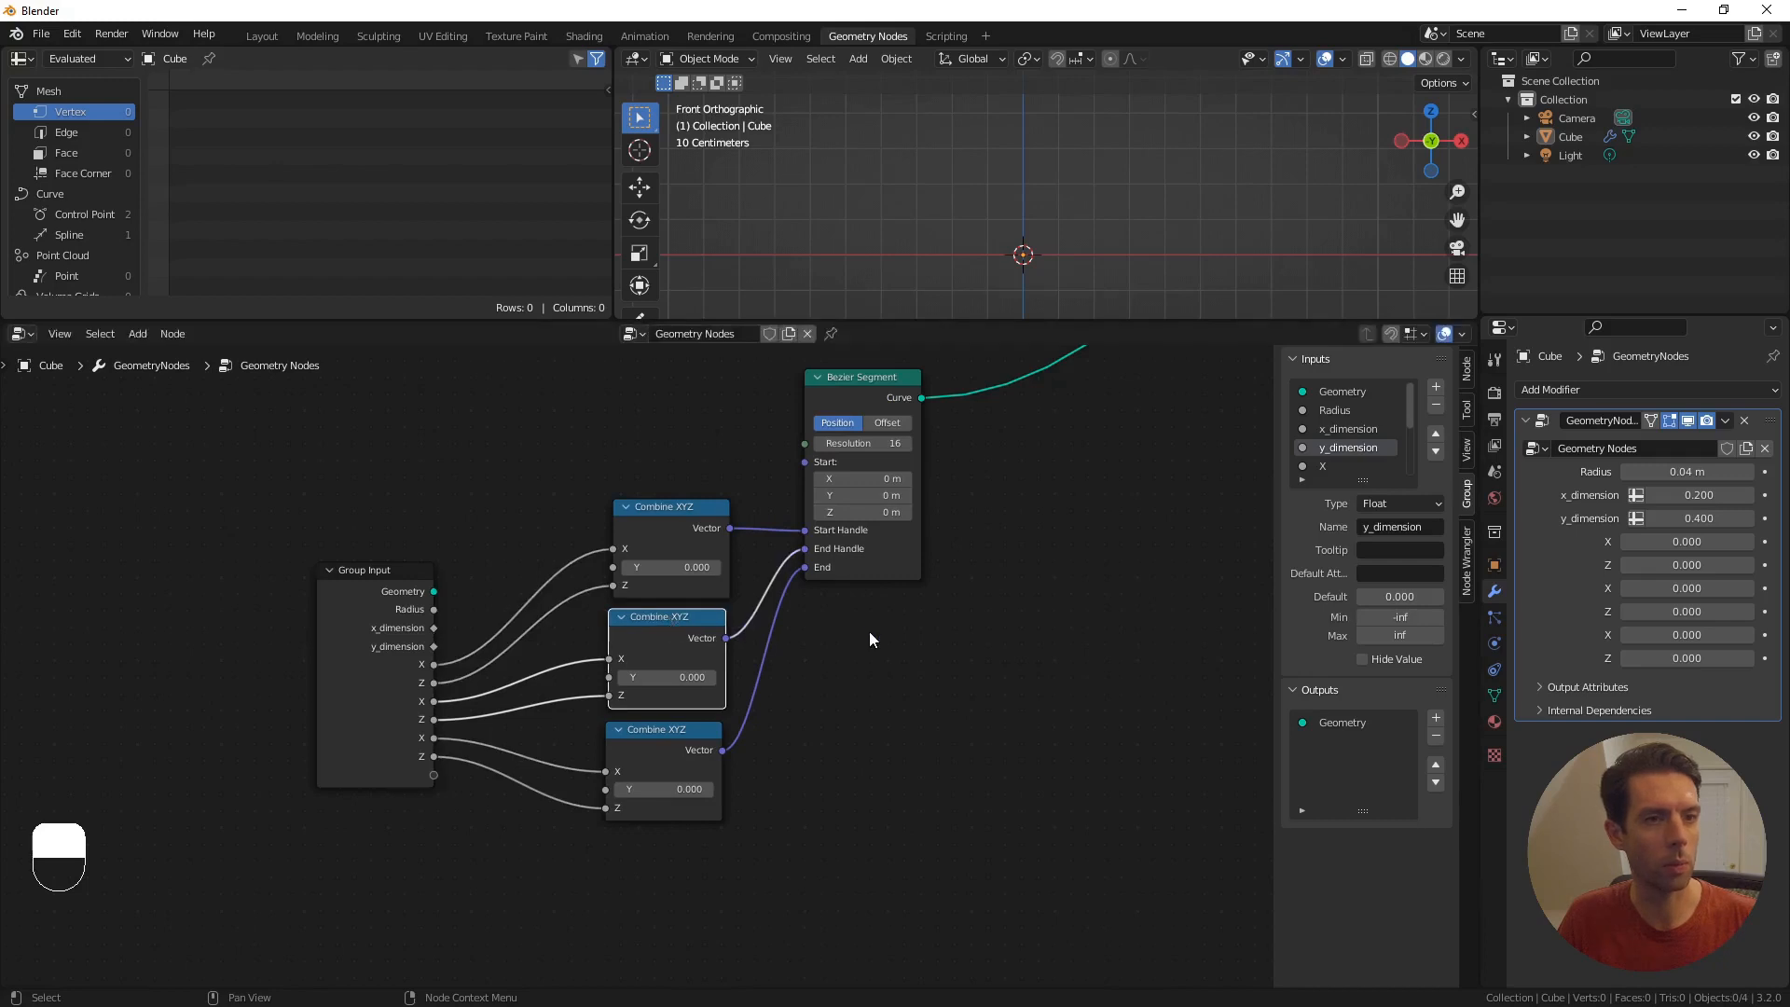
double_click(1340, 466)
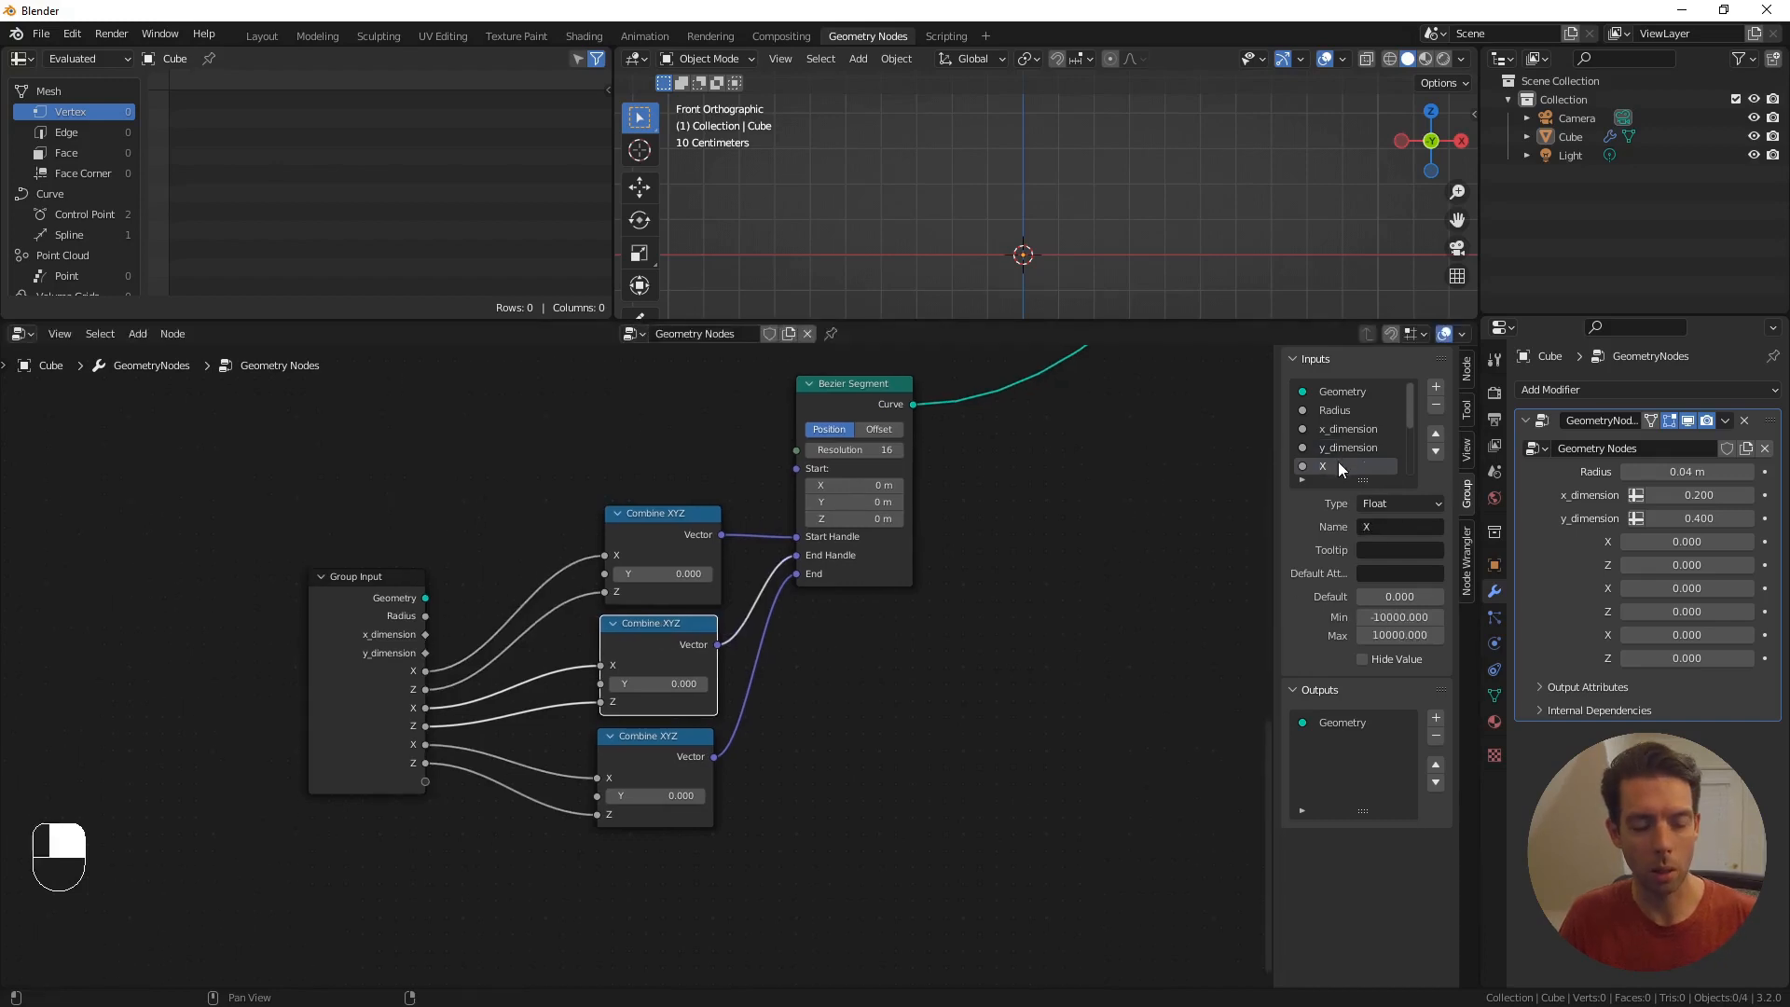
text(start)
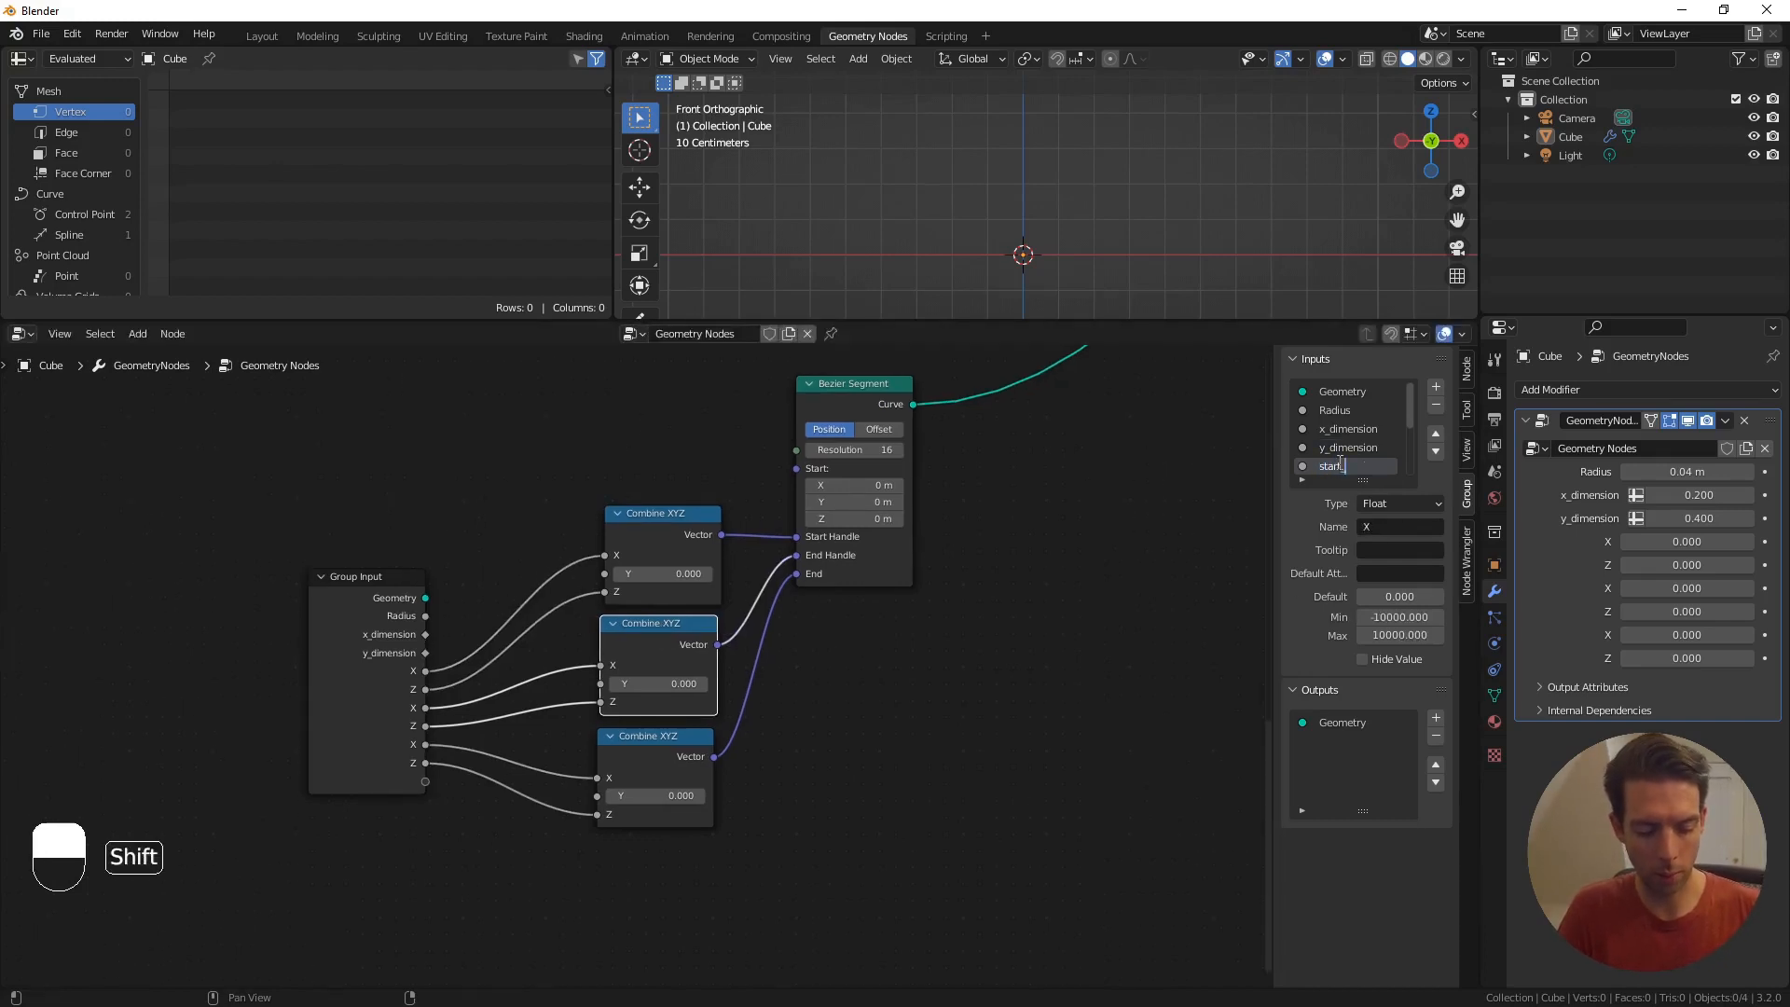
text(_handle_x)
key(Return)
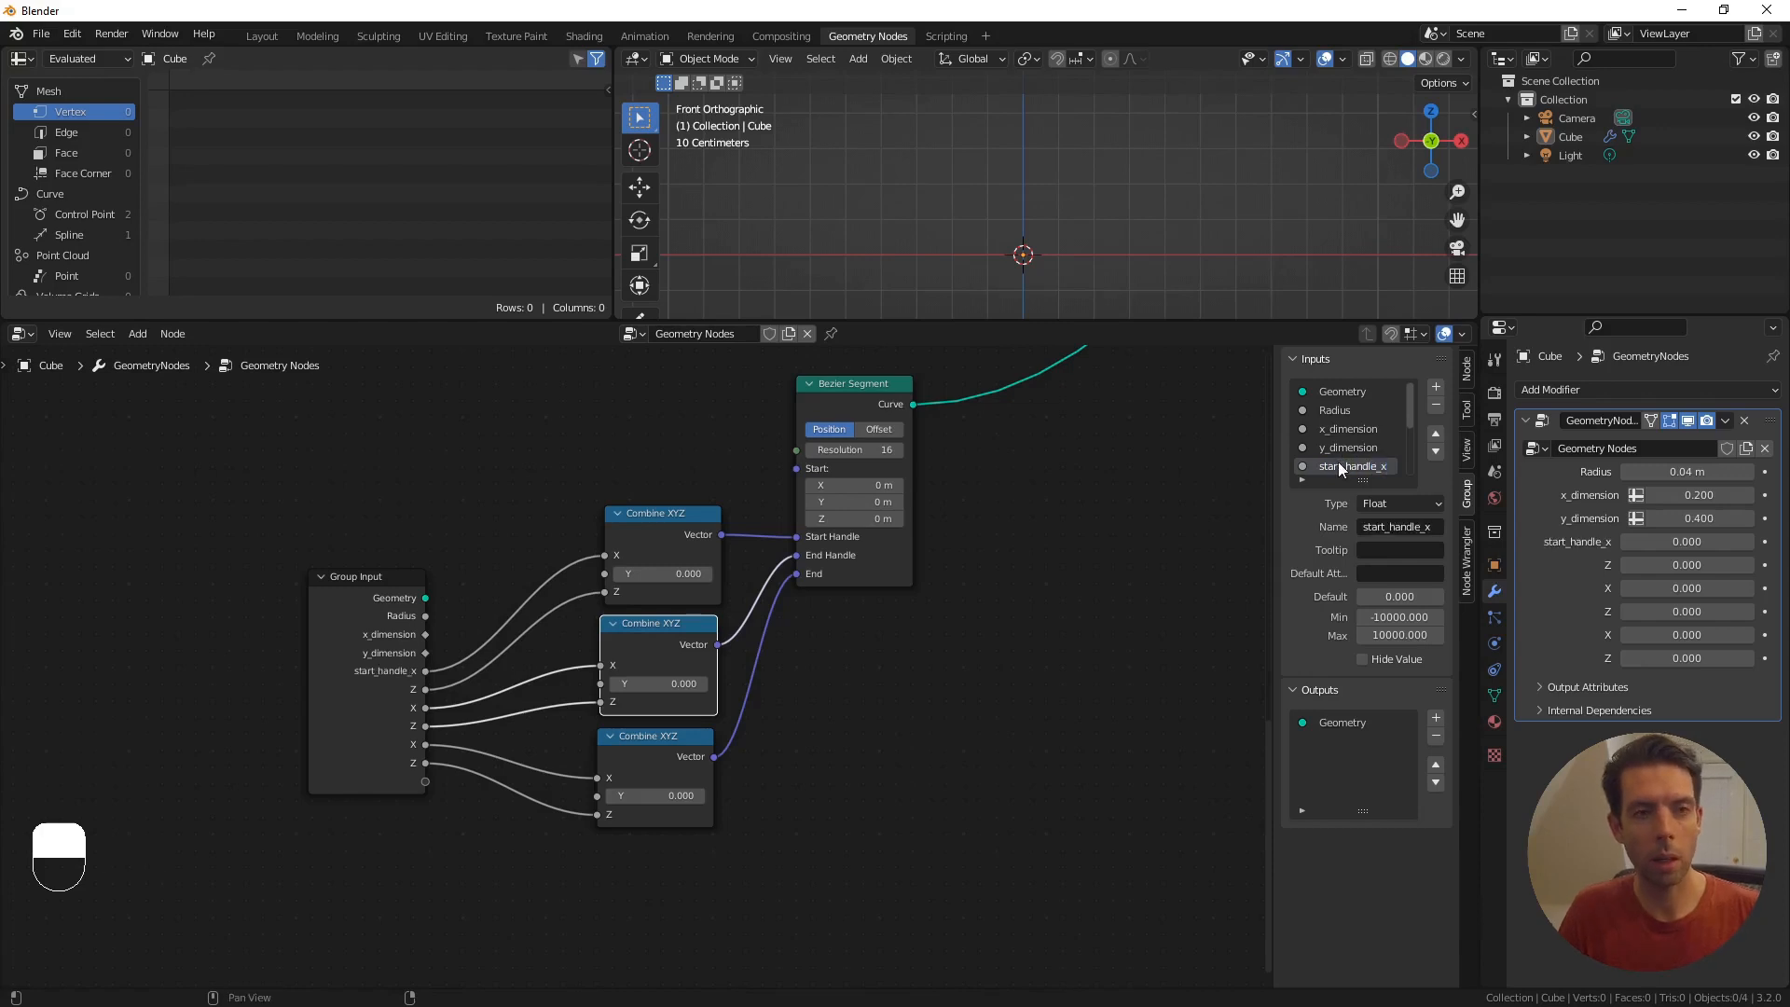
scroll(1357, 438, down, 1)
double_click(1332, 466)
text(s)
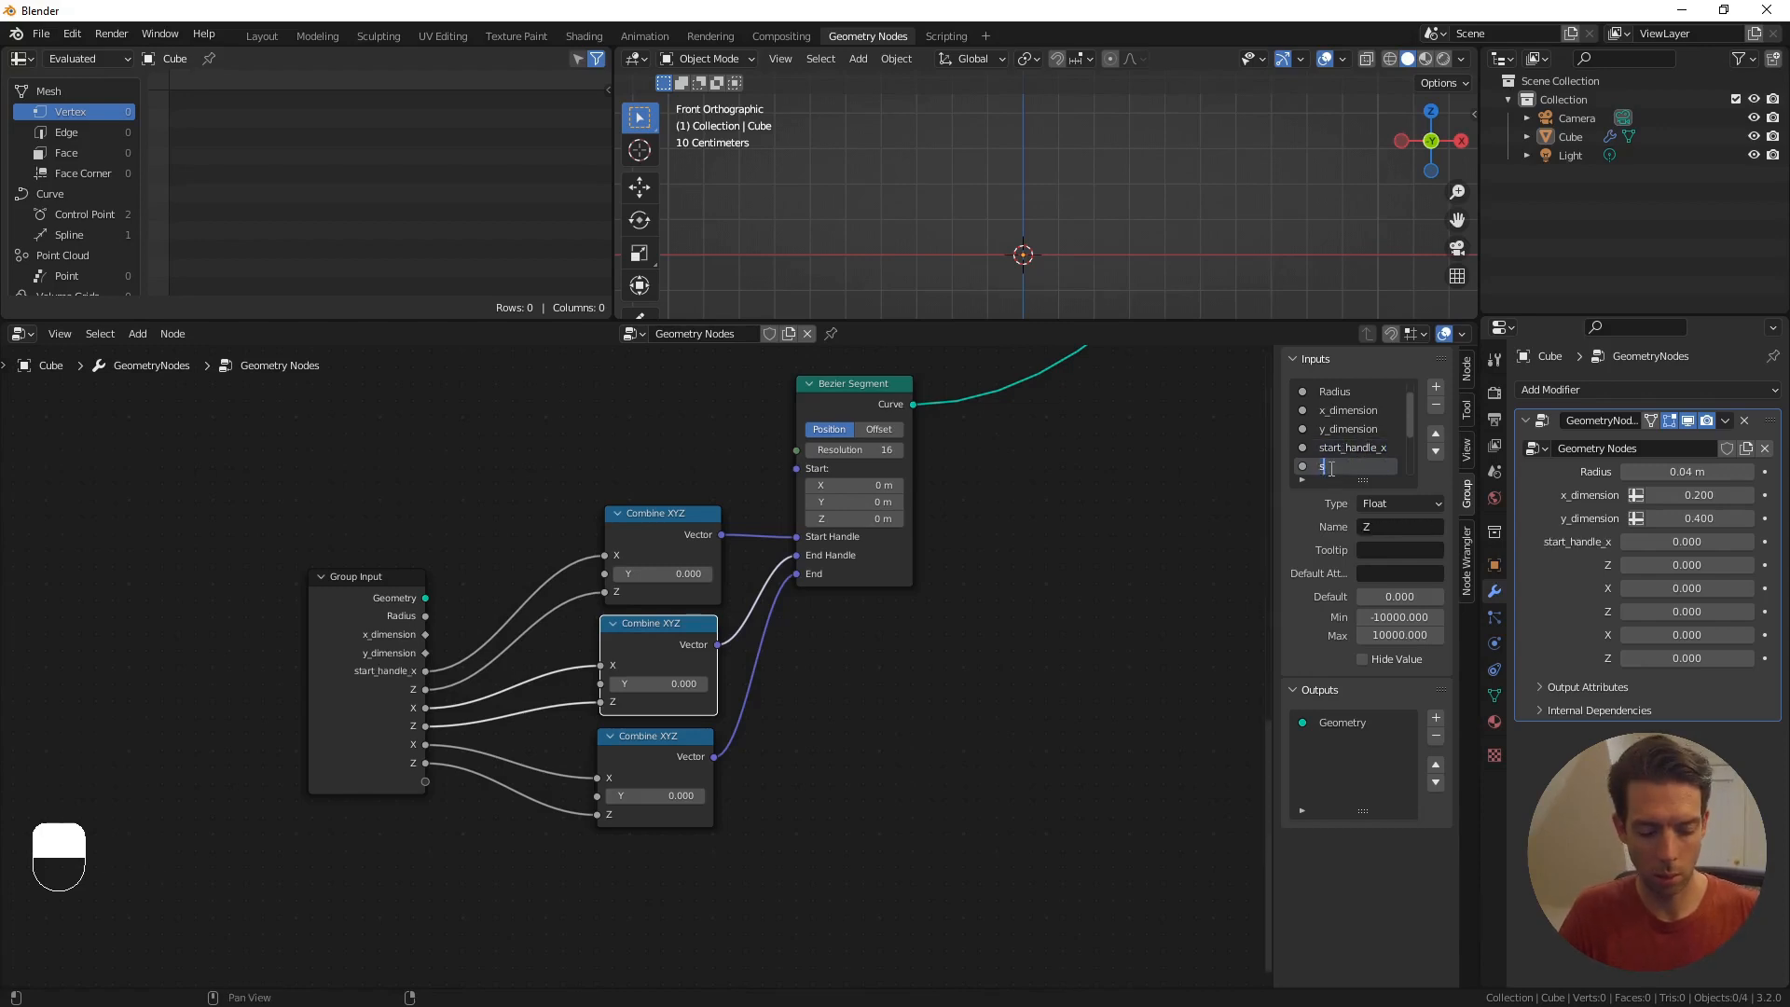
text(tart_handle)
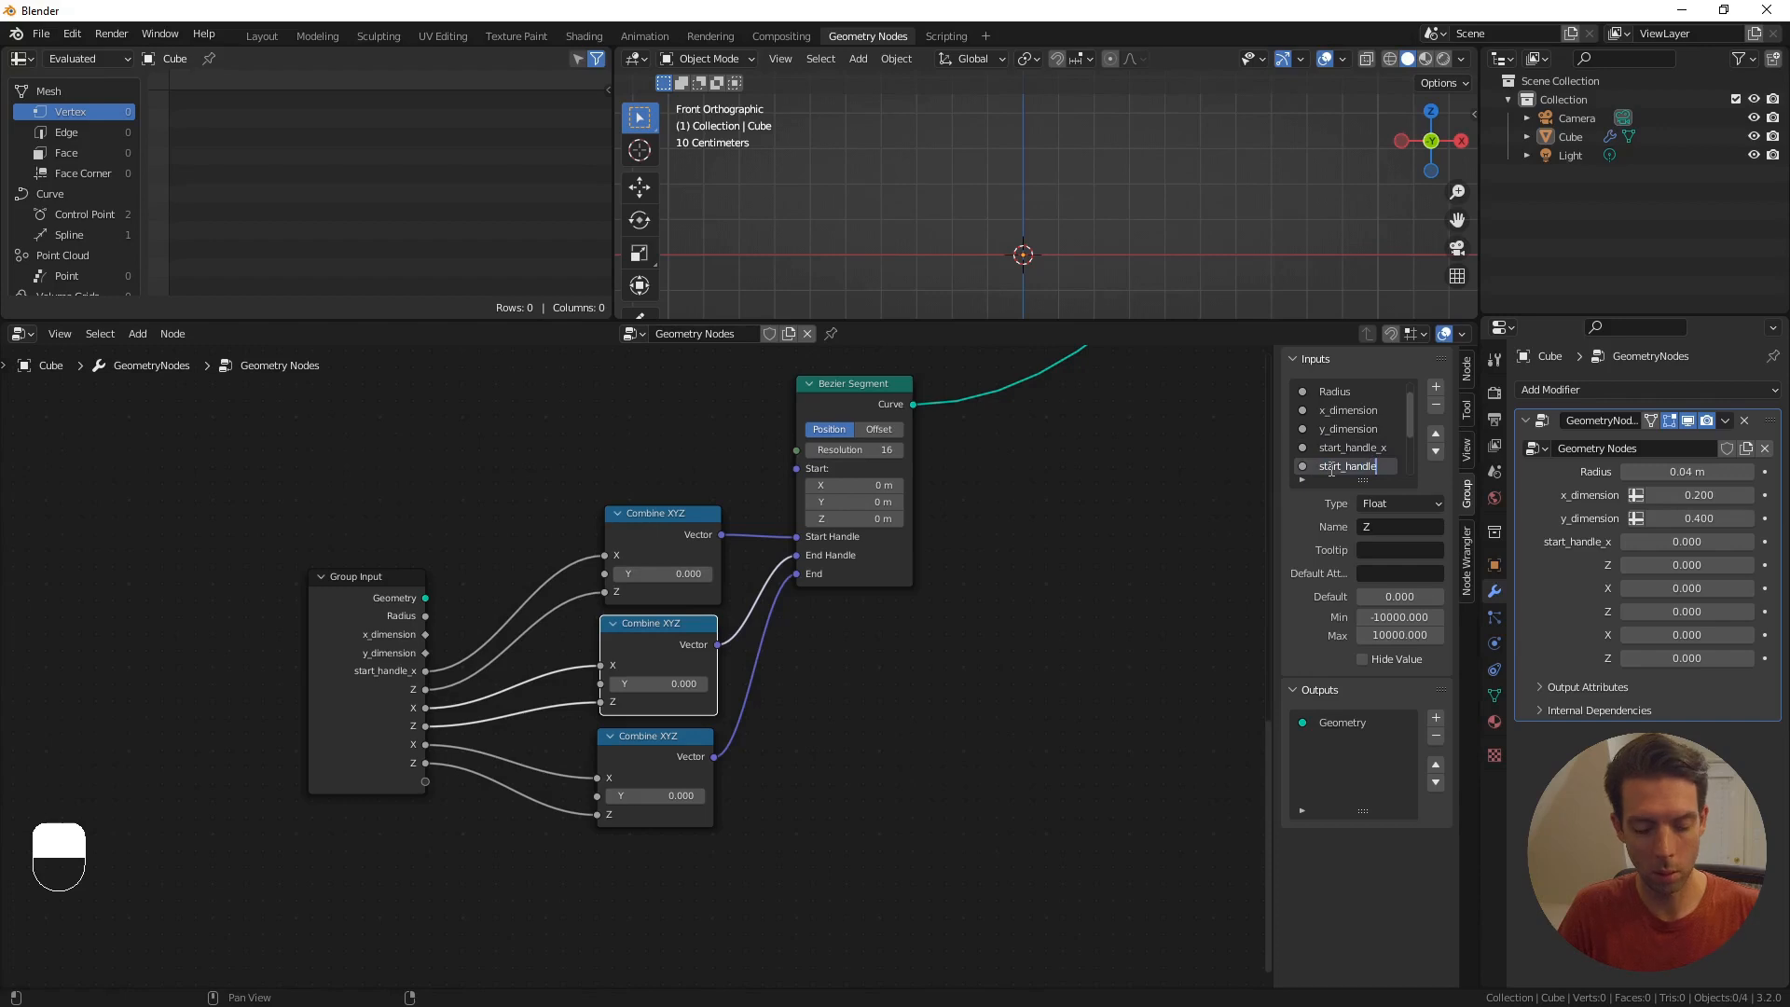
text(_z)
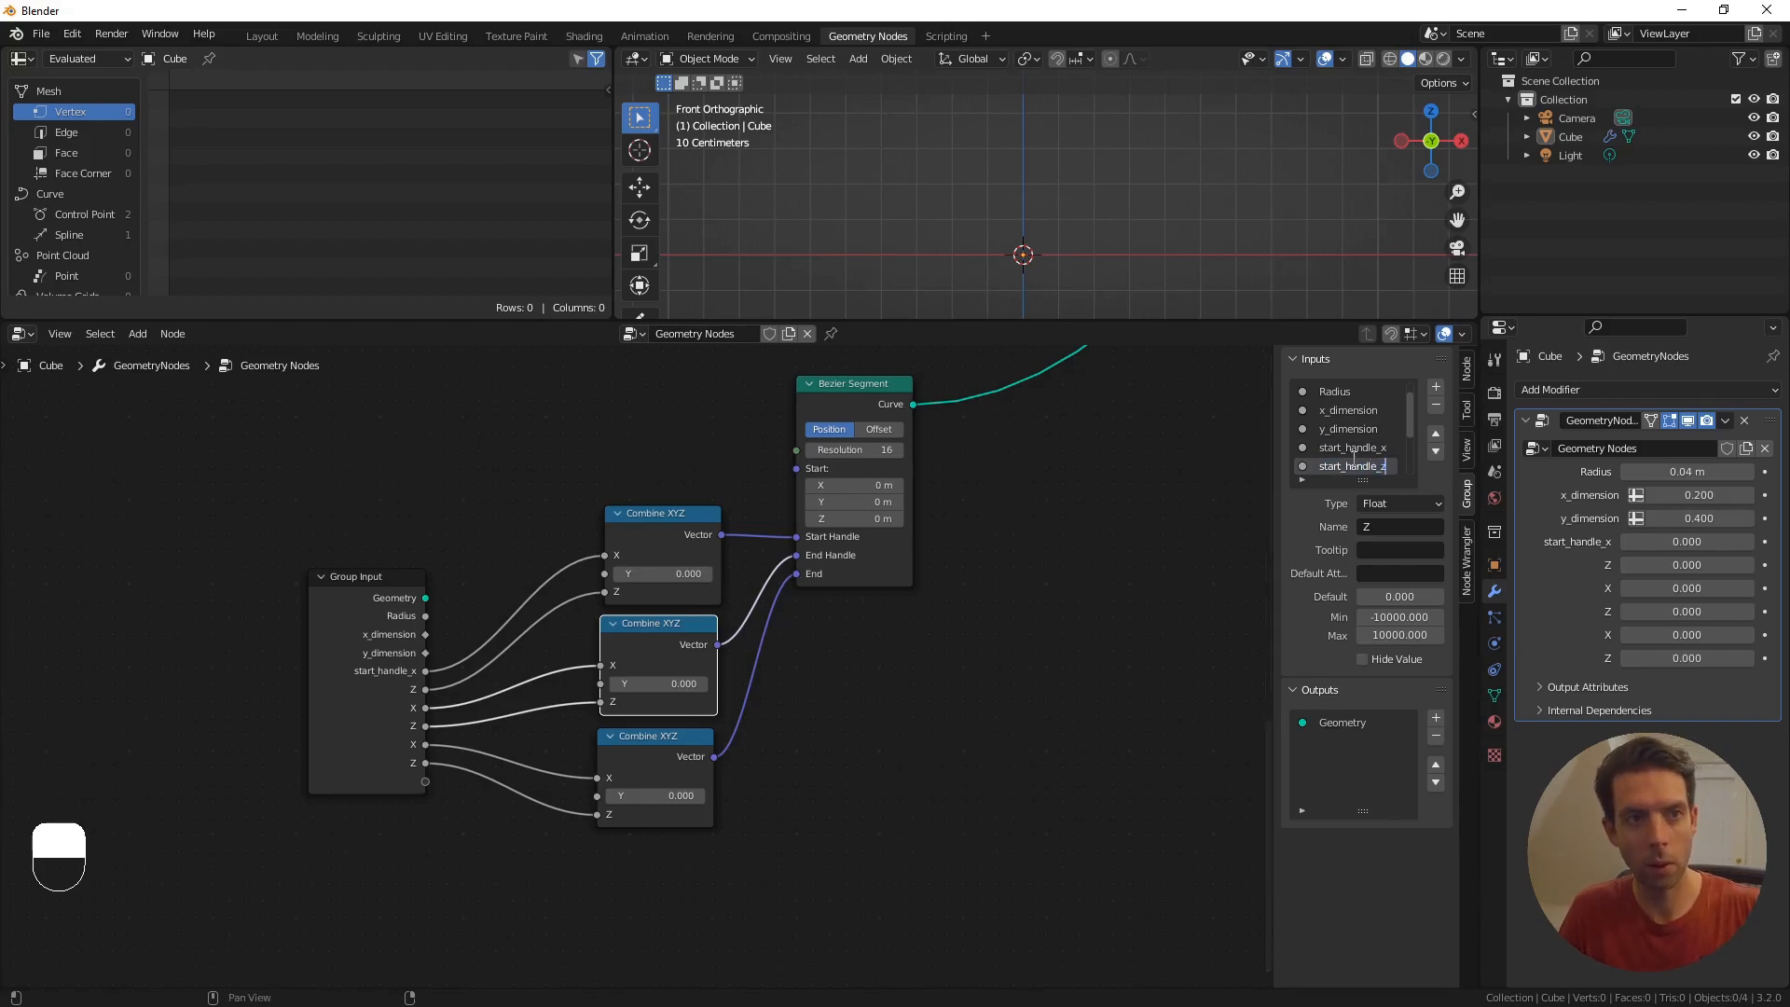
key(Return)
- Rename the second pair of X and Z group inputs as end_handle_x and end_handle_z
scroll(1352, 457, down, 2)
double_click(1335, 447)
text(e)
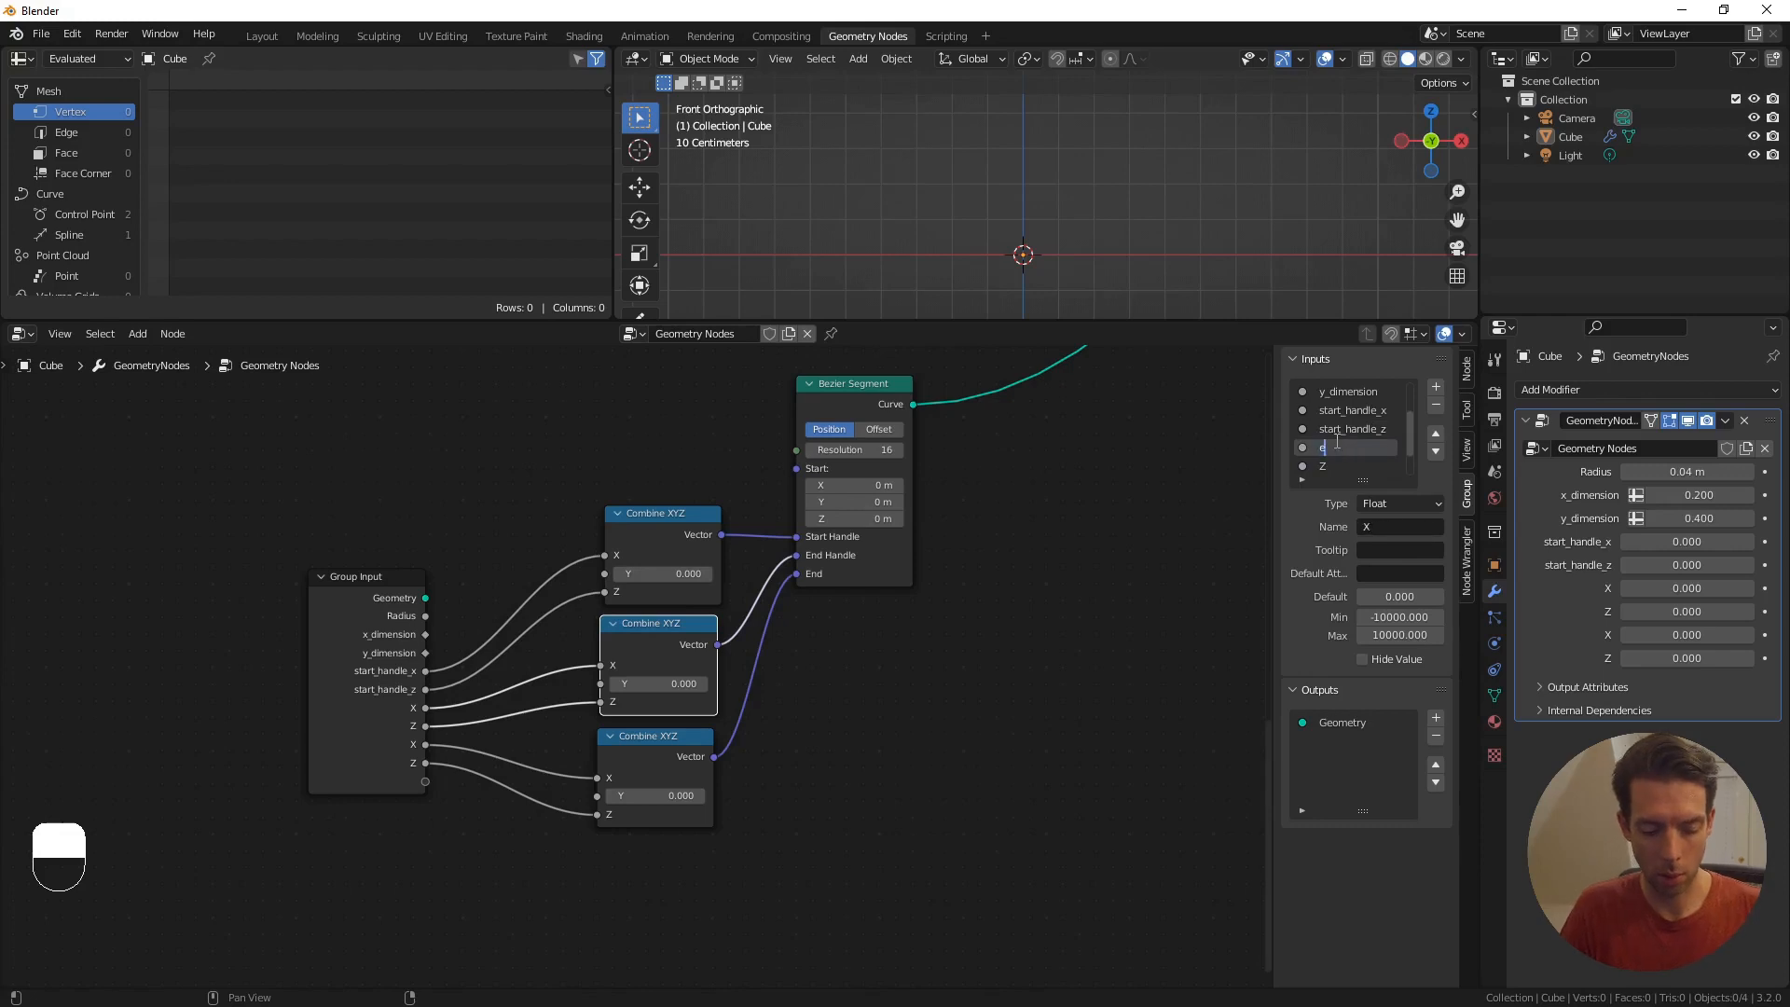
text(nd_handle_x)
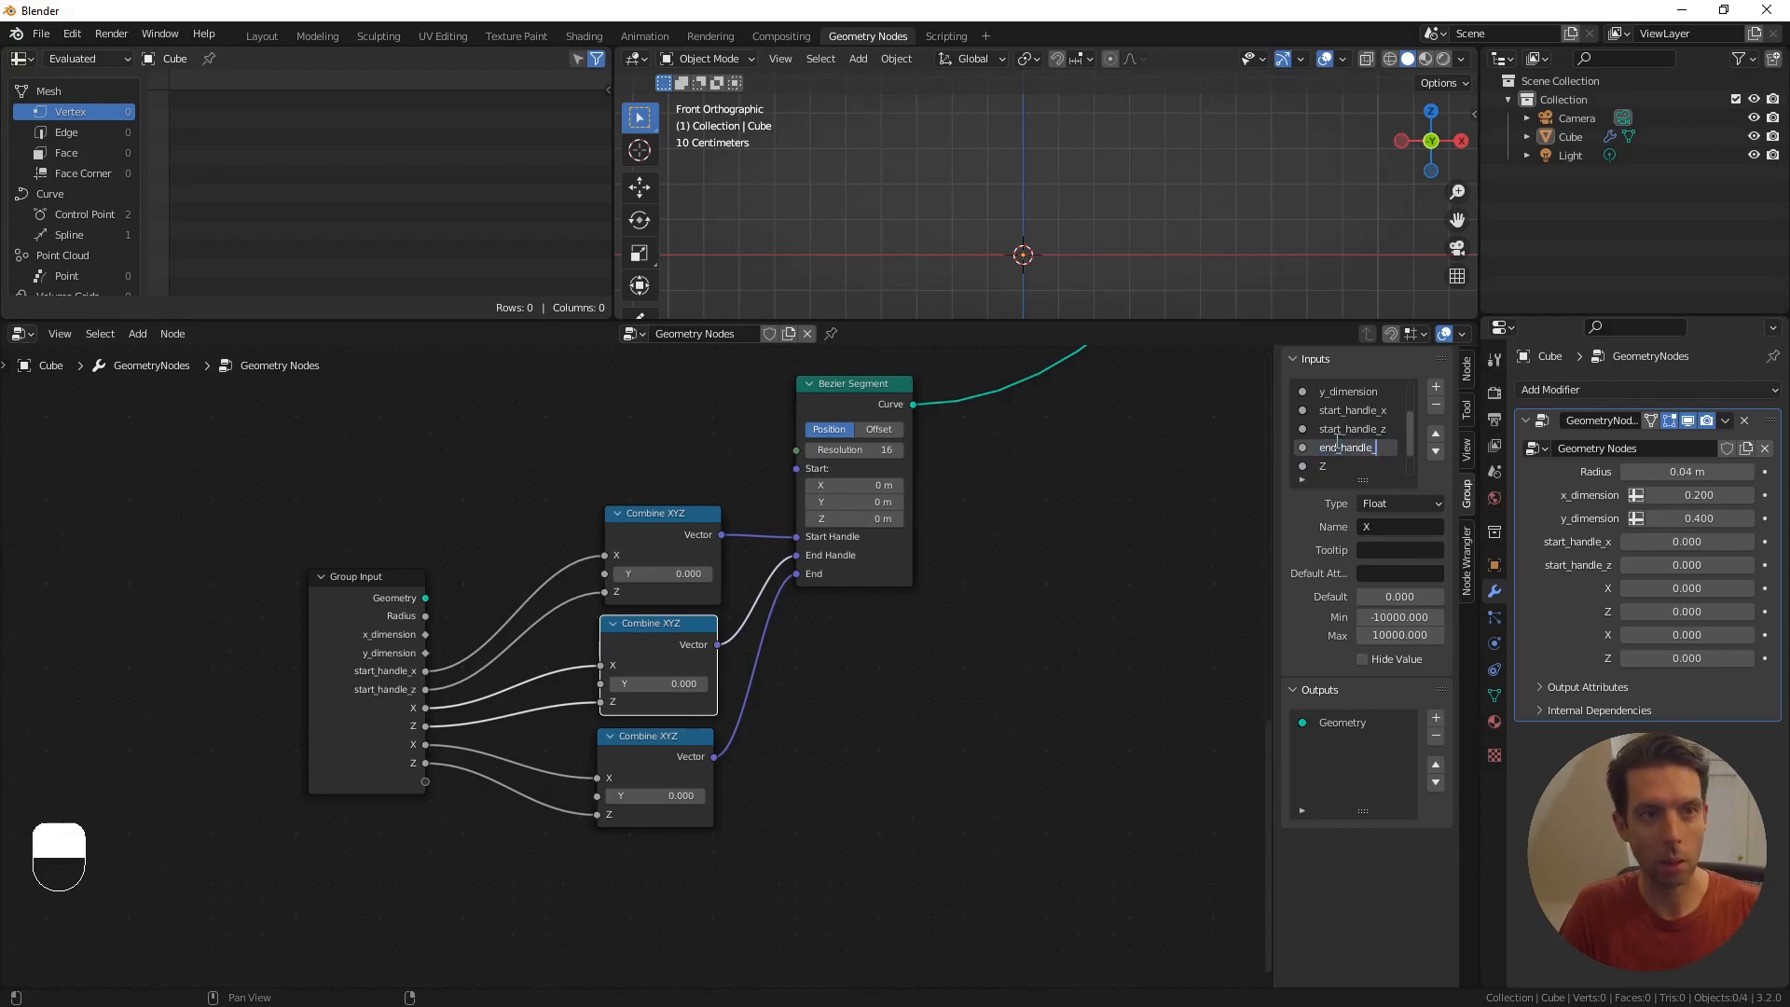
key(Return)
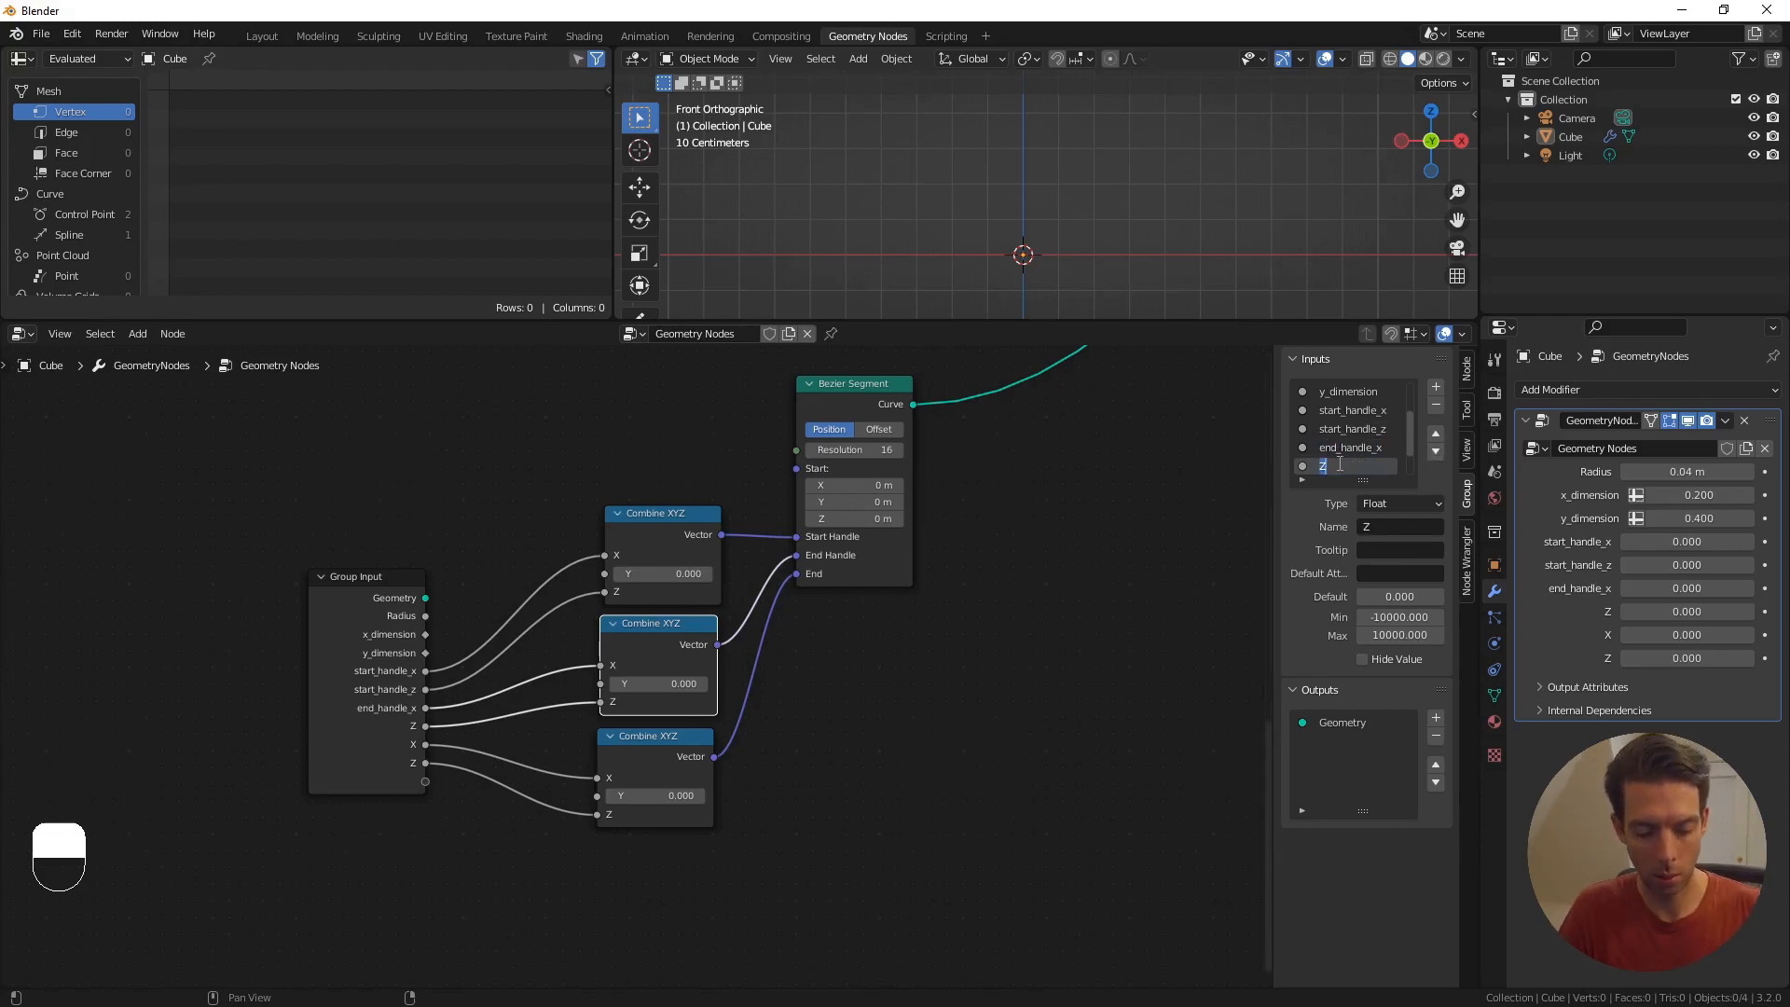
double_click(1334, 466)
text(end)
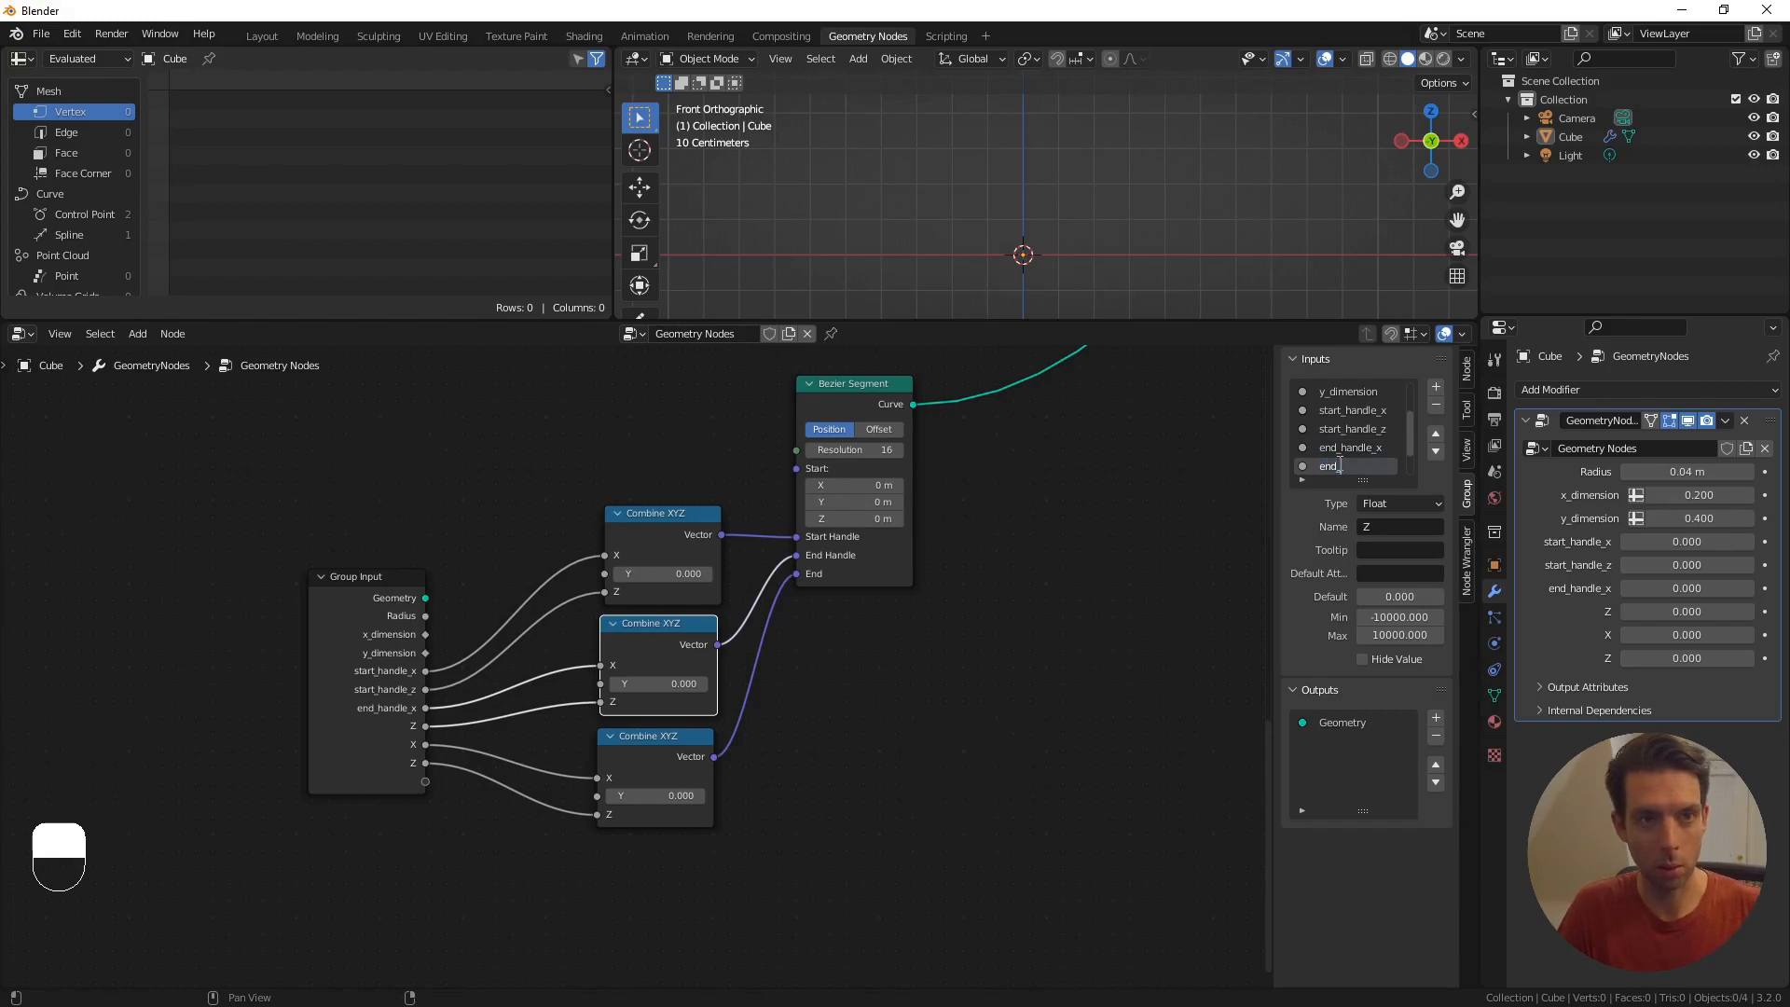
text(_handle_z)
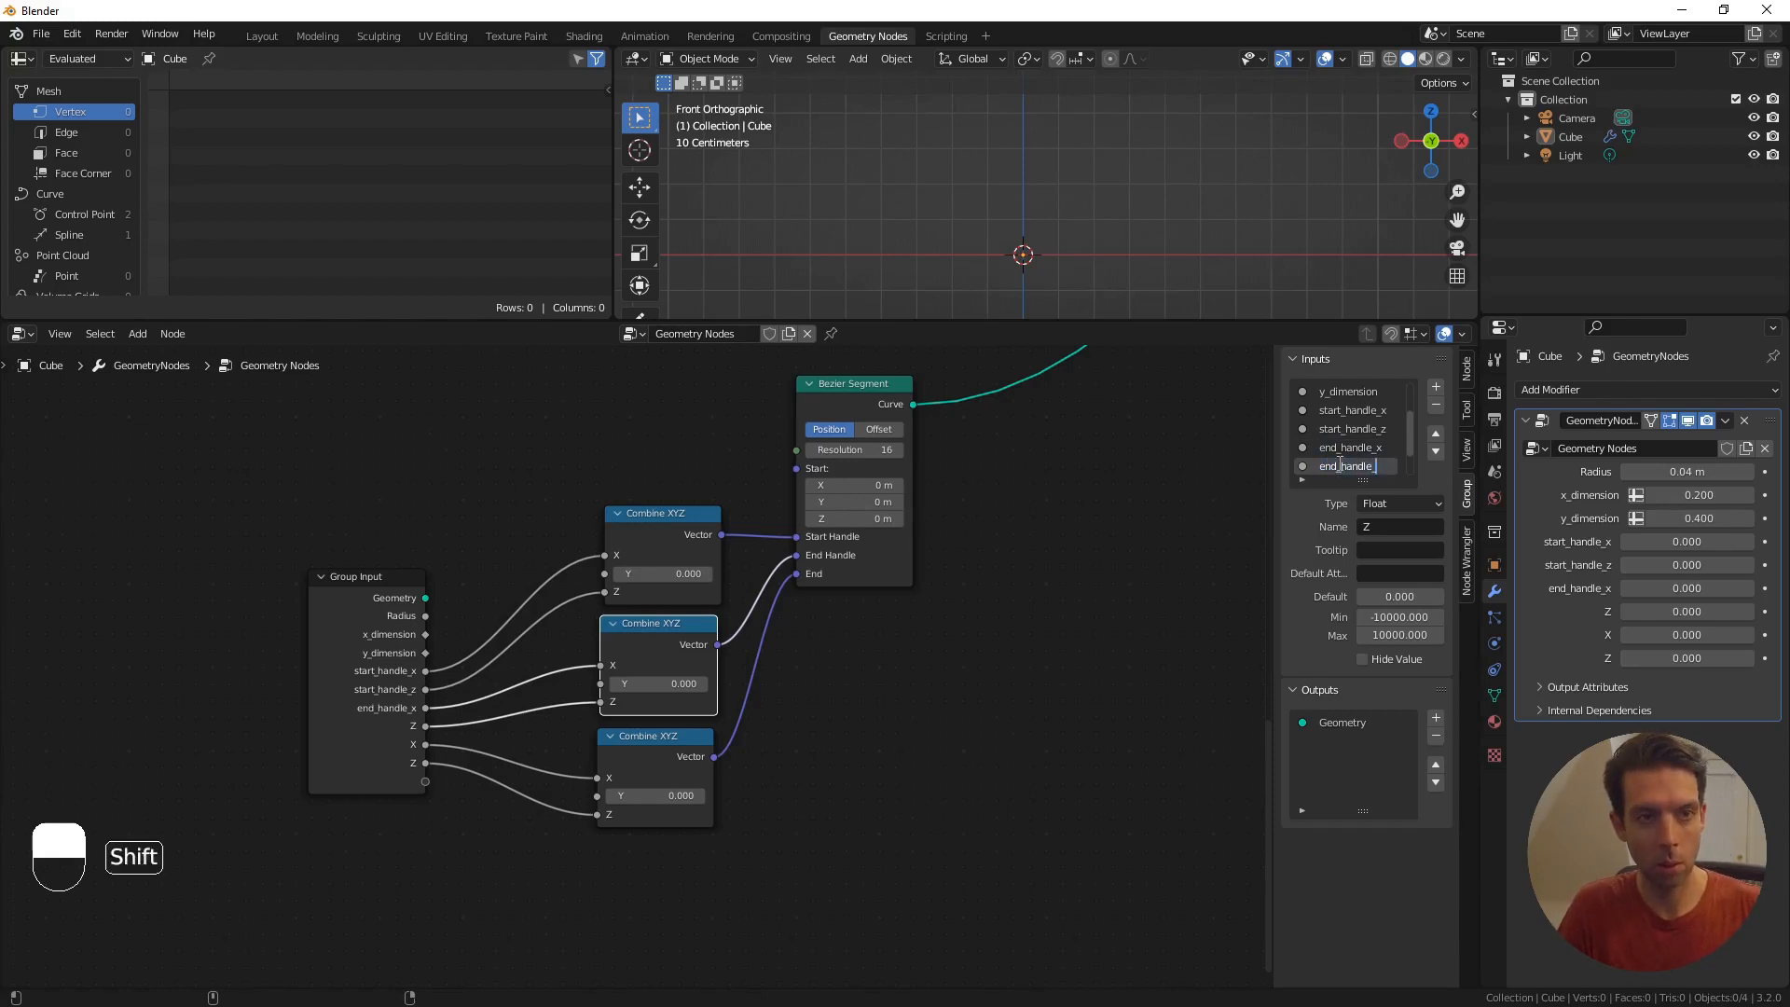
key(Return)
- Rename the last pair of X and Z group inputs as end_x and end_z
scroll(1320, 457, down, 1)
double_click(1331, 448)
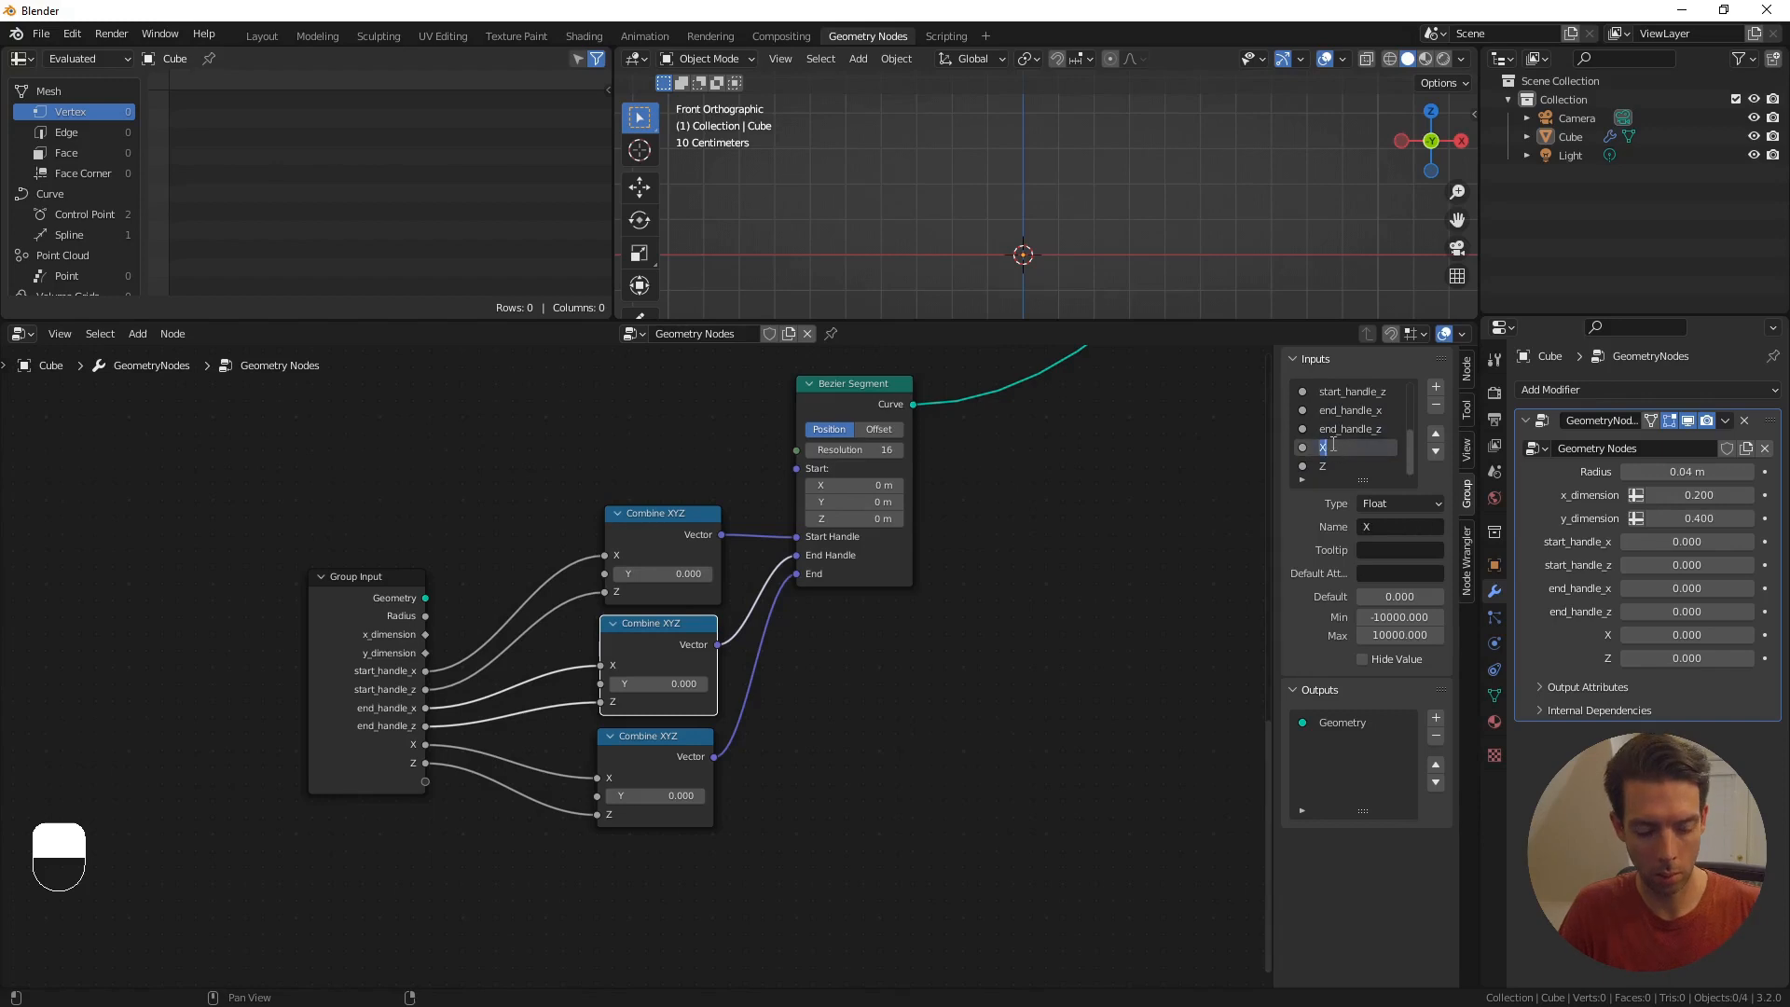
text(end)
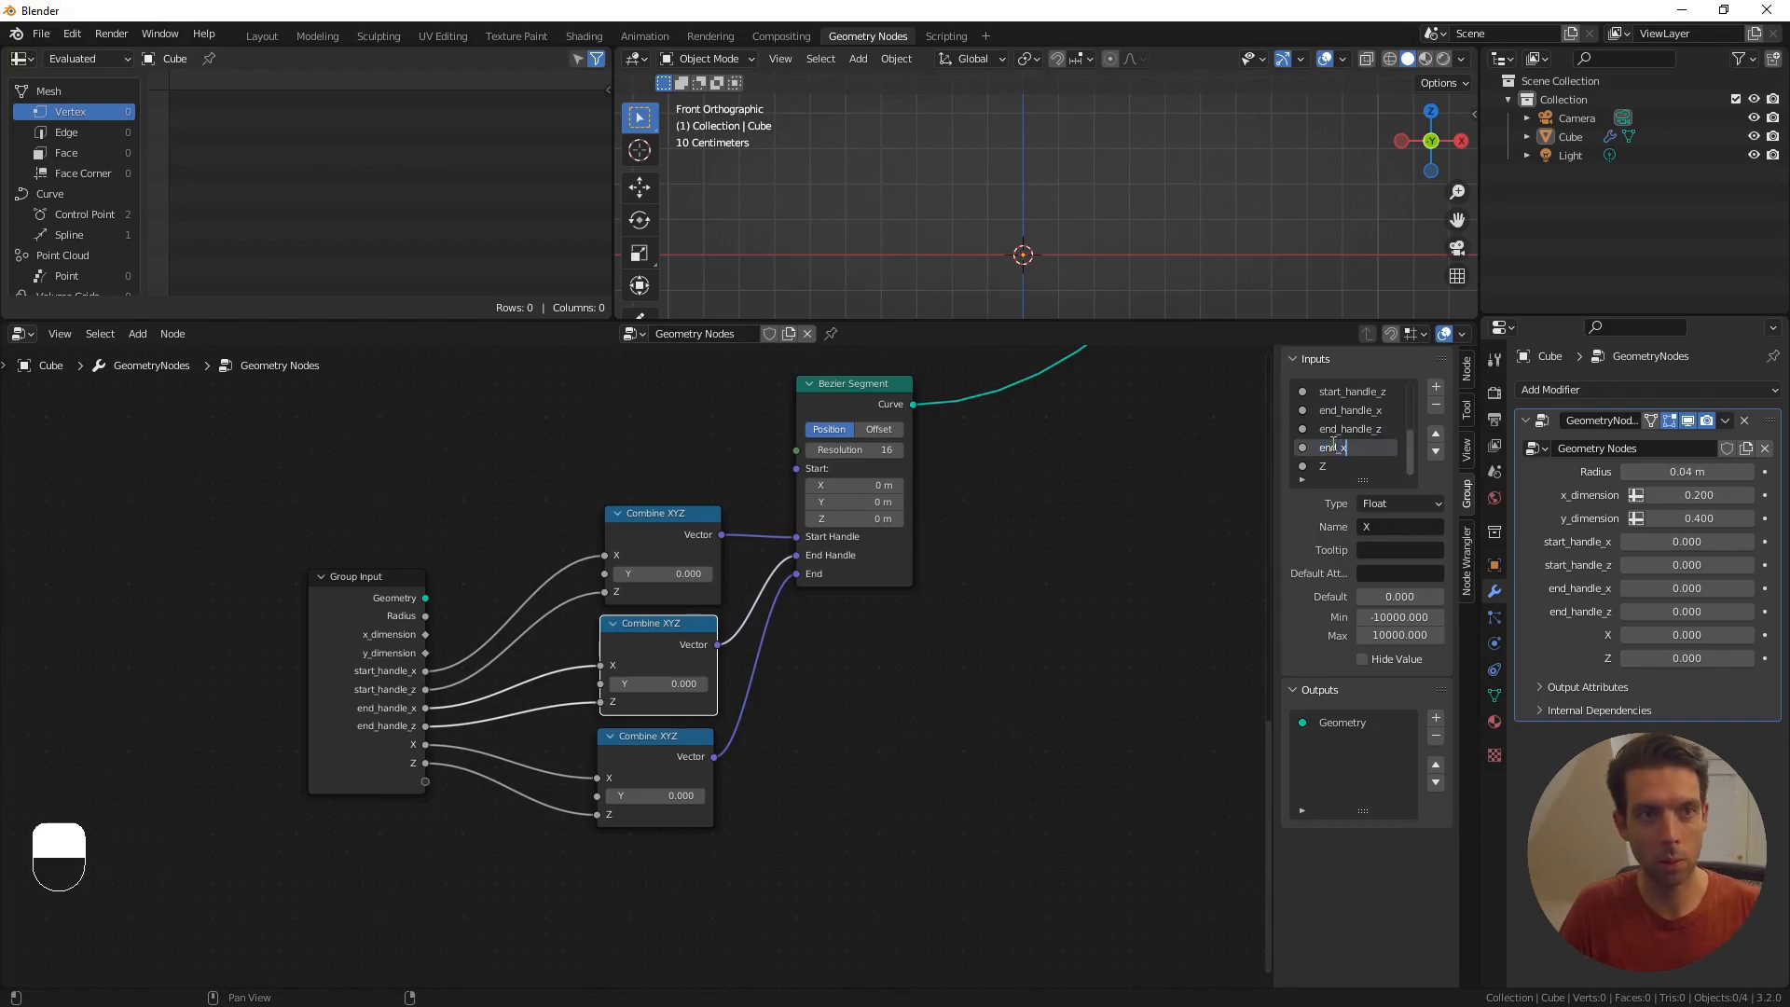
text(_x)
key(Return)
double_click(1332, 465)
text(e)
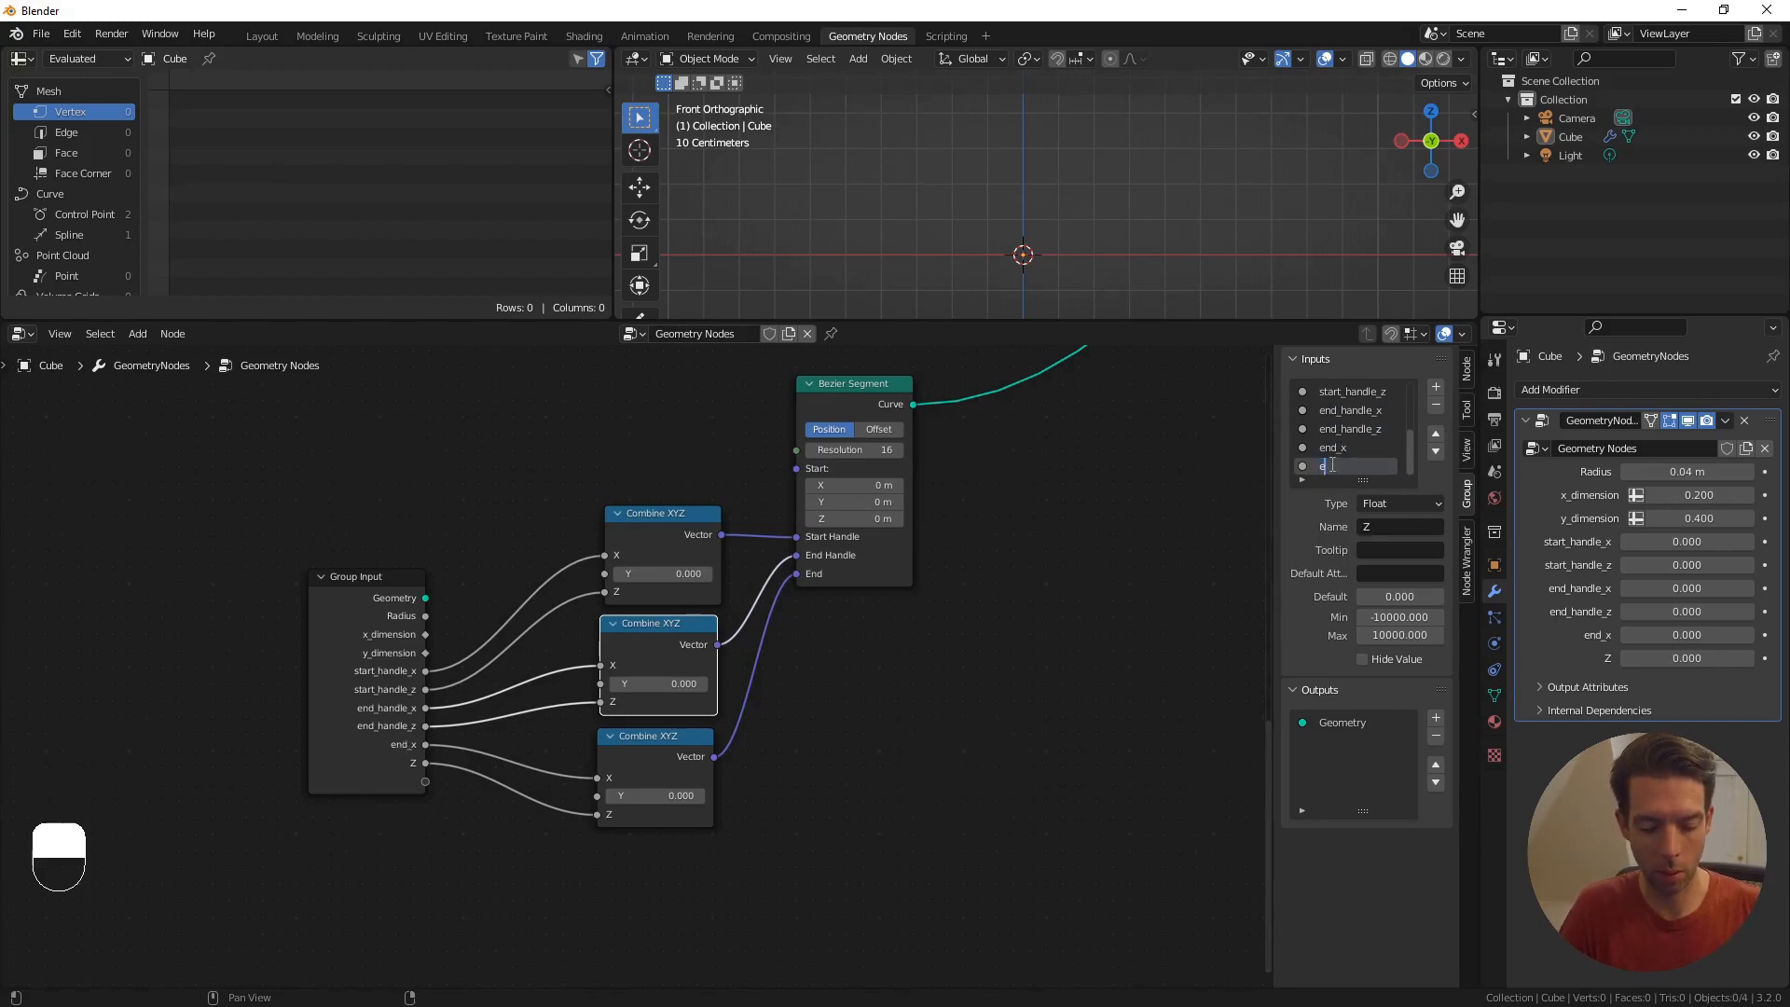
text(nd_z)
key(Return)
scroll(815, 568, down, 1)
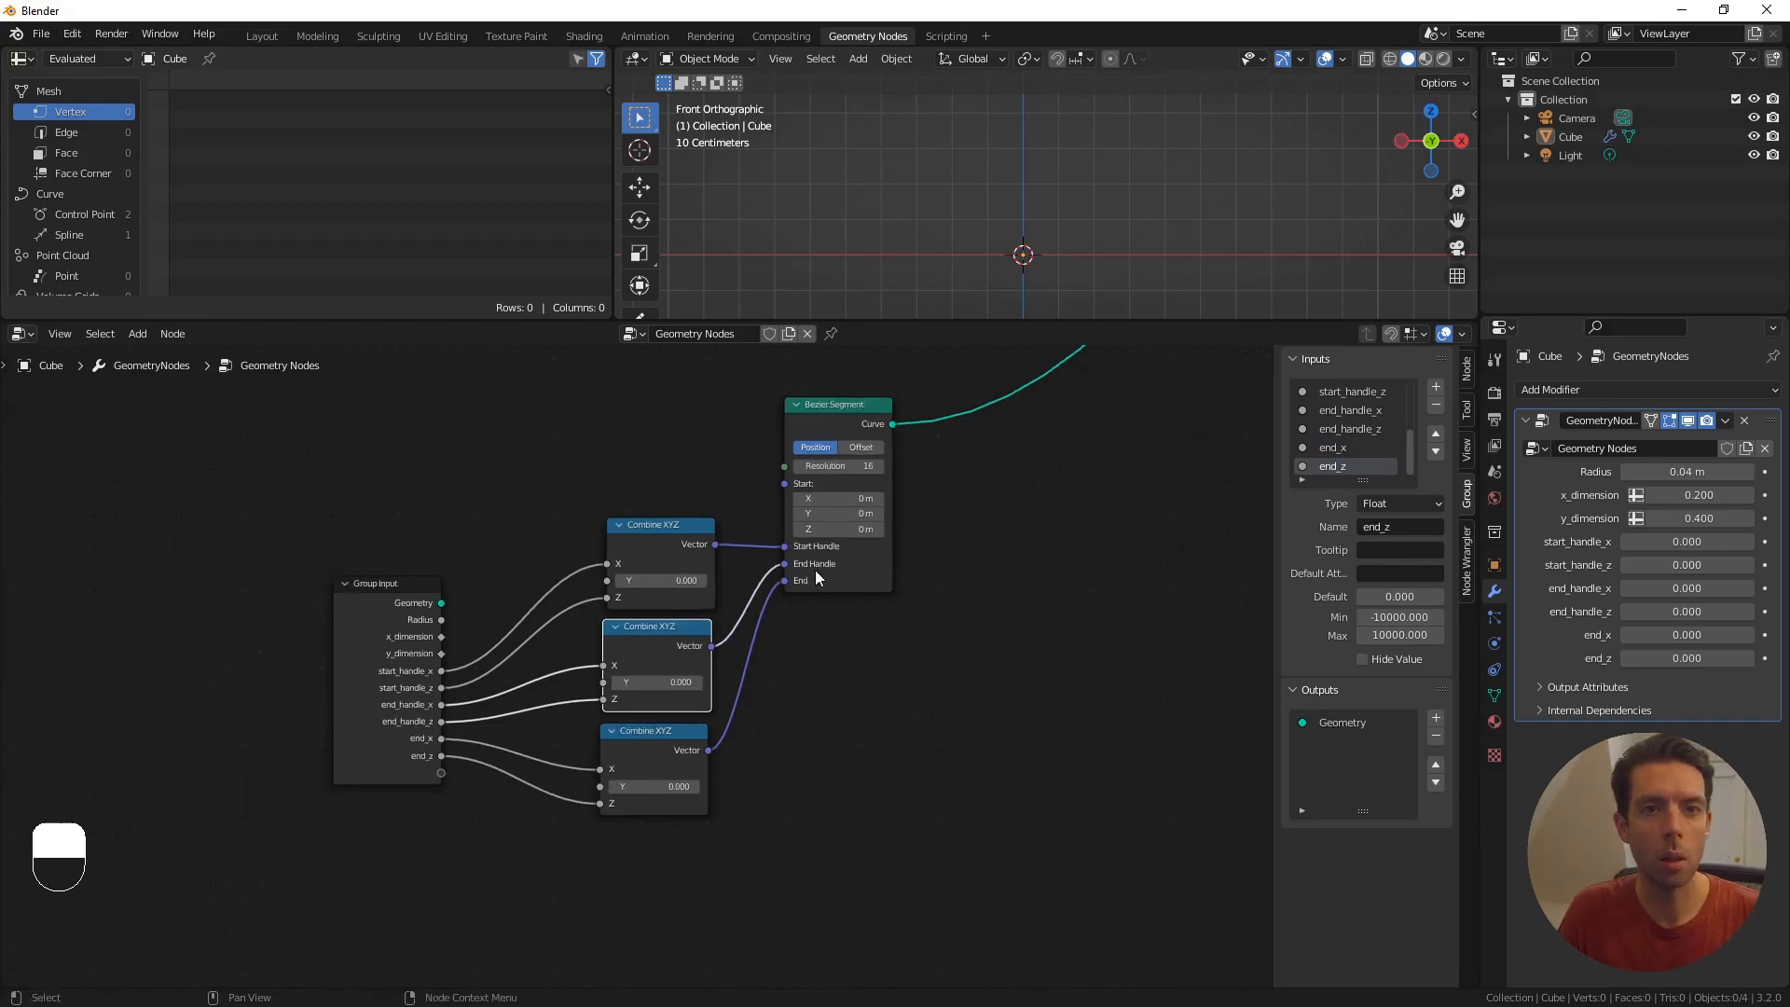
- Set the modifier's end_z to 0.3 and end_x to 0.1
scroll(1071, 246, up, 1)
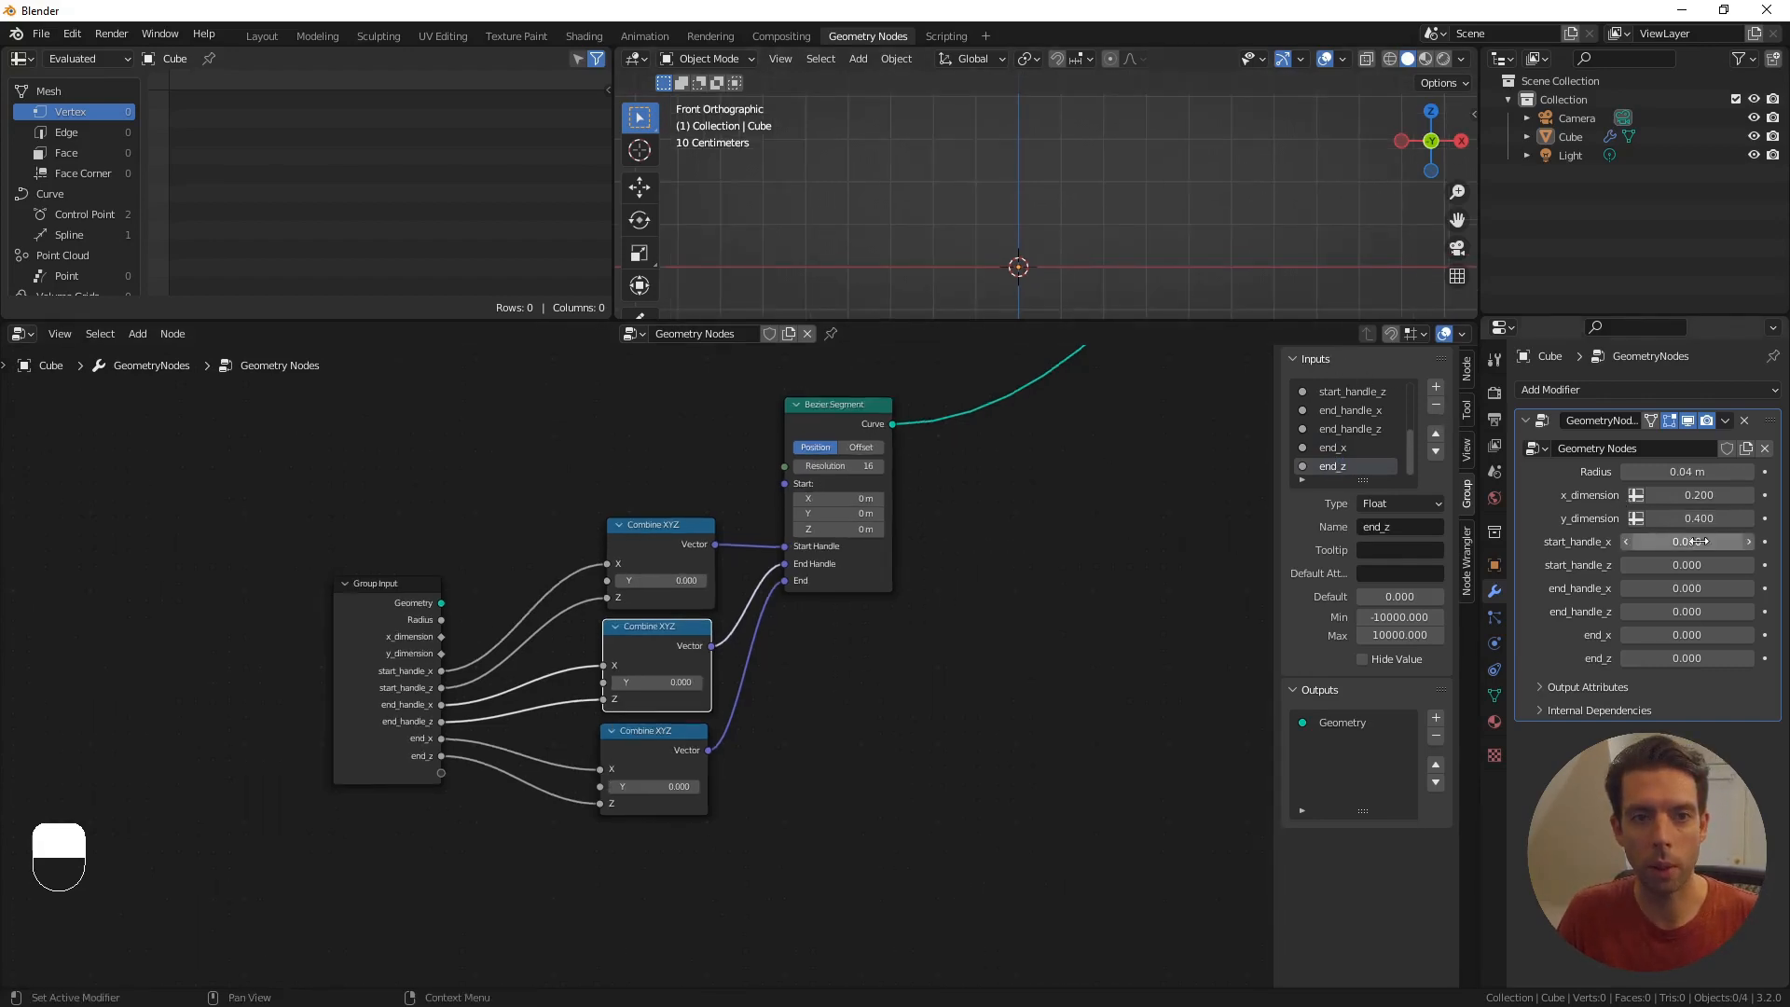
click(1697, 658)
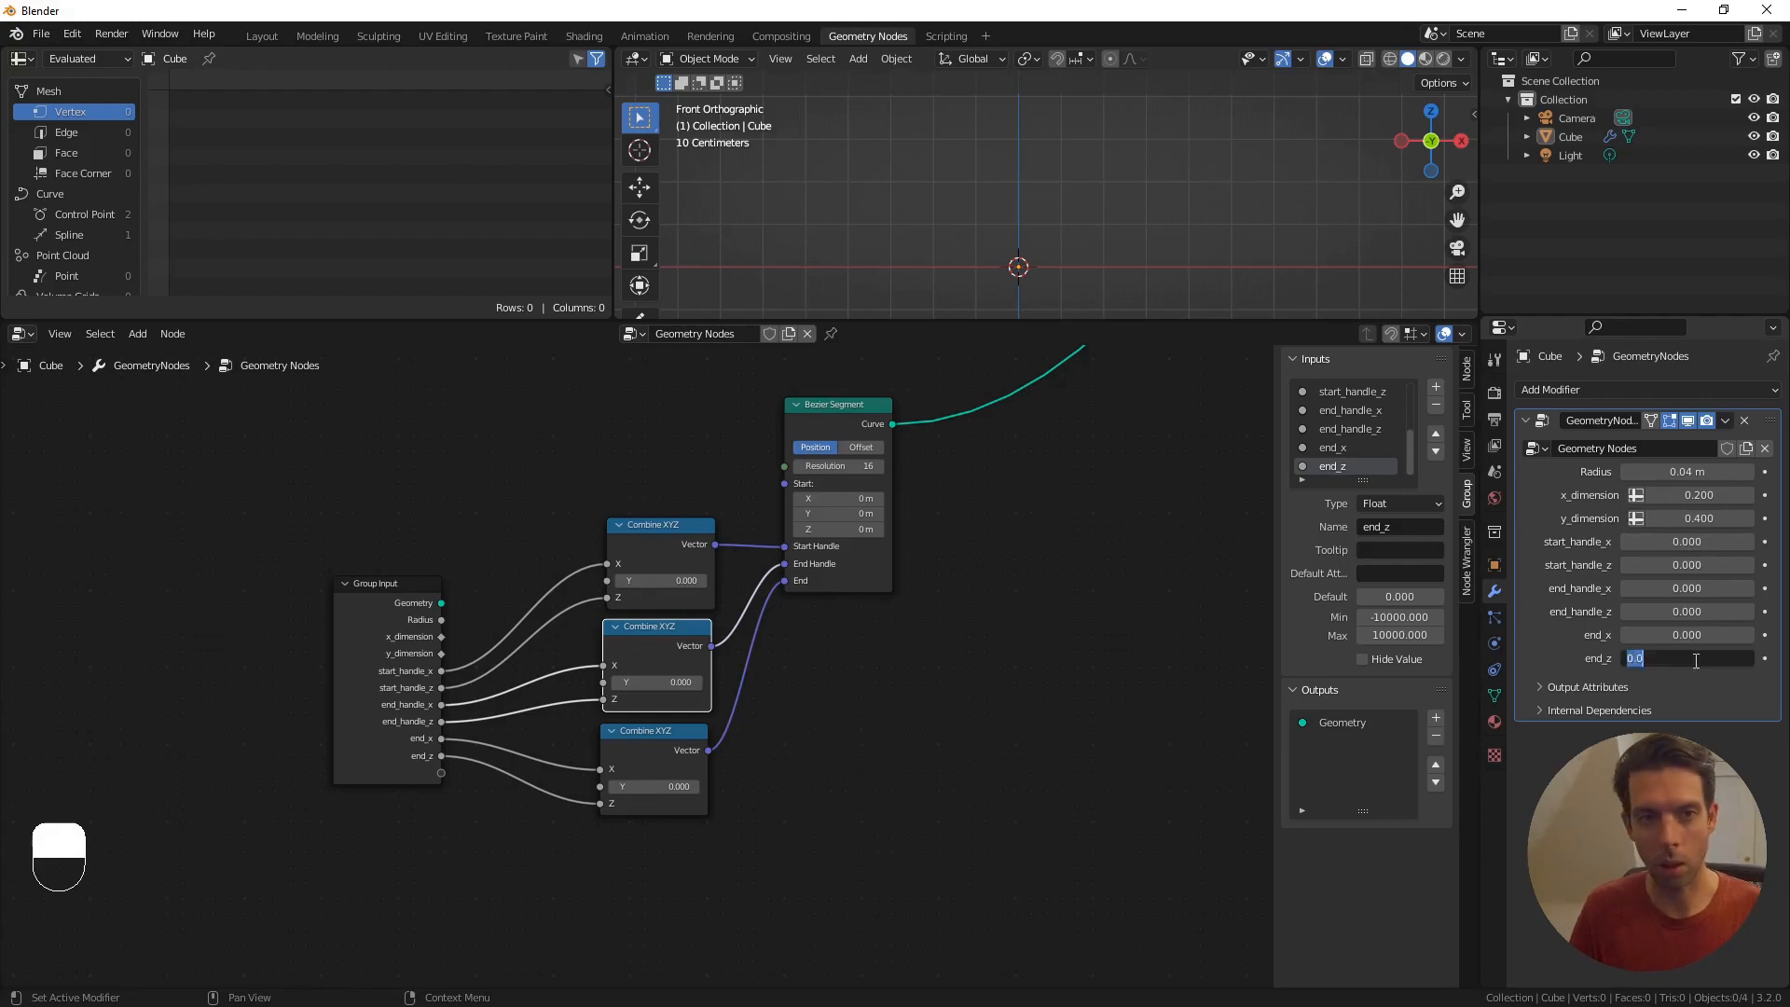
text(.3)
key(Return)
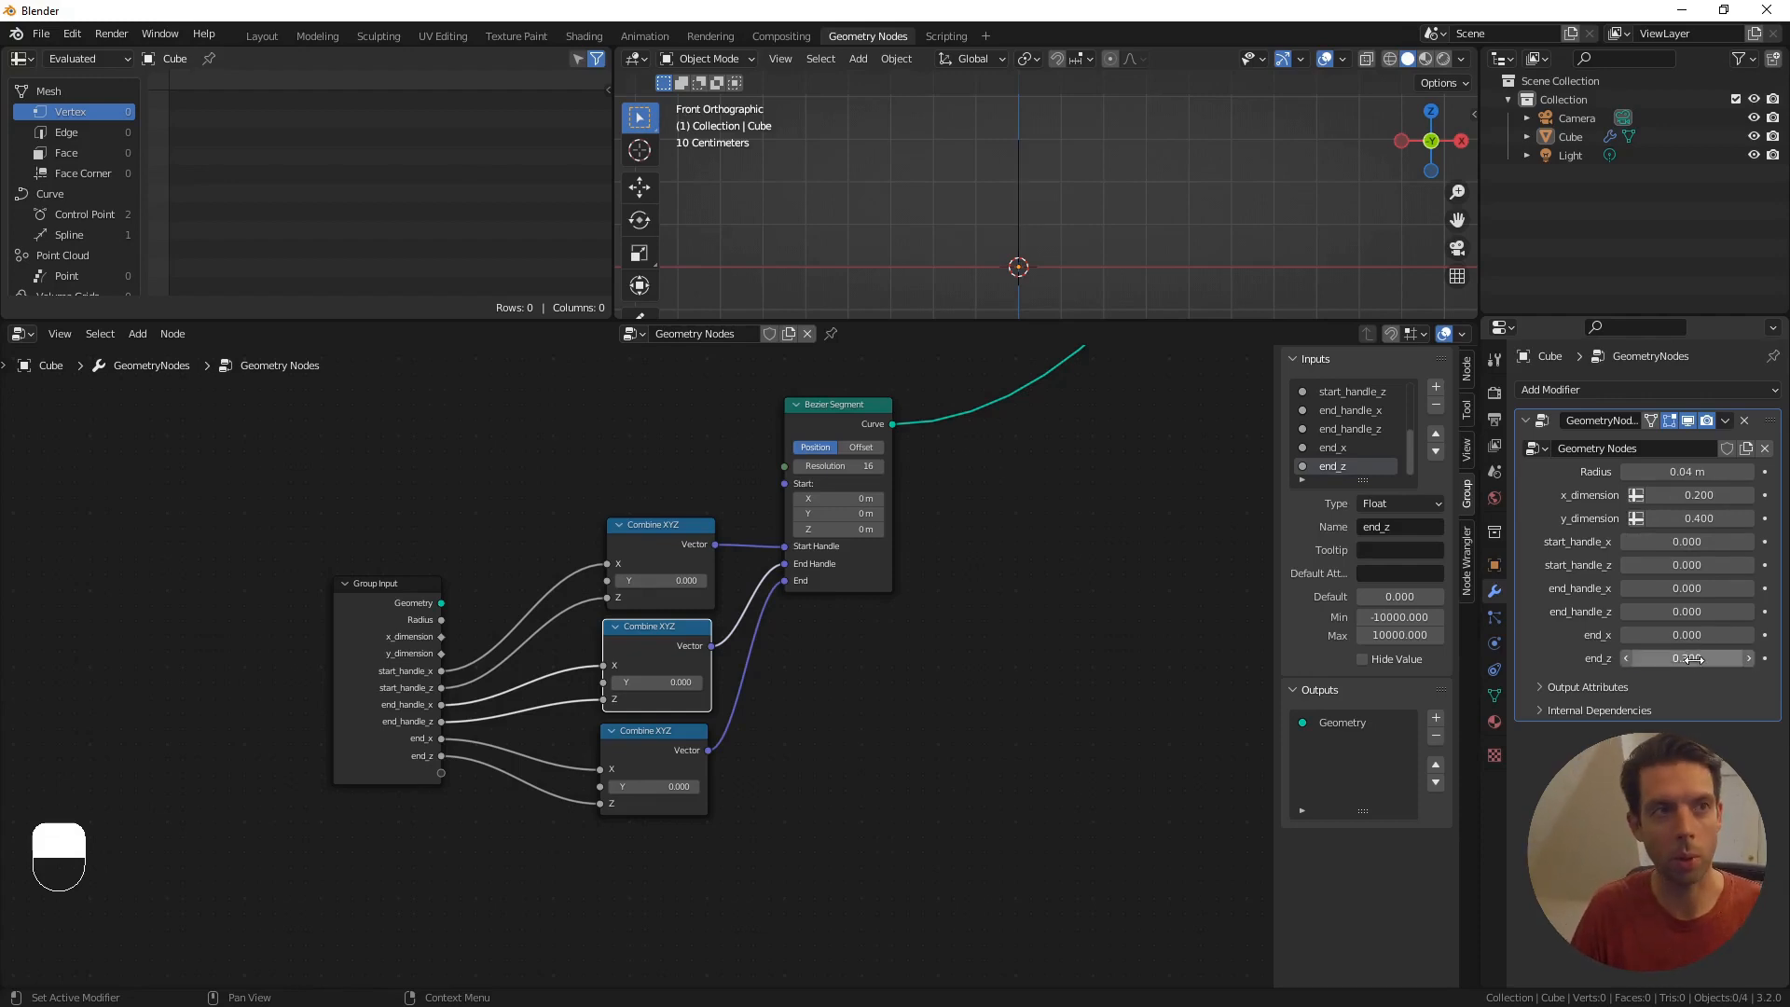
click(1690, 635)
text(.1)
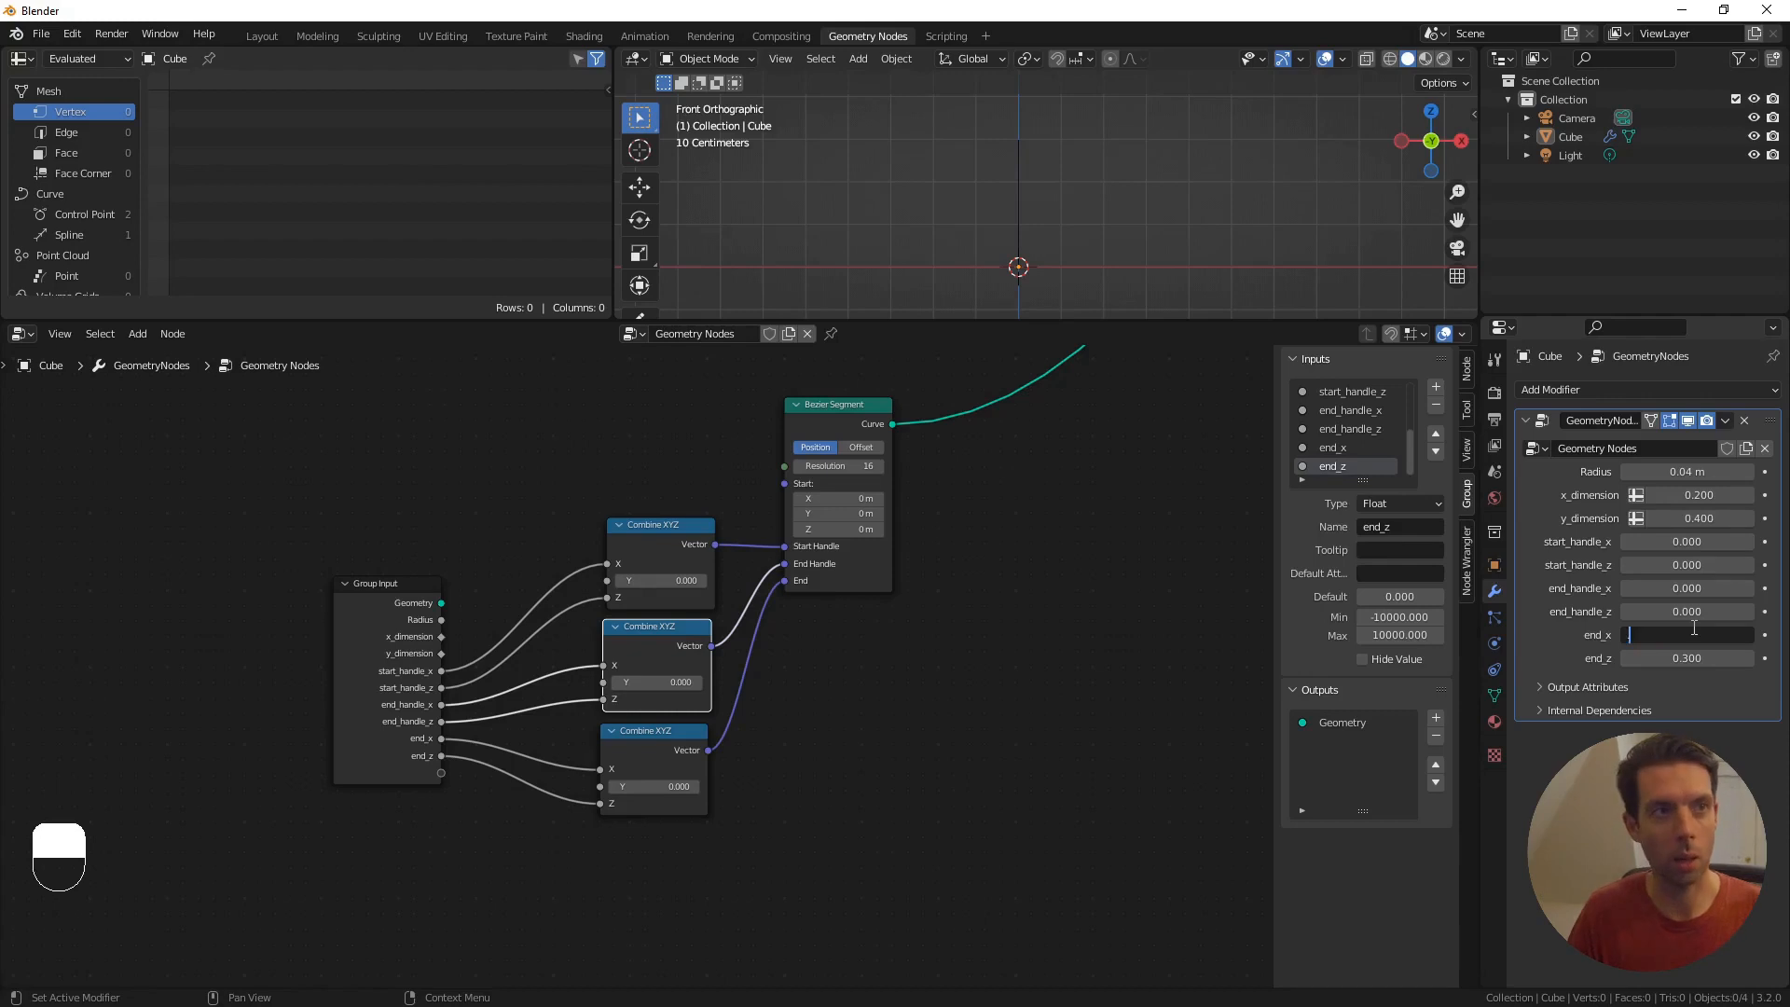
key(Return)
- Set the modifier's end_handle_z to 0.15, start_handle_z to 0.1 and start_handle_x to 0.15
click(1690, 612)
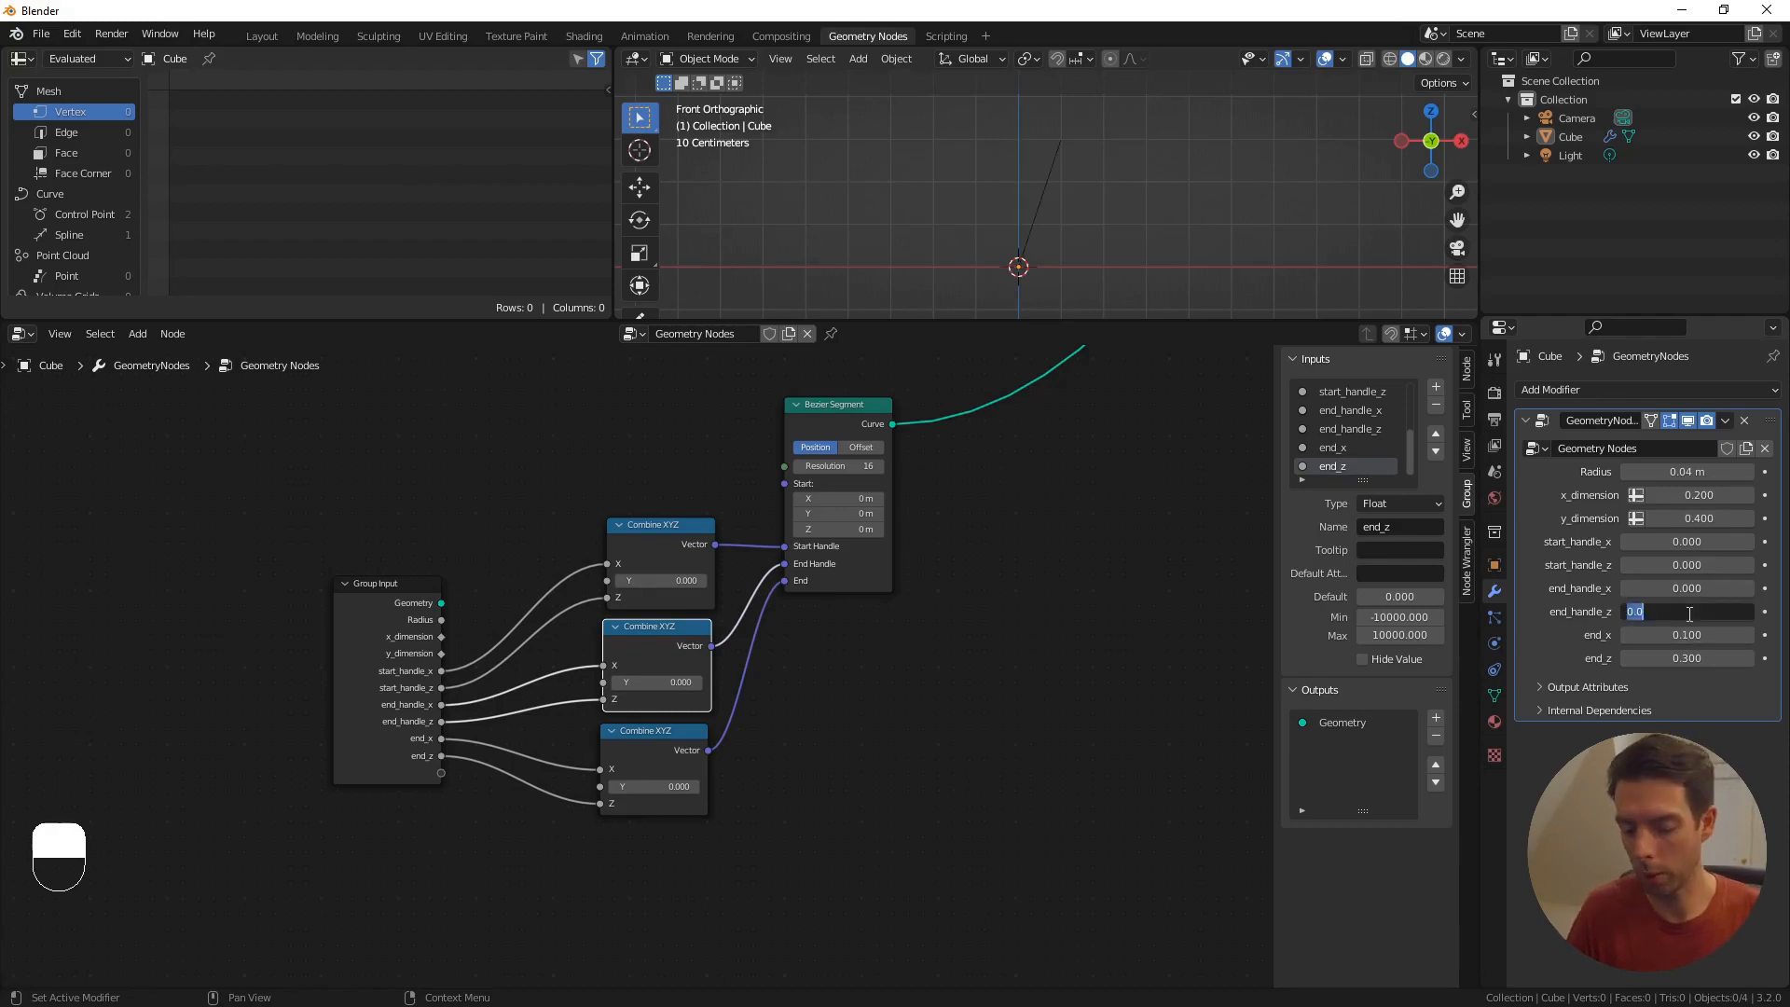
text(.15)
key(Return)
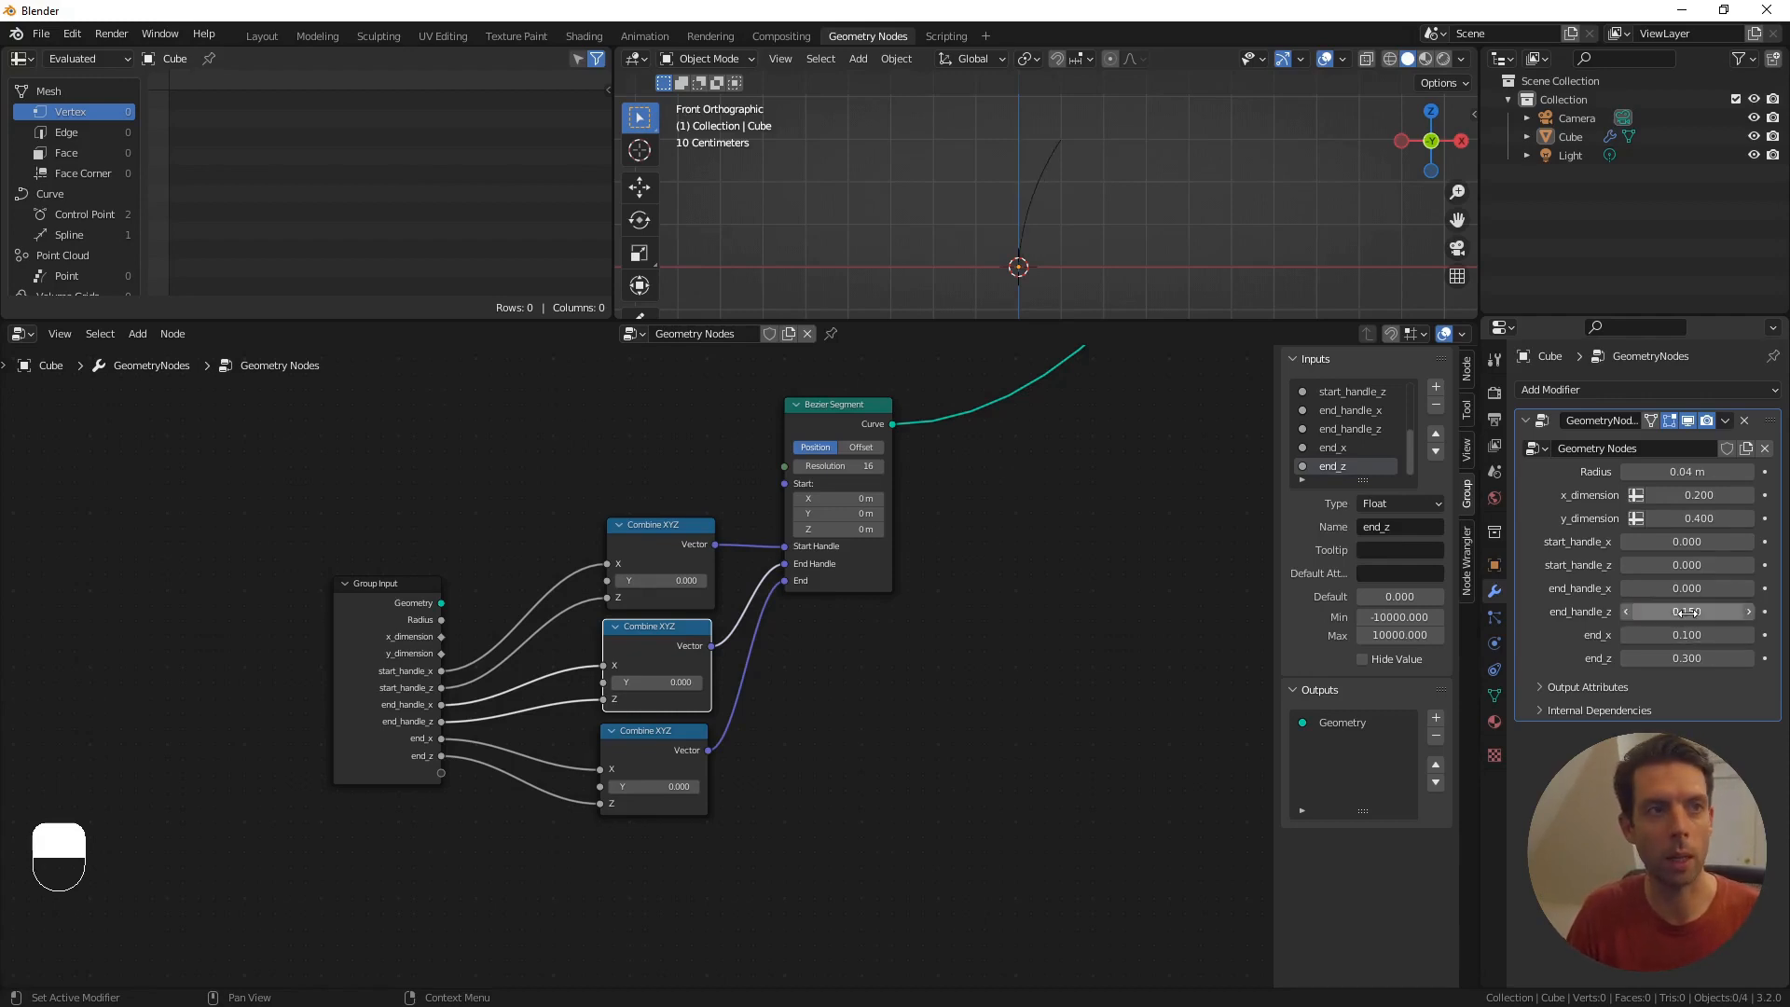
click(1684, 566)
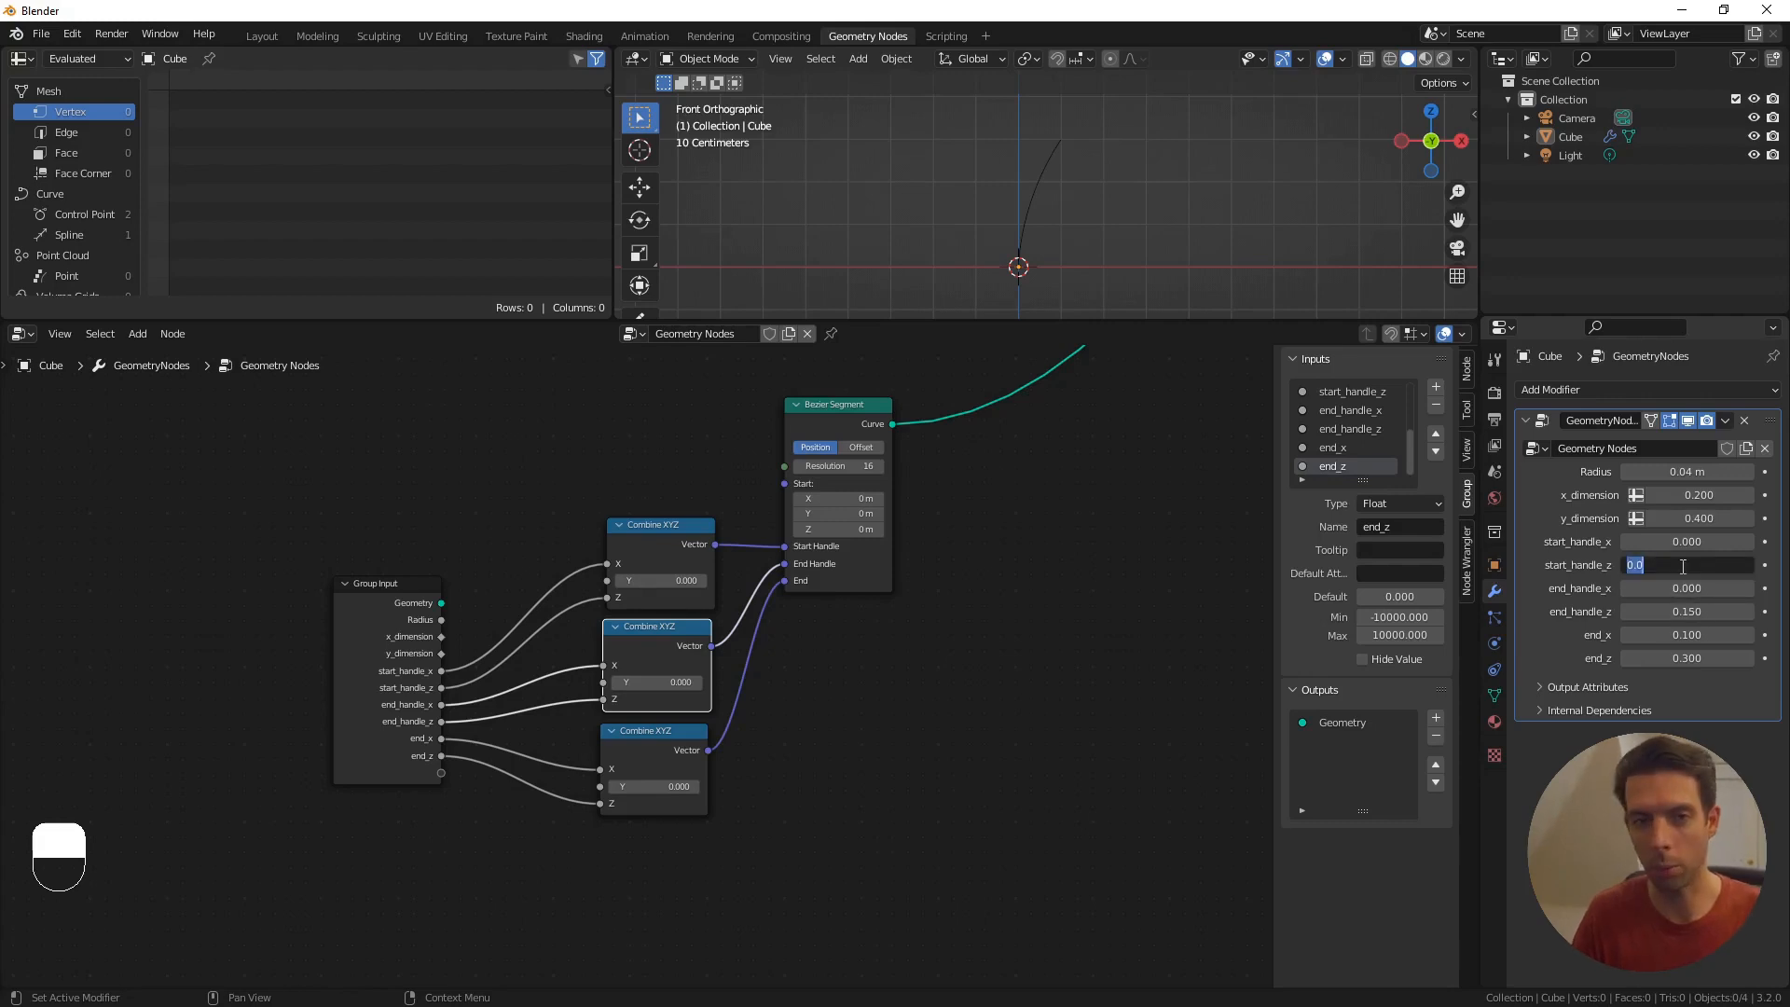
text(.1)
key(Return)
click(1687, 542)
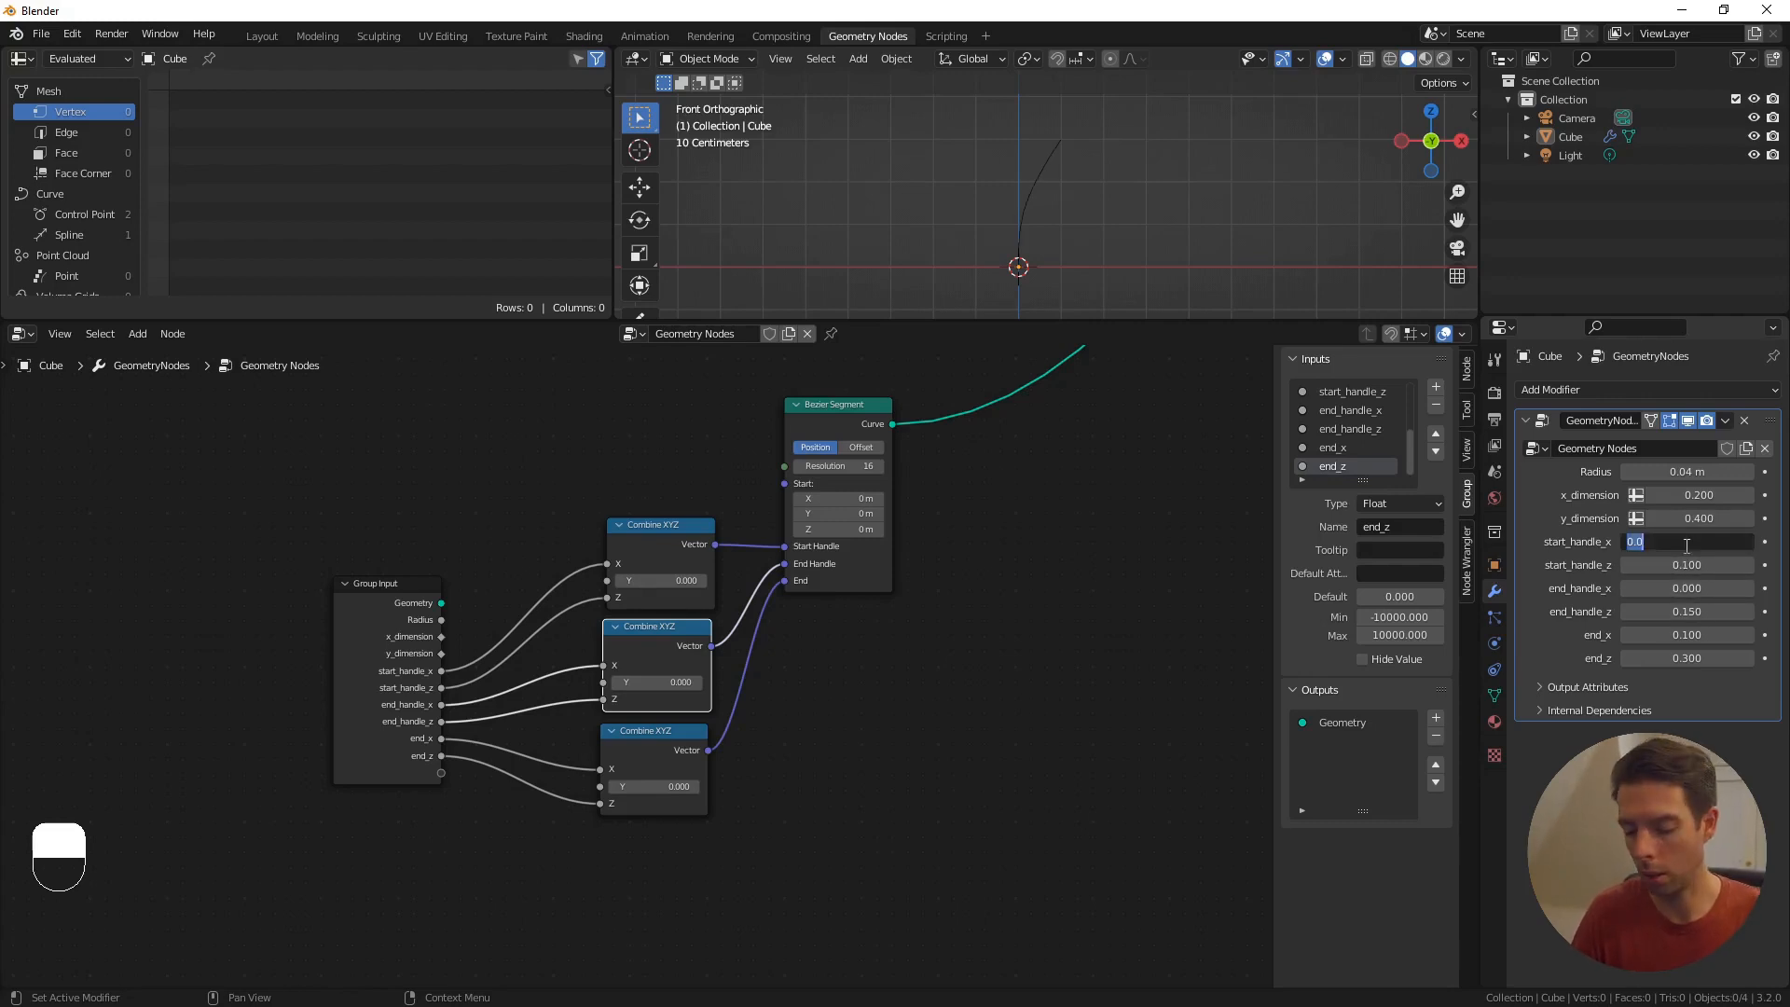
text(.15)
key(Return)
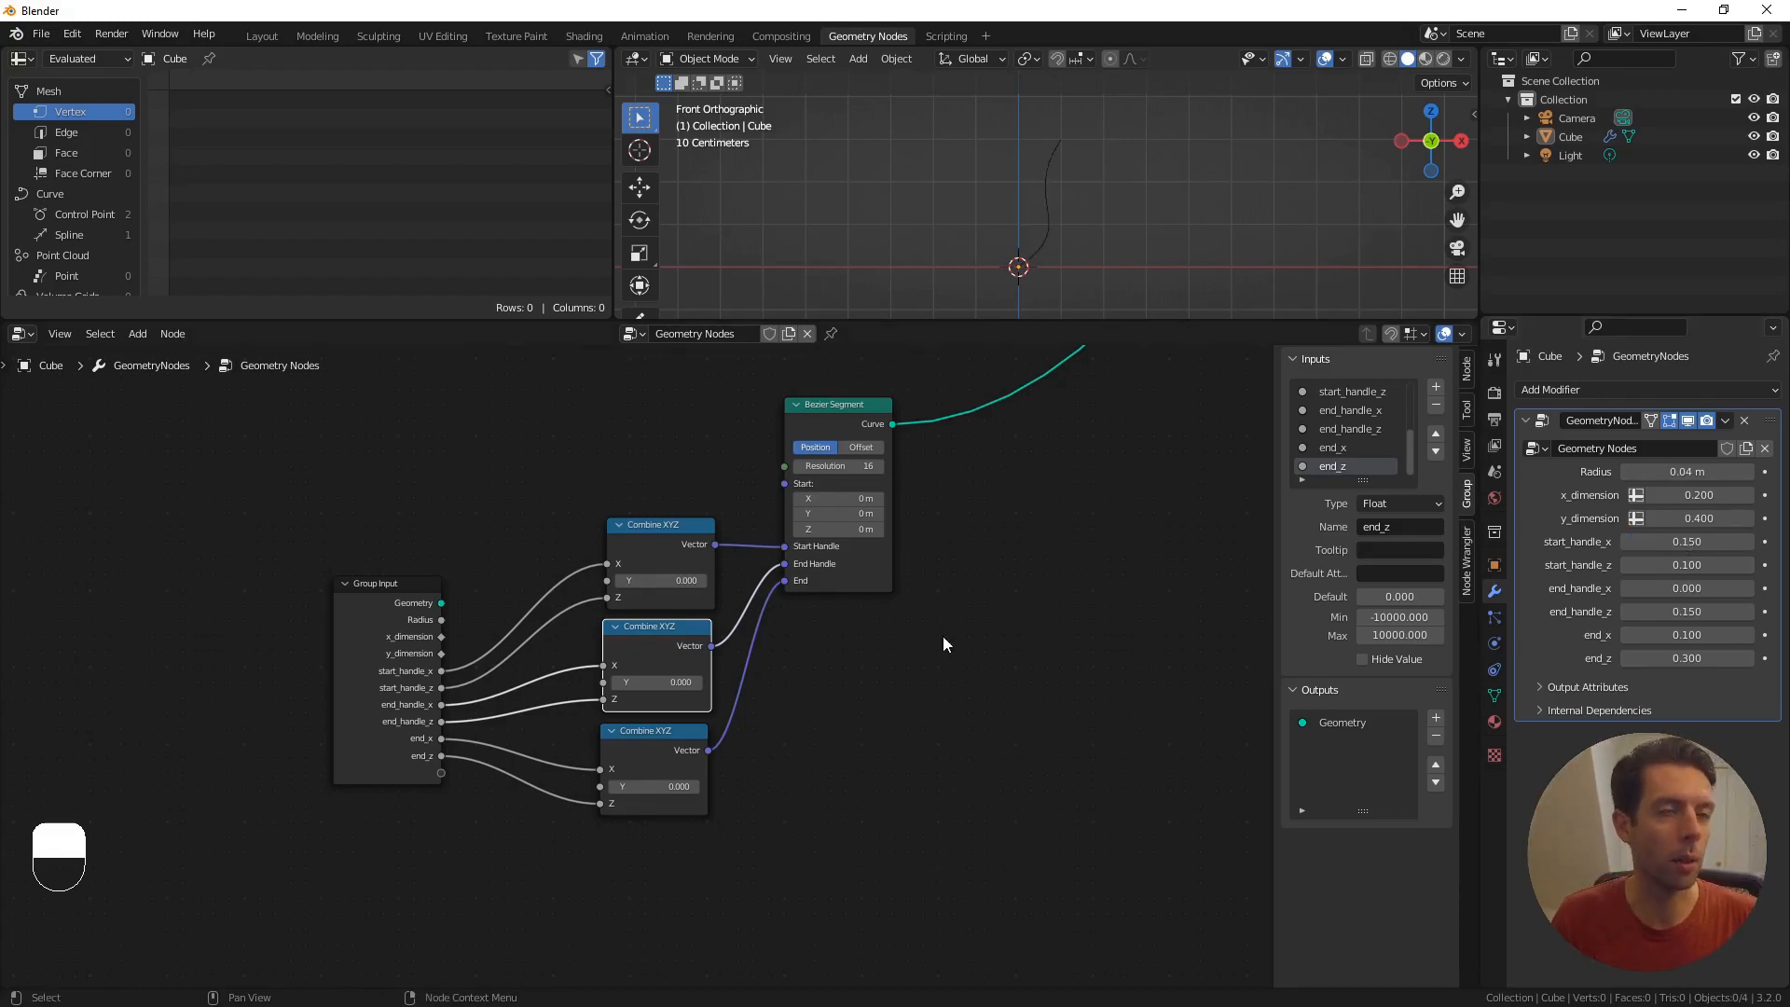
- Adjust the Bezier Segment node's placement and insert a Set Position node on its Curve output
scroll(956, 624, down, 1)
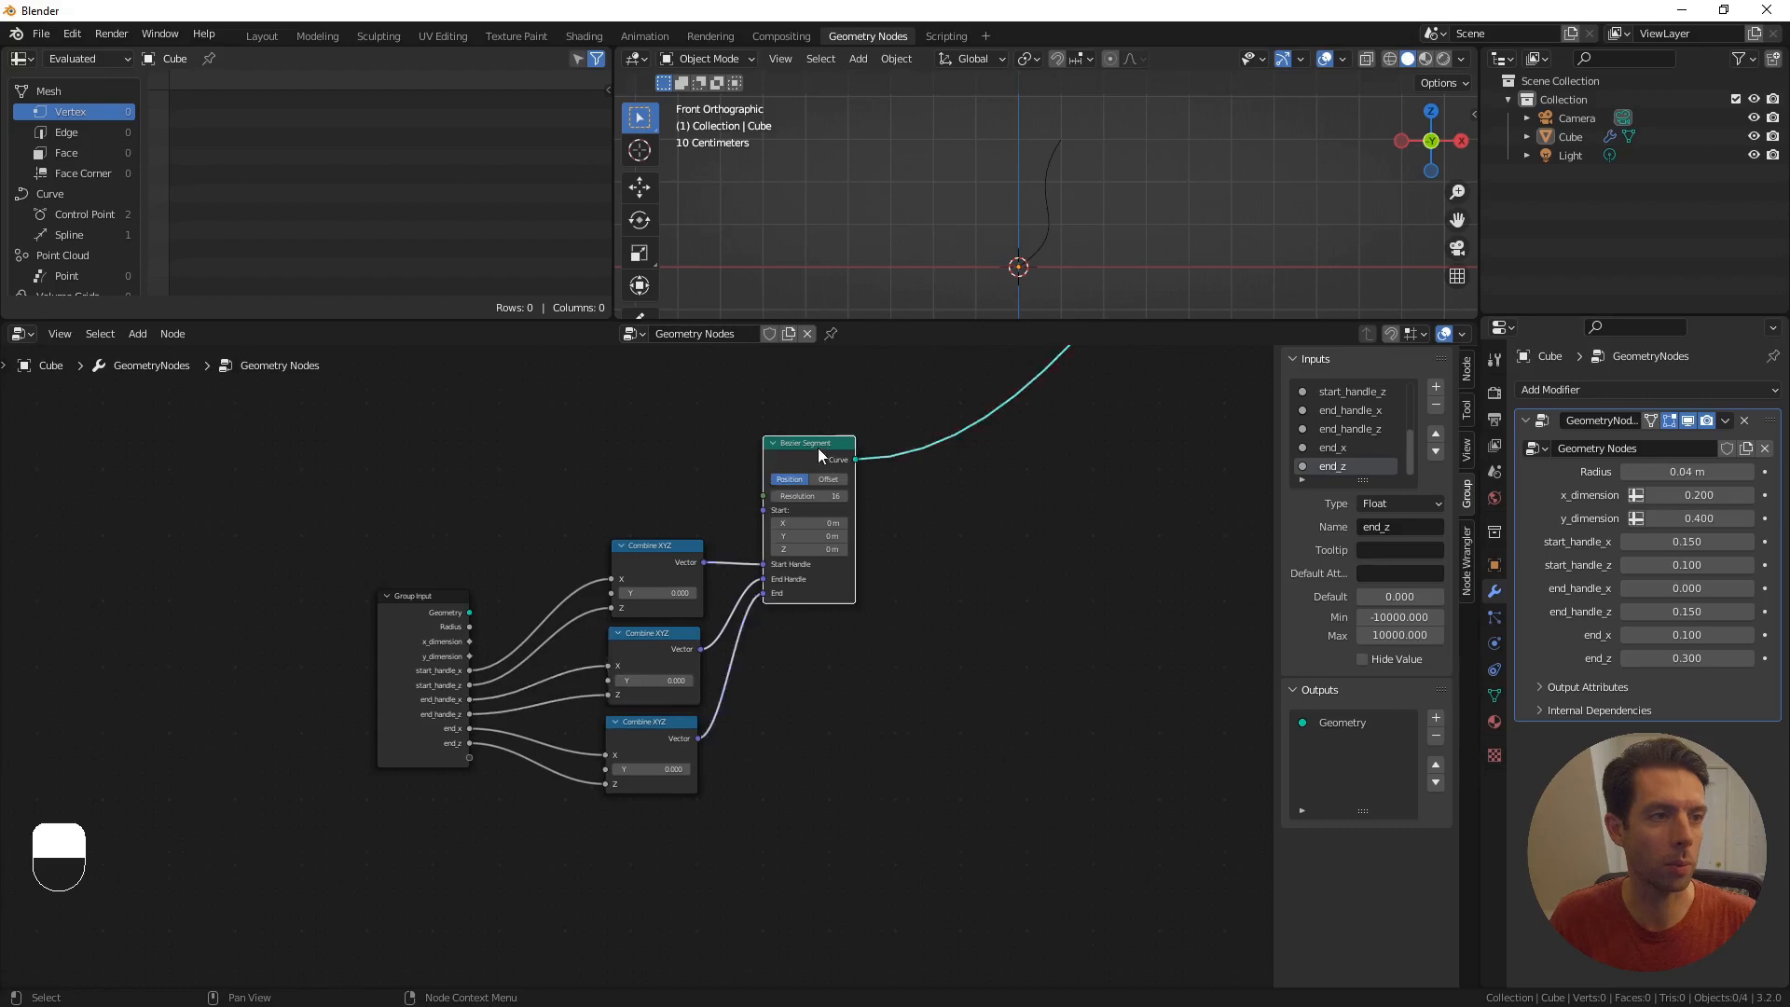
drag(818, 447, 834, 448)
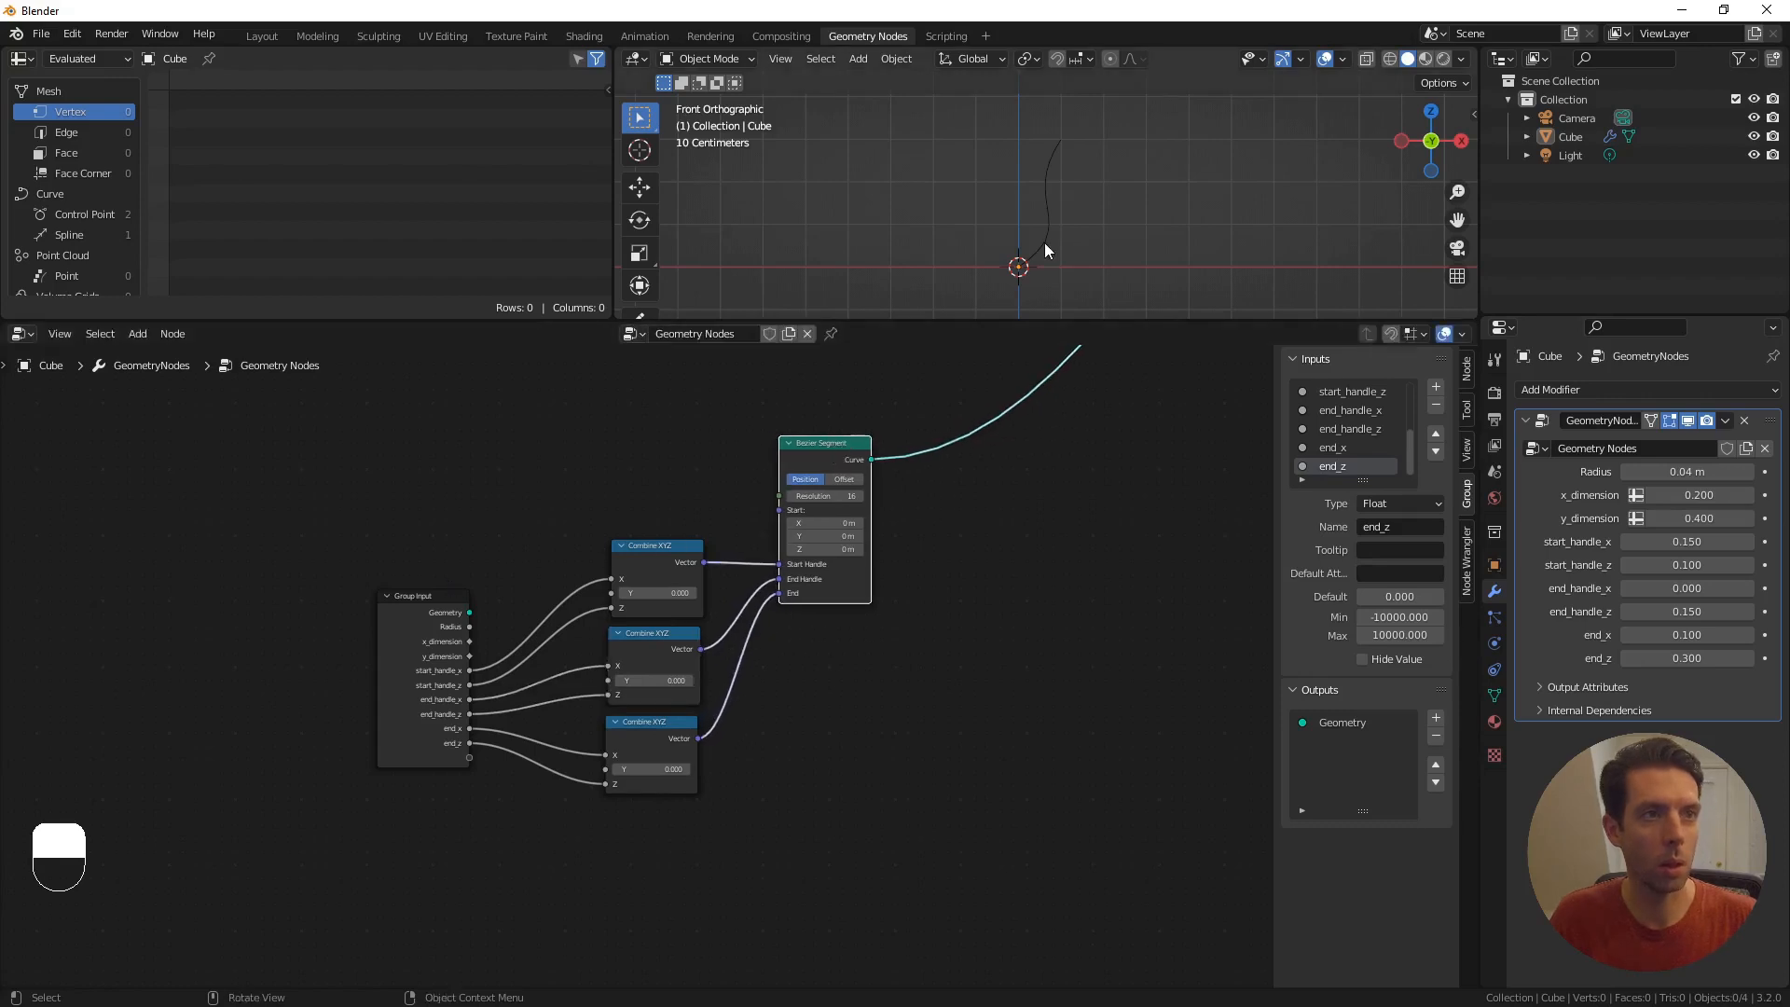
scroll(1063, 224, down, 1)
mouse_move(1082, 212)
shift+middle_down()
mouse_move(1077, 242)
mouse_move(1083, 227)
shift+middle_up()
key(KP_7)
scroll(1083, 225, up, 1)
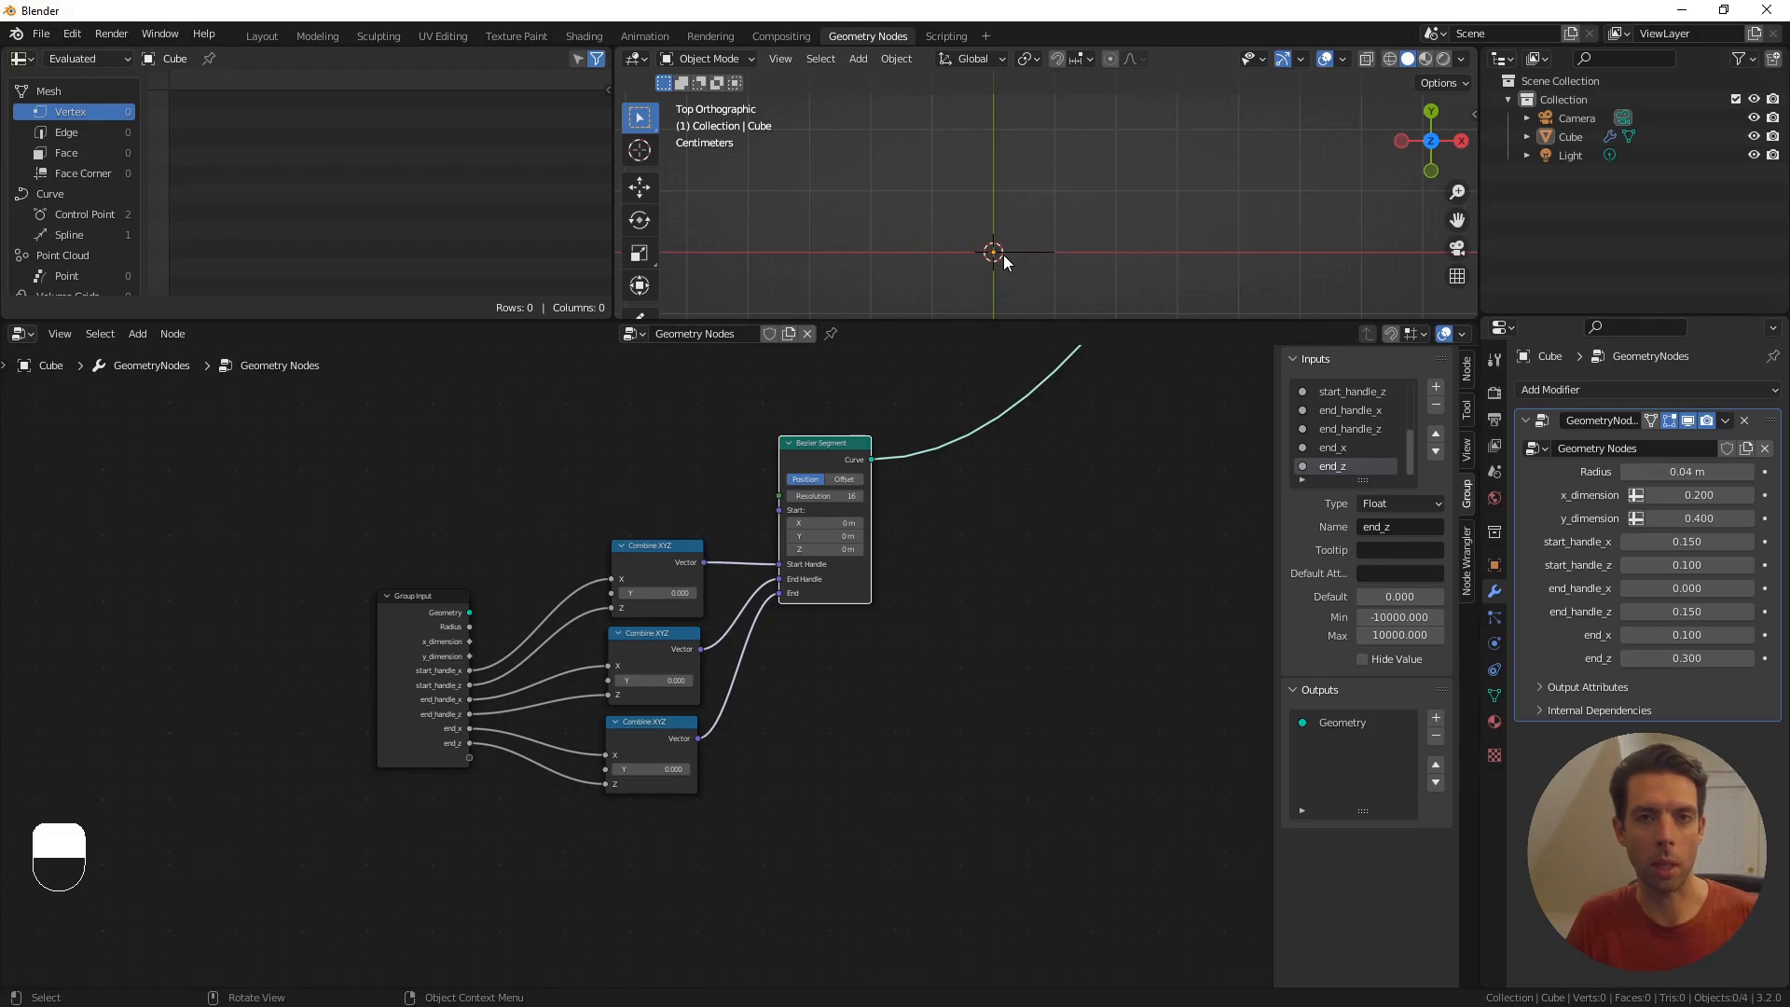
middle_drag(953, 481, 776, 482)
drag(642, 445, 601, 445)
scroll(708, 446, up, 2)
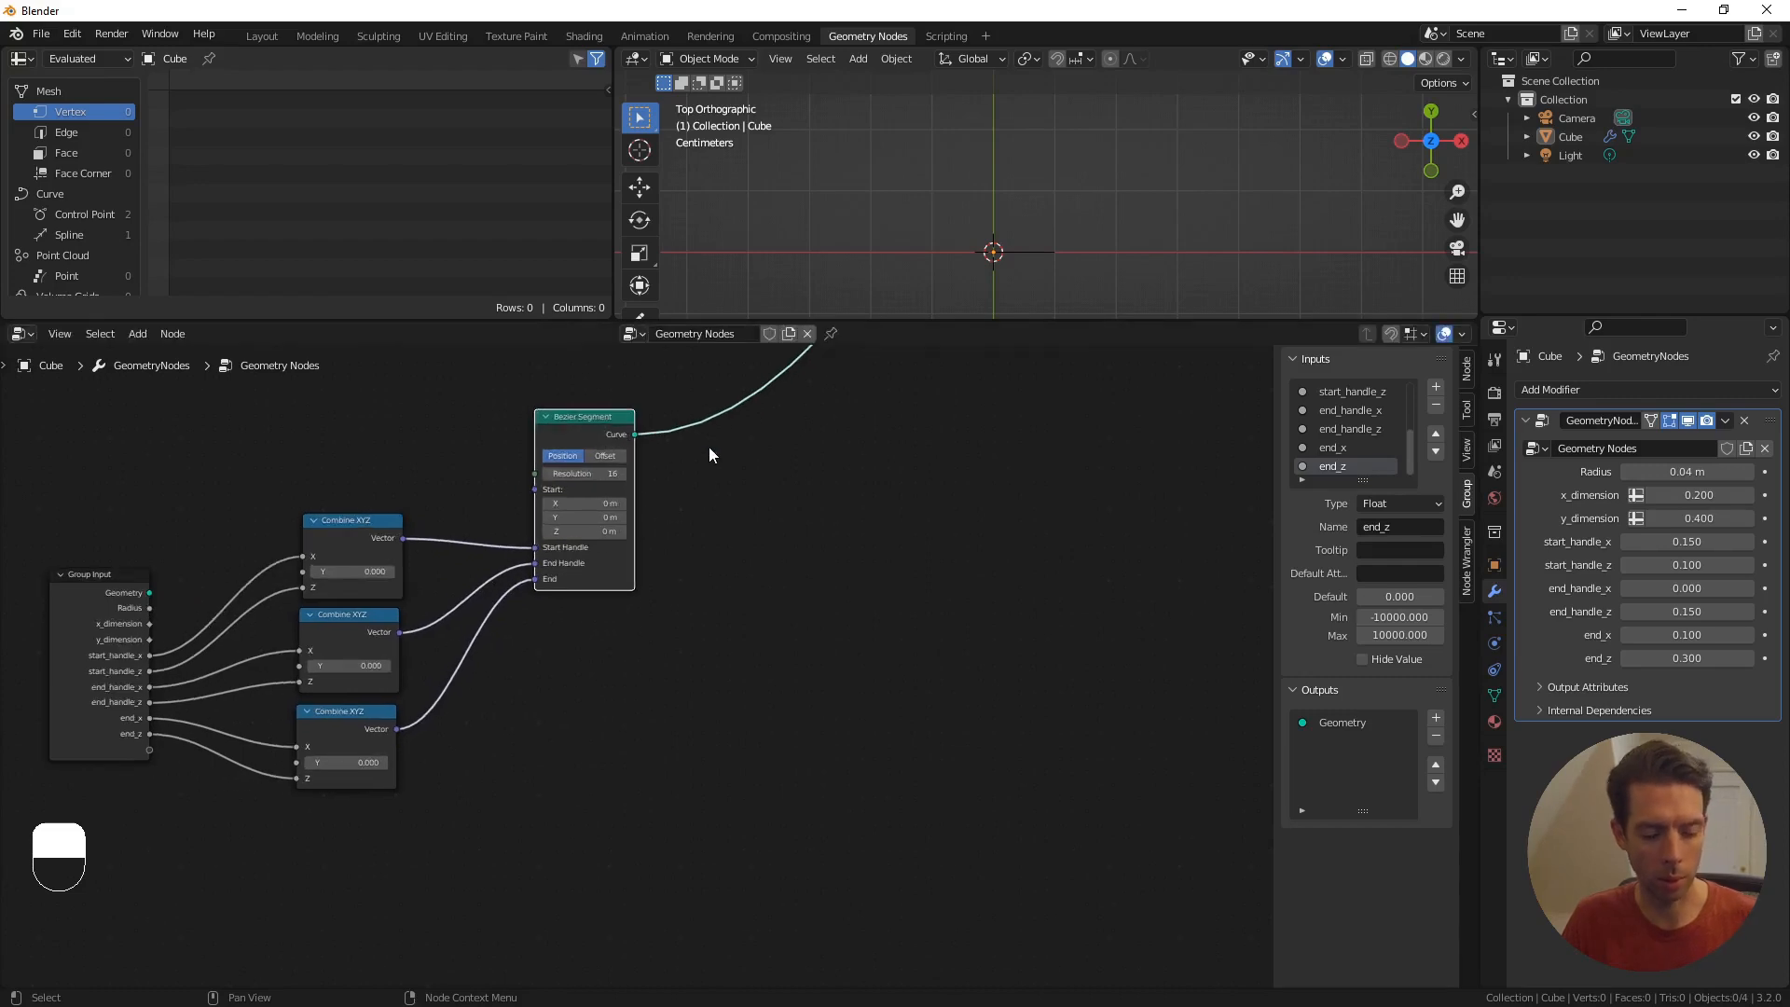
key(F3)
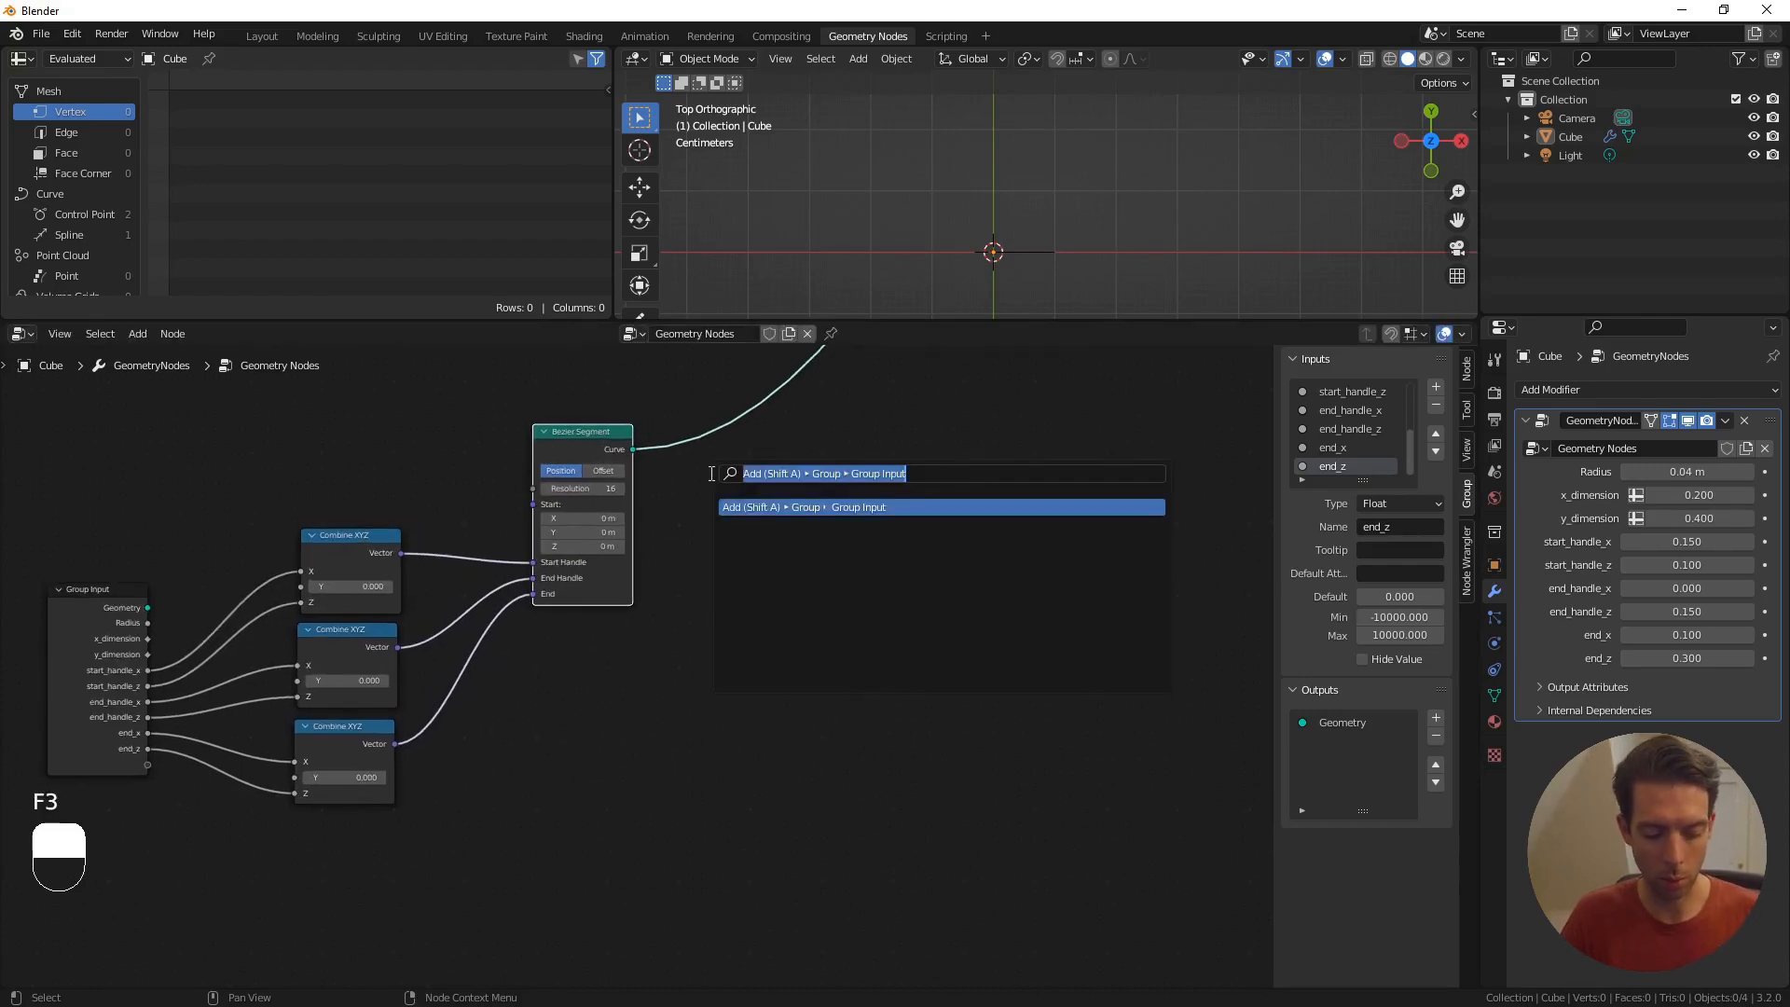
text(set po)
key(Return)
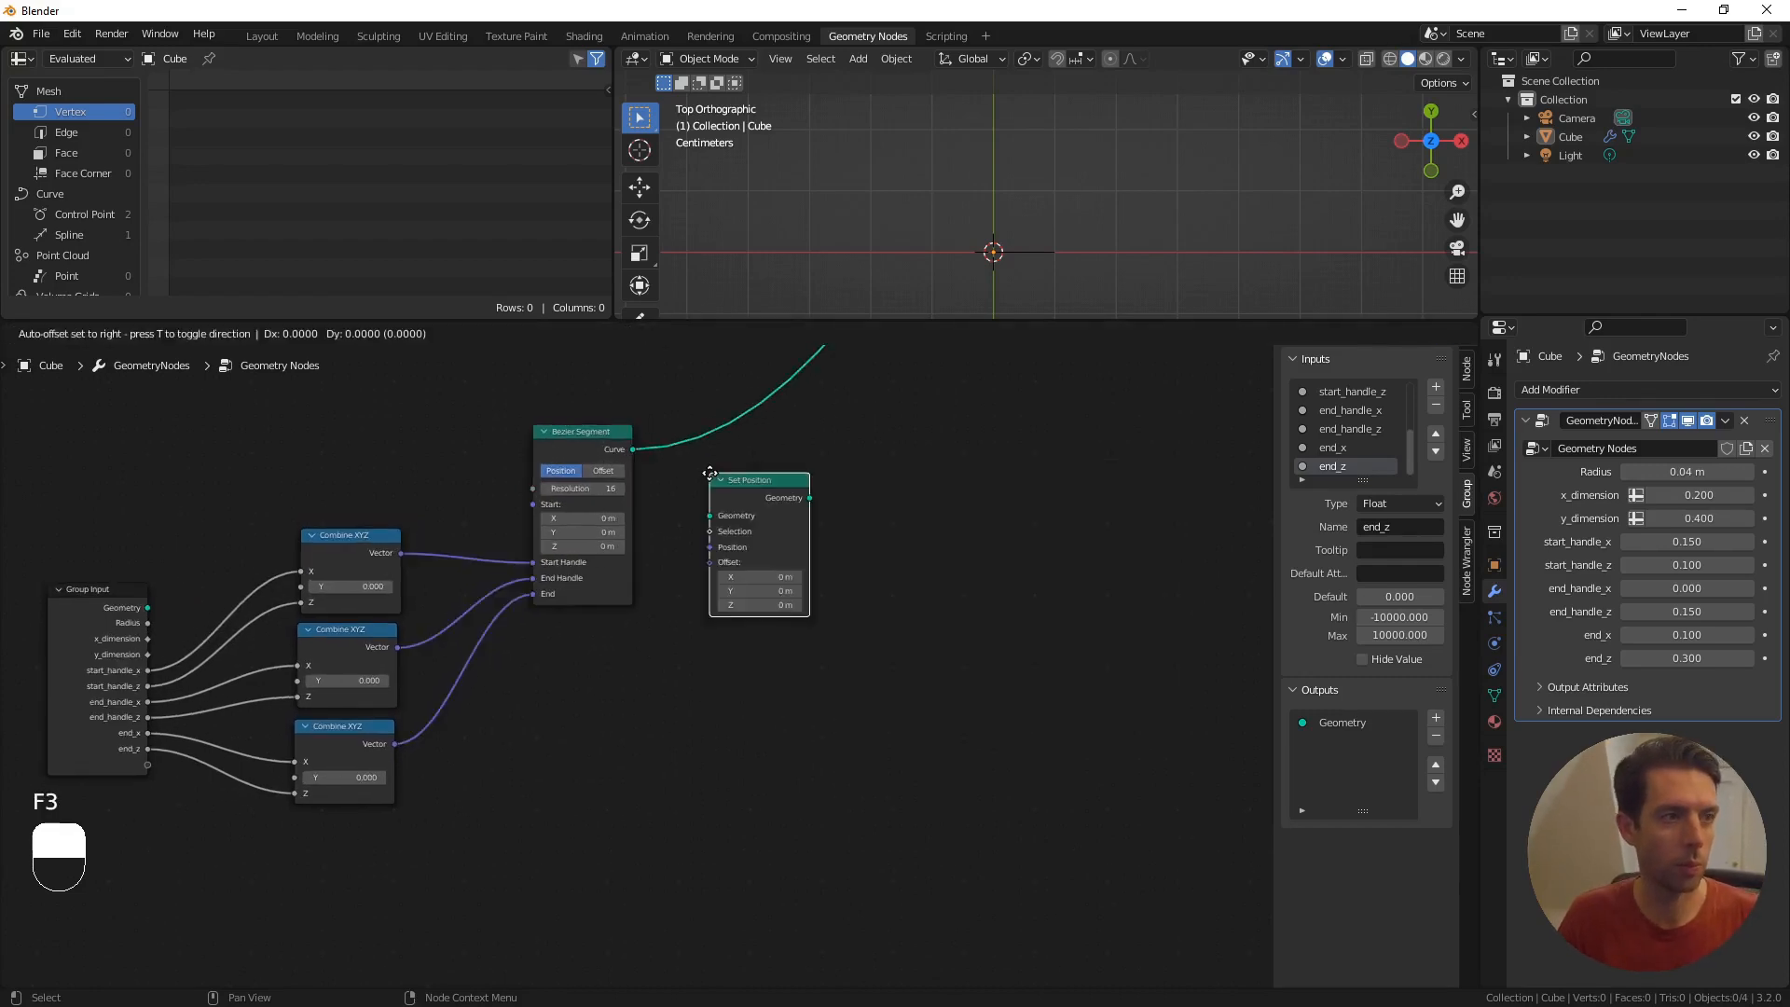
click(801, 413)
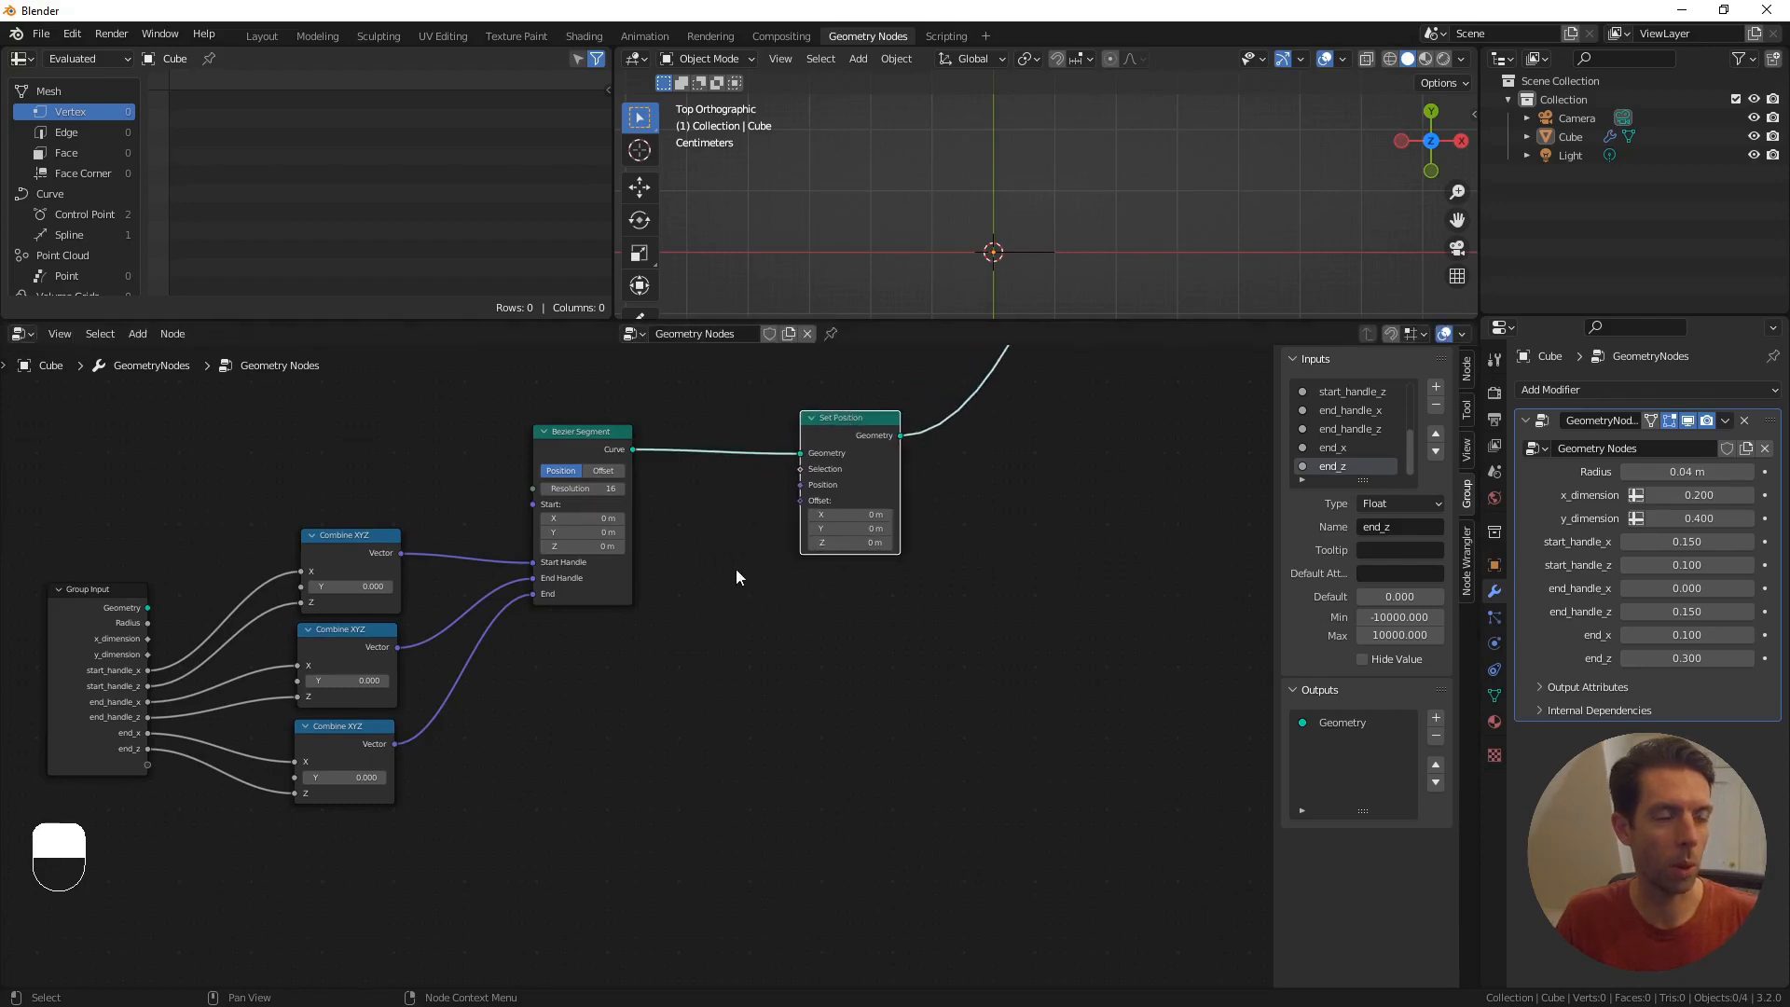
- Add a Combine XYZ node whose Vector output drives the Set Position node's Offset
middle_drag(736, 569, 660, 527)
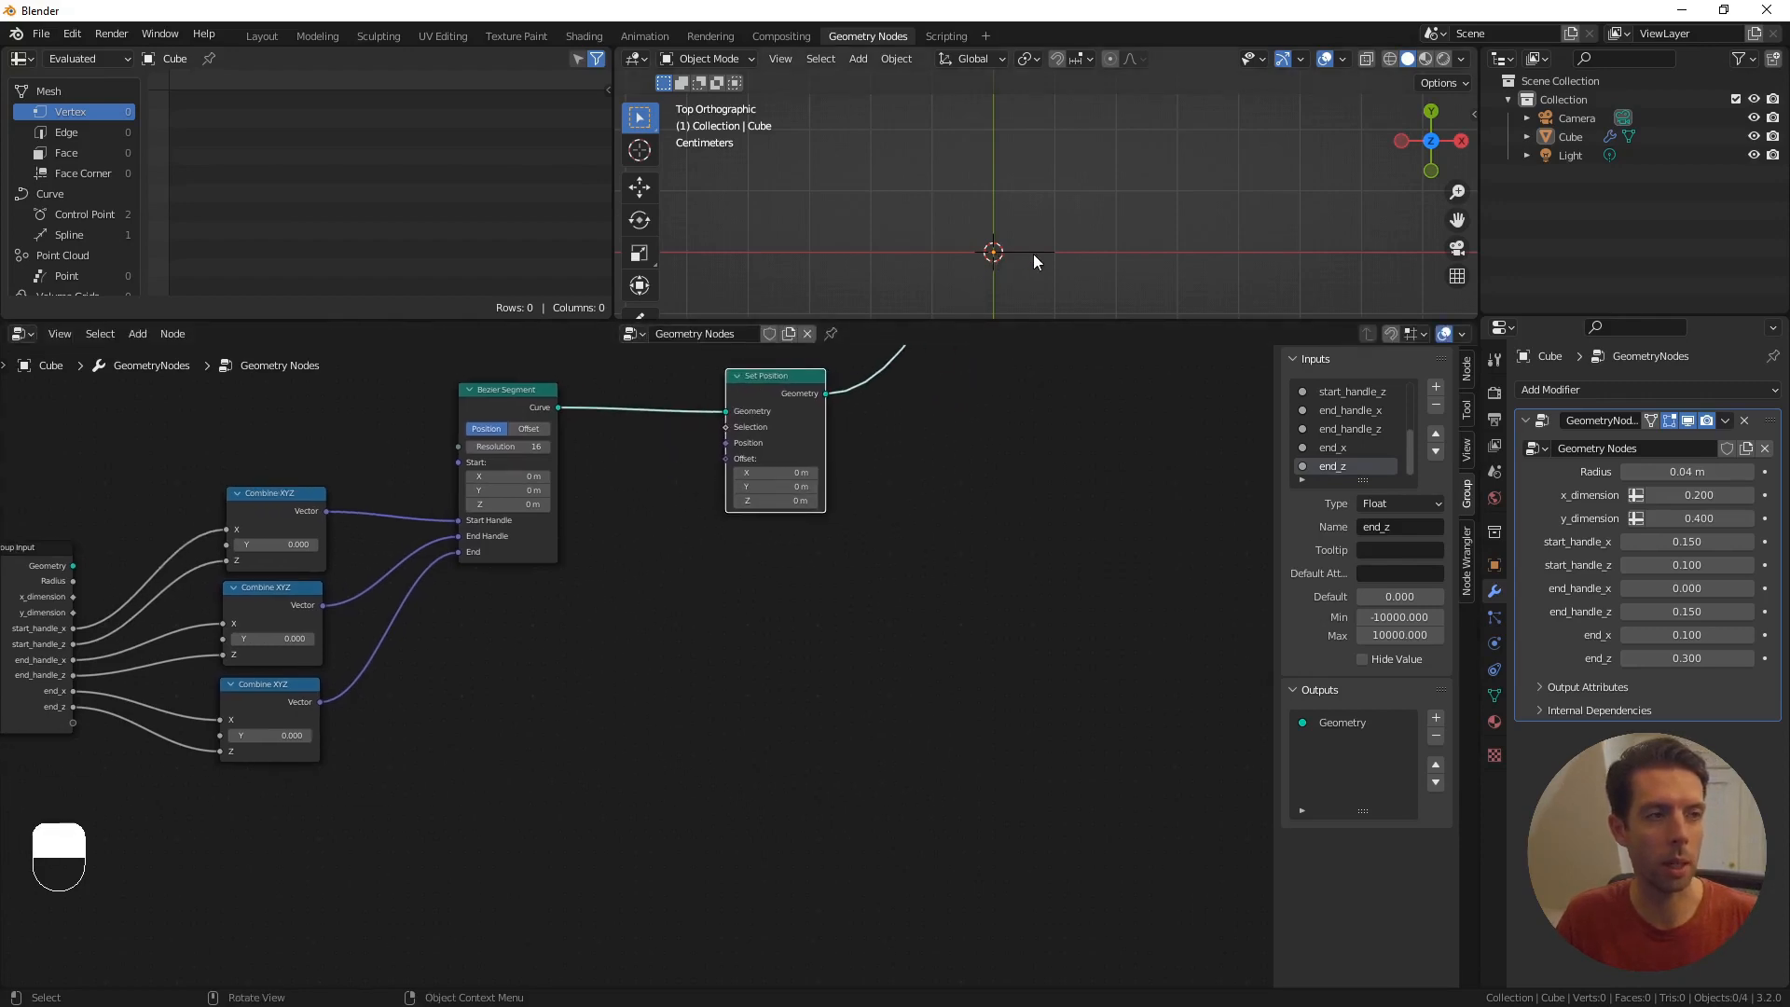
click(723, 442)
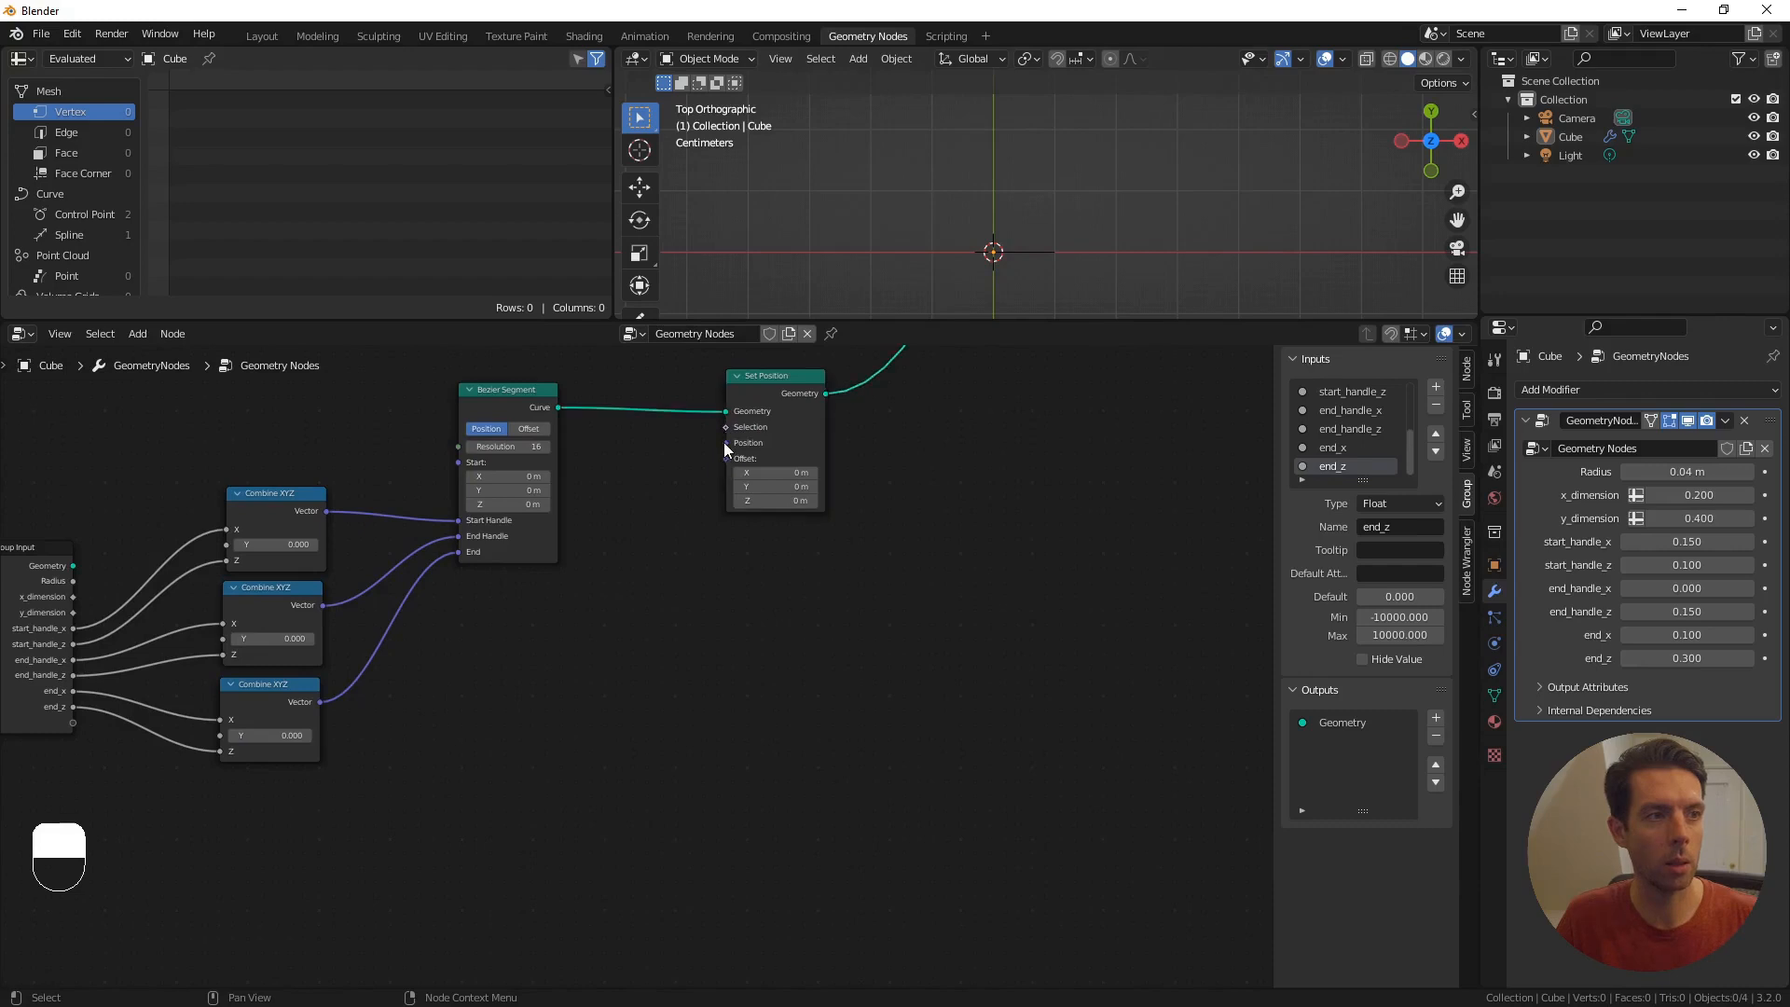
drag(727, 458, 658, 609)
text(com)
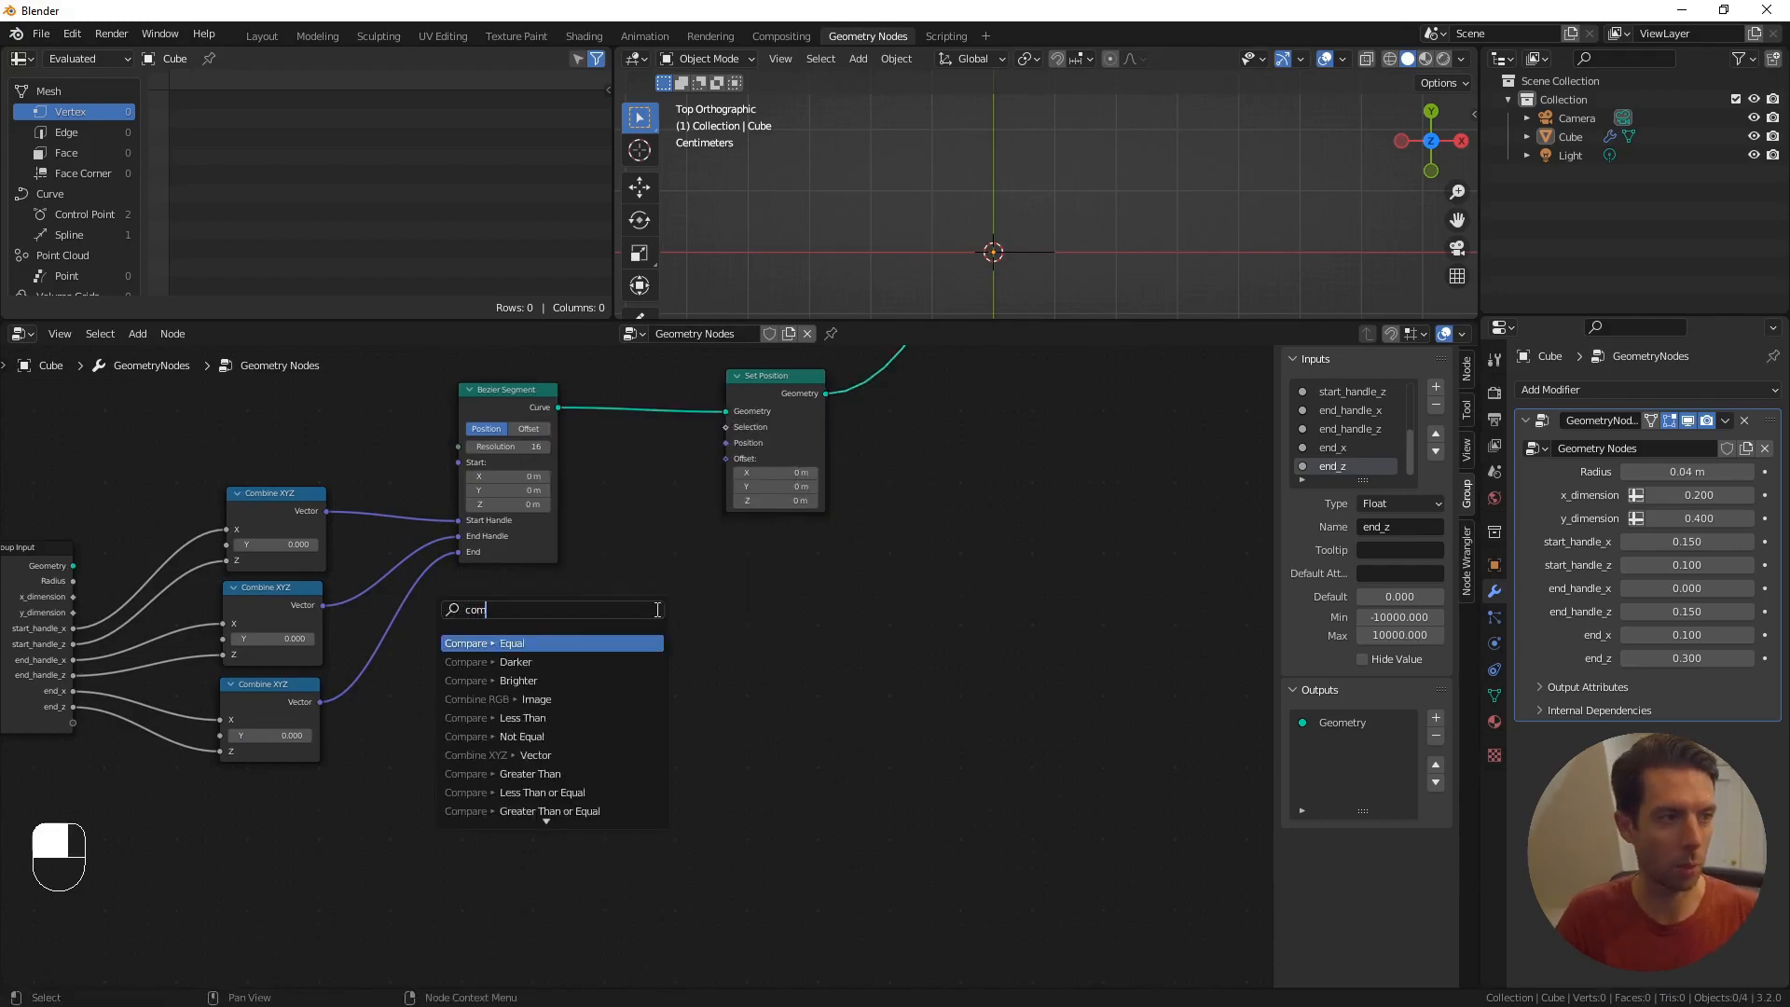
text(binex)
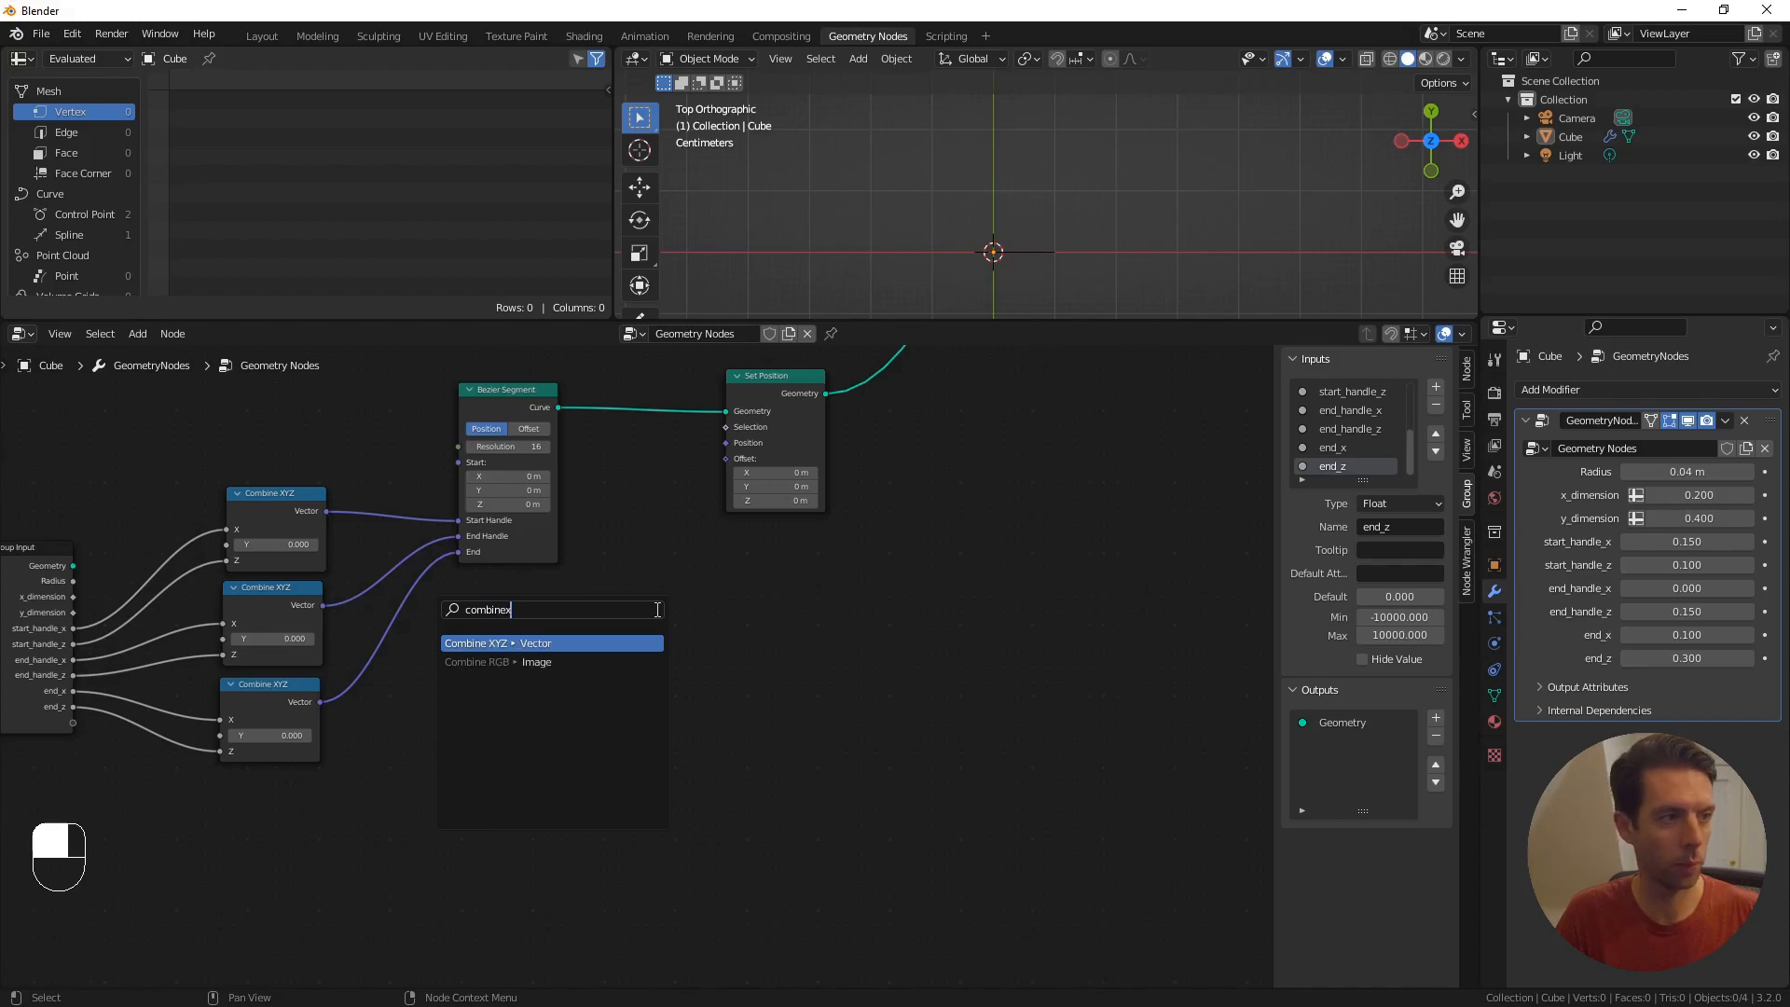
key(Return)
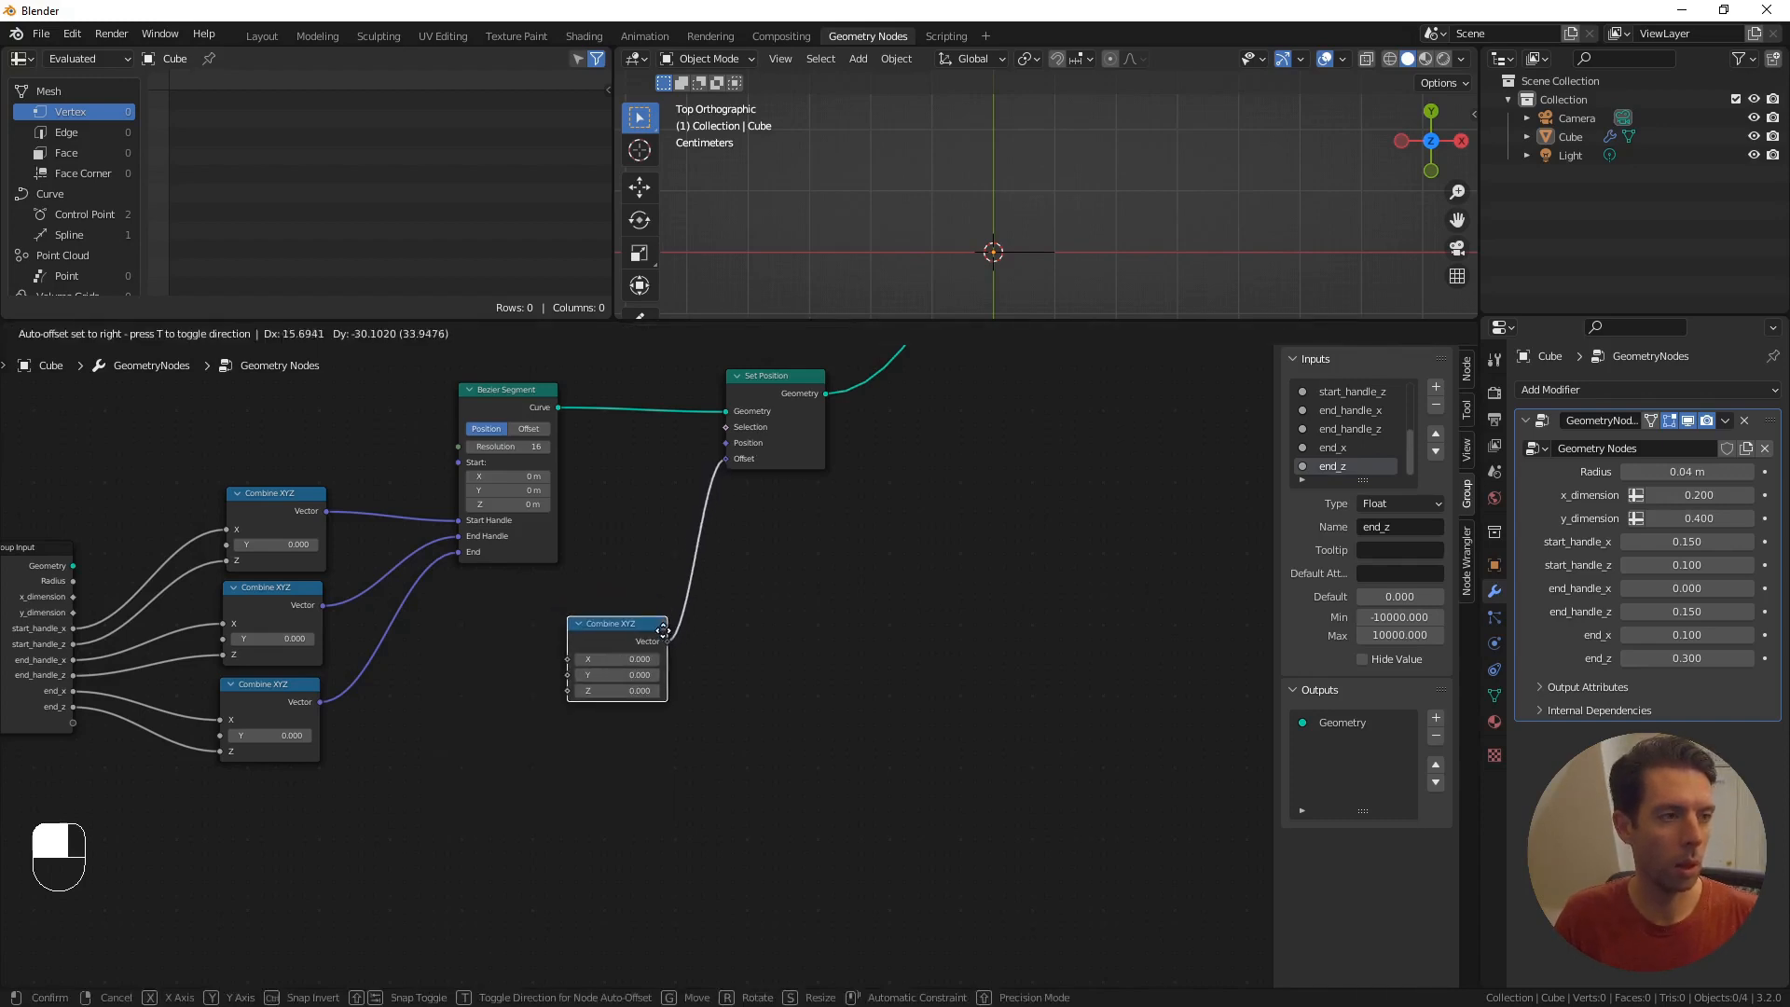
click(661, 627)
- Add a Separate XYZ node with its X output linked to the Y input of the new Combine XYZ node
middle_drag(583, 668, 608, 660)
drag(588, 668, 520, 668)
text(sepa)
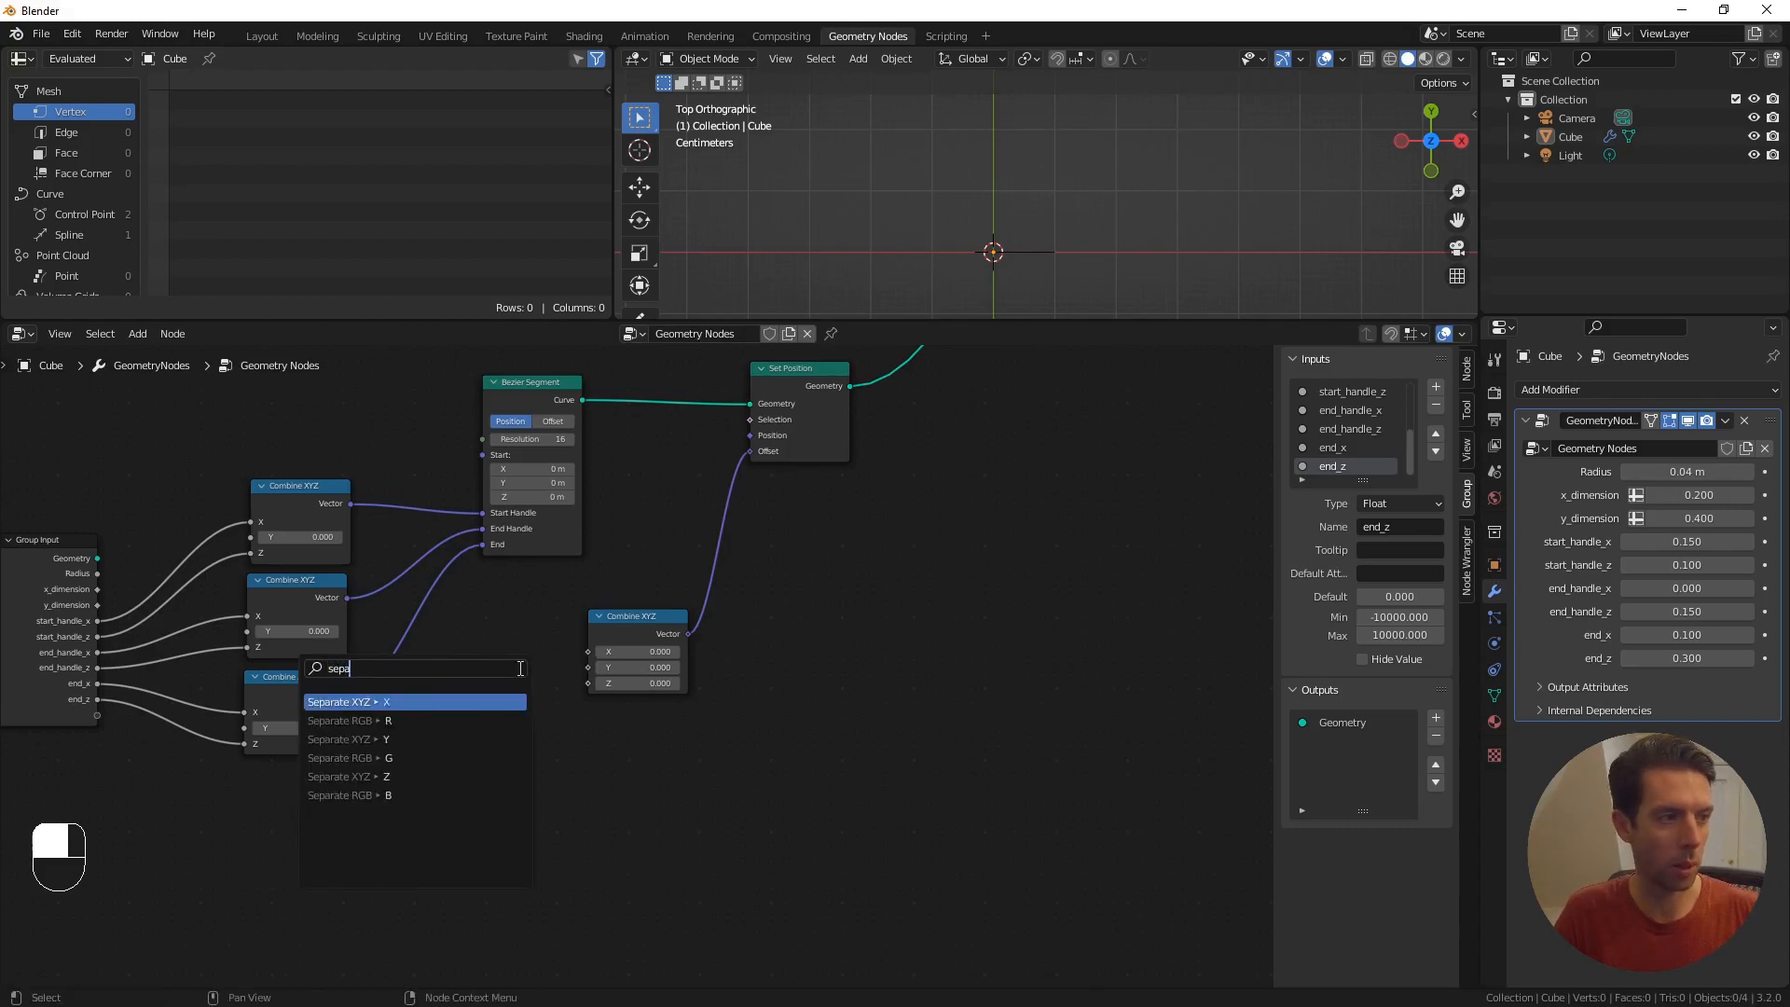
key(Return)
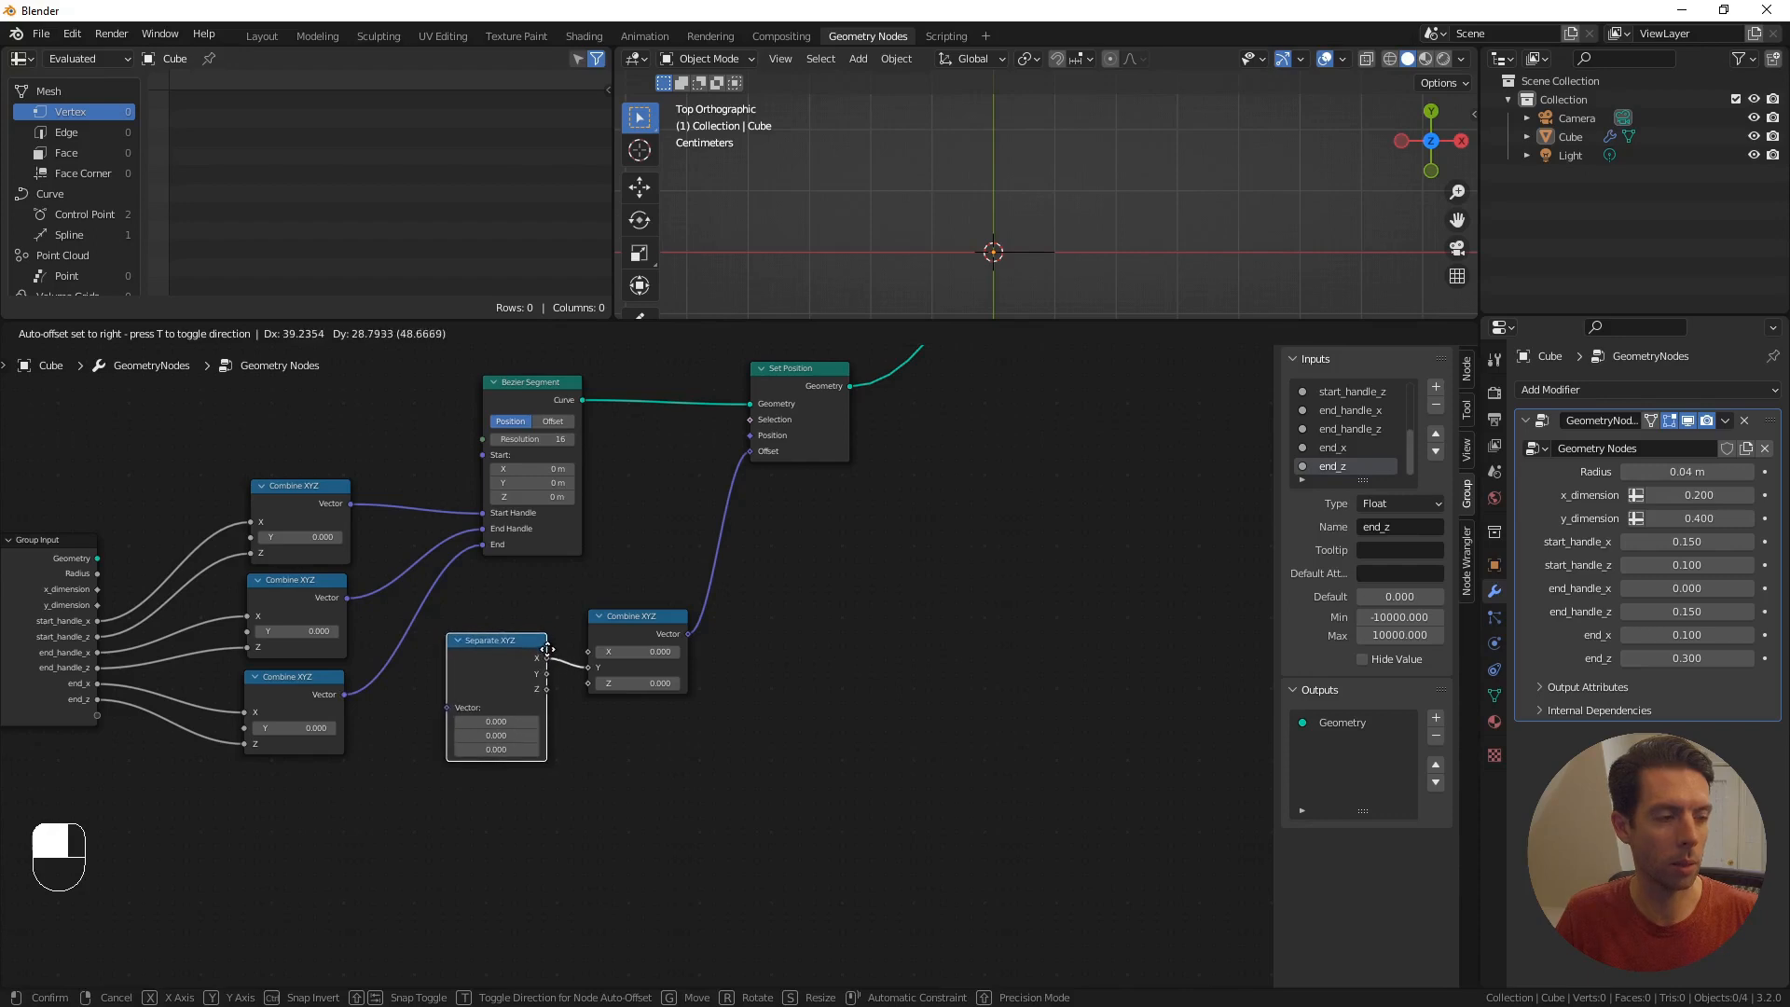
click(551, 653)
- Feed a Position node into the Vector input of Separate XYZ and check the offset curve from the top
drag(450, 714, 411, 779)
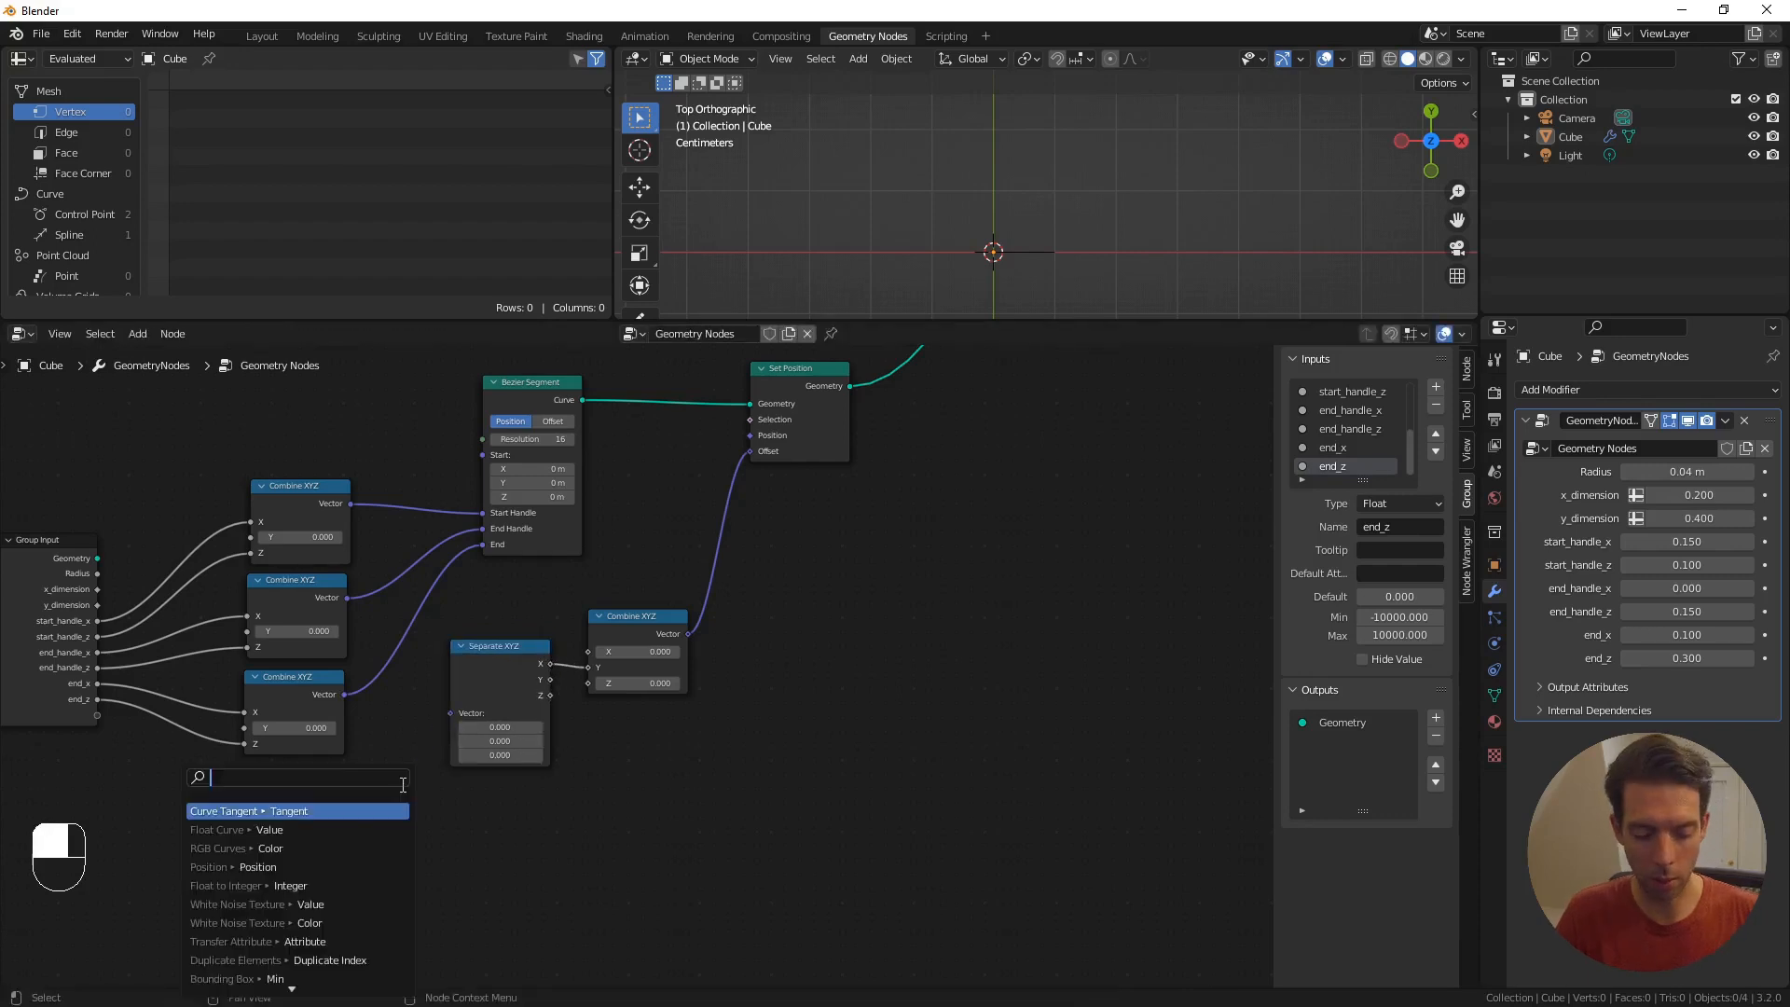
text(posi)
key(Return)
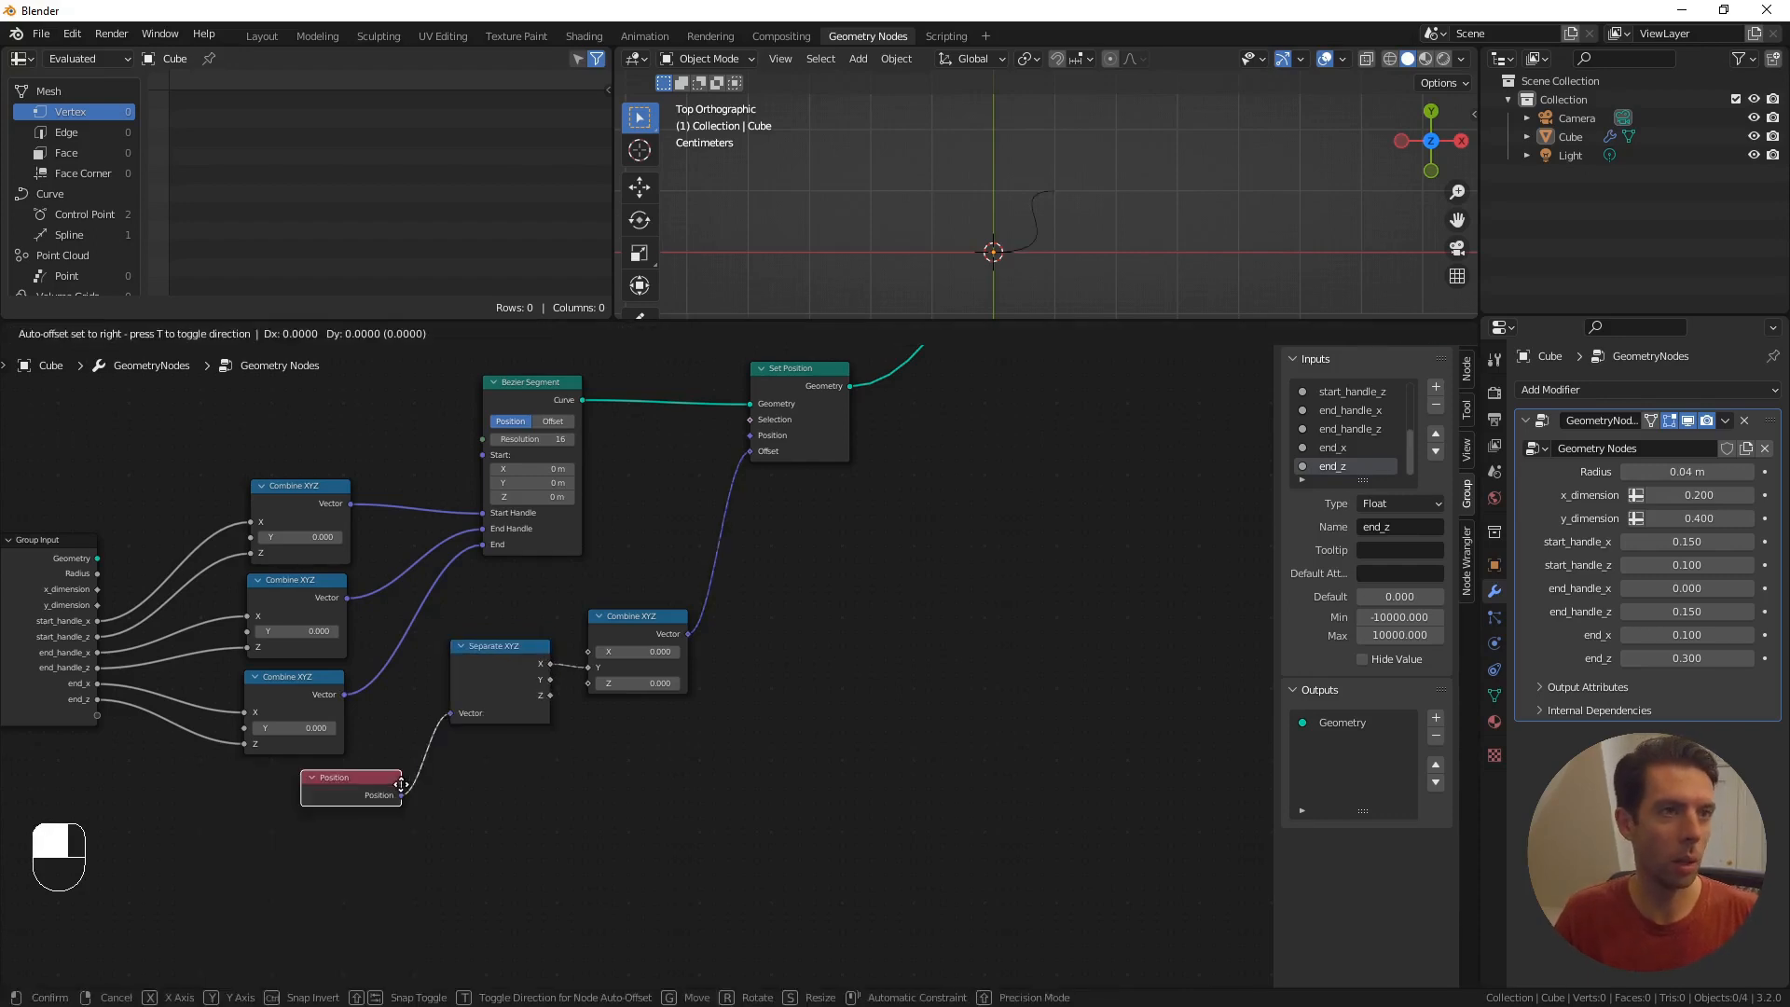
click(389, 793)
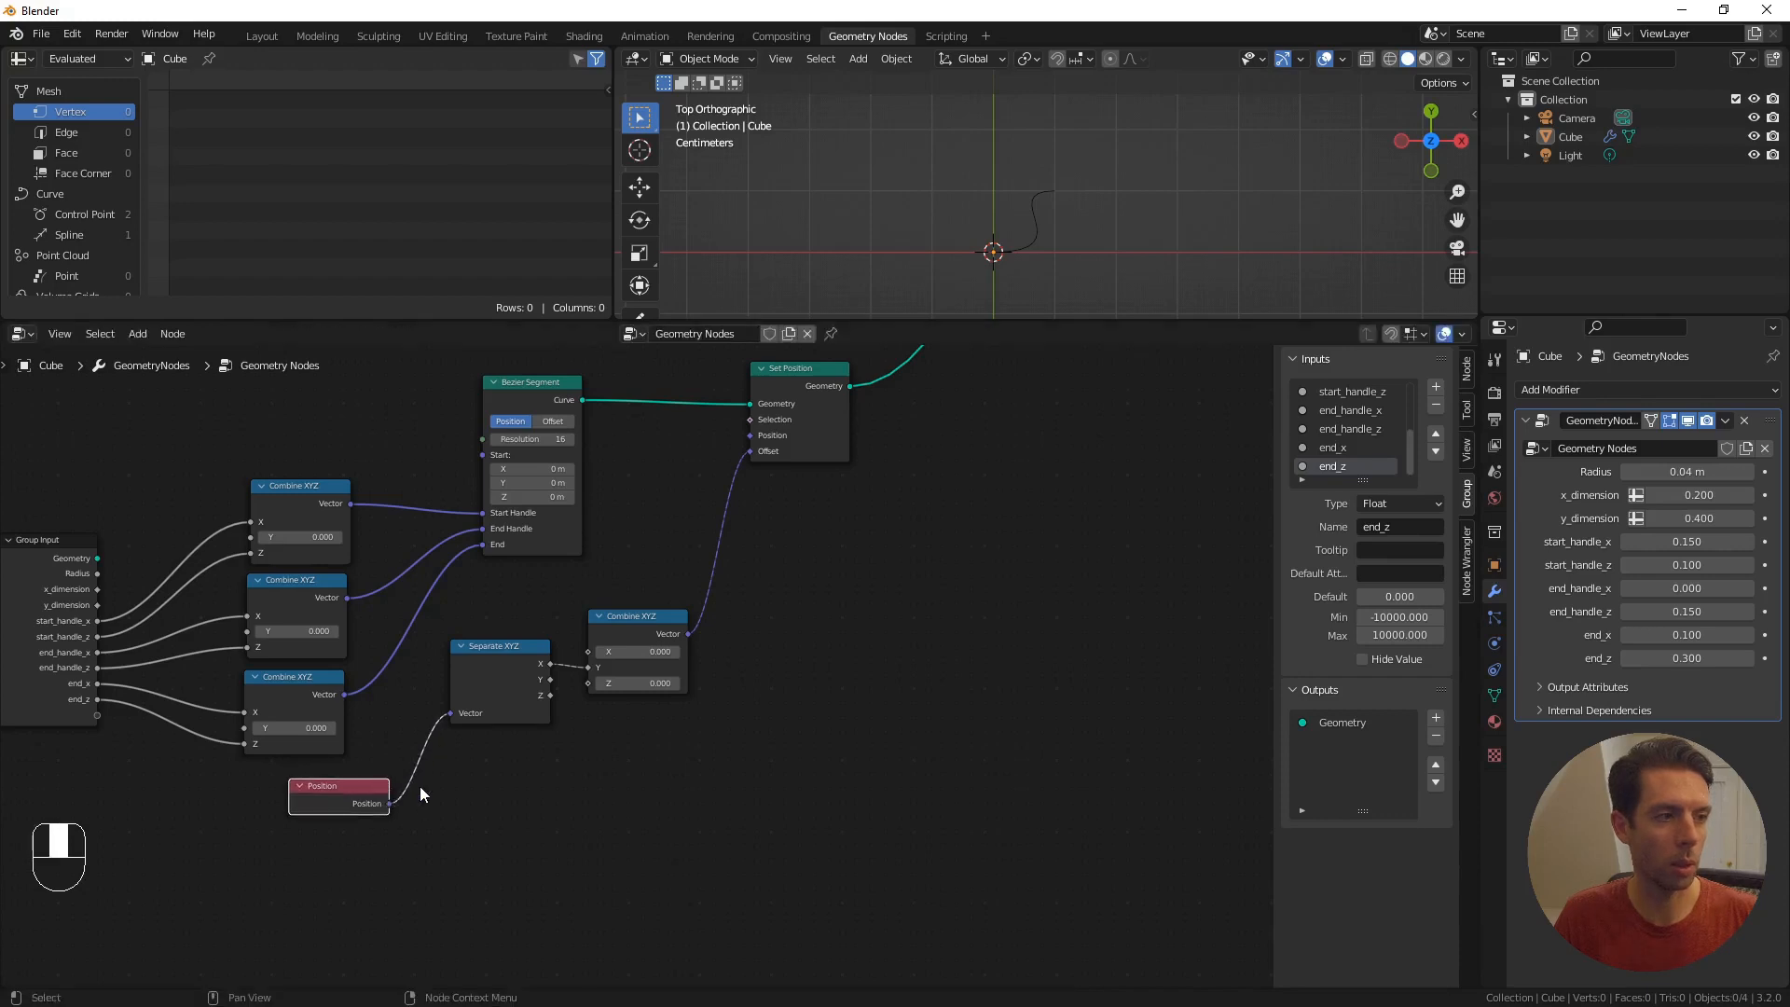
middle_drag(445, 778, 414, 812)
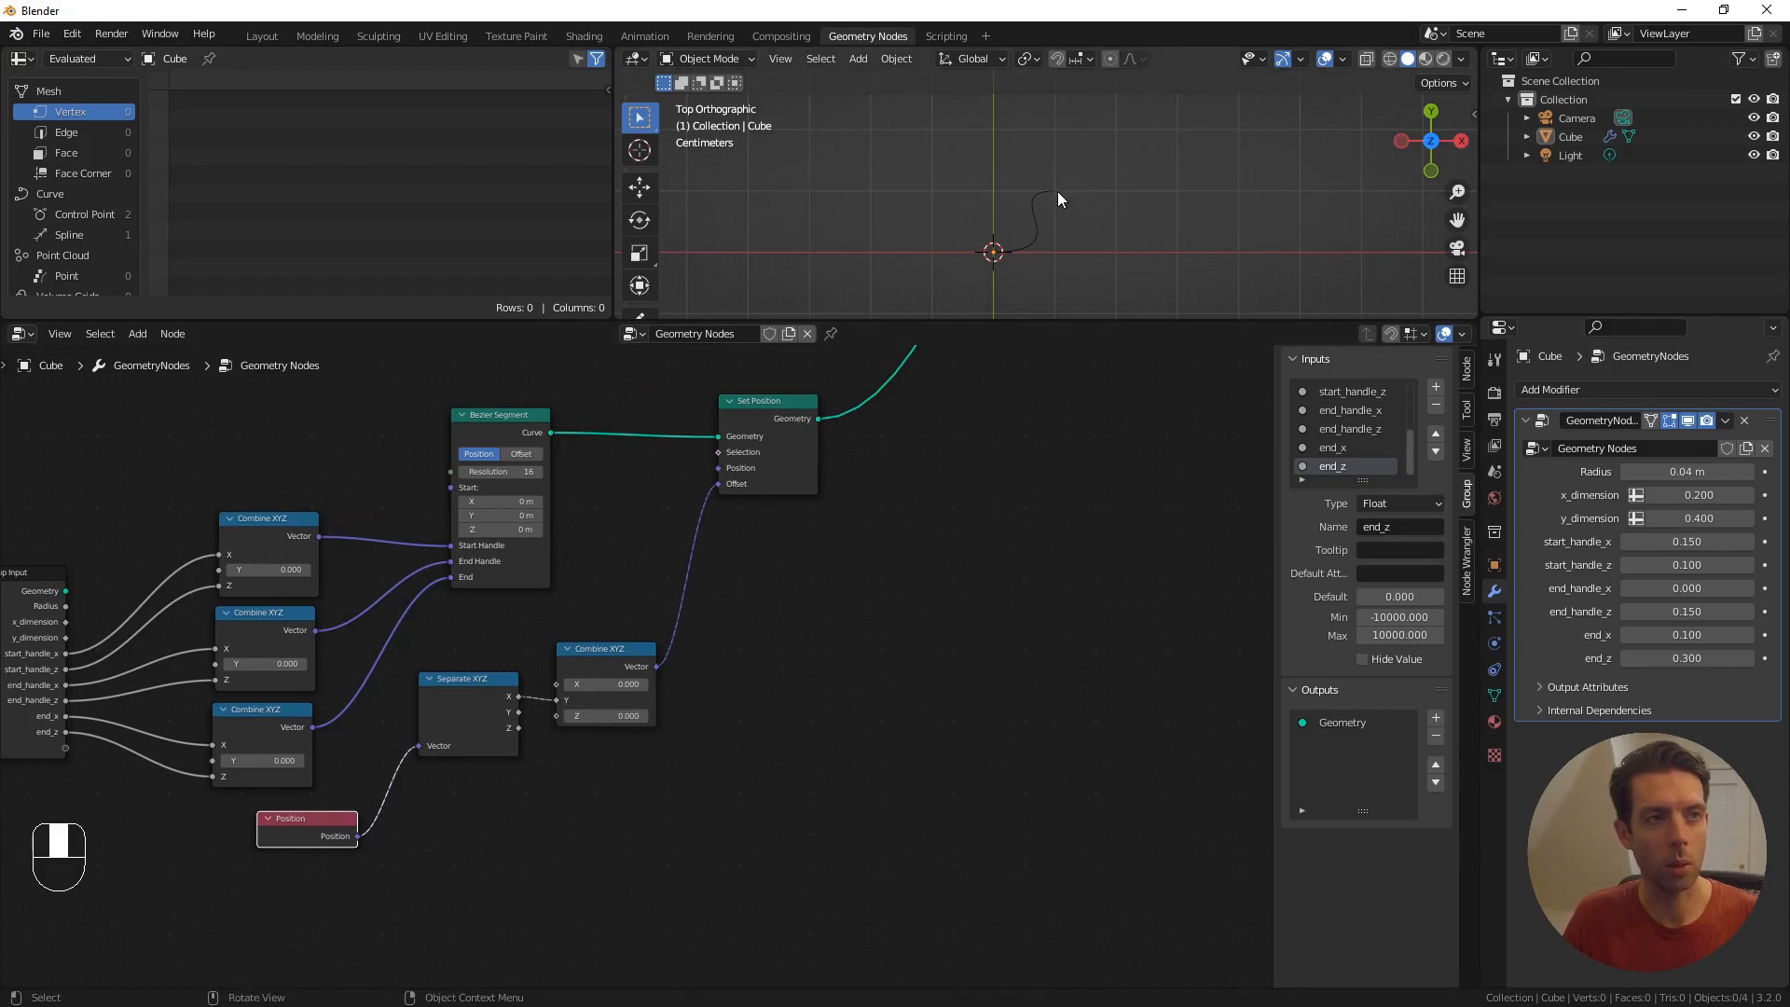
middle_drag(1003, 255, 1054, 222)
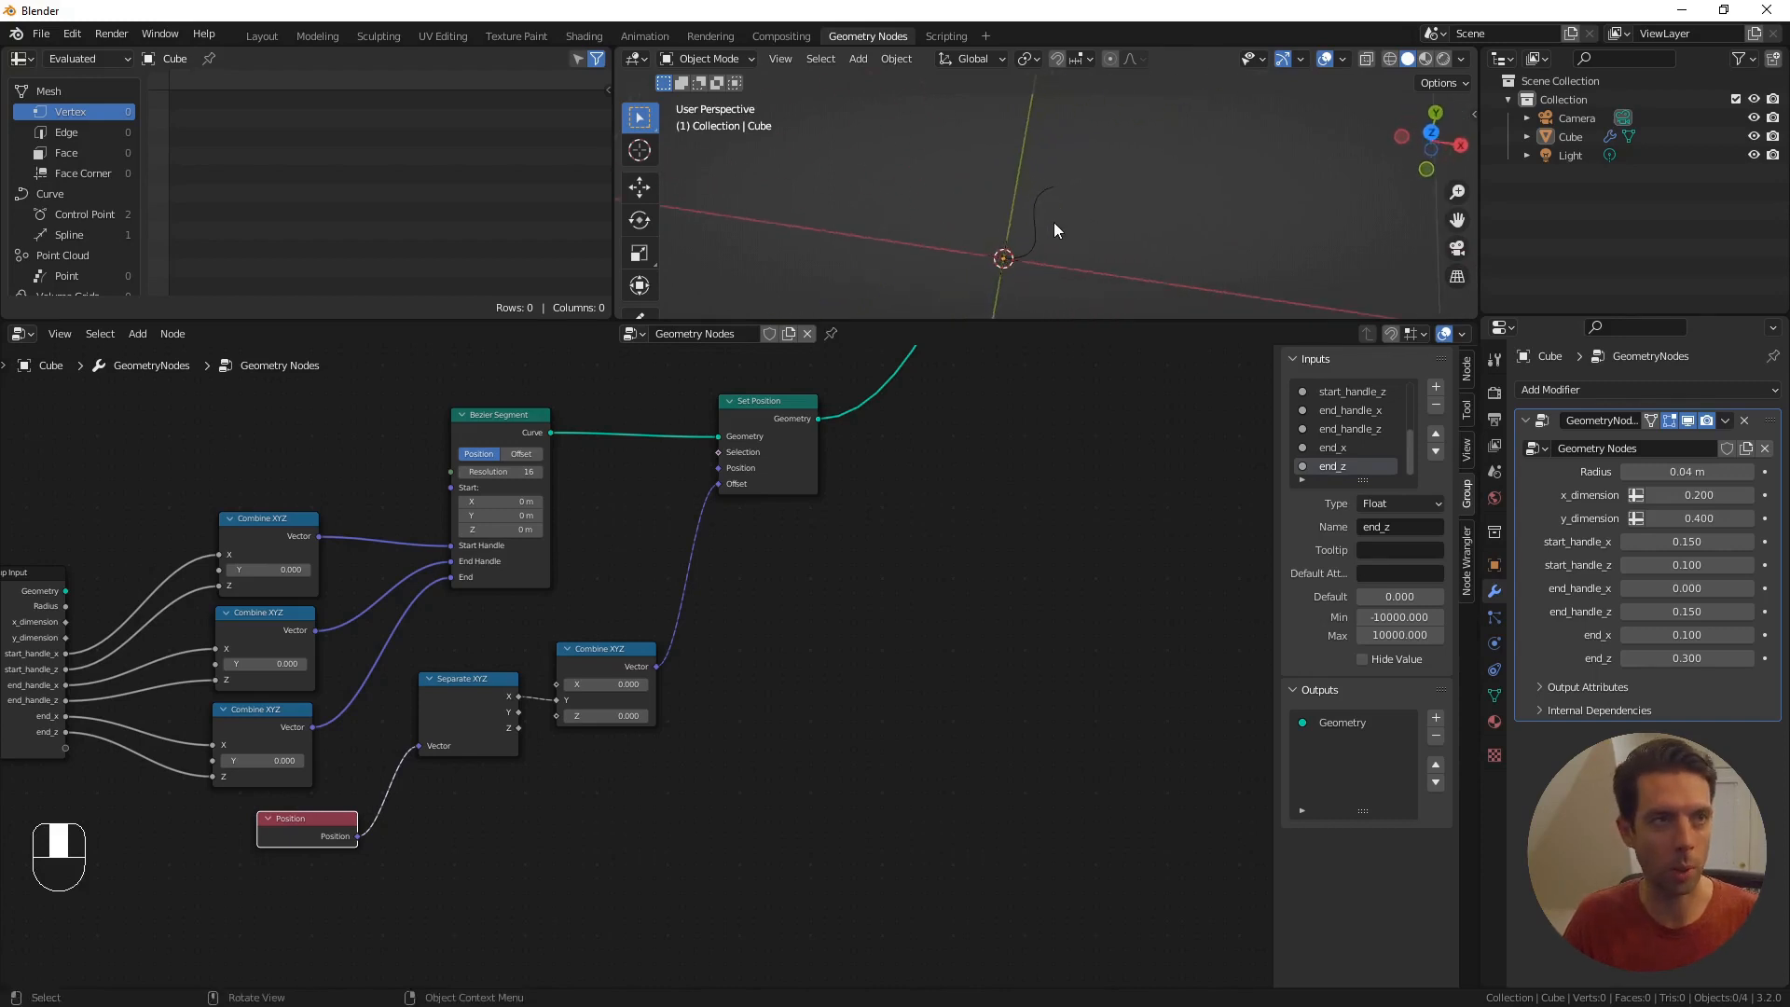
key(KP_7)
- Insert a Resample Curve node between Bezier Segment and Set Position, with its mode set to Evaluated
middle_drag(659, 479, 630, 542)
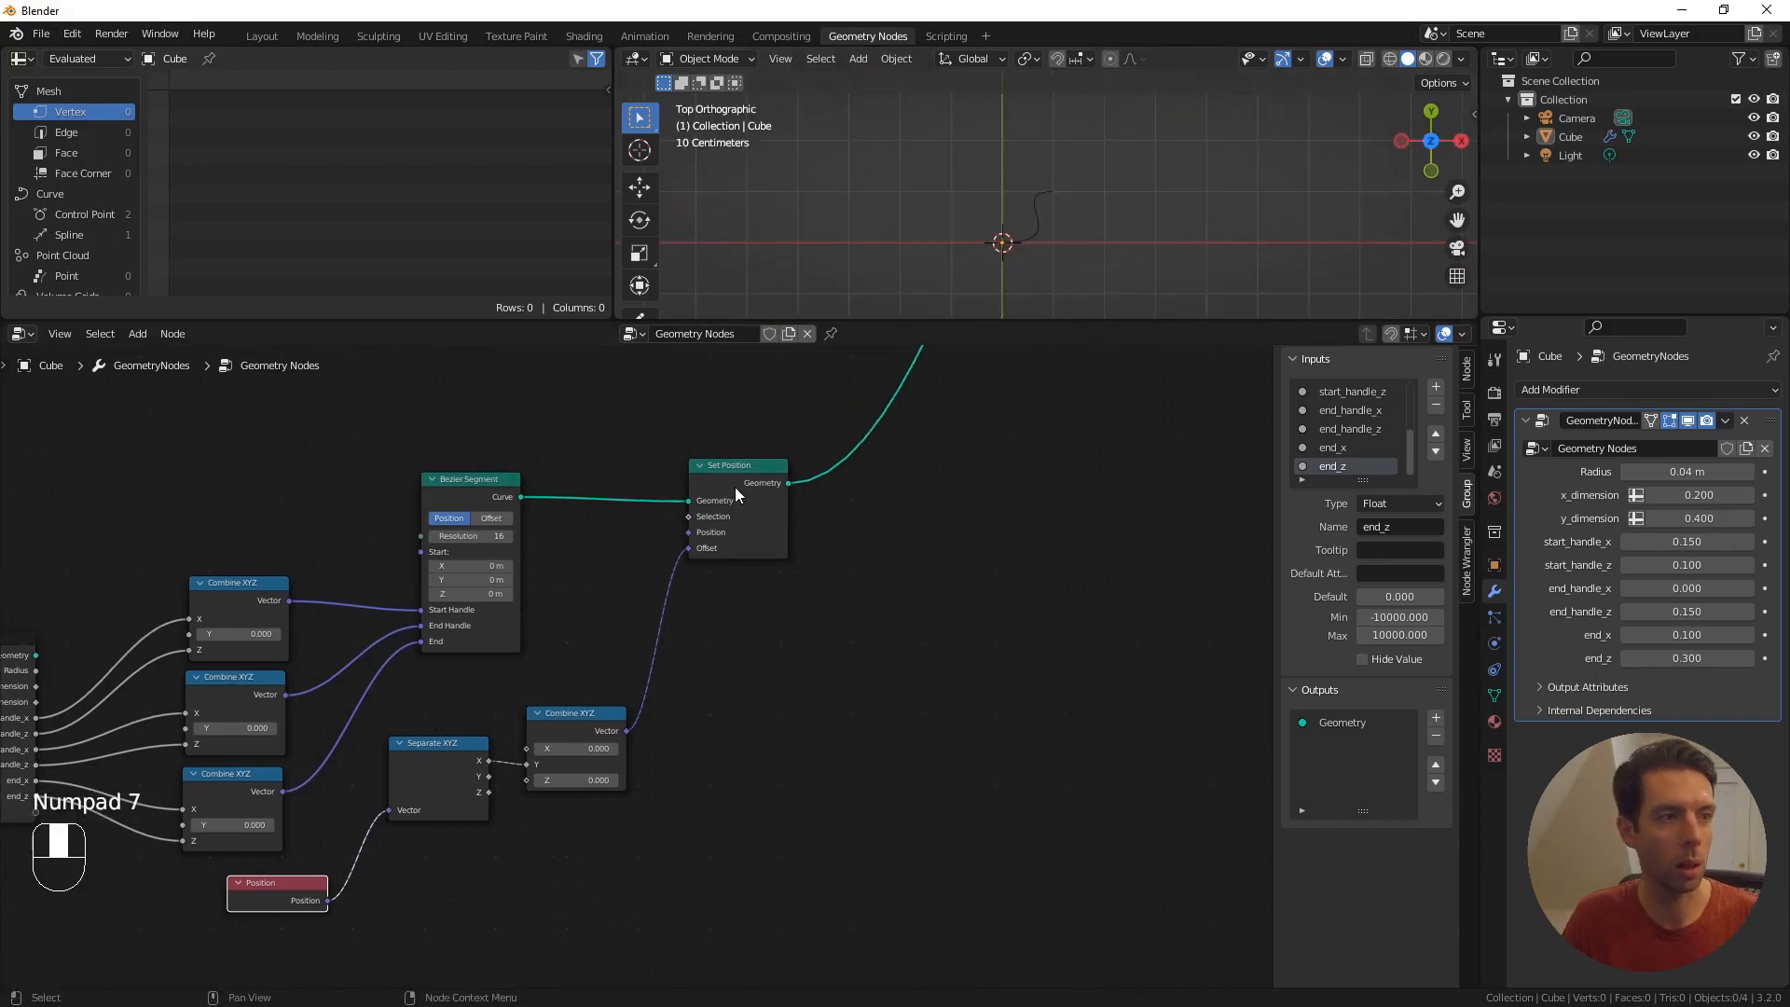
drag(757, 477, 810, 477)
click(643, 460)
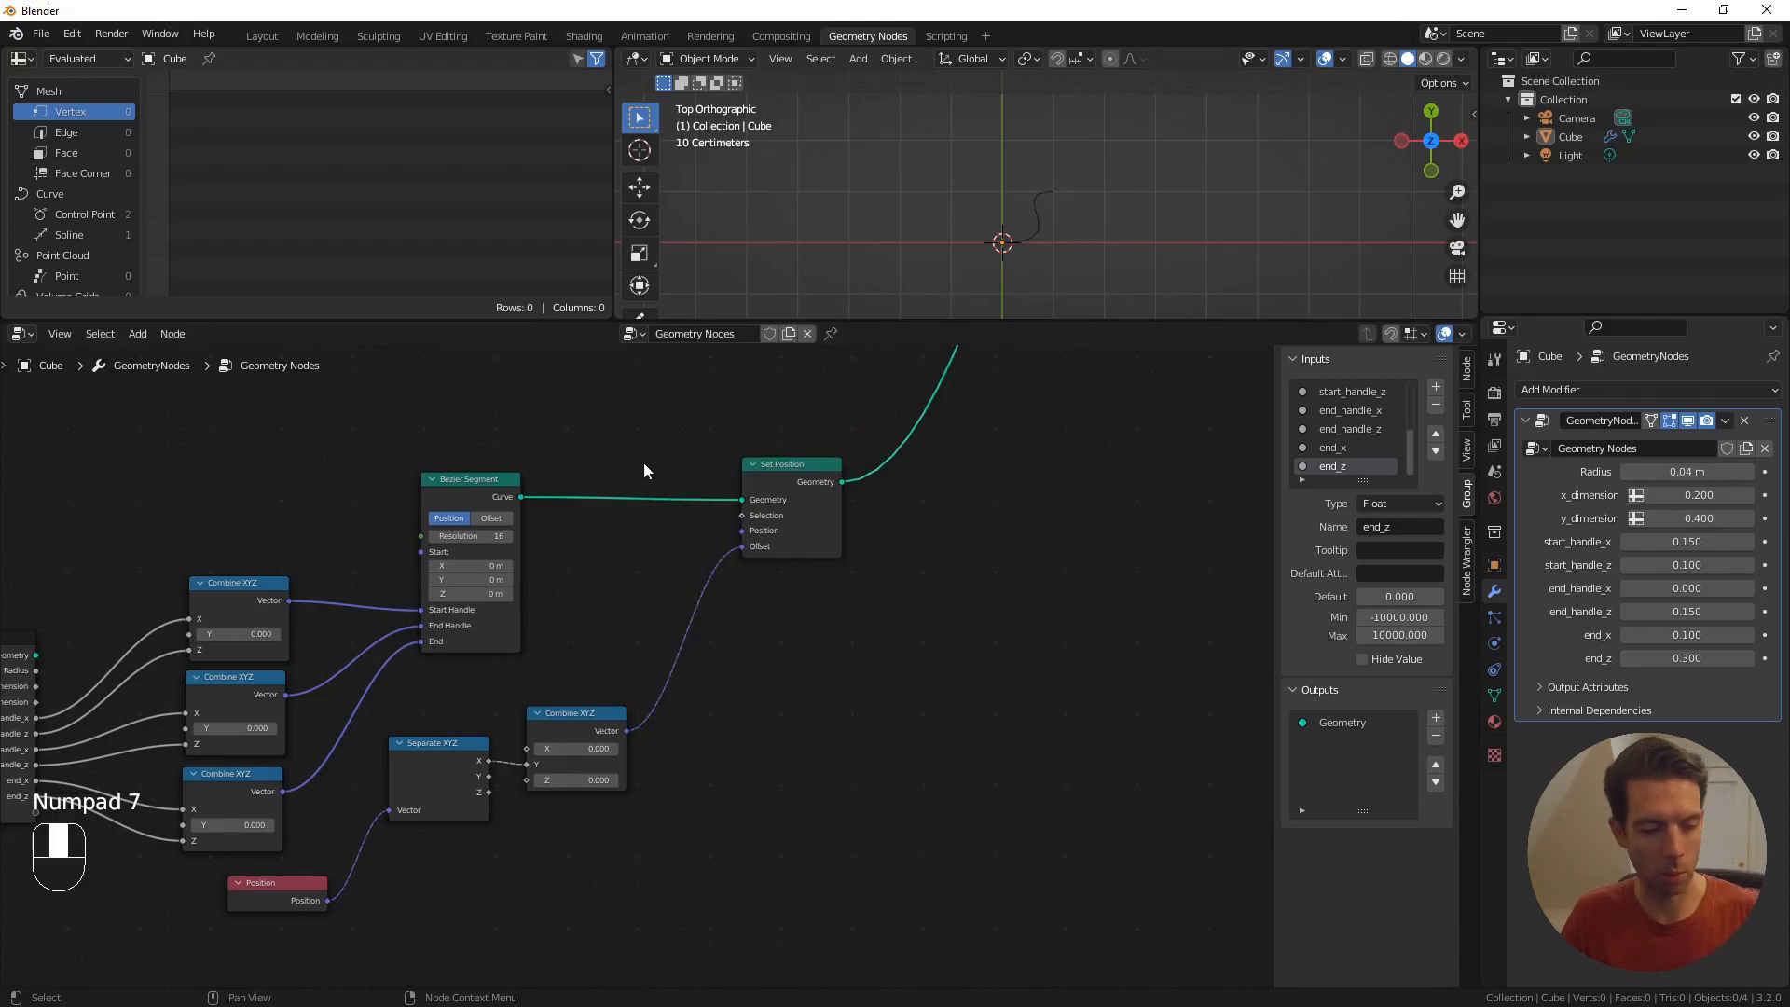
key(F3)
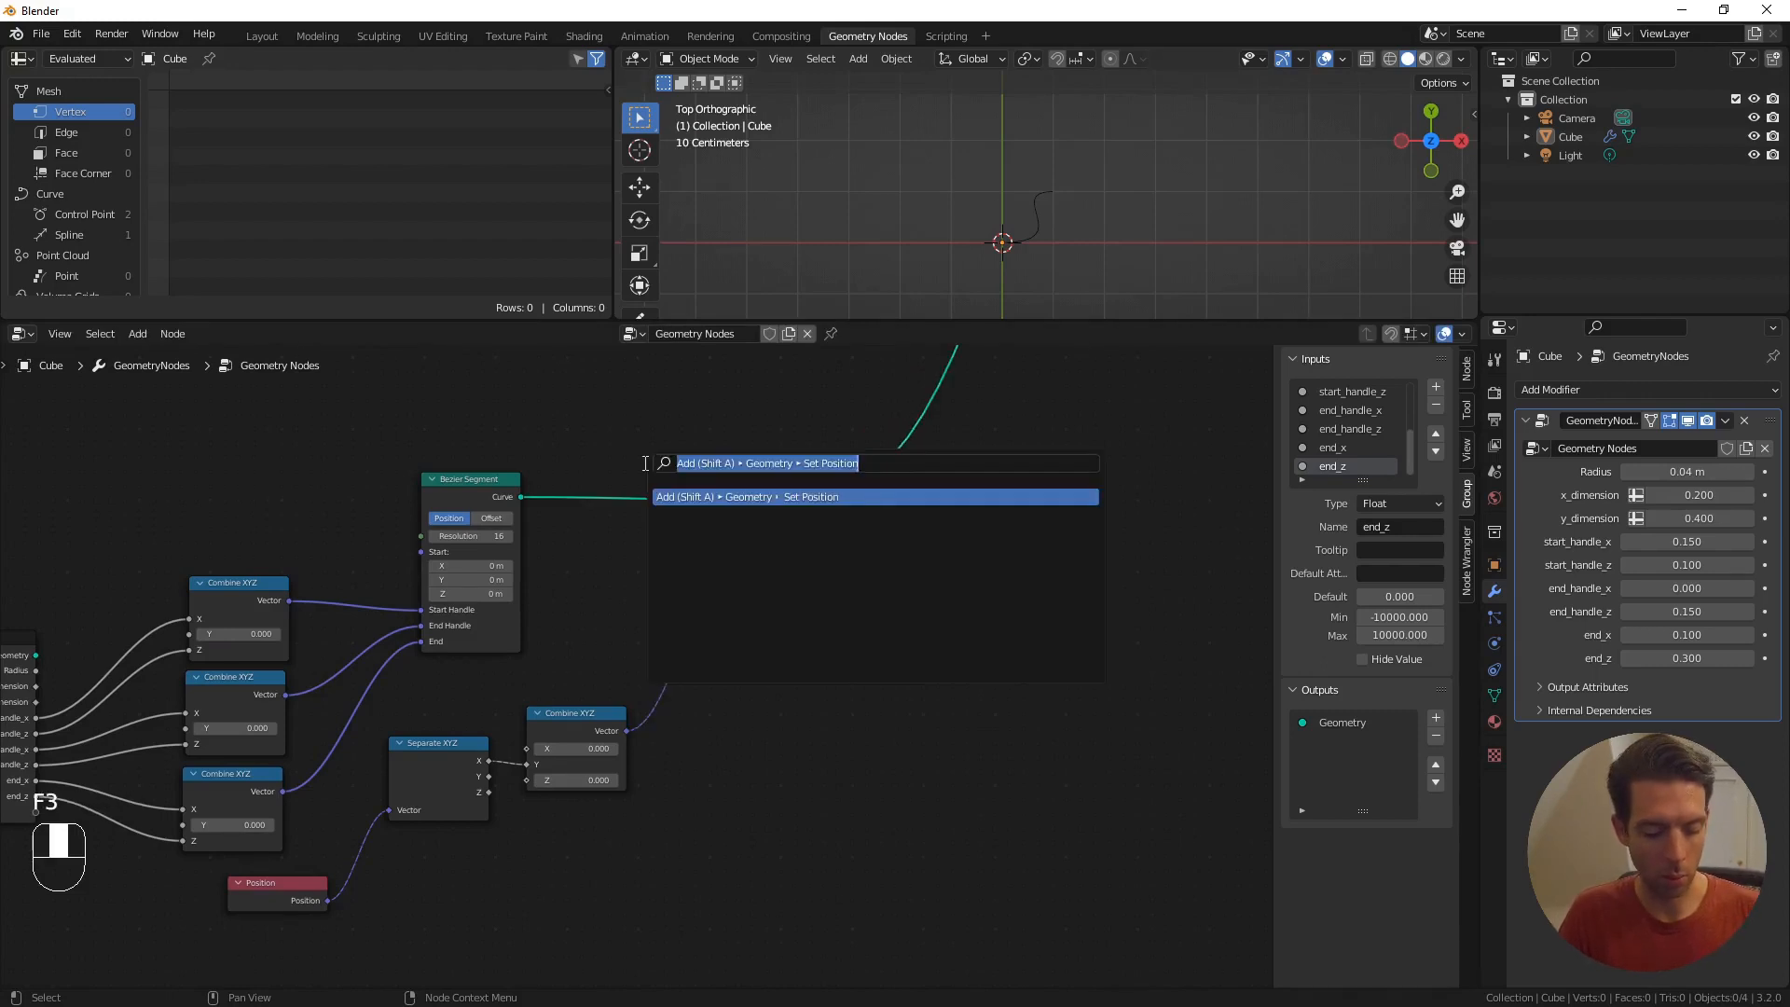
text(resa)
key(Return)
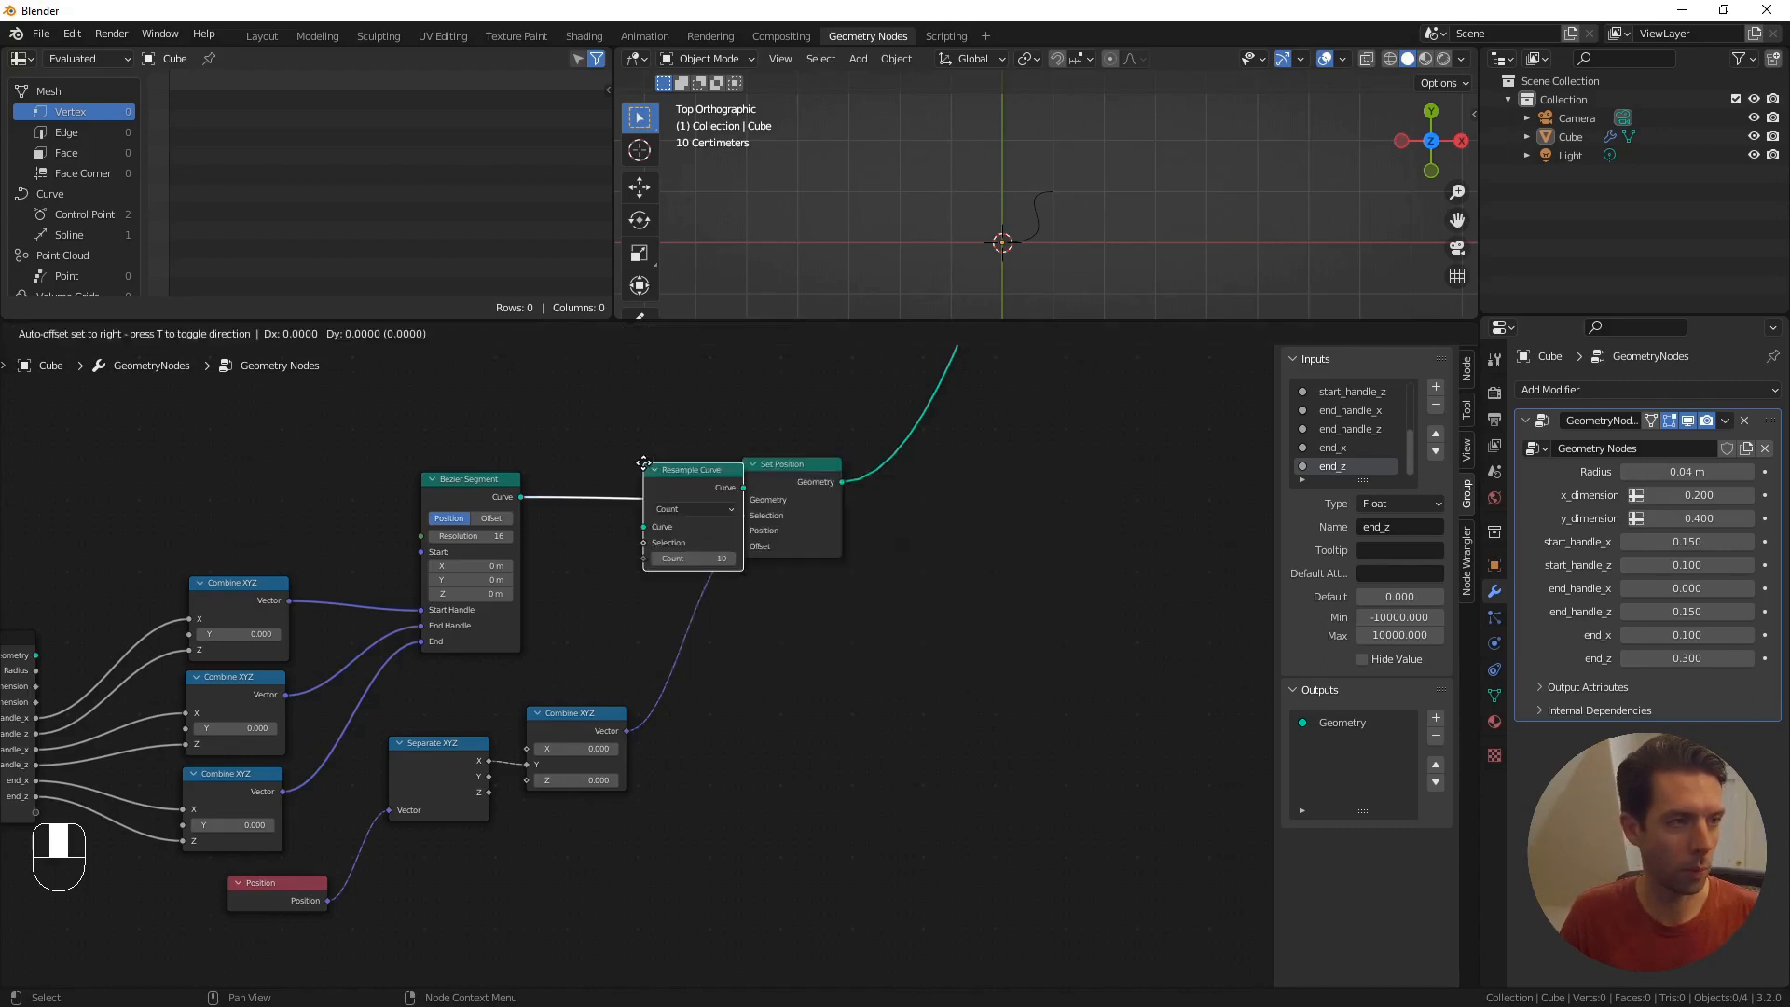
click(642, 500)
click(643, 506)
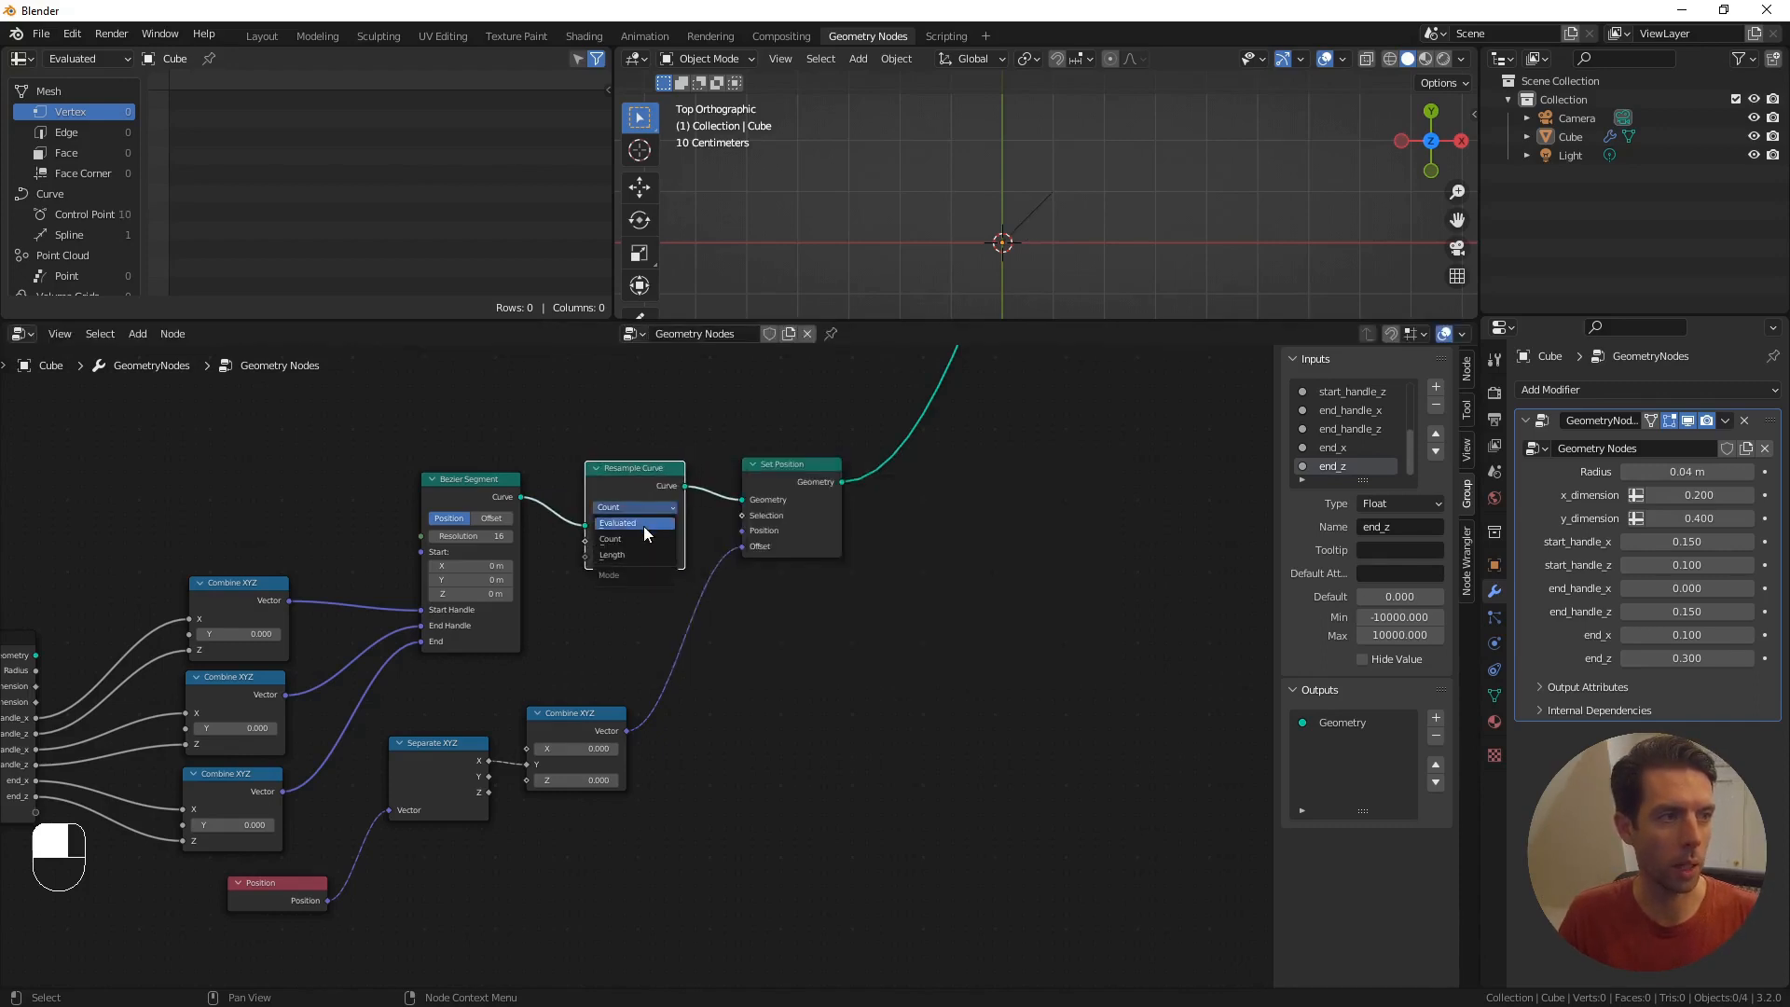
click(644, 523)
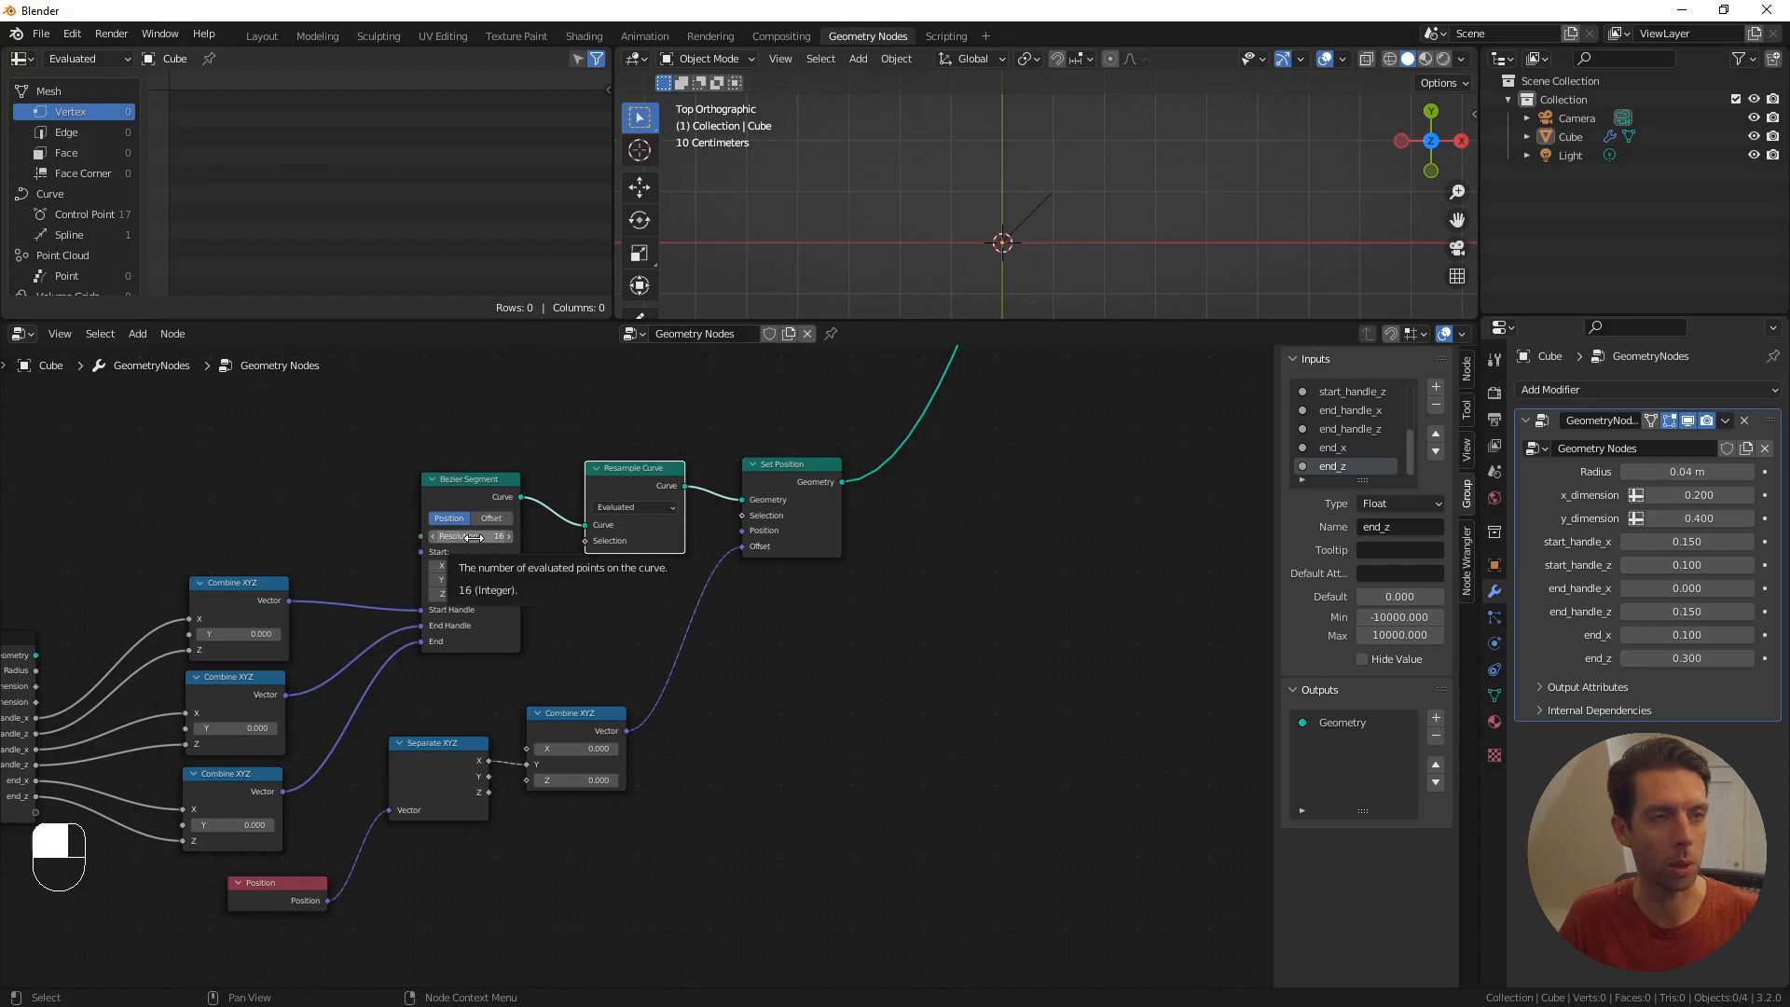
- Compare the curve's profile in the front, right and perspective views, and review the node layout
middle_drag(1128, 289, 1107, 203)
key(KP_1)
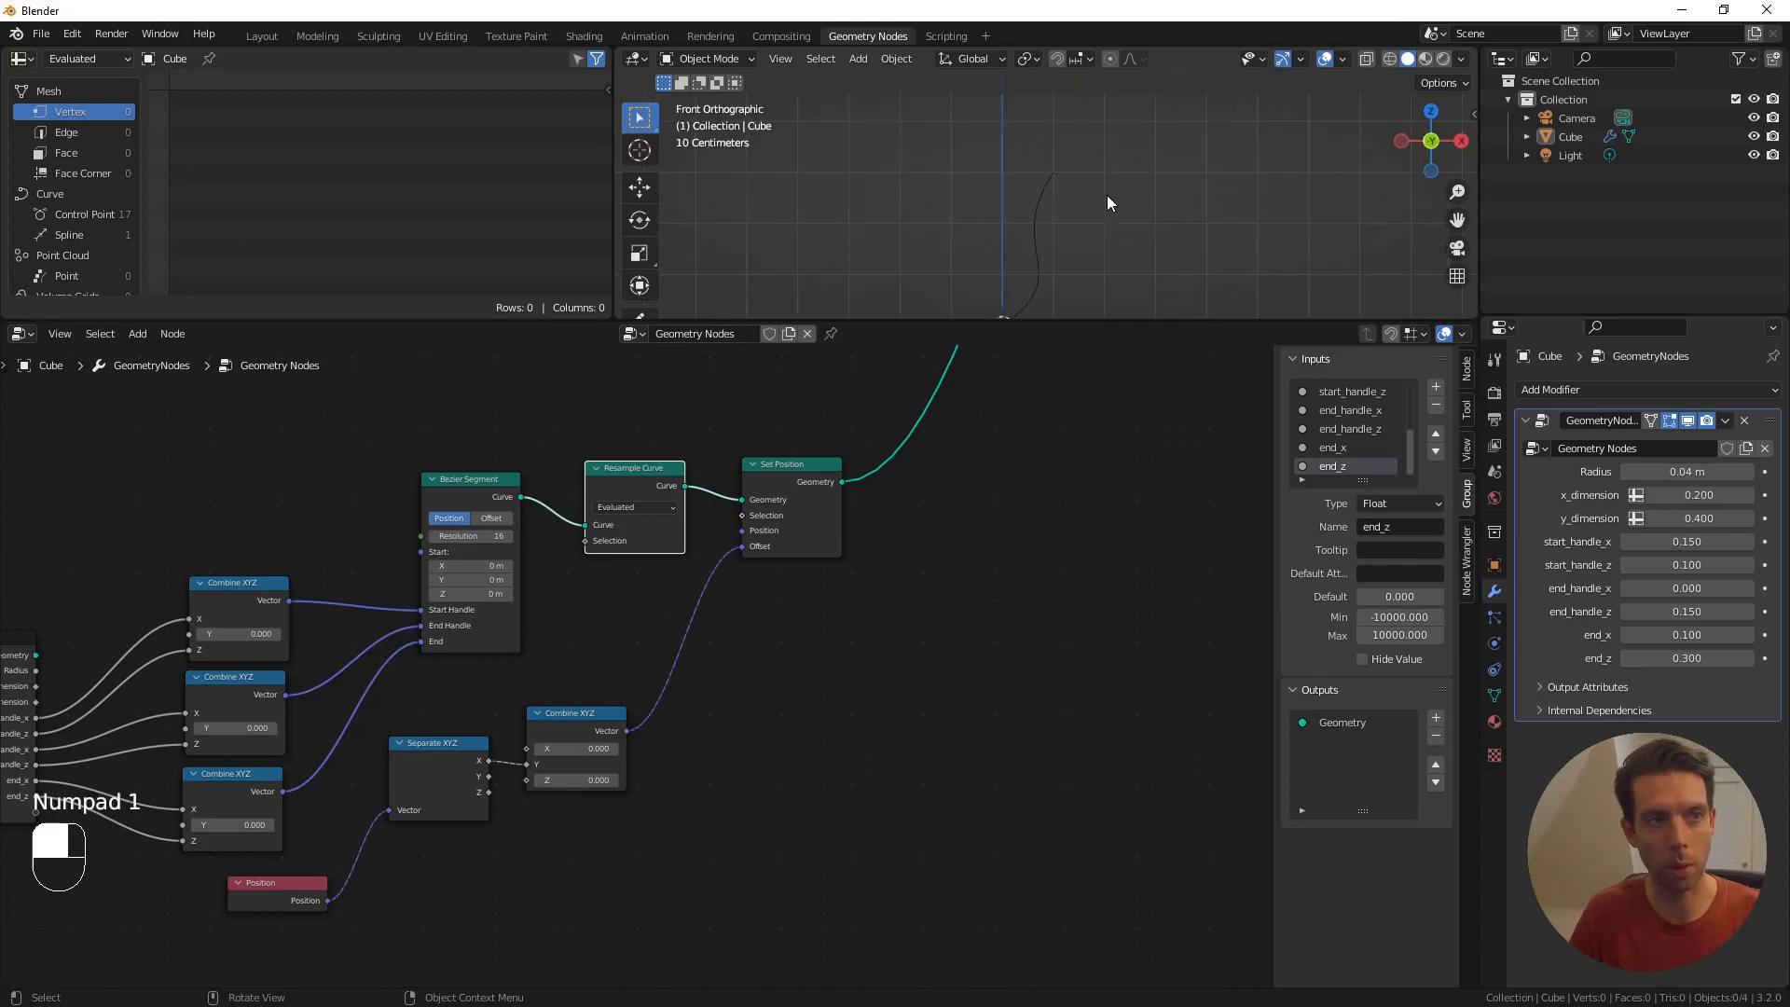
shift+middle_drag(1106, 194, 1110, 142)
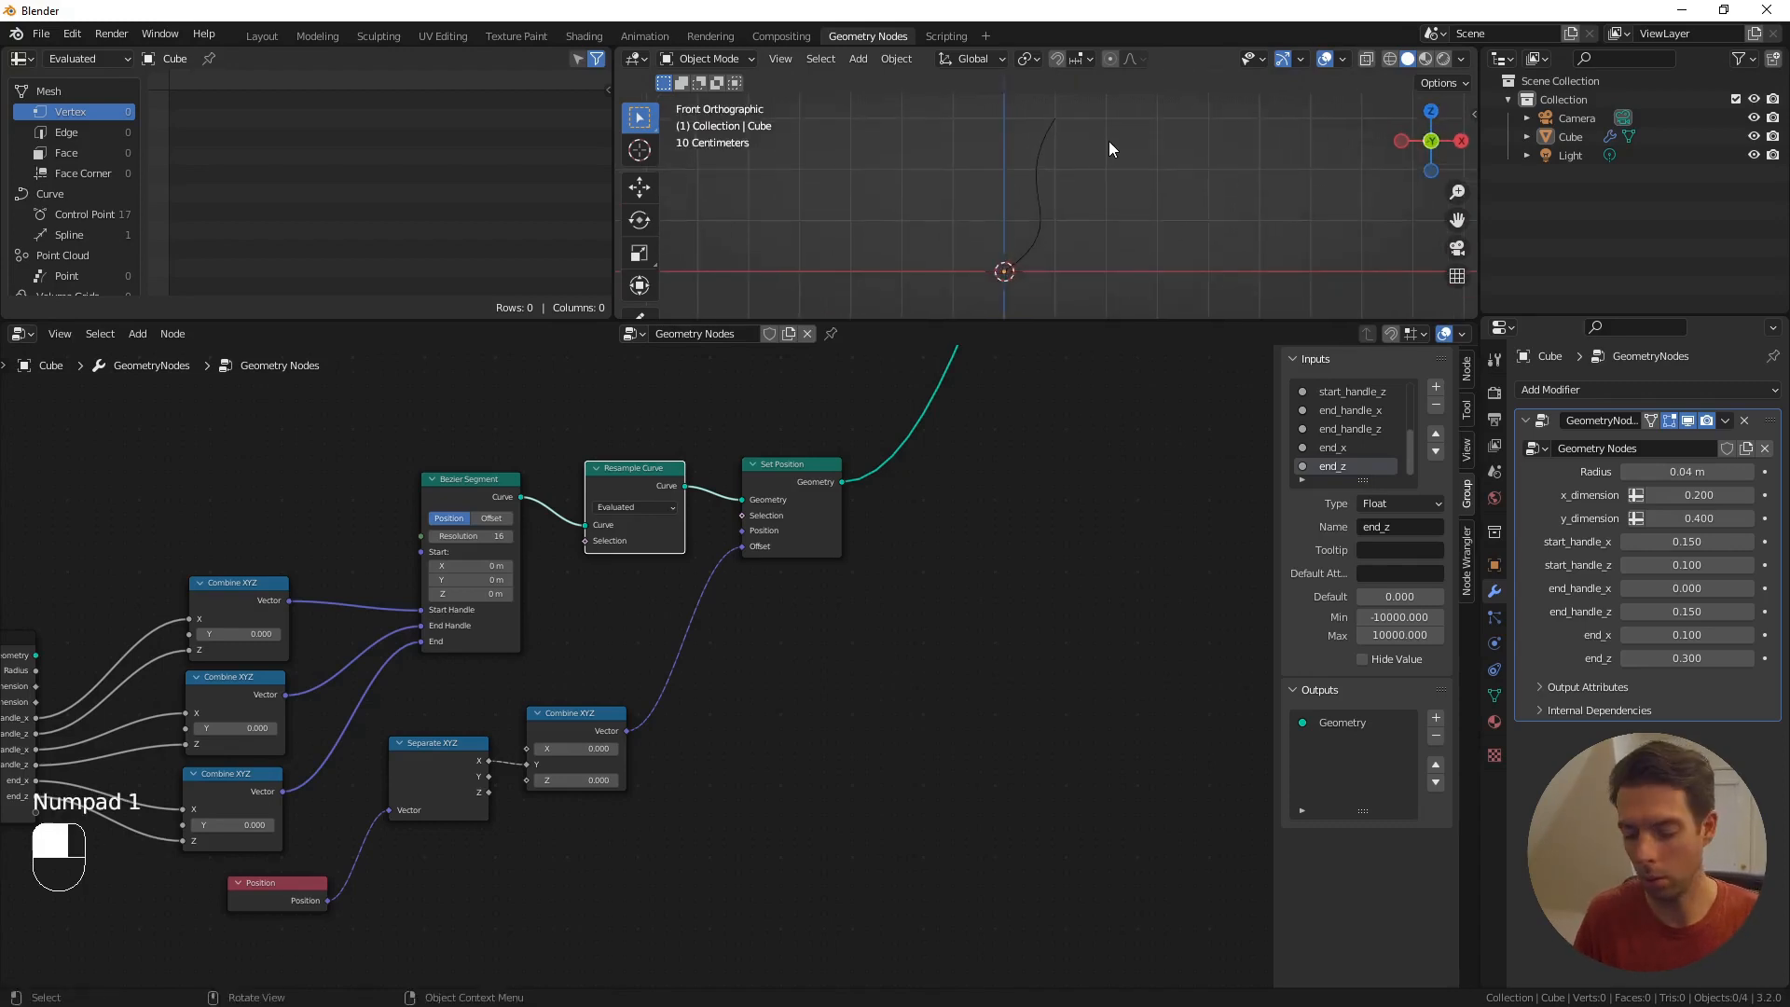
key(KP_3)
key(KP_1)
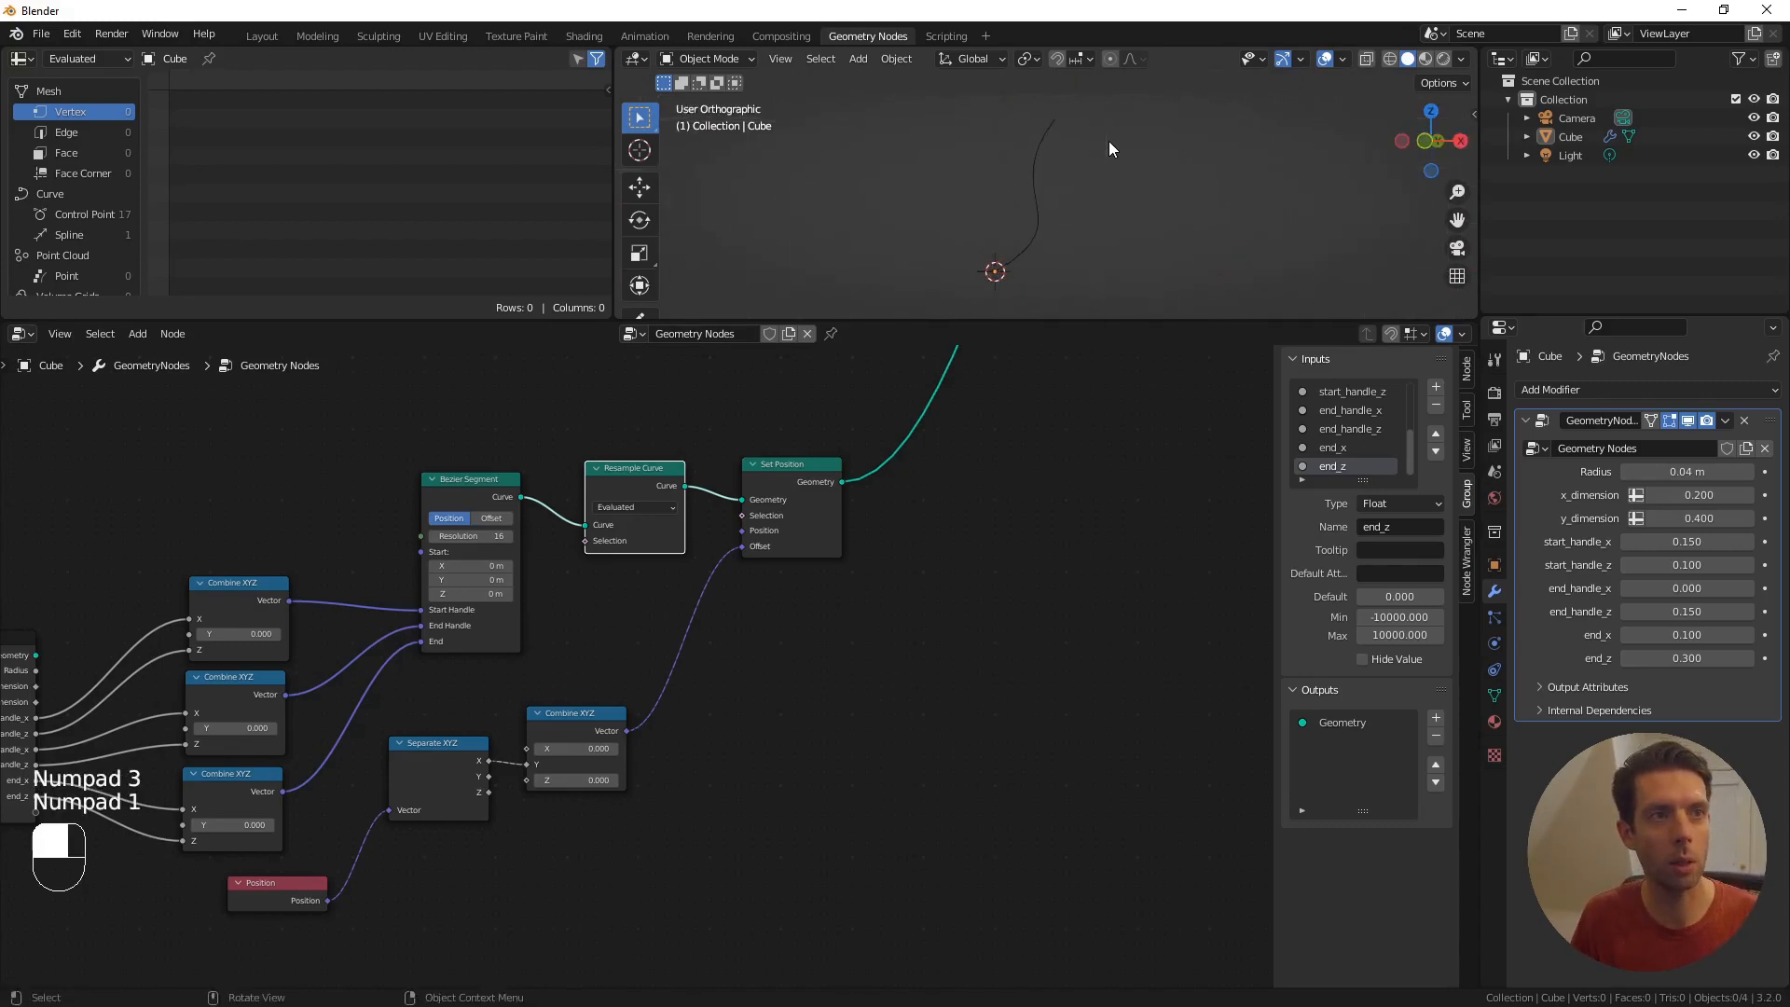
key(KP_3)
key(KP_1)
key(KP_3)
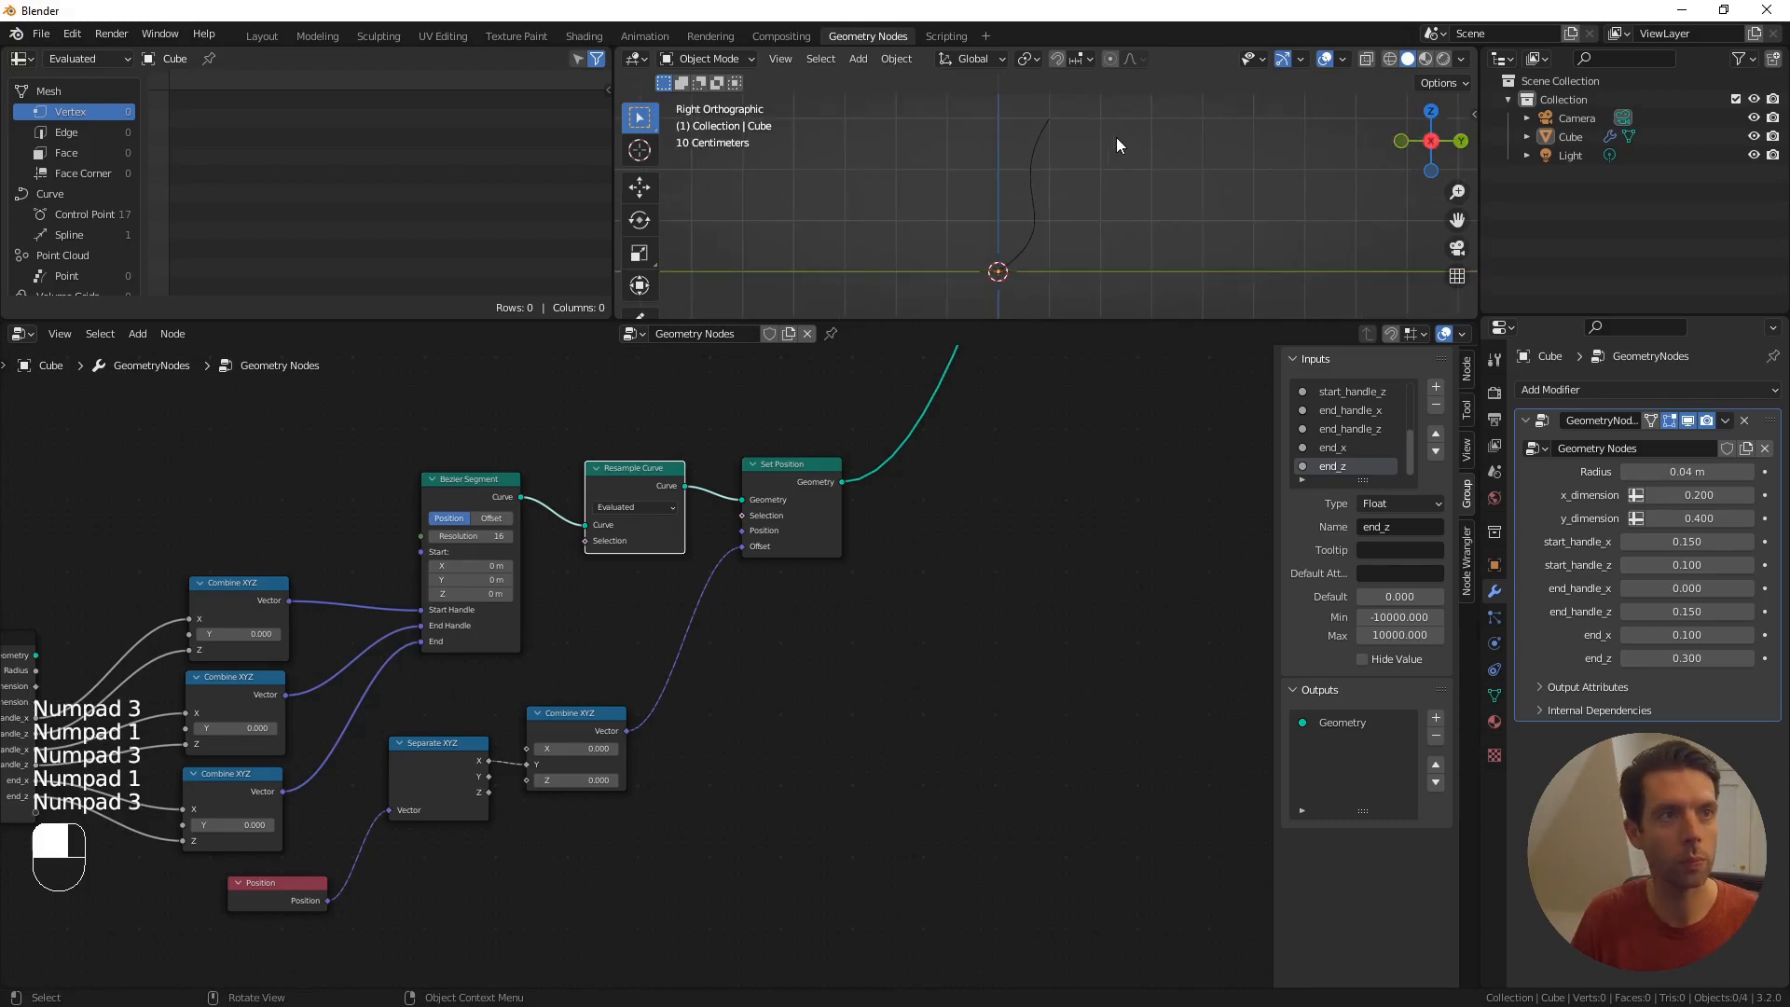
middle_drag(1116, 137, 1111, 161)
scroll(1009, 437, down, 2)
middle_drag(1009, 437, 979, 512)
scroll(862, 619, down, 3)
scroll(427, 605, up, 2)
middle_drag(427, 604, 452, 545)
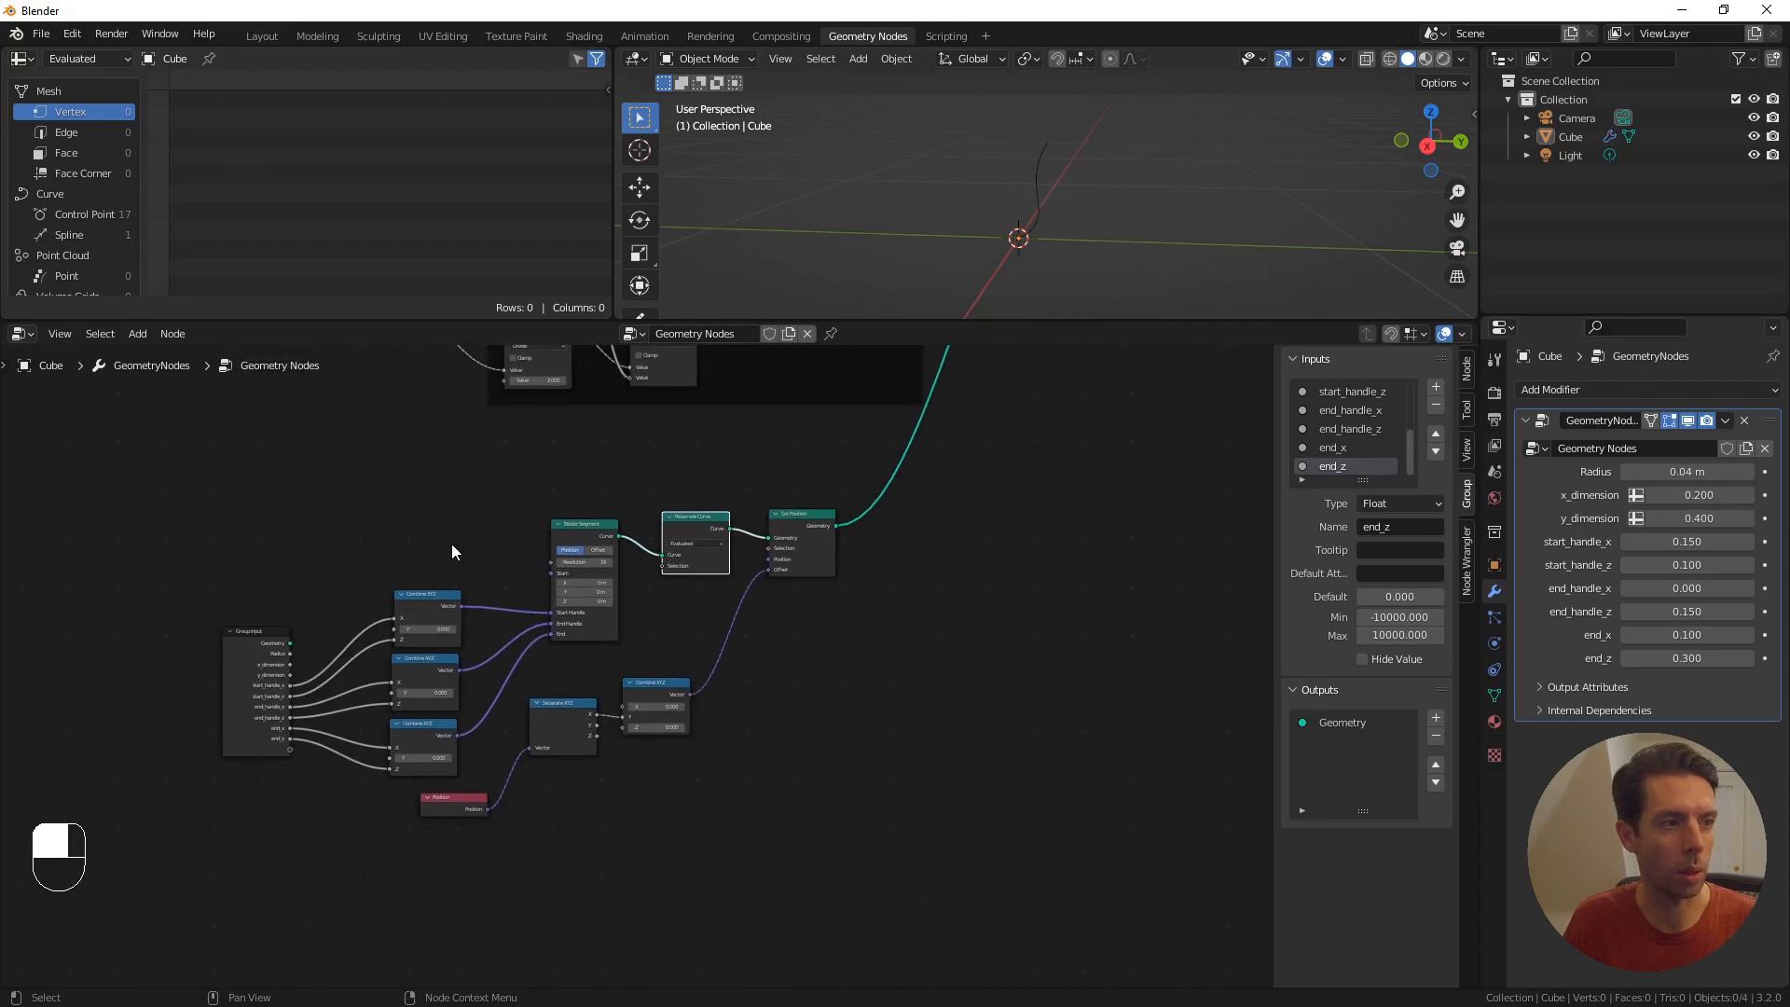
- Frame the Bezier profile nodes, from the Combine XYZ nodes to Set Position, and label the frame "corner profile"
scroll(399, 499, up, 1)
drag(354, 480, 870, 871)
key(ctrl+j)
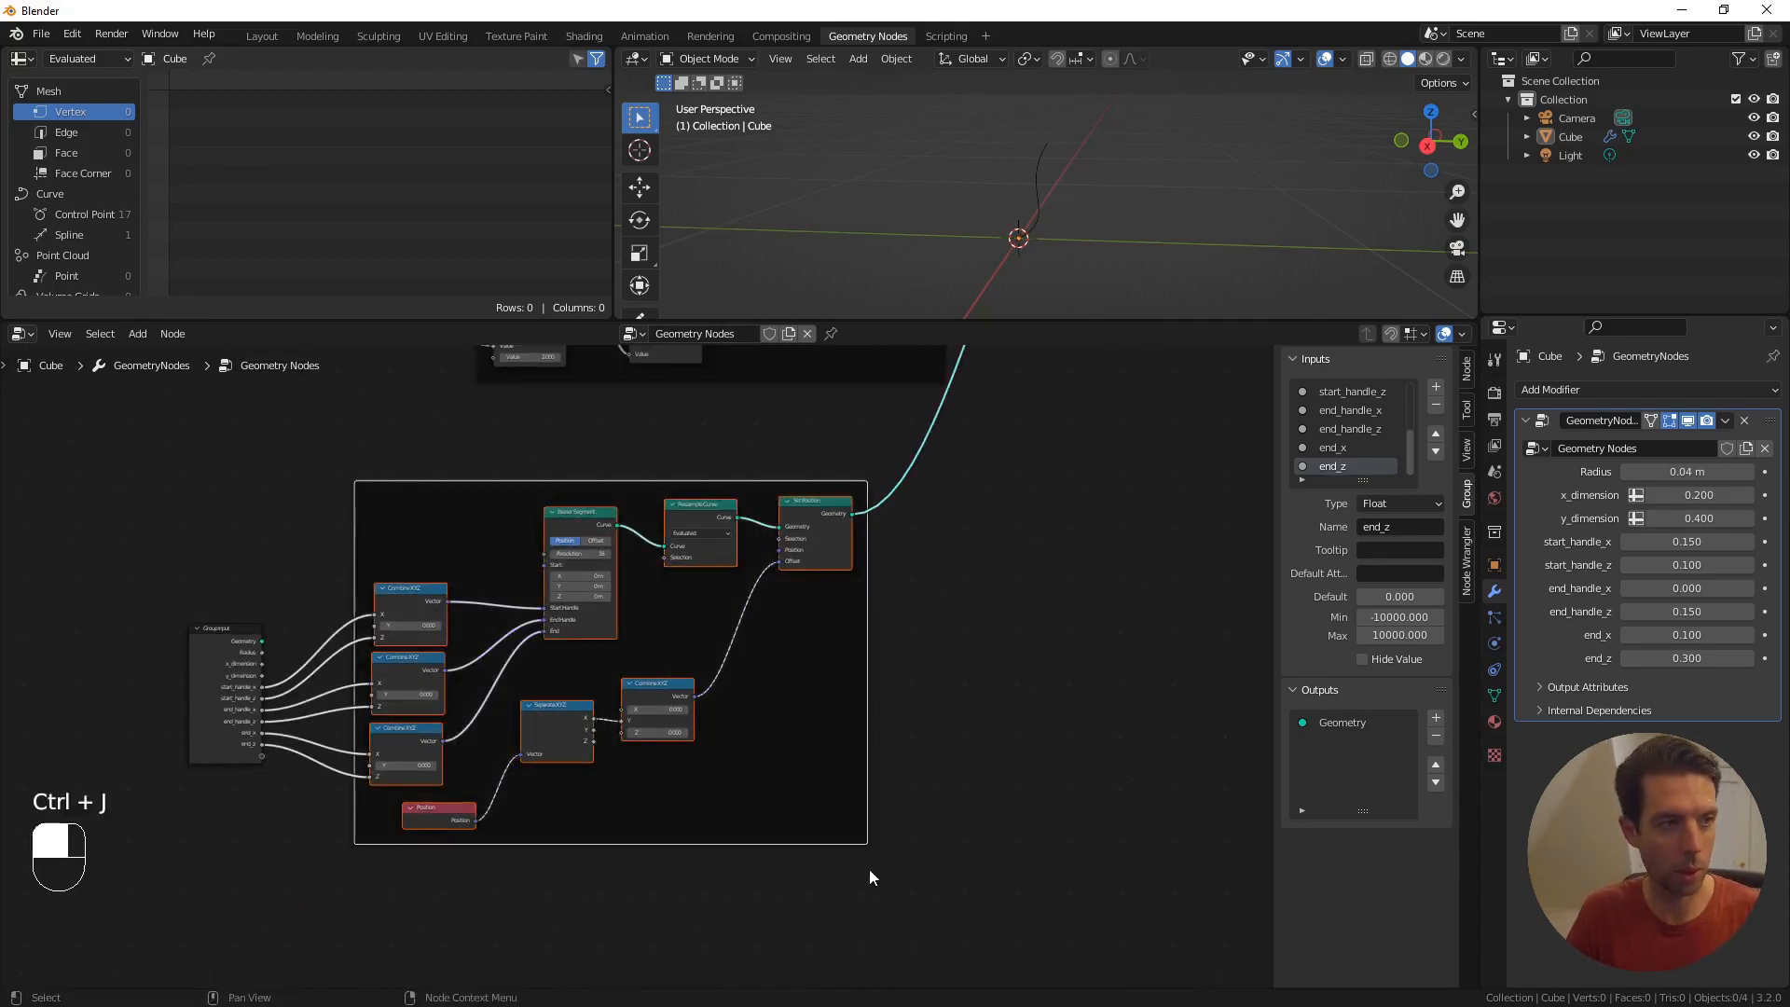
key(F2)
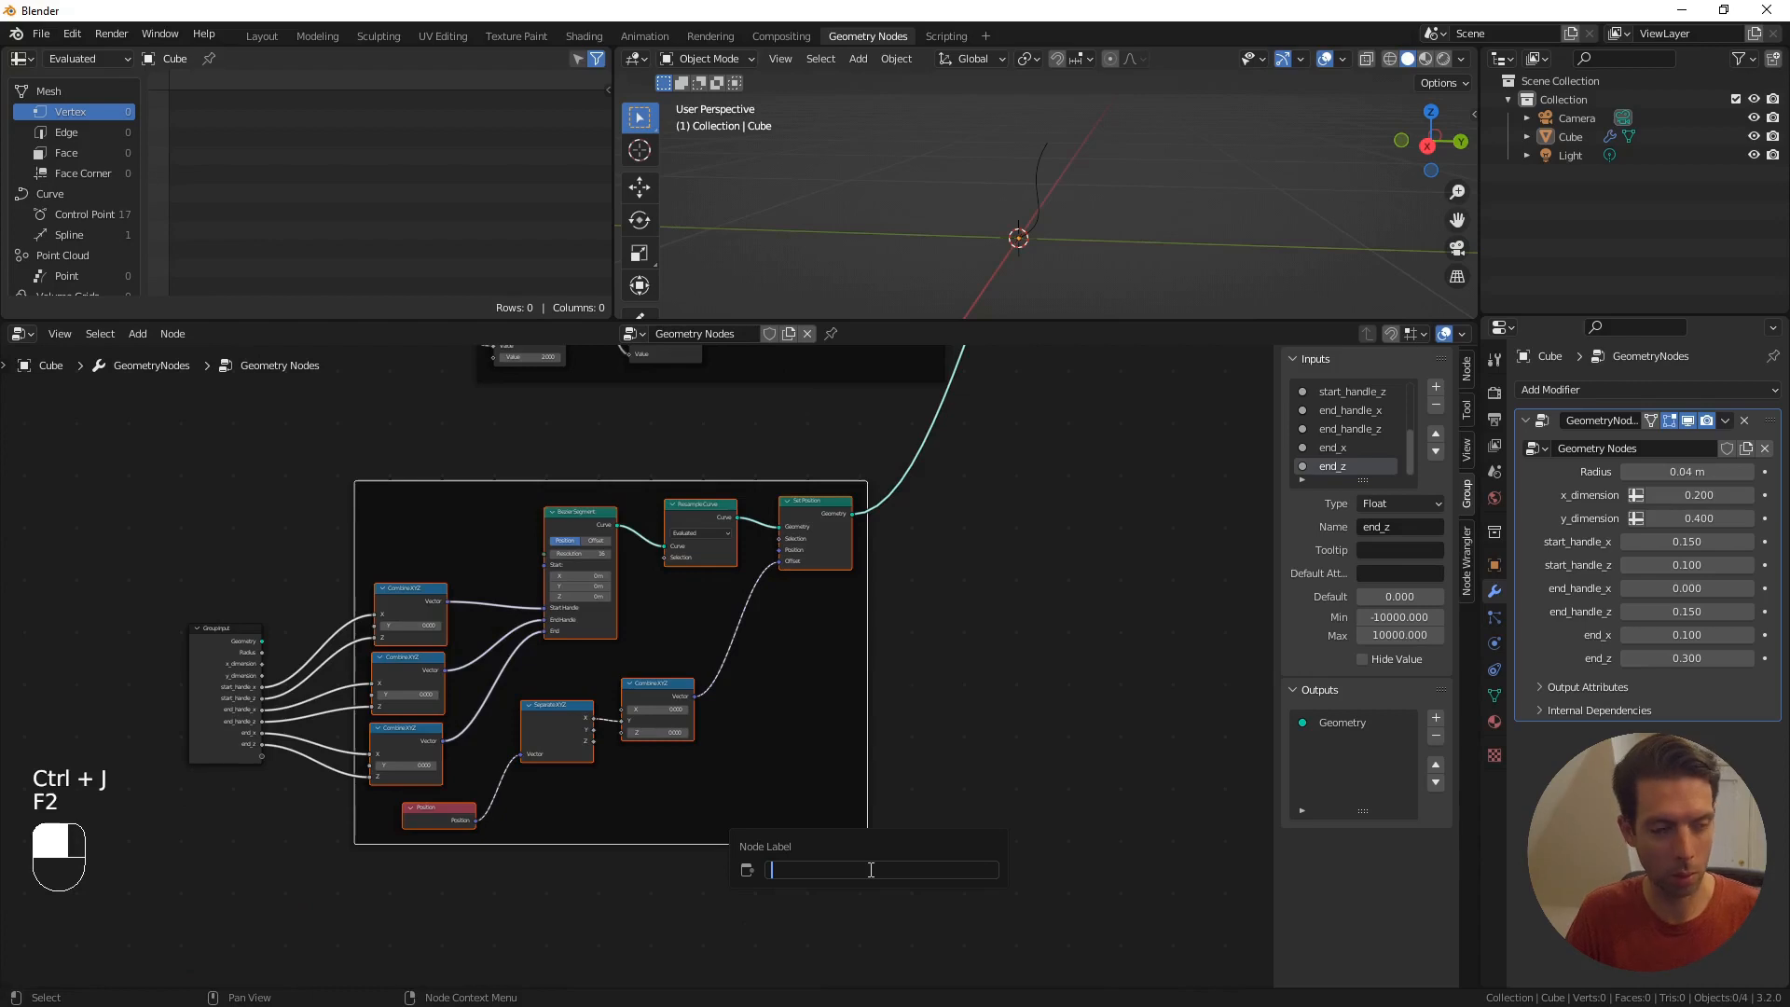
text(corner pro)
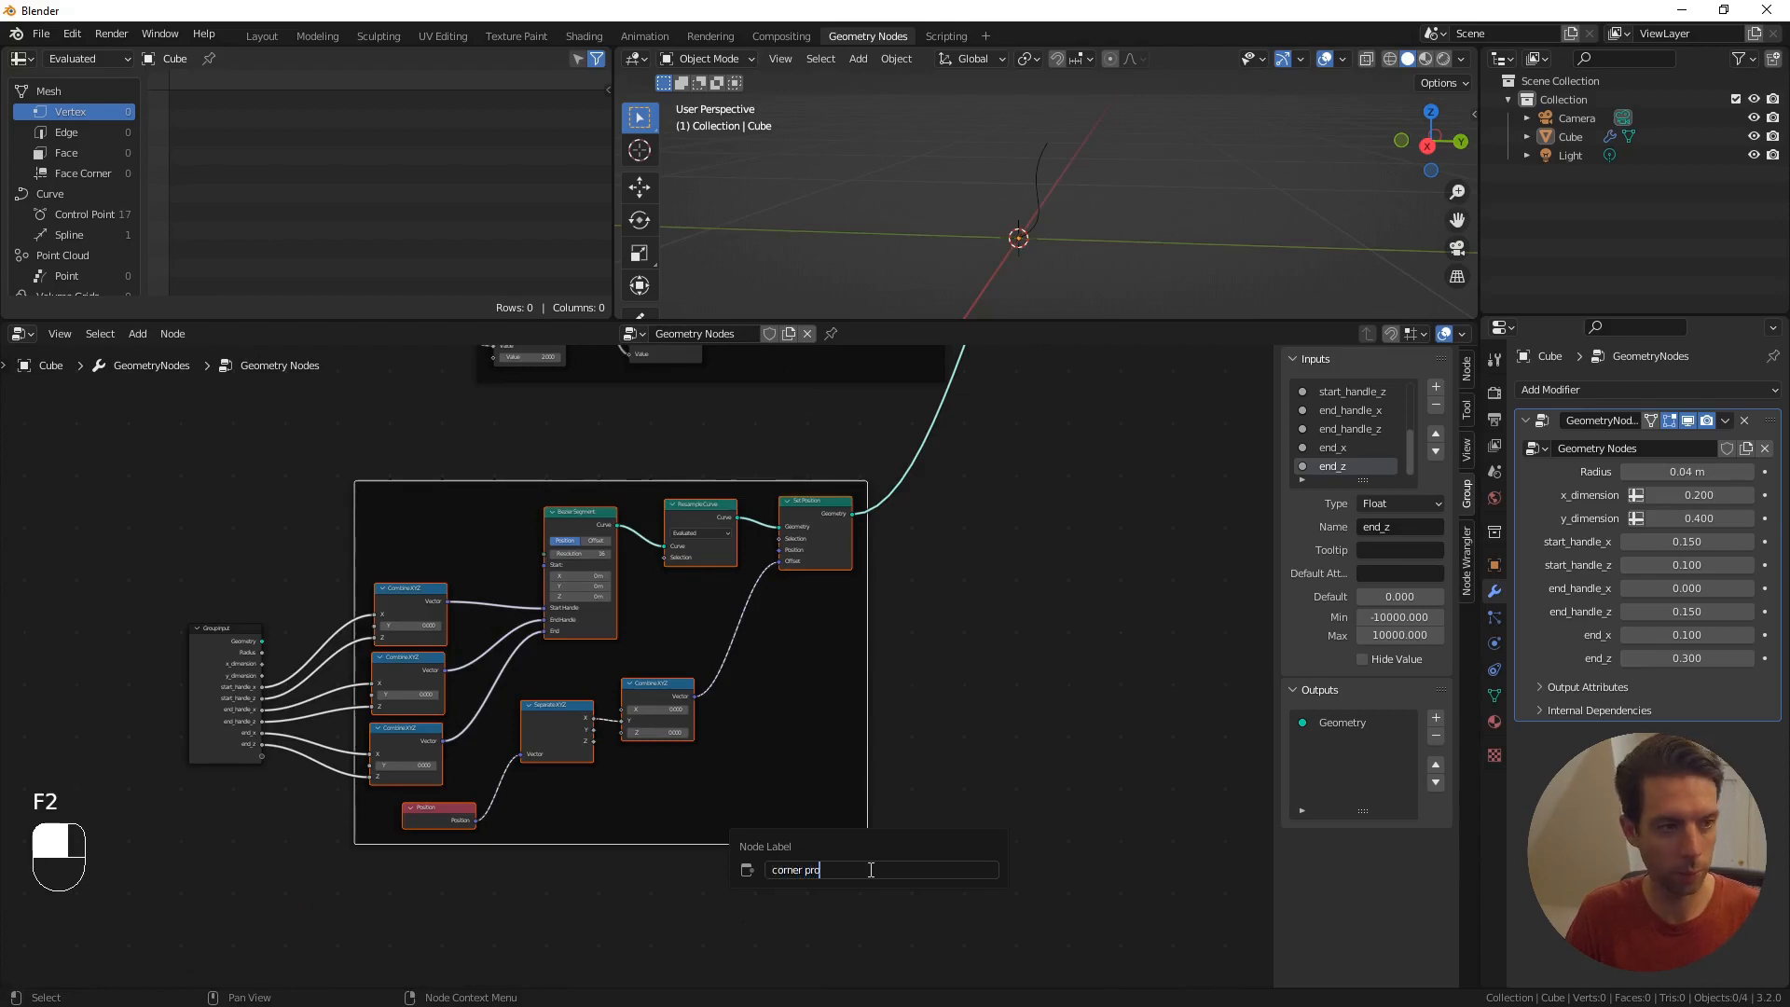
text(file)
key(Return)
- Align the corner profile frame beneath the corner arc frame and move the Group Output node farther from both
scroll(882, 692, down, 2)
middle_drag(882, 692, 660, 772)
drag(456, 599, 523, 580)
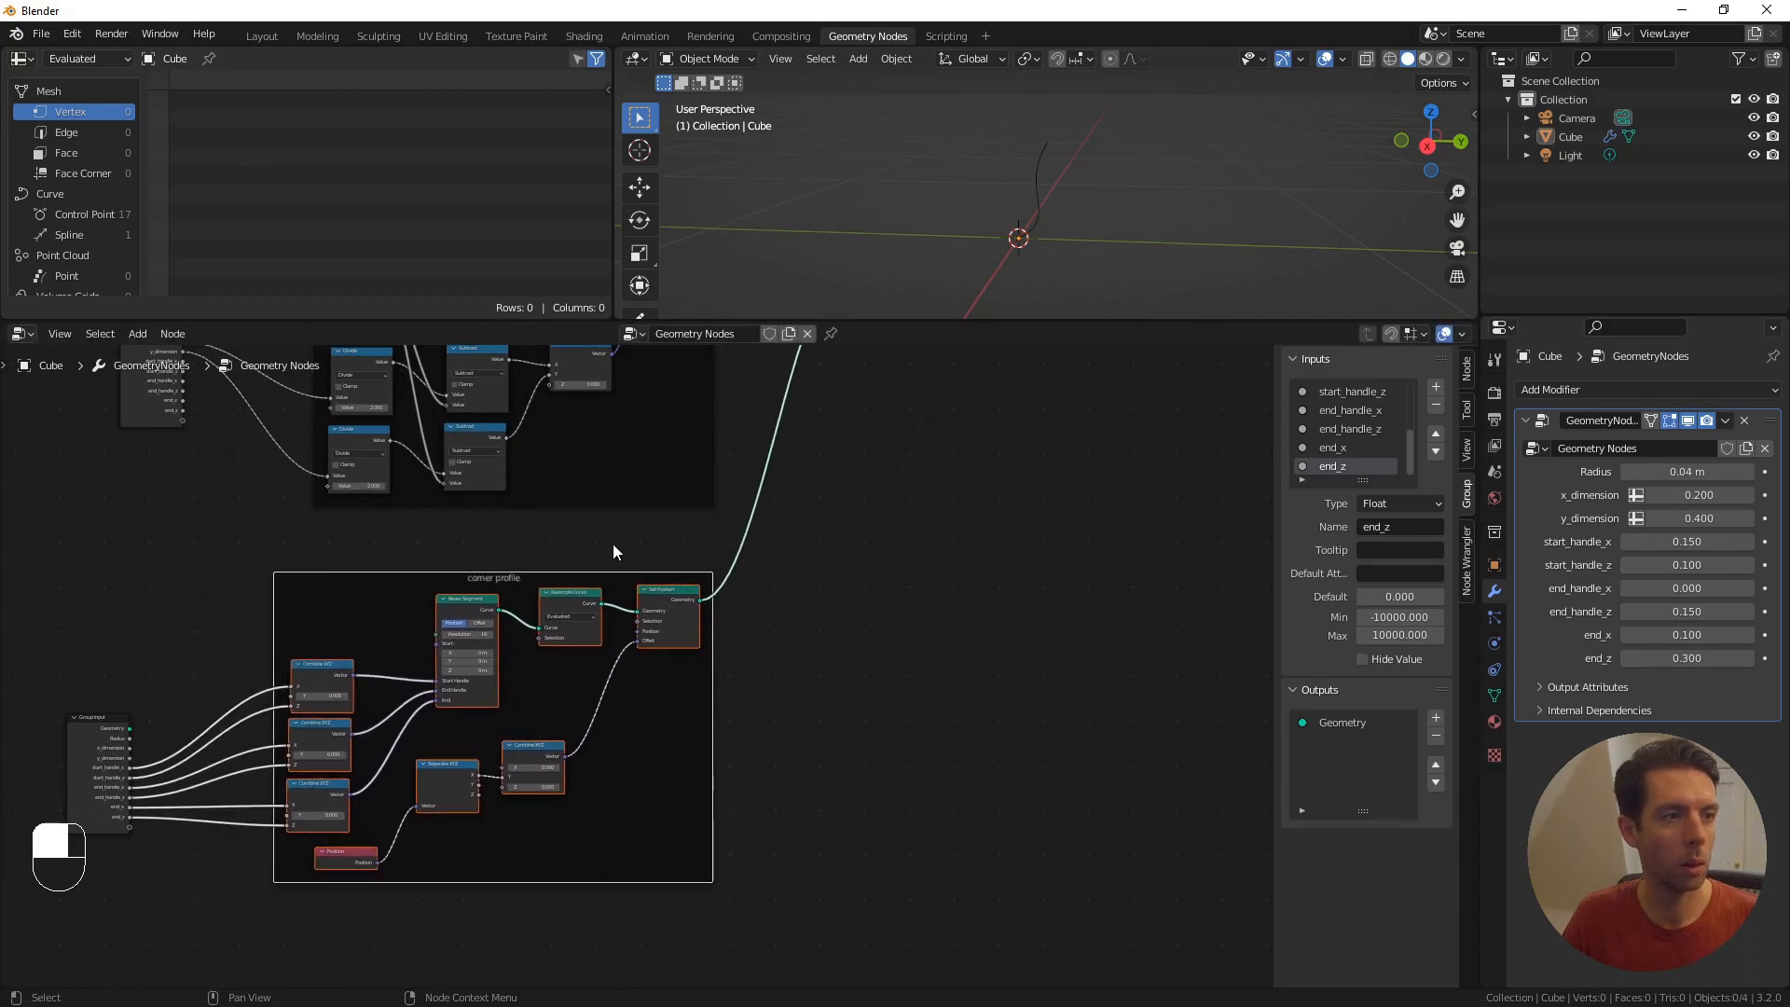
scroll(960, 485, down, 3)
middle_drag(947, 472, 764, 657)
drag(650, 540, 974, 566)
scroll(674, 701, up, 1)
- Insert an Instance on Points node between the corner profile and Group Output, with the corner arc's Set Position geometry linked to its Instance input
key(F3)
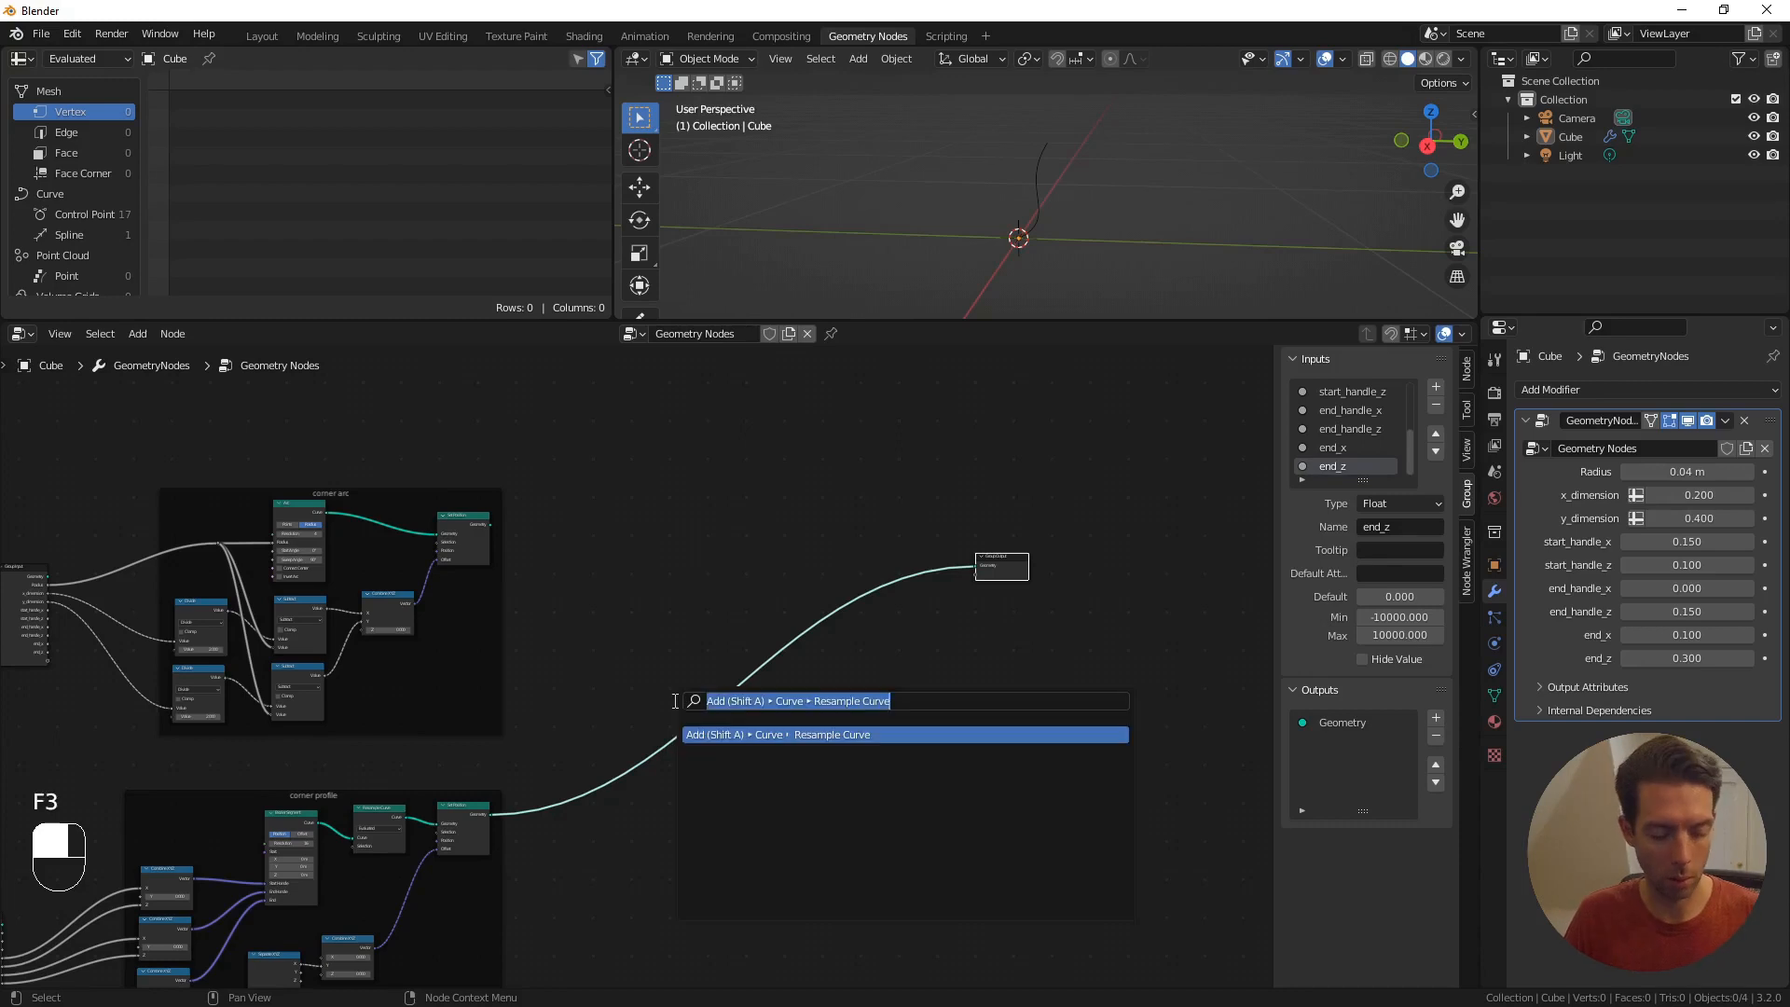
text(instar)
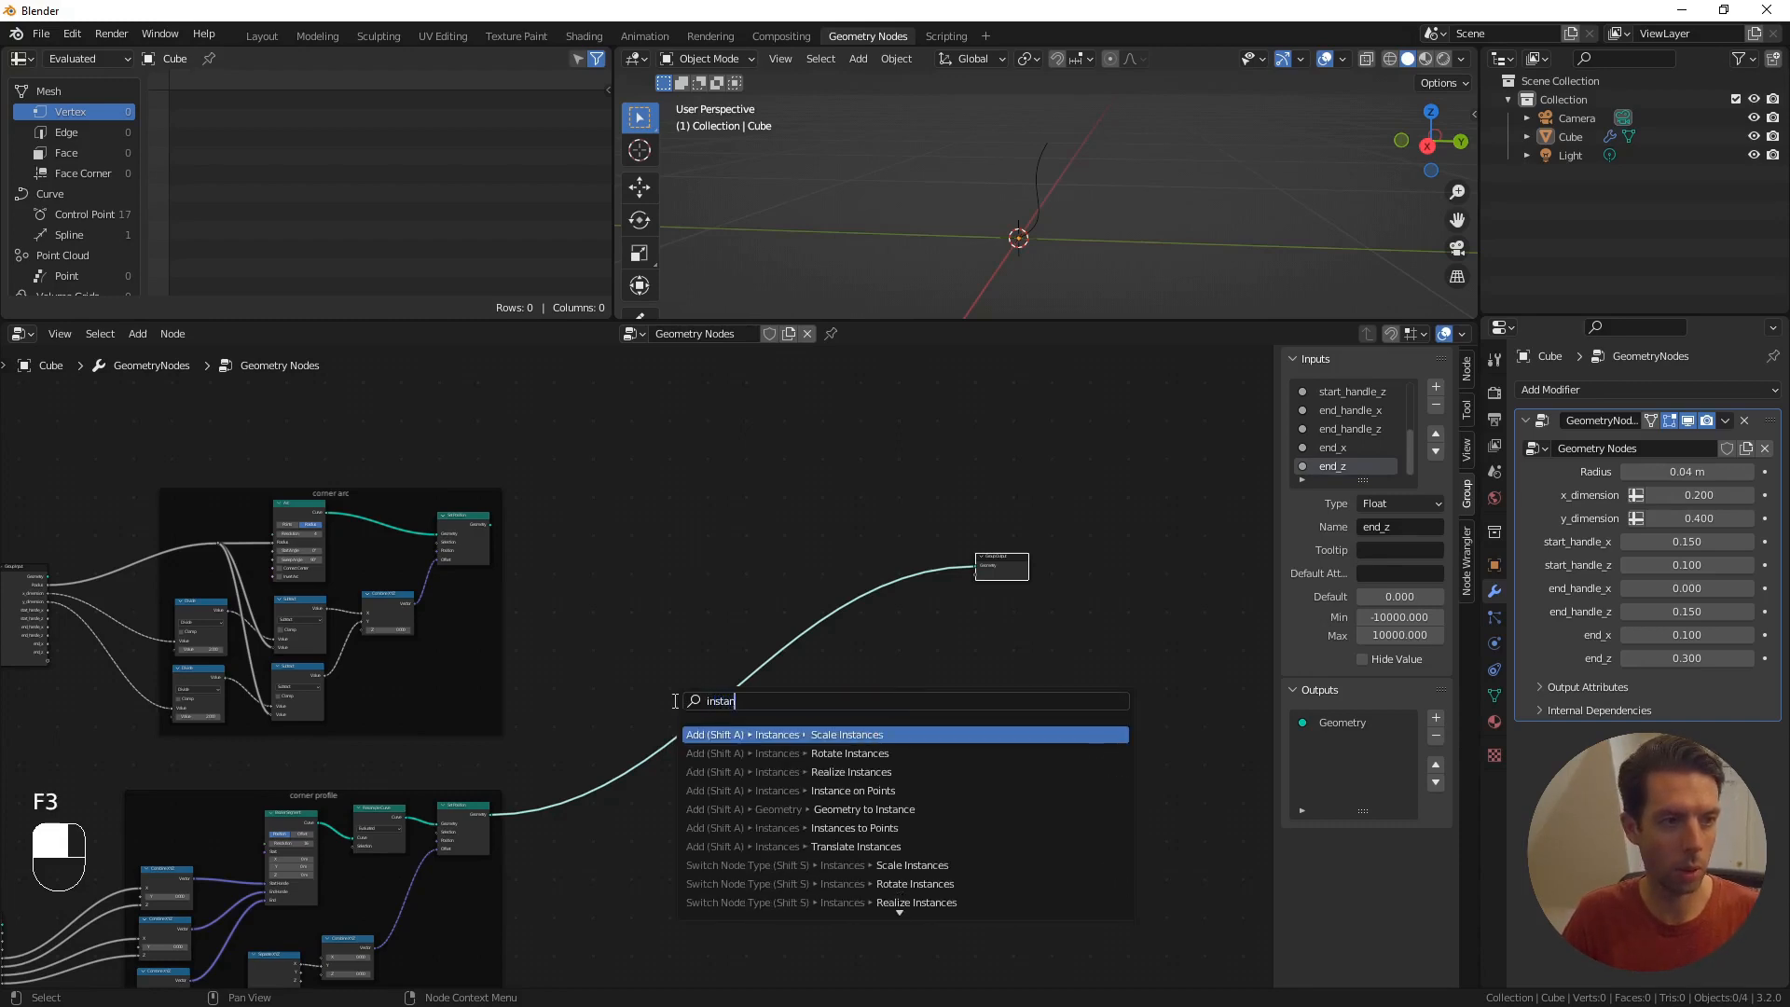
text(ce on p)
key(Return)
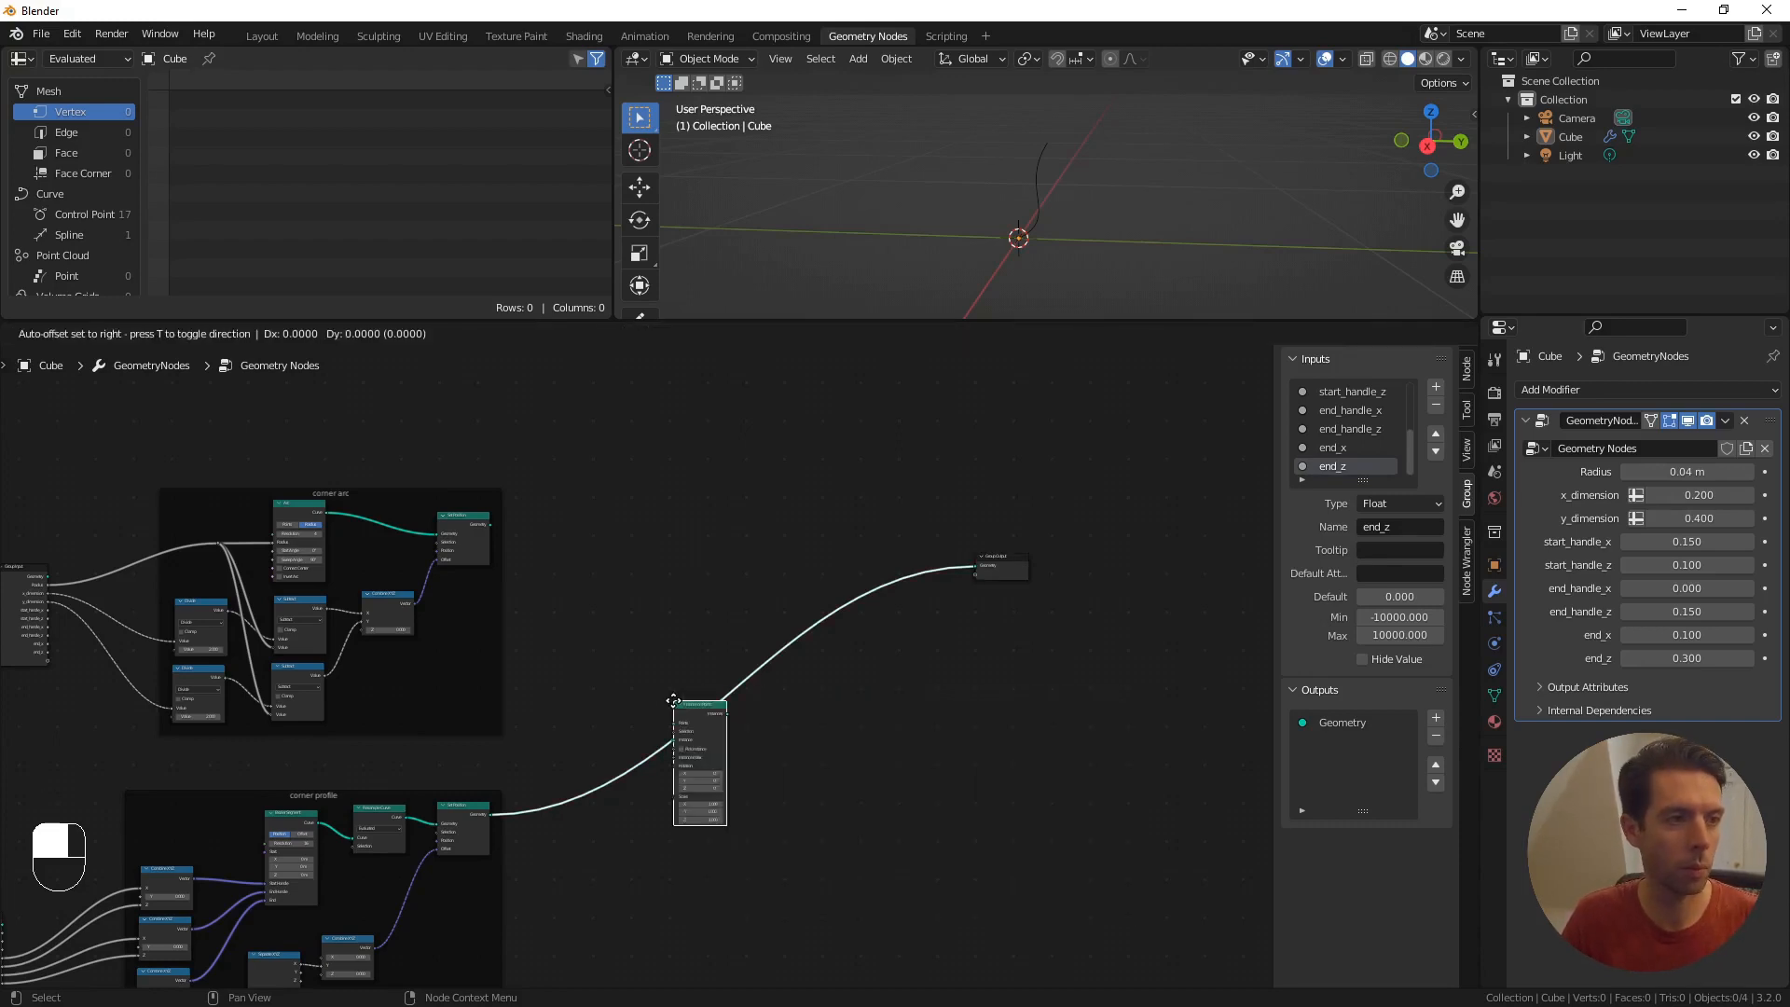
click(795, 589)
scroll(712, 680, up, 4)
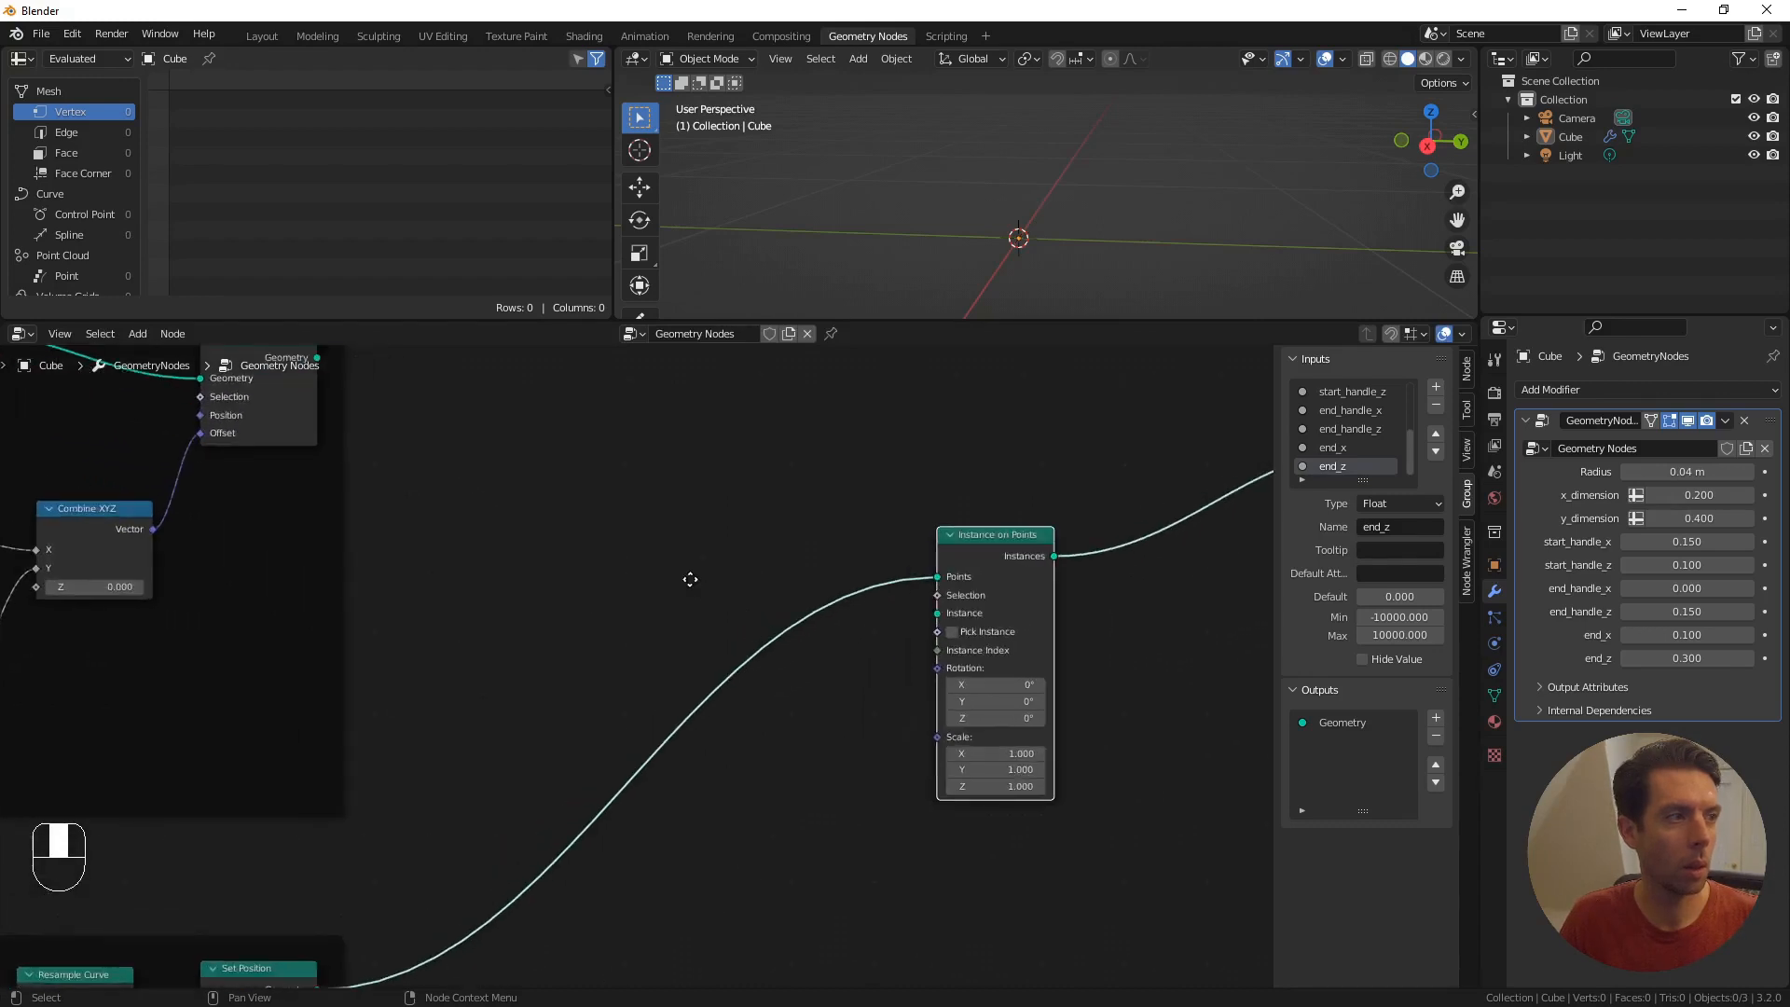
drag(282, 447, 901, 704)
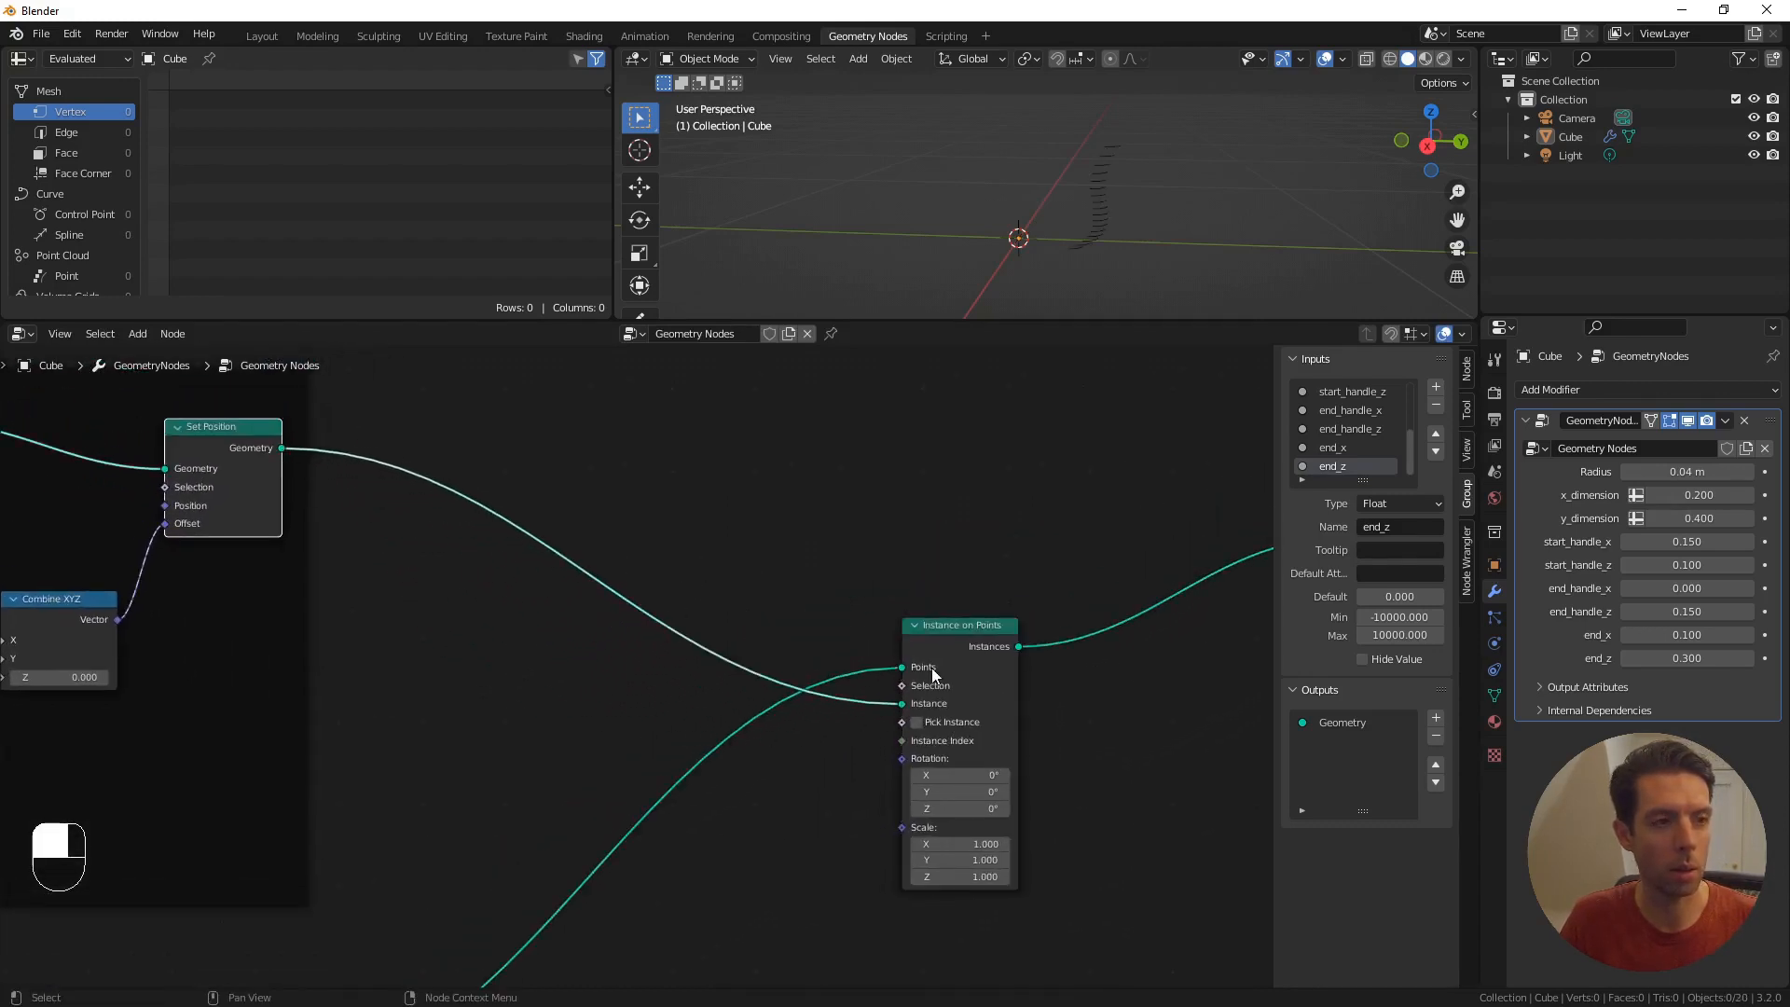
- Examine the corner arcs instanced along the profile in a maximized 3D viewport, then restore the layout
middle_drag(1115, 280, 1106, 230)
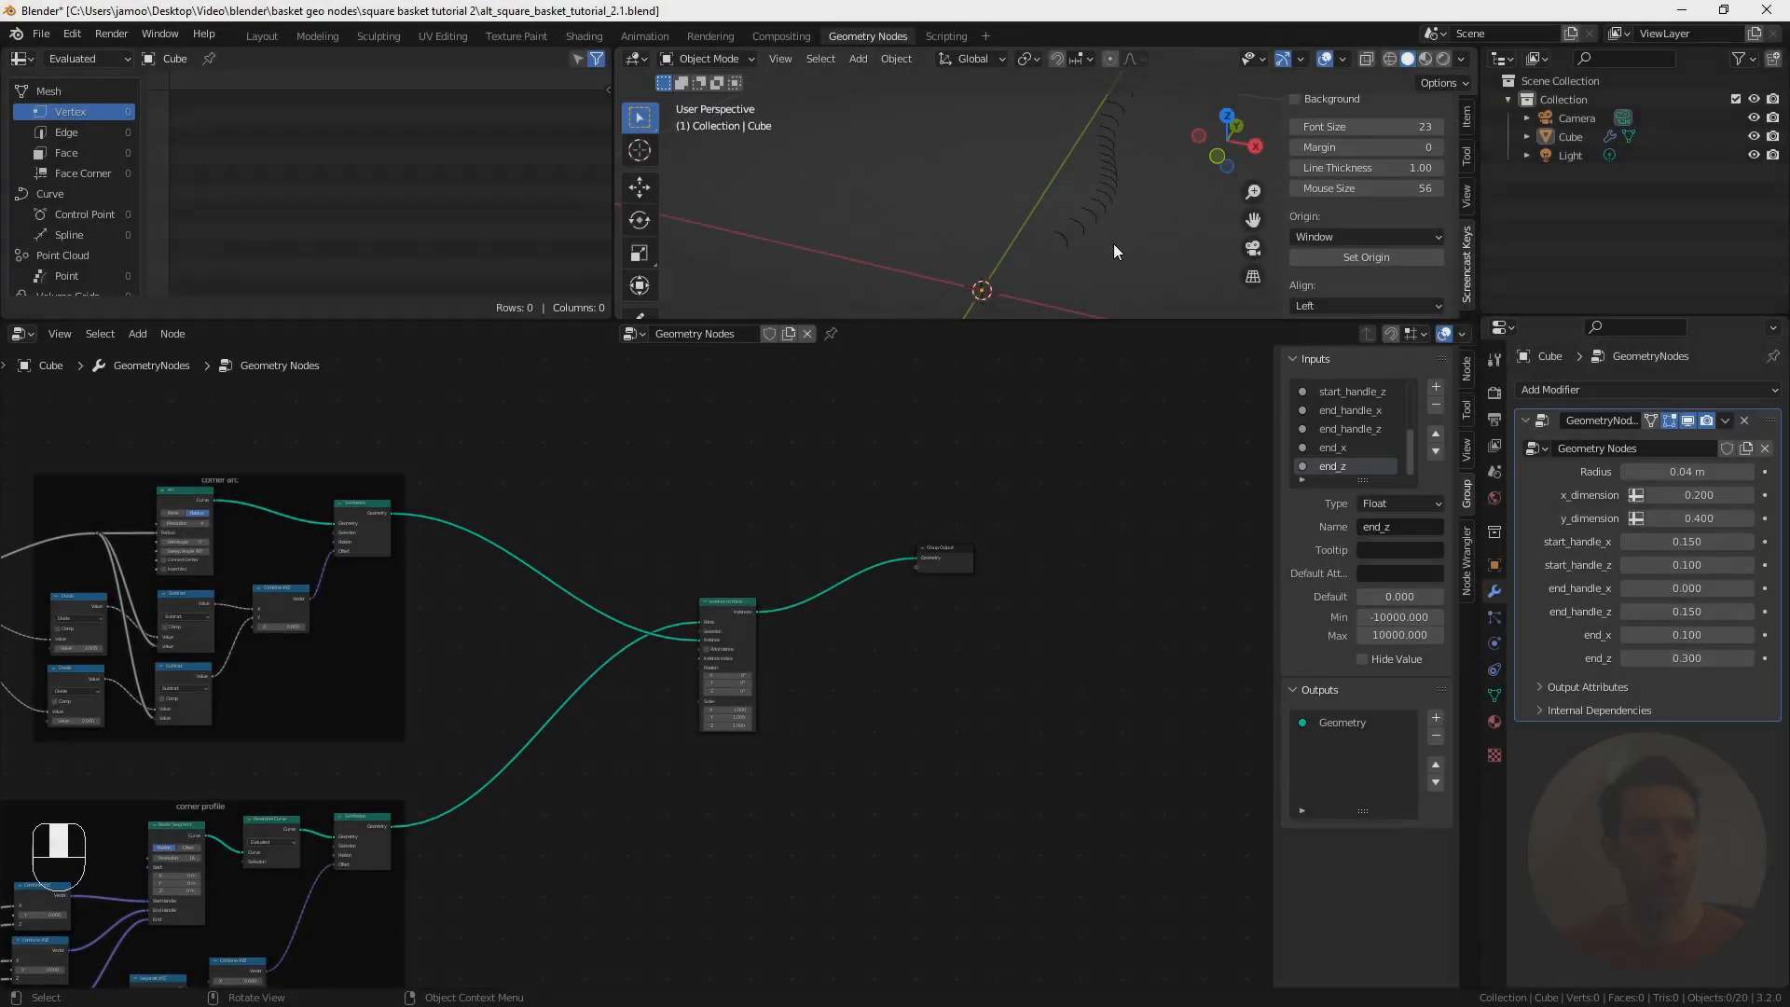
mouse_move(1113, 244)
middle_down()
mouse_move(1149, 235)
mouse_move(1115, 226)
middle_up()
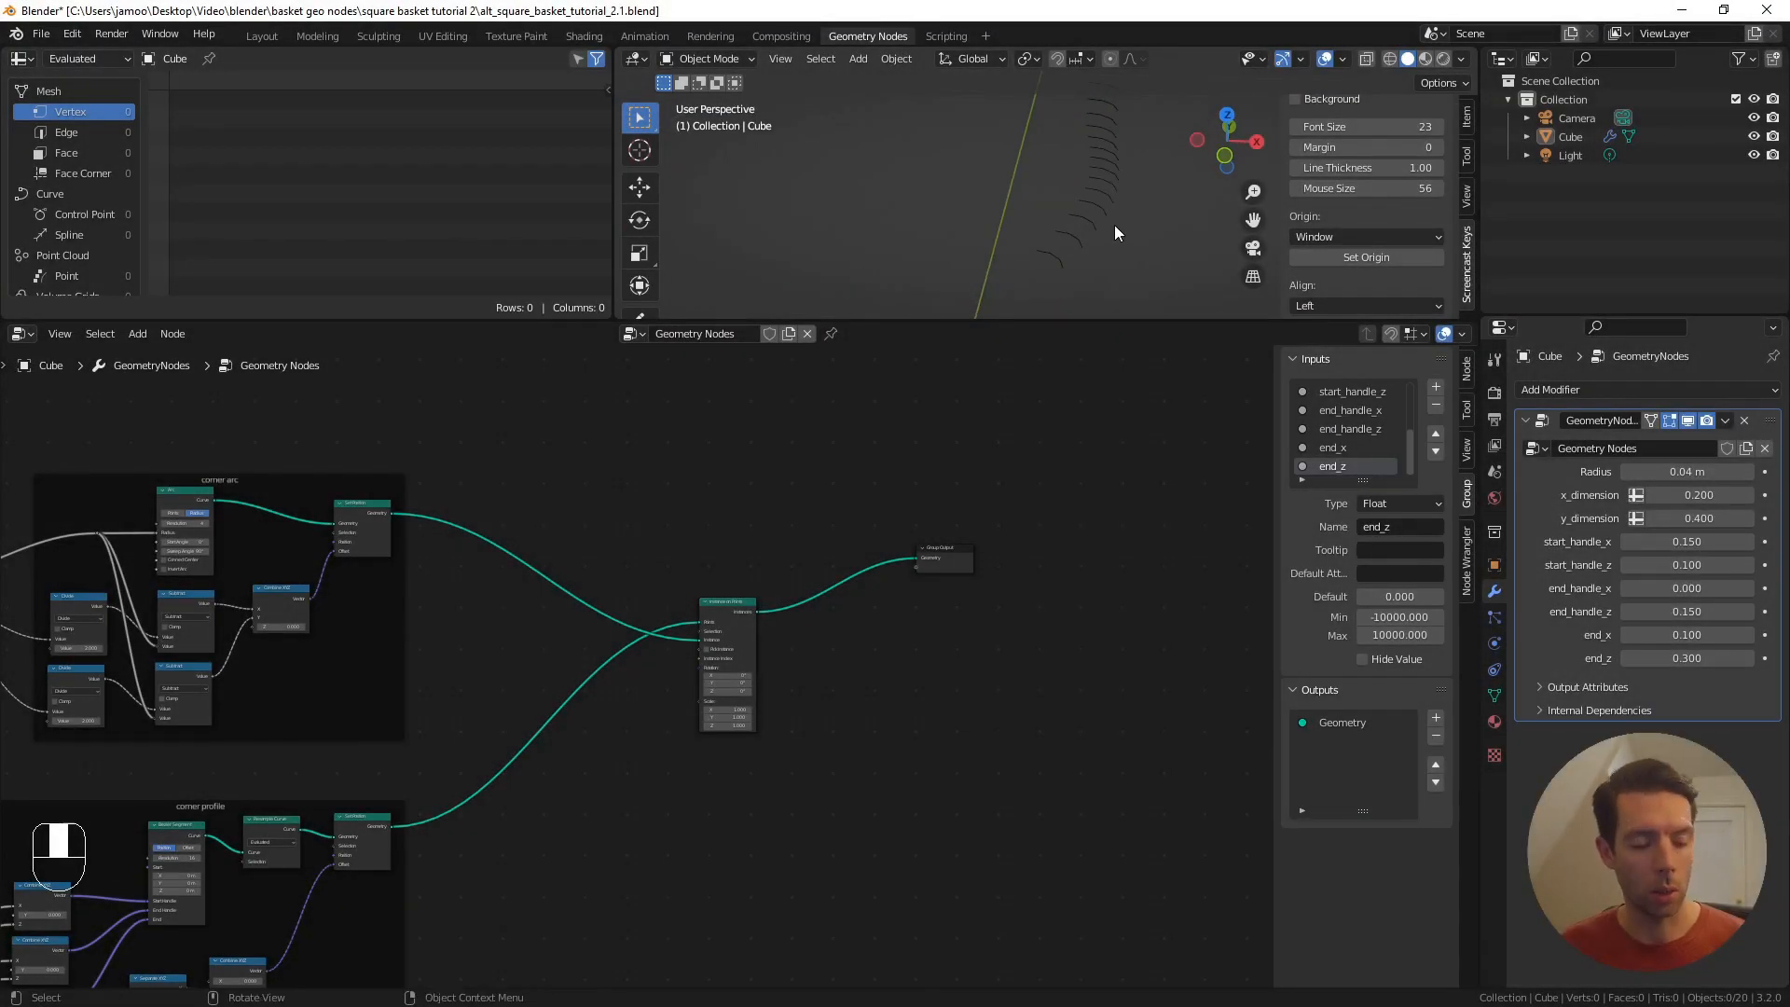
key(ctrl+alt+space)
shift+middle_drag(1039, 378, 1134, 390)
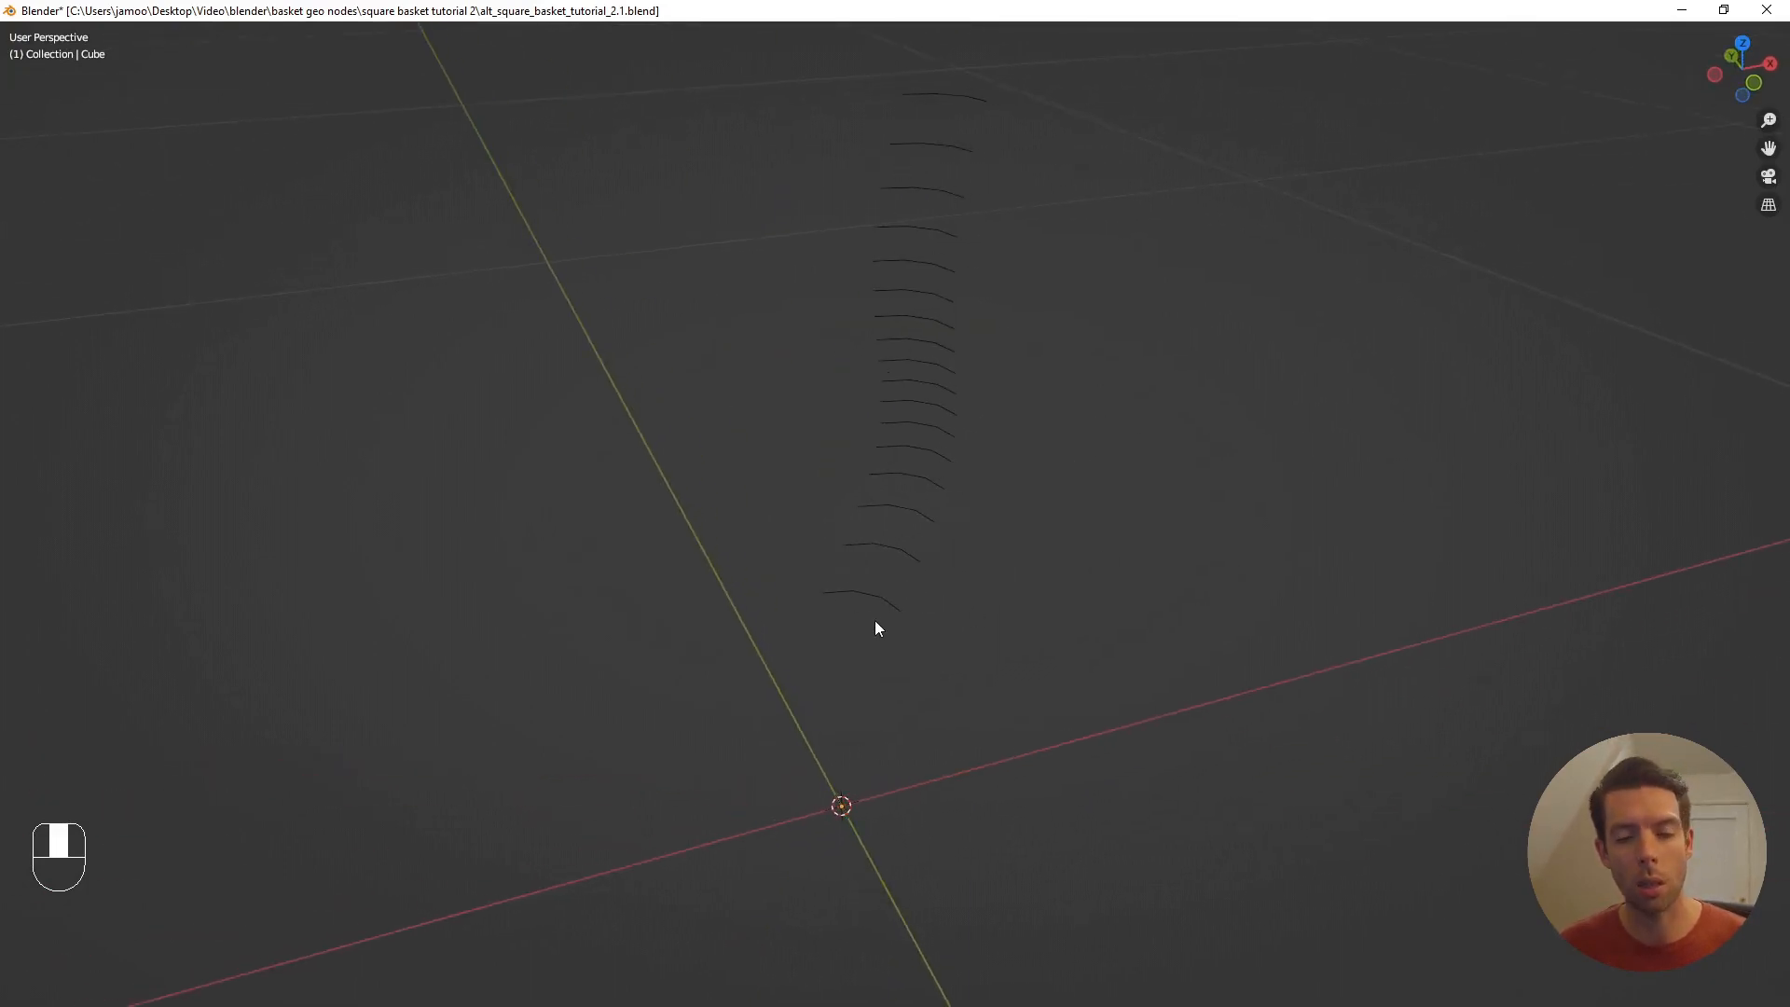
shift+middle_drag(884, 621, 755, 610)
key(ctrl+alt+space)
- Move the Group Output node well away from Instance on Points and hide the node editor's sidebar
drag(639, 592, 1272, 615)
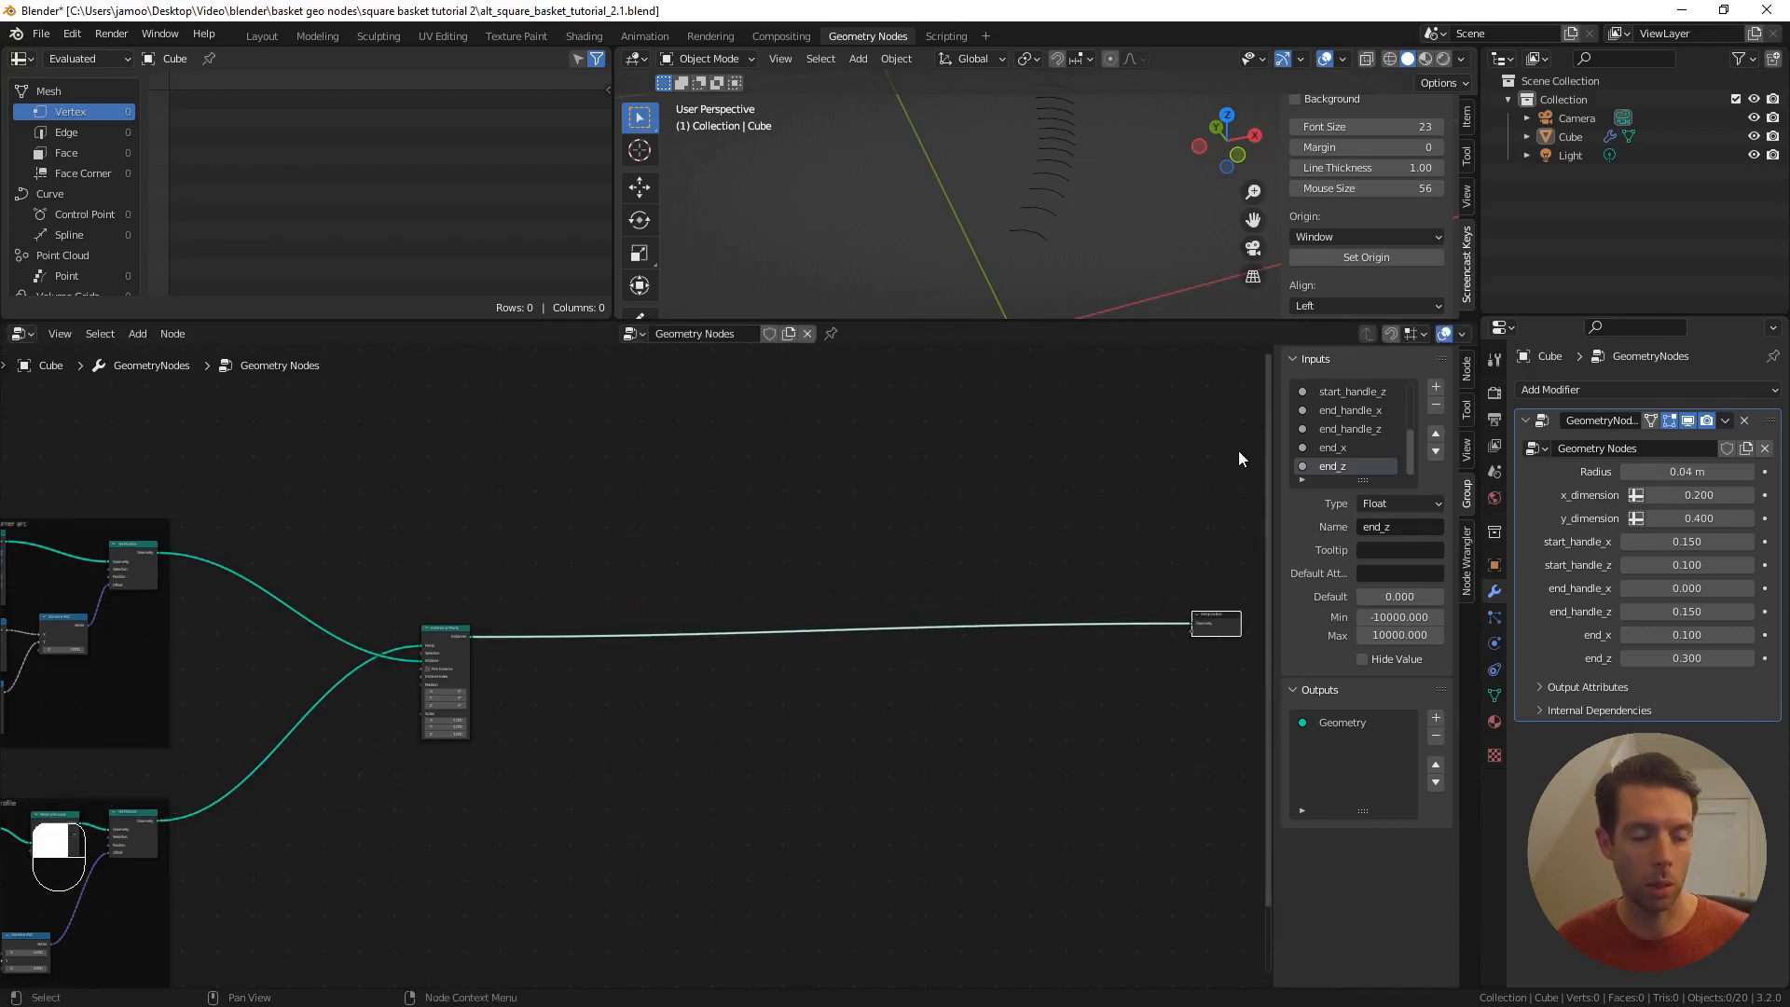
key(n)
shift+middle_drag(1189, 507, 1082, 523)
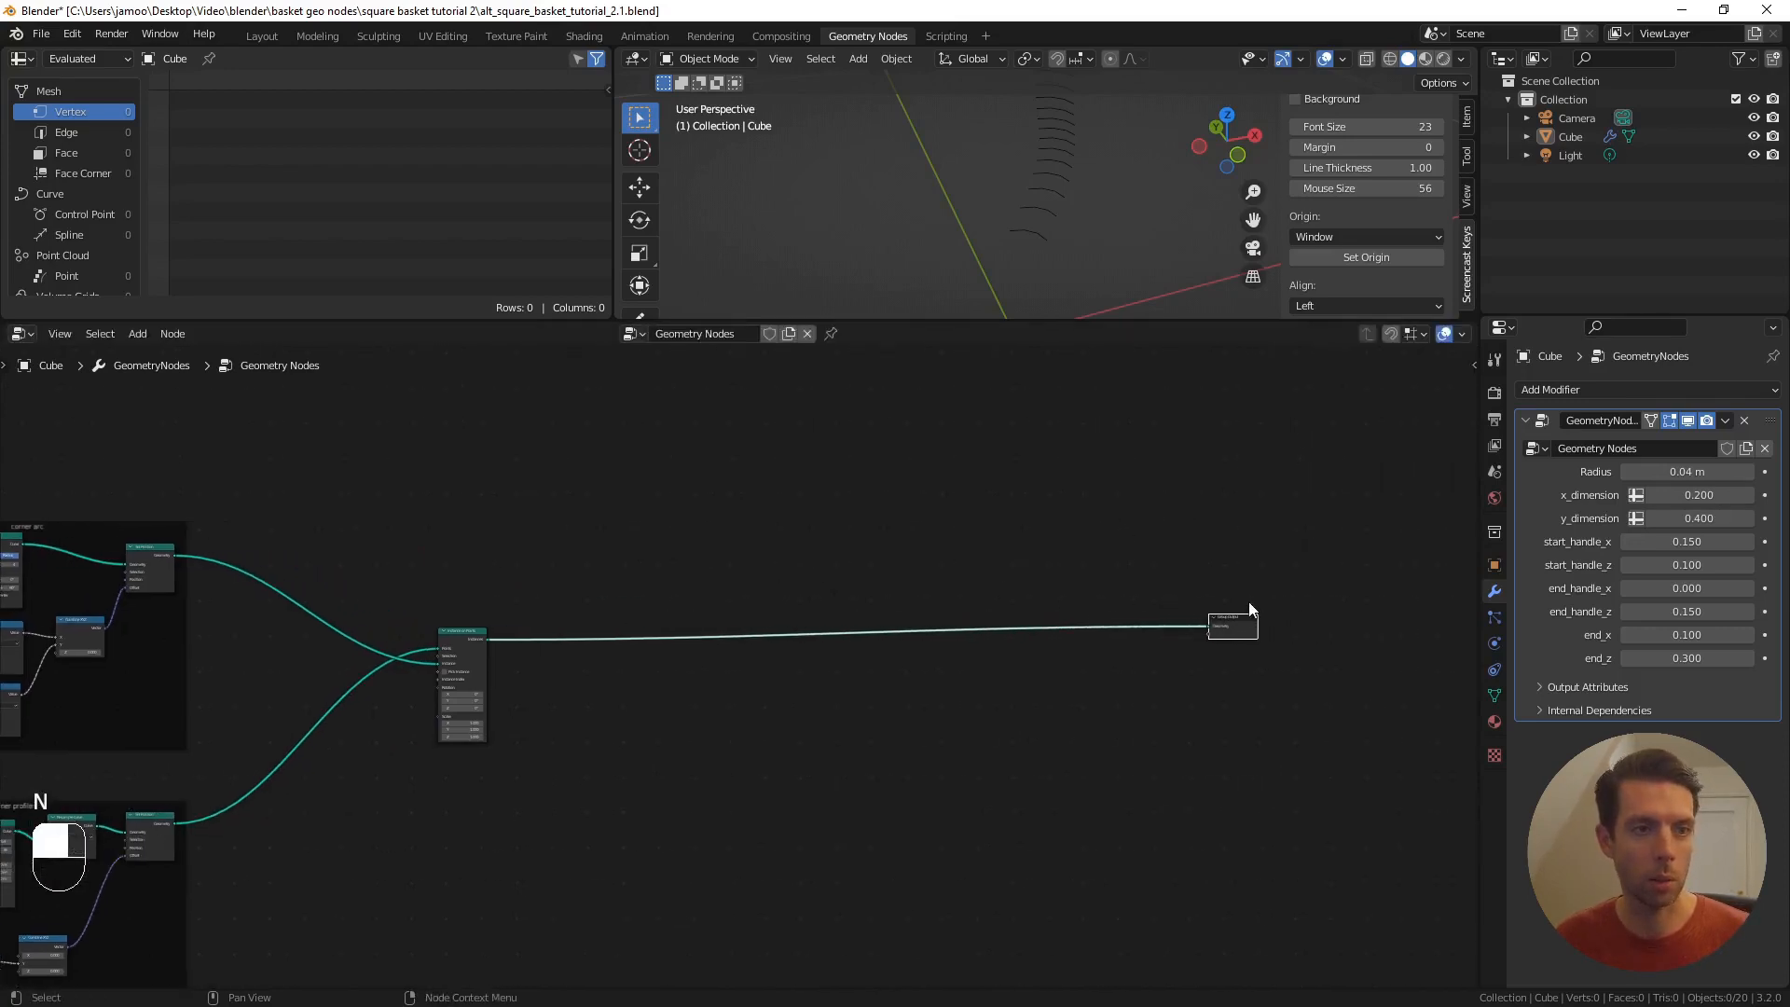
drag(1247, 623, 1376, 636)
- Duplicate the Instance on Points node and insert the copy between the original and Group Output
scroll(597, 618, up, 5)
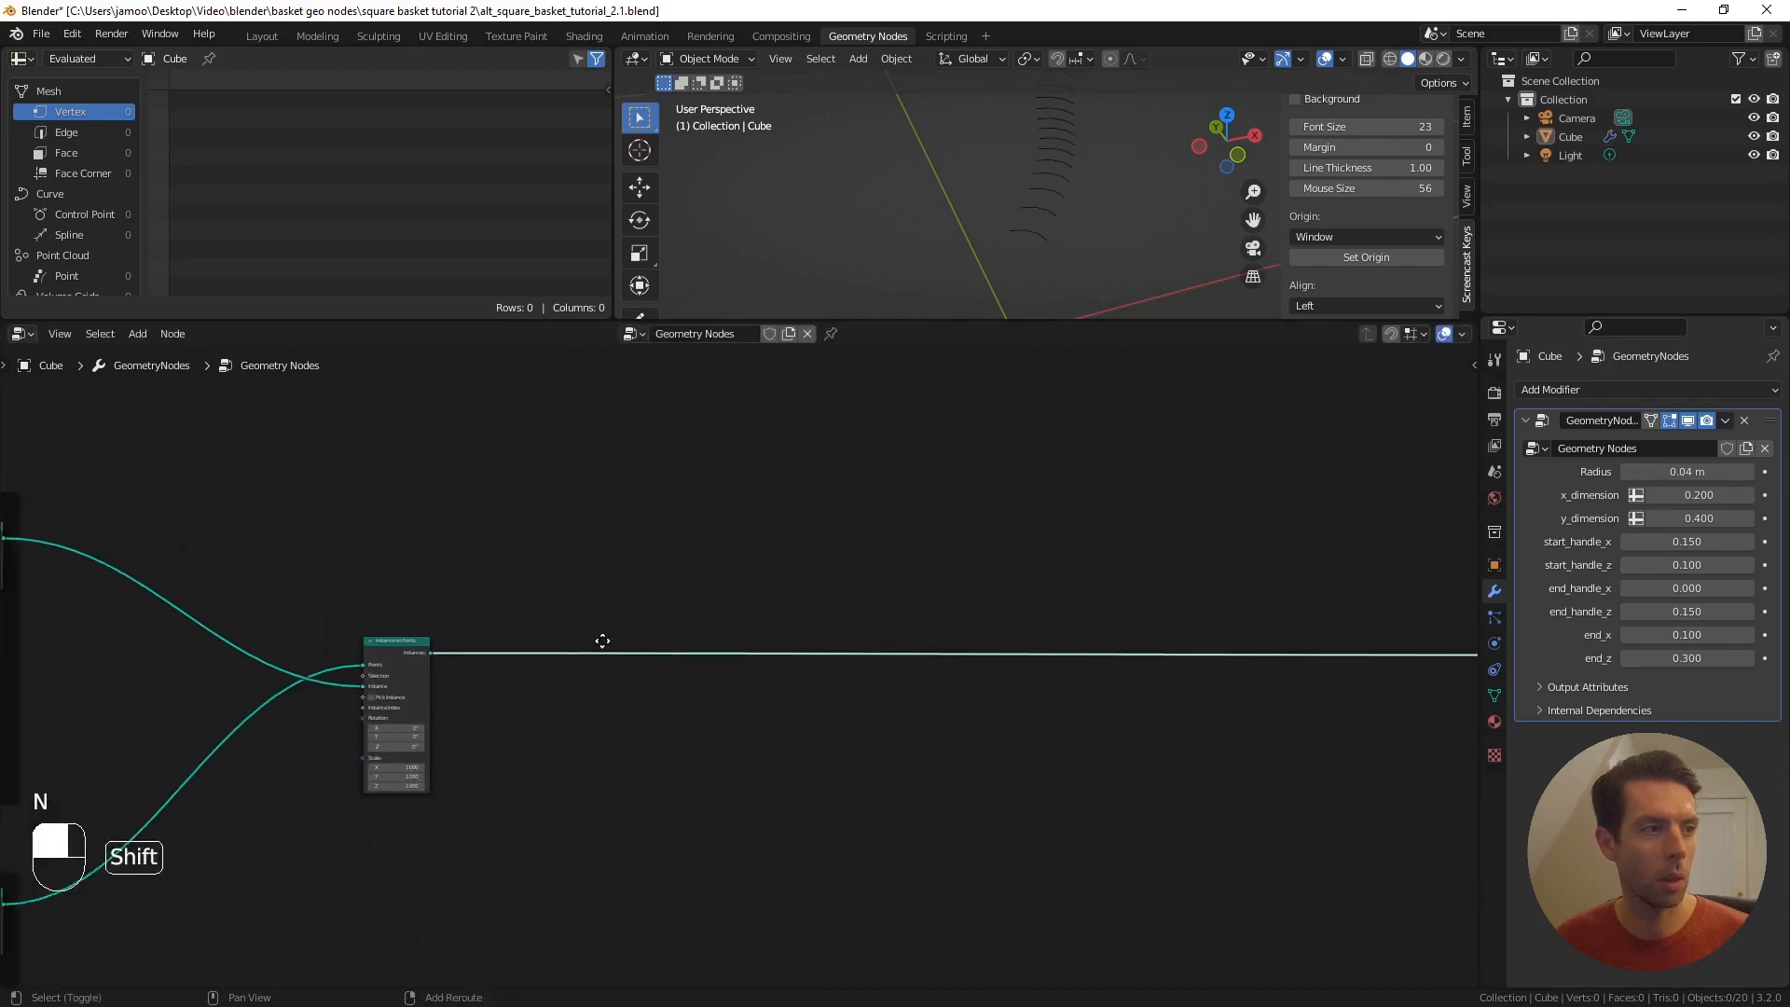
shift+middle_drag(603, 640, 603, 598)
scroll(515, 649, up, 4)
shift+middle_drag(407, 603, 591, 608)
scroll(588, 601, up, 2)
click(528, 567)
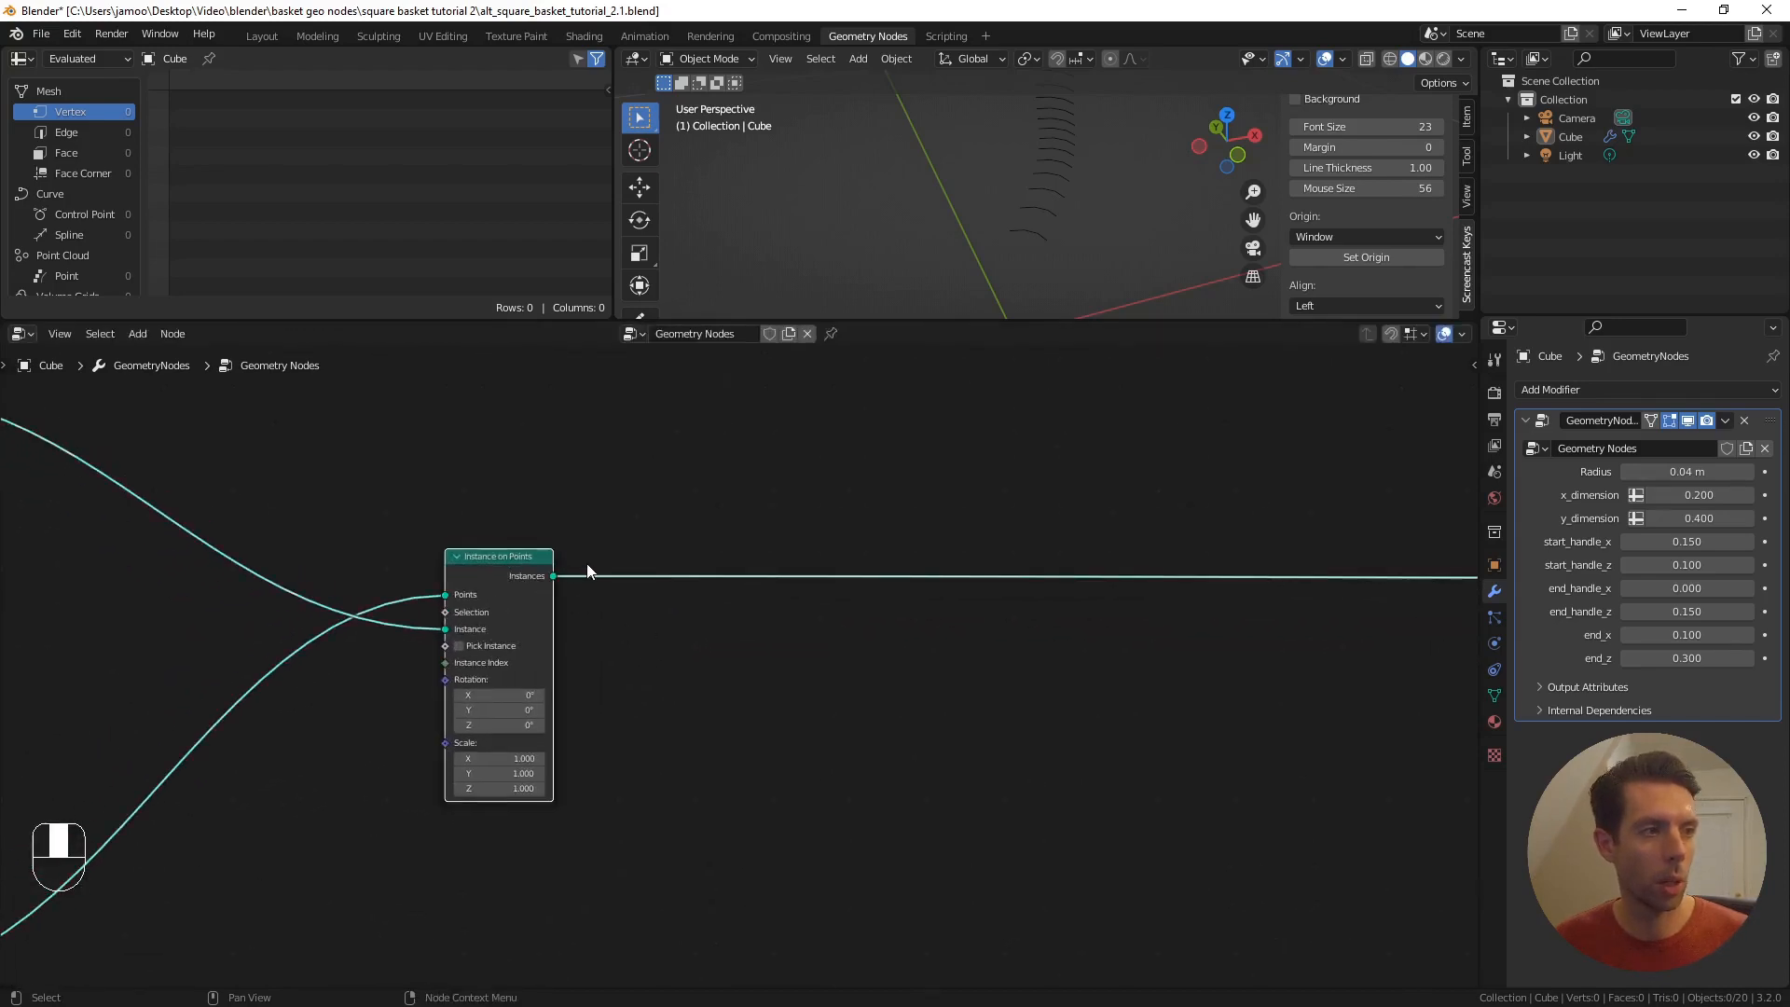
key(shift+d)
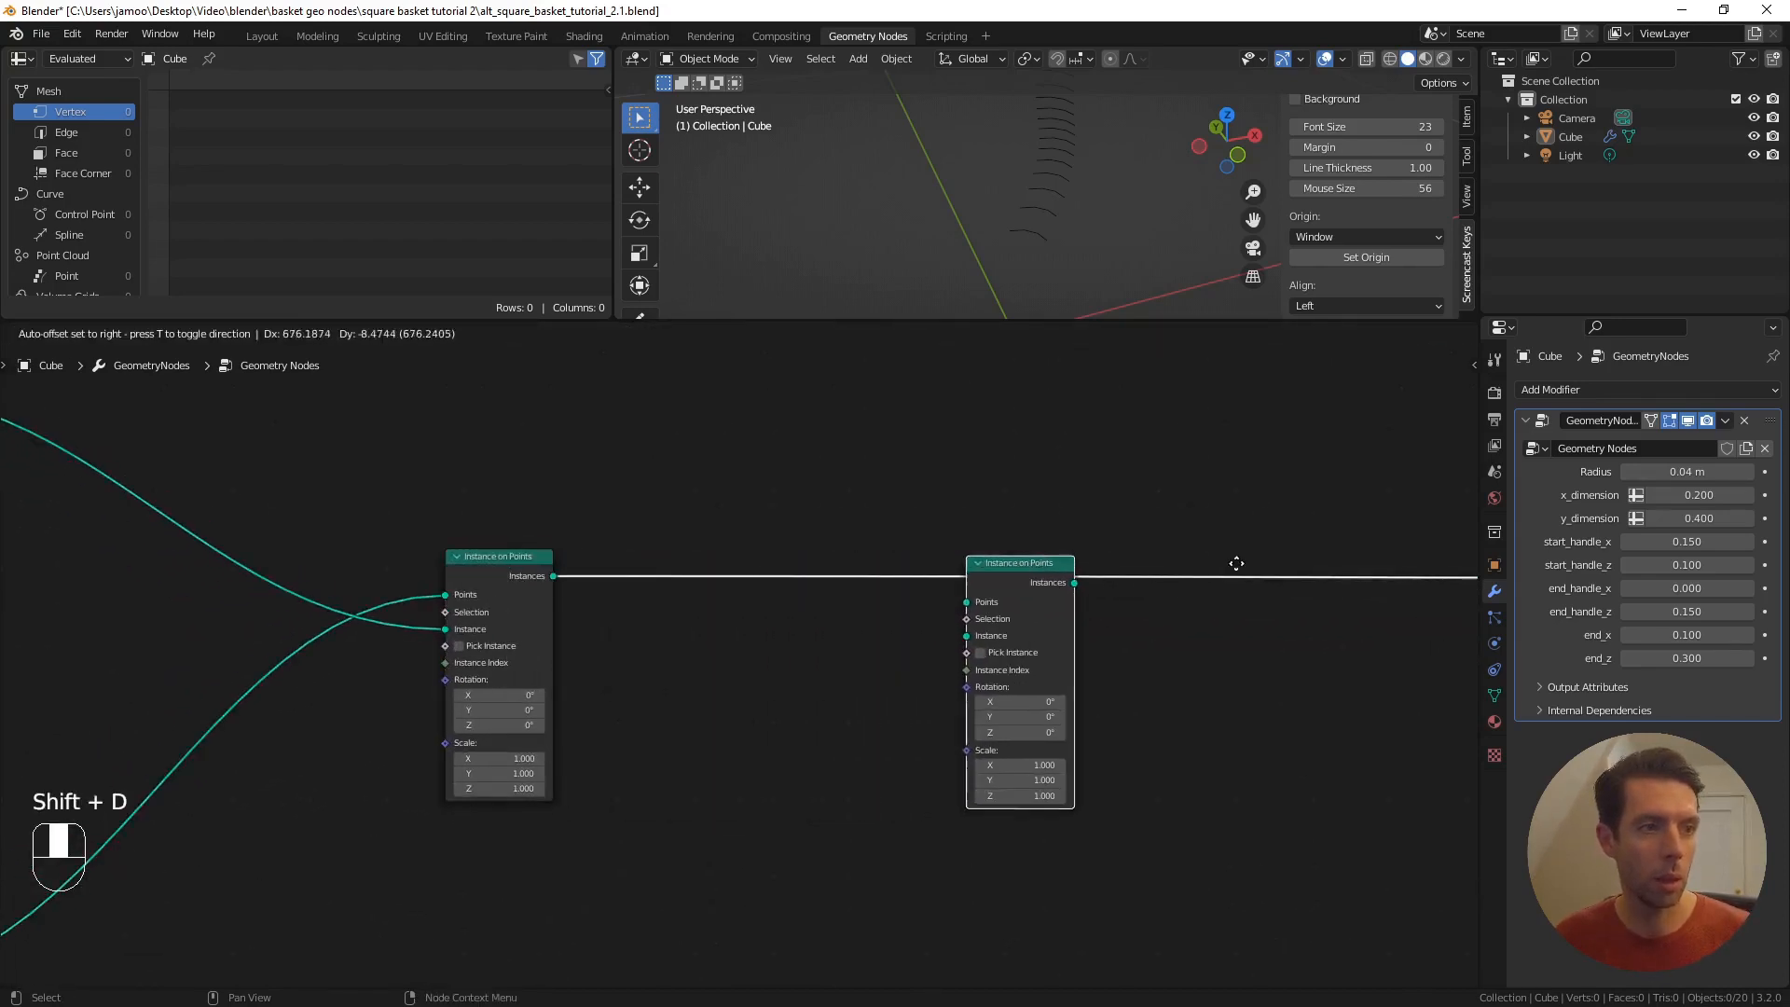
click(1459, 566)
- Add a Curve Line node and link its Curve output to the second Instance on Points node's Instance input
shift+middle_drag(1047, 649, 944, 621)
scroll(1194, 593, up, 2)
key(F3)
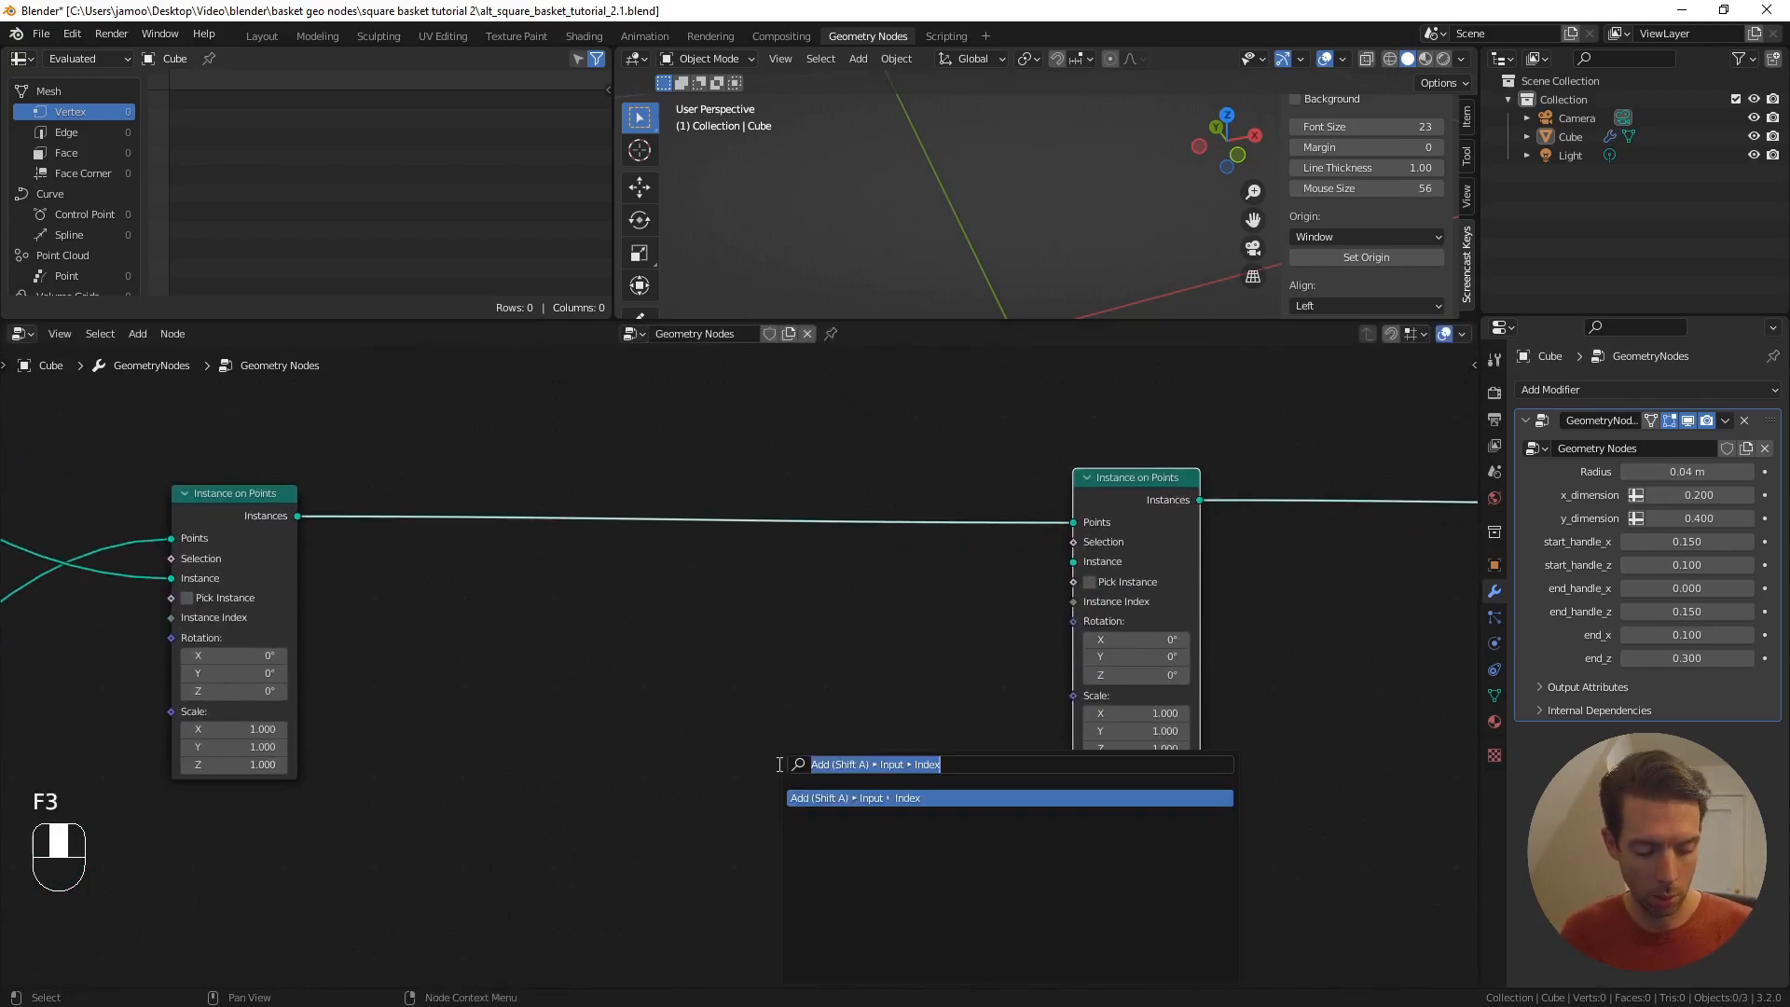
text(curve line)
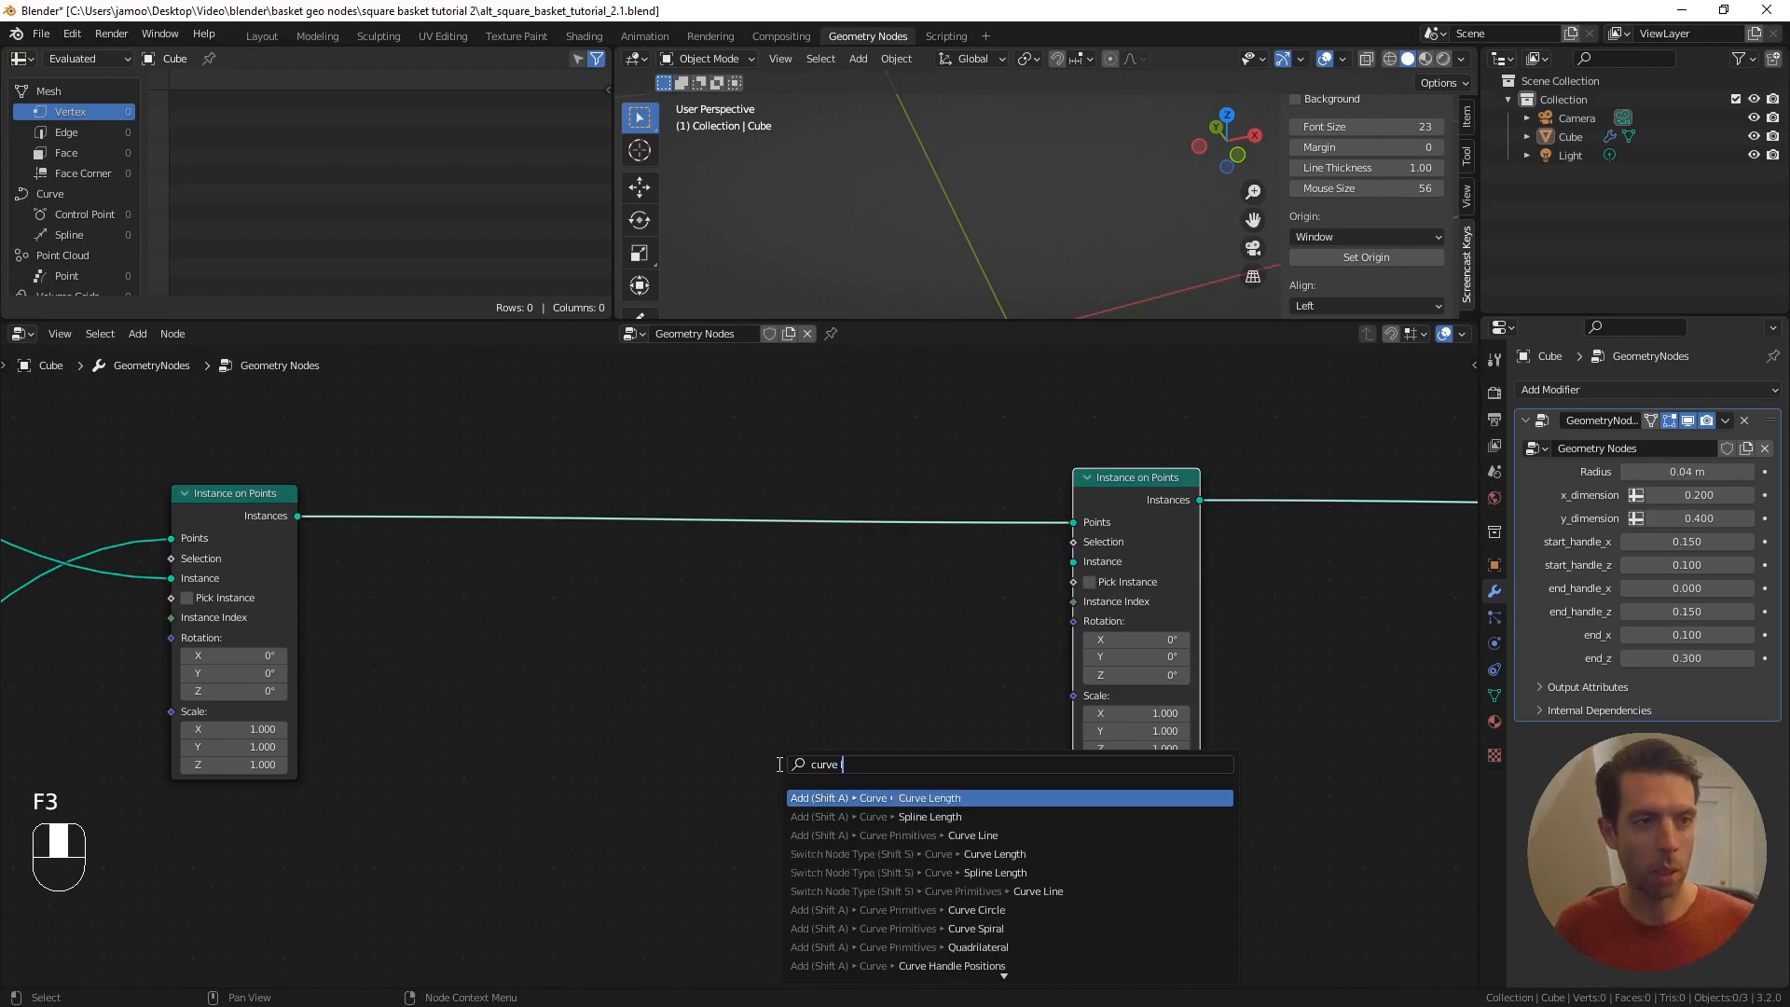
key(Return)
click(757, 694)
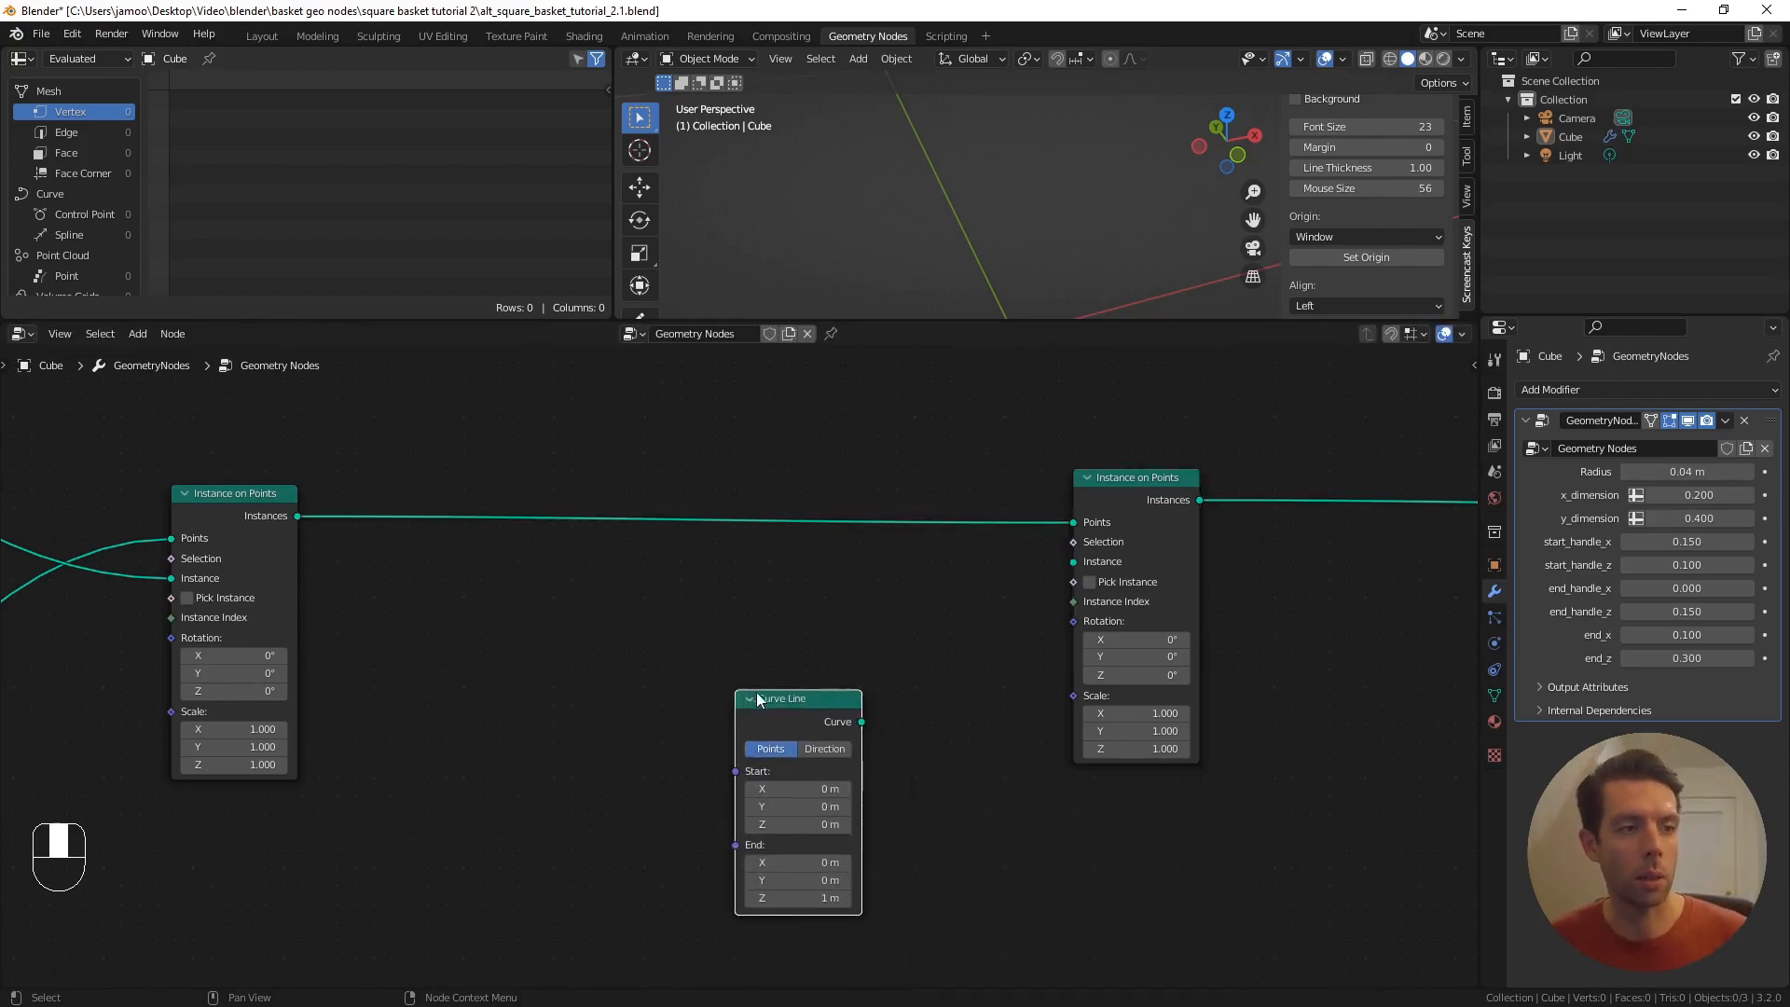
drag(867, 726, 1071, 563)
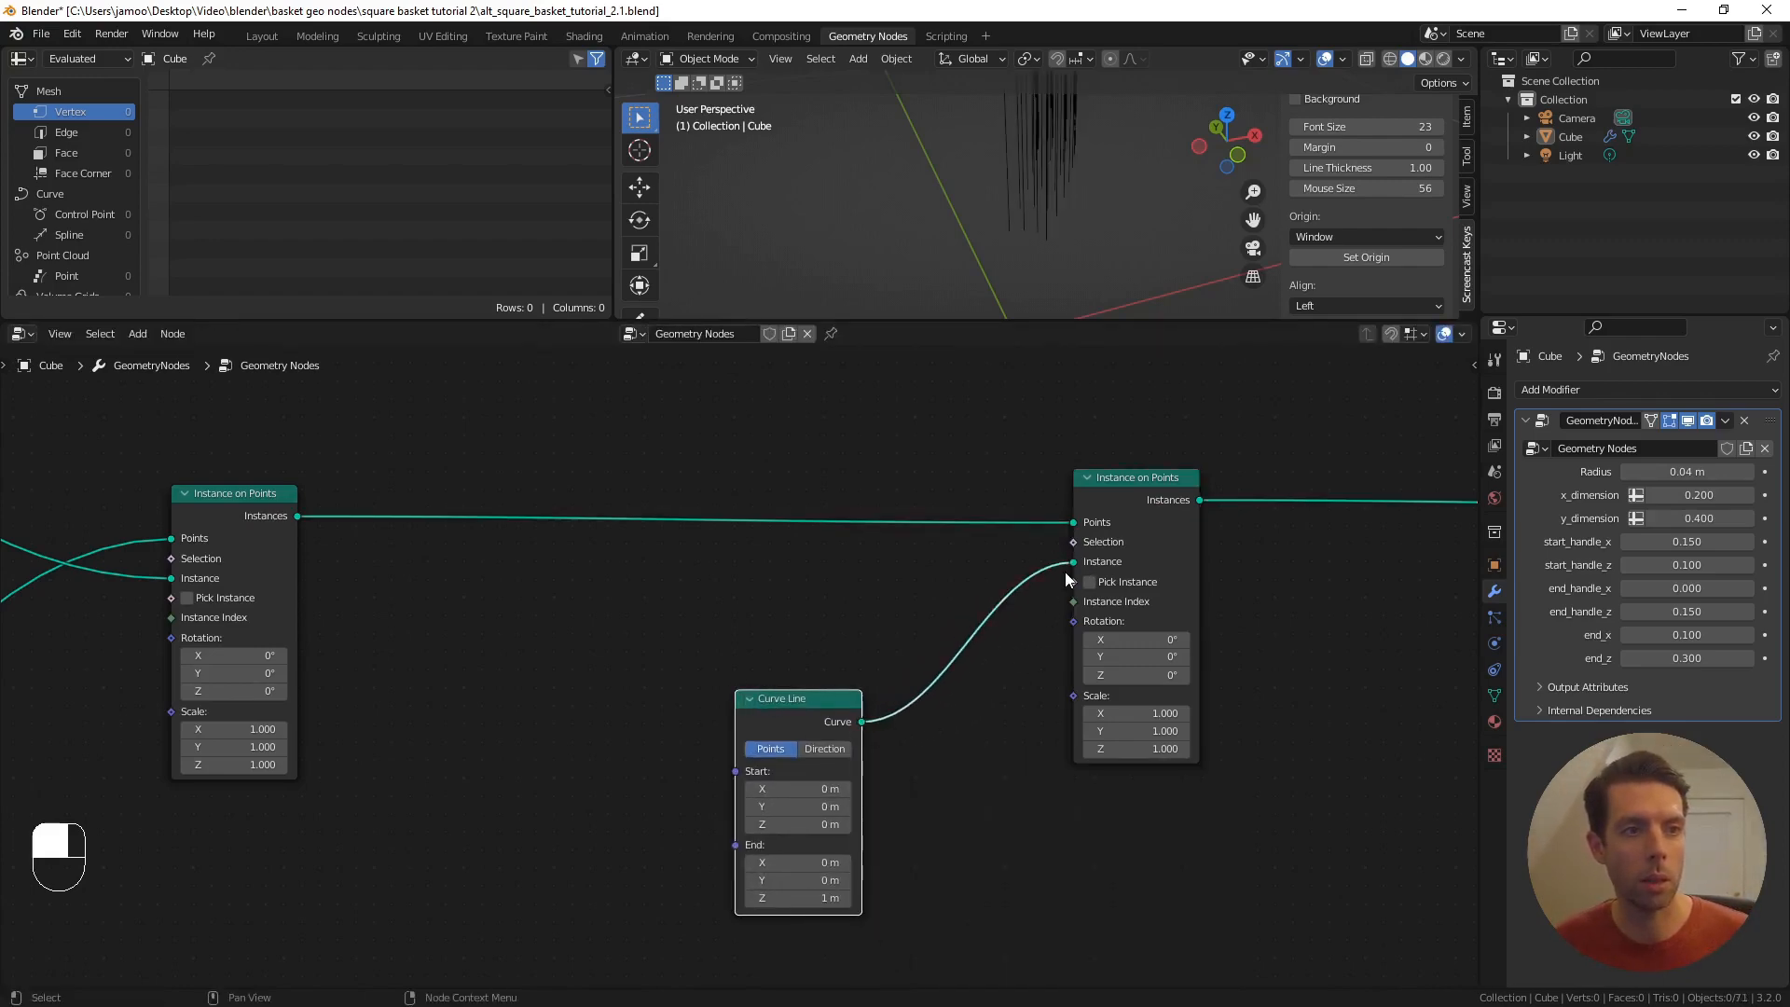
- Set the Curve Line's End point to Z 0 m and Y -1 m, and check the line direction in the viewport
scroll(980, 760, down, 1)
shift+middle_drag(979, 760, 921, 783)
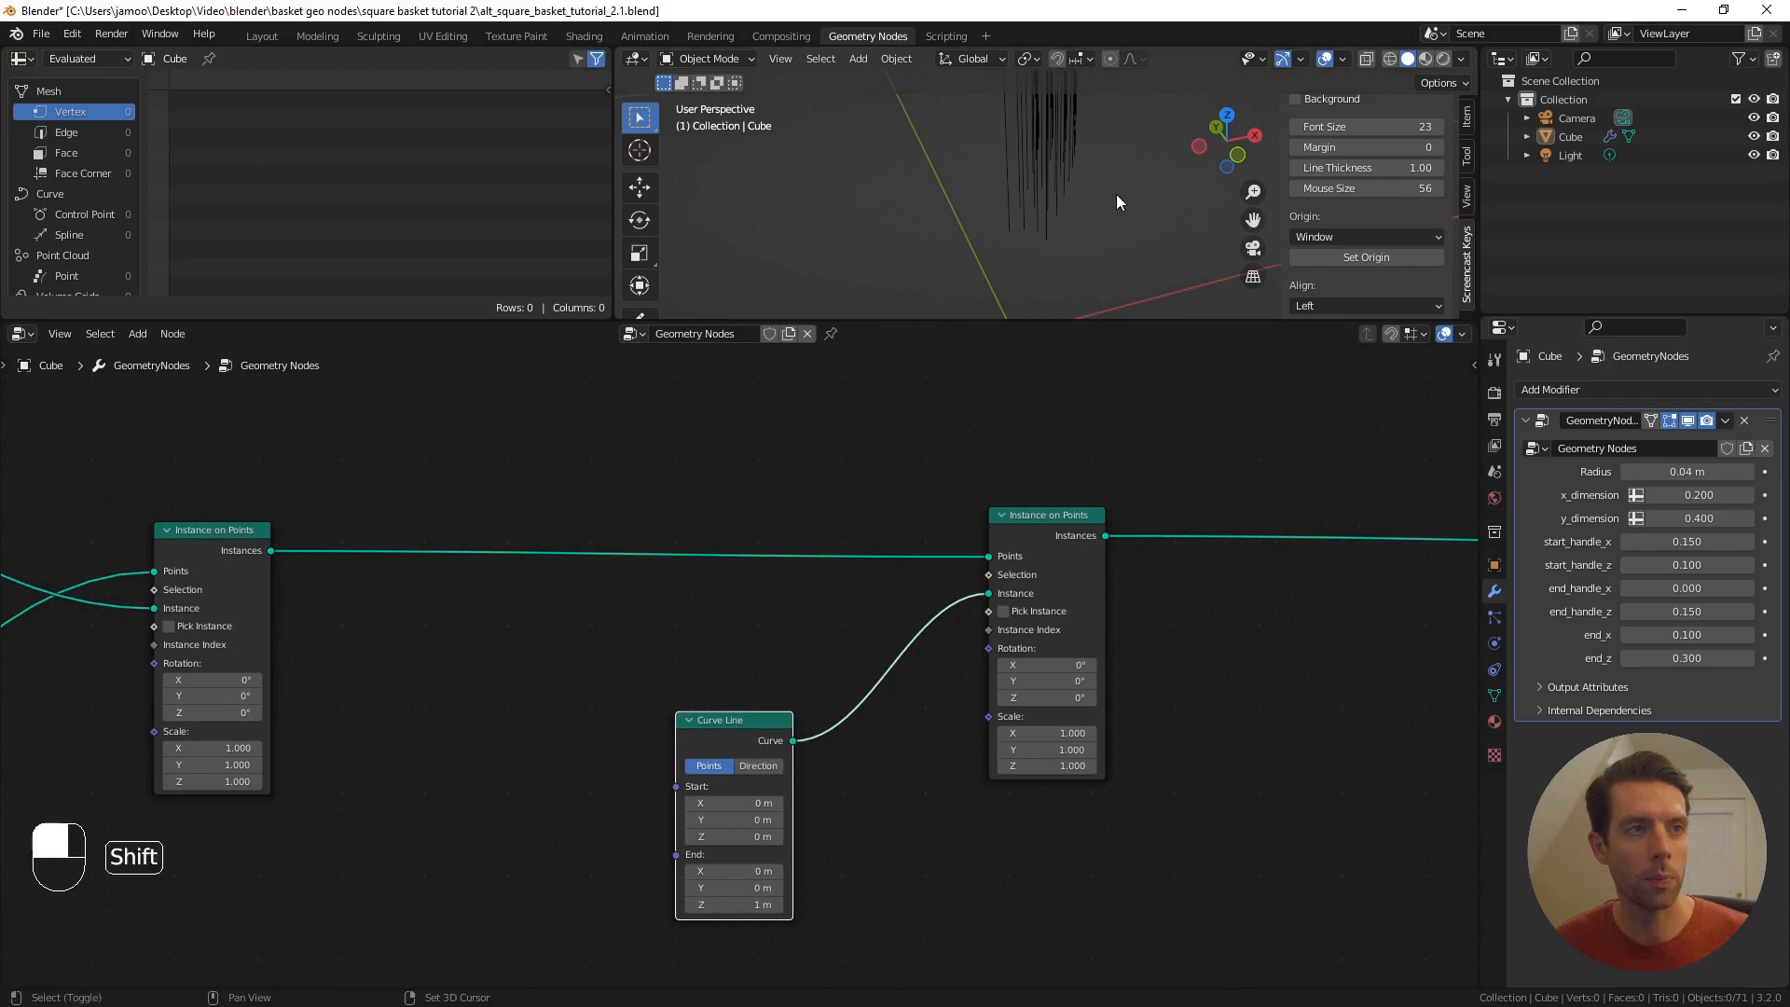
click(762, 906)
text(0)
key(Return)
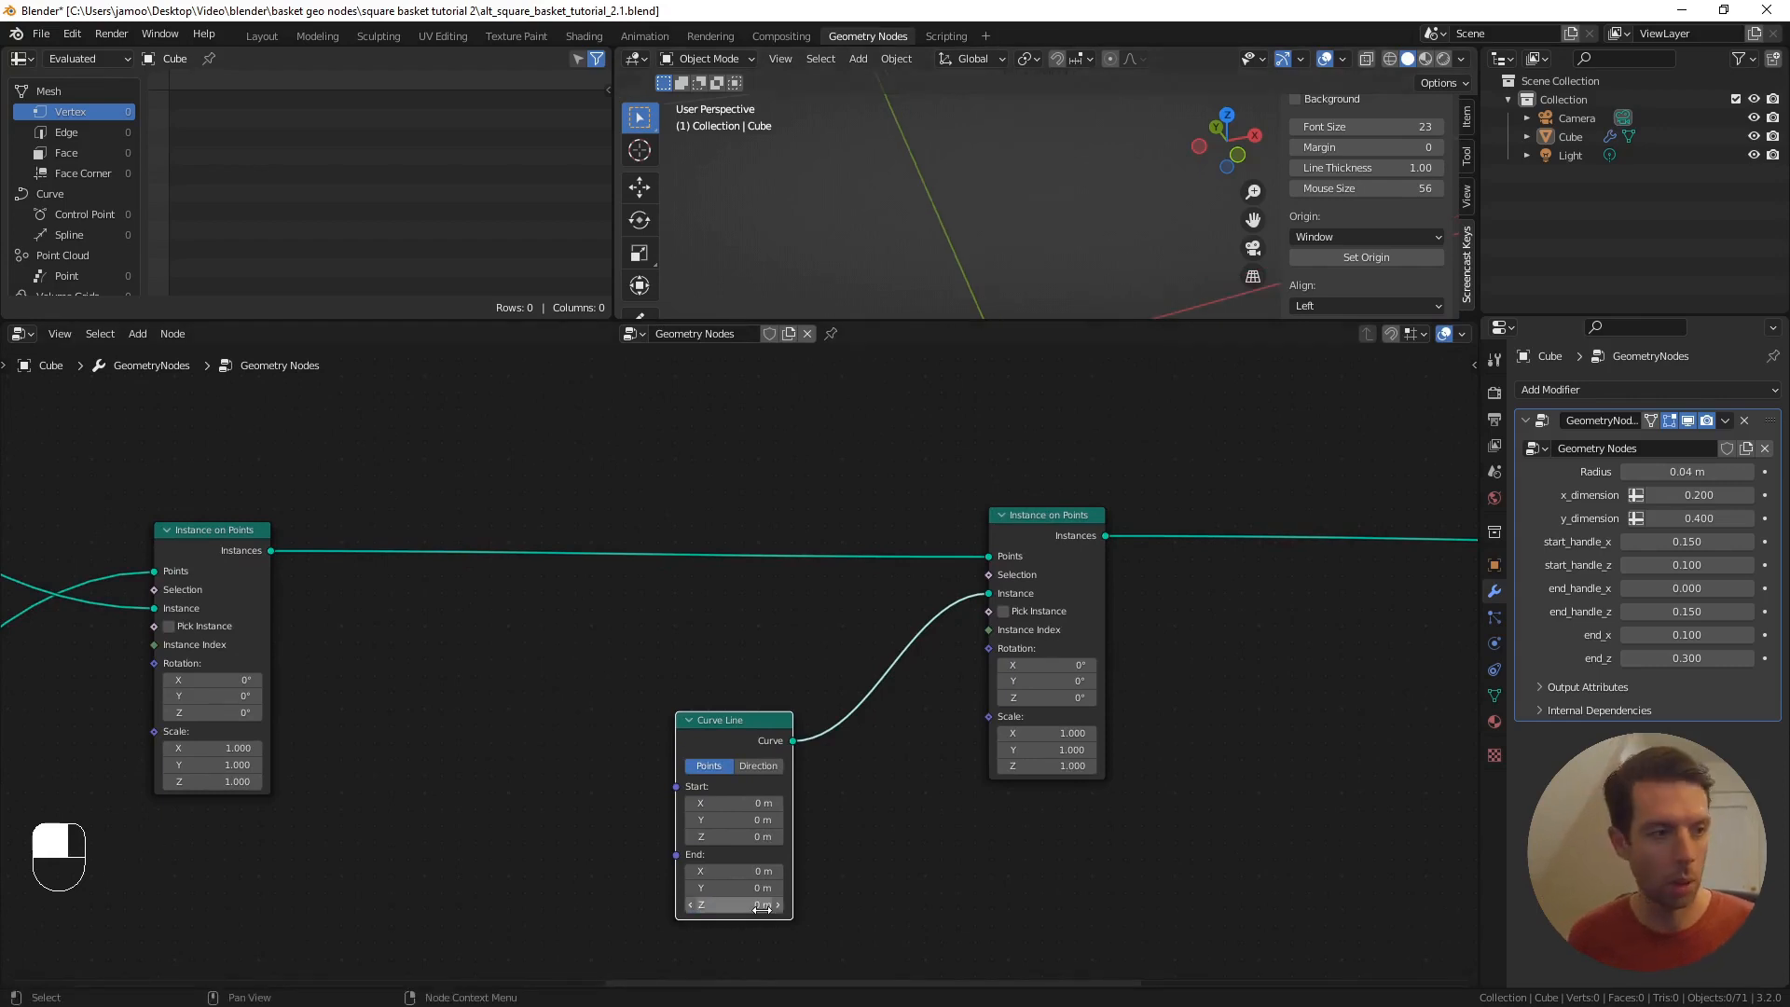
click(740, 889)
text(1)
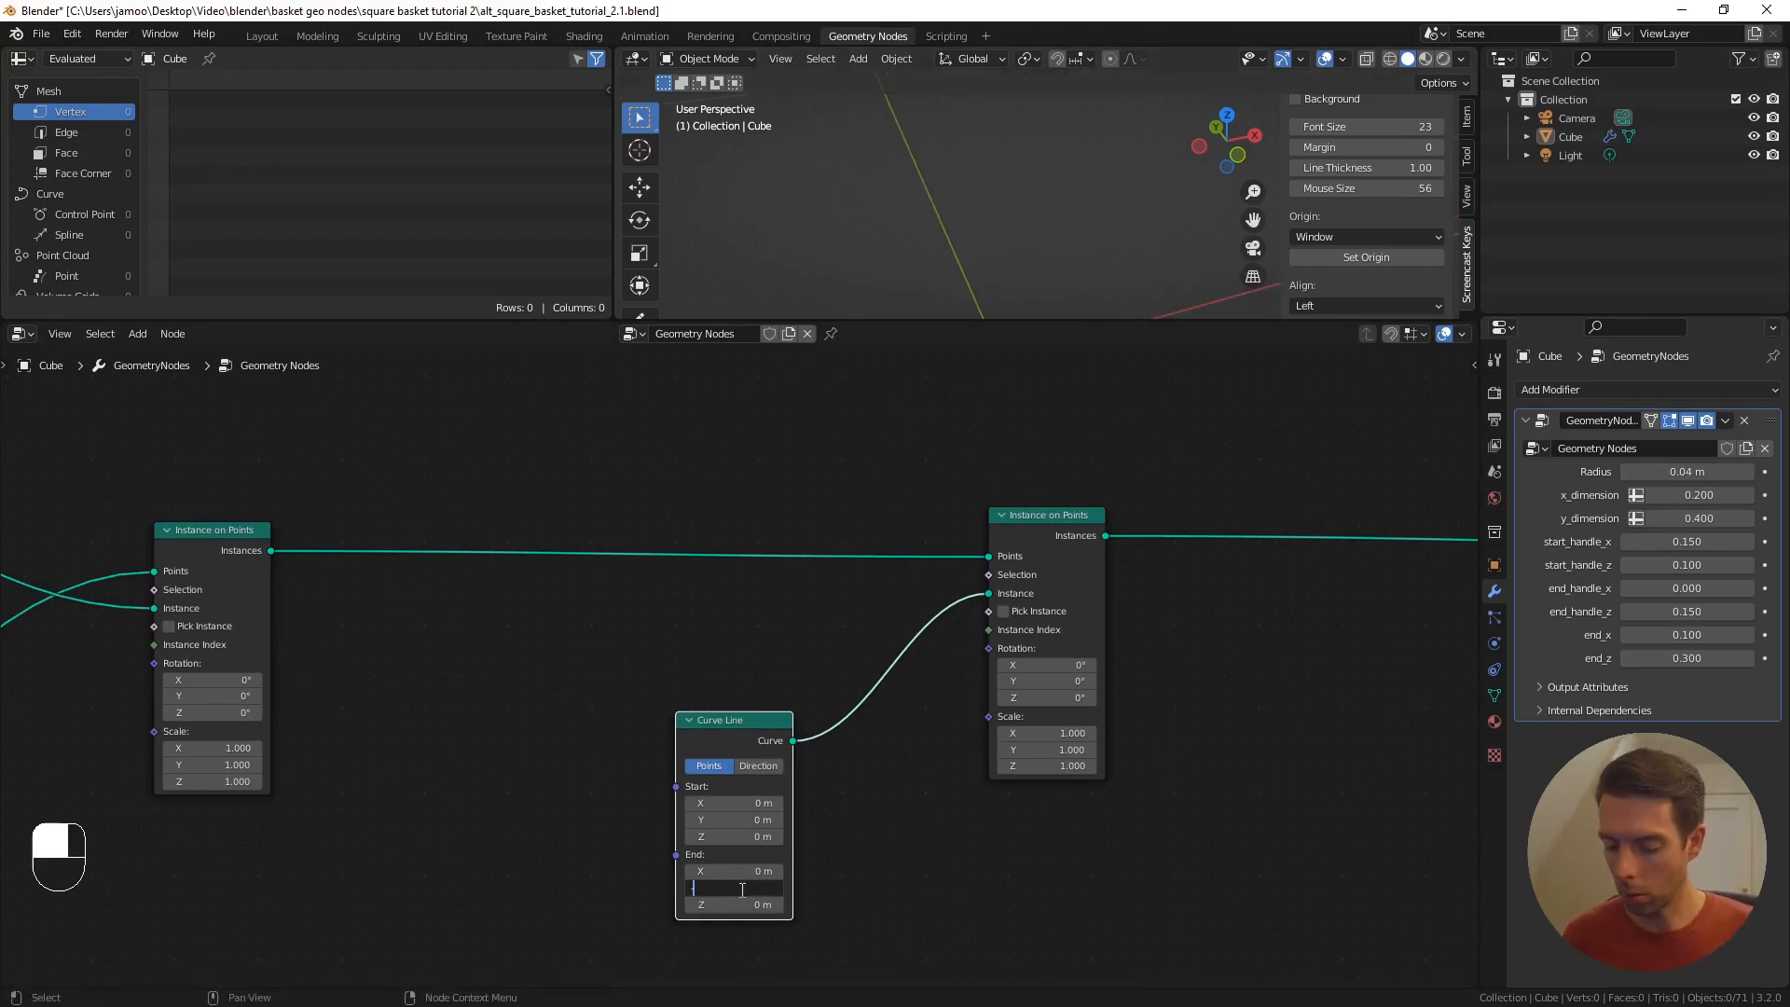
key(Return)
middle_drag(988, 298, 1025, 213)
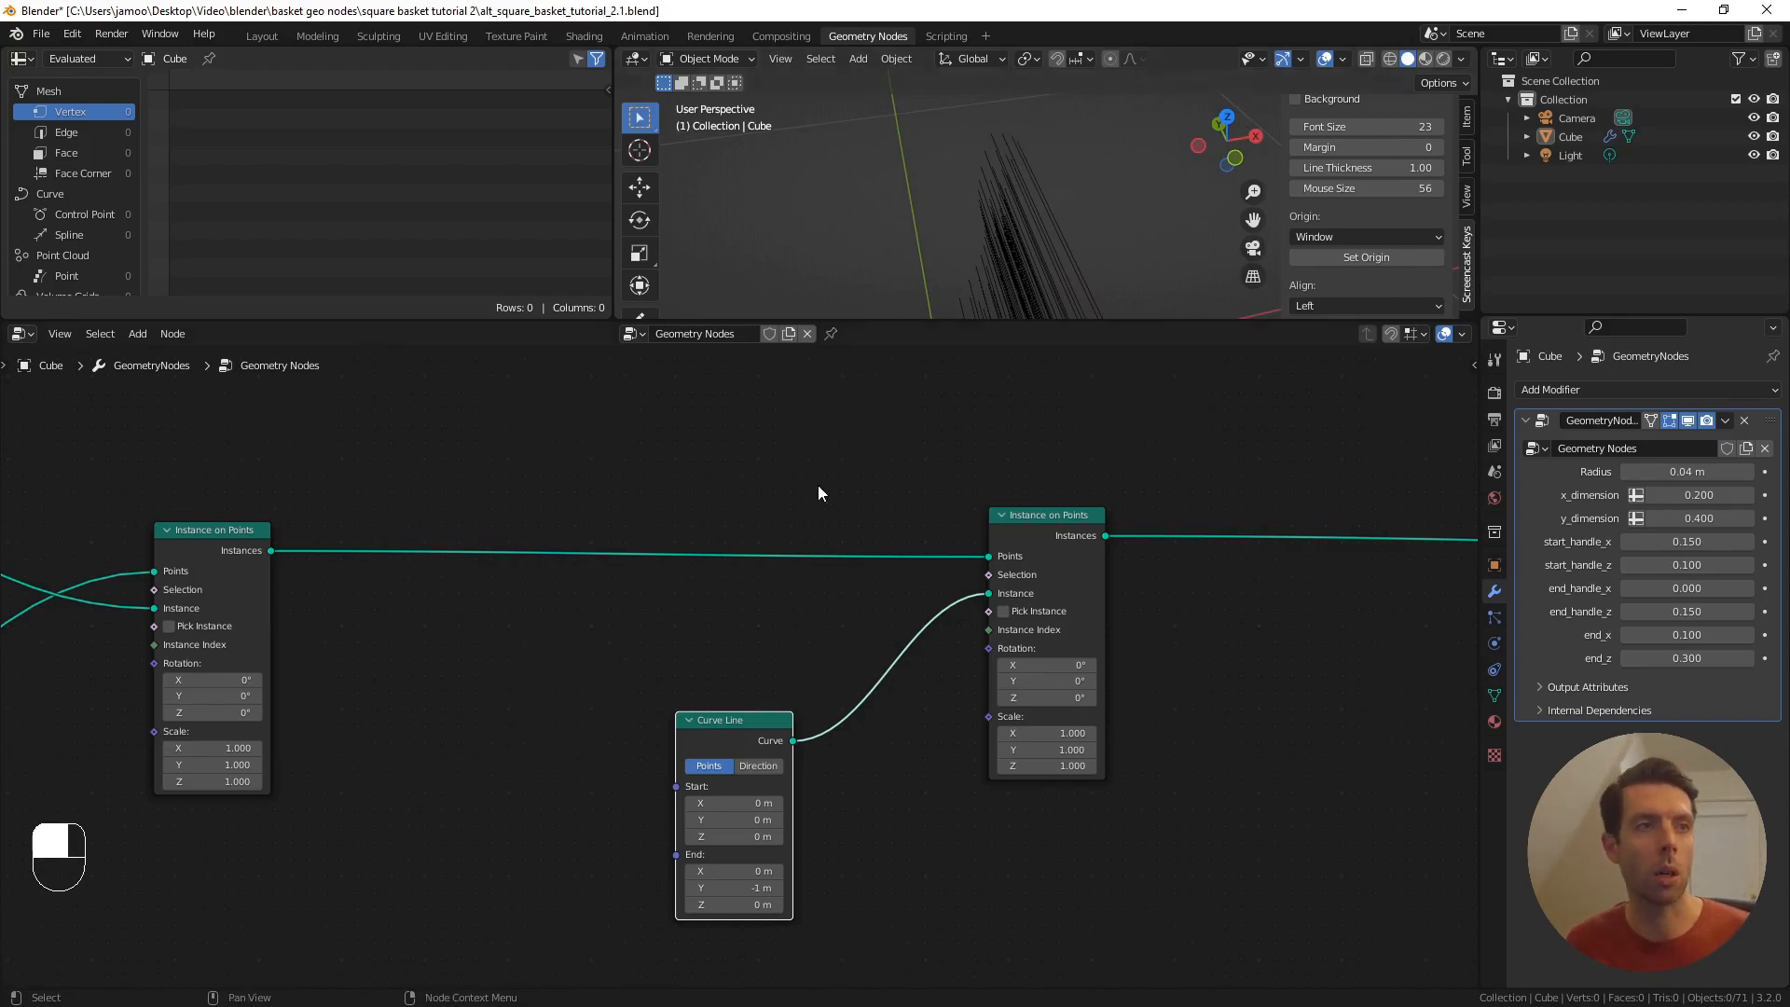
- Add an Endpoint Selection node linked to the Selection input of the second Instance on Points node
shift+scroll(840, 652, down, 2)
drag(991, 540, 826, 627)
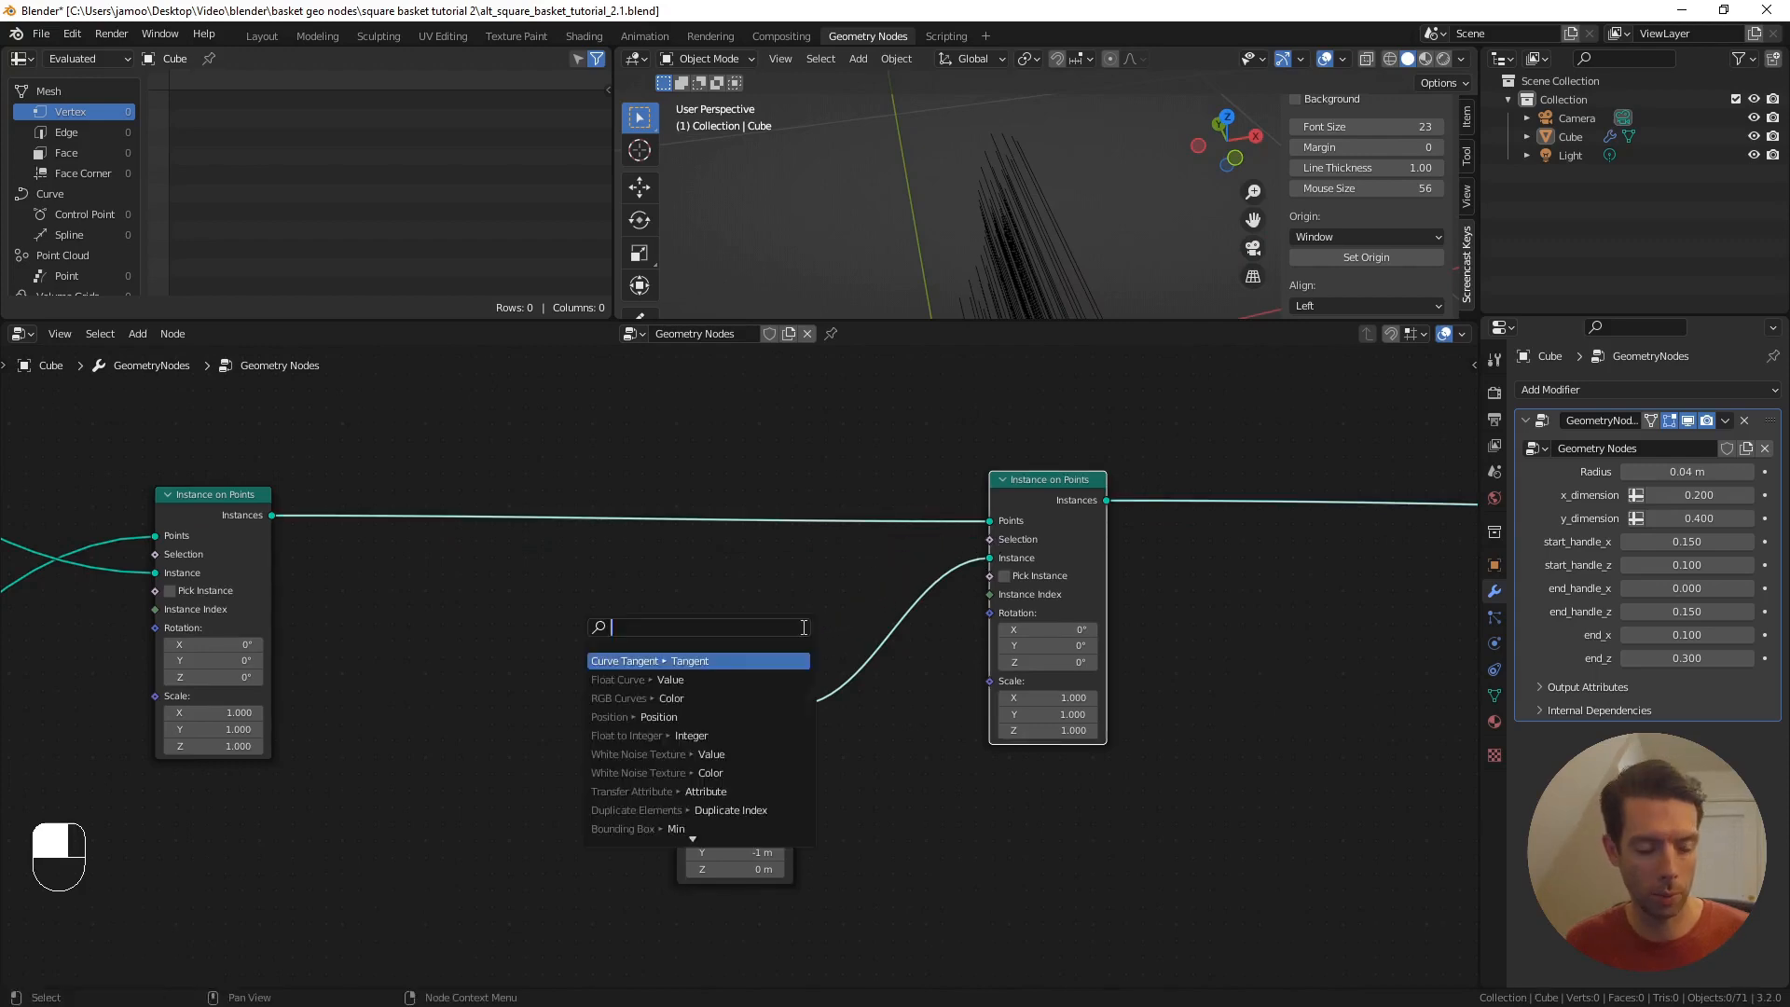
text(enpoint)
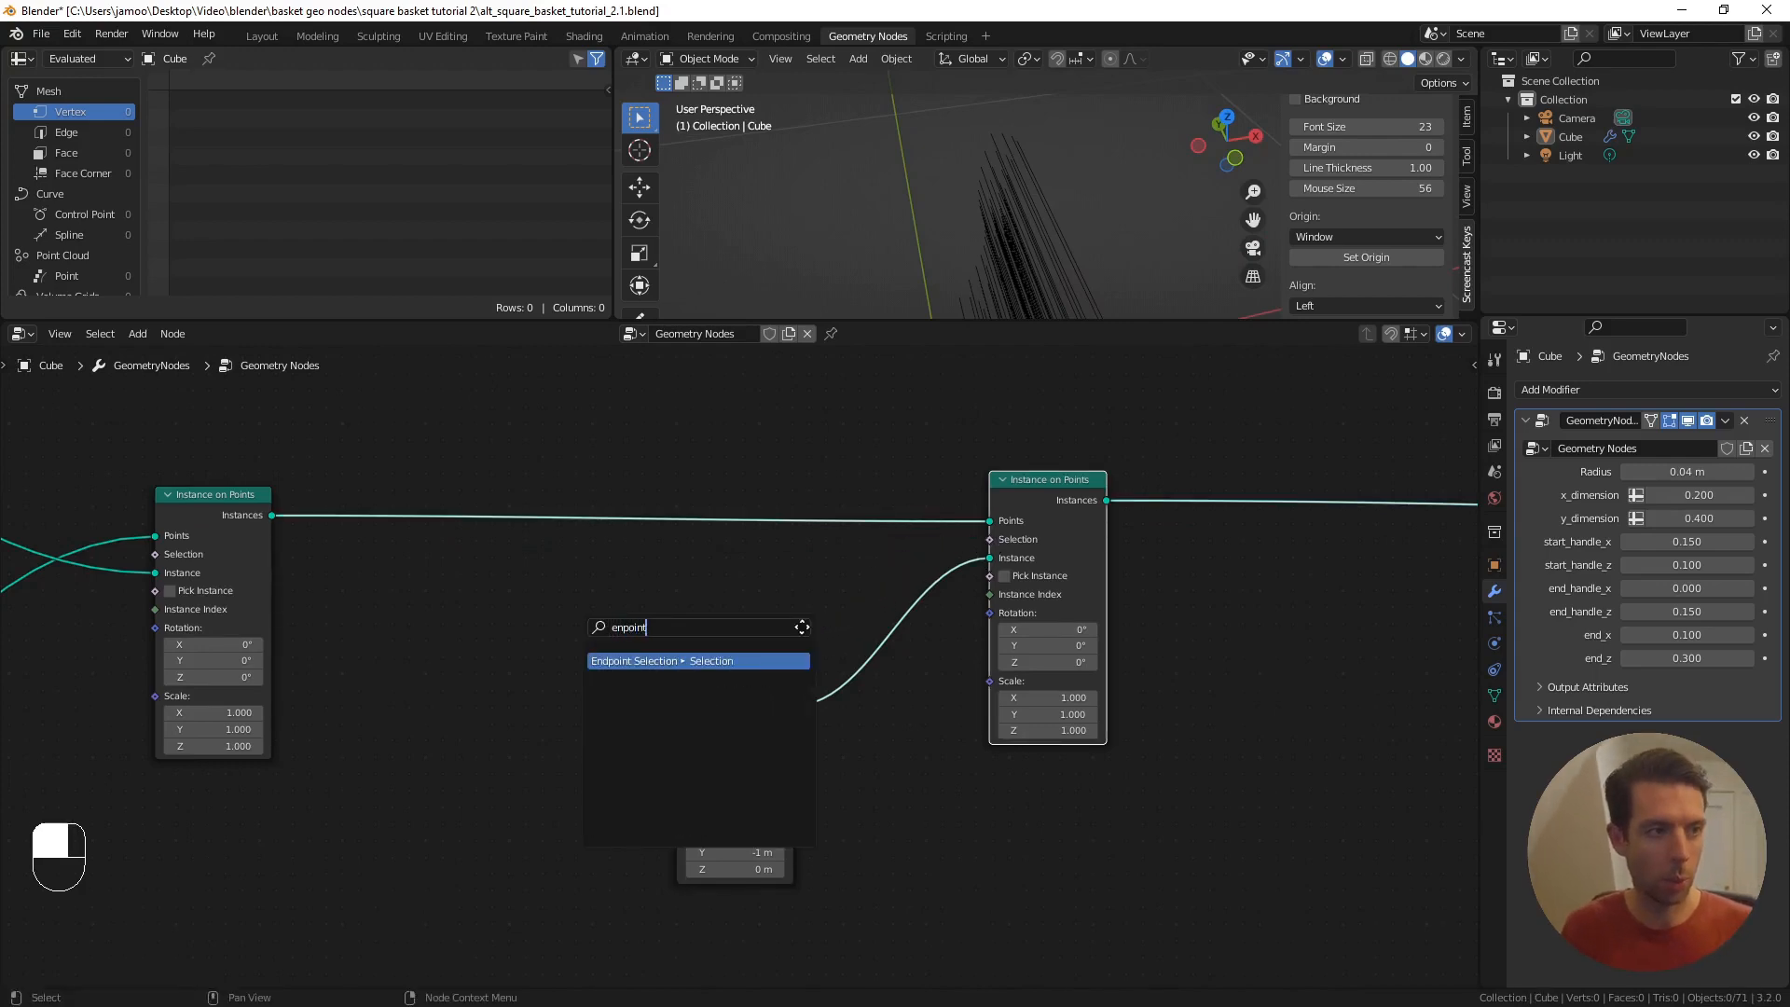
key(Return)
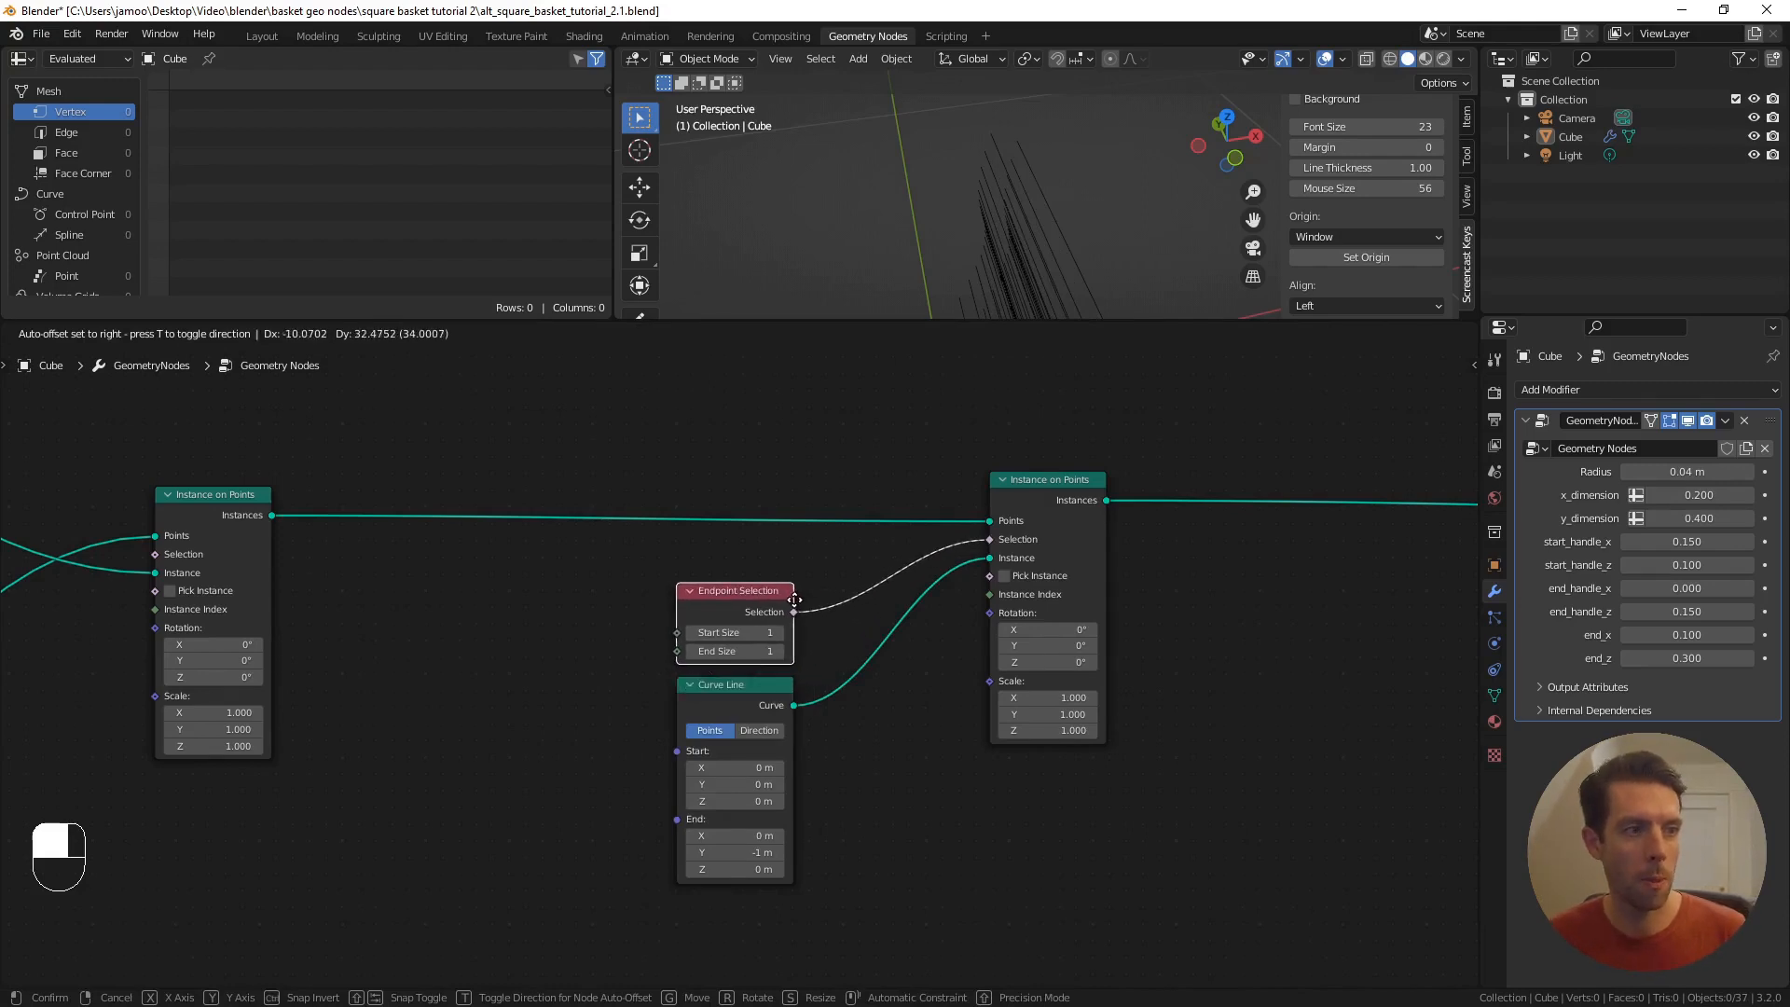
click(795, 600)
- Set the End Size of the Endpoint Selection node to 0
scroll(797, 616, up, 3)
shift+middle_drag(793, 638, 711, 613)
scroll(619, 579, up, 2)
click(539, 634)
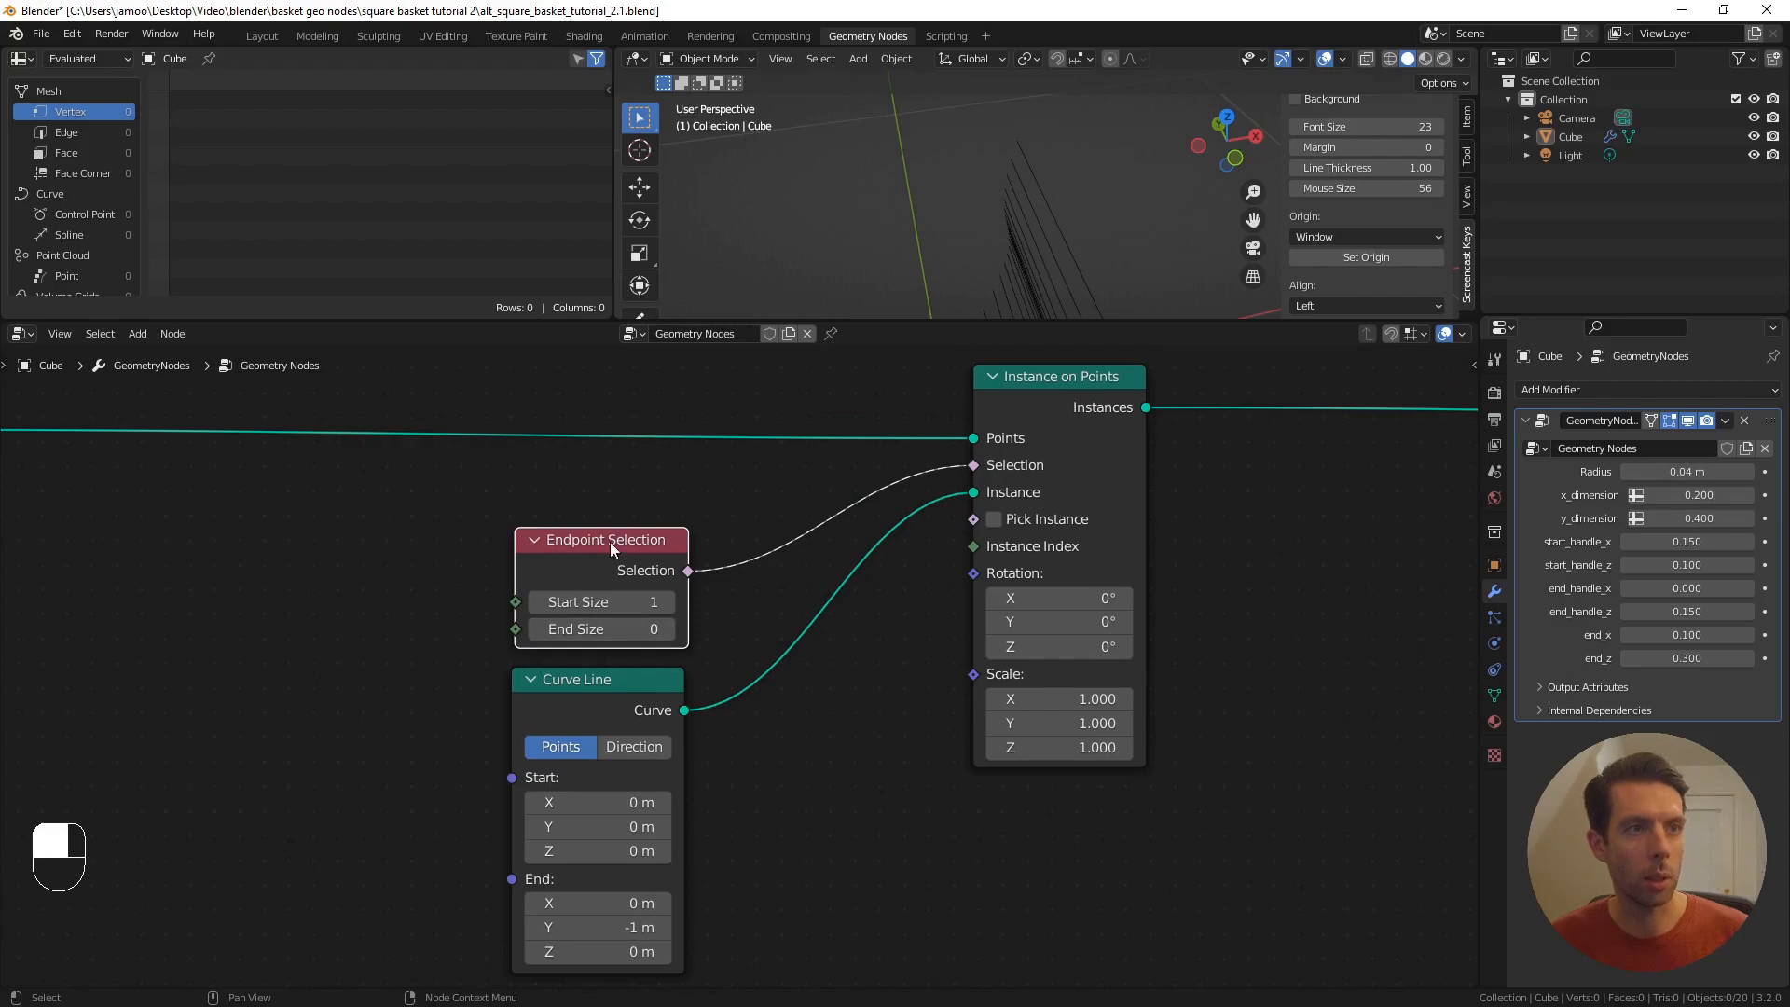
- Insert a Join Geometry node after the second Instance on Points and link the first node's Instances output into it as well
scroll(740, 478, down, 2)
key(F3)
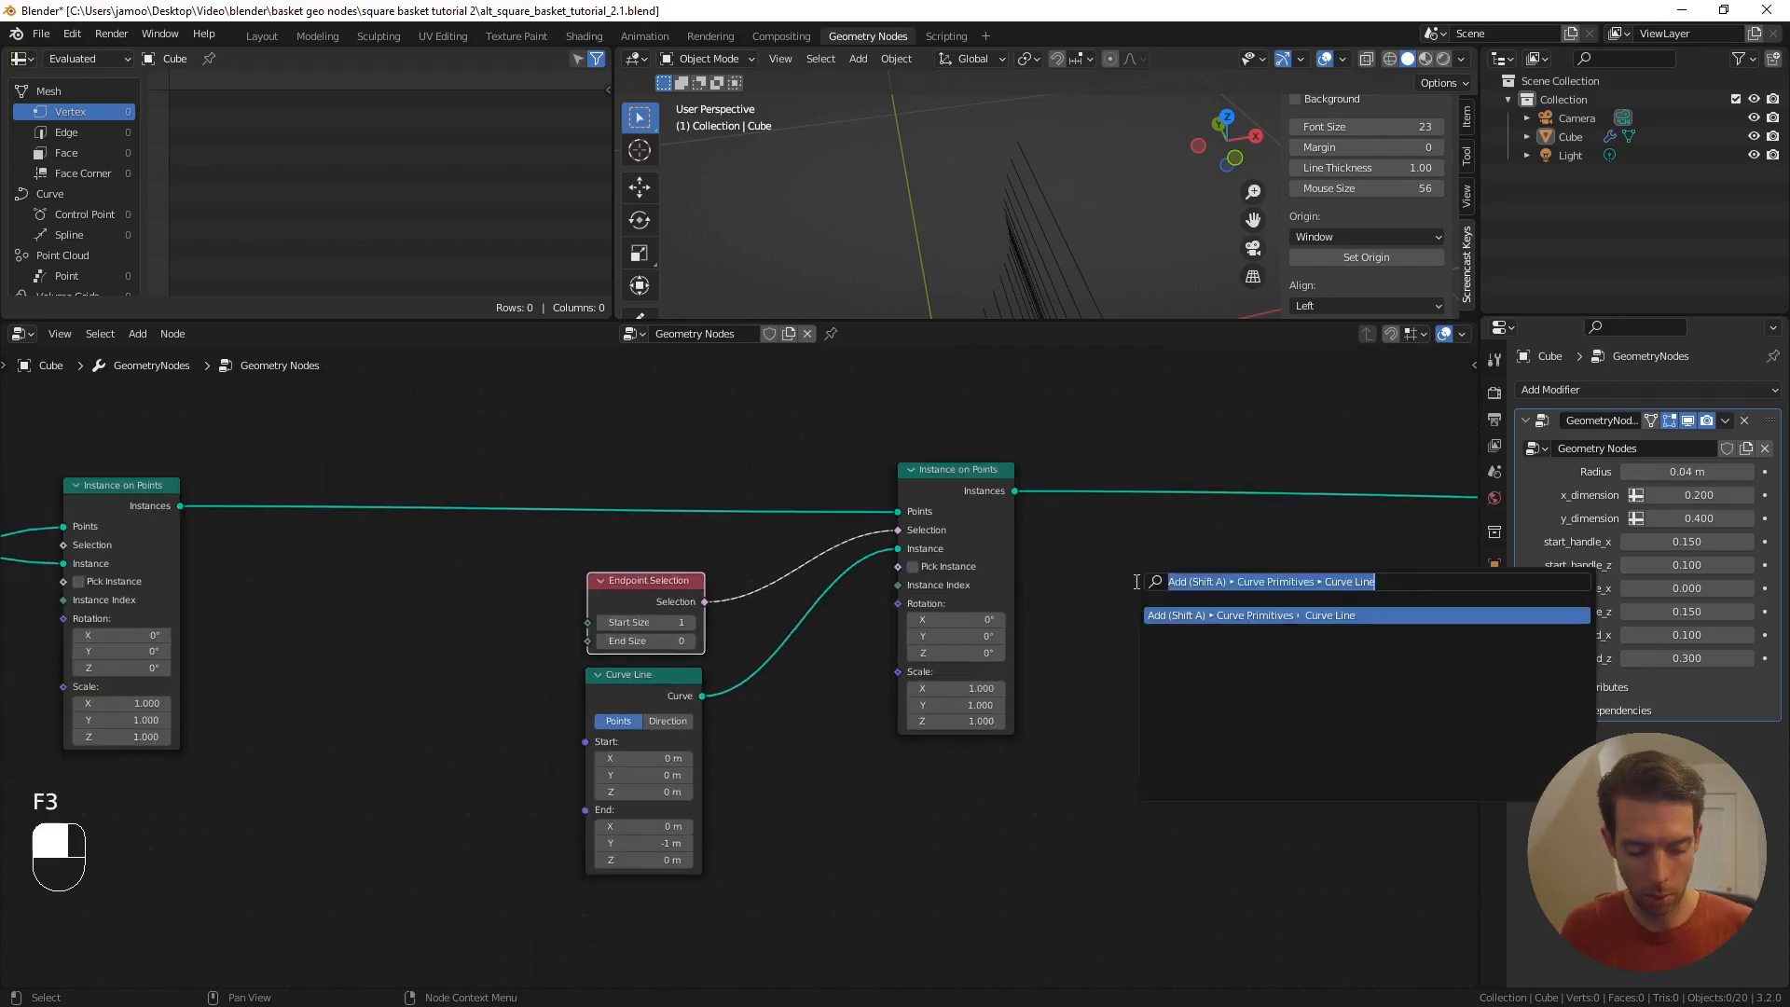
text(join ge)
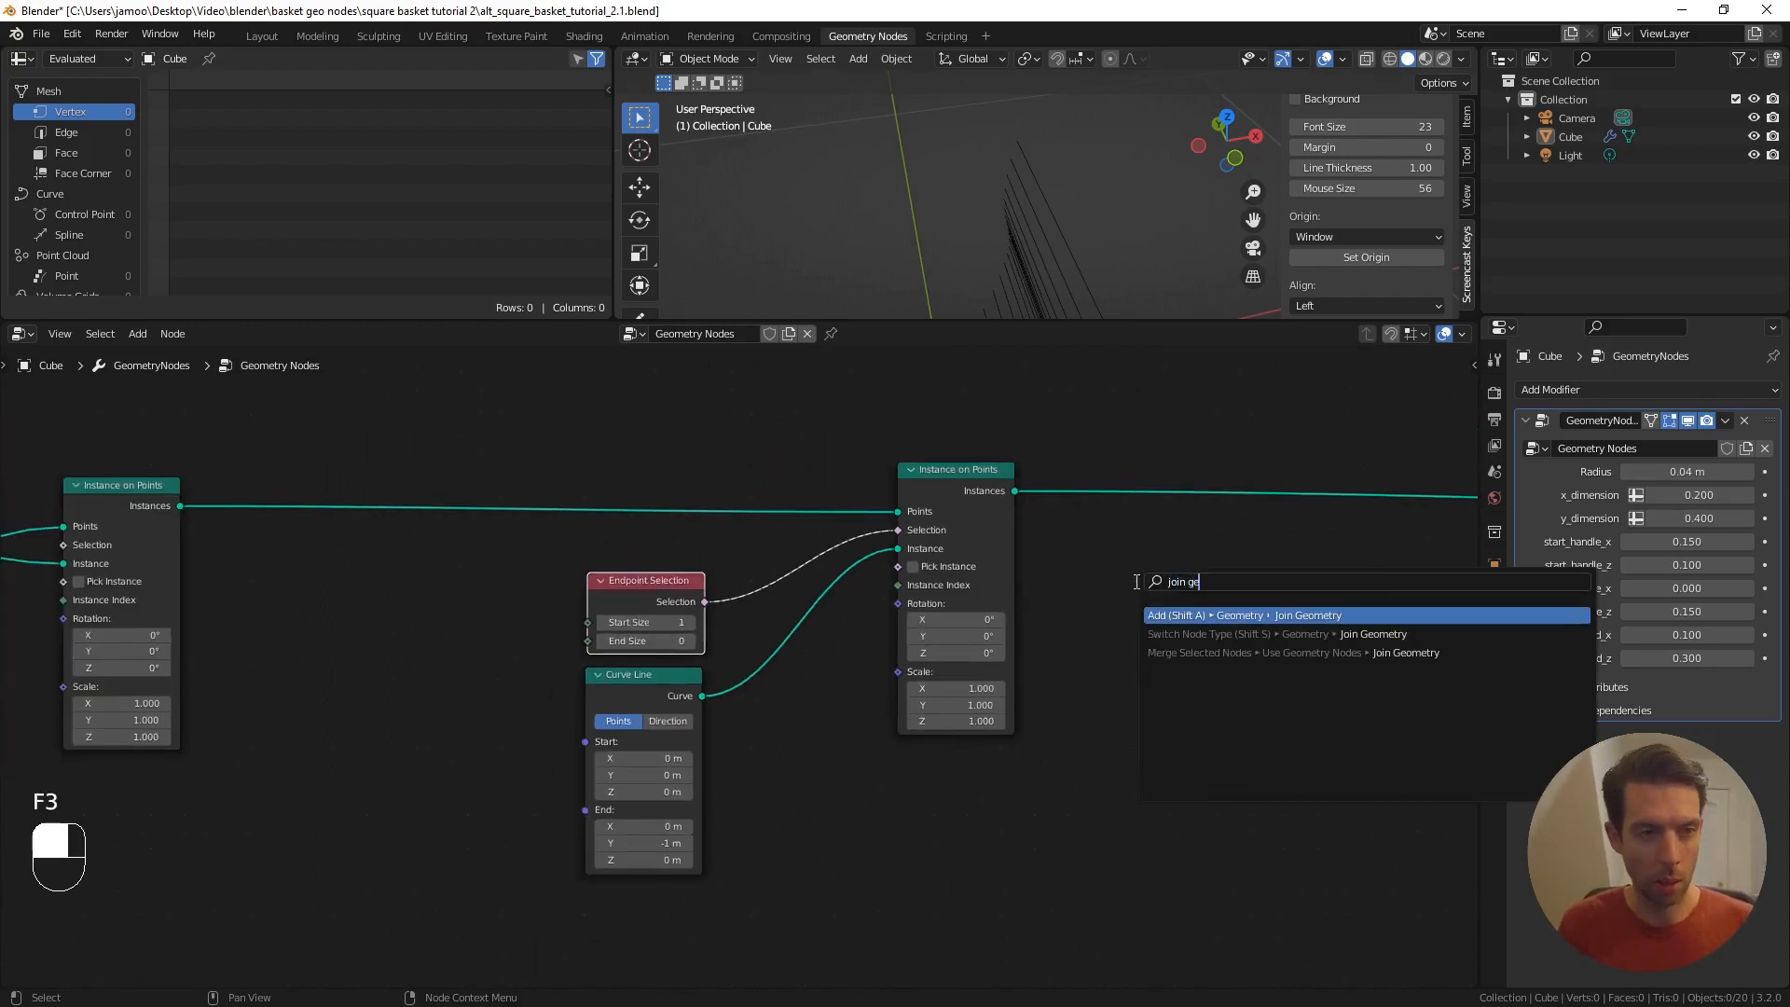
key(Return)
click(1150, 466)
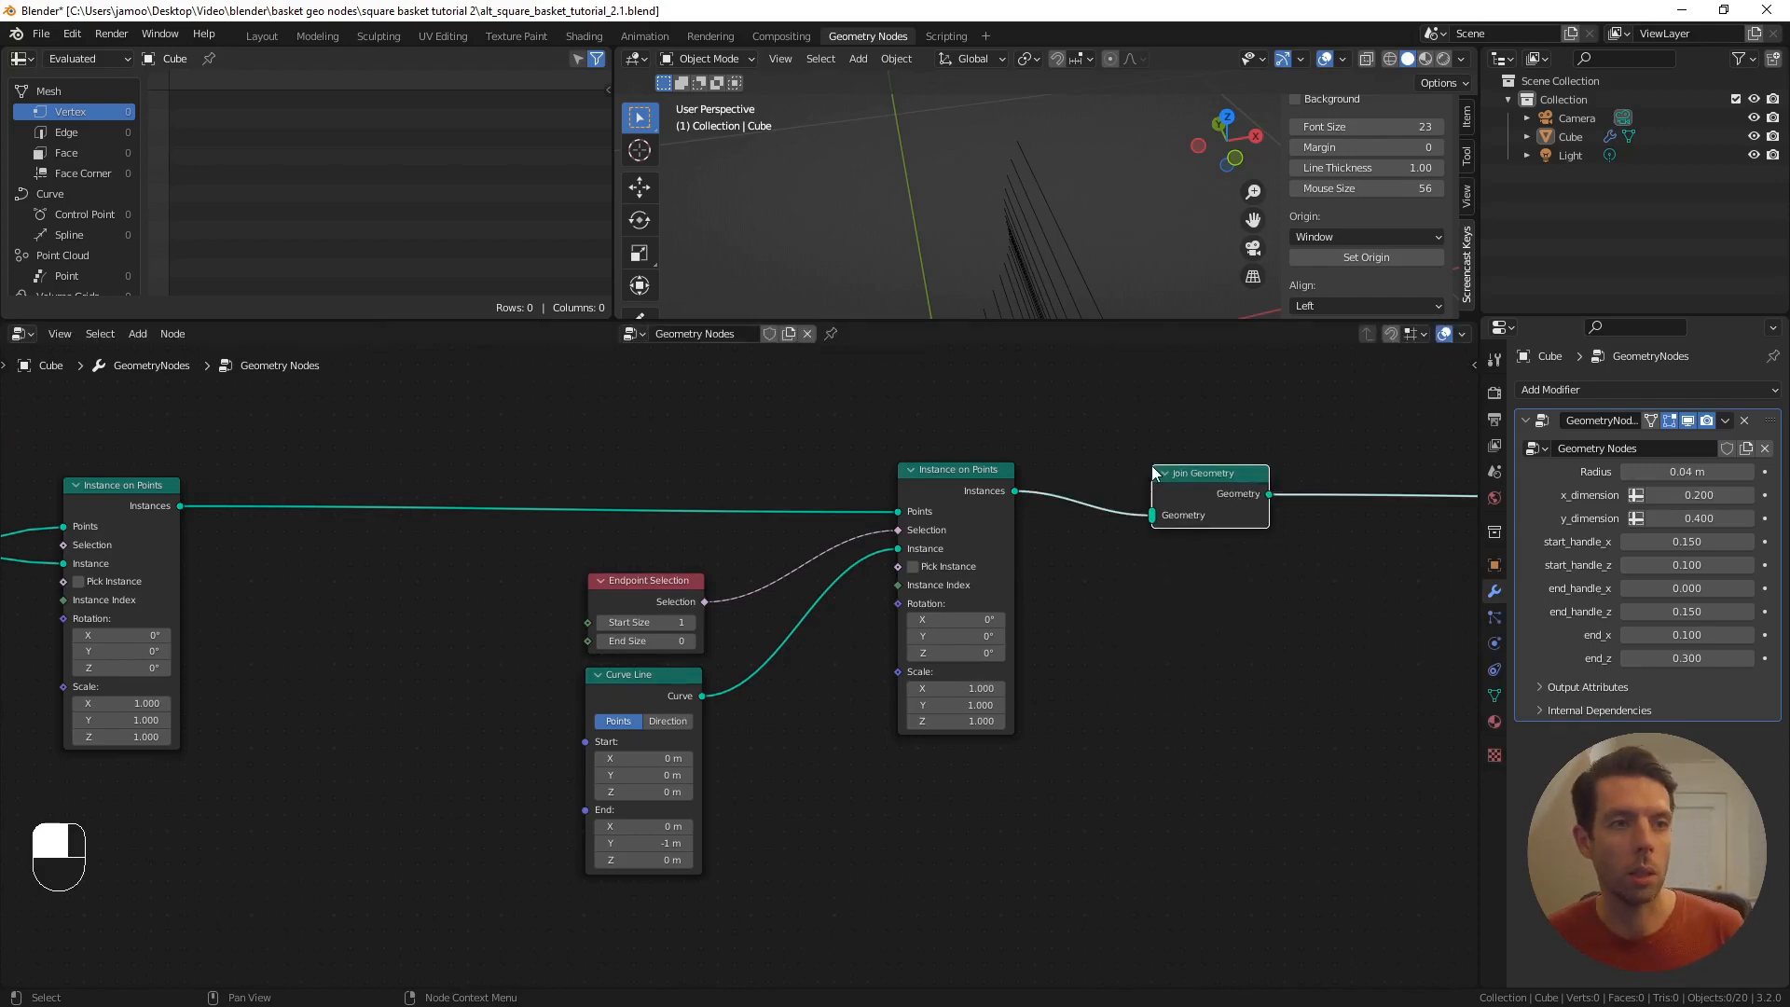
drag(179, 506, 1161, 517)
- Move the Endpoint Selection, Curve Line and second Instance on Points nodes together below the direct link into Join Geometry
scroll(678, 463, down, 2)
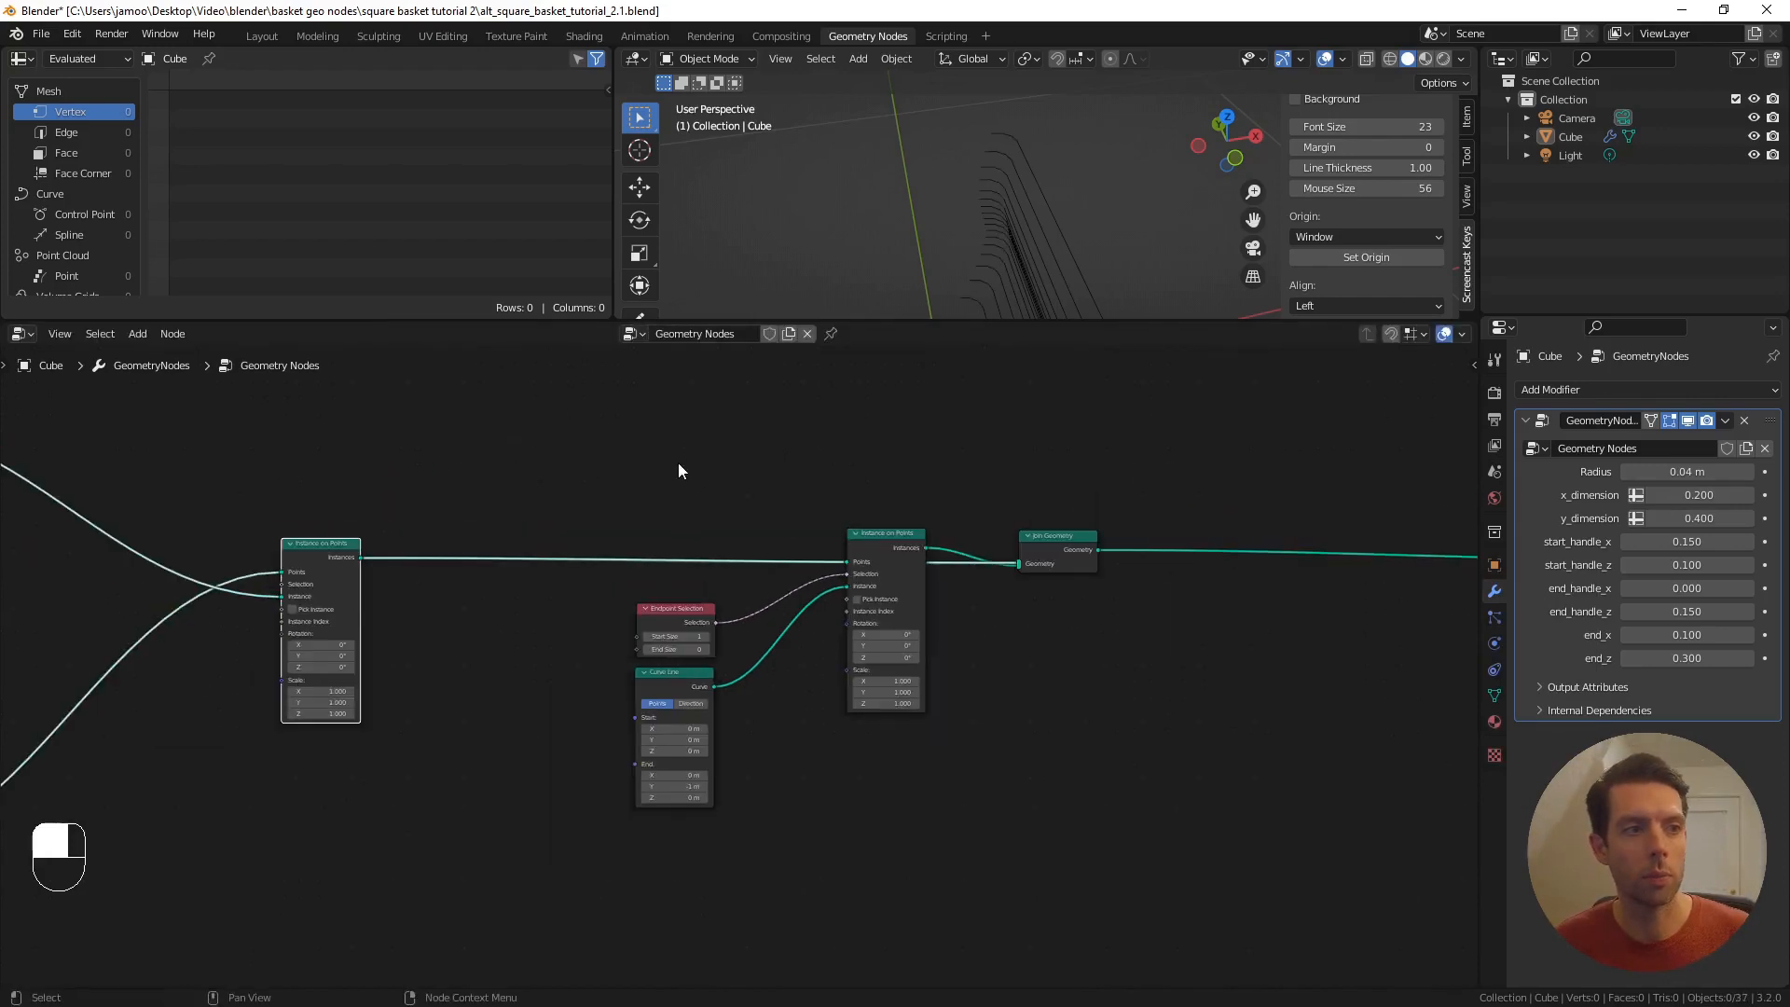
drag(916, 791, 657, 551)
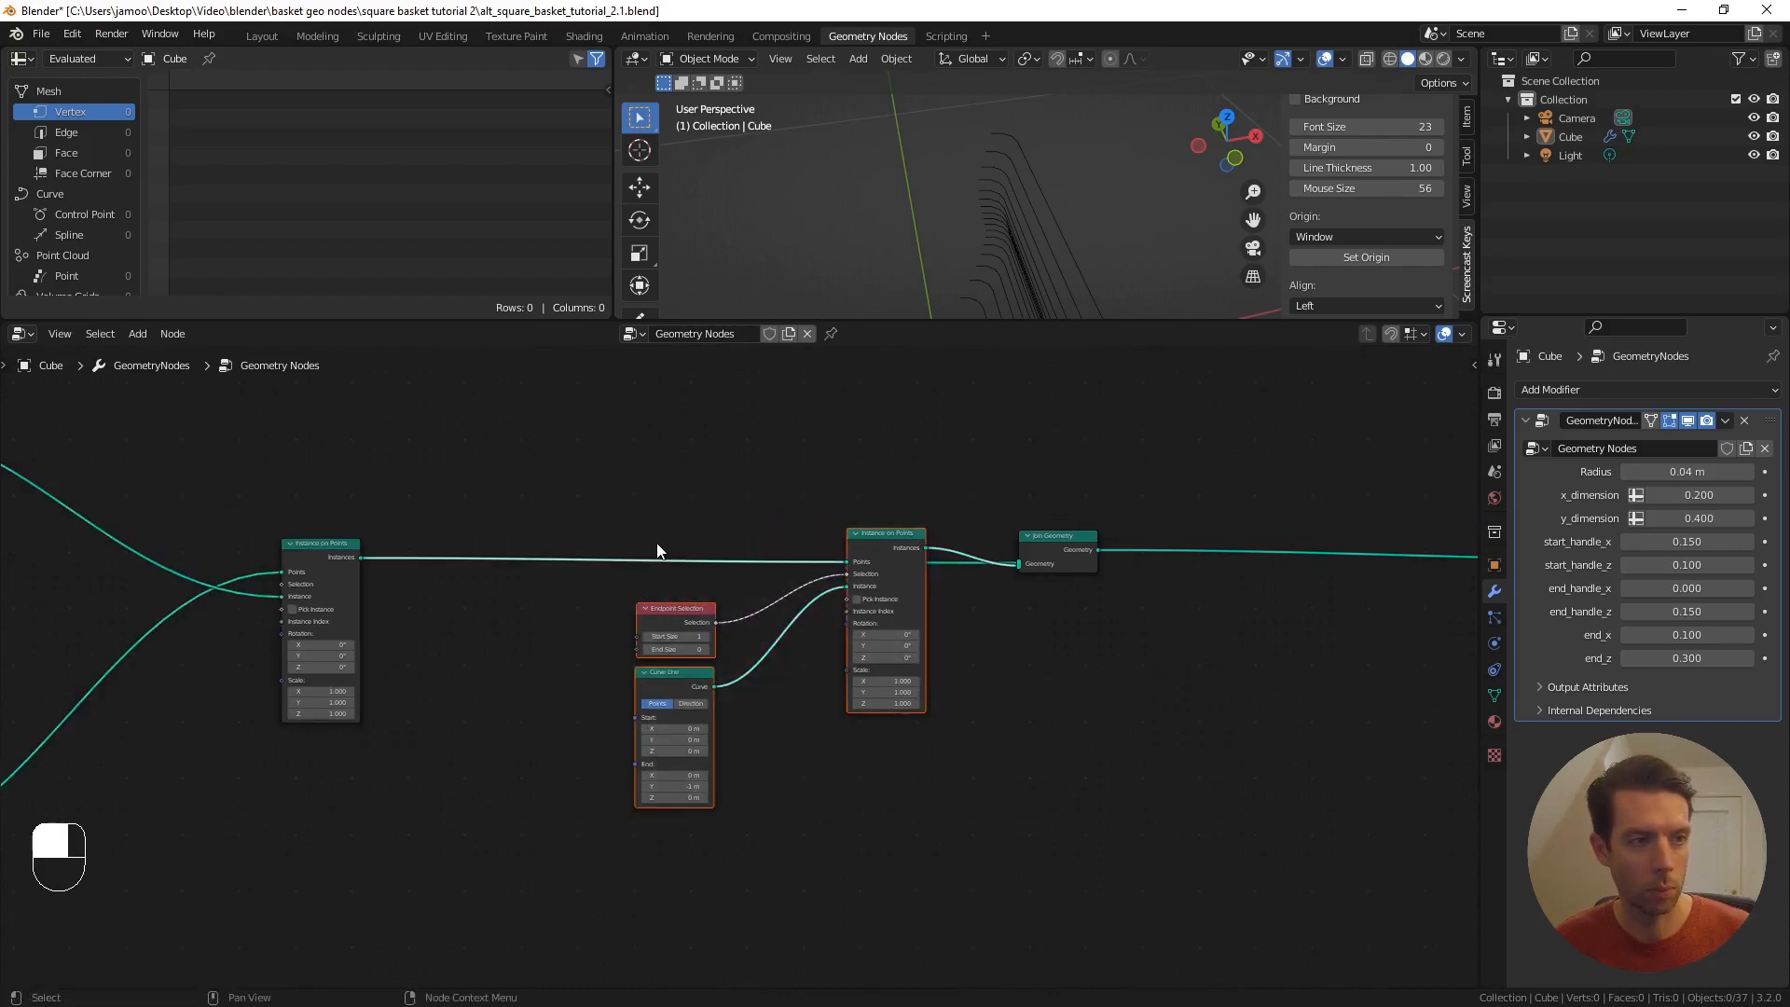
key(g)
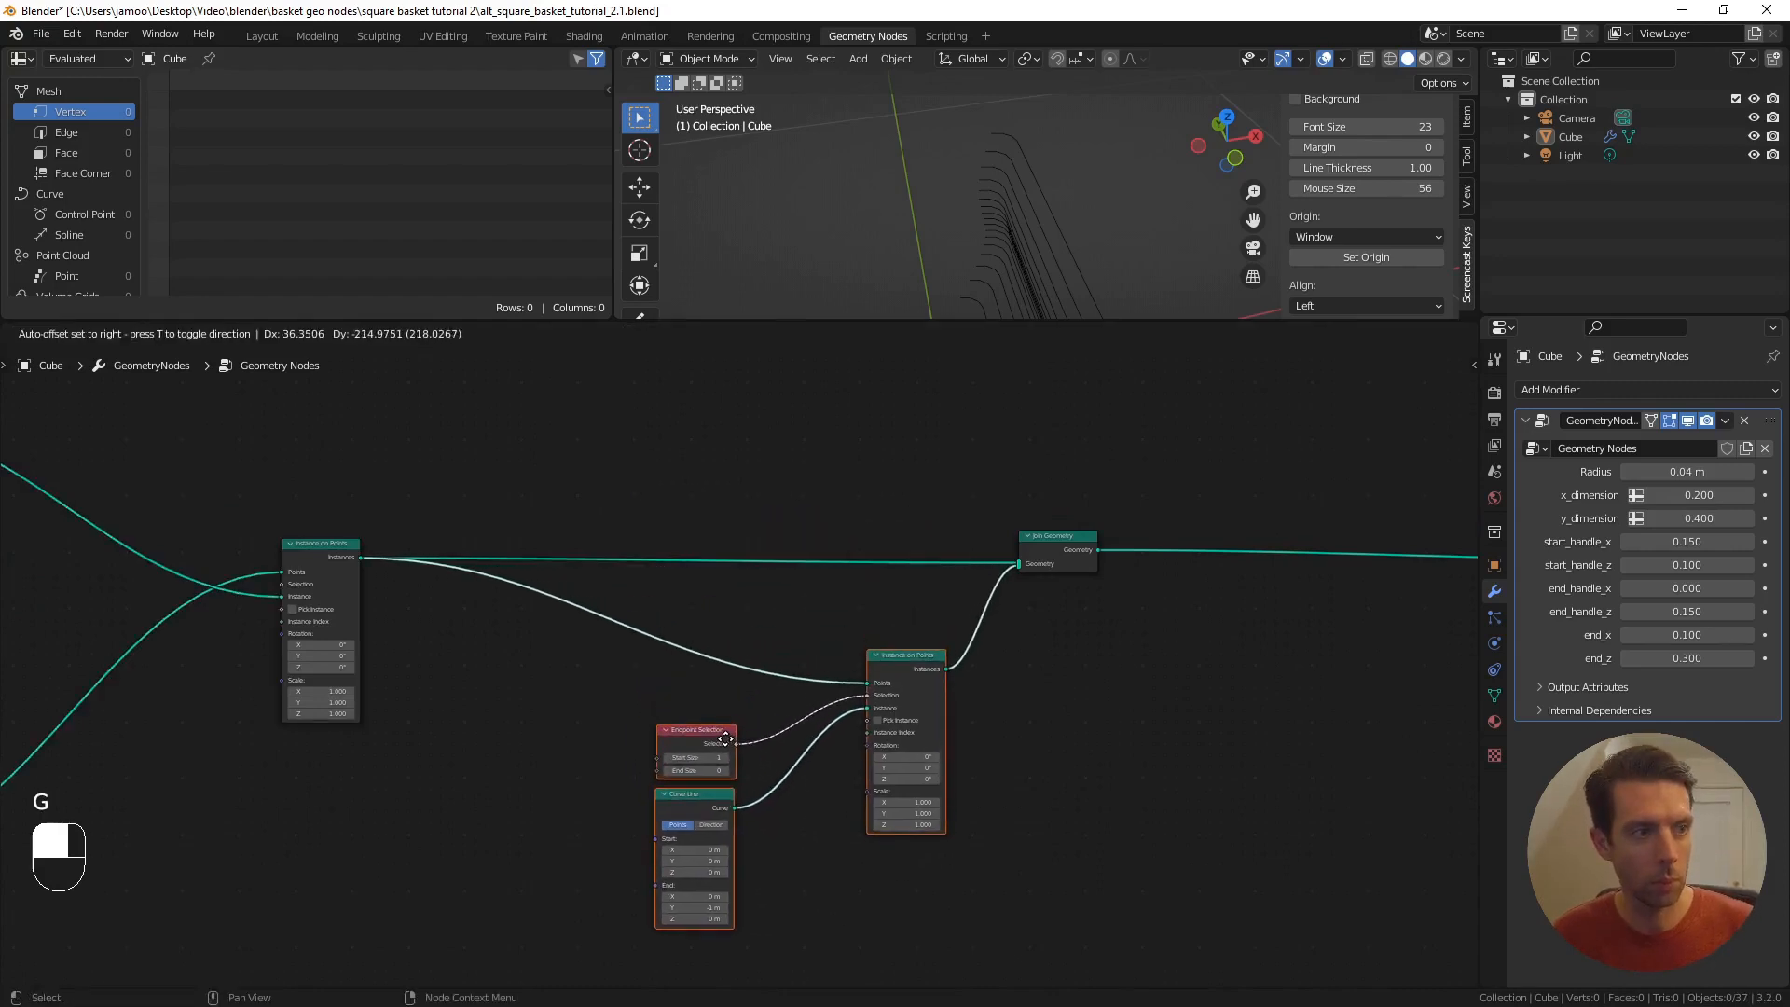
click(723, 707)
scroll(765, 671, up, 2)
- Move the Endpoint Selection and Curve Line nodes farther from the second Instance on Points node to free space between them
shift+middle_drag(890, 618, 697, 524)
middle_drag(1001, 200, 1069, 157)
mouse_move(1023, 154)
shift+middle_down()
mouse_move(1000, 171)
mouse_move(1011, 153)
mouse_move(1083, 177)
mouse_move(1004, 181)
mouse_move(1037, 179)
shift+middle_up()
shift+middle_drag(1039, 179, 1007, 209)
shift+middle_drag(585, 727, 524, 544)
drag(464, 491, 495, 599)
key(g)
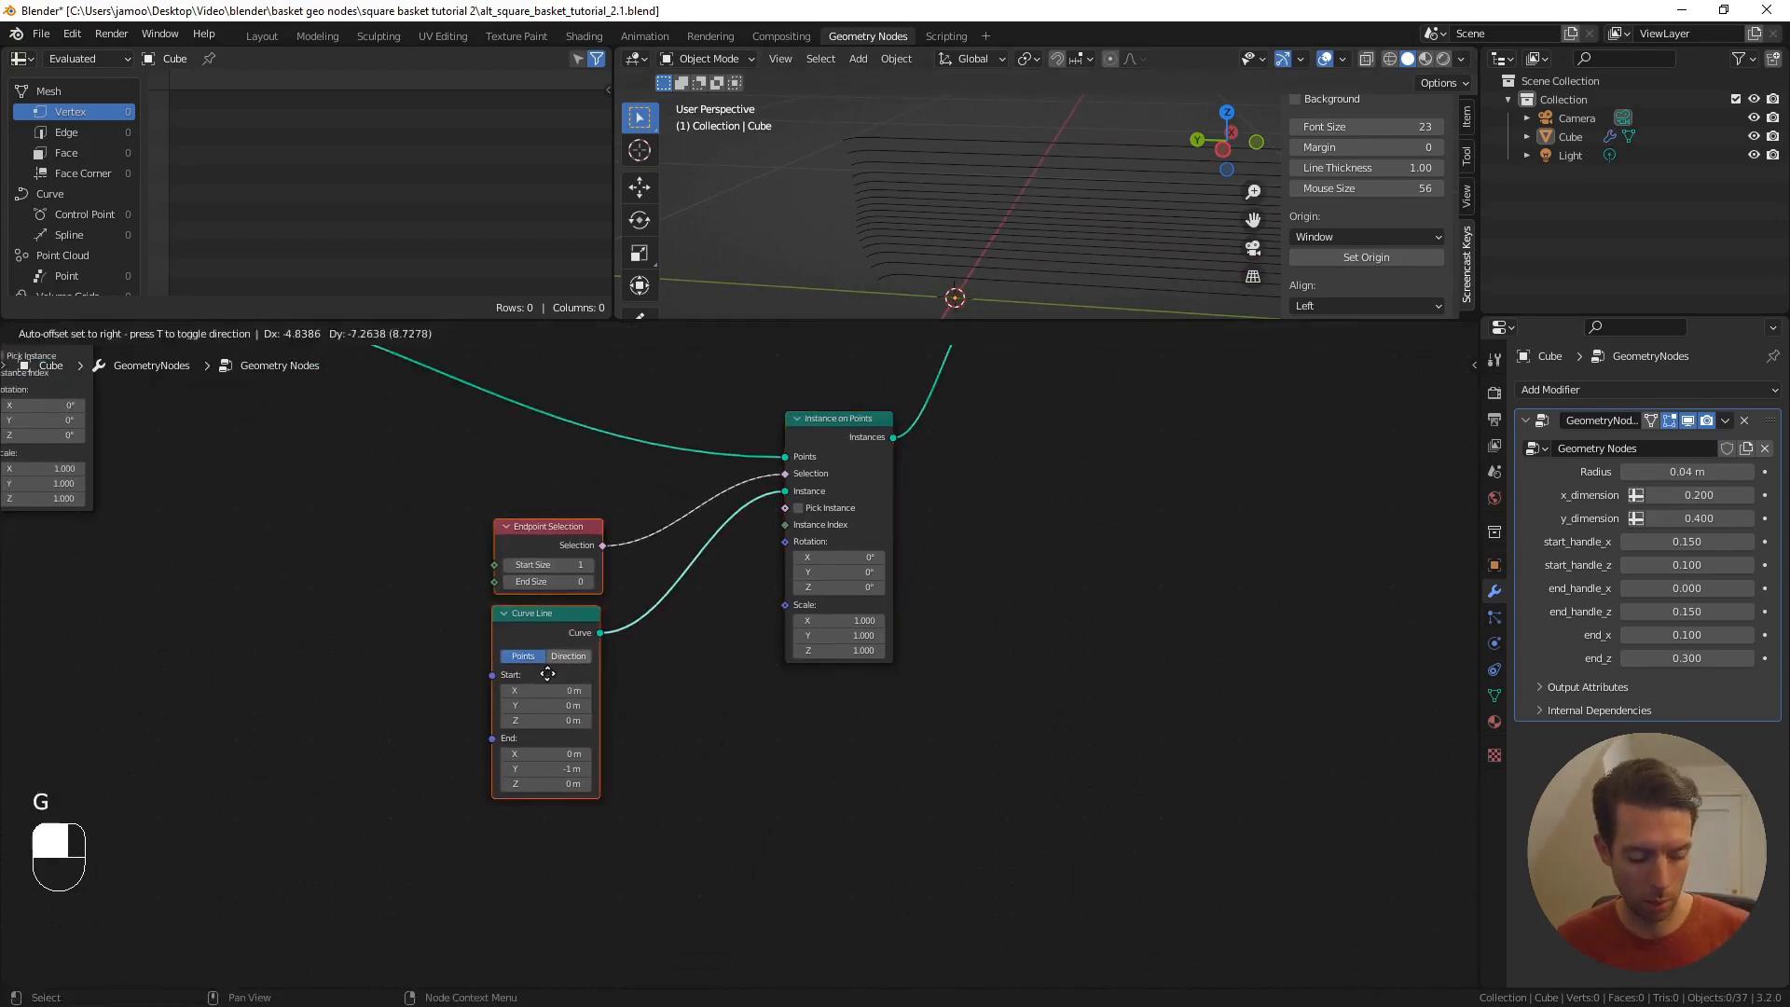
click(349, 674)
- Add a Position node beside the lower part of the Curve Line node
shift+middle_drag(587, 672, 619, 636)
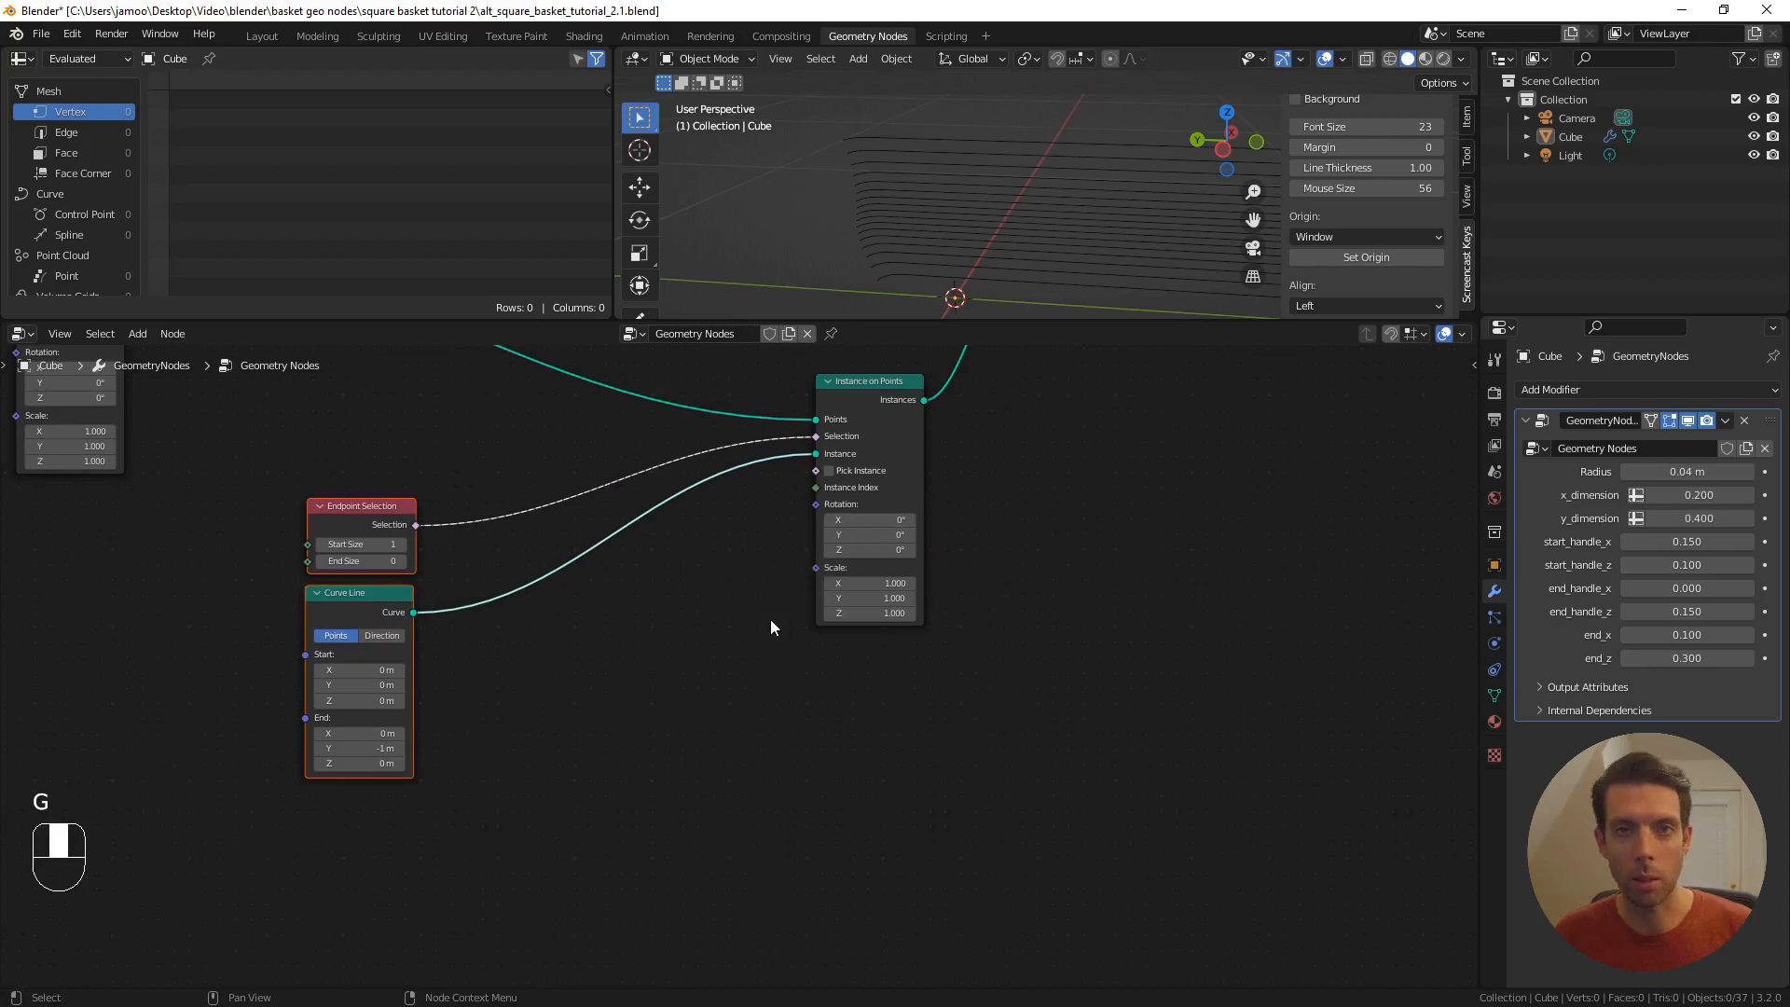
shift+middle_drag(680, 643, 748, 608)
scroll(704, 647, up, 2)
key(F3)
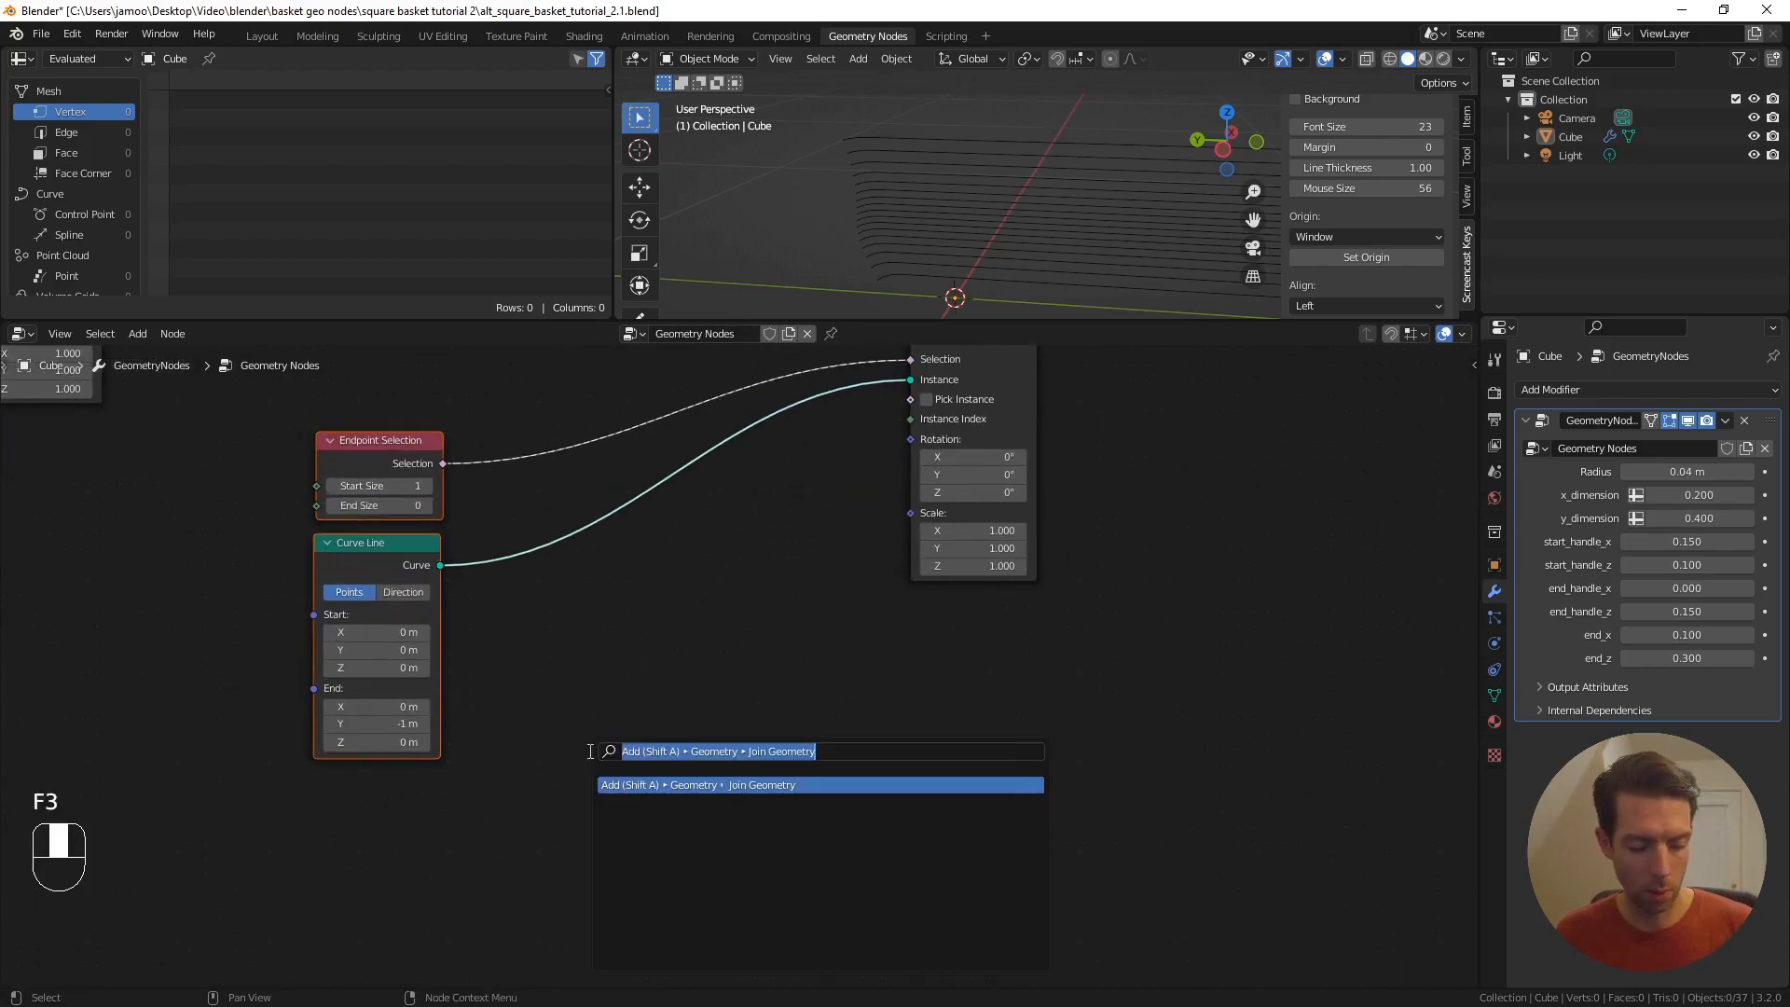
text(poist)
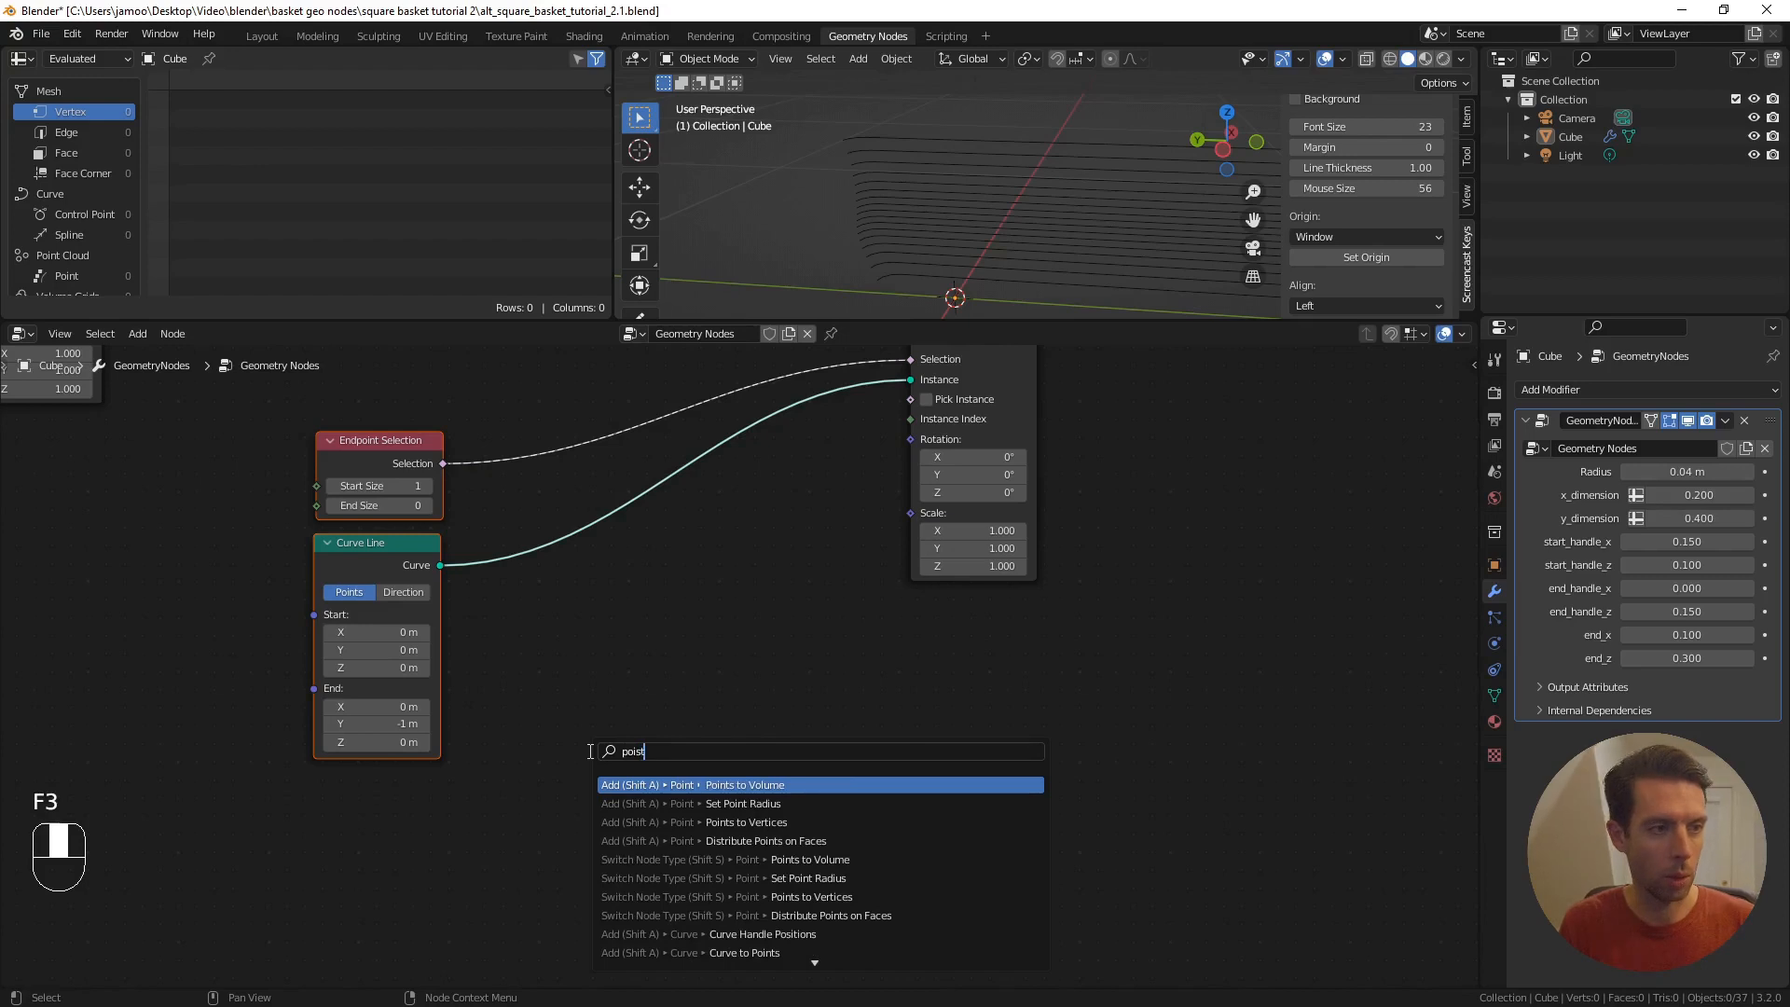
key(BackSpace)
key(BackSpace)
key(BackSpace)
text(si)
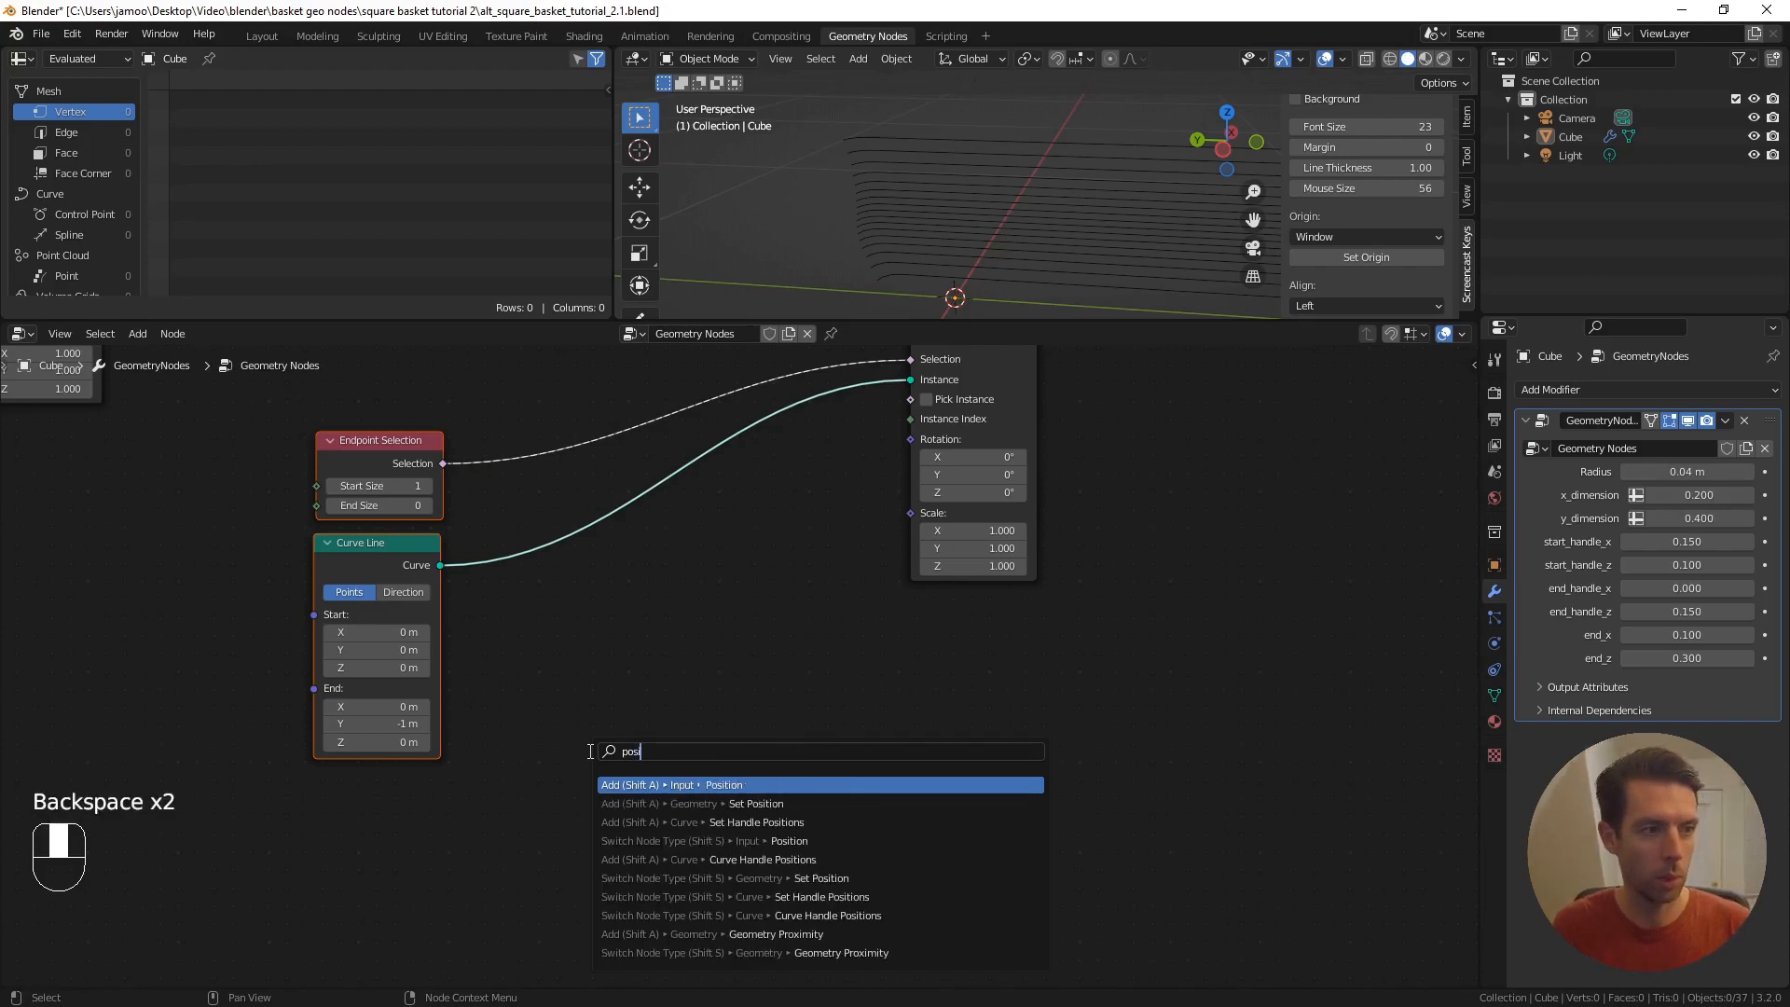
key(Return)
click(539, 739)
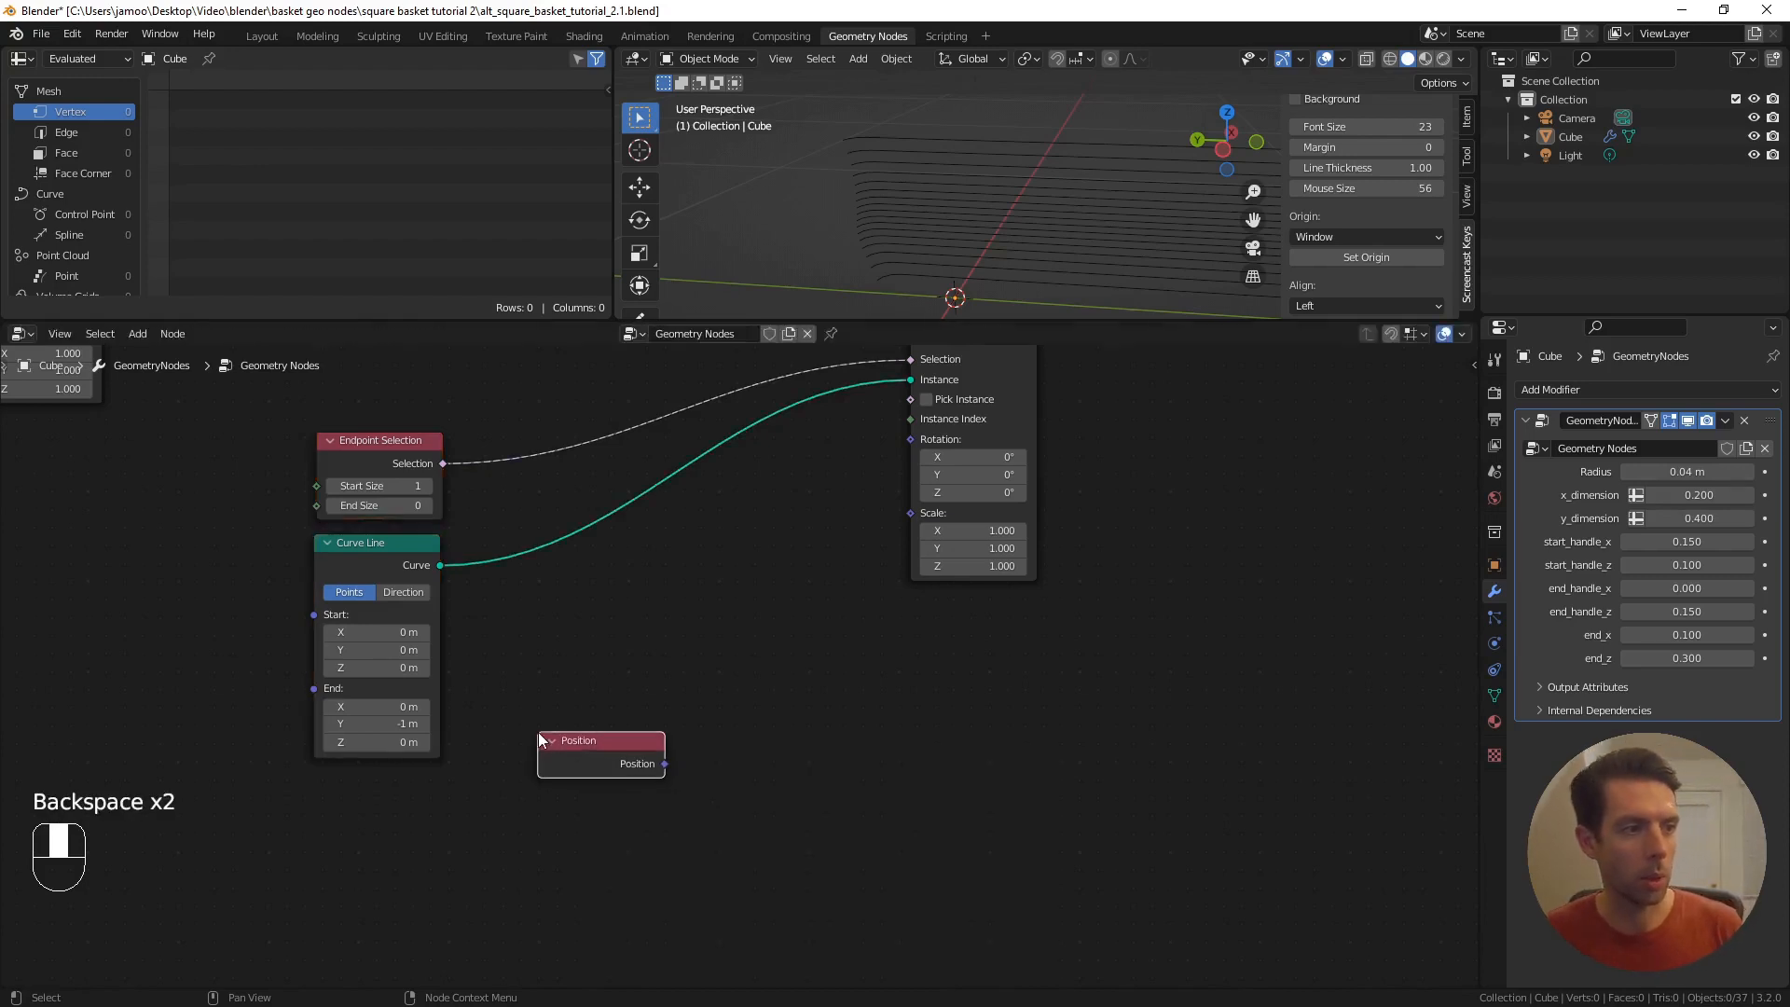
- Add a Separate XYZ node fed by the Position output and place it directly above the Position node
drag(664, 764, 699, 716)
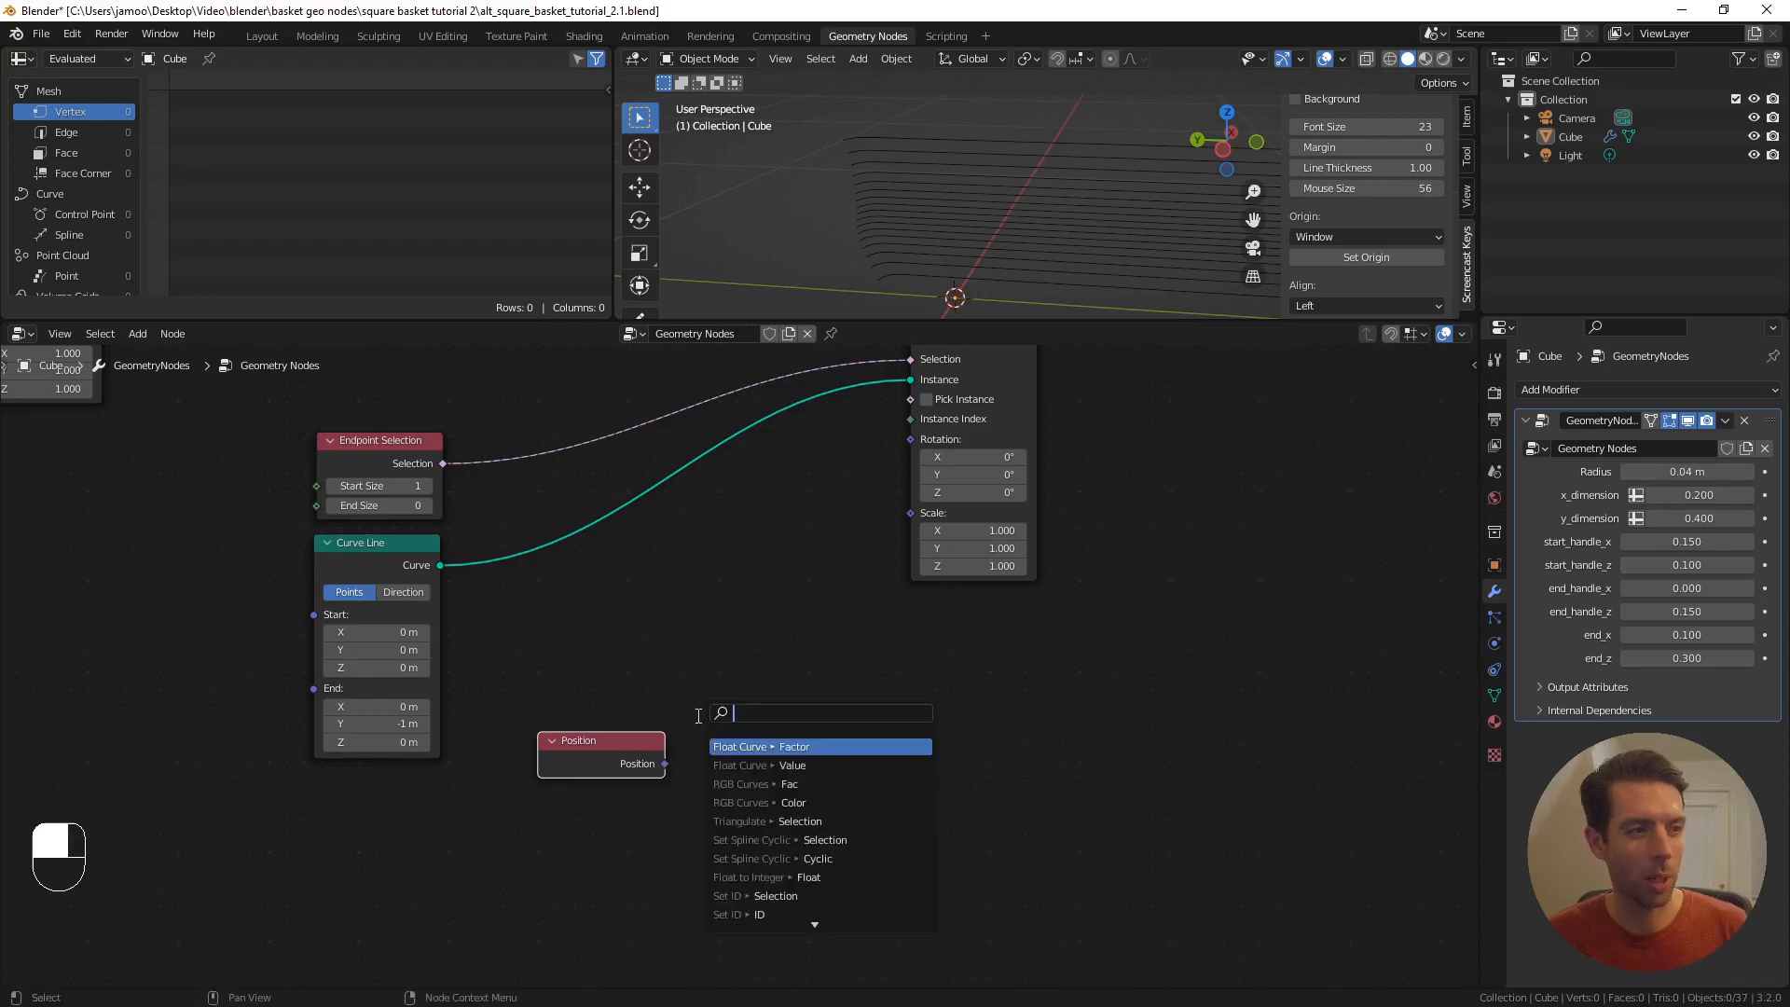
text(separ)
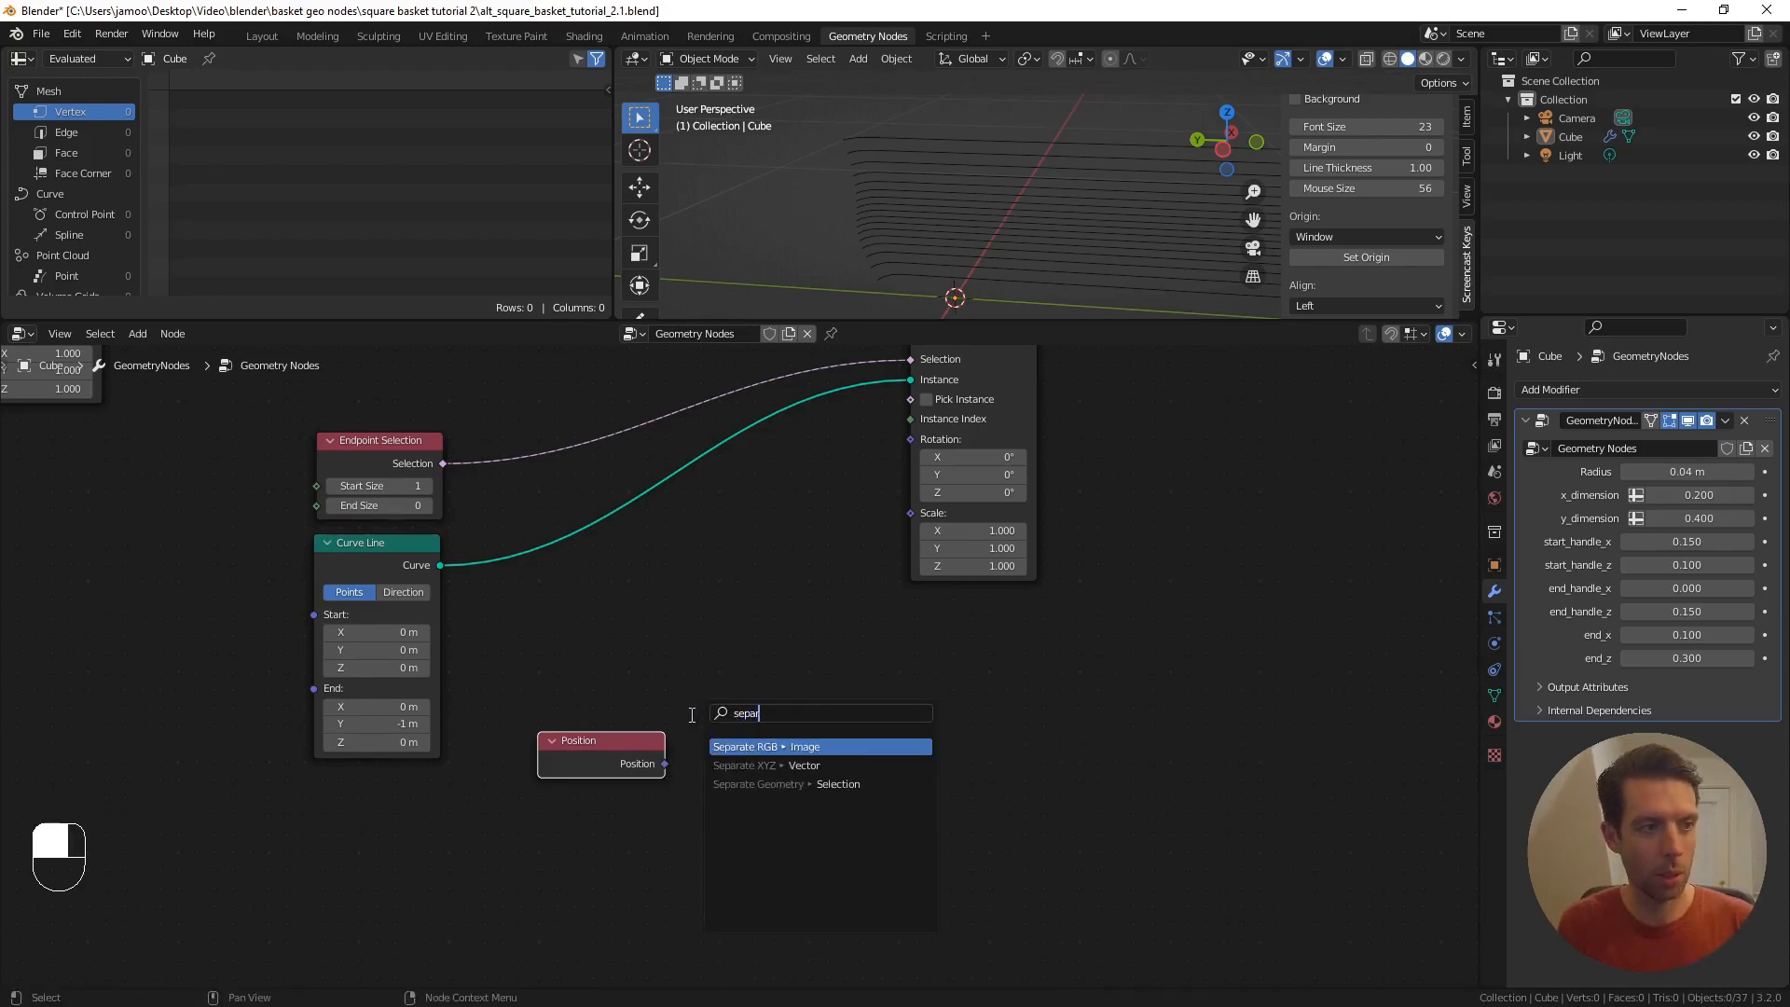
key(Down)
key(Return)
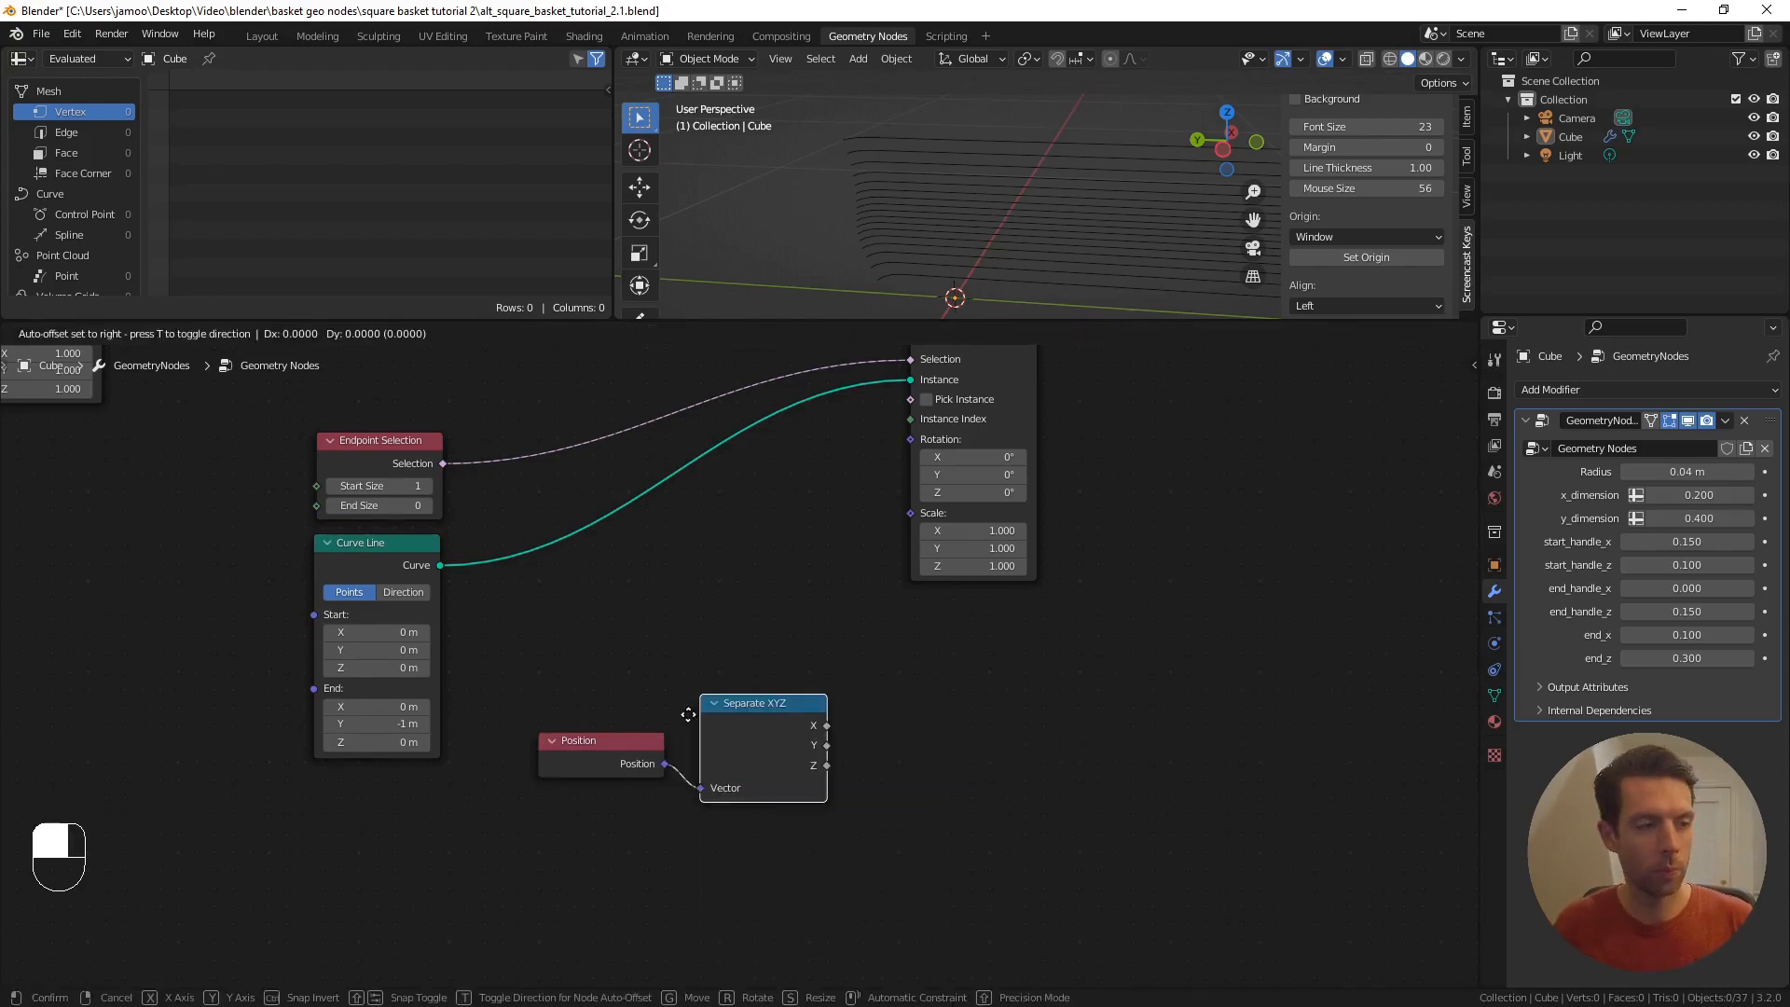
click(526, 631)
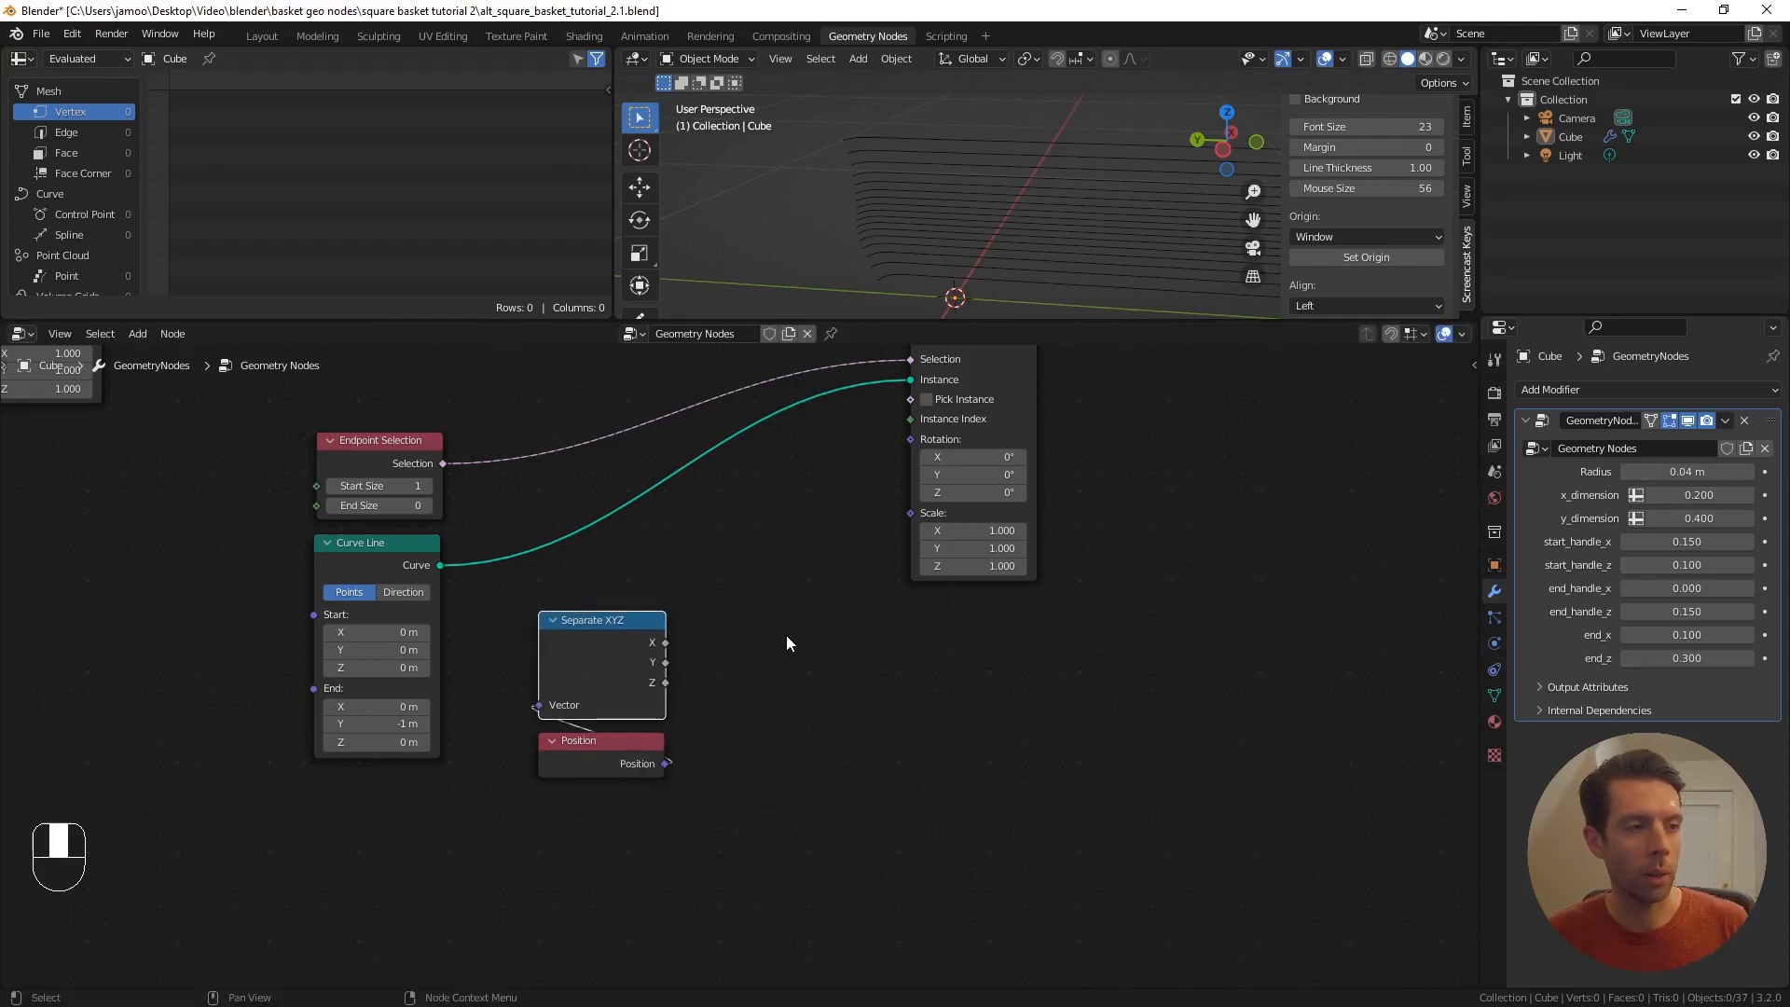
- Add a Divide math node with the Y output of Separate XYZ linked to its first Value input
scroll(918, 229, up, 1)
shift+middle_drag(936, 210, 996, 194)
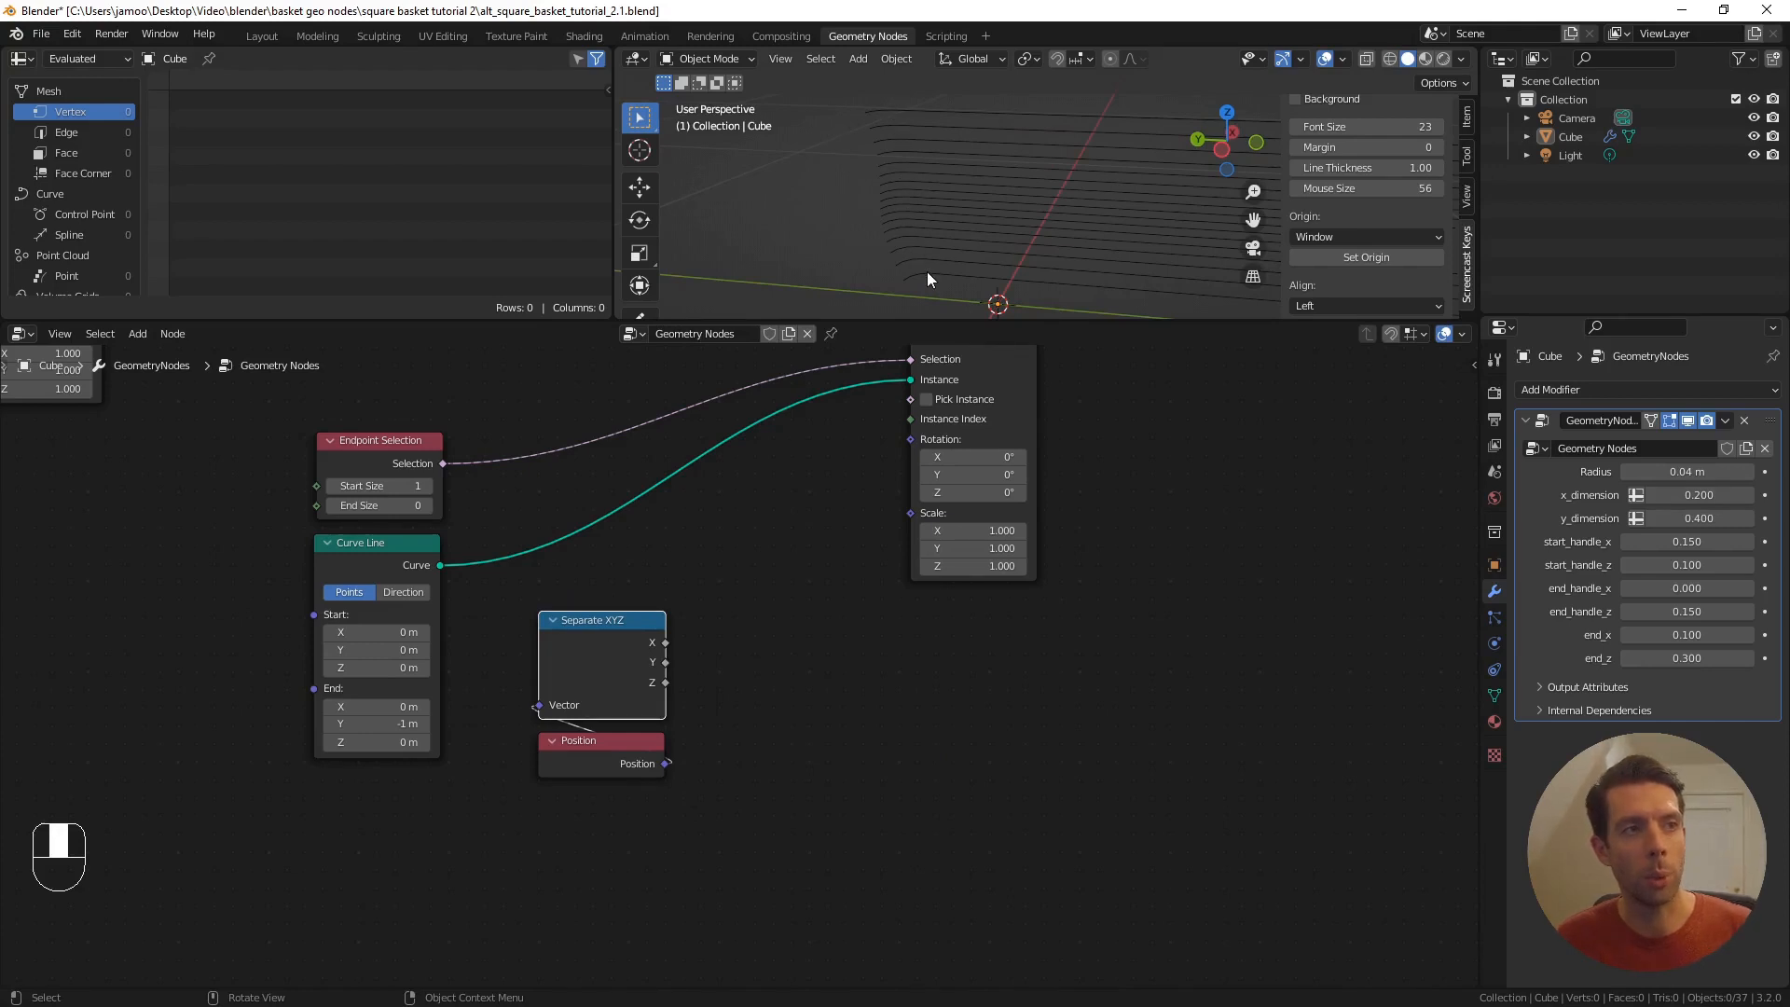
shift+middle_drag(740, 644, 754, 598)
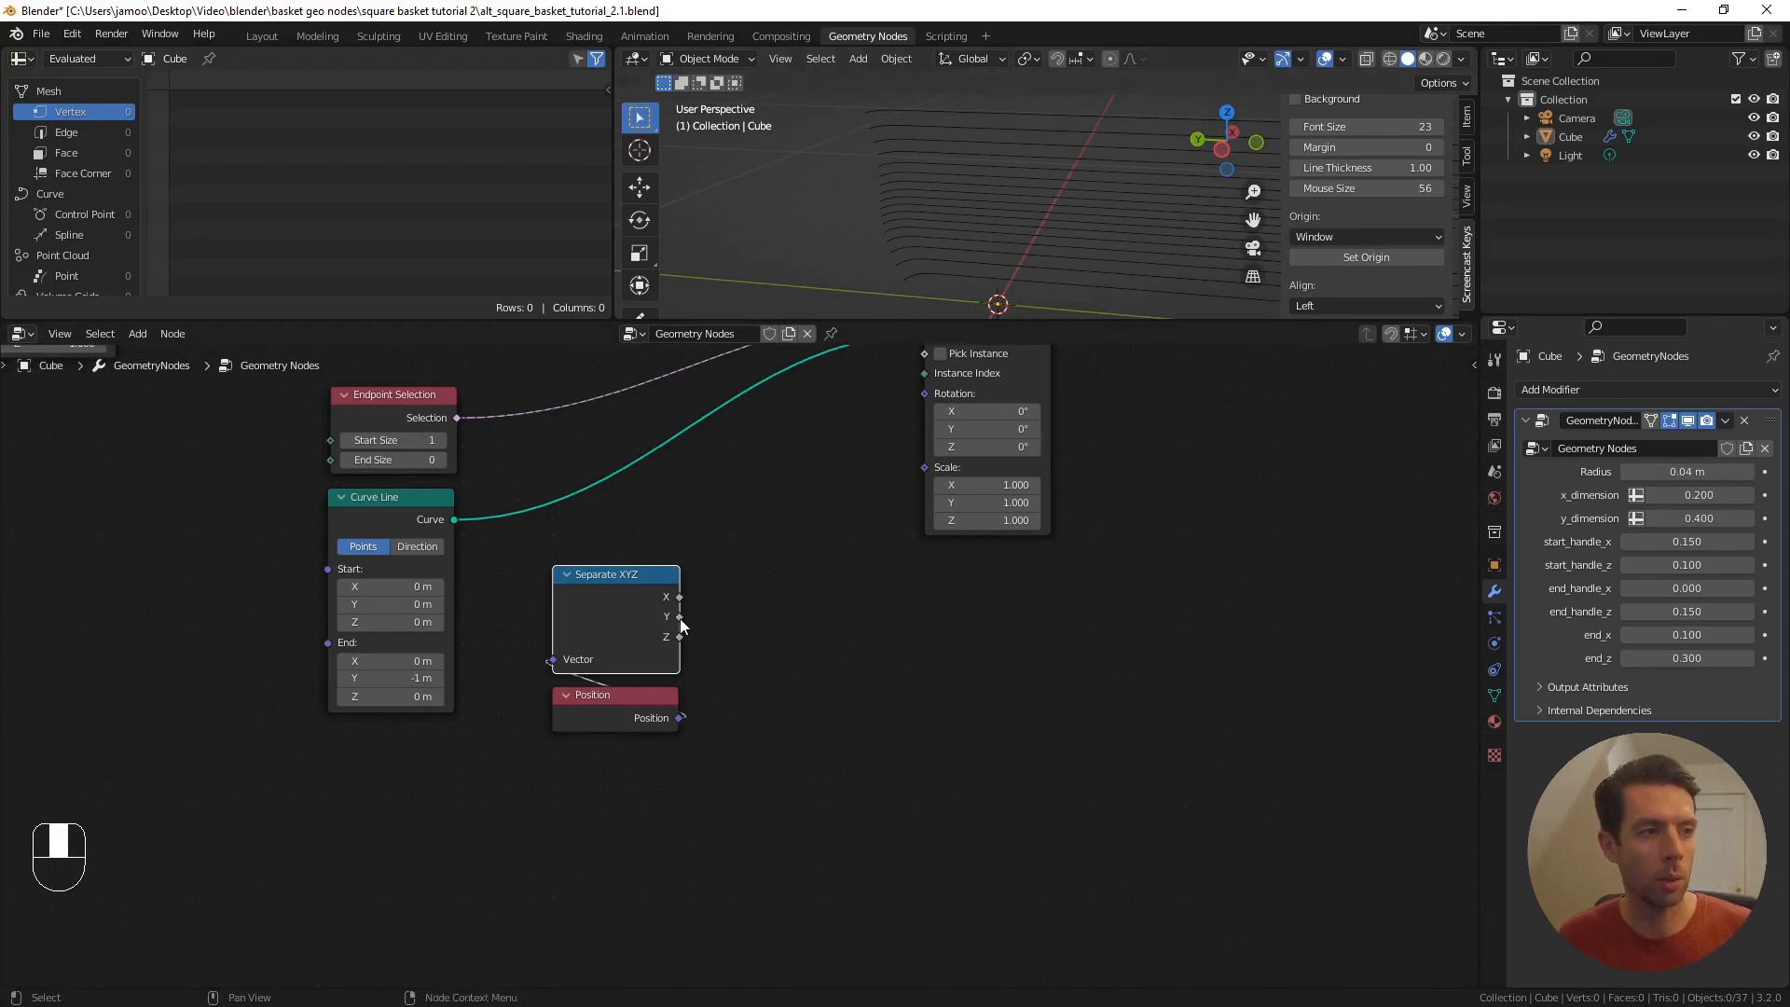
drag(678, 616, 781, 585)
text(divid)
key(Return)
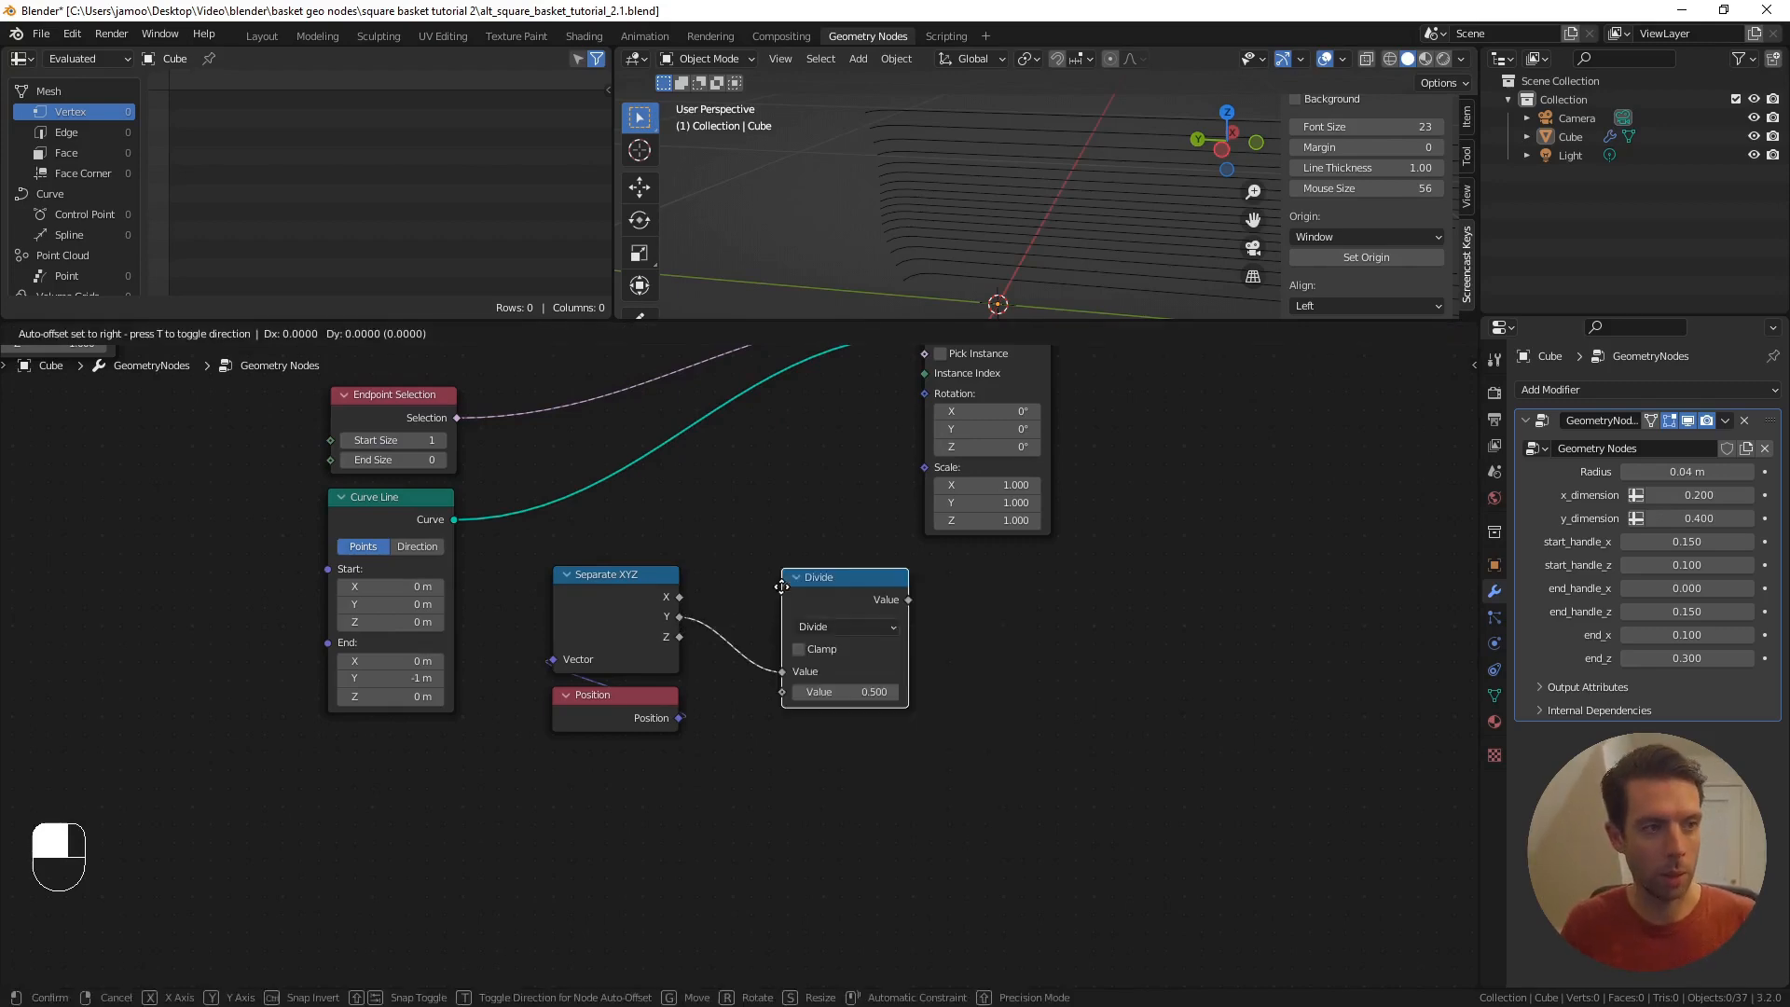
click(725, 545)
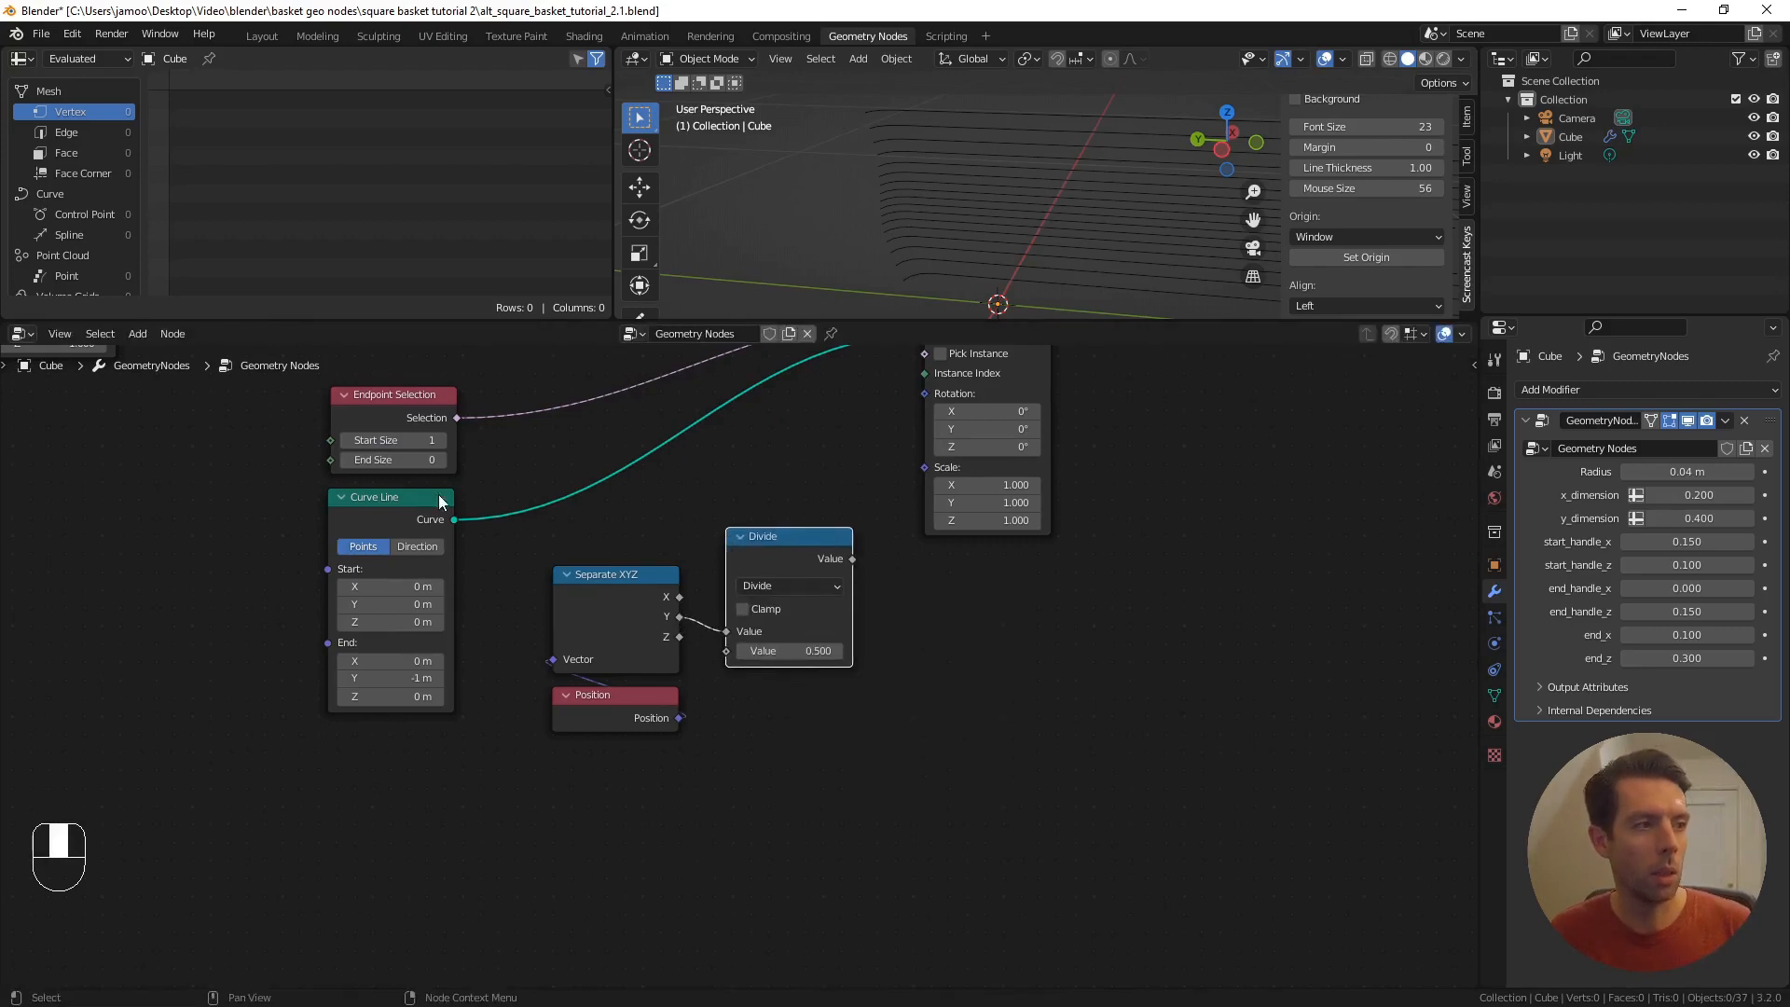
- Add a Curve Length node fed by the Curve Line and link its Length output to the Divide node's second Value input
drag(455, 519, 582, 820)
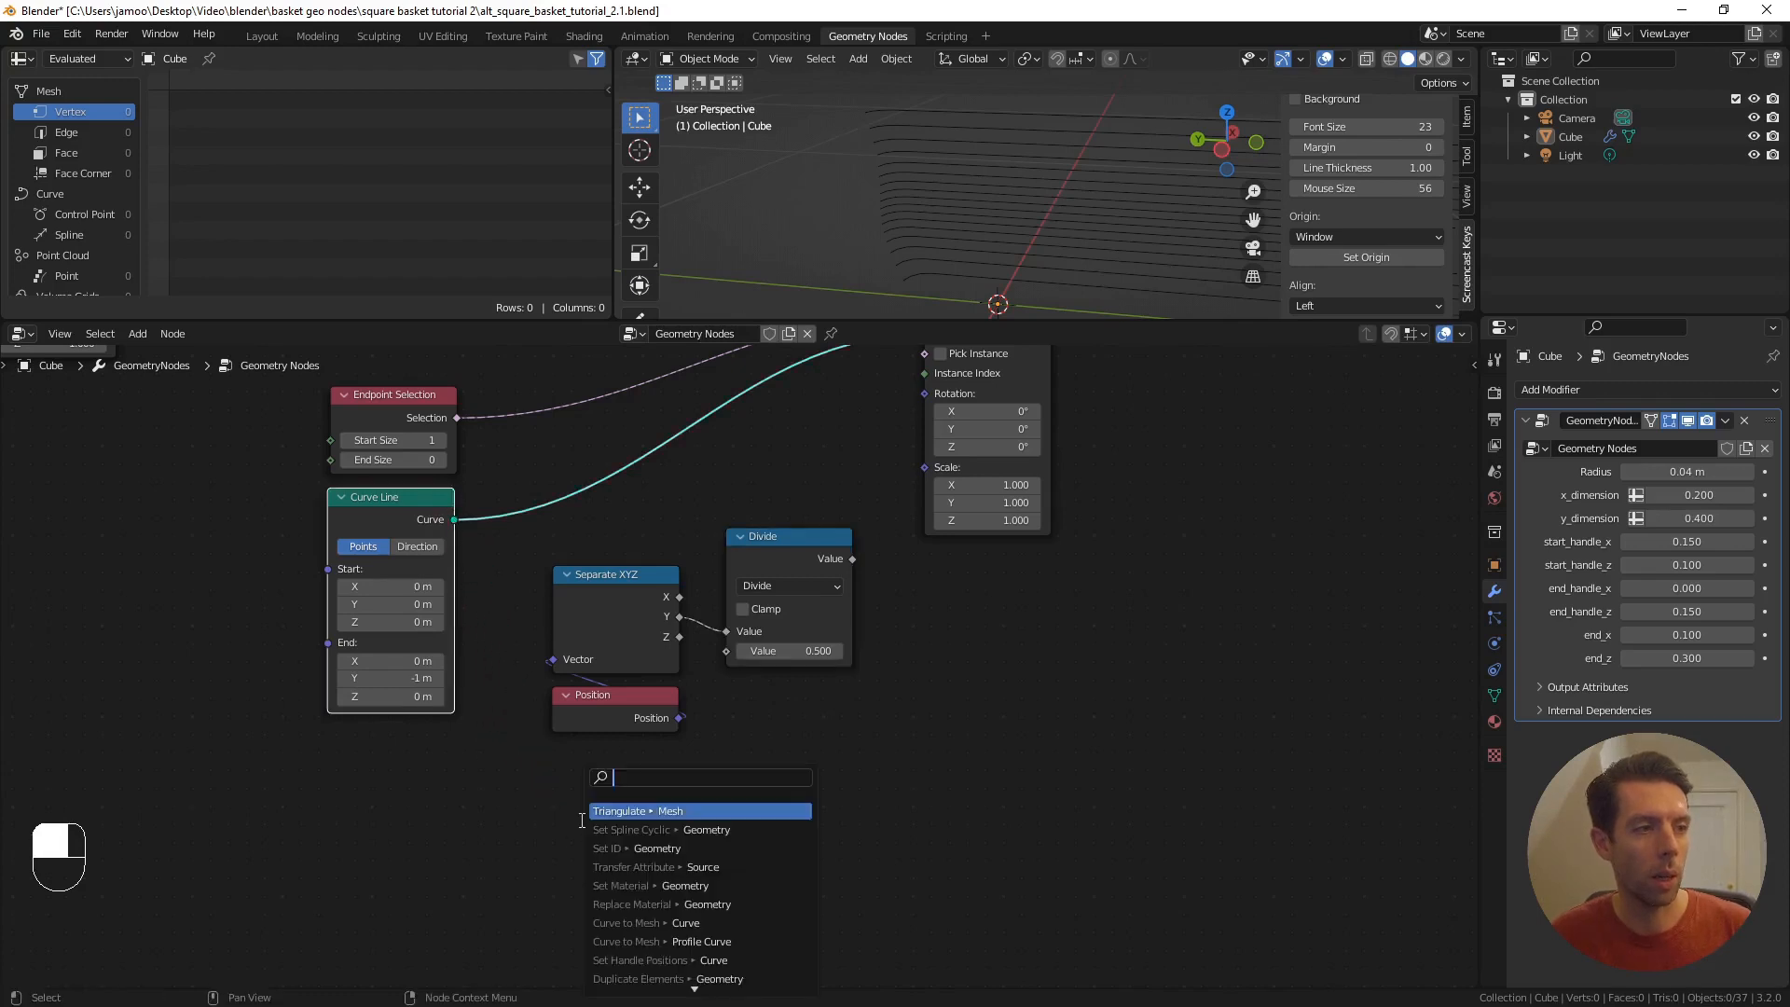
text(leng)
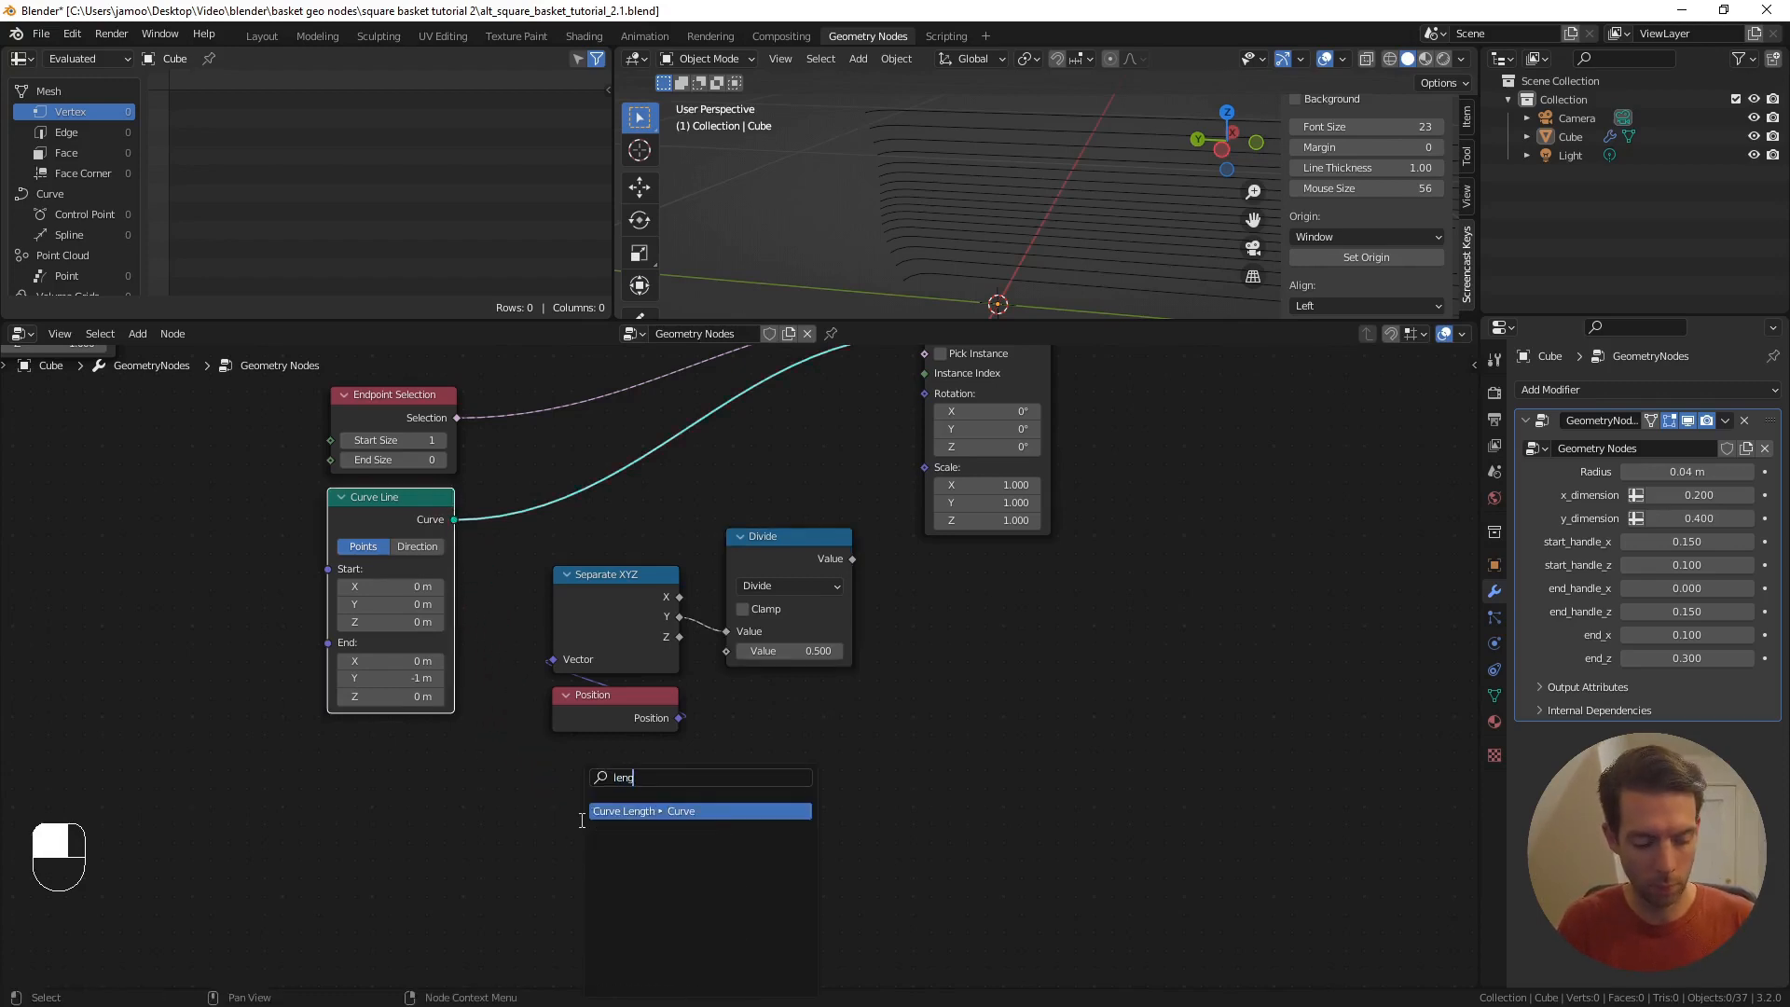
key(Return)
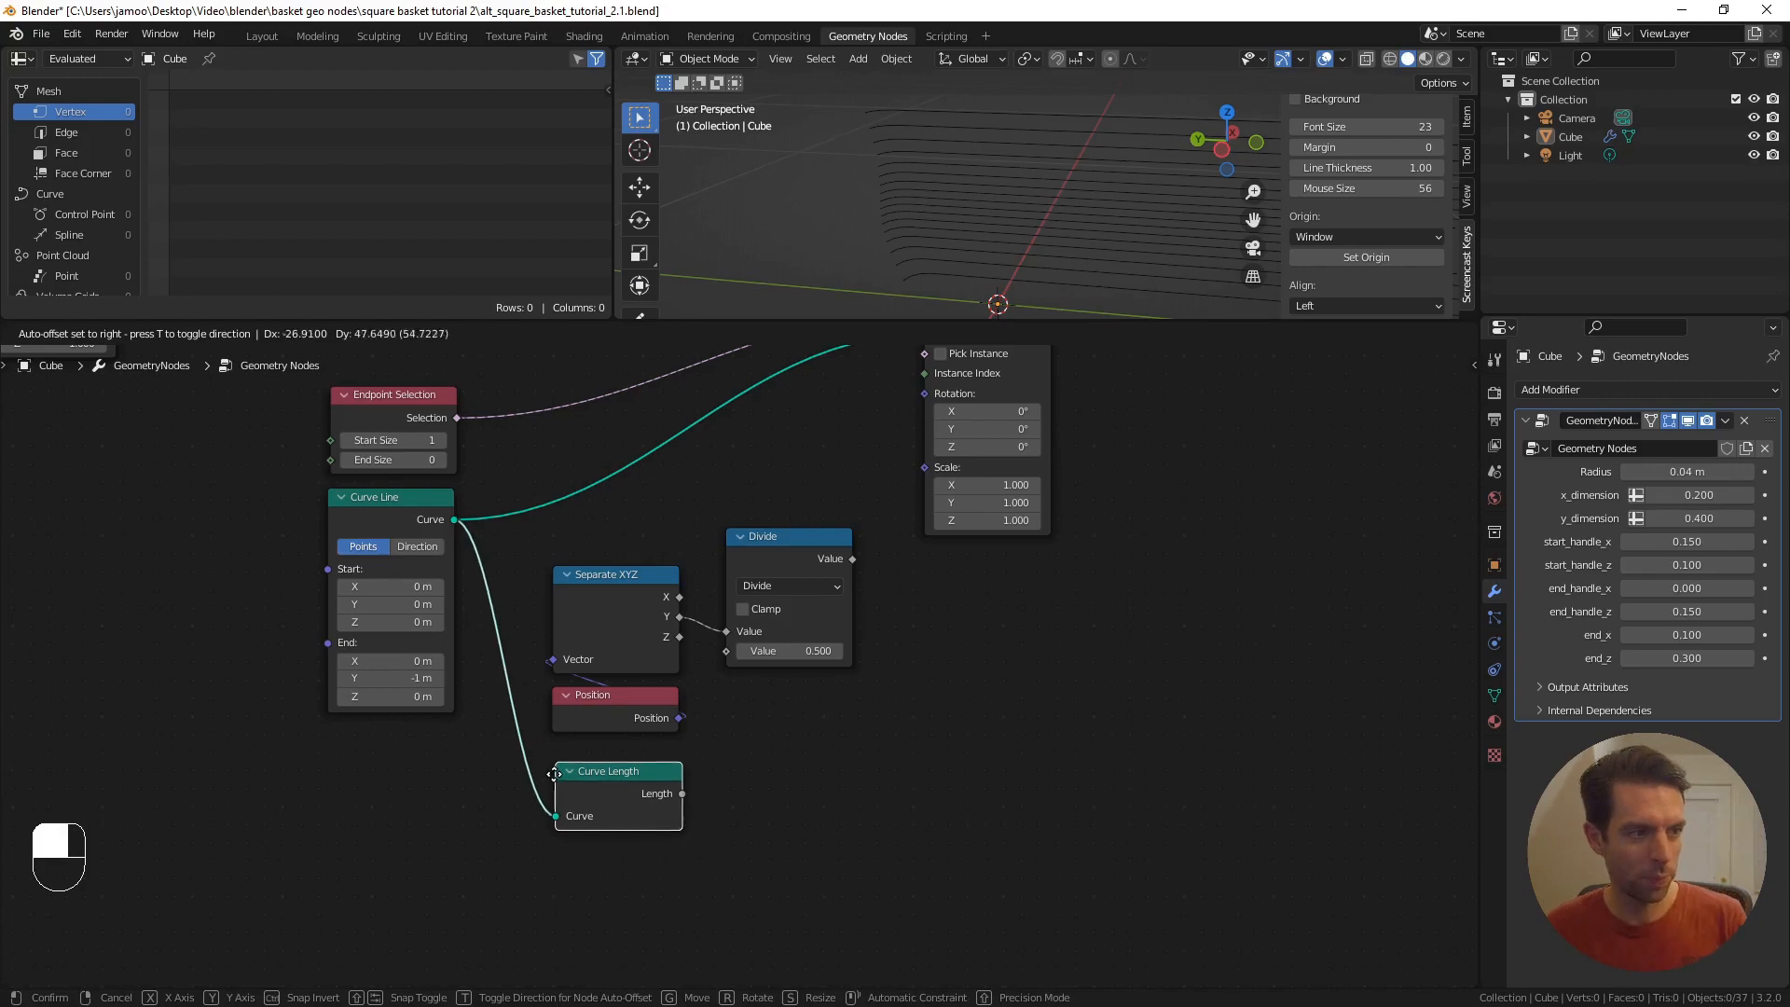
click(550, 775)
drag(675, 791, 726, 651)
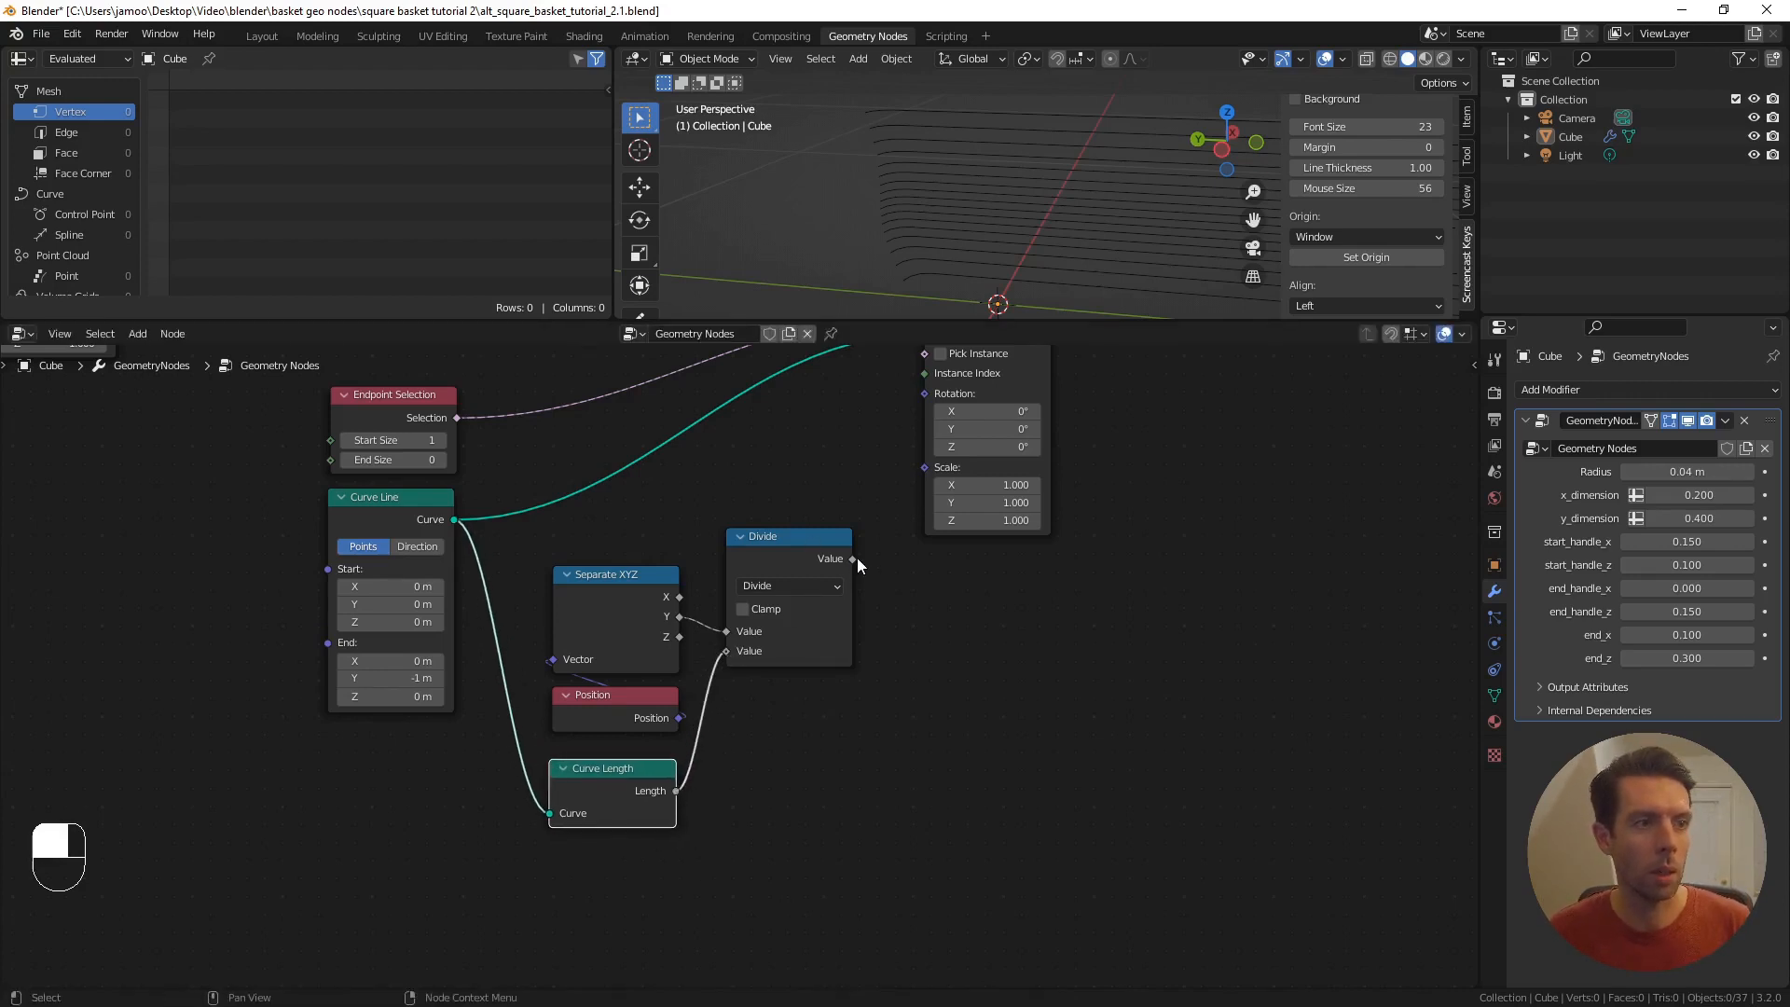
- Link the Divide node's Value output to the Scale input of the second Instance on Points node
drag(853, 558, 925, 469)
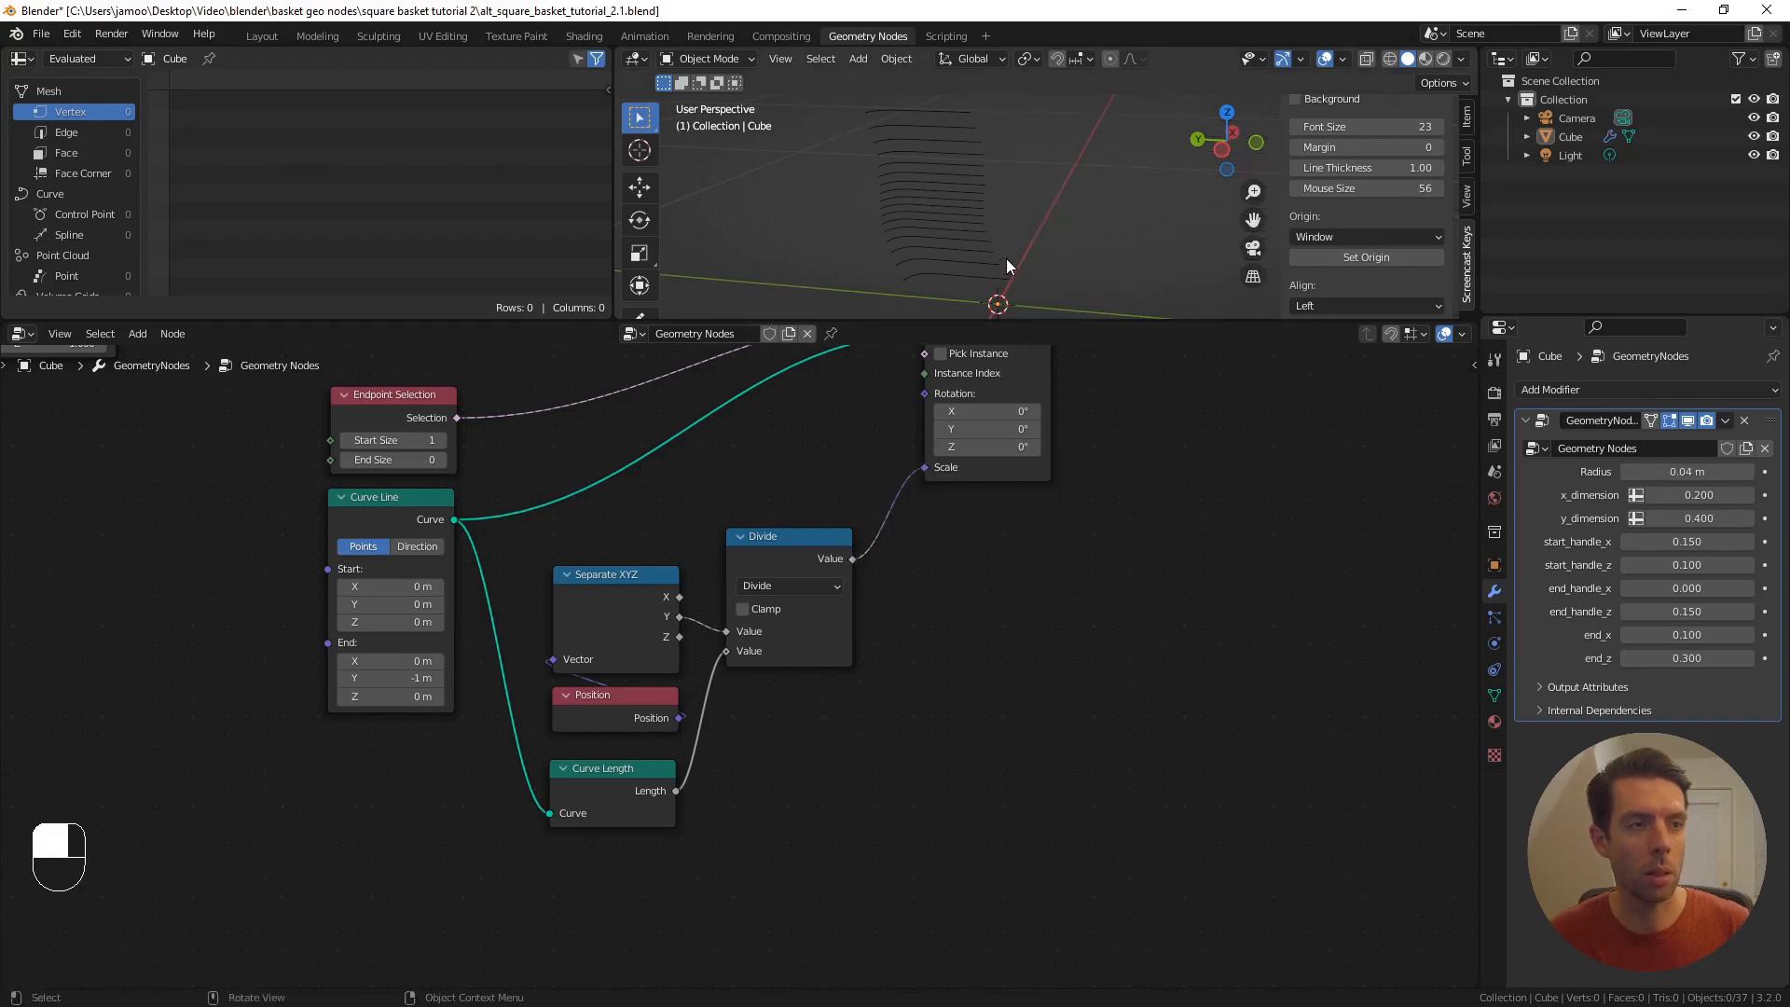
middle_drag(1006, 260, 1048, 228)
scroll(1047, 229, down, 1)
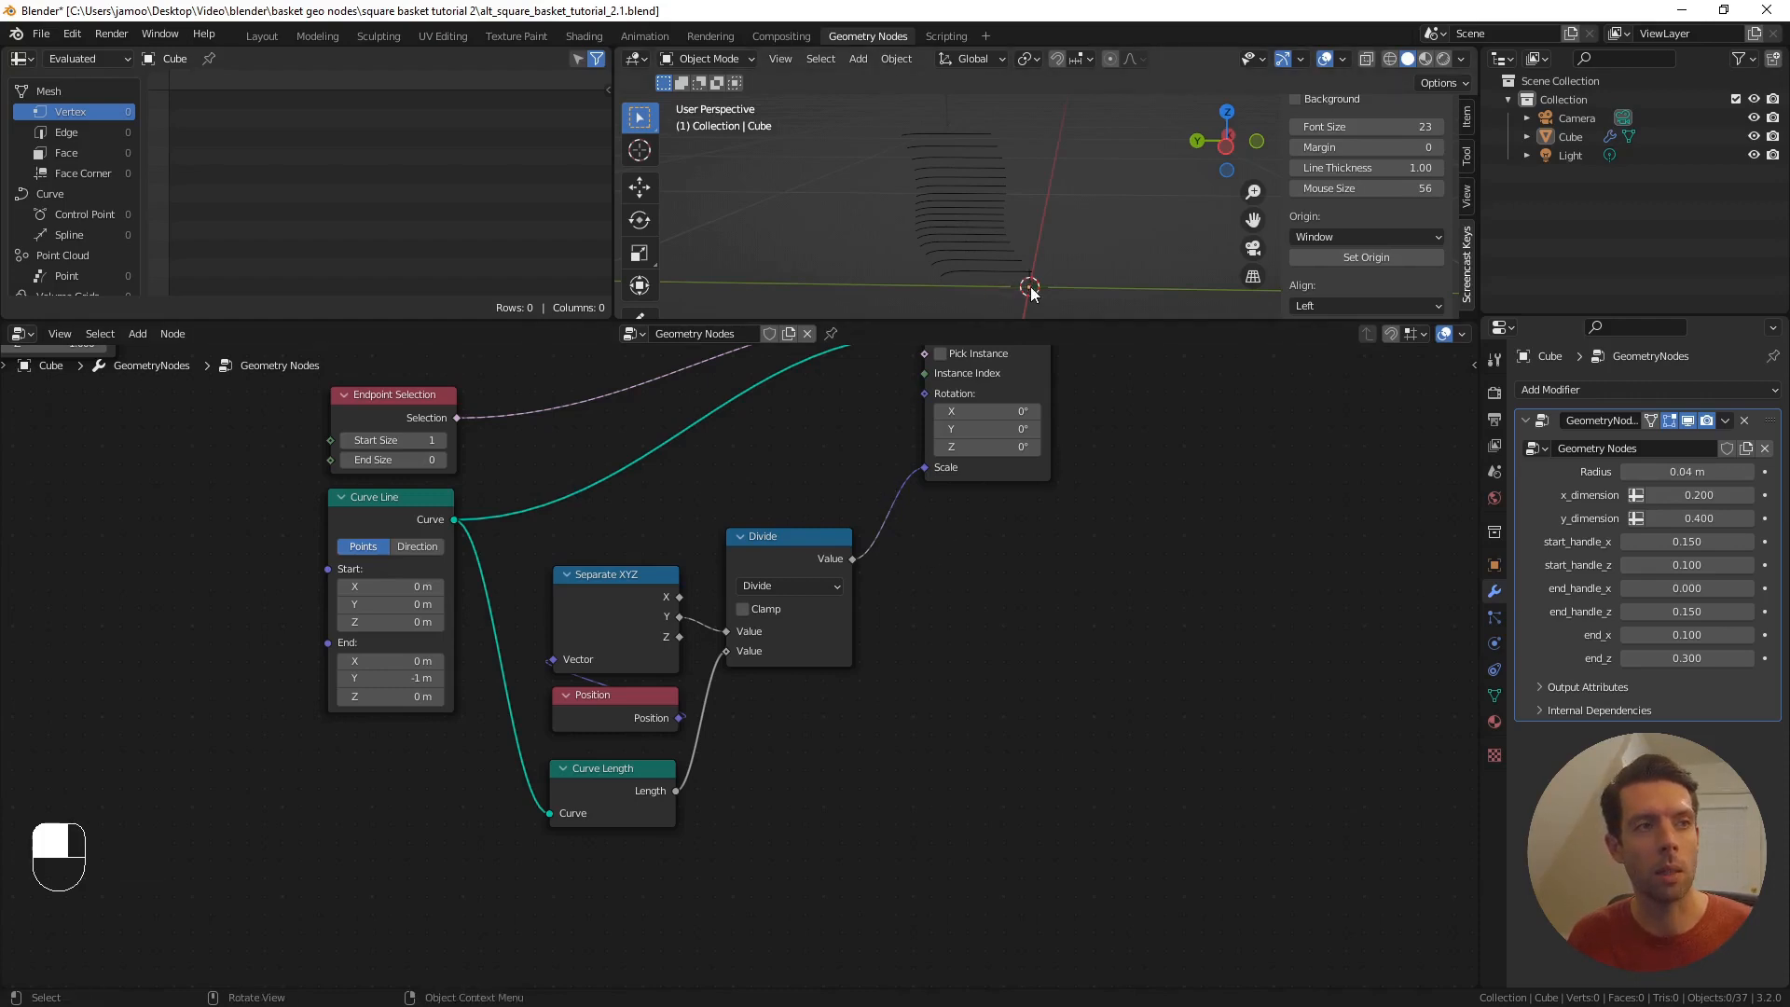
- Insert a Realize Instances node on the link into the second Instance on Points node's Points input and check the side lines
scroll(709, 478, down, 3)
shift+middle_drag(737, 514, 836, 621)
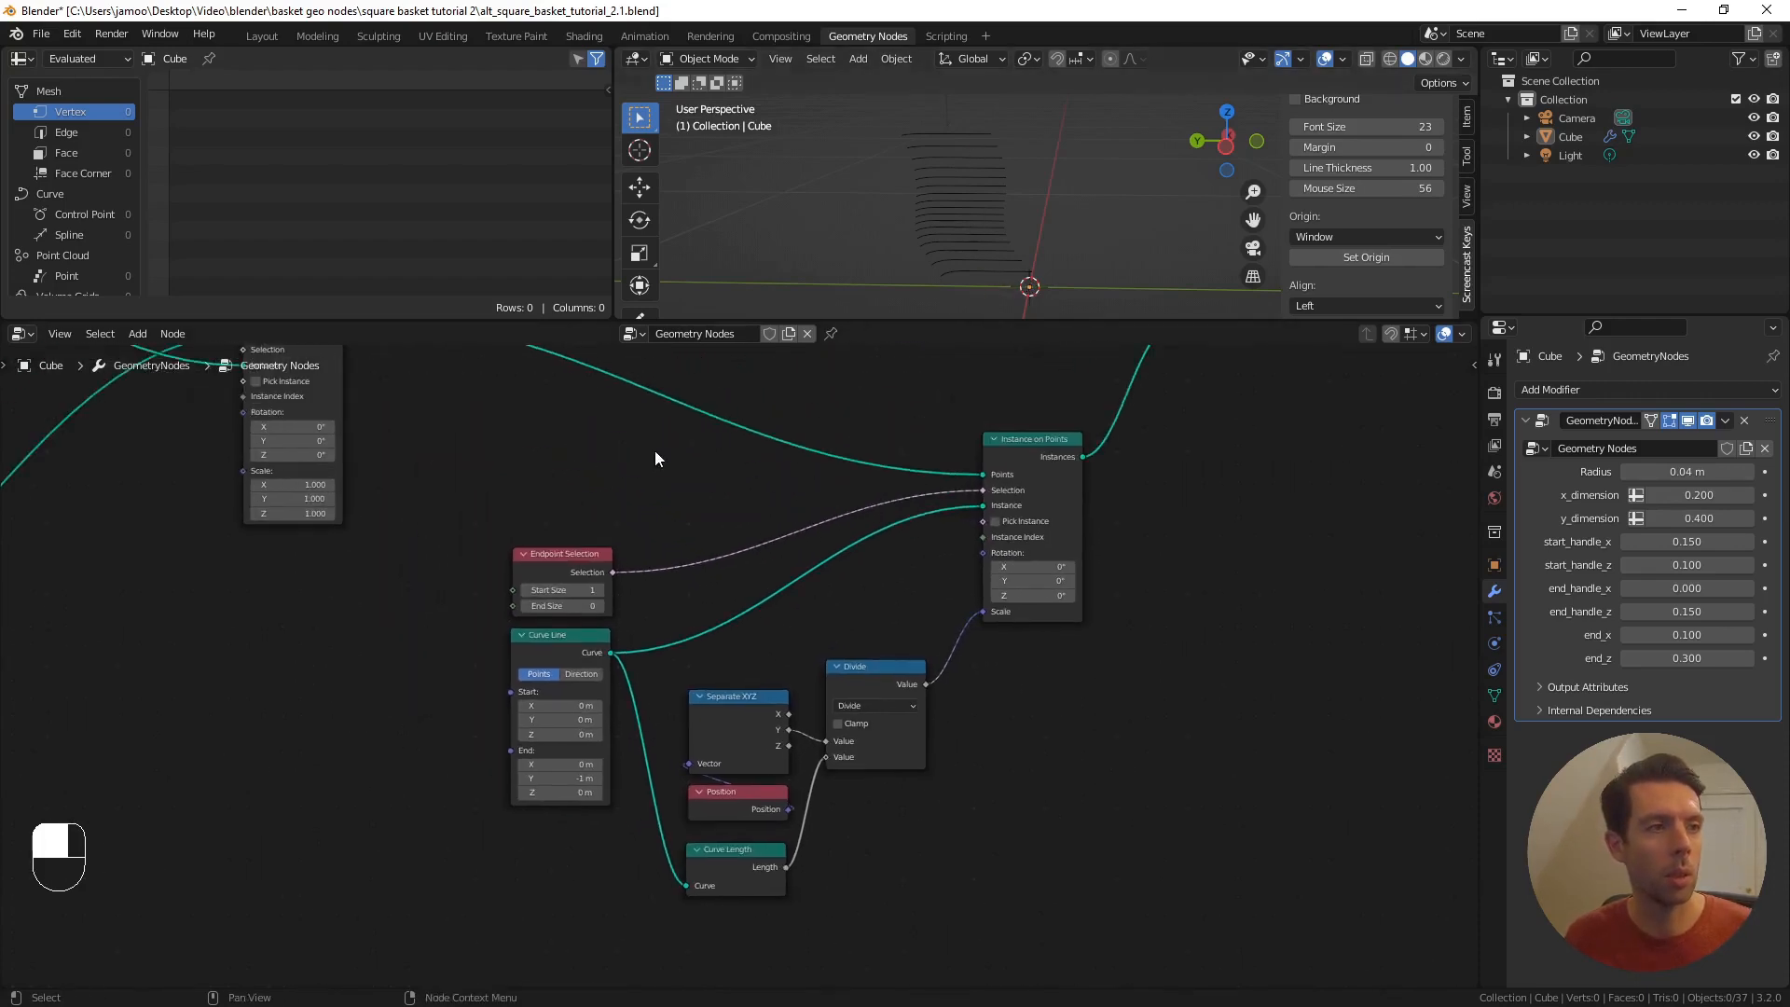
key(F3)
text(reali)
key(Return)
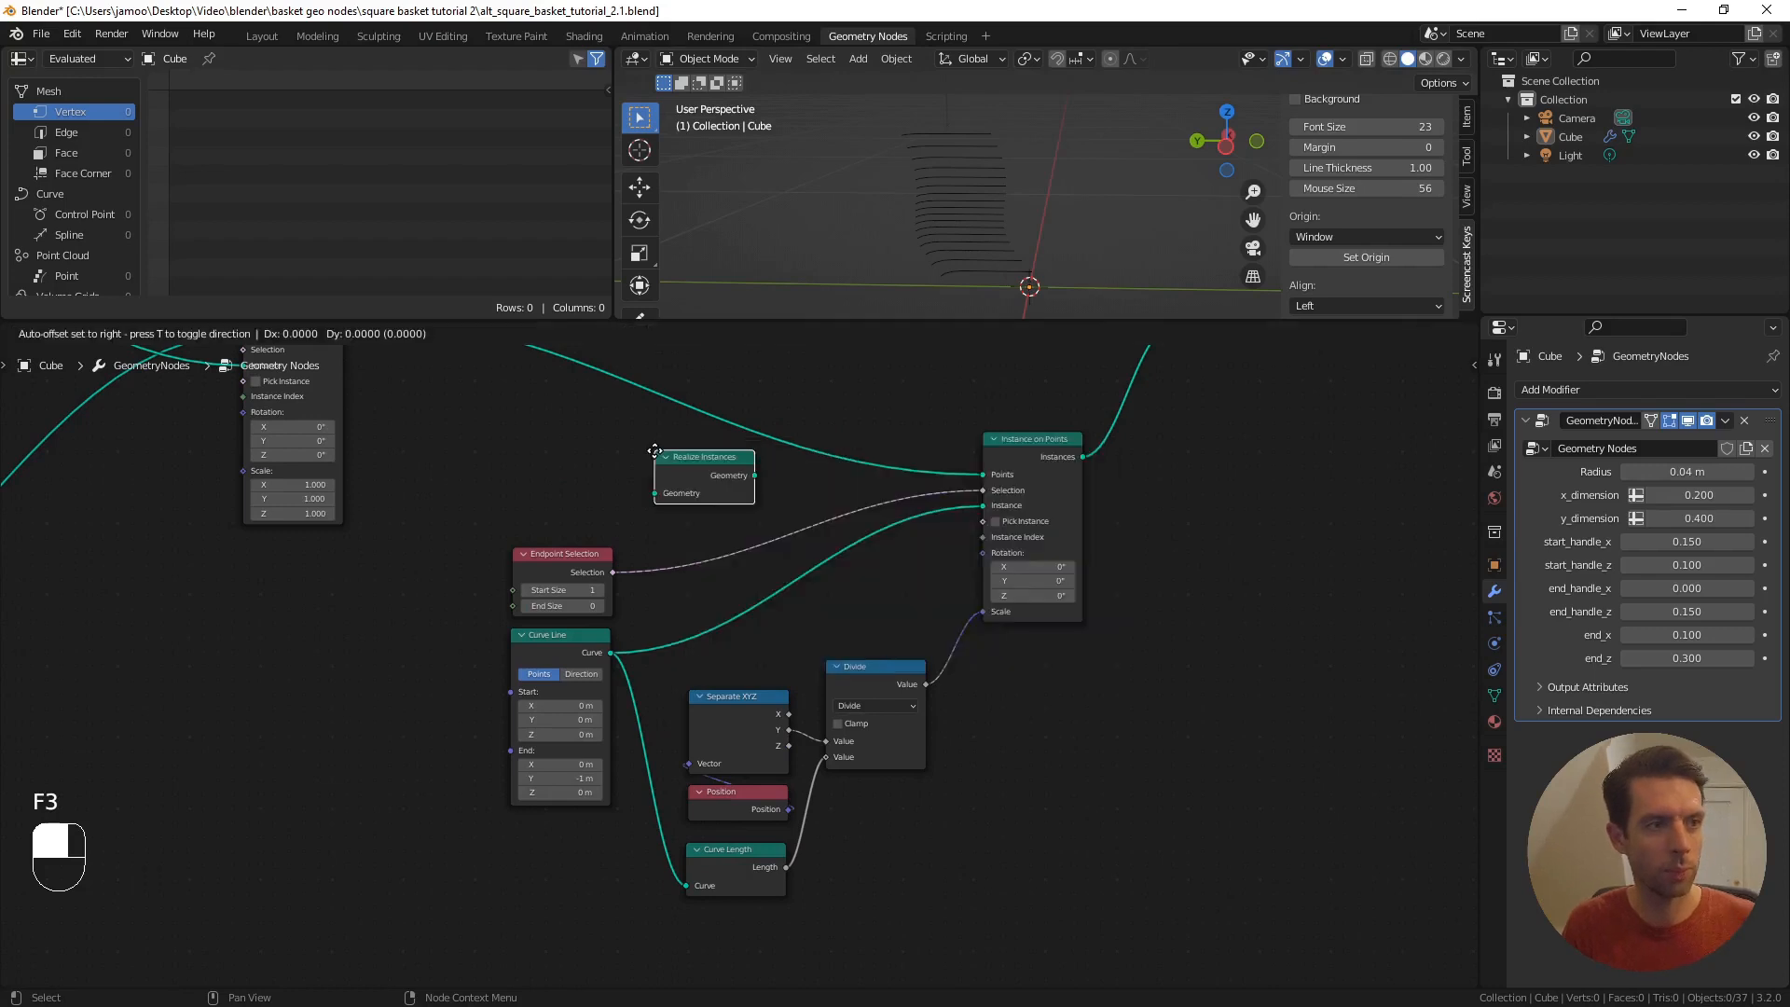
click(741, 405)
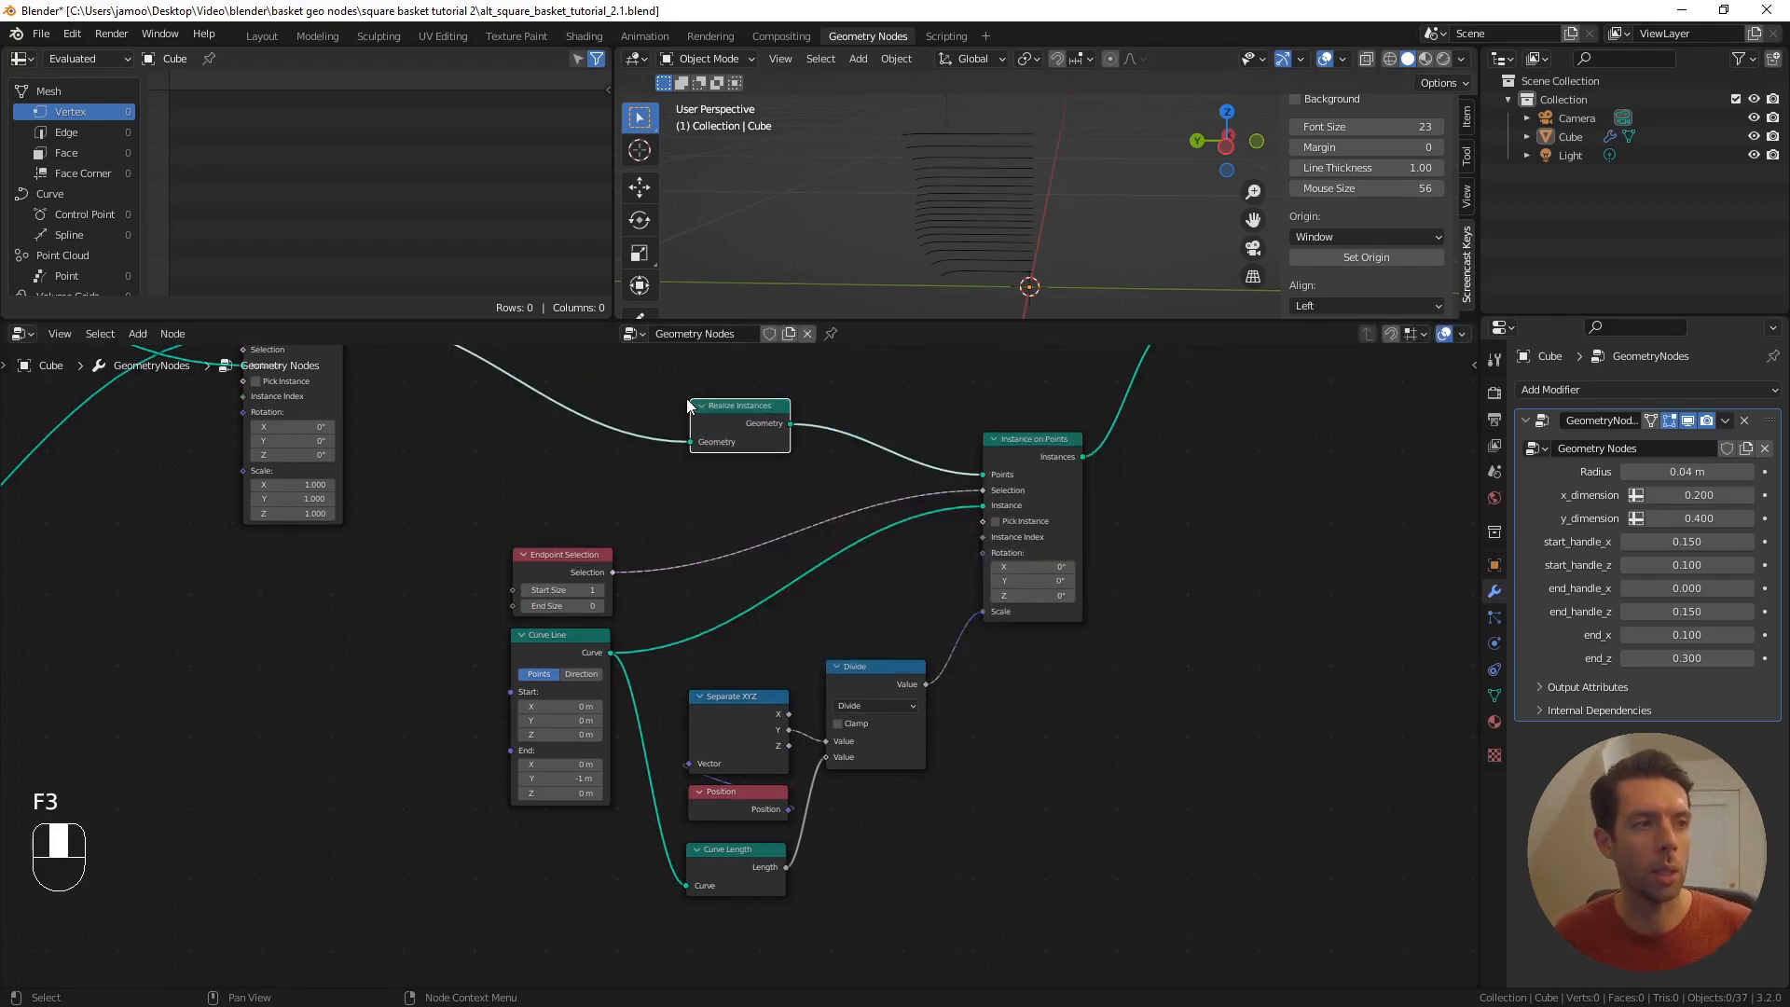
drag(740, 402, 728, 396)
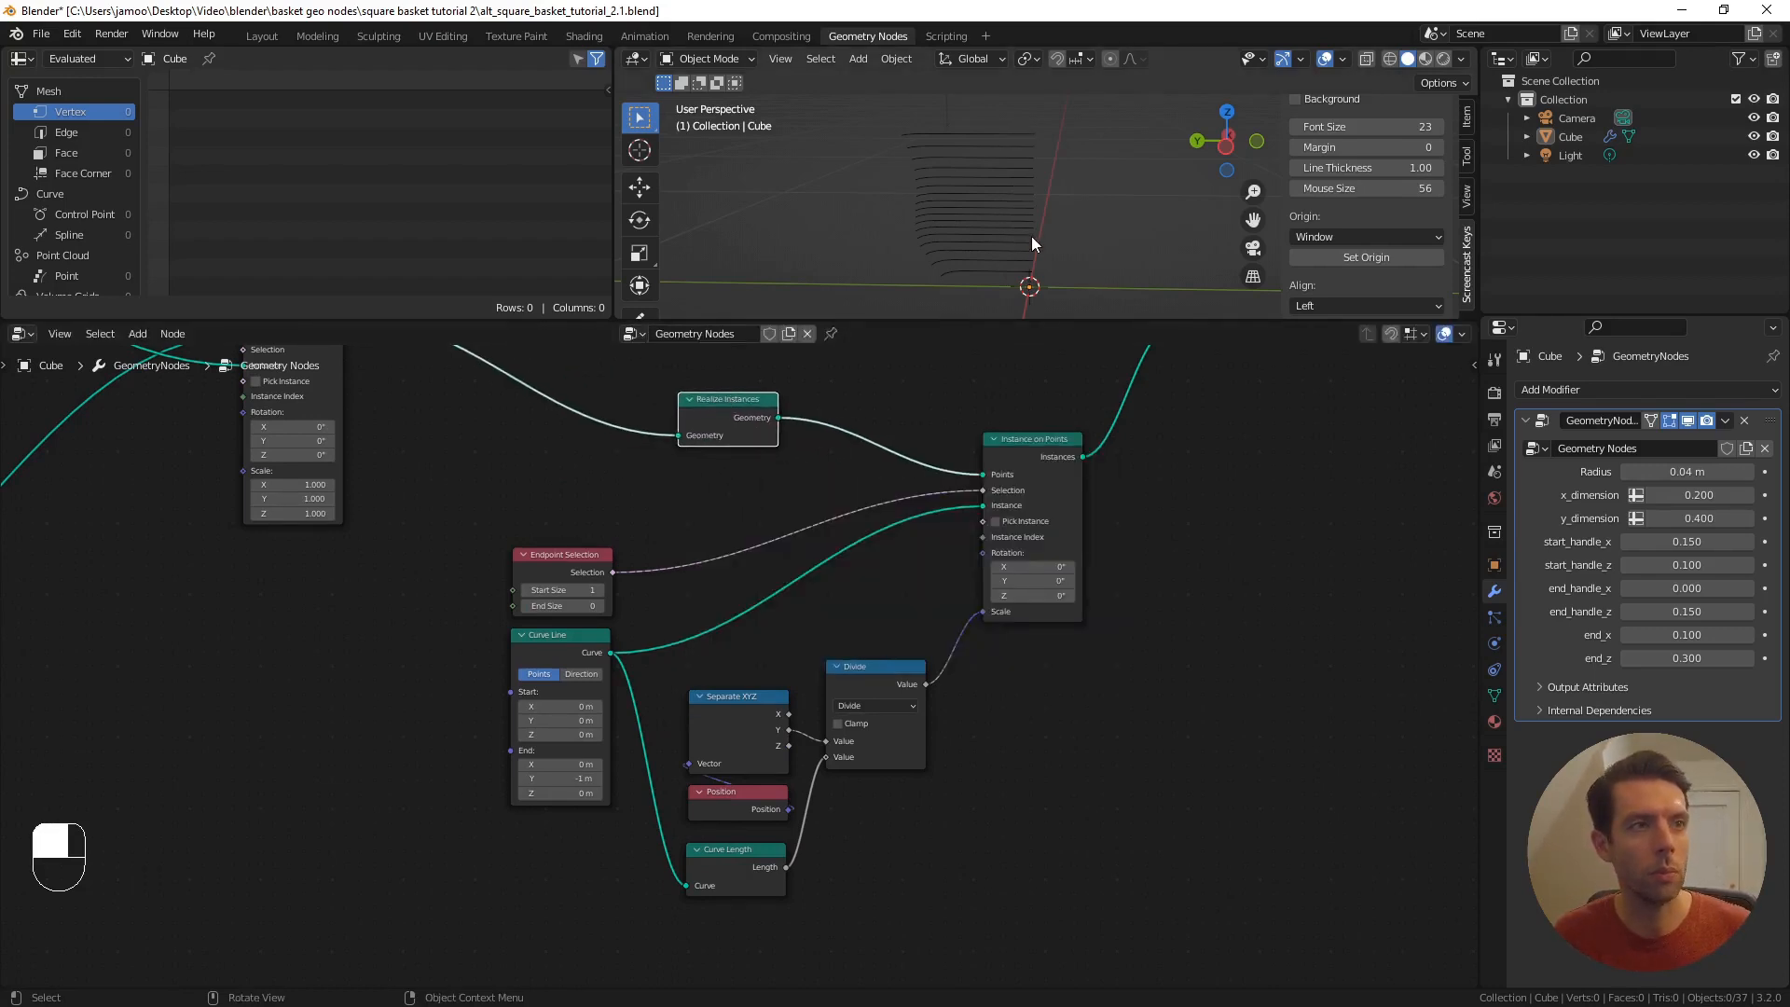
middle_drag(1031, 237, 1049, 181)
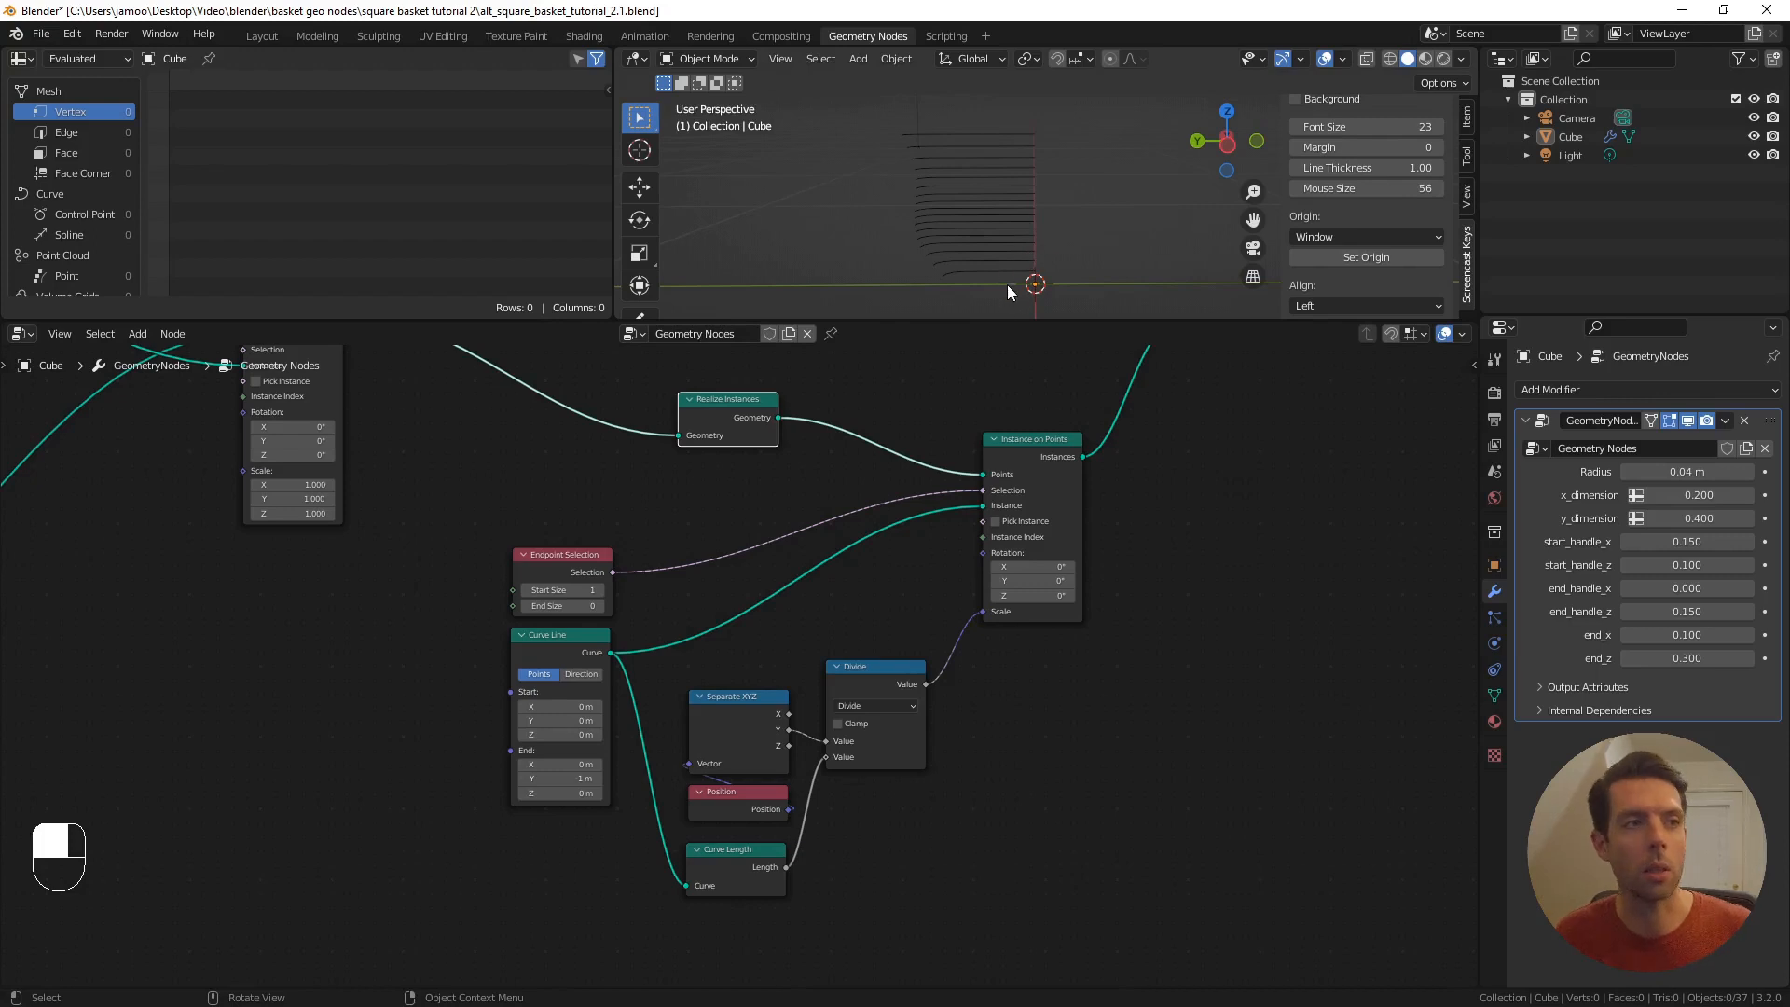
middle_drag(966, 273, 1051, 219)
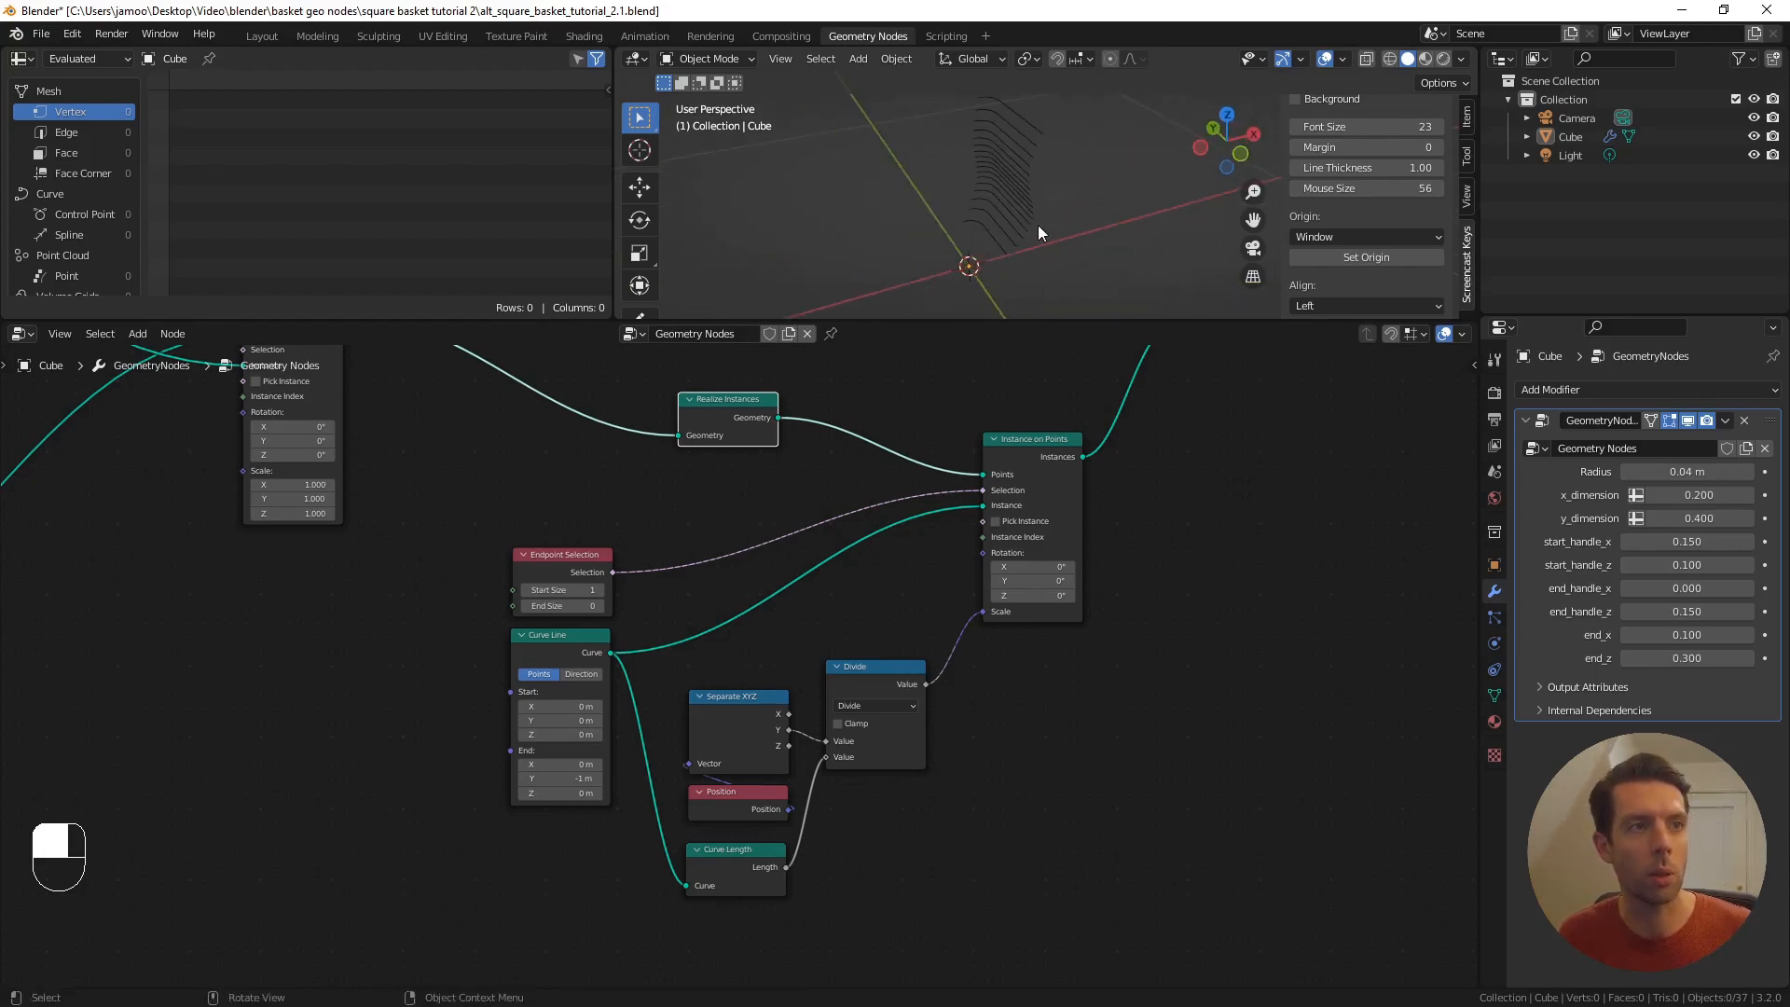
- Set the End Size of the Endpoint Selection node to 1 and check the resulting lines in the viewport
scroll(818, 627, down, 1)
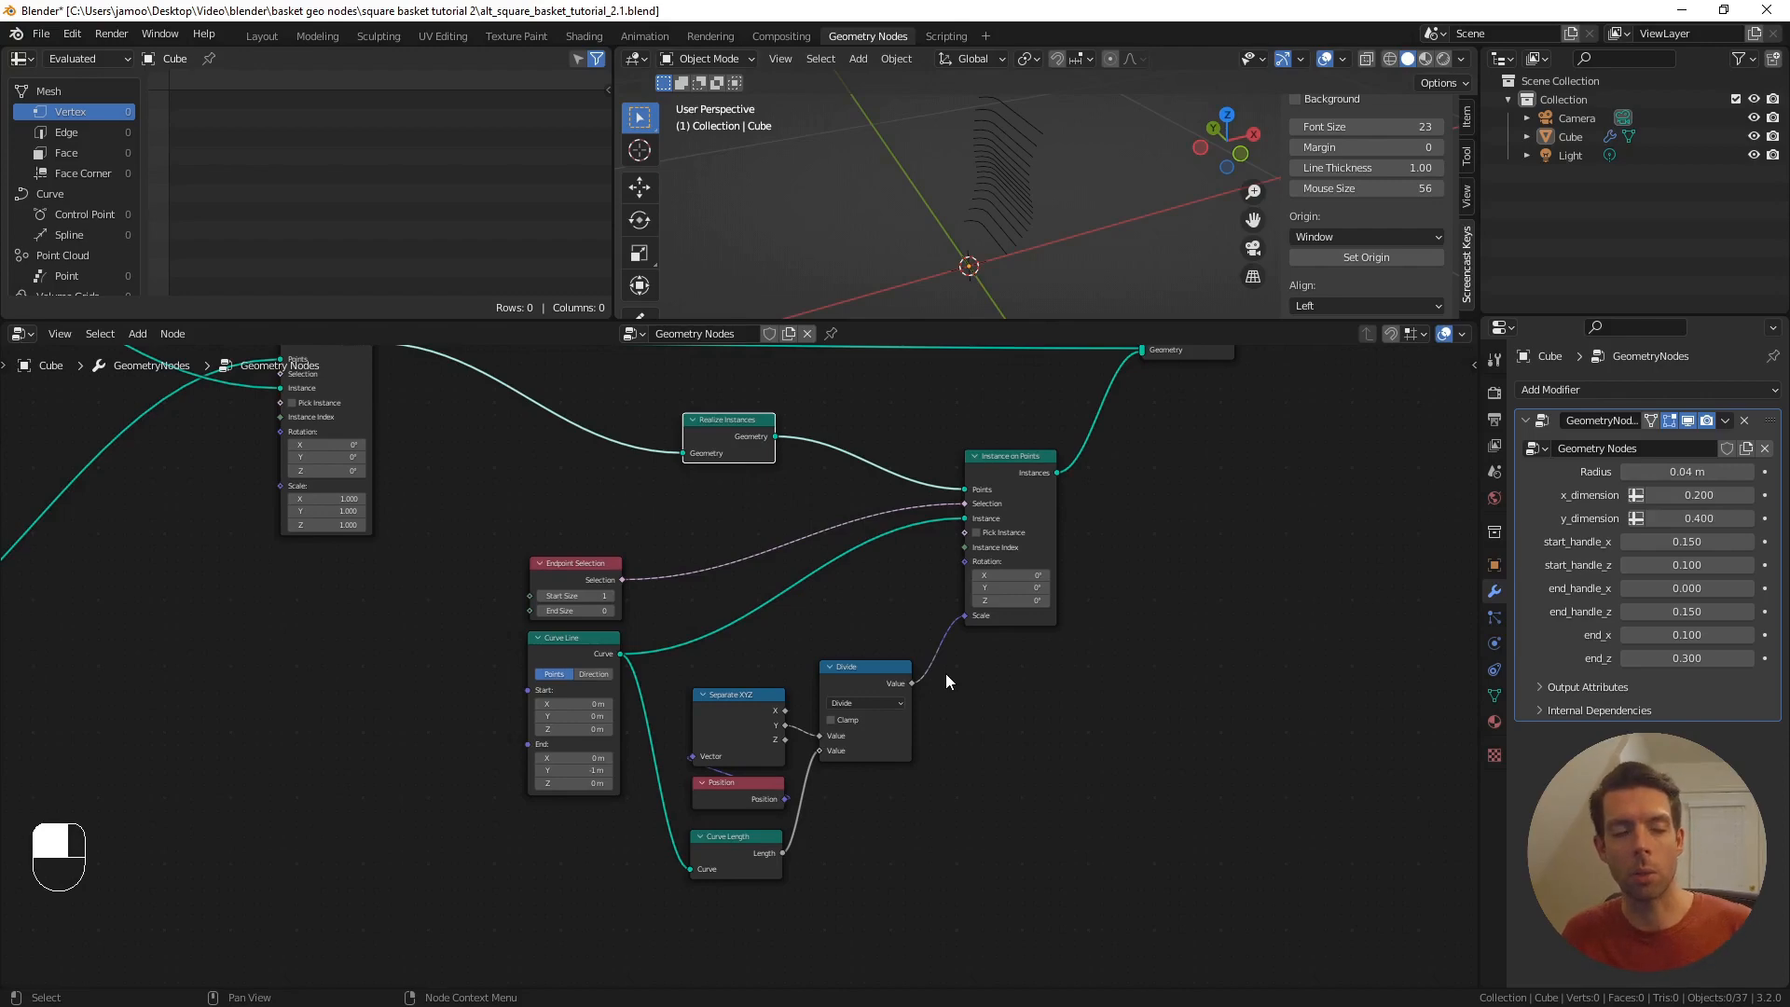
scroll(945, 673, down, 2)
middle_drag(1002, 660, 949, 759)
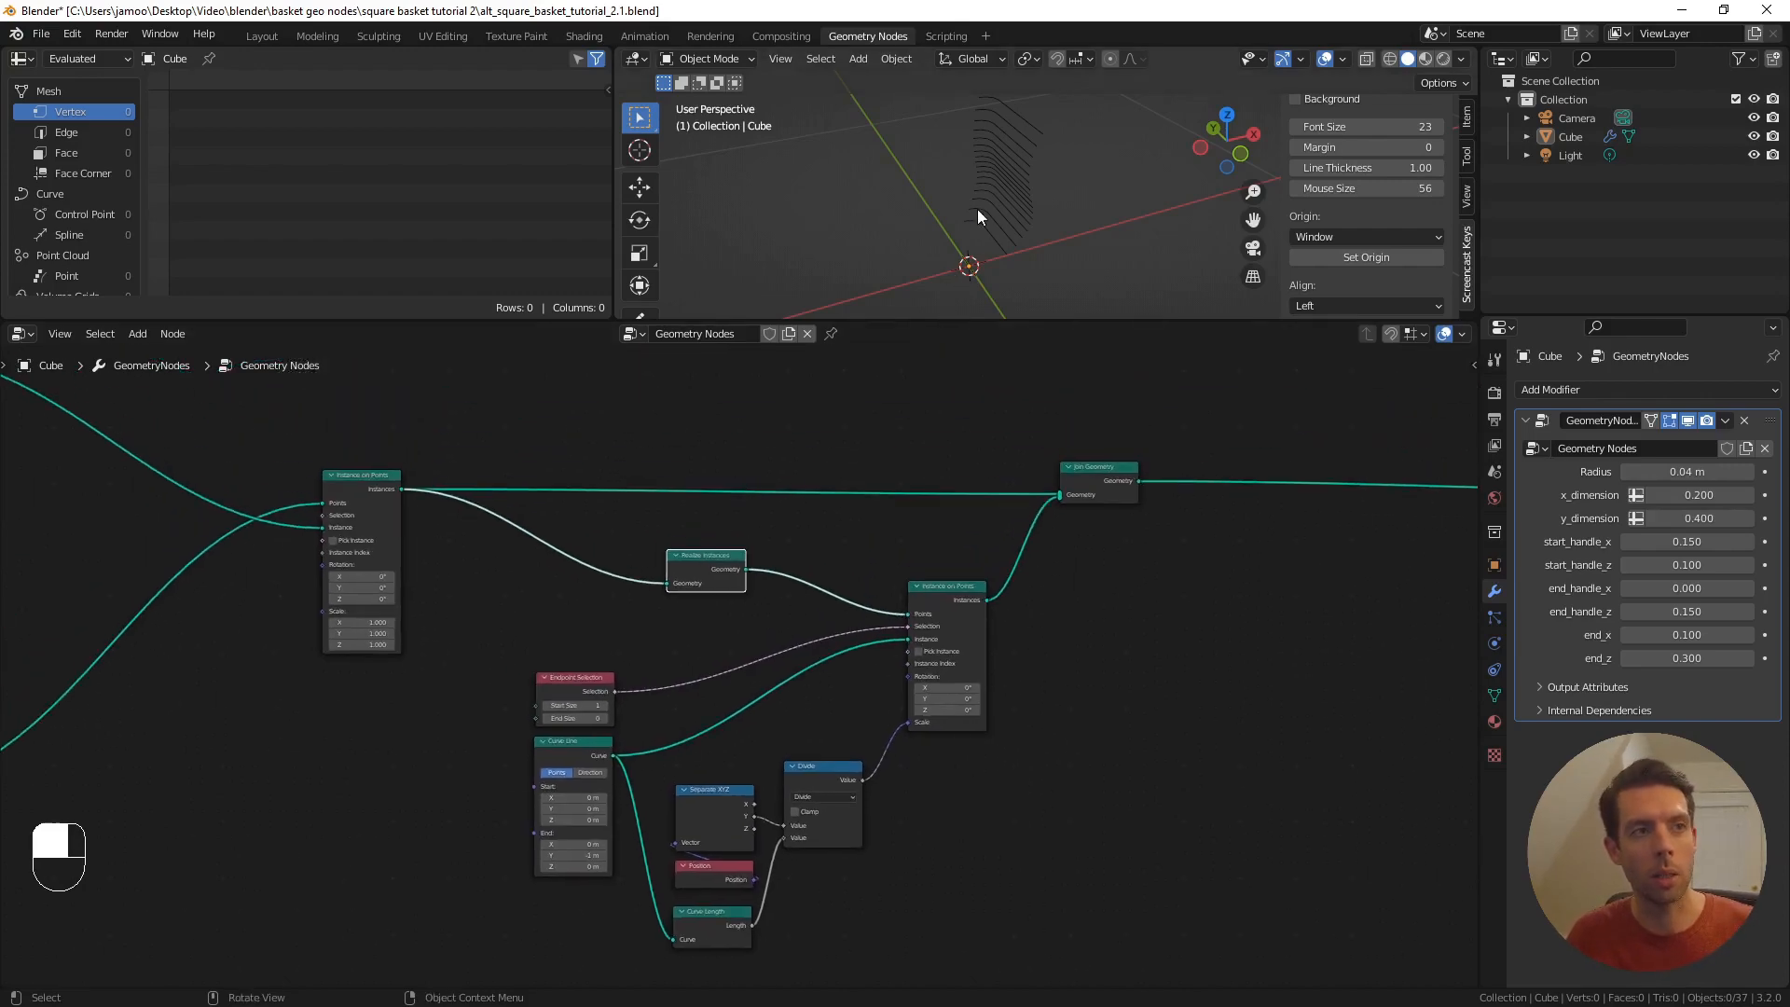
scroll(665, 670, up, 3)
shift+middle_drag(665, 653, 834, 554)
scroll(737, 699, up, 3)
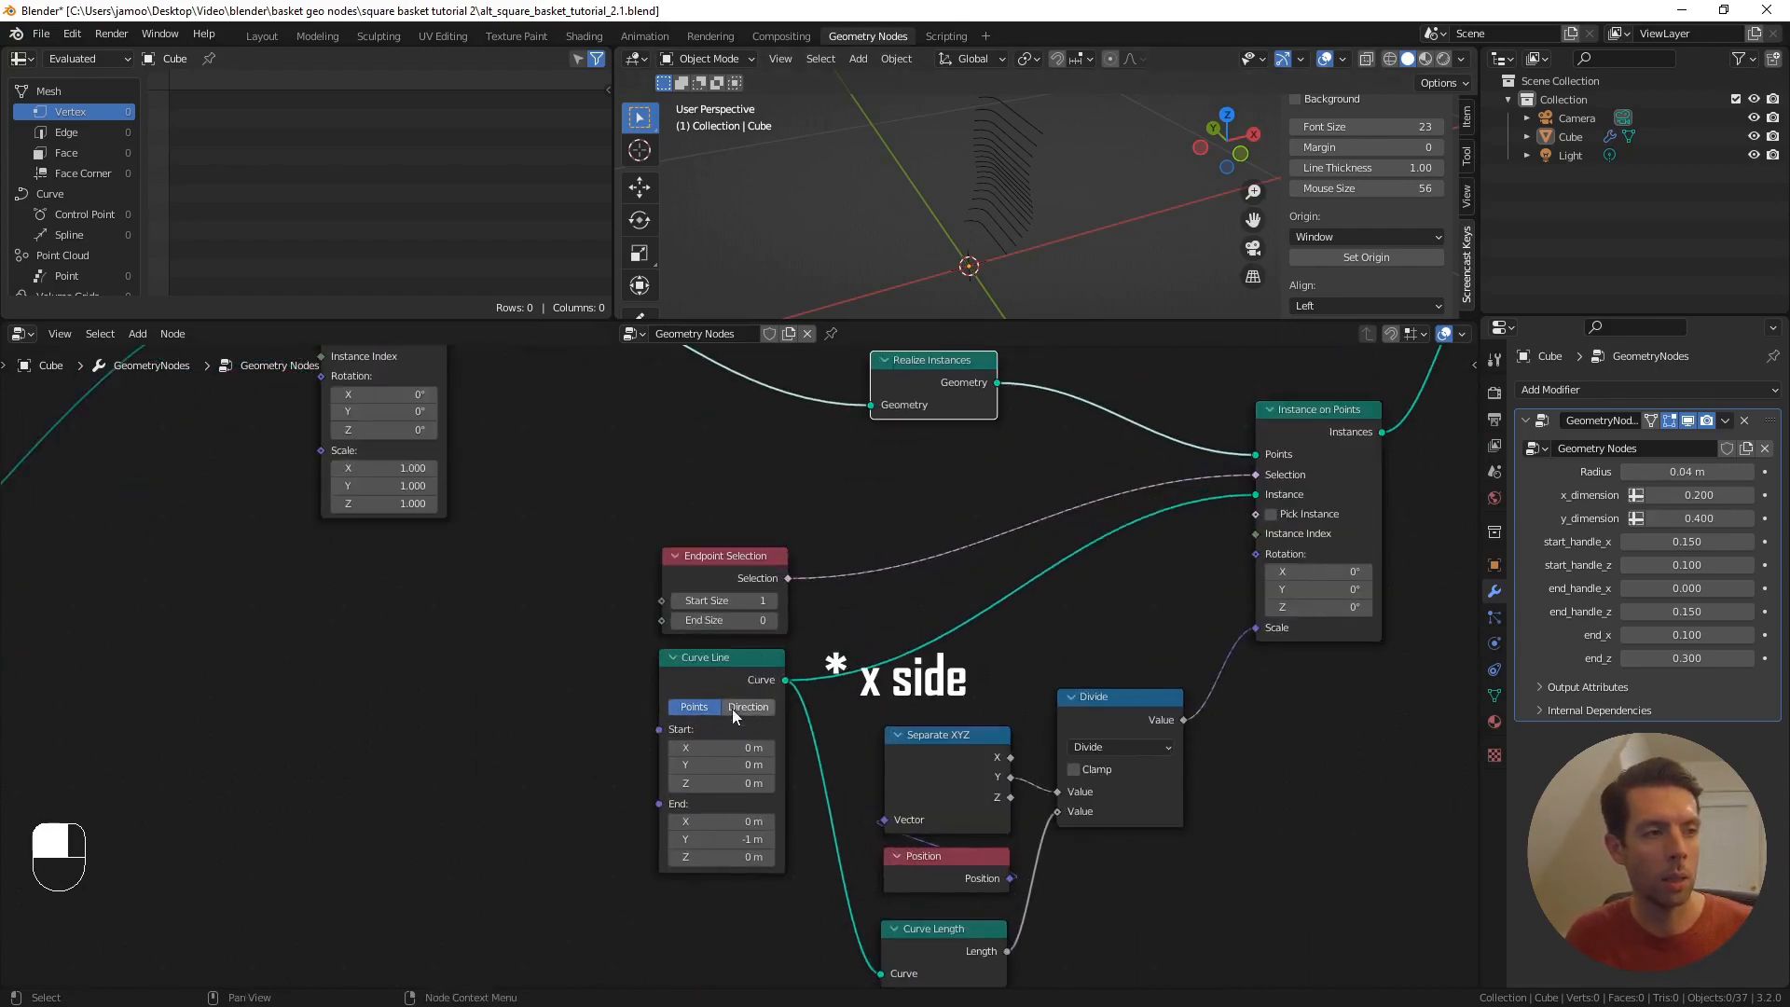
scroll(755, 625, up, 2)
scroll(765, 617, up, 1)
click(788, 606)
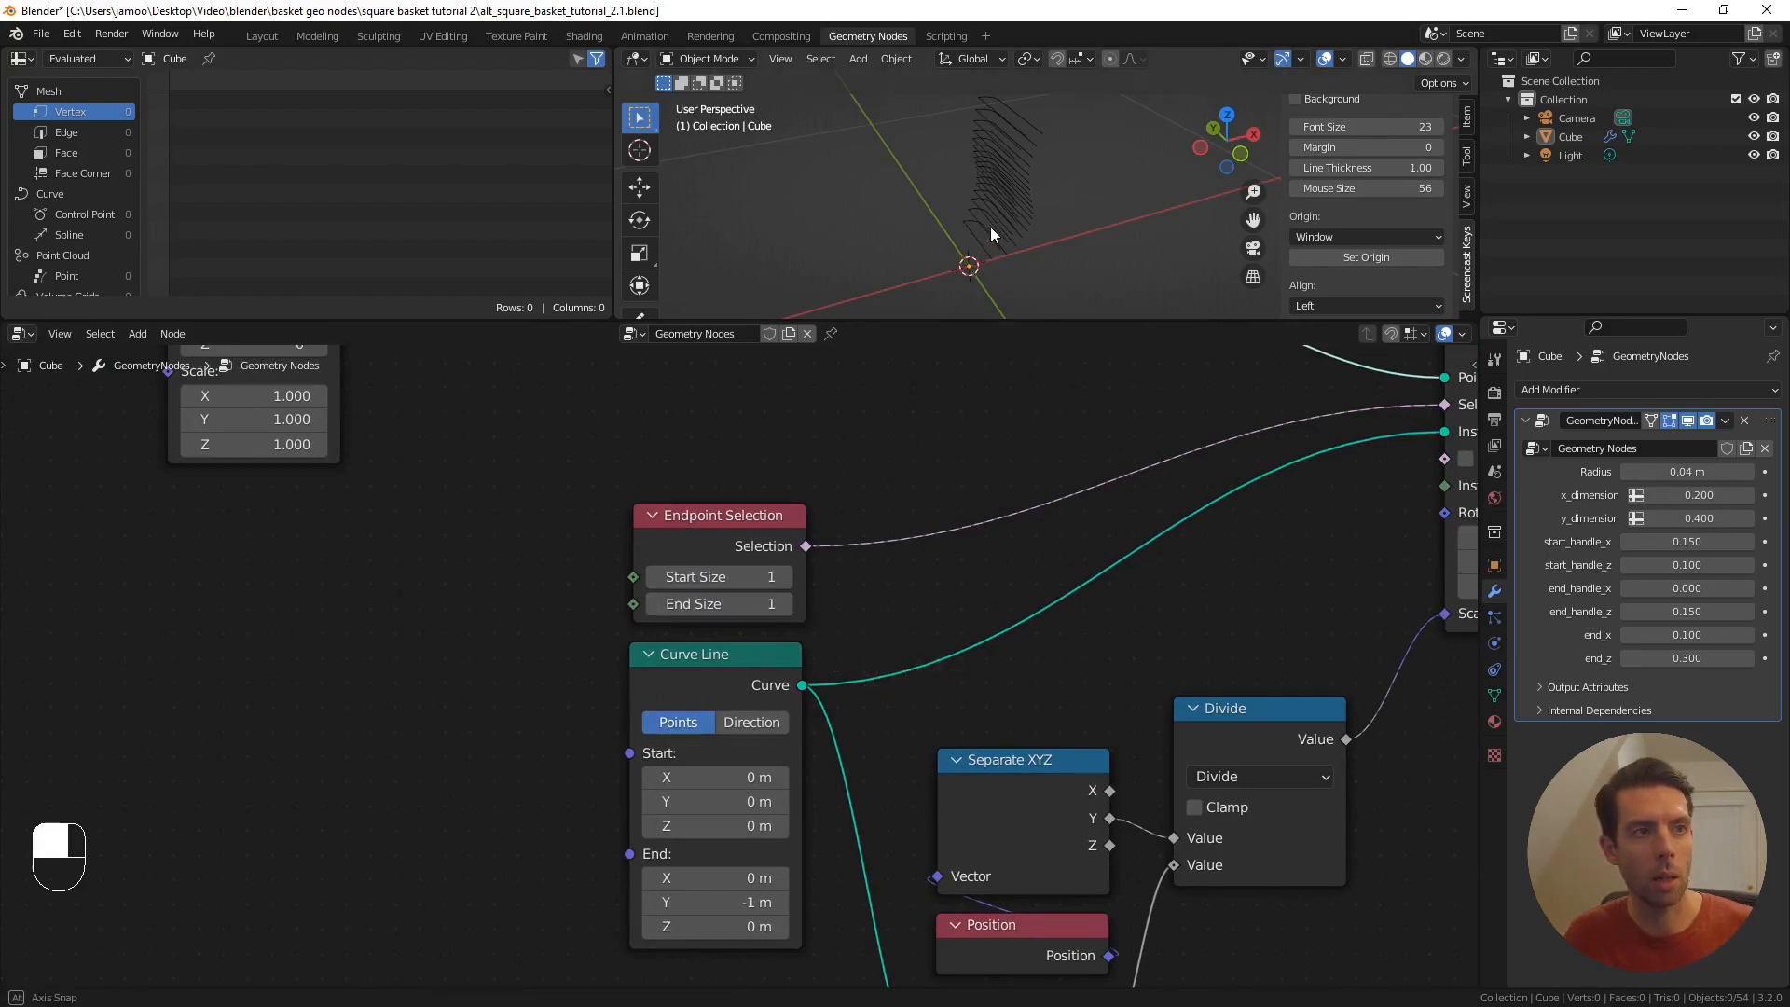
middle_drag(990, 227, 924, 266)
scroll(1026, 457, down, 1)
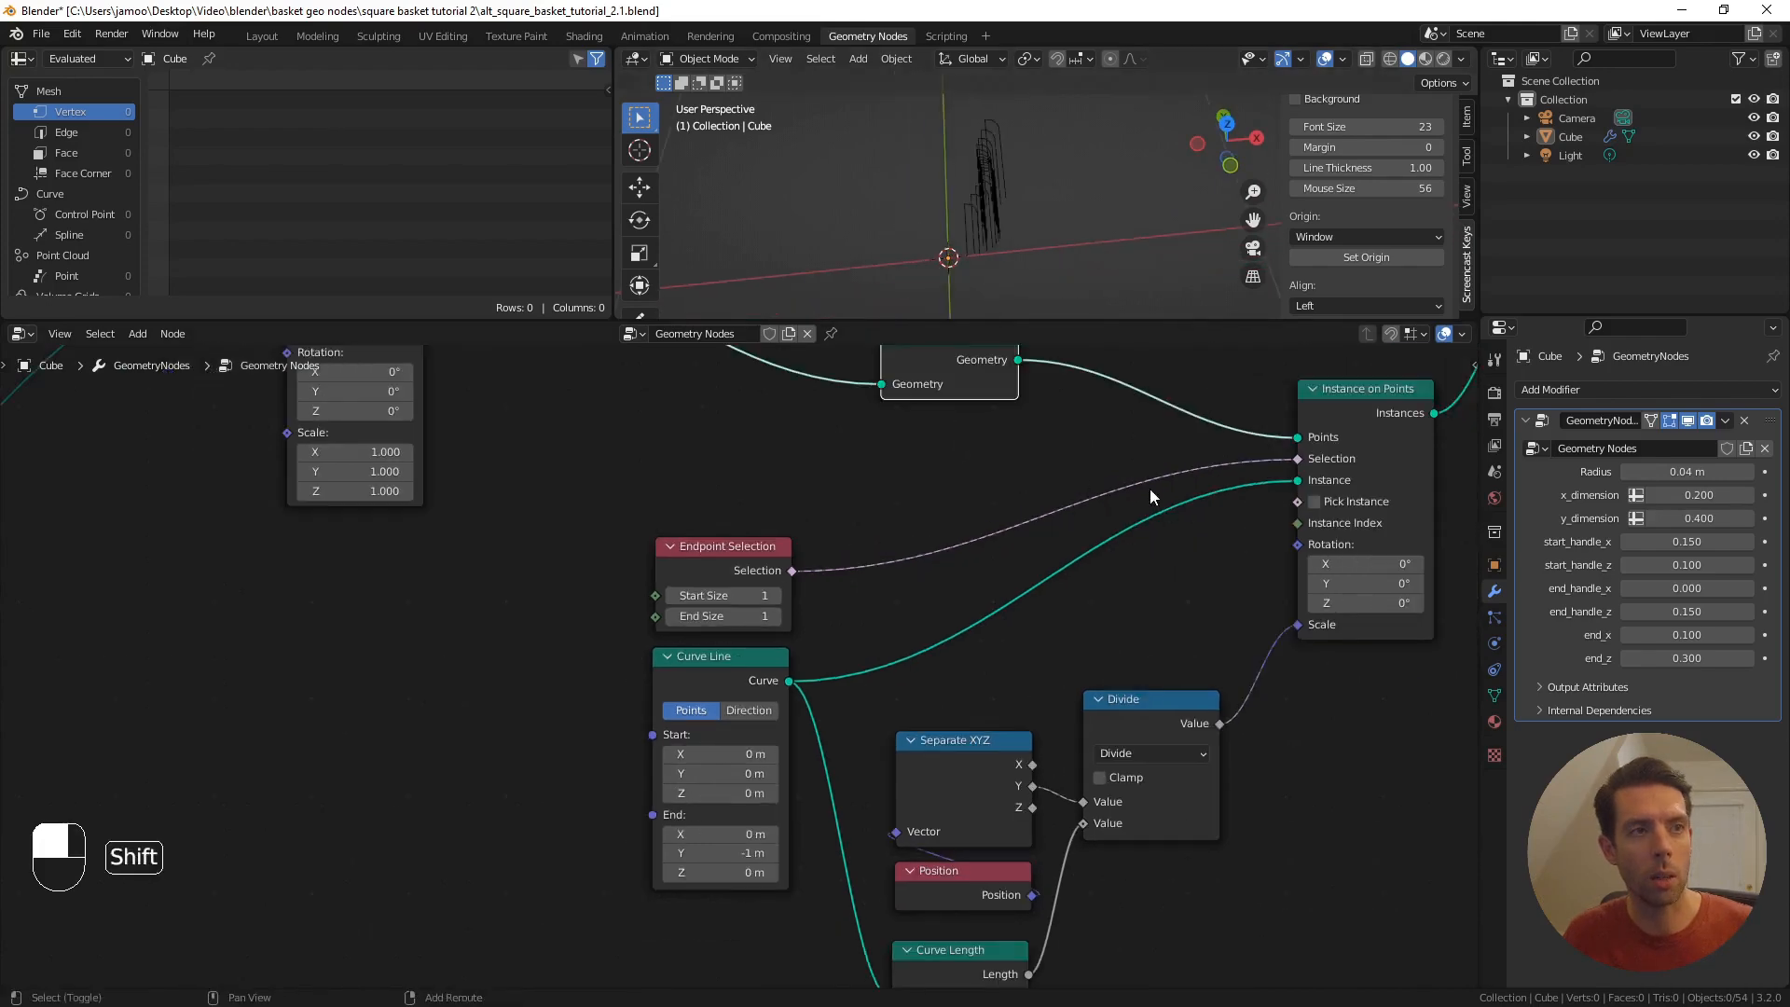
middle_drag(1149, 488, 809, 546)
scroll(809, 552, down, 1)
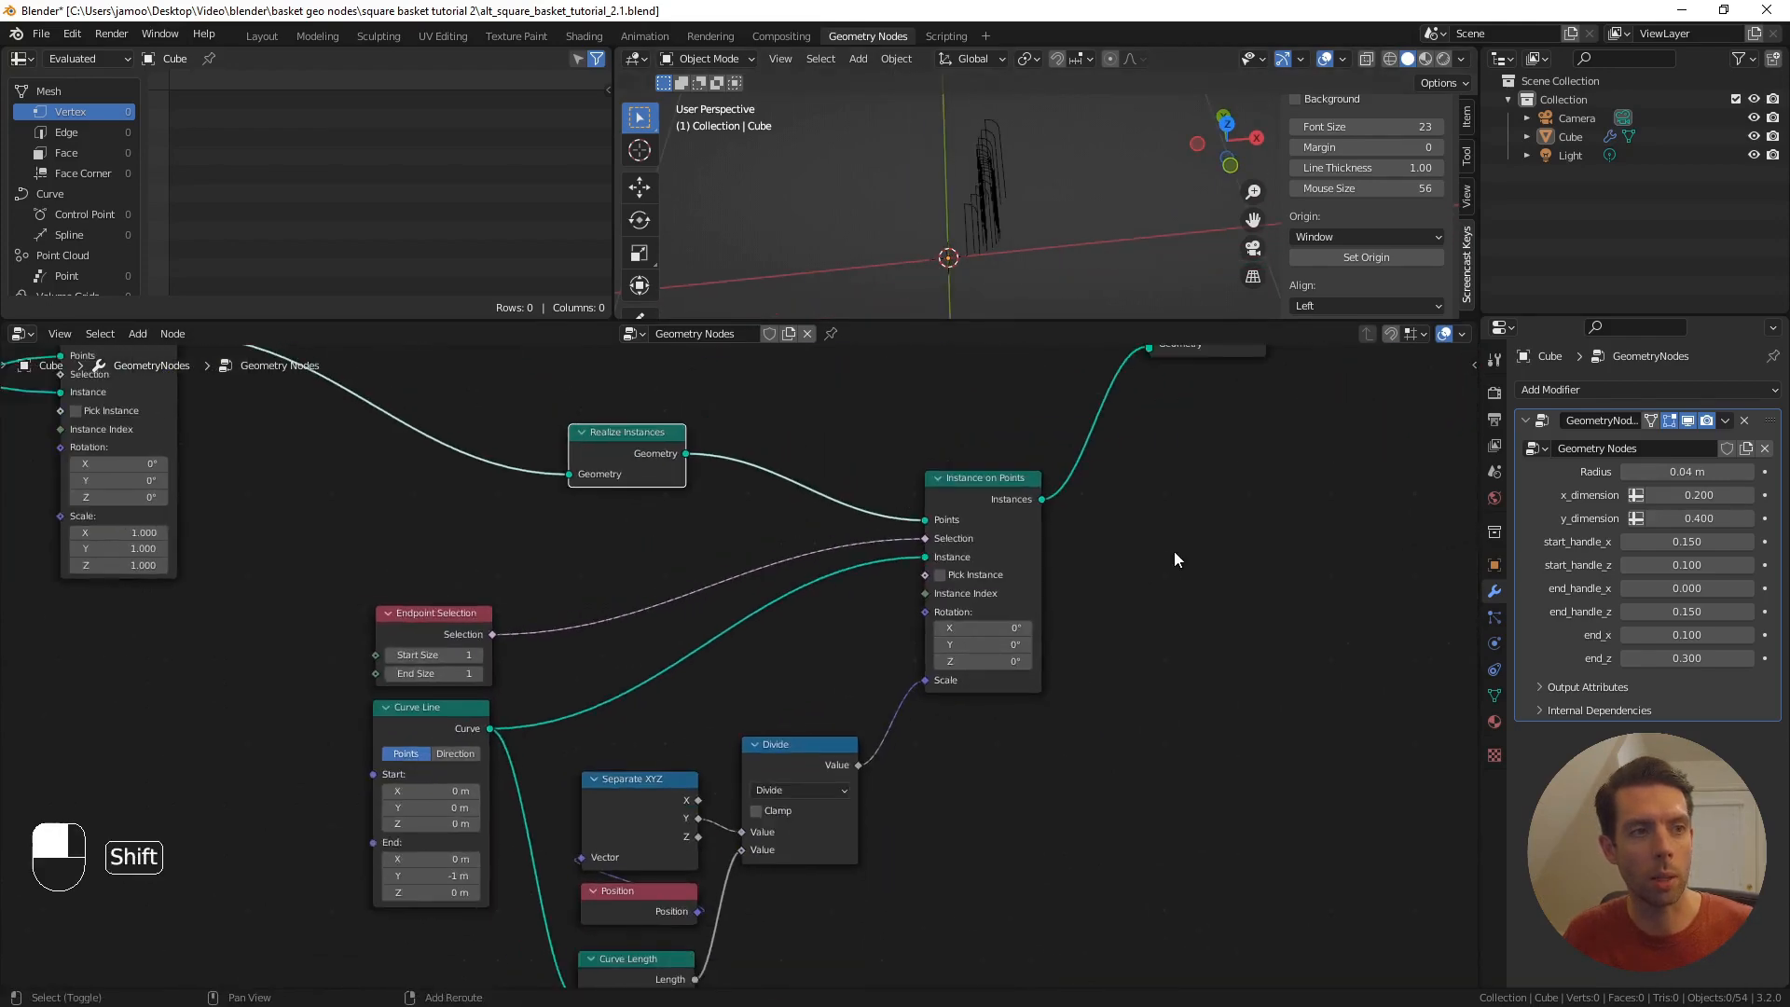
- Move the Join Geometry node farther away from the second Instance on Points node to make room between them
middle_drag(1173, 553, 988, 562)
scroll(972, 198, up, 3)
shift+middle_drag(972, 198, 1061, 197)
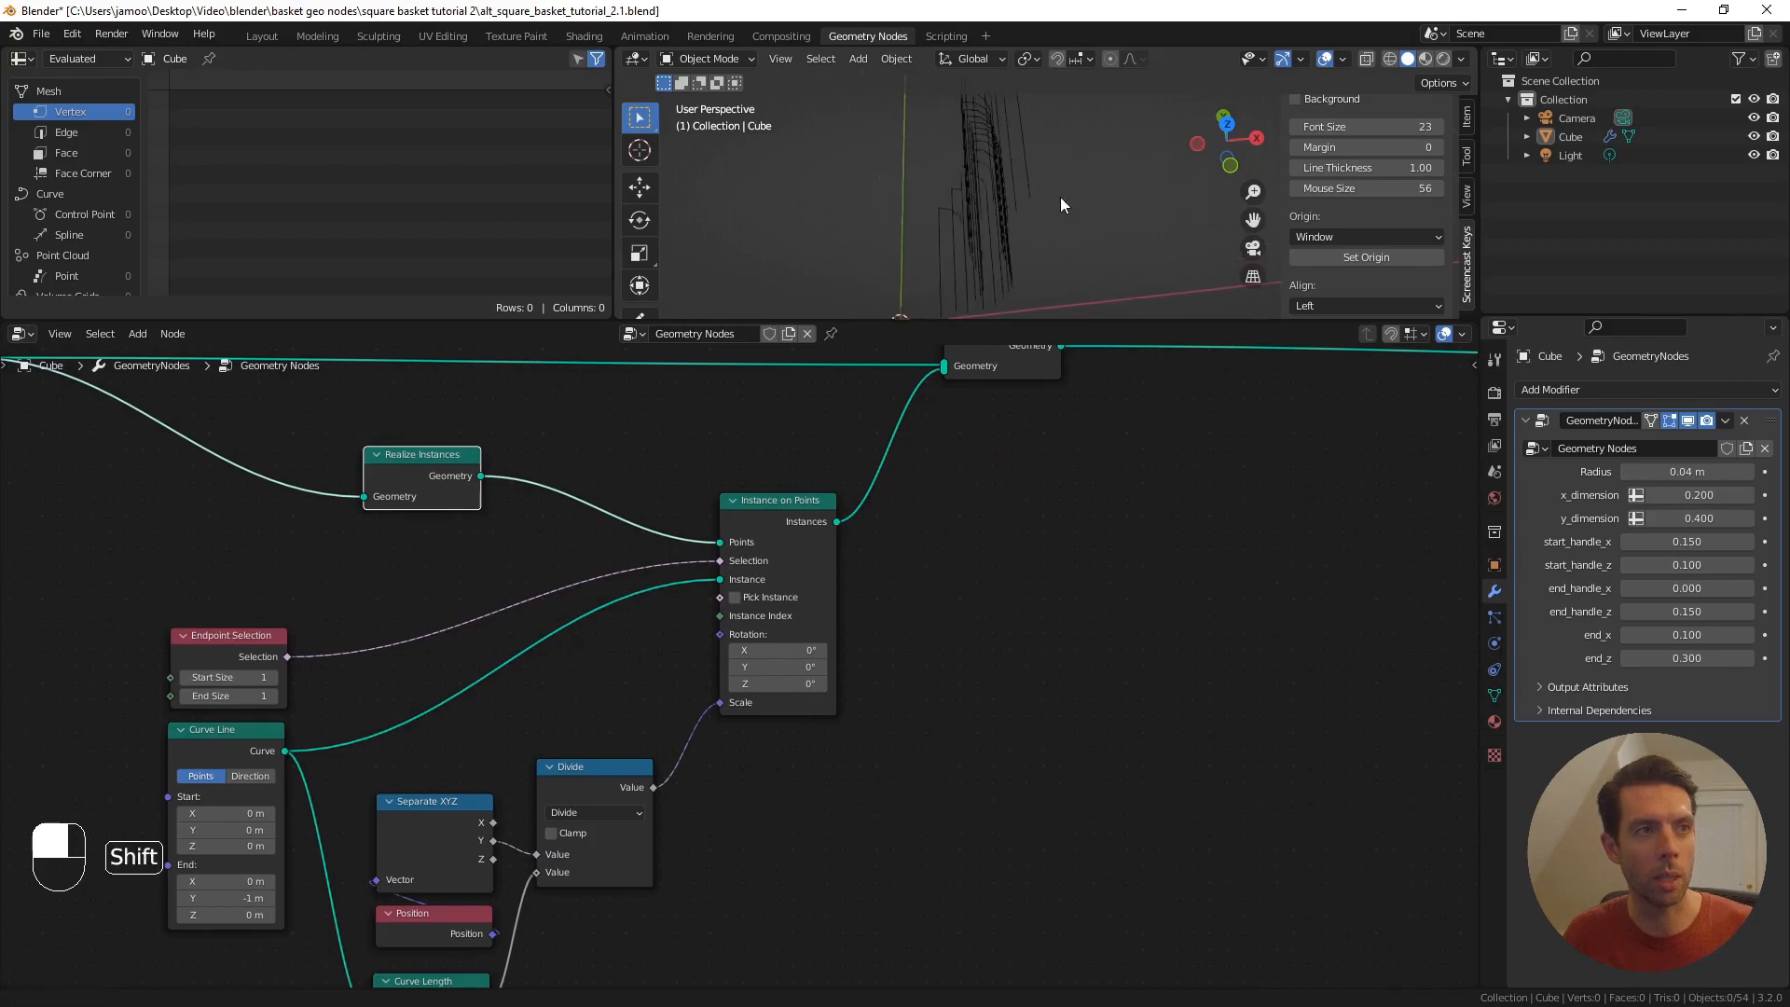
scroll(1044, 233, down, 2)
scroll(1031, 429, down, 1)
scroll(1031, 429, down, 1)
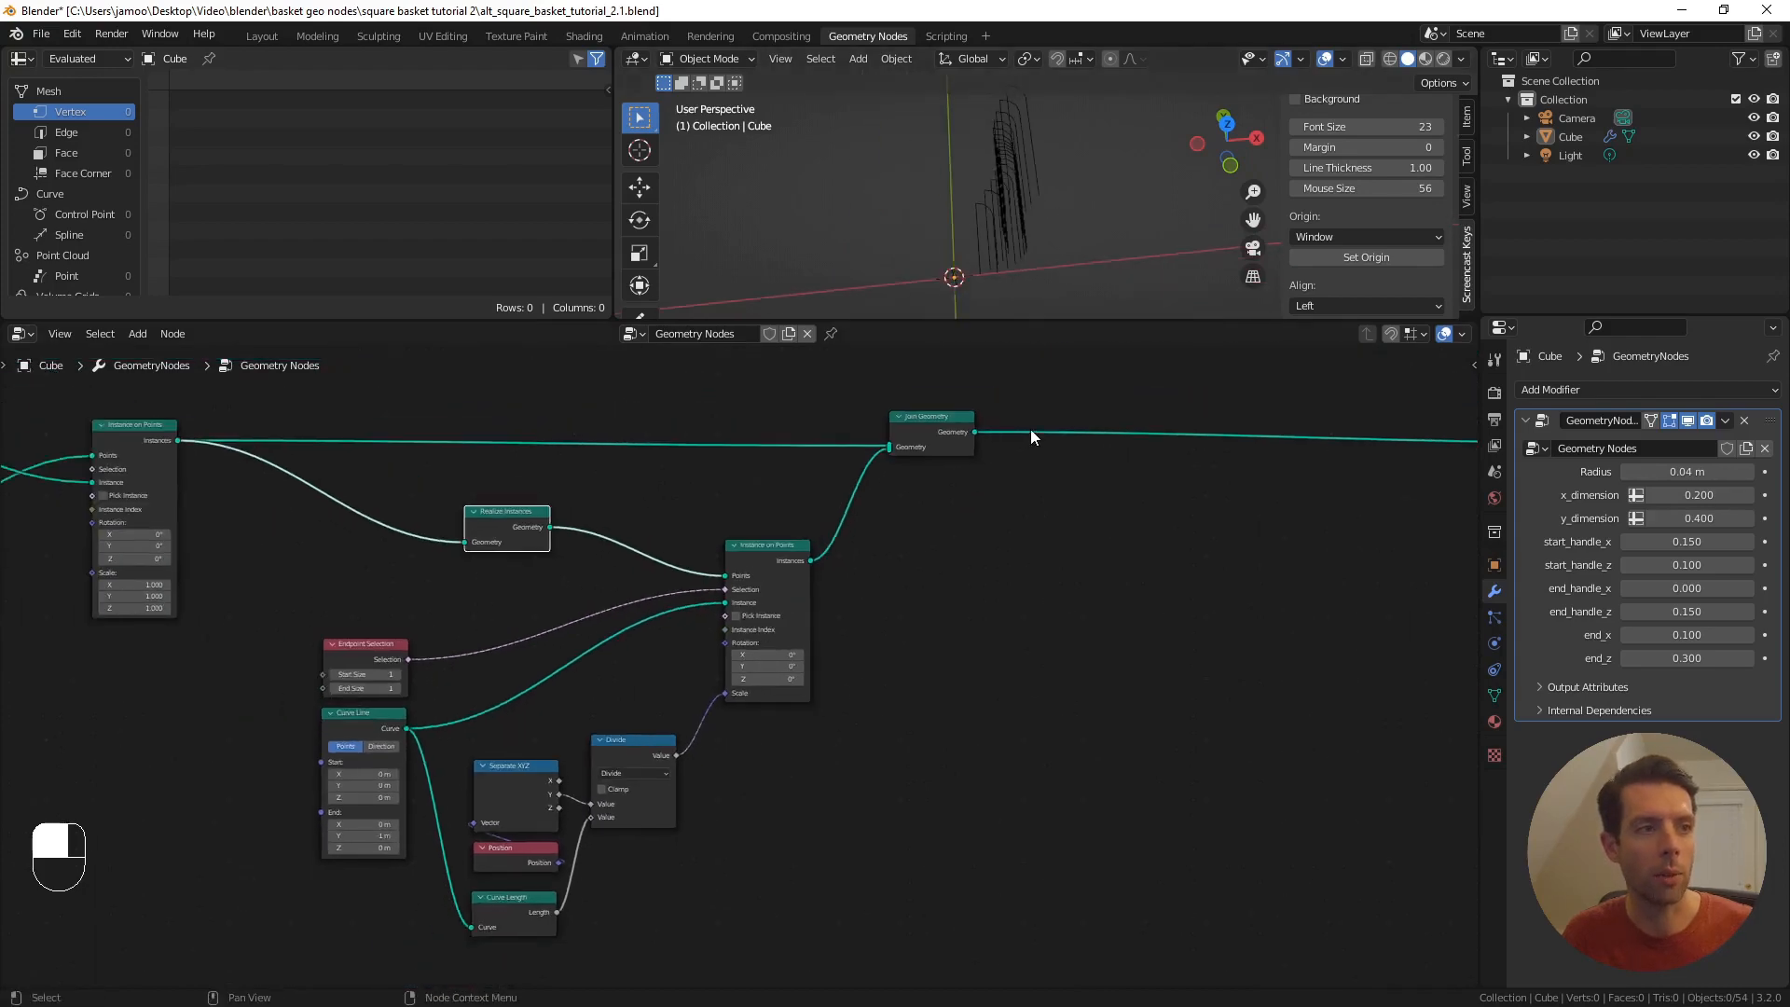
shift+scroll(987, 490, up, 2)
drag(960, 524, 1126, 489)
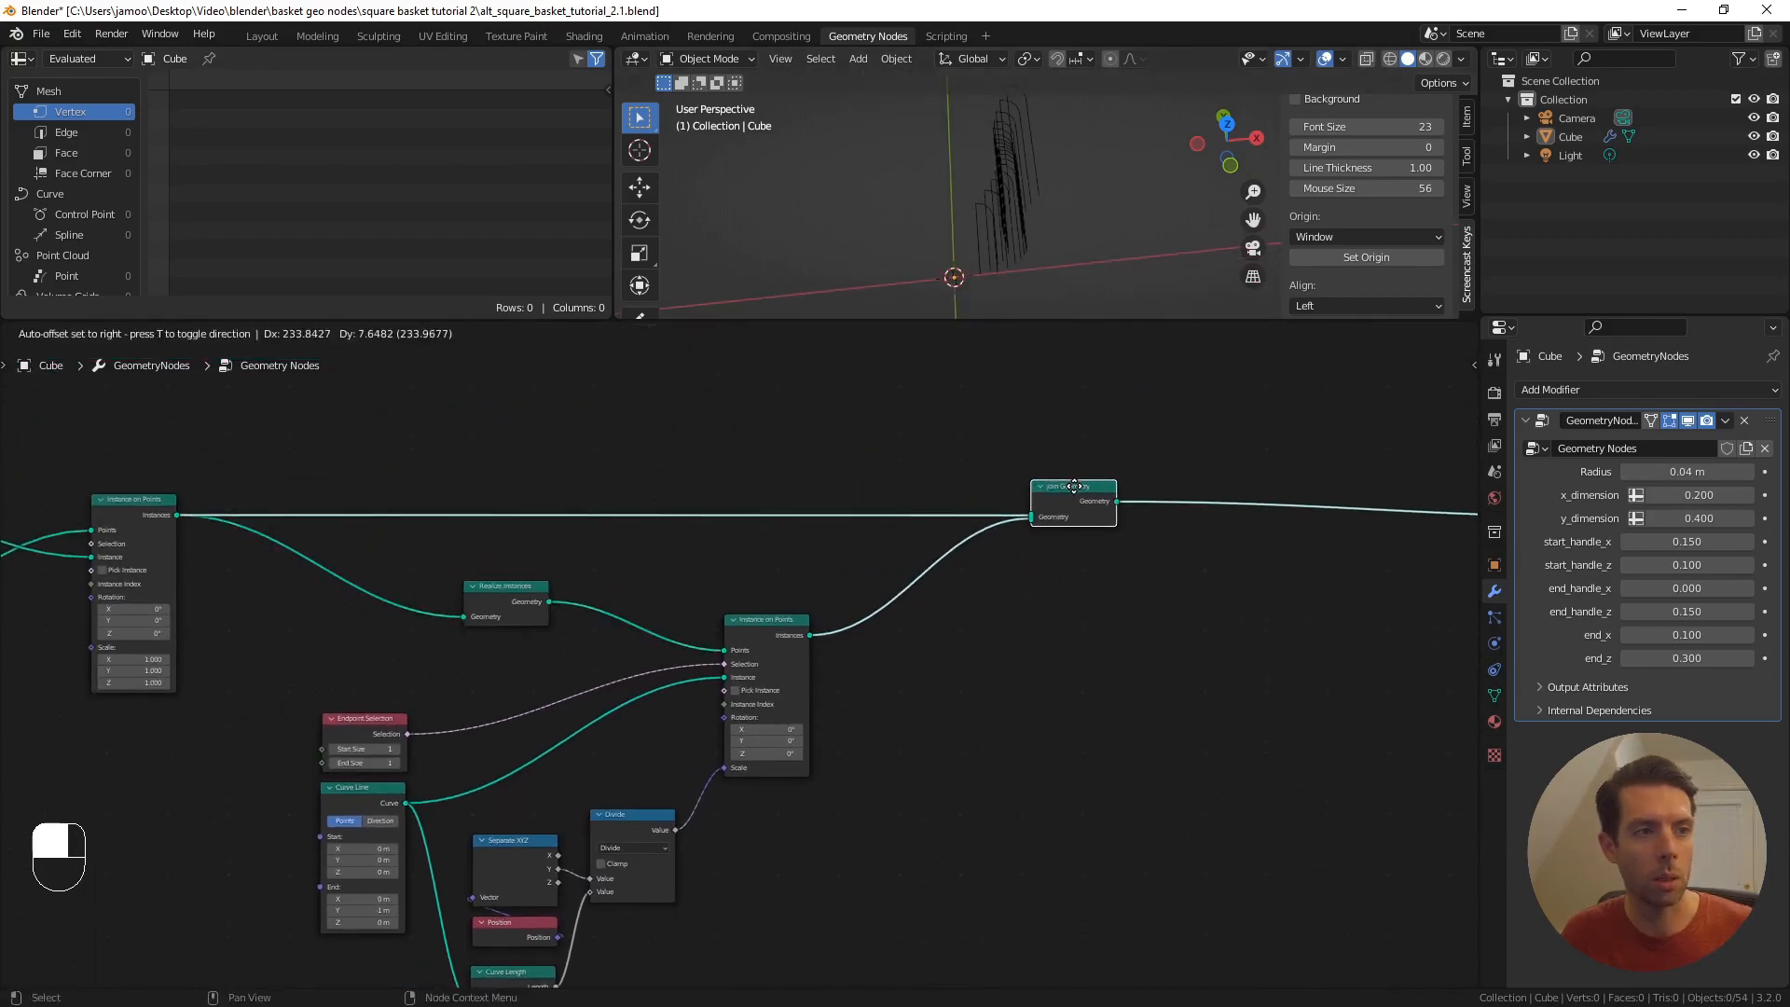
- Insert a Rotate Instances node on the link between the second Instance on Points node and the Join Geometry node
key(F3)
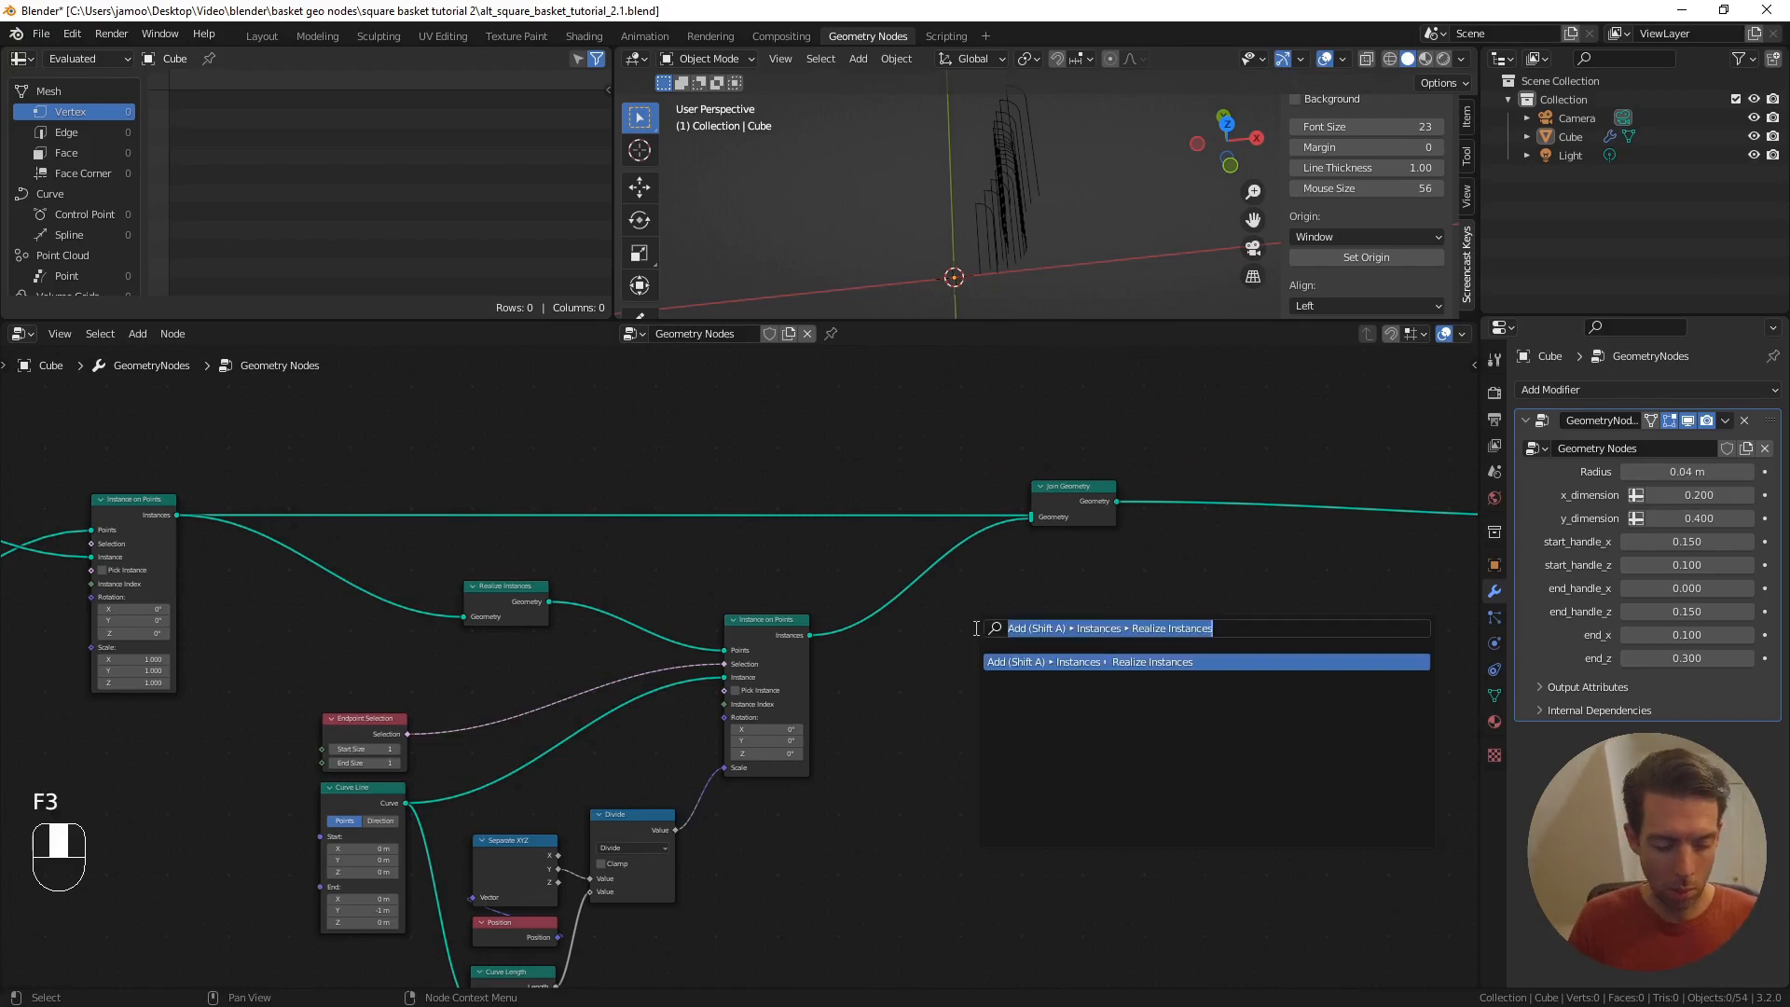
text(rotate ins)
key(Return)
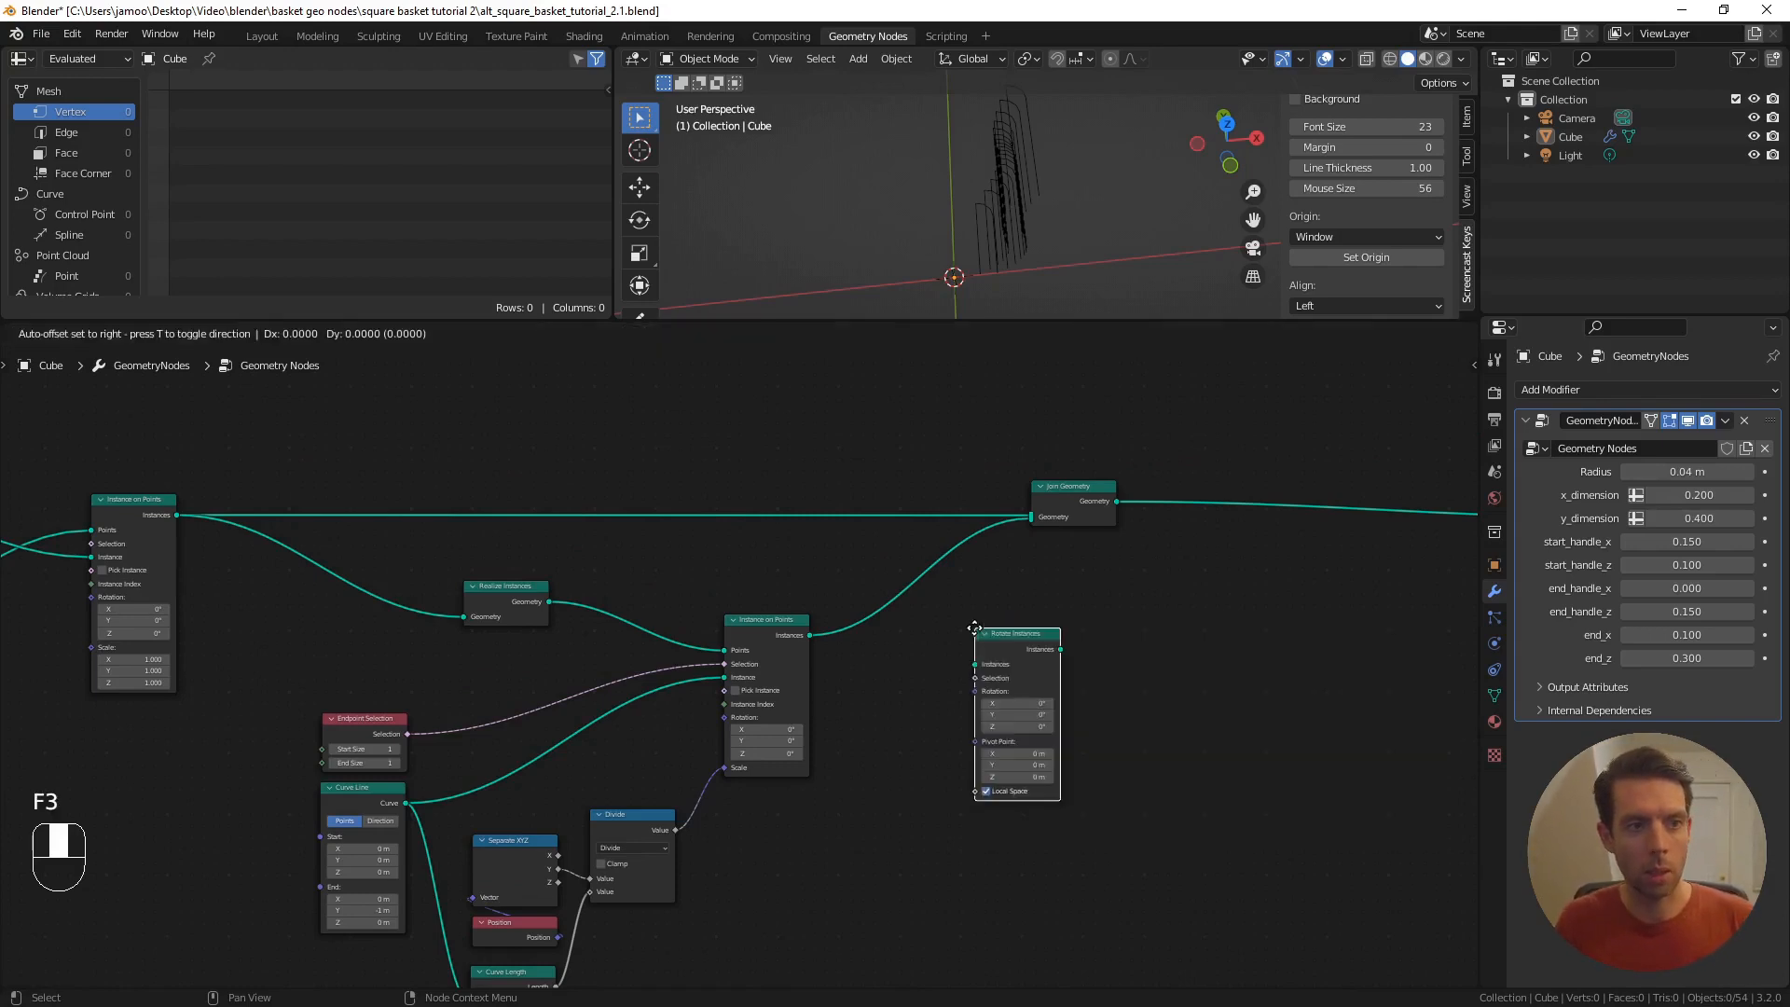
click(886, 547)
scroll(932, 628, up, 2)
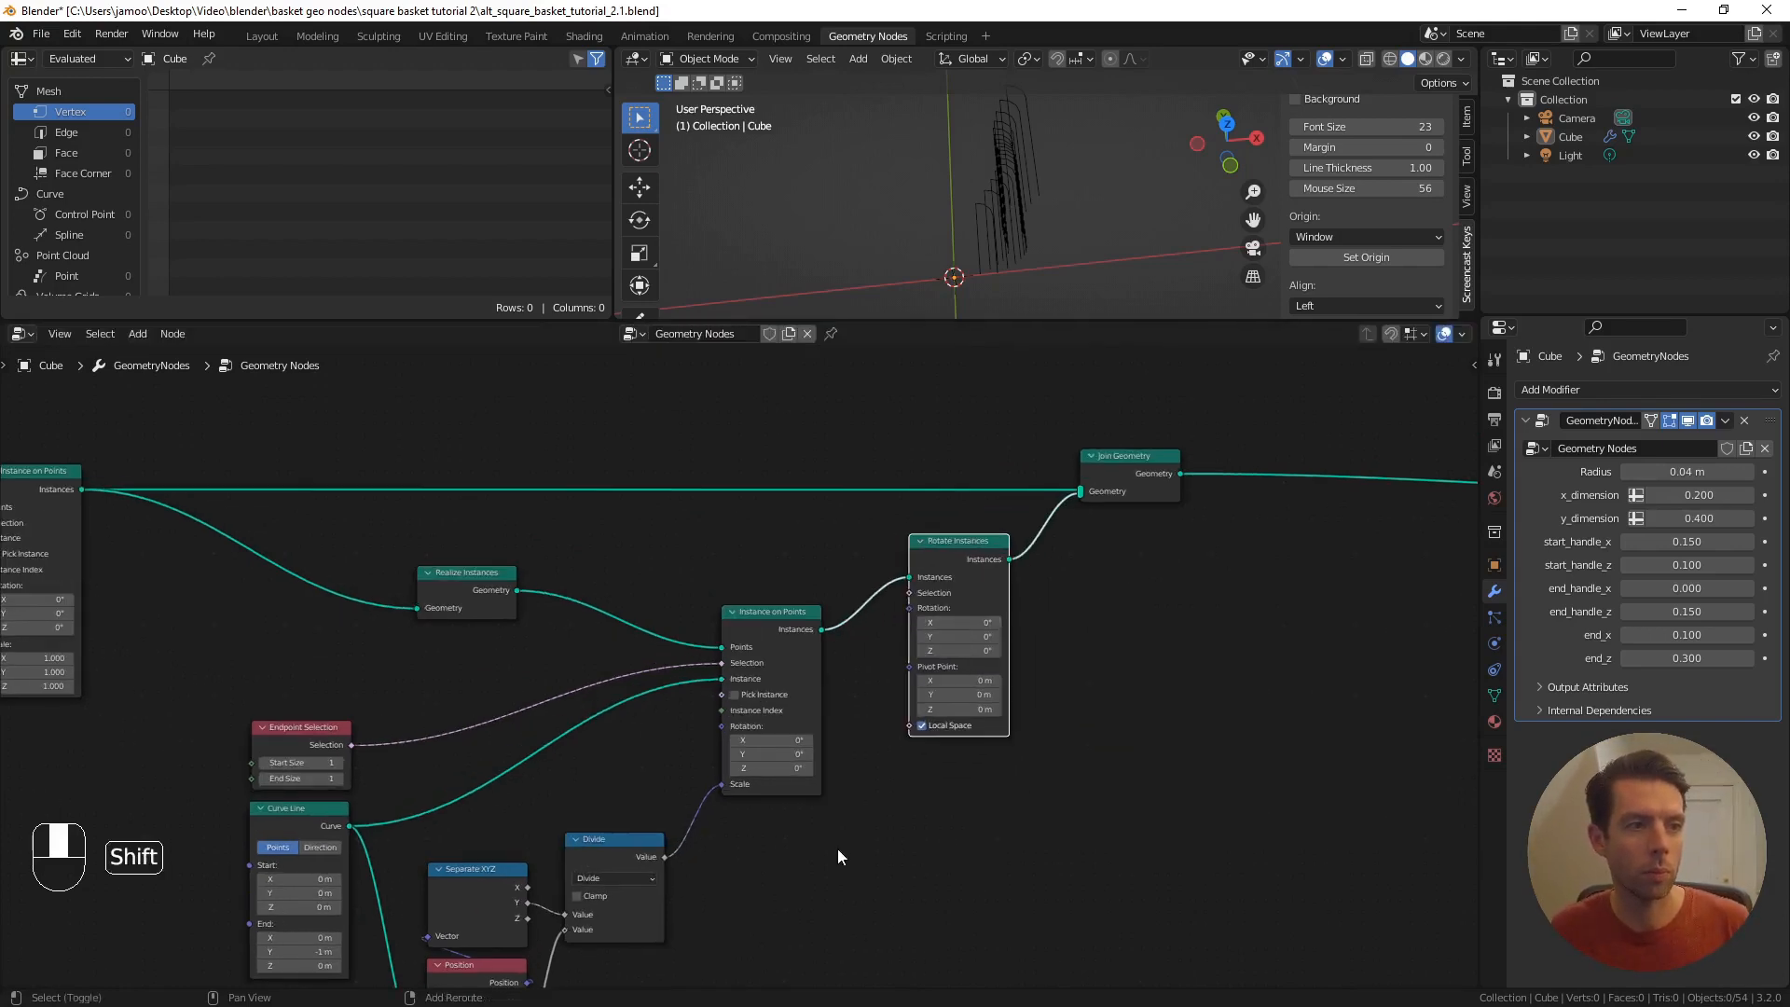
shift+middle_drag(837, 849, 829, 787)
drag(952, 502, 927, 556)
- Set the Z rotation of the Rotate Instances node to -90° and check the side lines in the viewport
scroll(942, 585, up, 1)
shift+middle_drag(1155, 727, 953, 693)
scroll(953, 694, up, 1)
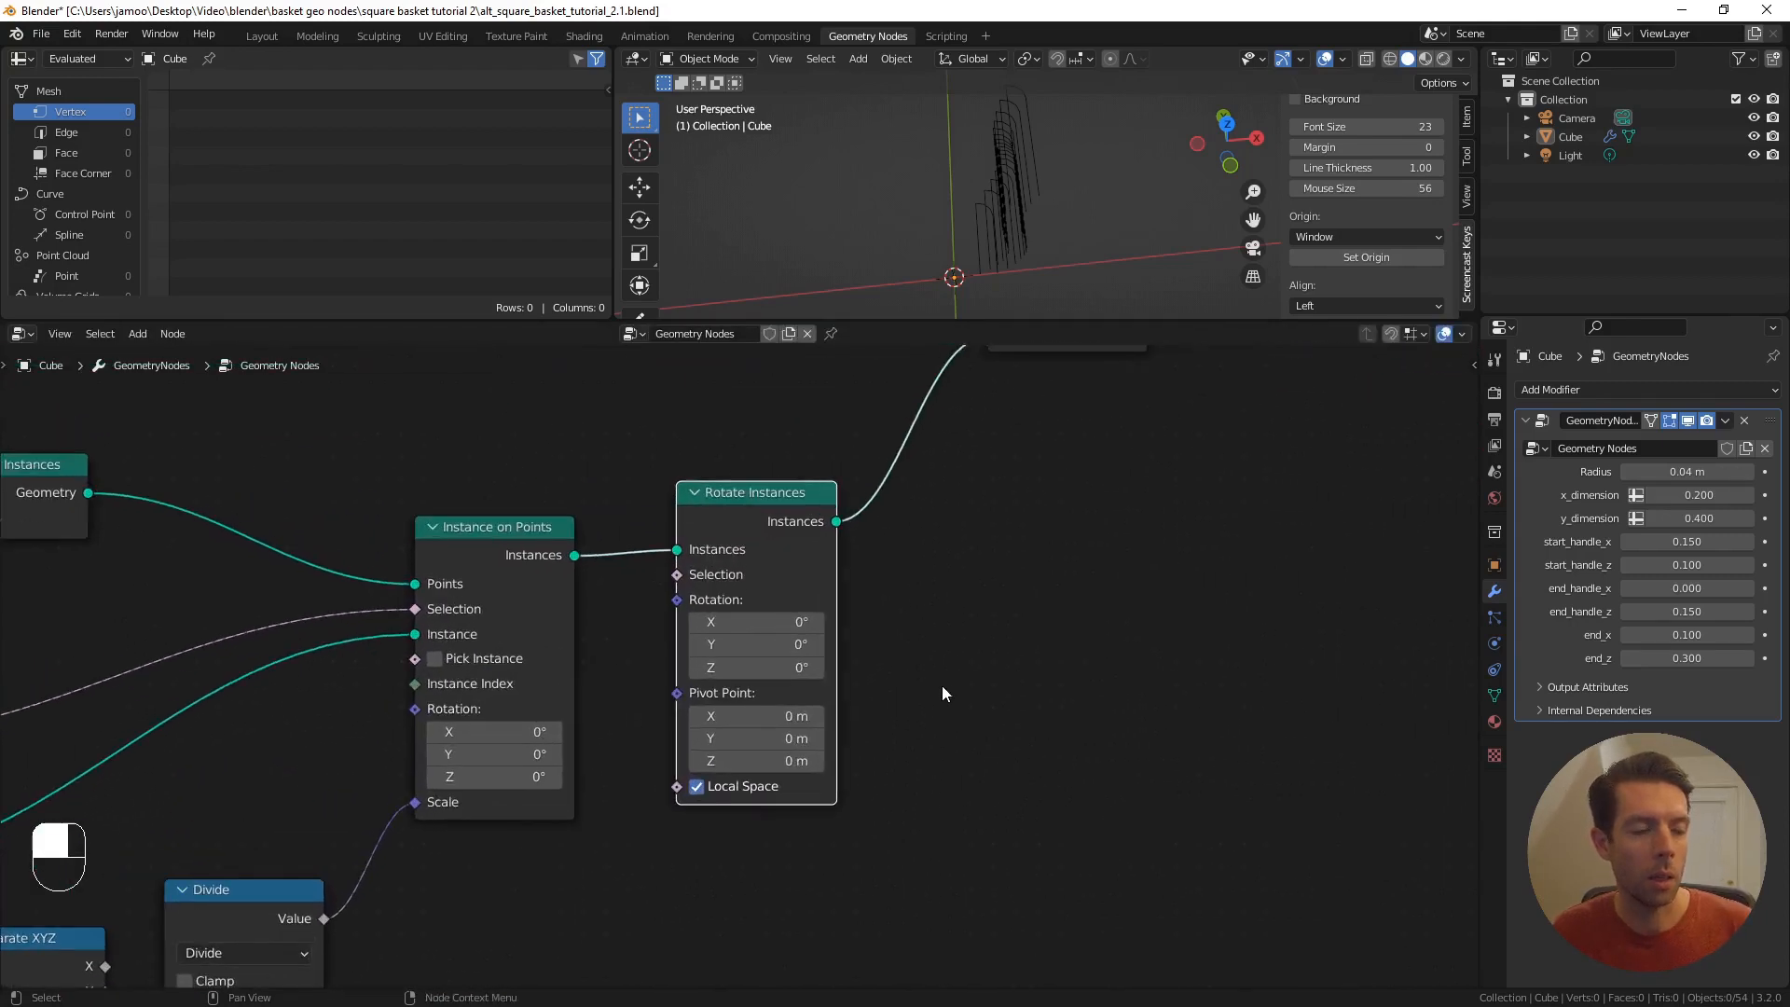
drag(774, 668, 741, 668)
click(773, 668)
text(-90)
key(Return)
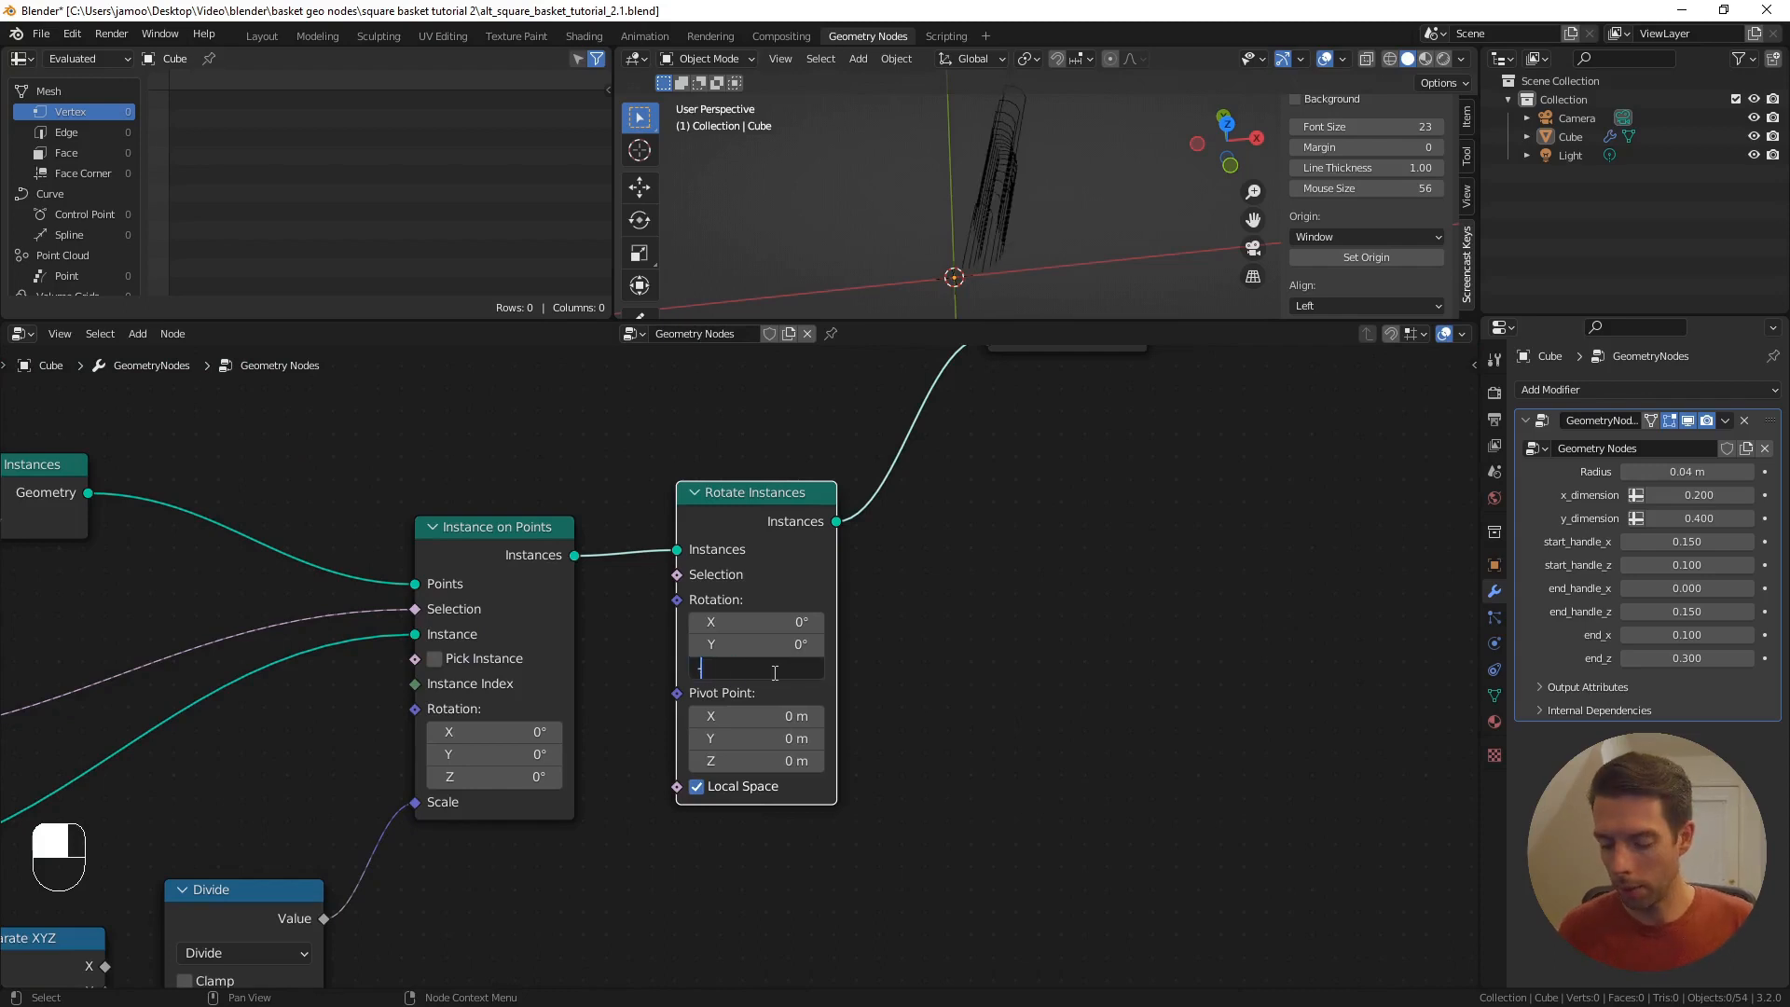
scroll(797, 411, down, 2)
shift+middle_drag(867, 233, 987, 268)
scroll(478, 474, down, 1)
shift+middle_drag(479, 504, 701, 516)
middle_drag(561, 620, 657, 628)
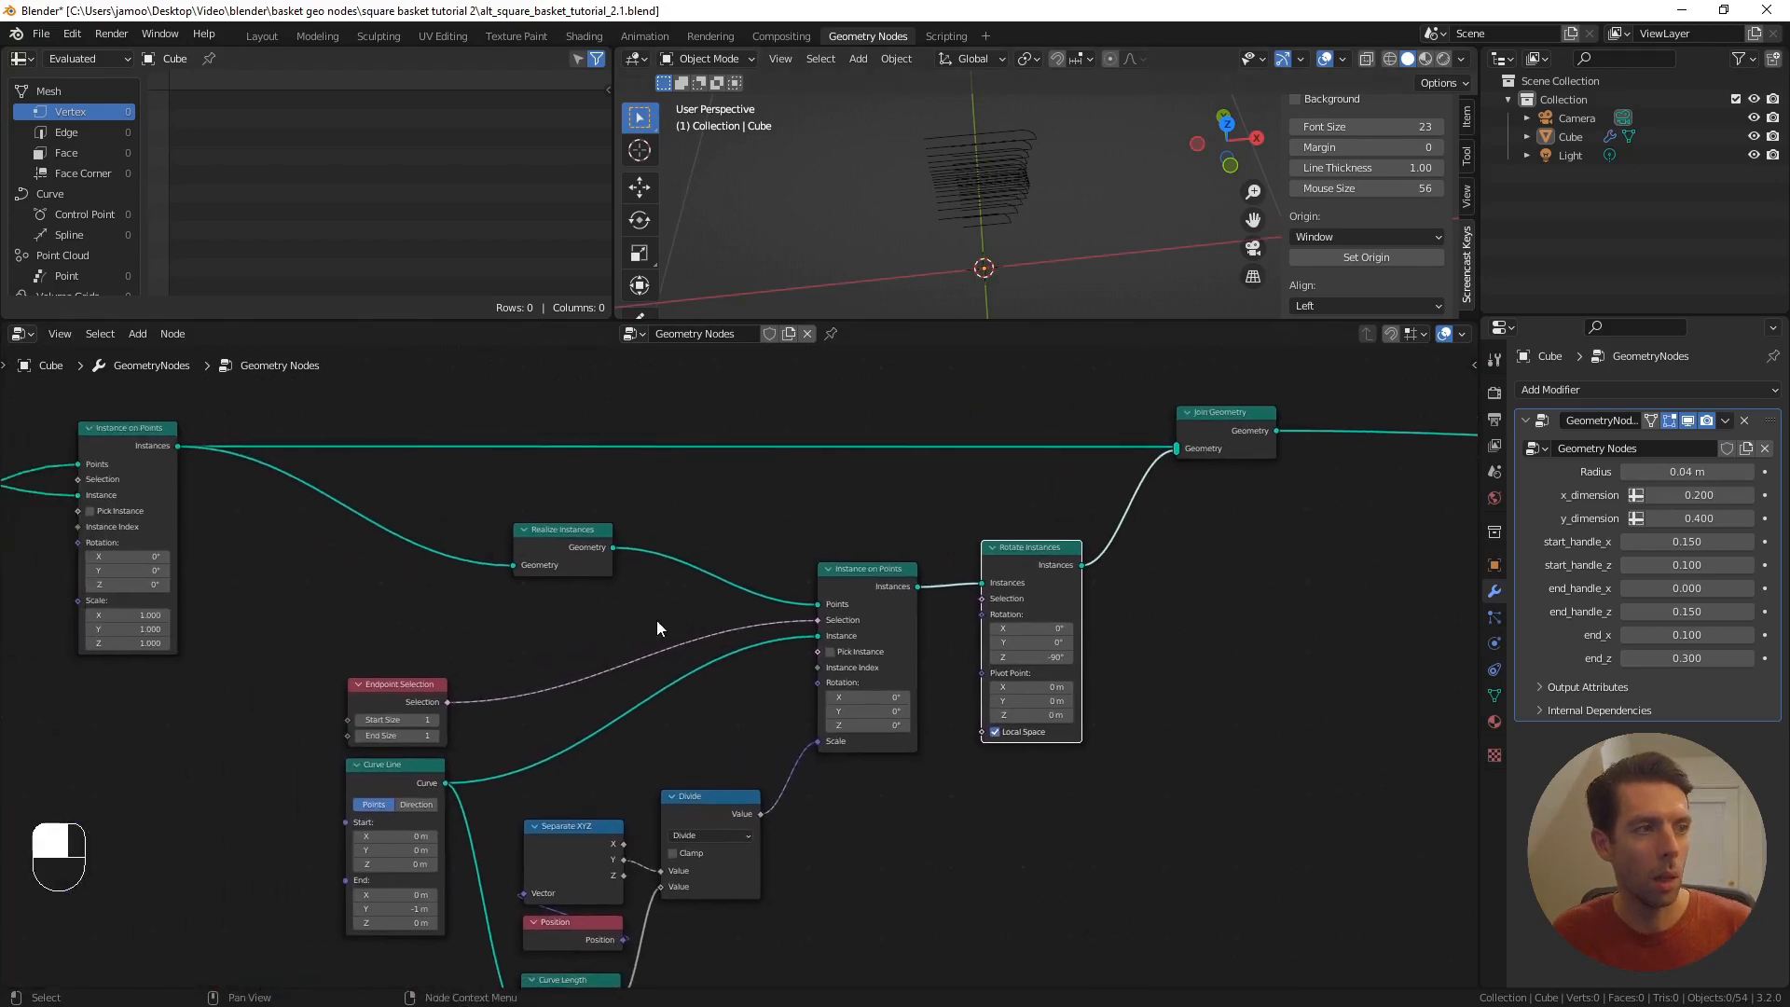
- Shift the Realize Instances node aside and insert a Store Named Attribute node between it and the second Instance on Points node
scroll(719, 595, up, 1)
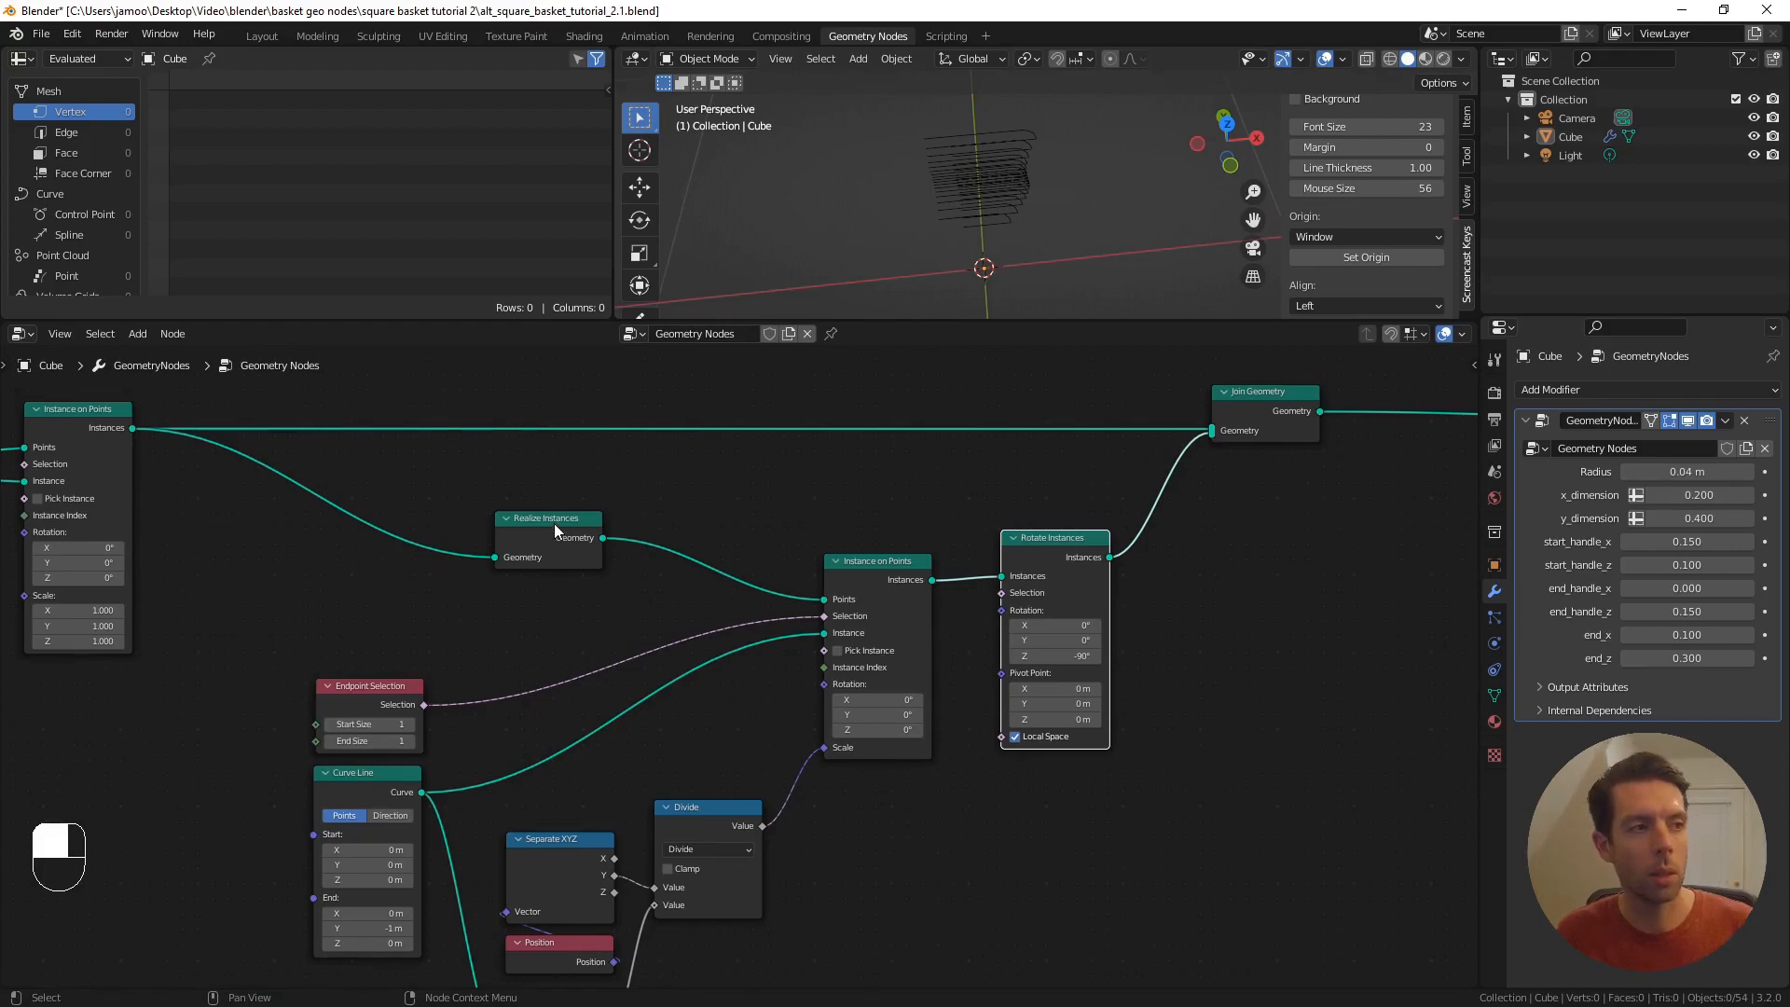
drag(554, 523, 514, 529)
scroll(695, 522, up, 1)
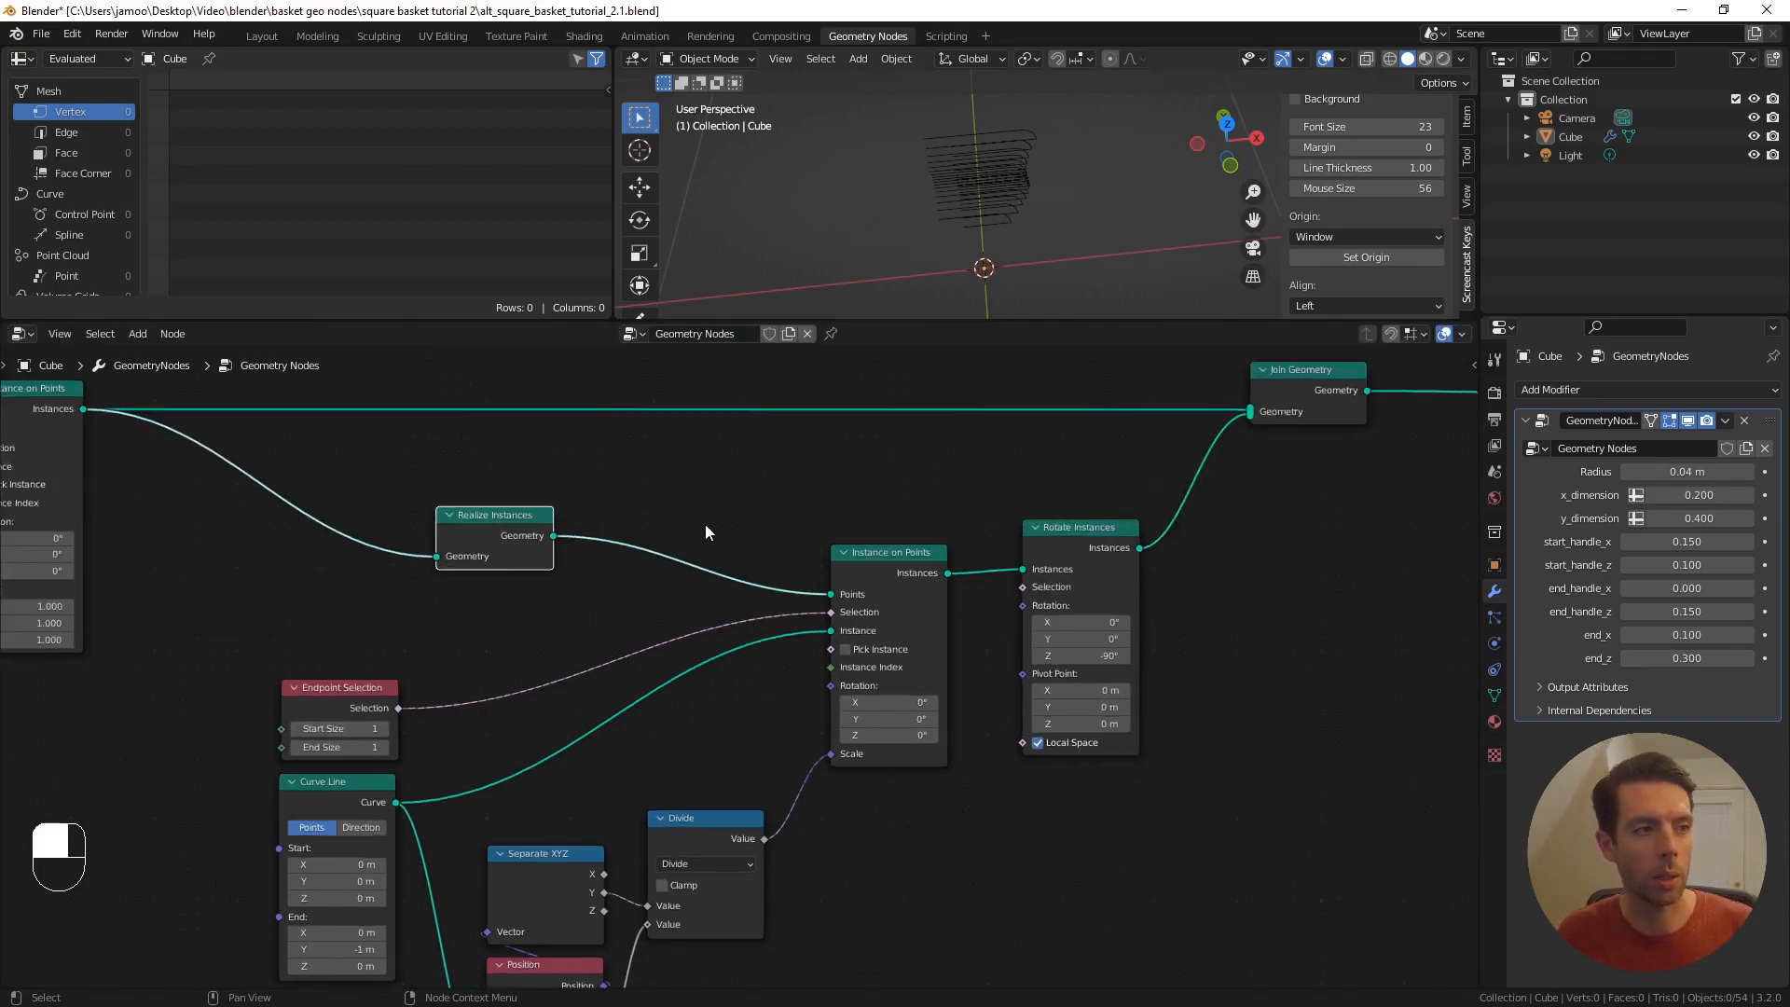
scroll(707, 526, up, 1)
shift+middle_drag(792, 518, 777, 544)
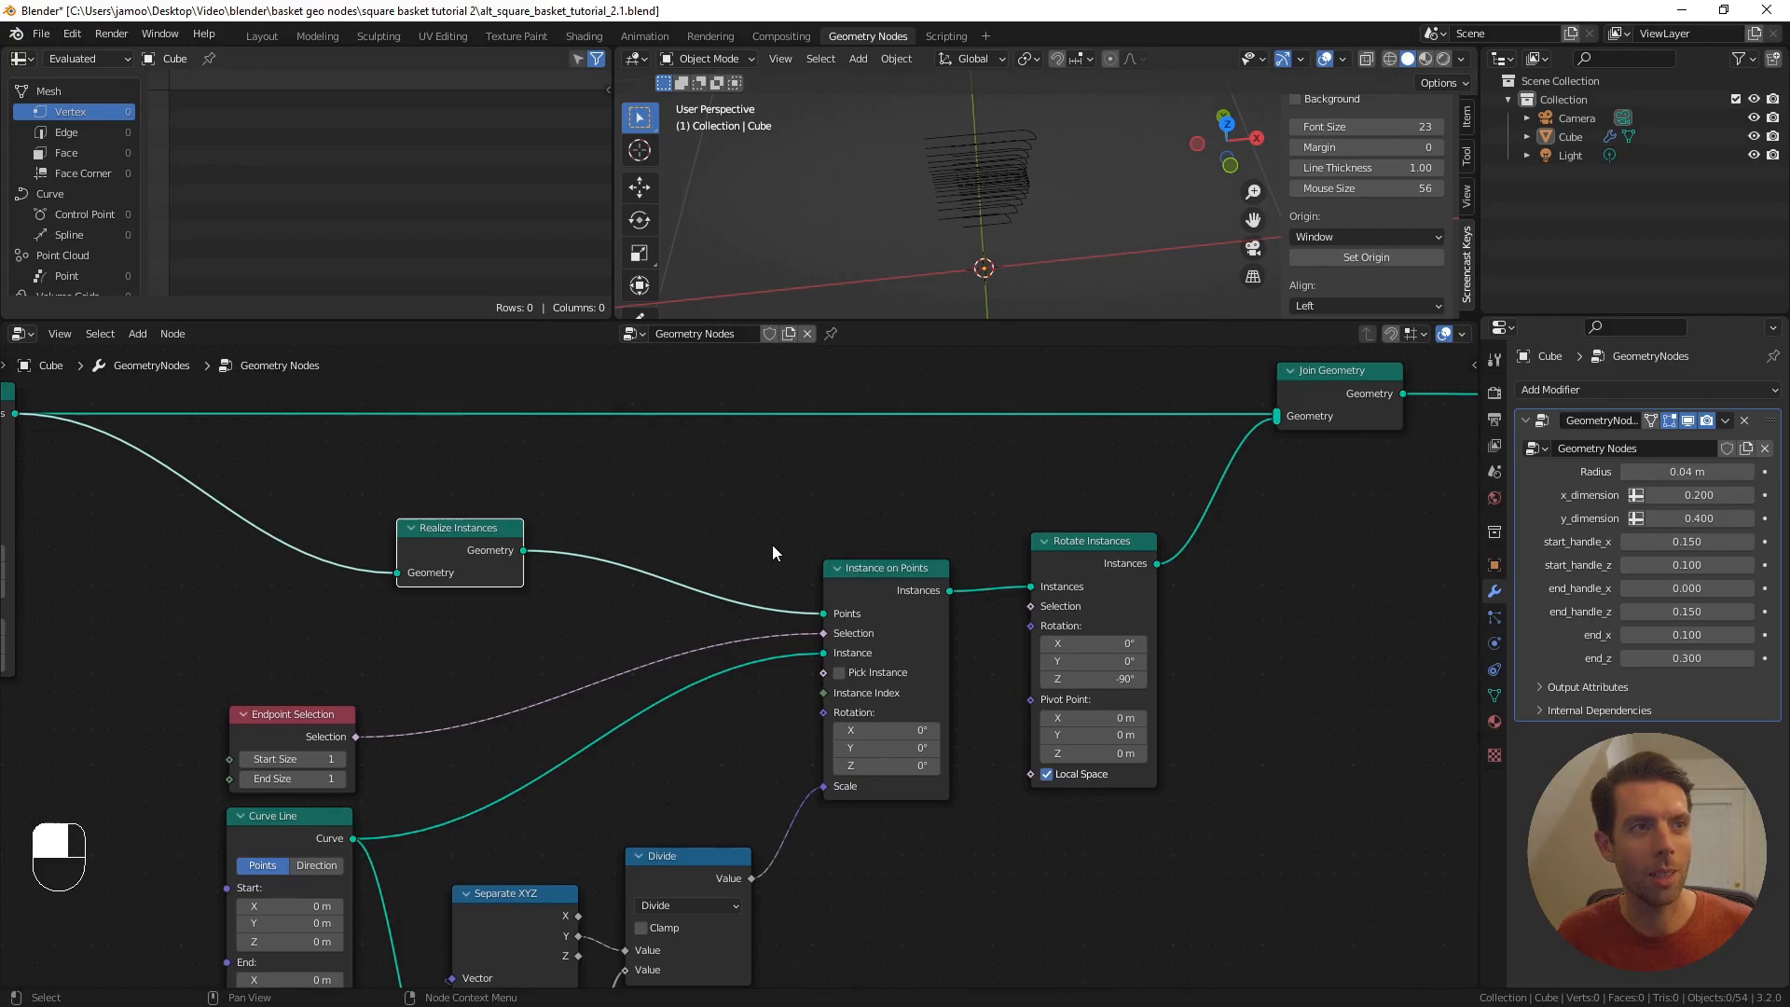
middle_drag(971, 237, 964, 232)
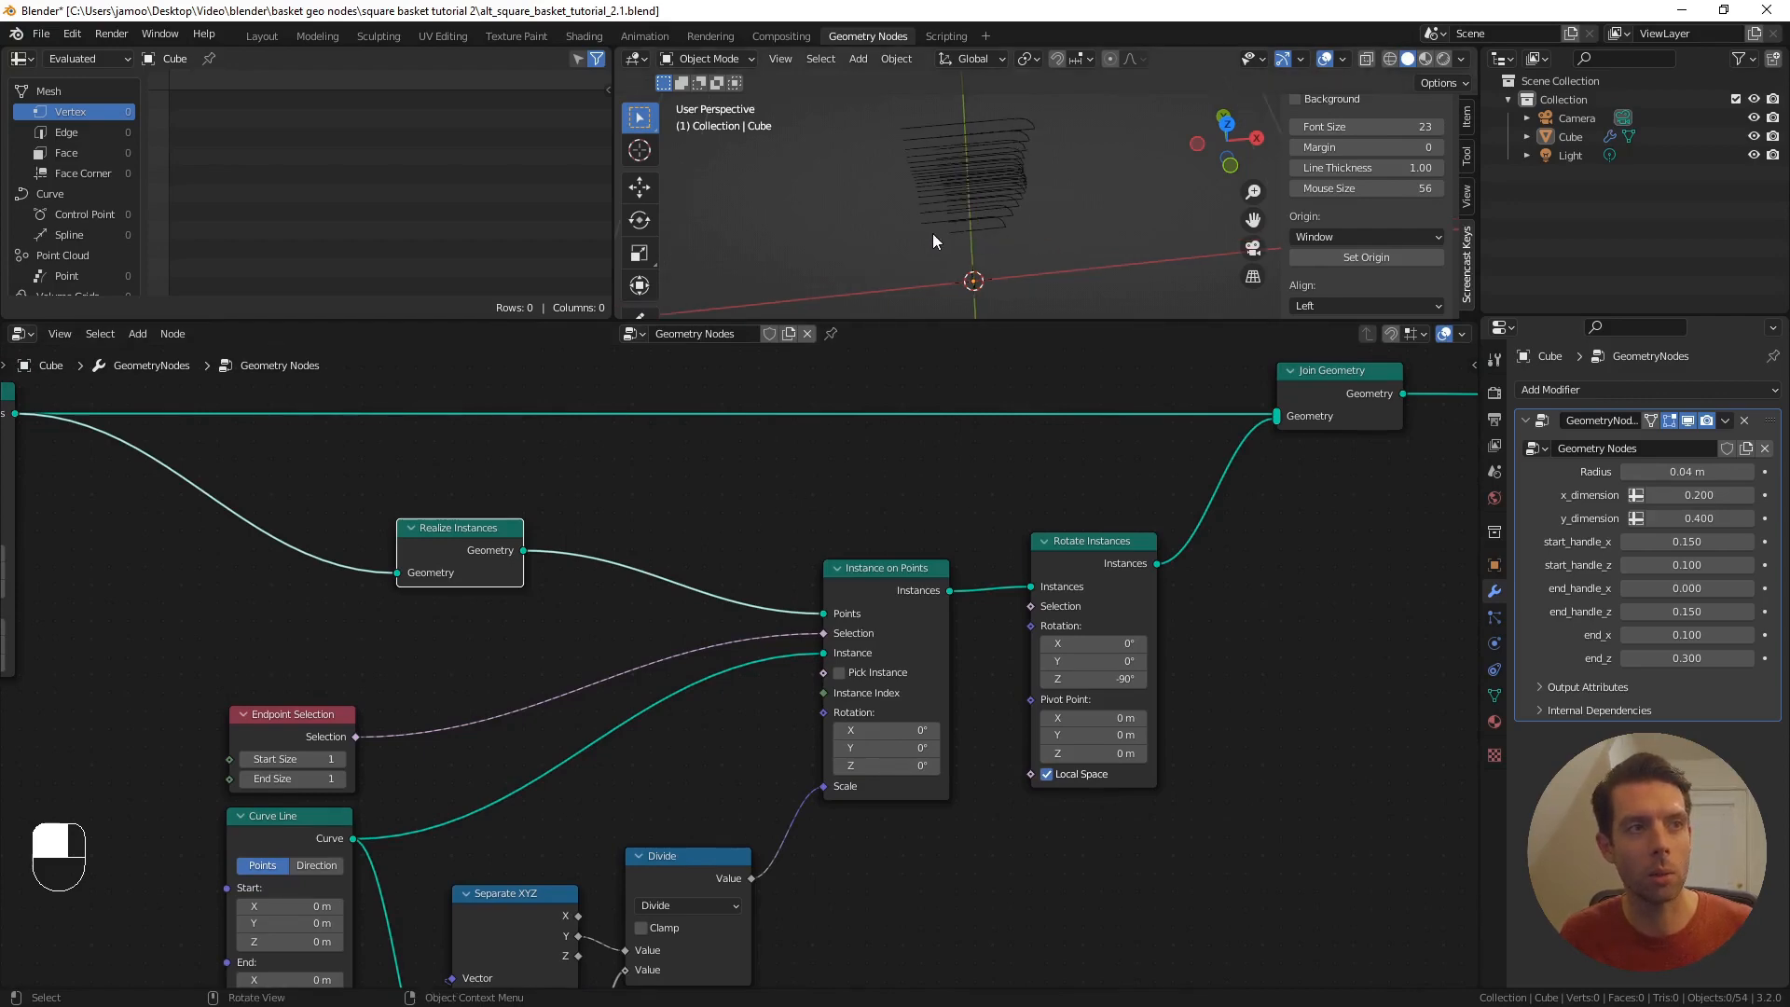
scroll(824, 504, down, 1)
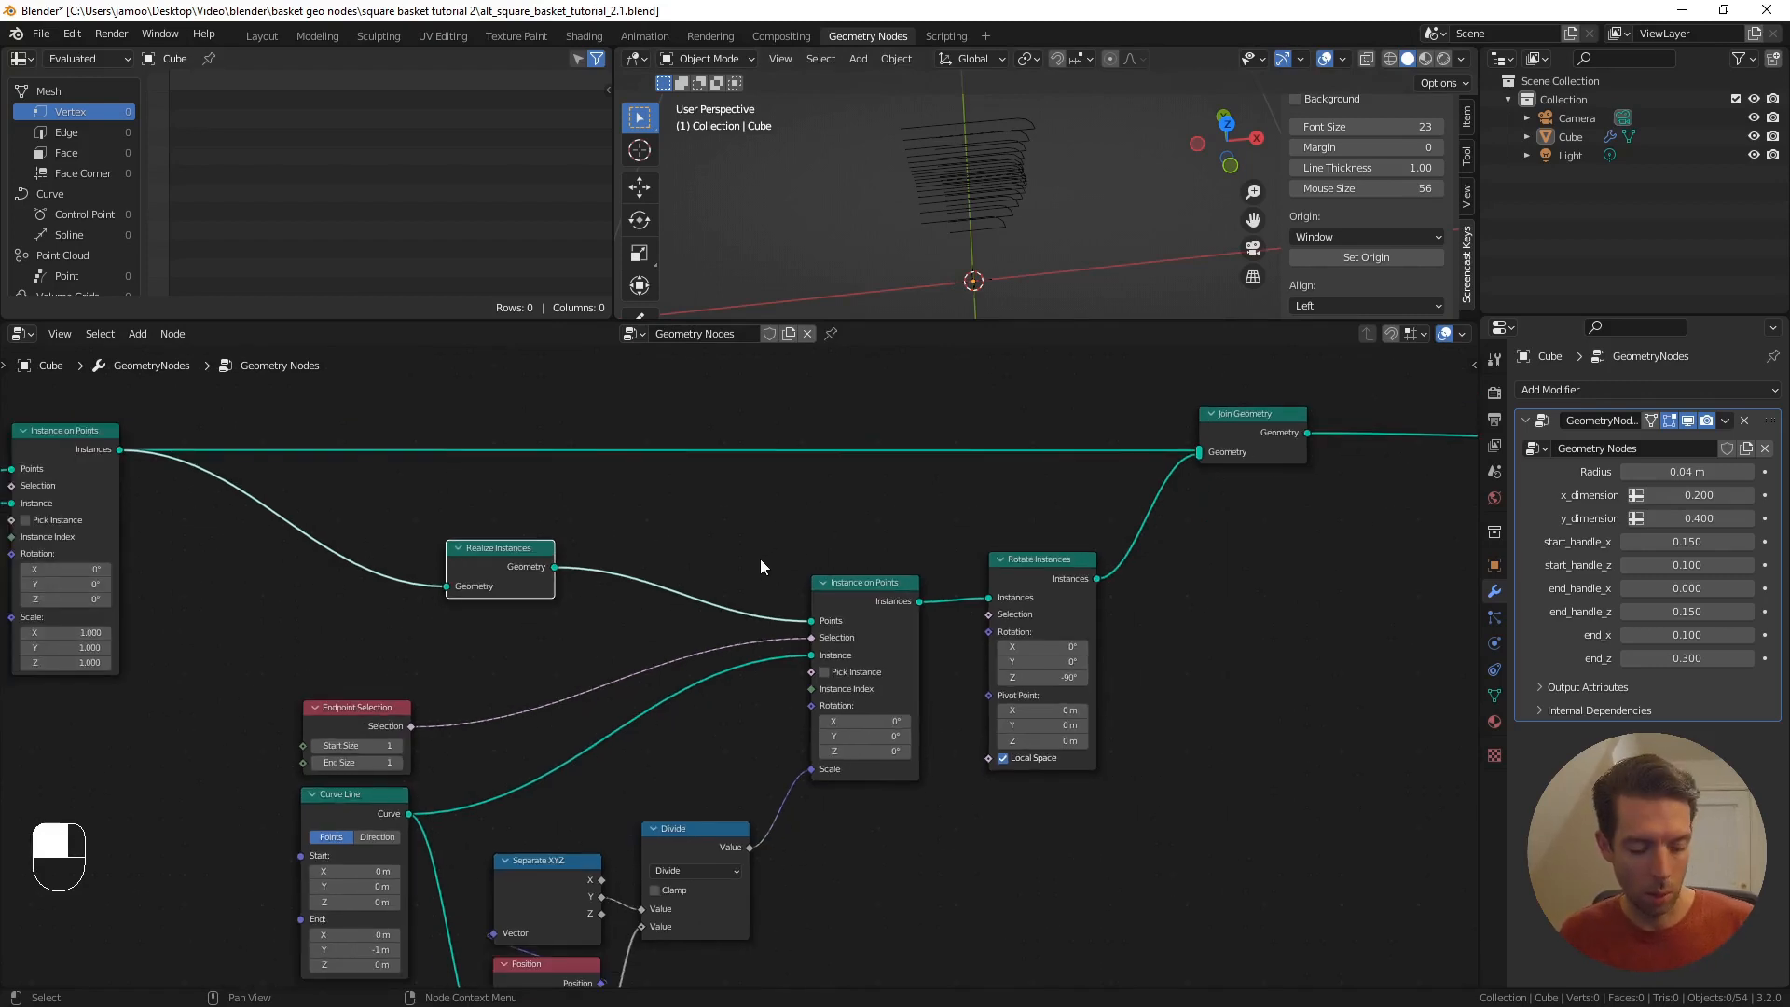
key(F3)
text(store)
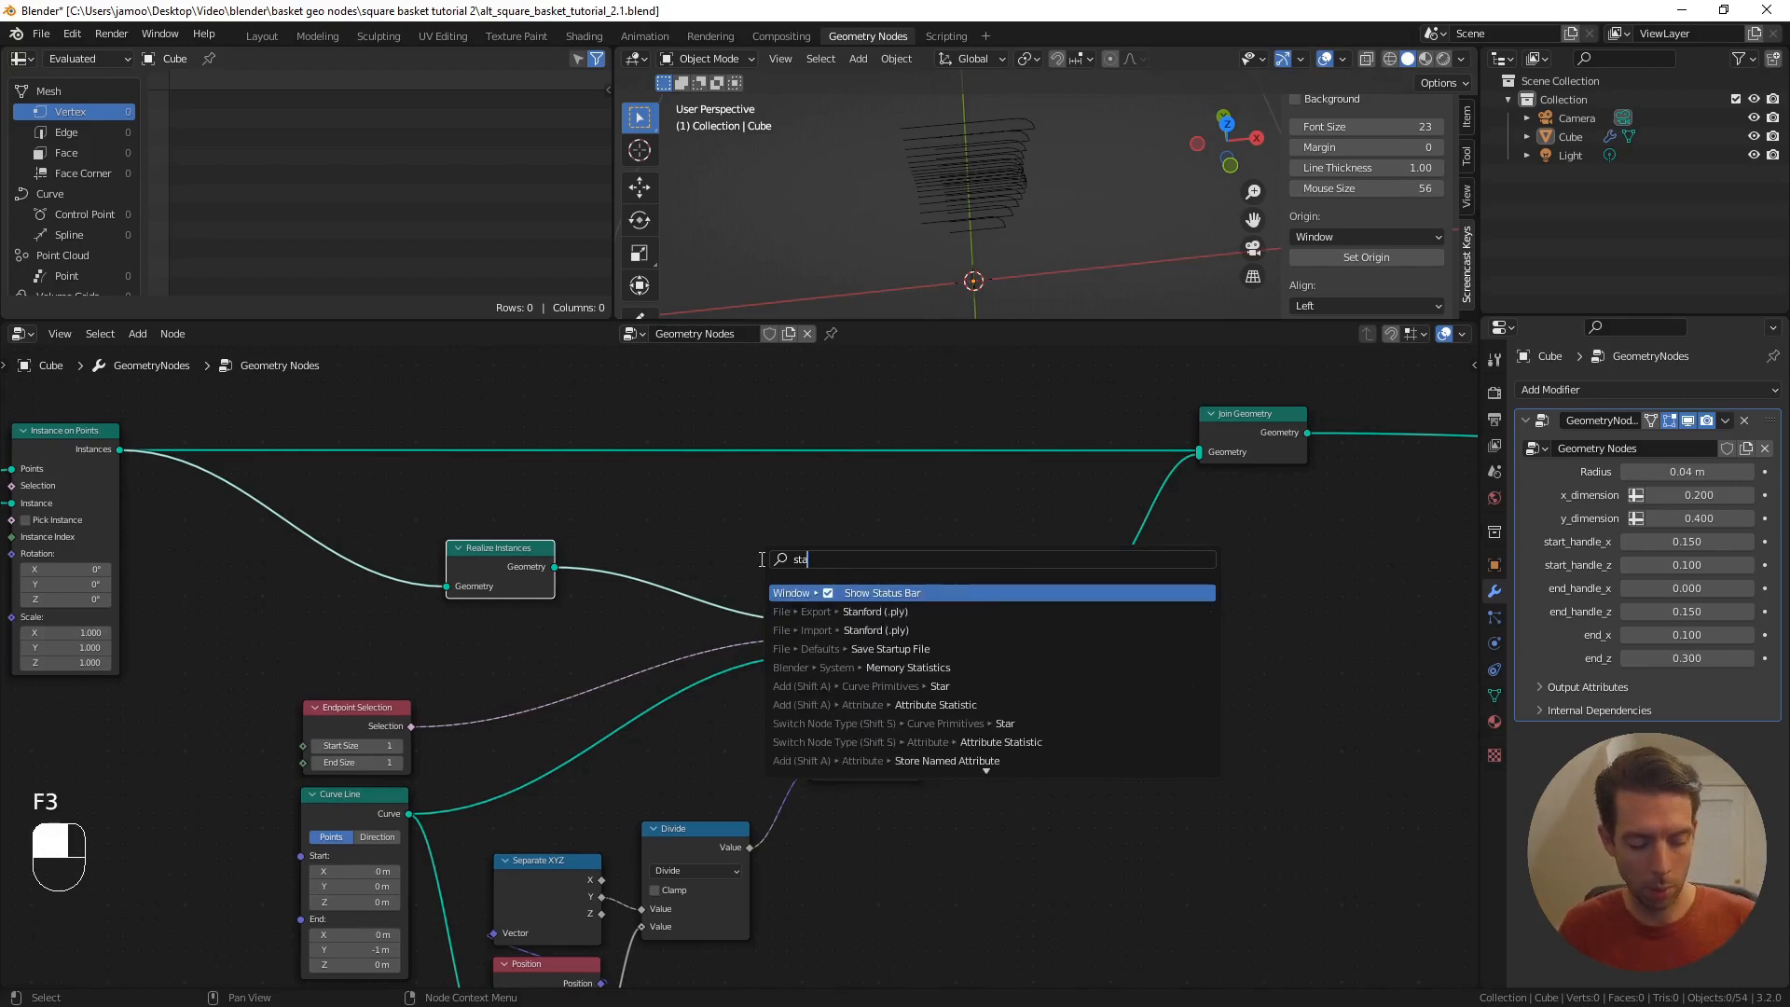
key(Return)
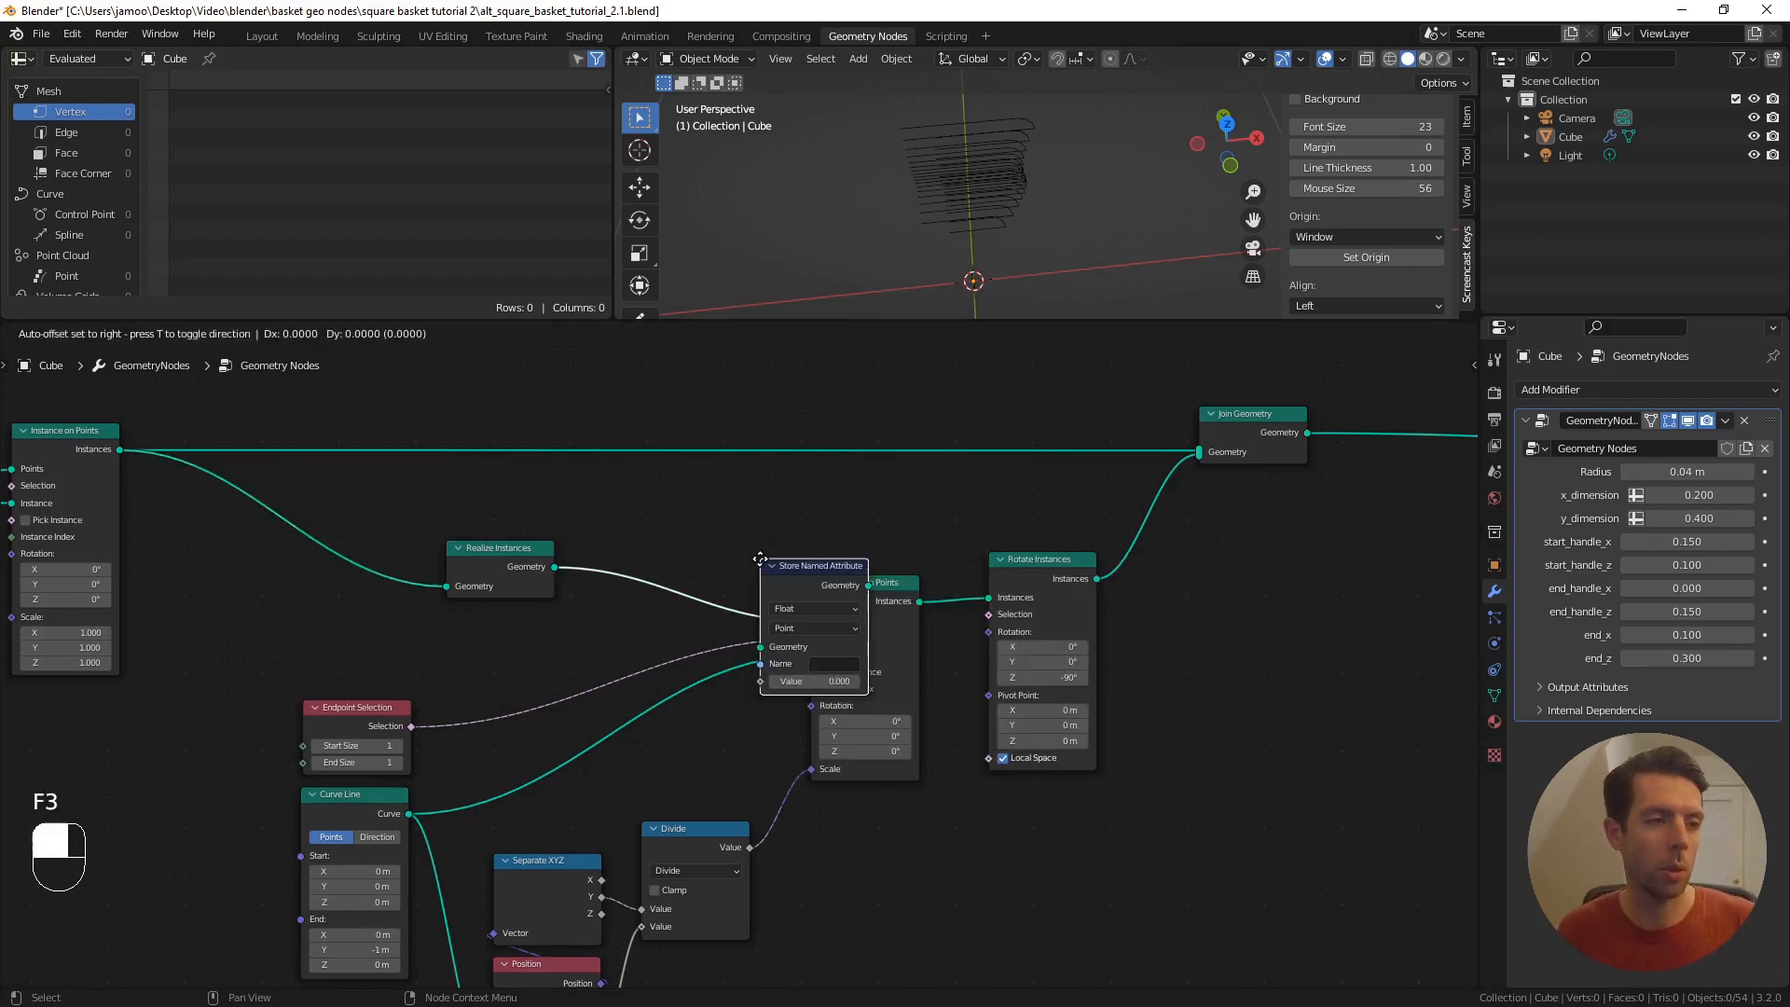
click(691, 528)
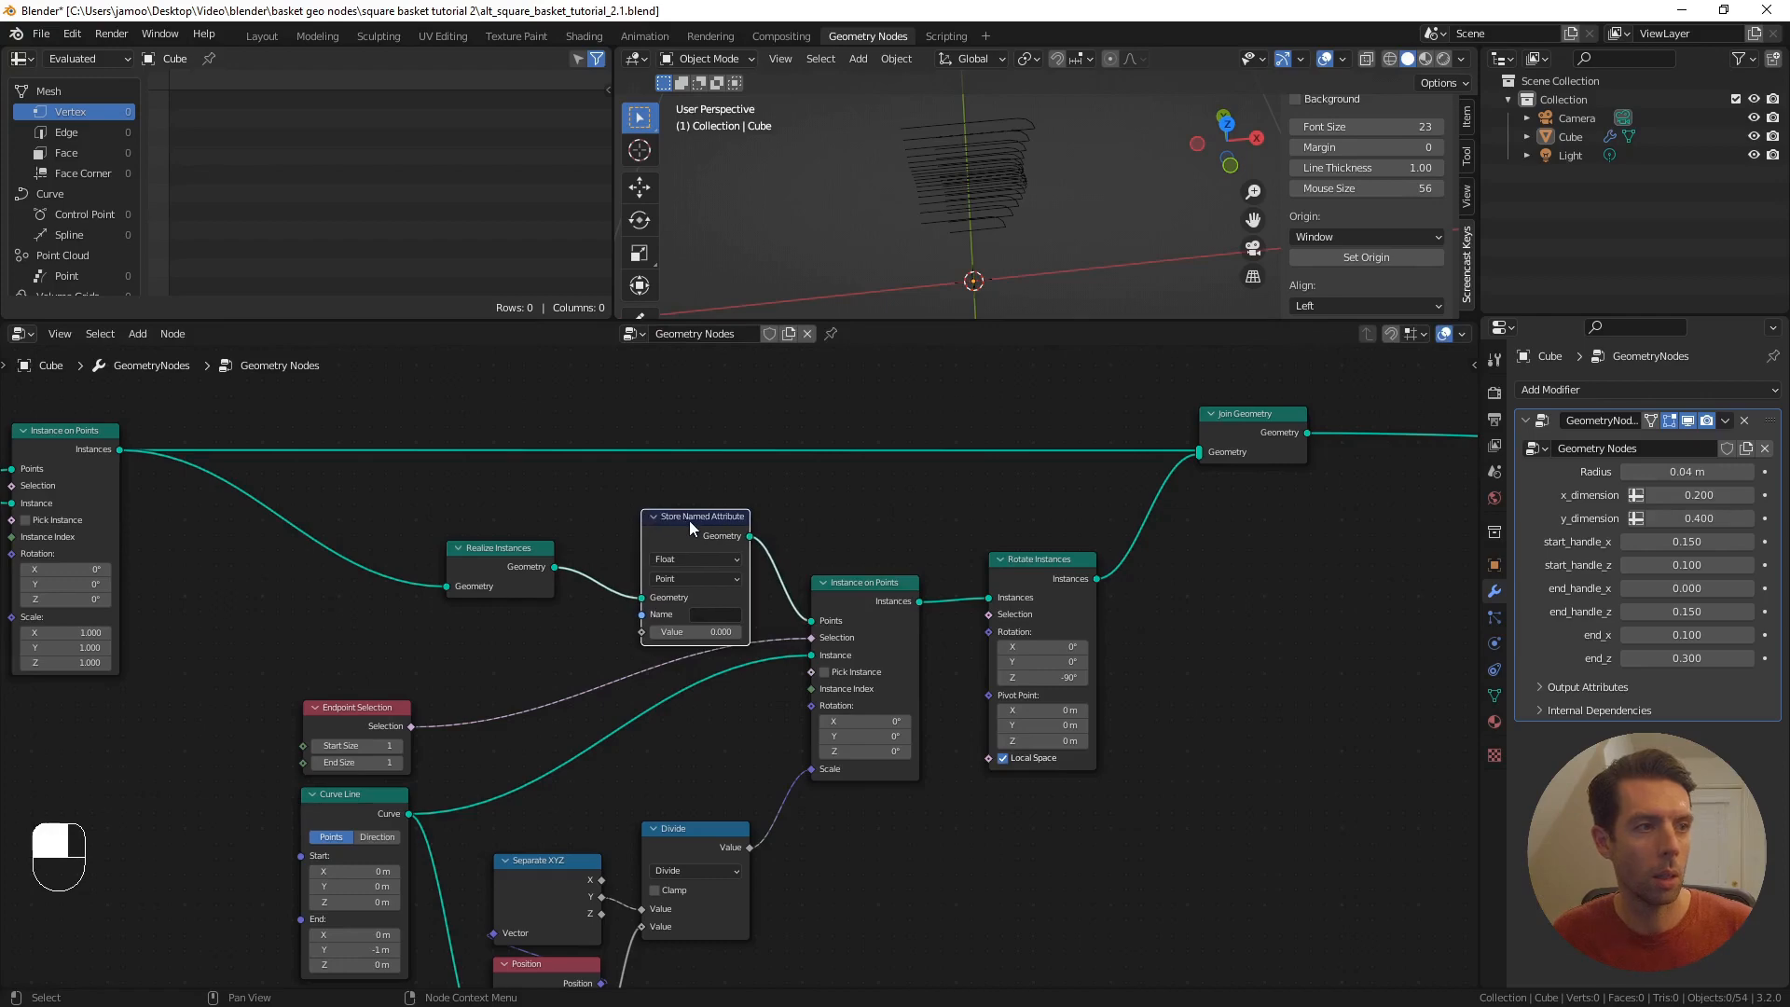
- Set the data type of the Store Named Attribute node to Boolean
scroll(748, 552, up, 1)
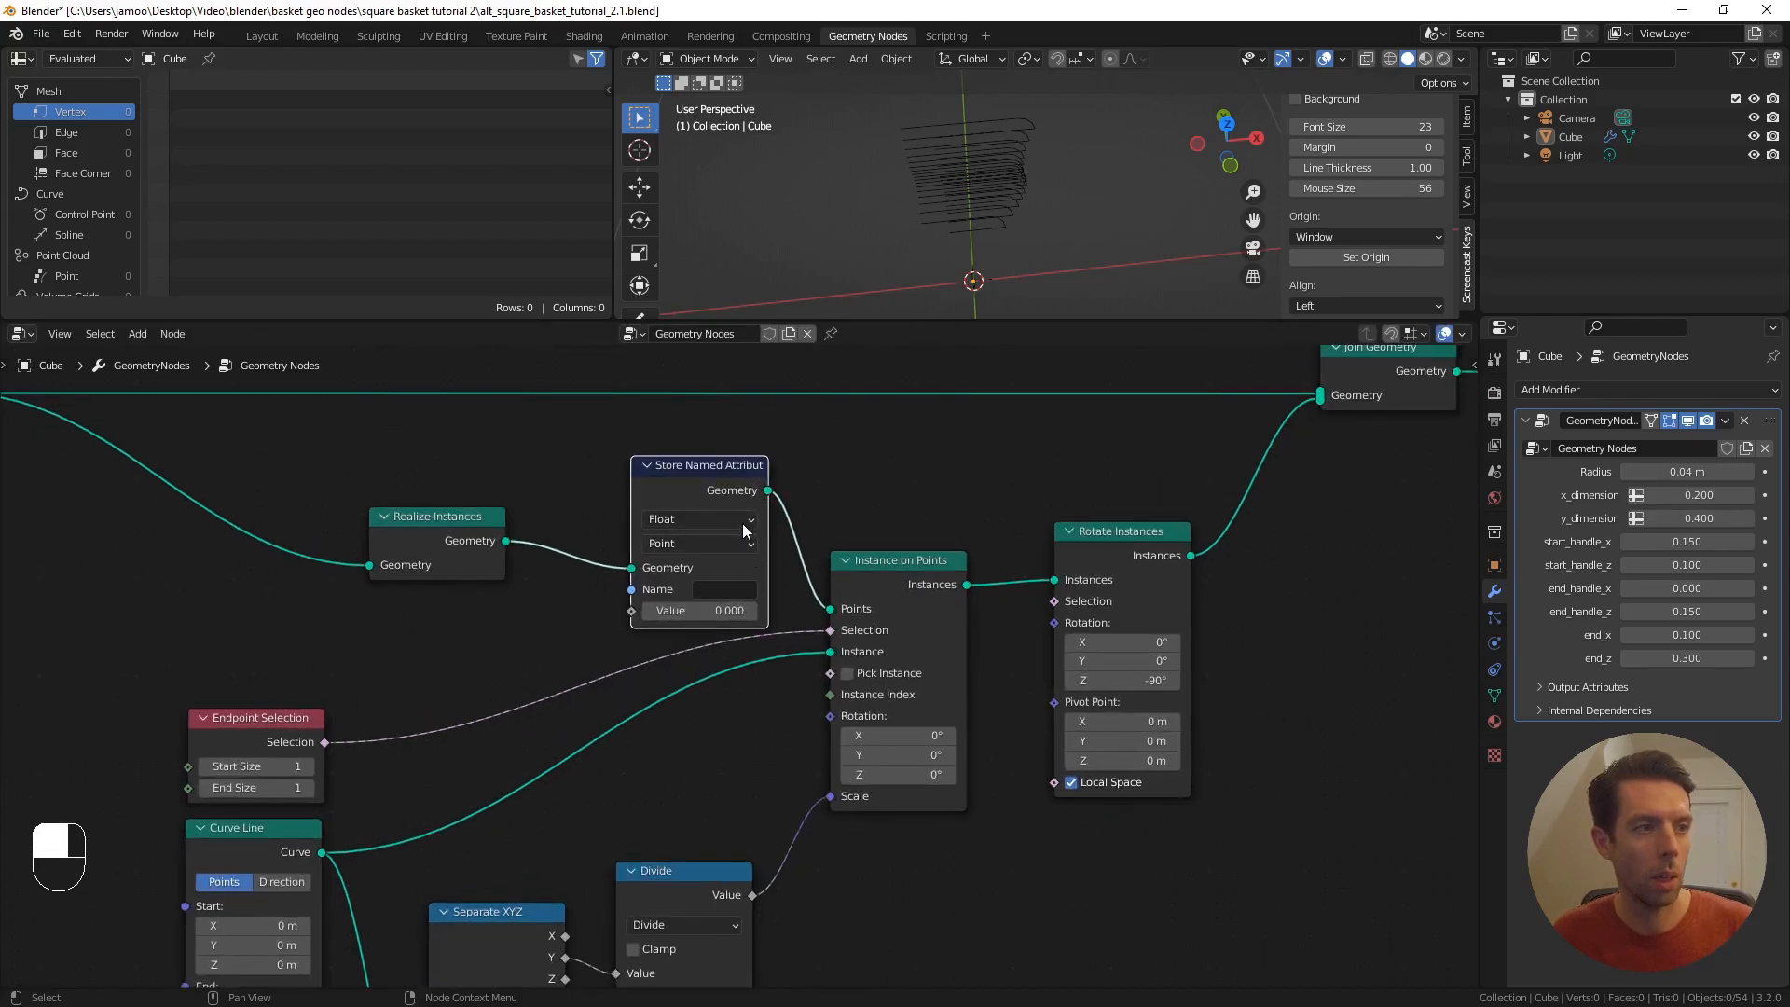
click(742, 520)
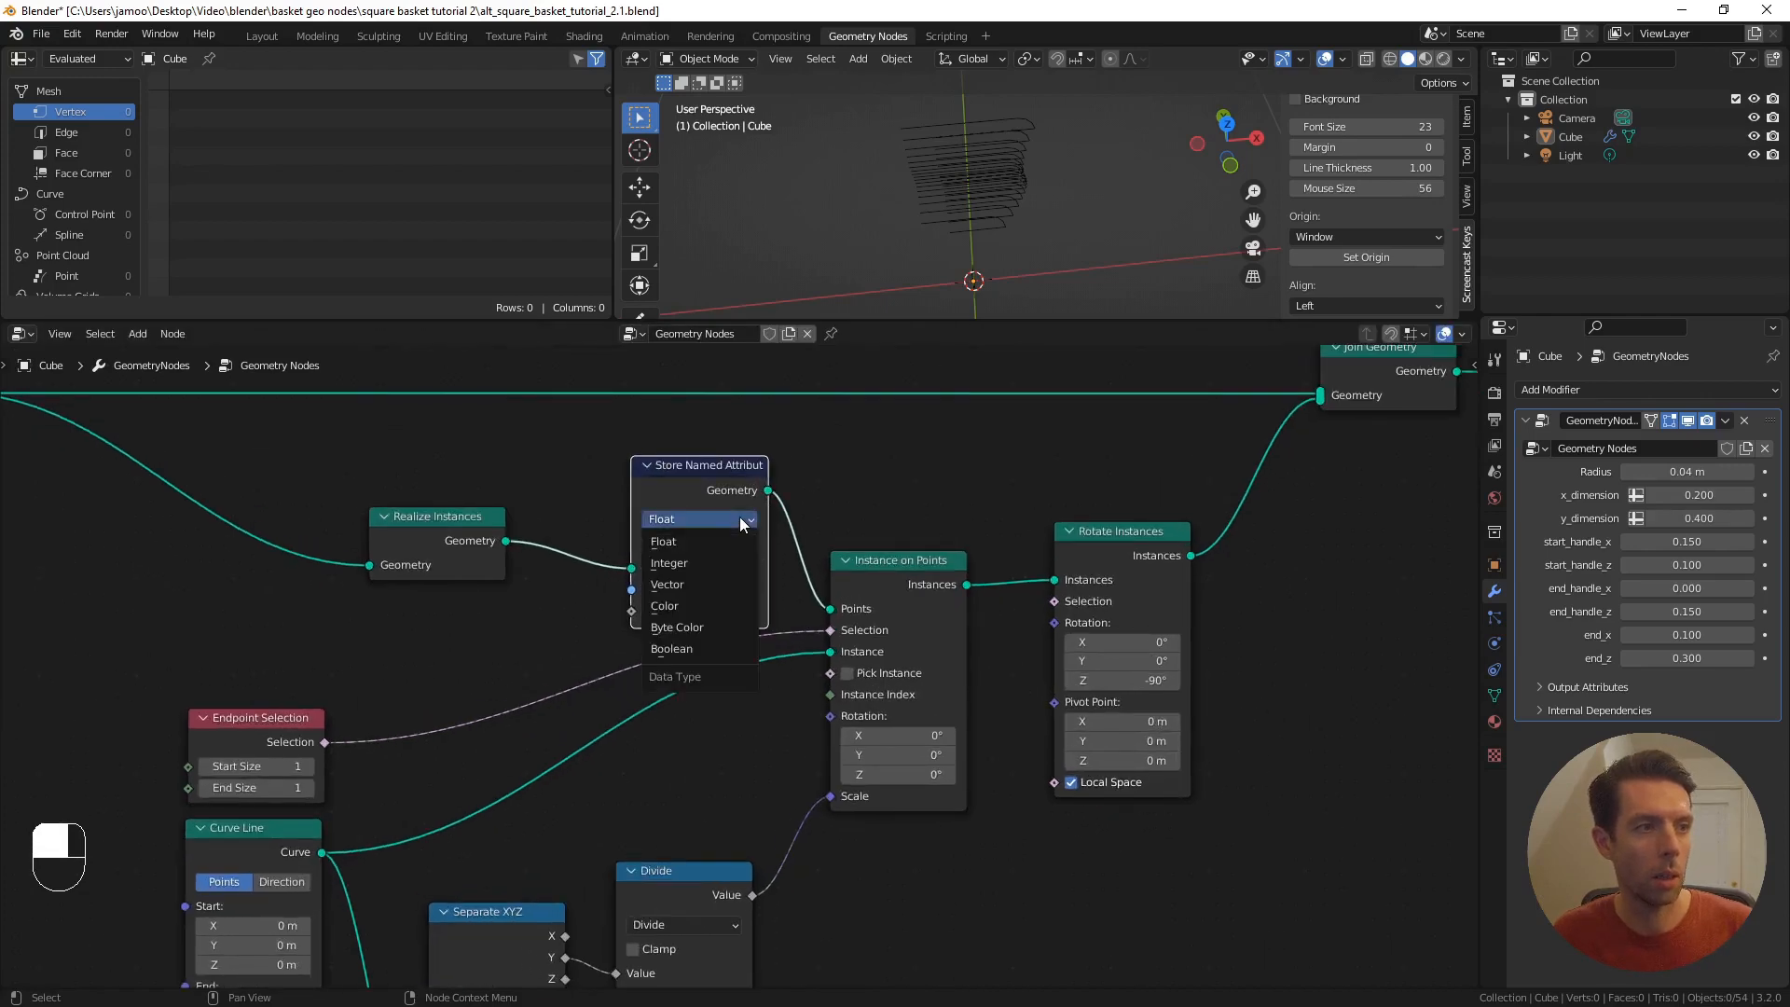
click(709, 649)
- Spread out the node layout by moving Realize Instances back and the Store Named Attribute, Divide, Instance on Points, Rotate Instances and Join Geometry nodes forward
middle_drag(541, 598, 712, 574)
drag(603, 513, 574, 506)
scroll(579, 512, down, 2)
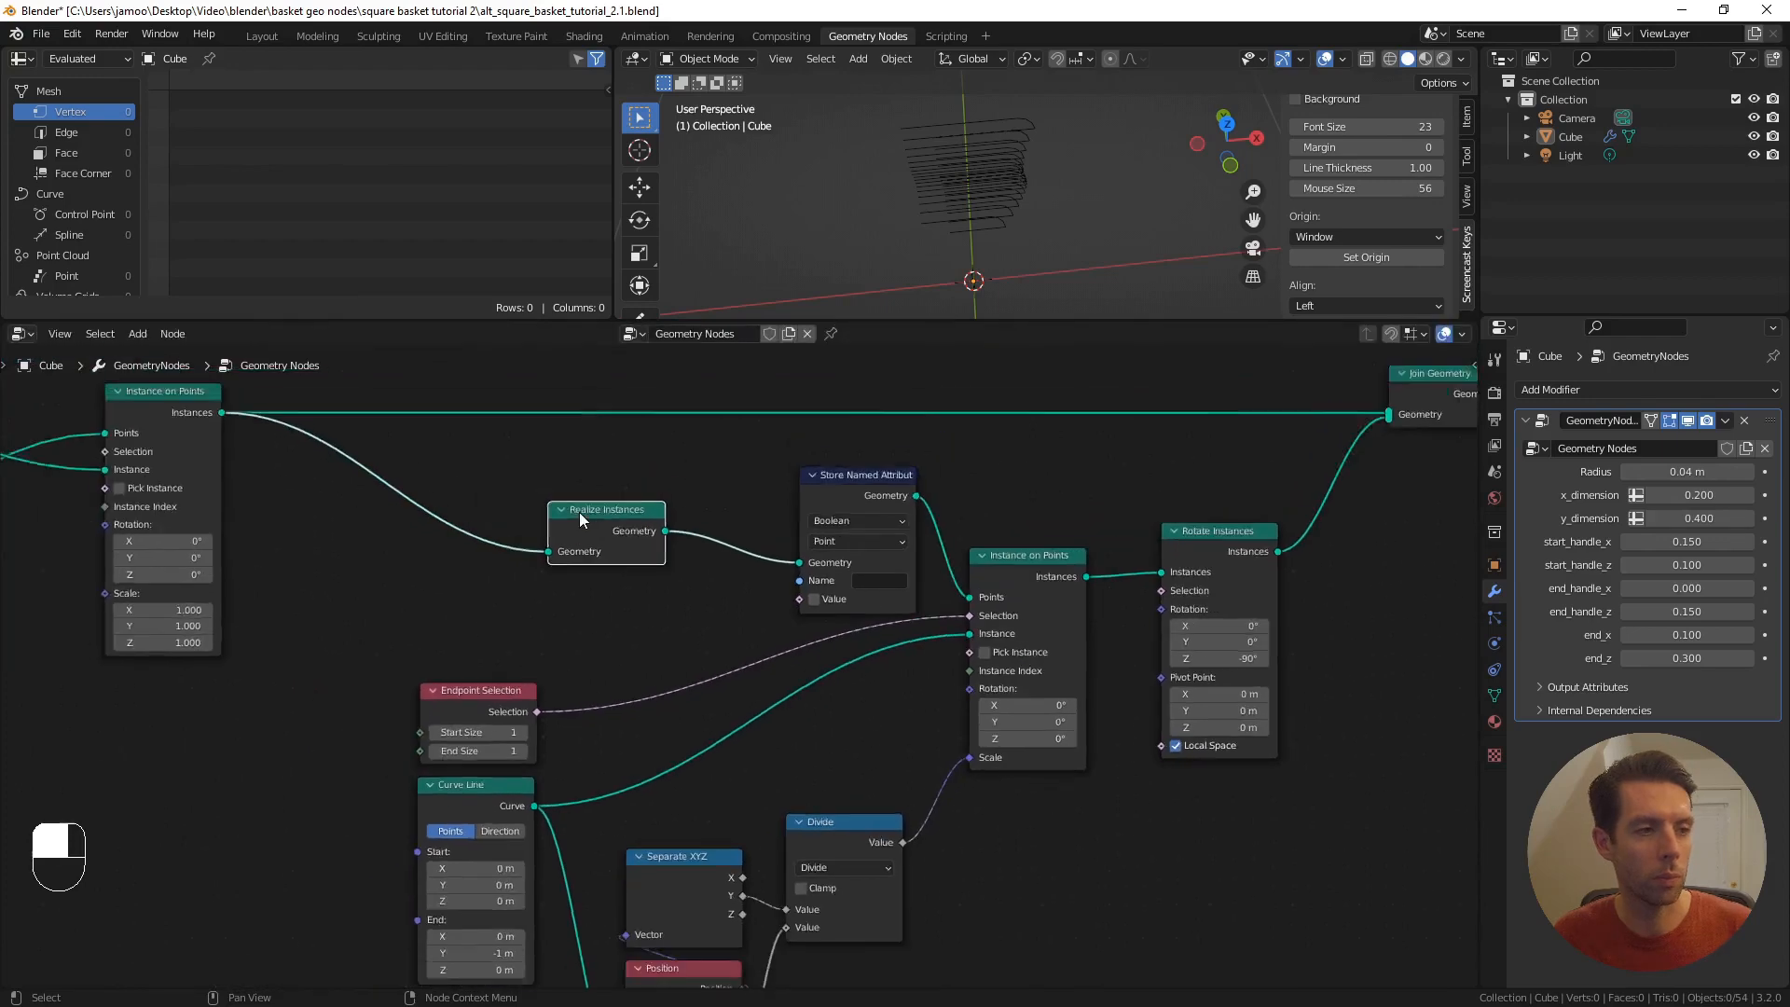
scroll(579, 511, down, 2)
drag(700, 415, 1020, 807)
shift+drag(982, 366, 1204, 494)
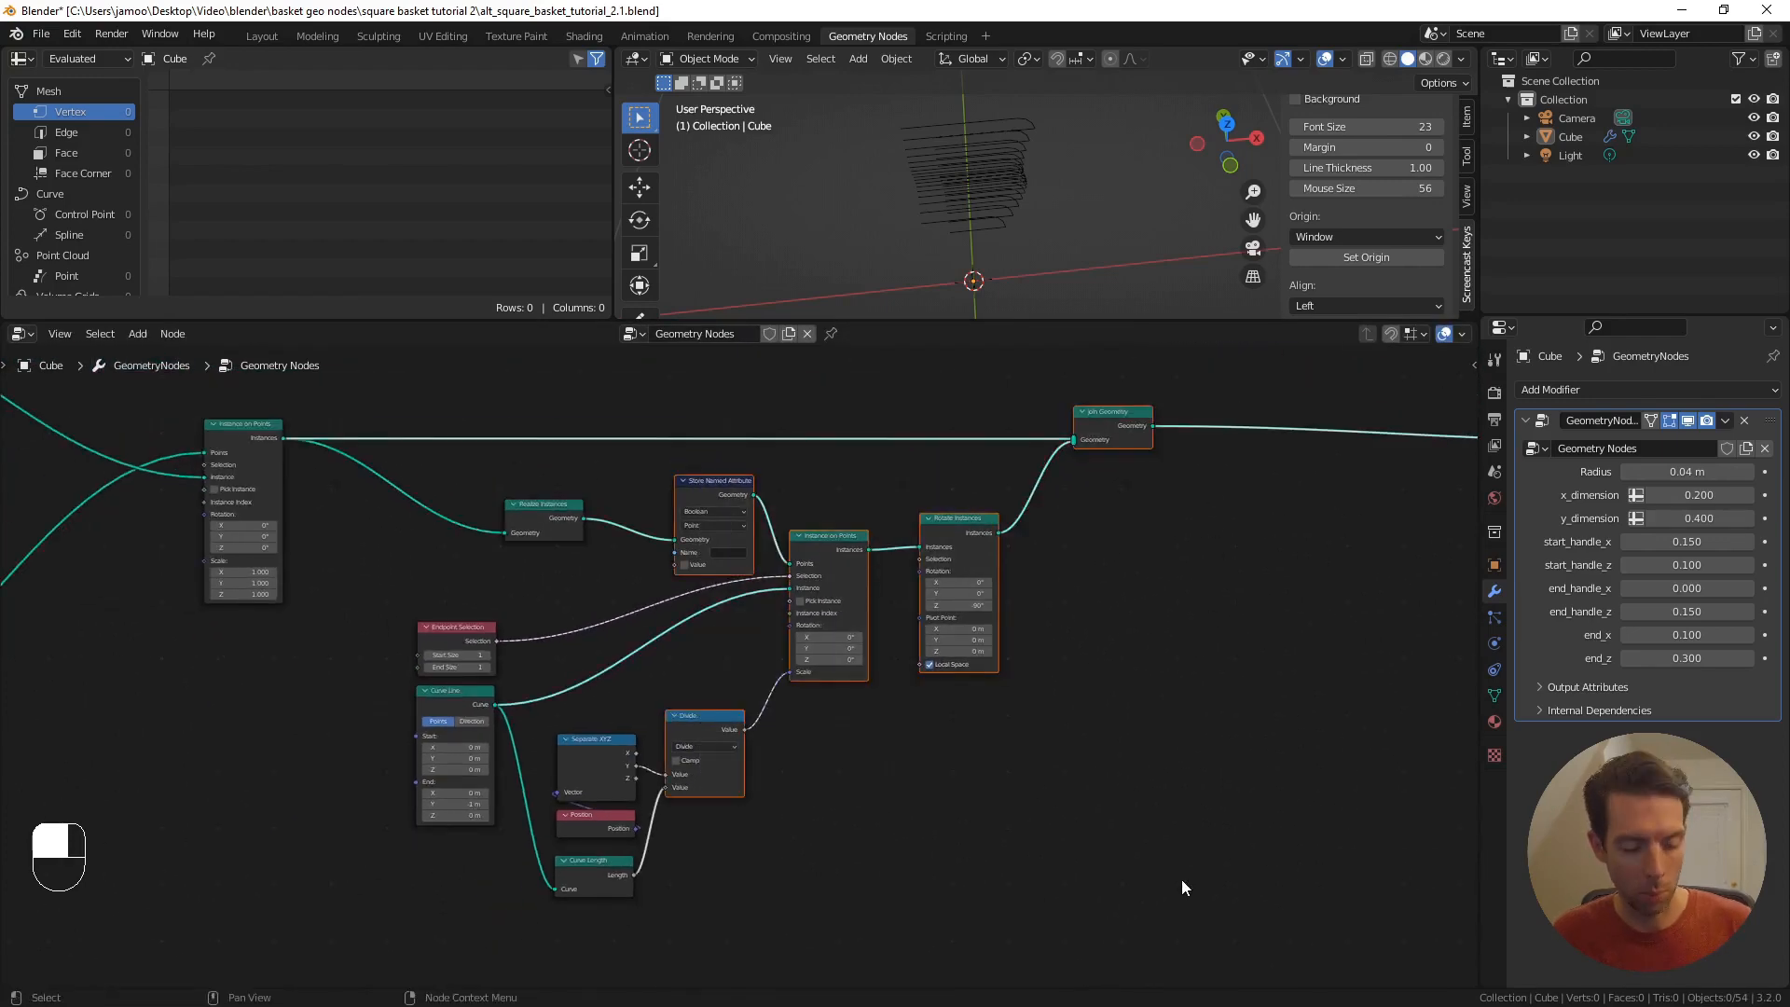
key(g)
click(1322, 859)
- Name the attribute in the Store Named Attribute node x_side
scroll(897, 679, up, 4)
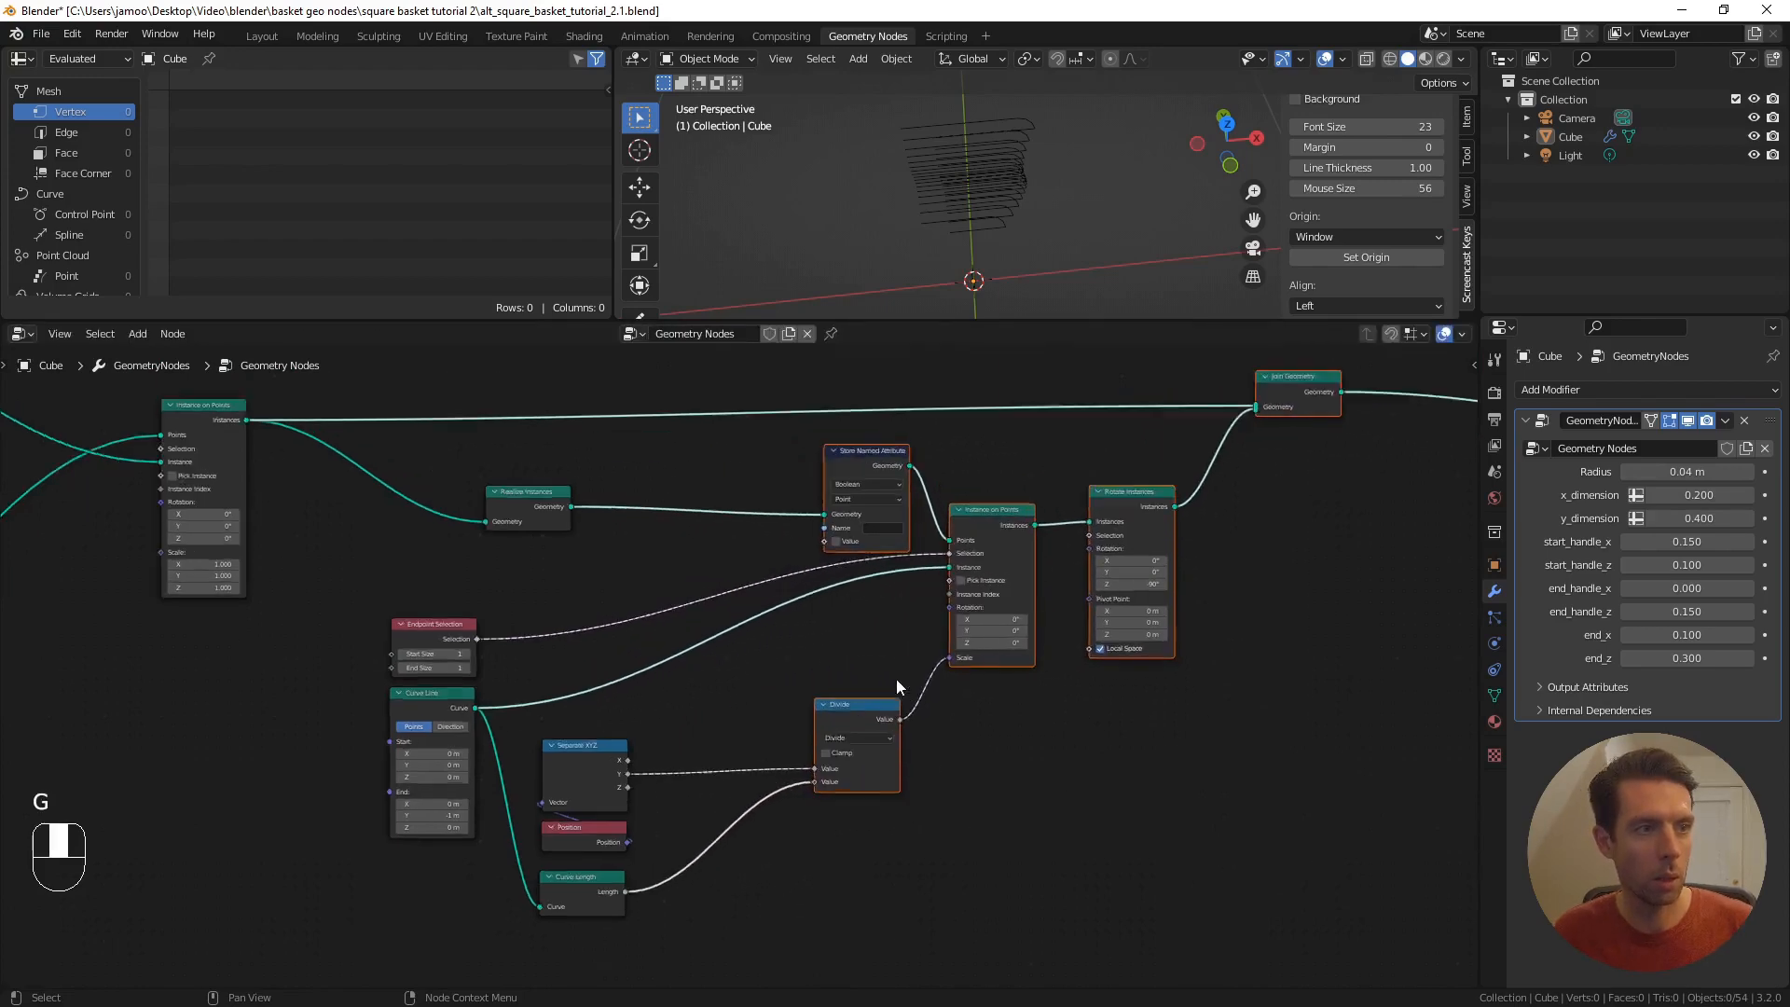
click(912, 588)
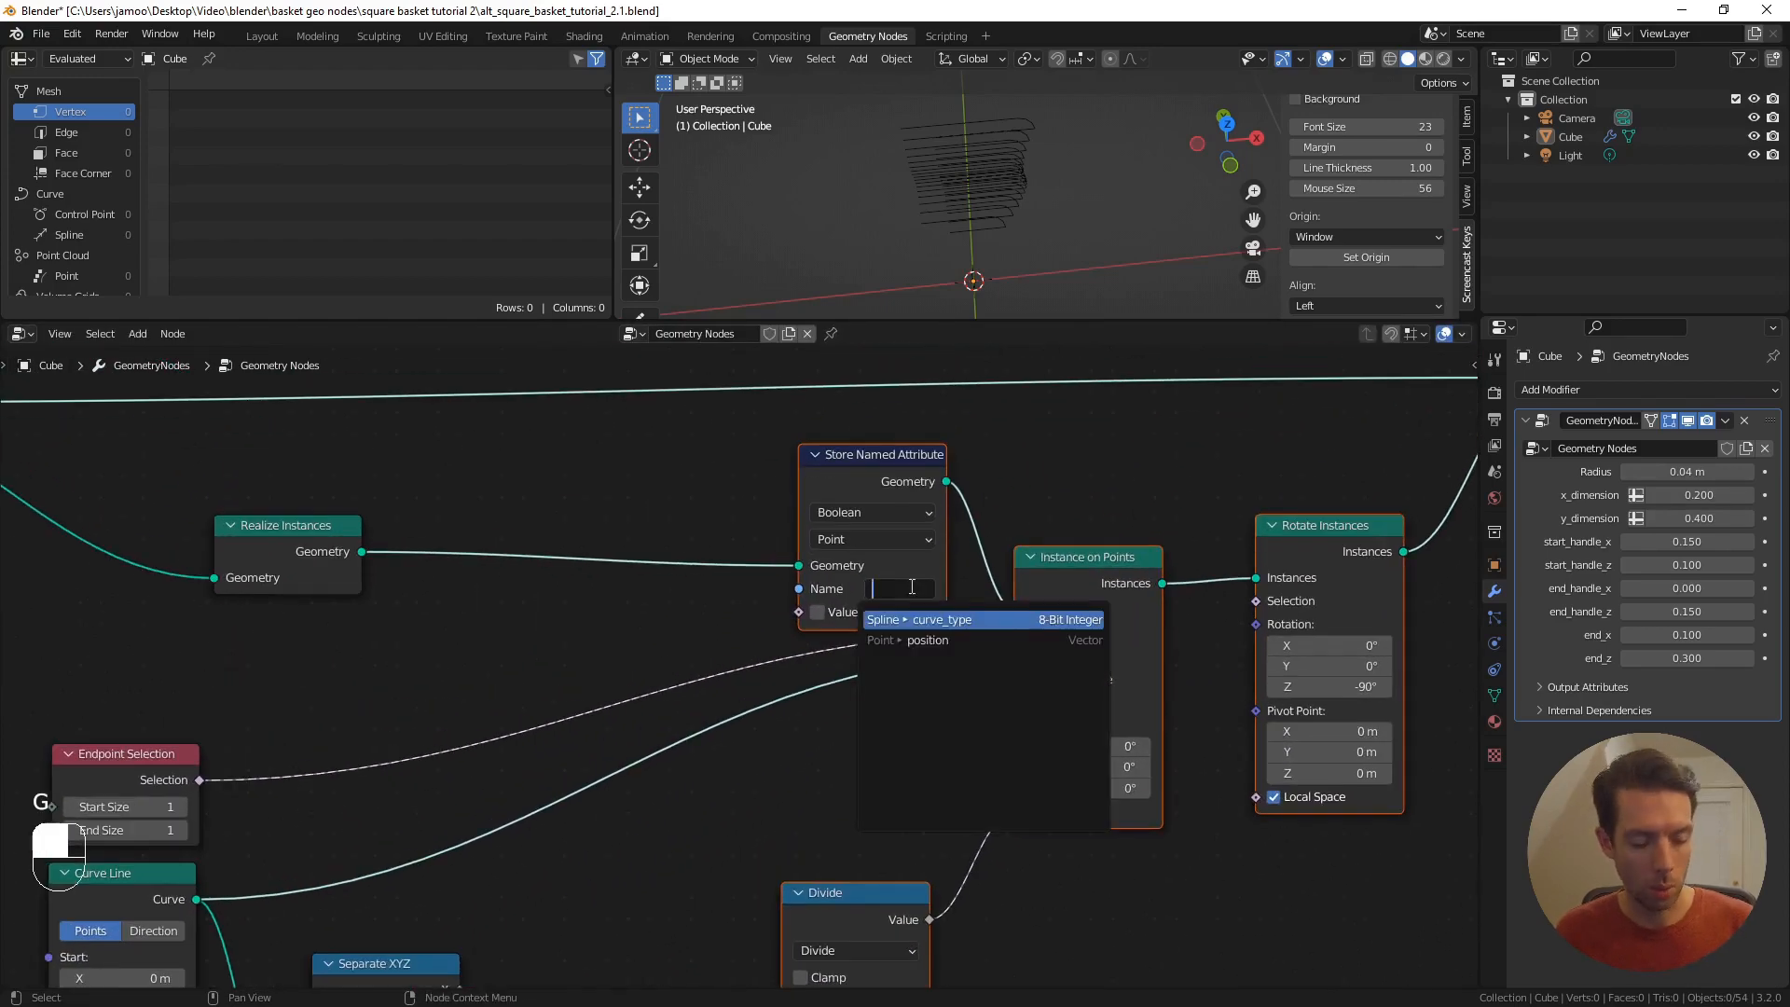
text(x_s)
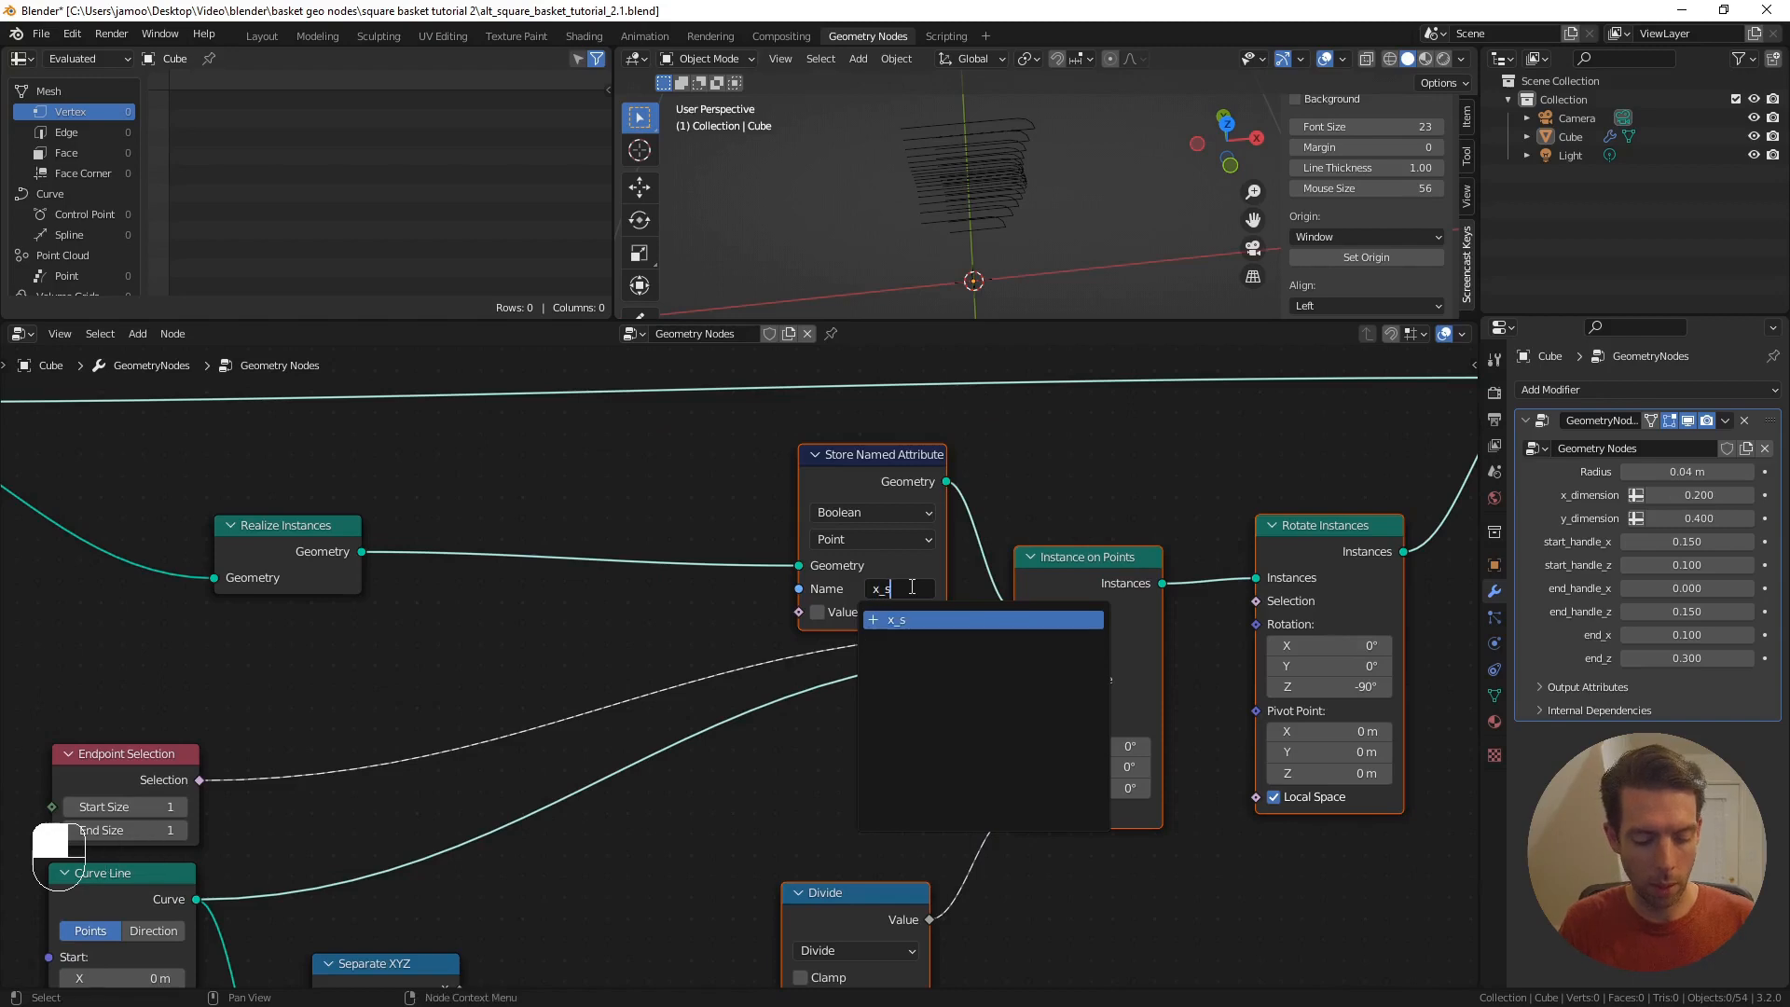
text(ide)
key(Return)
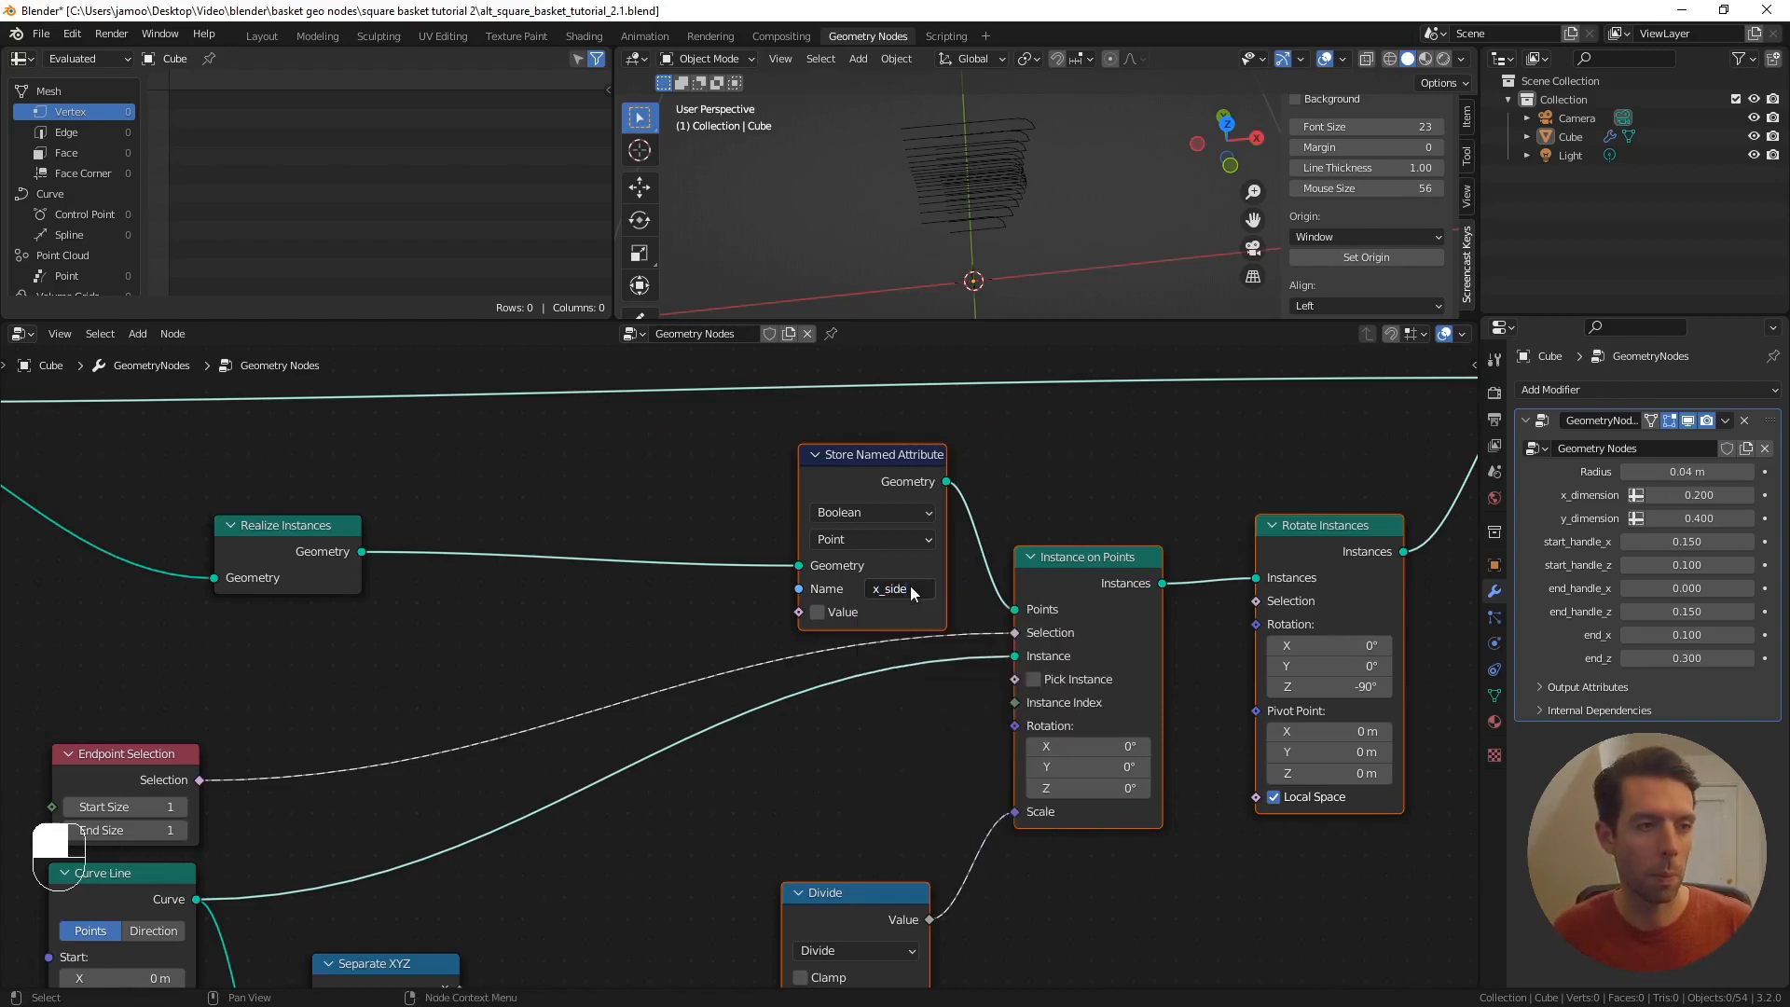
- Duplicate the Endpoint Selection node and place the copy just above the original
middle_drag(265, 718, 358, 720)
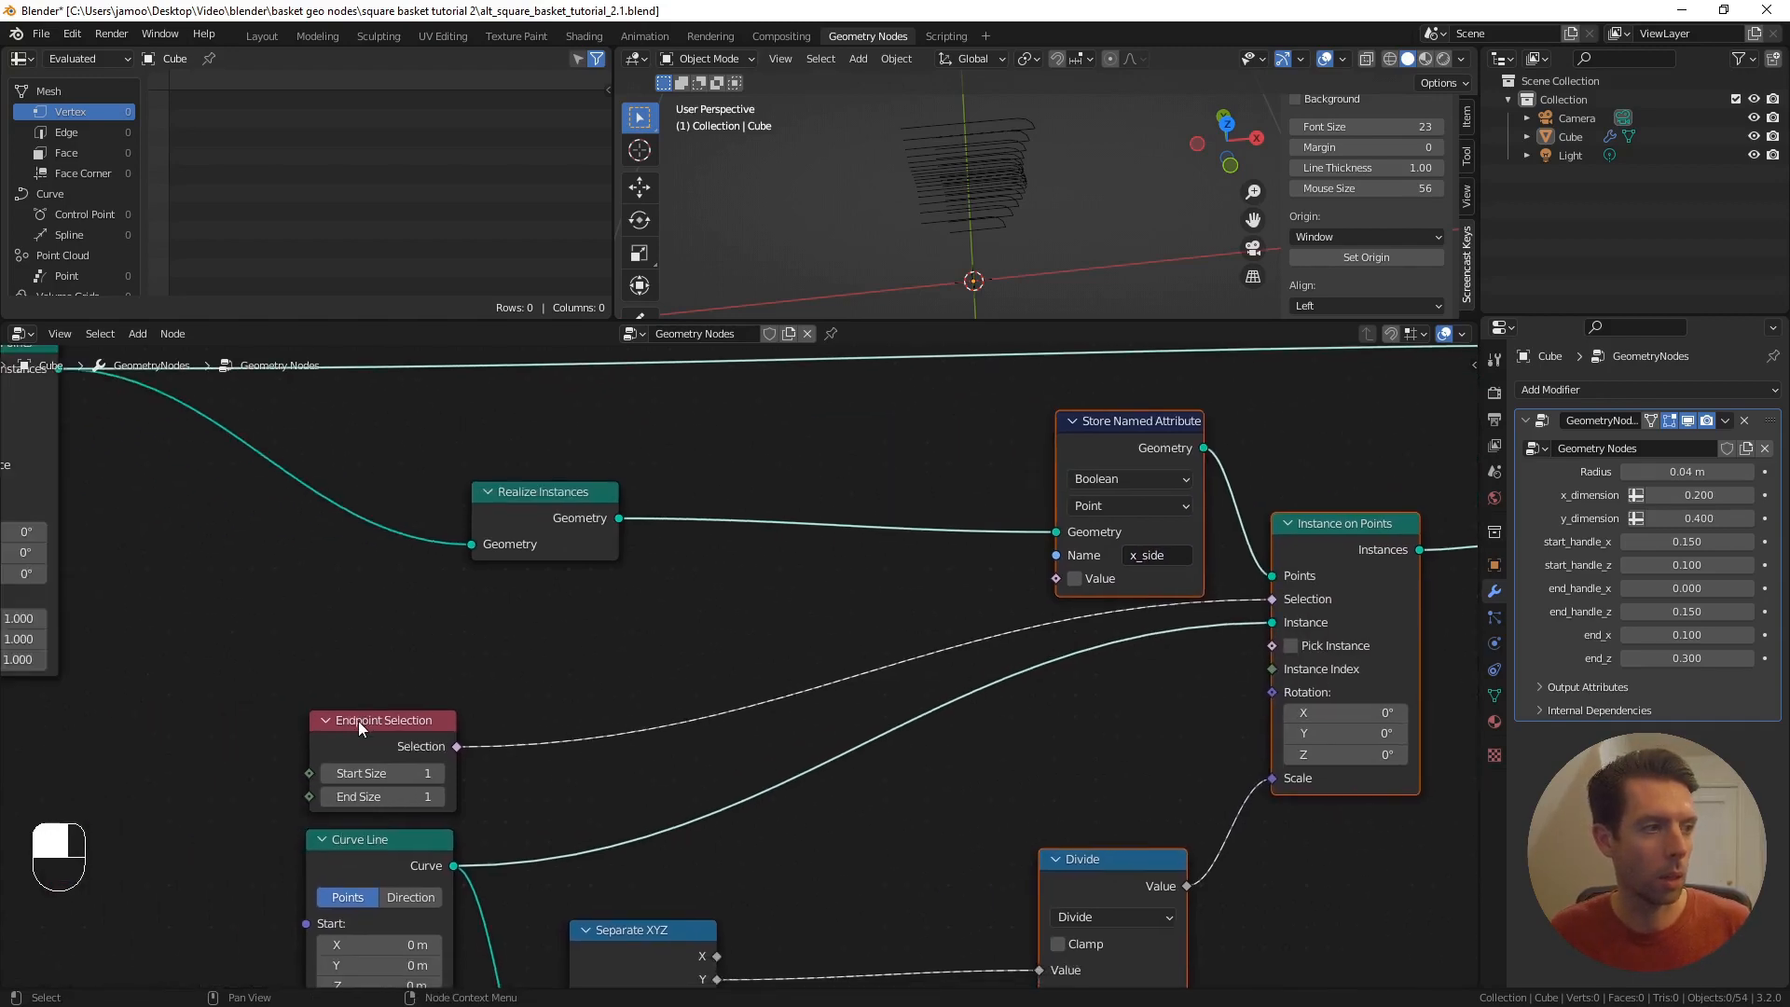
click(358, 720)
key(shift+d)
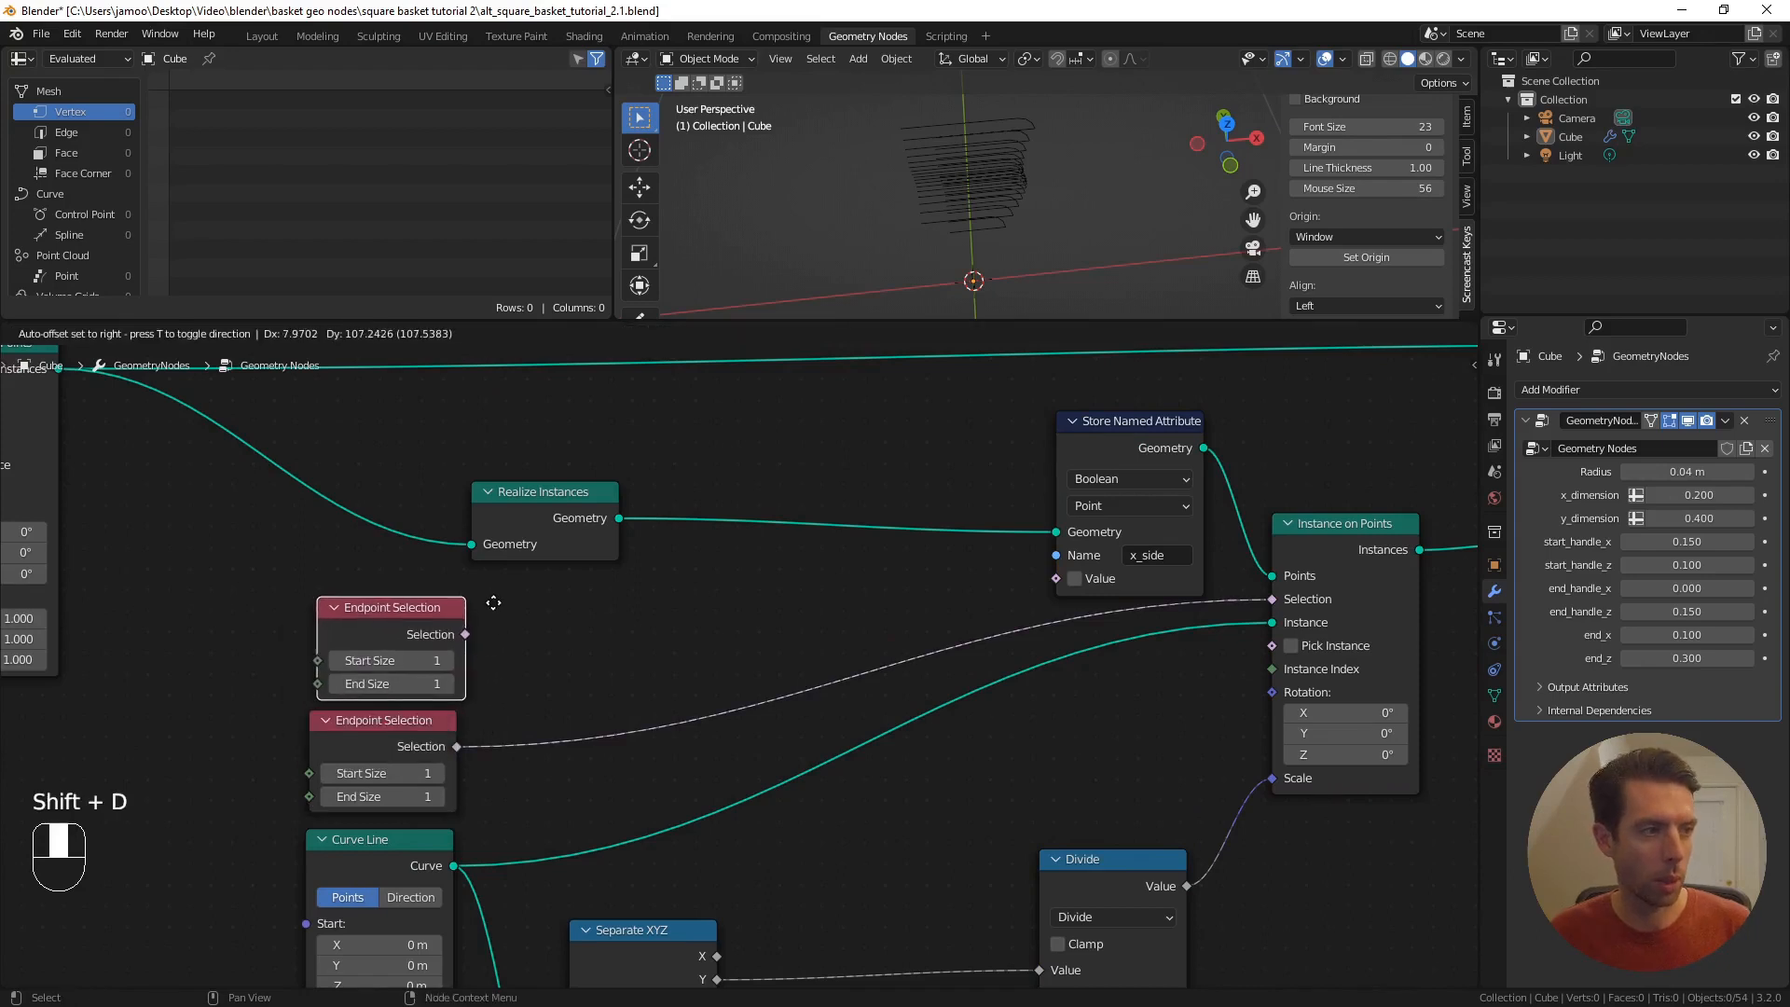
click(485, 605)
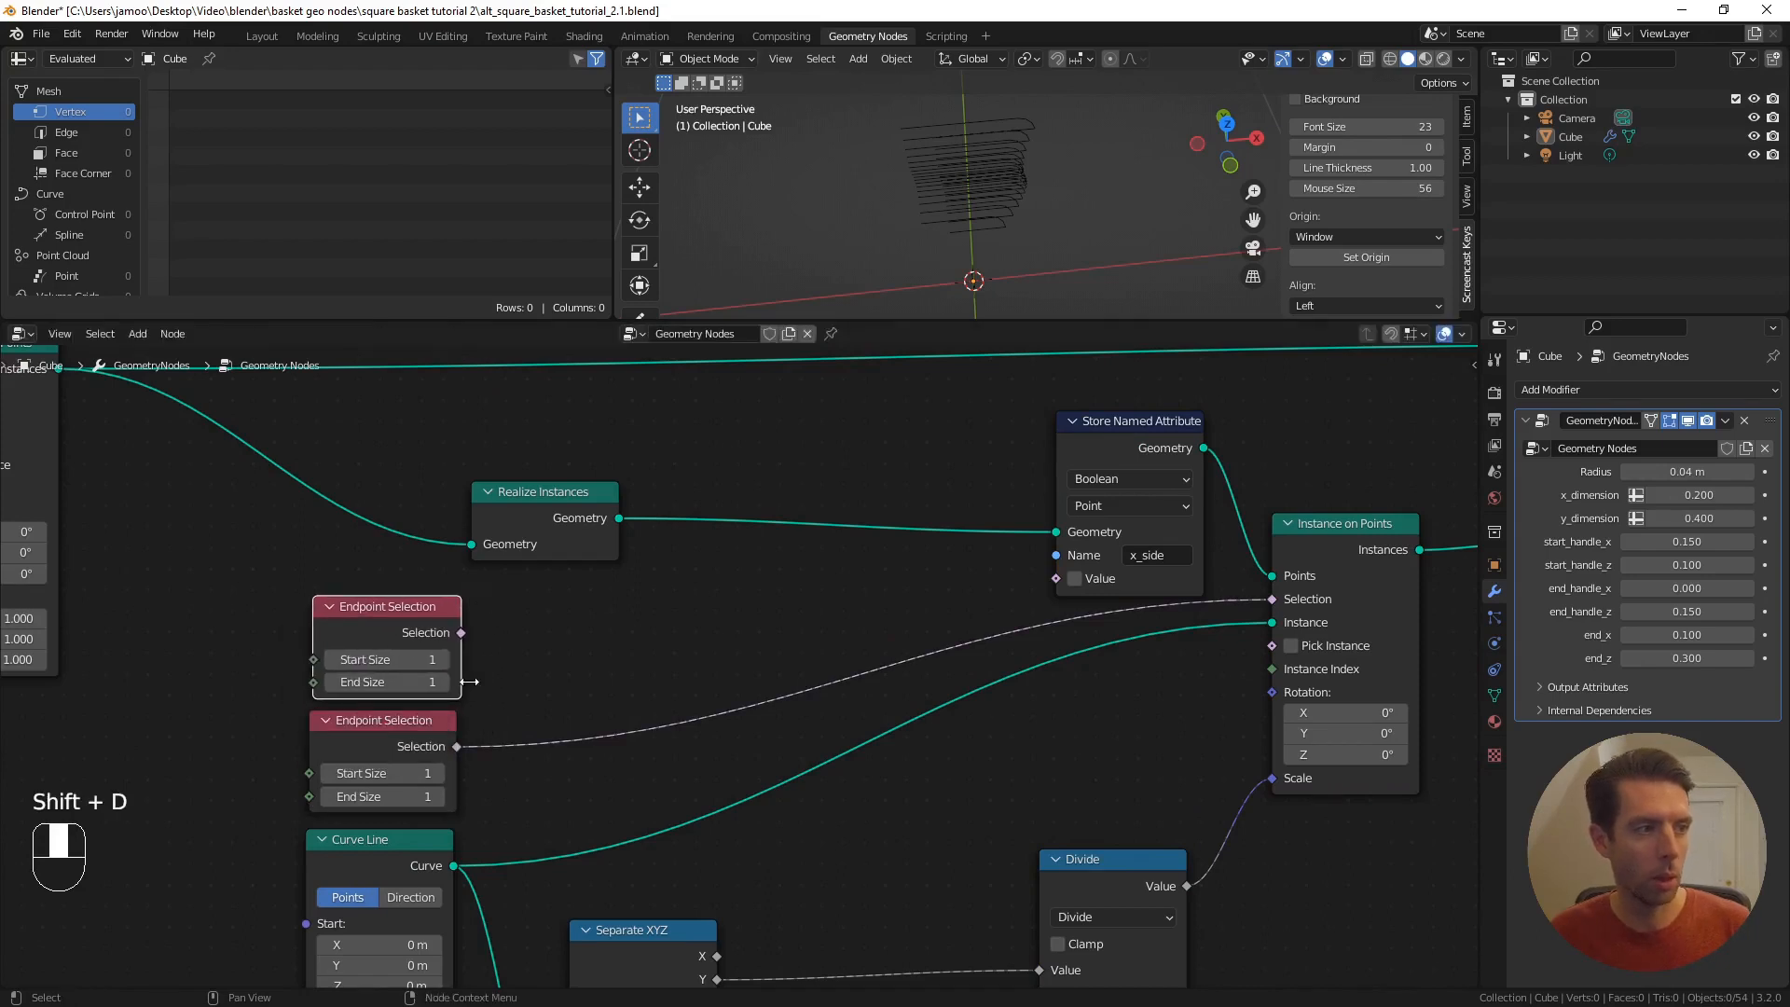
- Set the copied Endpoint Selection's Start Size to 0 and link its Selection output to the Store Named Attribute node's Value input
click(330, 664)
scroll(563, 664, down, 1)
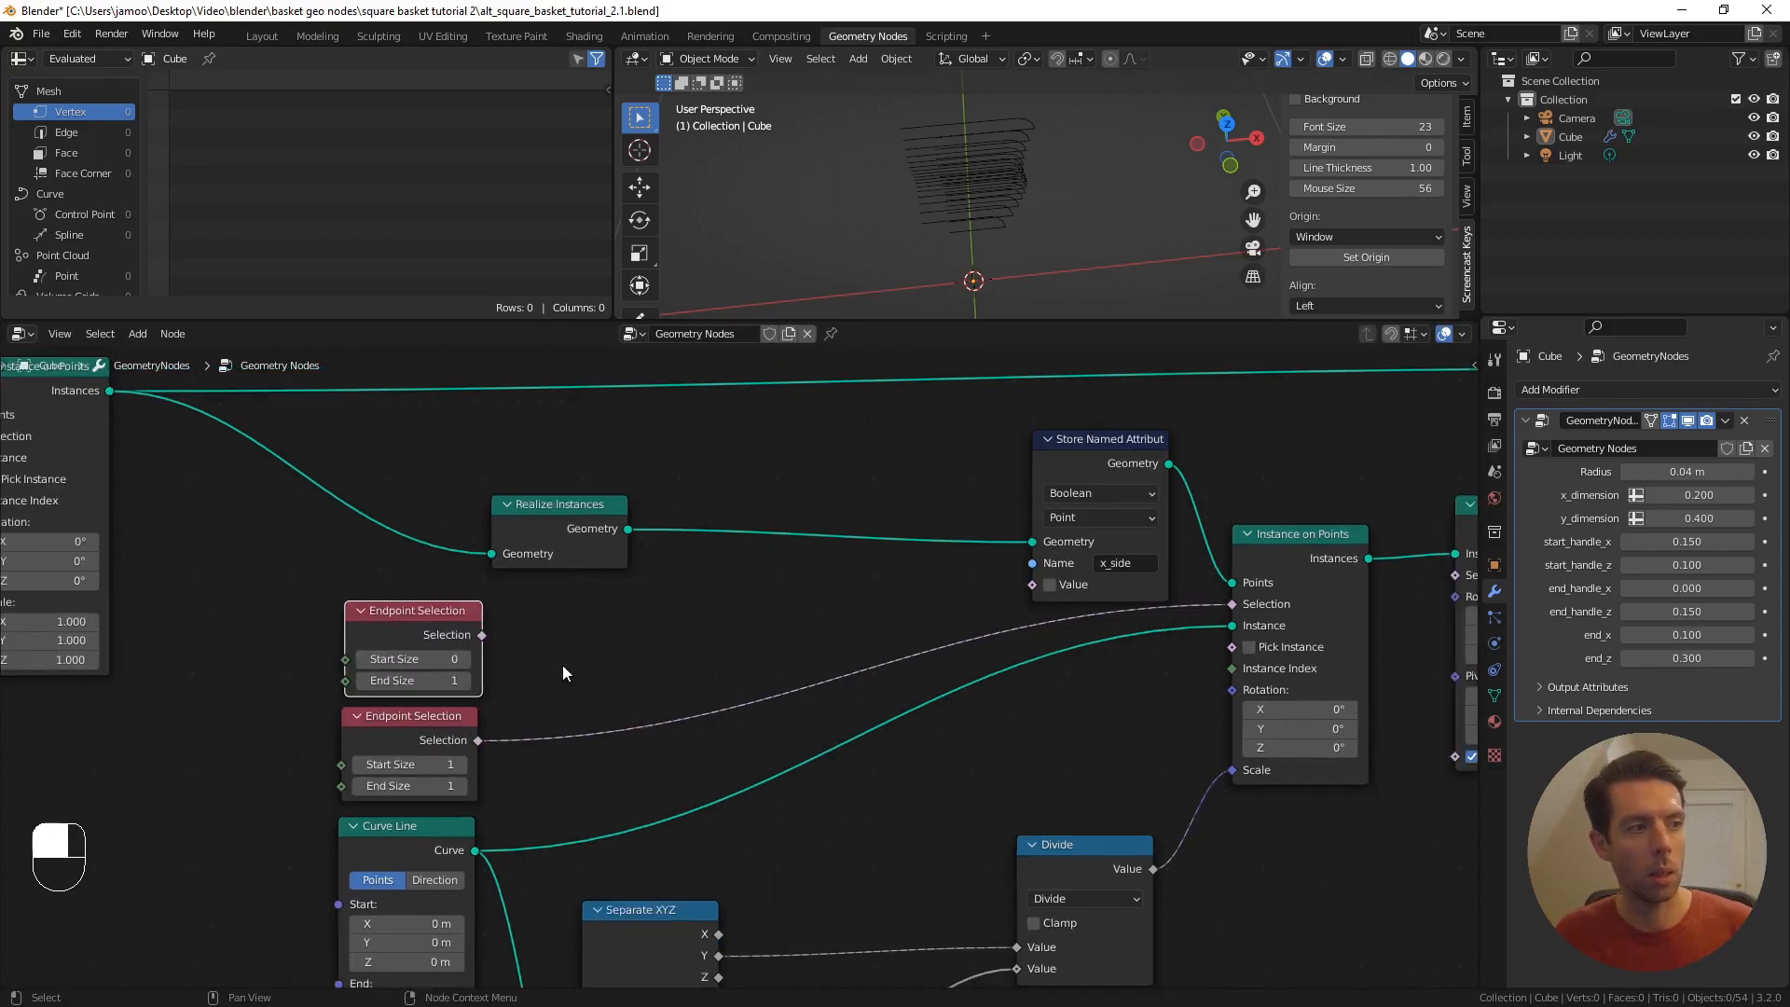
middle_drag(593, 660, 502, 688)
drag(393, 666, 942, 618)
scroll(925, 664, down, 1)
middle_drag(925, 664, 534, 697)
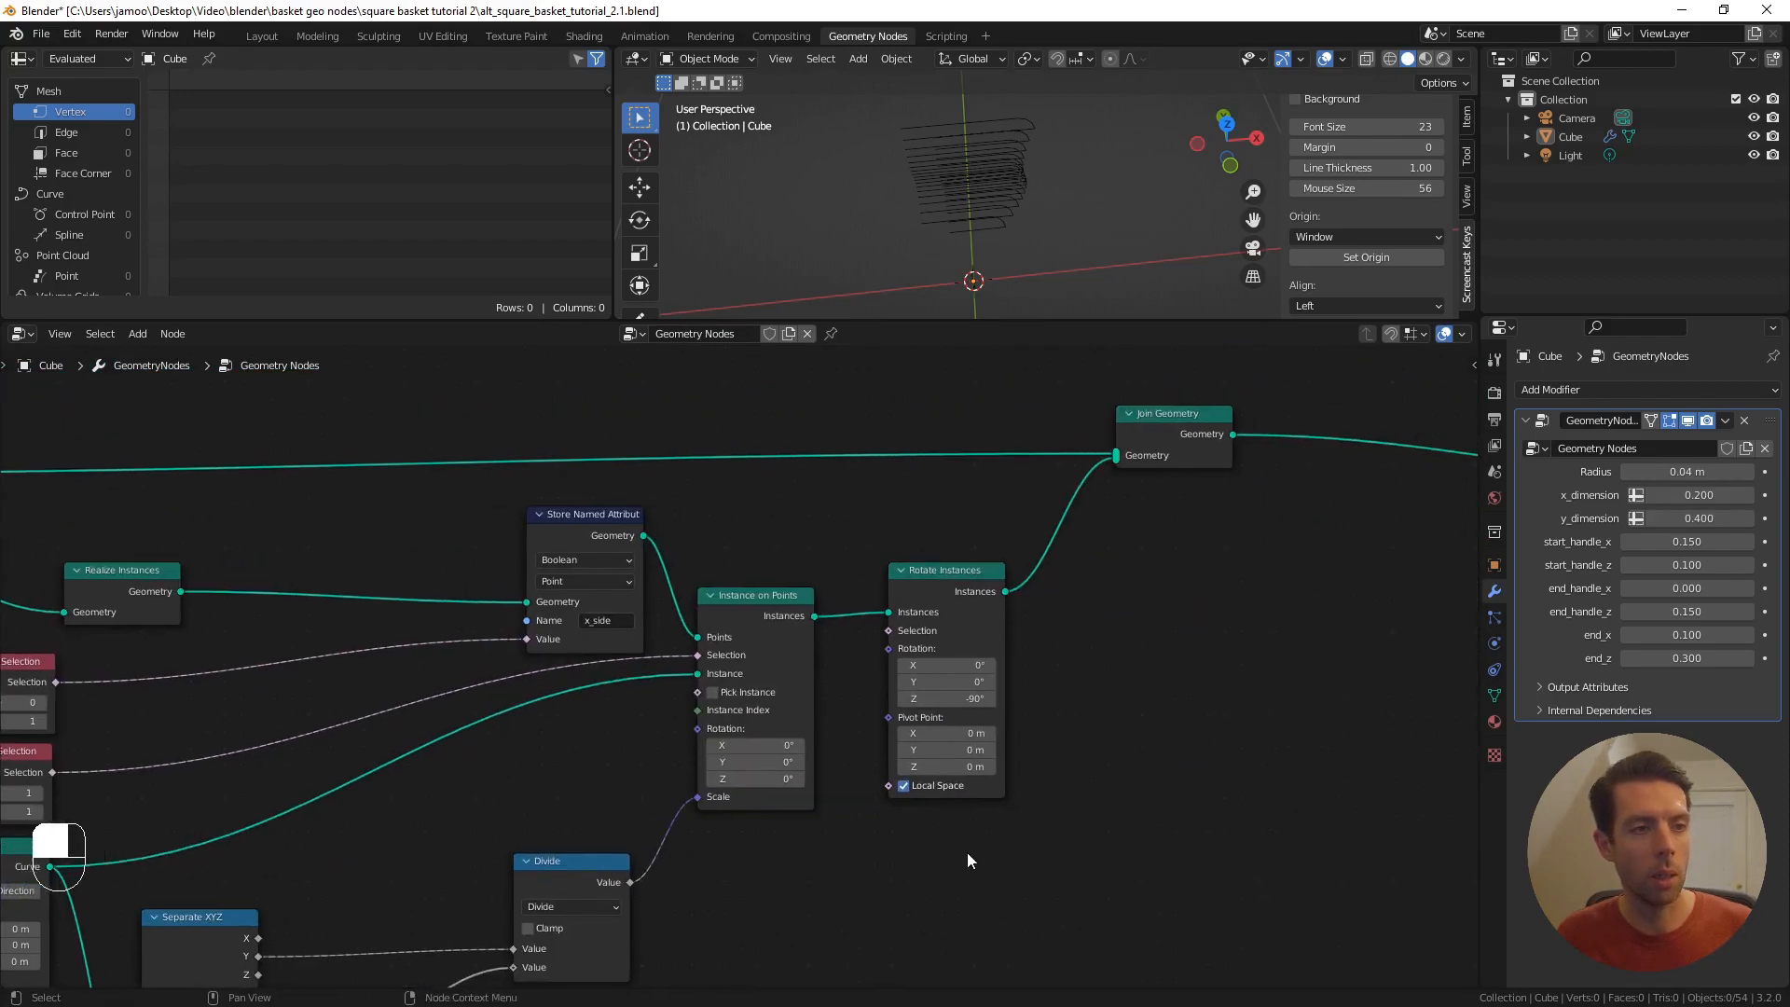
- Add a Named Attribute node below the second Instance on Points node and set its data type to Boolean
scroll(724, 852, up, 1)
shift+middle_drag(798, 826, 826, 798)
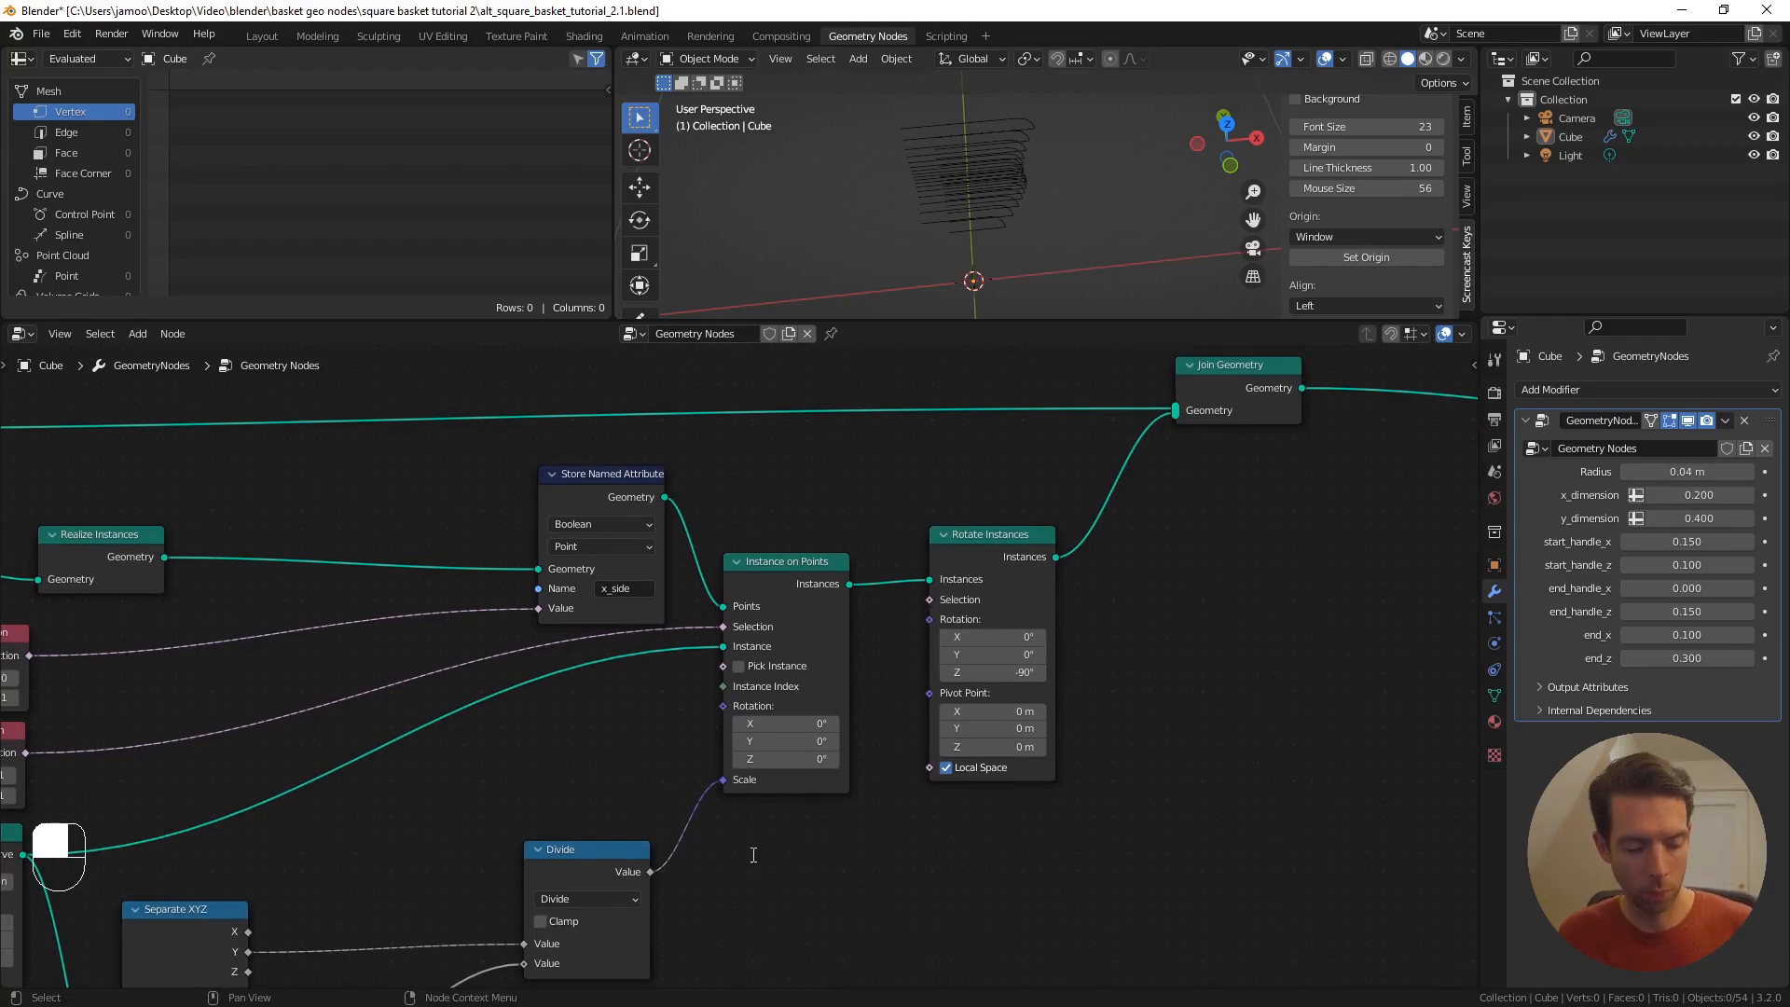
key(F3)
text(named)
key(Return)
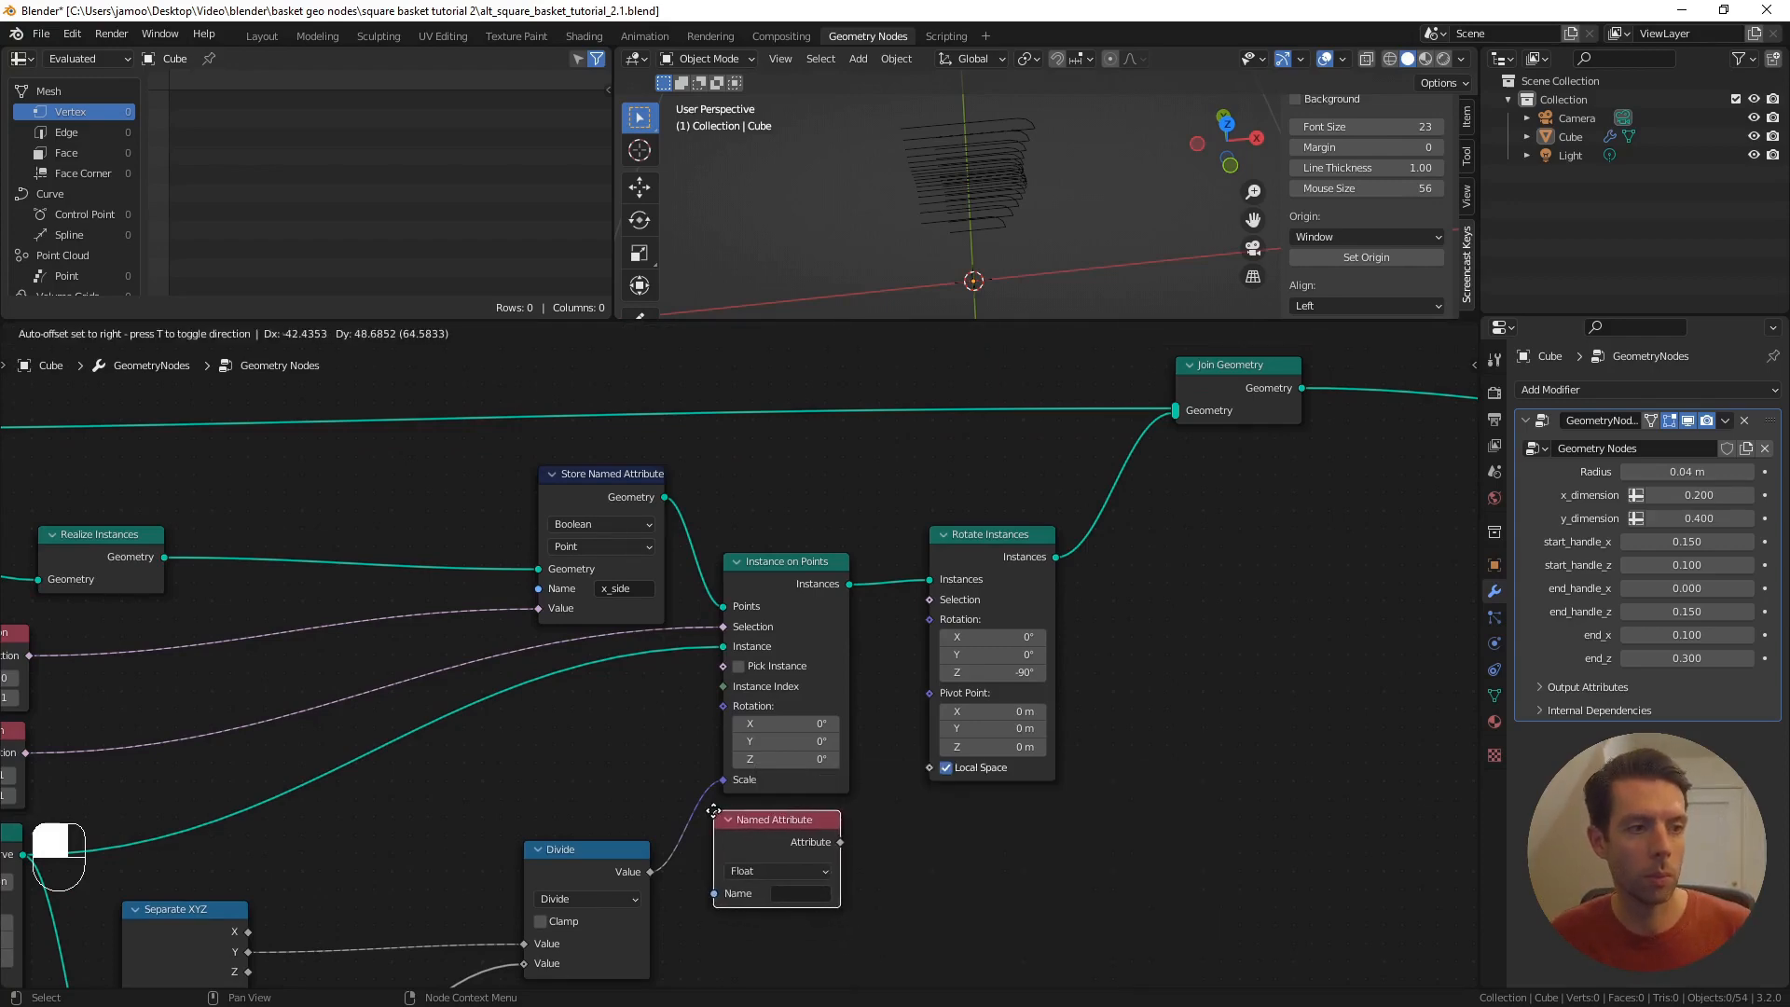
click(713, 812)
click(772, 870)
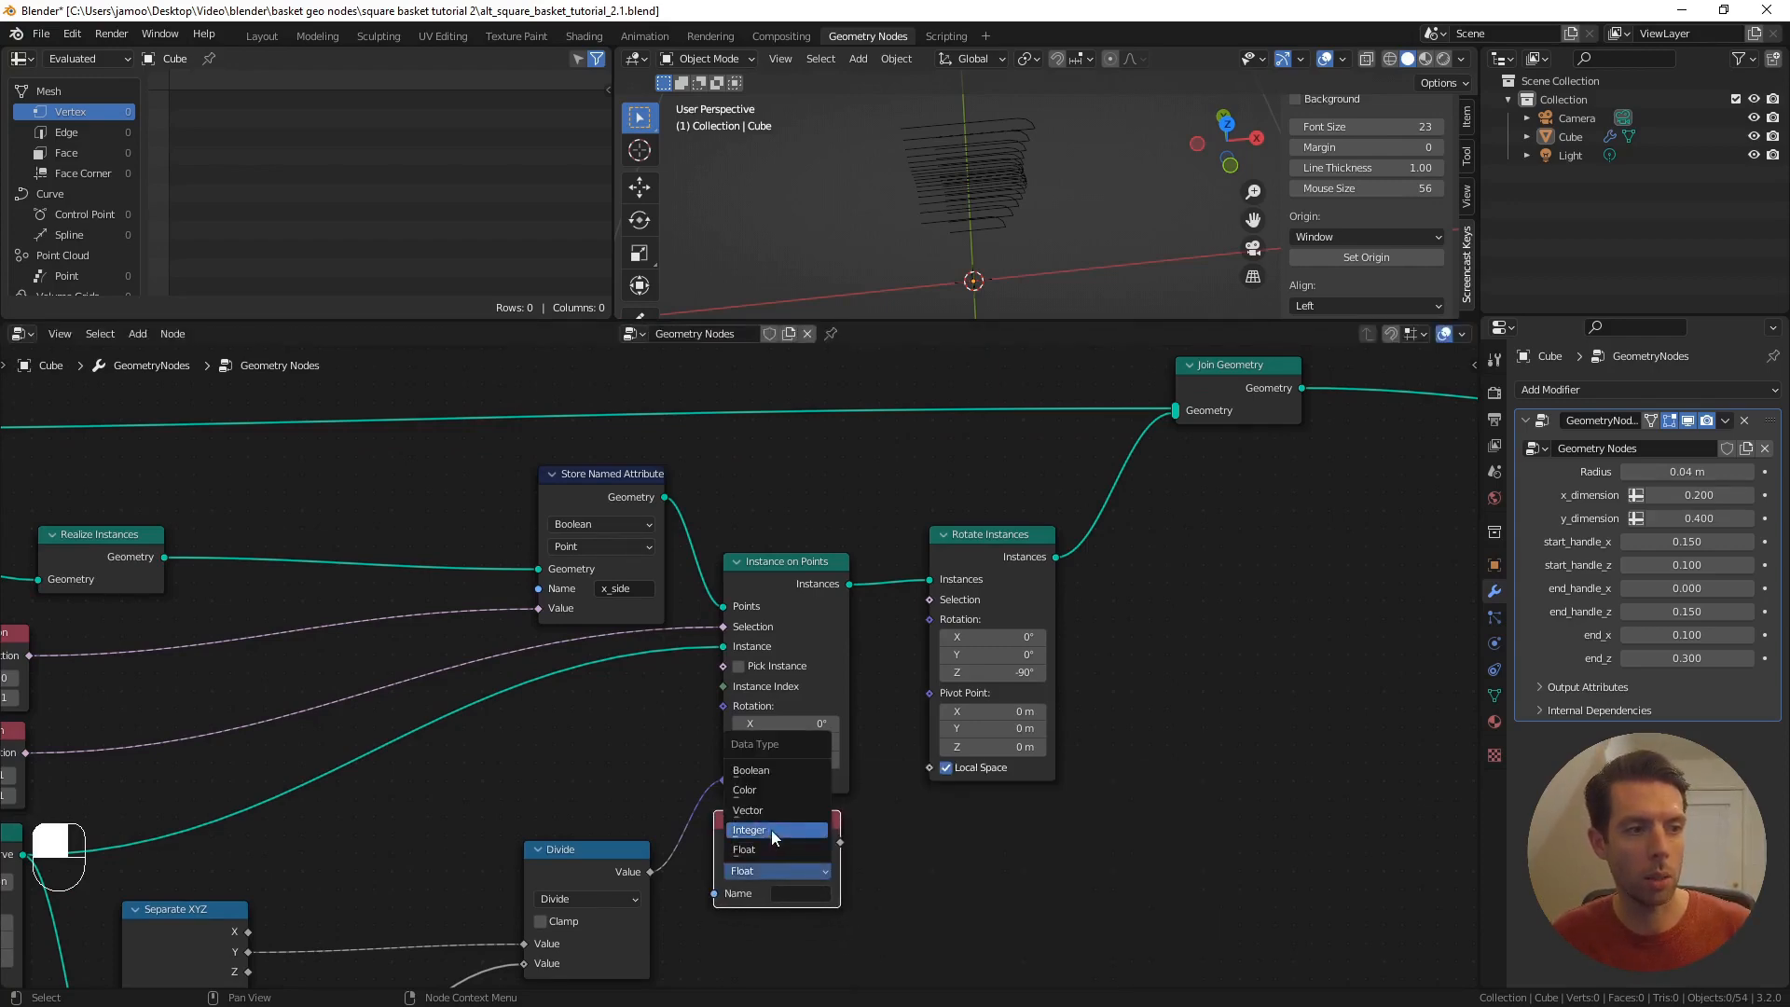
click(774, 772)
- Choose x_side as the Named Attribute's name and link its Attribute output to the Rotate Instances node's Selection input
click(794, 892)
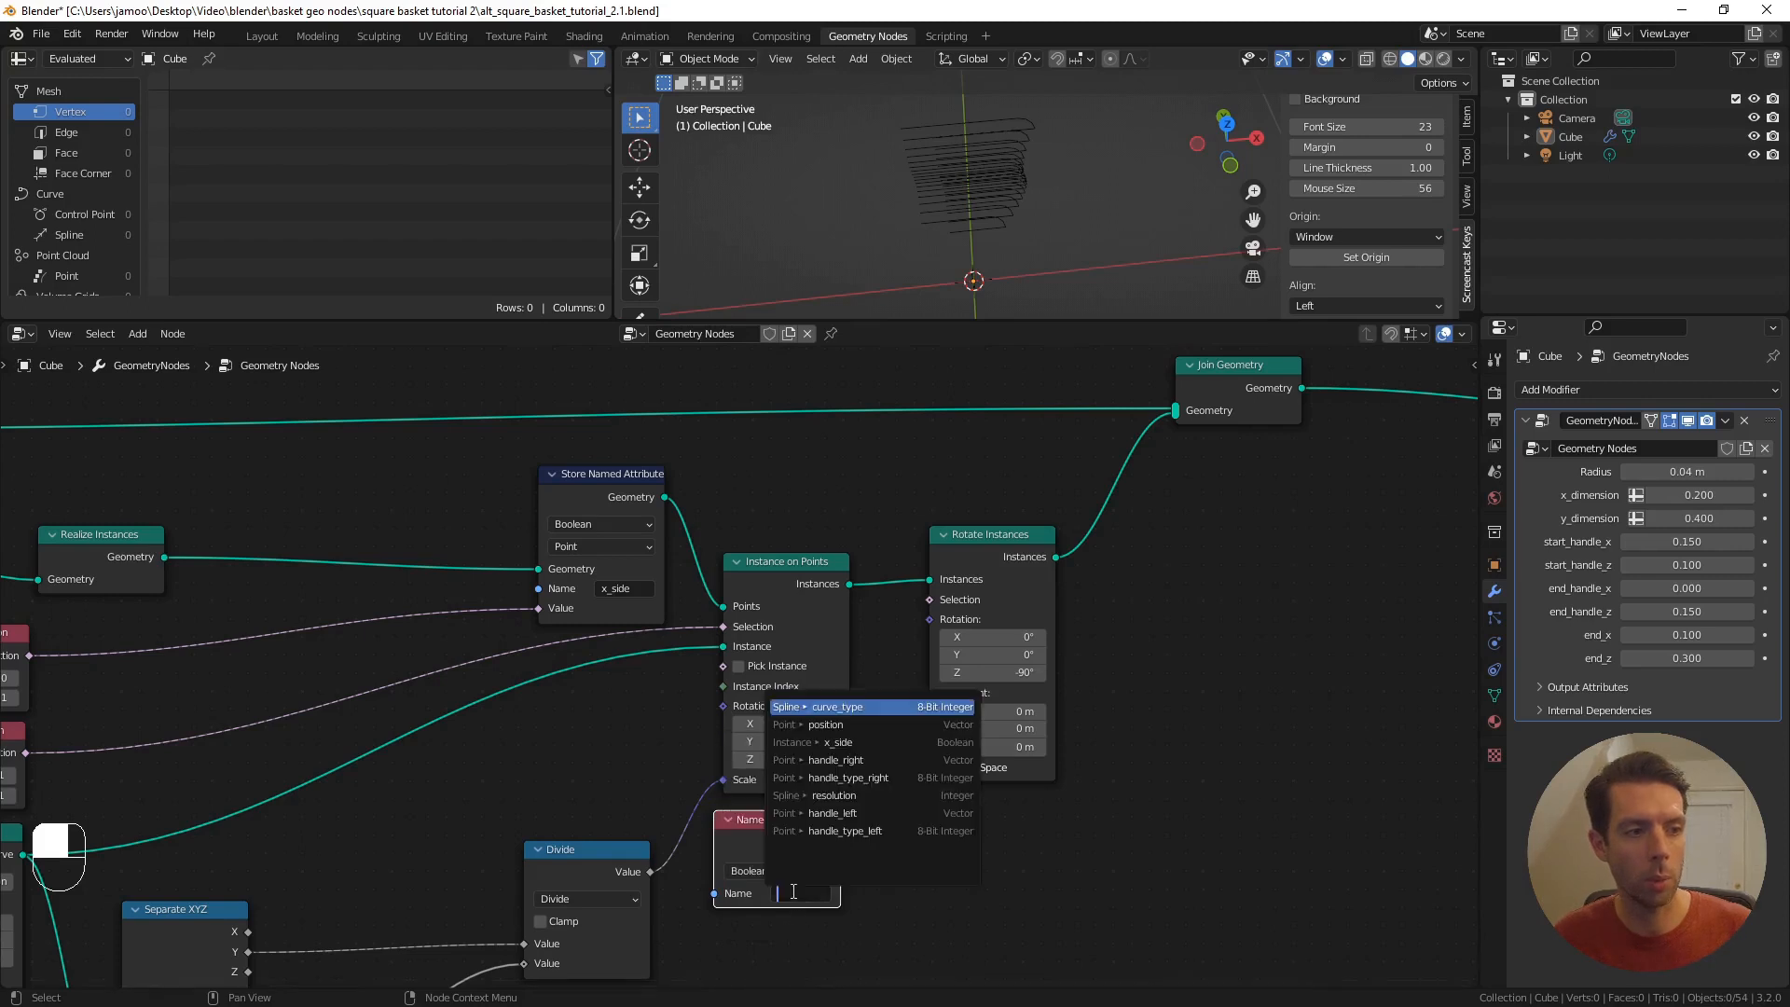
click(854, 743)
drag(840, 842, 932, 603)
middle_drag(968, 158, 992, 88)
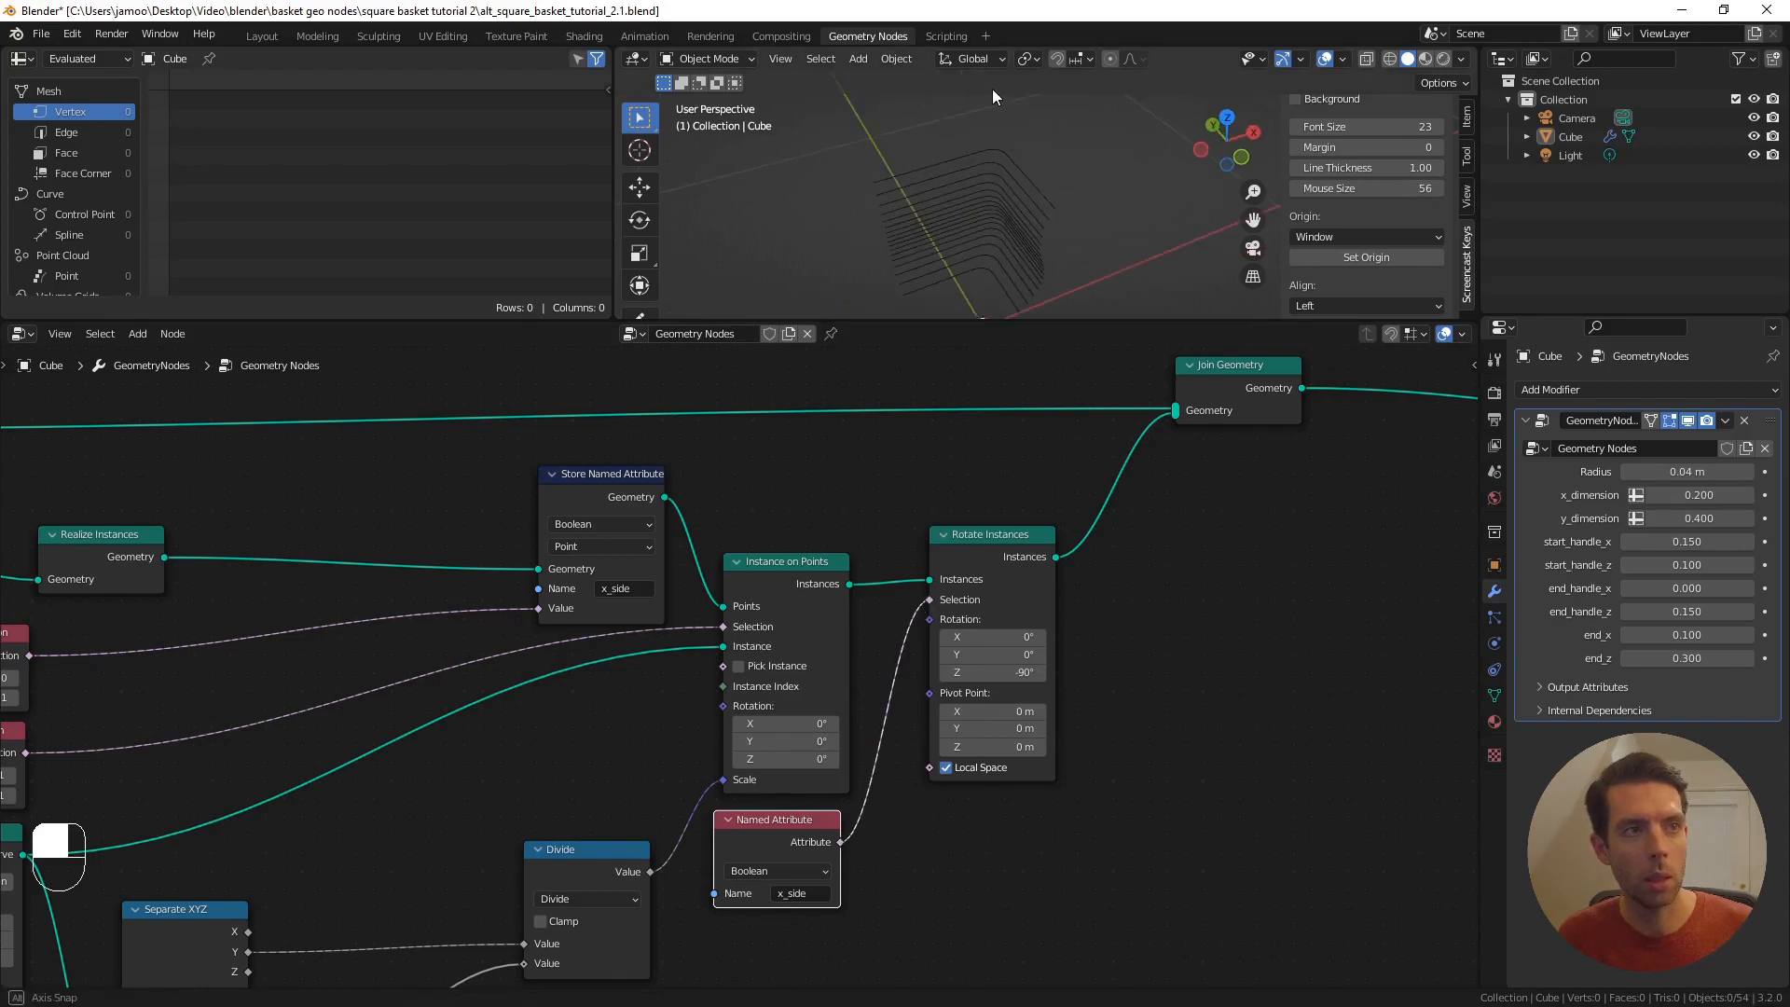
- Add a Switch node near the link between the Separate XYZ and Divide nodes
middle_drag(1048, 247, 998, 189)
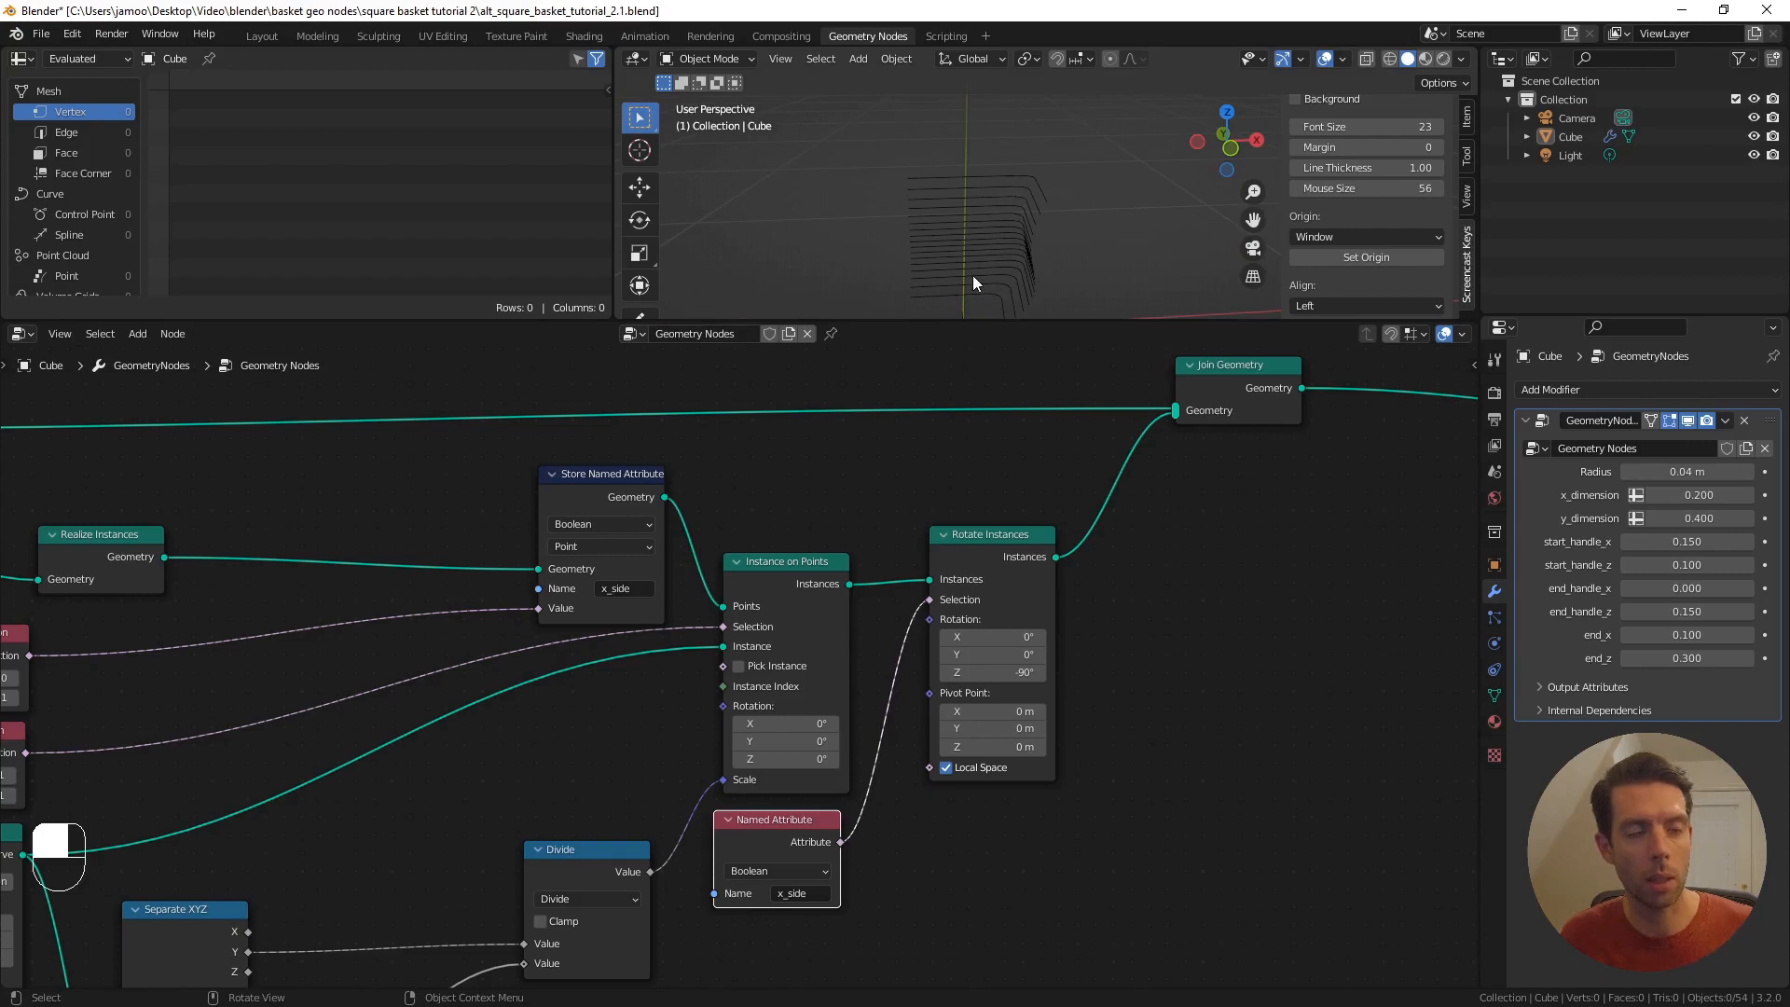
middle_drag(972, 276, 986, 198)
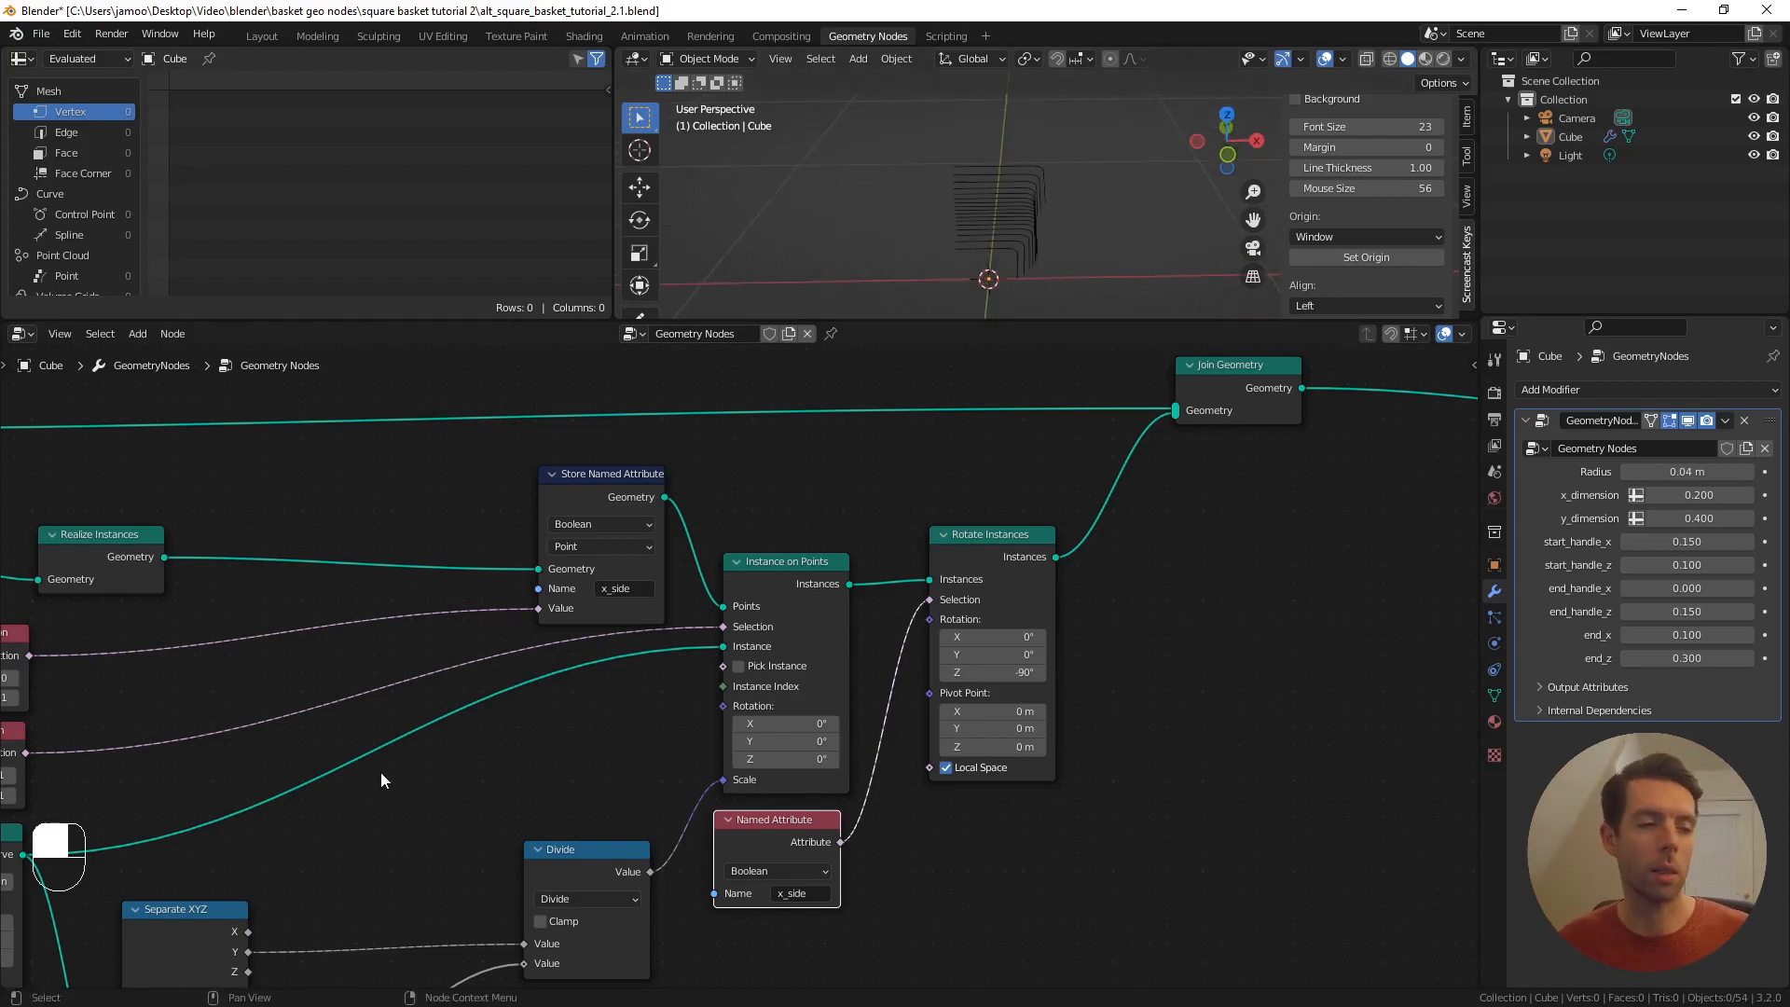
shift+middle_drag(421, 861, 703, 619)
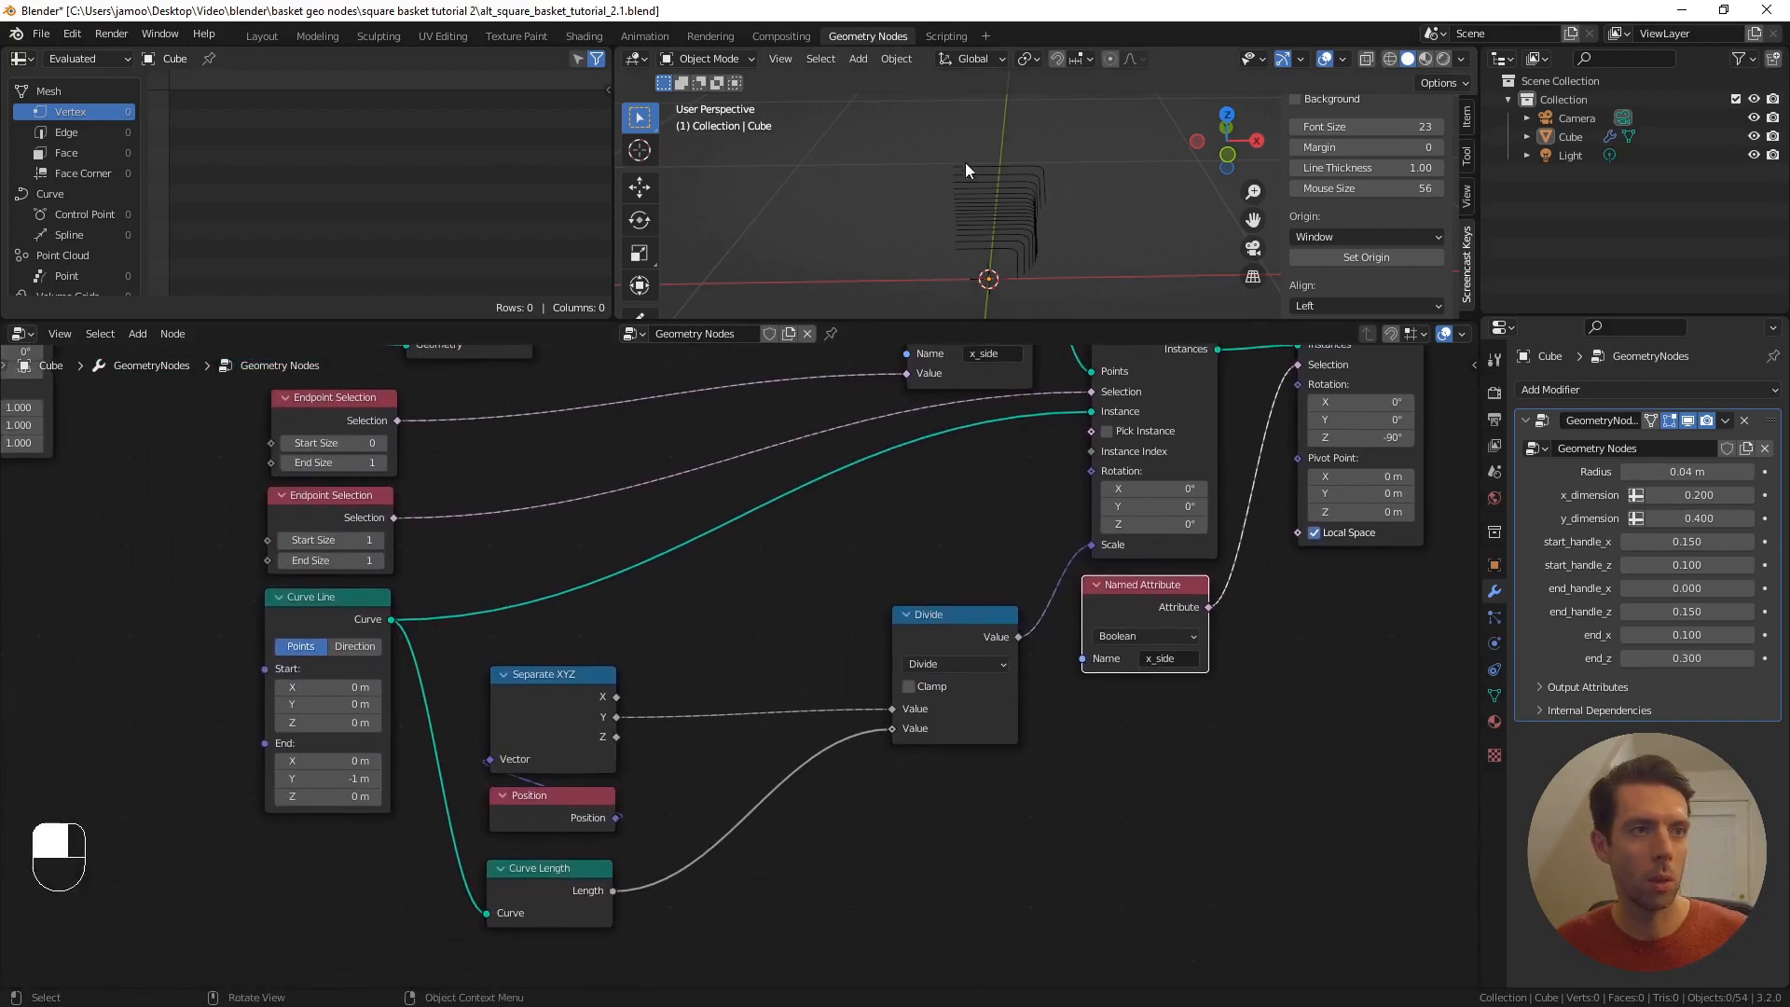
middle_drag(966, 162, 1050, 146)
scroll(1052, 147, up, 5)
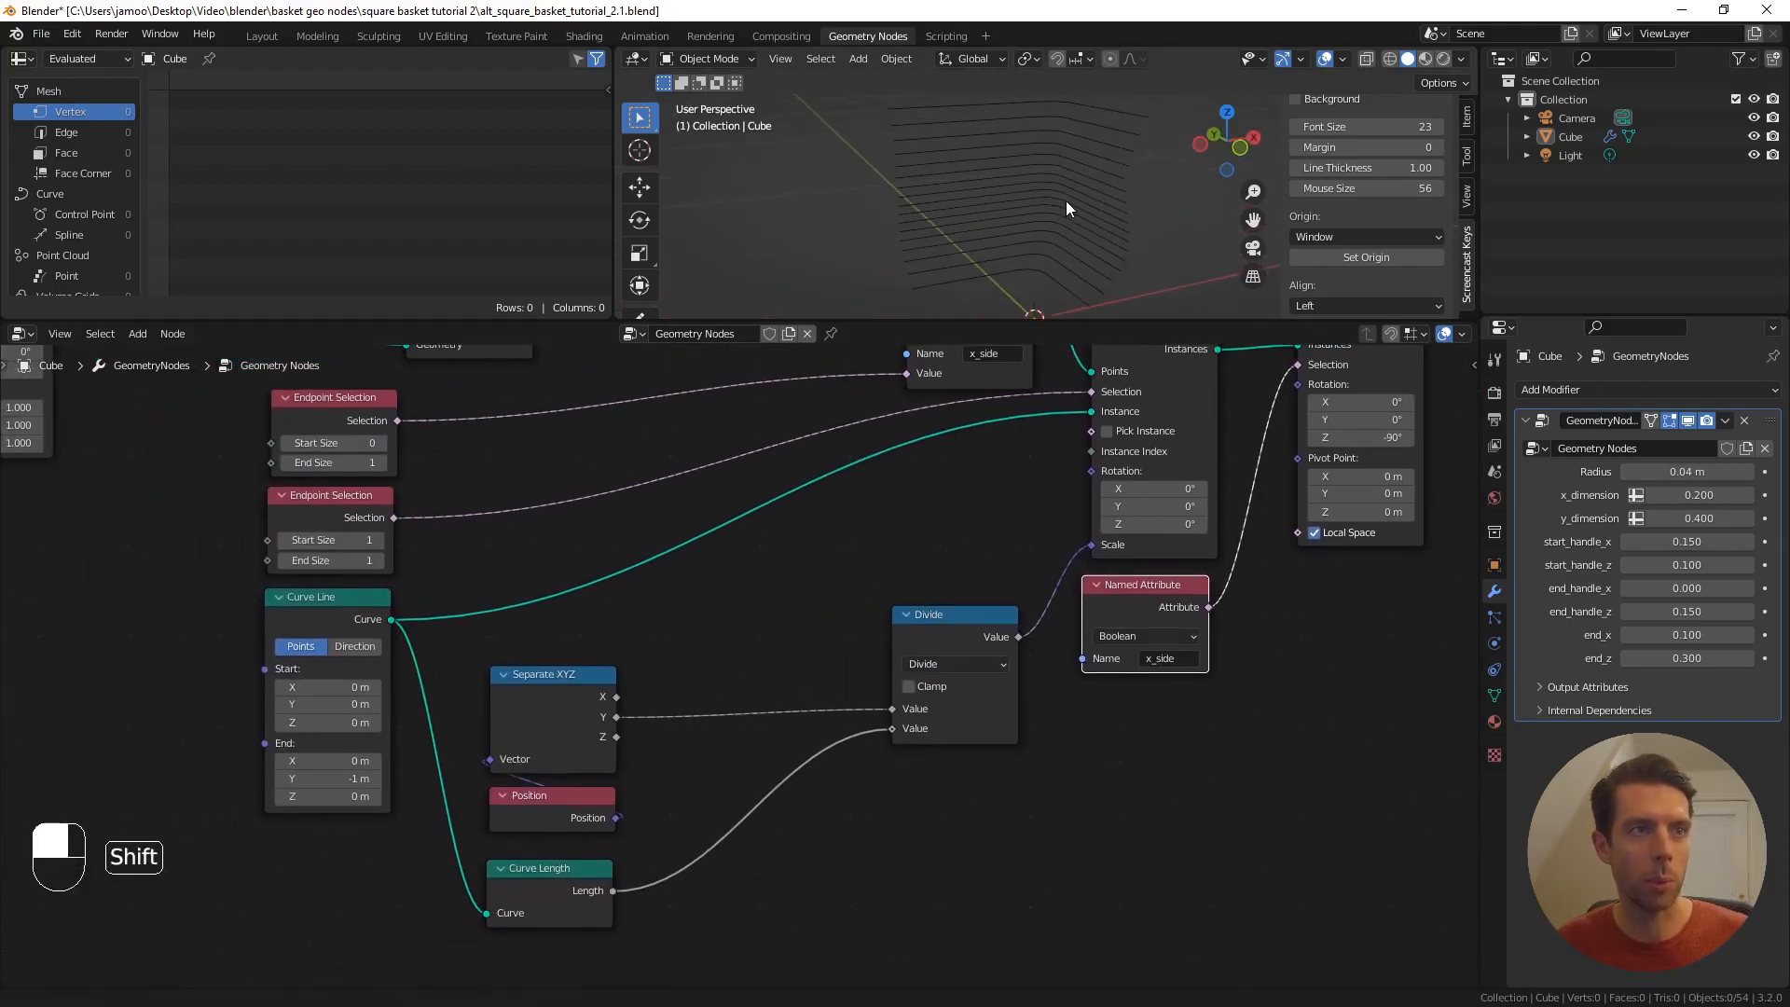
shift+middle_drag(1063, 227, 1064, 233)
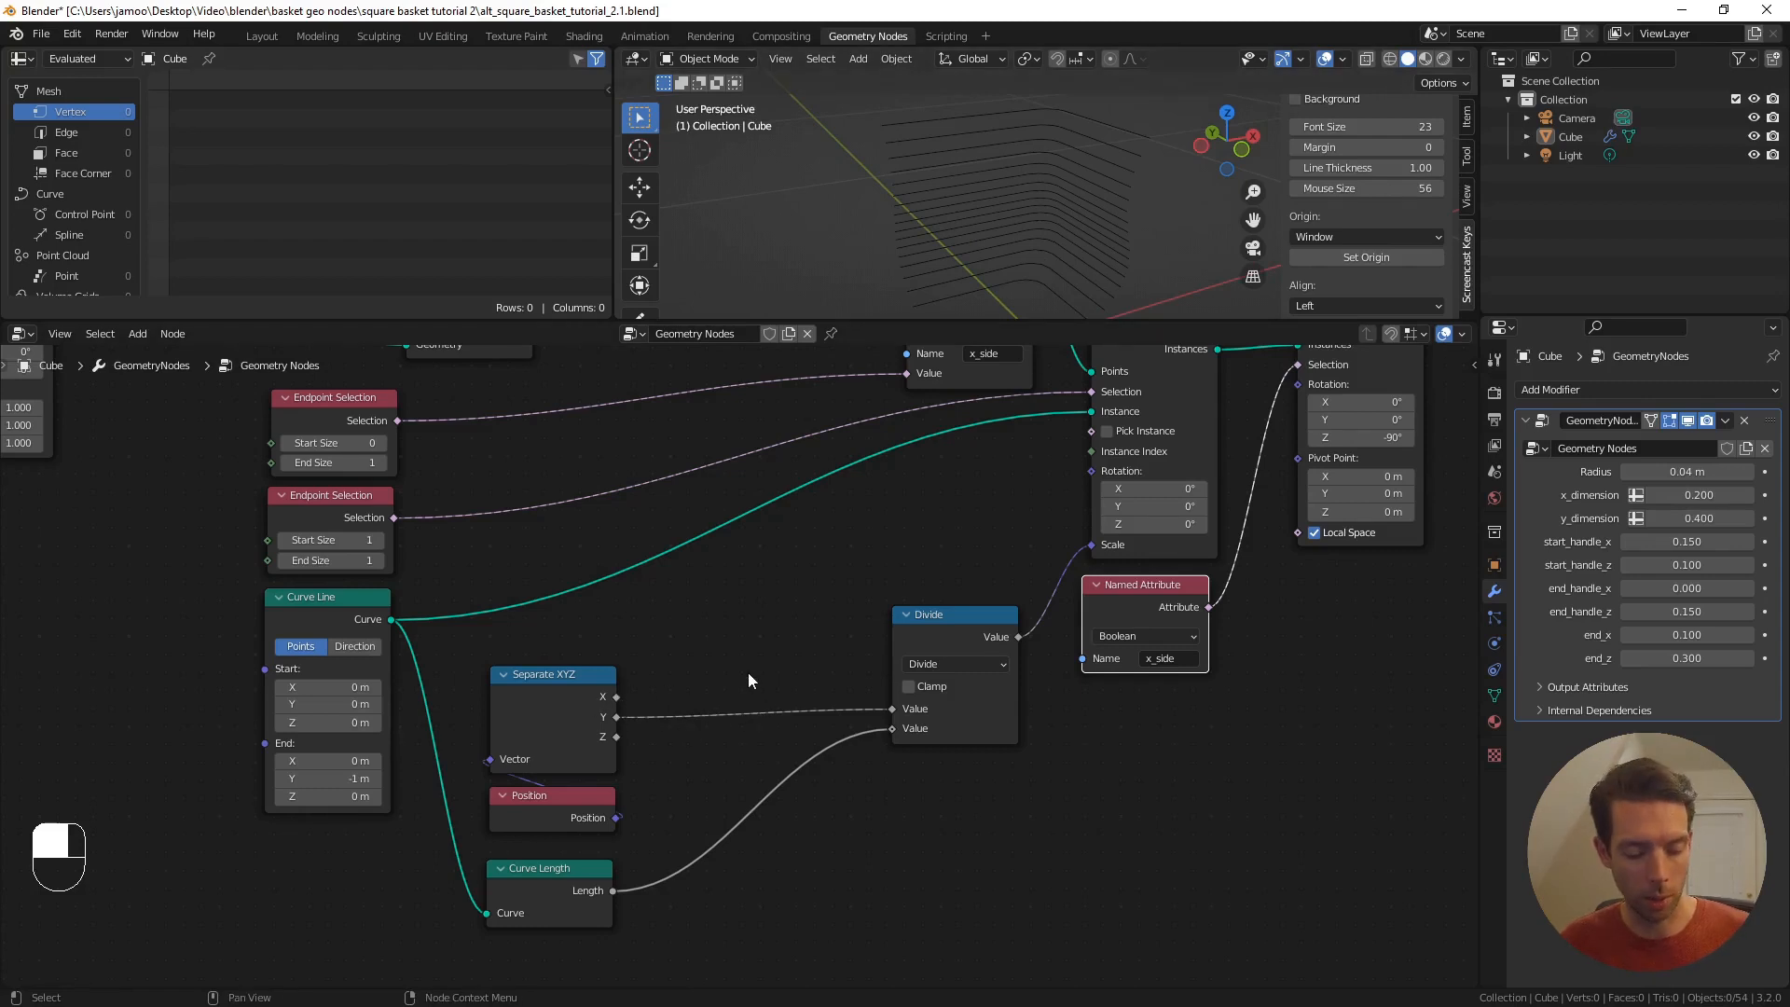
key(F3)
text(switch)
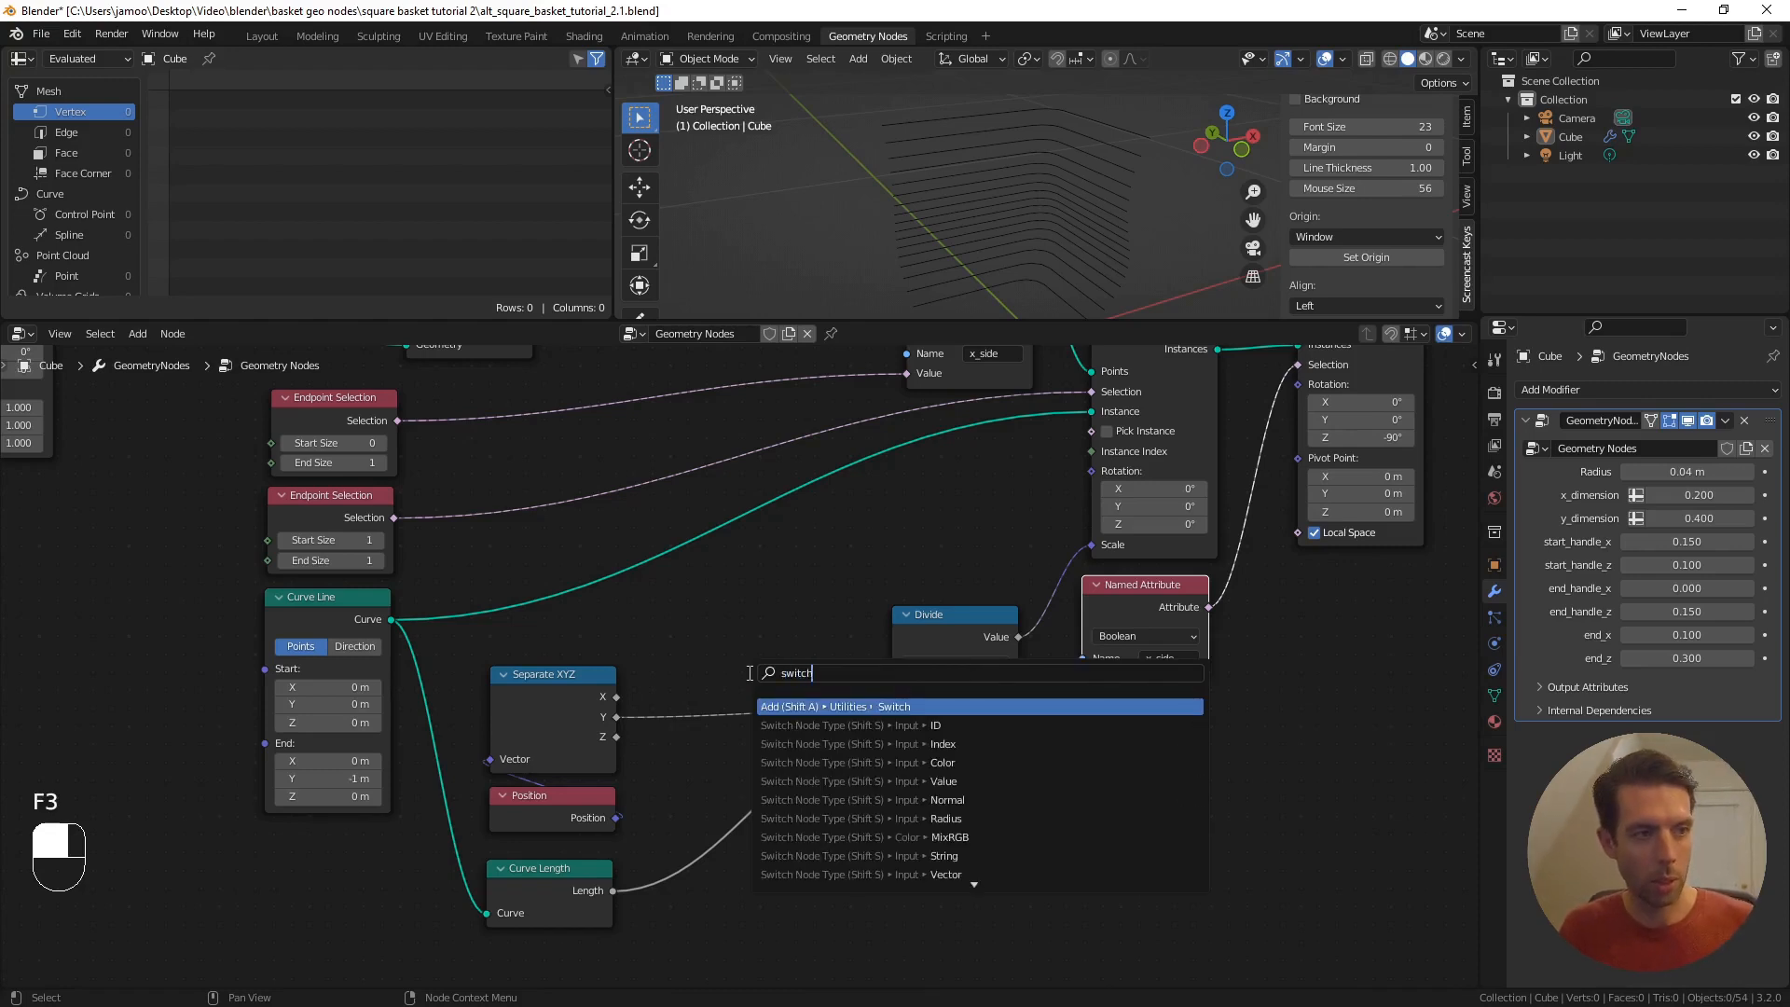
key(Return)
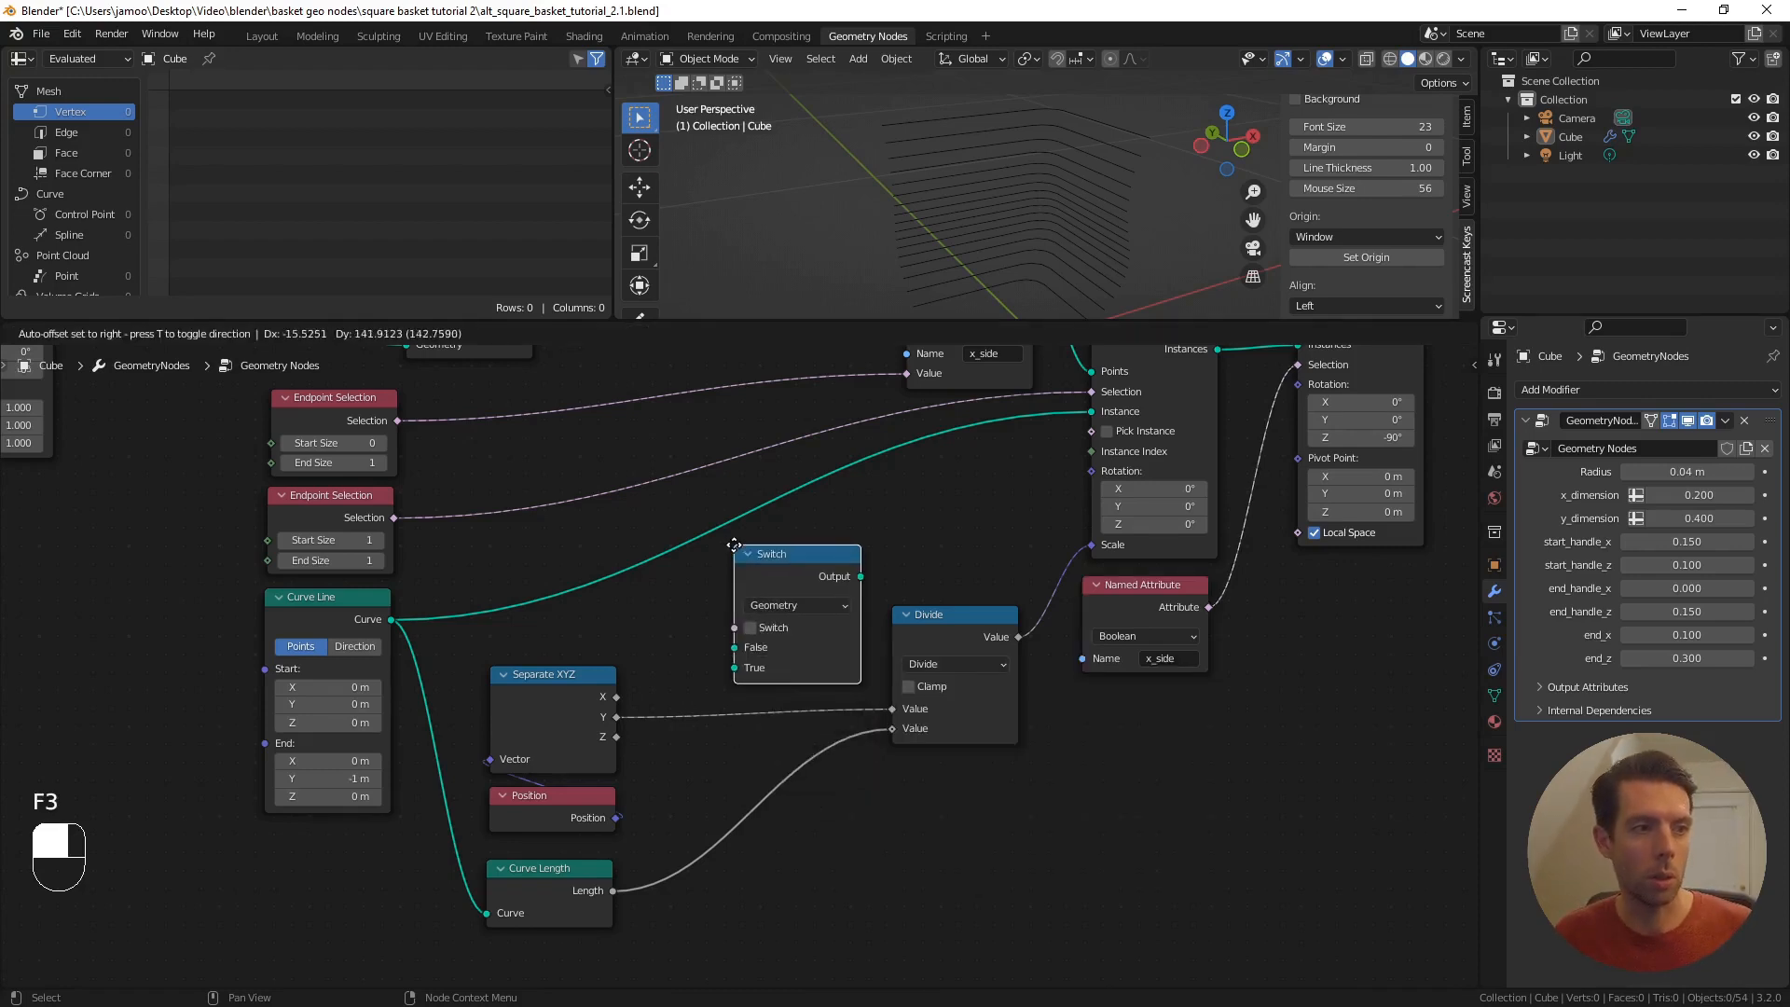
click(734, 545)
- Set the Switch node's type to Float and insert it into the link from Separate XYZ's Y output to the Divide node
click(828, 606)
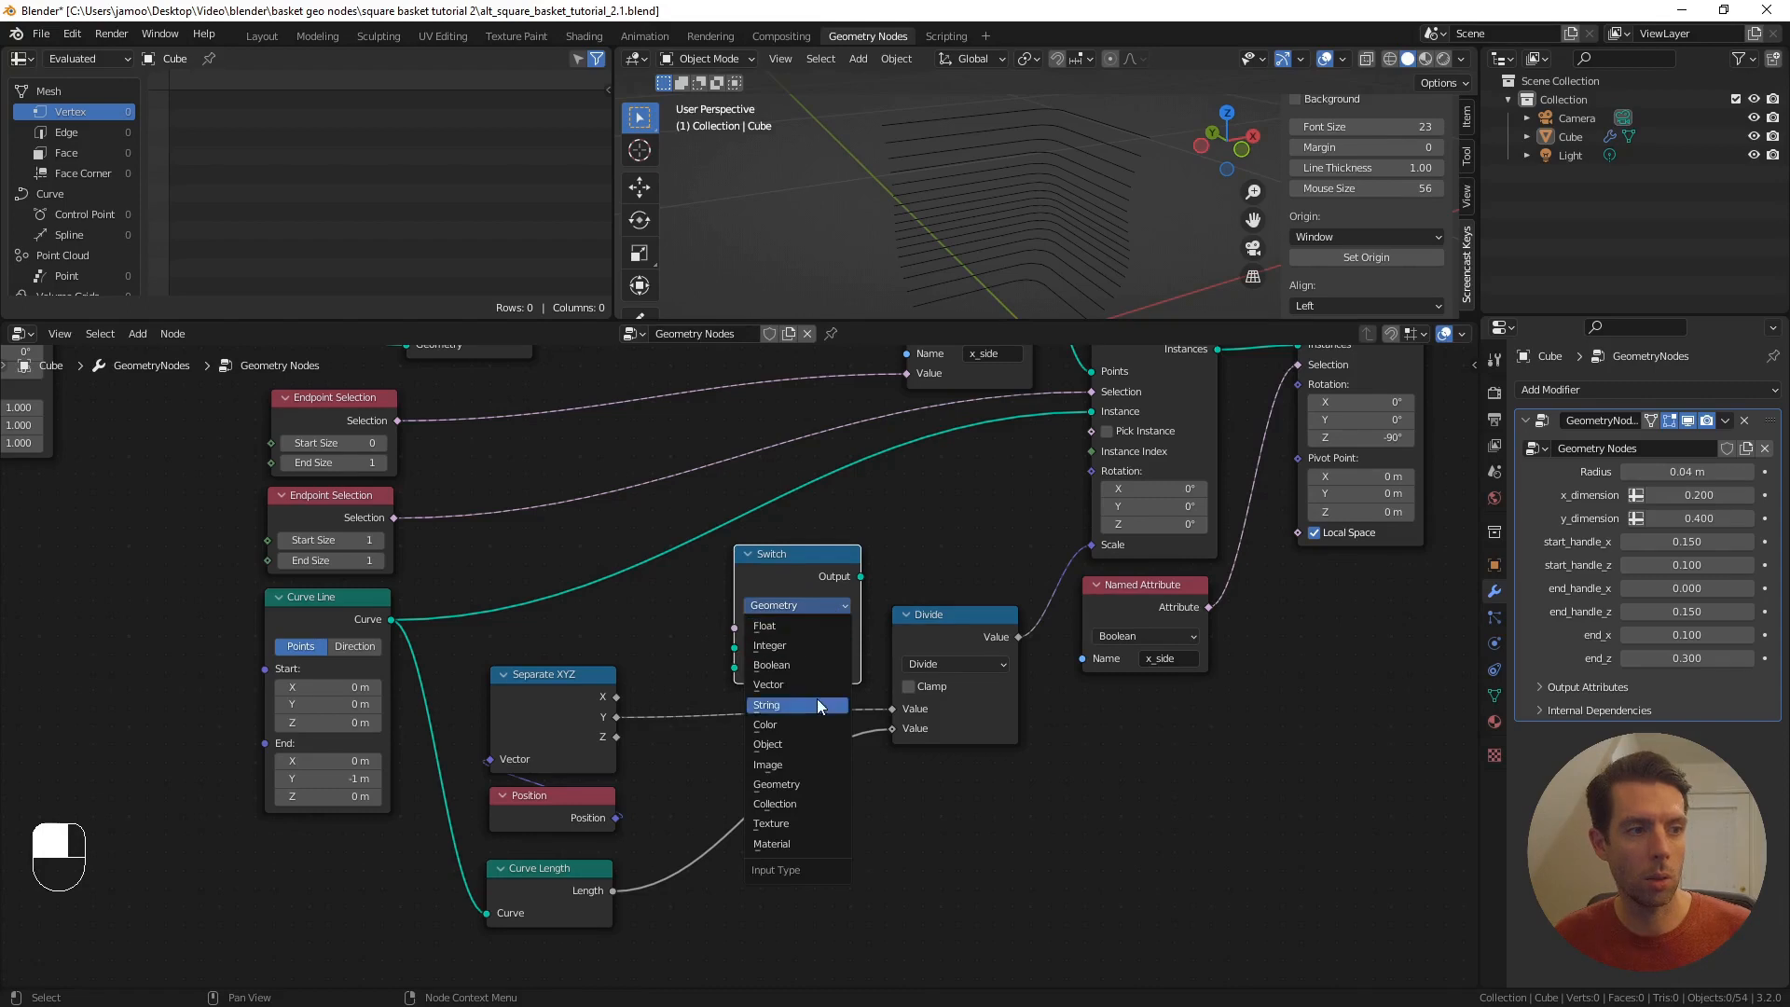
click(779, 625)
drag(785, 552, 769, 619)
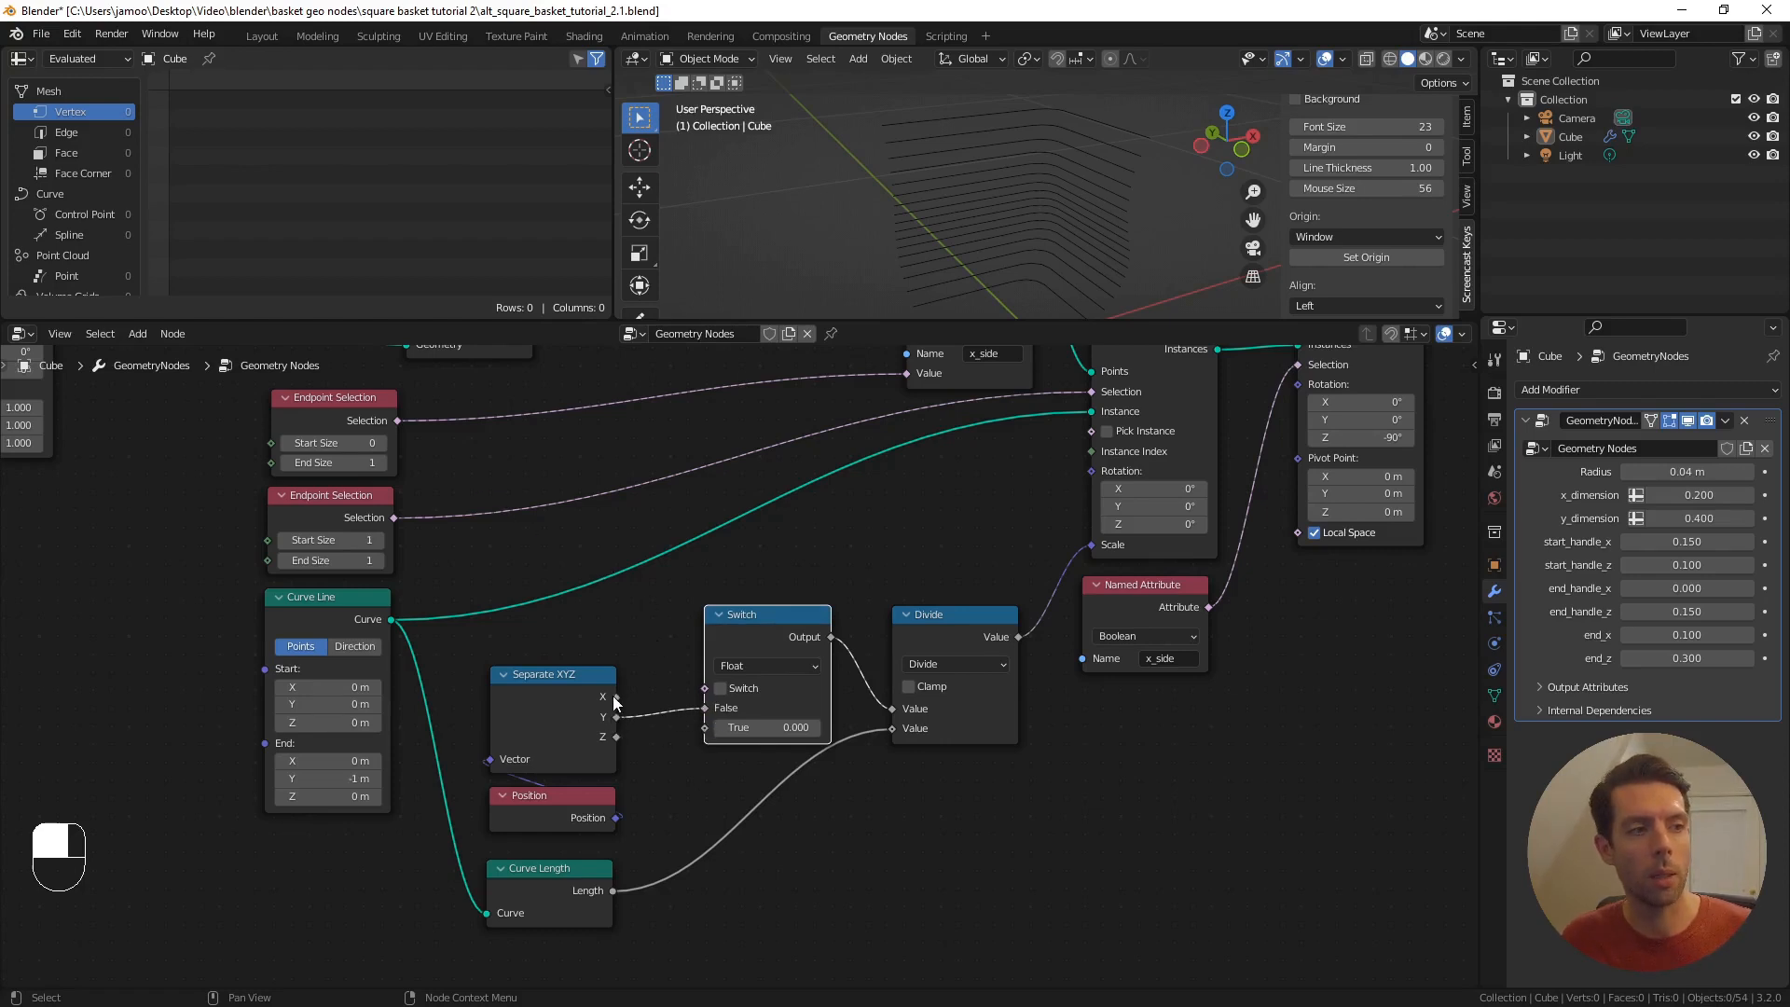
- Link Separate XYZ's X output to the Switch's True input and the Endpoint Selection with Start Size 0 to its Switch input
drag(617, 697, 661, 649)
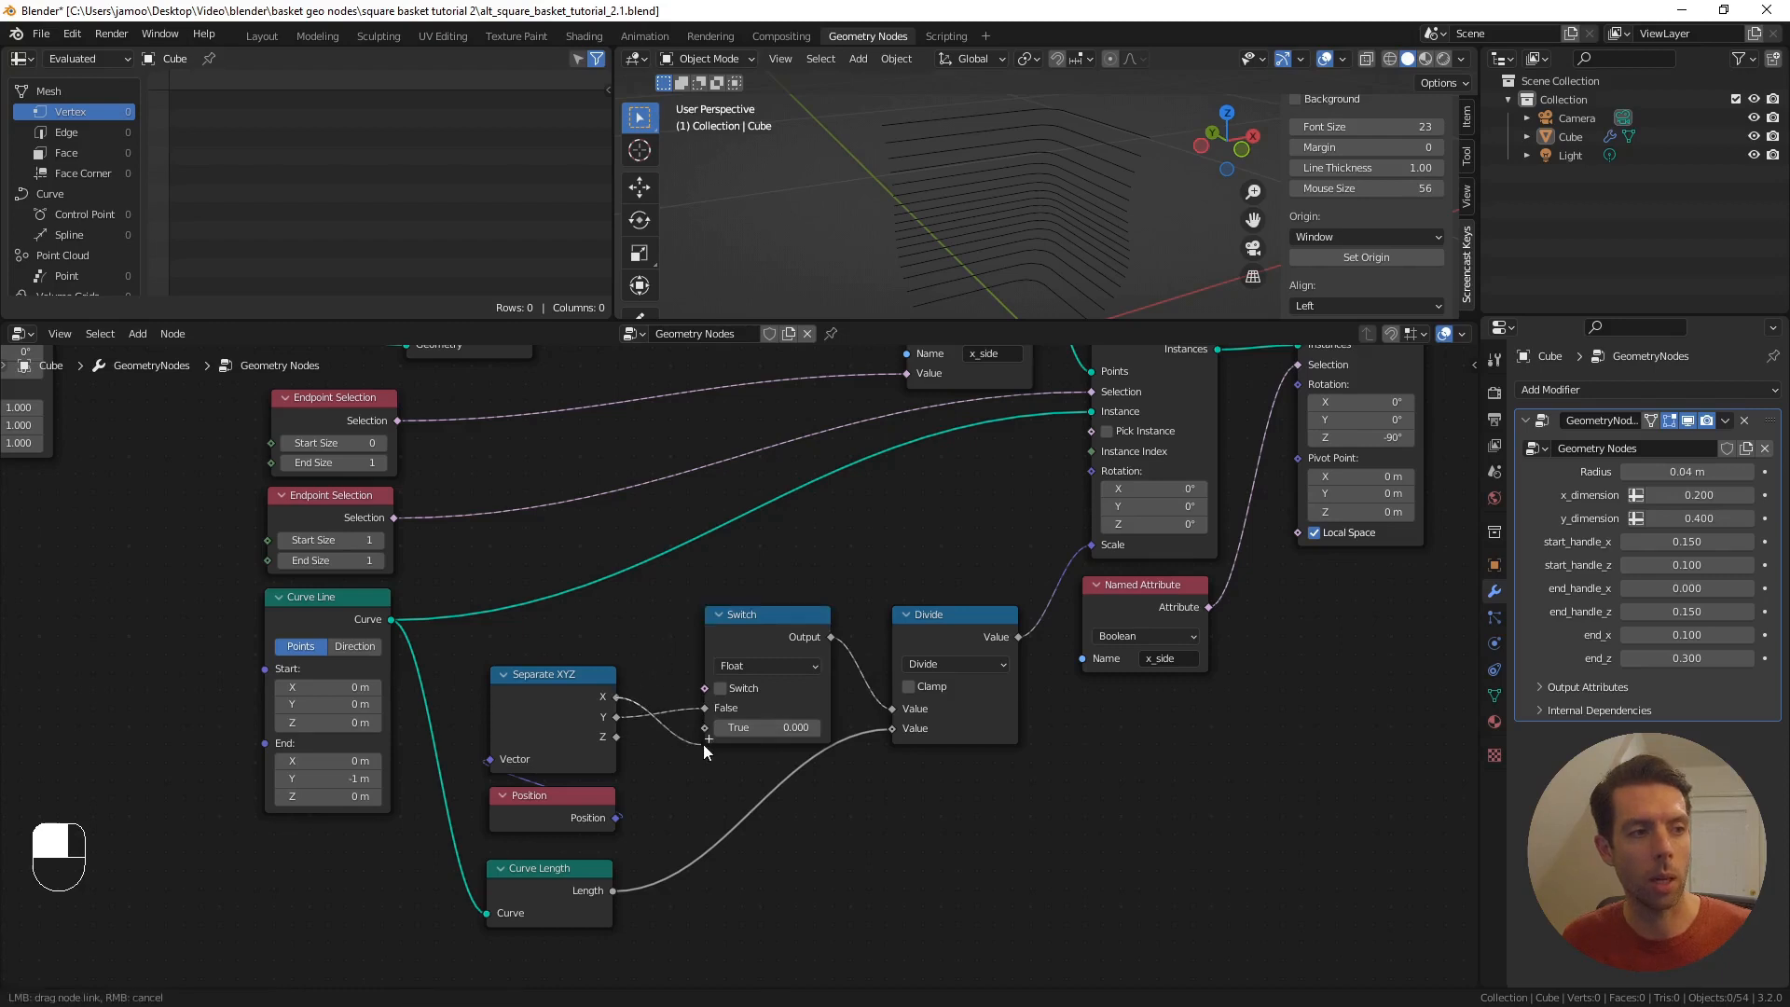
drag(704, 746, 706, 728)
drag(396, 422, 408, 416)
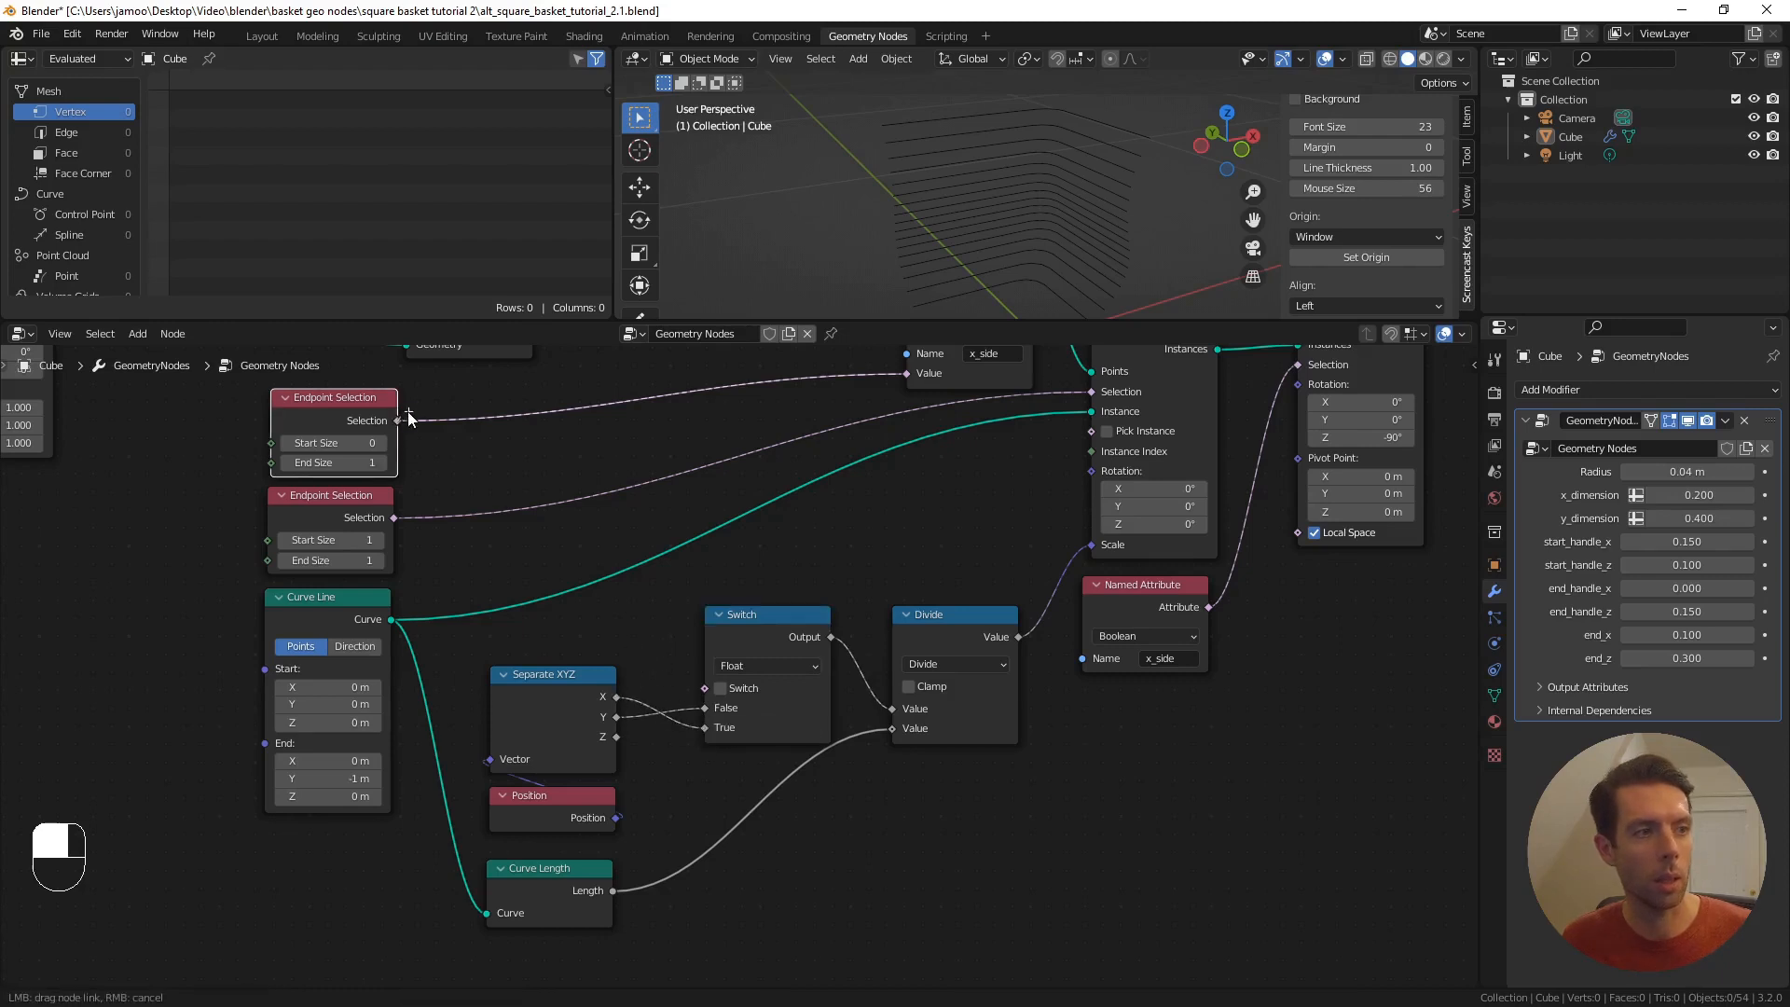
drag(489, 490, 706, 687)
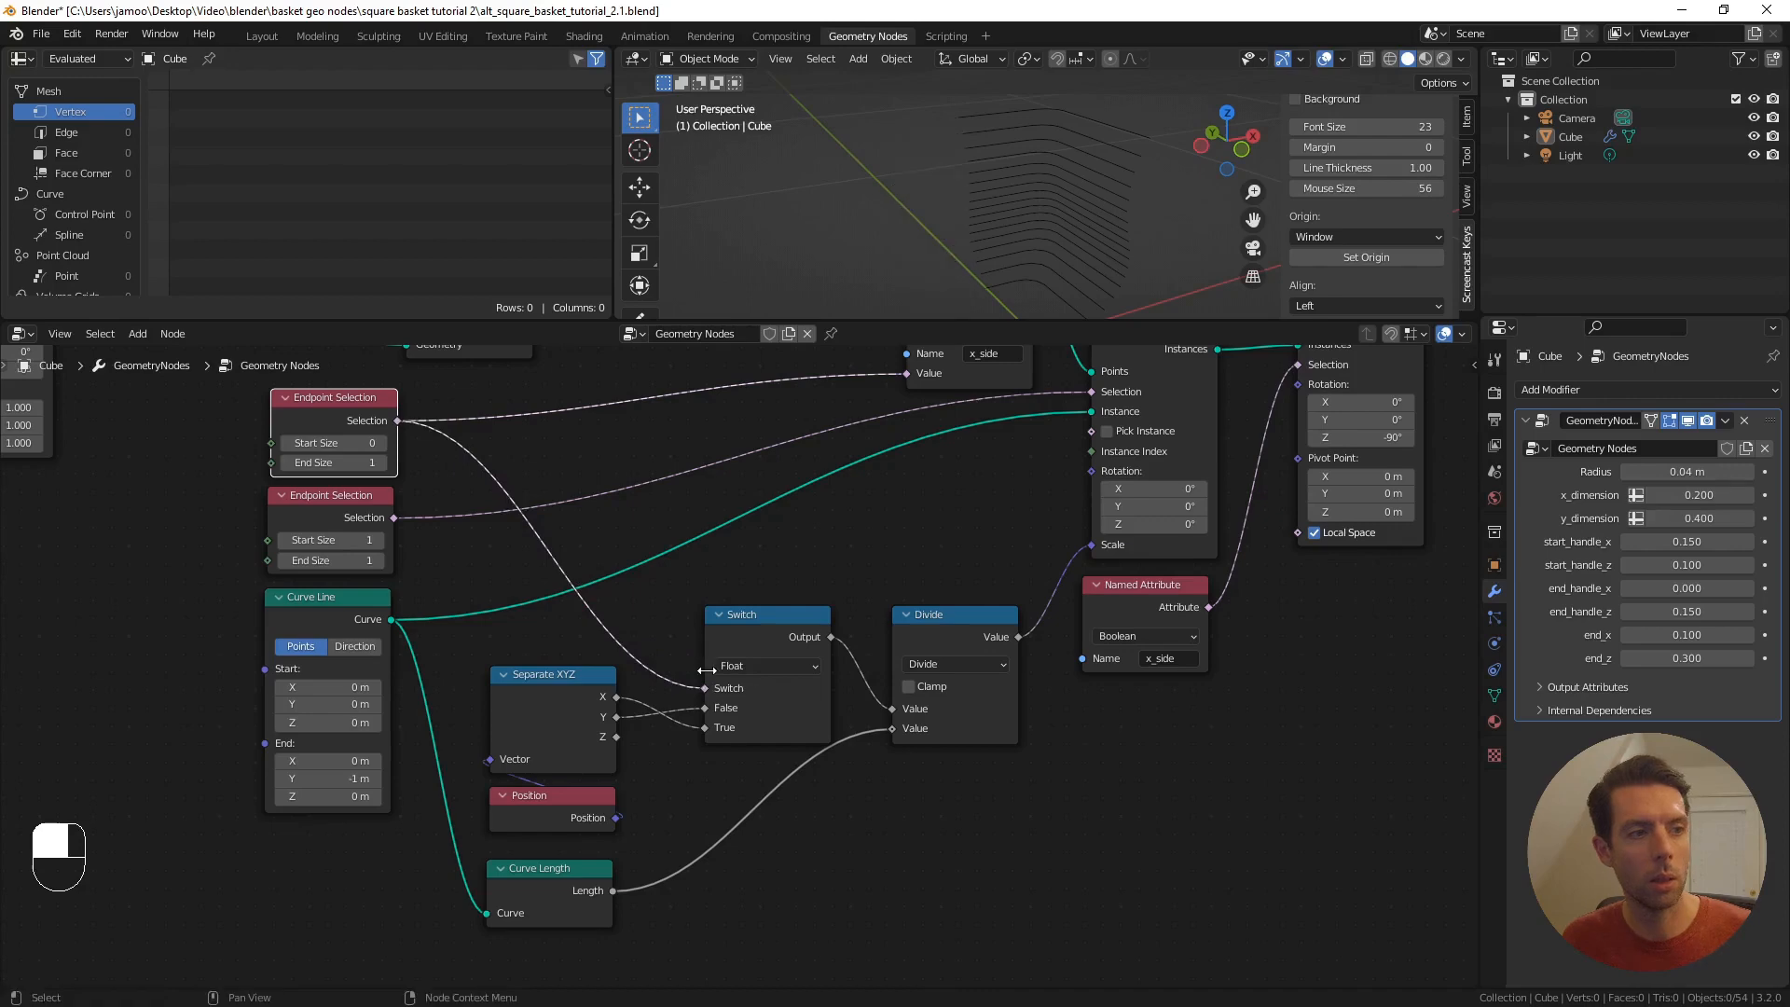
scroll(869, 582, down, 1)
middle_drag(1137, 279, 1101, 237)
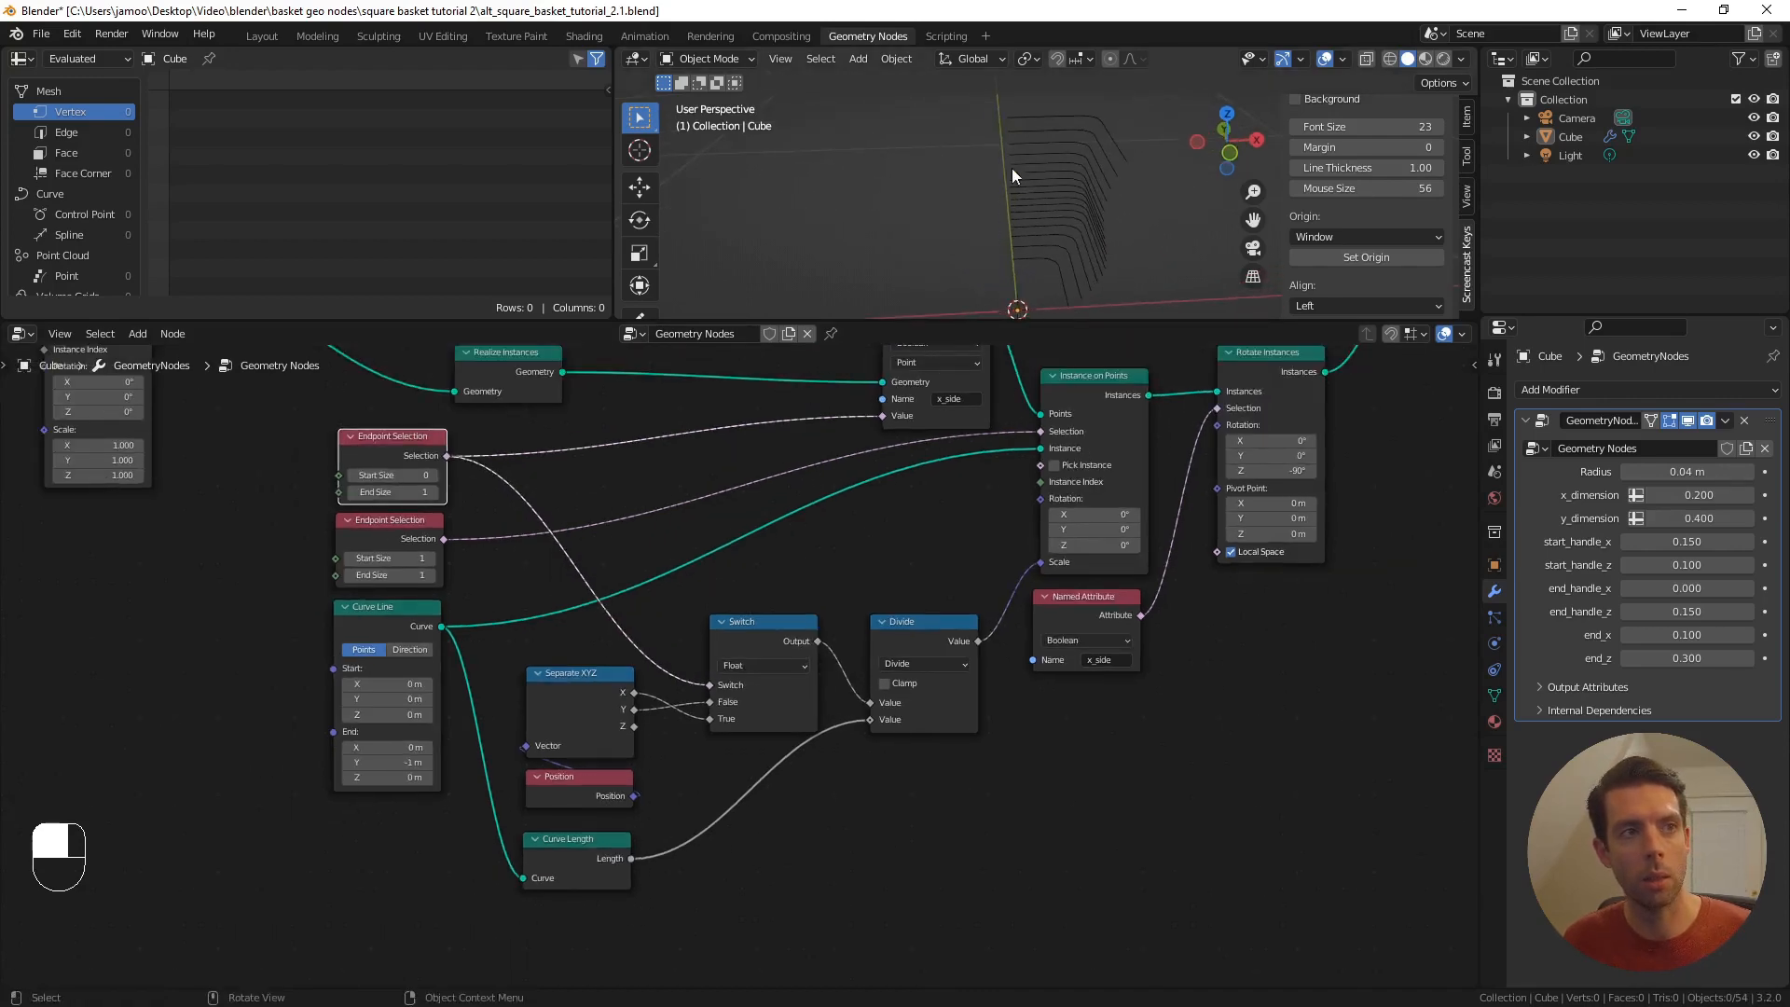
- Duplicate the Store Named Attribute node and insert the copy between Realize Instances and the original
scroll(887, 504, down, 1)
shift+scroll(888, 506, up, 3)
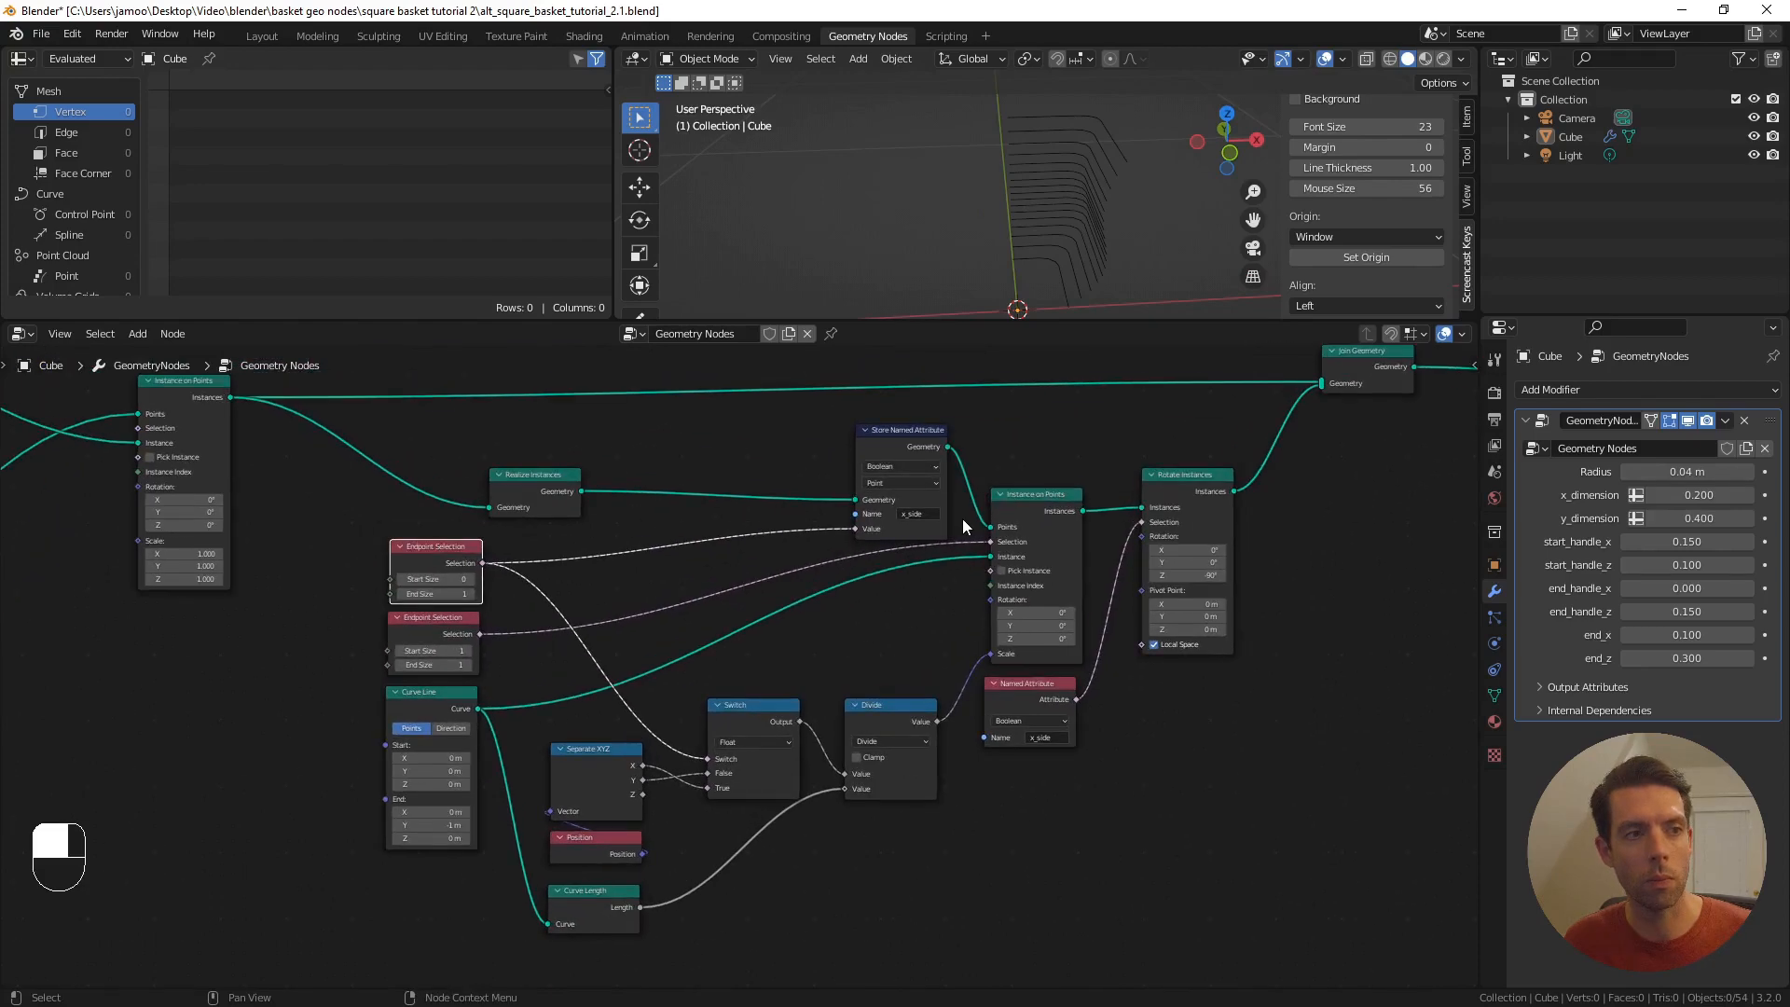
shift+scroll(1026, 466, up, 2)
scroll(1026, 476, up, 1)
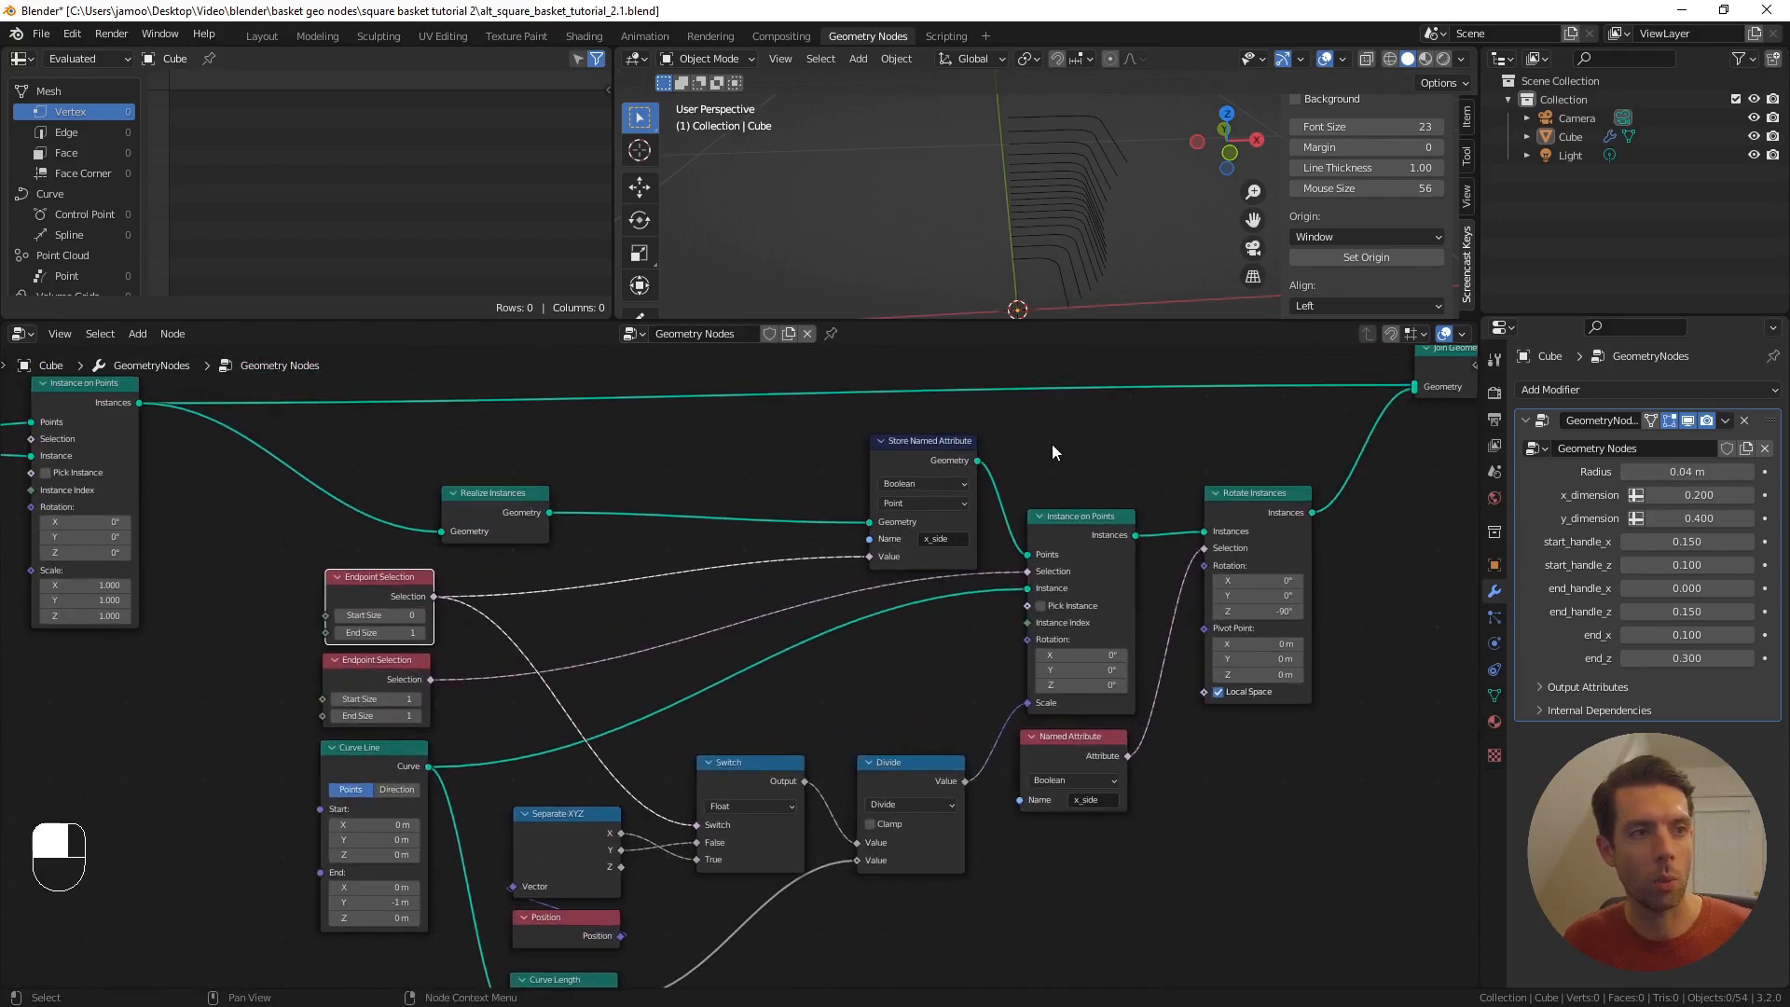
shift+scroll(1052, 446, up, 1)
scroll(1051, 468, up, 1)
click(1010, 440)
shift+scroll(1154, 505, up, 1)
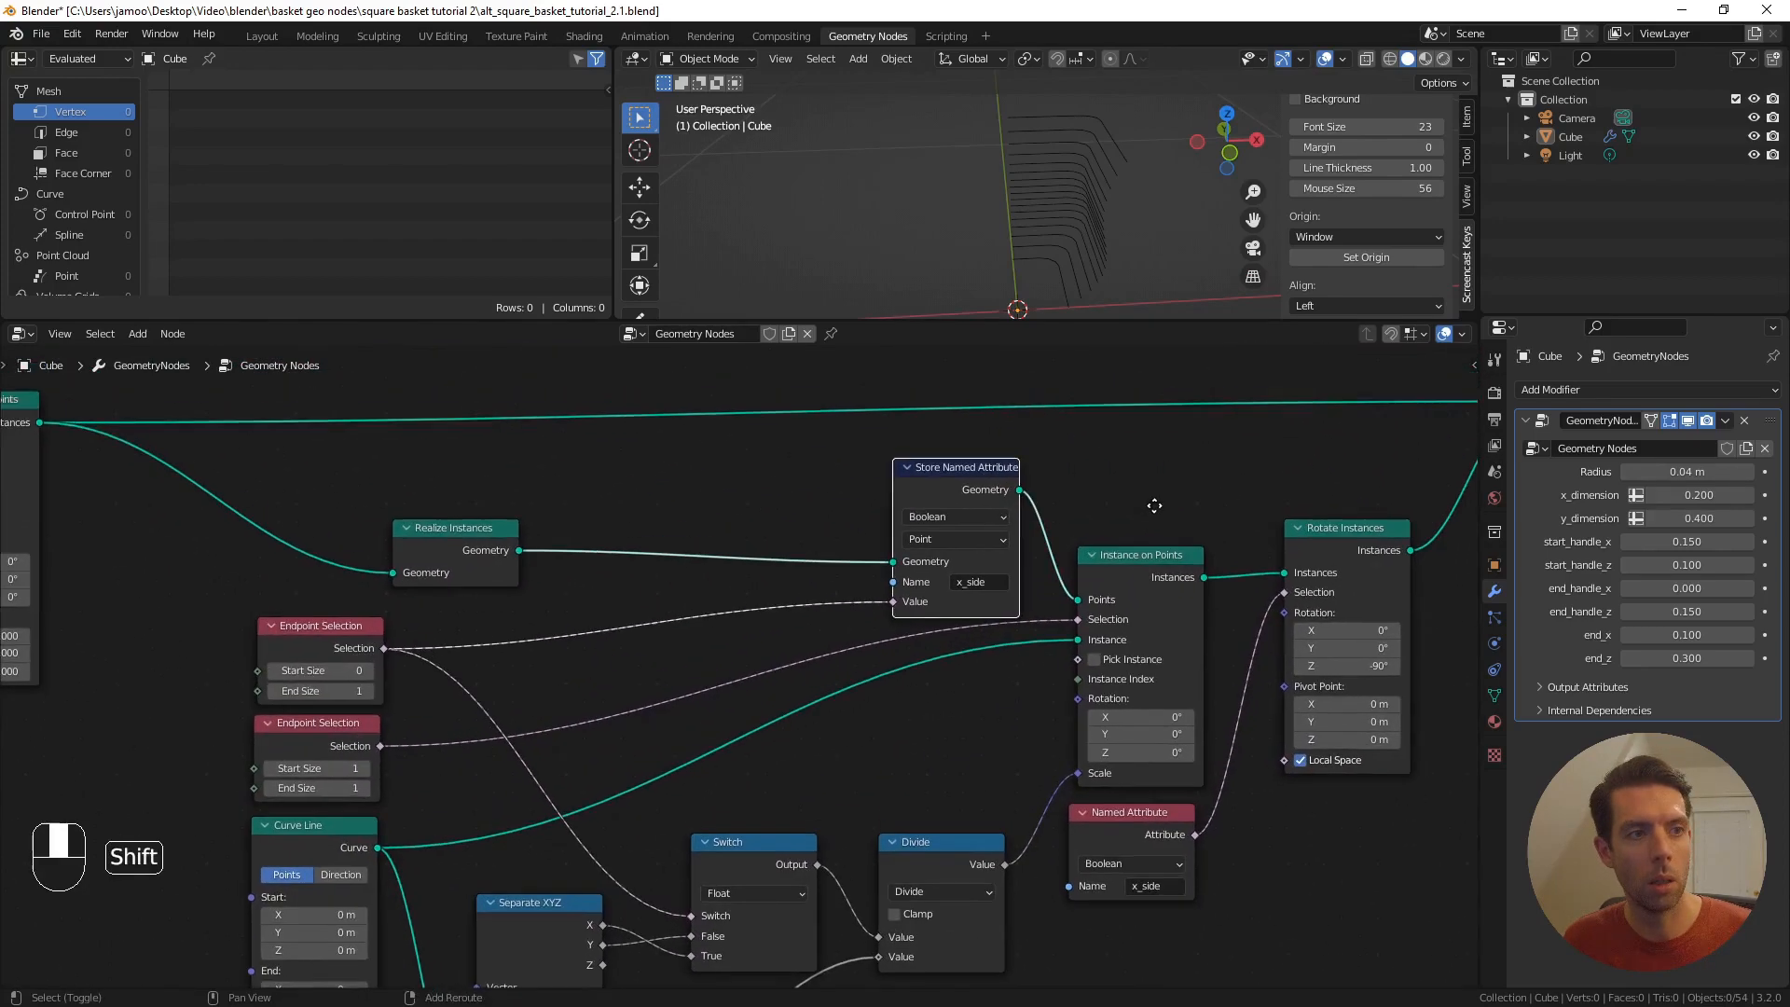
shift+scroll(1155, 505, up, 1)
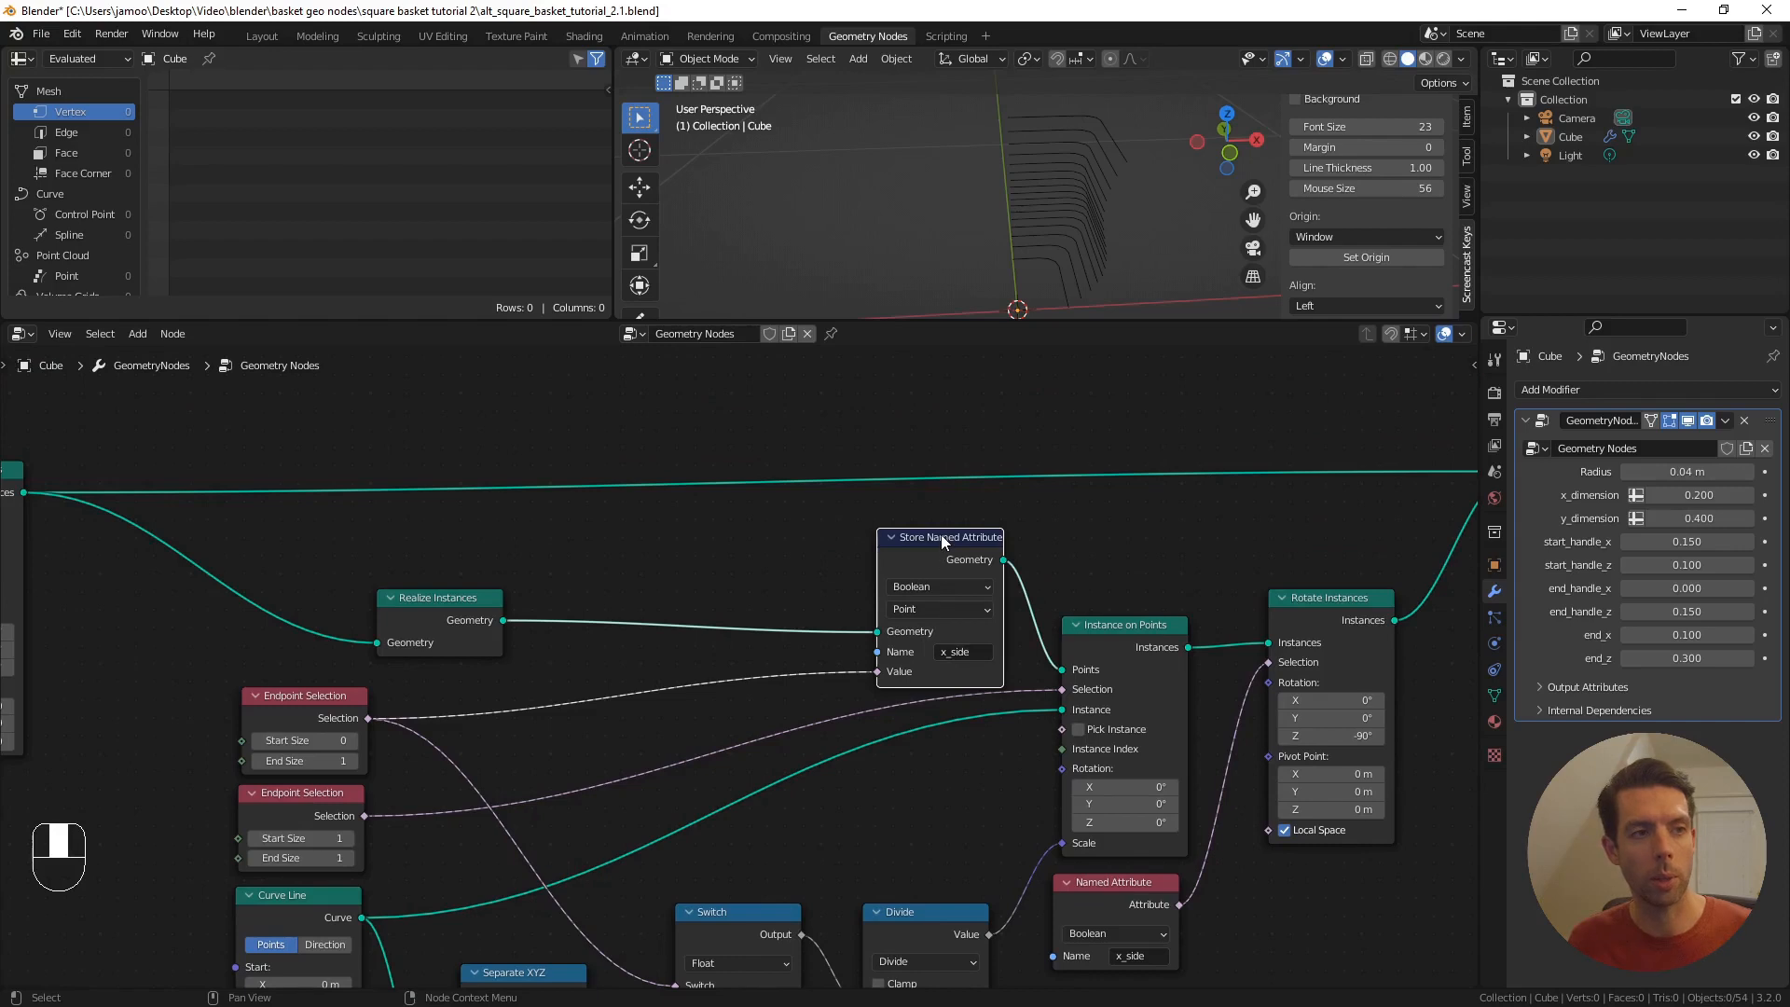
key(shift+d)
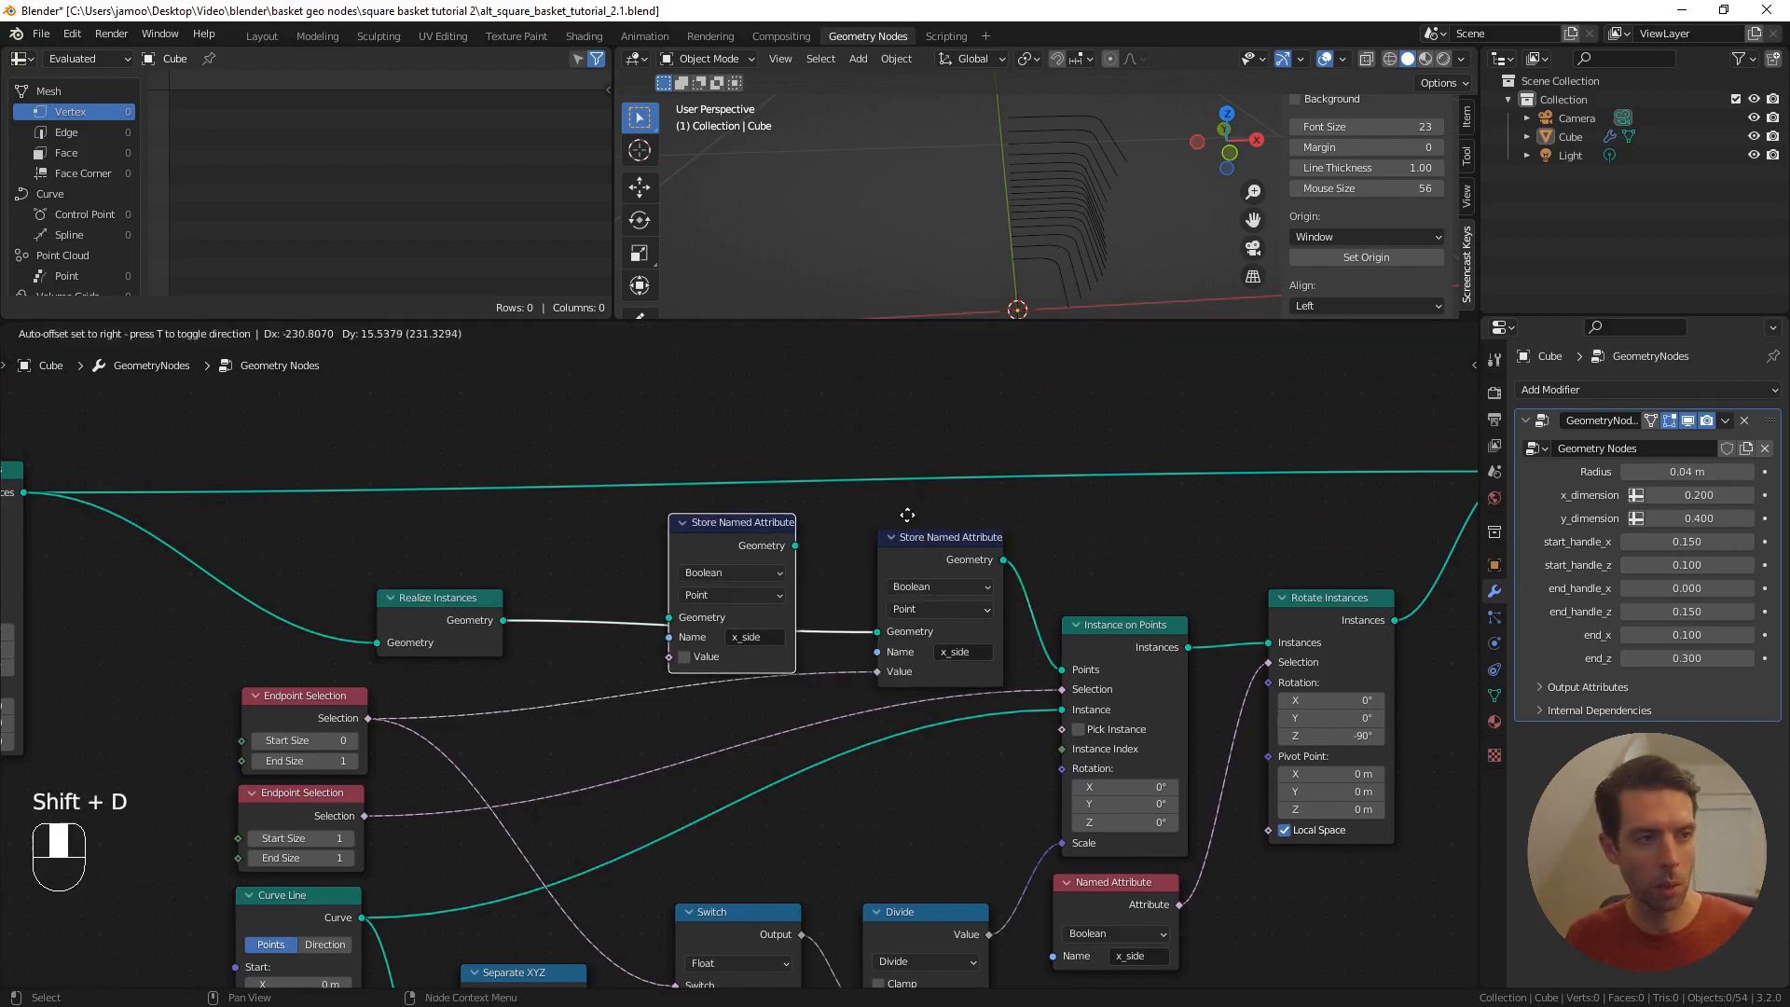
click(918, 511)
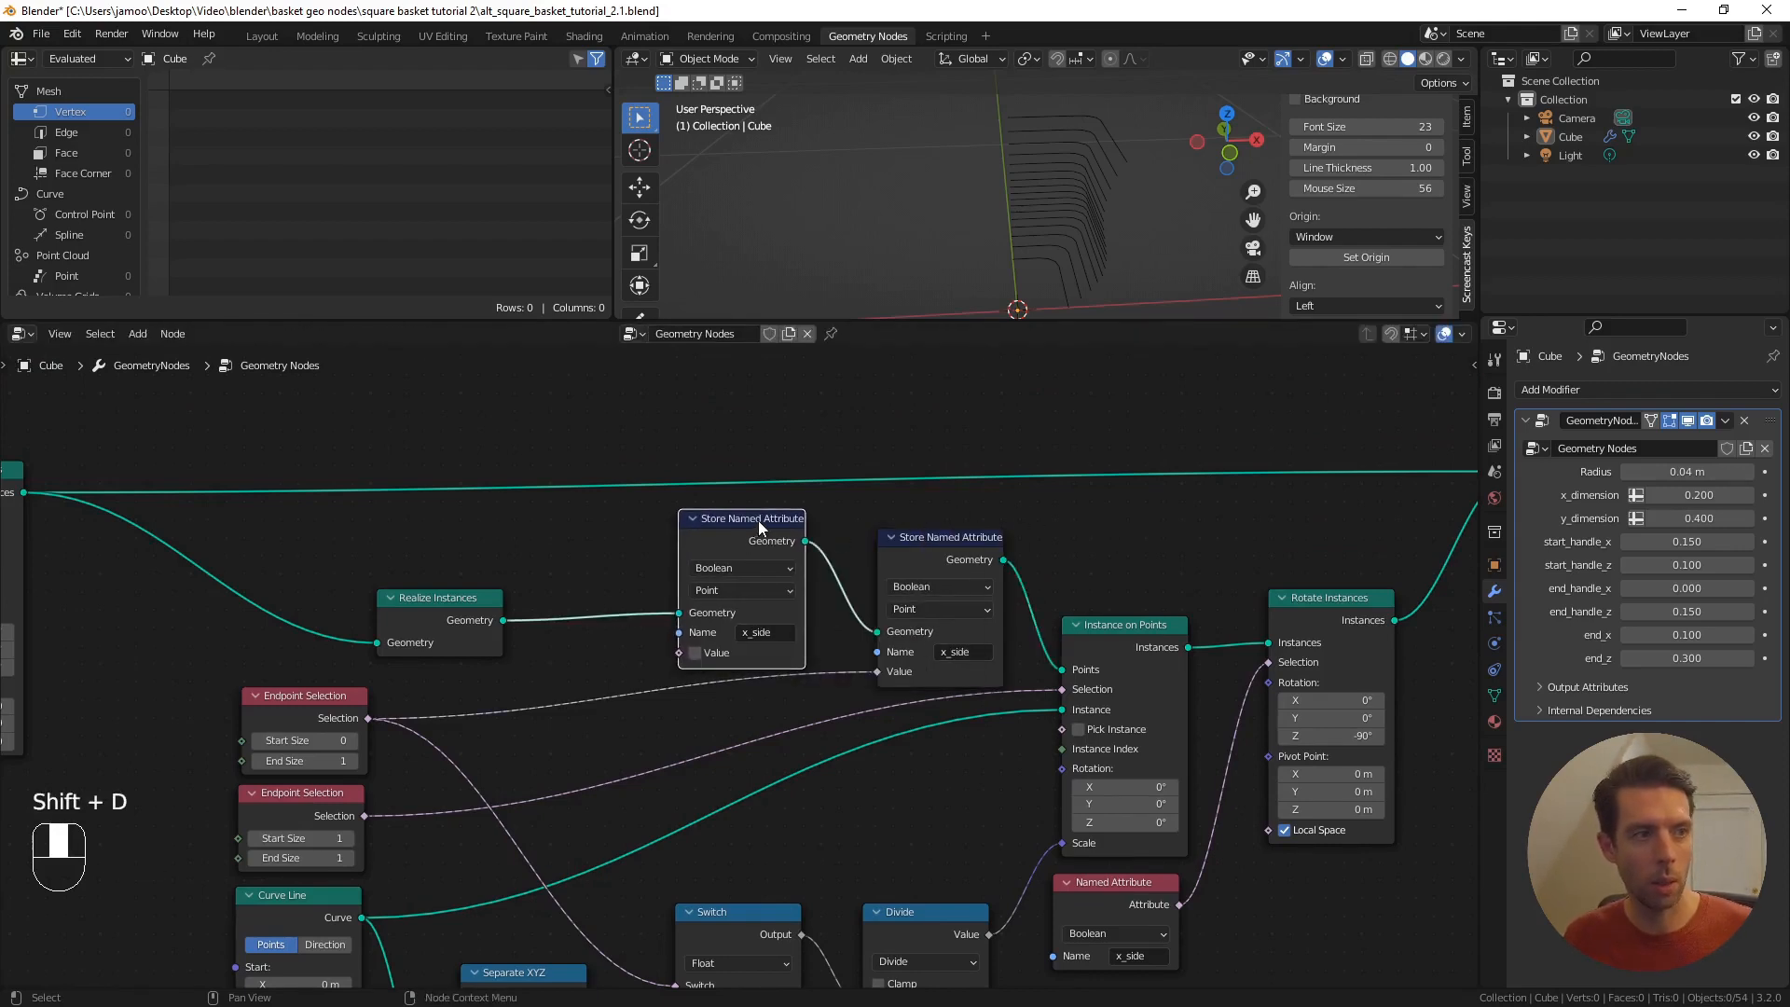
drag(760, 527, 787, 525)
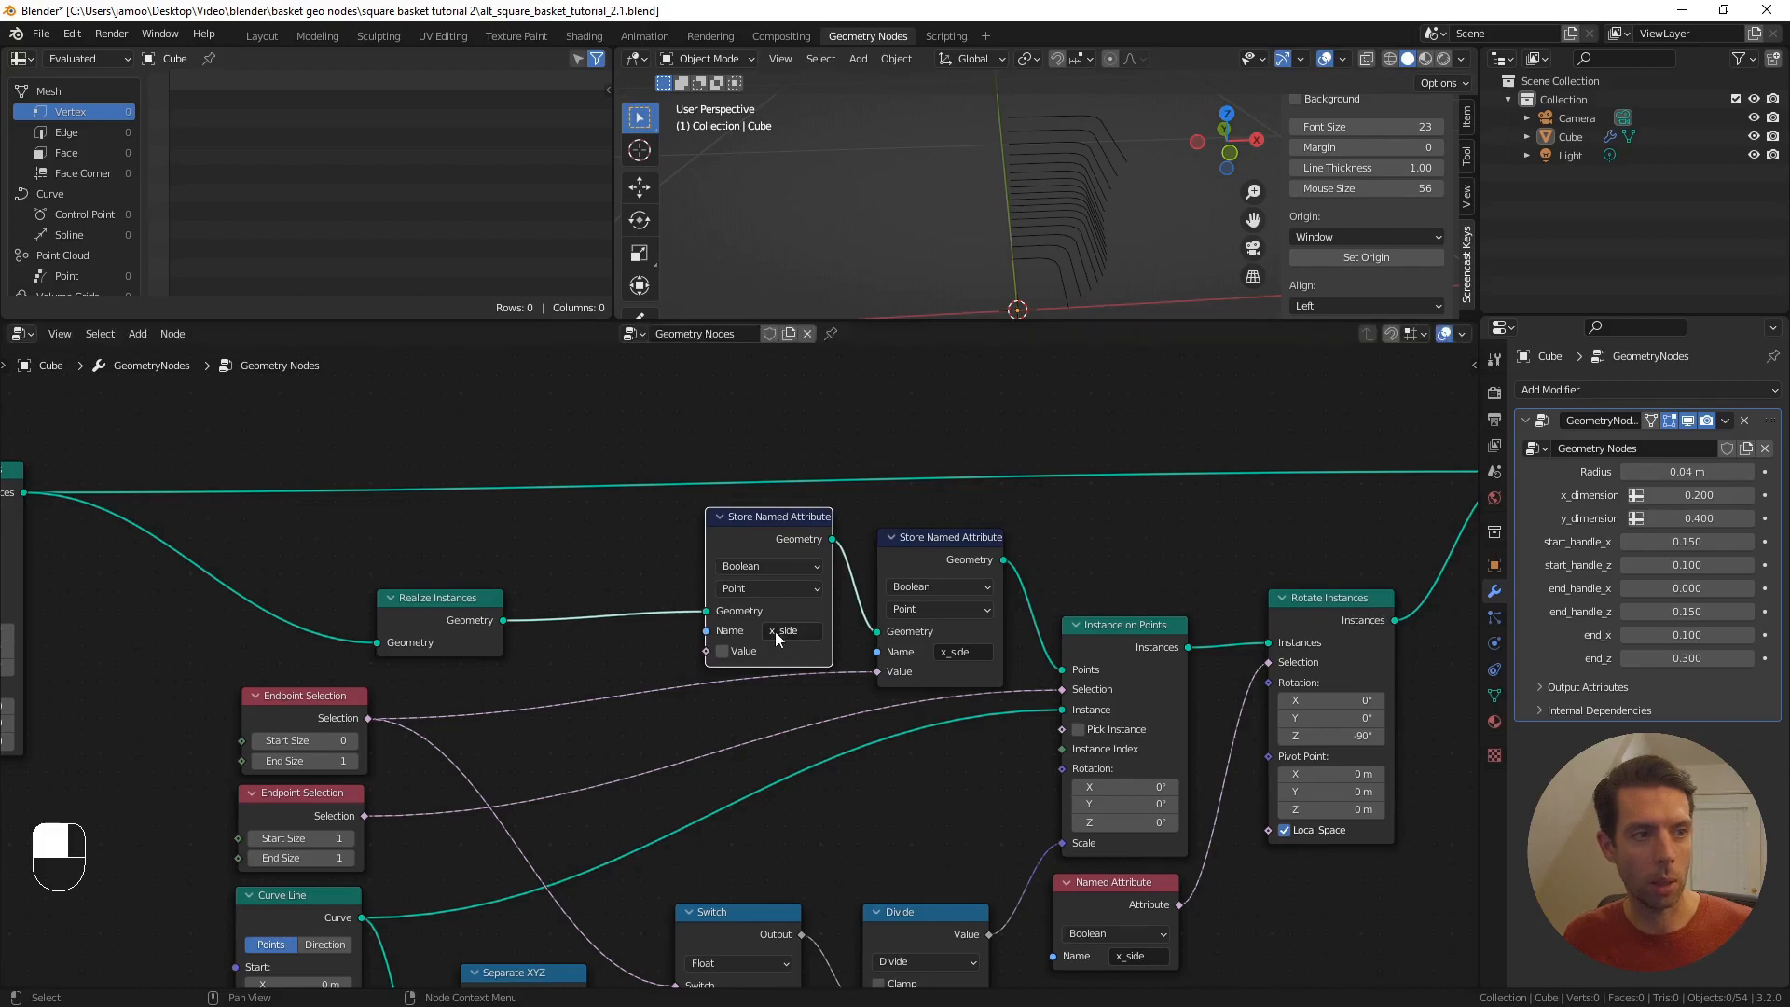
click(776, 633)
key(BackSpace)
text(y)
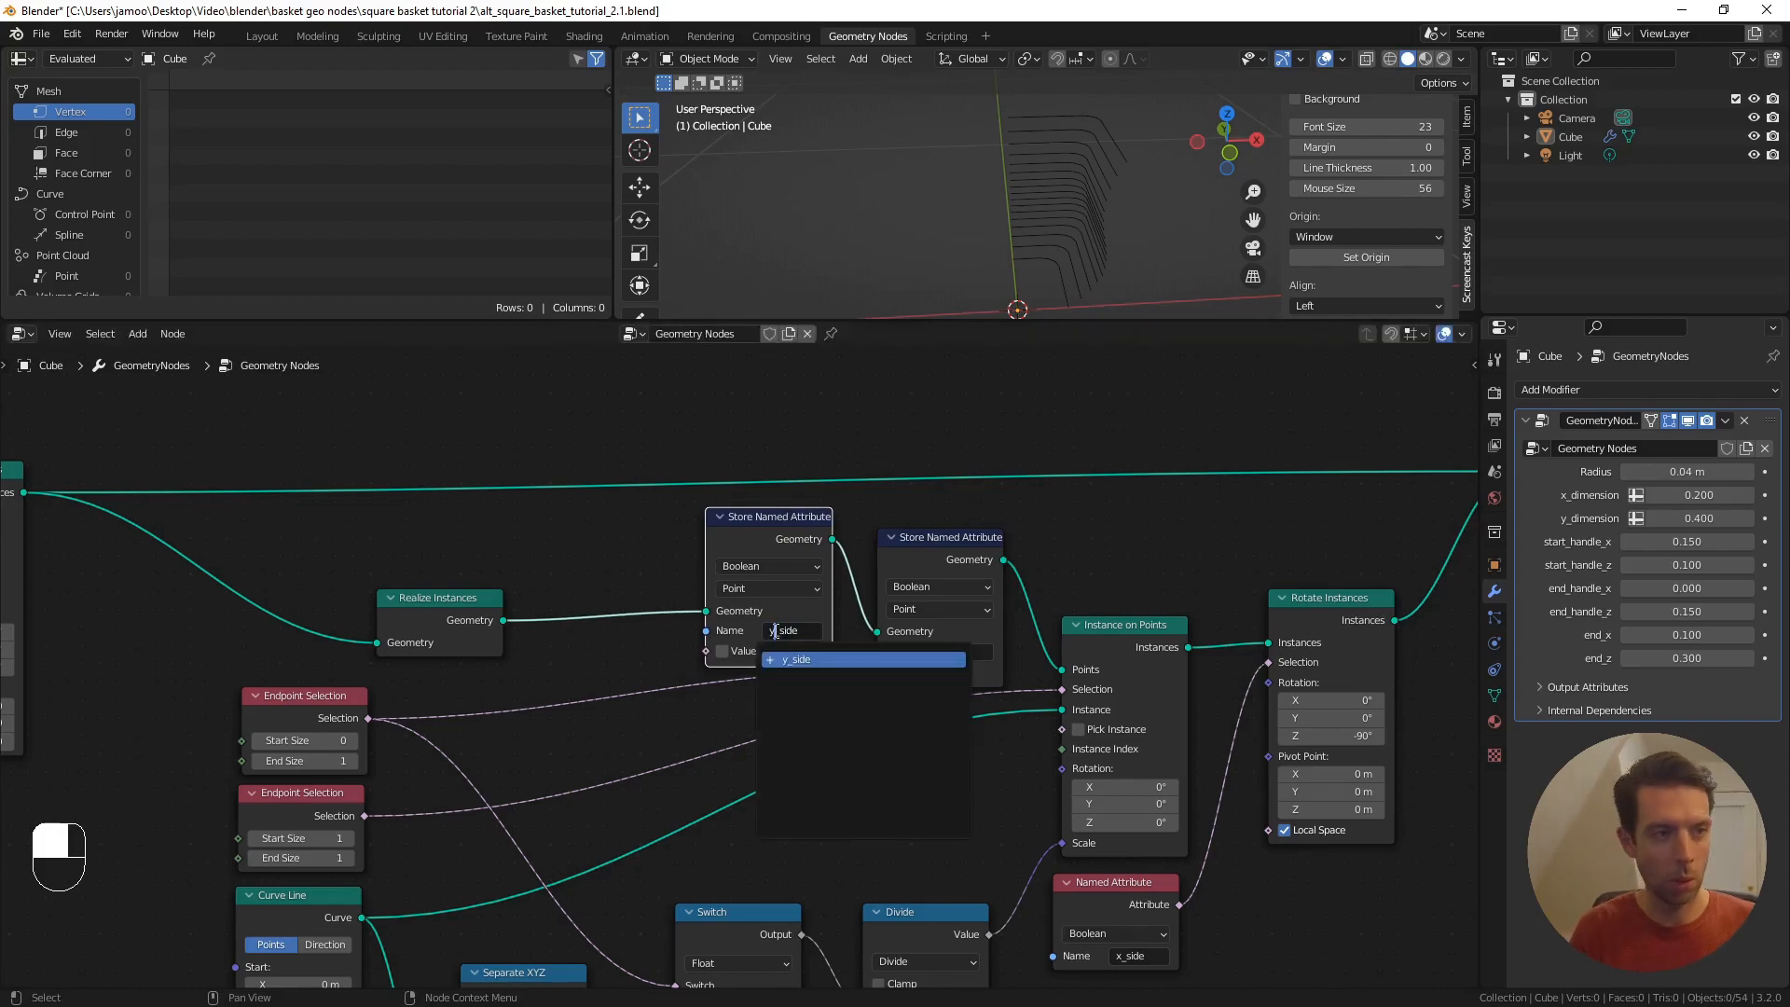
key(Escape)
- Move Realize Instances closer to the copied Store Named Attribute and duplicate the lower Endpoint Selection, placing the copy above the other two
drag(462, 601, 576, 520)
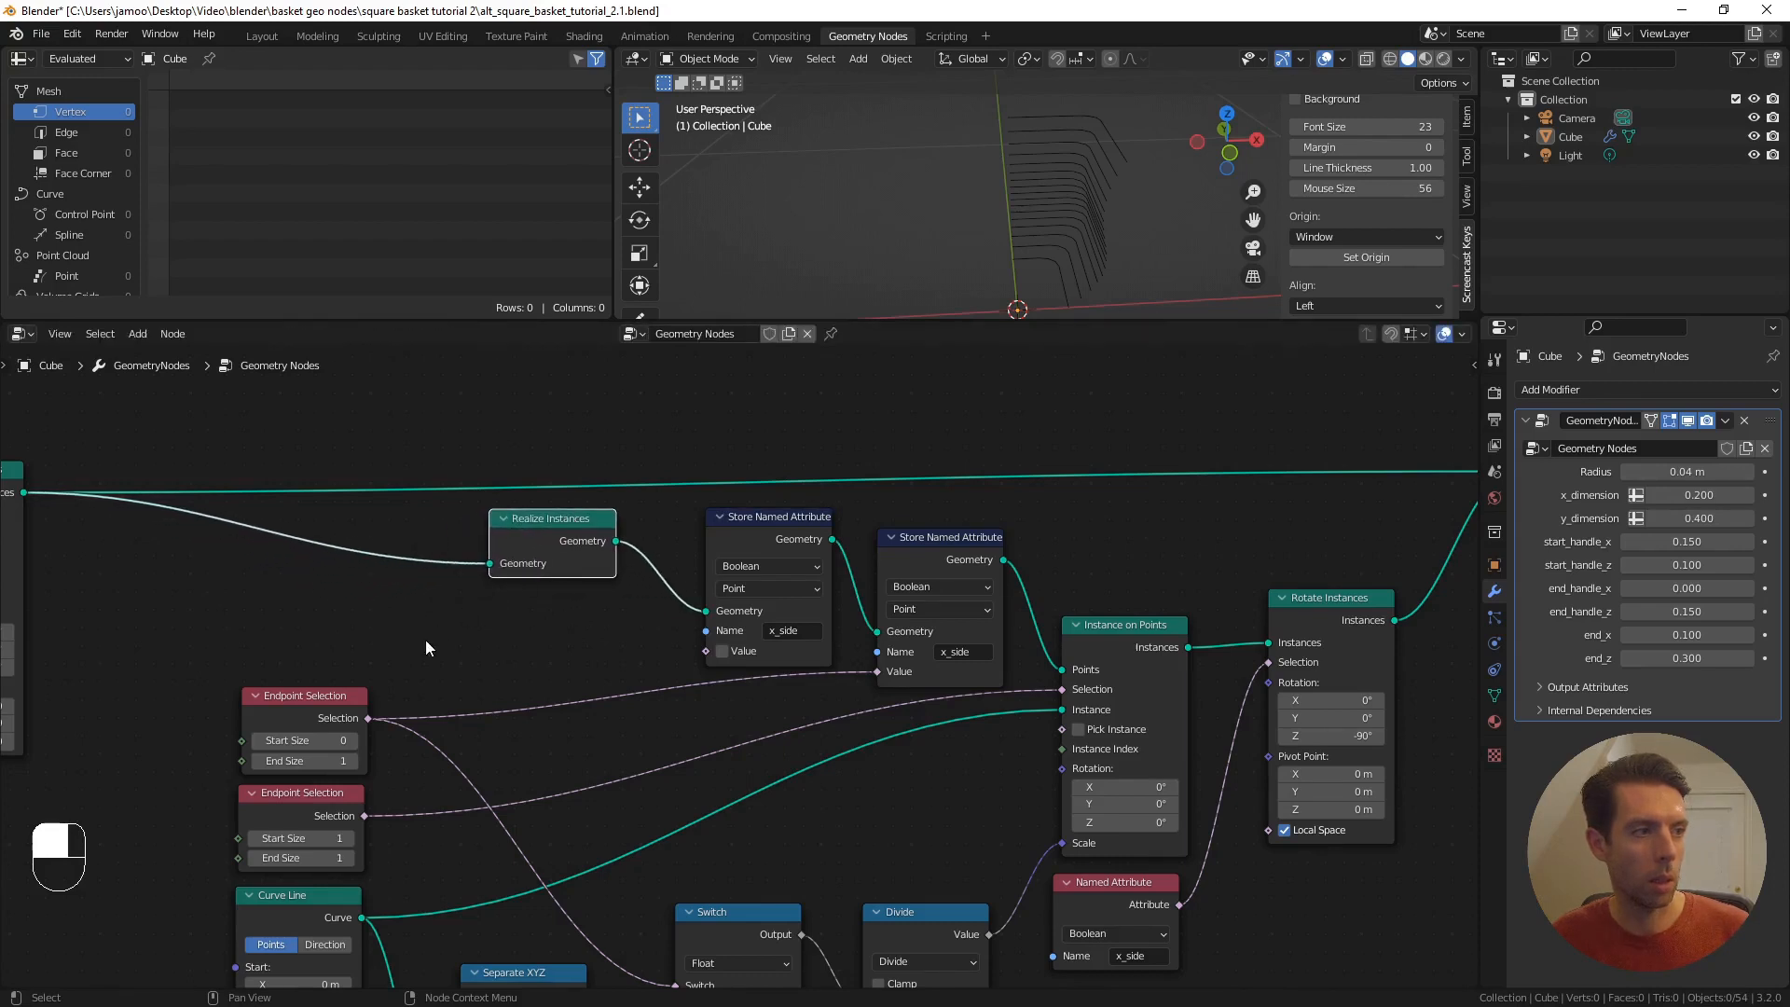
middle_drag(450, 691, 503, 677)
click(337, 798)
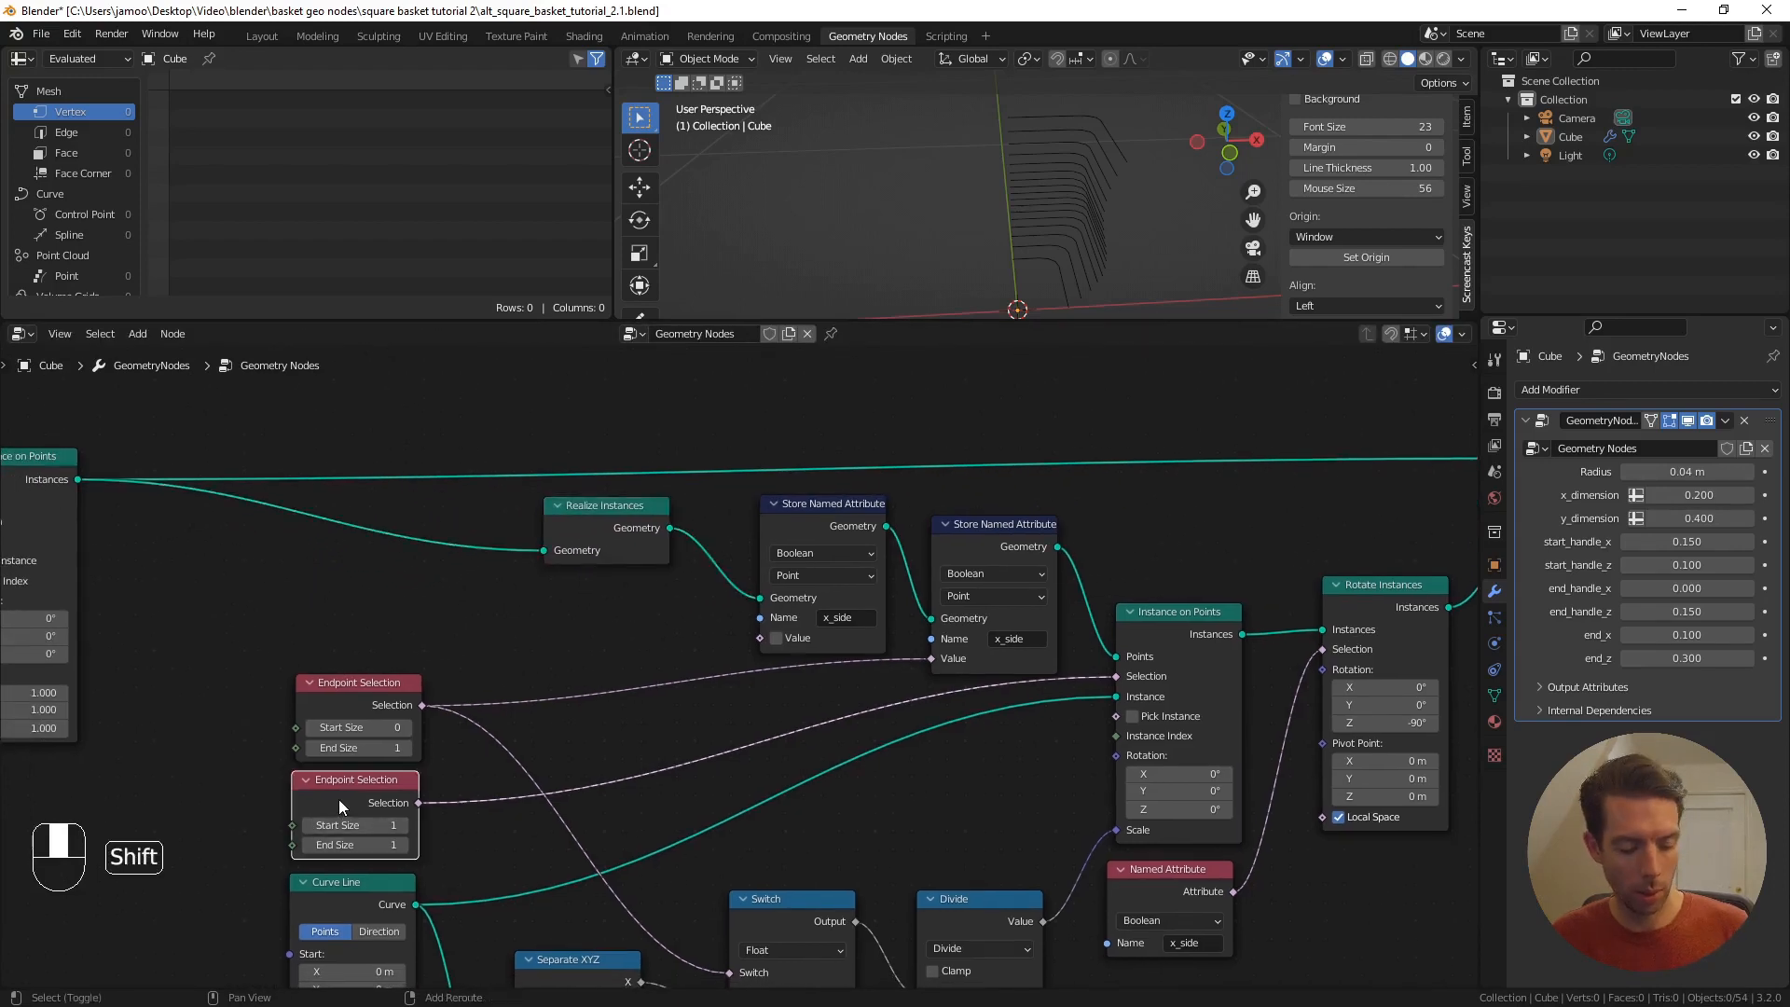
key(shift+d)
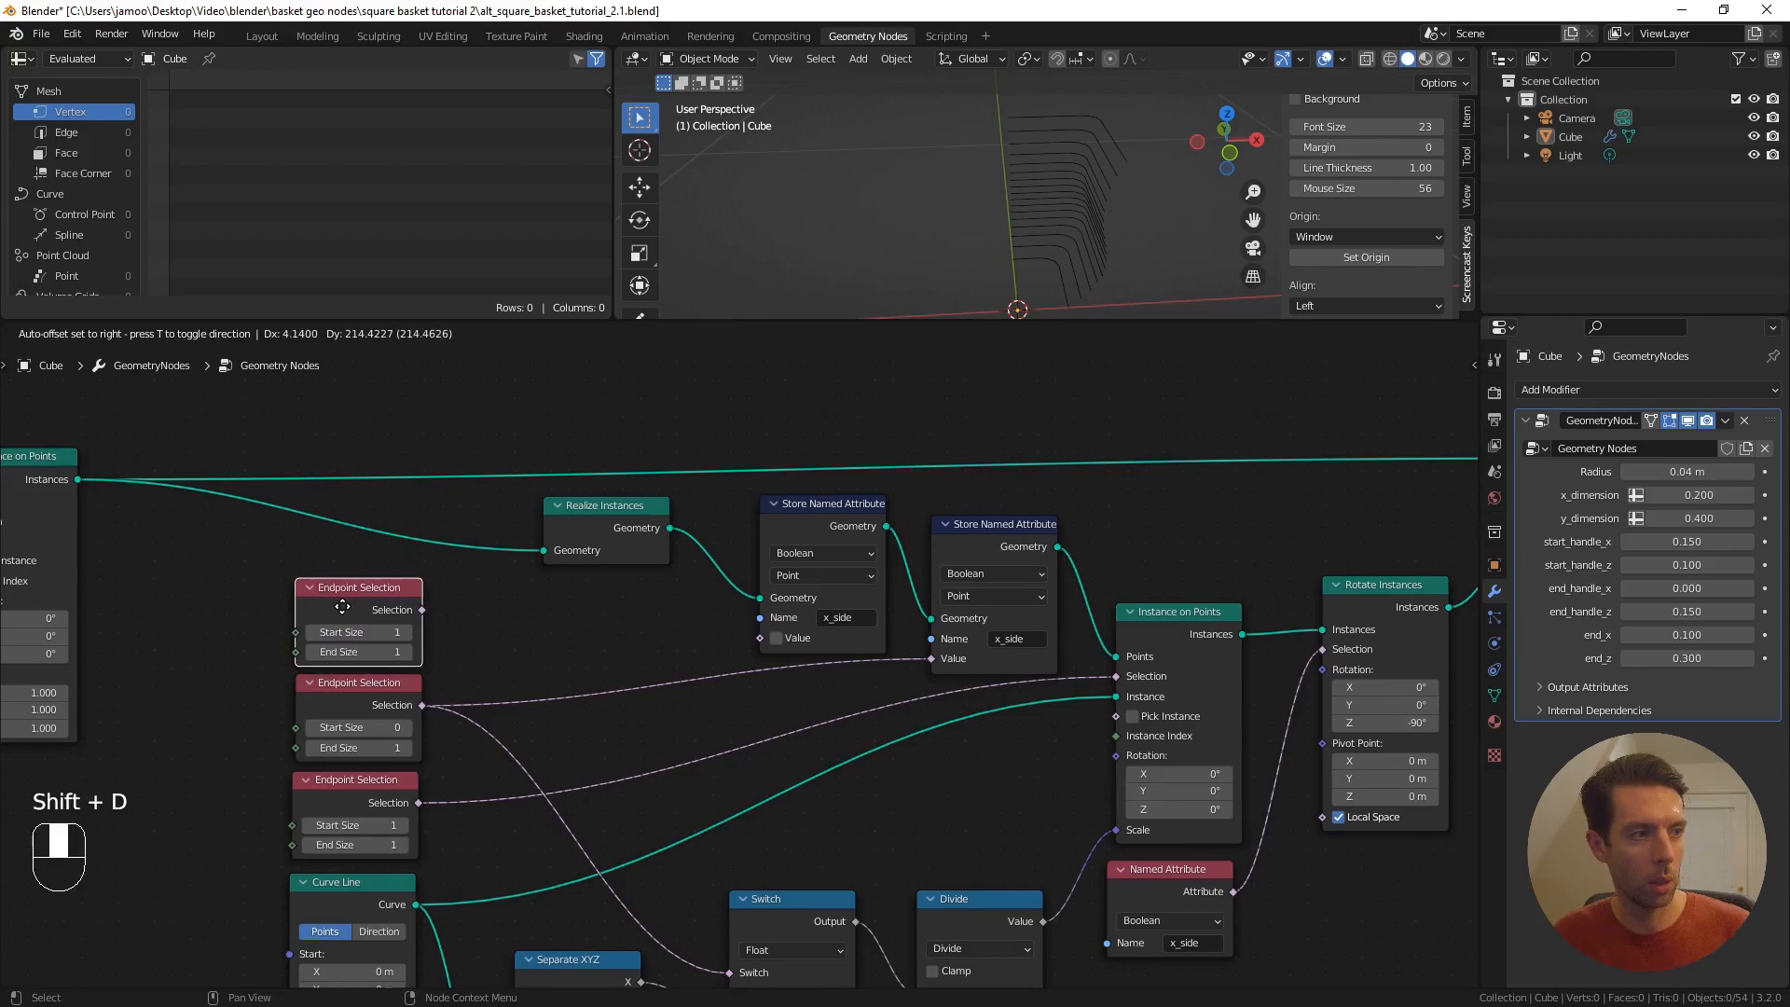
click(341, 607)
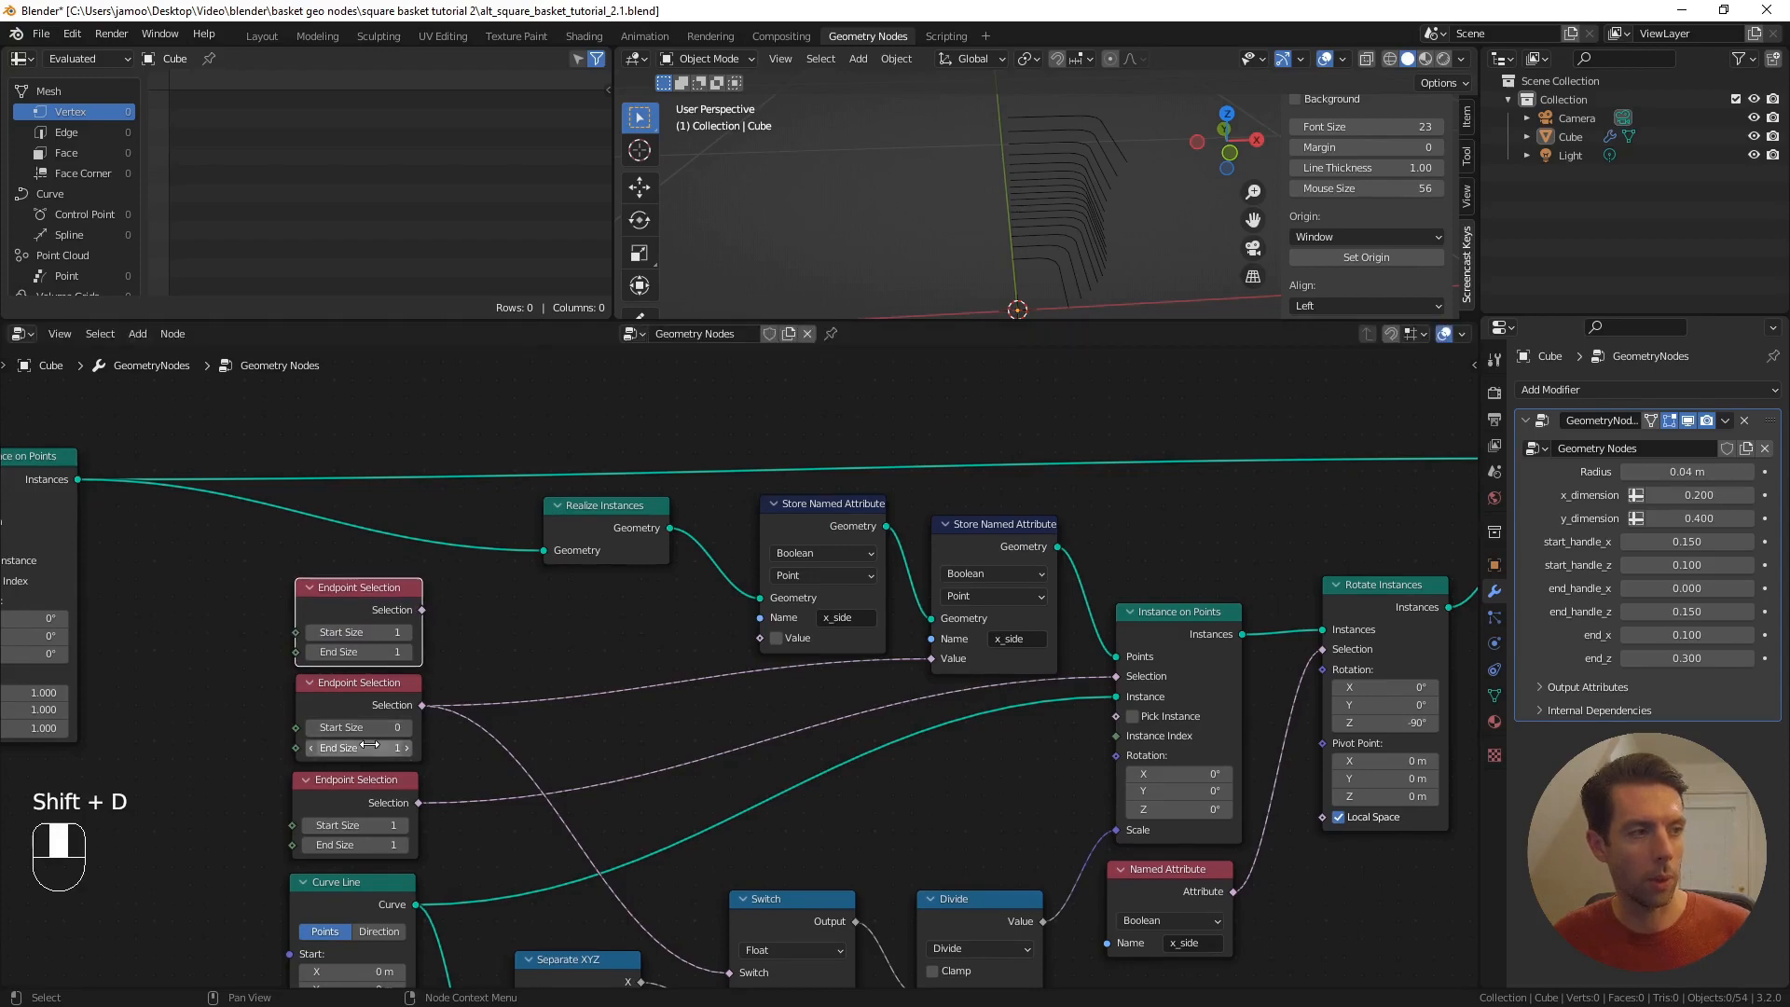
- Set the new Endpoint Selection's End Size to 0 and link its Selection output to the copied Store Named Attribute's Value input
click(311, 652)
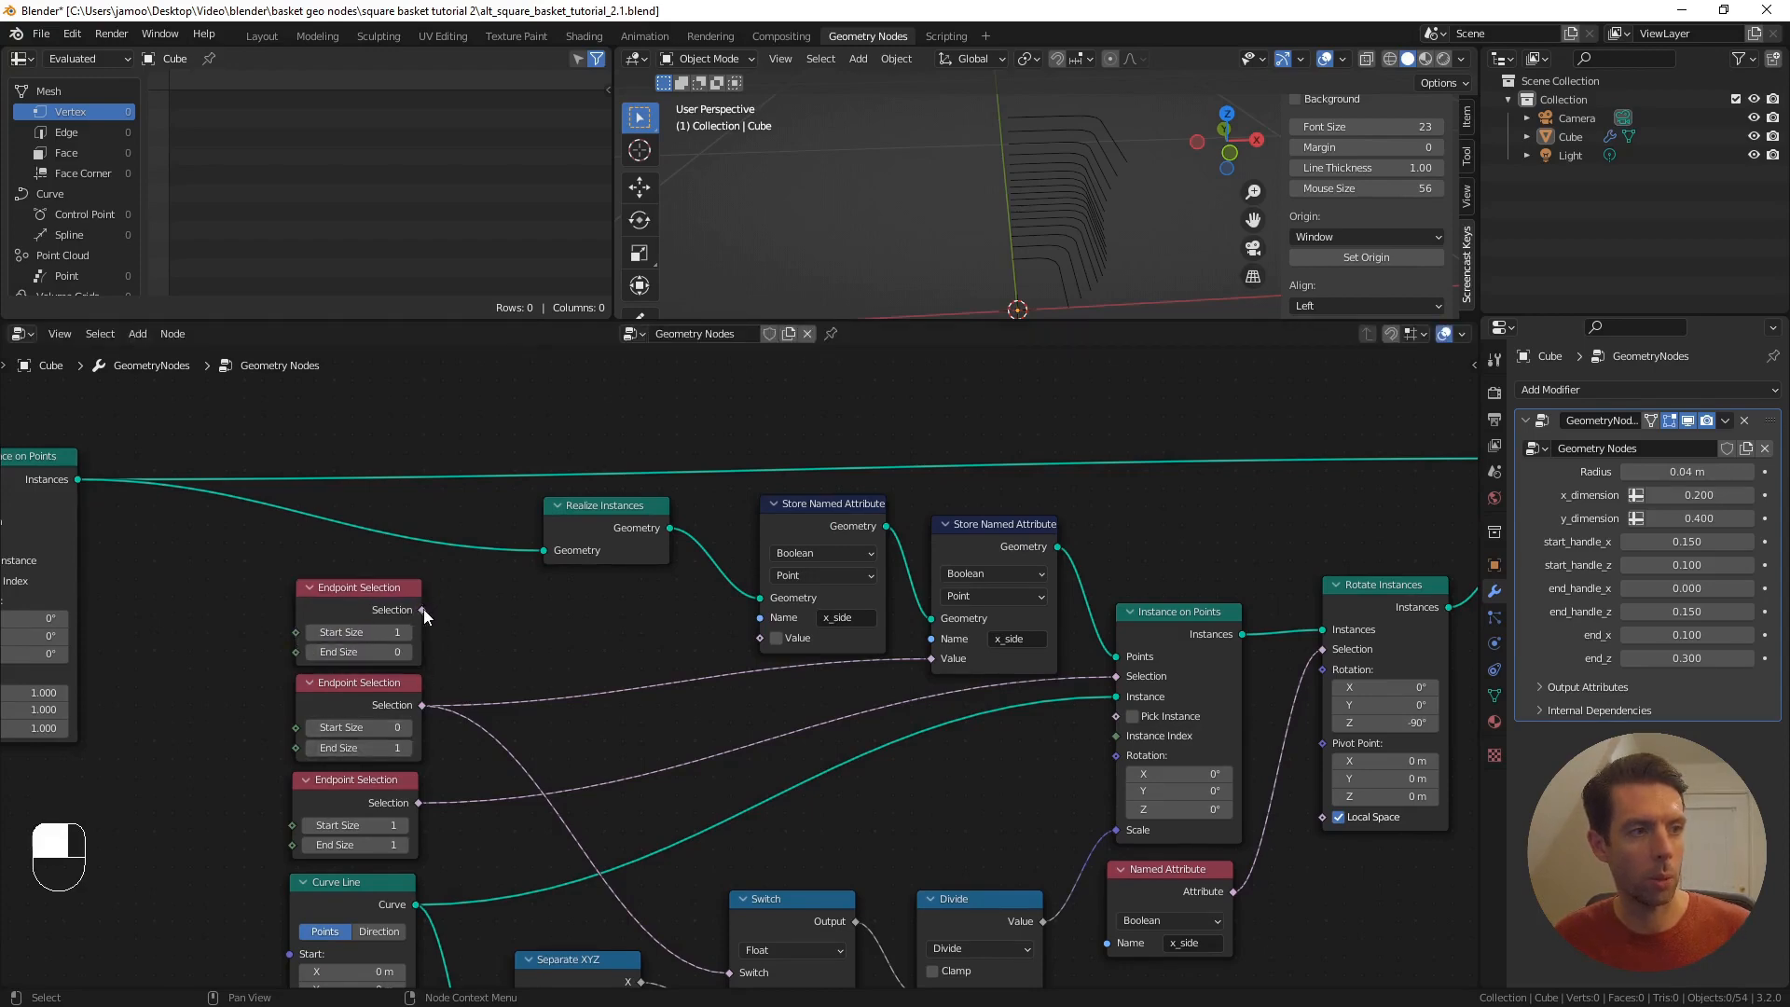
drag(423, 609, 779, 643)
scroll(727, 655, down, 2)
scroll(751, 673, down, 4)
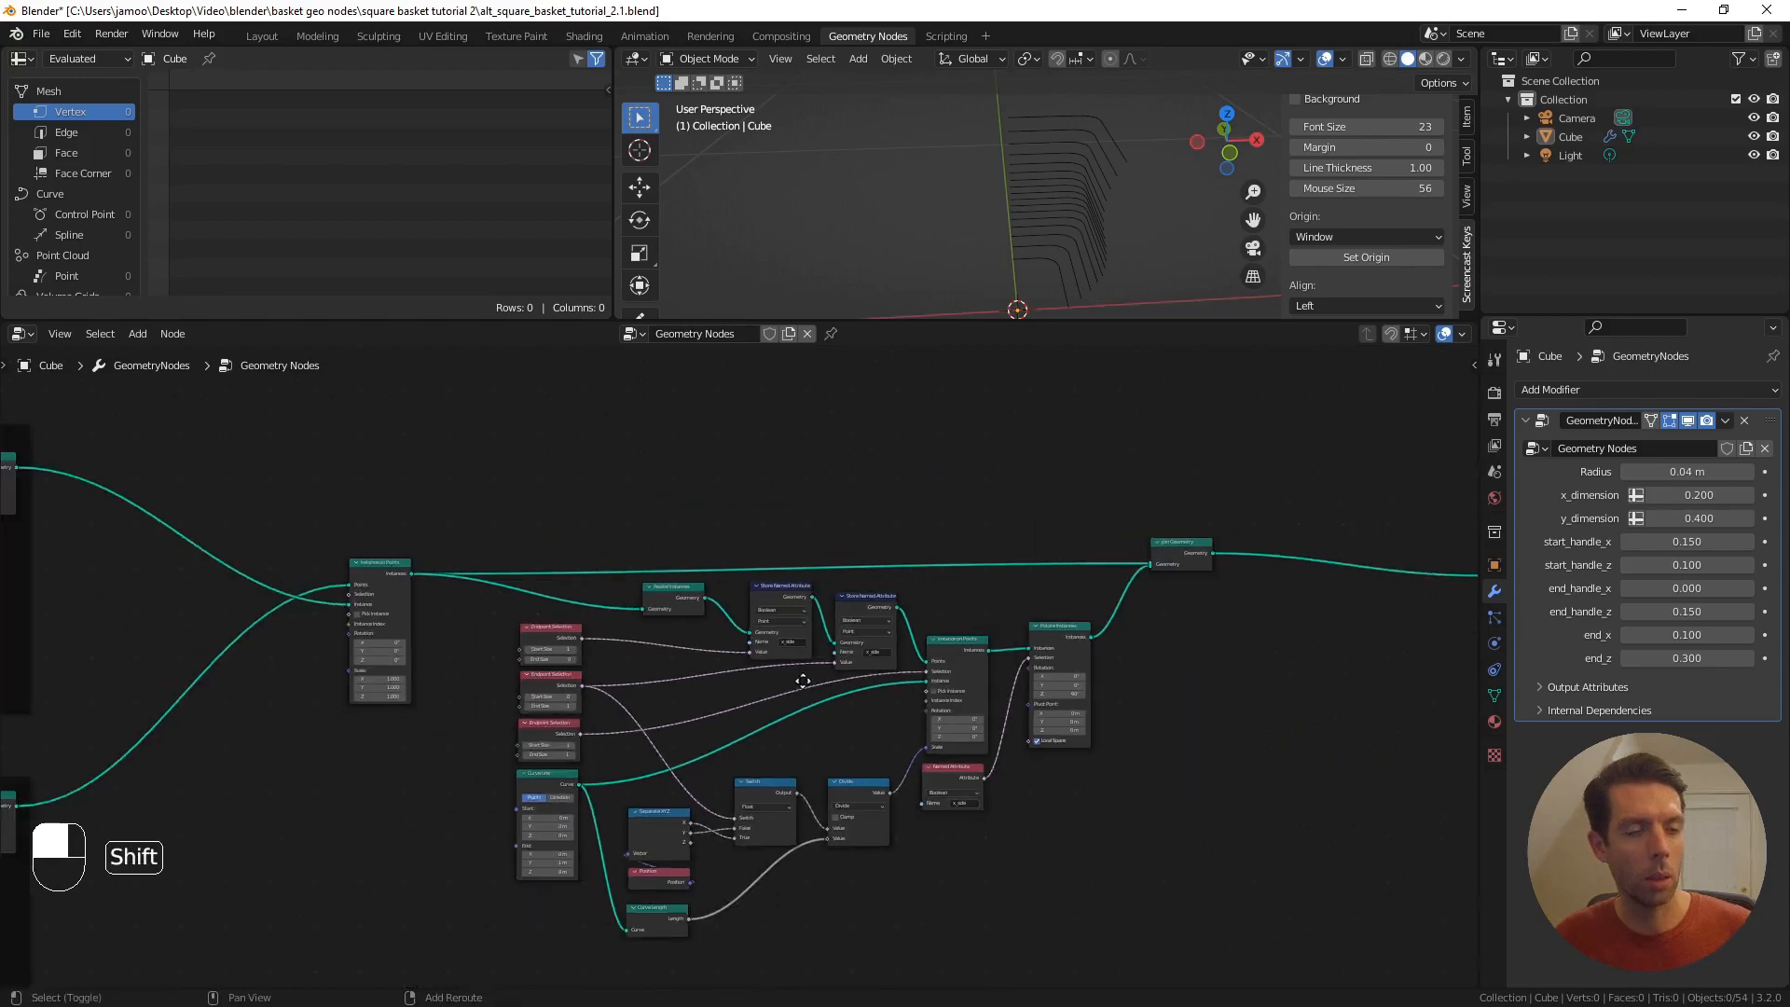
- Move the Group Output node farther away from the Join Geometry node to make room between them
shift+middle_drag(799, 679, 559, 672)
scroll(736, 669, up, 5)
scroll(887, 557, down, 1)
shift+middle_drag(1182, 556, 719, 638)
scroll(718, 638, up, 1)
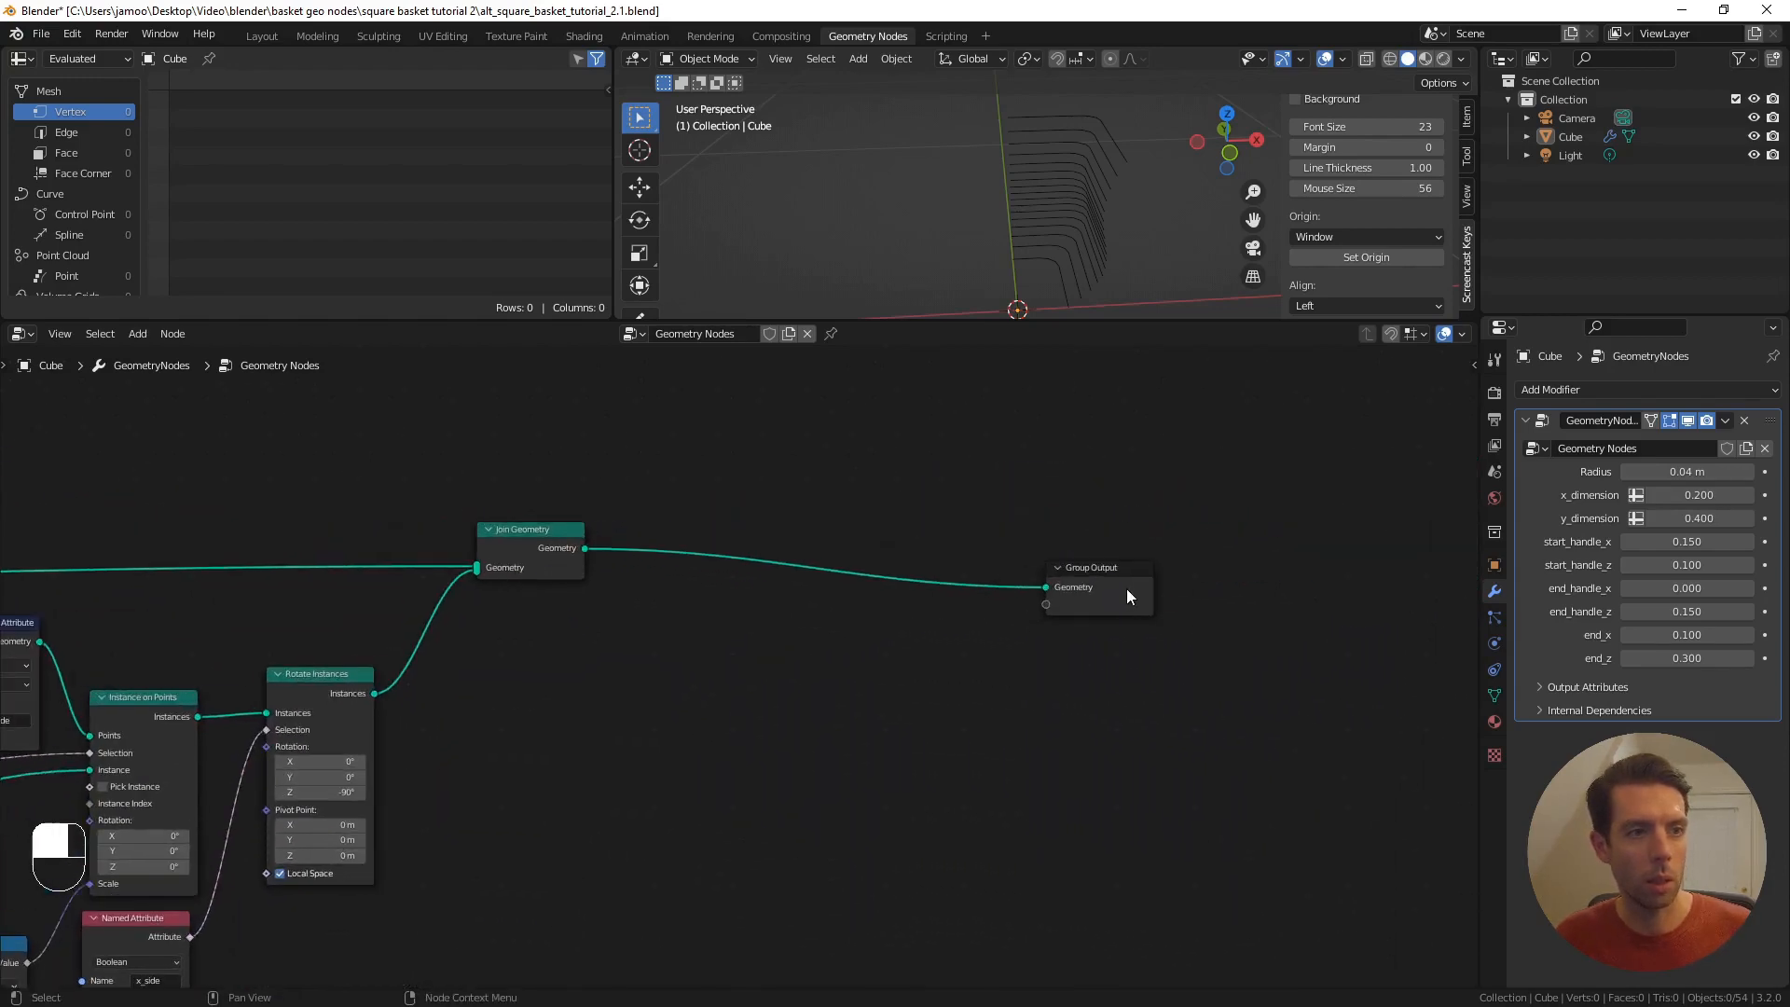
drag(1126, 589, 1202, 538)
key(F3)
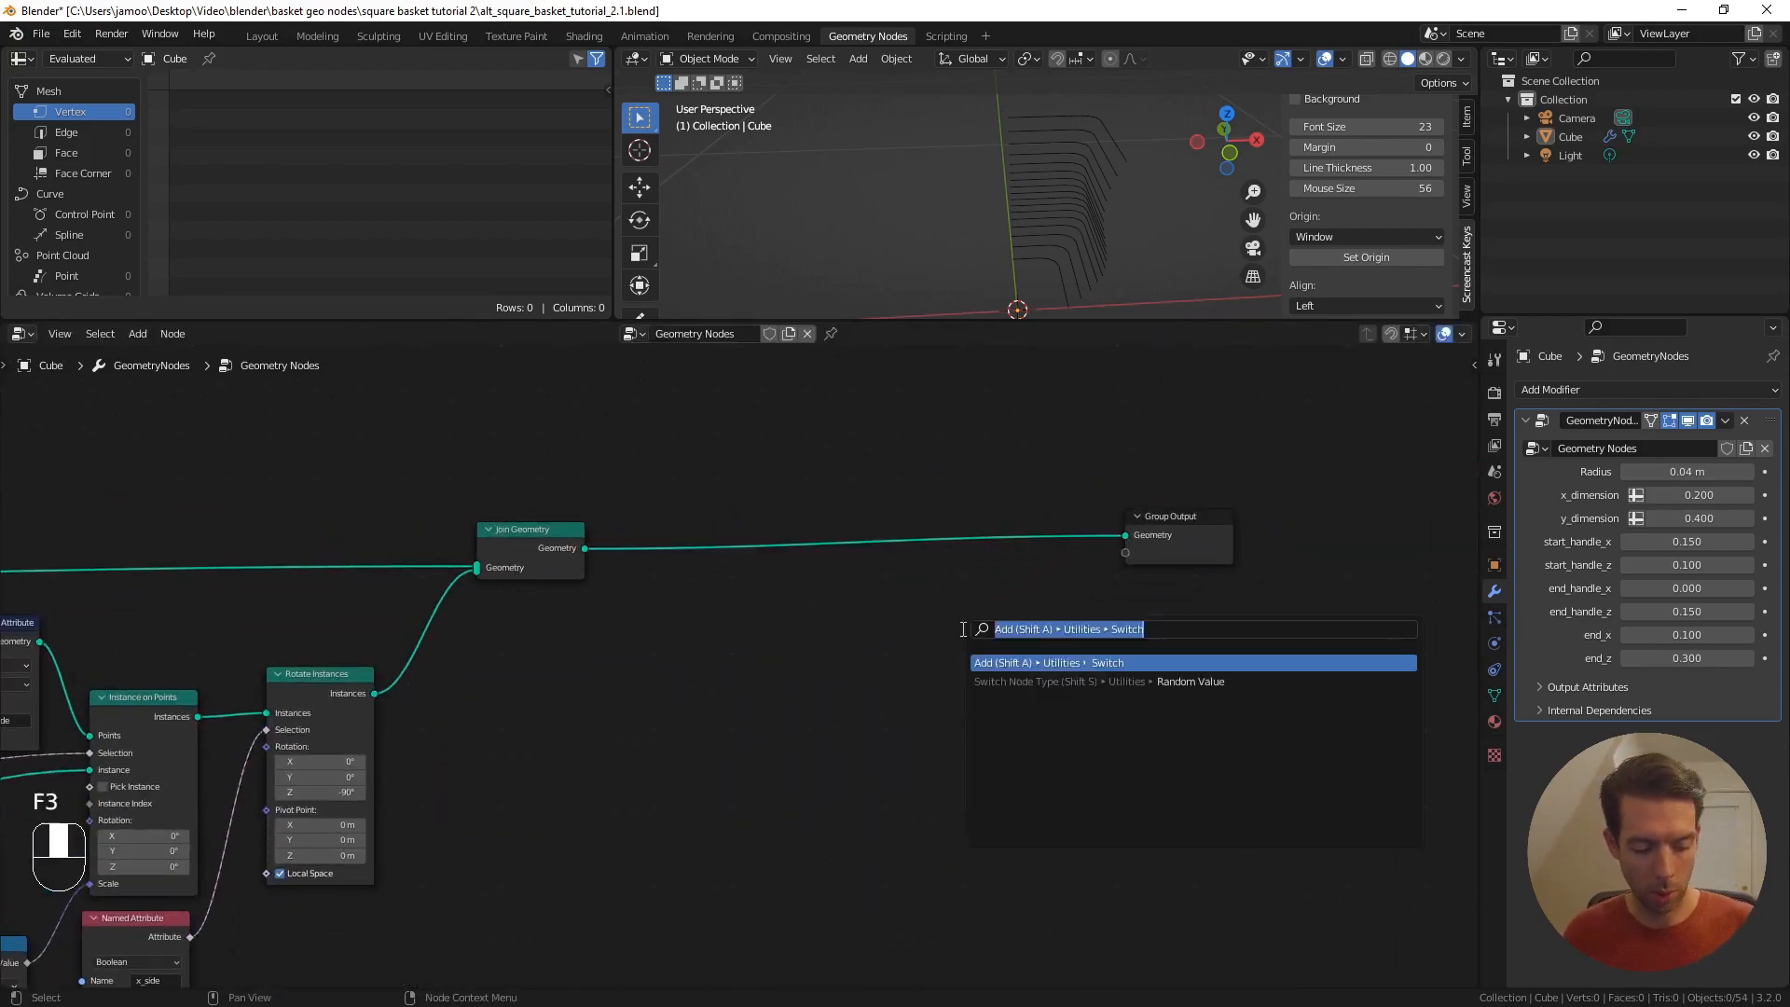
text(separ)
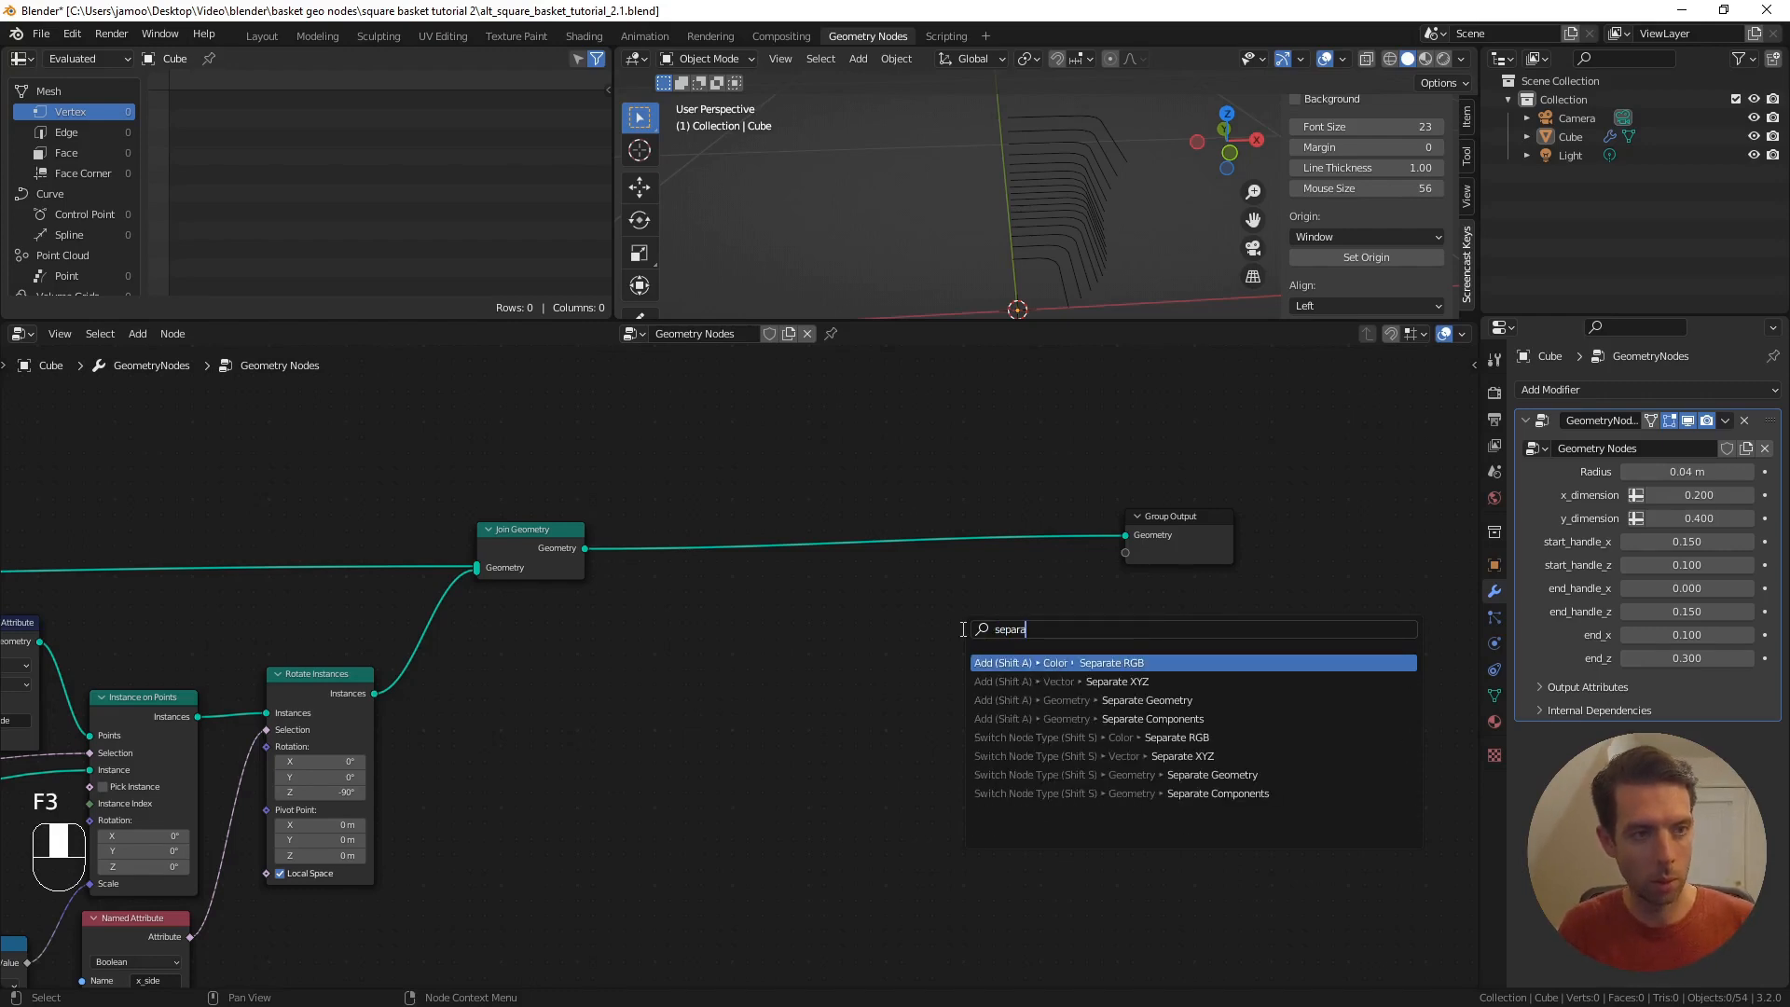
key(Down)
key(Return)
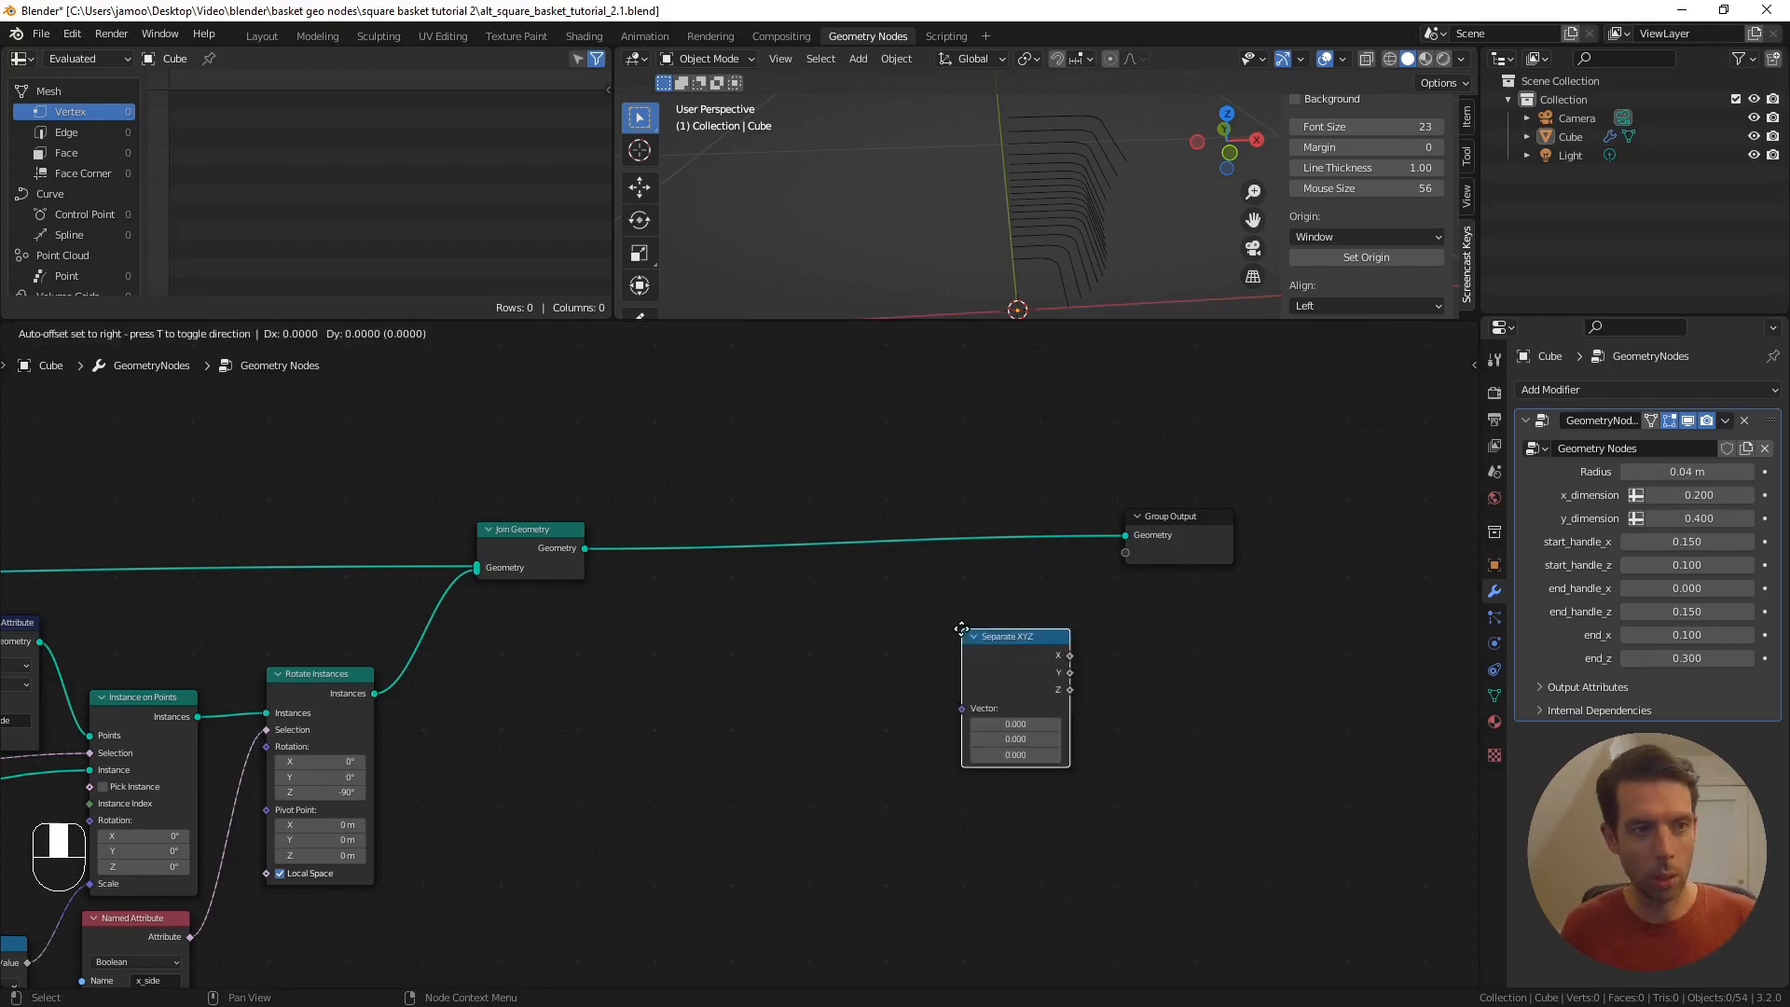
key(Escape)
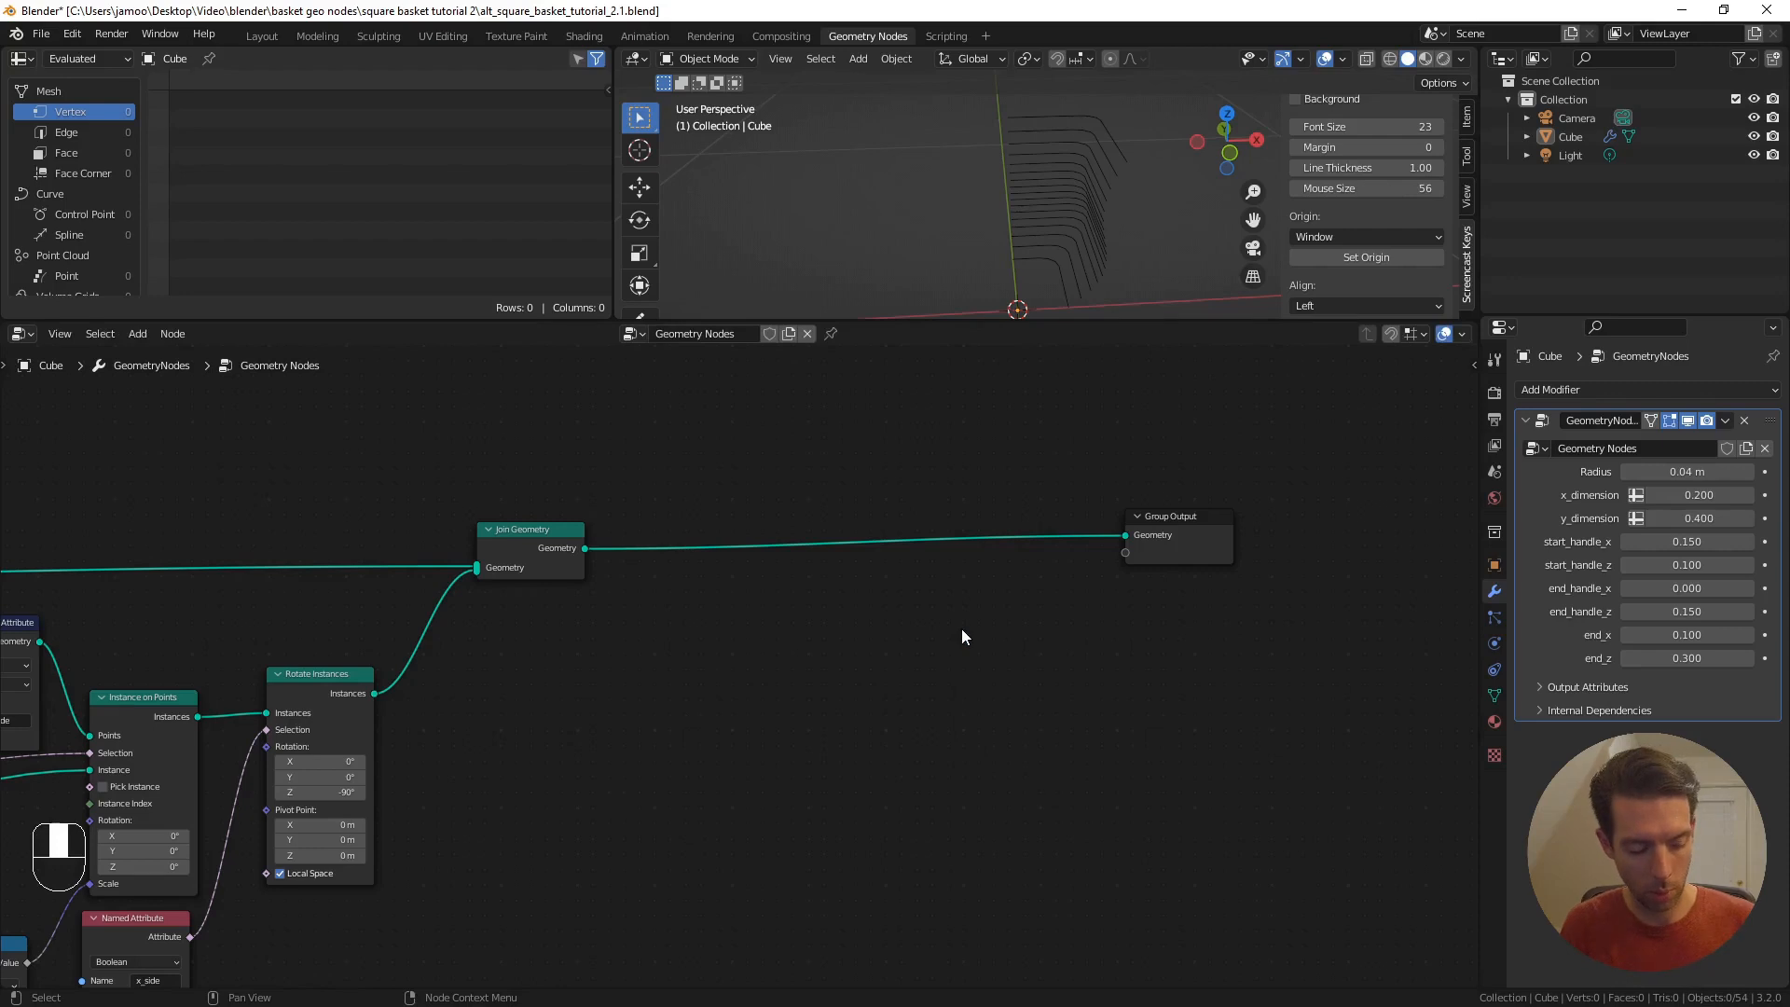
key(s)
key(e)
key(p)
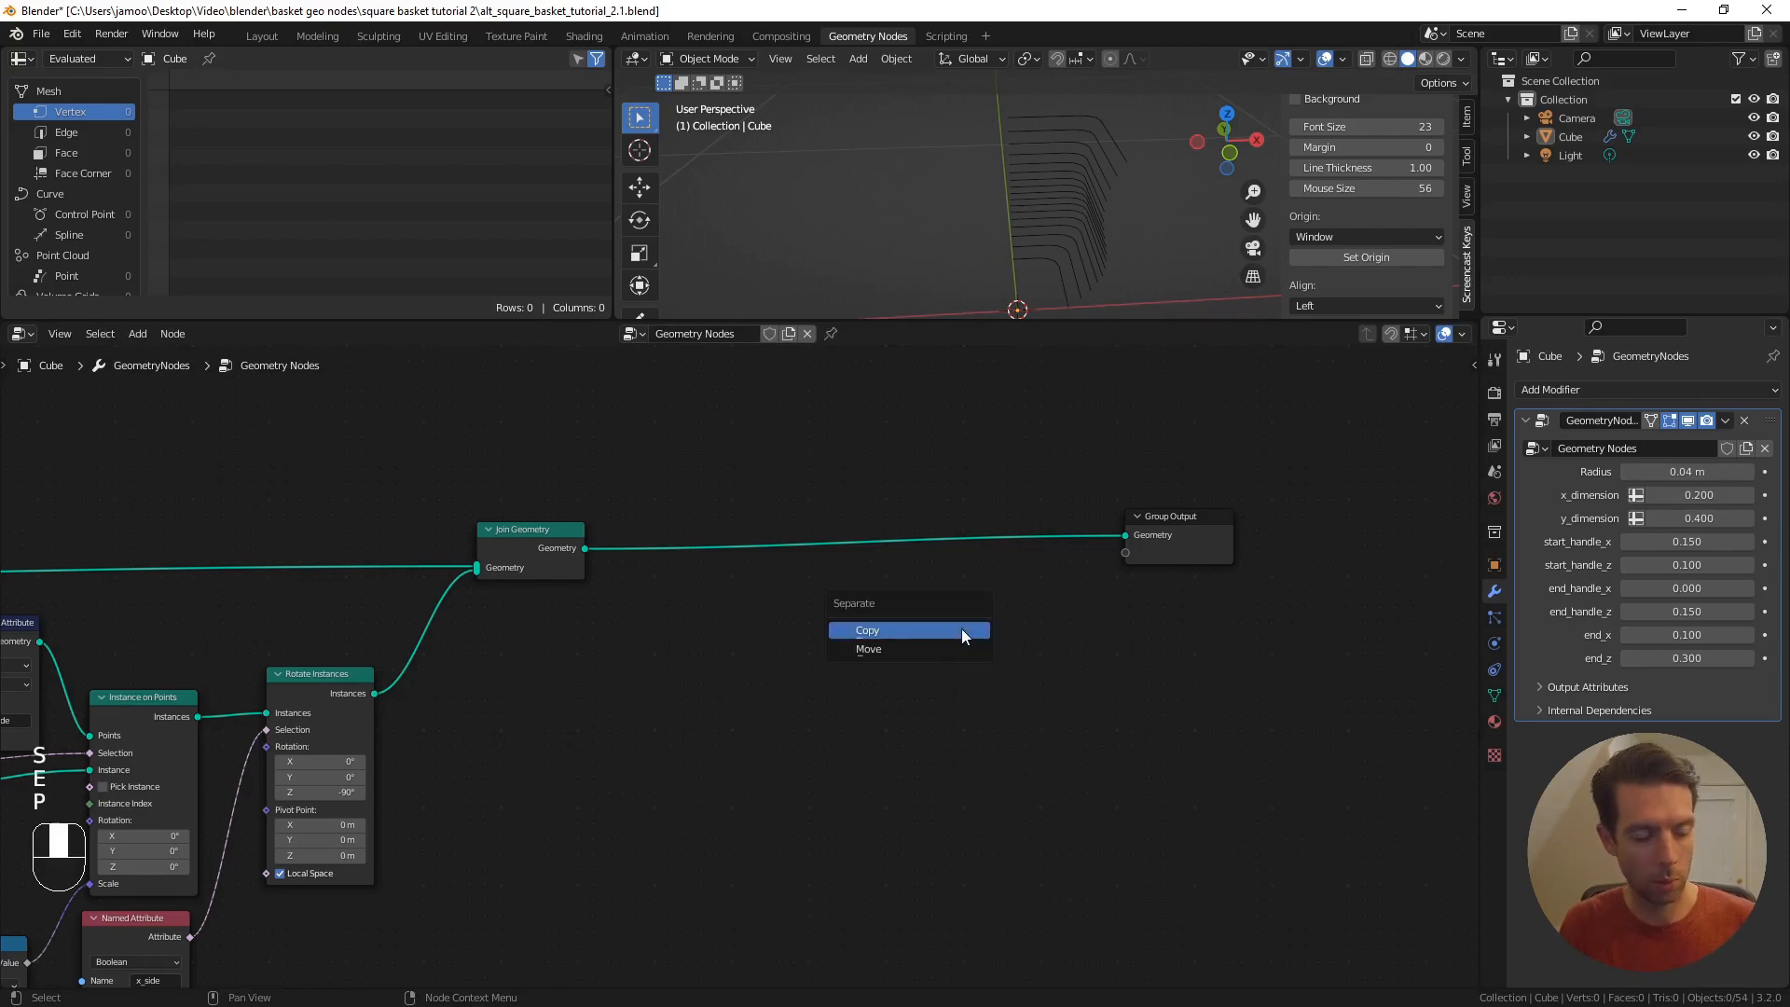
key(Escape)
- Add a Separate Geometry node on the link between Join Geometry and Group Output
key(F3)
text(sepa)
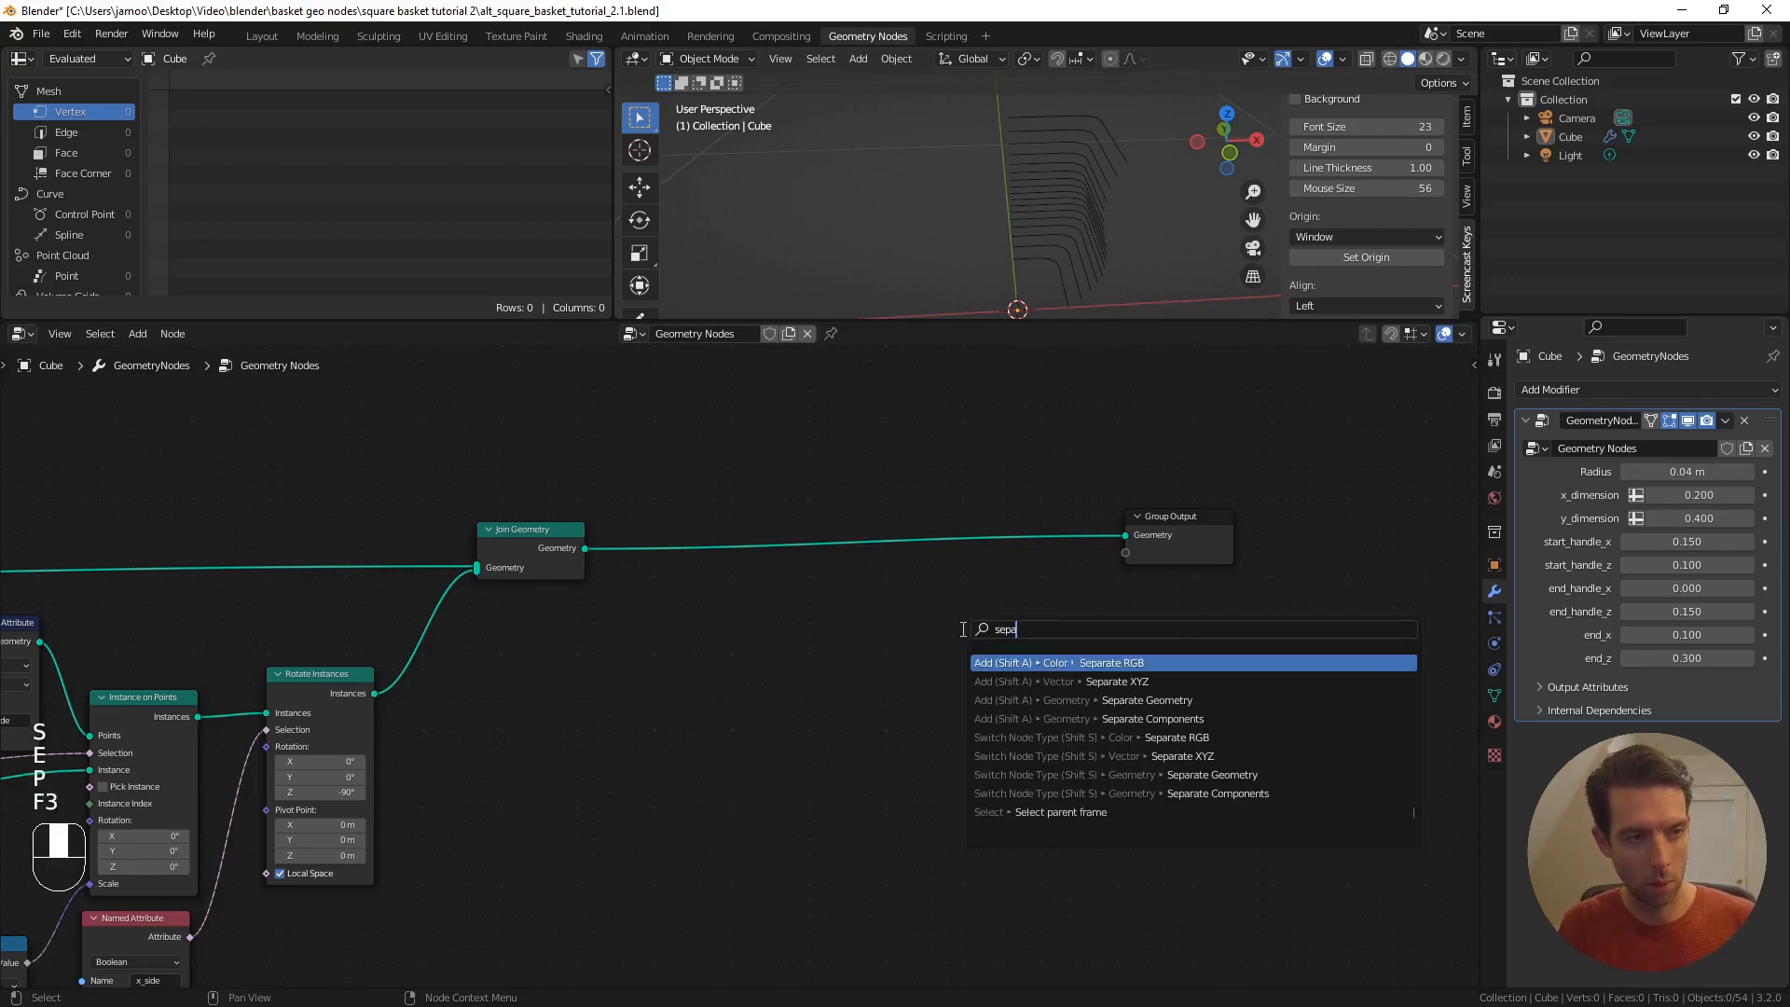
text(ra)
key(Down)
key(Down)
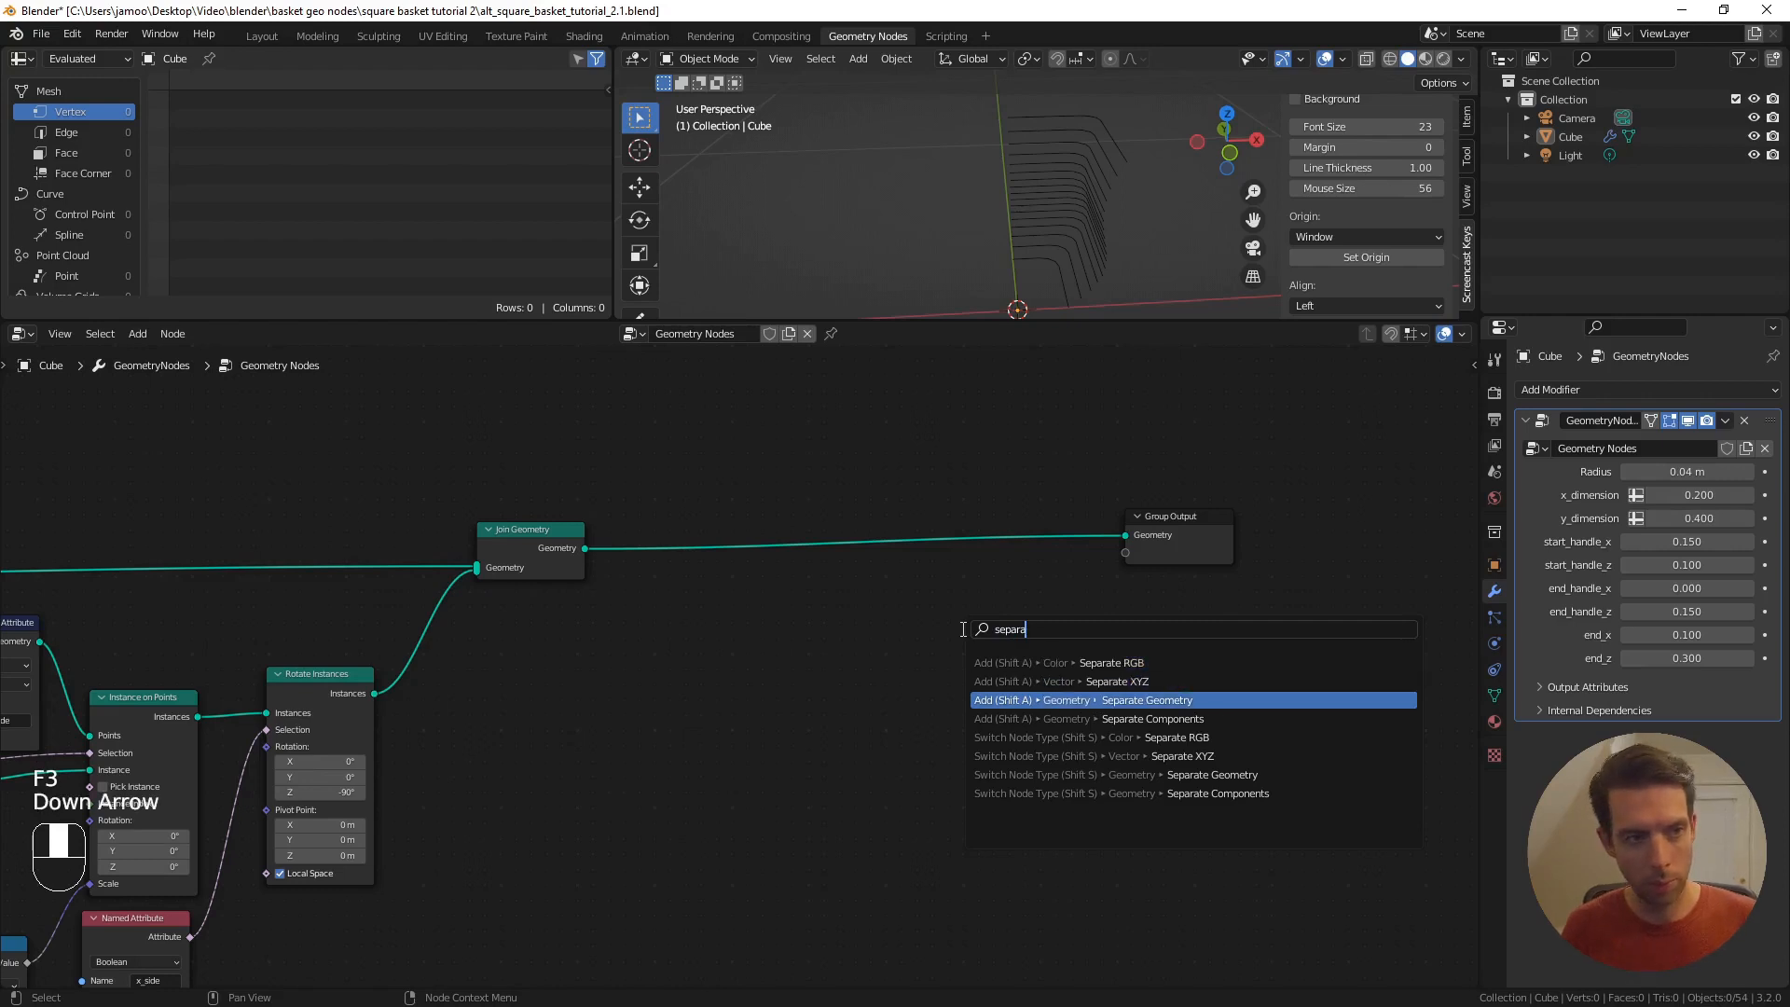
key(Return)
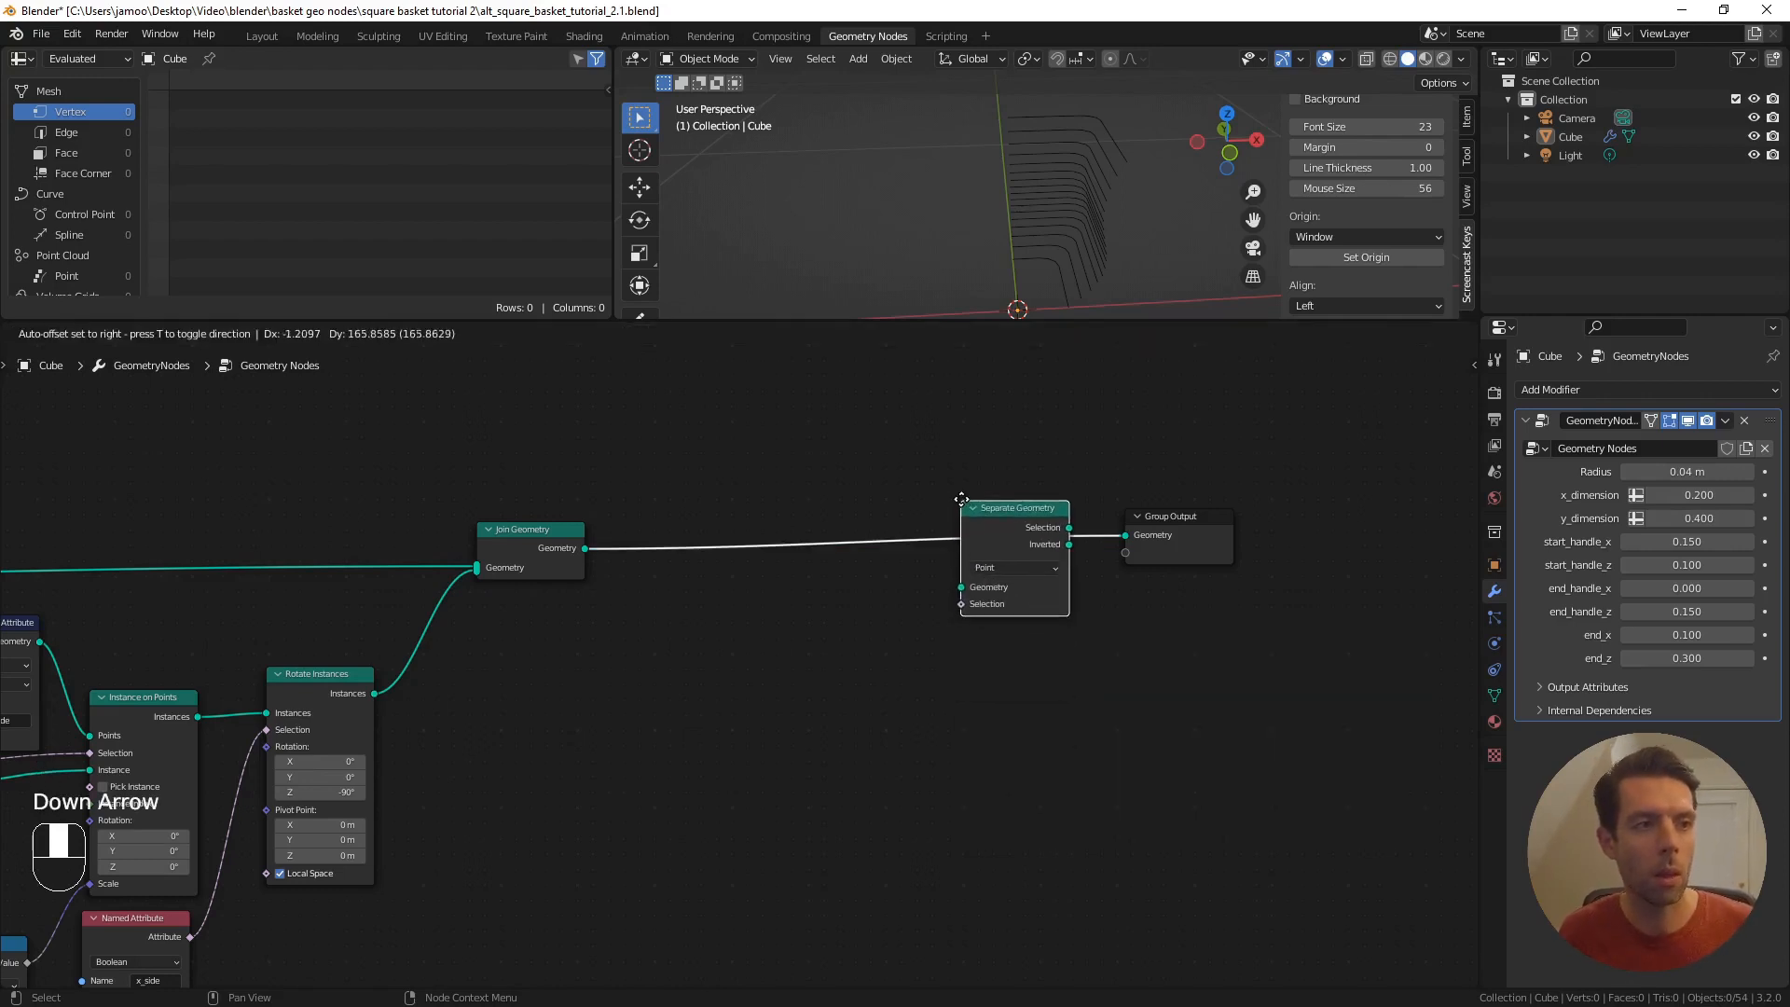
click(960, 508)
- Duplicate the x_side Named Attribute node near Separate Geometry and link its Attribute output to that node's Selection input
click(139, 932)
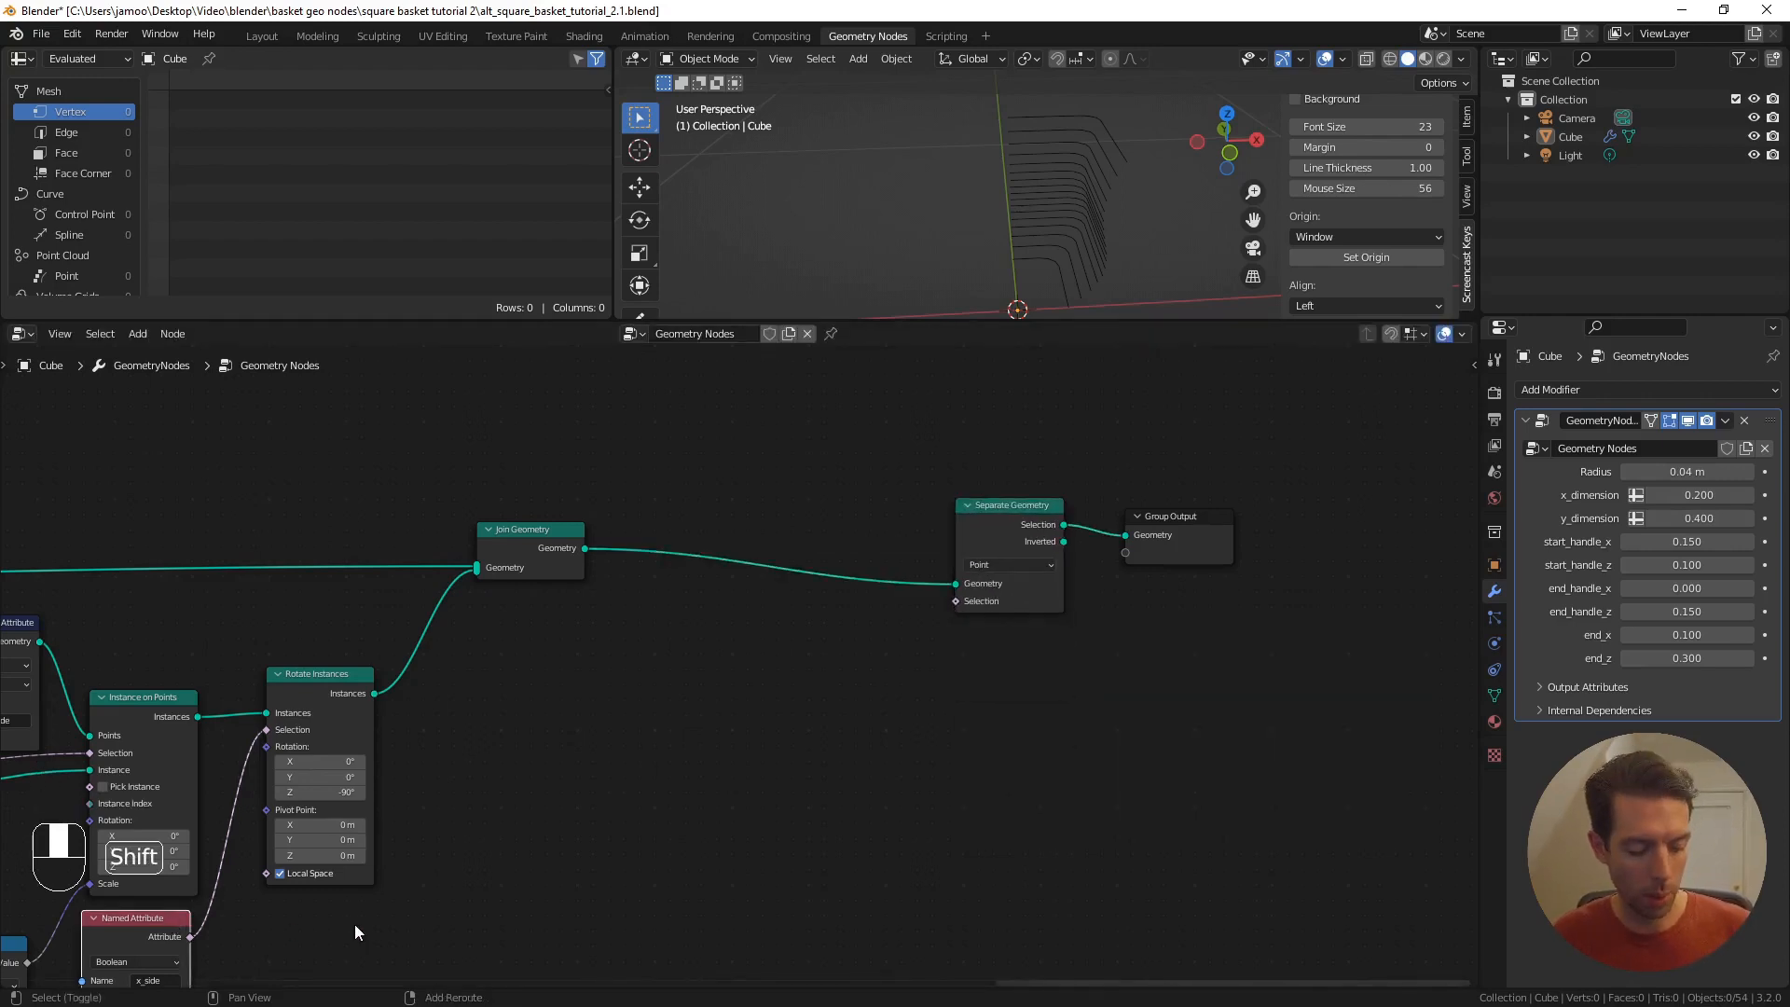
key(shift+d)
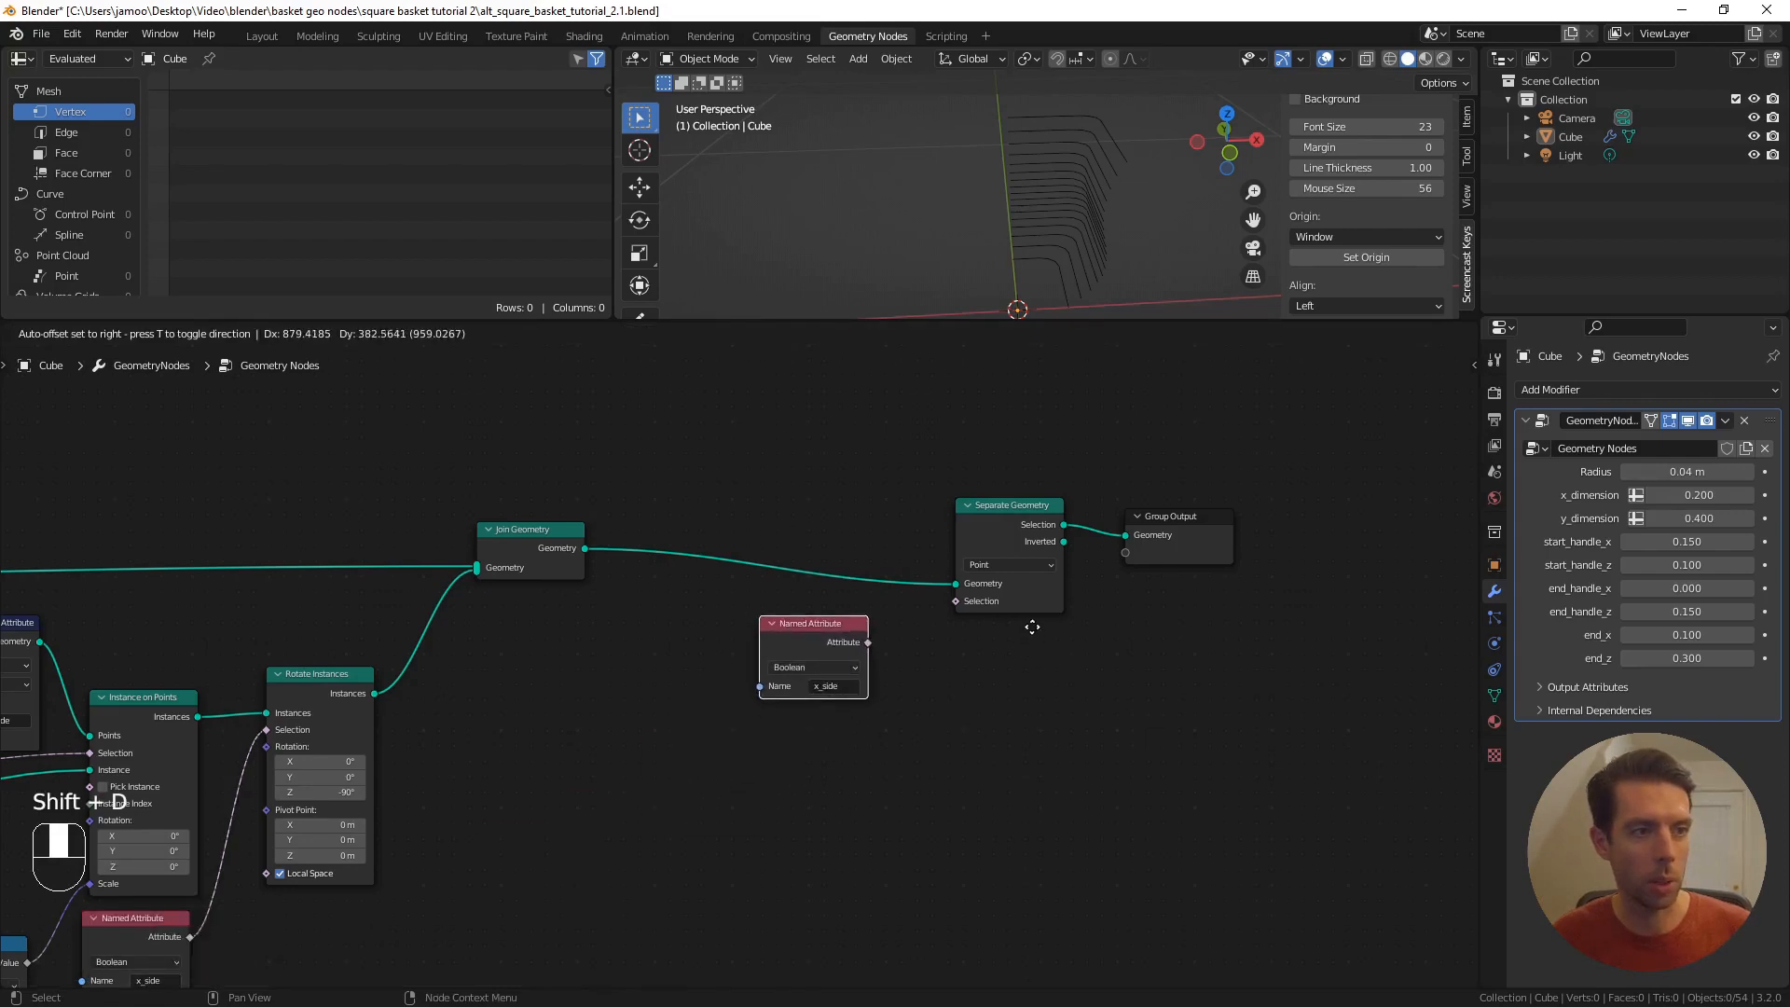
click(1033, 653)
scroll(1035, 653, up, 2)
middle_drag(1035, 649, 963, 687)
scroll(932, 690, up, 1)
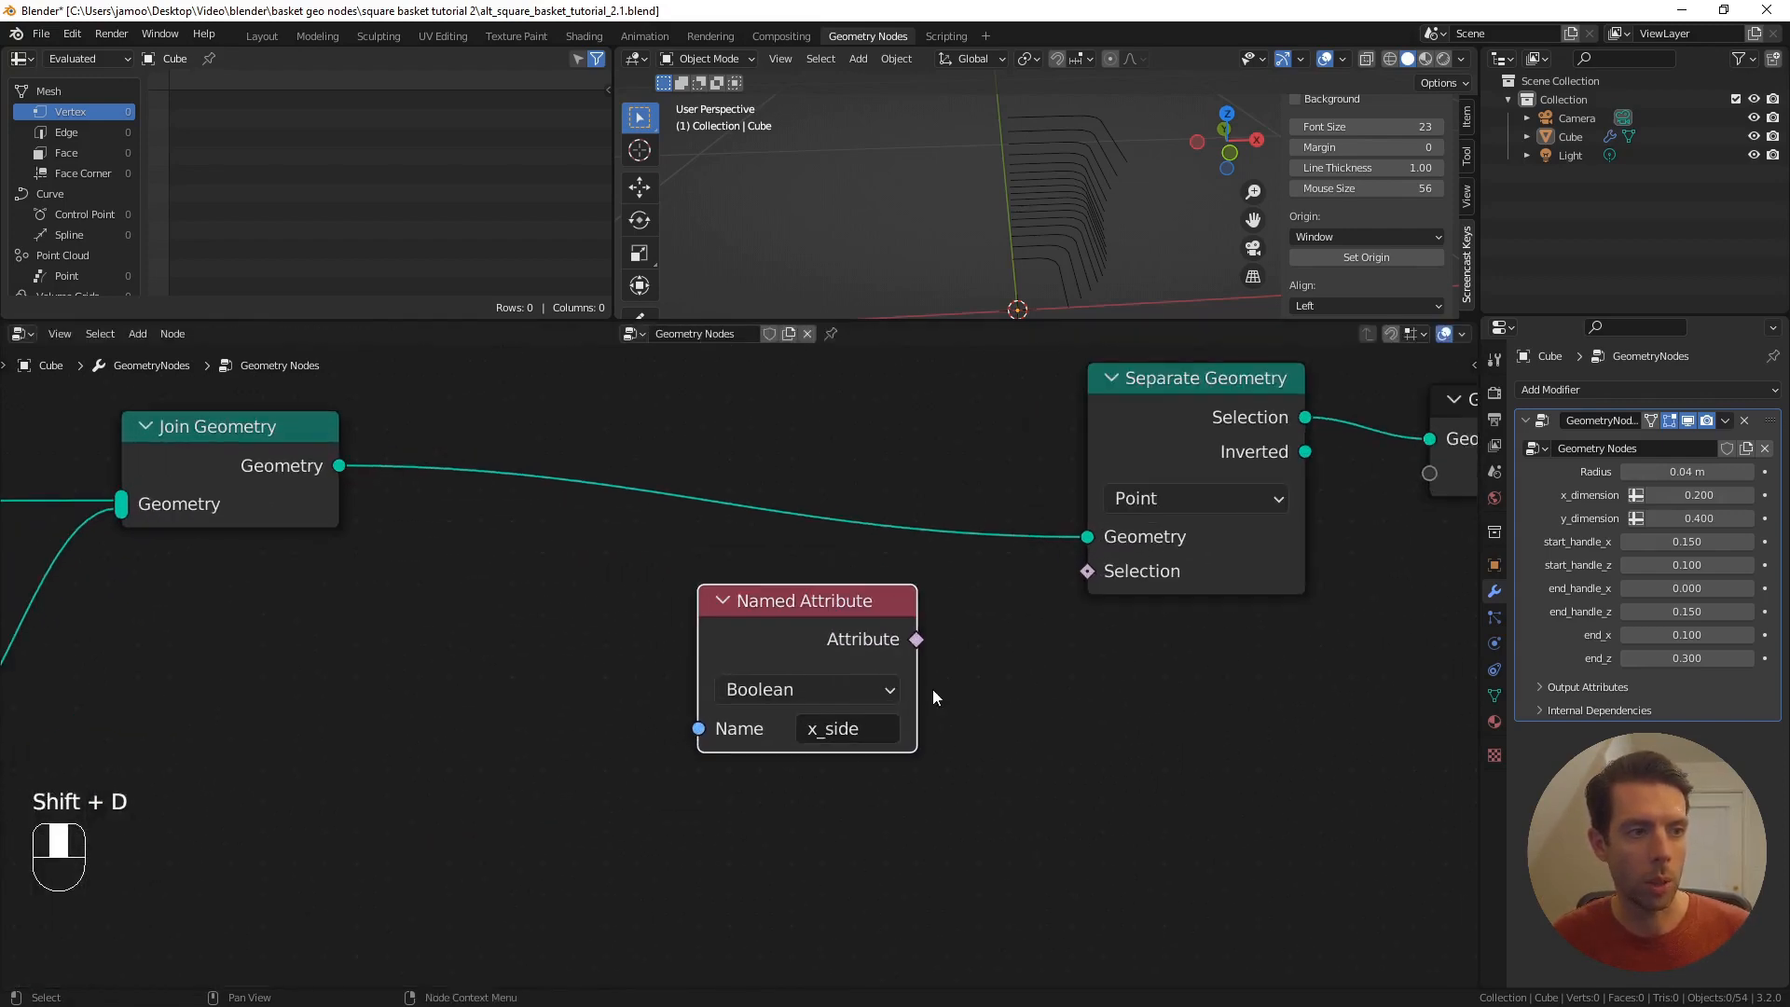
drag(919, 639, 1087, 590)
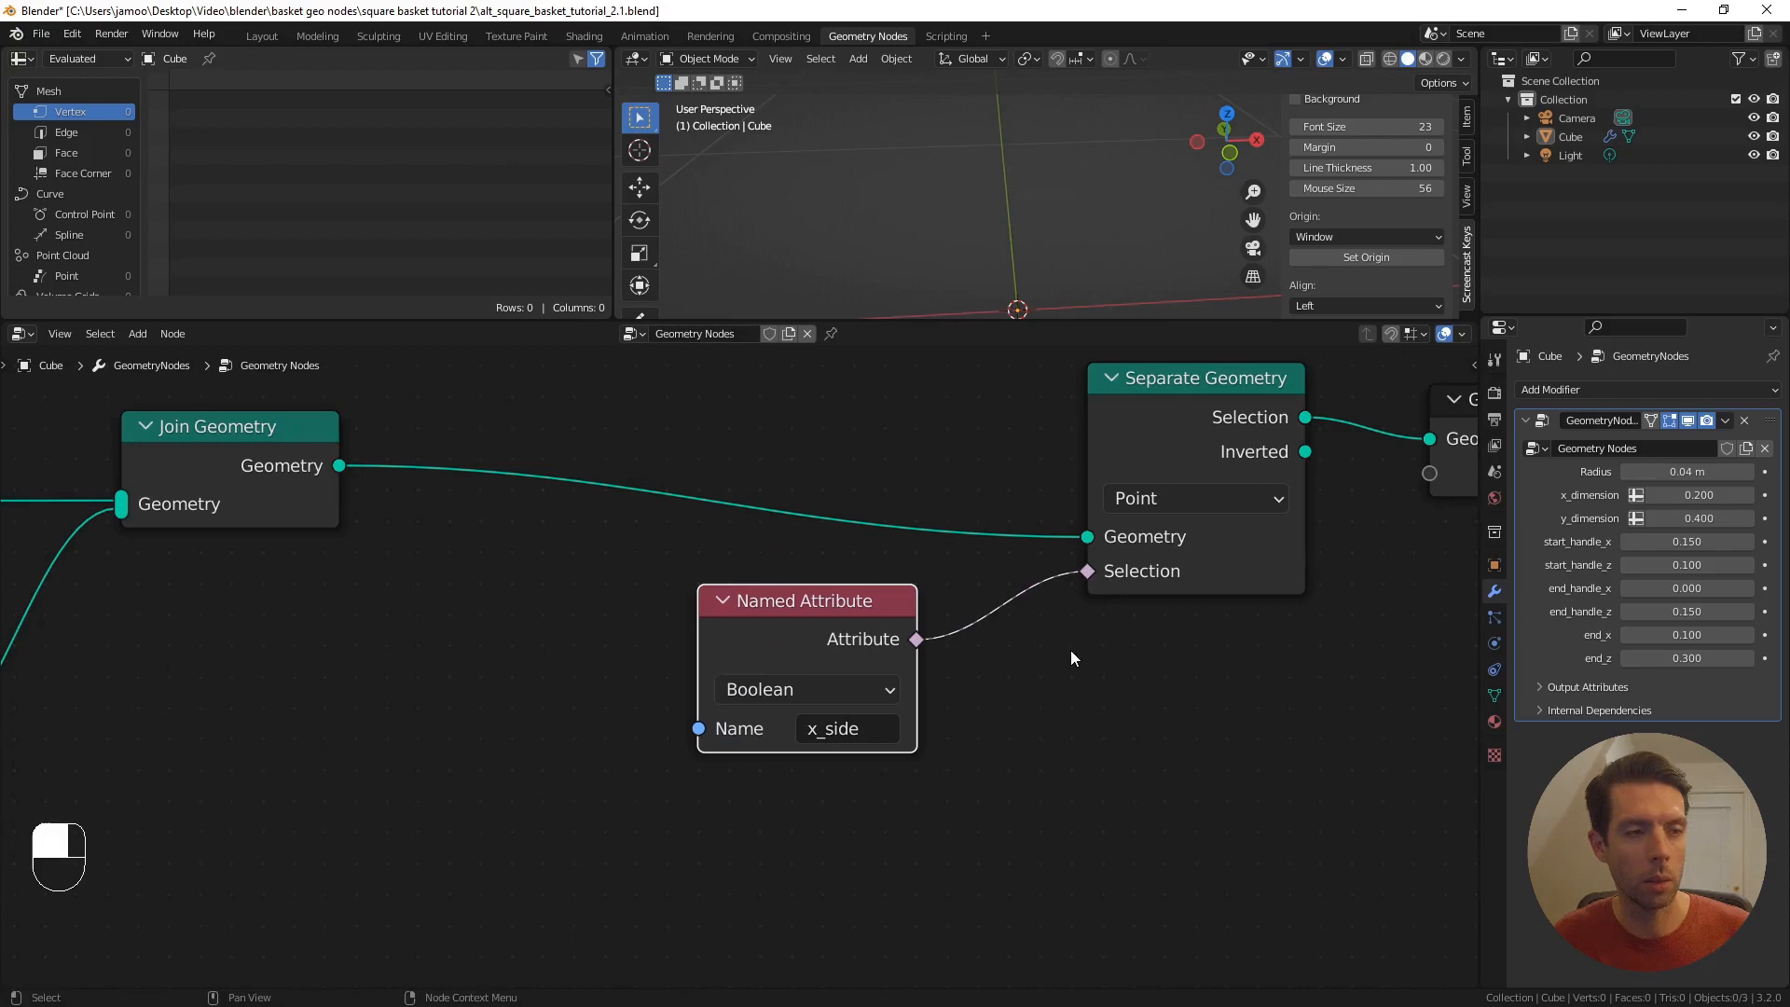
- Set the Separate Geometry node's domain to Instance and check the separated lines in the viewport
scroll(1070, 651, down, 2)
click(1162, 536)
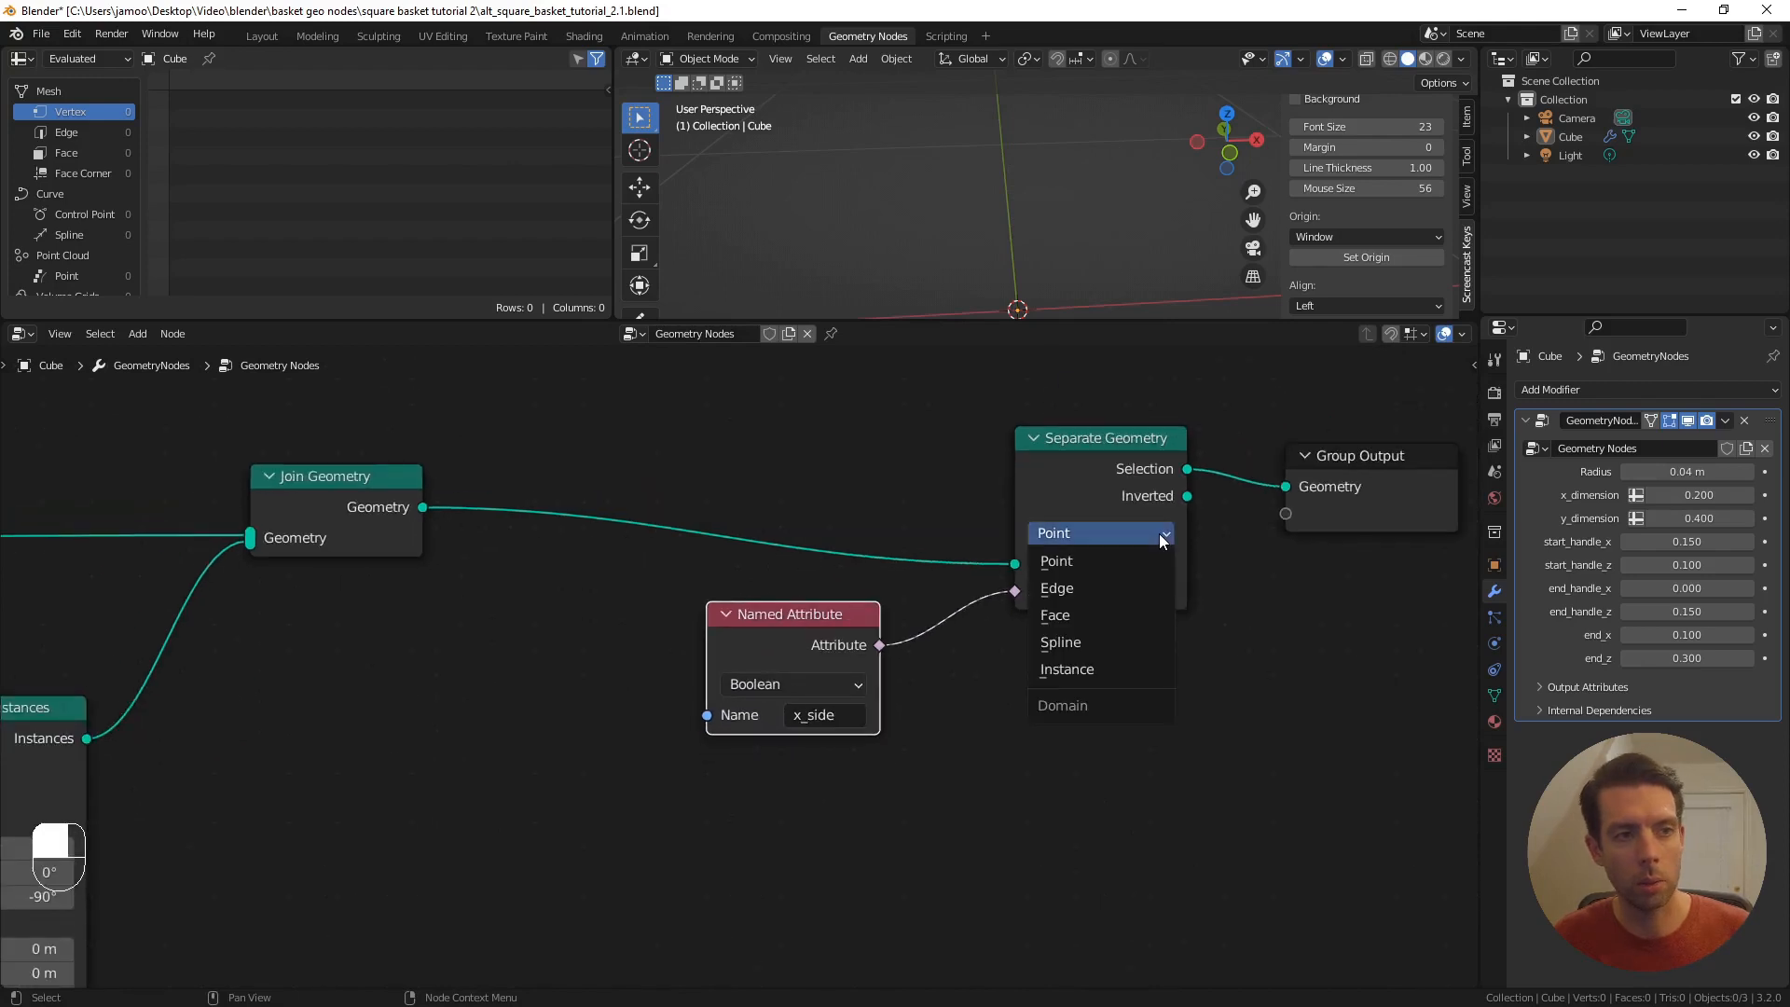
click(1109, 664)
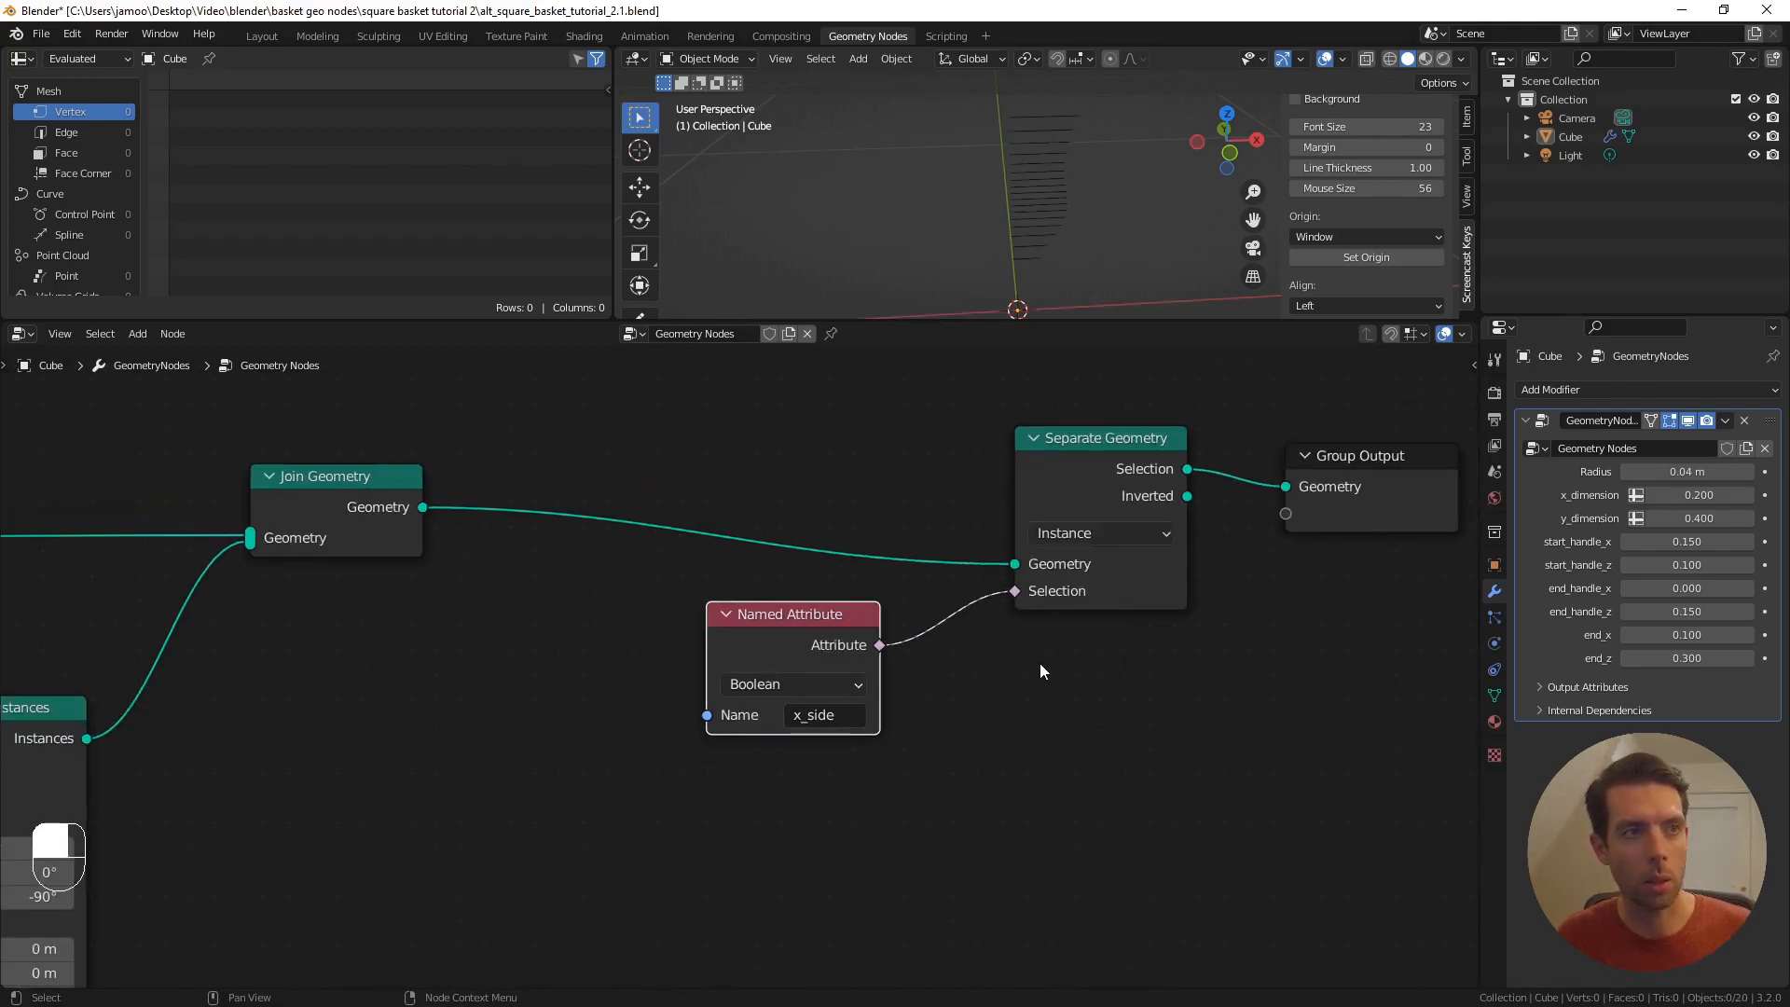
shift+middle_drag(1049, 660, 950, 668)
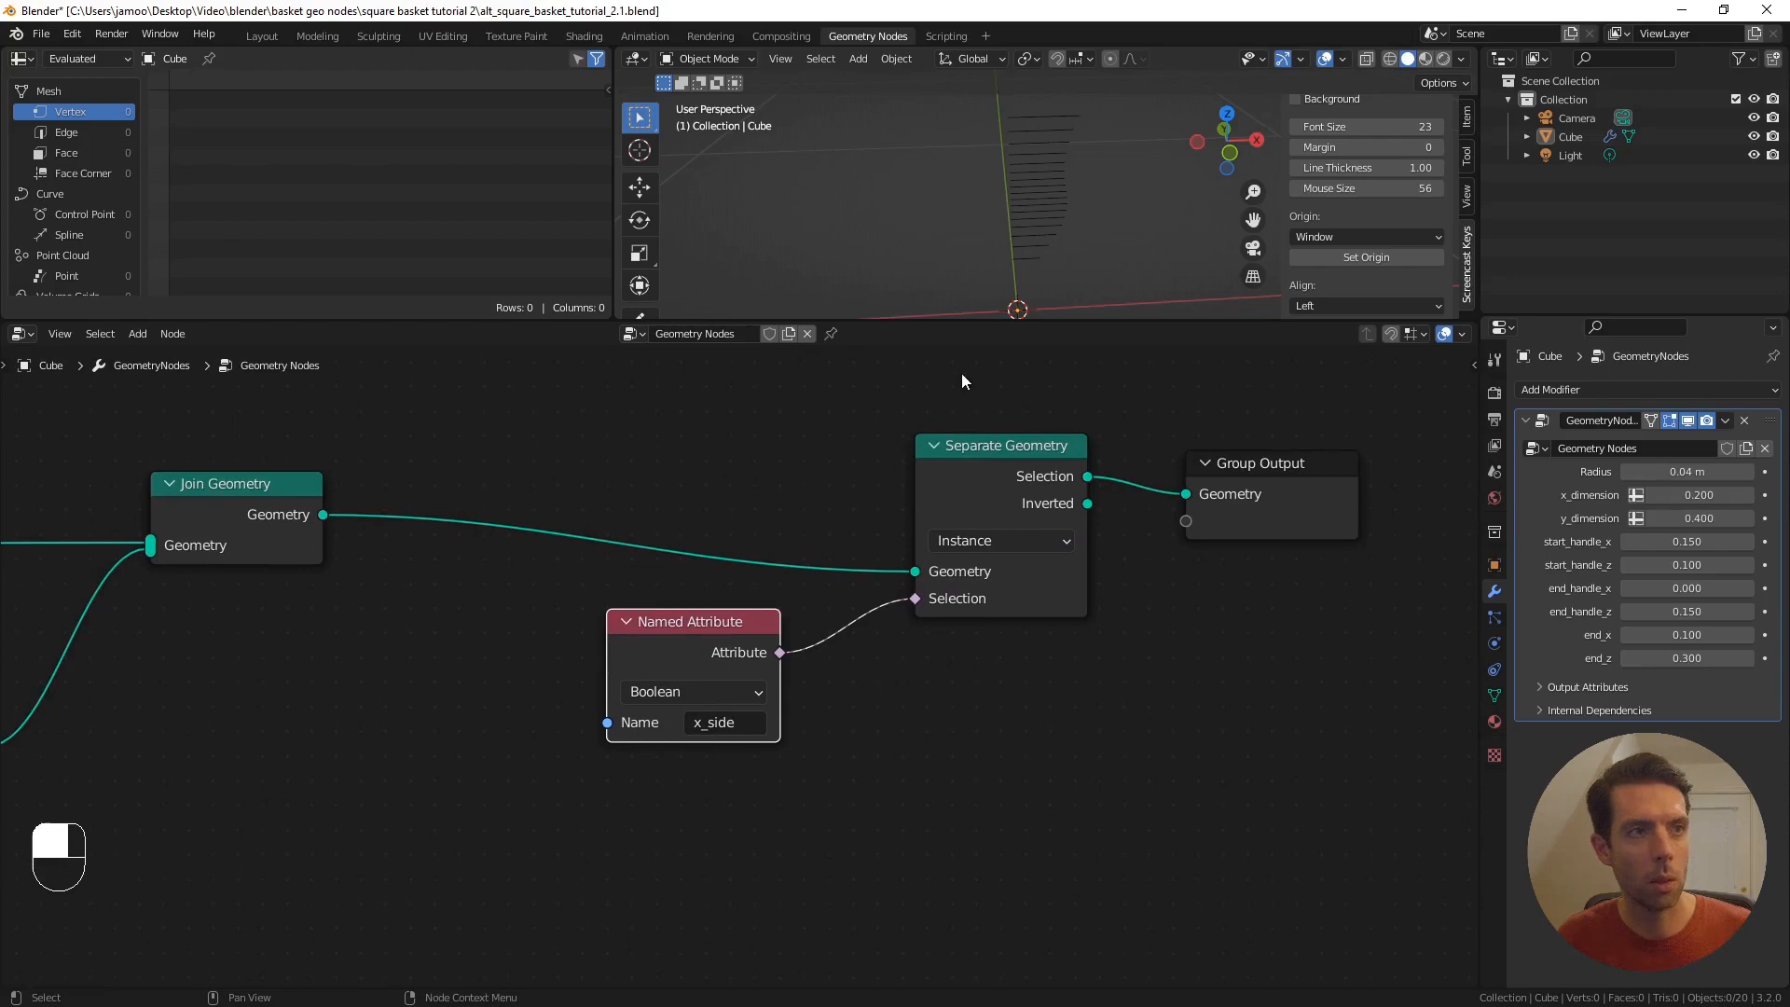
shift+middle_drag(1026, 313, 937, 383)
scroll(1028, 284, up, 1)
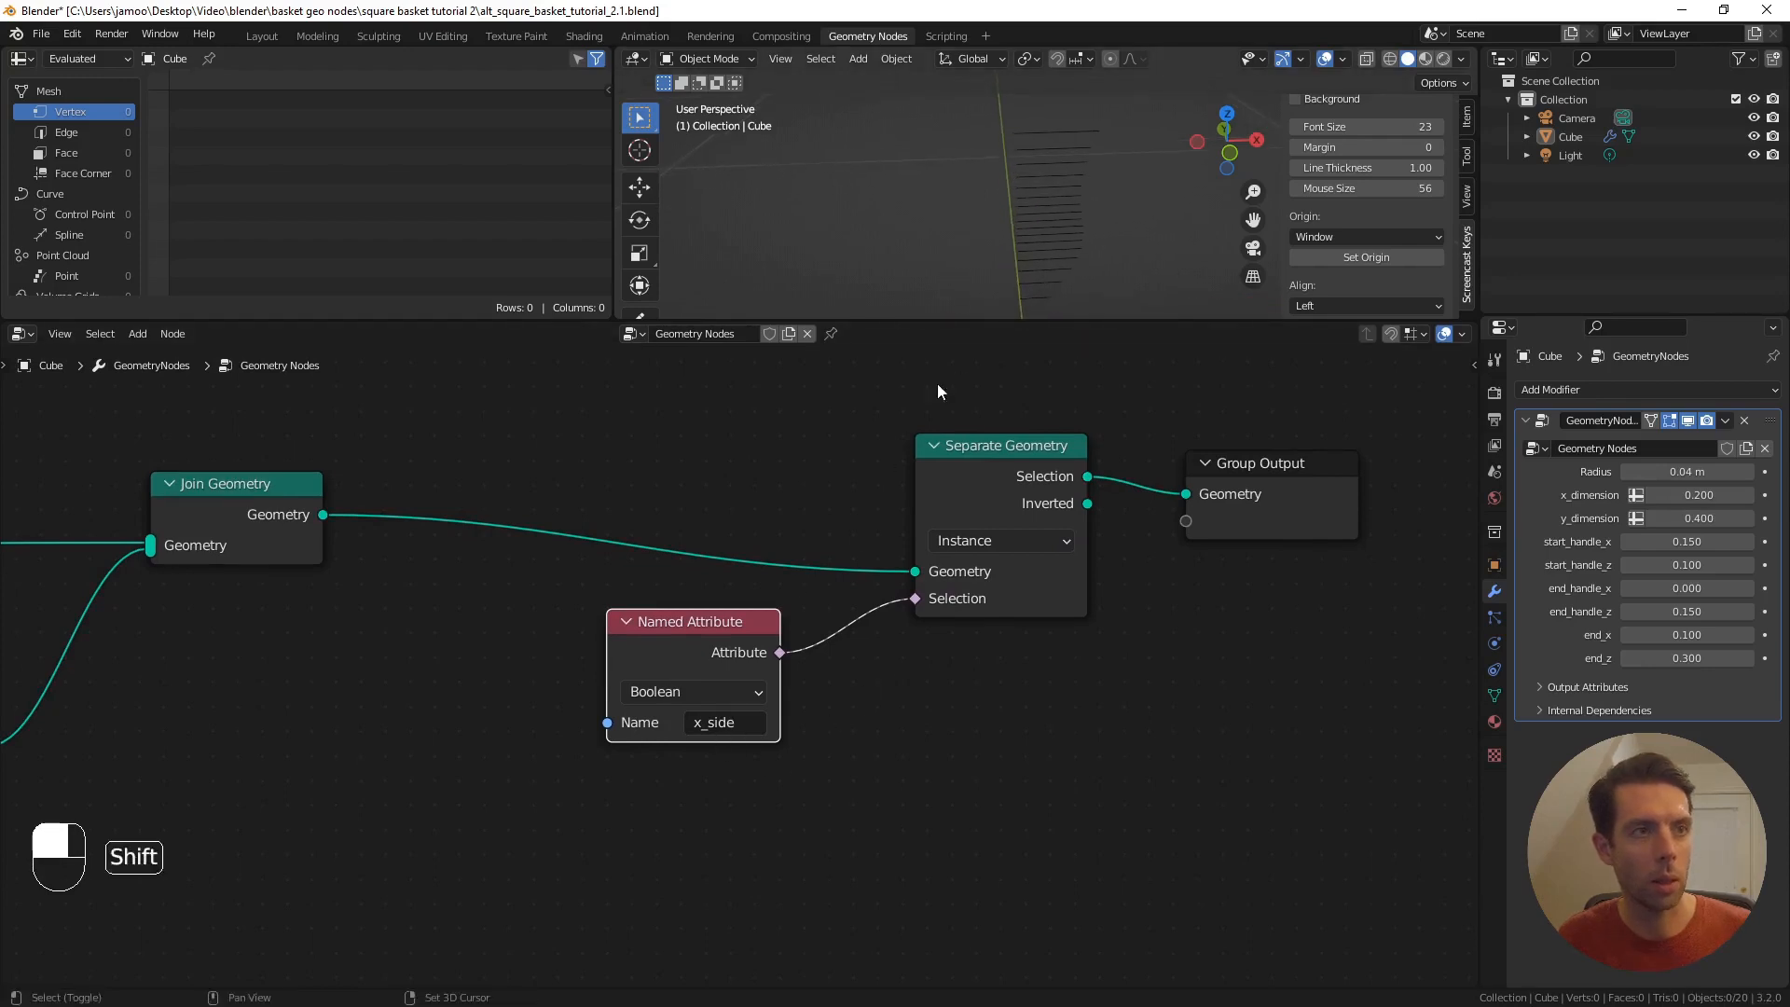
- Rename the attribute in the Store Named Attribute node directly after Realize Instances to y_side
click(713, 722)
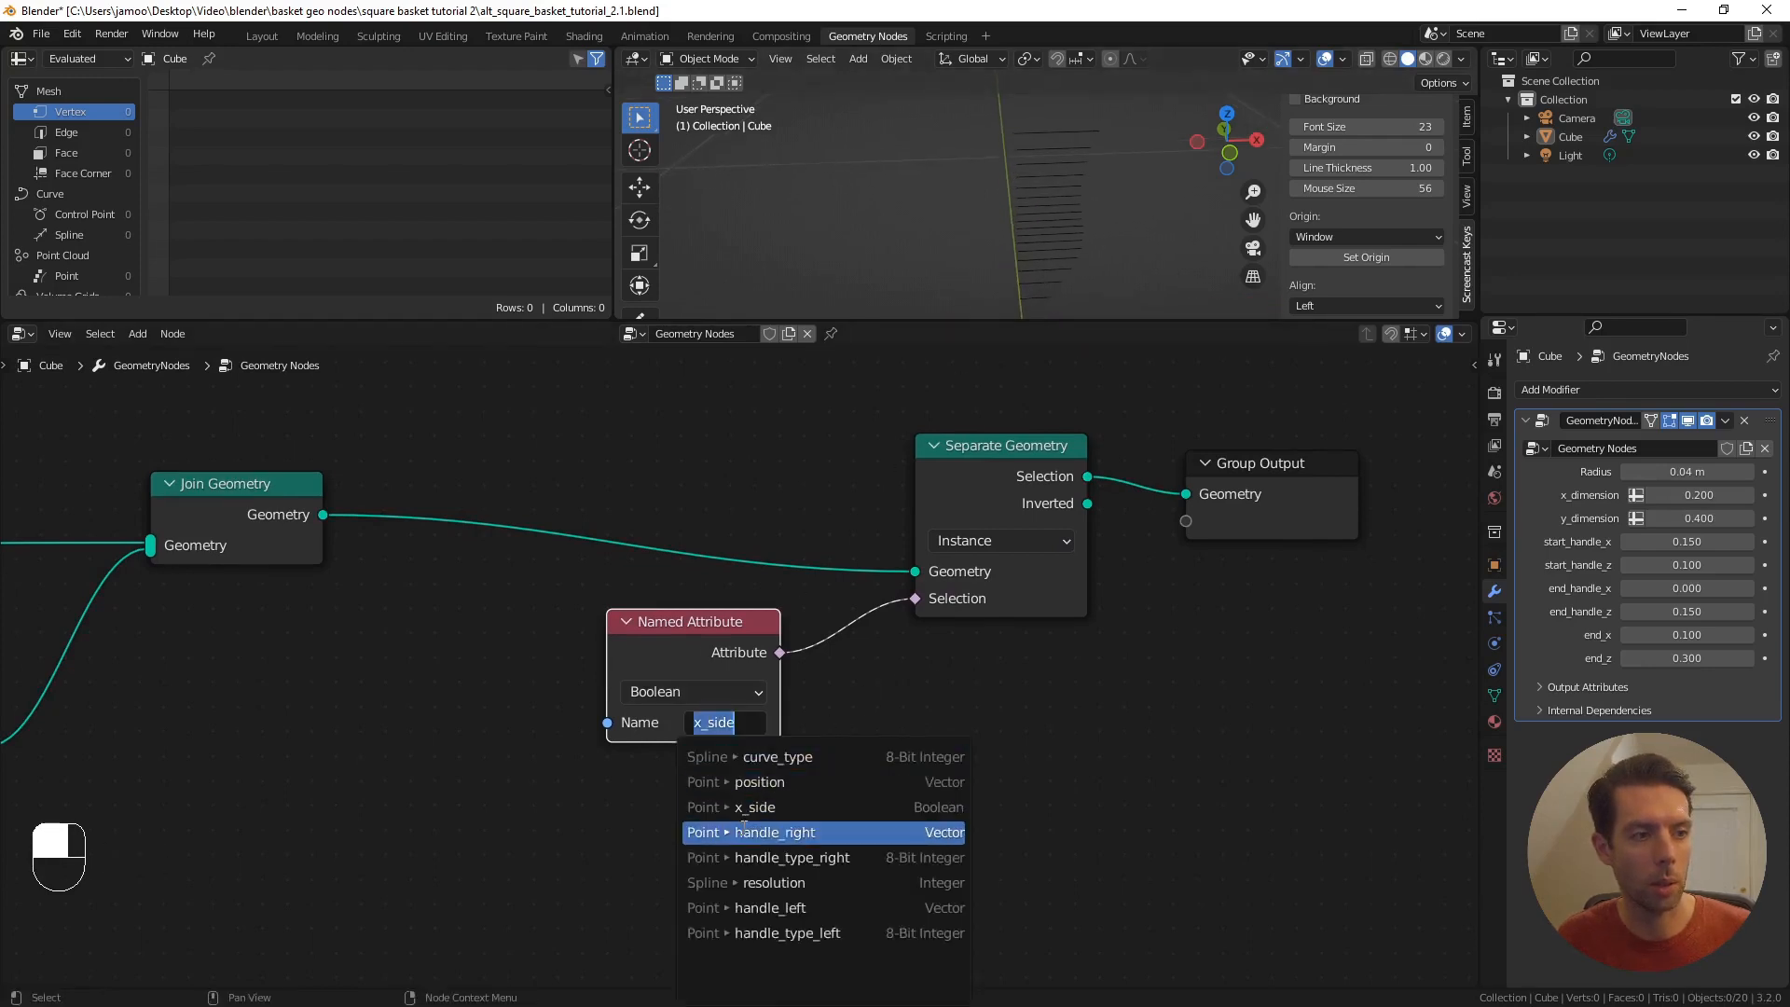
scroll(569, 824, down, 2)
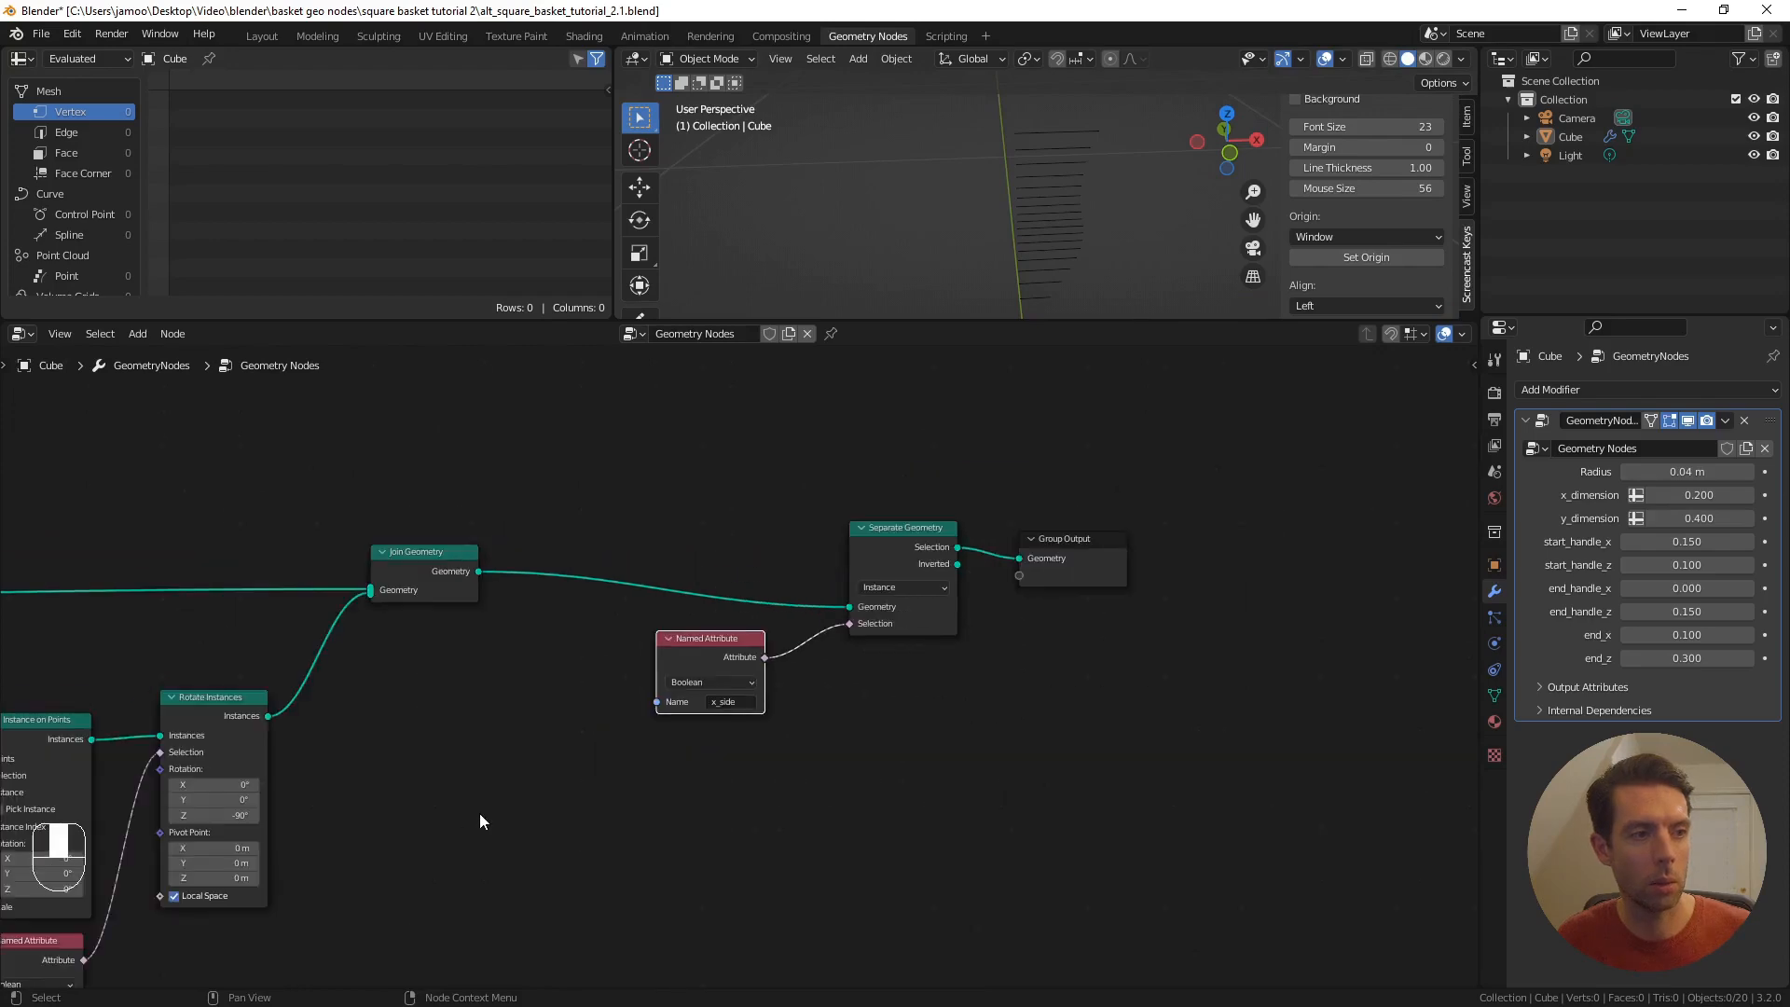
shift+middle_drag(474, 813, 1215, 810)
scroll(440, 752, up, 3)
click(409, 745)
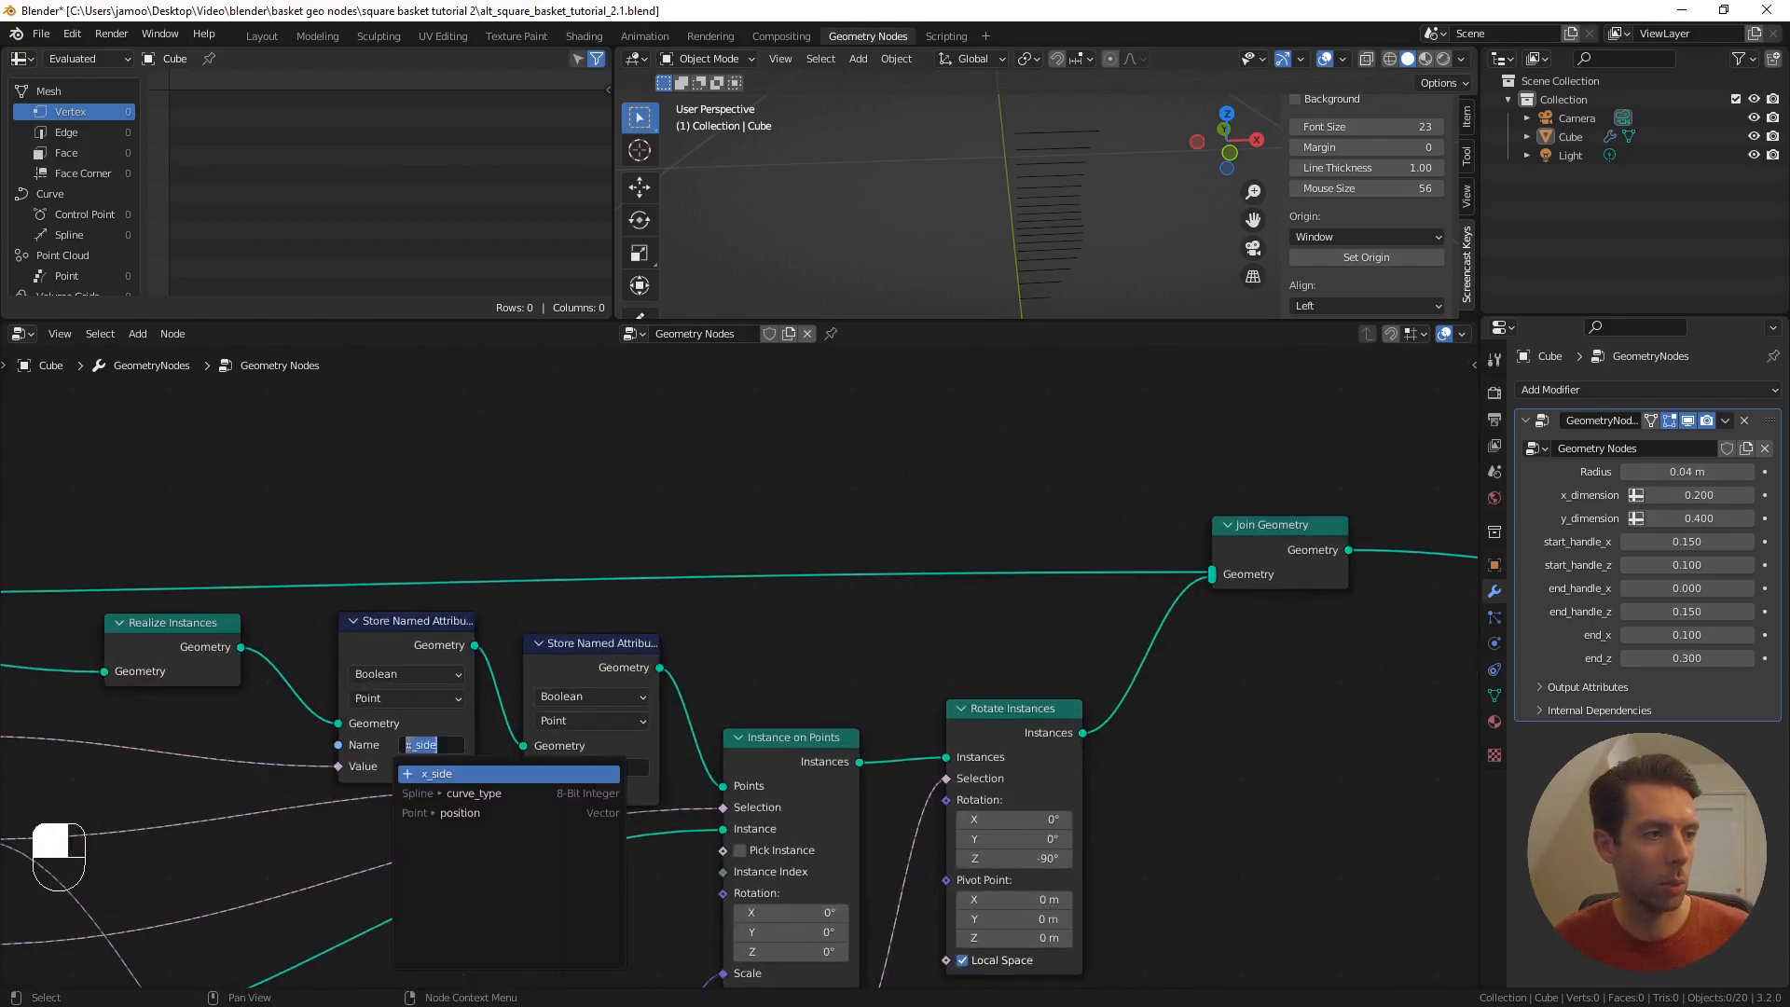
click(408, 745)
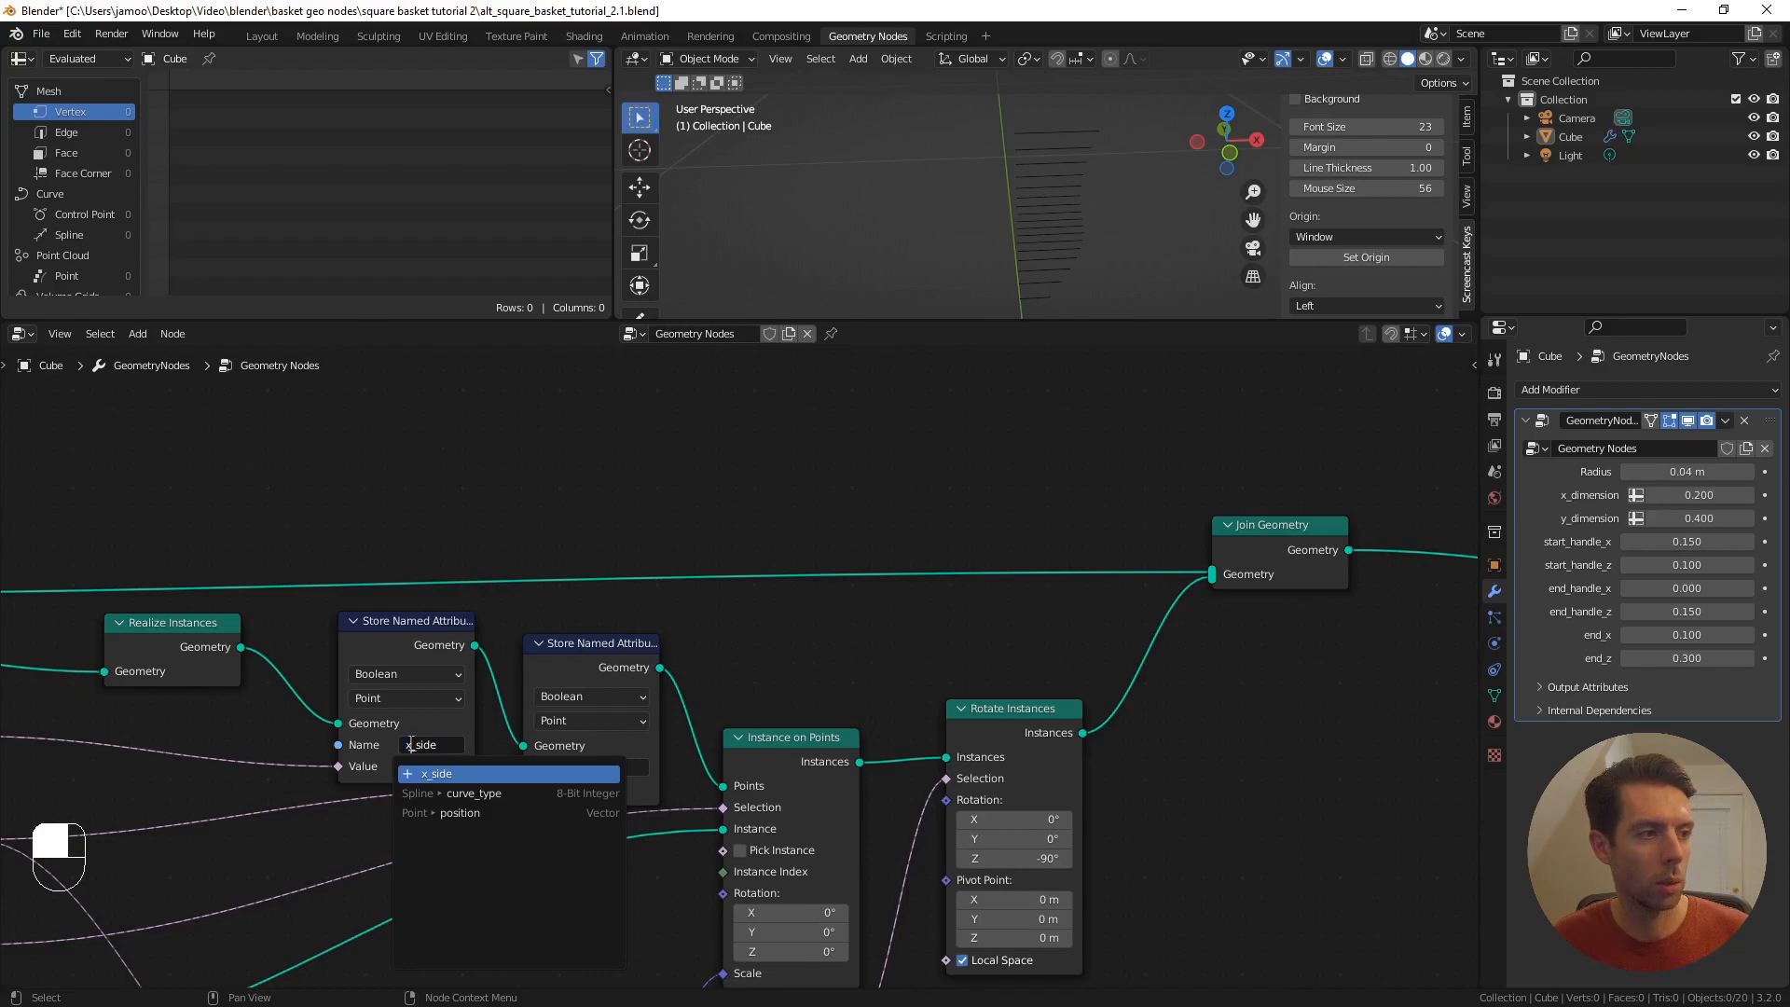
key(BackSpace)
text(y)
key(Return)
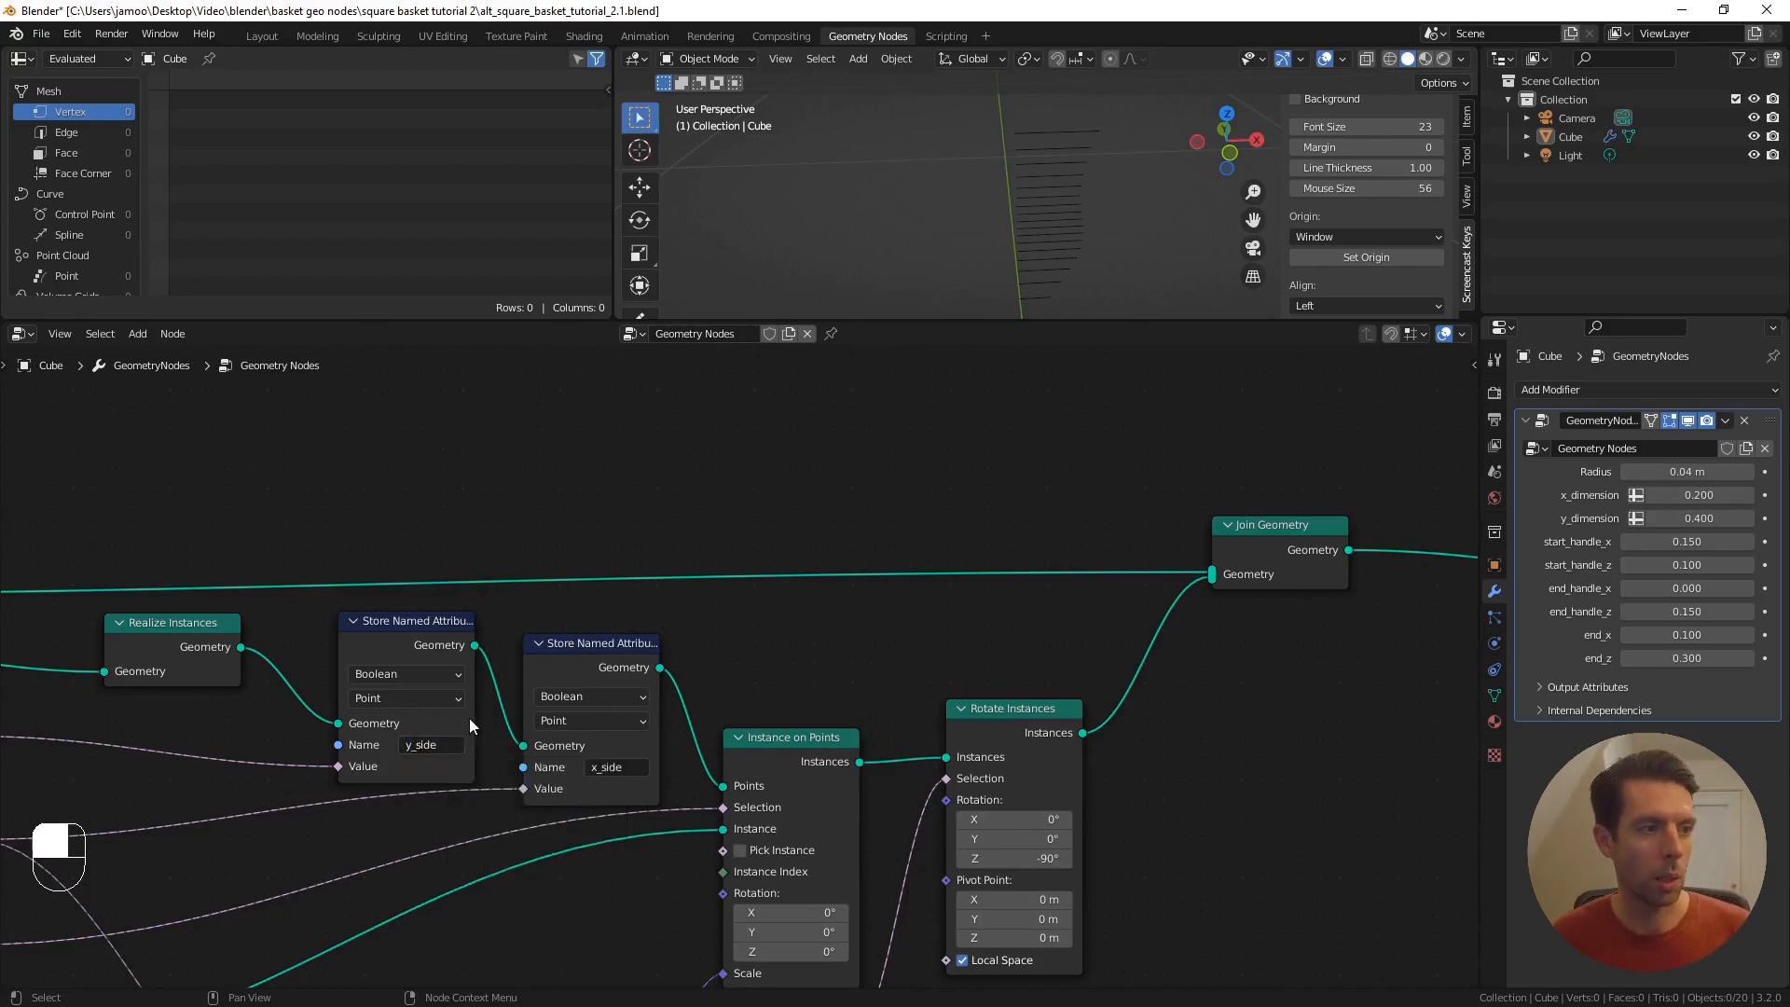
- Set the Named Attribute feeding Separate Geometry to y_side and inspect the resulting side lines in the viewport
scroll(485, 704, down, 1)
shift+middle_drag(1324, 736, 776, 698)
click(807, 664)
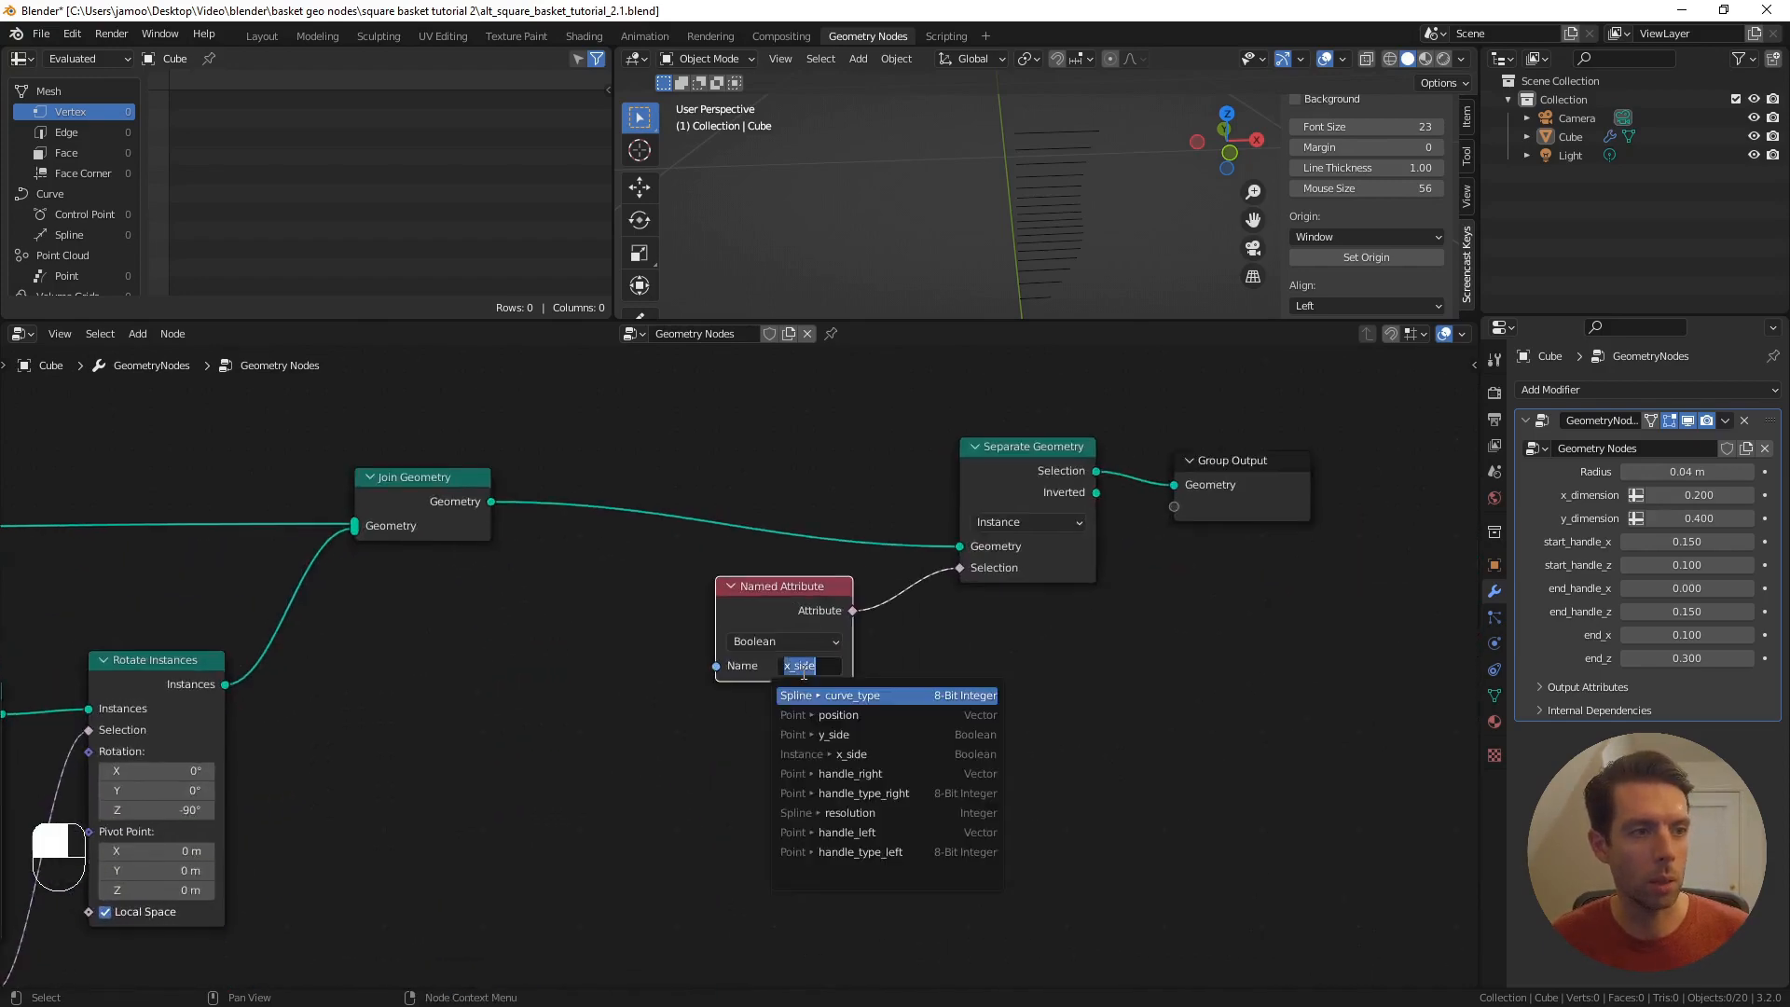
click(845, 735)
scroll(845, 736, down, 1)
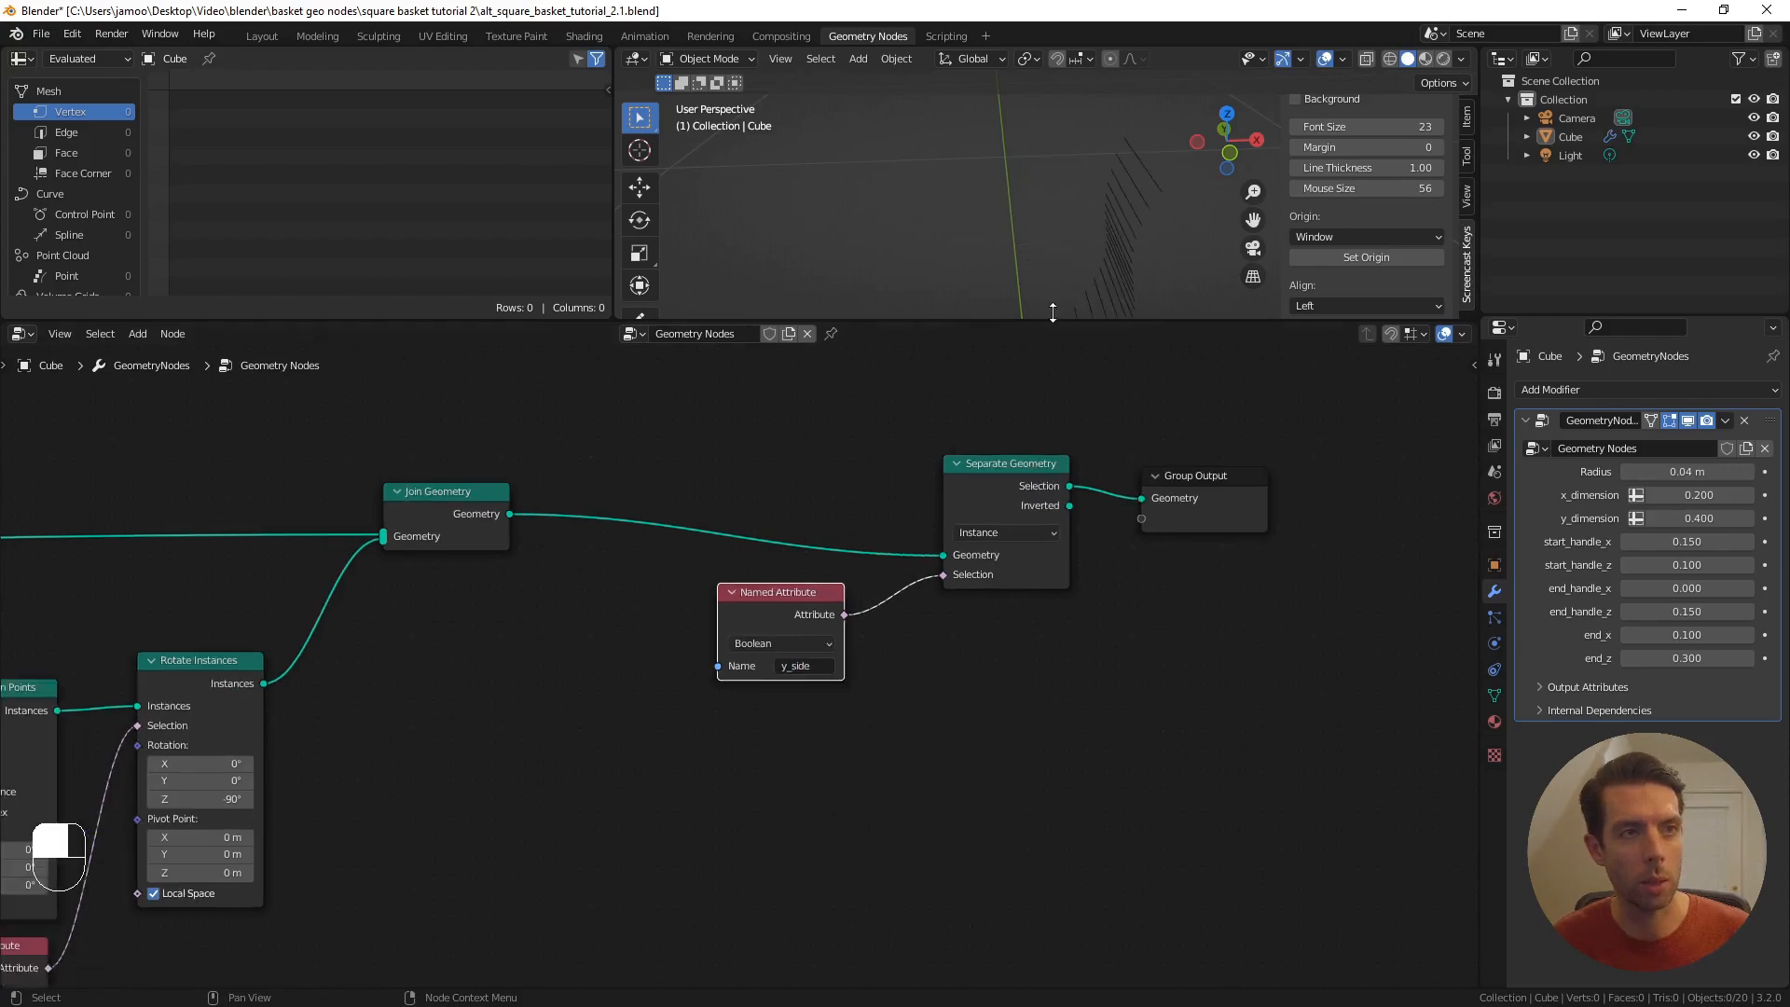
shift+middle_drag(1083, 220, 1094, 187)
scroll(1081, 207, down, 2)
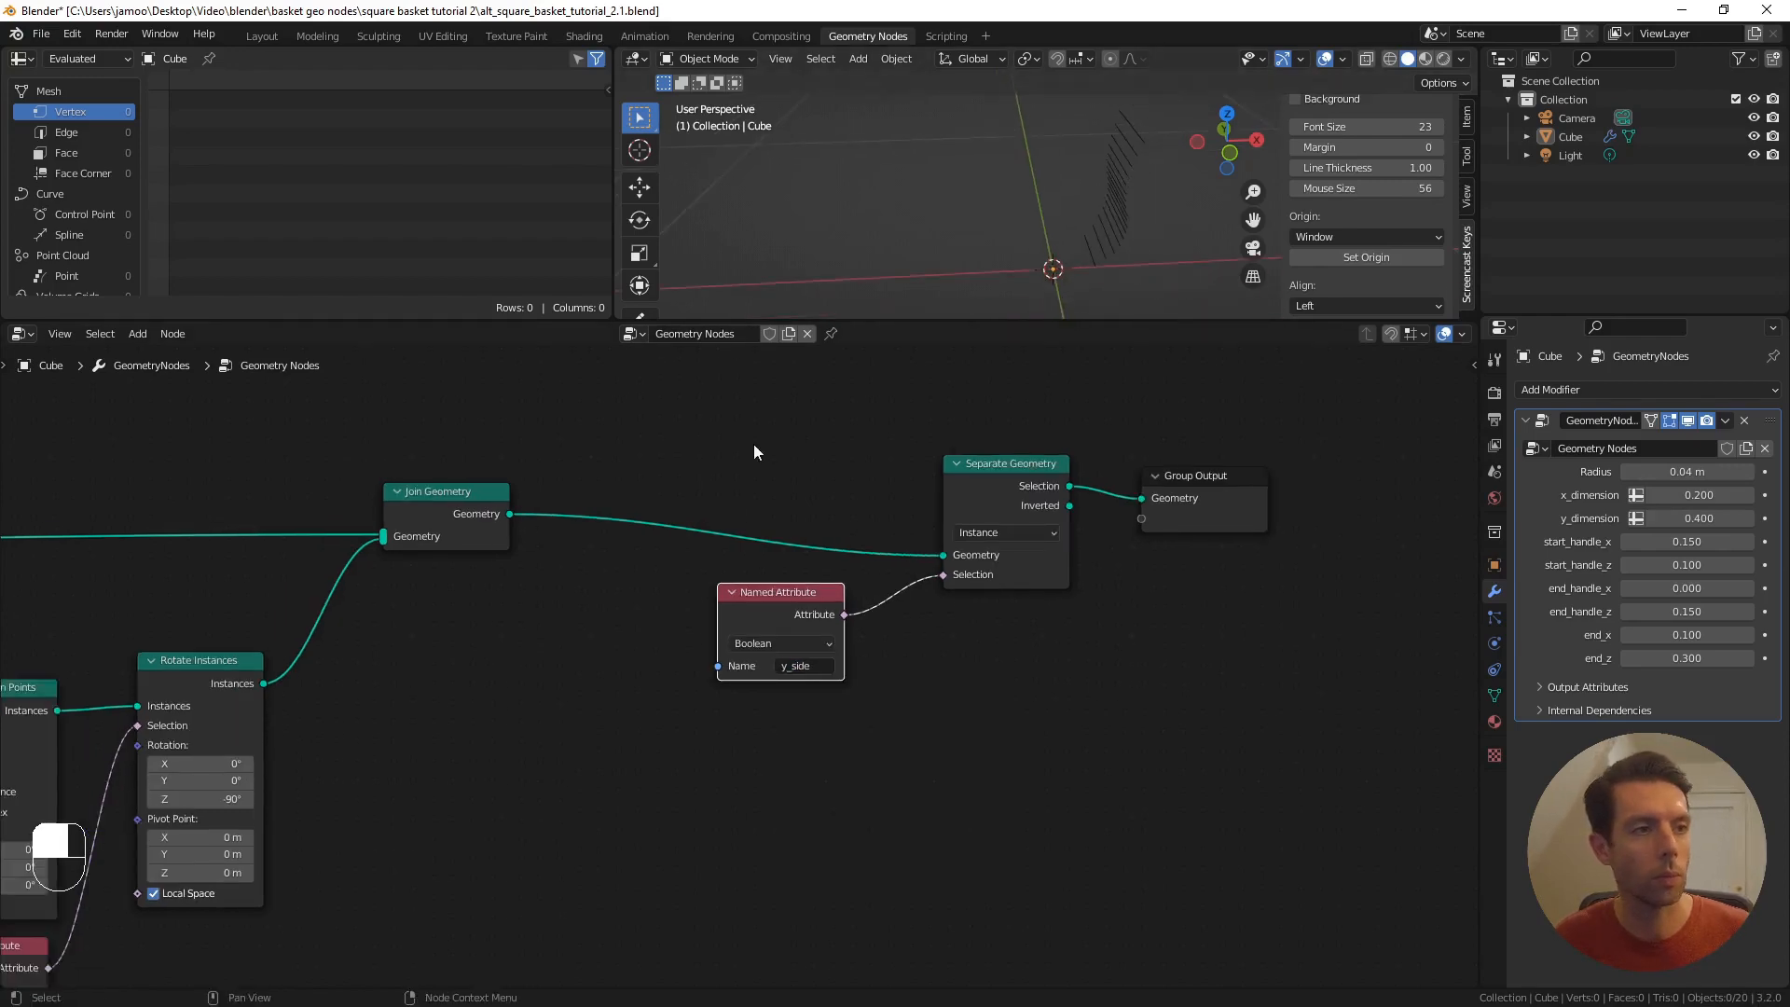
- Move the node group following the first Instance on Points node farther away from it to make room for new nodes
shift+middle_drag(552, 607, 951, 587)
scroll(668, 621, down, 2)
shift+middle_drag(294, 619, 783, 629)
scroll(761, 628, down, 1)
scroll(761, 628, down, 1)
shift+middle_drag(649, 608, 531, 555)
scroll(613, 590, down, 3)
scroll(627, 528, down, 3)
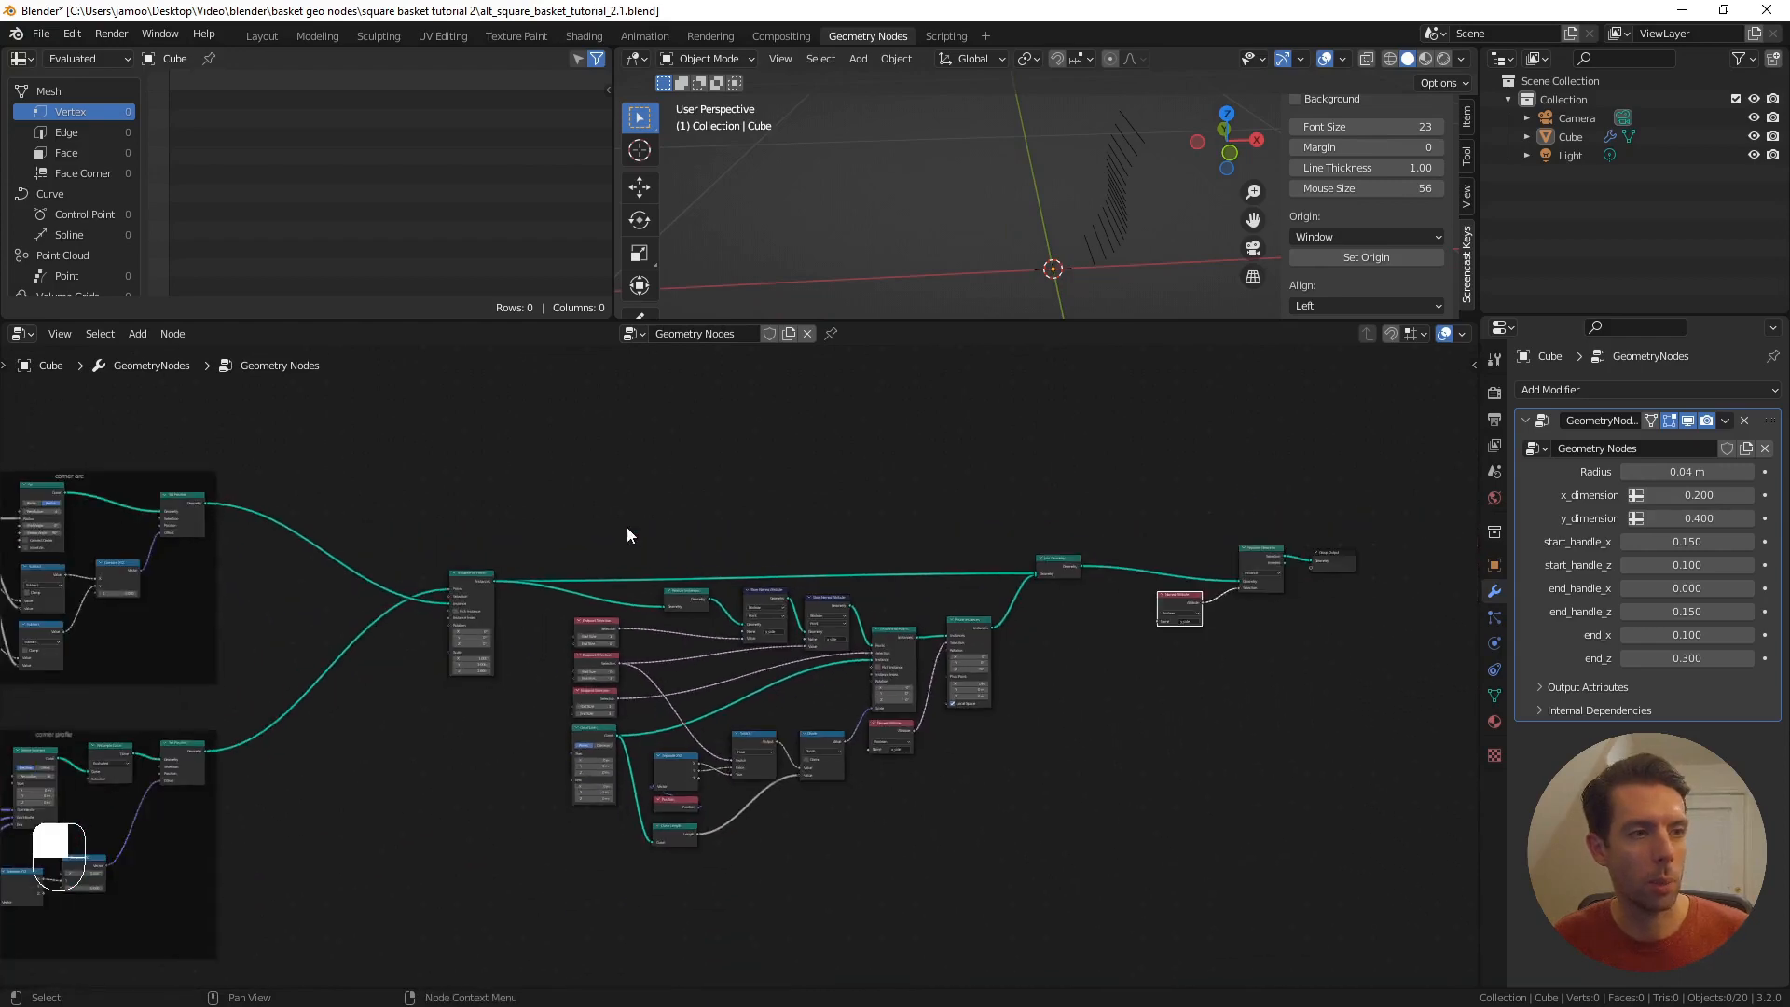
shift+middle_drag(673, 524, 551, 525)
drag(444, 524, 1259, 856)
key(g)
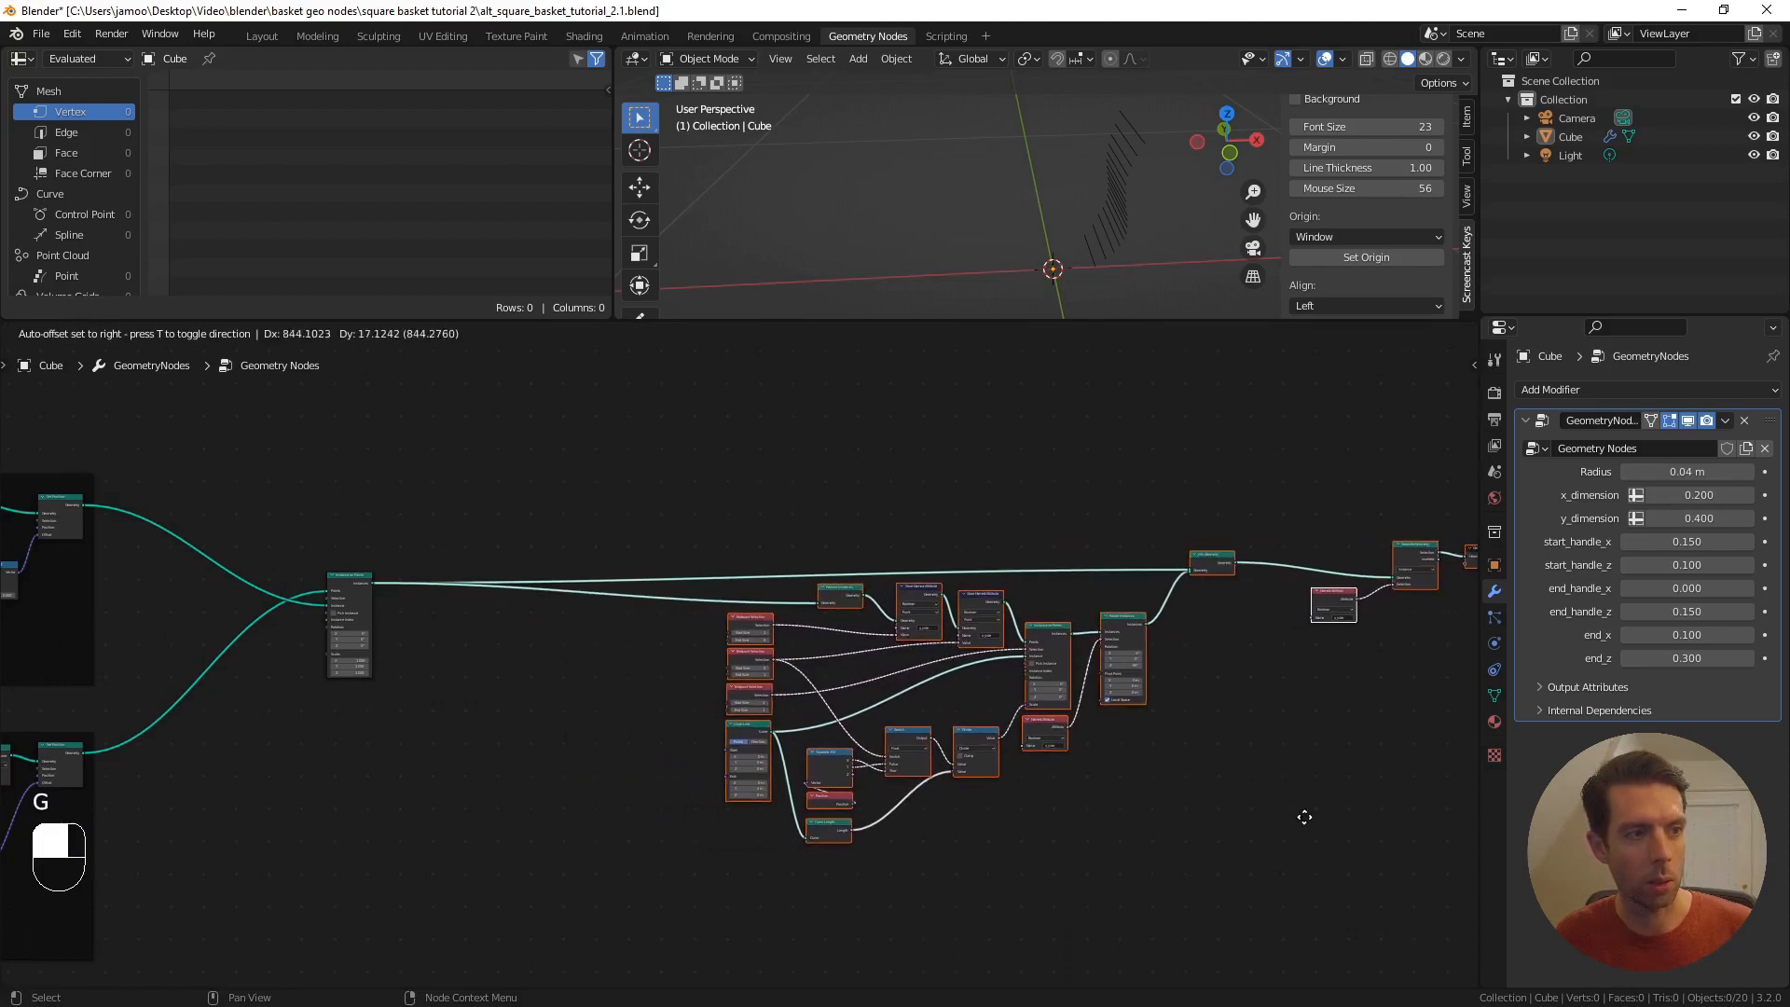
click(1303, 815)
middle_drag(1088, 244, 1105, 267)
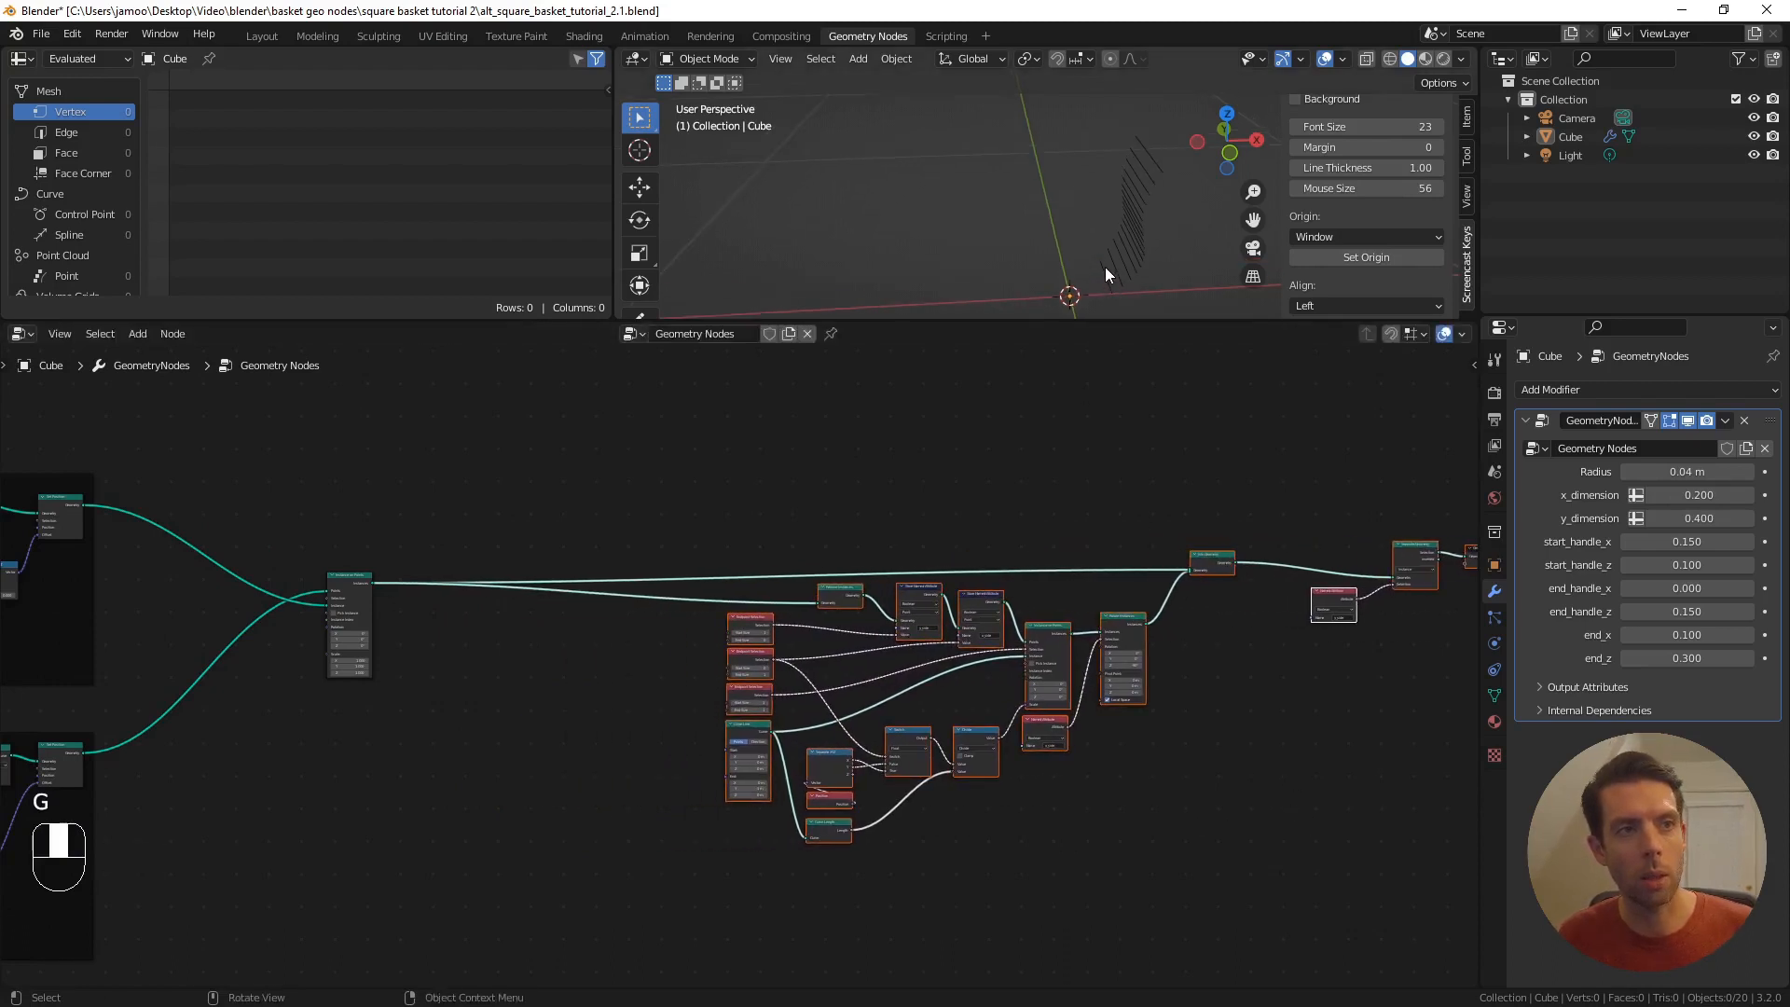
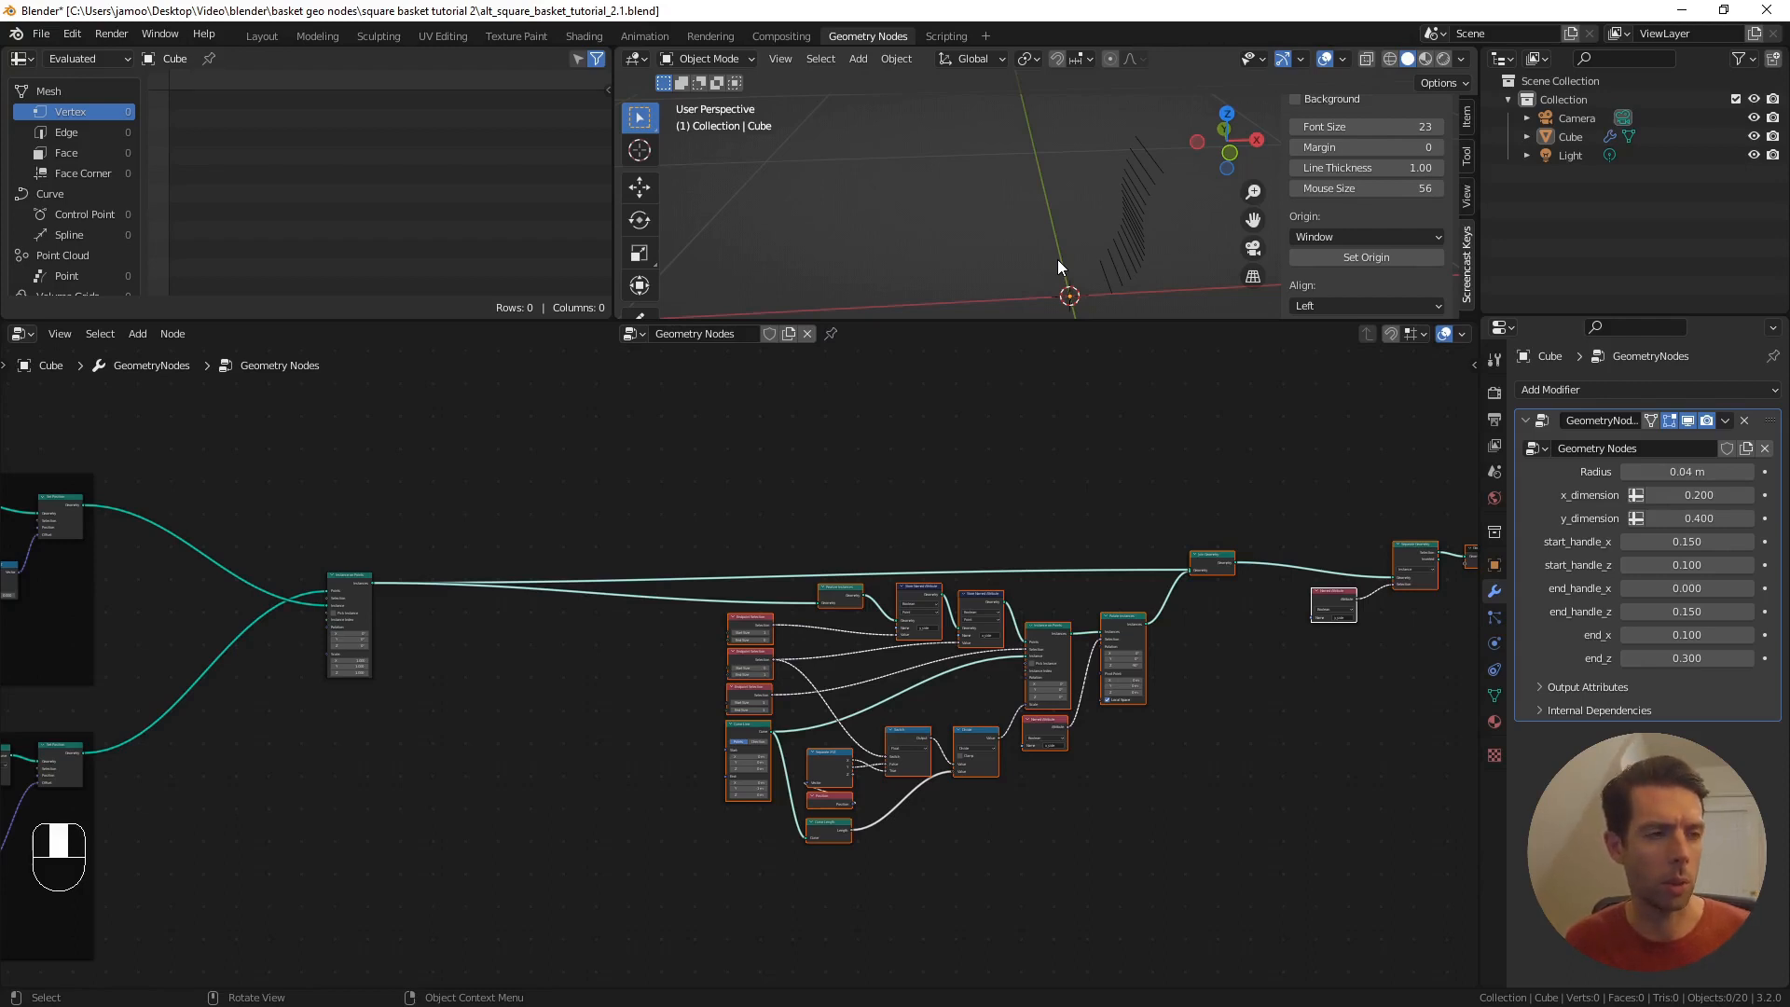
scroll(659, 618, up, 2)
shift+middle_drag(550, 642, 713, 653)
scroll(716, 648, up, 1)
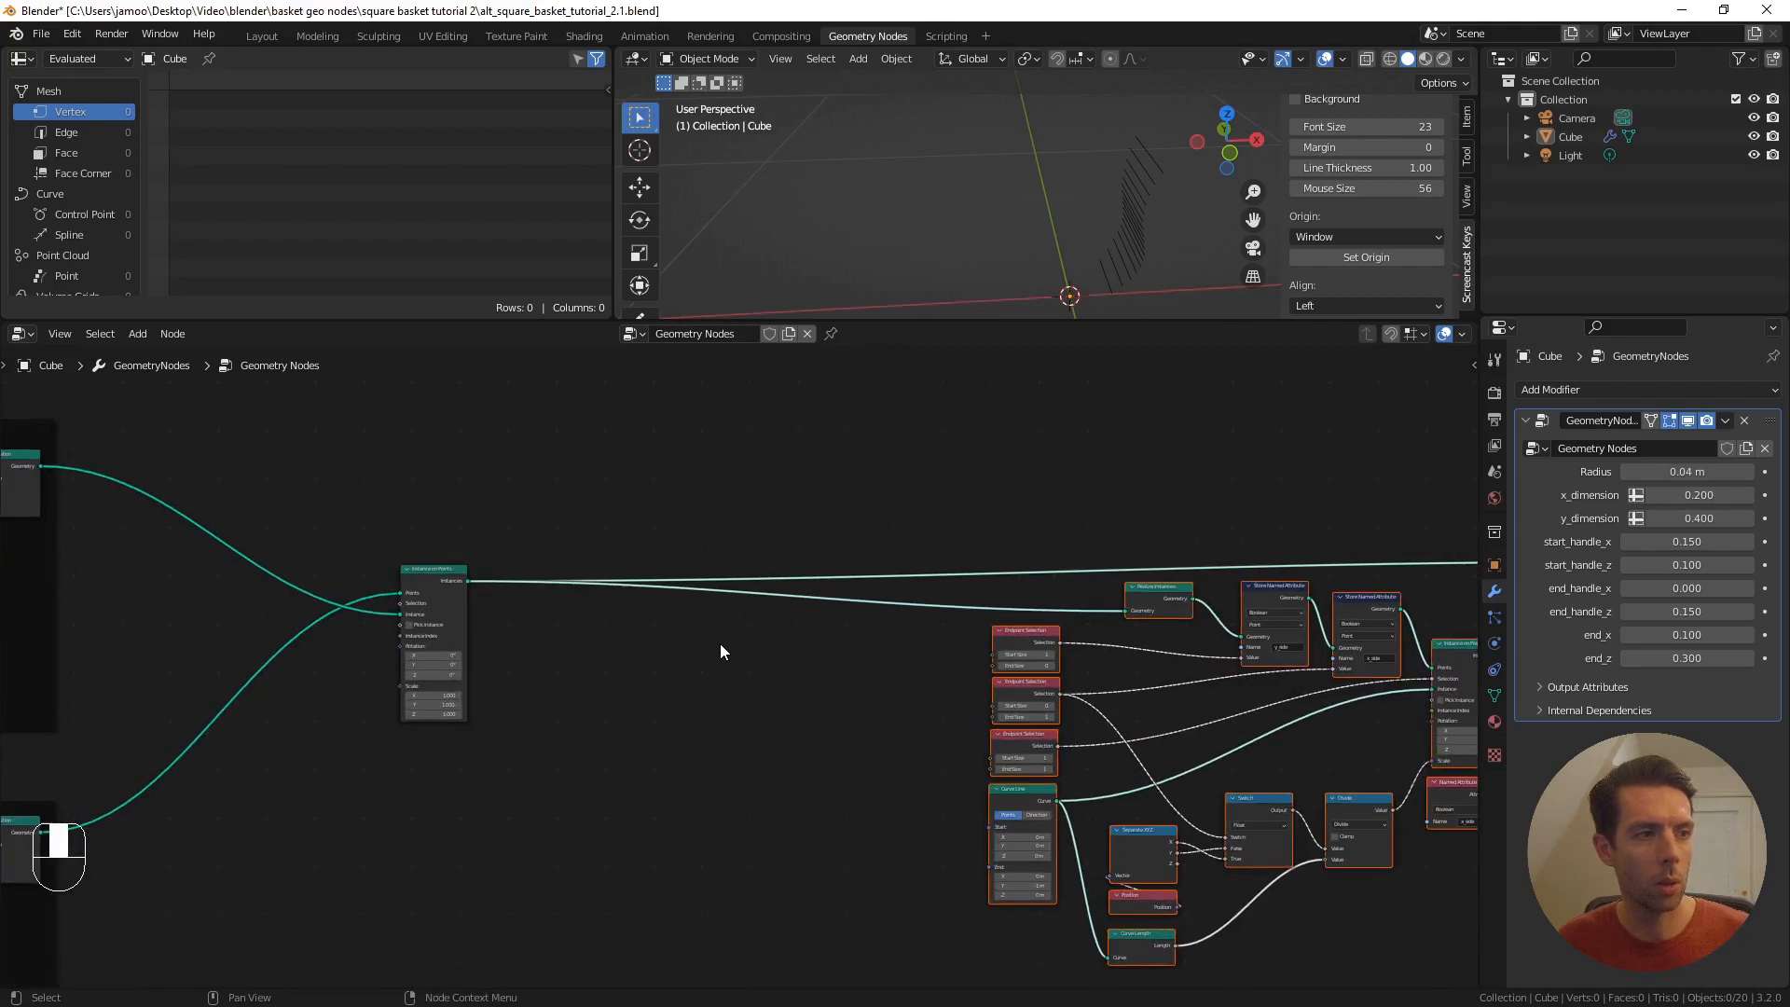
scroll(540, 593, up, 1)
scroll(463, 599, up, 4)
shift+middle_drag(608, 622, 649, 608)
drag(490, 536, 560, 747)
right_click(560, 747)
- Add an Attribute Statistic node whose Geometry input is fed by the first Instance on Points node's Instances output
scroll(573, 735, down, 10)
middle_drag(573, 735, 714, 706)
scroll(811, 582, up, 5)
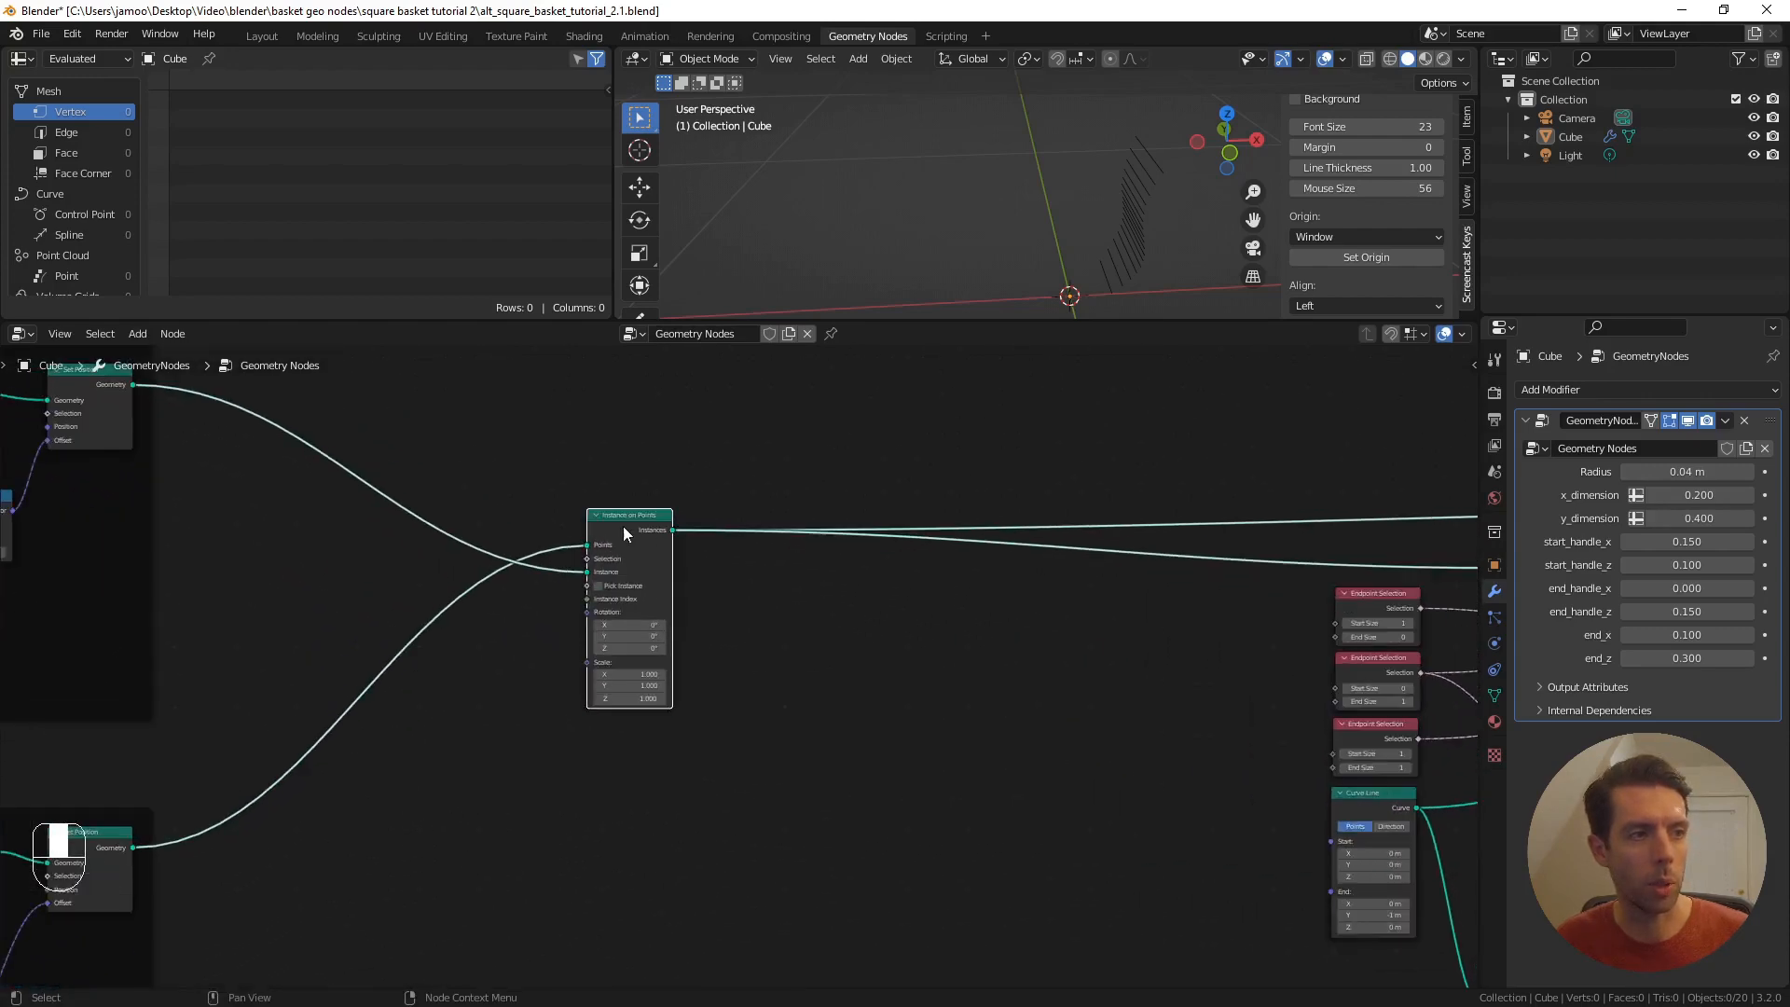
scroll(651, 534, up, 2)
drag(598, 492, 718, 856)
text(a)
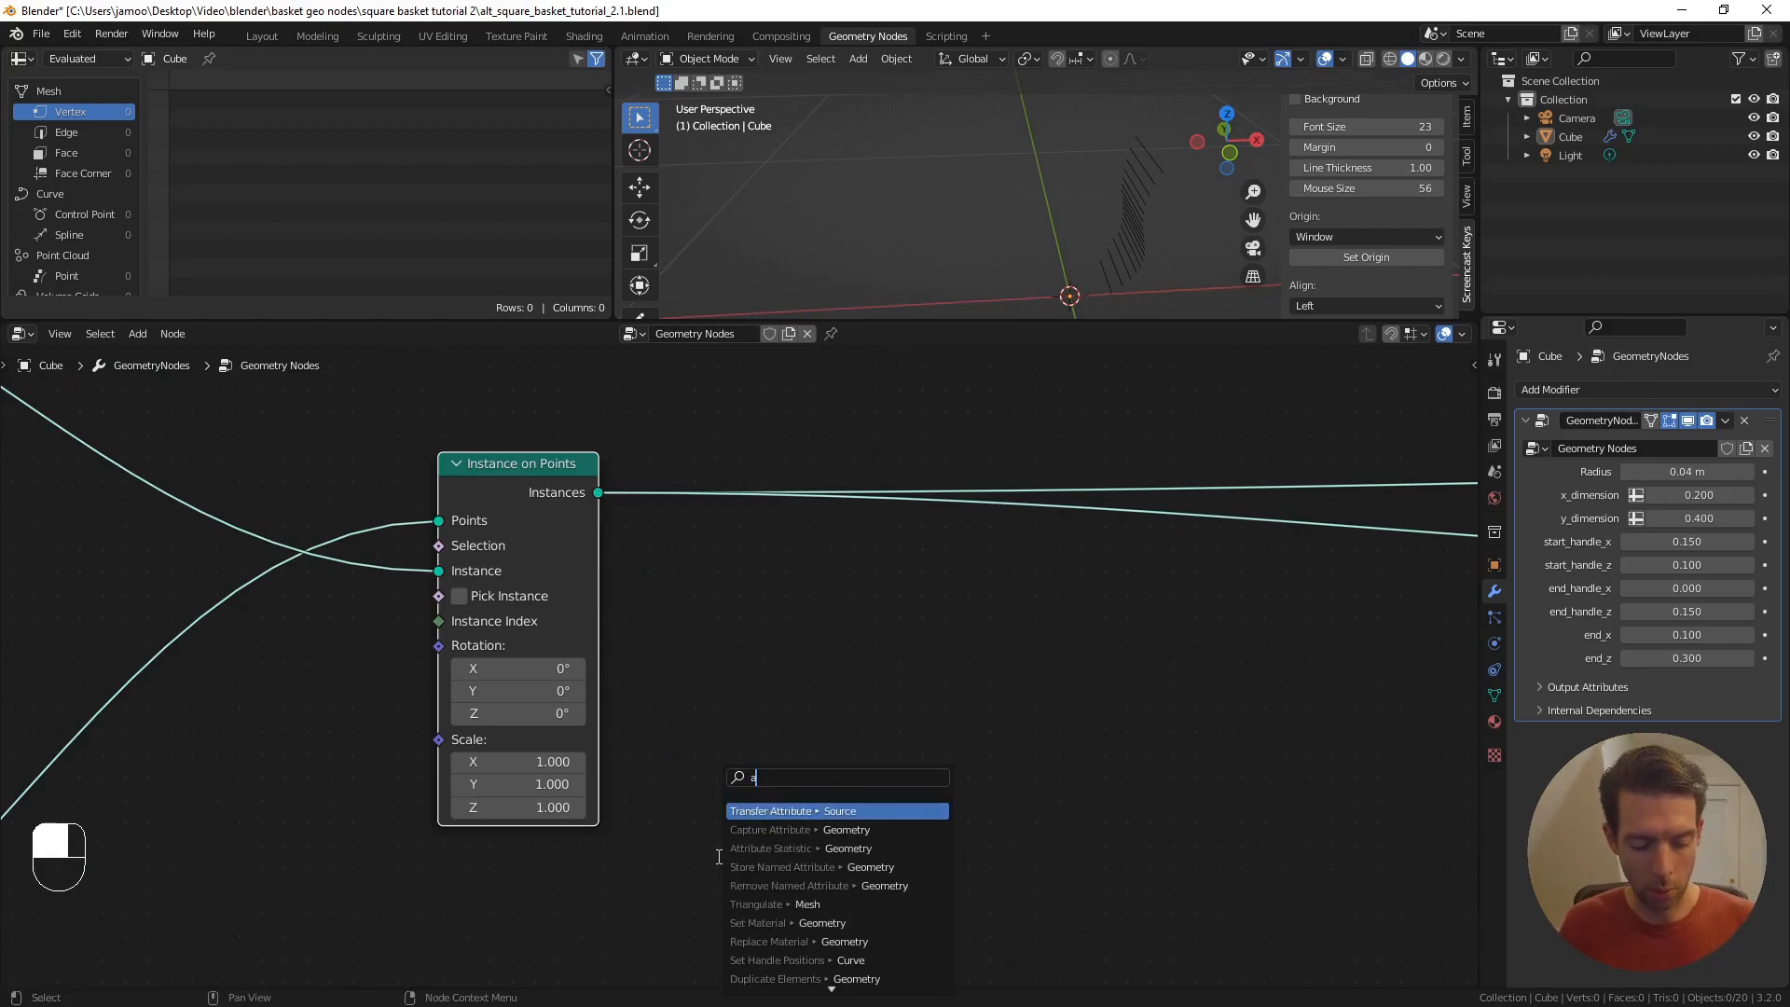
text(ttribte)
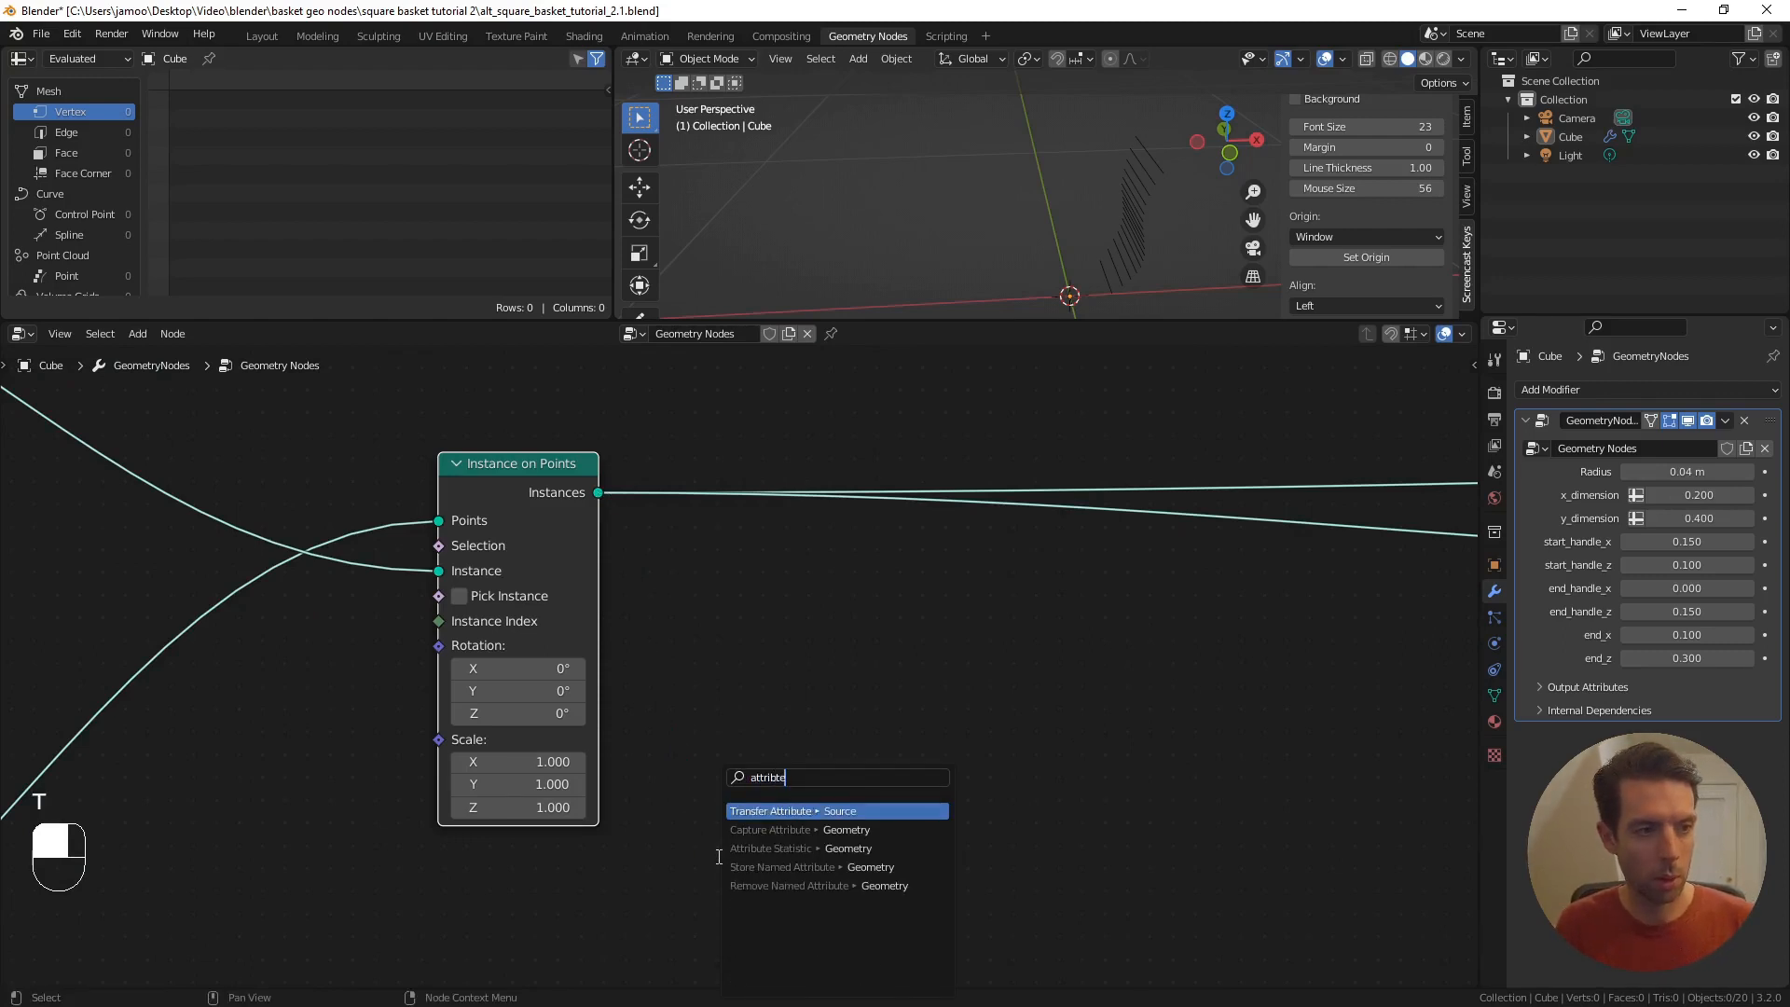
text( sta)
key(Return)
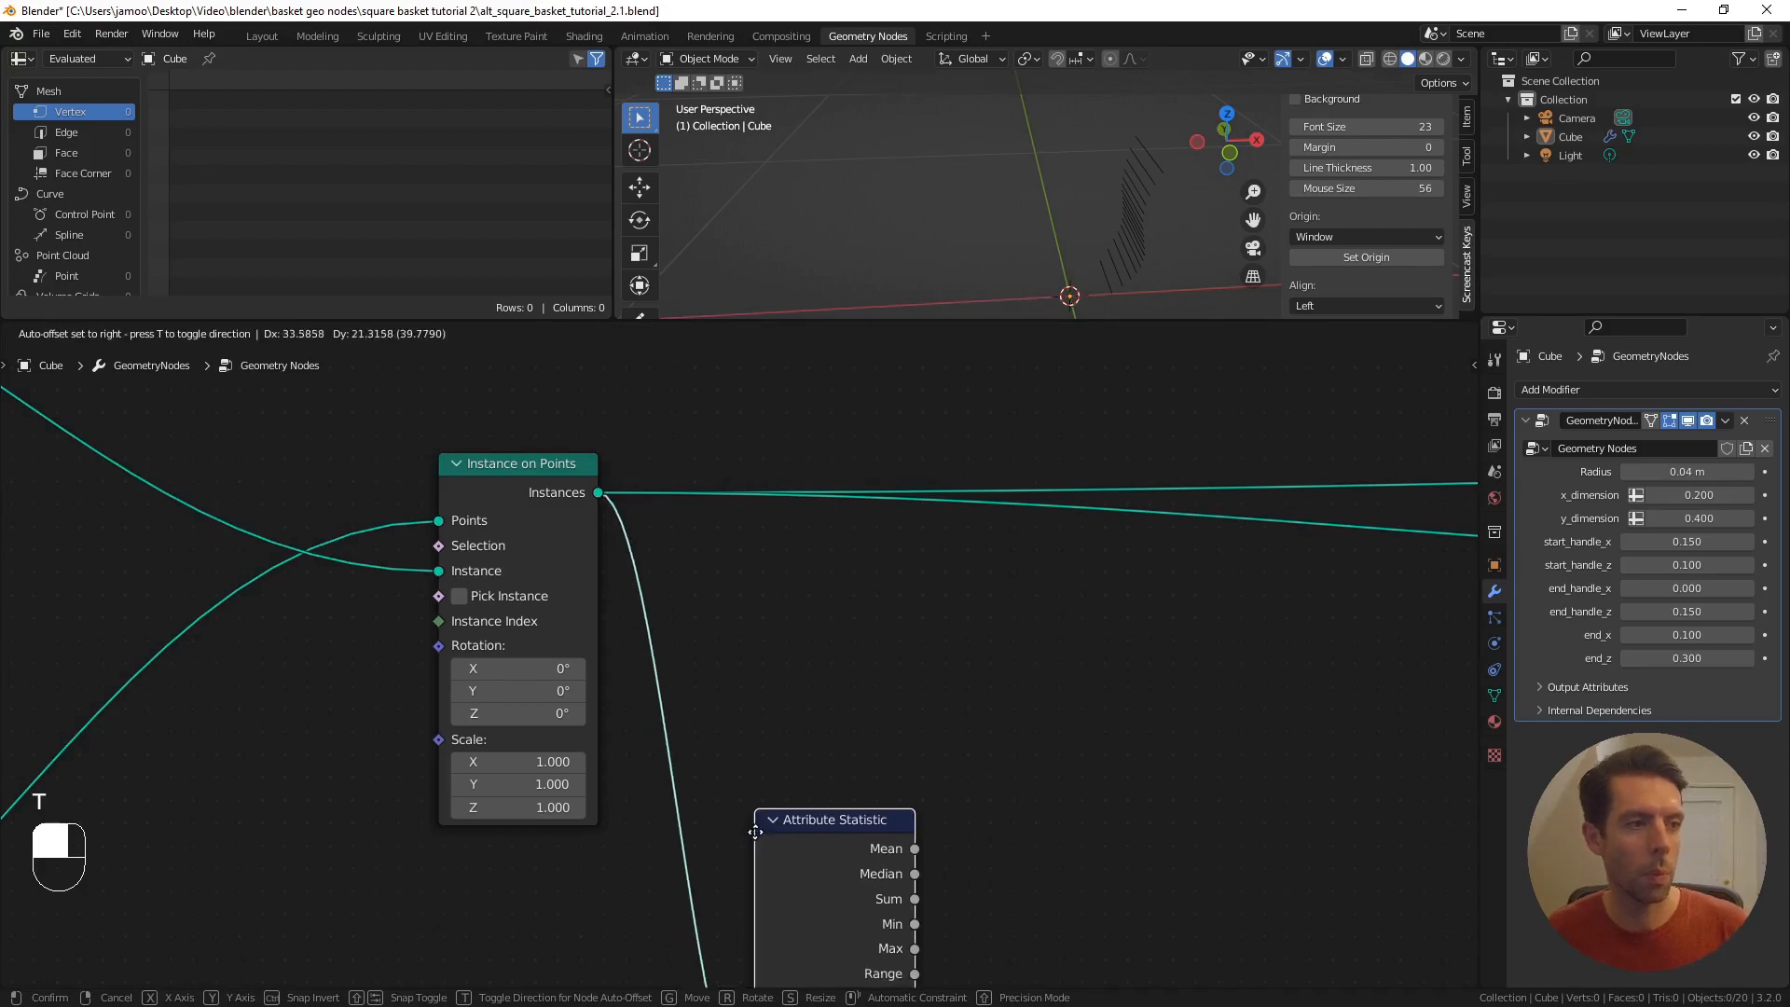
click(748, 717)
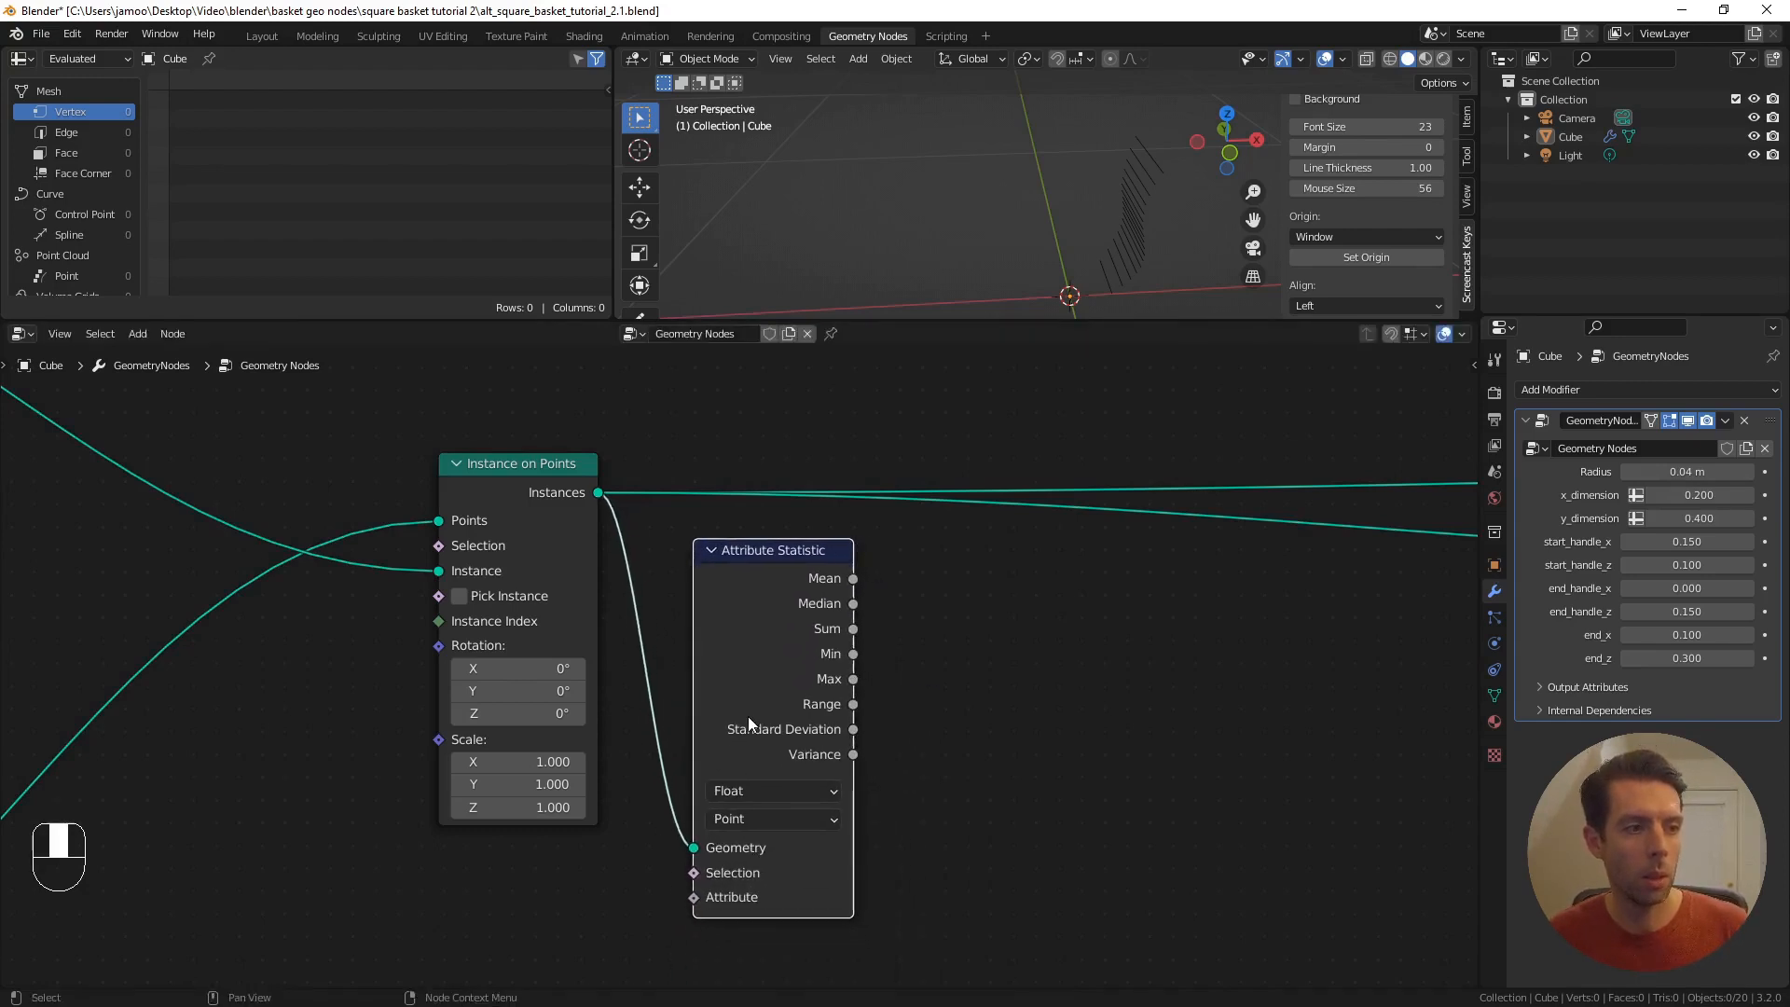
- Add an Index node linked to the Attribute Statistic's Attribute input and place it below Instance on Points
middle_drag(748, 716, 755, 626)
drag(700, 809, 656, 819)
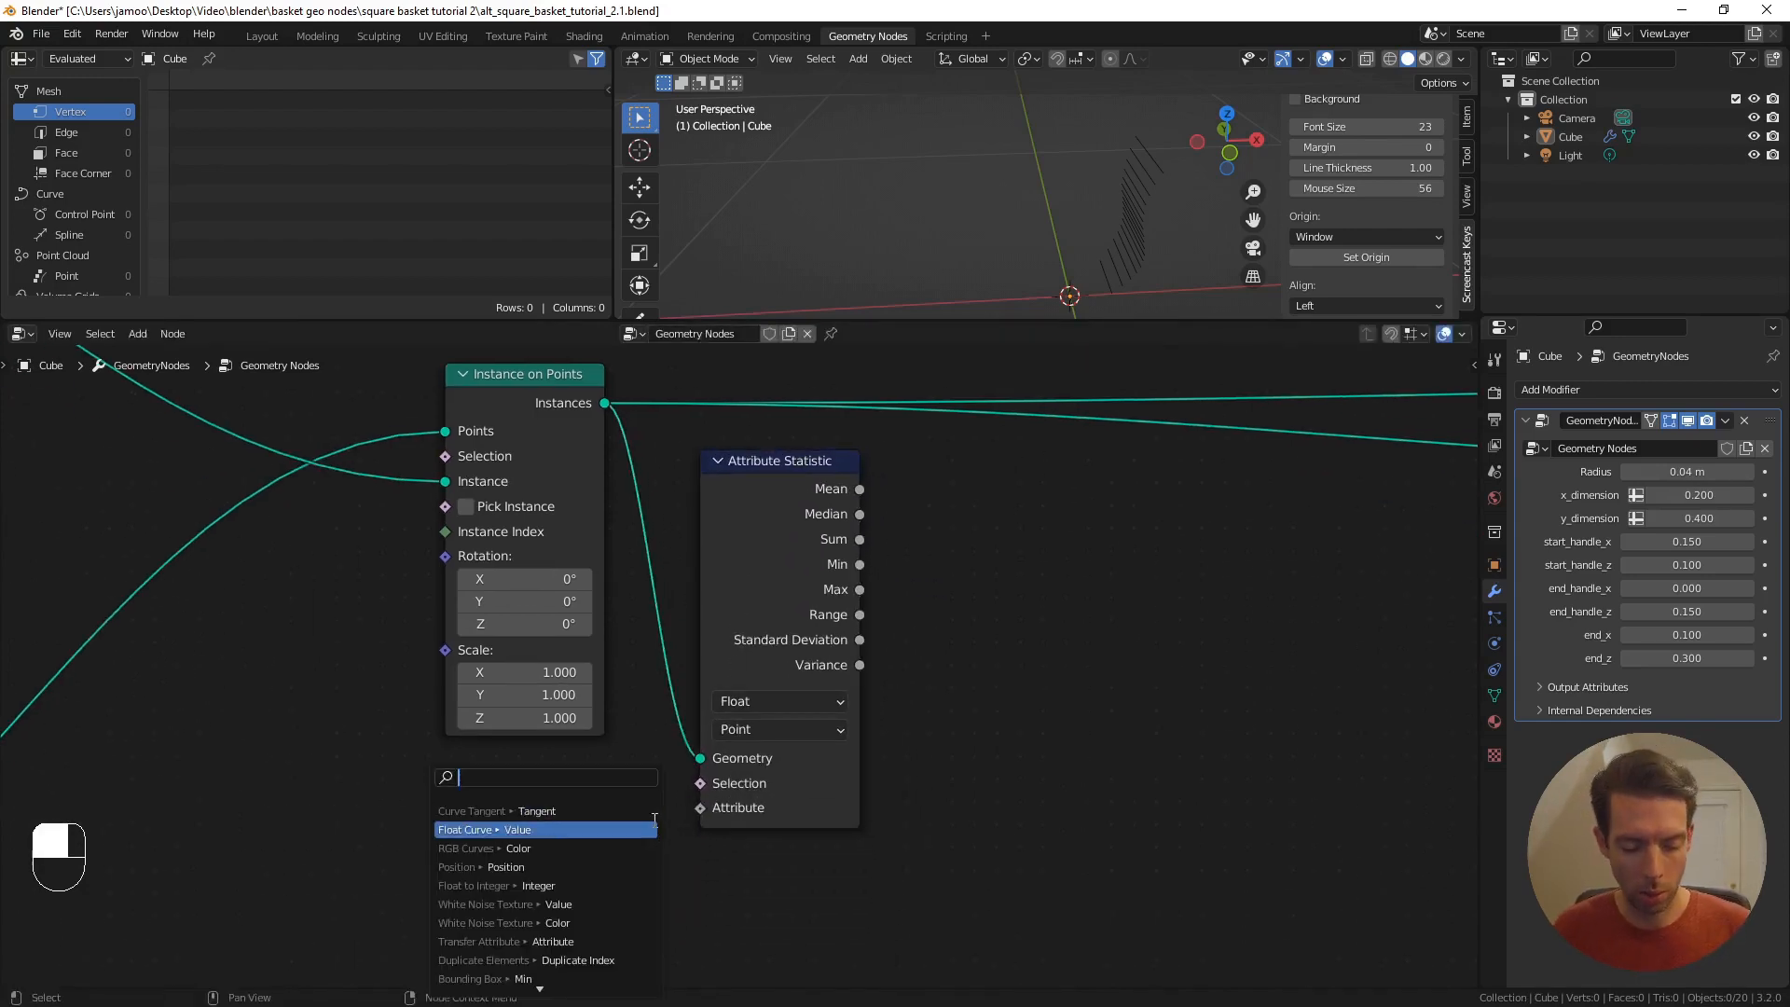
text(index)
key(Return)
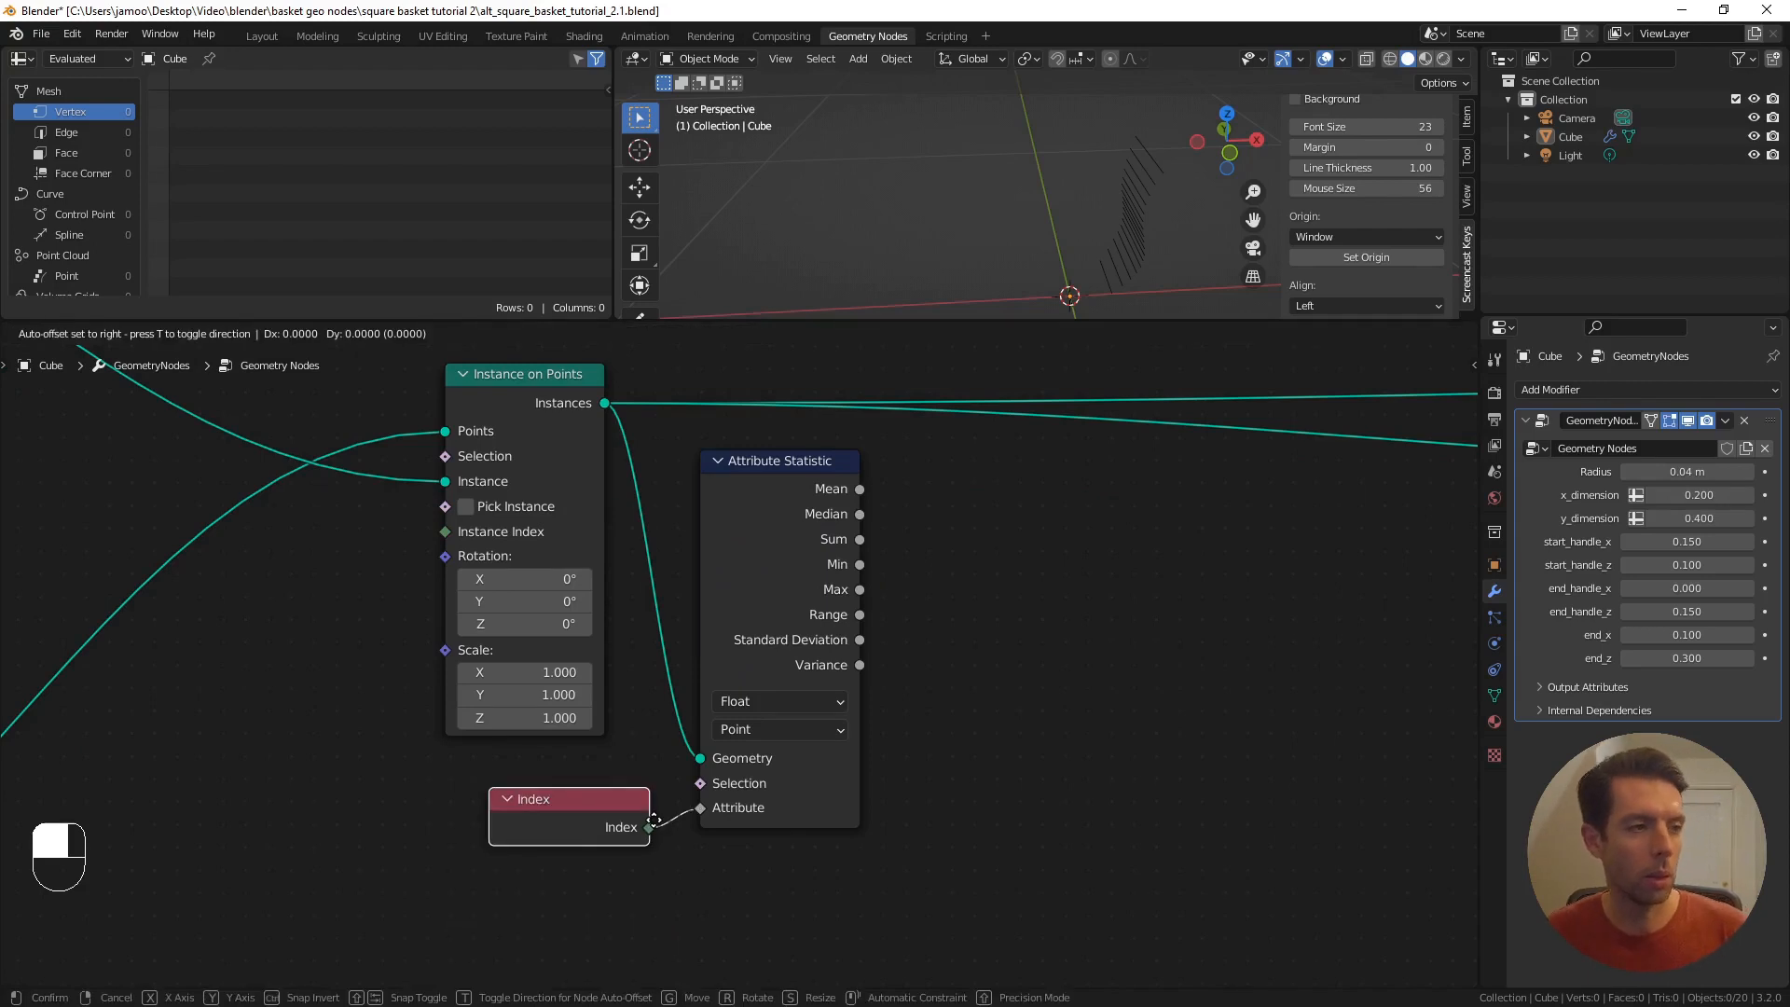
click(603, 808)
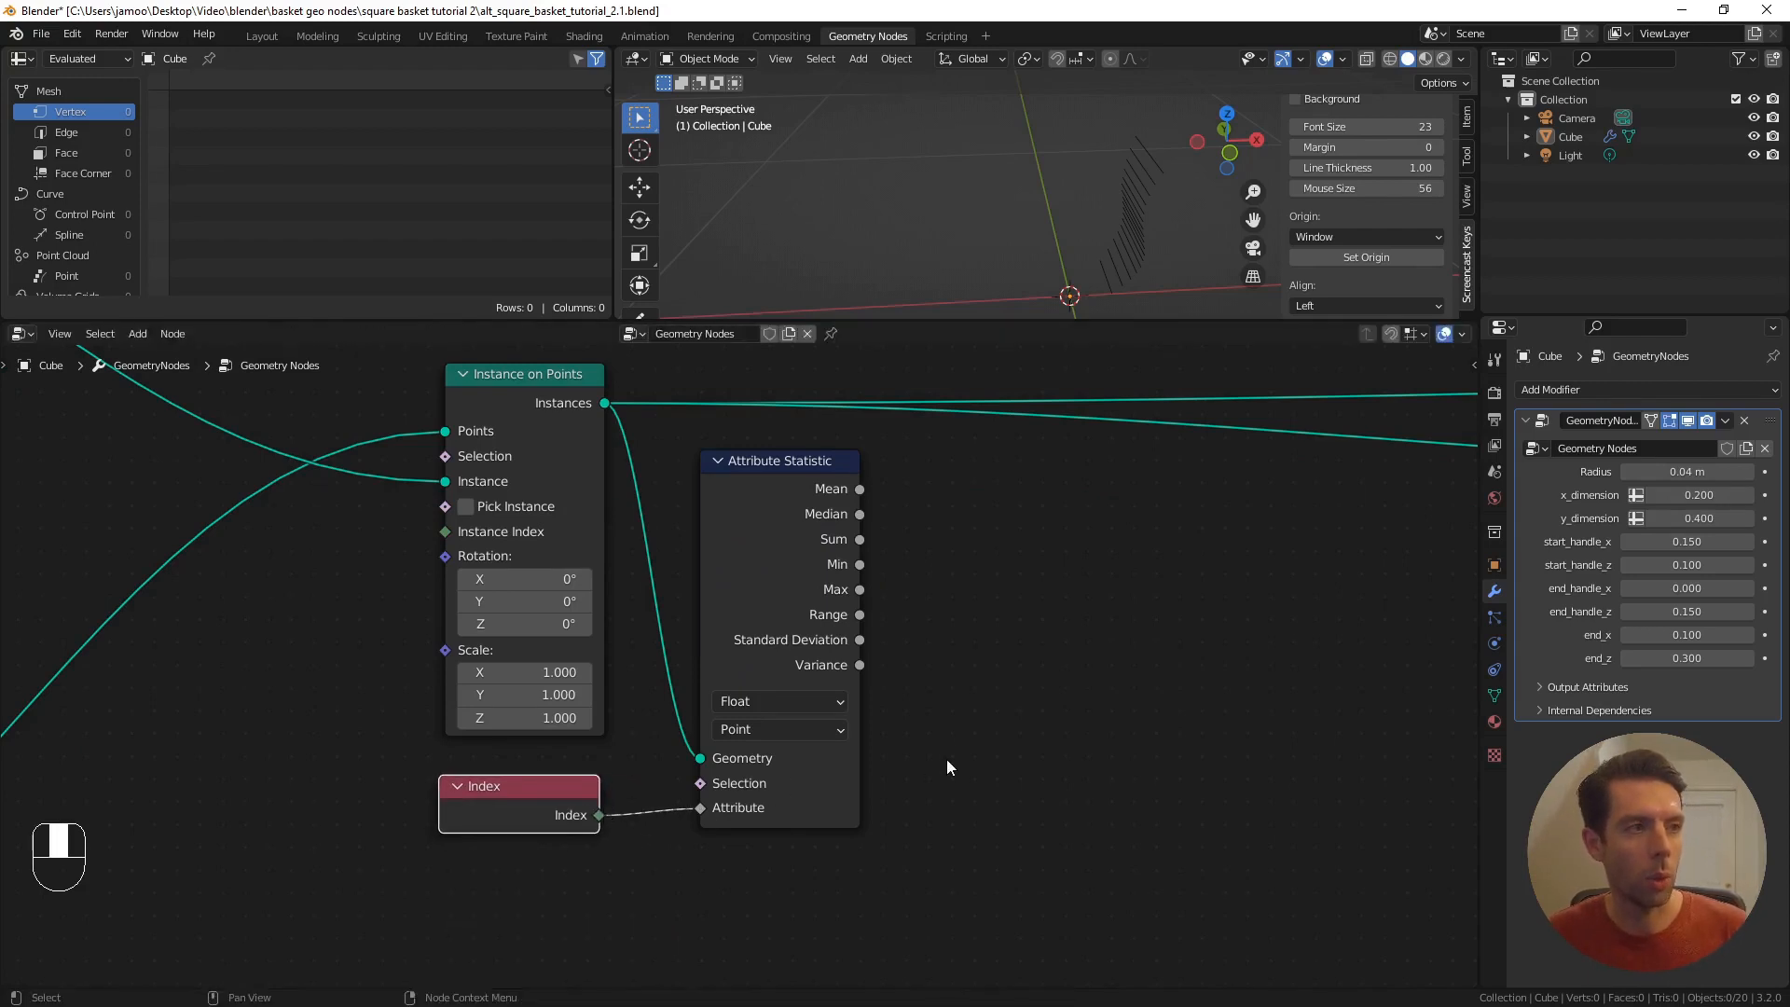
- Set the Attribute Statistic node's domain to Instance
shift+middle_drag(947, 696, 942, 704)
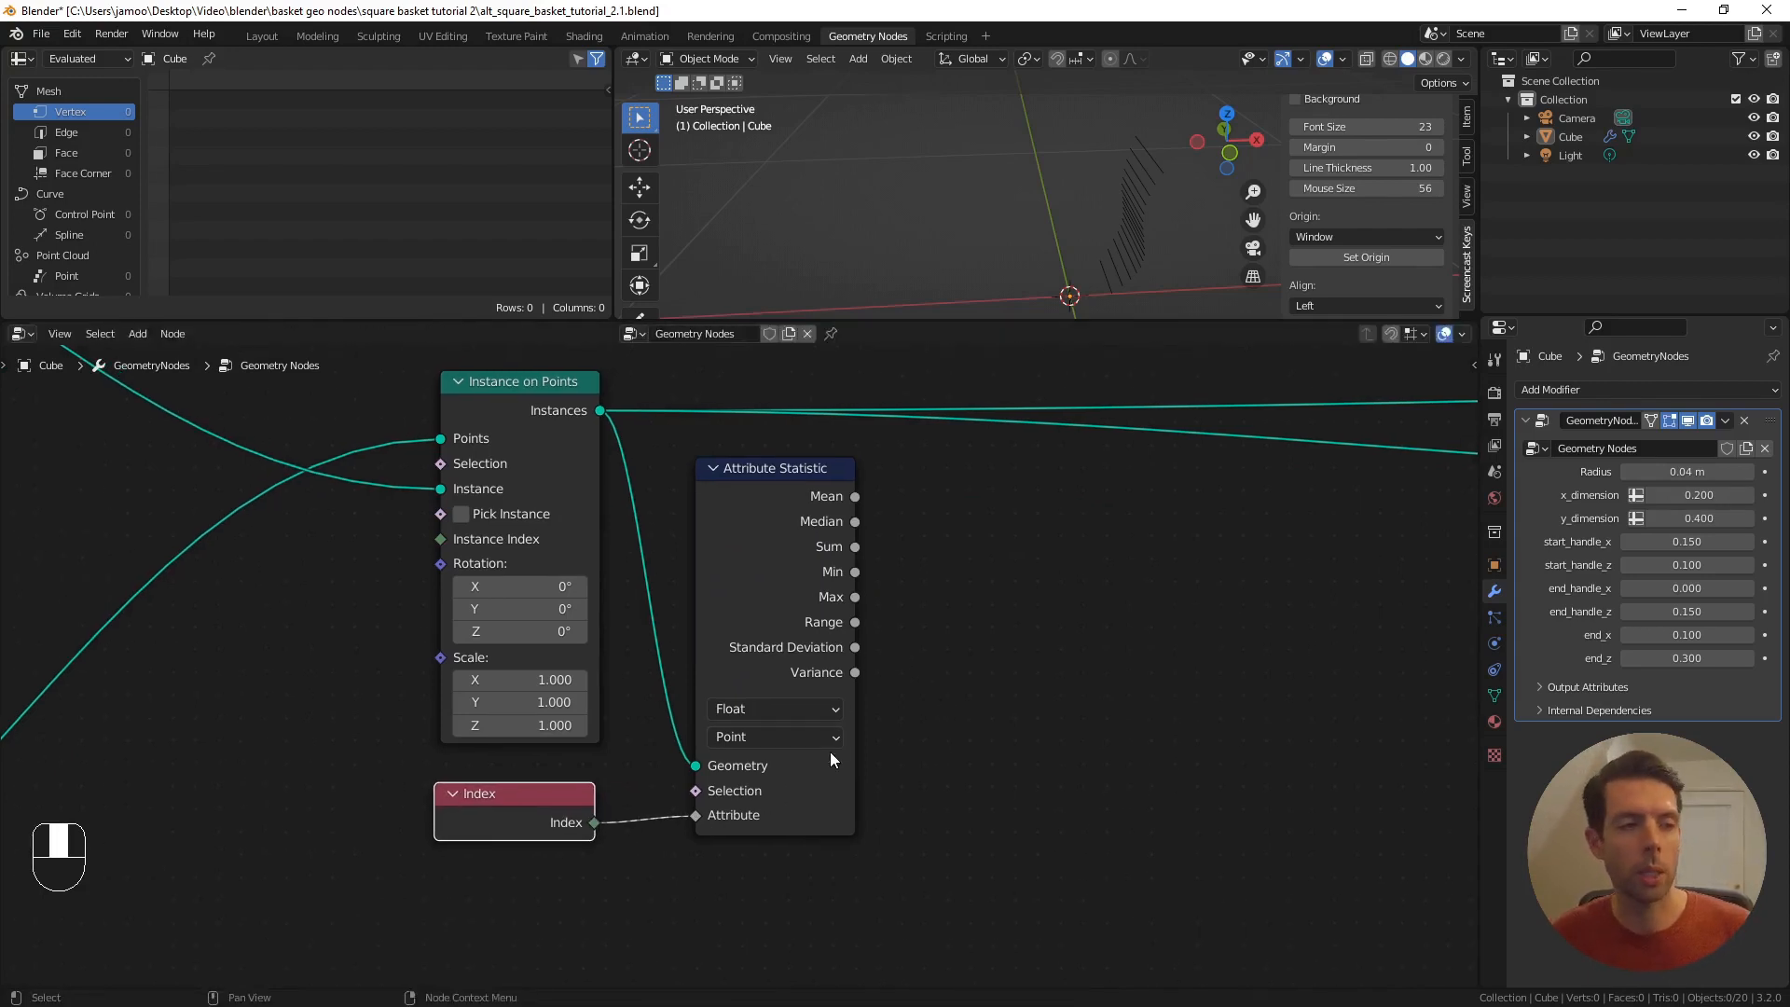
click(836, 737)
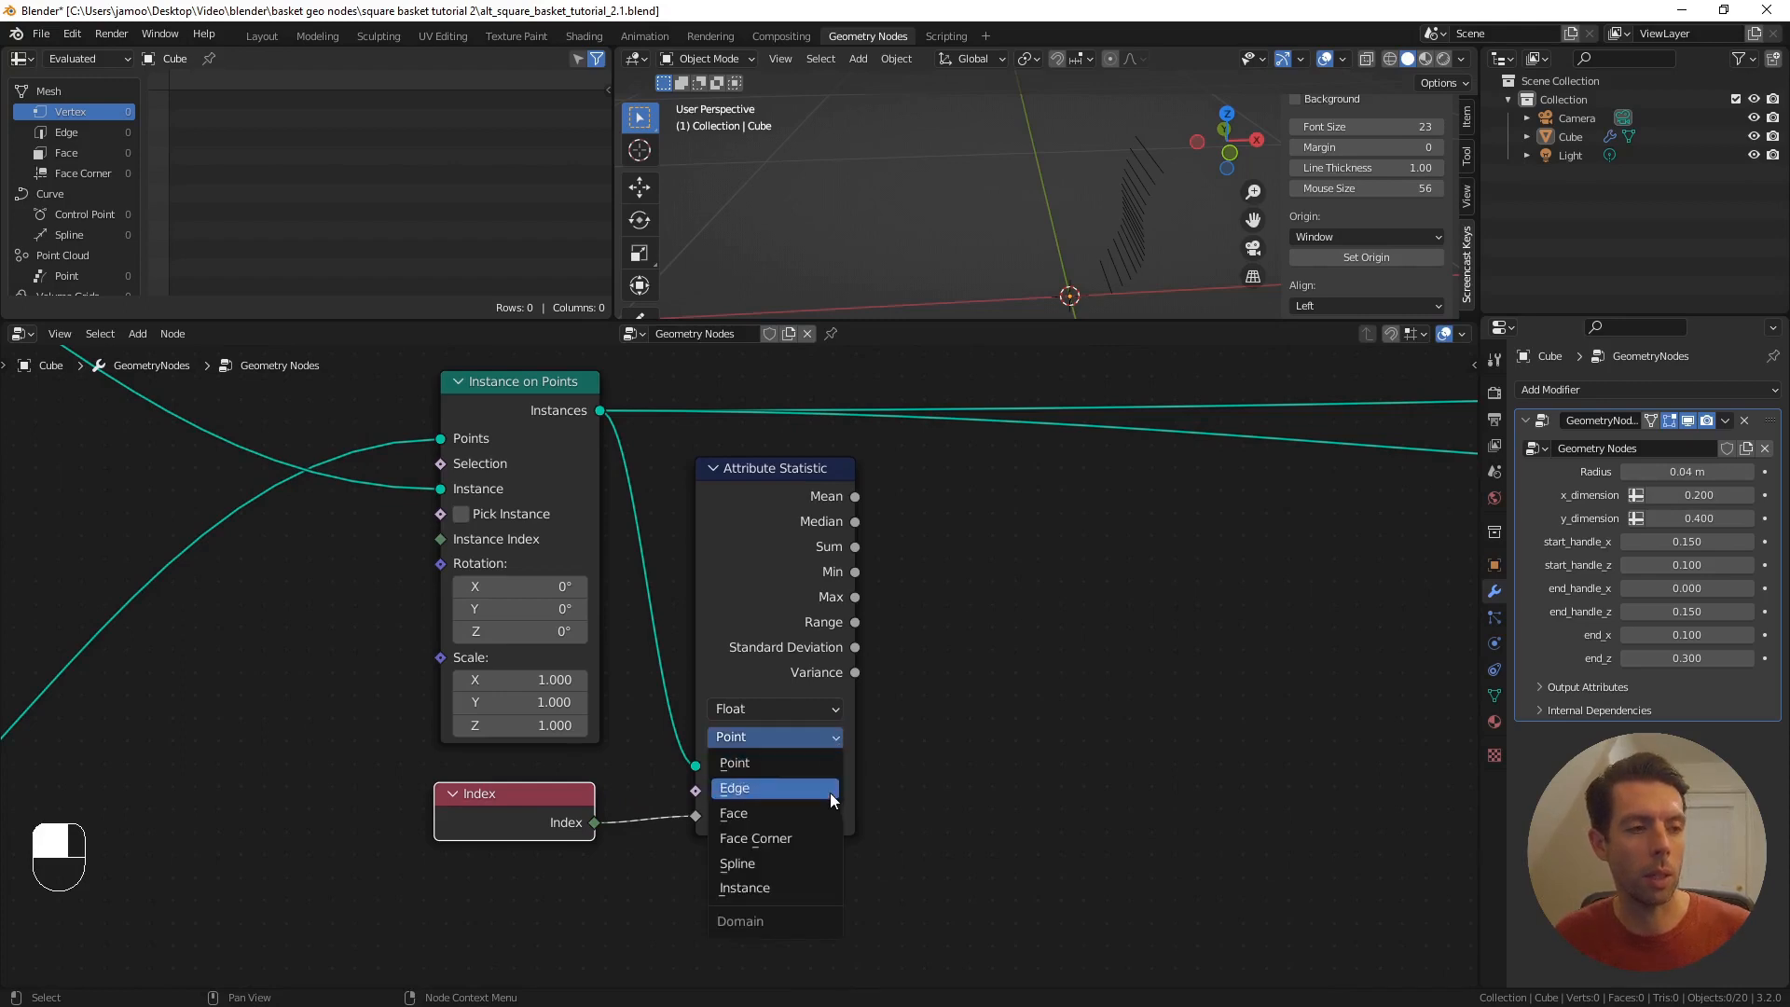
click(781, 884)
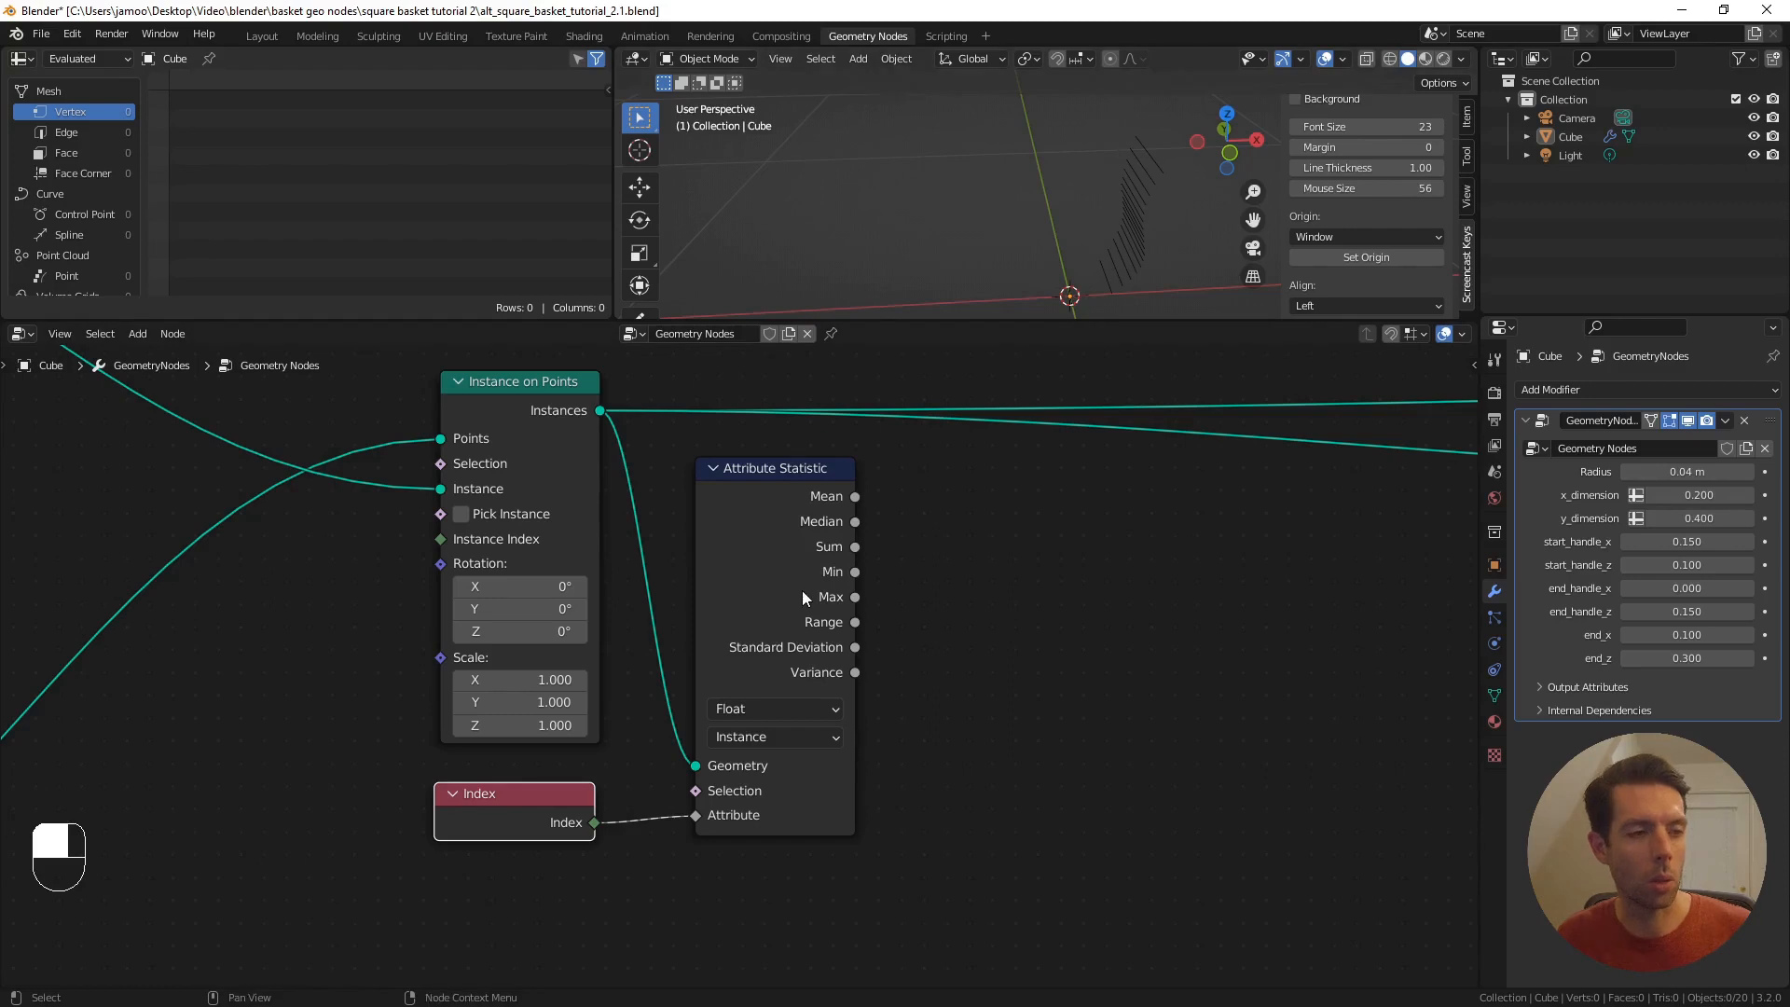
- Add an Equal Compare node beside Attribute Statistic, with its A input fed by the statistic's Min output
shift+middle_drag(951, 672, 846, 687)
scroll(810, 664, up, 1)
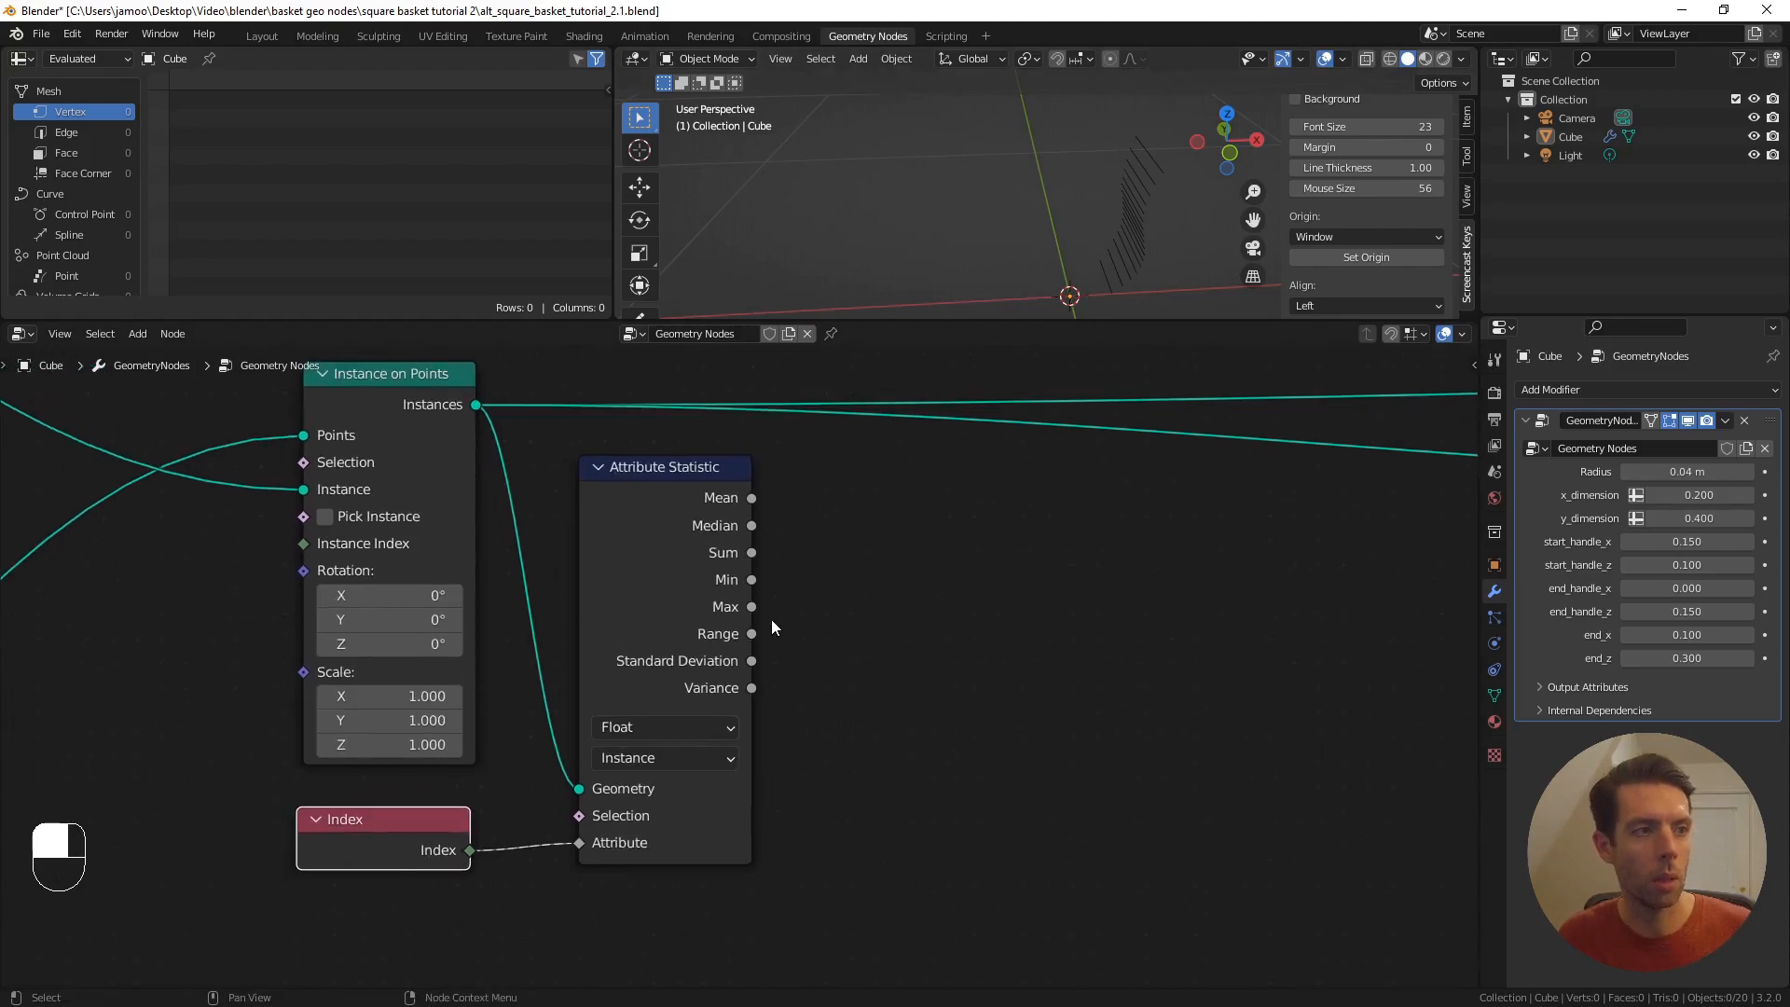
scroll(768, 618, down, 1)
drag(750, 586, 817, 552)
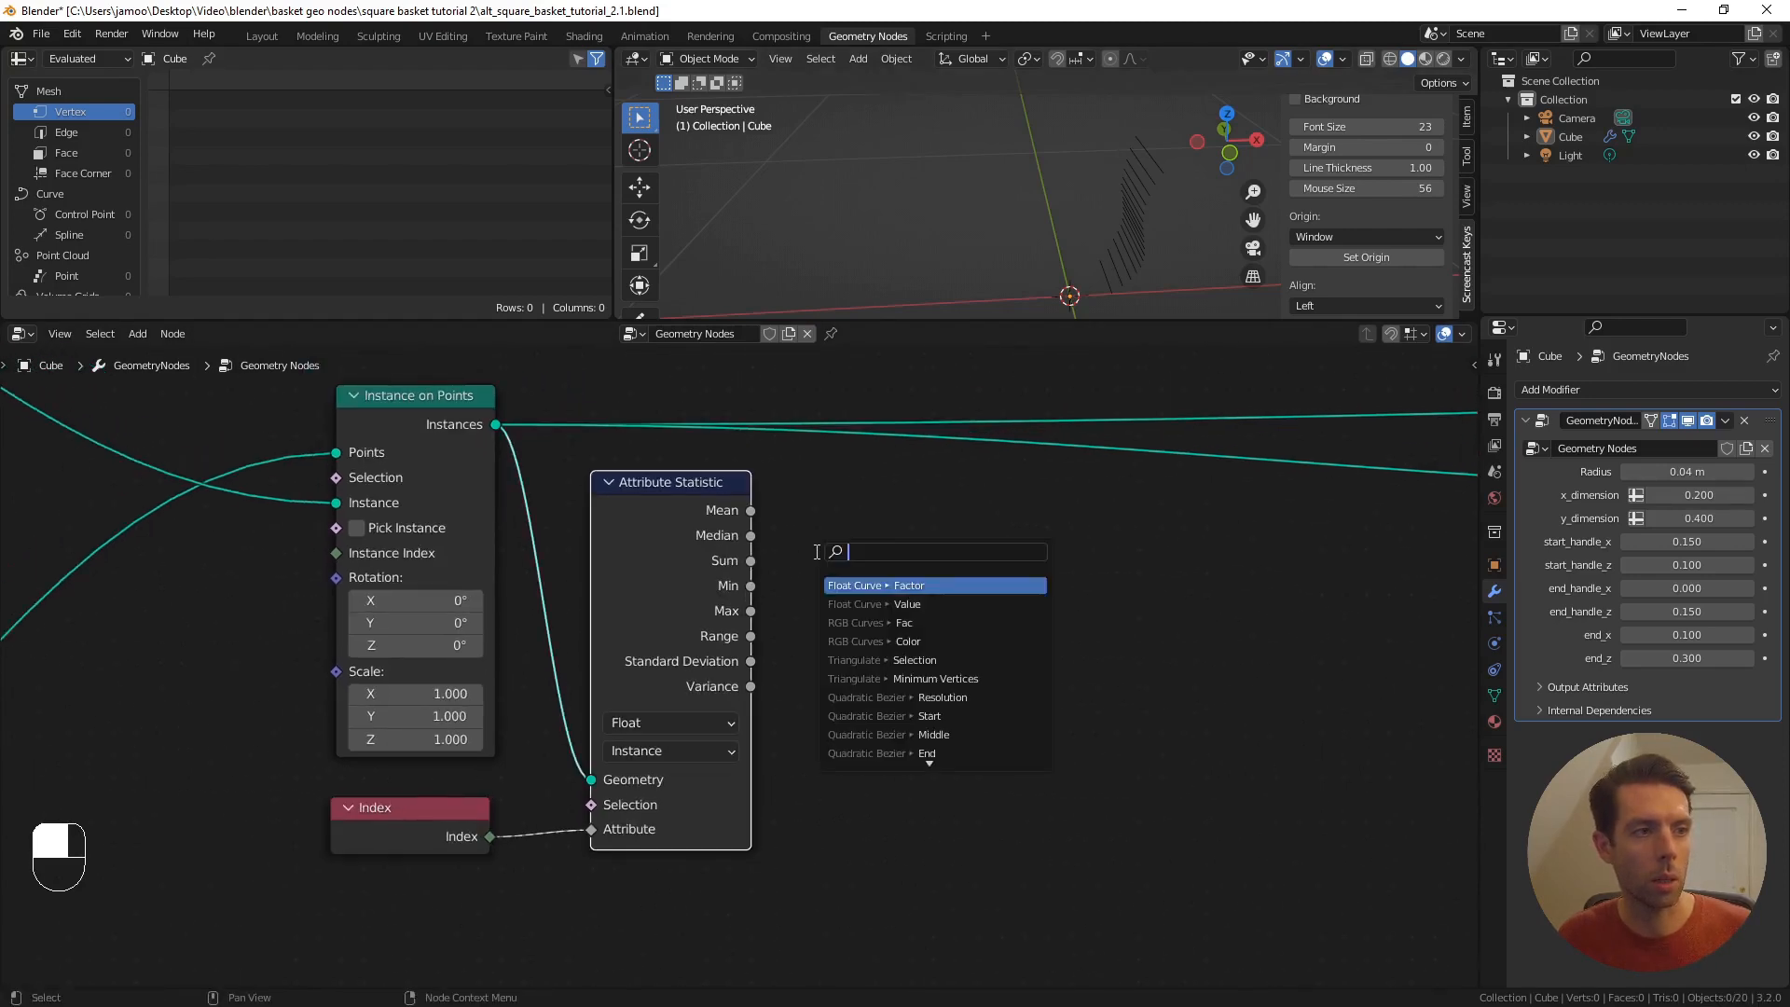
text(compa)
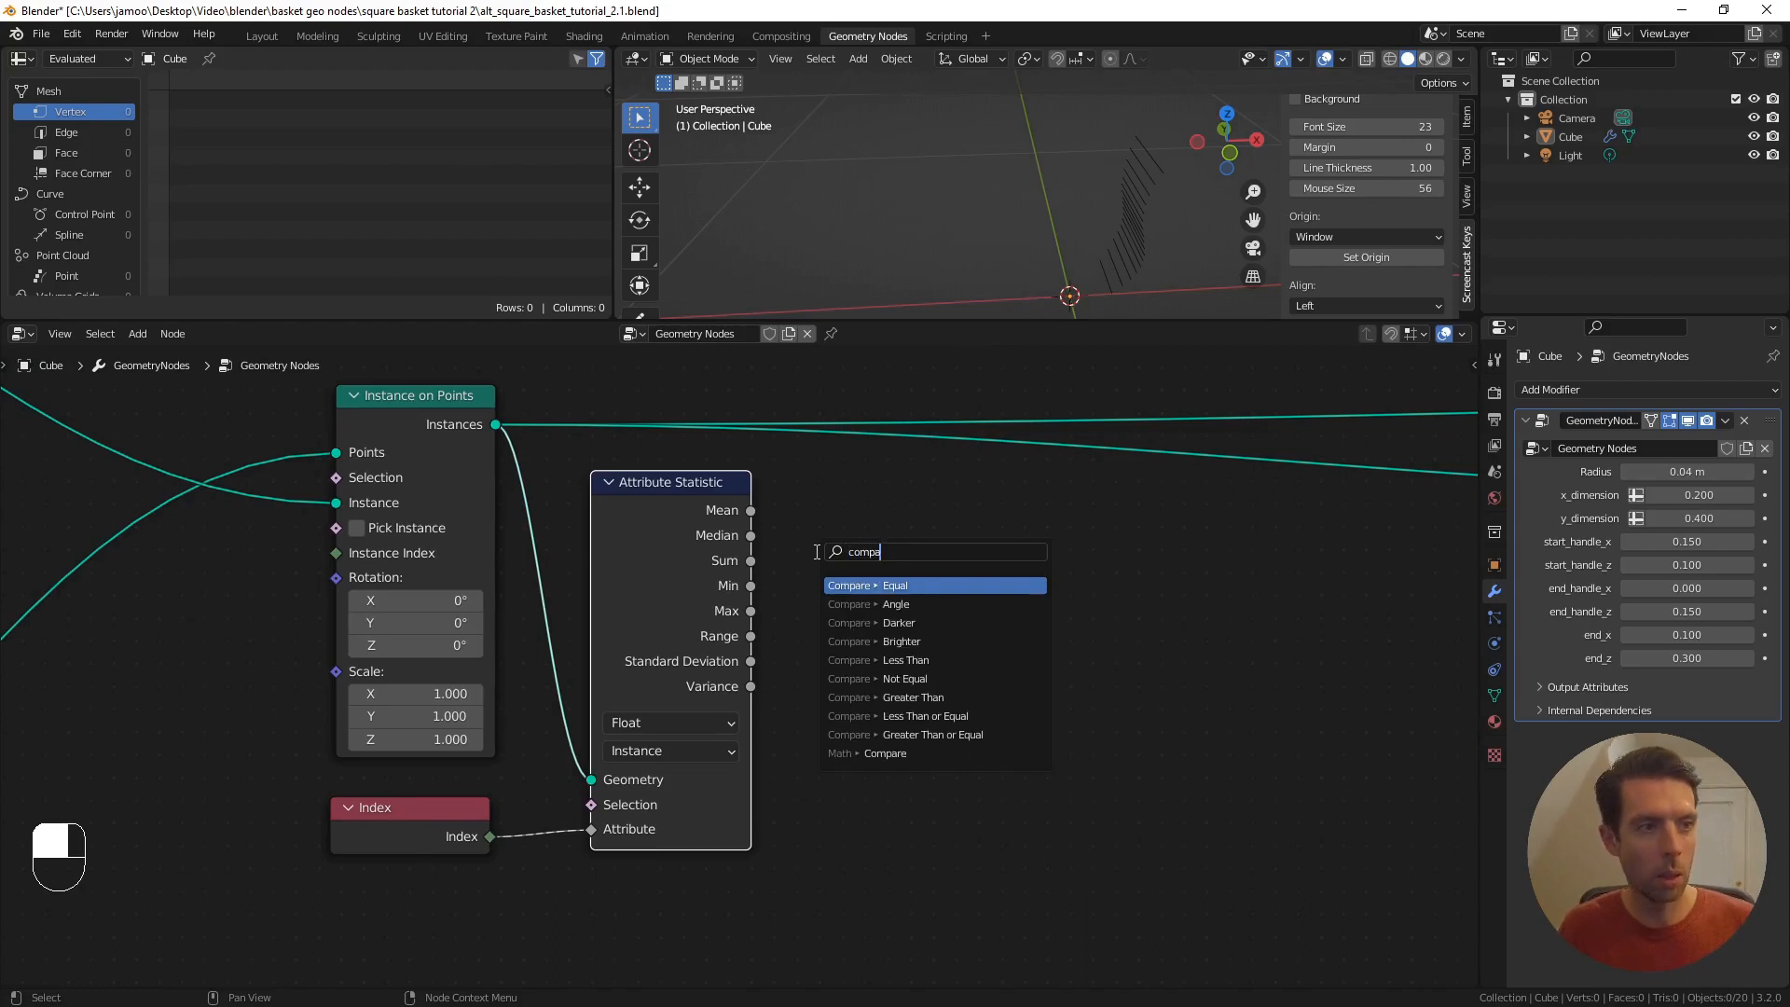
key(Return)
click(822, 490)
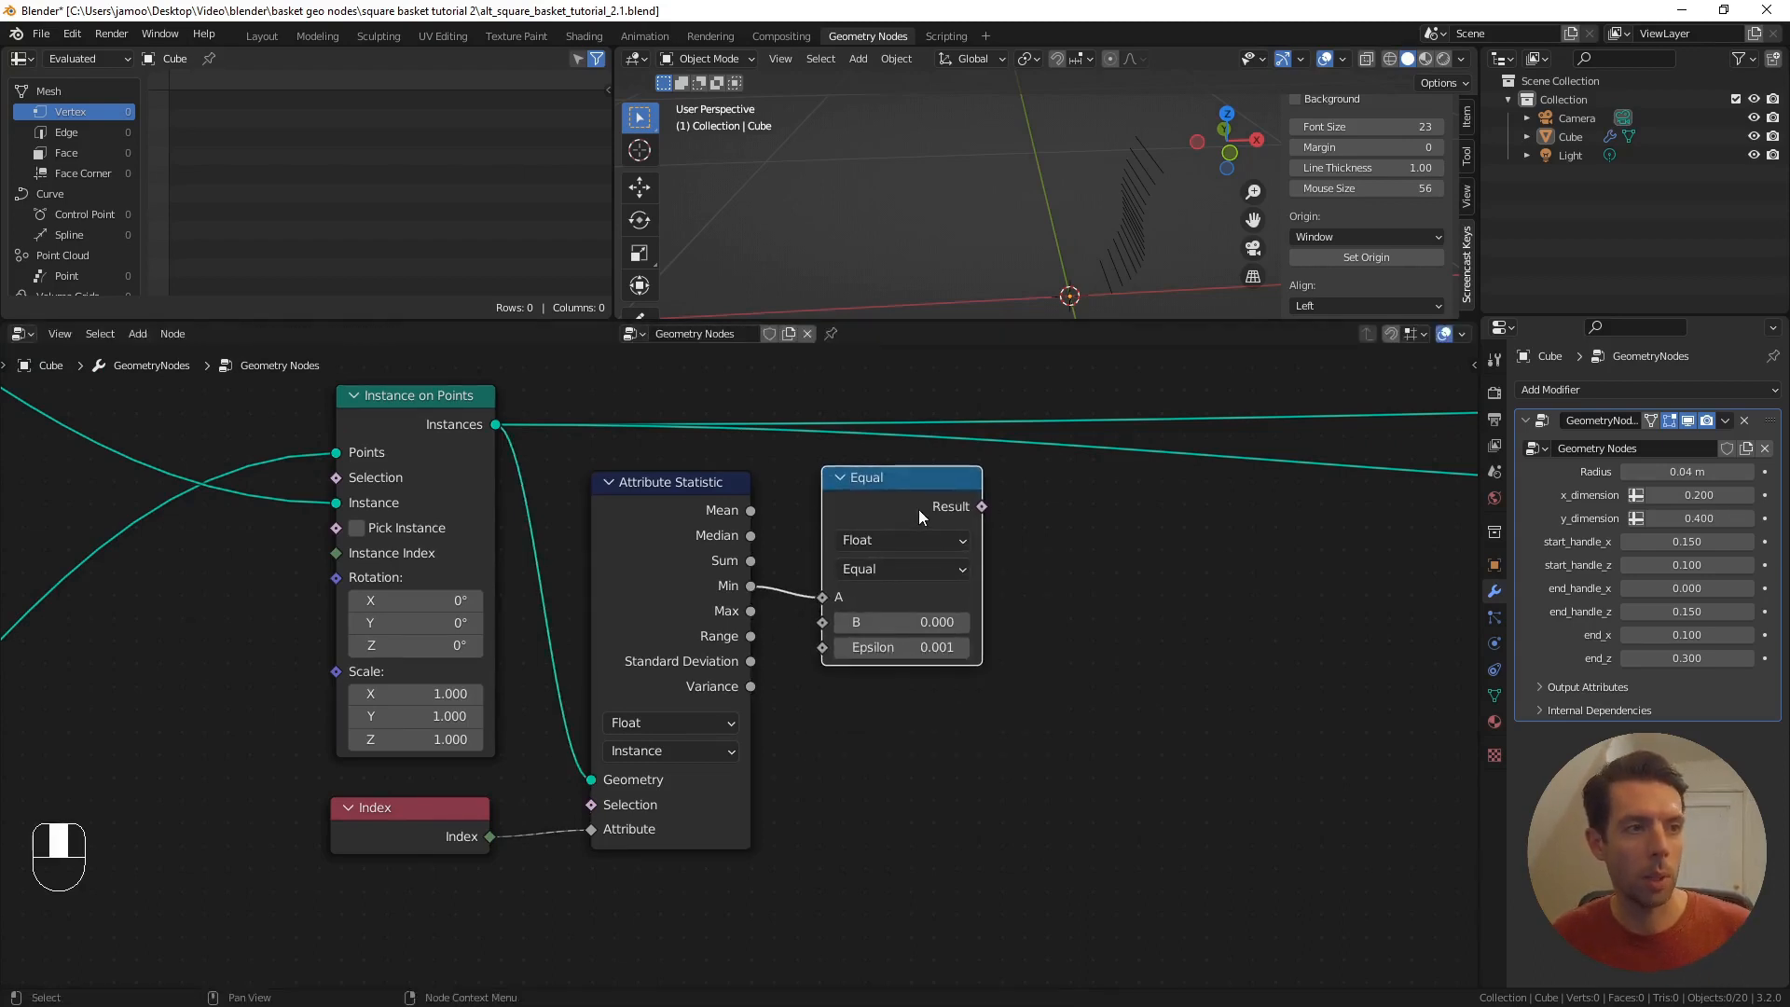
- Duplicate the Equal node, place the copy below the original, and link Attribute Statistic's Max output to the copy's A input
key(shift+d)
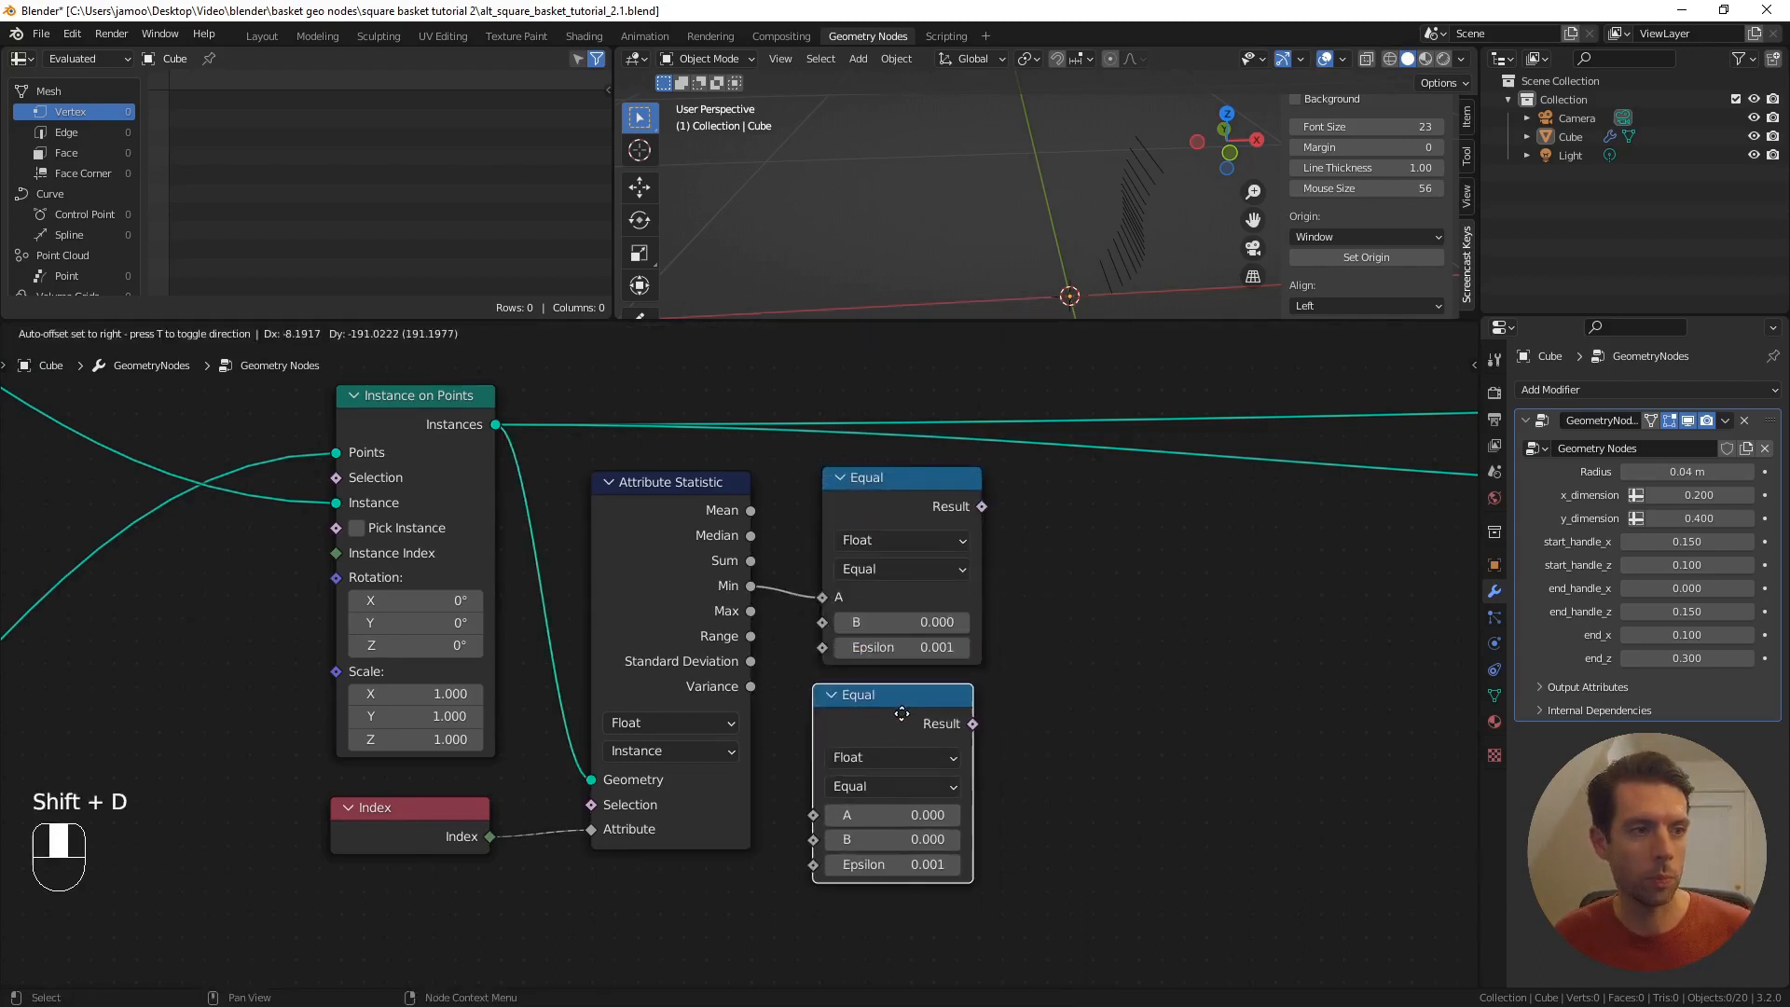
click(903, 709)
drag(753, 611, 817, 811)
- Link the Index node's output to the B inputs of both Equal nodes
click(490, 837)
drag(489, 838, 822, 622)
drag(500, 834, 817, 836)
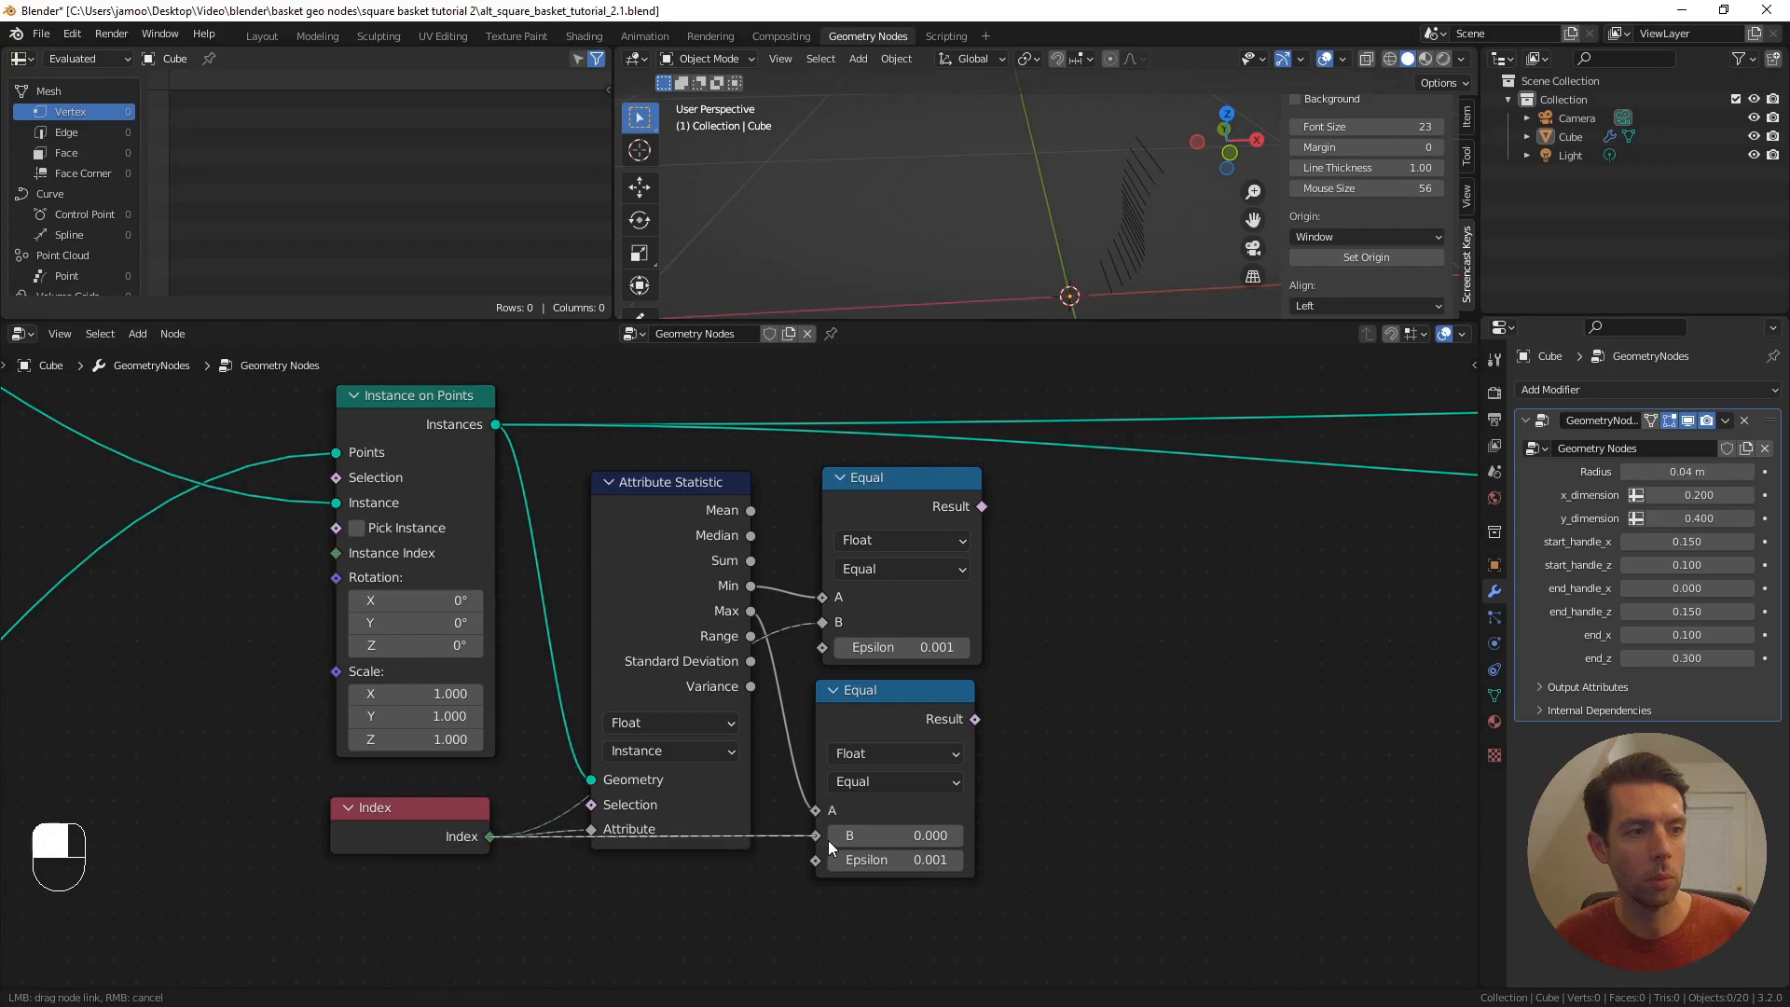
- Duplicate the y_side Store Named Attribute node and insert the copy on the link between Instance on Points and Realize Instances
scroll(1003, 740, down, 2)
middle_drag(866, 715, 767, 702)
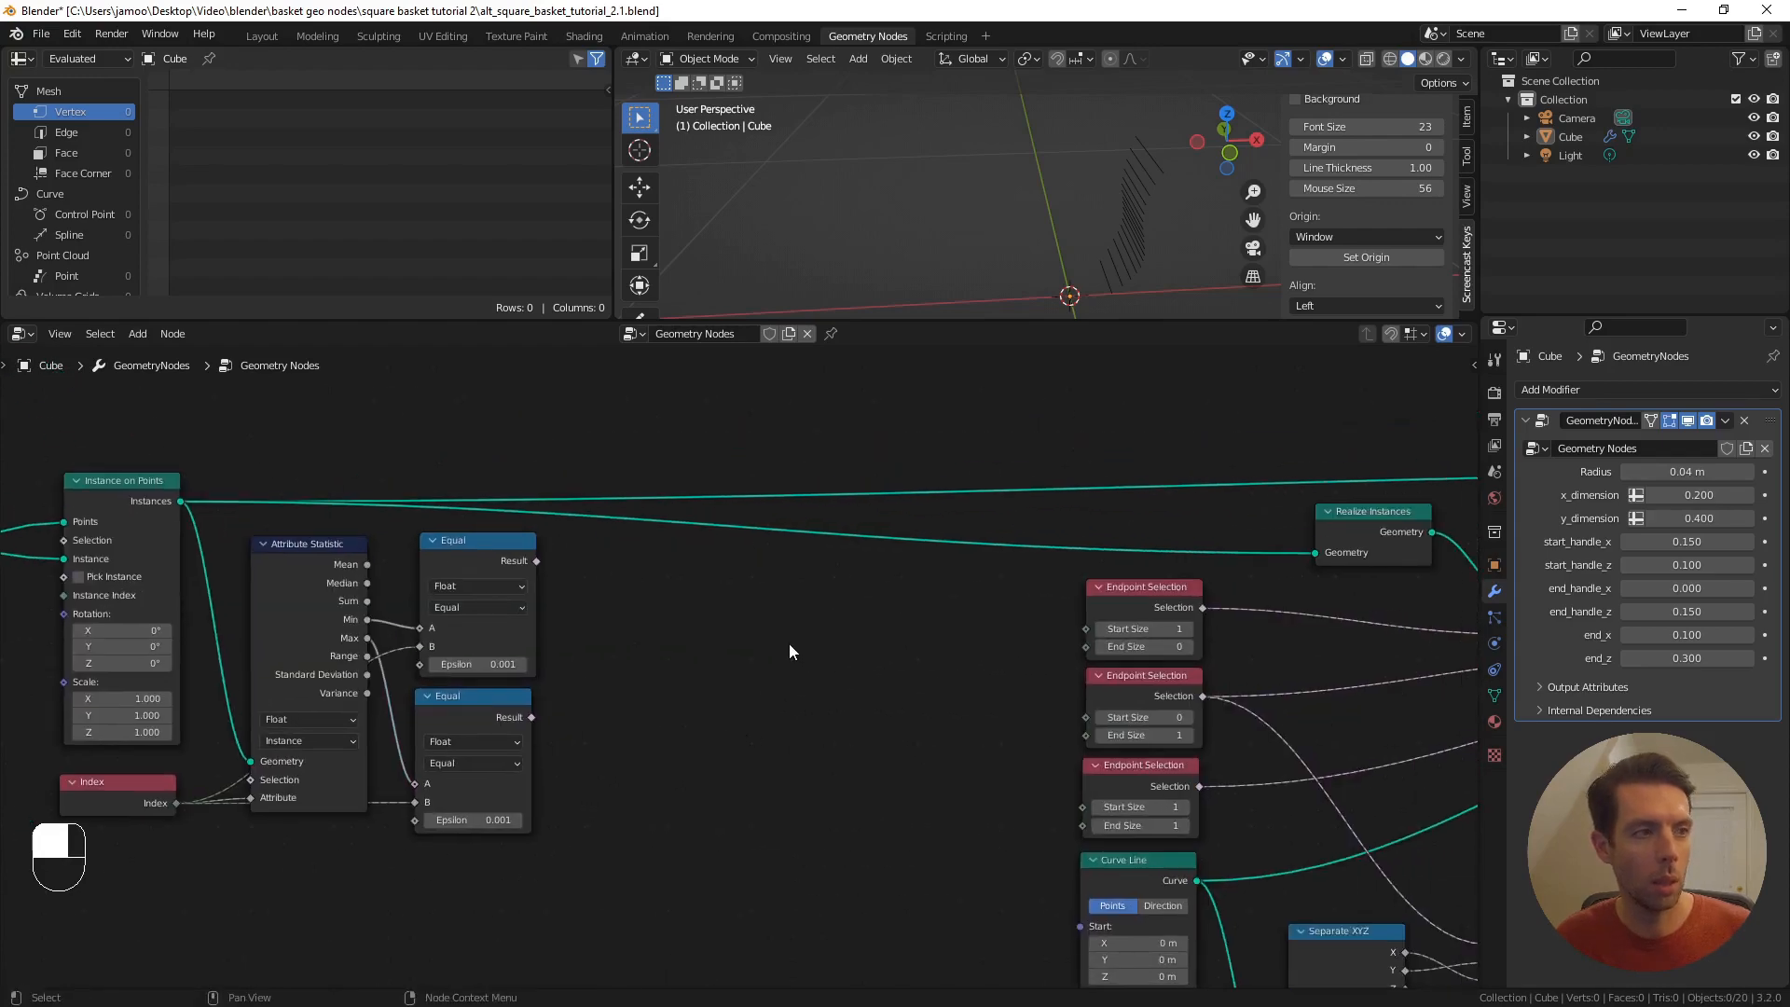
scroll(959, 646, down, 1)
click(1391, 548)
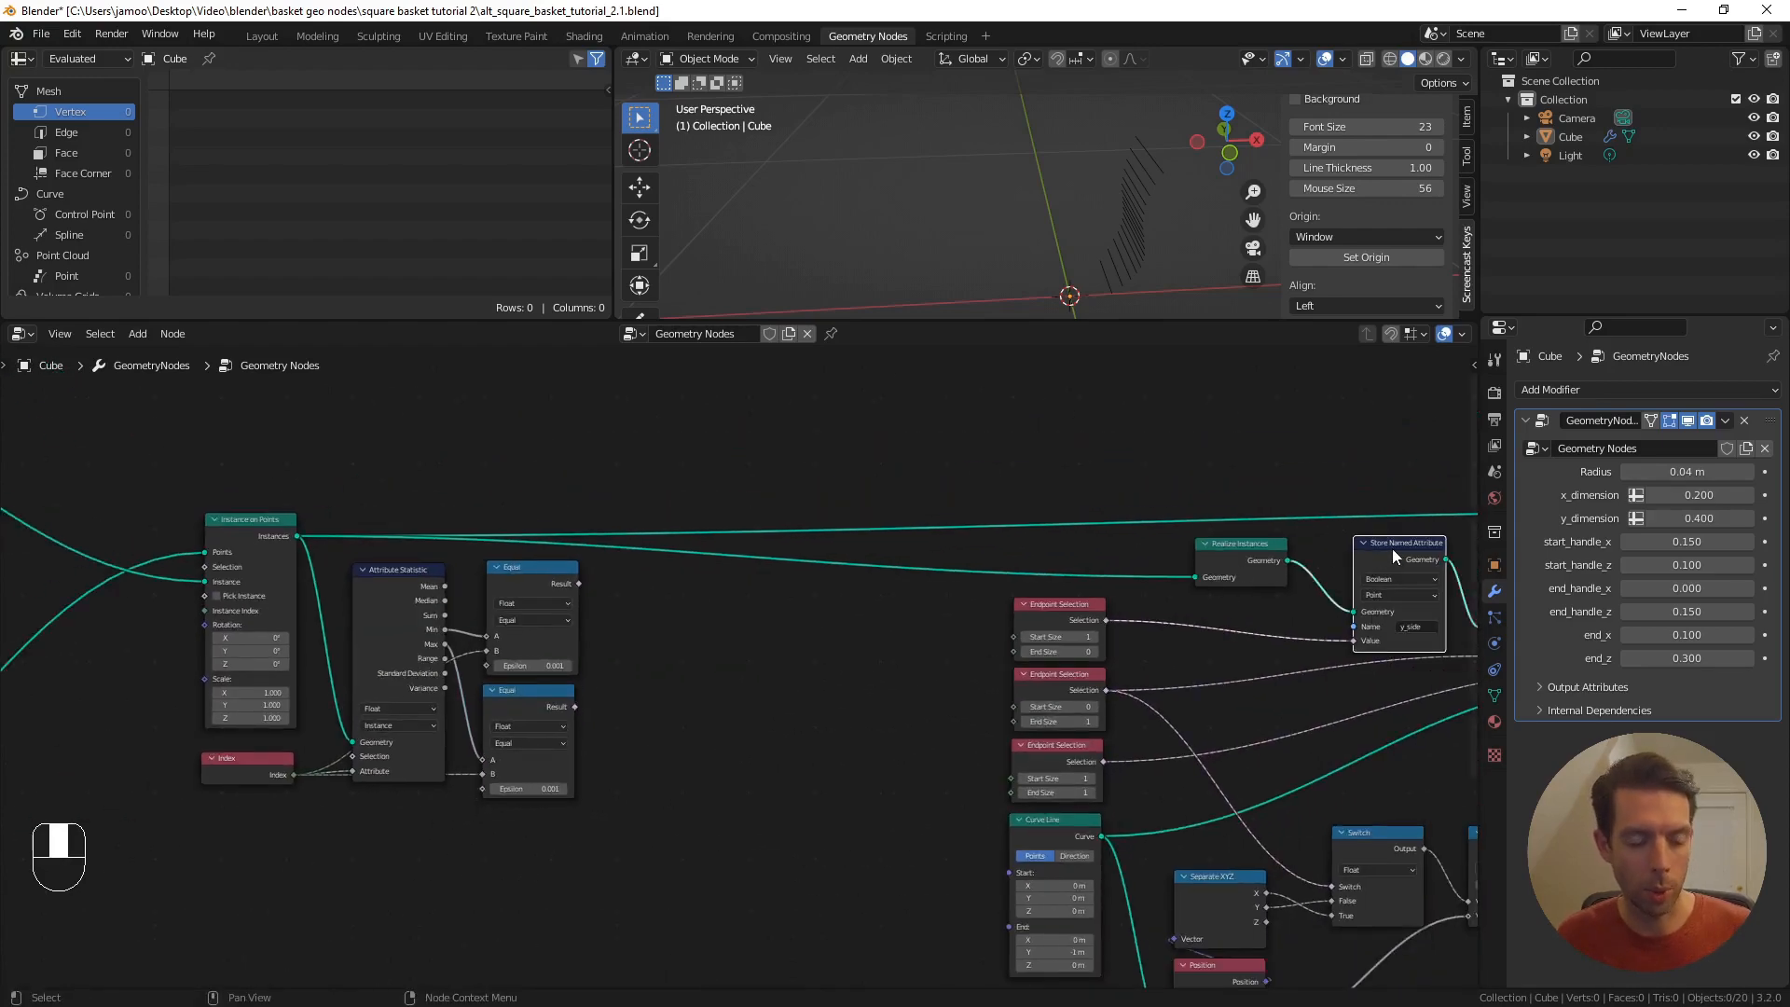
key(shift+d)
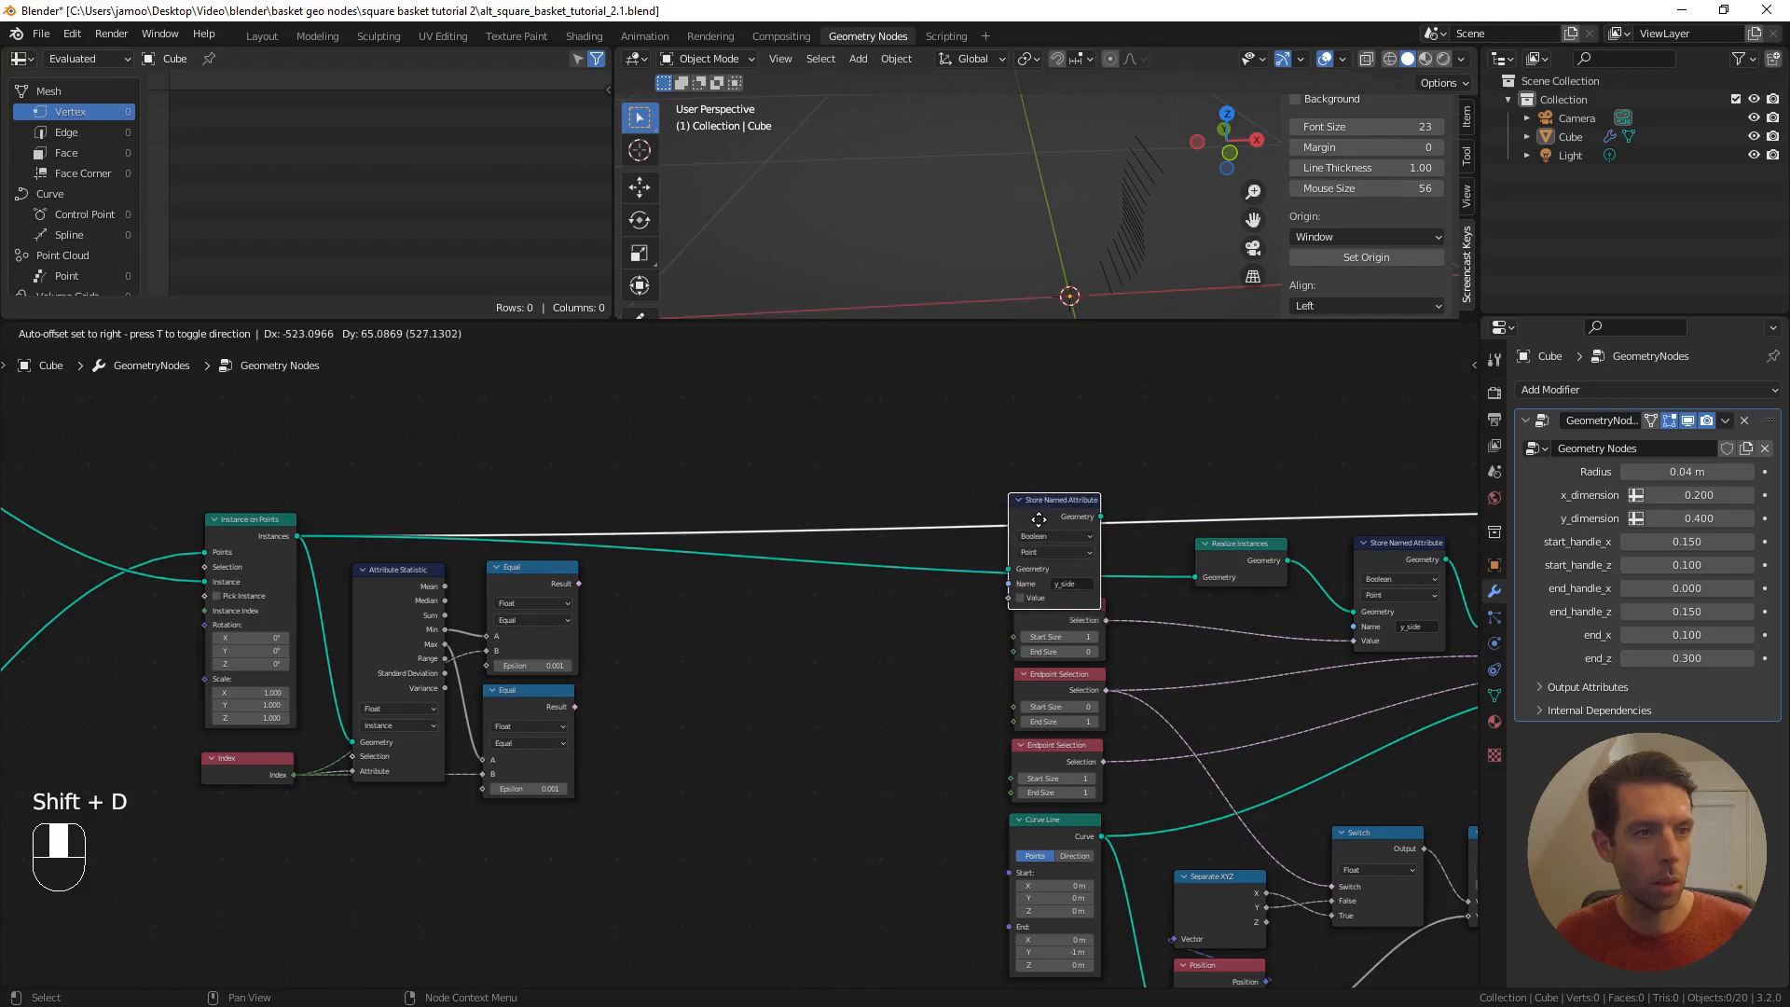
click(921, 560)
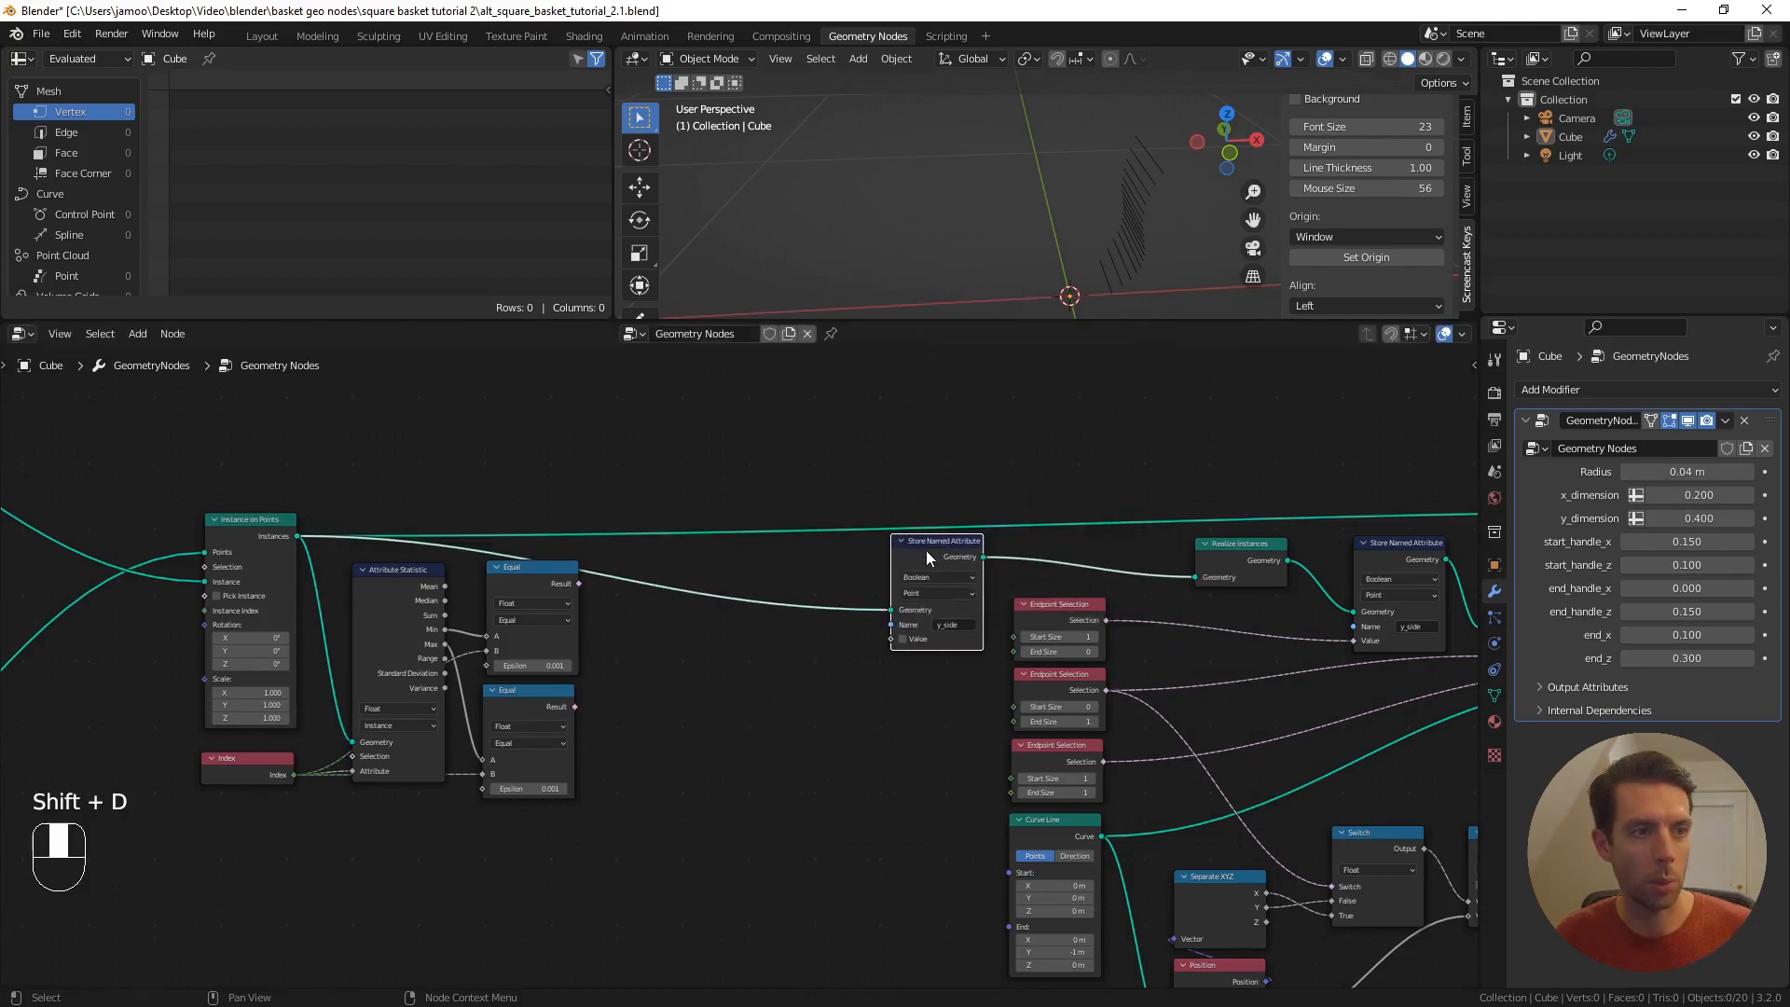
- Reposition the duplicated Store Named Attribute node before Realize Instances and name its attribute "top"
drag(925, 538, 929, 520)
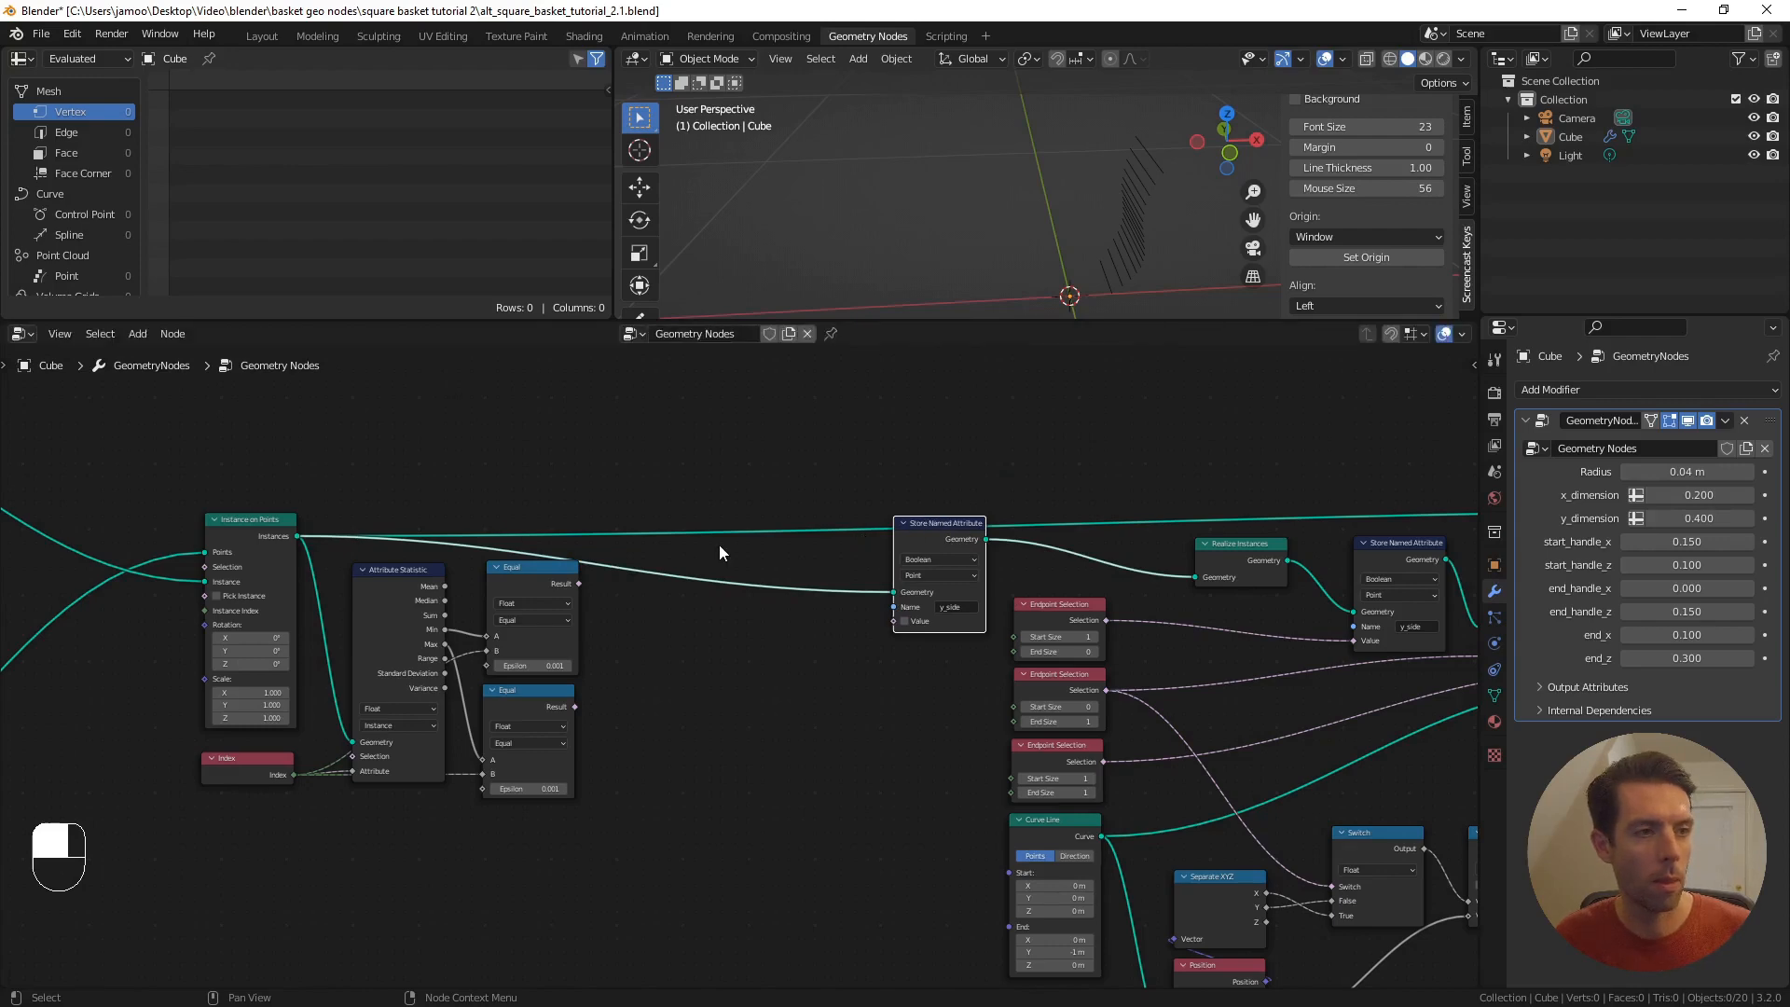
scroll(783, 544, up, 2)
click(1058, 577)
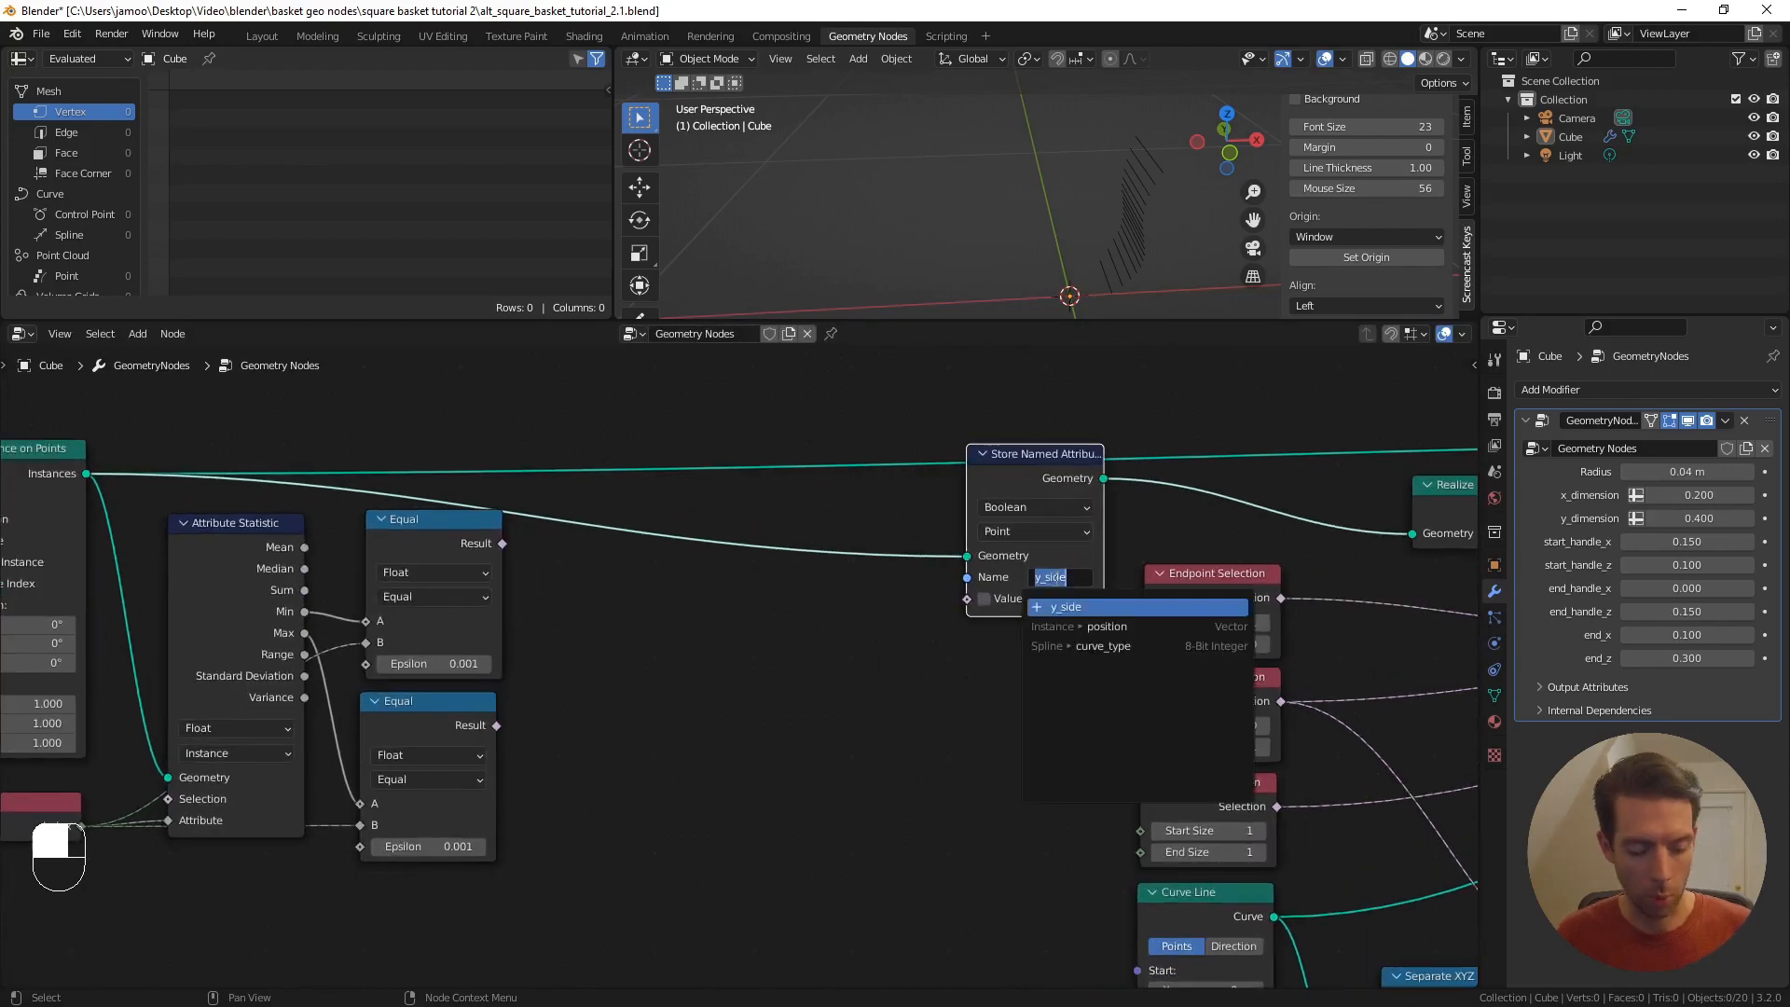
text(top)
key(Return)
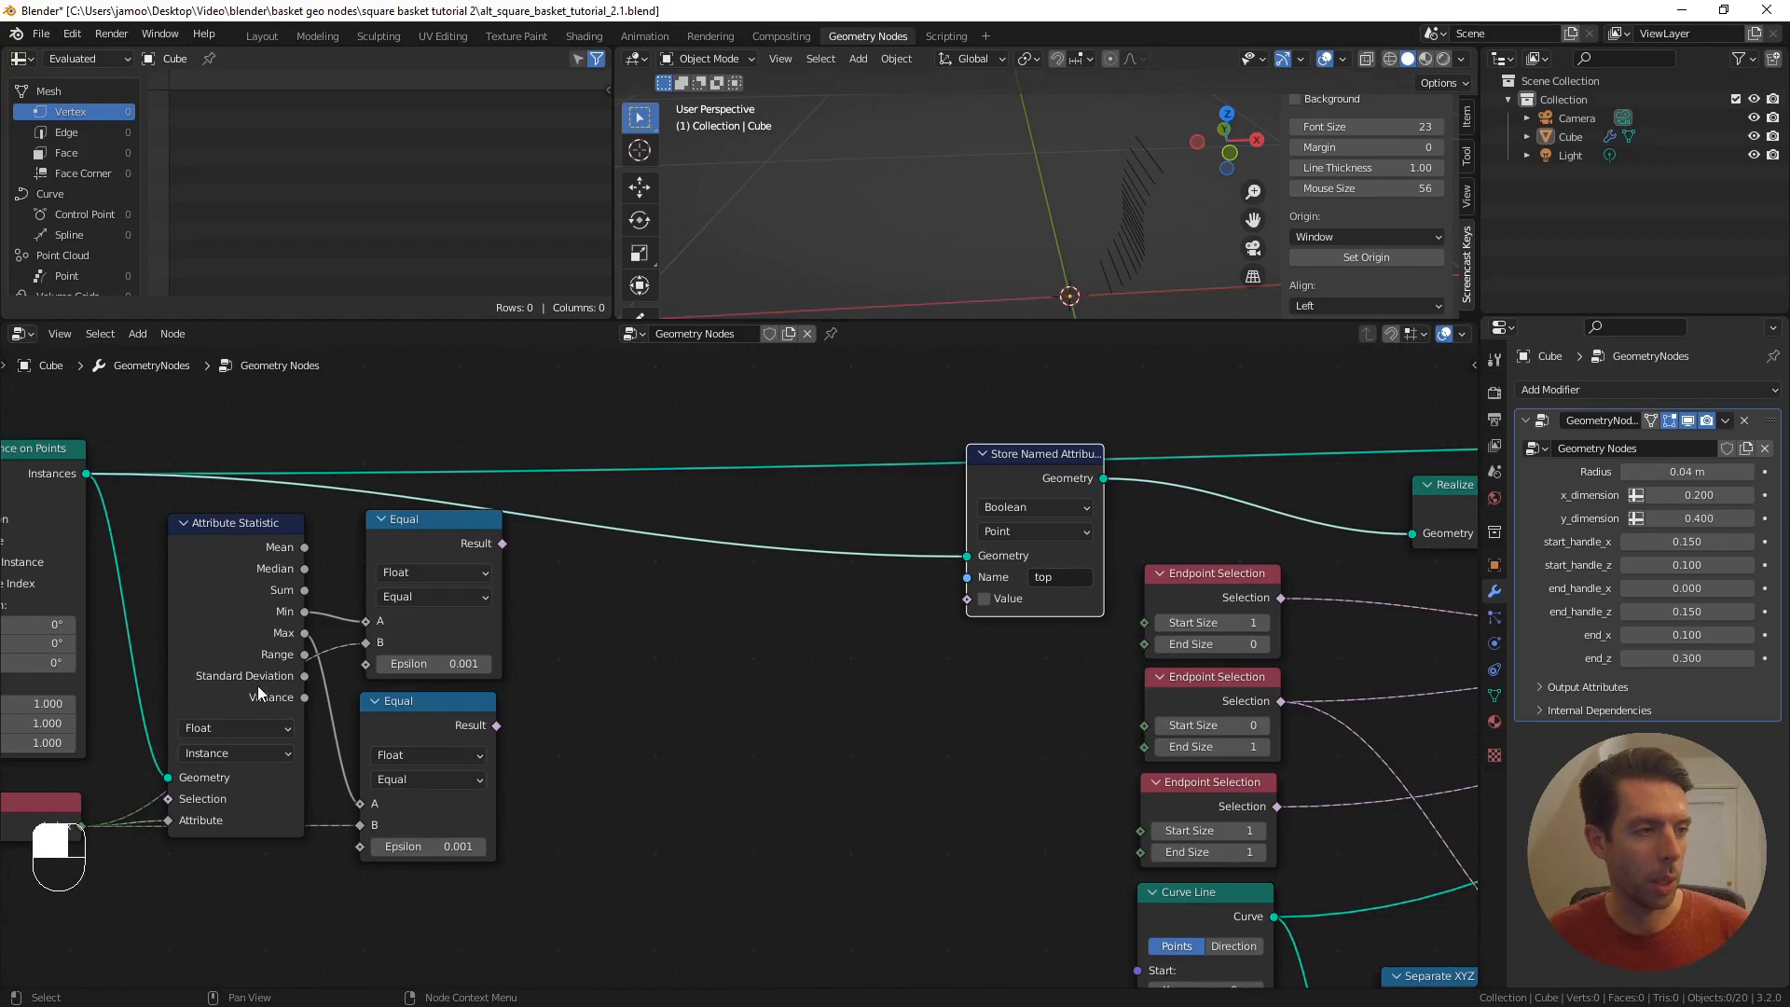
- Feed the lower Equal node's result into the "top" attribute's value and set its domain to Instance
drag(498, 726, 977, 599)
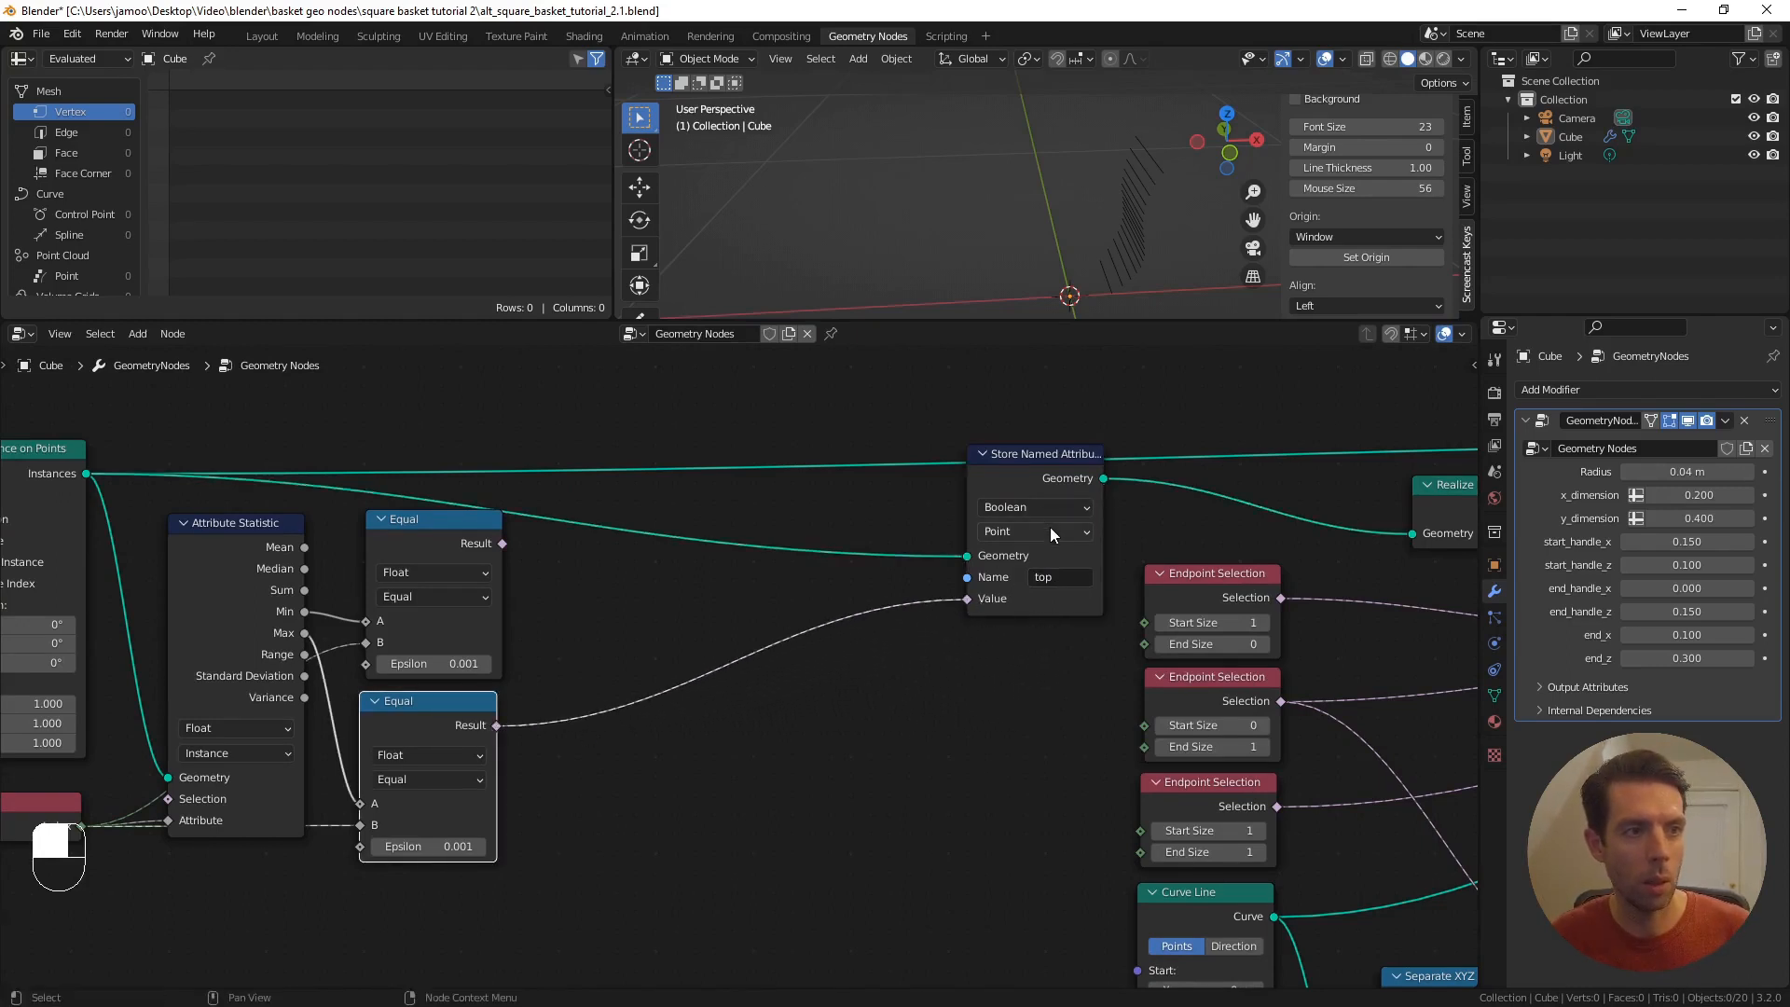
click(1050, 531)
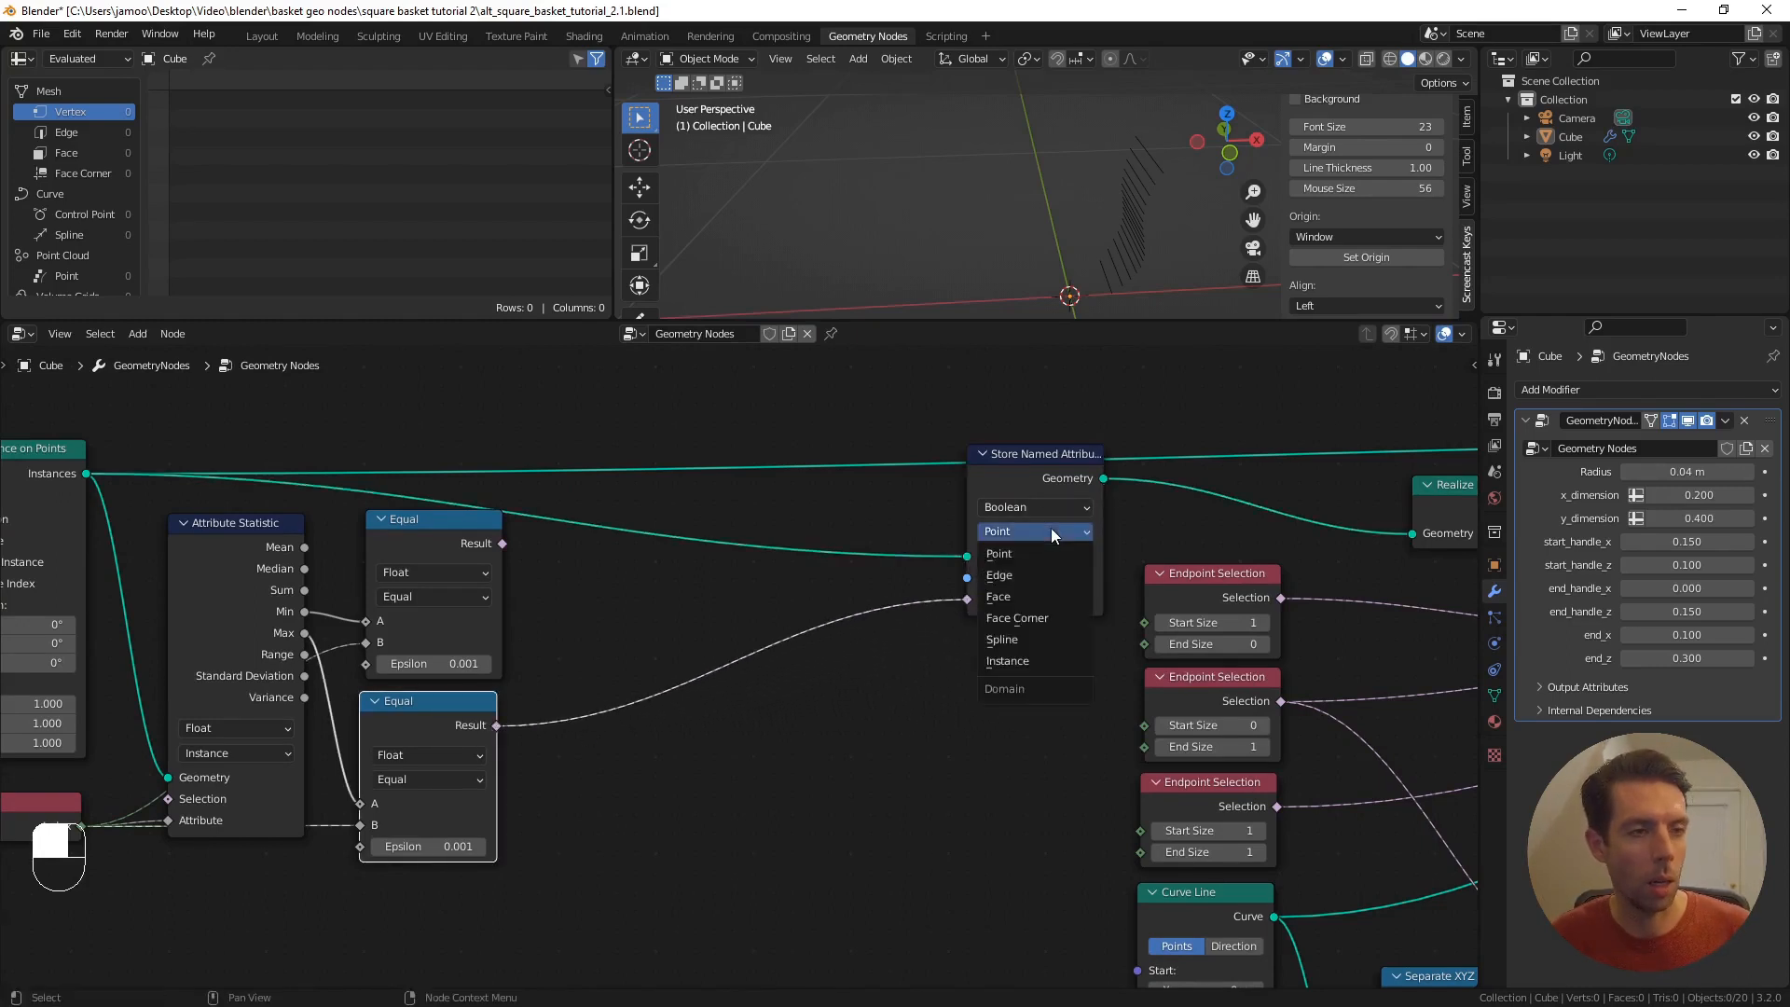
click(1024, 661)
- Insert a duplicate of the "top" Store Named Attribute node before it, name it "bottom", and feed its value from the upper Equal node
click(1014, 470)
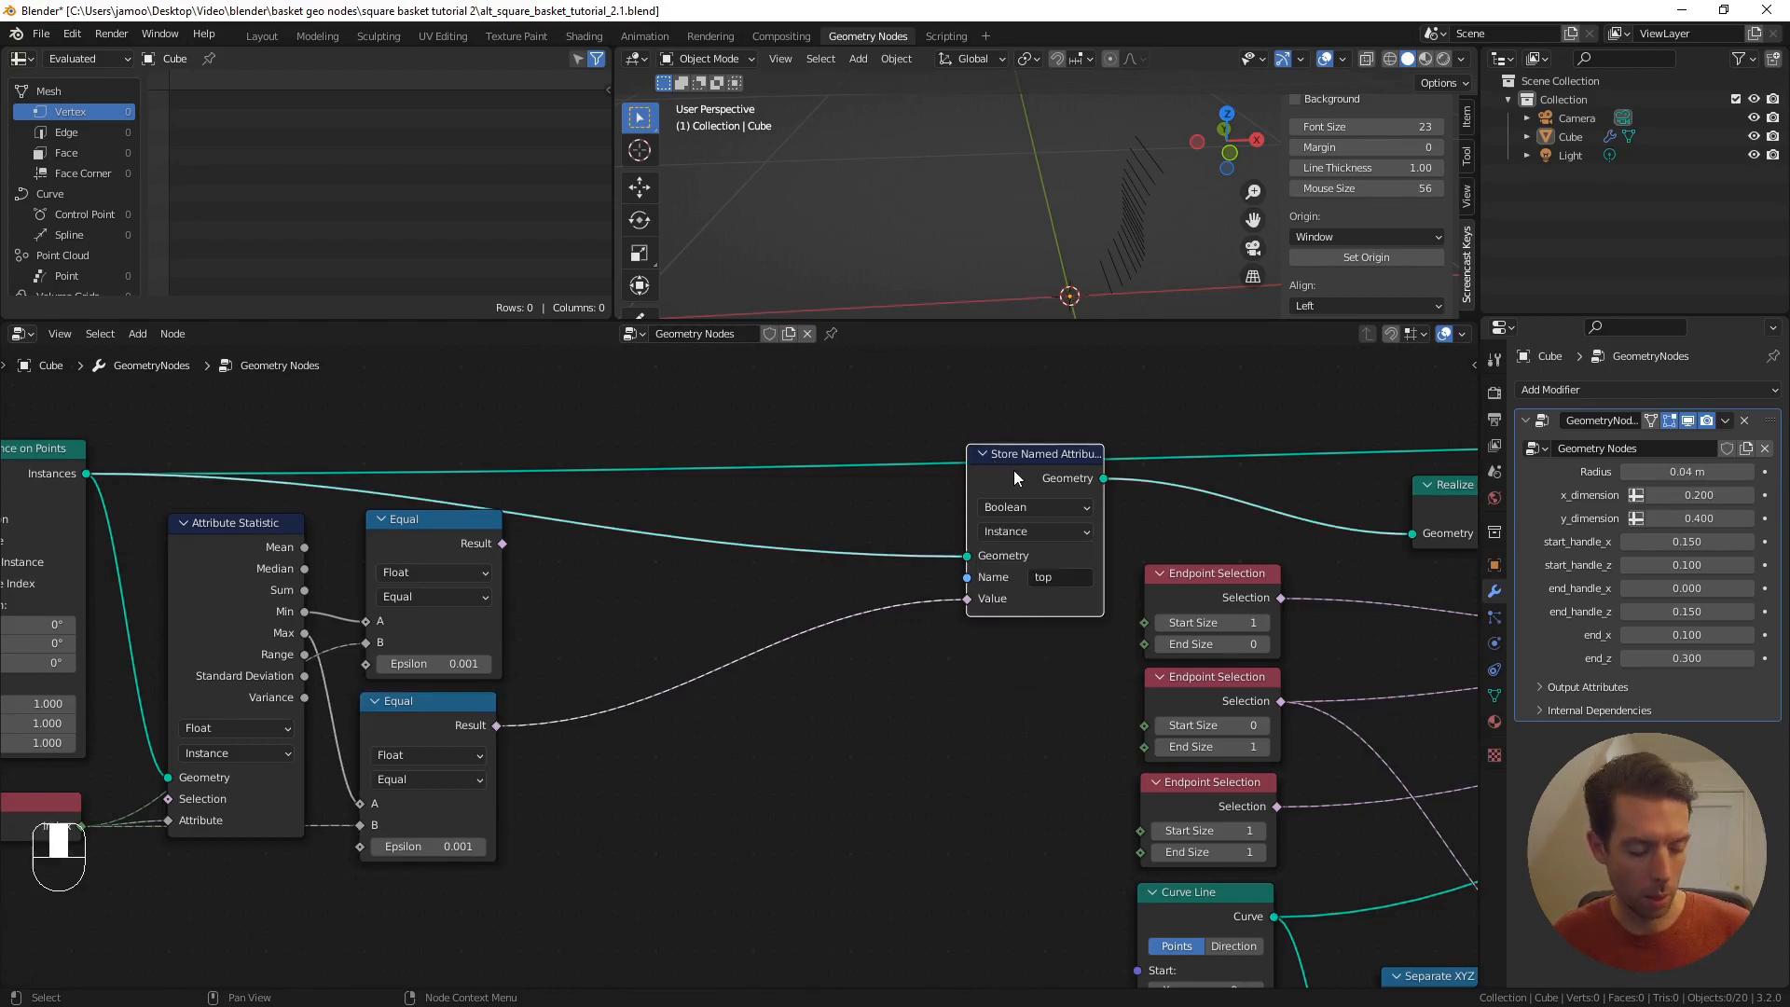
key(shift+d)
click(774, 509)
drag(774, 516, 766, 472)
click(808, 571)
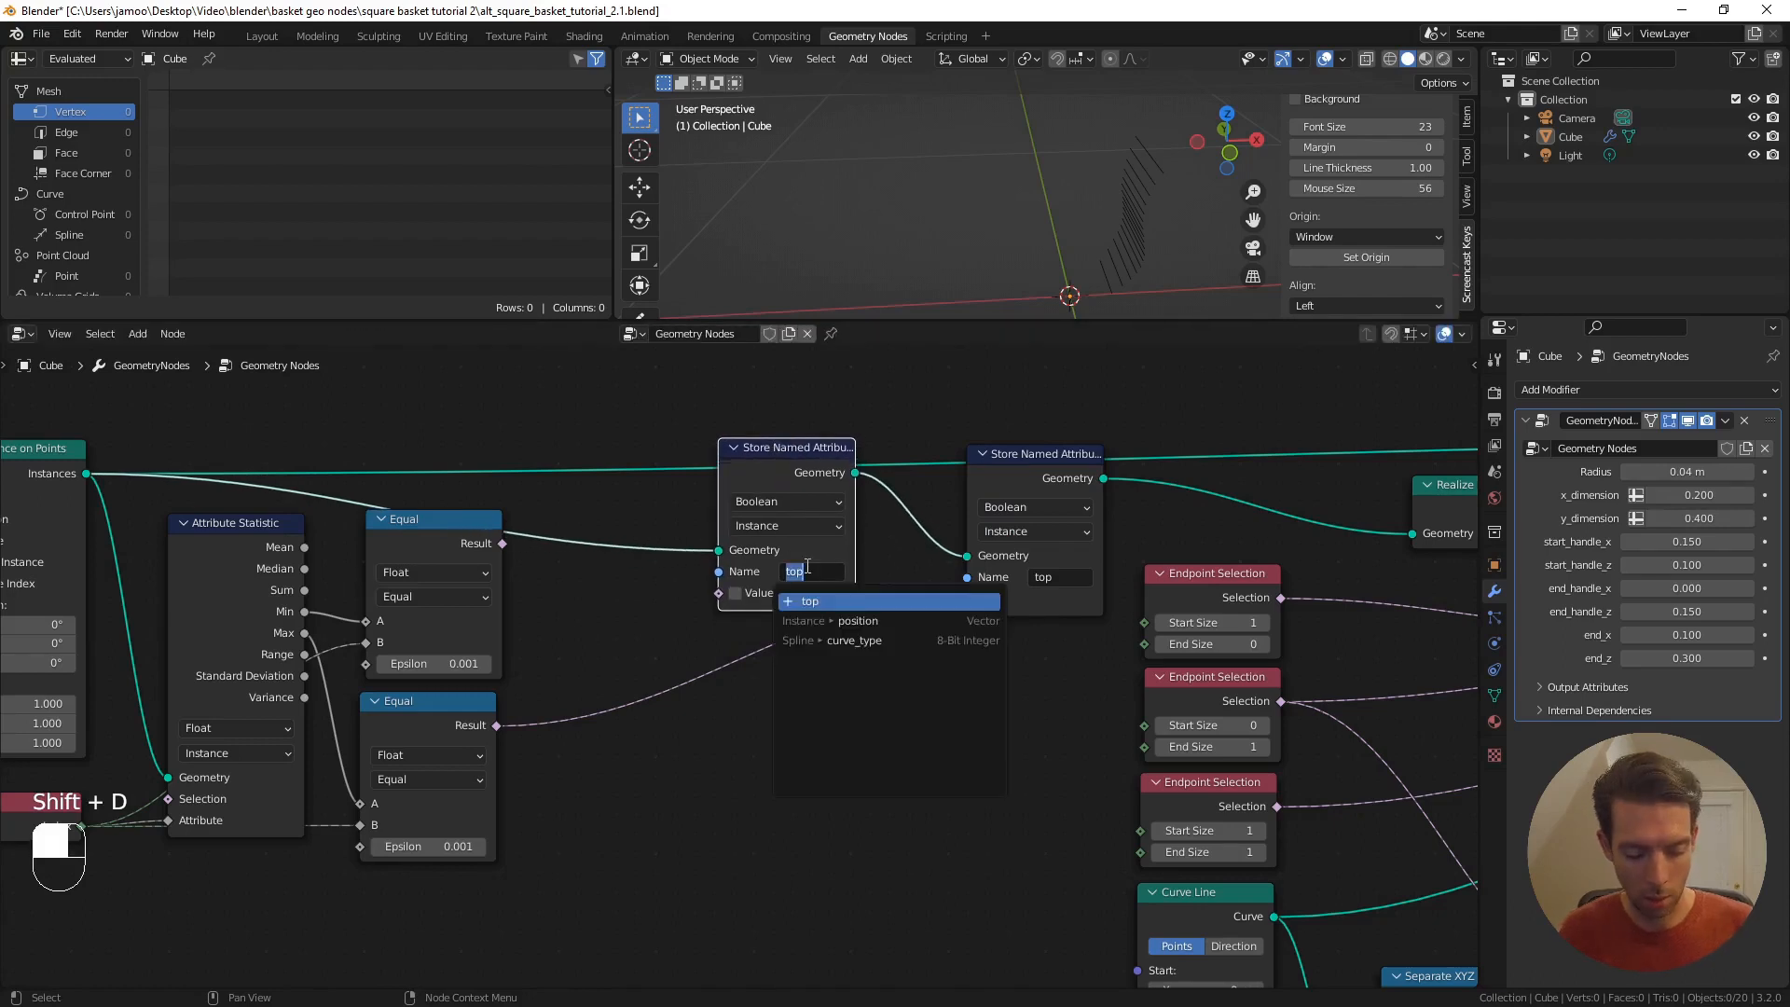
text(bottom)
key(Return)
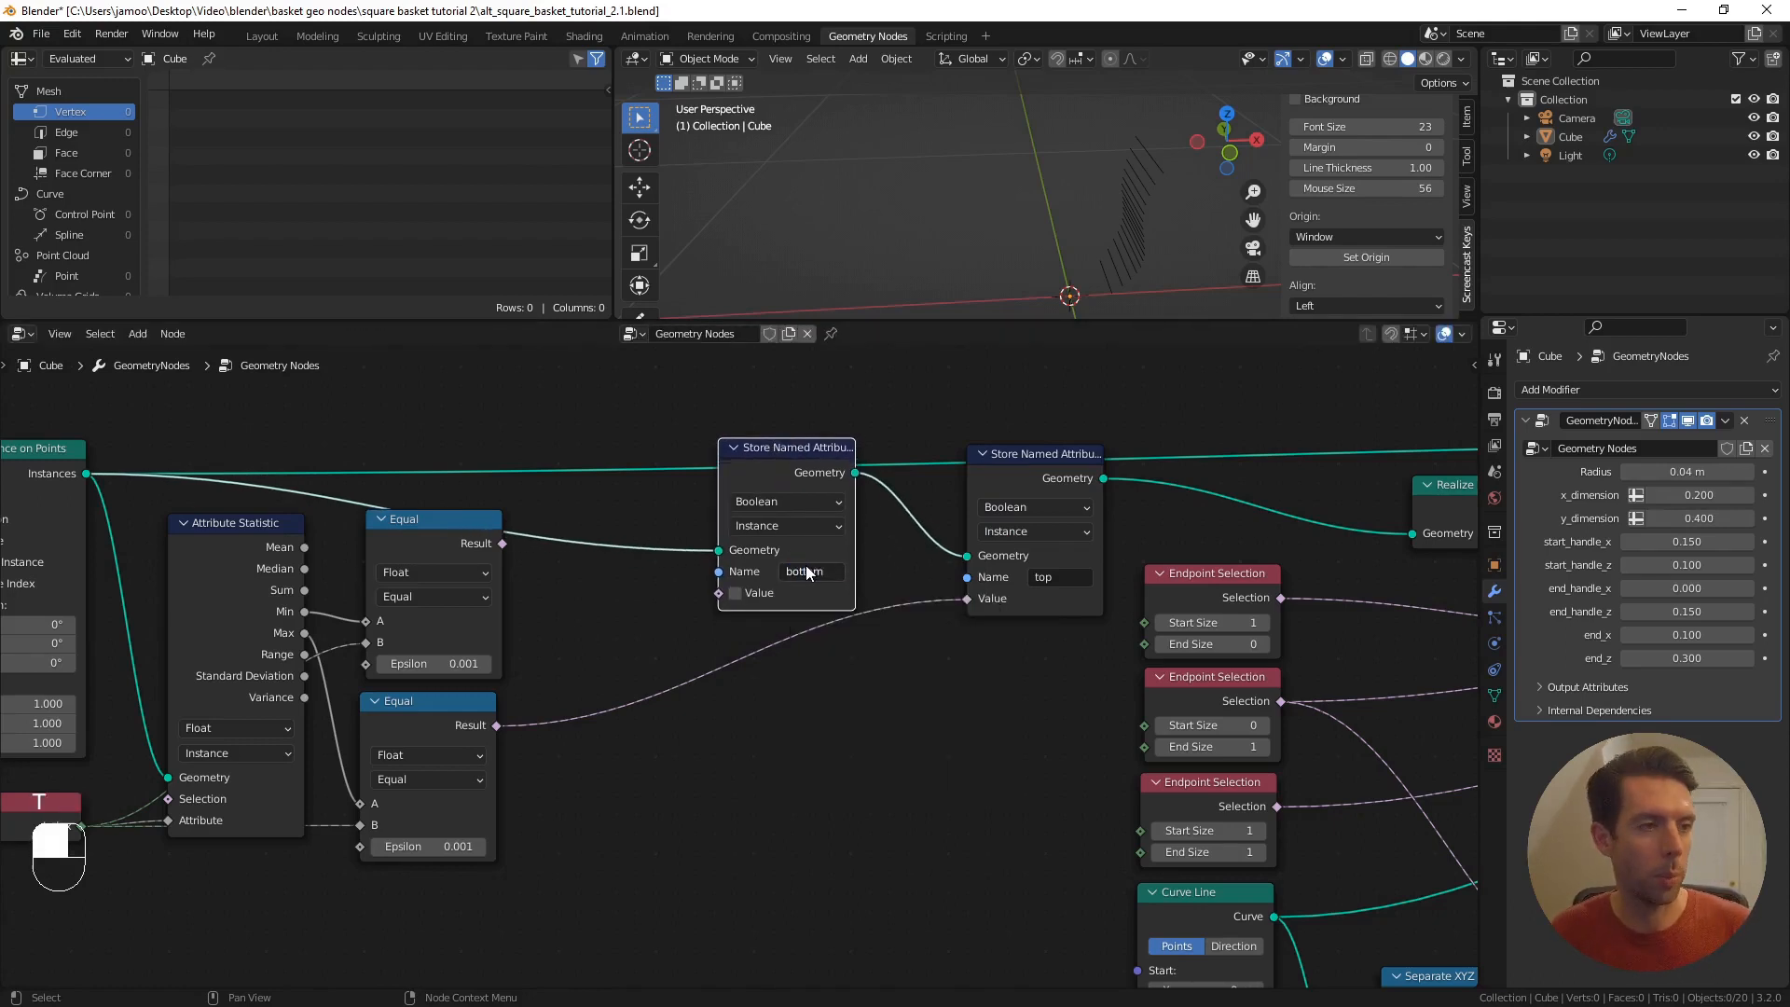
drag(502, 542, 724, 591)
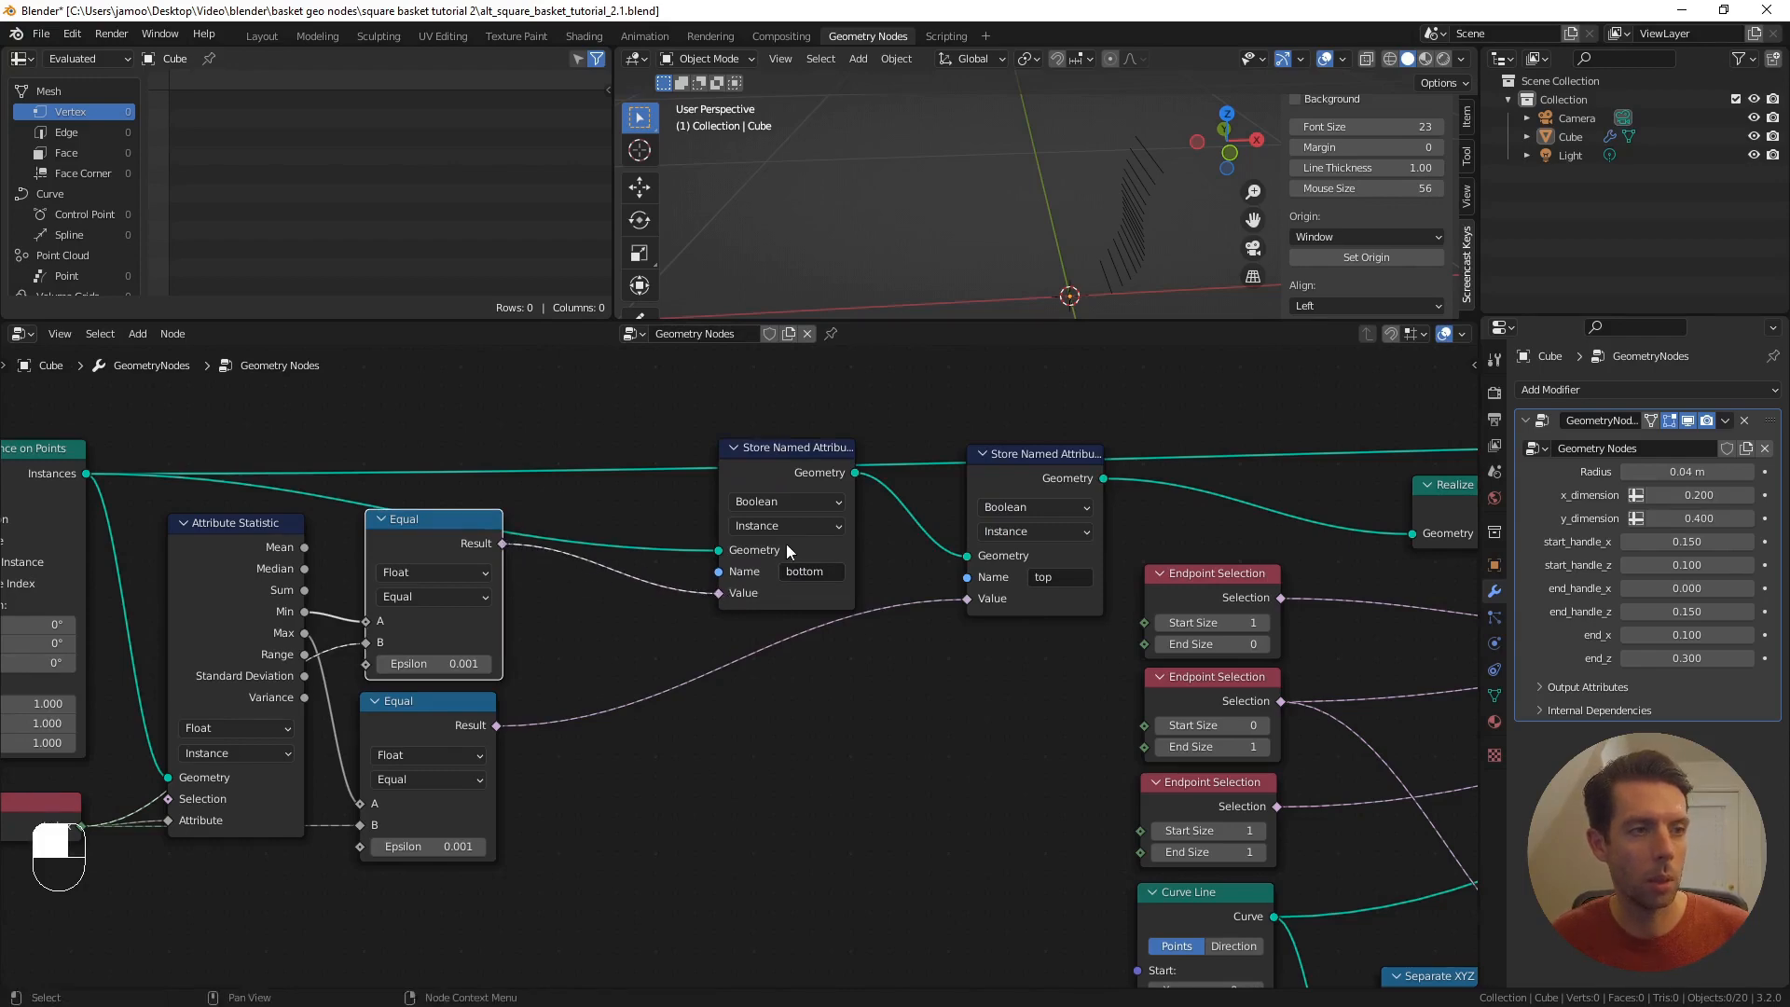
- Set the Named Attribute that drives the Separate Geometry selection to "top" and check the result in the viewport
scroll(786, 545, down, 1)
scroll(630, 542, down, 1)
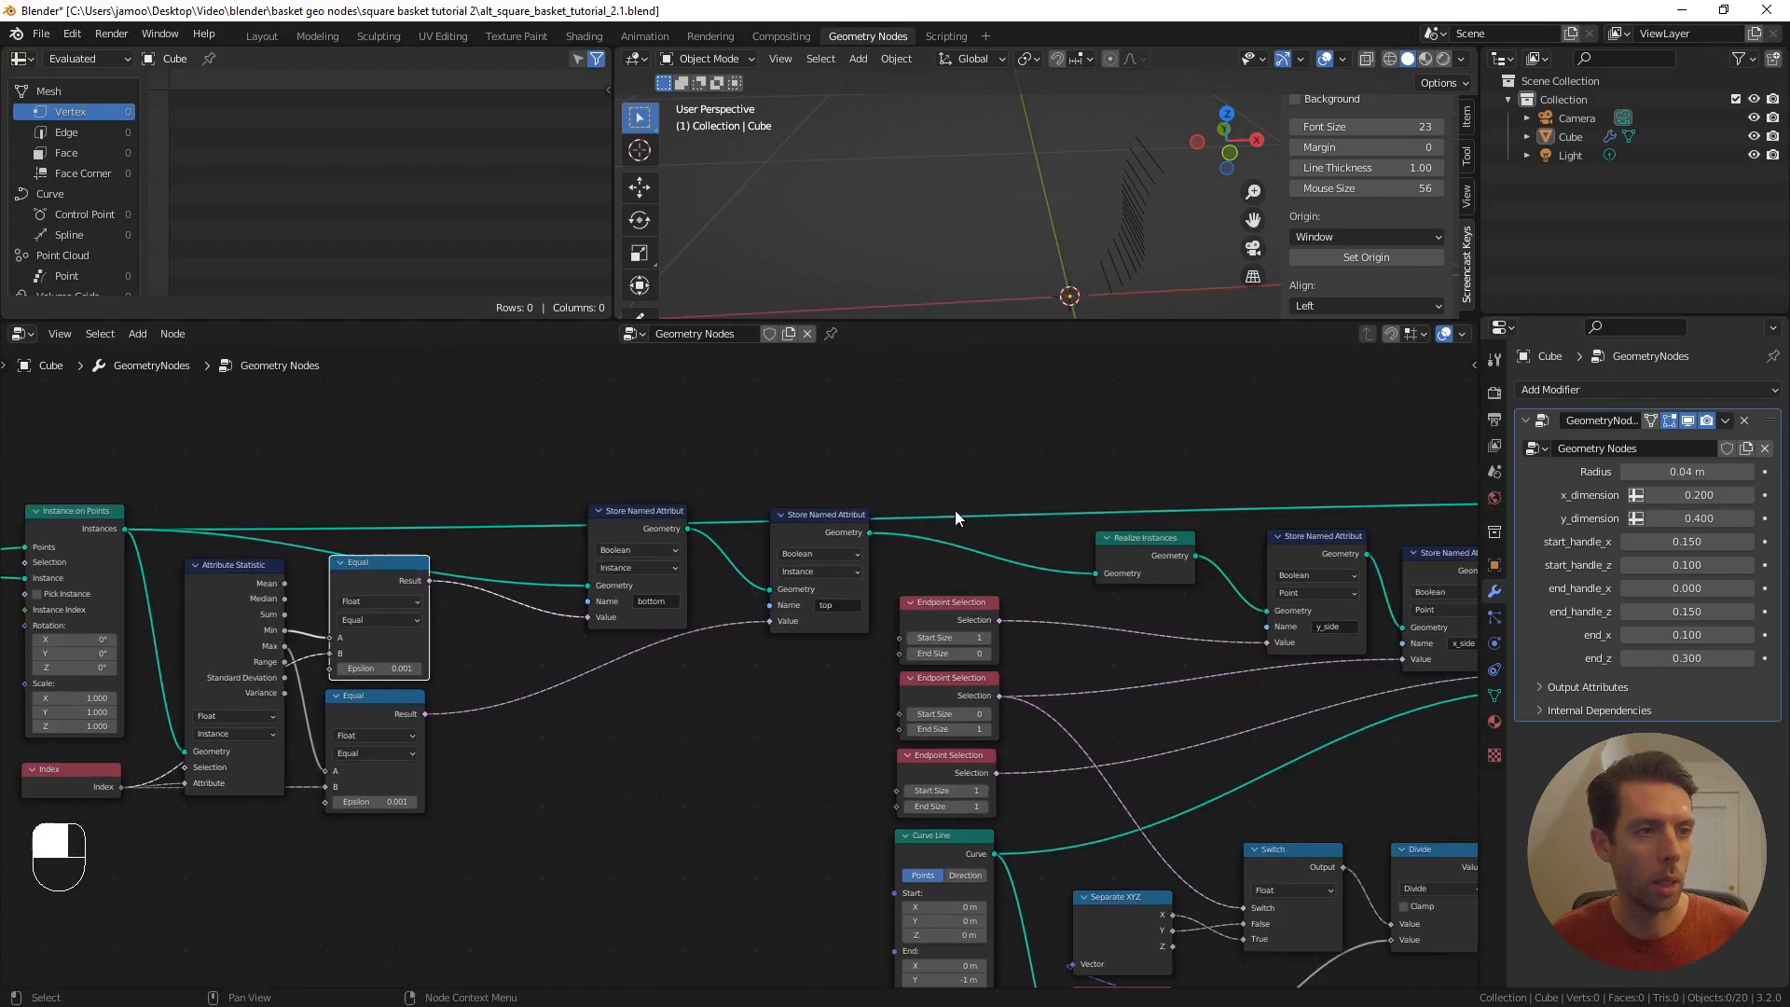
middle_drag(984, 487, 899, 511)
scroll(846, 524, down, 6)
middle_drag(1317, 572, 1039, 541)
scroll(1039, 540, up, 3)
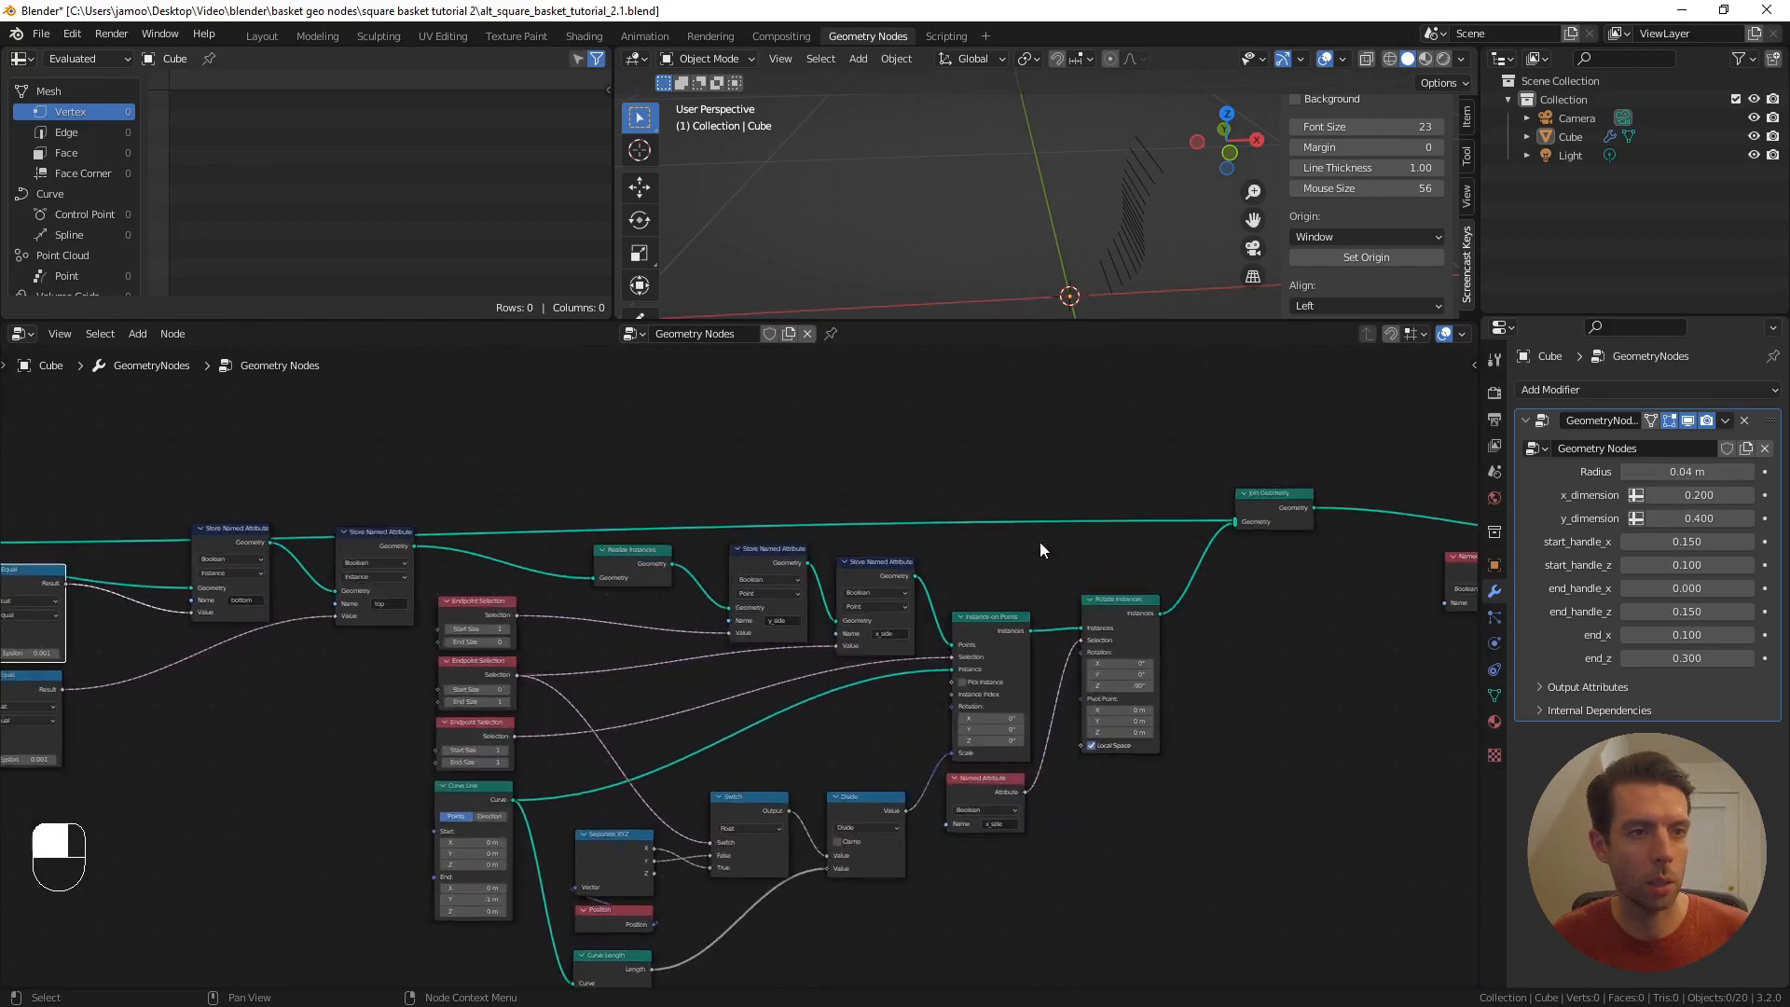
middle_drag(1383, 586, 708, 678)
scroll(932, 592, up, 4)
scroll(932, 672, up, 3)
click(1009, 674)
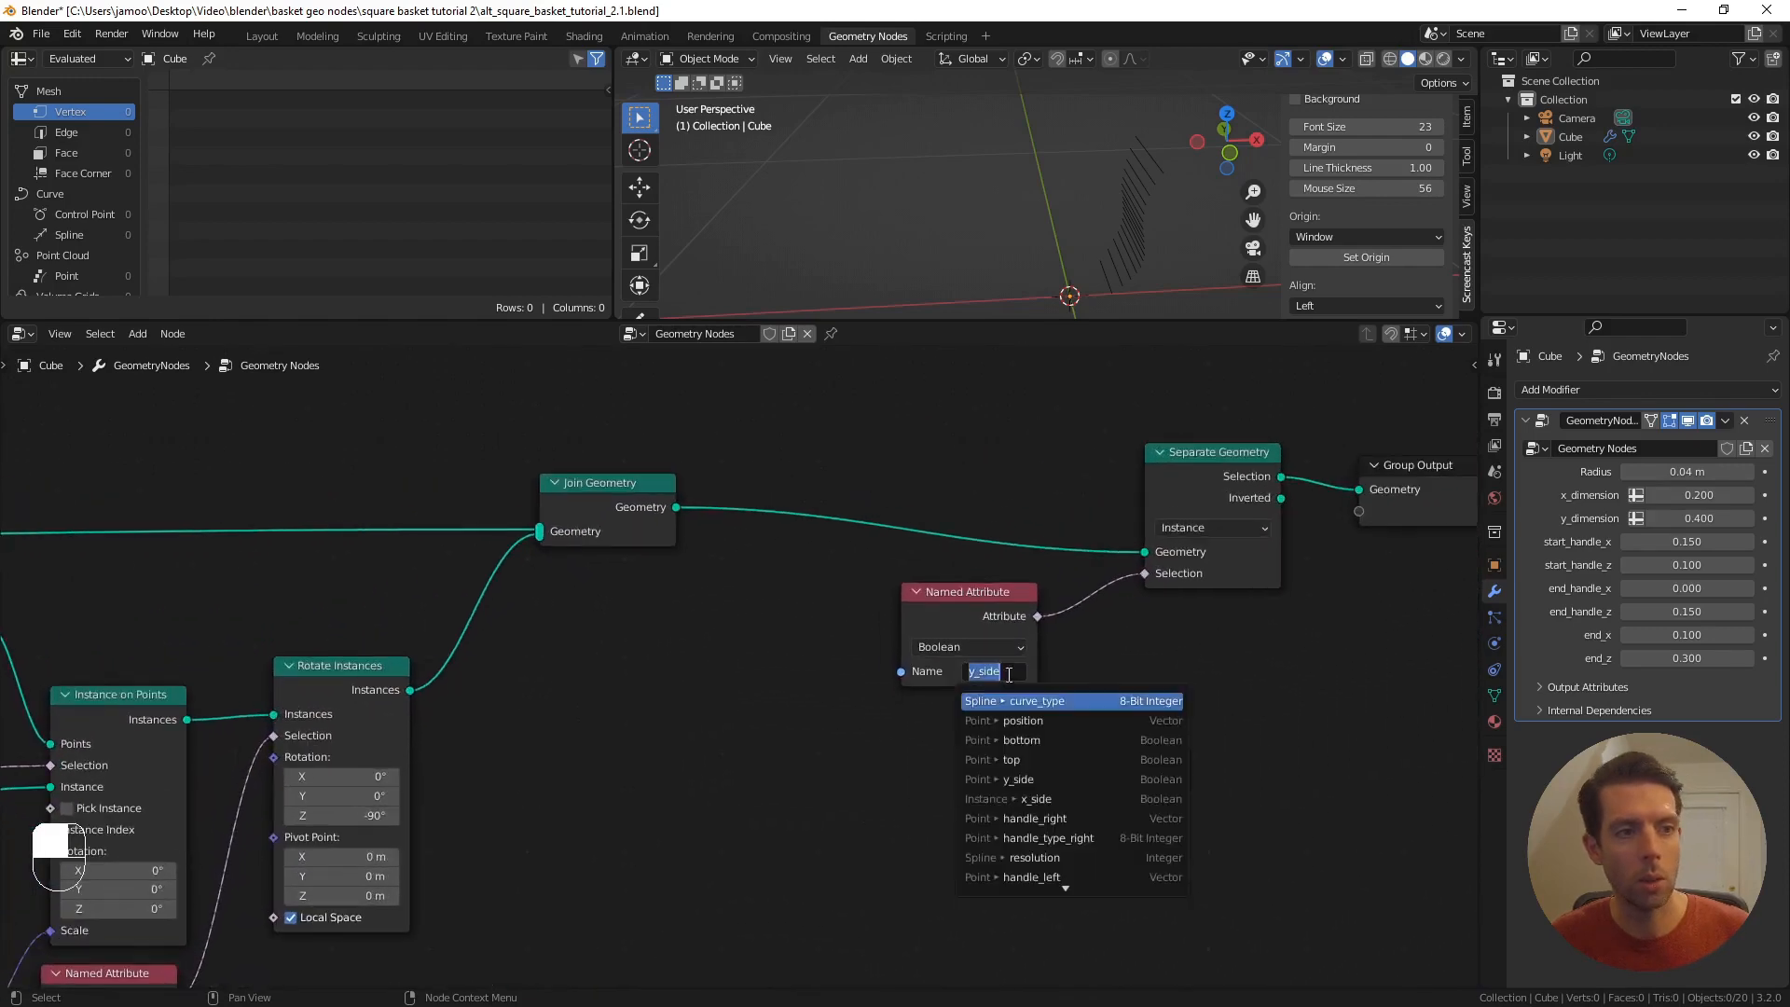
click(1014, 761)
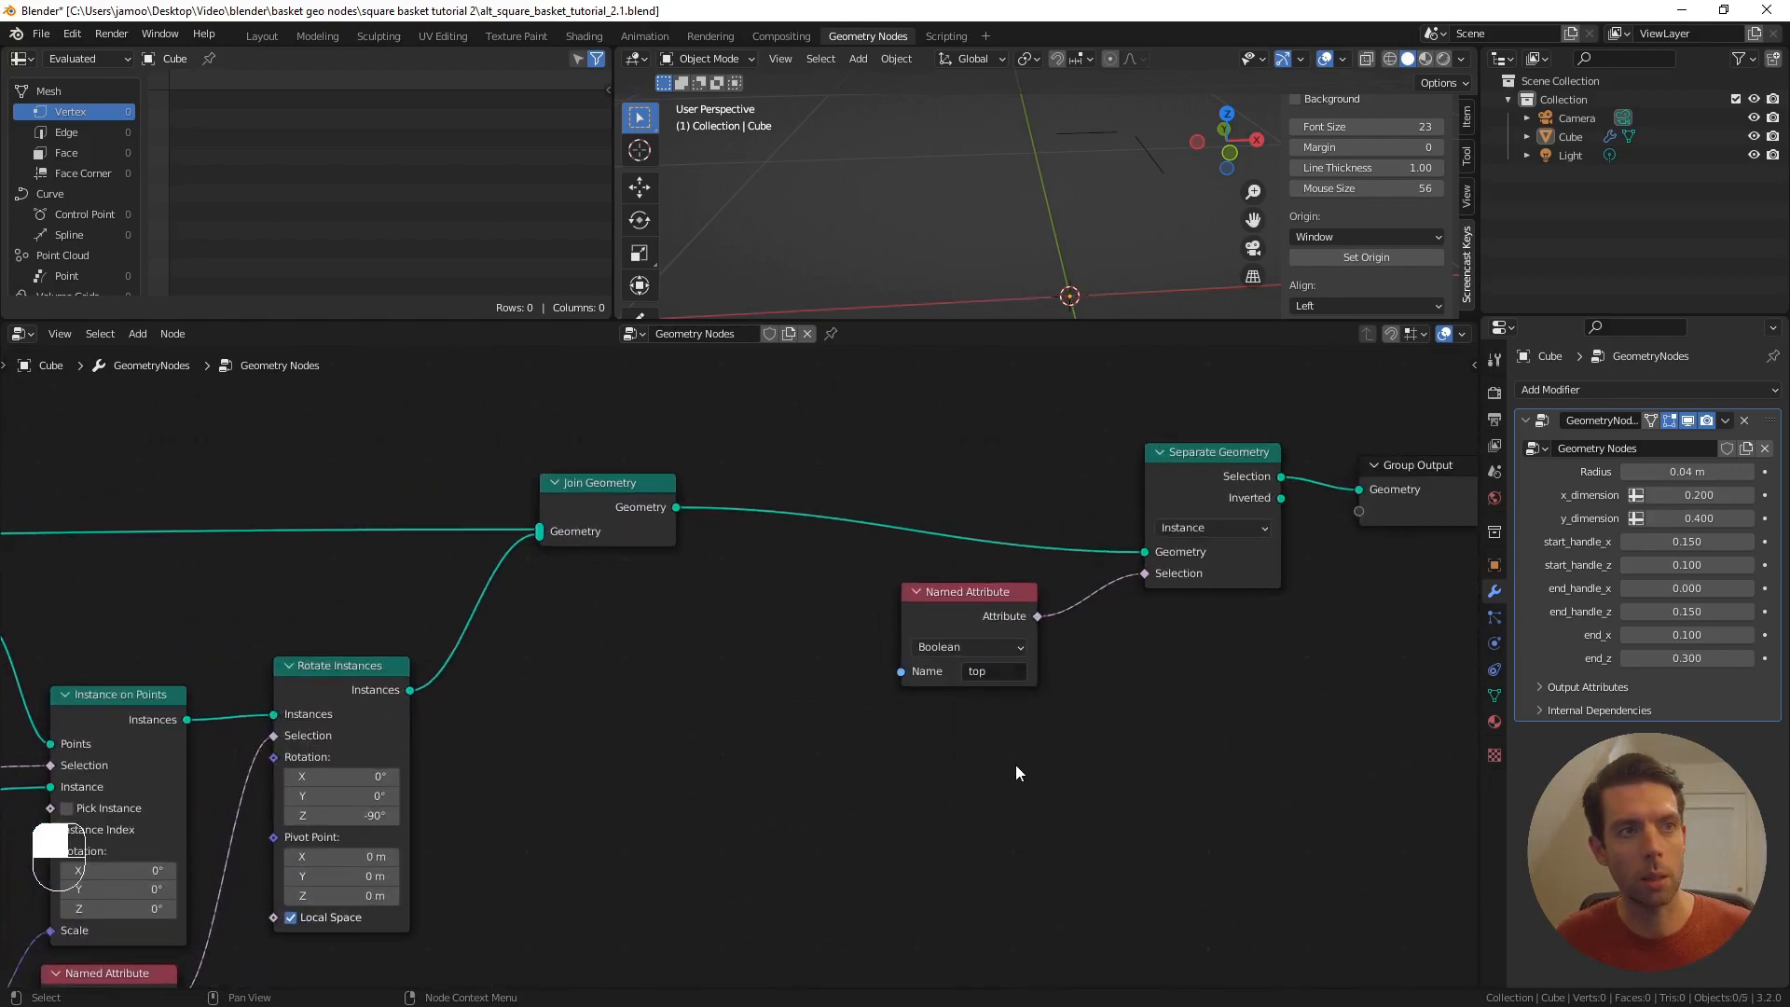
shift+middle_drag(1024, 110, 1049, 180)
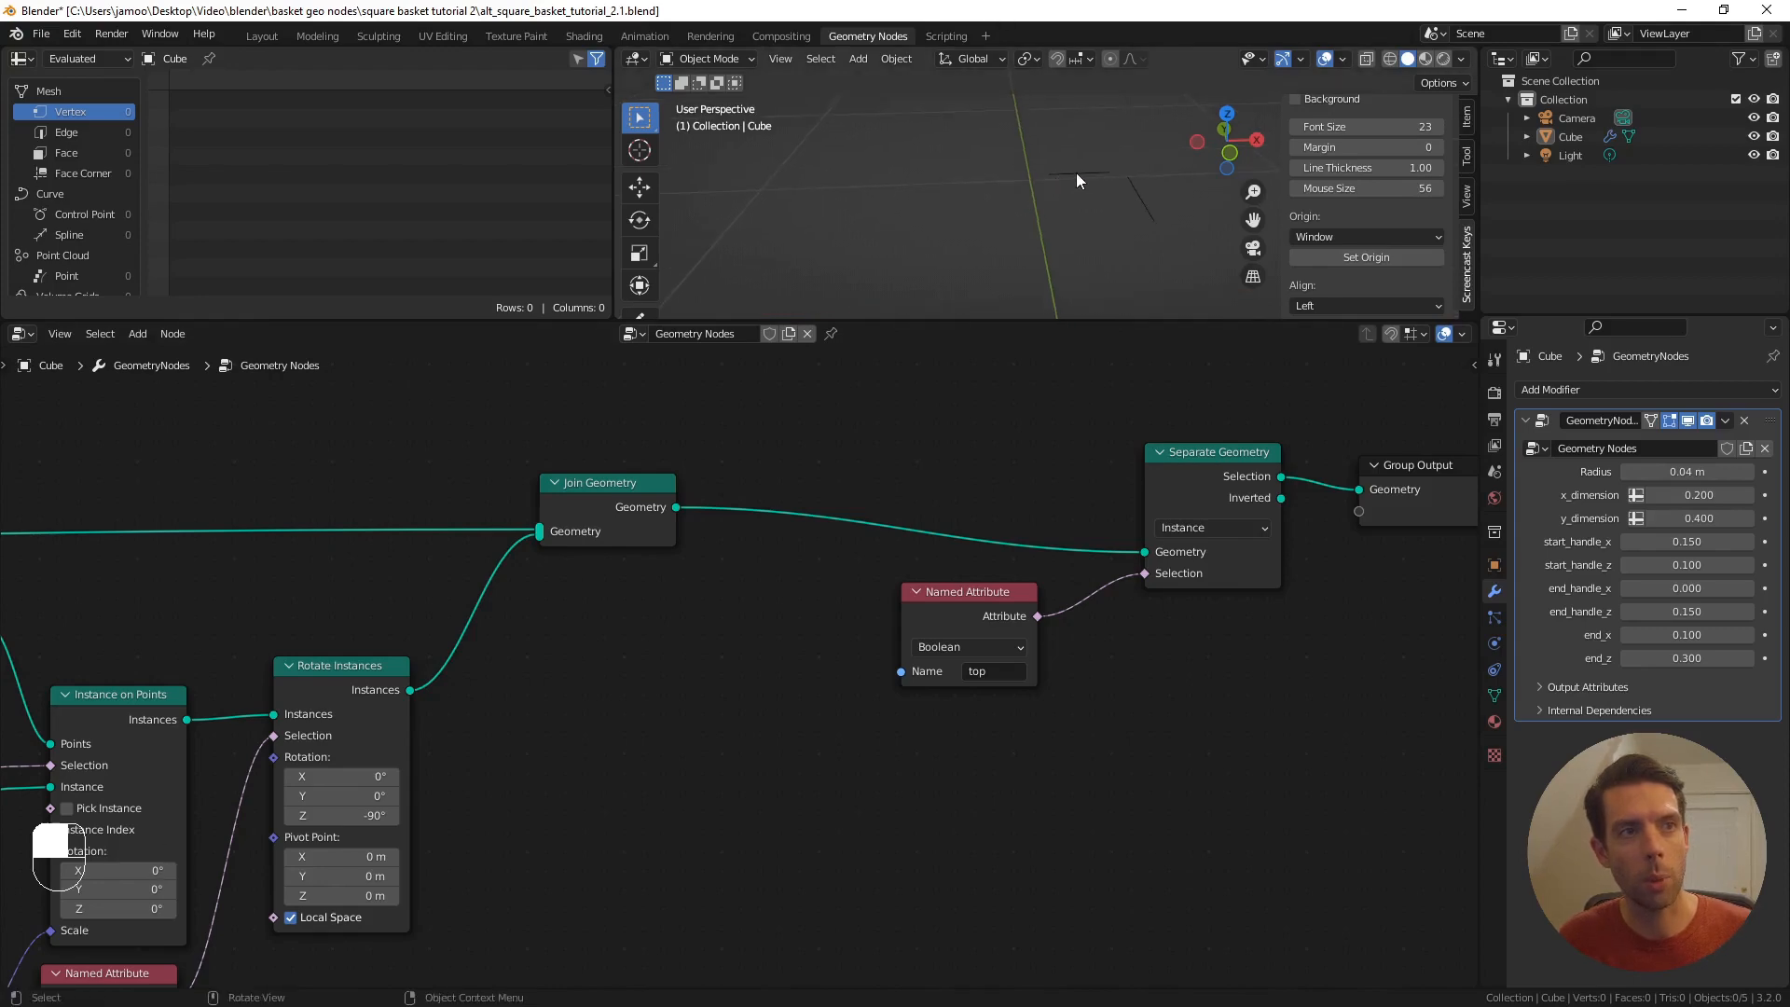
- Reposition the "top" Store Named Attribute node directly beside the "bottom" one
scroll(744, 602, down, 4)
shift+middle_drag(552, 658, 976, 662)
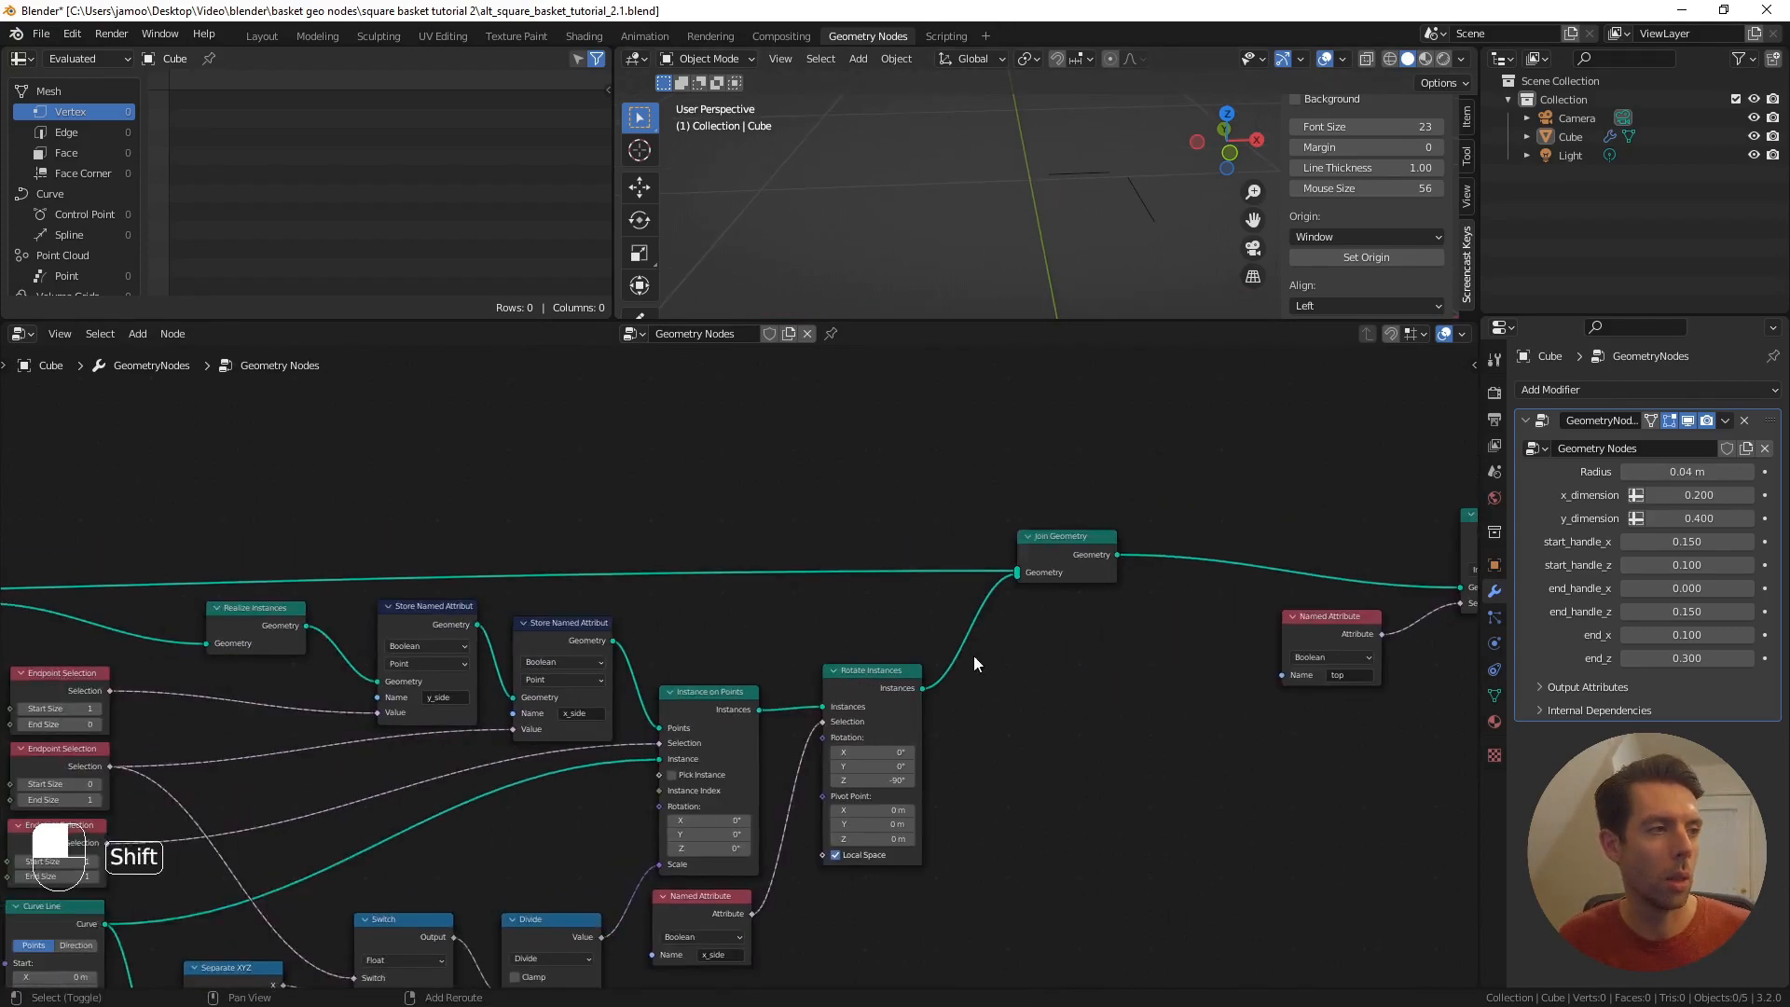
scroll(975, 662, down, 5)
shift+middle_drag(613, 542, 994, 539)
scroll(735, 562, up, 2)
scroll(676, 551, down, 1)
scroll(690, 601, up, 2)
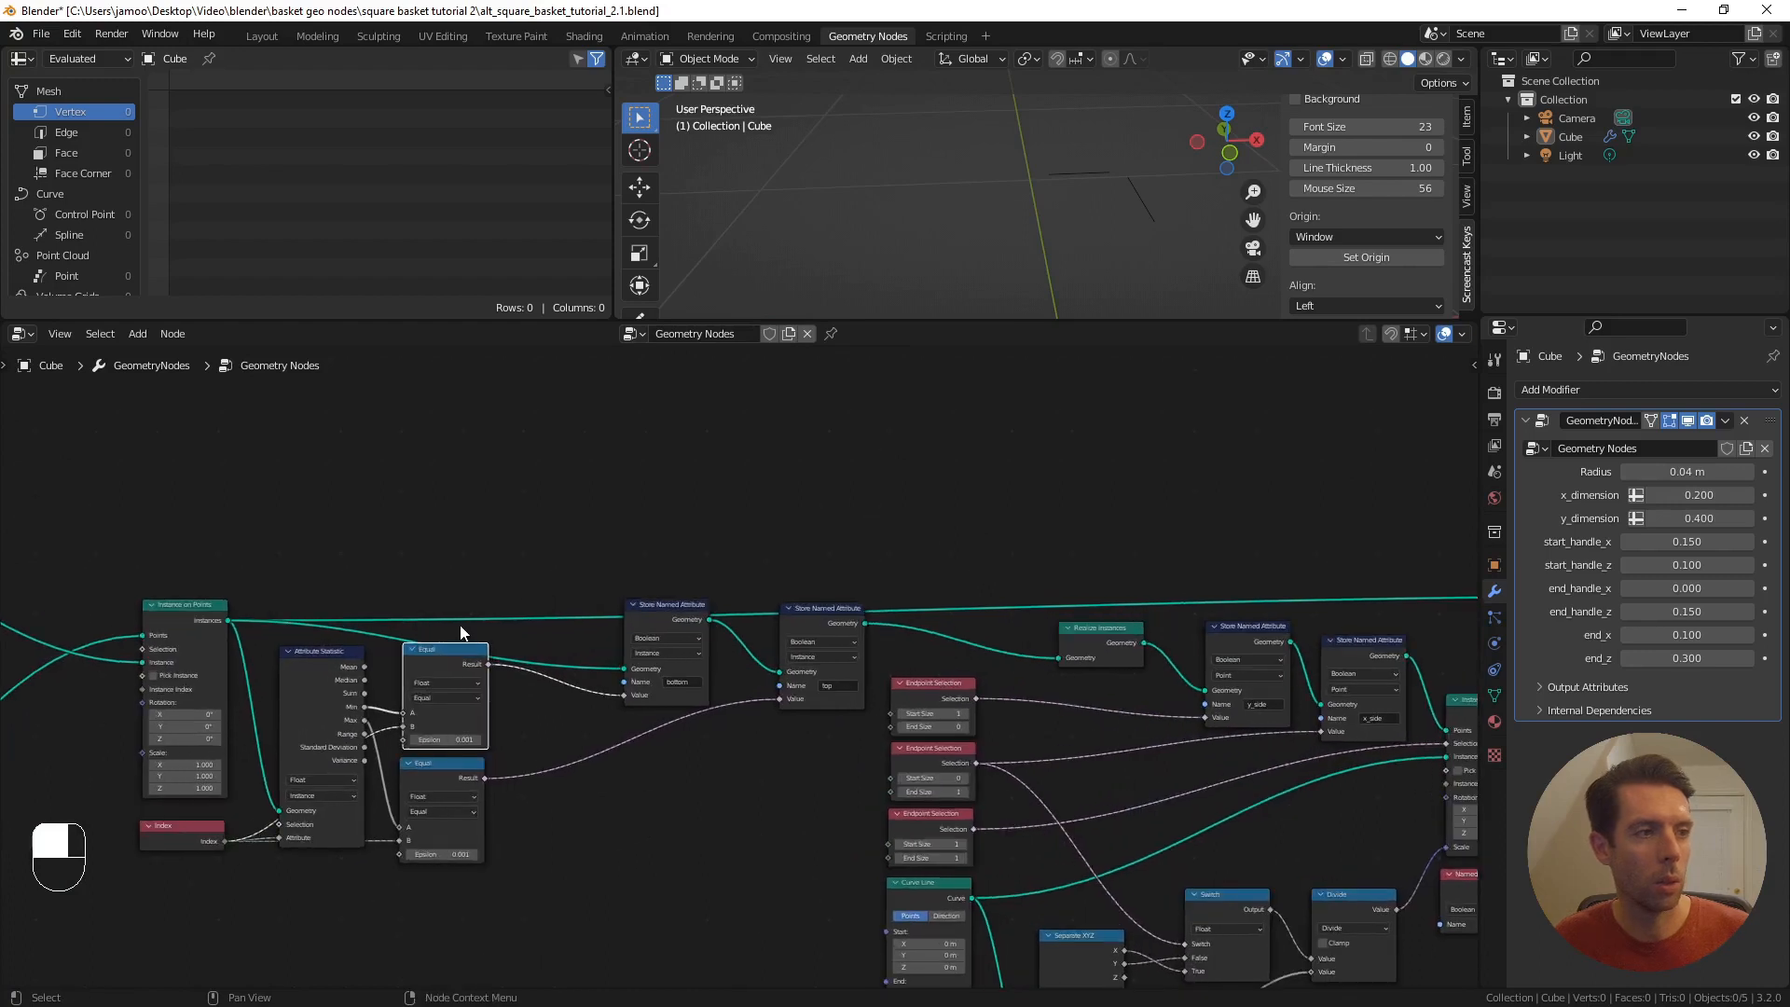
drag(832, 619, 811, 646)
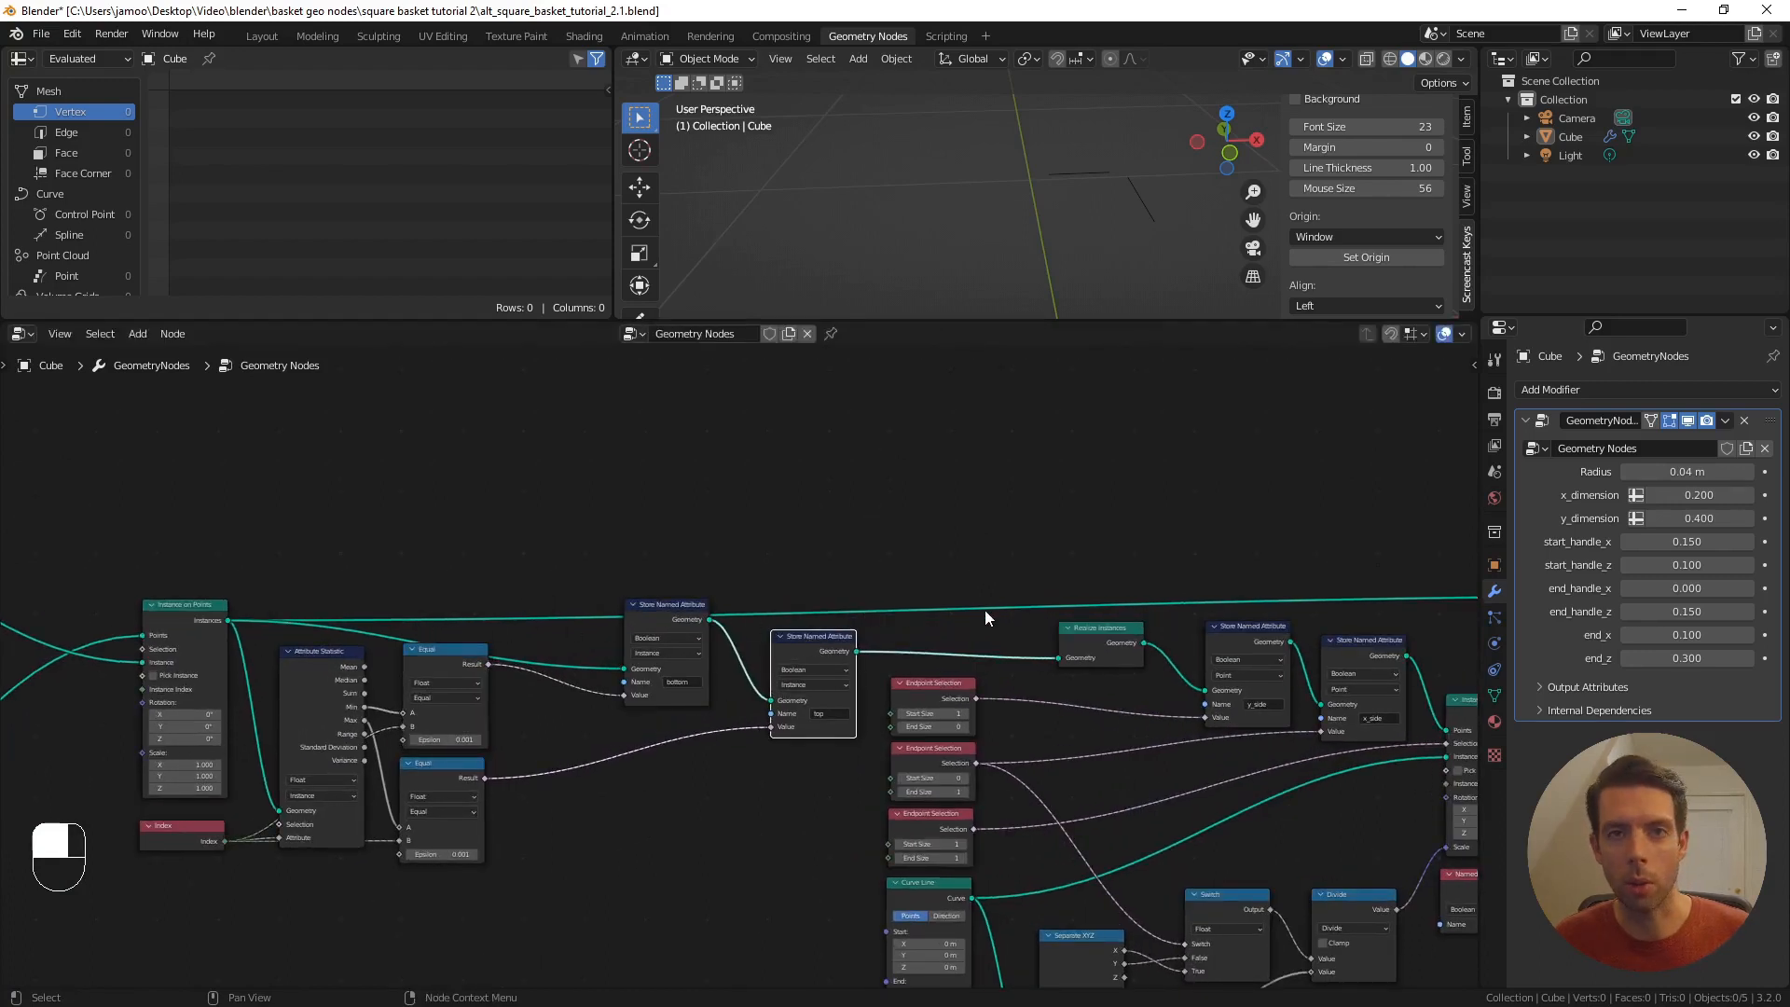
drag(788, 644, 786, 611)
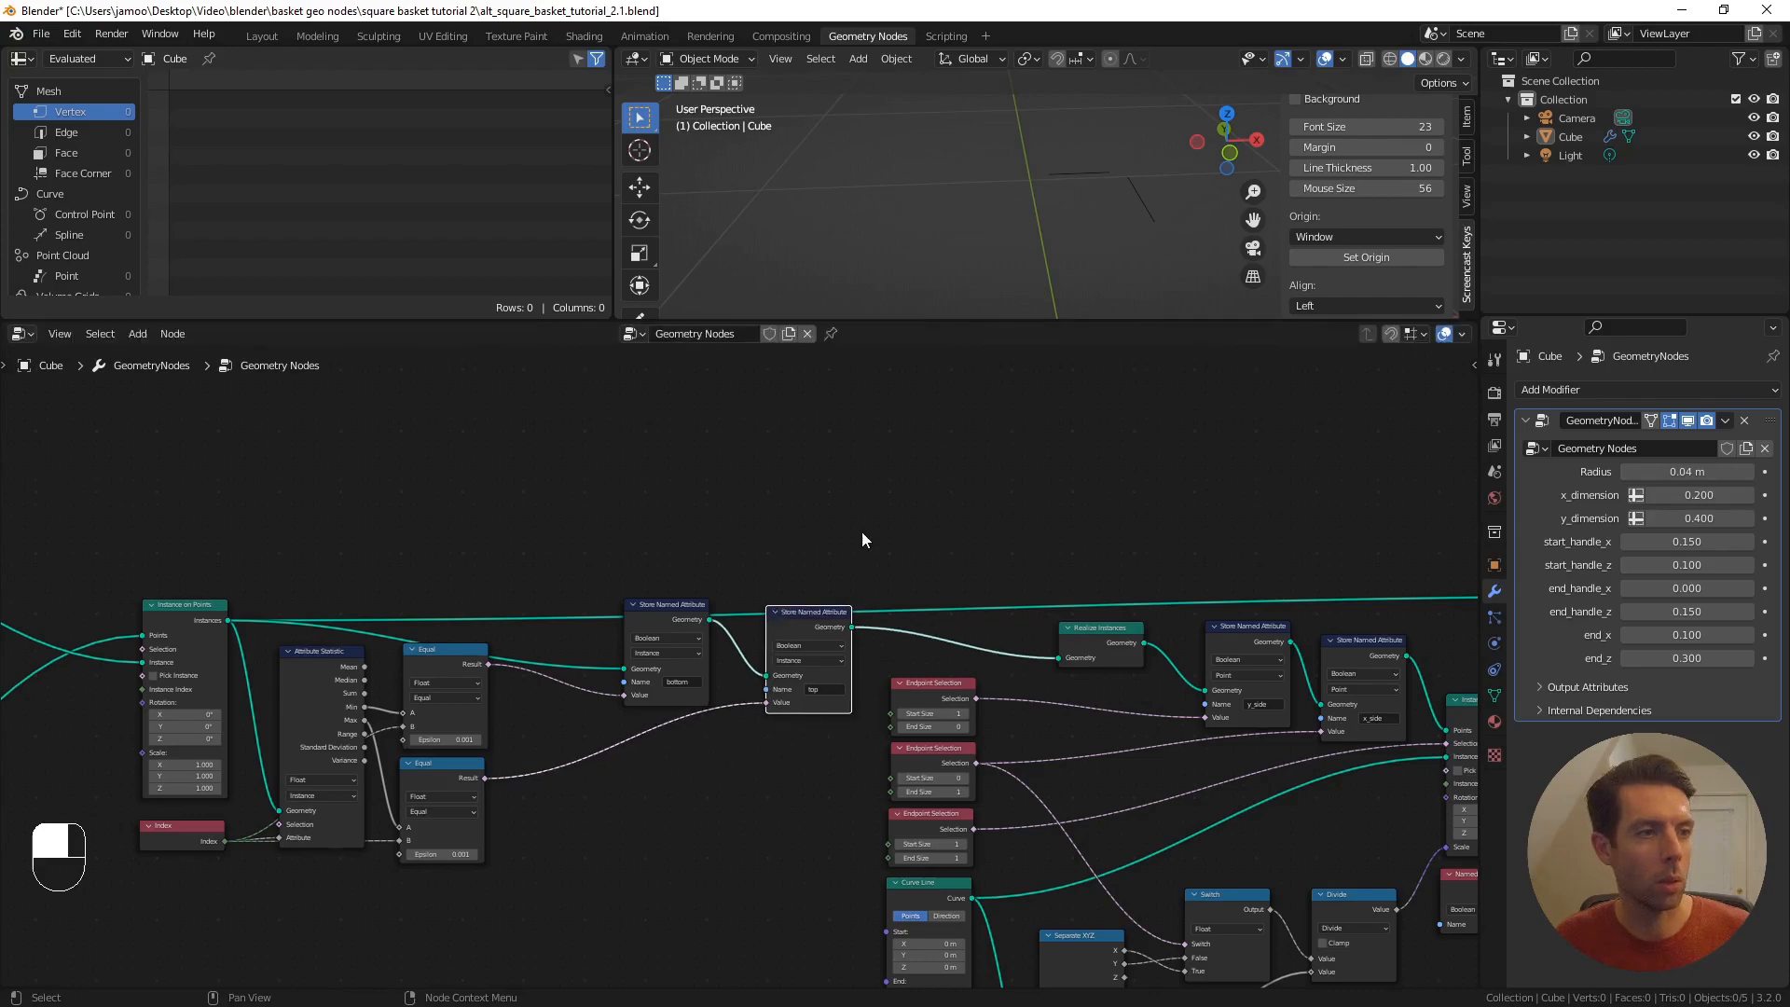
- Replace the direct Instance on Points link into Join Geometry with one from the "top" Store Named Attribute node's geometry output
middle_drag(957, 584, 815, 584)
ctrl+right_drag(851, 620, 831, 567)
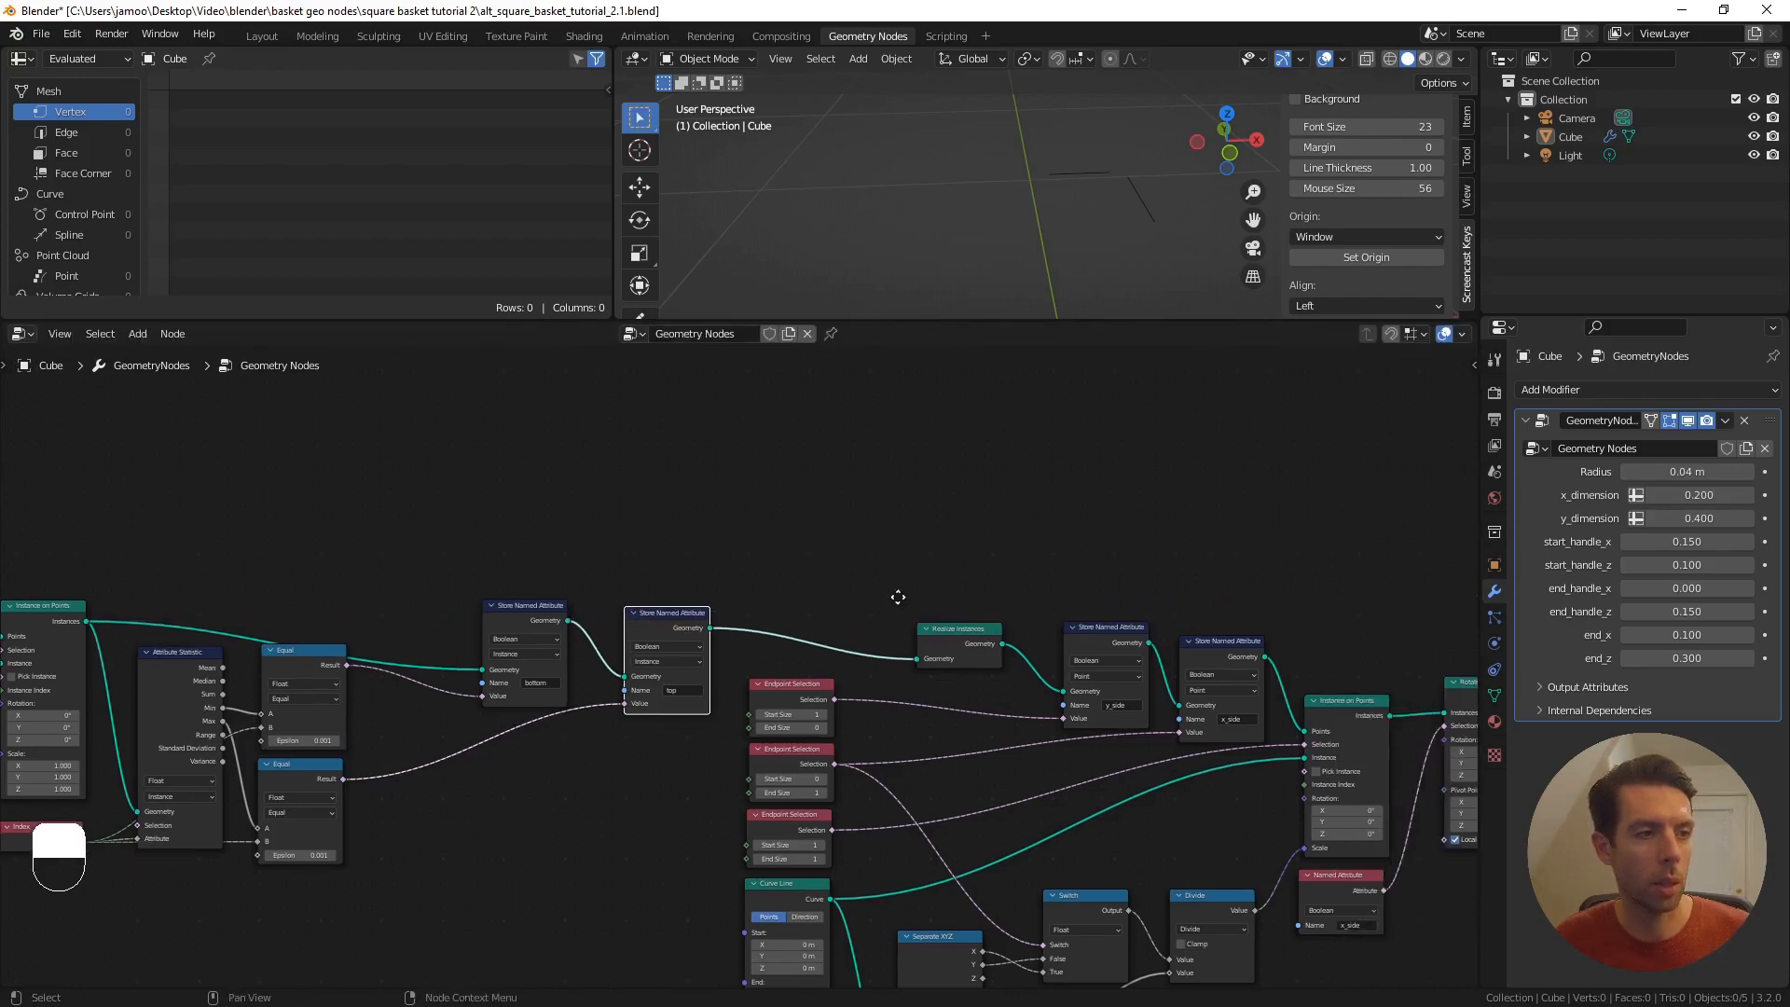
middle_drag(898, 596, 158, 574)
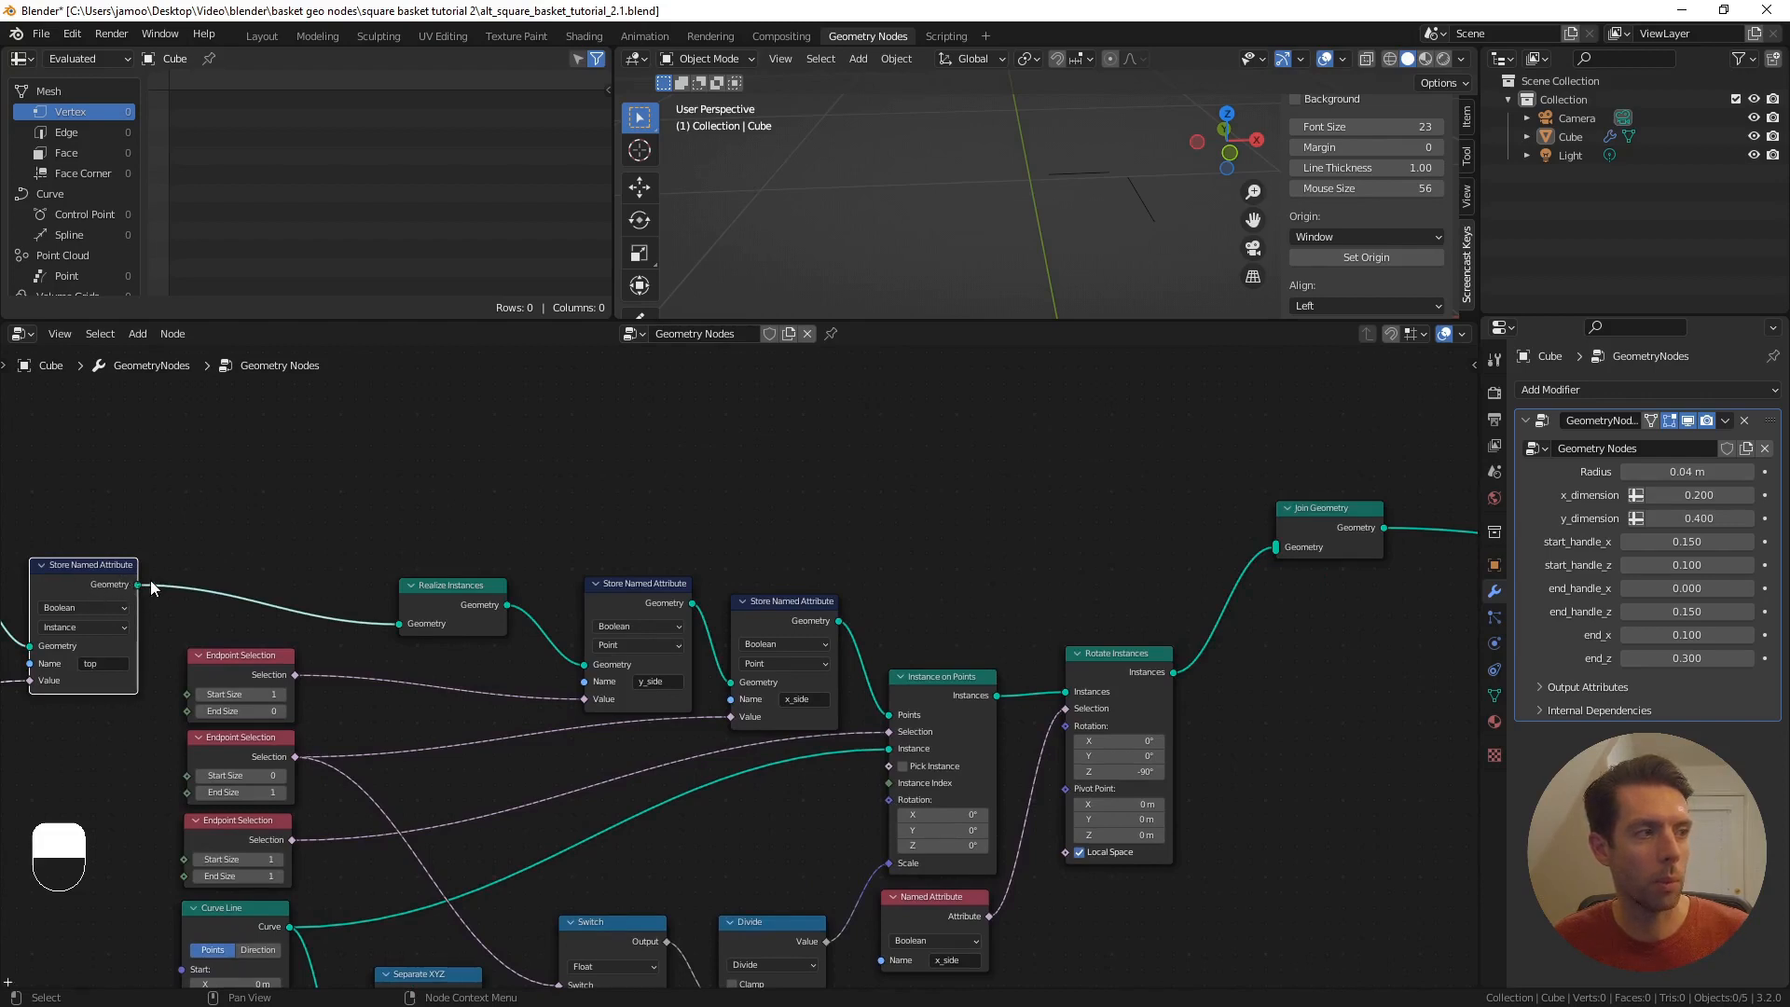
drag(140, 585, 1274, 546)
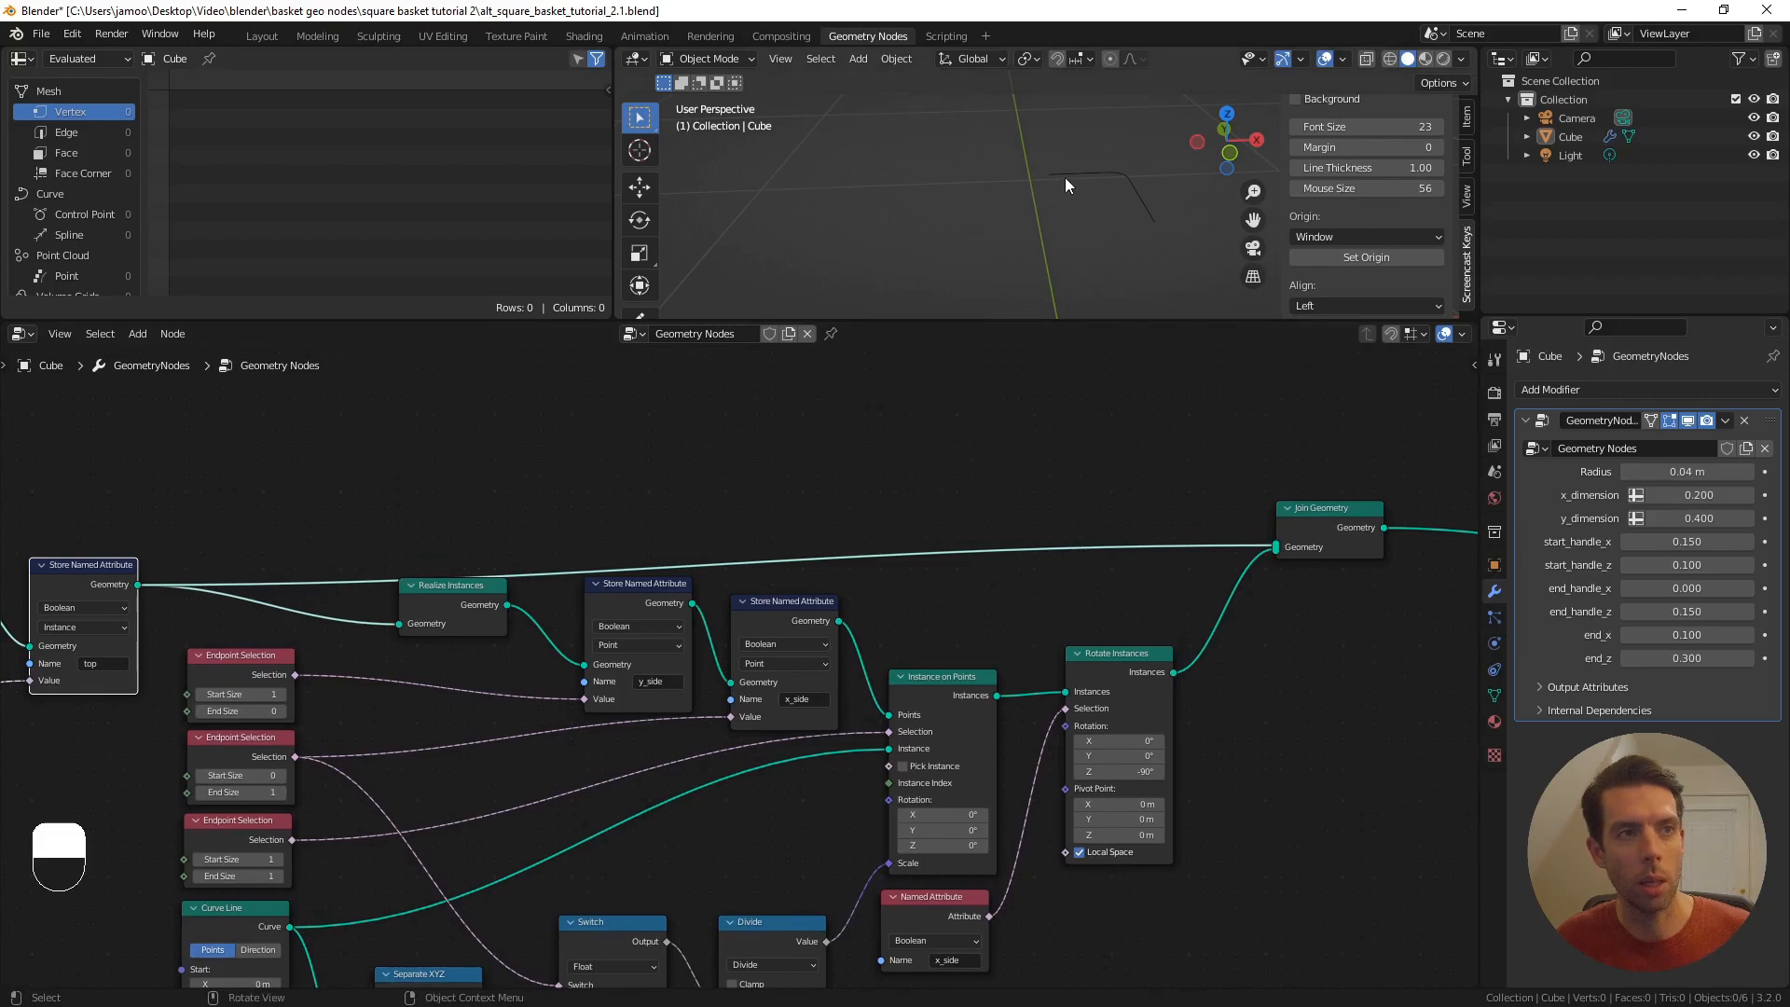
- Inspect the separated top curves in the viewport, and switch the Separate Geometry selection's Named Attribute to "bottom"
scroll(1126, 175, up, 2)
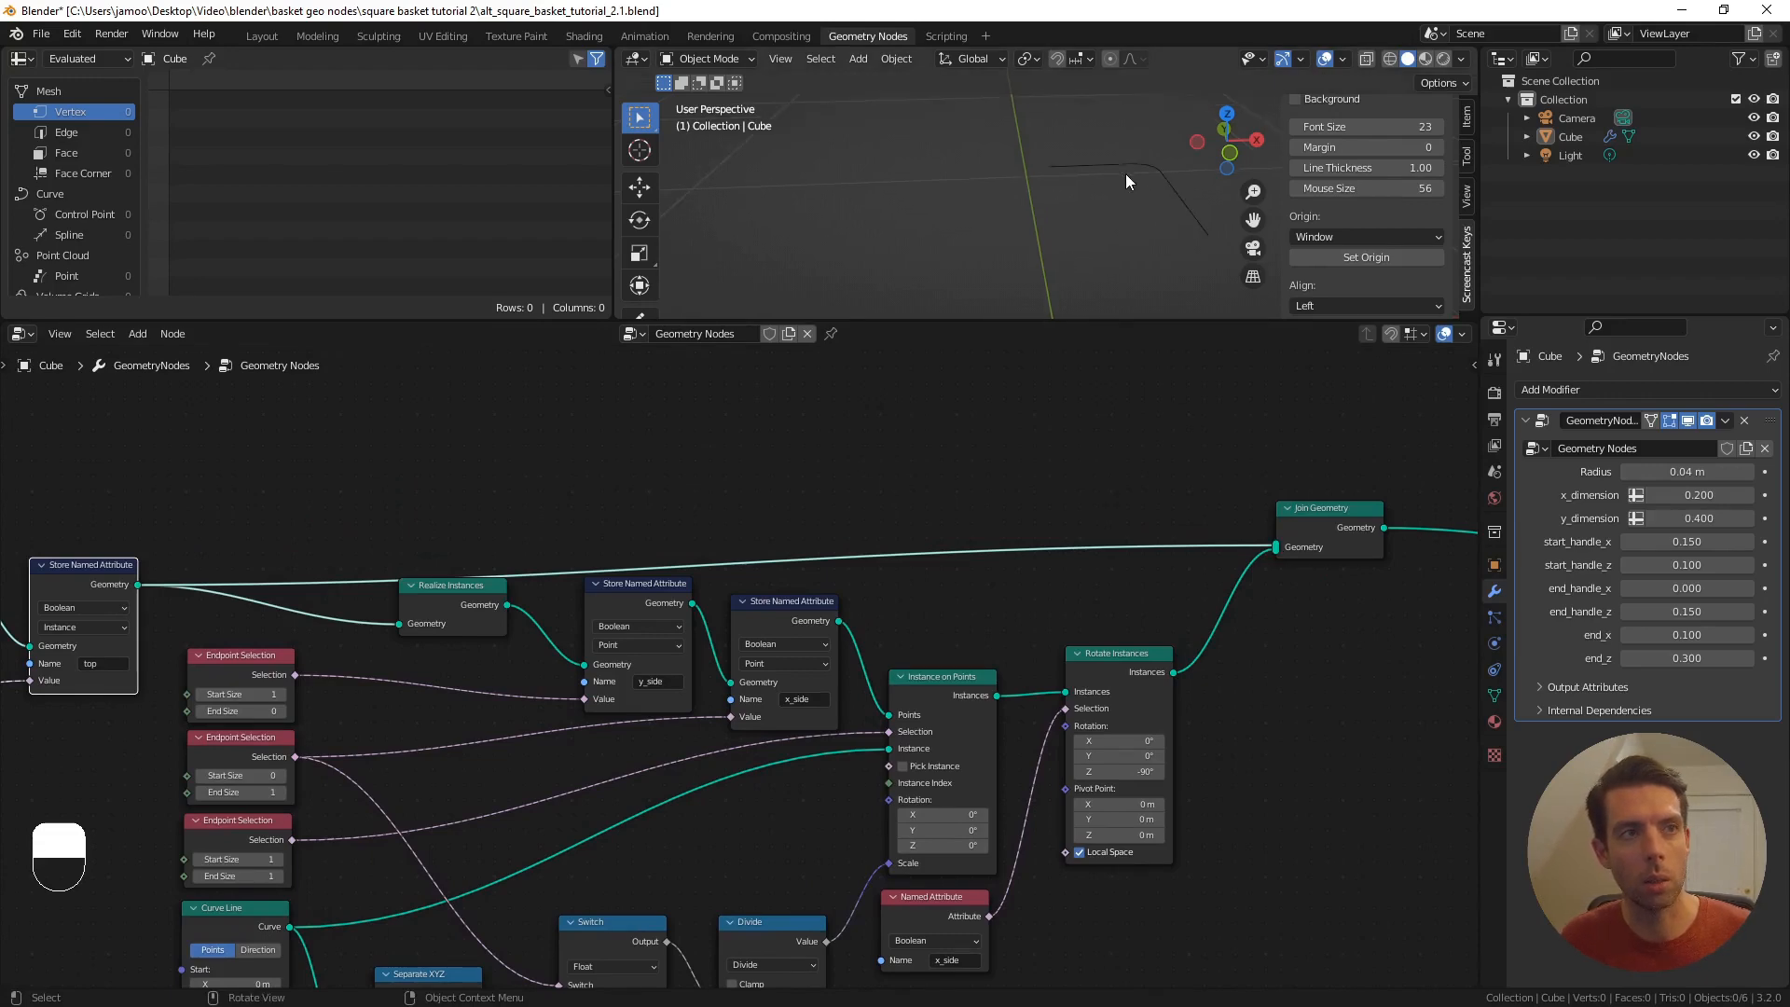
shift+middle_drag(1127, 174, 1076, 165)
scroll(1024, 177, up, 1)
scroll(1024, 177, down, 2)
shift+middle_drag(1111, 607, 892, 573)
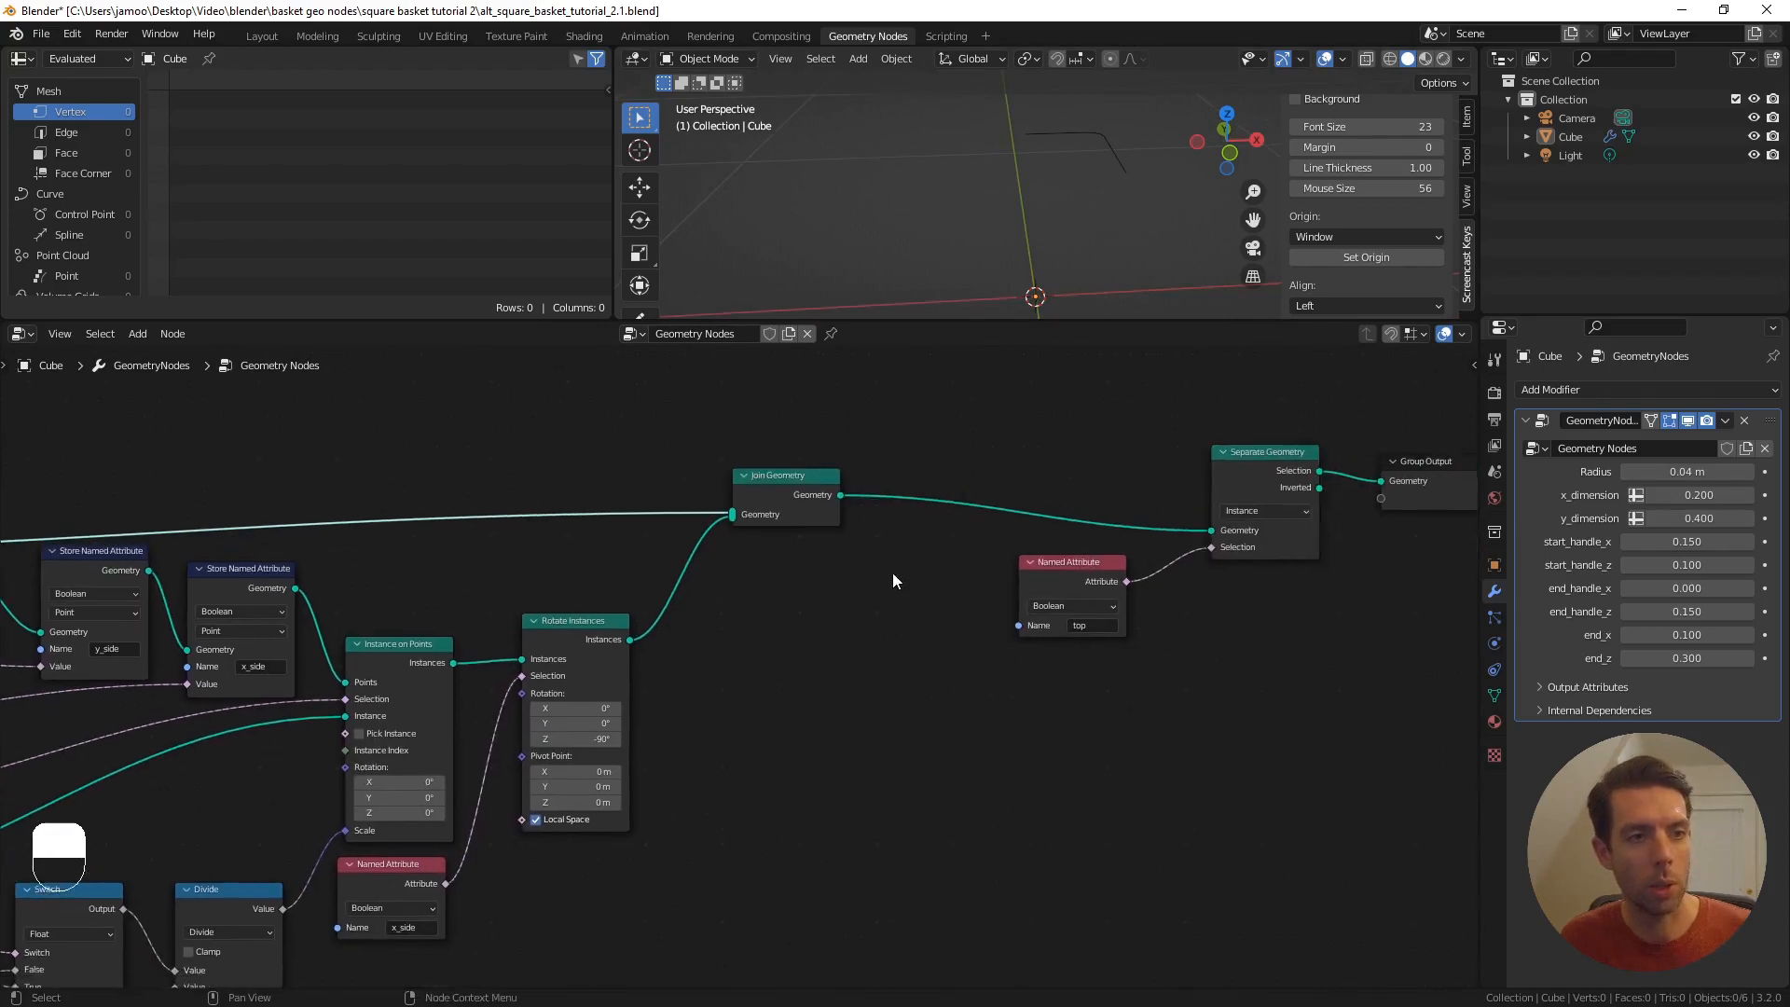
scroll(1073, 611, up, 5)
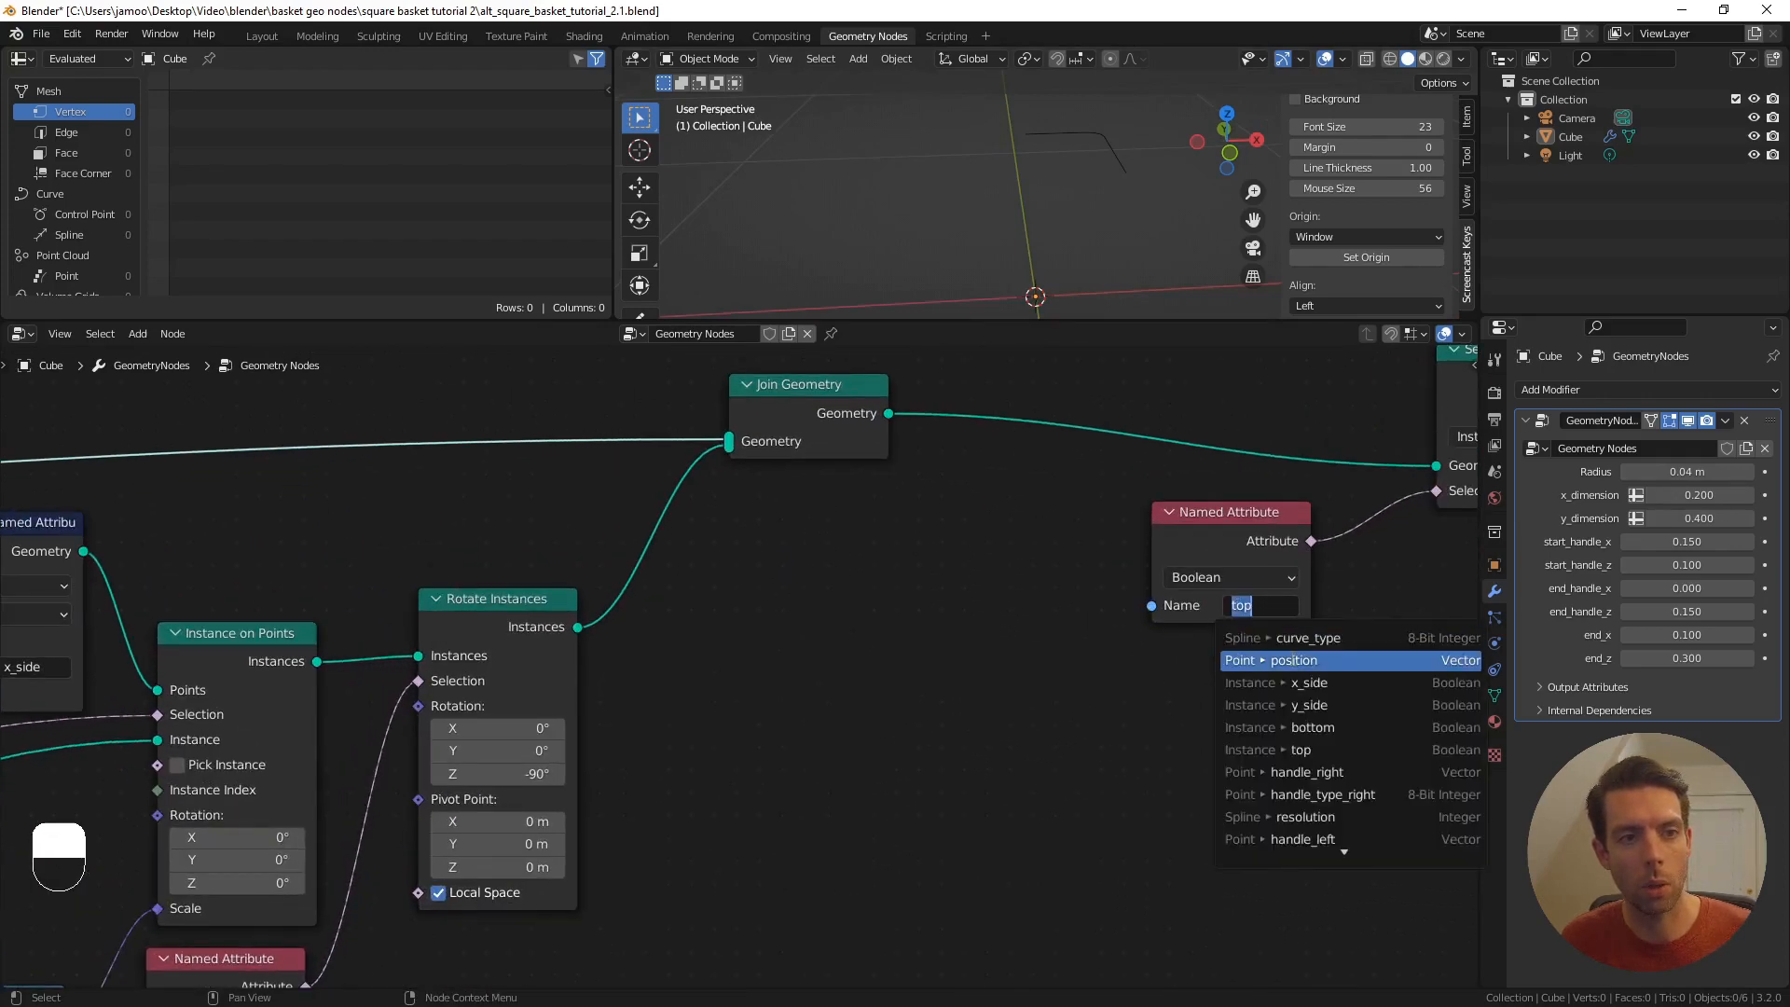
click(1289, 725)
- Move the "top" Store Named Attribute node above the Endpoint Selection nodes and bring the "bottom" node next to it
shift+middle_drag(990, 572, 746, 569)
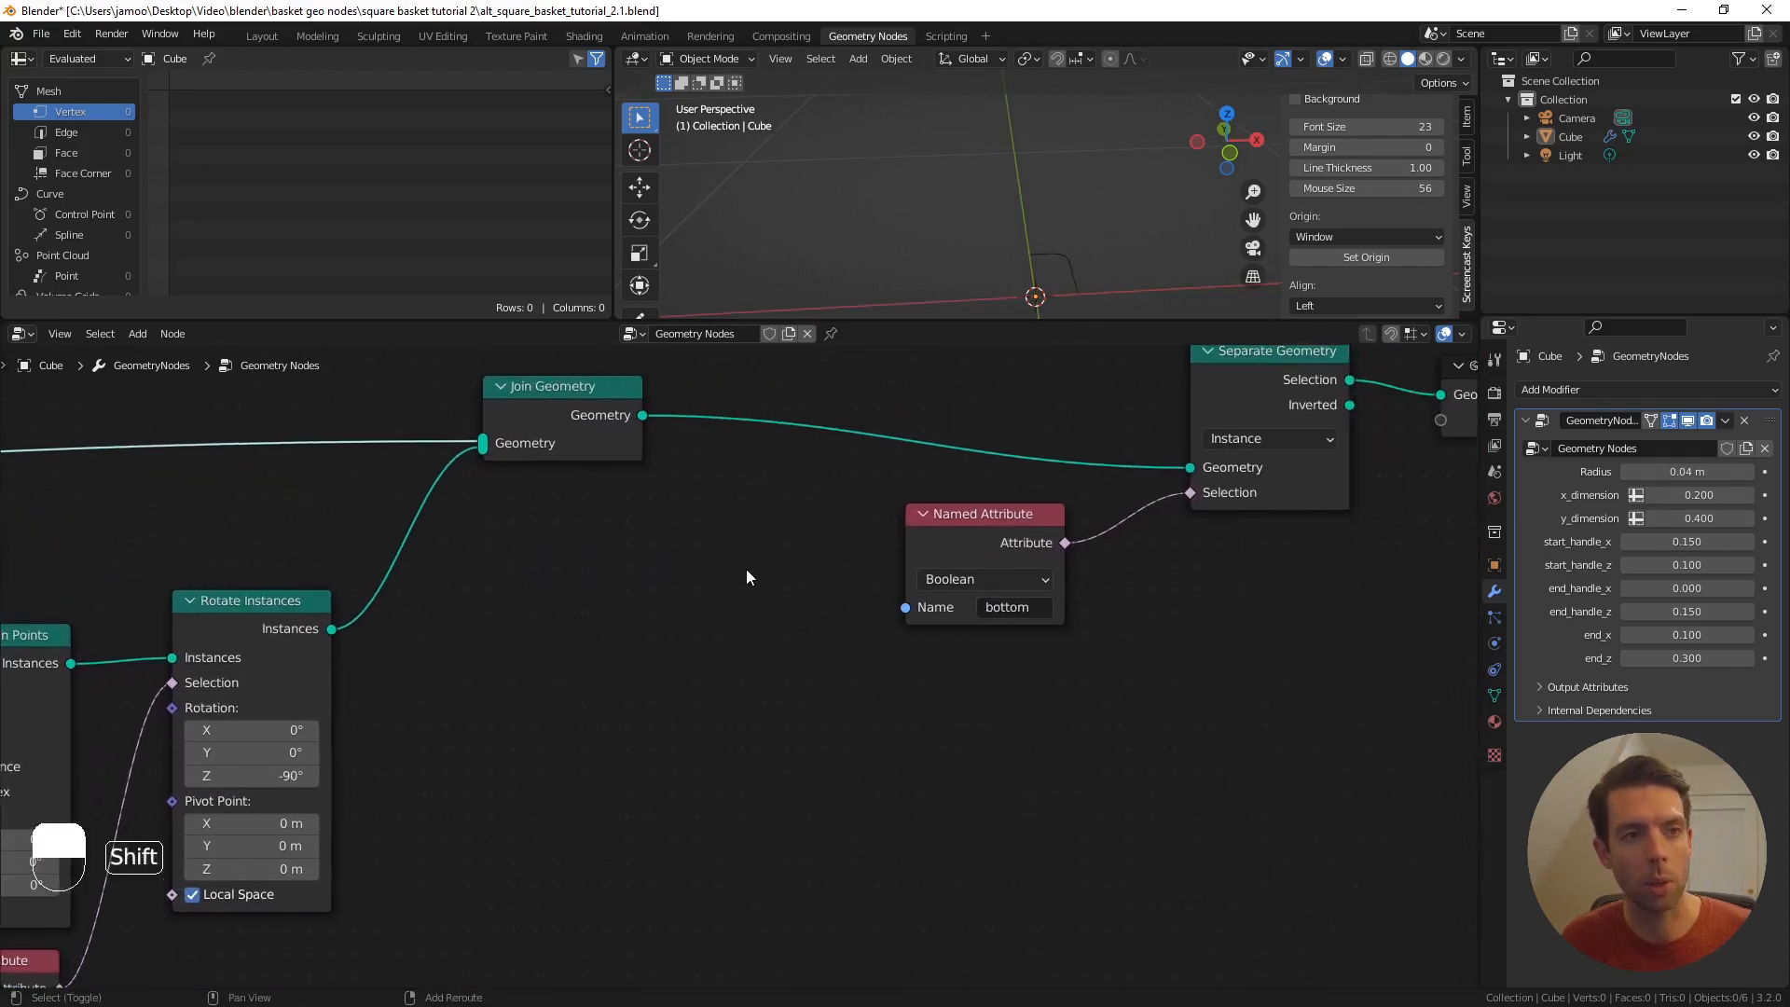
scroll(755, 567, down, 5)
scroll(690, 634, down, 8)
shift+middle_drag(523, 690, 970, 595)
scroll(1026, 597, up, 2)
middle_drag(1198, 508, 1455, 541)
scroll(603, 631, up, 3)
drag(612, 492, 736, 450)
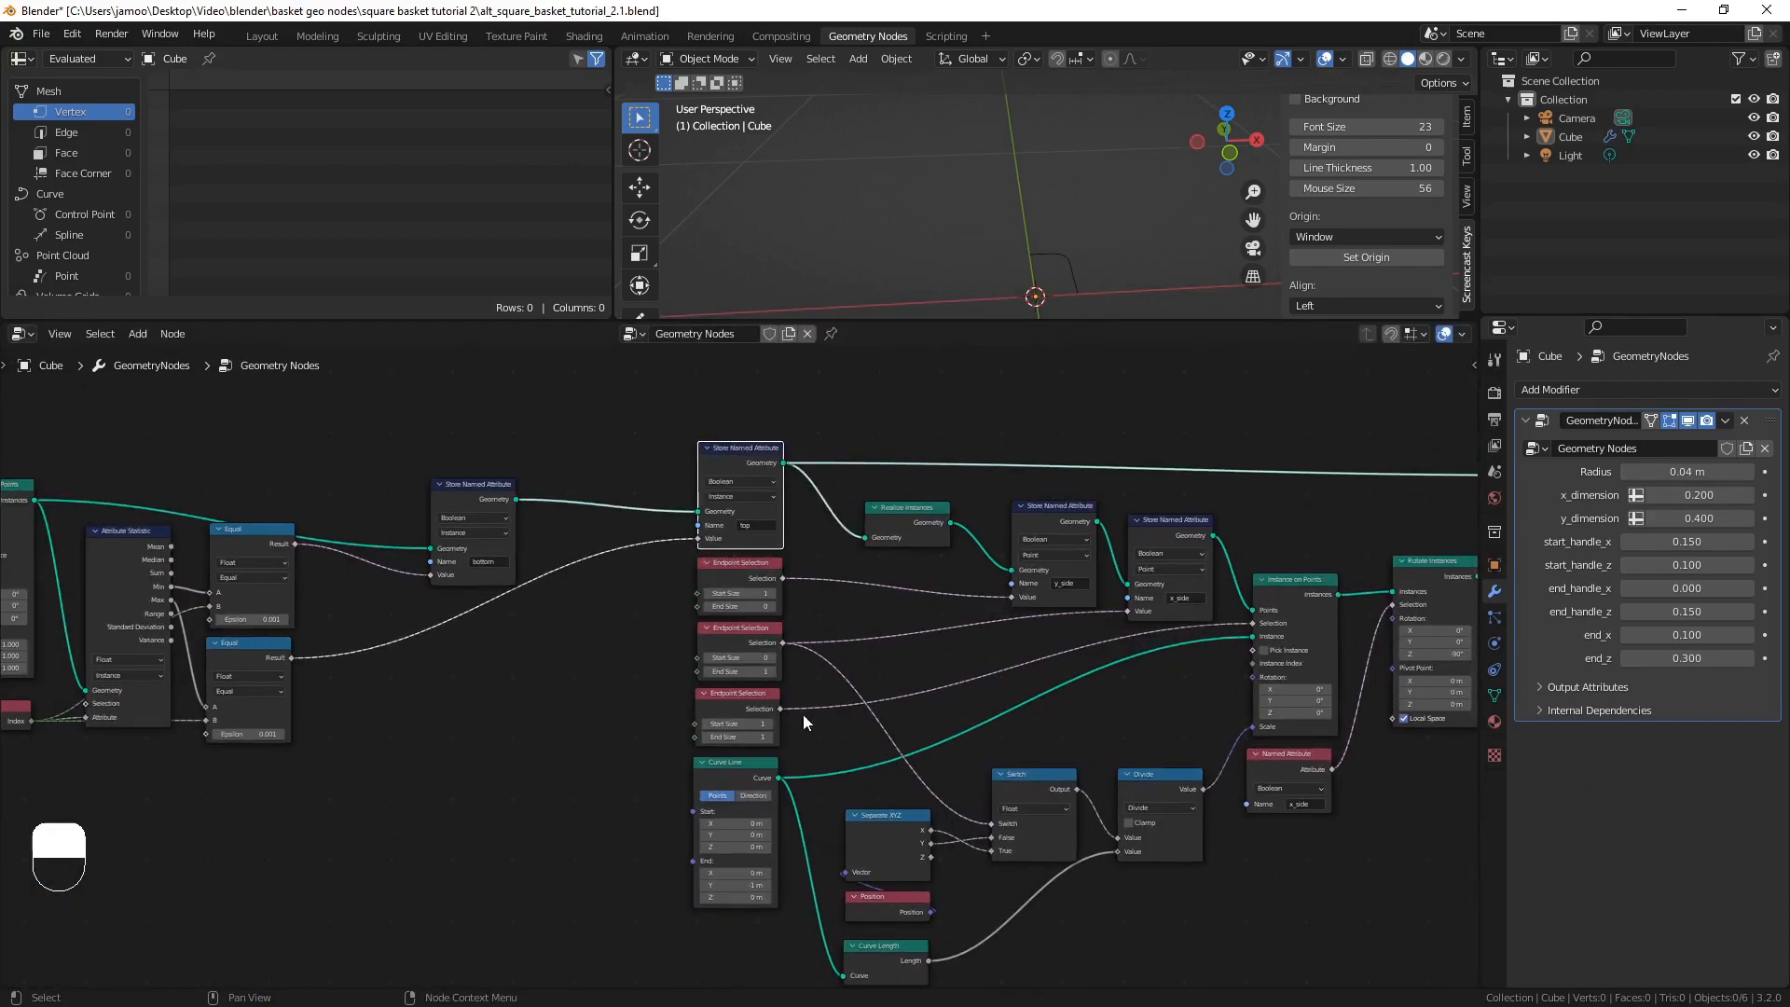
drag(477, 486, 627, 446)
- Collapse both Equal nodes and stack them beneath the "bottom" Store Named Attribute node
middle_drag(627, 446, 775, 433)
click(367, 516)
click(365, 630)
drag(394, 517, 763, 548)
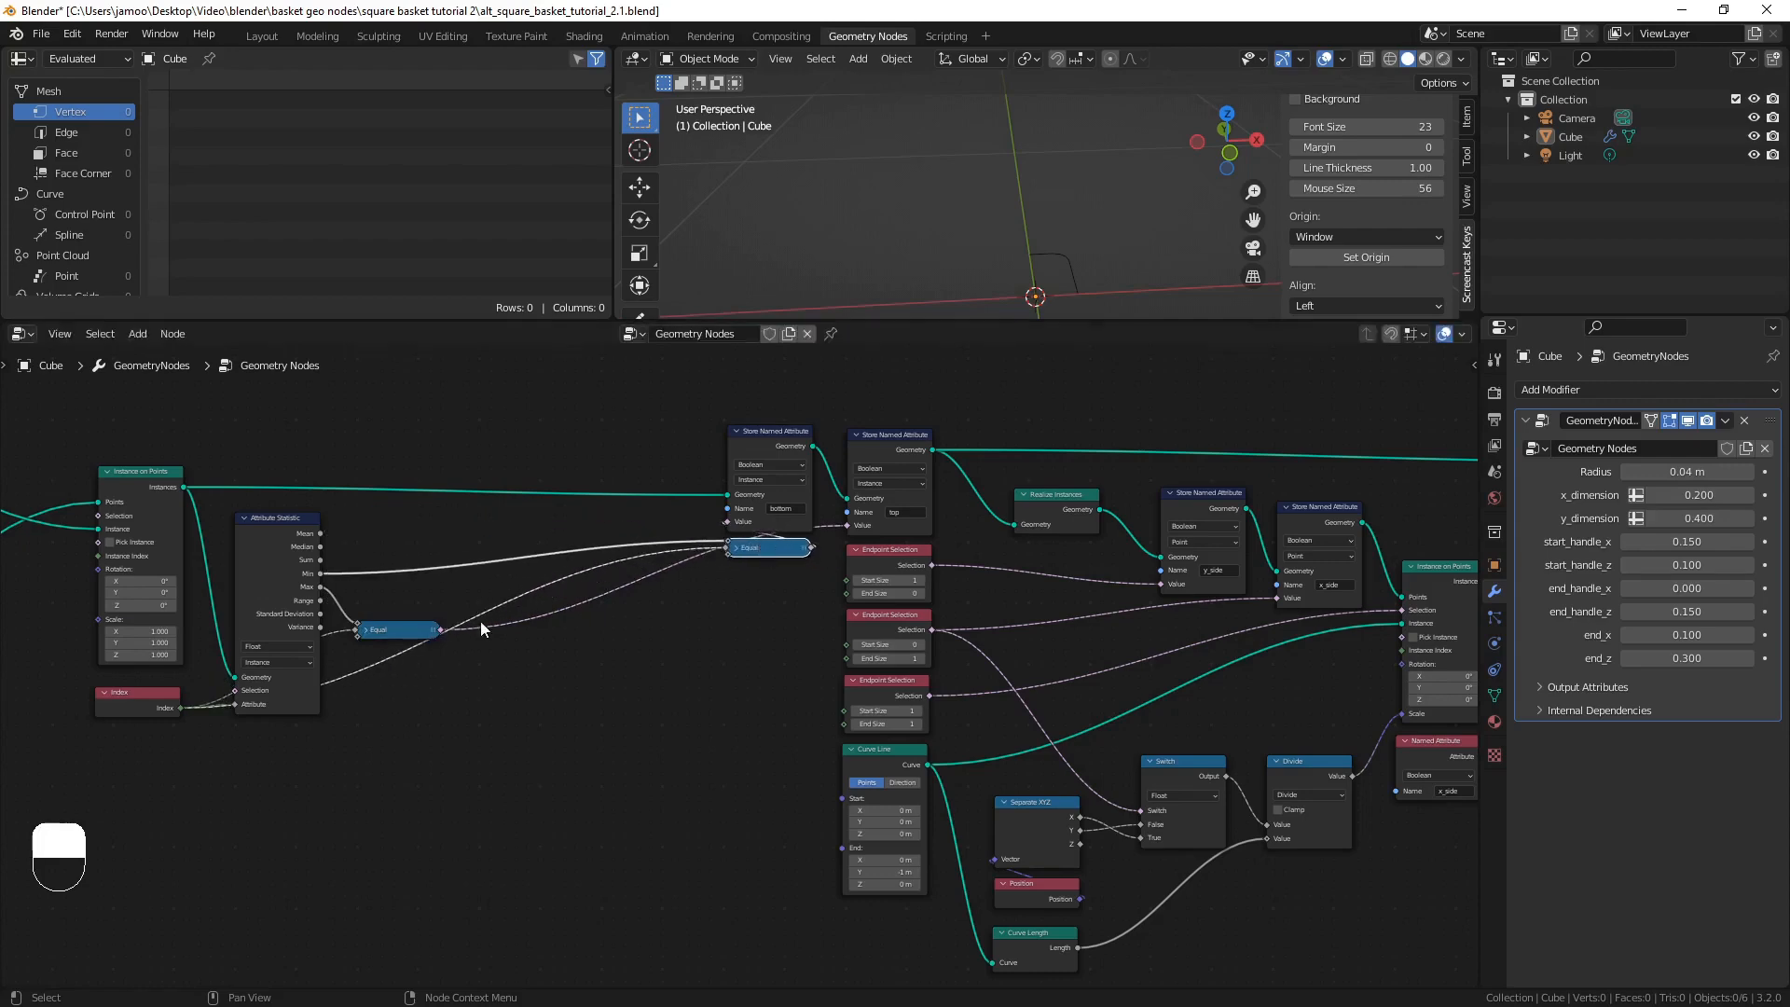
drag(401, 629, 774, 575)
- Move the Attribute Statistic, Instance on Points and Index nodes close to the "bottom" Store Named Attribute node
drag(270, 518, 634, 488)
drag(147, 481, 535, 427)
drag(152, 696, 537, 631)
scroll(756, 671, down, 2)
scroll(873, 610, up, 2)
middle_drag(1277, 659, 1166, 668)
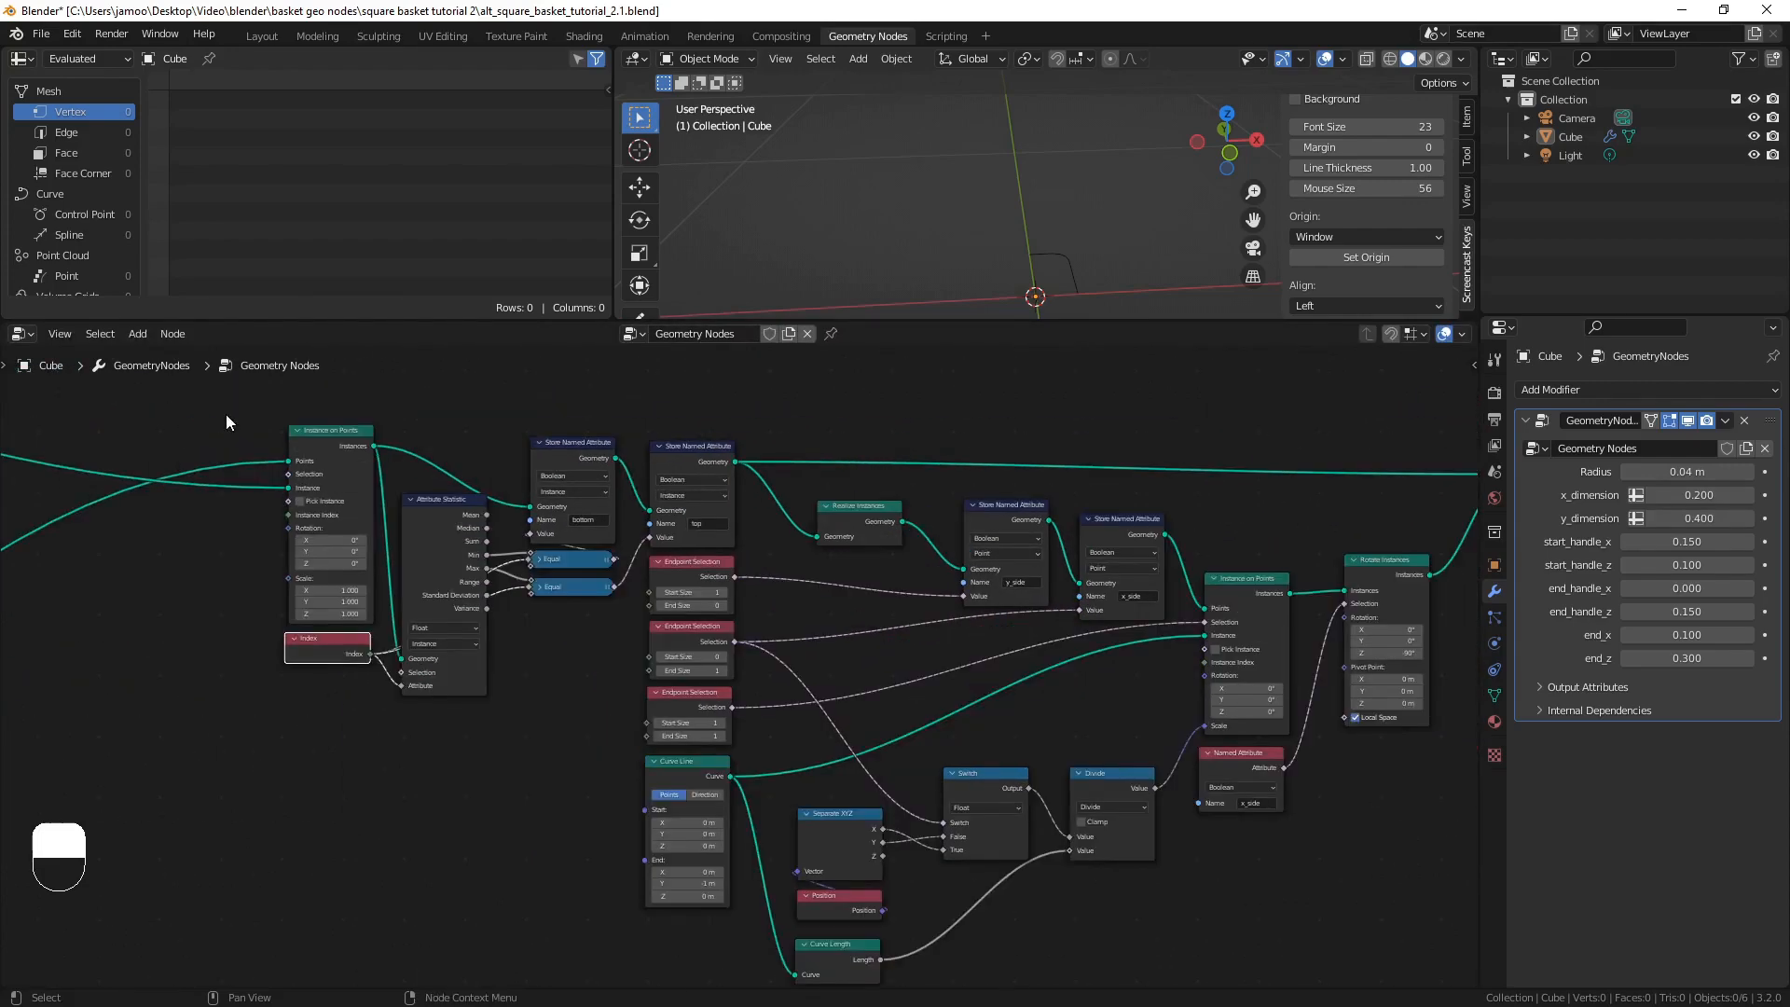
- Shift the block of nodes from the first Instance on Points through Curve Line closer to Realize Instances
drag(250, 408, 715, 979)
key(g)
click(753, 981)
- Move the Join Geometry node directly above the Rotate Instances node
scroll(1091, 733, down, 1)
shift+middle_drag(1091, 733, 650, 708)
drag(1055, 450, 902, 486)
scroll(904, 499, down, 1)
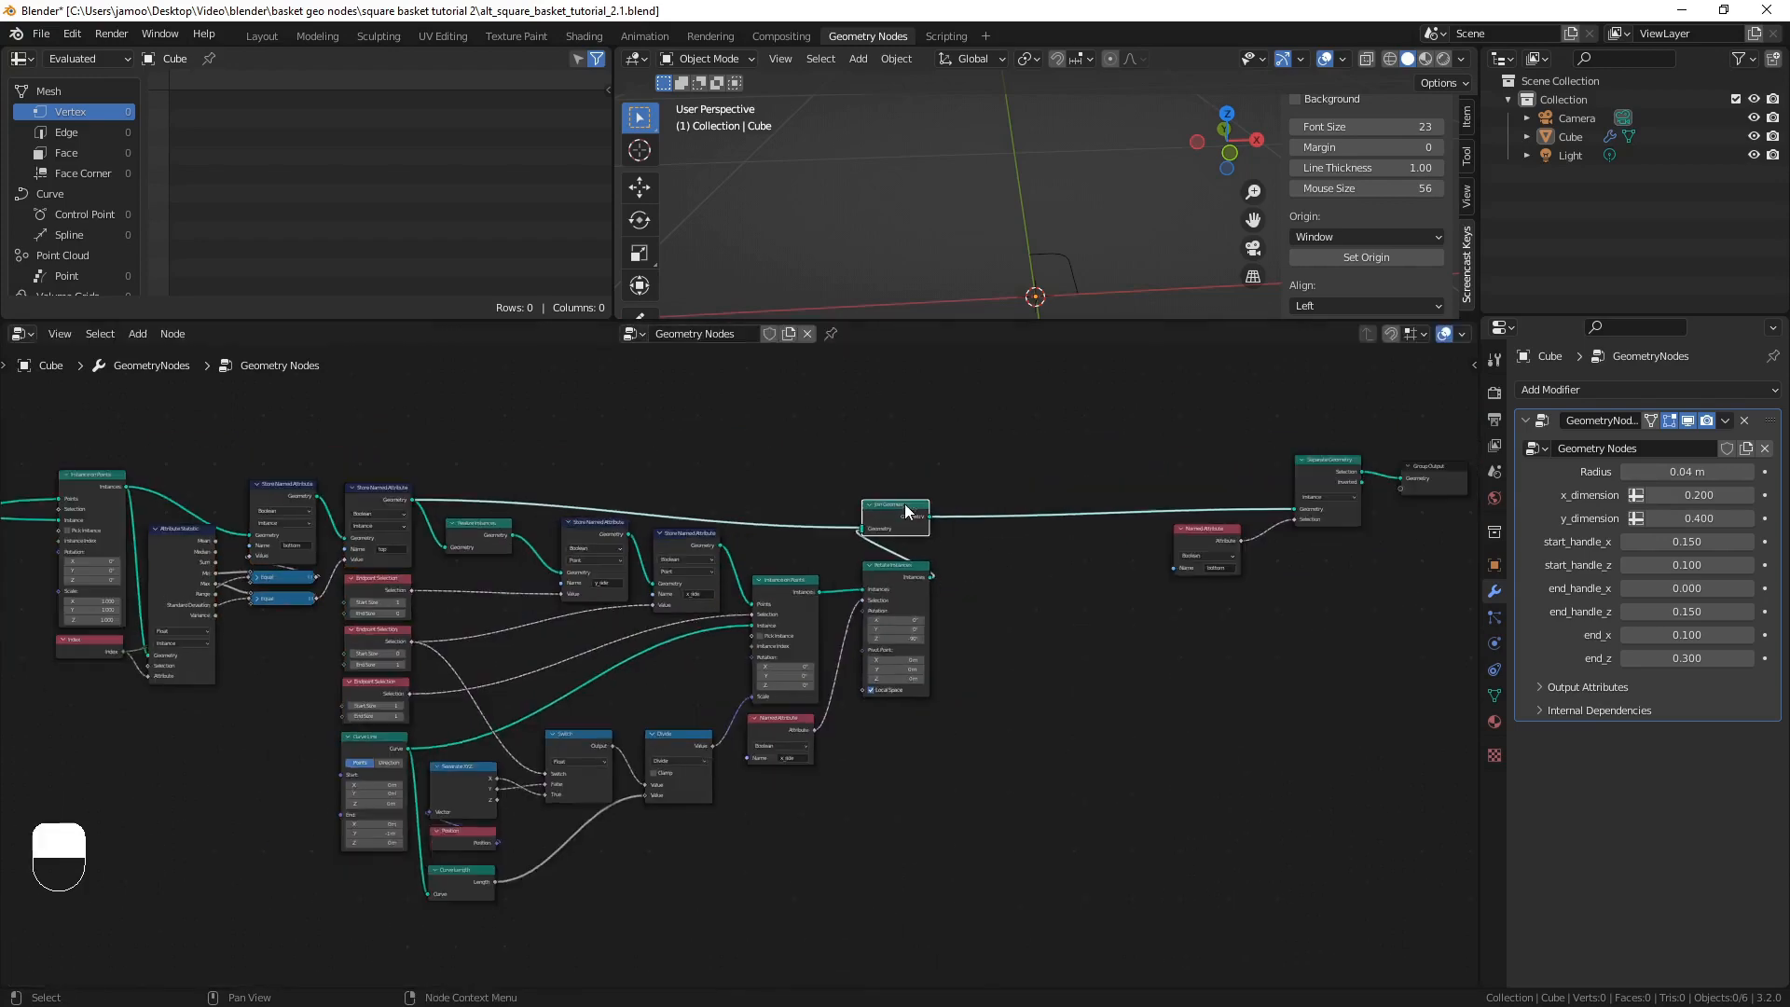
middle_drag(907, 509, 1133, 503)
- Enclose all nodes from the first Instance on Points through Join Geometry in a frame labelled "basket horizontals"
drag(257, 440, 1190, 934)
key(ctrl+j)
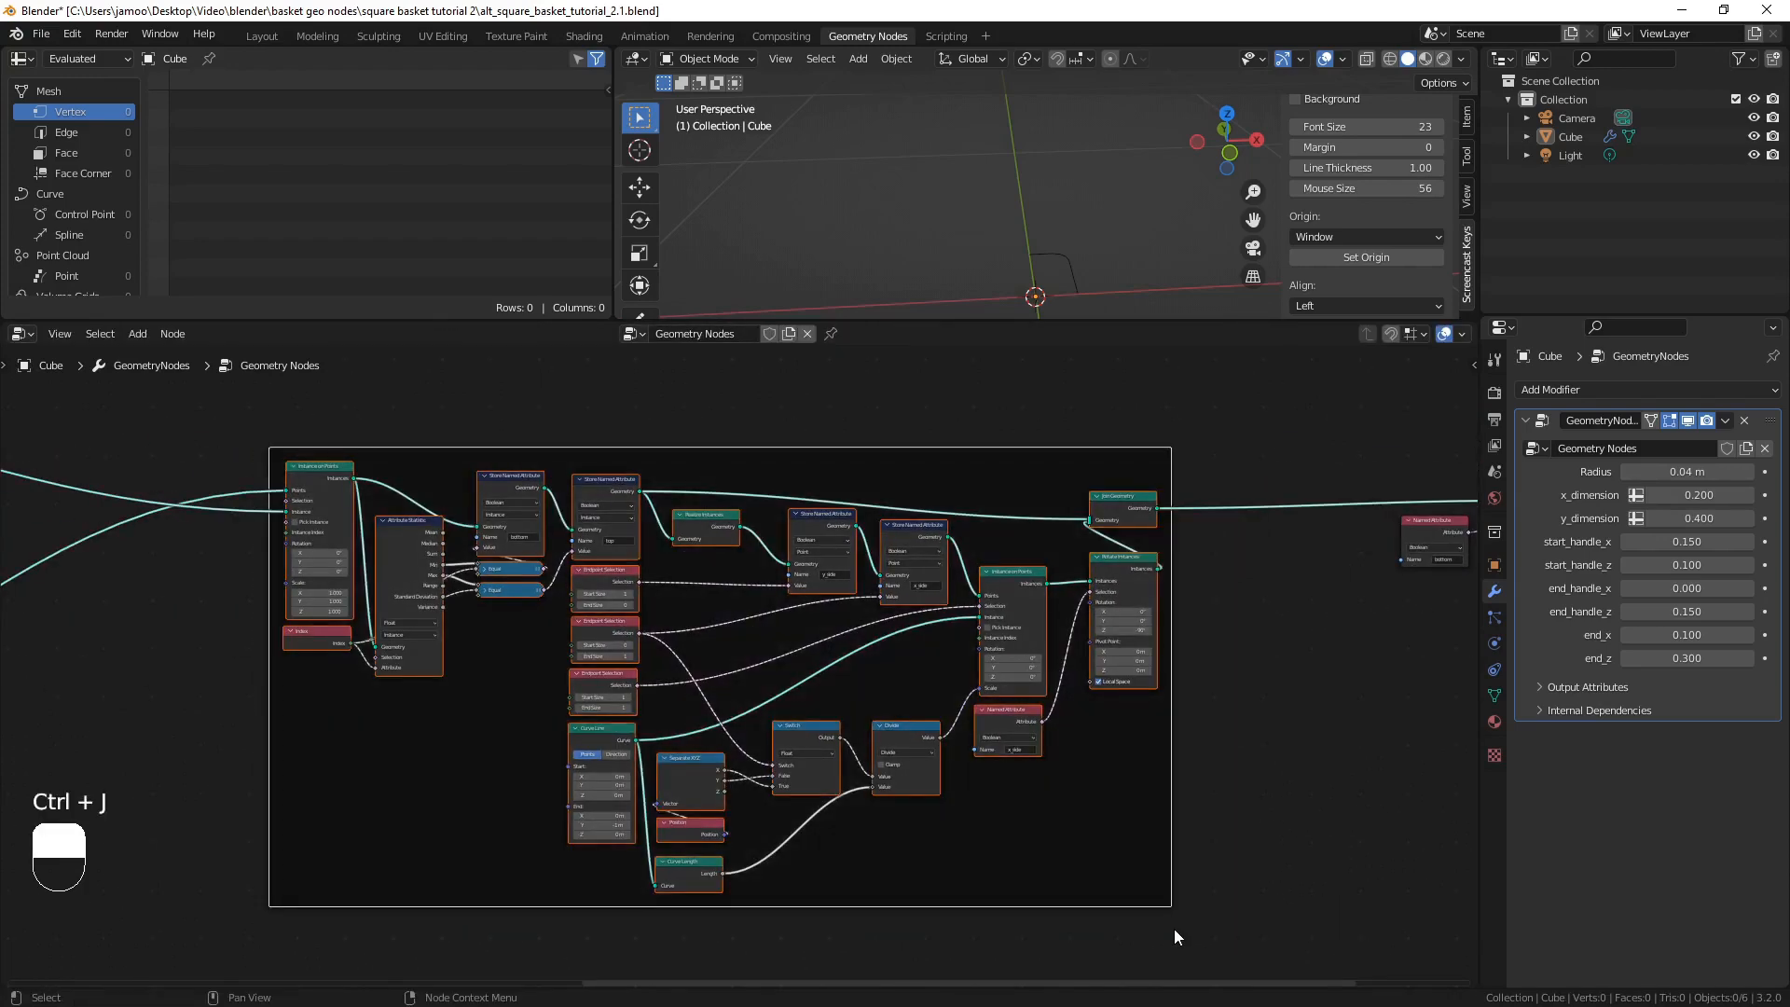
key(F2)
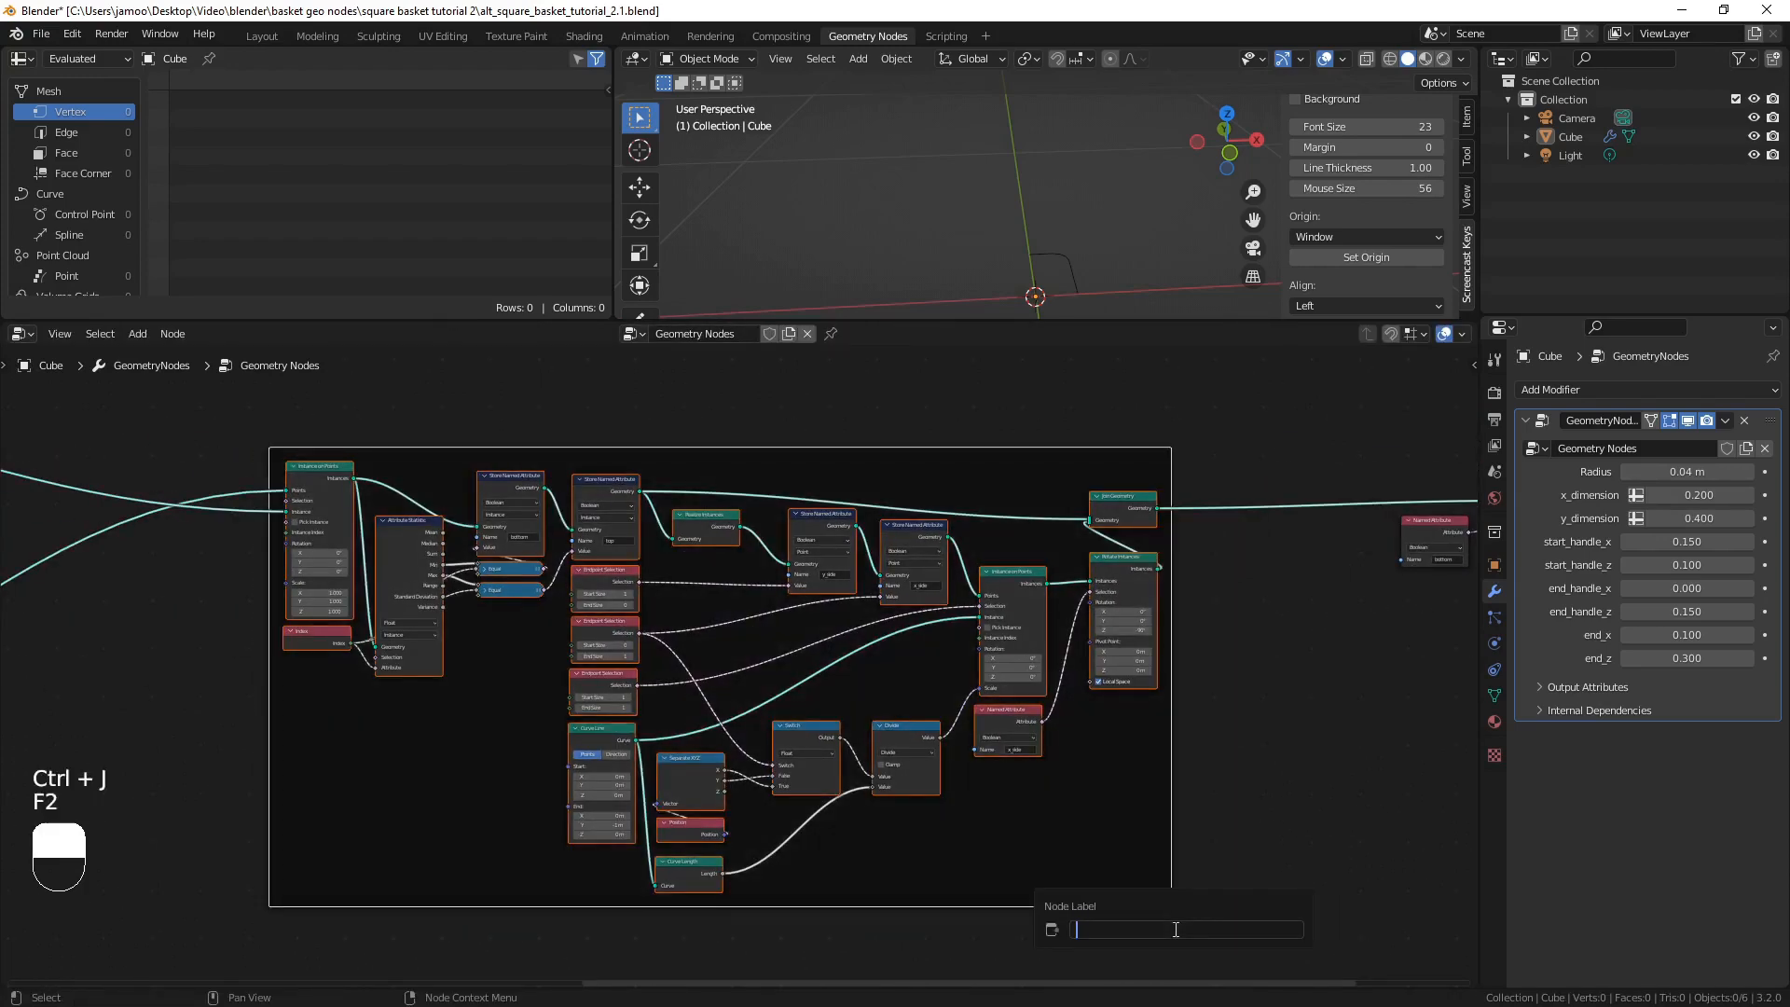
text(basket horizontals)
key(Return)
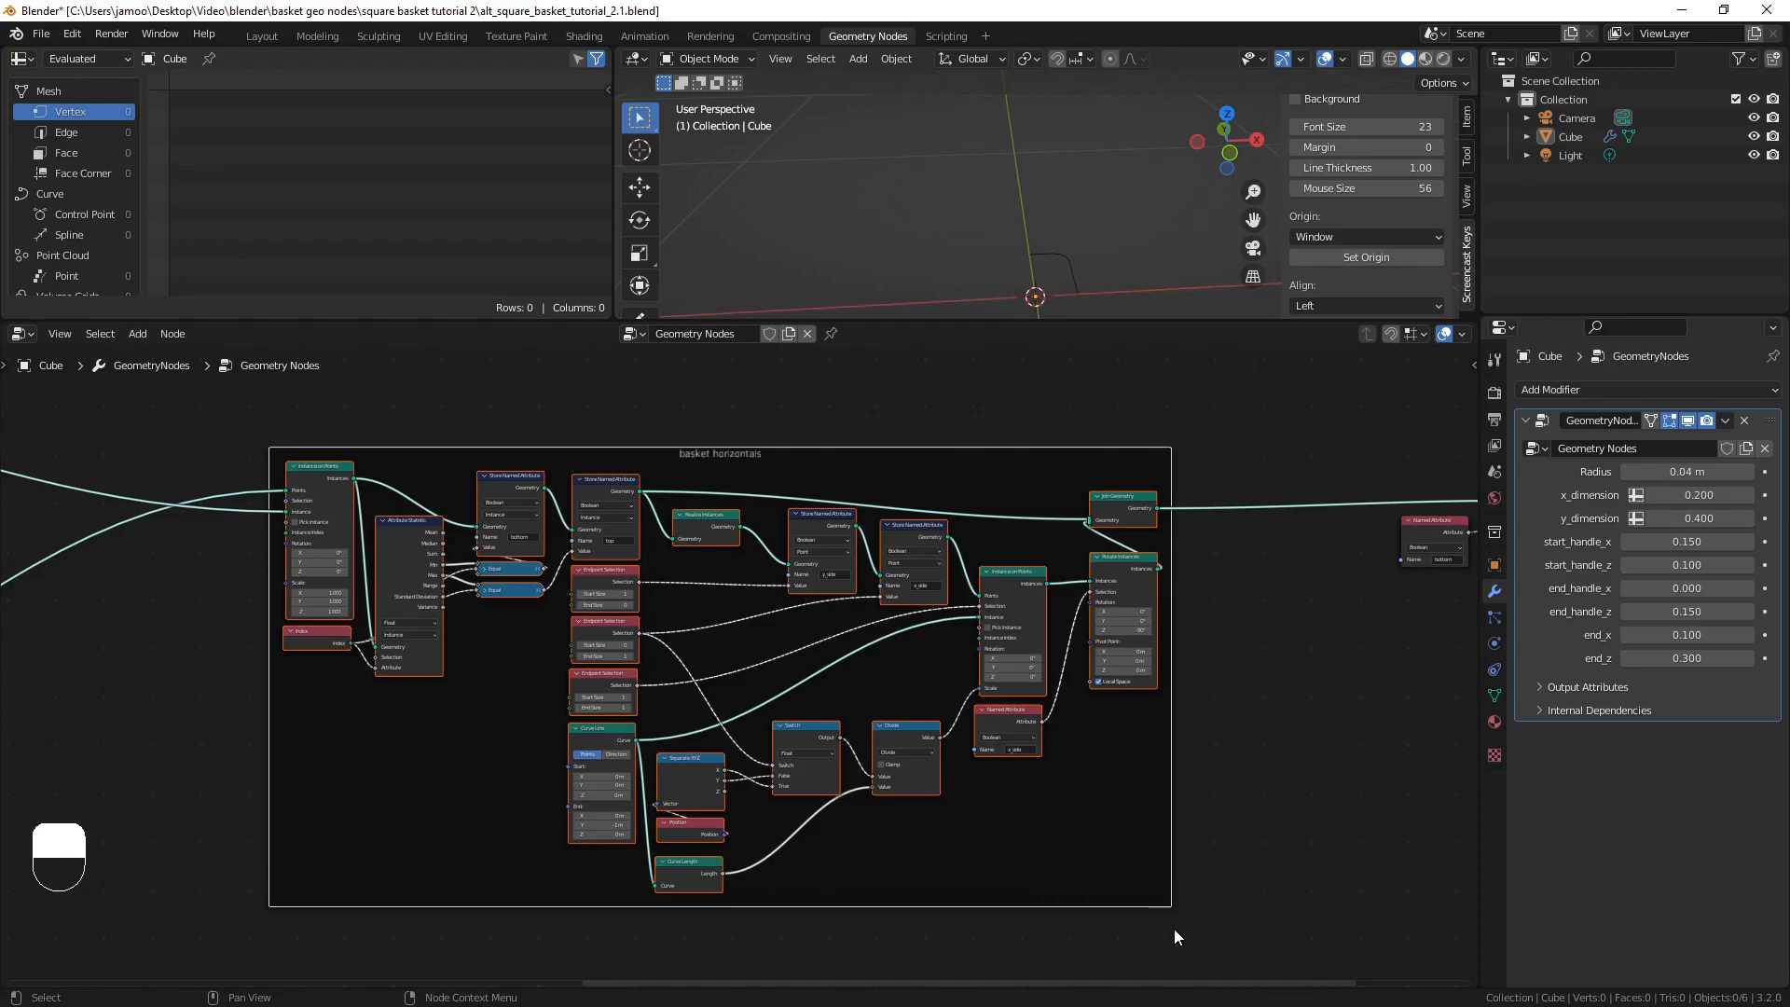
- Move the Separate Geometry and Named Attribute nodes farther from the "basket horizontals" frame, and place Group Output well beyond them
scroll(821, 755, up, 2)
shift+middle_drag(897, 845, 1046, 841)
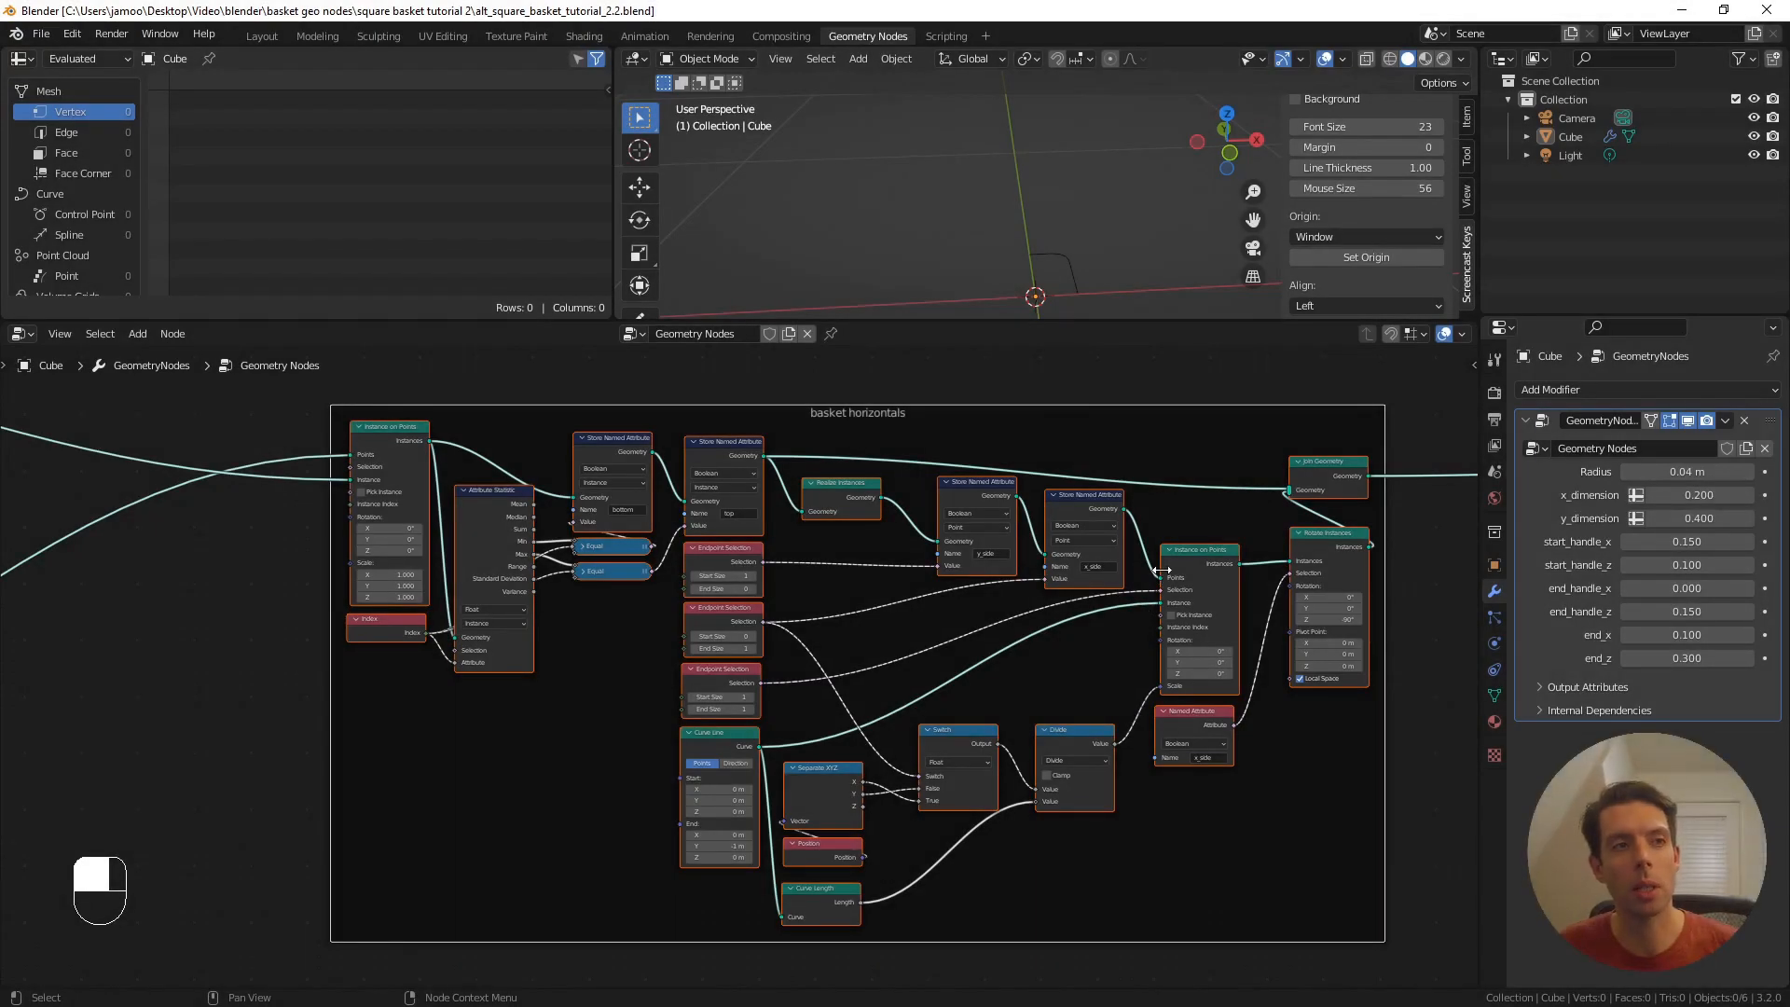
shift+middle_drag(1227, 574, 626, 619)
scroll(643, 620, down, 1)
scroll(737, 621, up, 1)
shift+middle_drag(899, 631, 781, 639)
scroll(811, 554, down, 1)
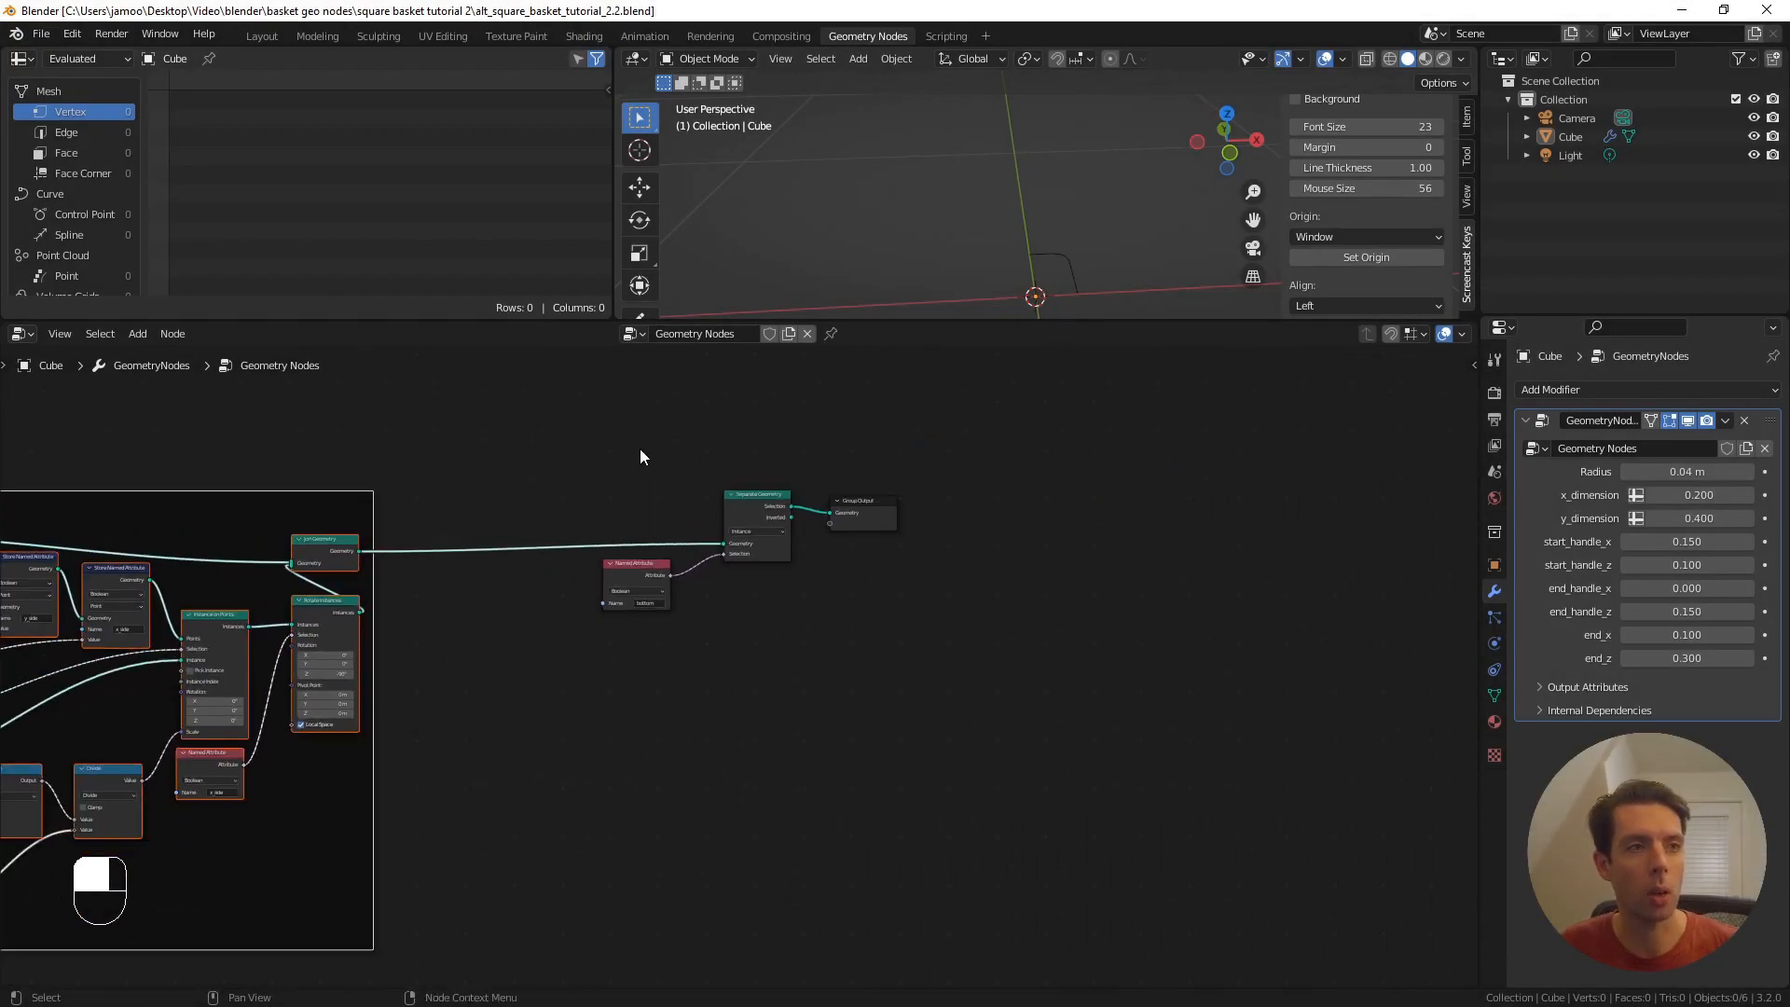
drag(599, 448, 872, 636)
key(g)
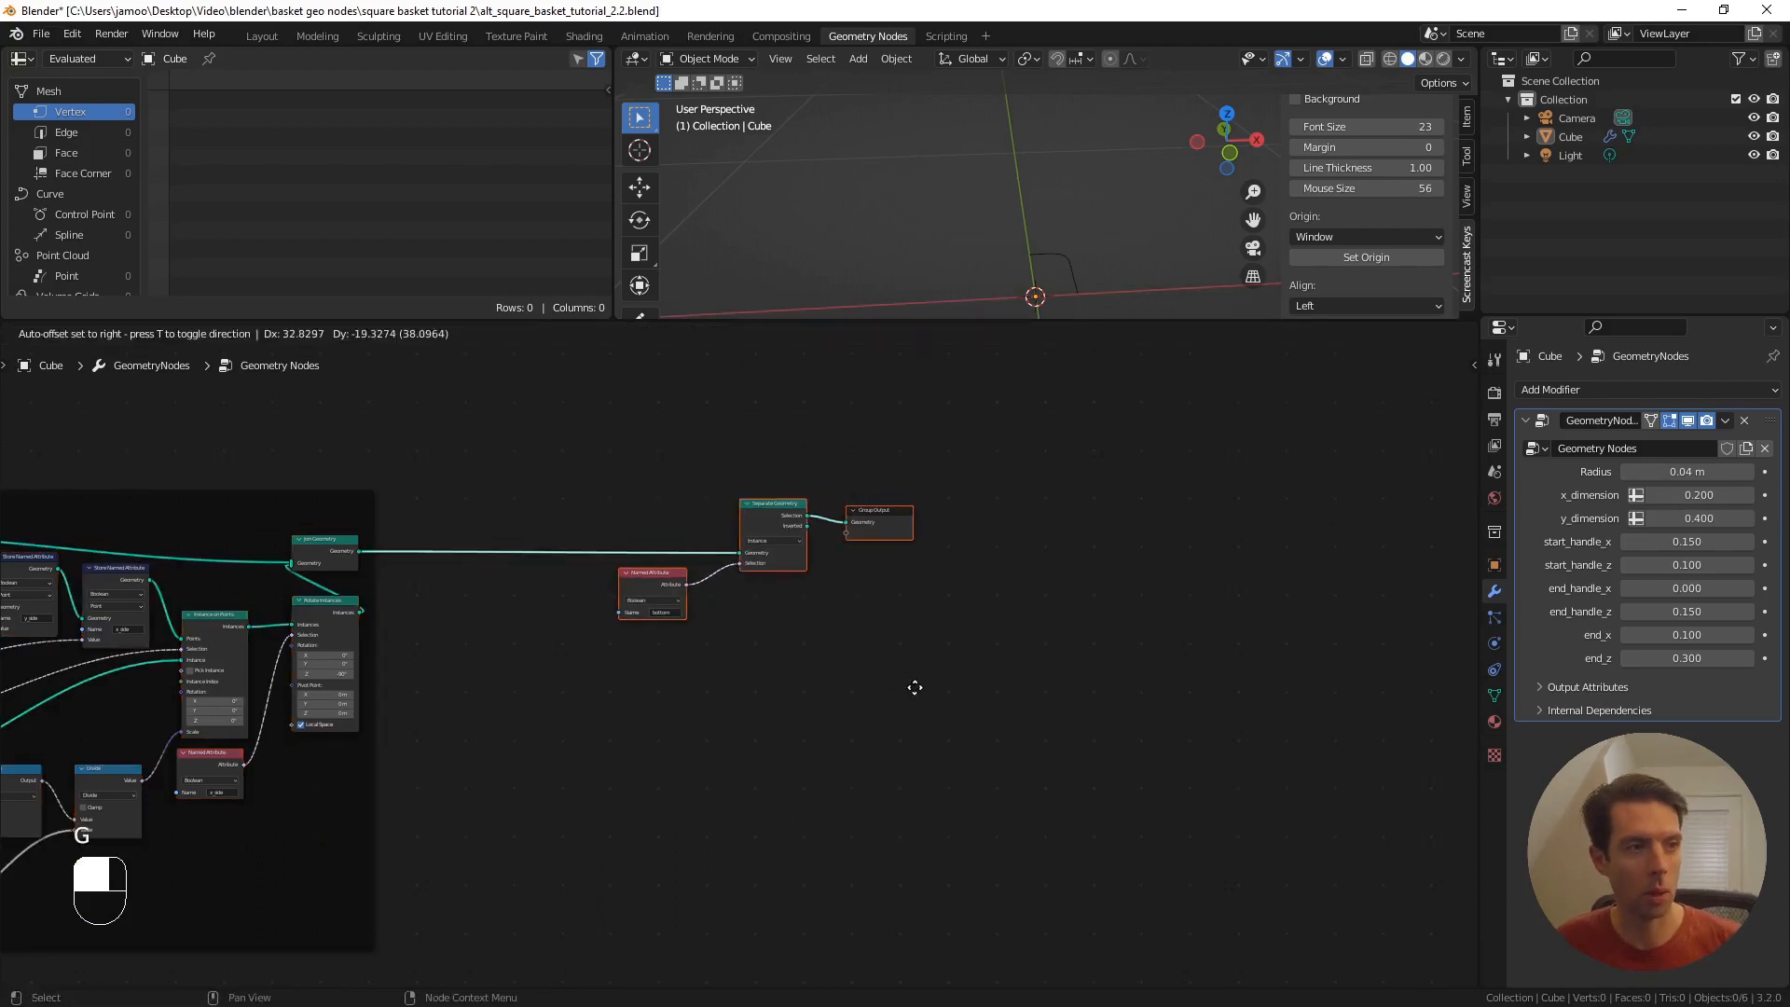
click(965, 585)
click(988, 552)
key(g)
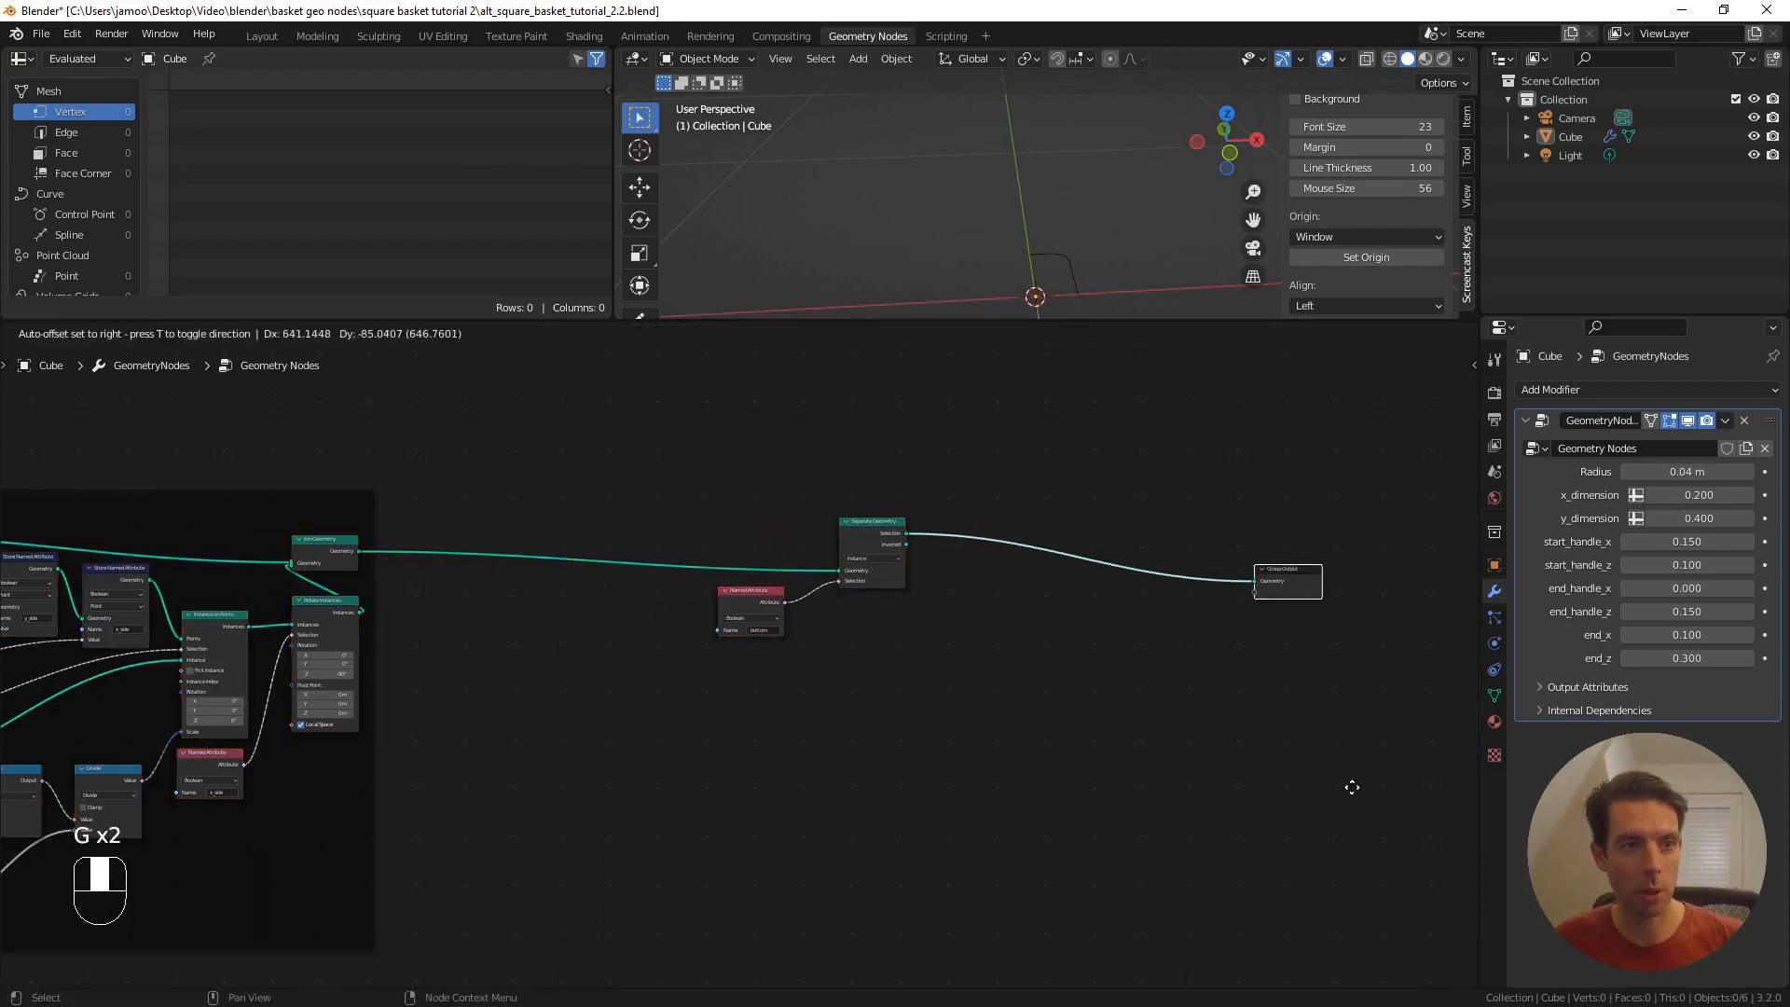
click(1441, 774)
- Insert an Instance on Points node on the link between Separate Geometry's Selection output and Group Output
shift+middle_drag(869, 694, 639, 663)
scroll(797, 572, up, 3)
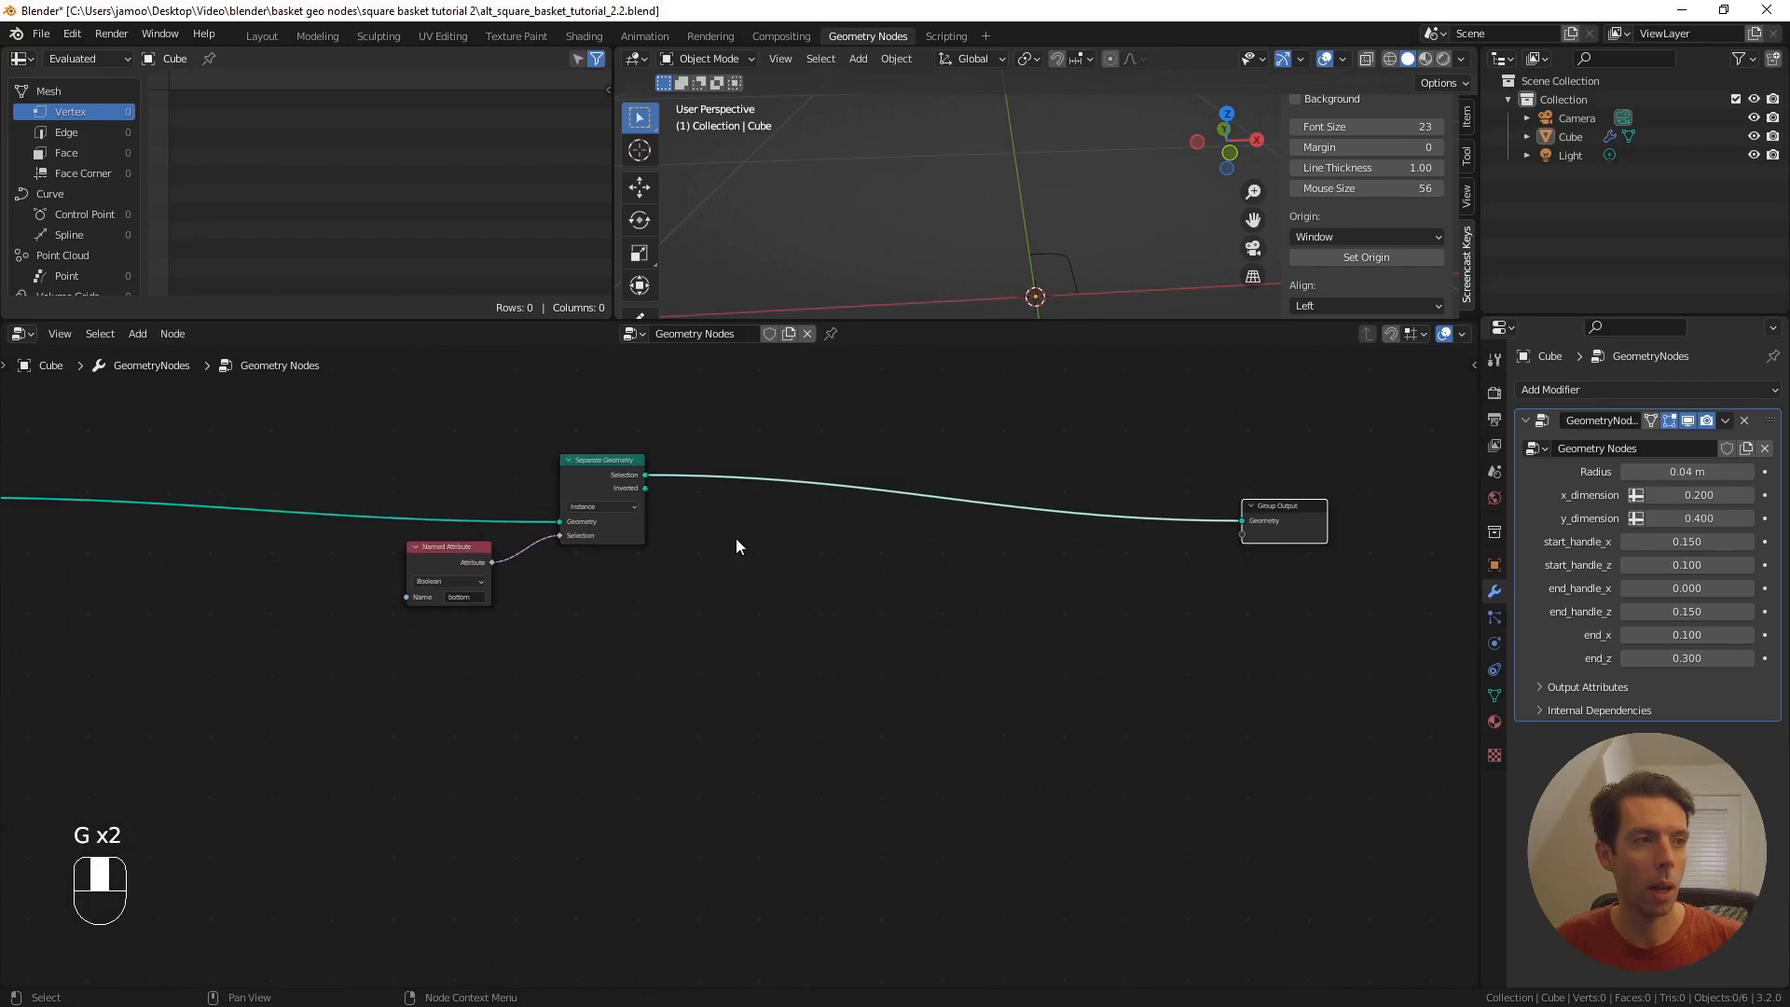
scroll(606, 455, up, 2)
shift+middle_drag(673, 502, 642, 579)
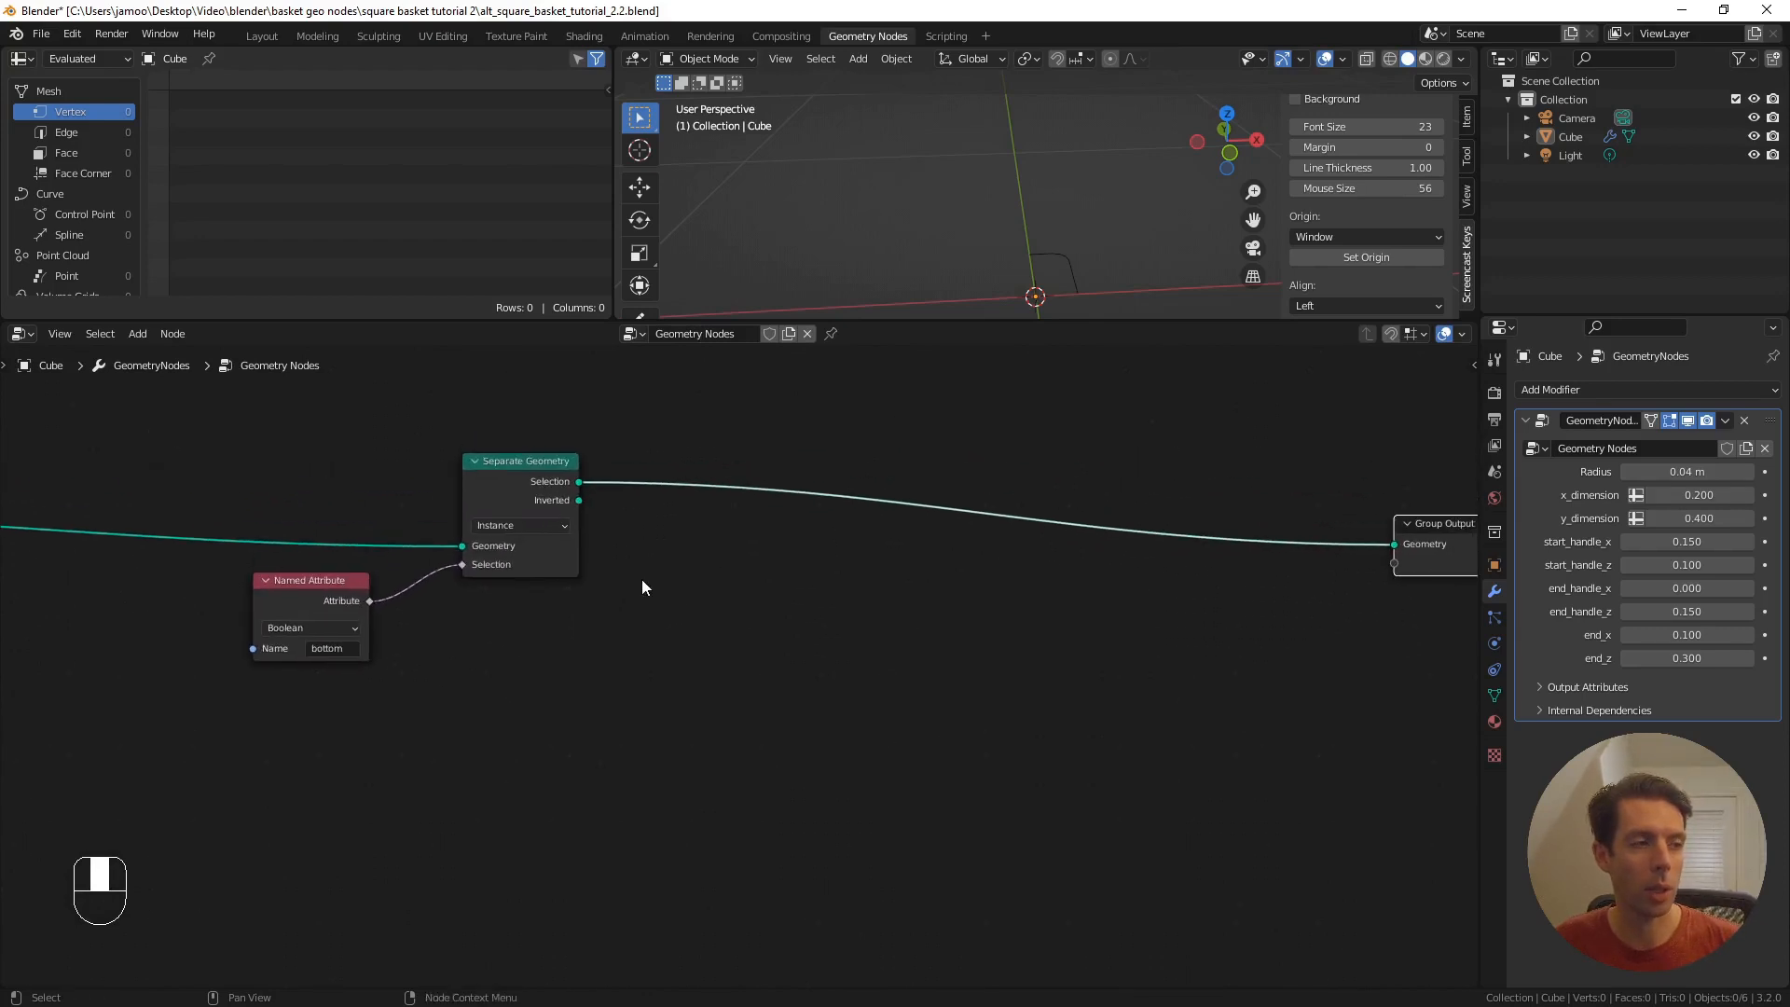
scroll(652, 579, down, 1)
key(F3)
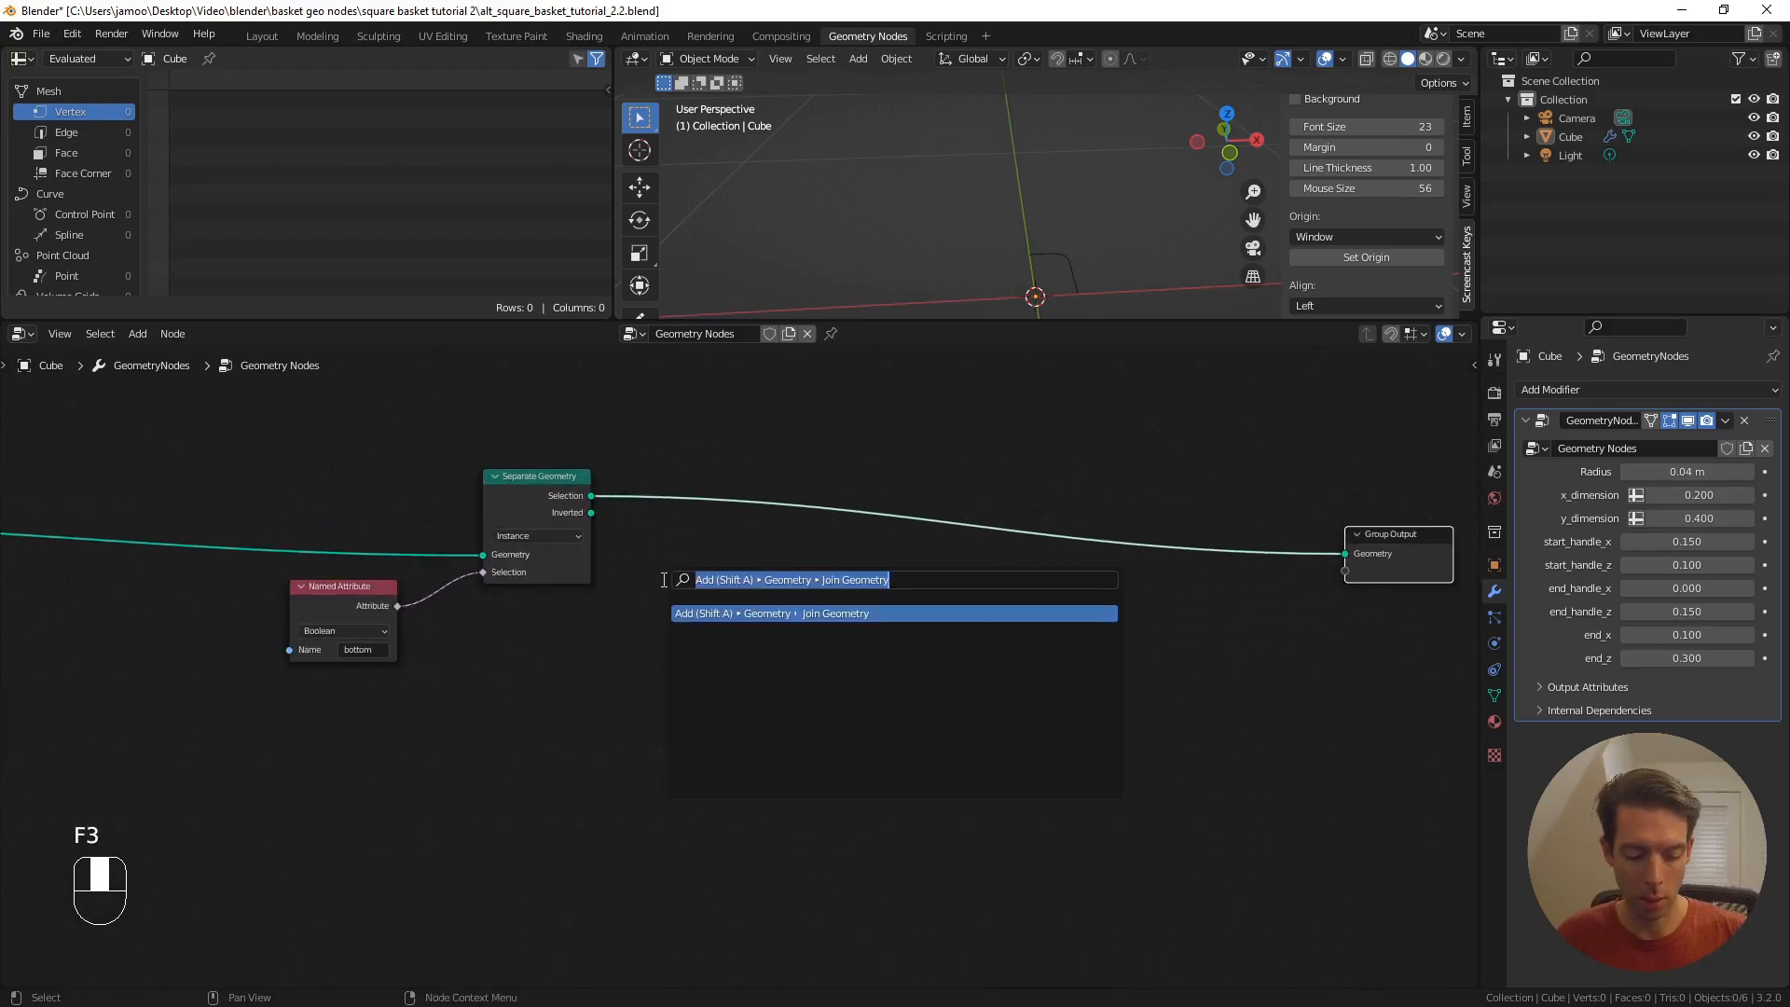
text(insta)
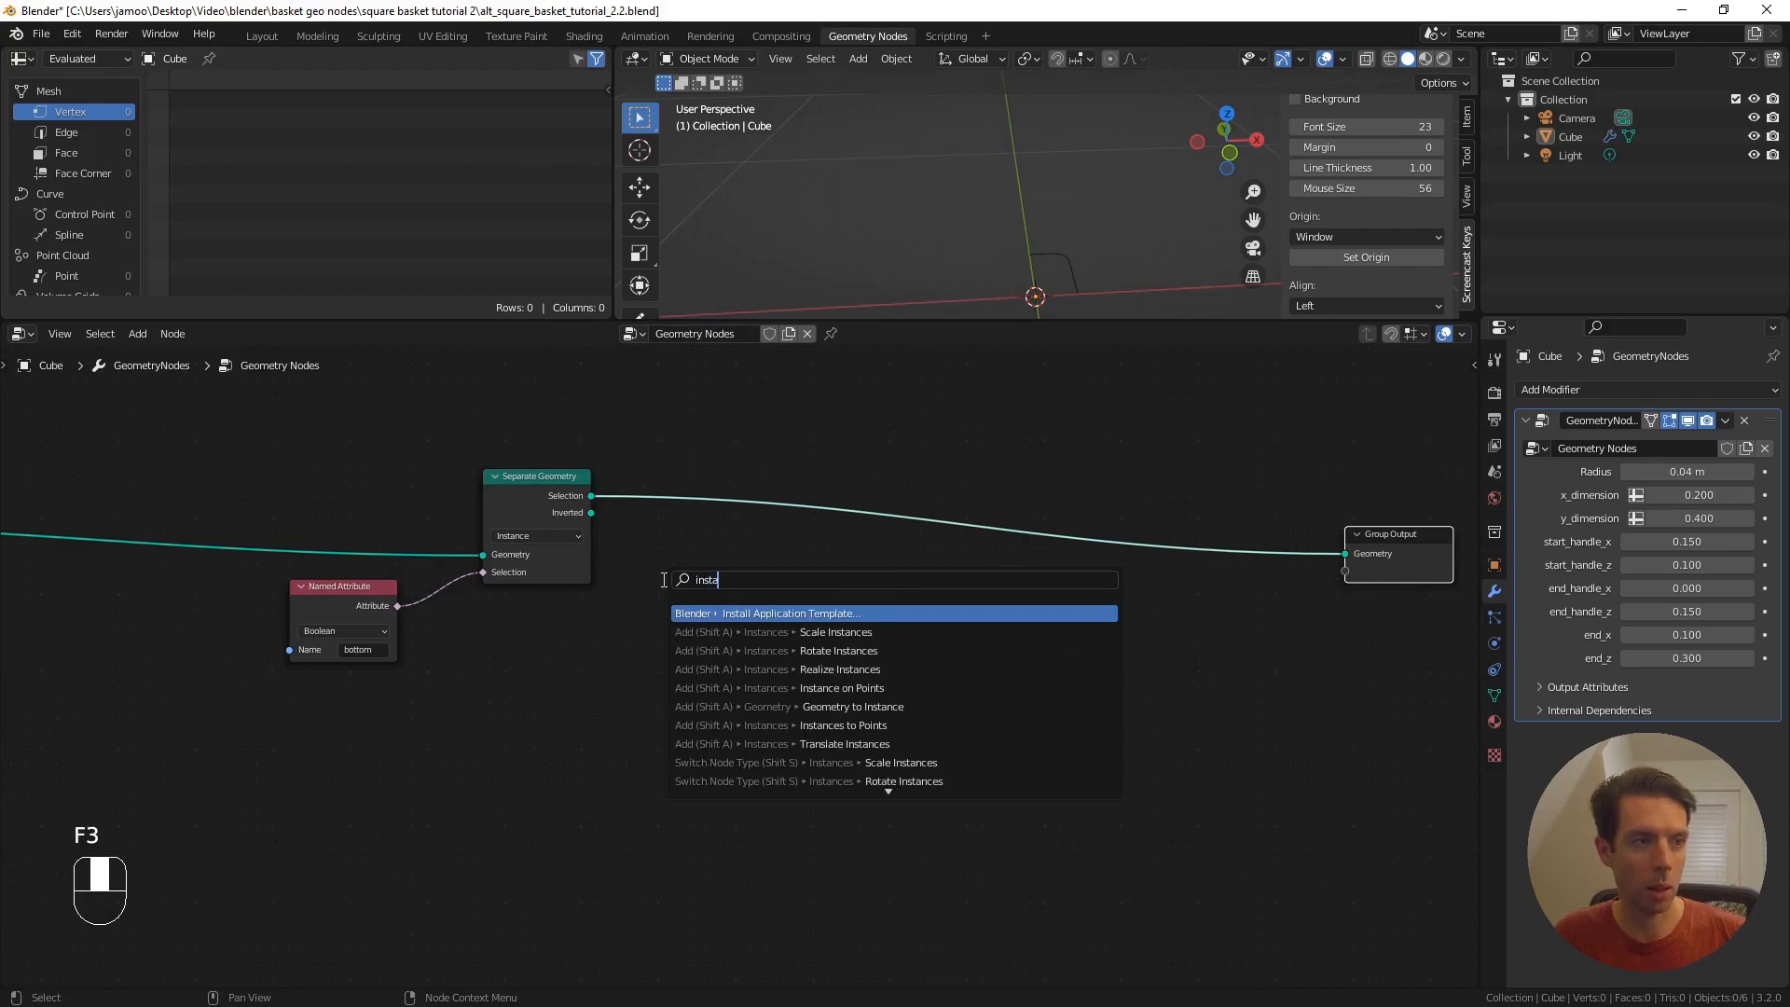
text(nce on po)
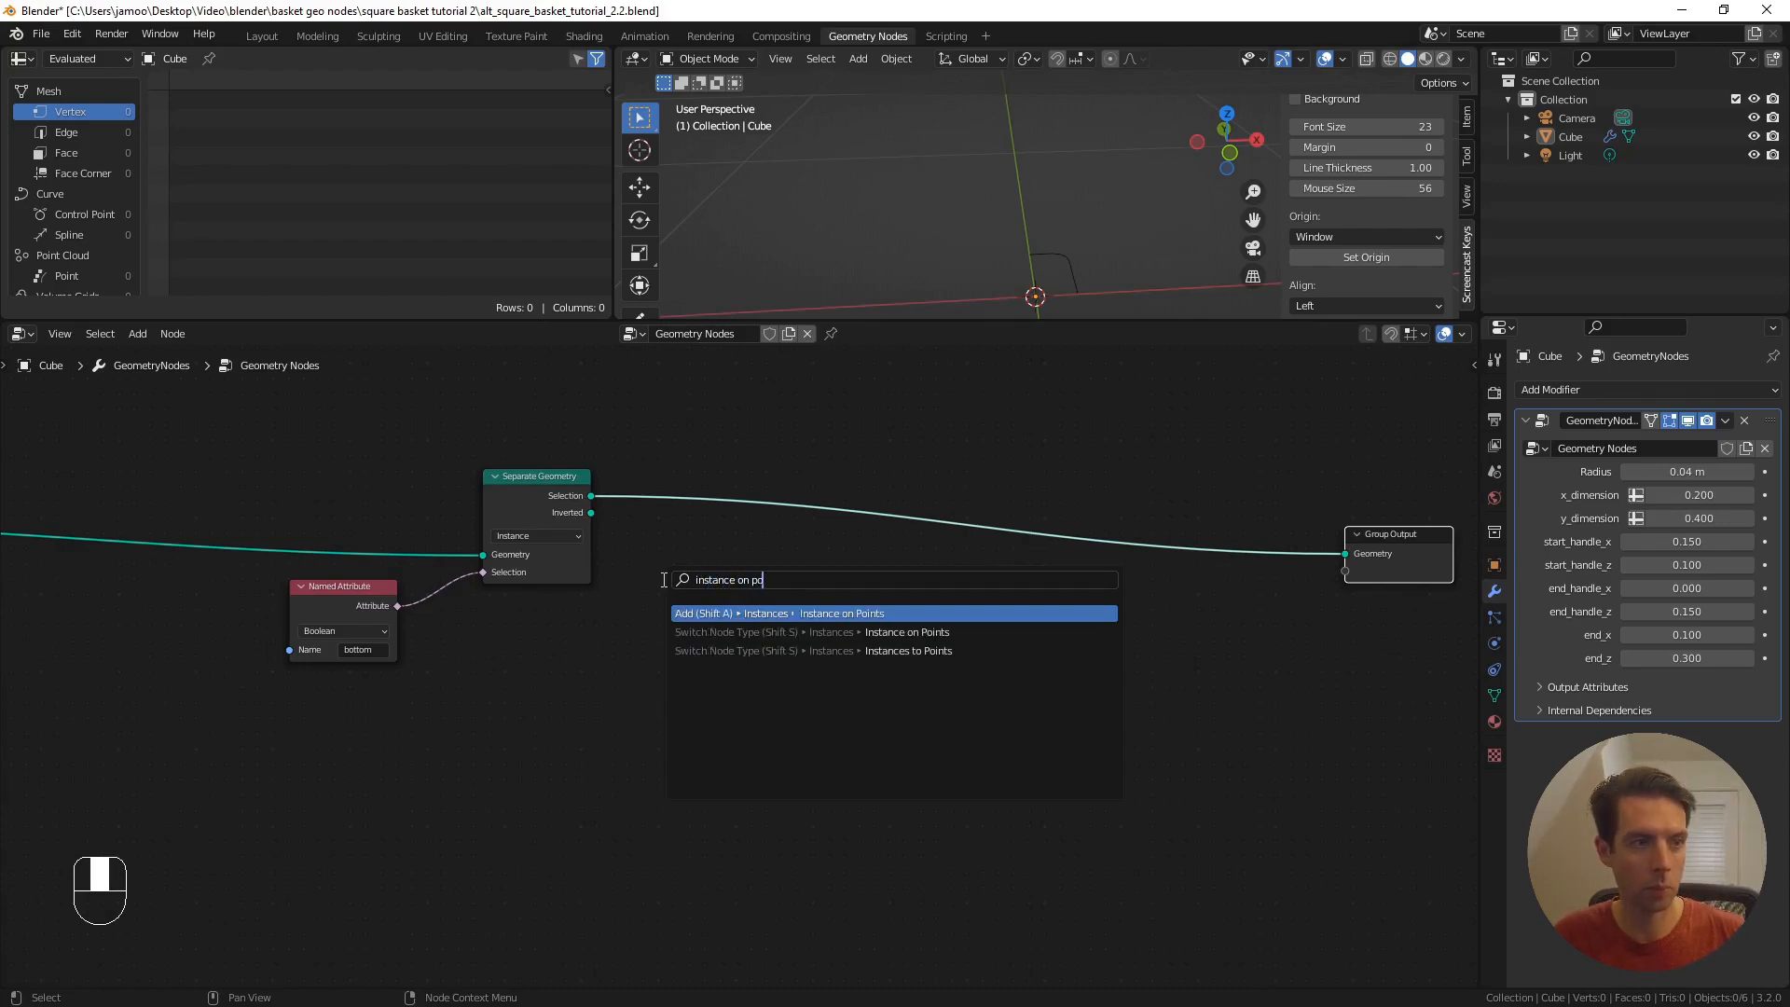
key(Return)
click(754, 449)
- Connect the Set Position node of the "corner profile" frame to Group Output and inspect the curve in the viewport
scroll(679, 607, down, 2)
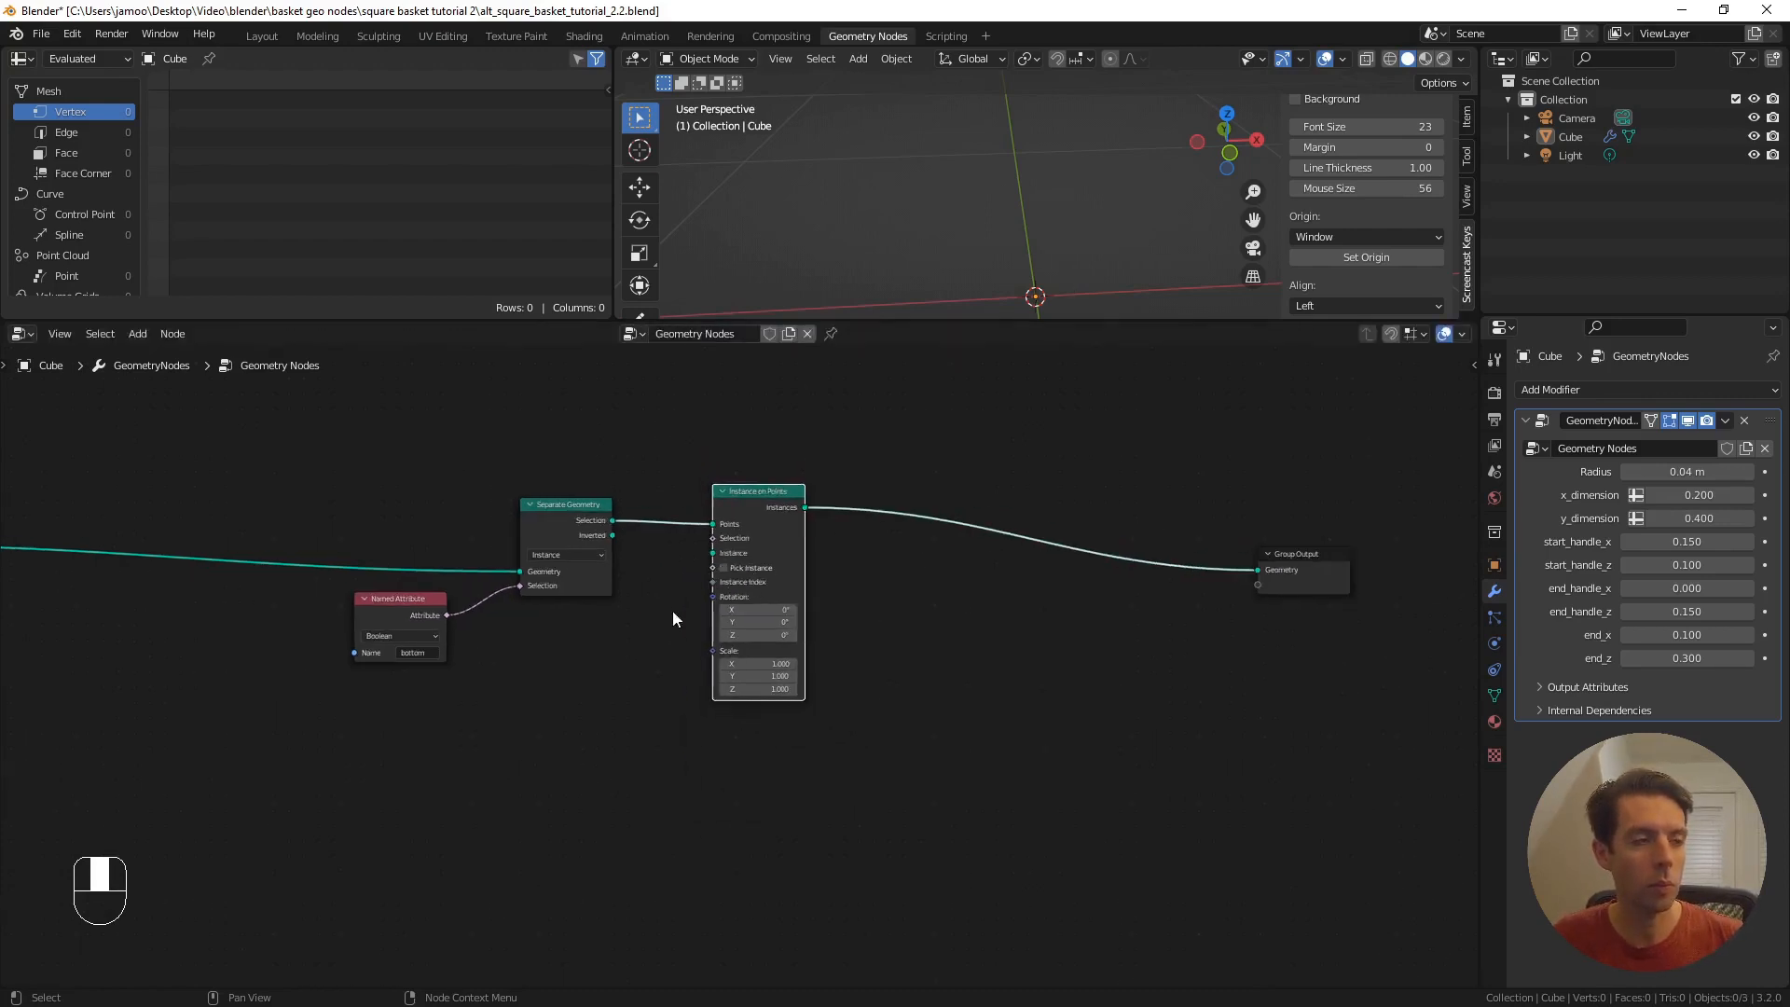
scroll(653, 621, up, 3)
scroll(623, 631, down, 2)
shift+middle_drag(457, 723, 899, 592)
scroll(709, 618, down, 8)
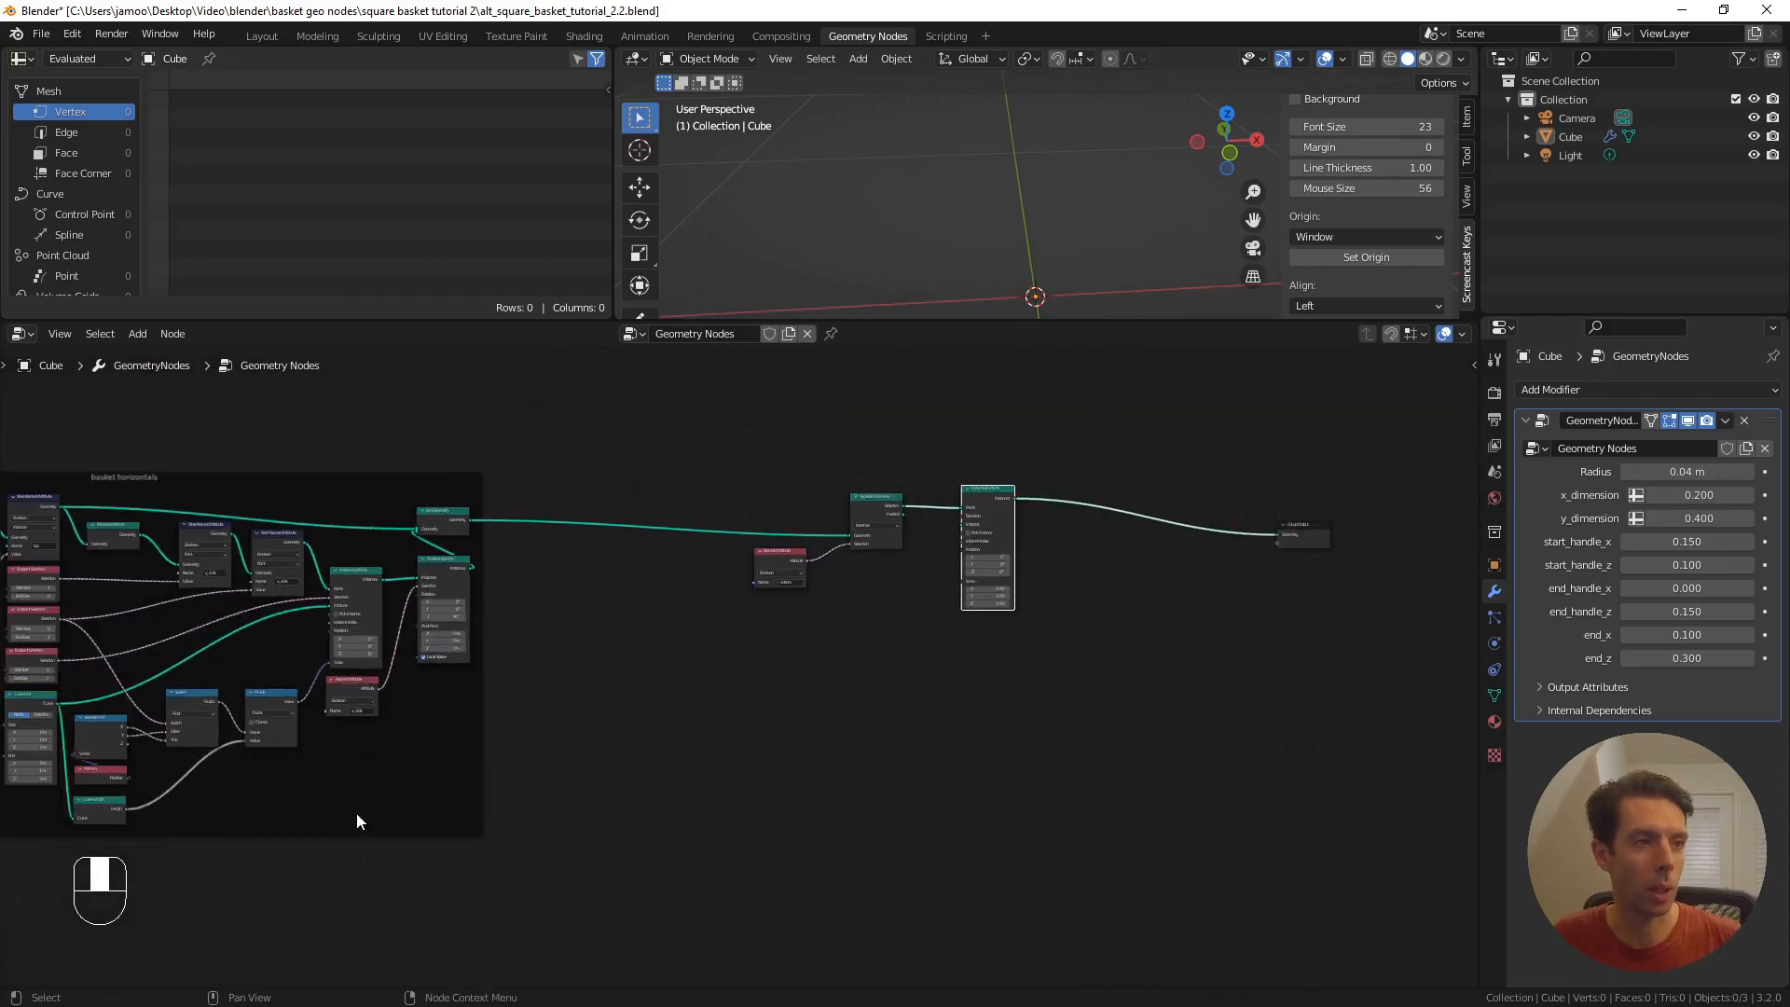
shift+middle_drag(356, 813, 1054, 675)
shift+middle_drag(110, 753, 925, 631)
scroll(754, 606, up, 6)
shift+middle_drag(788, 543, 724, 627)
scroll(742, 643, up, 2)
middle_drag(480, 432, 655, 438)
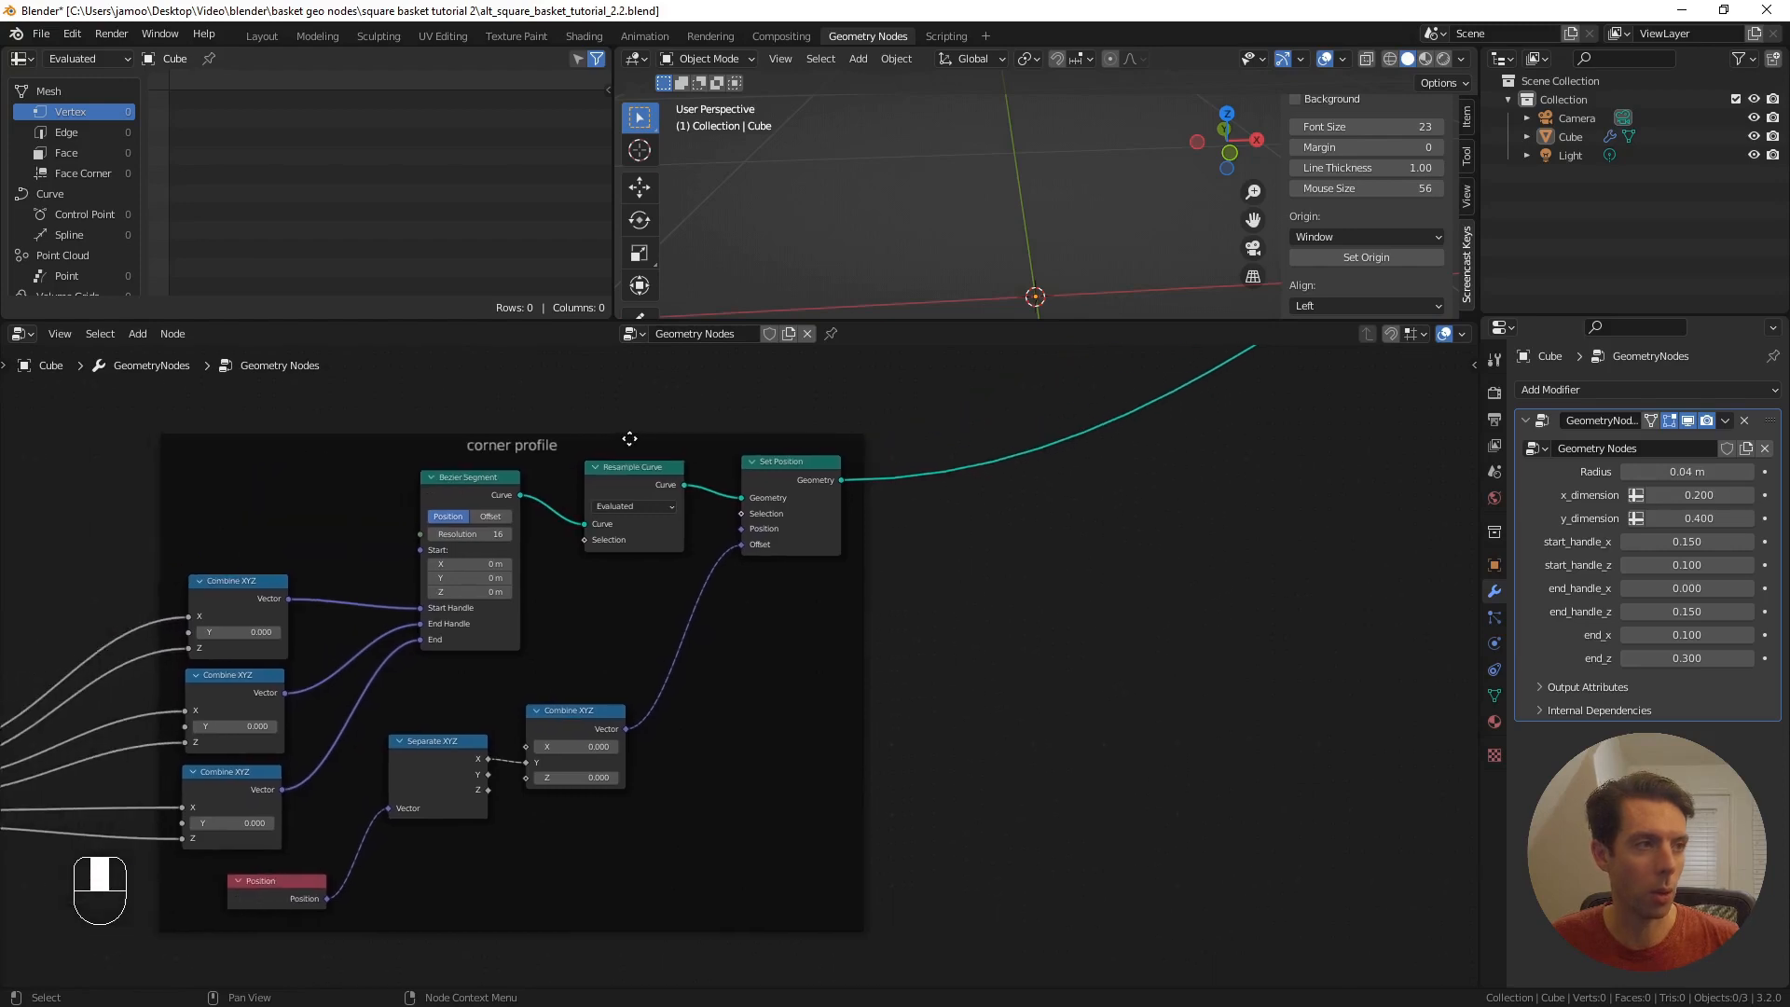
alt+shift+click(779, 472)
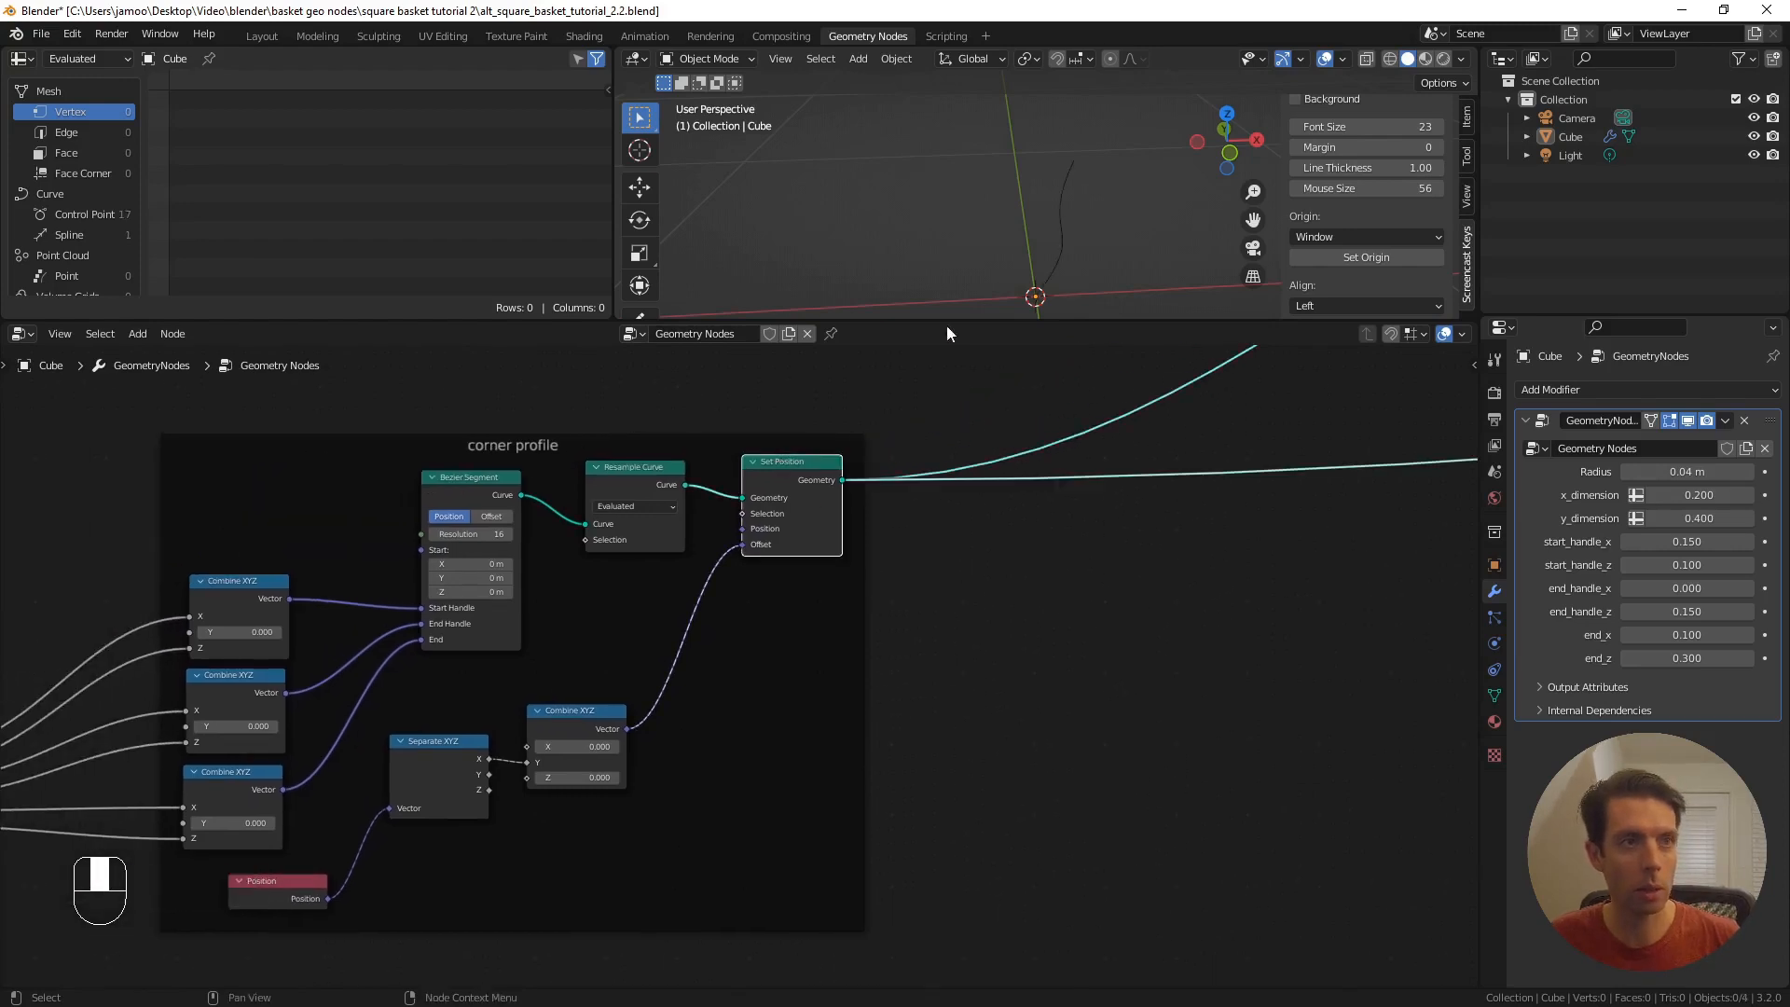
middle_drag(1022, 140, 922, 138)
- Reroute the corner profile link into the Instance input of Instance on Points, and feed its Instances to Group Output
scroll(944, 539, down, 5)
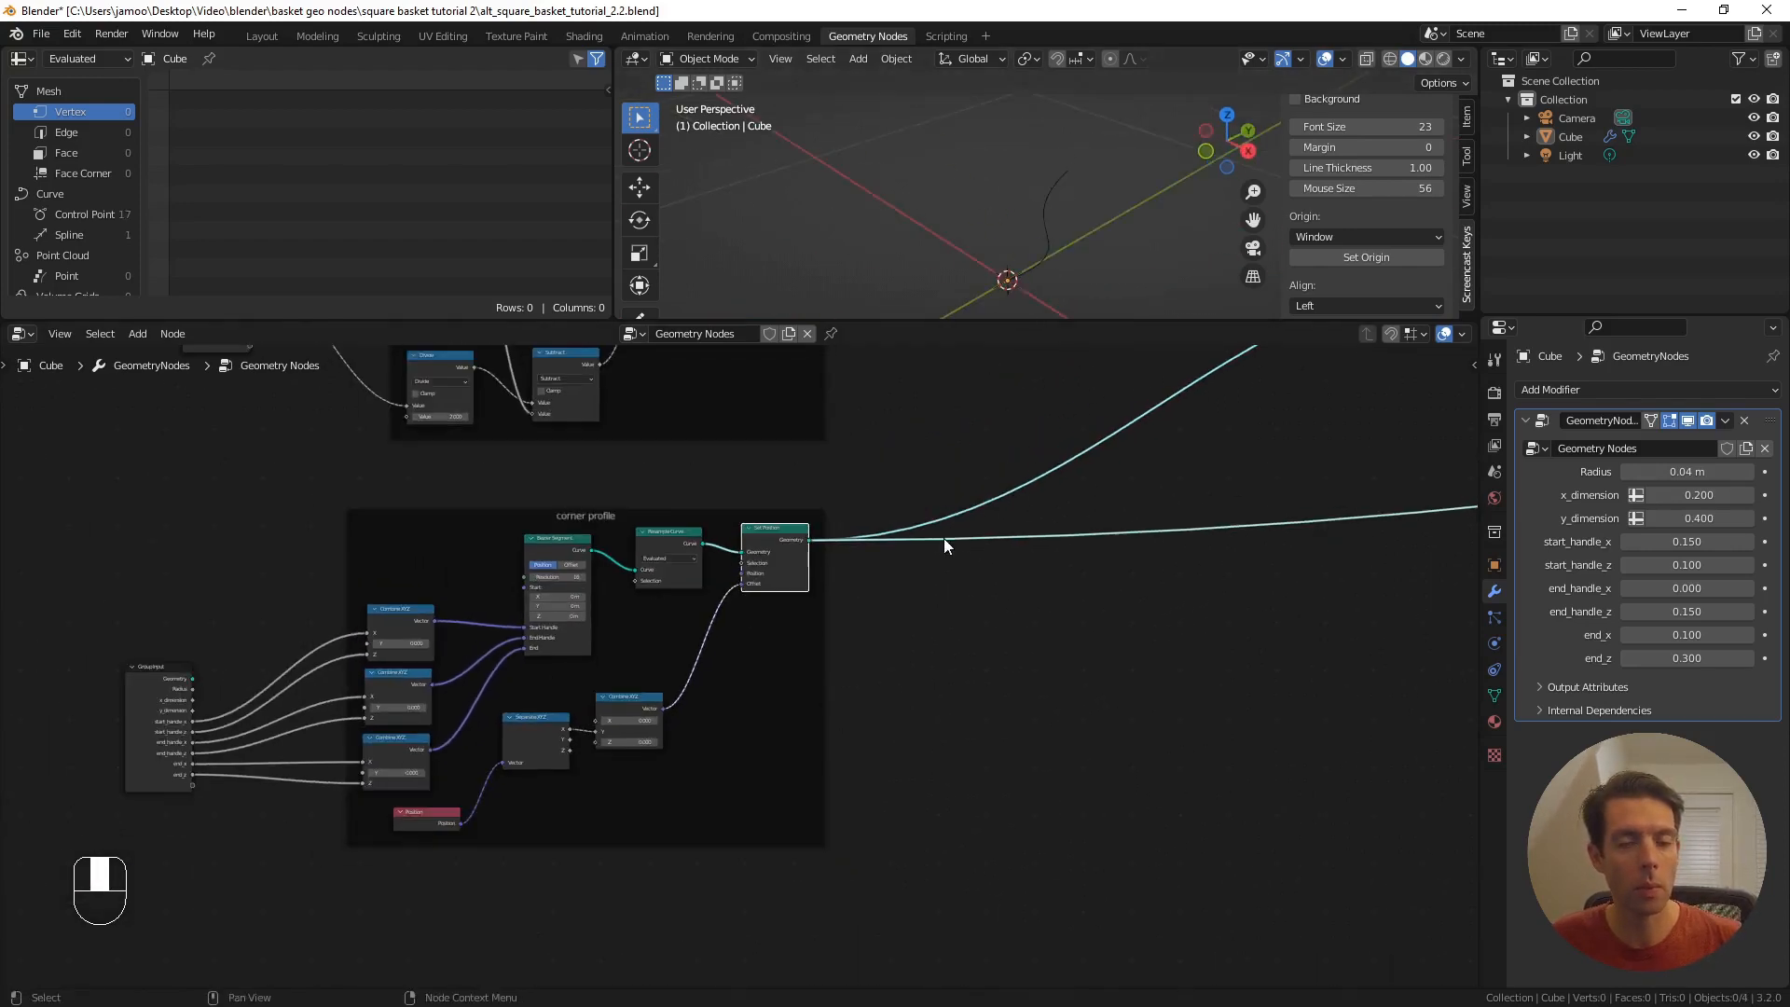
shift+middle_drag(1101, 595, 571, 631)
scroll(1121, 612, up, 4)
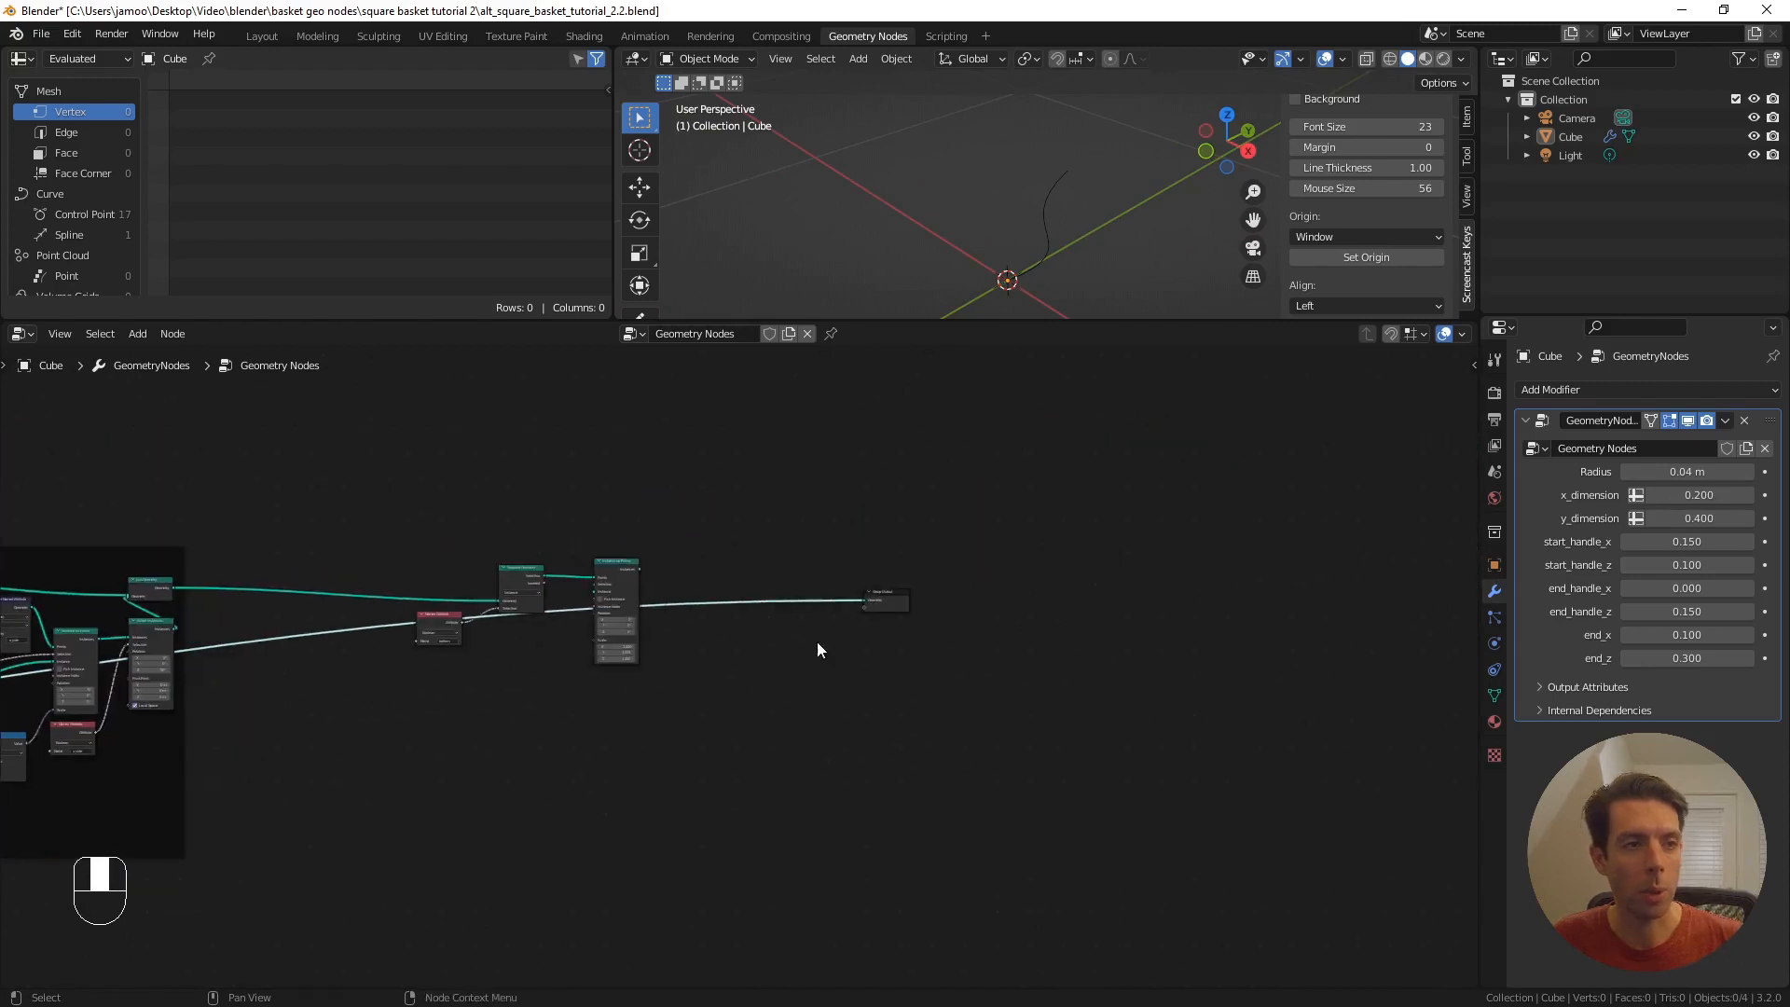
drag(898, 583, 601, 537)
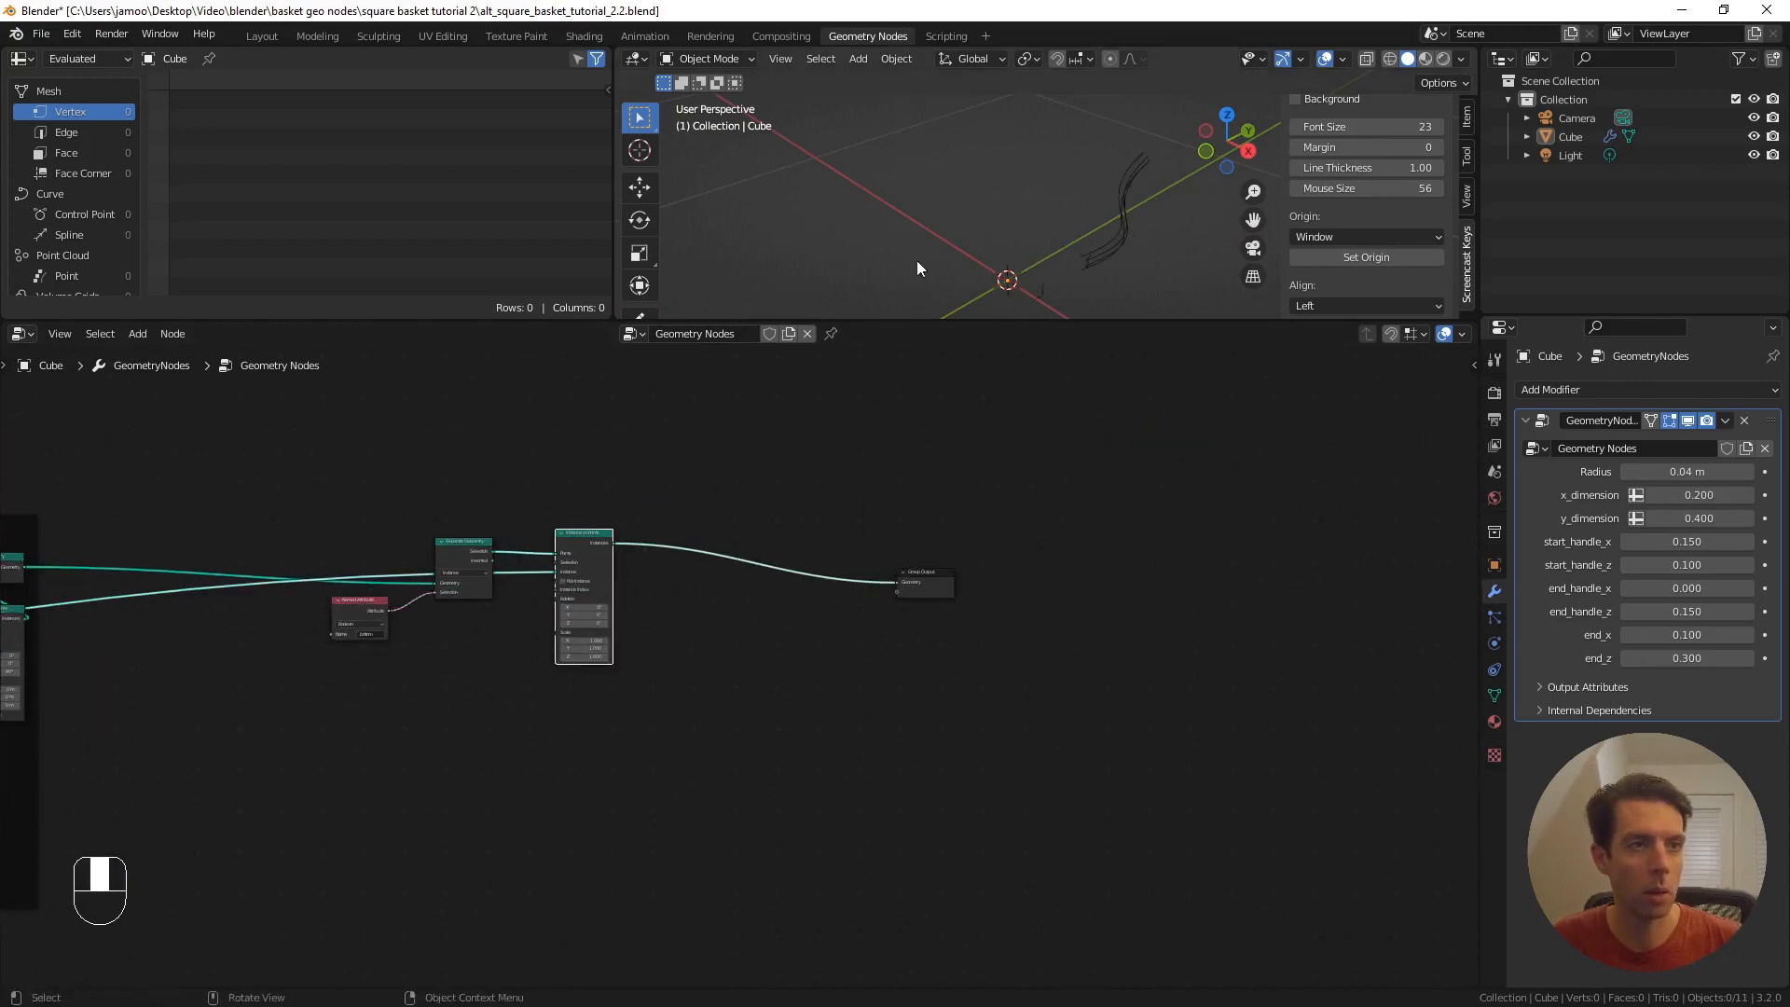
middle_drag(916, 260, 1082, 168)
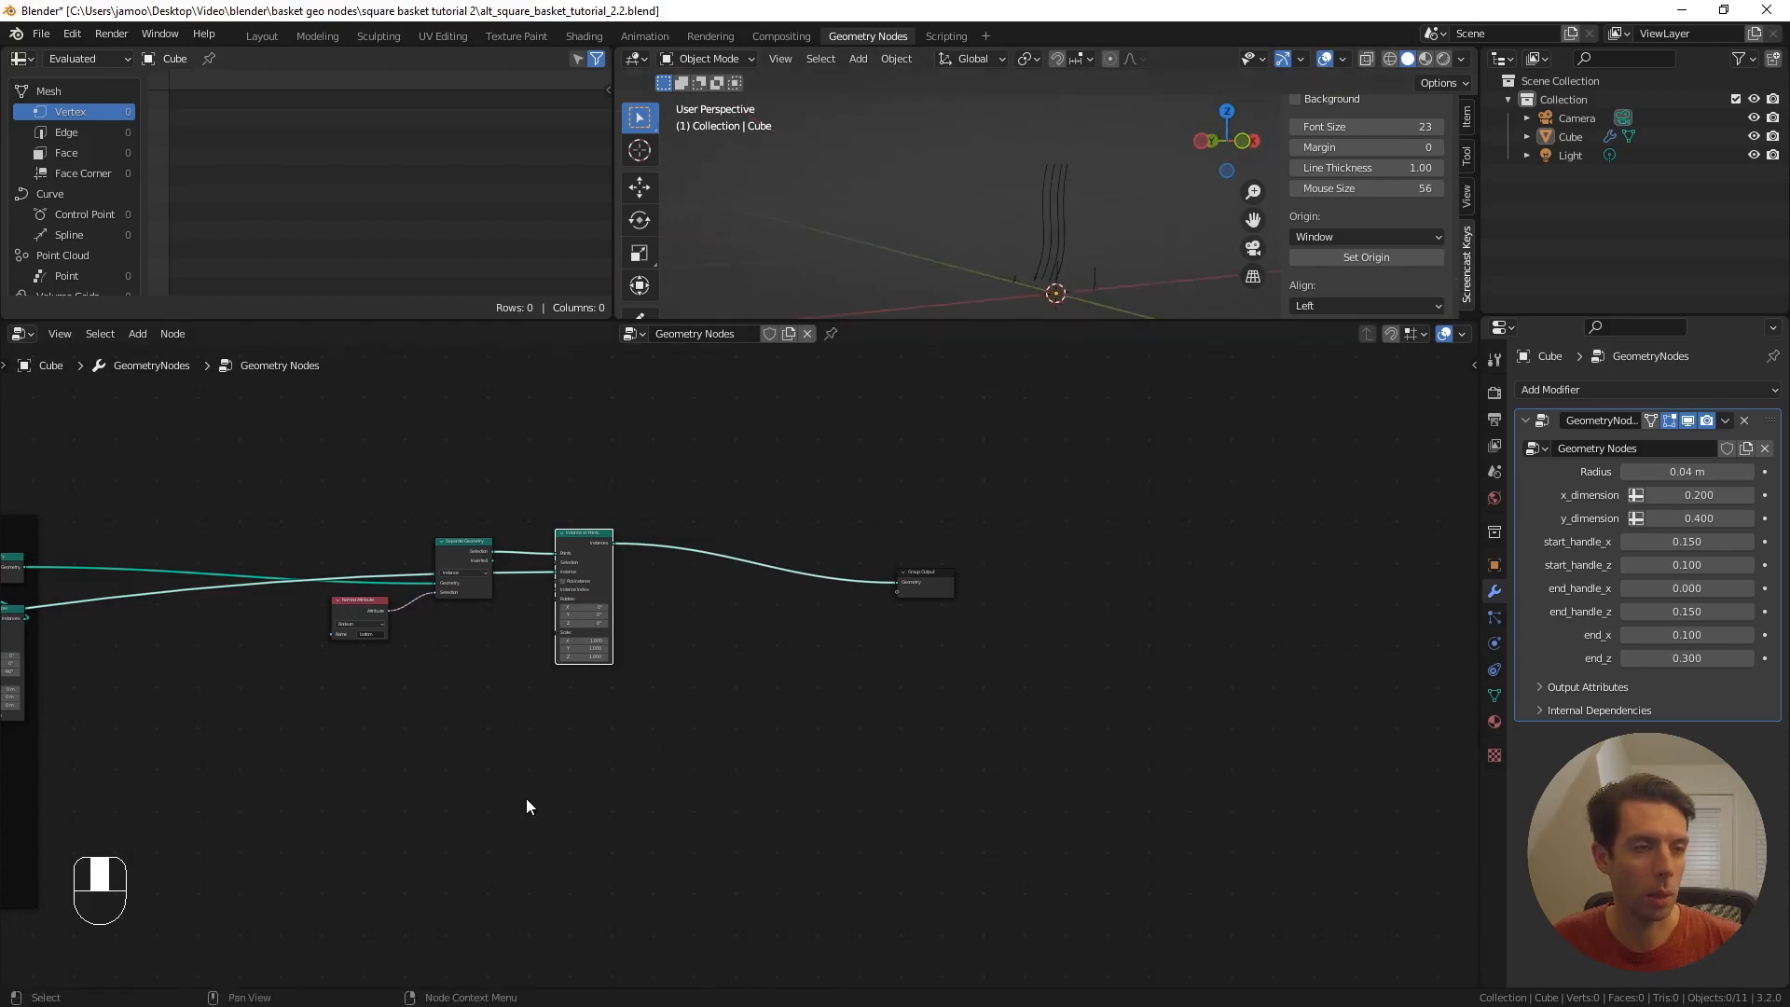
- Move the "basket horizontals" frame upward, clear of the corner profile link that runs through it
scroll(526, 798, down, 4)
shift+middle_drag(120, 786, 1110, 760)
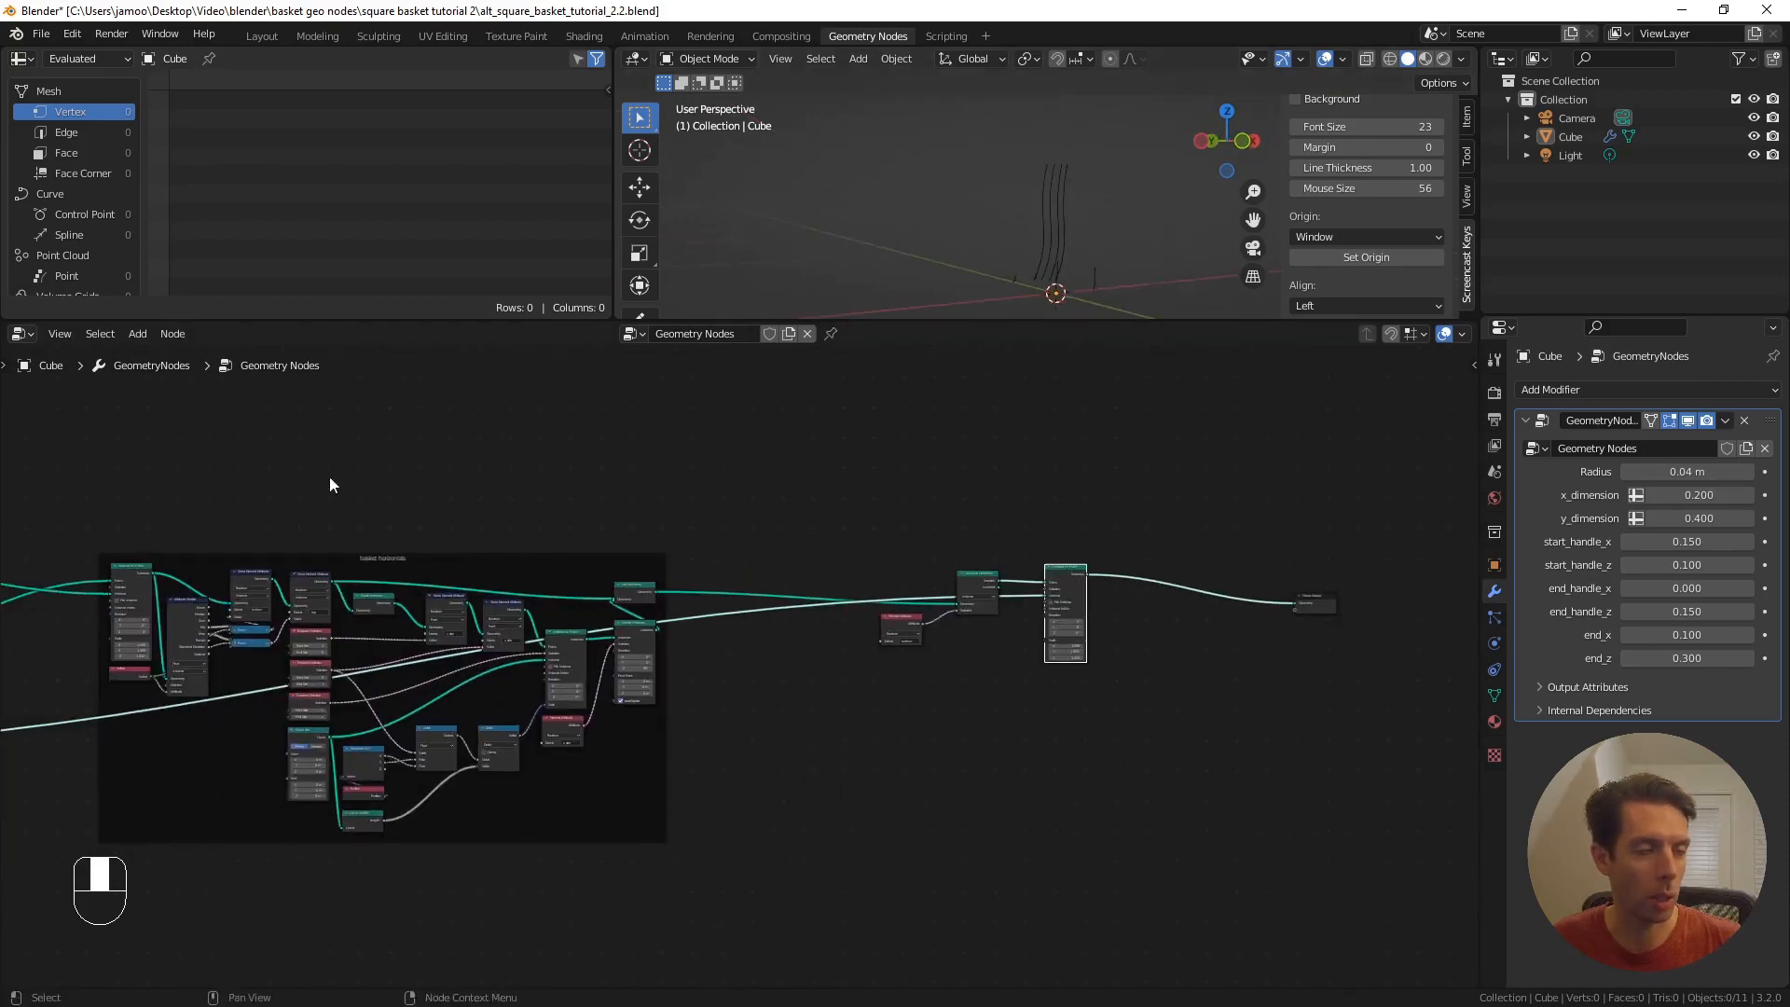
scroll(936, 522, up, 1)
shift+middle_drag(619, 550, 804, 519)
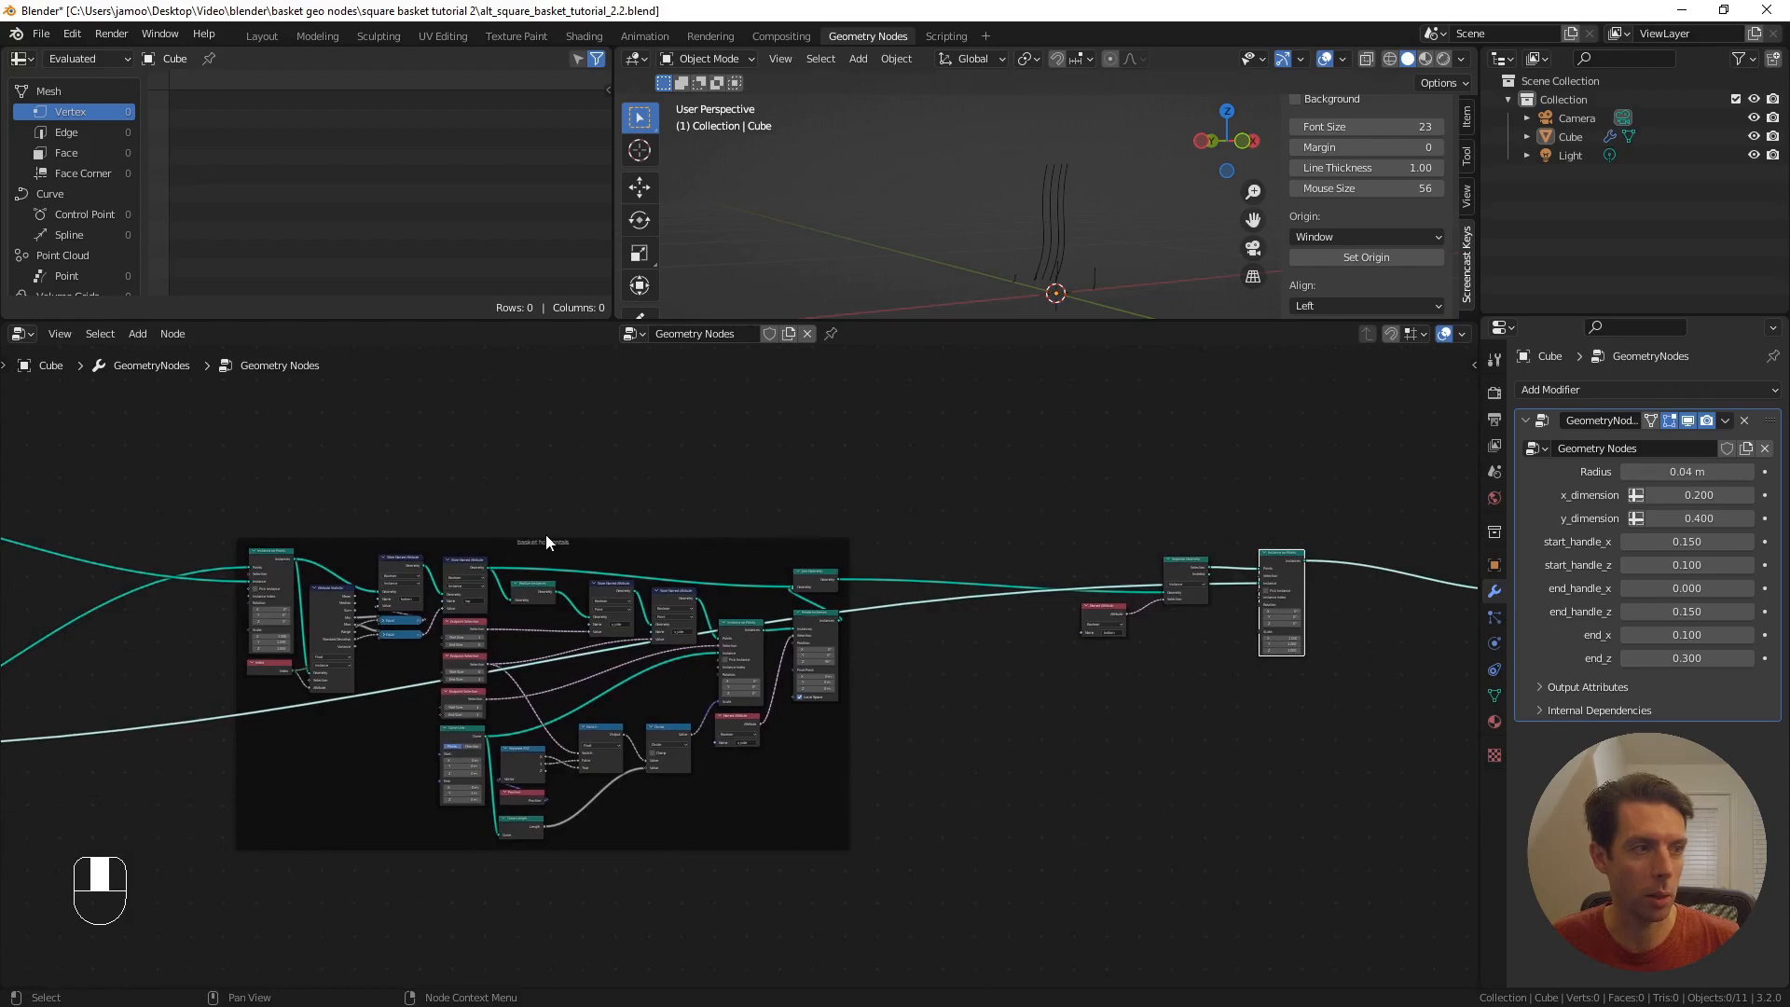
drag(546, 543, 489, 442)
- Insert a Realize Instances node on the link from the "basket horizontals" frame to Separate Geometry
scroll(1098, 712, up, 2)
shift+middle_drag(1291, 794, 897, 639)
scroll(897, 640, up, 3)
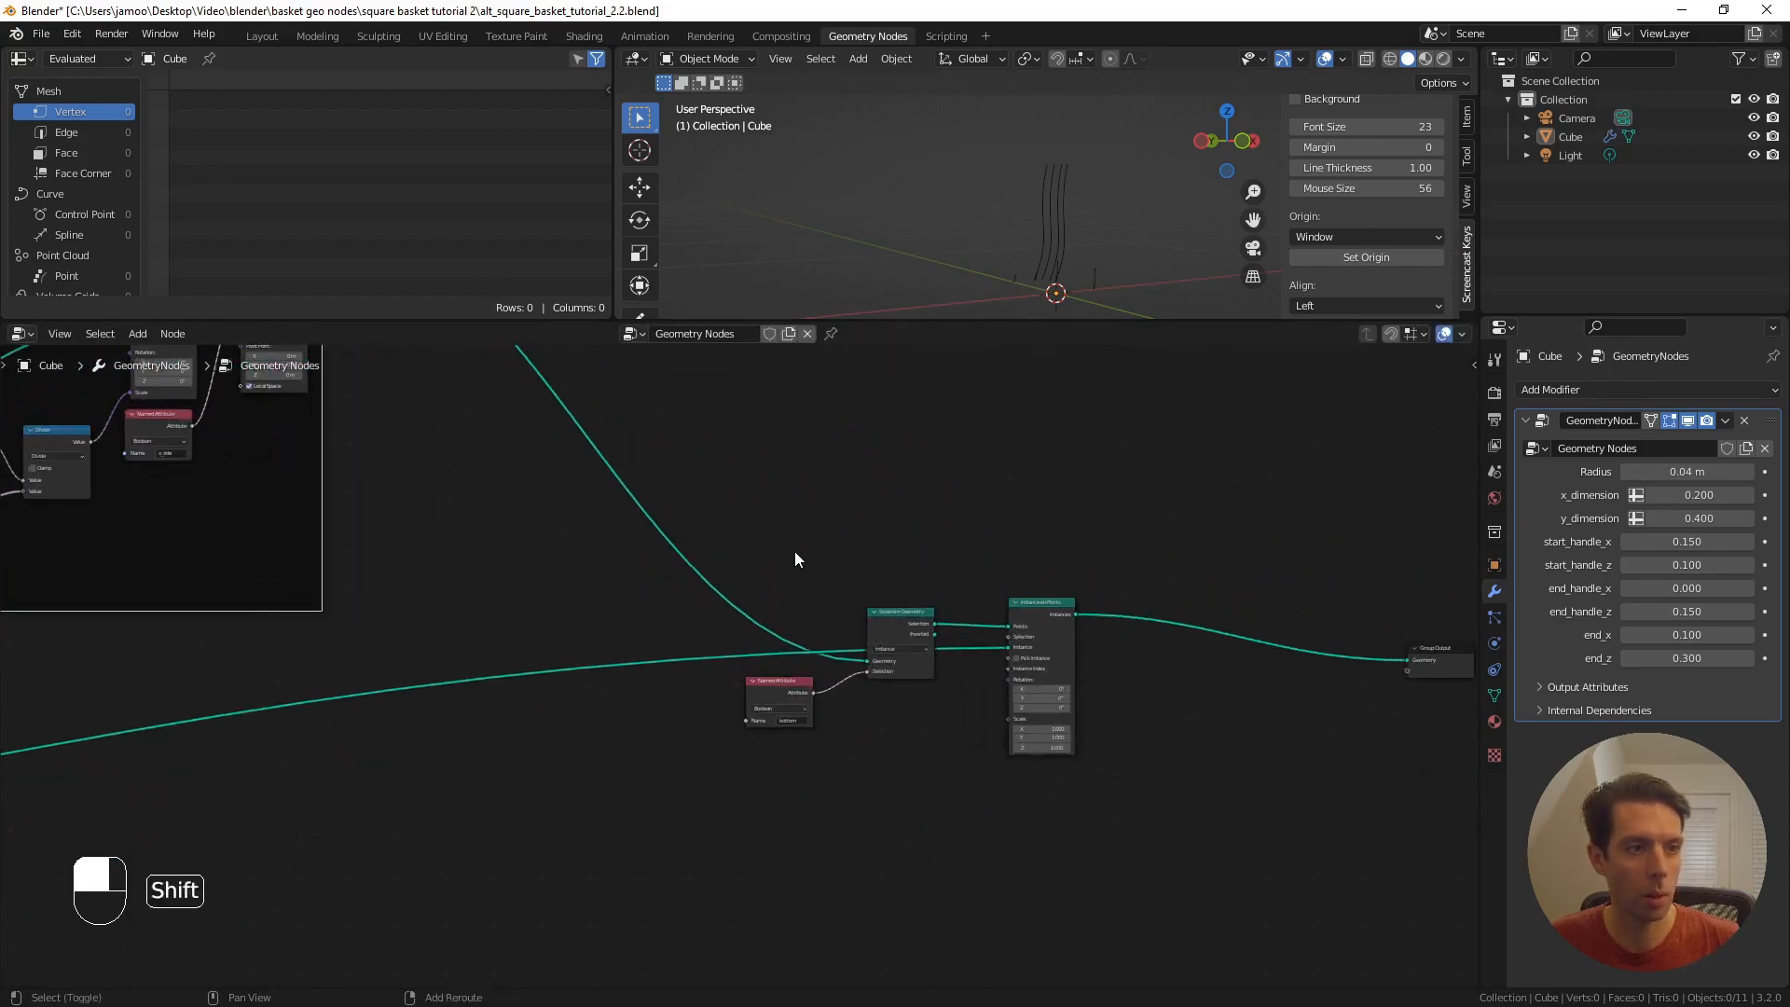
shift+middle_drag(794, 552, 792, 668)
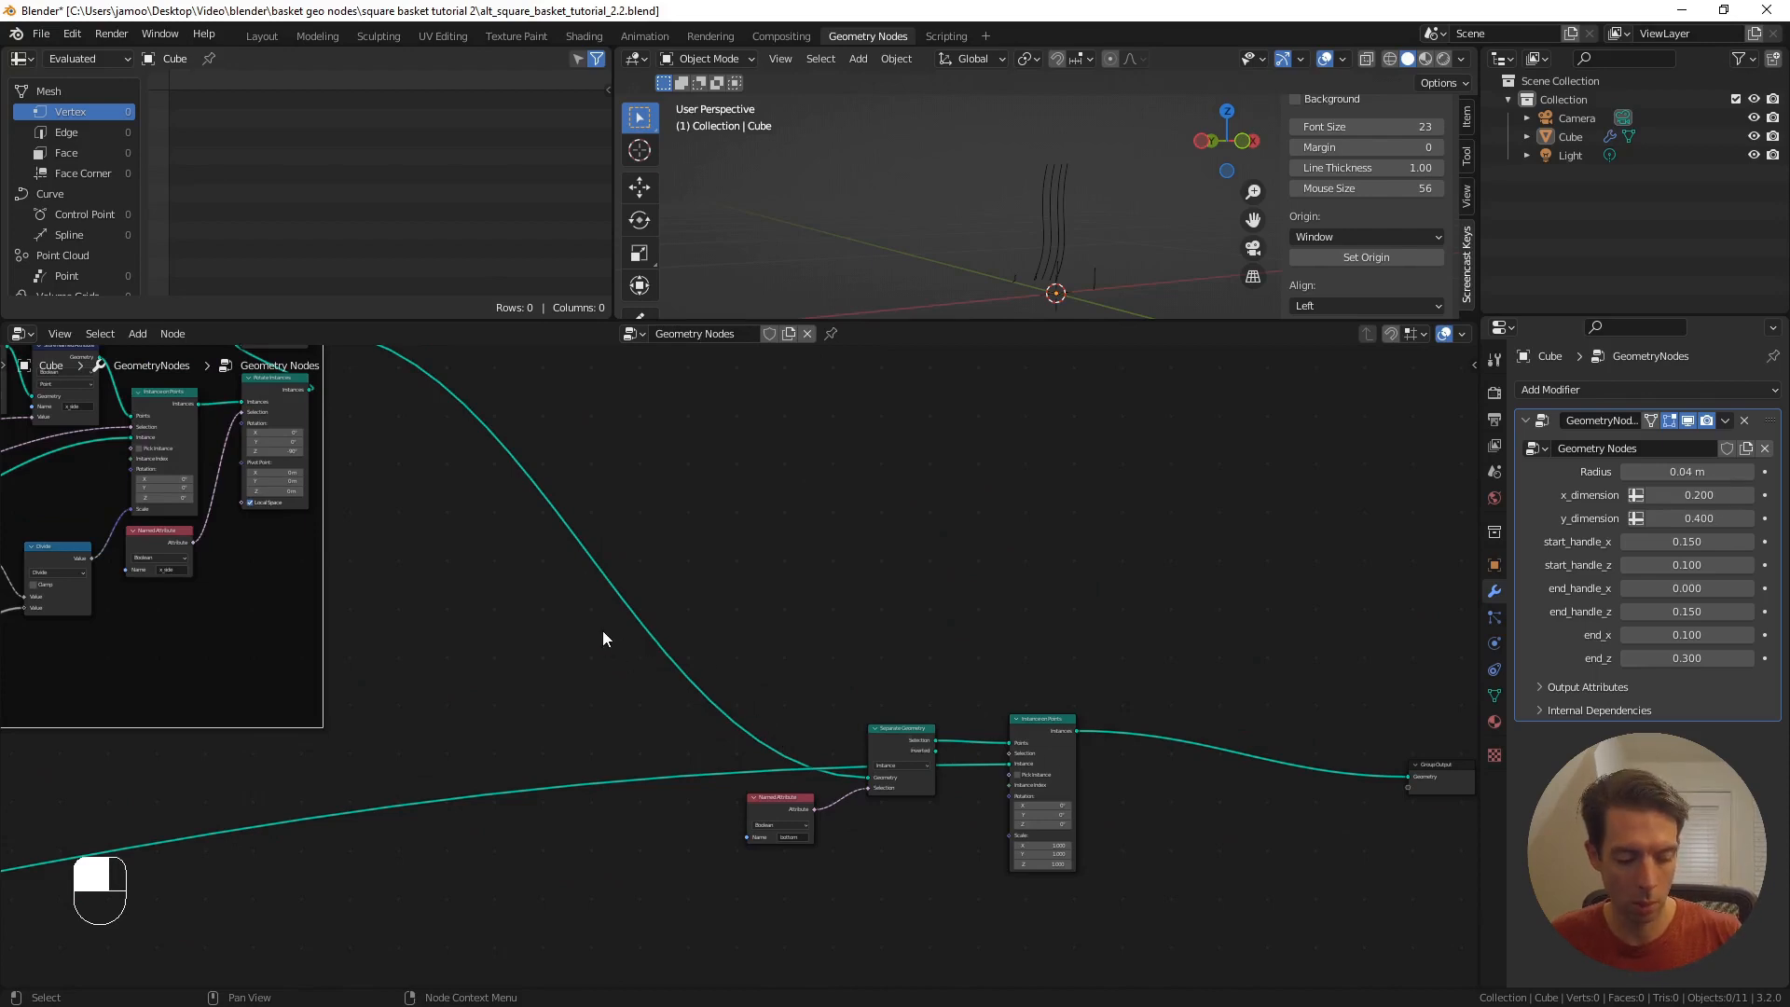
key(F3)
text(reali)
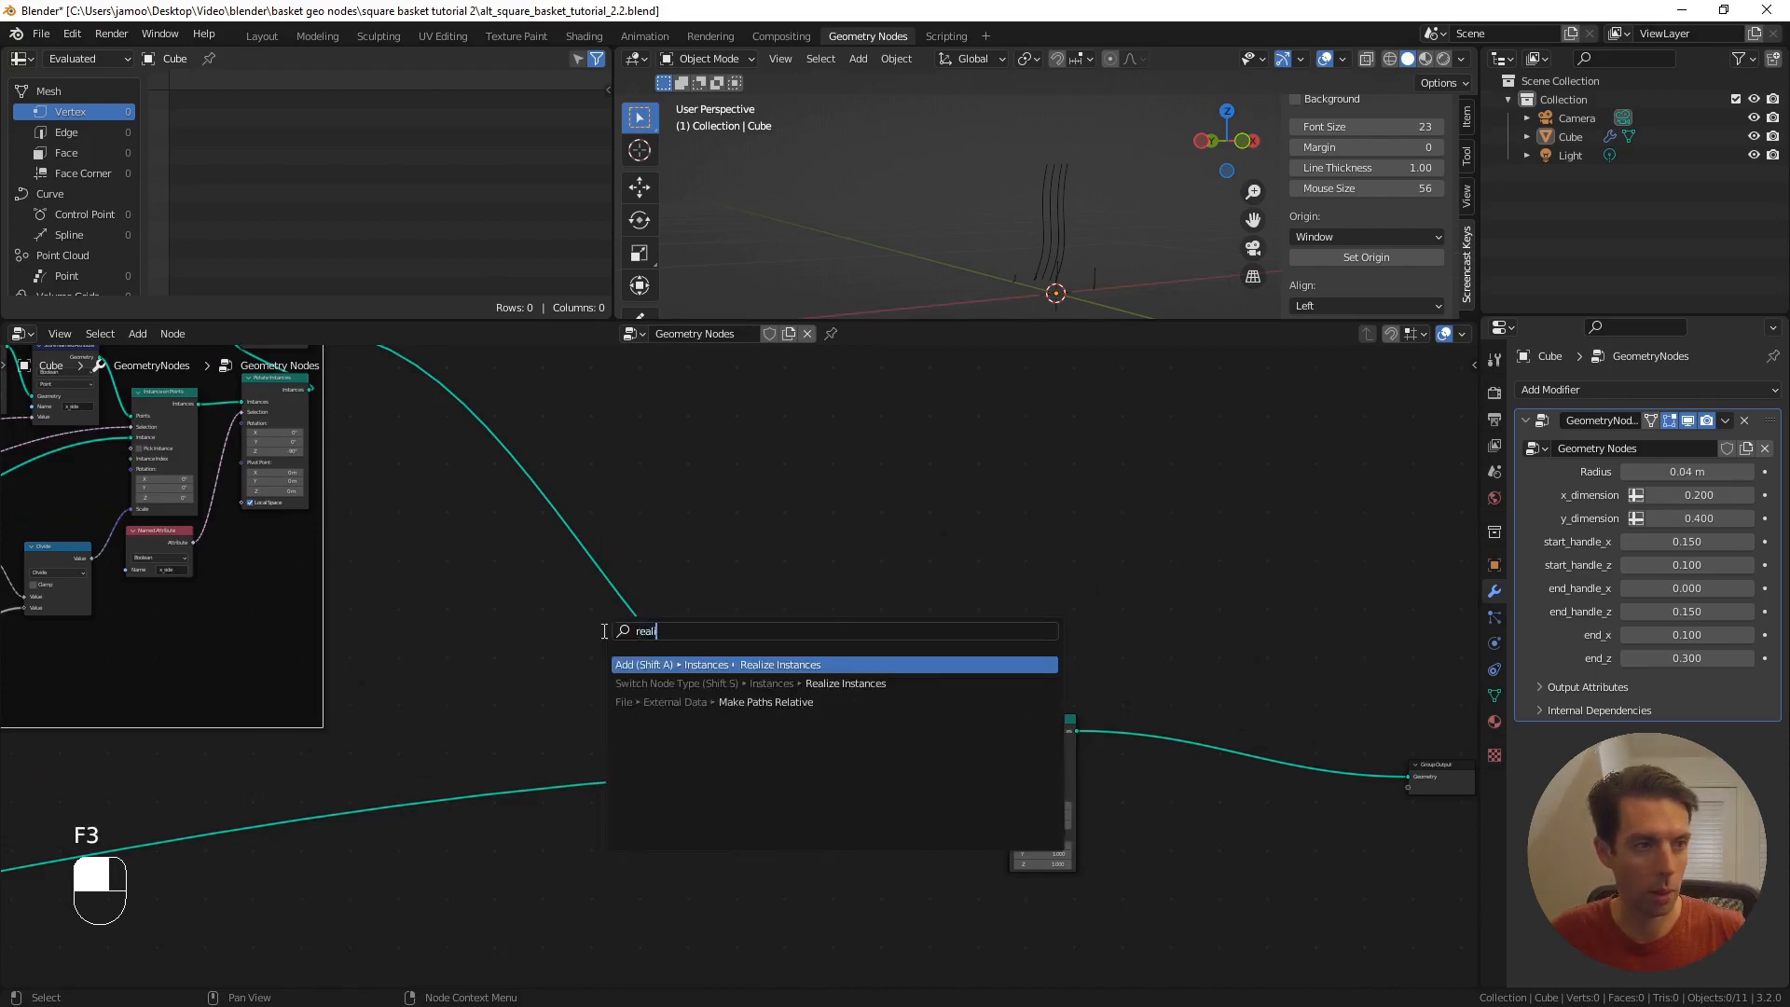
key(Return)
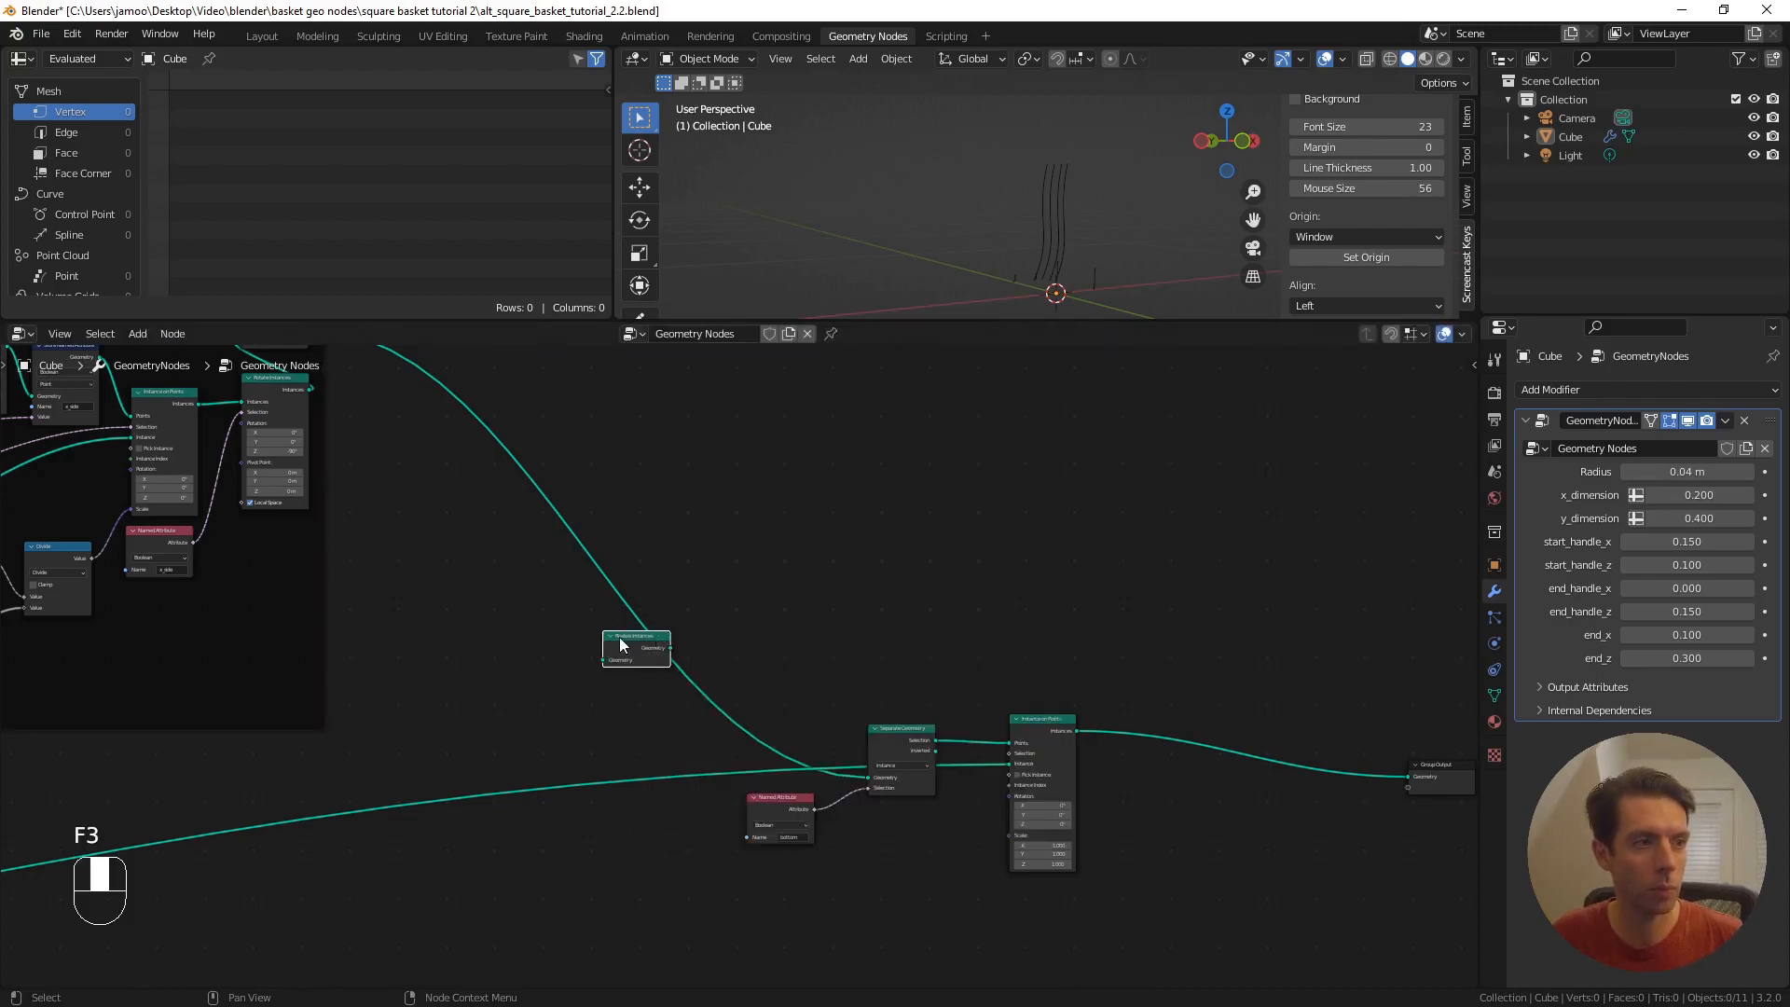
click(642, 638)
- Move the Separate Geometry node and its Named Attribute node up, clear of the corner profile link
drag(642, 638, 938, 903)
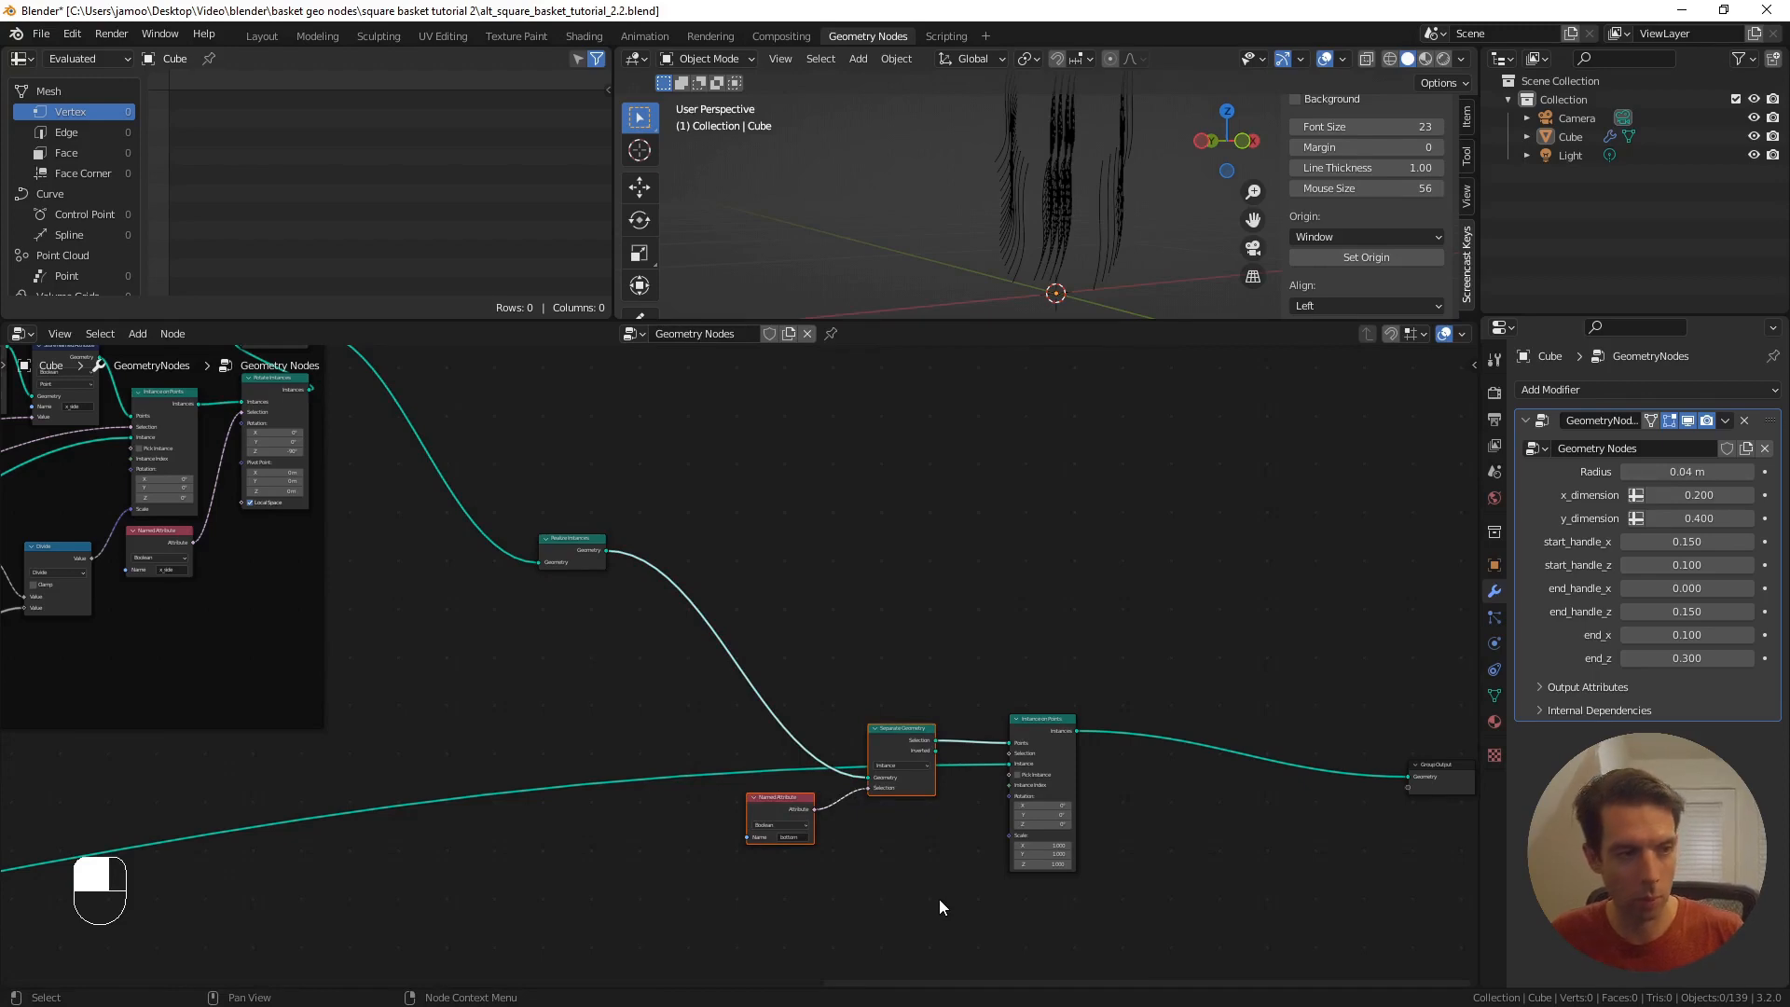
key(g)
click(925, 784)
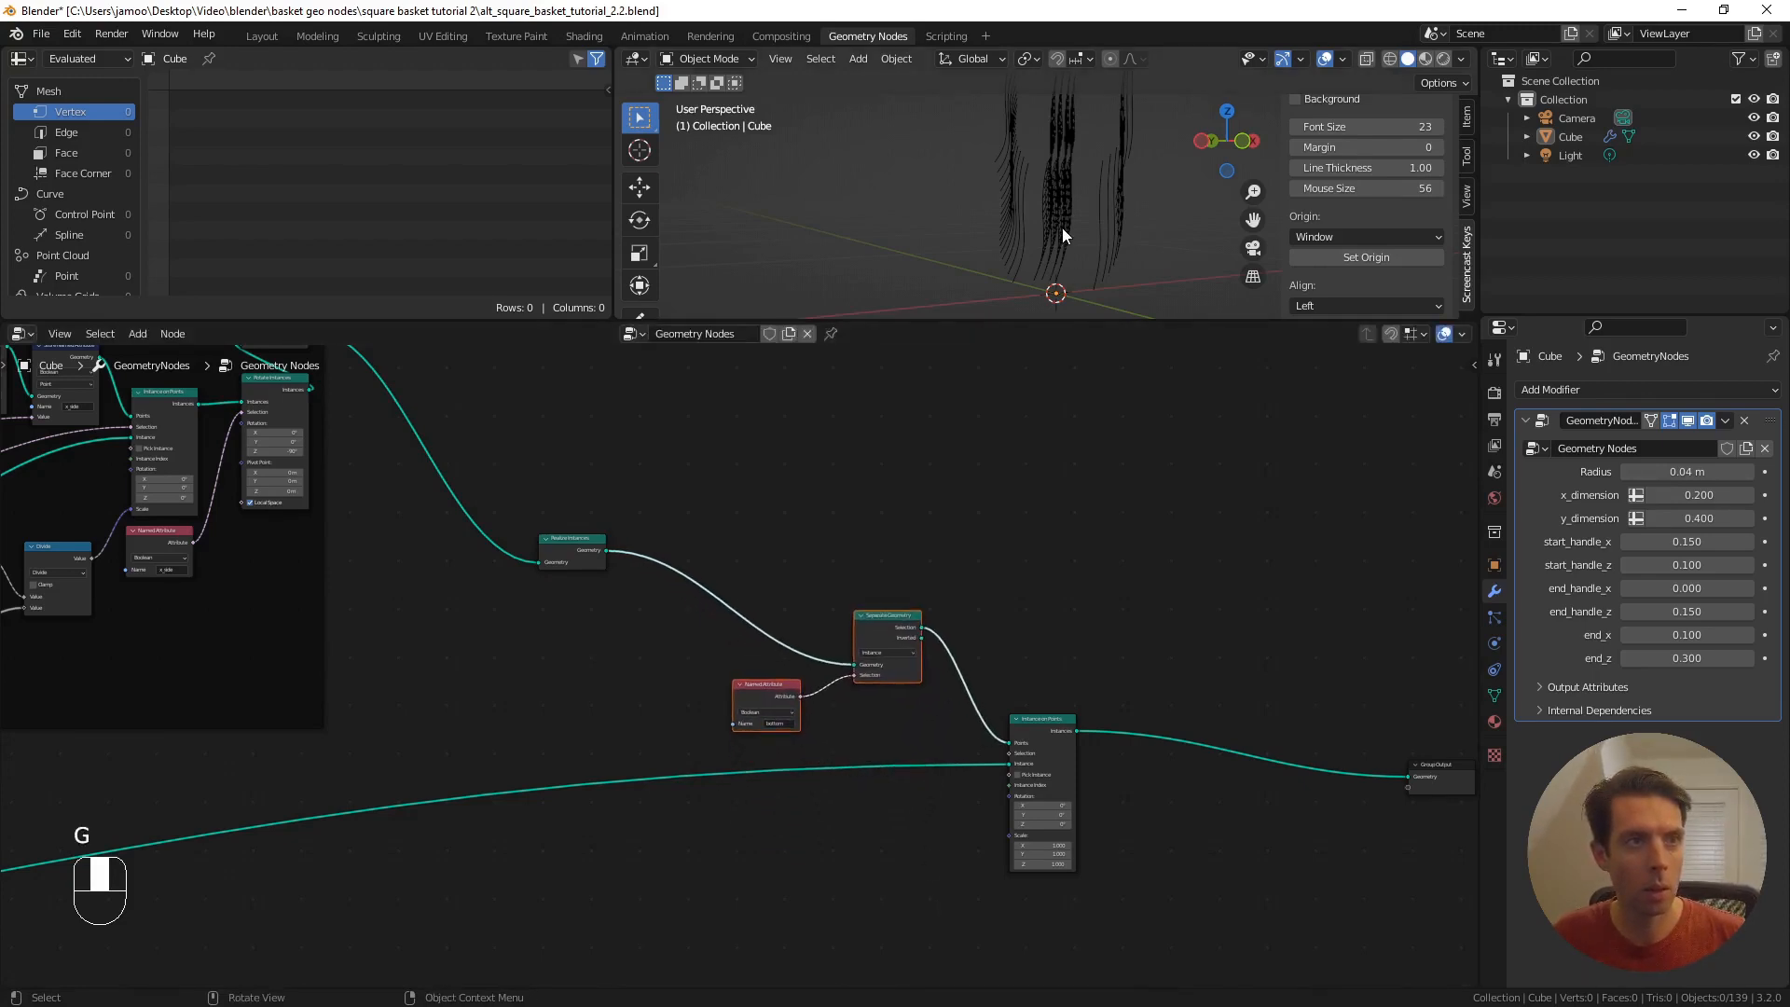
mouse_move(1061, 227)
middle_down()
mouse_move(1024, 231)
mouse_move(1039, 224)
middle_up()
scroll(1003, 424, up, 1)
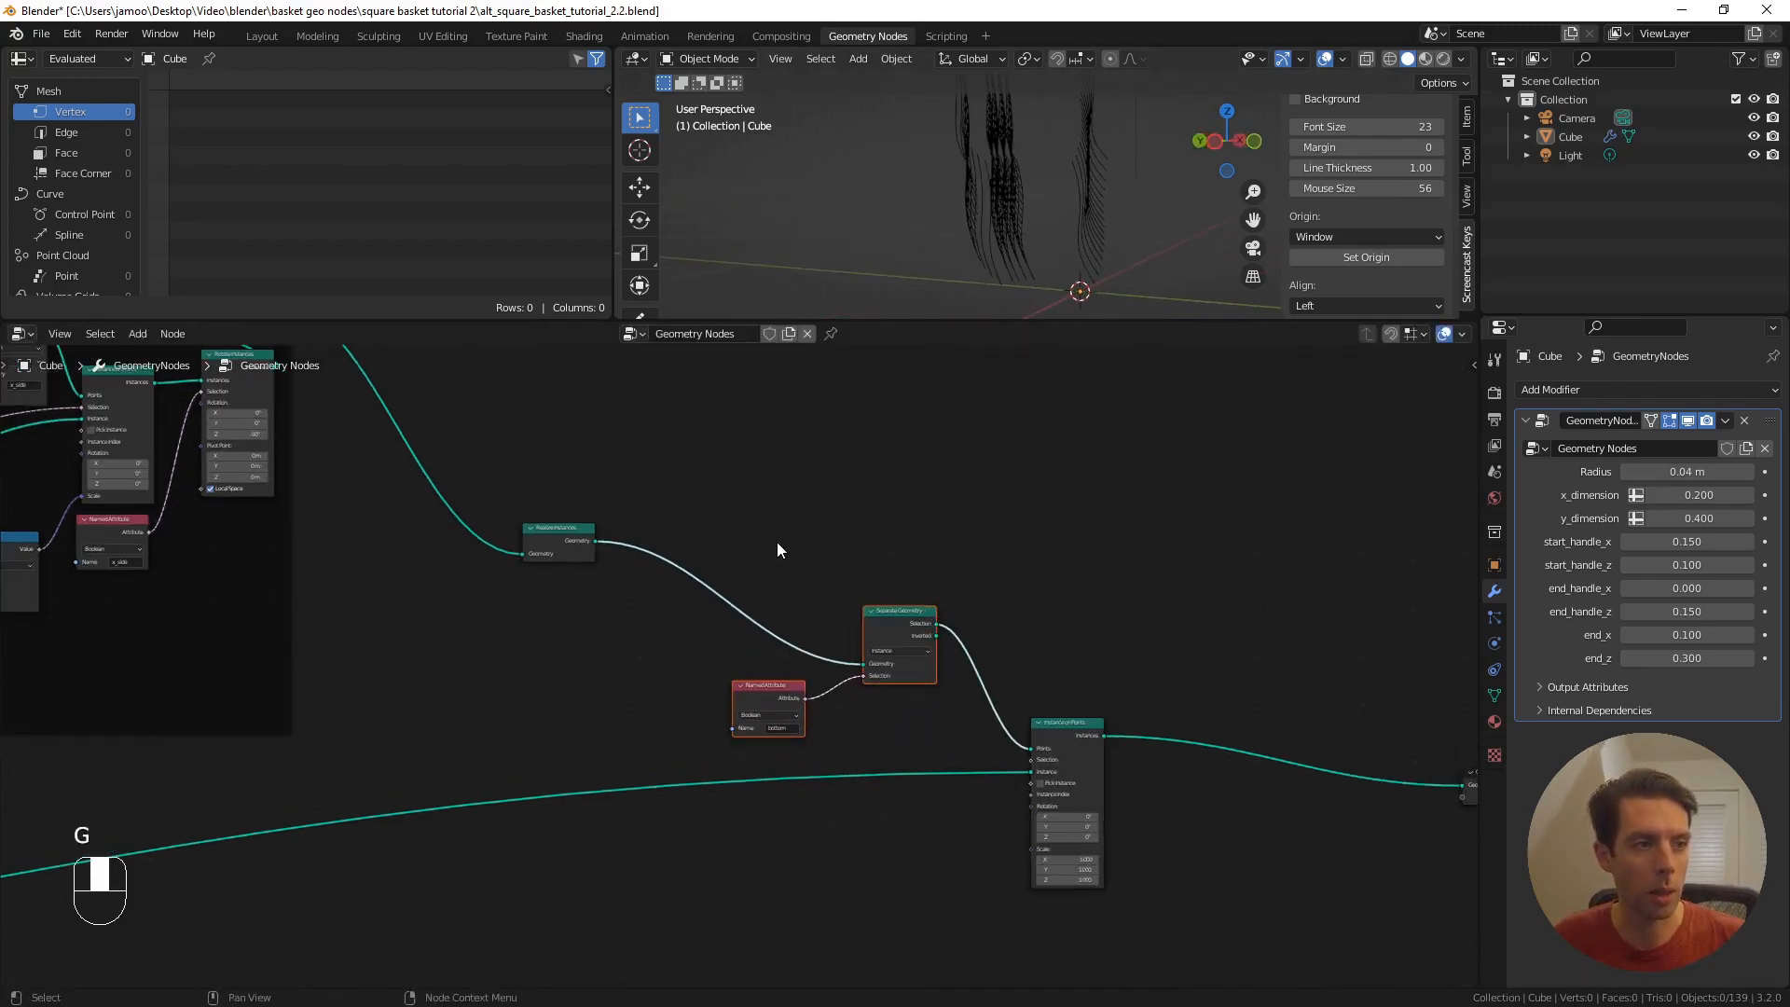
- Set the Separate Geometry node's domain to Spline and inspect the instanced profiles in the viewport
scroll(776, 542, up, 2)
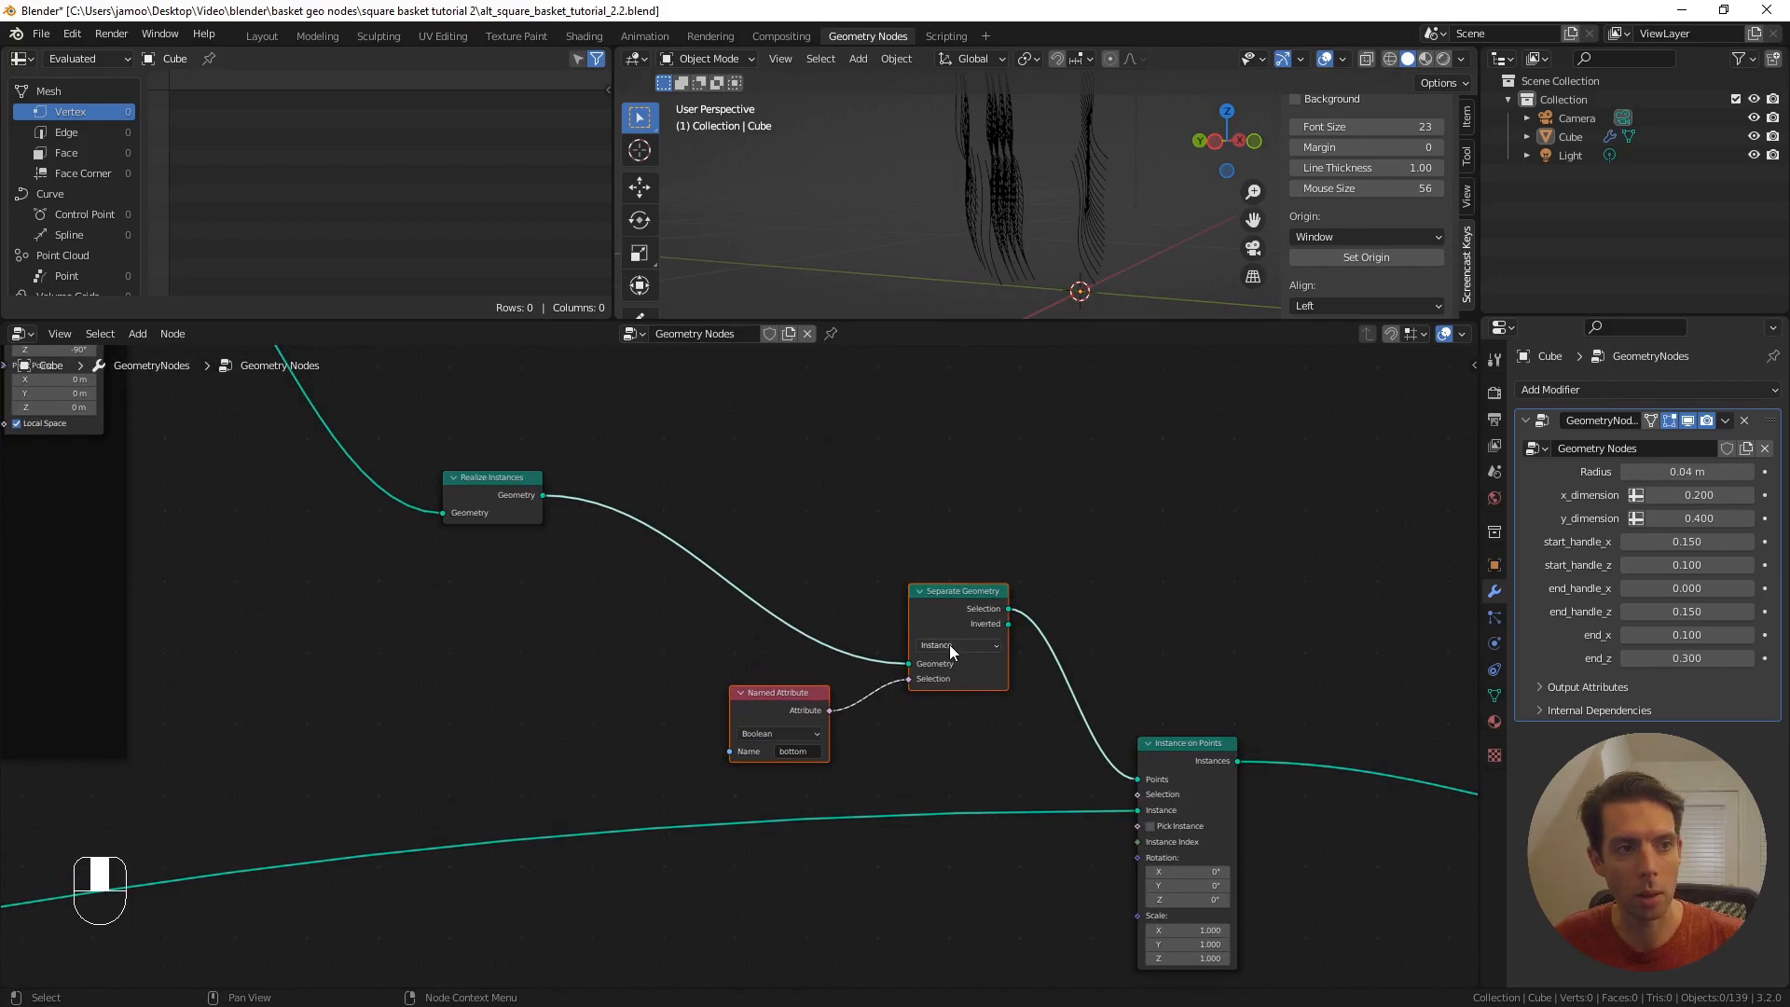
scroll(950, 646, up, 3)
shift+middle_drag(905, 603, 811, 630)
scroll(947, 688, down, 1)
click(927, 670)
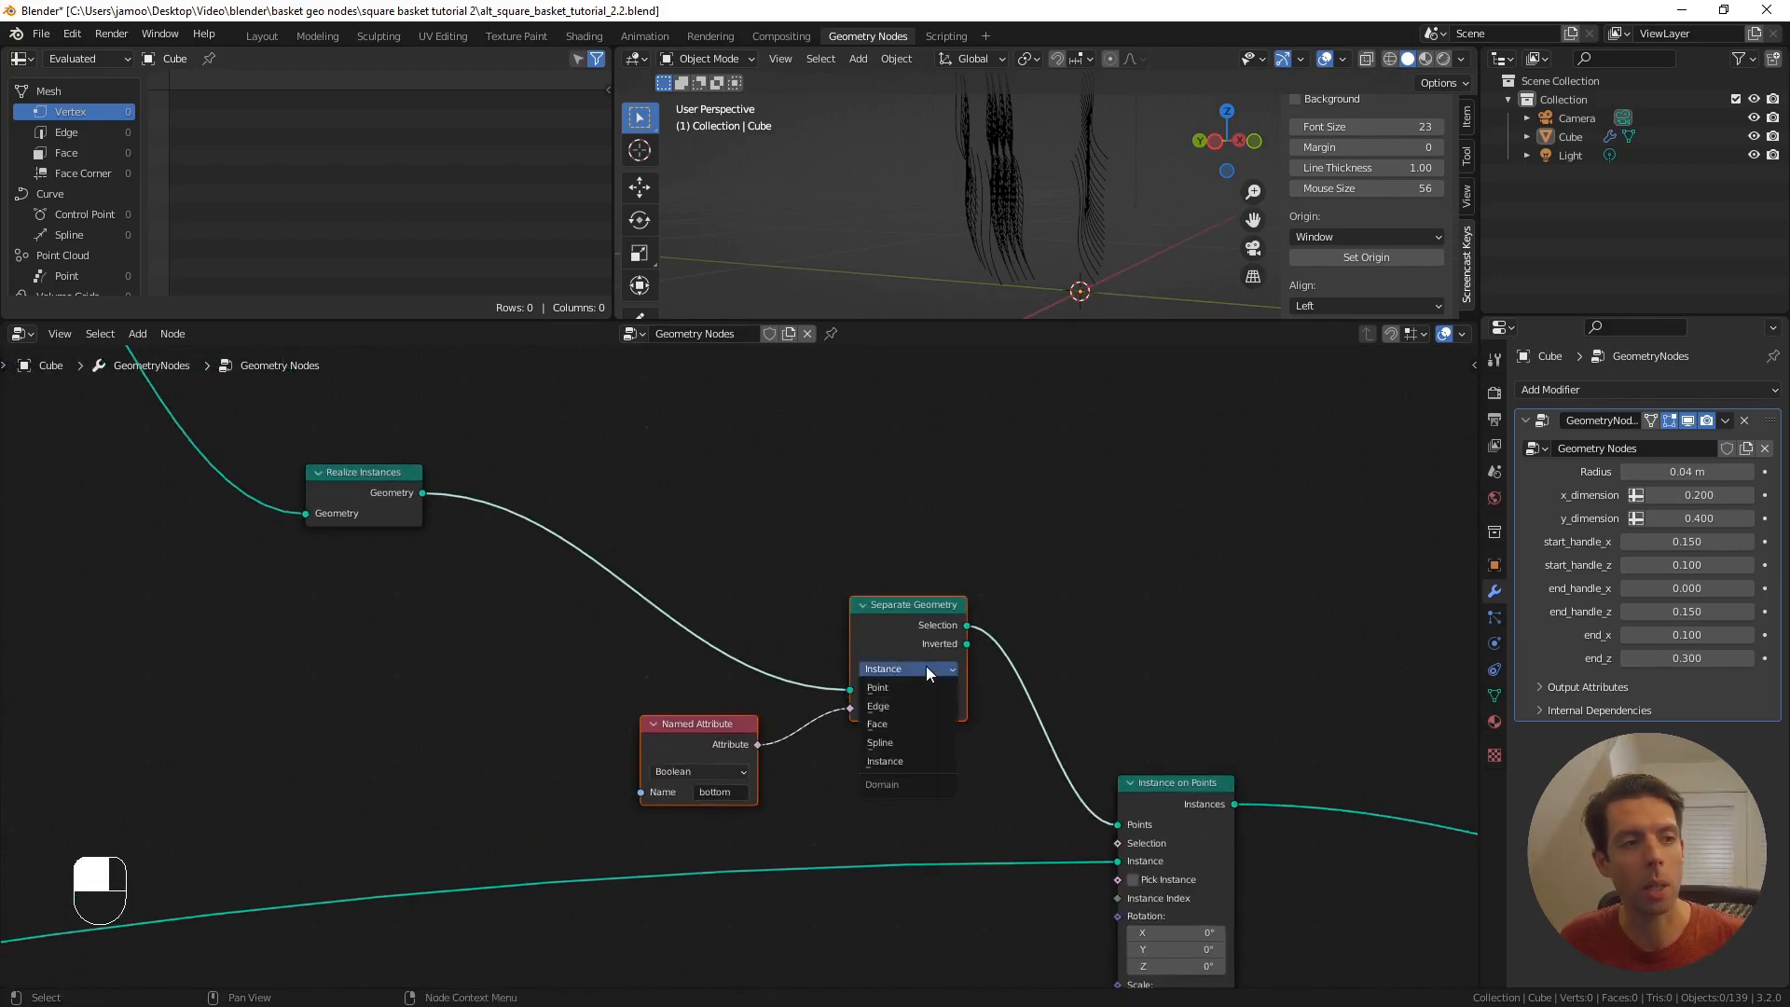
click(914, 743)
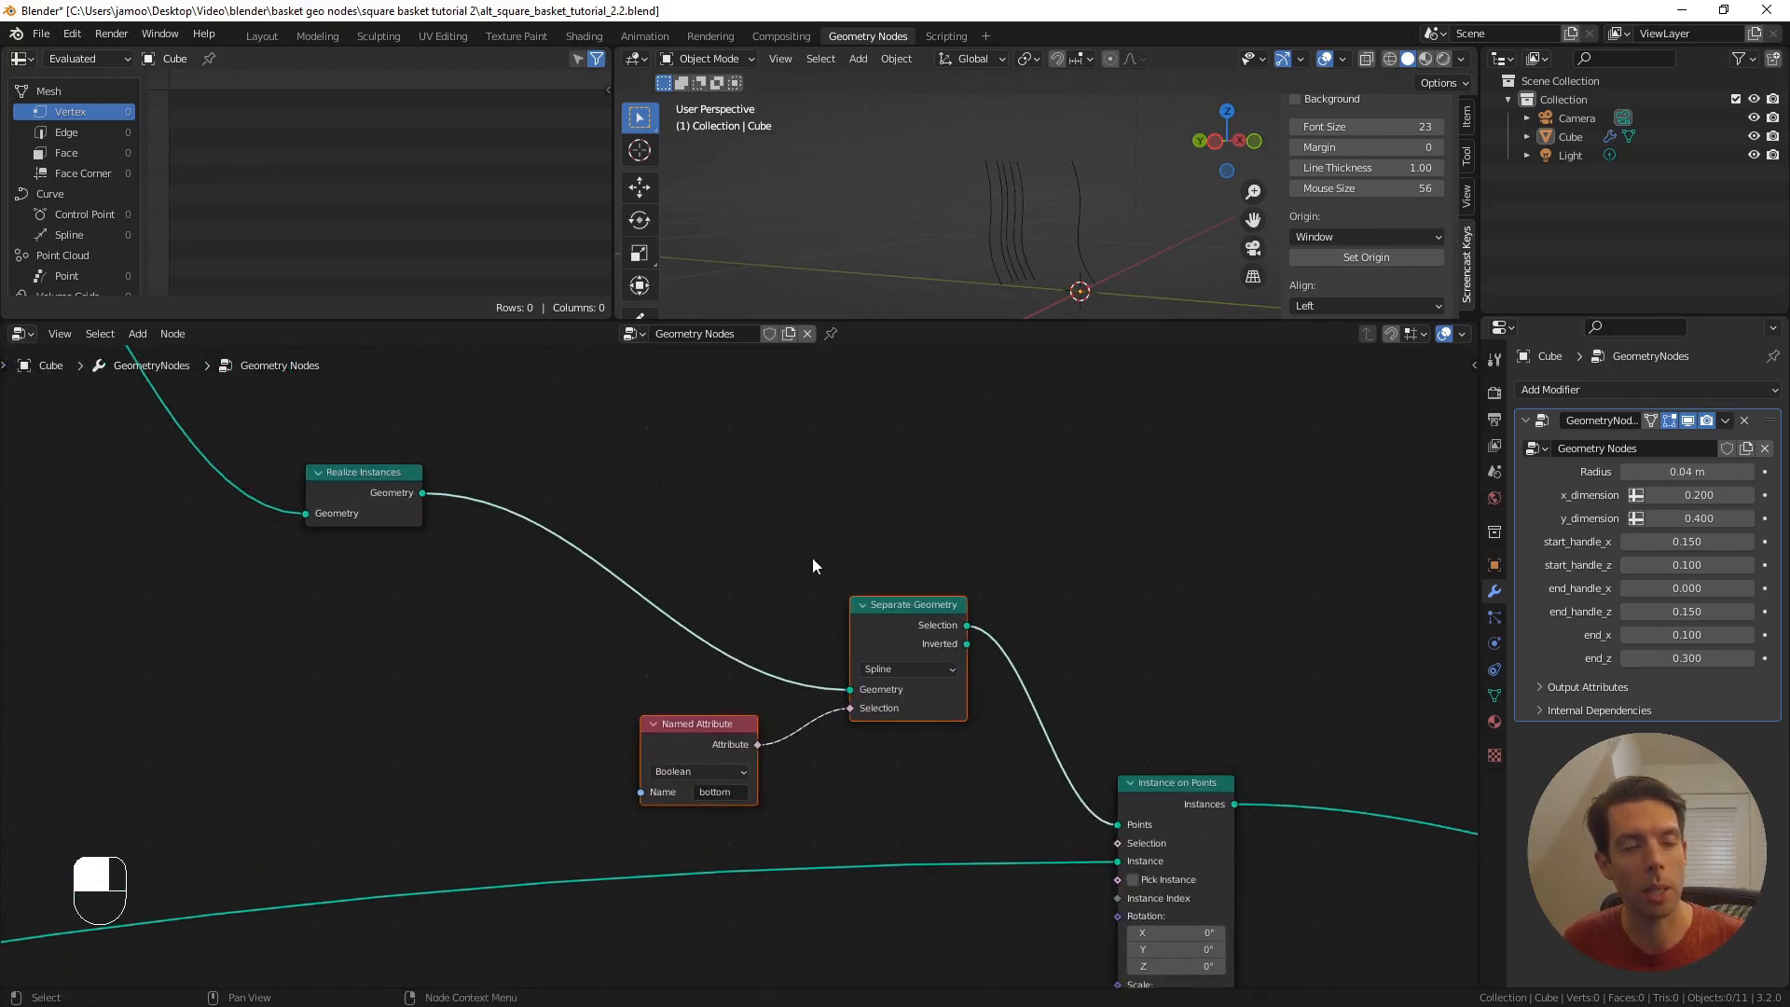
middle_drag(946, 299, 1005, 211)
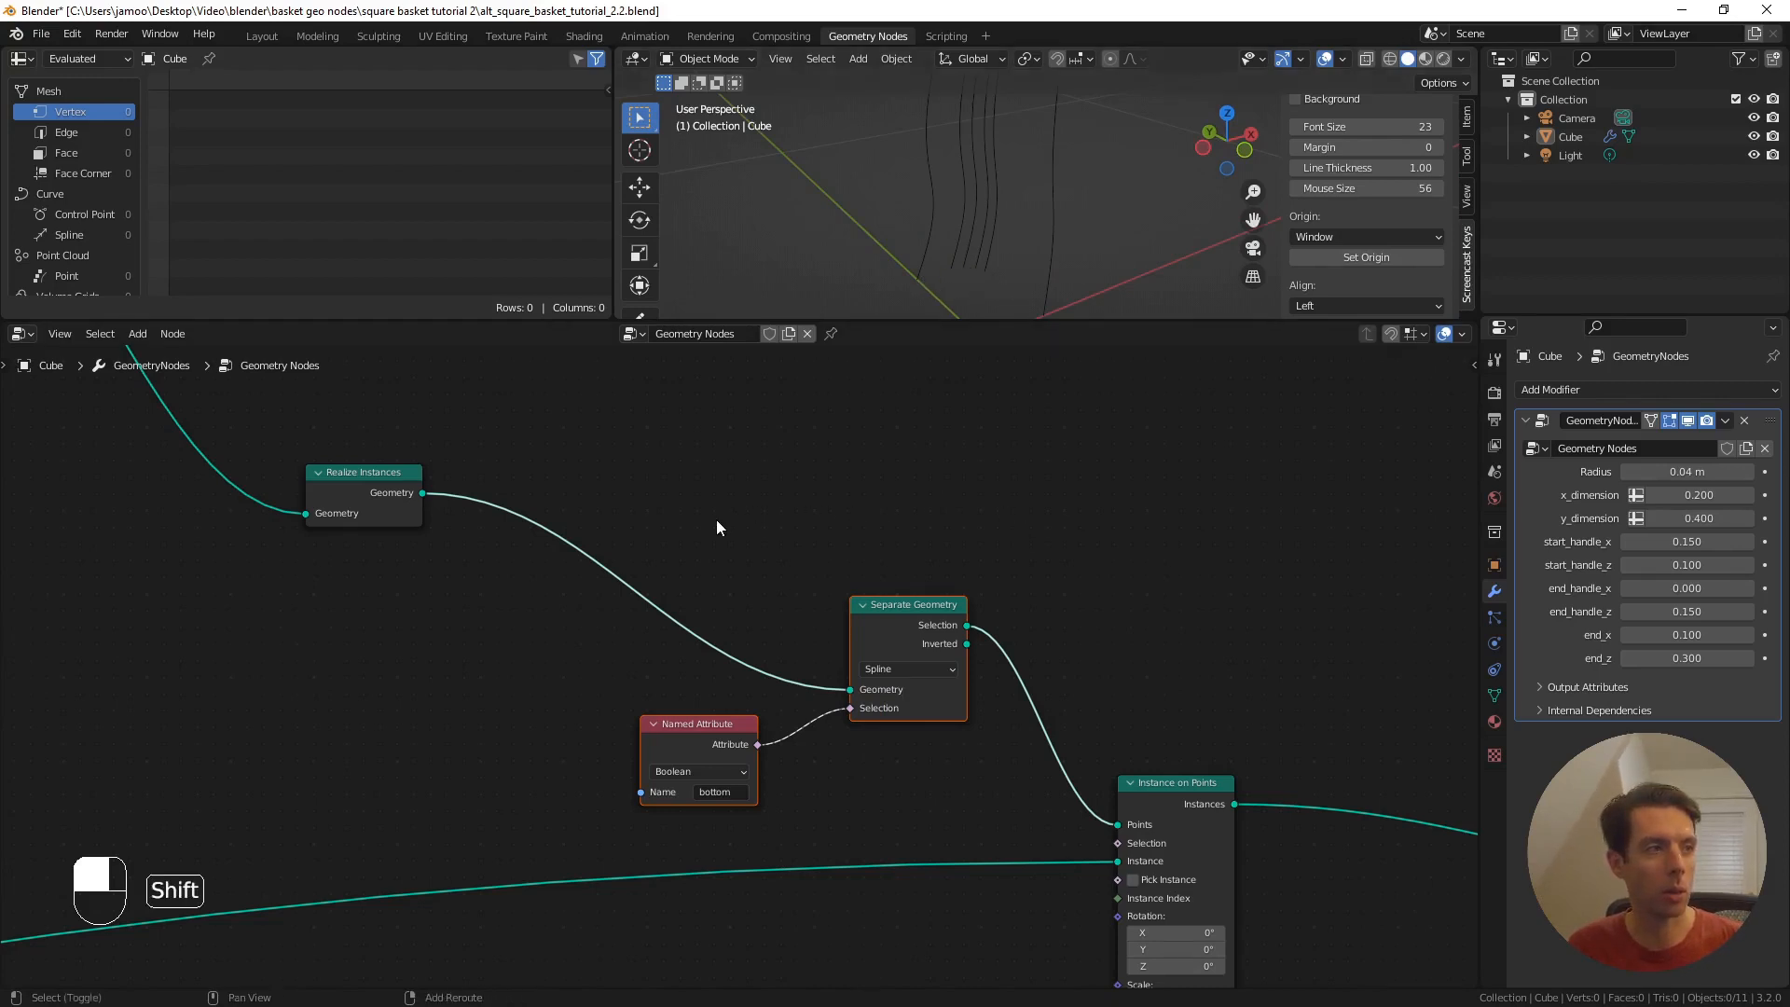
- Insert a Resample Curve node in Count mode between Realize Instances and Separate Geometry
middle_drag(375, 477, 658, 562)
drag(658, 562, 595, 466)
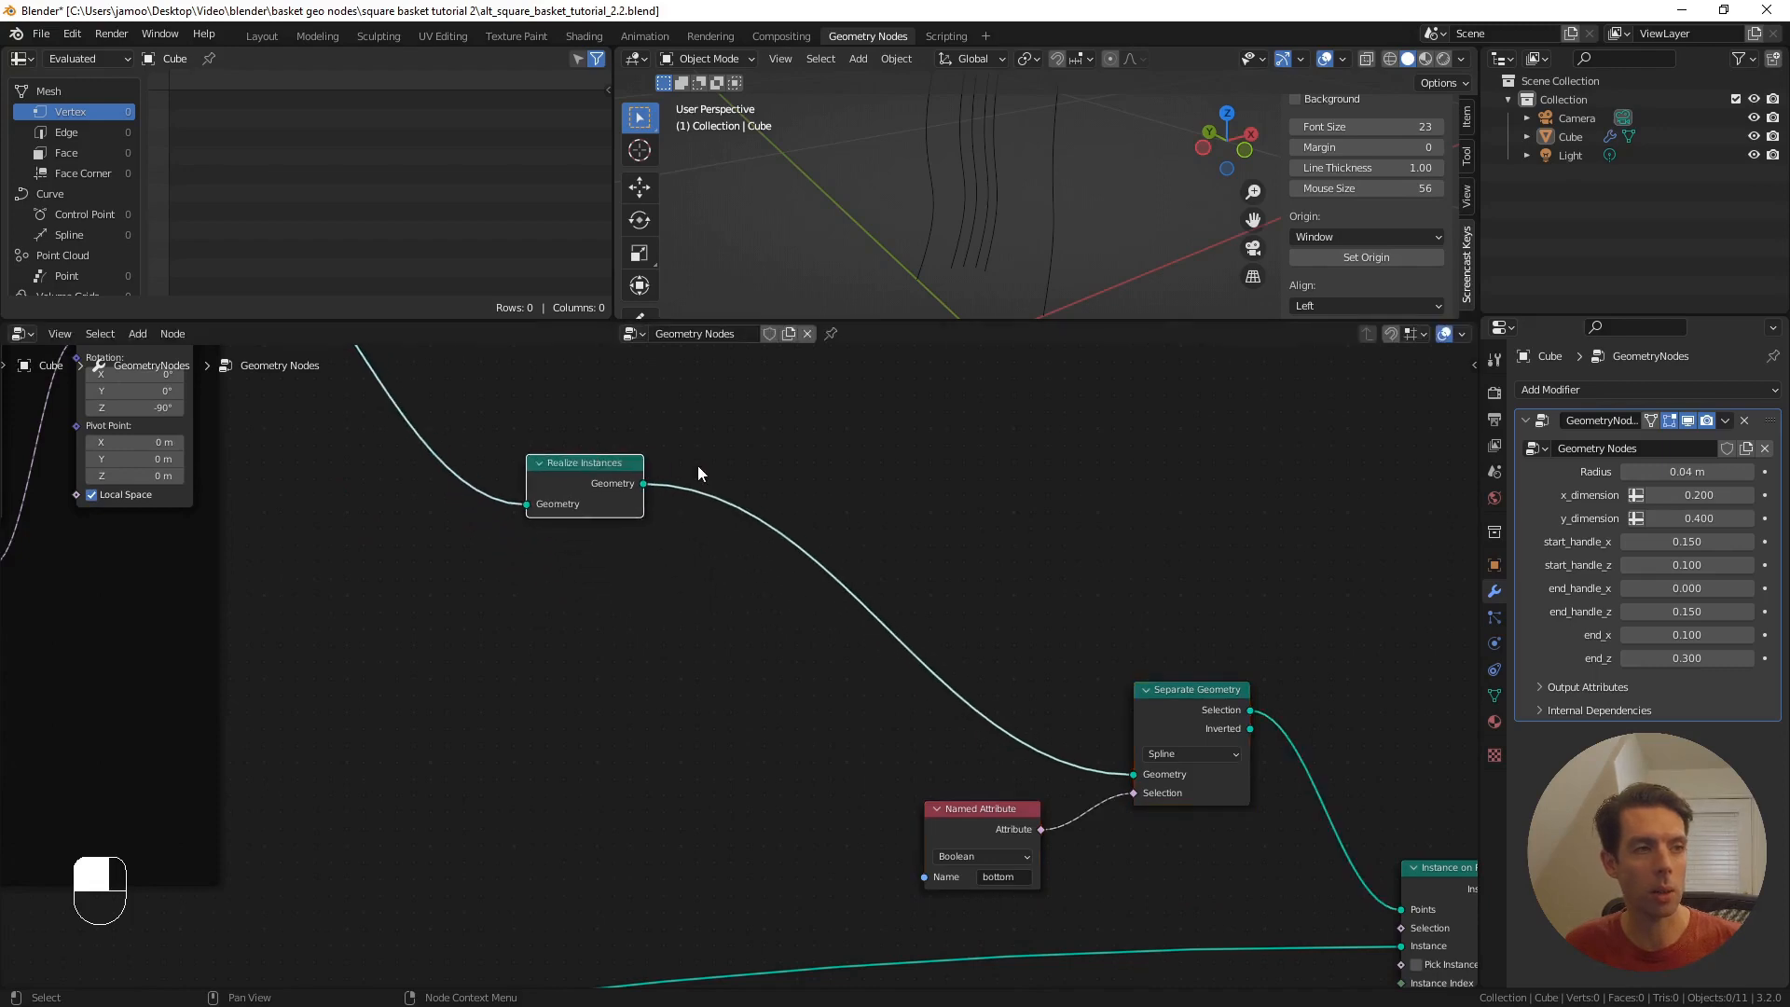
scroll(701, 472, down, 2)
shift+middle_drag(745, 469, 716, 545)
scroll(757, 567, up, 2)
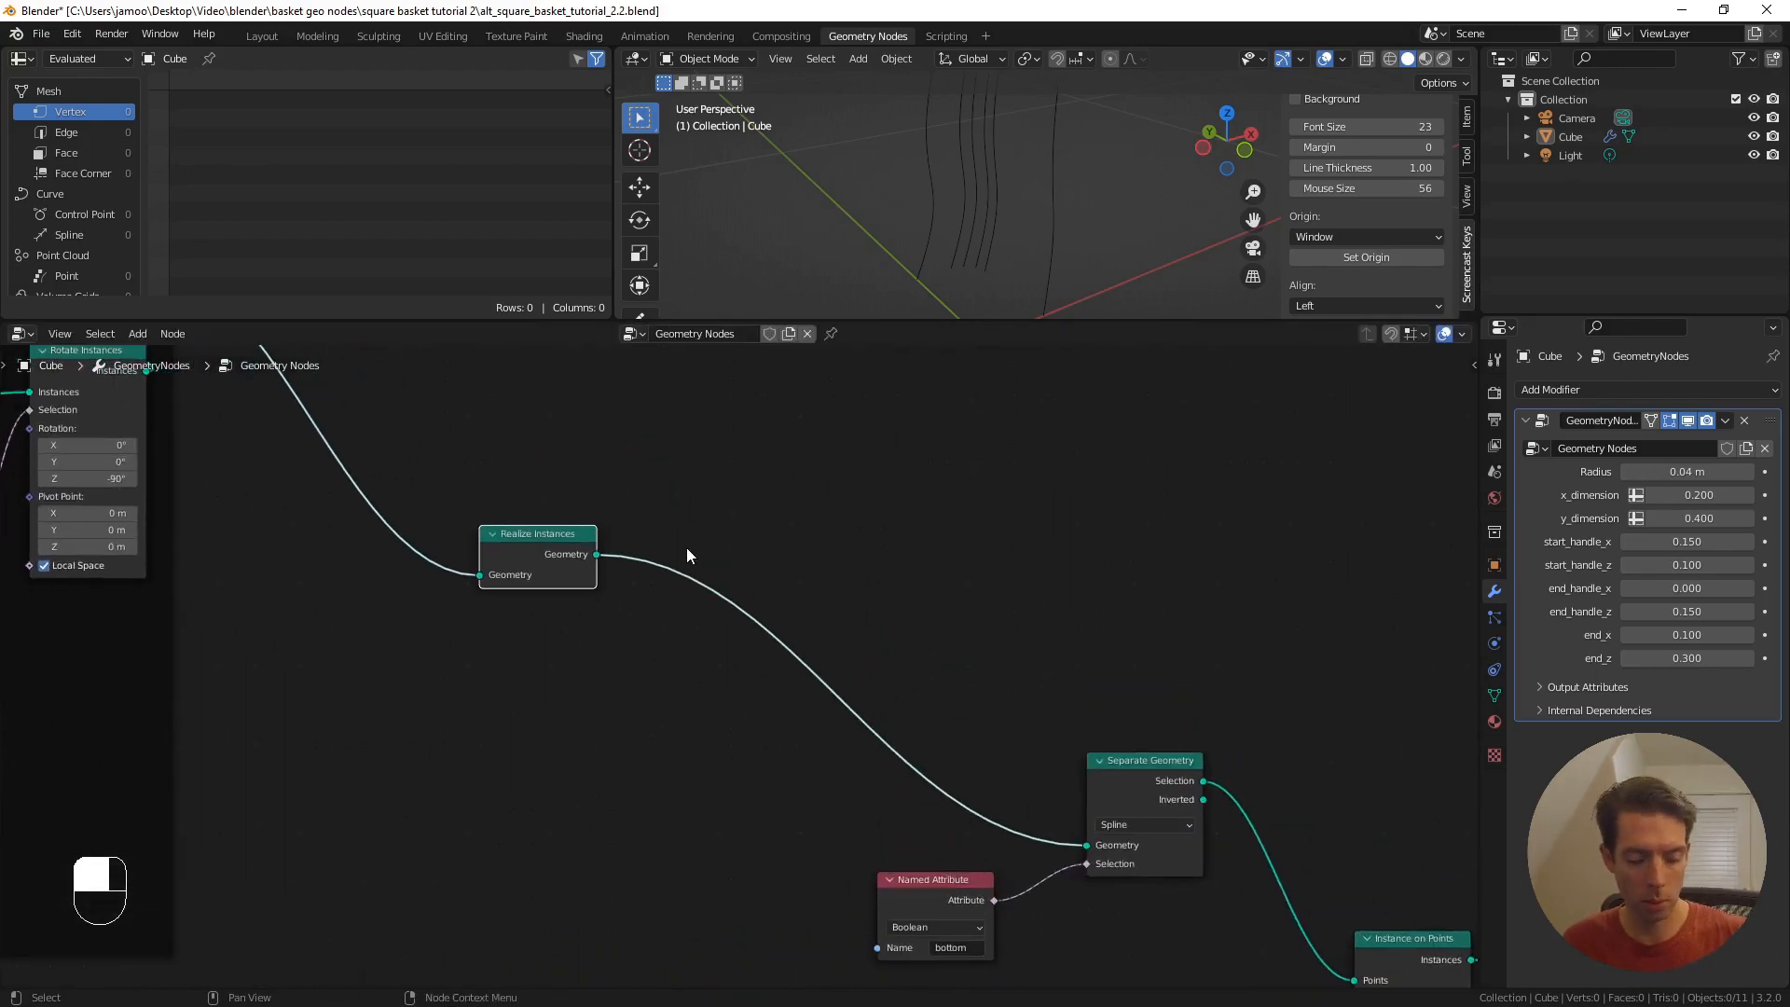
key(F3)
text(resam)
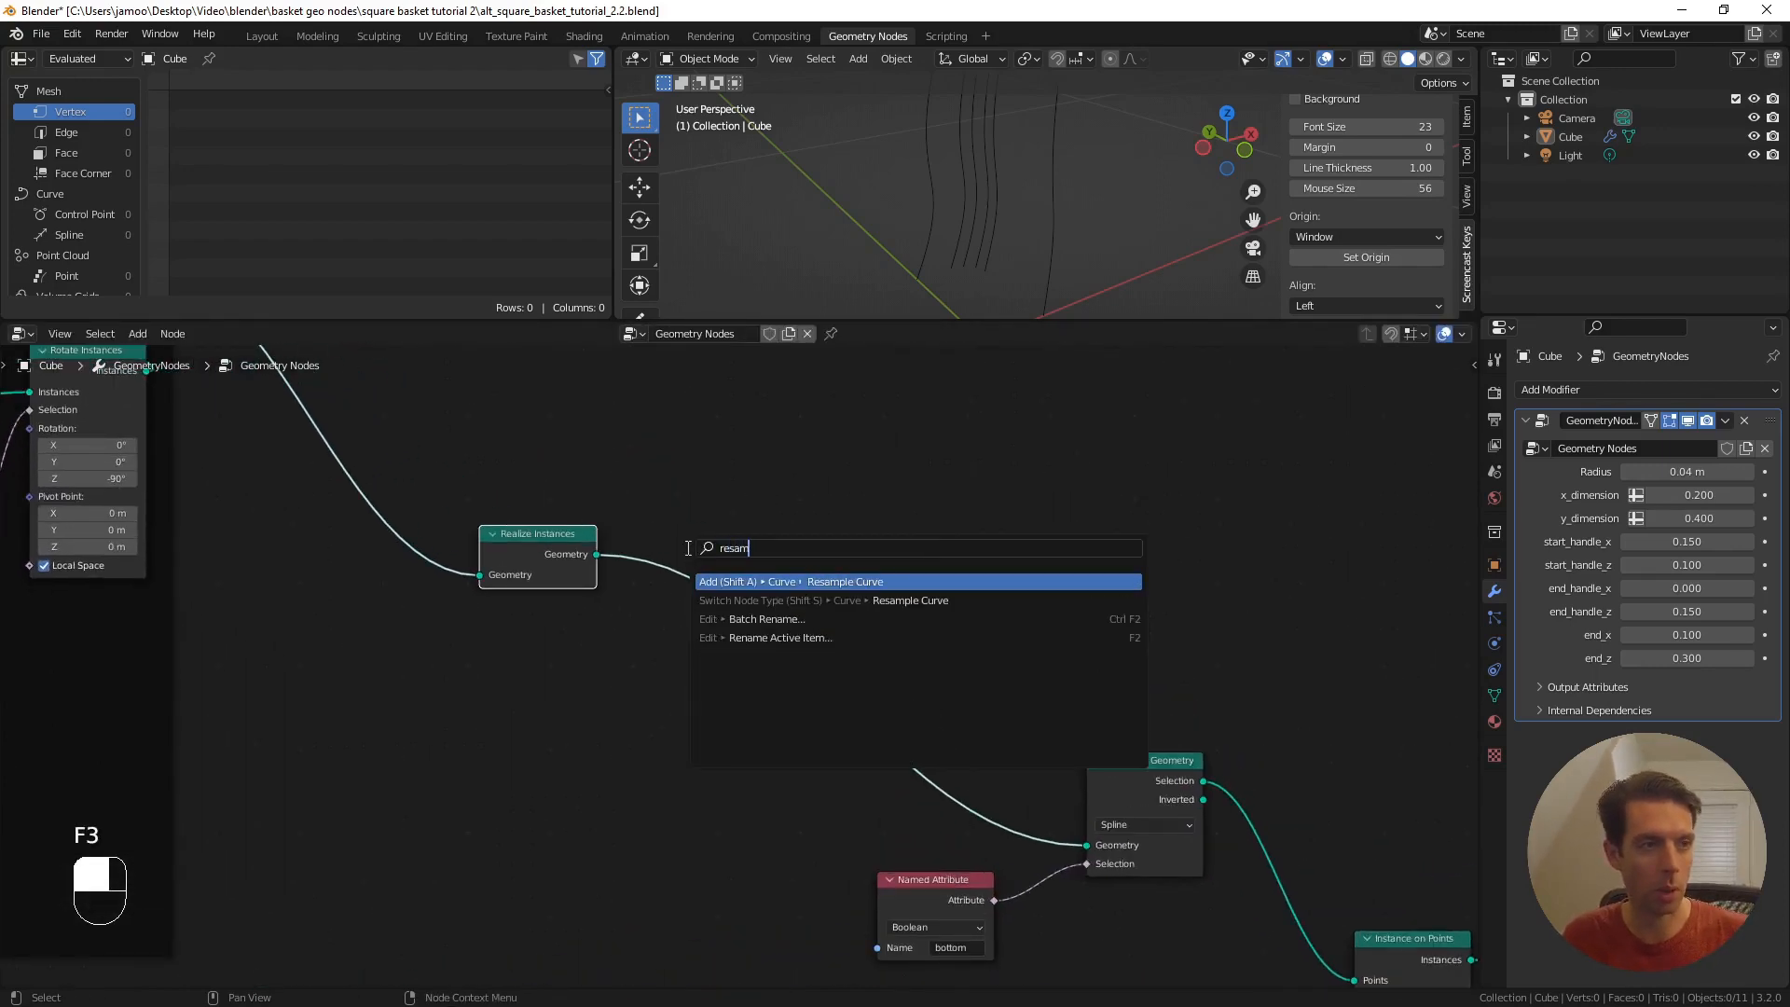
key(Return)
click(688, 555)
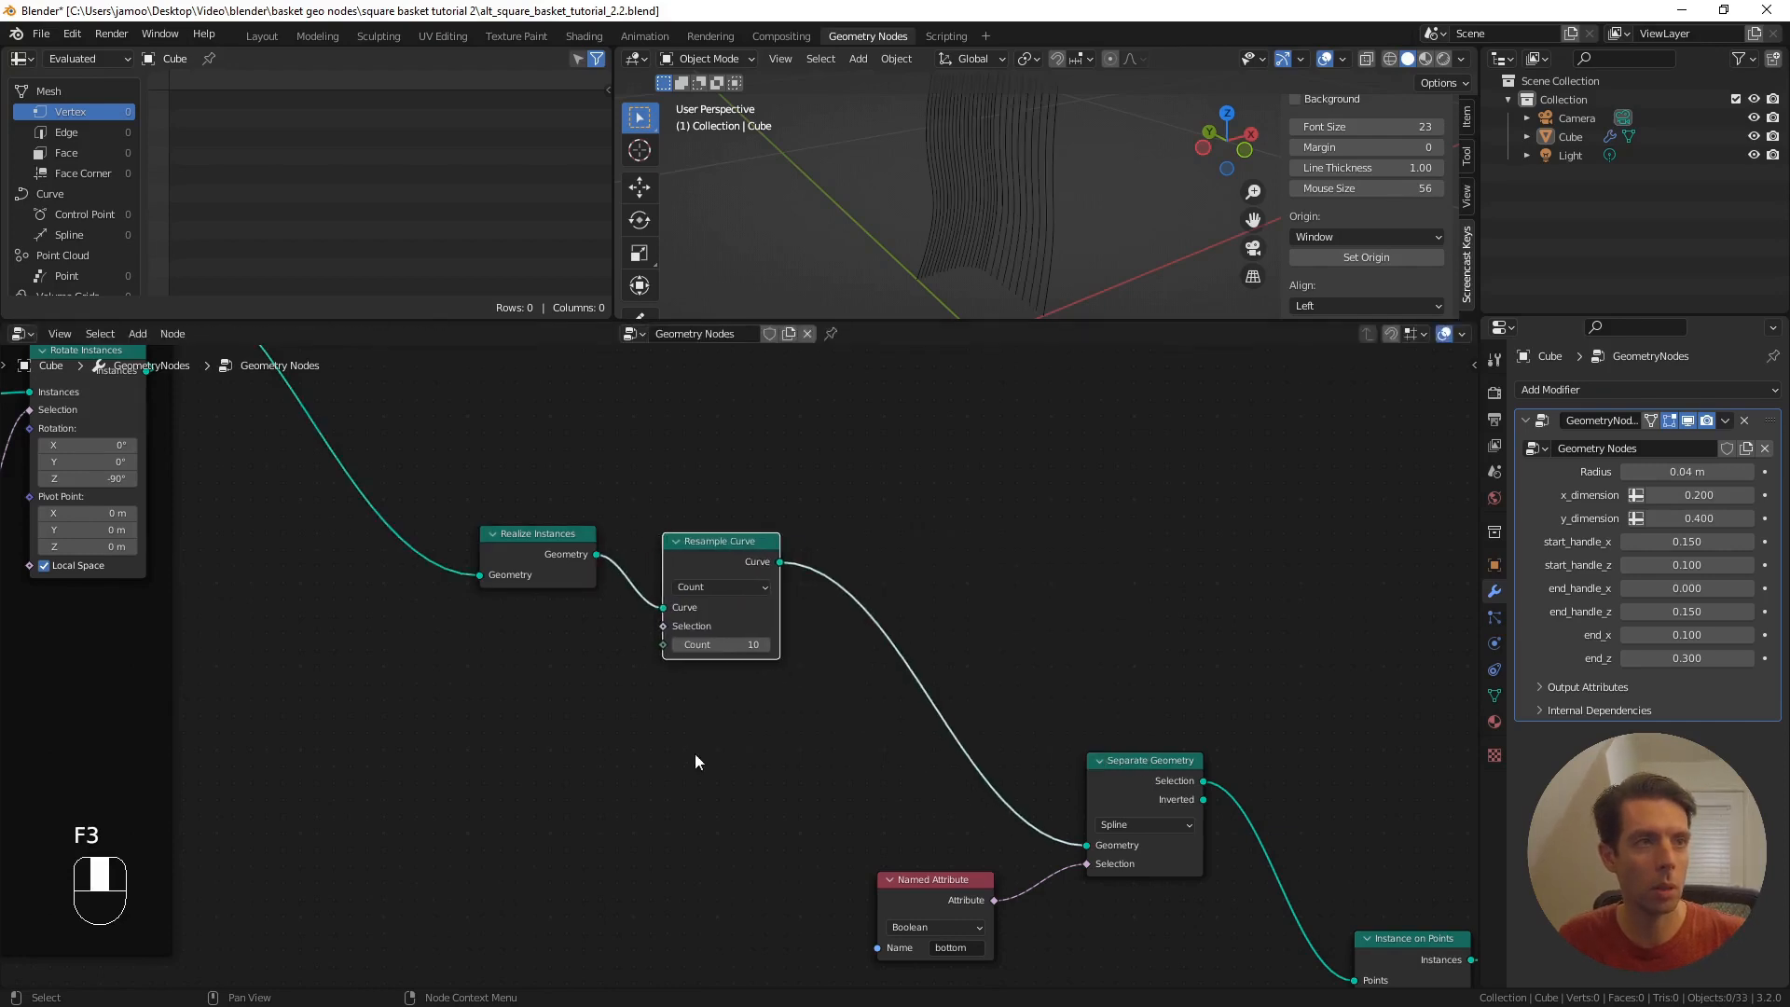
scroll(696, 754, up, 1)
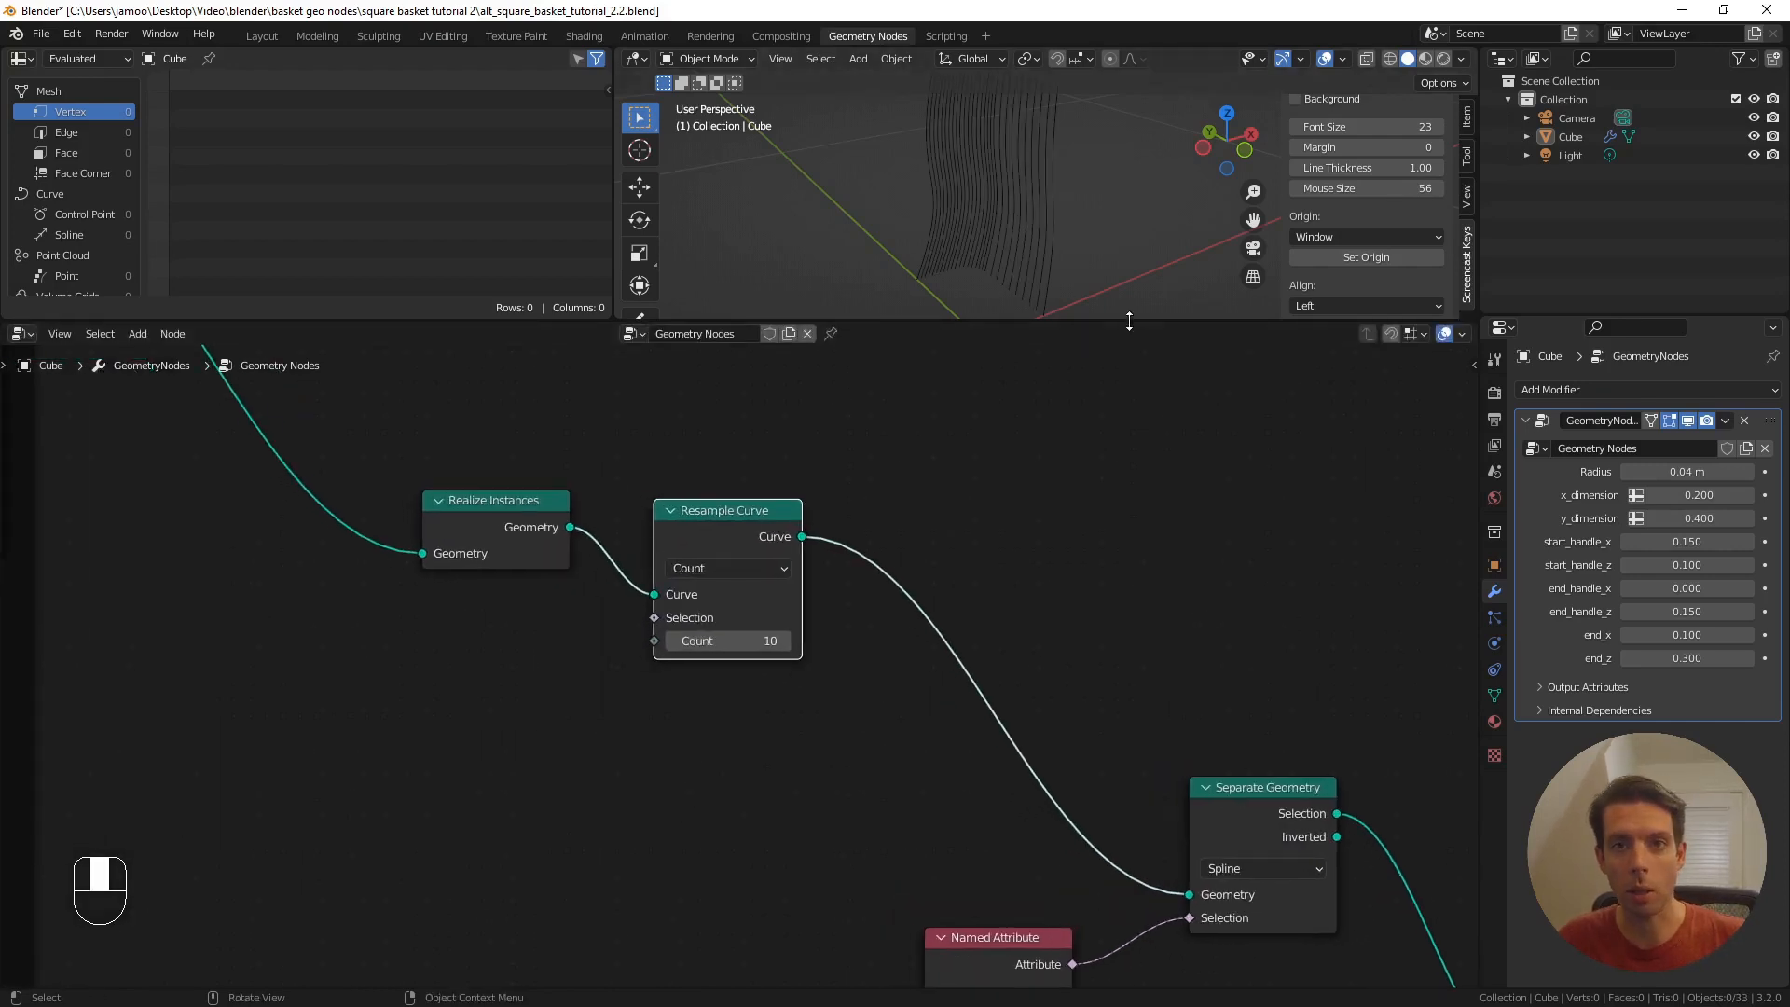
- Add a Named Attribute node below Realize Instances reading the y_side Boolean attribute and connect it to the Resample Curve's Selection
drag(467, 513, 430, 517)
middle_drag(425, 656, 555, 639)
scroll(556, 640, up, 1)
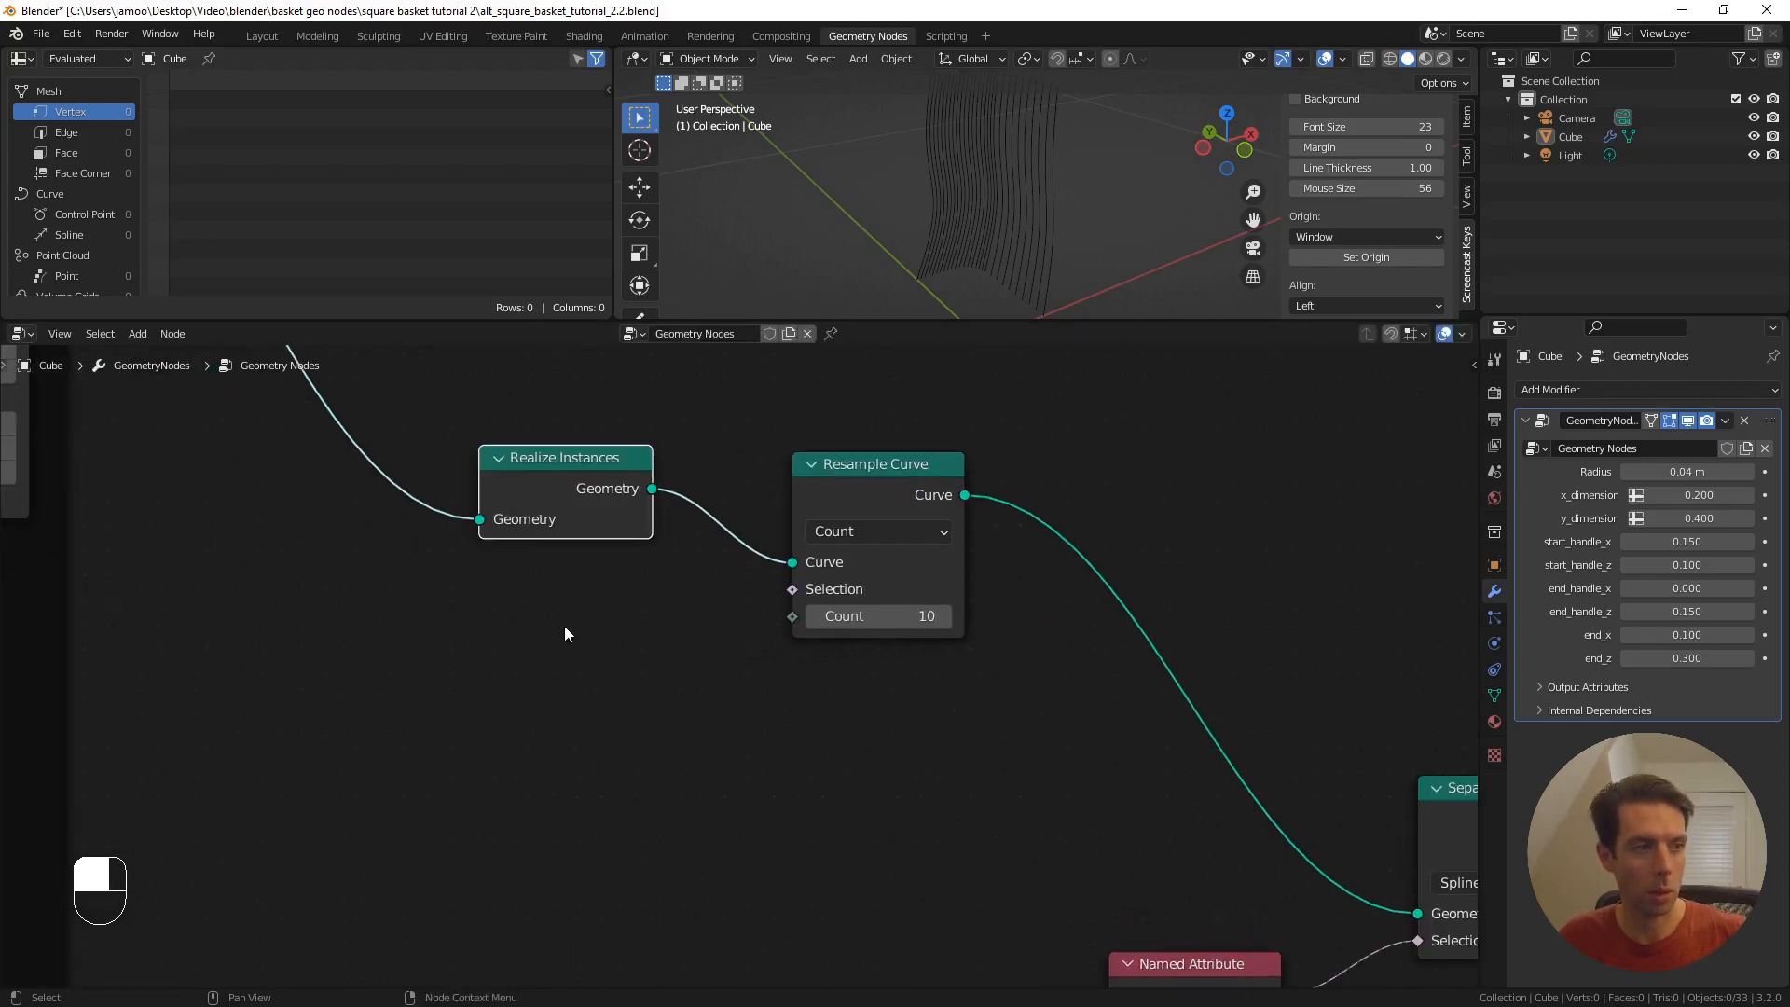
key(F3)
text(ramed)
key(Return)
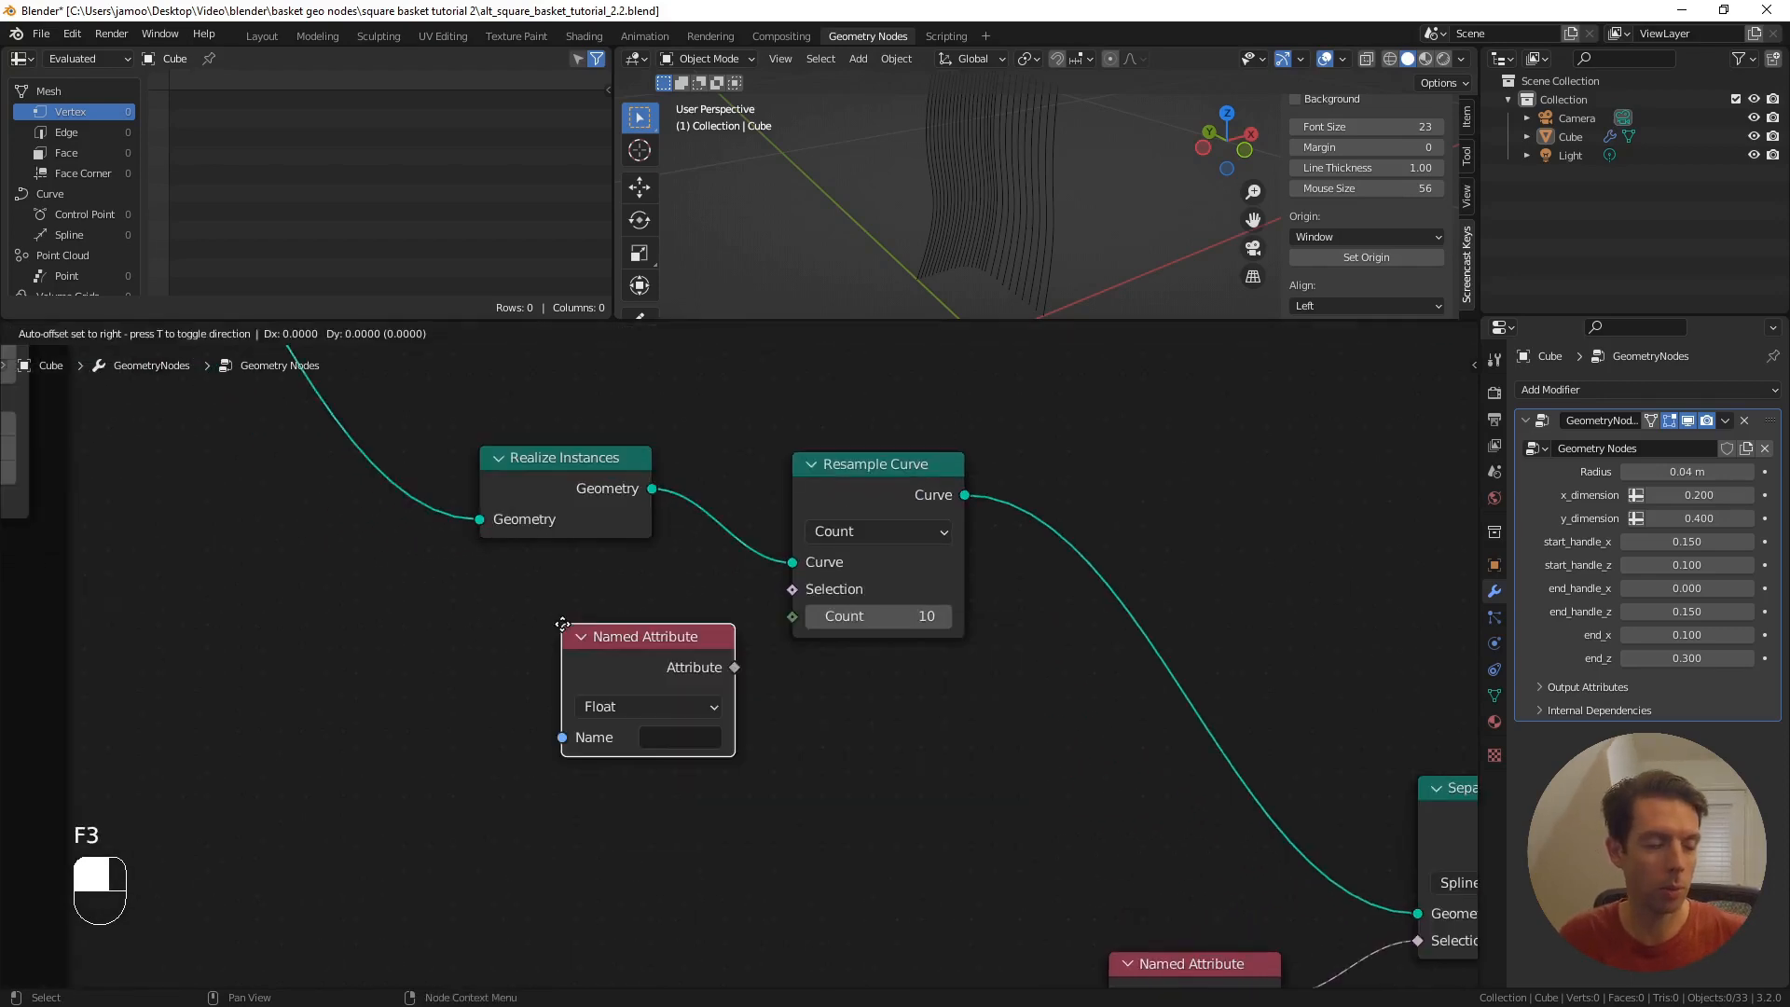
click(483, 563)
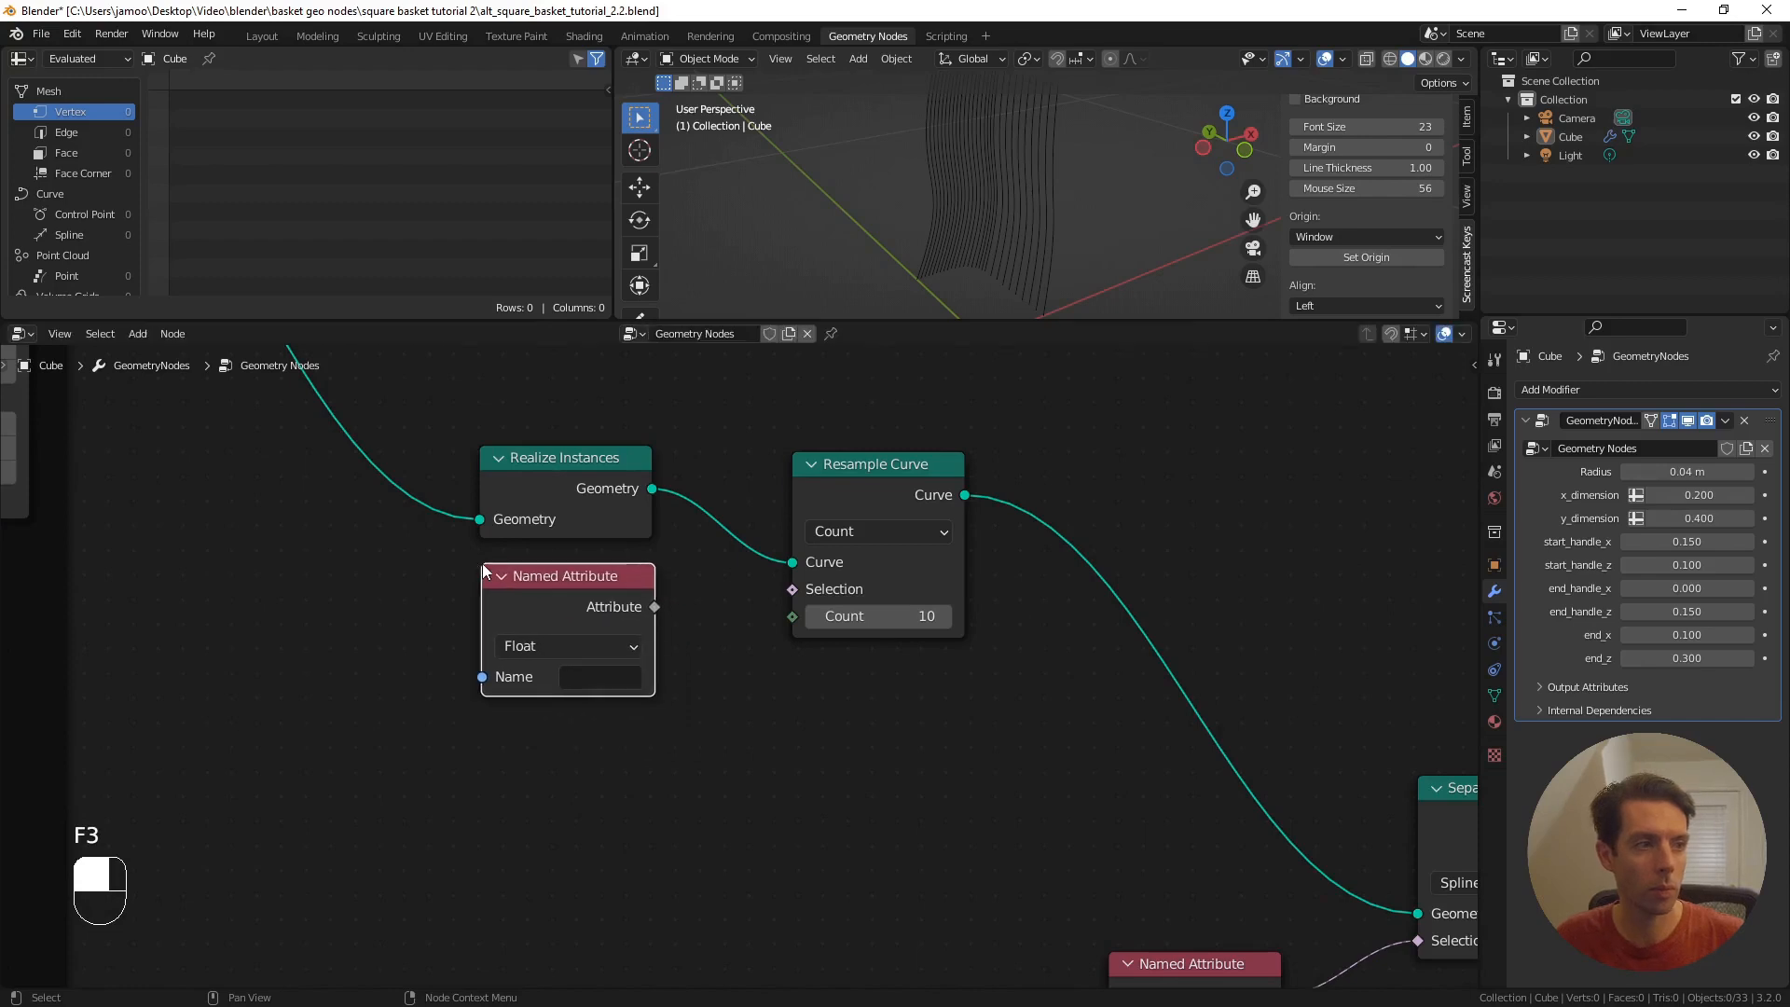
click(601, 675)
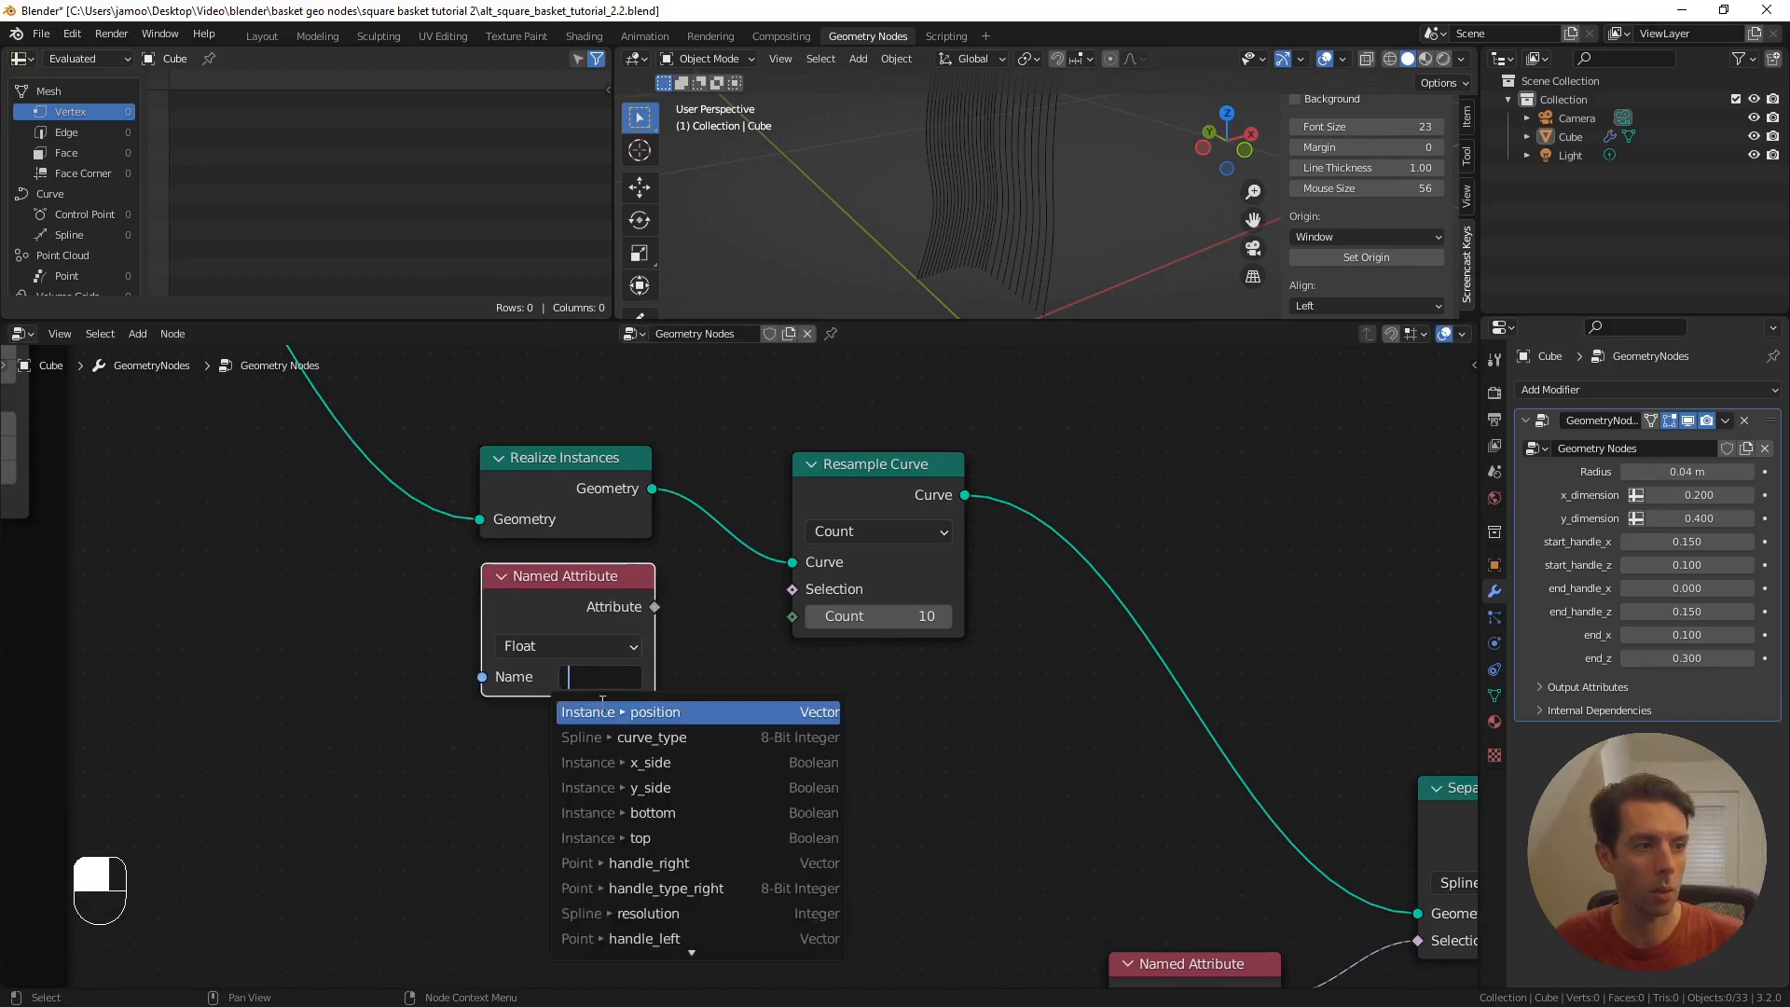
click(616, 786)
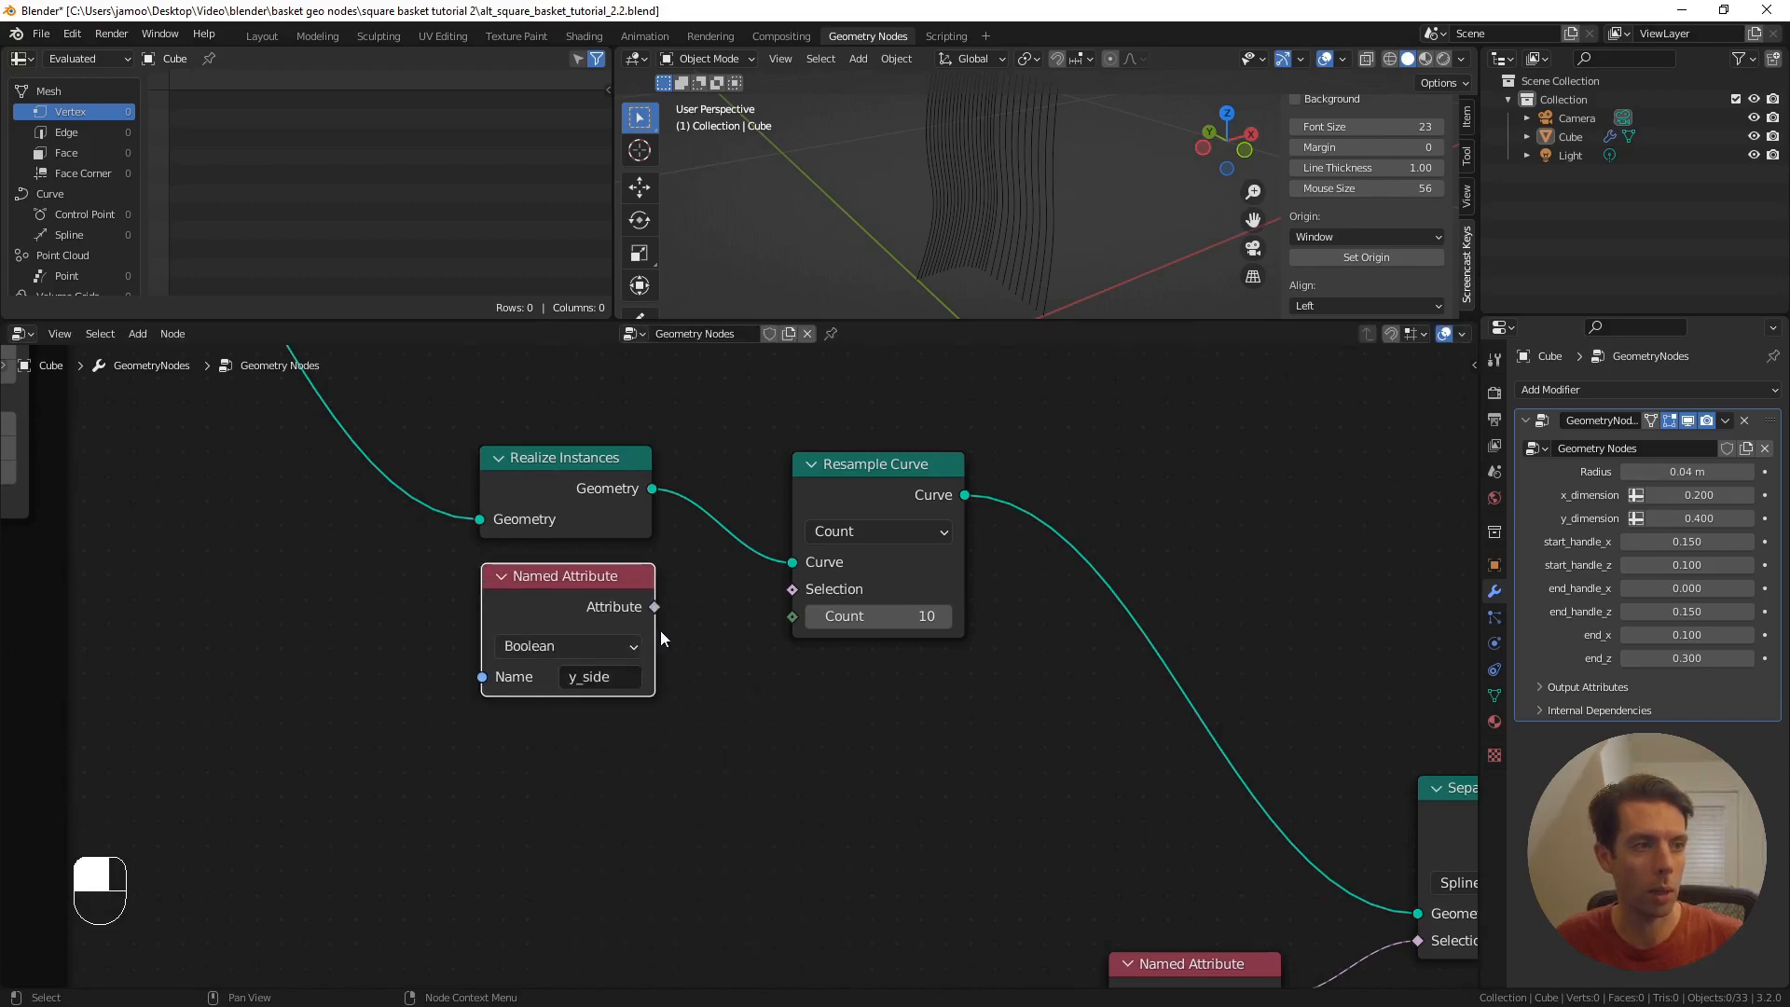
drag(653, 608, 787, 589)
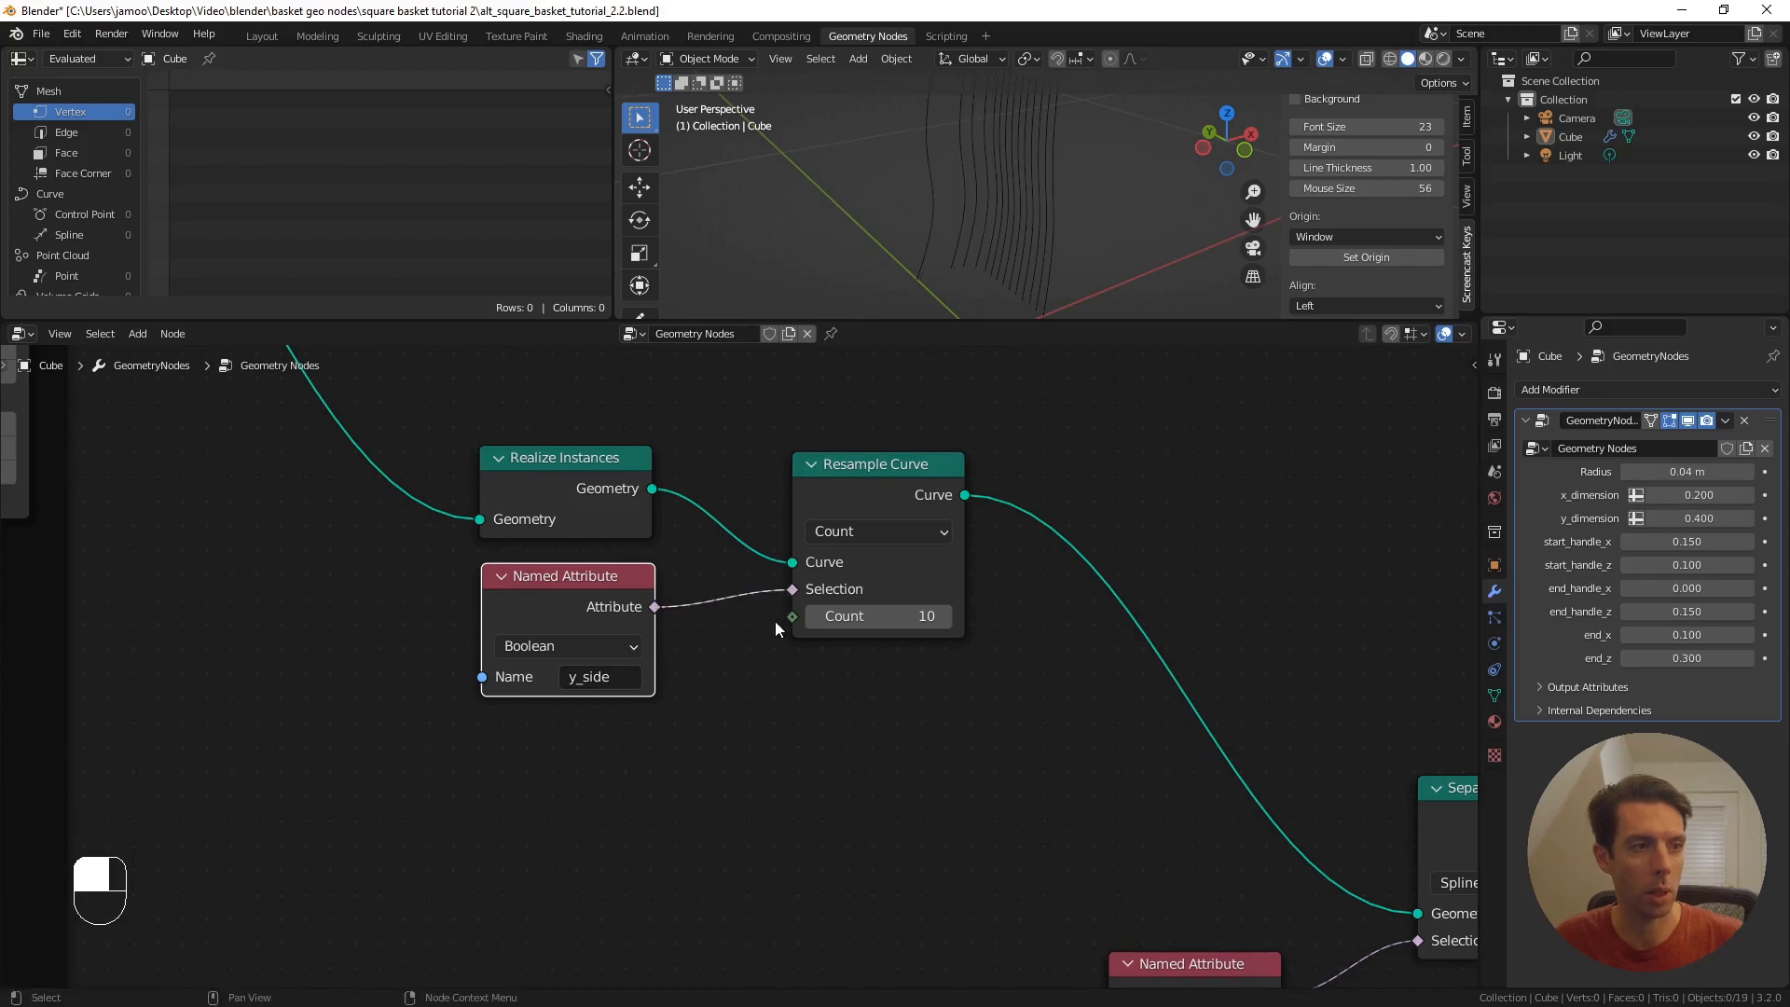
- Try a count of 20 on the Resample Curve node and return it to 10
click(881, 618)
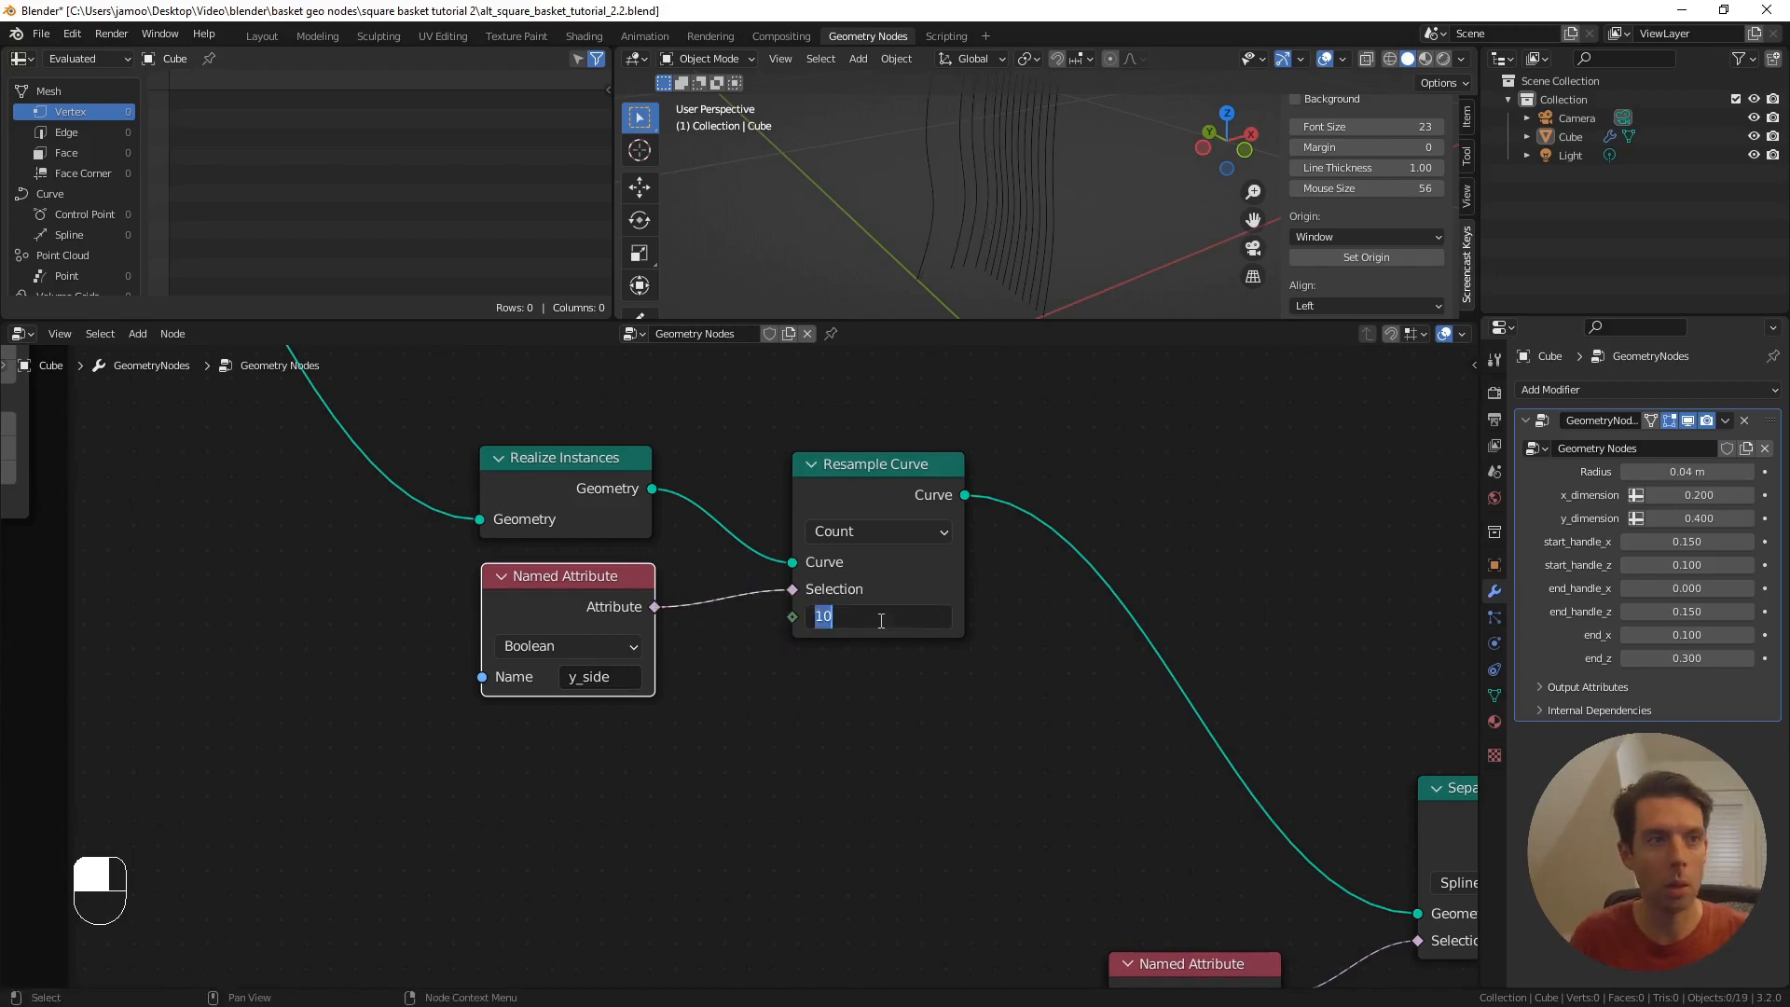
text(20)
key(Return)
click(880, 620)
text(10)
key(Return)
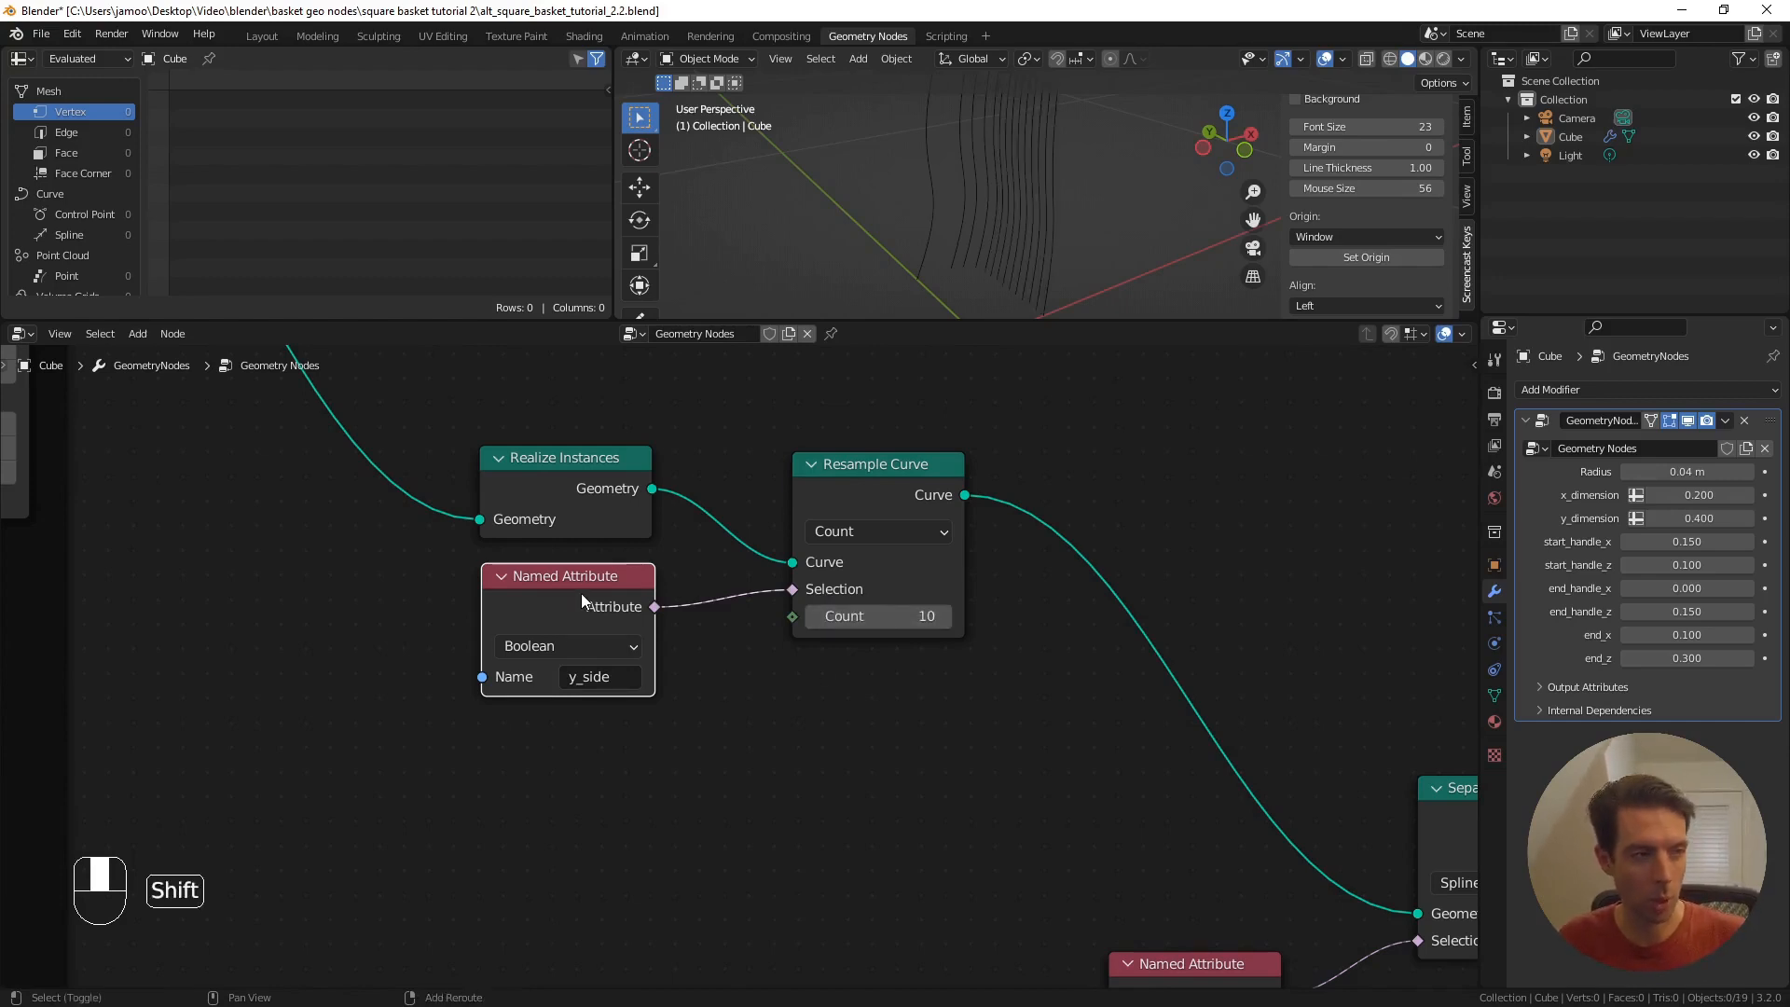
- Duplicate the y_side Named Attribute node below itself and insert a duplicate of the Resample Curve node after the first one
key(shift+d)
click(584, 751)
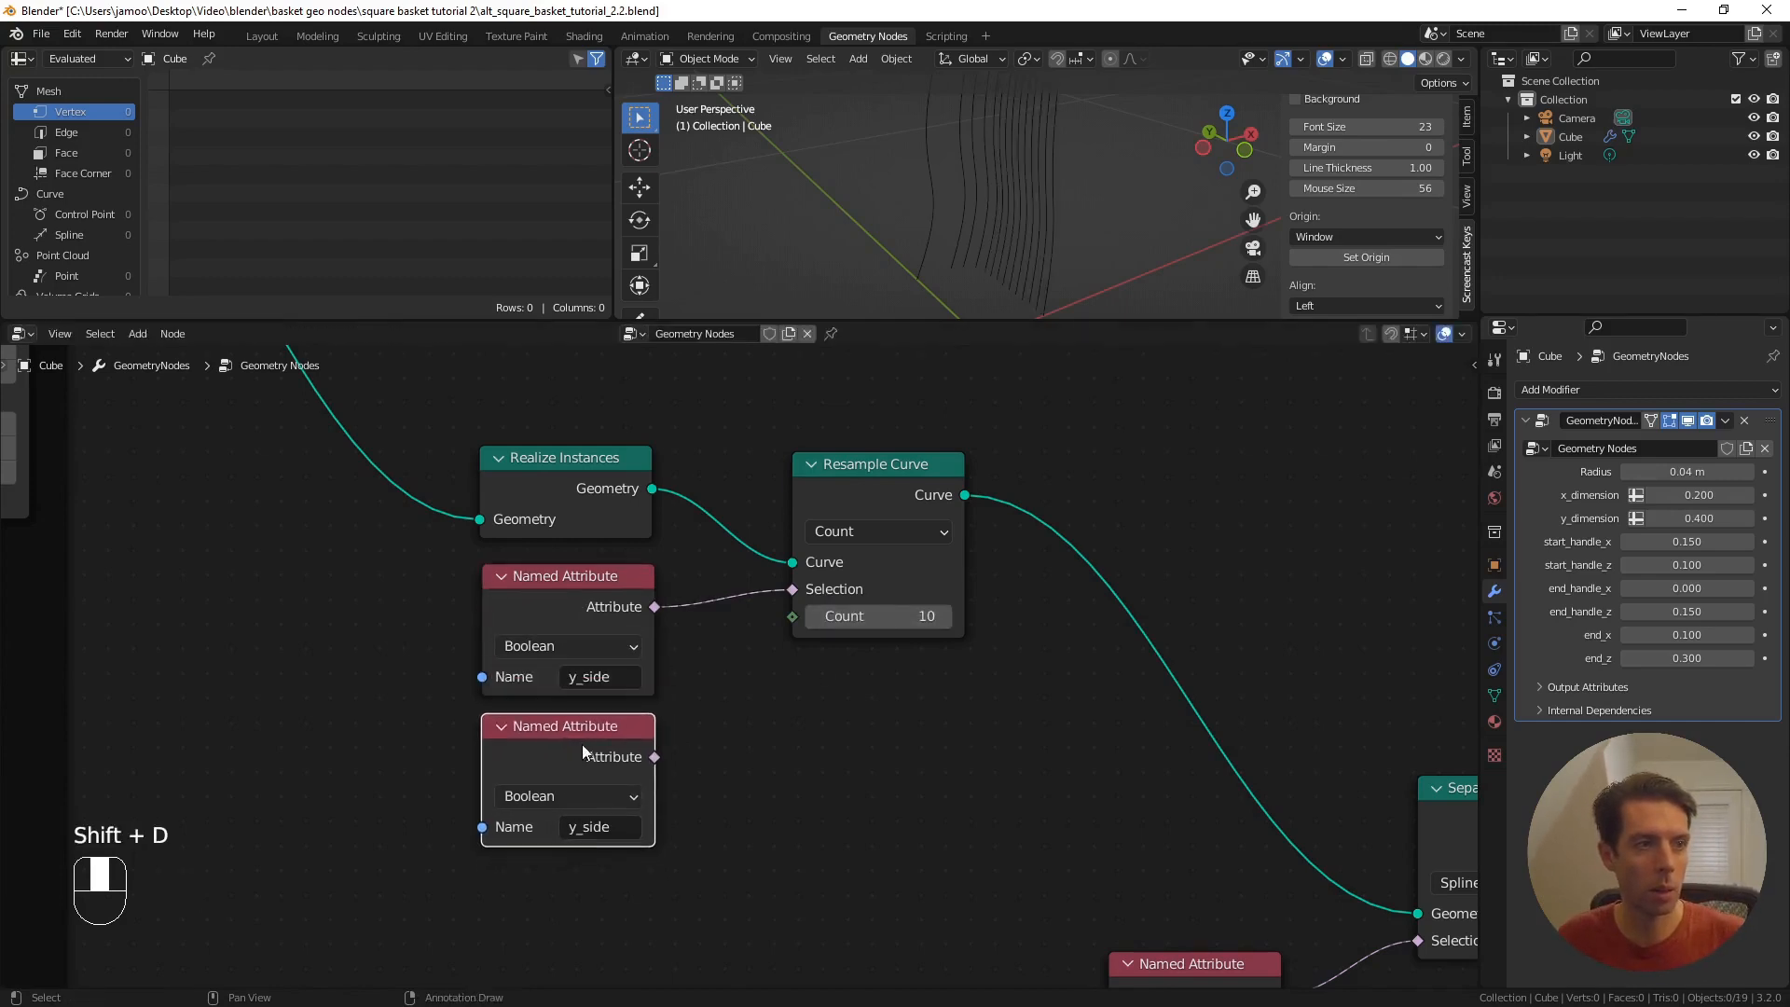
click(906, 474)
key(shift+d)
click(1136, 468)
drag(1136, 463, 1136, 460)
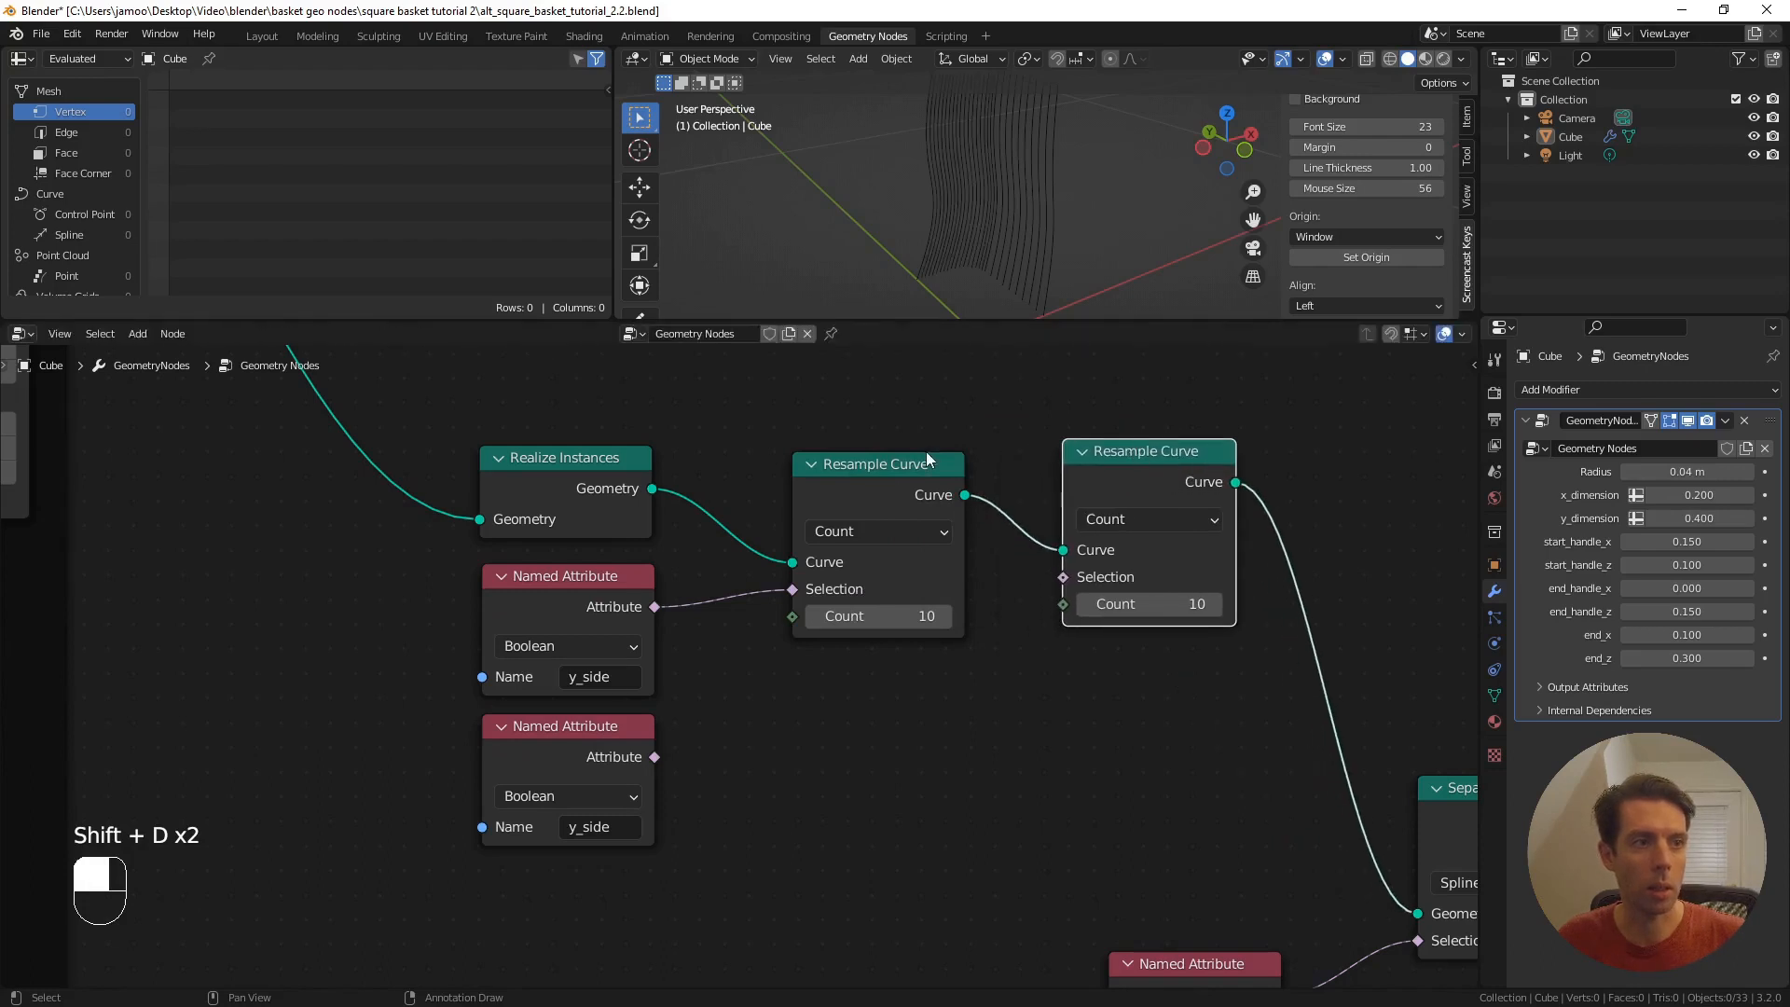
drag(884, 462, 876, 454)
drag(1127, 454, 1119, 439)
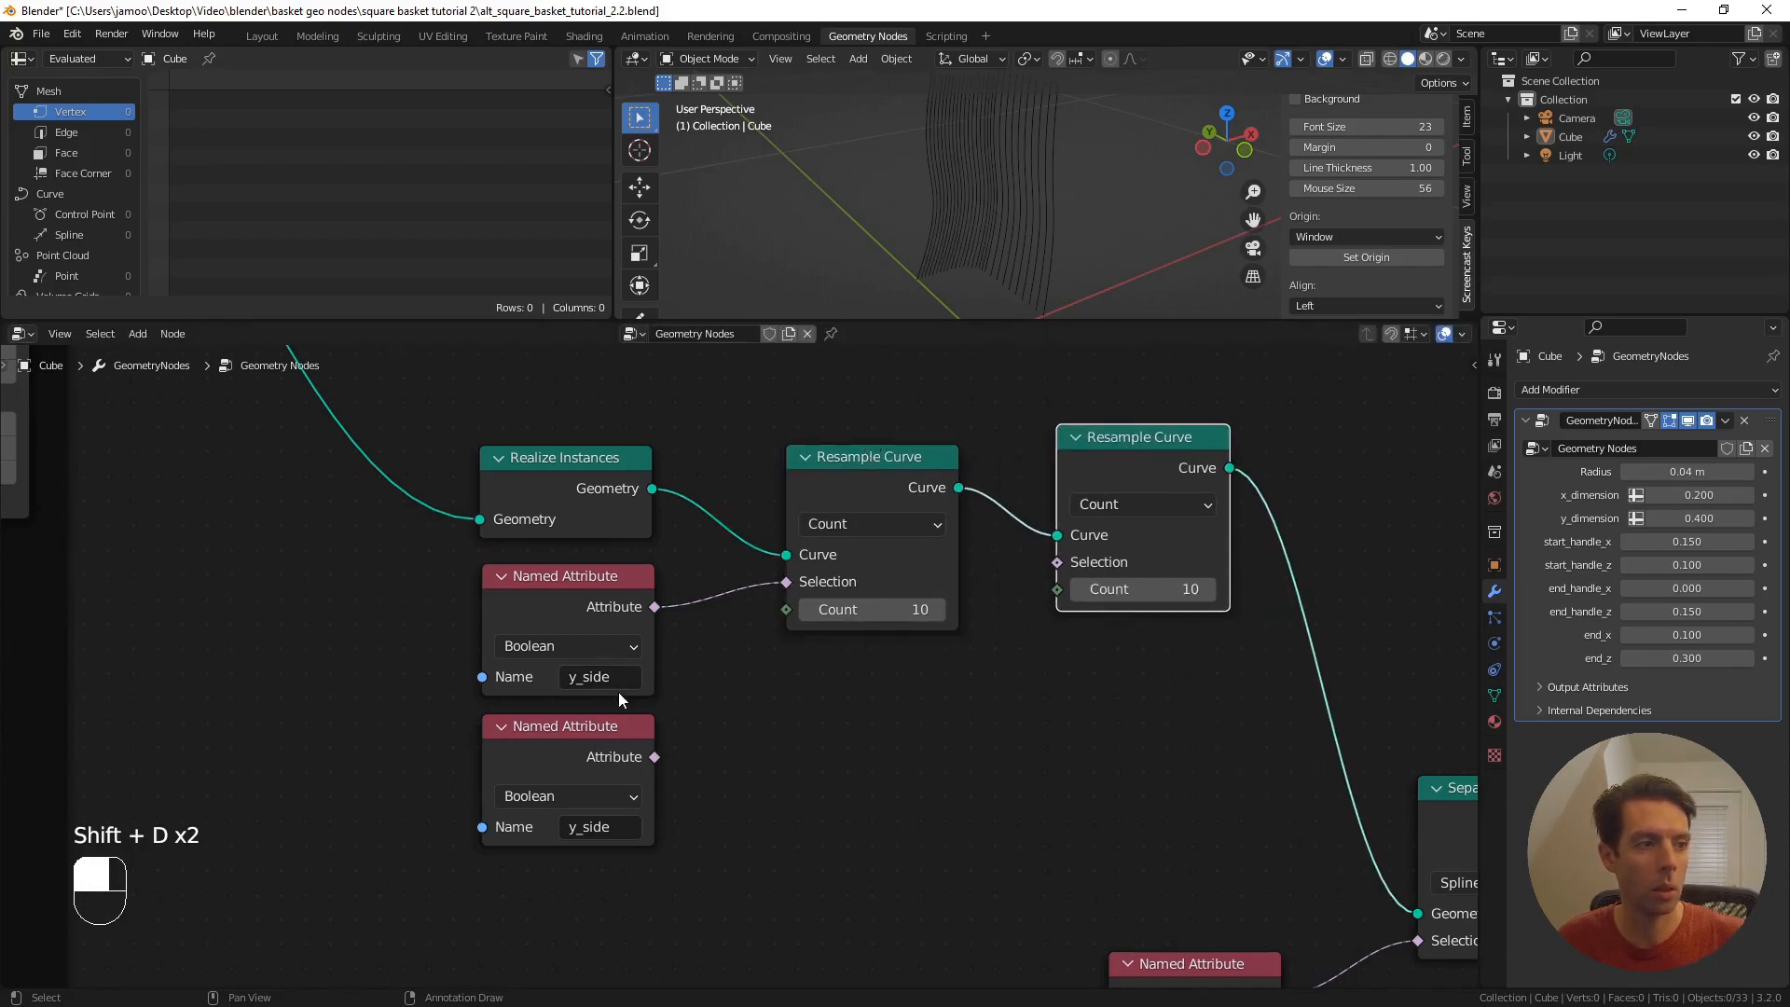
- Set the duplicated Named Attribute to x_side and connect it to the second Resample Curve's Selection
click(584, 824)
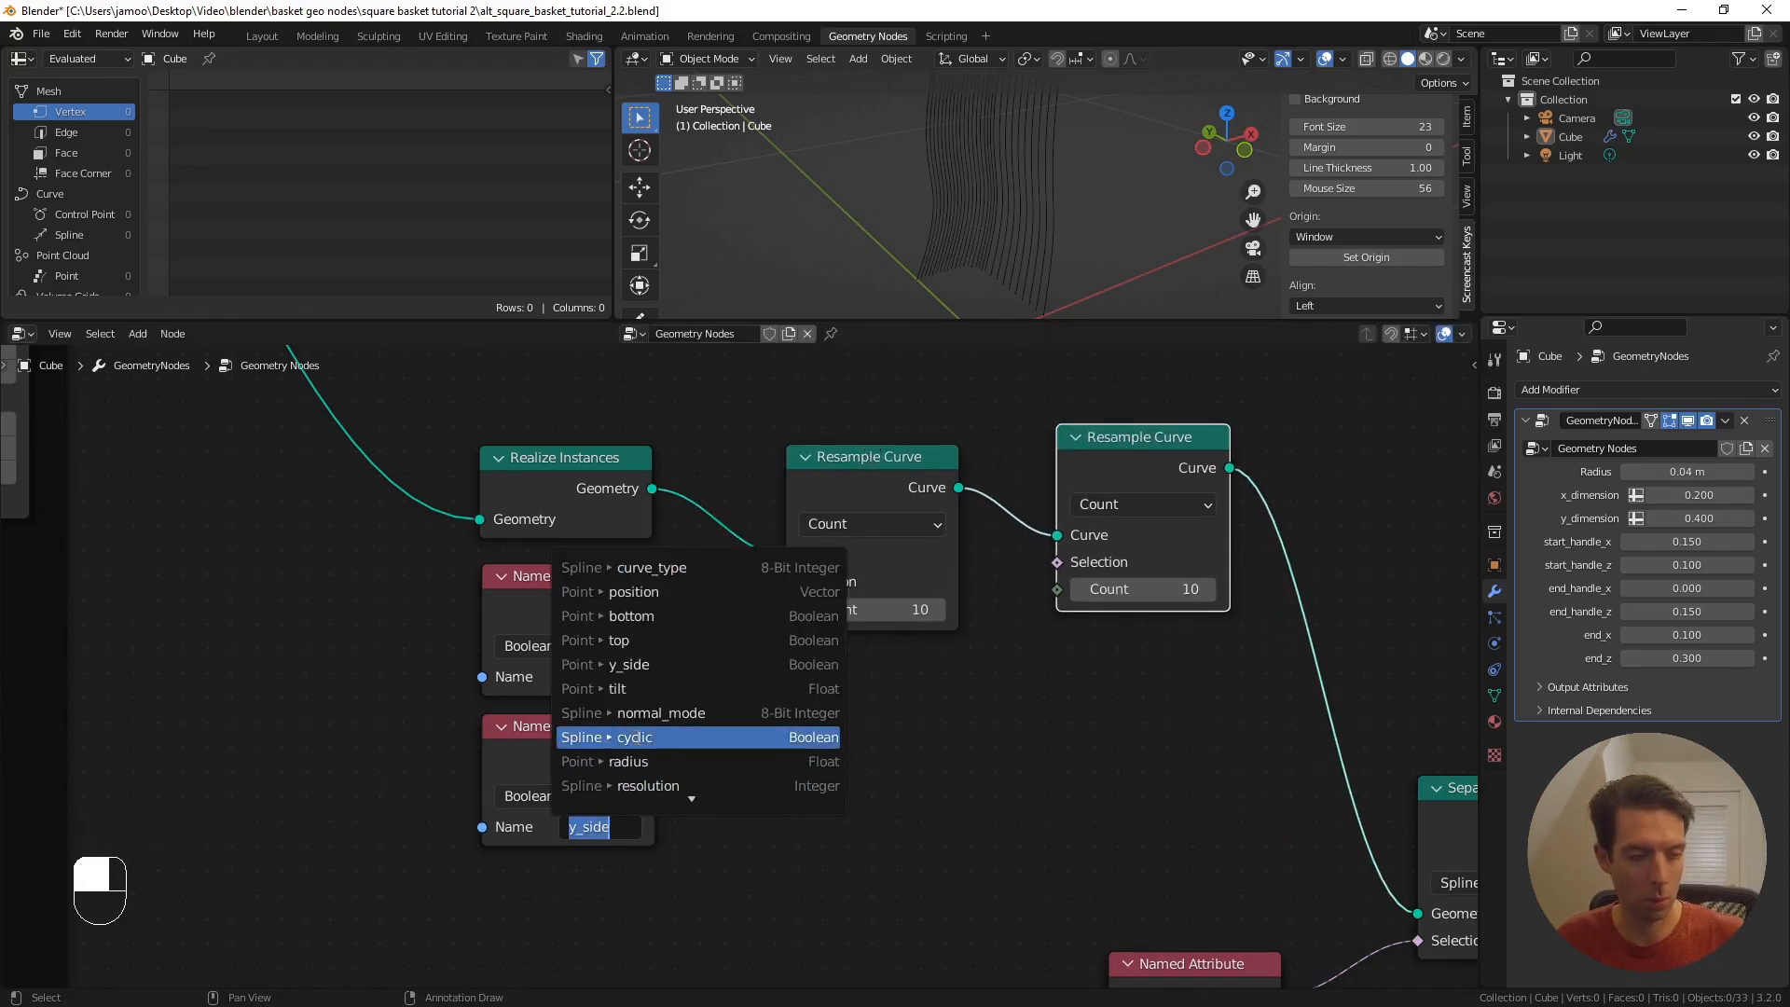
text(x_side)
key(Return)
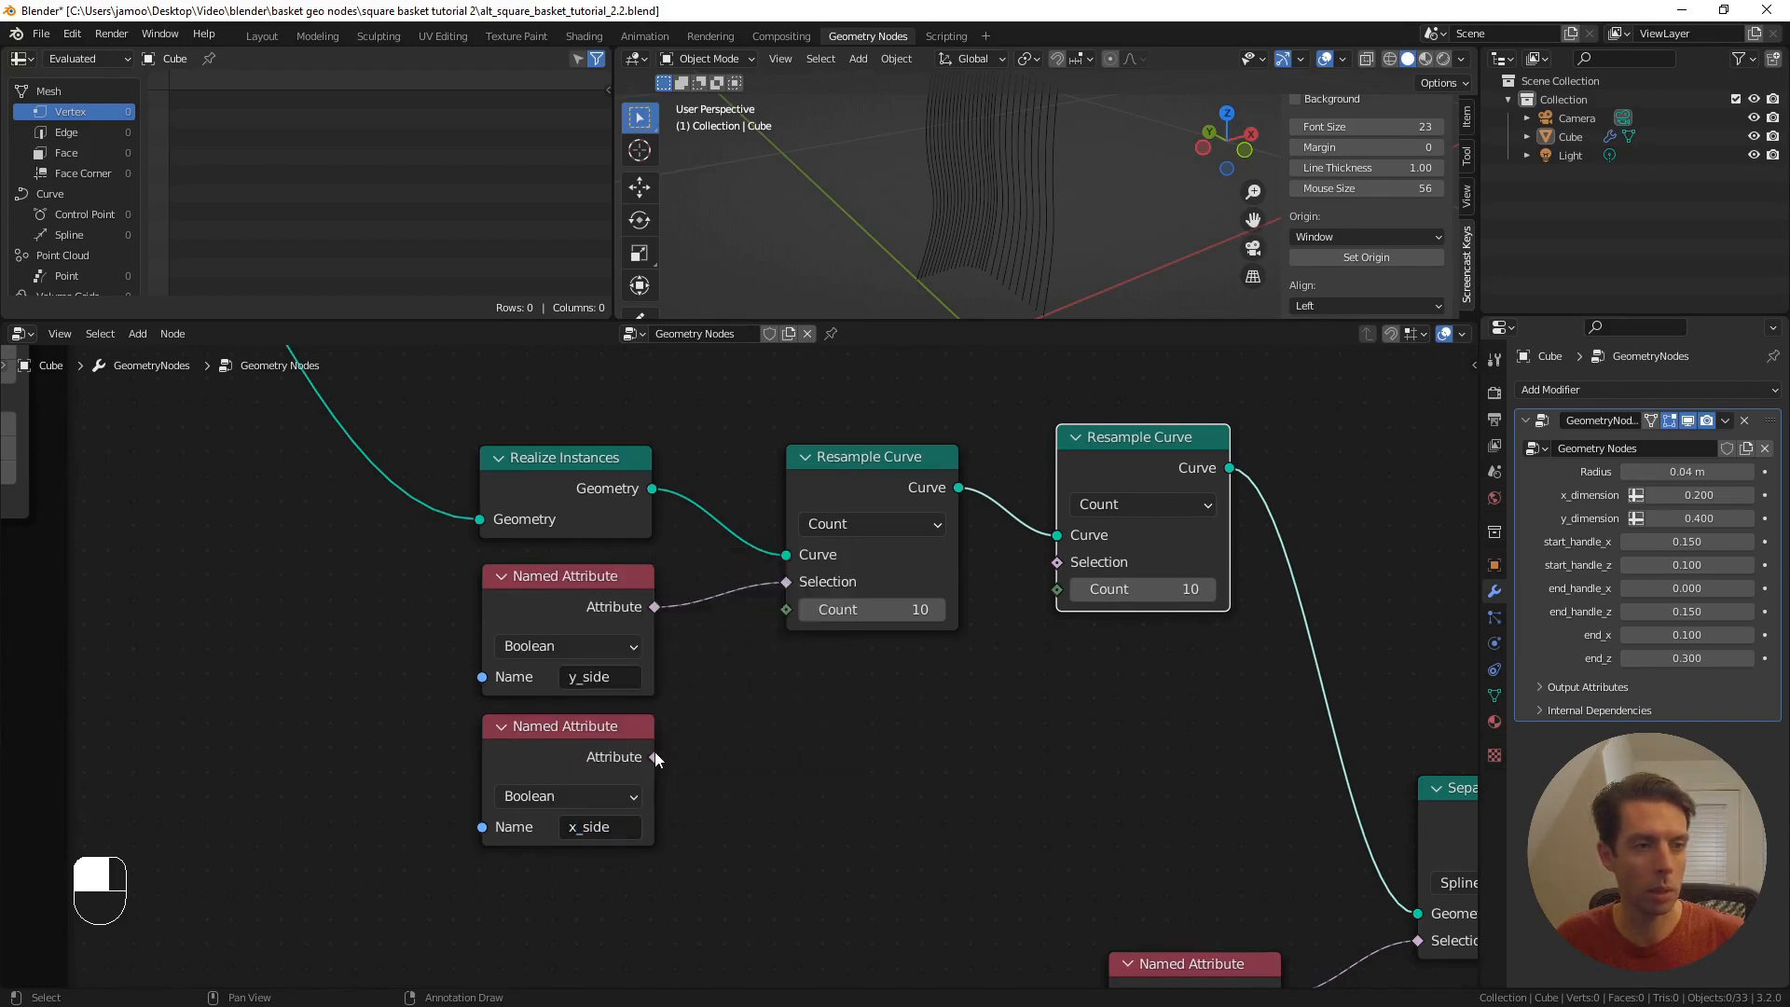
drag(655, 757, 1057, 562)
drag(842, 463, 804, 438)
middle_drag(1005, 707, 875, 730)
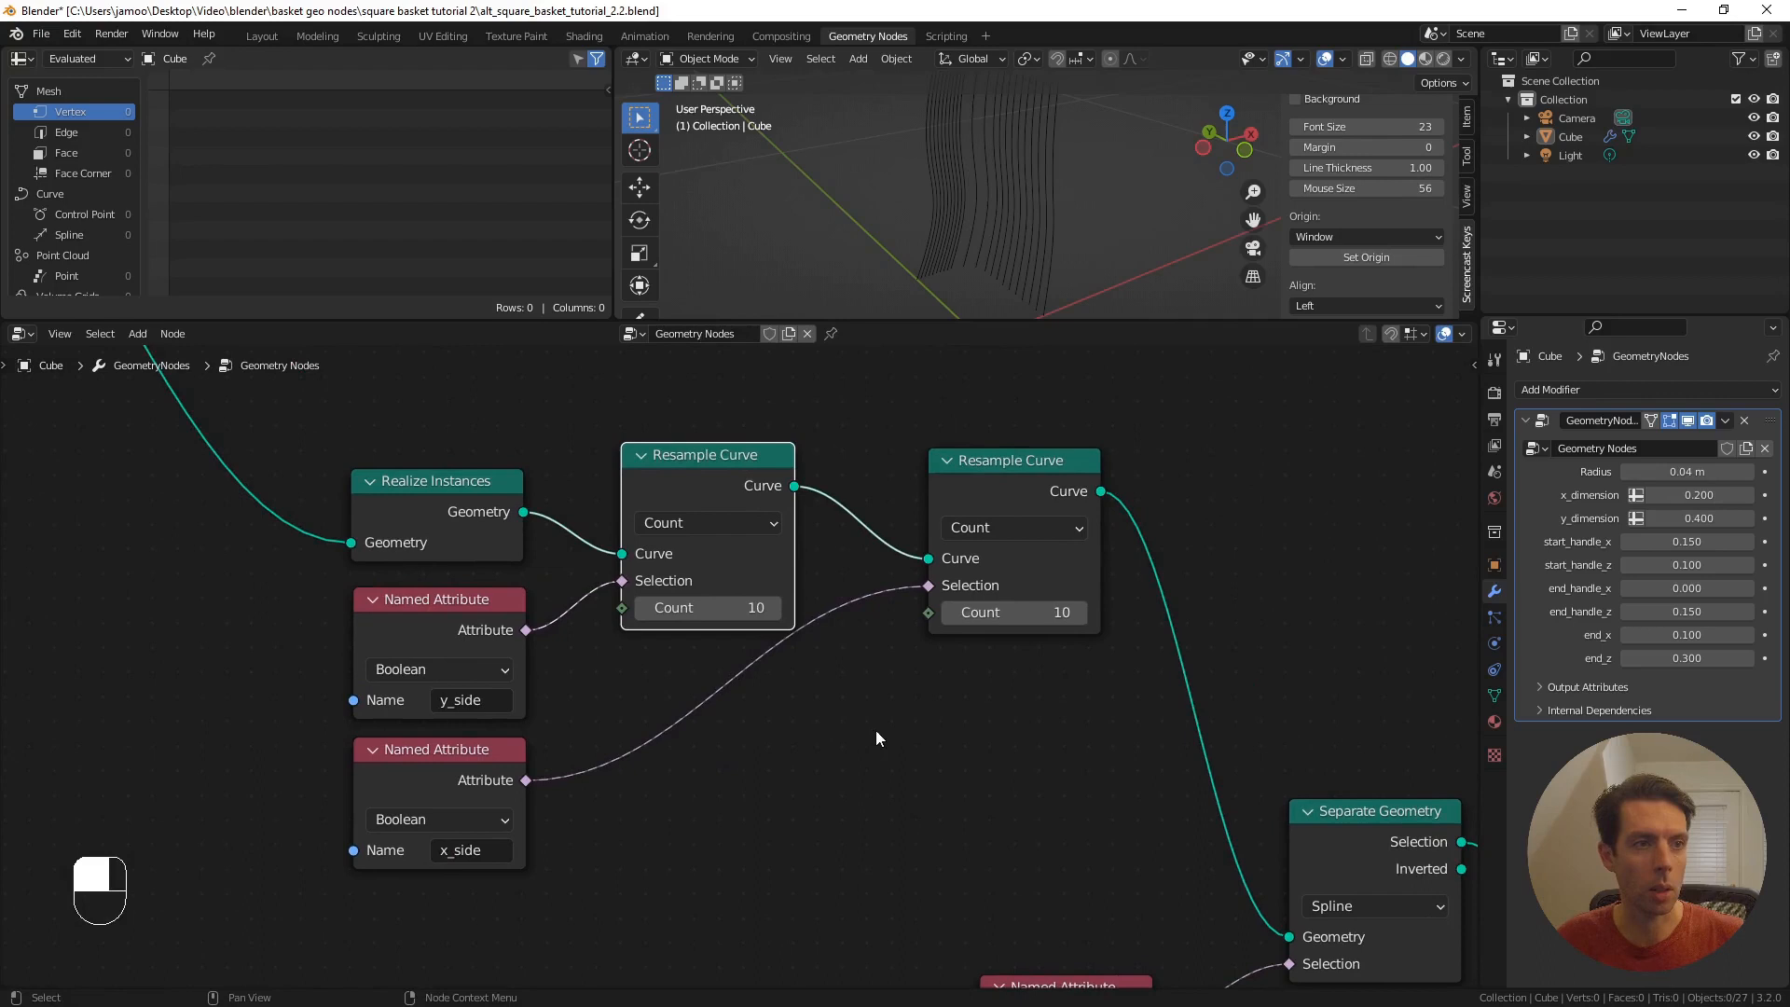
- Set the second Resample Curve's count to 6 and place the node closer to the first one
click(1039, 613)
text(6)
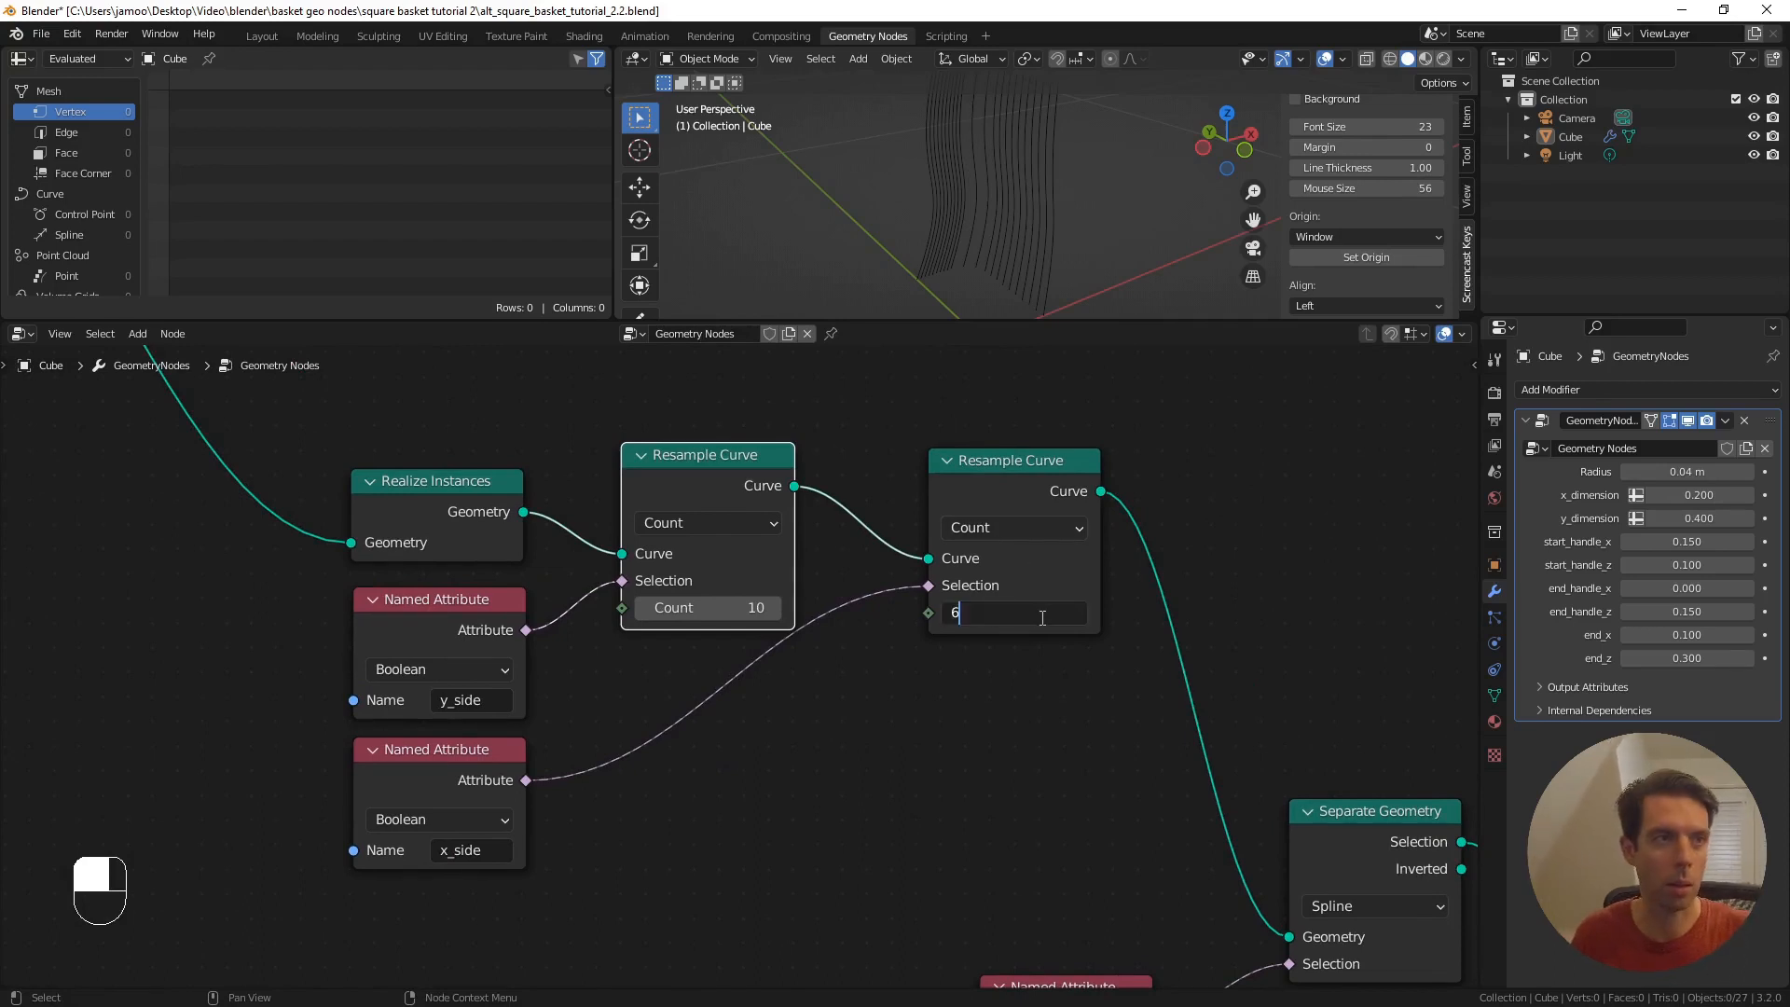
key(Return)
drag(998, 467, 955, 467)
- Move the Separate Geometry, its Named Attribute and the Instance on Points nodes farther from the Resample Curve nodes
scroll(881, 653, down, 2)
shift+middle_drag(878, 772, 724, 653)
scroll(724, 659, down, 5)
drag(719, 654, 1259, 911)
key(g)
click(1409, 903)
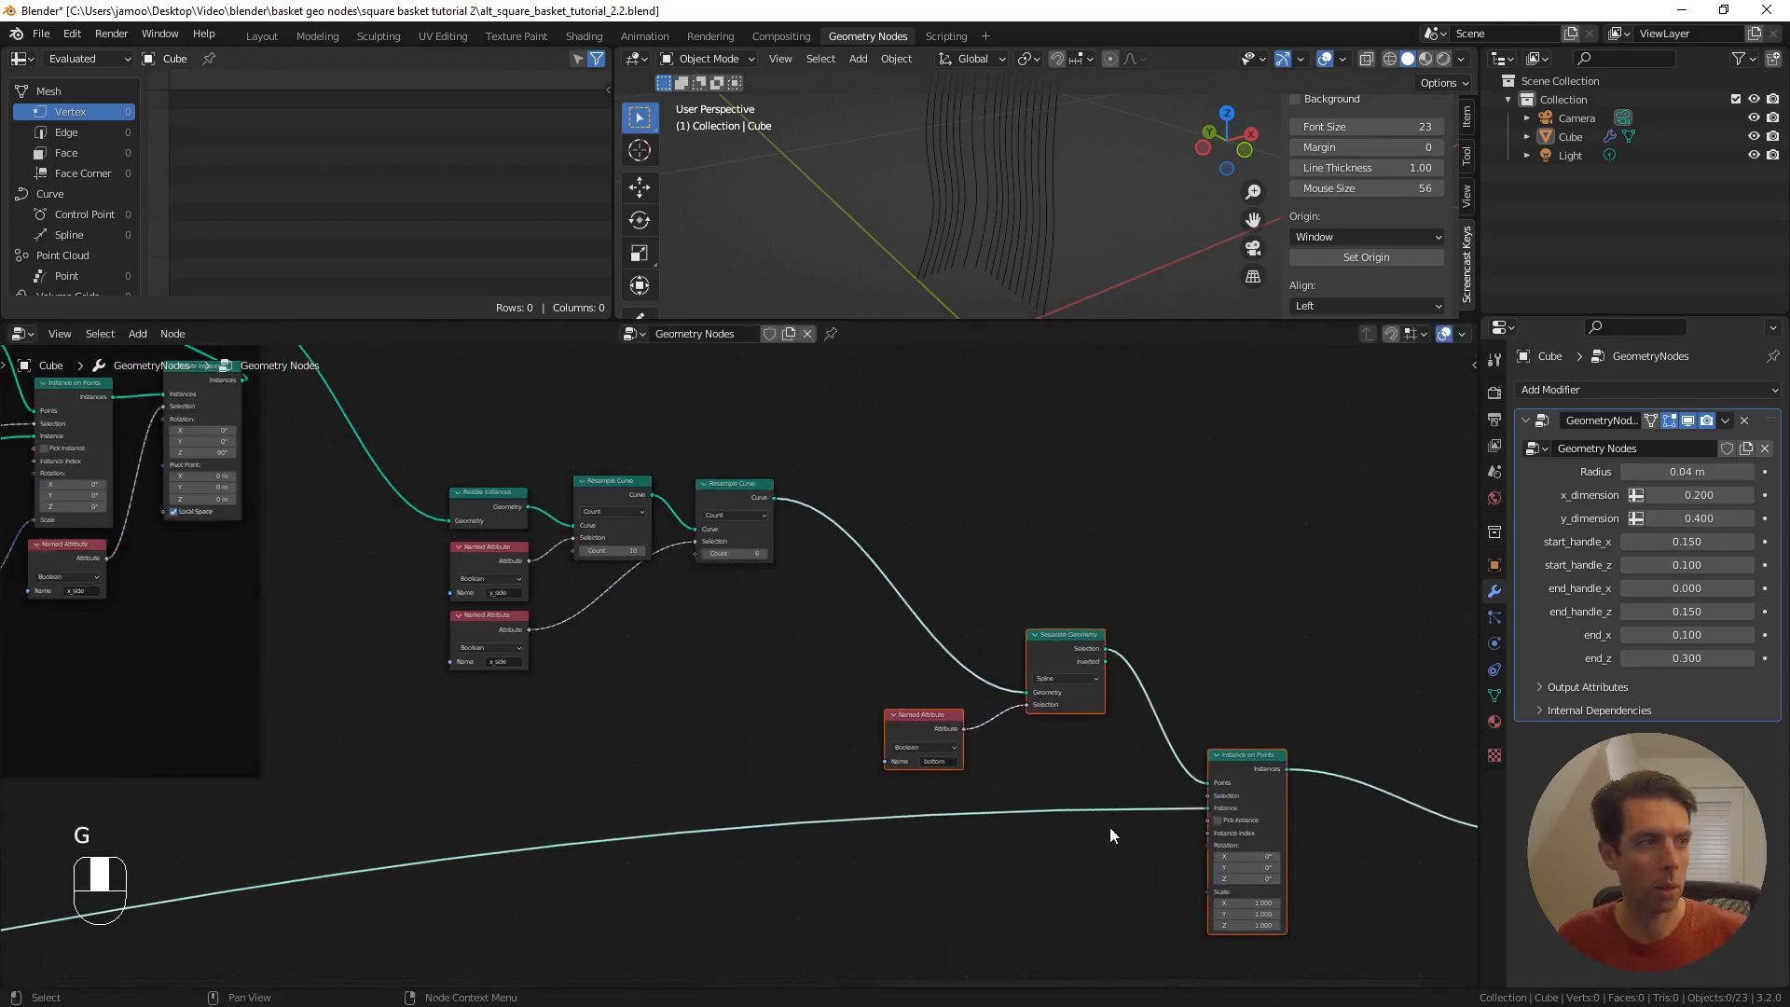
- Move the Realize Instances, two Named Attribute and two Resample Curve nodes up together as a group
shift+middle_drag(689, 623, 694, 654)
scroll(701, 617, up, 3)
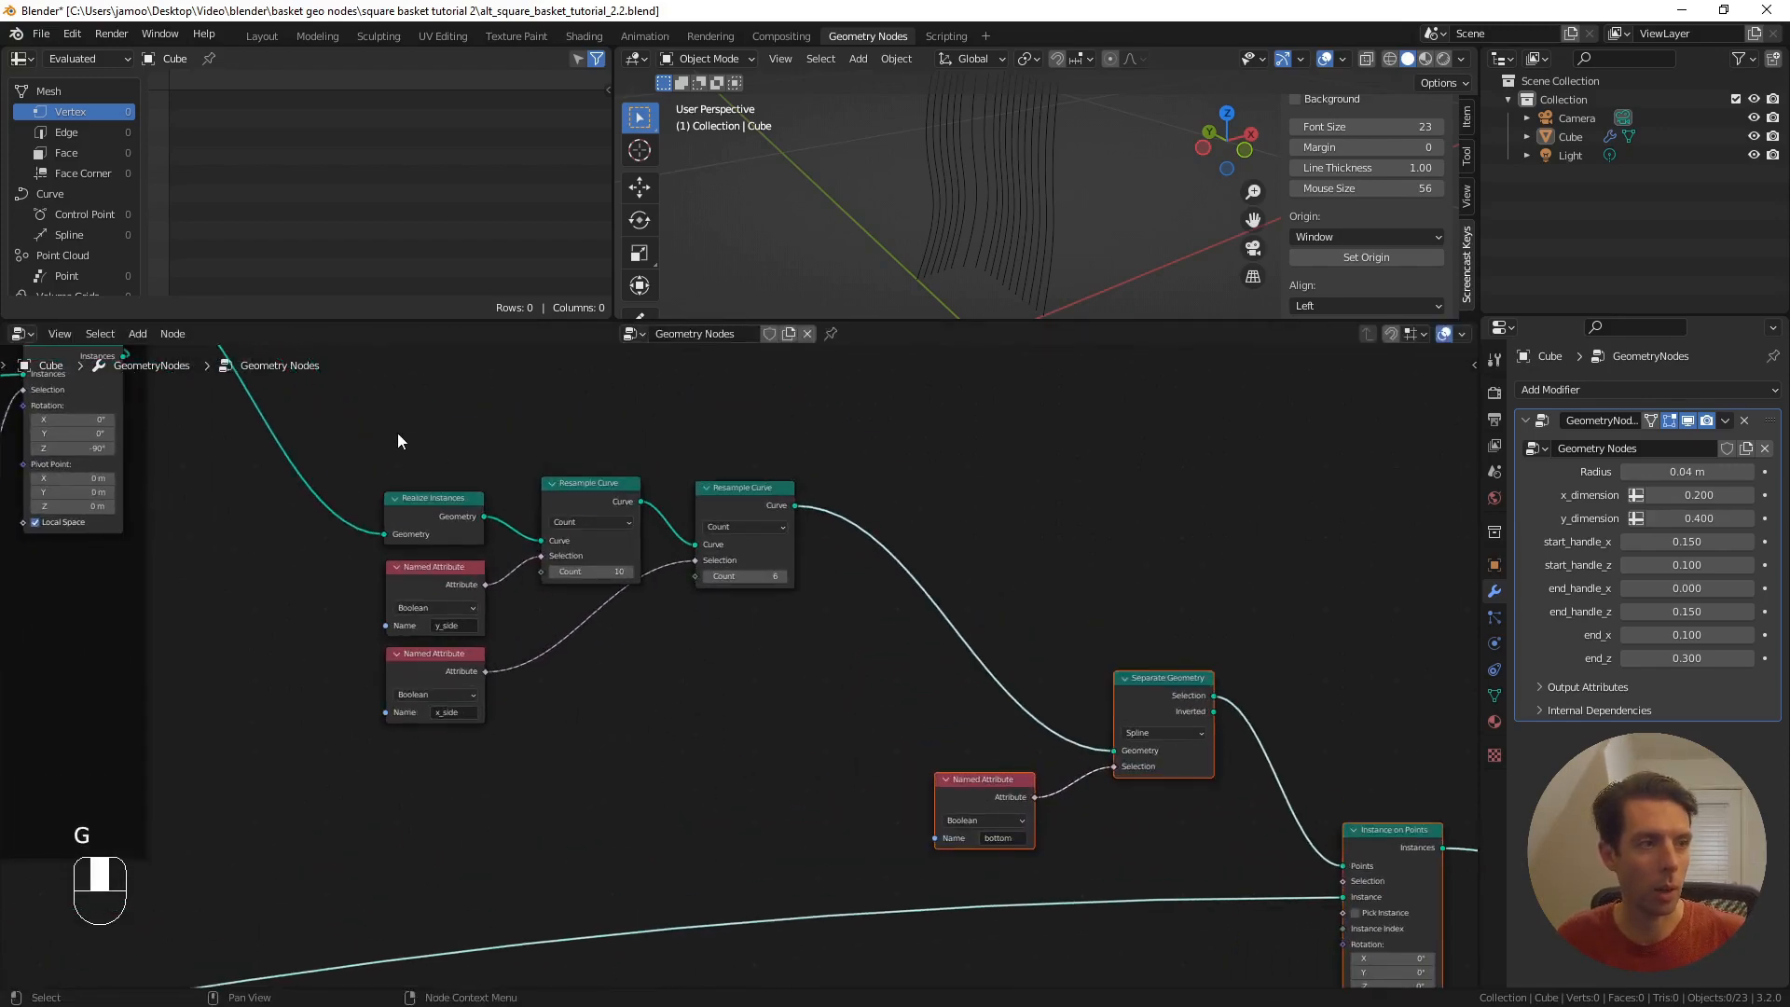
drag(393, 432, 774, 769)
key(g)
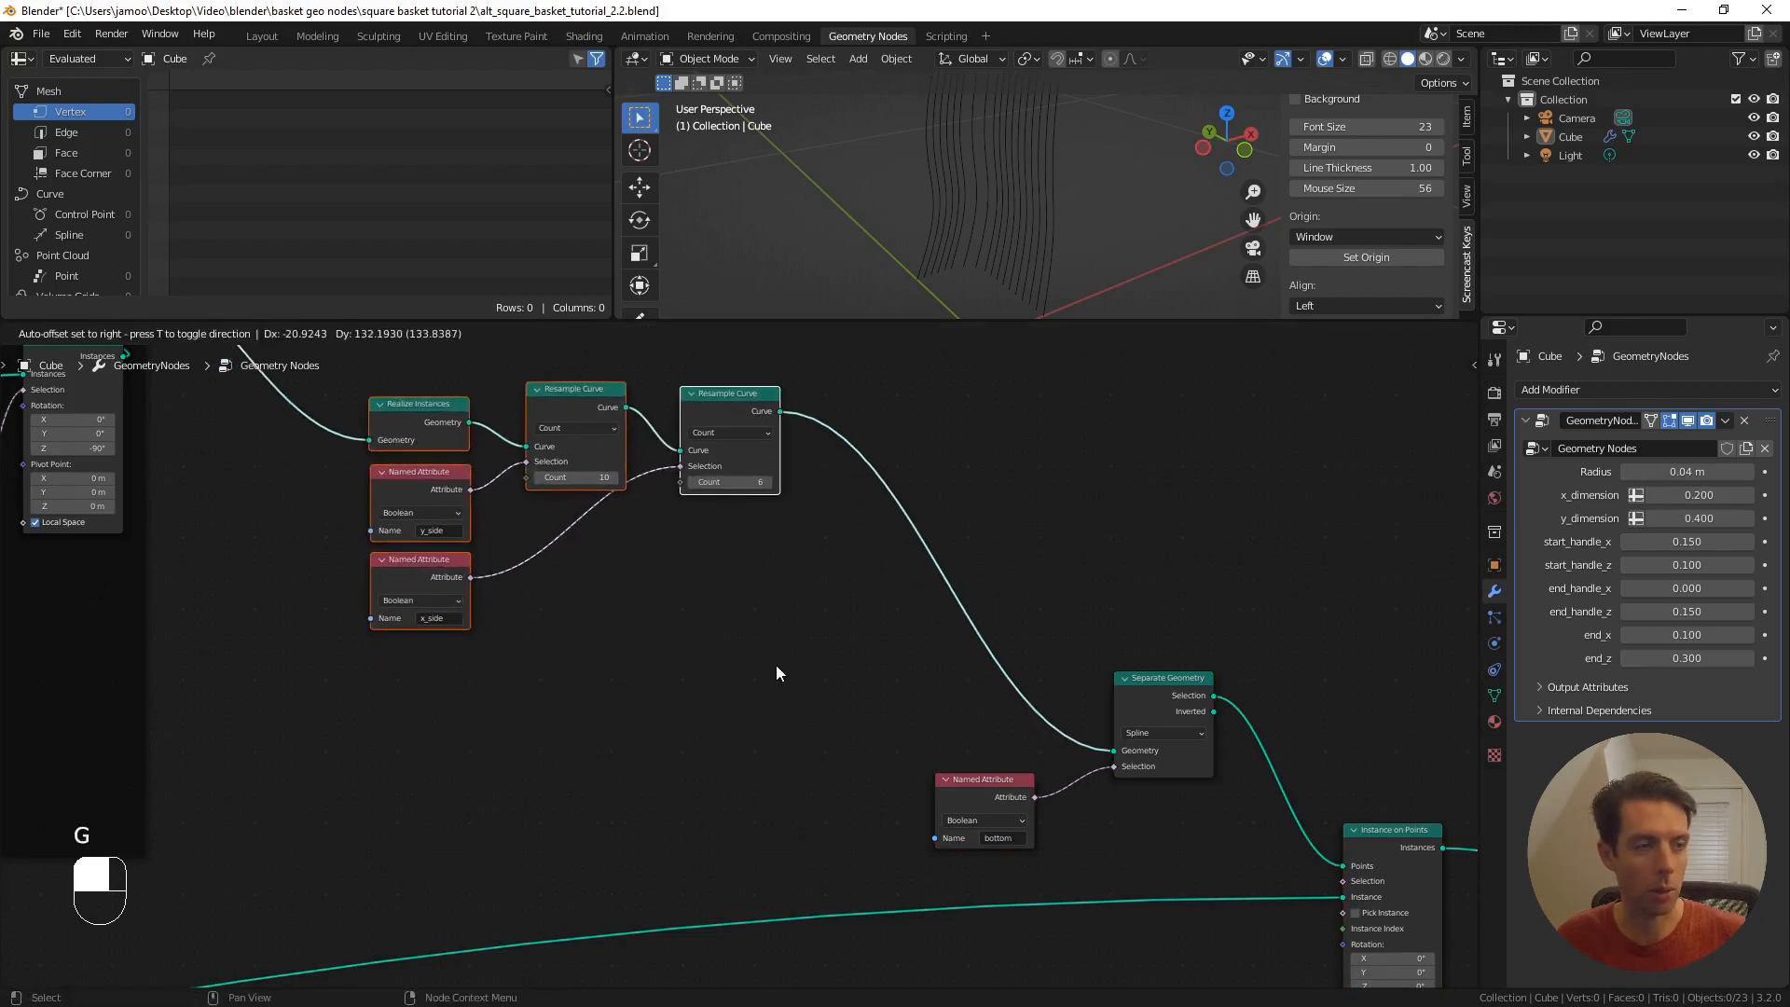
click(776, 664)
- Duplicate the second Resample Curve node and insert the copy after it on the link to Separate Geometry
shift+middle_drag(709, 528, 788, 639)
scroll(759, 608, up, 2)
click(775, 478)
key(shift+d)
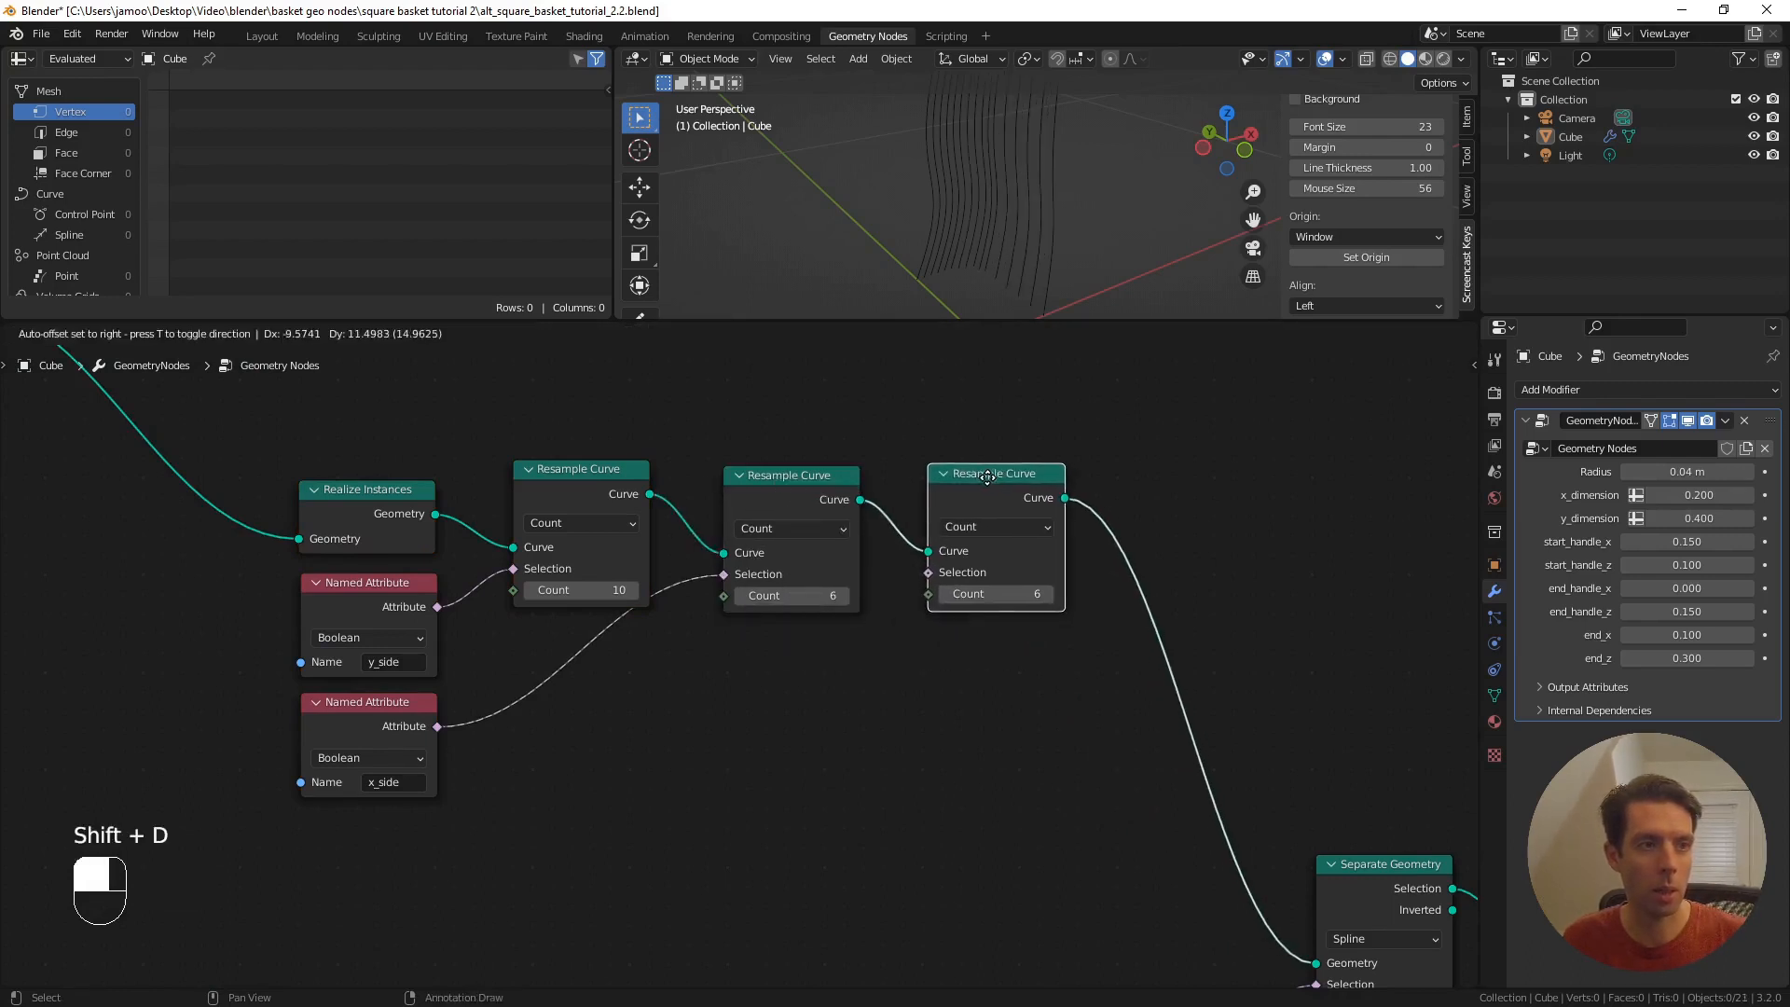
click(978, 483)
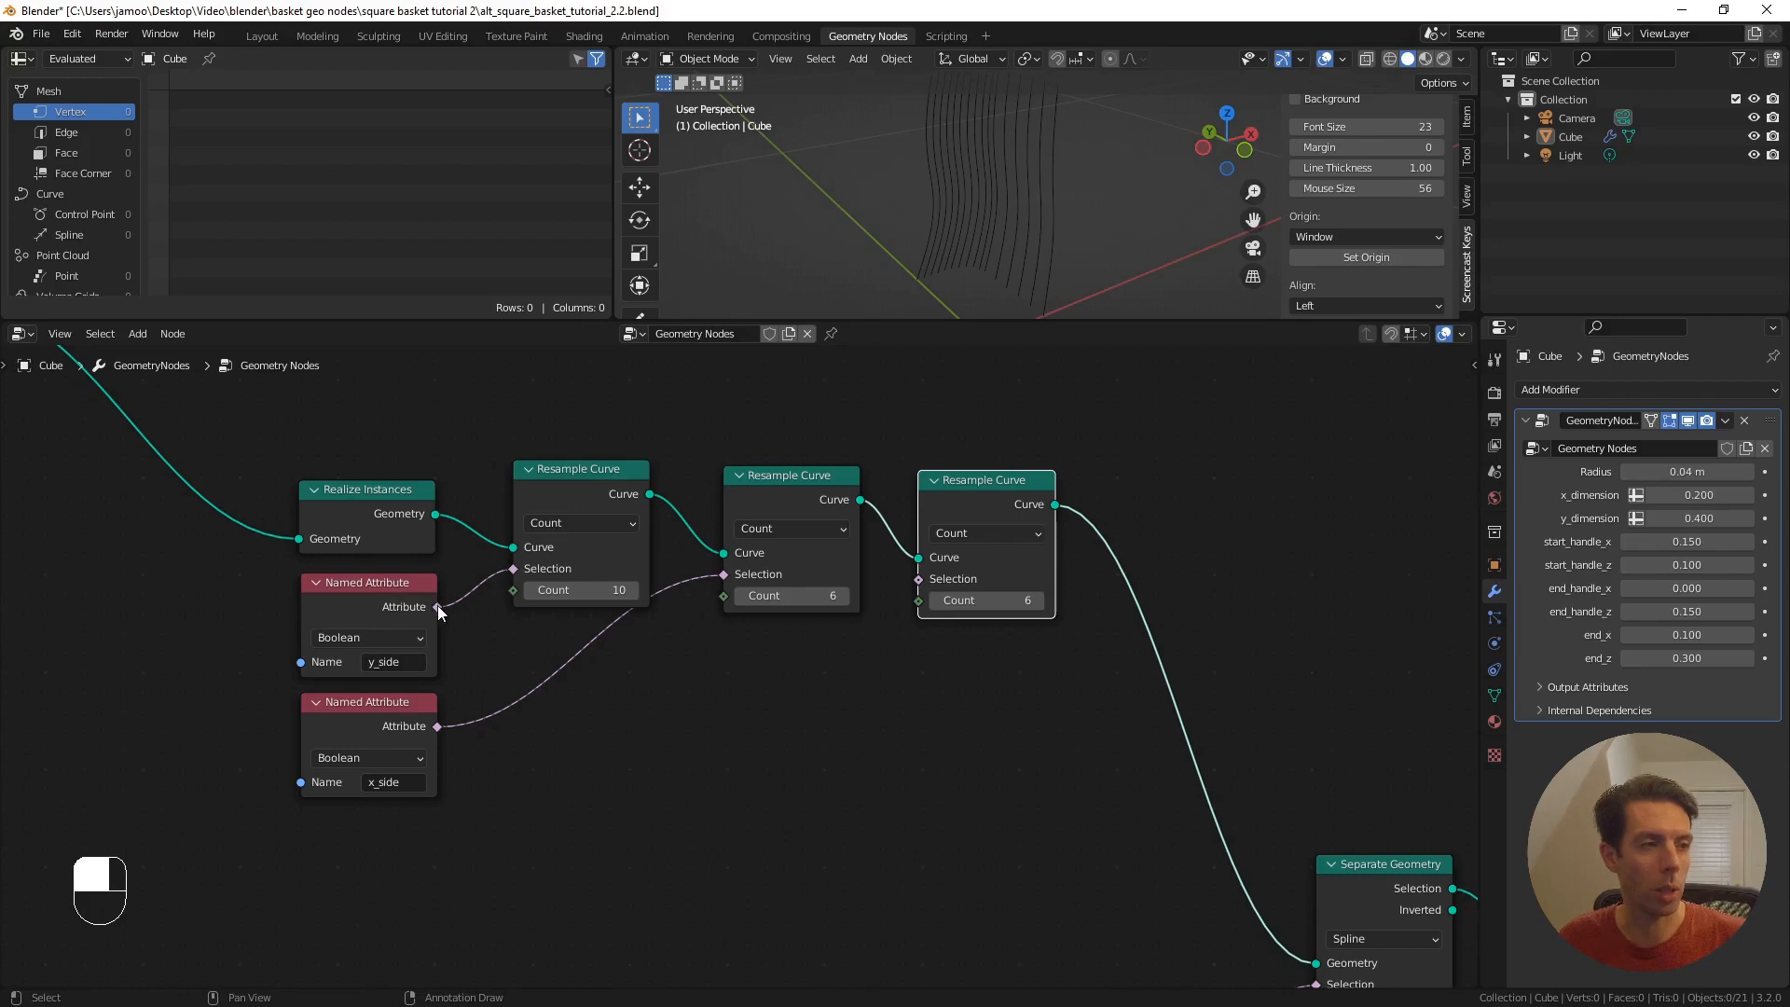
- Add a Nor Boolean Math node fed by y_side and x_side, and connect it to the third Resample Curve's Selection
drag(438, 606, 695, 677)
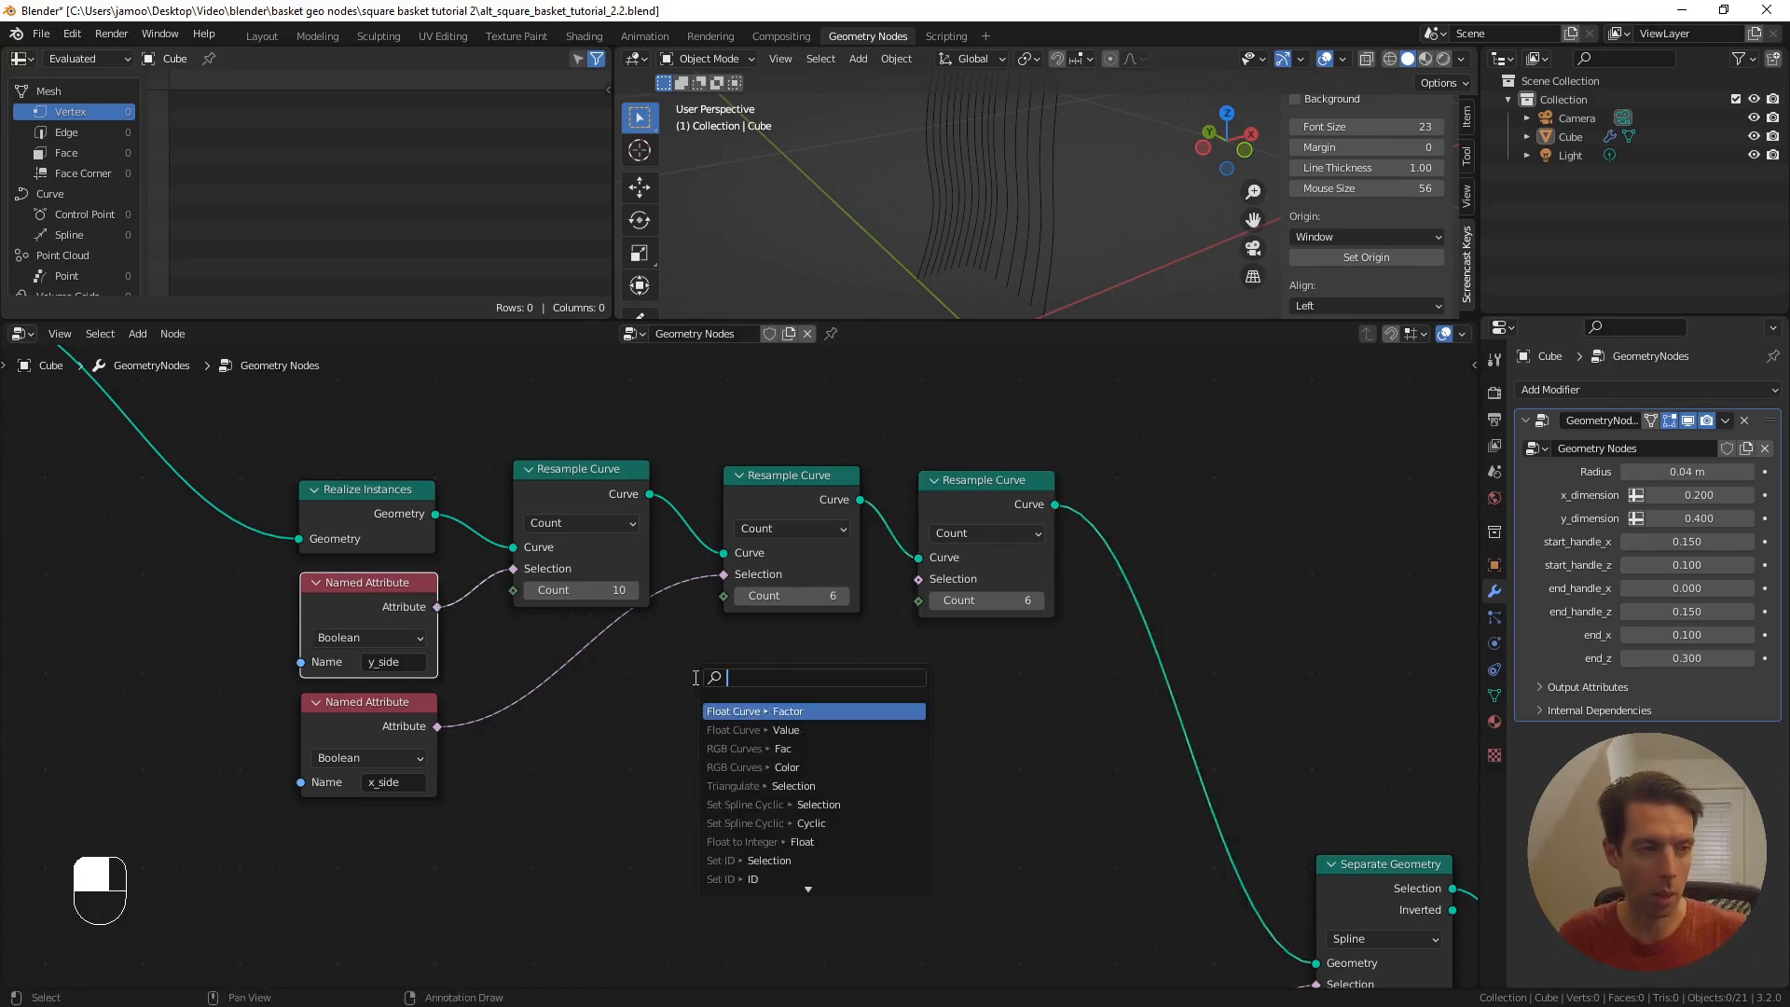
text(nor)
key(Return)
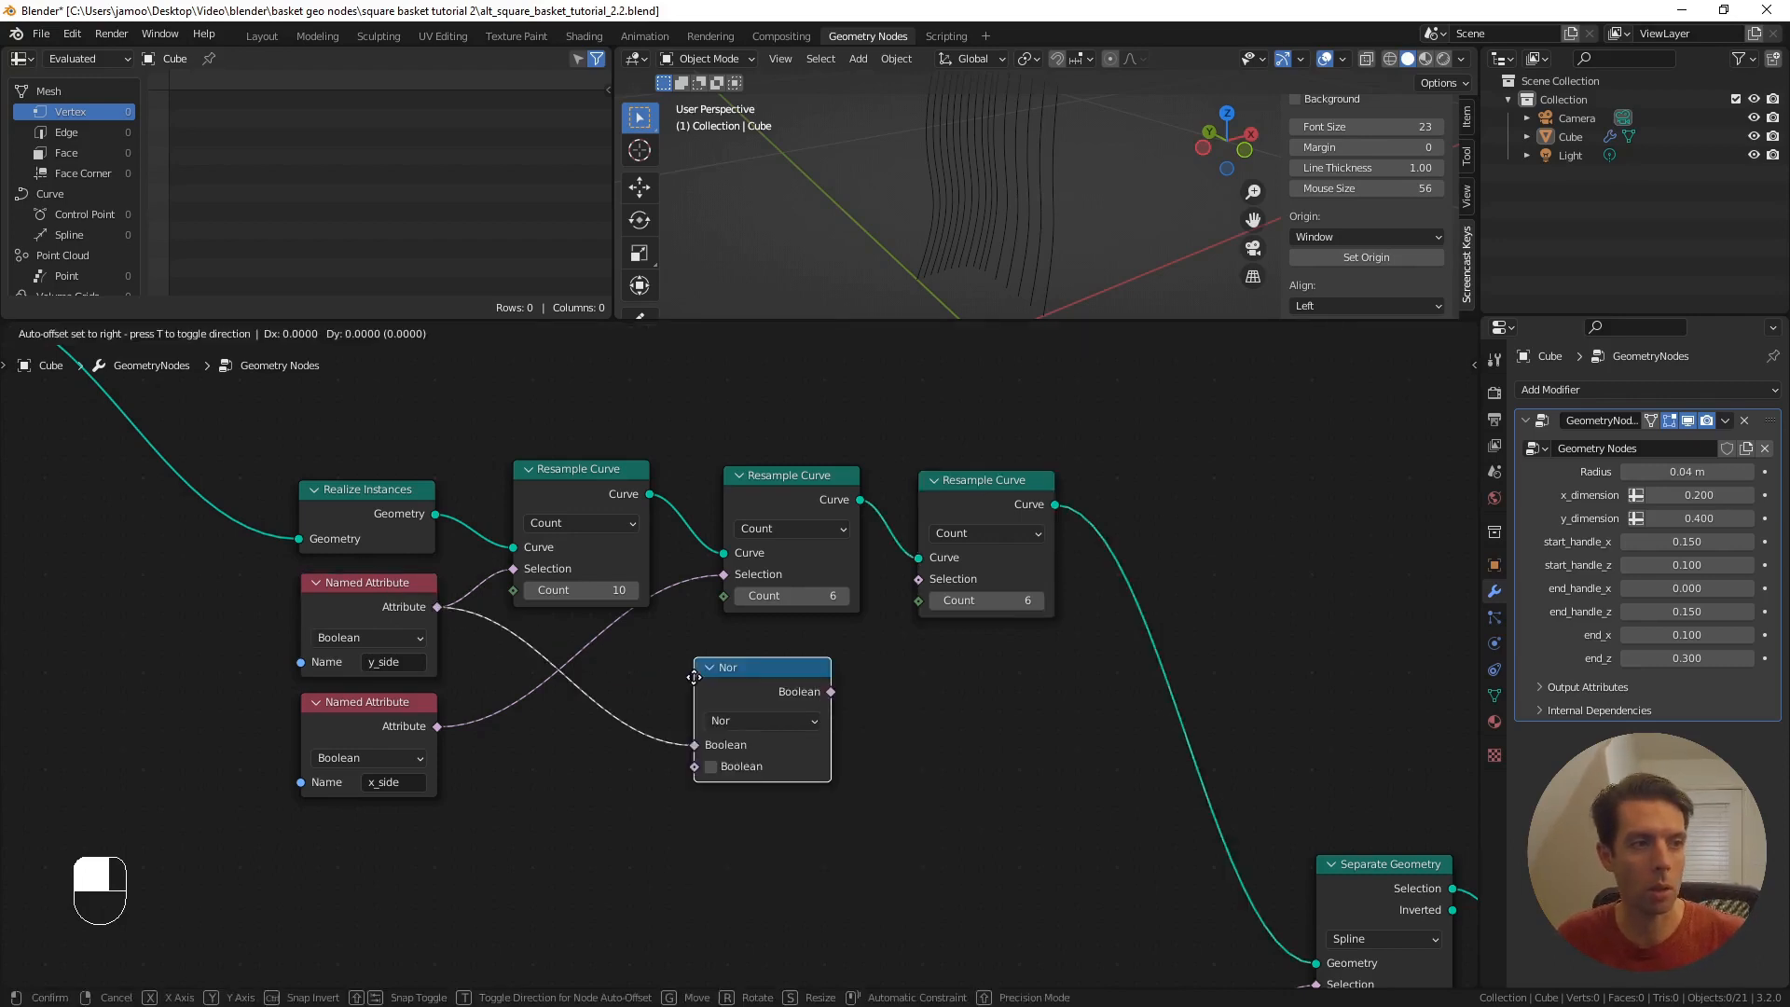
click(724, 668)
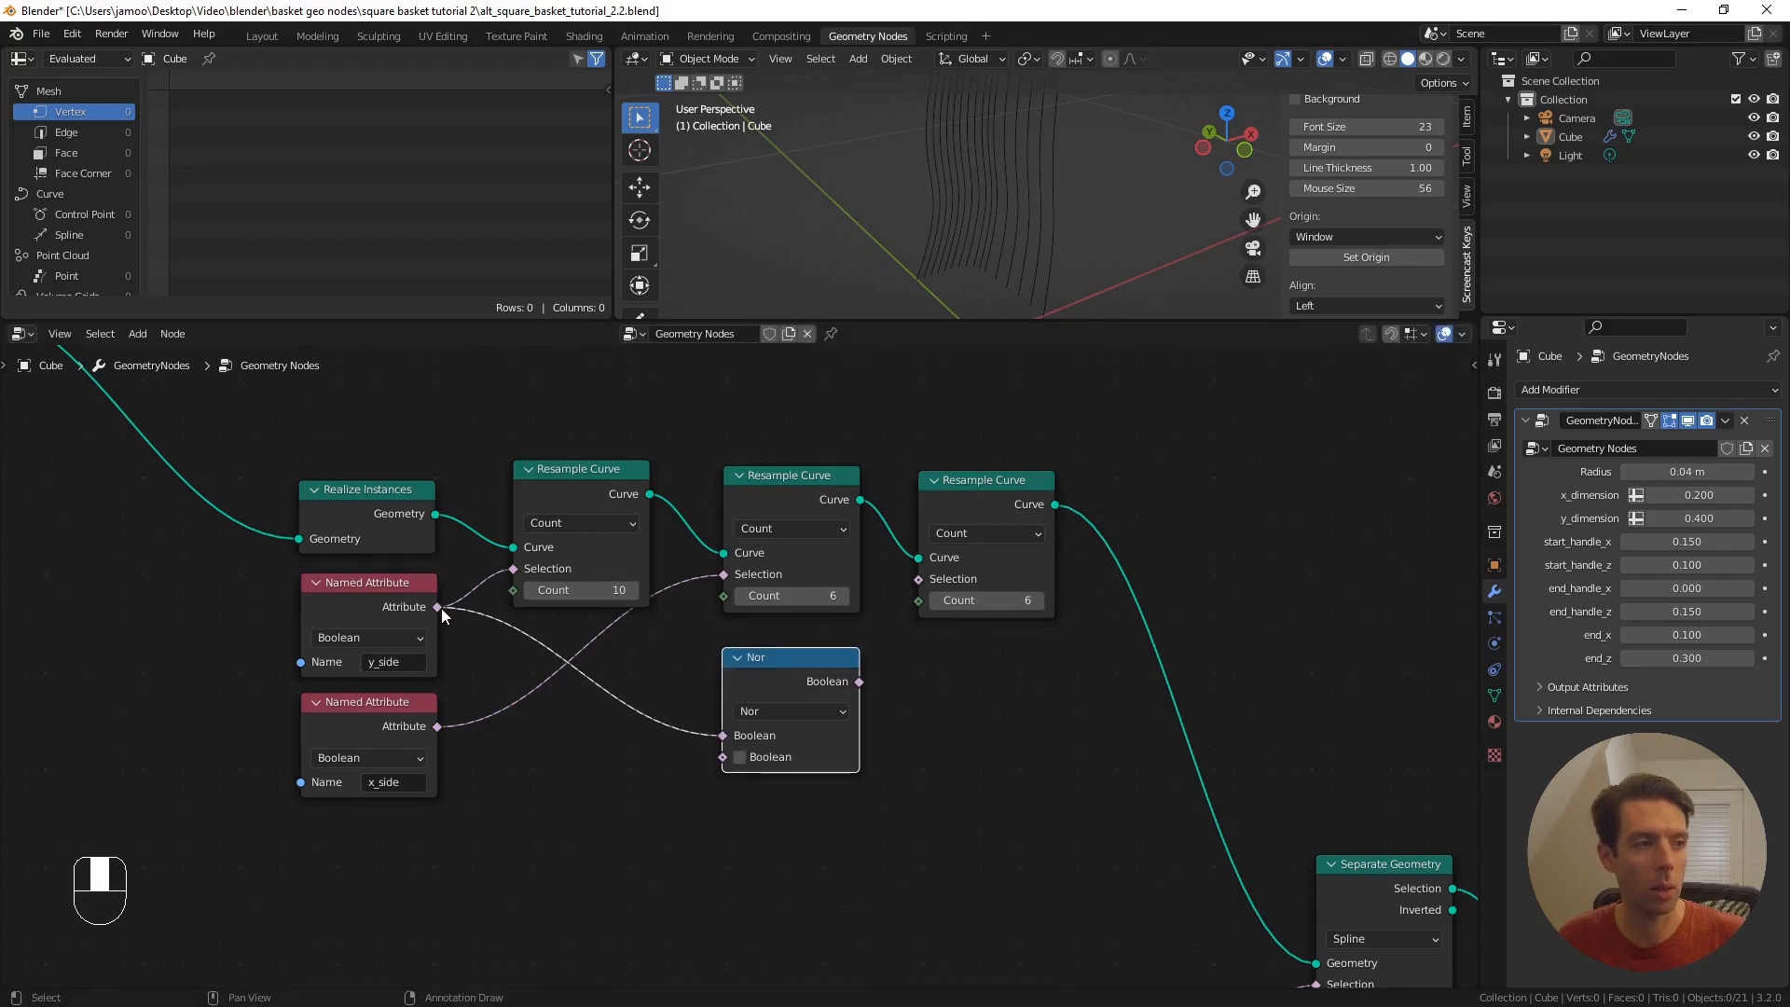
drag(437, 727, 726, 753)
scroll(933, 649, up, 1)
shift+middle_drag(932, 649, 839, 663)
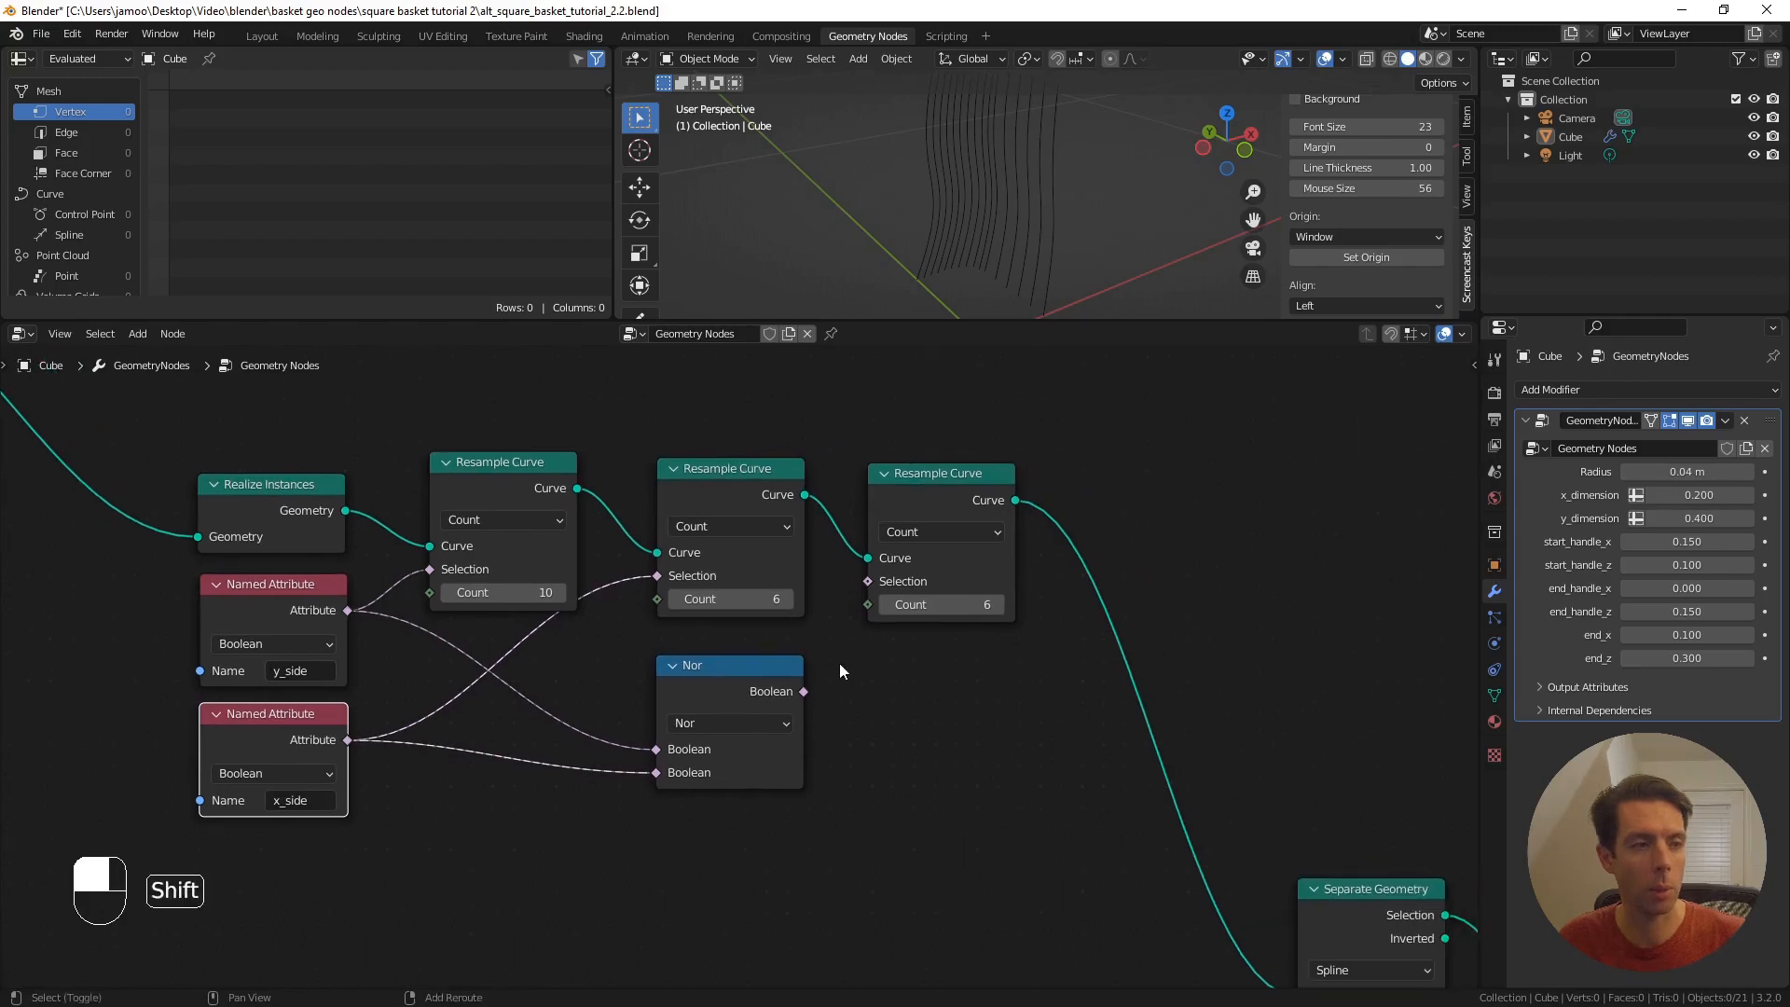
drag(802, 695, 868, 581)
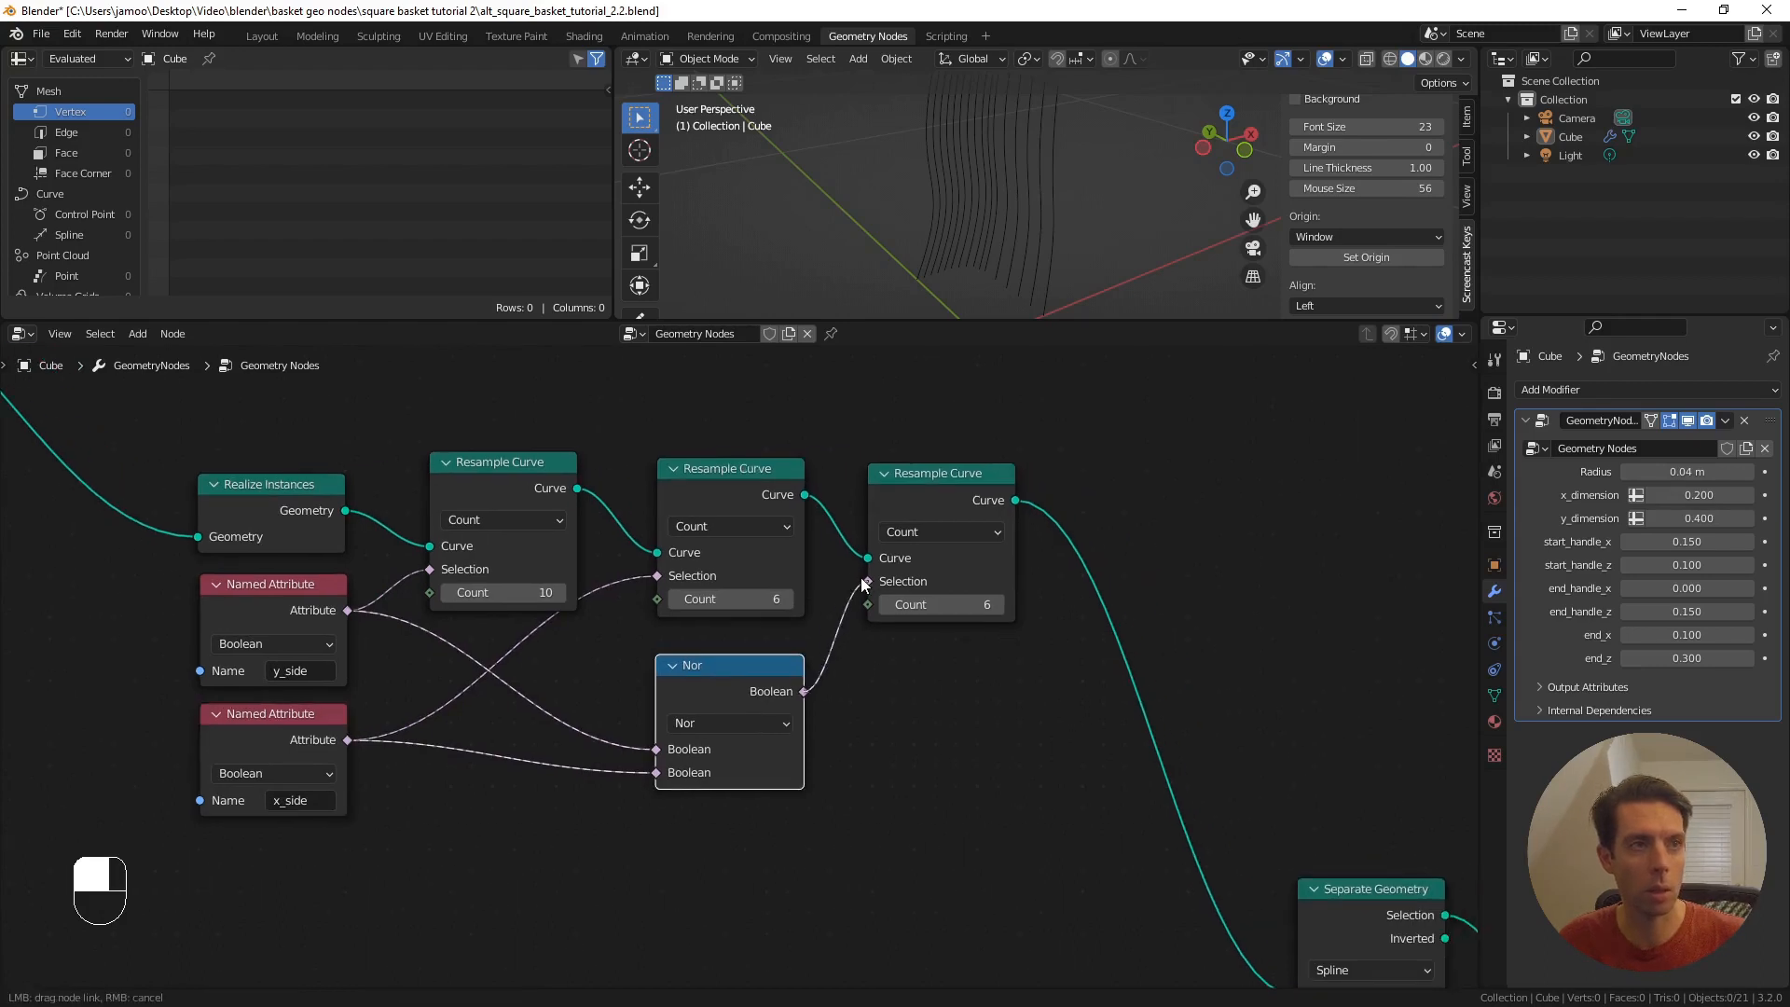
- Set the third Resample Curve's count to 4 and inspect the resampled strands in the viewport
double_click(976, 607)
text(4)
key(Return)
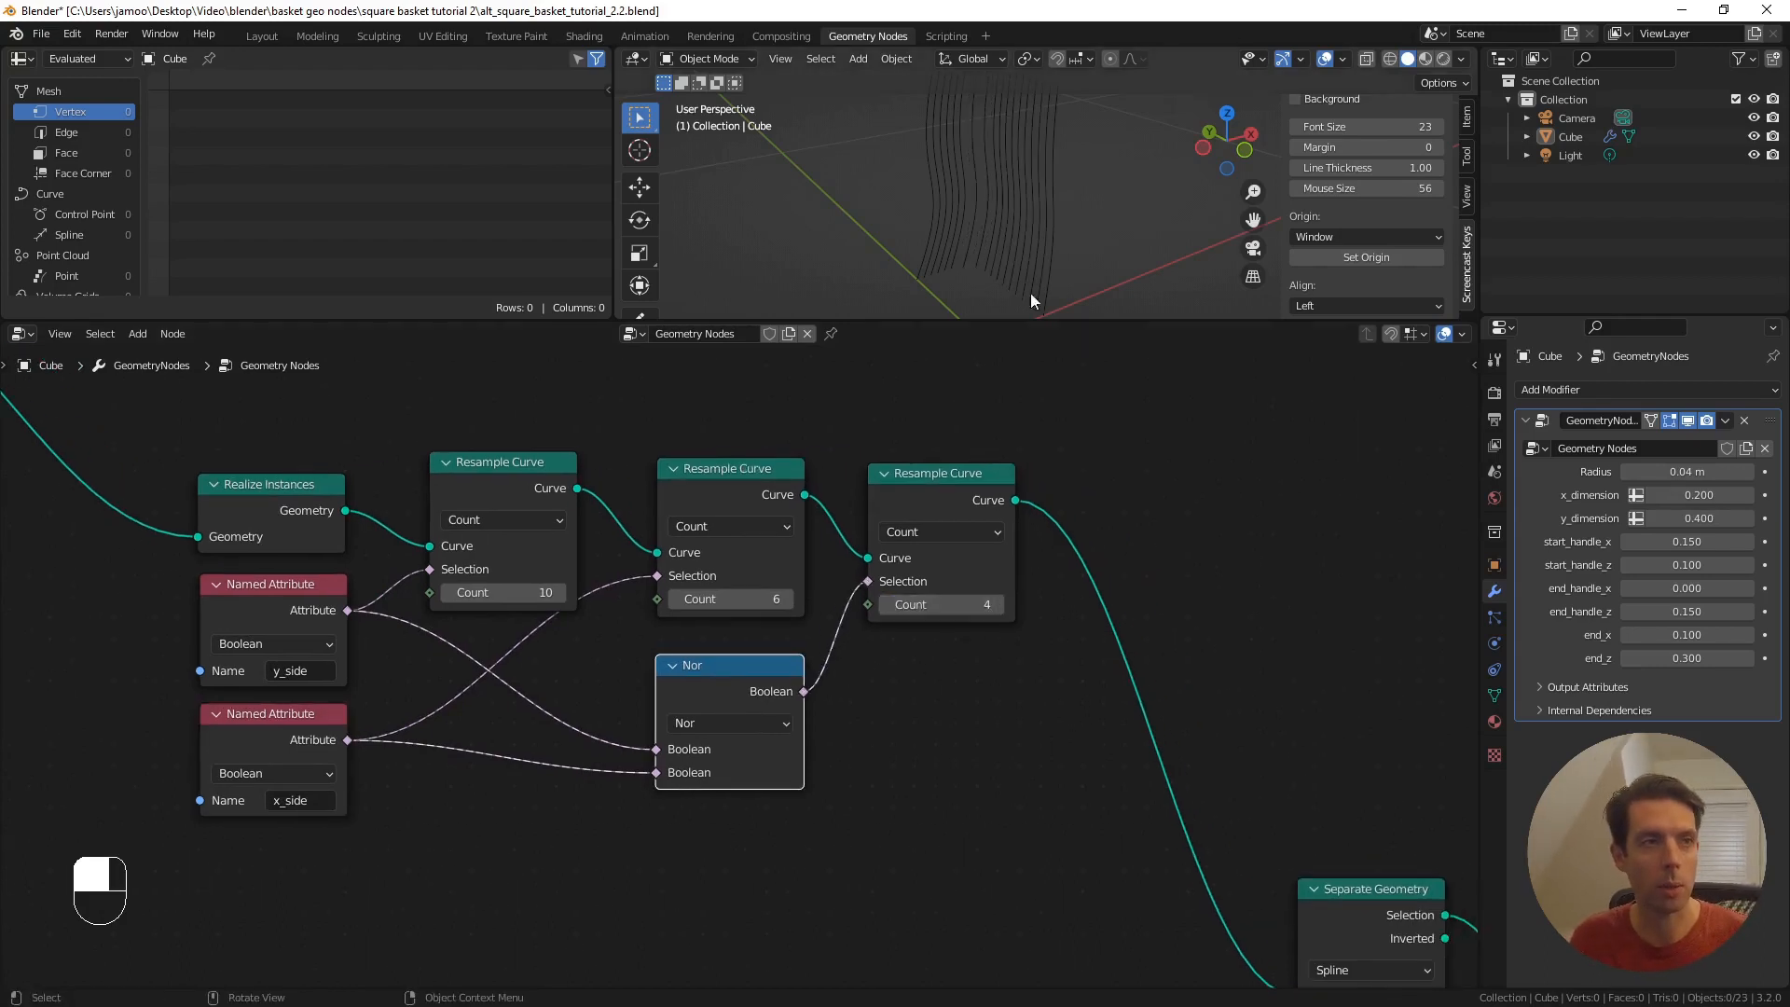
middle_drag(987, 274, 983, 195)
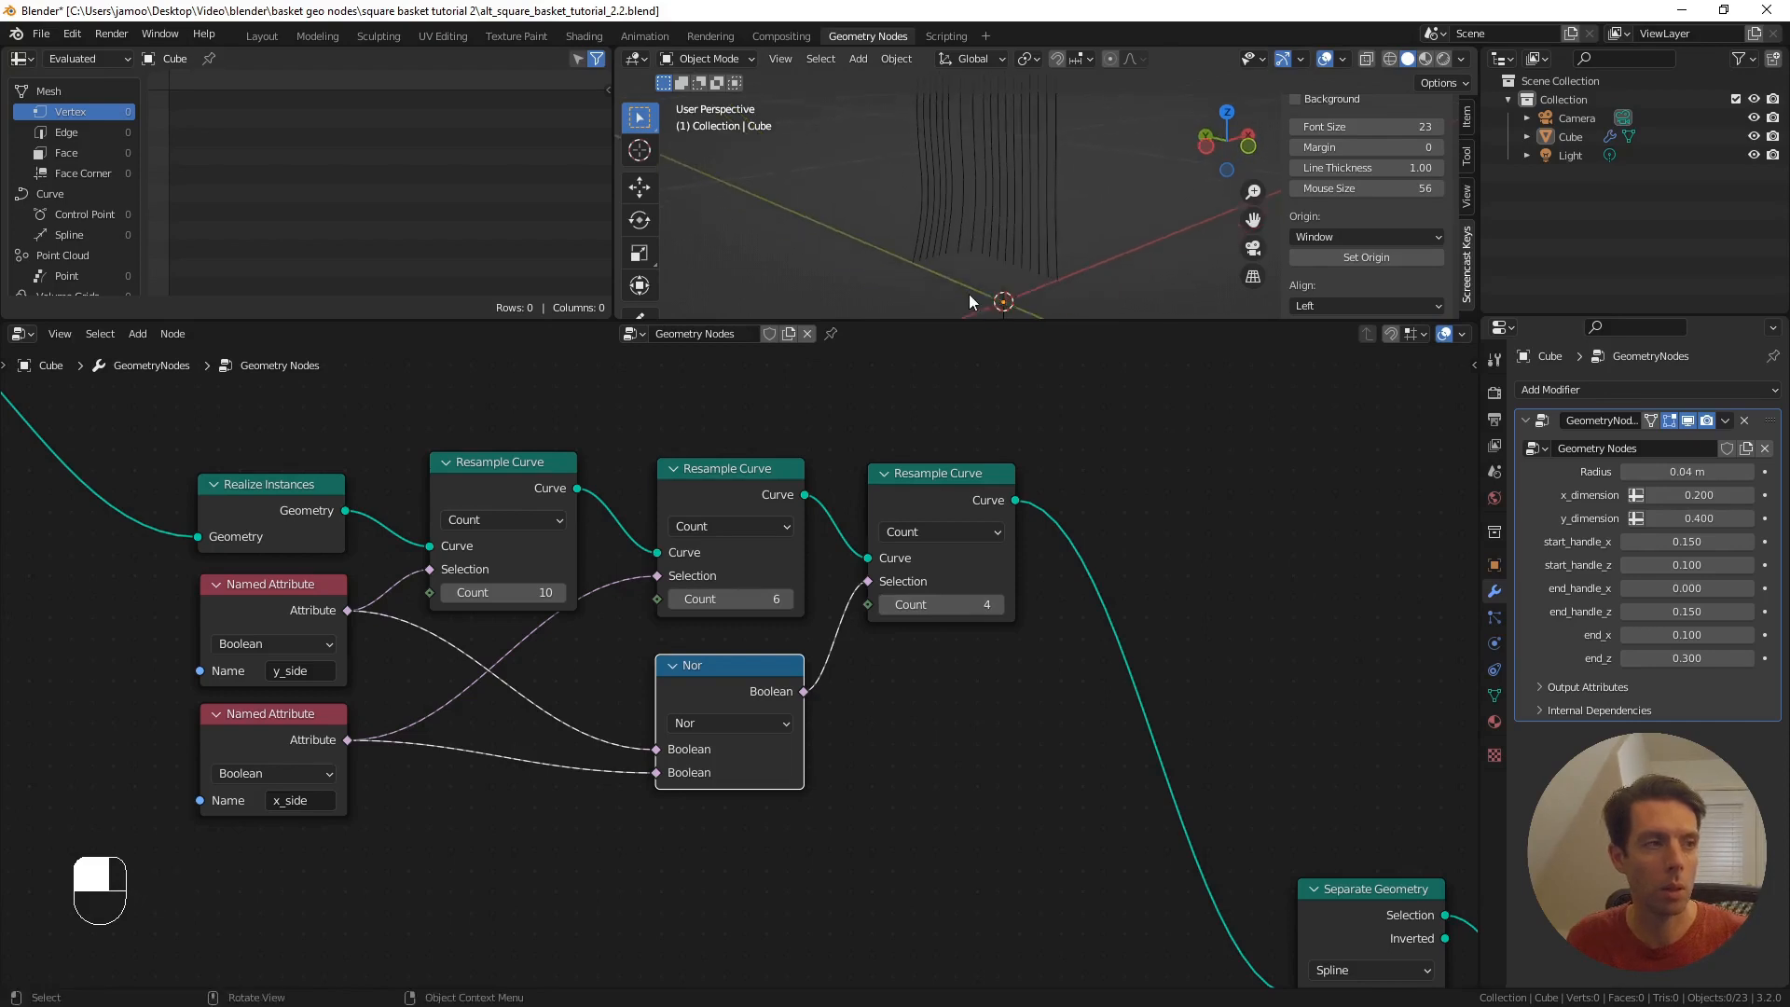
- Enclose the Realize Instances, Named Attribute, Resample Curve and Nor nodes in a frame labelled "resolution" and move the frame up
scroll(530, 406, down, 4)
drag(288, 462, 972, 836)
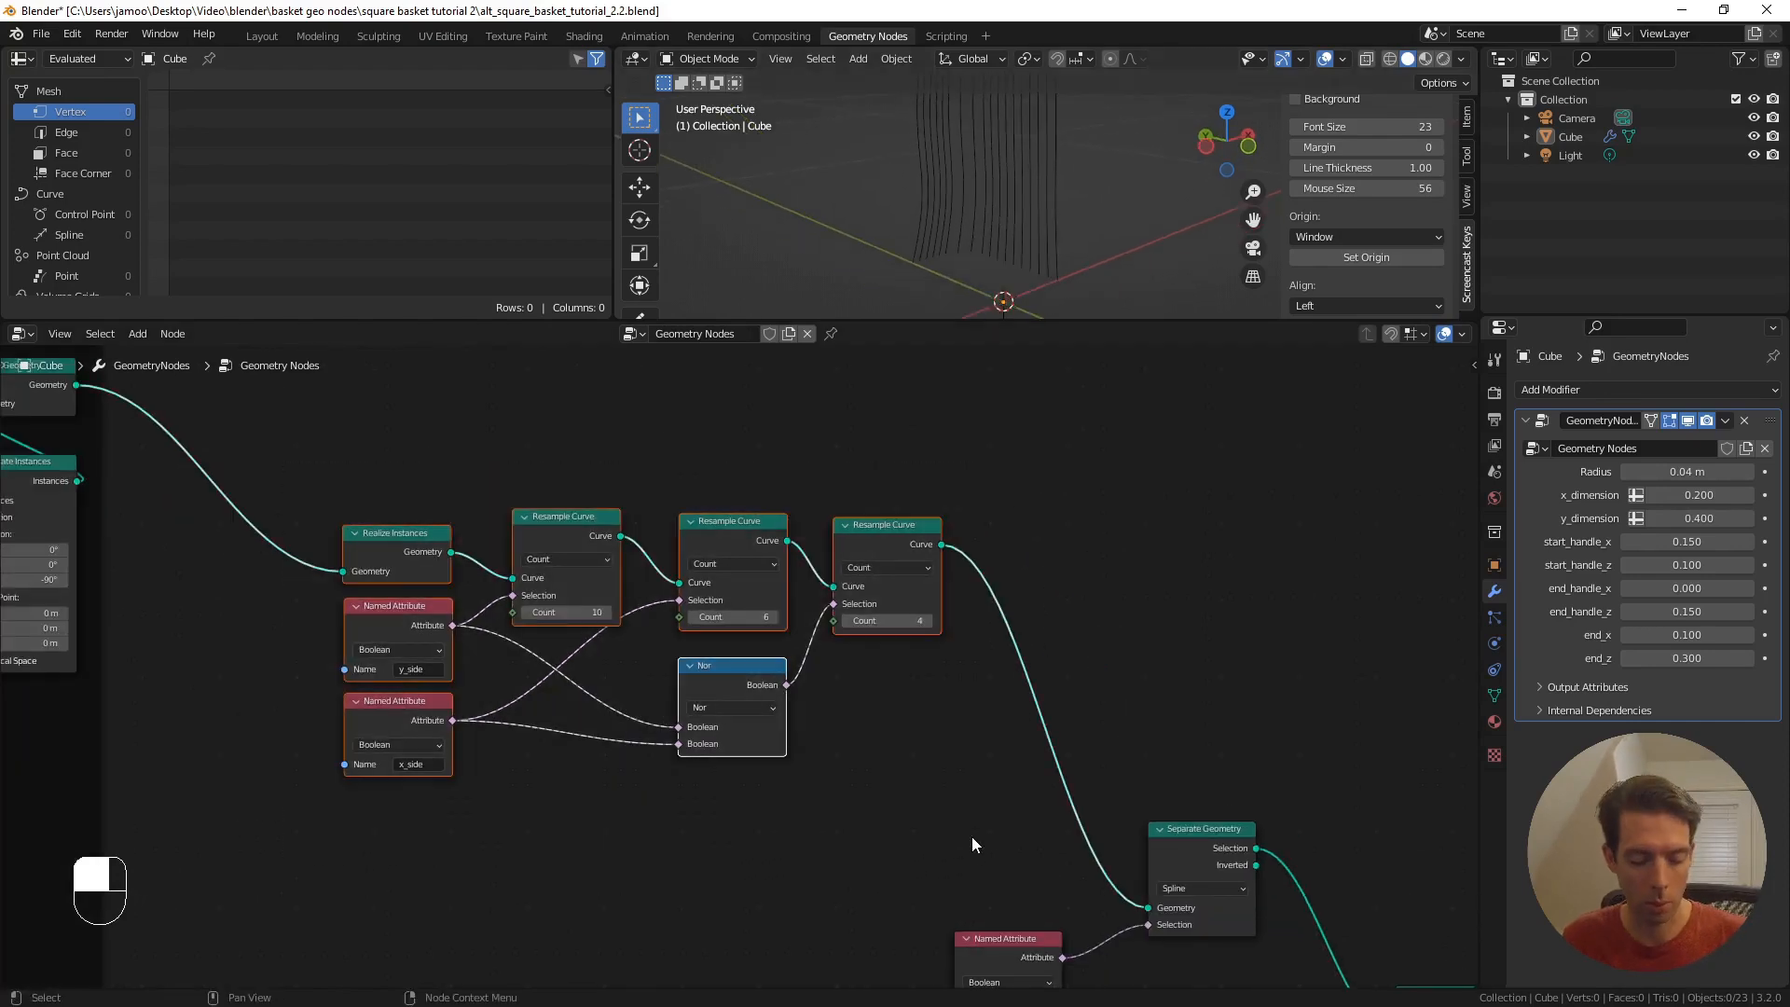
key(ctrl+j)
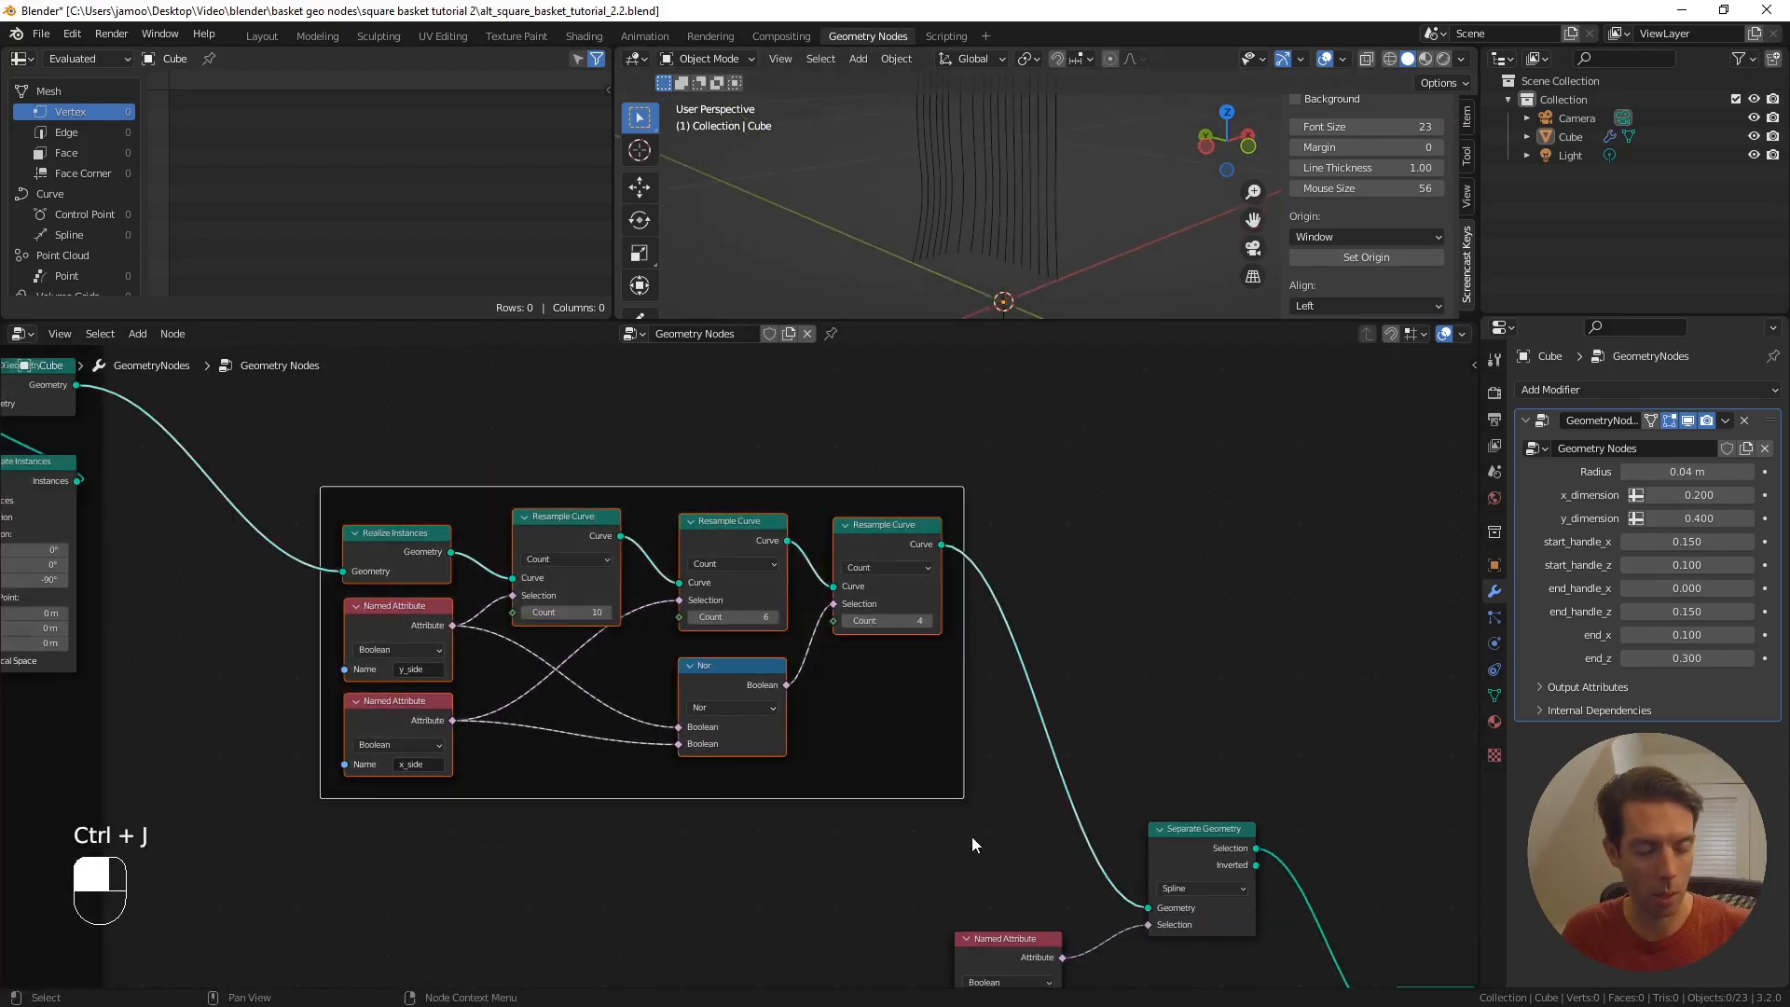
key(F2)
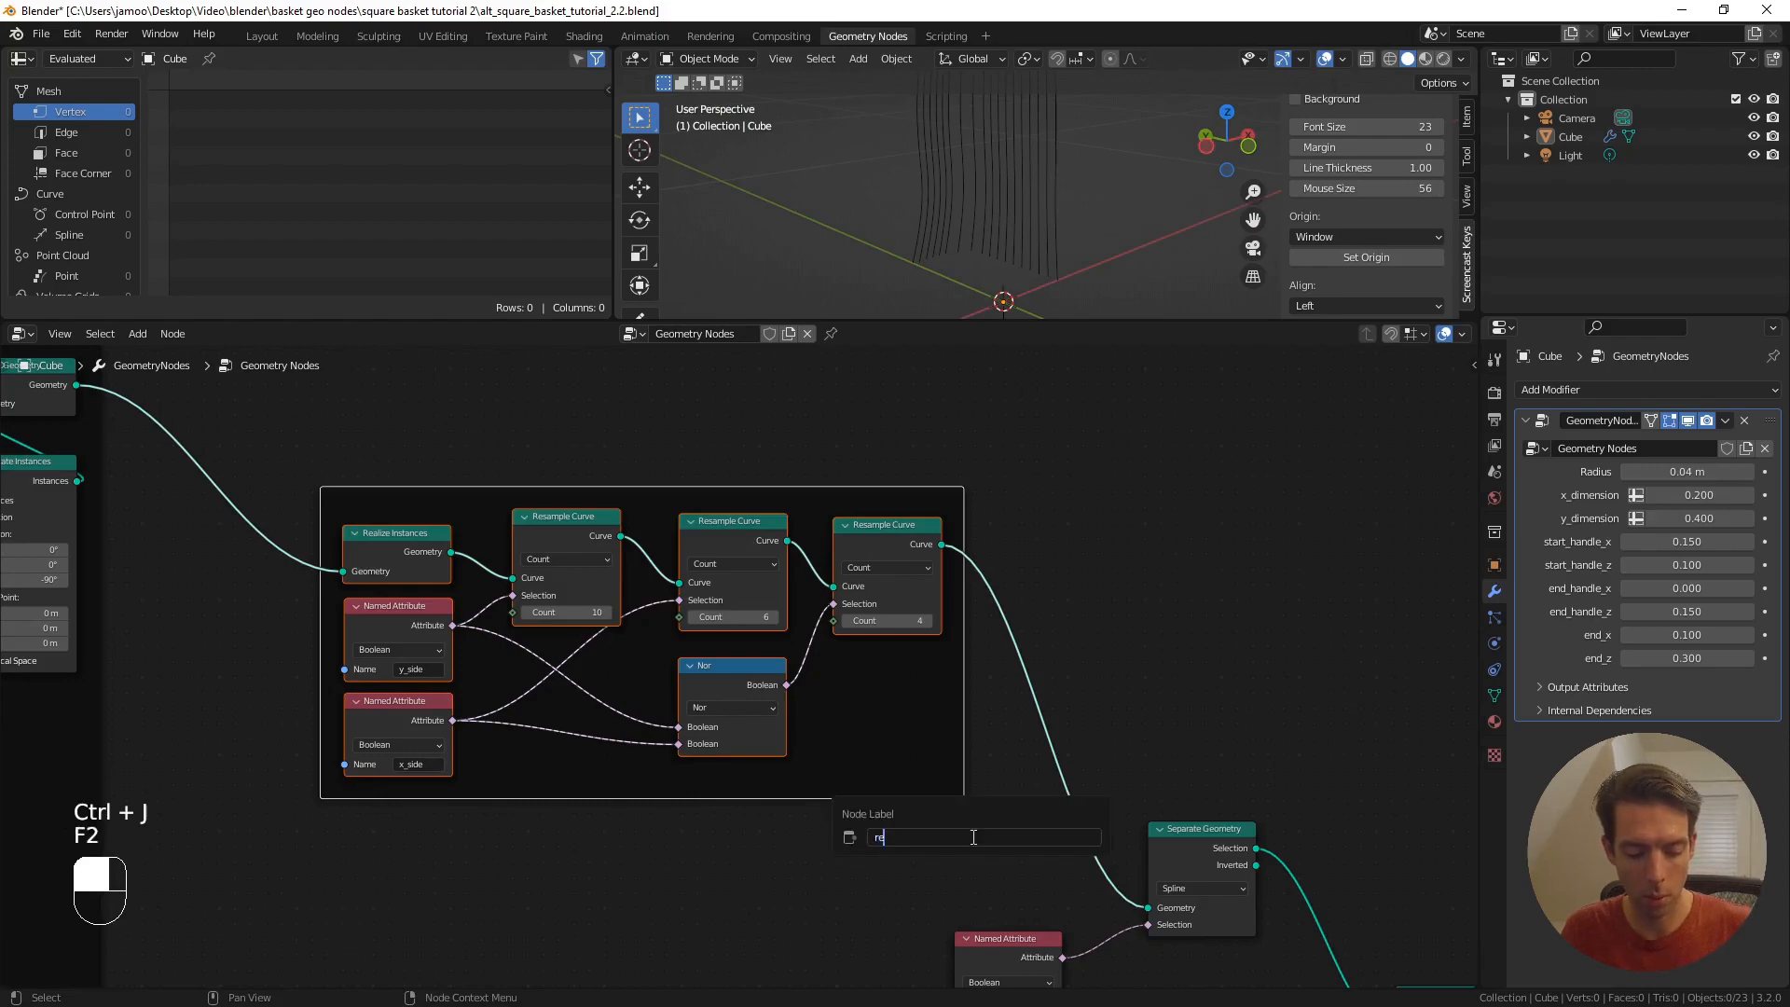
text(resolution)
key(Return)
scroll(780, 462, down, 5)
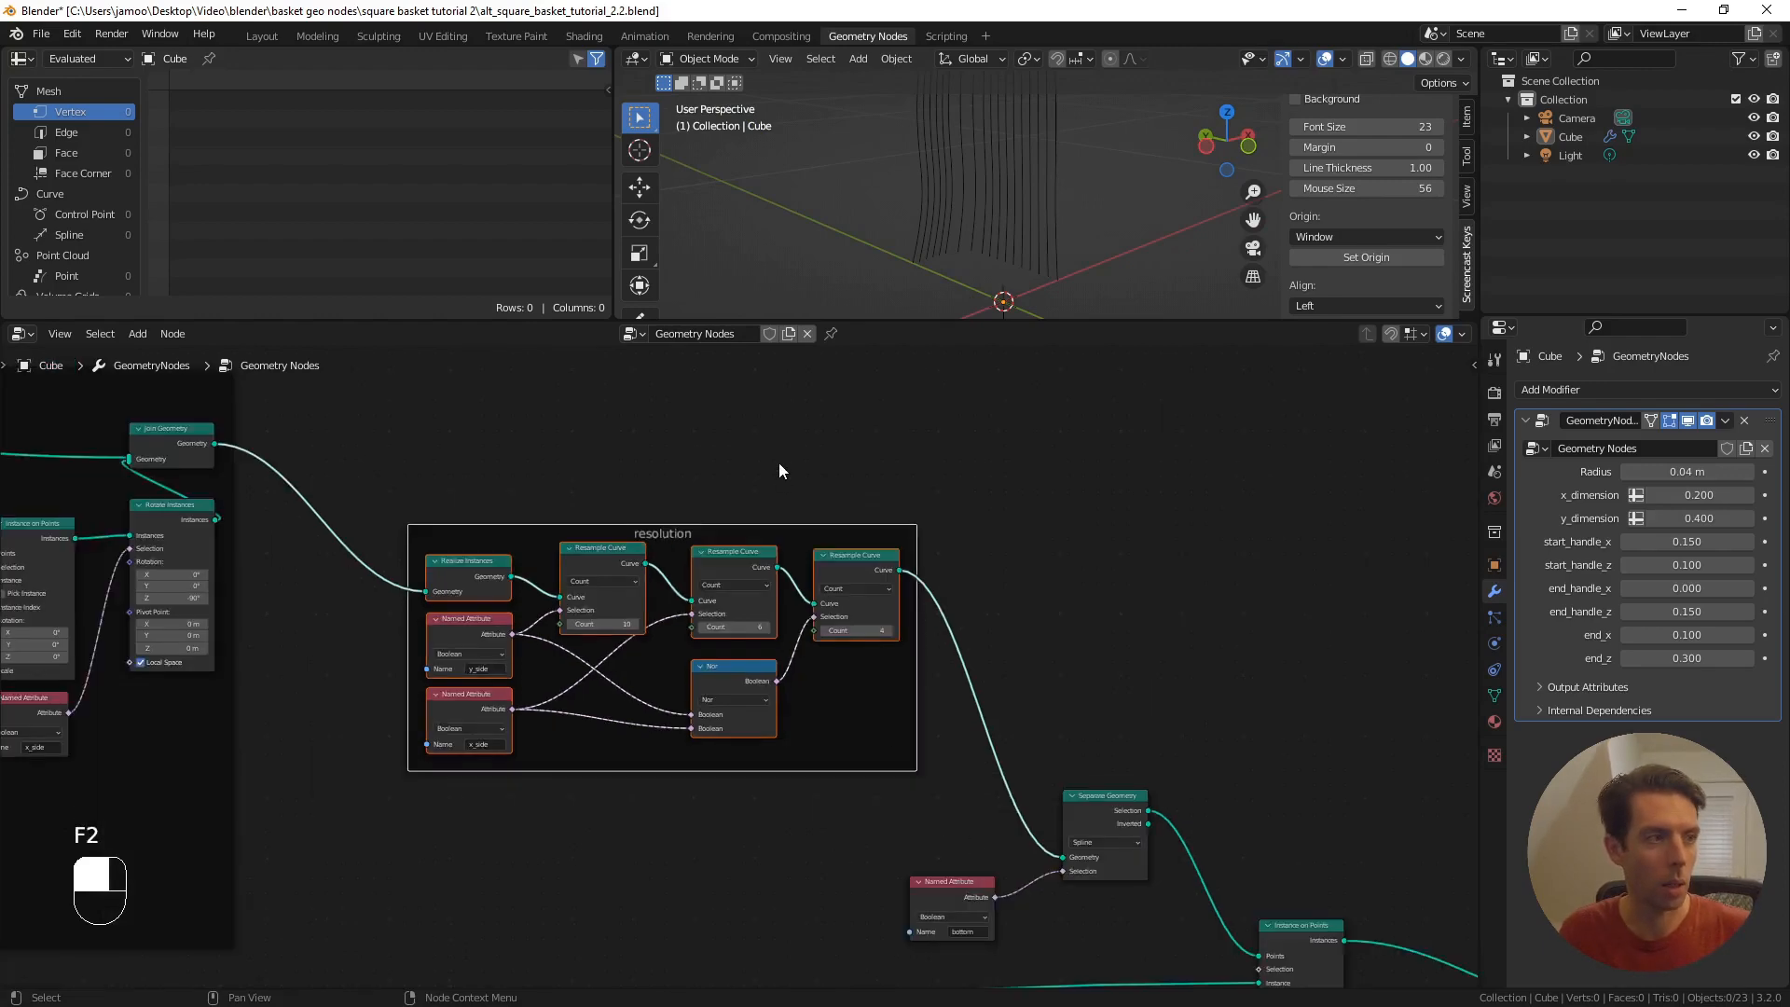
middle_drag(753, 477, 707, 507)
drag(650, 623, 680, 445)
- Review the node connections and count settings inside the "resolution" frame
scroll(831, 557, down, 2)
shift+middle_drag(938, 549, 607, 368)
scroll(787, 529, up, 3)
scroll(785, 531, down, 4)
shift+middle_drag(410, 420, 653, 607)
scroll(653, 608, up, 7)
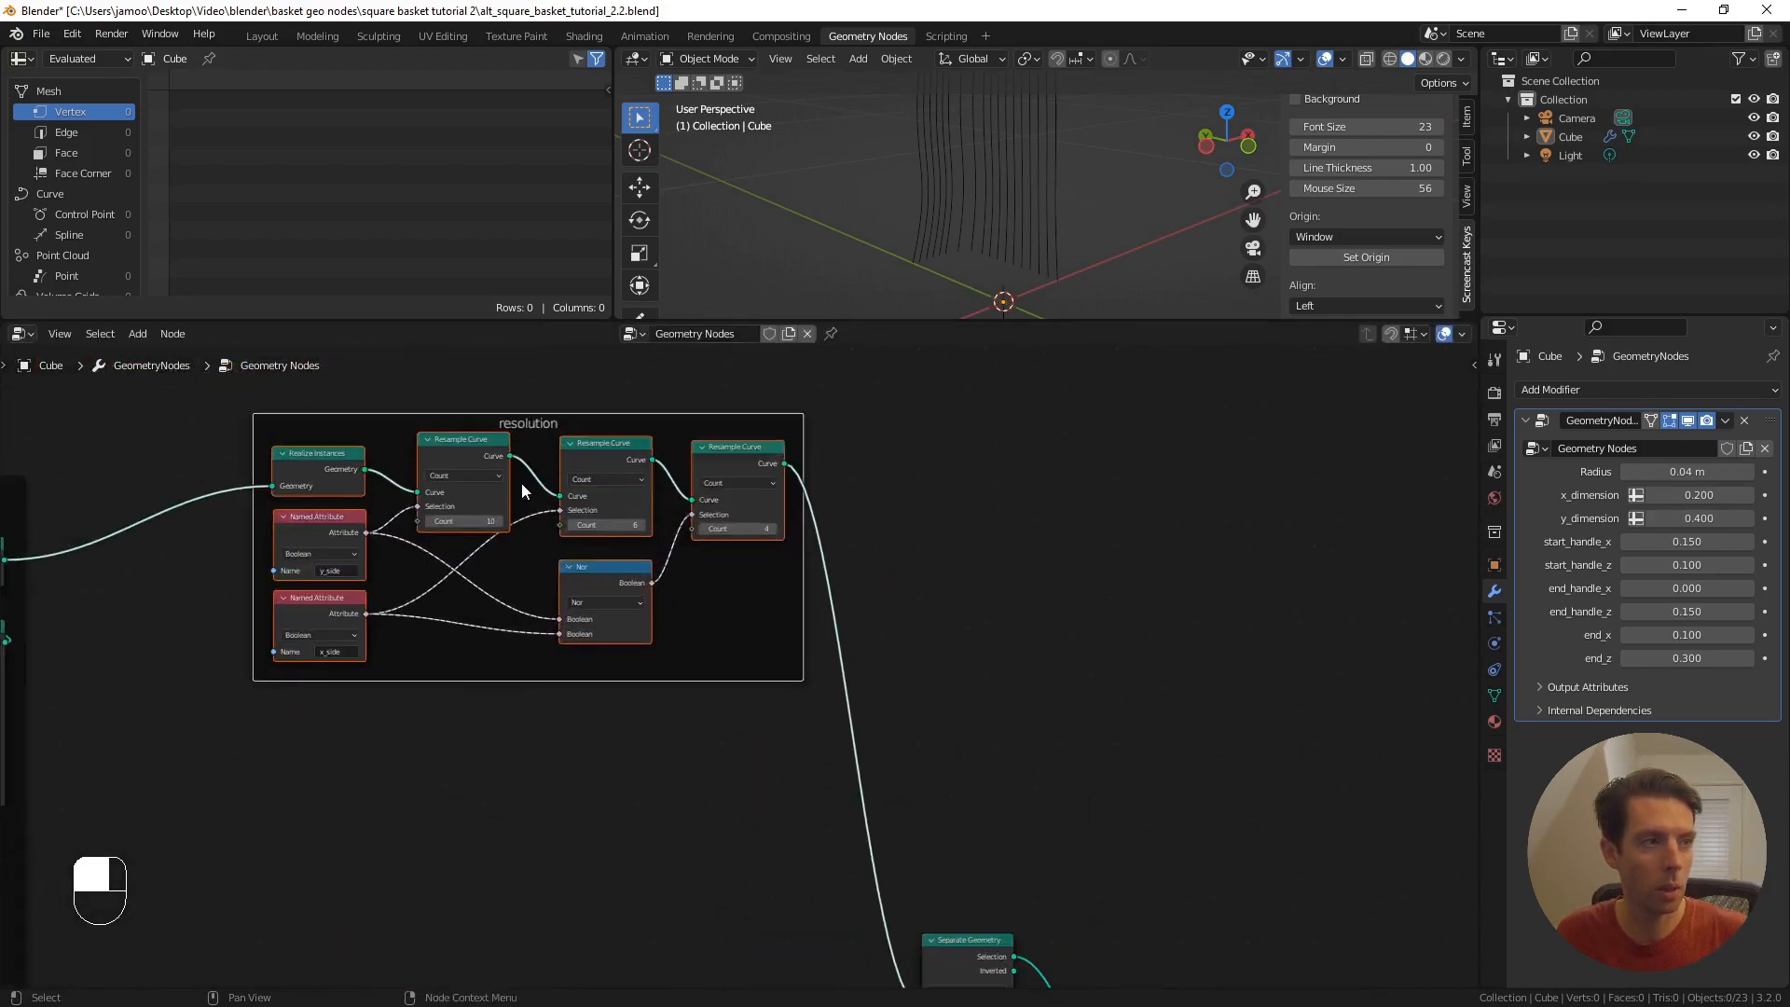
shift+middle_drag(530, 415, 675, 650)
scroll(675, 651, up, 7)
shift+middle_drag(662, 759, 761, 580)
scroll(723, 526, up, 1)
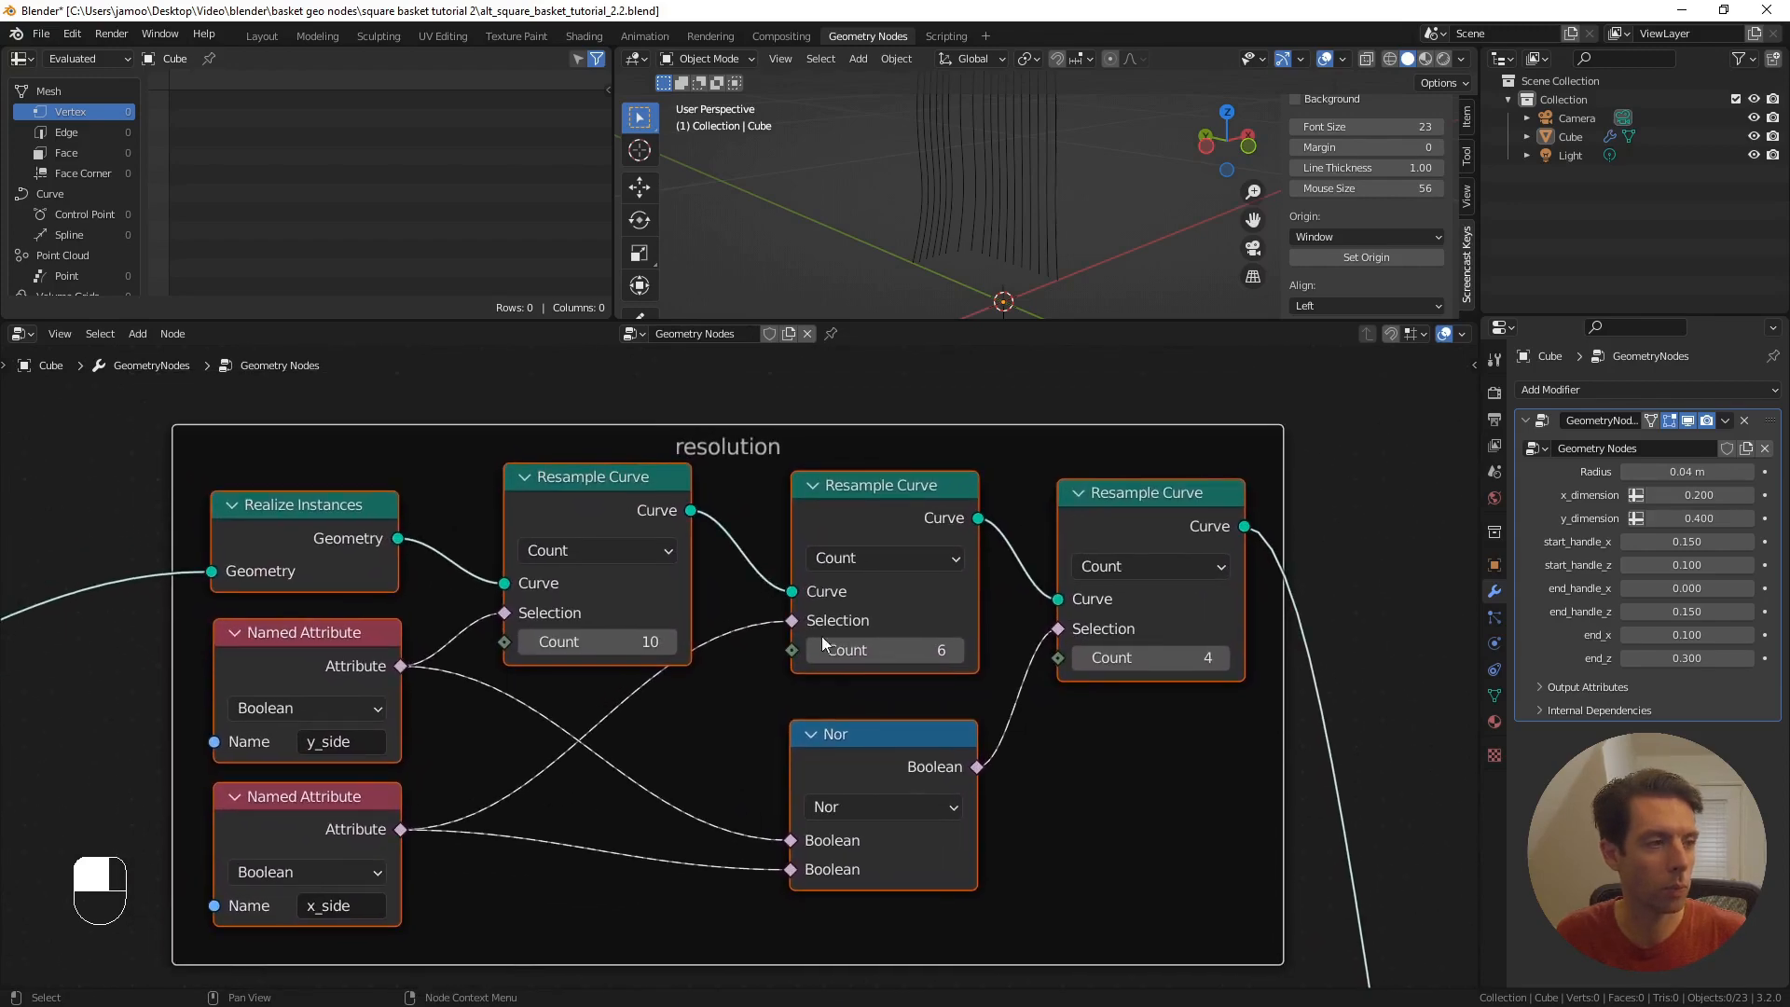
- Move the Group Output node farther from Instance on Points to make room, and switch the viewport to top view
scroll(1170, 887, down, 4)
shift+middle_drag(1170, 887, 991, 548)
scroll(991, 547, down, 2)
shift+middle_drag(1083, 705, 910, 489)
scroll(946, 571, up, 4)
scroll(1067, 567, down, 1)
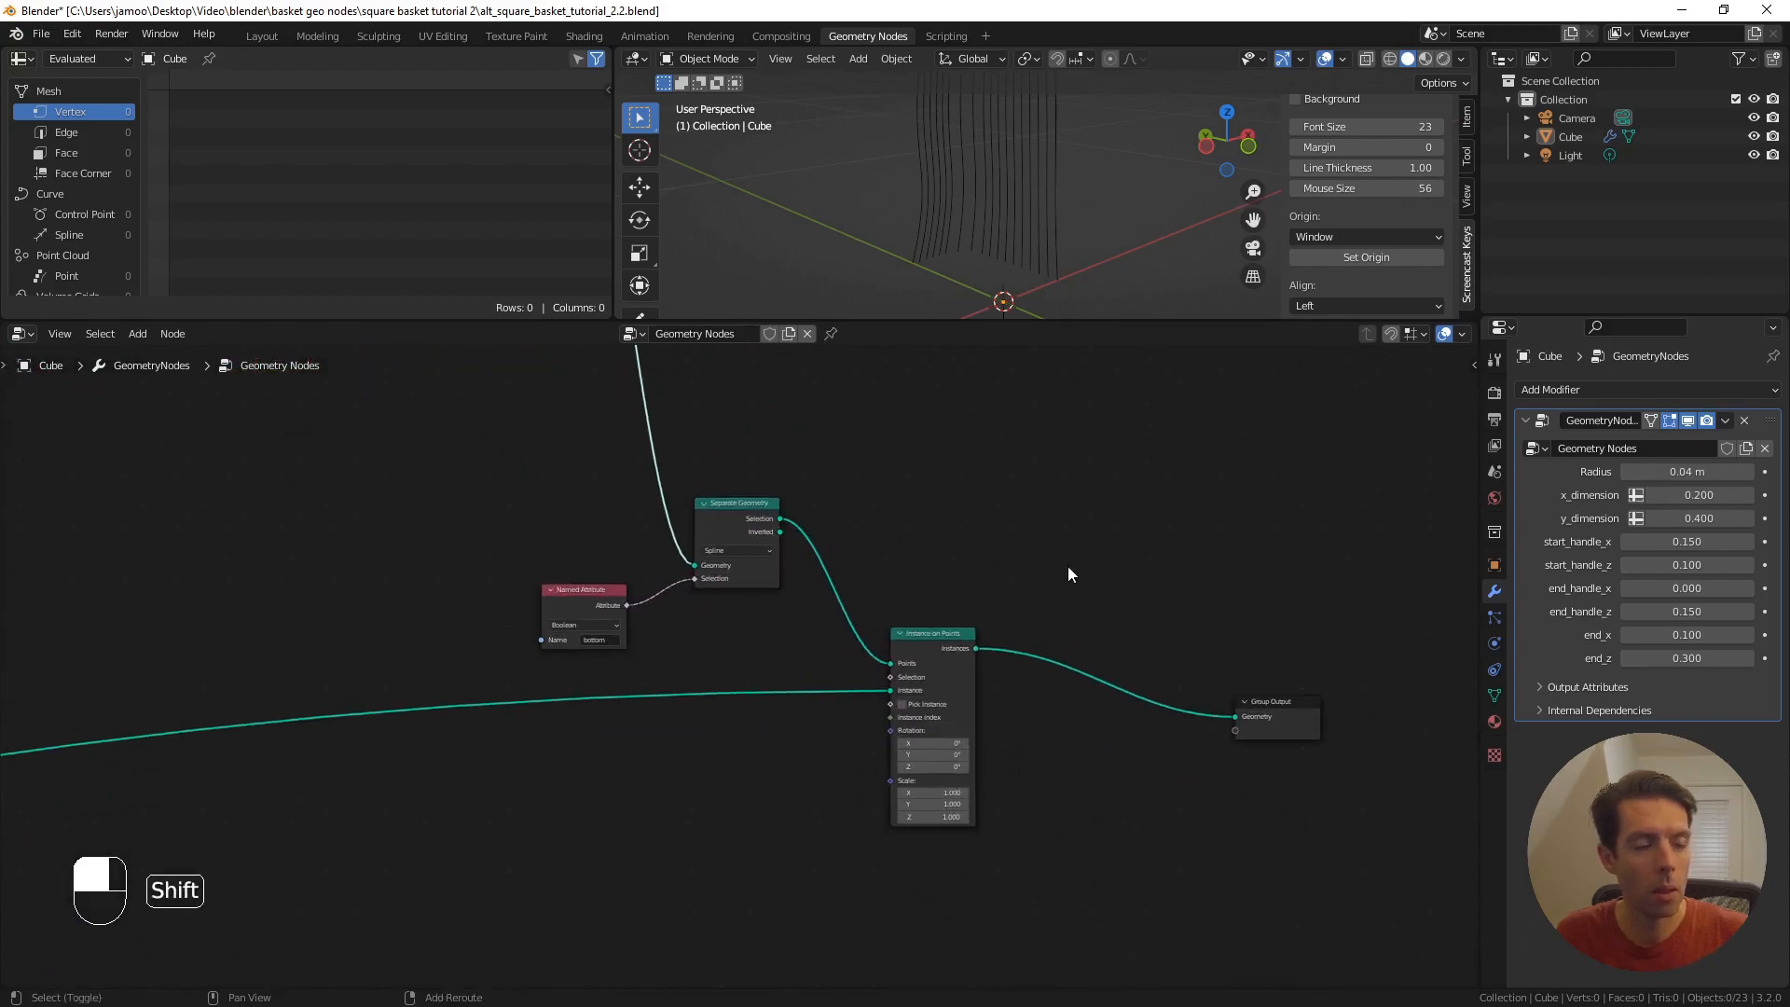
shift+middle_drag(1135, 632, 911, 608)
scroll(911, 608, up, 1)
drag(1061, 691, 1343, 676)
scroll(998, 551, down, 1)
key(KP_7)
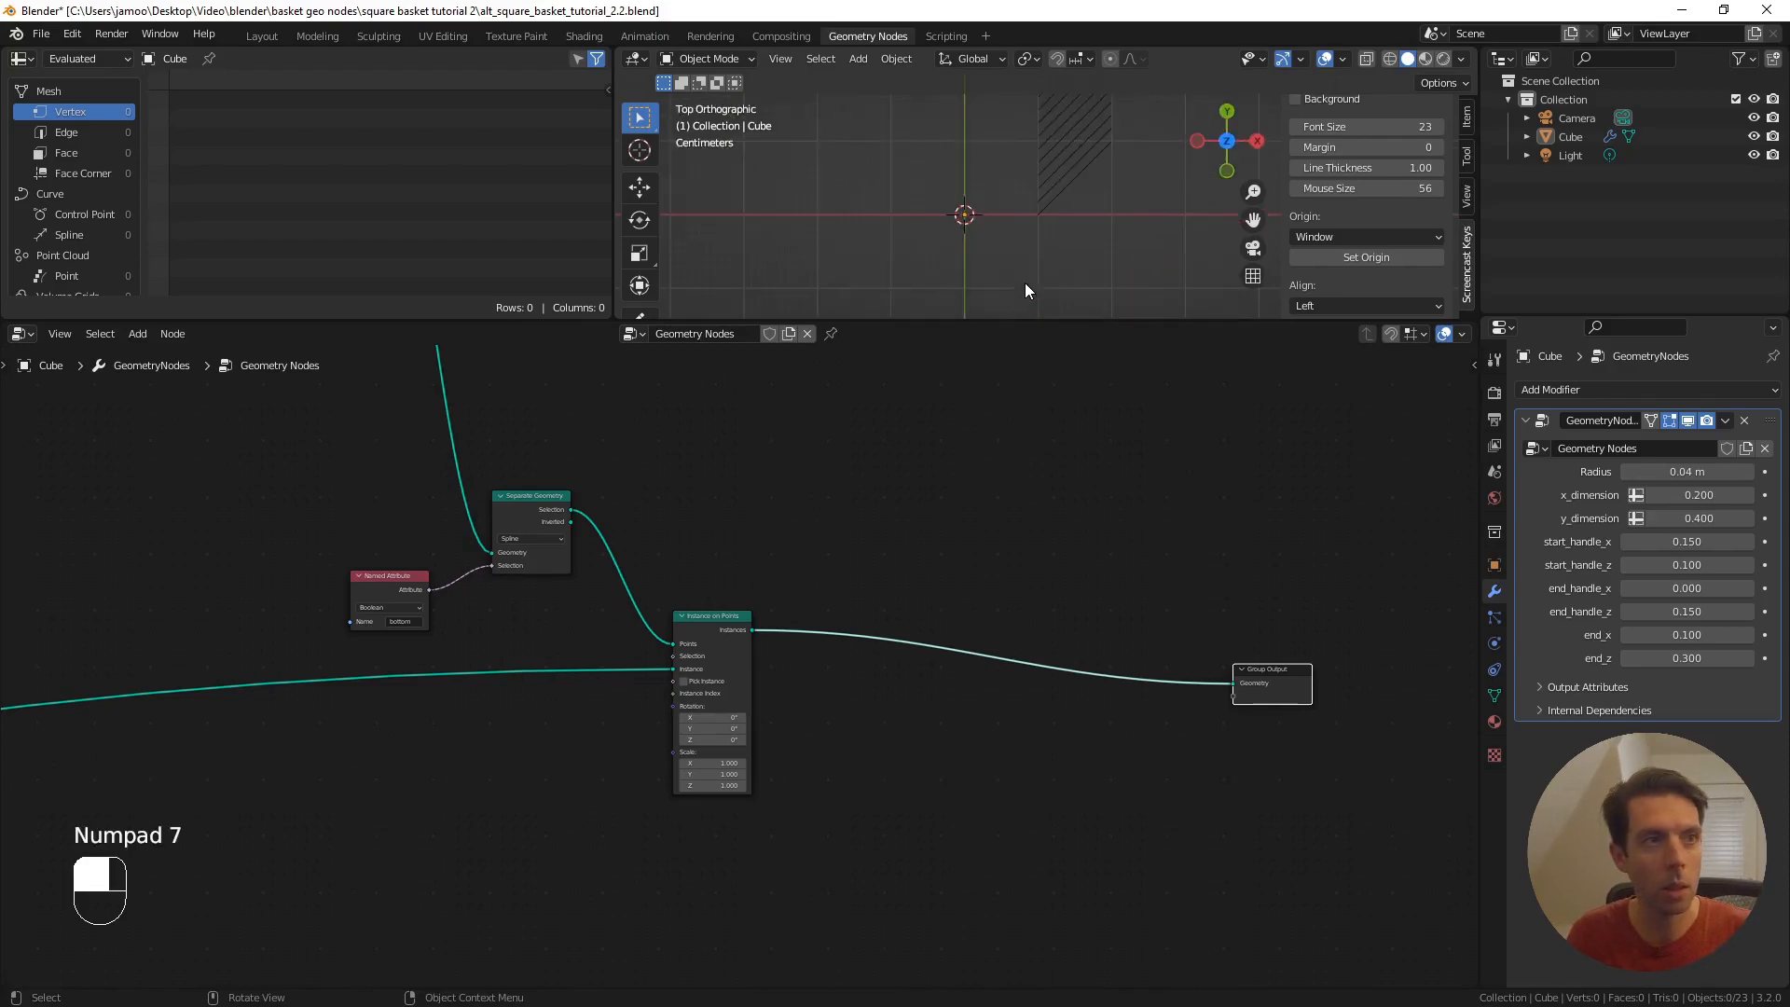
- Maximize the top view and annotate five lines across the y-side strands, fanning from horizontal at the x axis to diagonal near the corner
scroll(1039, 278, down, 1)
shift+middle_drag(1025, 211, 987, 291)
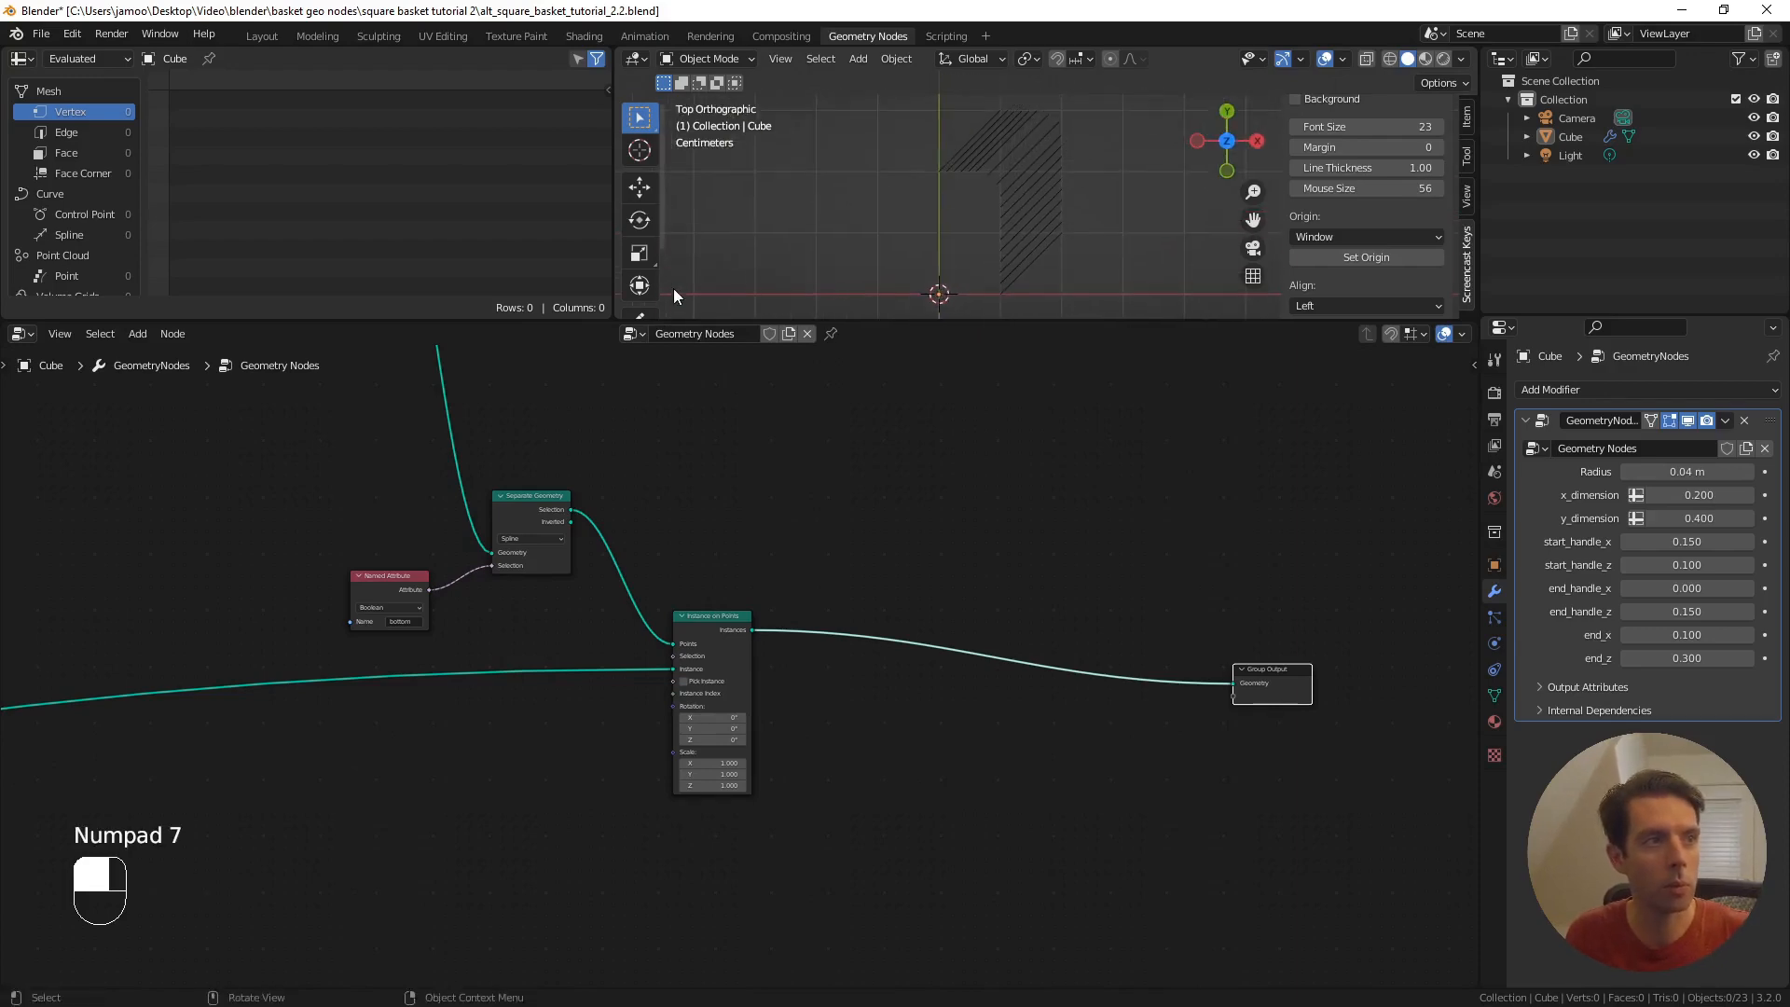
key(ctrl+alt+space)
scroll(919, 400, down, 1)
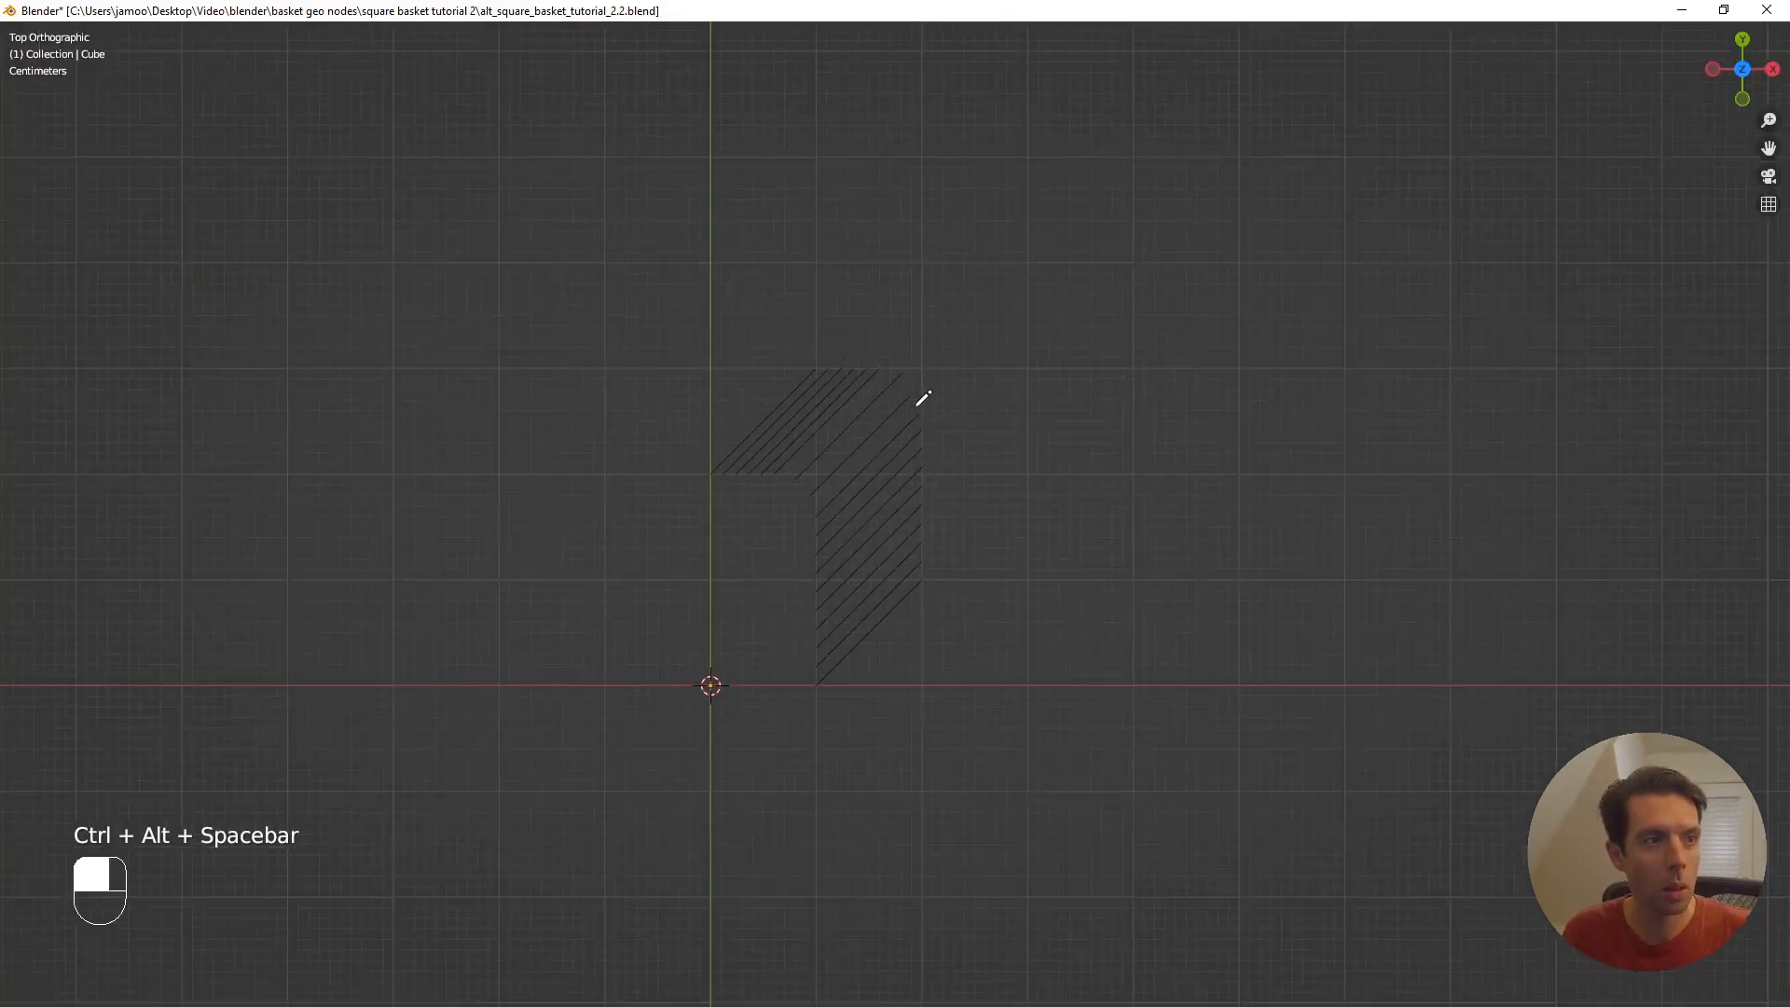
scroll(896, 415, up, 4)
mouse_move(851, 444)
shift+middle_down()
mouse_move(969, 497)
mouse_move(889, 471)
shift+middle_up()
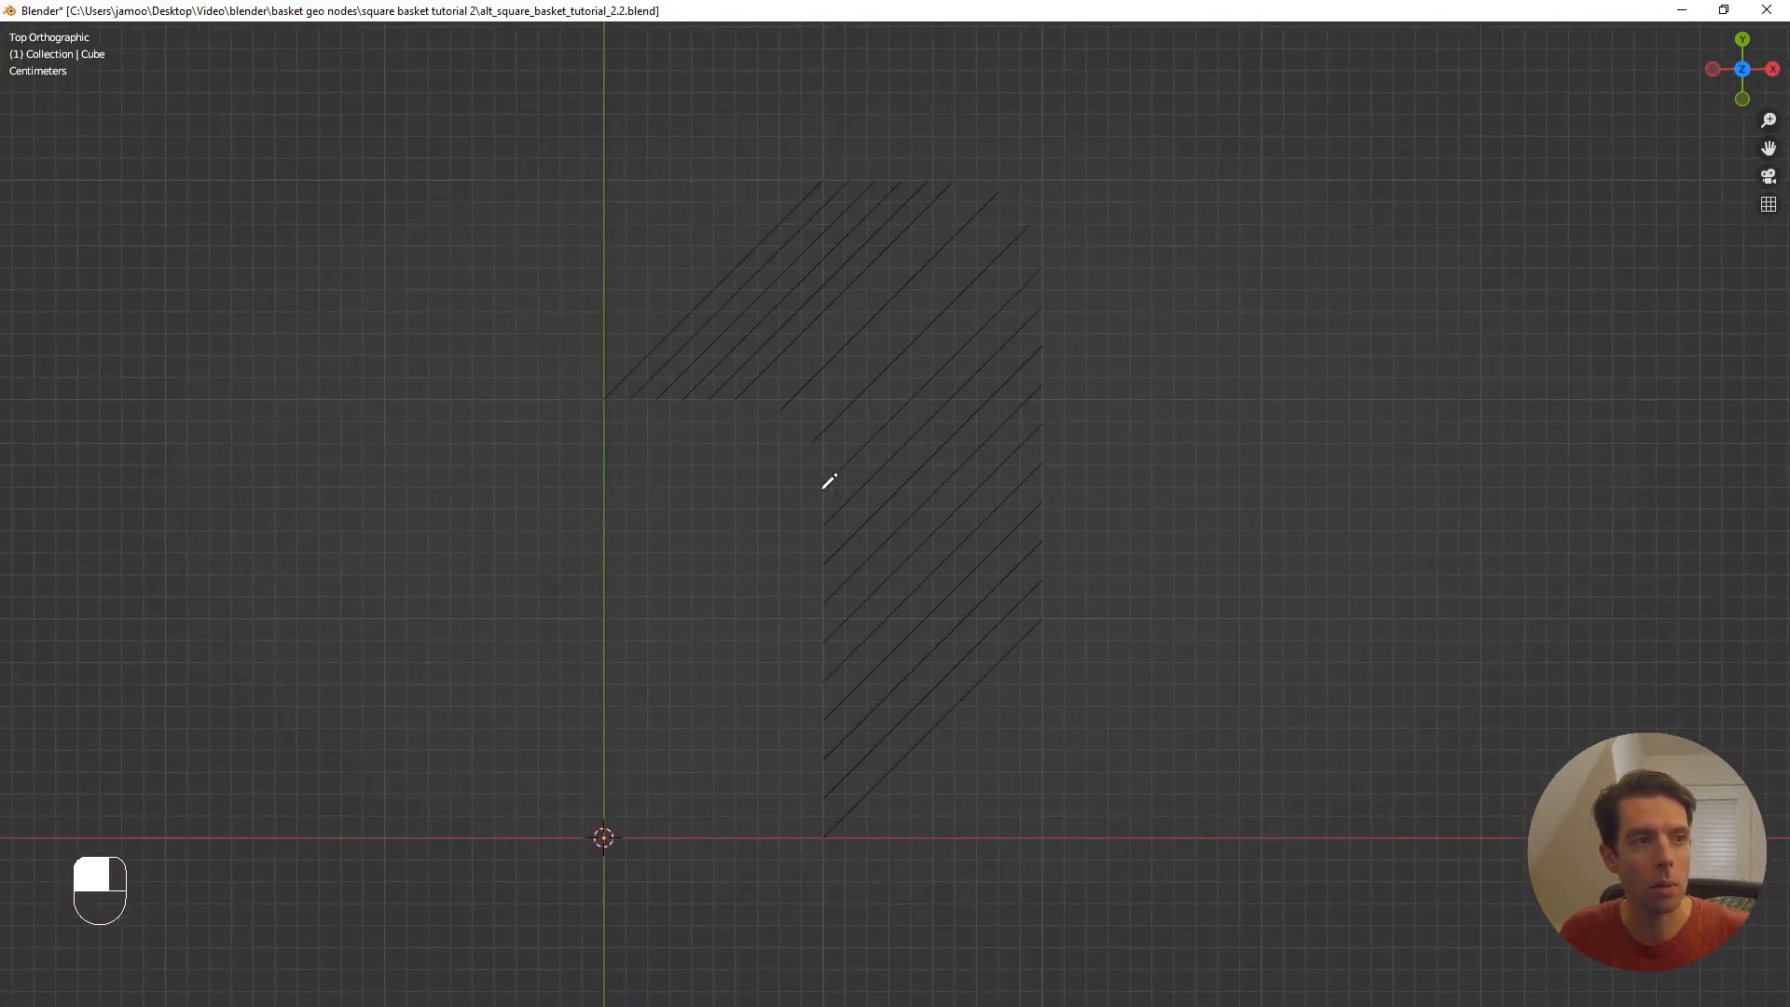
drag(820, 486, 1046, 260)
shift+scroll(926, 551, down, 3)
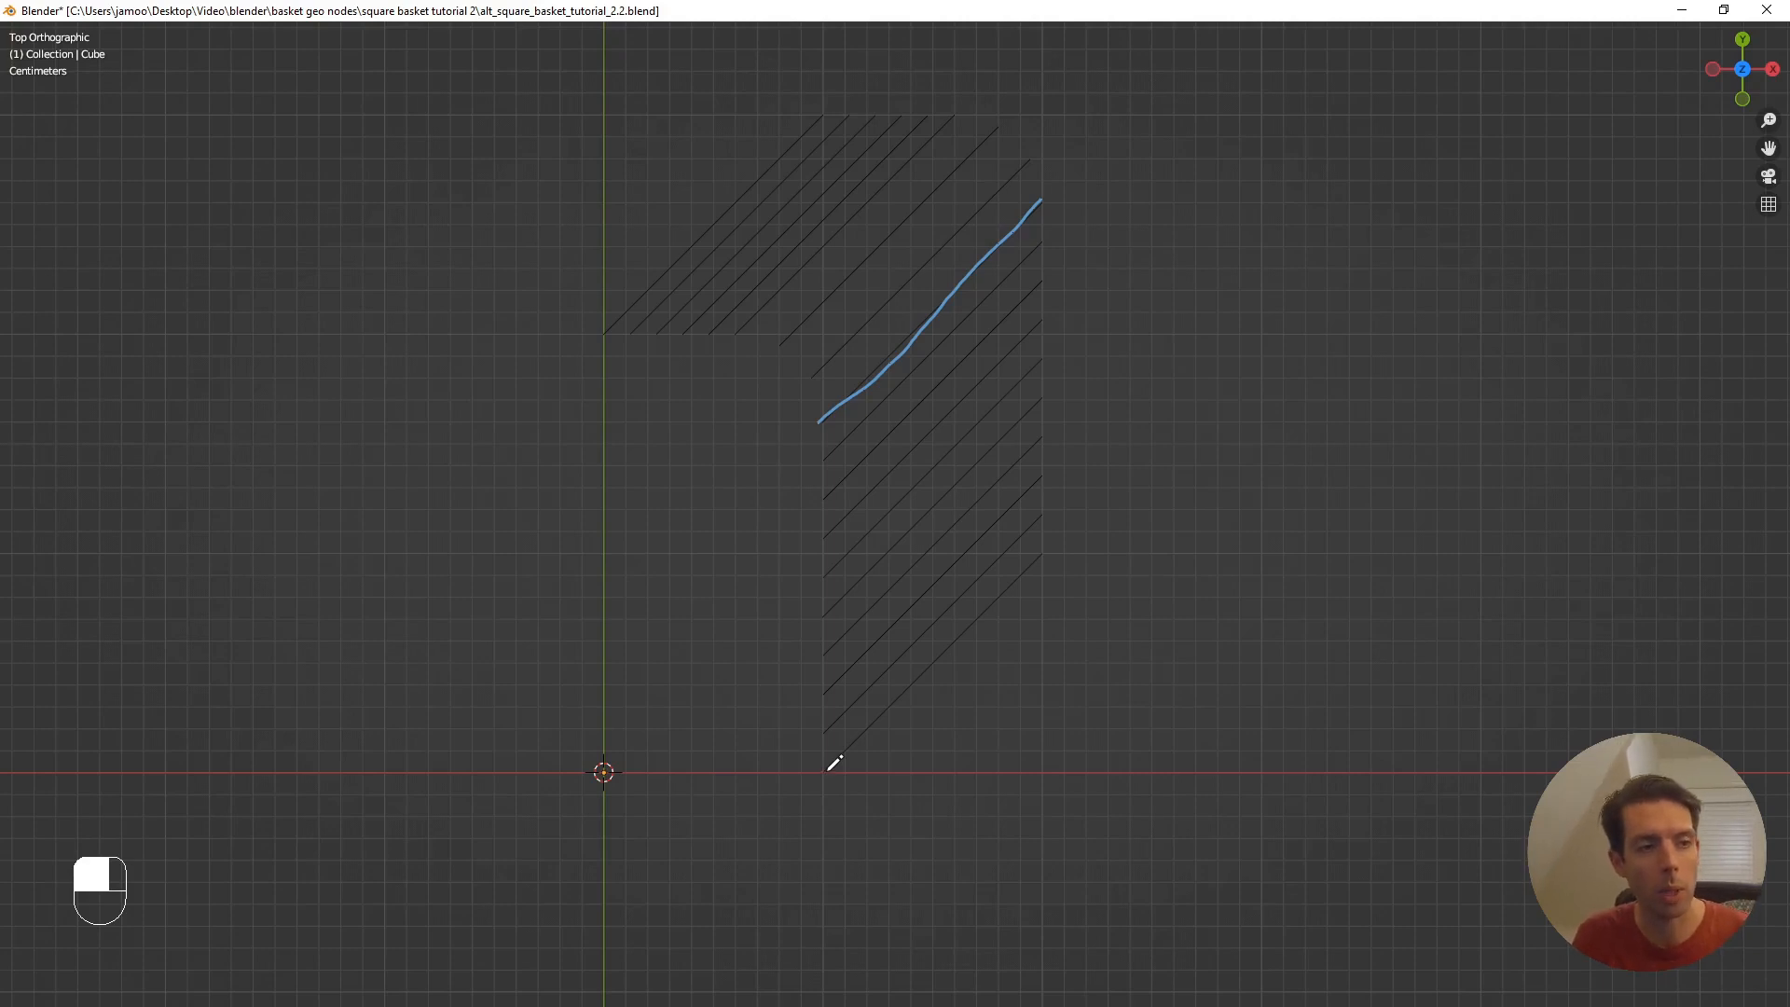
drag(828, 771, 1044, 771)
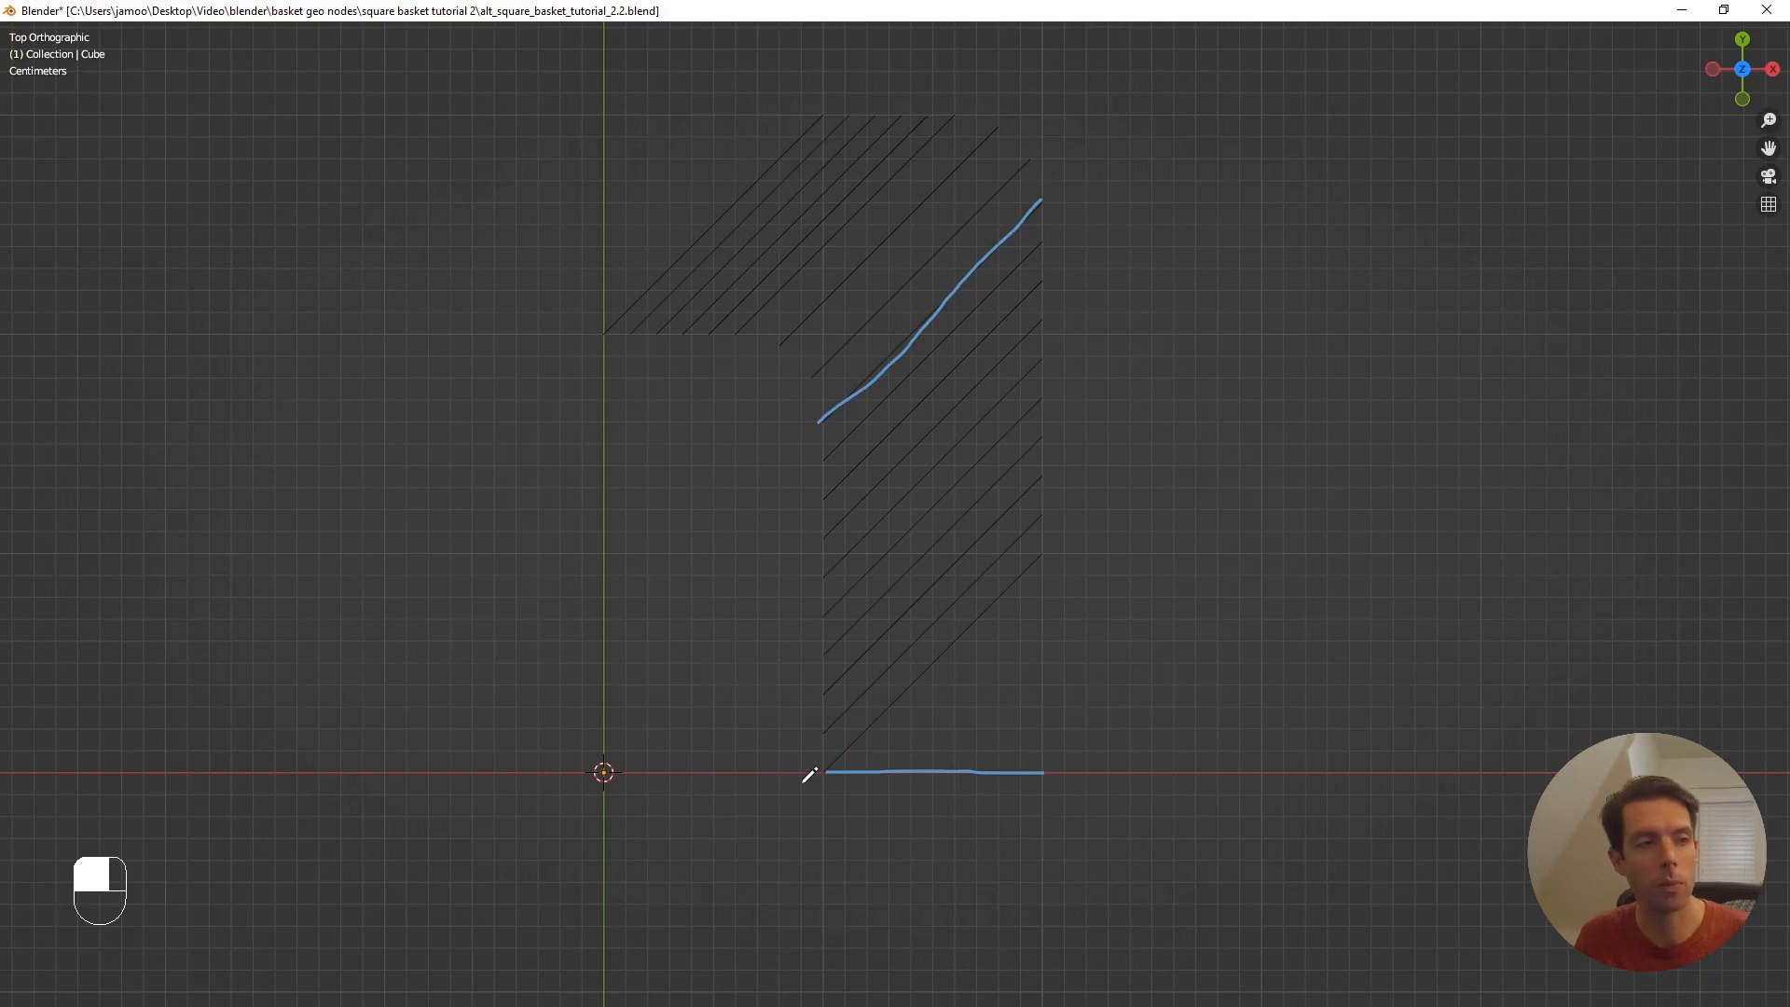
drag(835, 715, 1042, 636)
drag(833, 629, 1035, 481)
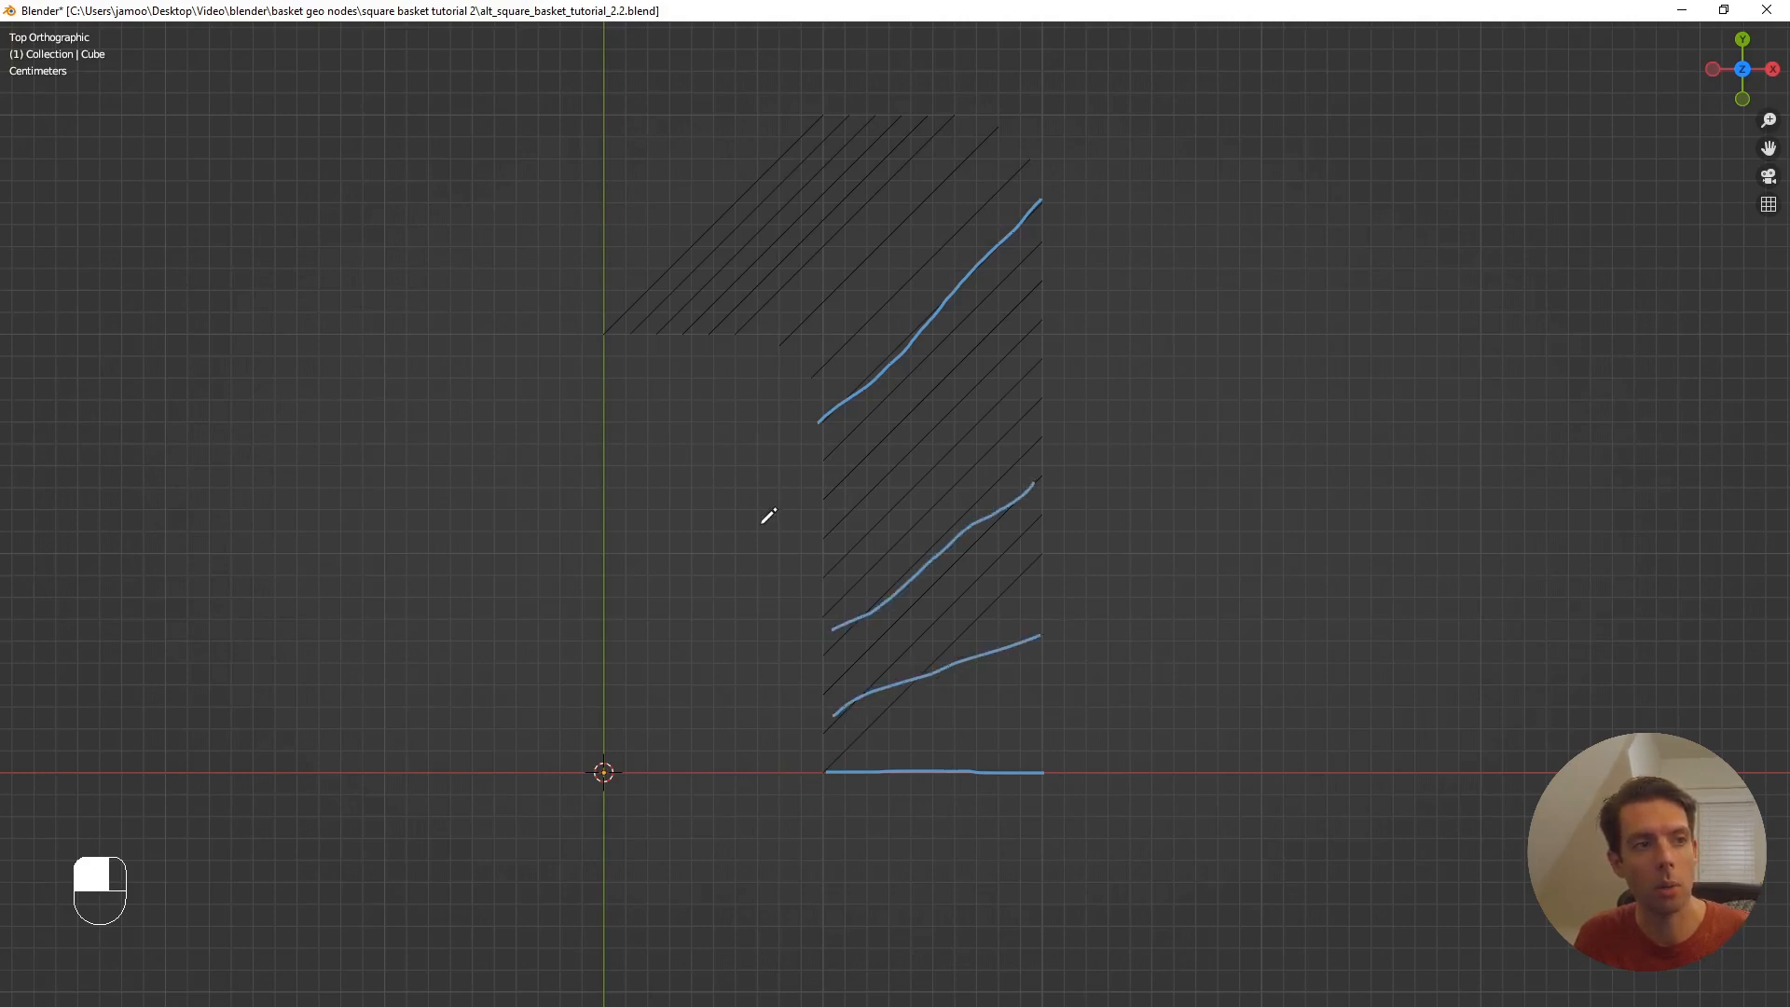
drag(864, 509, 1040, 333)
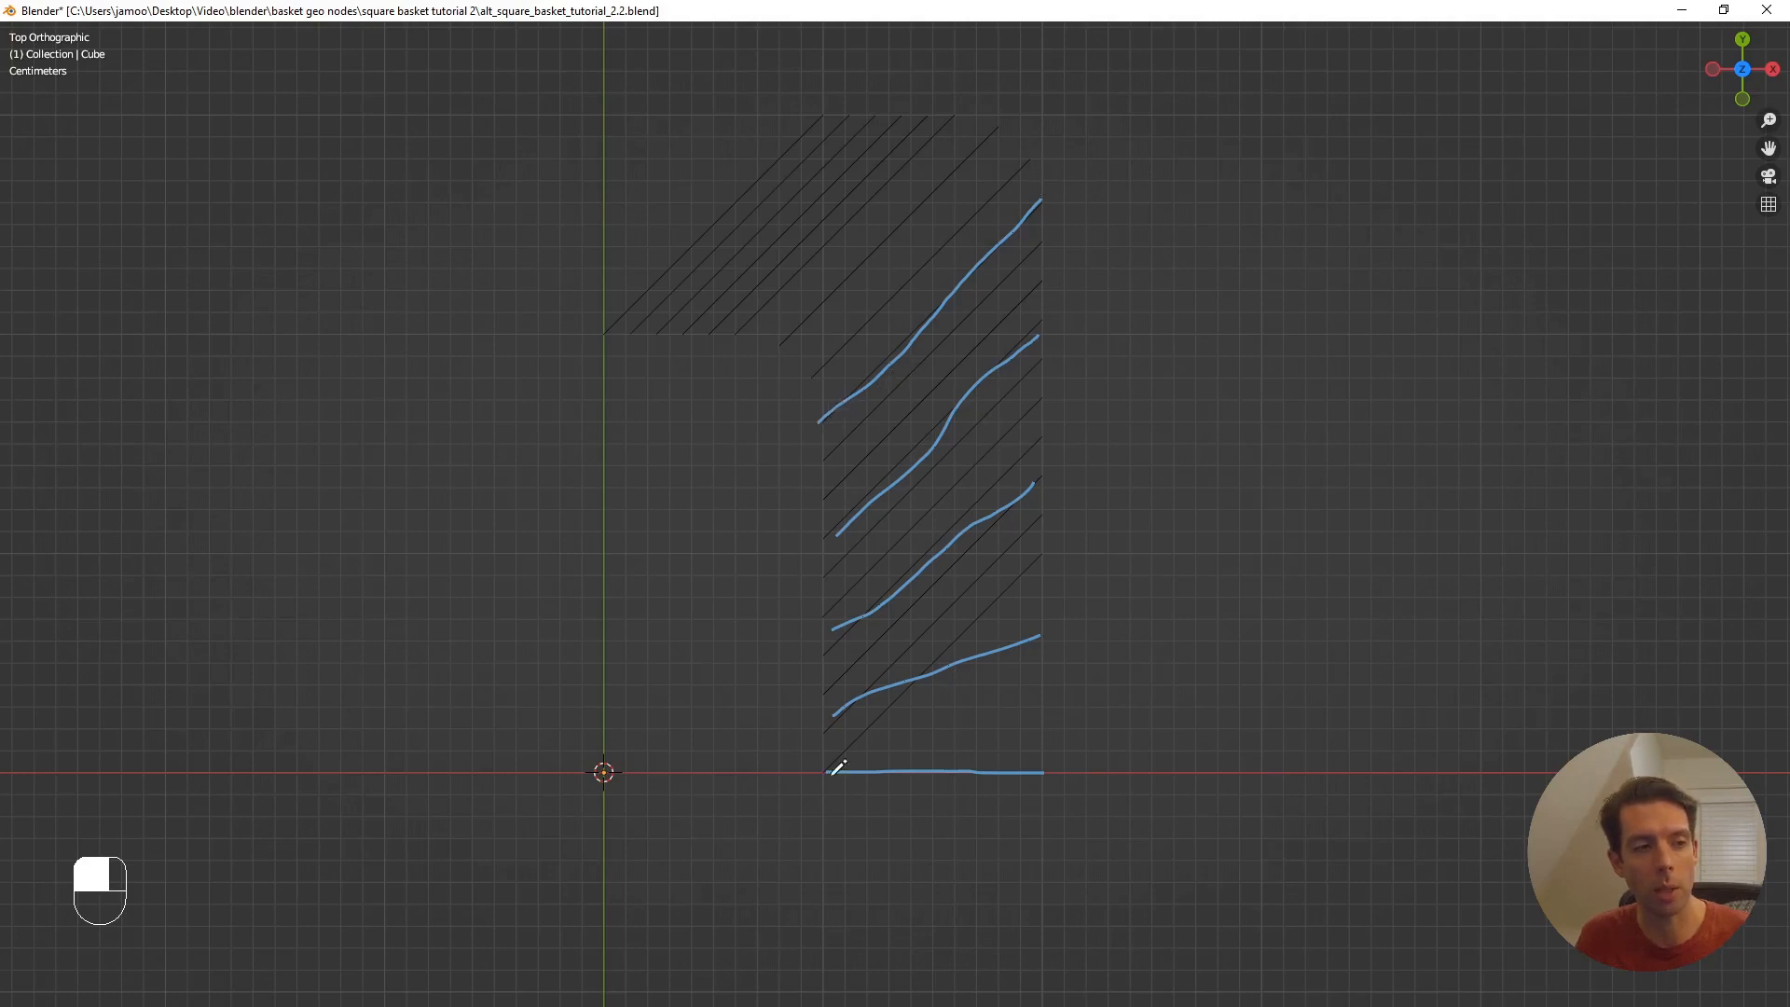
- Annotate a 0 beside the lowest sketched line and clear the annotation strokes from the top view
drag(778, 782, 779, 776)
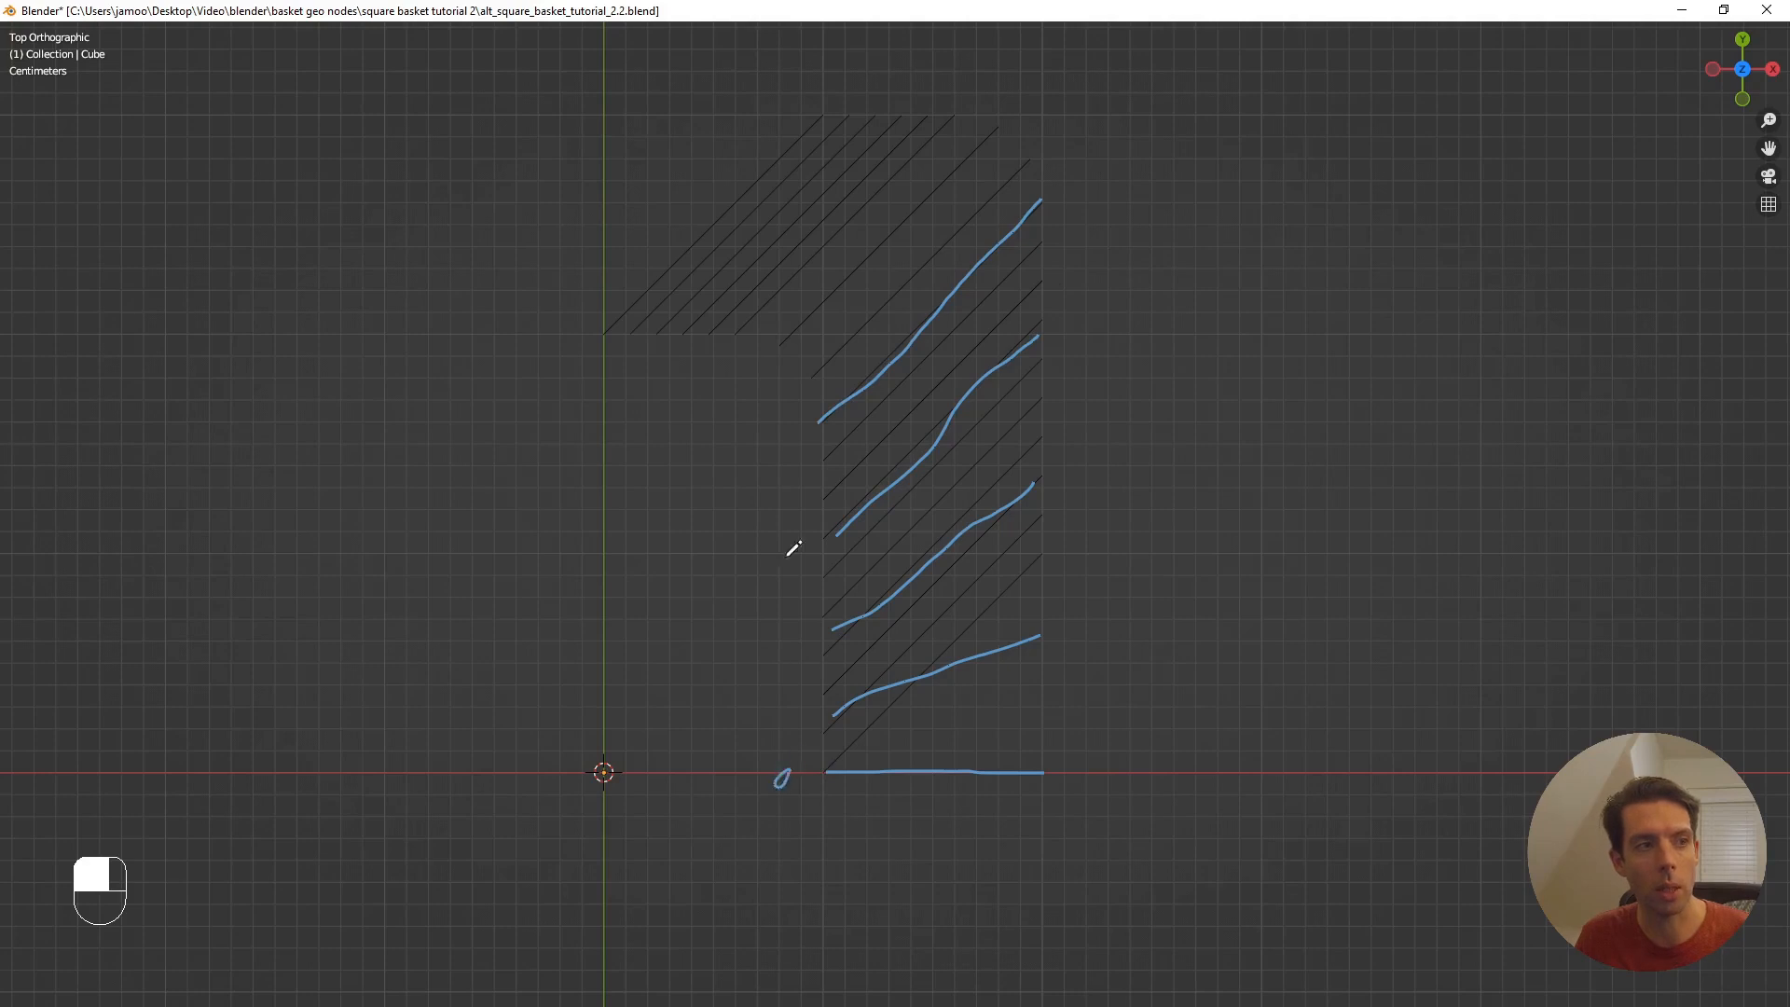
mouse_move(799, 419)
mouse_down()
mouse_move(796, 457)
mouse_move(940, 342)
mouse_move(1004, 367)
mouse_move(871, 519)
mouse_move(887, 568)
mouse_move(1042, 512)
mouse_move(911, 612)
mouse_move(955, 600)
mouse_move(1031, 703)
mouse_move(820, 700)
mouse_move(836, 700)
mouse_up()
scroll(806, 489, down, 2)
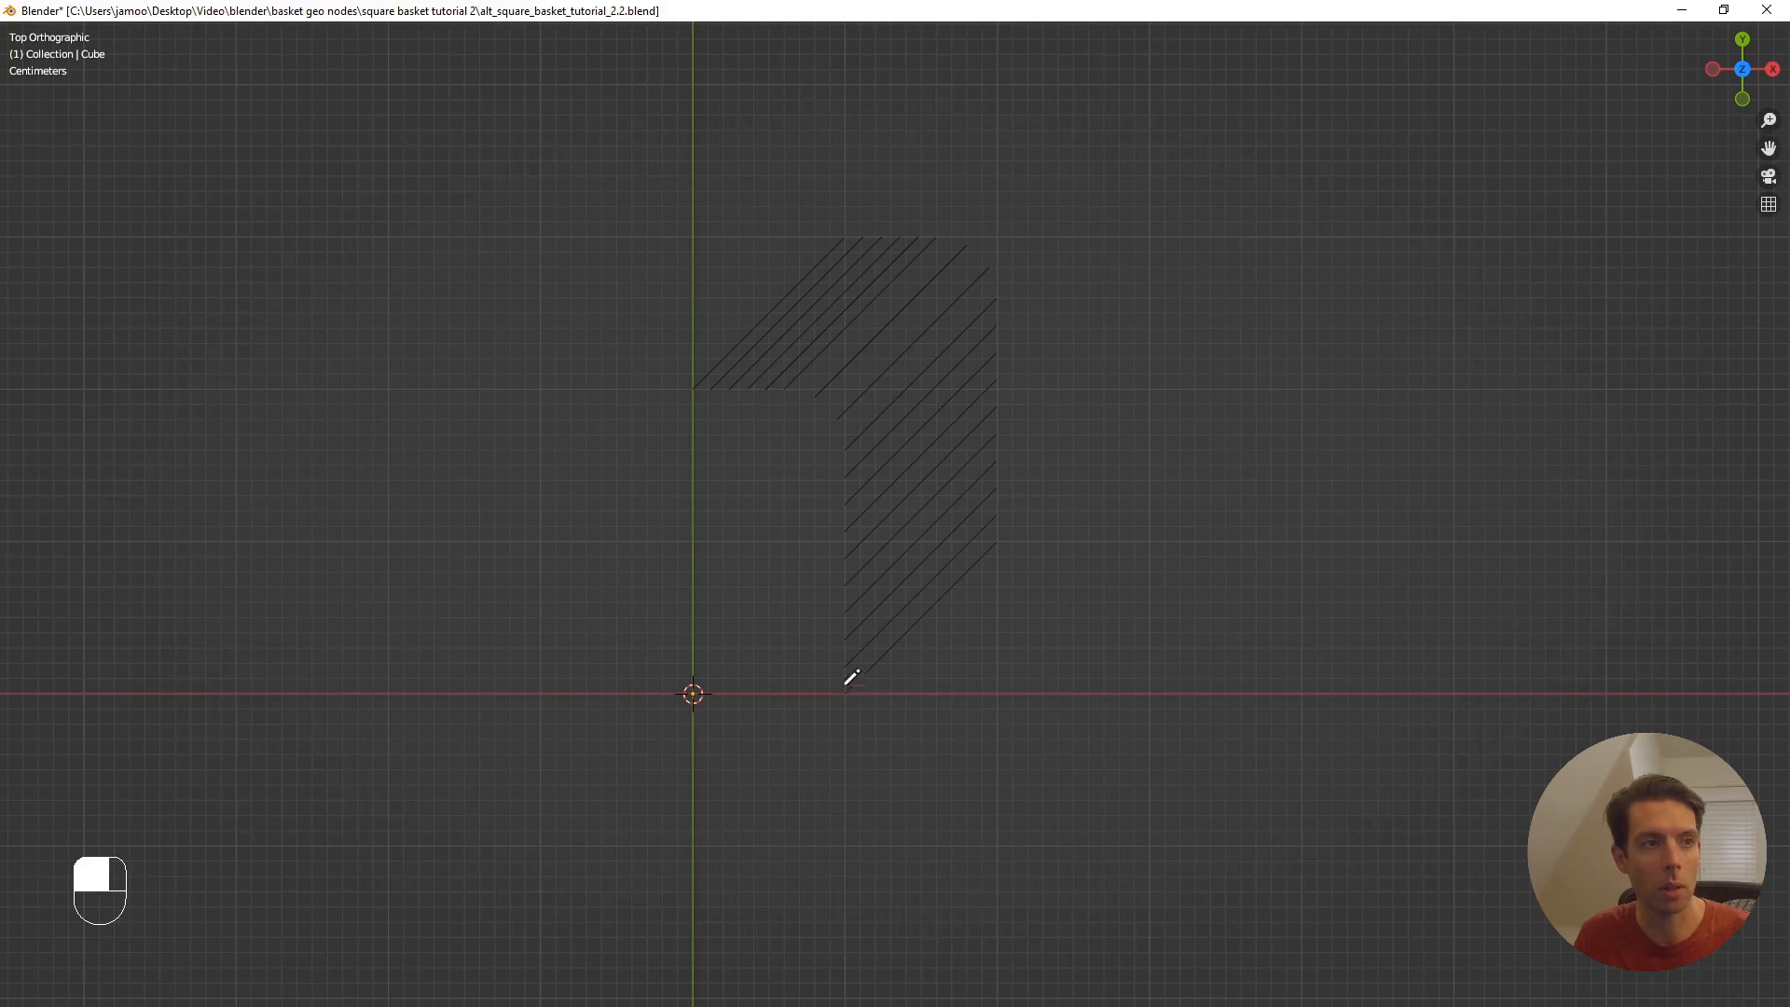
scroll(863, 657, up, 1)
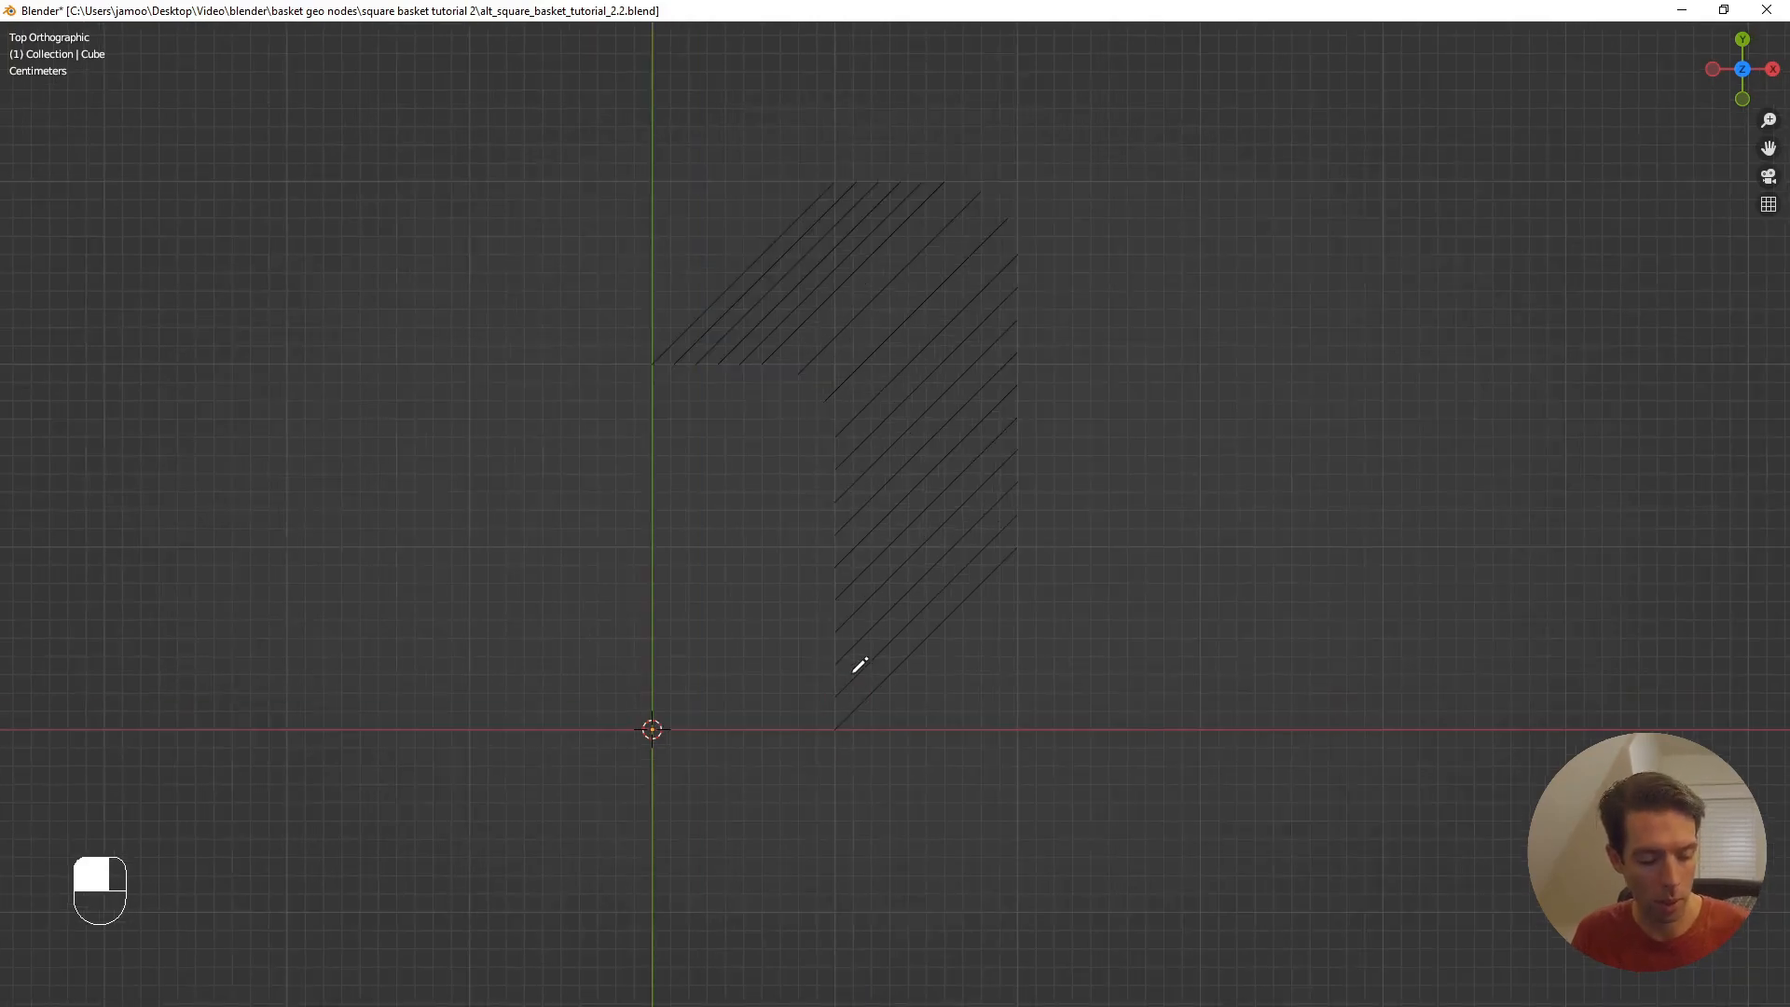
- Restore the multi-editor layout and move the Instance on Points node farther from Separate Geometry
key(ctrl+alt+space)
scroll(771, 675, down, 2)
shift+middle_drag(622, 749, 742, 643)
scroll(742, 643, up, 1)
drag(913, 500, 1161, 514)
scroll(856, 513, up, 4)
shift+middle_drag(1096, 644, 890, 680)
scroll(875, 639, up, 2)
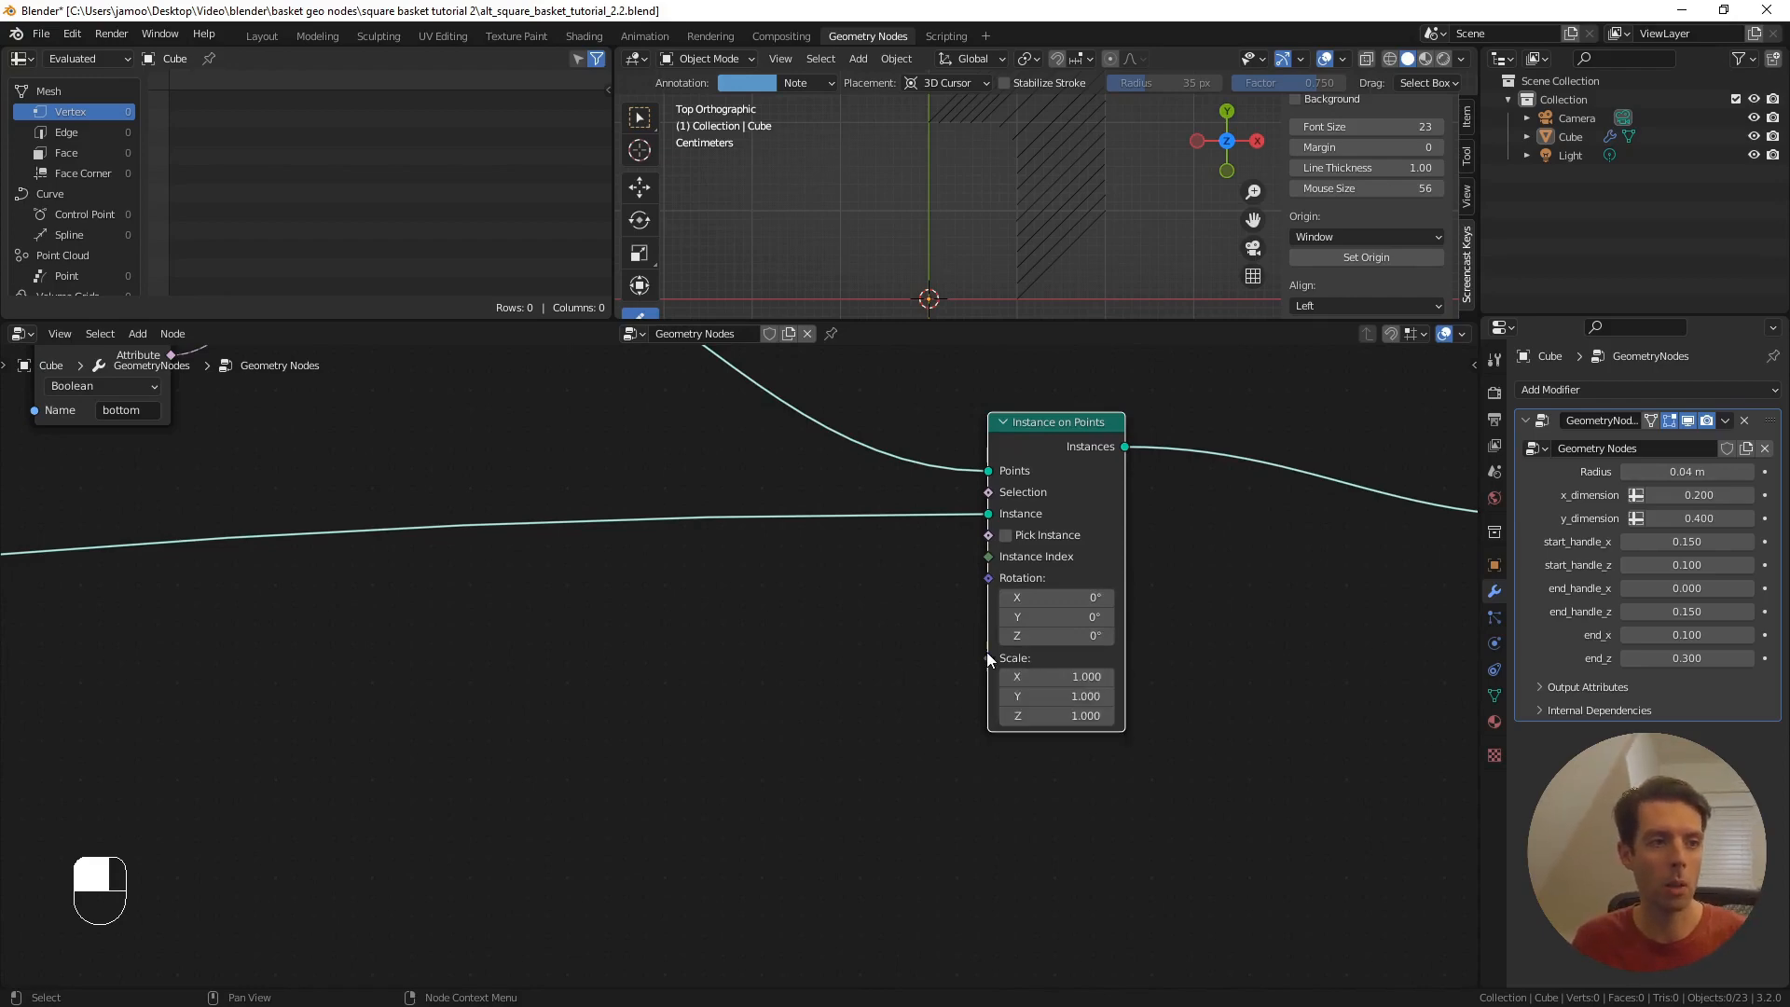
- Add a Combine XYZ node feeding the Scale of Instance on Points and set its X, Y and Z to 1
drag(988, 658, 850, 743)
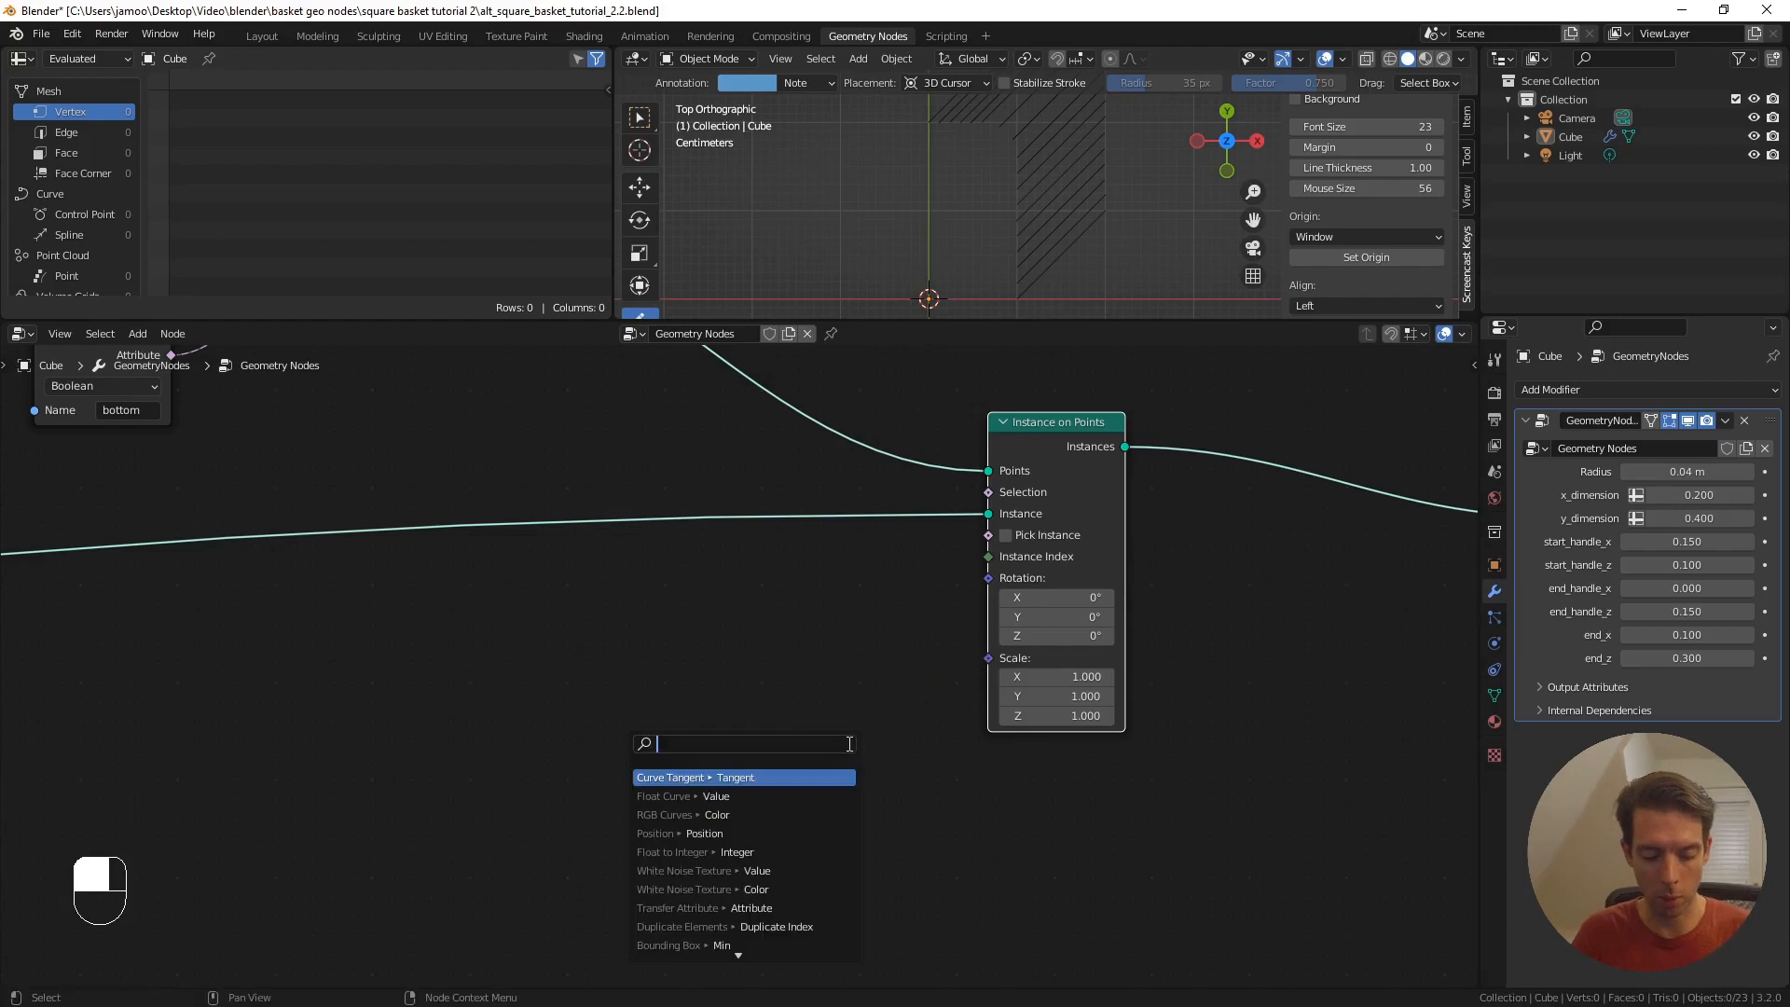
text(combine)
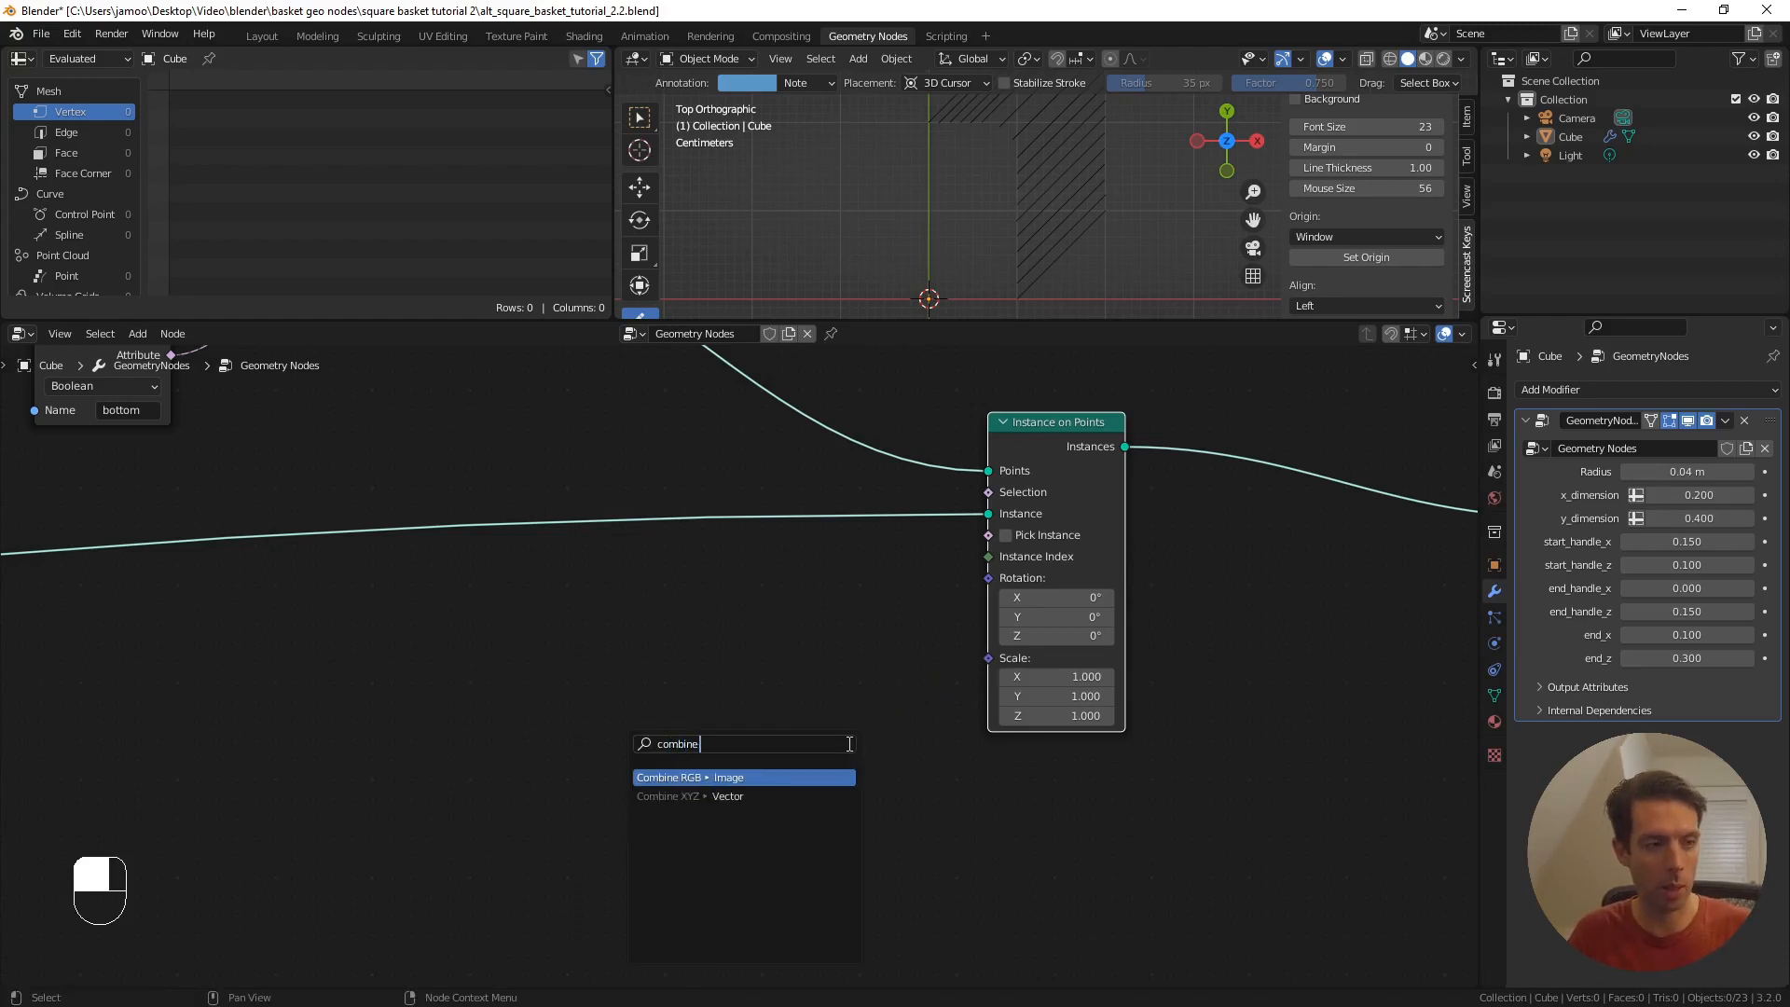
text( xyz)
key(Return)
click(848, 743)
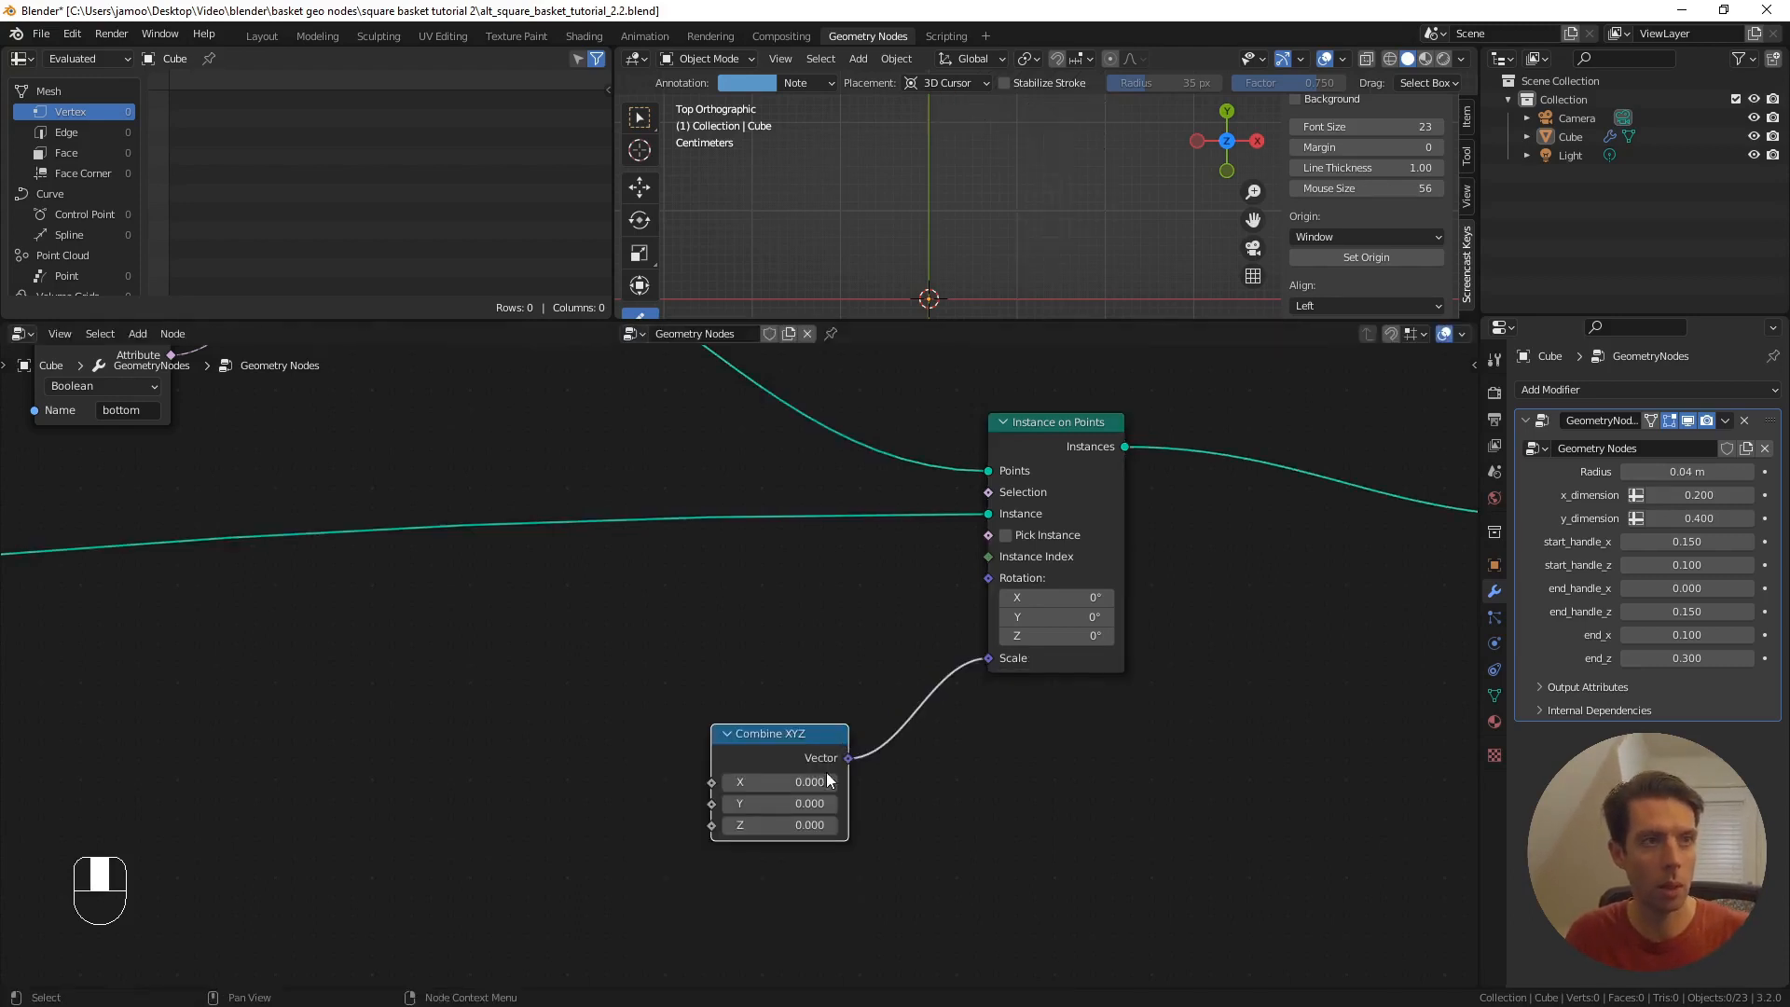
double_click(801, 786)
text(1)
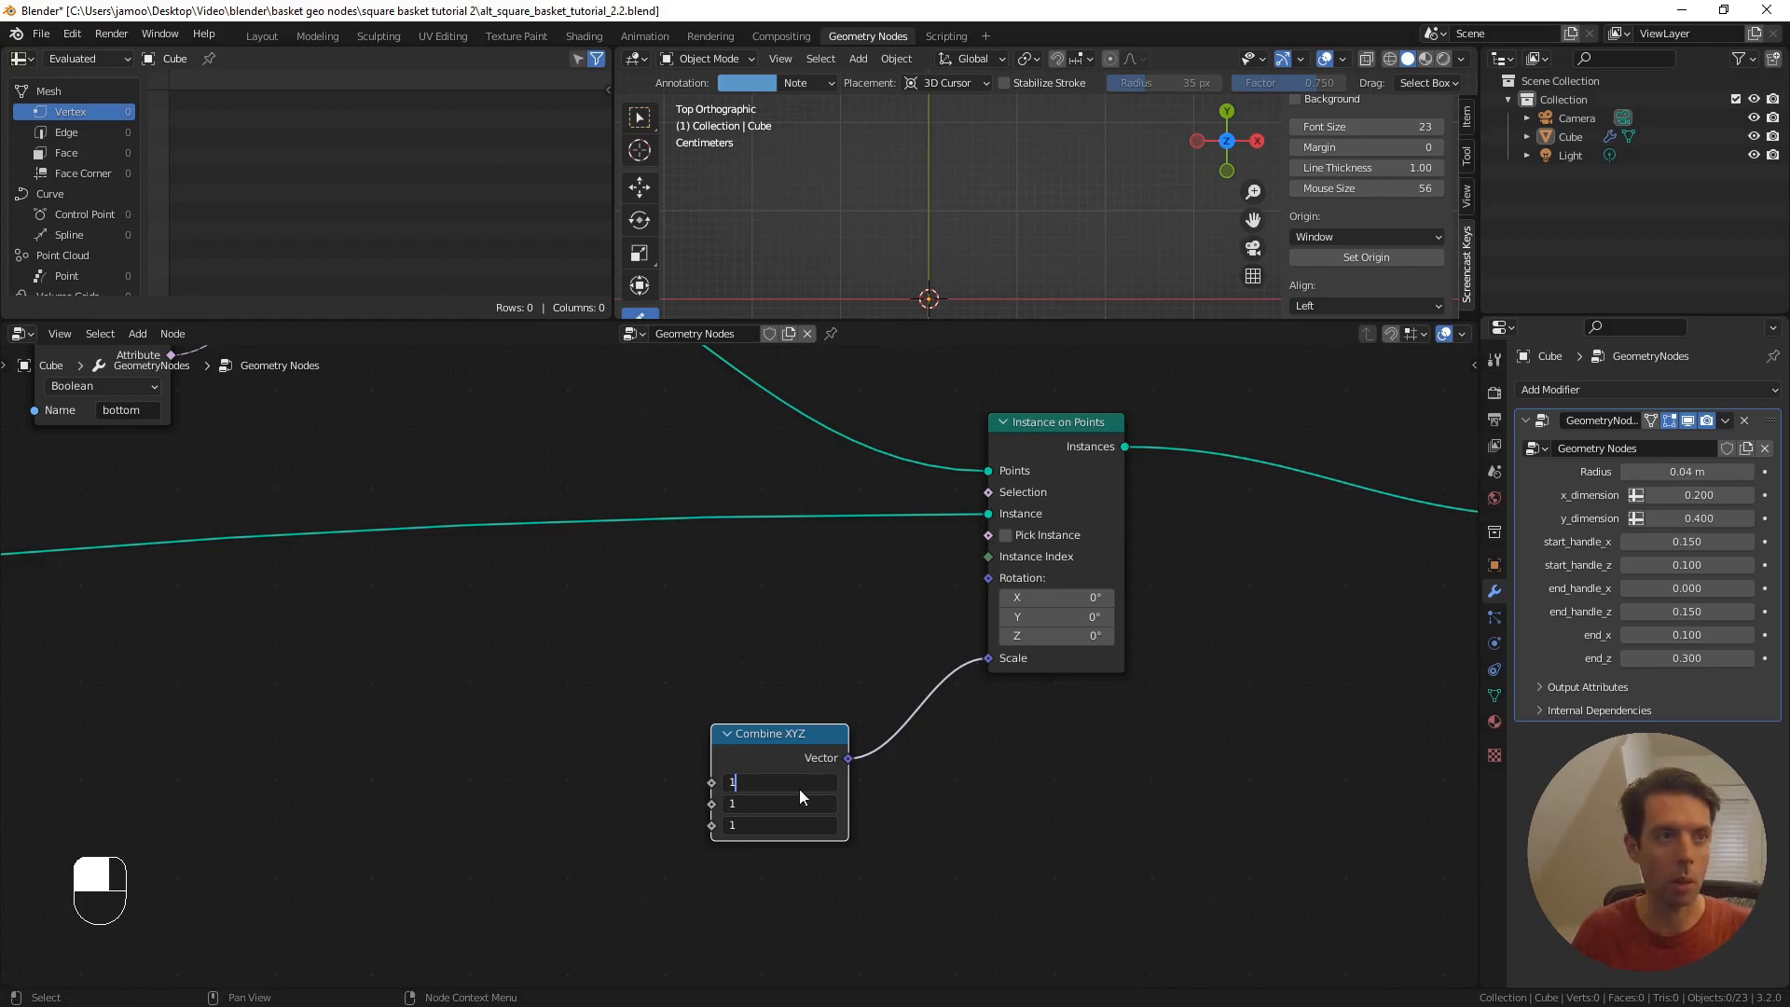
key(Return)
- Add a Spline Parameter node whose Factor drives the Y of Combine XYZ, and reposition Combine XYZ lower
shift+middle_drag(632, 776, 675, 778)
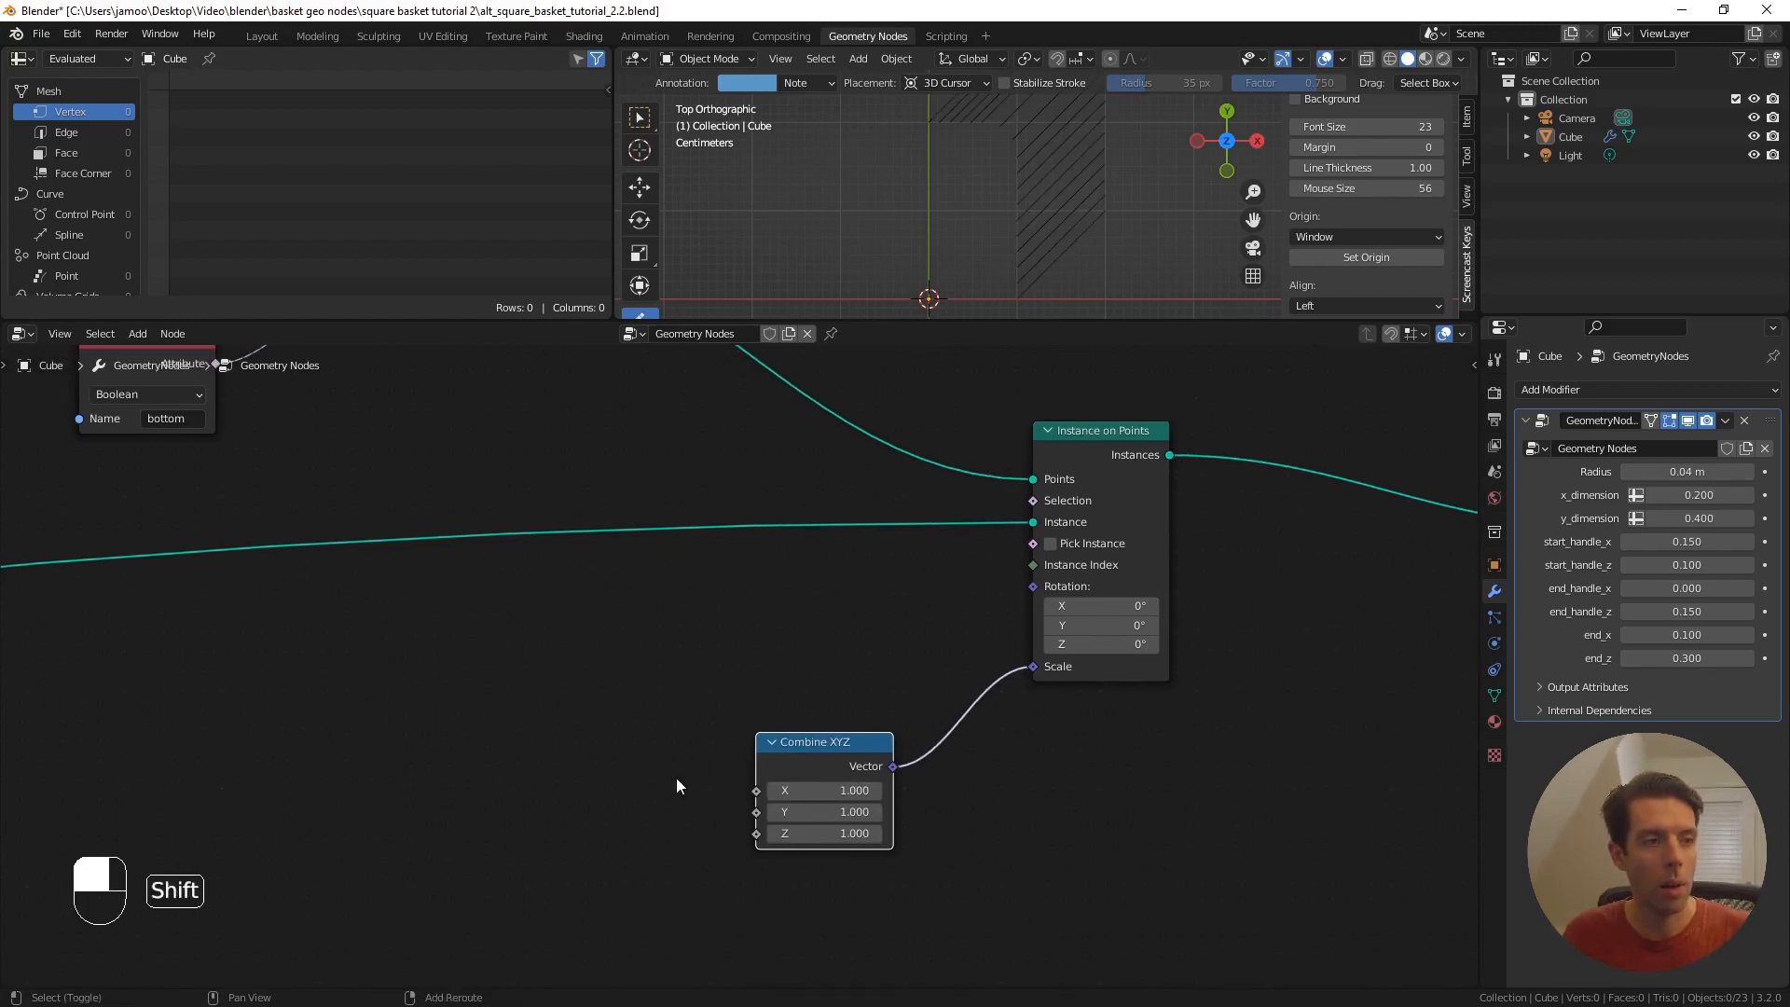
drag(759, 817, 629, 804)
text(spline)
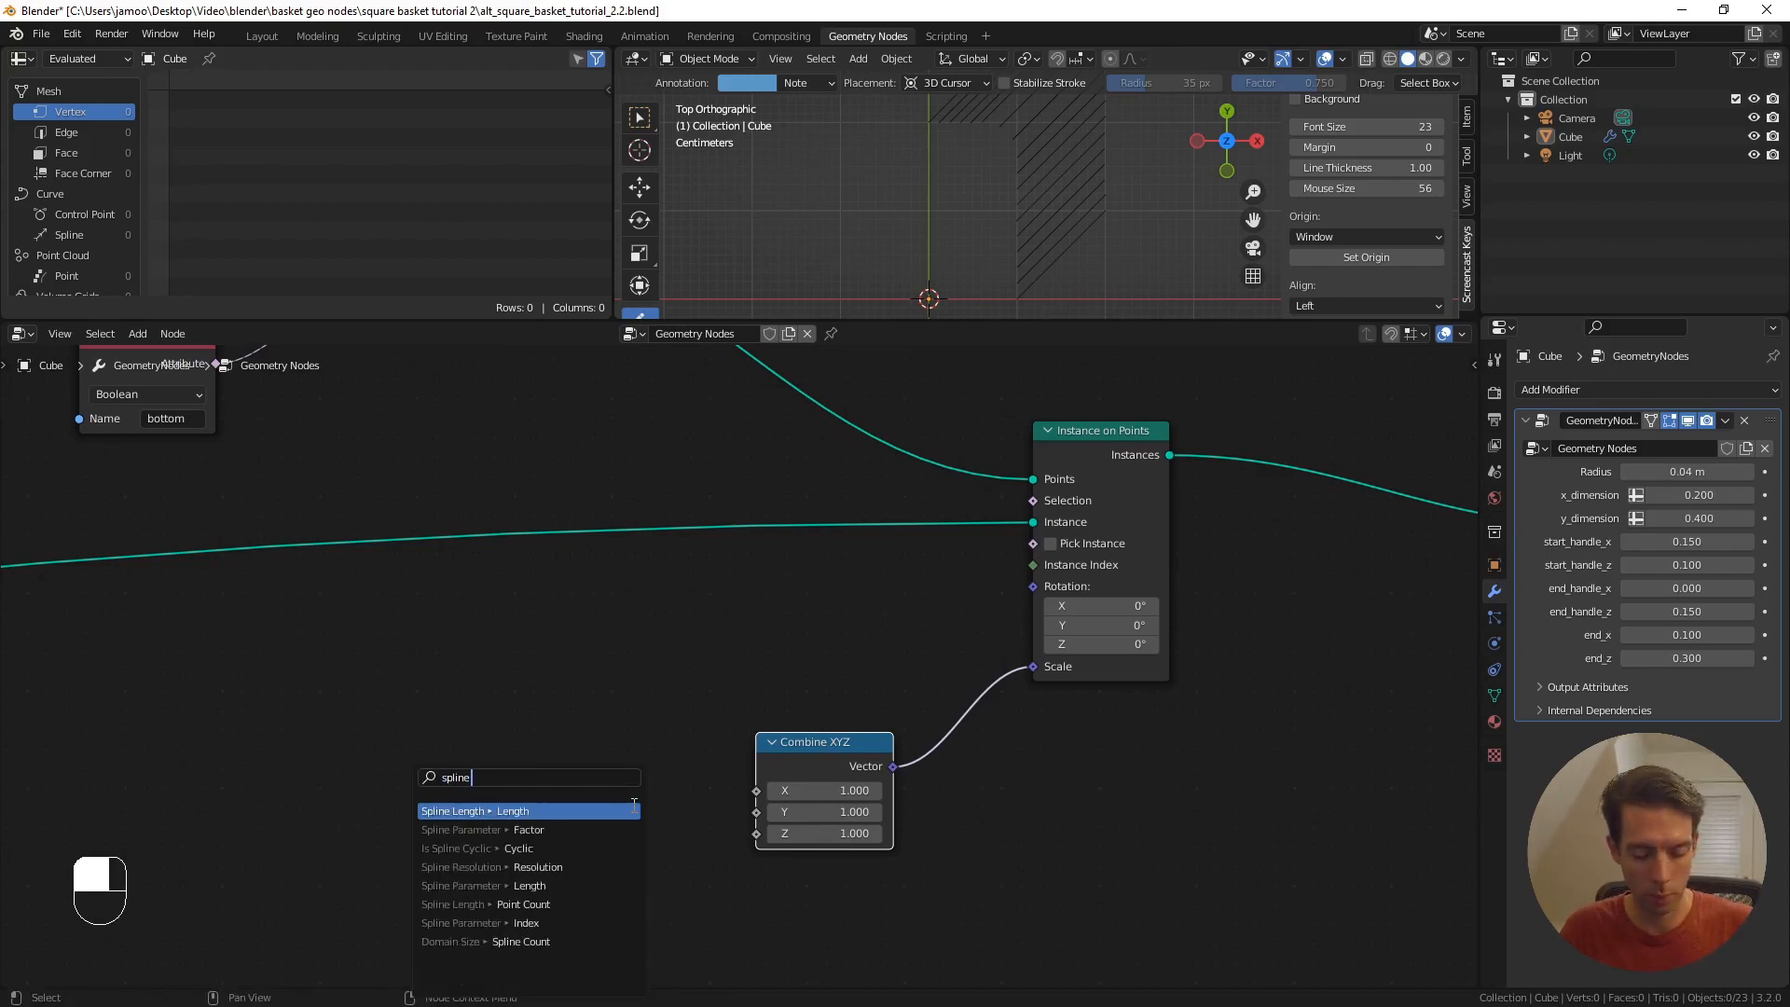
text( para)
key(Return)
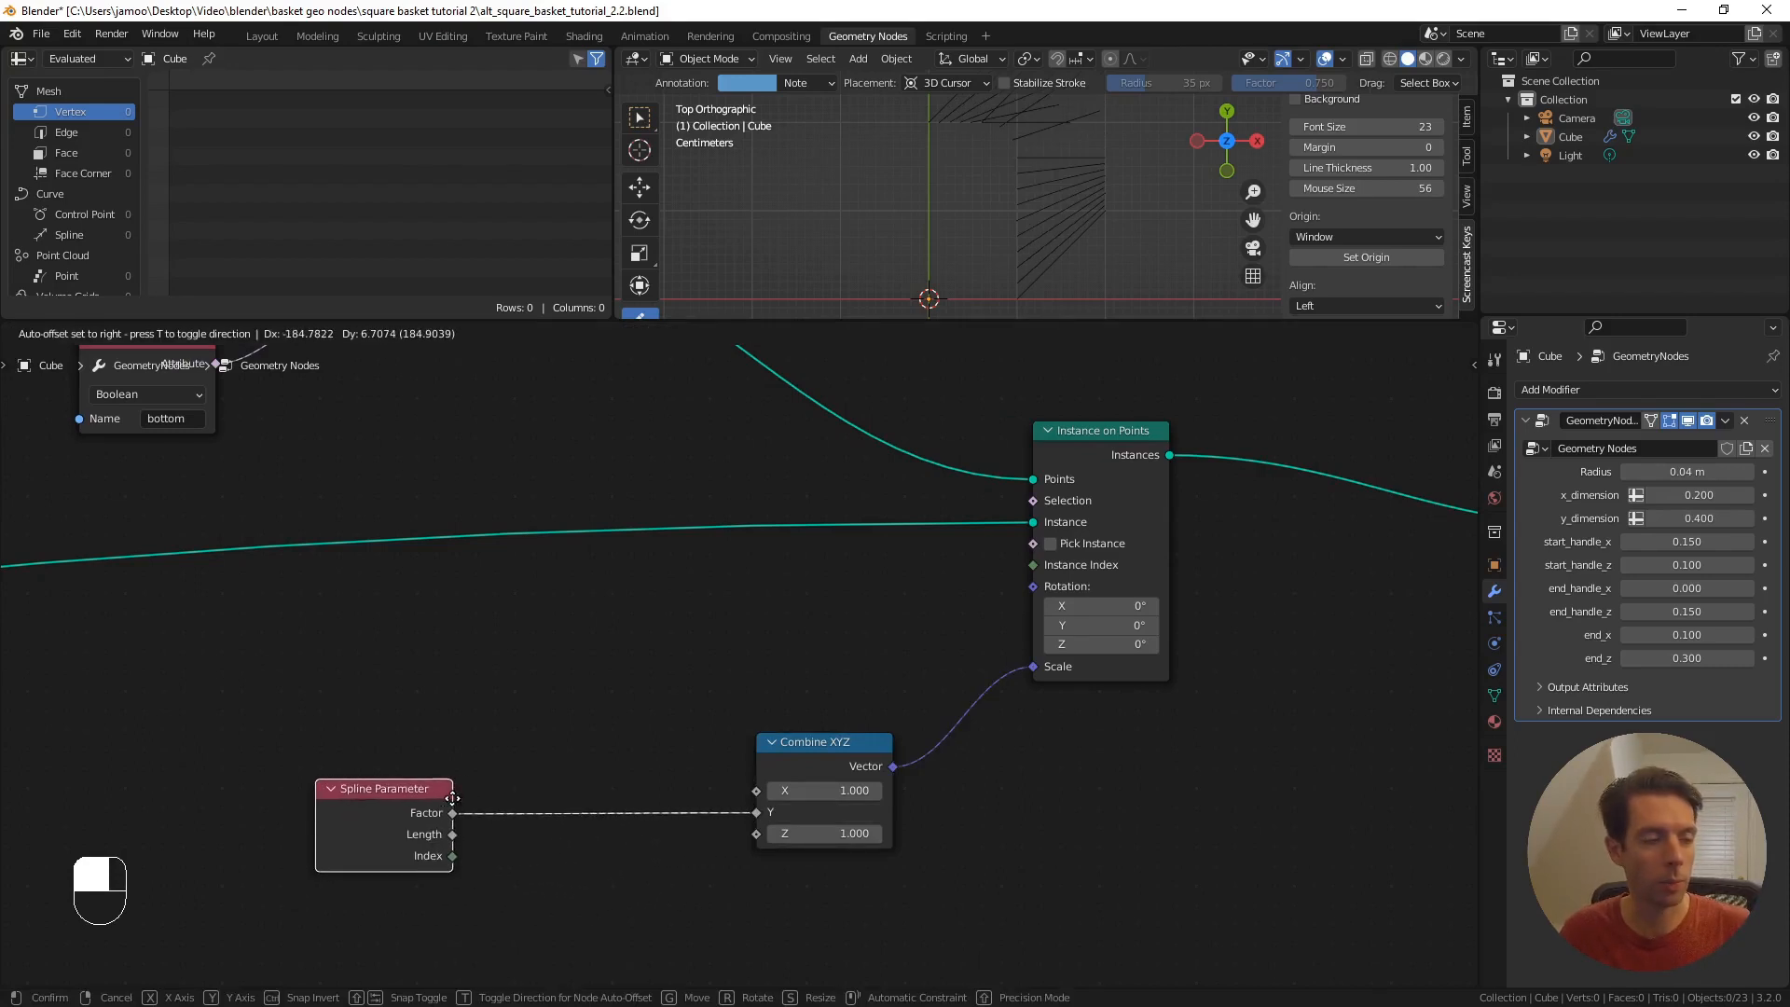
click(452, 799)
drag(802, 757, 741, 793)
mouse_move(1002, 201)
shift+middle_down()
mouse_move(1003, 225)
mouse_move(1023, 216)
shift+middle_up()
scroll(1002, 227, down, 1)
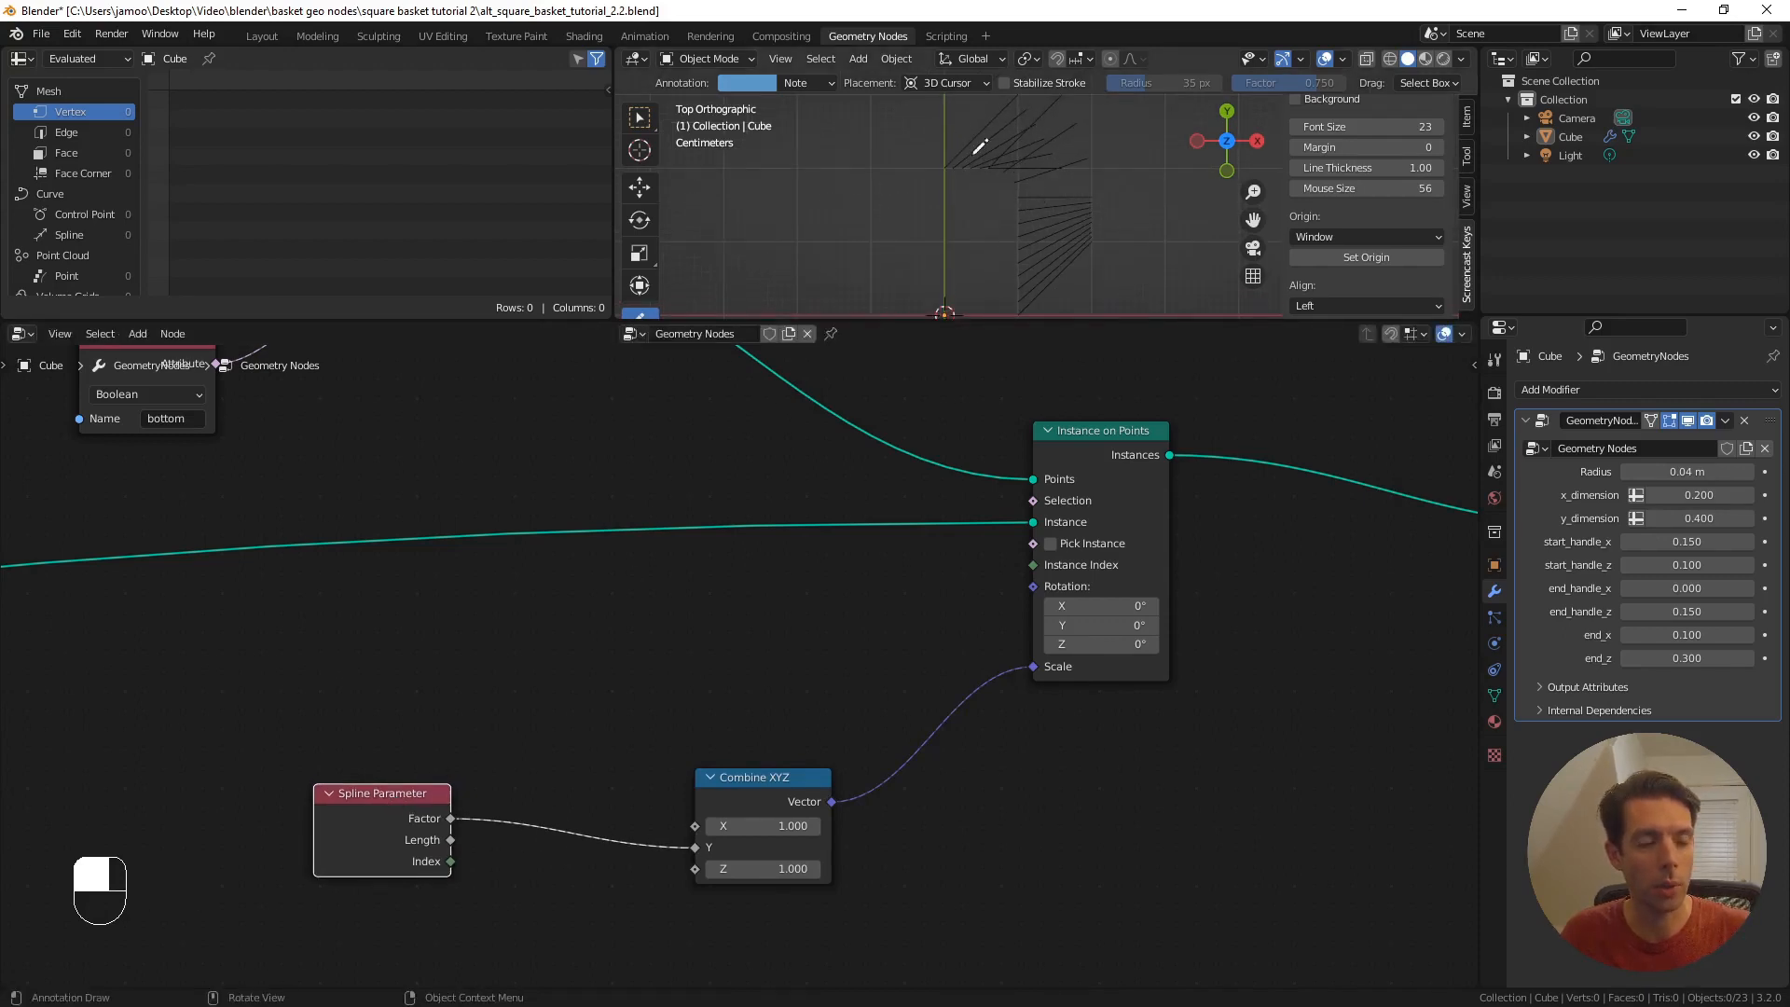
- Insert a Switch node of type Float on the link between Spline Parameter and Combine XYZ
drag(401, 795, 464, 691)
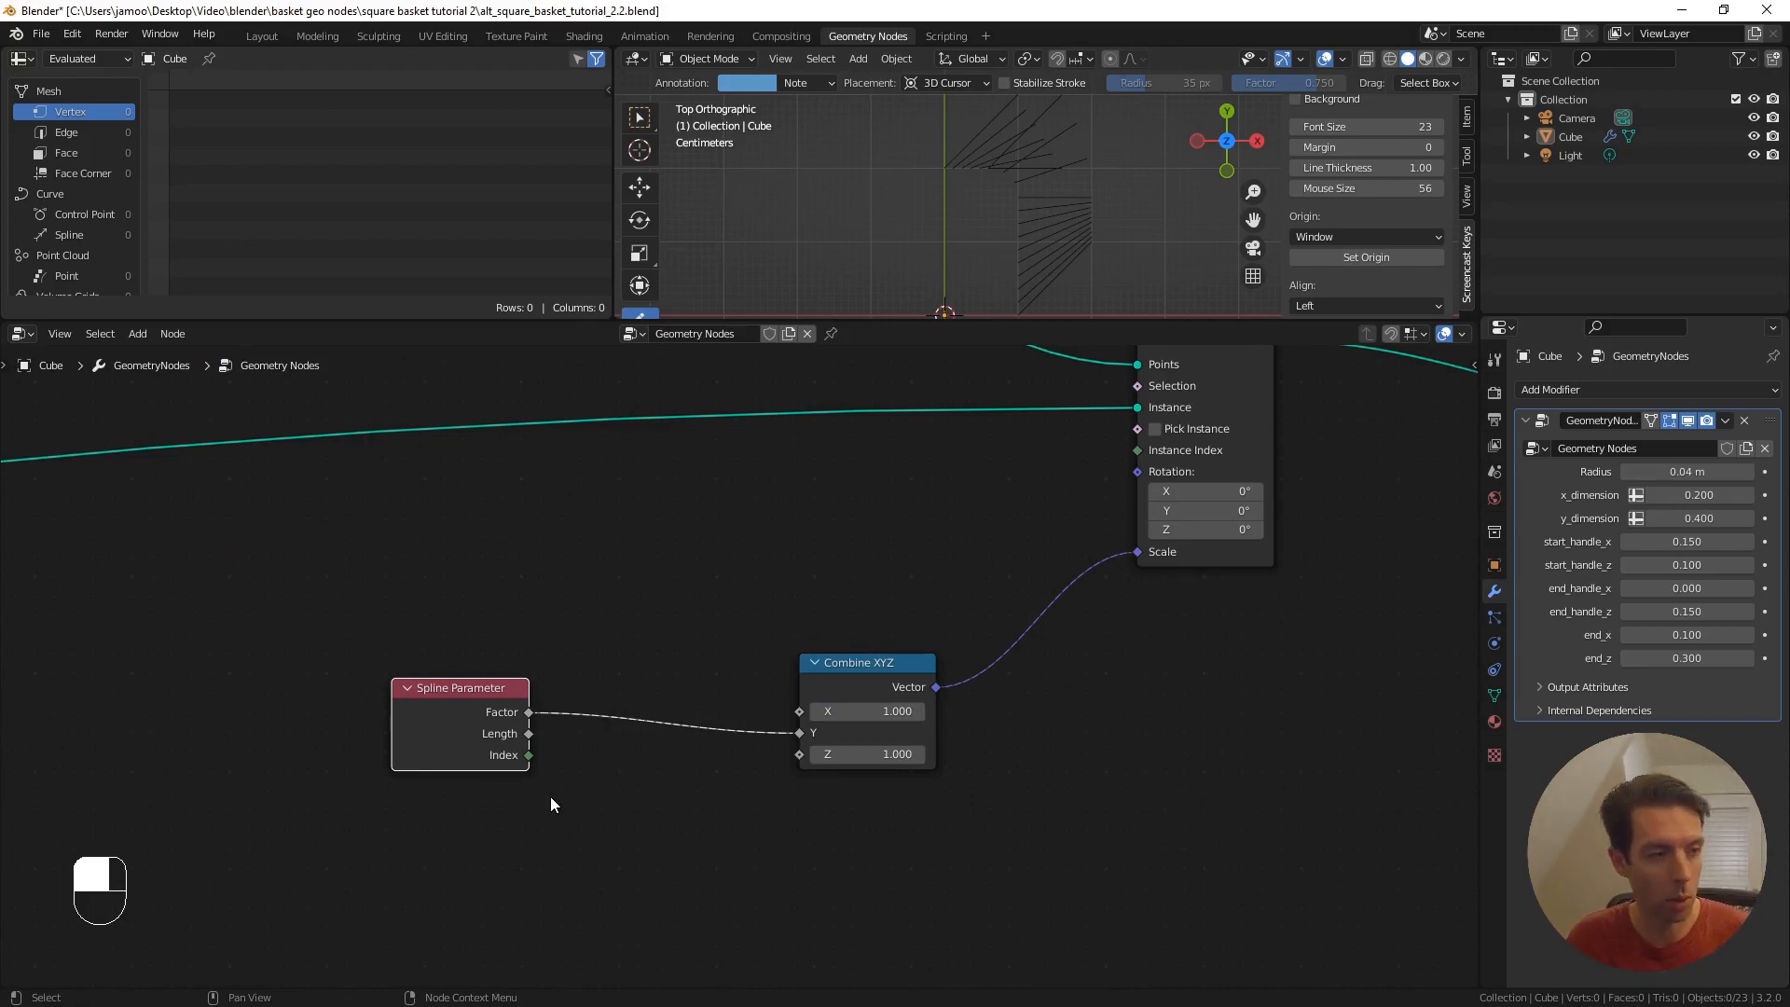
key(F3)
text(switch)
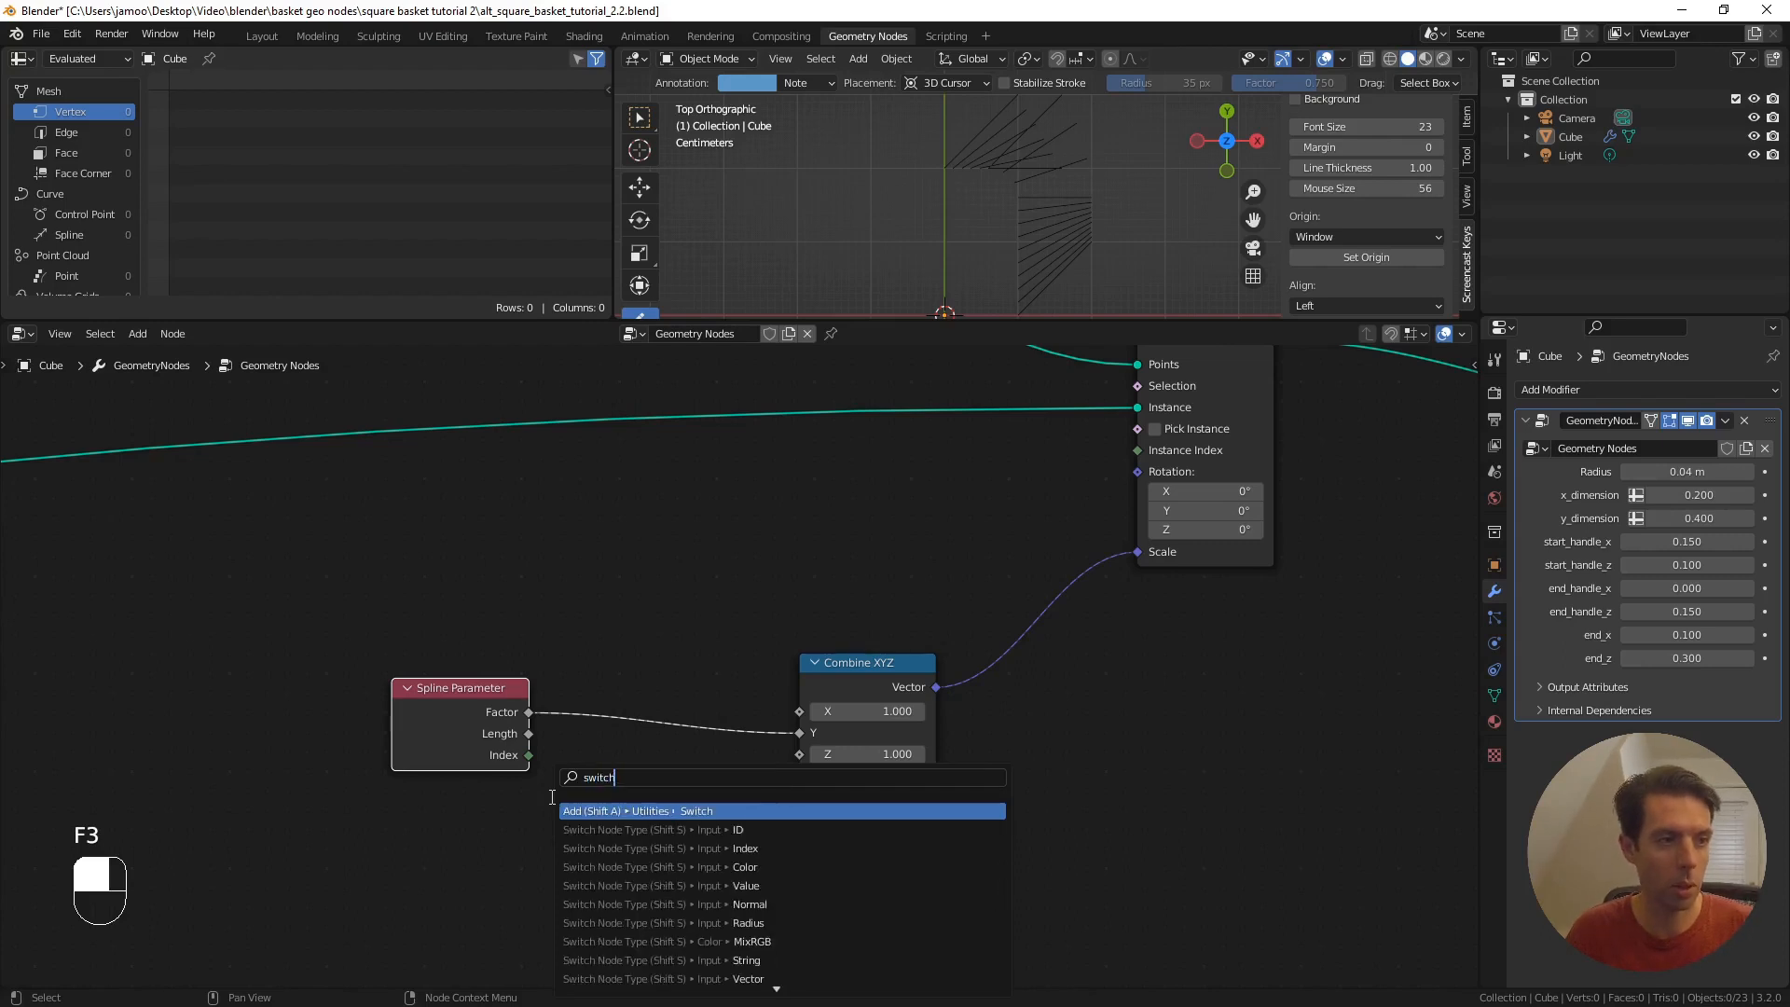
key(Return)
click(623, 813)
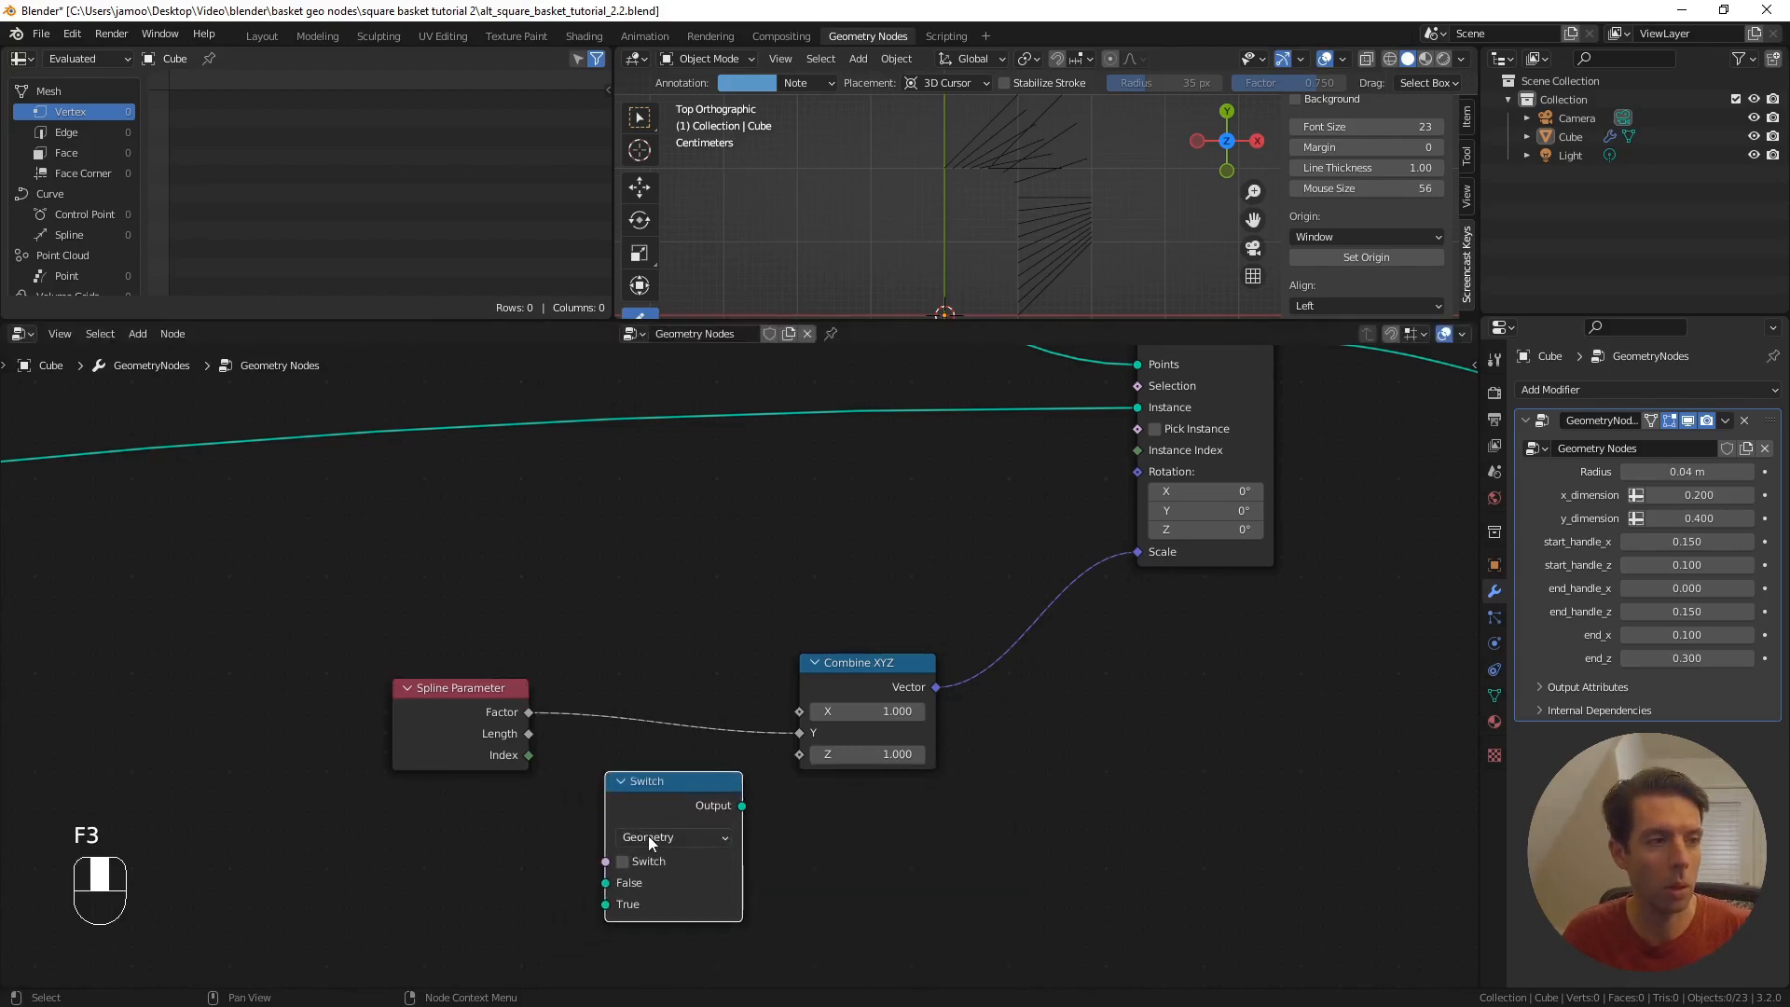
click(649, 836)
click(652, 825)
drag(675, 787, 677, 688)
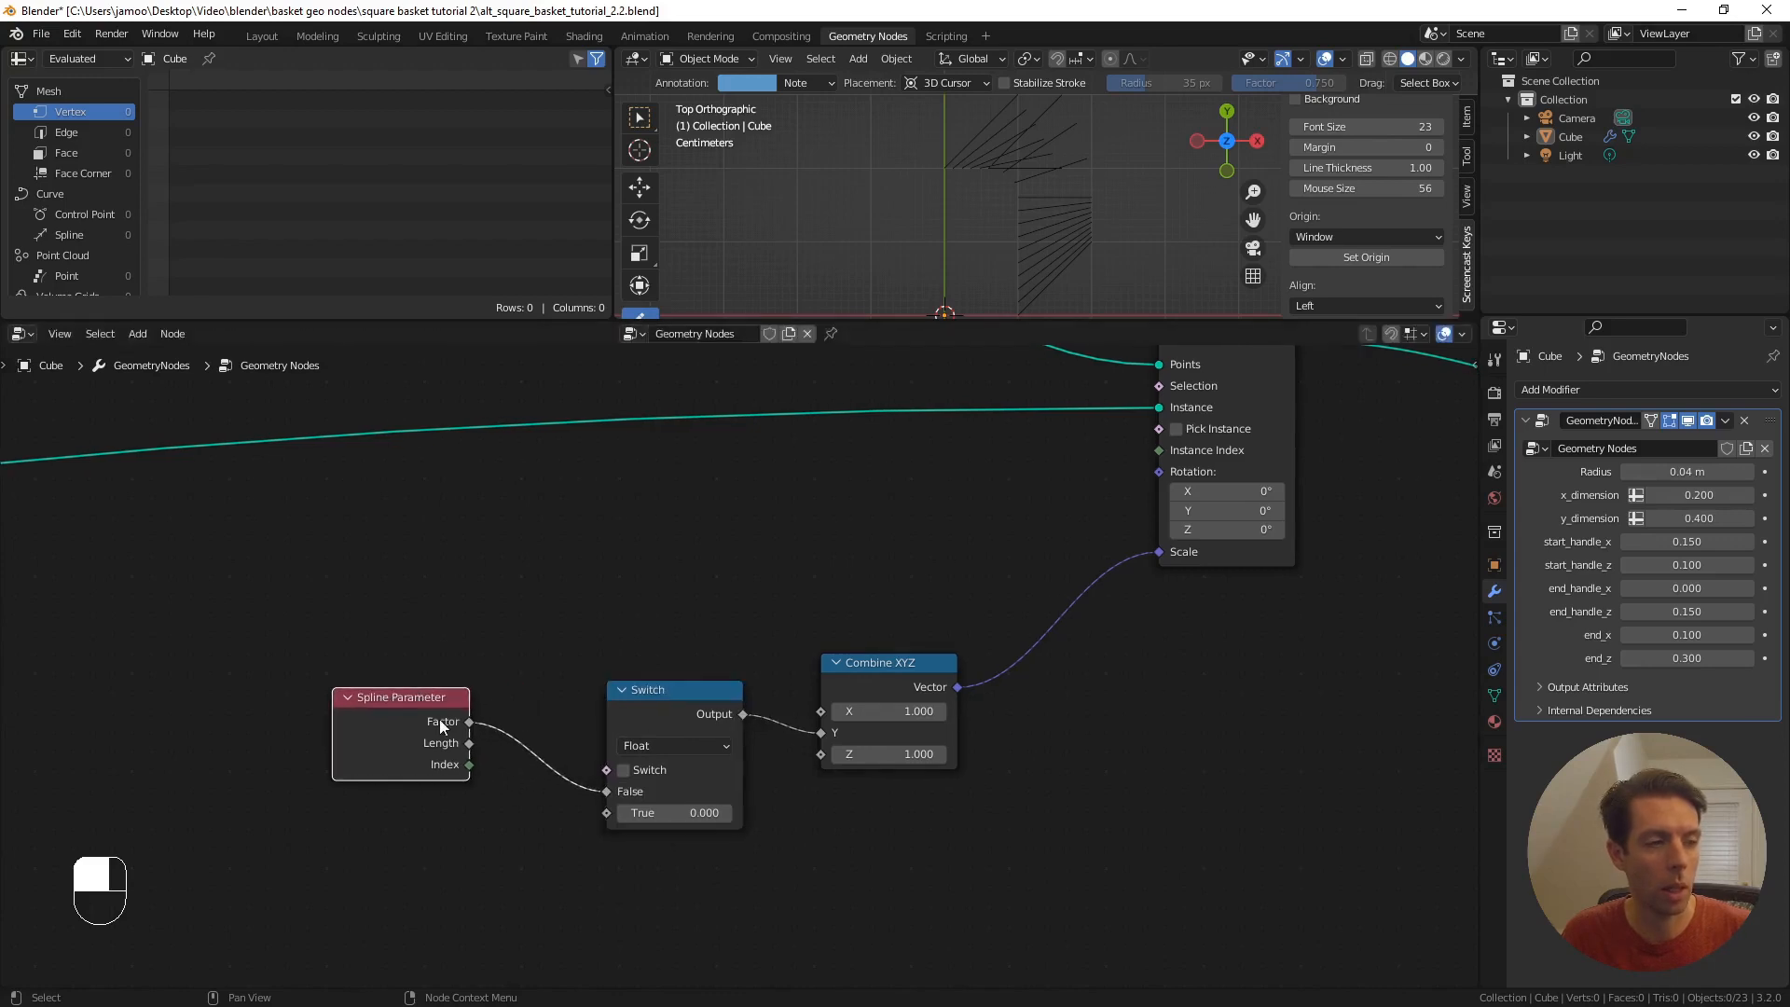
- Move the Spline Parameter Factor link to the Switch node's True input and set False to 1
mouse_move(606, 791)
mouse_down()
mouse_move(552, 767)
mouse_move(618, 812)
mouse_up()
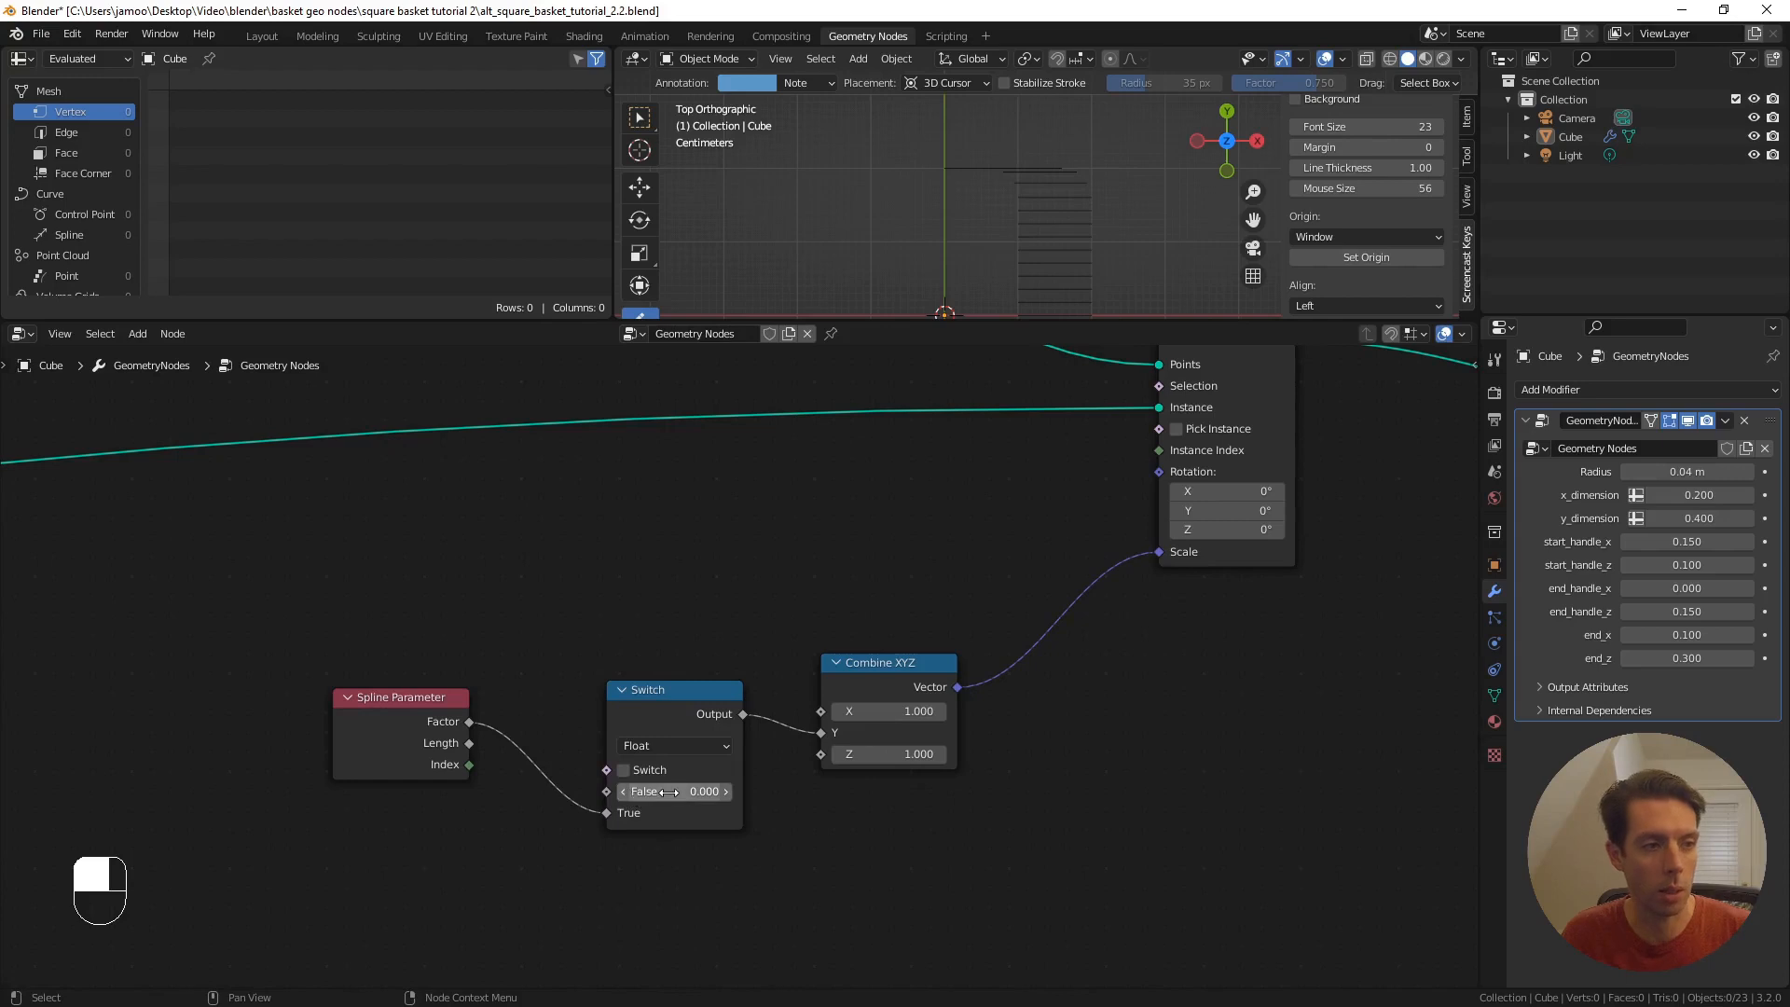
click(669, 791)
text(1)
key(Return)
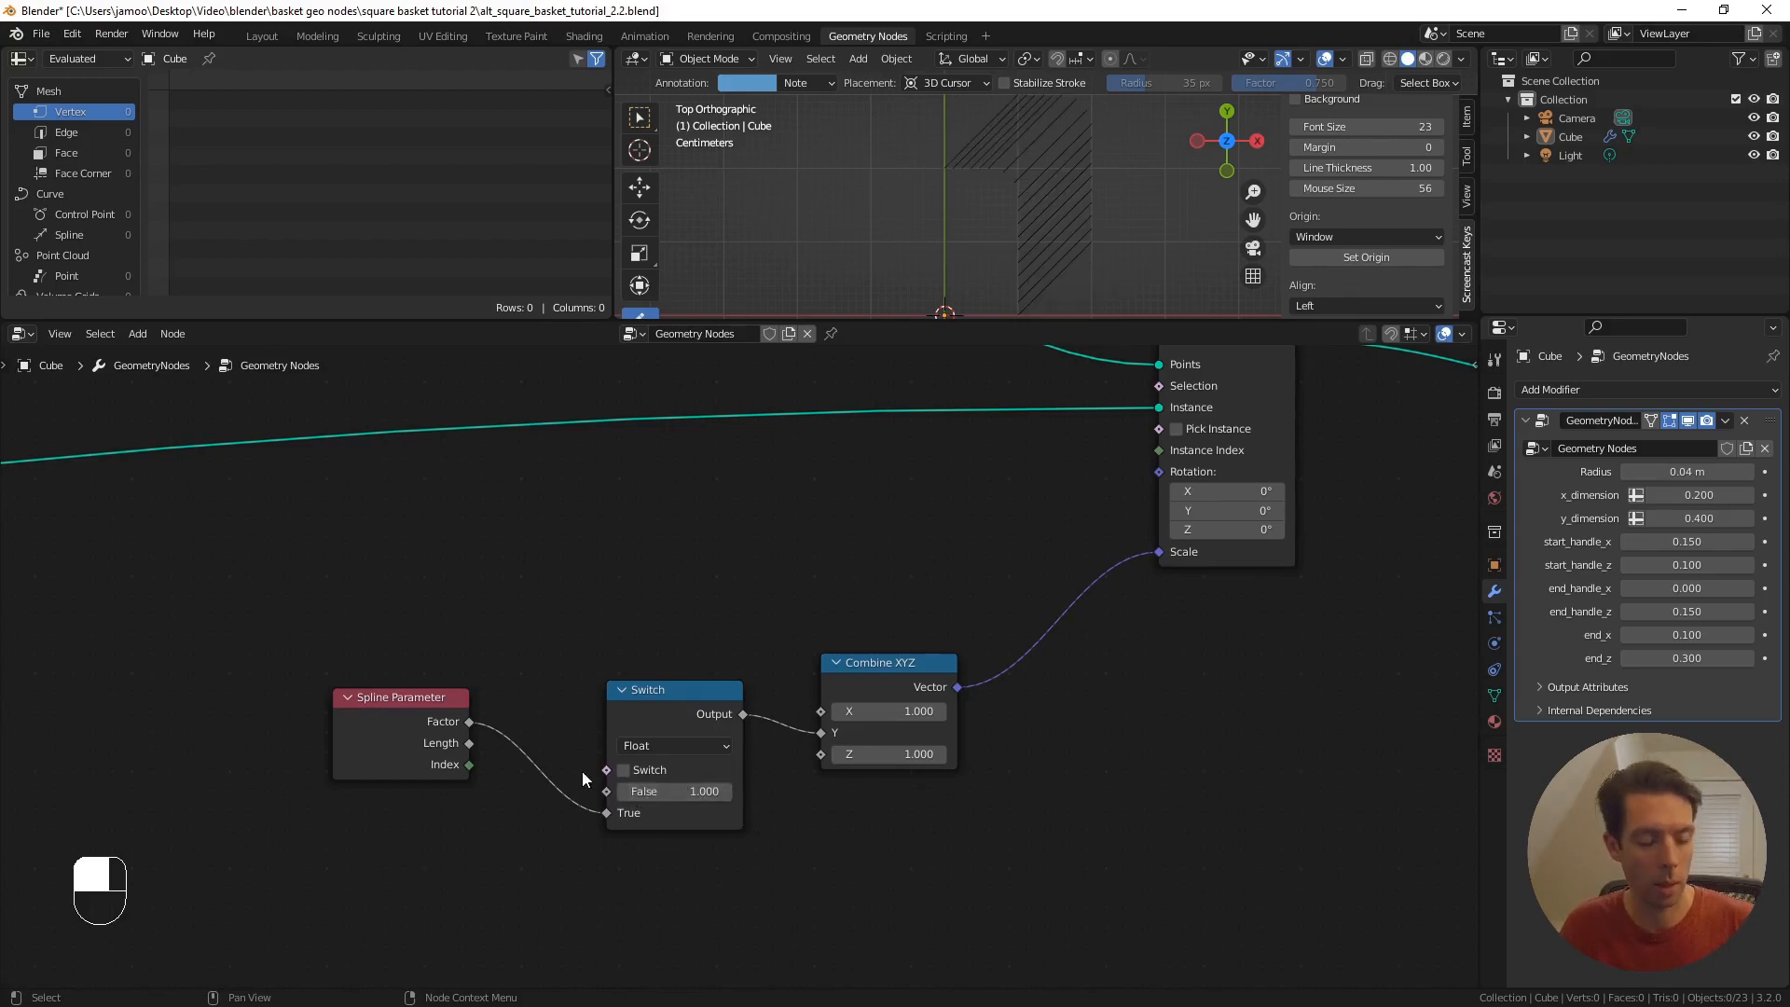
- Add a Named Attribute node reading the Boolean y_side and connect it to the Switch node's Switch input
key(F3)
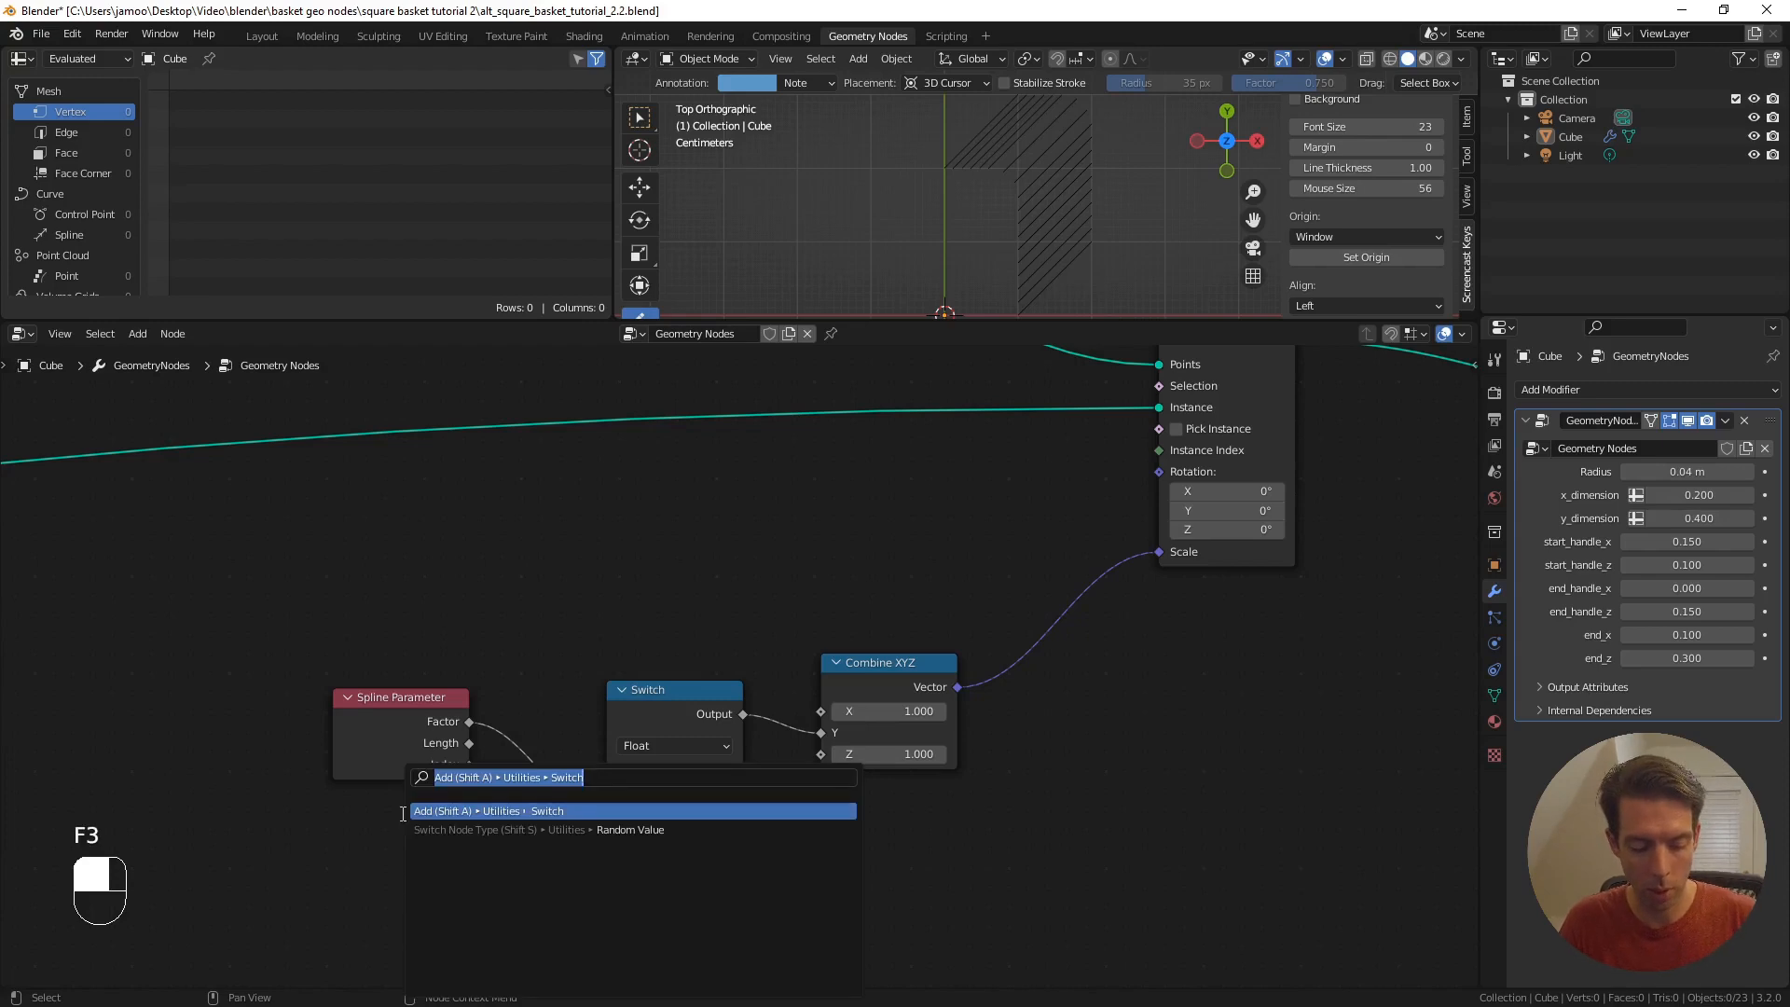
text(named att)
key(Return)
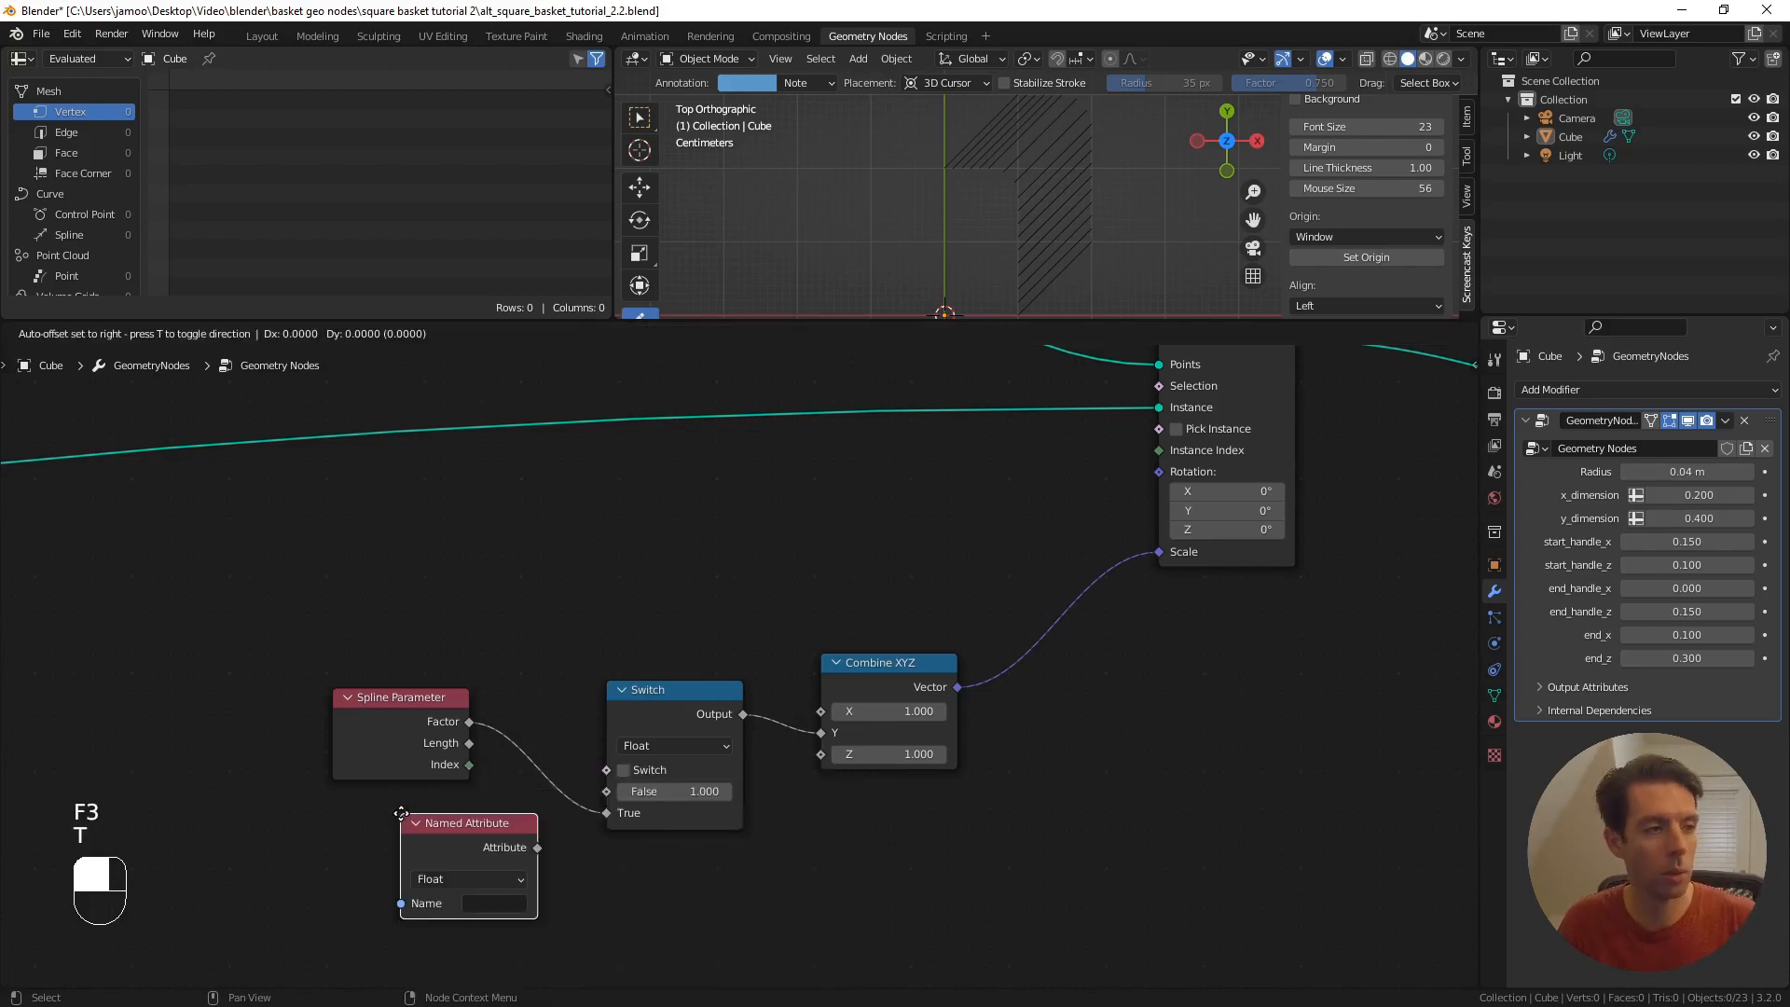
click(333, 803)
click(418, 892)
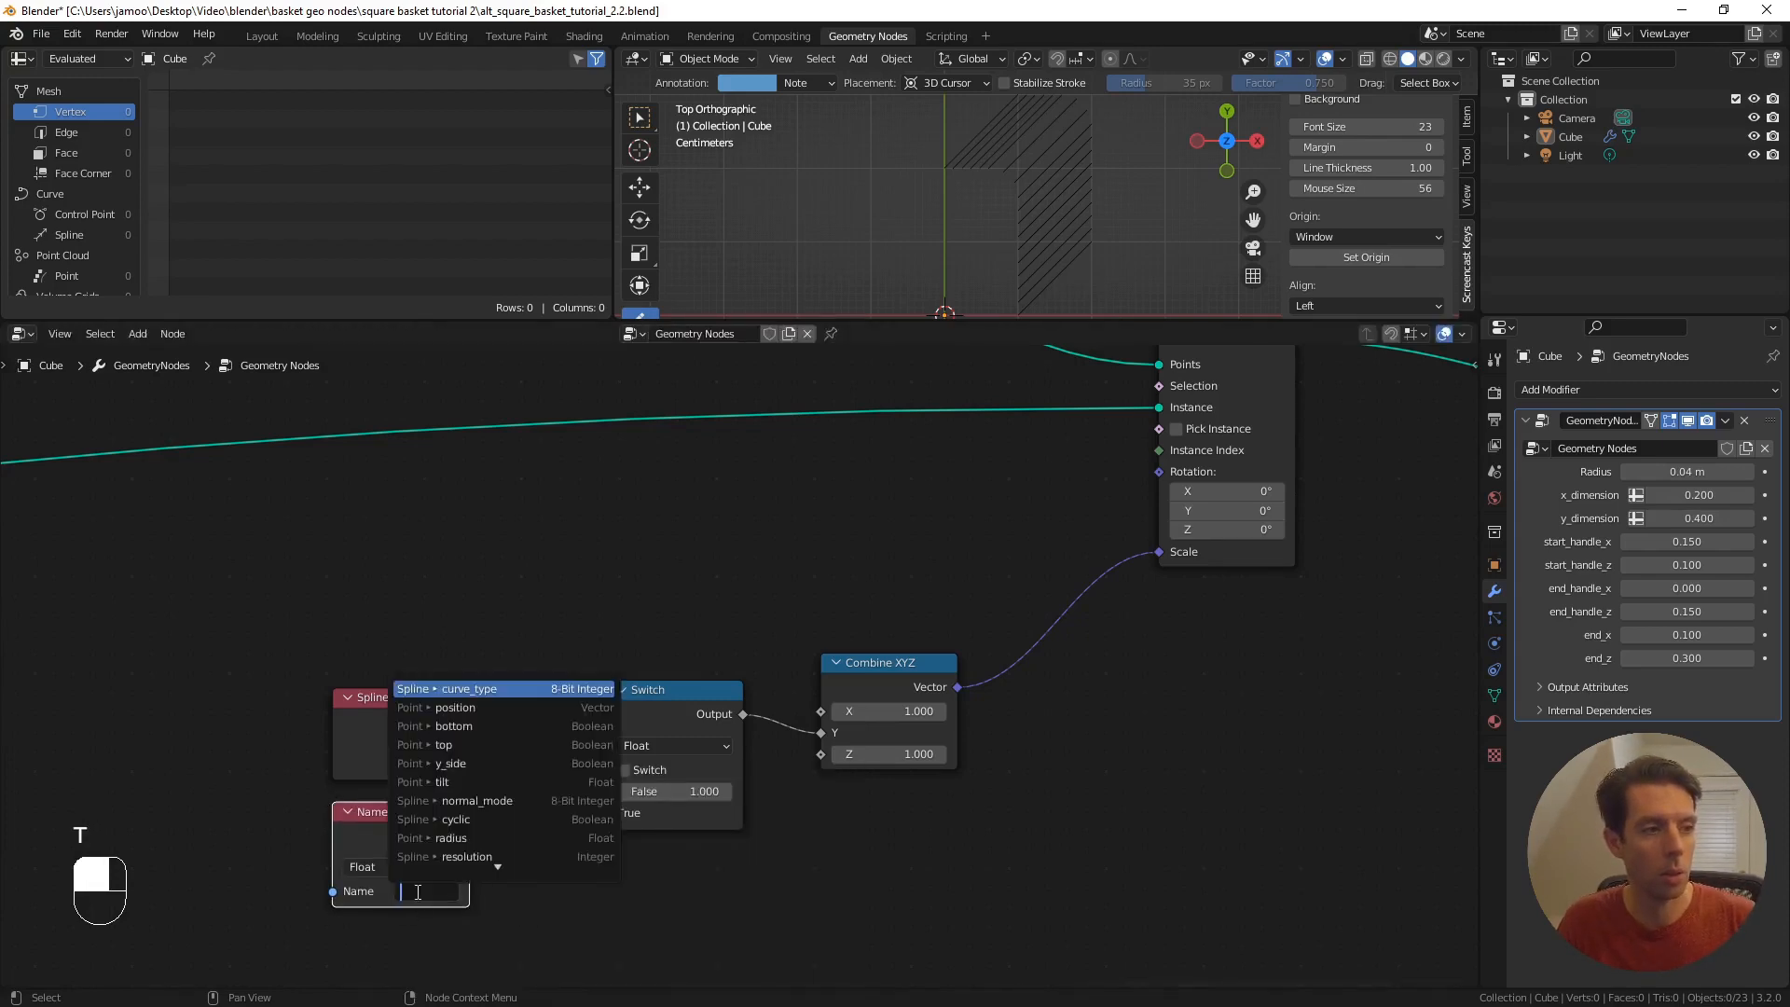
text(y)
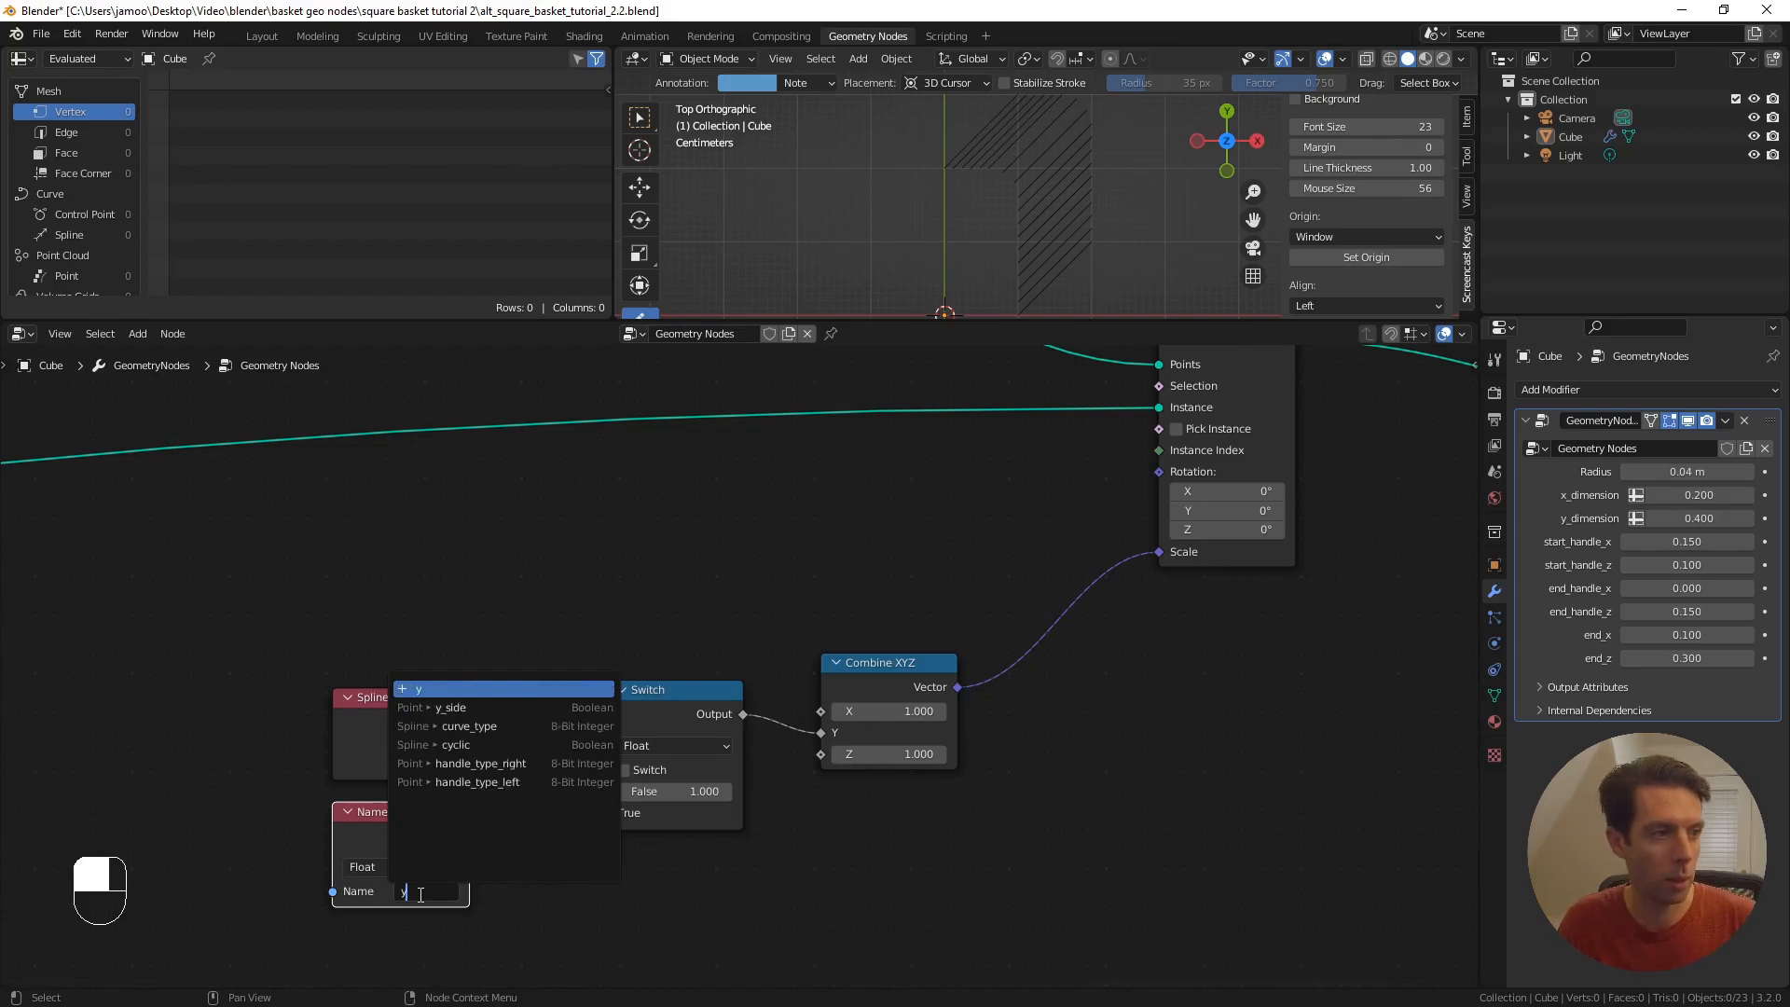
click(472, 708)
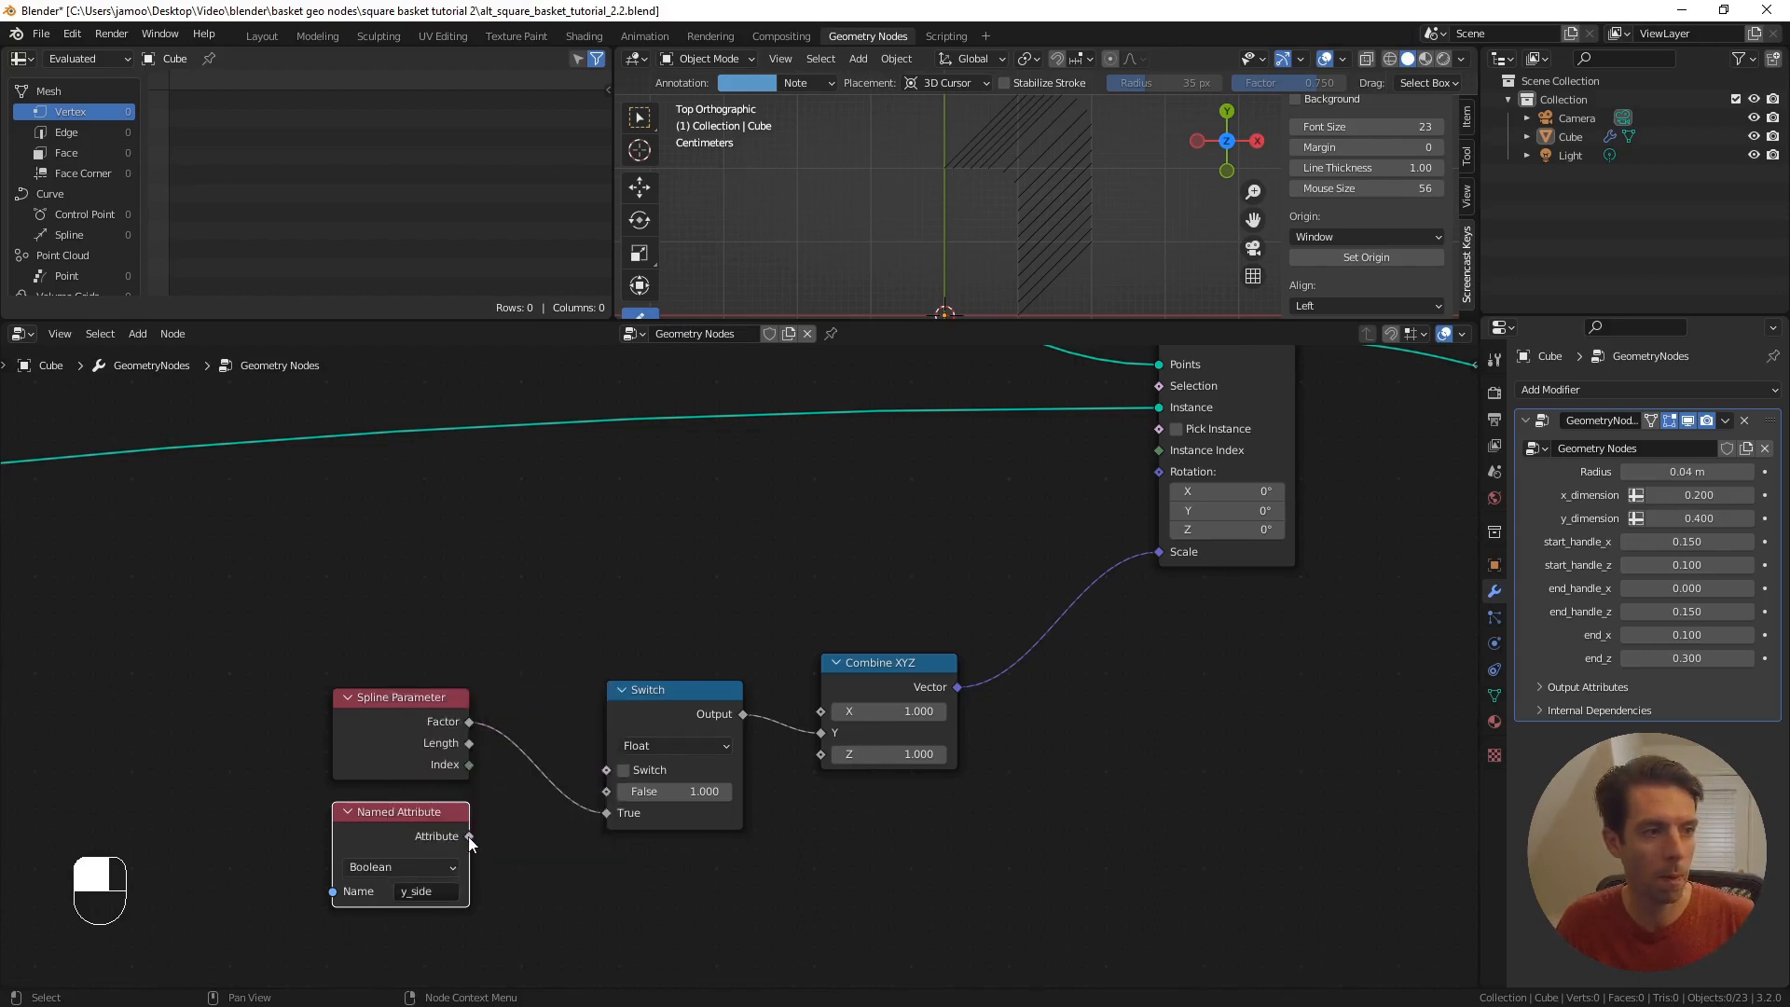
drag(468, 836, 608, 771)
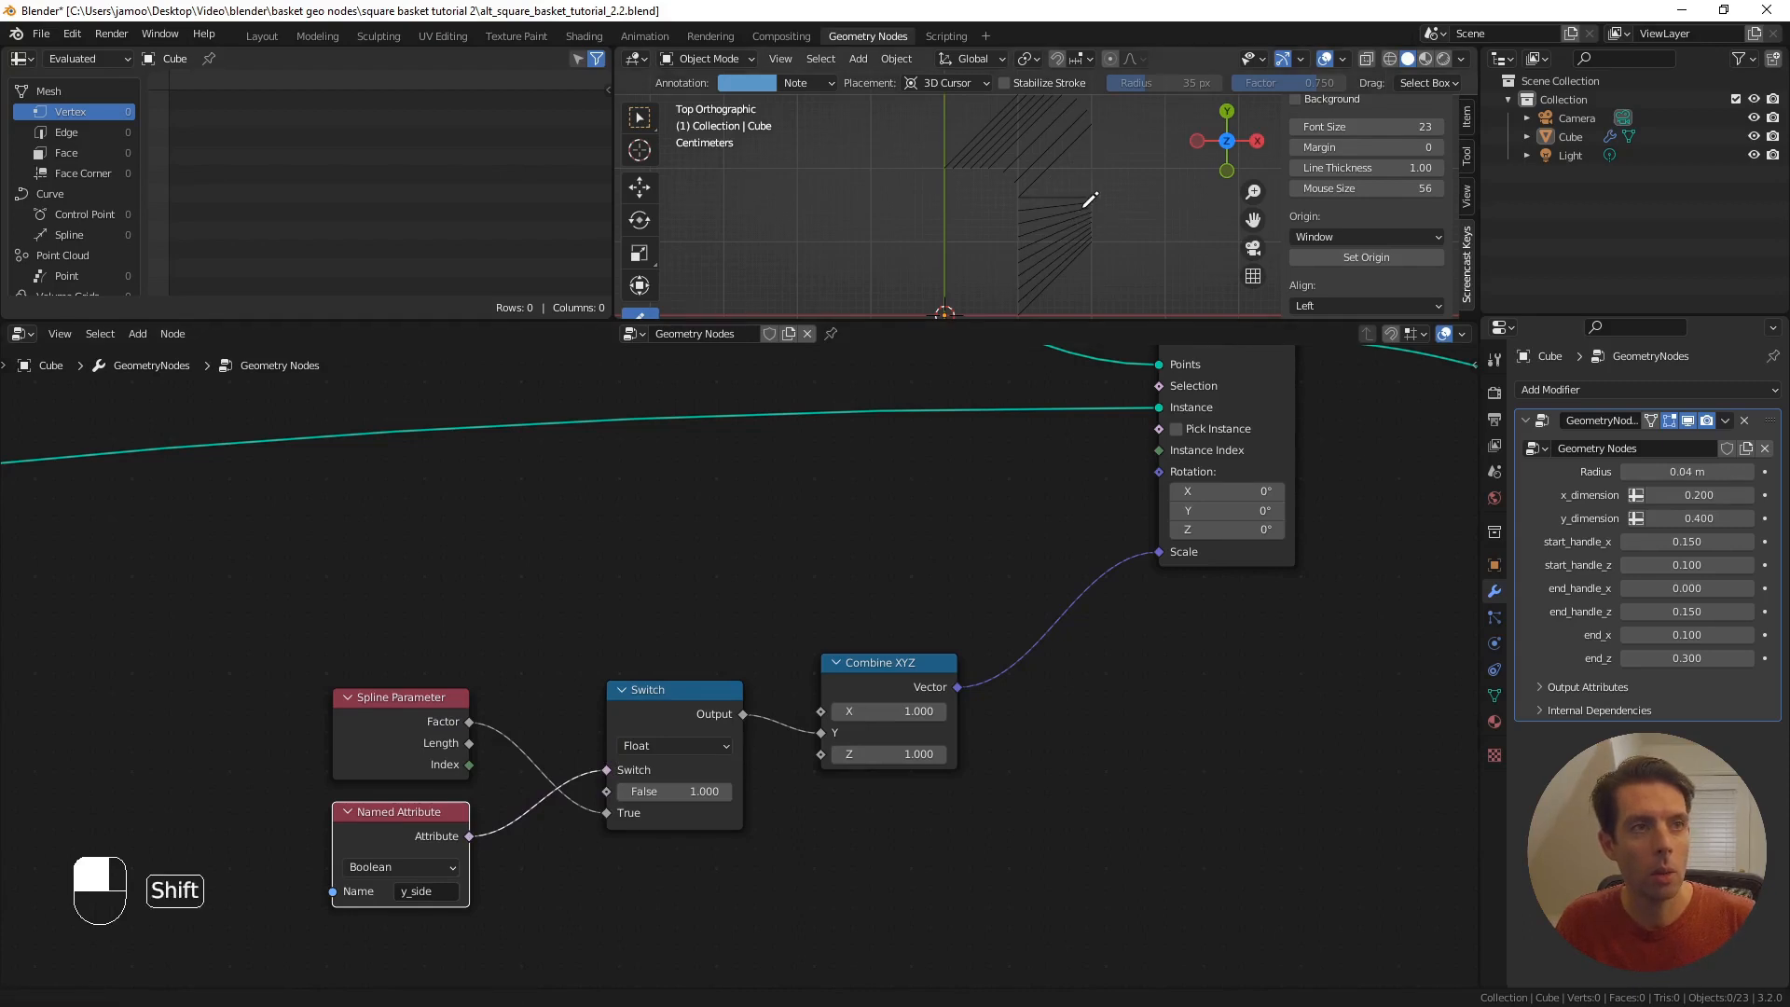
shift+middle_drag(1070, 205, 1054, 188)
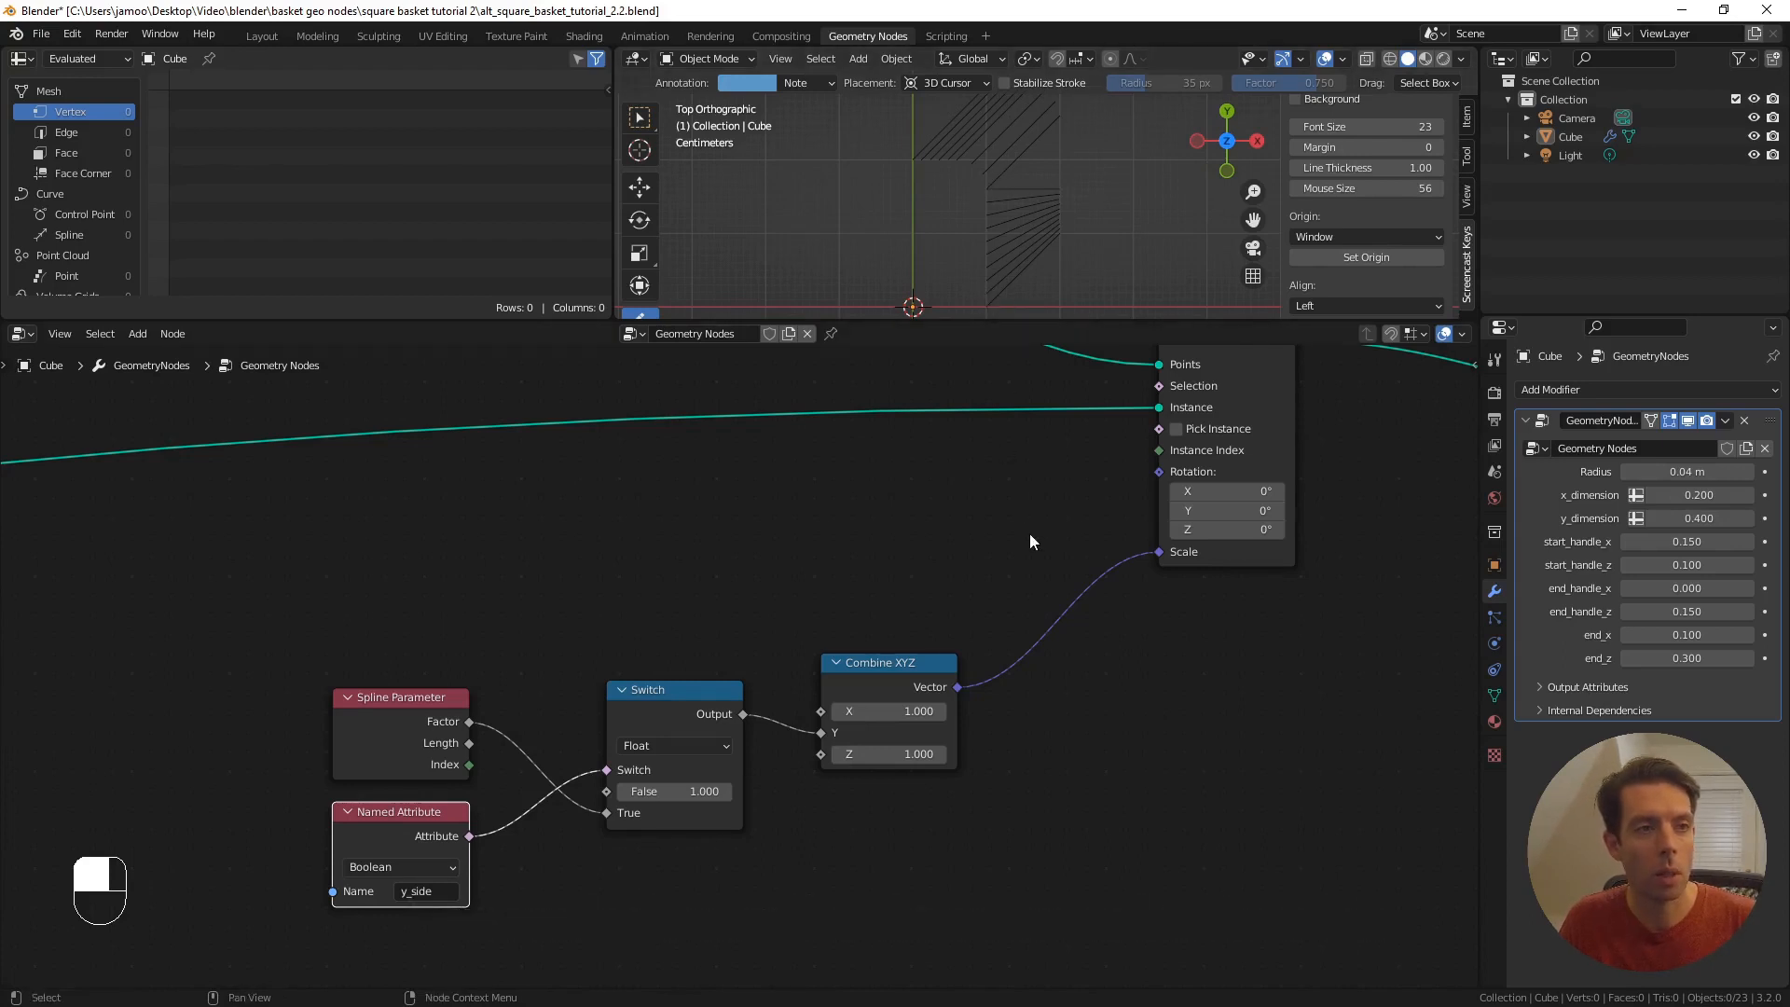
- Insert a Reverse Curve node on the link between Separate Geometry's Selection and Instance on Points
scroll(1030, 541, down, 3)
shift+middle_drag(1043, 563, 1014, 747)
scroll(992, 567, up, 2)
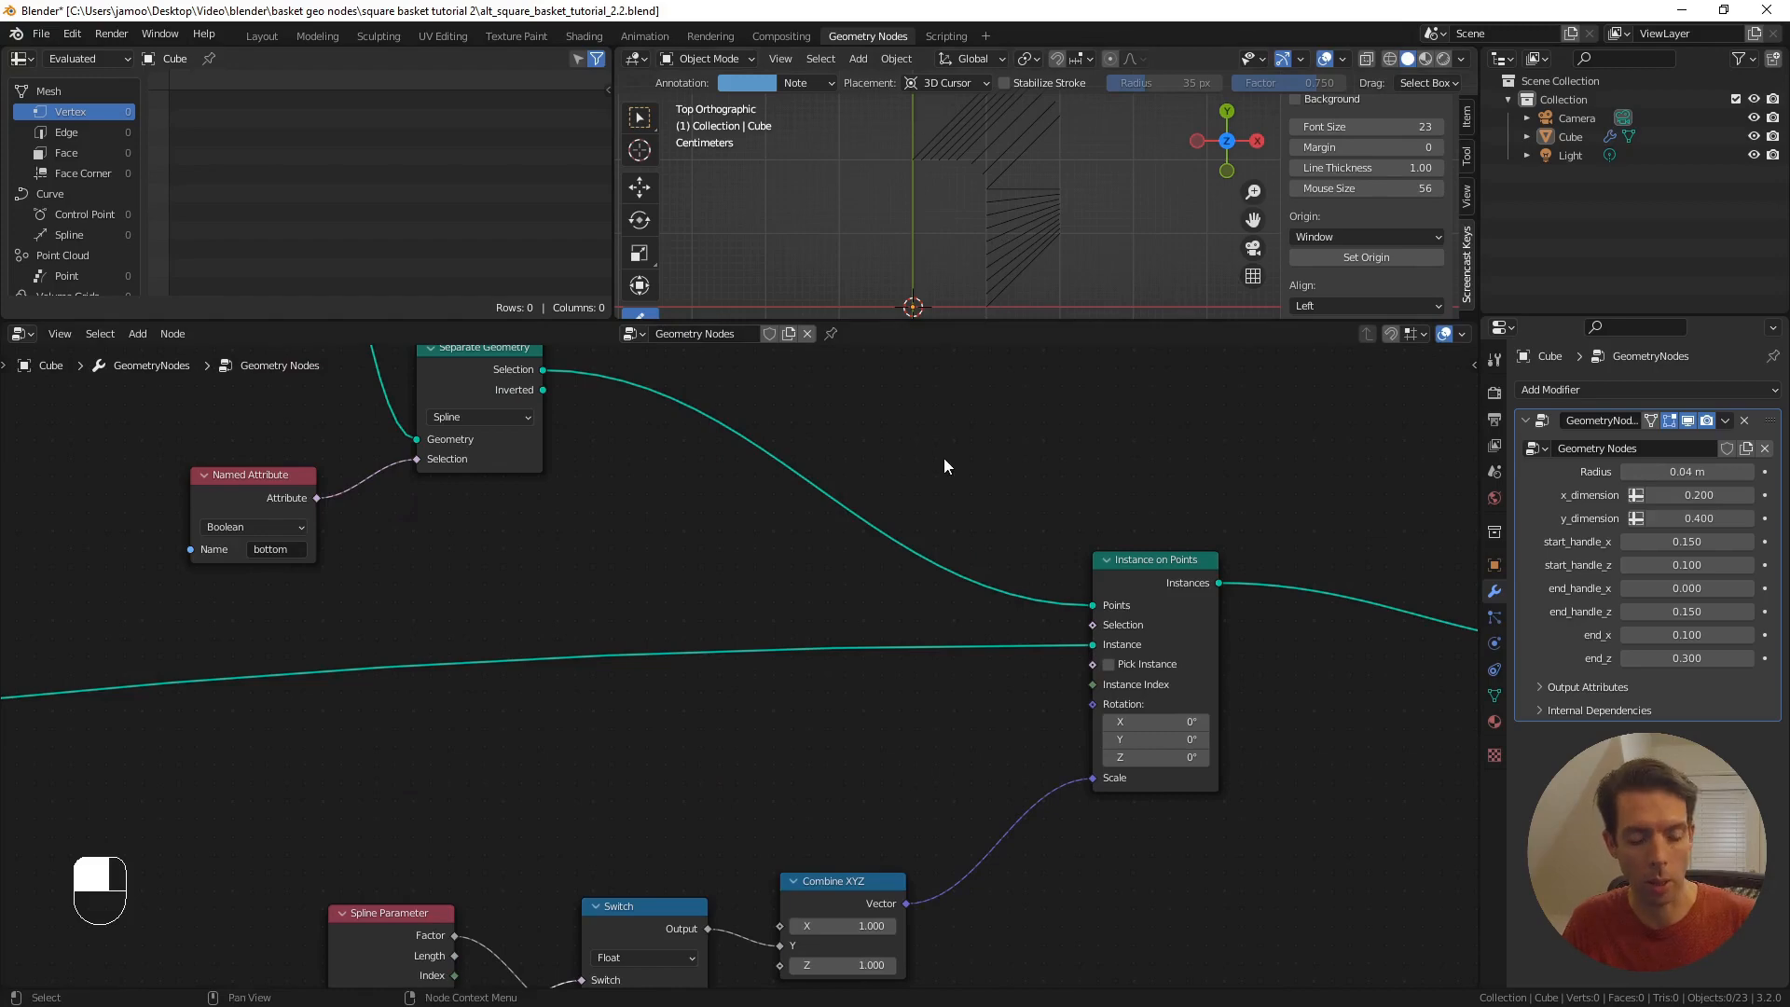
key(F3)
text(re)
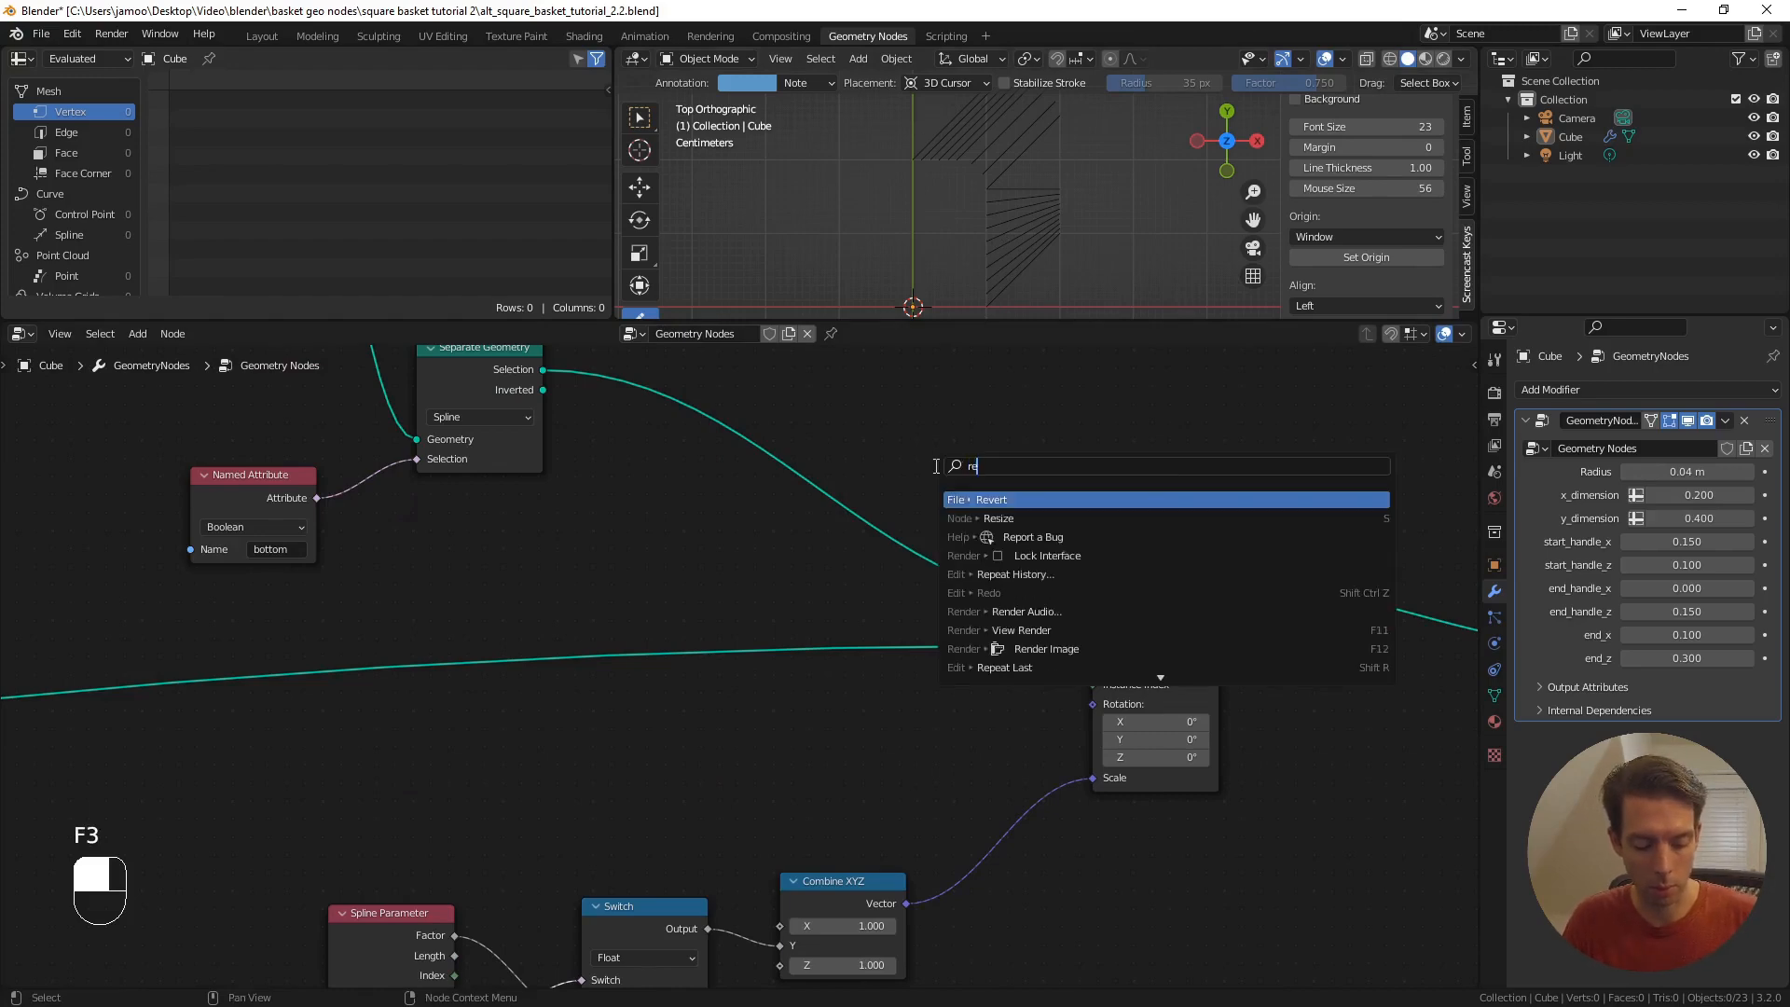
text(verse)
key(Return)
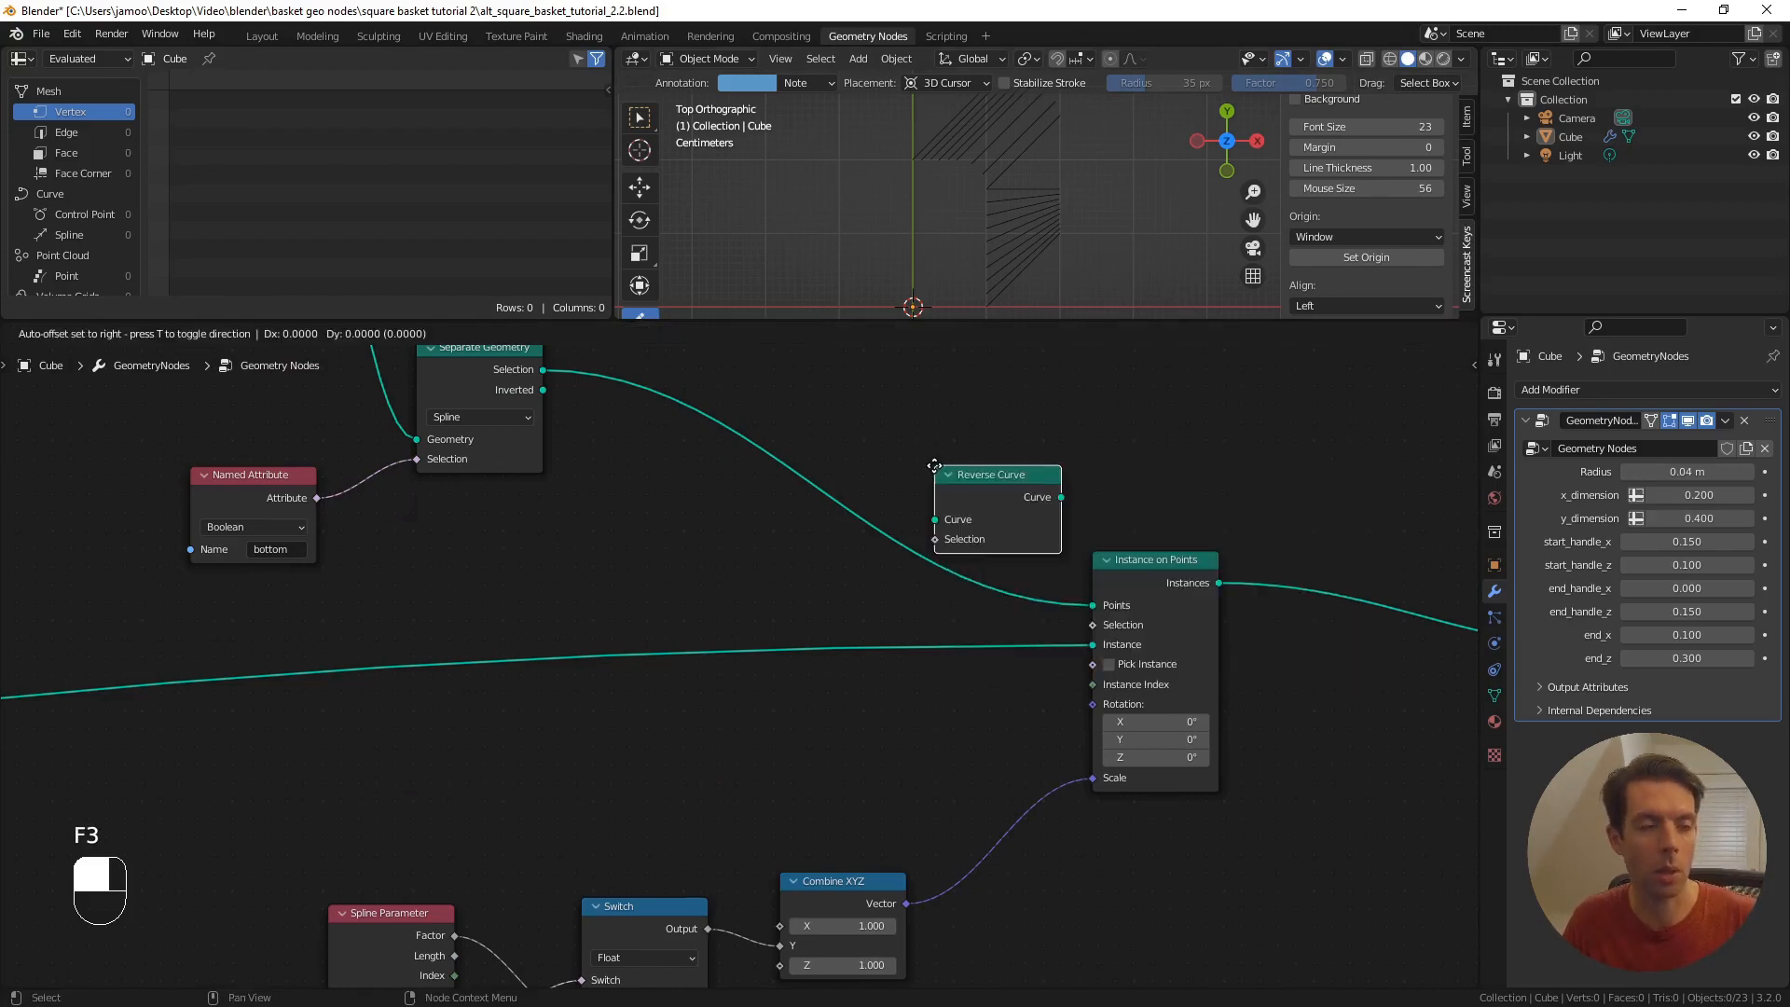
click(839, 475)
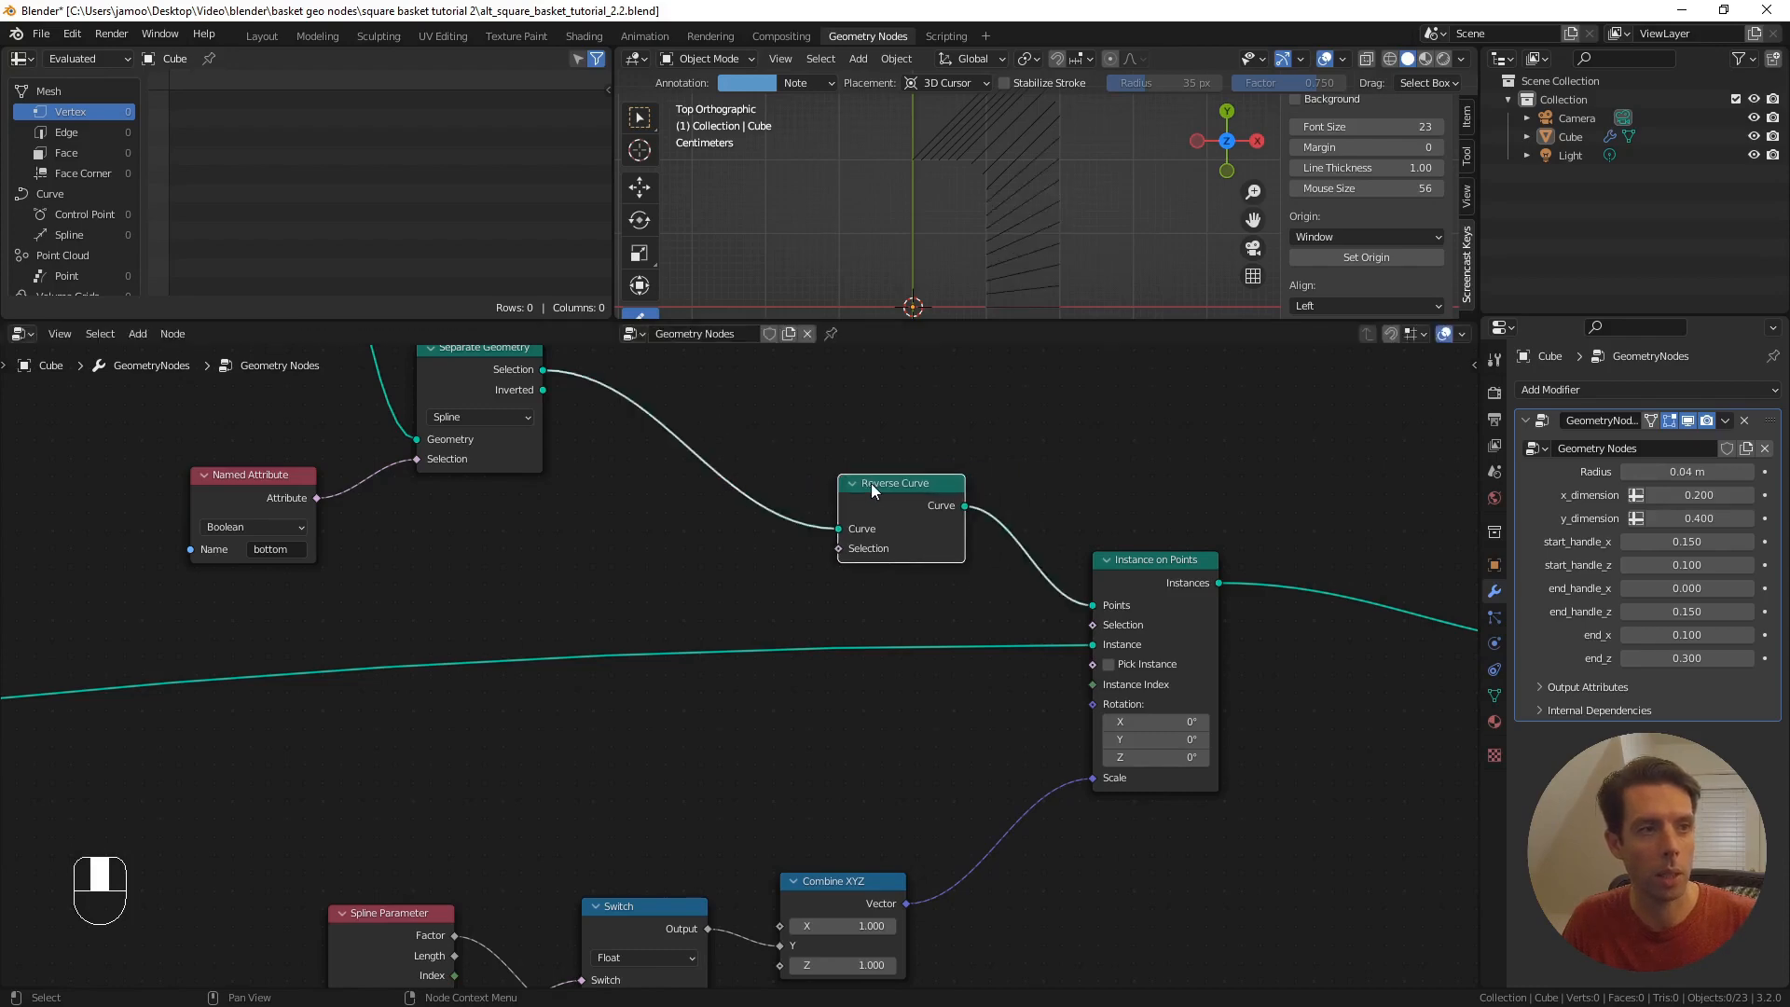
drag(878, 495, 847, 476)
scroll(877, 535, down, 1)
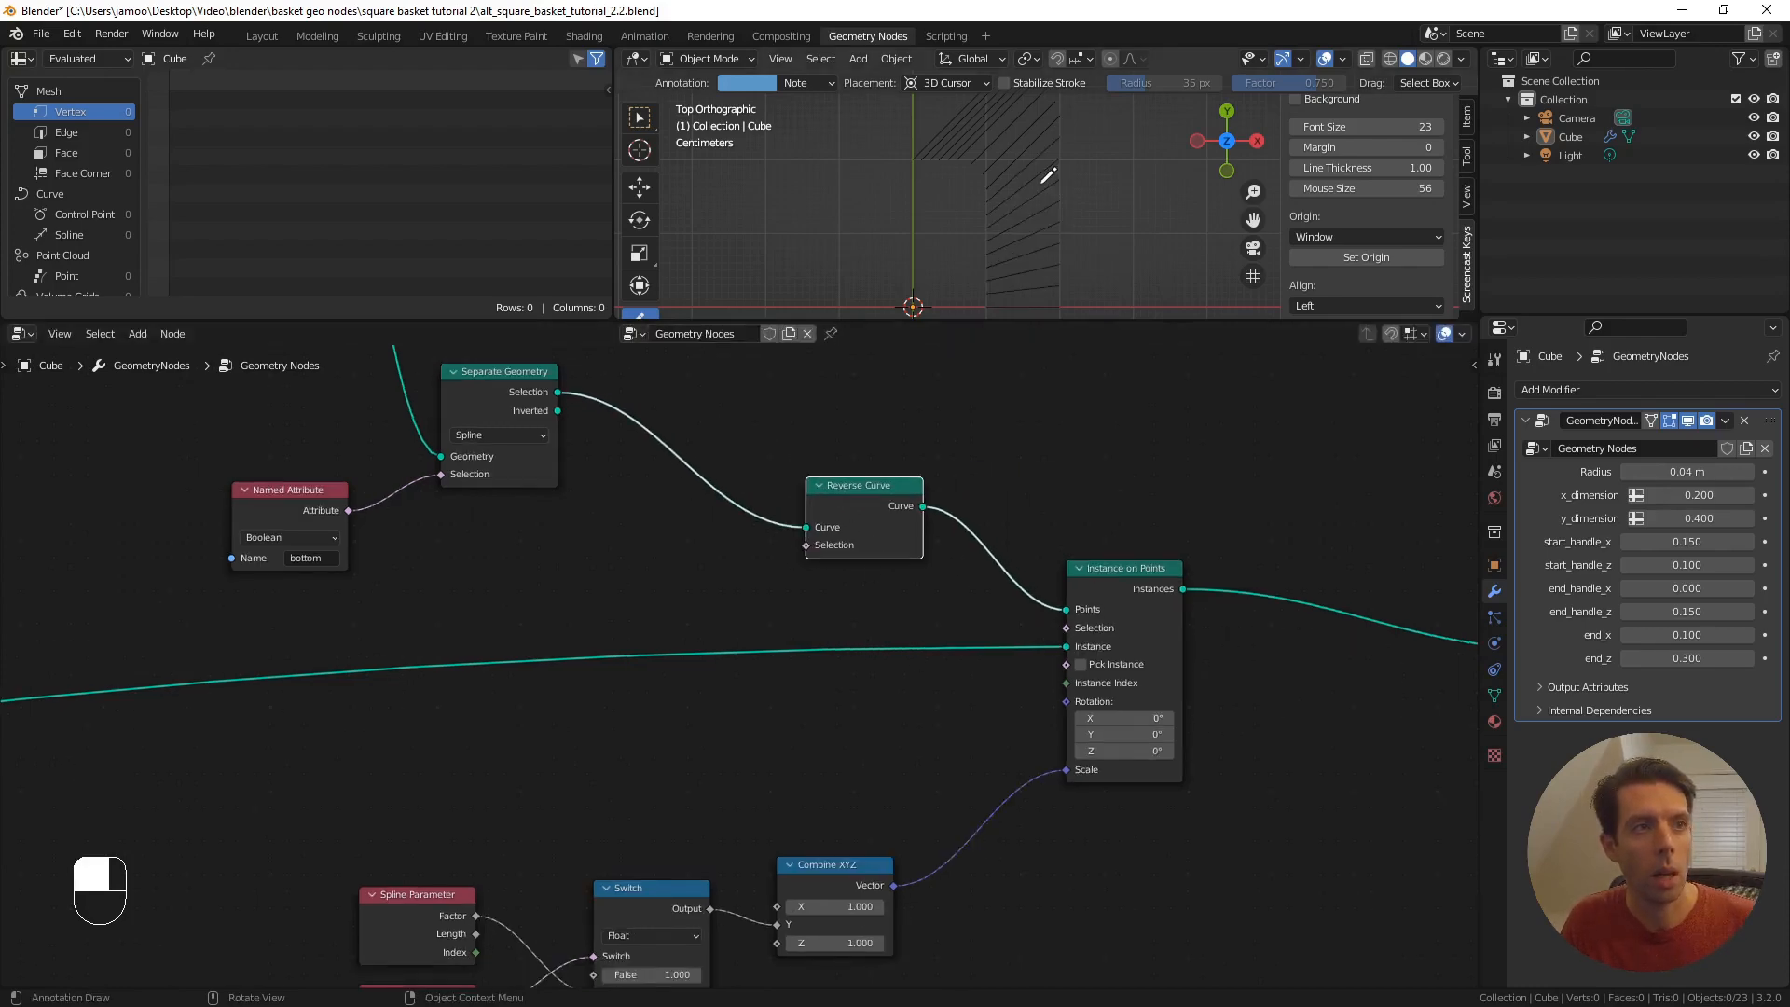
shift+middle_drag(1041, 178, 1048, 214)
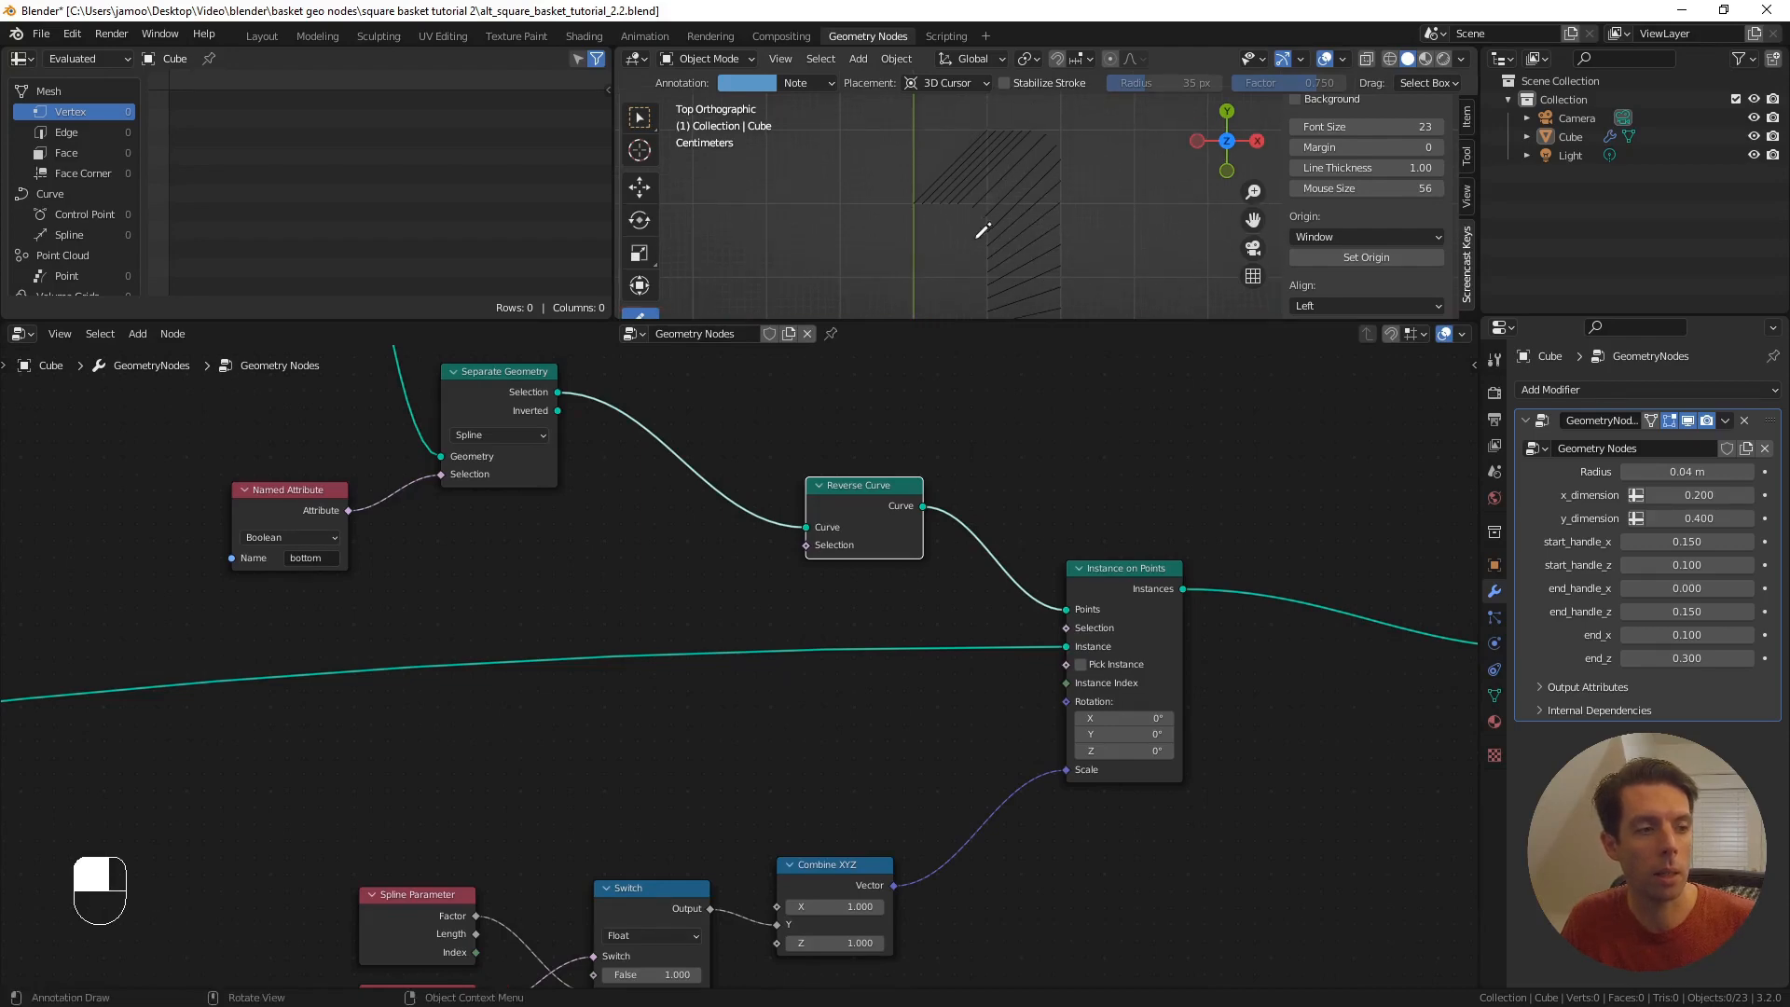
- Lower the Float Switch node slightly and place a duplicate of it directly above
shift+middle_drag(703, 810, 777, 548)
scroll(734, 631, up, 5)
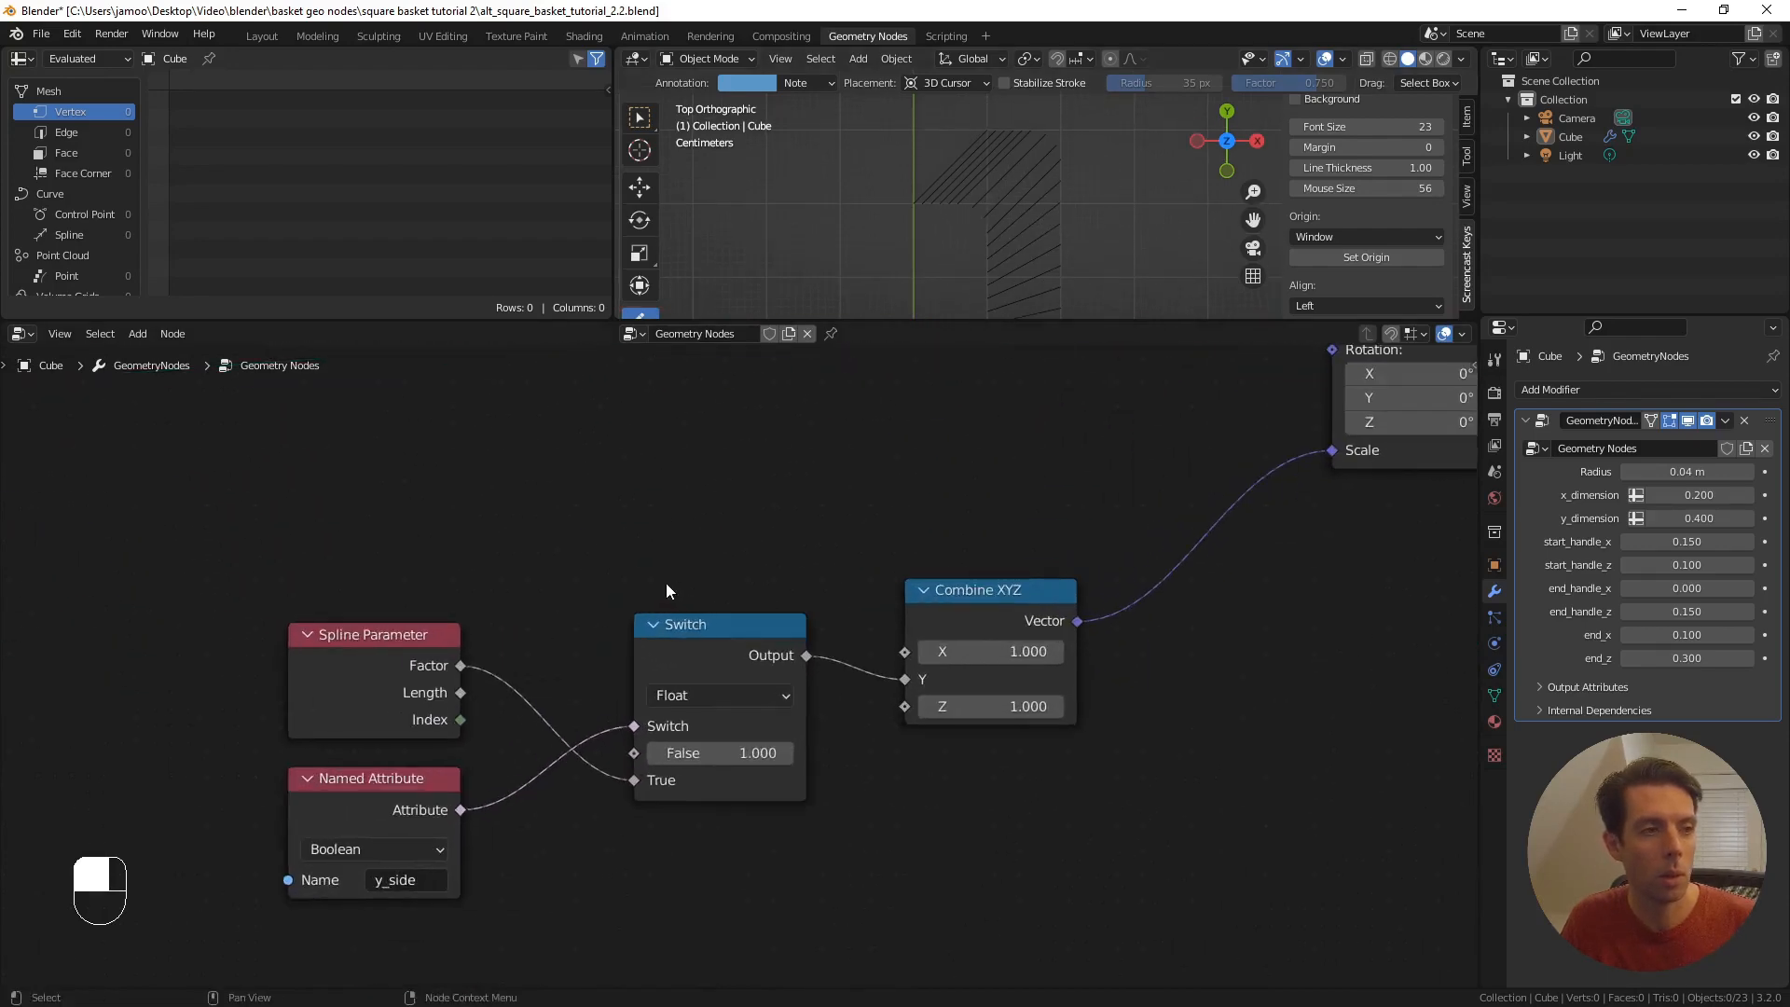
click(708, 638)
shift+middle_drag(640, 574, 774, 580)
drag(850, 629, 827, 664)
key(shift+d)
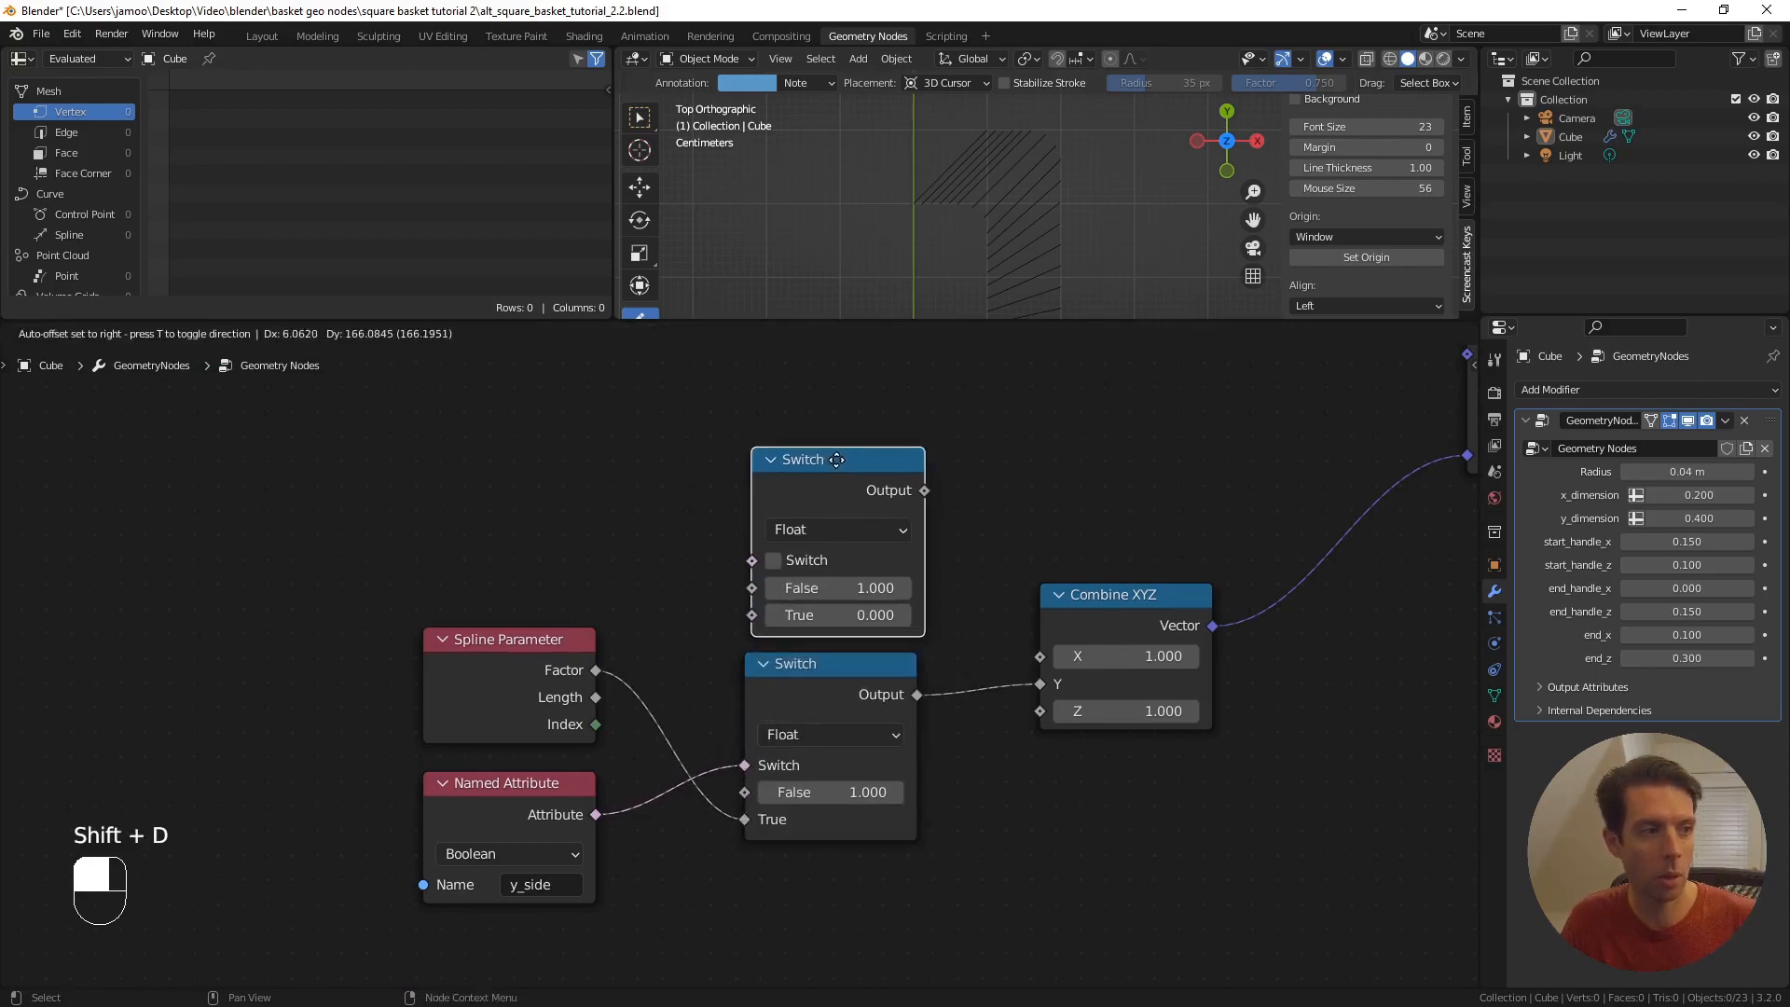
click(836, 458)
- Duplicate the y_side Named Attribute node above Spline Parameter and set the copy's attribute name to x_side
click(517, 792)
key(shift+d)
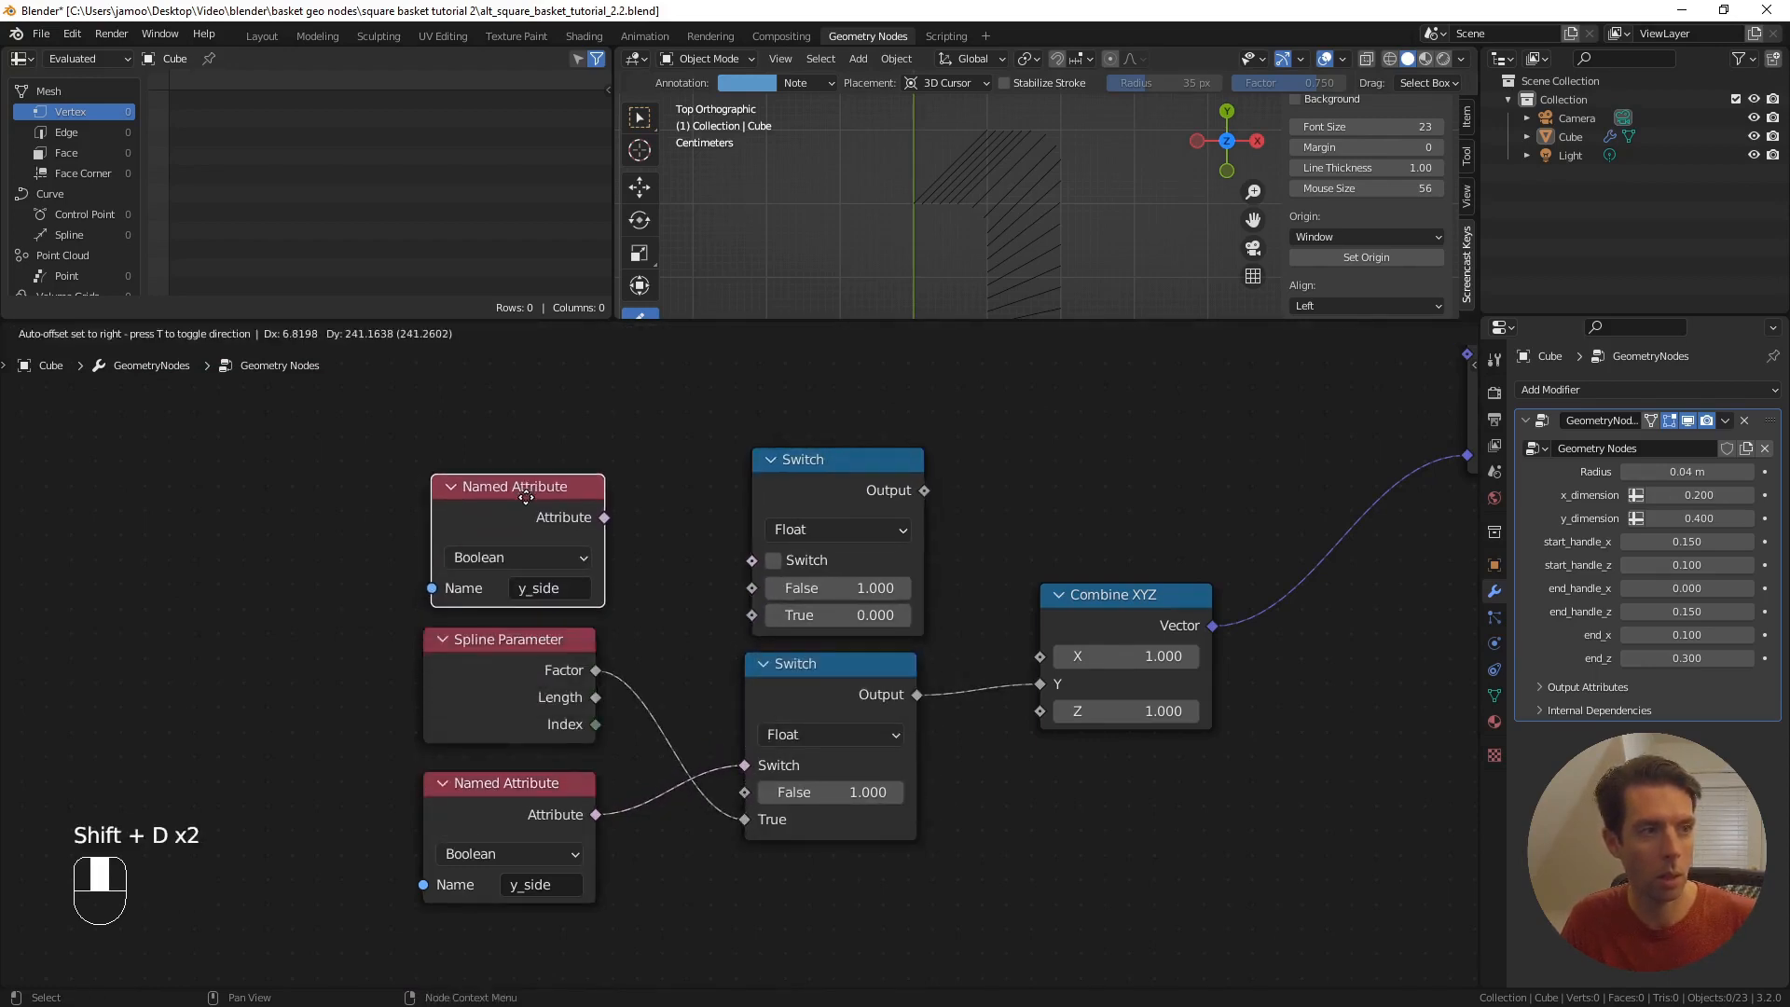
click(523, 435)
click(549, 588)
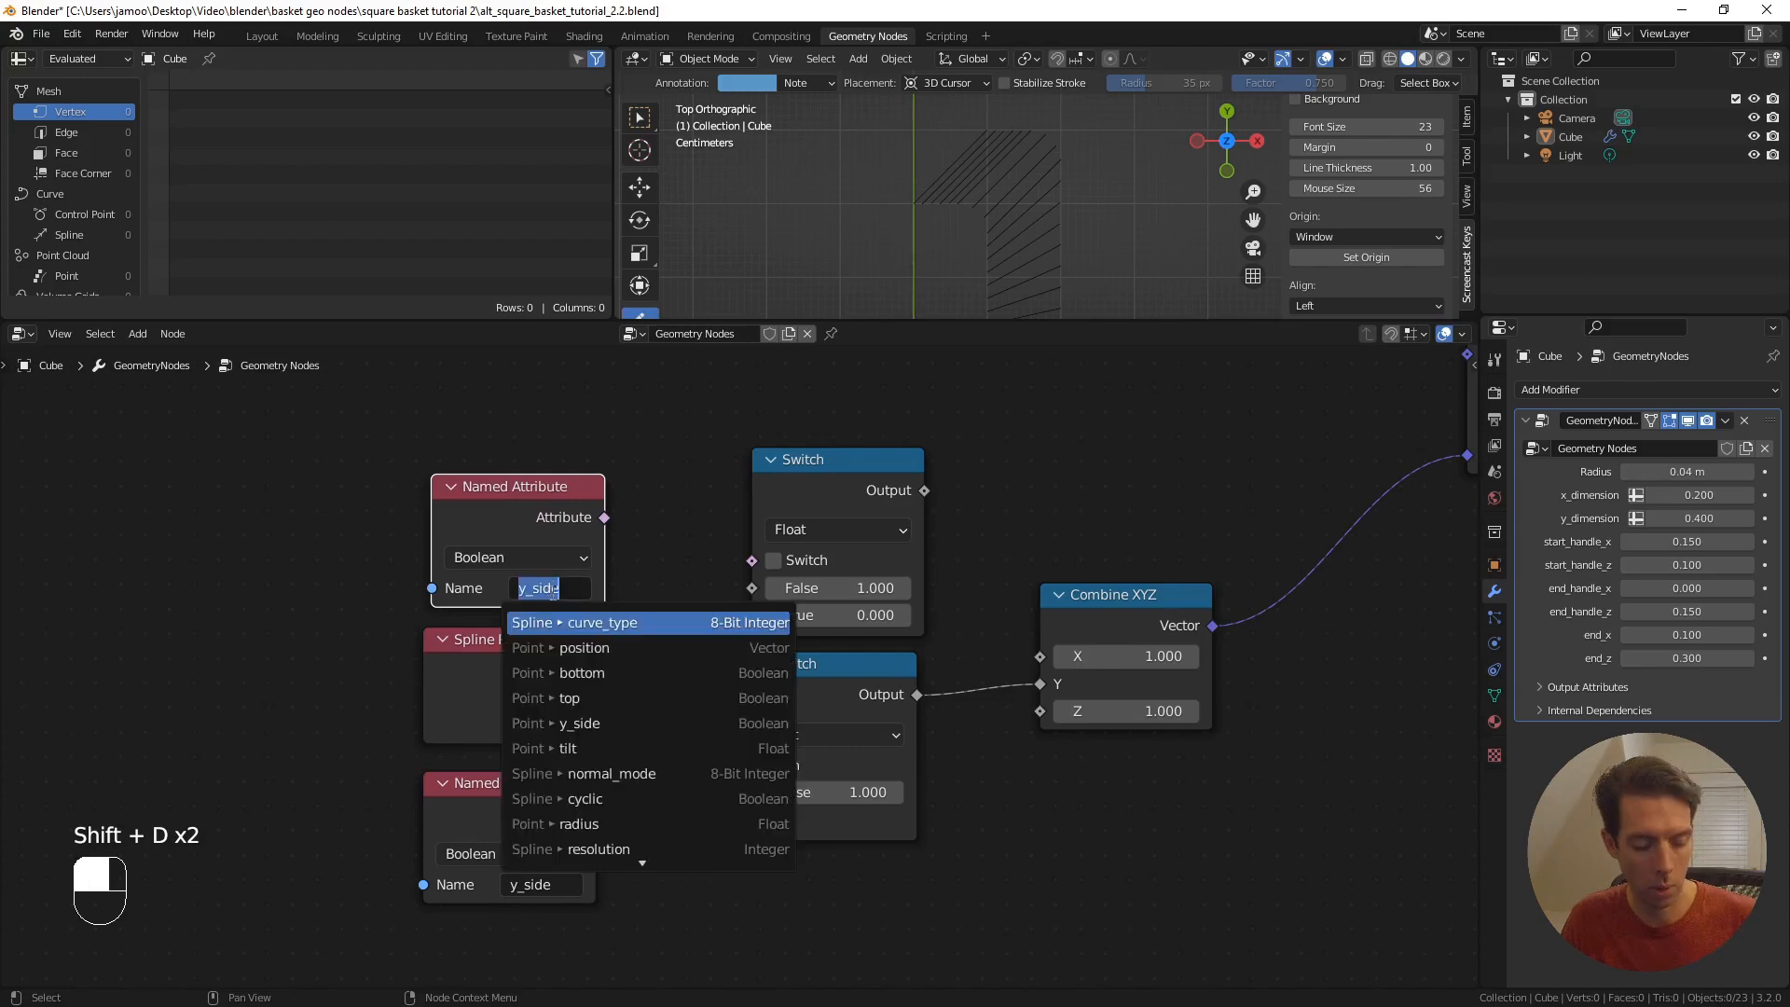
text(x_side)
key(Return)
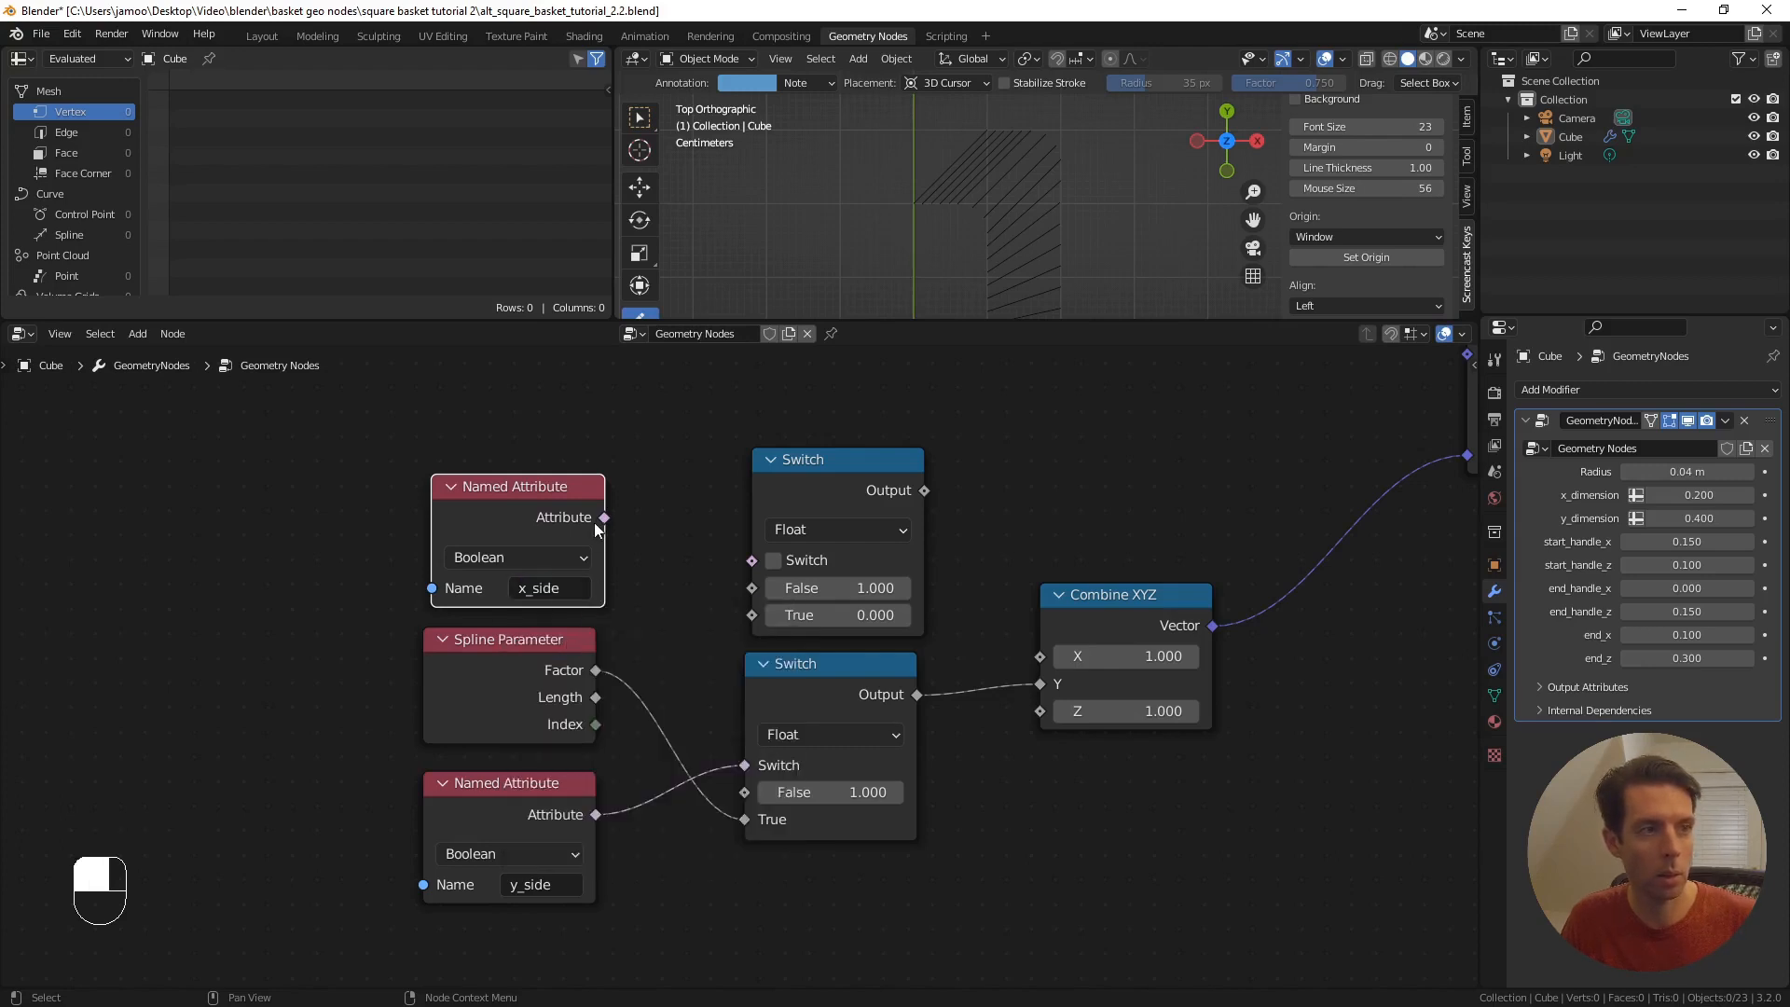
- Connect x_side to the upper Switch's Switch input, Spline Parameter Factor to its True input, and its Output to Combine XYZ X
drag(604, 517, 753, 560)
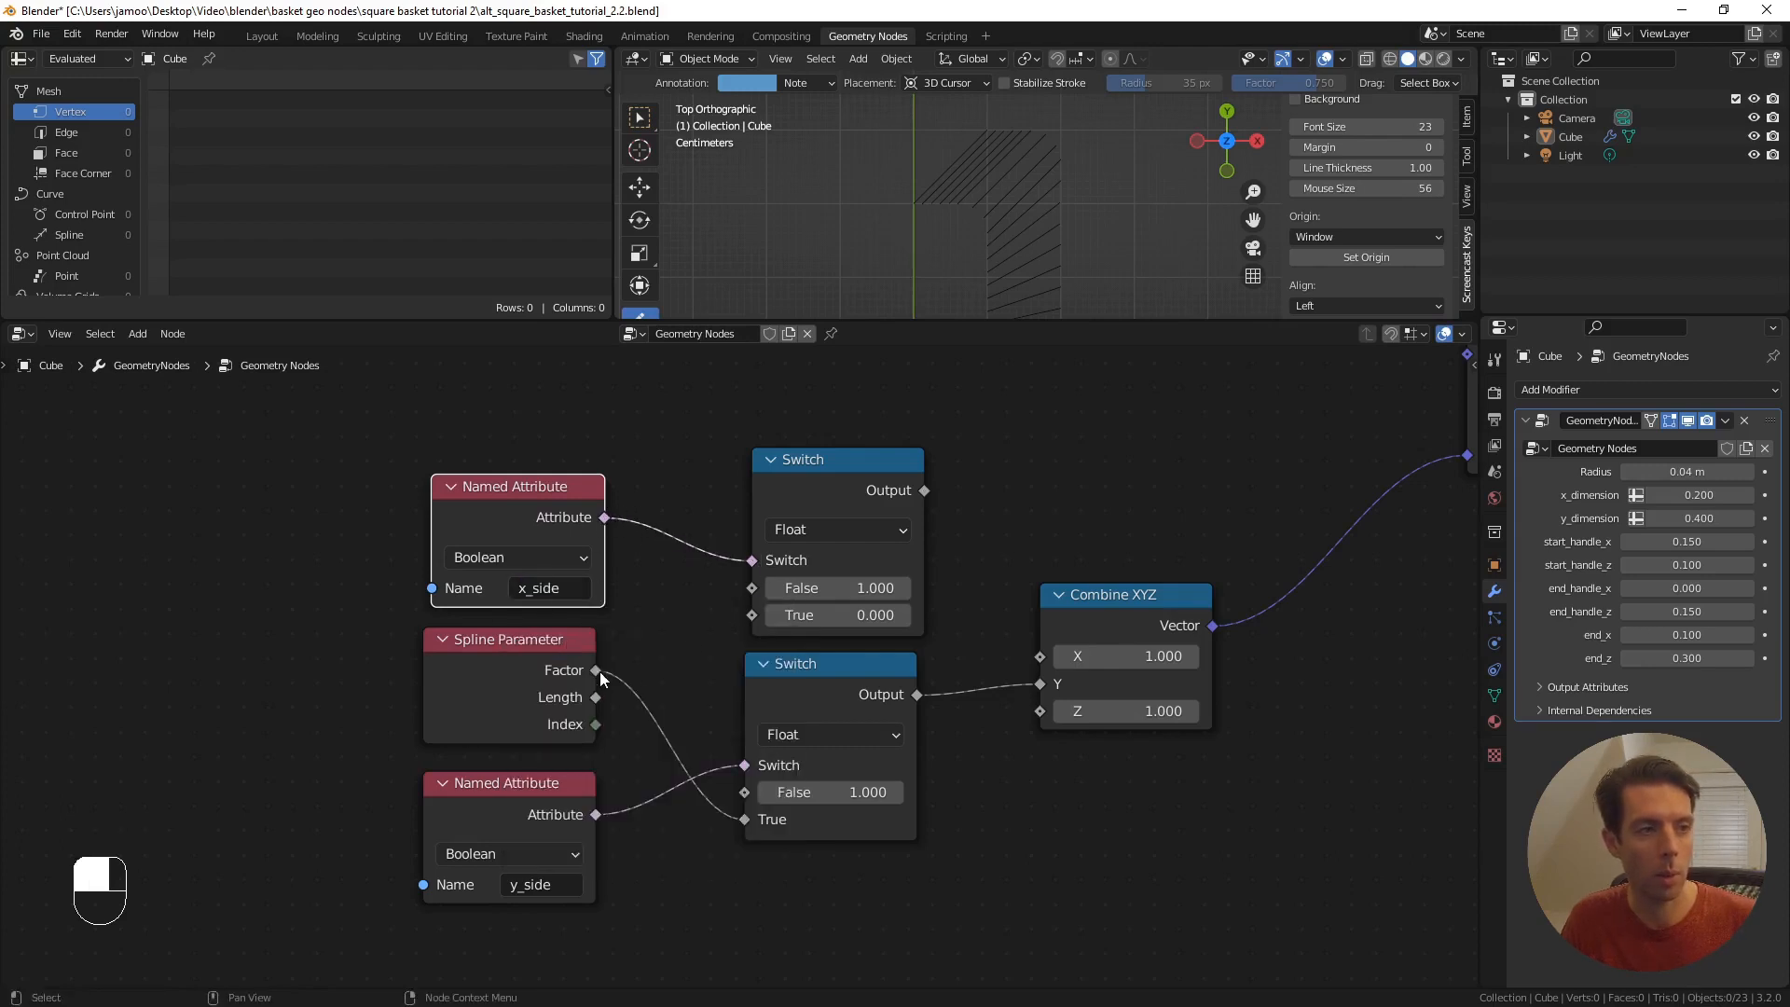
drag(596, 671, 752, 617)
drag(925, 492, 1041, 657)
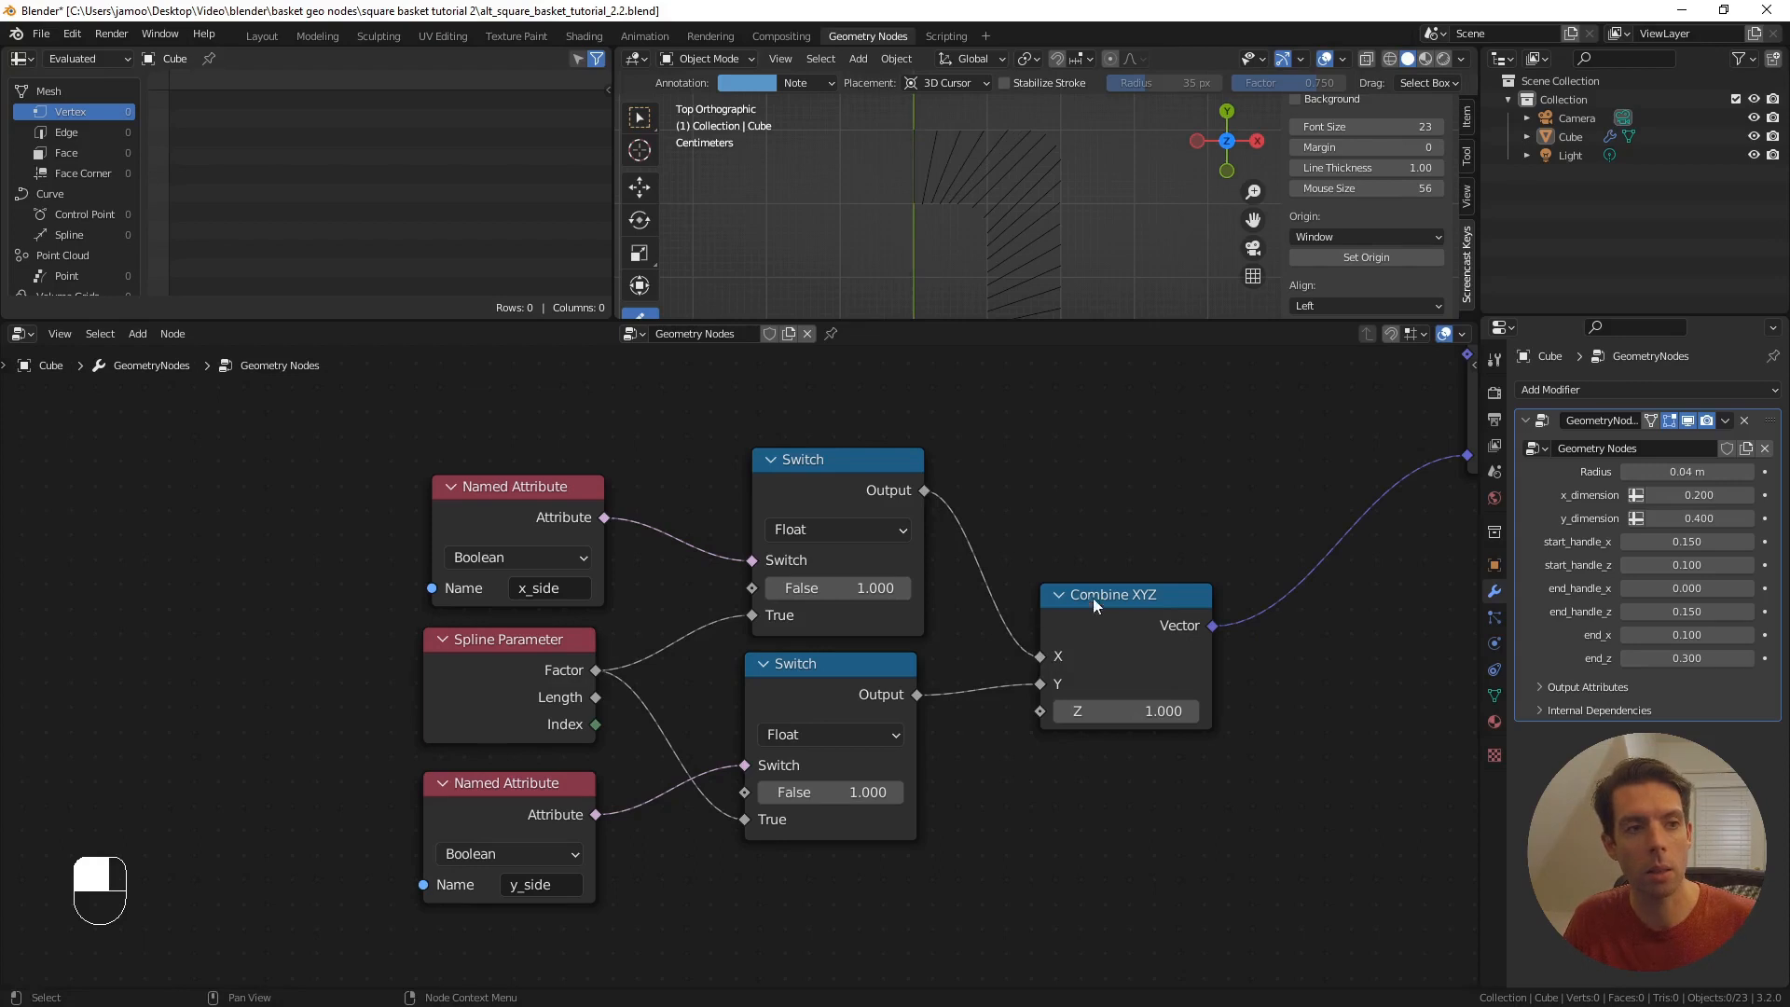
- Move the attribute, Spline Parameter, Switch and Combine XYZ nodes together closer to Instance on Points
scroll(1093, 597, down, 2)
shift+middle_drag(1171, 494, 940, 558)
scroll(328, 545, down, 1)
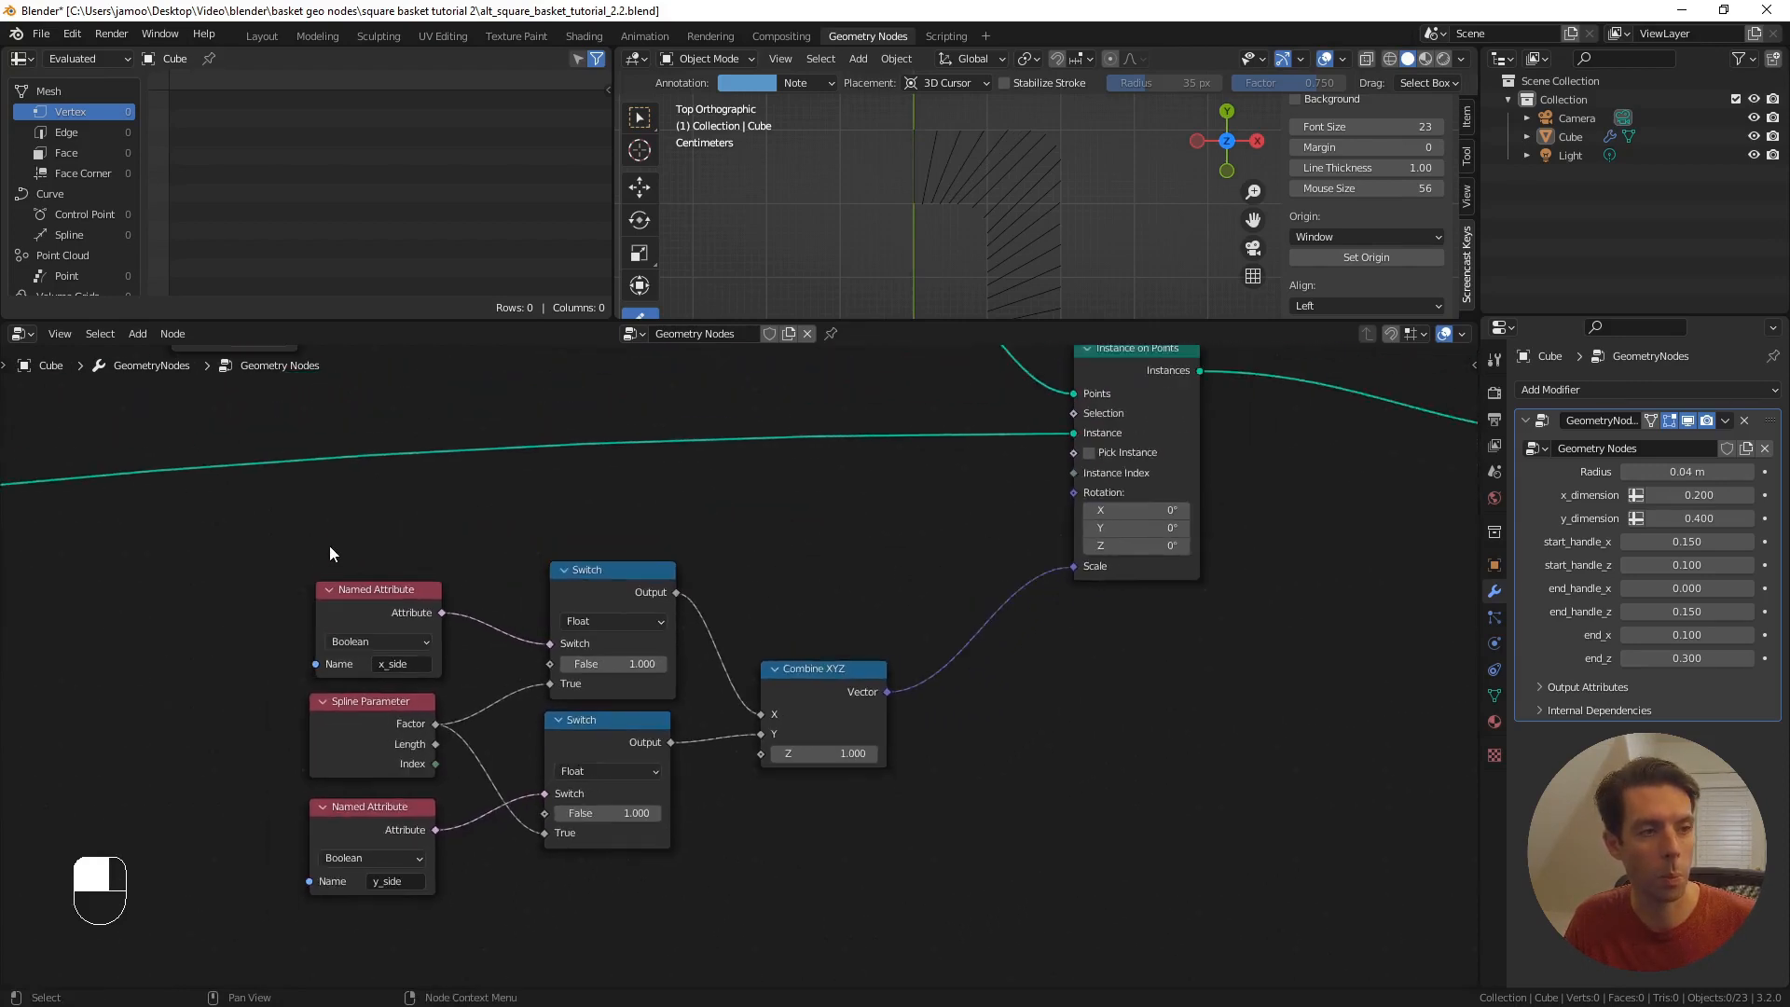
drag(328, 546, 831, 848)
key(g)
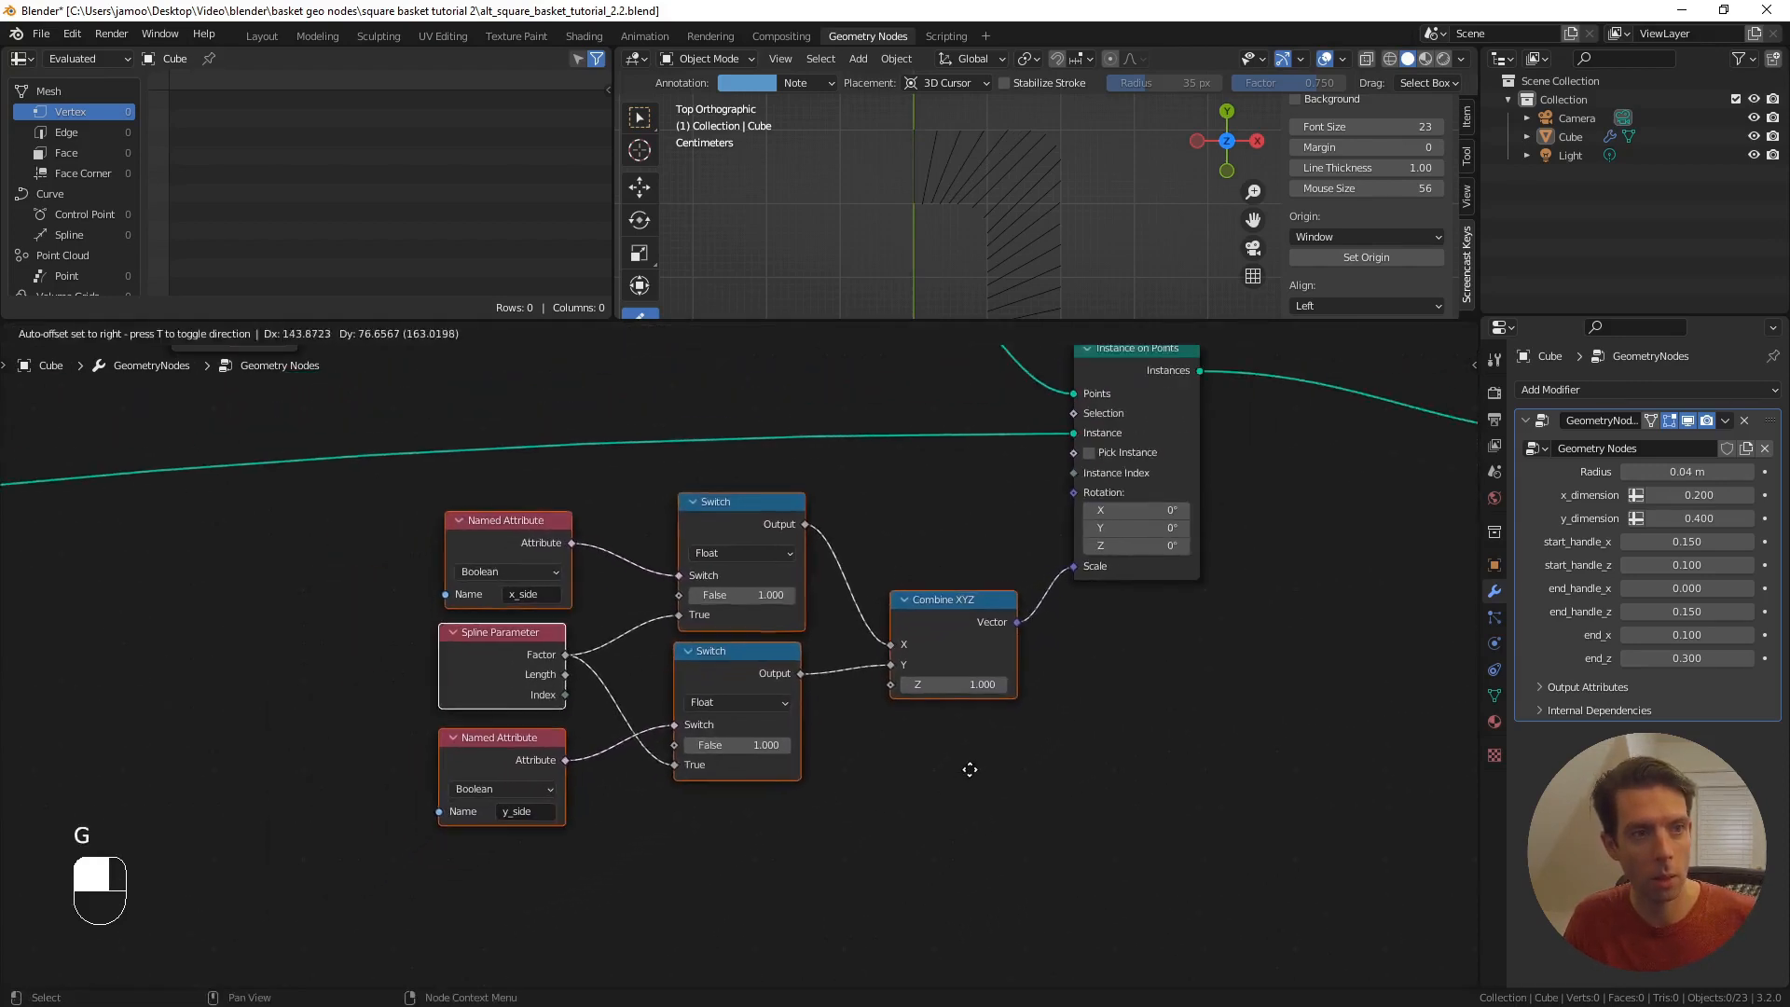
click(975, 761)
- Join the Reverse Curve, Instance on Points and scale-driving nodes in a frame labelled "basket verticals"
scroll(1044, 667, down, 4)
shift+middle_drag(1048, 669, 983, 750)
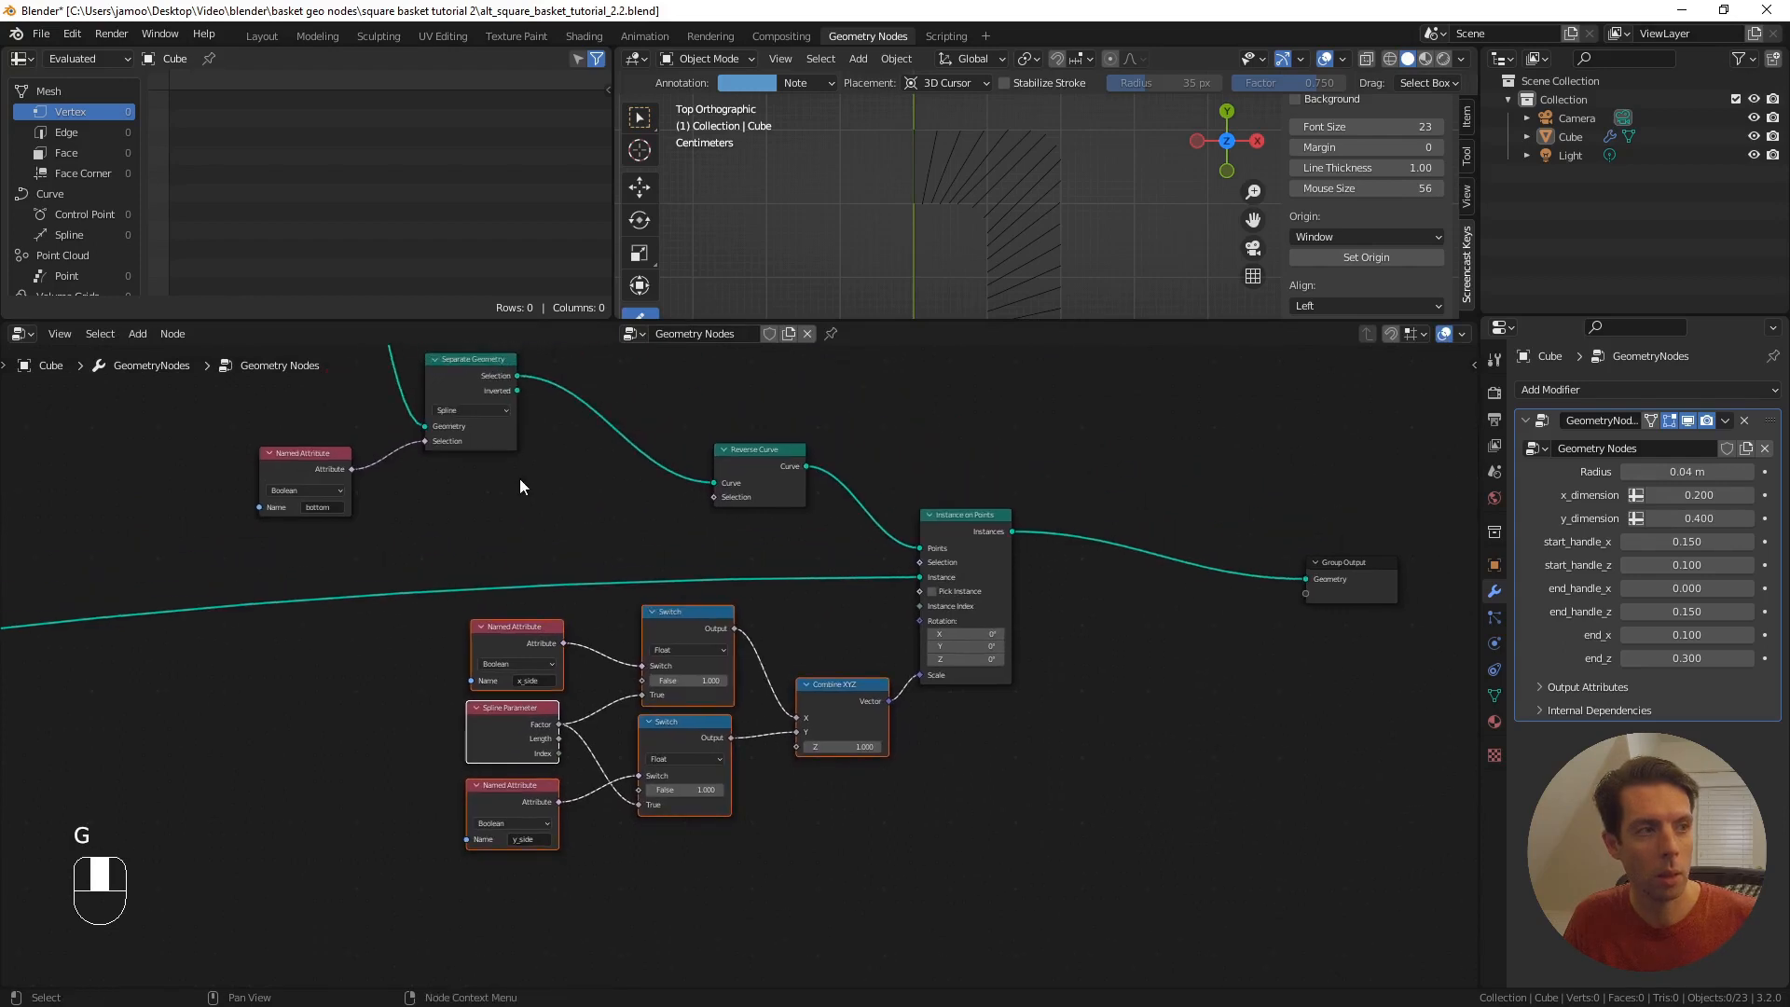
drag(548, 436, 746, 824)
drag(971, 856, 972, 854)
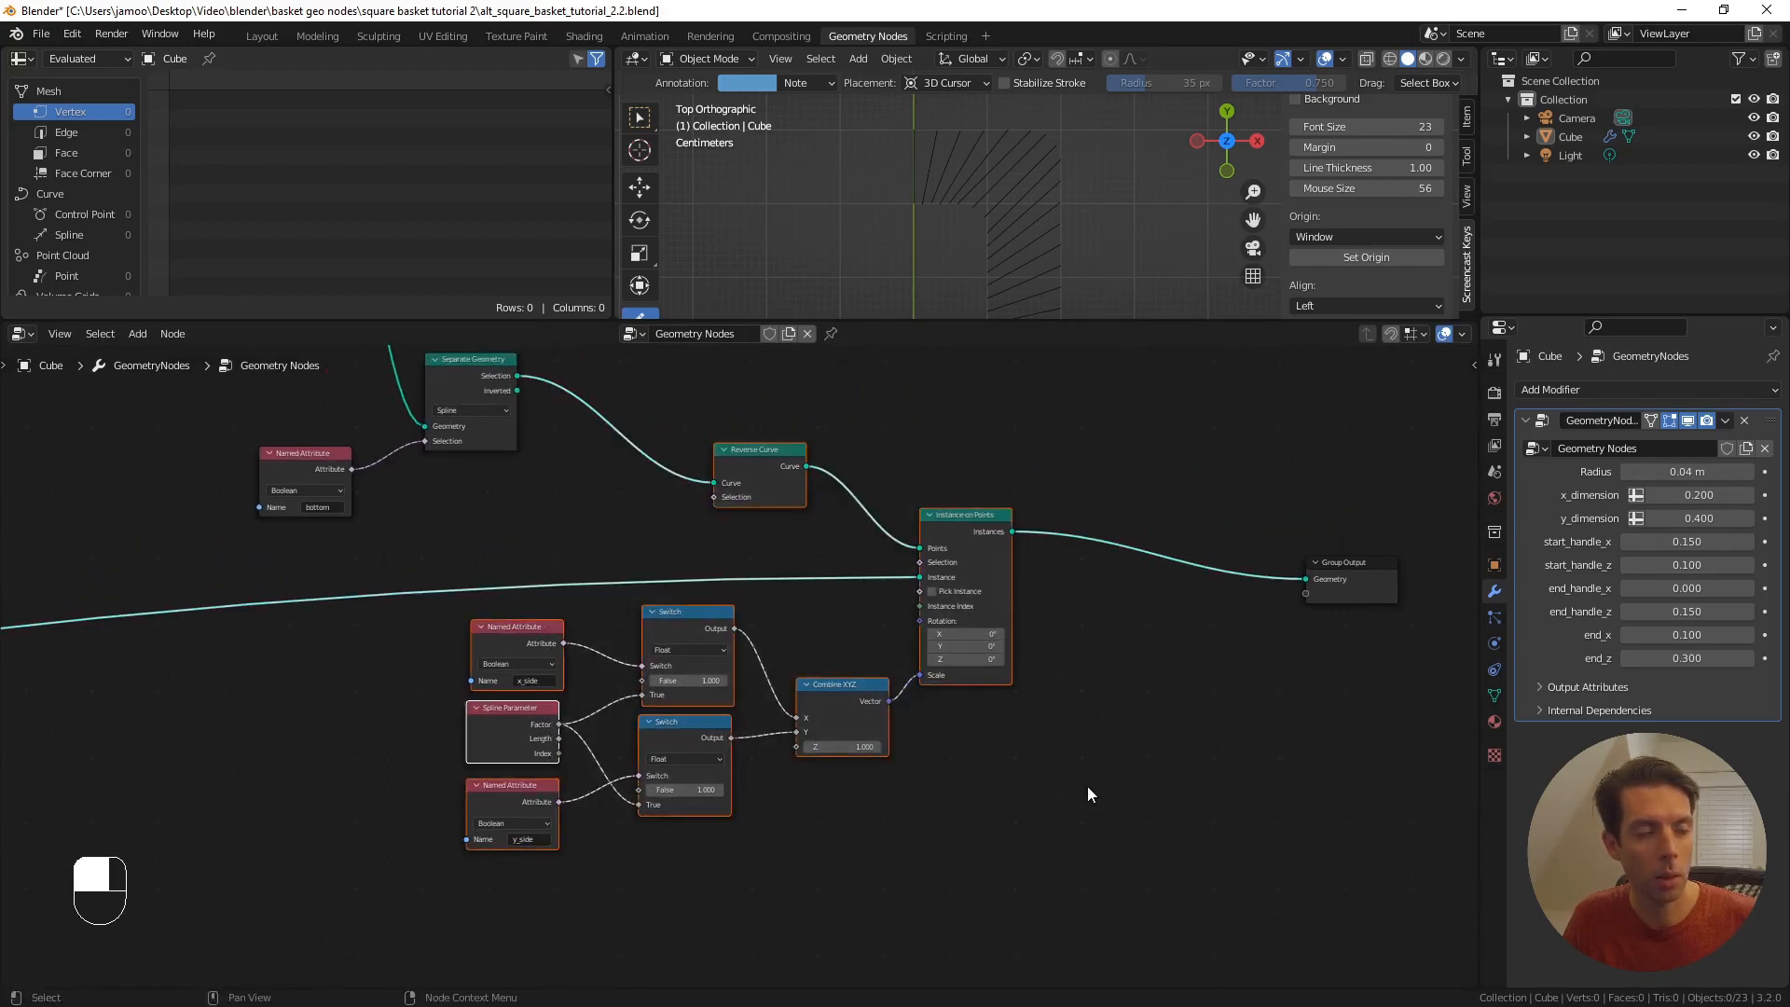
shift+middle_drag(1087, 785, 998, 759)
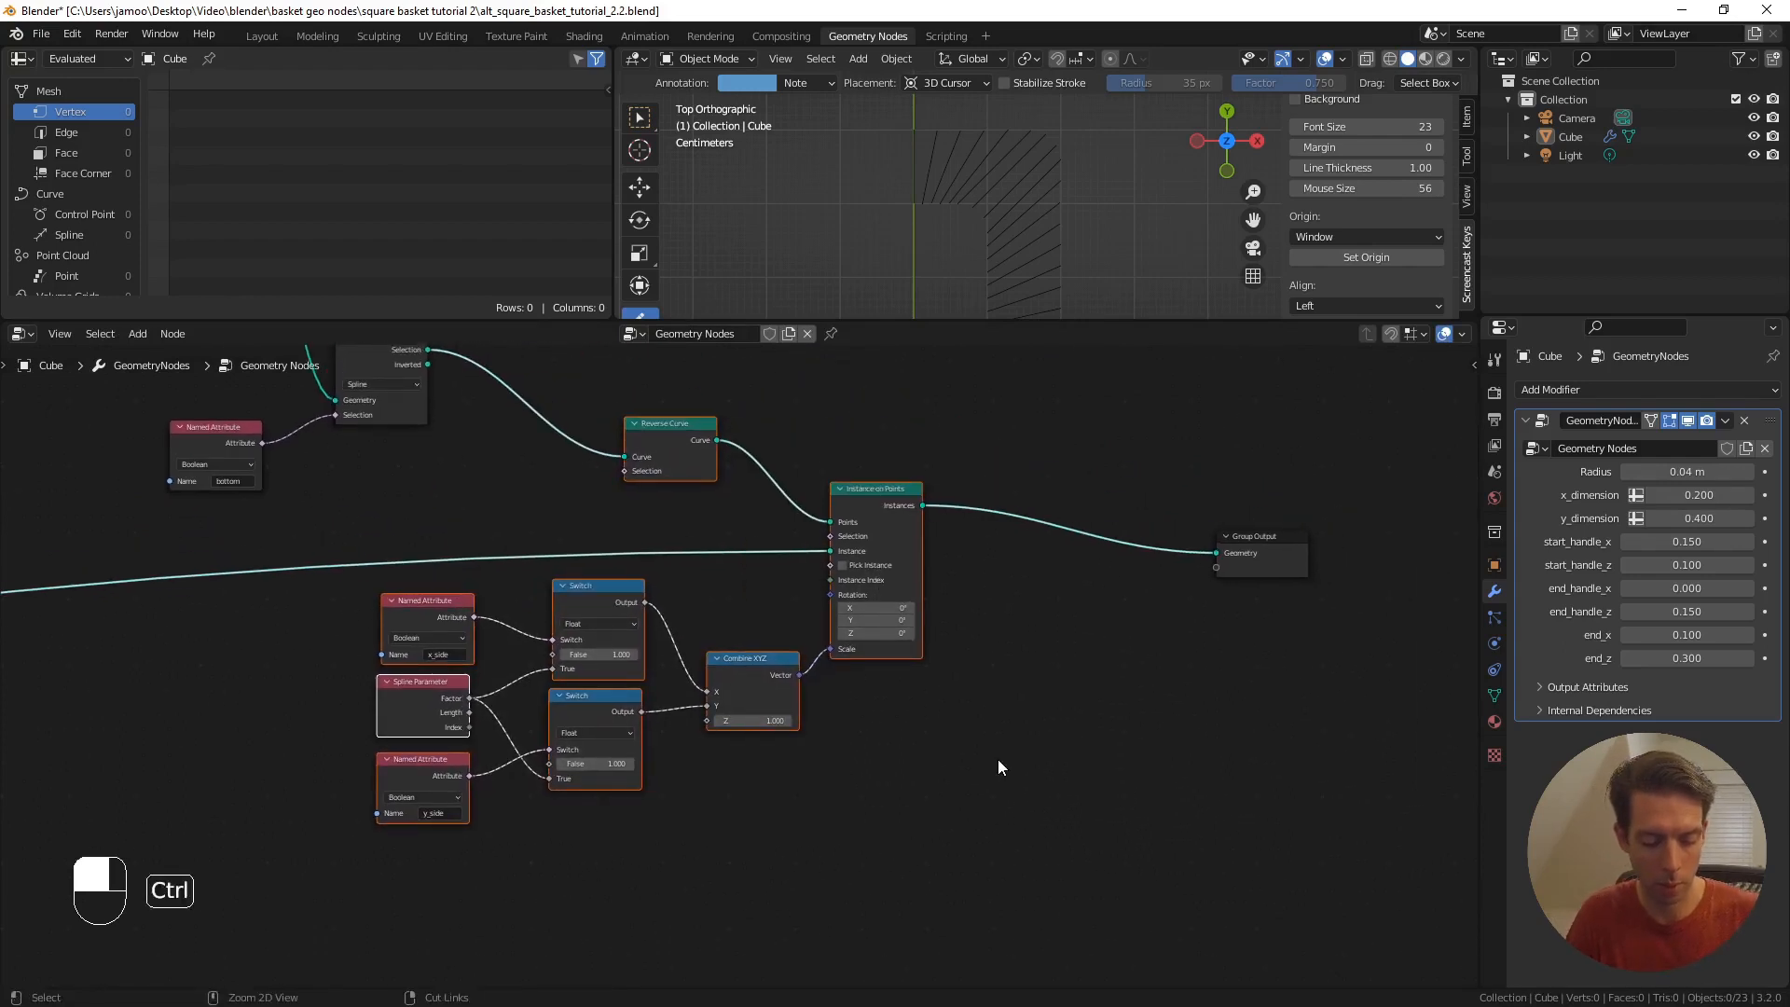
key(ctrl+j)
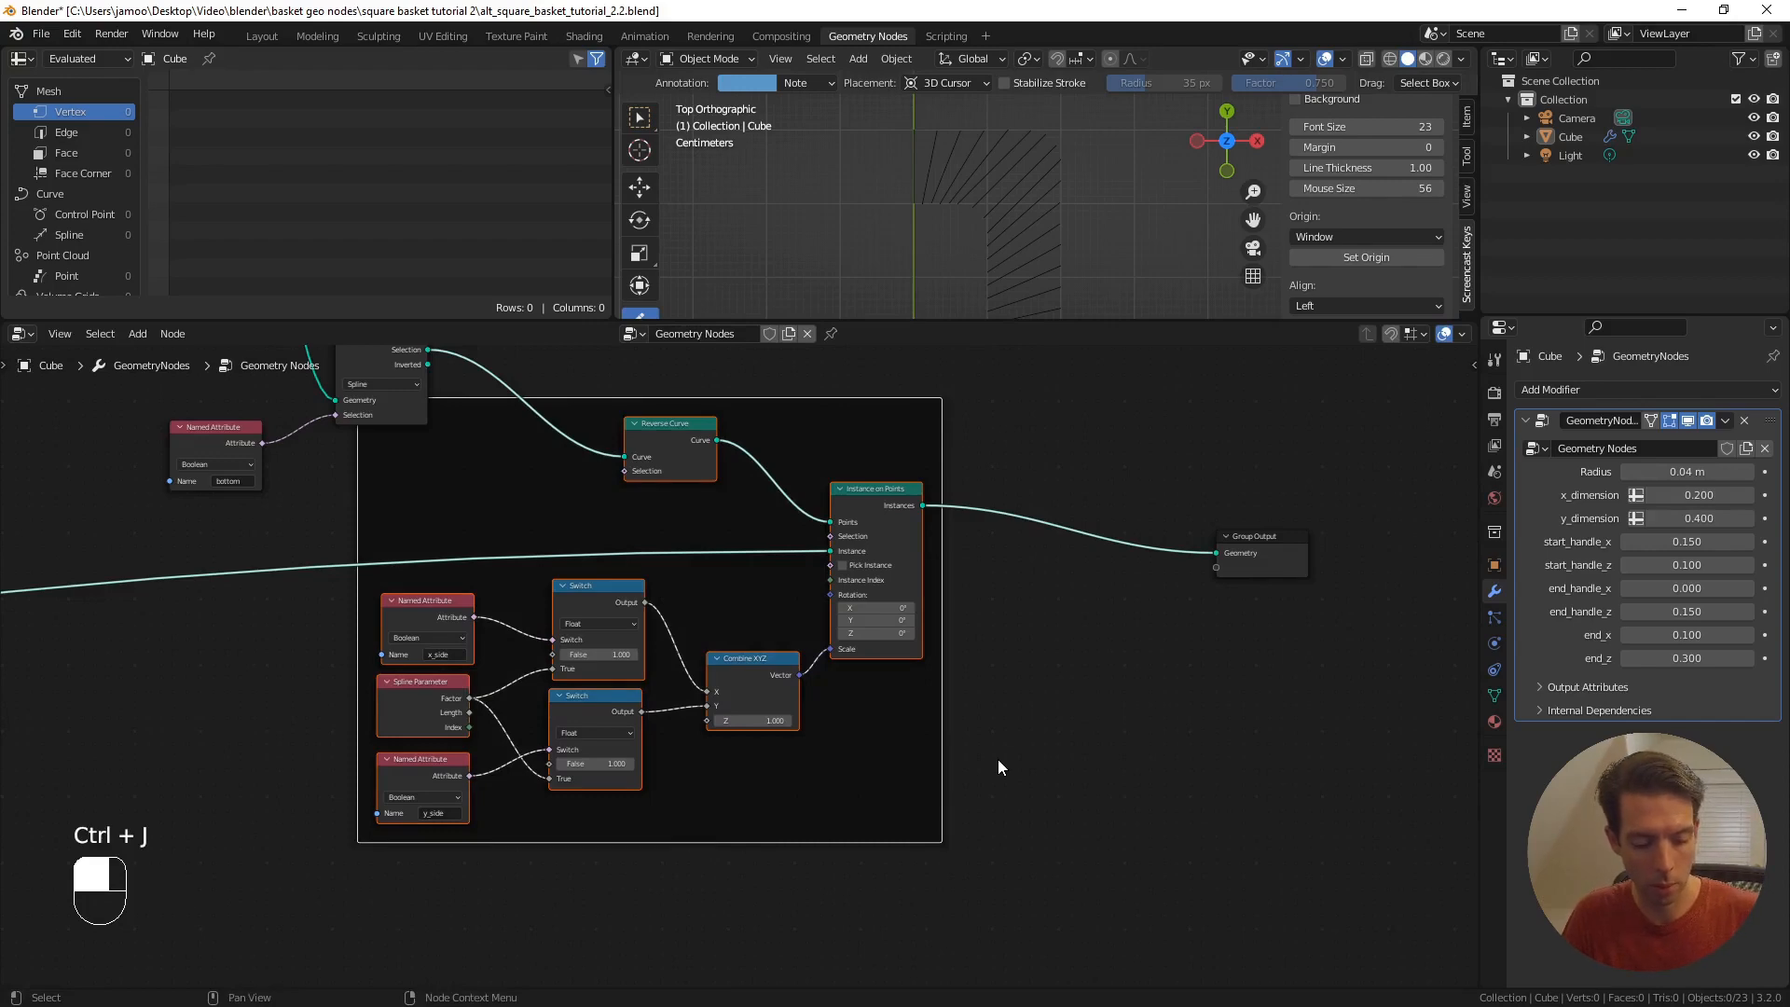
key(F2)
text(basket)
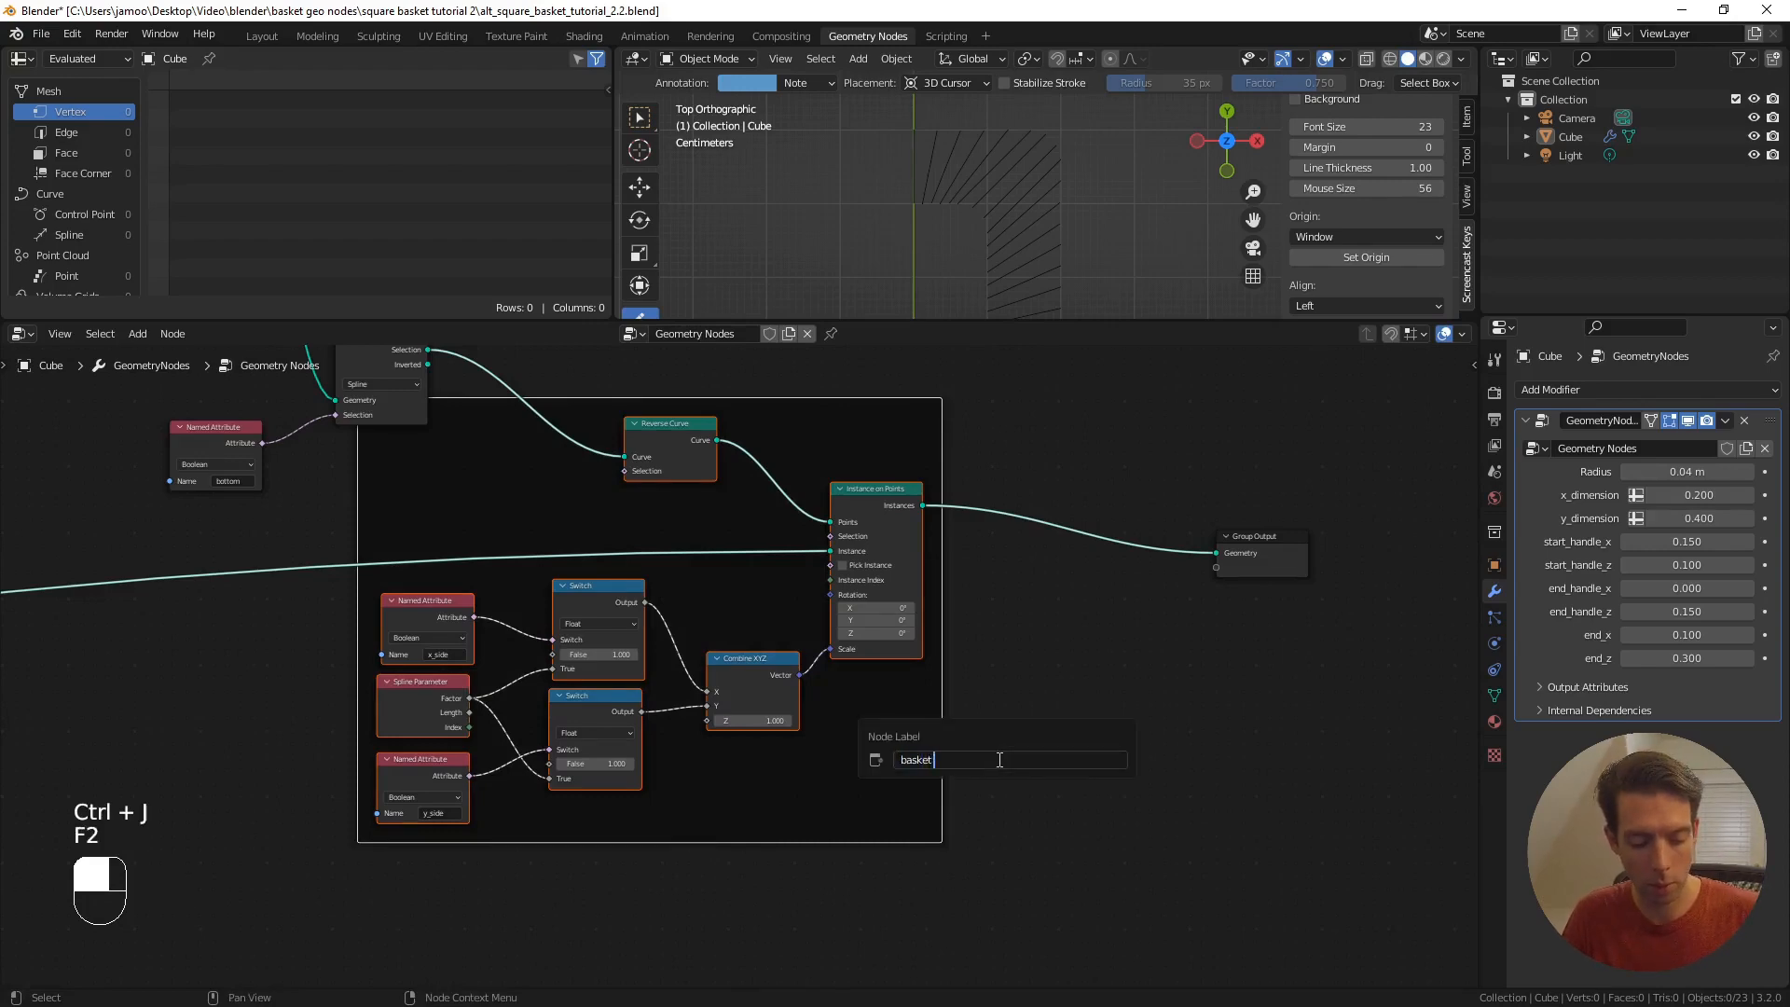
text( verticals)
key(Return)
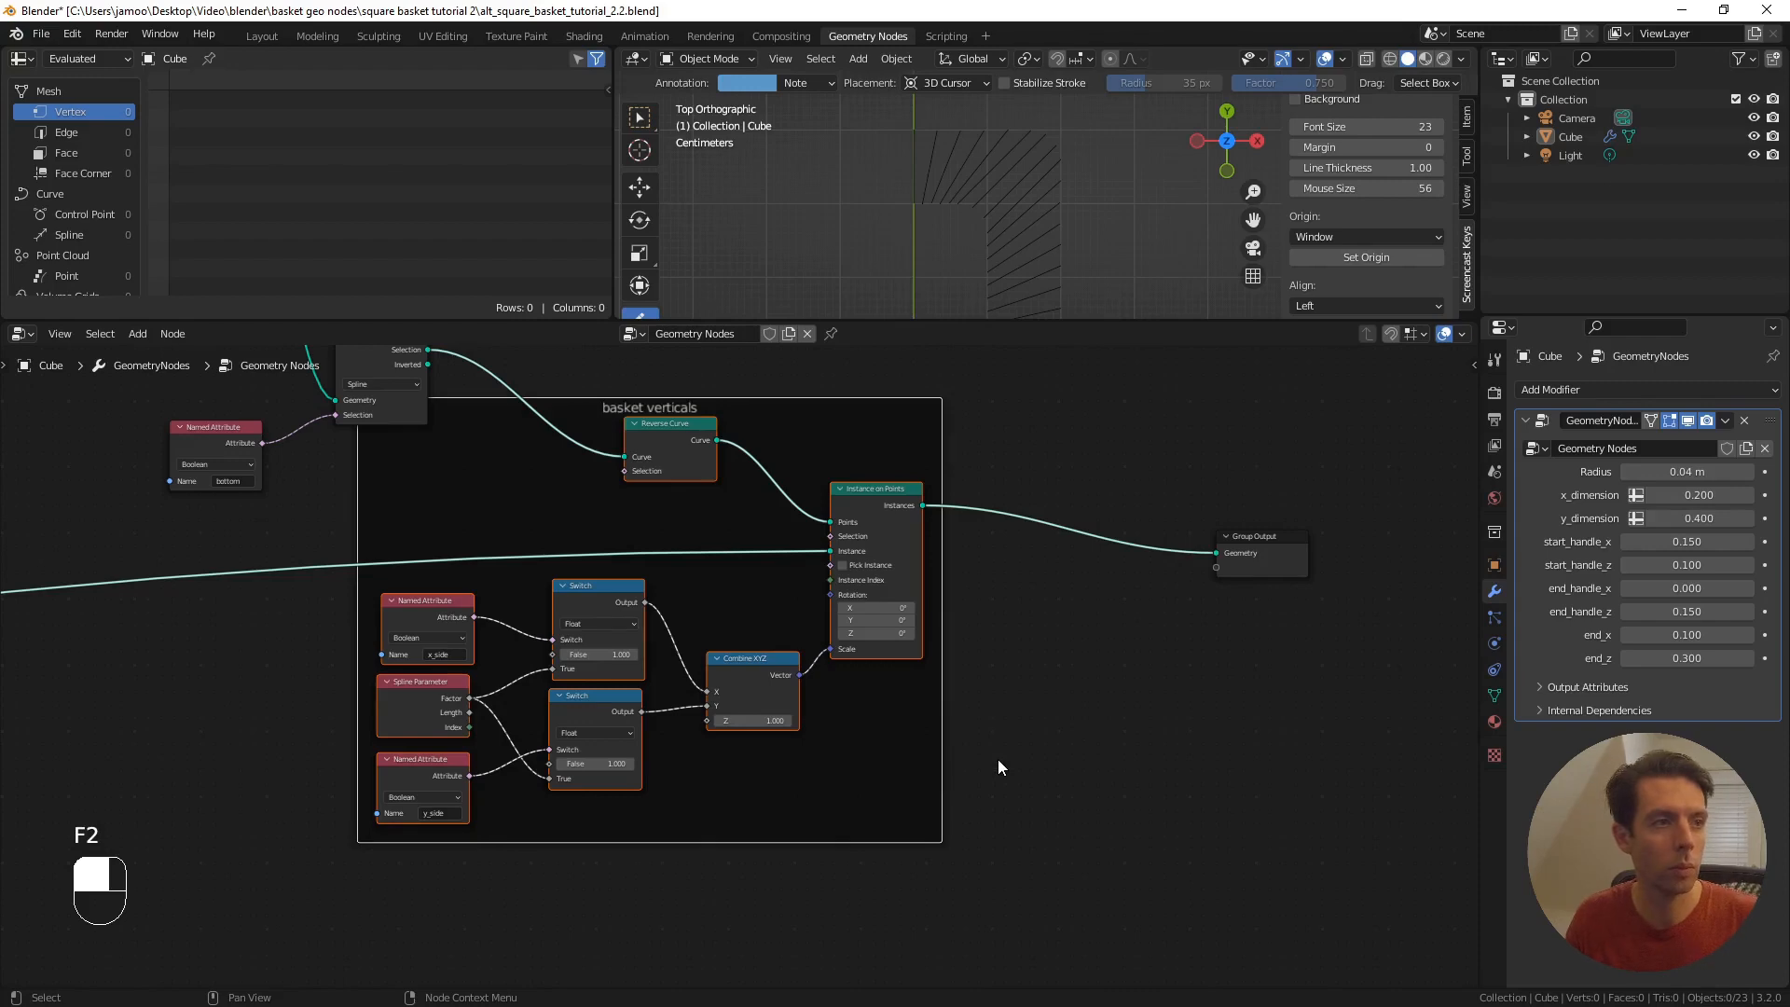
- Shift the basket verticals frame toward Group Output so it clears the Separate Geometry node
scroll(998, 759, down, 2)
middle_drag(887, 603, 645, 631)
drag(480, 474, 596, 476)
scroll(434, 453, down, 2)
middle_drag(424, 410, 430, 460)
scroll(975, 603, down, 1)
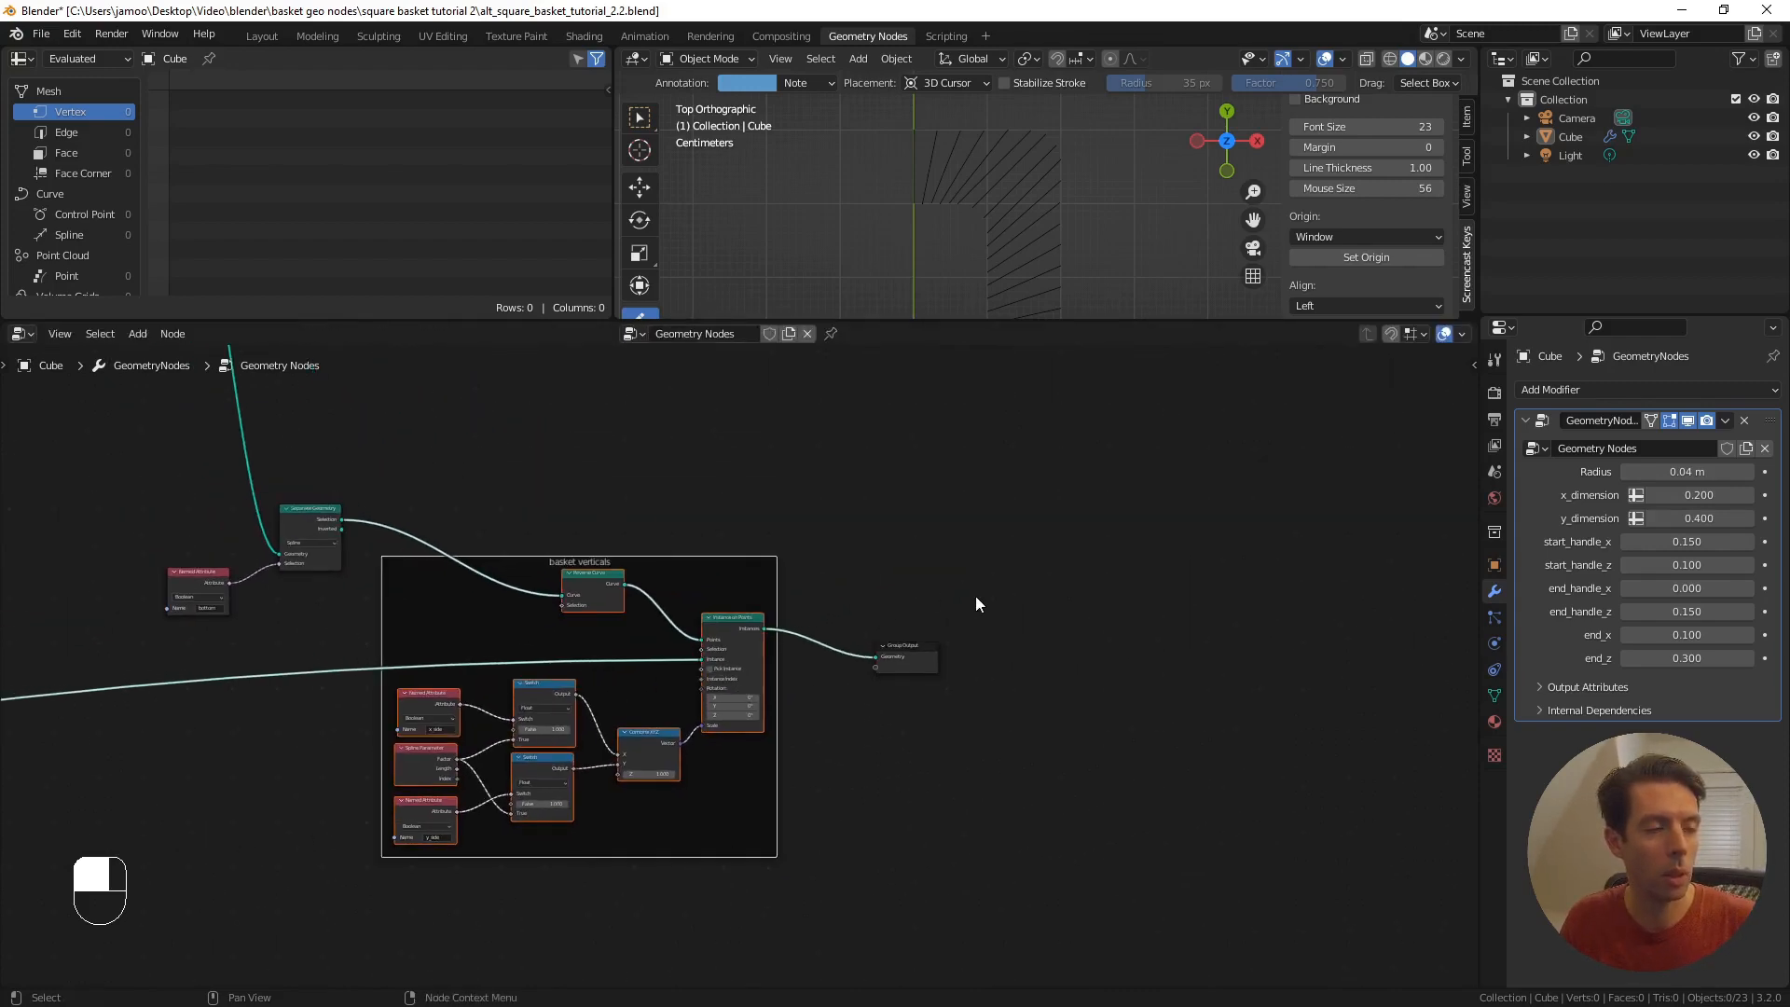
shift+middle_drag(979, 600, 948, 529)
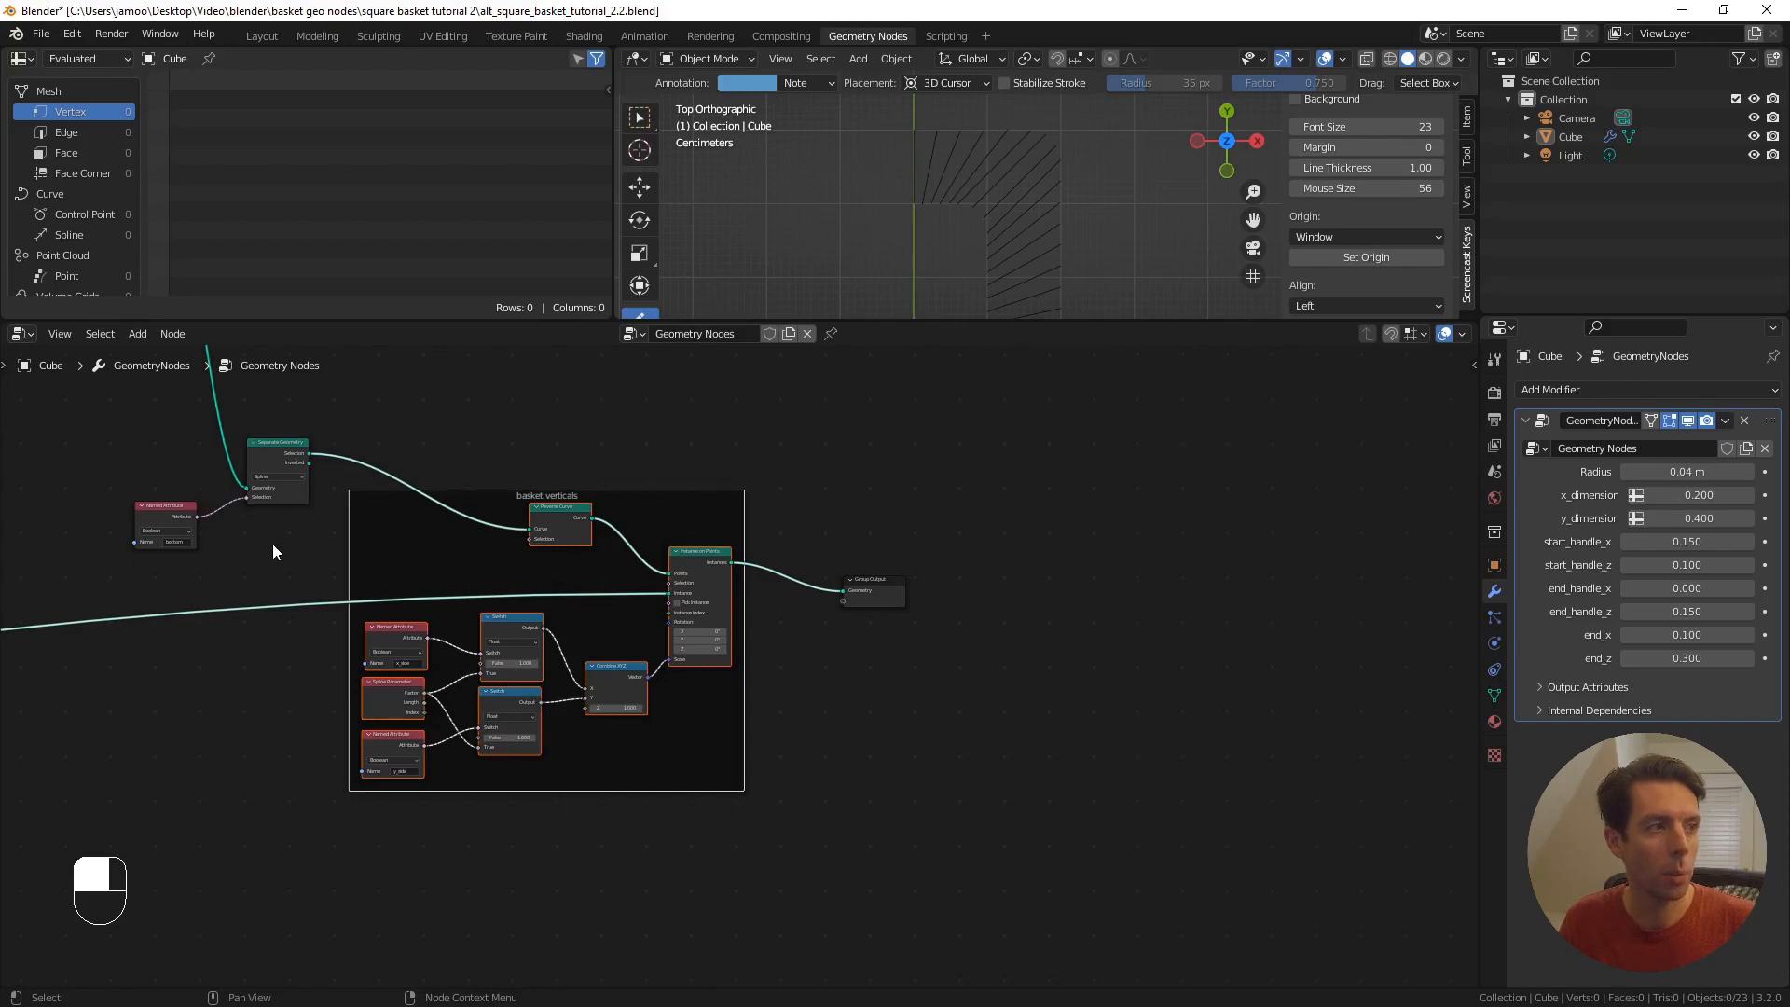
- Move Separate Geometry, its bottom Named Attribute, the basket verticals frame and Group Output together farther from the preceding node frames
drag(273, 546, 131, 459)
shift+middle_drag(211, 459, 497, 538)
scroll(497, 538, up, 3)
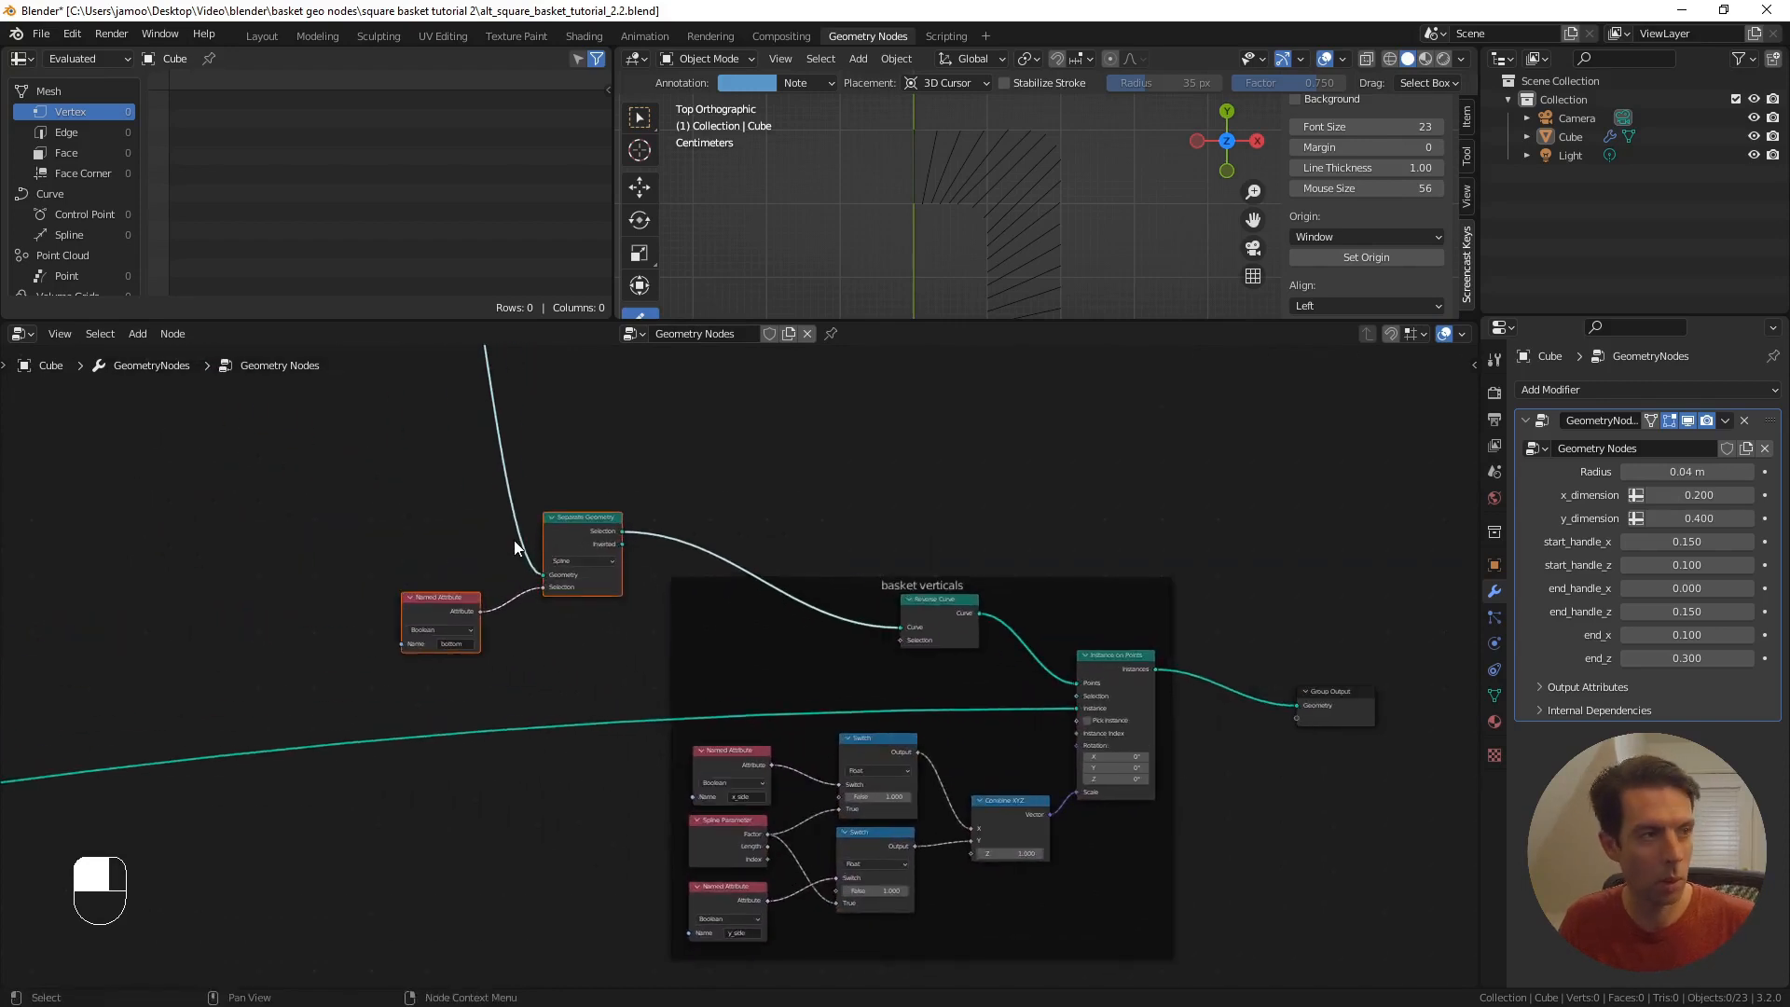
key(g)
scroll(517, 485, down, 3)
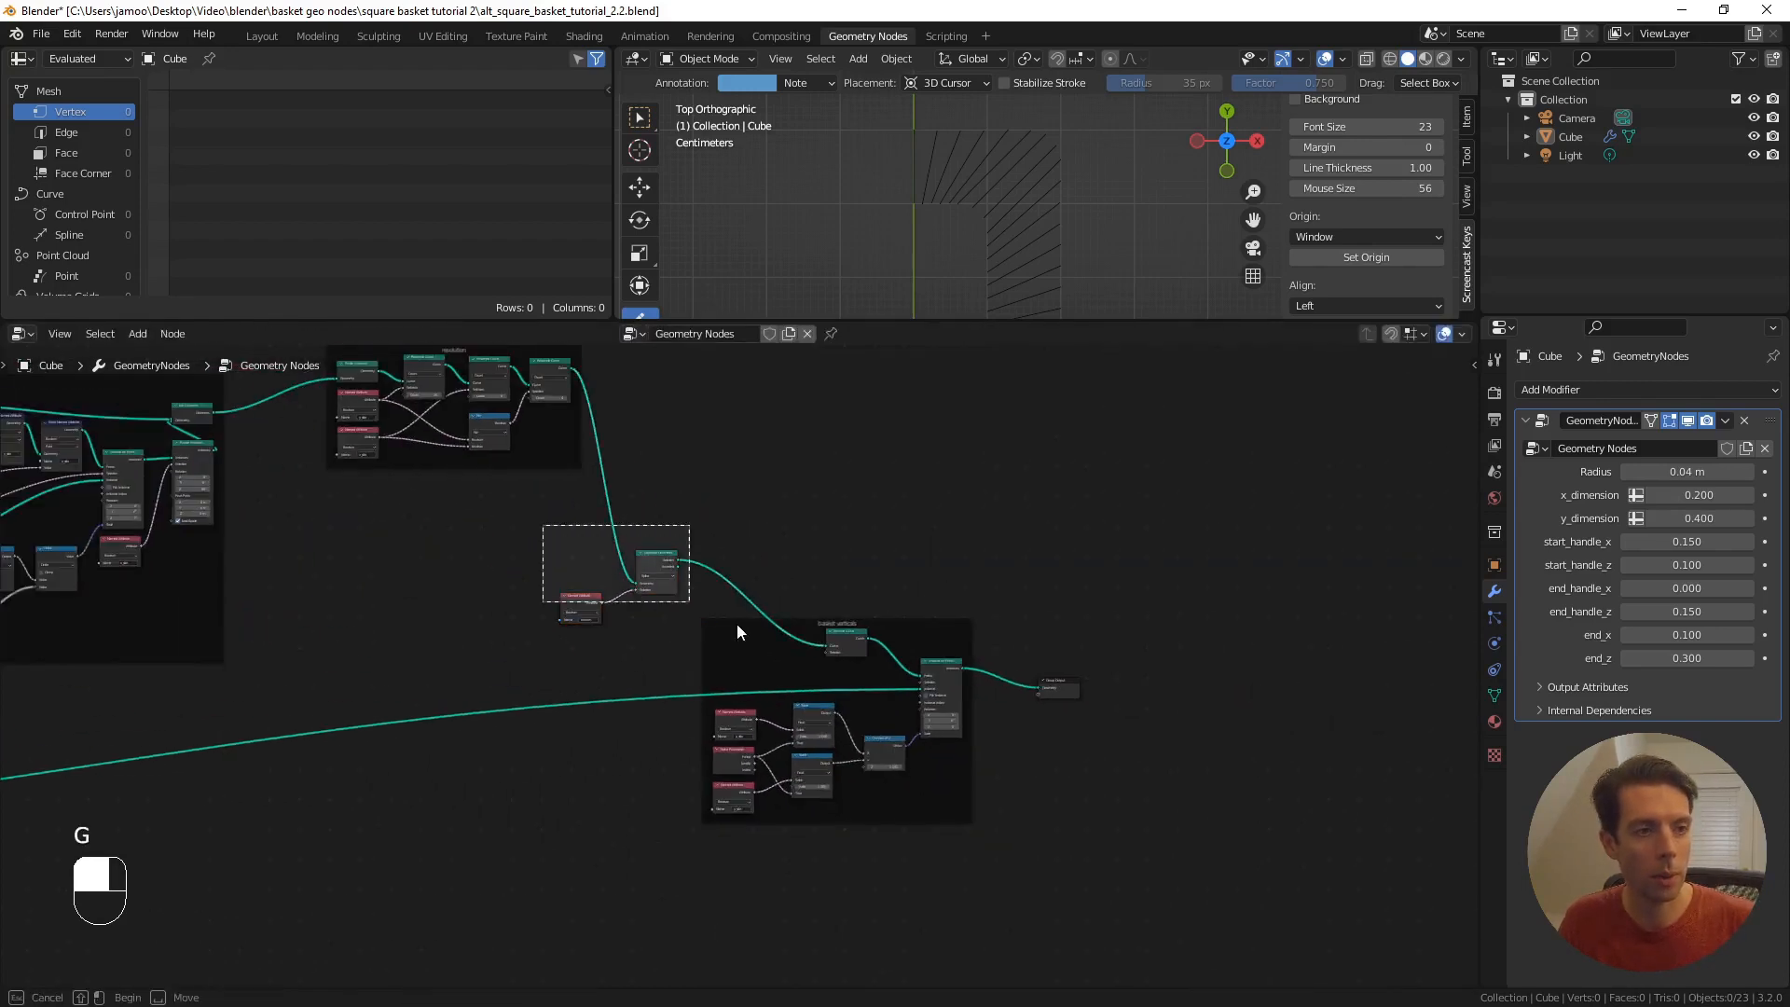
drag(737, 624, 1063, 832)
key(g)
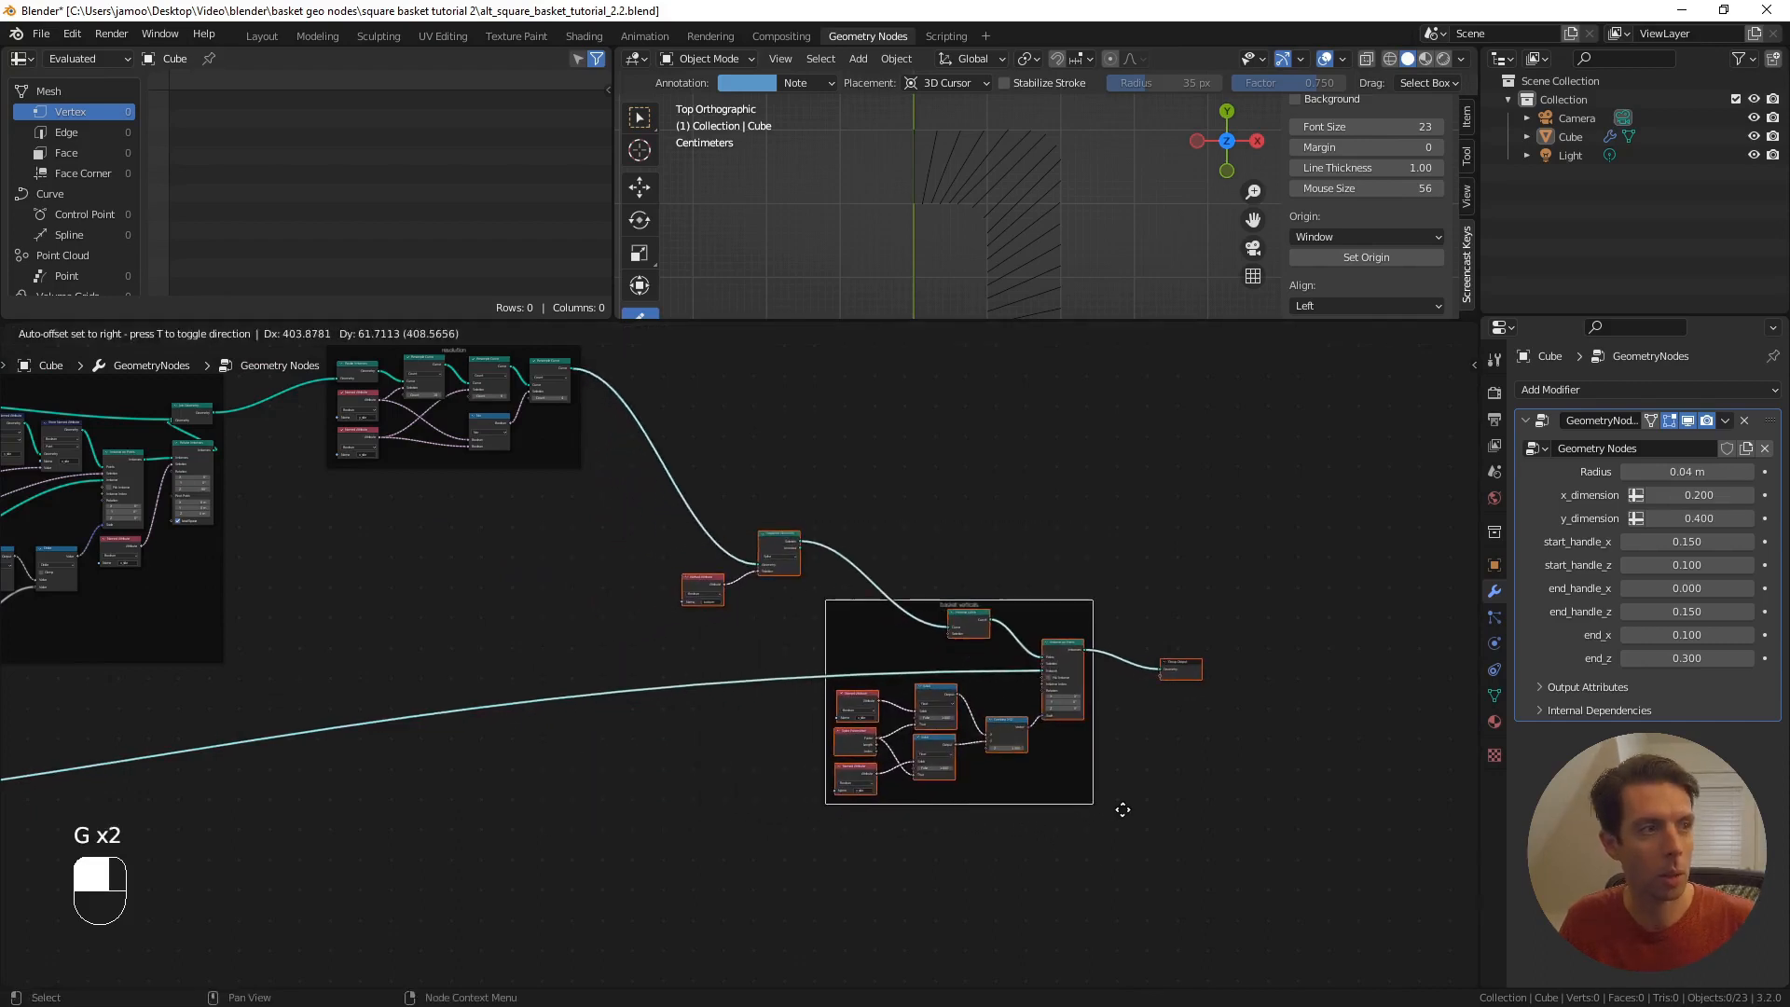
click(1123, 809)
- Preview Separate Geometry's Selection and Inverted outputs in turn, view the curves in perspective, and restore Instance on Points as the output
scroll(630, 365, up, 4)
shift+middle_drag(788, 484, 787, 559)
scroll(953, 523, up, 6)
shift+middle_drag(977, 435, 916, 511)
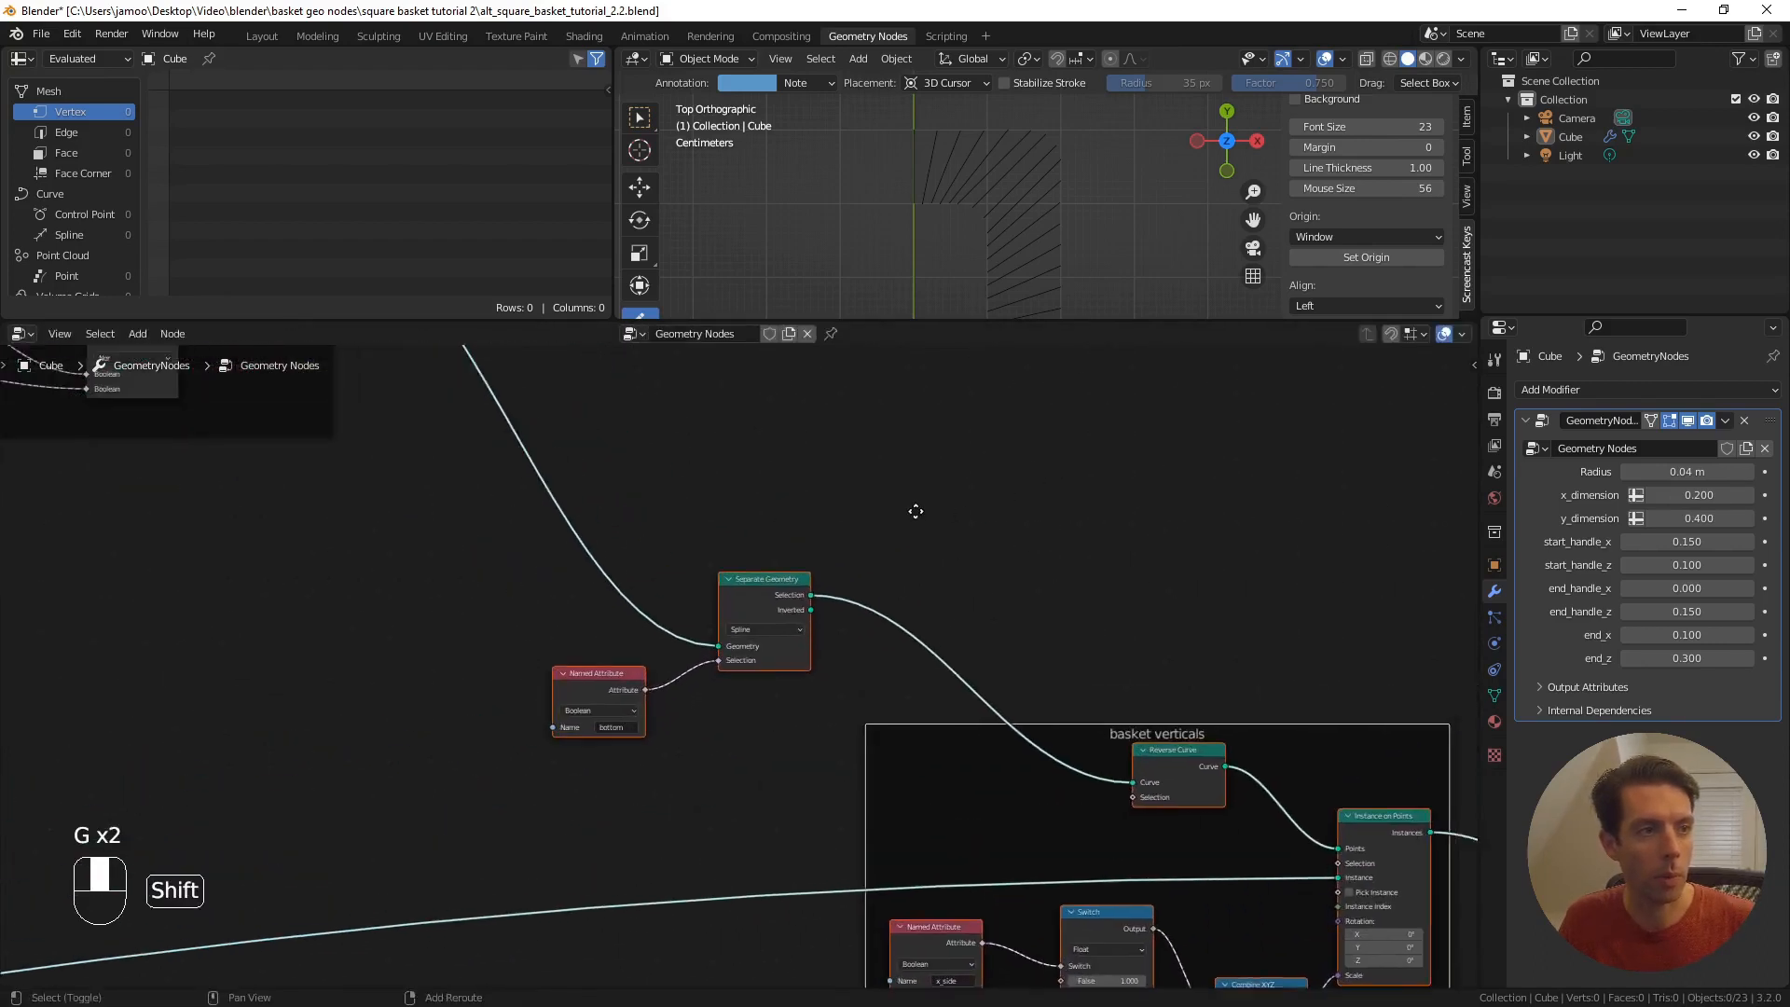
scroll(923, 643, up, 3)
click(676, 534)
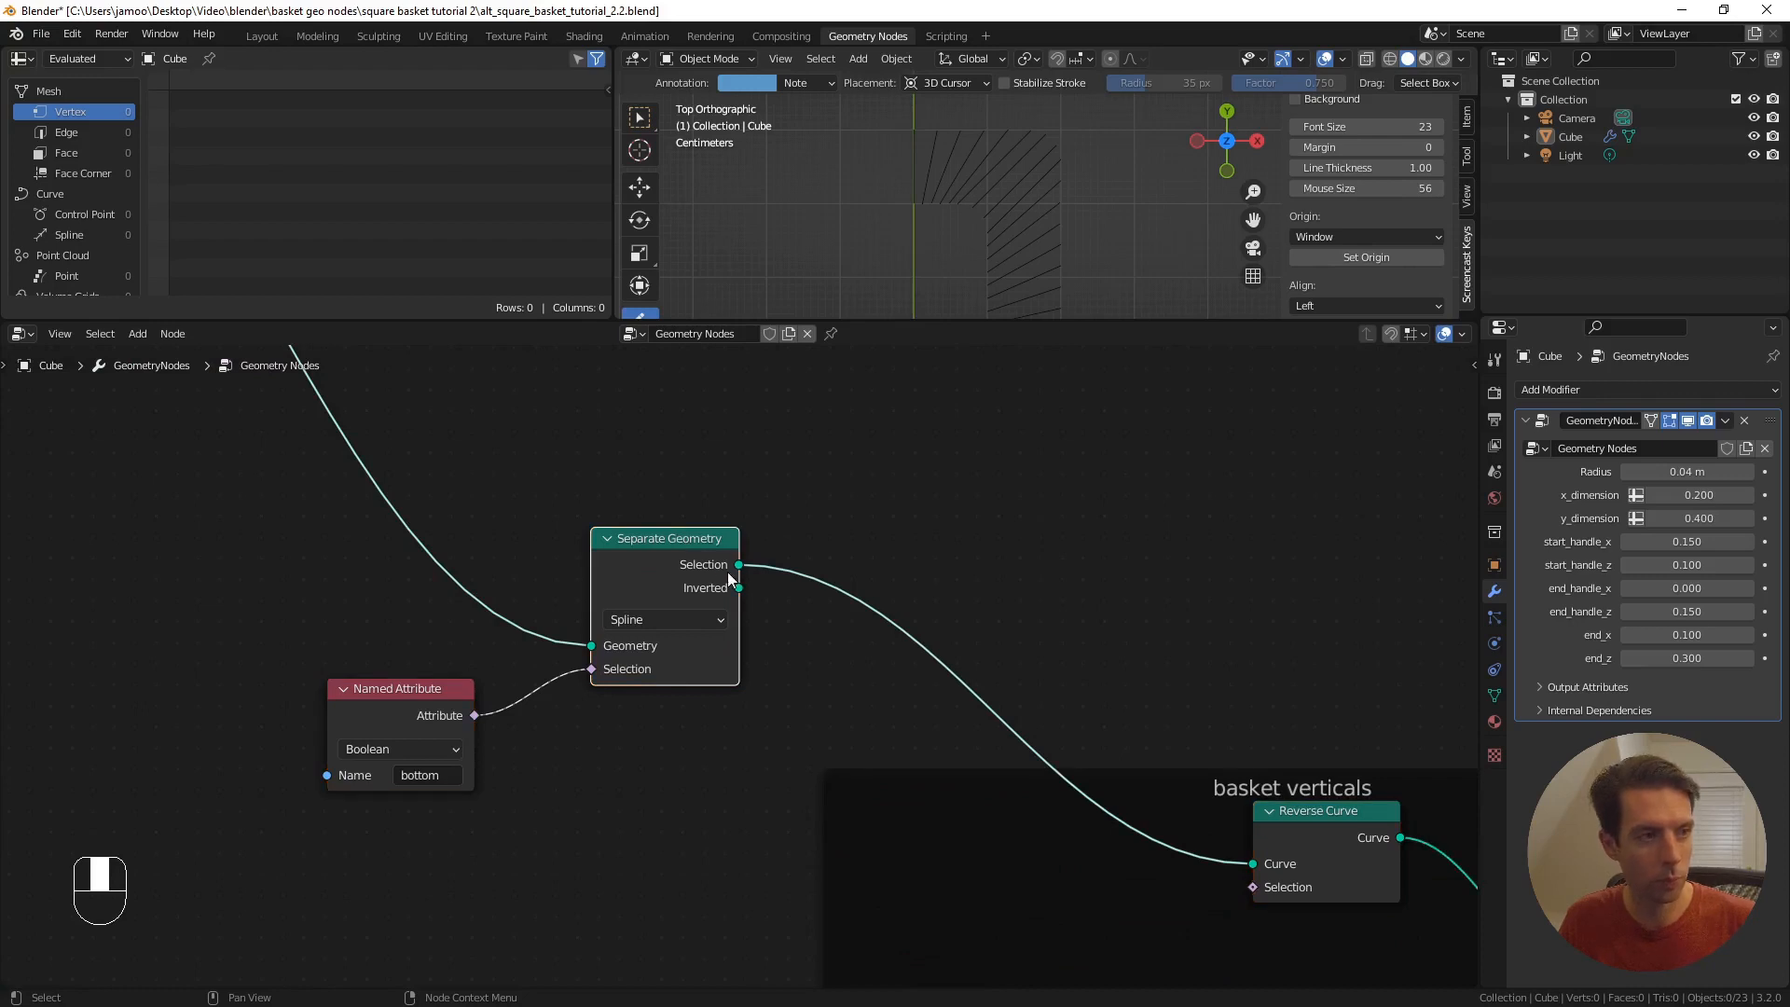
alt+shift+click(674, 535)
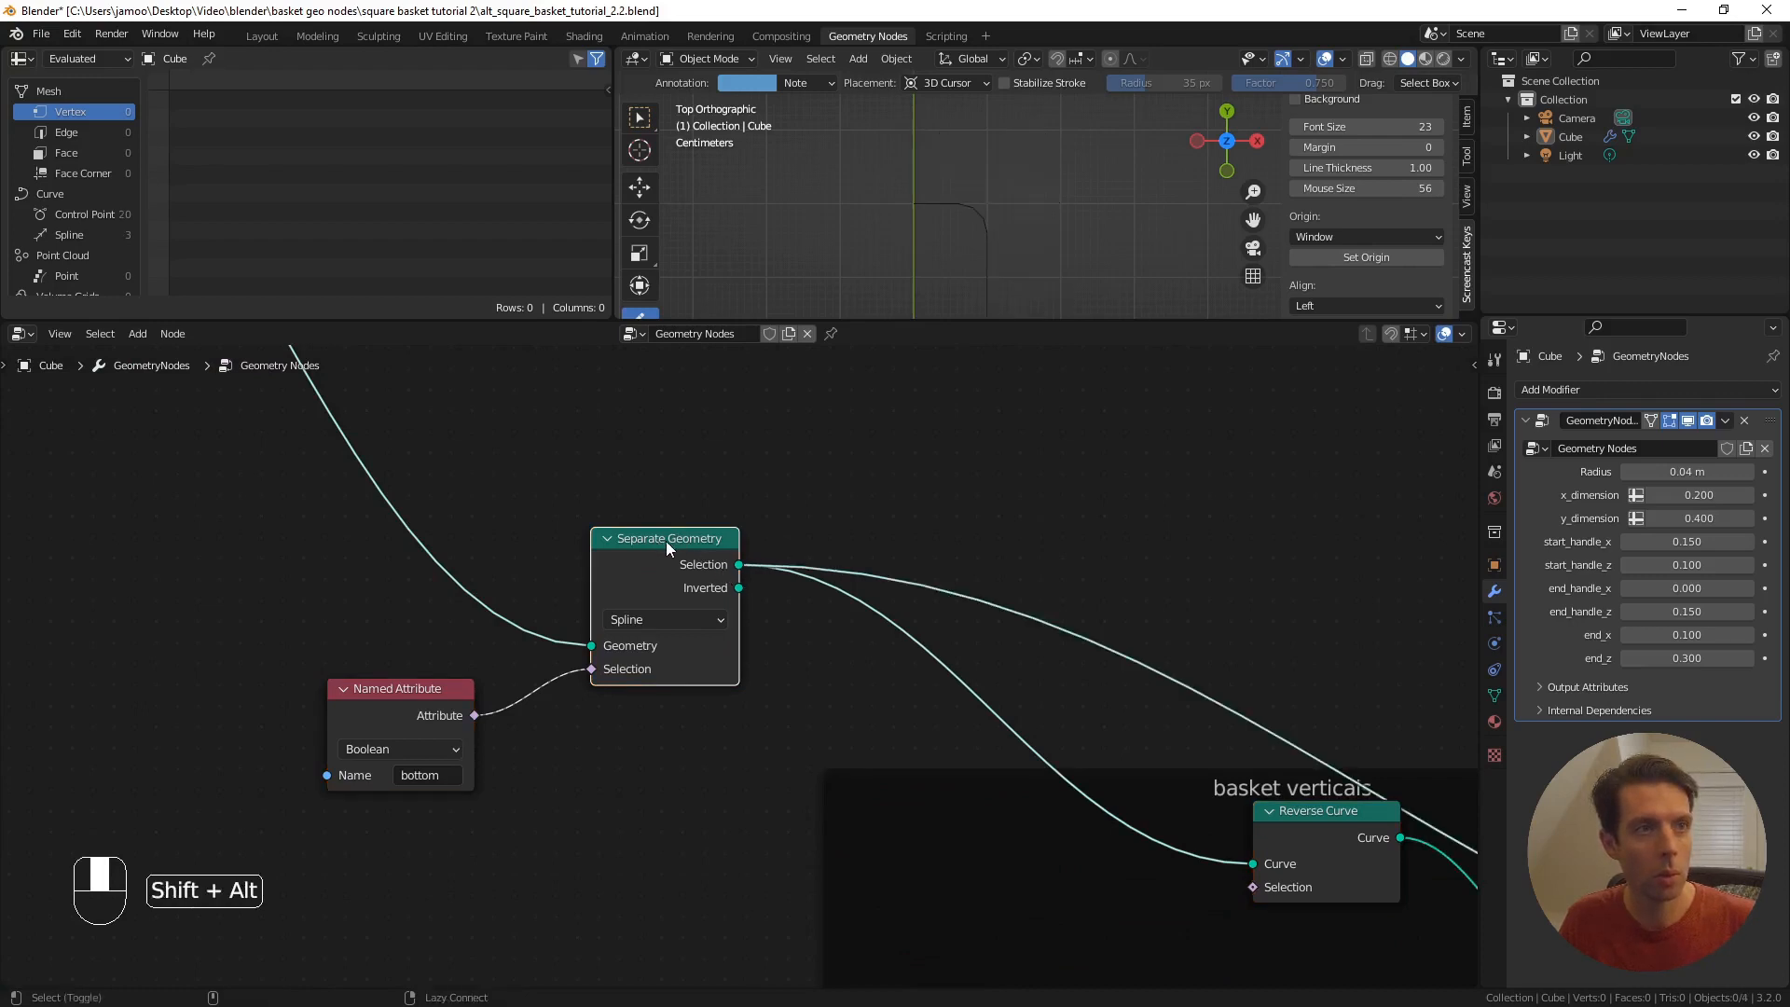
alt+shift+click(665, 541)
middle_drag(965, 280, 1103, 228)
shift+middle_drag(825, 505, 223, 456)
scroll(392, 485, down, 3)
shift+middle_drag(948, 624, 763, 488)
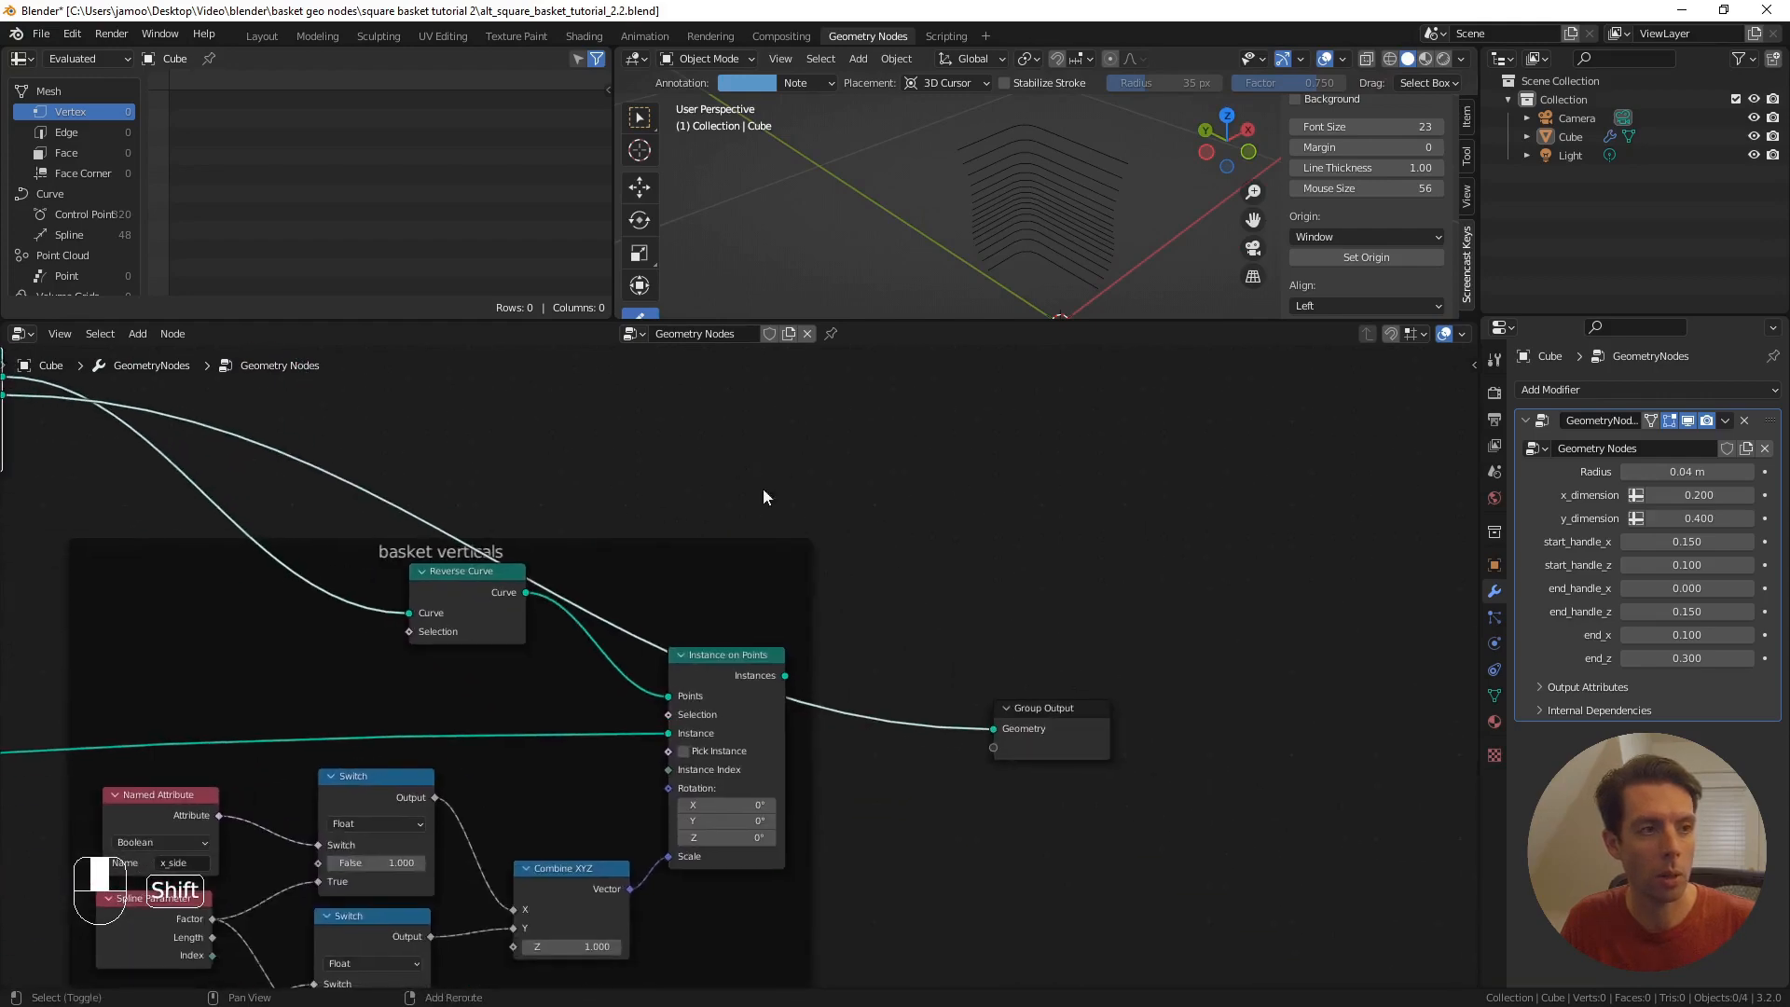
alt+shift+click(749, 656)
scroll(1177, 670, down, 2)
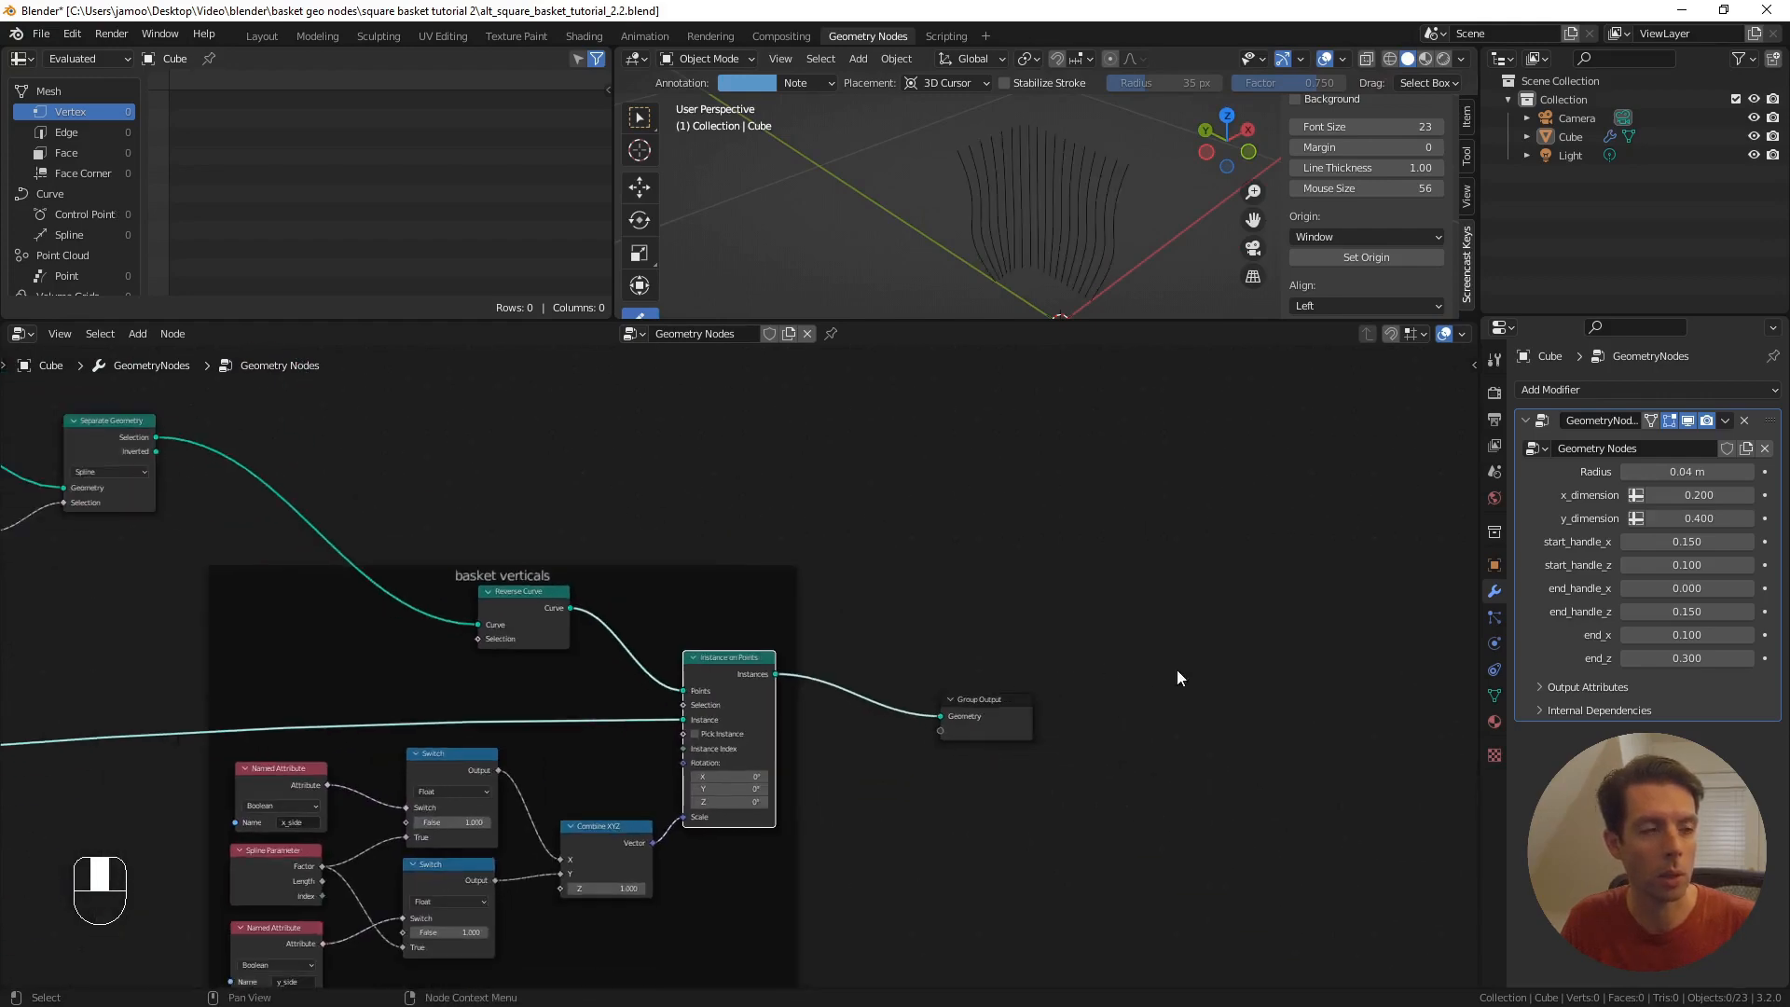
- Move the Group Output node well away from the basket verticals frame, leaving room between them for more nodes
shift+middle_drag(1013, 706, 699, 647)
drag(699, 647, 1417, 605)
scroll(1026, 559, down, 1)
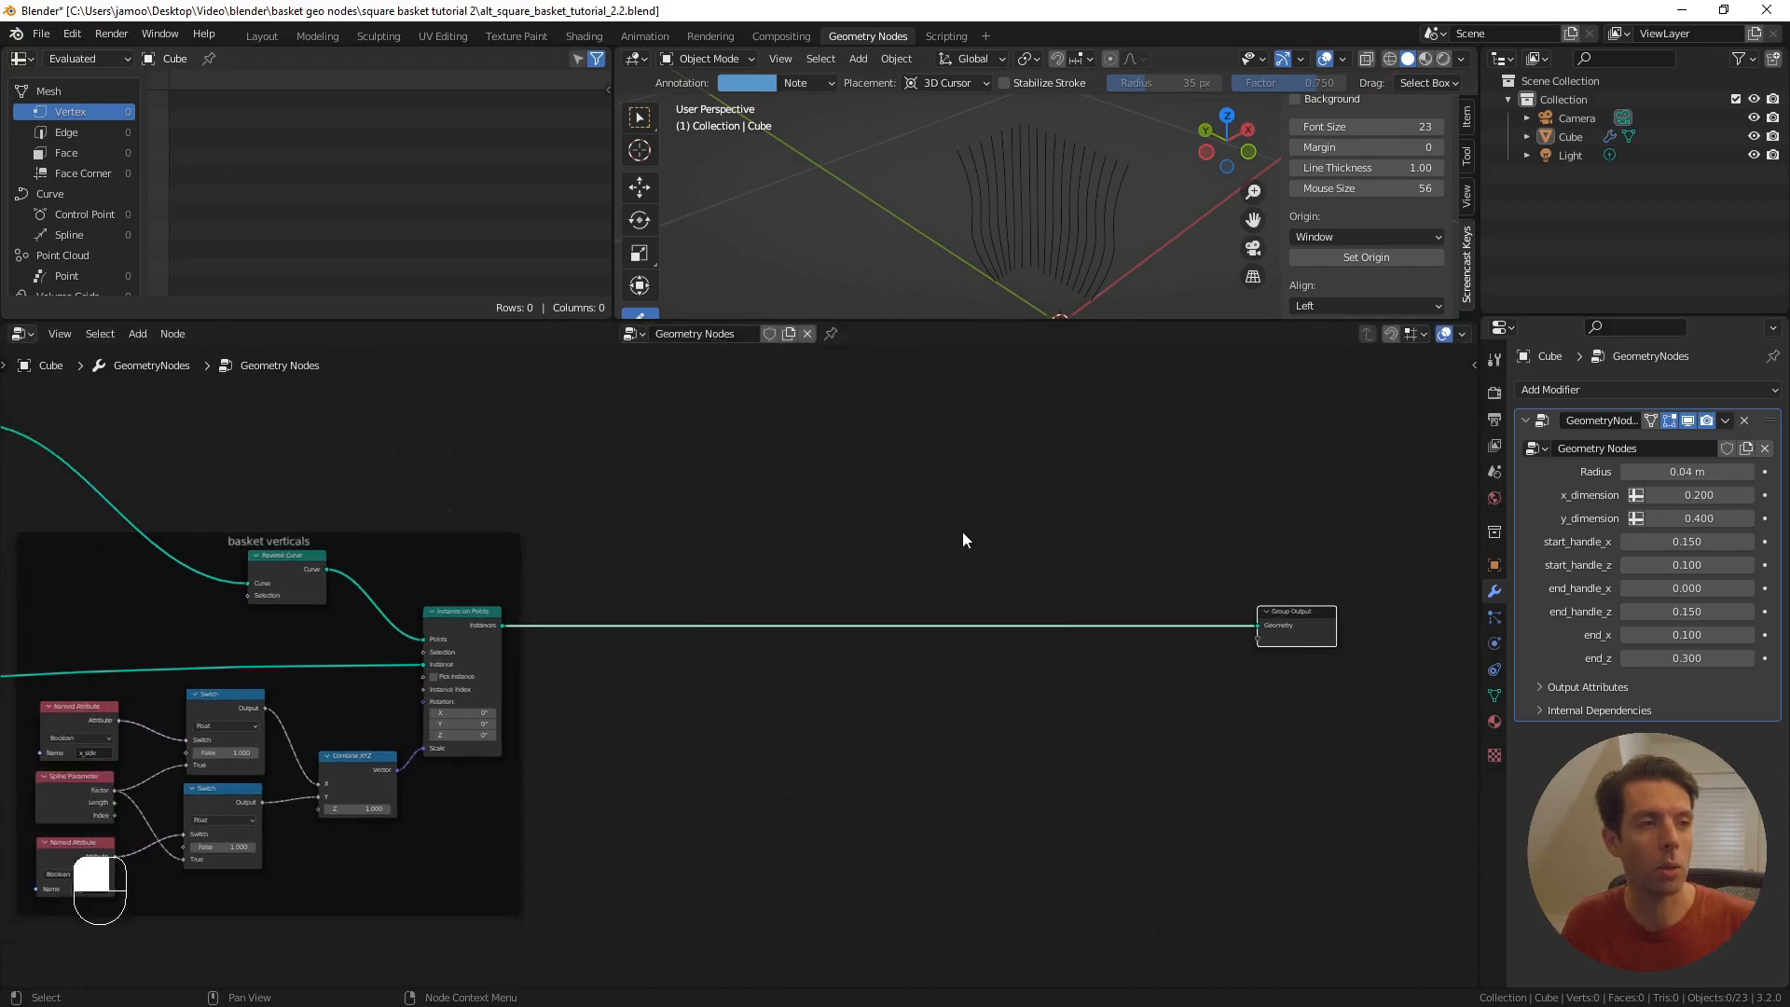
scroll(963, 540, down, 2)
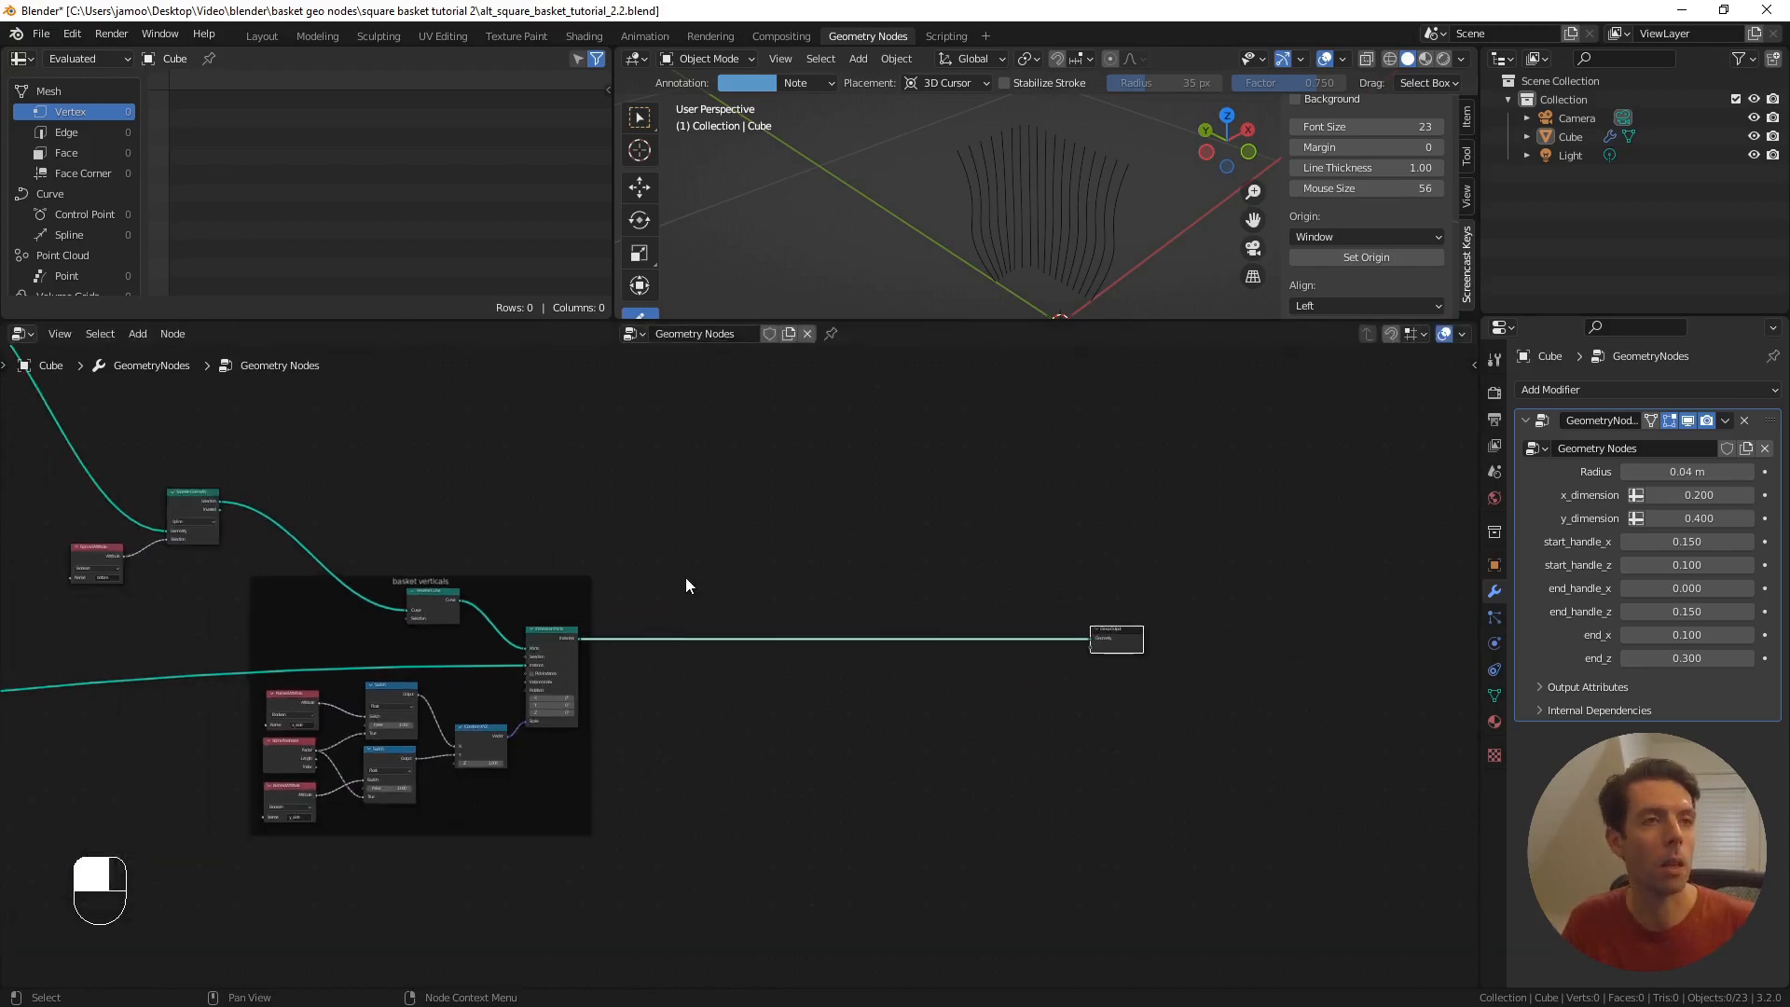
shift+middle_drag(668, 572, 727, 587)
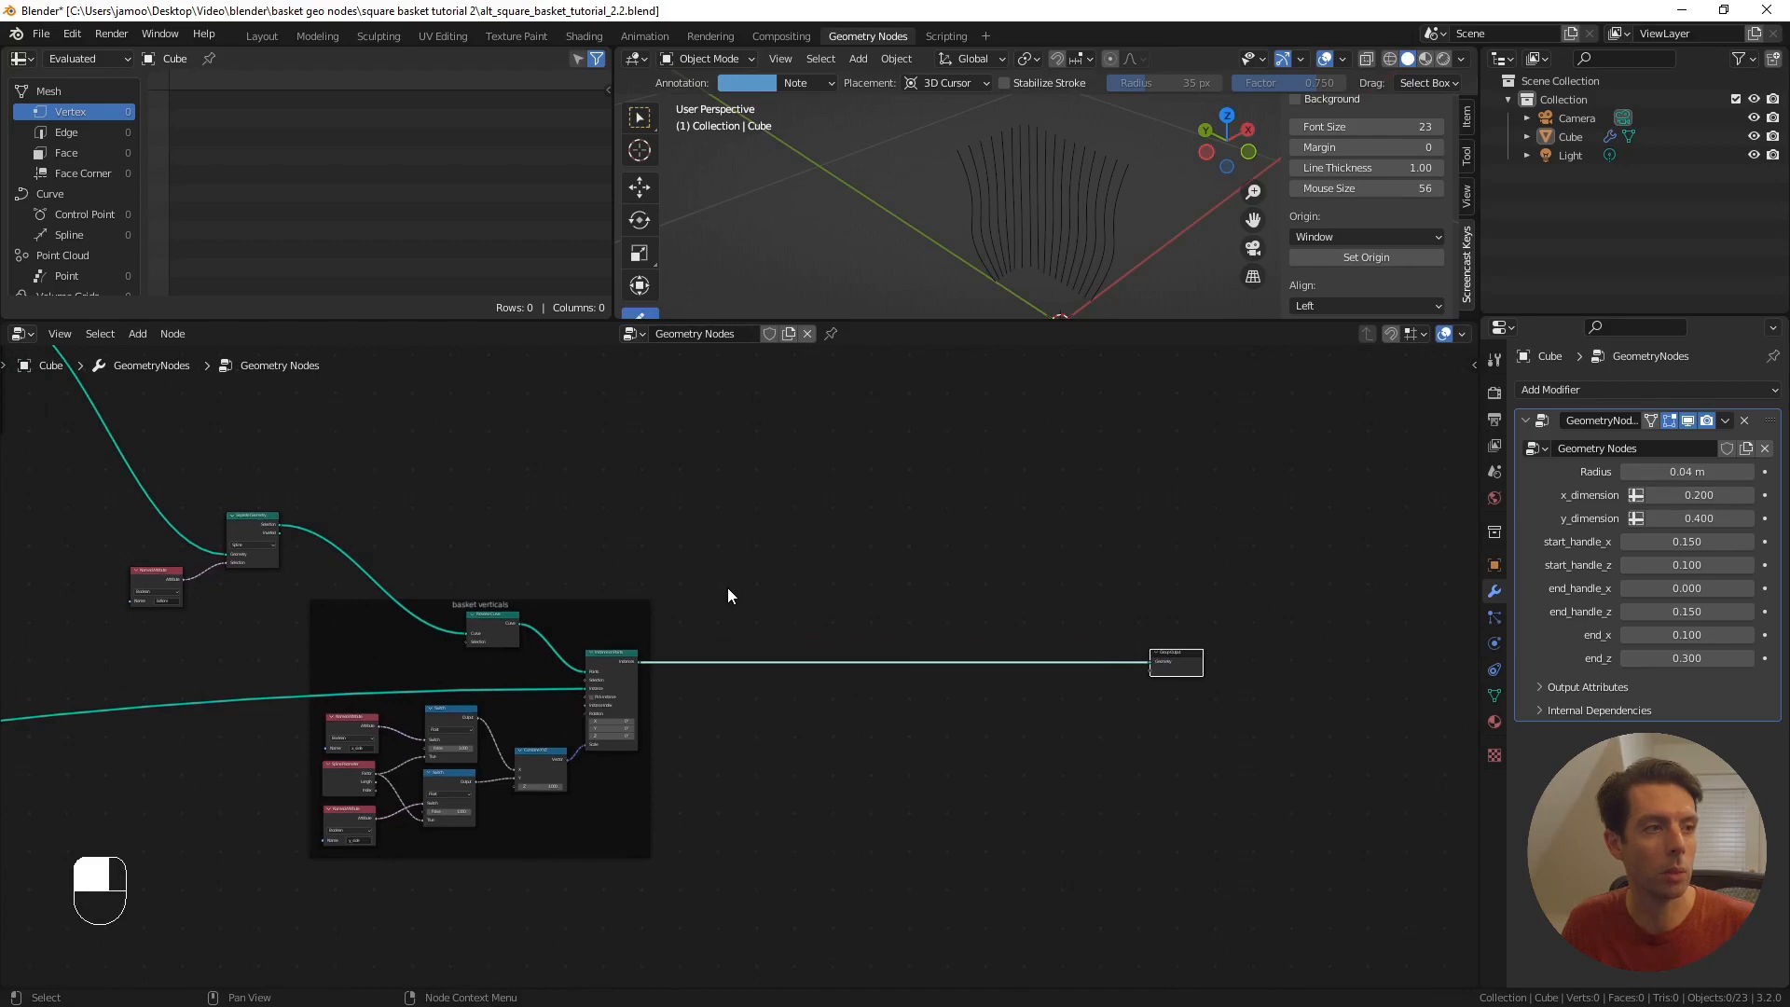
scroll(719, 649, up, 1)
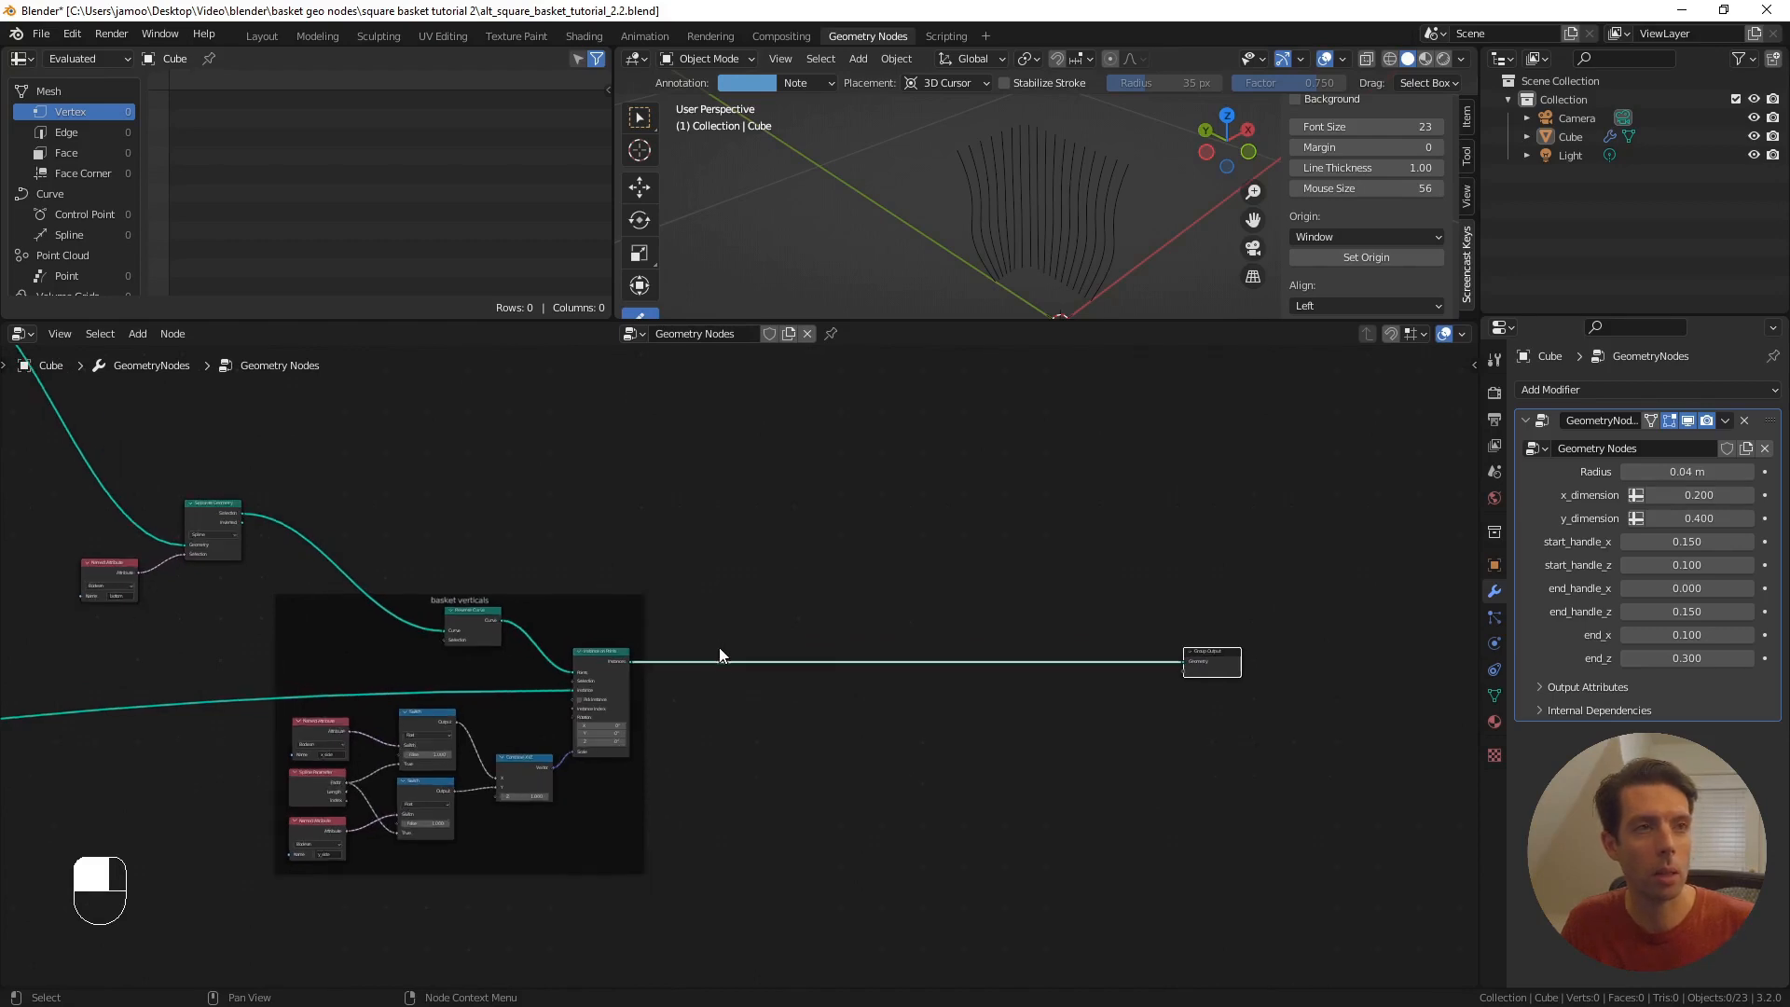
- Append the curve to mesh with xyz, NodeGroup and twisted rim node trees from the round basket tutorial 8.blend file
scroll(711, 680, up, 1)
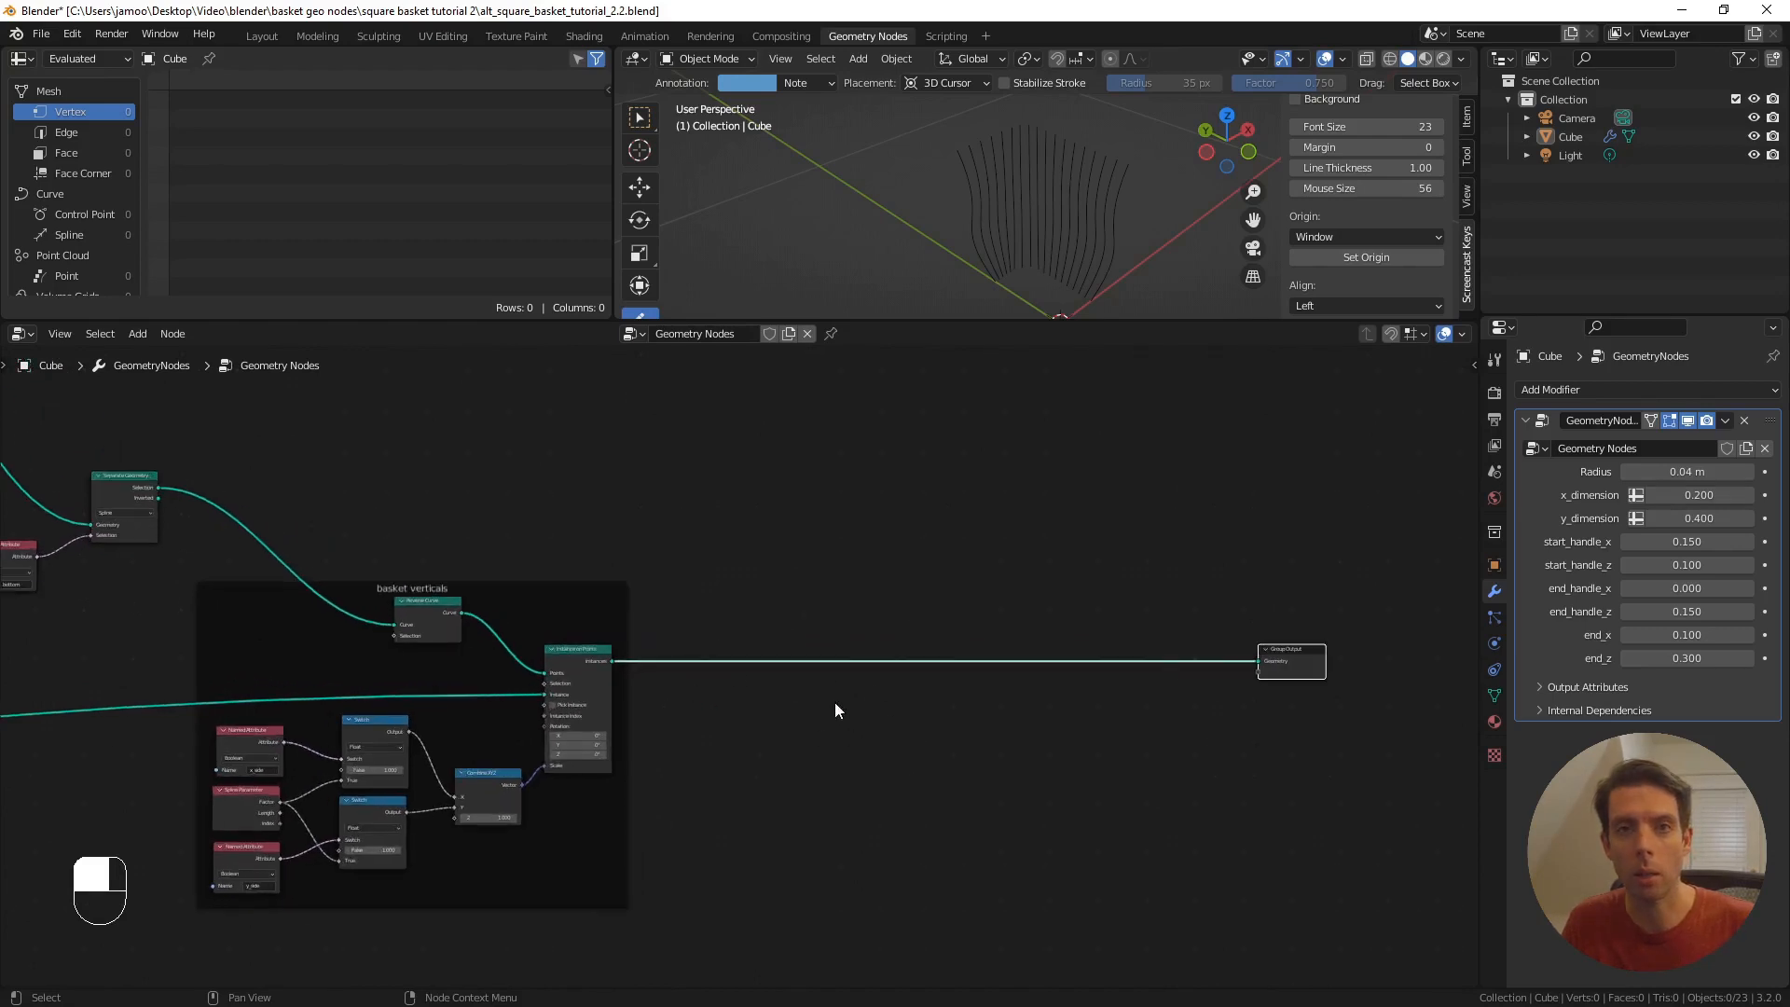
scroll(768, 680, up, 1)
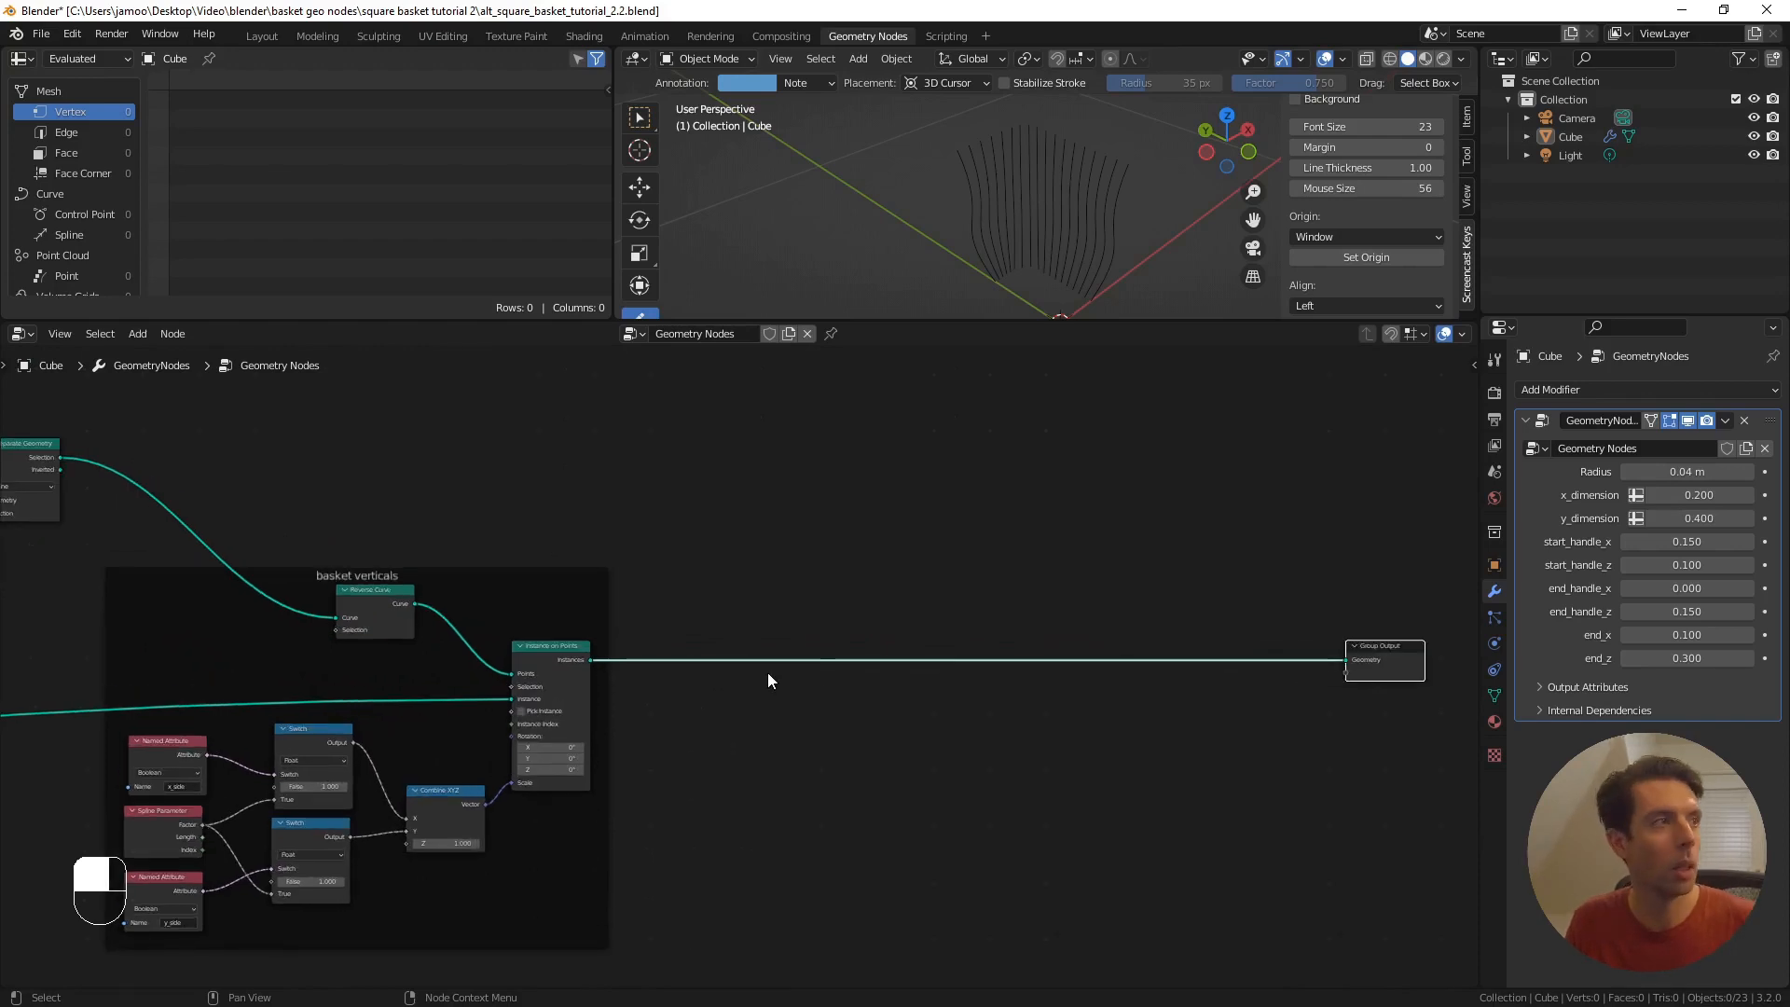
click(41, 35)
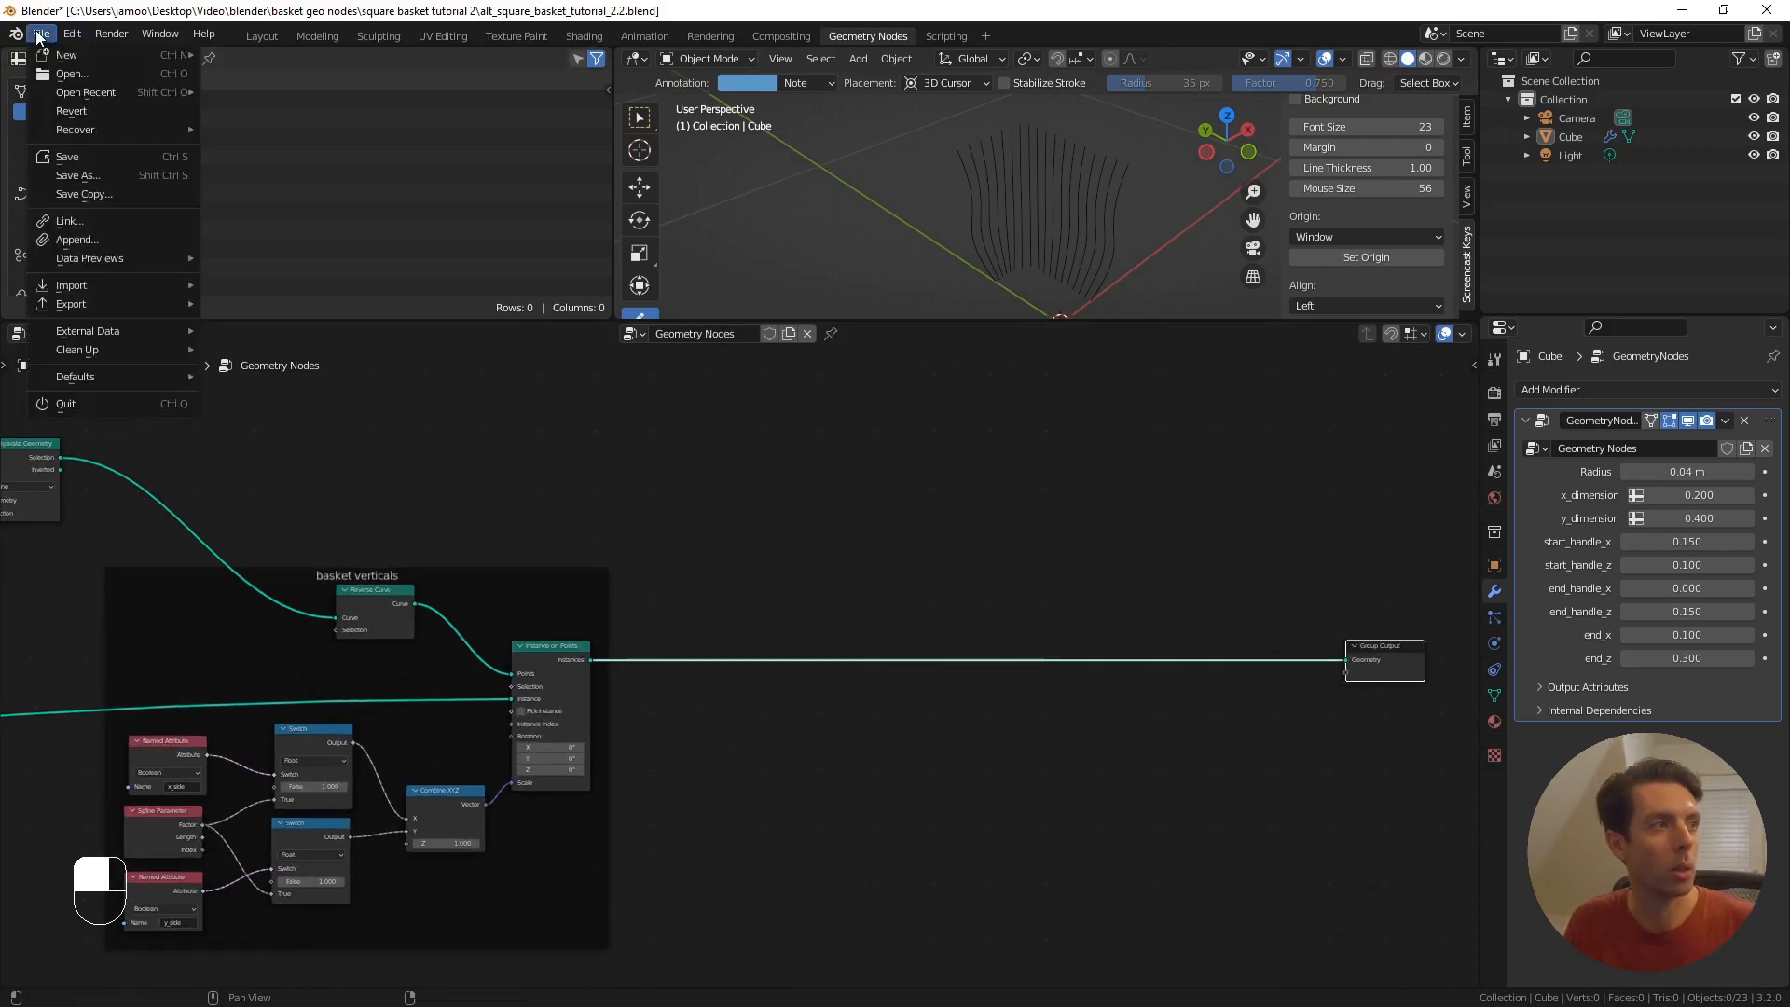
click(80, 240)
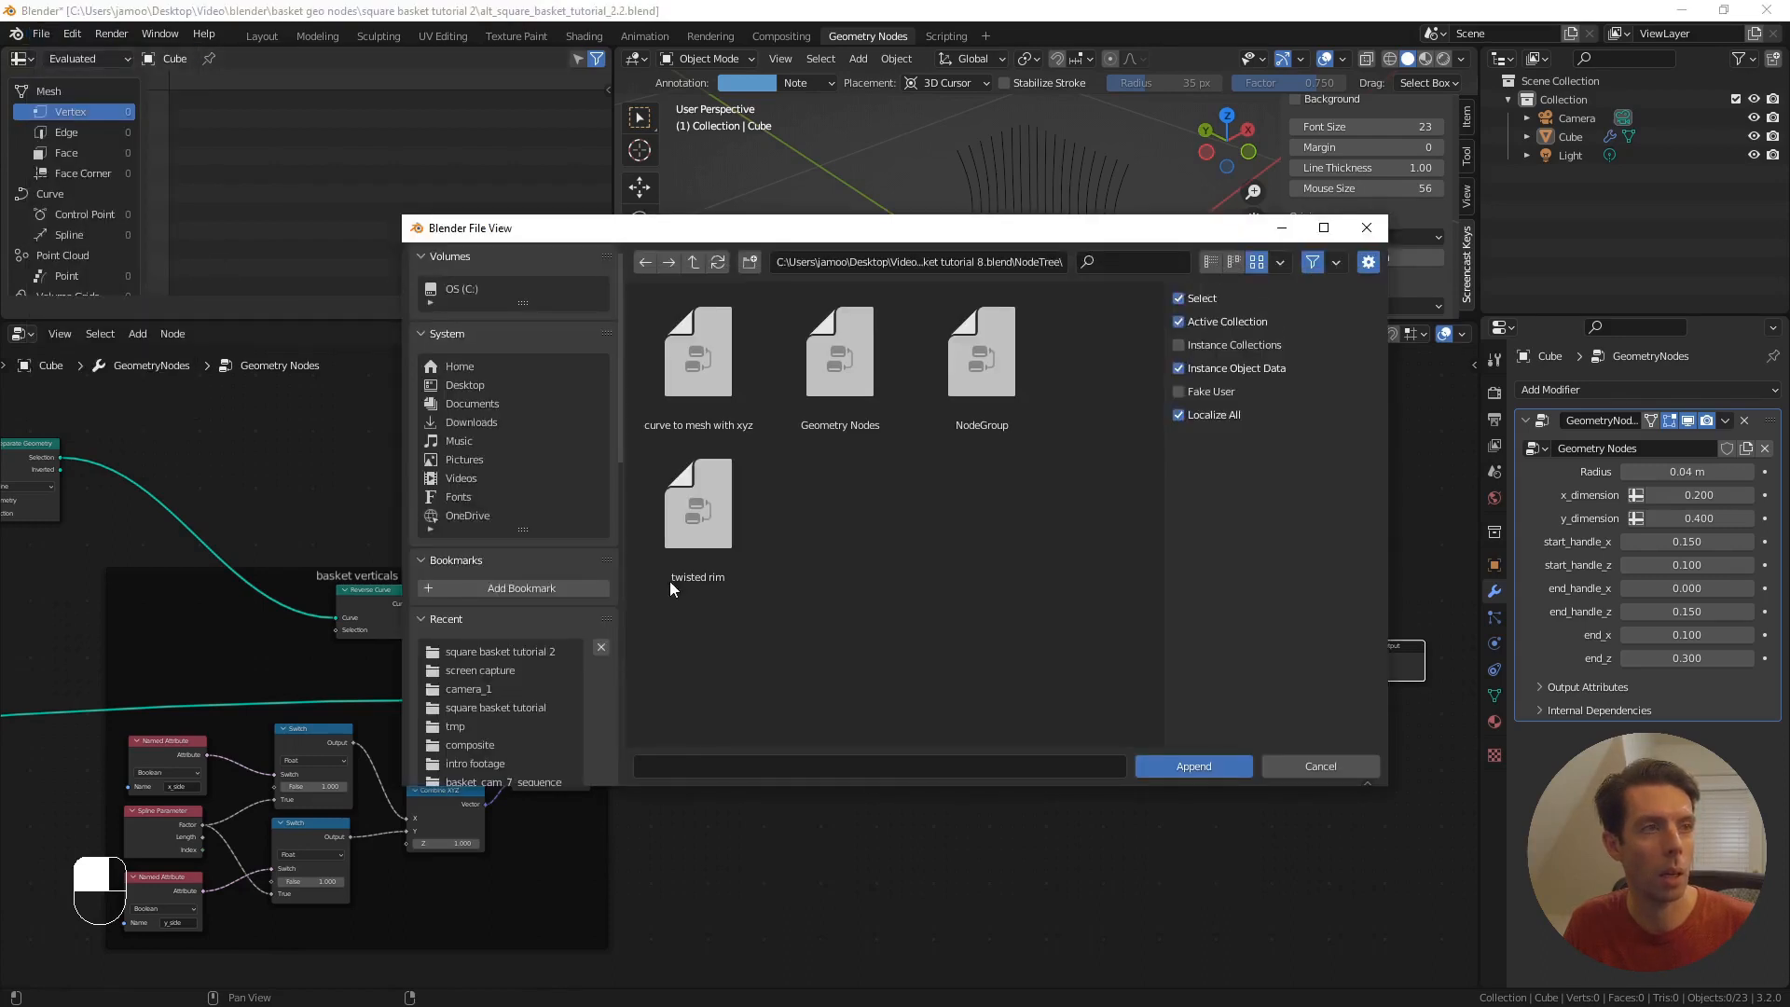
click(692, 262)
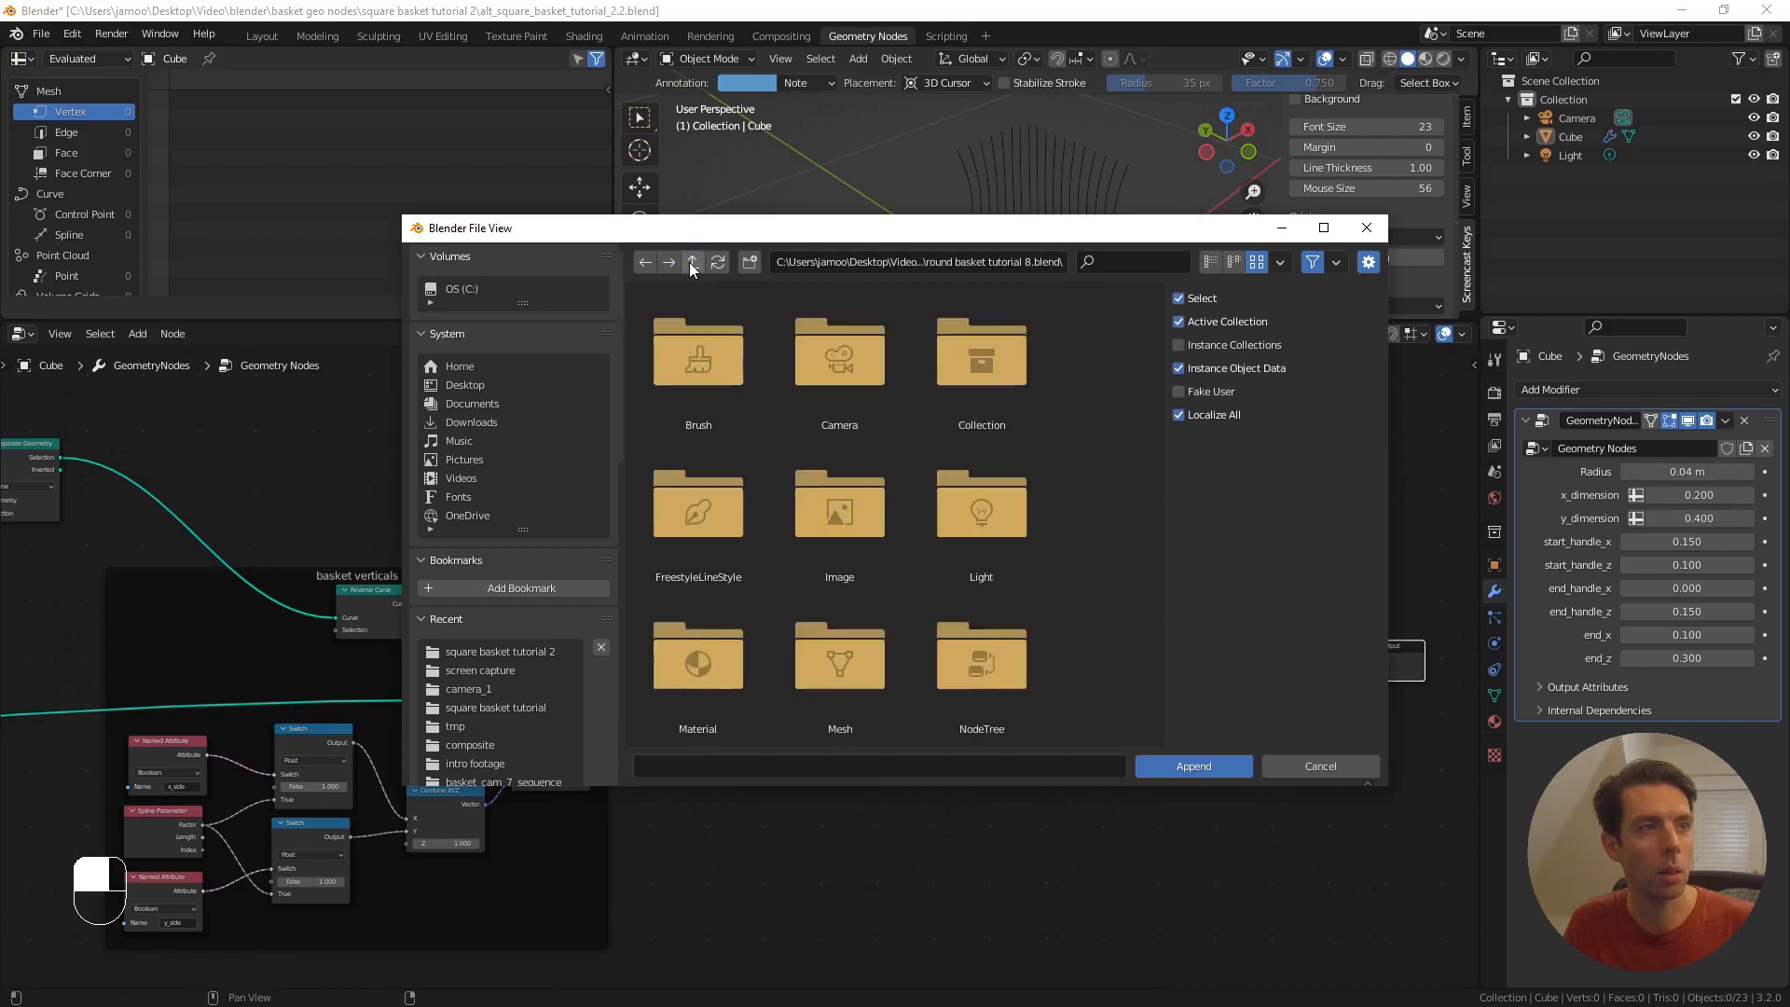
click(692, 264)
scroll(1007, 429, down, 4)
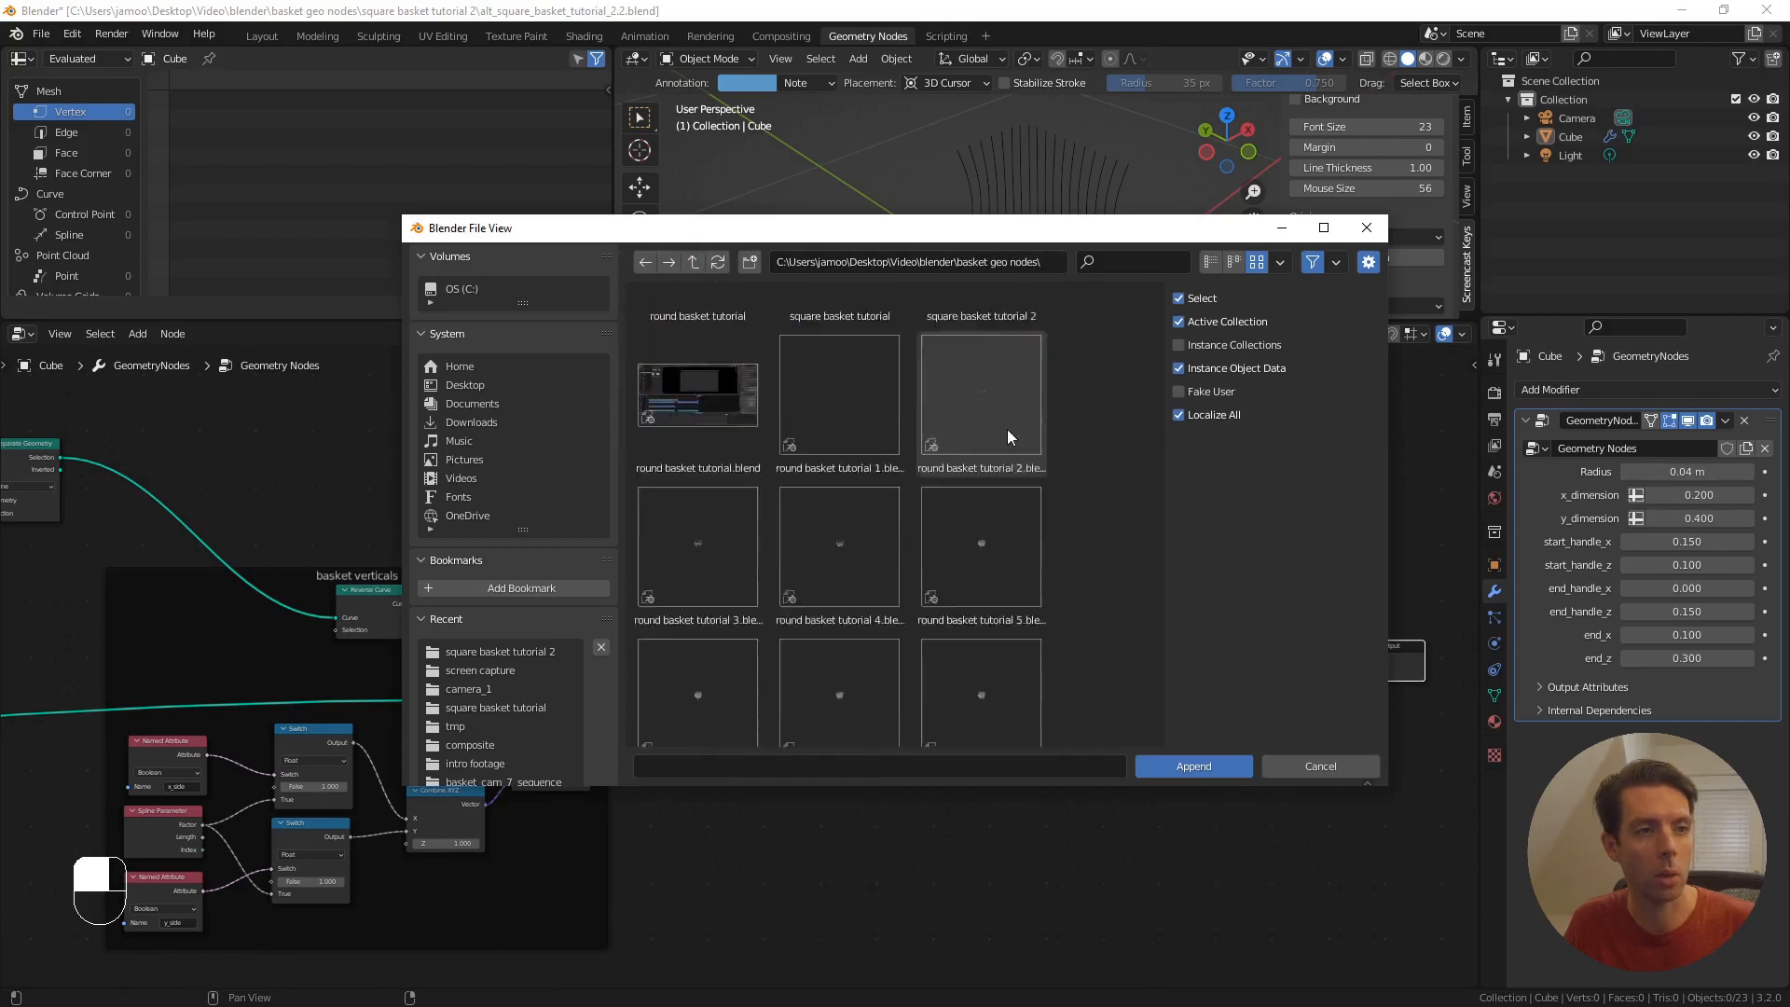
double_click(994, 668)
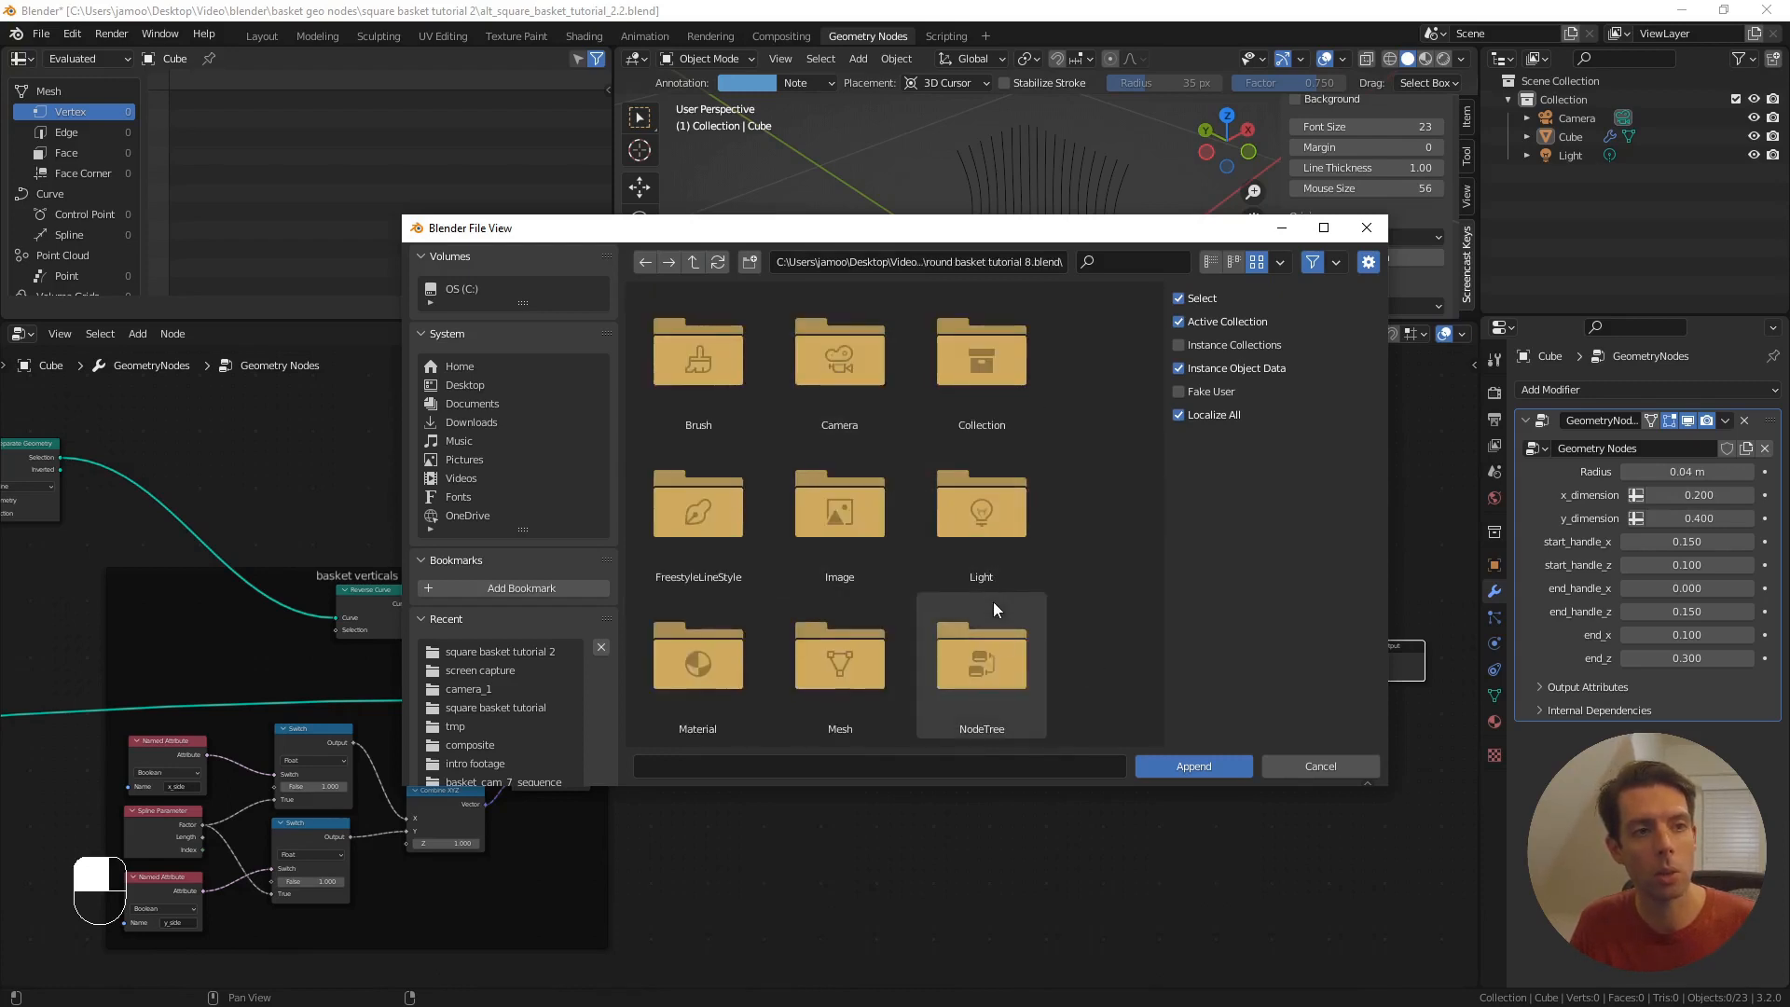
double_click(994, 669)
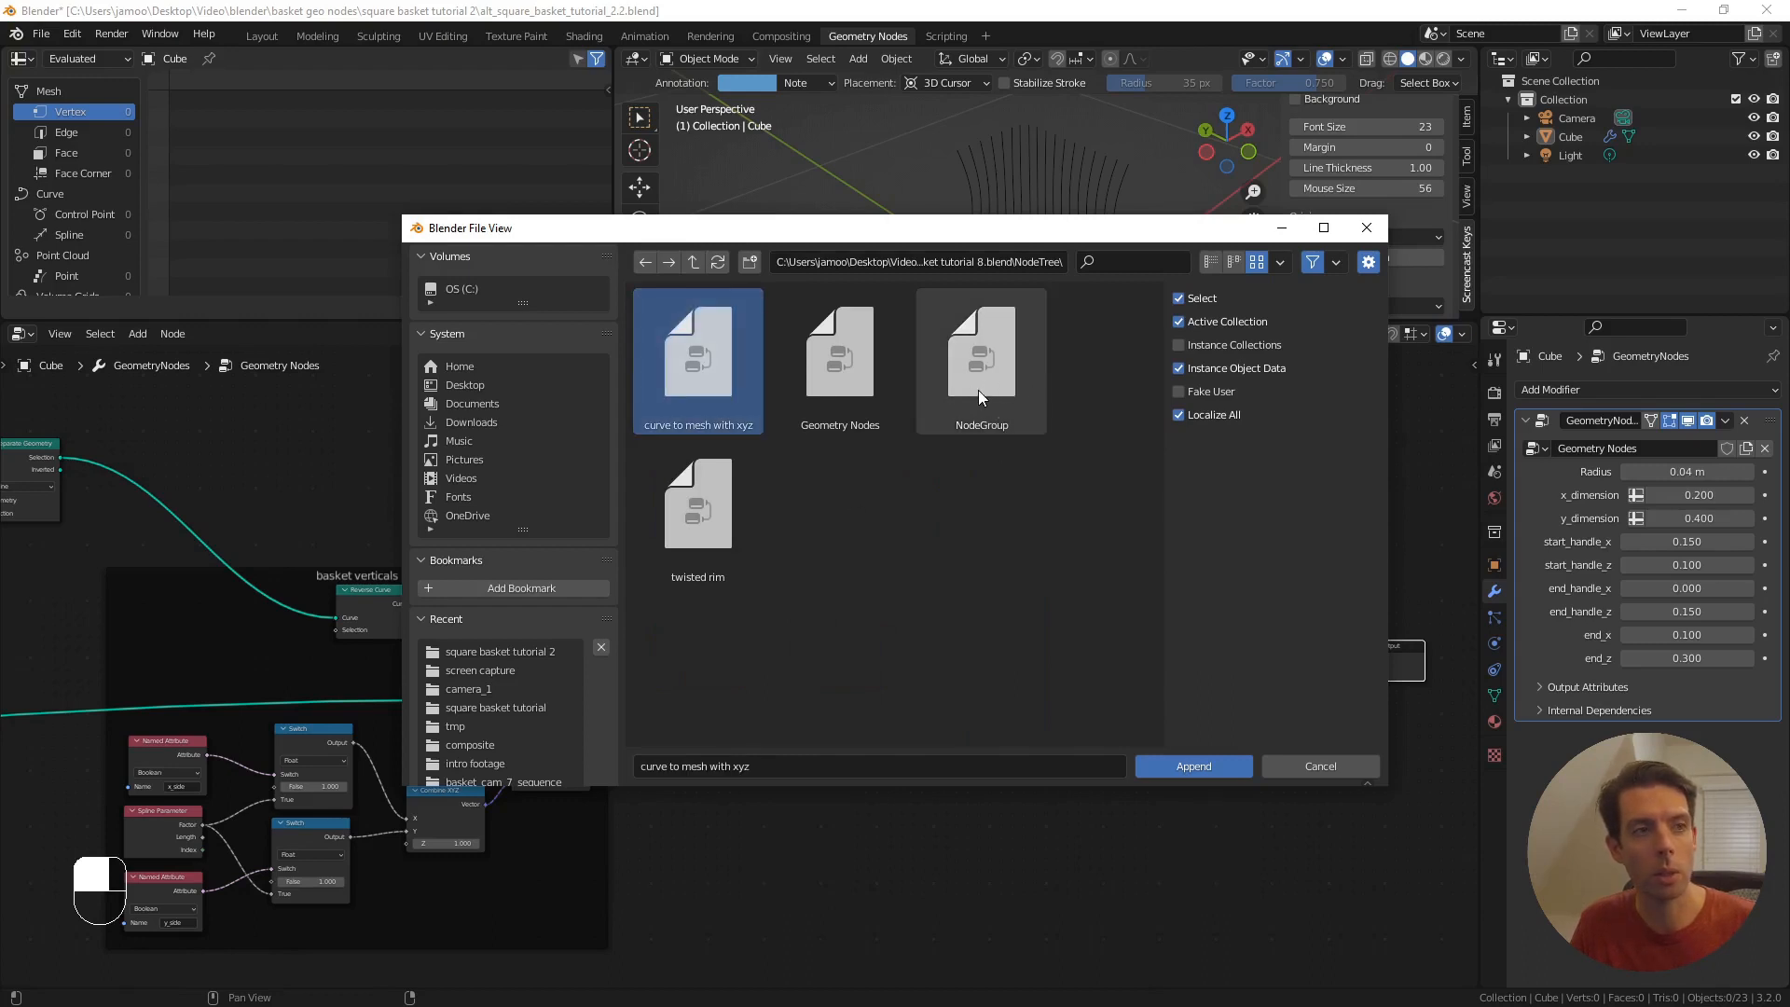
ctrl+click(979, 398)
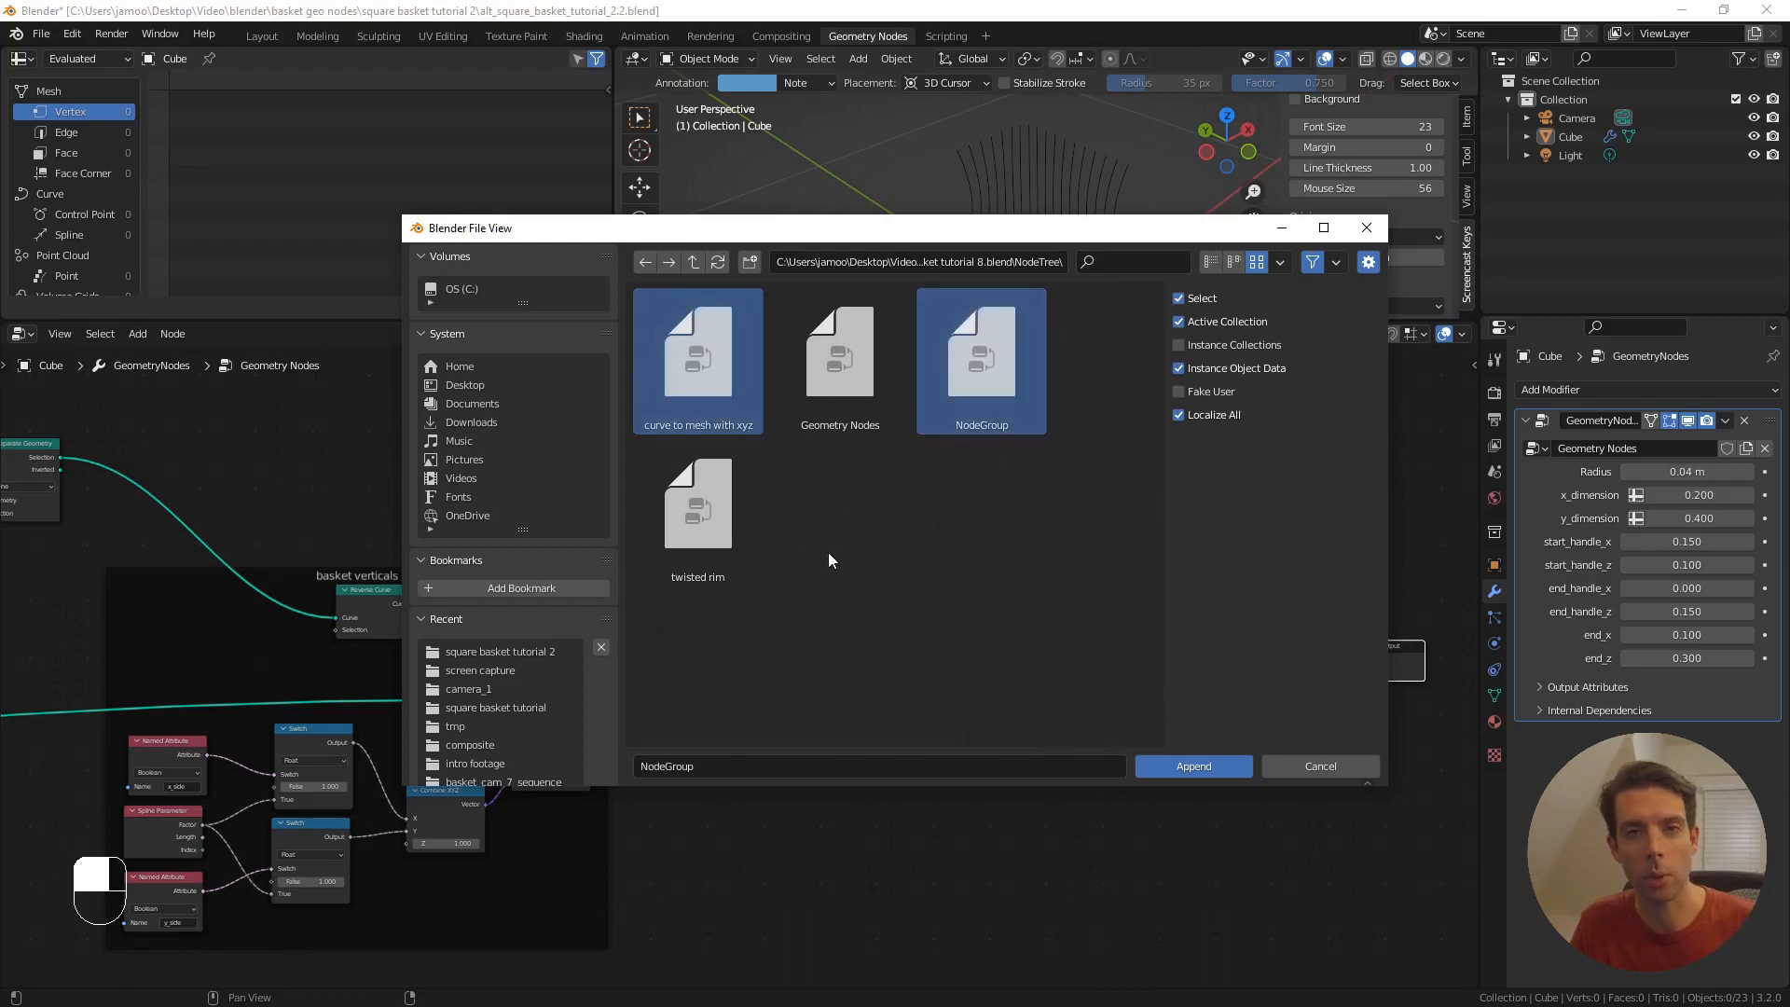
ctrl+click(723, 539)
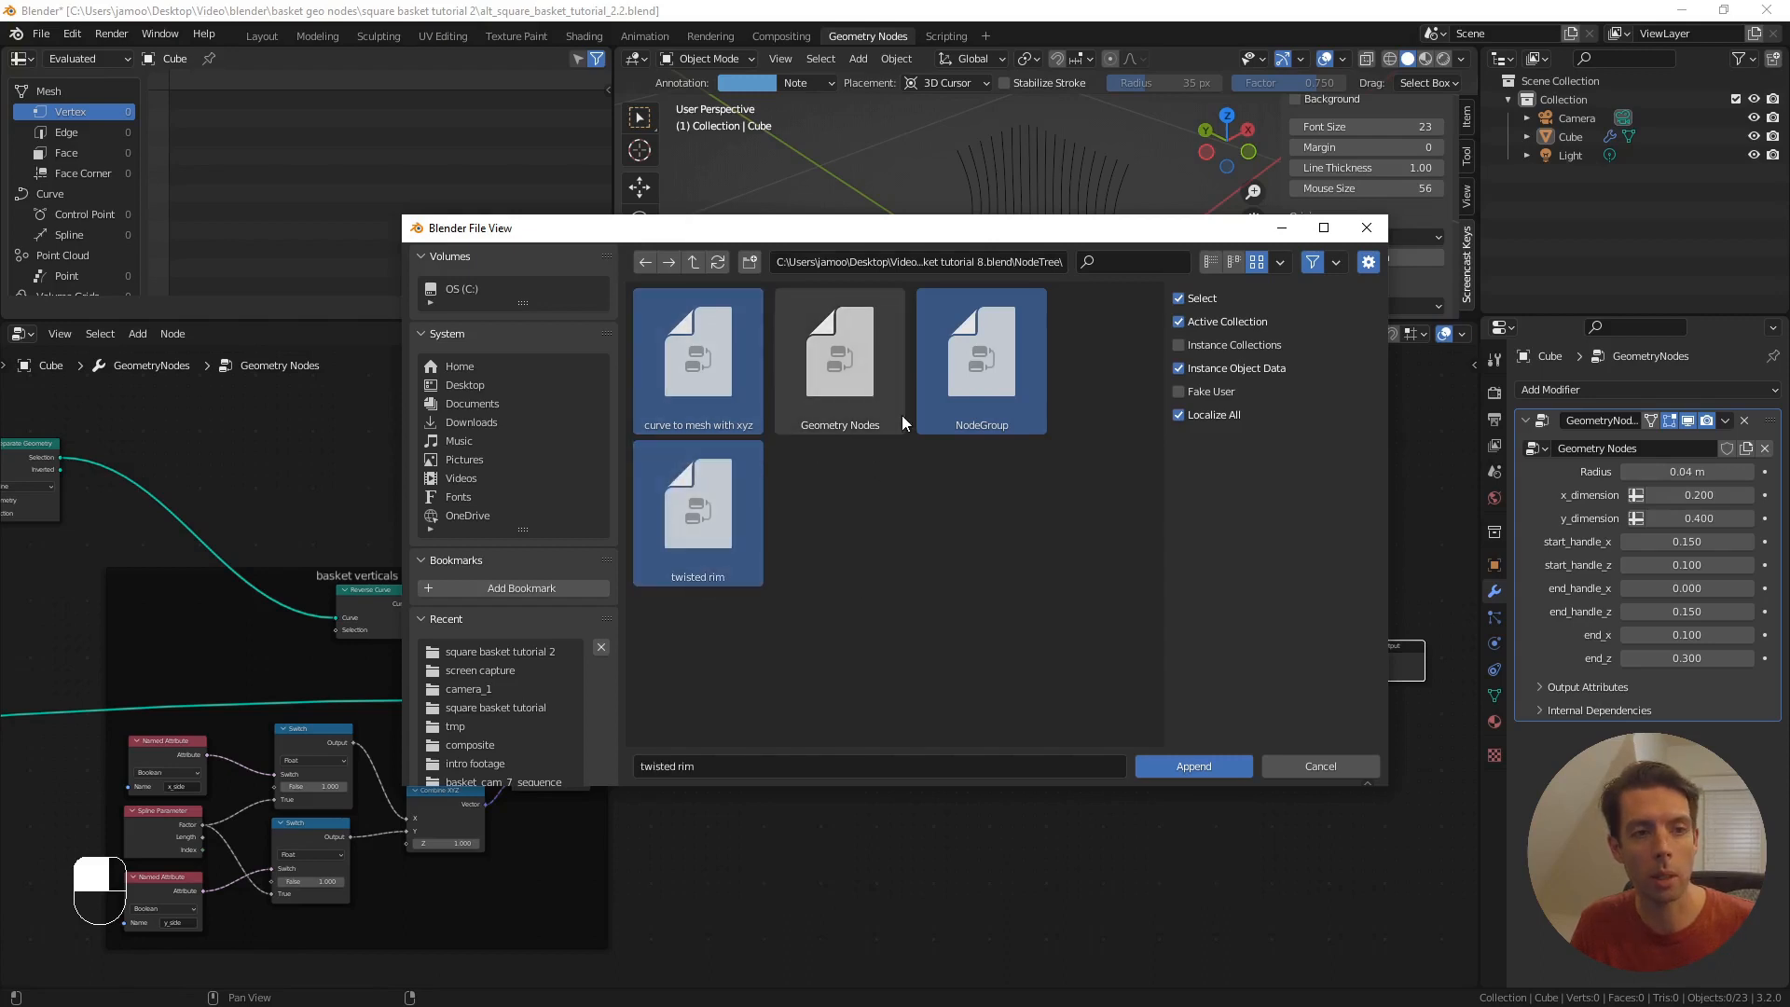
click(1197, 766)
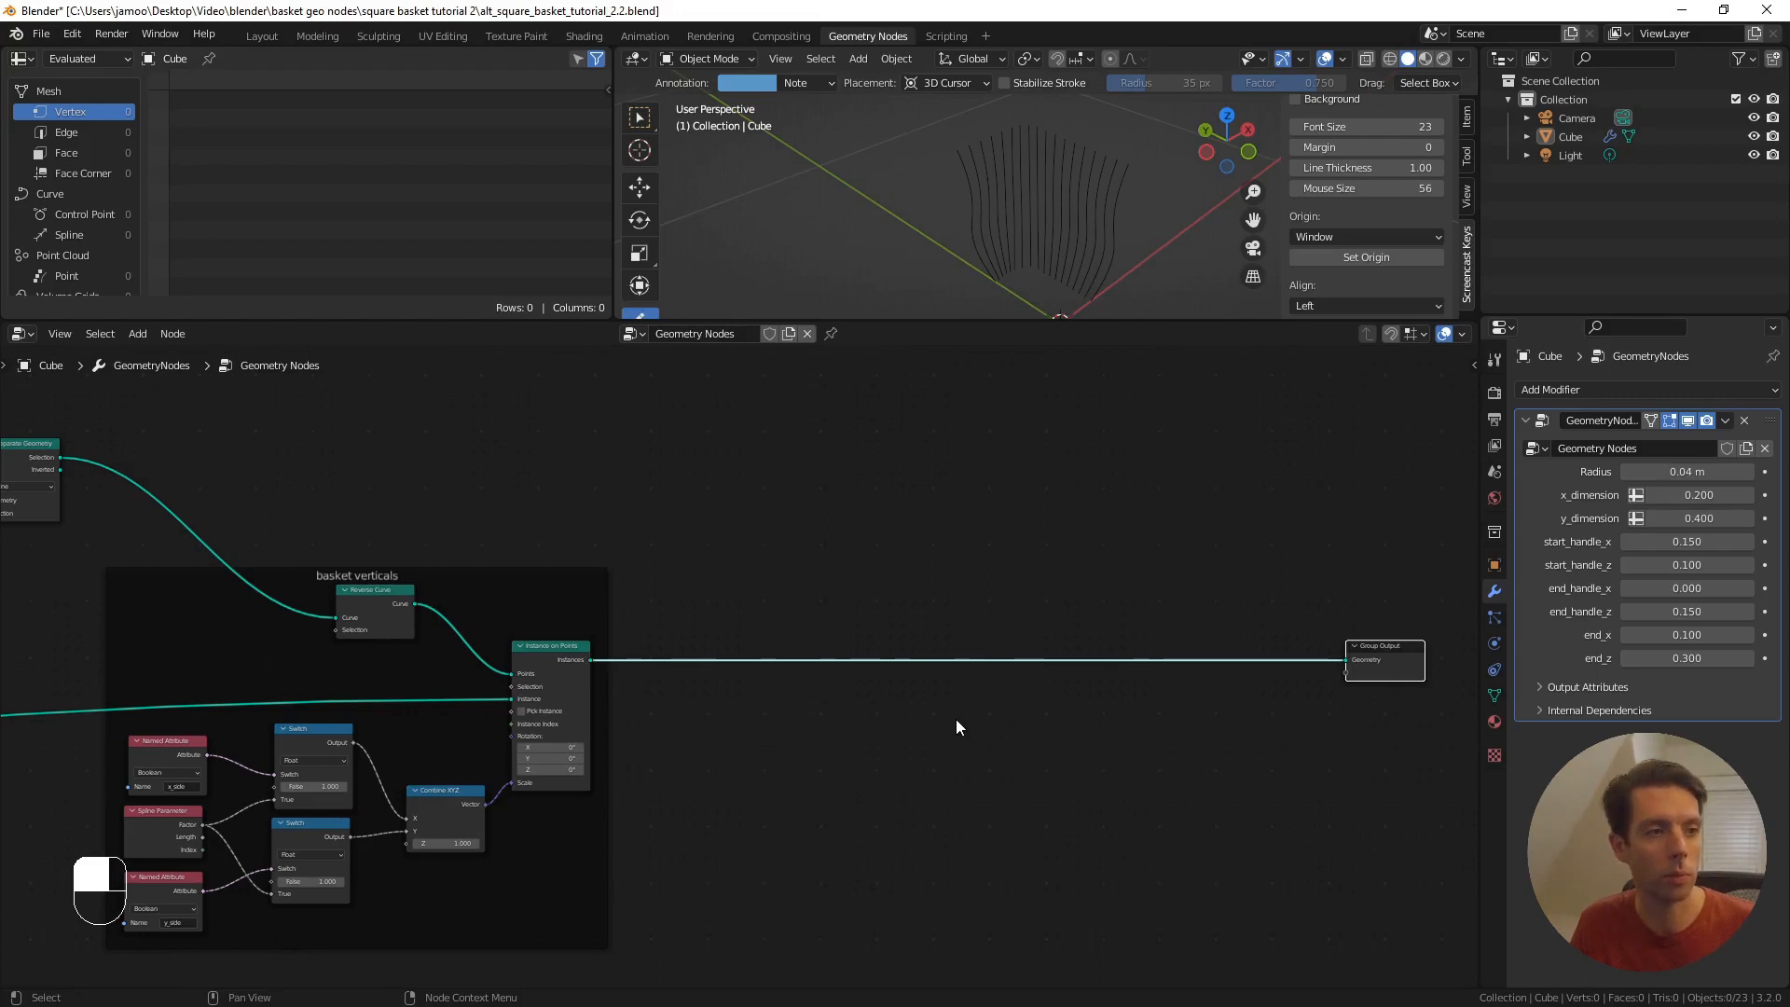
- Add the appended NodeGroup to the node tree, placing it between the basket verticals frame and Group Output
shift+middle_drag(858, 693, 883, 667)
scroll(754, 668, up, 2)
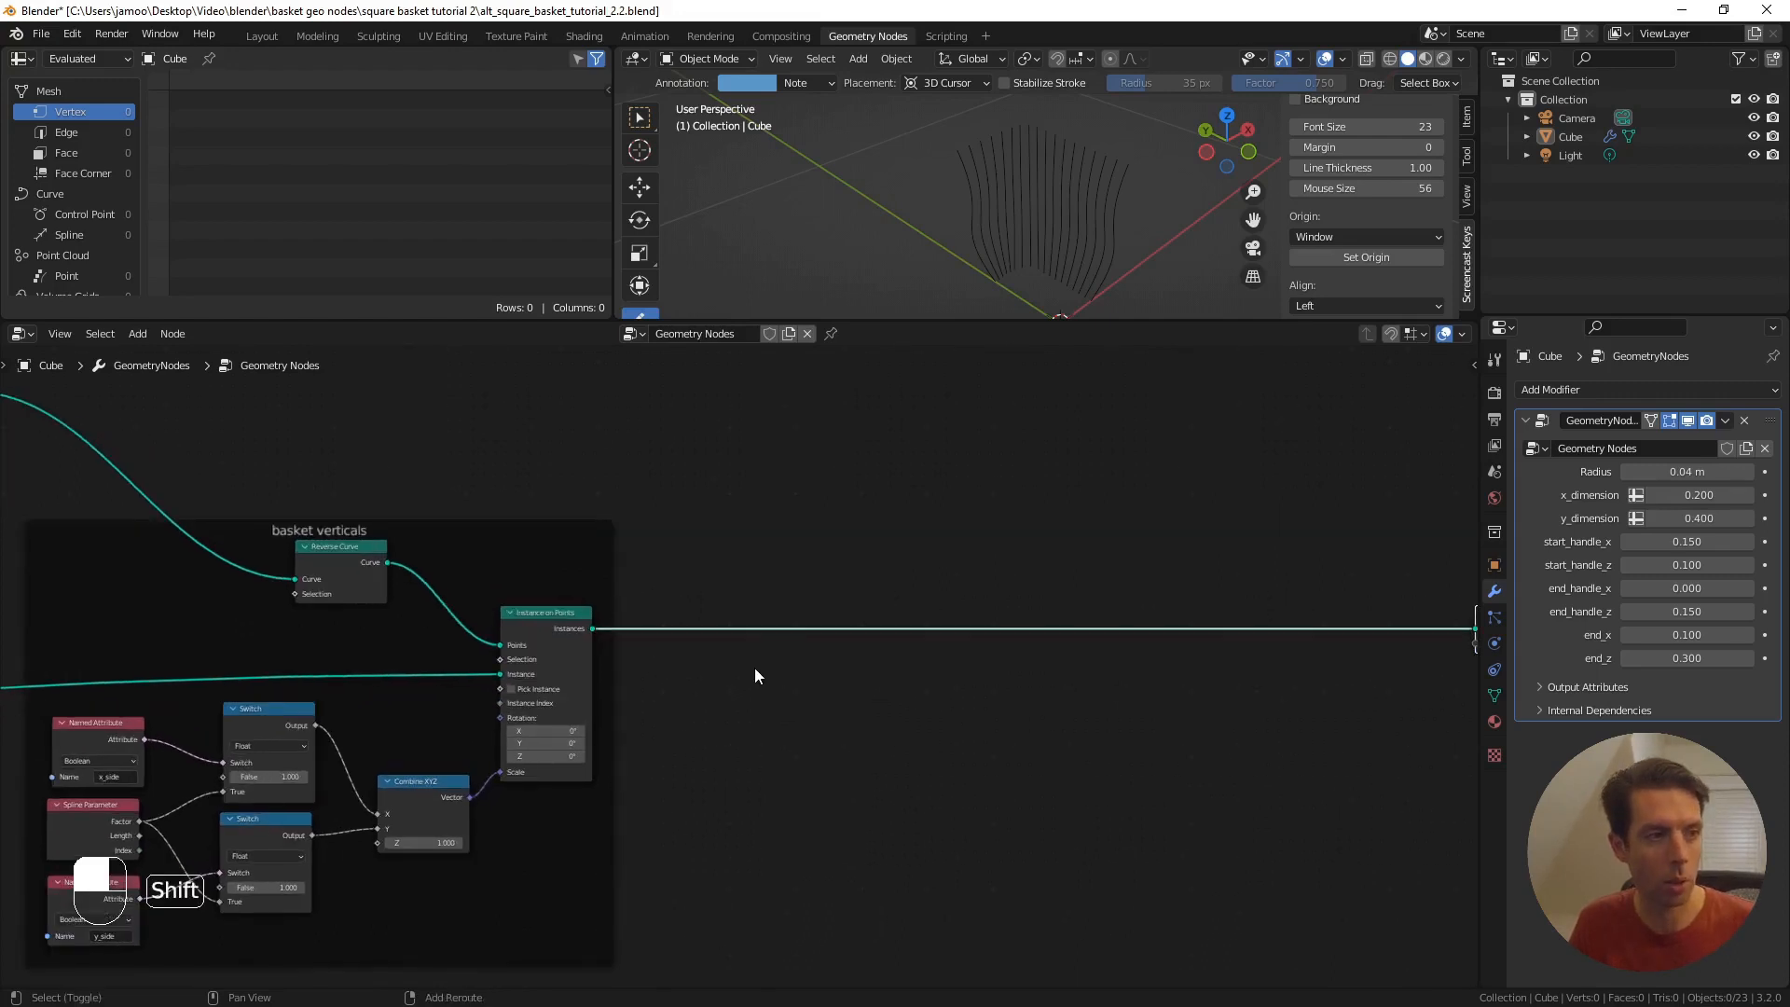
key(shift+a)
mouse_move(753, 668)
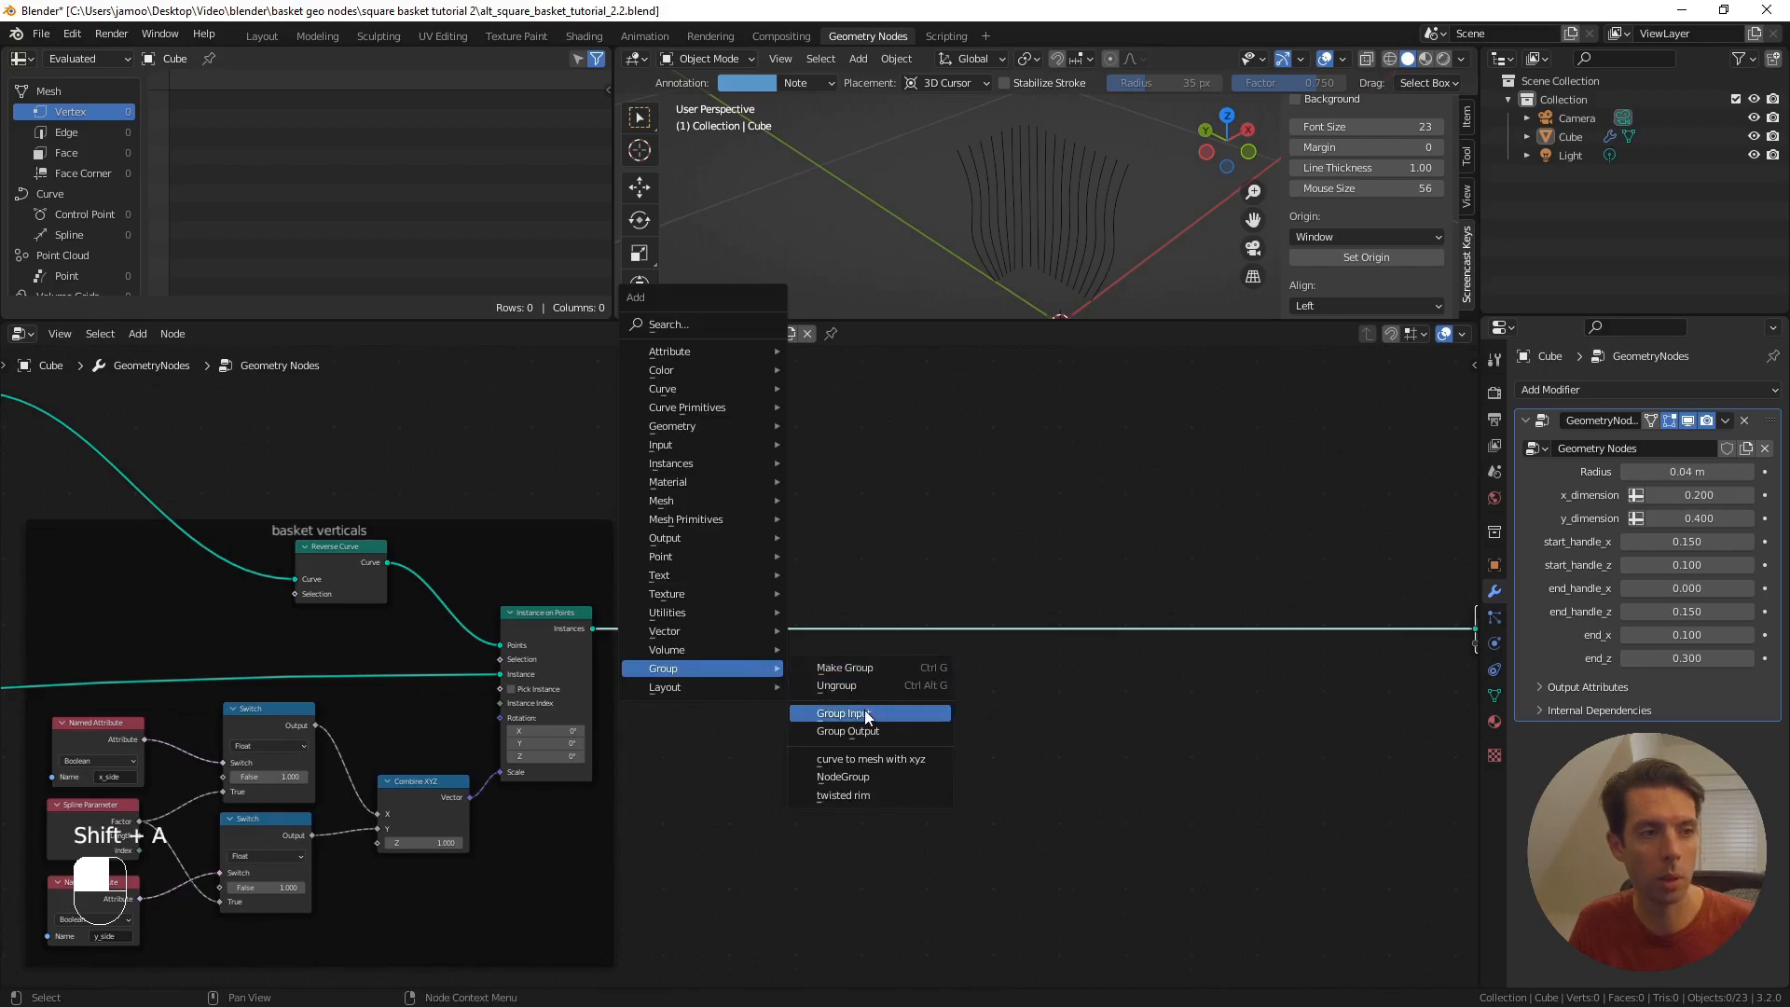
click(866, 779)
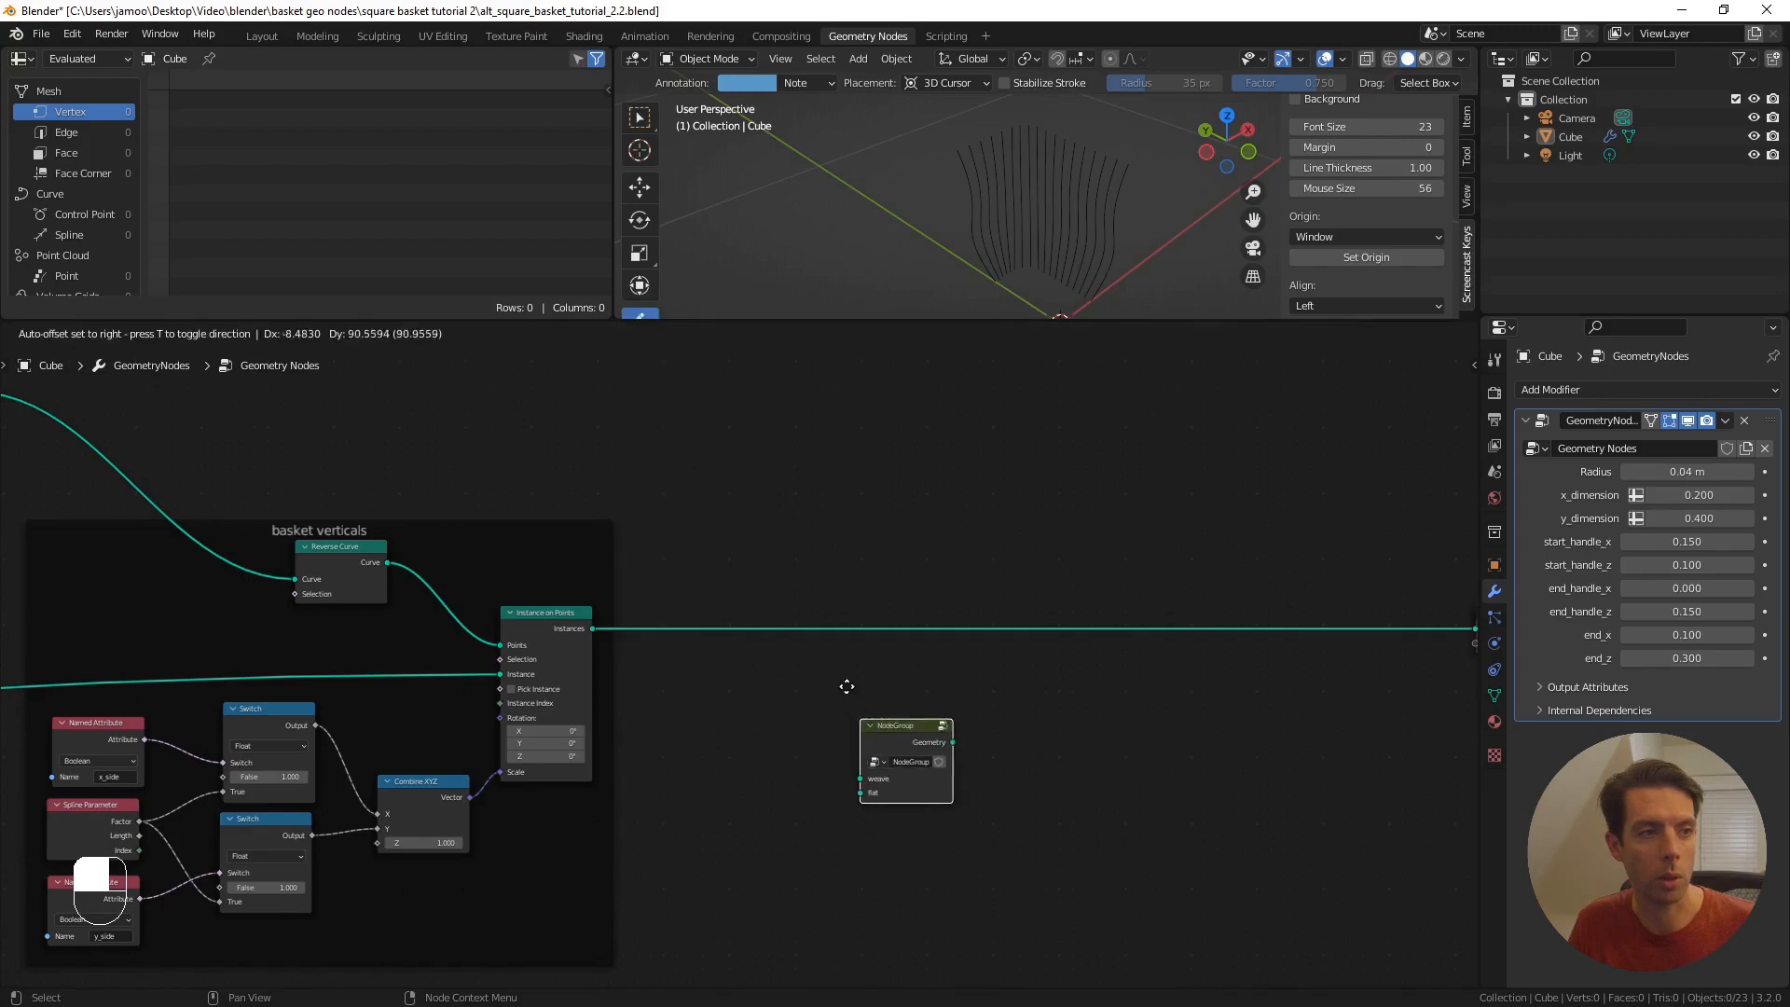
click(831, 562)
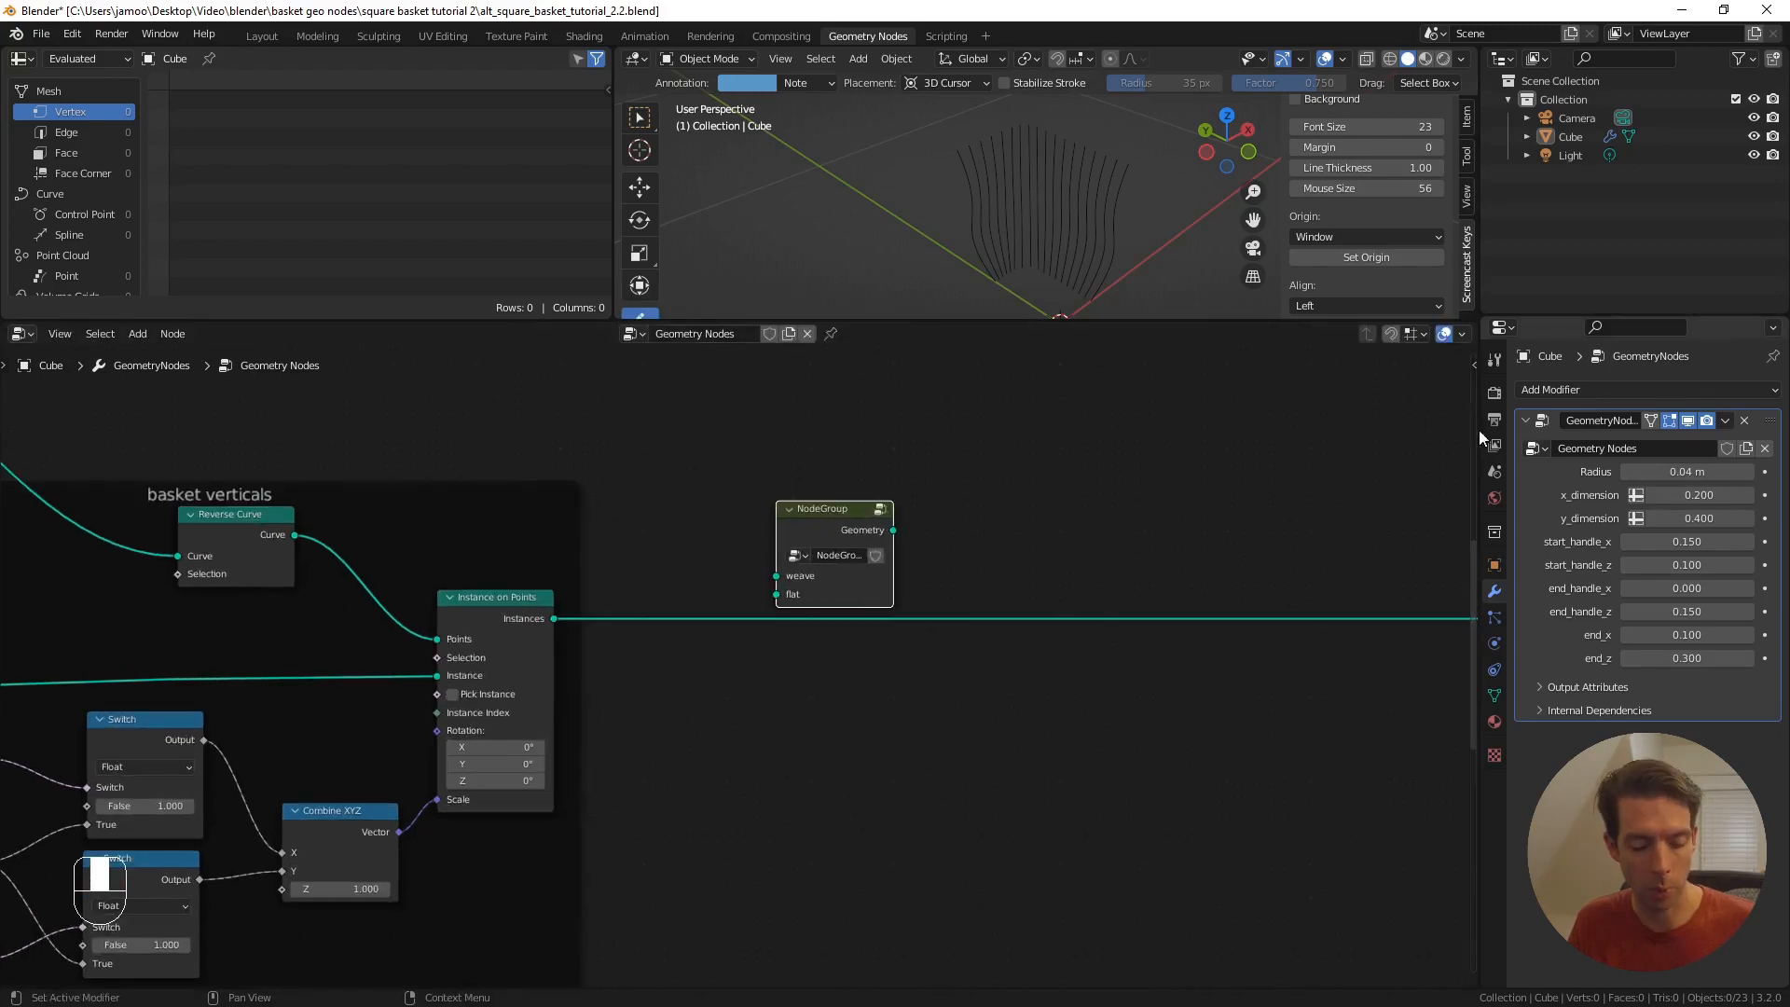
- Rename the added NodeGroup node group to weave
scroll(1343, 591, up, 2)
key(n)
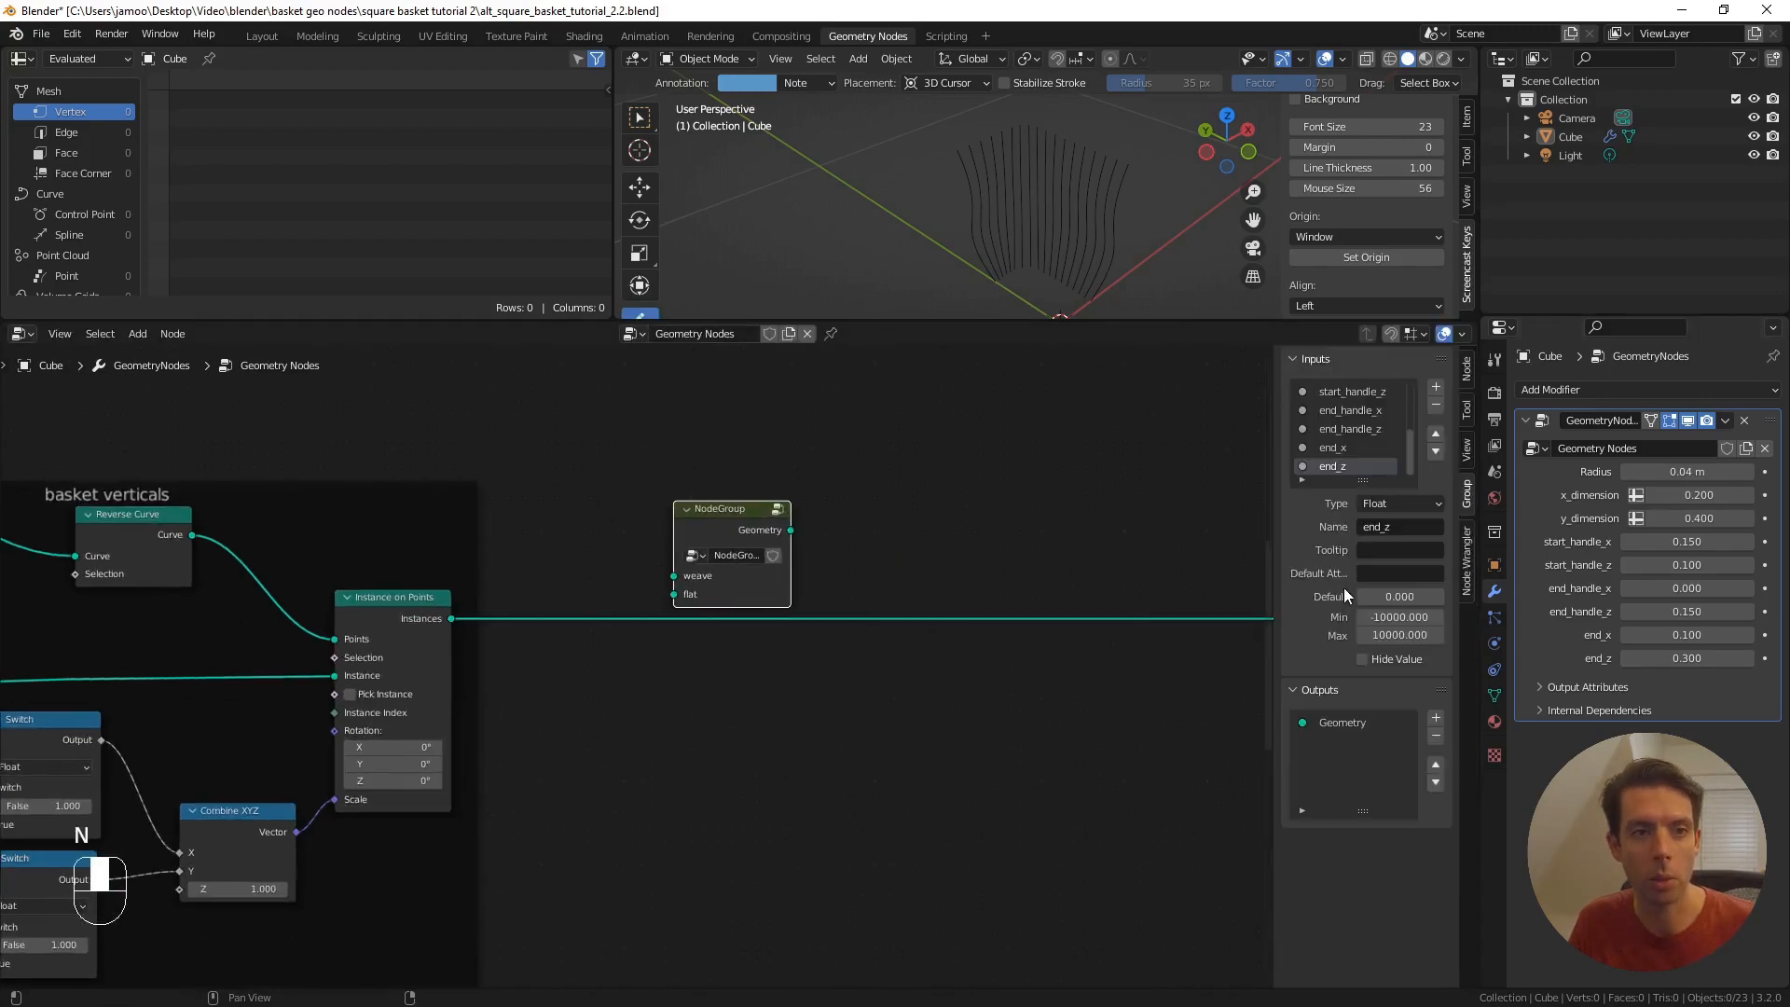
click(1467, 368)
click(1371, 465)
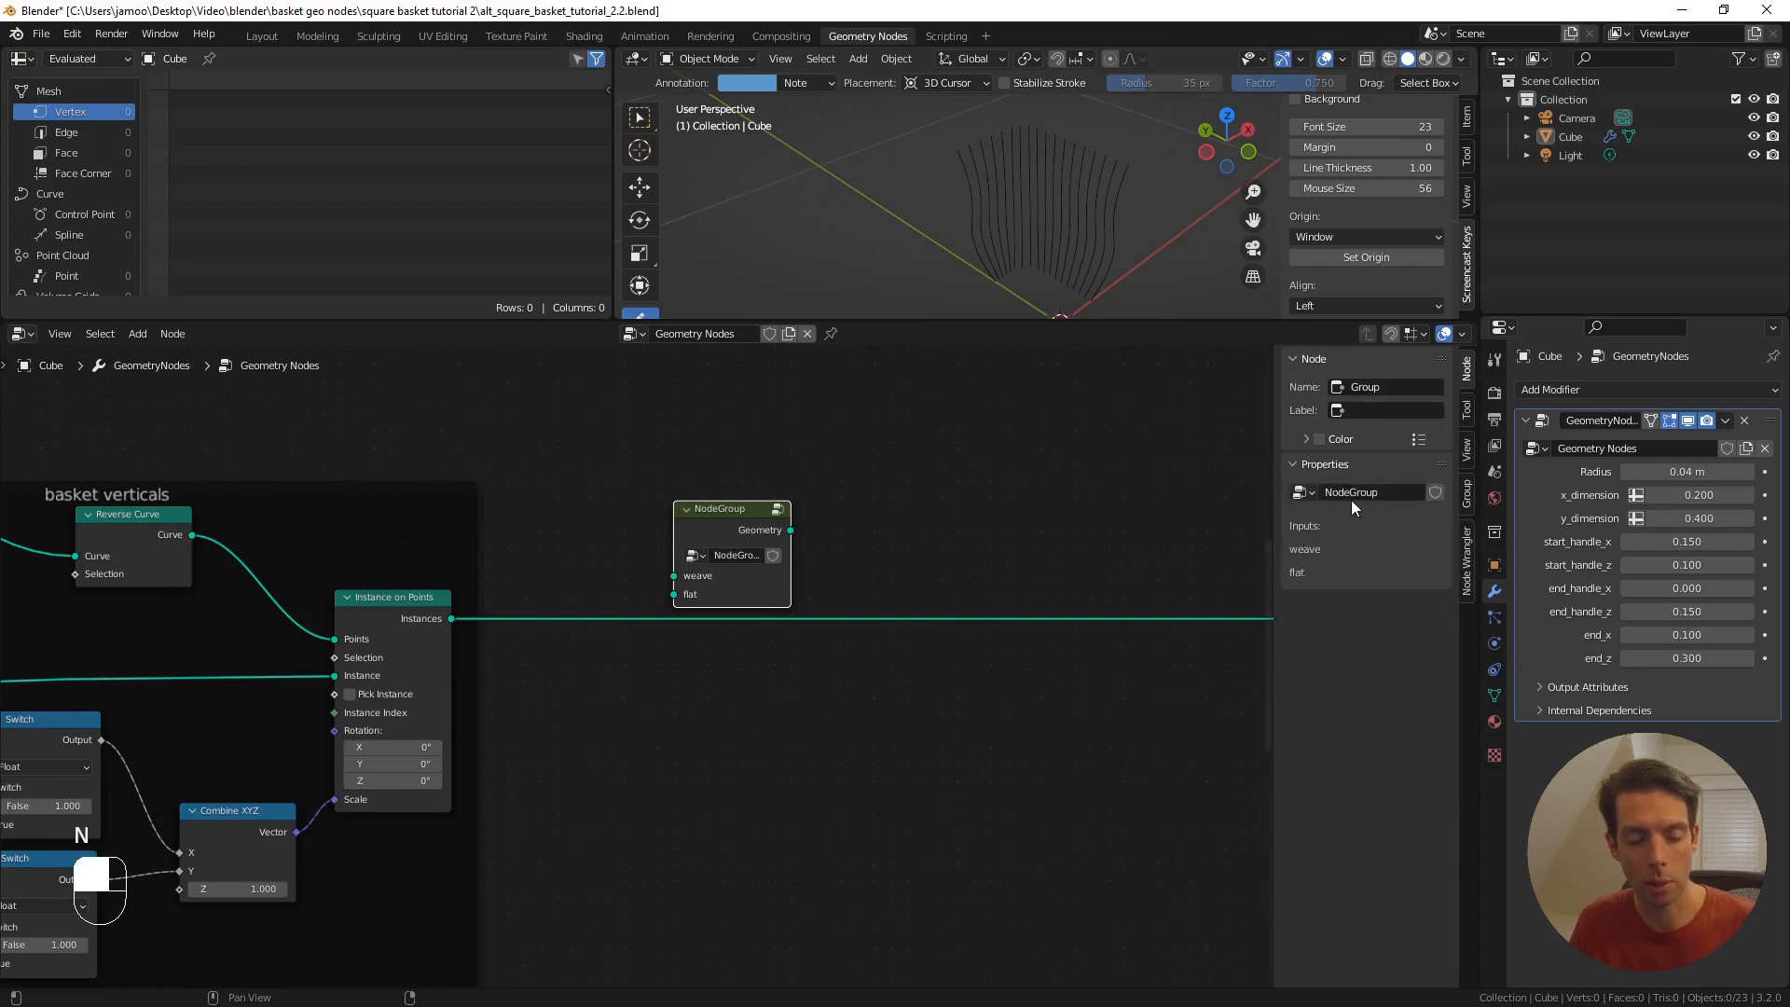
click(1365, 491)
text(wea)
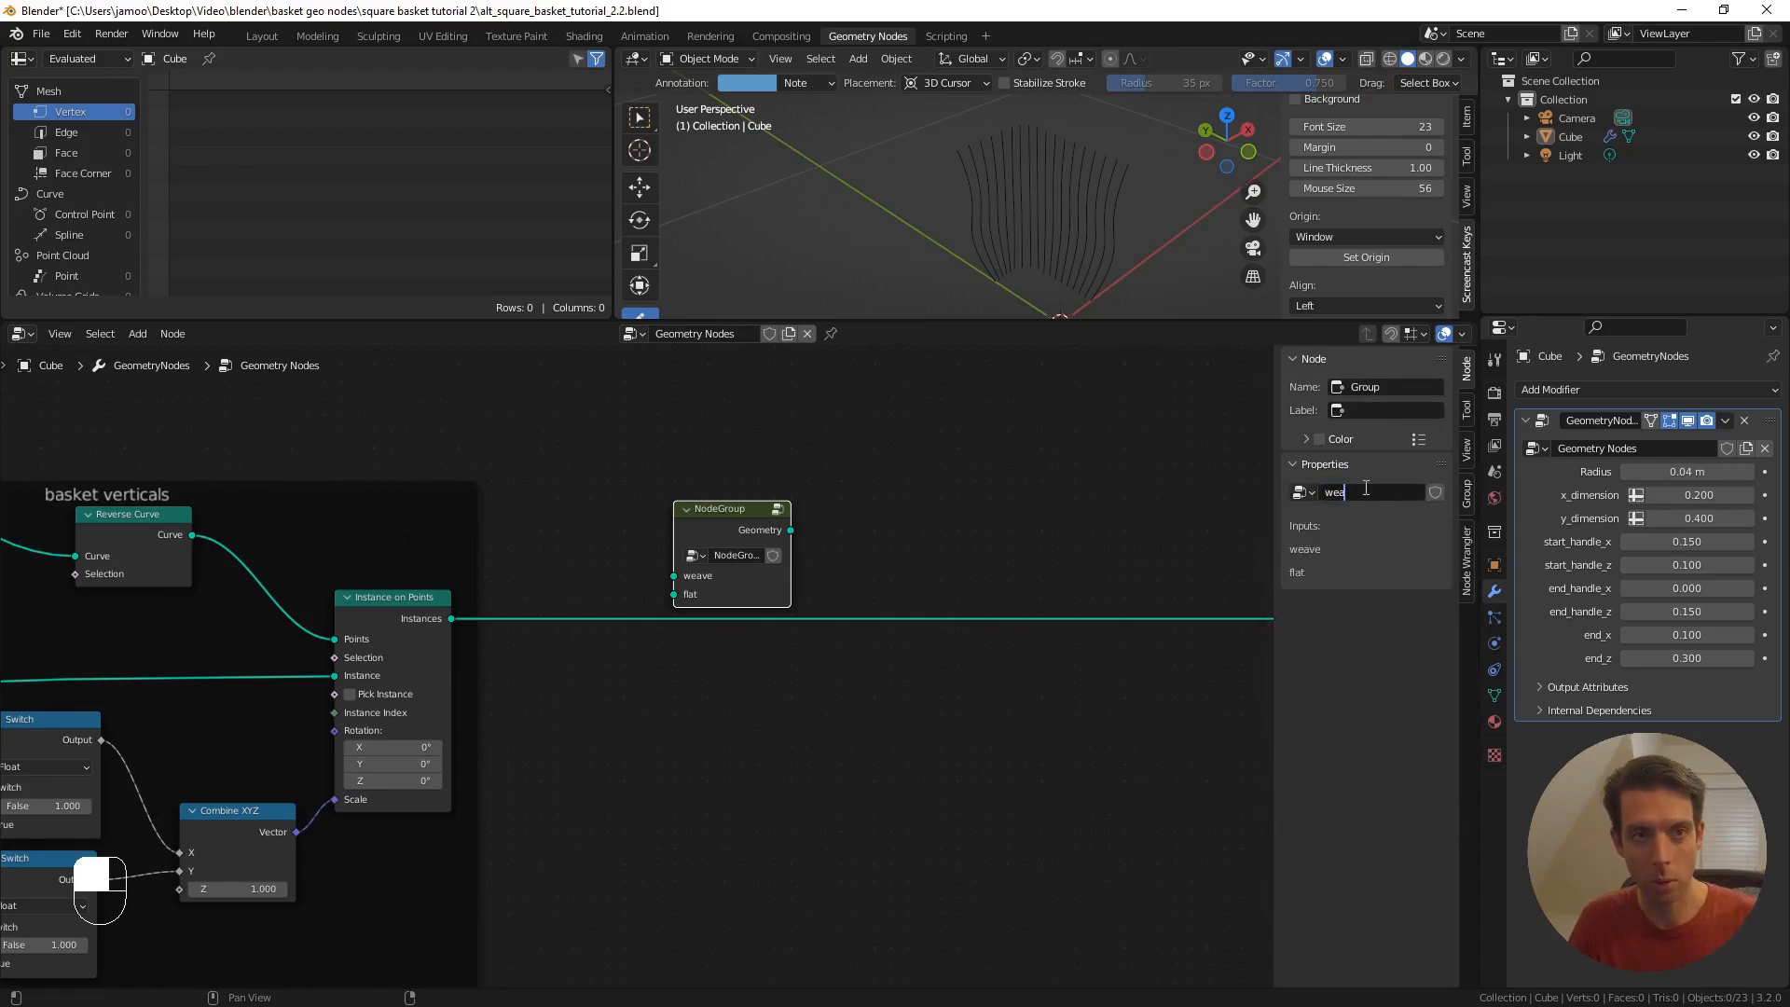
text(ve)
key(Return)
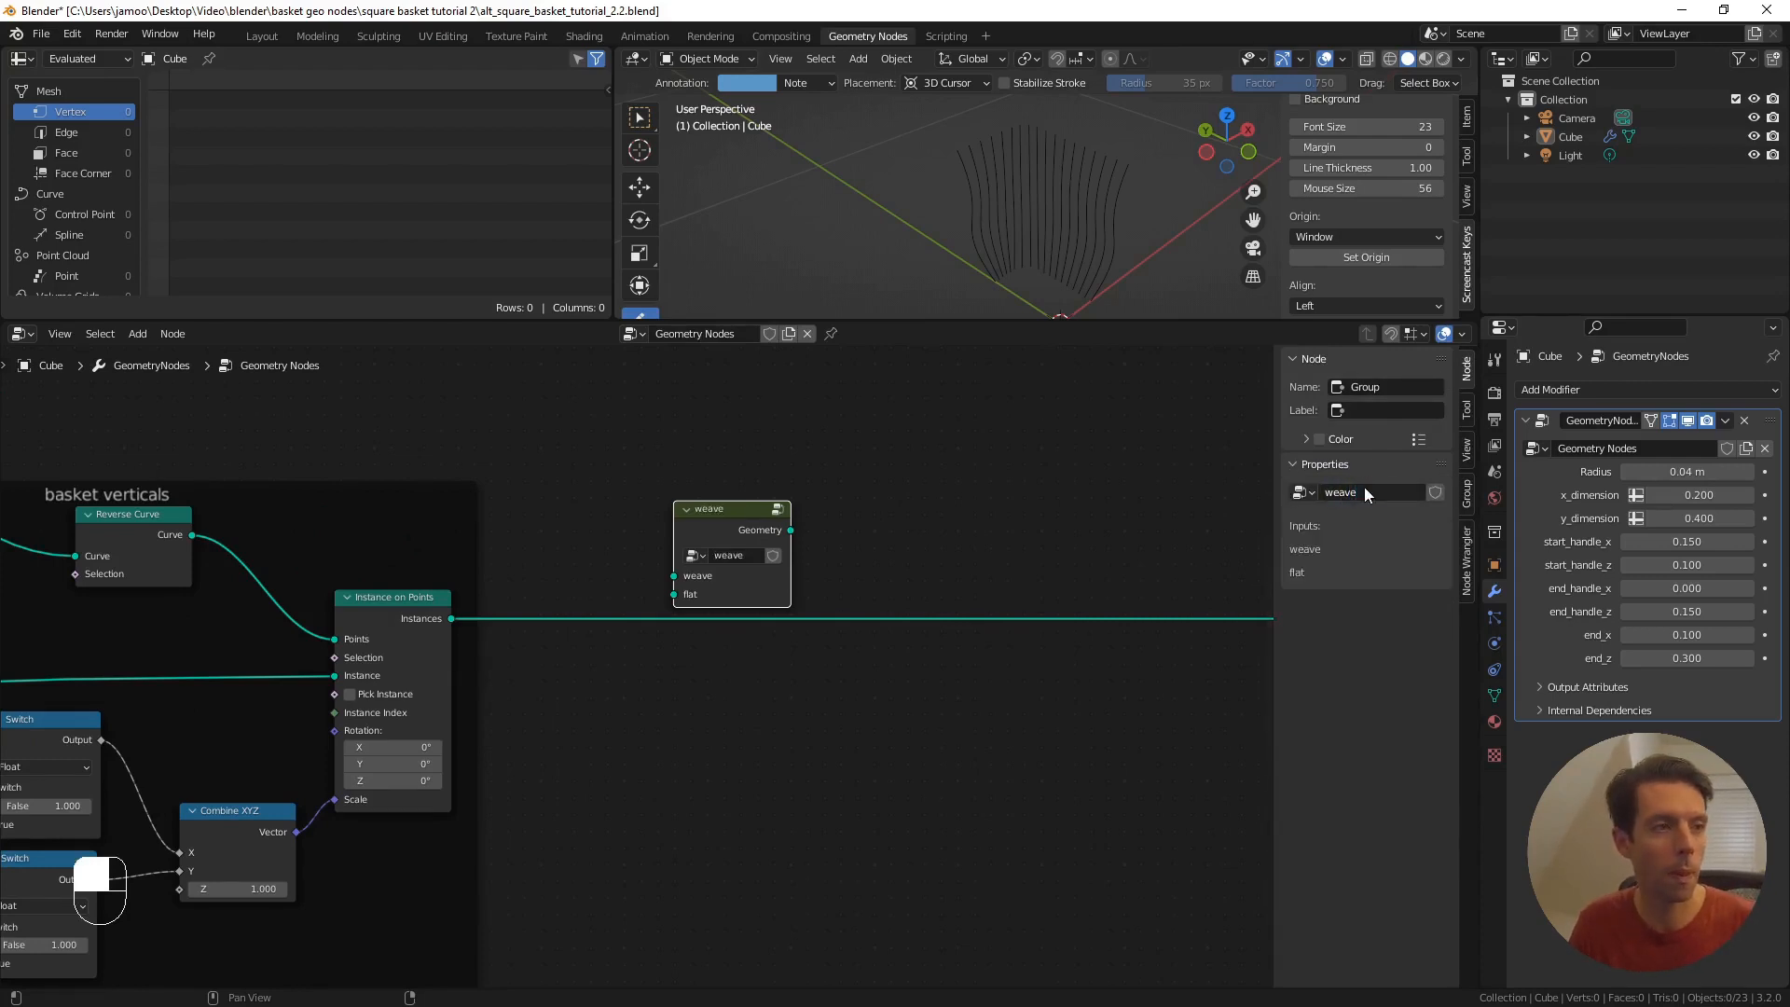
- Insert the weave node between Instance on Points and Group Output, feeding the instances into its flat input
click(826, 489)
drag(716, 509, 785, 551)
scroll(668, 624, up, 1)
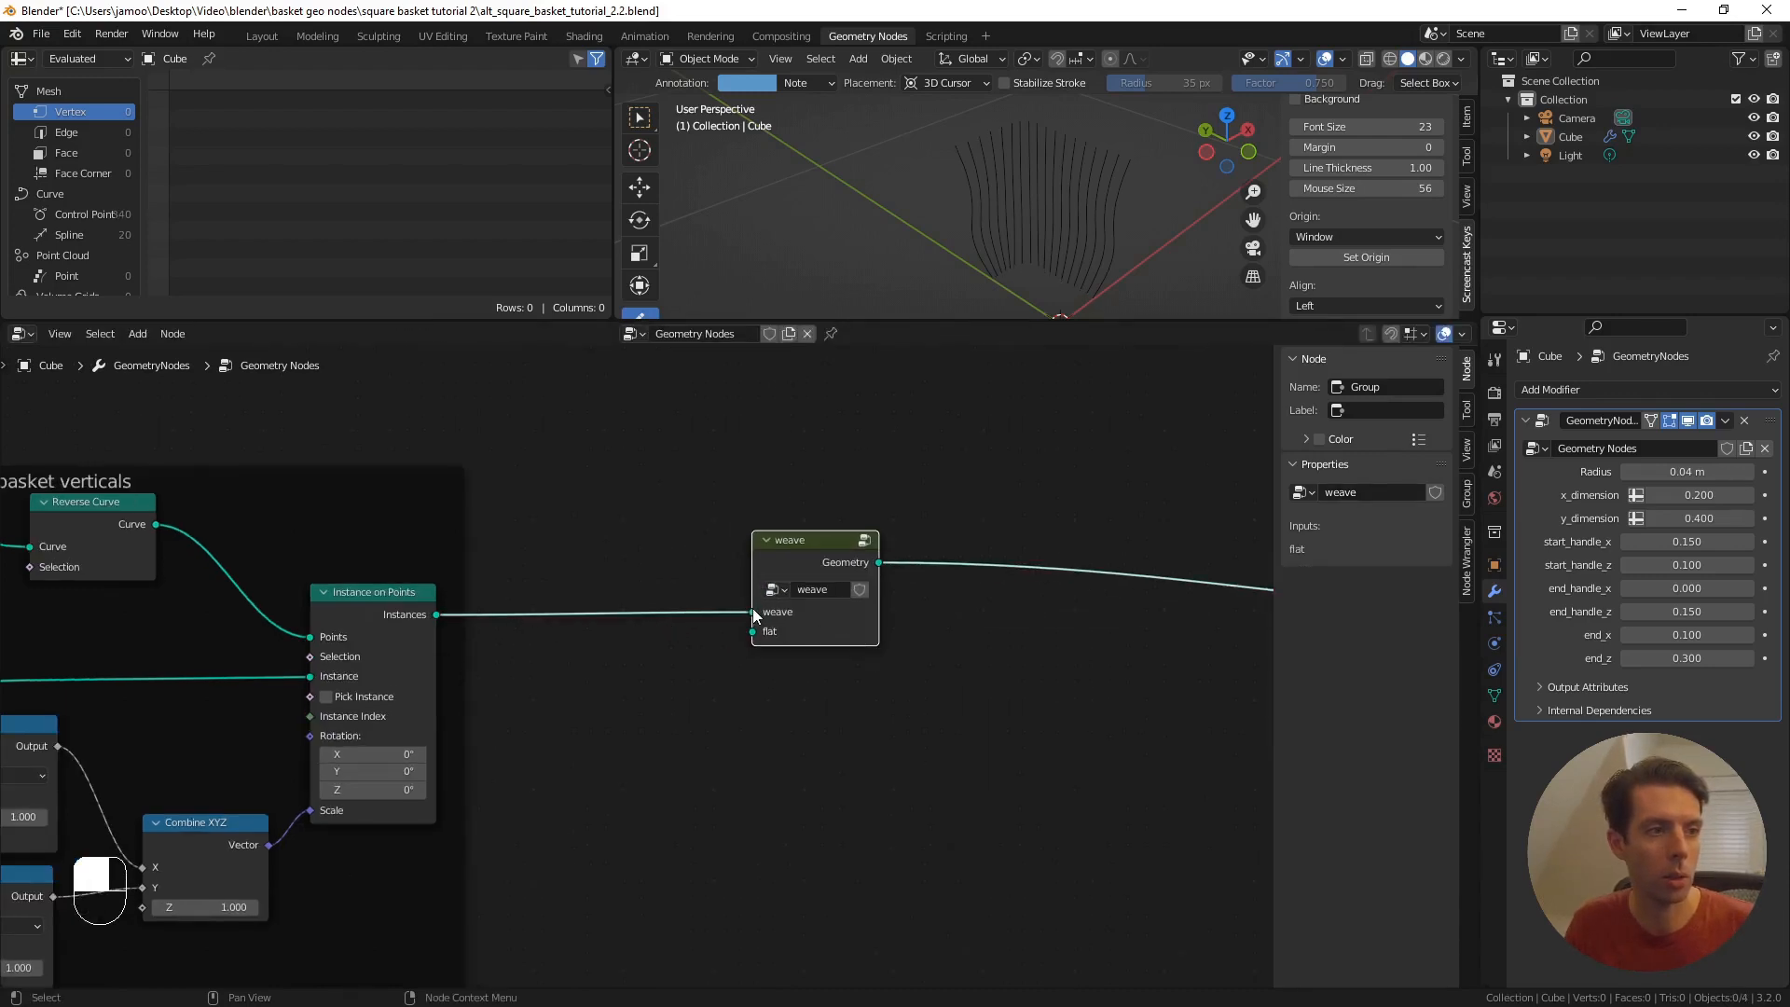
mouse_move(752, 610)
mouse_down()
mouse_move(729, 618)
mouse_move(752, 632)
mouse_up()
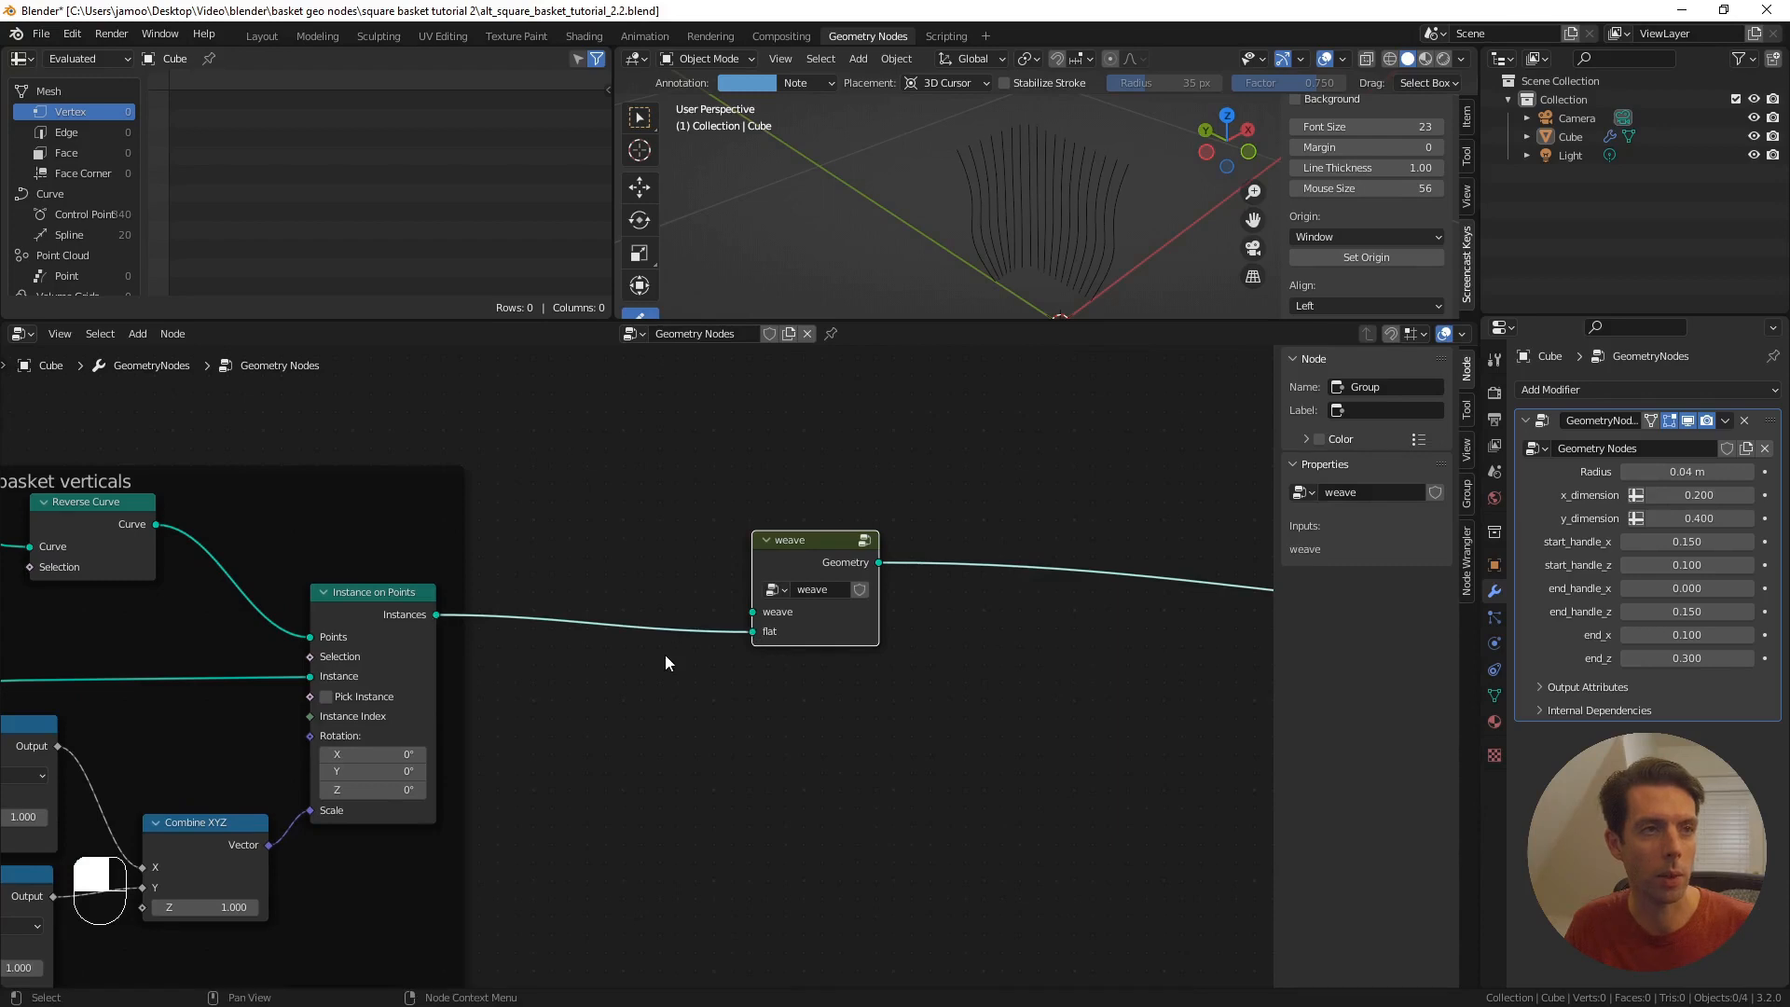
- Connect the Inverted output of Separate Geometry to the weave input of the weave node
scroll(664, 654, down, 3)
shift+middle_drag(673, 494, 882, 555)
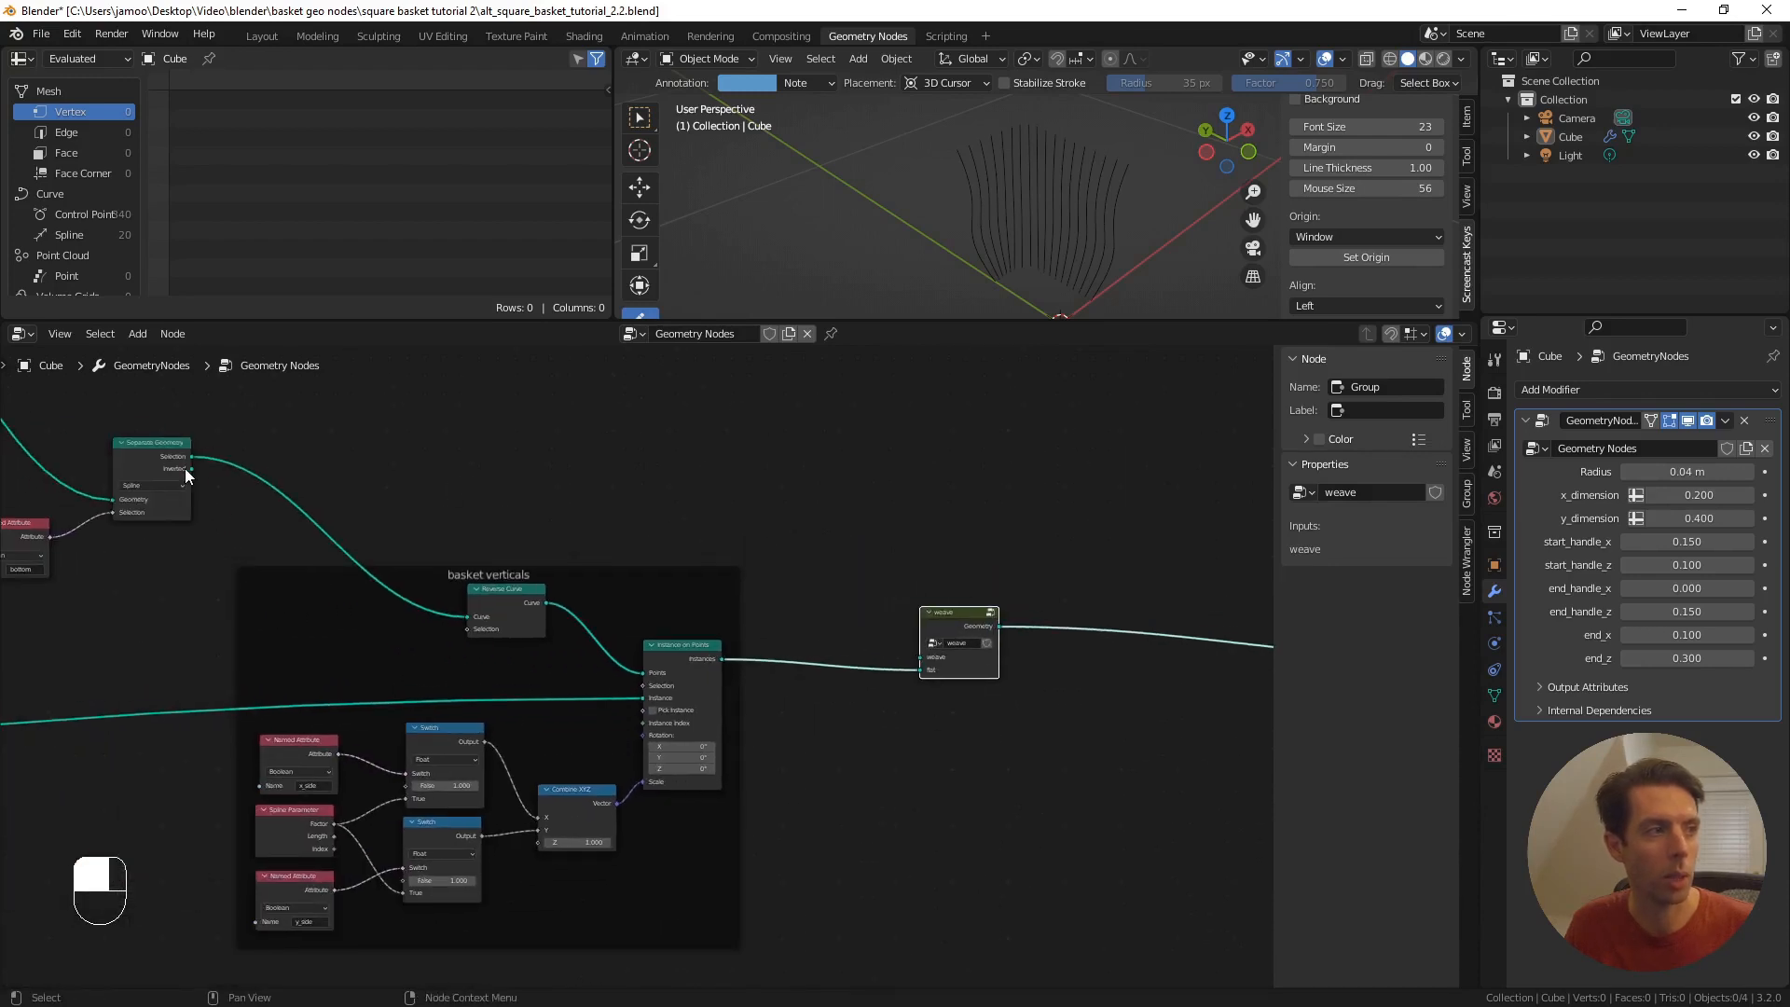
shift+middle_drag(268, 479, 604, 629)
scroll(468, 506, up, 8)
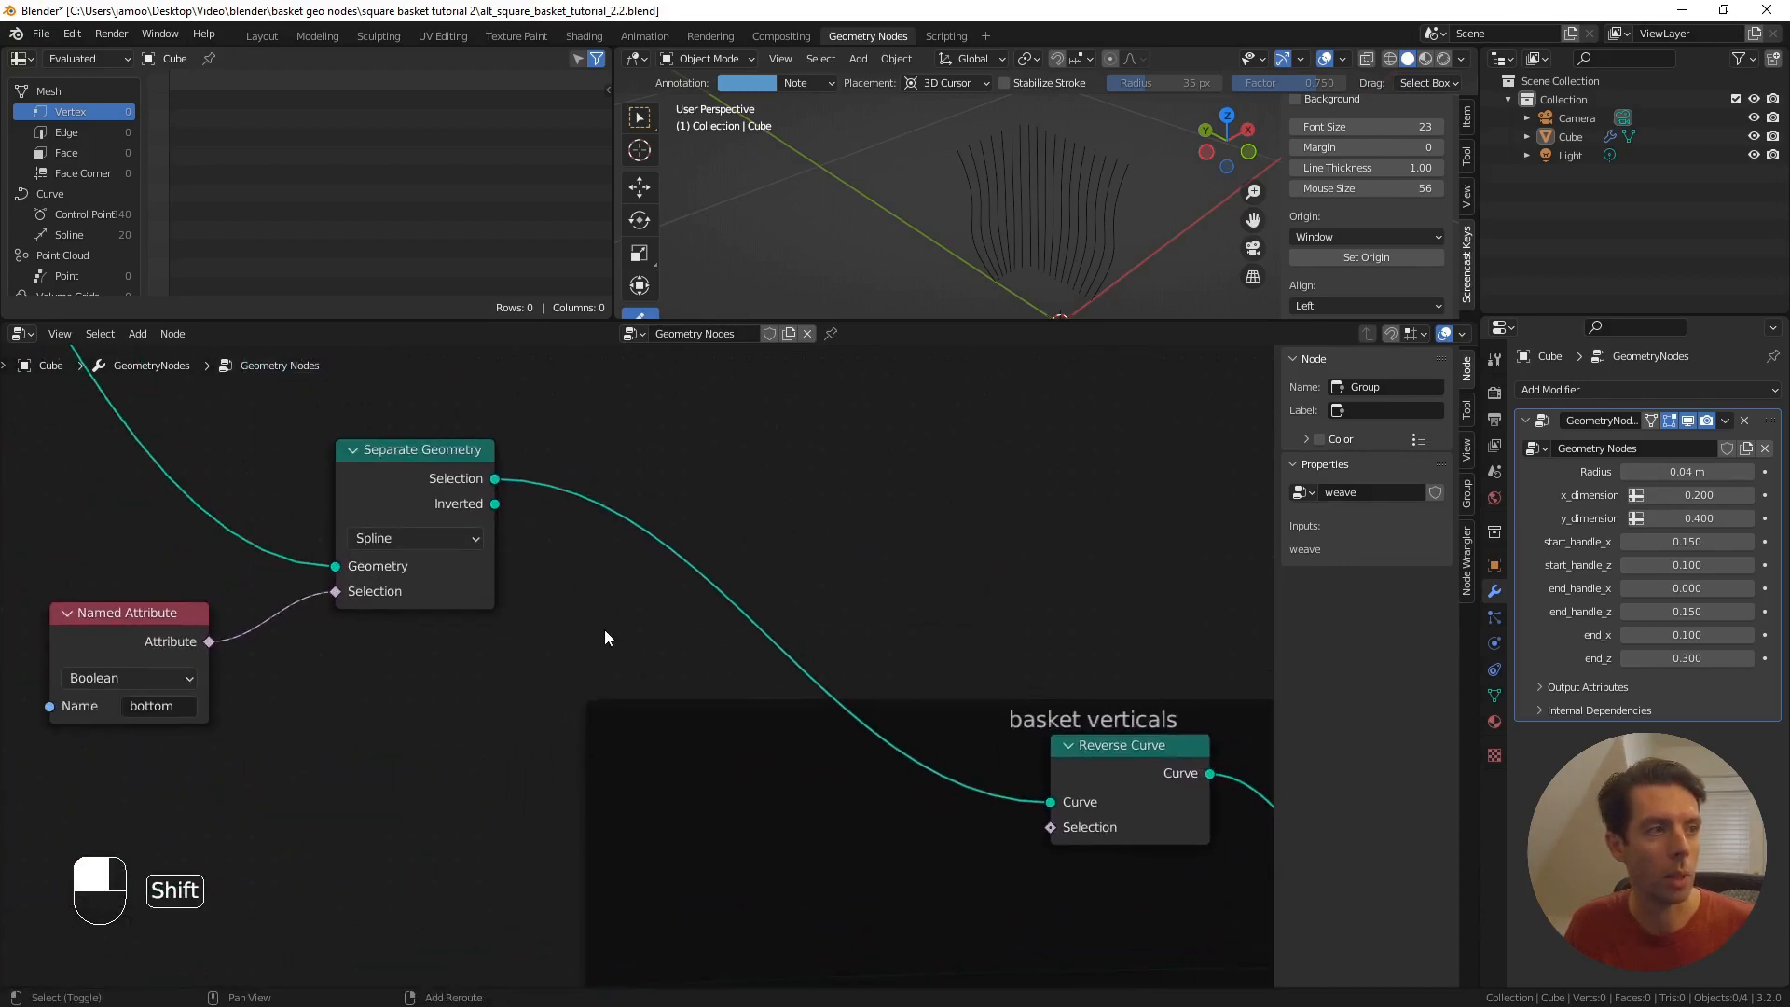
drag(495, 503, 868, 889)
- Inspect the woven corner strands in an enlarged 3D view from several angles, including where the horizontal strands meet at the corner
scroll(1029, 191, down, 2)
shift+middle_drag(1104, 190, 1046, 177)
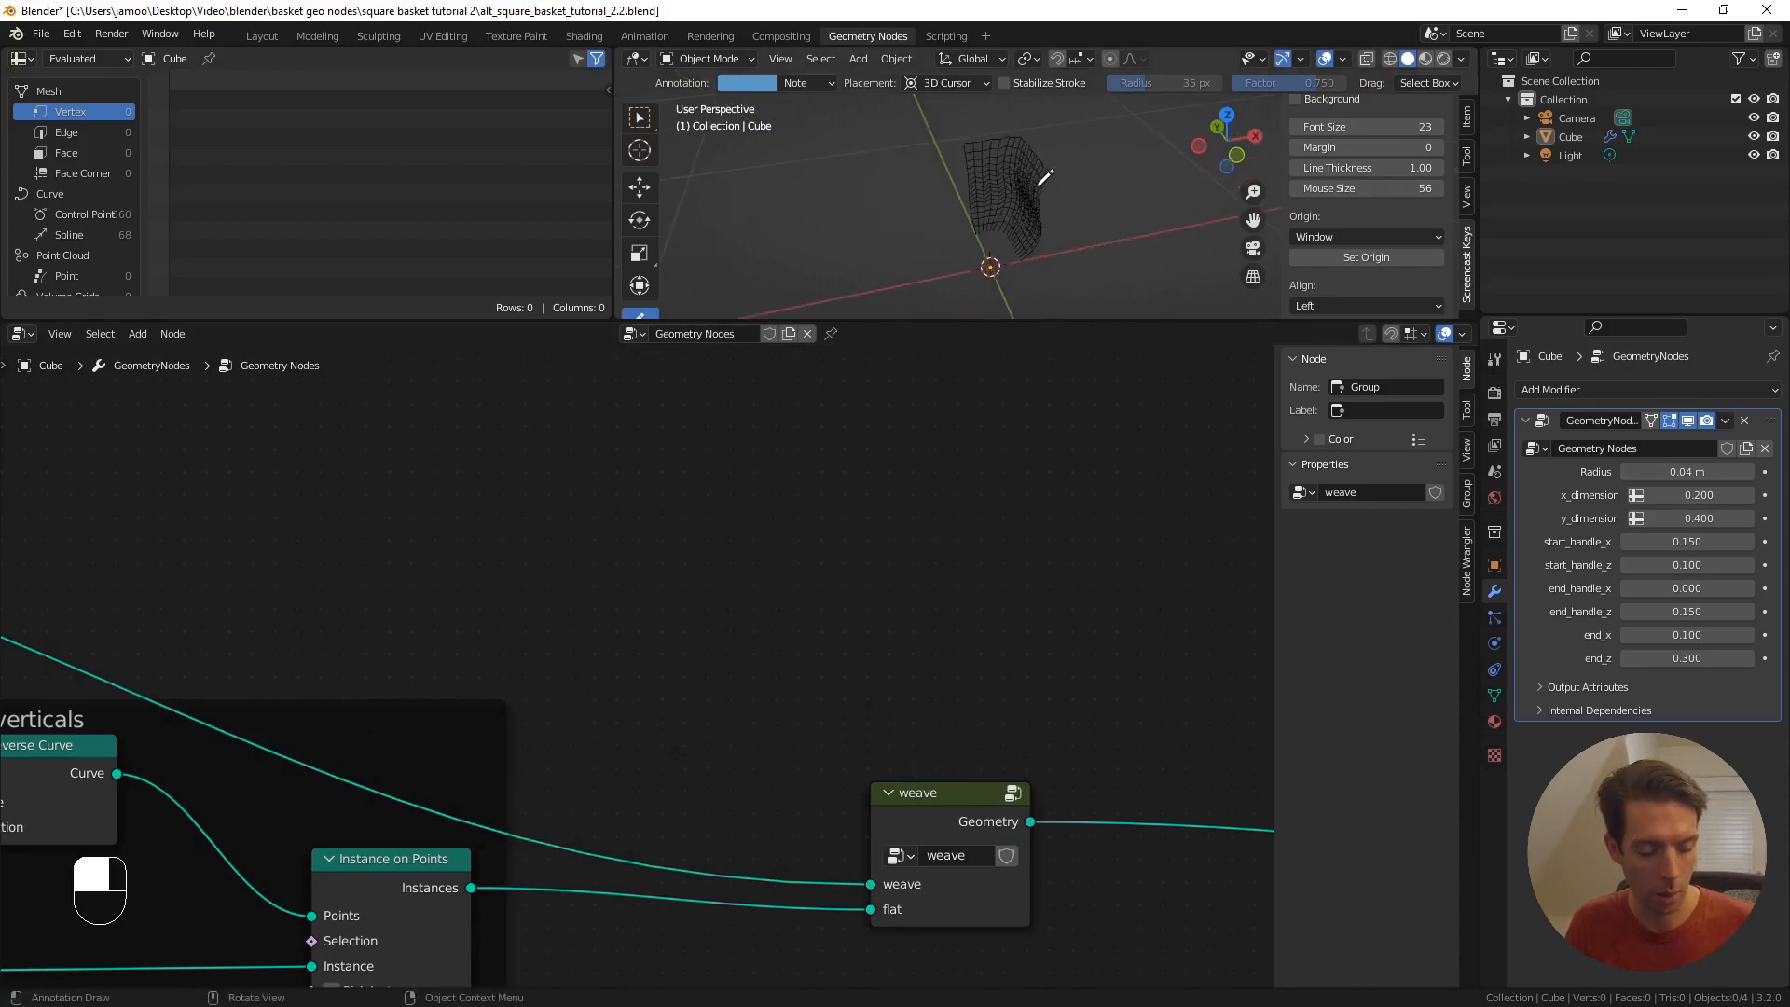
key(ctrl+alt+space)
scroll(979, 448, up, 3)
middle_drag(977, 450, 1025, 345)
shift+middle_drag(1139, 344, 1067, 408)
scroll(1103, 352, up, 2)
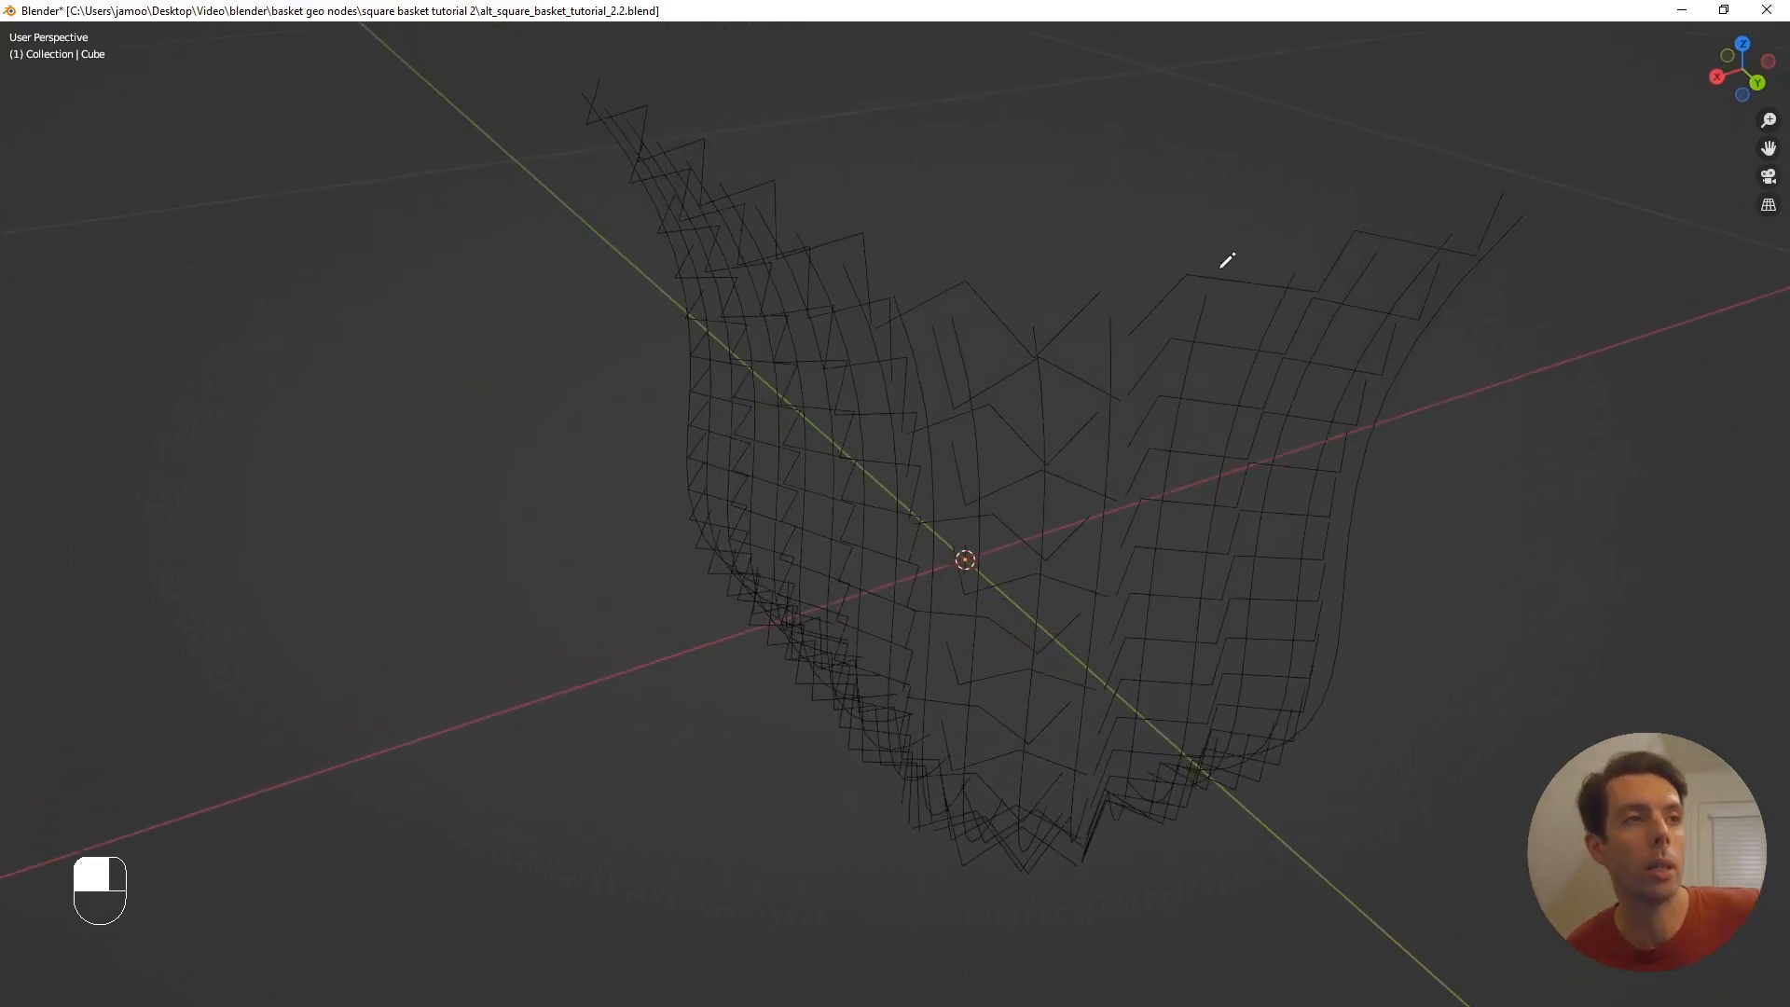
middle_drag(943, 323, 1196, 303)
scroll(1103, 275, up, 2)
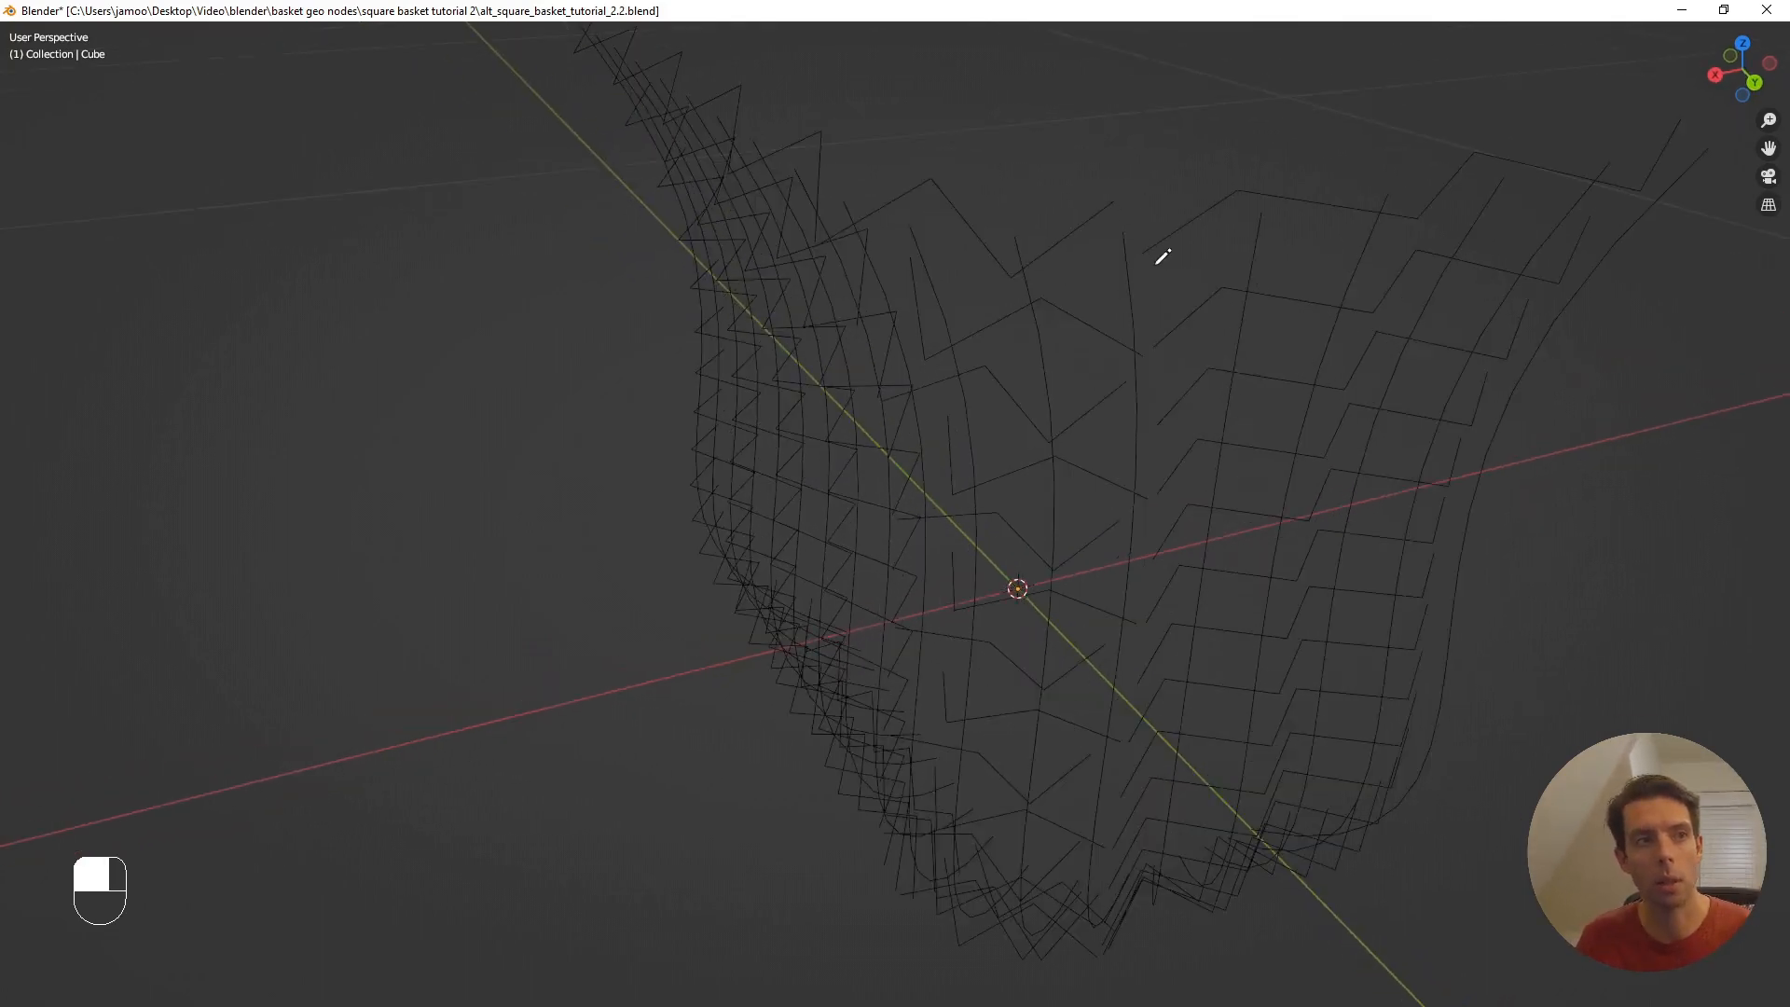
middle_drag(991, 266, 1077, 228)
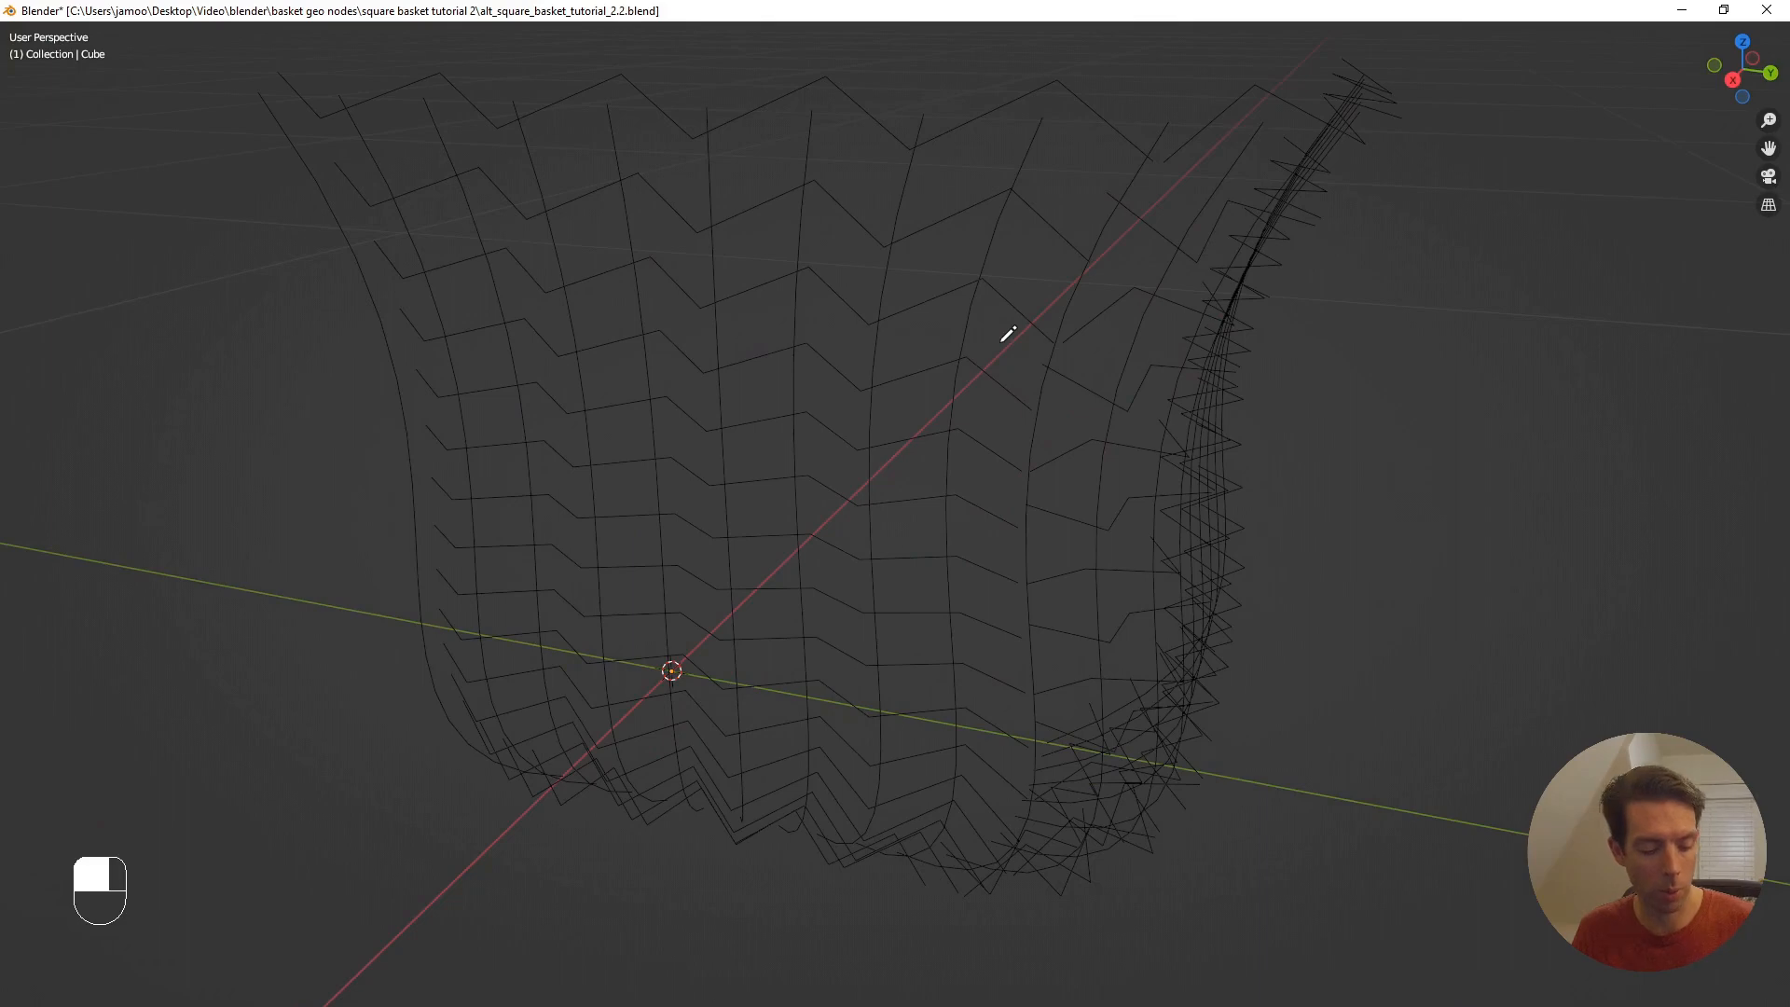
key(ctrl+alt+space)
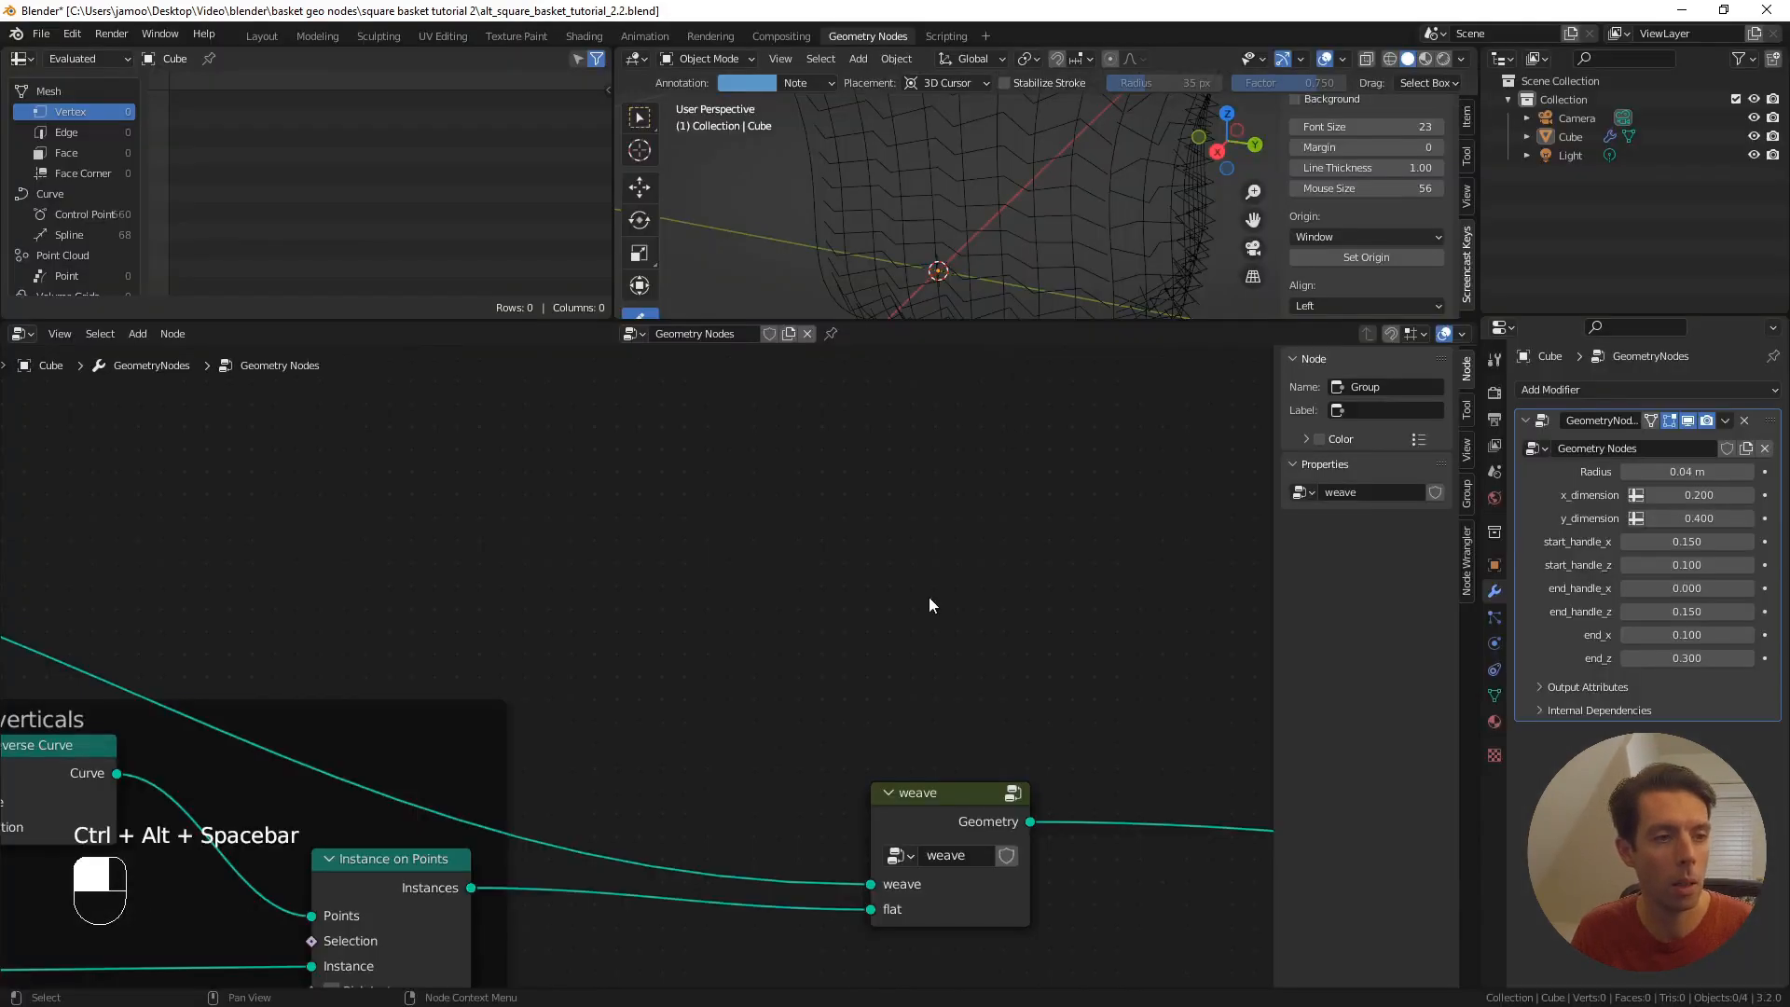
- Insert a Merge by Distance node between Separate Geometry's Inverted output and the weave input, placing it above the basket verticals frame
scroll(876, 727, down, 2)
shift+middle_drag(713, 715, 847, 650)
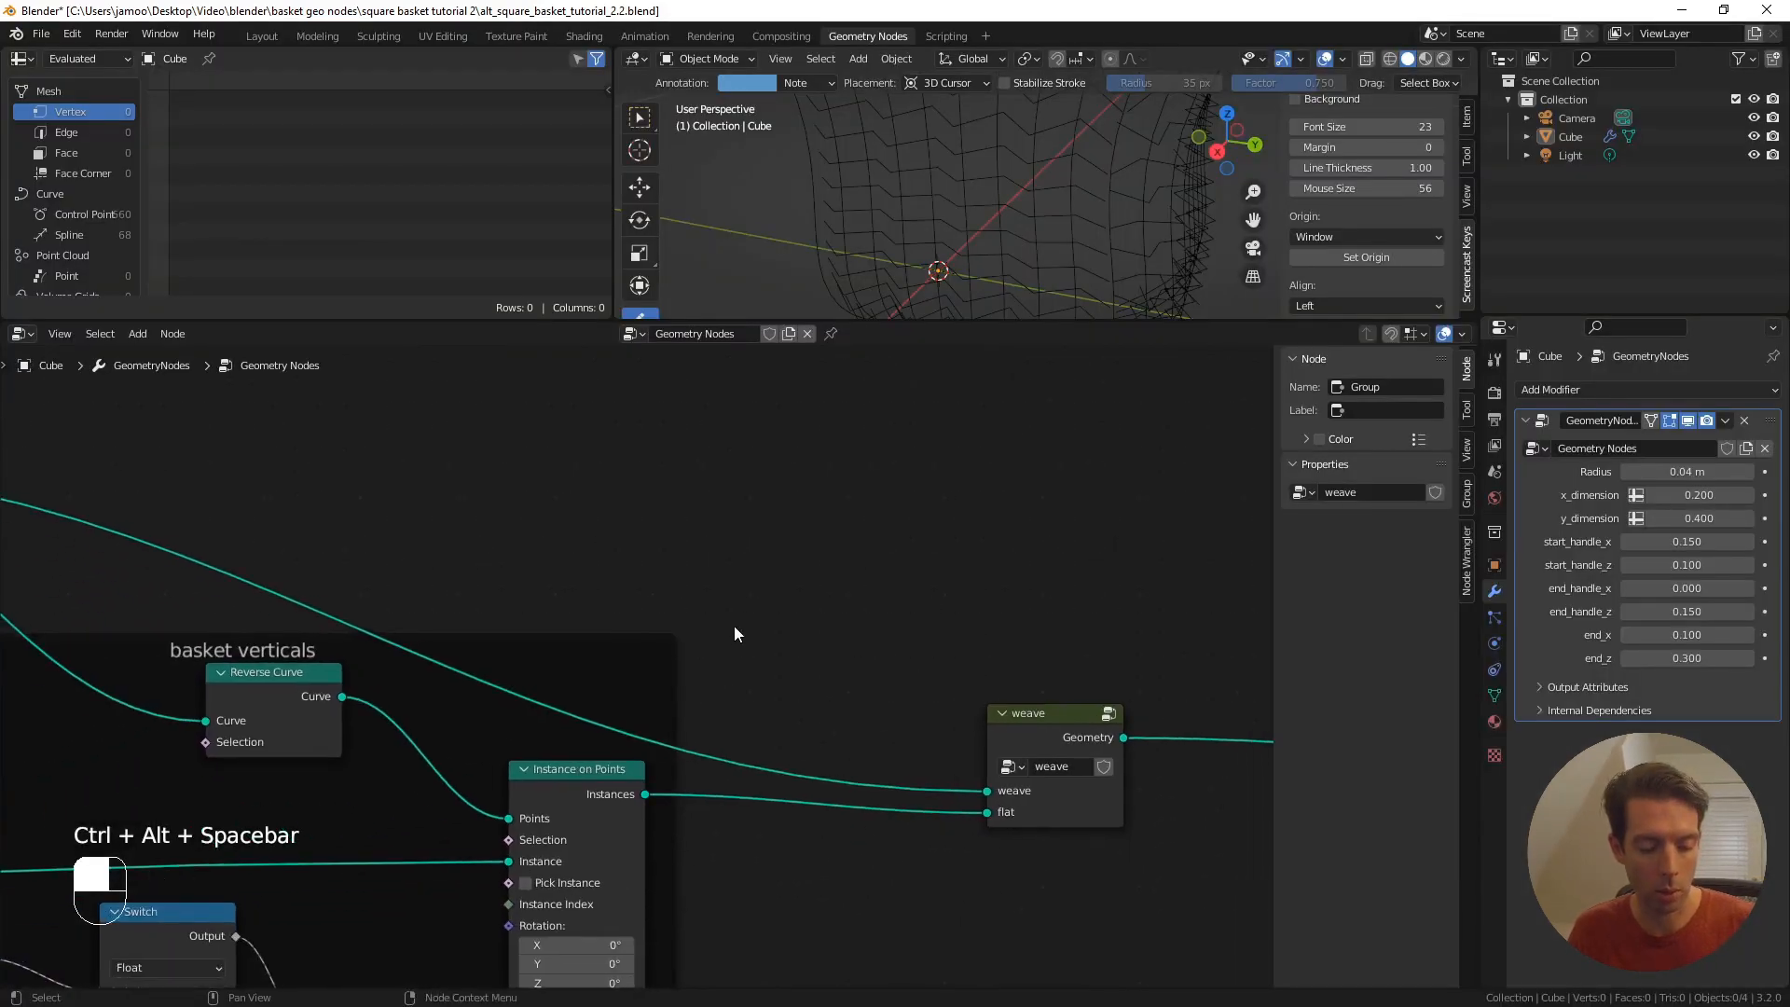
key(F3)
text(merge)
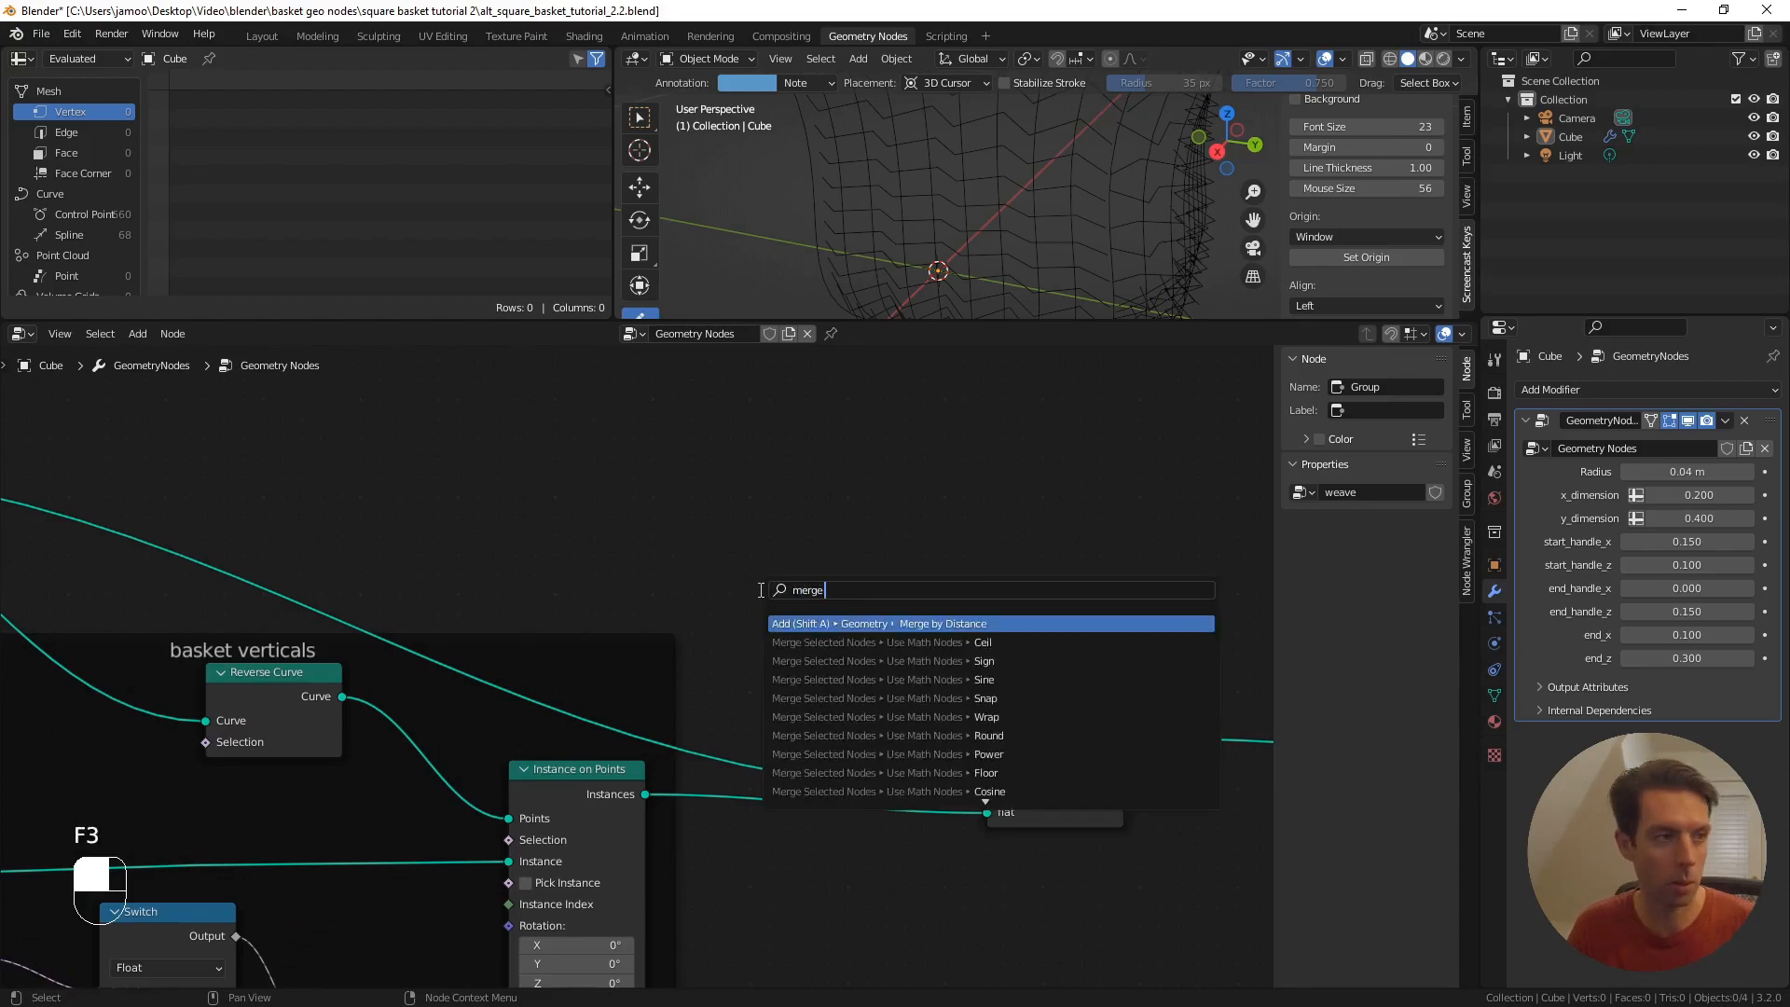
key(Return)
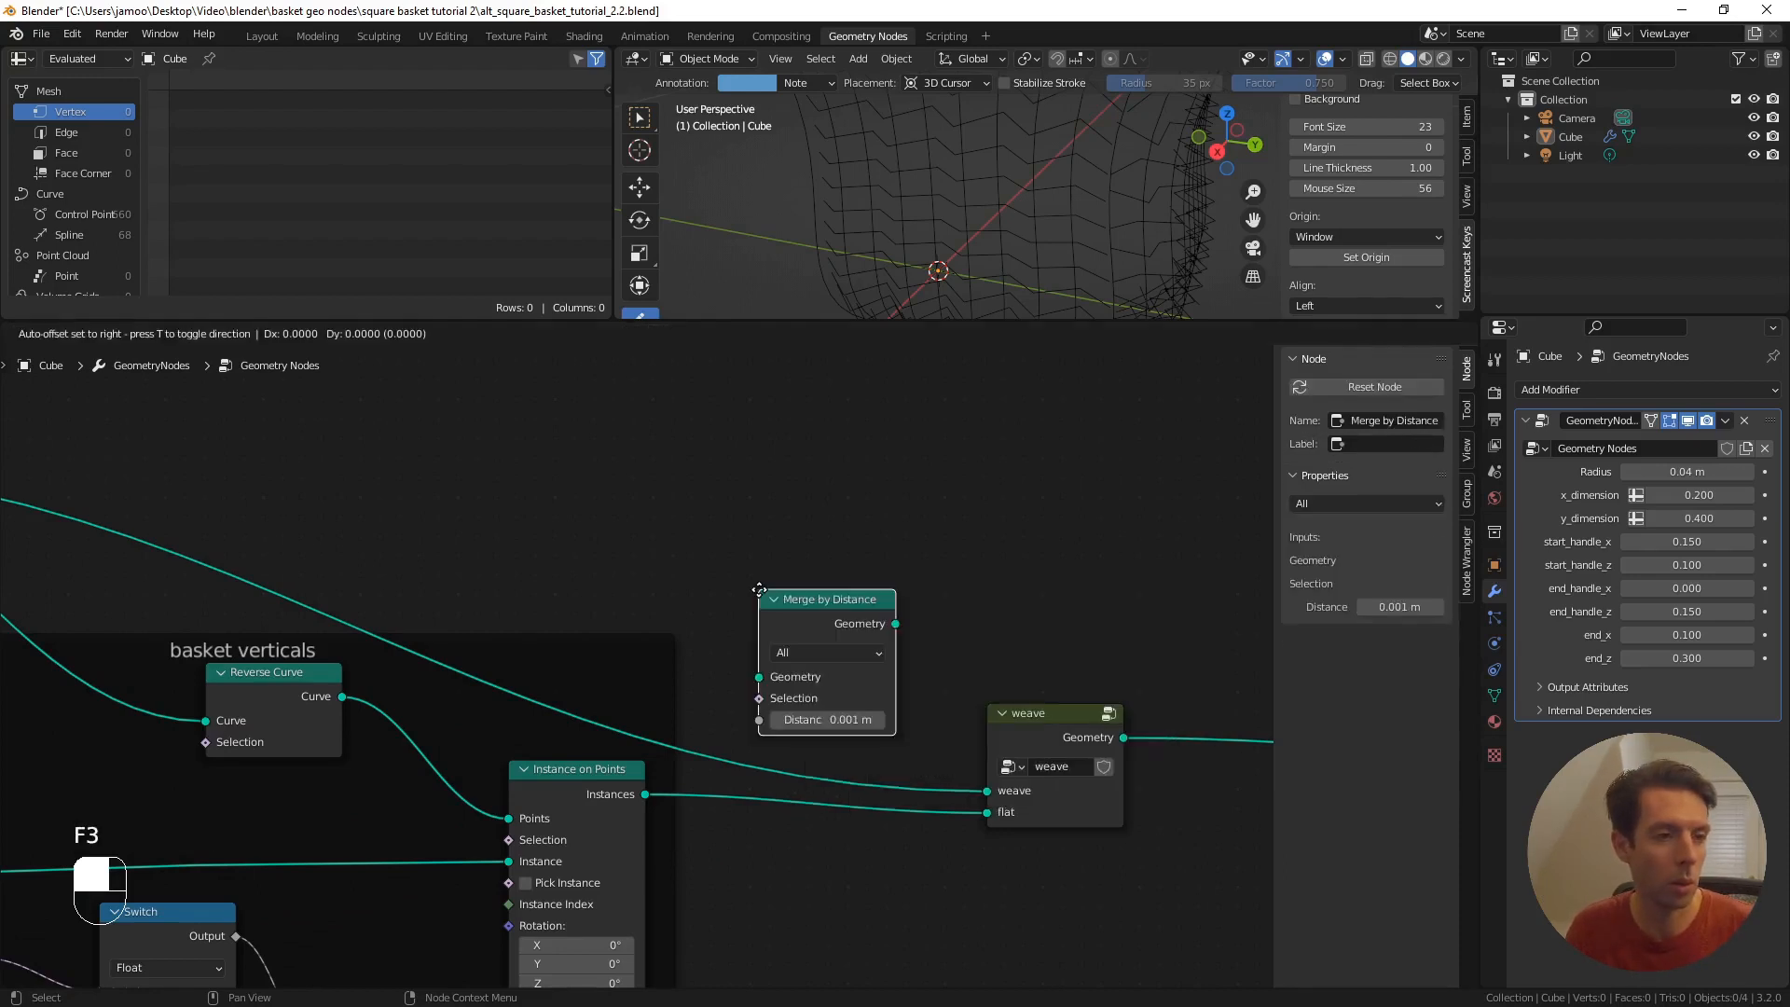
click(767, 671)
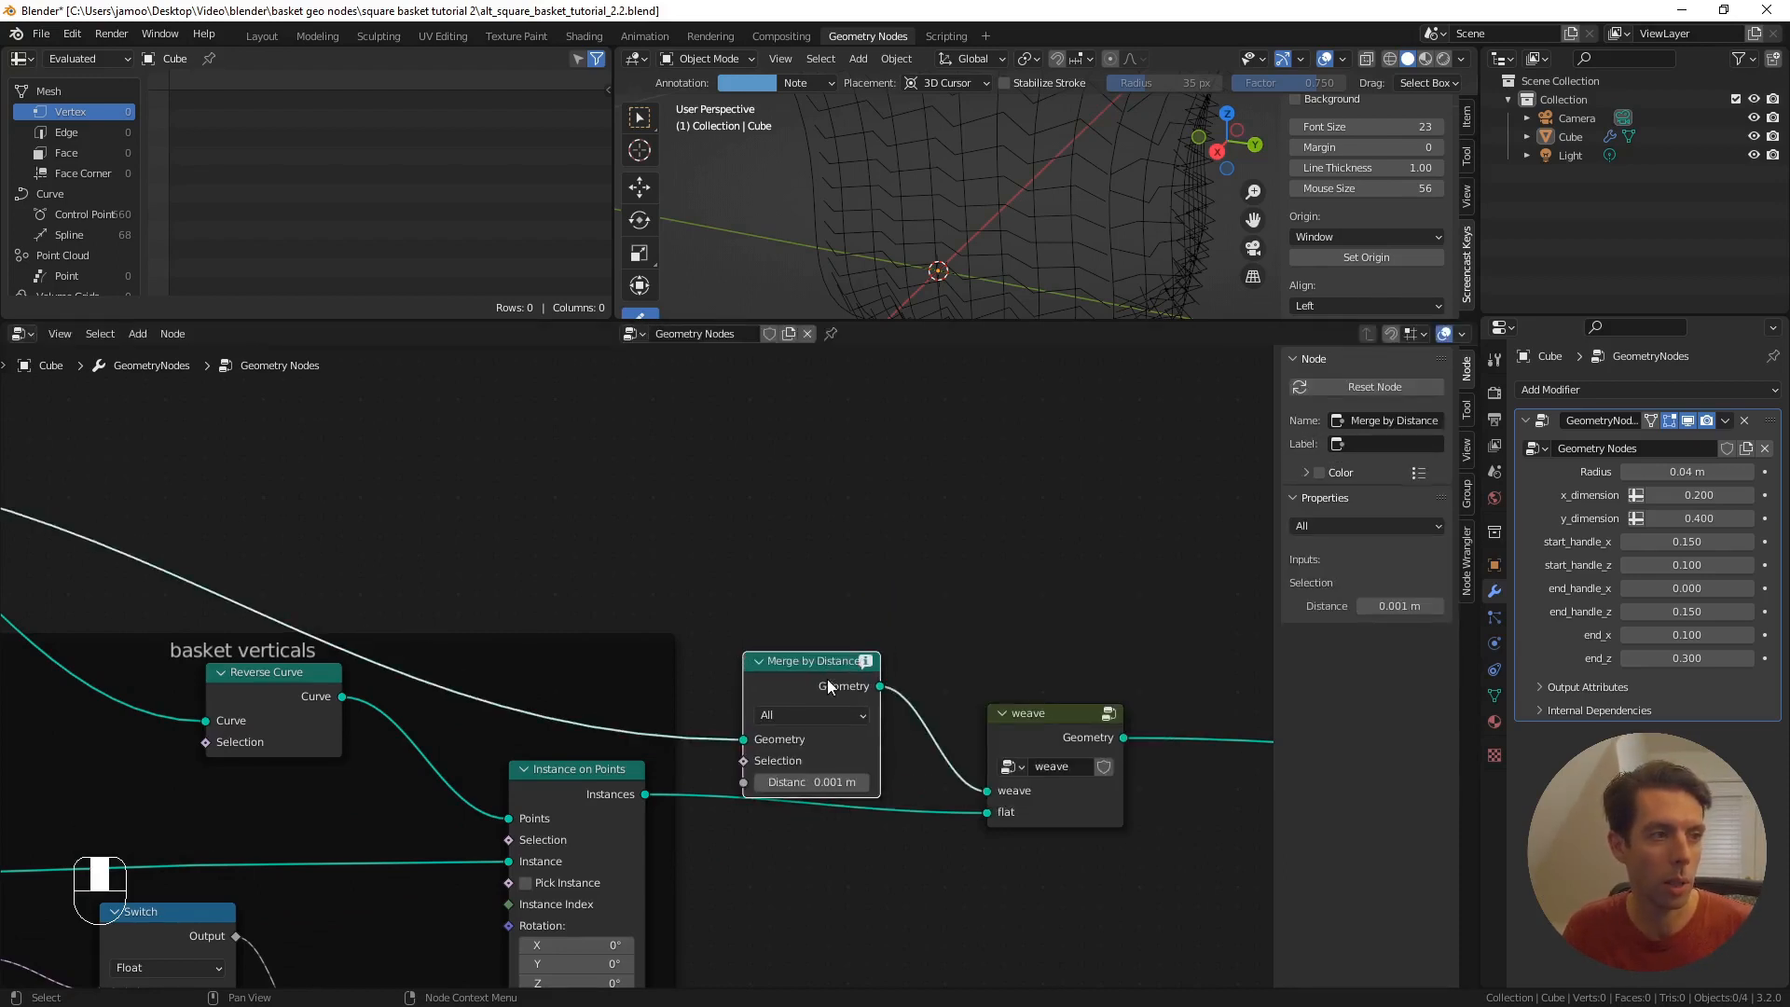
drag(827, 679, 533, 433)
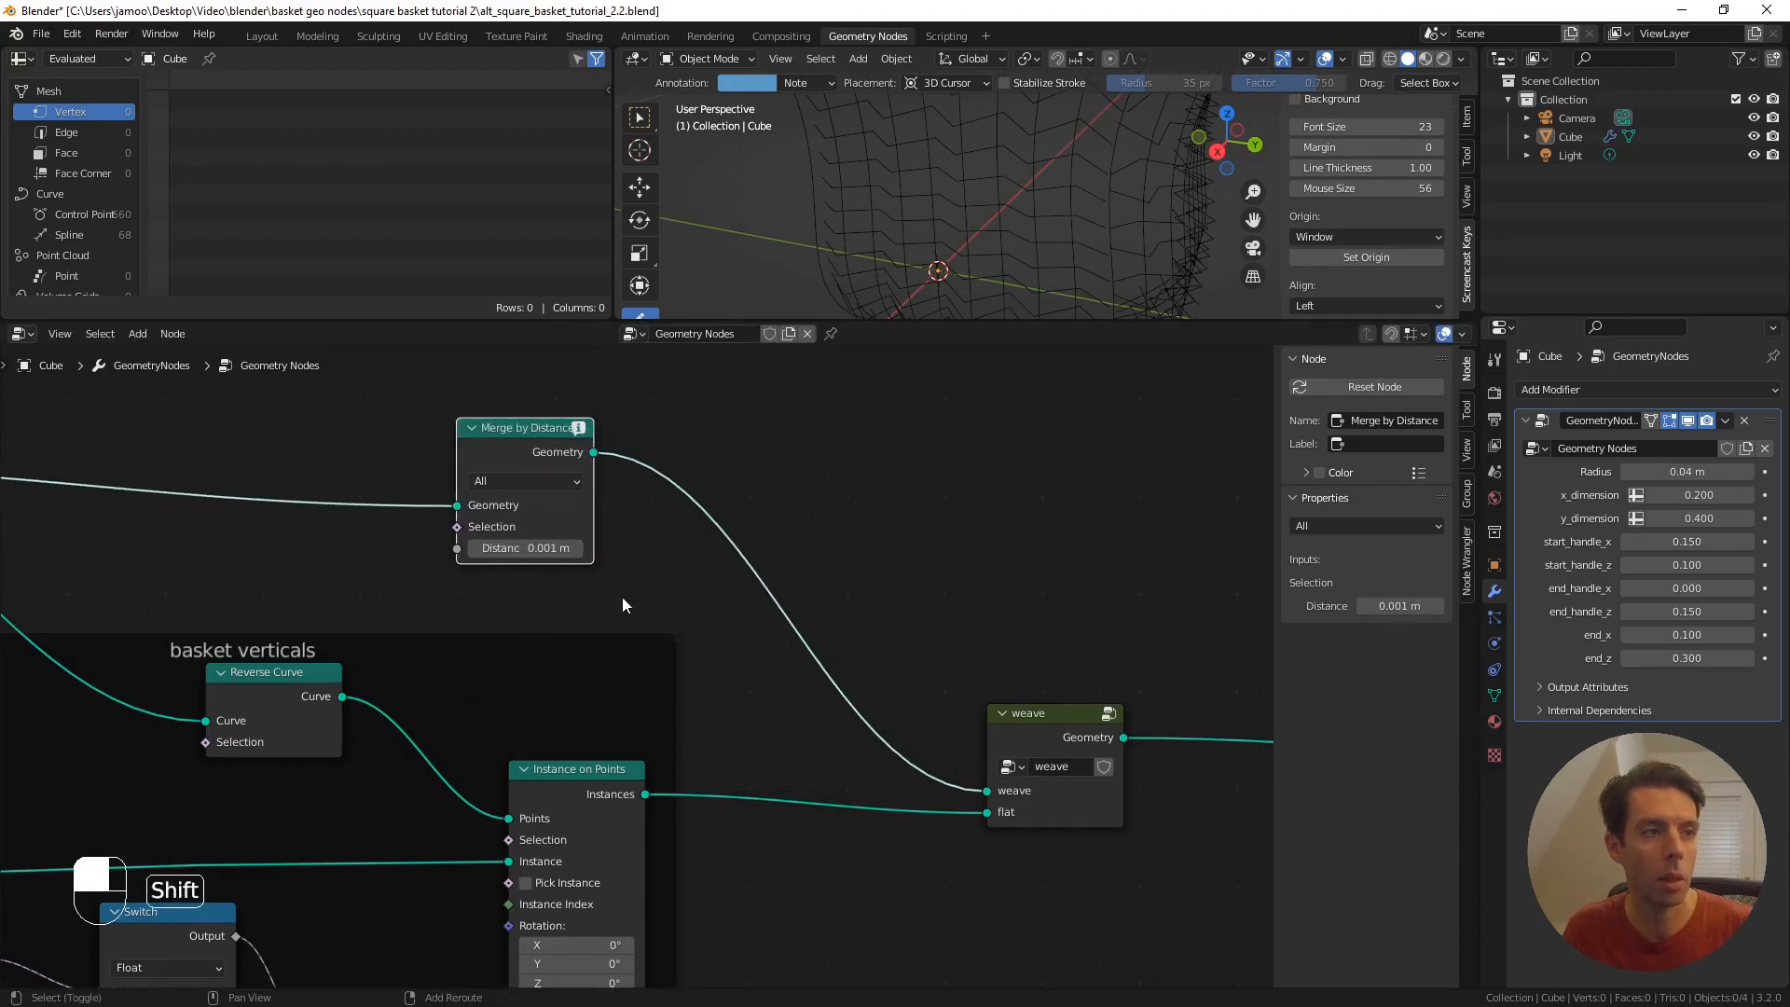
- Insert a Curve to Mesh node on the link between Separate Geometry's Inverted output and the Merge by Distance node
shift+middle_drag(619, 604, 747, 686)
shift+middle_drag(476, 546, 590, 533)
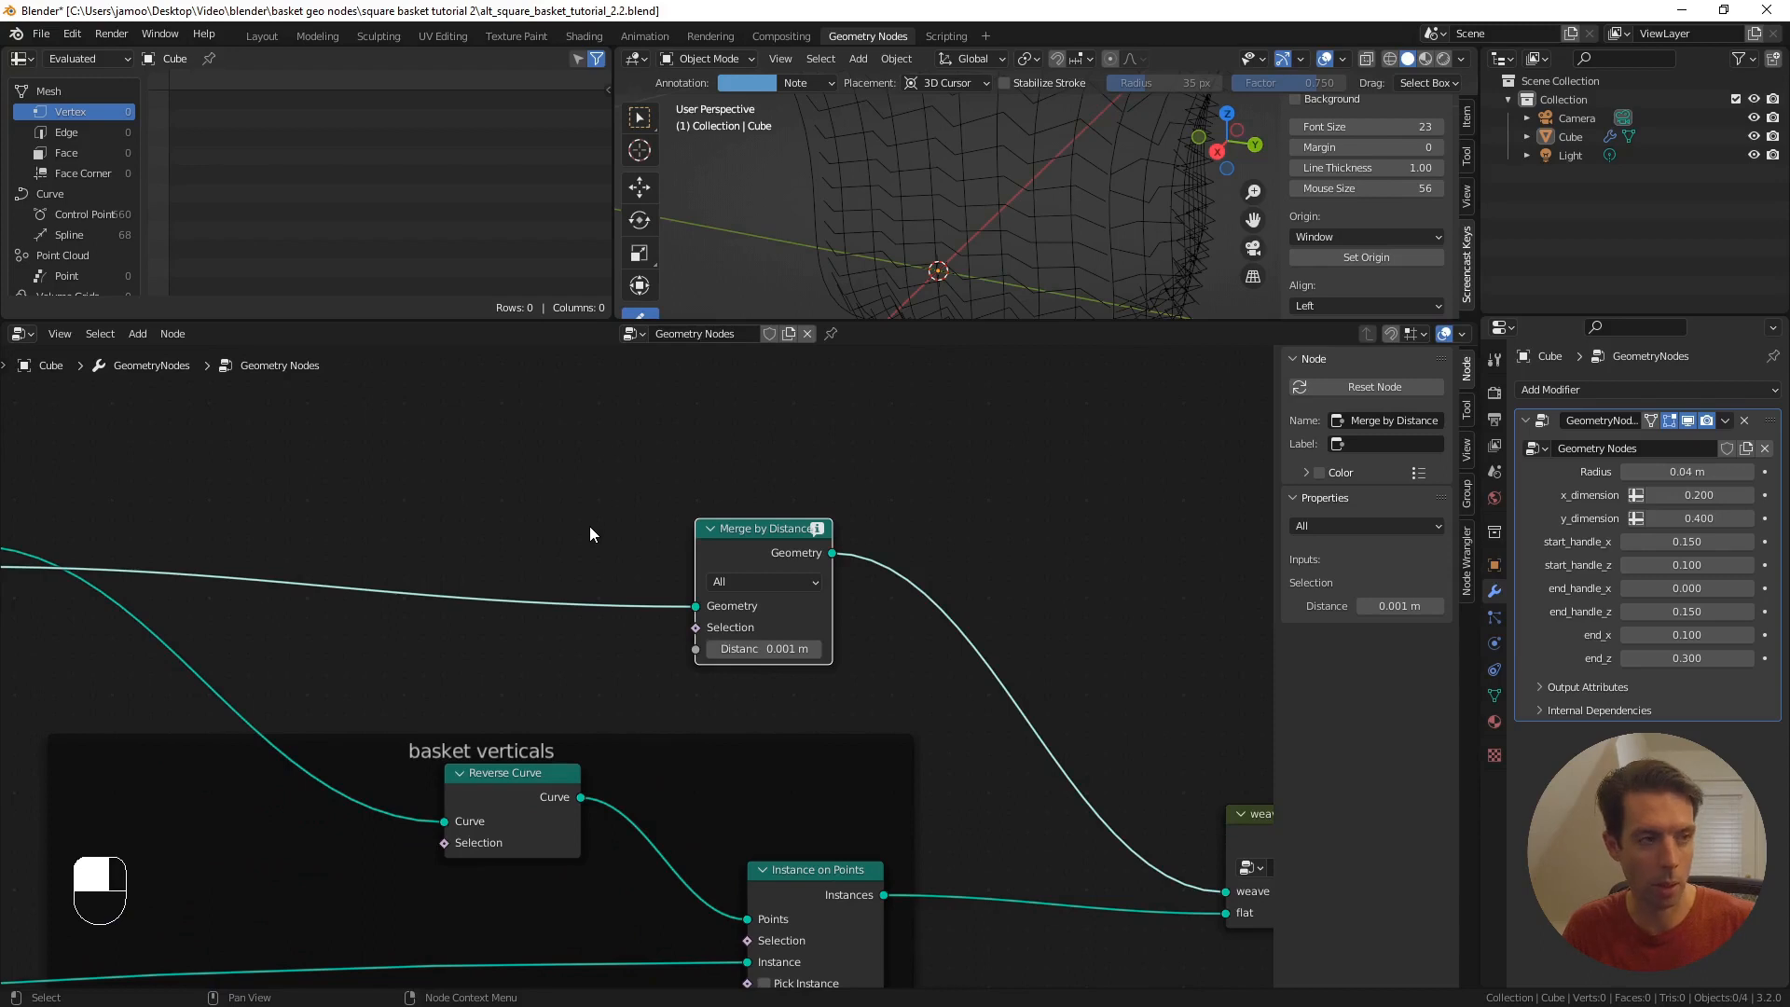
key(F3)
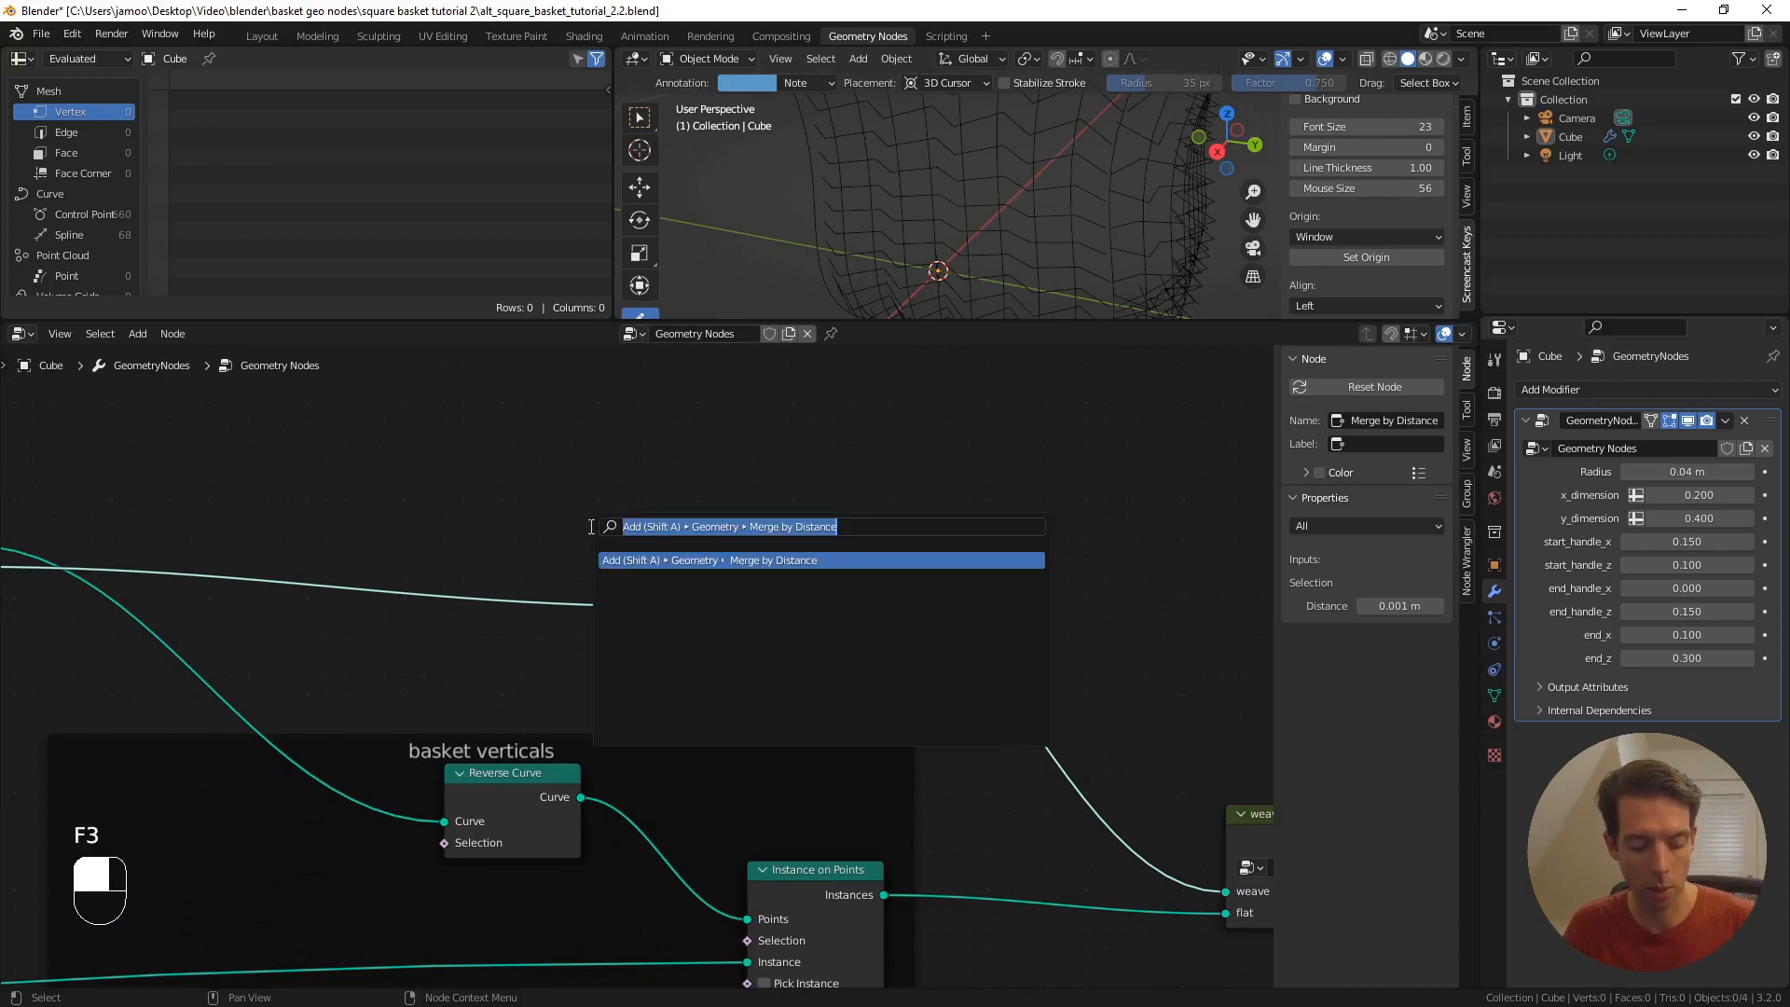
text(curve to)
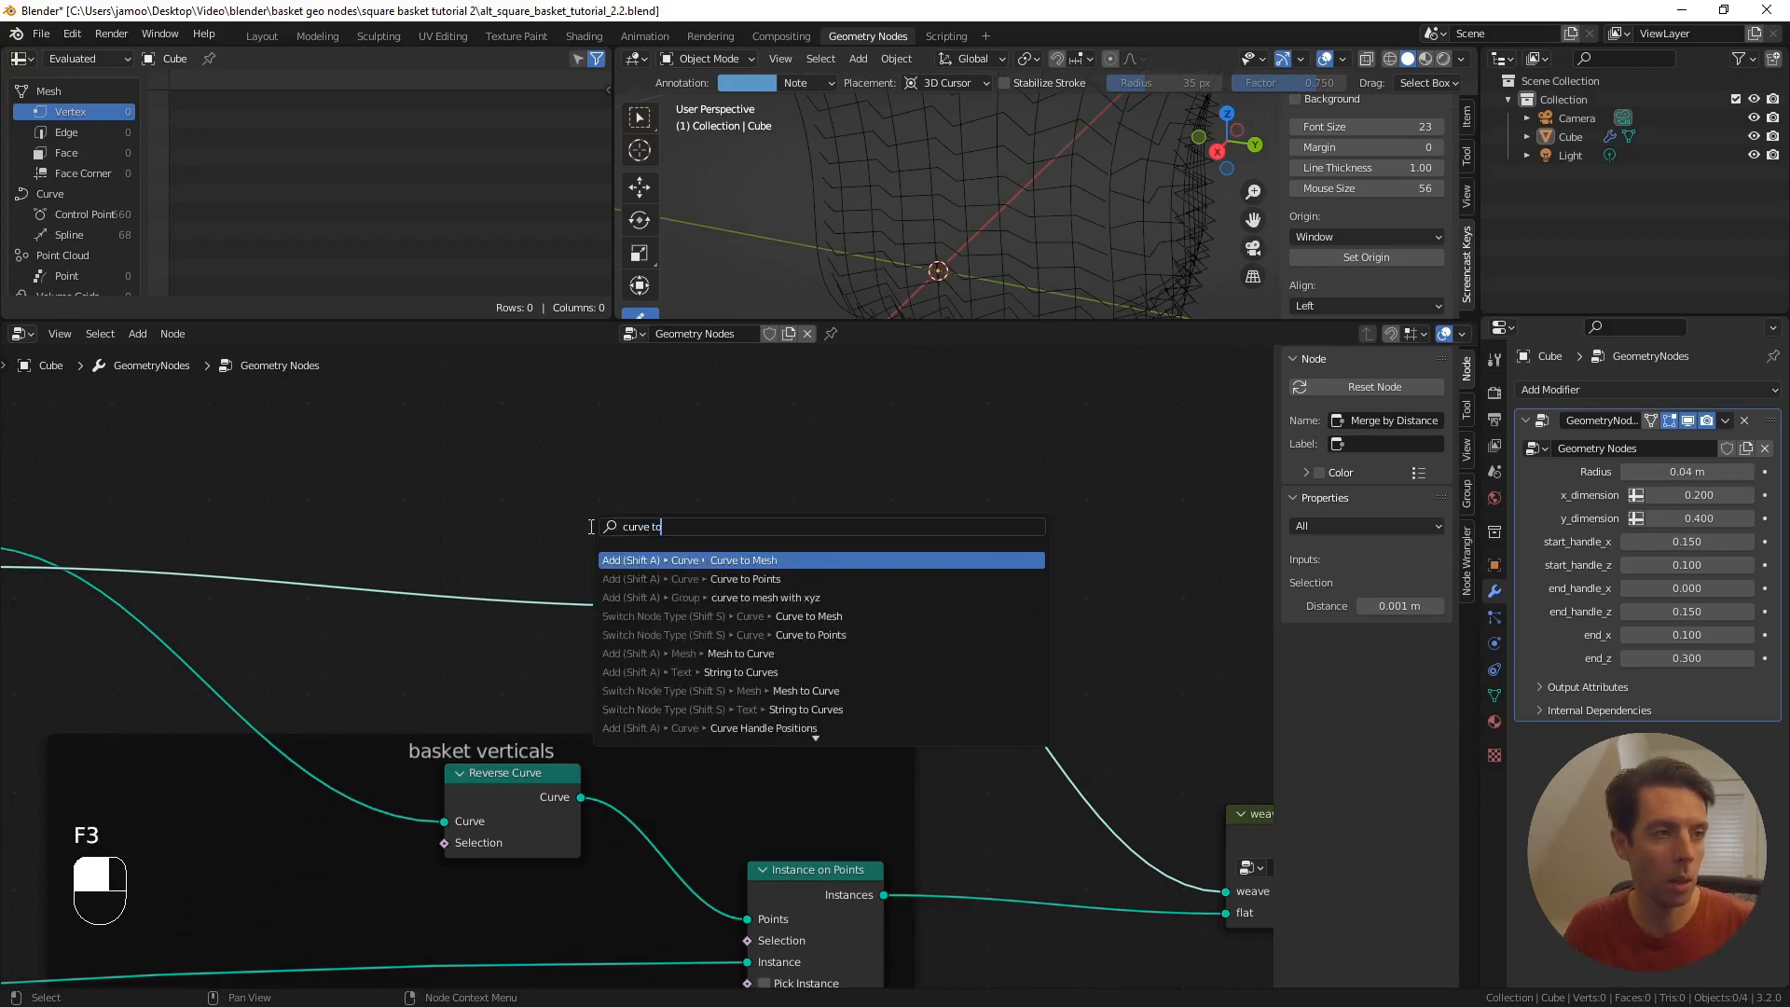
key(Return)
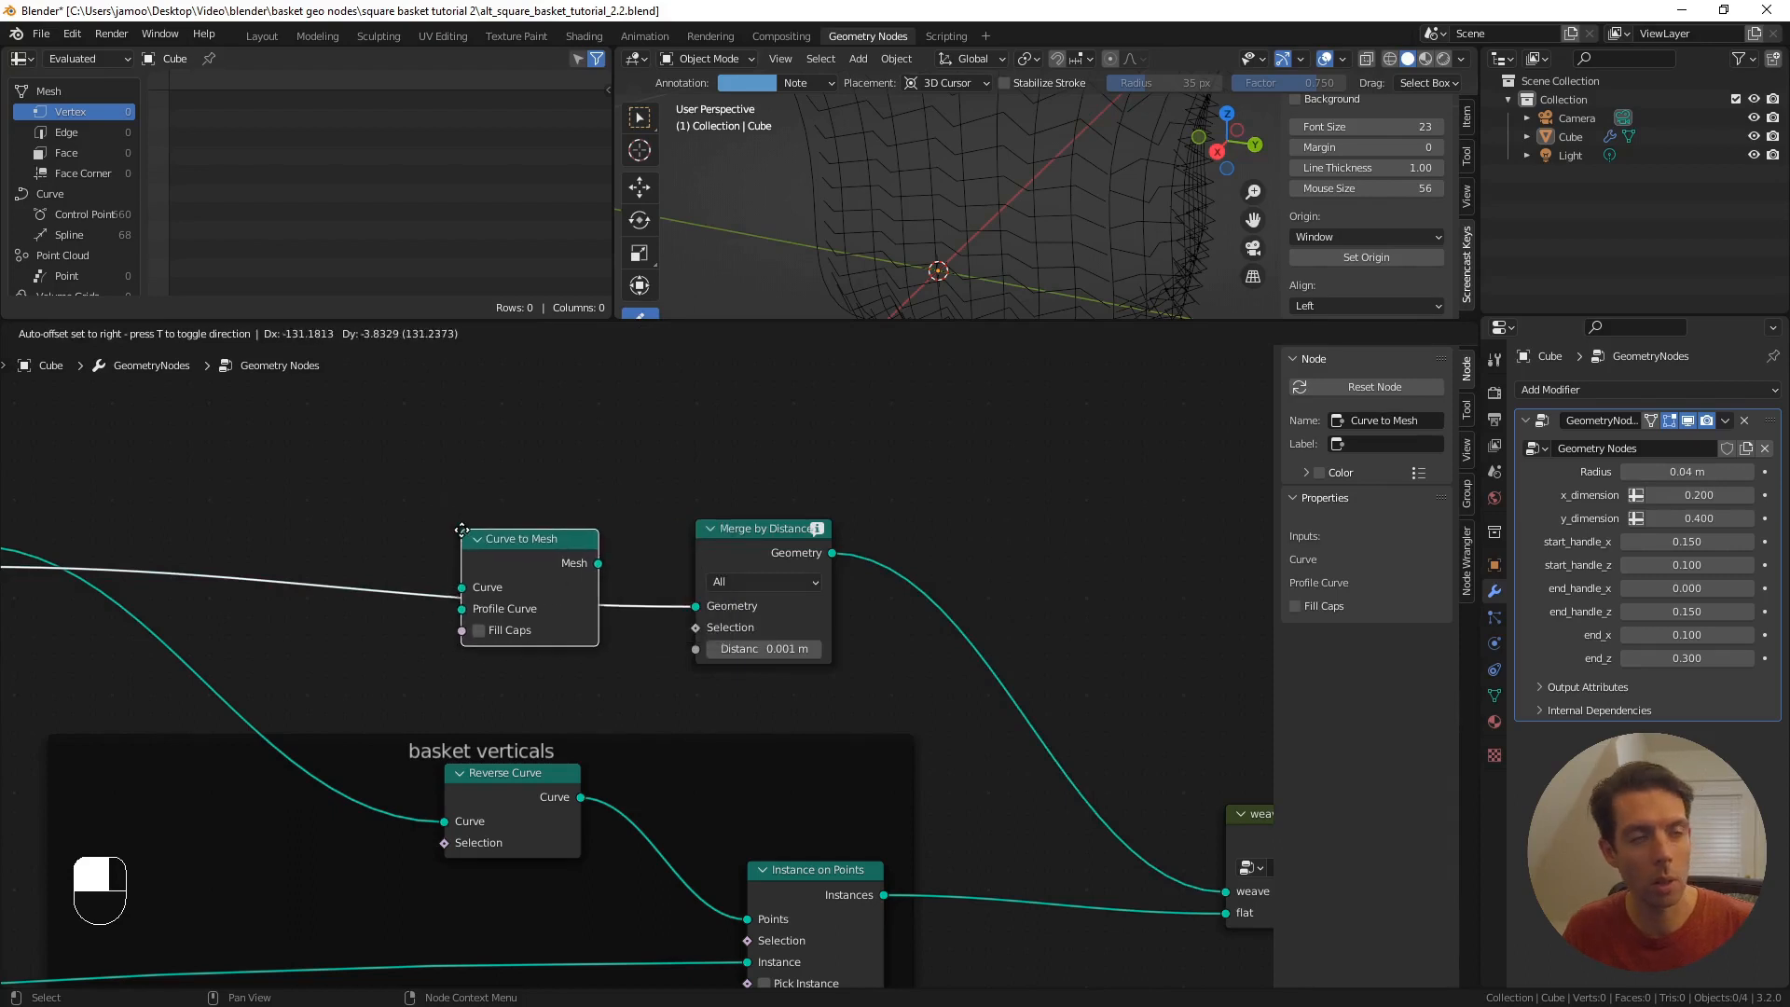
click(383, 536)
scroll(977, 281, down, 2)
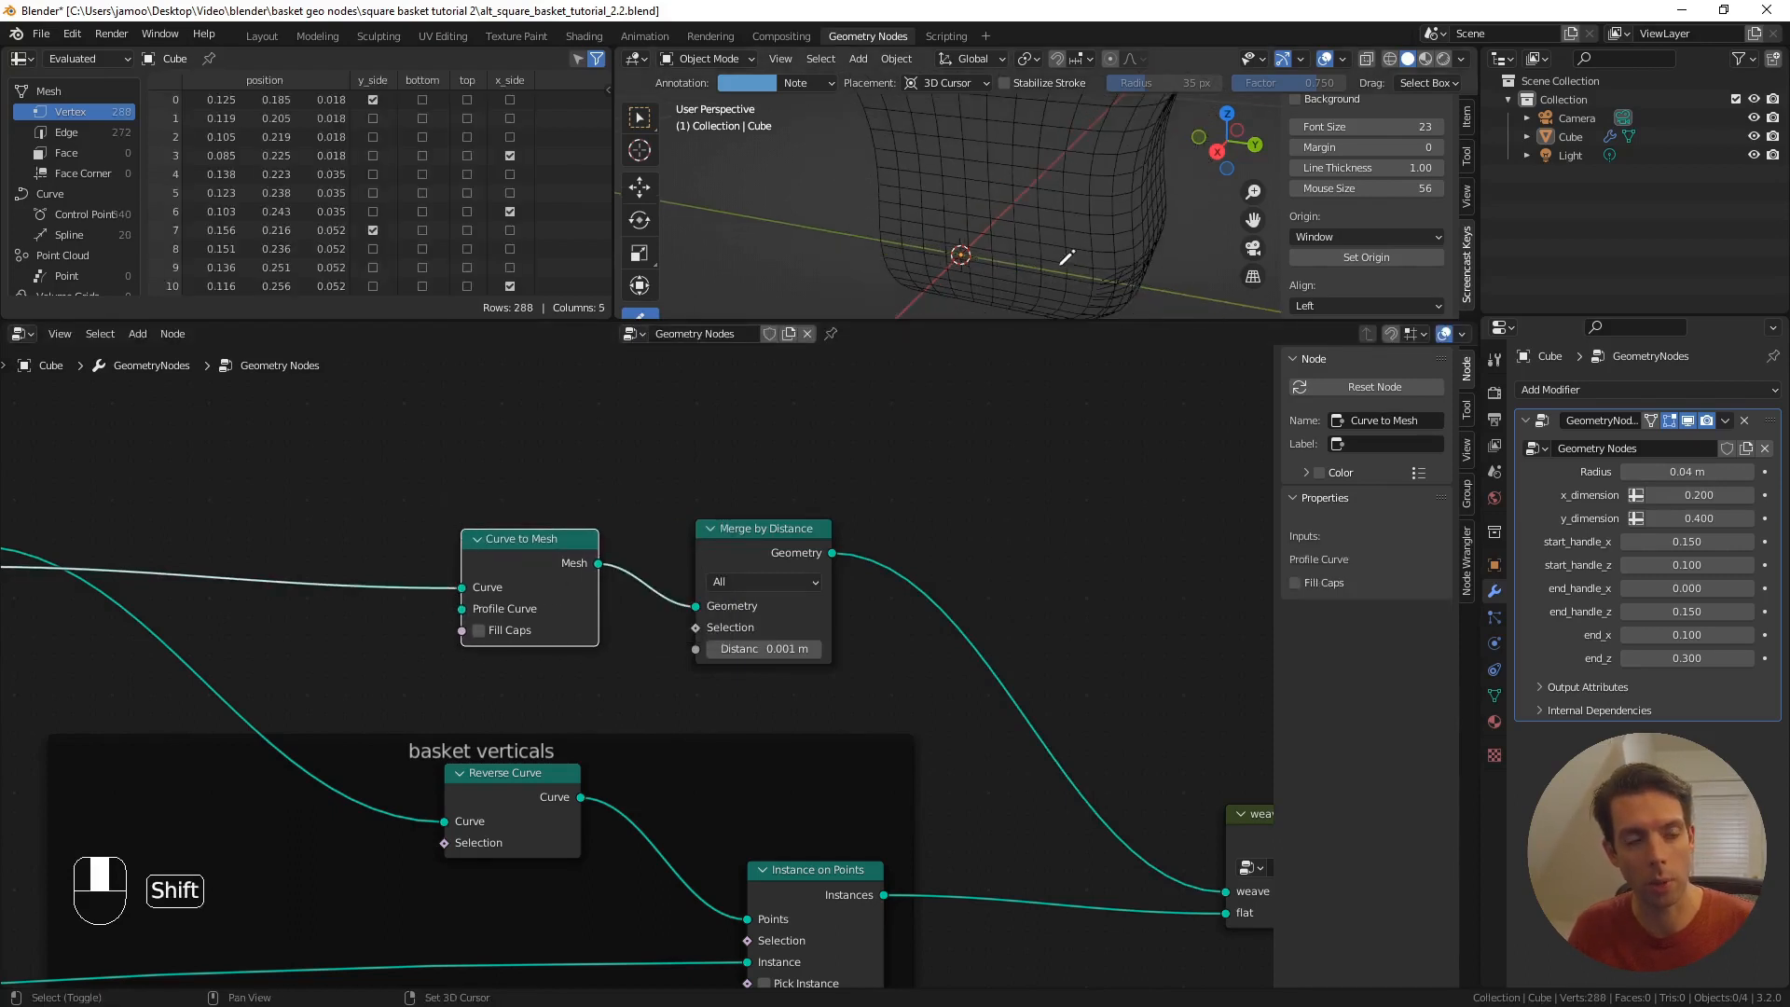
- Insert a Mesh to Curve node on the link between Merge by Distance and the weave input of the weave node
shift+middle_drag(1059, 265, 912, 267)
shift+middle_drag(1111, 603, 719, 574)
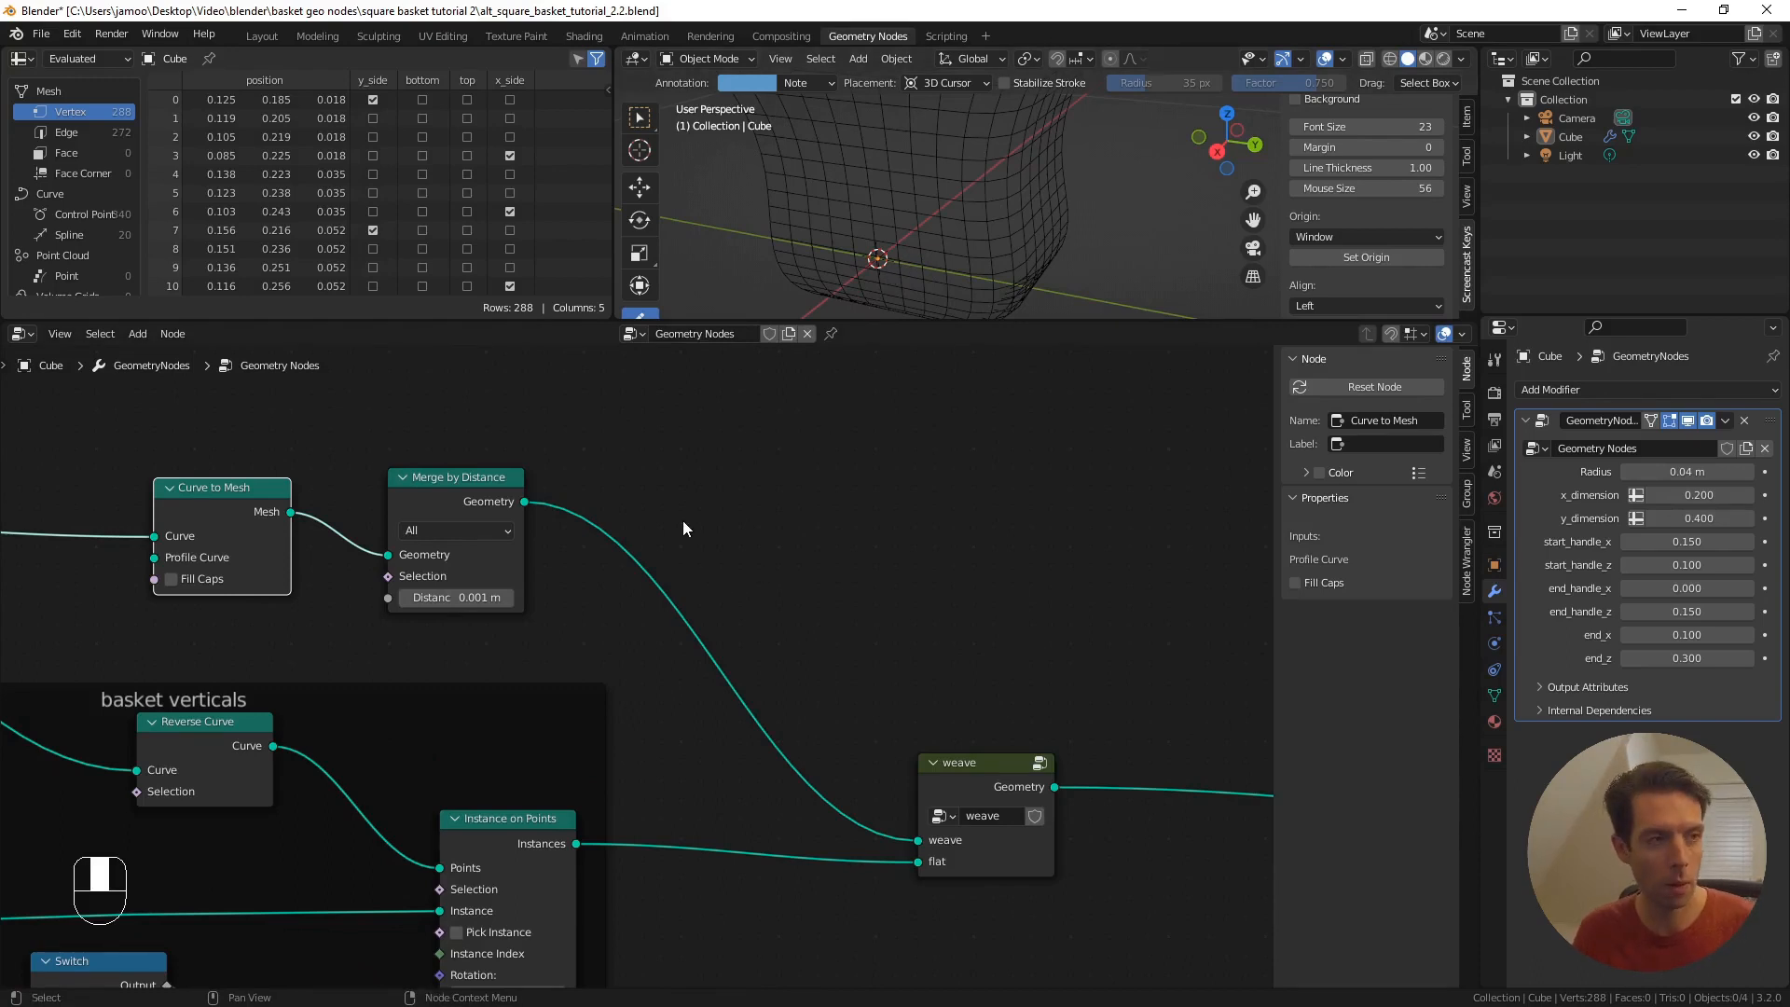
key(F3)
text(me)
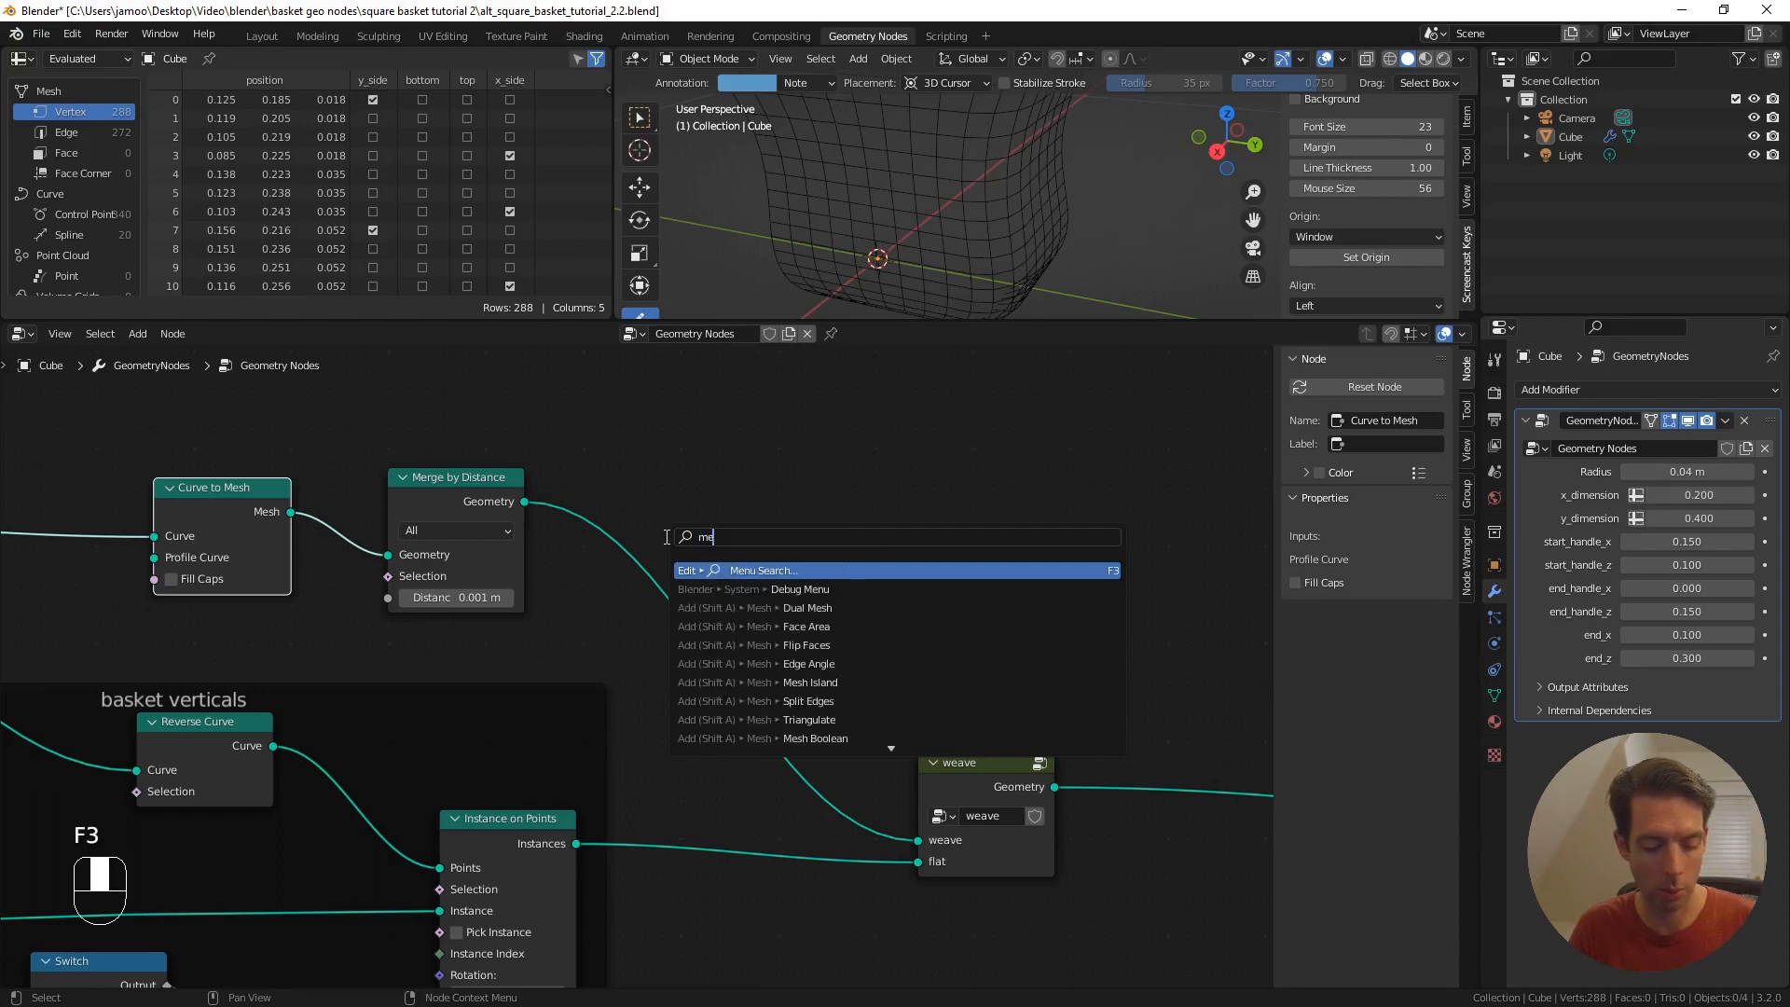
text(sh to c)
key(Return)
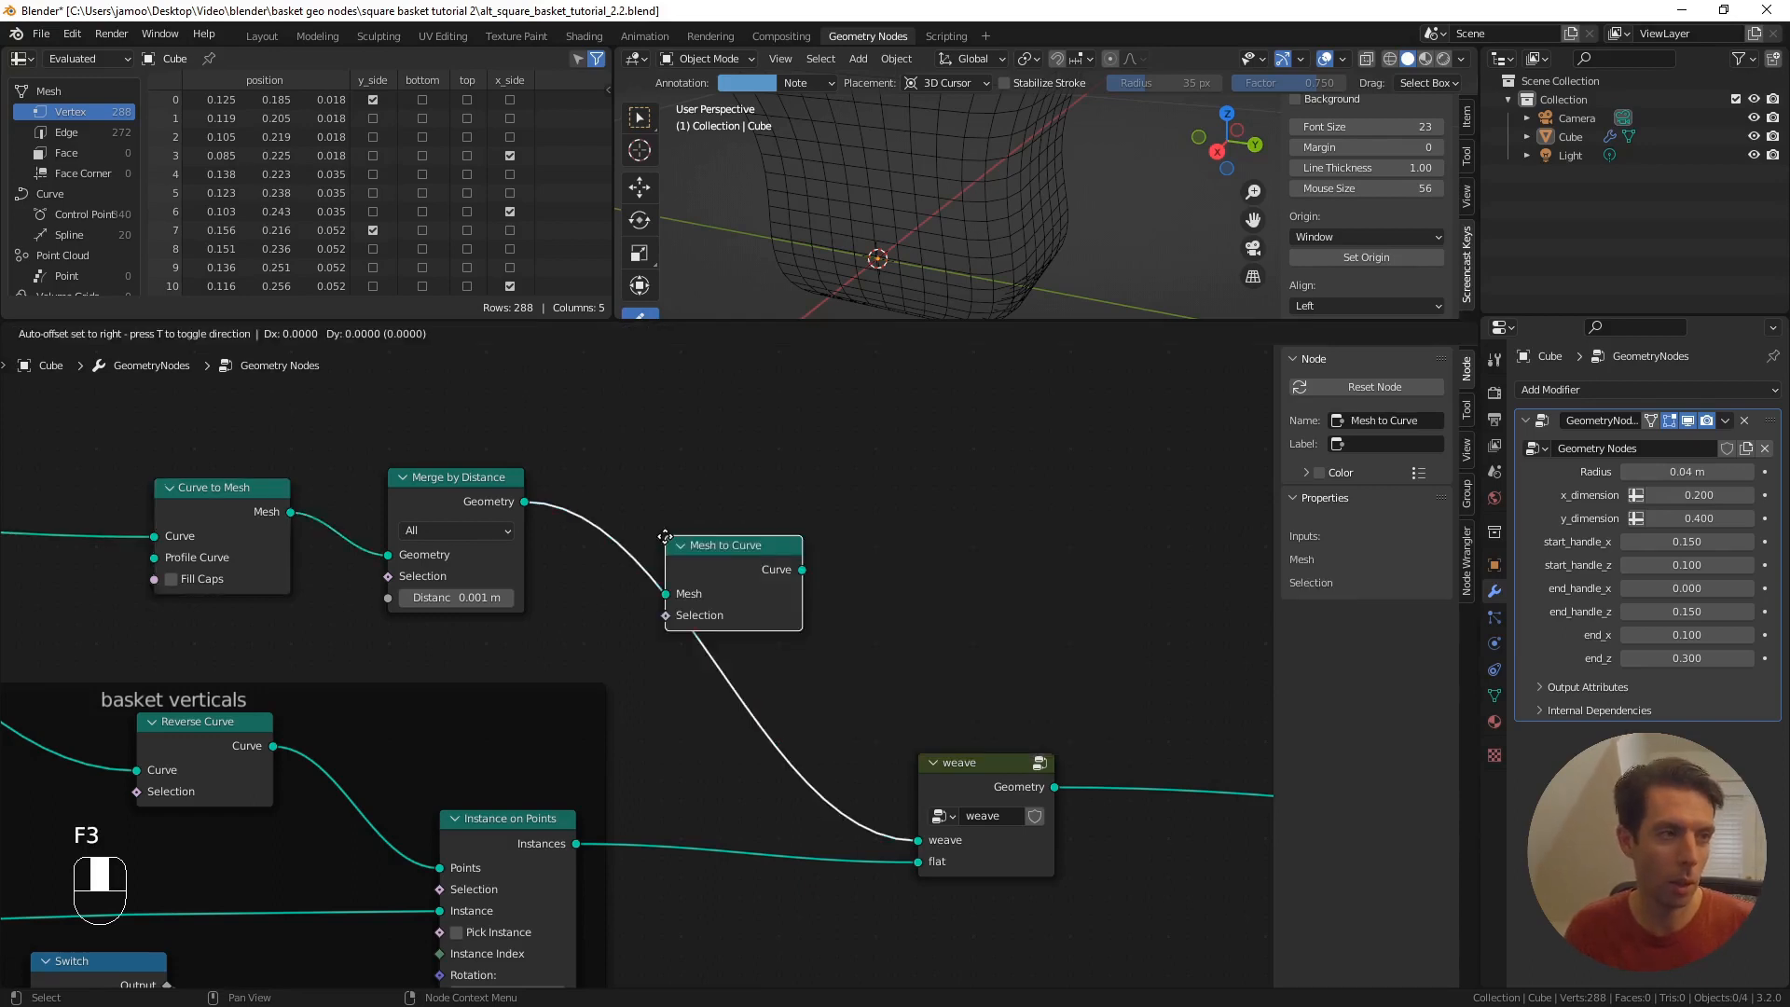
click(601, 520)
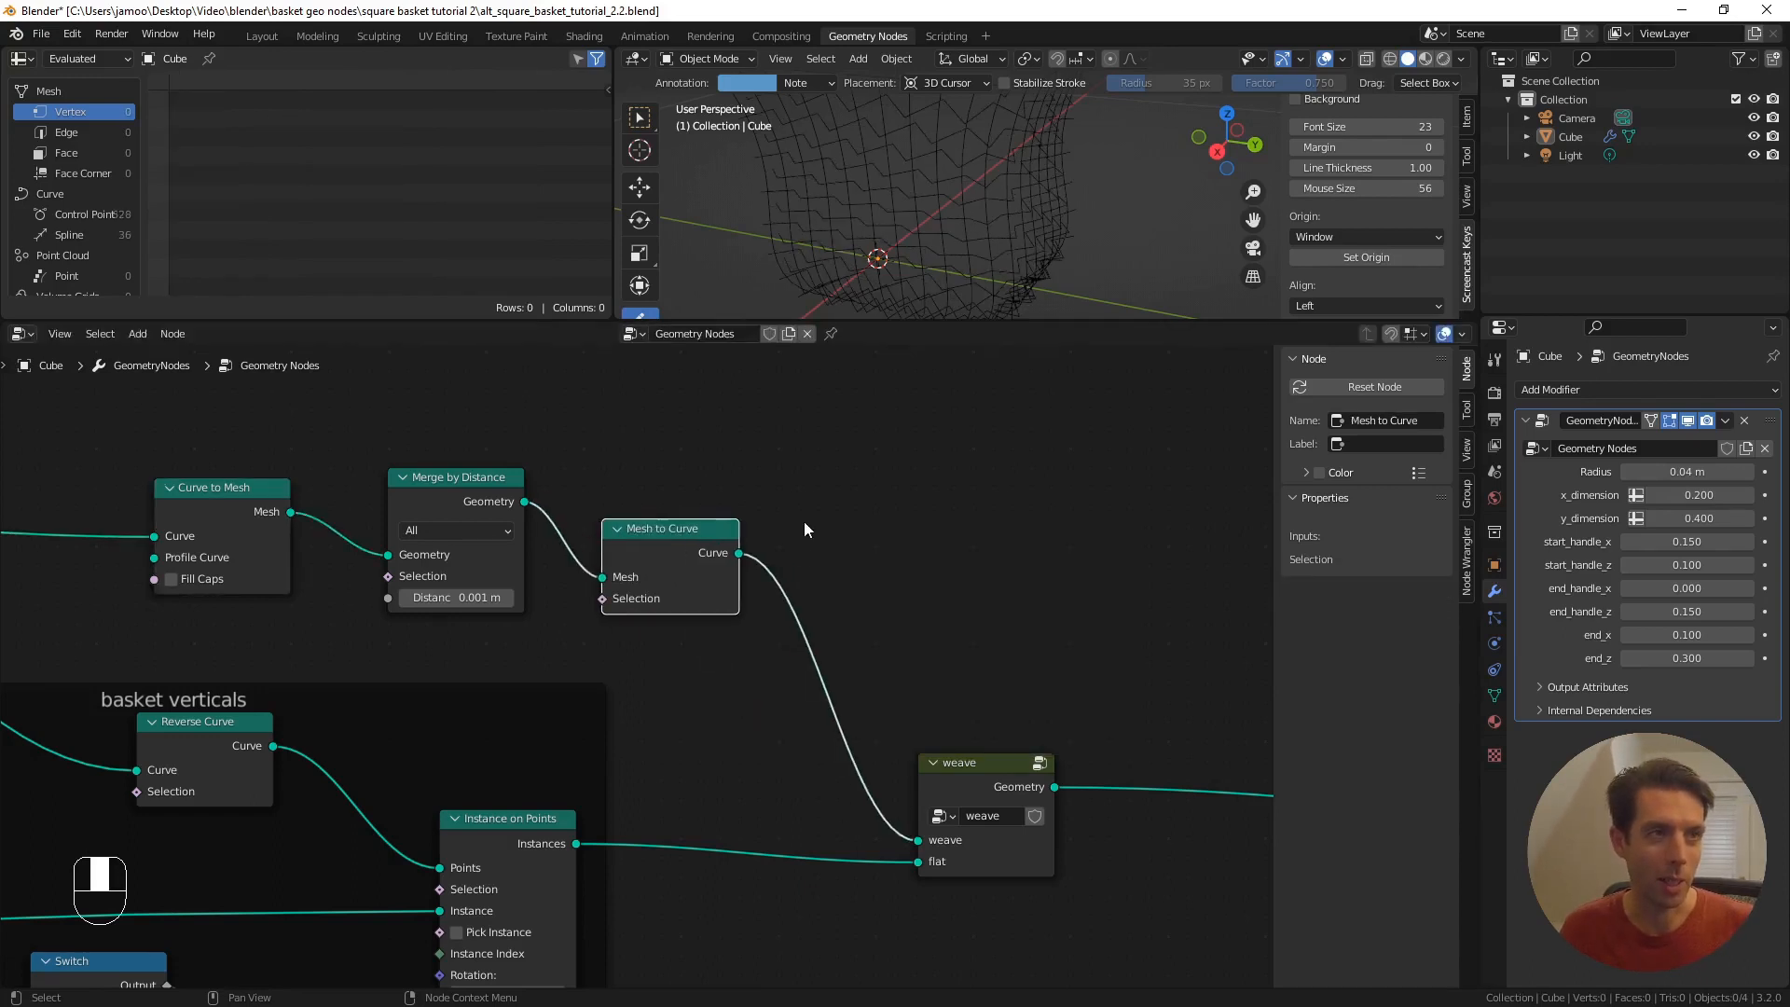
- Examine the woven basket corner in the 3D view from several angles, ending in the top orthographic view
middle_drag(990, 226, 963, 256)
scroll(962, 254, down, 2)
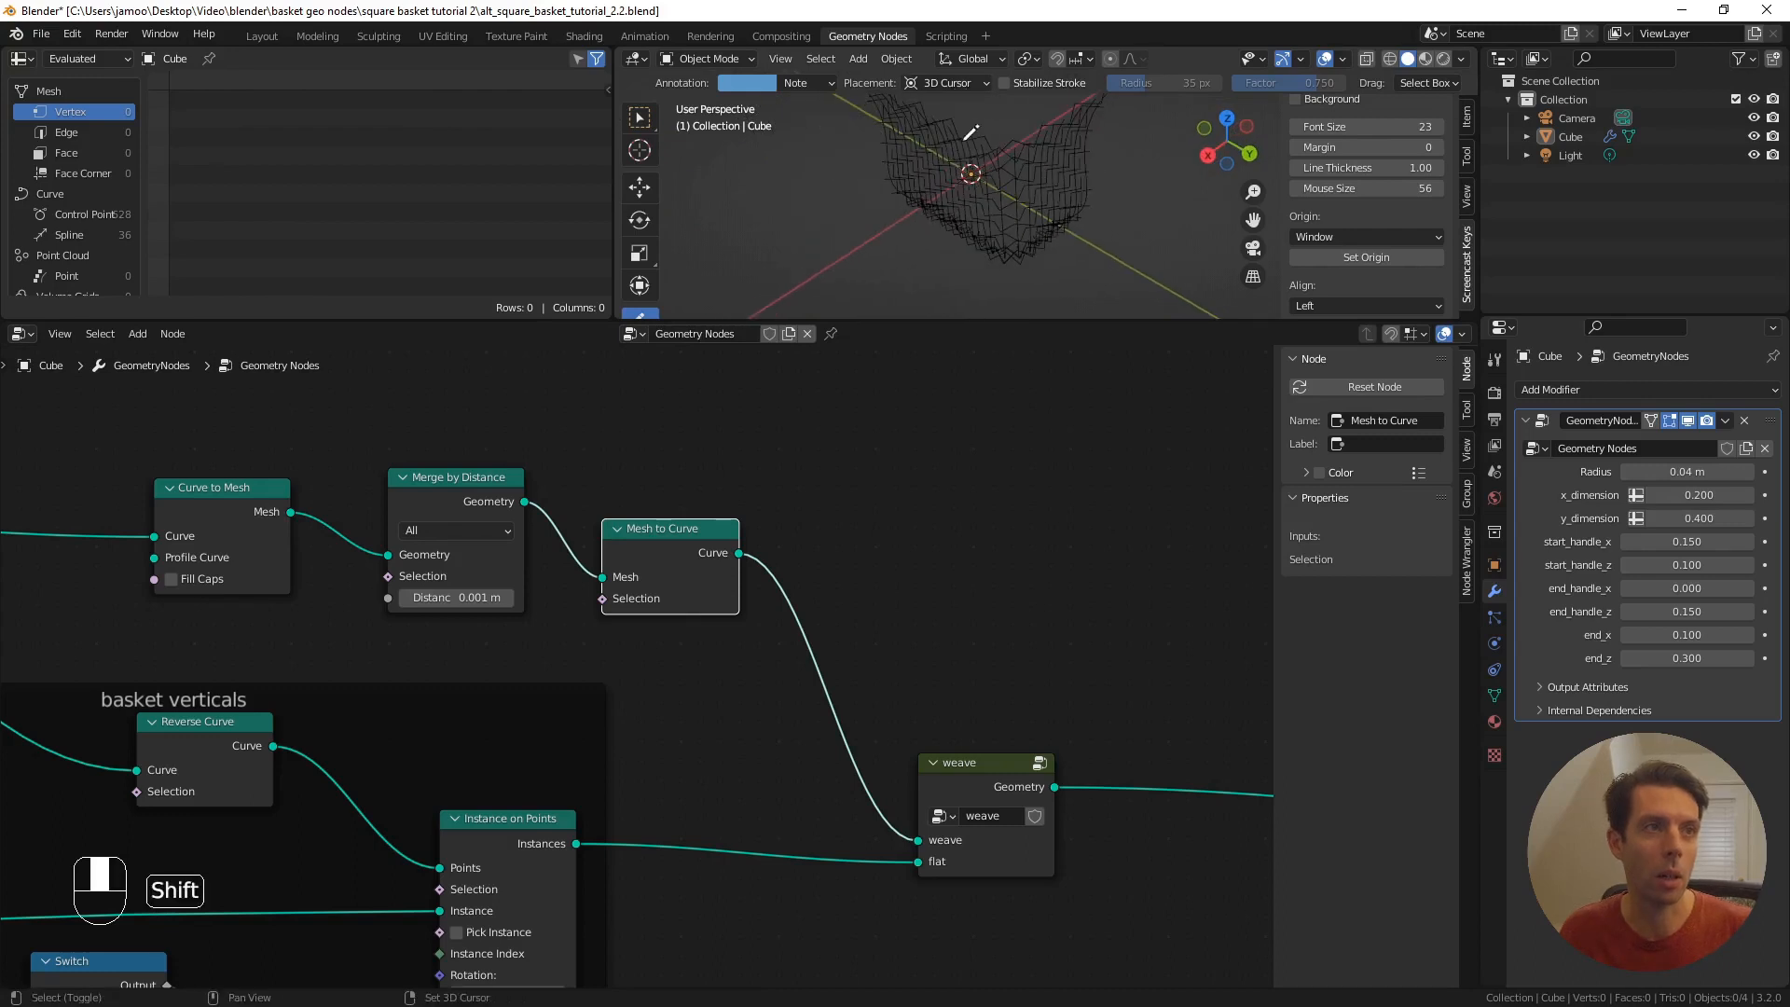
shift+middle_drag(965, 141, 1005, 208)
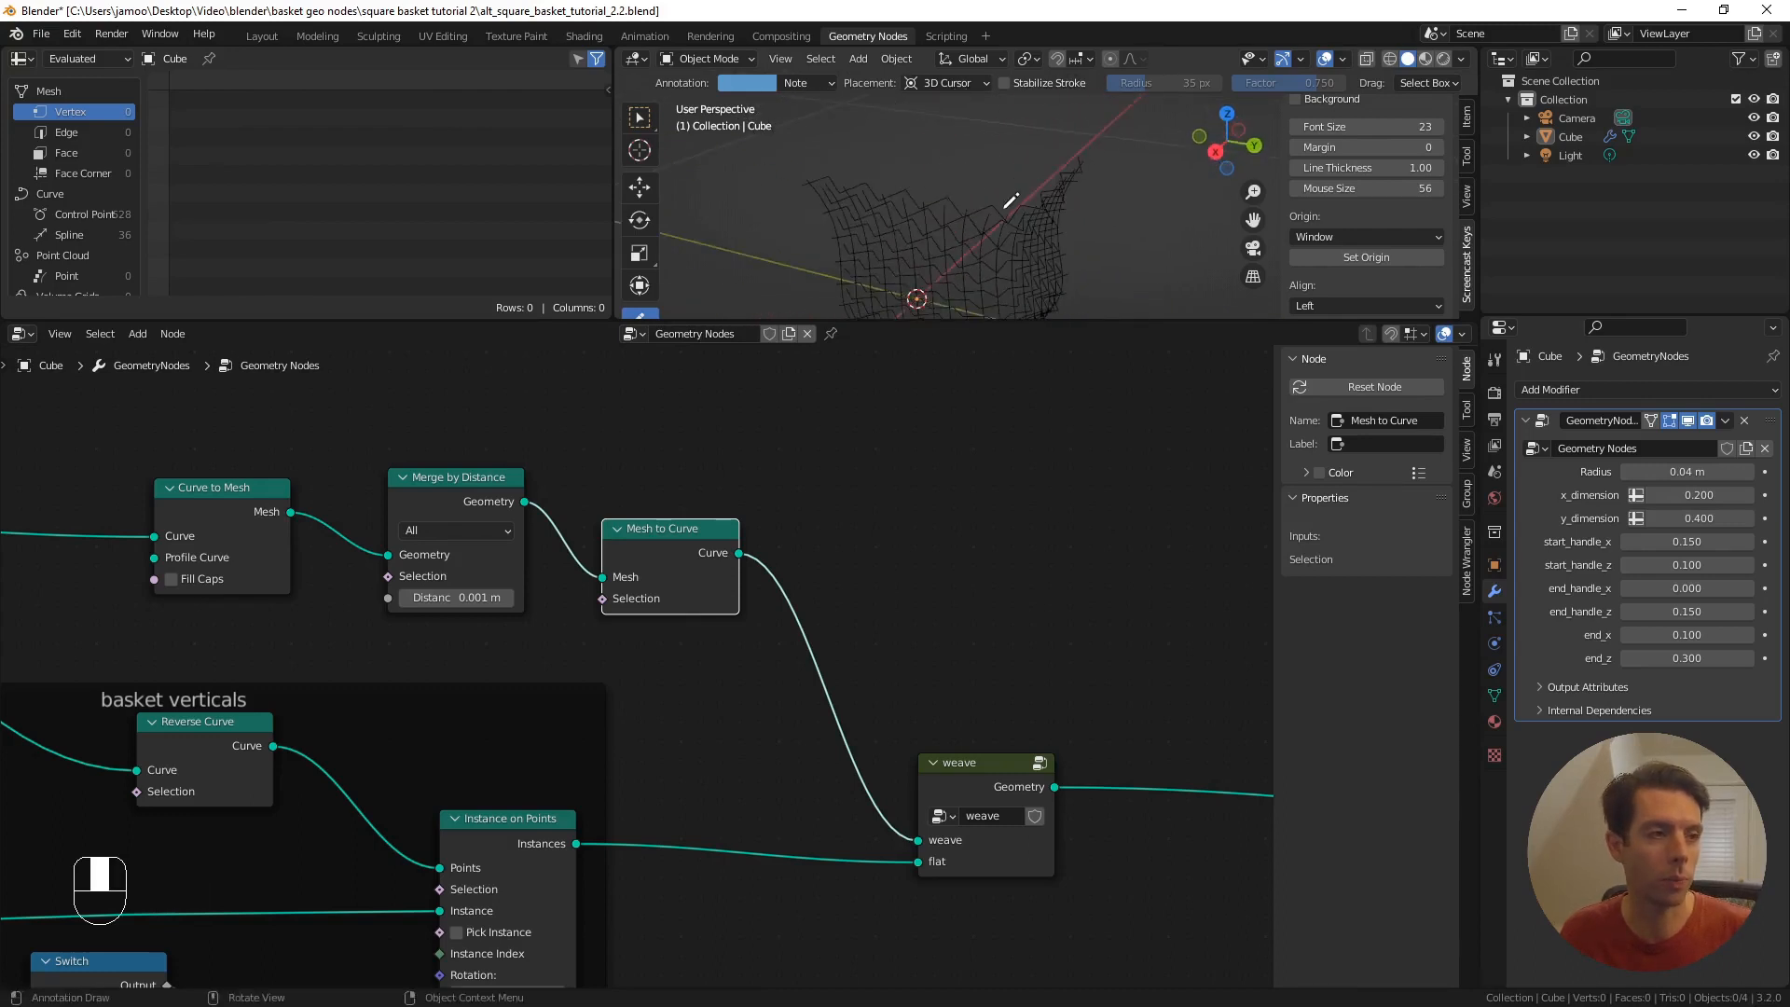
scroll(1005, 208, up, 1)
scroll(929, 553, down, 1)
shift+middle_drag(945, 596, 742, 525)
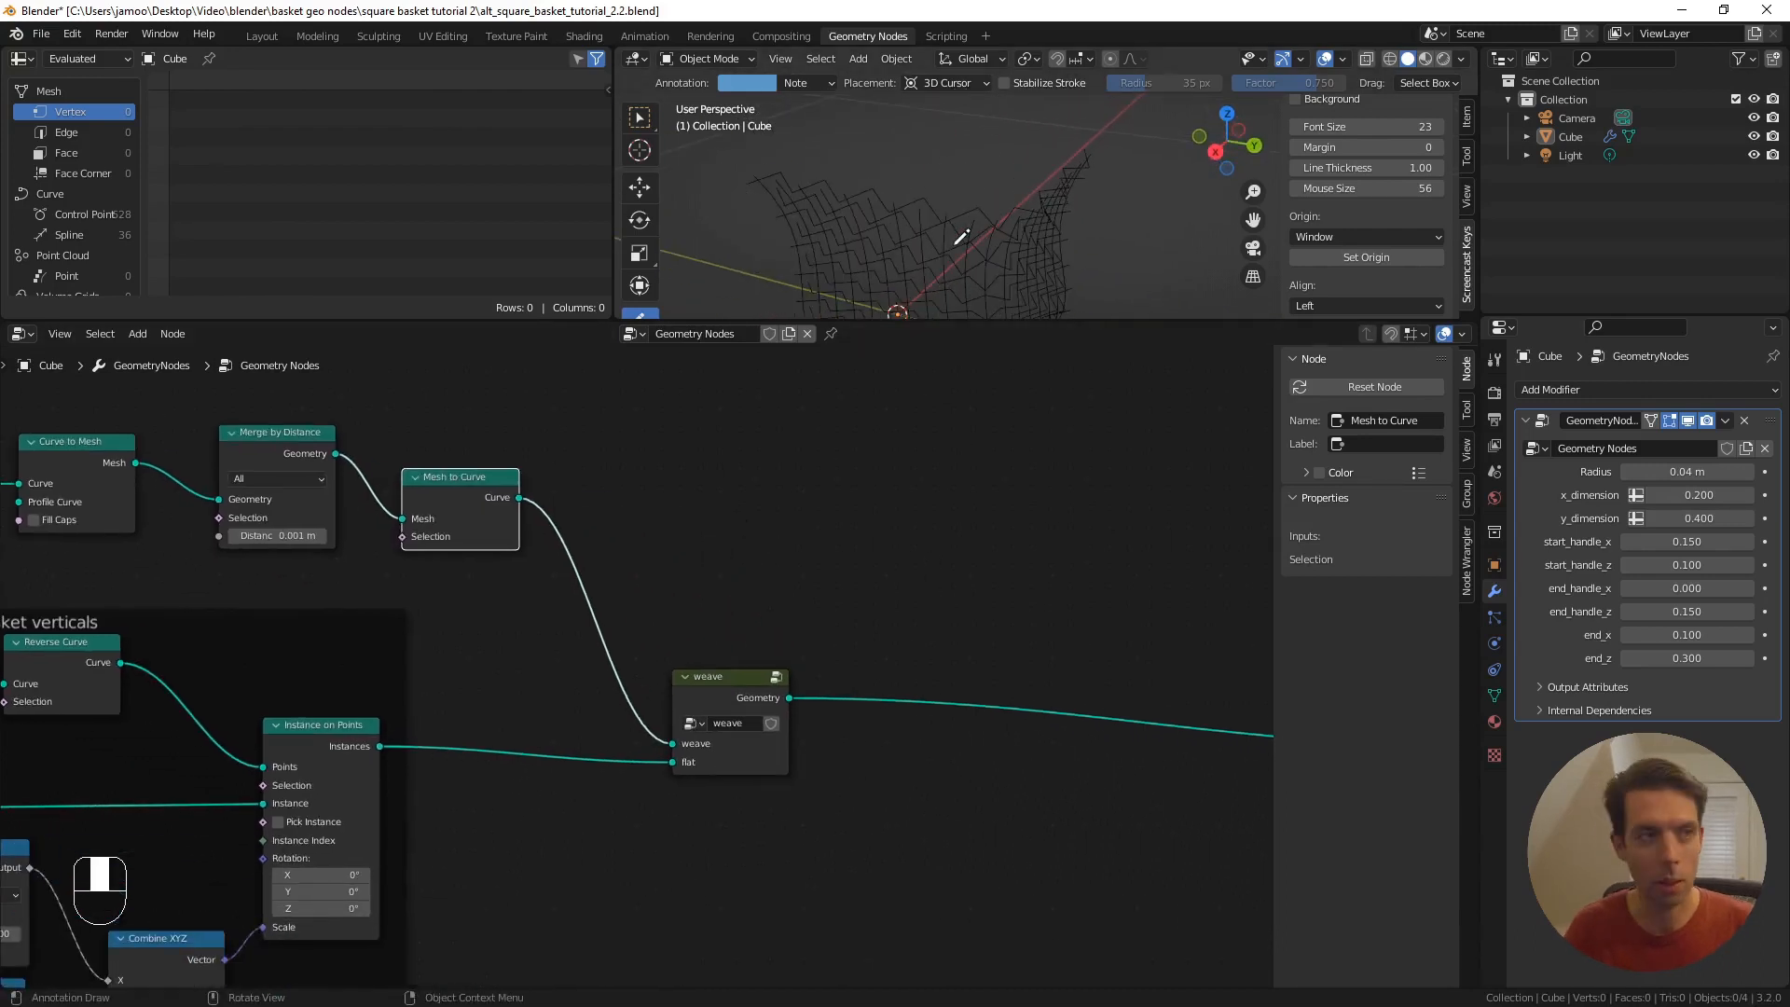
key(KP_7)
scroll(986, 239, down, 6)
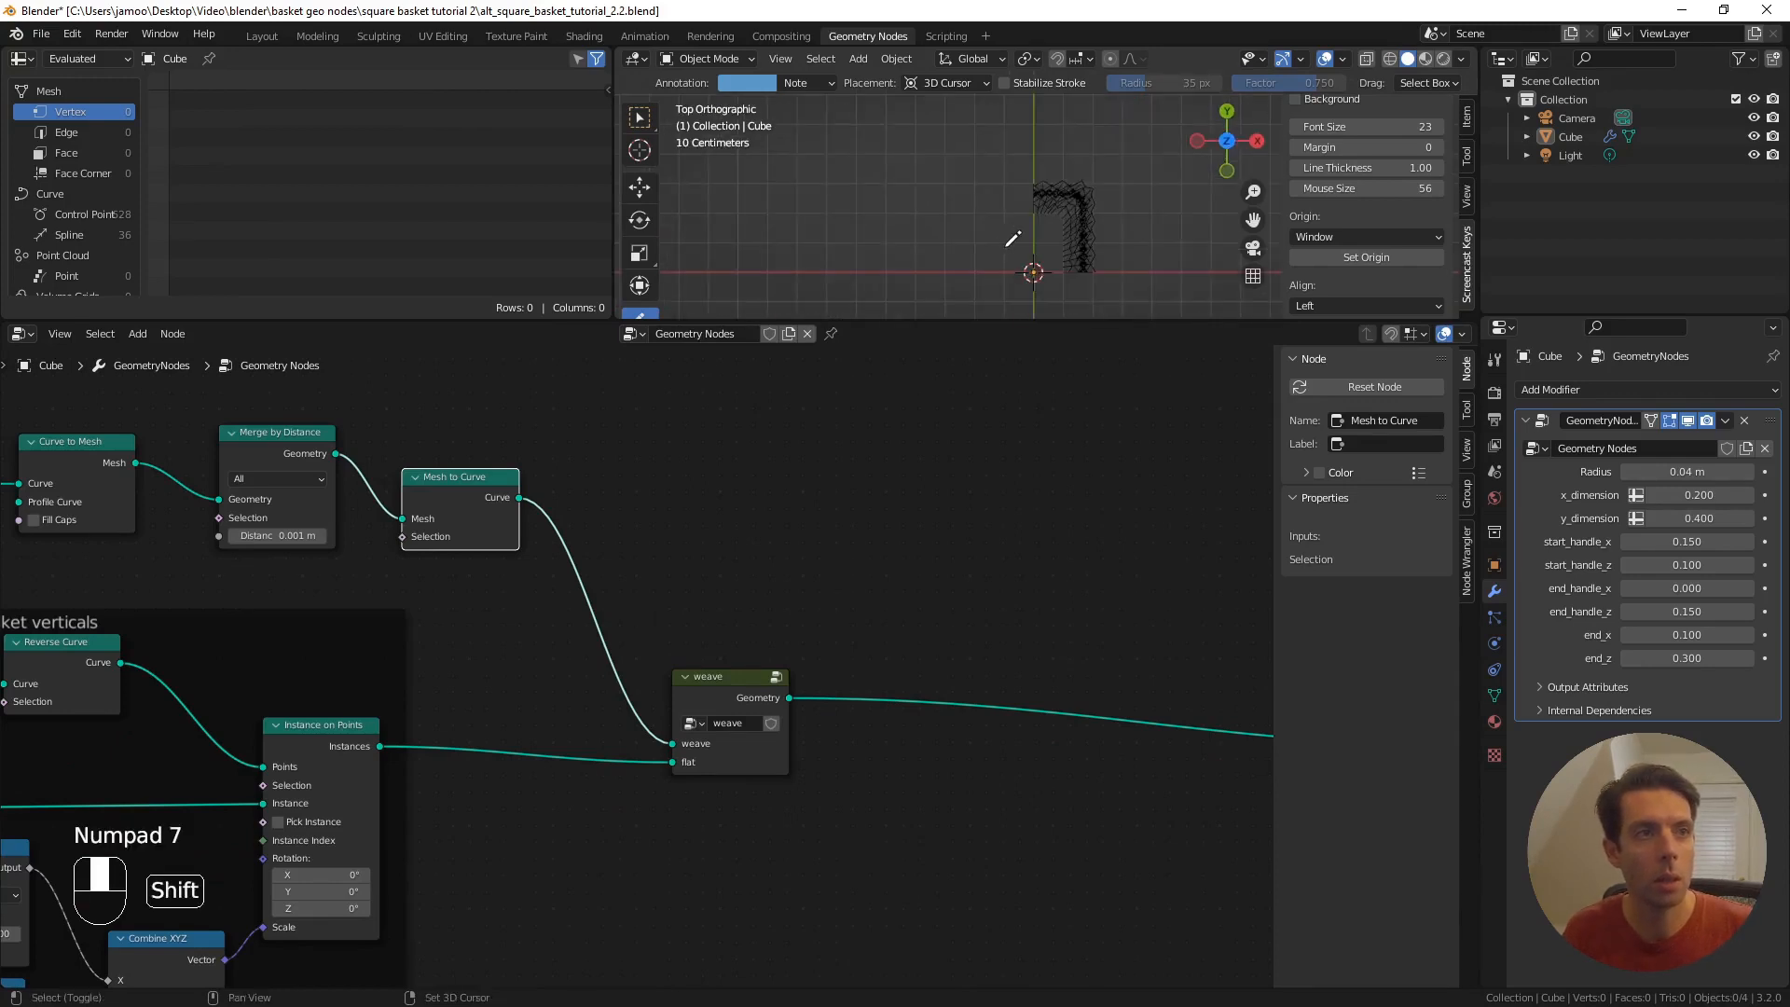
shift+middle_drag(1014, 241, 994, 206)
scroll(960, 206, up, 2)
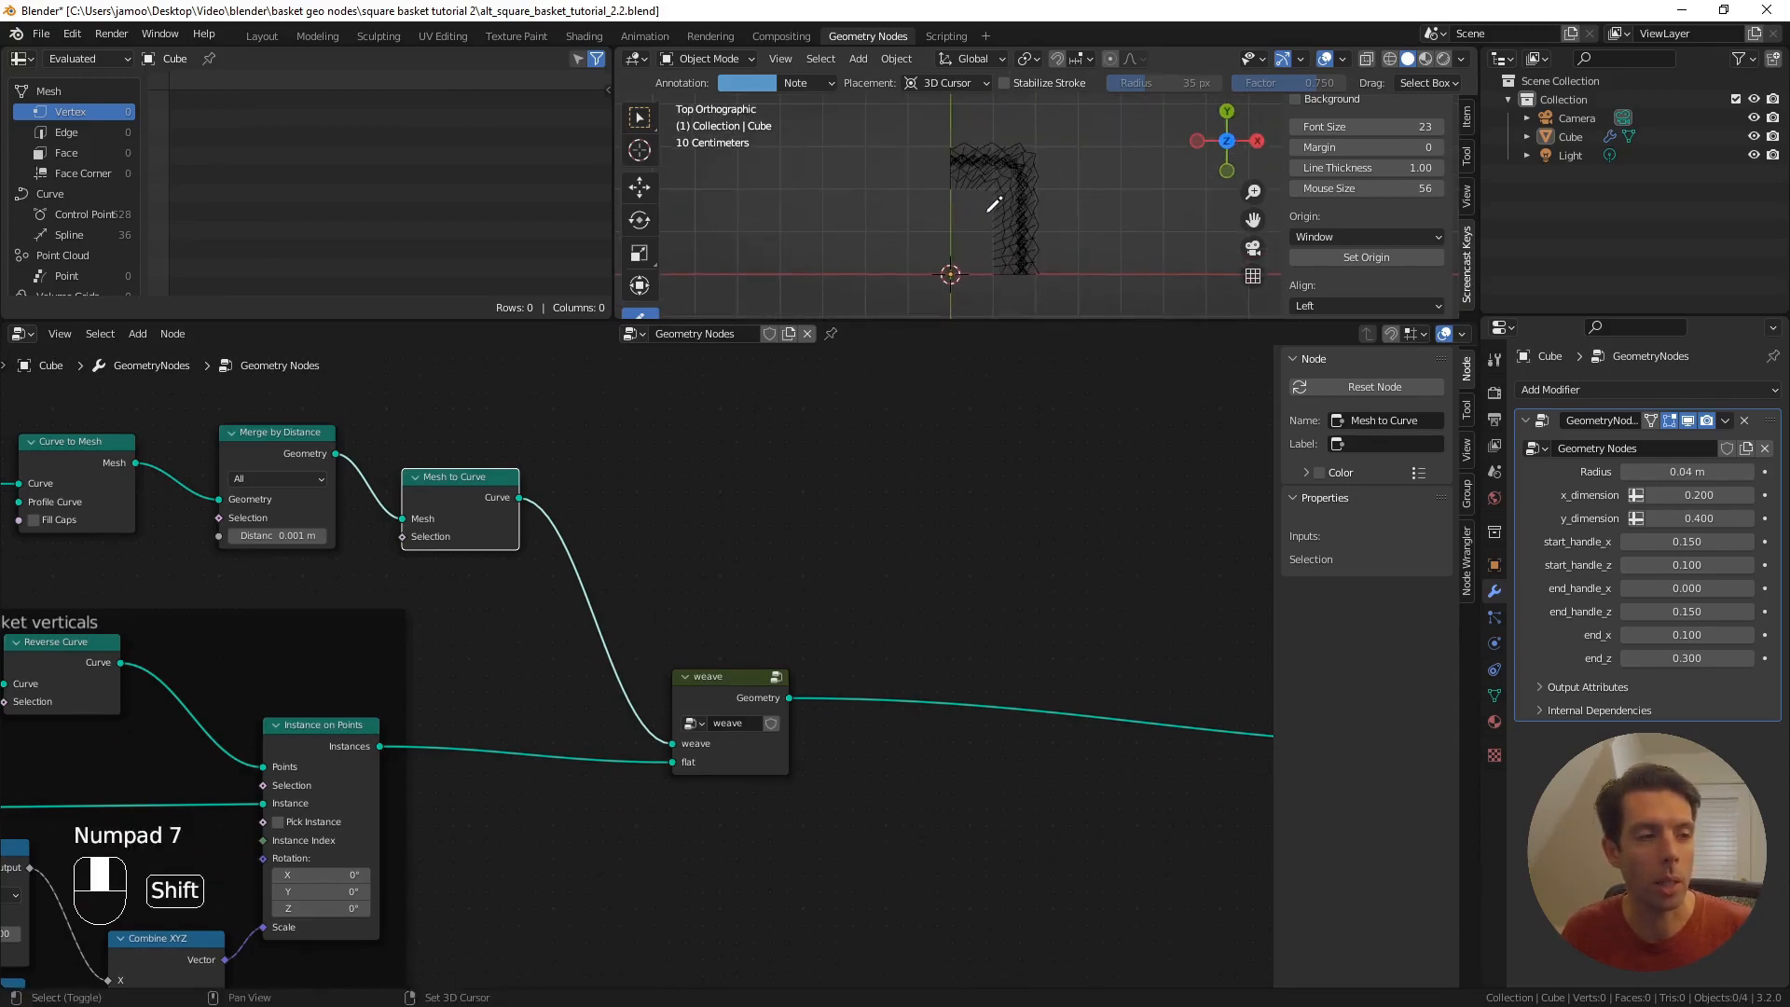
- Move the Group Output node farther away from the weave node to make room for more nodes
shift+middle_drag(908, 678, 584, 592)
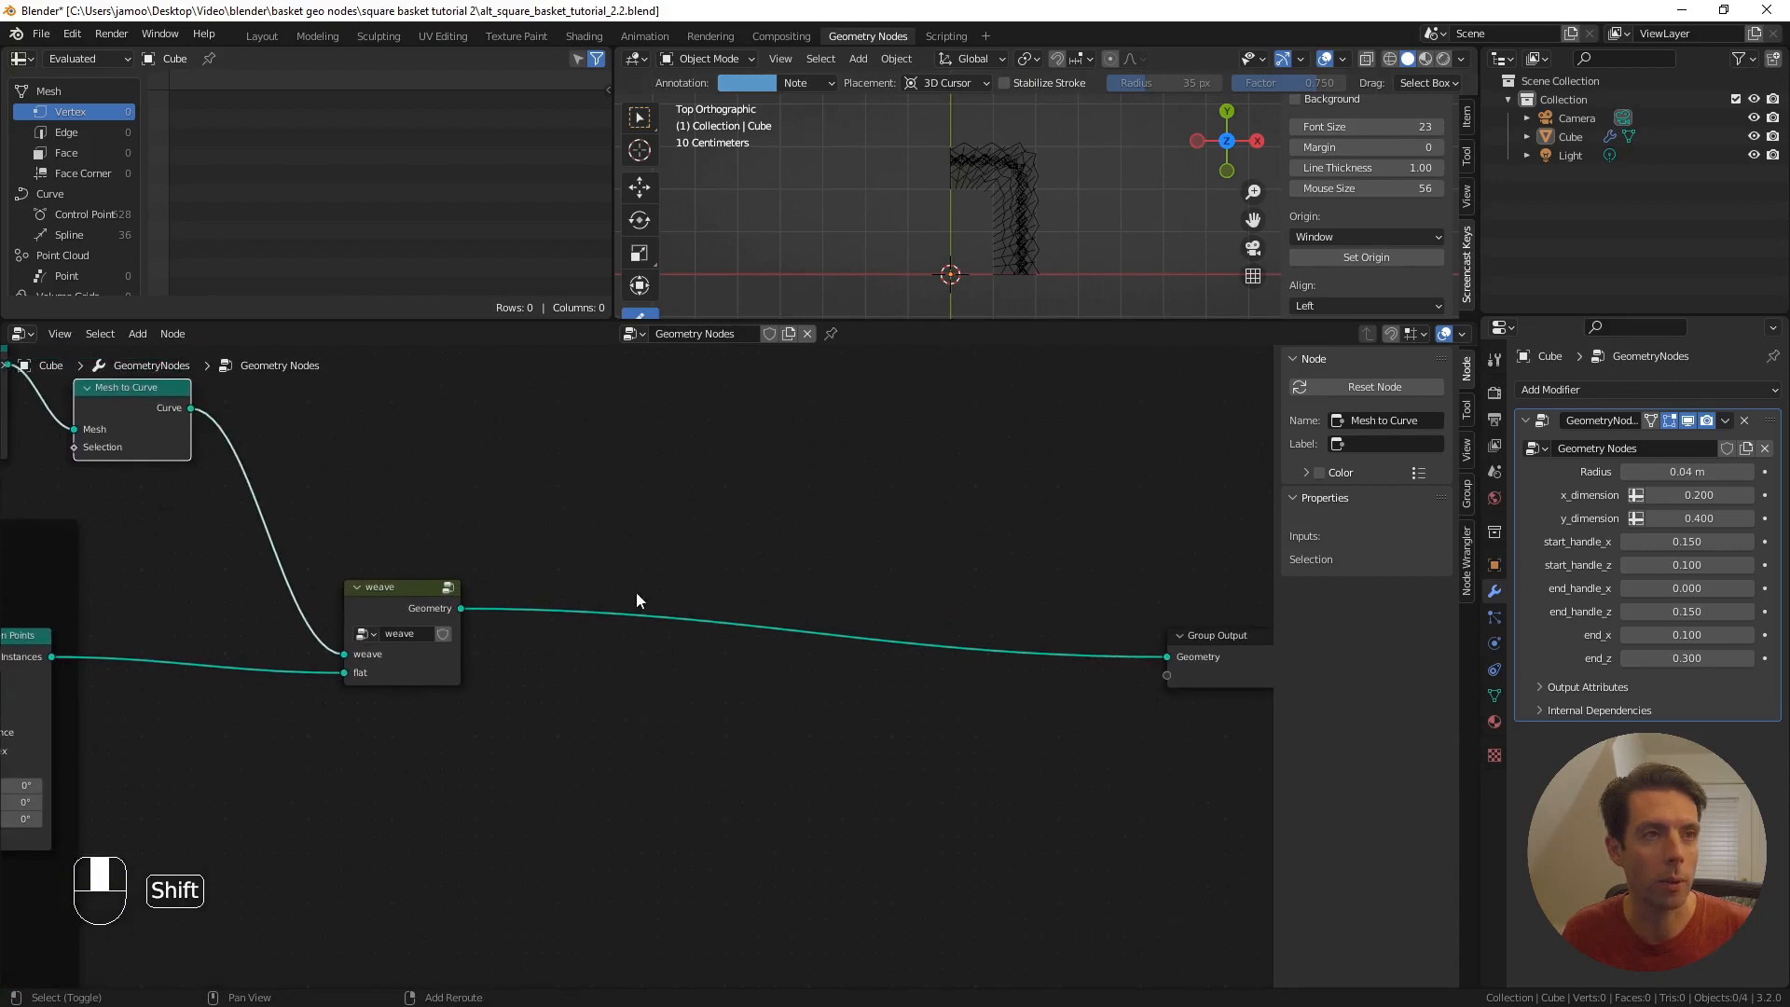
shift+middle_drag(717, 575, 502, 571)
scroll(629, 617, down, 4)
drag(926, 641, 1134, 615)
scroll(439, 611, up, 2)
middle_drag(302, 589, 504, 631)
scroll(504, 635, up, 2)
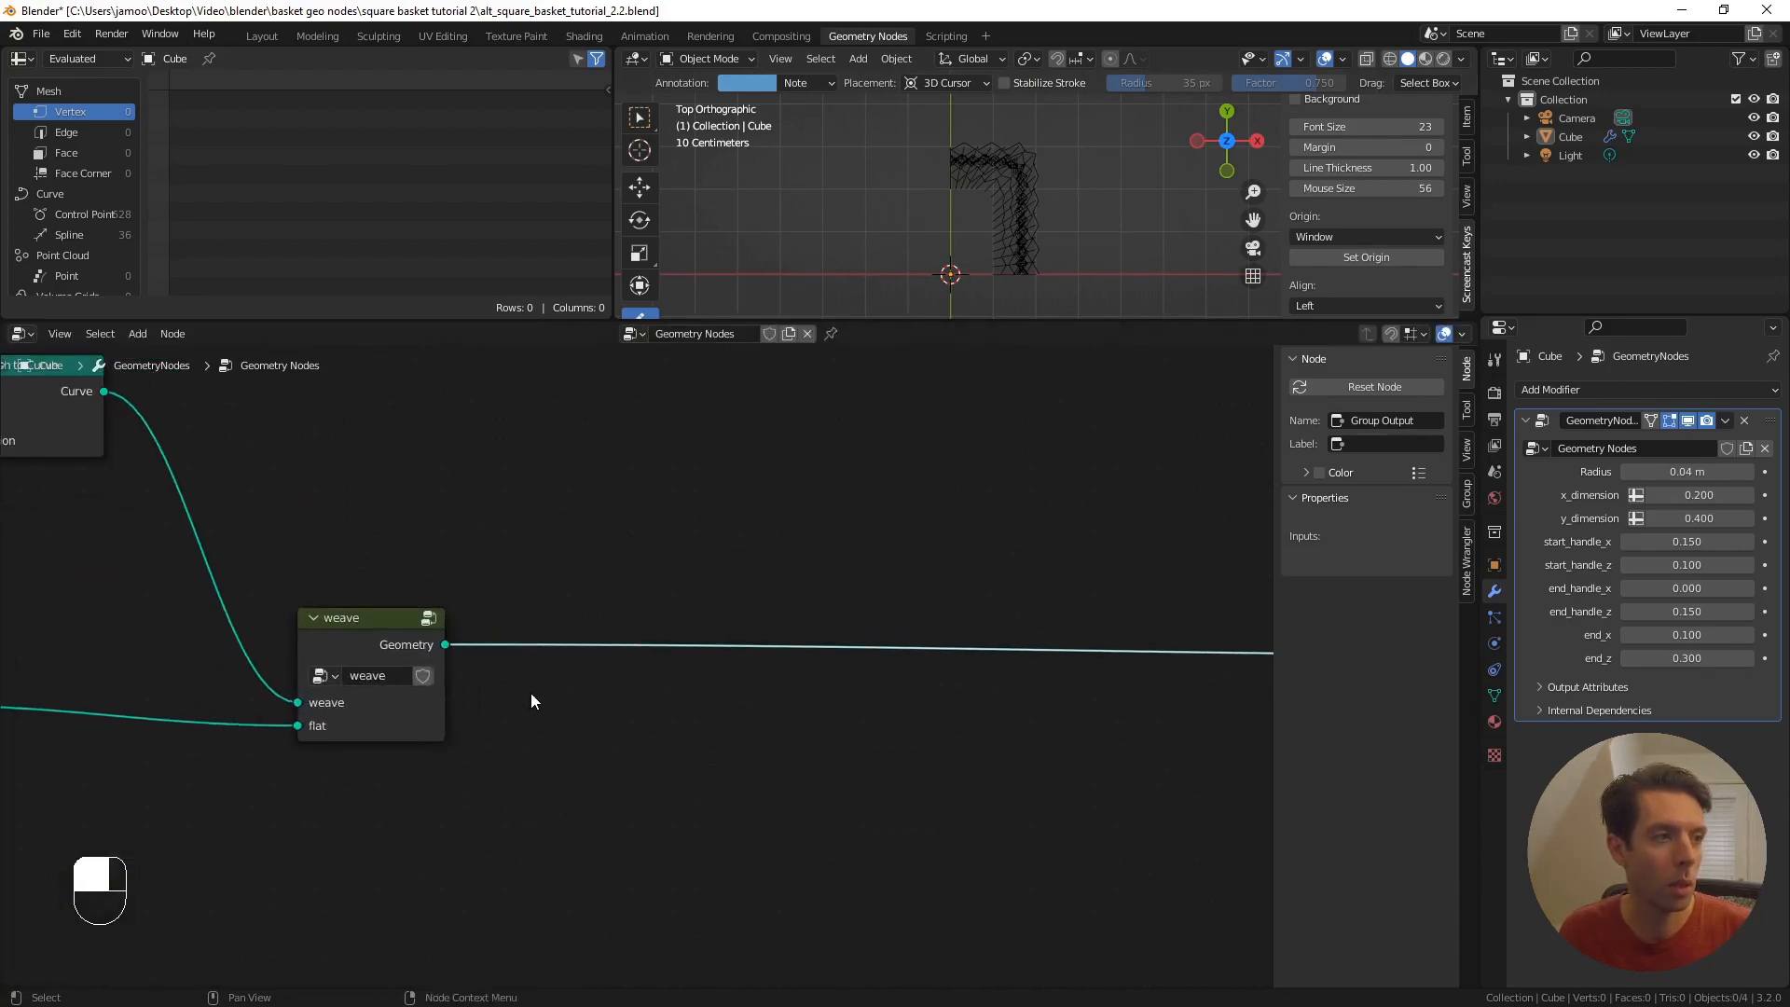
- Add a Transform node below the main link, fed by the weave node's Geometry output
shift+middle_drag(532, 700, 442, 618)
drag(384, 583, 523, 659)
text(trans)
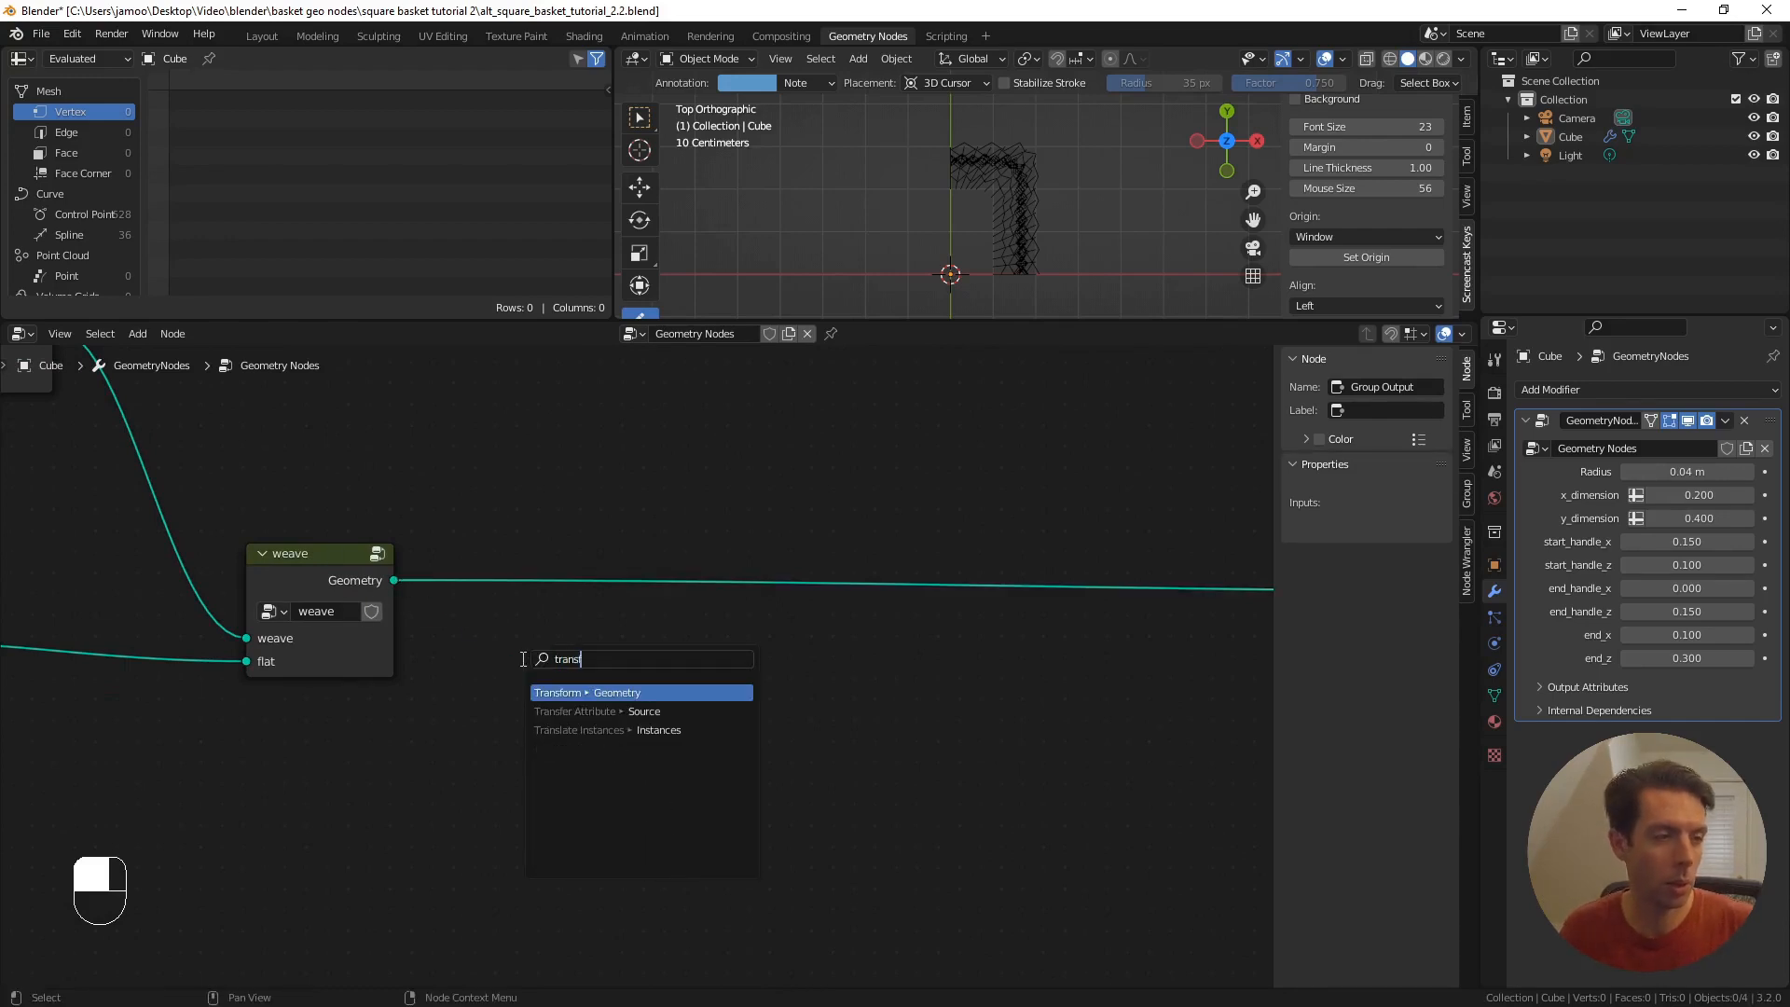
key(Return)
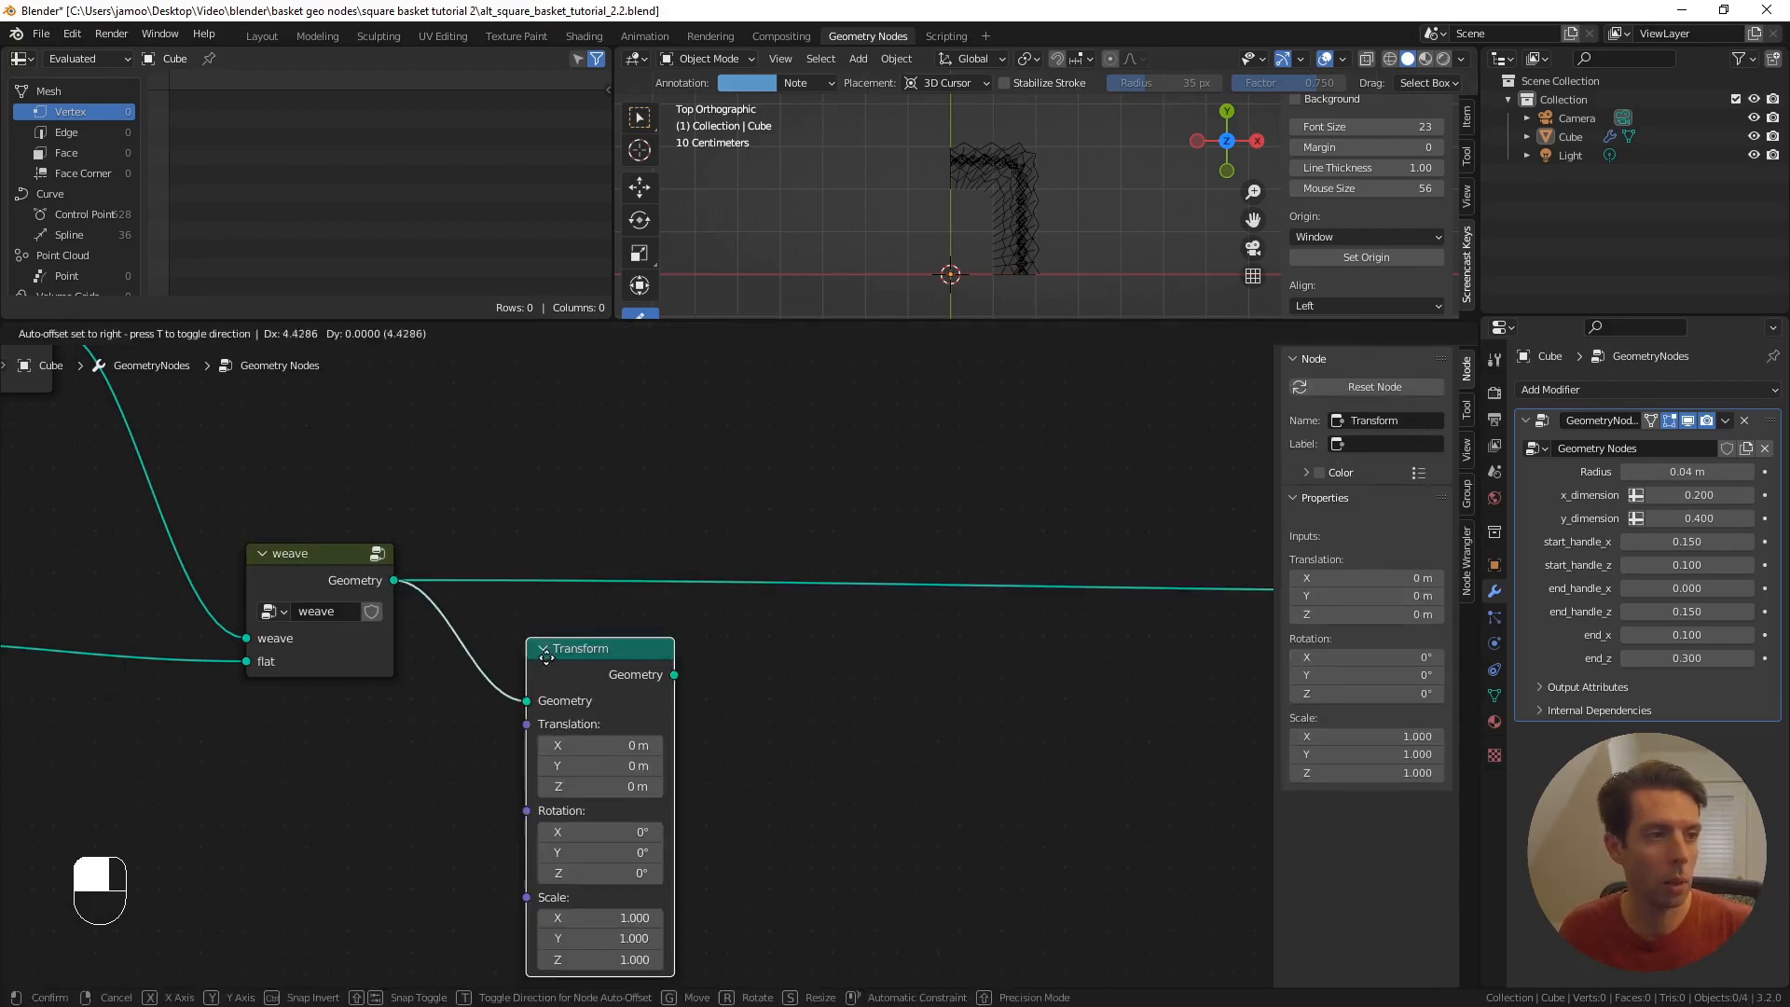
click(594, 679)
scroll(881, 692, down, 1)
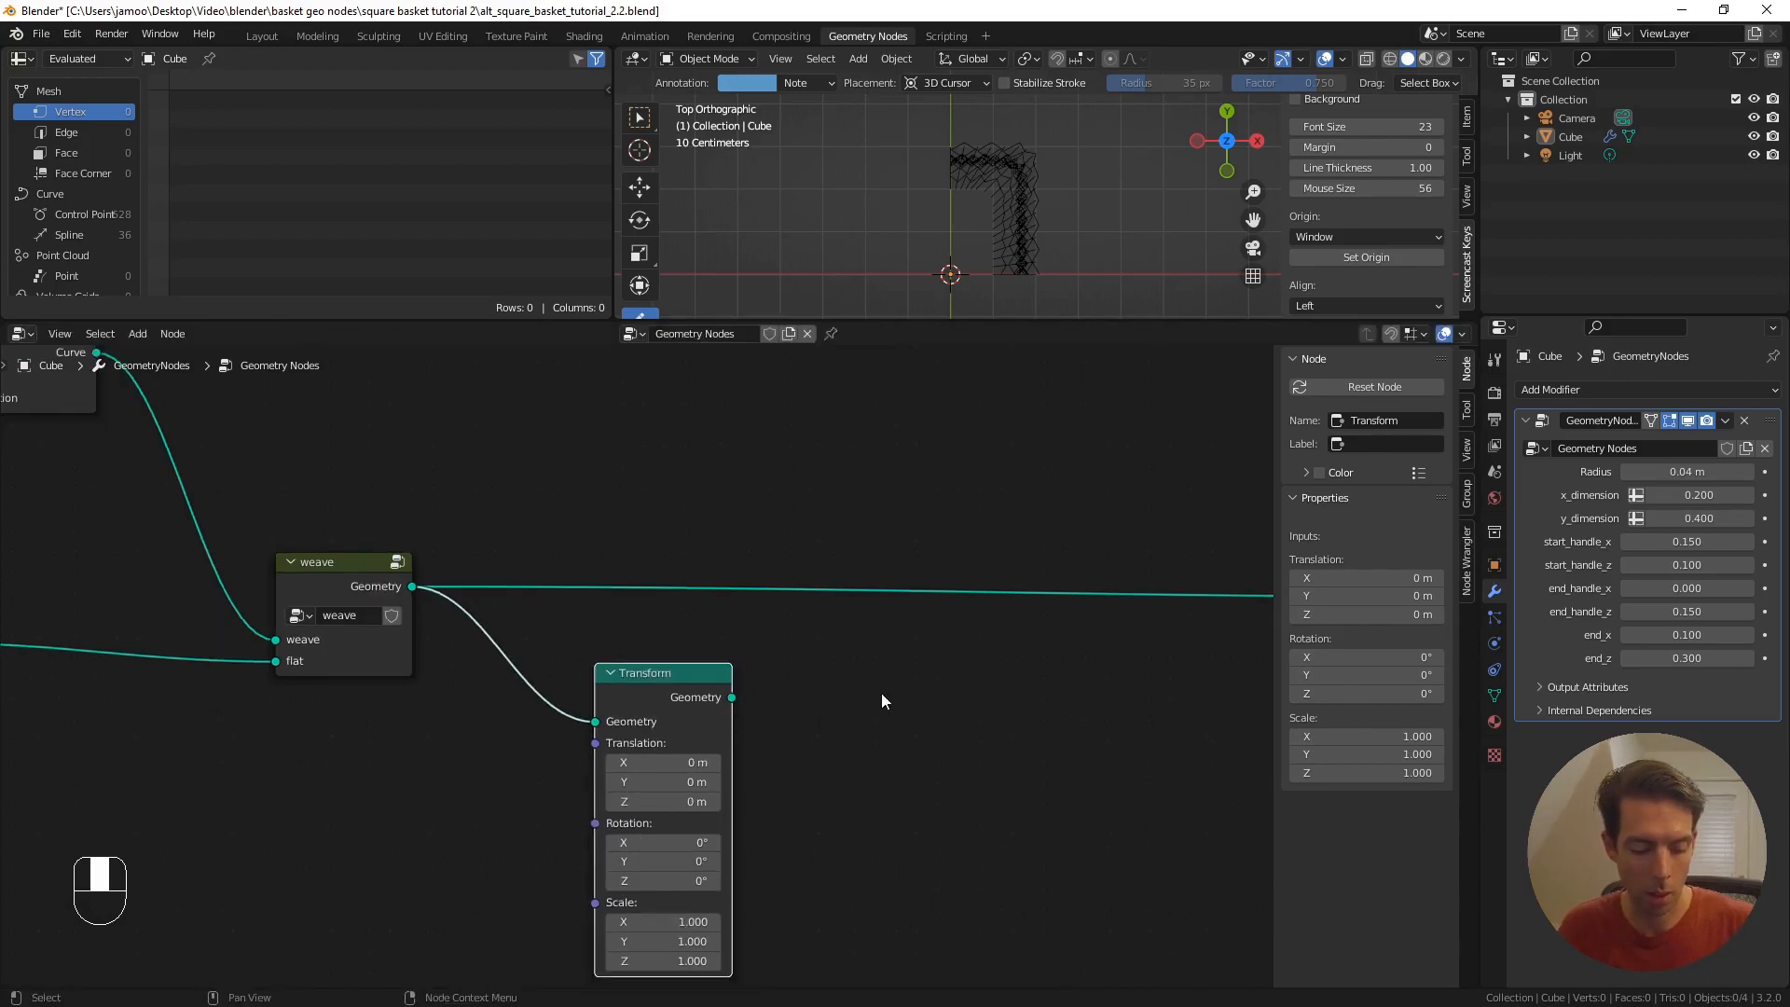
- Insert a Join Geometry node between the weave node and Group Output, and connect the Transform node's output into it
key(F3)
text(join geo)
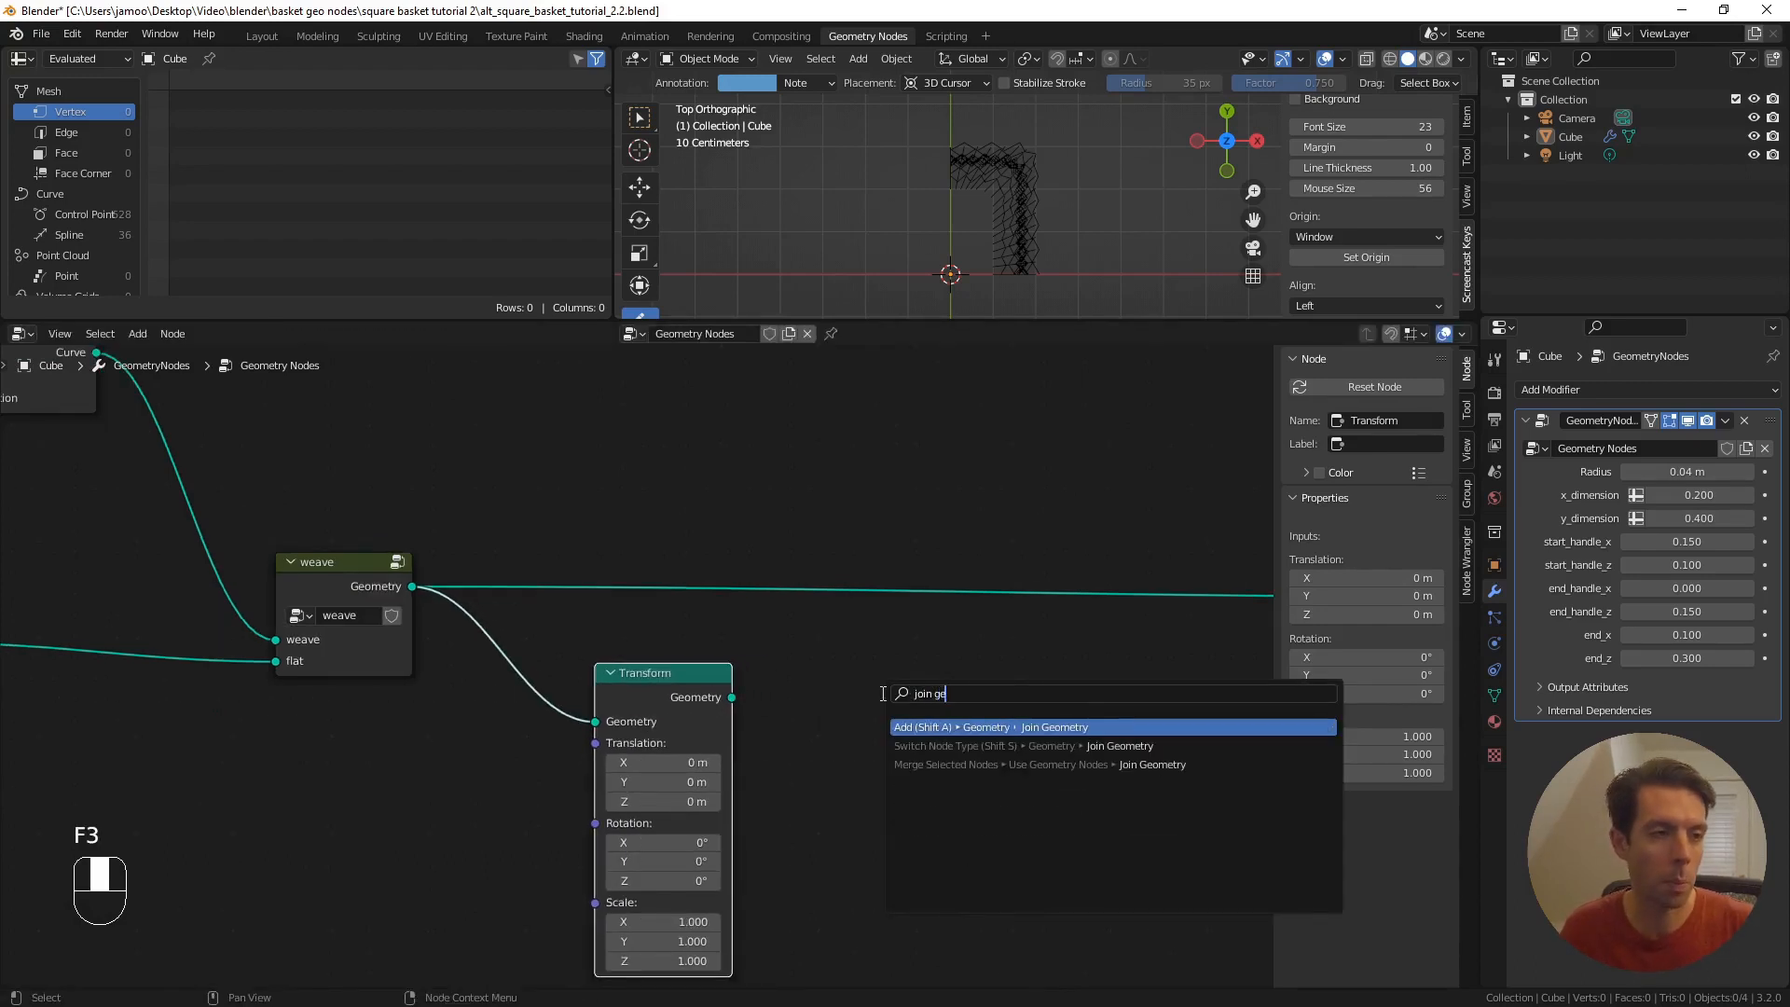
key(Return)
click(870, 560)
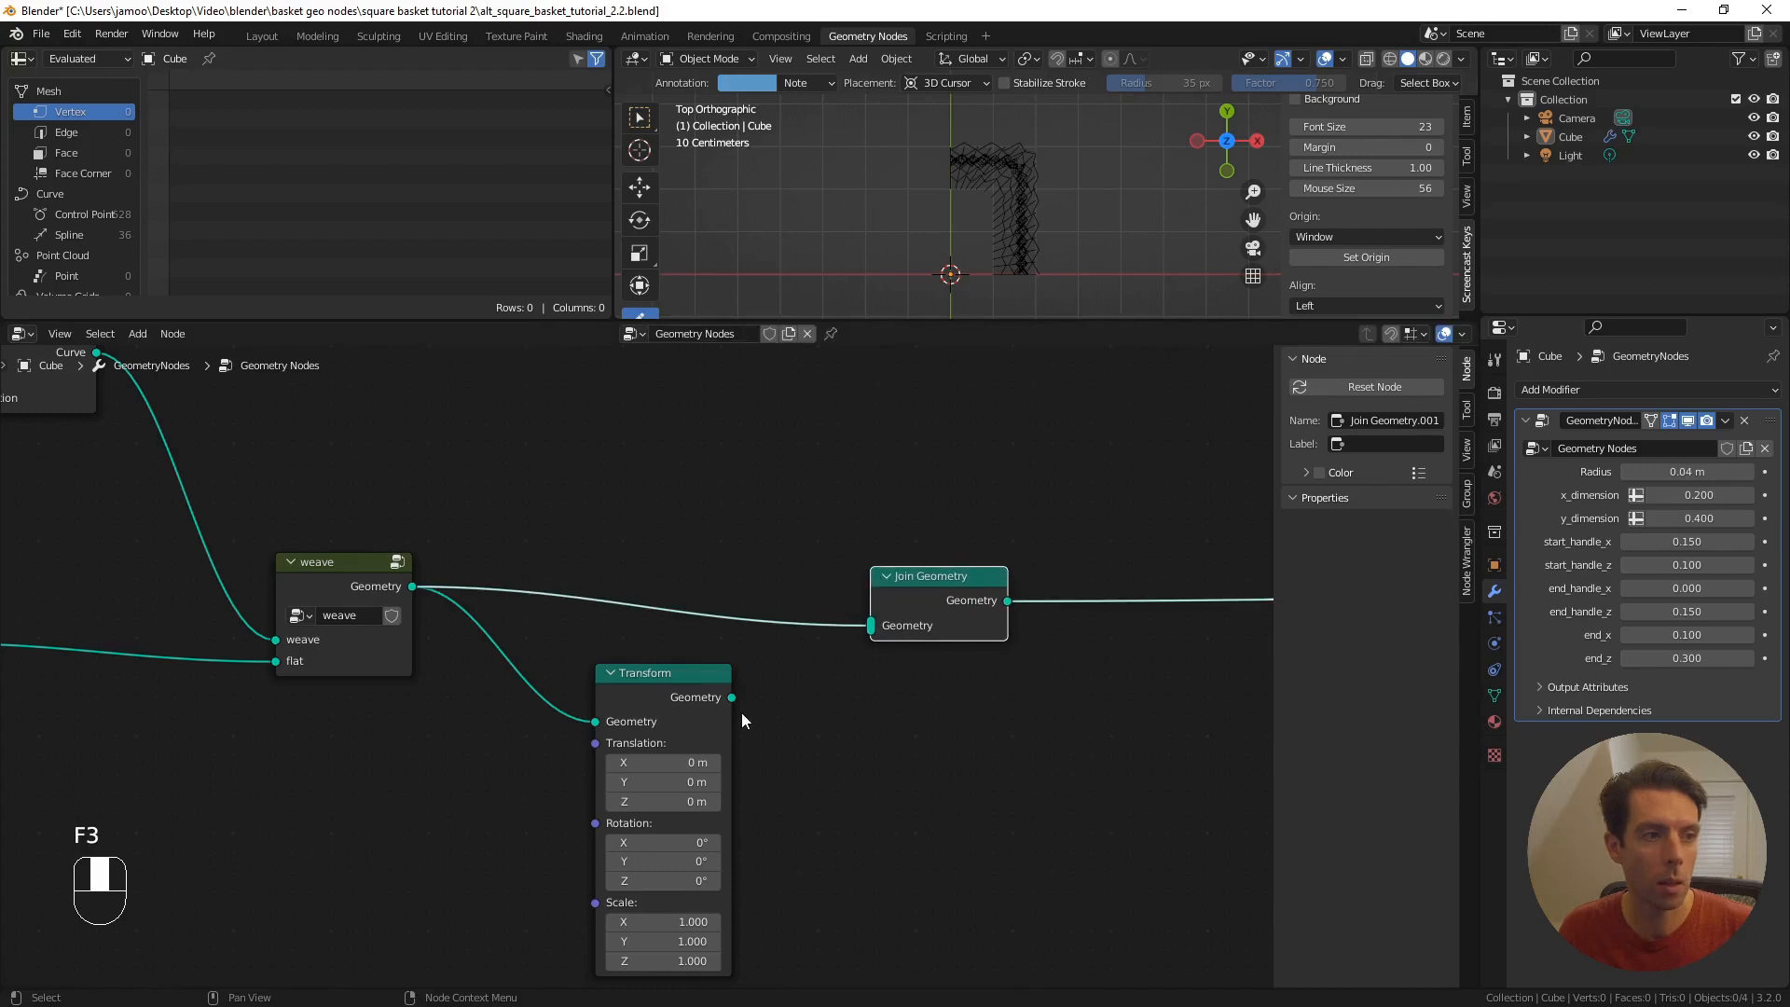
drag(732, 697, 871, 625)
- Mirror the corner by setting the Transform node's Y scale to -1, and switch the 3D view to the Select Box tool
shift+middle_drag(811, 859, 830, 691)
scroll(711, 757, up, 3)
click(702, 808)
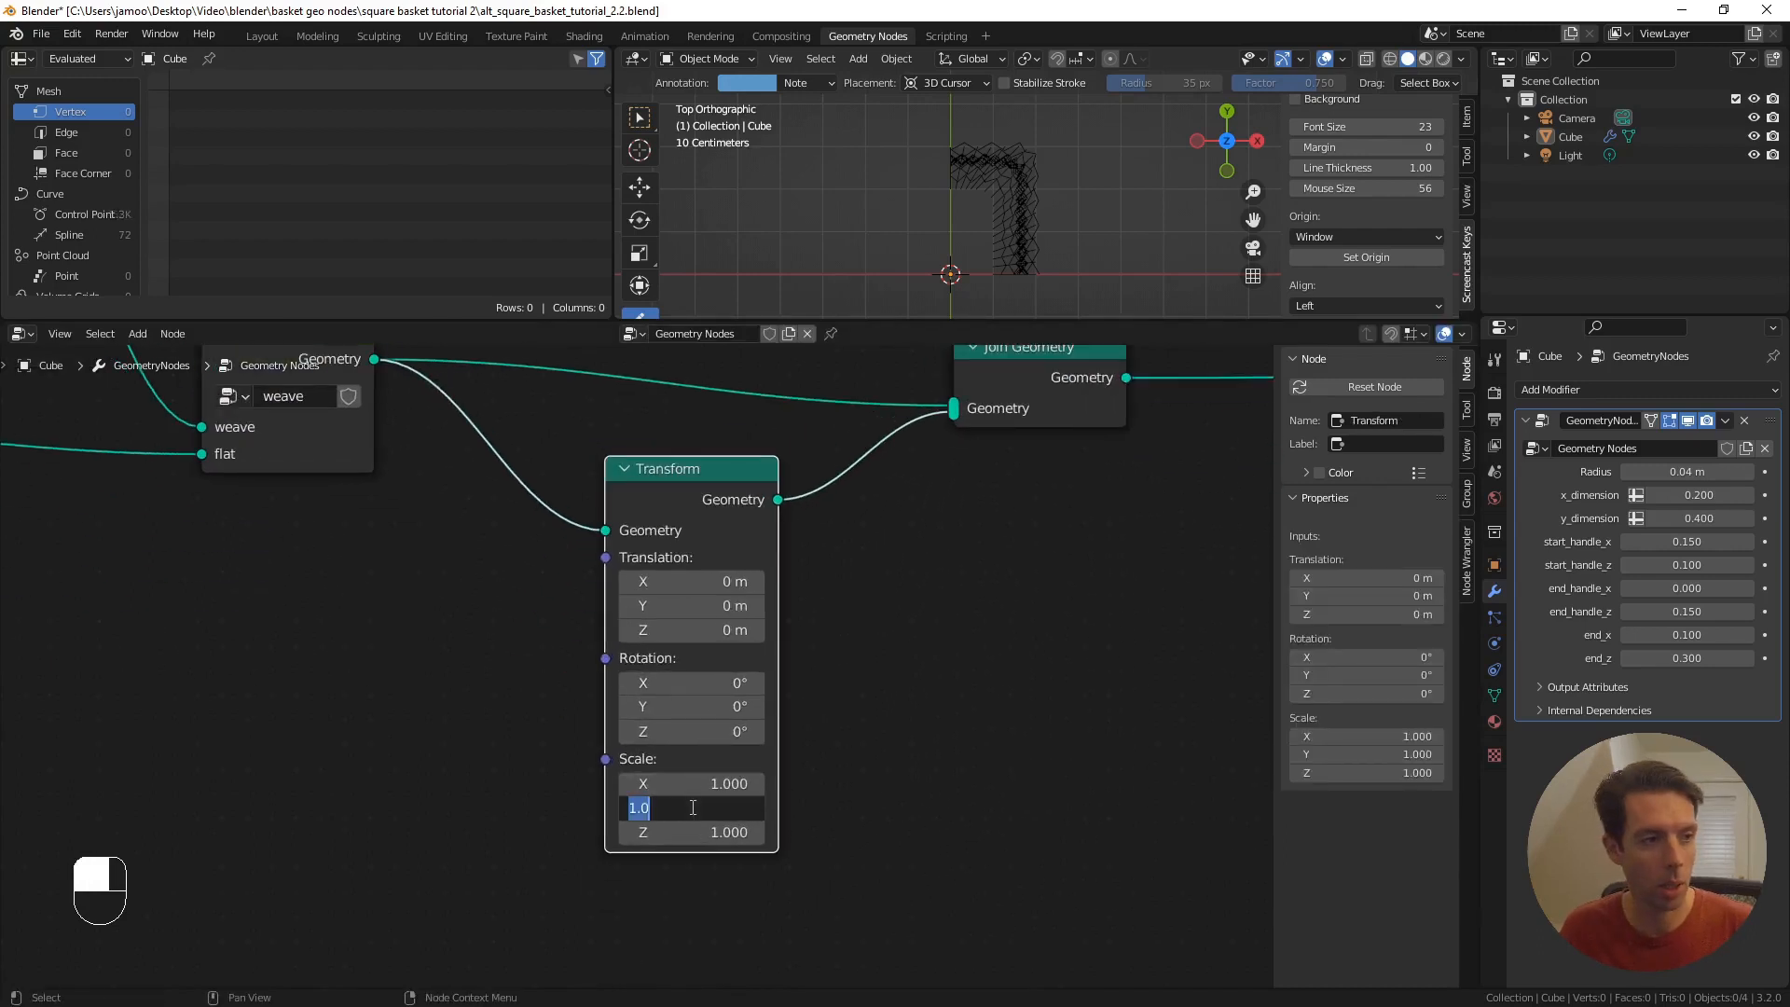
key(BackSpace)
text(-1)
key(Return)
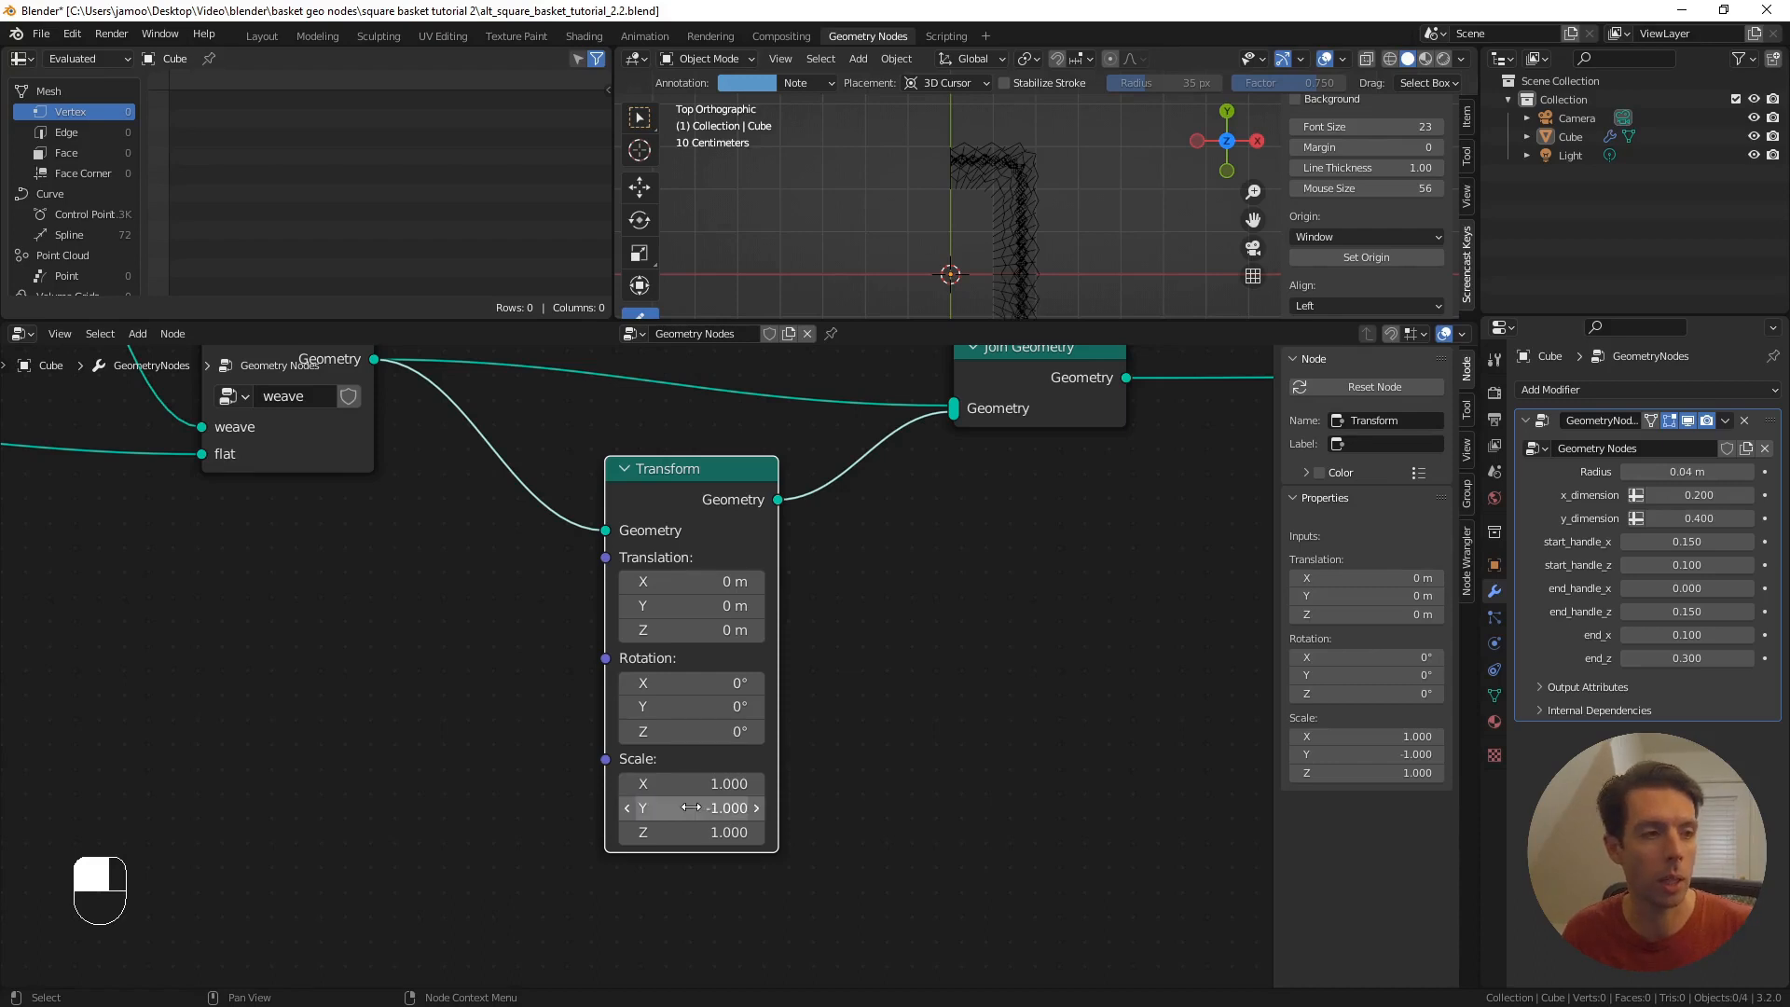
scroll(931, 406, down, 1)
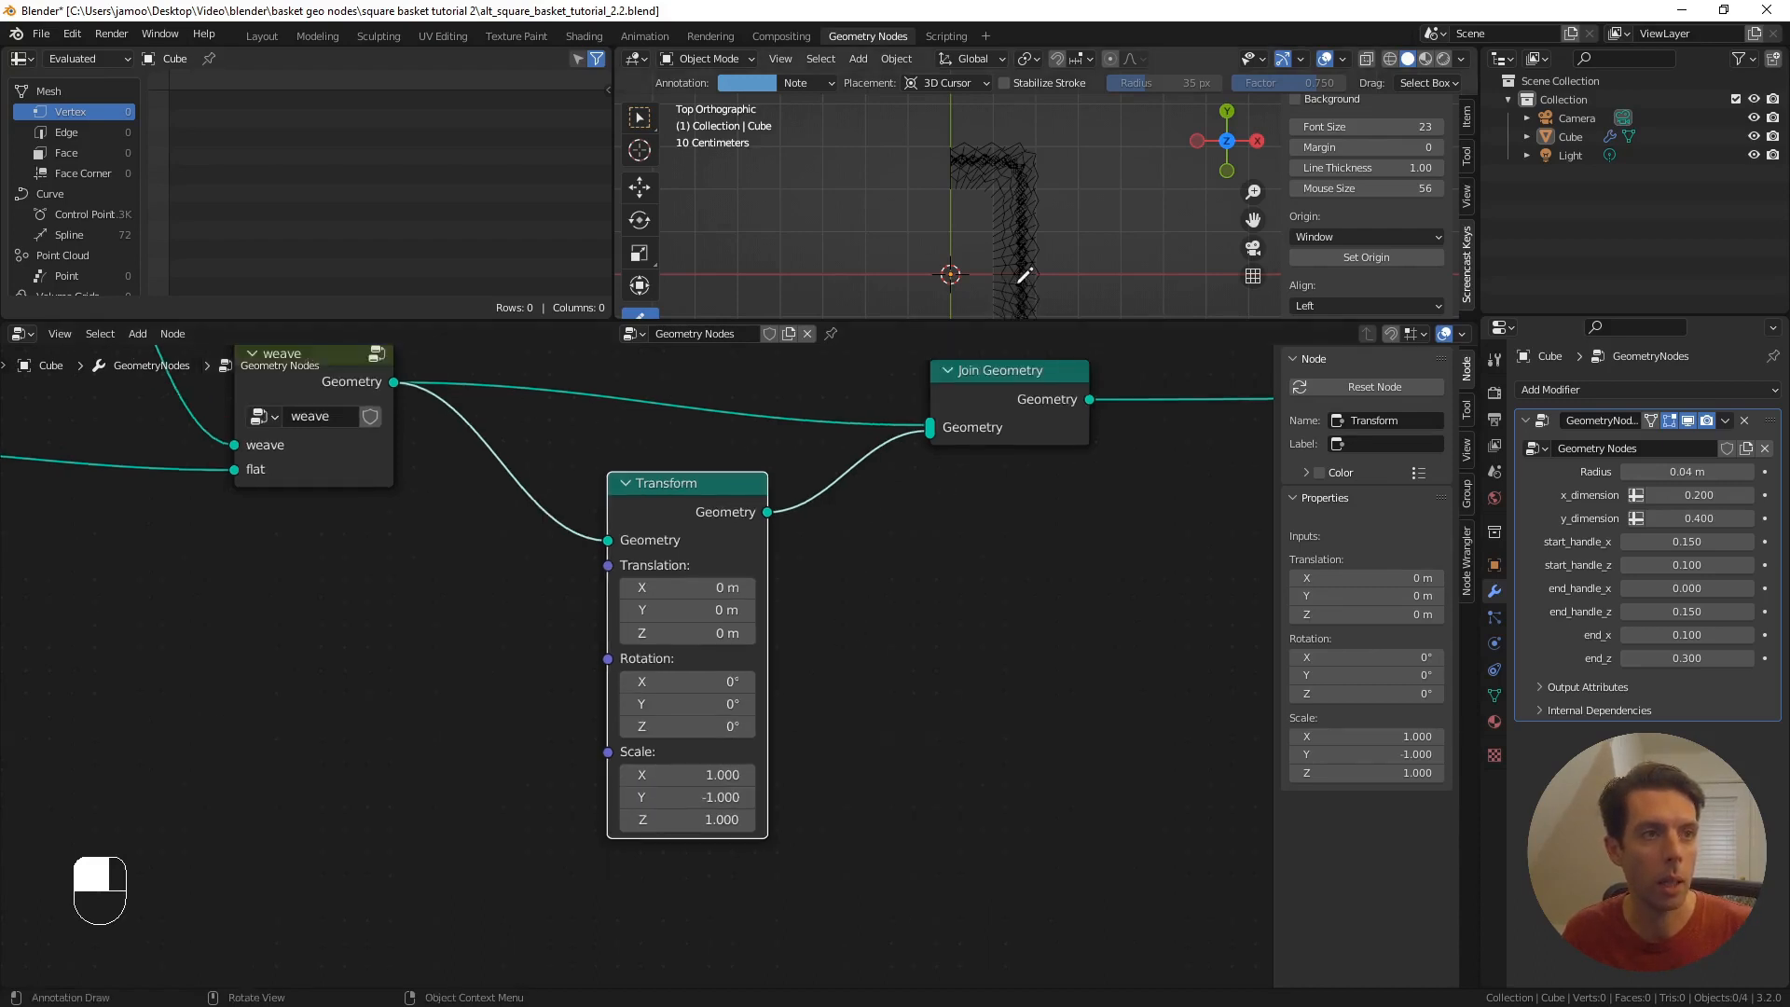
shift+middle_drag(1010, 270, 1026, 213)
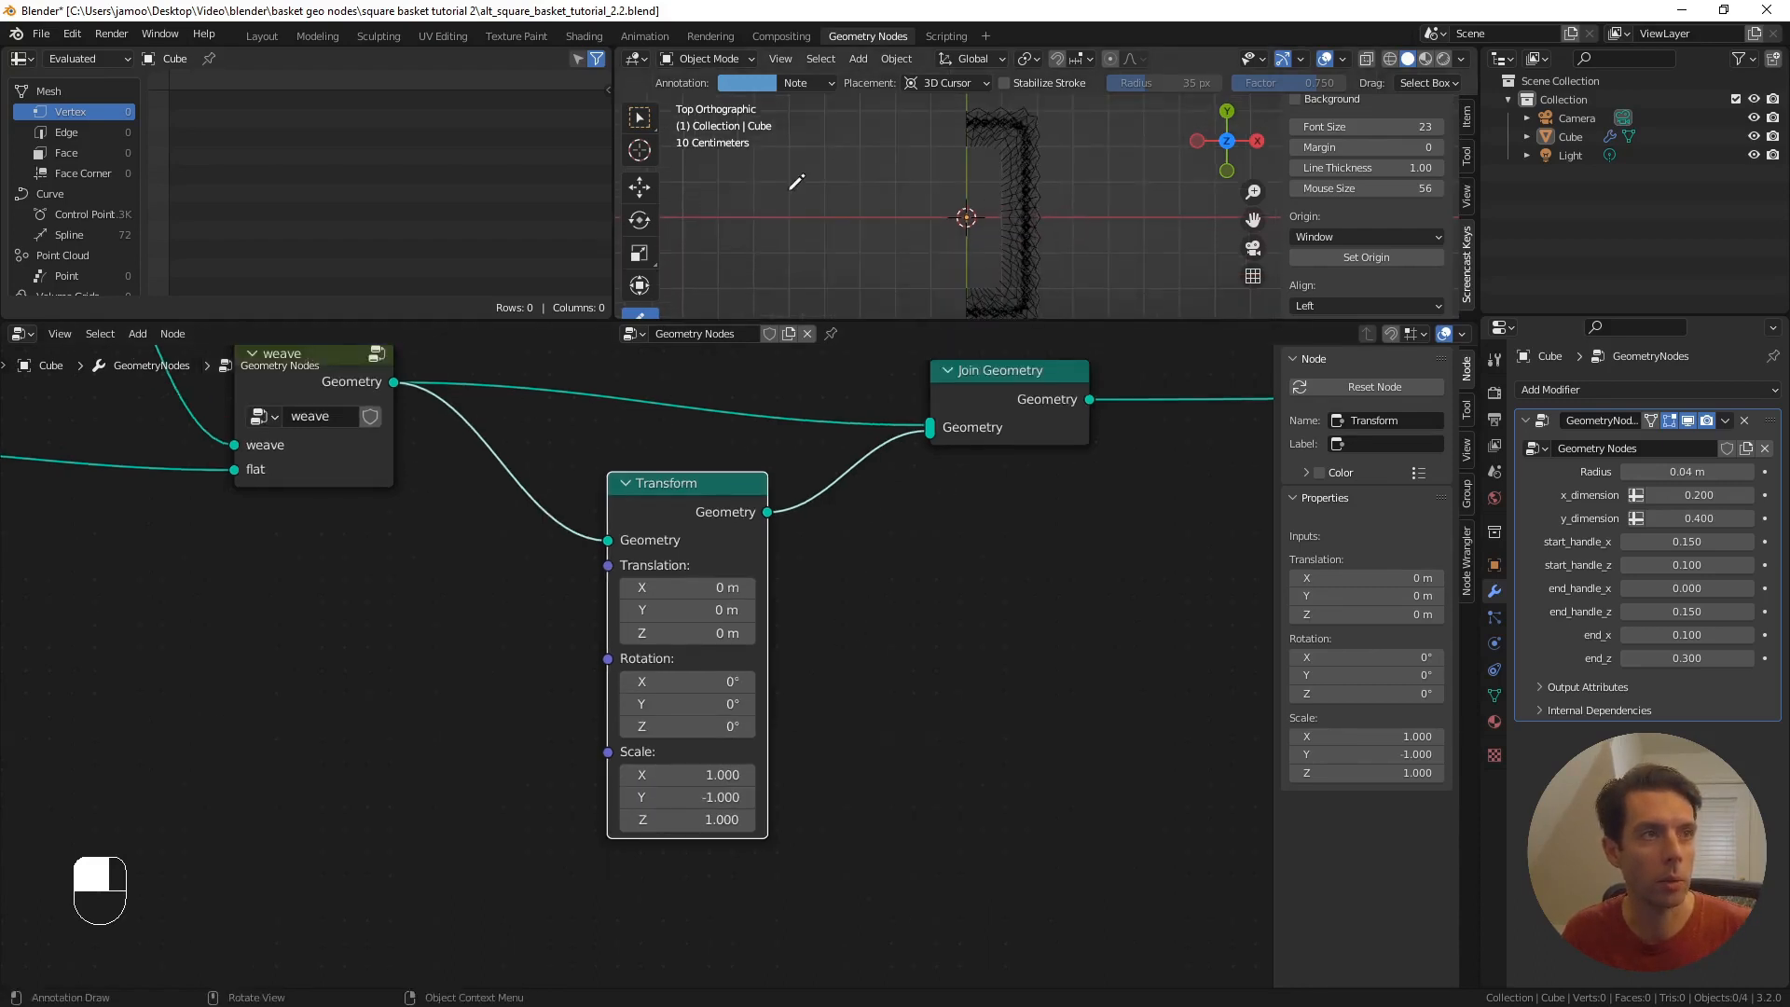
click(640, 117)
- Move the Join Geometry node closer to the Transform node and insert a duplicate of it just before Group Output
middle_drag(1111, 611, 811, 596)
scroll(723, 504, down, 1)
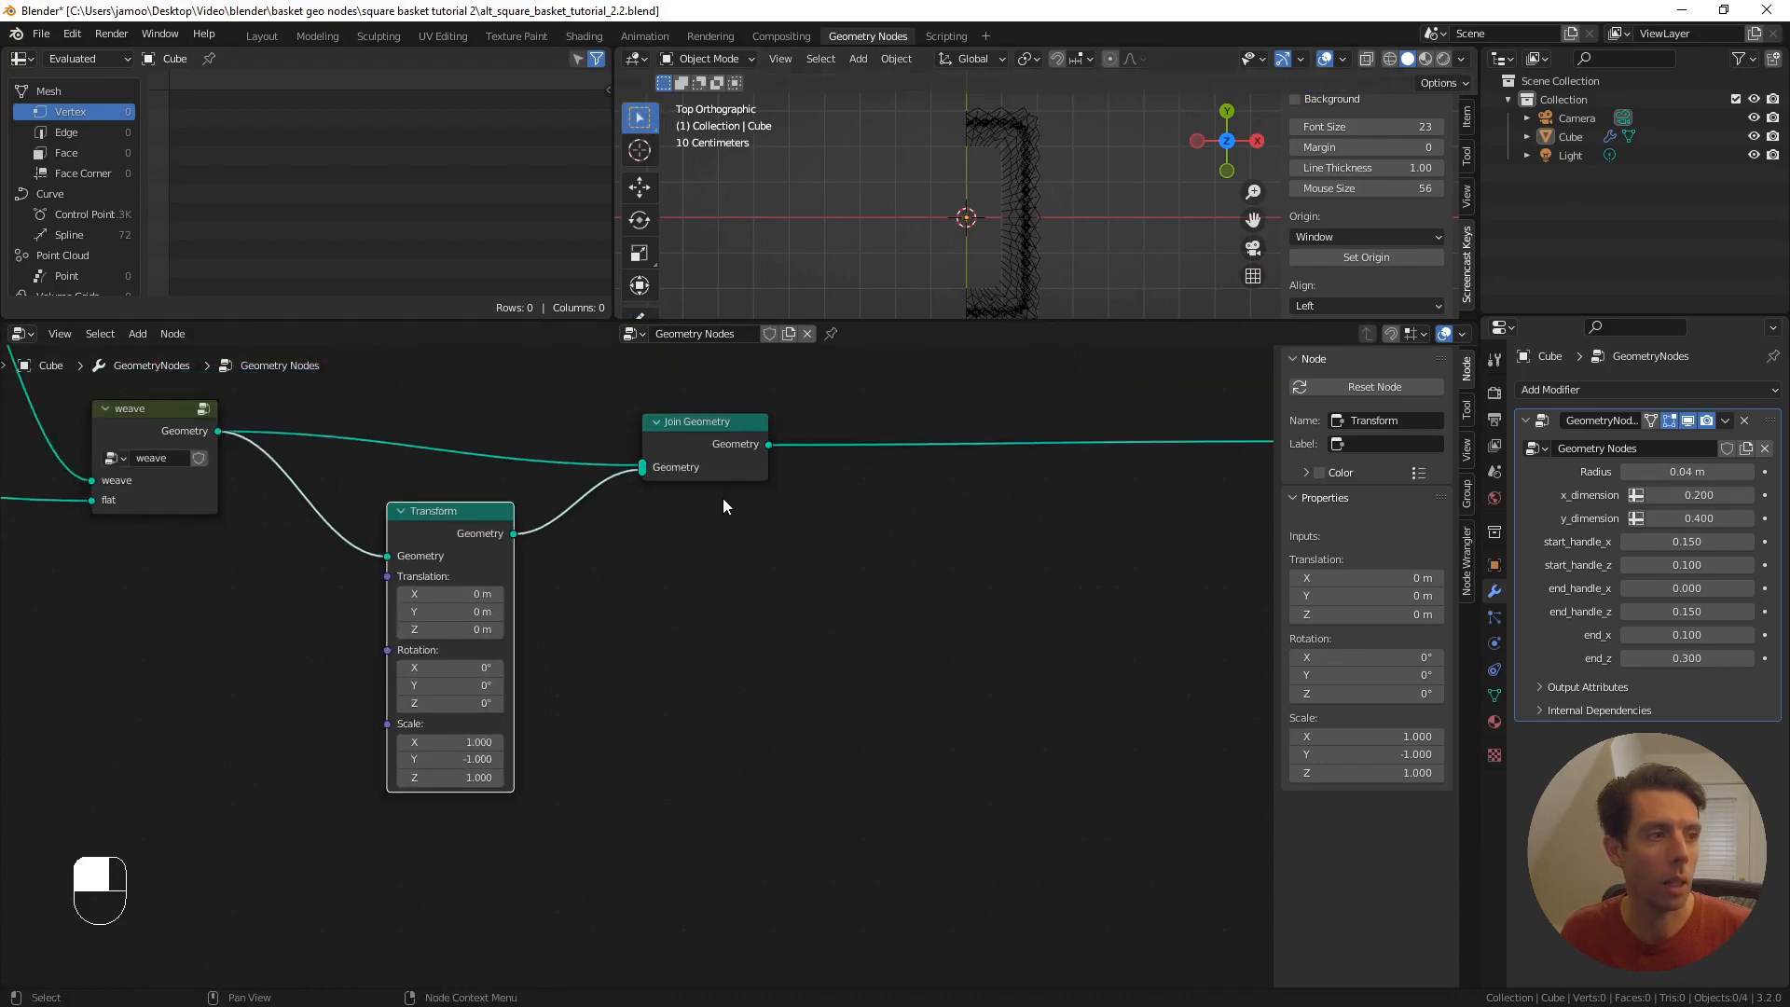
shift+middle_drag(724, 507, 627, 642)
click(624, 562)
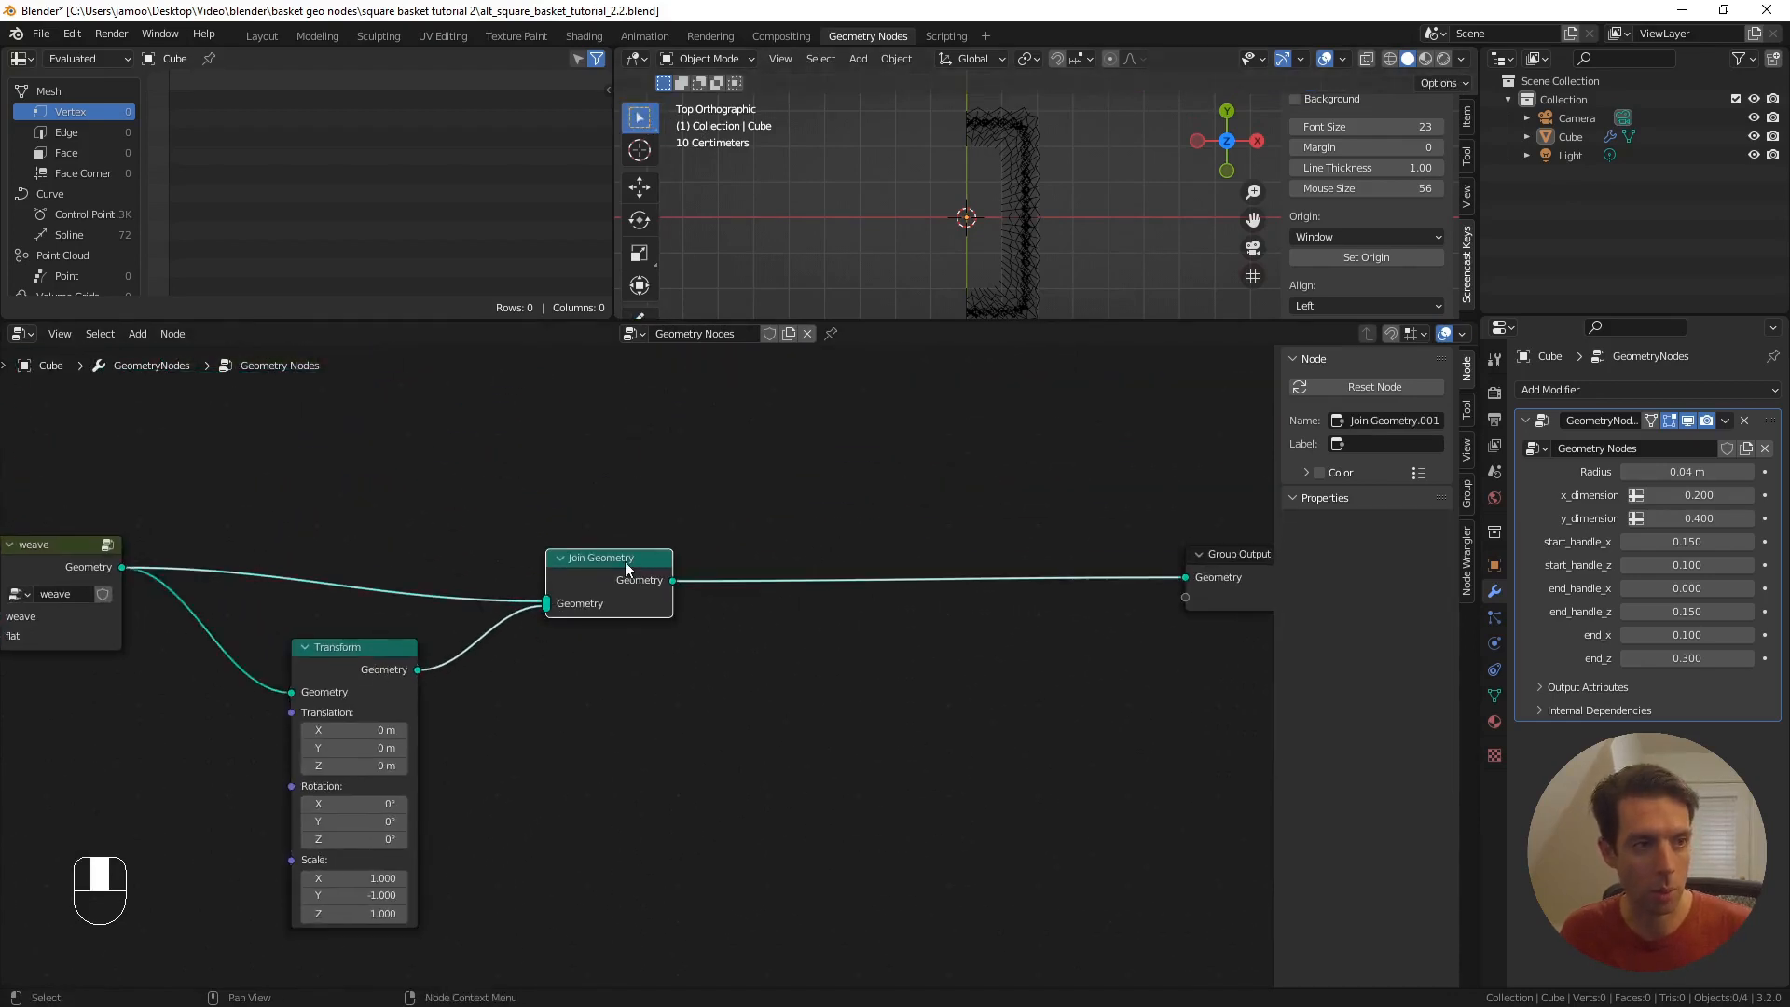
key(g)
click(590, 554)
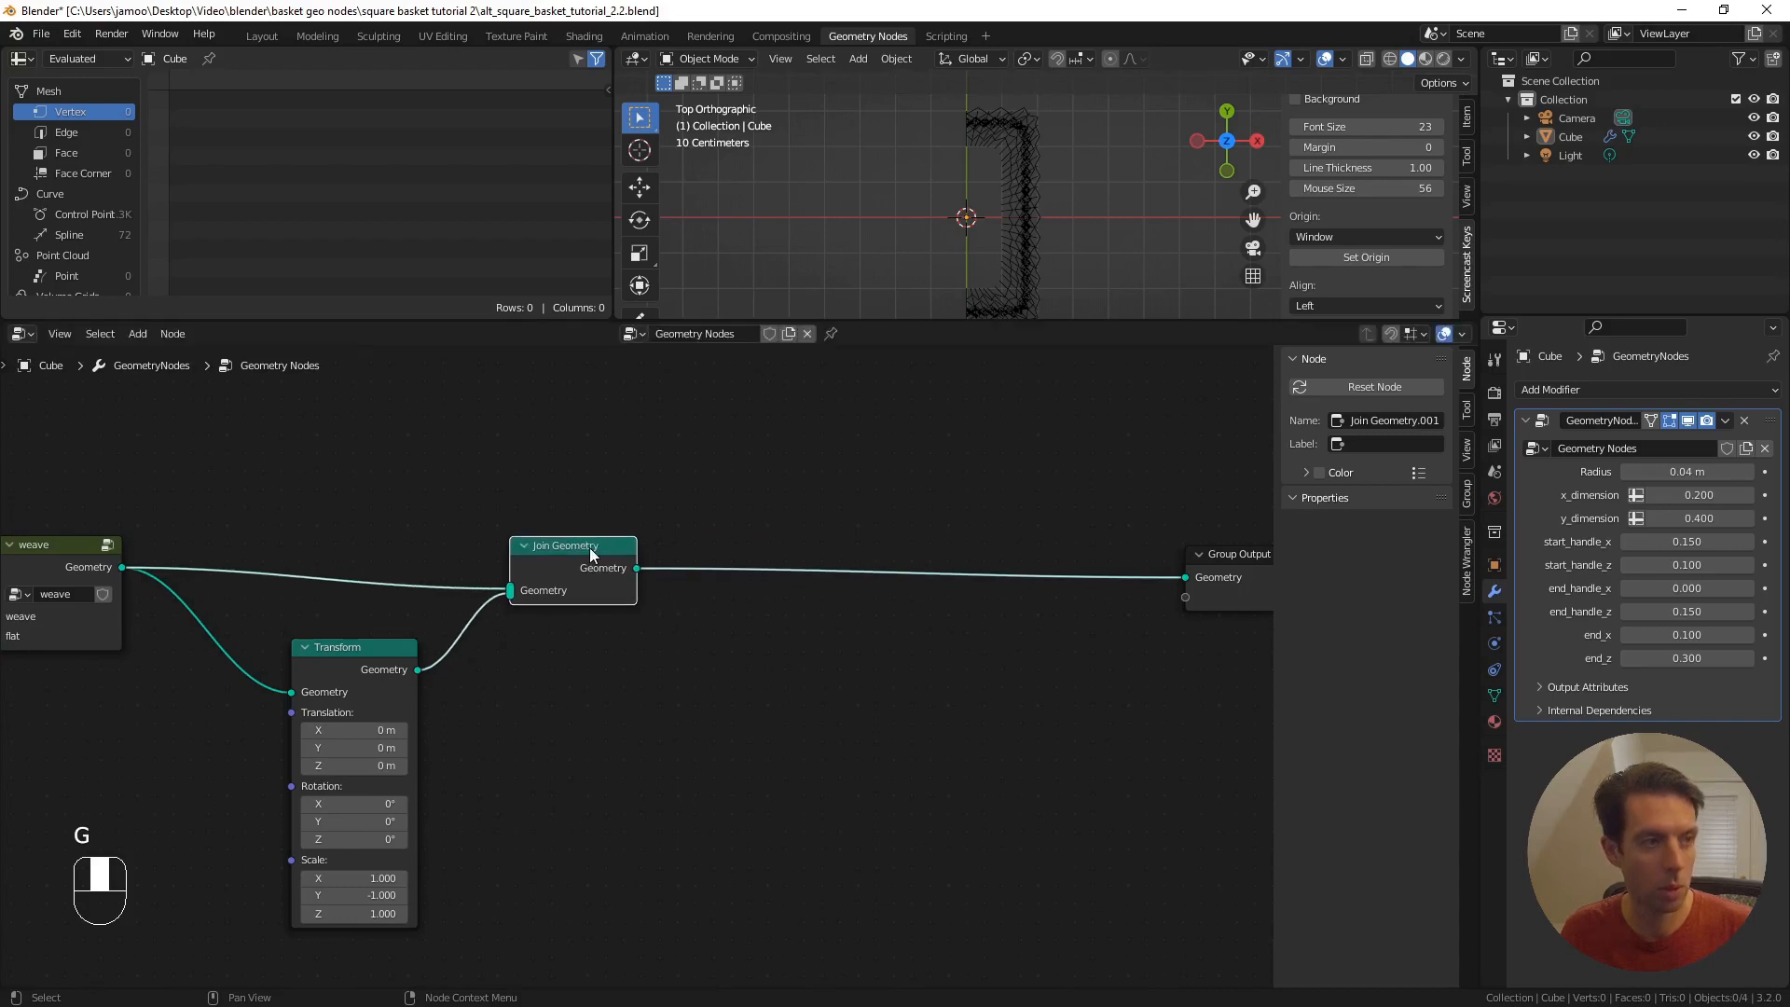
key(shift+d)
click(1066, 548)
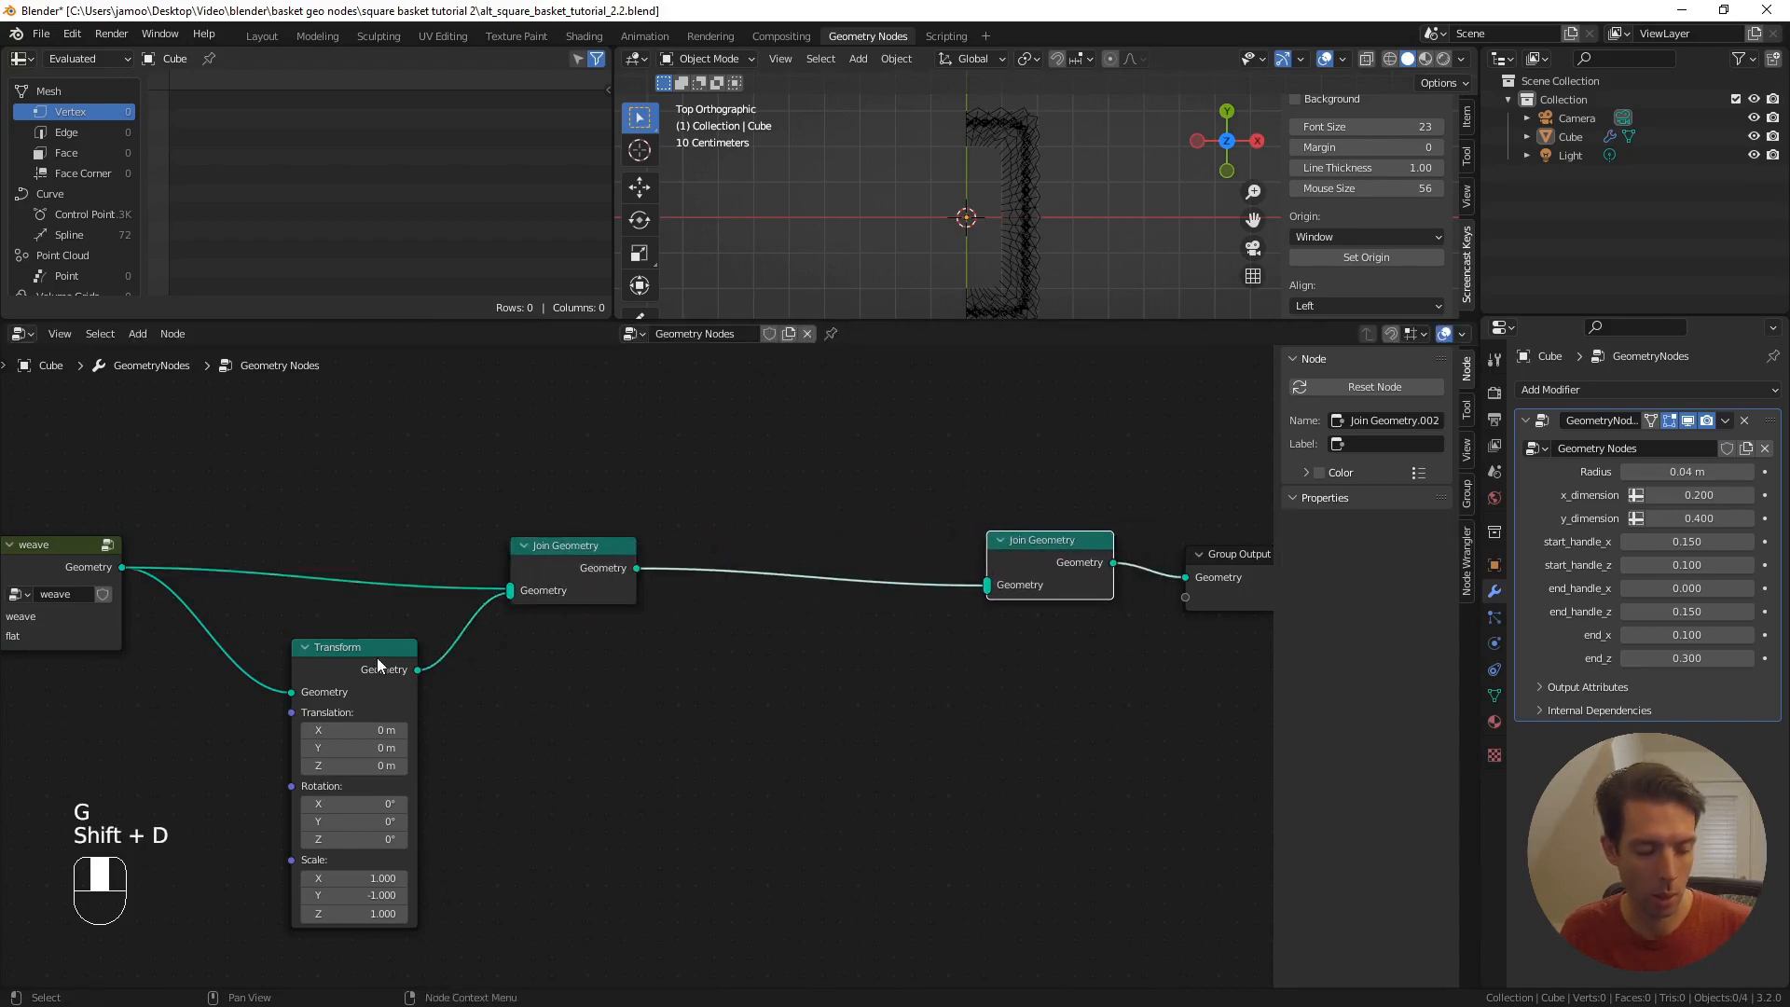
- Duplicate the Transform node, reset its values, and connect it between the first and second Join Geometry nodes
click(376, 657)
key(shift+d)
click(827, 647)
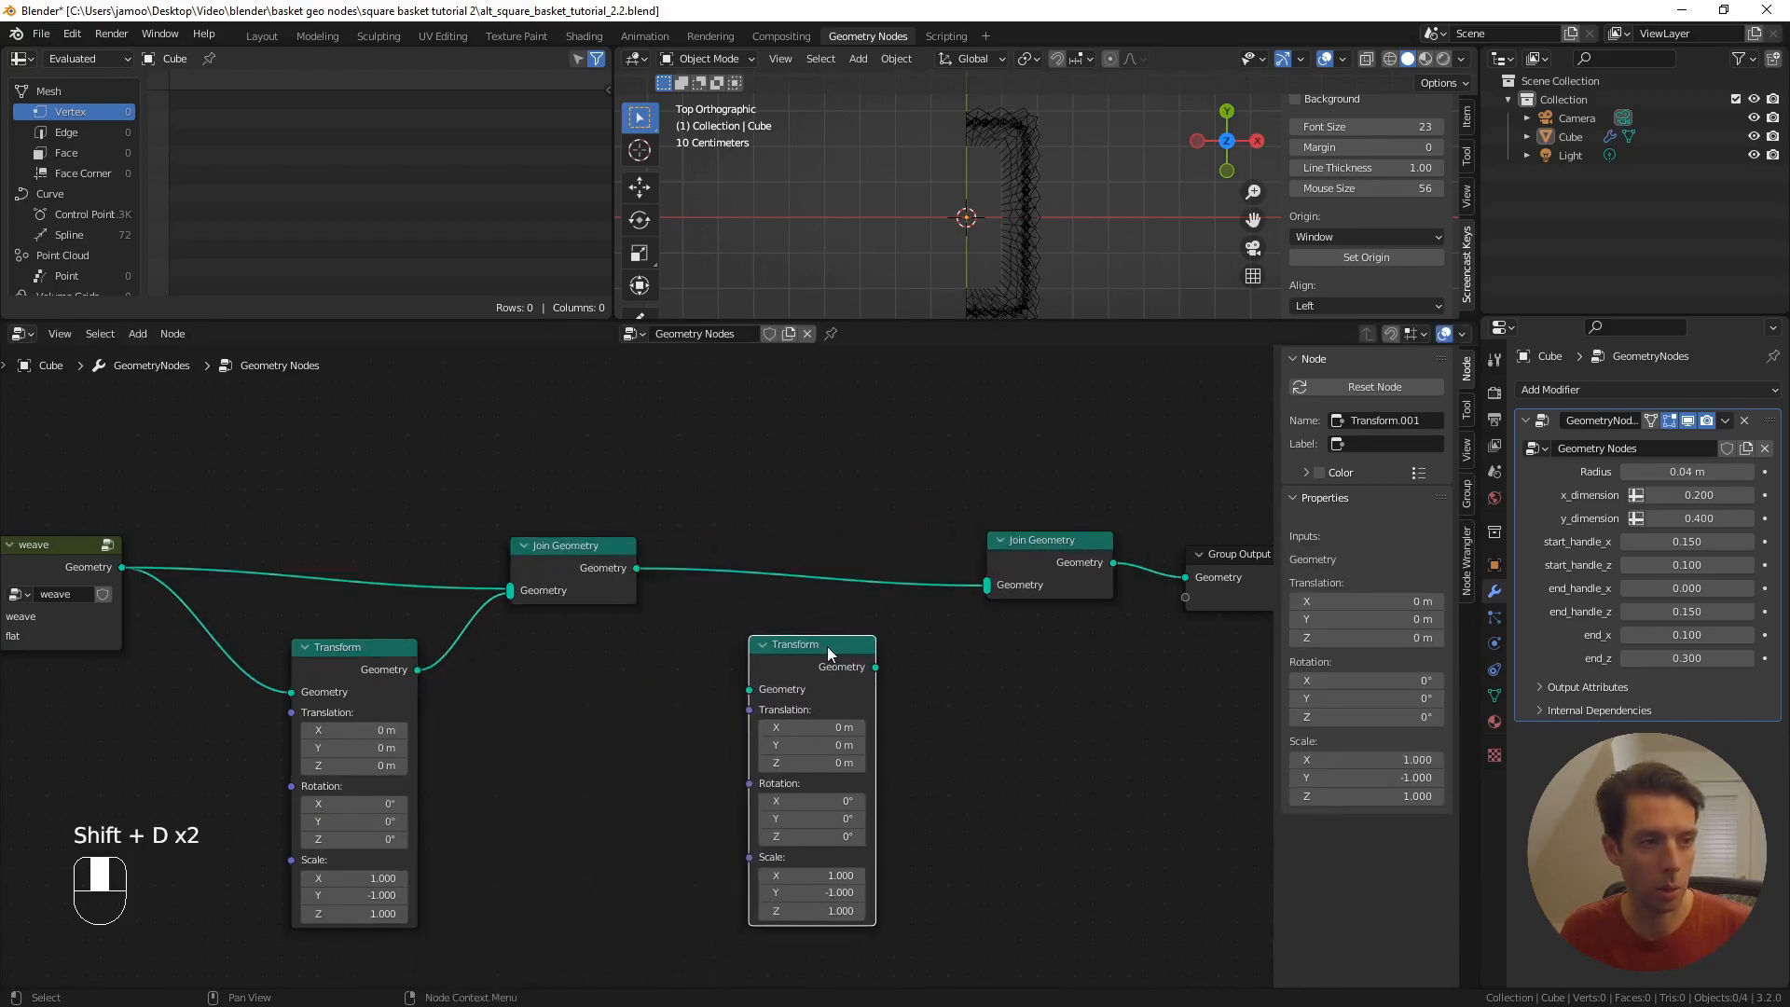
key(BackSpace)
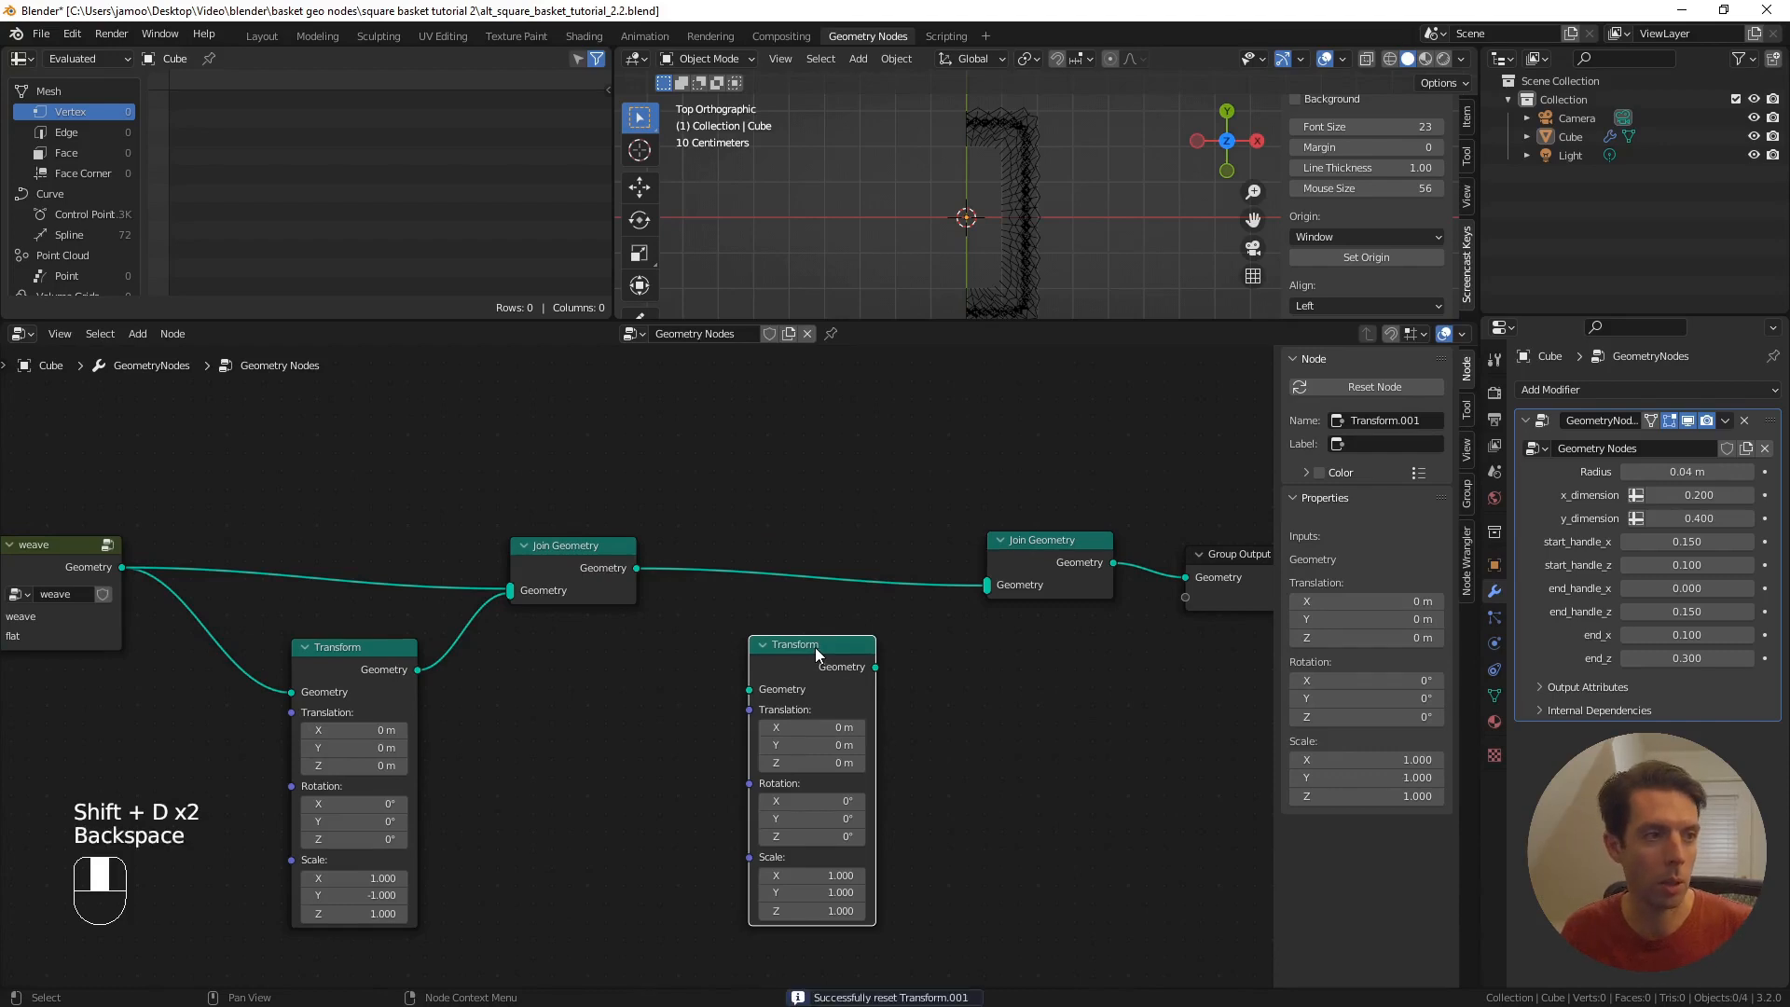
drag(636, 568, 751, 689)
drag(876, 667, 981, 589)
- Set the second Transform node's X scale to -1 to mirror the half basket into a full one
scroll(970, 769, up, 2)
scroll(880, 809, up, 1)
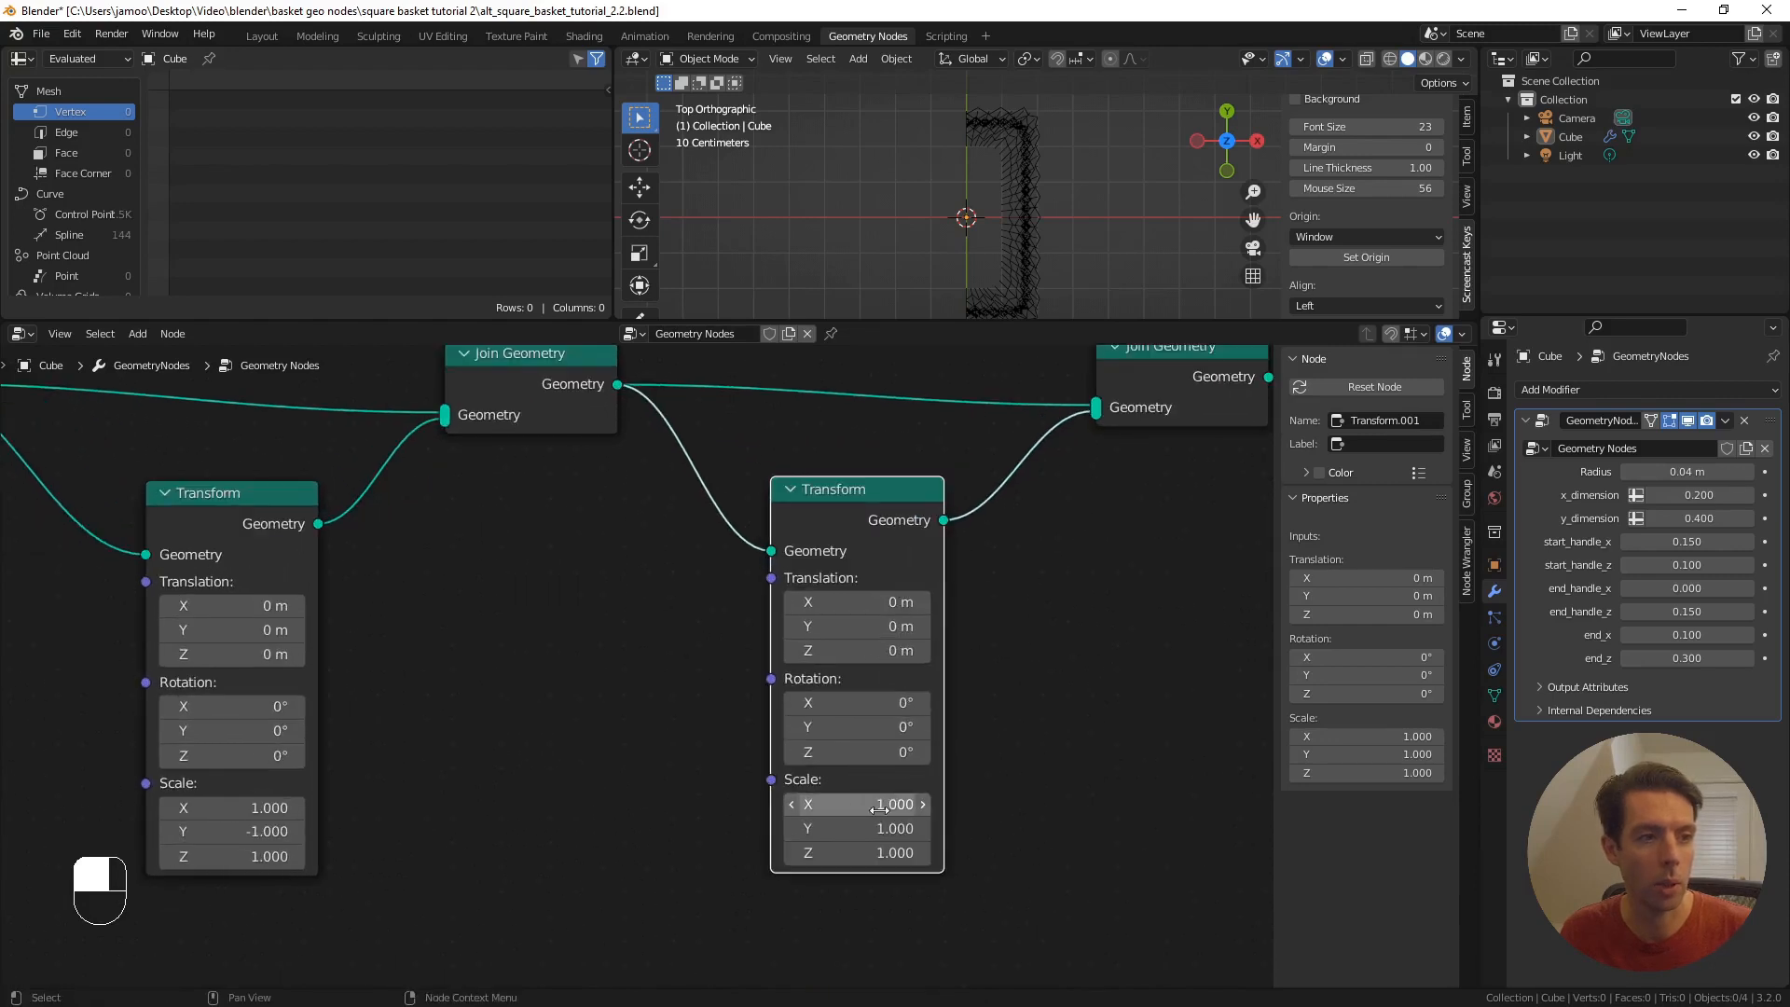
click(884, 807)
text(-1)
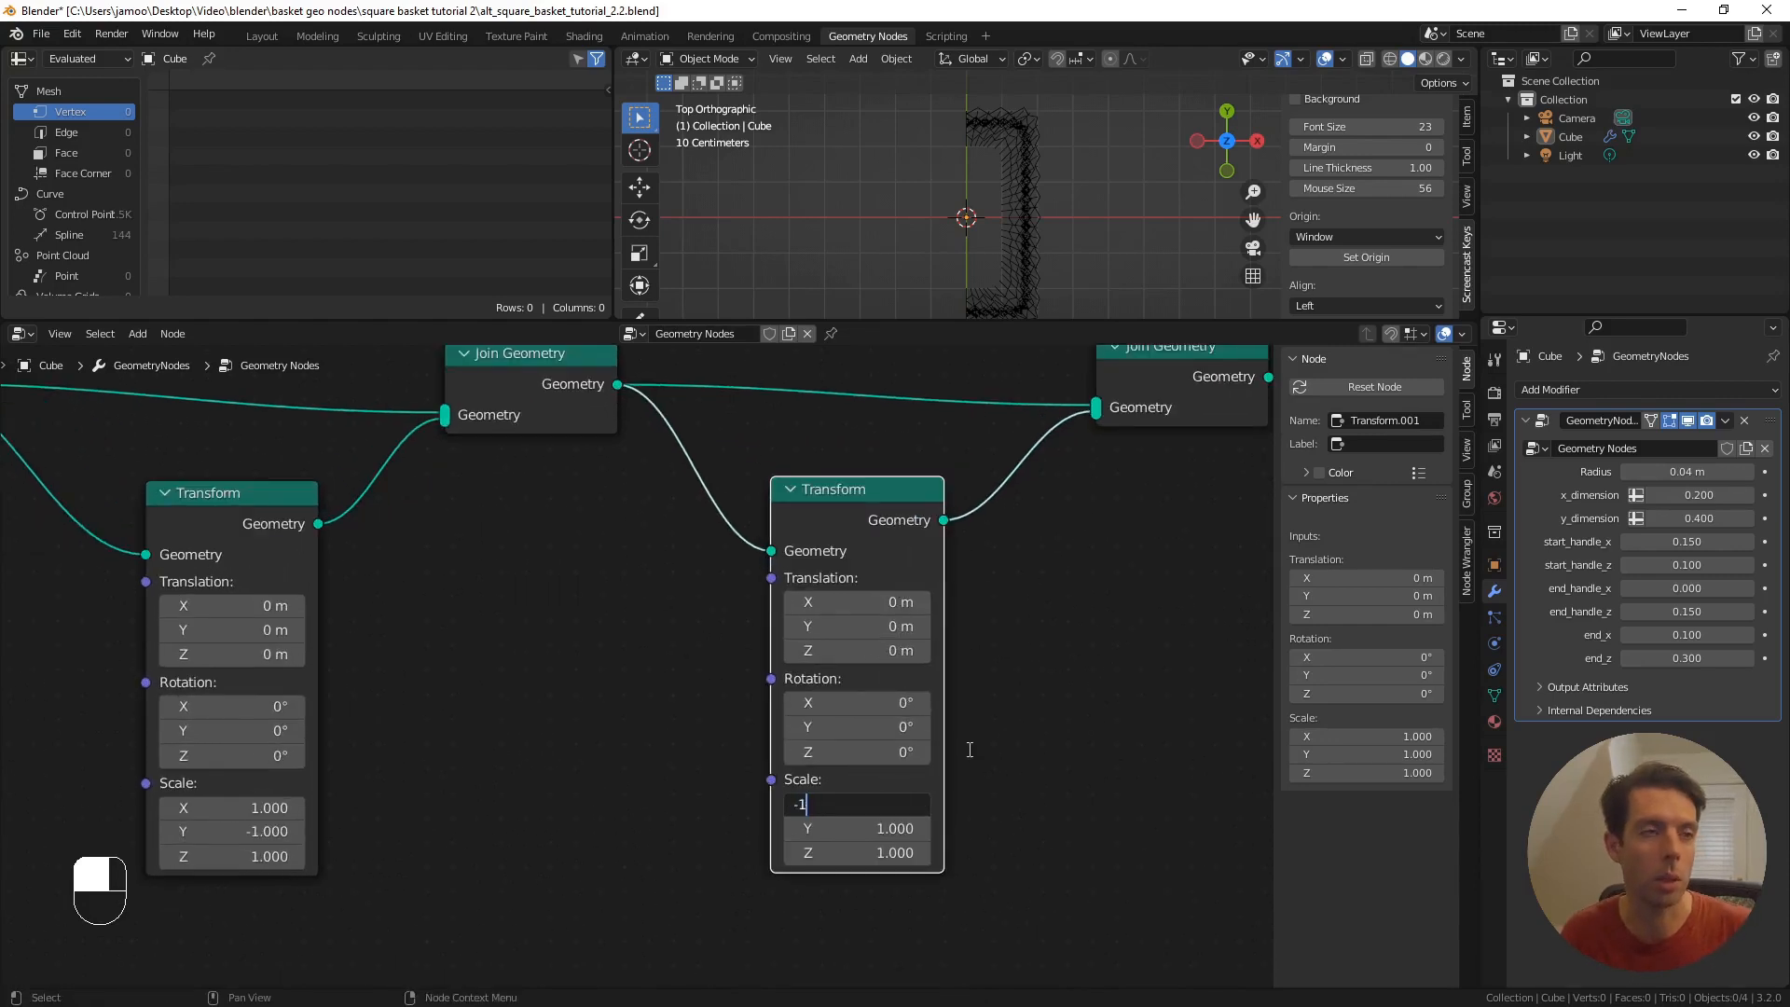
key(Return)
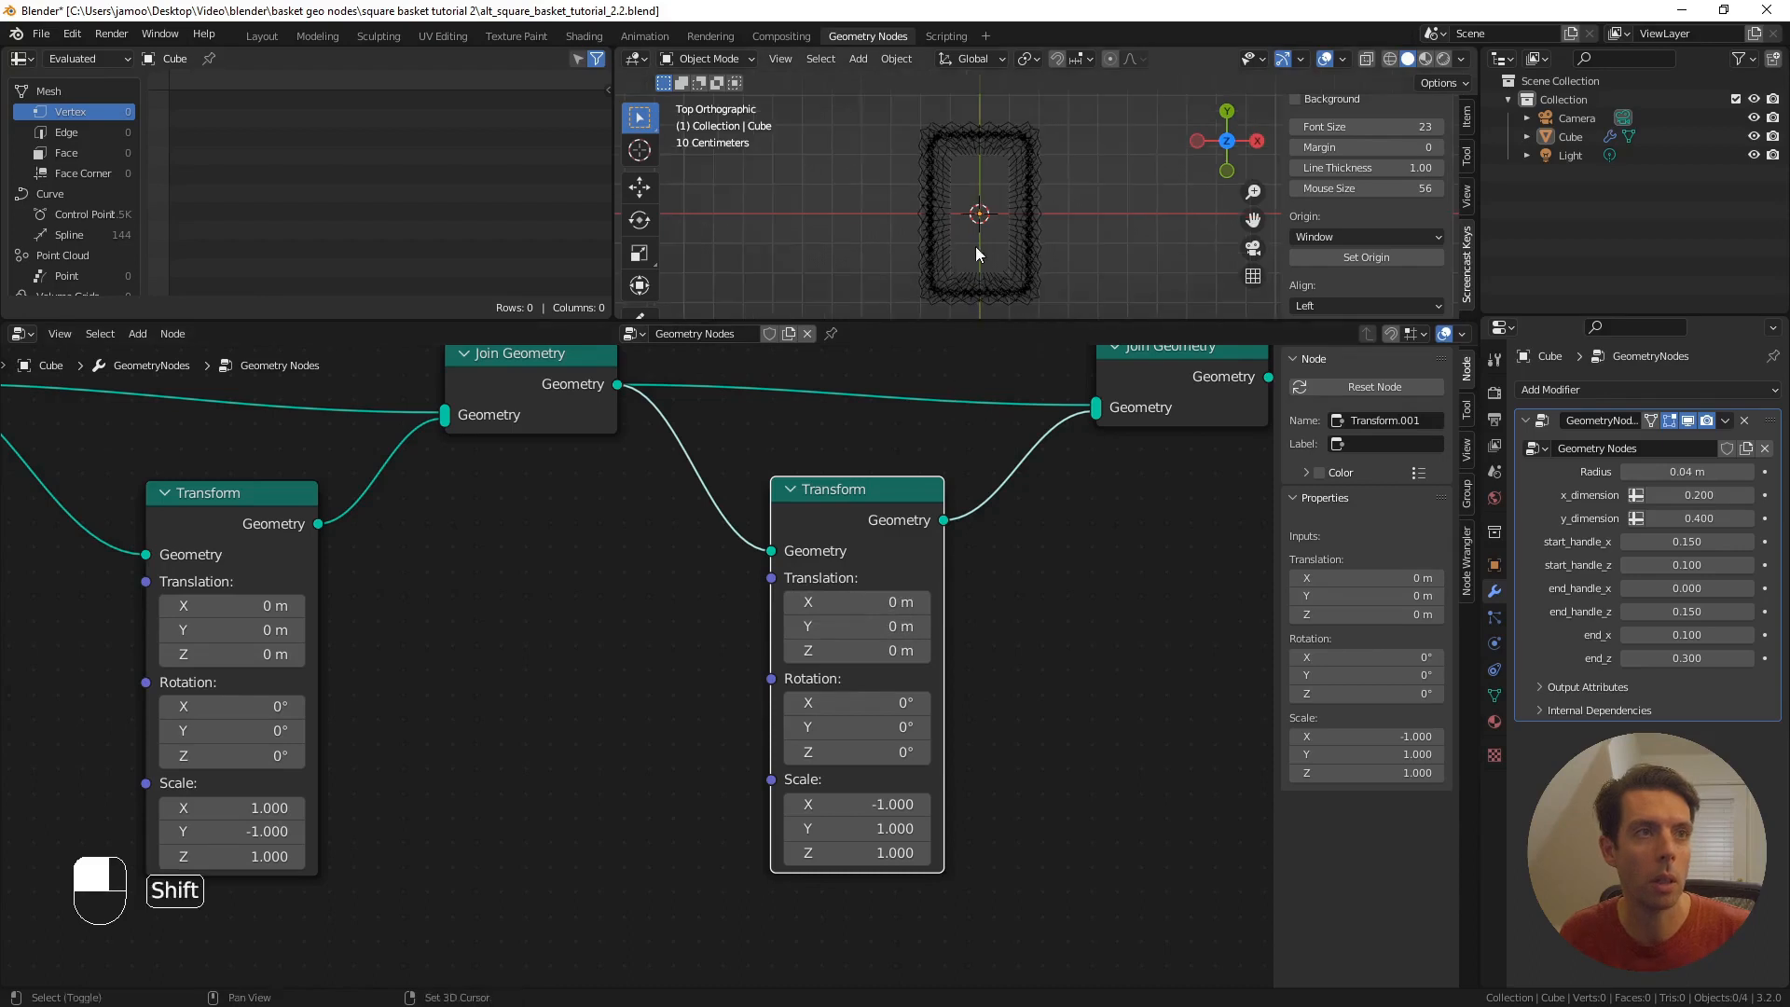
mouse_move(976, 246)
shift+middle_down()
mouse_move(975, 204)
mouse_move(955, 227)
shift+middle_up()
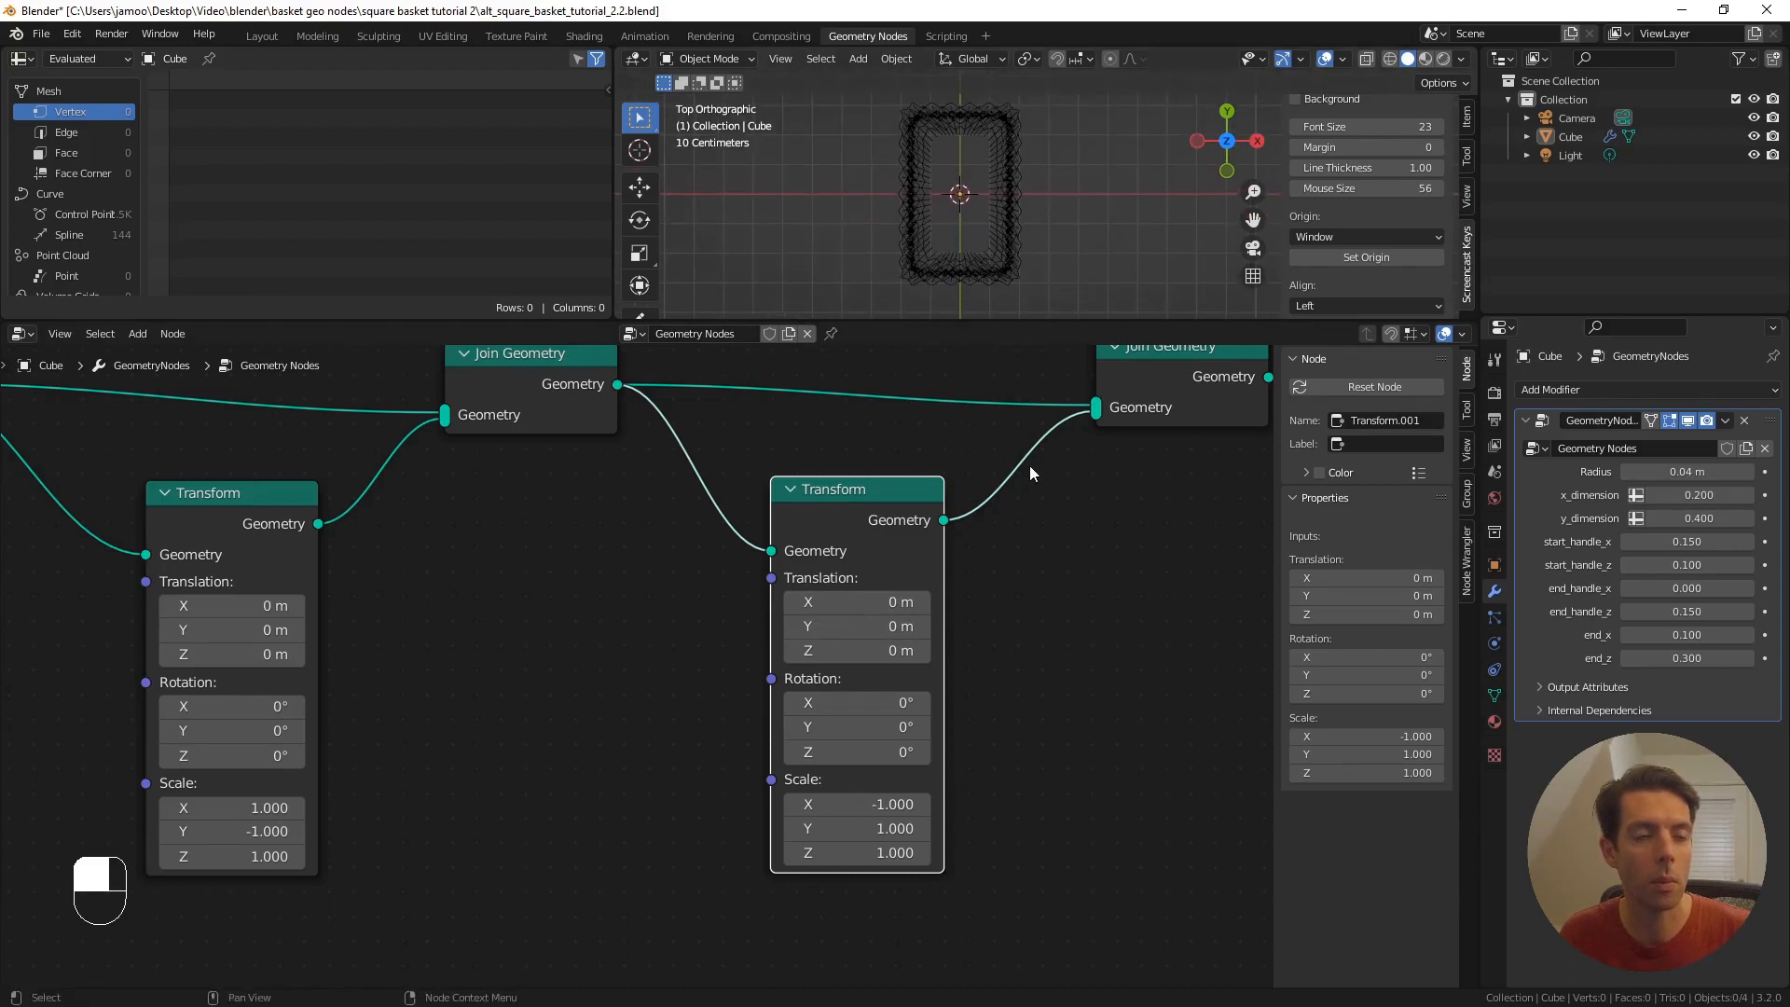
- Move the Group Output node well away from the last Join Geometry node to make room for more nodes
scroll(1030, 467, down, 3)
shift+middle_drag(1022, 479, 475, 580)
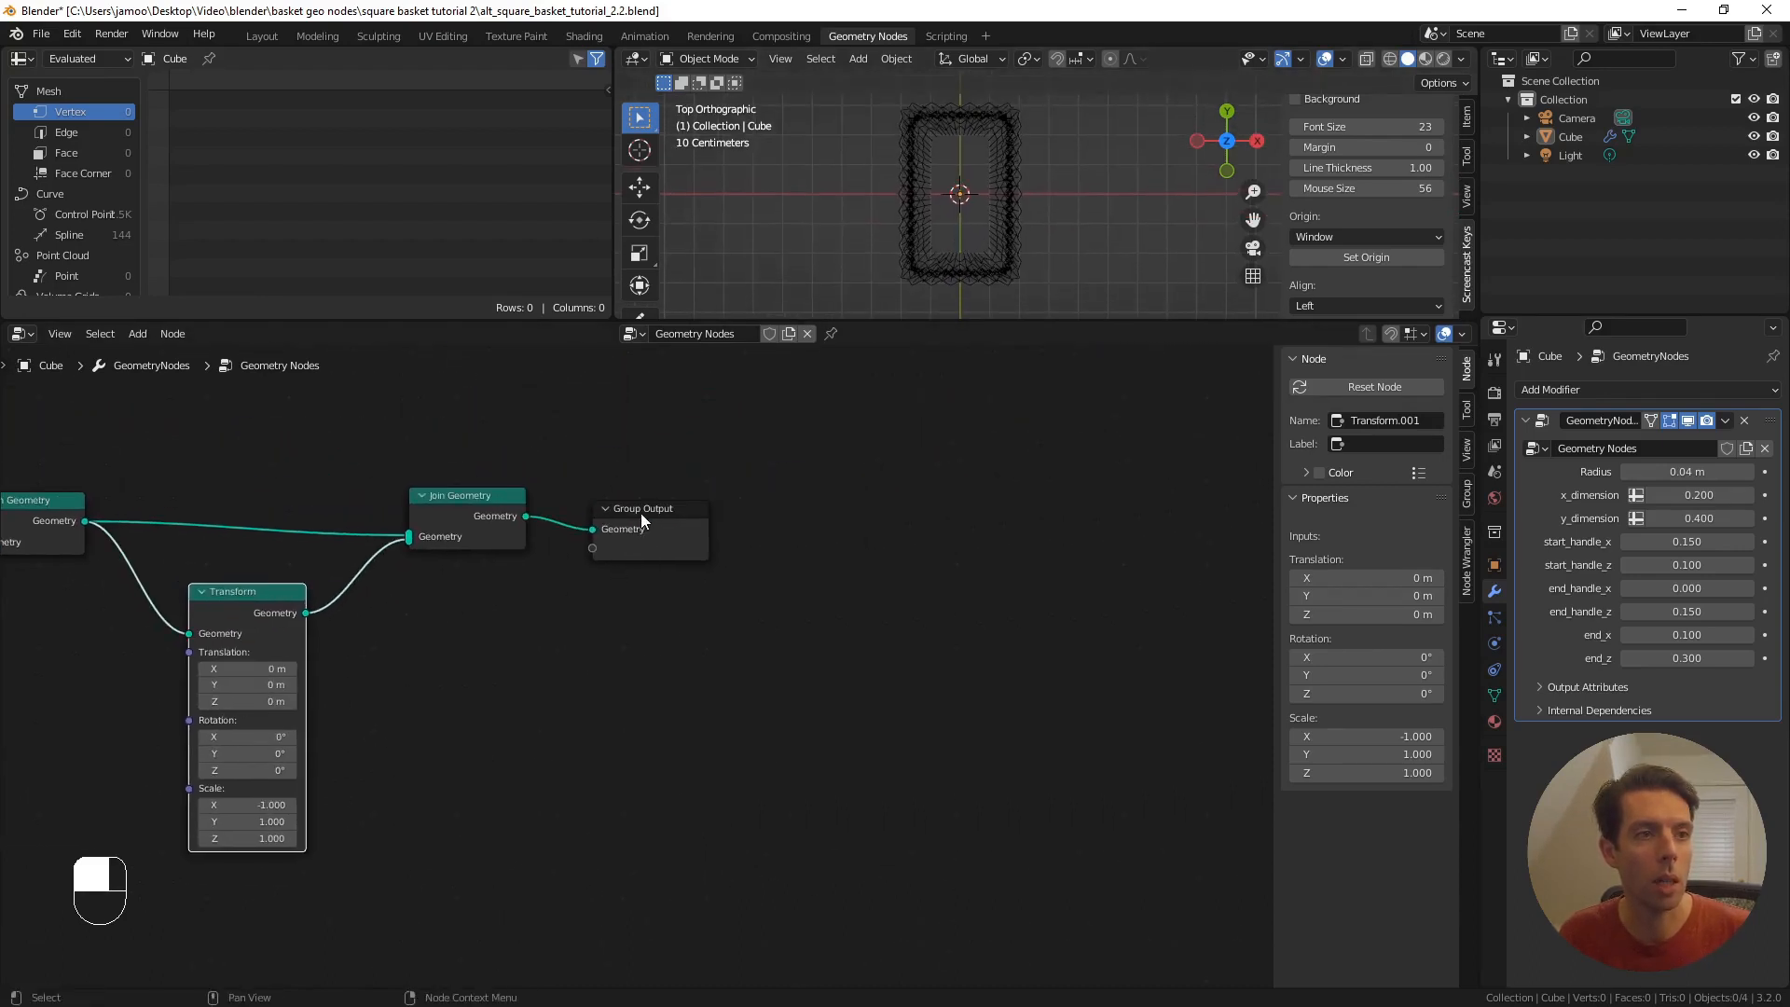
drag(642, 515, 1179, 509)
shift+middle_drag(1014, 584, 832, 616)
drag(936, 550, 1040, 558)
key(g)
click(966, 591)
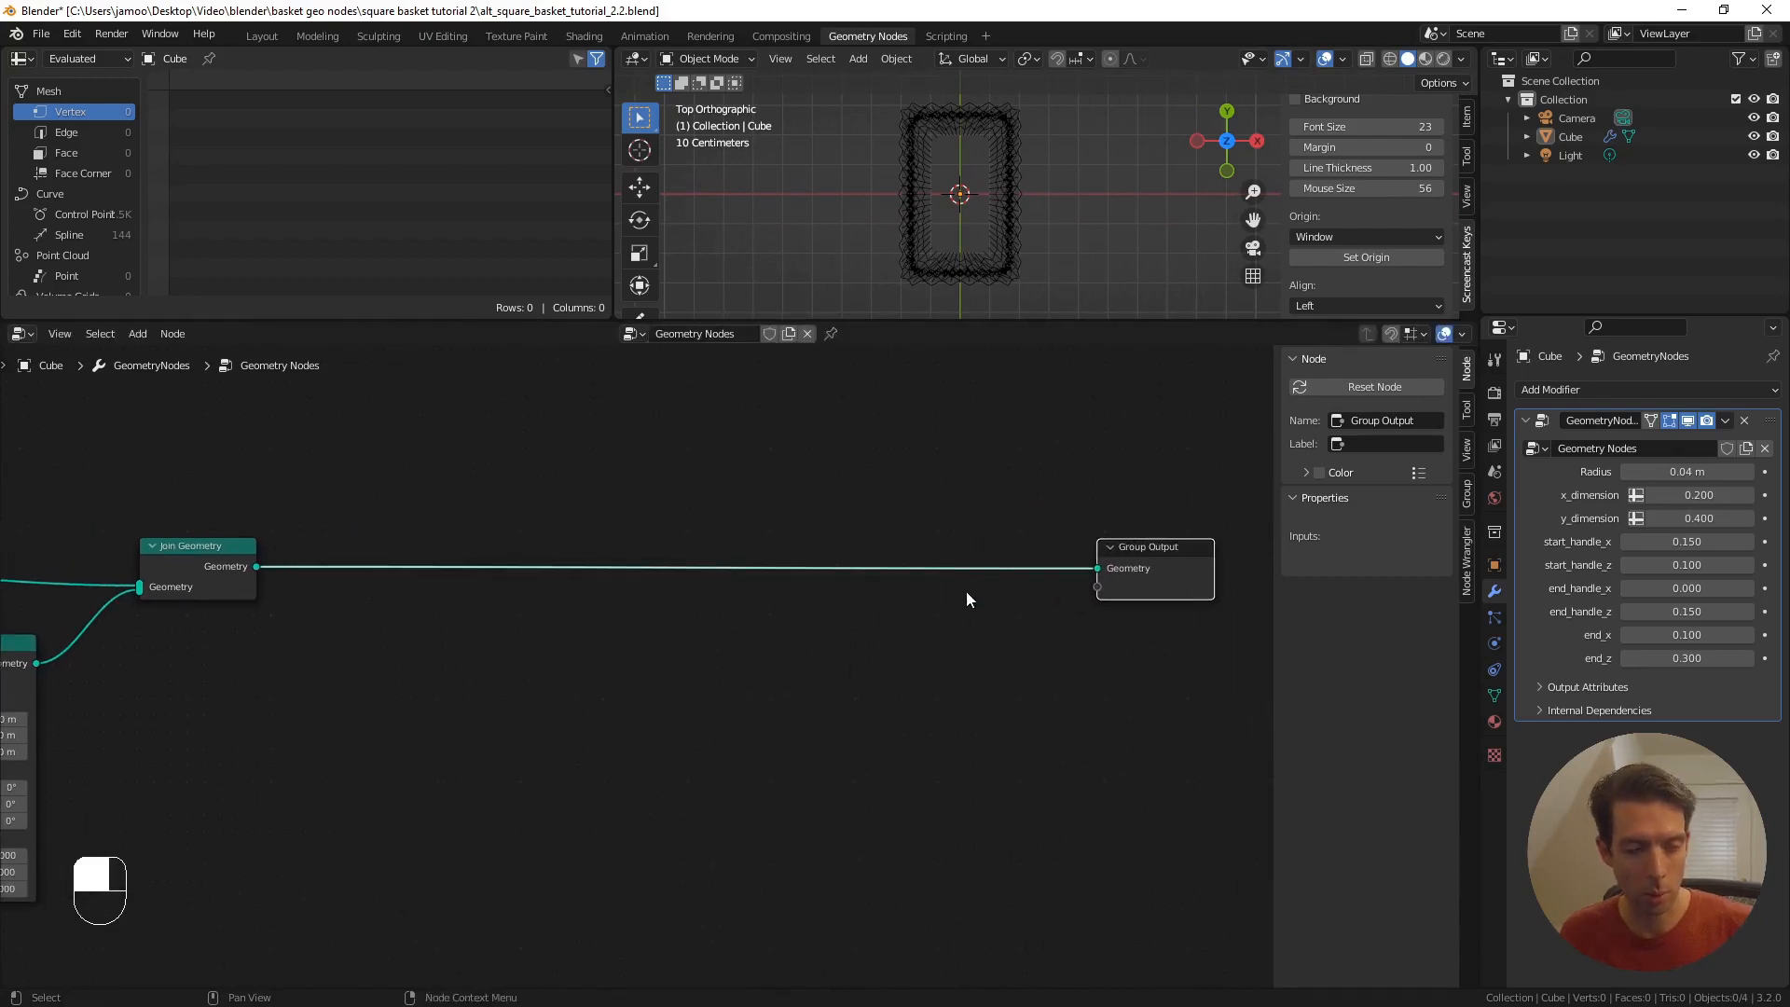
- Insert the "curve to mesh with xyz" group between the last Join Geometry node and Group Output, feeding its curve input
key(F3)
key(Escape)
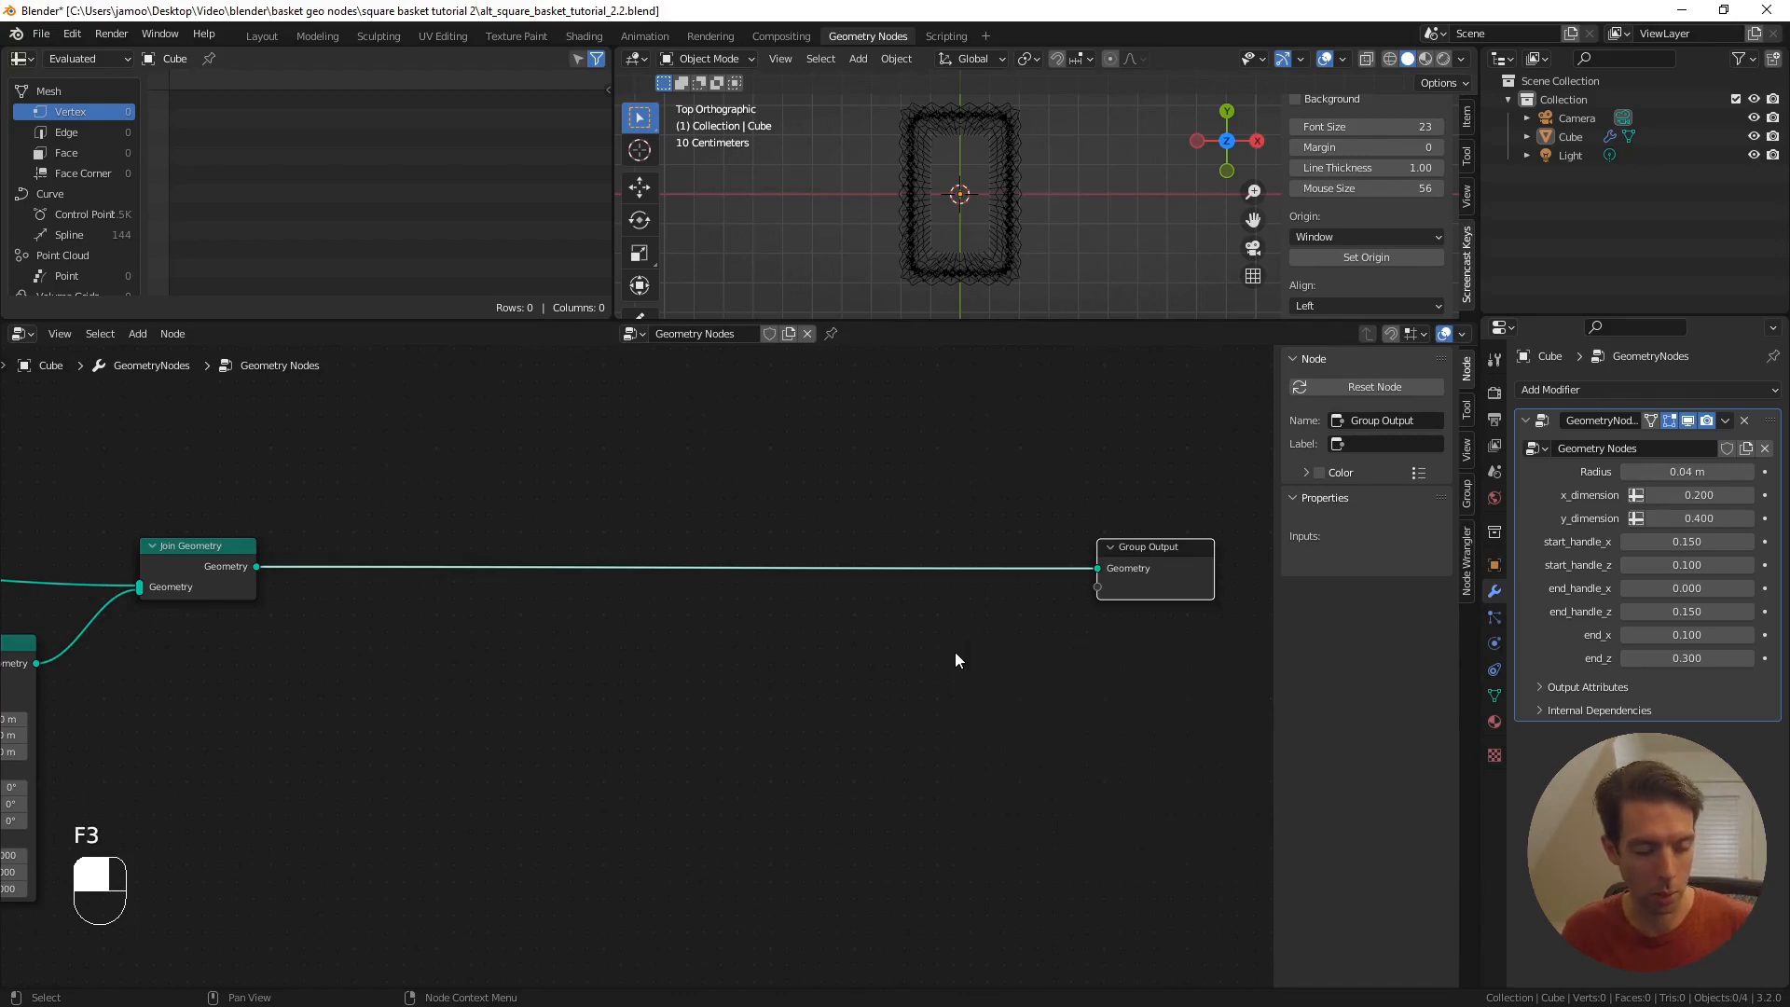
key(shift+a)
mouse_move(955, 652)
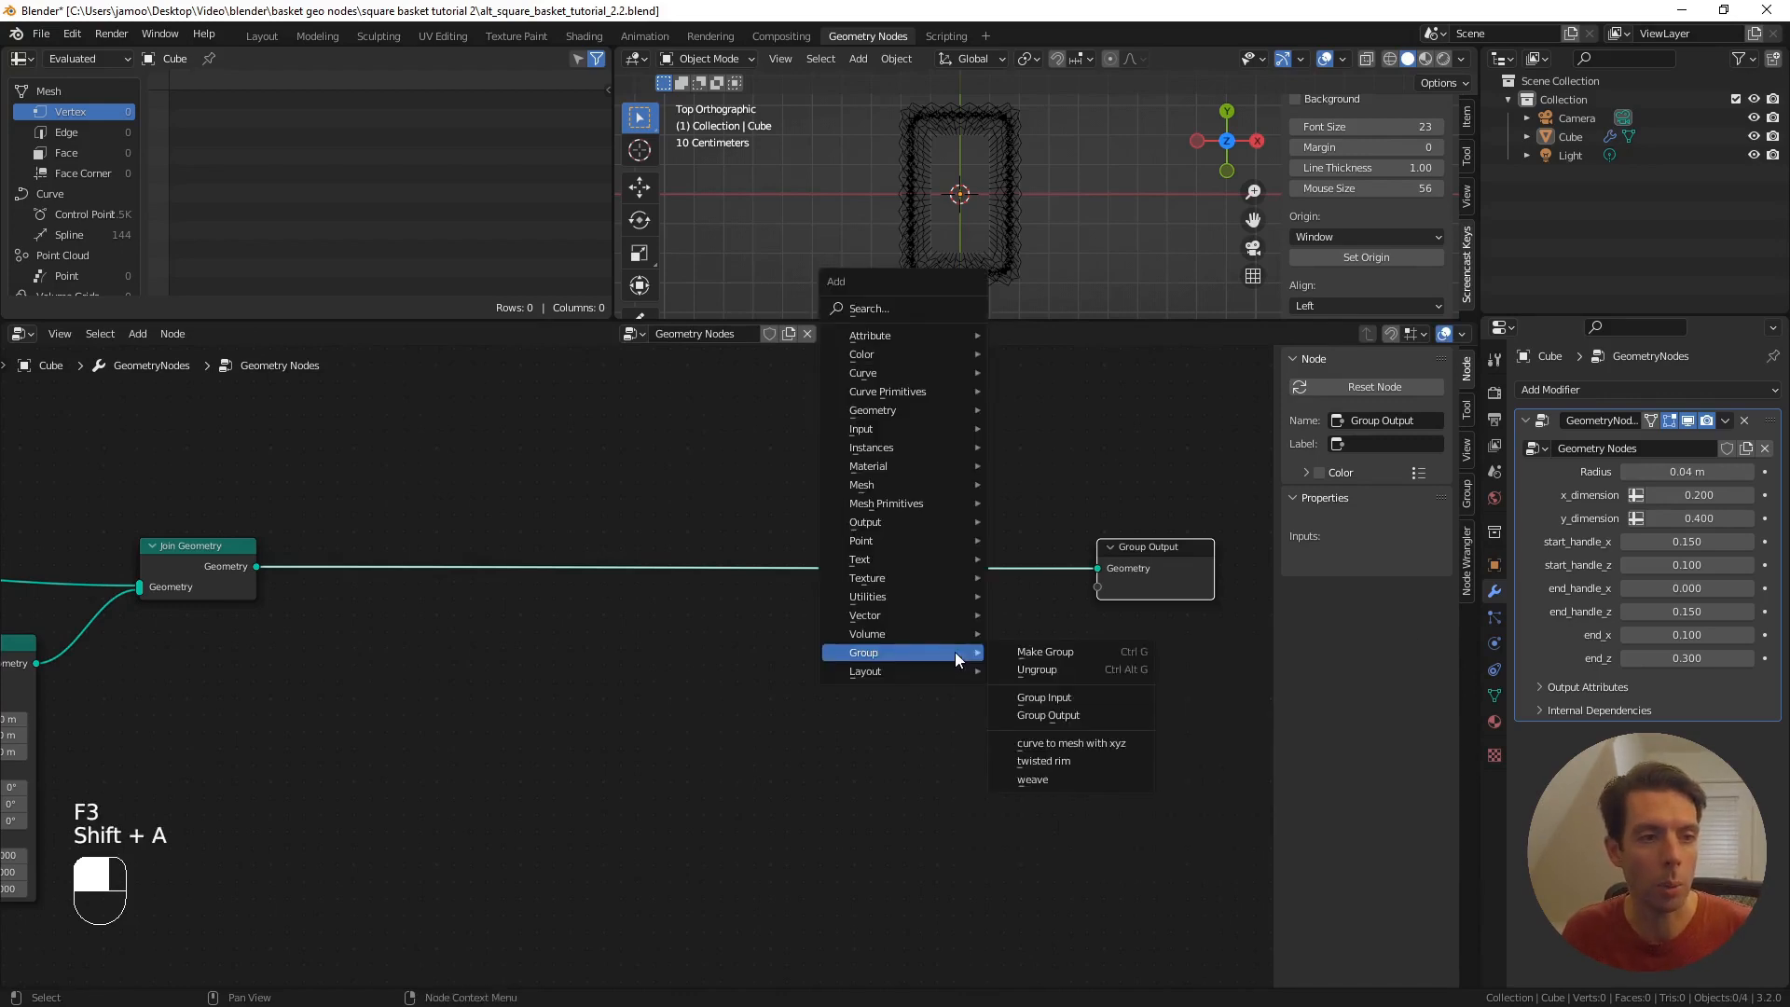
click(1050, 747)
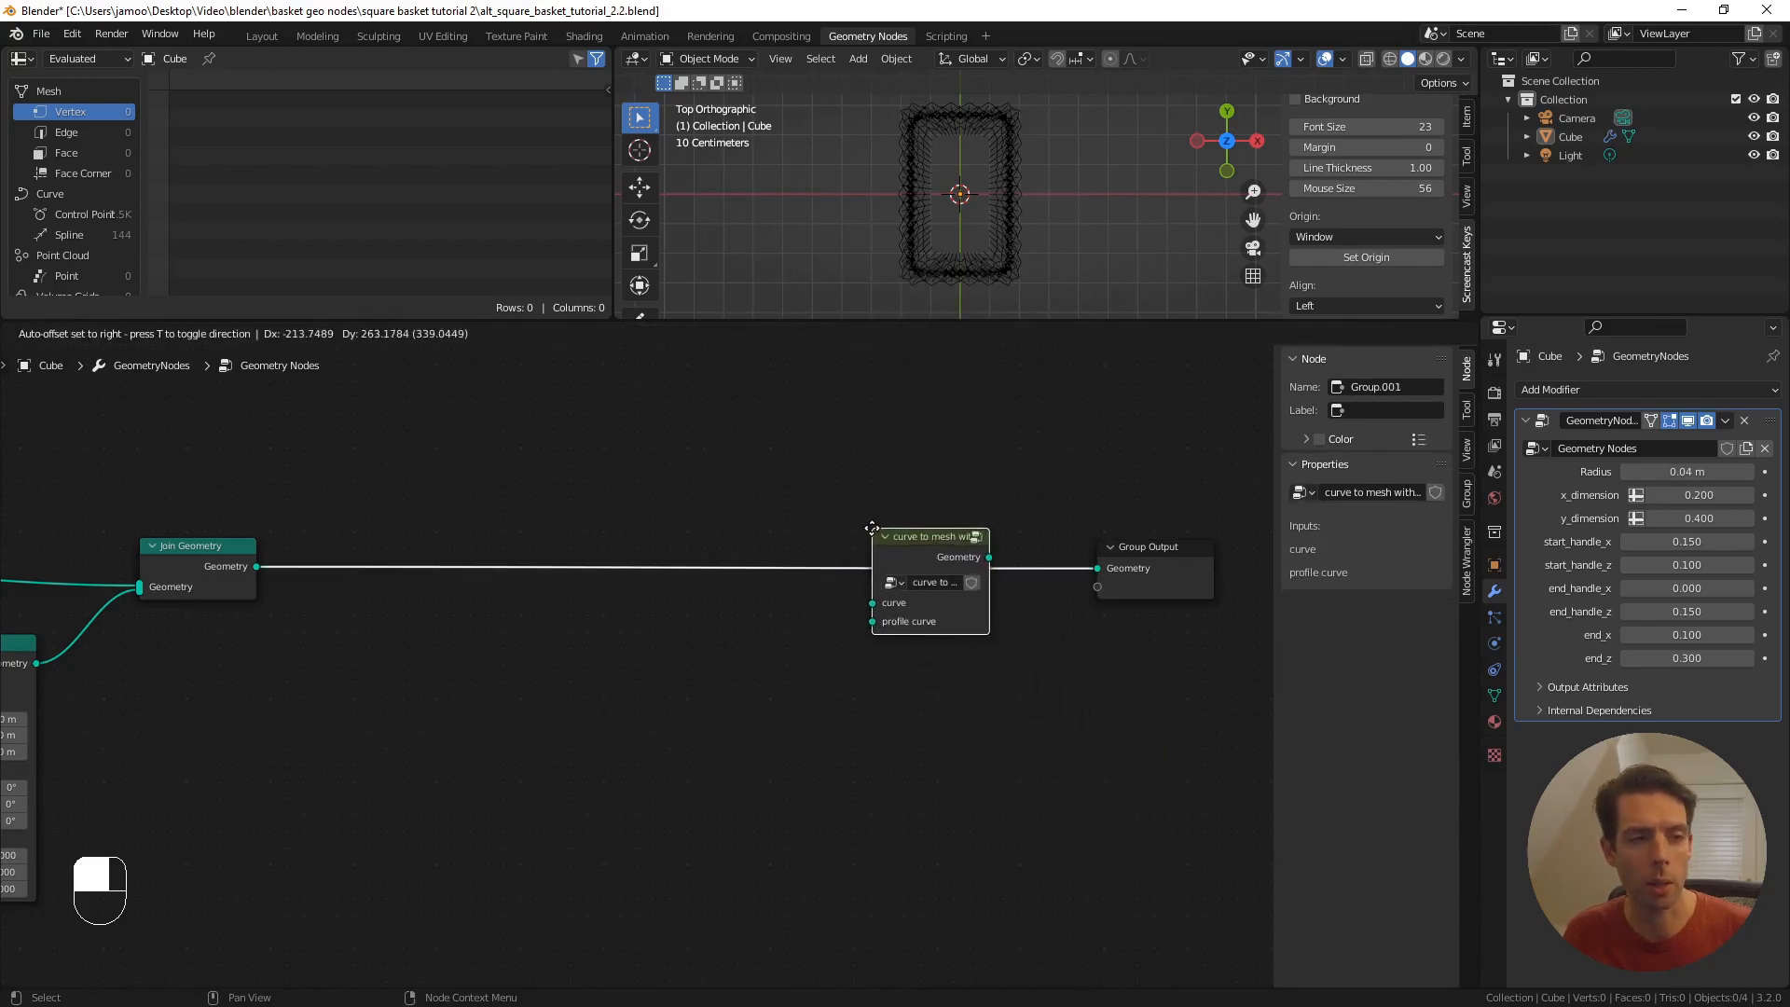
click(872, 529)
drag(933, 557, 906, 548)
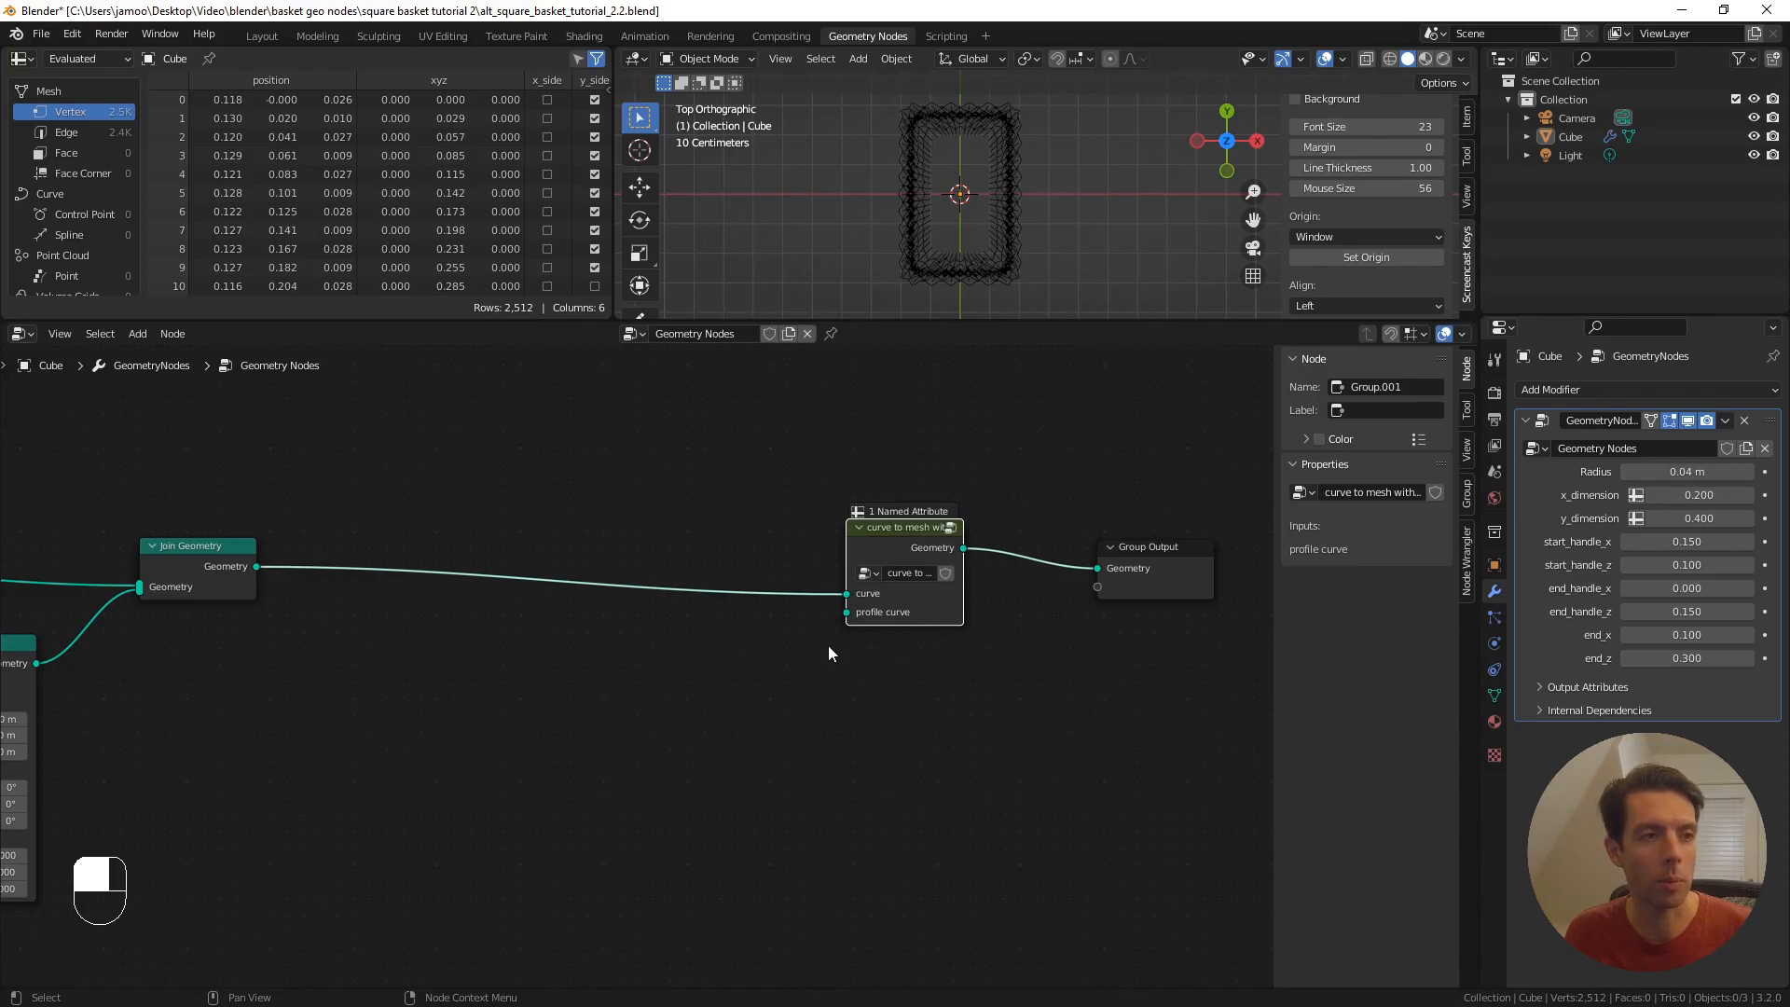
- Add a Curve Circle node connected to the profile curve input of the "curve to mesh with xyz" group
shift+middle_drag(816, 641, 890, 638)
scroll(884, 628, up, 2)
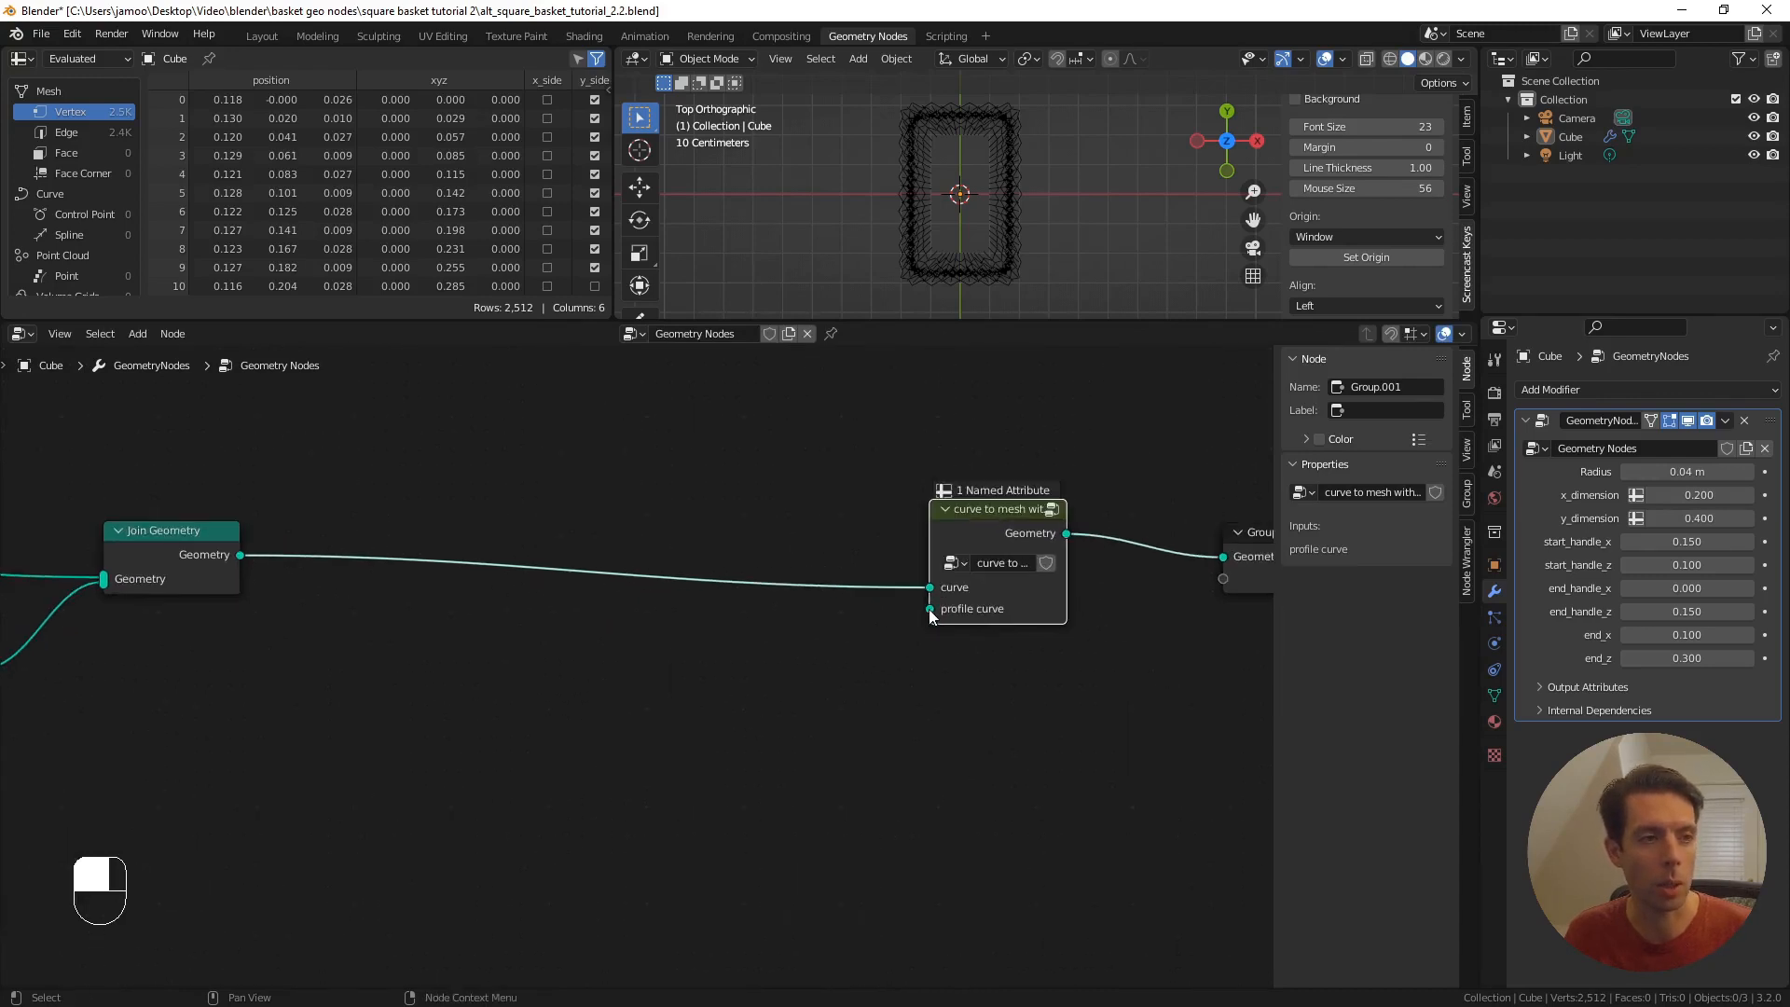
drag(931, 609, 837, 662)
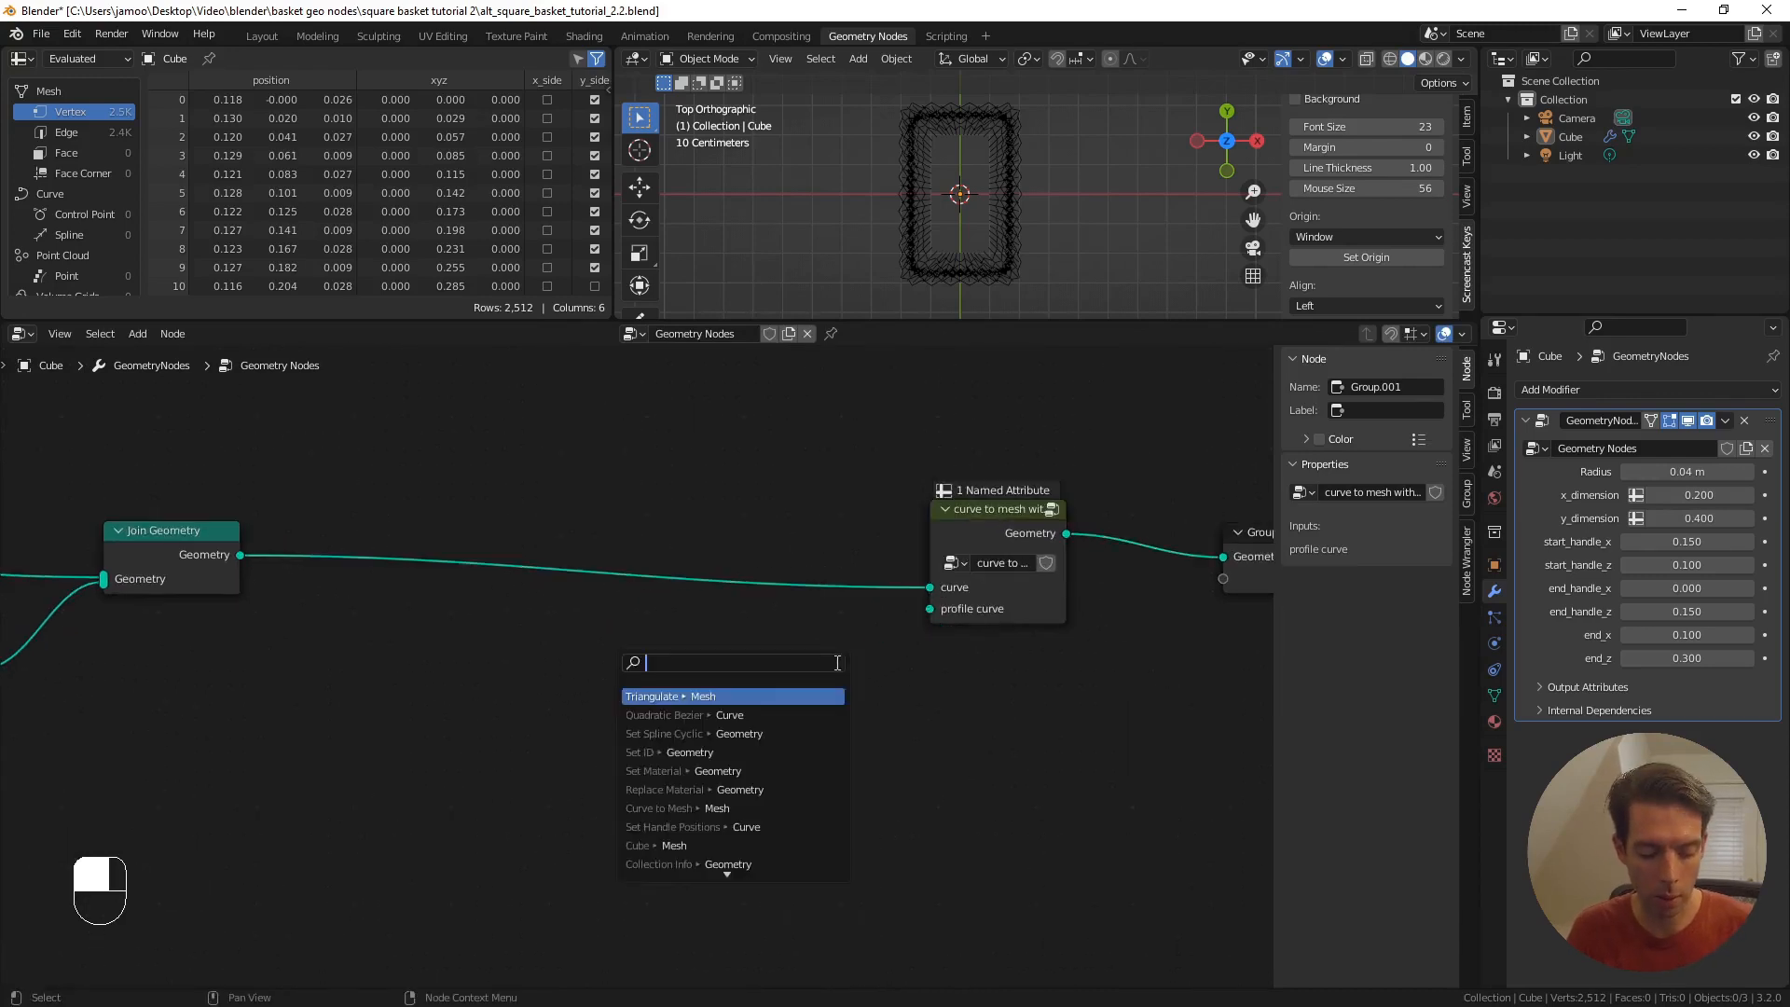
text(curve cir)
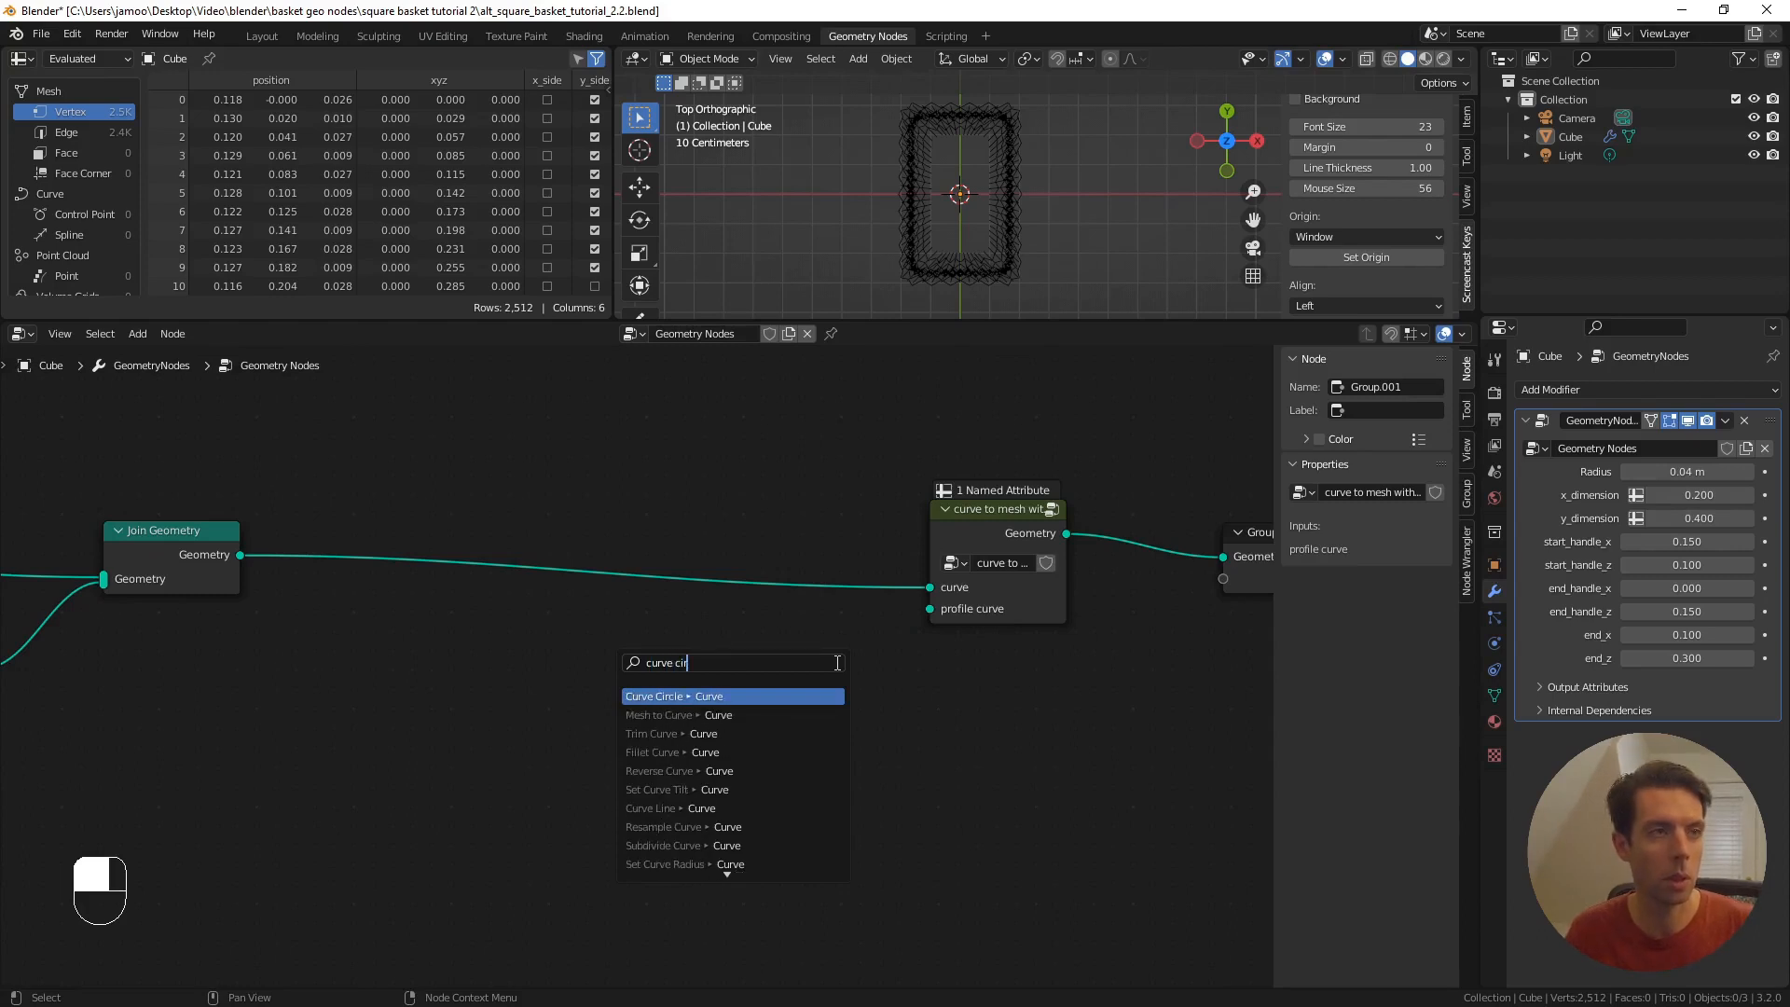
key(Return)
click(835, 662)
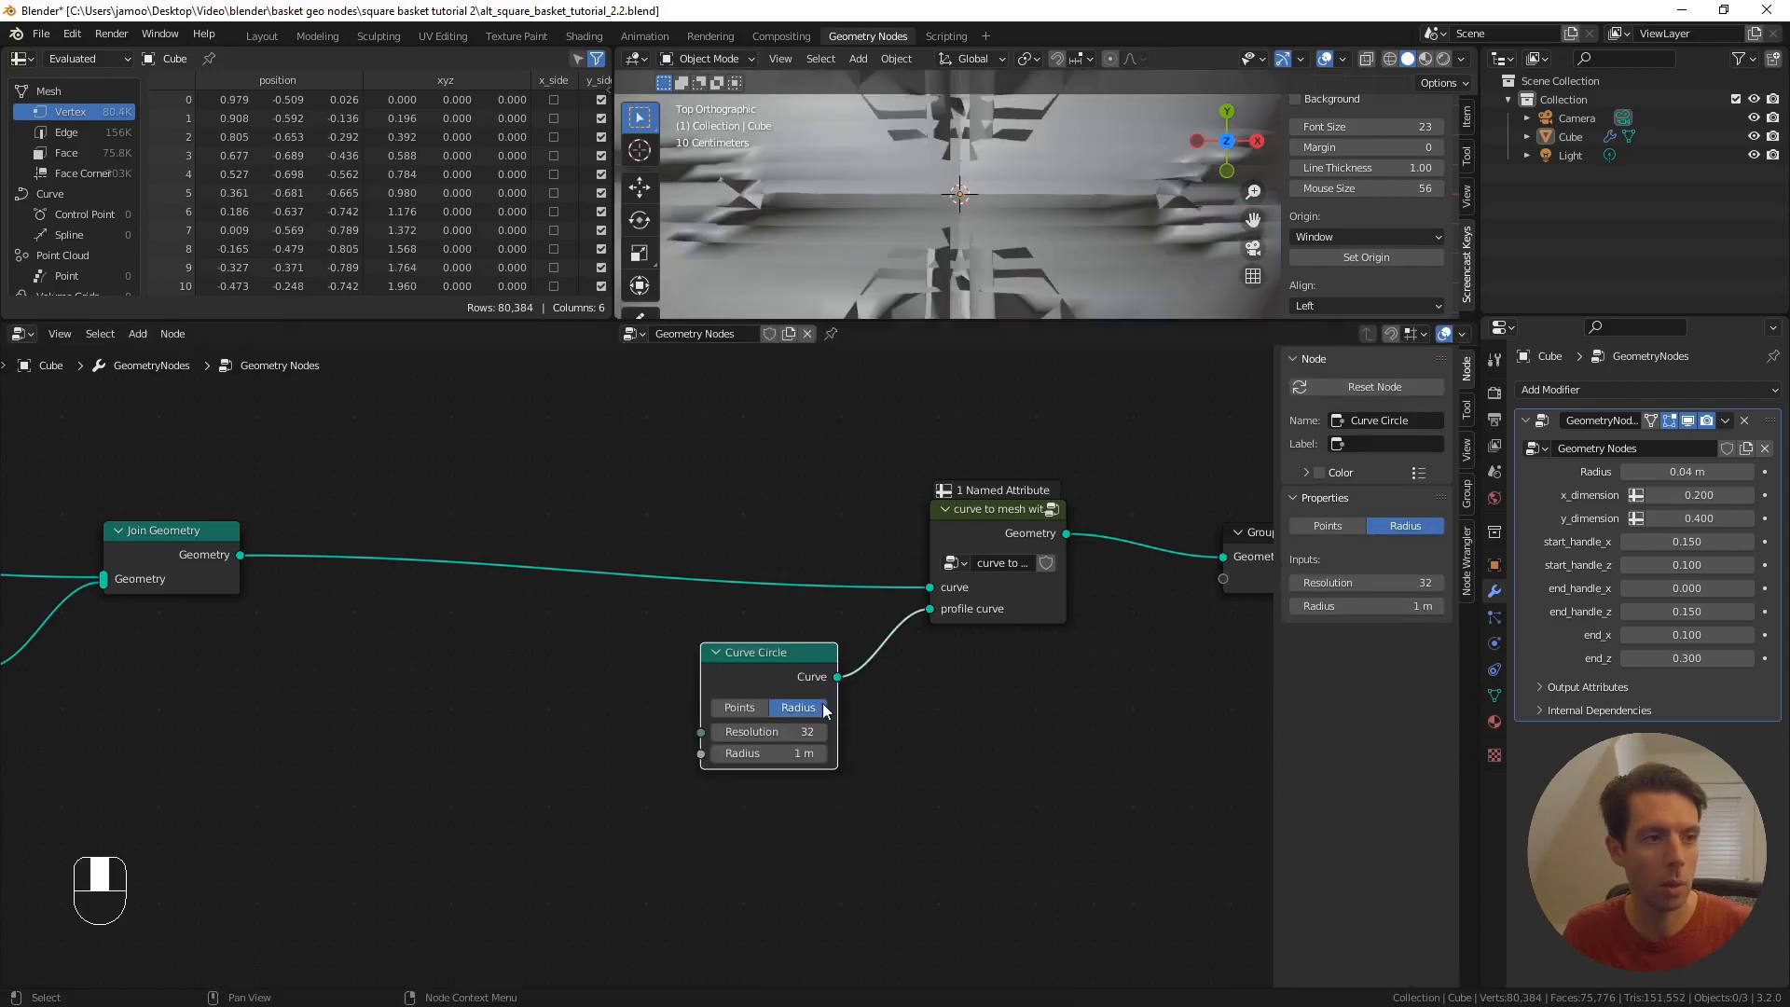
- Set the Curve Circle's resolution to 8 and its radius to 0.003 m
click(787, 733)
text(8)
key(Return)
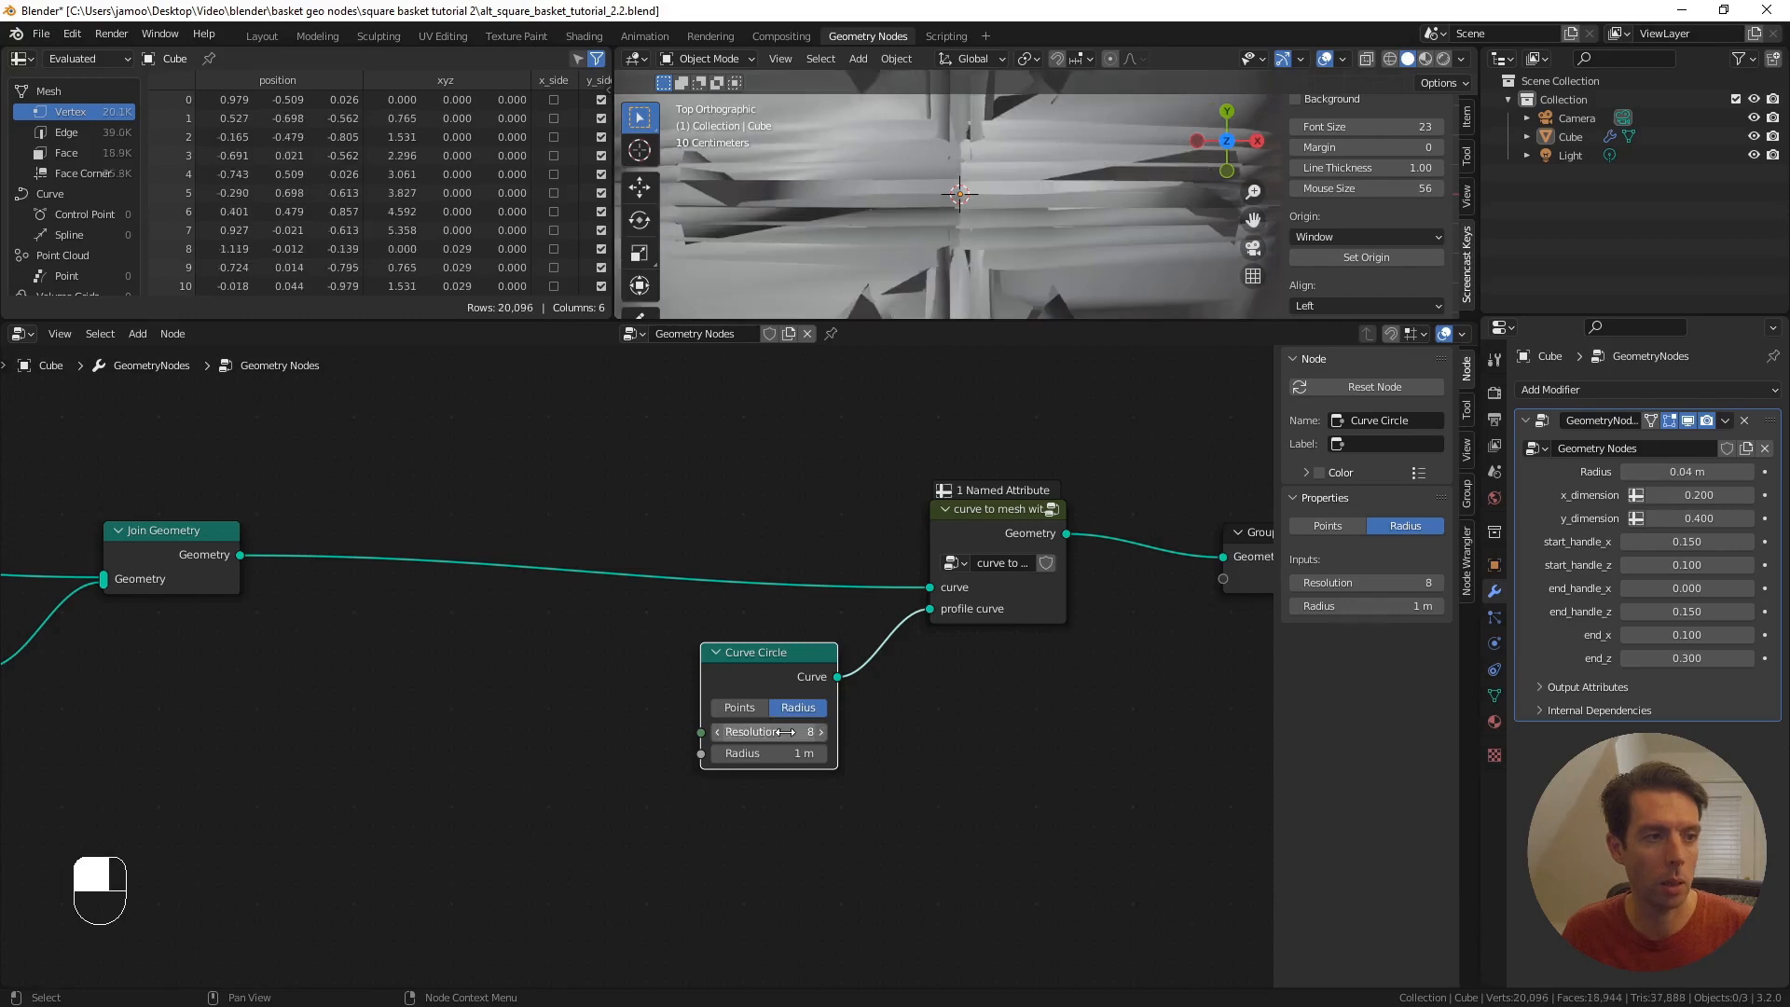
click(775, 752)
text(.003)
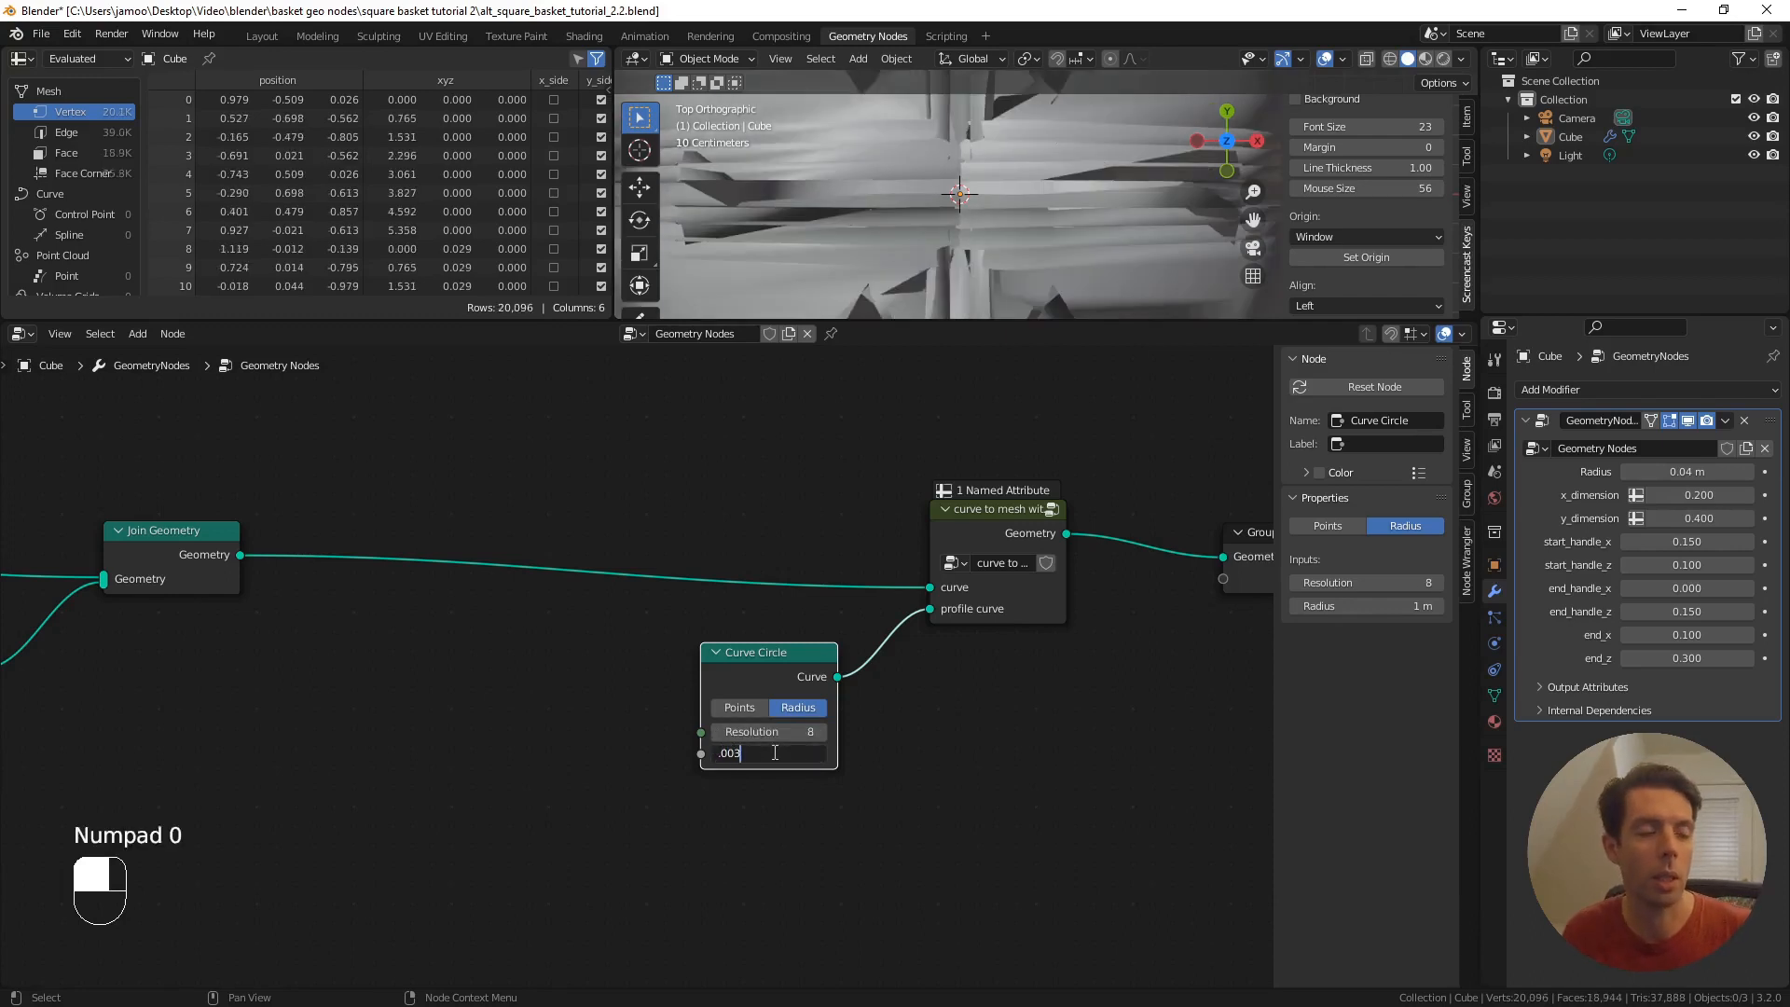
key(Return)
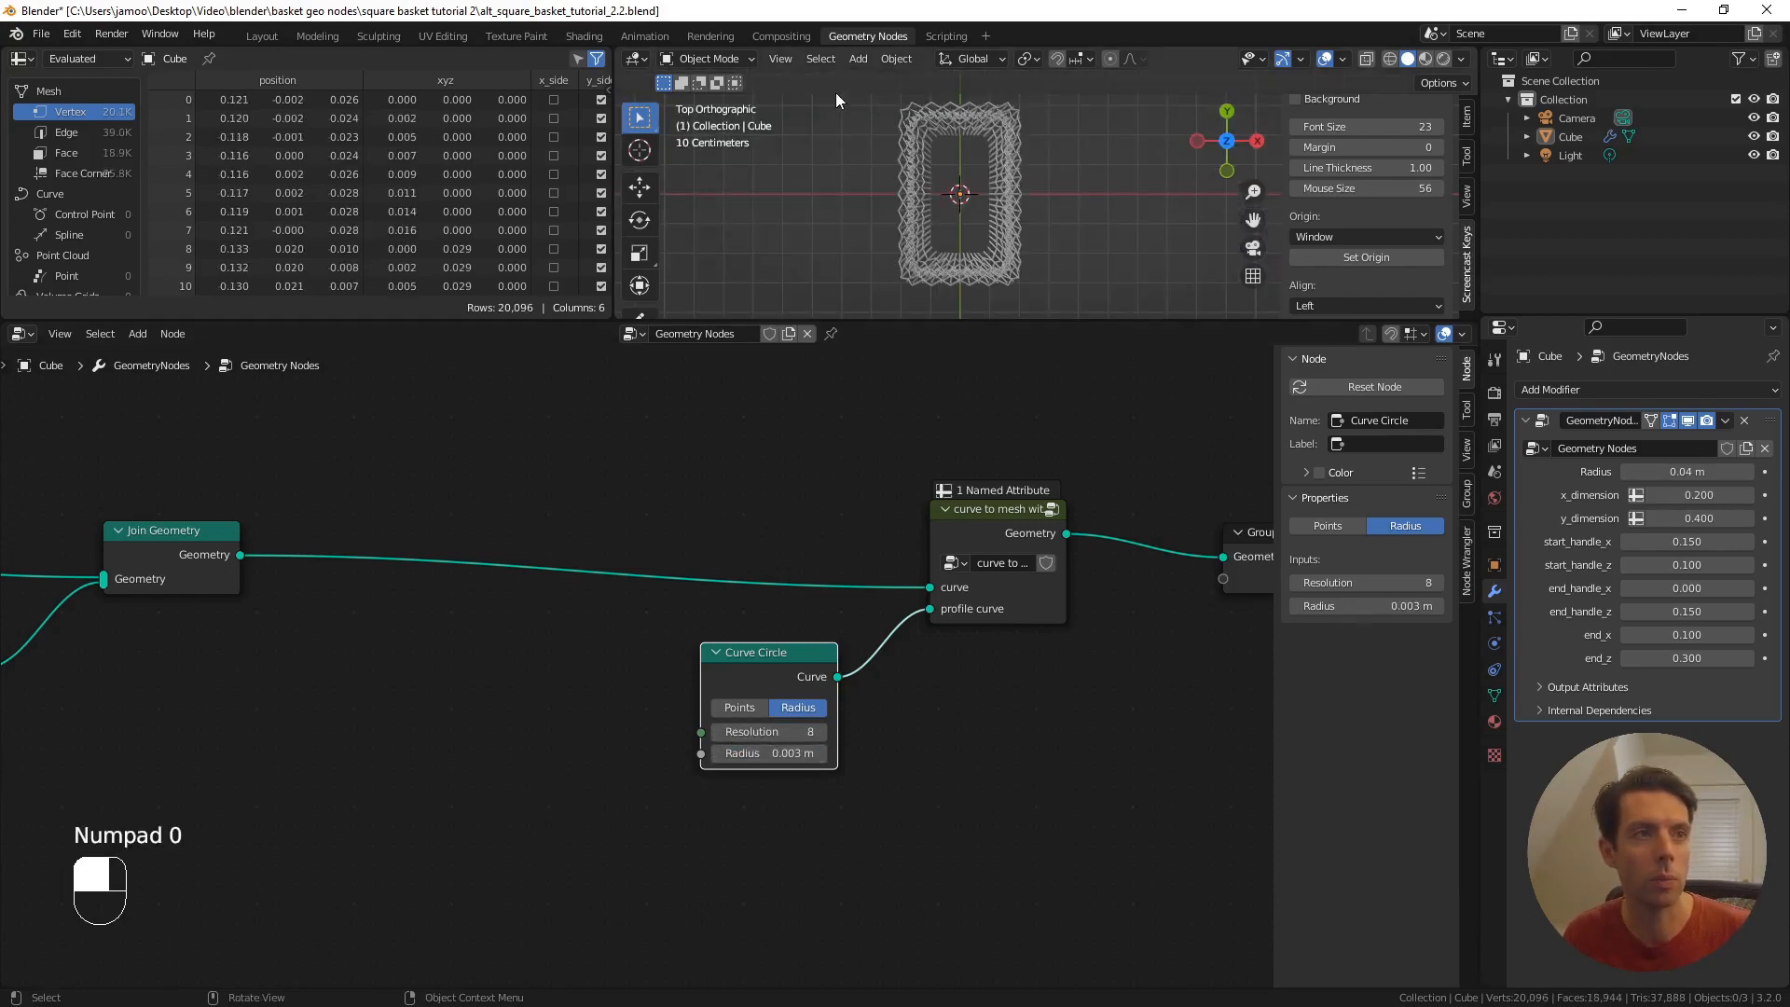
- Examine the thickened basket up close in a maximized 3D view, focusing on the mirrored seam at the middle of the long side
middle_drag(1044, 205, 1004, 224)
scroll(1000, 257, up, 8)
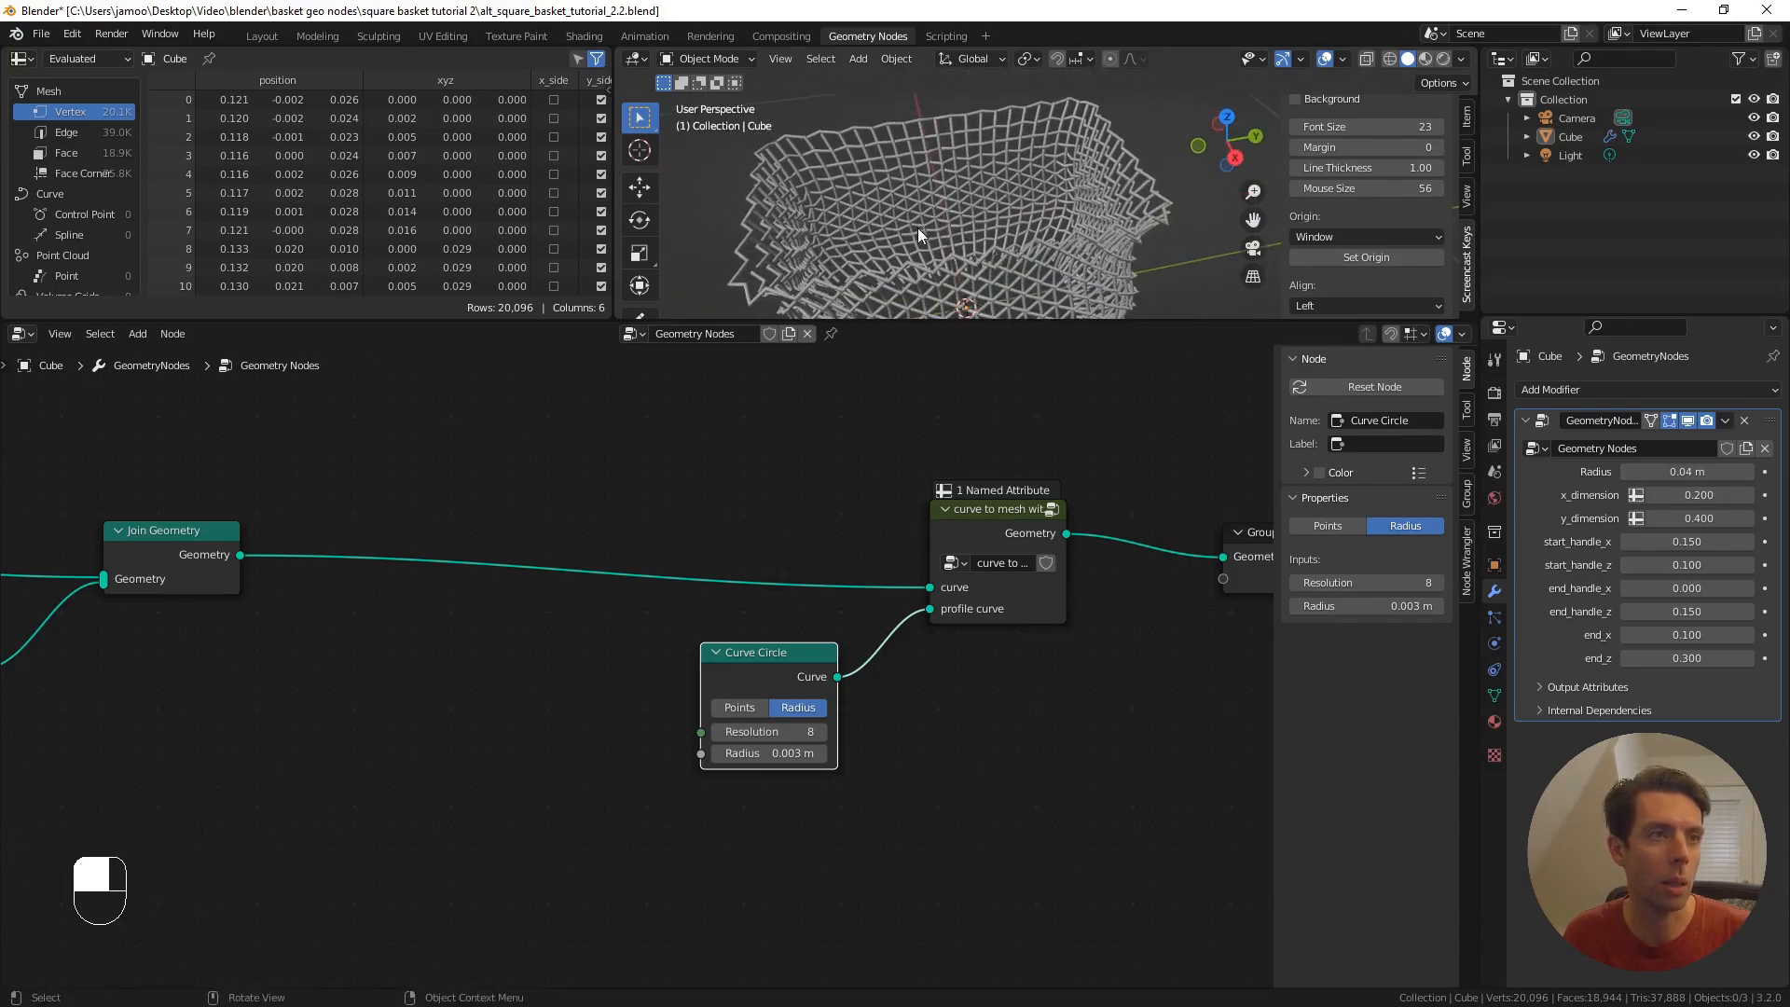
scroll(928, 179, up, 2)
key(ctrl+alt+space)
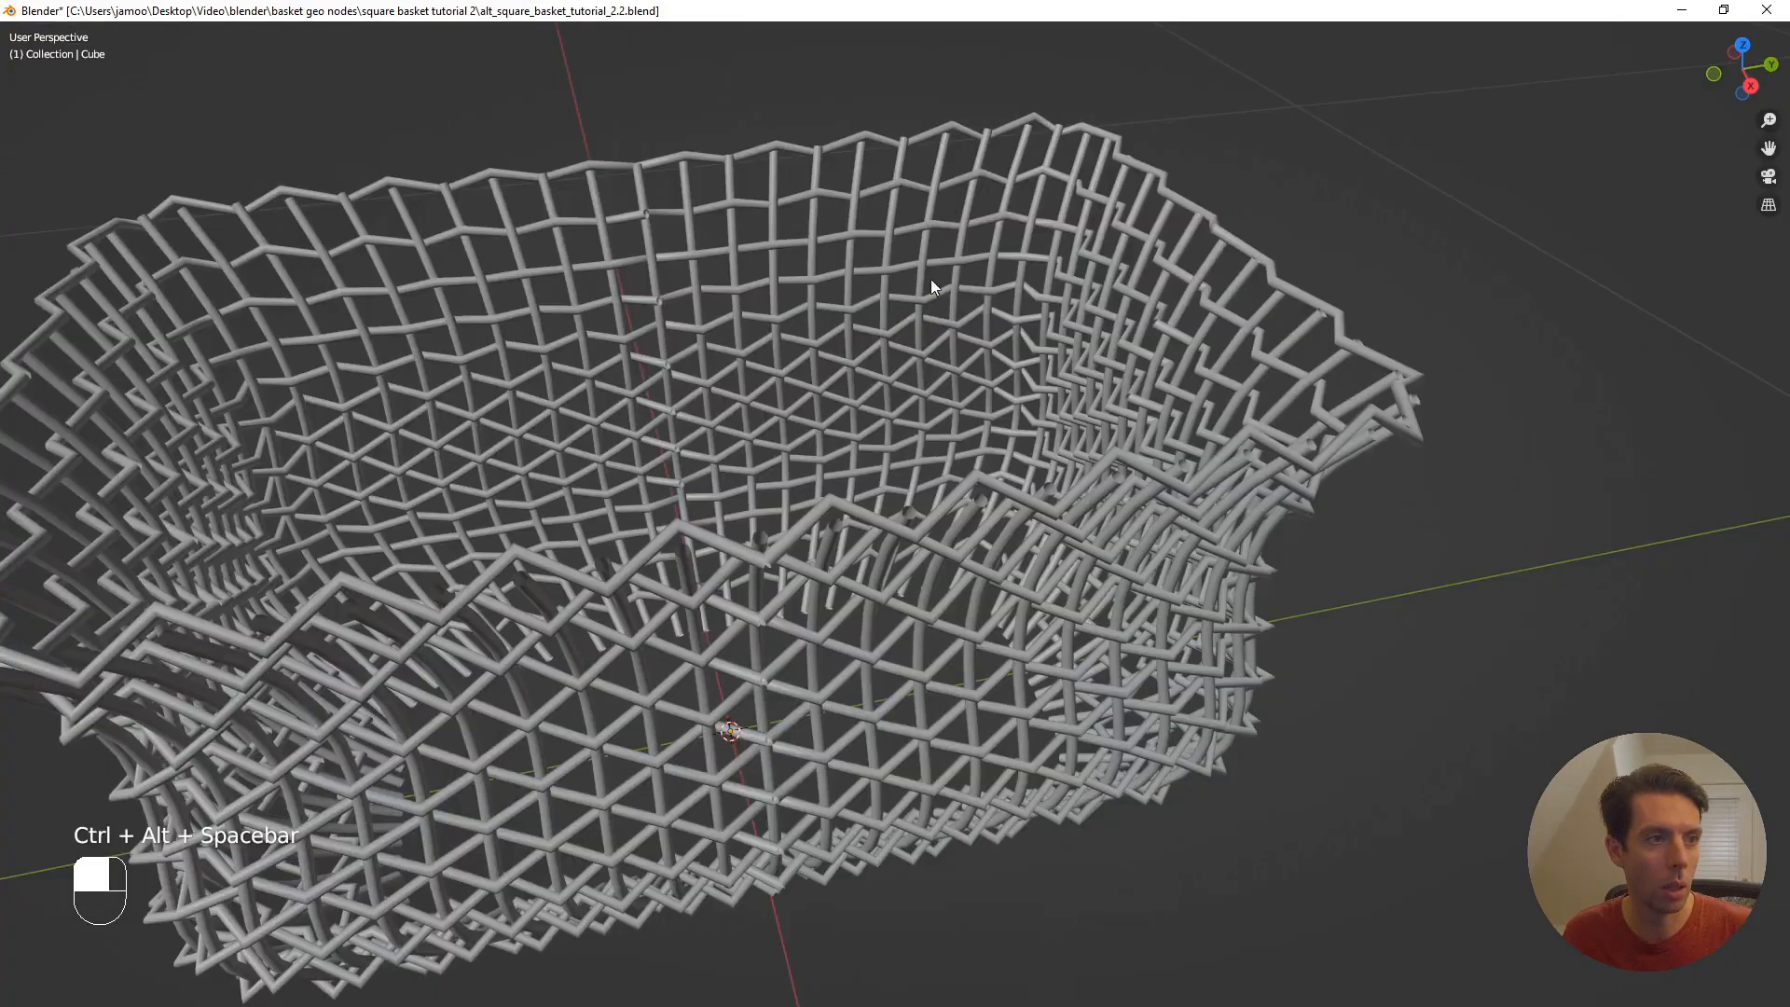
middle_drag(843, 381, 835, 435)
scroll(843, 478, up, 2)
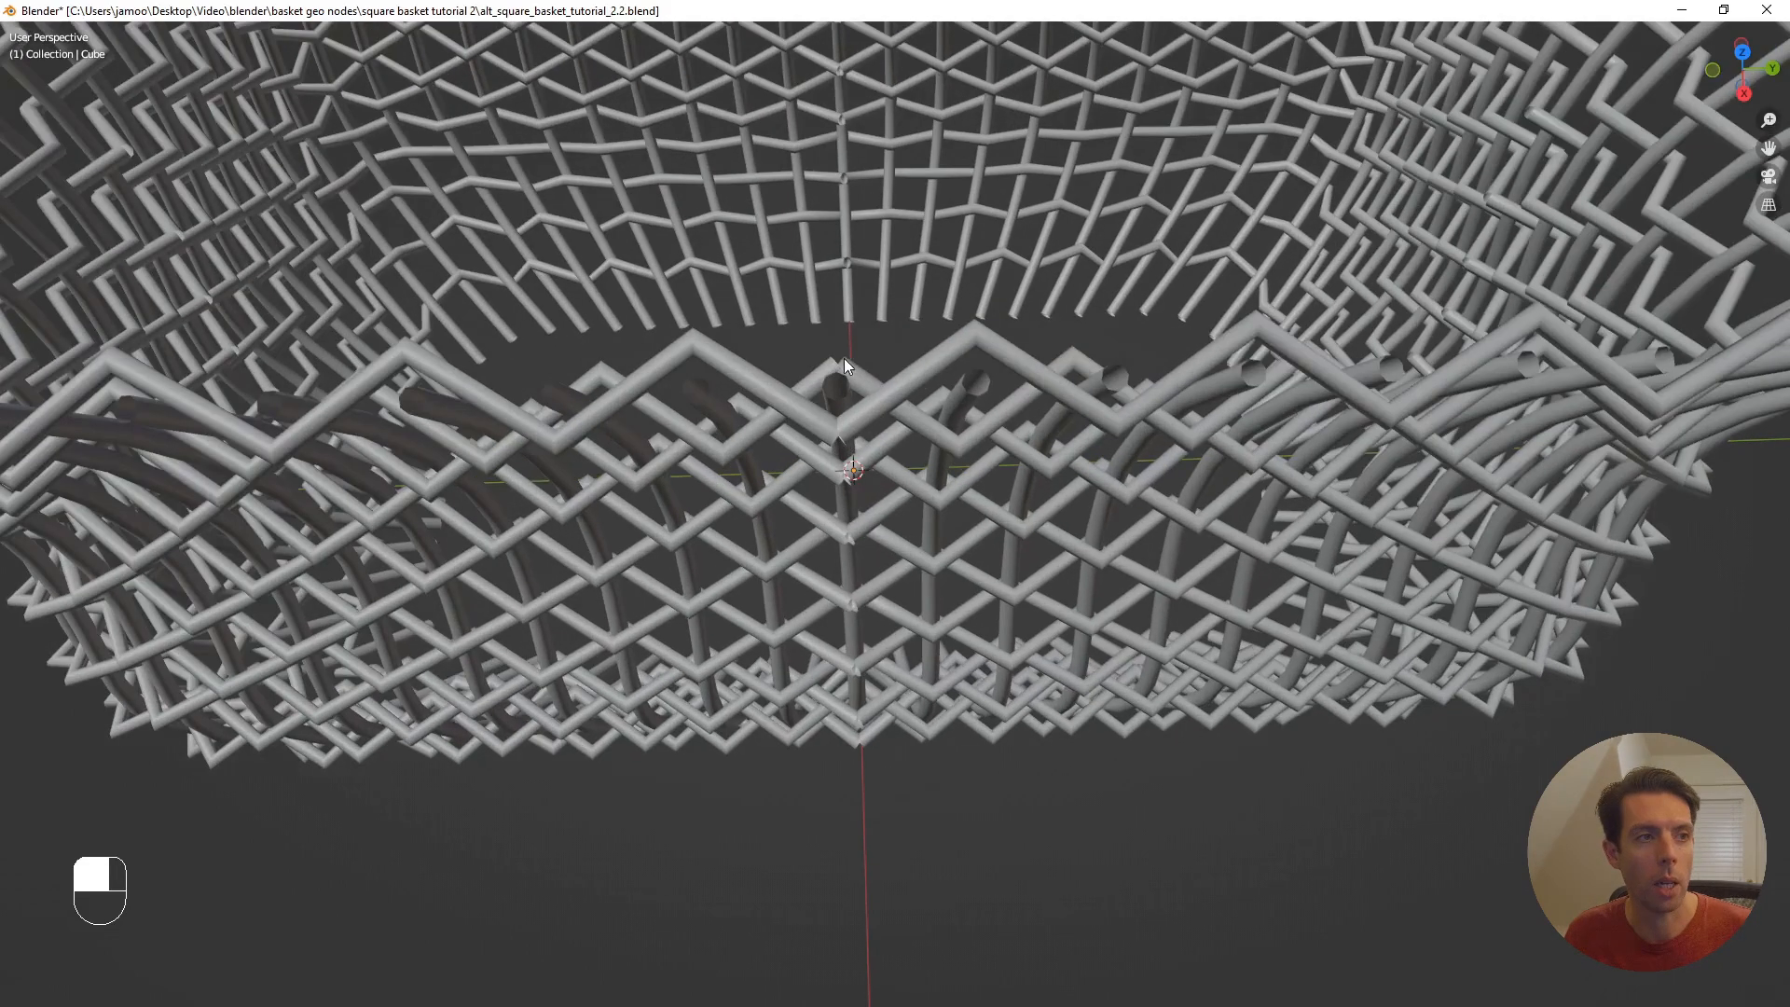
scroll(843, 364, up, 5)
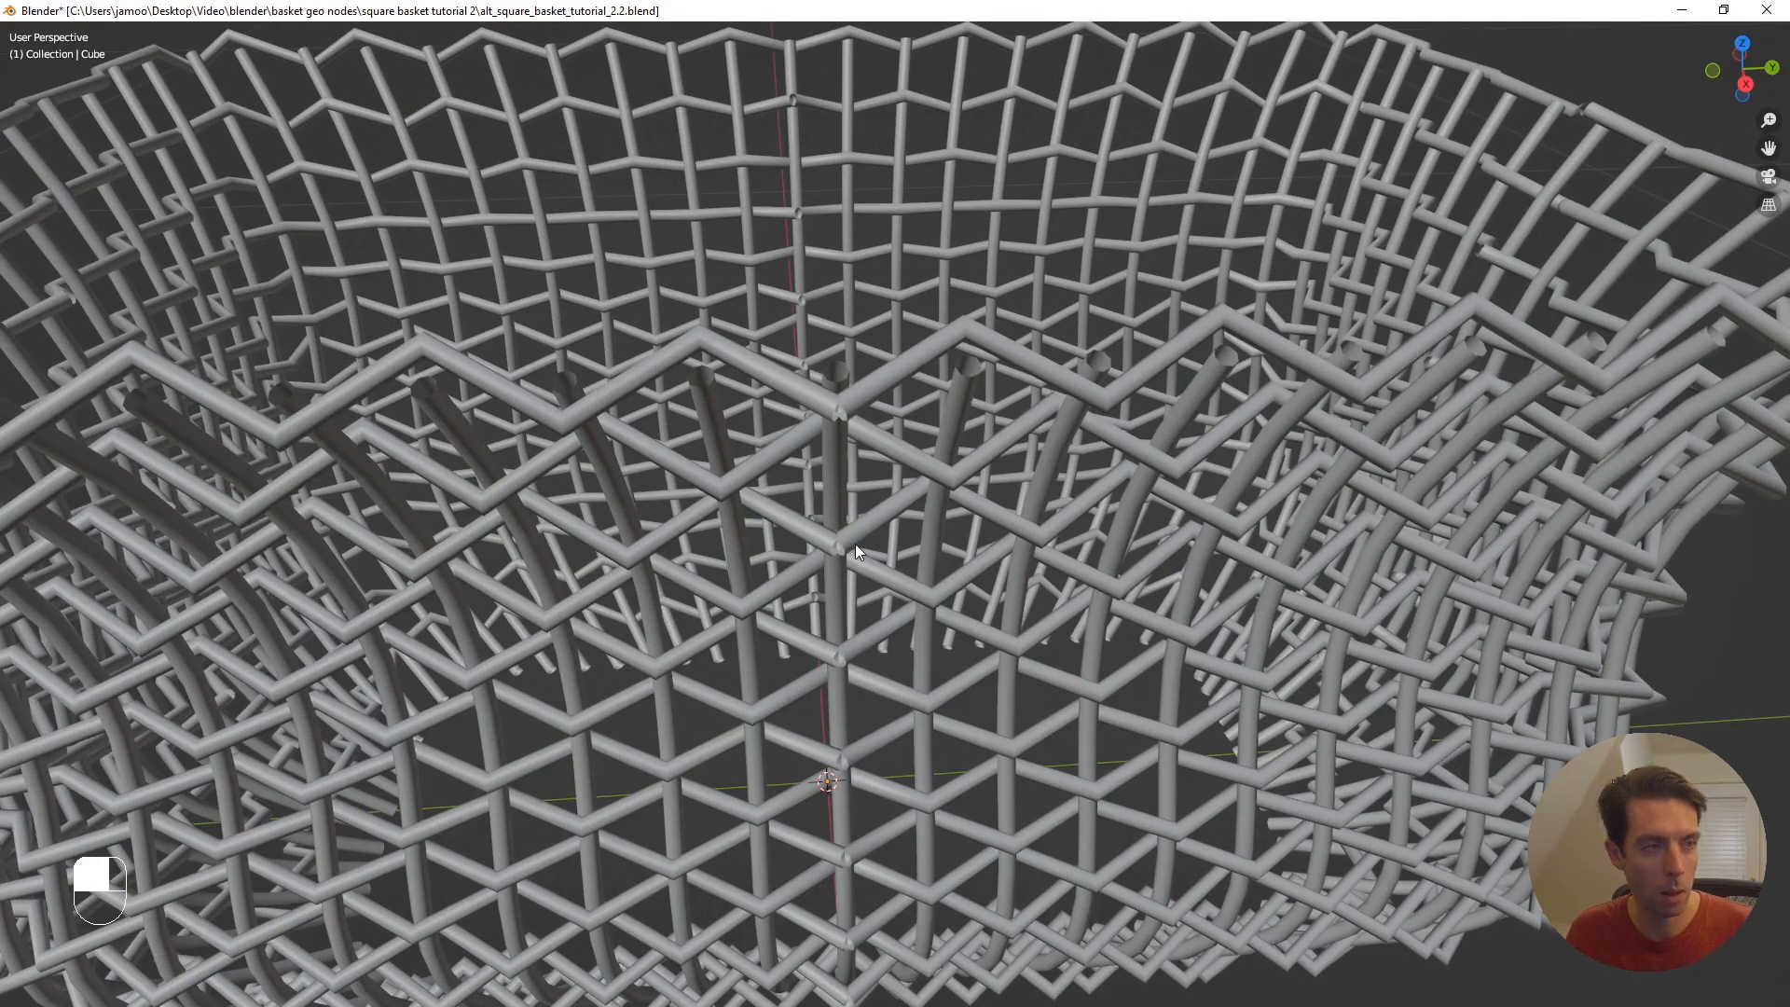
middle_drag(854, 544, 855, 507)
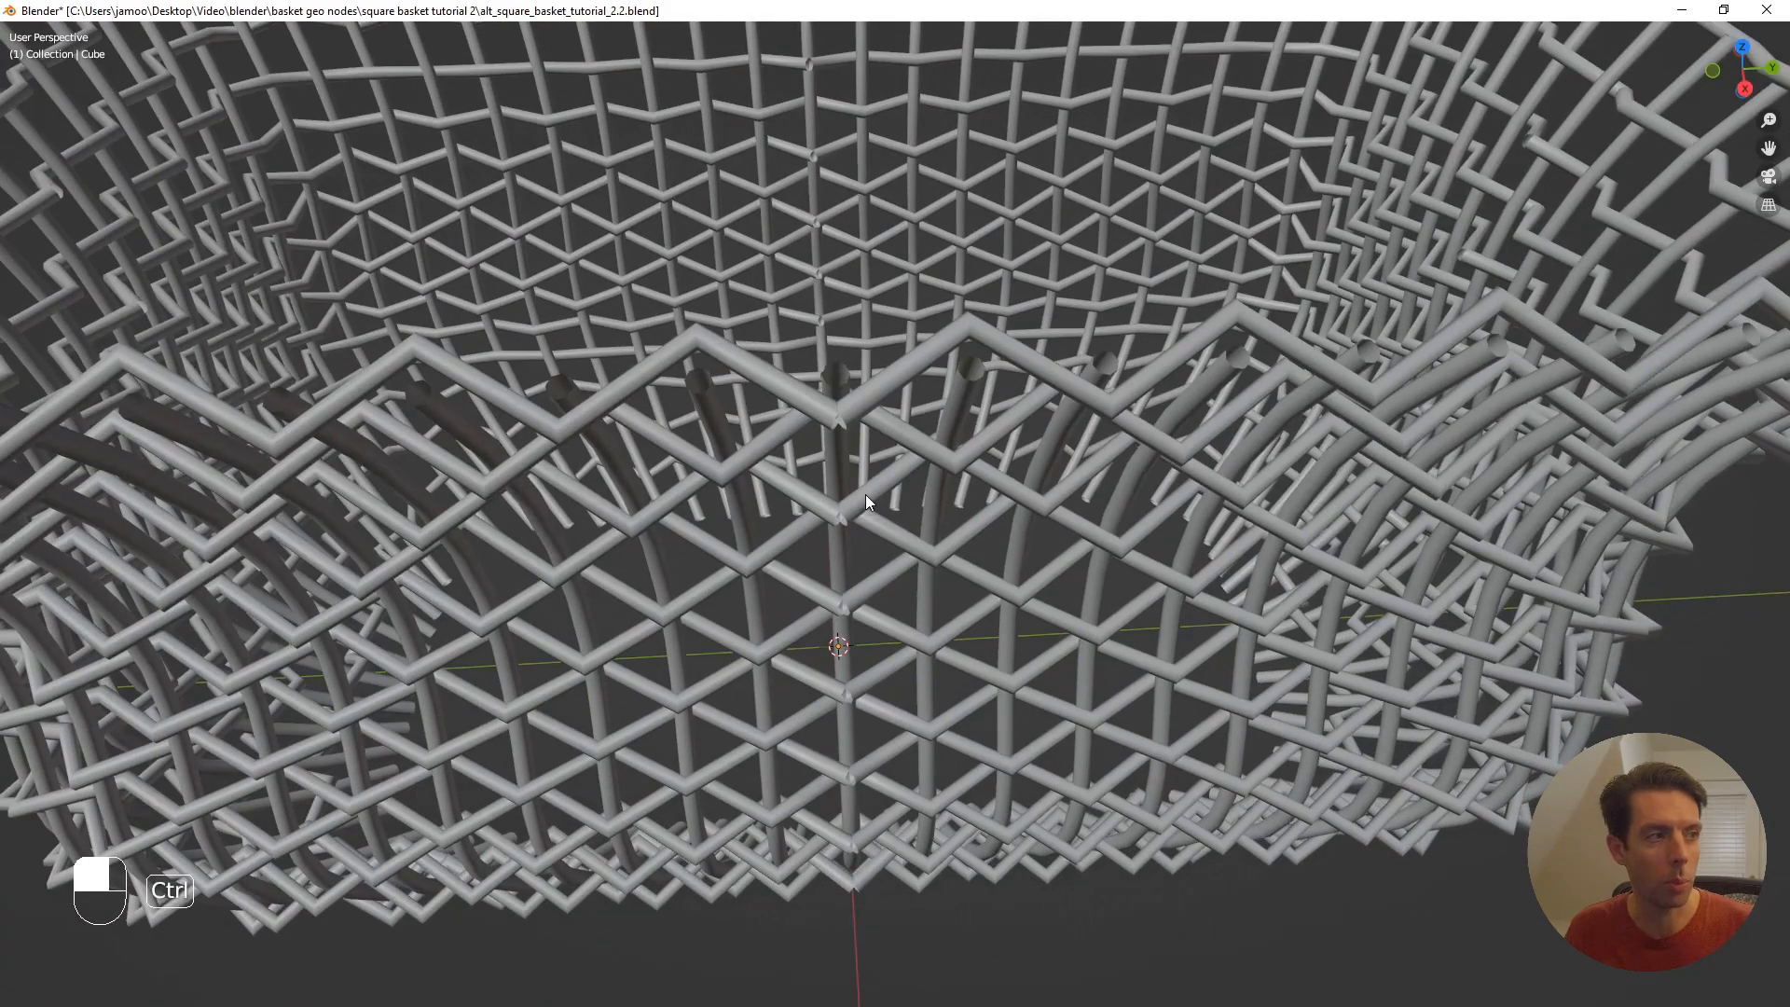
key(ctrl+alt+space)
- Duplicate the Curve to Mesh, Merge by Distance and Mesh to Curve chain and place the copy after the last Join Geometry node
scroll(849, 524, down, 3)
scroll(448, 601, down, 2)
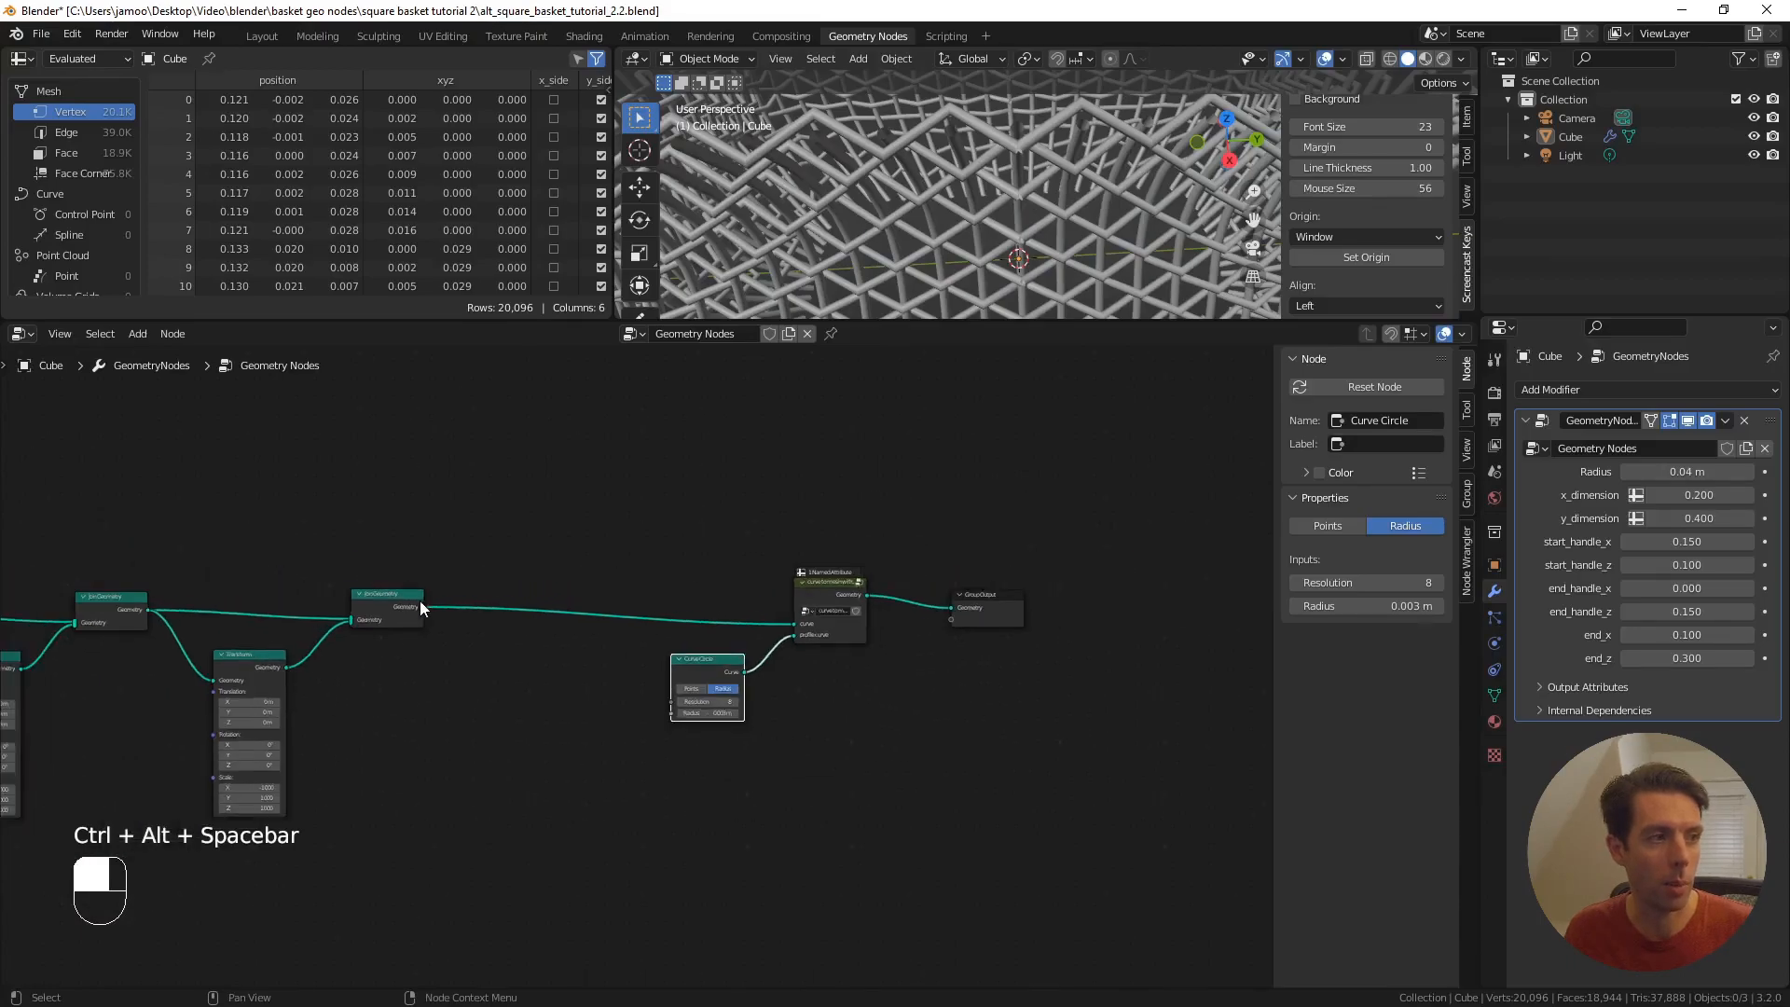
shift+middle_drag(418, 582, 995, 512)
shift+middle_drag(451, 485, 658, 522)
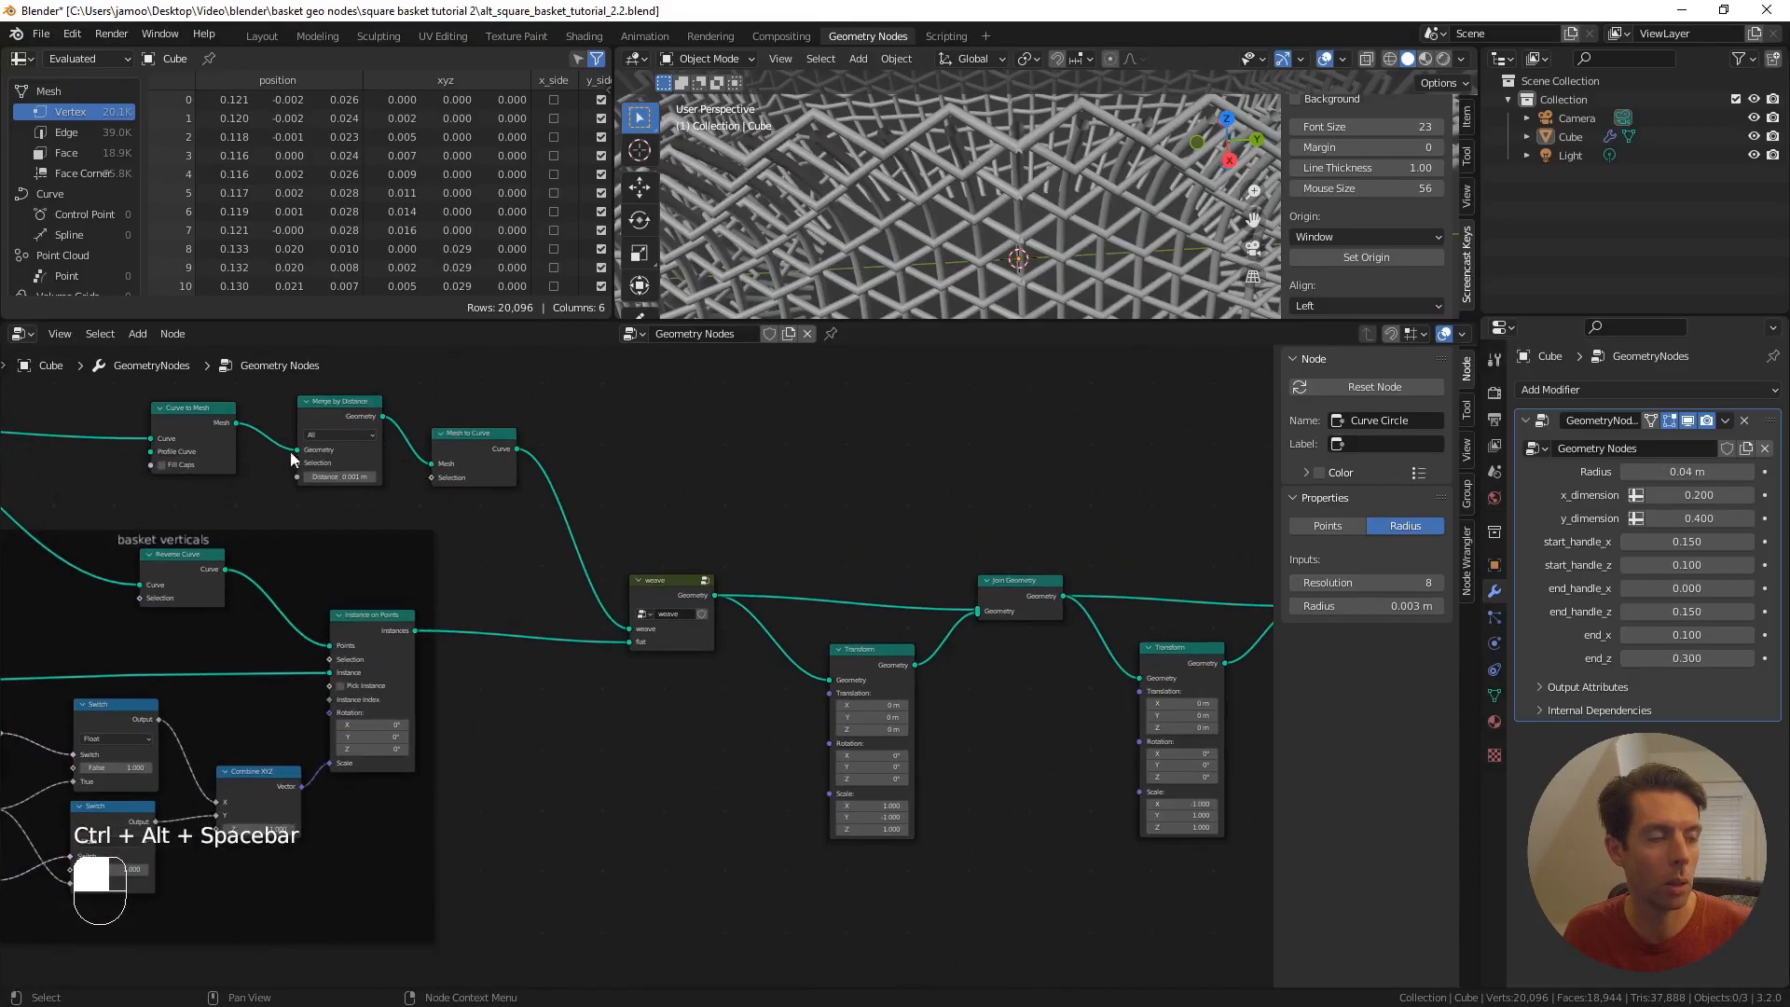
scroll(438, 560, up, 3)
scroll(457, 564, up, 2)
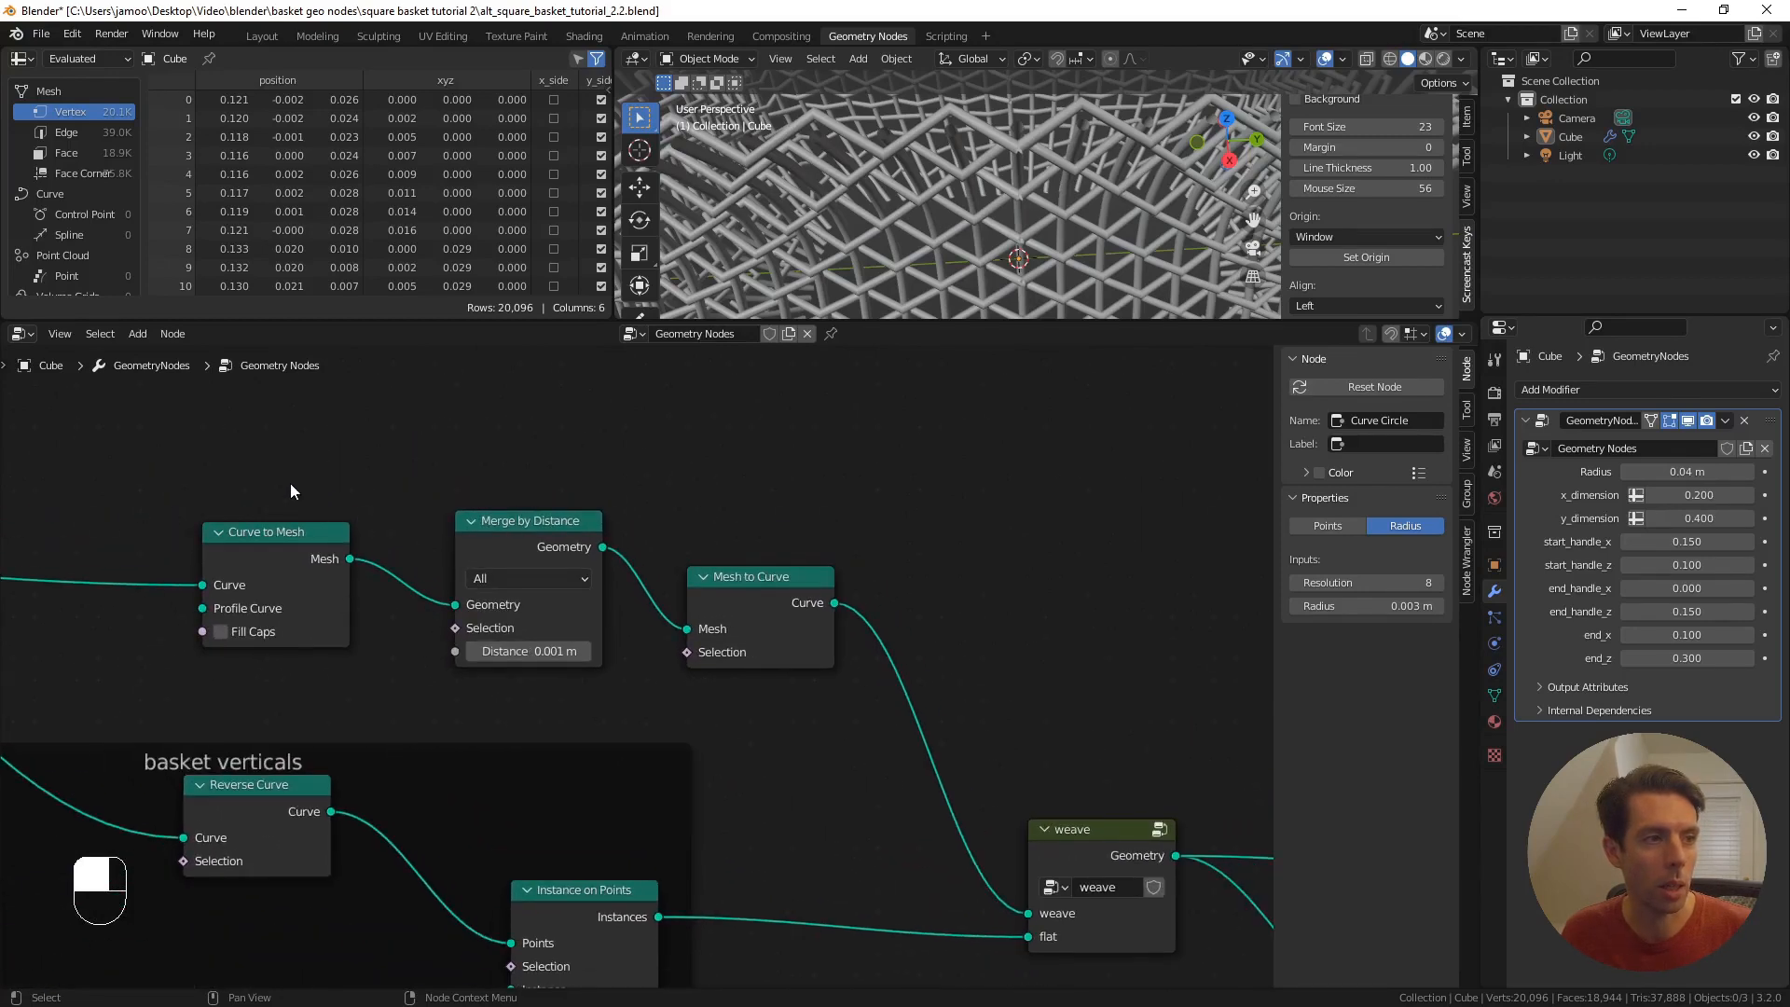
drag(281, 472, 791, 700)
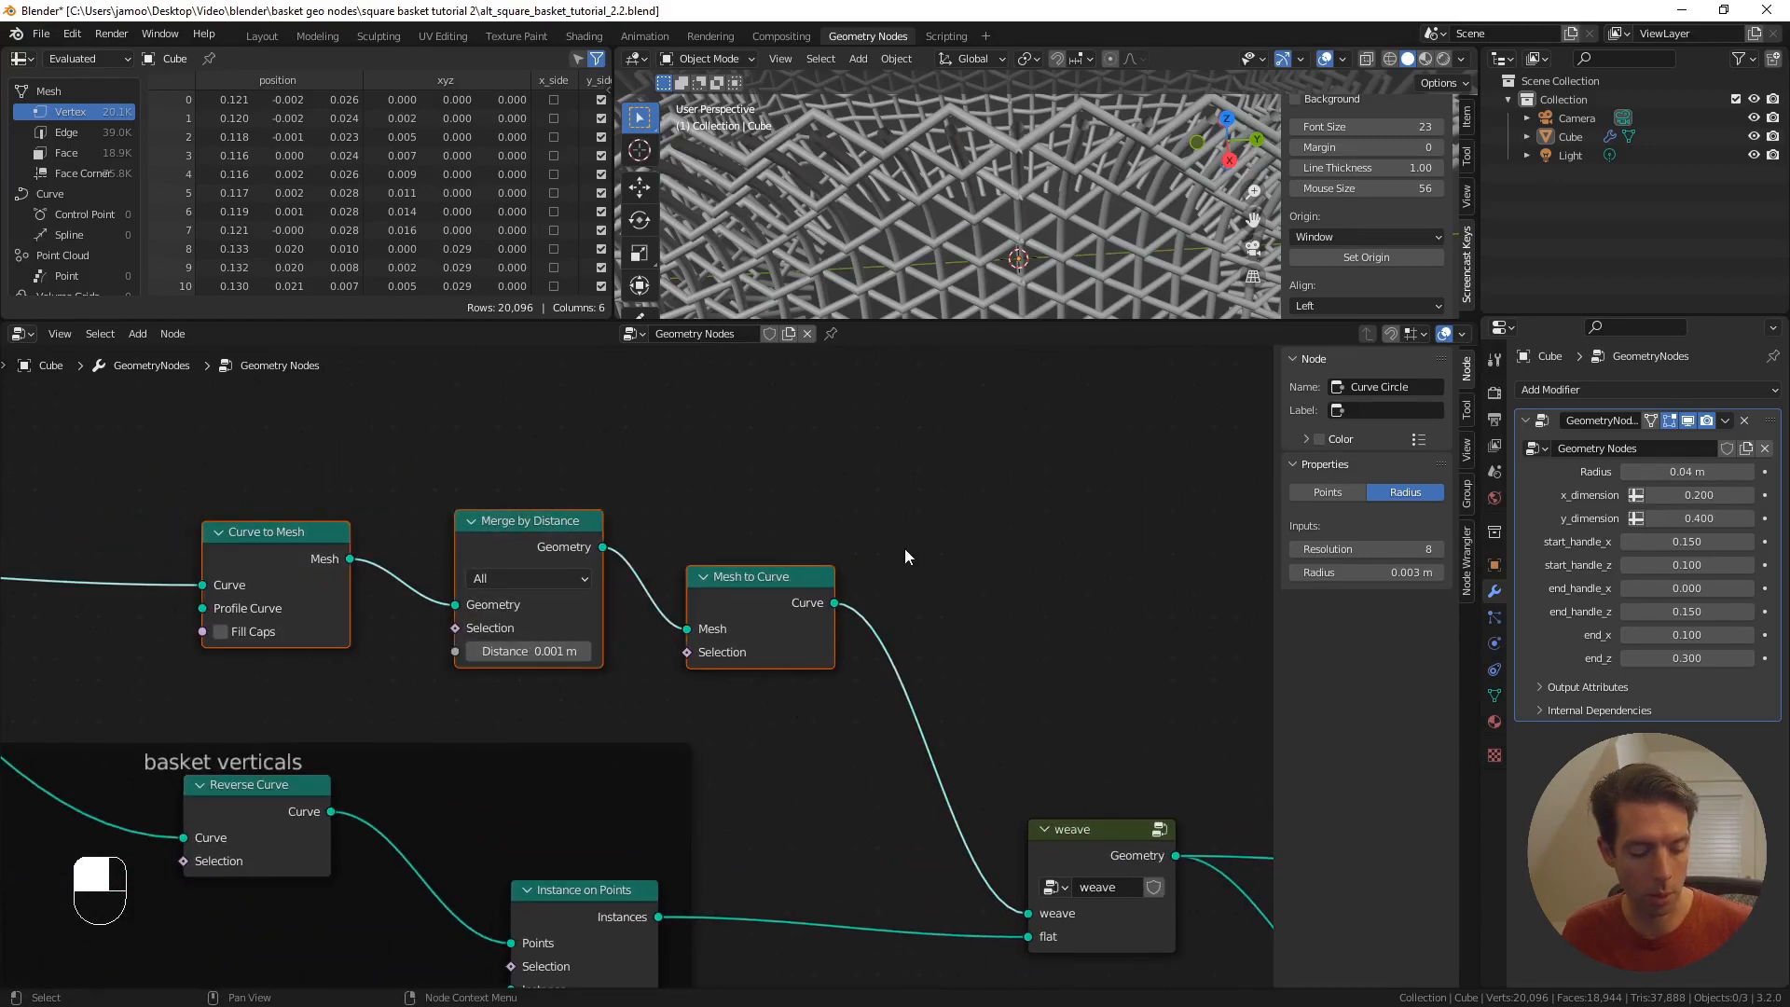
key(shift+d)
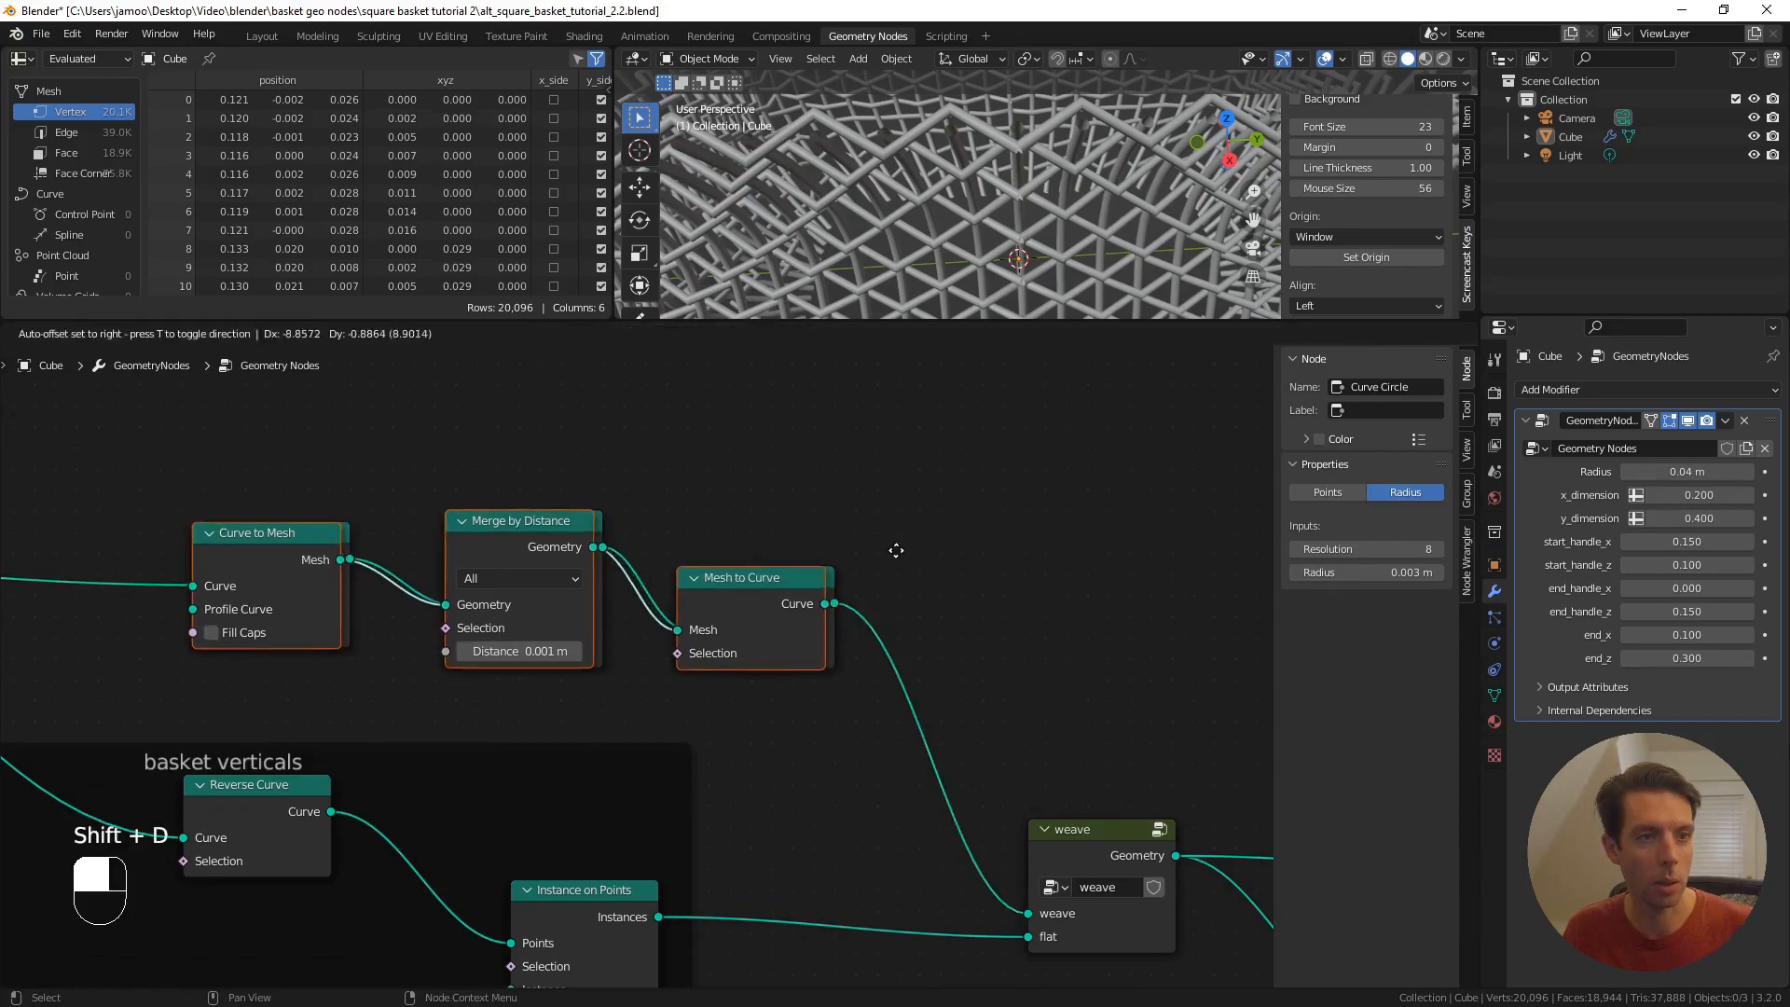
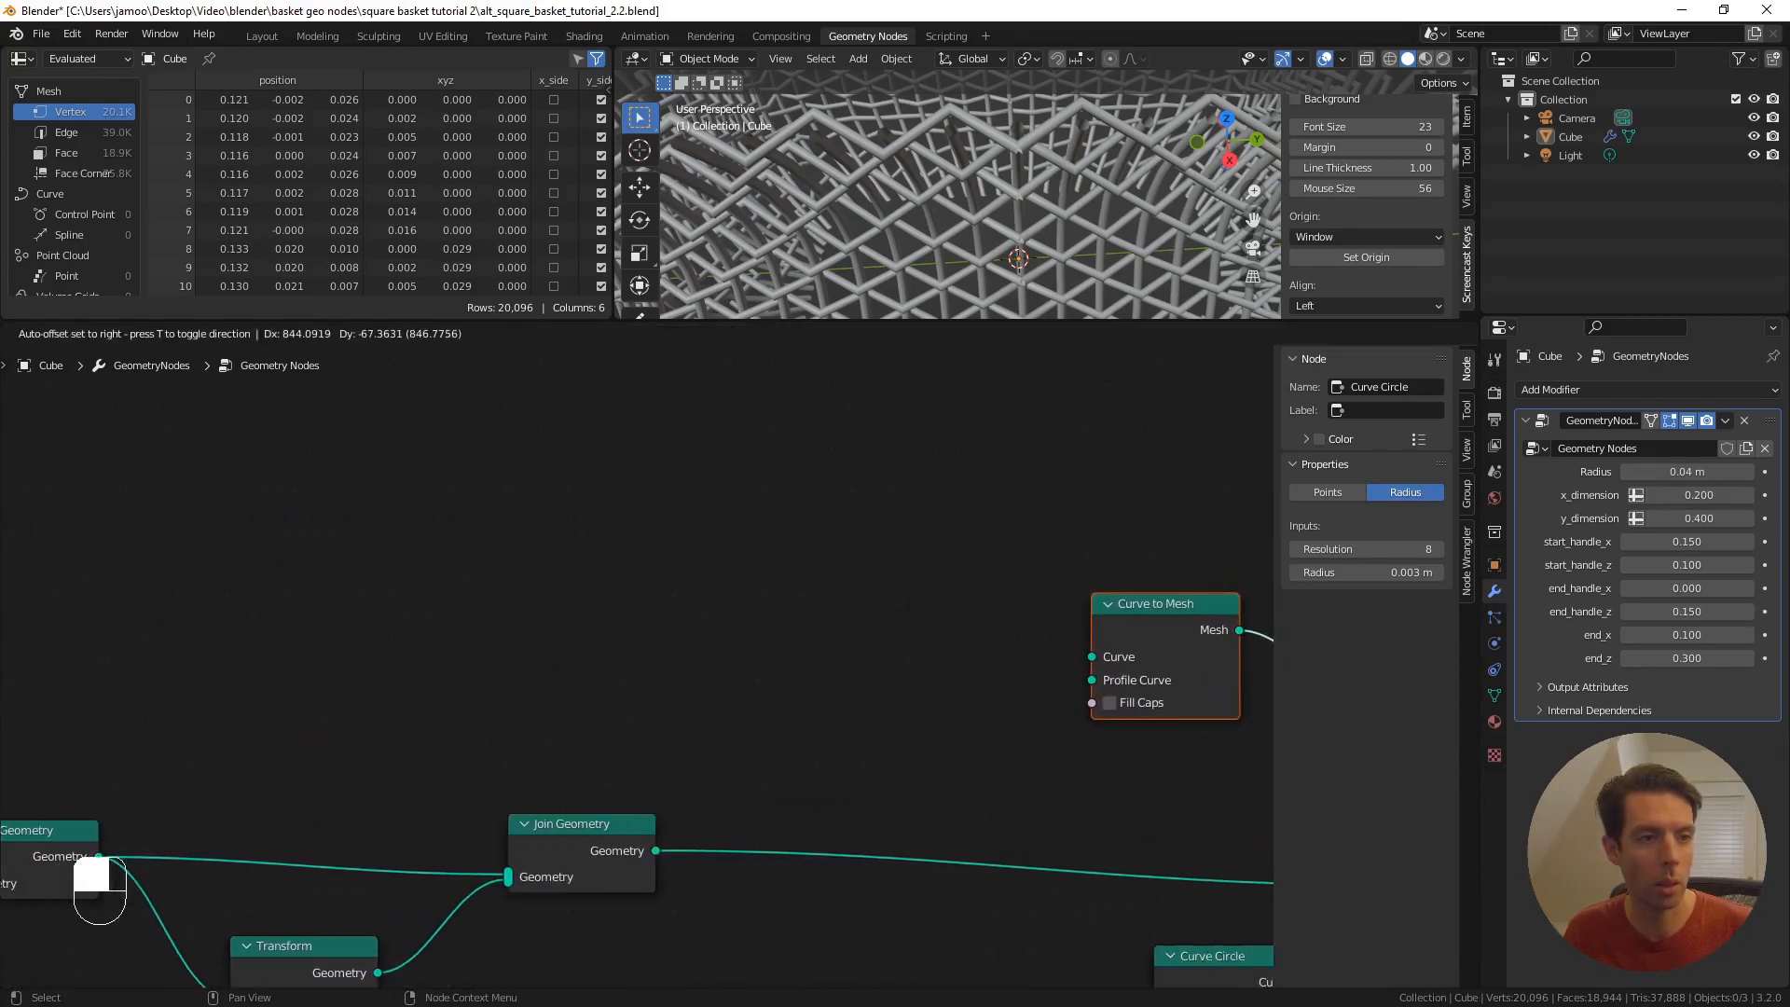
click(805, 798)
- Connect the duplicated merge chain between the last Join Geometry node and the curve input of the "curve to mesh with xyz" group
shift+middle_drag(717, 648, 874, 494)
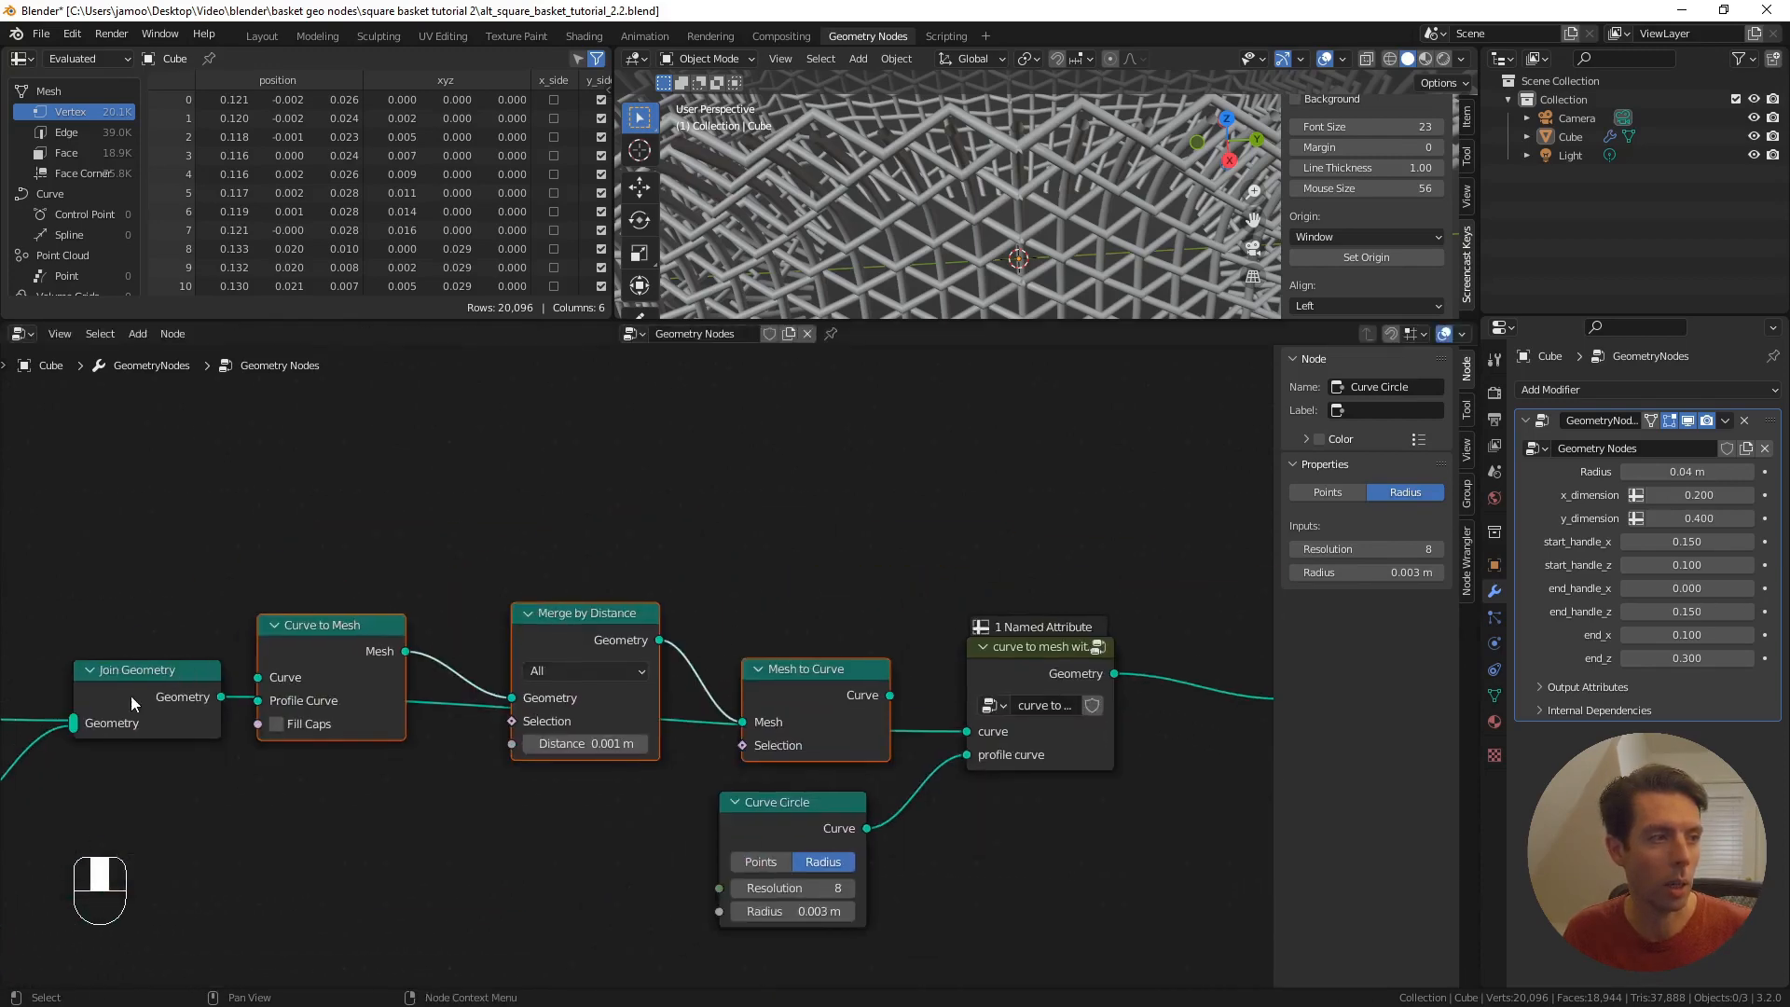
drag(220, 696, 258, 677)
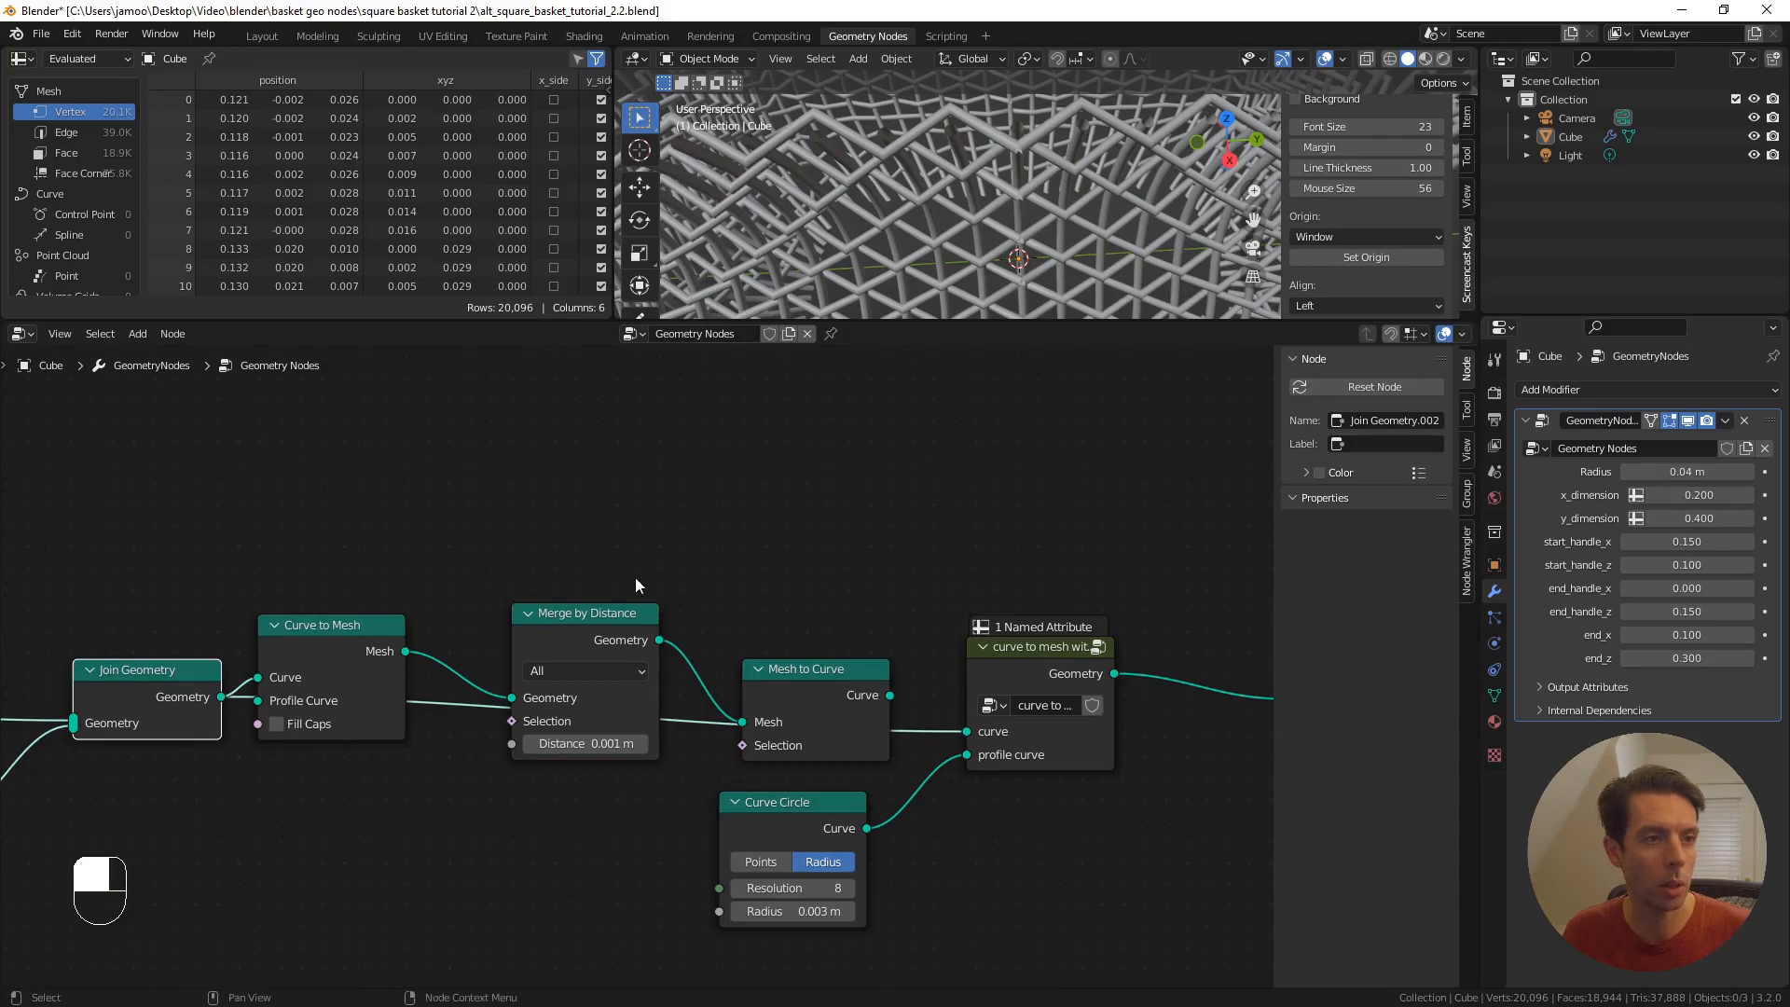
drag(888, 695, 968, 731)
scroll(767, 574, down, 1)
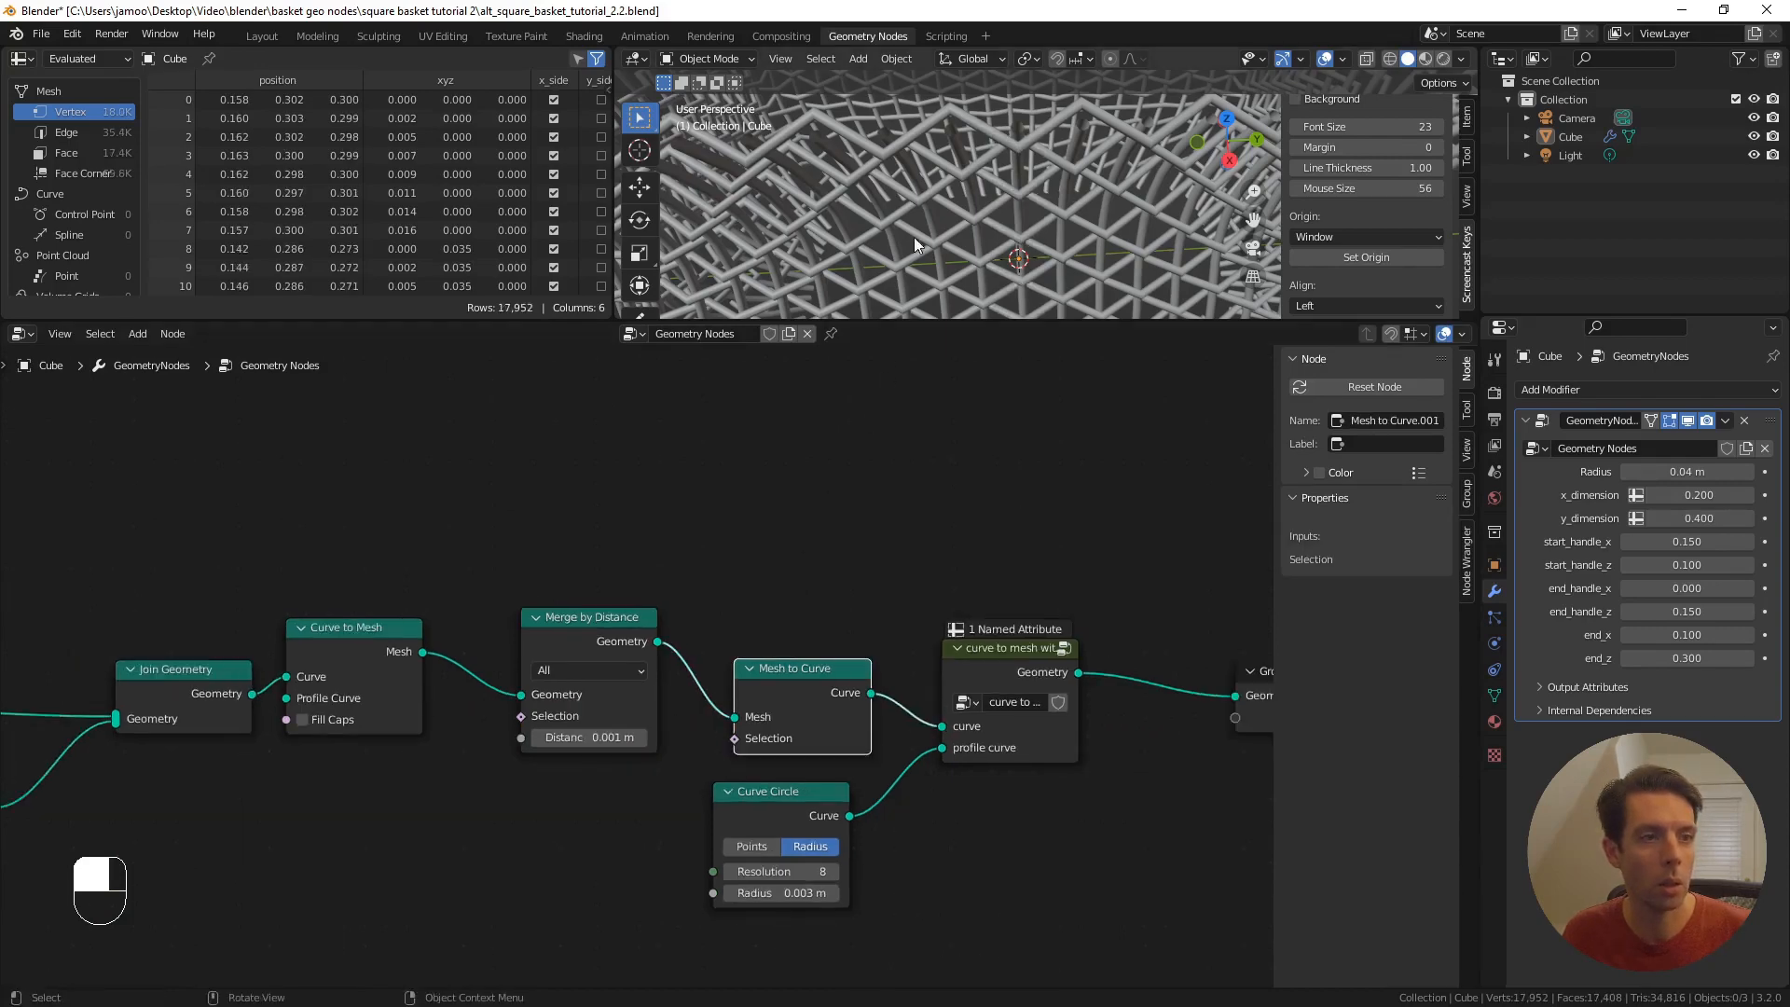
scroll(1000, 169, up, 2)
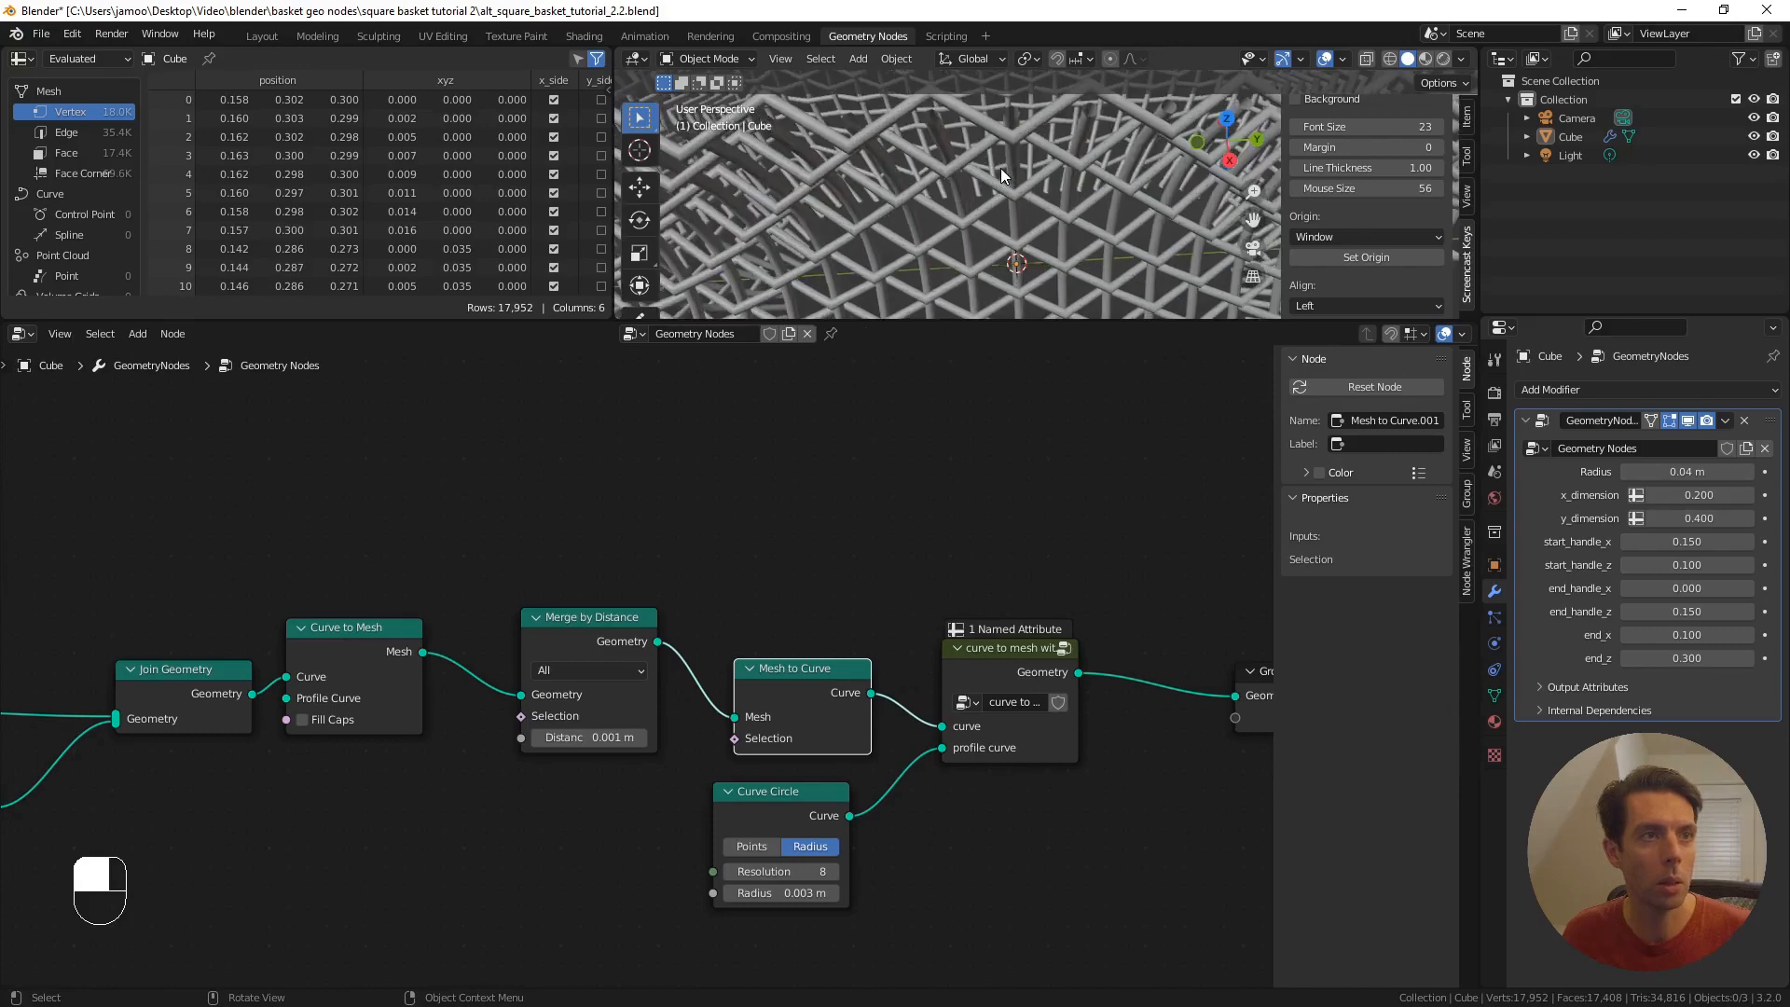
scroll(1003, 166, up, 2)
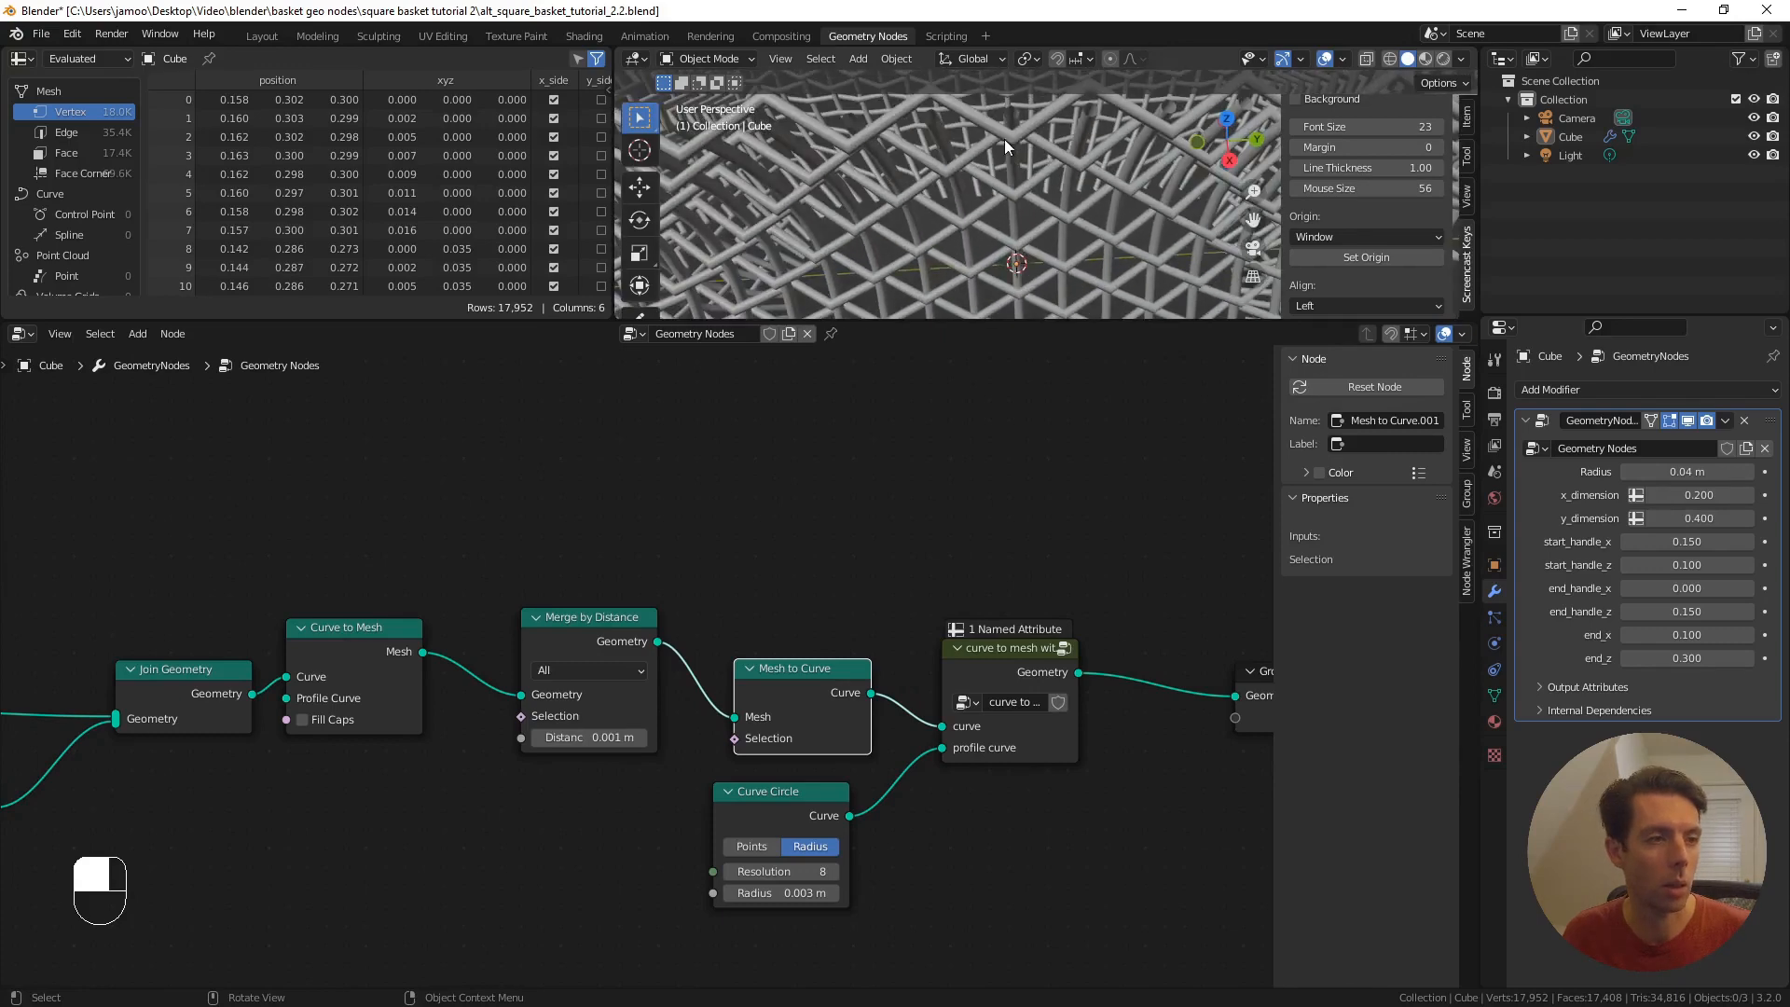
- Move the "curve to mesh with xyz" group, Curve Circle and Group Output together farther away from the Mesh to Curve node
scroll(838, 627, down, 3)
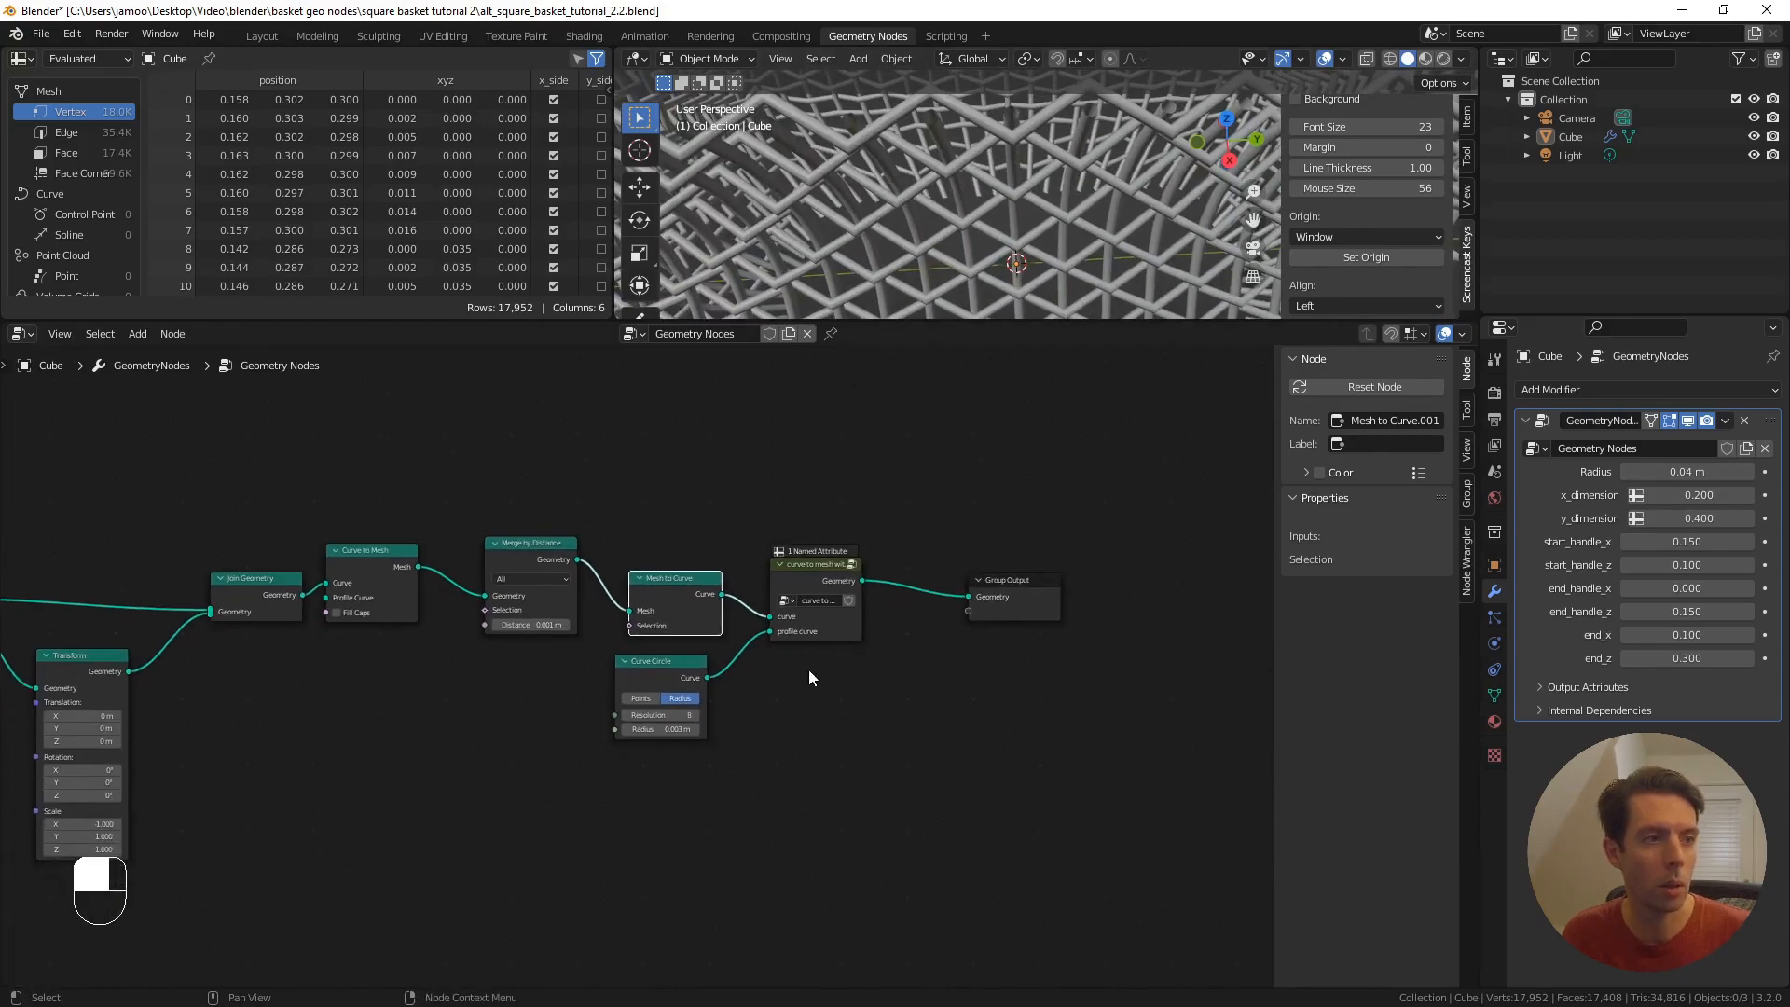
click(827, 568)
shift+click(695, 662)
shift+click(1018, 582)
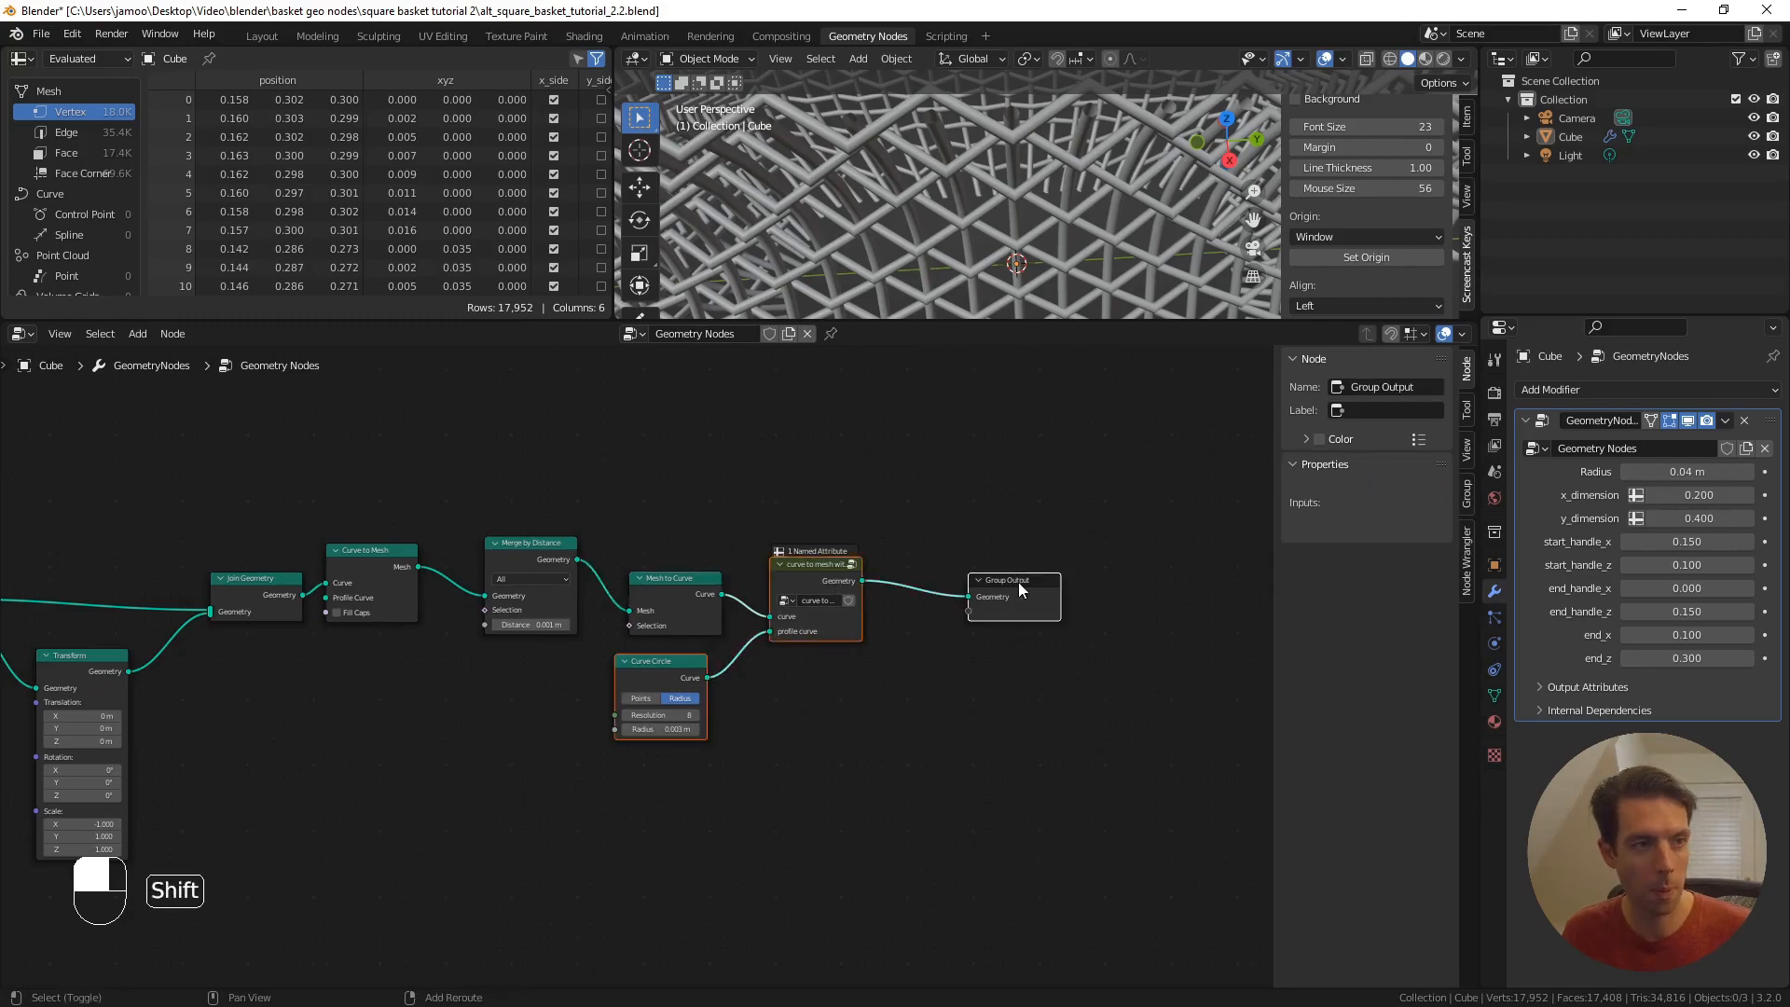
key(g)
click(1233, 602)
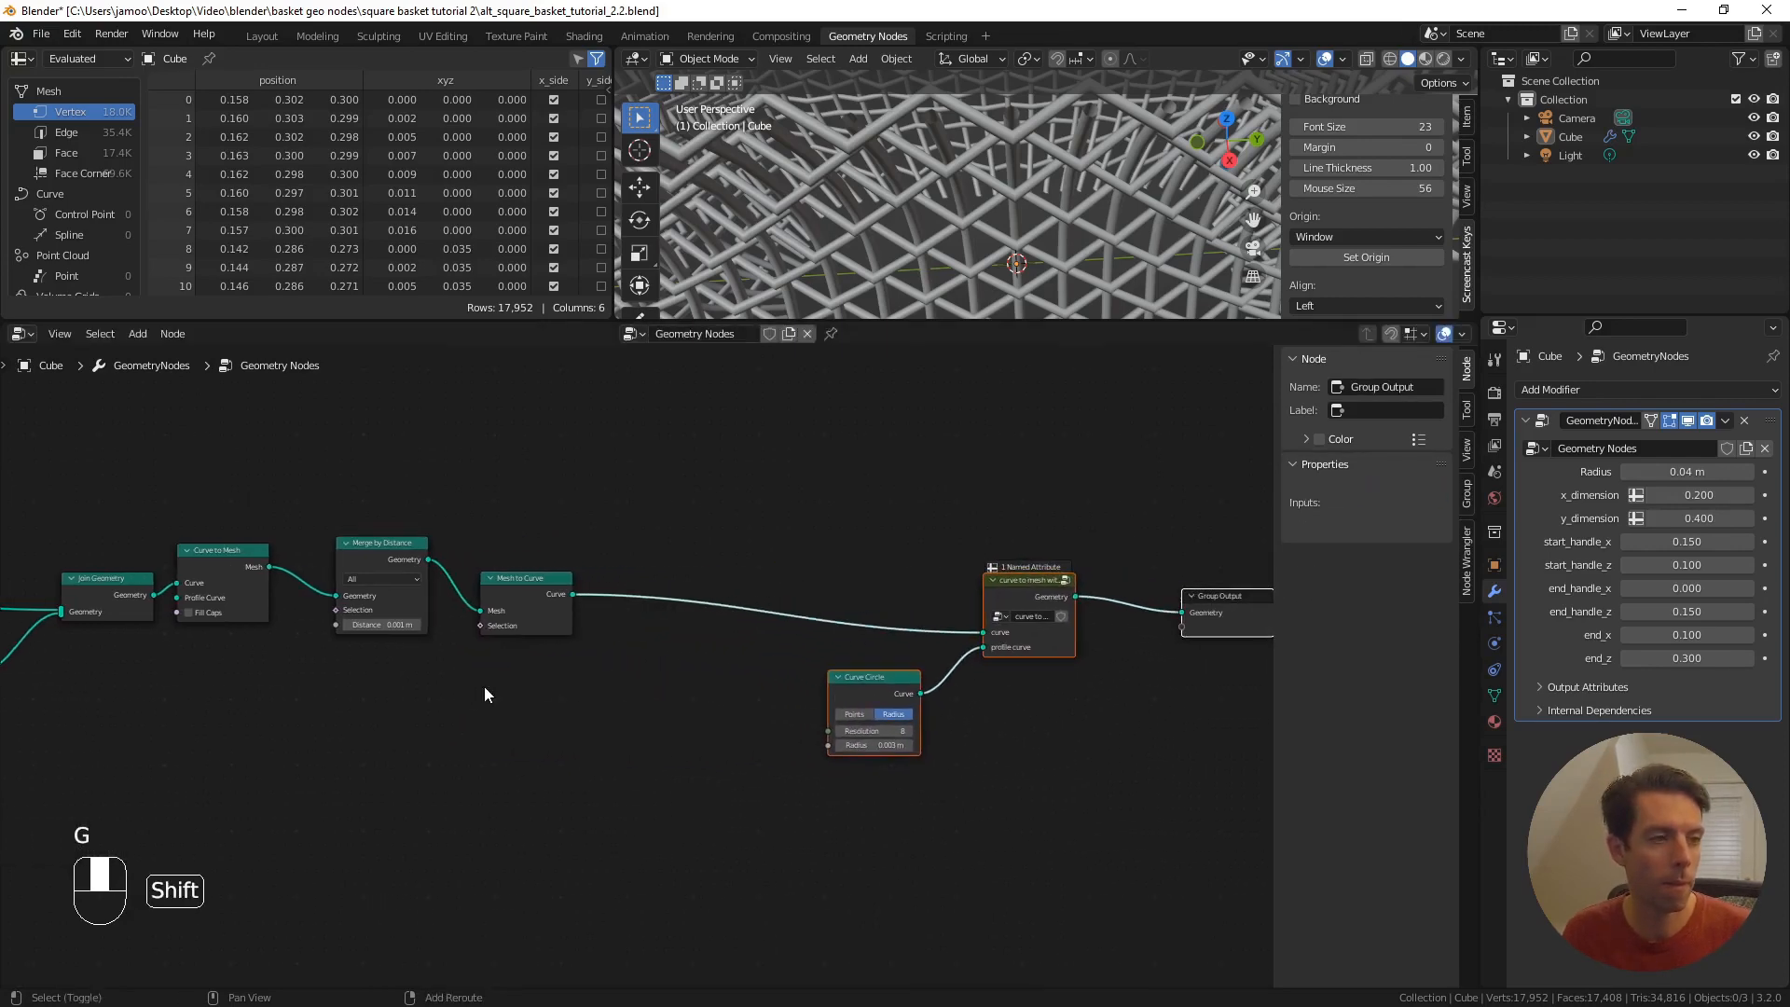
shift+middle_drag(375, 683, 795, 711)
scroll(795, 712, down, 3)
scroll(692, 681, down, 2)
drag(673, 635, 736, 639)
- Move the Group Output away and insert a Subdivision Surface node between it and the "curve to mesh with xyz" group
shift+middle_drag(962, 626, 455, 624)
scroll(648, 668, up, 3)
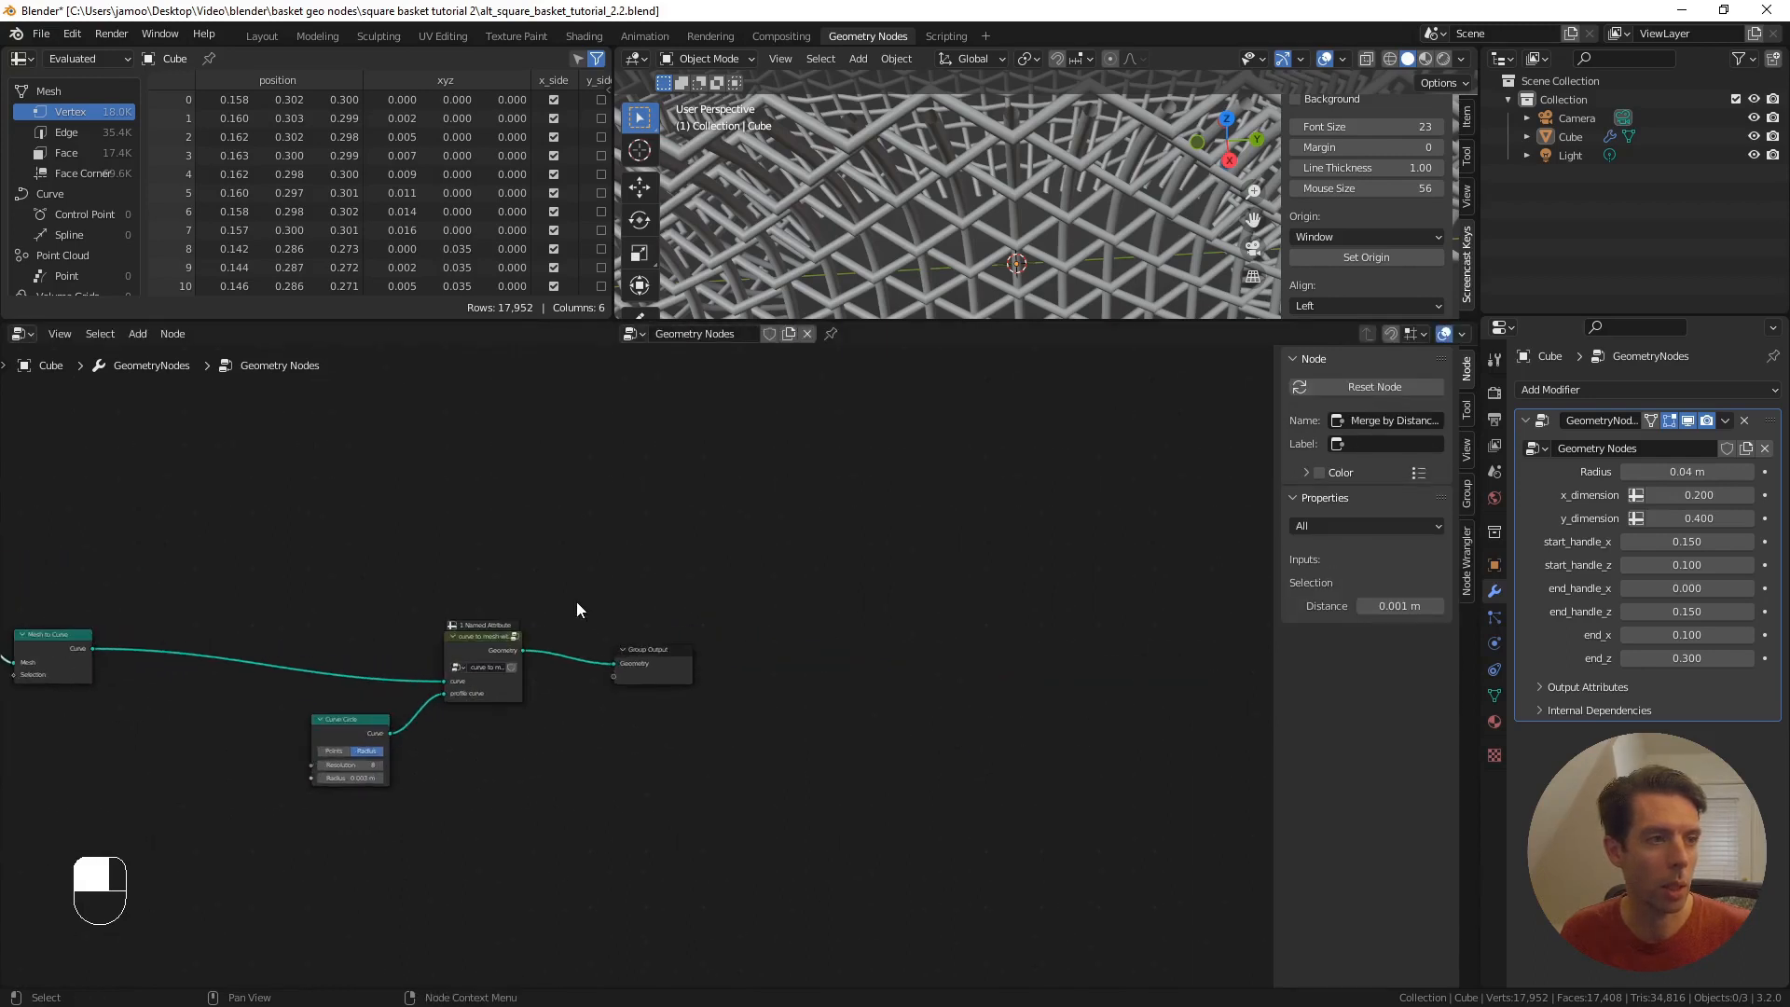
drag(669, 651, 746, 654)
key(F3)
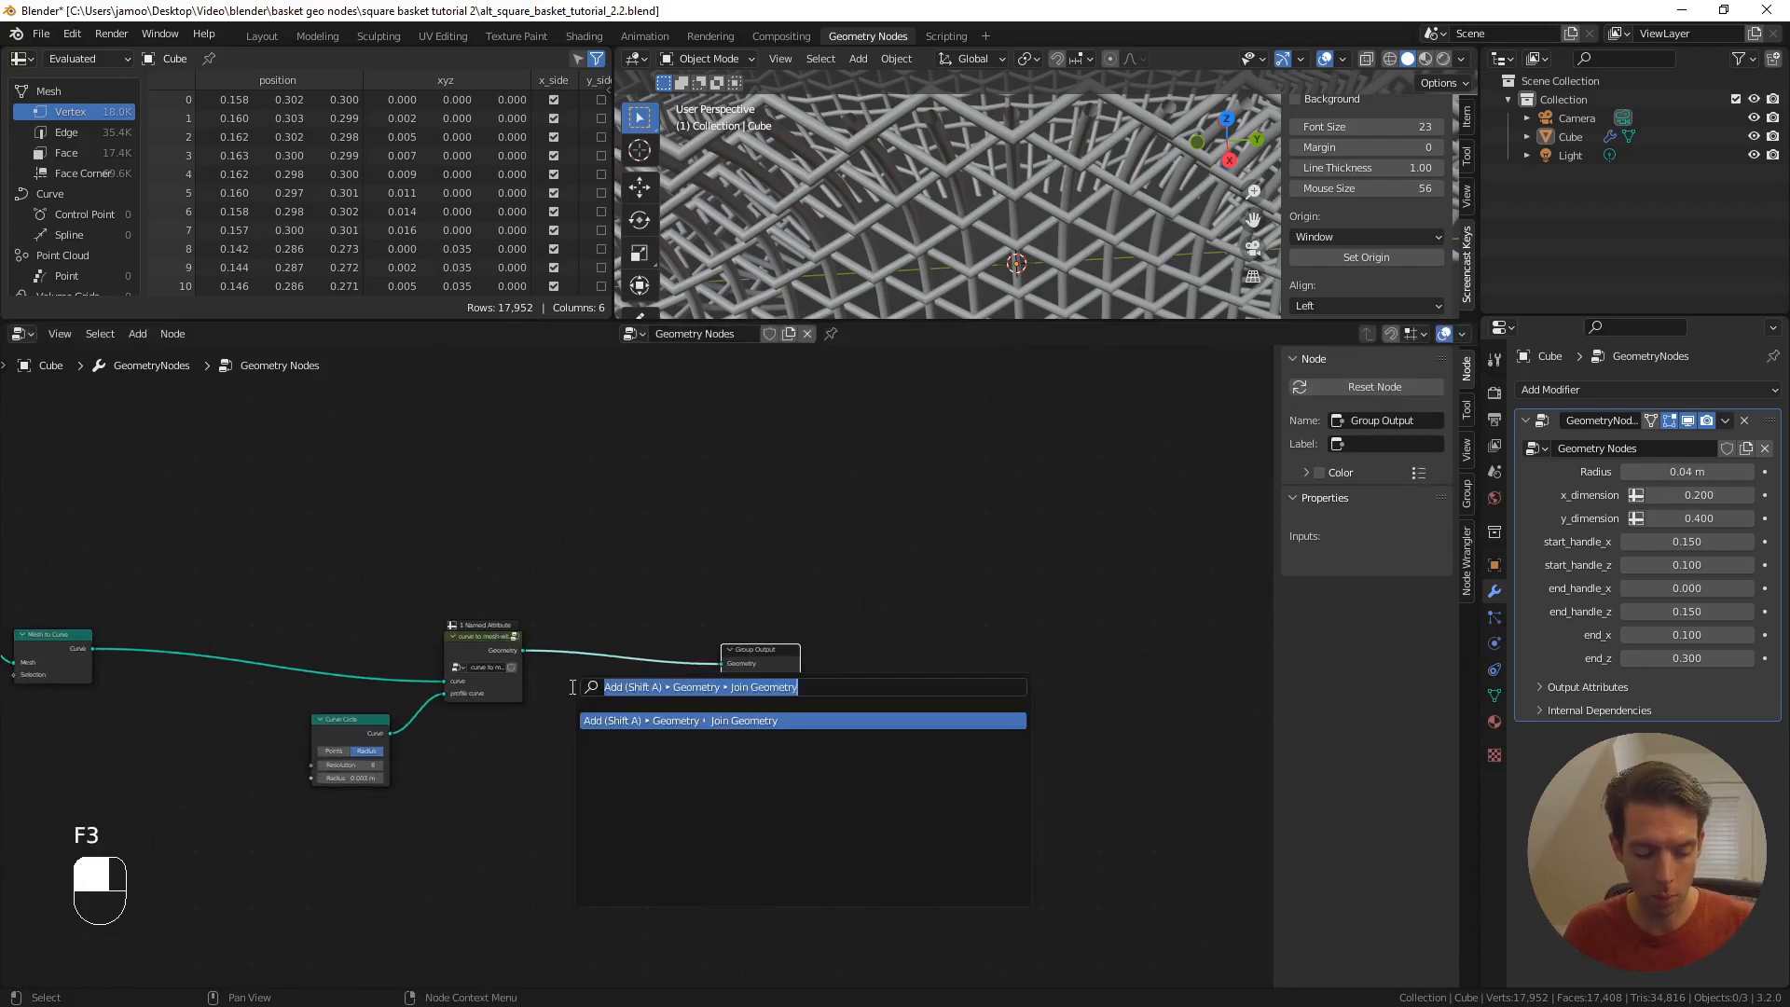
text(s)
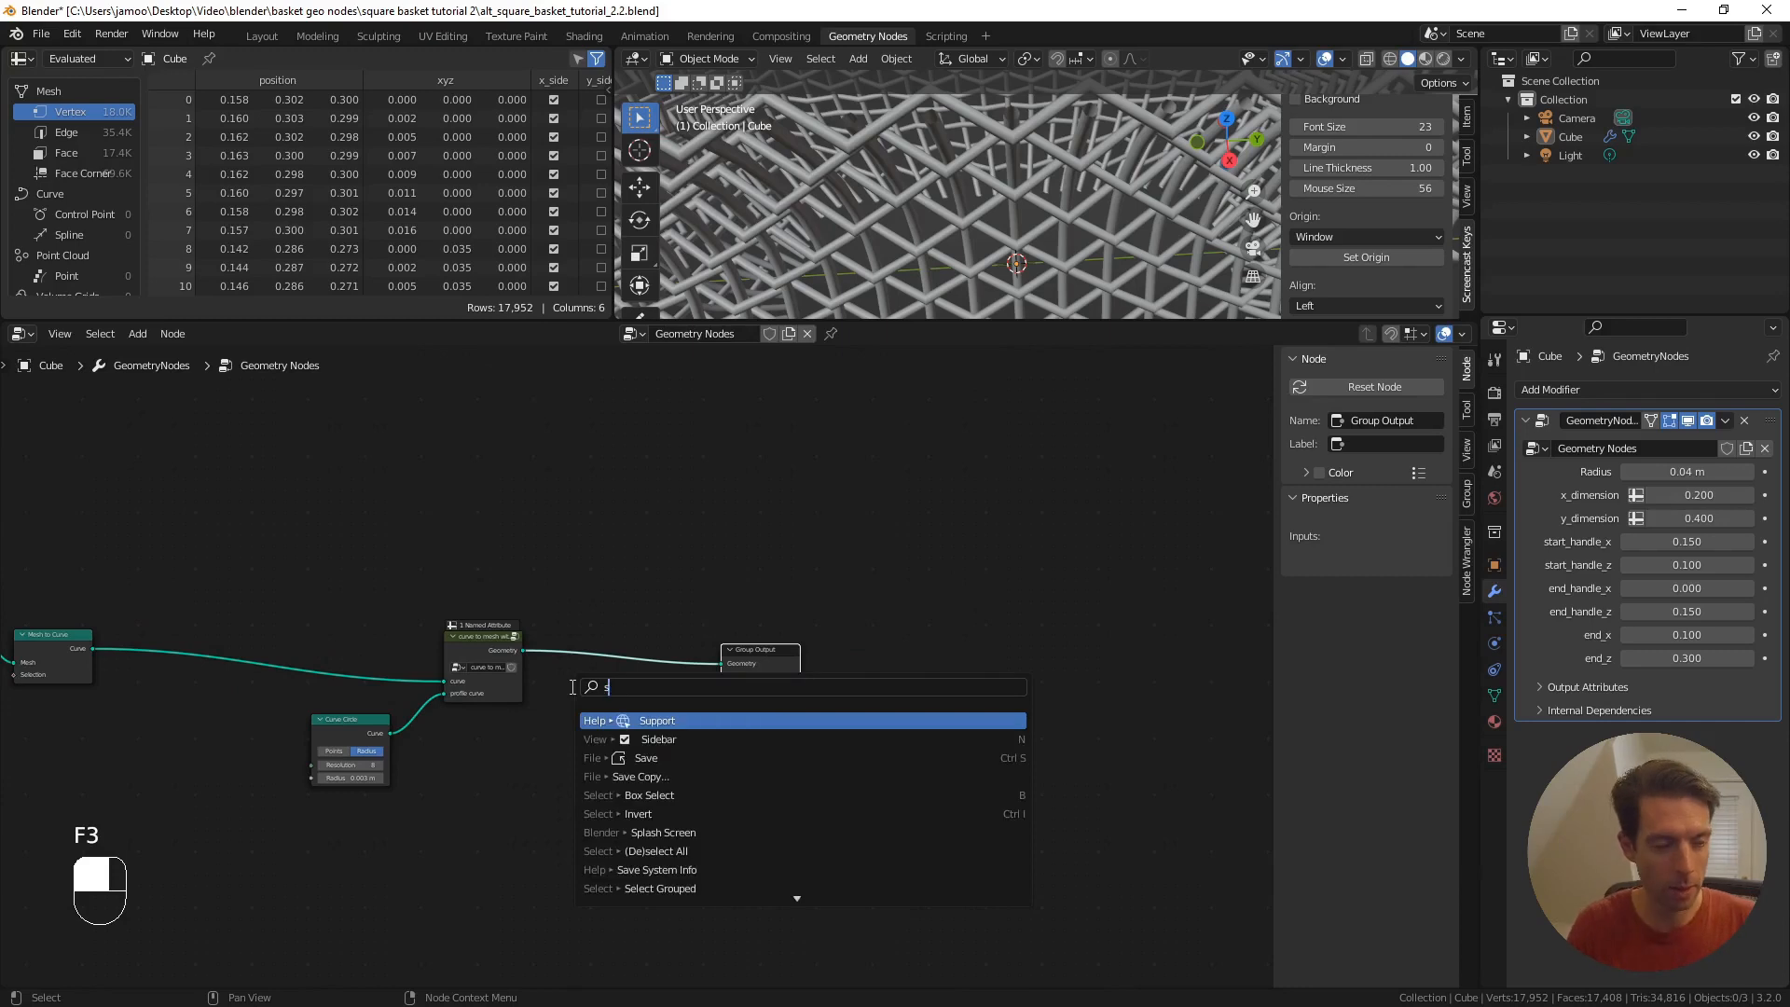
key(BackSpace)
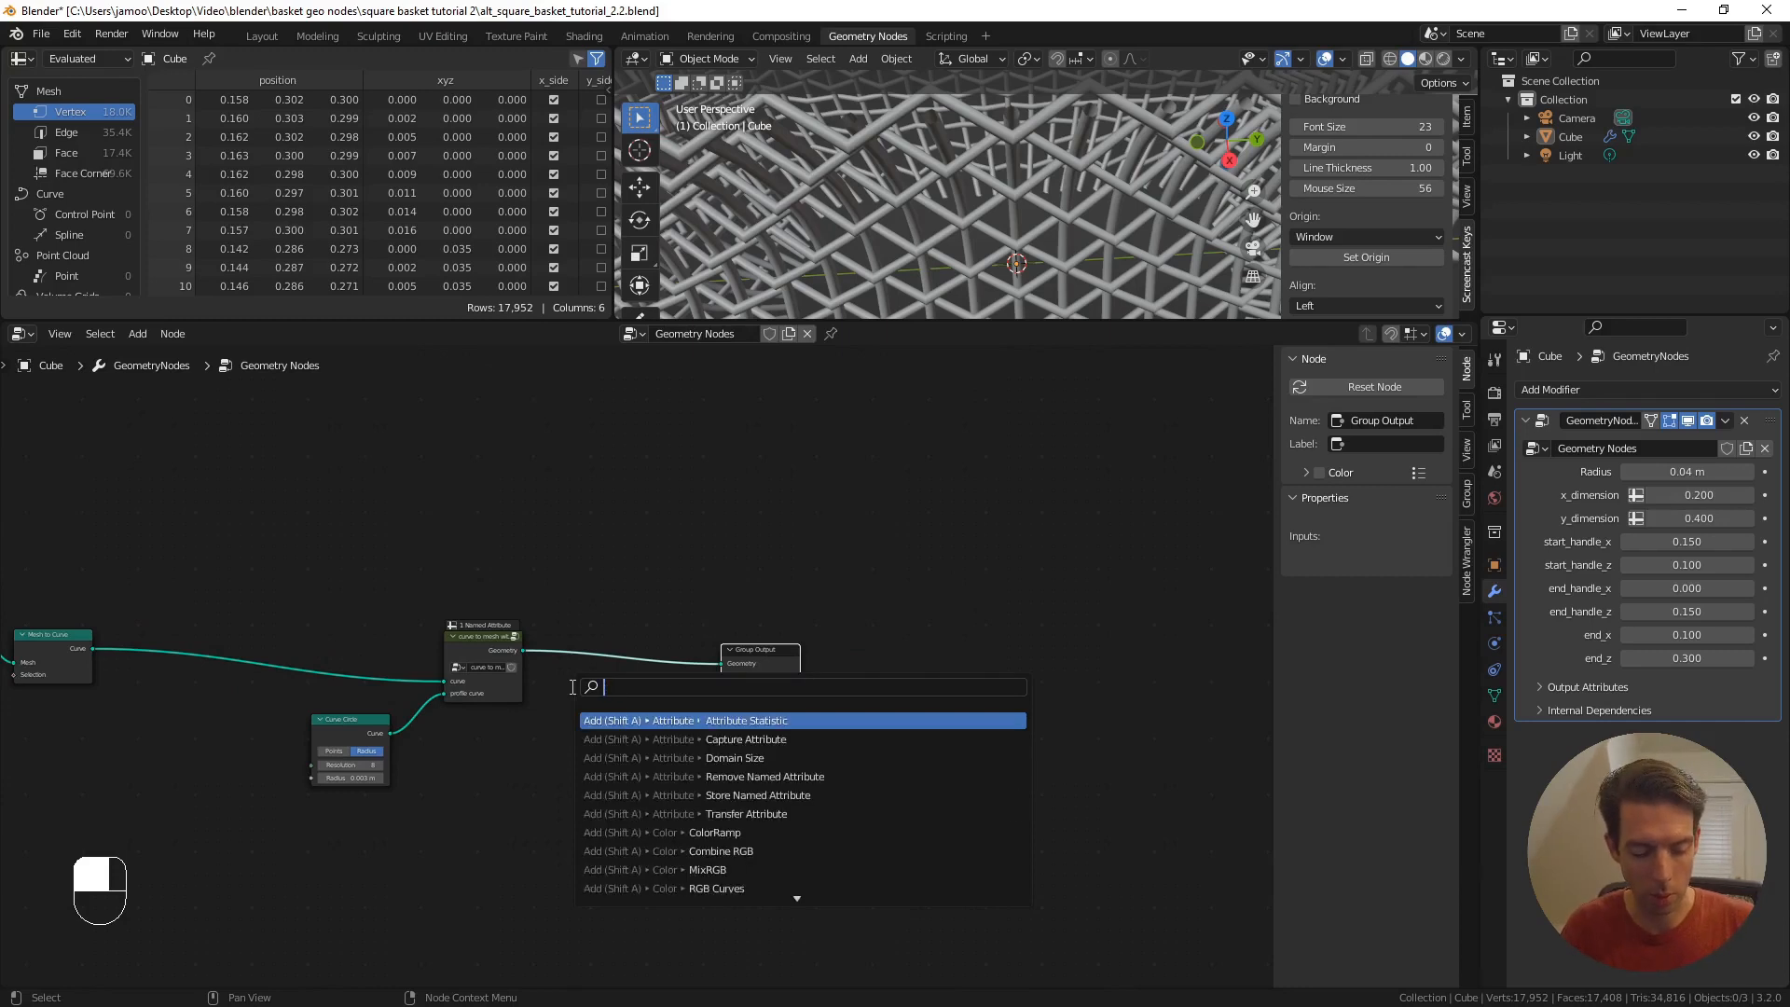
text(subdi)
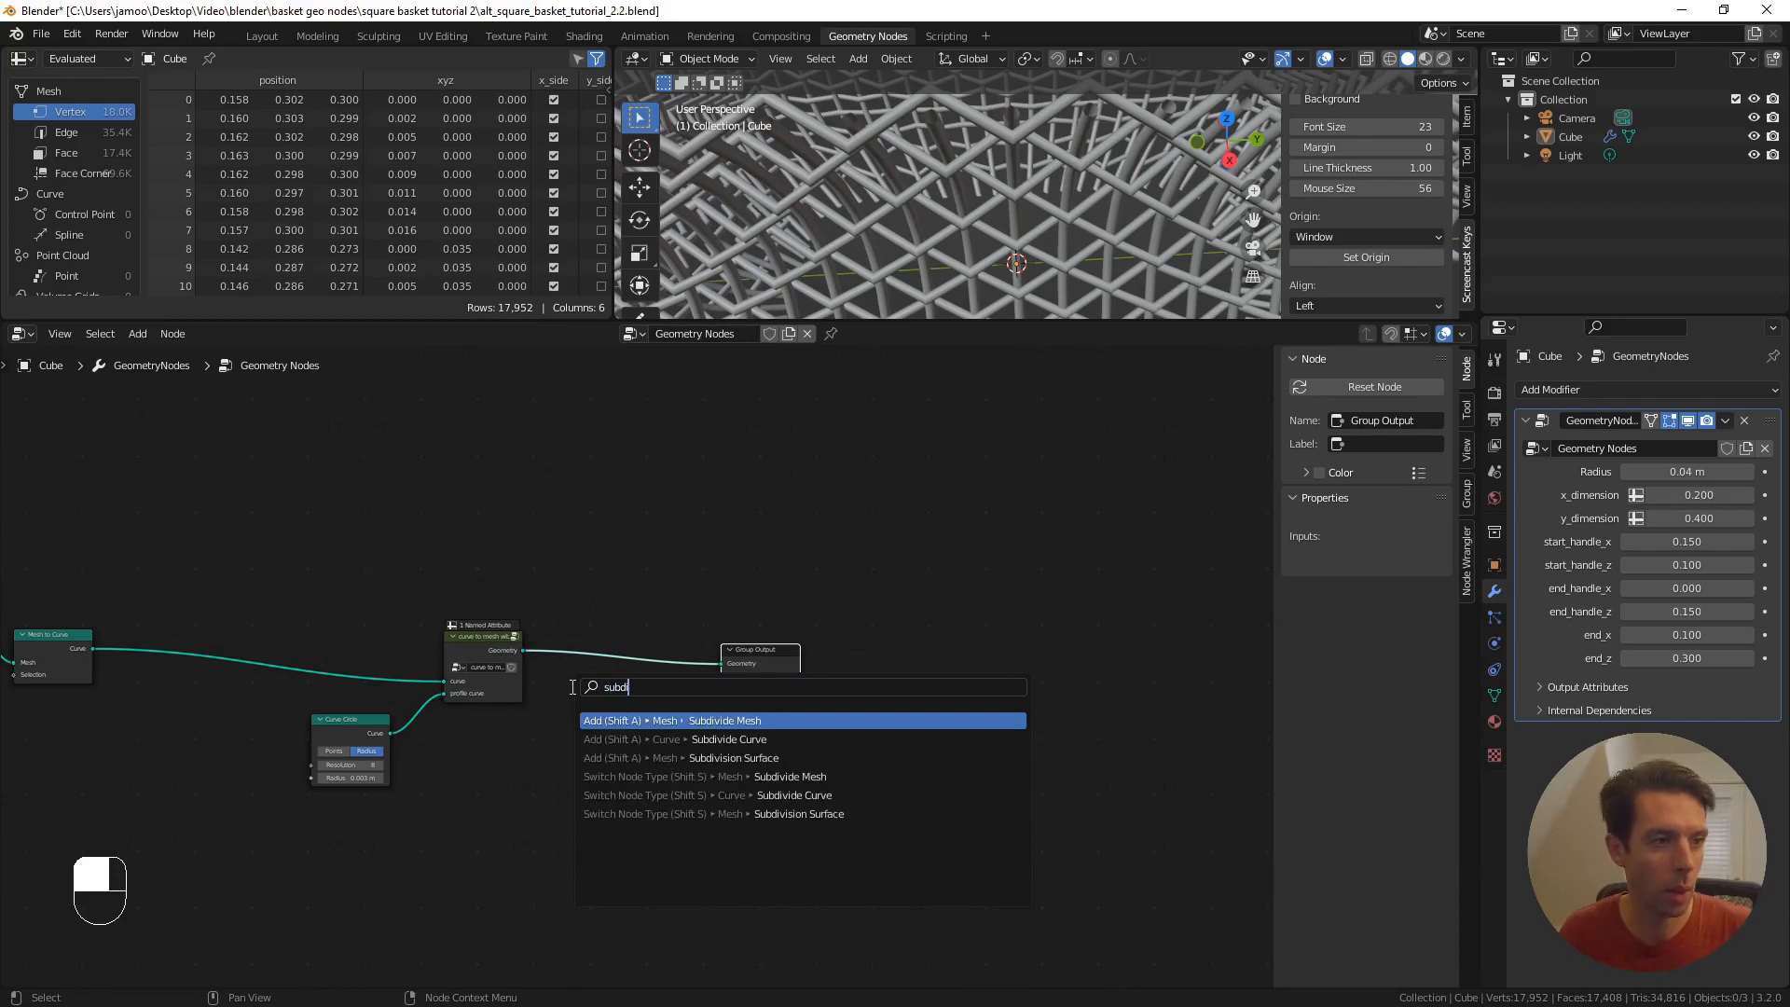
click(727, 757)
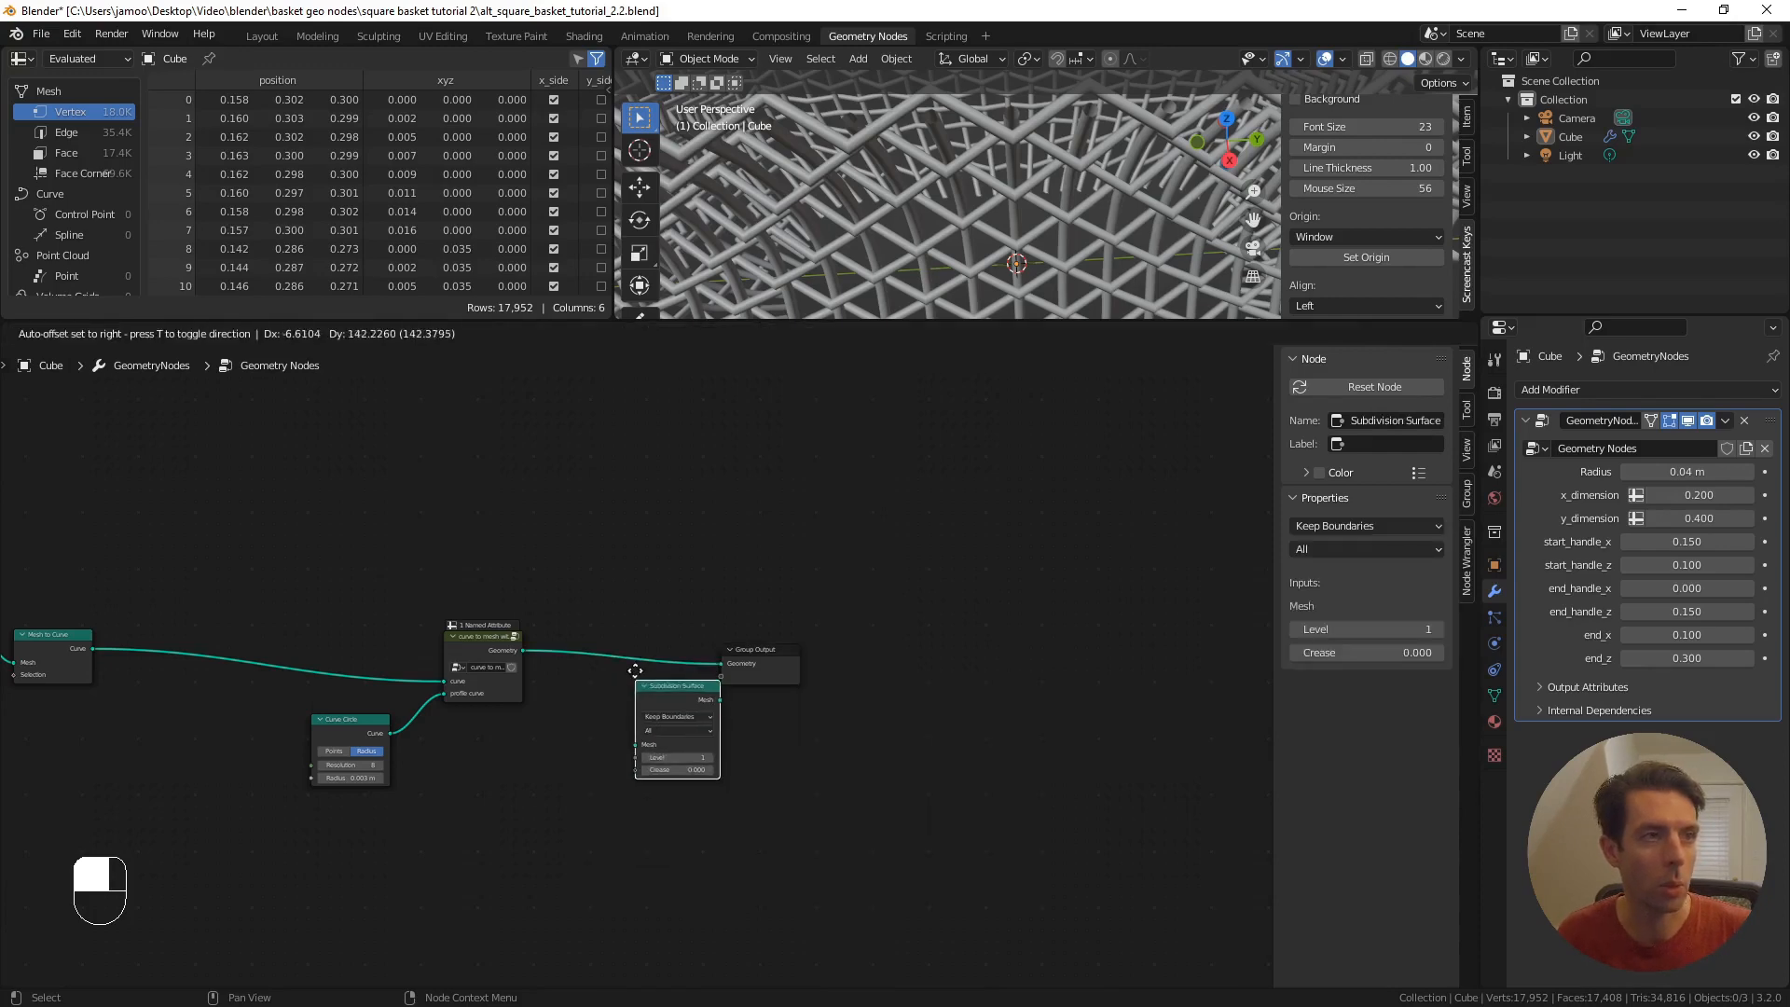
click(624, 628)
scroll(671, 737, up, 1)
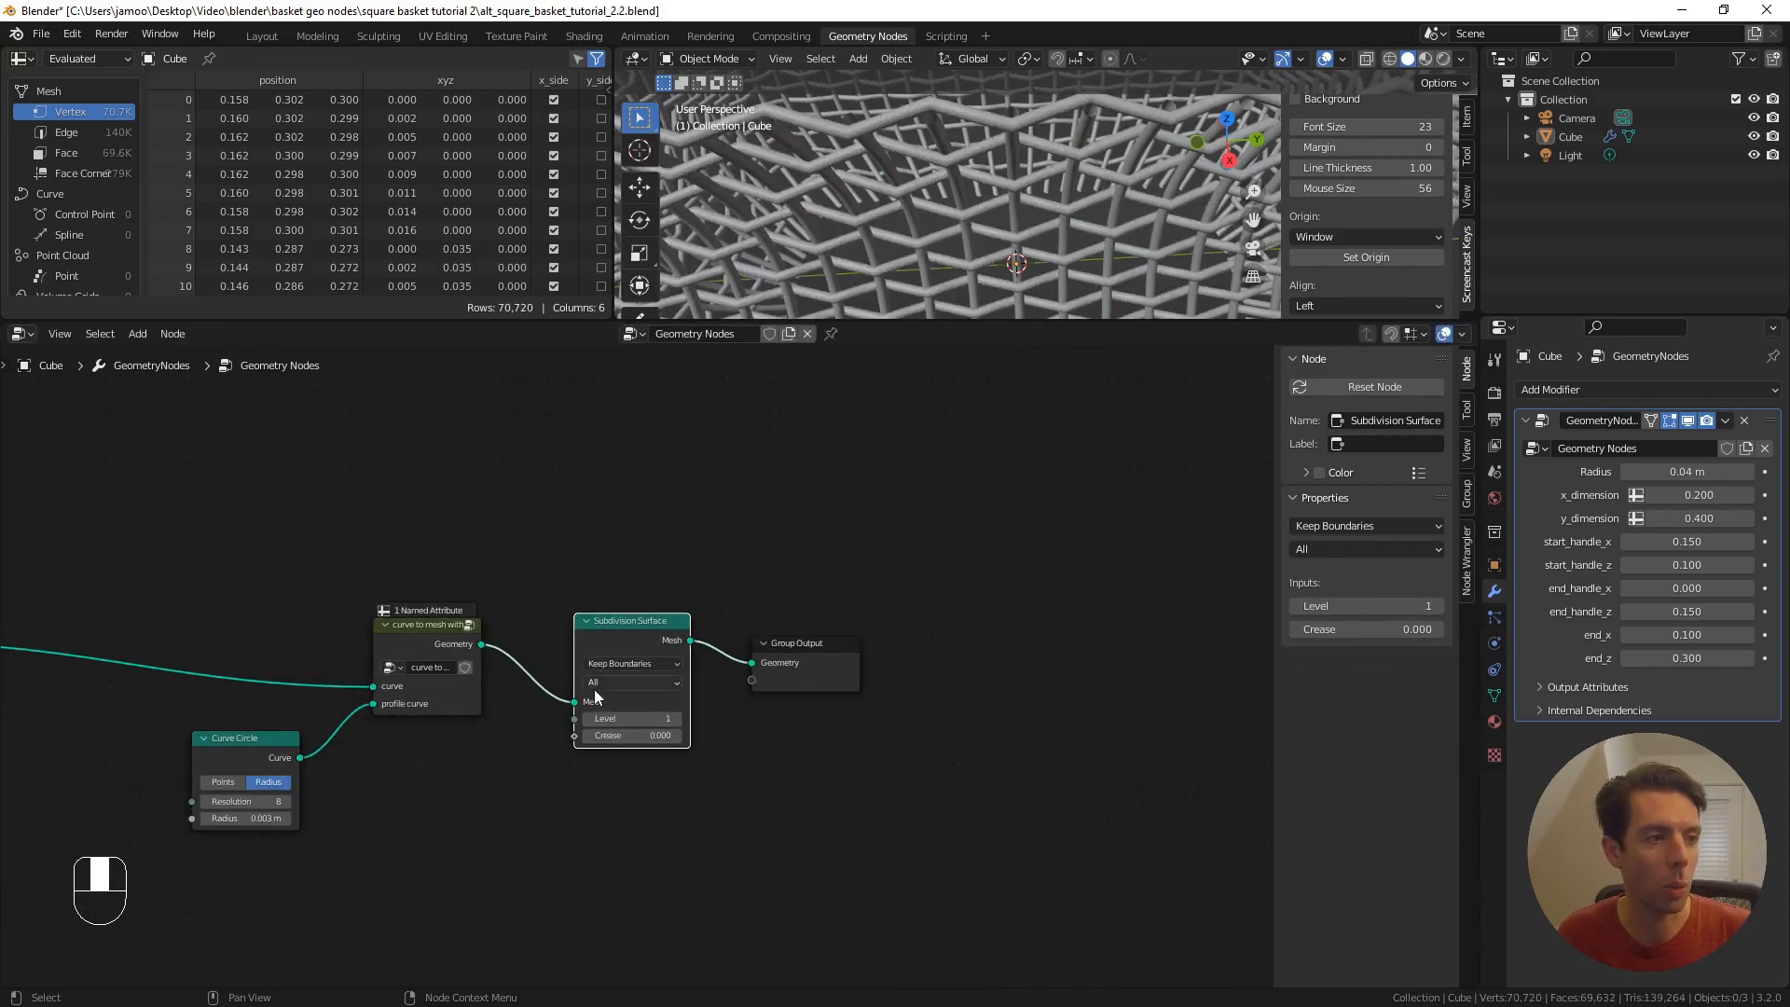
- Set the Subdivision Surface level to 2 and space that node and the Group Output farther apart
click(671, 716)
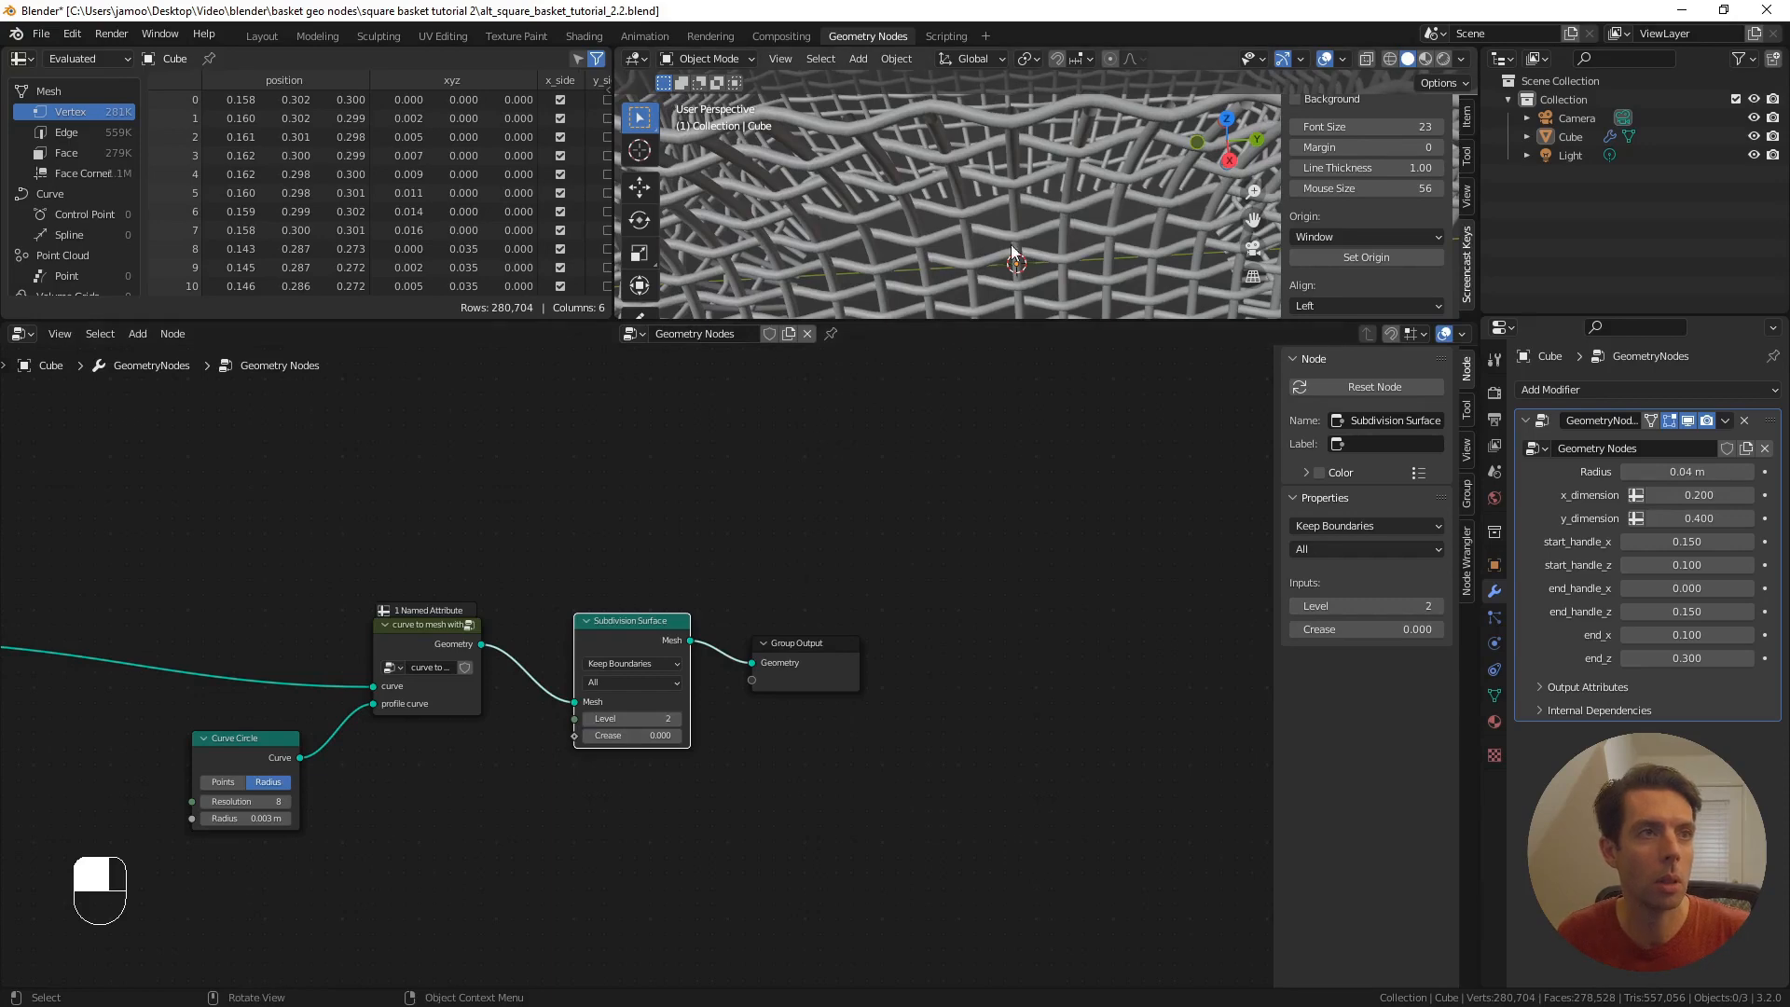
middle_drag(1101, 218, 951, 233)
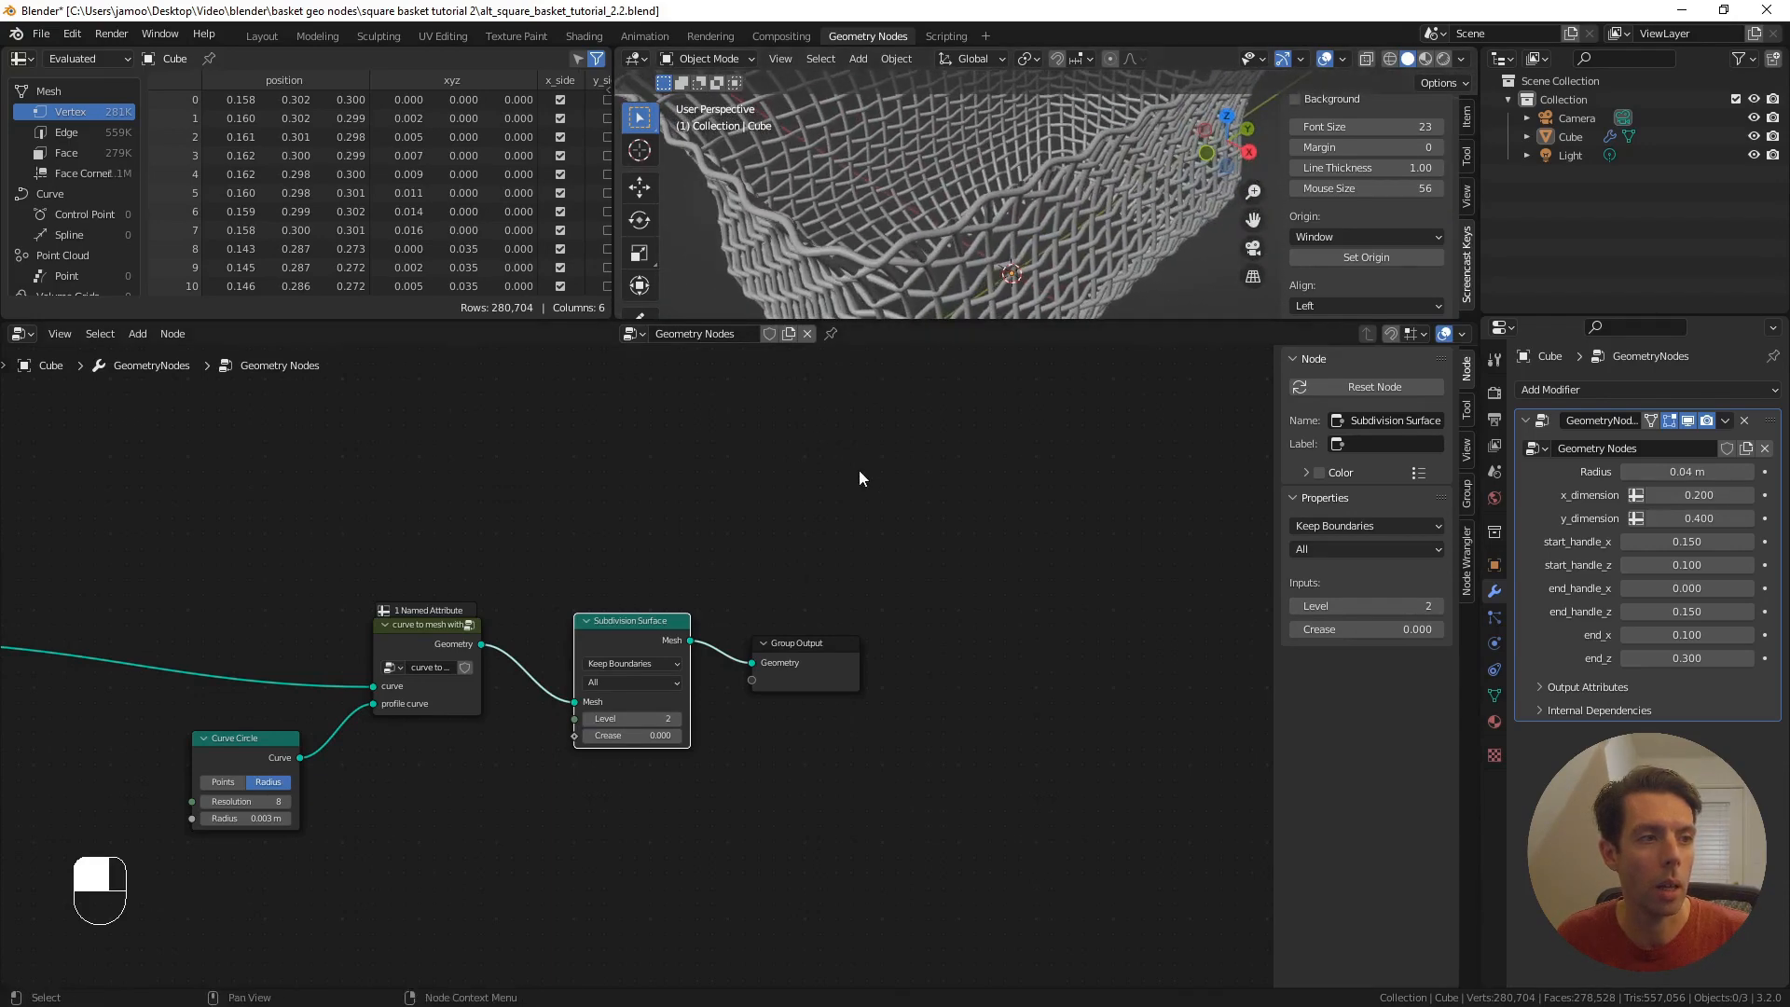
drag(808, 646, 934, 635)
drag(626, 626, 647, 624)
scroll(646, 523, down, 4)
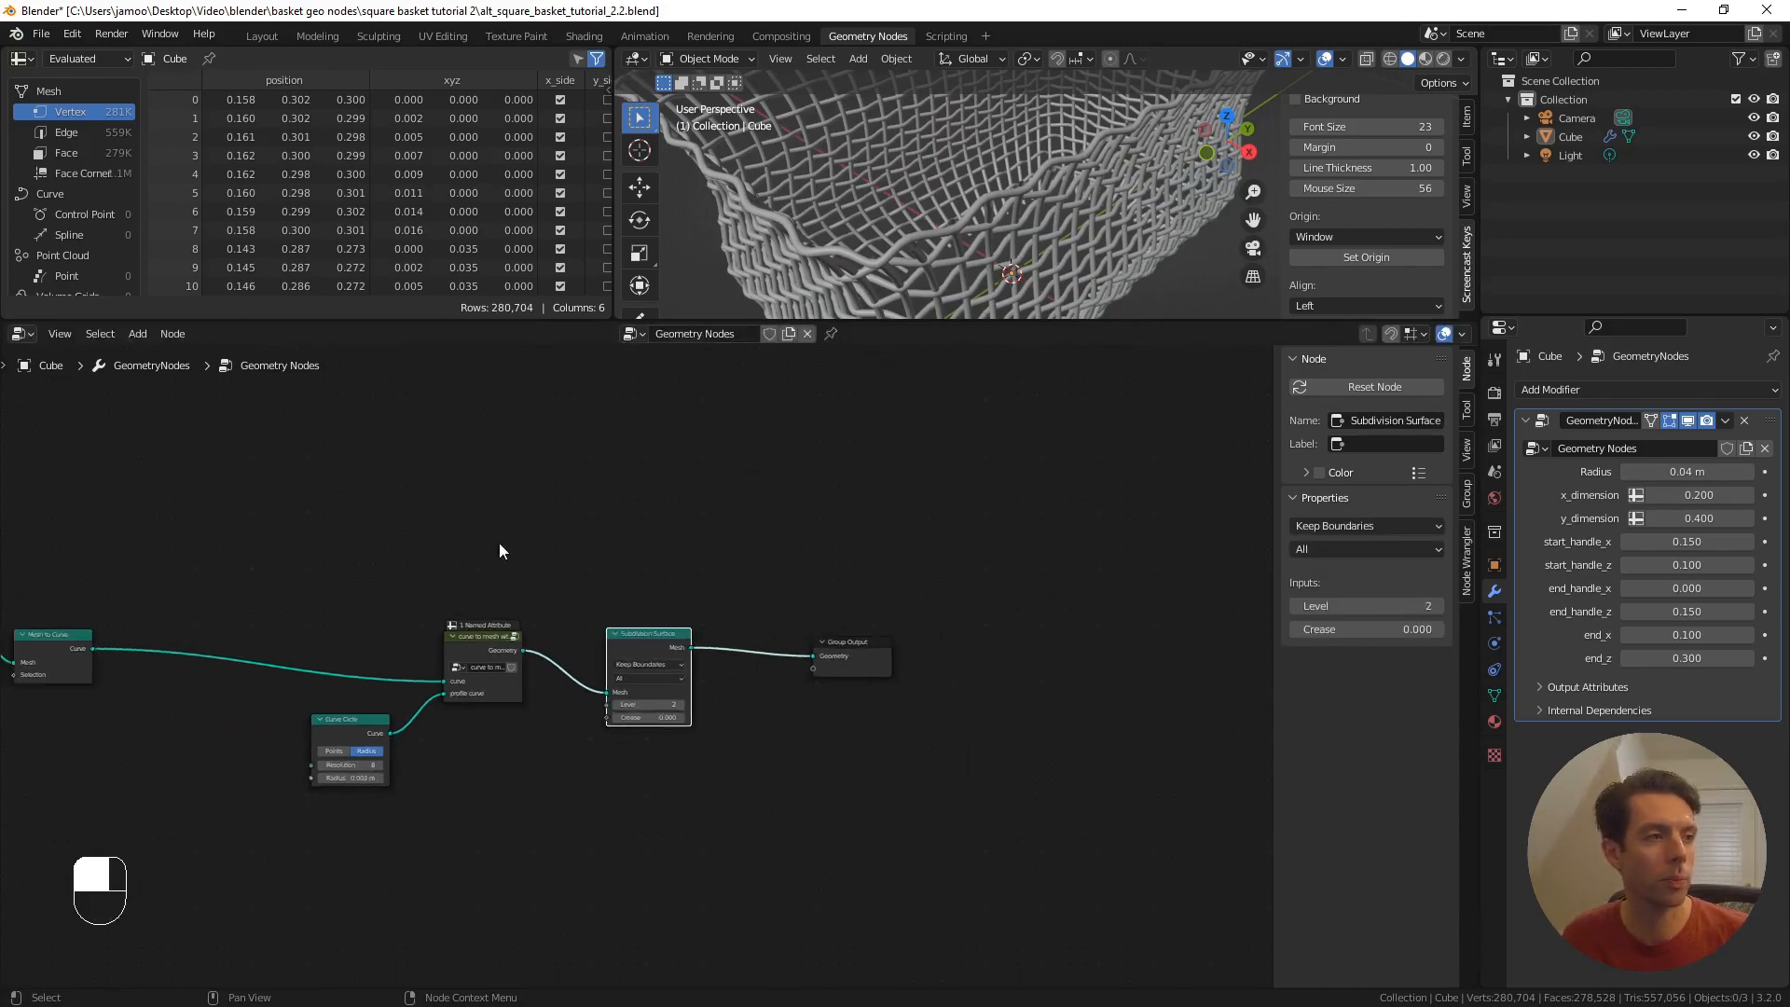
- Preview the Selection output of the Separate Geometry node that uses the "bottom" attribute
shift+middle_drag(325, 554, 944, 578)
scroll(656, 546, down, 5)
scroll(630, 584, up, 4)
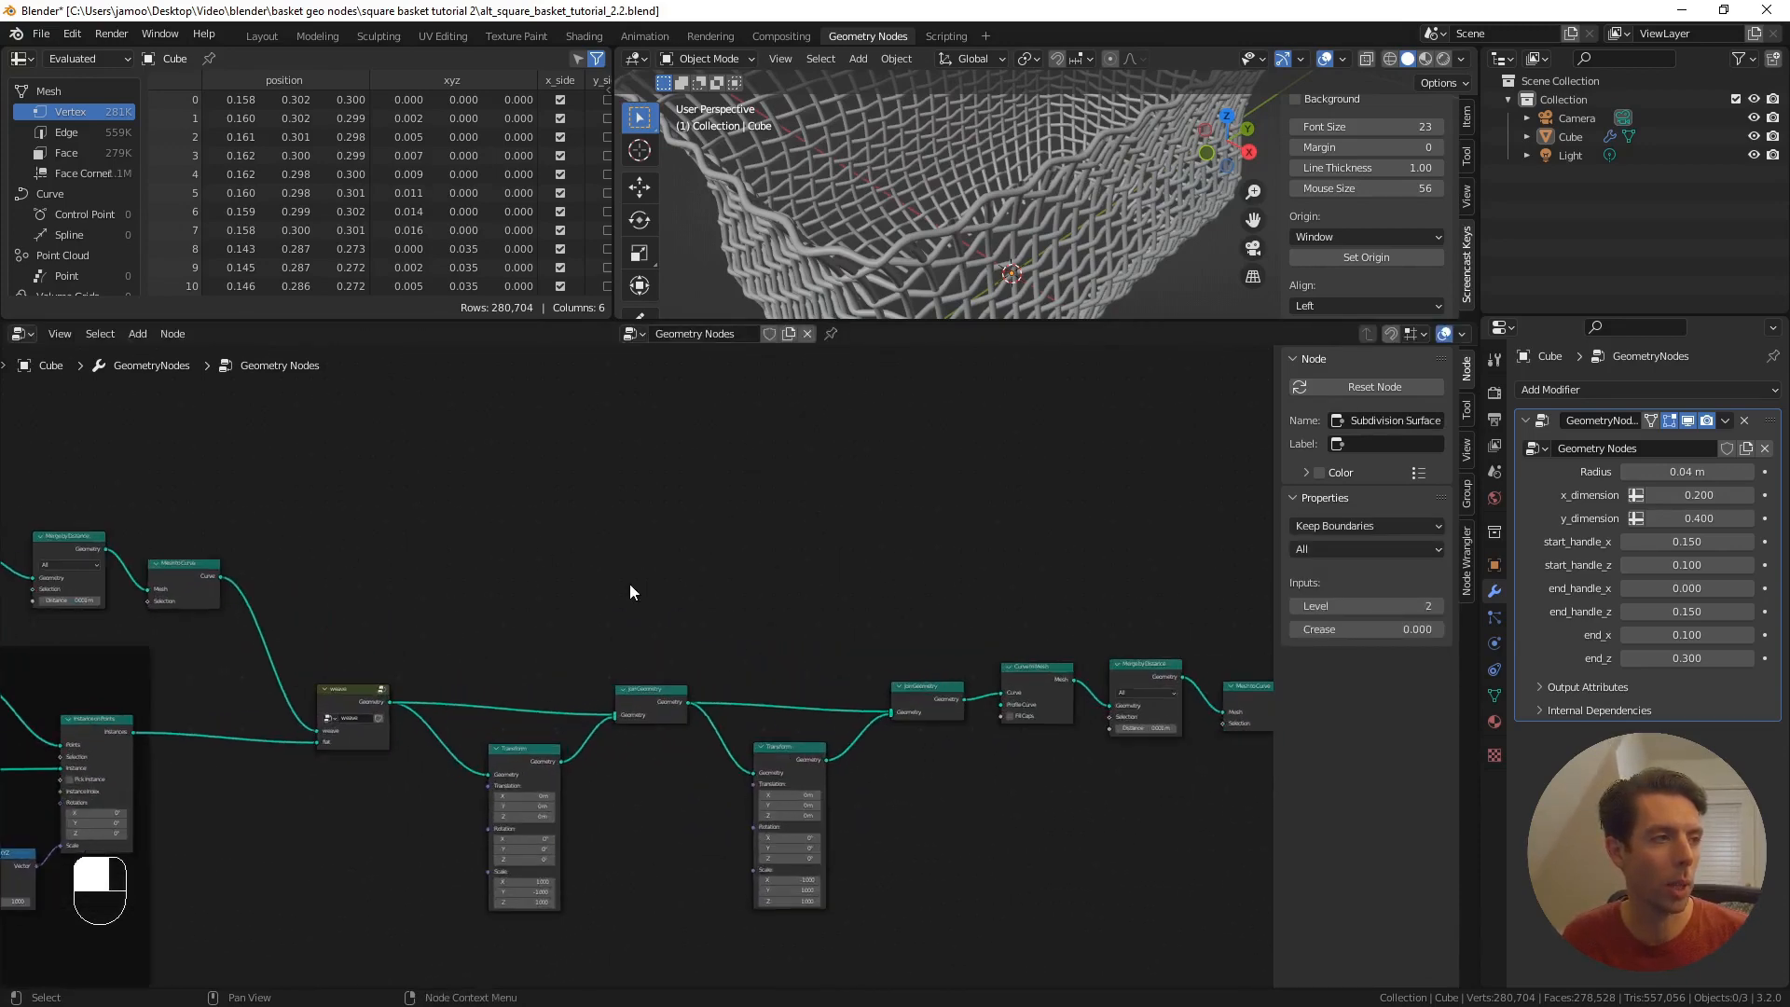
scroll(630, 584, down, 5)
scroll(411, 557, down, 2)
shift+middle_drag(331, 545, 938, 571)
scroll(714, 573, up, 8)
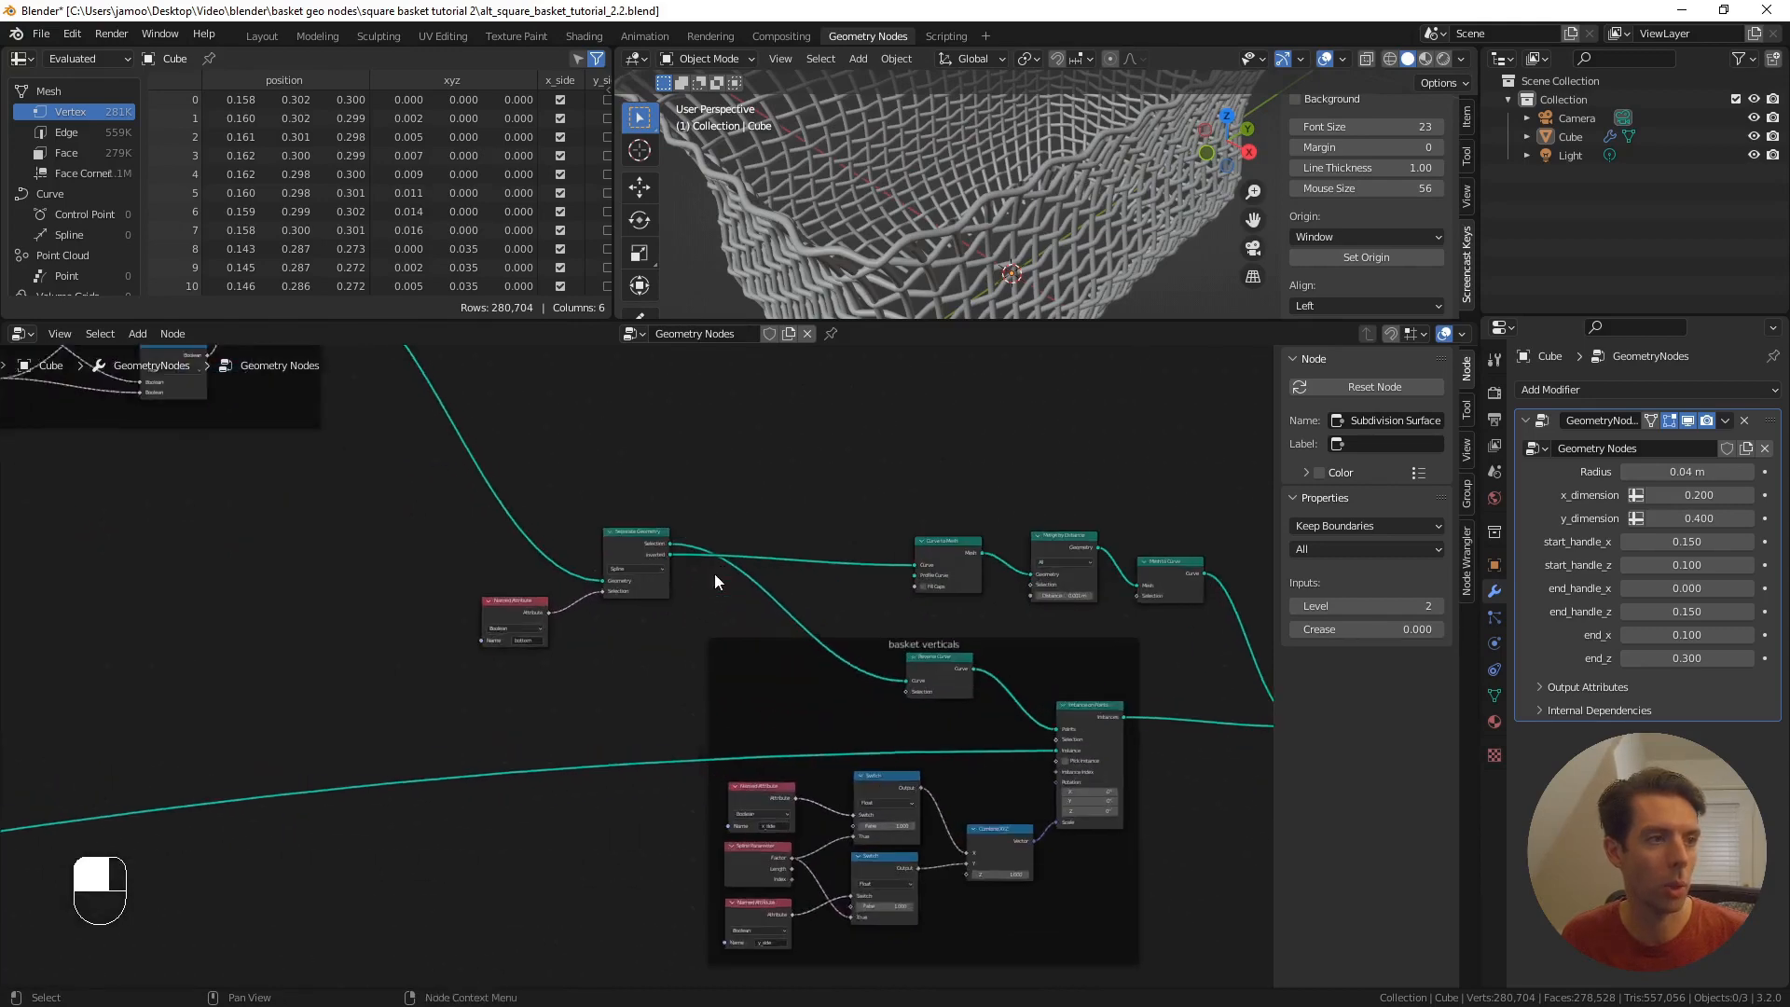
shift+middle_drag(730, 489, 711, 541)
scroll(696, 556, up, 6)
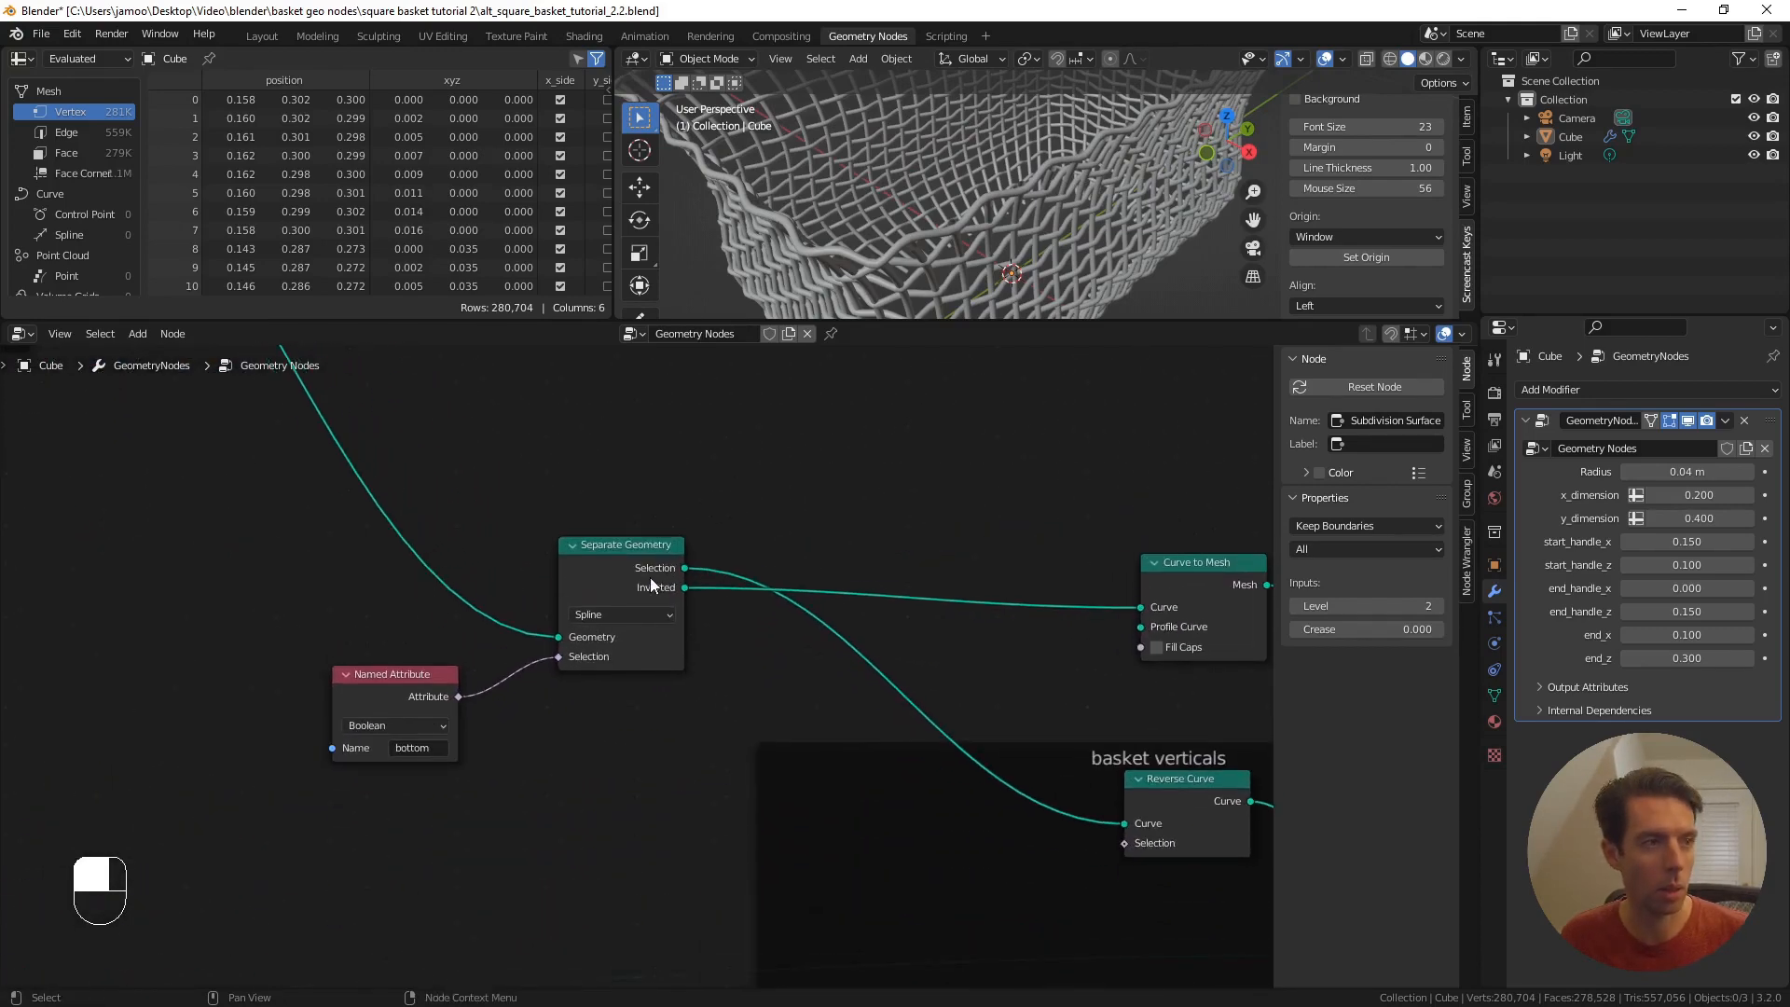
alt+shift+click(623, 545)
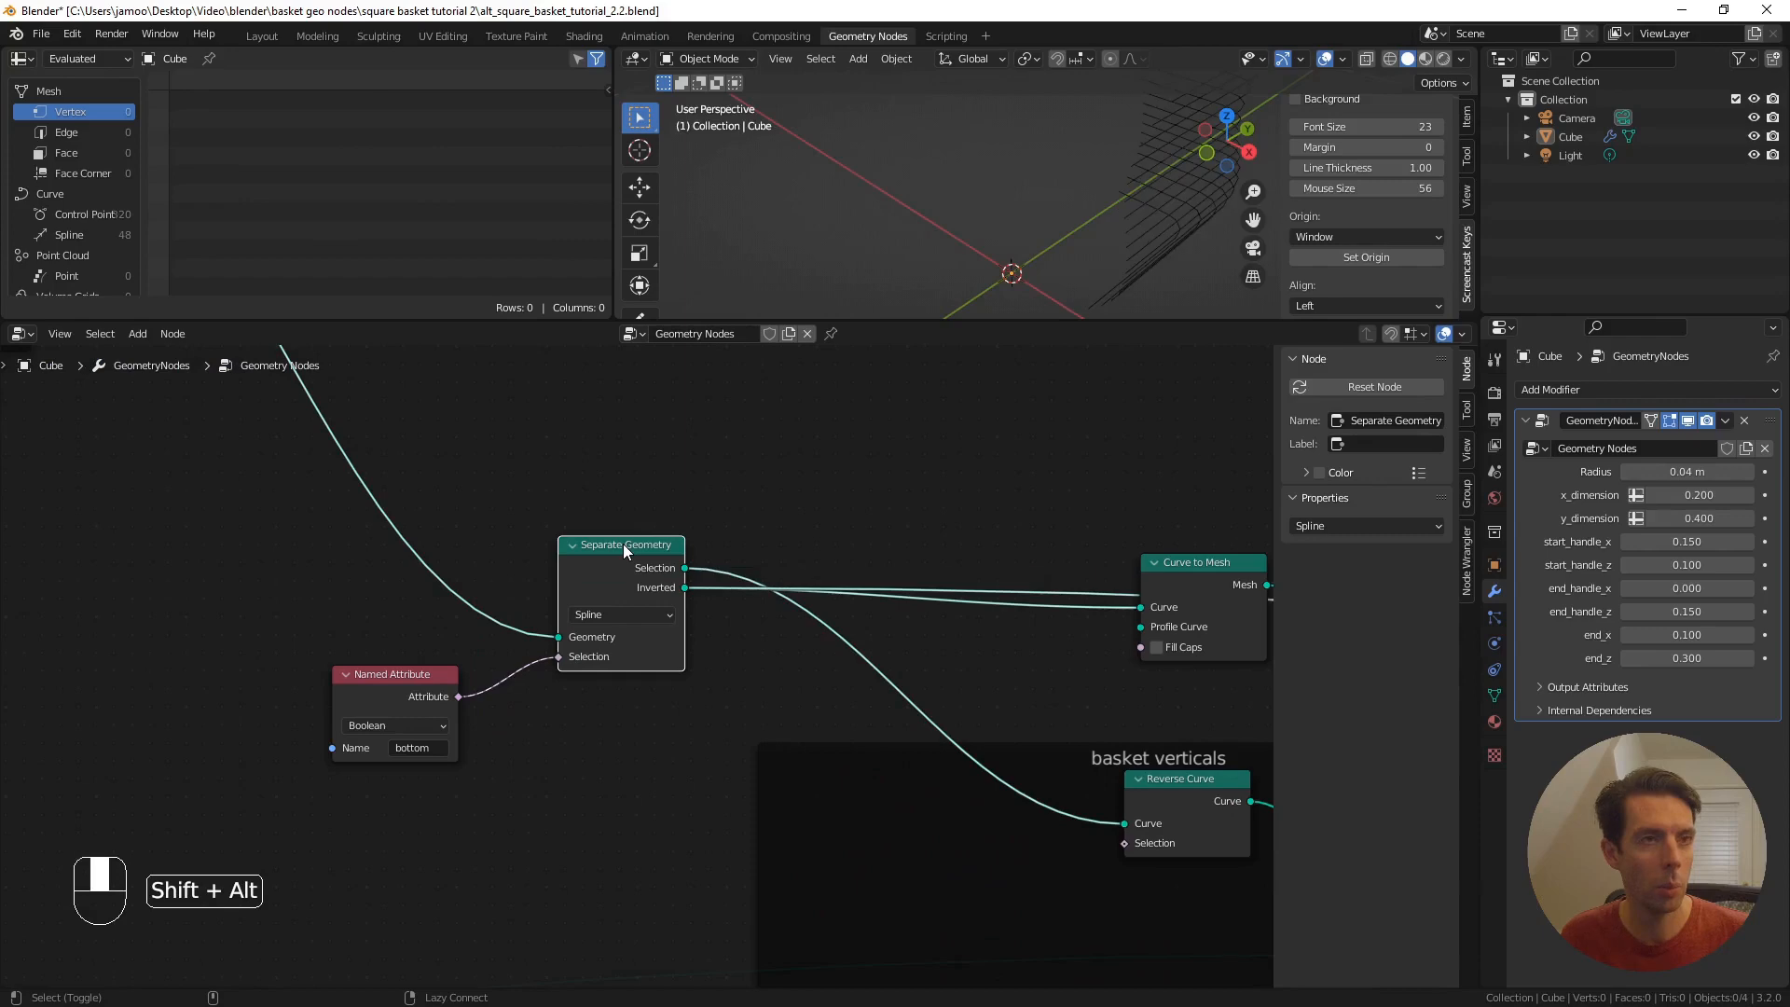
scroll(1151, 255, down, 1)
shift+middle_drag(1127, 227, 1082, 223)
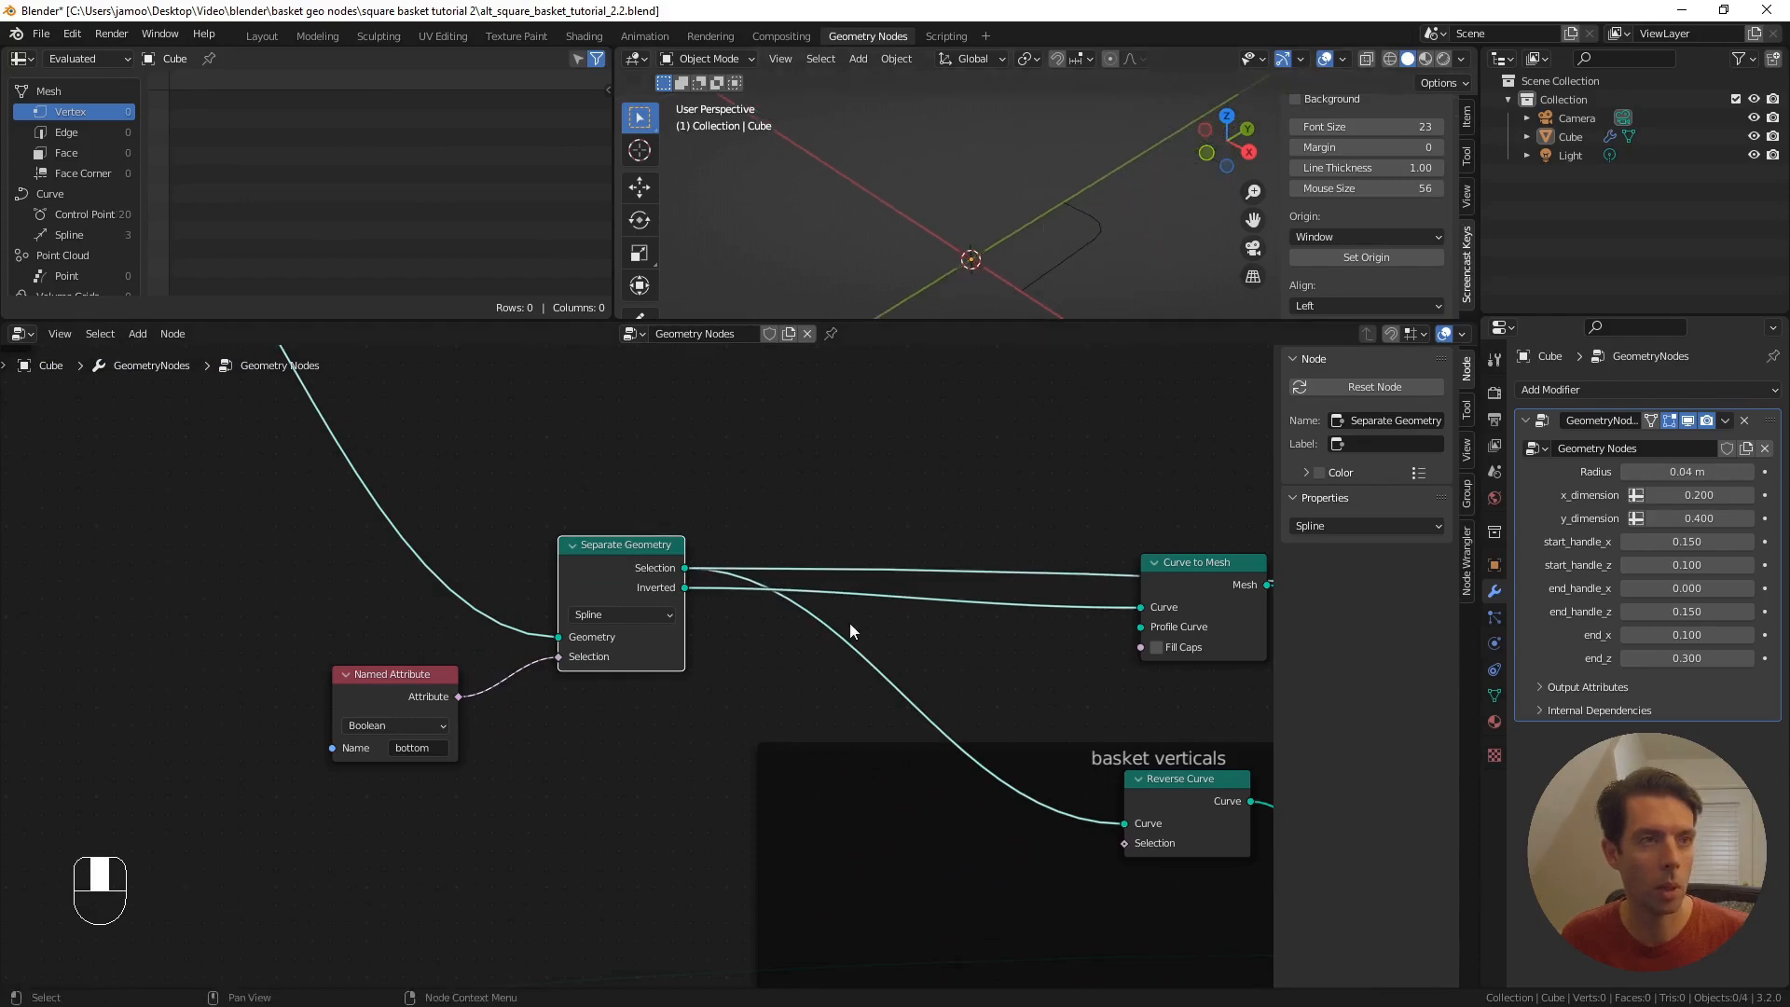
- Add a shared reroute to the weave group's two output links, ahead of the first Transform and Join Geometry nodes
scroll(815, 582, down, 3)
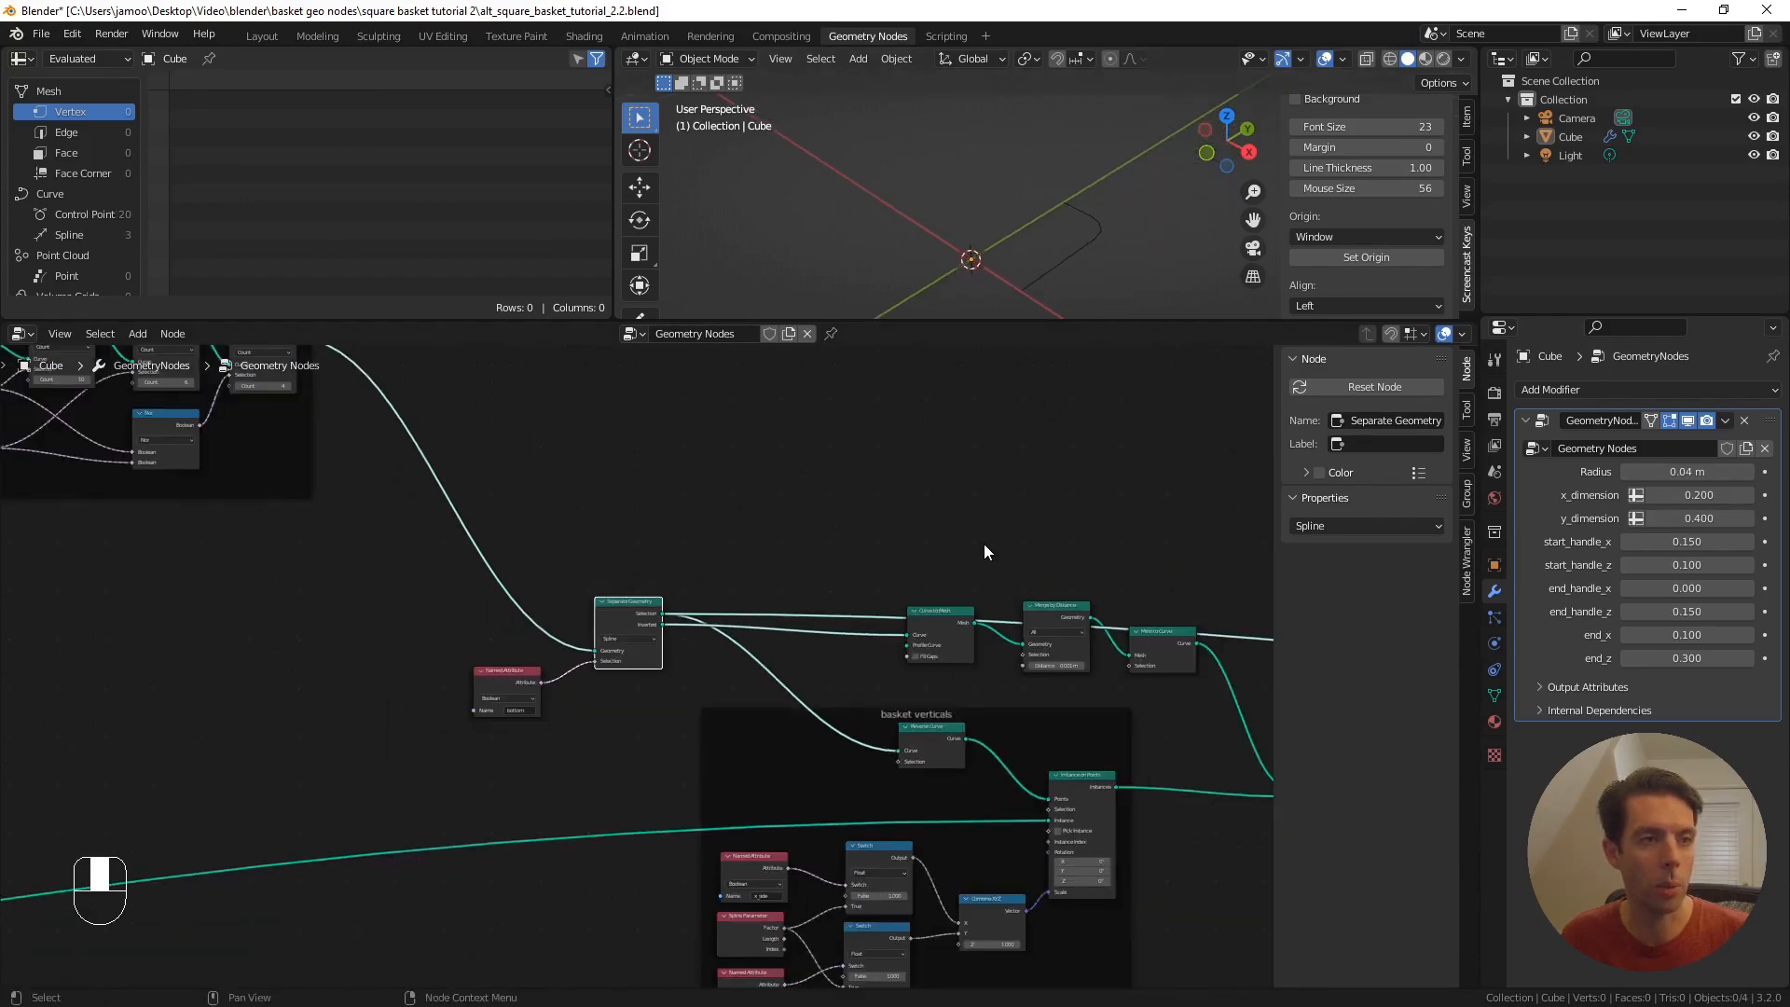
shift+middle_drag(1131, 540, 888, 562)
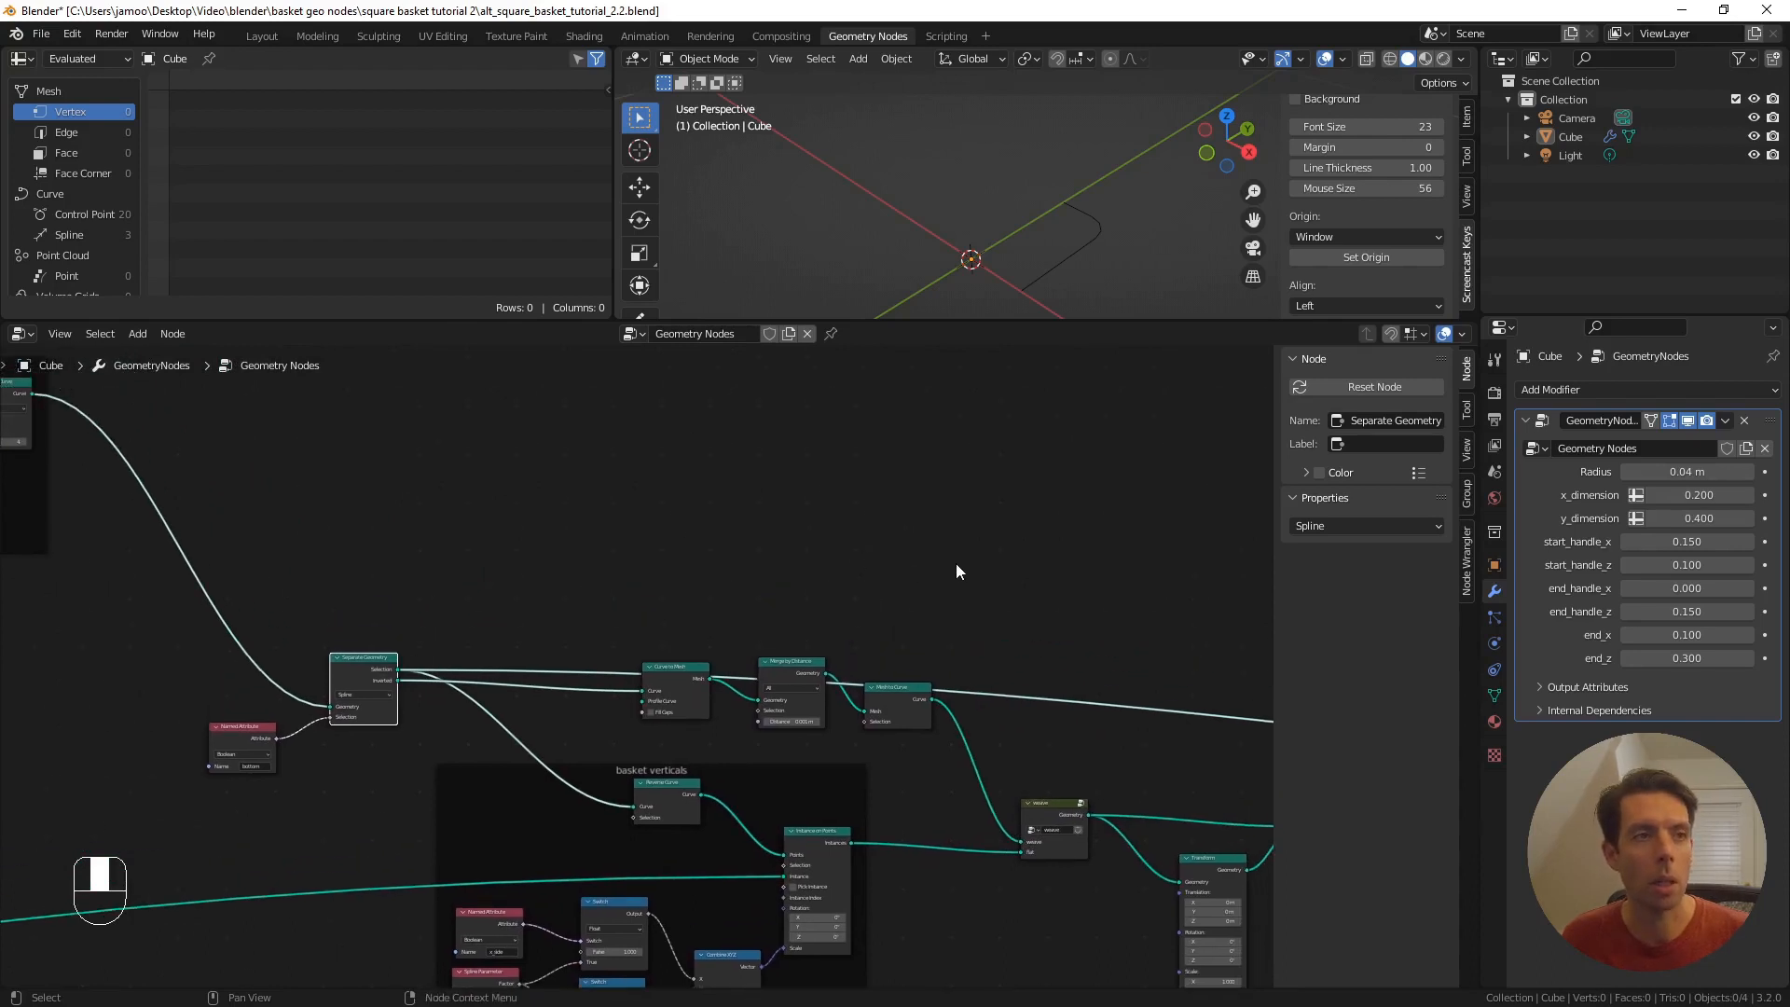
scroll(1045, 590, down, 1)
shift+middle_drag(1104, 614, 579, 556)
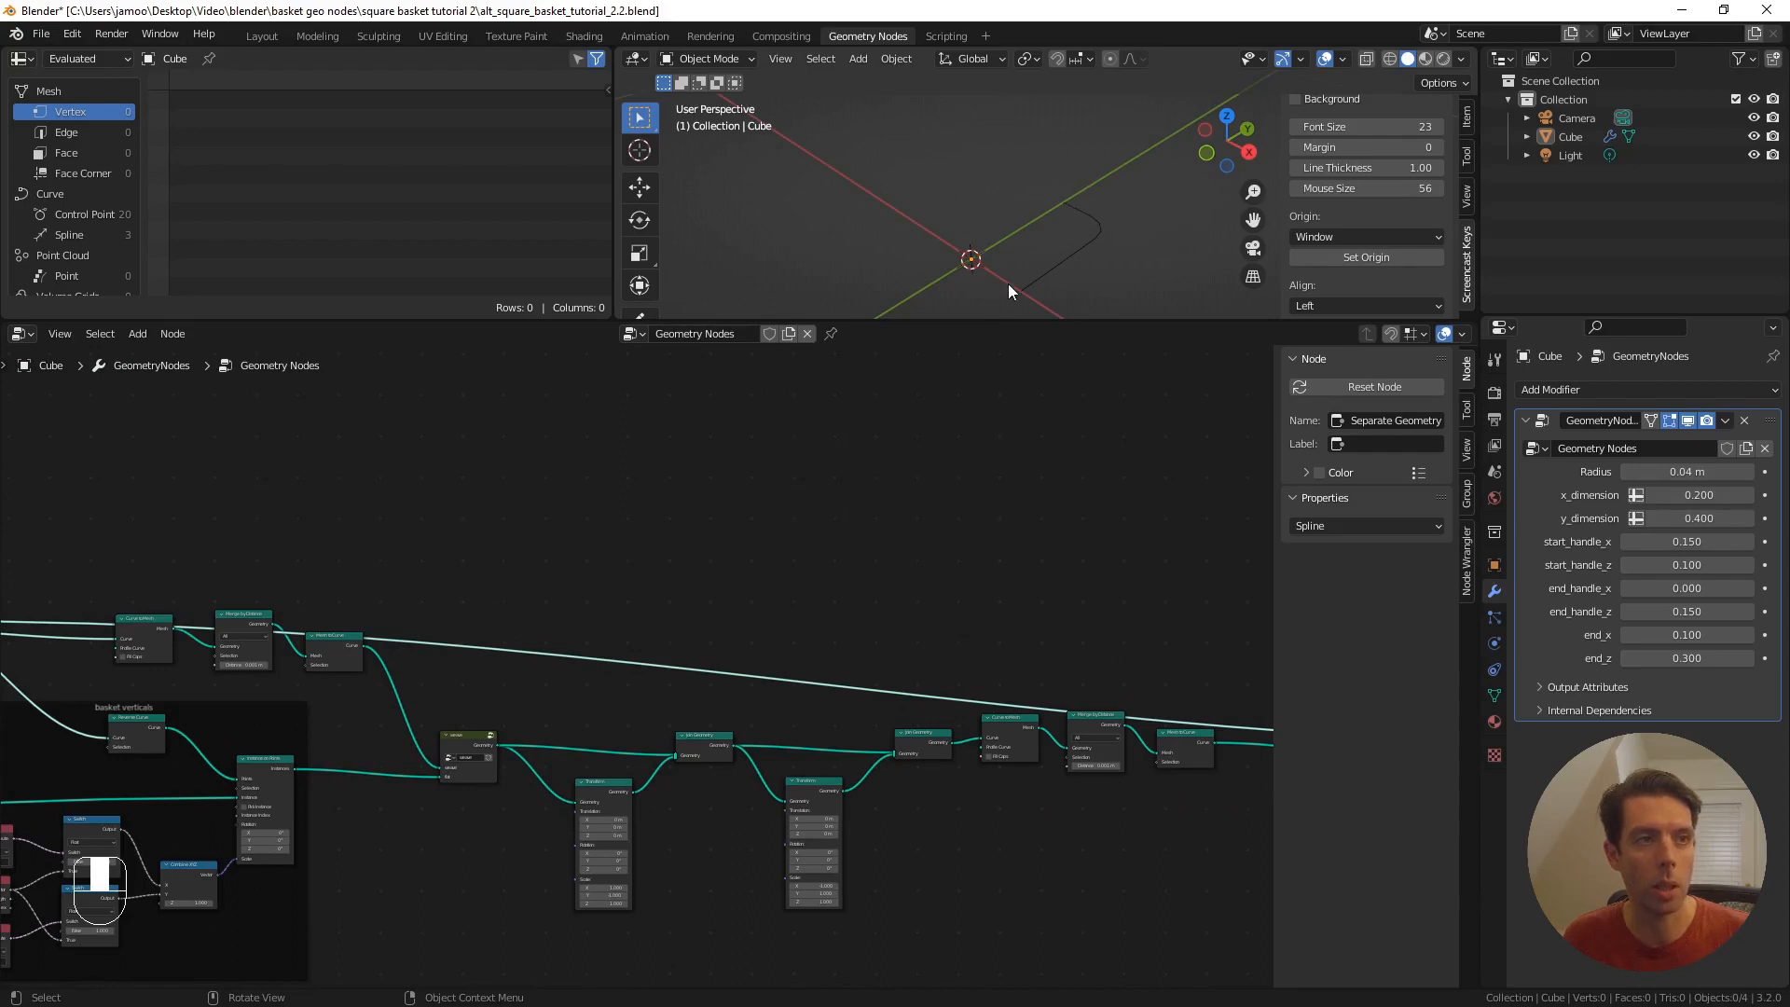
shift+middle_drag(1119, 656, 853, 543)
scroll(326, 591, up, 3)
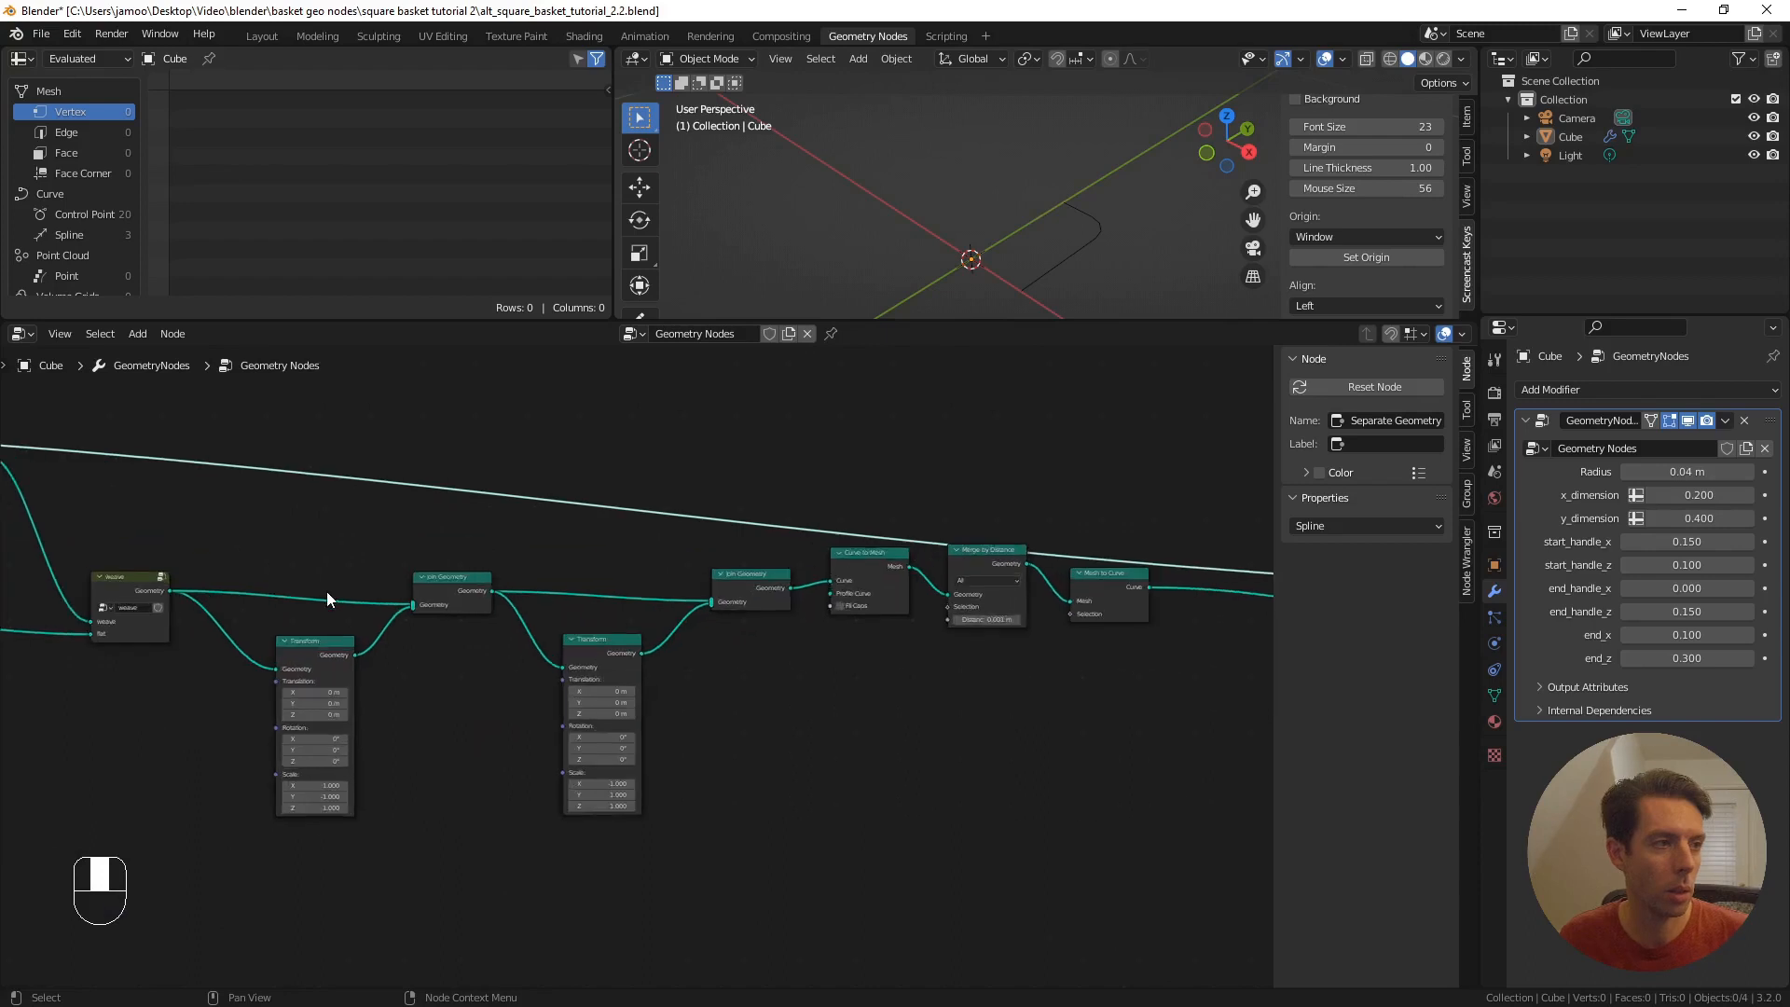
shift+middle_drag(326, 591, 560, 583)
scroll(534, 569, up, 5)
shift+right_drag(440, 520, 321, 653)
scroll(362, 573, down, 8)
shift+middle_drag(716, 551, 586, 546)
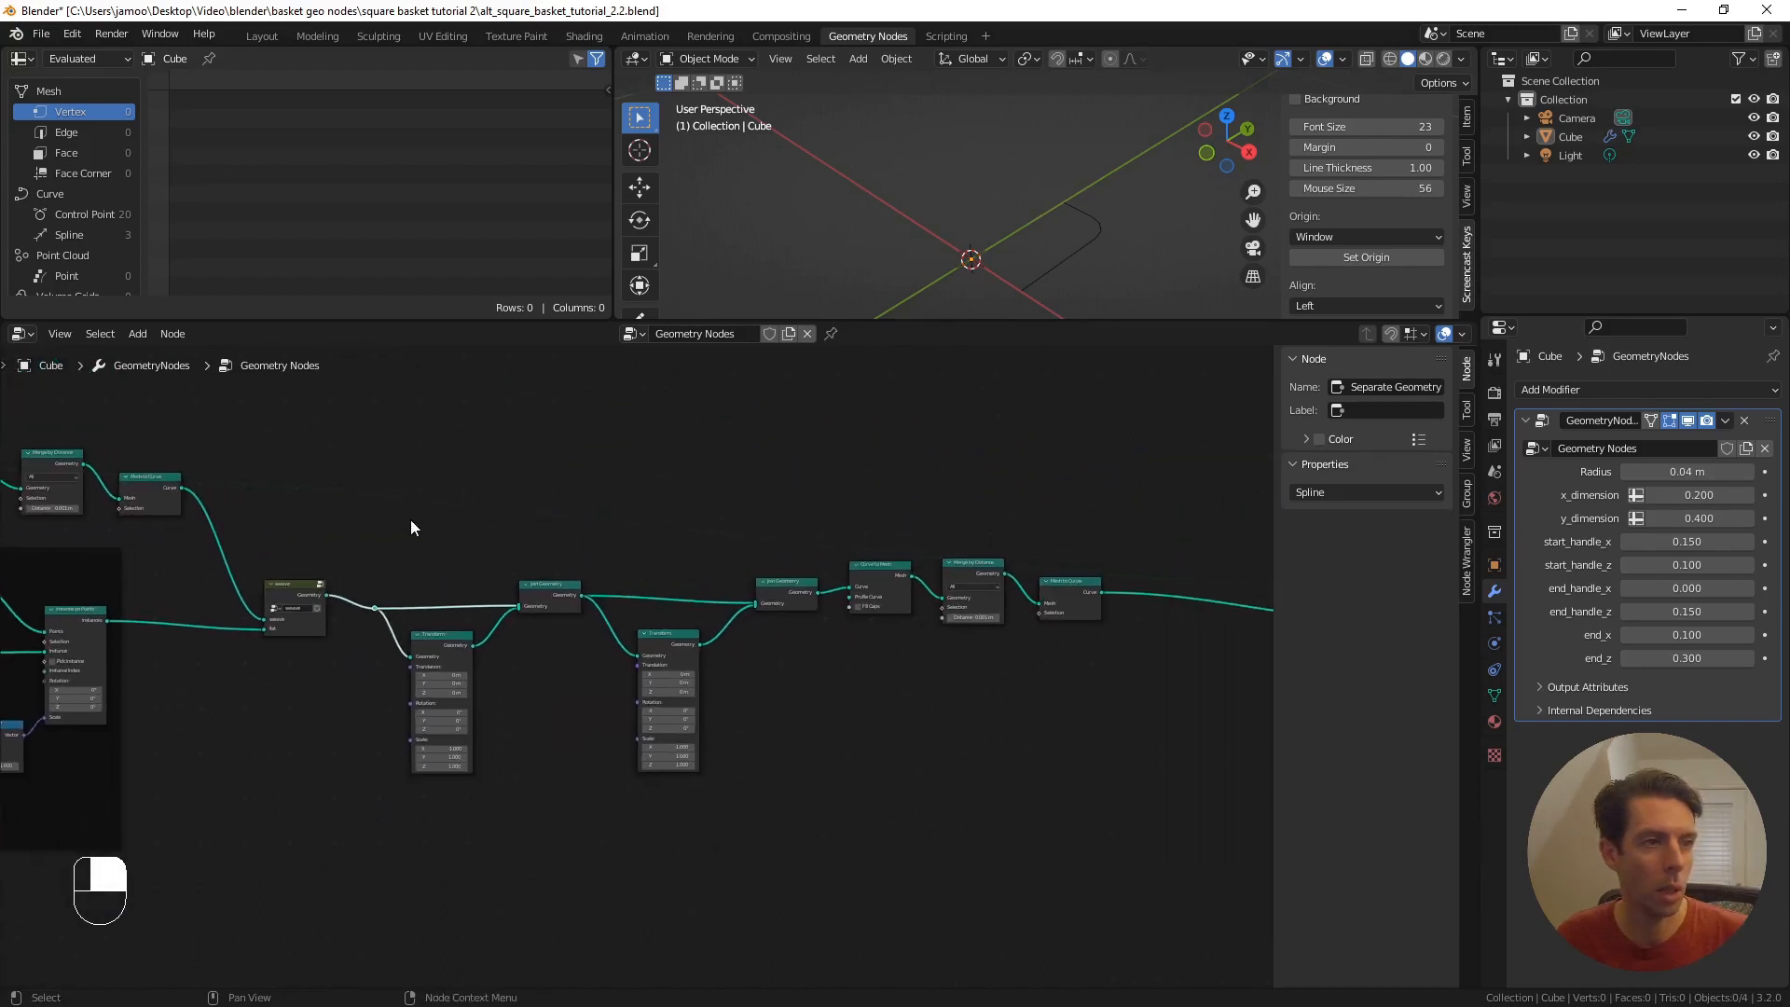
- Group the reroute, both Transforms, both Join Geometry nodes and the following merge chain into a node group named "mirror"
drag(368, 467, 1158, 858)
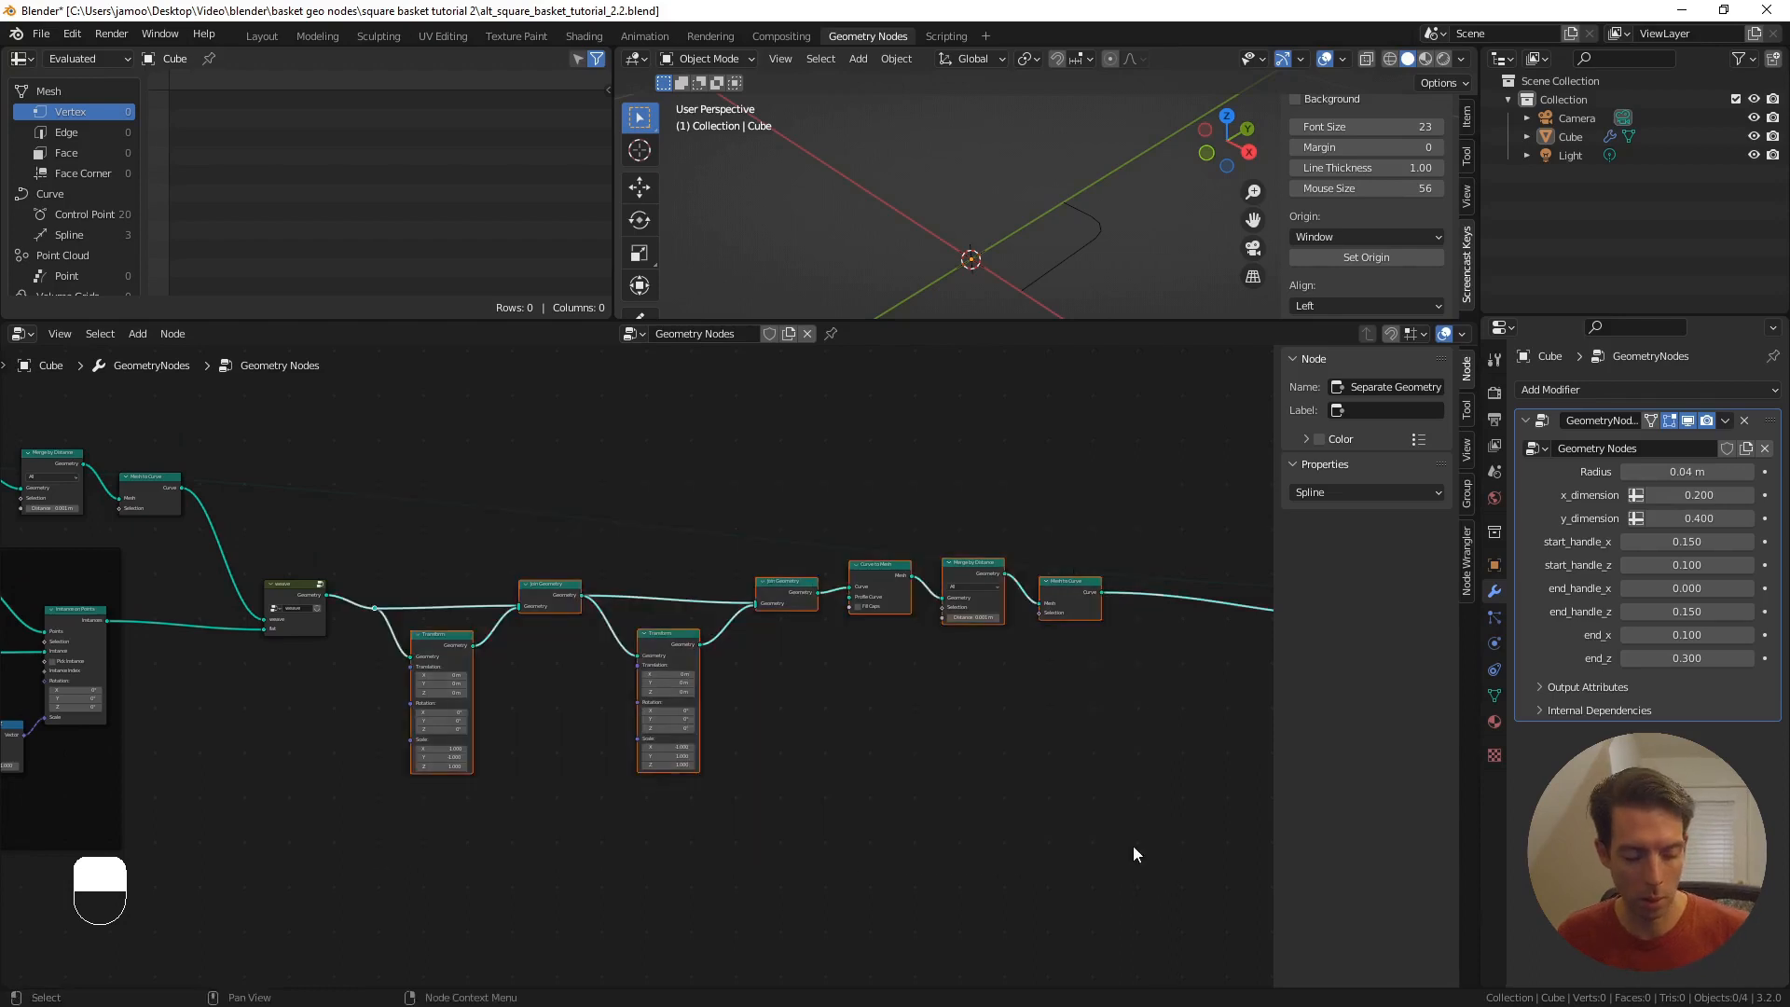
key(ctrl+g)
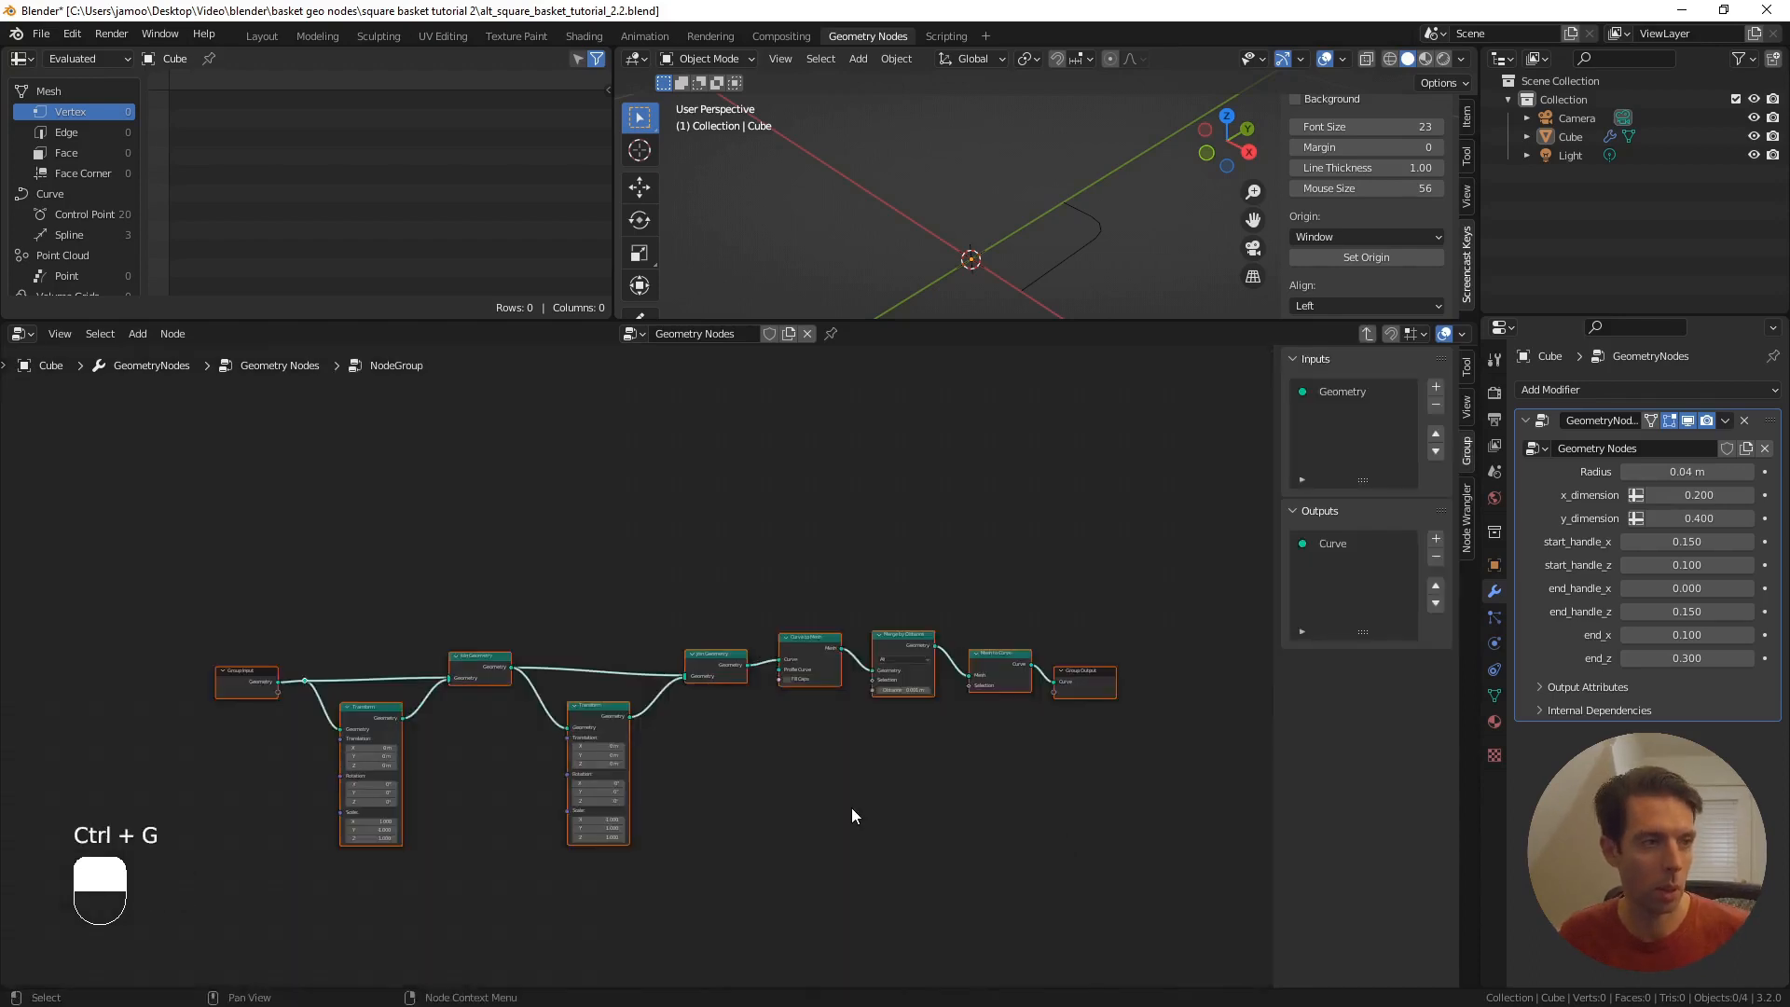
key(Tab)
scroll(634, 667, up, 3)
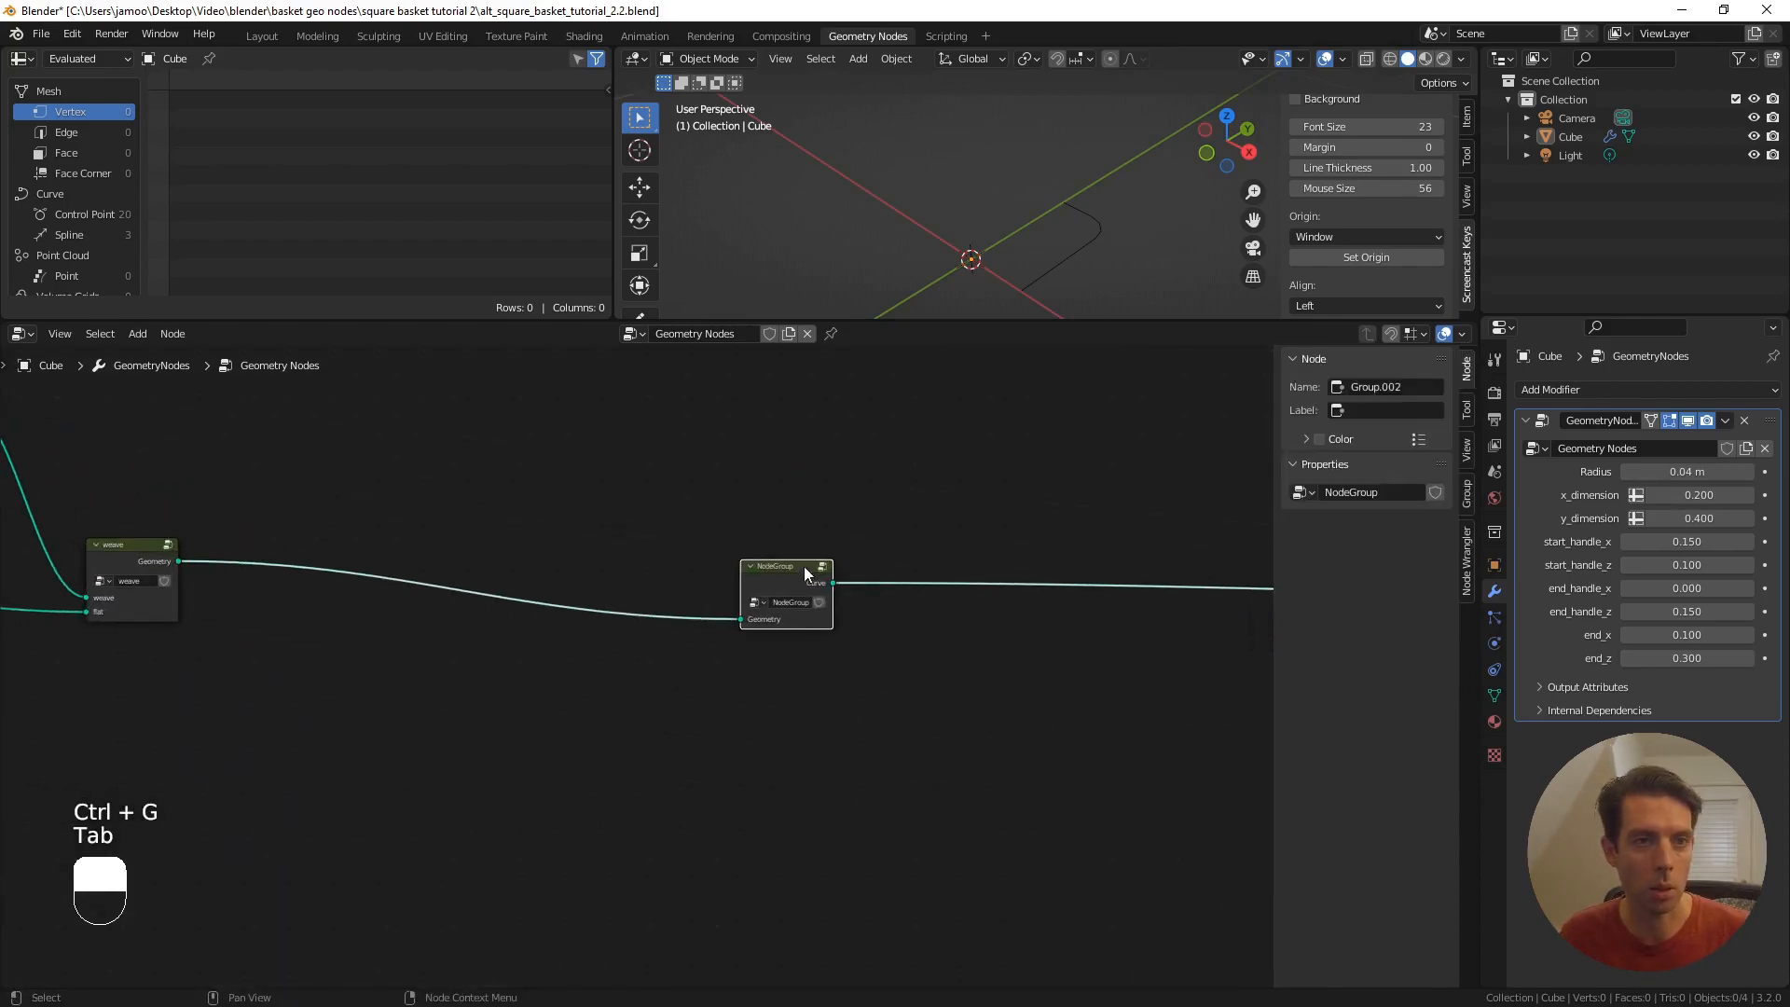
double_click(1351, 493)
text(m)
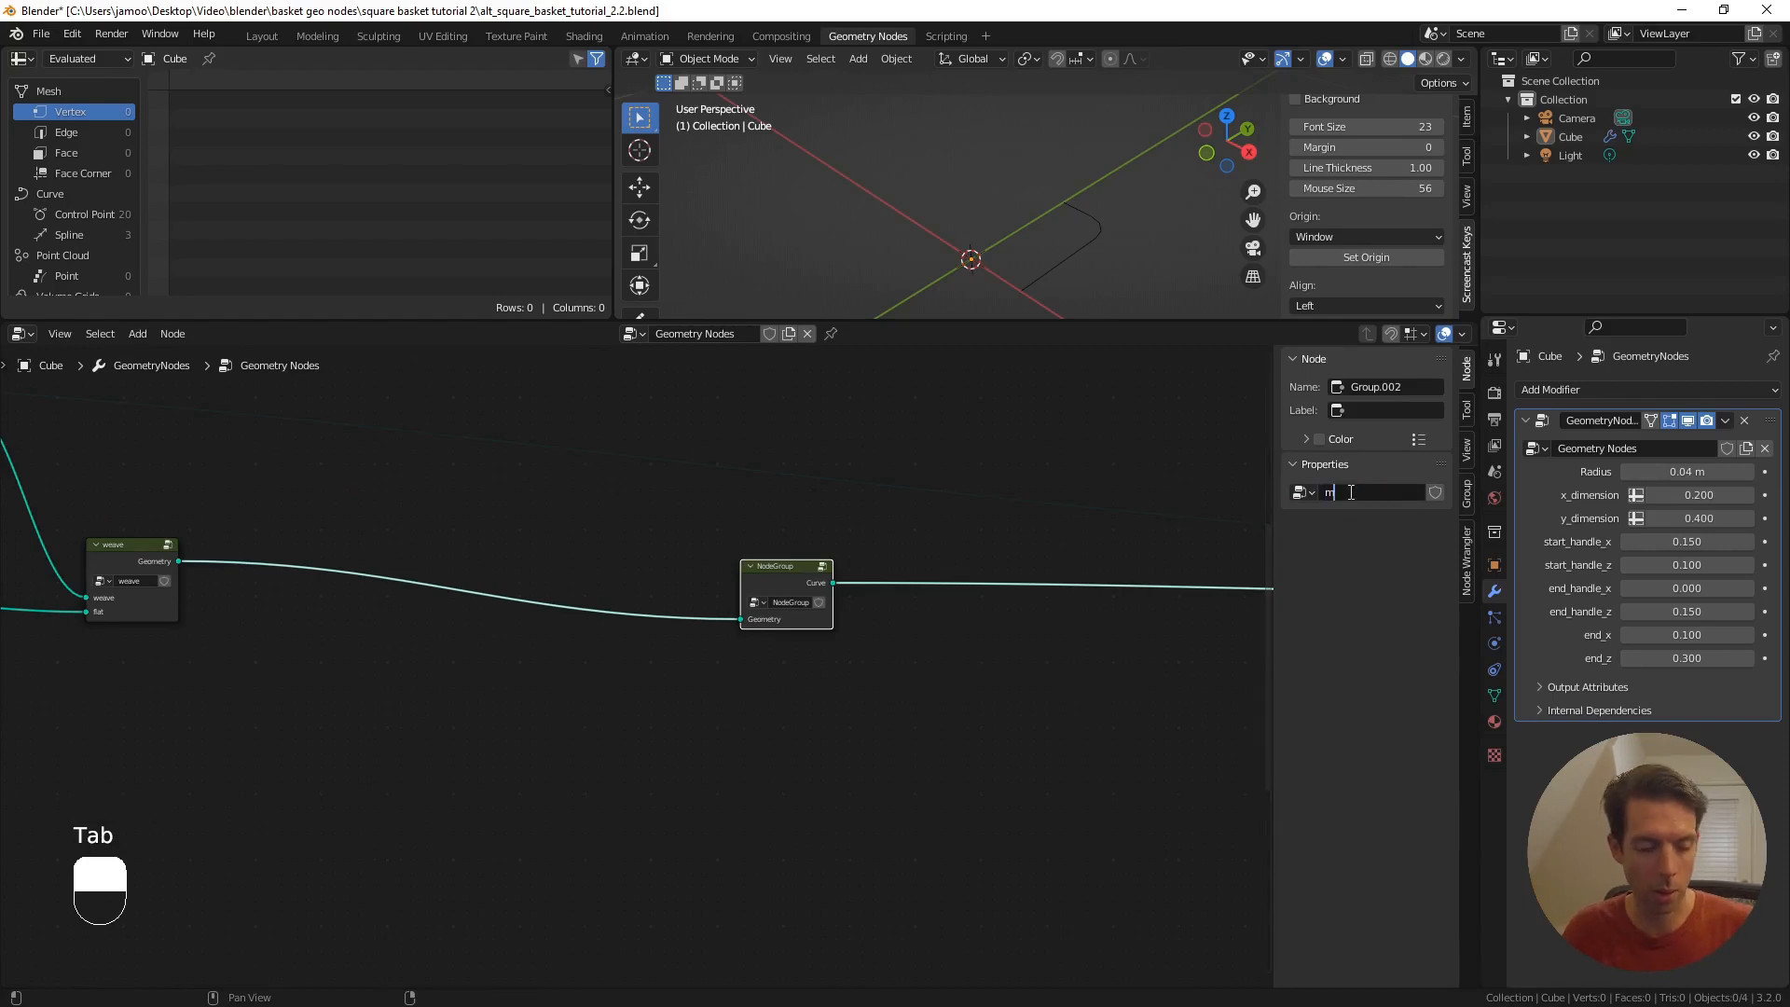
text(irror)
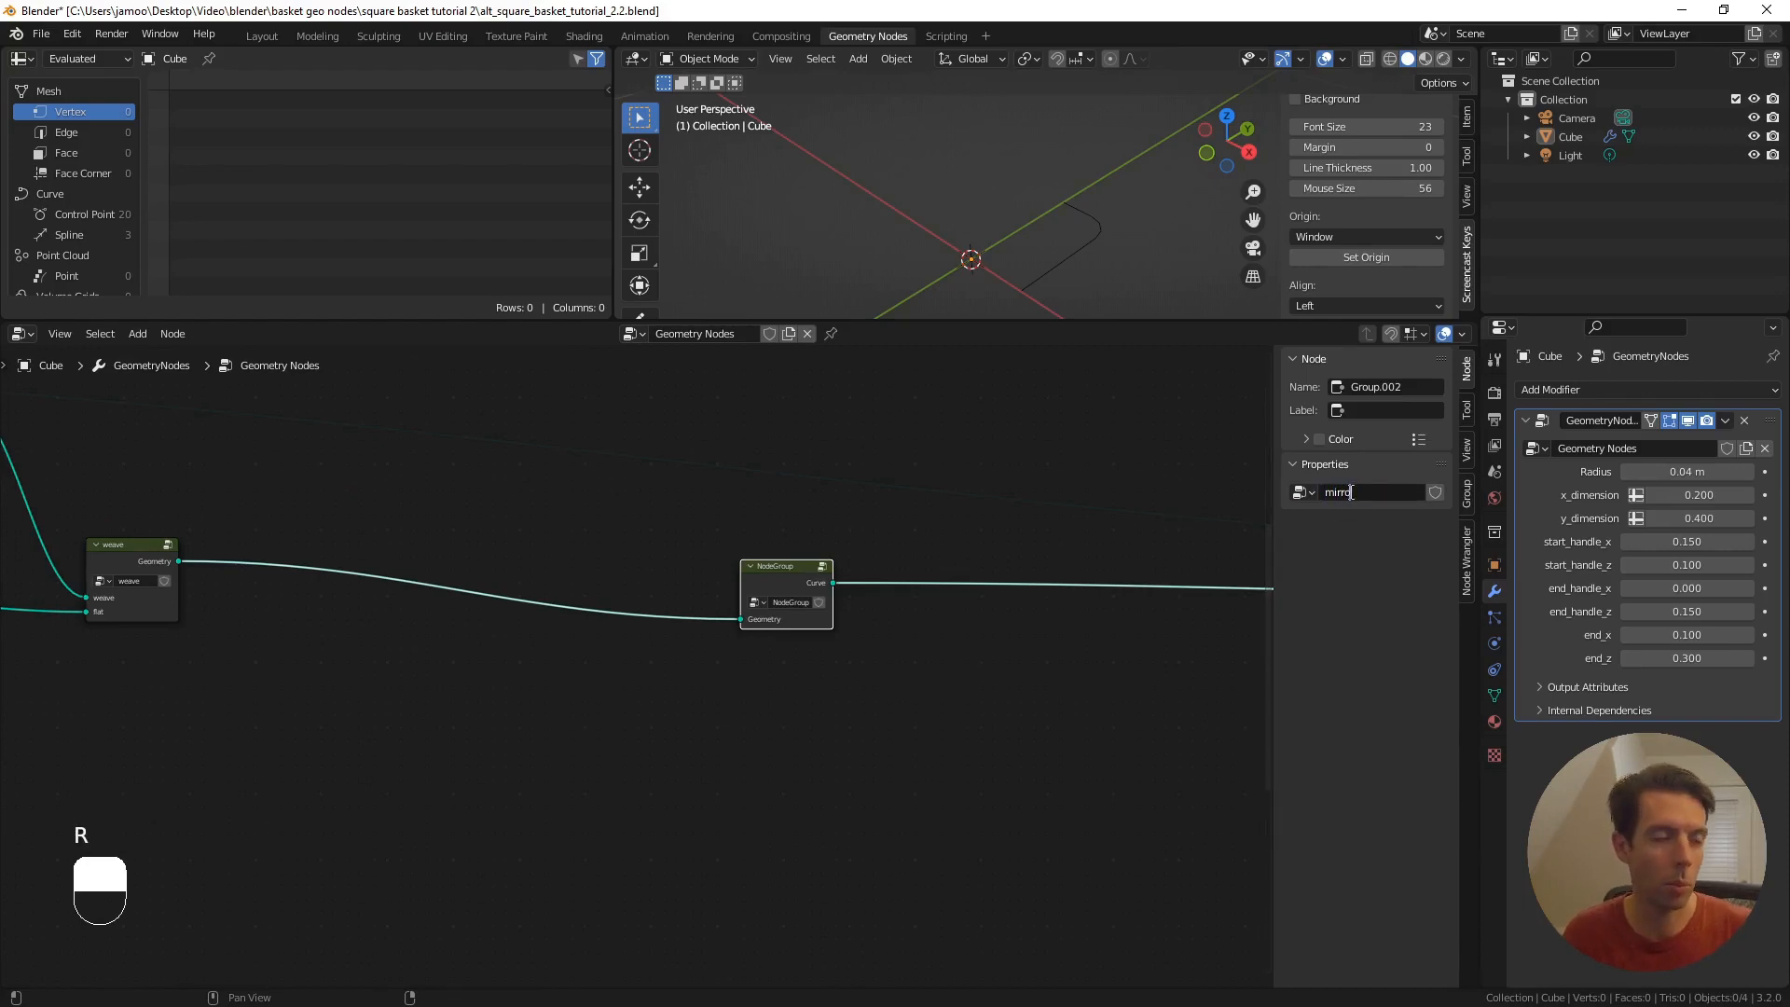
key(Return)
- Move the mirror group close beside the weave group
scroll(632, 709, up, 3)
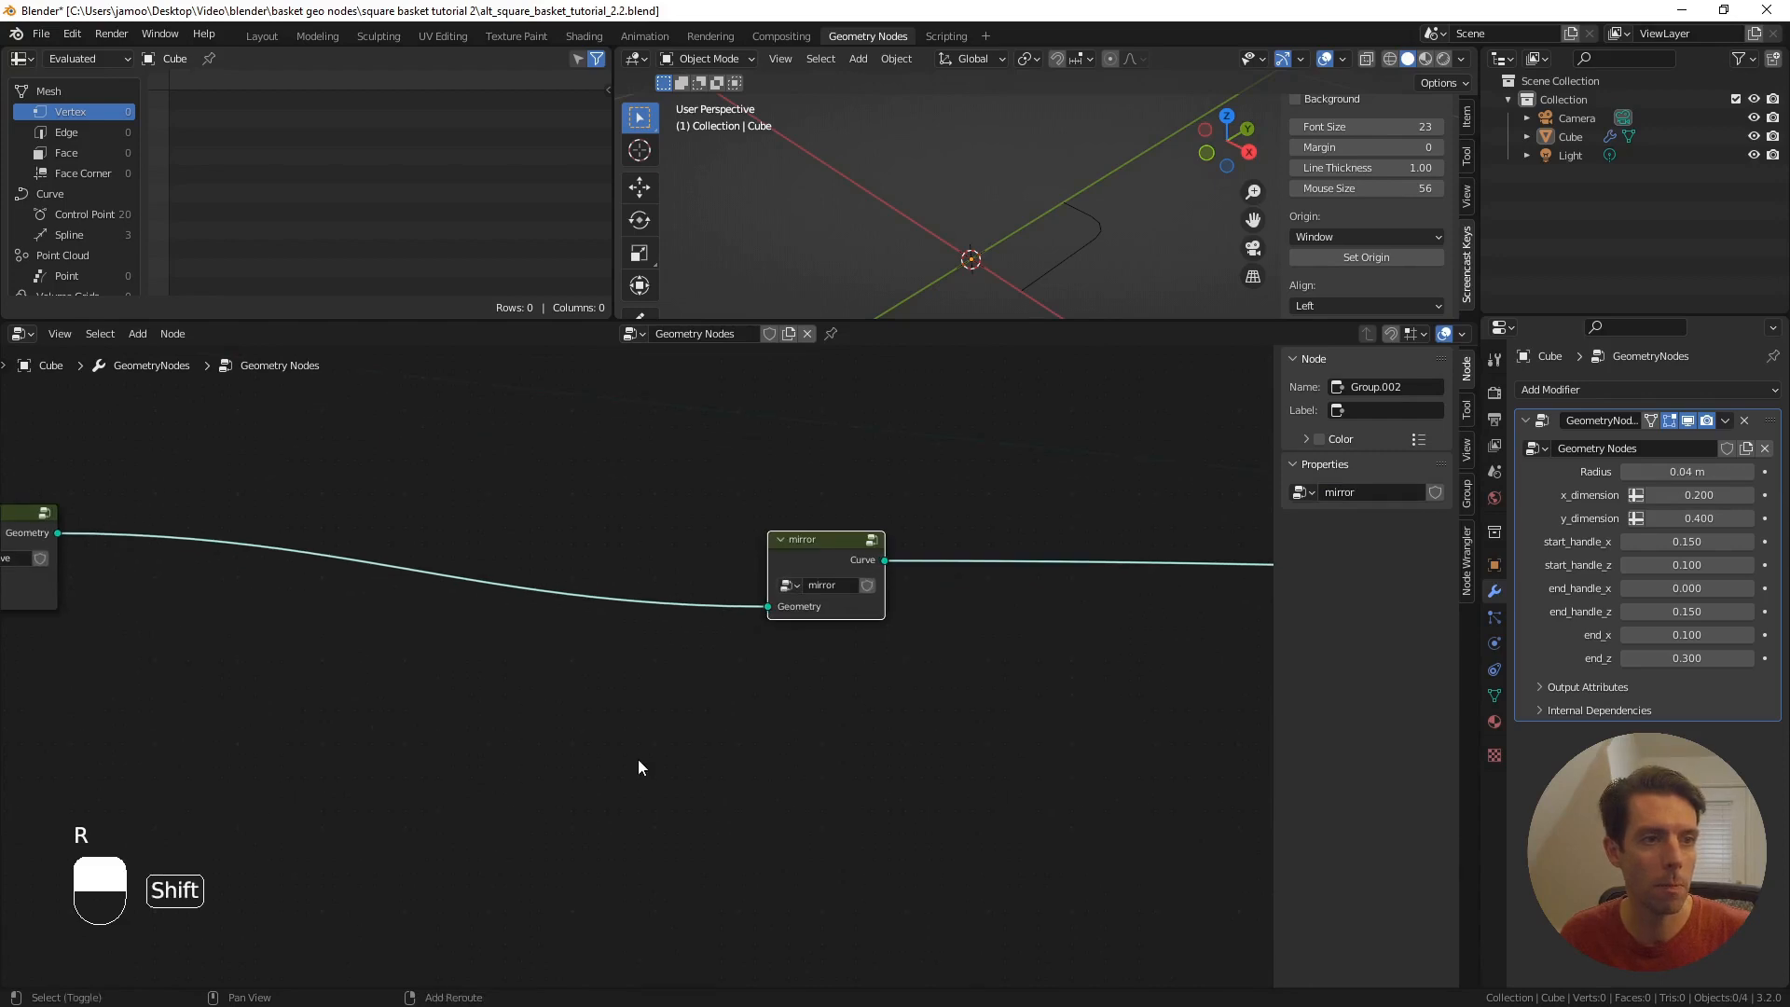
shift+middle_drag(637, 759, 925, 751)
scroll(1064, 692, down, 1)
drag(1099, 547, 560, 530)
scroll(484, 491, down, 1)
shift+middle_drag(485, 490, 843, 685)
scroll(769, 630, down, 2)
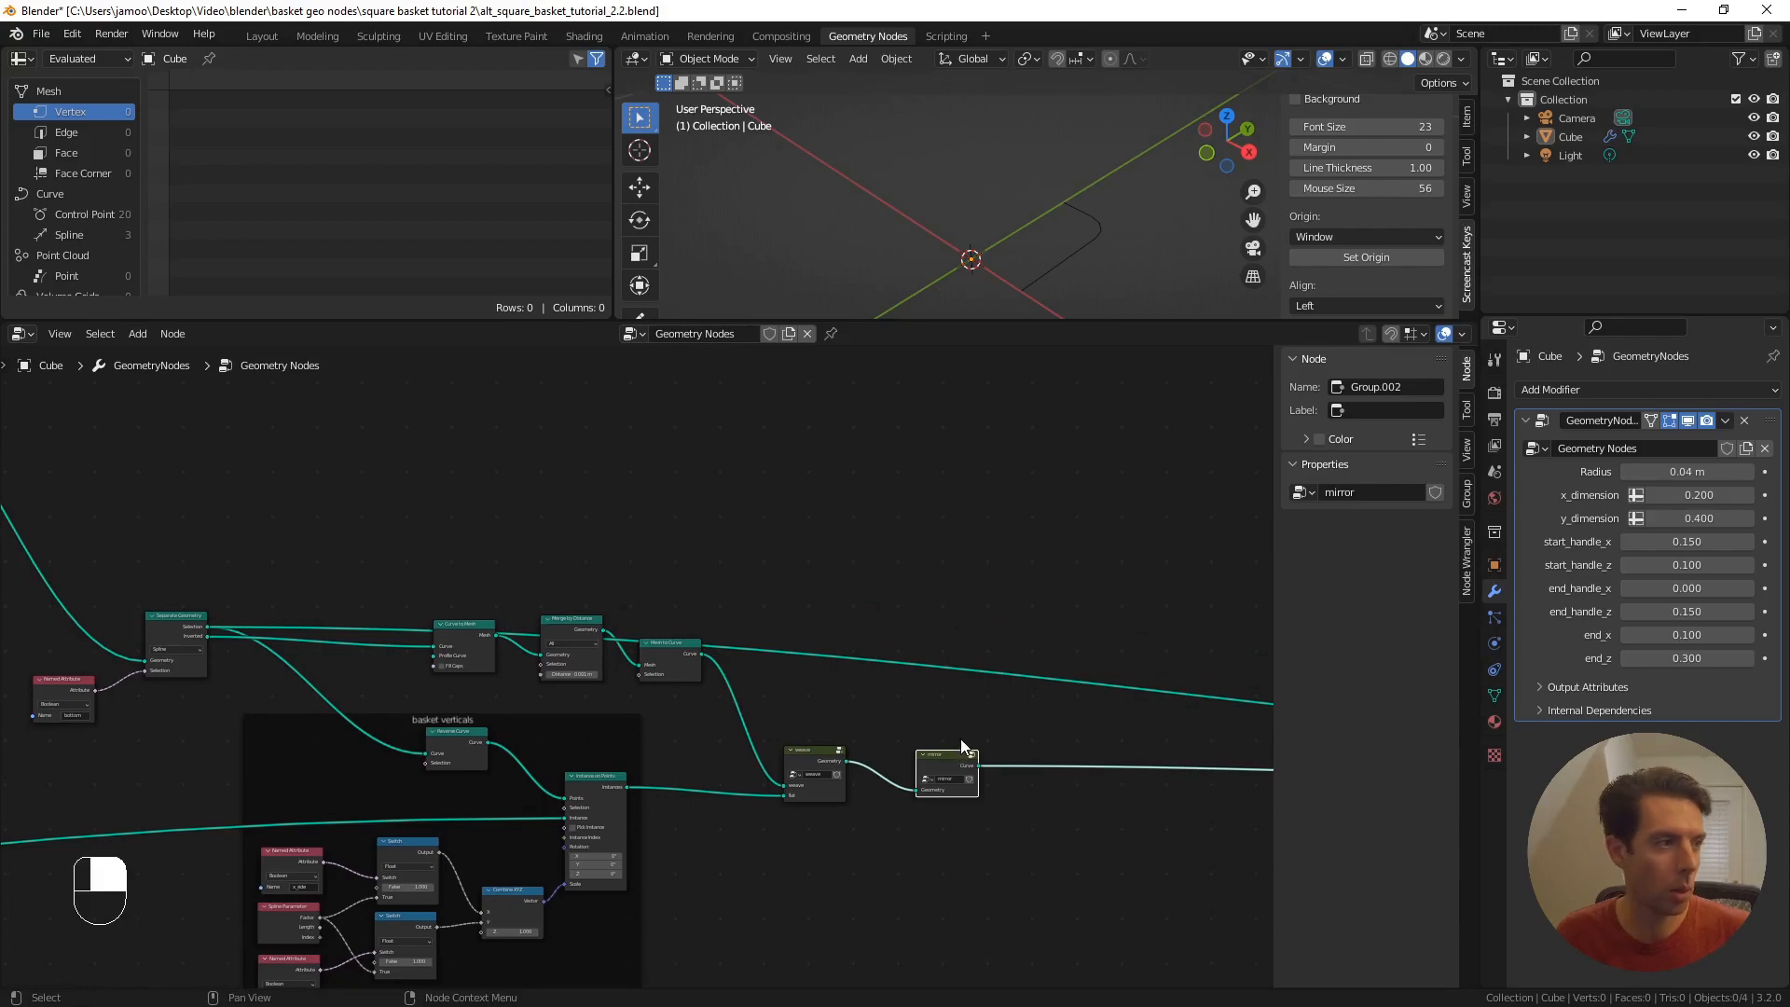
- Duplicate the mirror group above Separate Geometry, feed it the Selection output, and preview the mirrored bottom curve
key(shift+d)
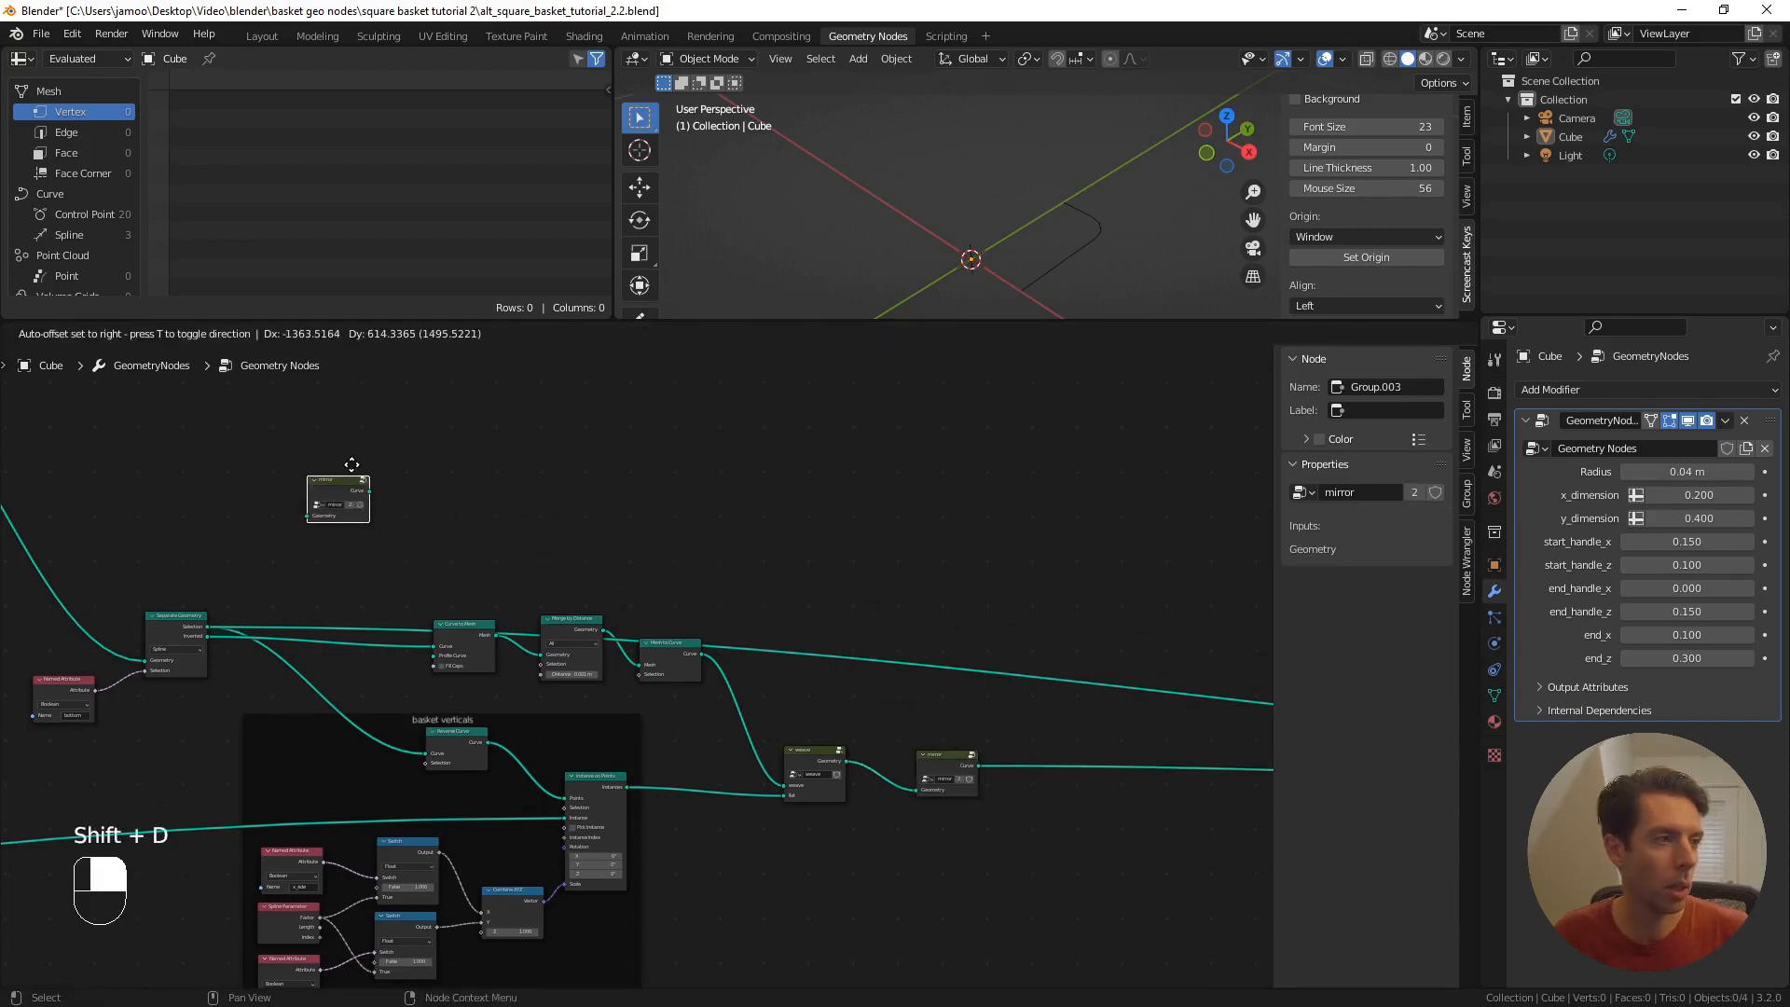
click(353, 469)
scroll(501, 550, up, 3)
middle_drag(495, 509, 543, 792)
scroll(589, 817, up, 1)
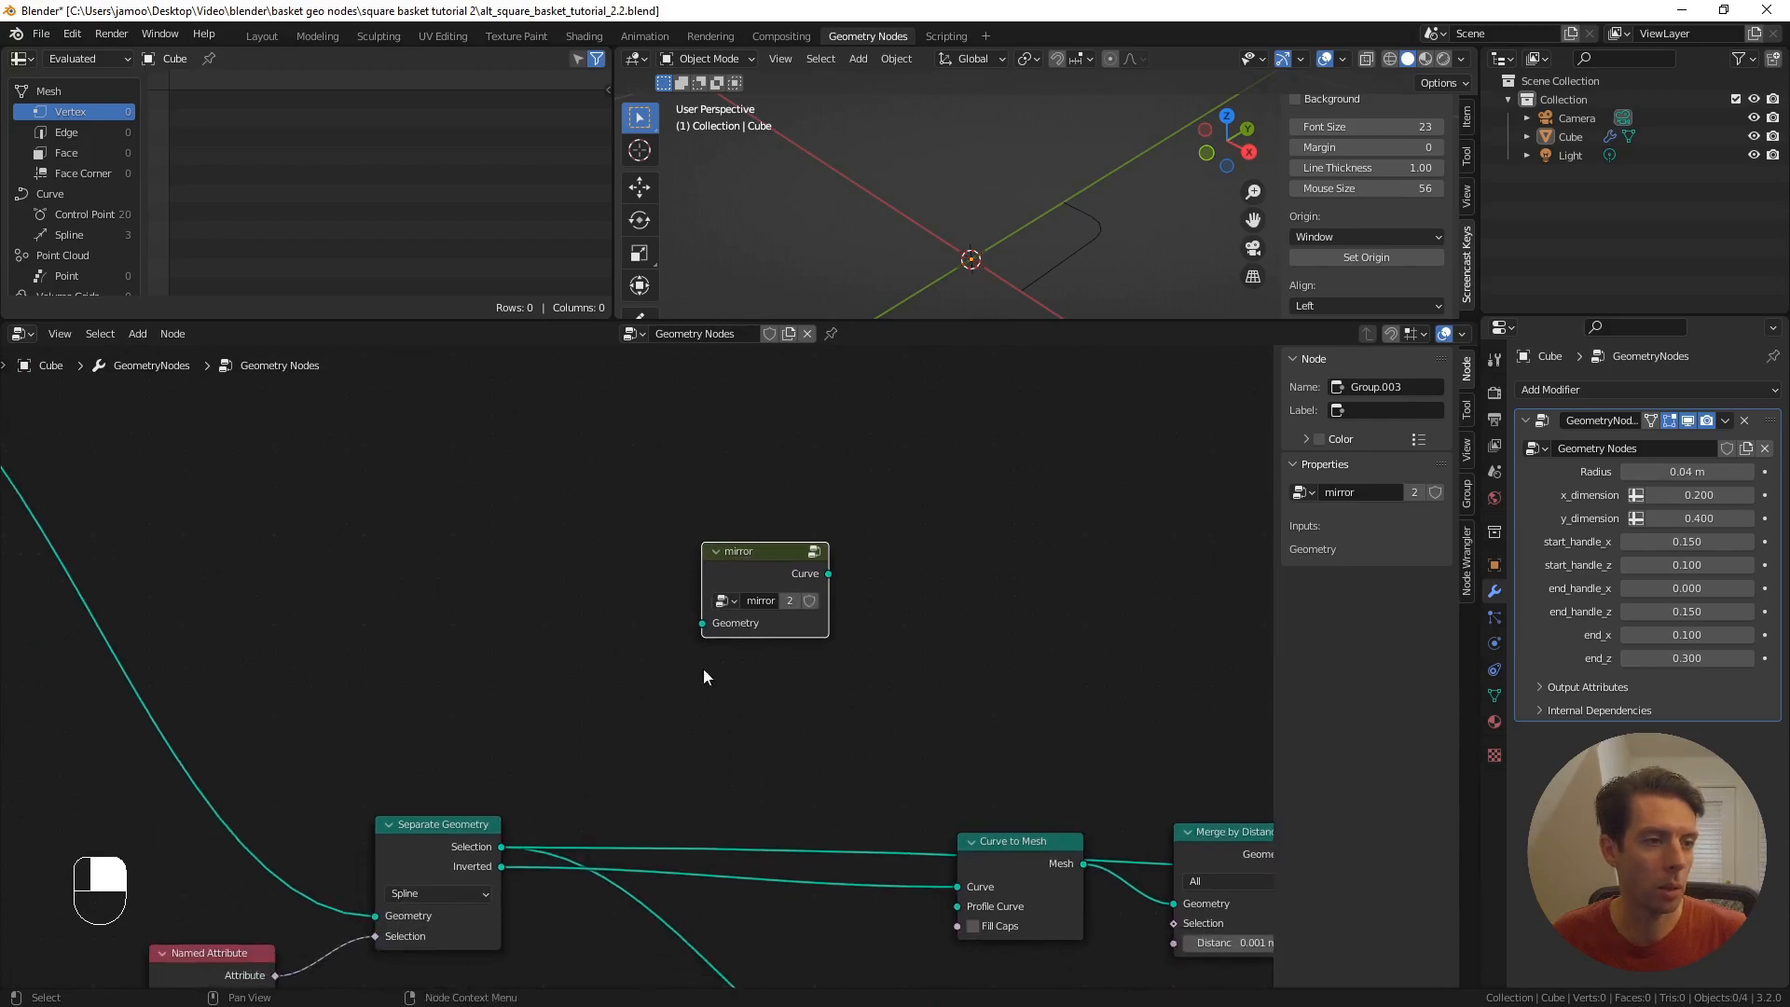
drag(739, 557, 785, 529)
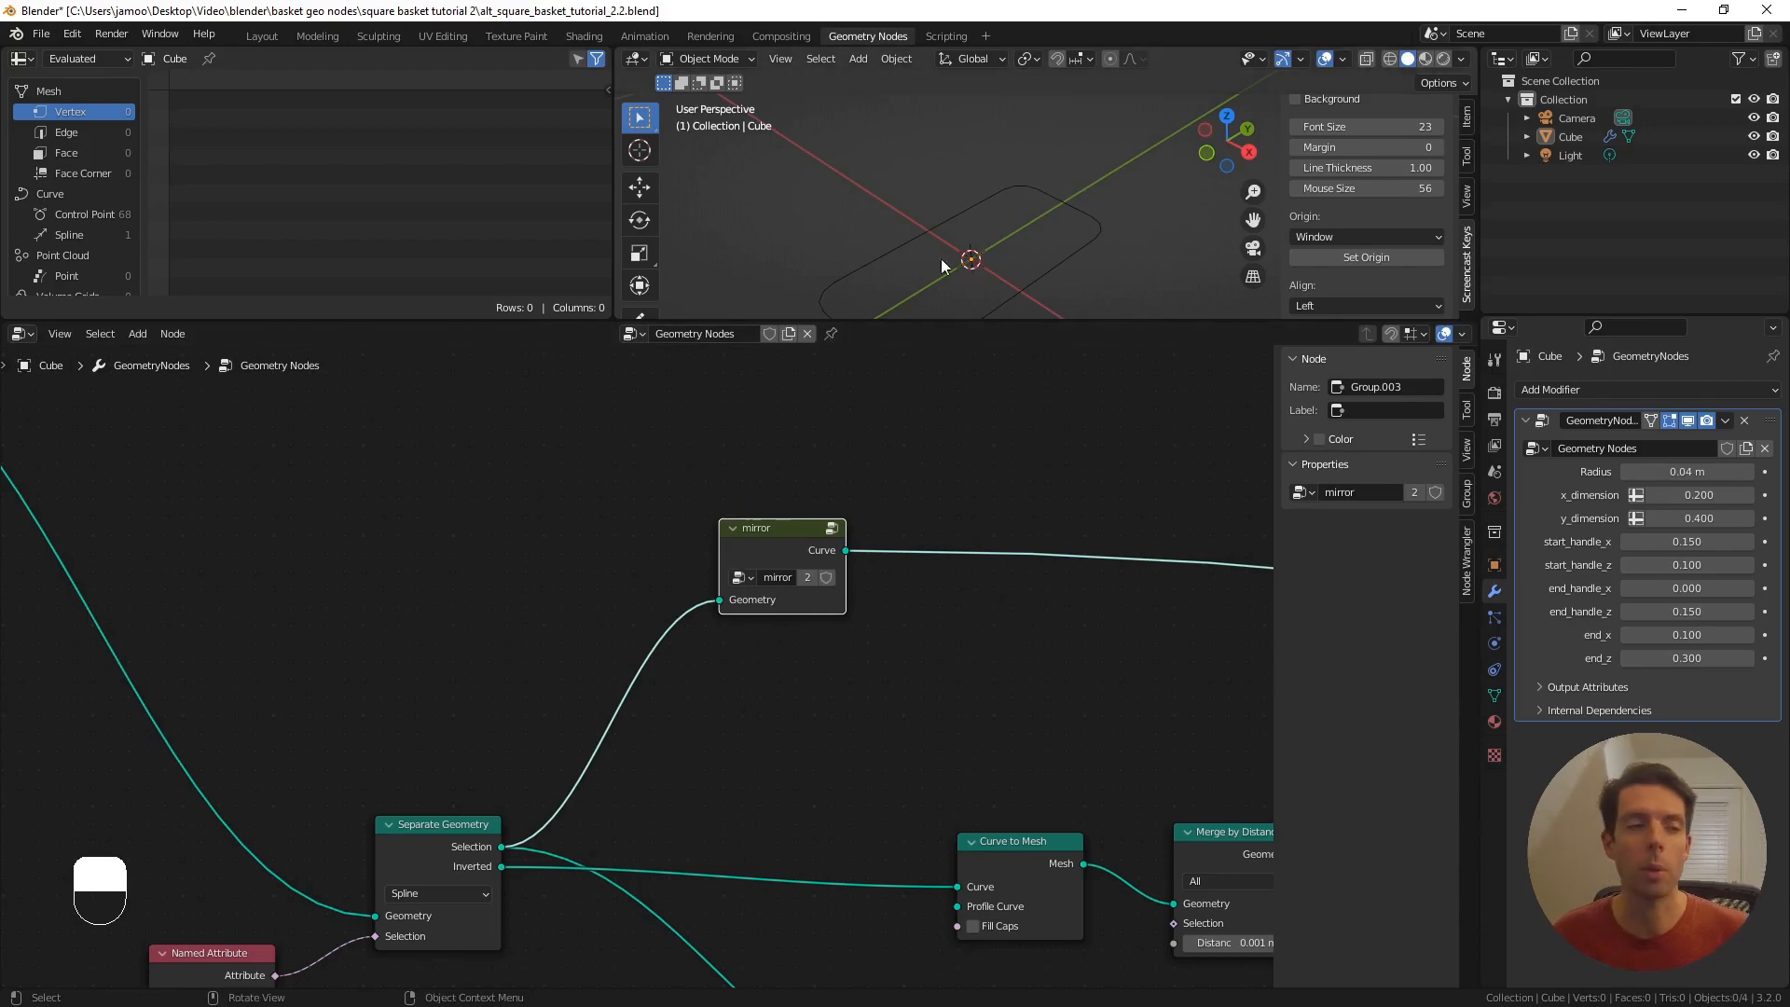
- Add the "twisted rim" node group to the output link of the mirror group above Separate Geometry
scroll(903, 496, down, 1)
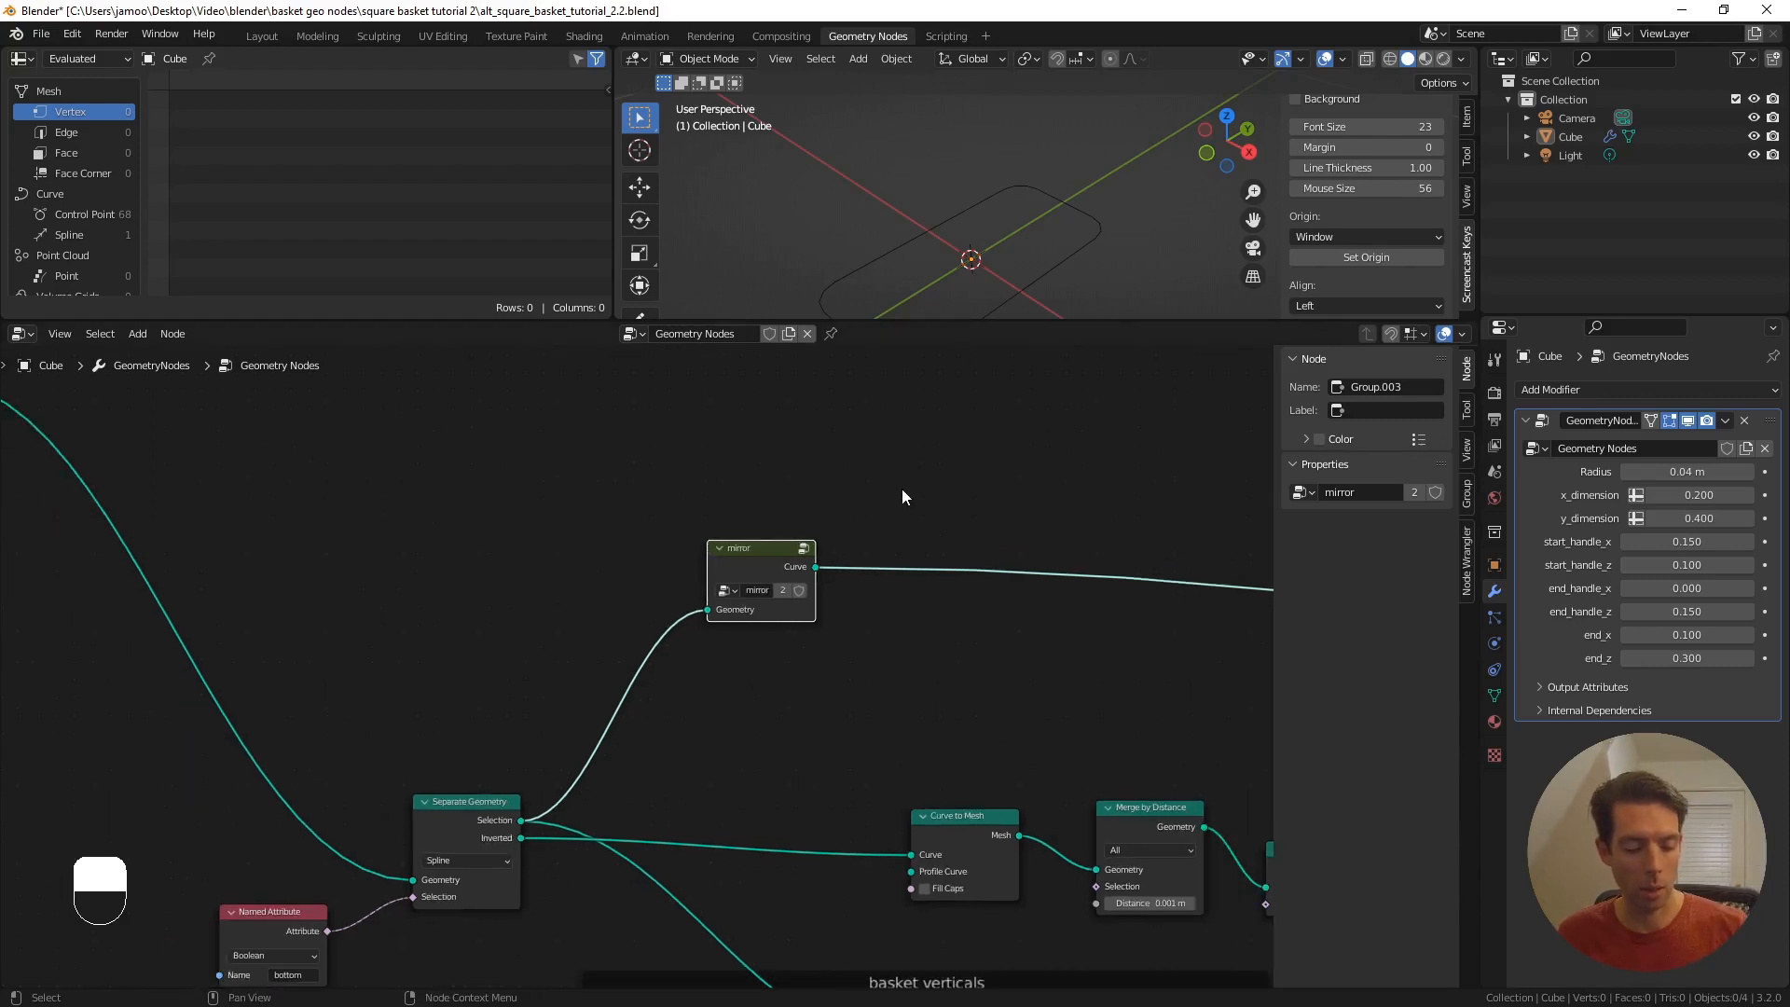
key(shift+a)
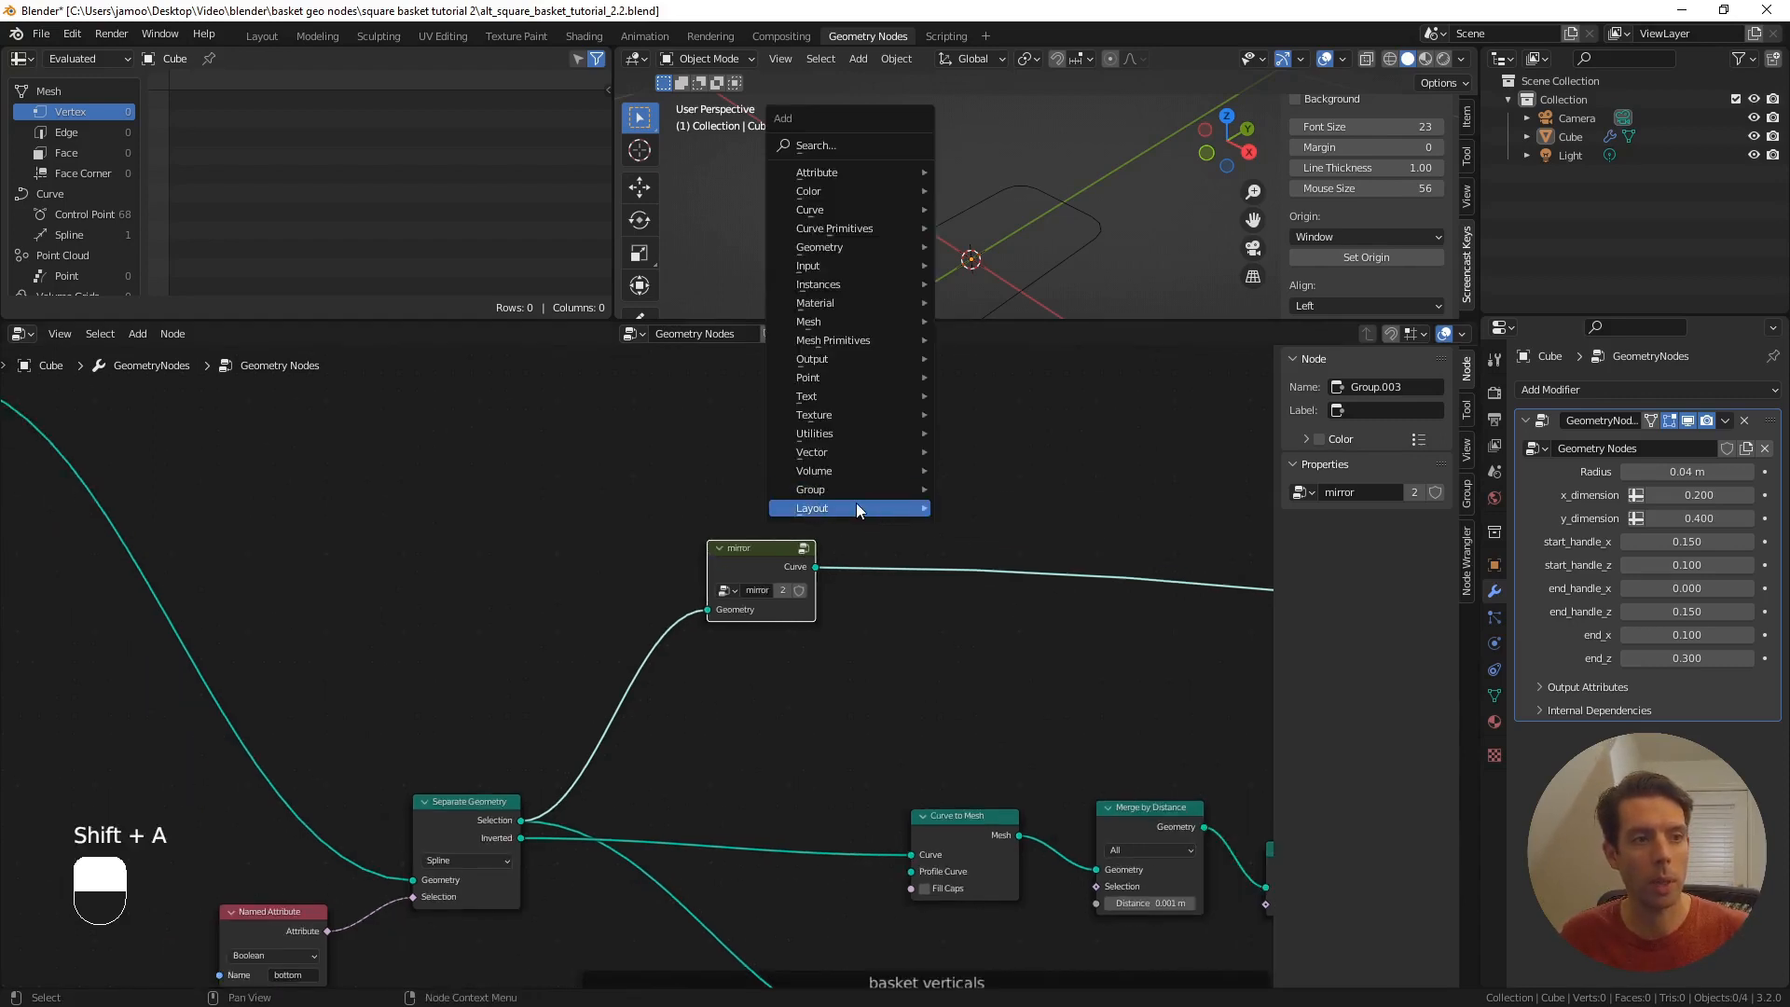
mouse_move(940, 495)
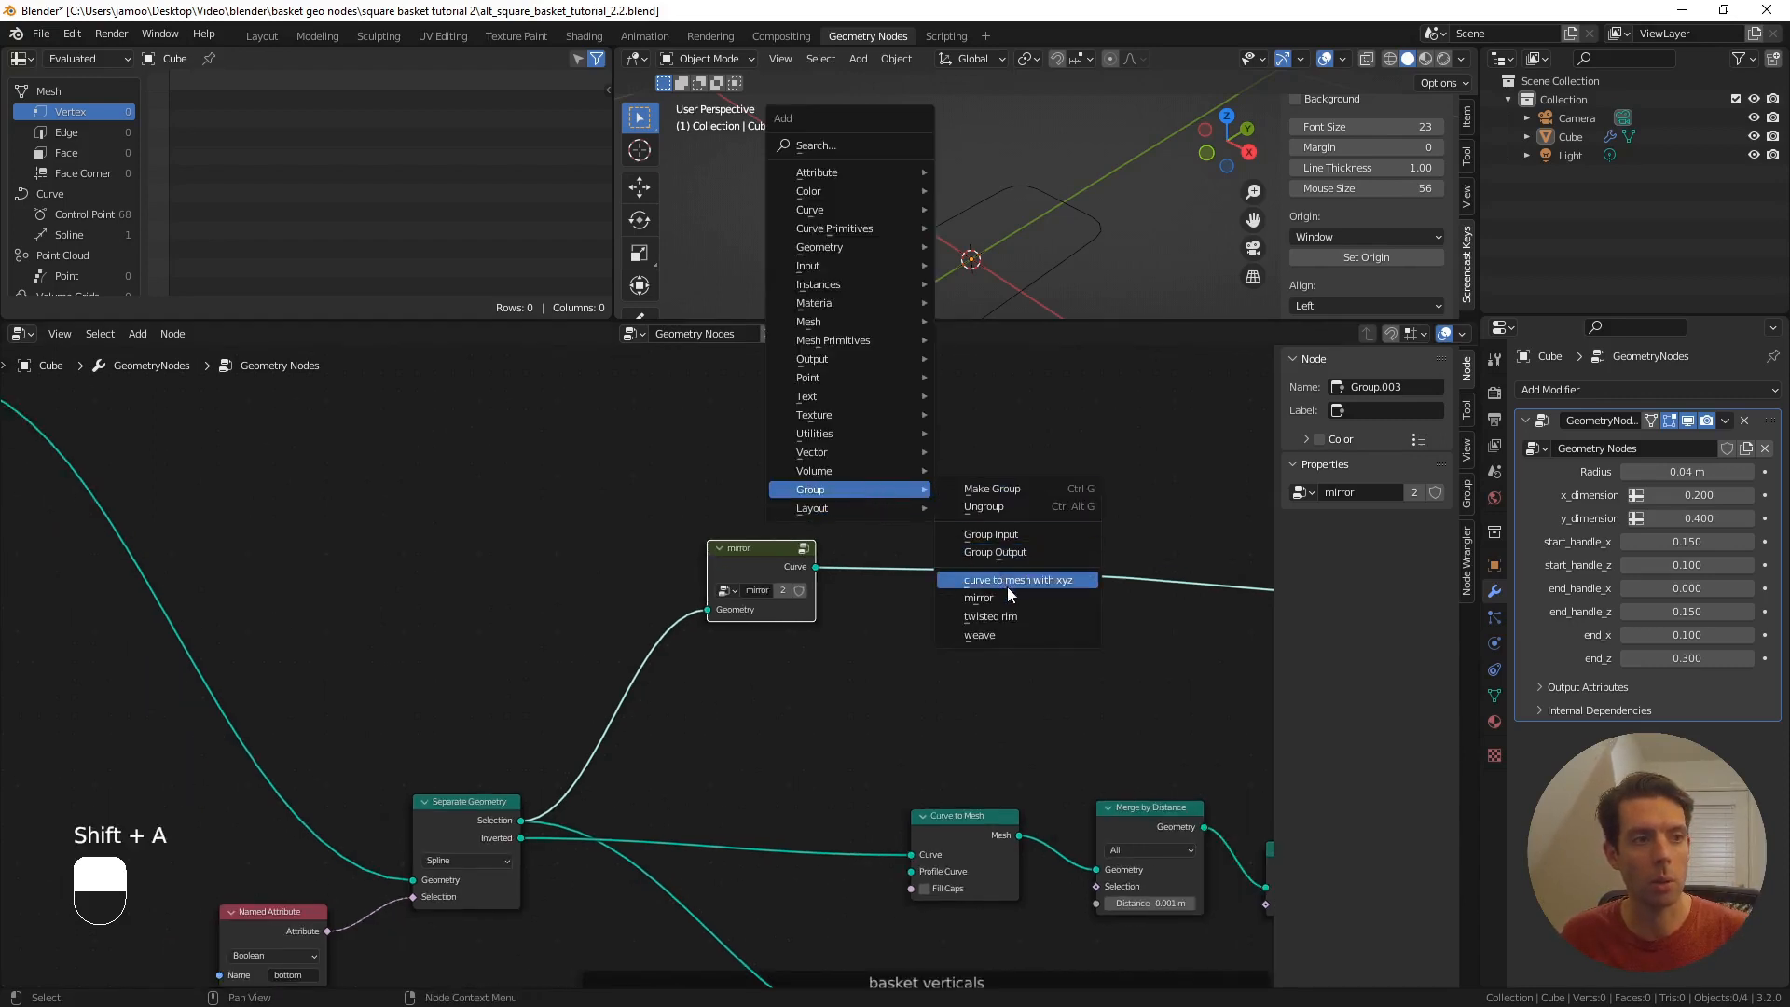
click(1015, 618)
click(950, 567)
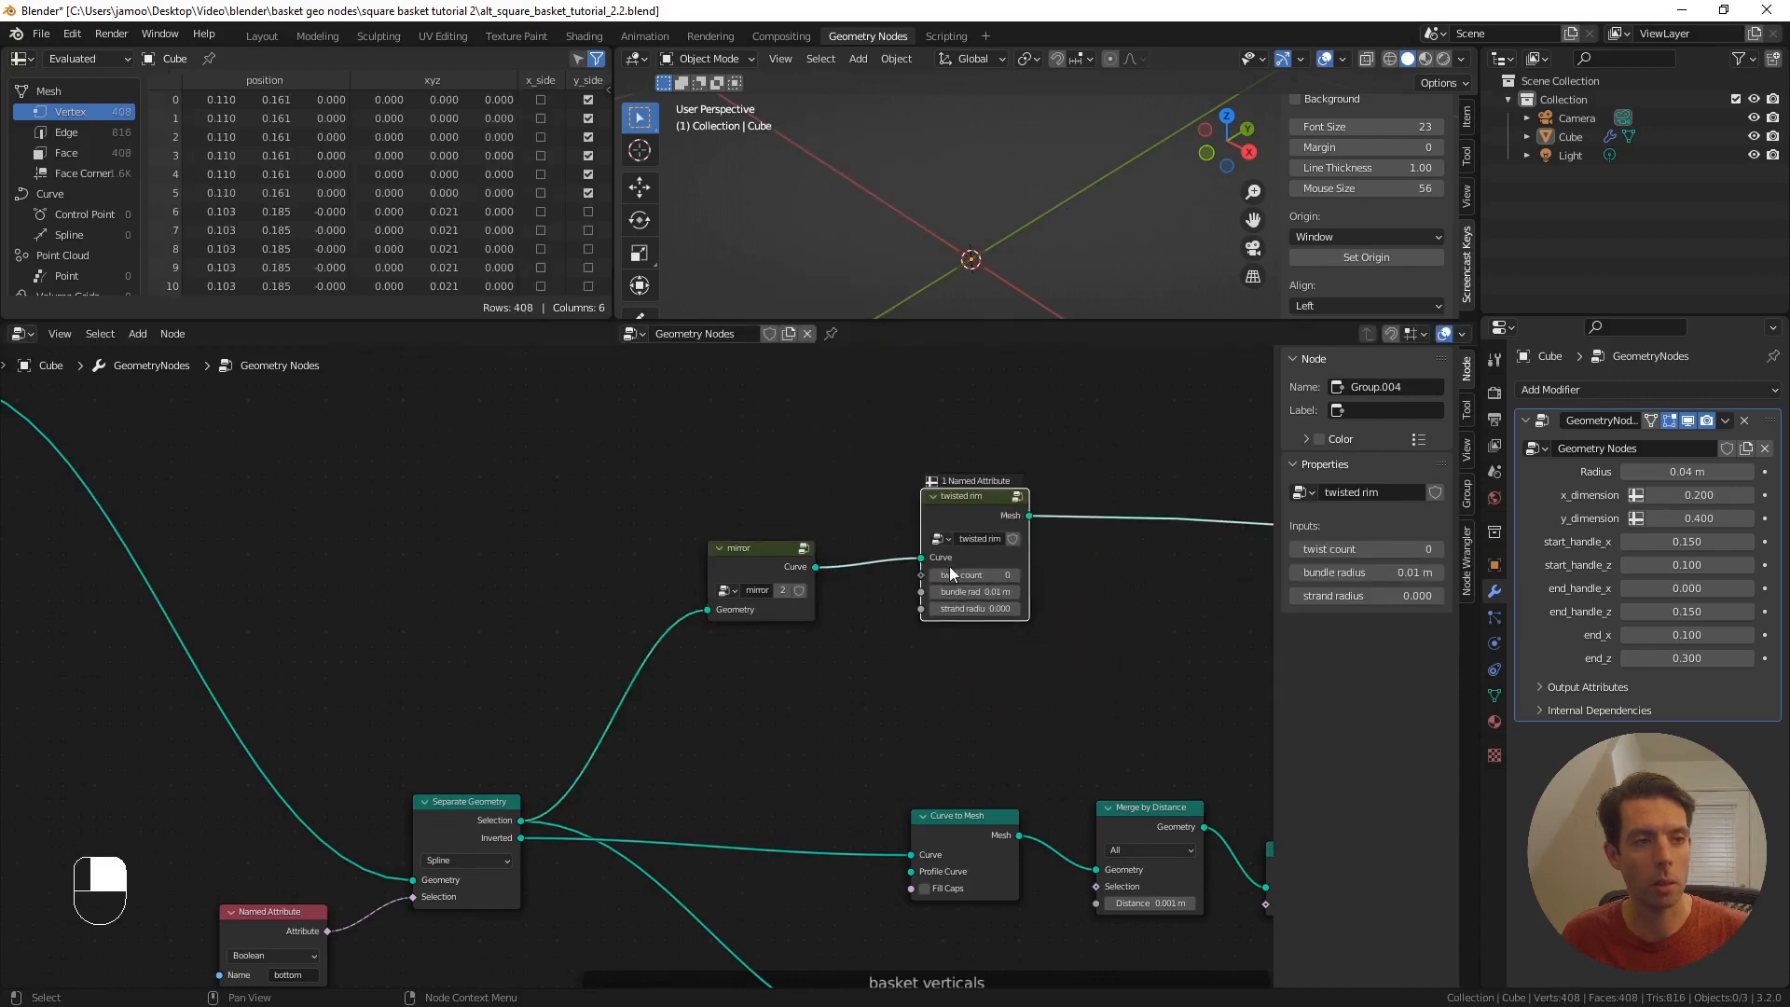
- Set the twisted rim's strand radius to 0.003 and its twist count to 8, and nudge the node level with the mirror group
double_click(1003, 610)
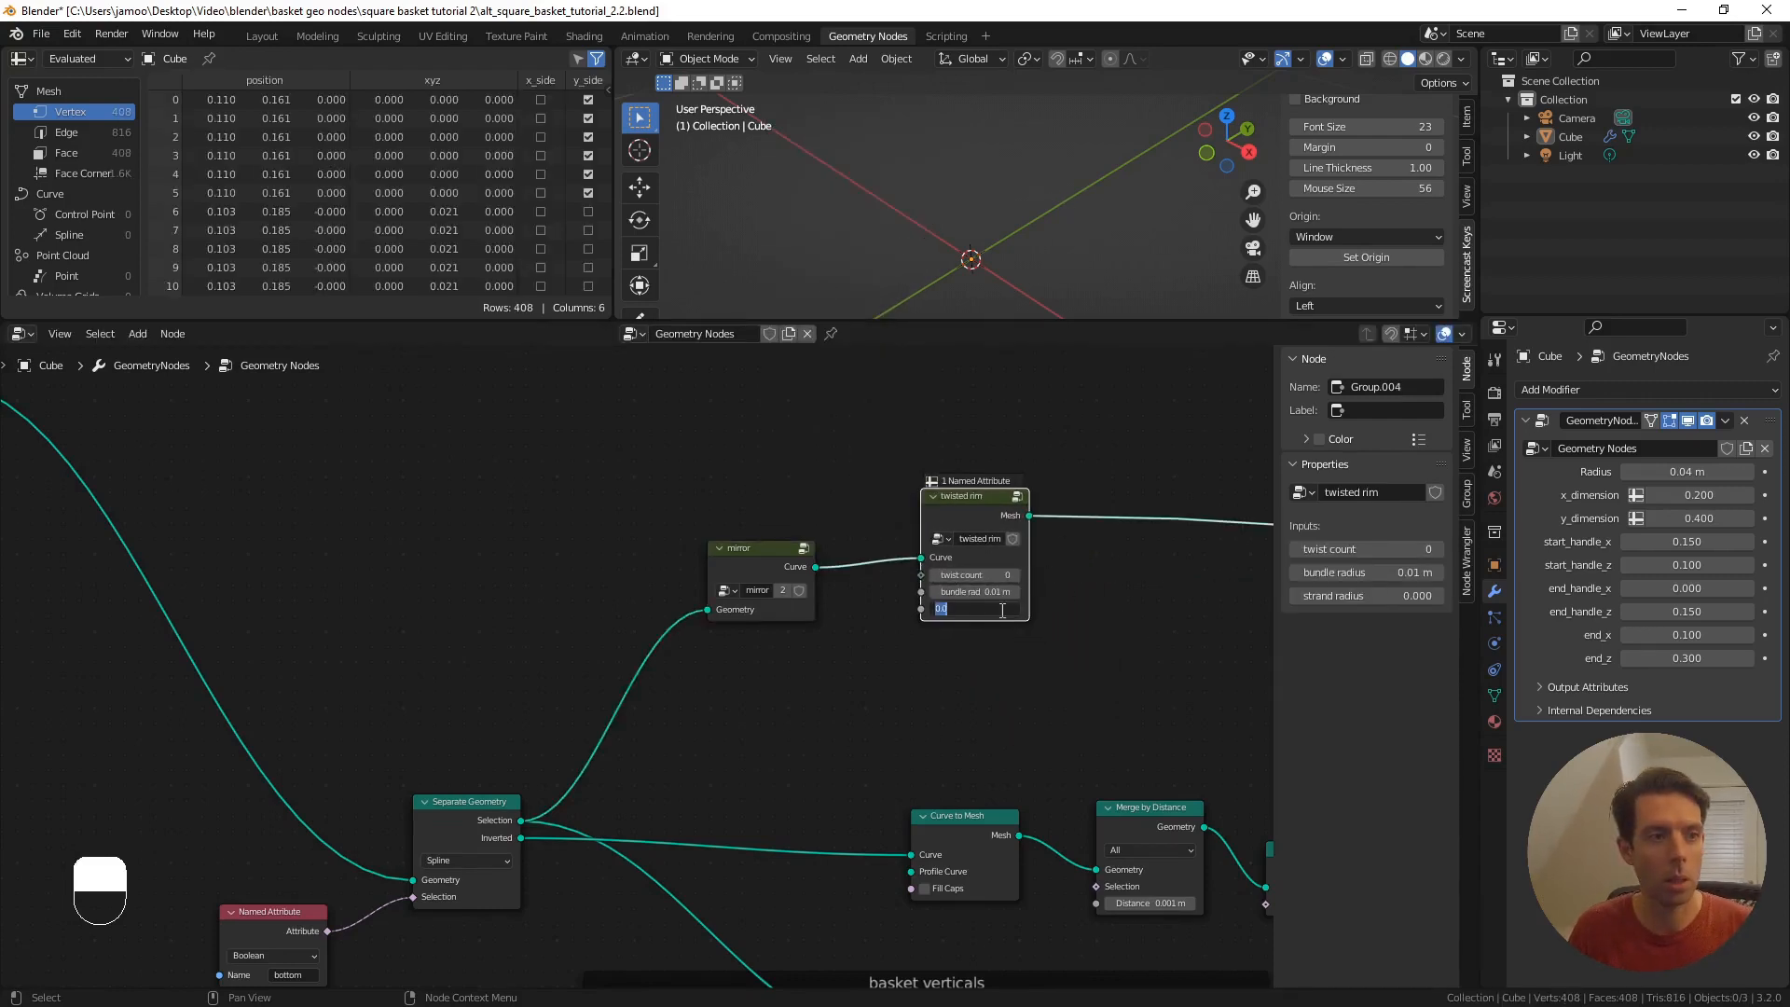
text(03)
key(Return)
scroll(989, 603, up, 3)
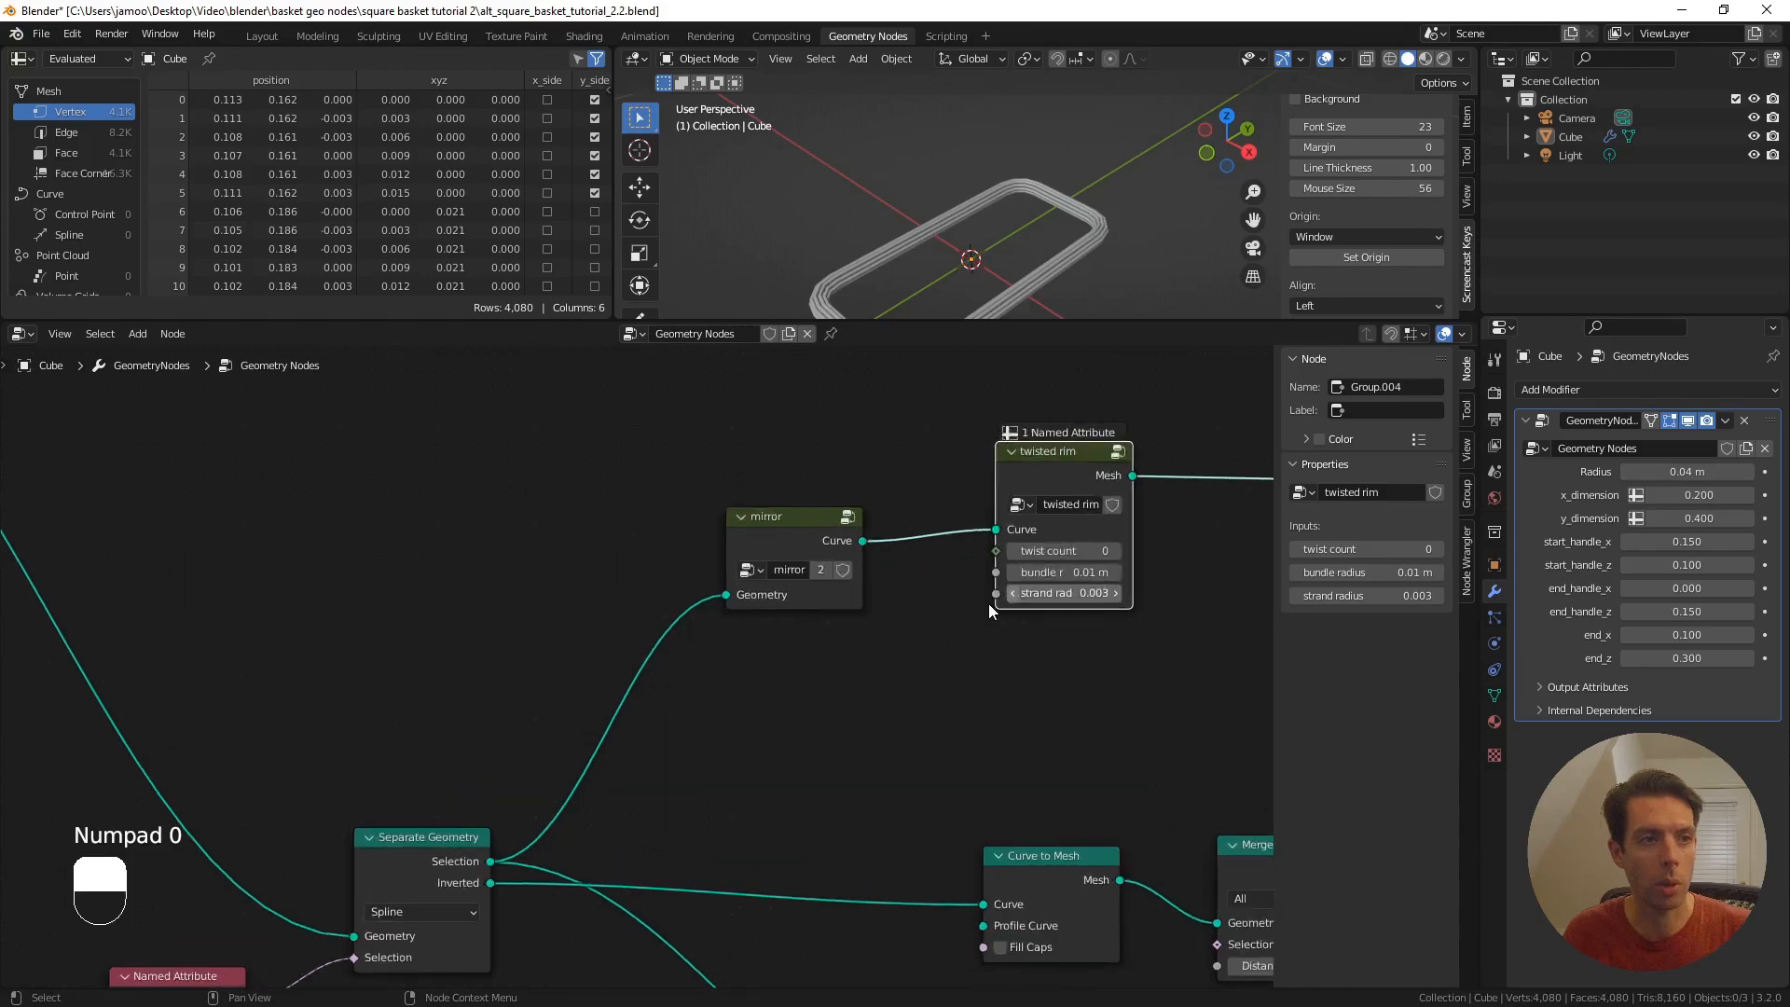
shift+middle_drag(1151, 607, 968, 676)
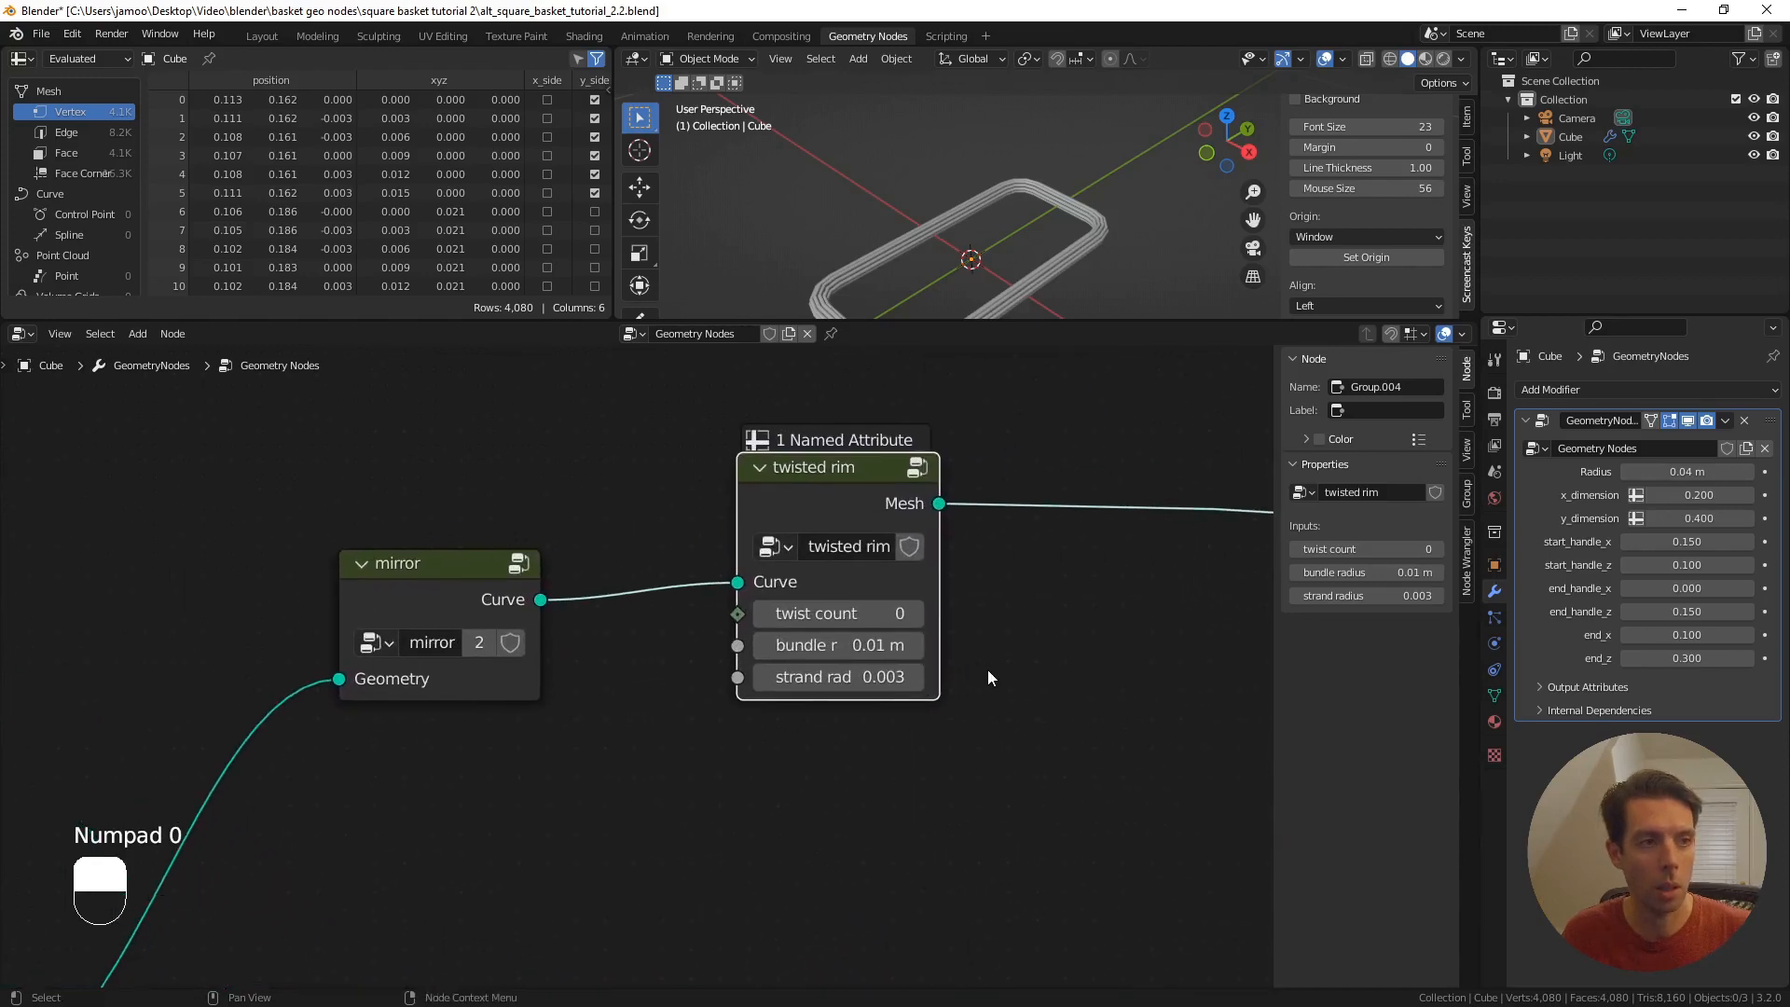
mouse_move(876, 619)
mouse_down()
mouse_move(926, 619)
mouse_move(870, 615)
mouse_up()
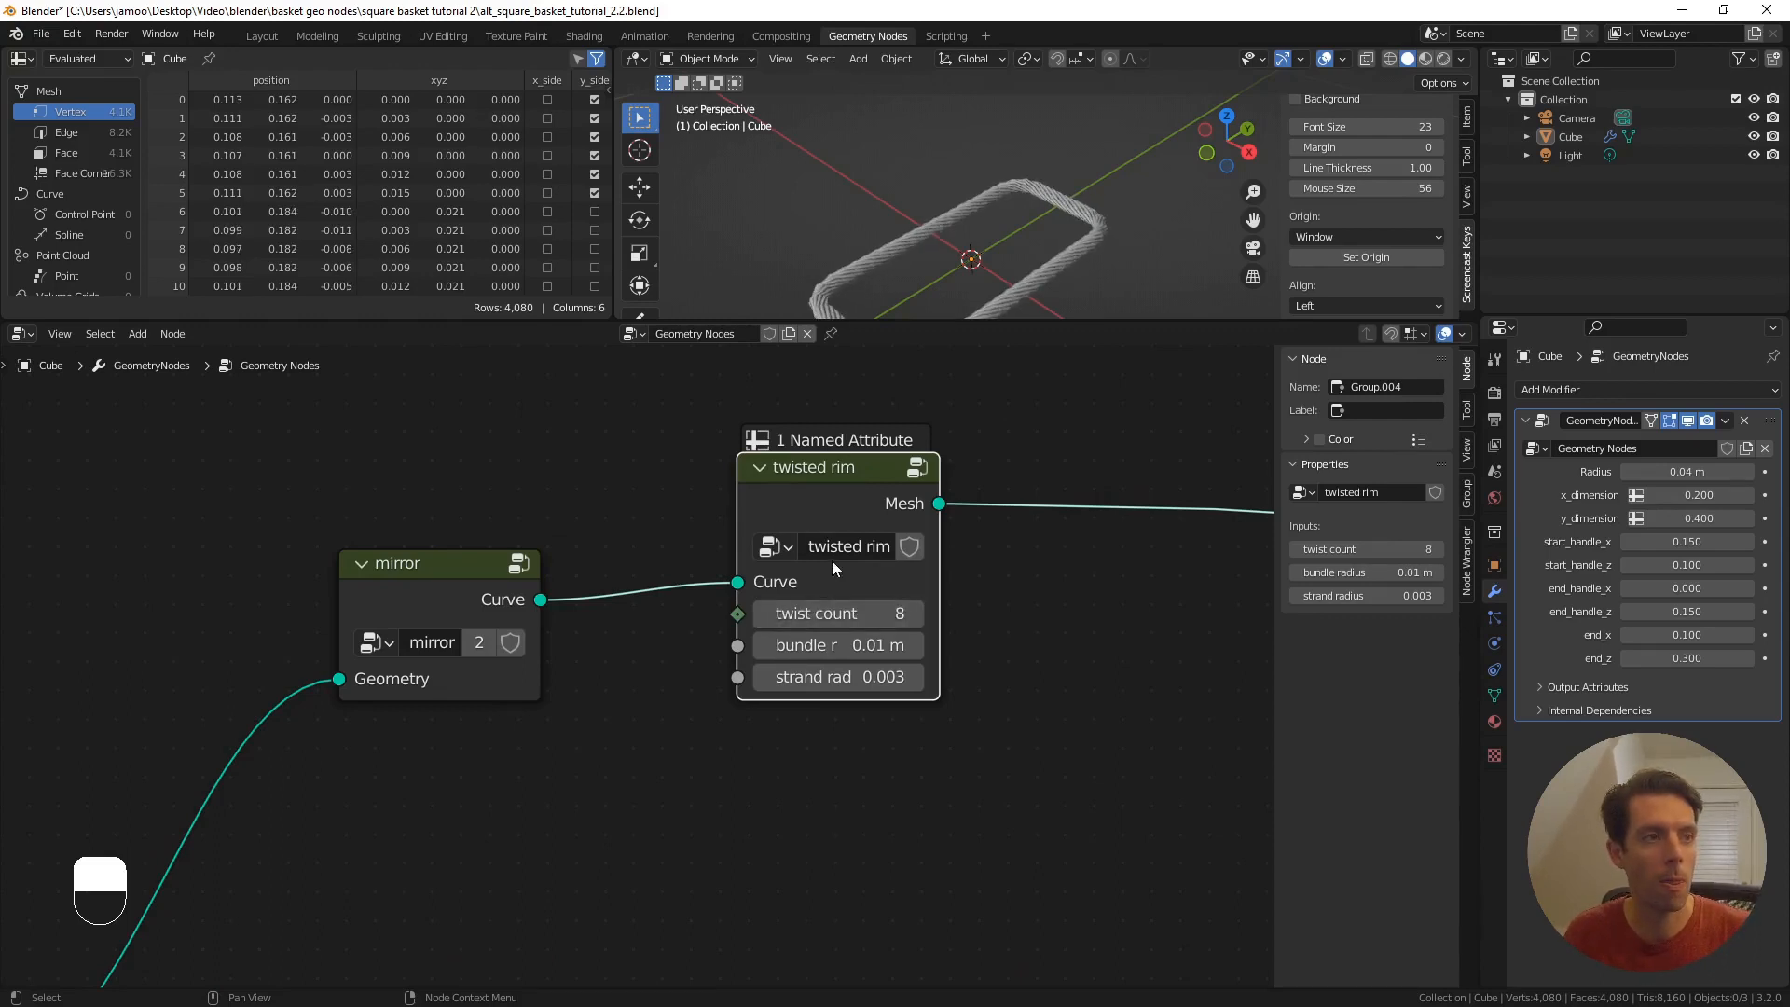
drag(847, 475, 841, 502)
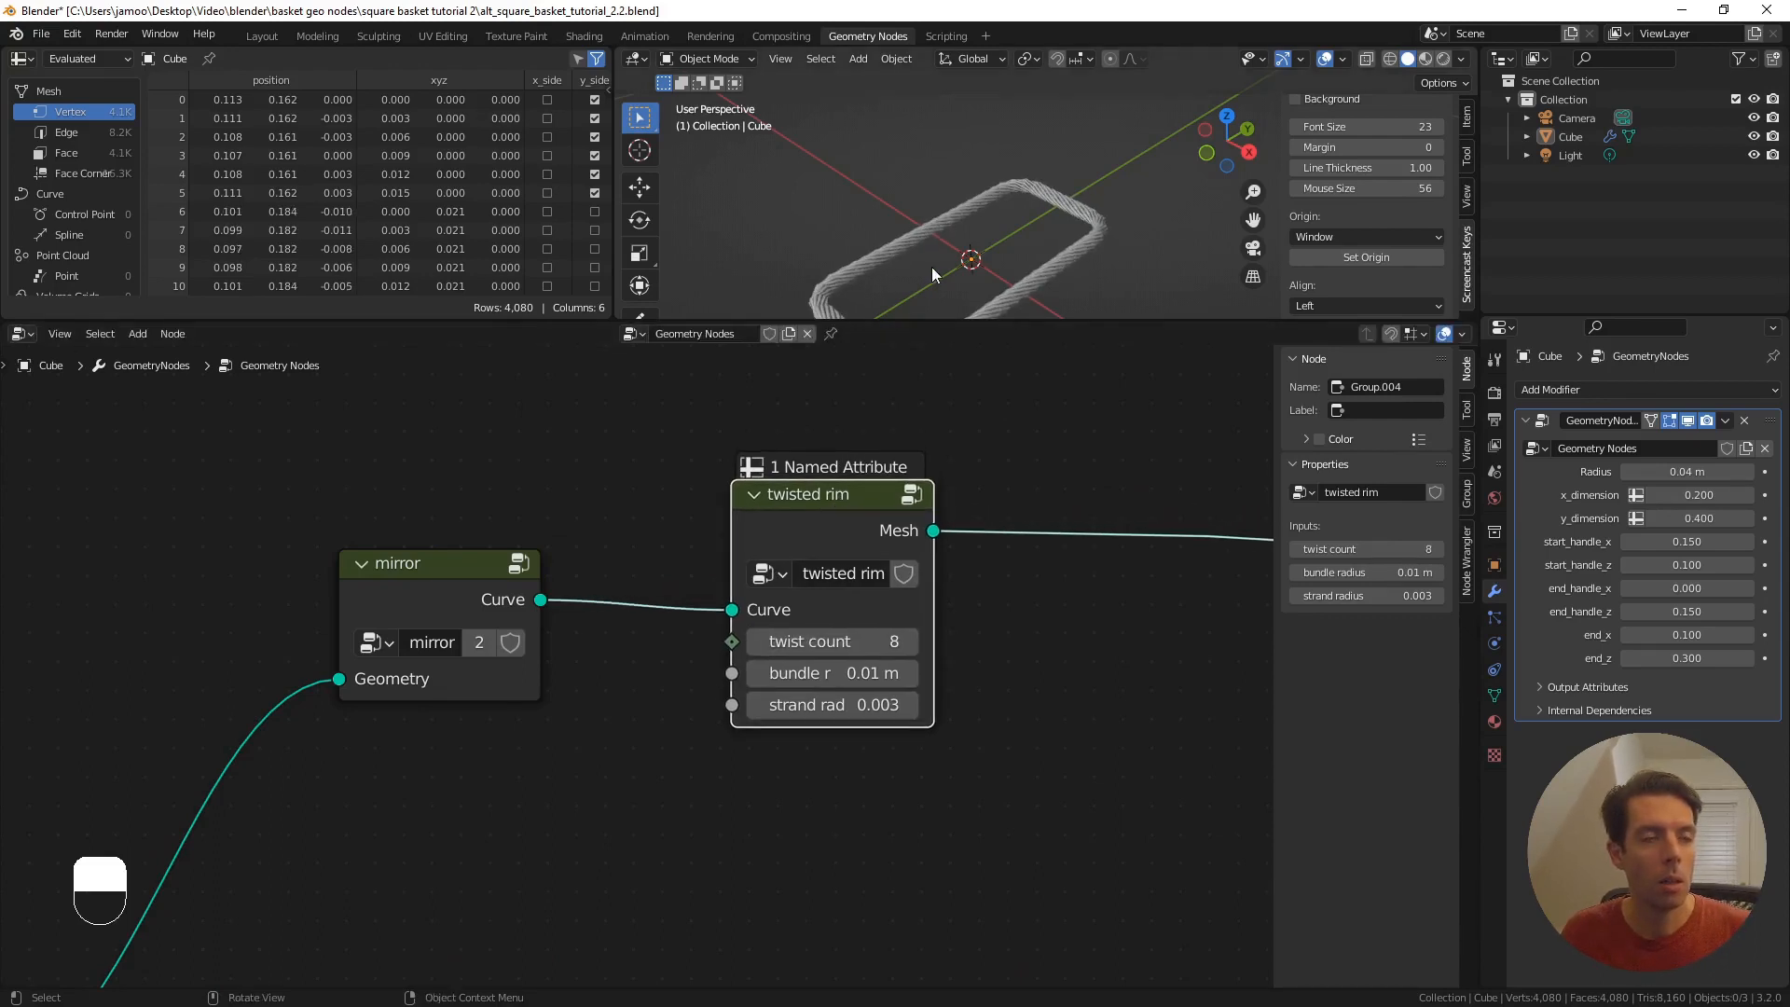
shift+middle_drag(931, 266, 959, 200)
scroll(958, 200, down, 2)
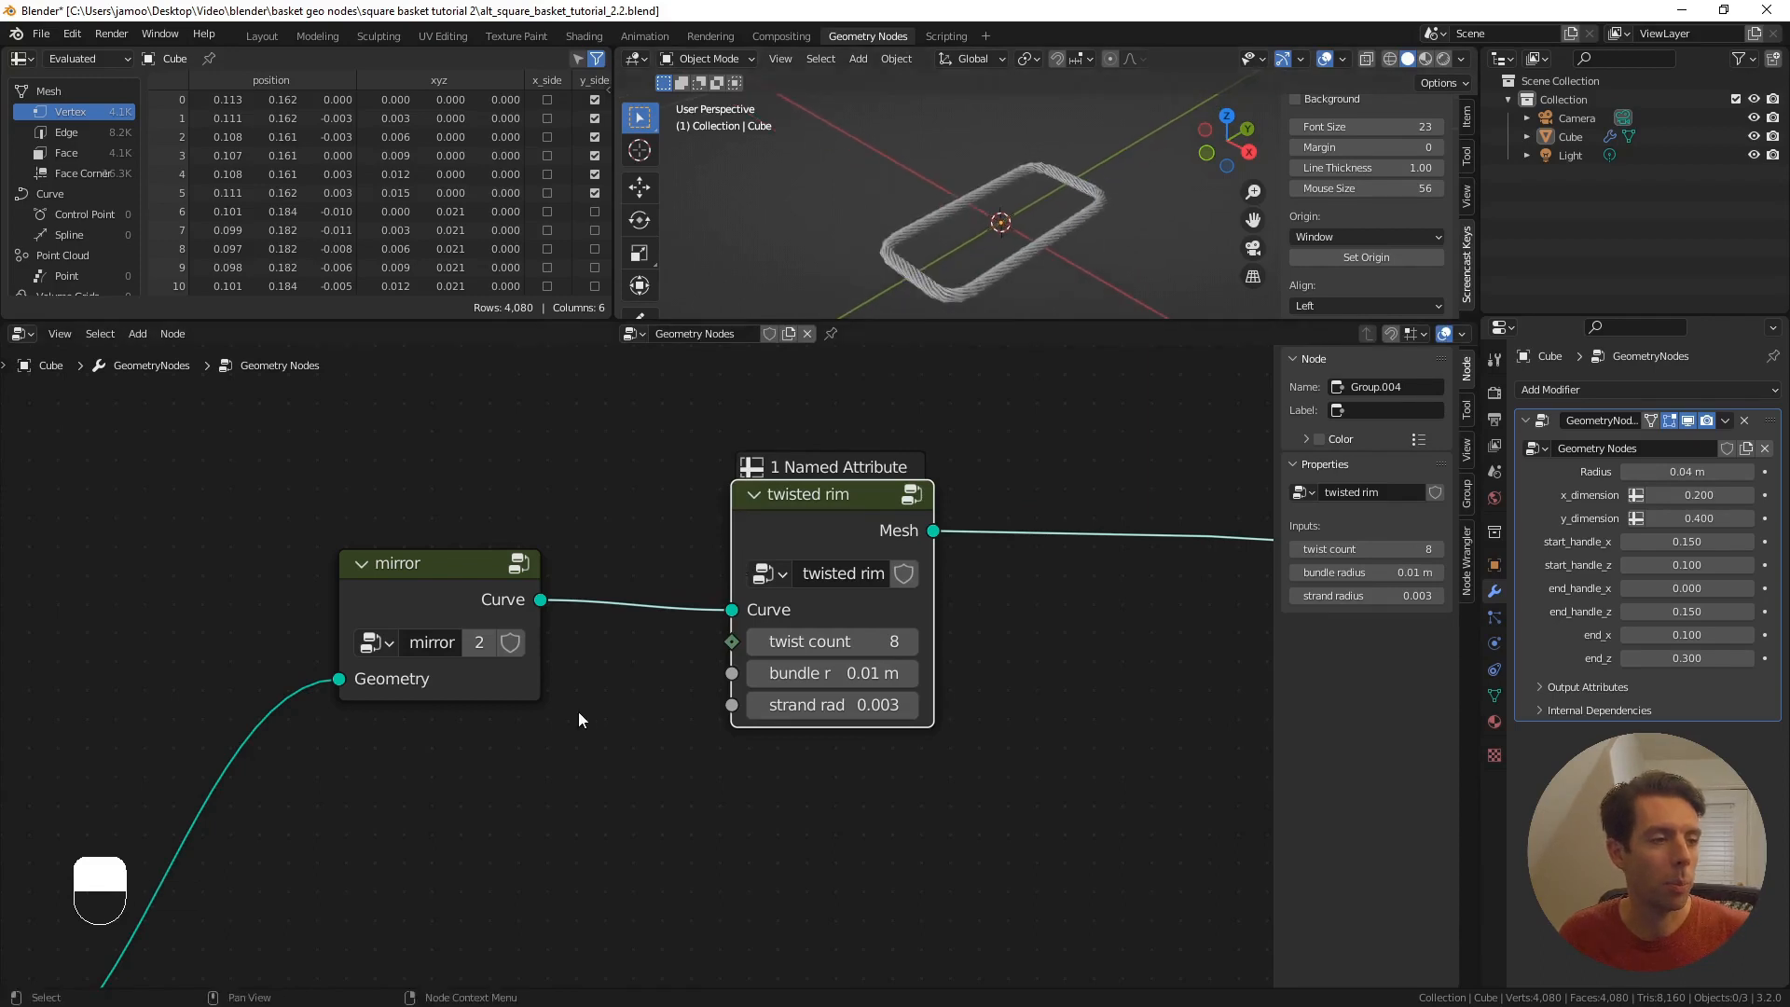
- Duplicate the Separate Geometry node and insert the copy on the incoming geometry link, ahead of the original
scroll(579, 712, down, 3)
shift+middle_drag(366, 772, 871, 659)
scroll(854, 673, down, 3)
scroll(653, 699, up, 1)
shift+middle_drag(597, 721, 709, 563)
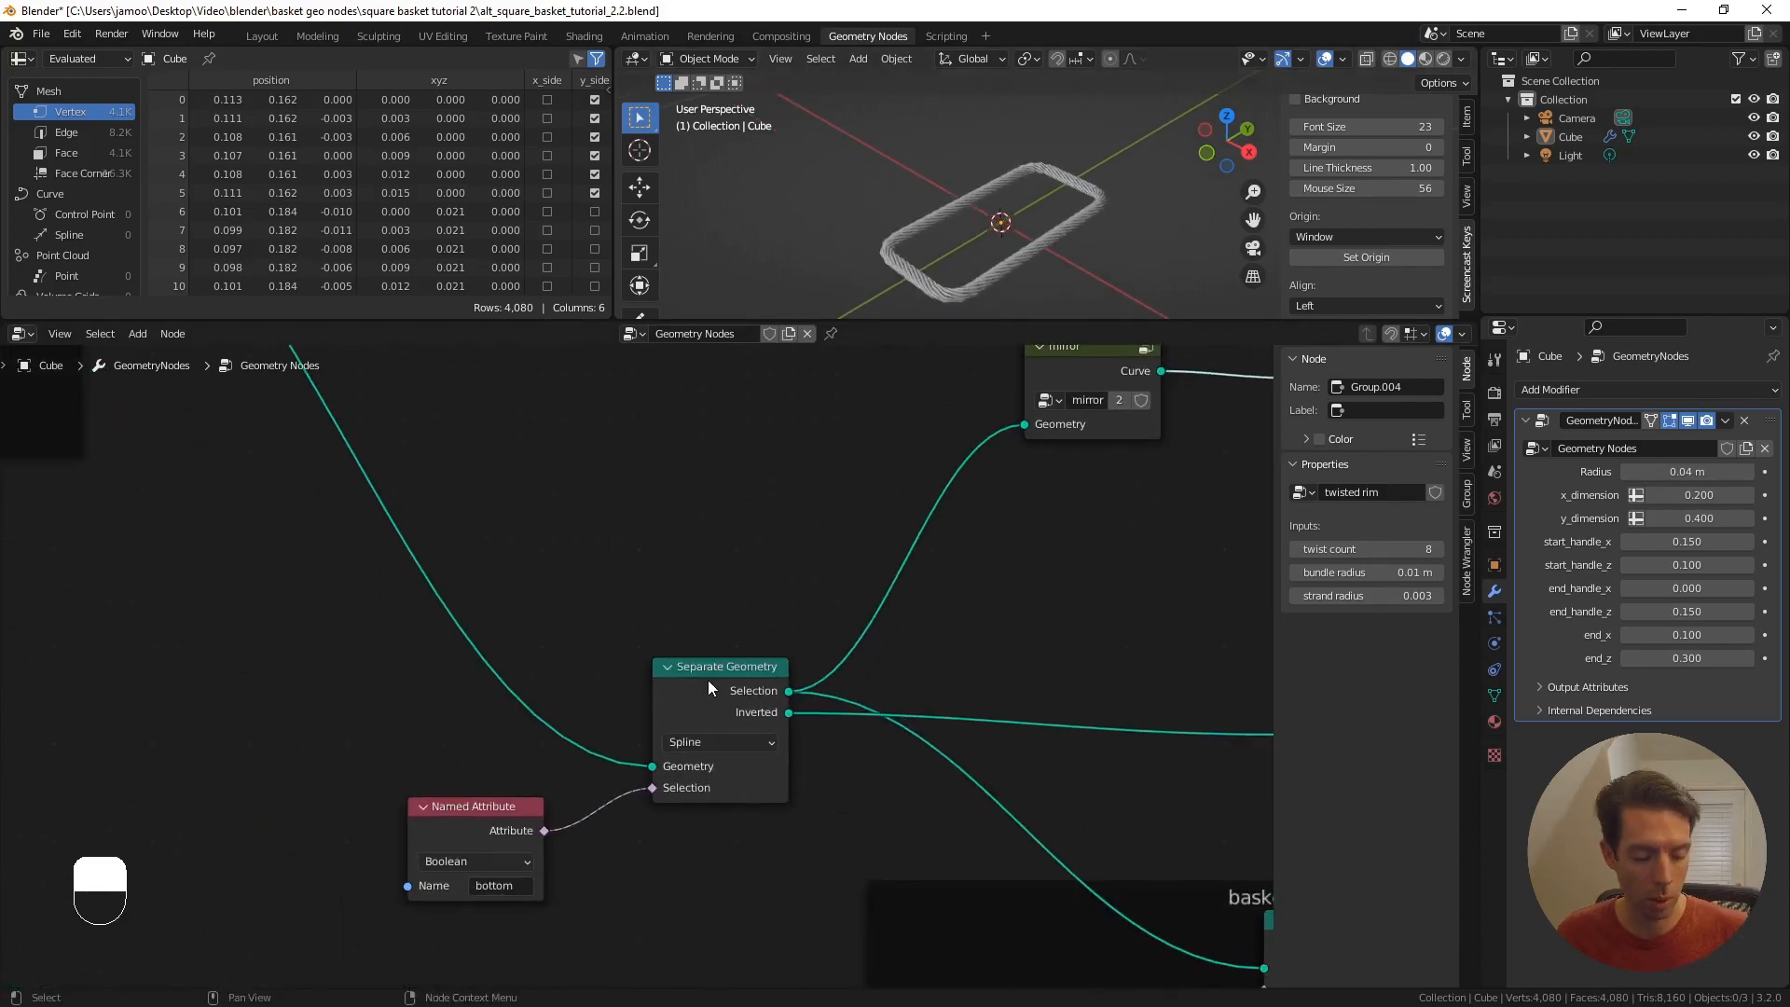
click(713, 668)
key(shift+d)
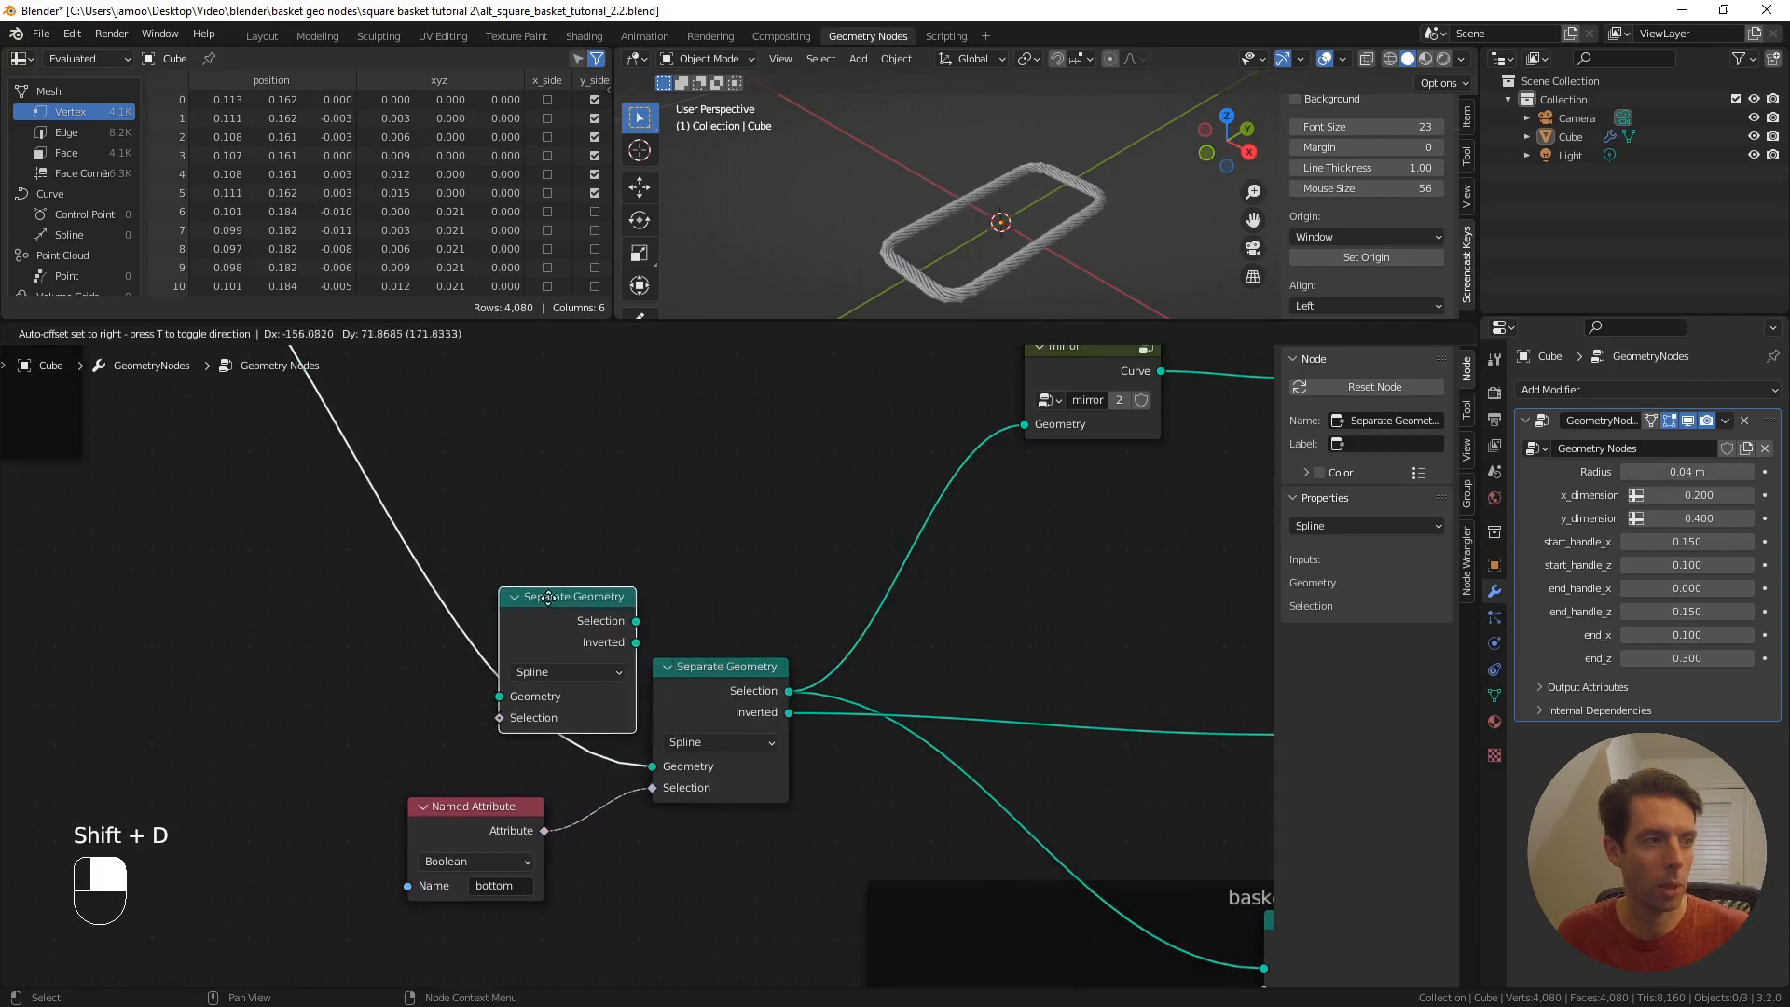
click(474, 625)
- Duplicate the "bottom" Named Attribute node, set the copy's name to "top" and connect it to the new Separate Geometry's Selection input
middle_drag(549, 830, 649, 803)
click(579, 792)
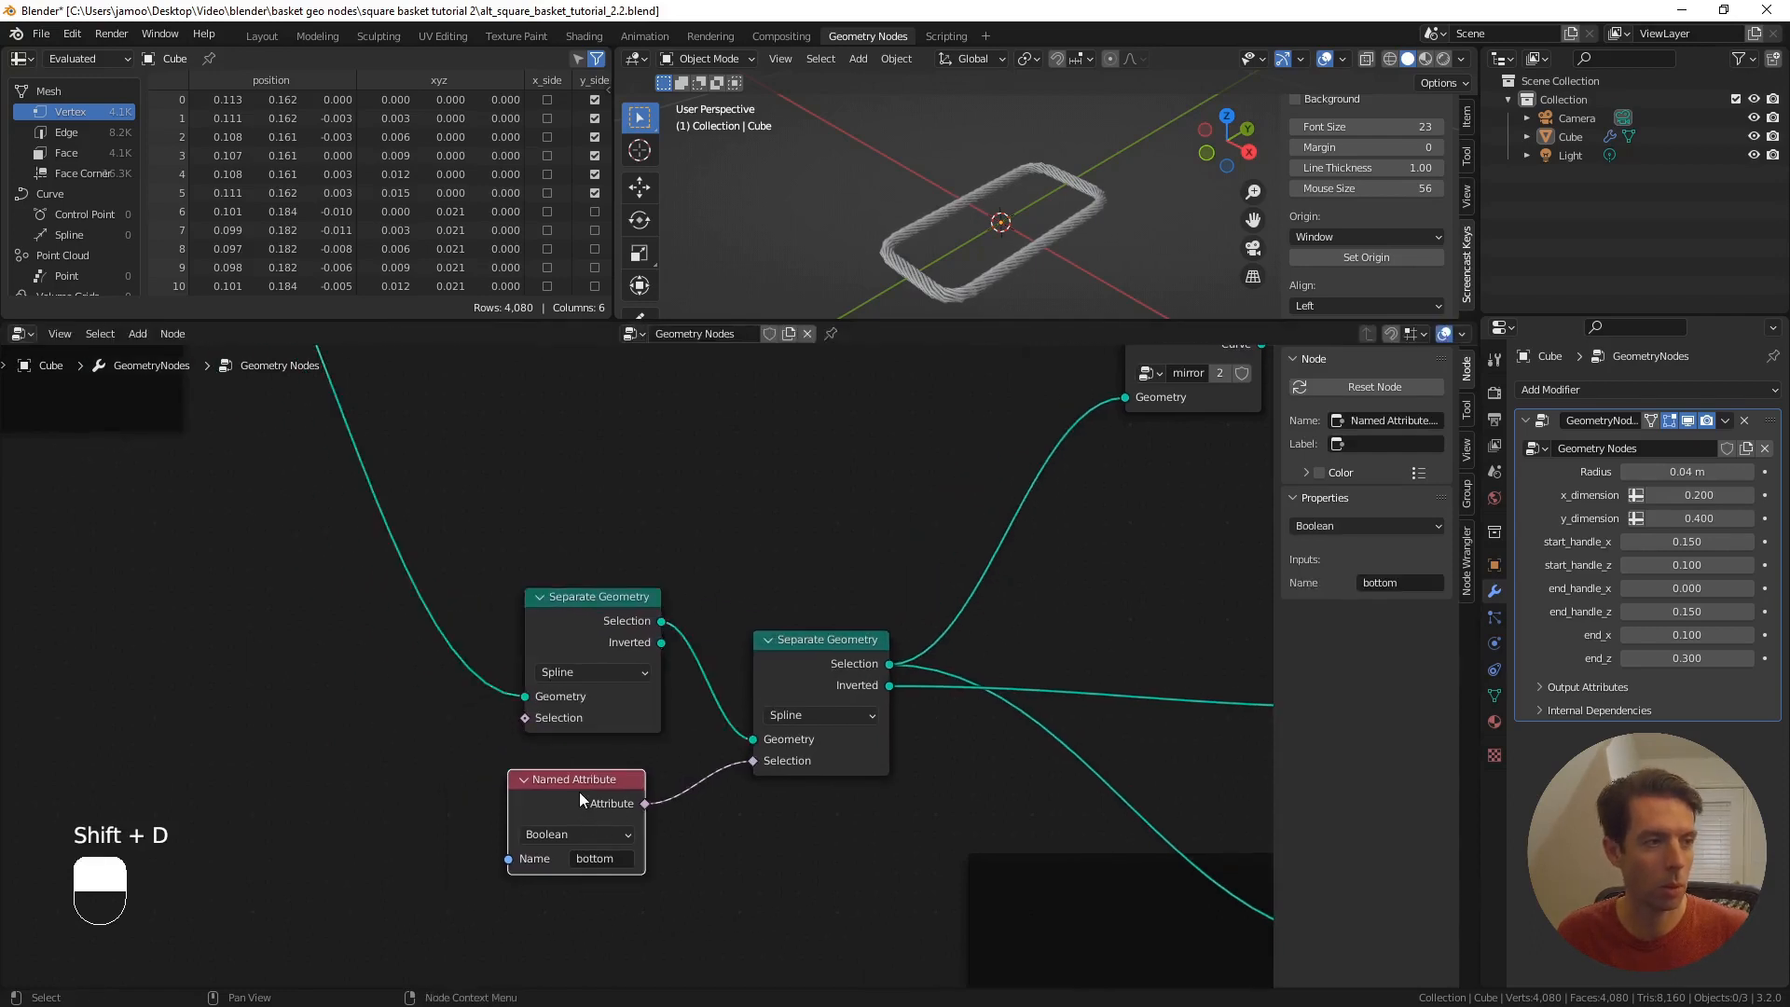
key(shift+d)
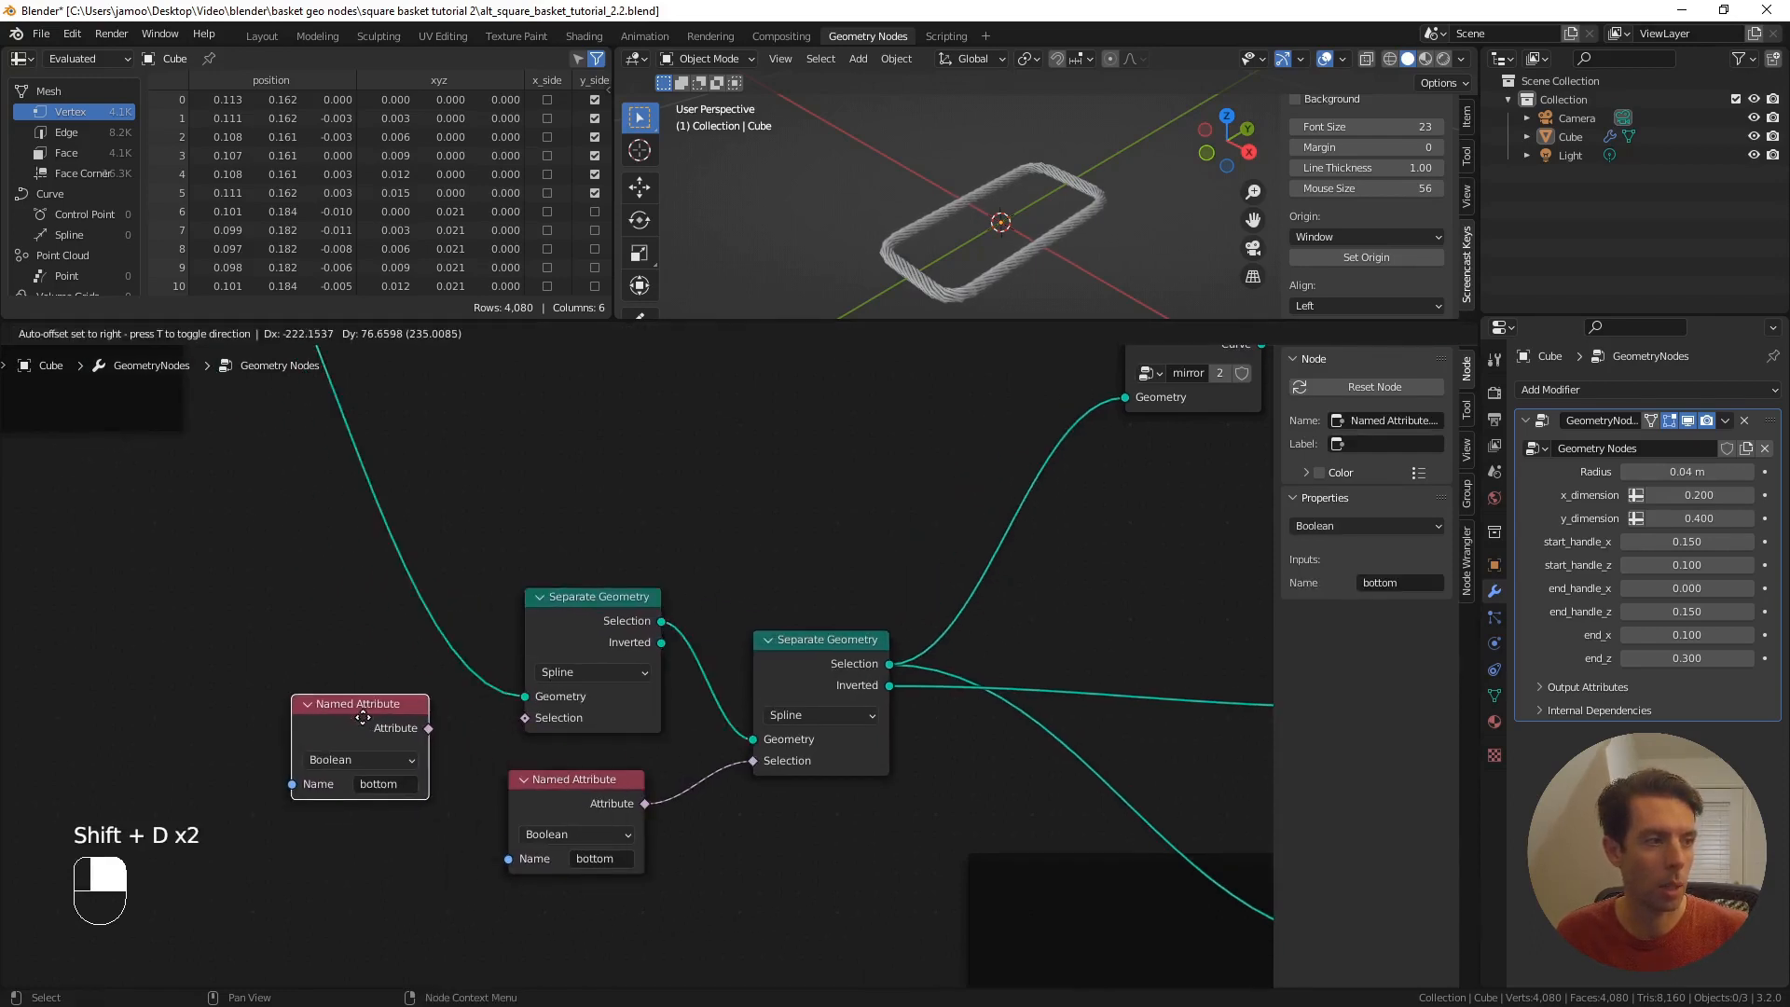
click(363, 717)
scroll(438, 741, up, 2)
click(345, 804)
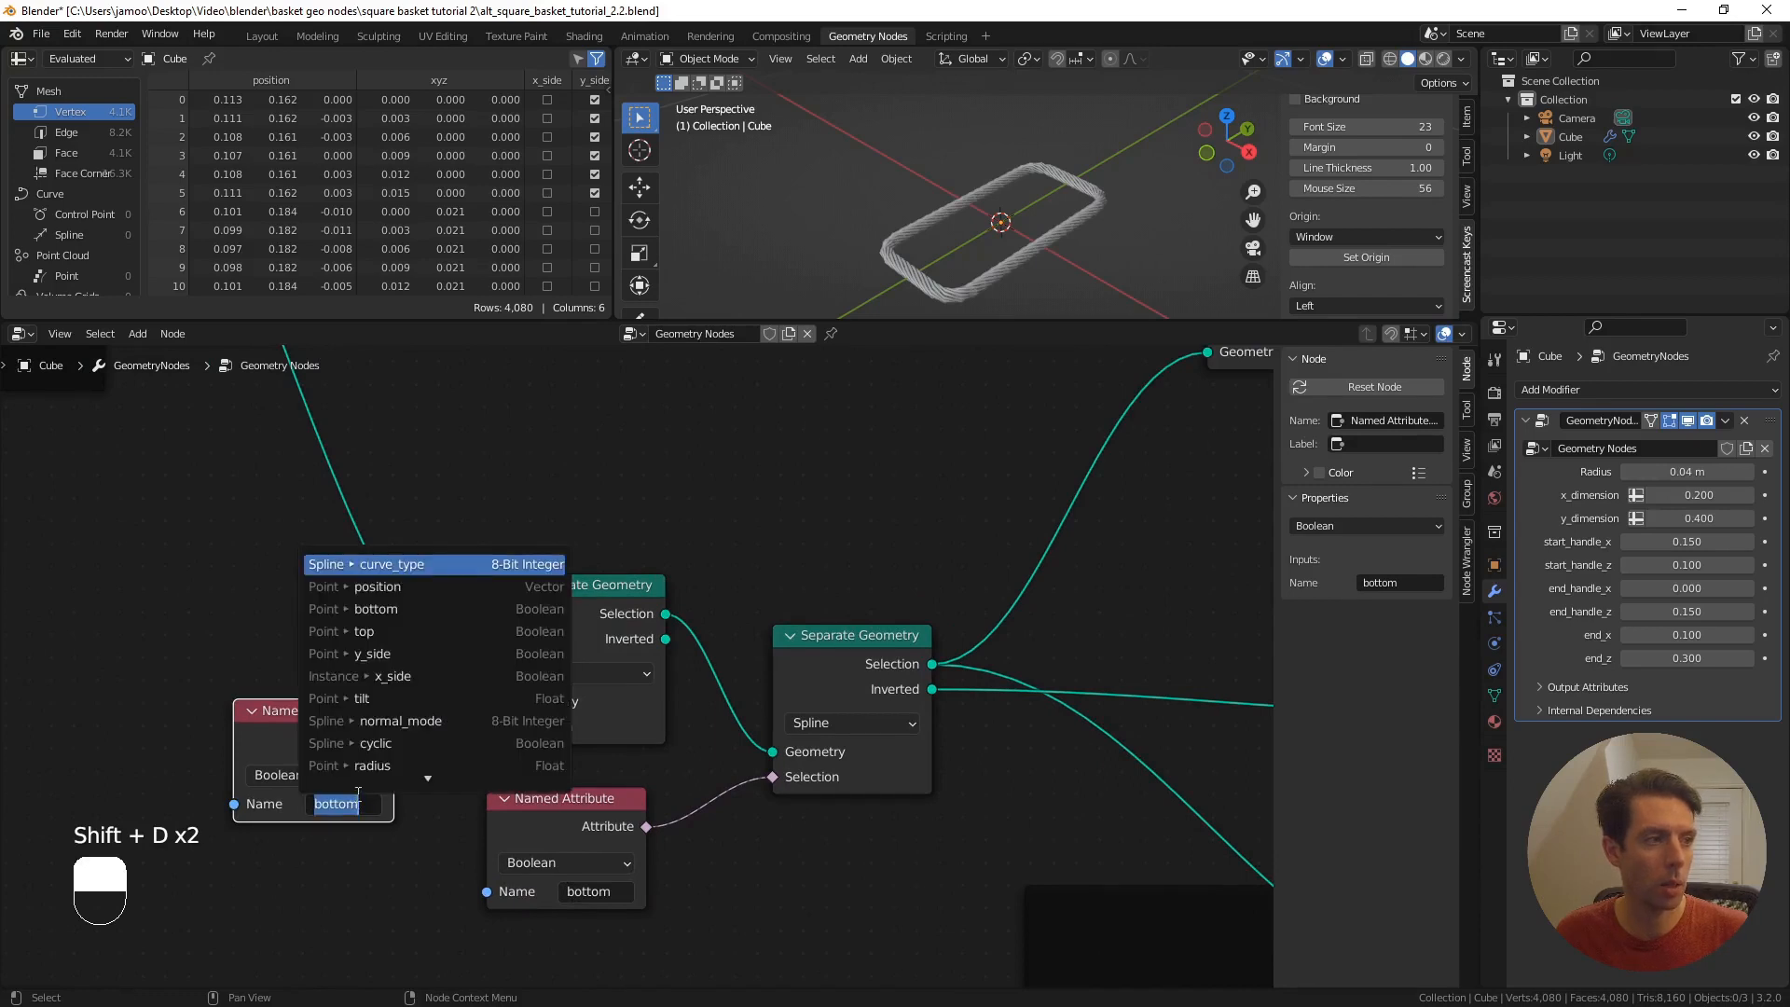
click(364, 631)
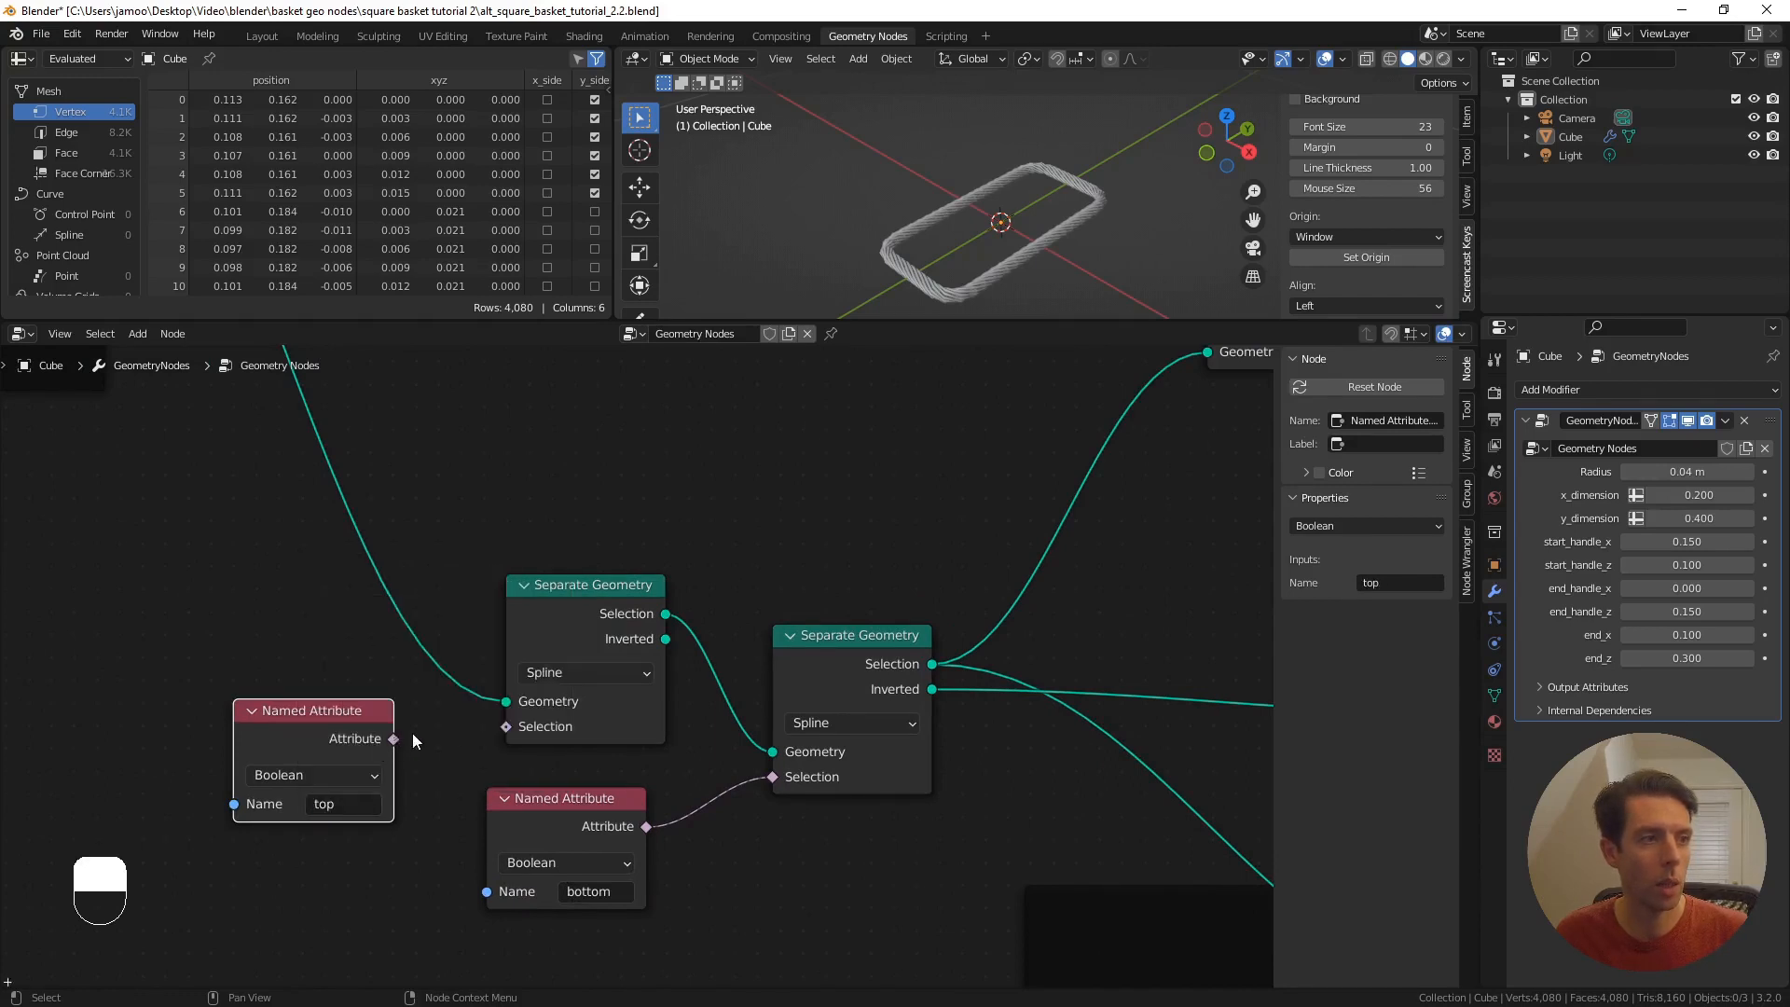
drag(393, 740, 507, 727)
scroll(875, 467, down, 1)
middle_drag(875, 467, 751, 579)
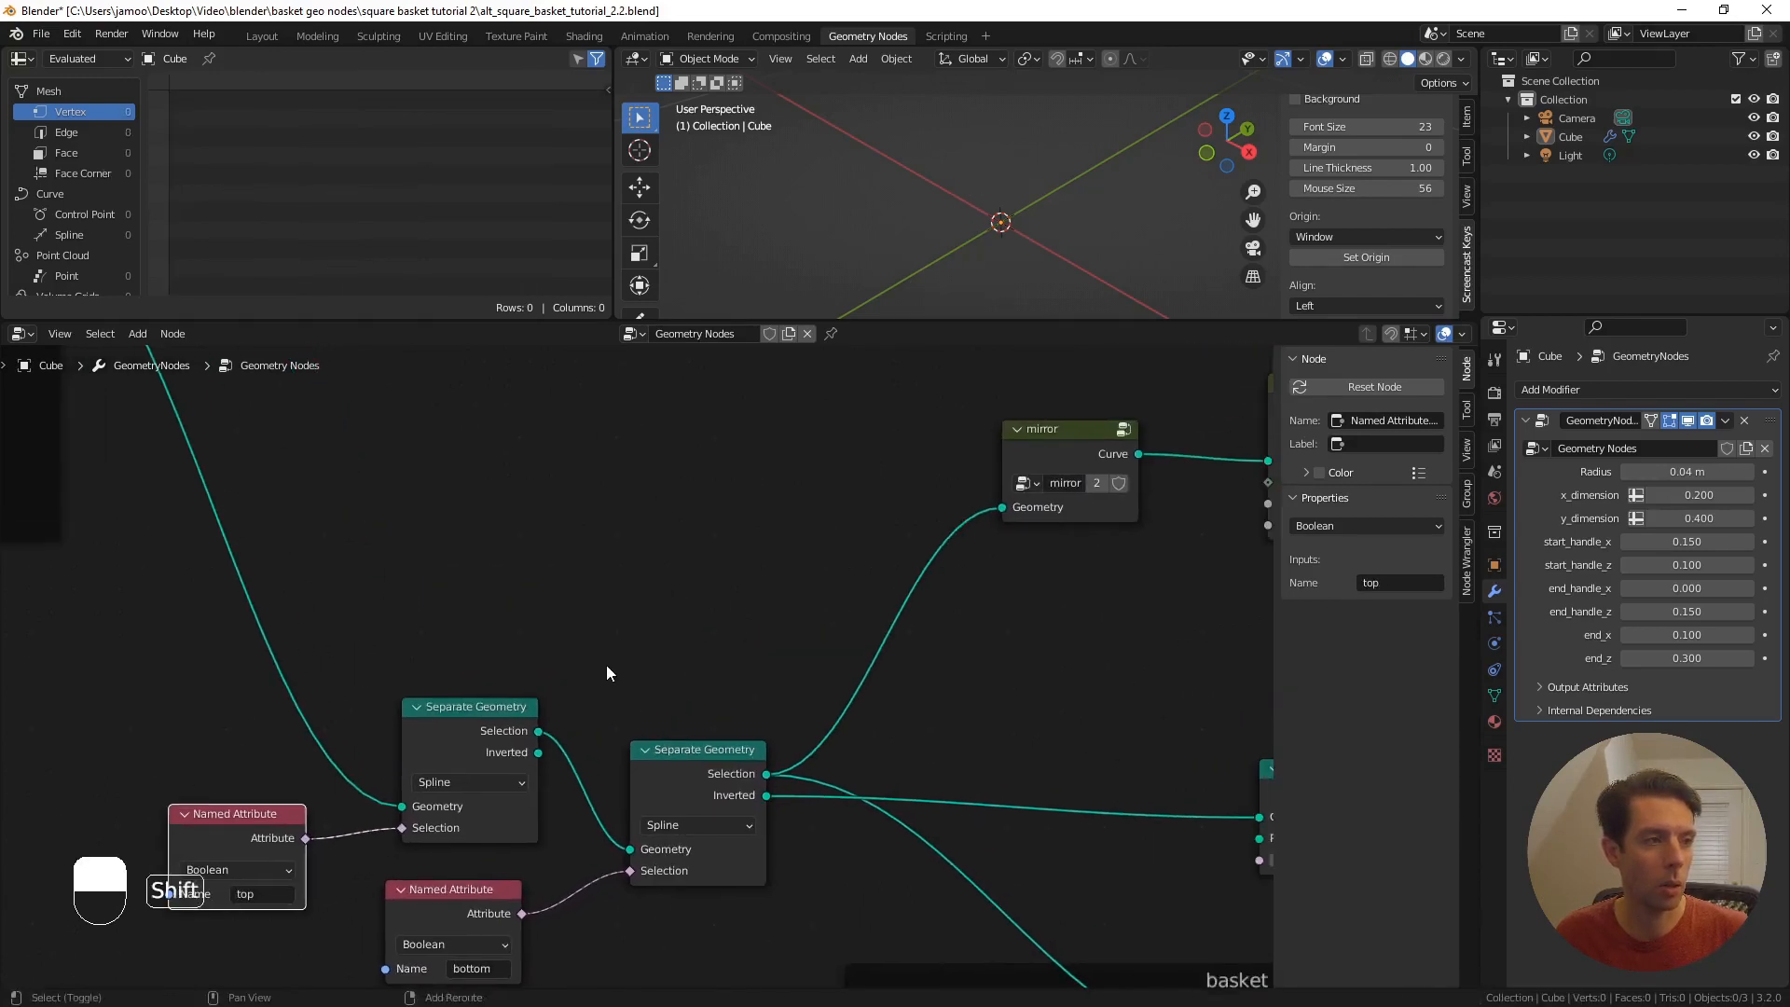
scroll(606, 673, up, 2)
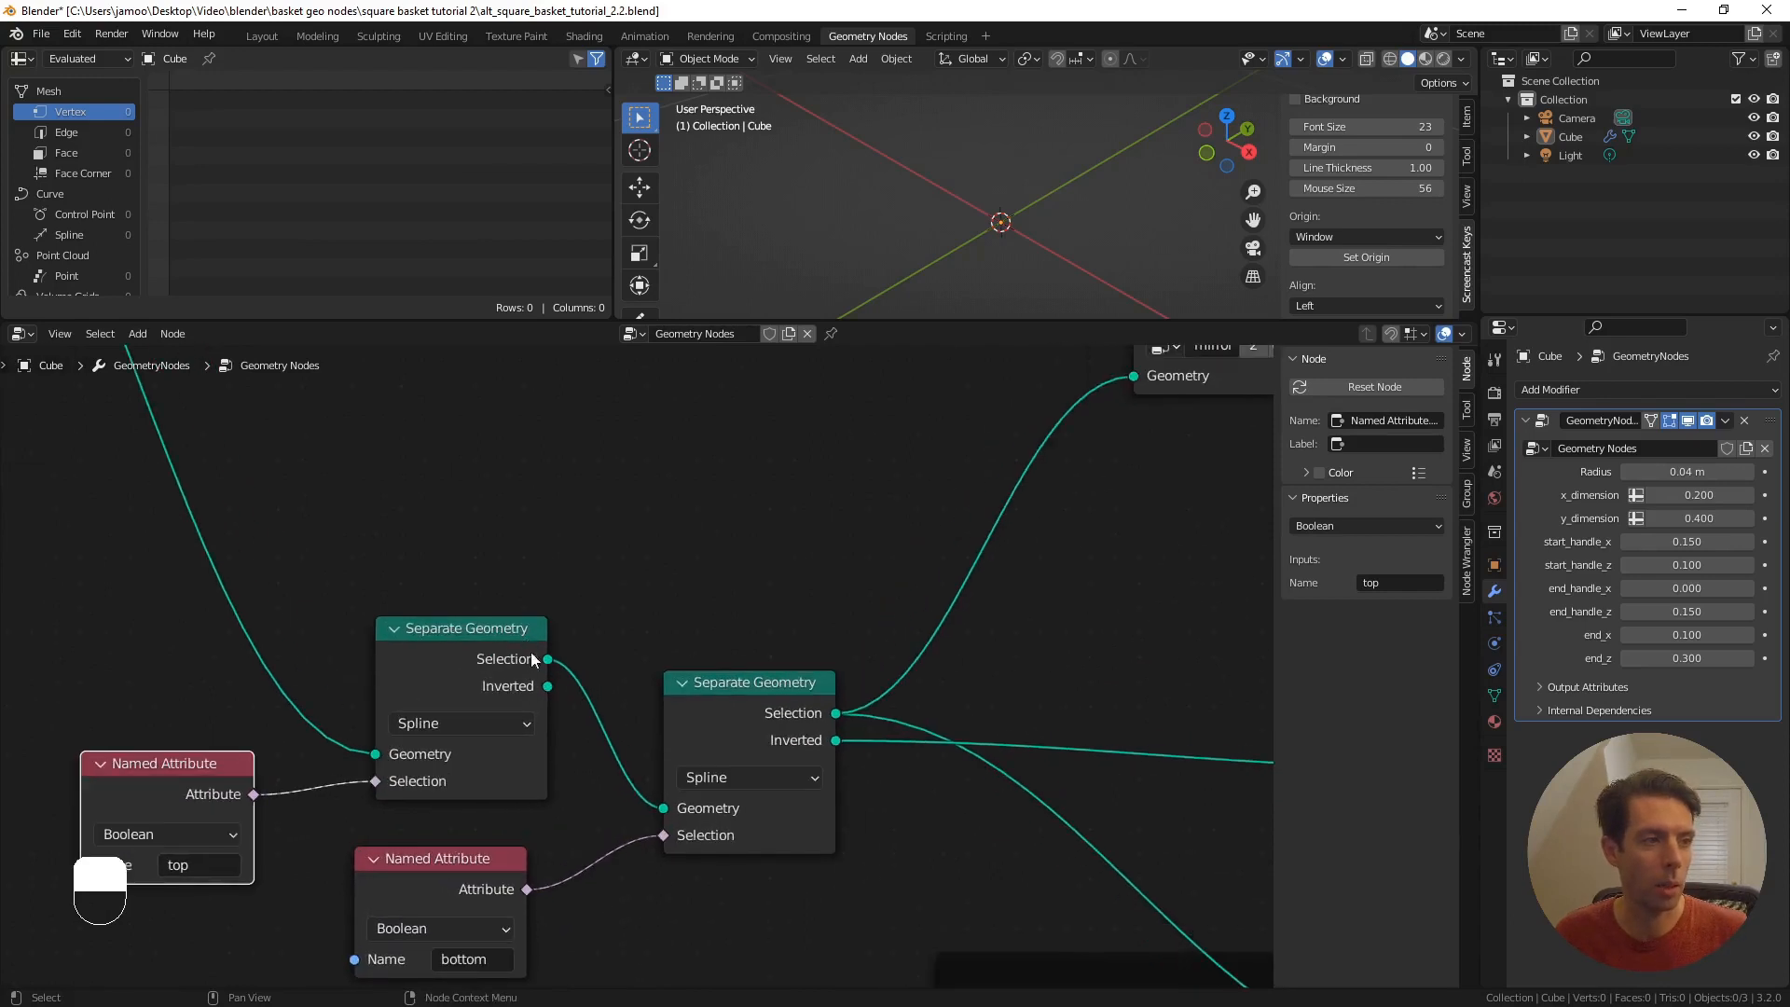
- Preview the "top" Separate Geometry node, then feed its Inverted output into the "bottom" Separate Geometry node's Geometry input
alt+shift+click(498, 623)
alt+shift+click(498, 633)
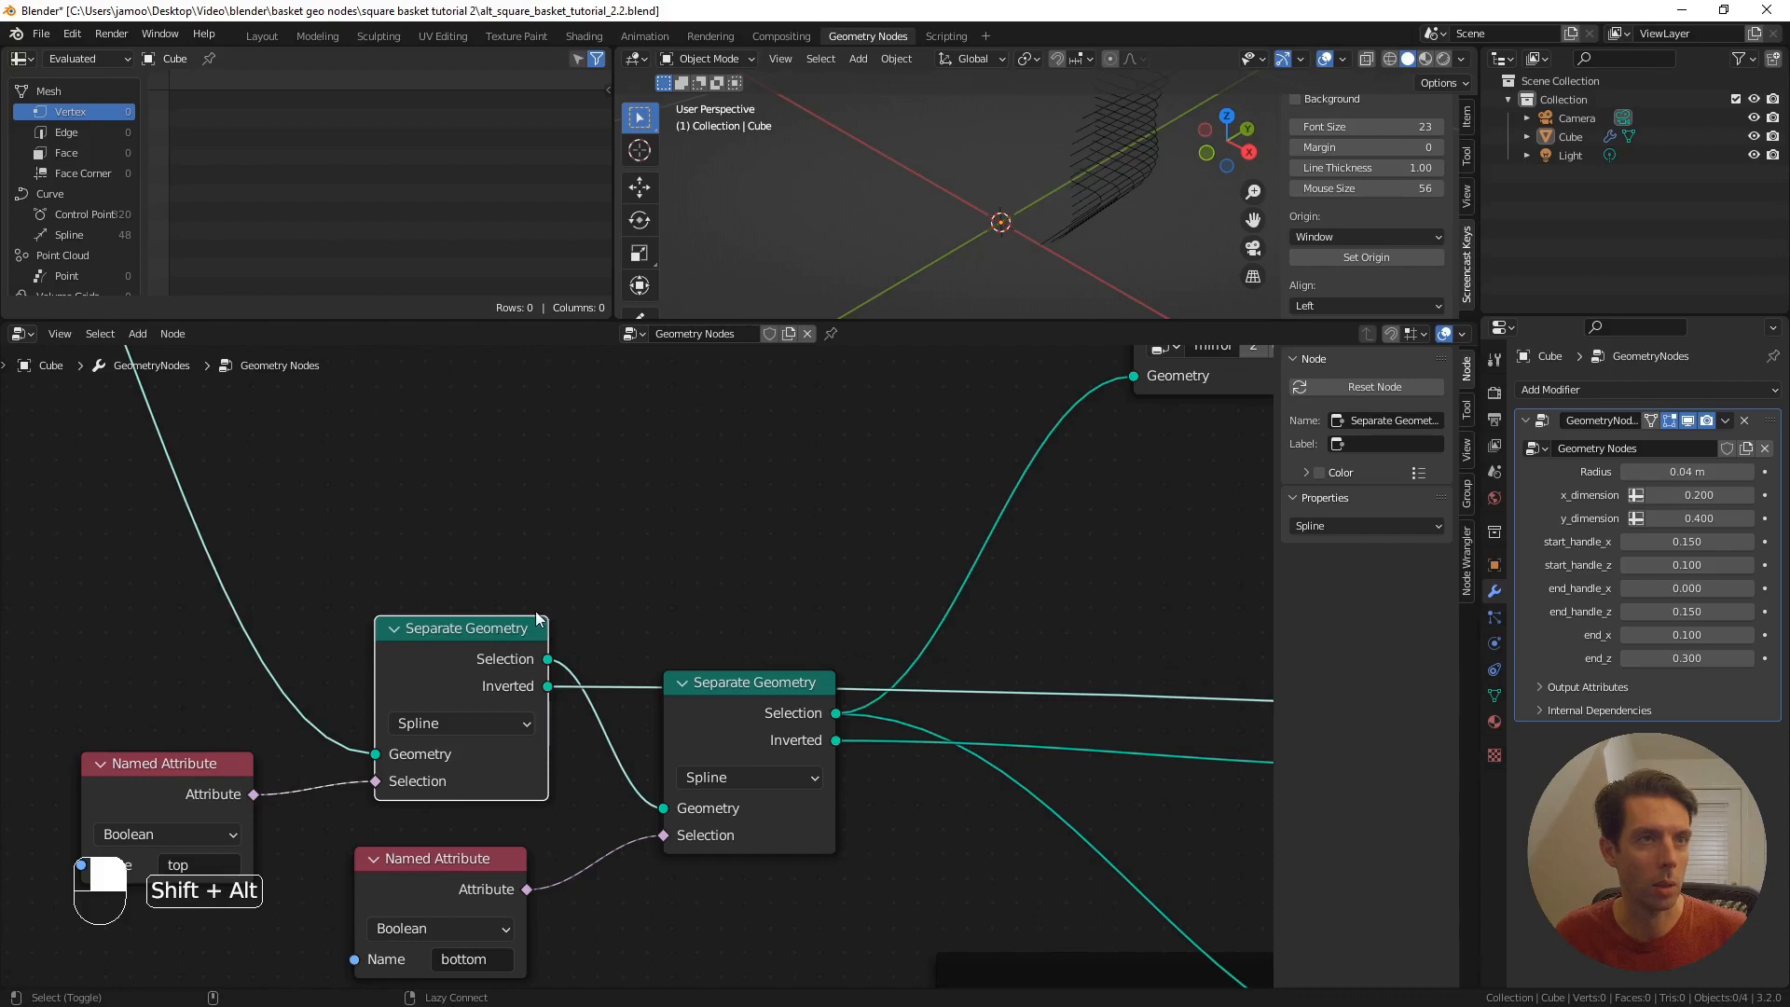
shift+middle_drag(1060, 98, 1028, 229)
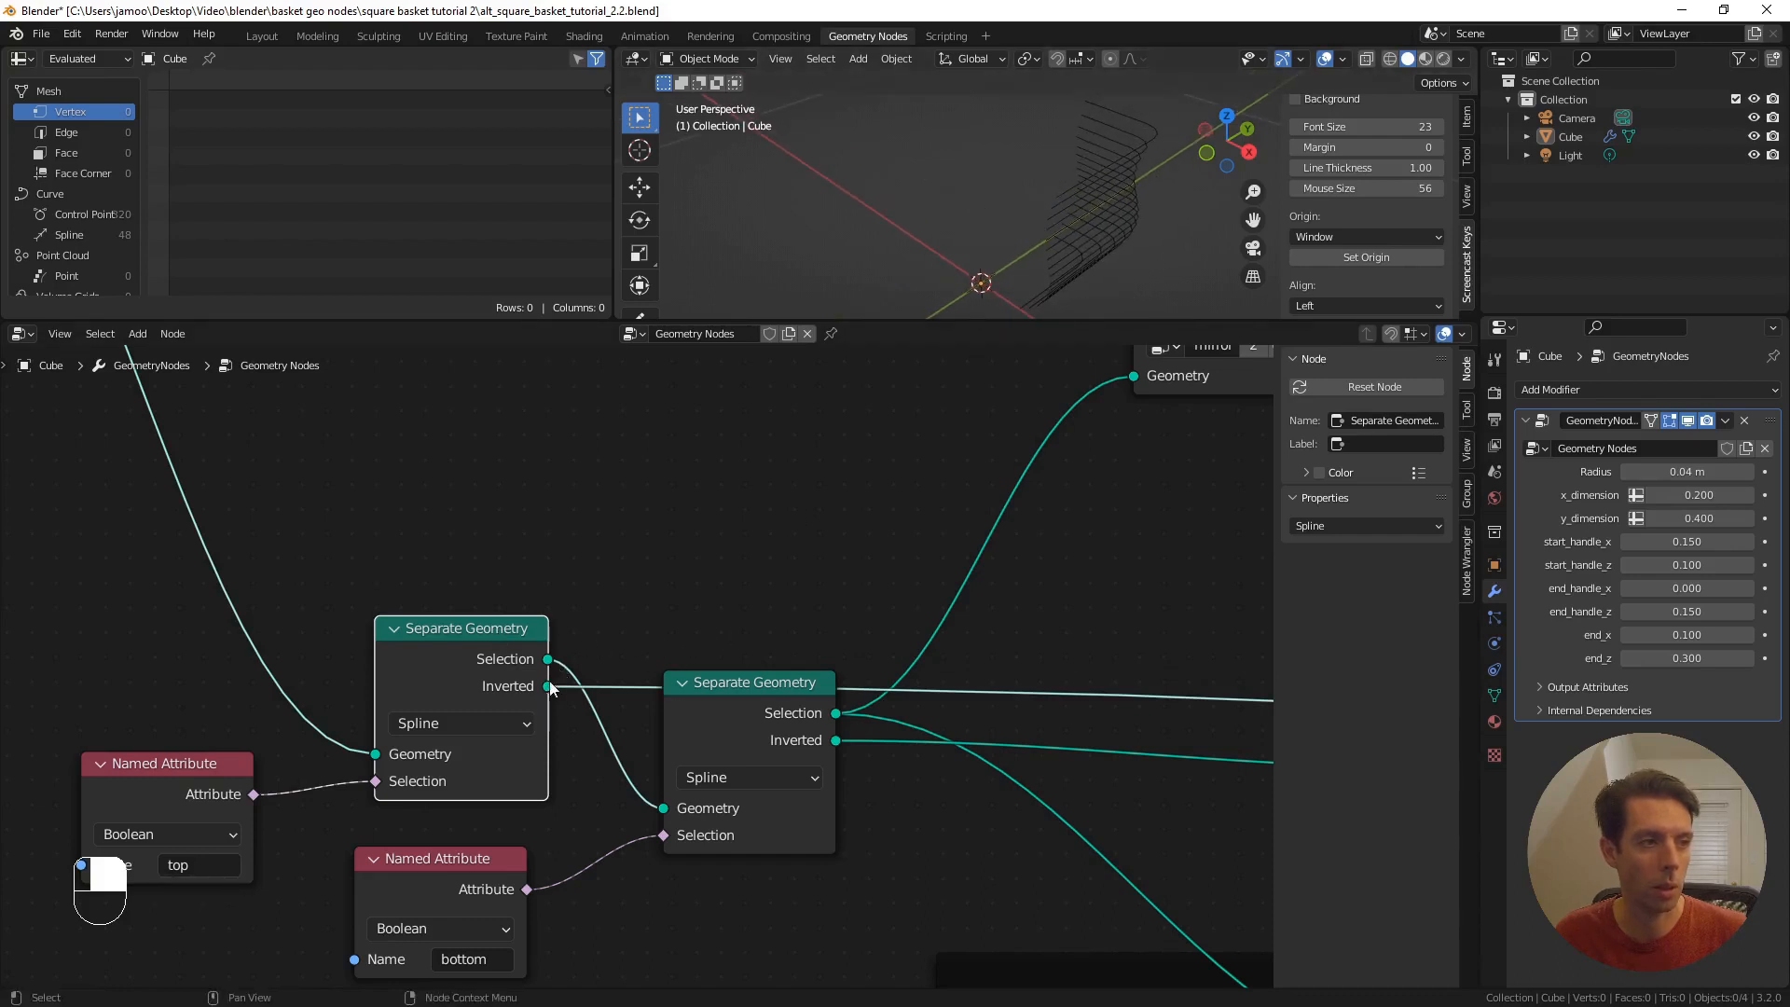
drag(549, 688, 664, 808)
scroll(653, 597, down, 1)
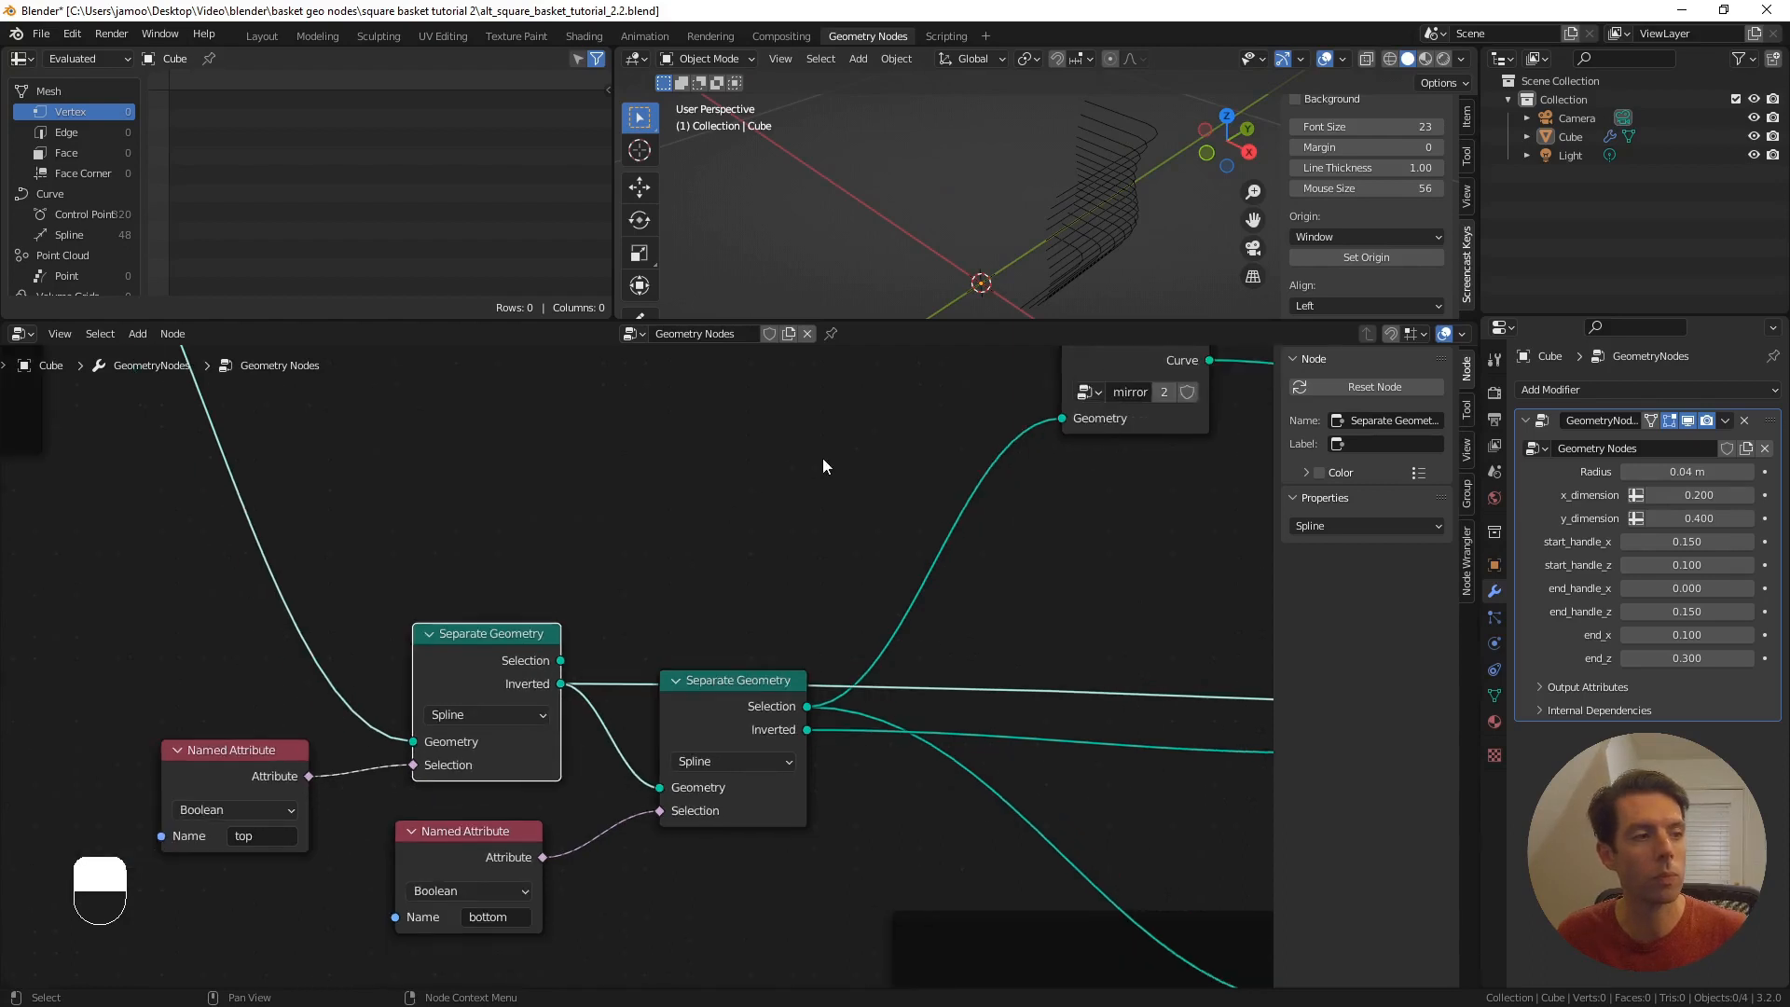
- Duplicate the mirror and twisted rim group nodes and place the copies above the originals
shift+middle_drag(822, 467, 631, 598)
shift+middle_drag(862, 513, 734, 605)
shift+click(735, 604)
key(shift+d)
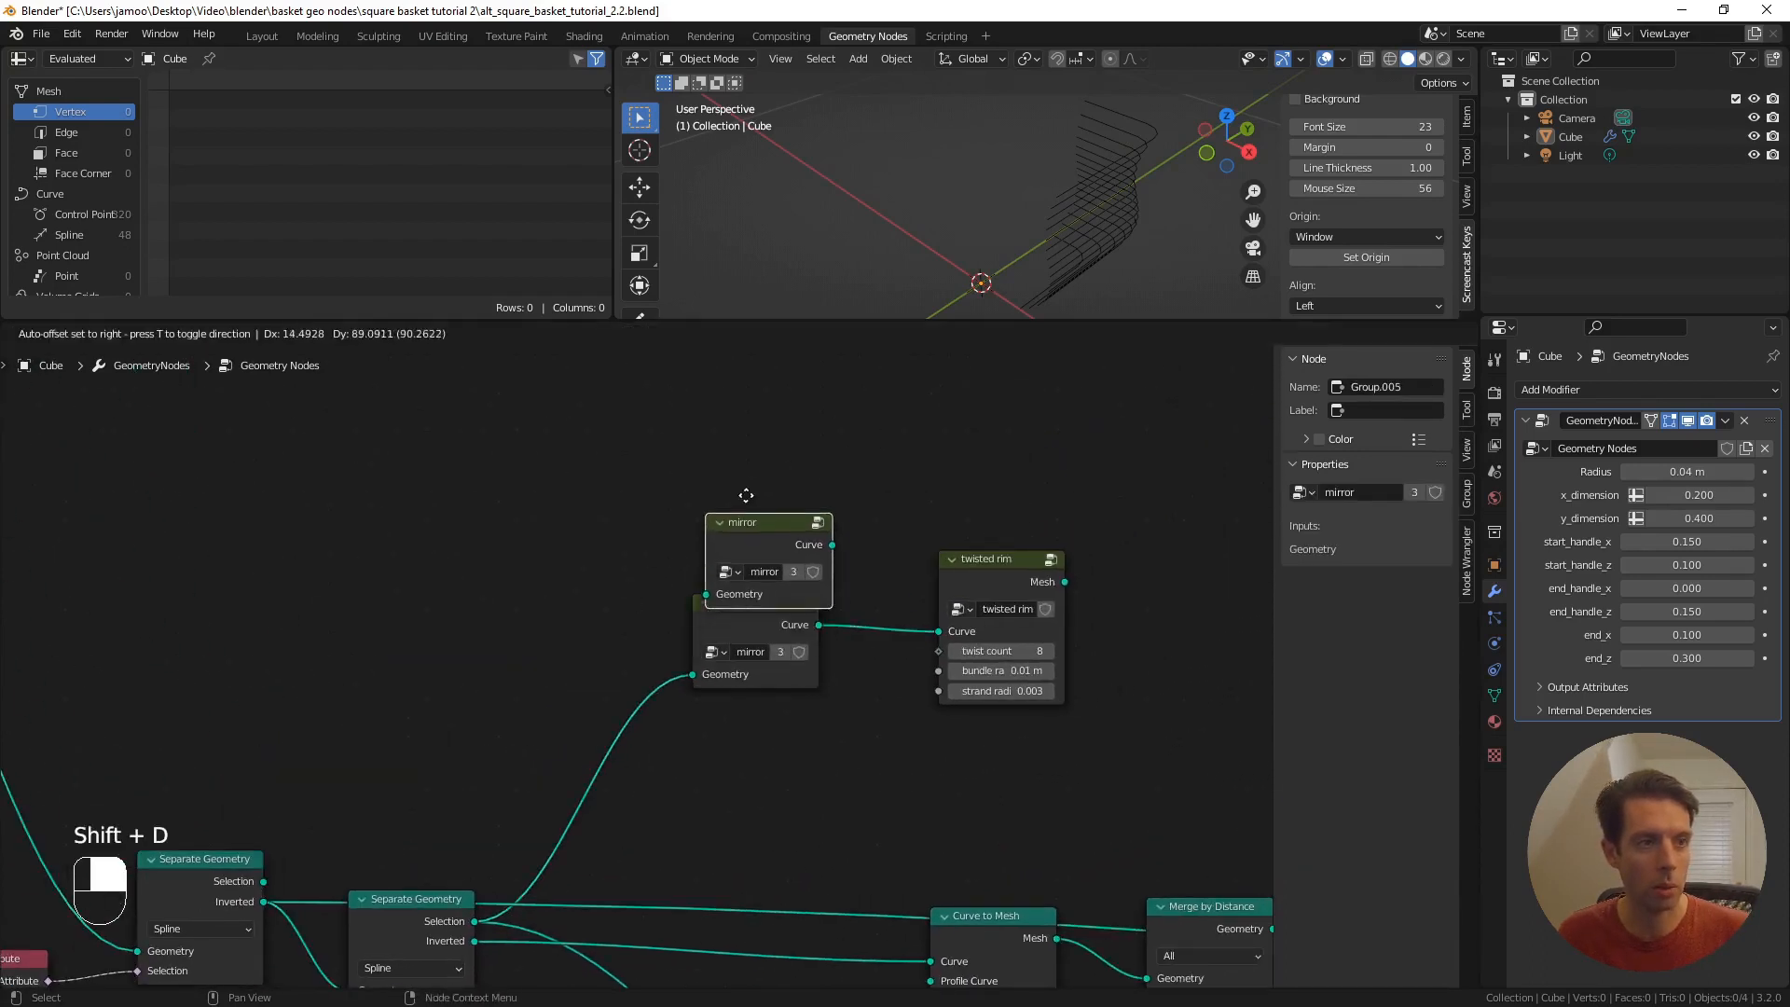
click(736, 478)
click(986, 562)
key(shift+d)
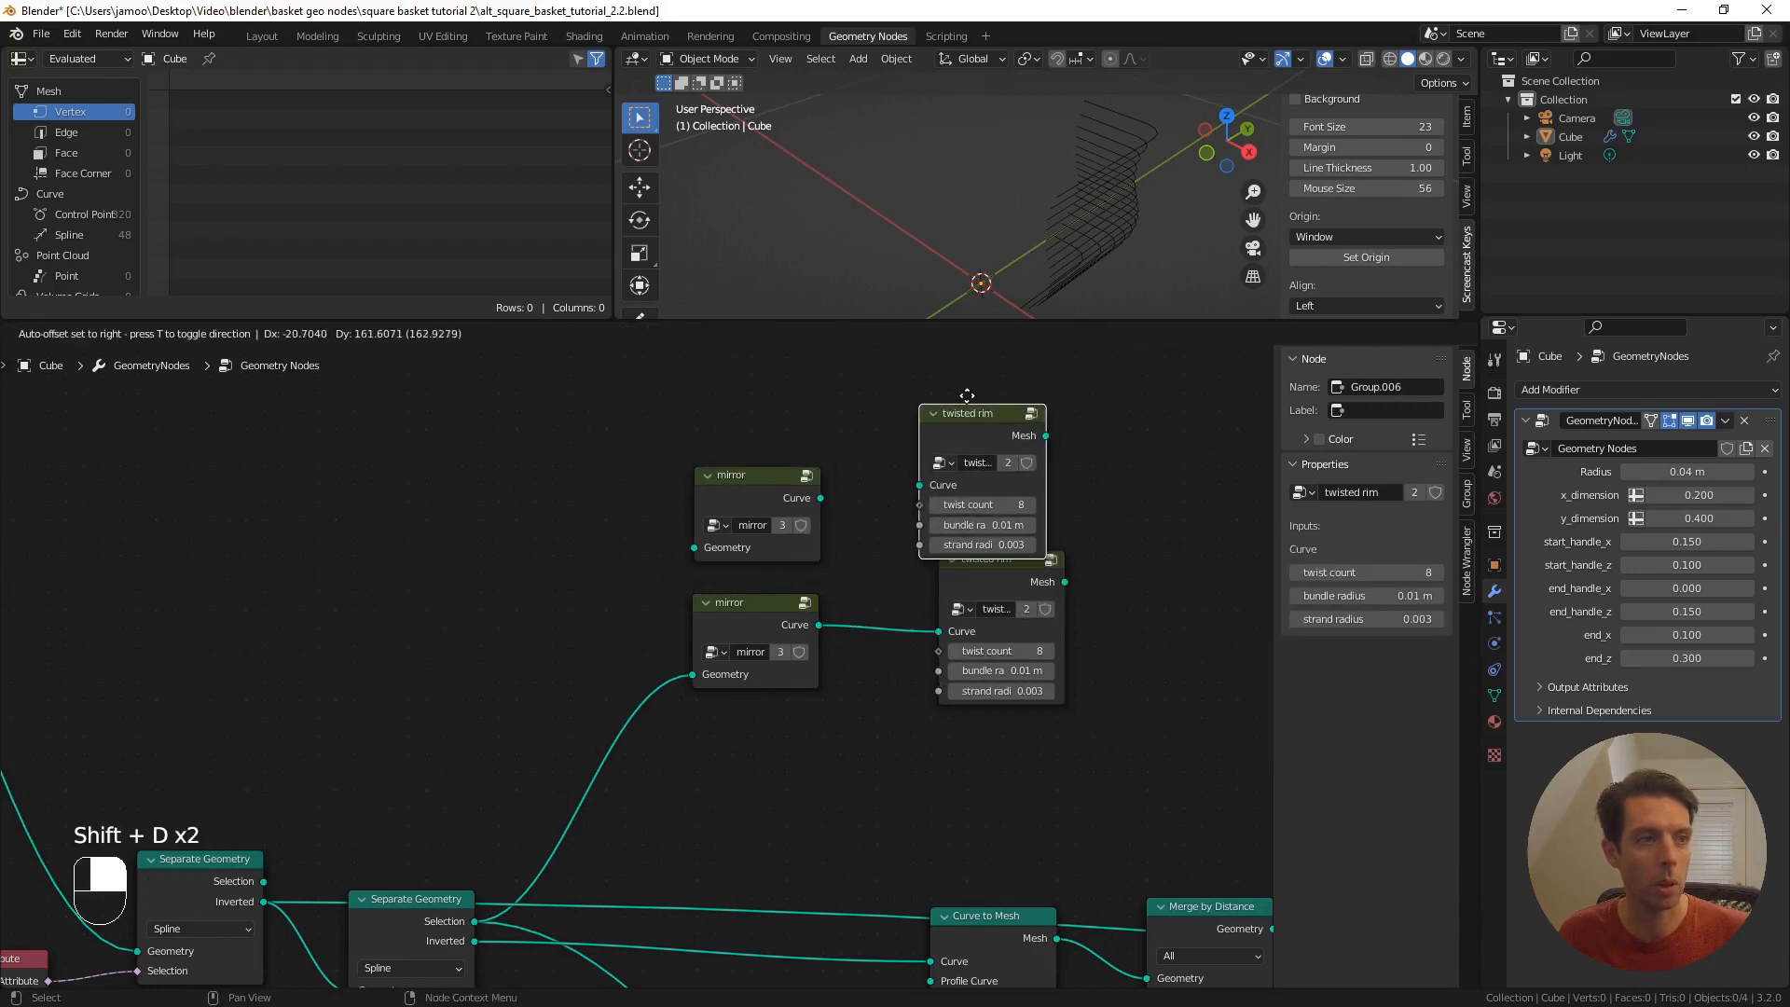
click(983, 396)
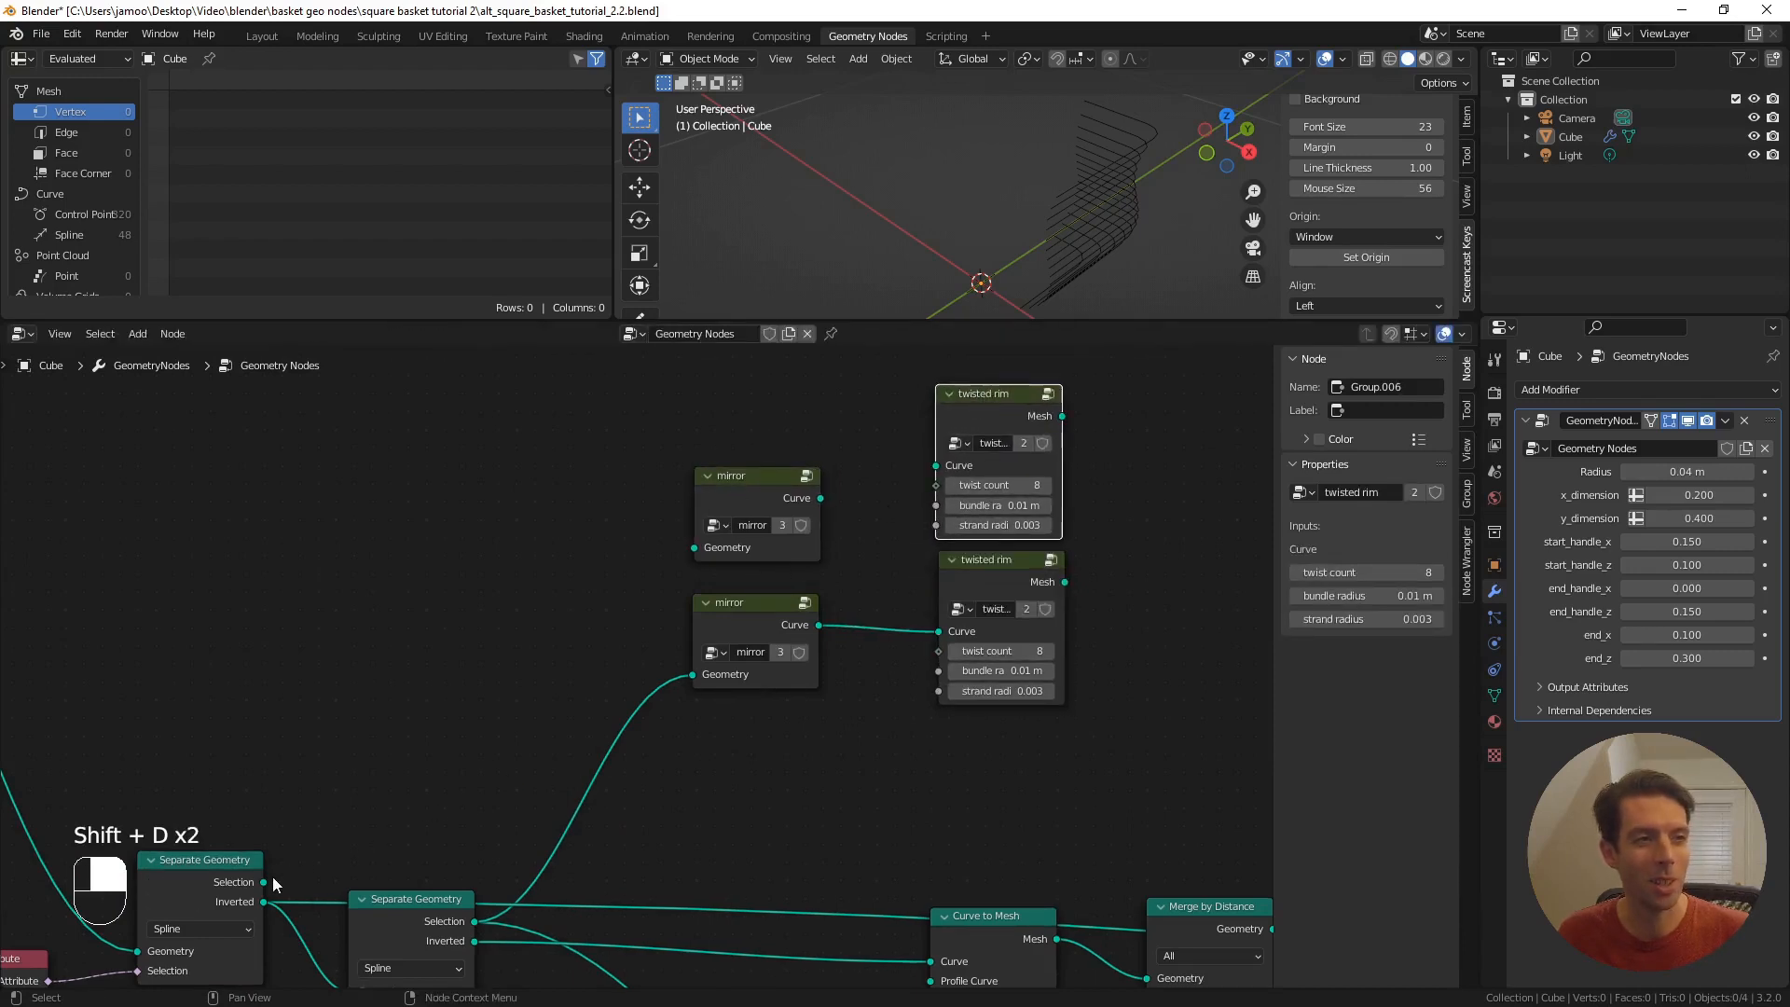
- Connect the "top" Separate Geometry's Selection through the duplicated mirror into the duplicated twisted rim, and preview that rim
drag(265, 882, 700, 550)
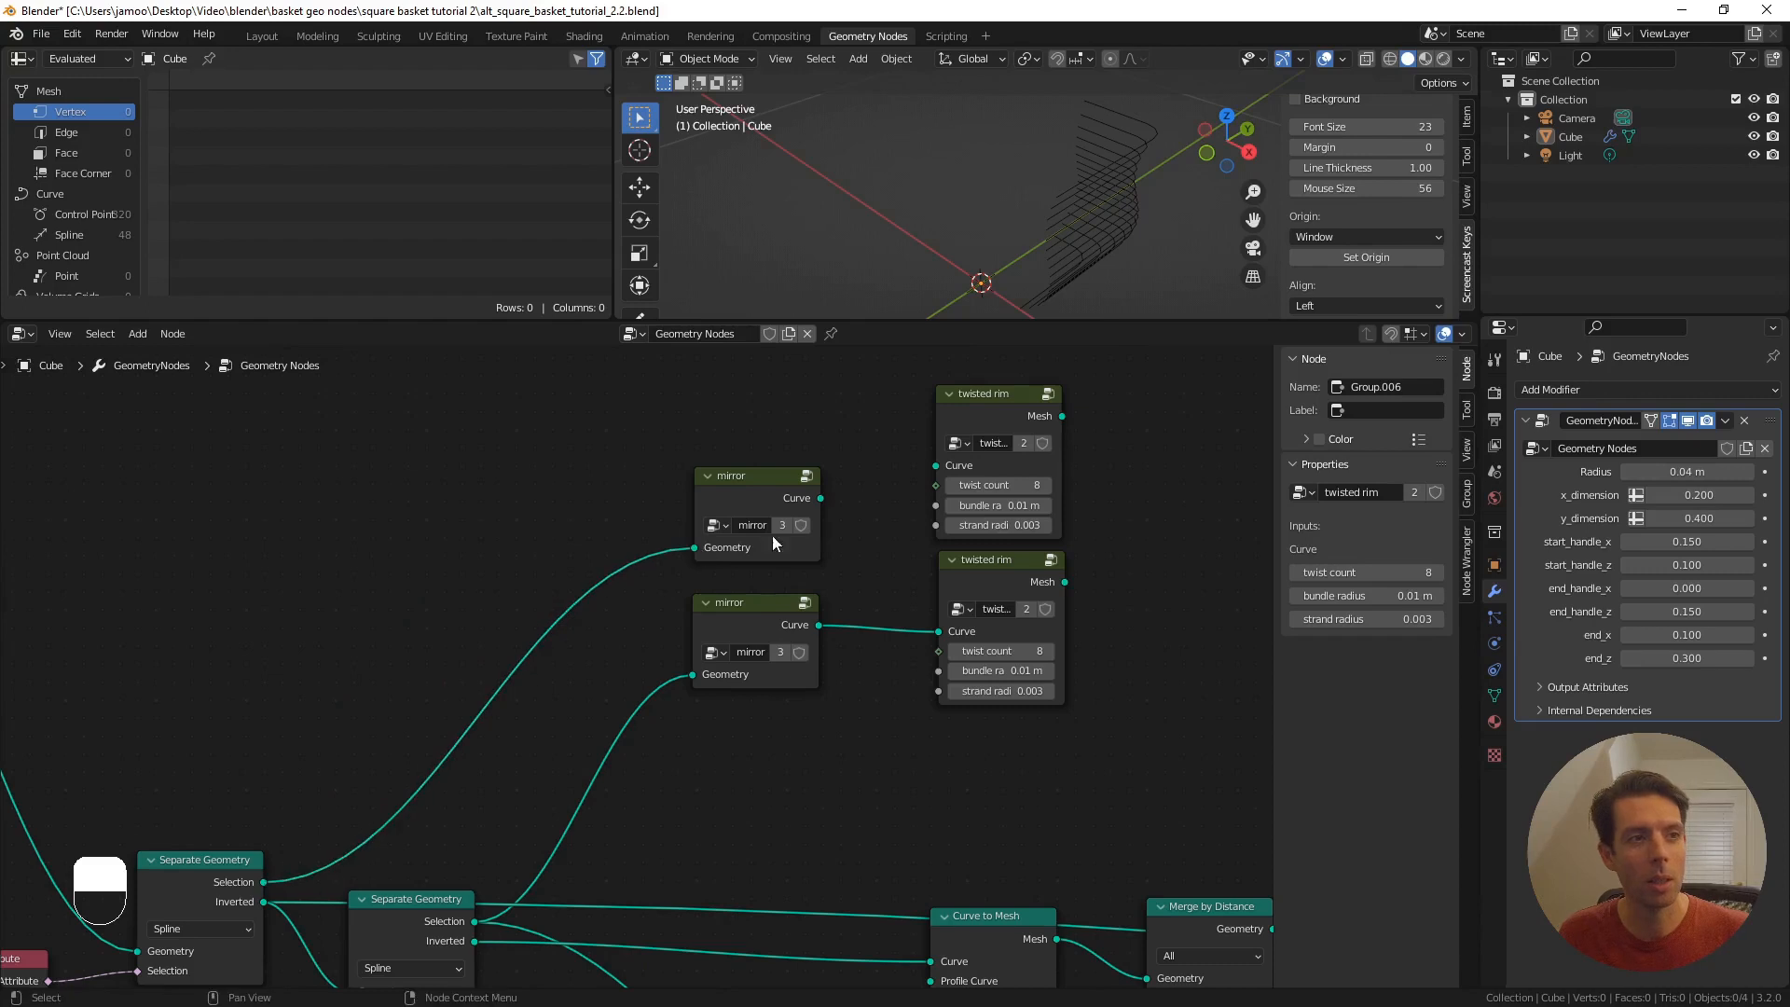
drag(819, 499, 937, 465)
ctrl+shift+click(1021, 394)
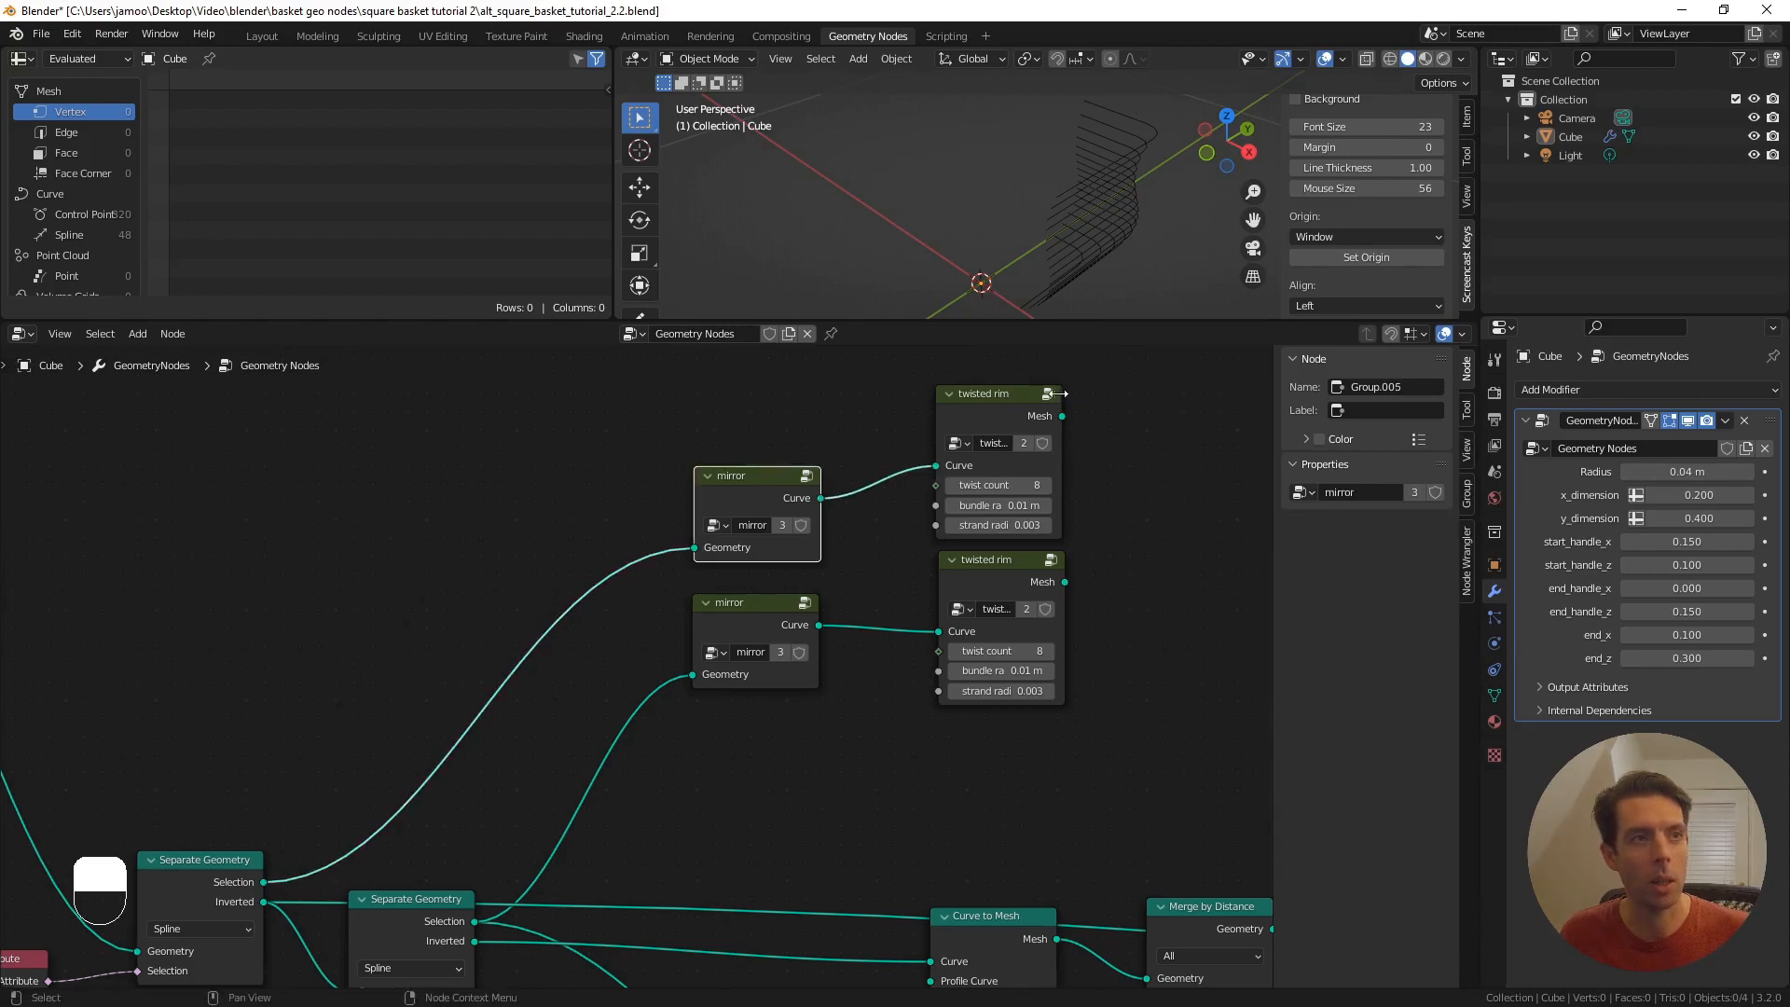
scroll(1004, 155, down, 3)
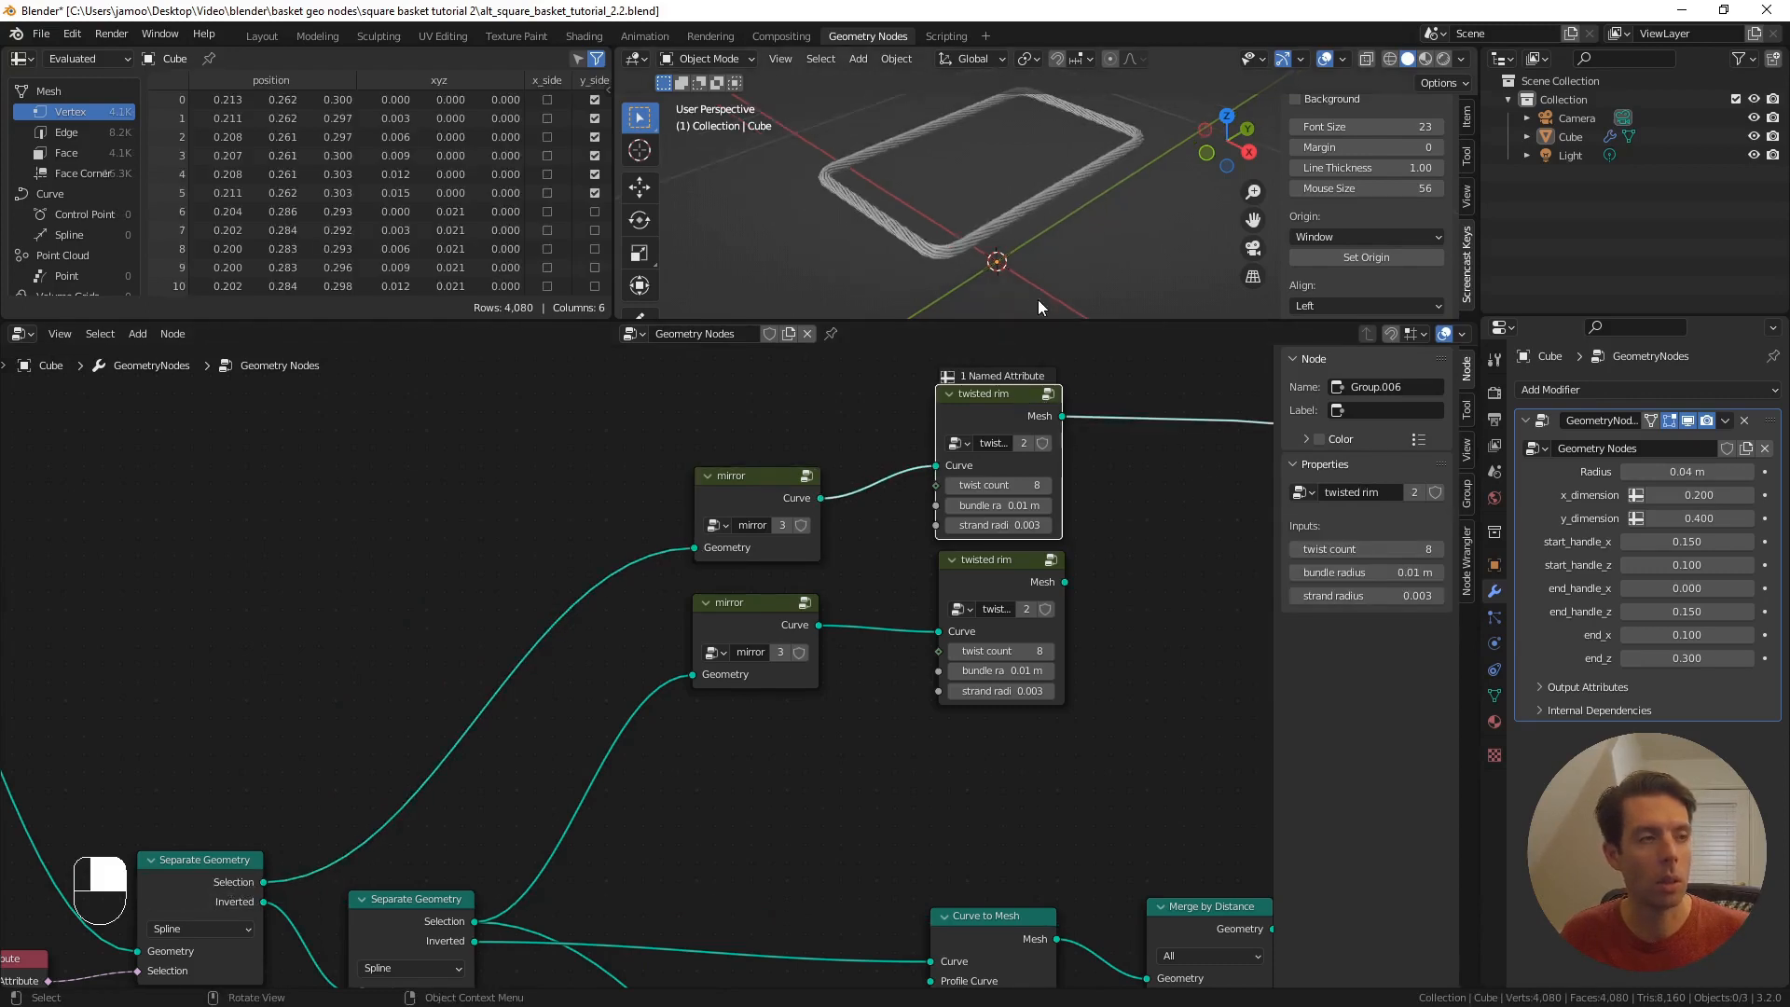
- Add a Join Geometry node after the upper twisted rim and connect the lower twisted rim's Mesh to it as well
shift+middle_drag(1004, 400, 675, 455)
drag(675, 456, 683, 449)
key(F3)
text(joi)
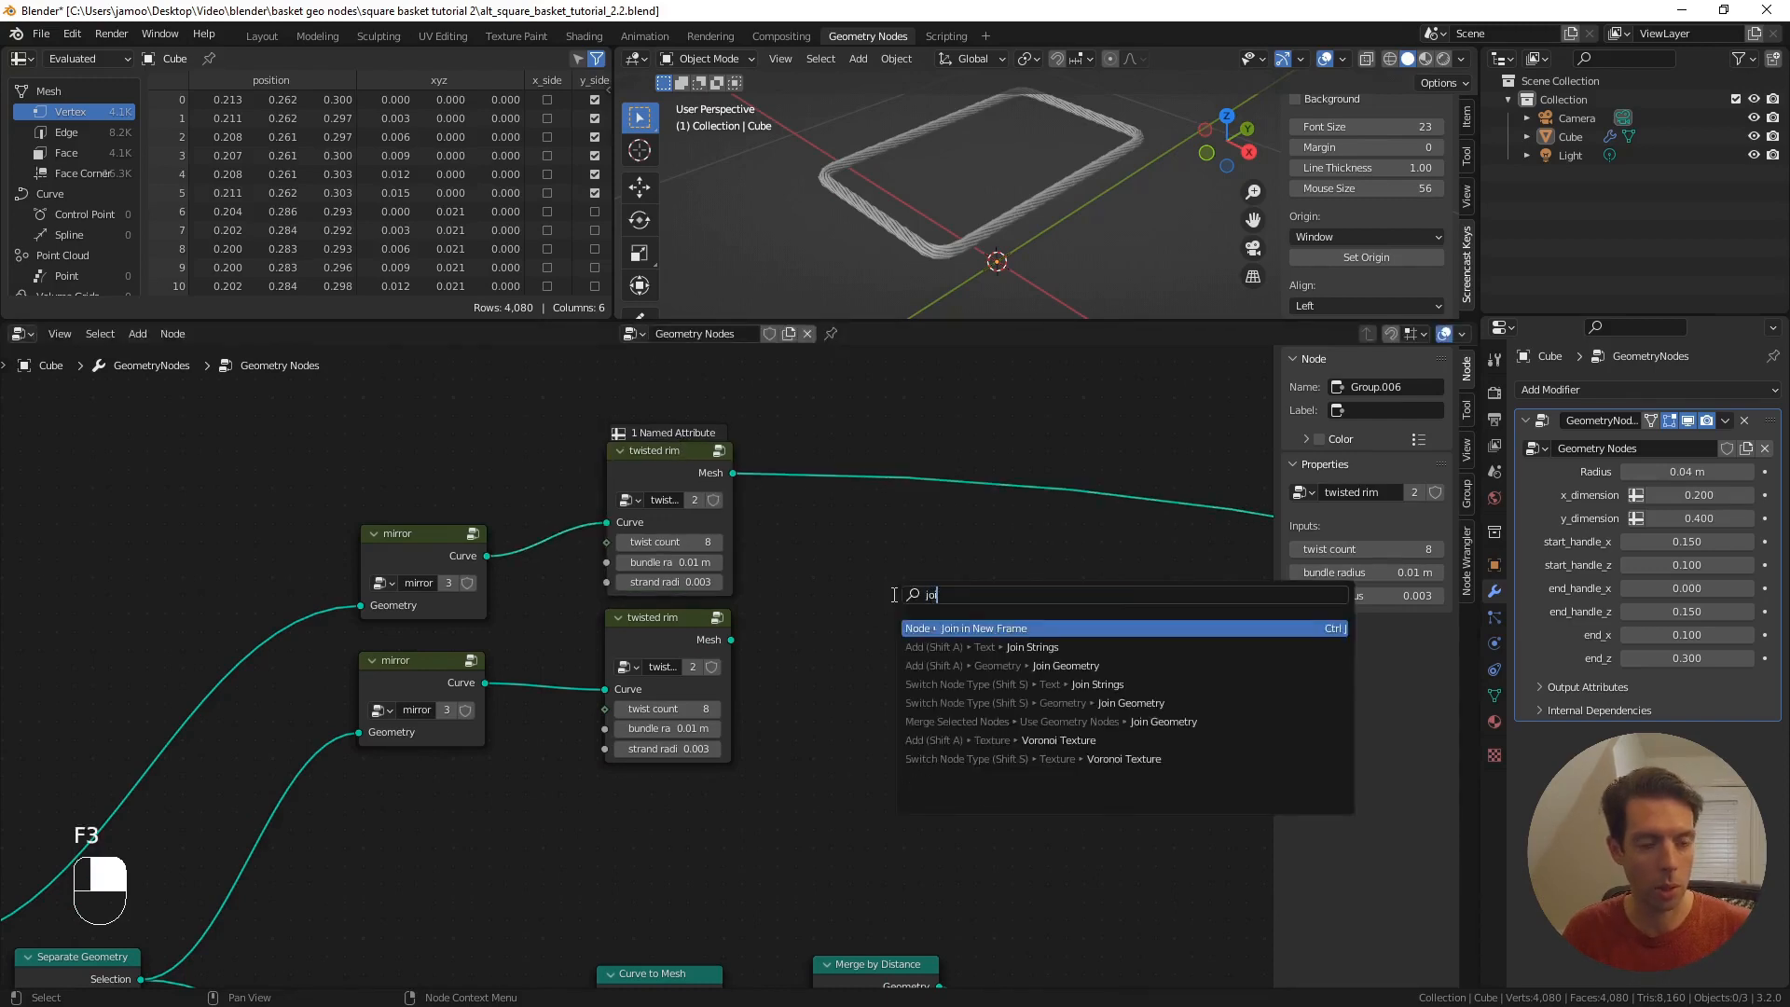
text(n geo)
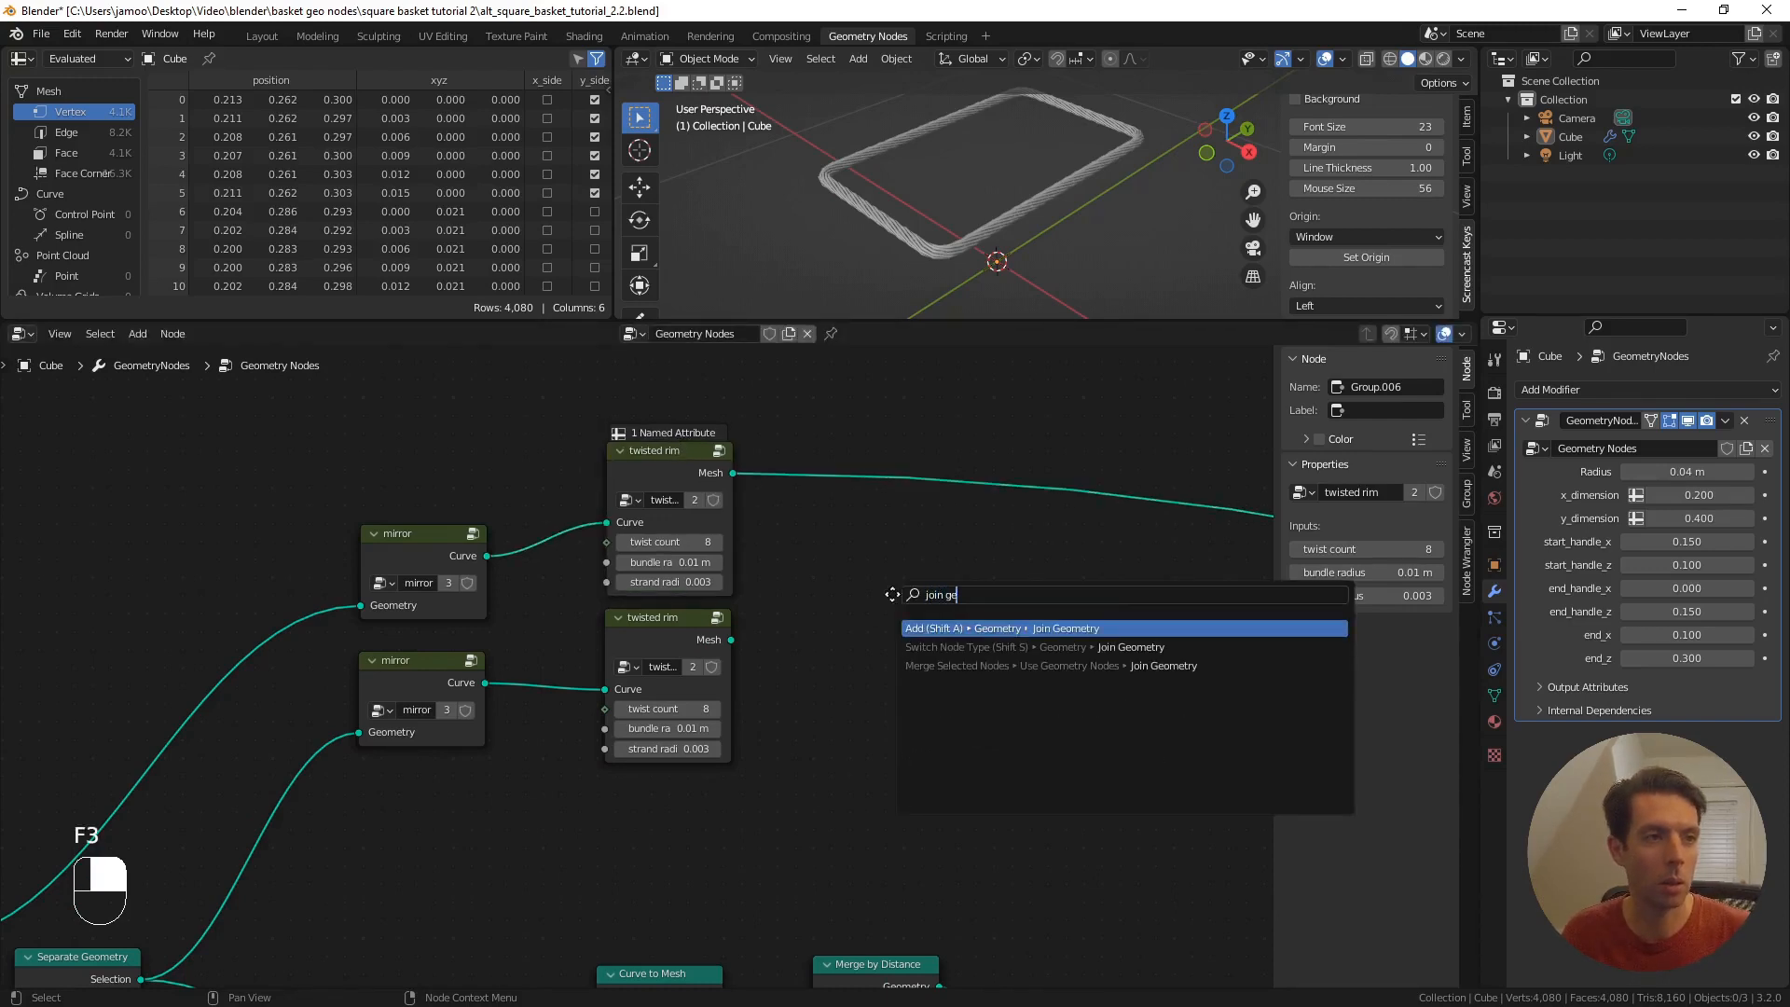
key(Return)
click(910, 463)
drag(923, 479, 938, 582)
drag(731, 641, 880, 614)
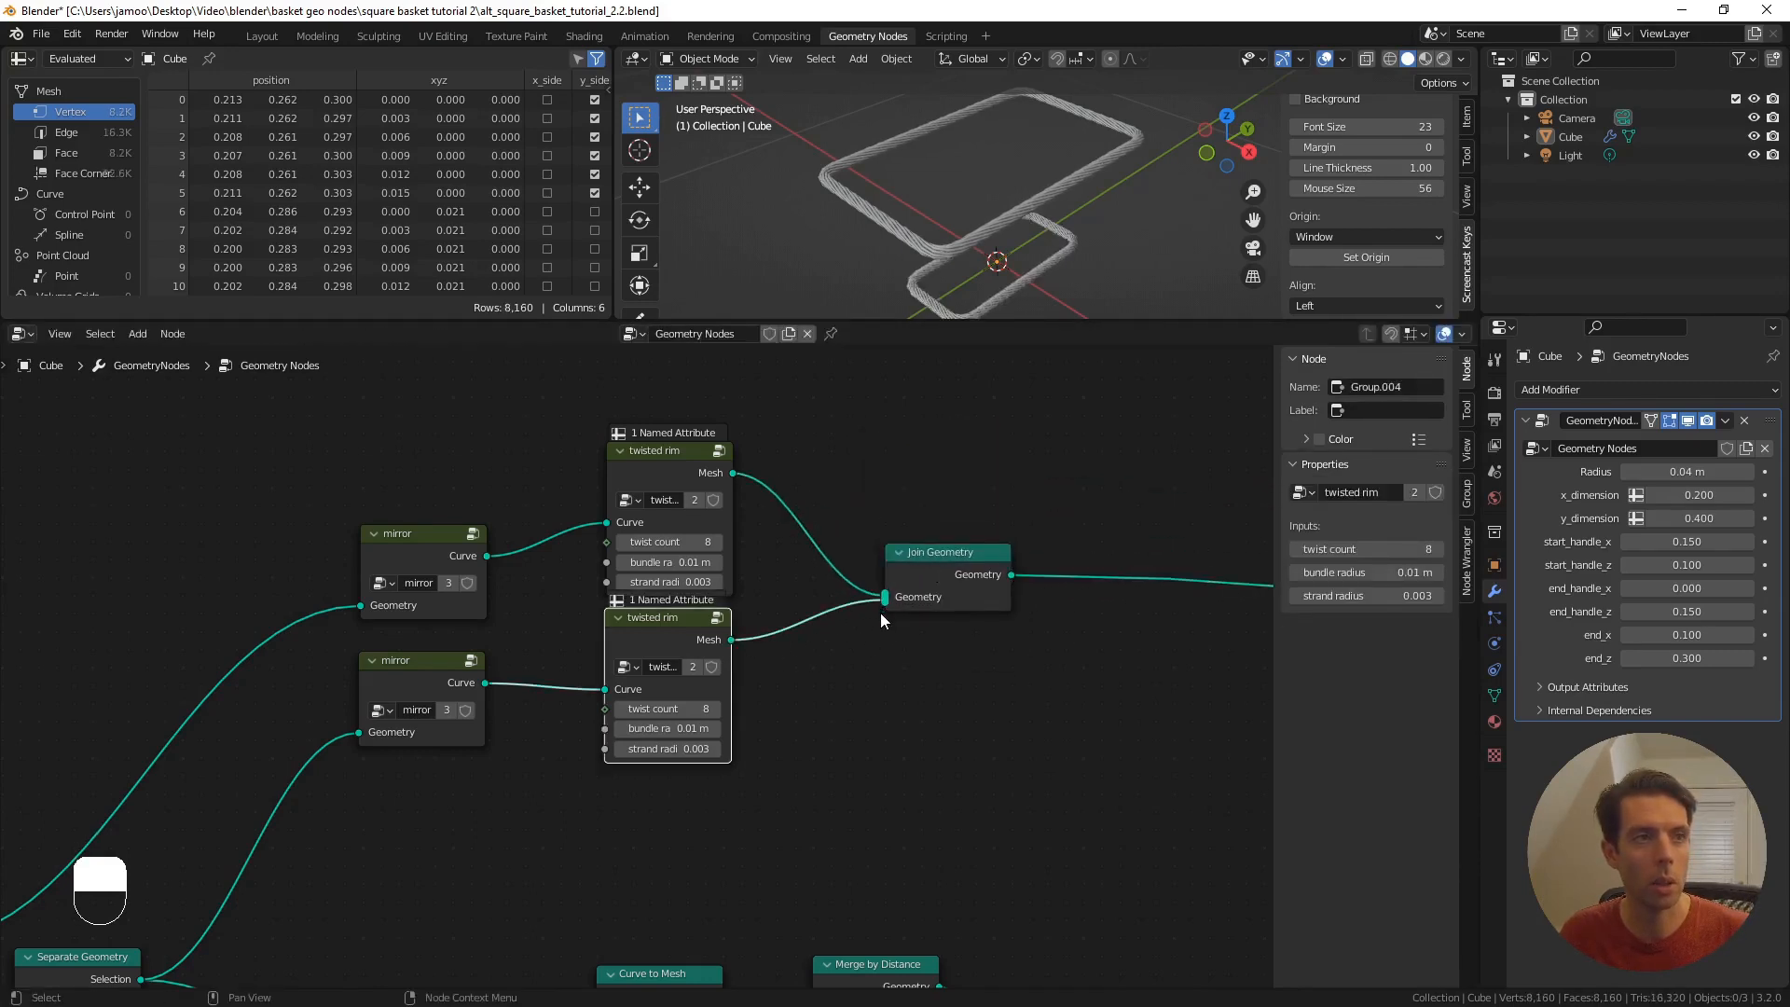
scroll(1014, 206, down, 1)
middle_drag(1015, 204, 1000, 166)
- Move the curve to mesh group and Curve Circle back, and insert a Join Geometry node before Subdivision Surface
scroll(925, 543, down, 5)
shift+middle_drag(1143, 617, 765, 763)
drag(648, 737, 784, 907)
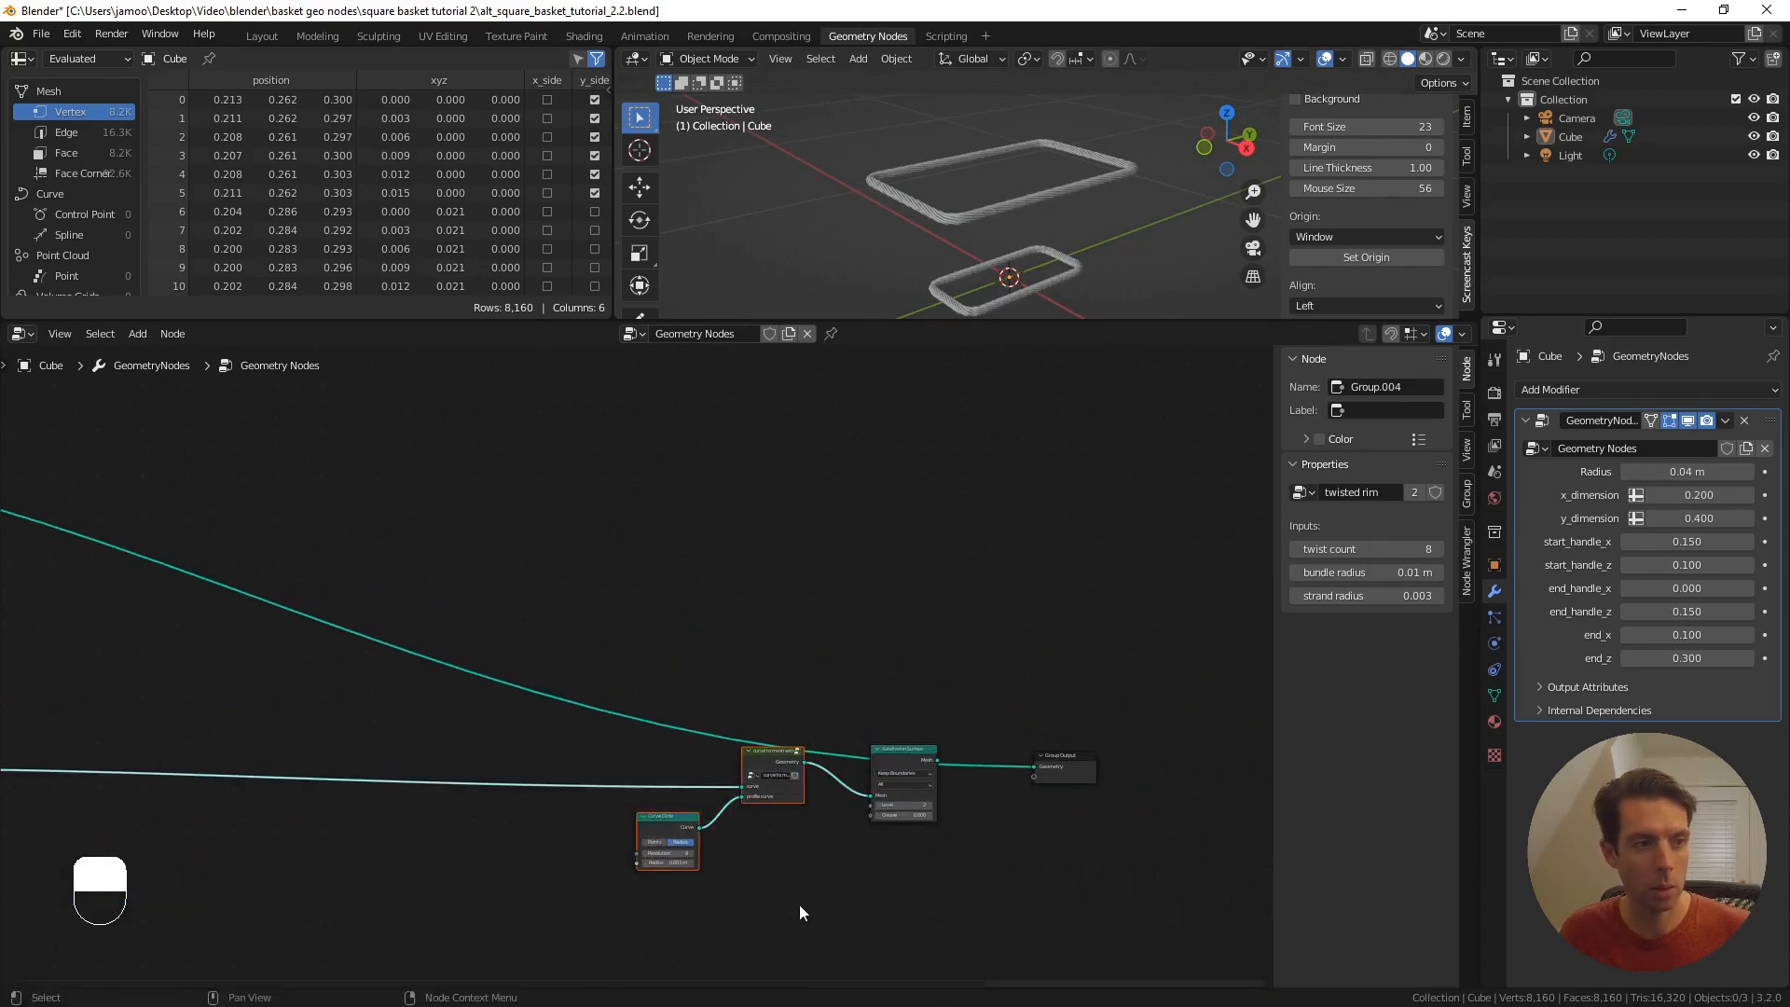
key(g)
click(676, 927)
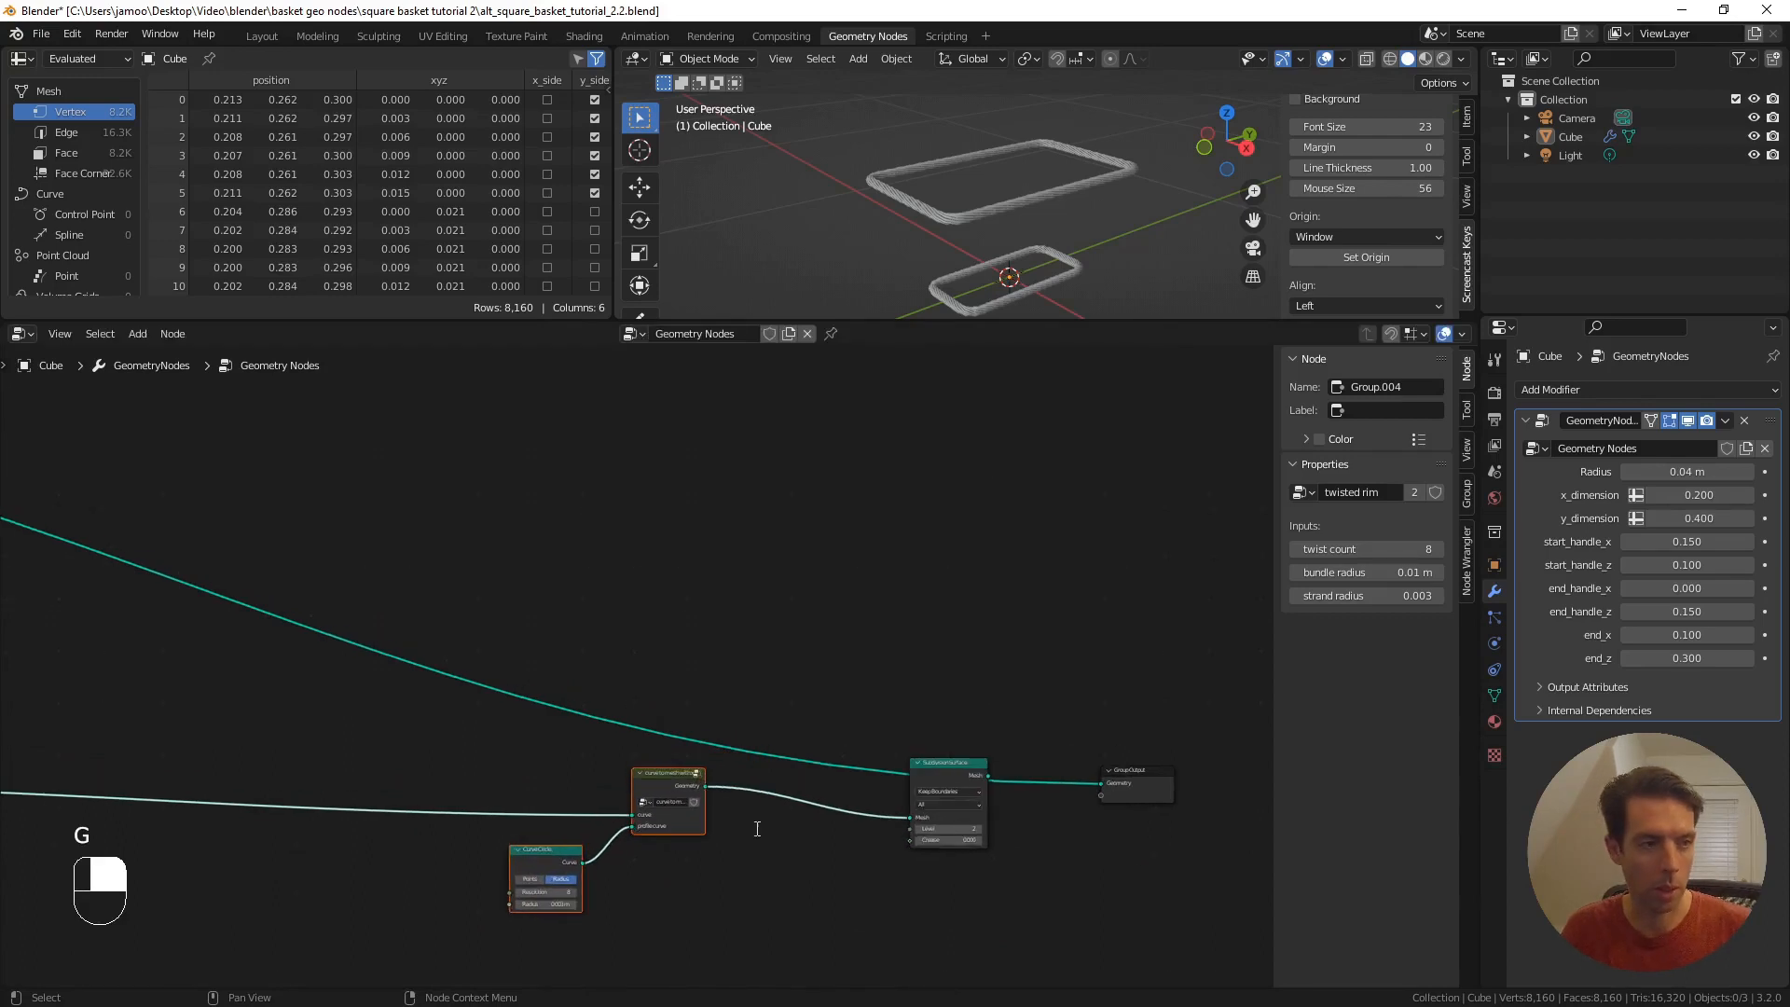
key(F3)
text(join)
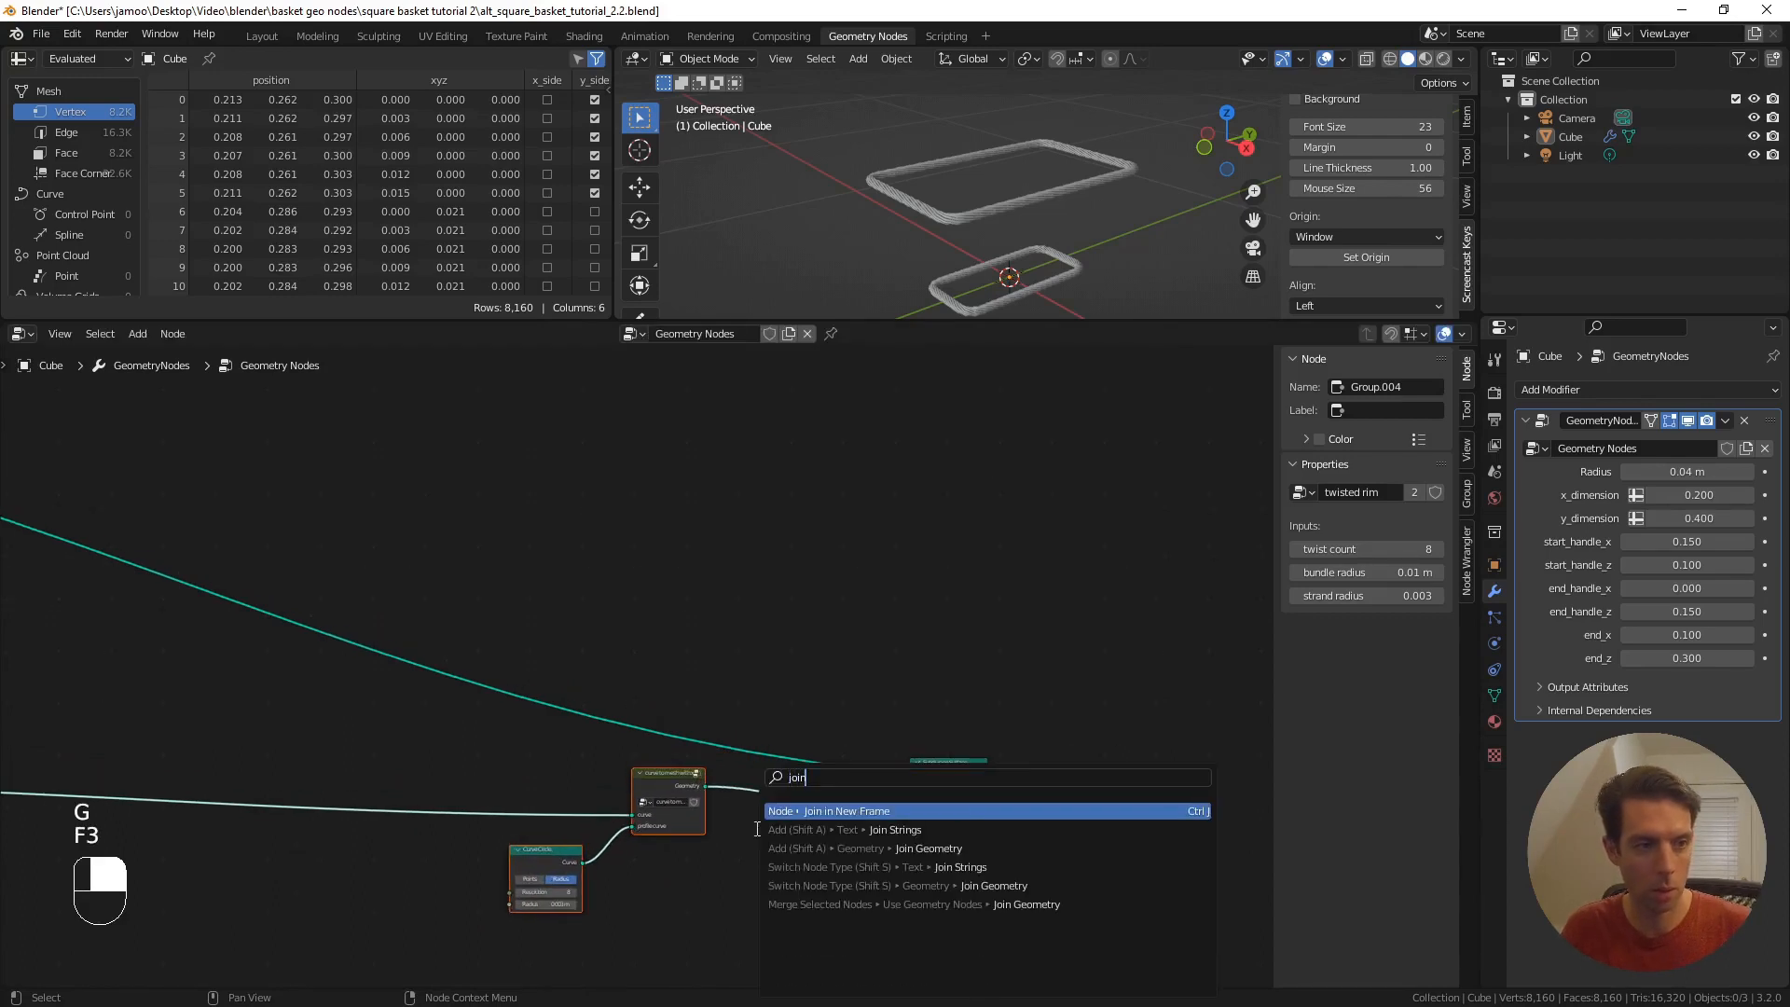
key(Down)
key(Down)
key(Return)
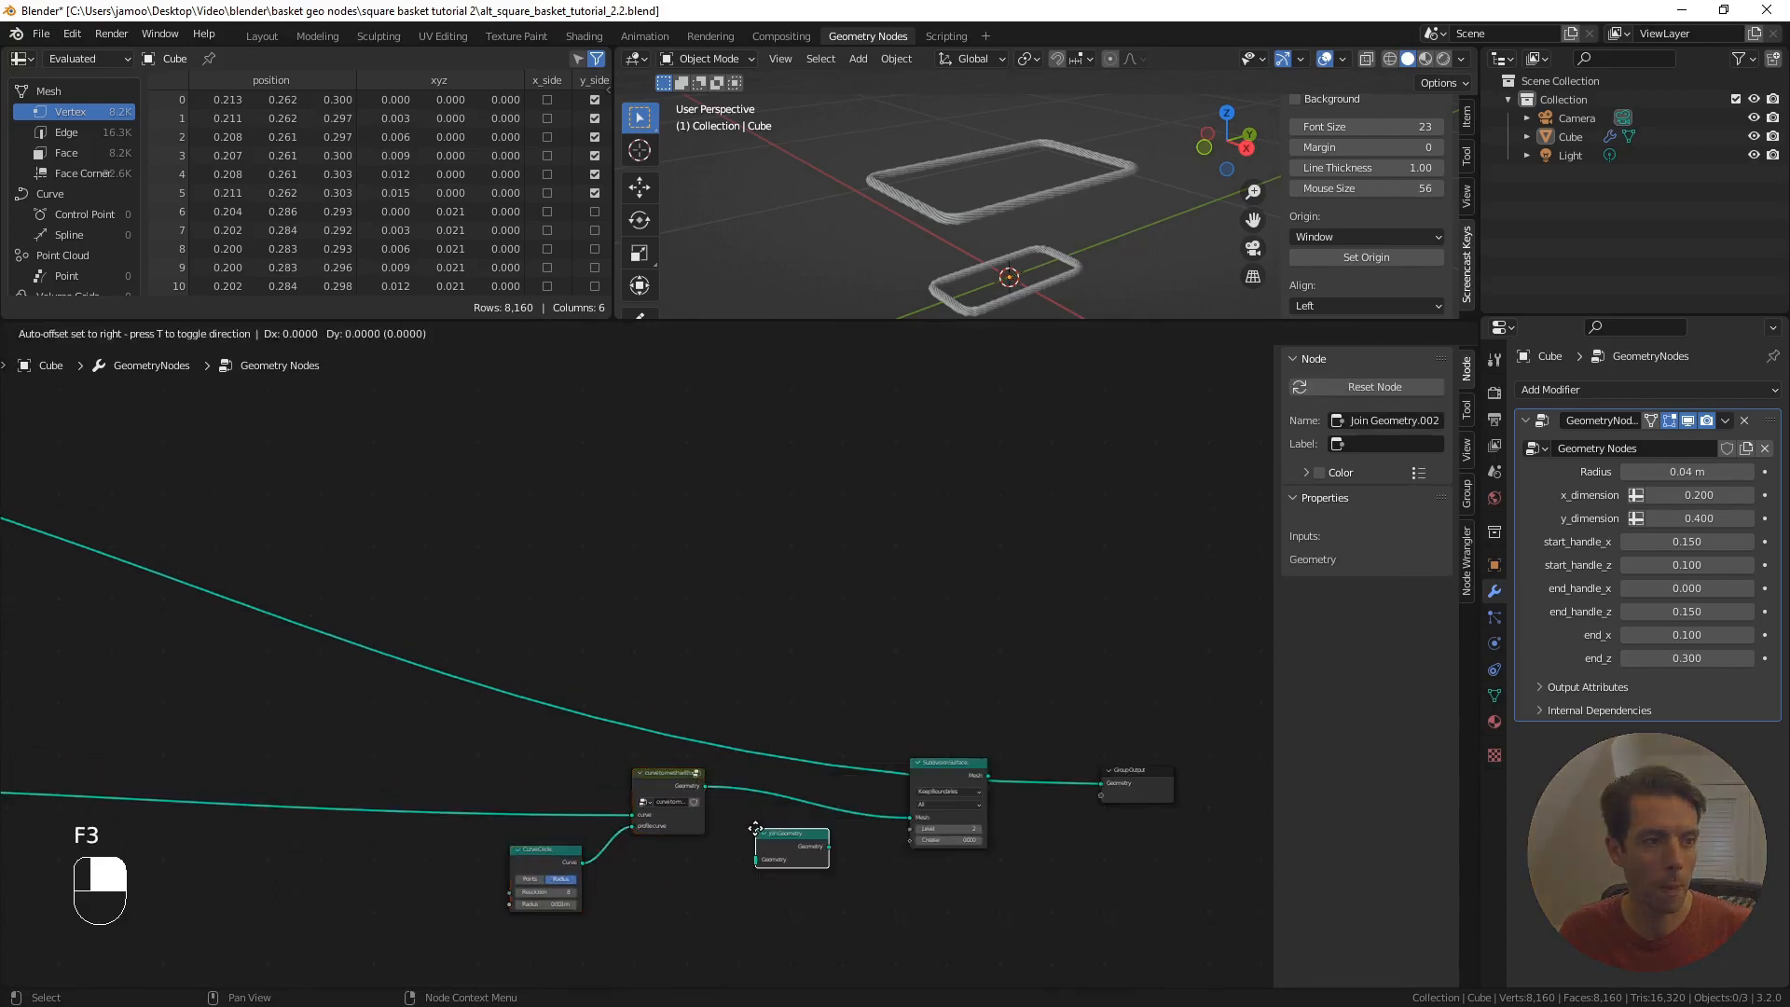
click(796, 786)
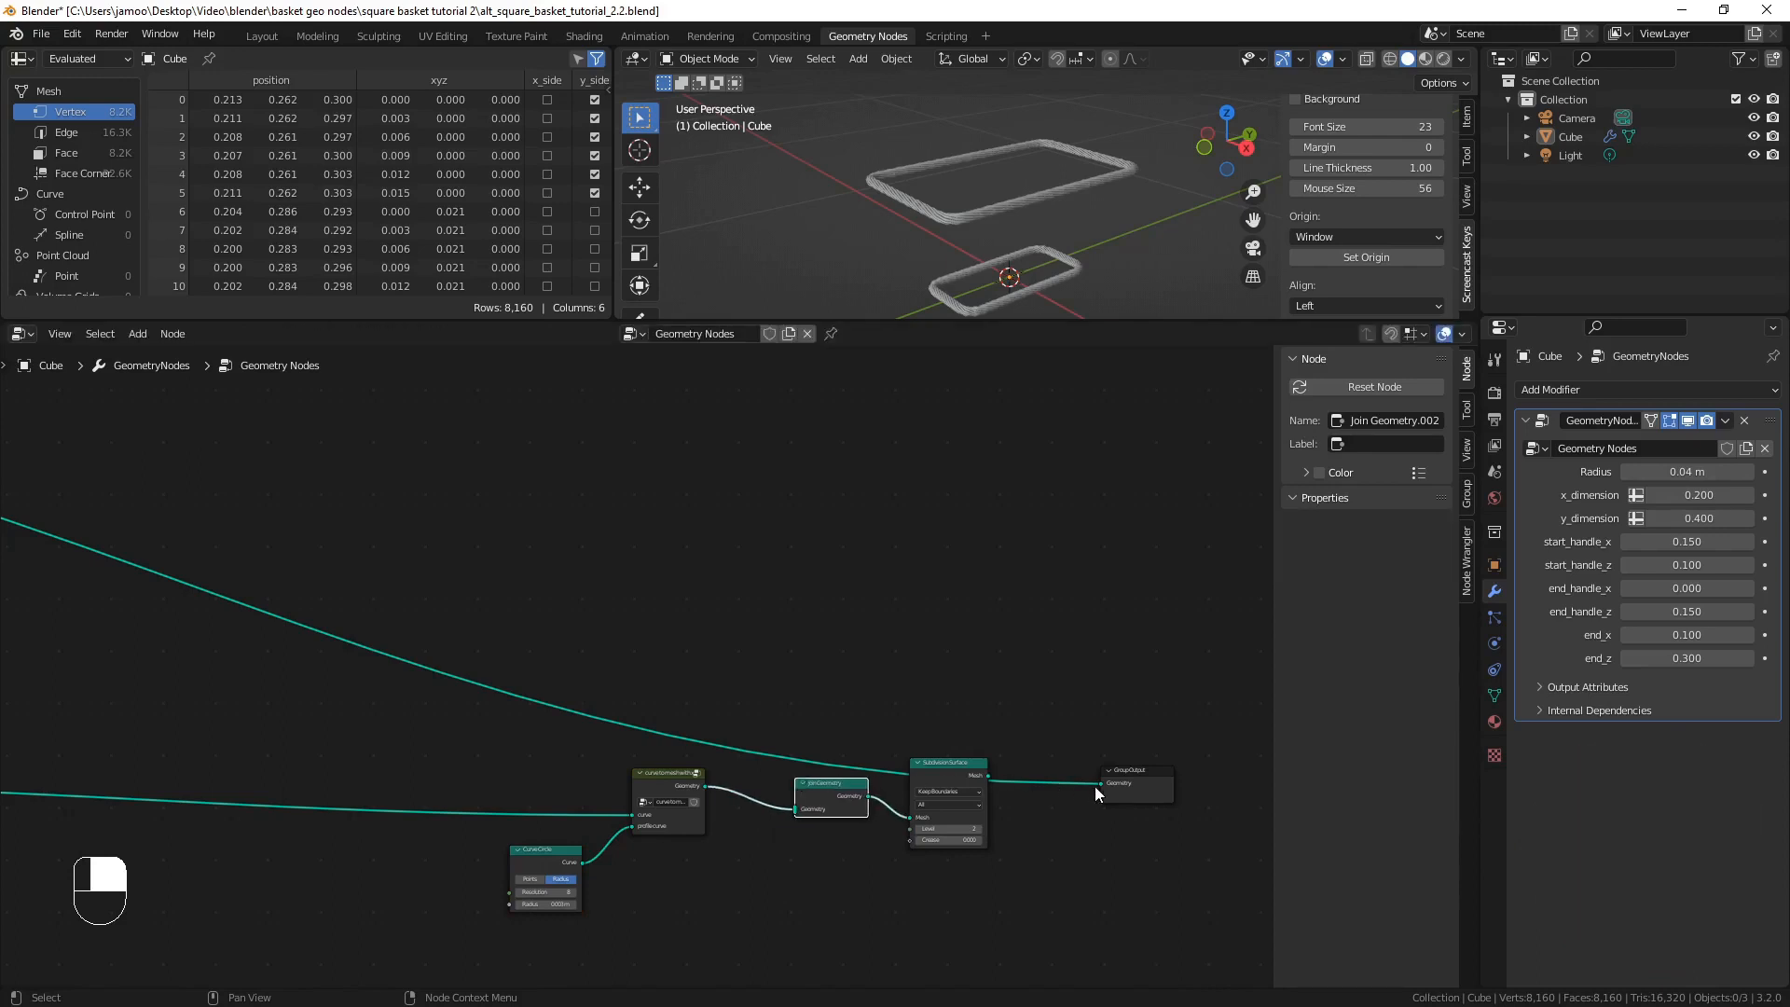
- Reroute the joined rims from Group Output into the new Join Geometry node and shift the curve to mesh and Curve Circle nodes down
drag(1097, 786, 792, 804)
drag(531, 736, 641, 867)
key(g)
click(643, 922)
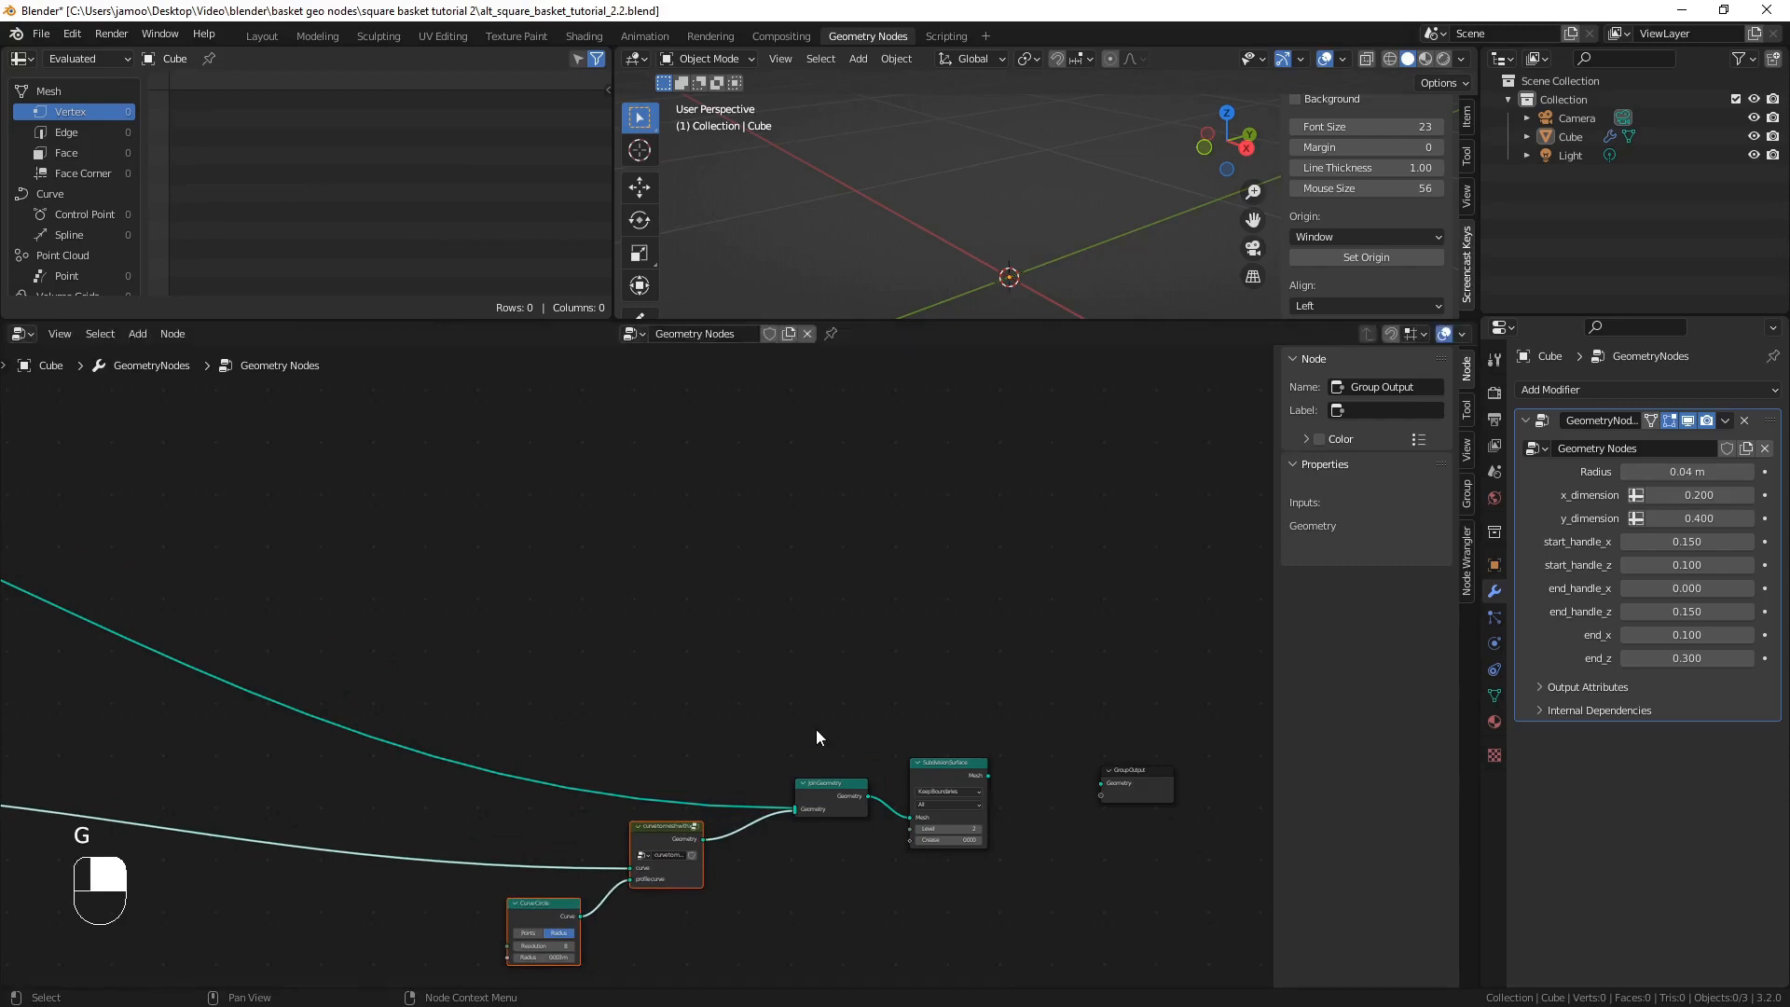
- Connect the Subdivision Surface's Mesh output to the Group Output and inspect the complete basket
shift+middle_drag(890, 728, 719, 701)
scroll(927, 720, up, 11)
shift+middle_drag(1016, 791, 773, 601)
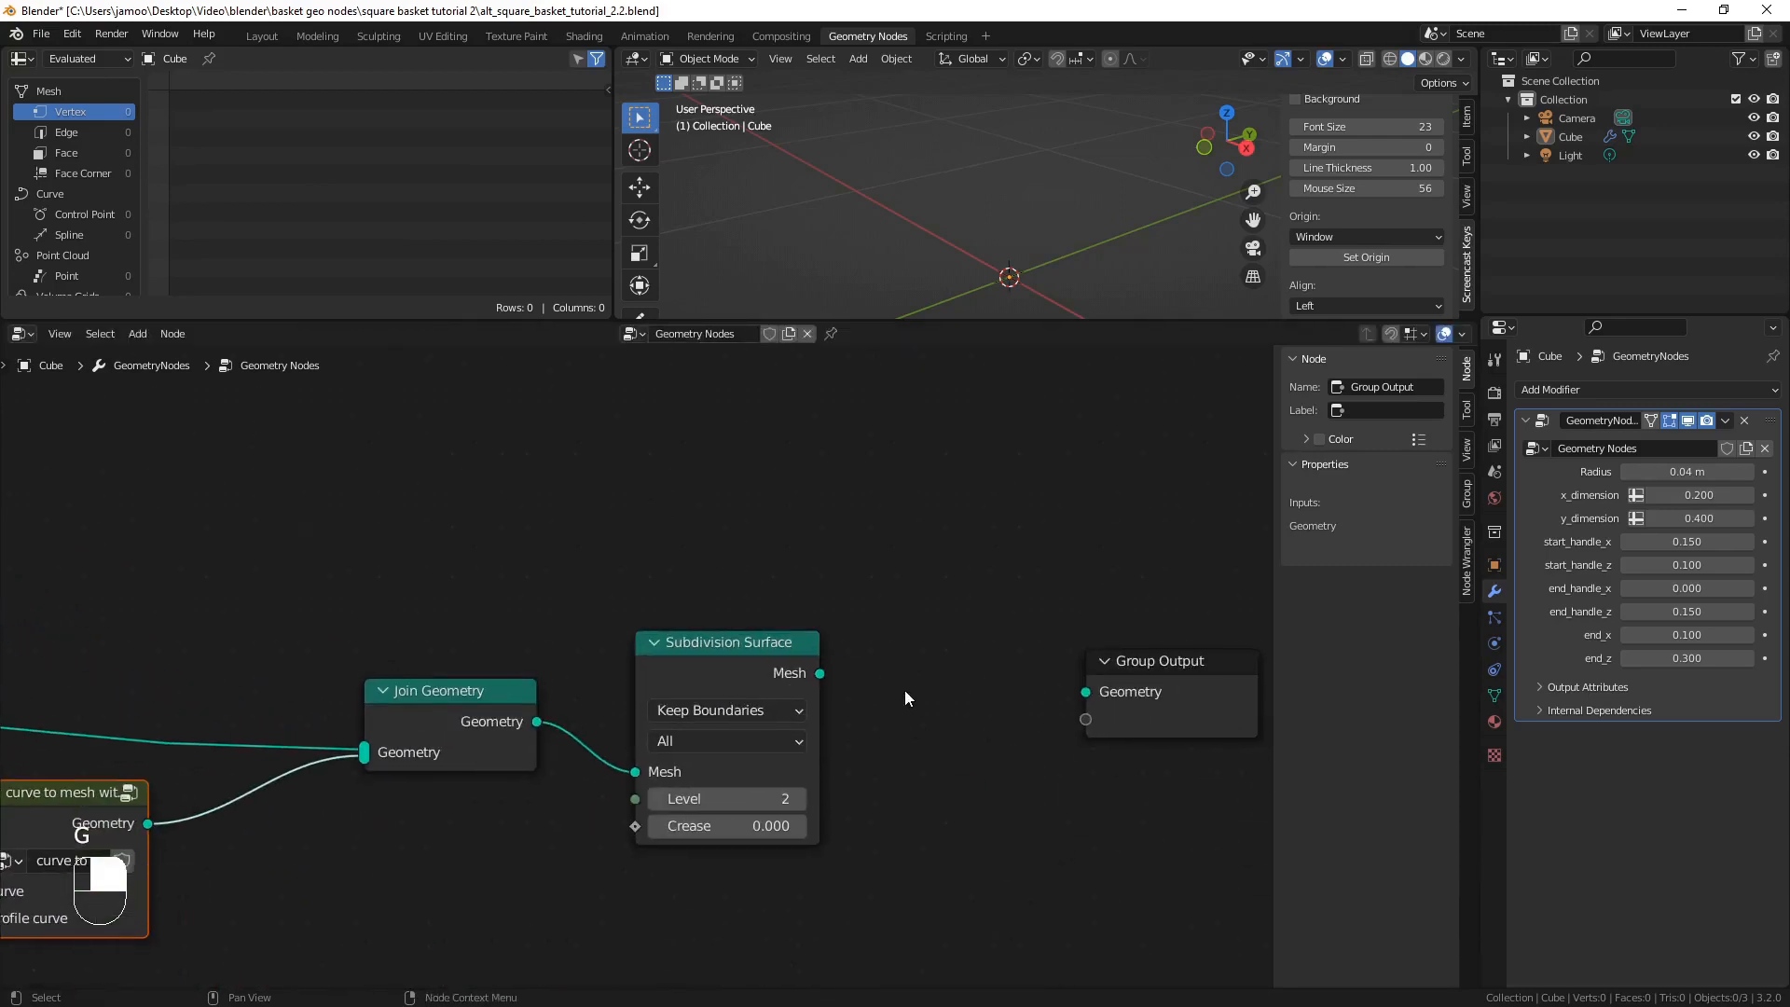
drag(820, 673, 1085, 690)
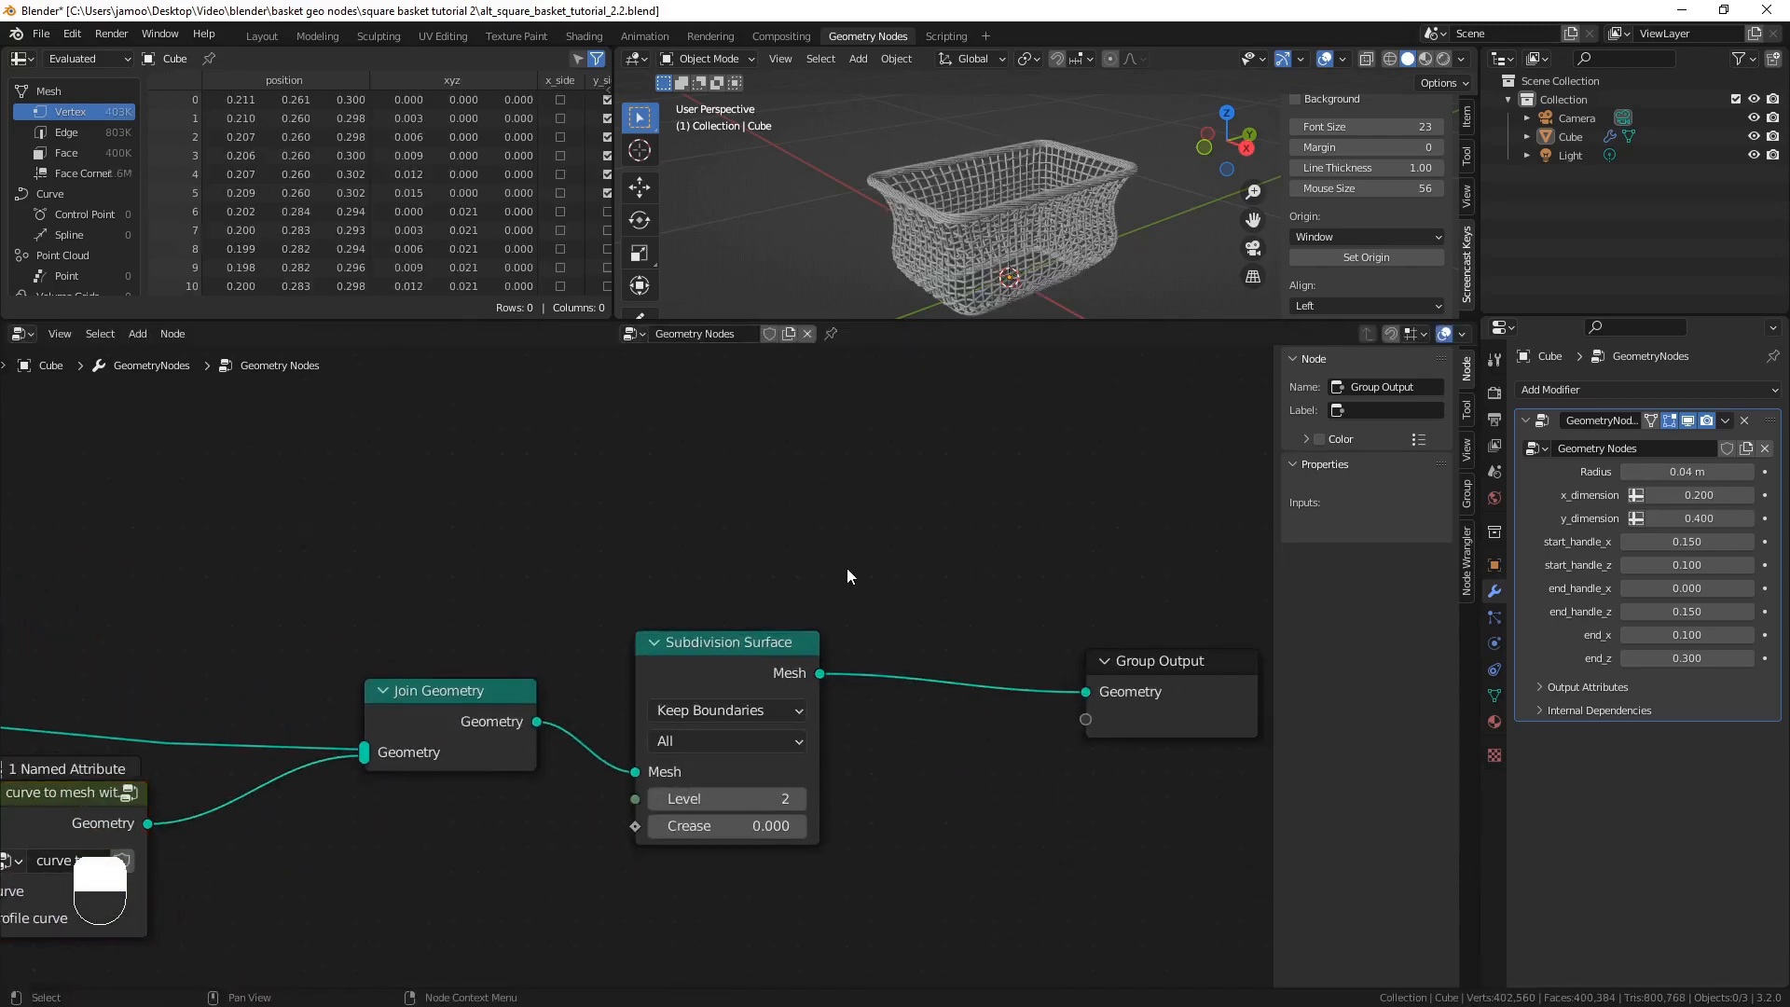
middle_drag(1021, 252, 1000, 210)
middle_drag(1000, 211, 953, 225)
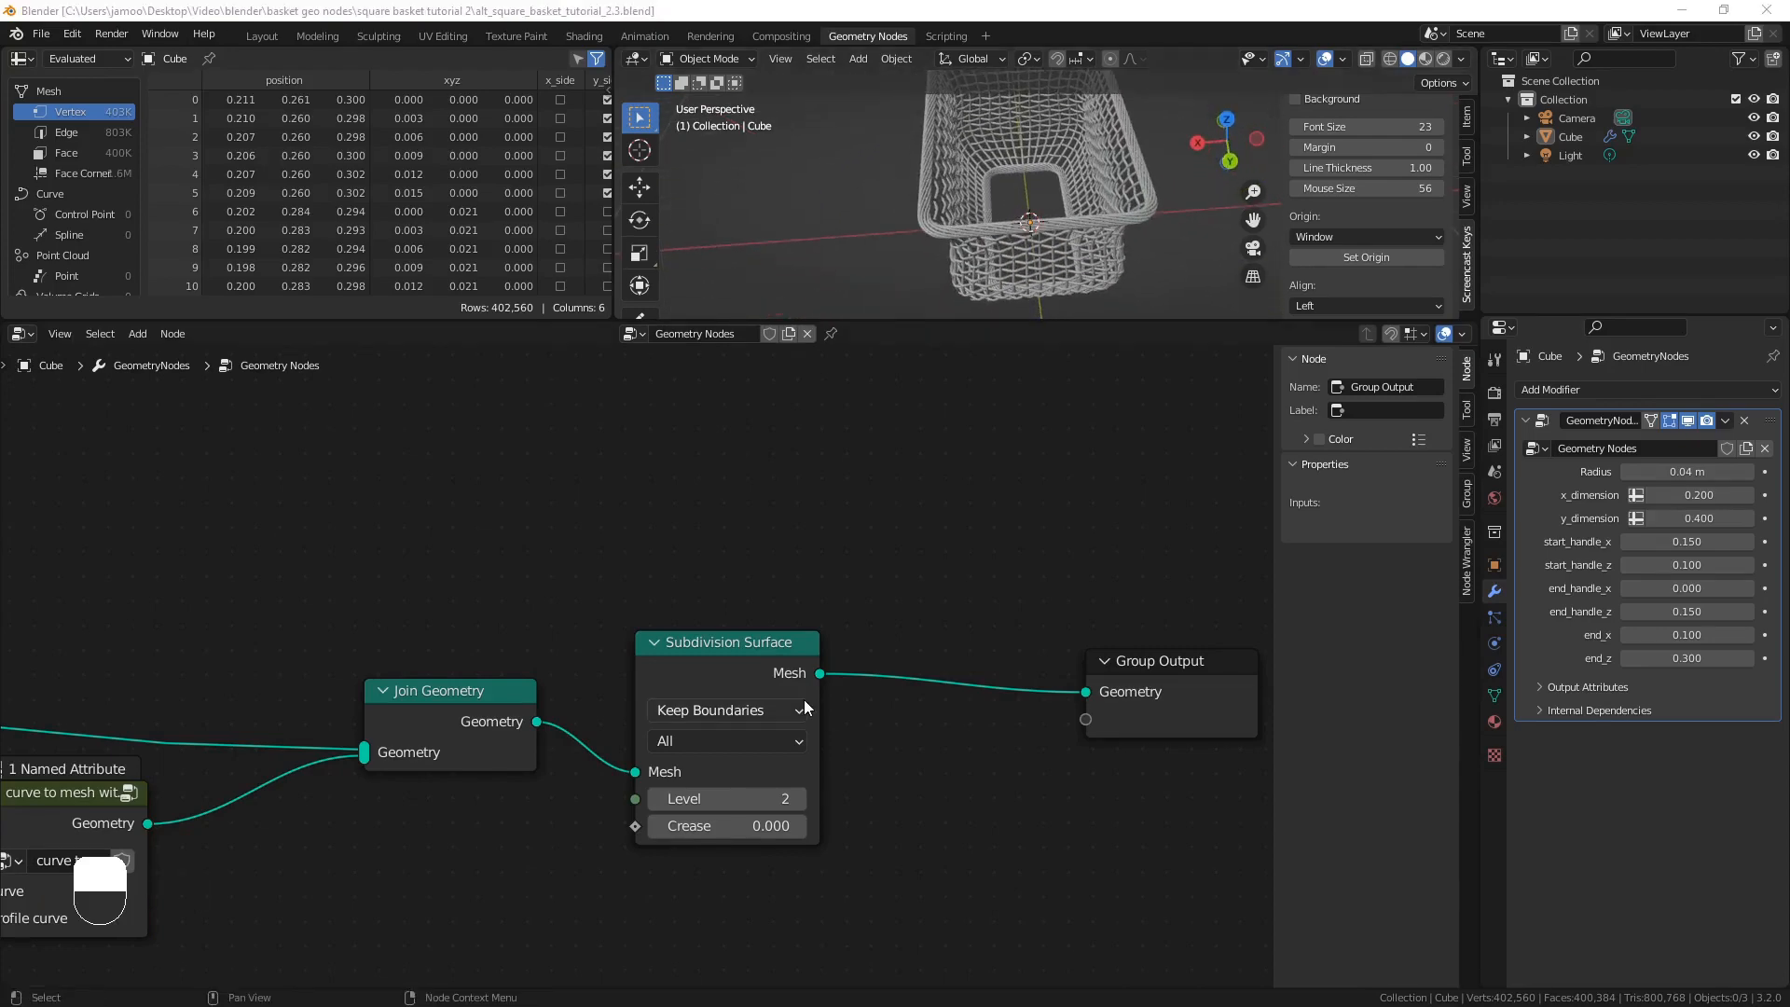
- Trace the node tree back to the resolution frame and examine its Resample Curve nodes
scroll(844, 657, down, 1)
scroll(627, 639, down, 4)
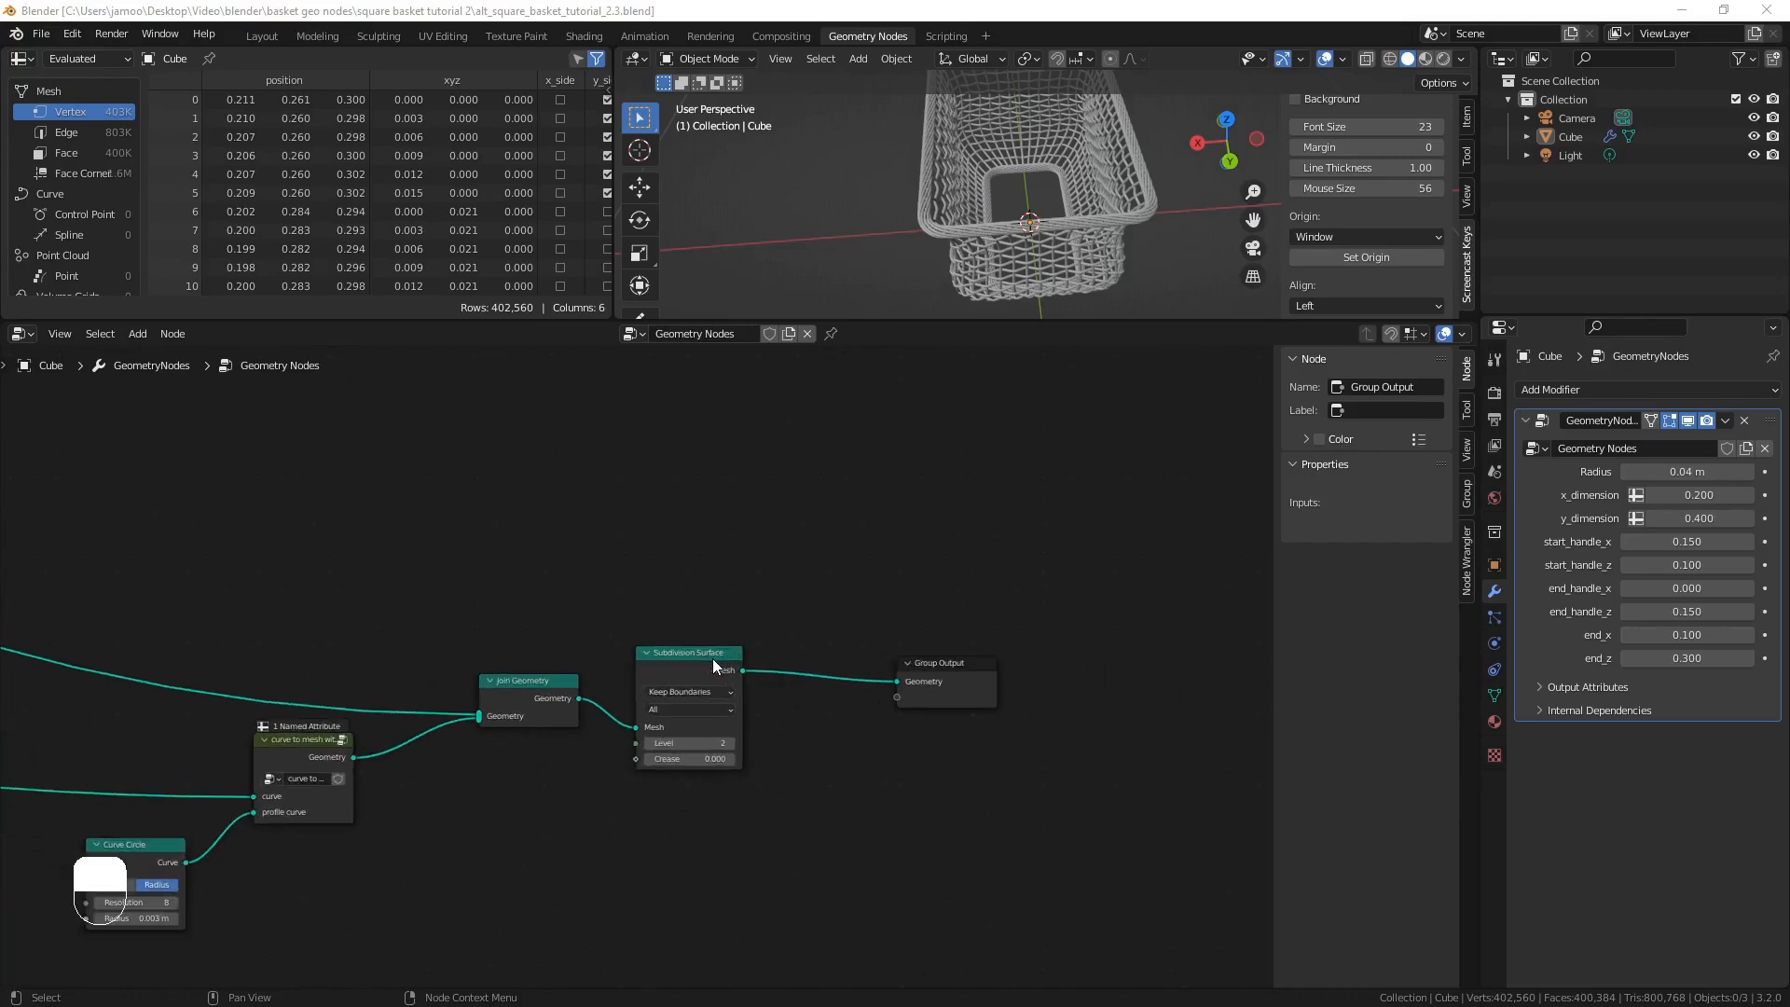
shift+middle_drag(296, 558, 703, 610)
scroll(702, 610, down, 1)
shift+middle_drag(308, 555, 848, 687)
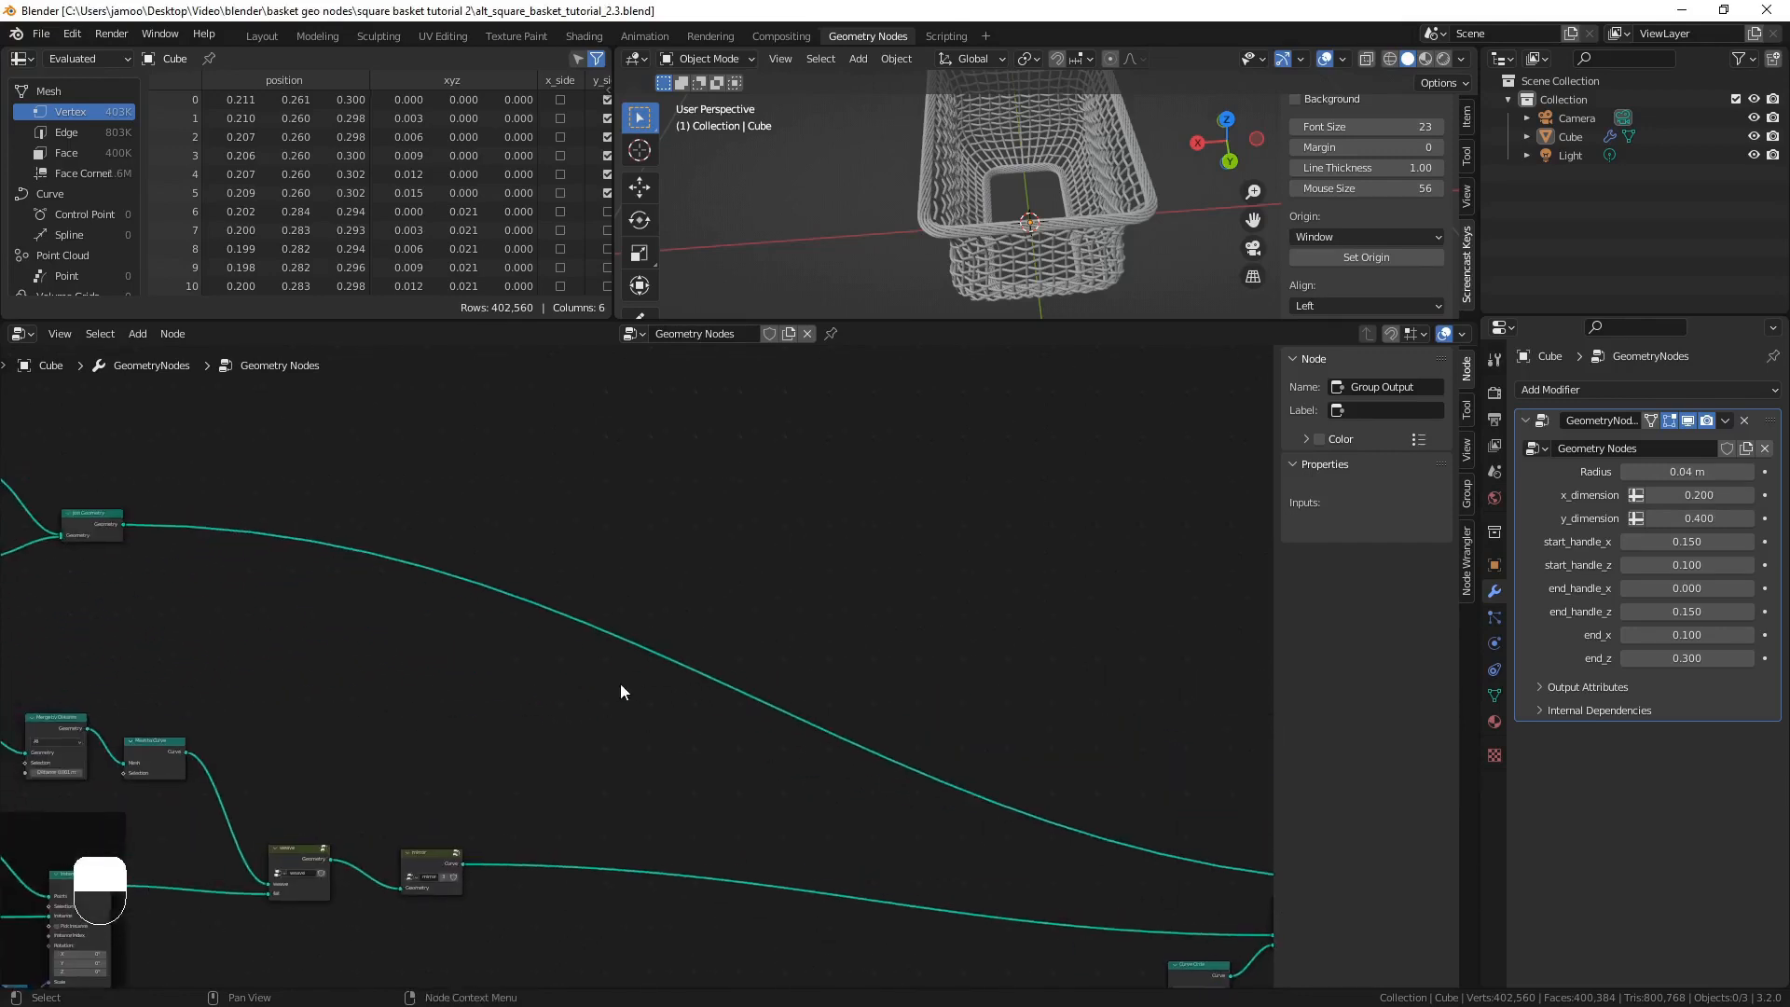
scroll(621, 687, down, 1)
shift+middle_drag(680, 711, 1242, 825)
scroll(737, 670, up, 1)
scroll(634, 681, up, 1)
shift+middle_drag(233, 594, 881, 642)
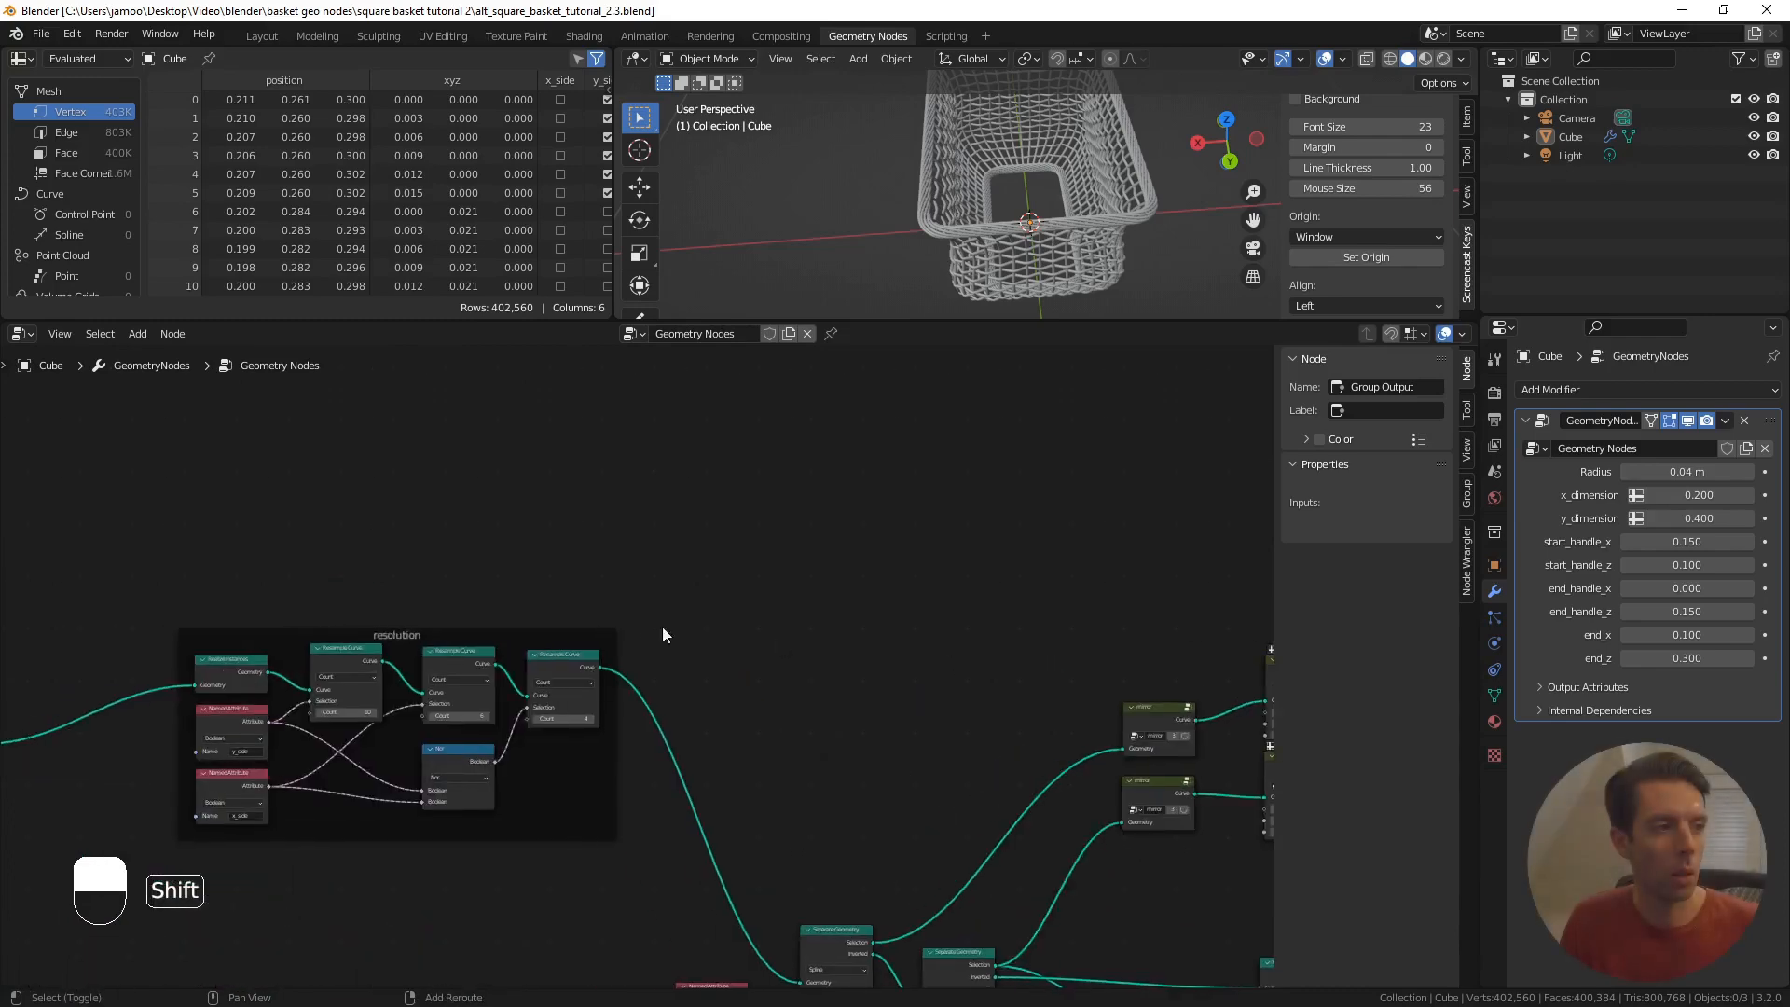
shift+middle_drag(460, 602, 871, 637)
scroll(744, 620, up, 2)
shift+middle_drag(743, 619, 638, 568)
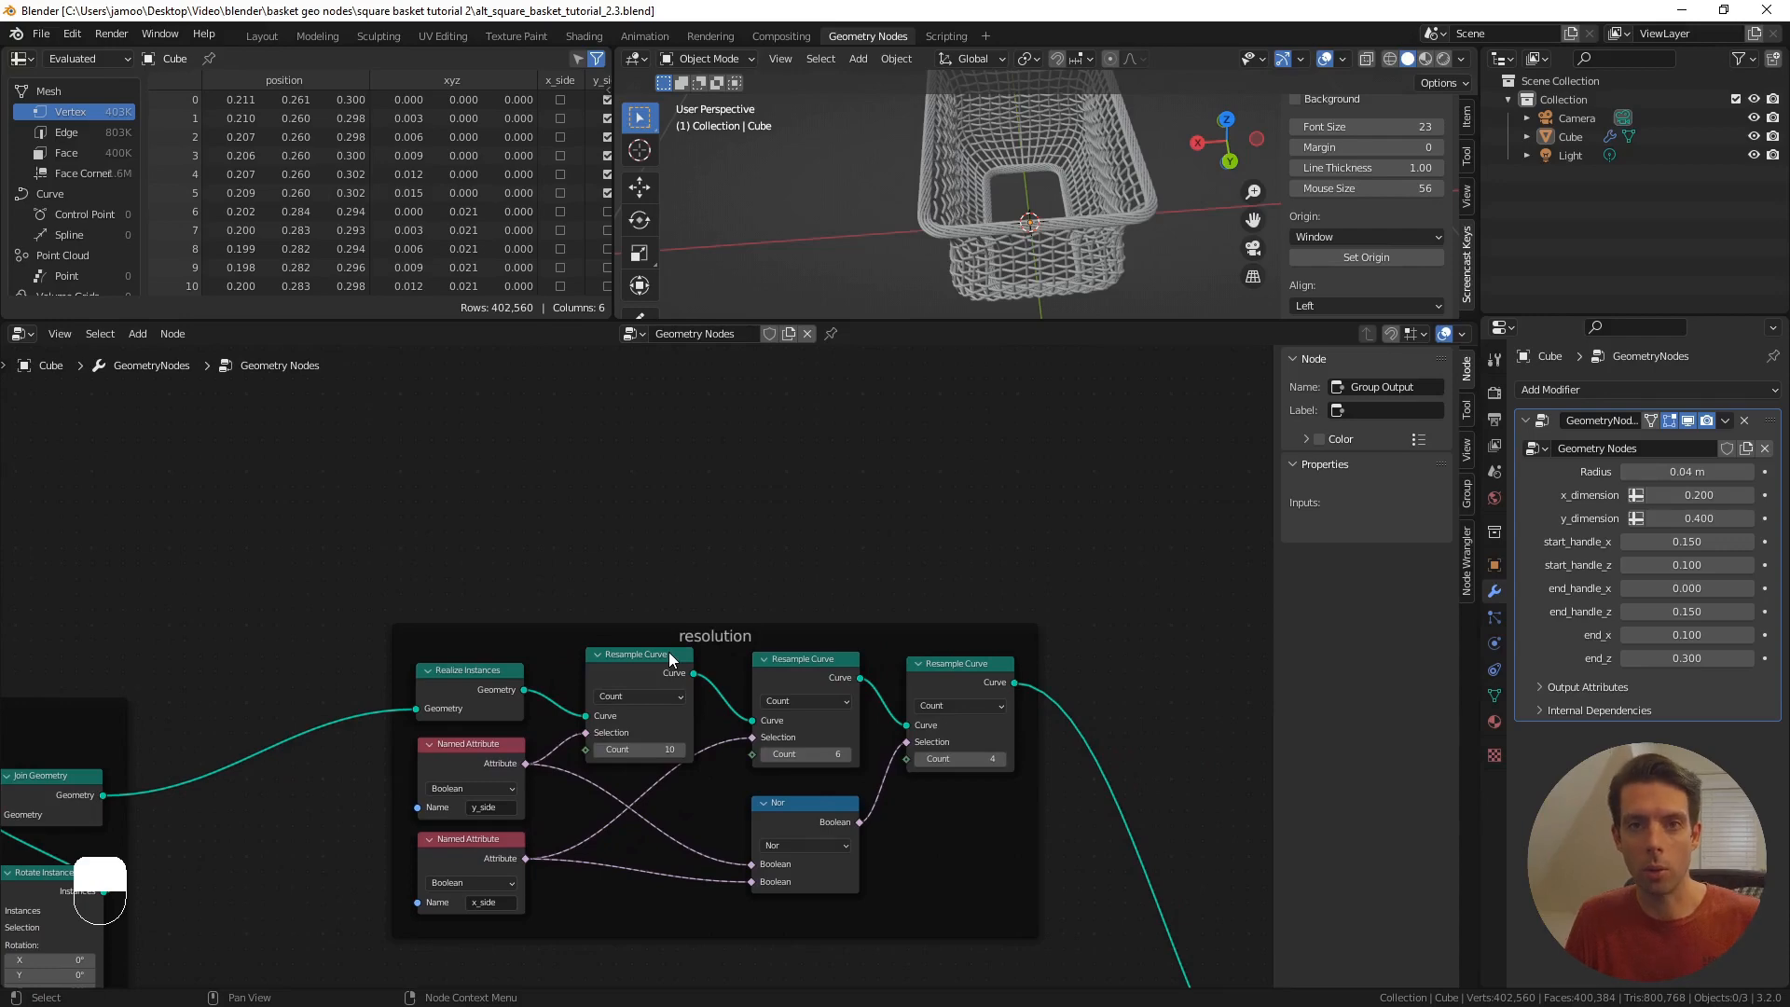
- Add a Group Input node above the resolution frame
middle_drag(461, 565, 624, 623)
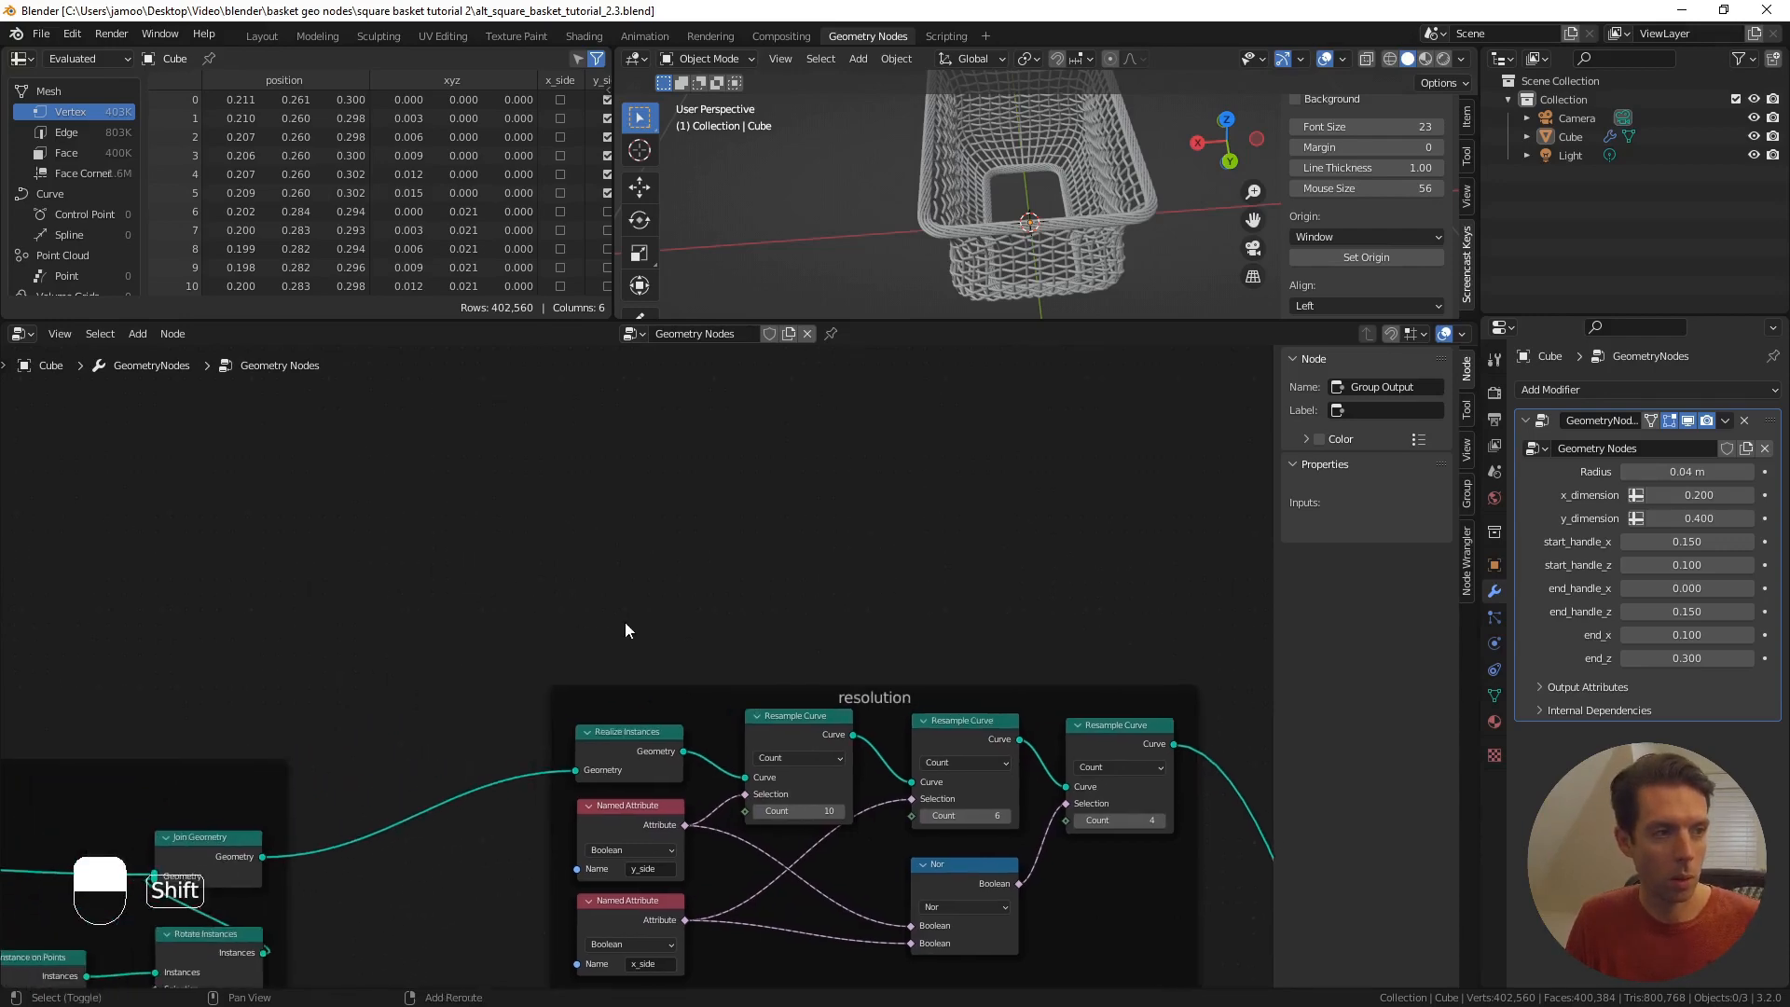
scroll(623, 621, up, 1)
key(F3)
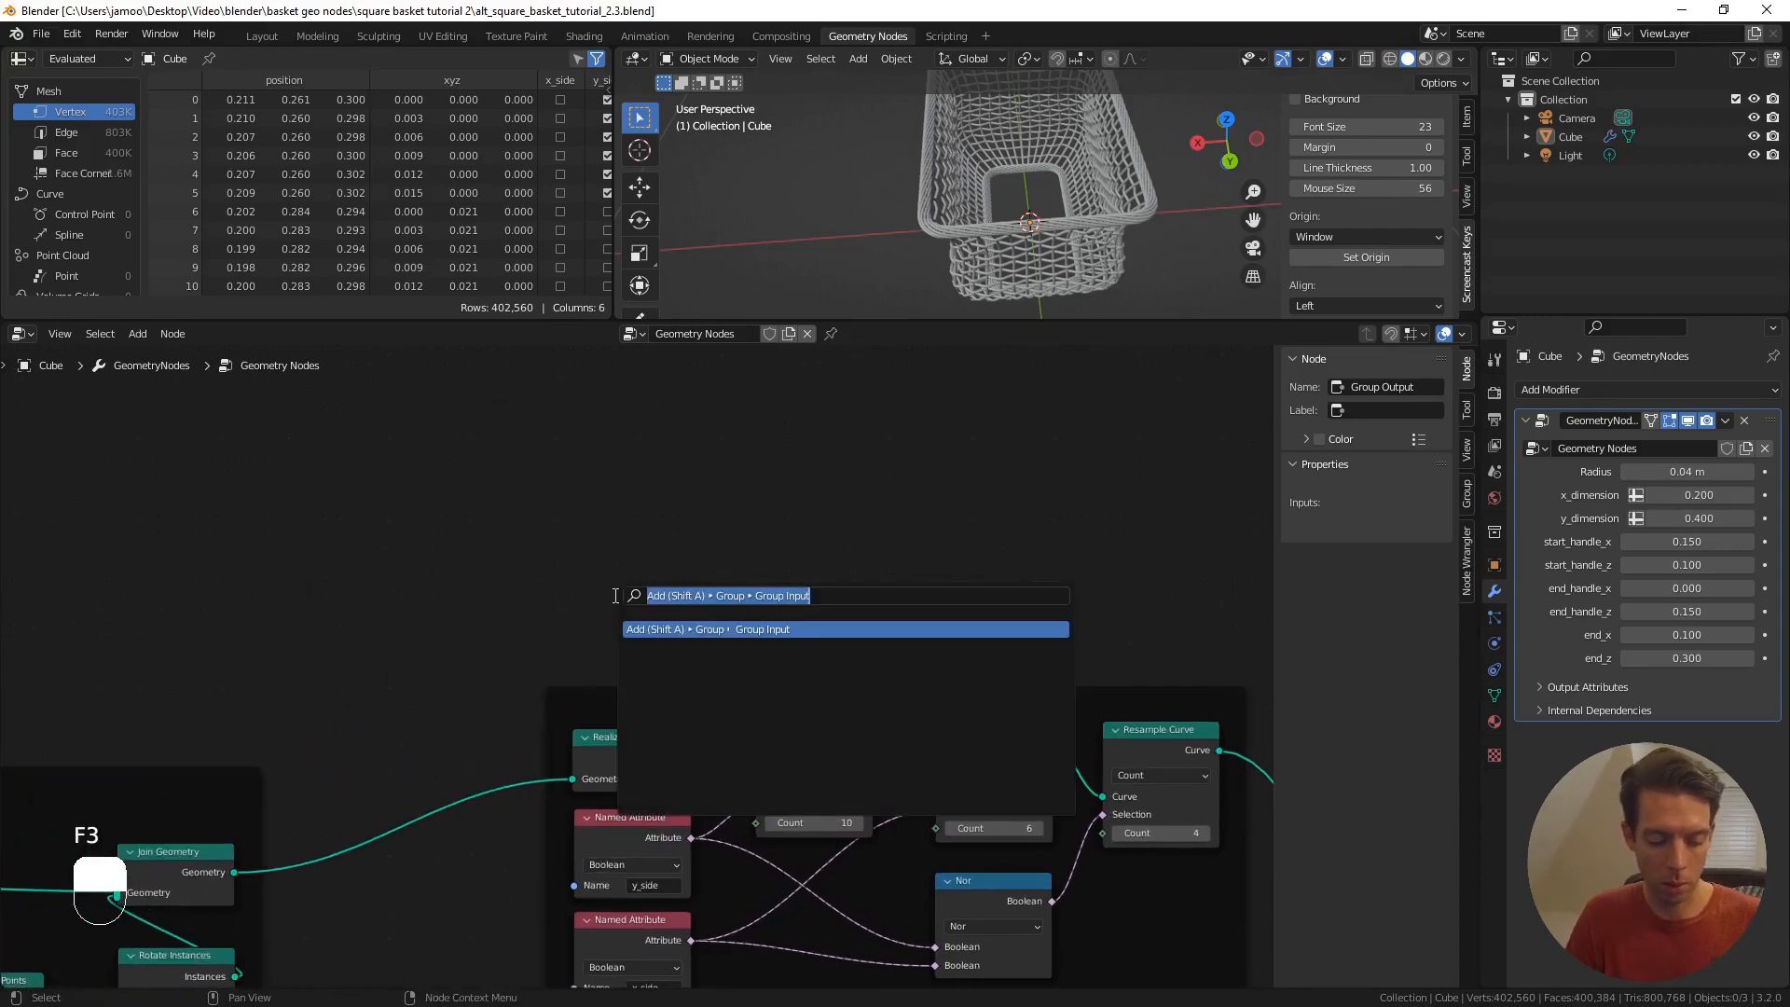
text(group inp)
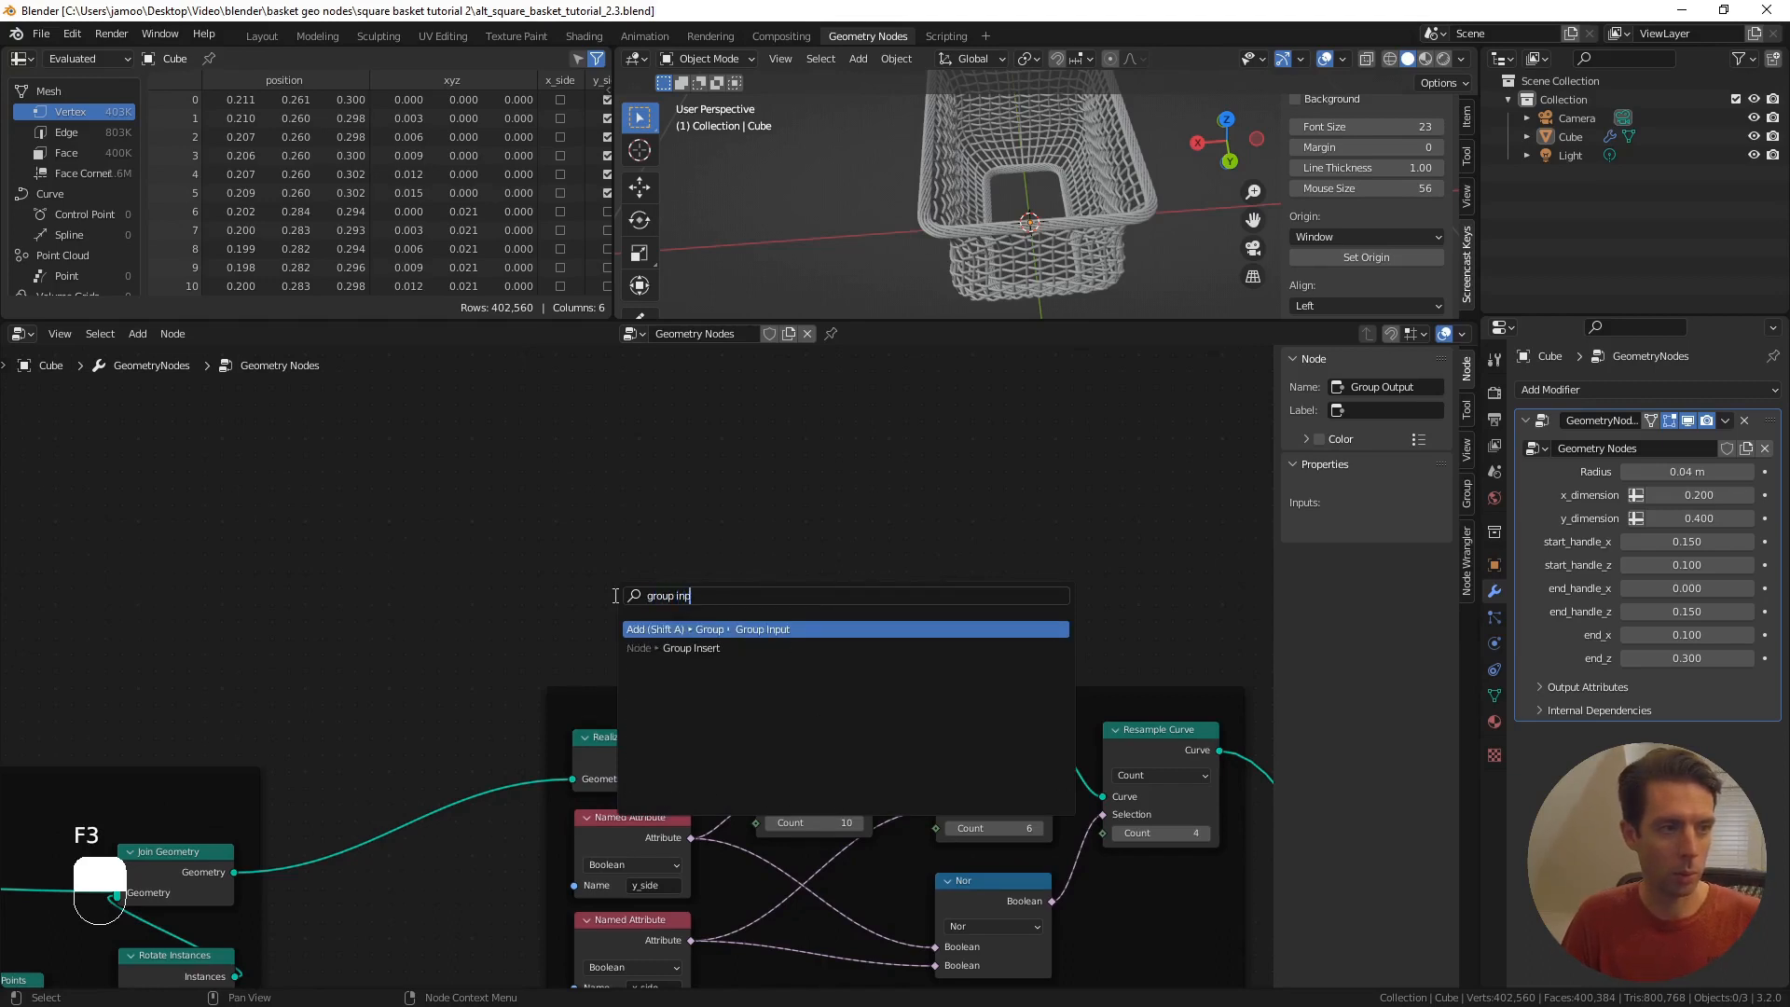
text(ut)
key(Return)
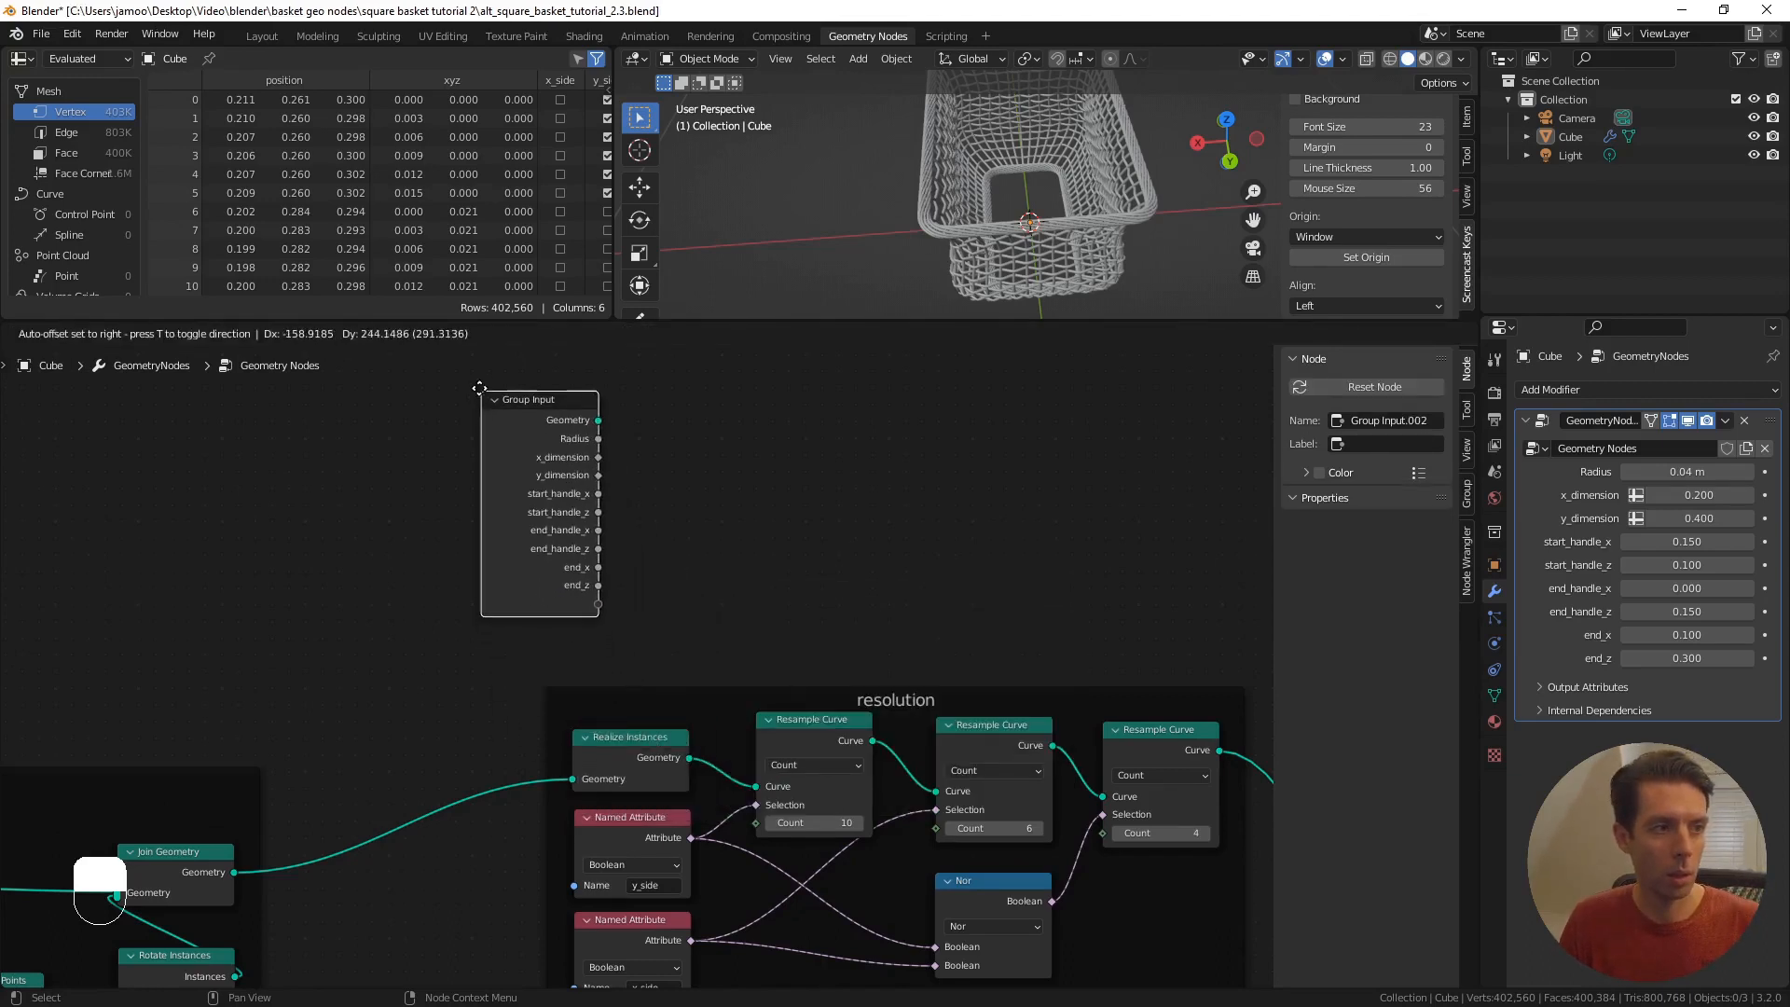
click(485, 417)
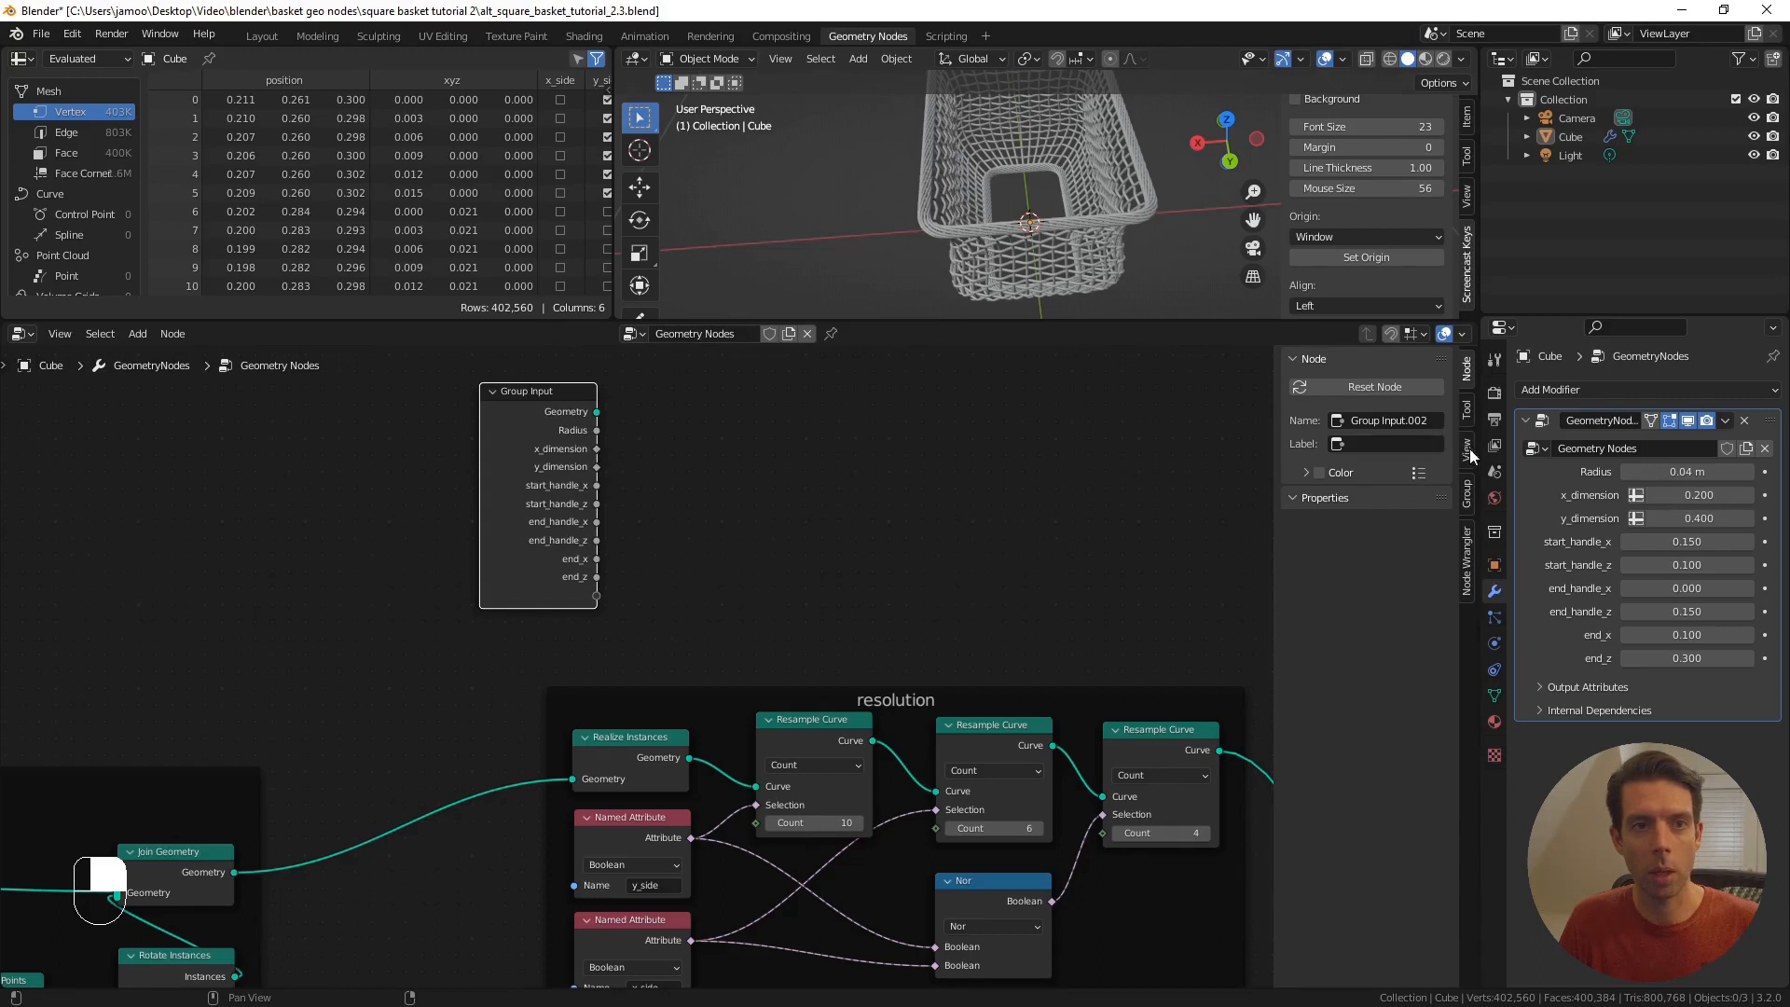
- Add a new input to the node group and name it corner_resolution
click(1468, 494)
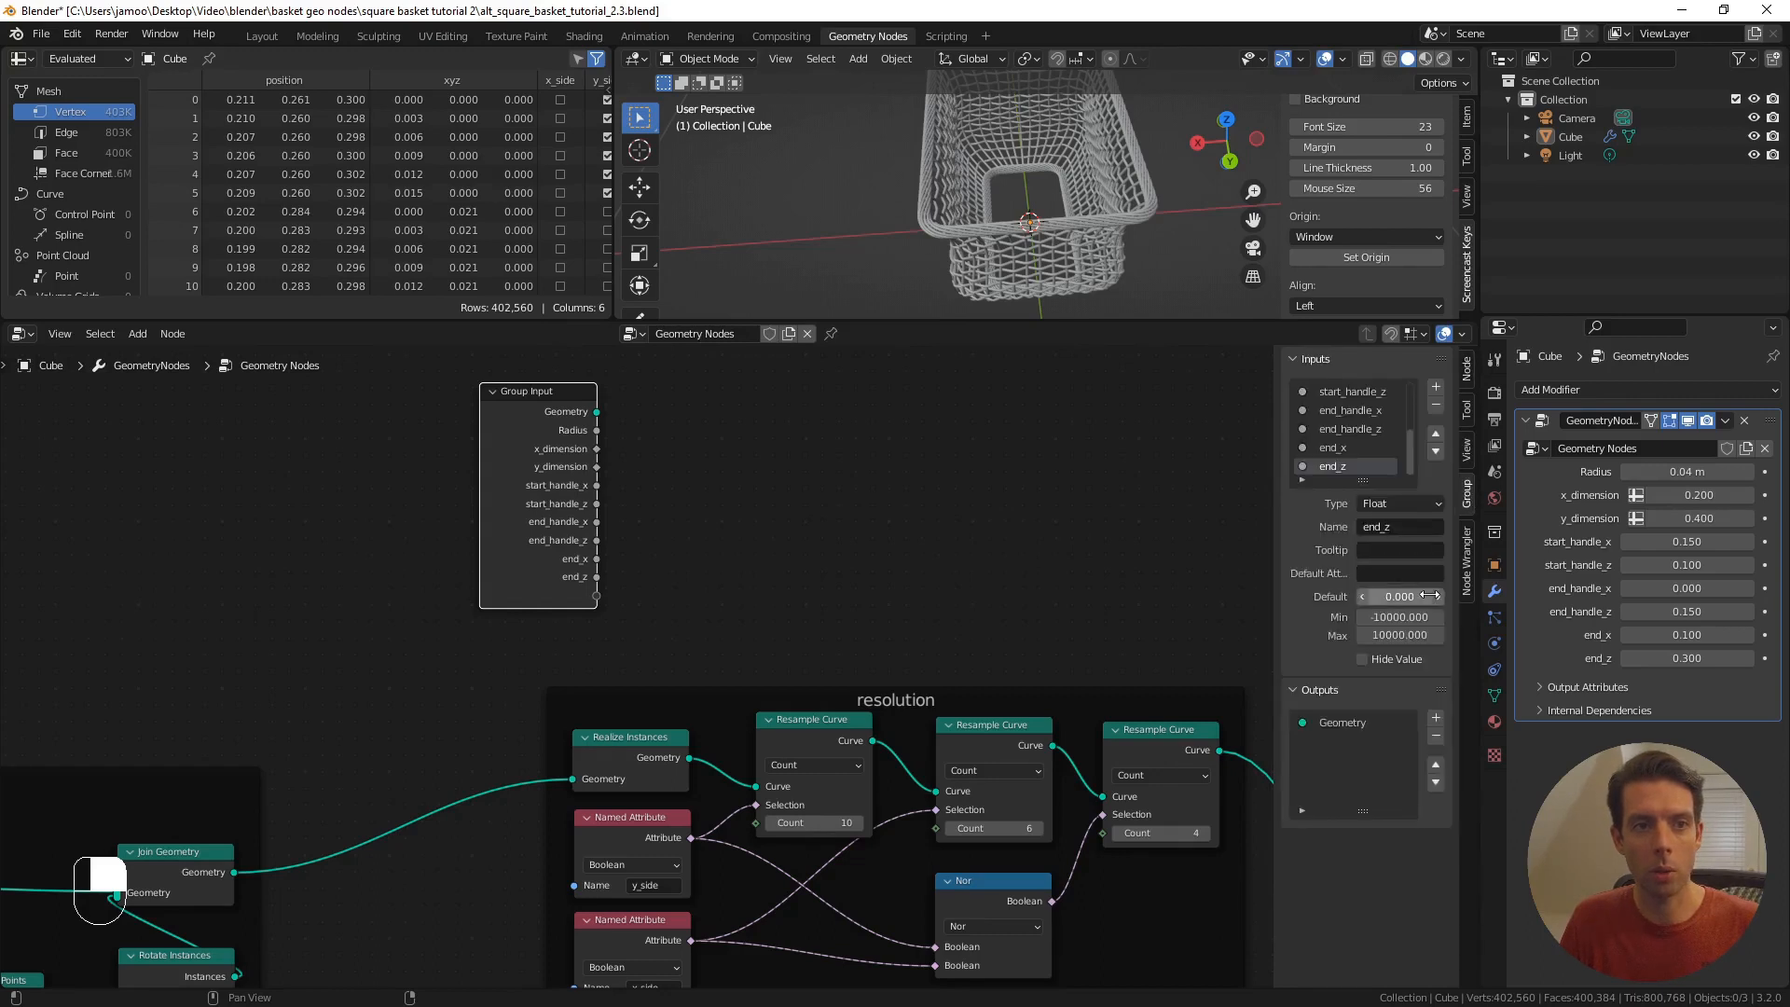
click(1437, 392)
double_click(1329, 467)
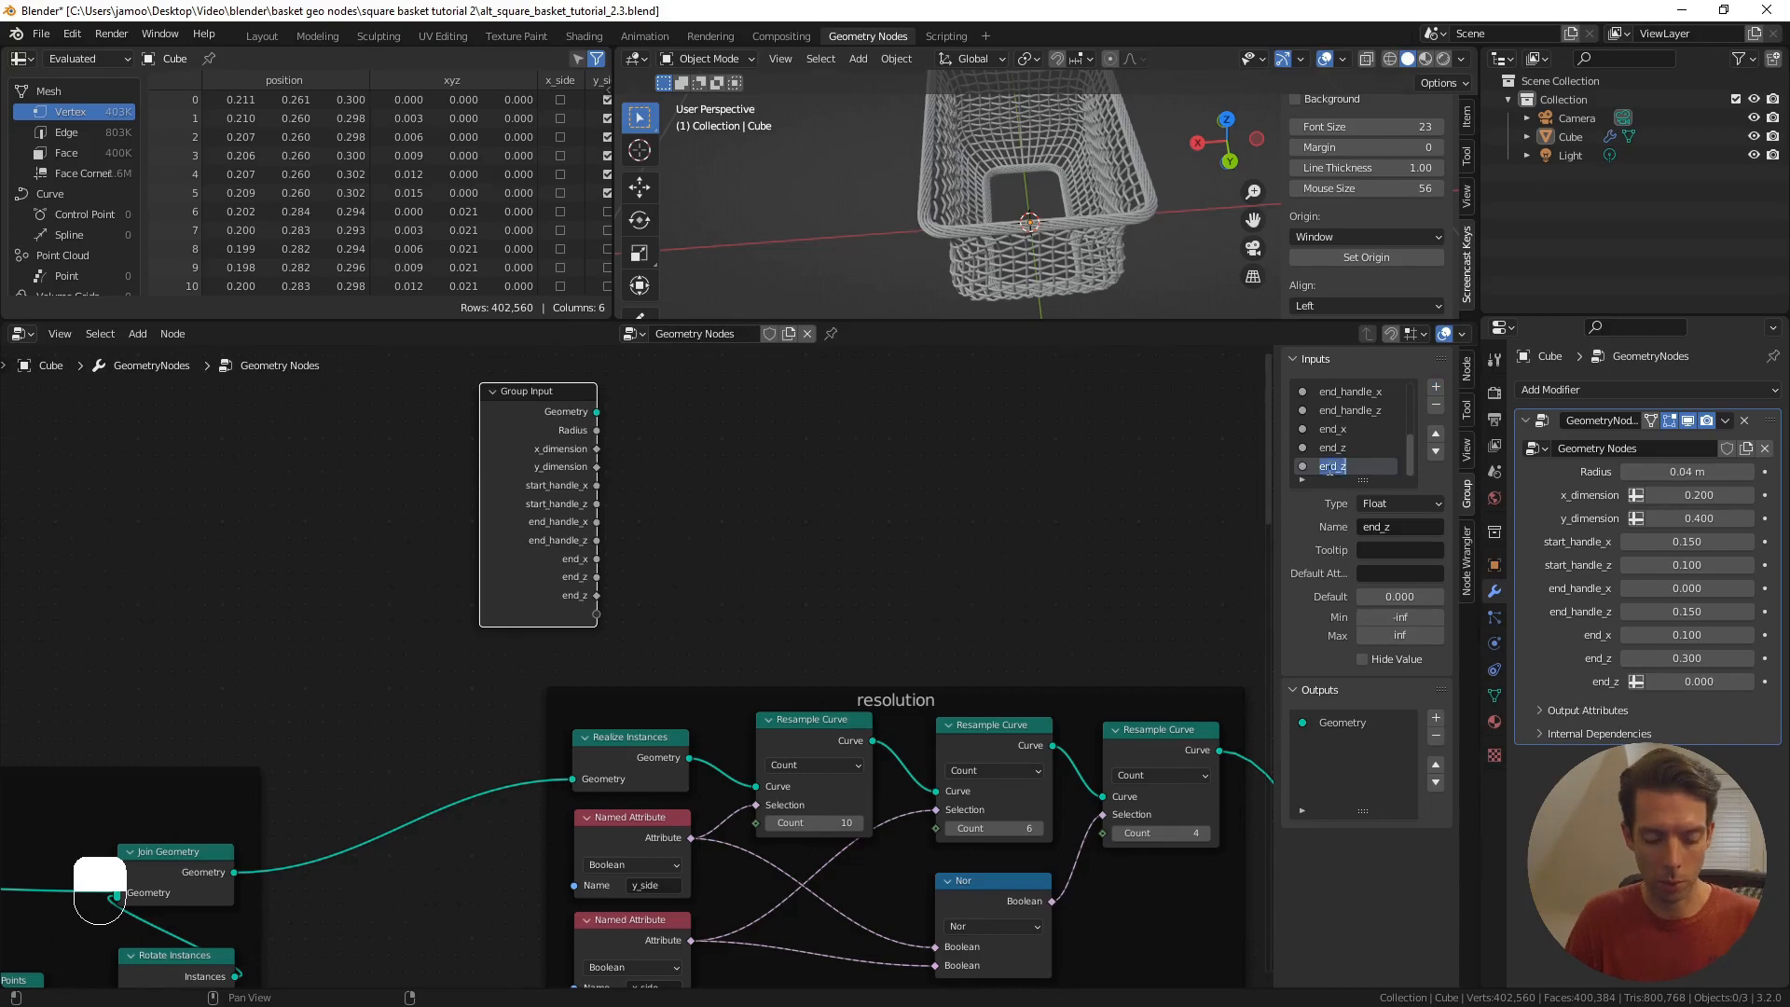
text(corner_re)
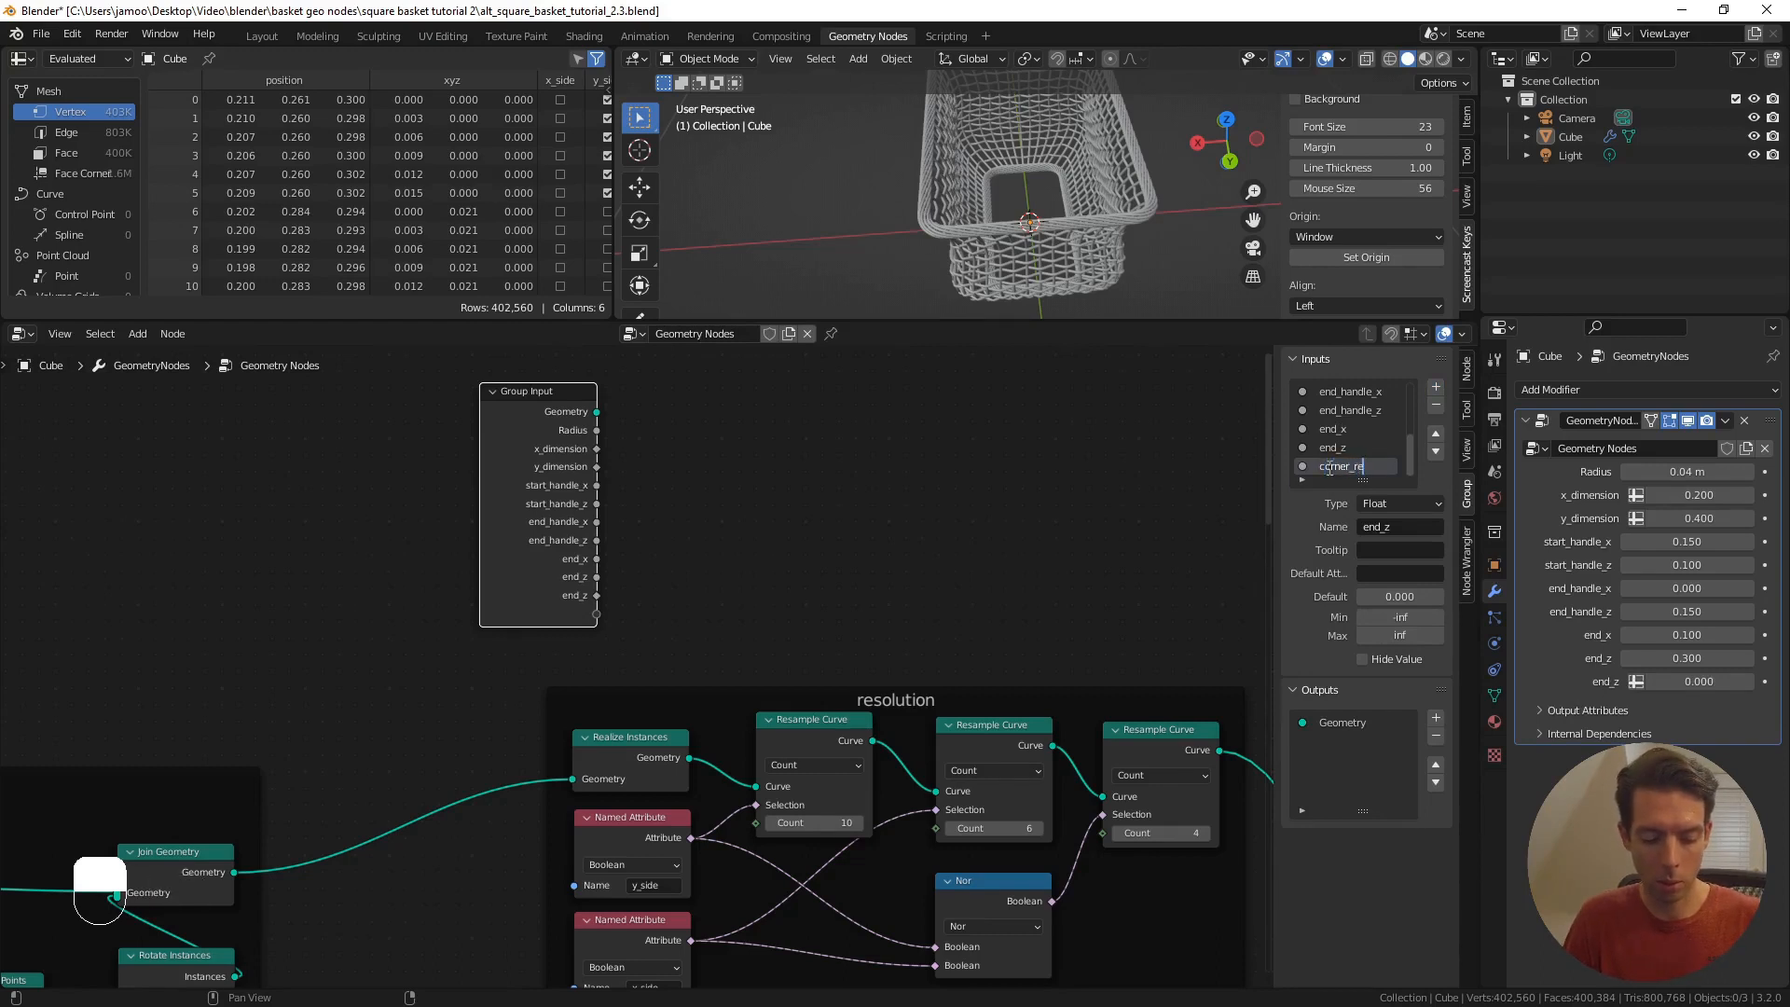
text(solution)
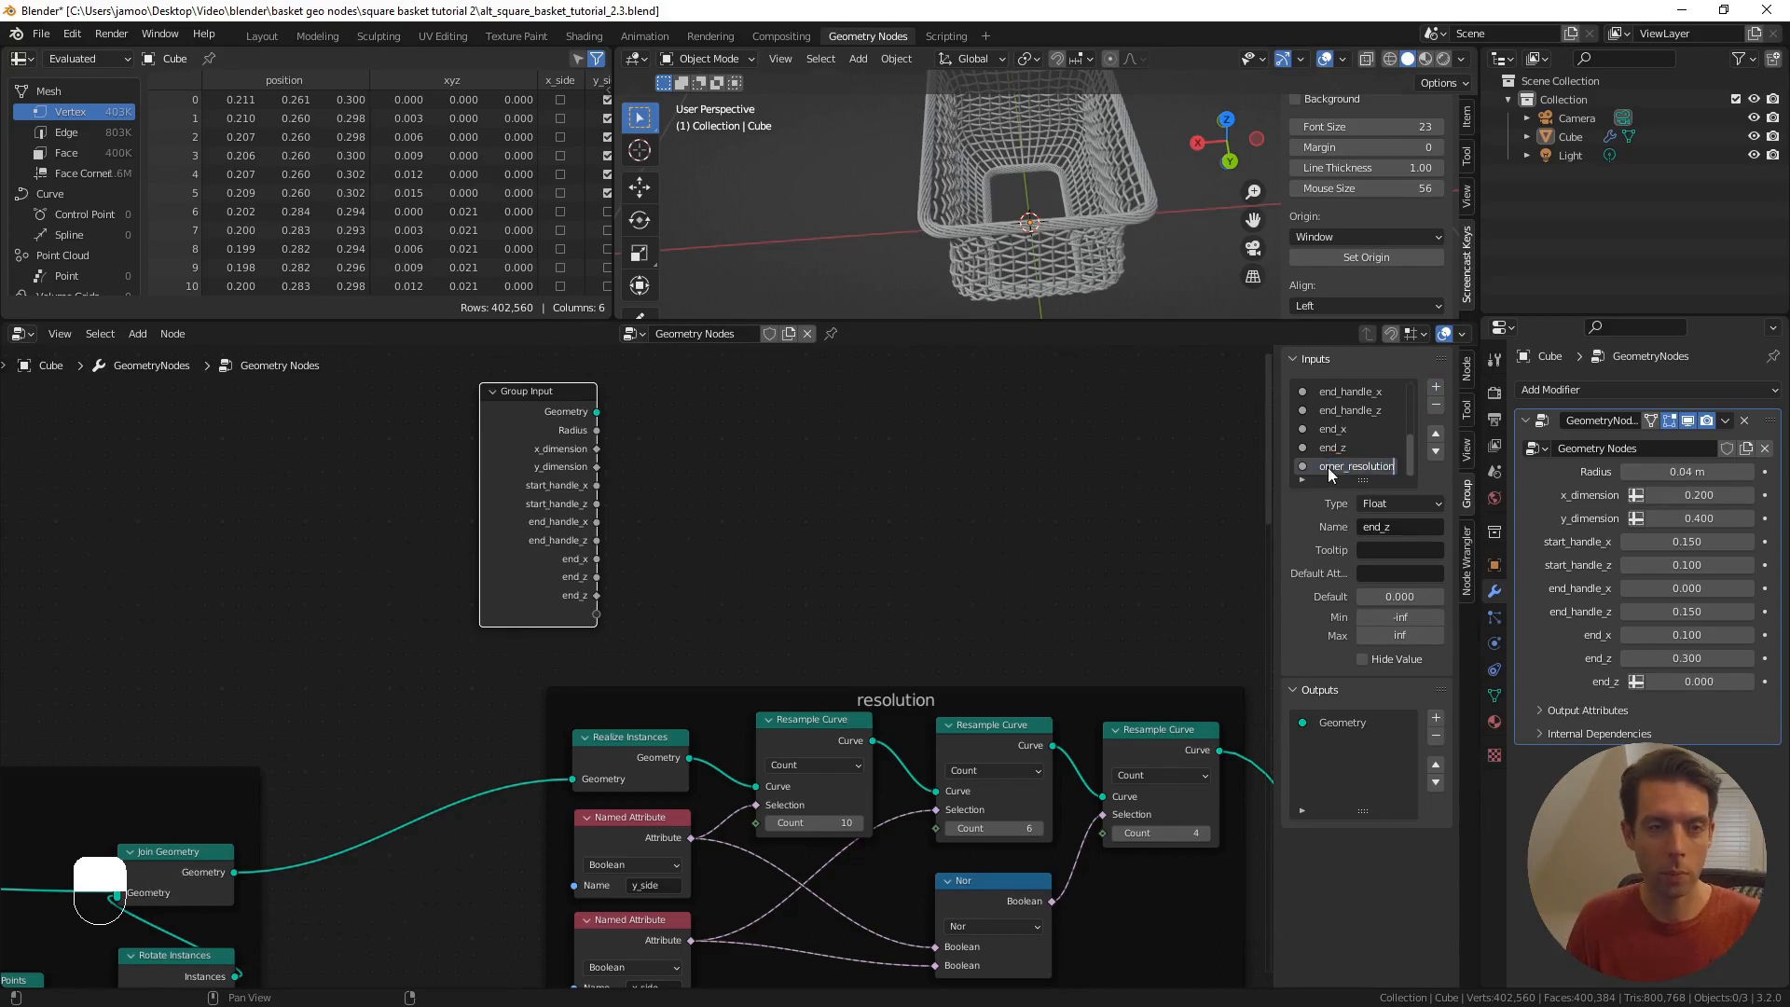
key(Return)
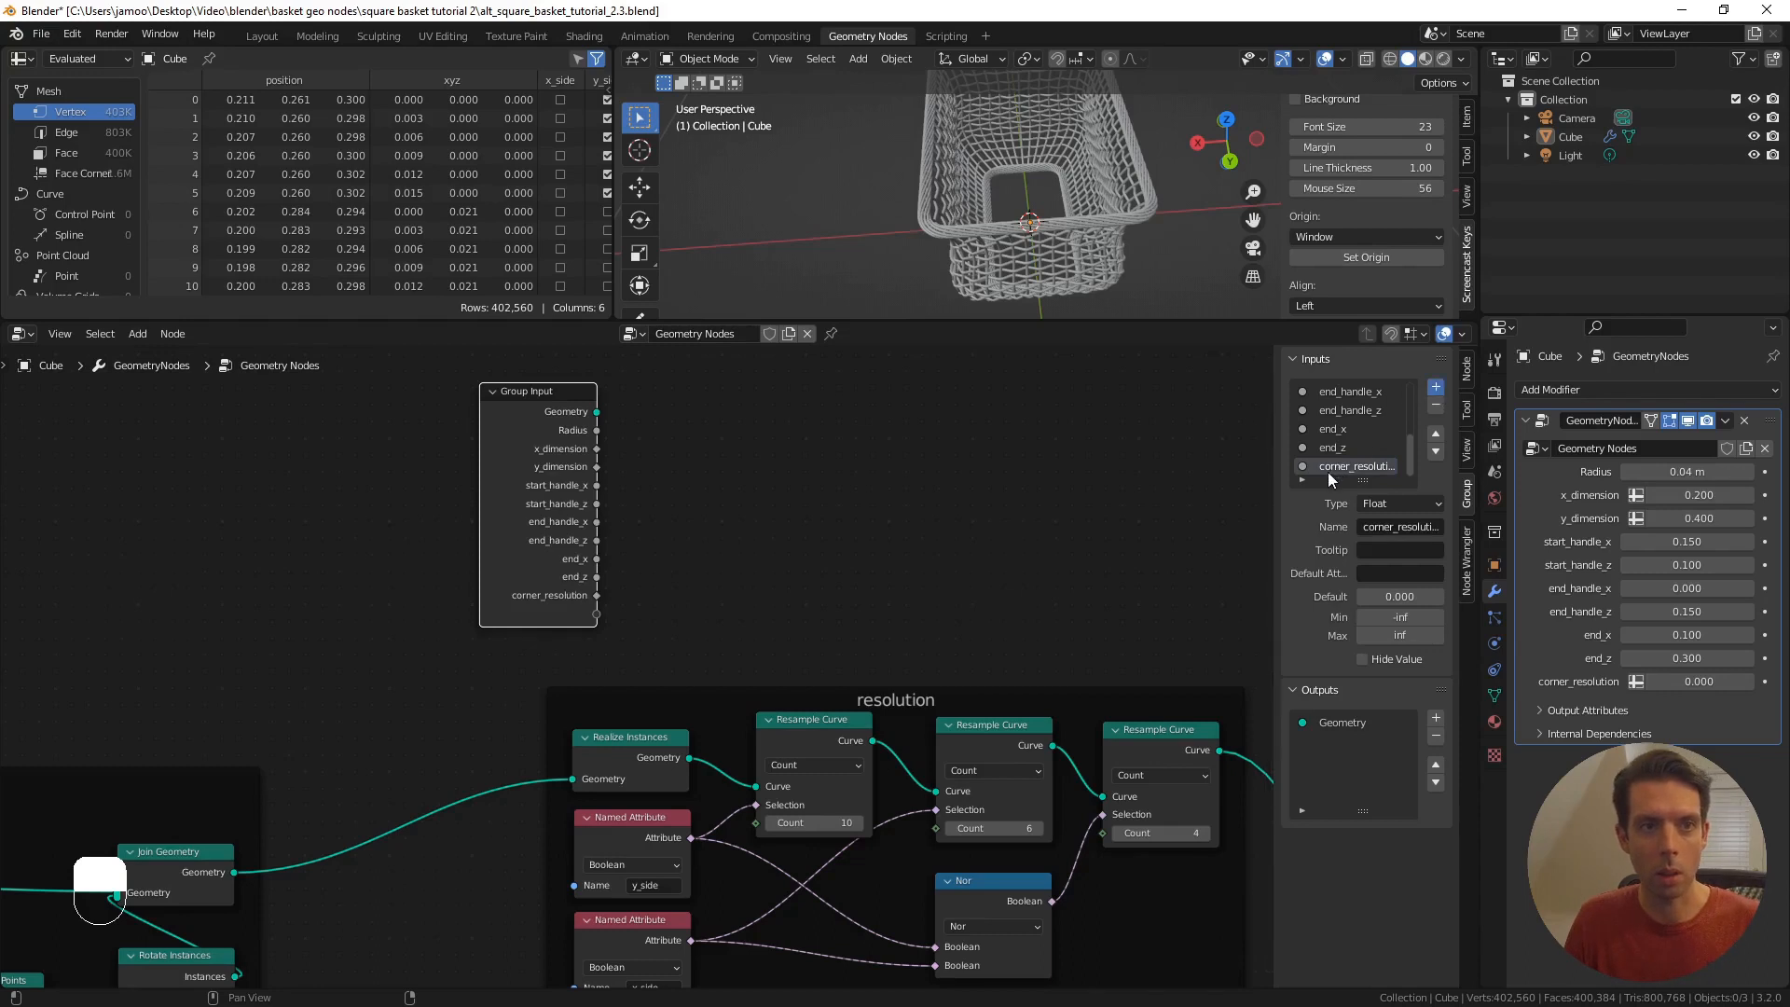
- Name the newly duplicated input of the node group x_resolution
double_click(1338, 467)
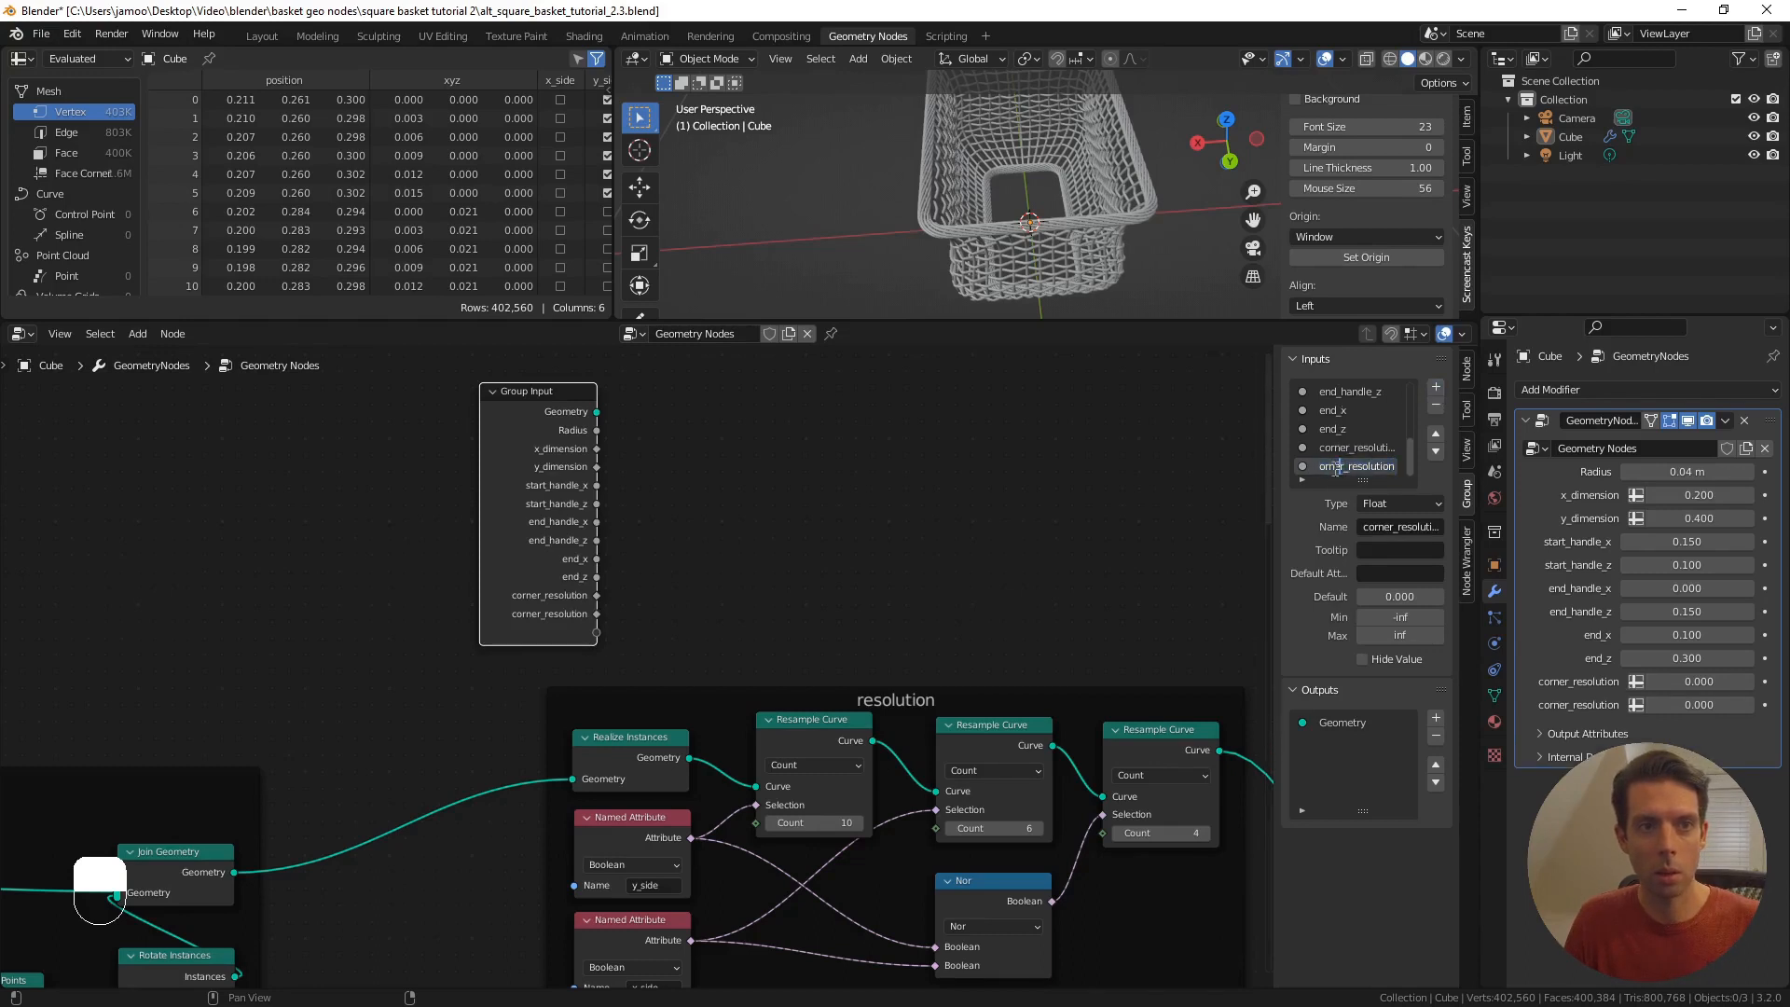
key(ctrl+a)
key(Delete)
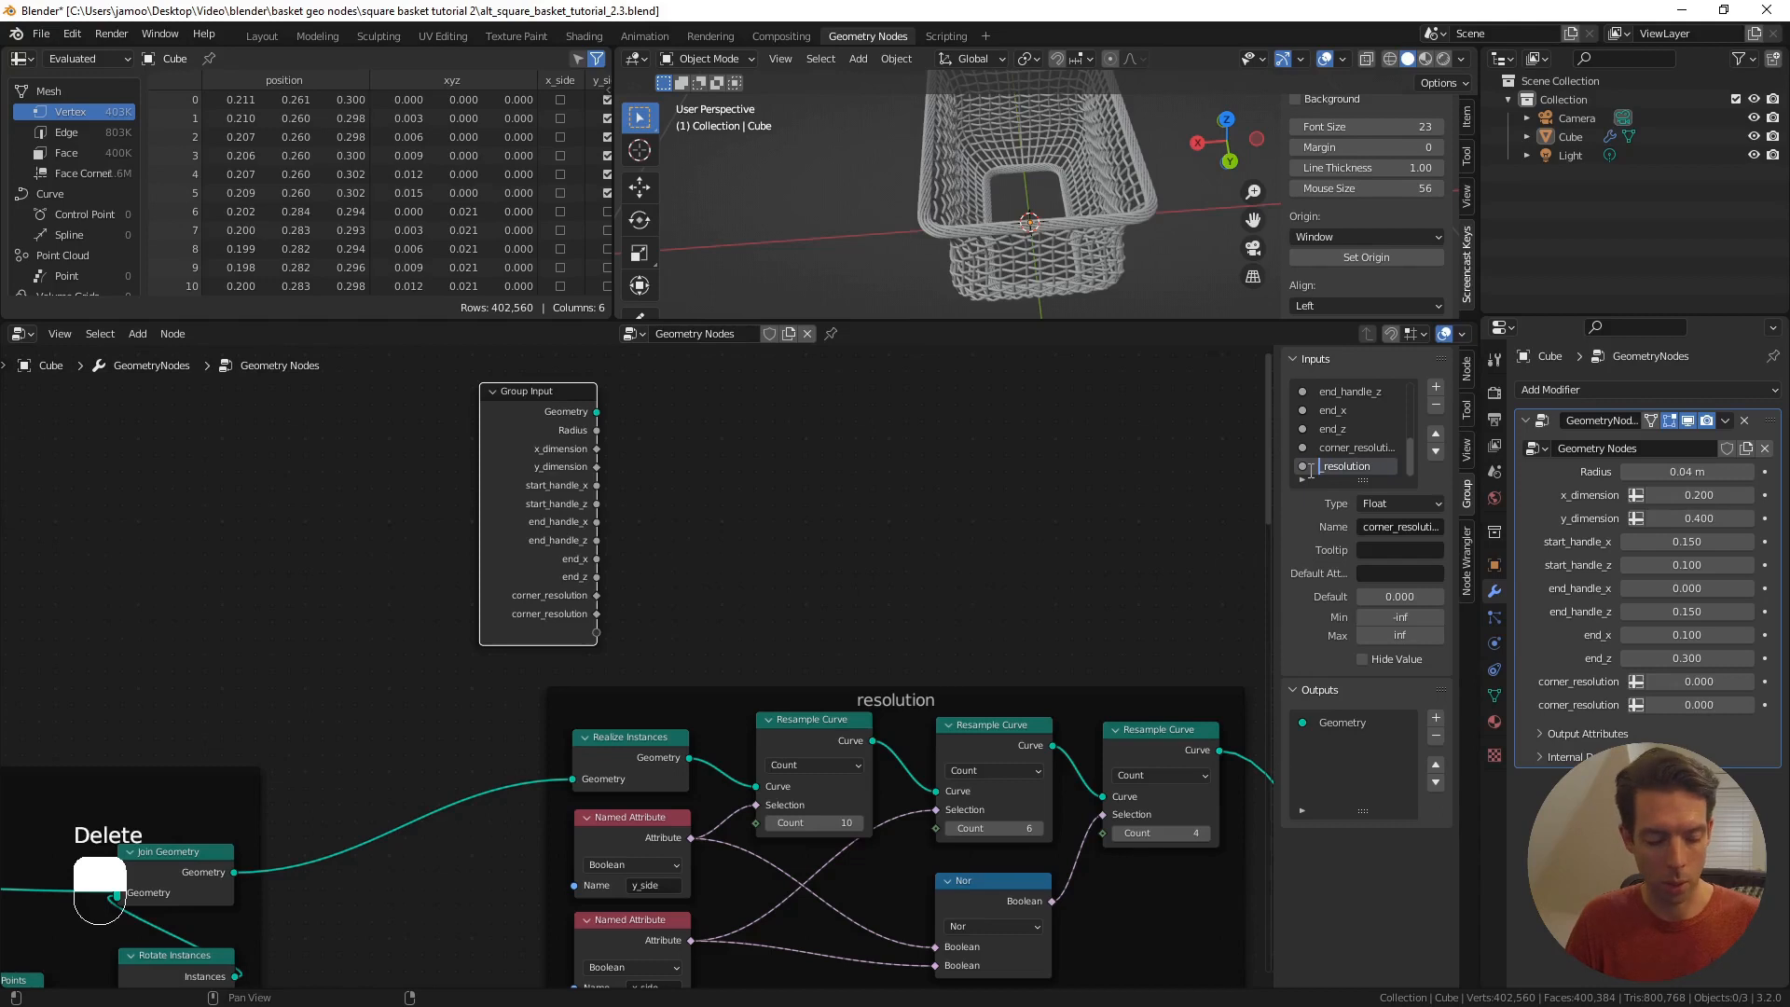
click(1437, 387)
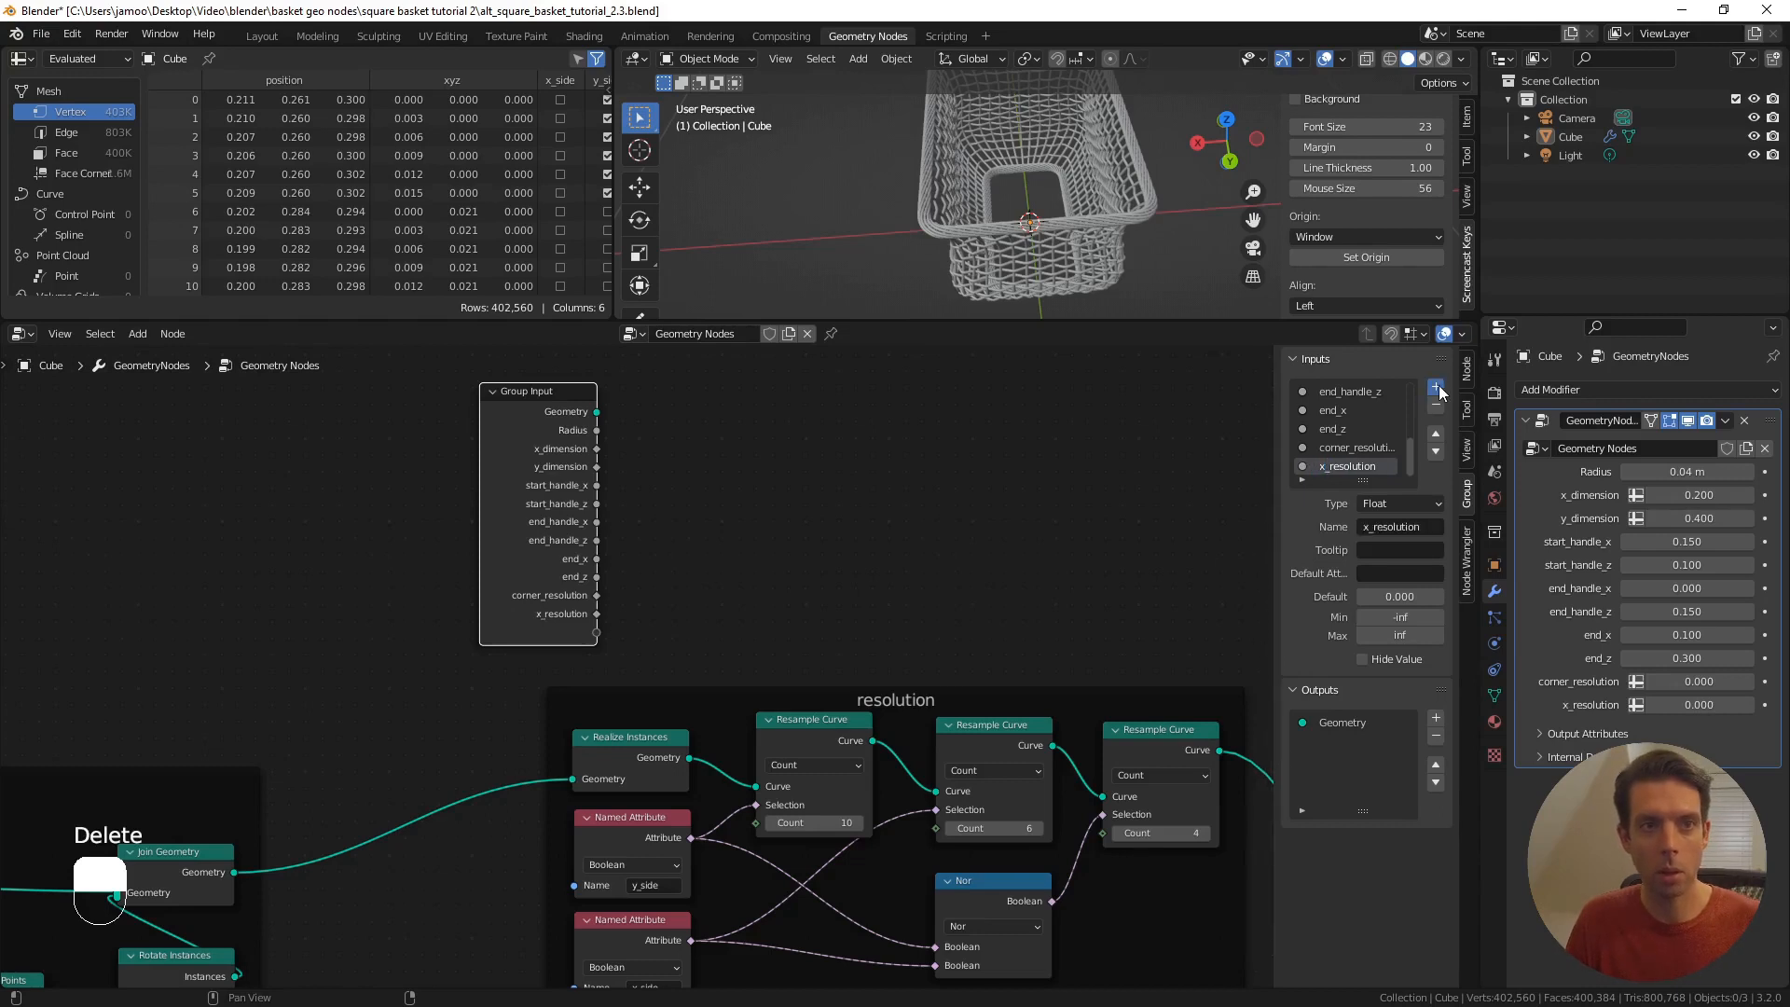
- Add one more input below x_resolution, remove the surplus duplicate, and name the new input y_resolution
click(1437, 386)
click(1437, 386)
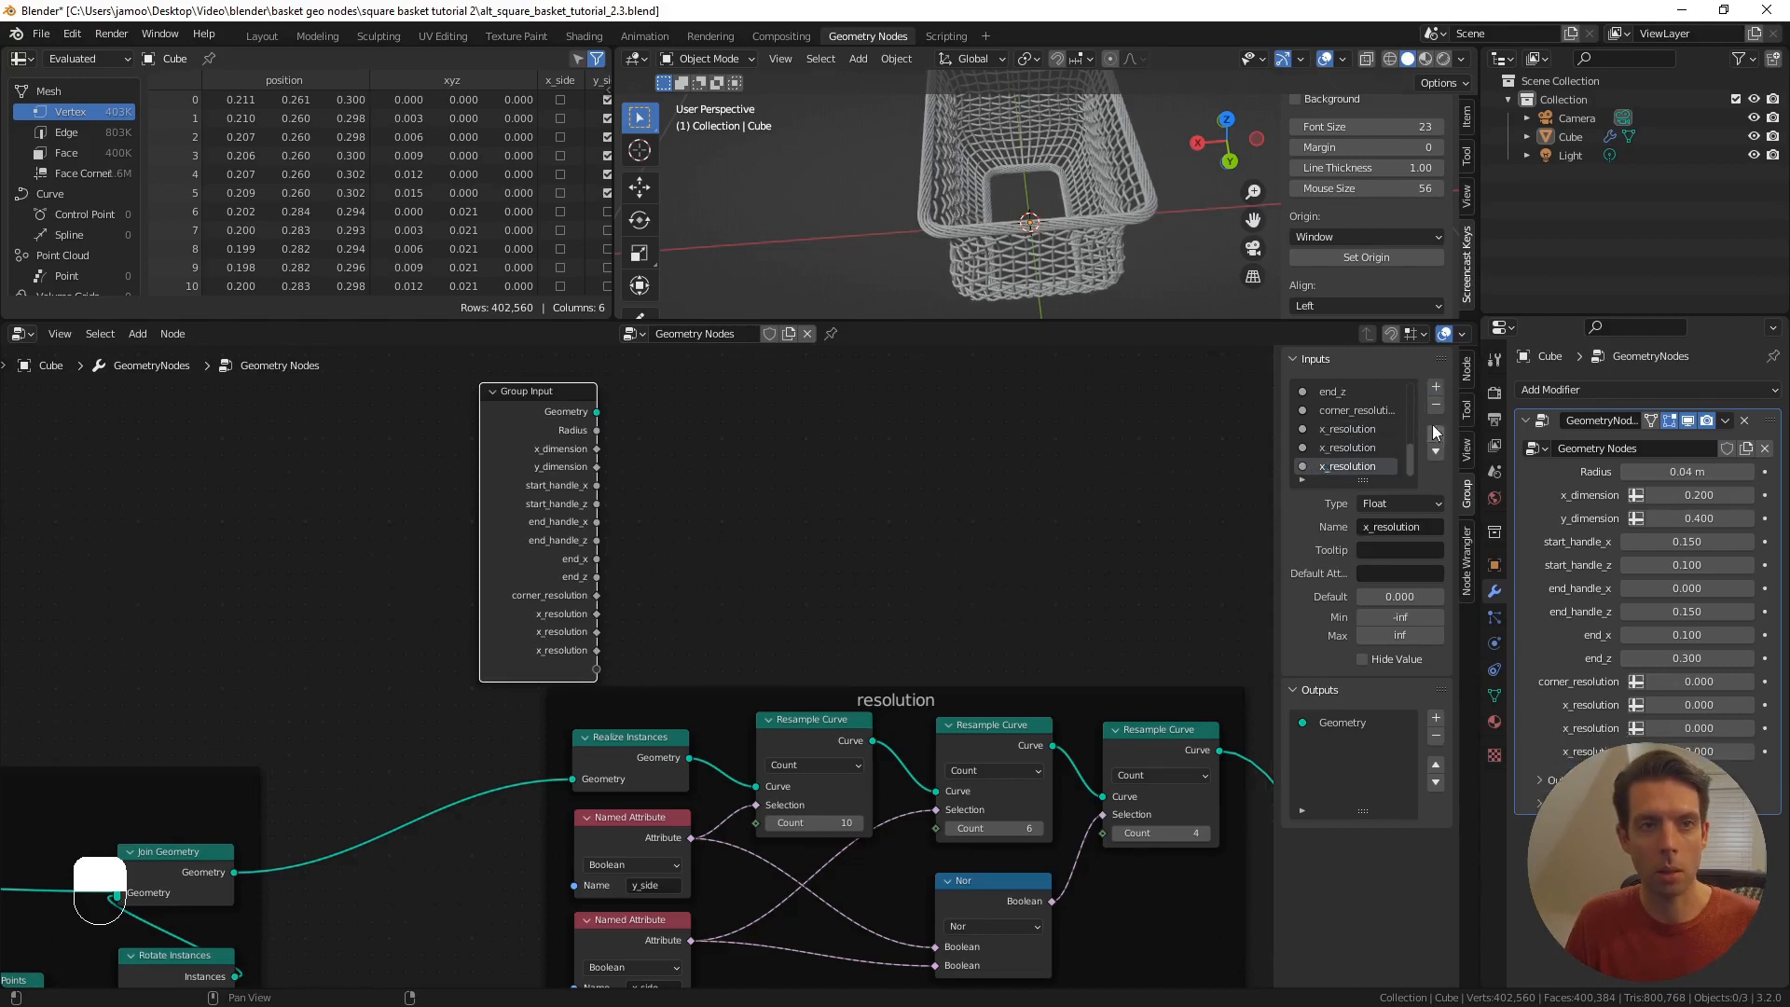
click(1436, 404)
double_click(1343, 466)
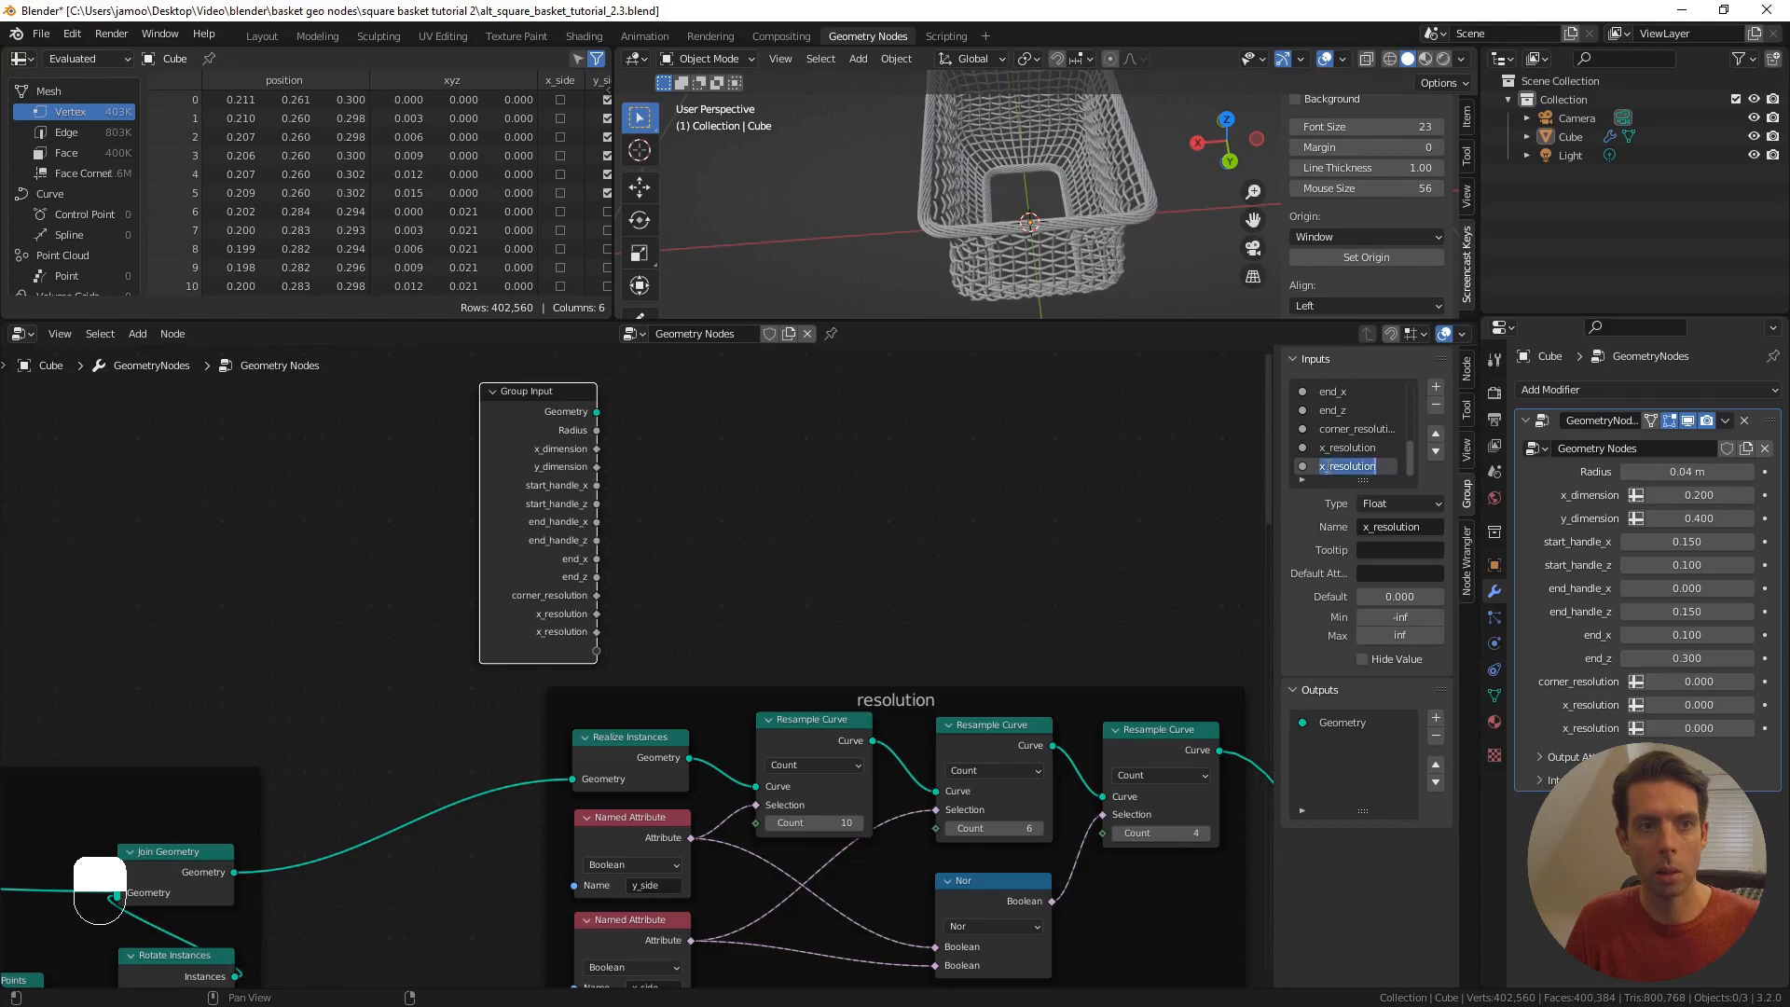
click(1326, 467)
key(BackSpace)
text(y)
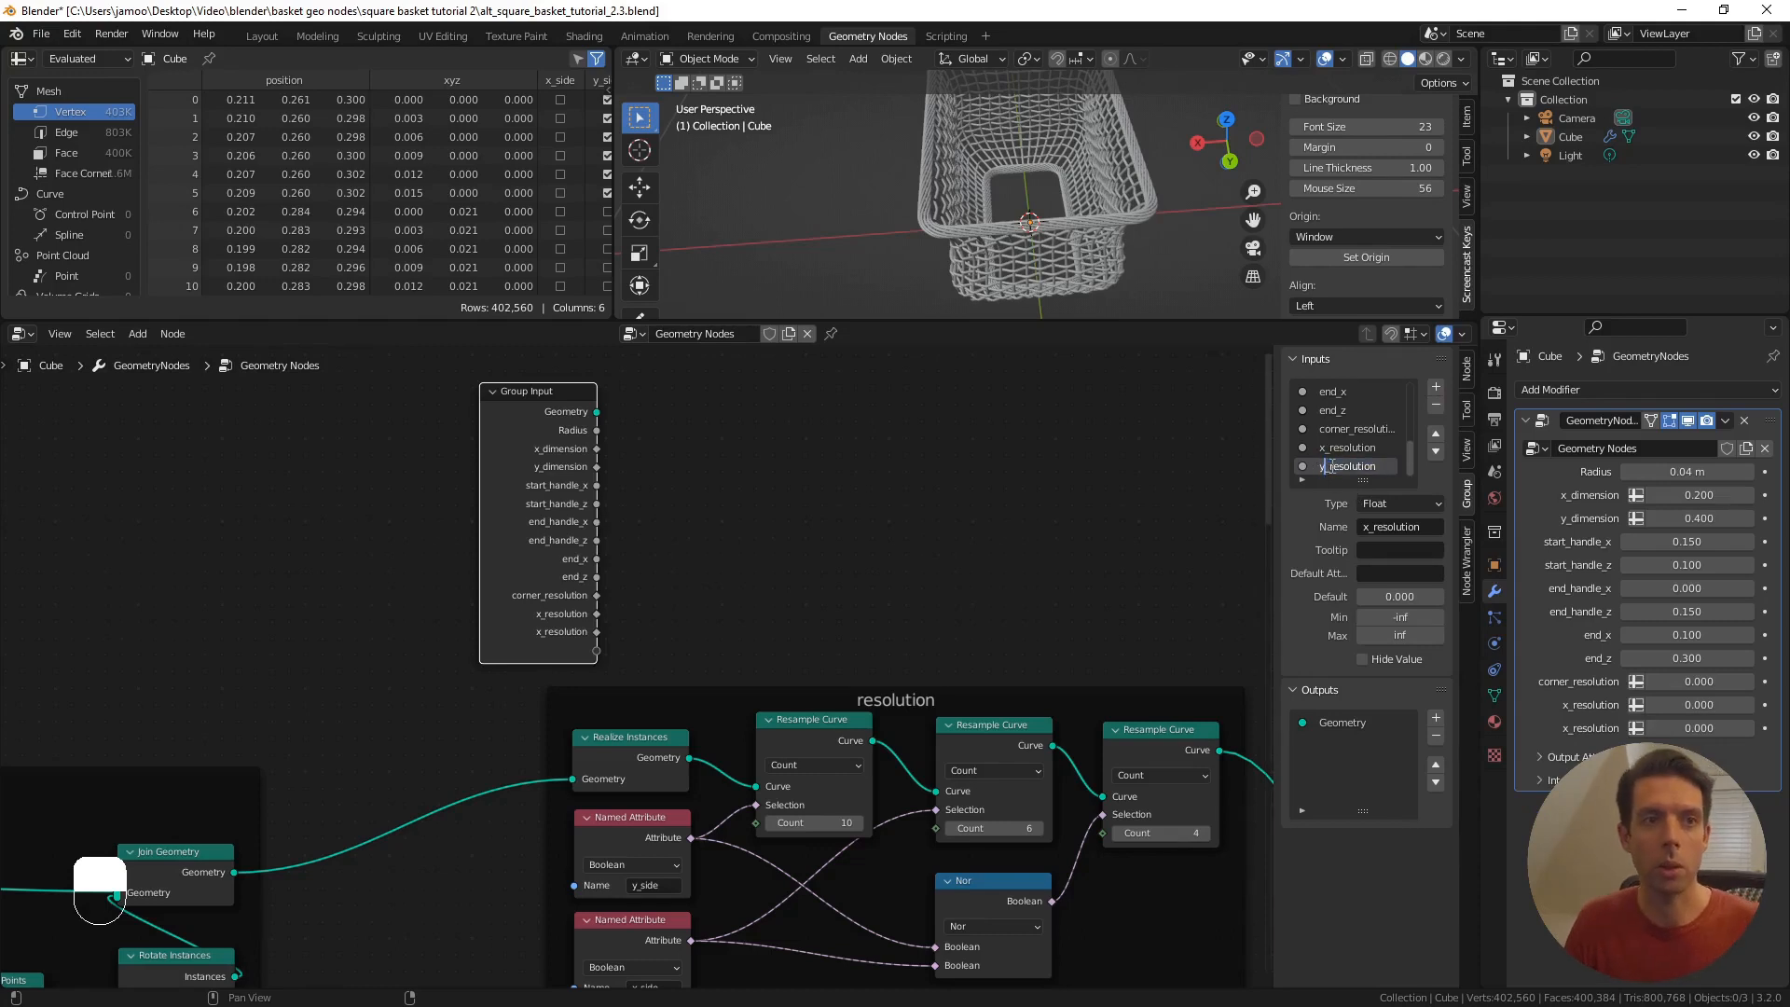
- Change the type of the corner_resolution, x_resolution and y_resolution inputs to Integer
click(1340, 428)
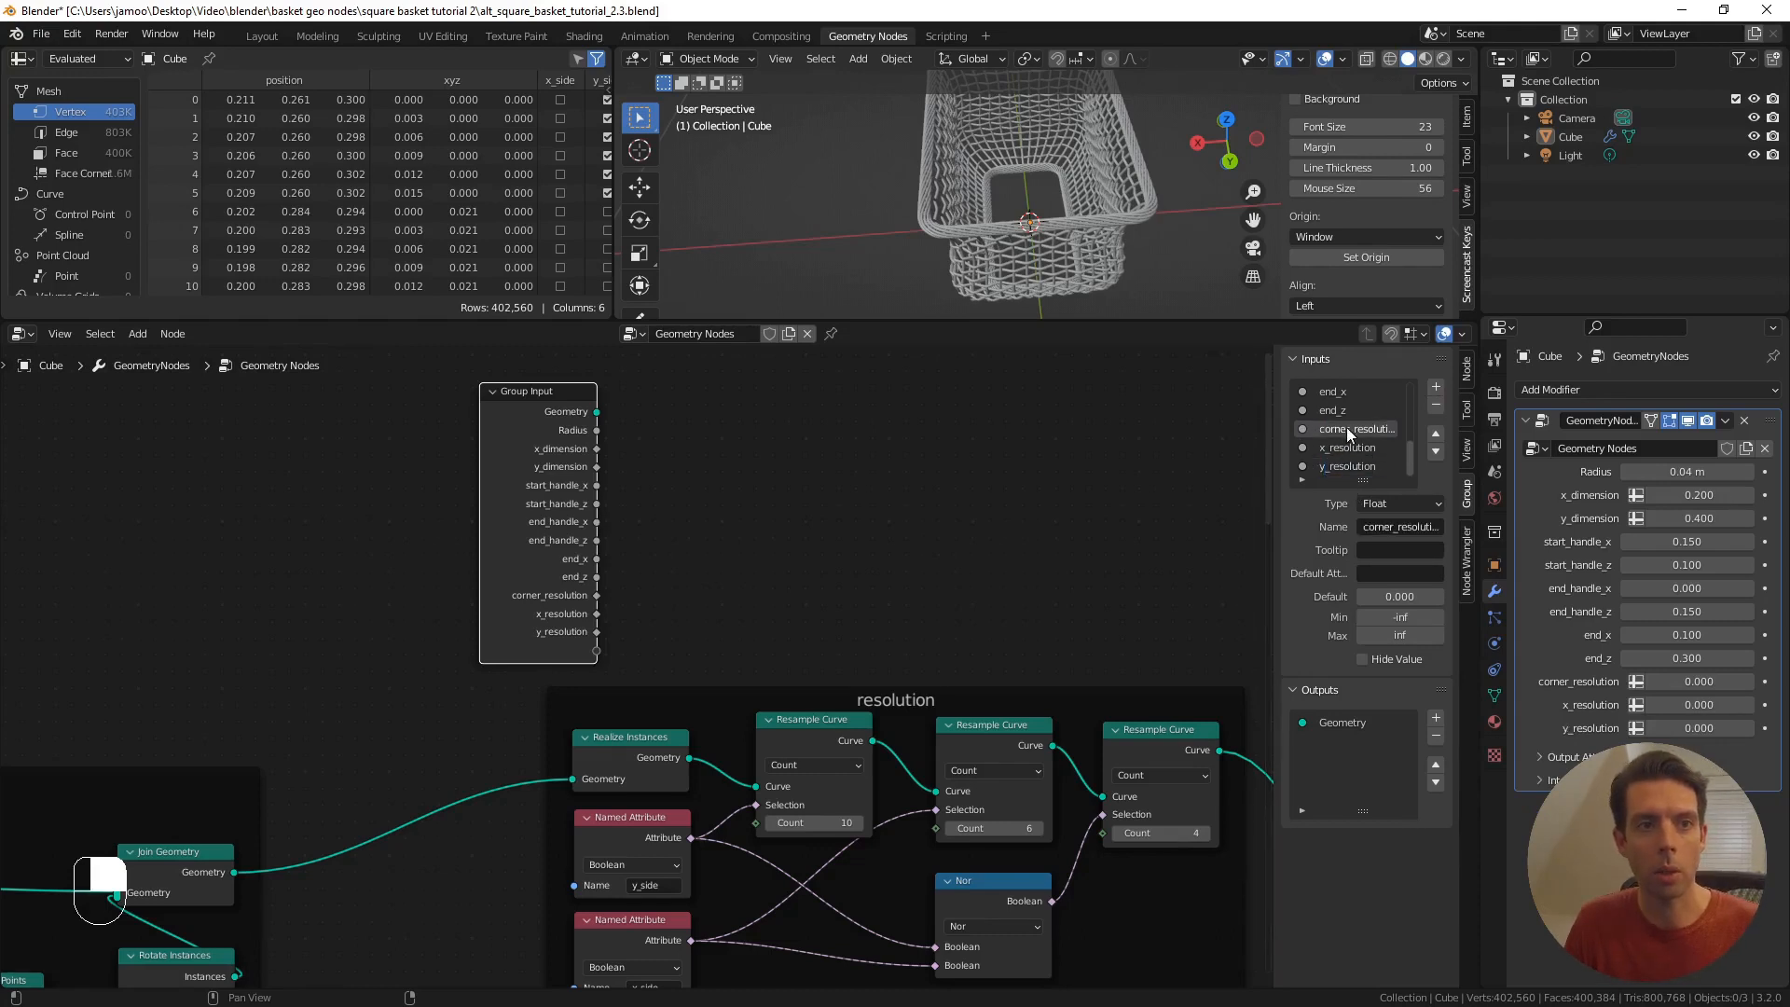
click(1400, 502)
click(1403, 607)
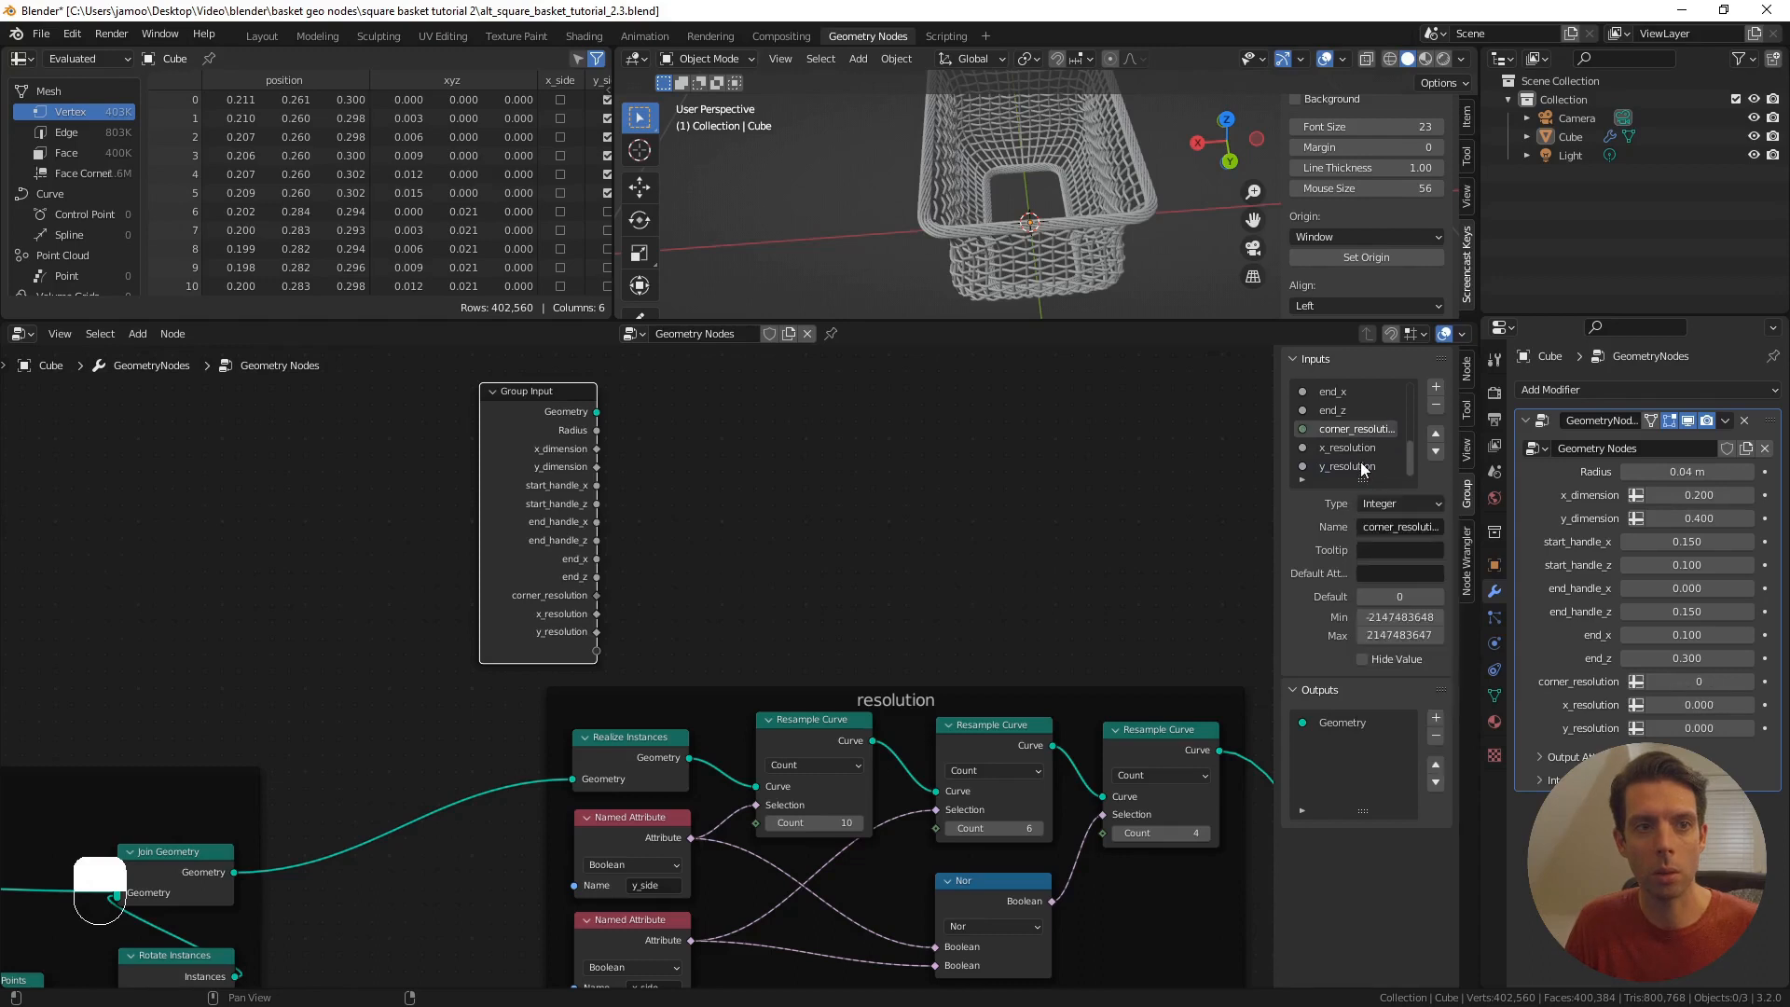
click(1357, 450)
click(1395, 508)
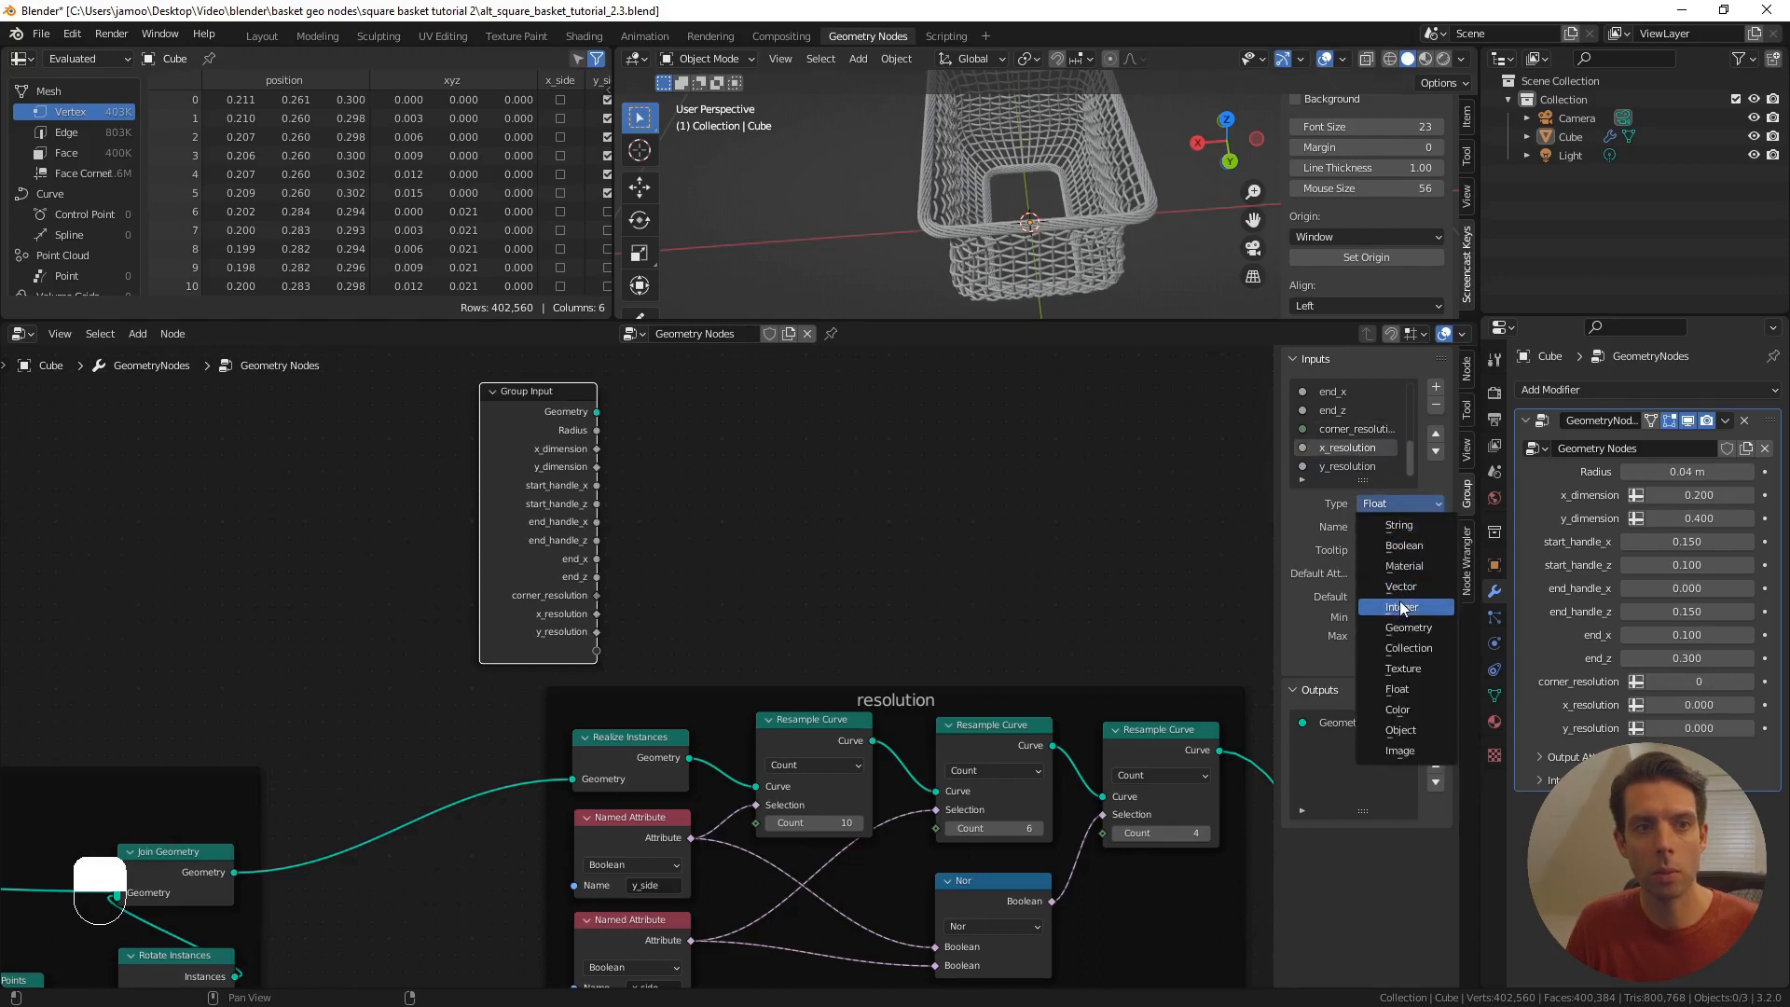
click(1403, 607)
click(1345, 466)
click(1401, 504)
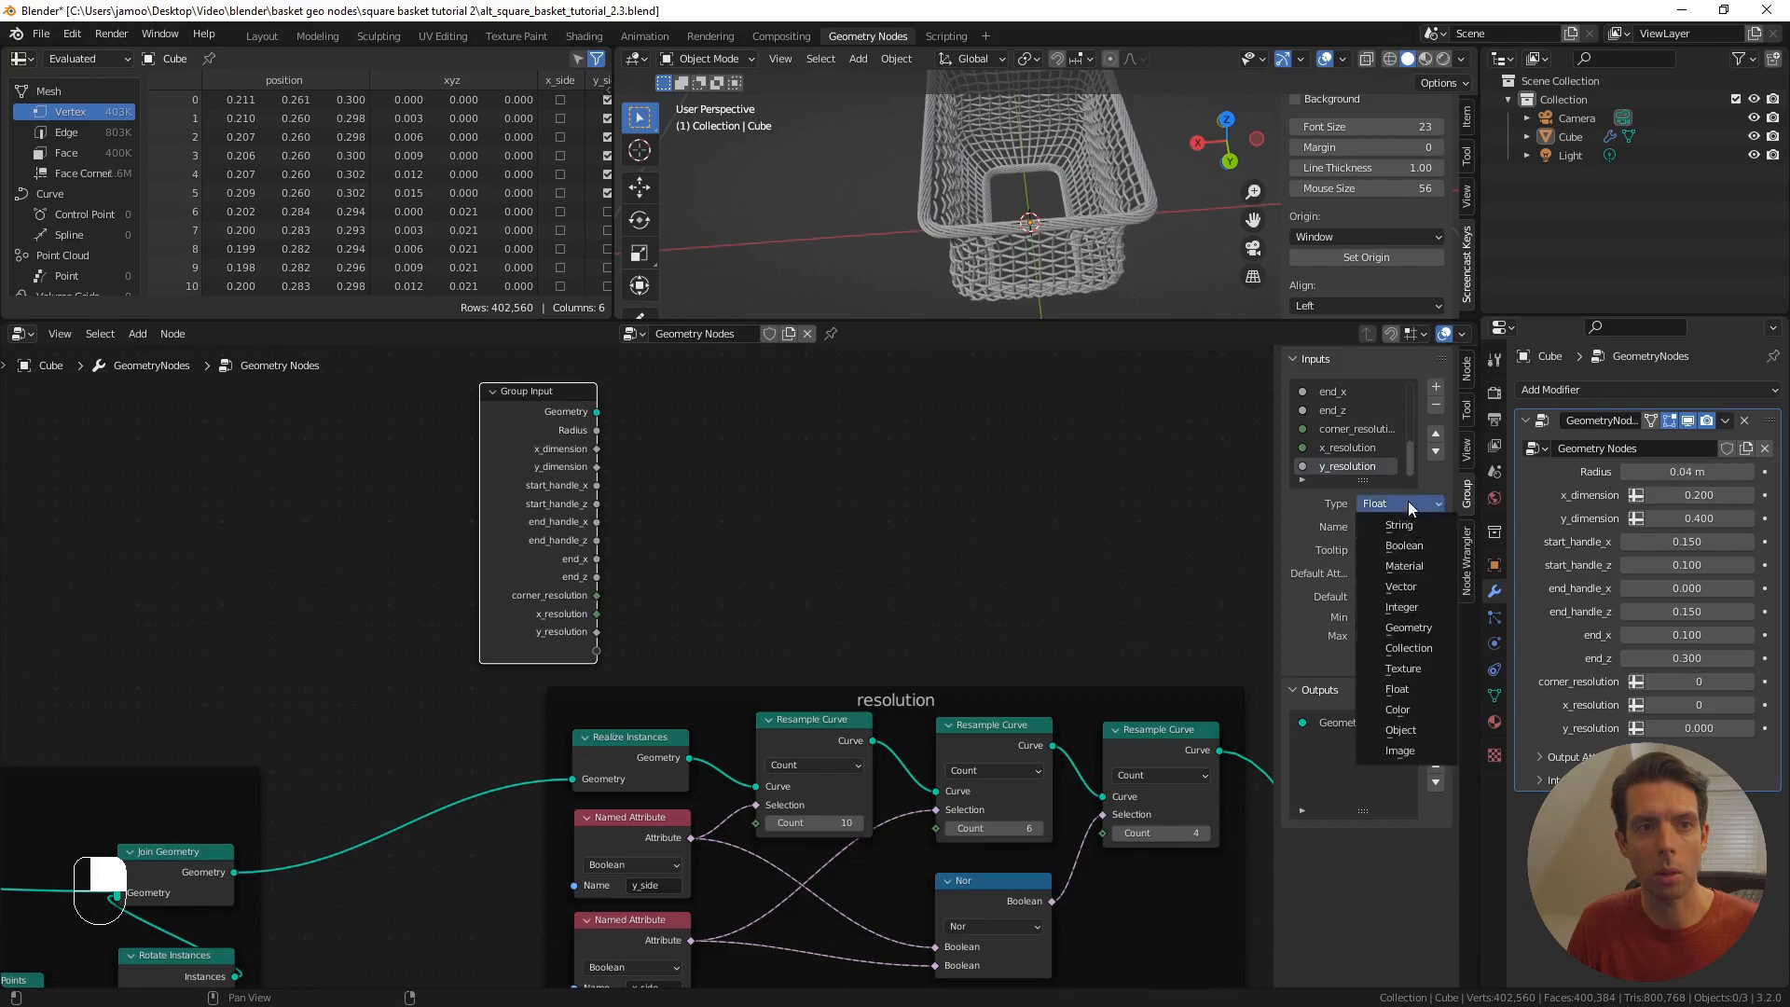
click(1416, 610)
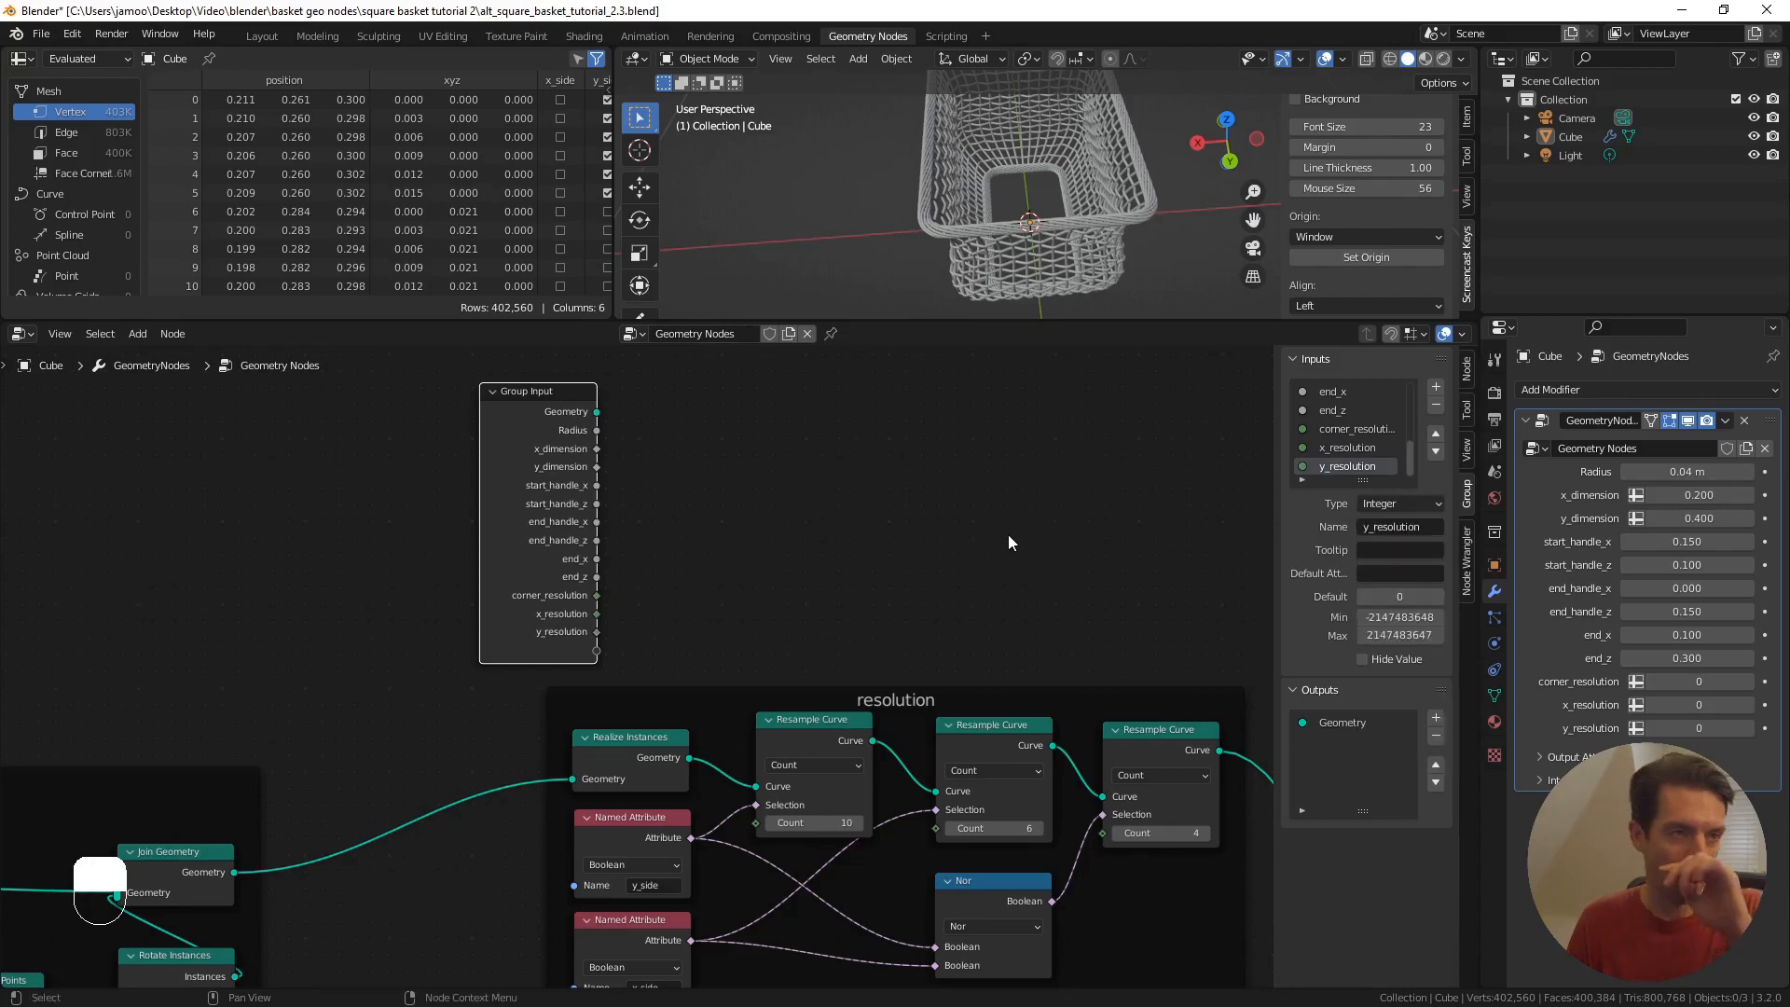
- Test a count of 3 on the third Resample Curve node, inspect the basket's corner, and restore the count to 4
middle_drag(1049, 260, 1026, 295)
middle_drag(1041, 223, 1157, 295)
scroll(1026, 170, up, 2)
click(1157, 277)
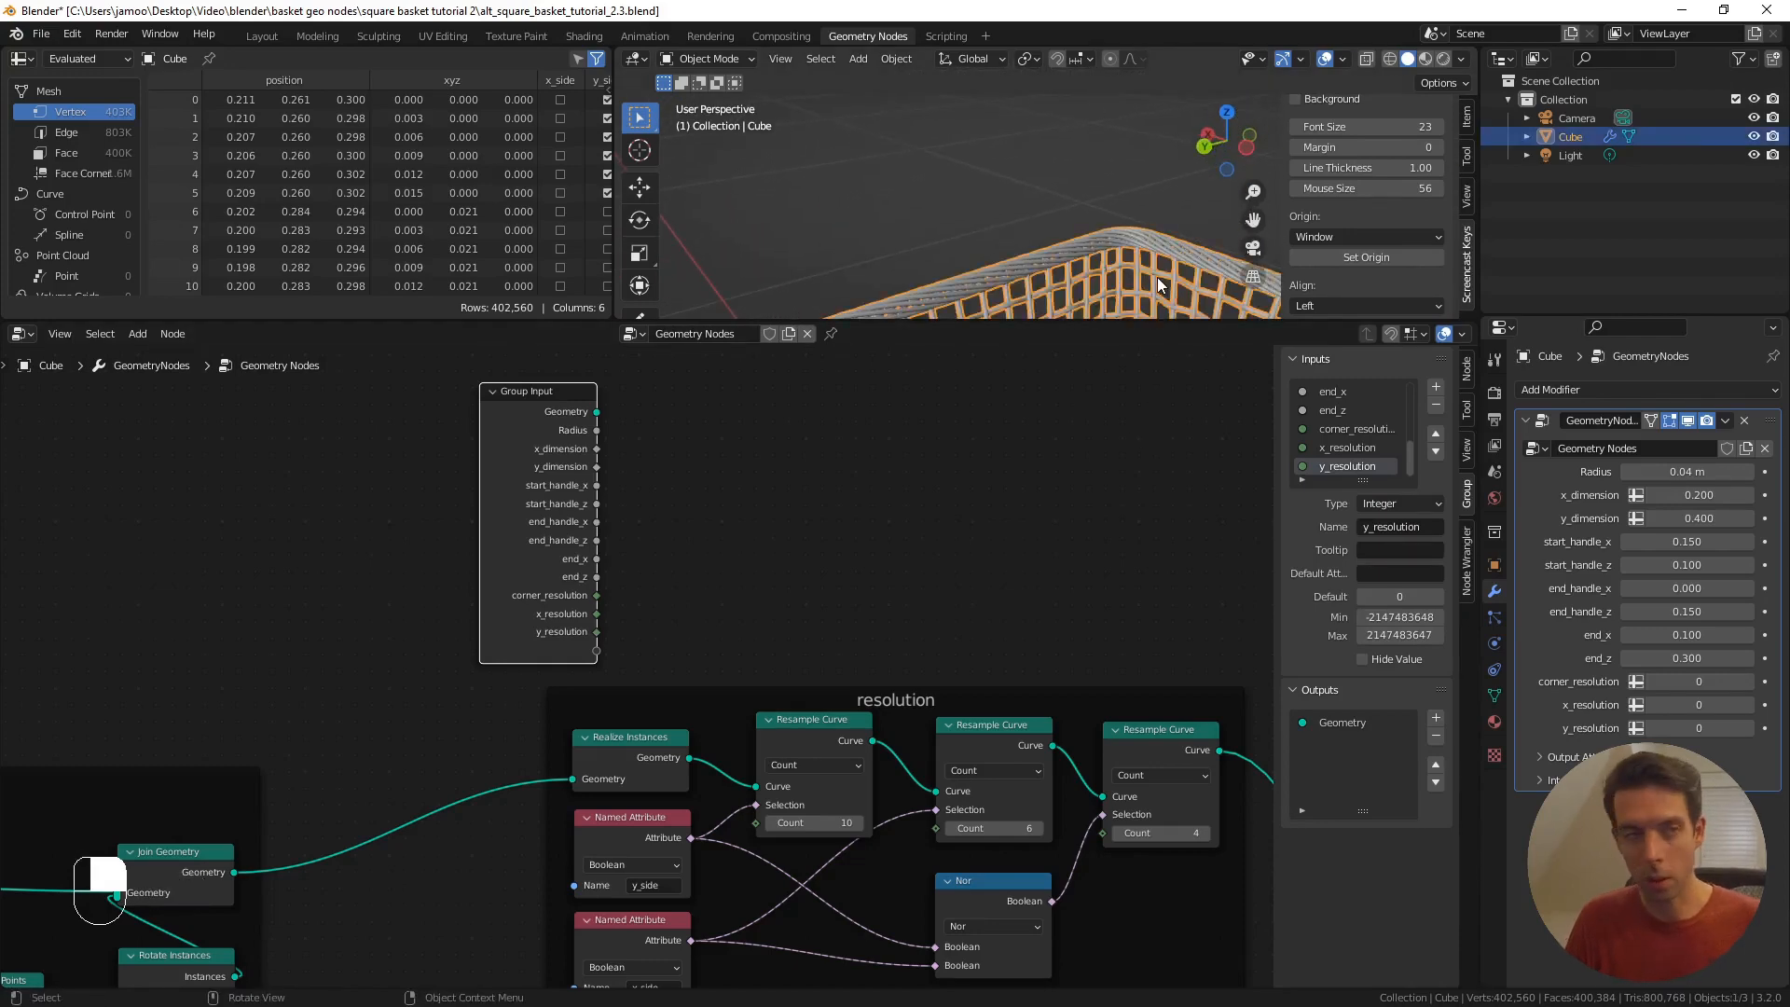
key(KP_Decimal)
scroll(969, 187, up, 4)
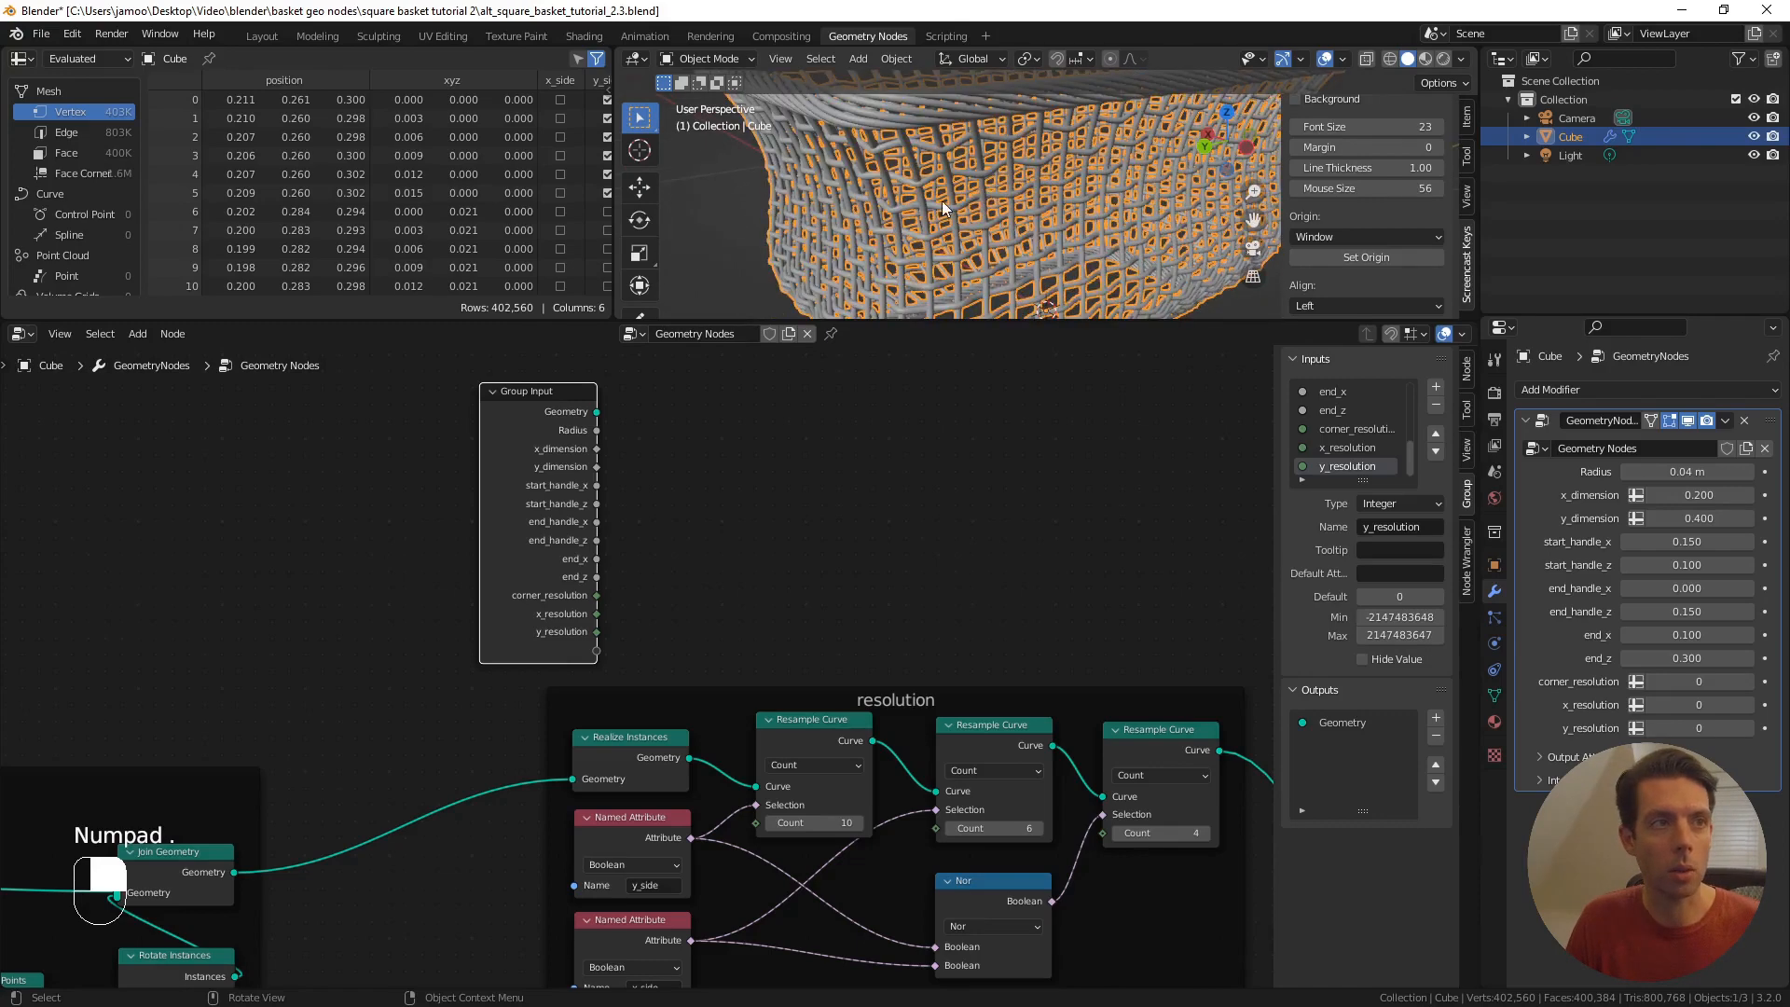
click(746, 221)
shift+middle_drag(1094, 623, 1030, 585)
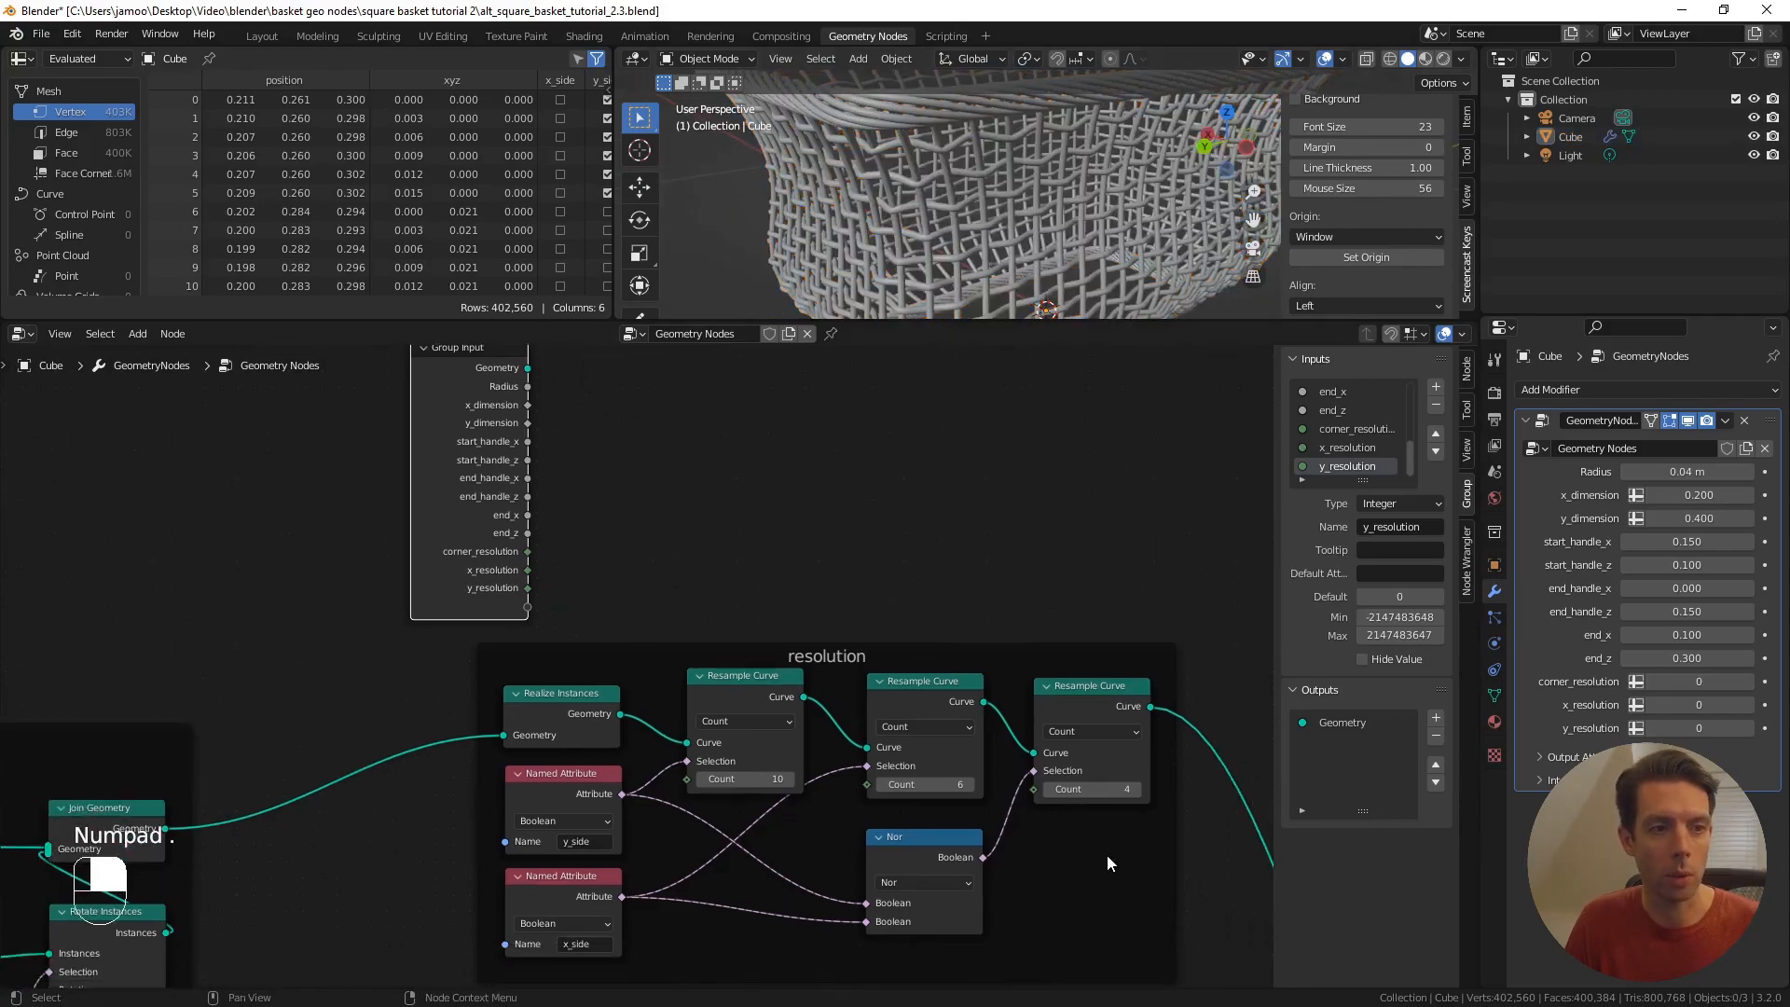
click(1045, 790)
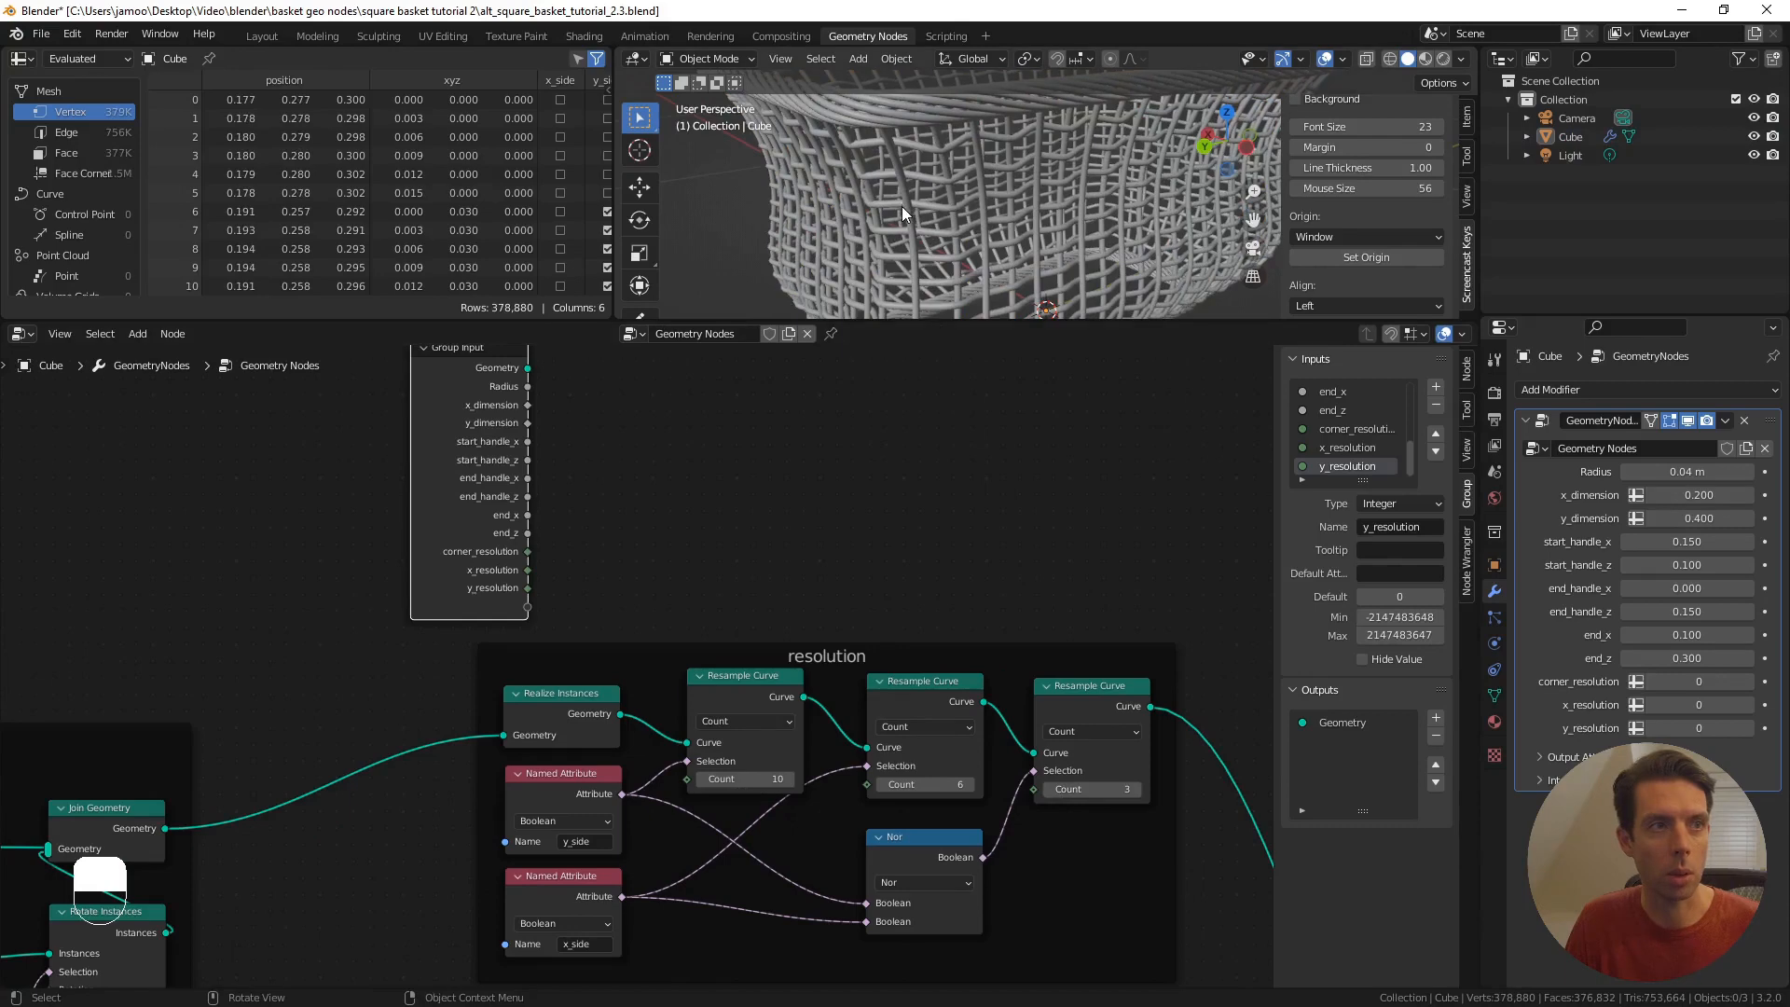
middle_drag(903, 205, 929, 138)
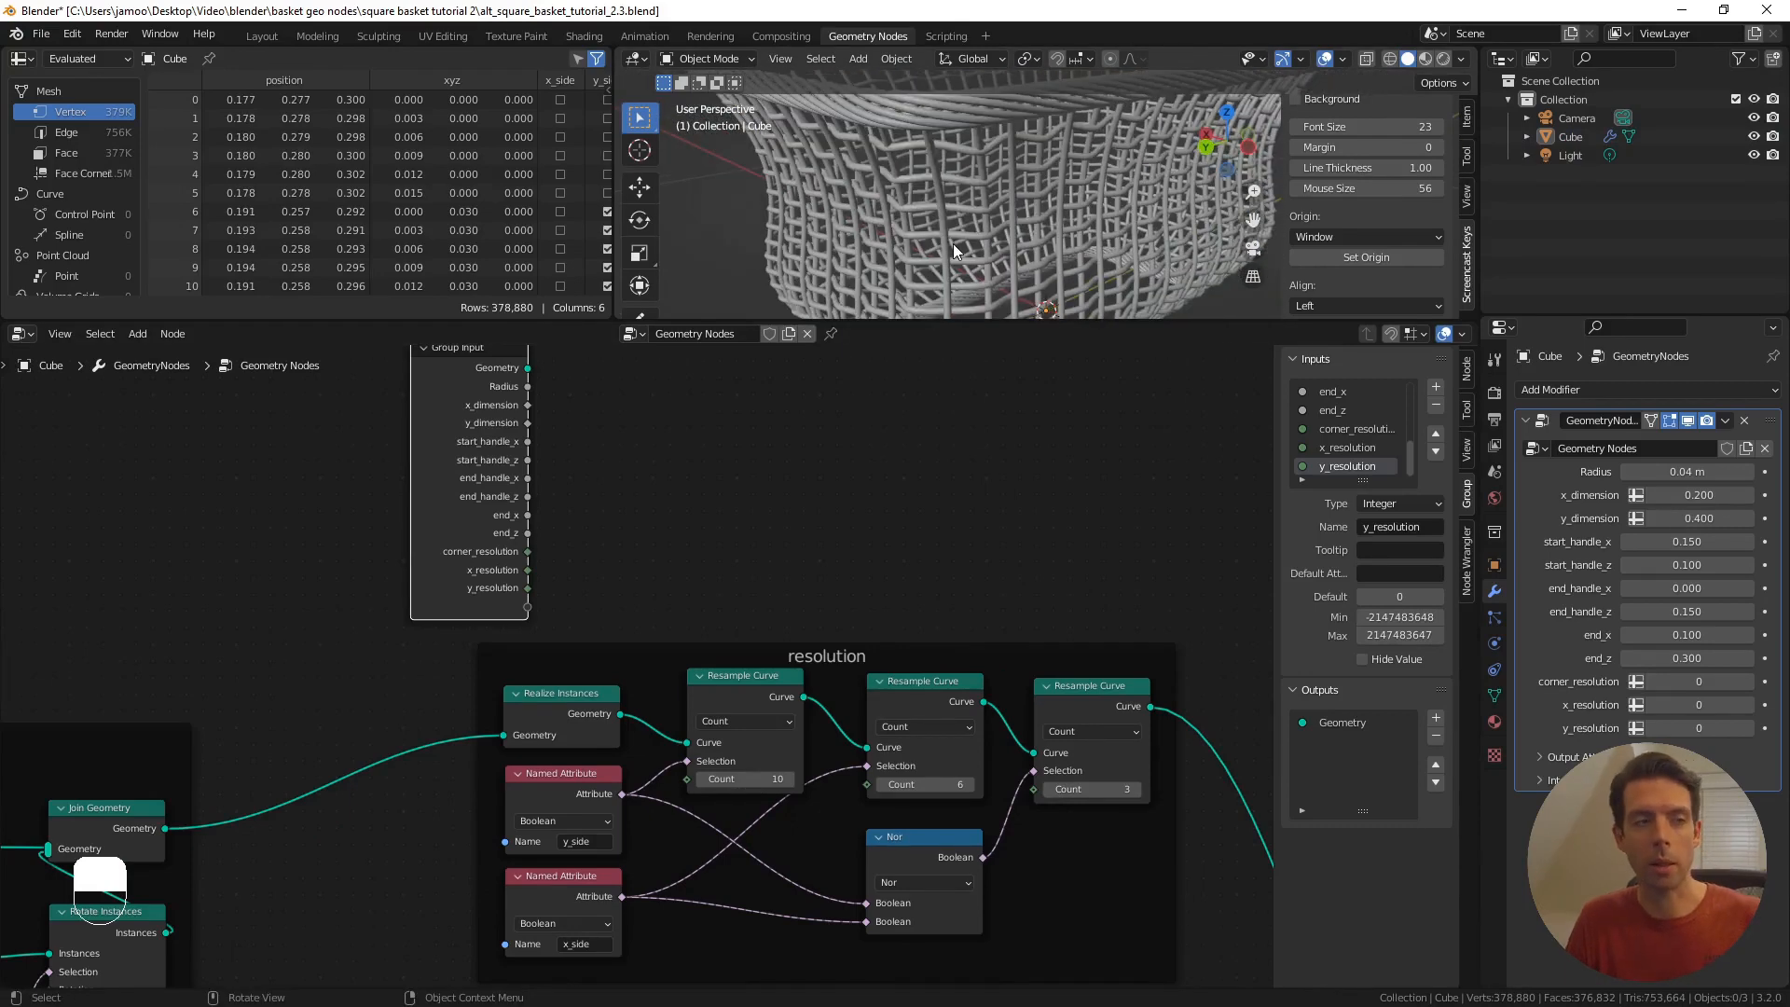
click(1135, 790)
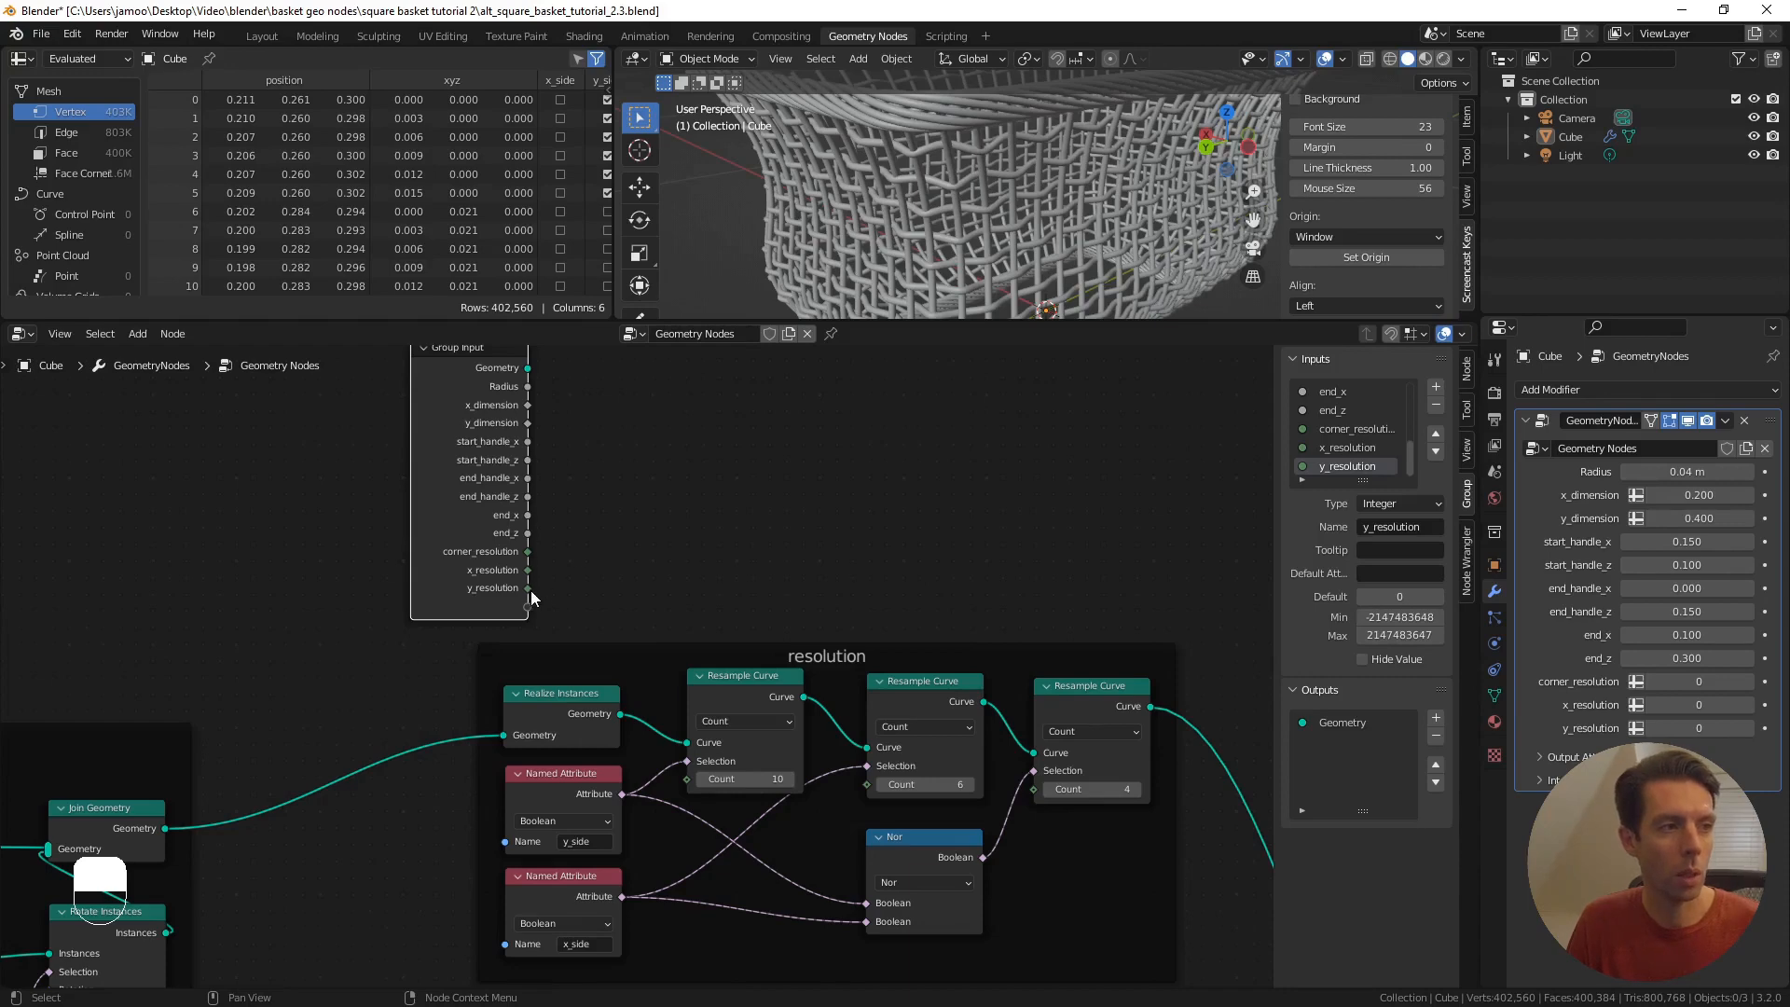
- Multiply y_resolution by 2 with a Math node and feed the result into the first Resample Curve's Count
drag(528, 589, 688, 562)
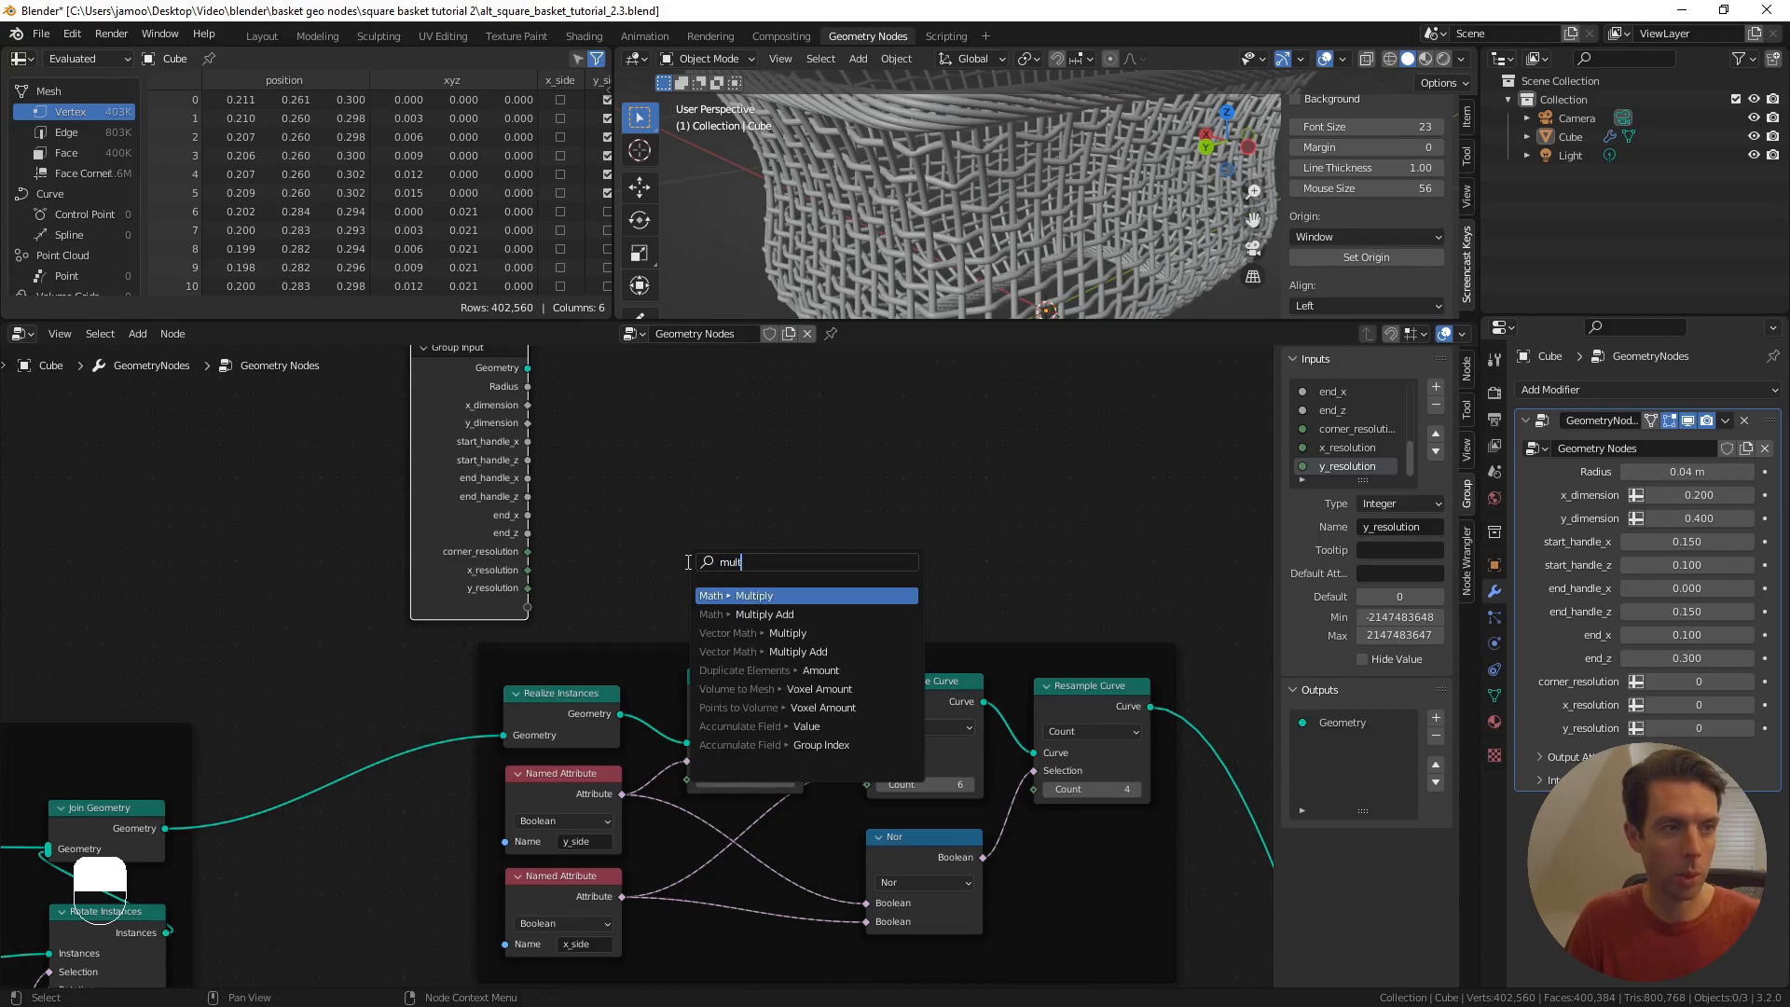
key(Return)
click(682, 511)
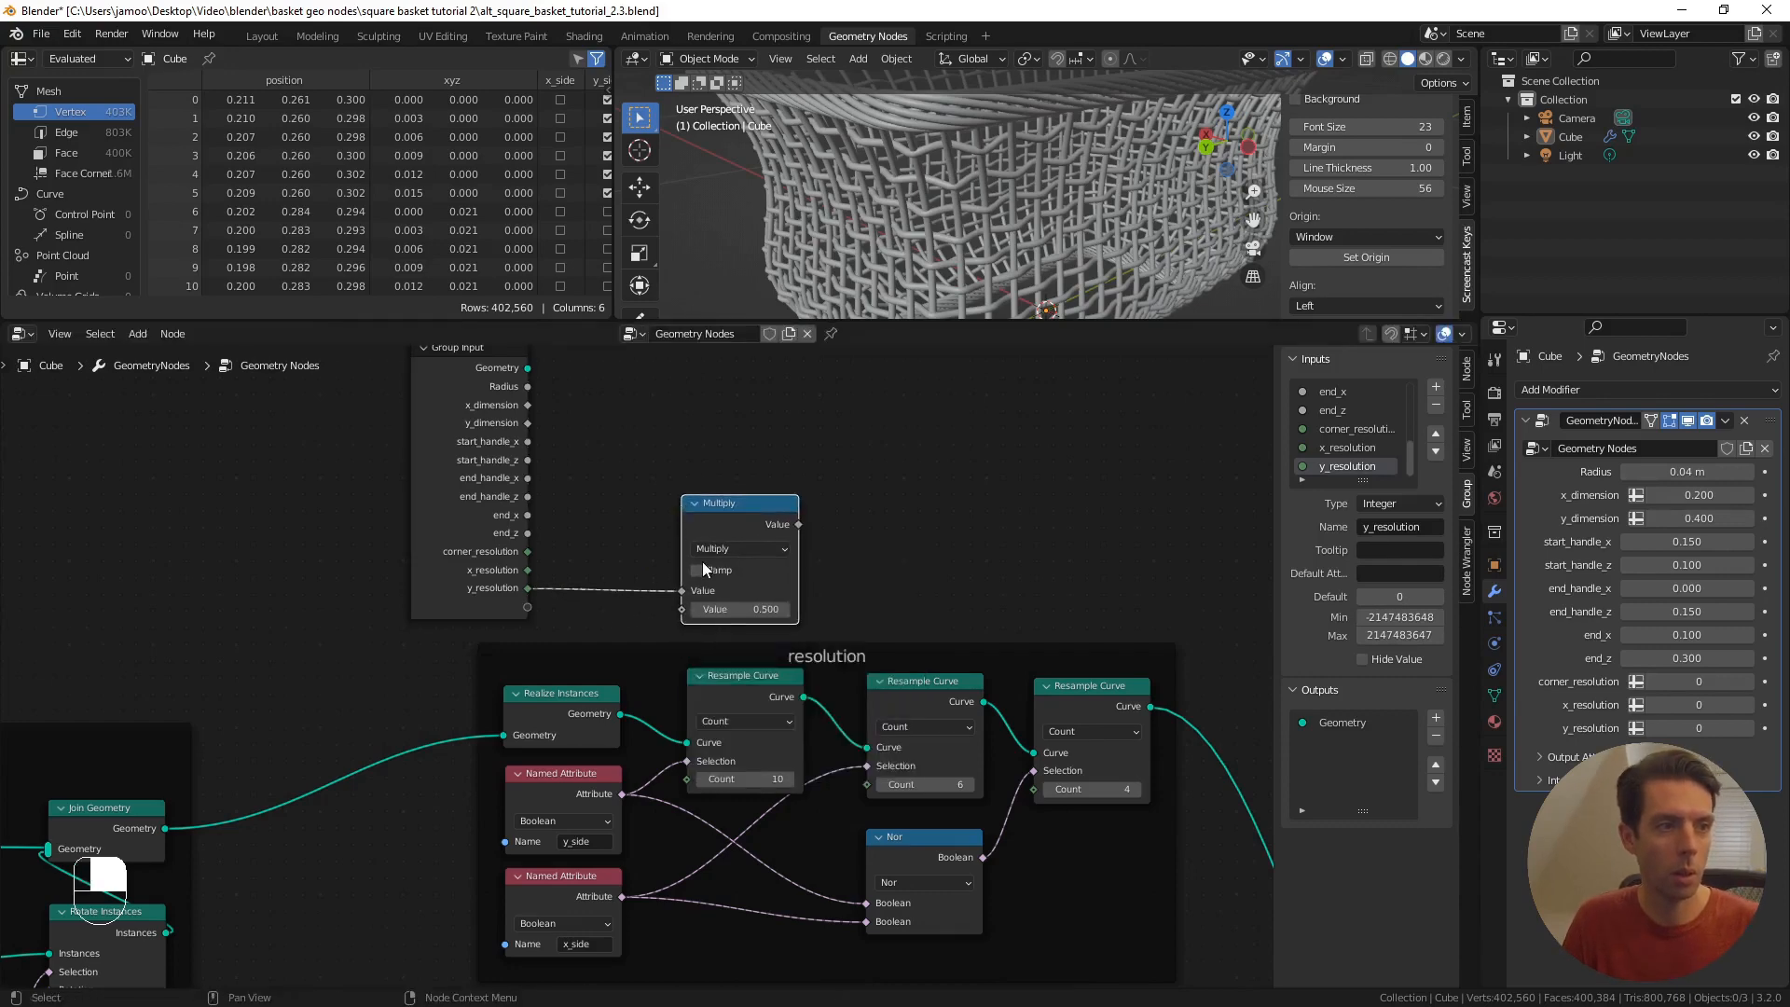
click(726, 607)
text(2)
key(Return)
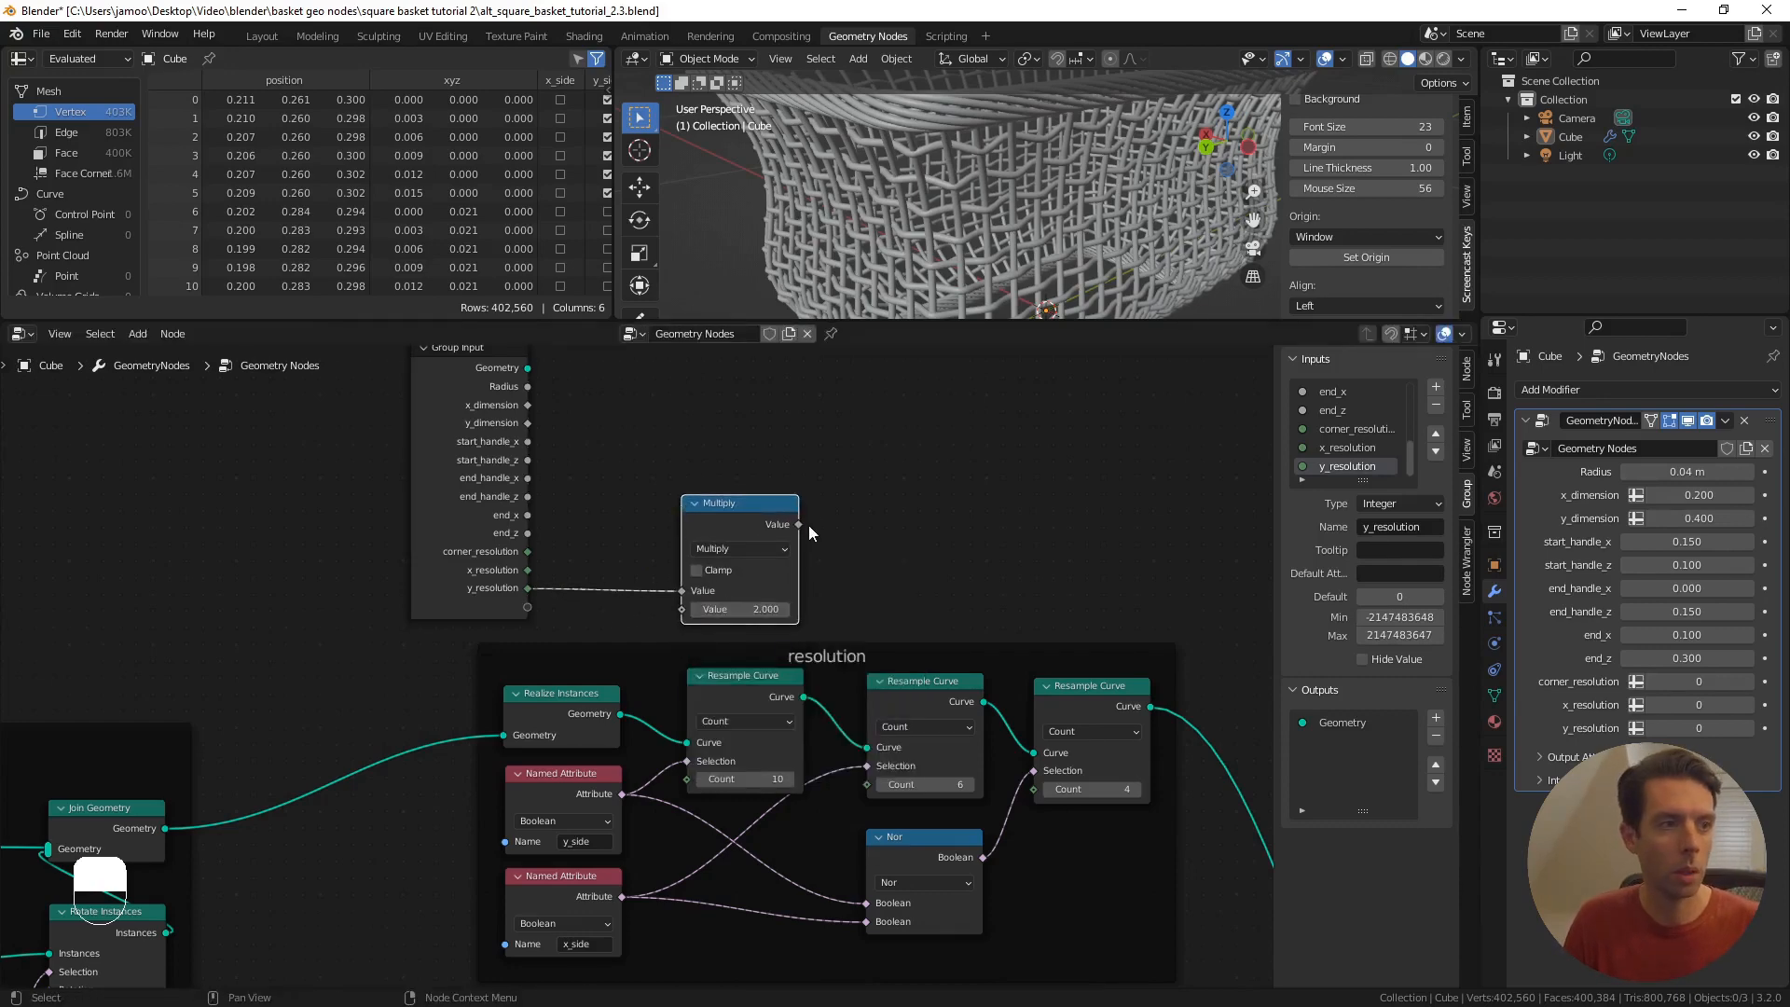
drag(735, 504, 687, 780)
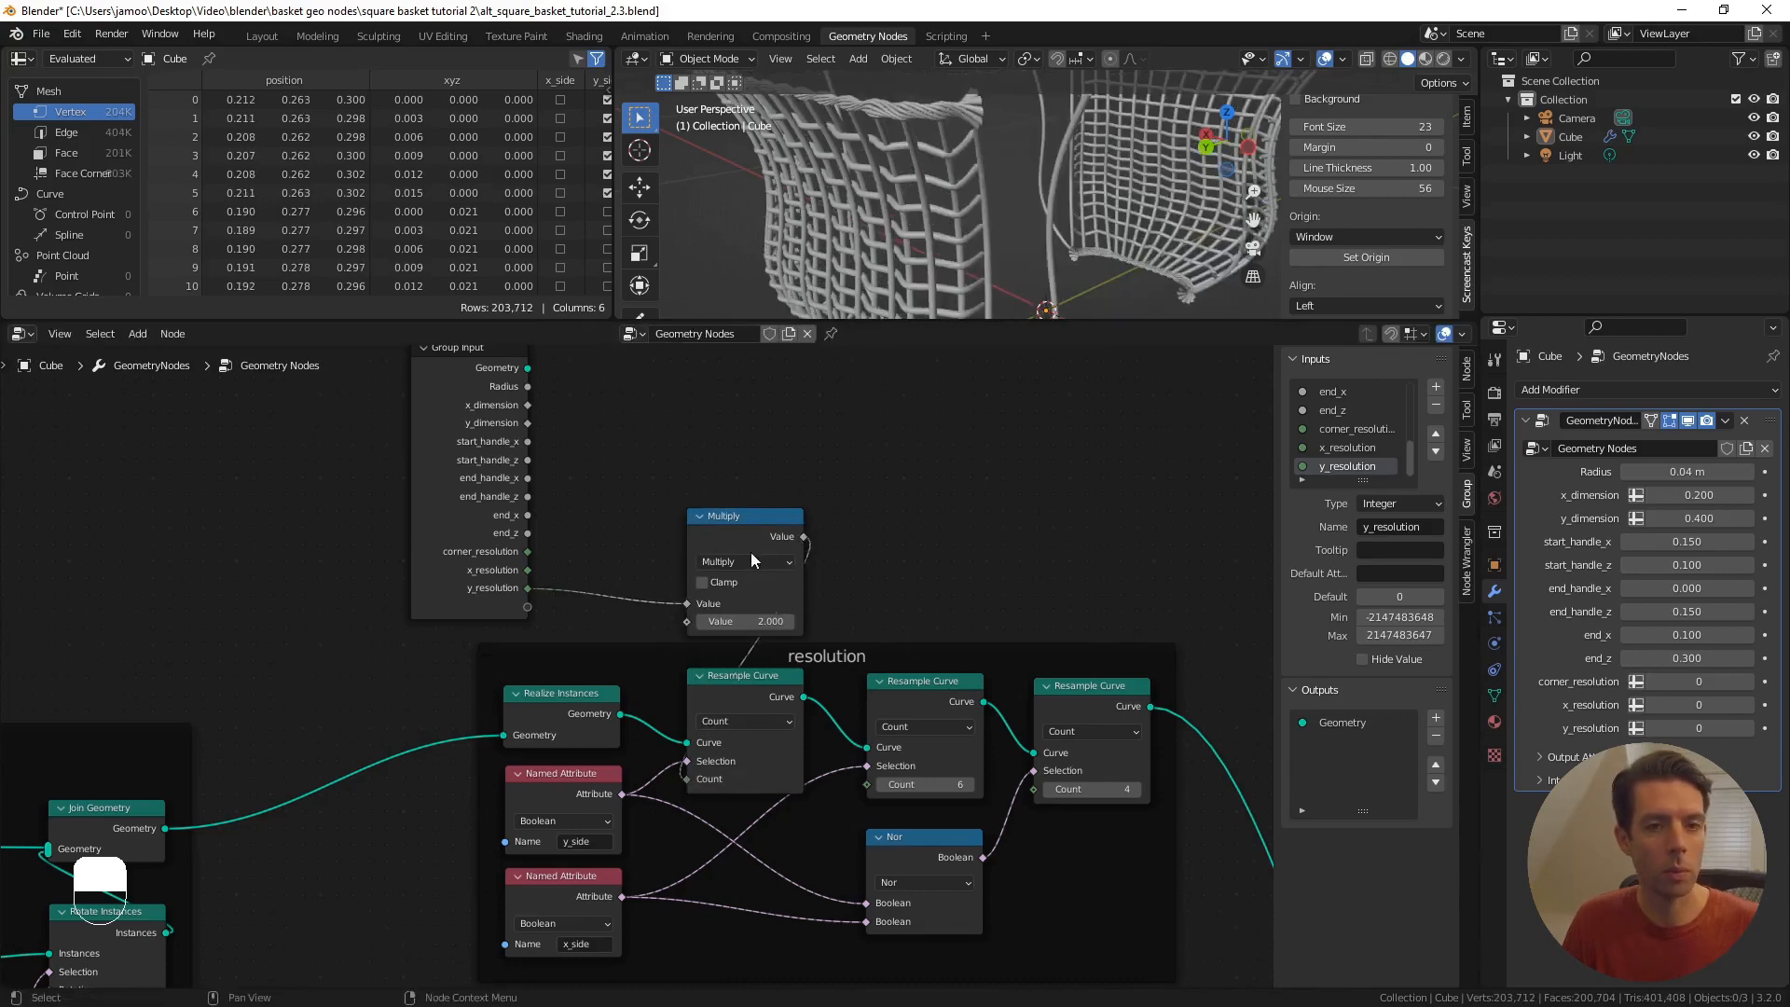
- Set the modifier's y_resolution to 5 and check the basket's side
click(1749, 728)
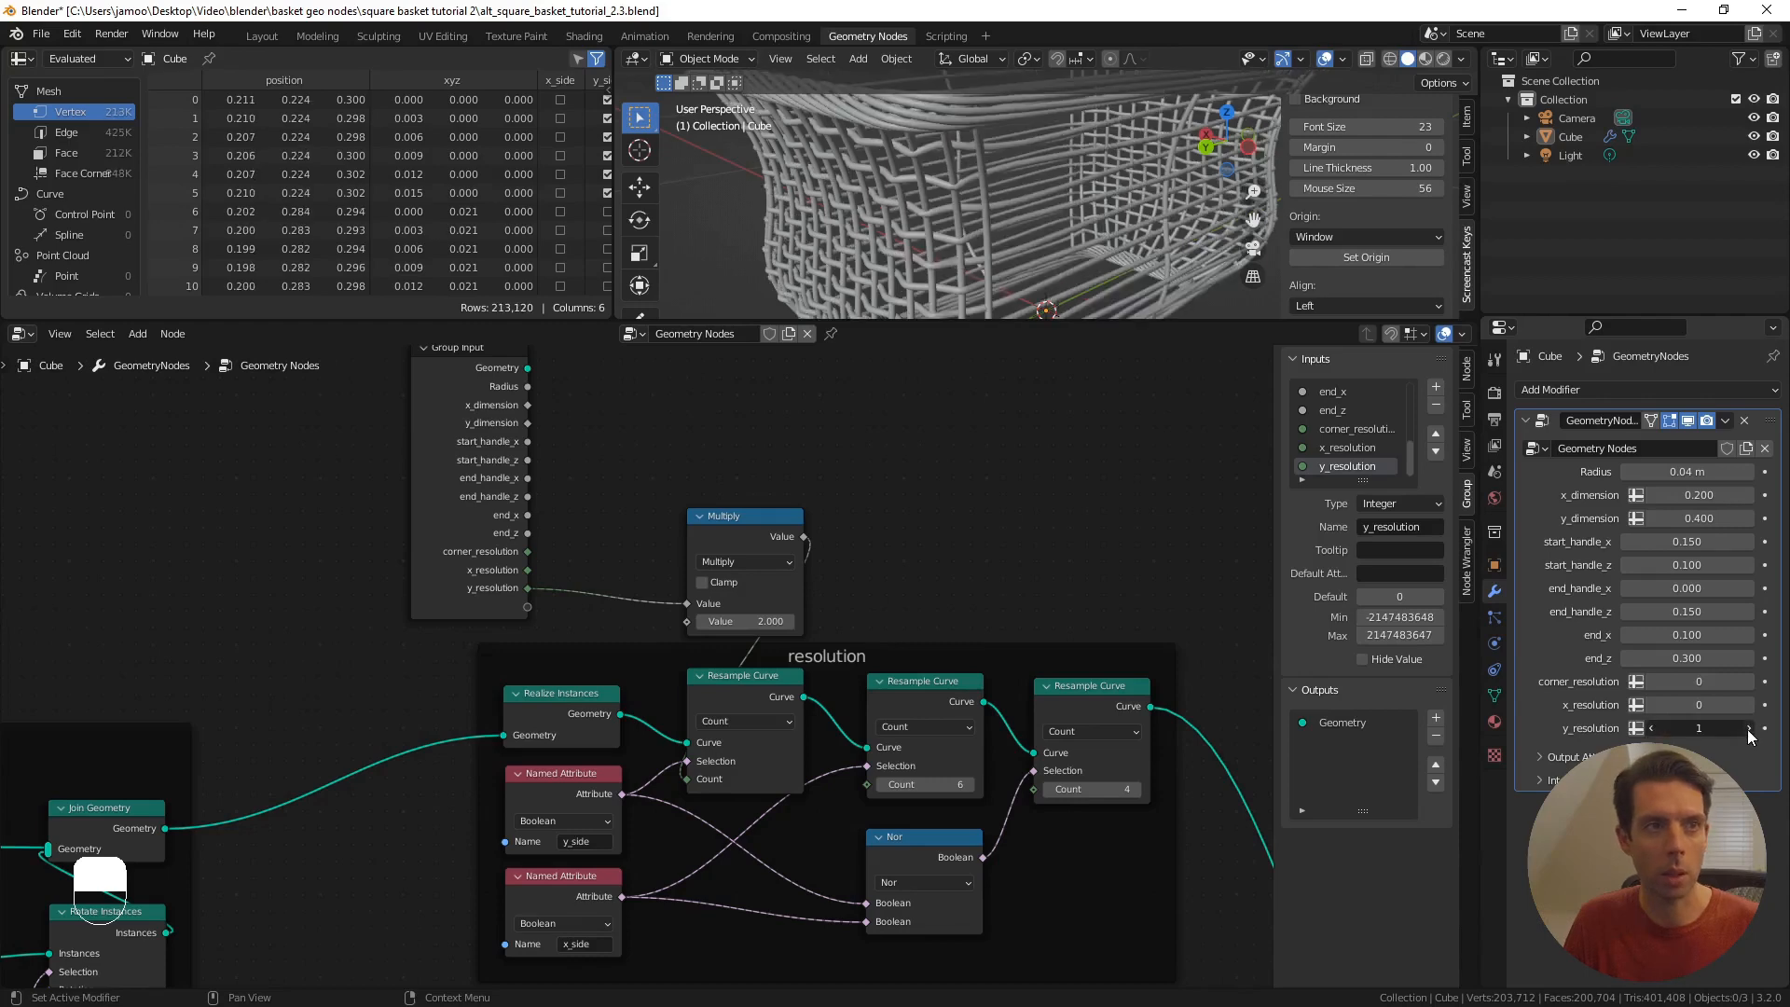
click(1749, 728)
click(1749, 728)
click(1748, 728)
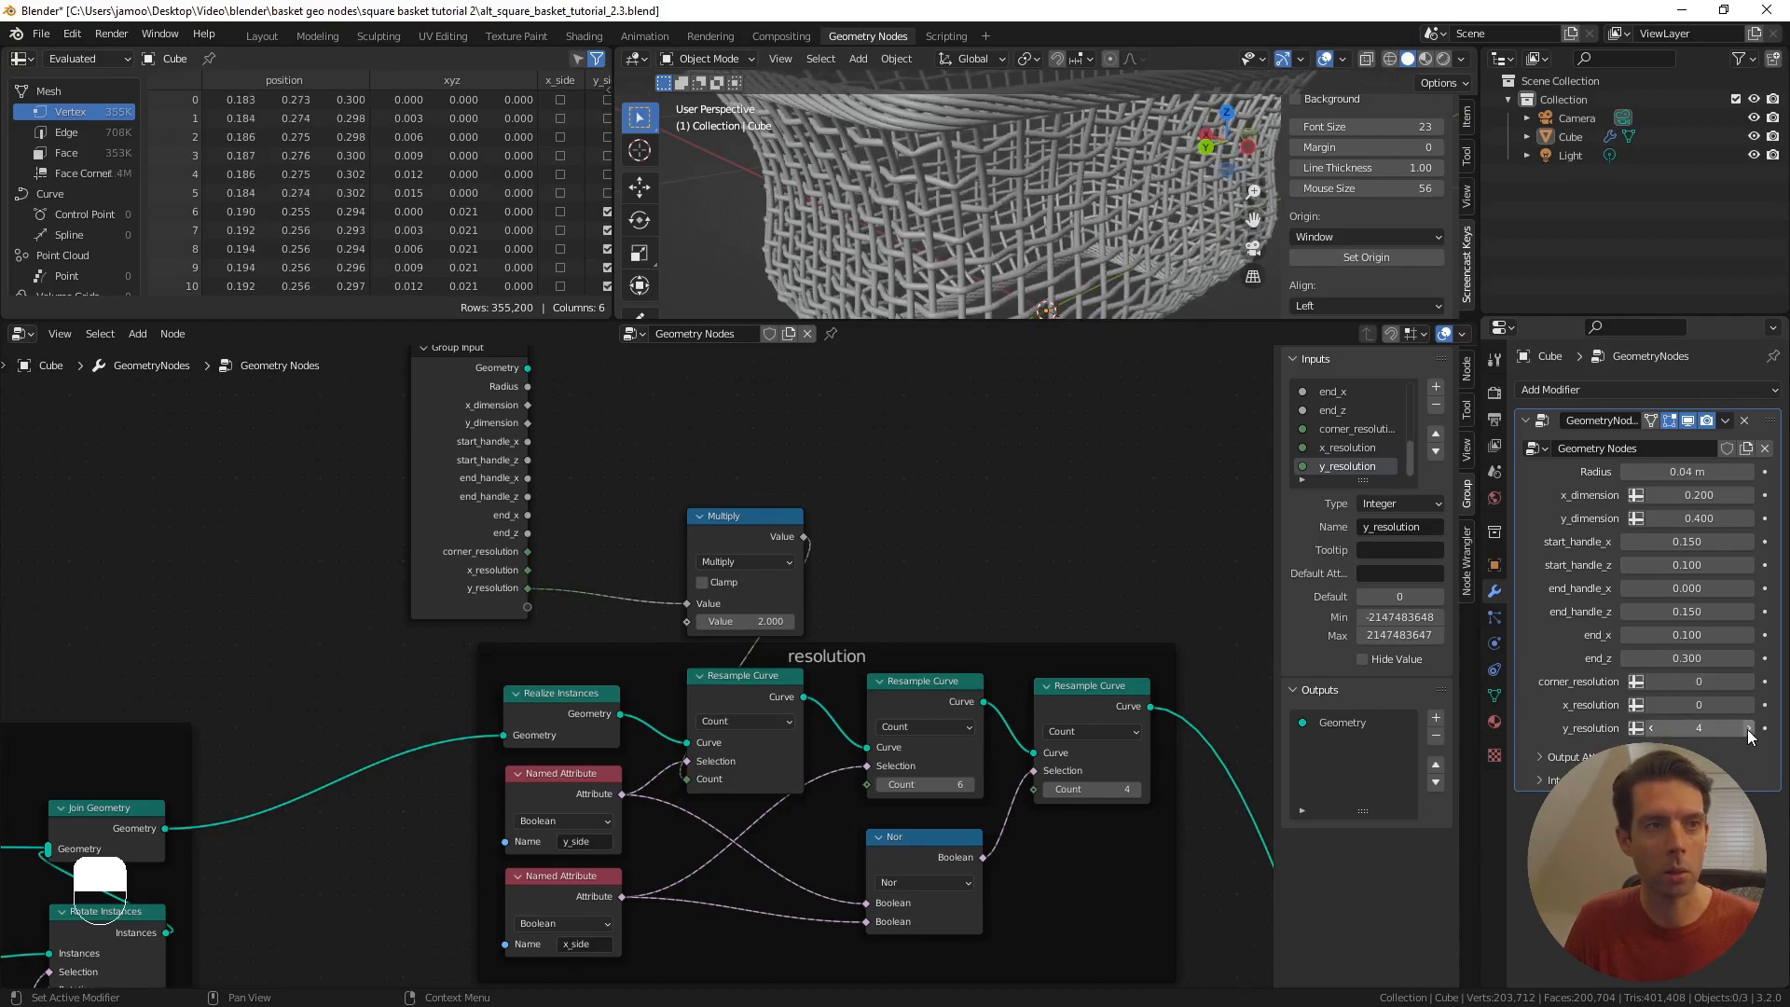
click(1749, 729)
middle_drag(1131, 261, 1061, 254)
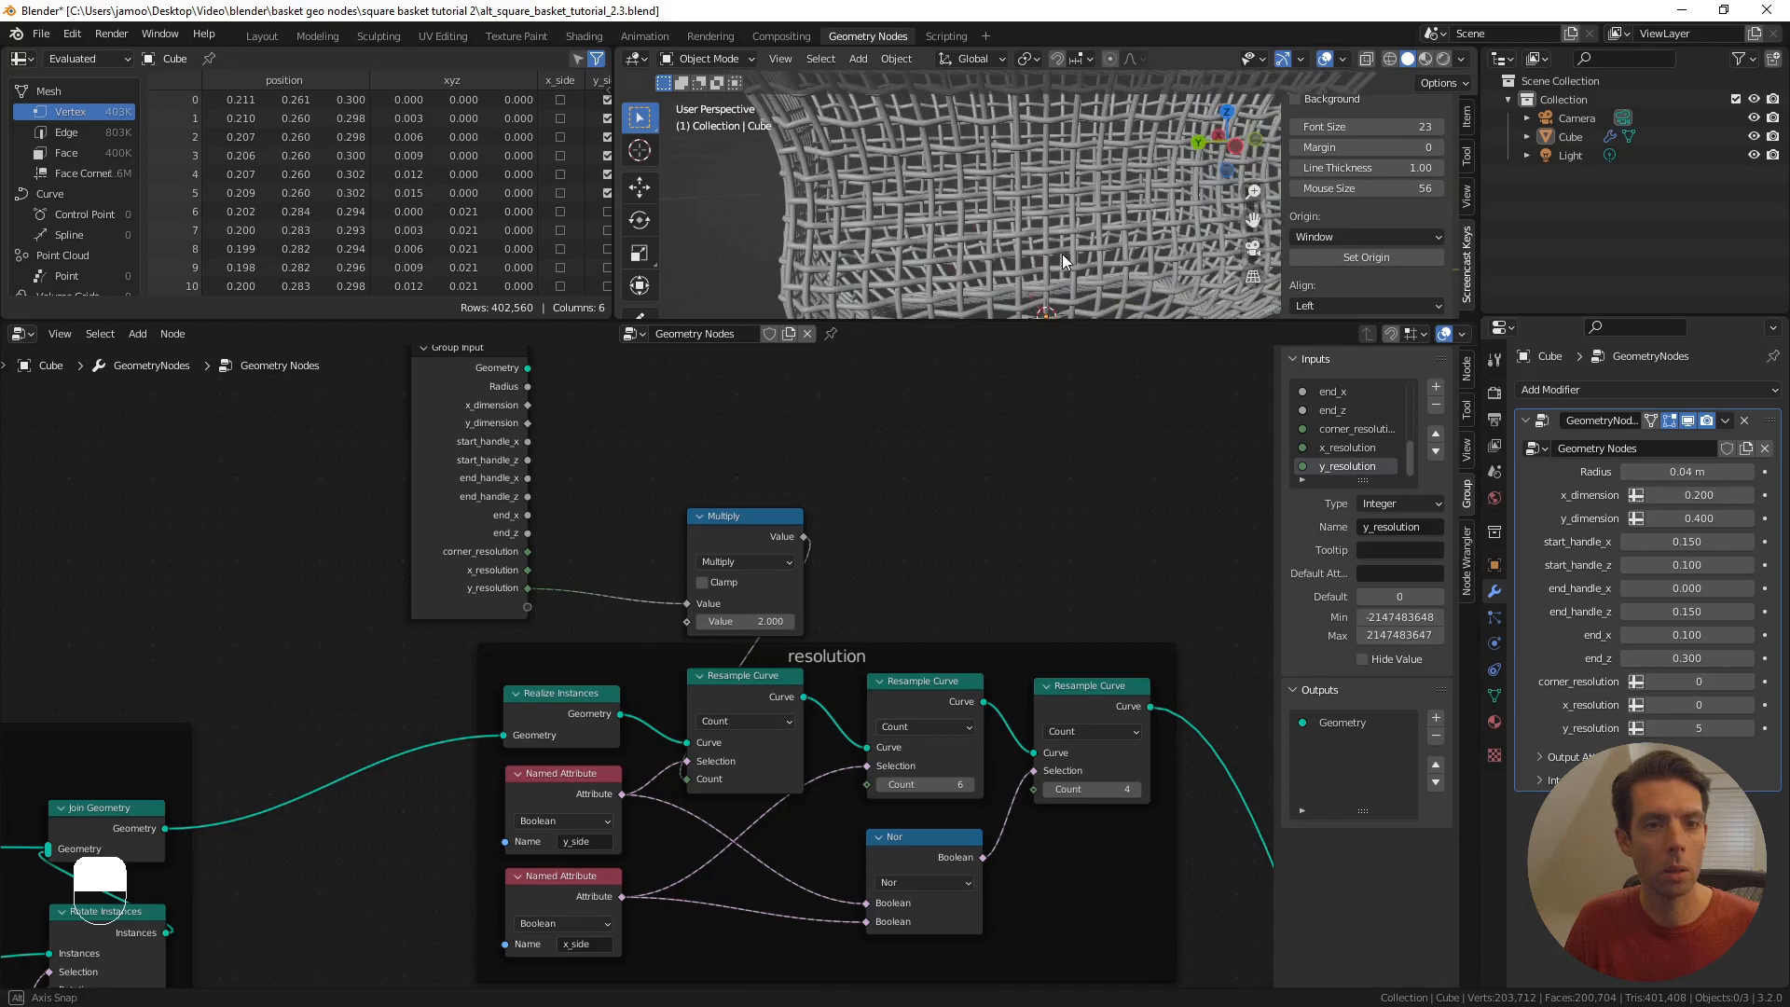
- Collapse the Multiply node above the first Resample Curve and place a duplicate above each of the other two Resample Curve nodes
click(700, 517)
drag(767, 528, 770, 641)
key(shift+d)
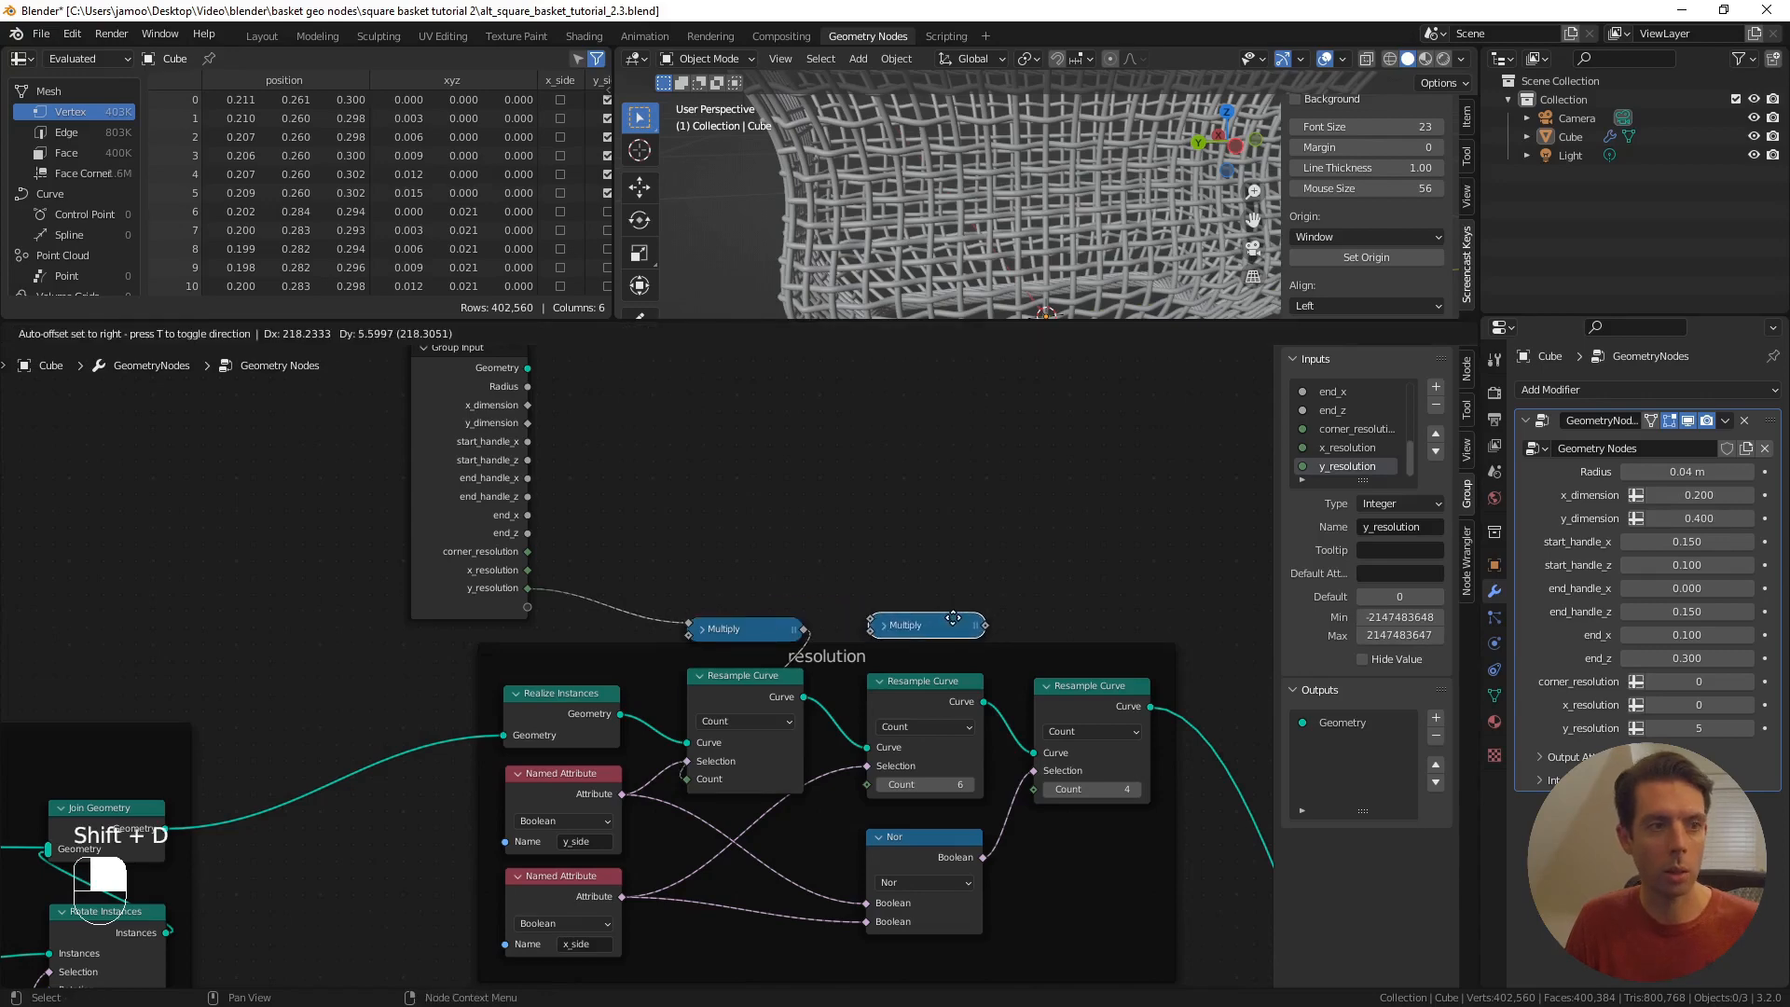
click(953, 620)
key(shift+d)
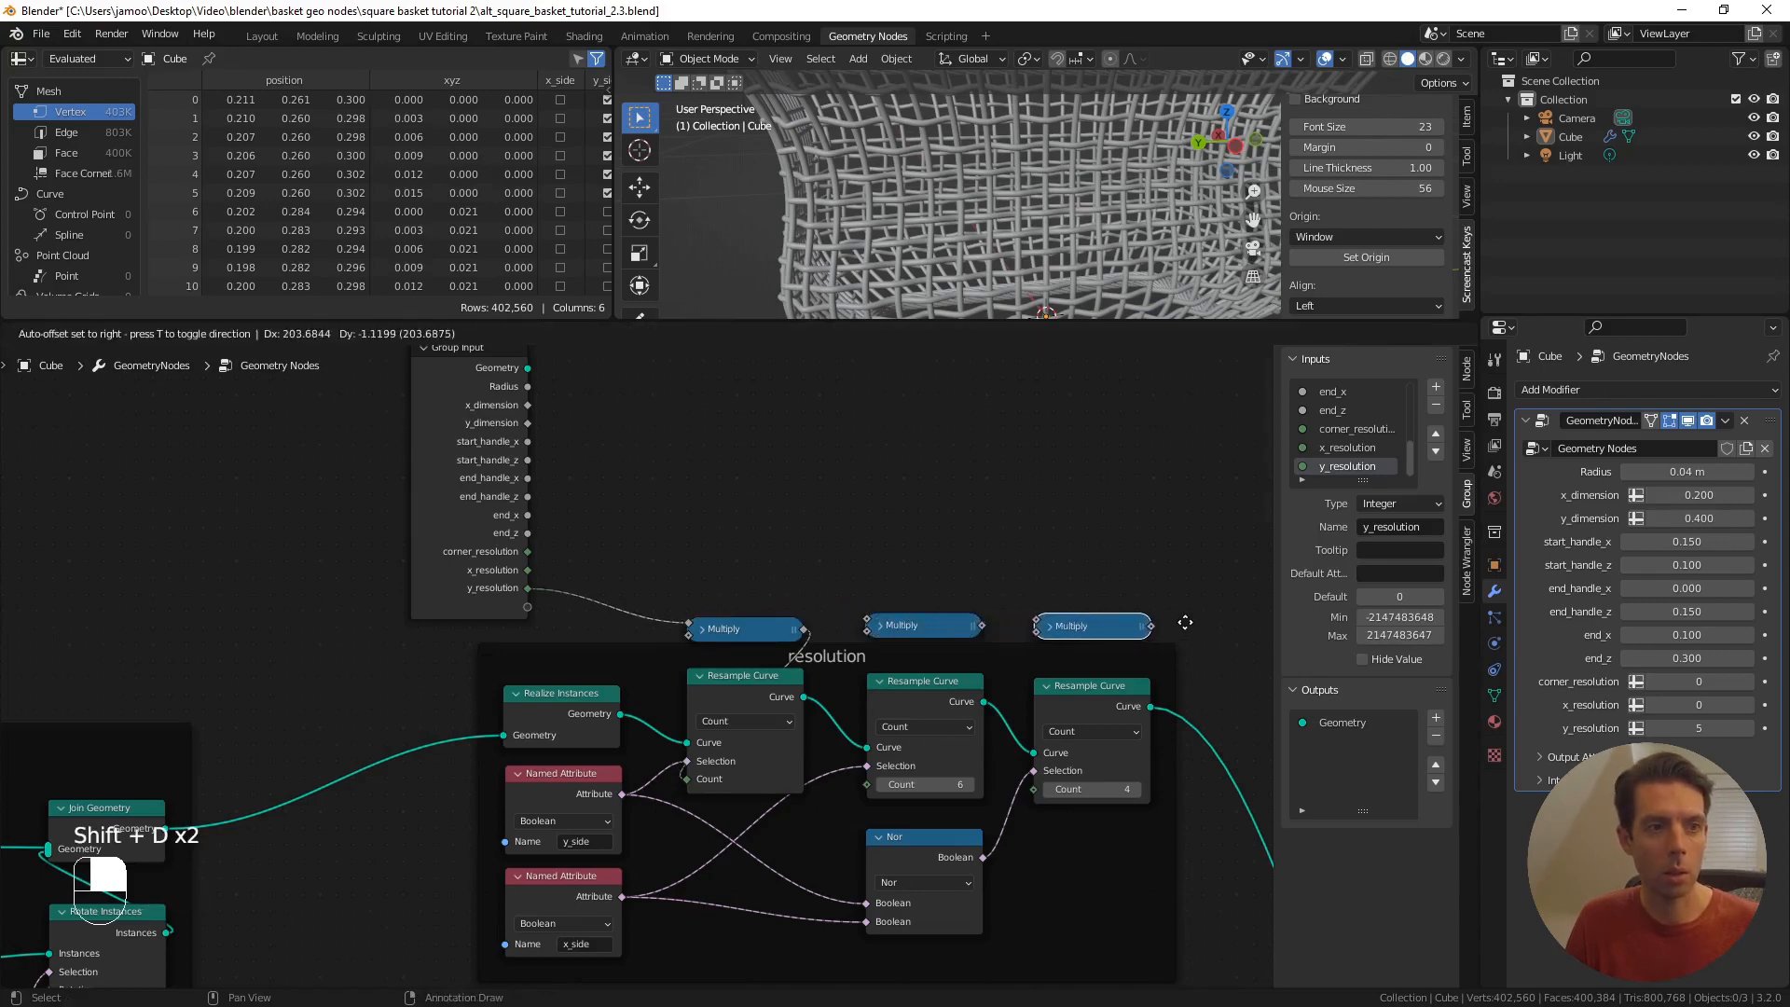
click(1192, 622)
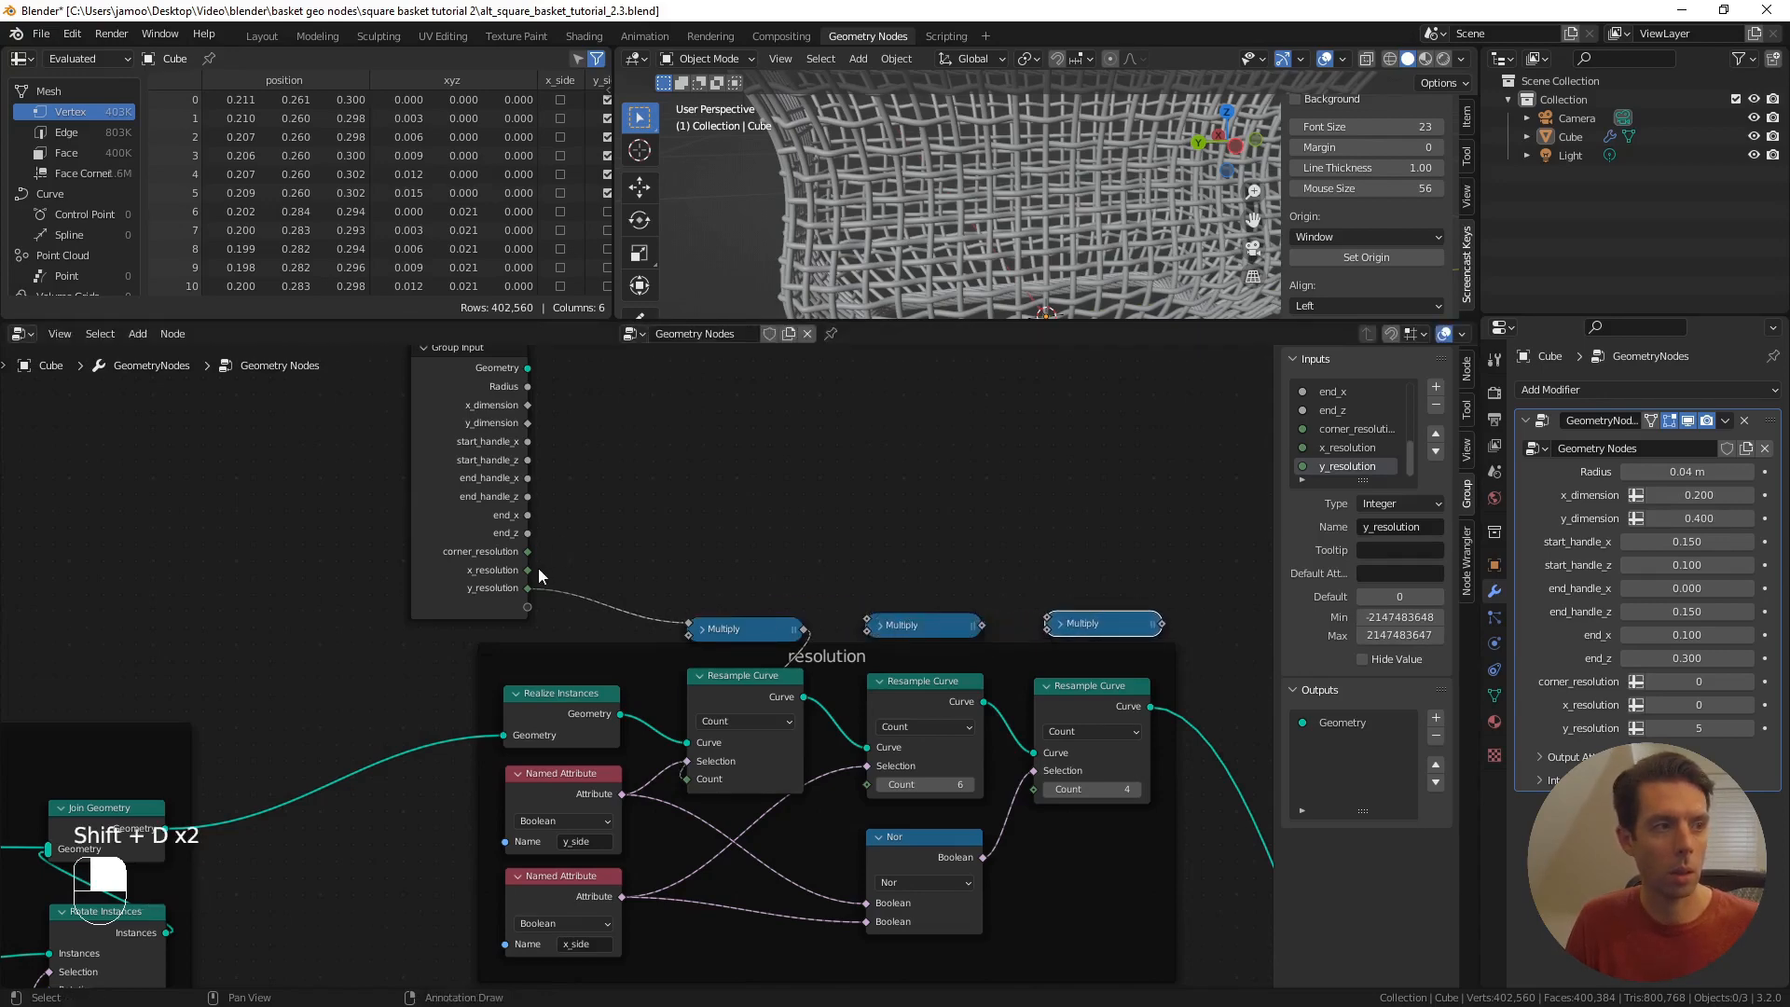
- Route x_resolution through the second Multiply and corner_resolution through the third into the Count of the Resample Curve below each
drag(528, 570, 868, 620)
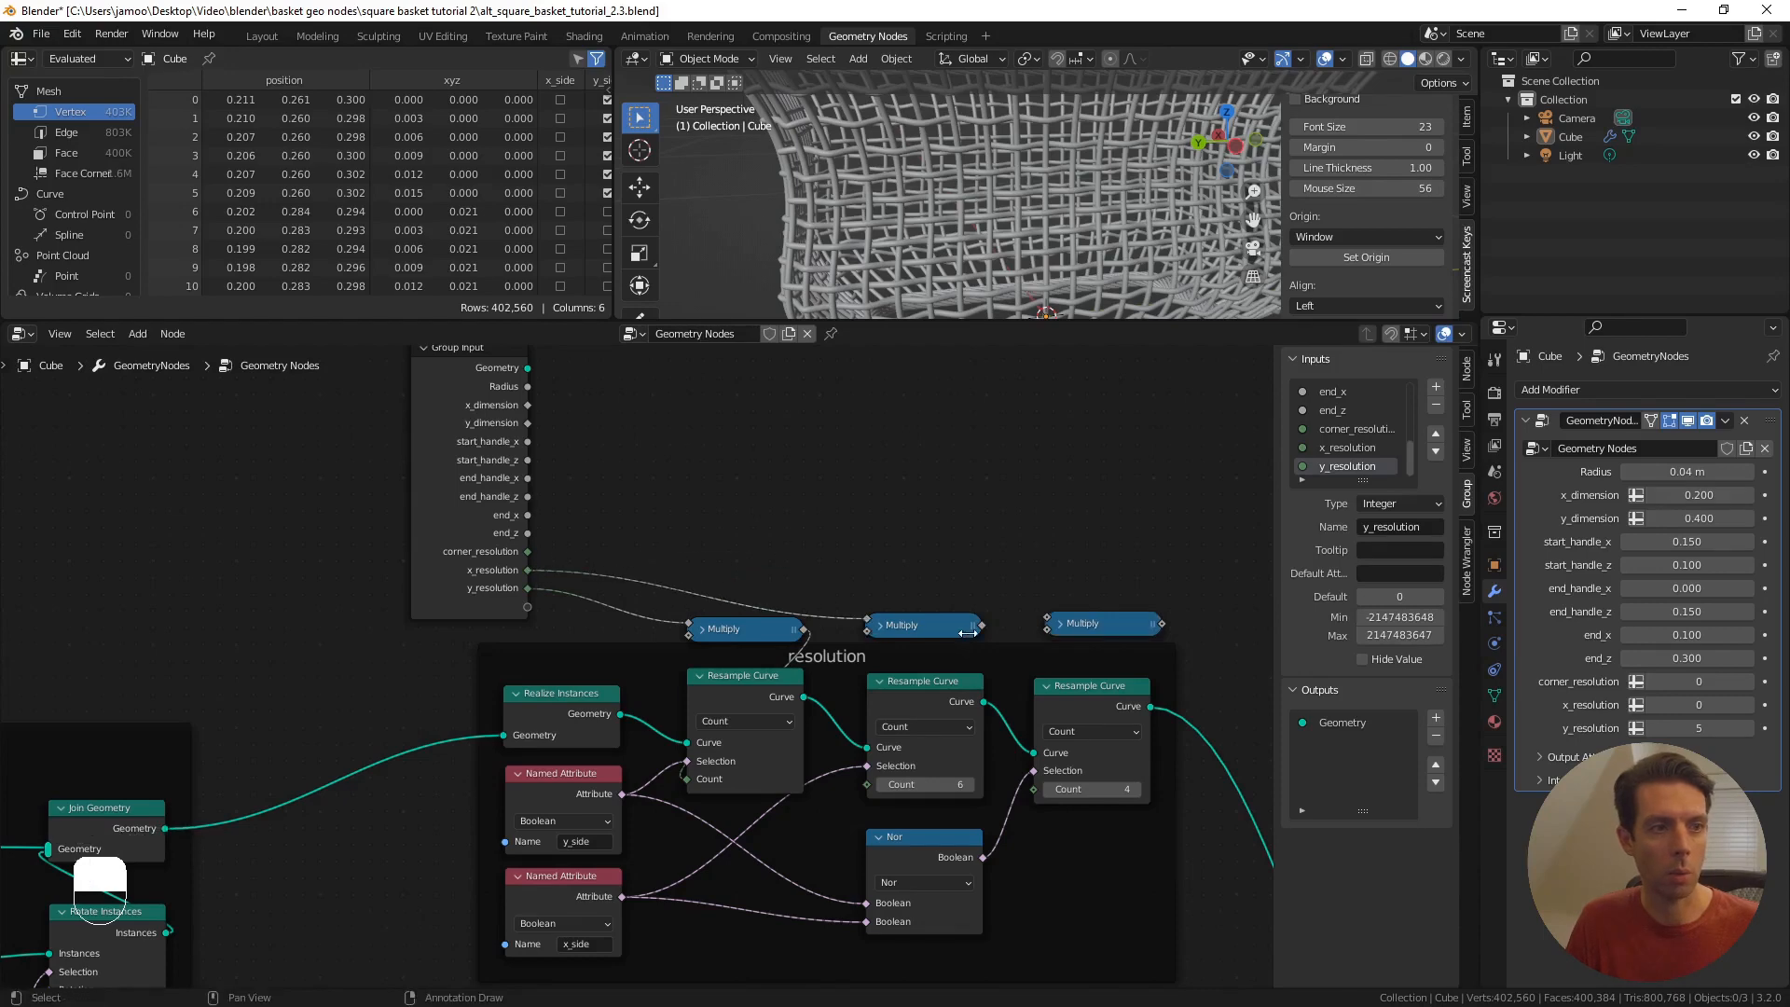
drag(982, 626, 874, 787)
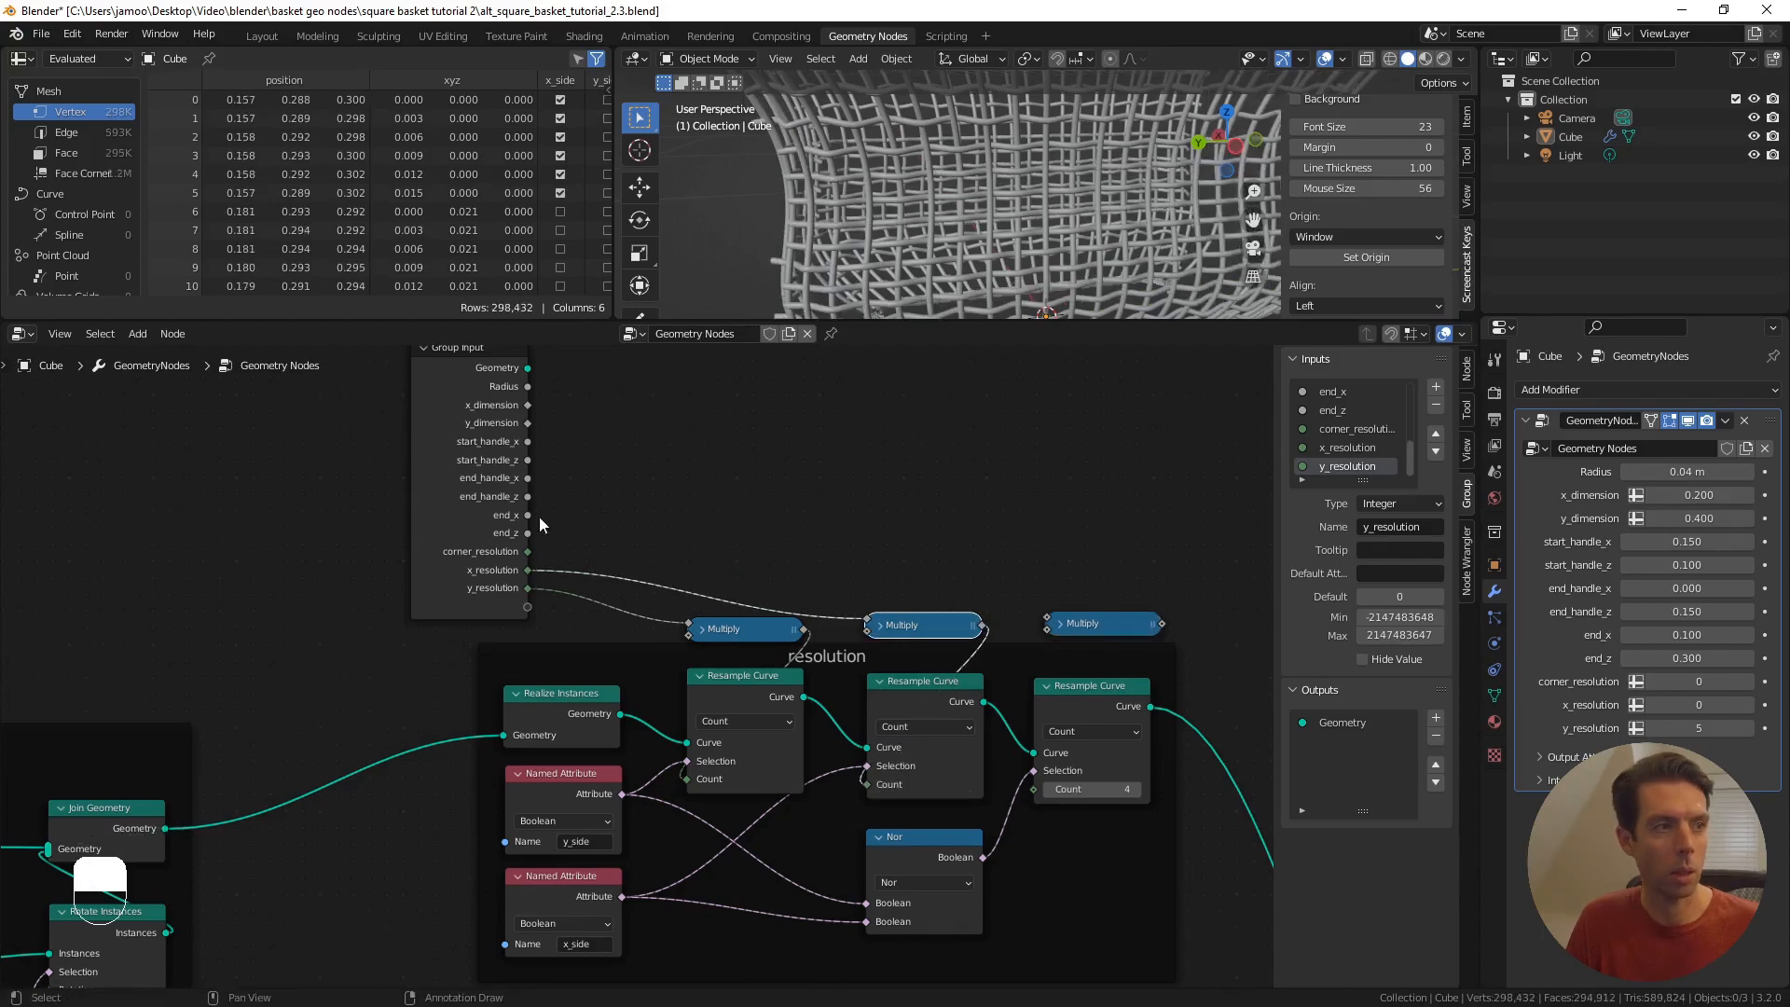
drag(527, 551, 1049, 622)
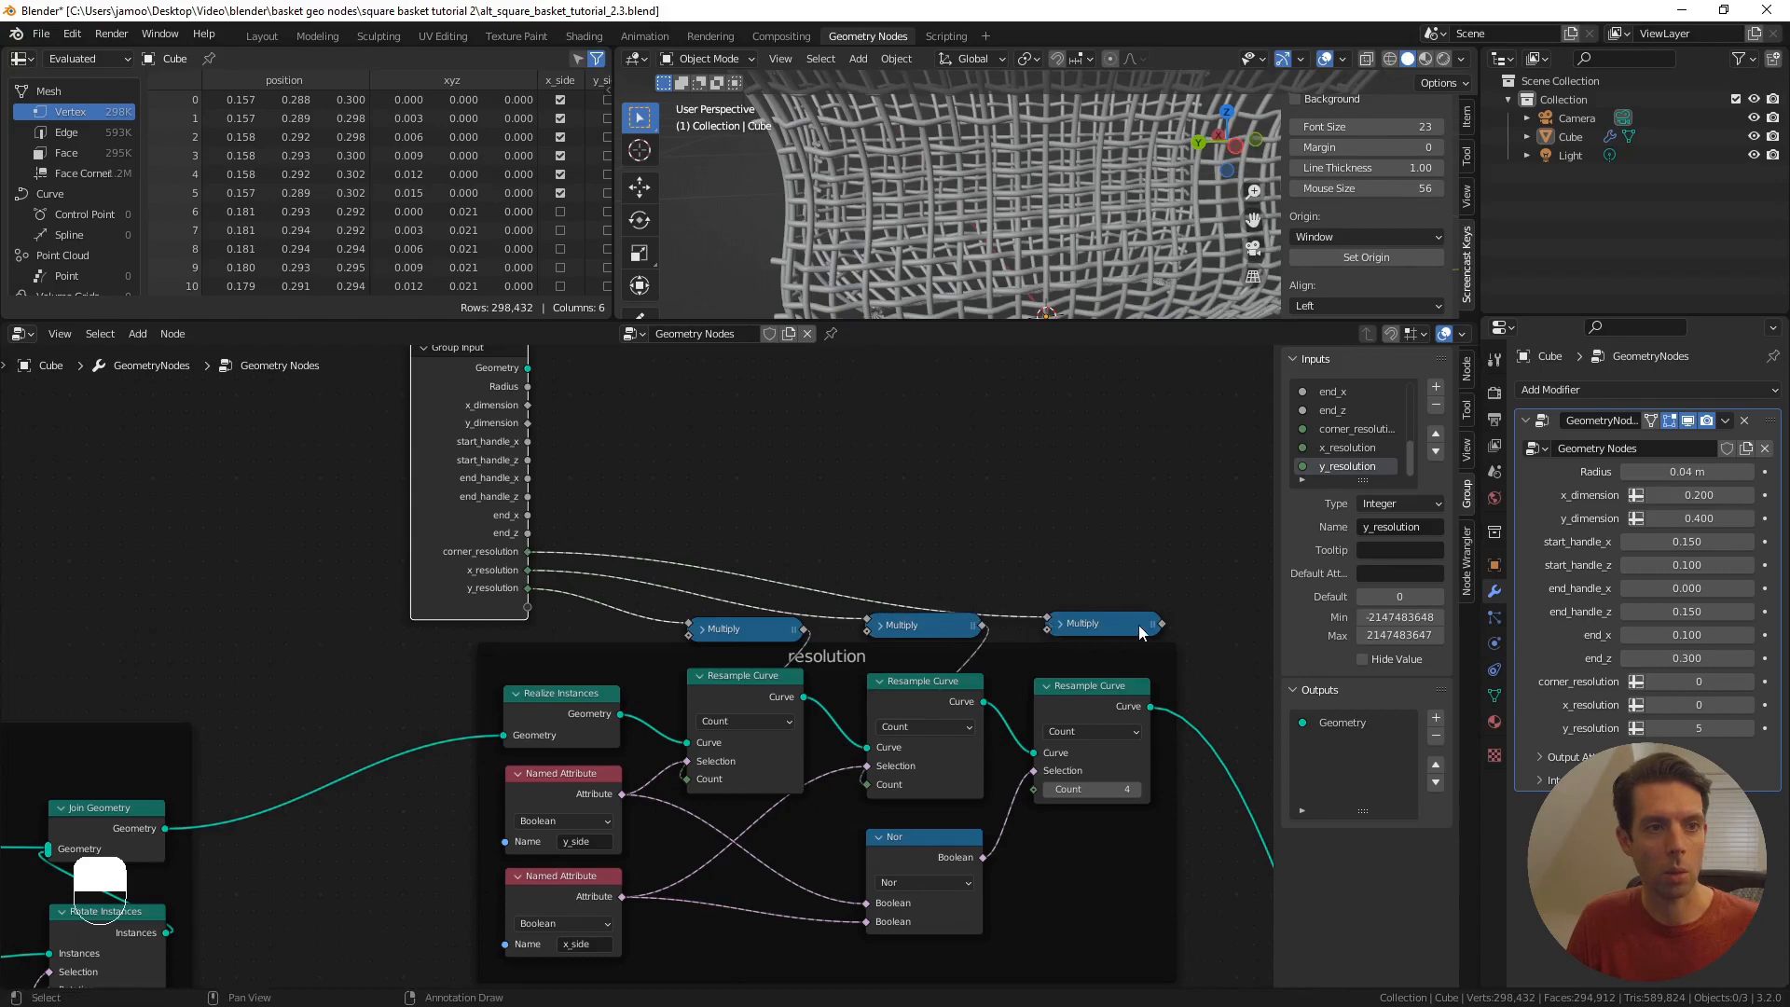
drag(1164, 624, 1034, 789)
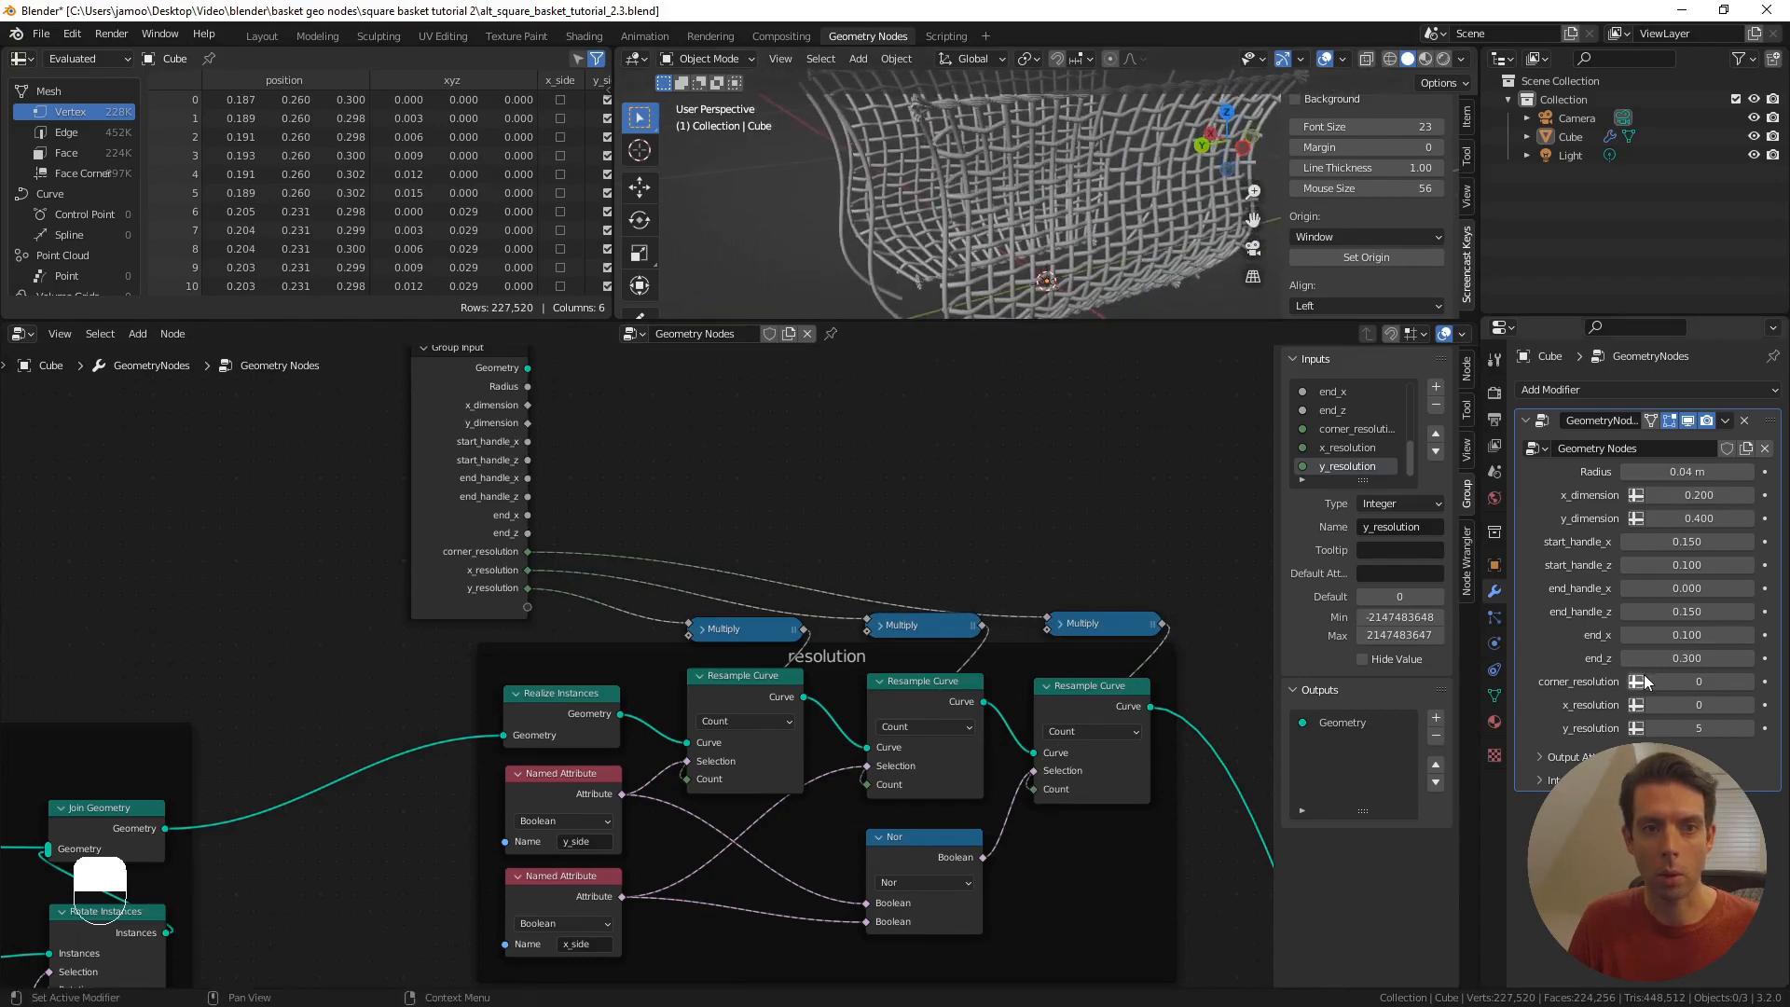
- Set the modifier's corner_resolution to 2 and check the basket's corners
click(1749, 682)
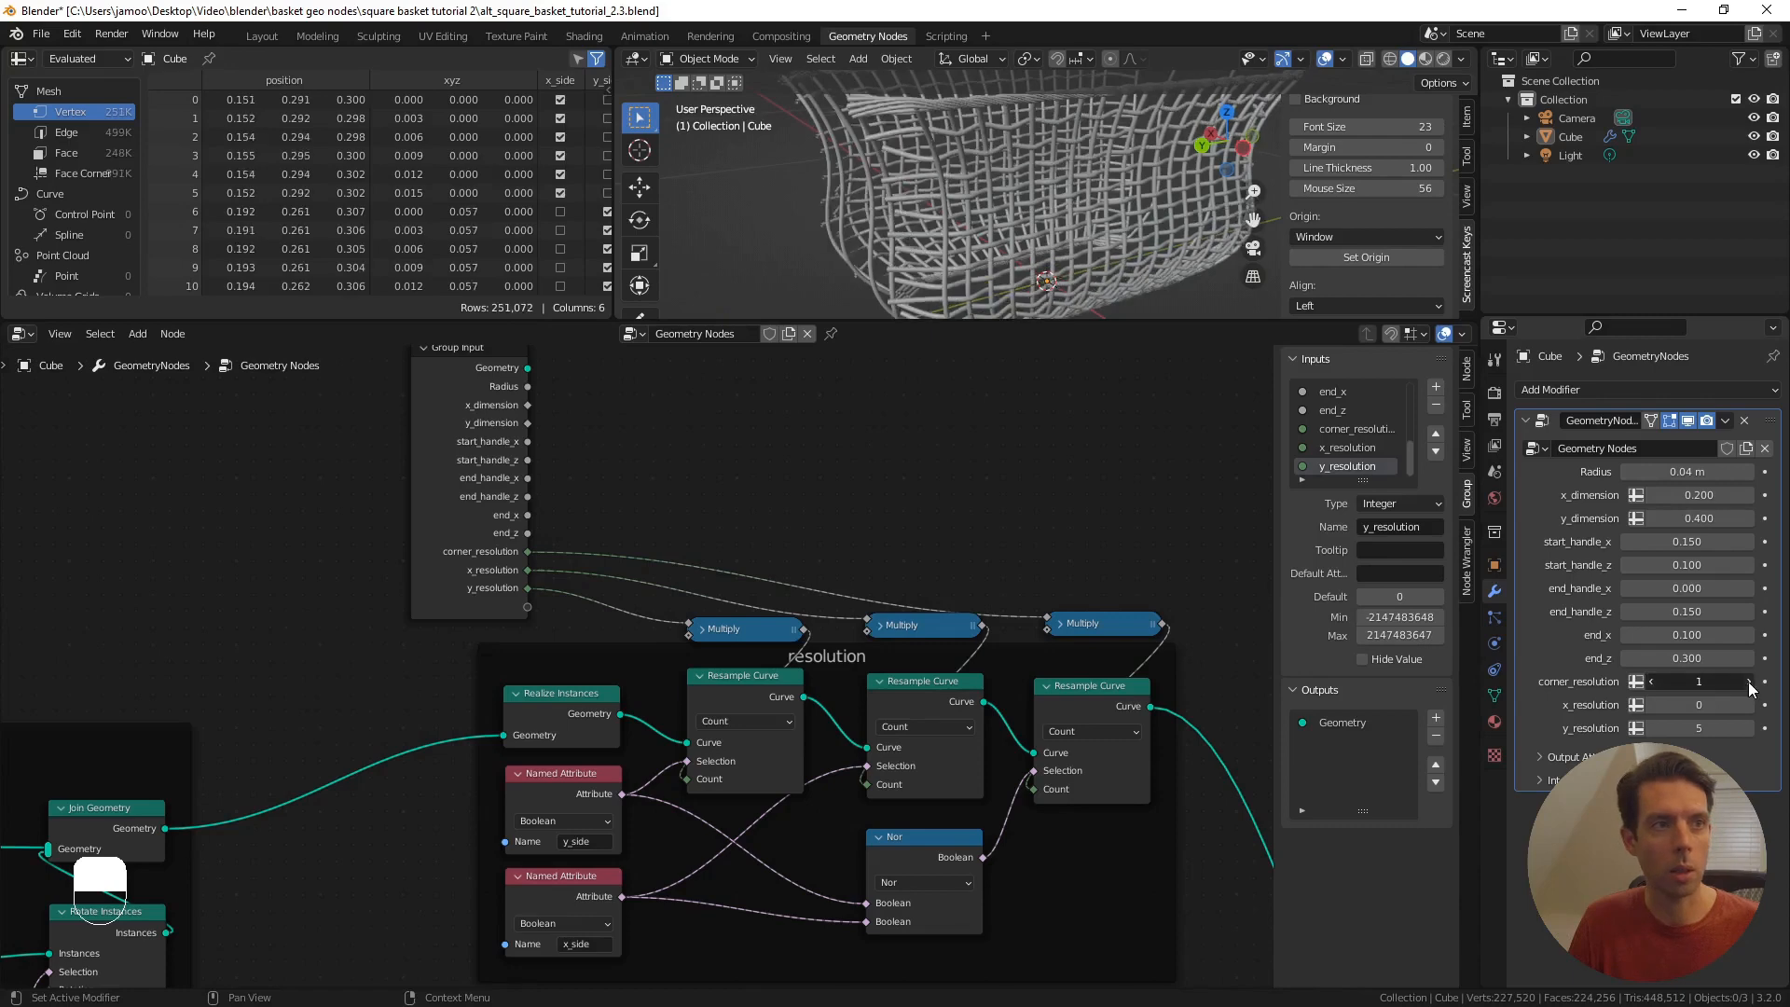
click(1750, 682)
click(1750, 681)
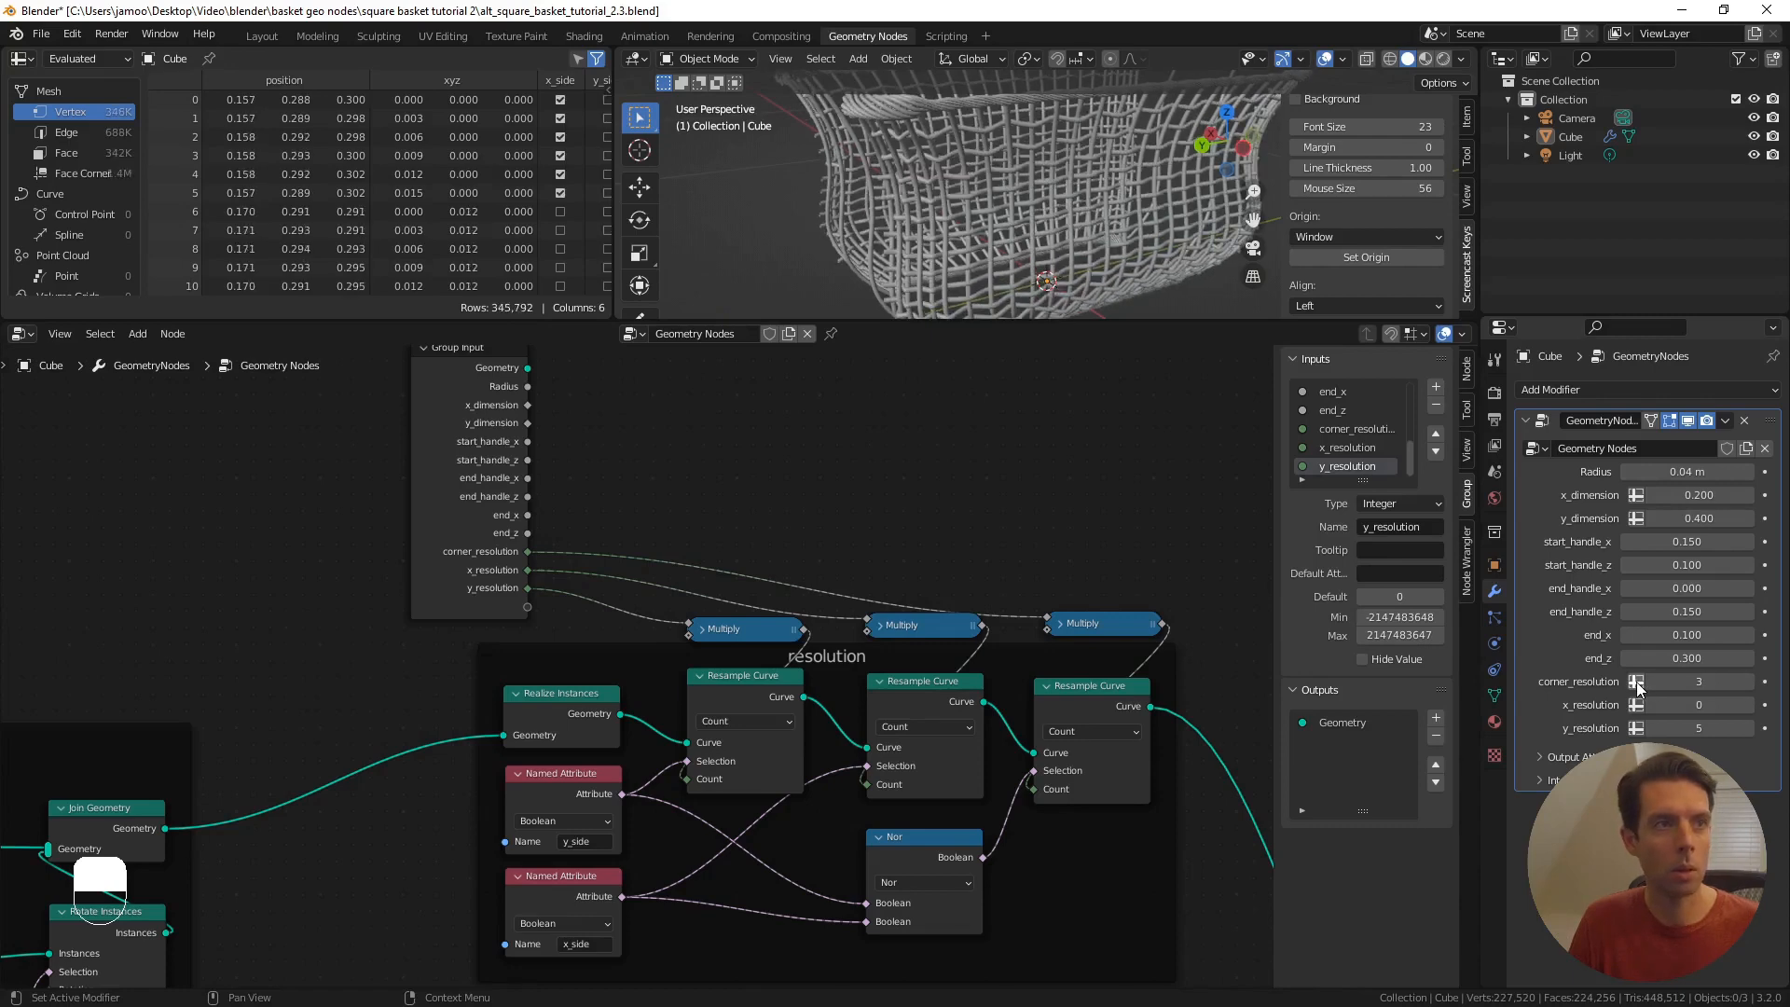
click(1638, 683)
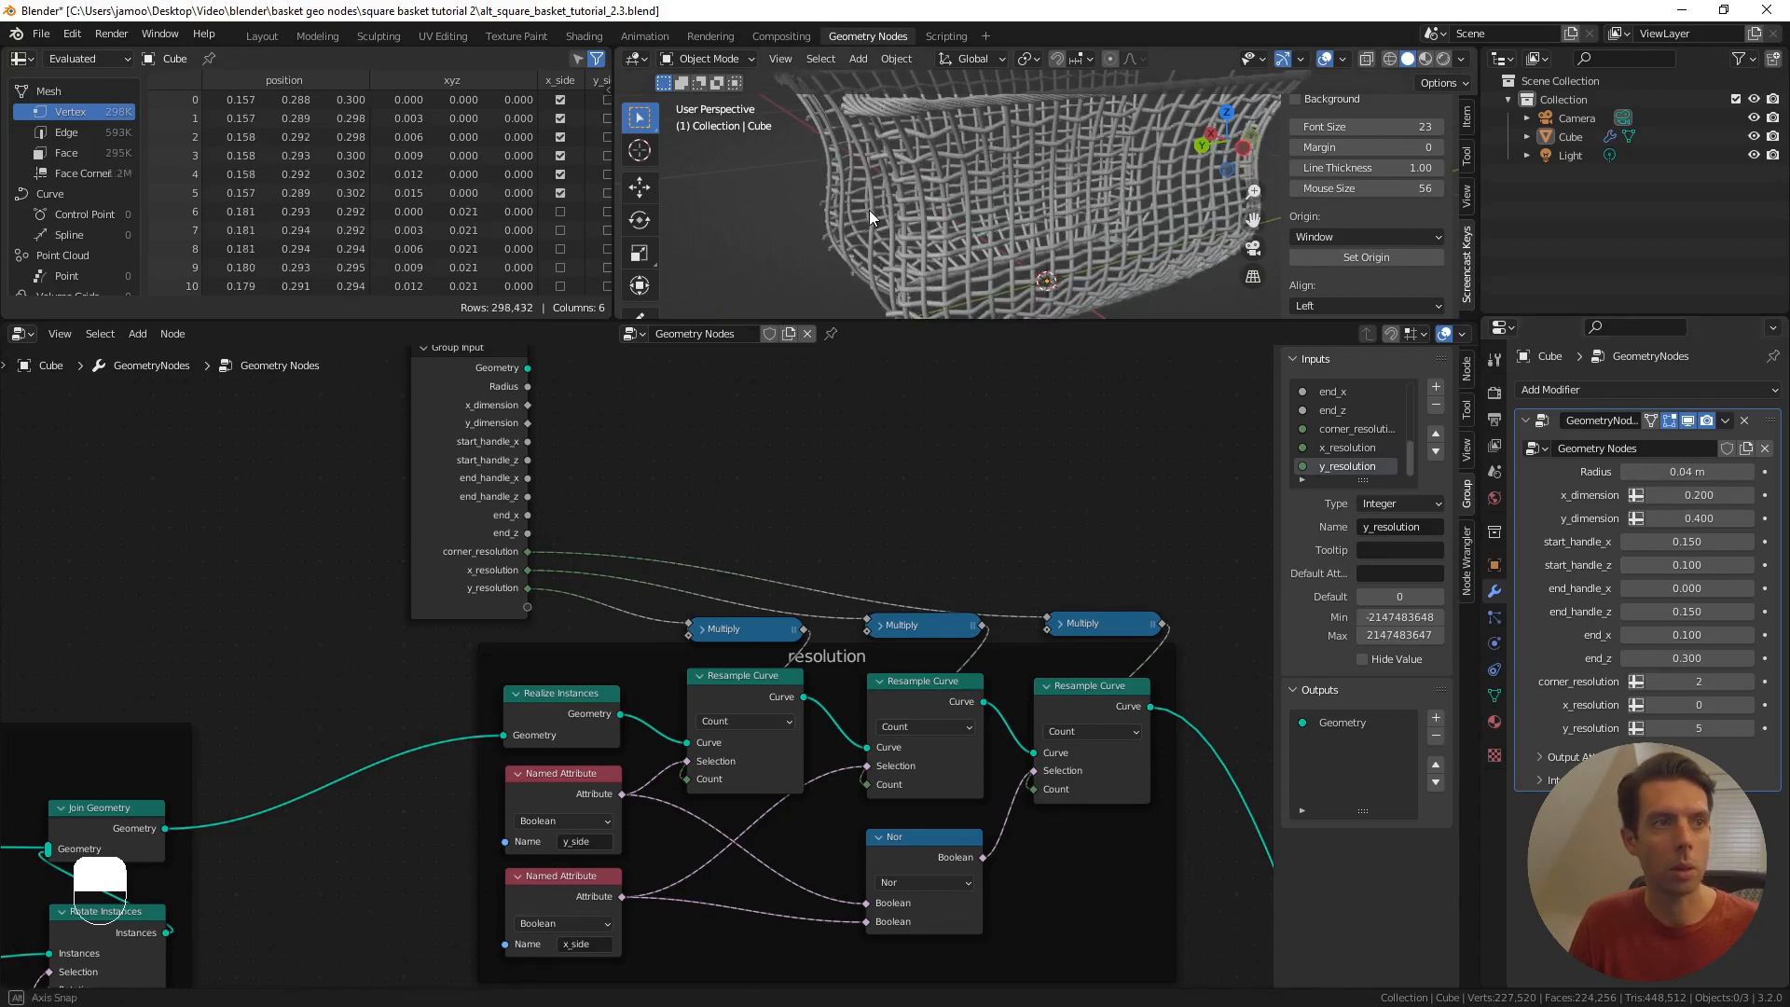
middle_drag(869, 210, 1016, 224)
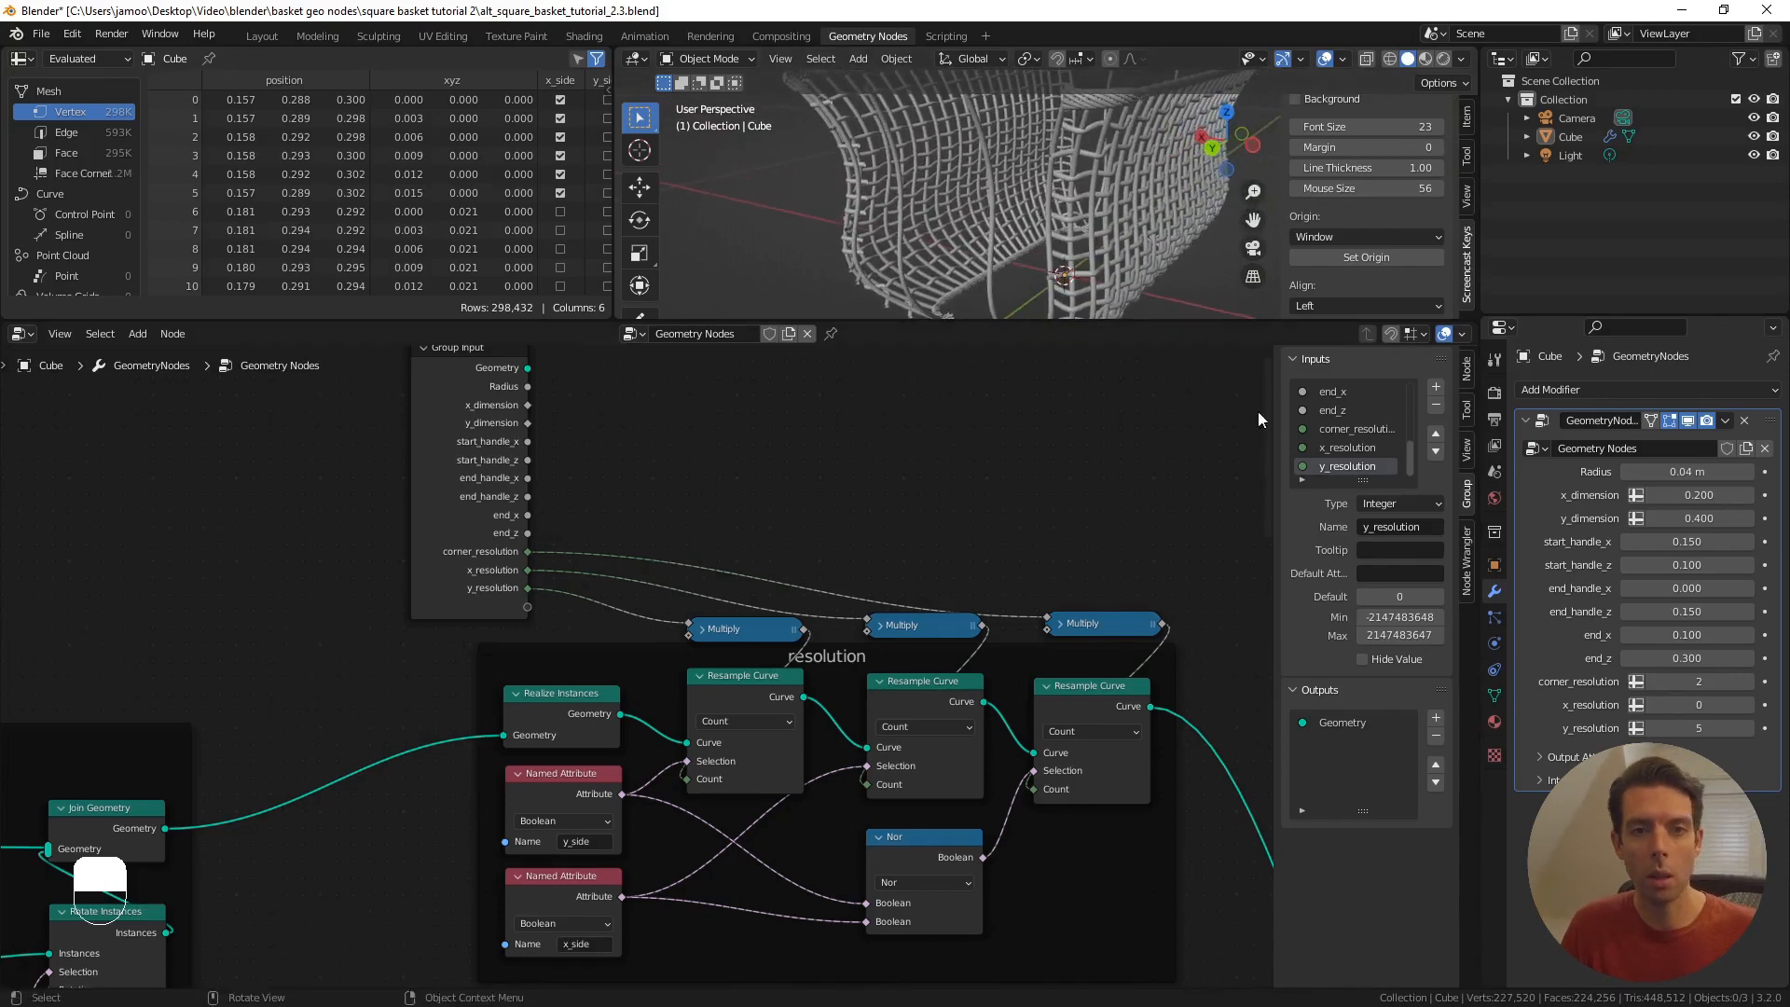
- Set the modifier's x_resolution to 3, check the basket, and nudge the Group Input node above the resolution frame
click(1749, 706)
click(1748, 706)
click(1748, 706)
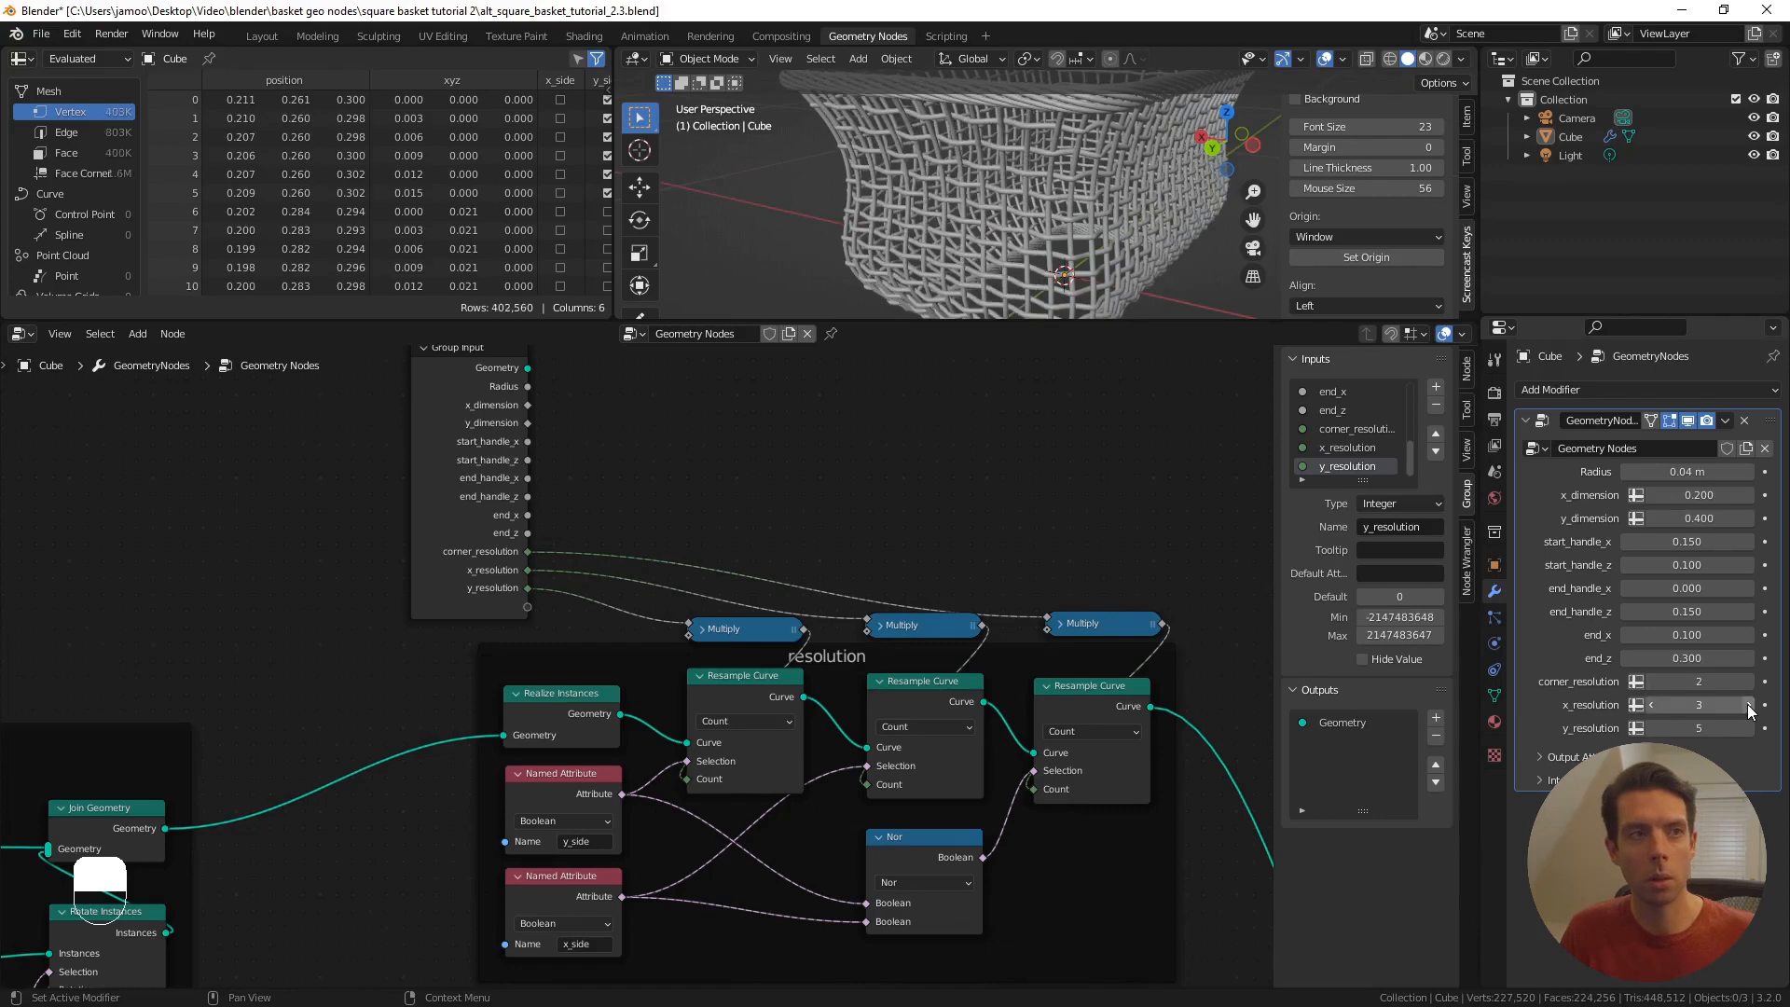
middle_drag(1073, 243, 989, 233)
middle_drag(563, 470, 611, 484)
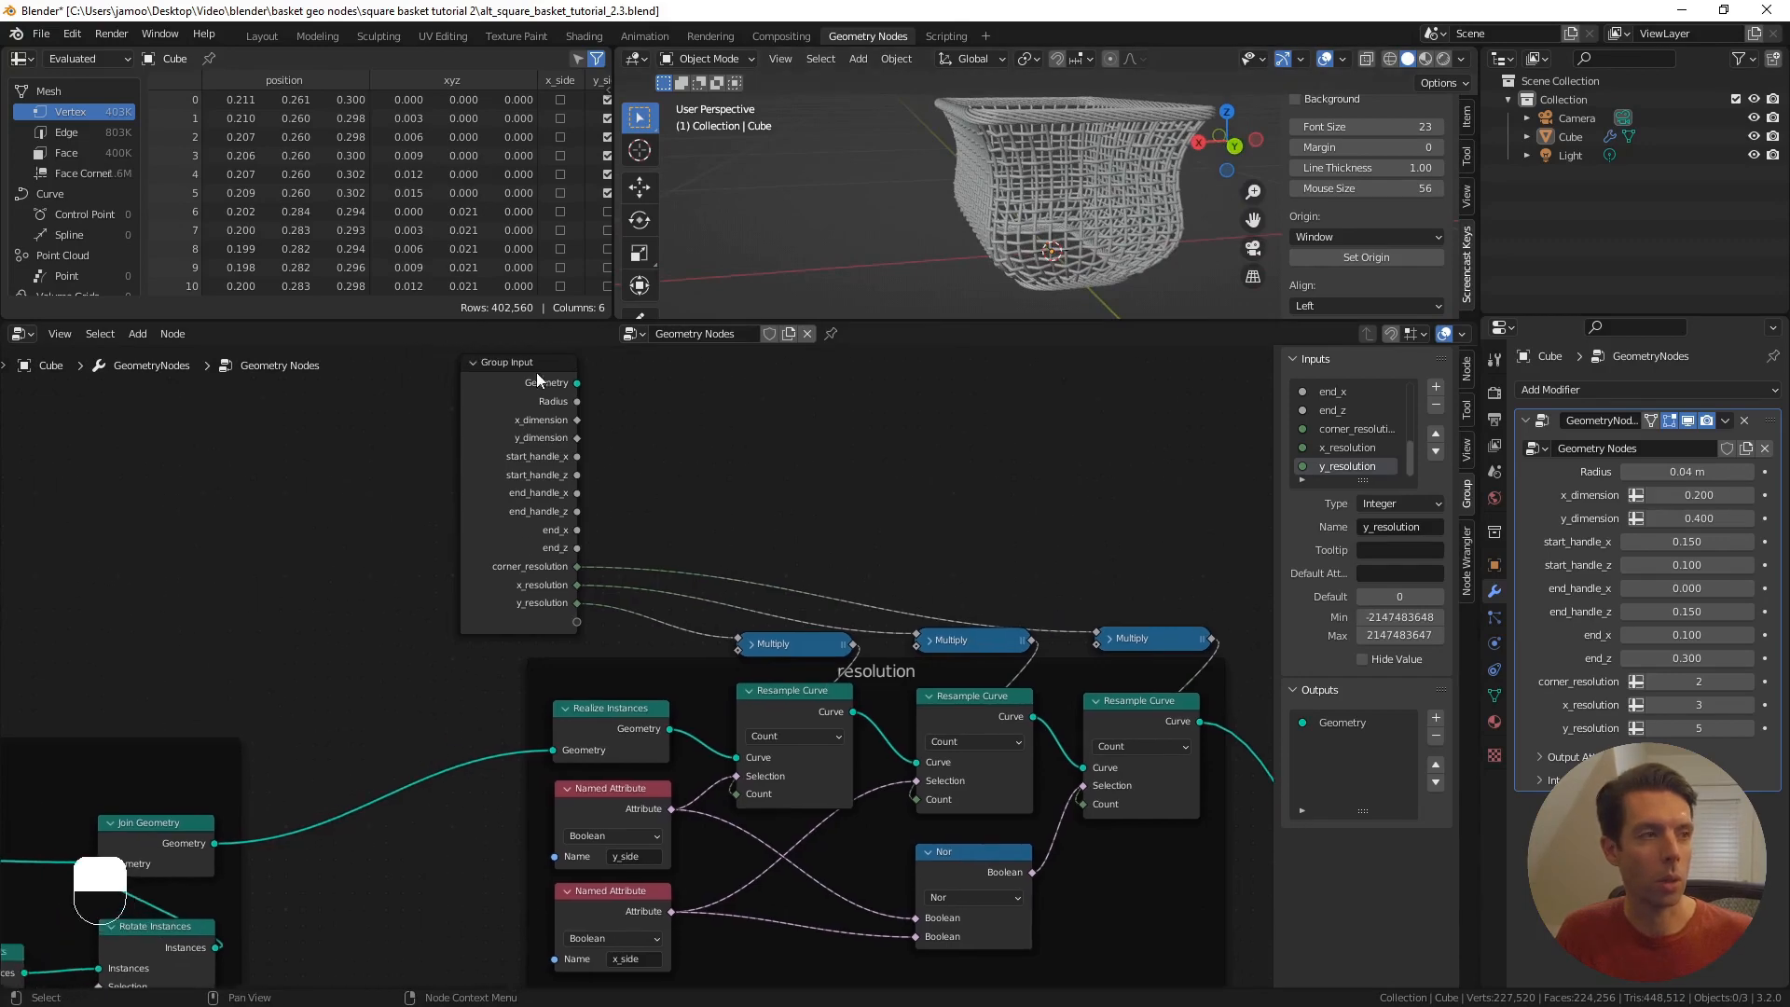
drag(528, 367, 521, 371)
- Examine the weave node group and the chain of nodes inside it, from its Group Input through to Join Geometry
scroll(960, 550, down, 4)
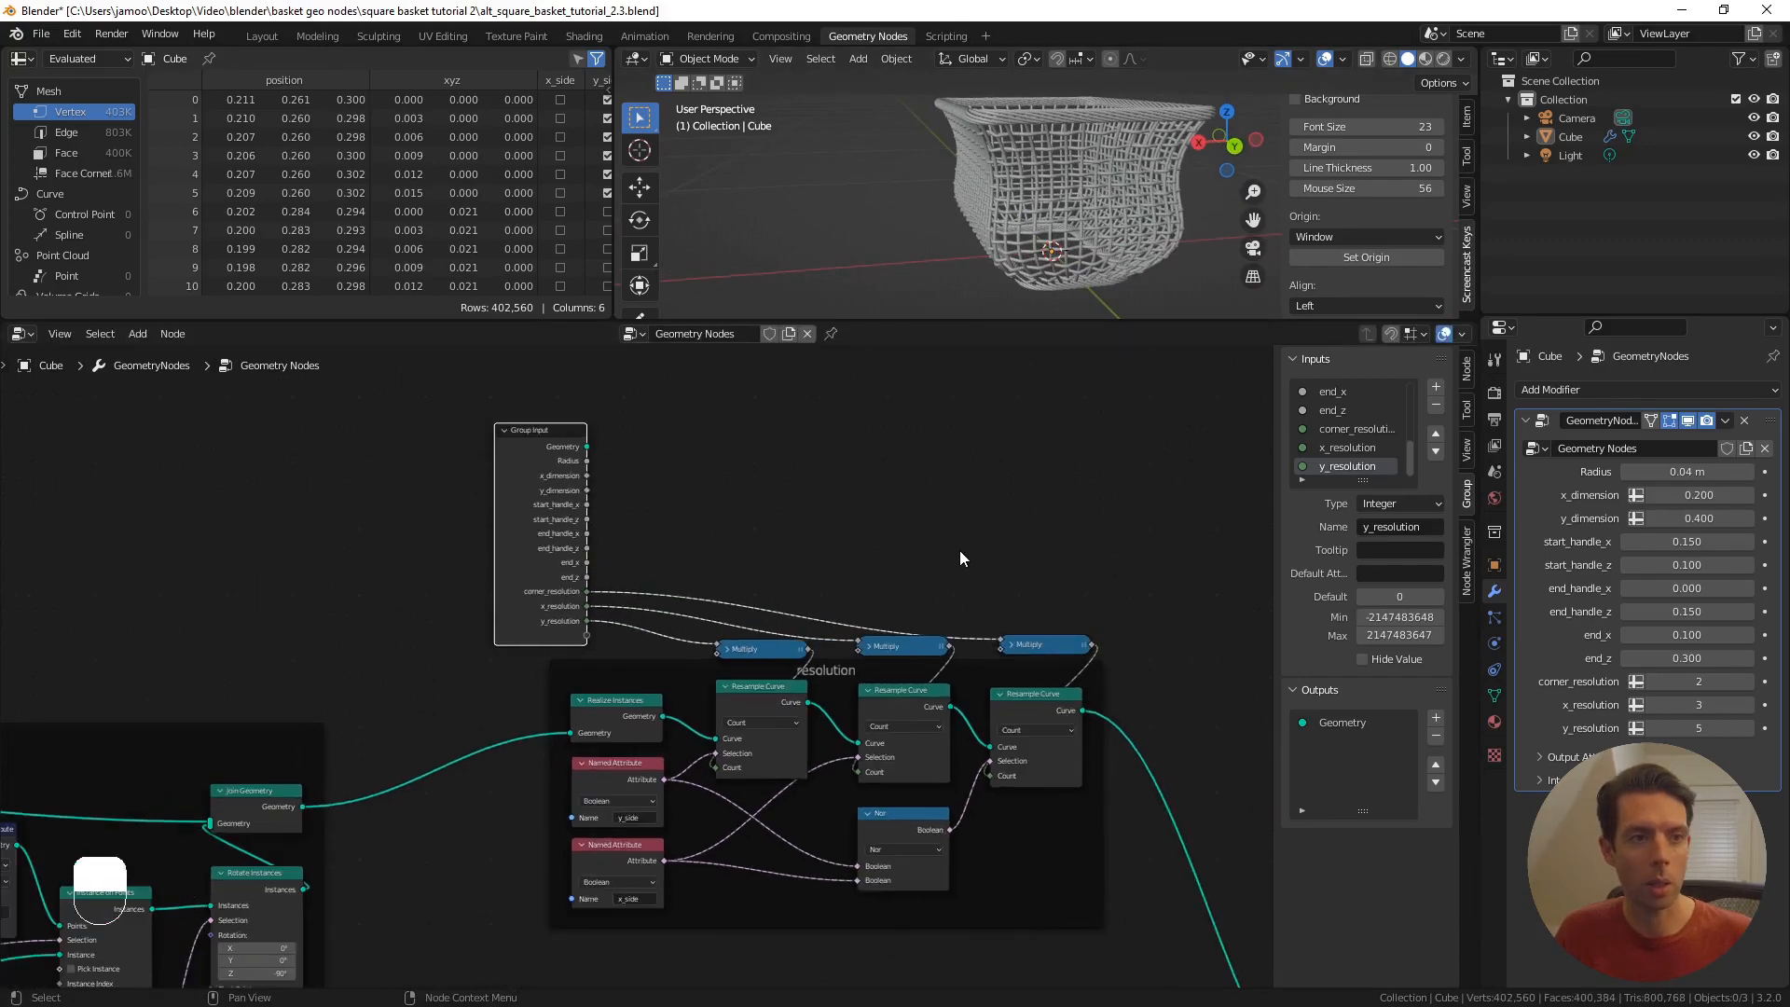
middle_drag(994, 608, 744, 579)
scroll(743, 578, down, 5)
shift+middle_drag(865, 599, 586, 573)
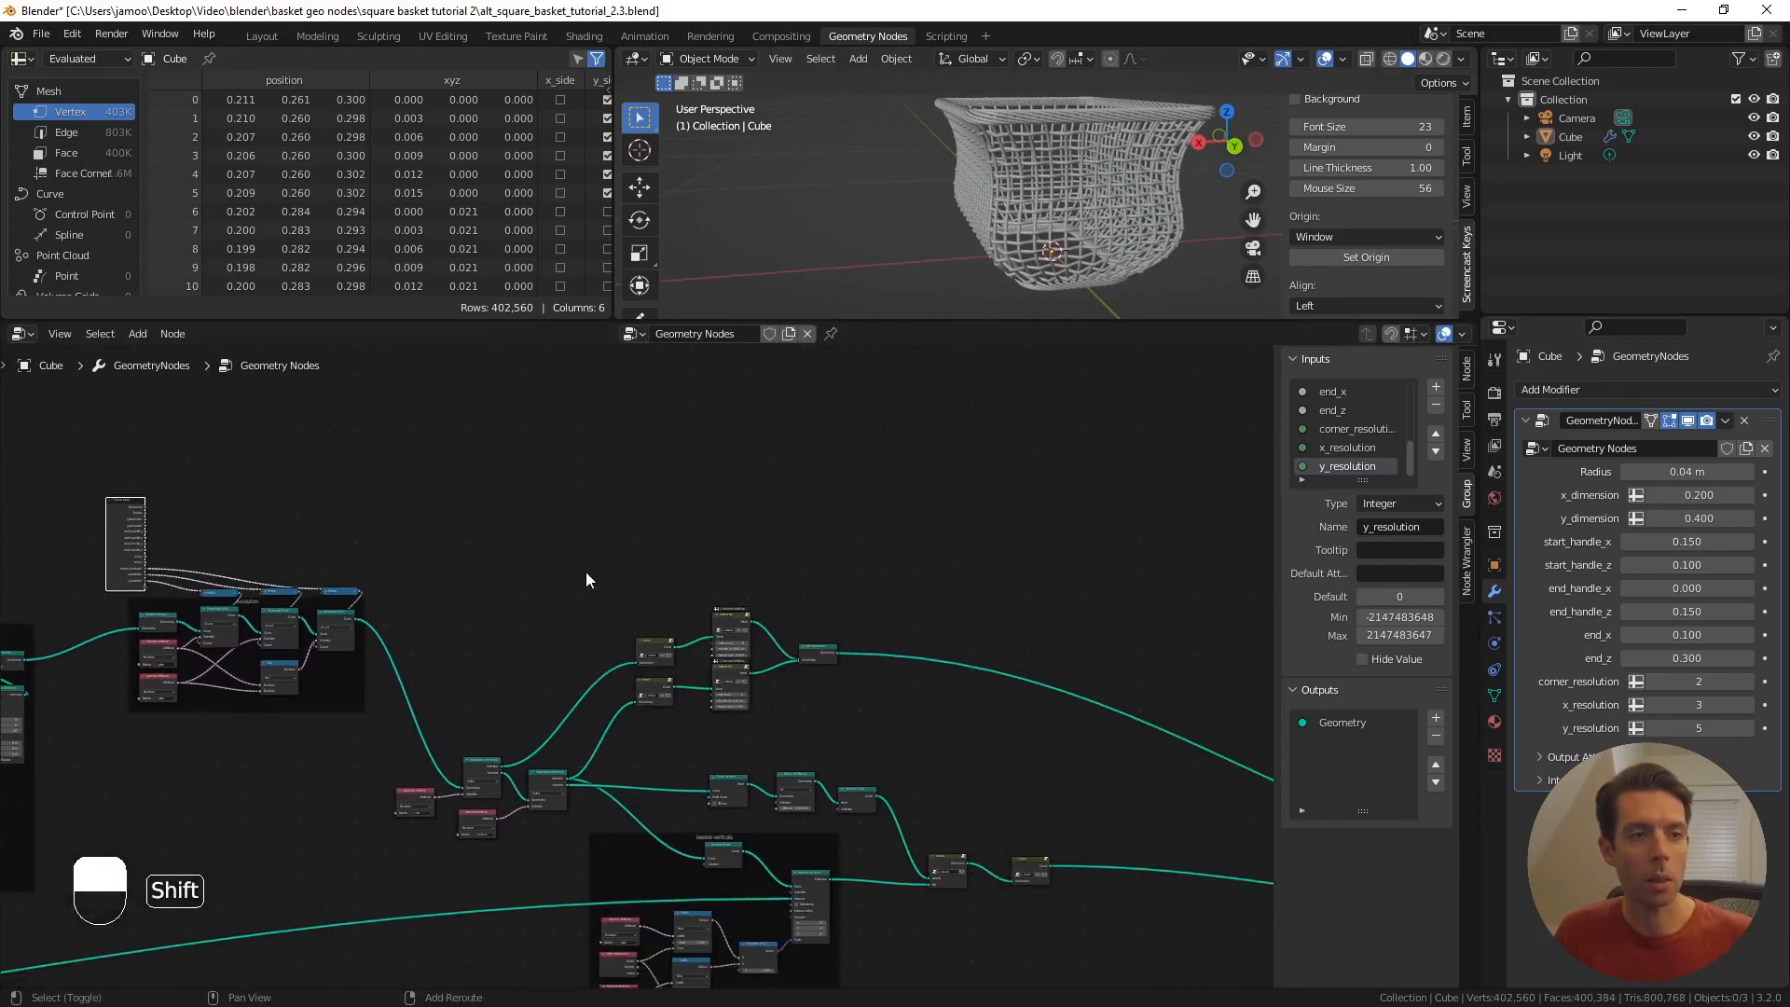
shift+middle_drag(1063, 649, 580, 572)
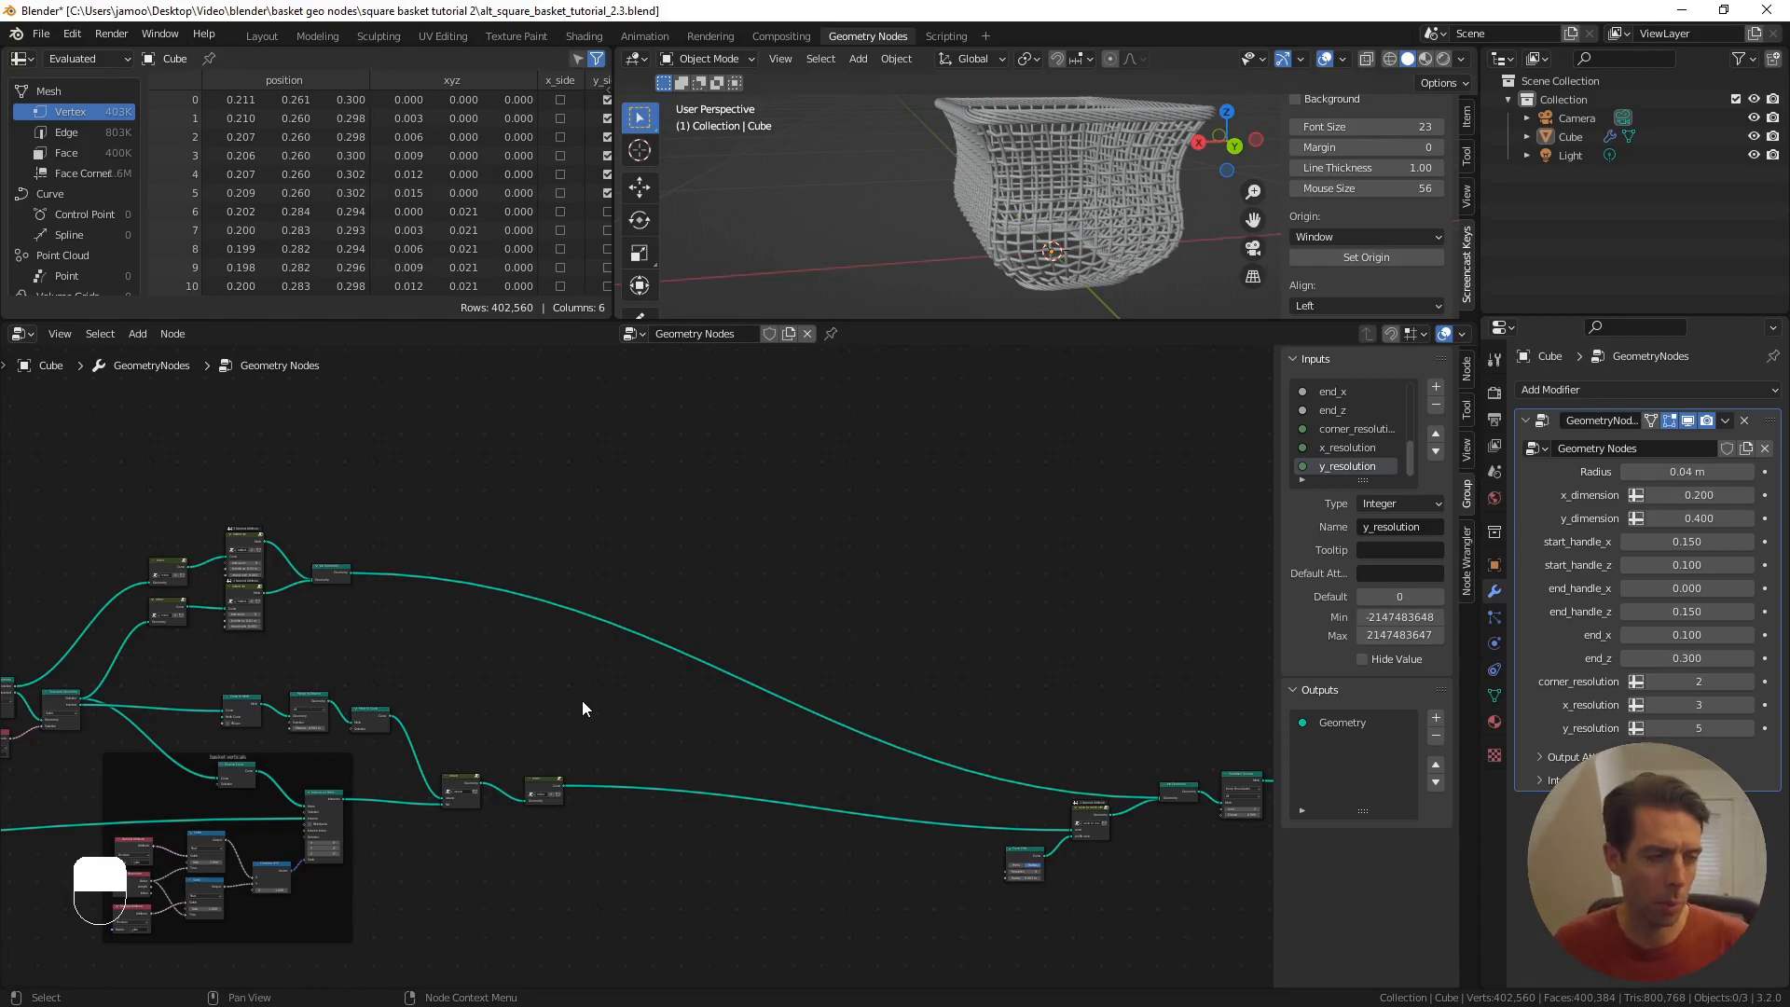
scroll(582, 702, up, 4)
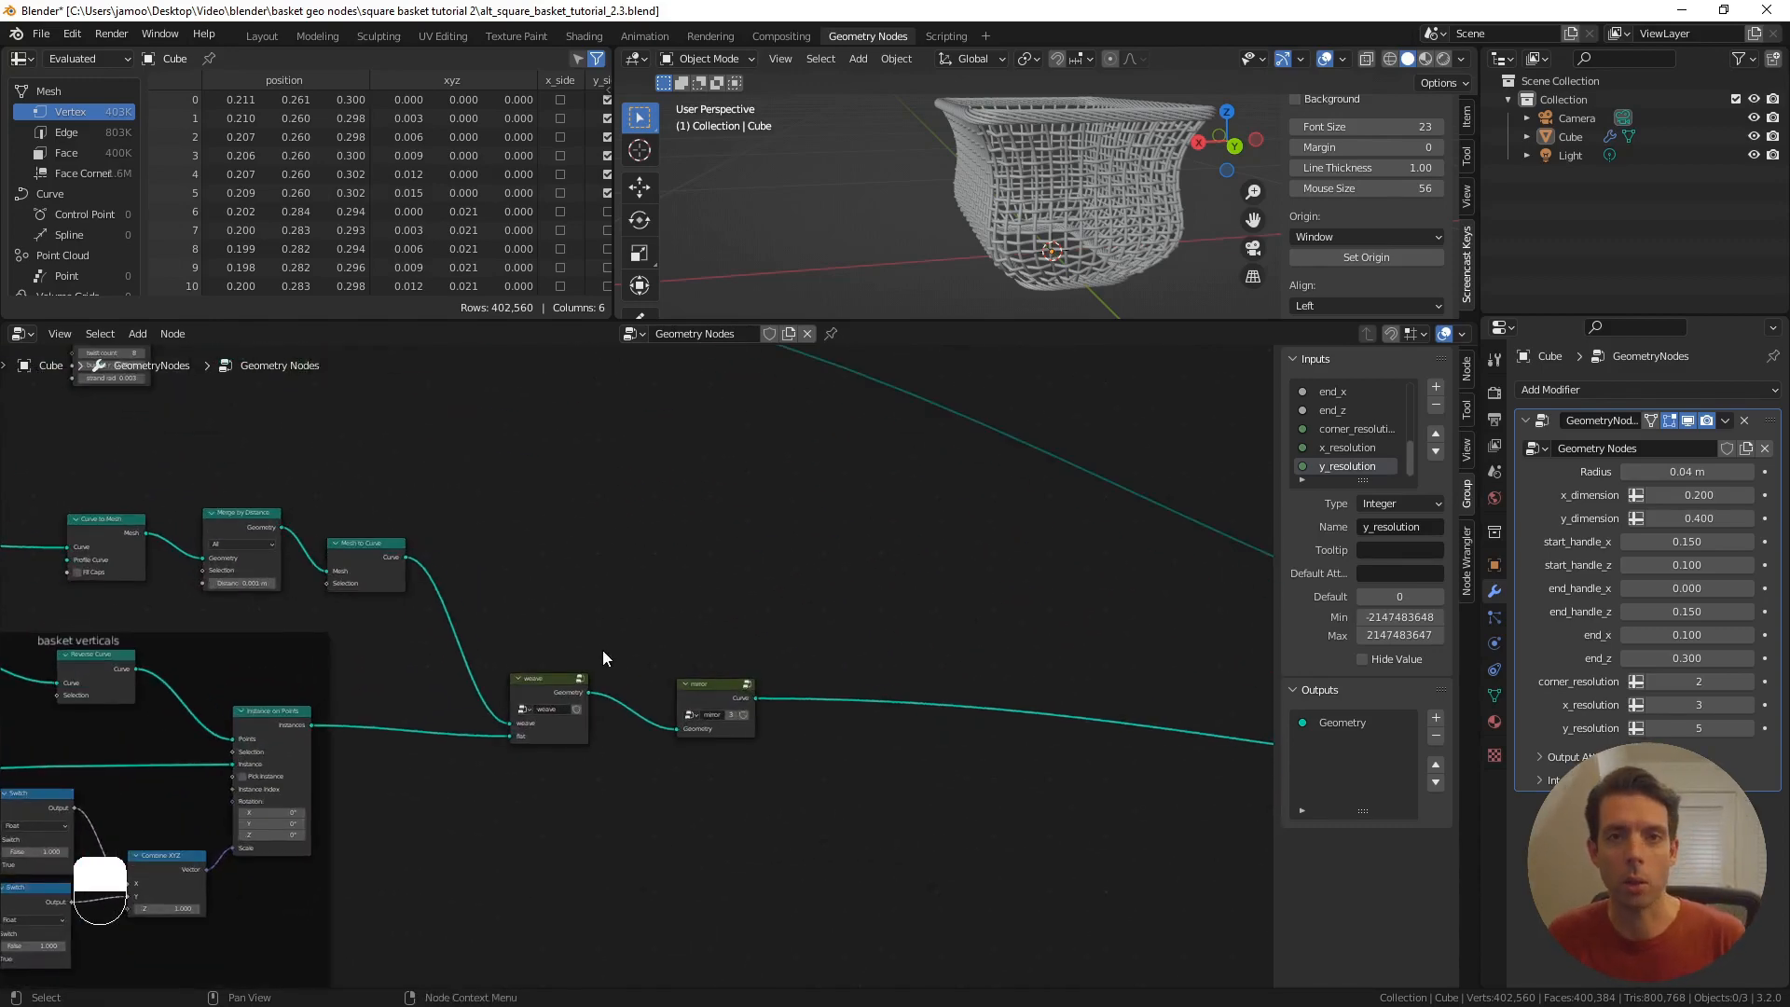
shift+middle_drag(533, 648, 618, 580)
scroll(618, 580, up, 2)
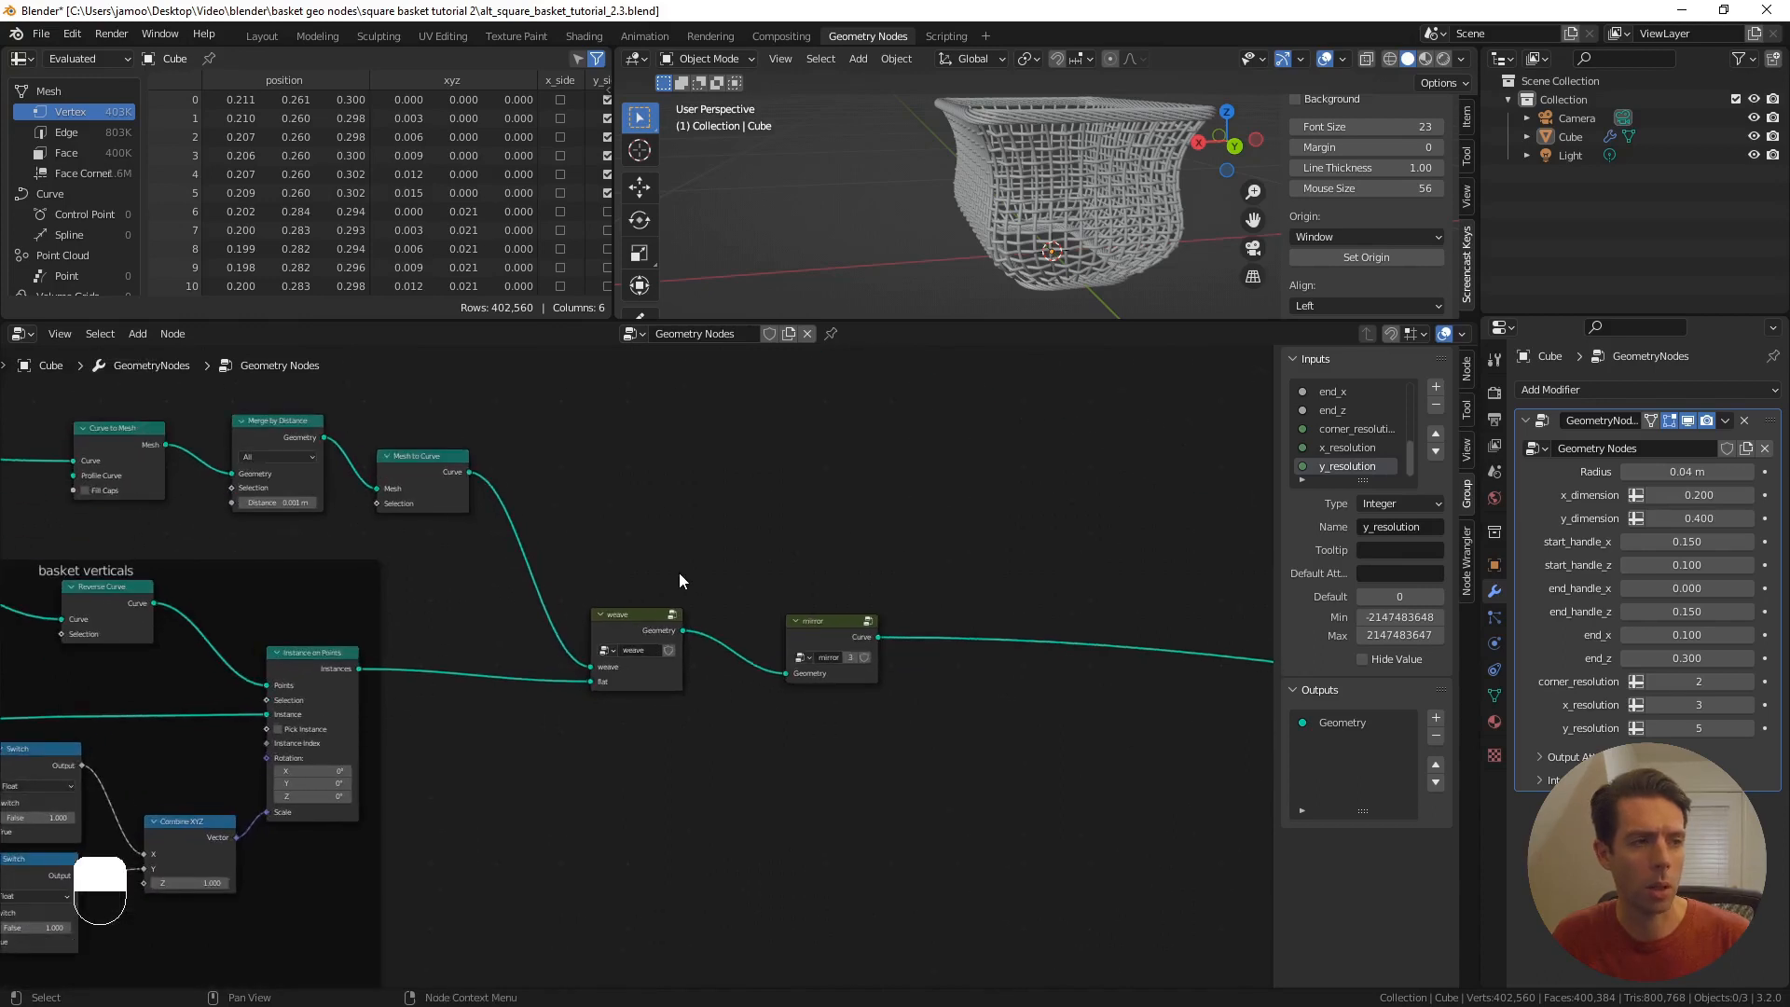
scroll(680, 580, up, 1)
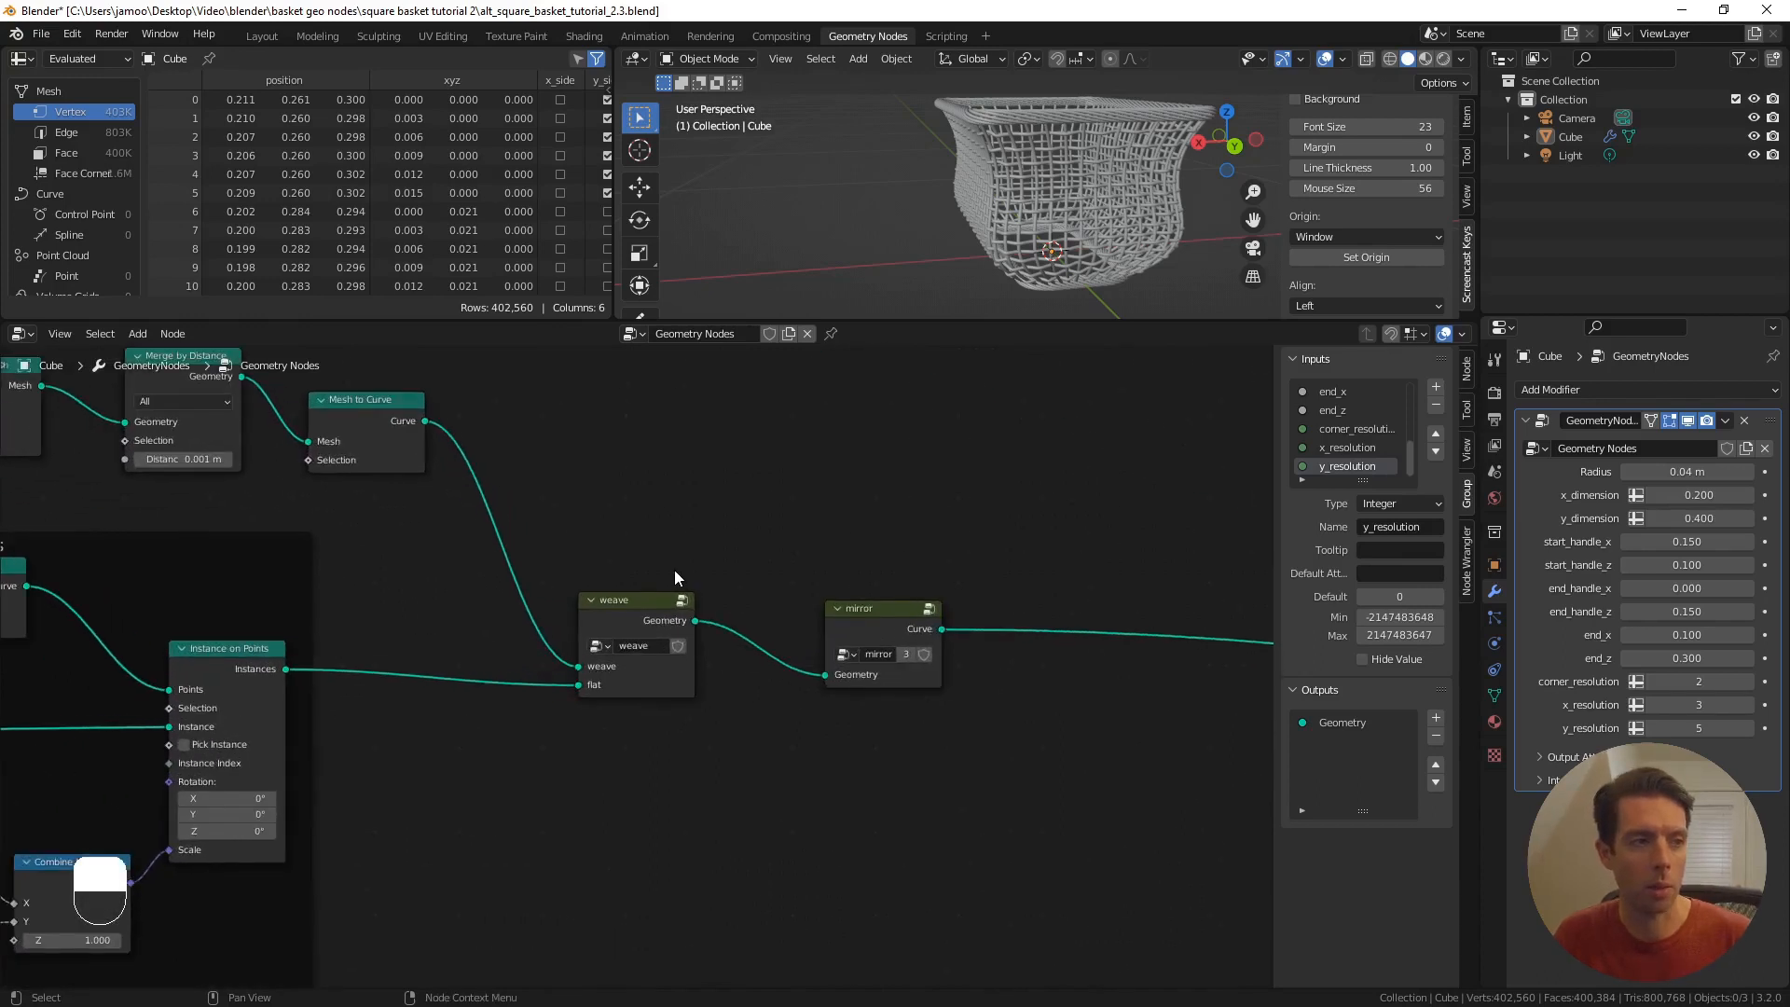
scroll(674, 569, up, 1)
click(619, 588)
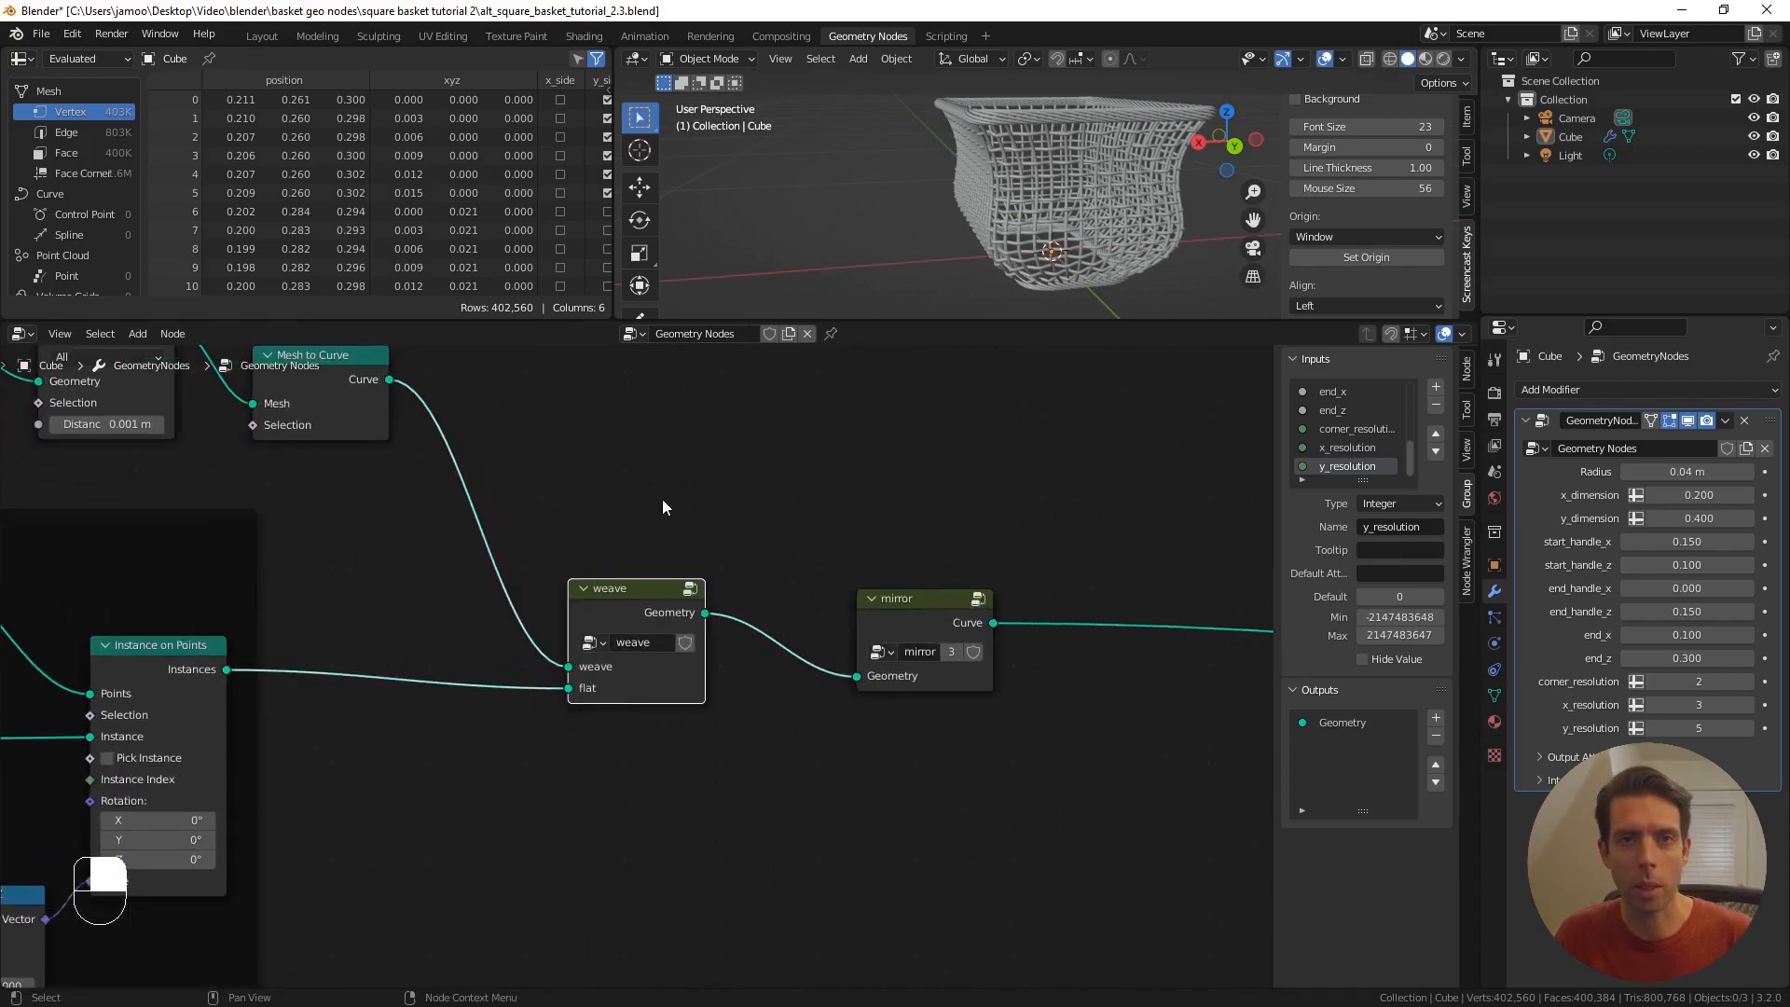
shift+middle_drag(662, 508, 692, 493)
scroll(651, 585, up, 1)
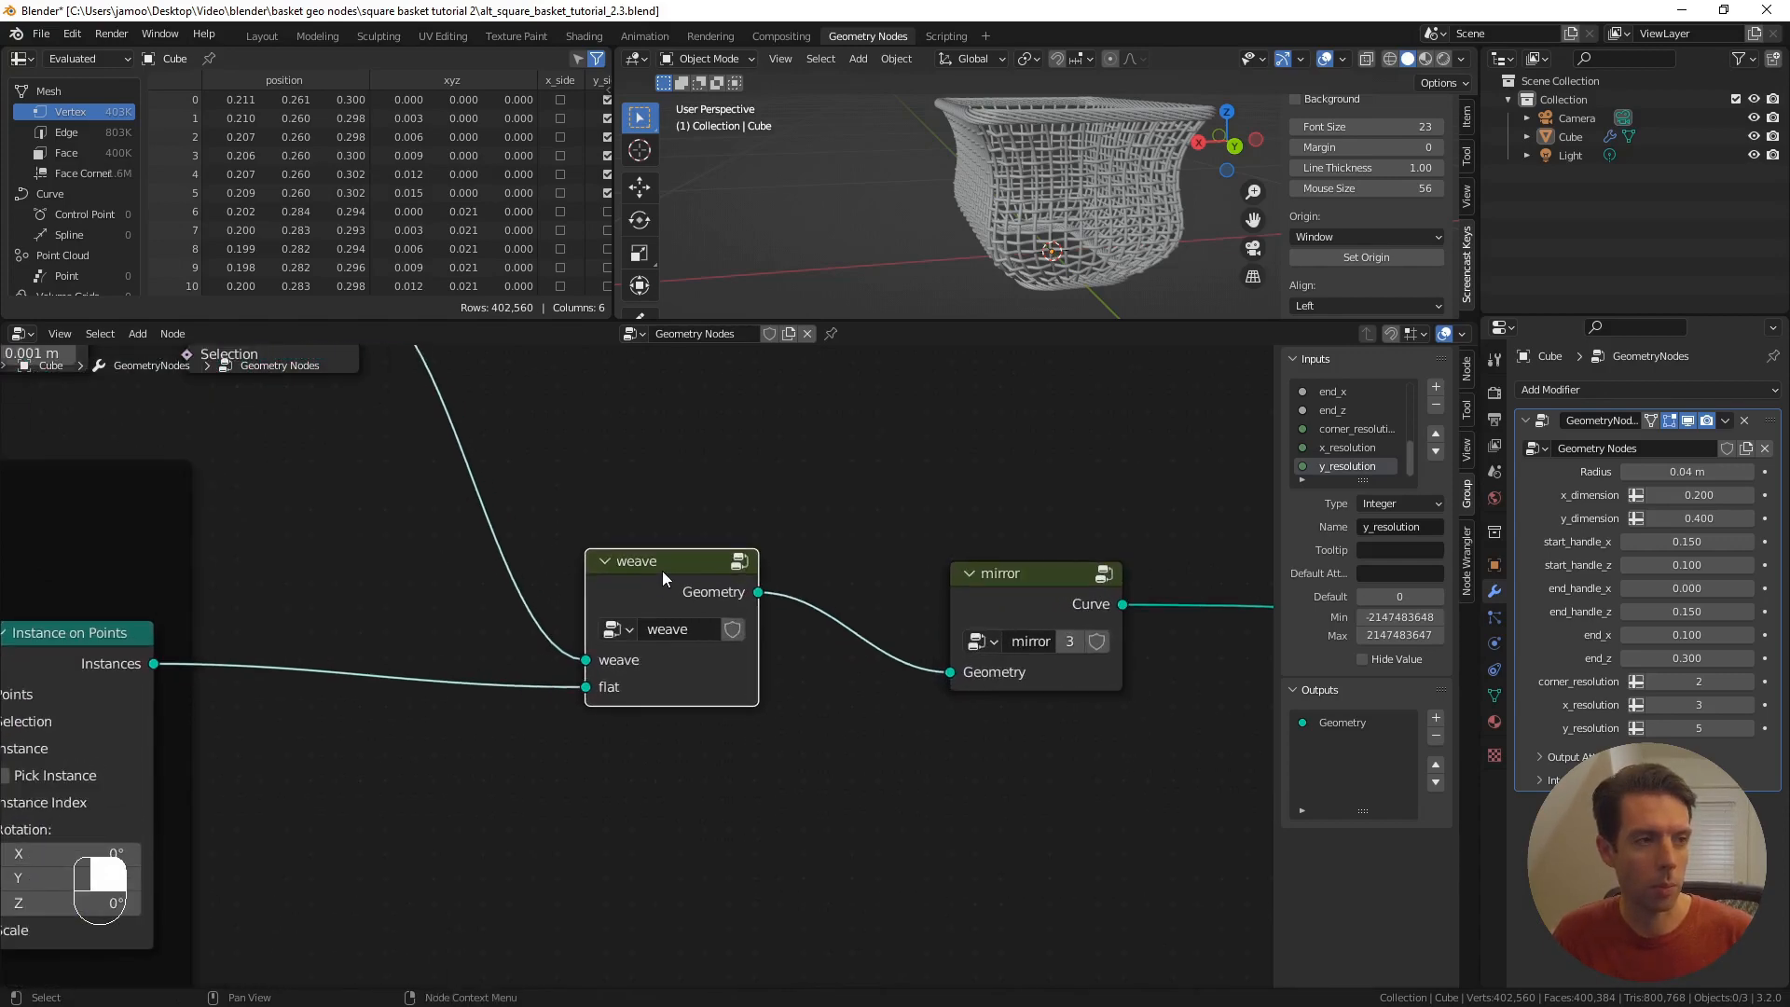
key(Tab)
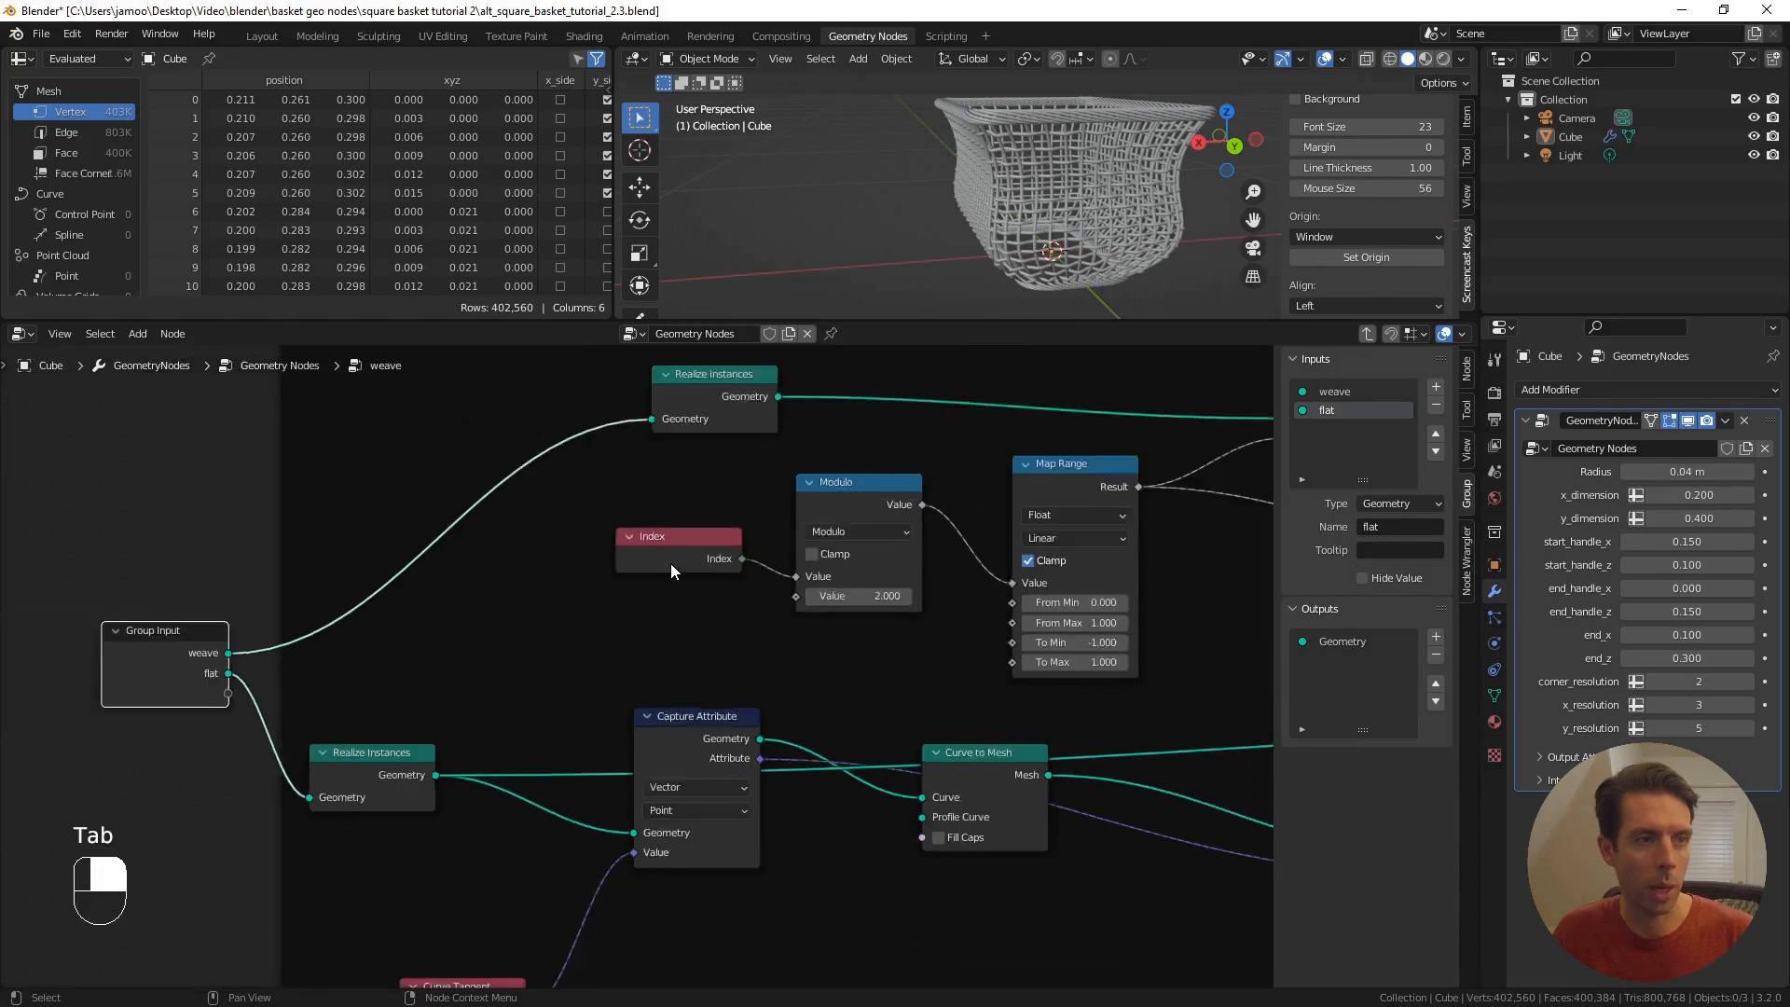
scroll(672, 565, down, 2)
shift+middle_drag(876, 543, 416, 561)
scroll(508, 555, up, 1)
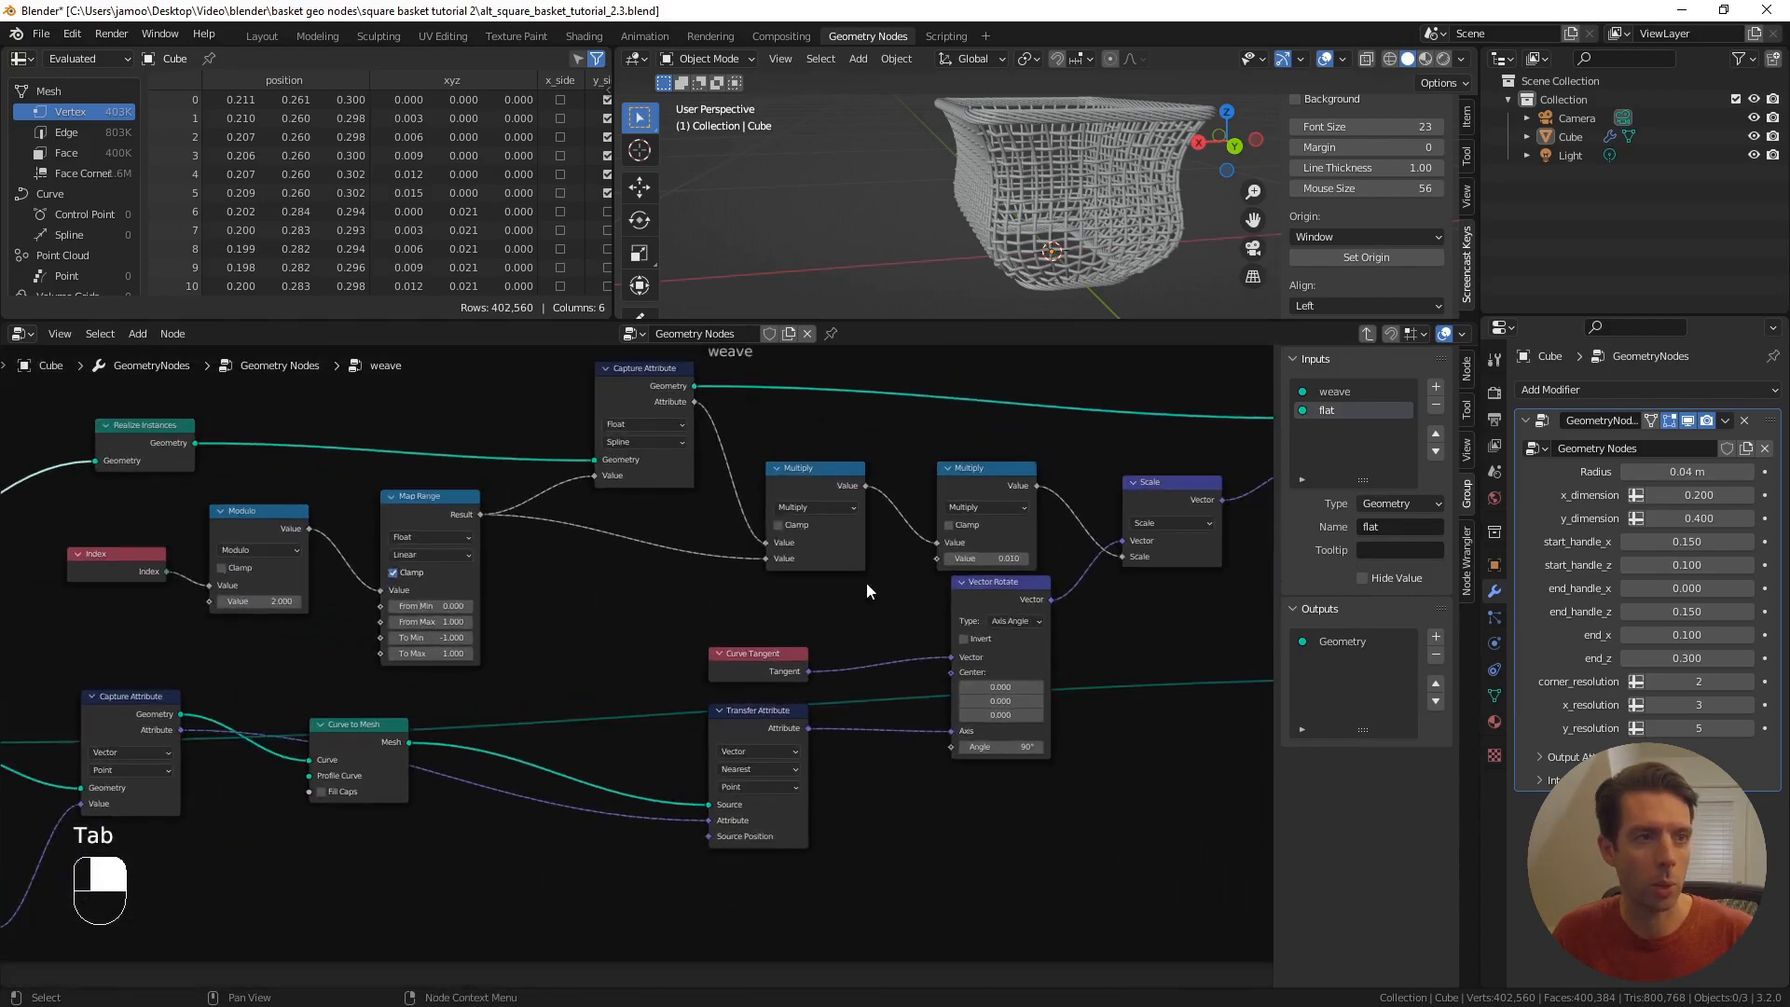
shift+middle_drag(867, 591, 472, 623)
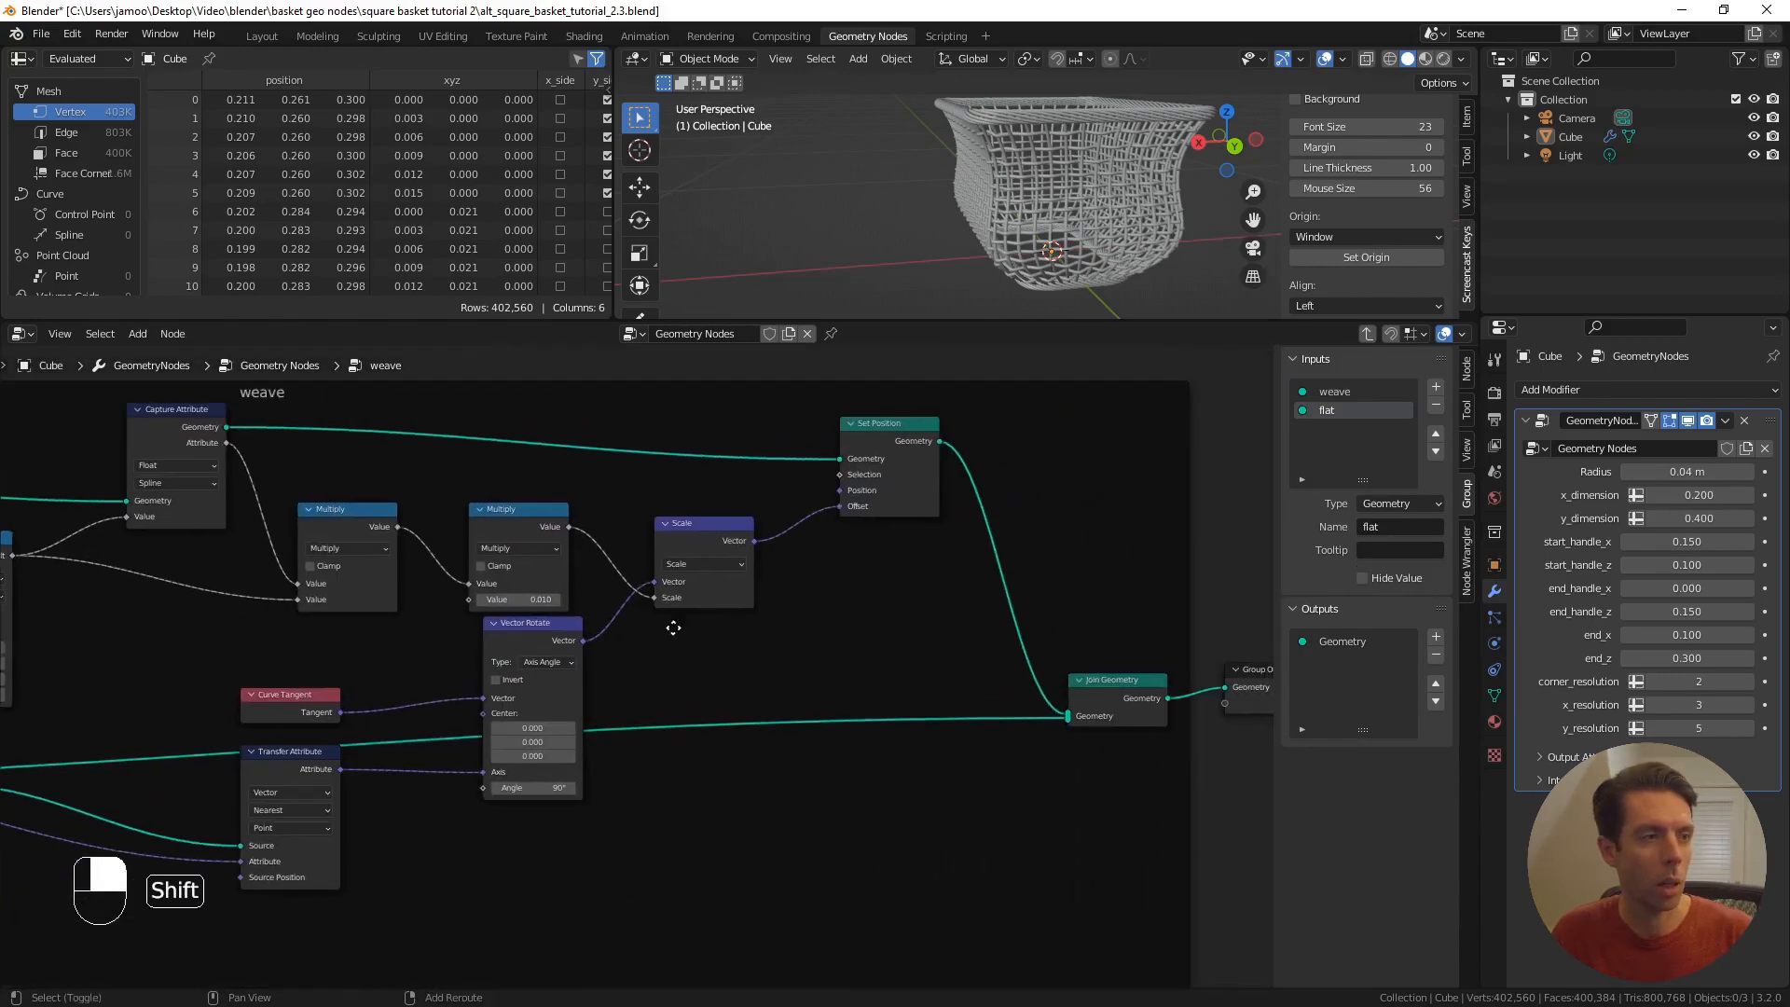
key(Tab)
scroll(669, 629, down, 4)
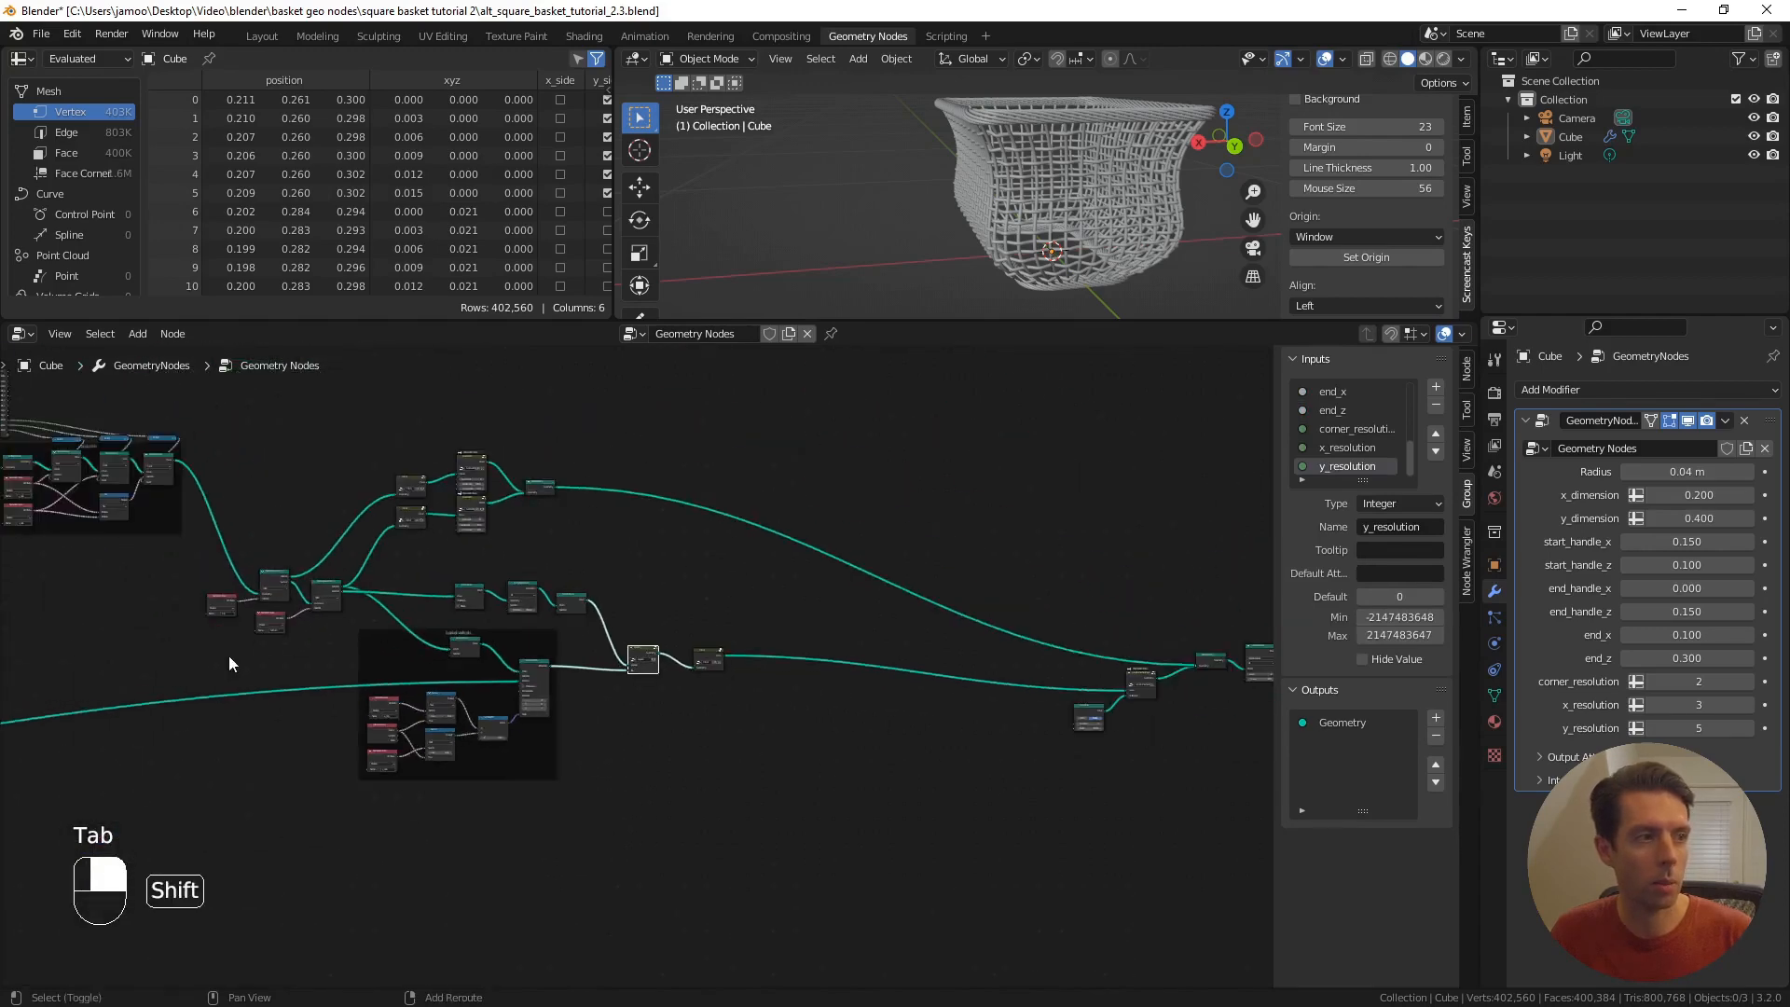
- Set the Bezier Segment's Resolution to 50 in the corner profile frame and check the weave on the basket's side
shift+middle_drag(229, 664, 927, 671)
scroll(639, 659, up, 4)
shift+middle_drag(360, 740, 768, 664)
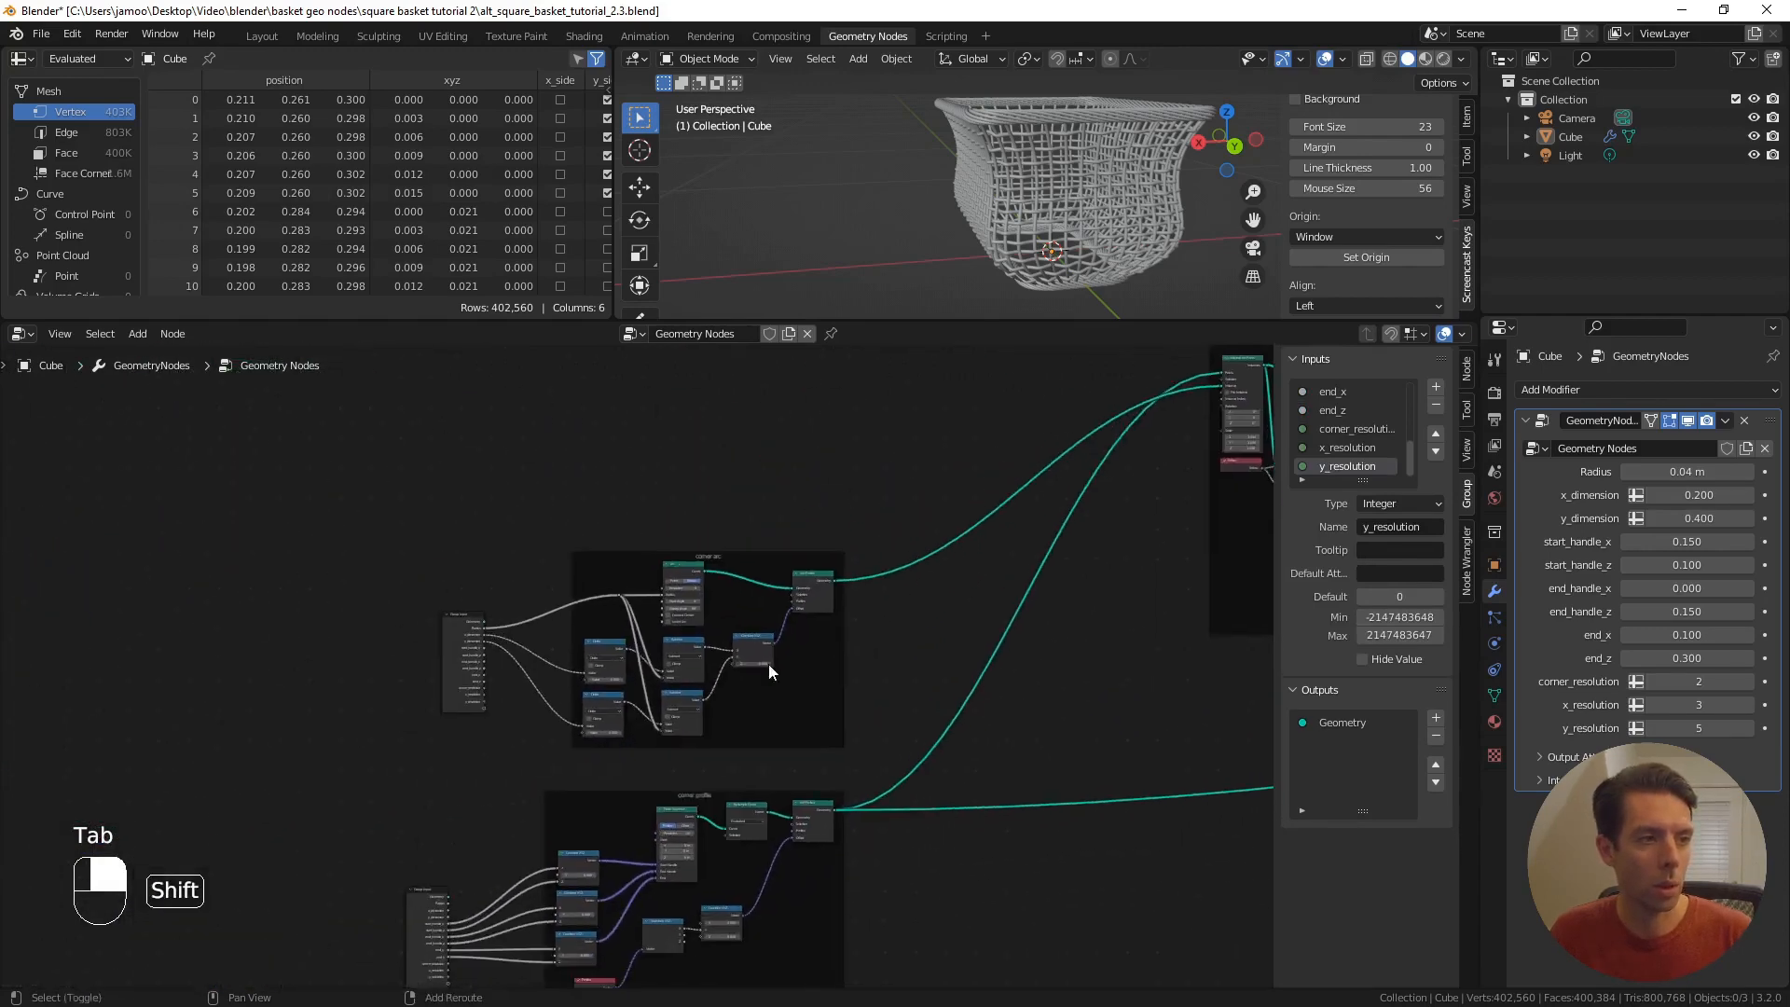
scroll(635, 663, up, 4)
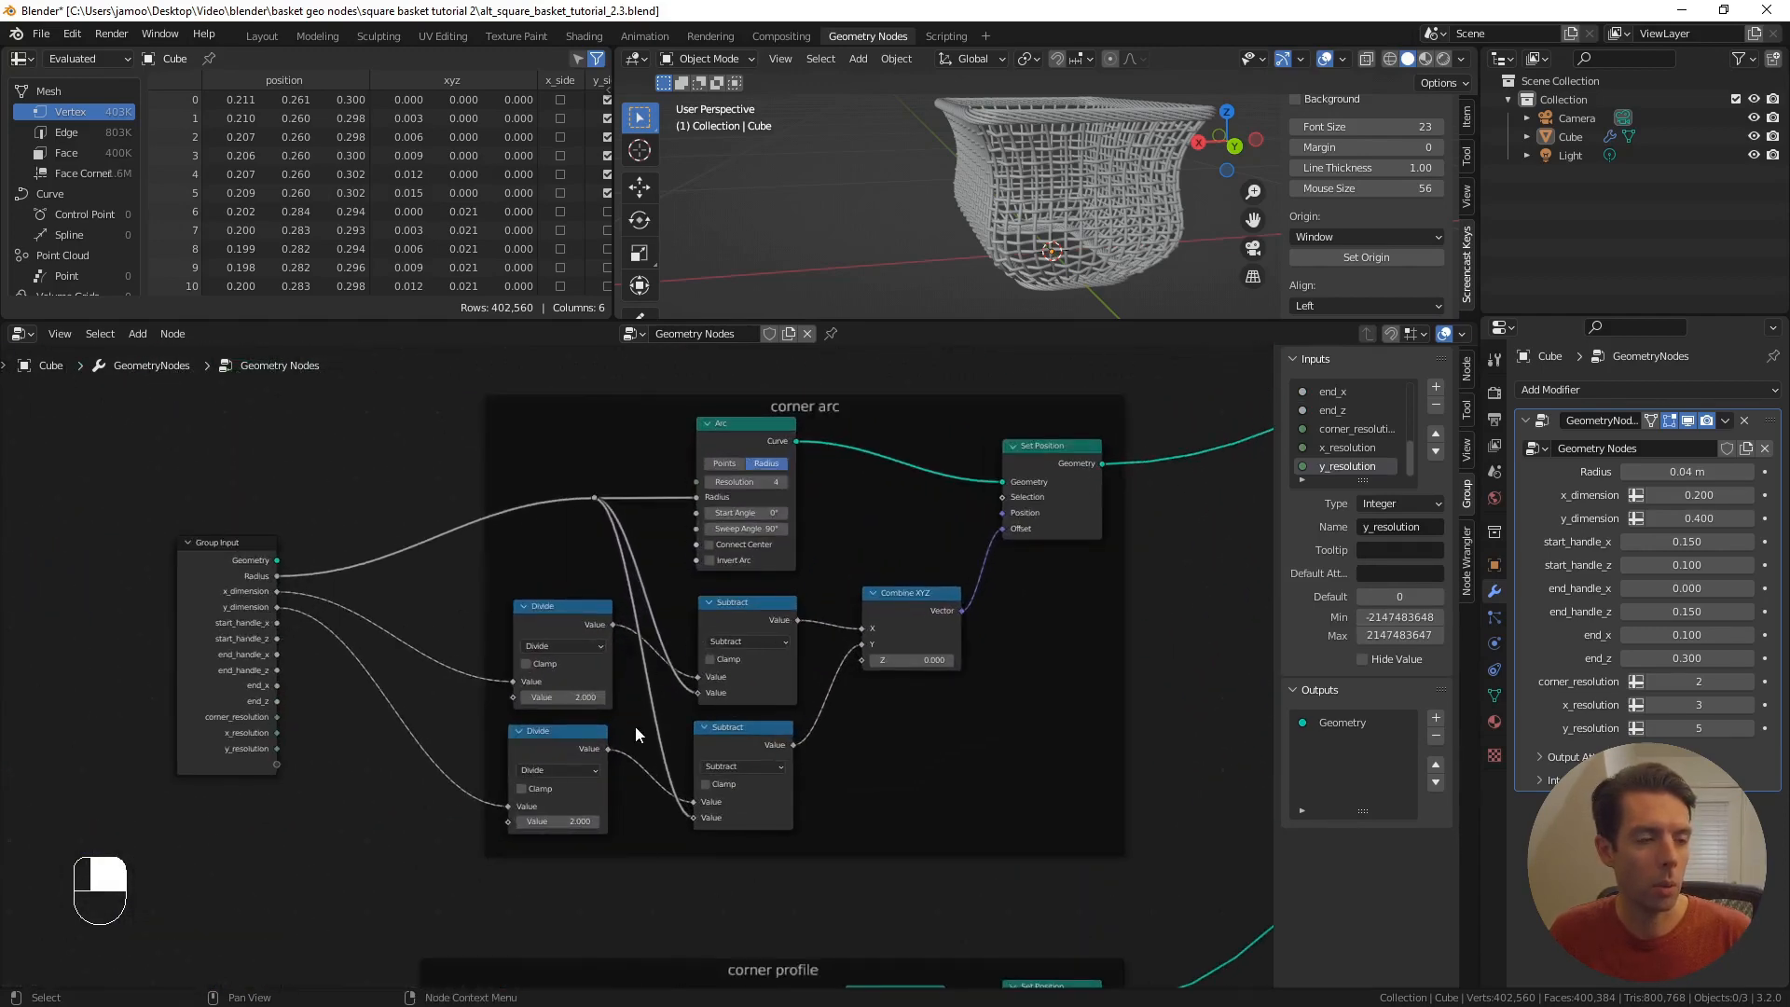
scroll(635, 726, down, 1)
shift+middle_drag(633, 782, 636, 534)
scroll(664, 627, up, 3)
shift+middle_drag(685, 614, 653, 438)
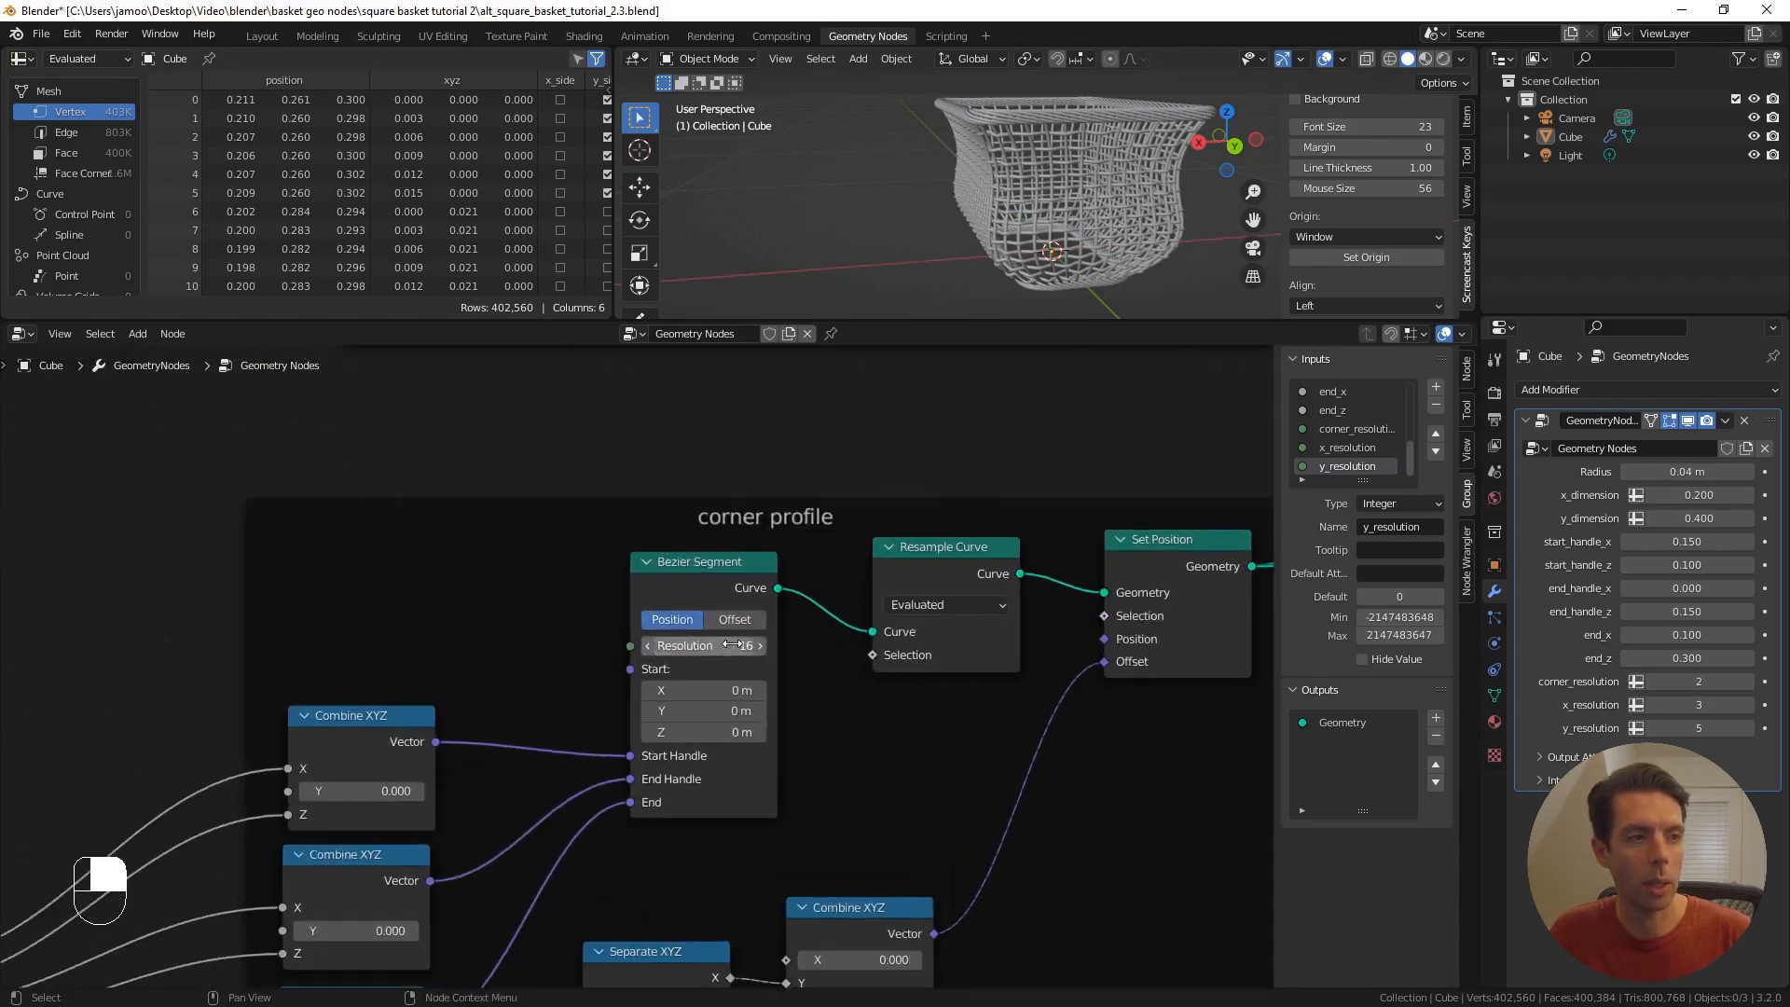
scroll(672, 541, up, 1)
click(719, 641)
text(50)
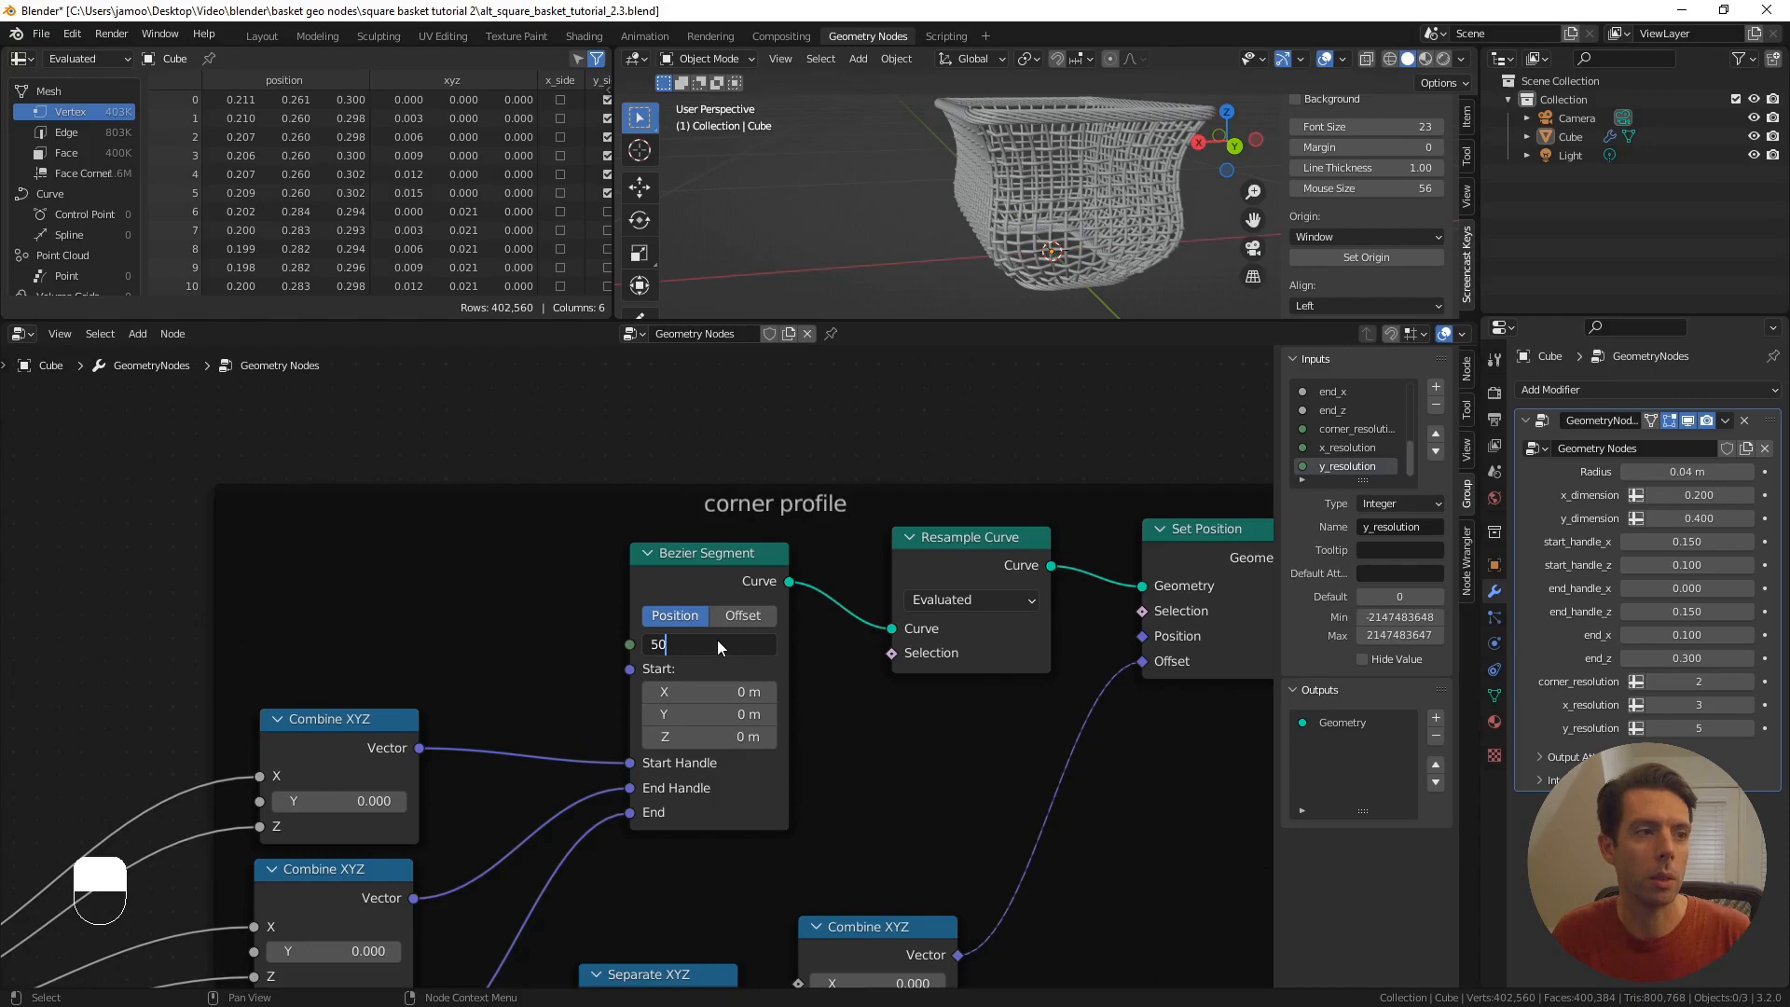
key(Return)
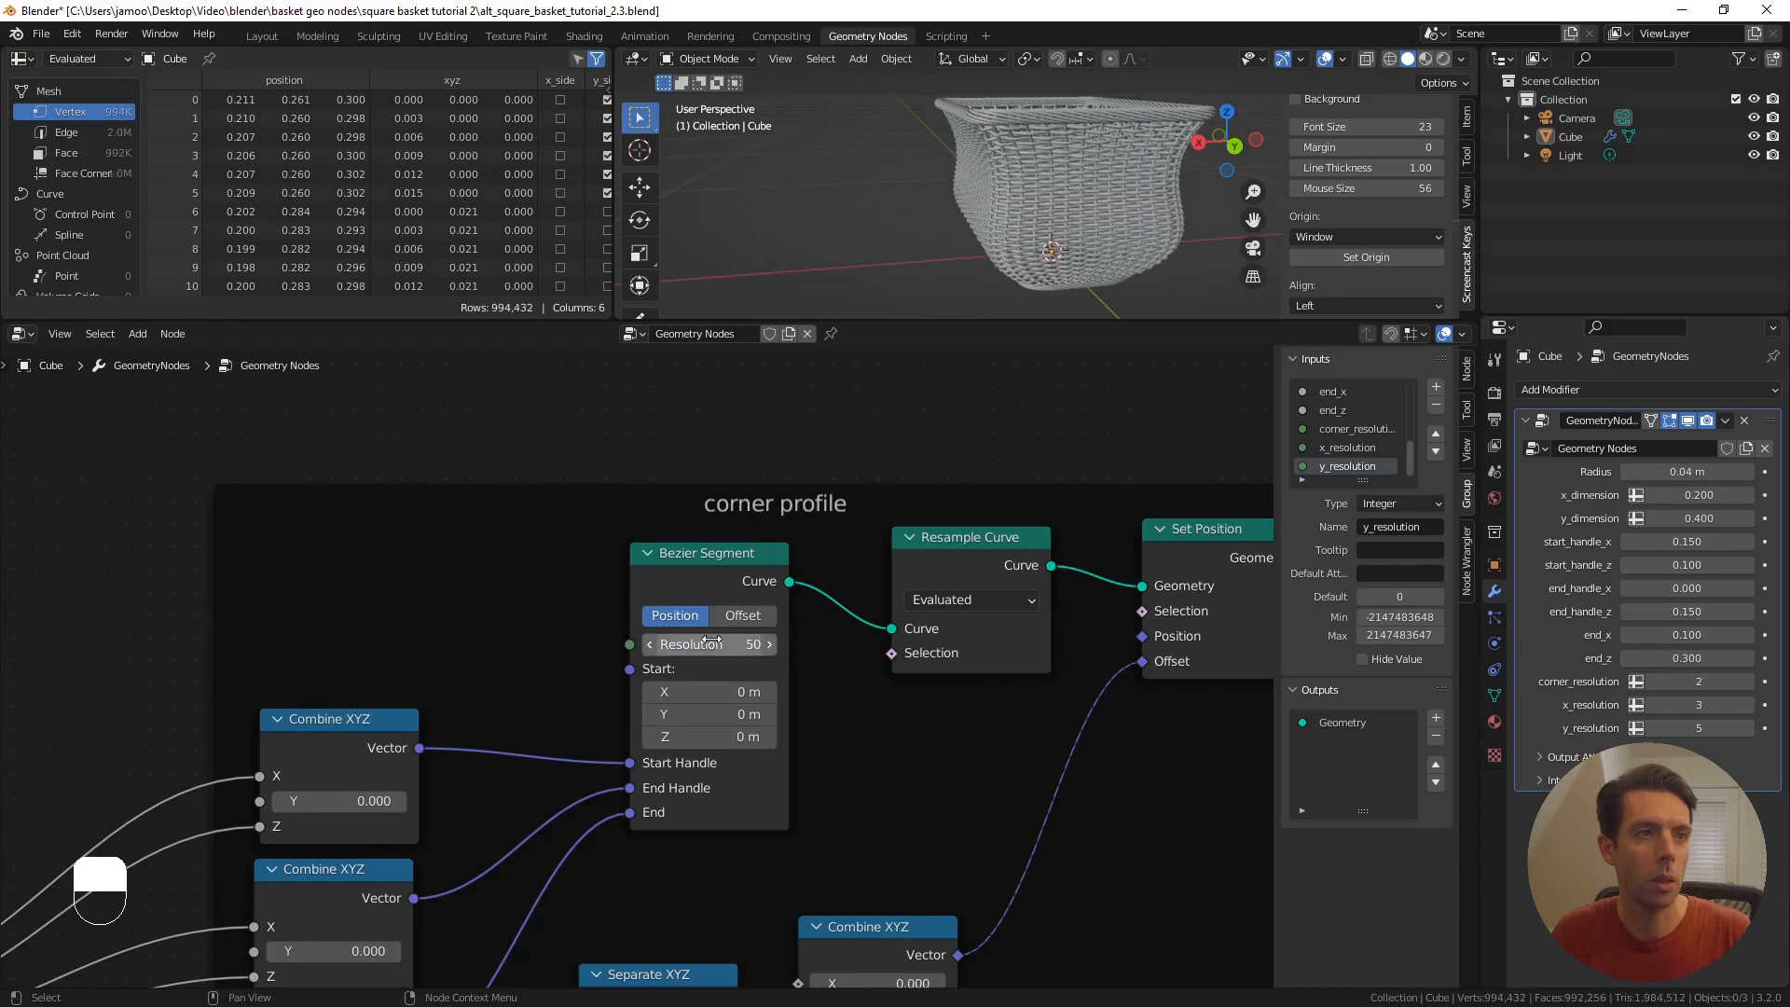
scroll(987, 193, up, 2)
shift+middle_drag(1050, 200, 988, 231)
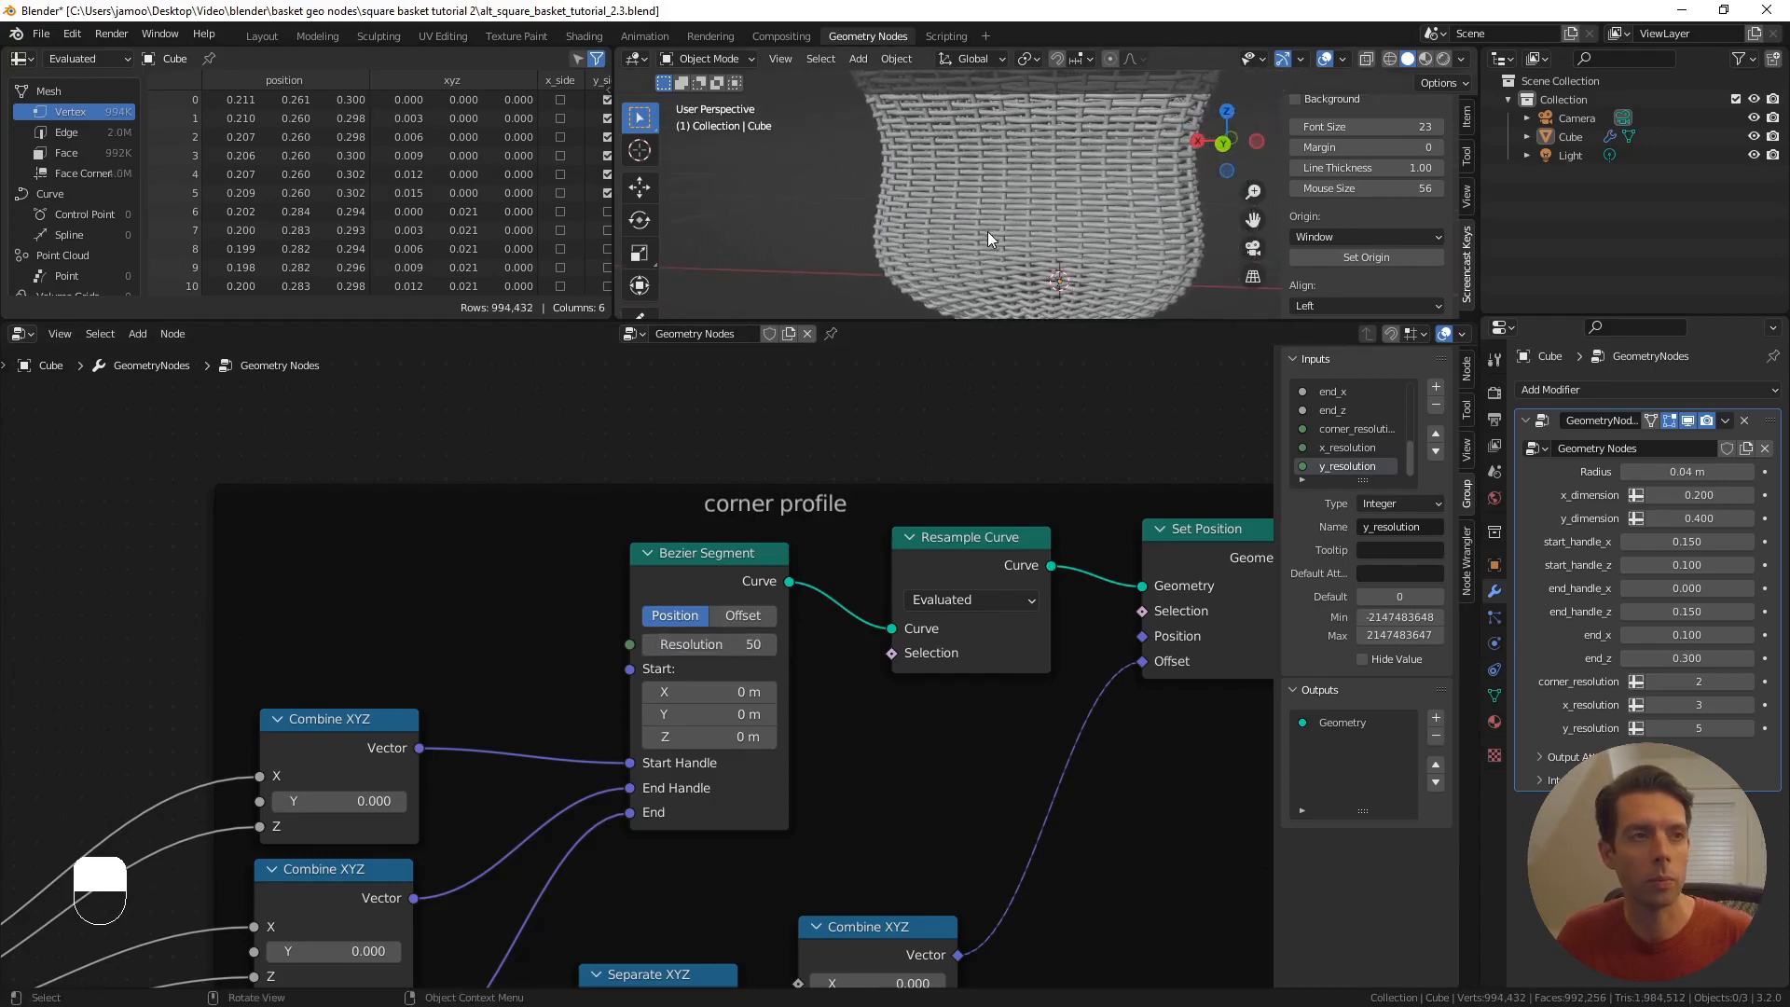
- Mute the Subdivision Surface node before the Group Output and inspect the basket's weave up close
scroll(757, 566, down, 1)
scroll(757, 567, down, 8)
shift+middle_drag(991, 628, 527, 582)
scroll(858, 606, down, 8)
shift+middle_drag(1231, 630, 400, 596)
scroll(410, 595, down, 5)
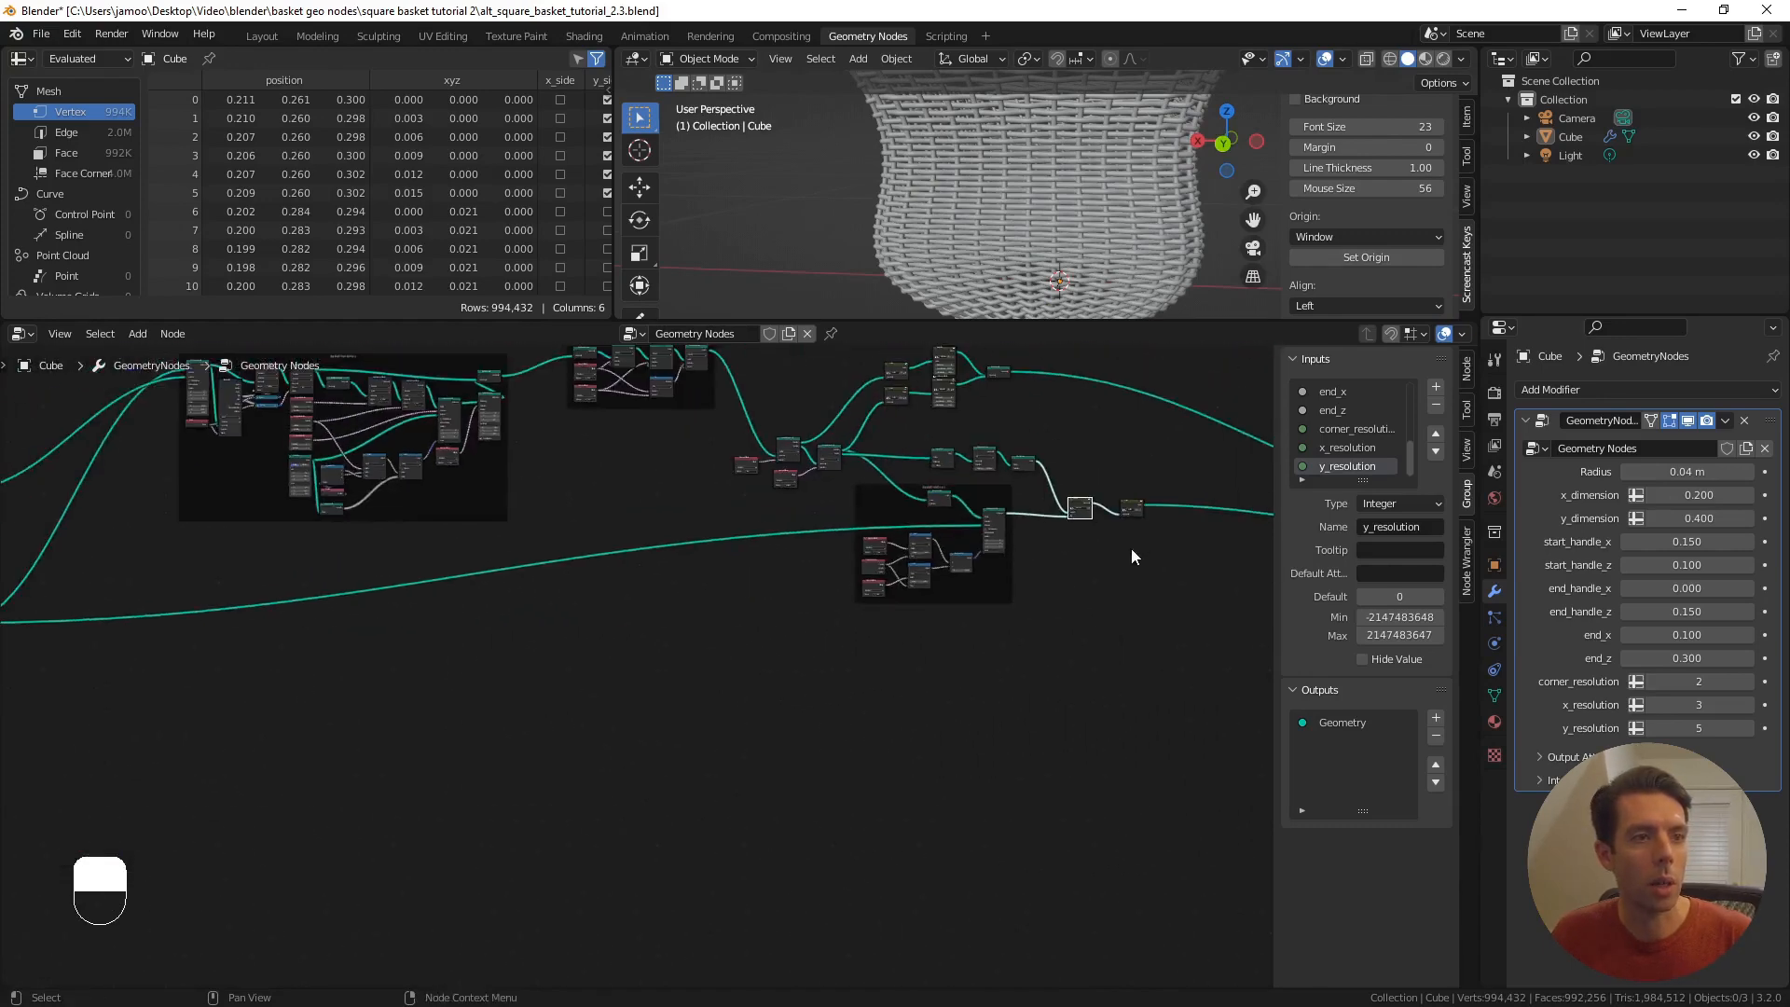
shift+middle_drag(1131, 556, 520, 618)
scroll(945, 580, up, 8)
shift+middle_drag(959, 597, 539, 634)
scroll(792, 602, up, 12)
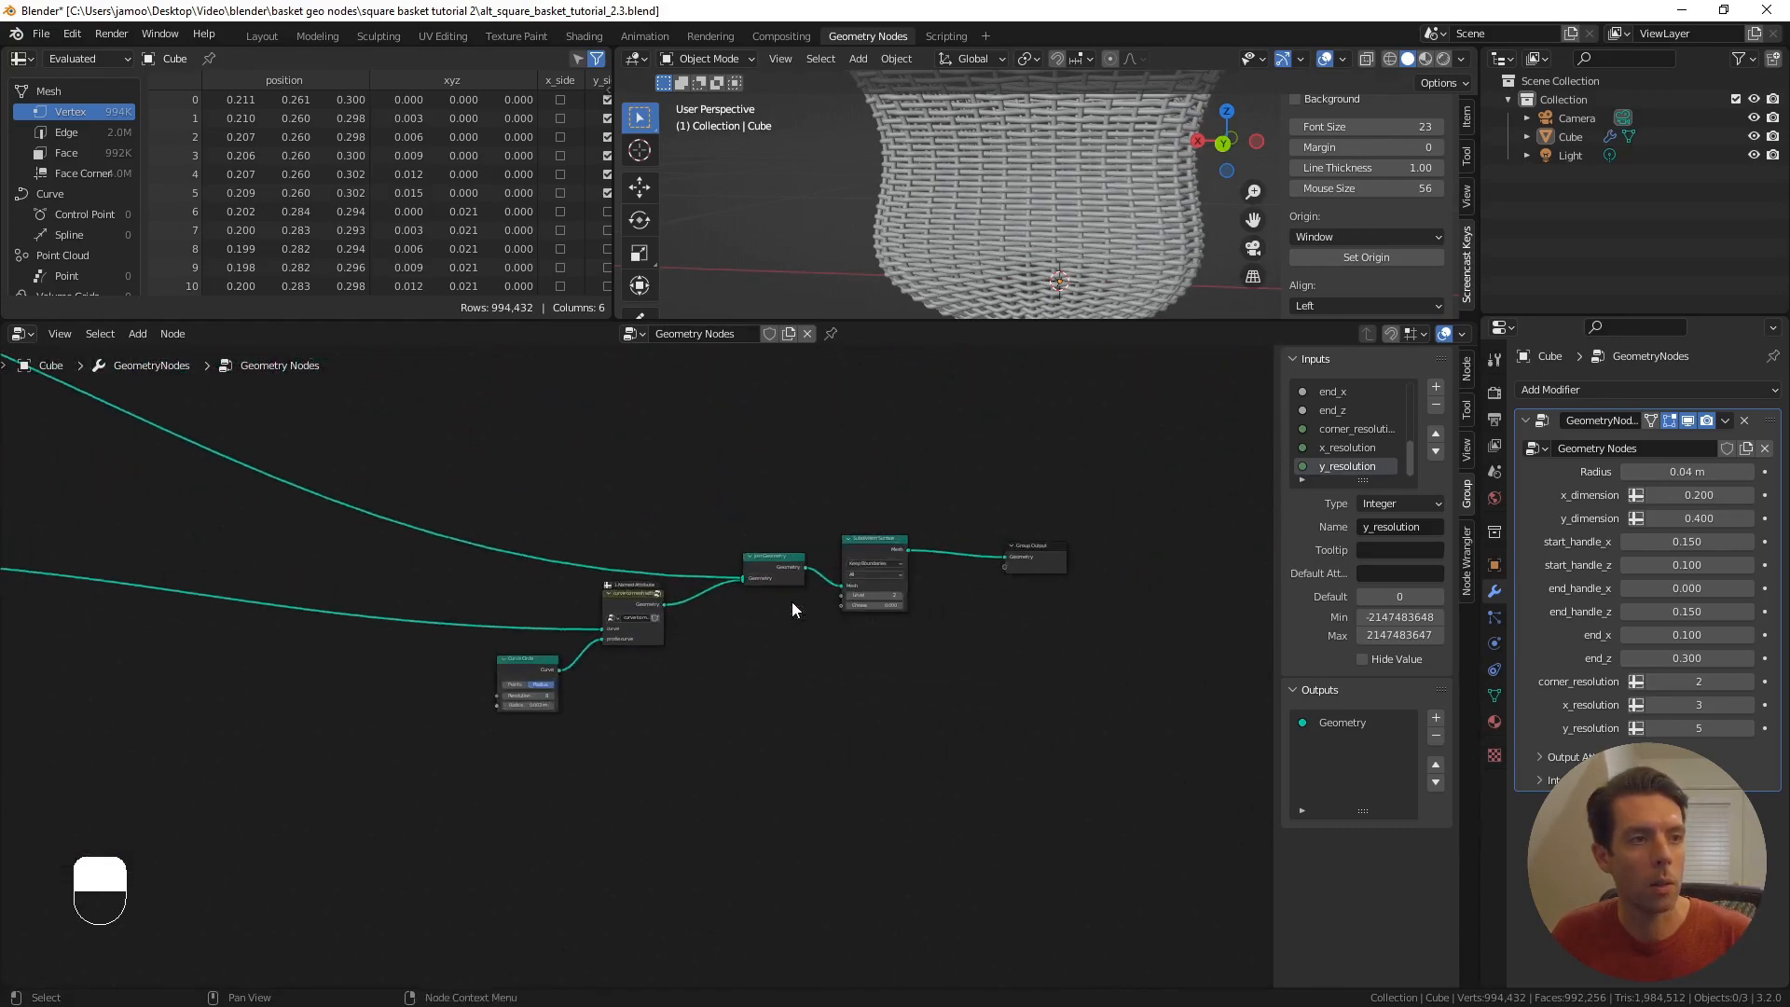
shift+middle_drag(830, 606, 529, 679)
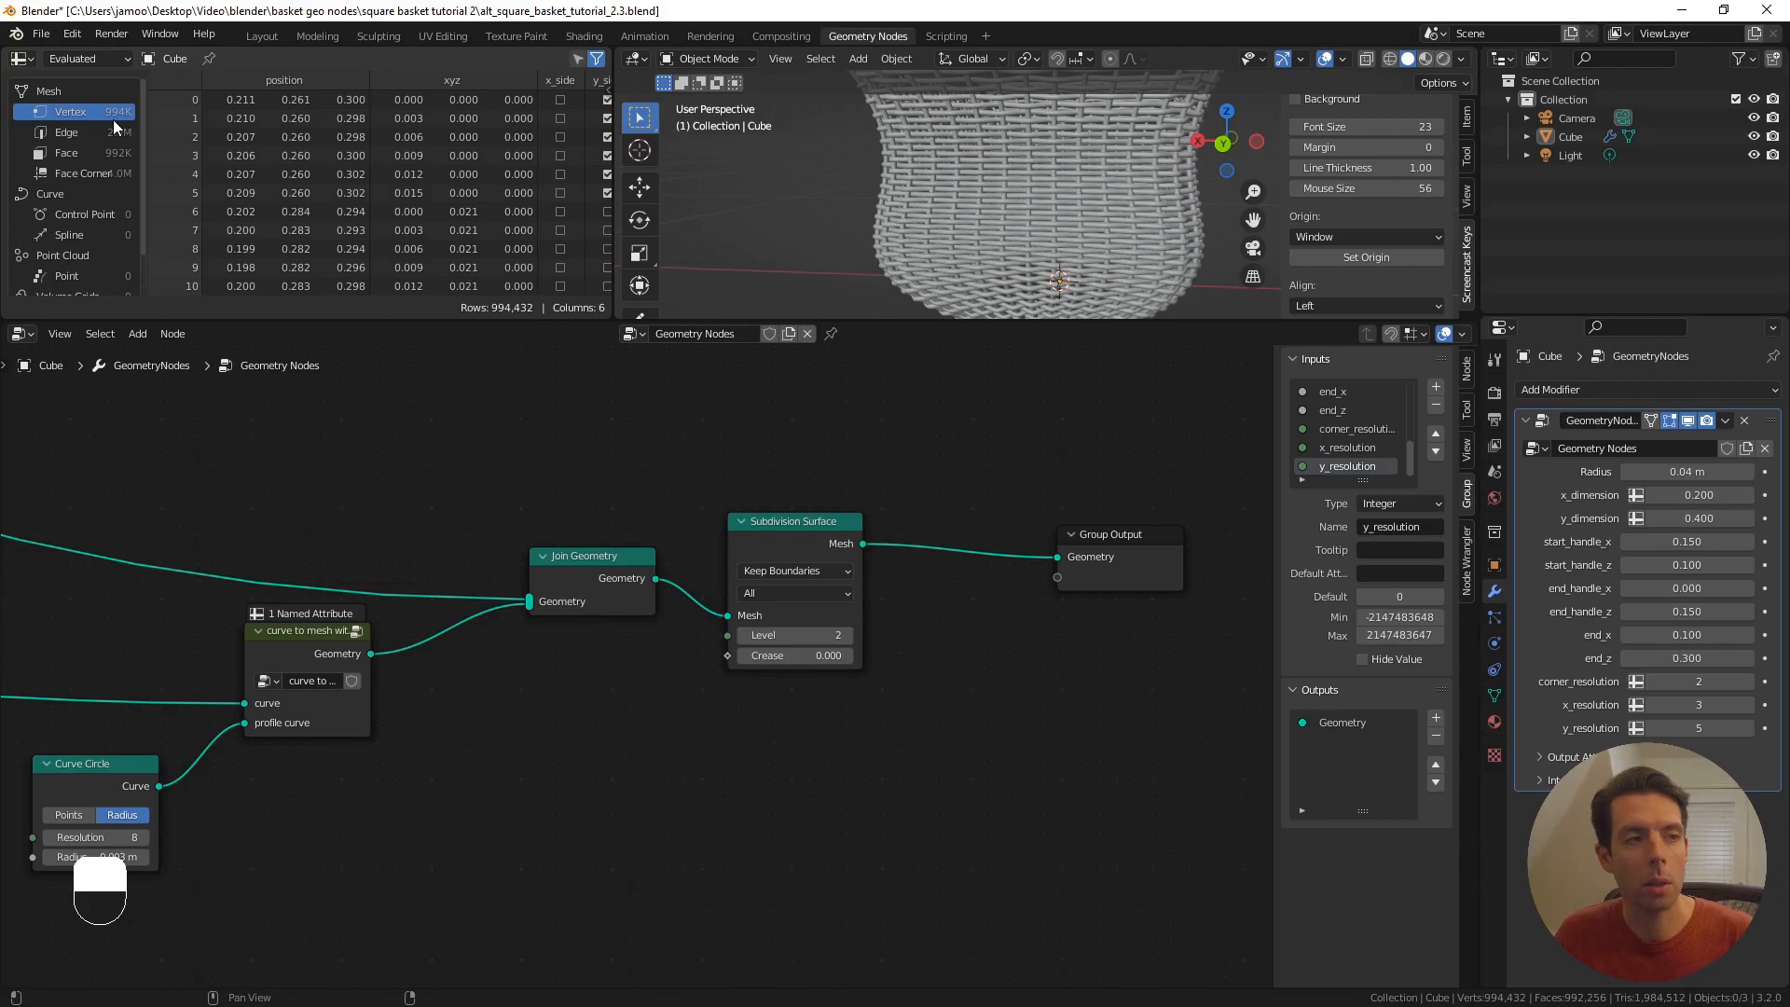
click(795, 521)
drag(795, 520, 828, 510)
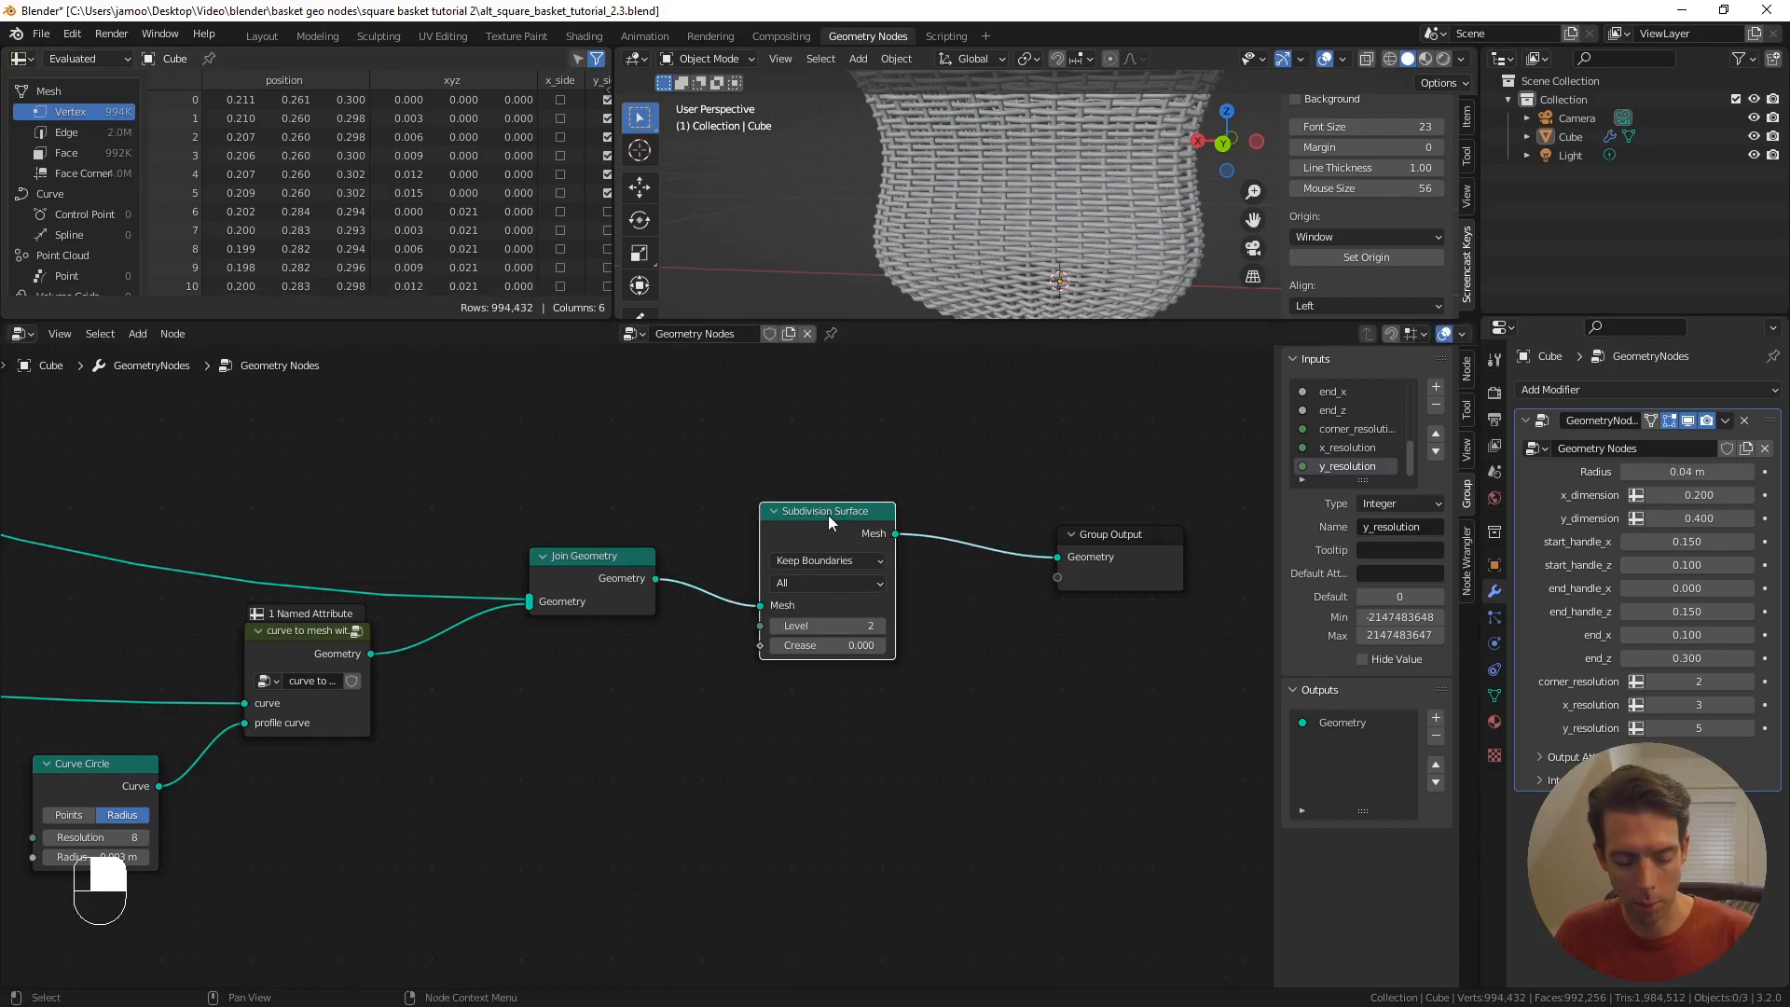
key(m)
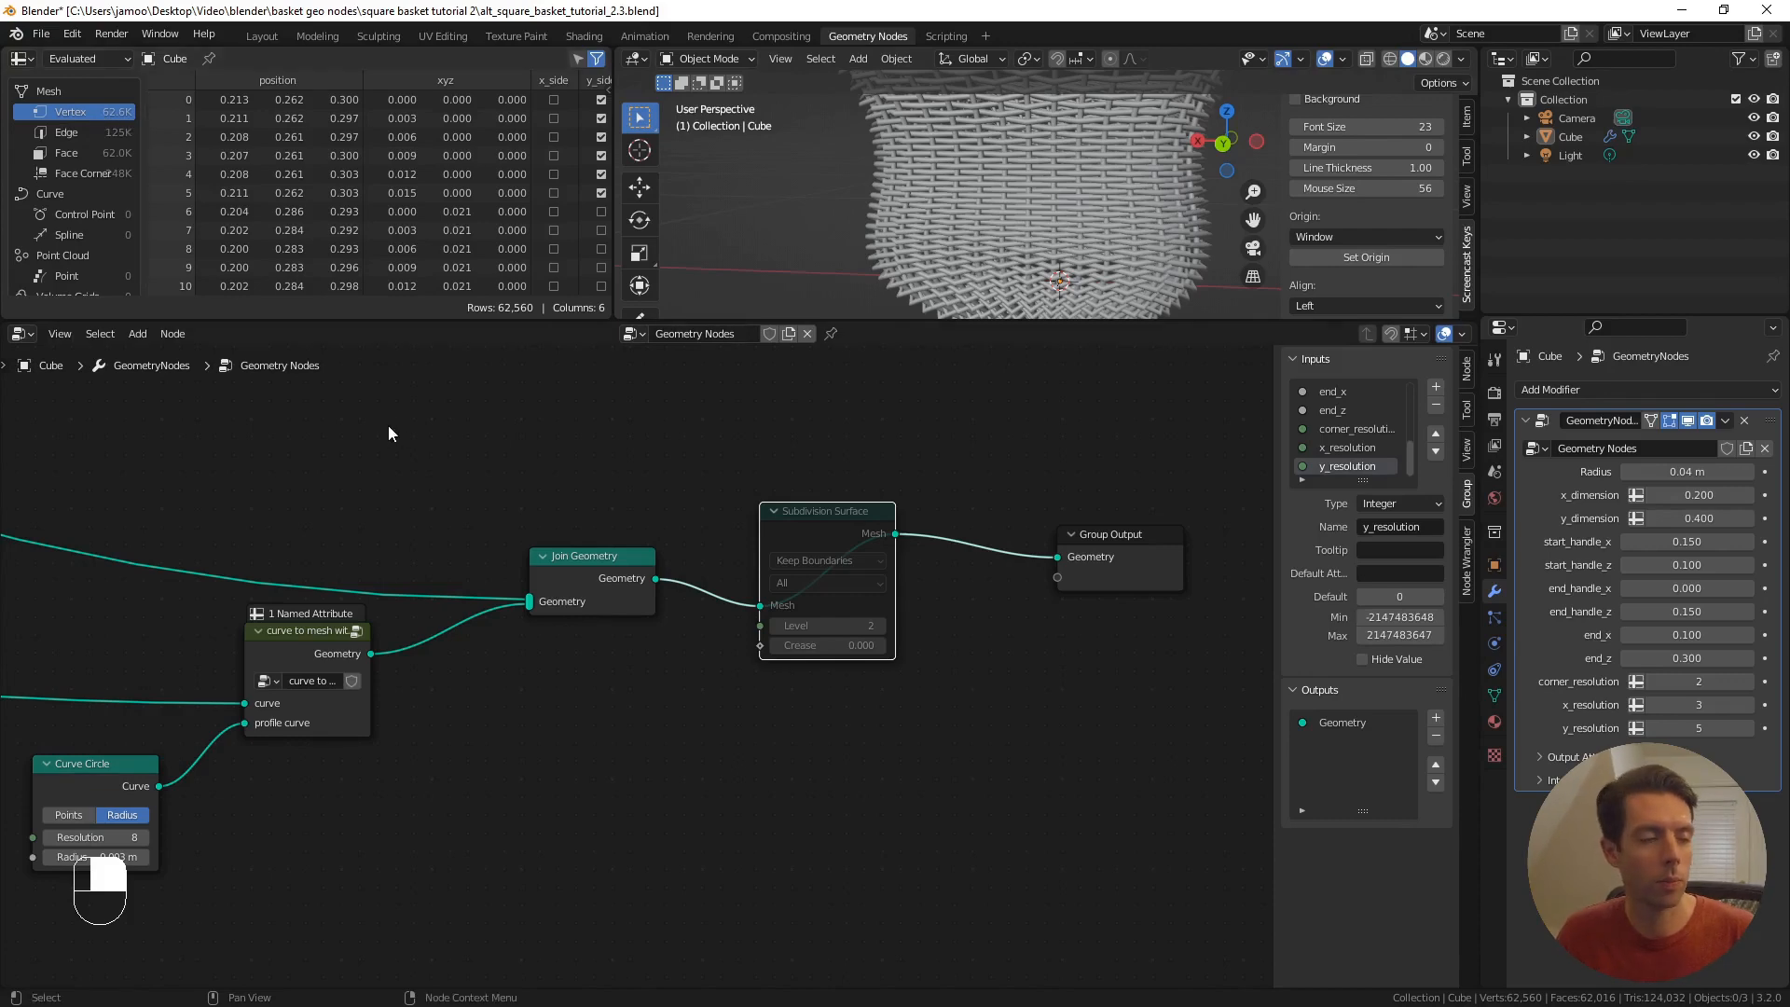
scroll(511, 496, down, 2)
mouse_move(914, 233)
middle_down()
mouse_move(937, 198)
mouse_move(807, 228)
mouse_move(904, 232)
middle_up()
scroll(891, 221, up, 6)
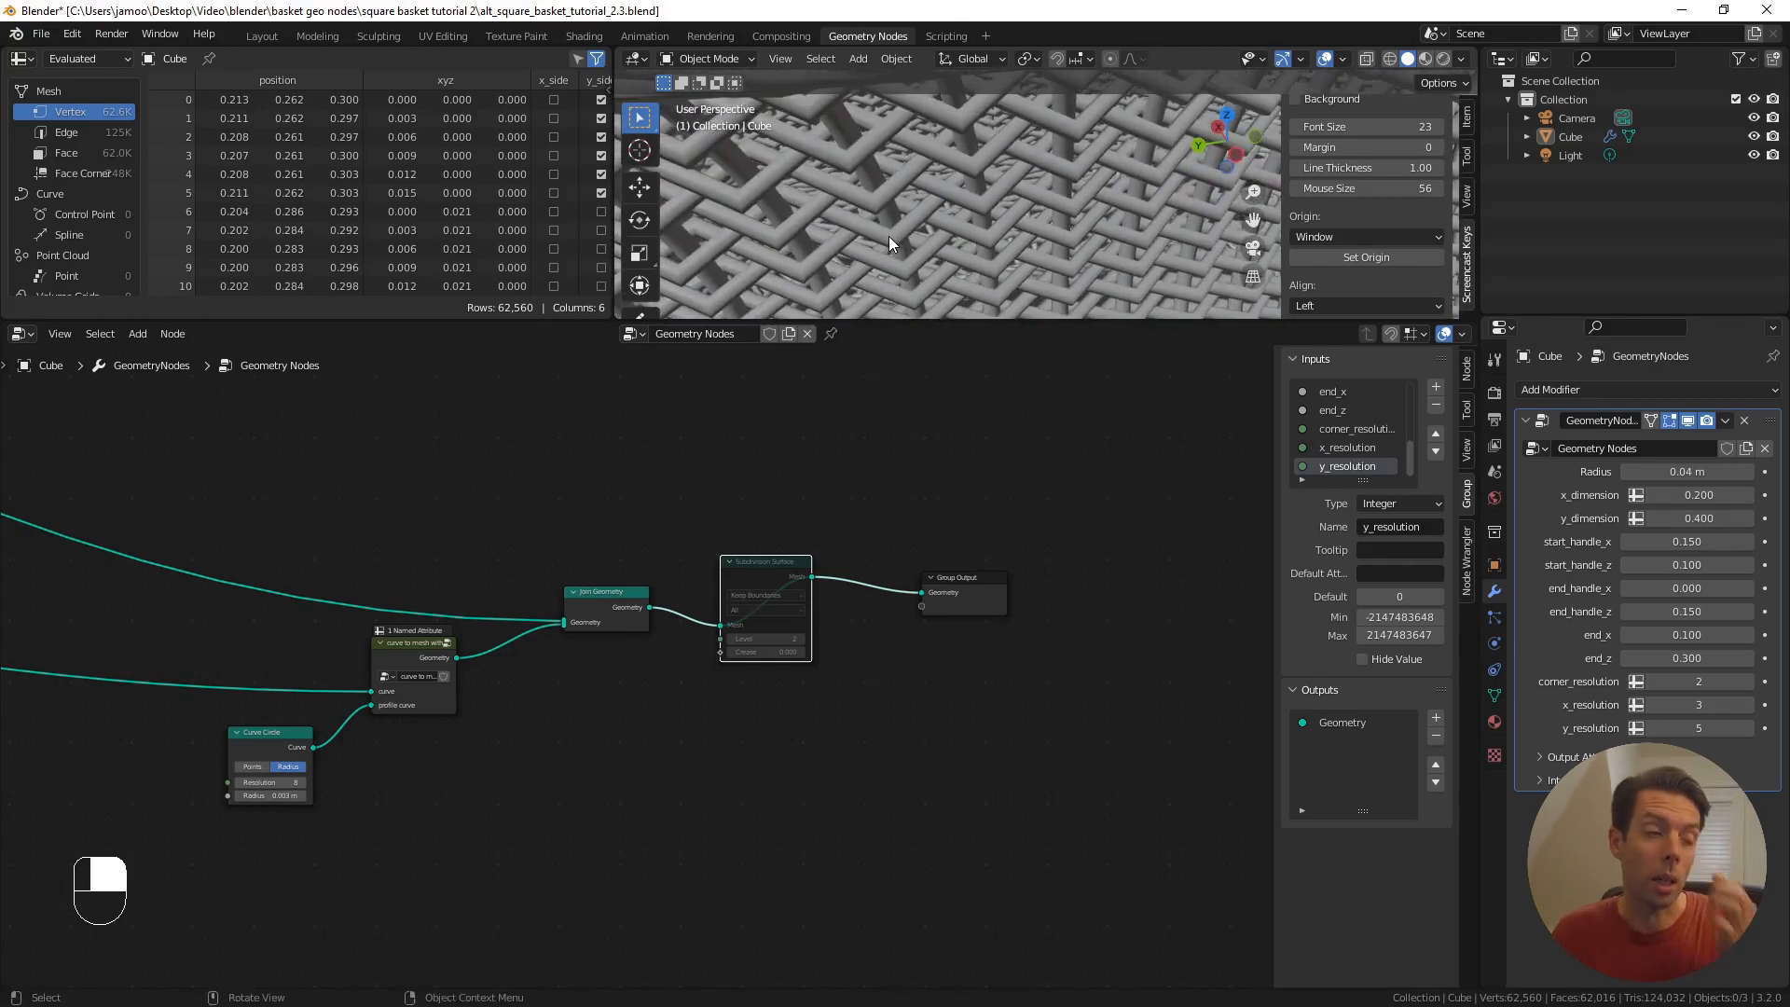
- Open the weave node group for editing
scroll(688, 491, down, 11)
shift+middle_drag(226, 625, 795, 560)
scroll(802, 589, down, 1)
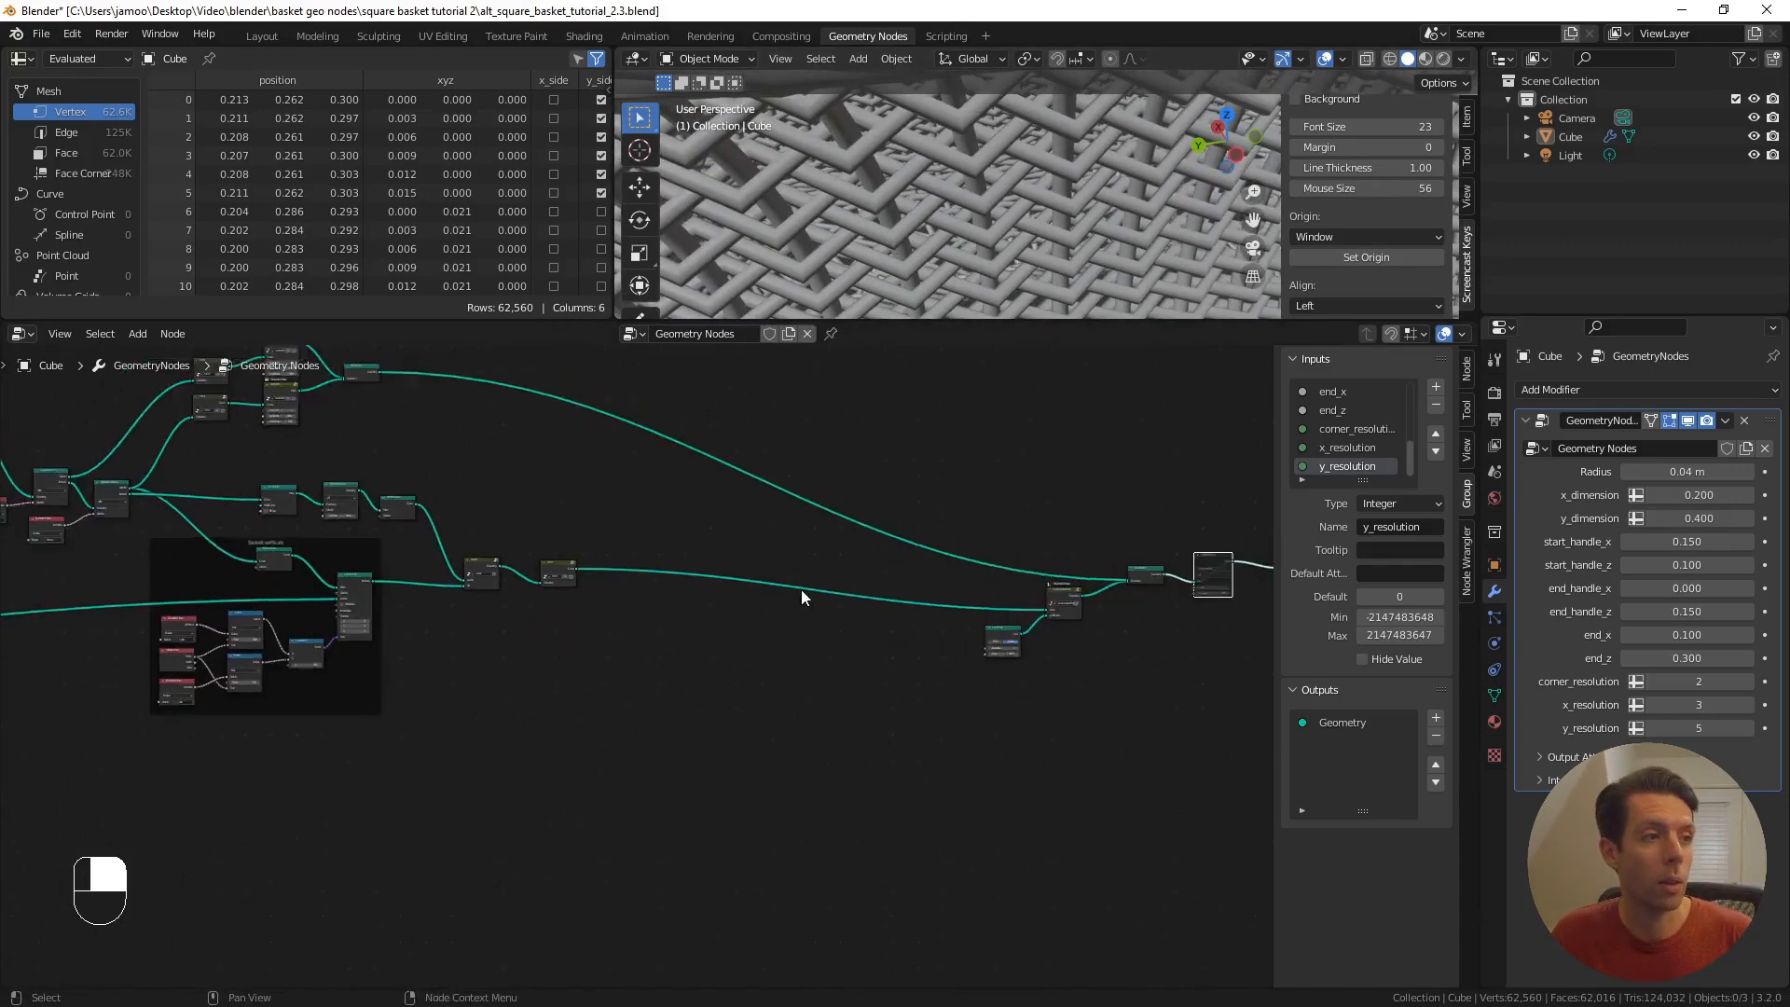
scroll(489, 601, up, 7)
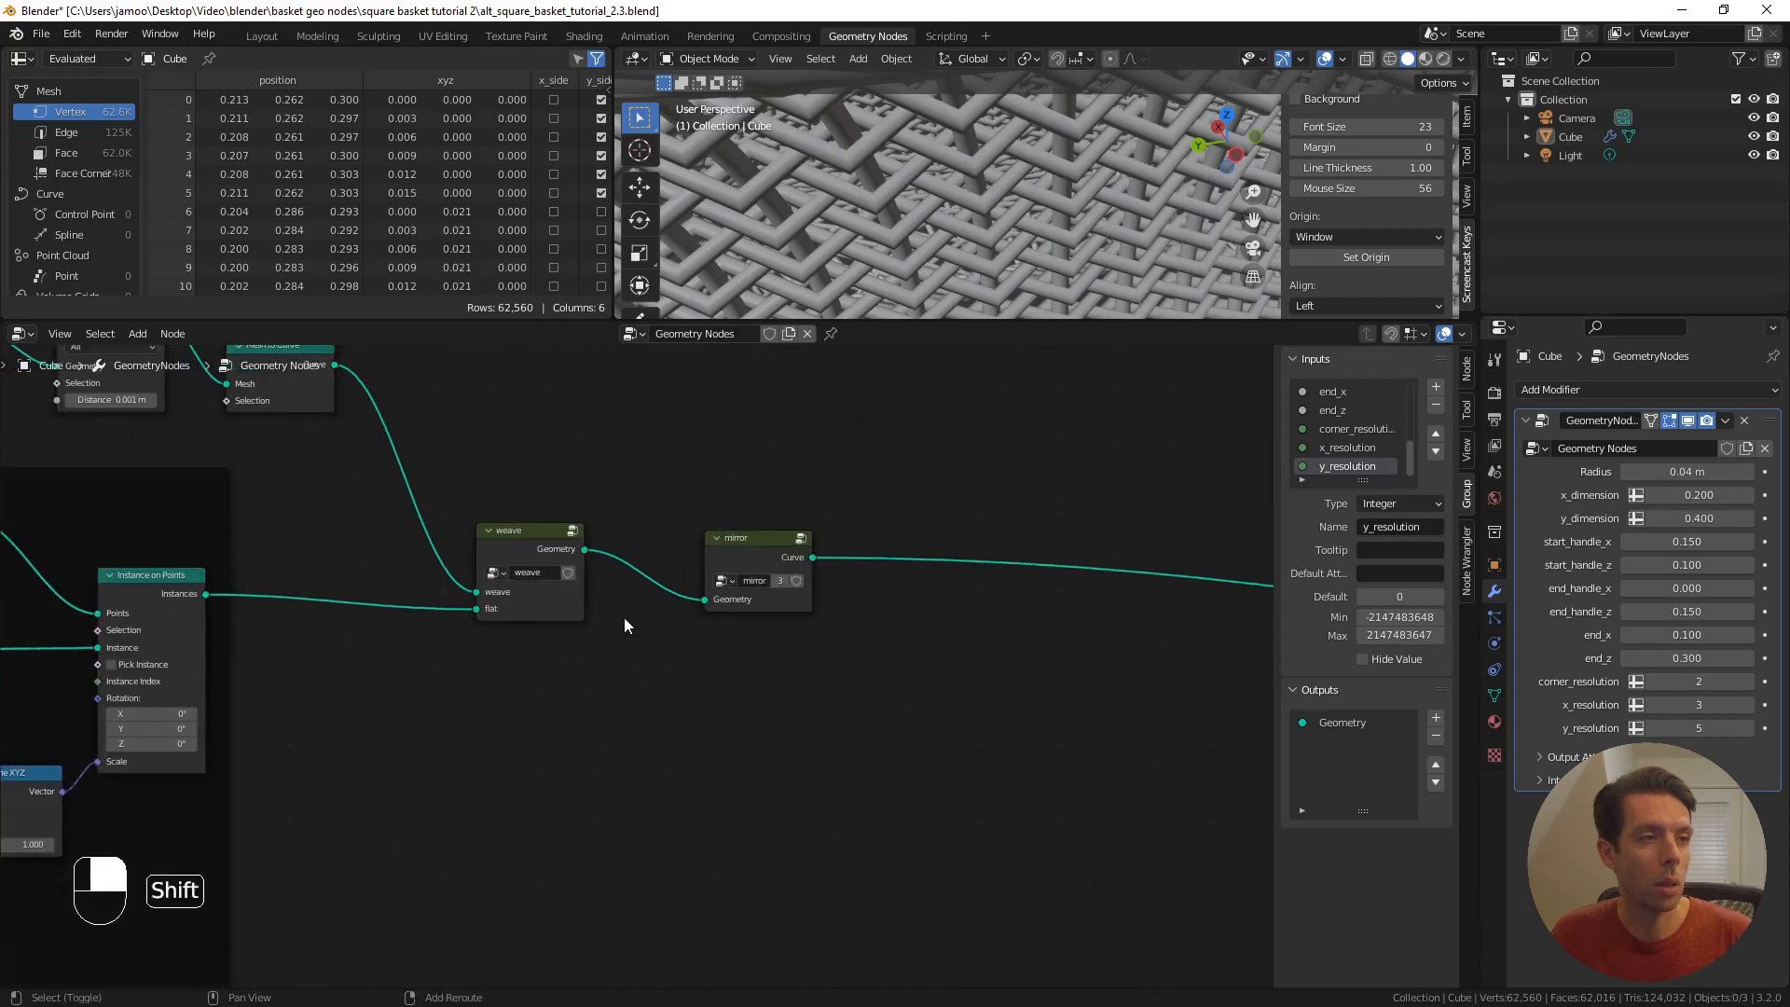
shift+middle_drag(625, 619, 683, 721)
scroll(568, 588, up, 1)
click(639, 638)
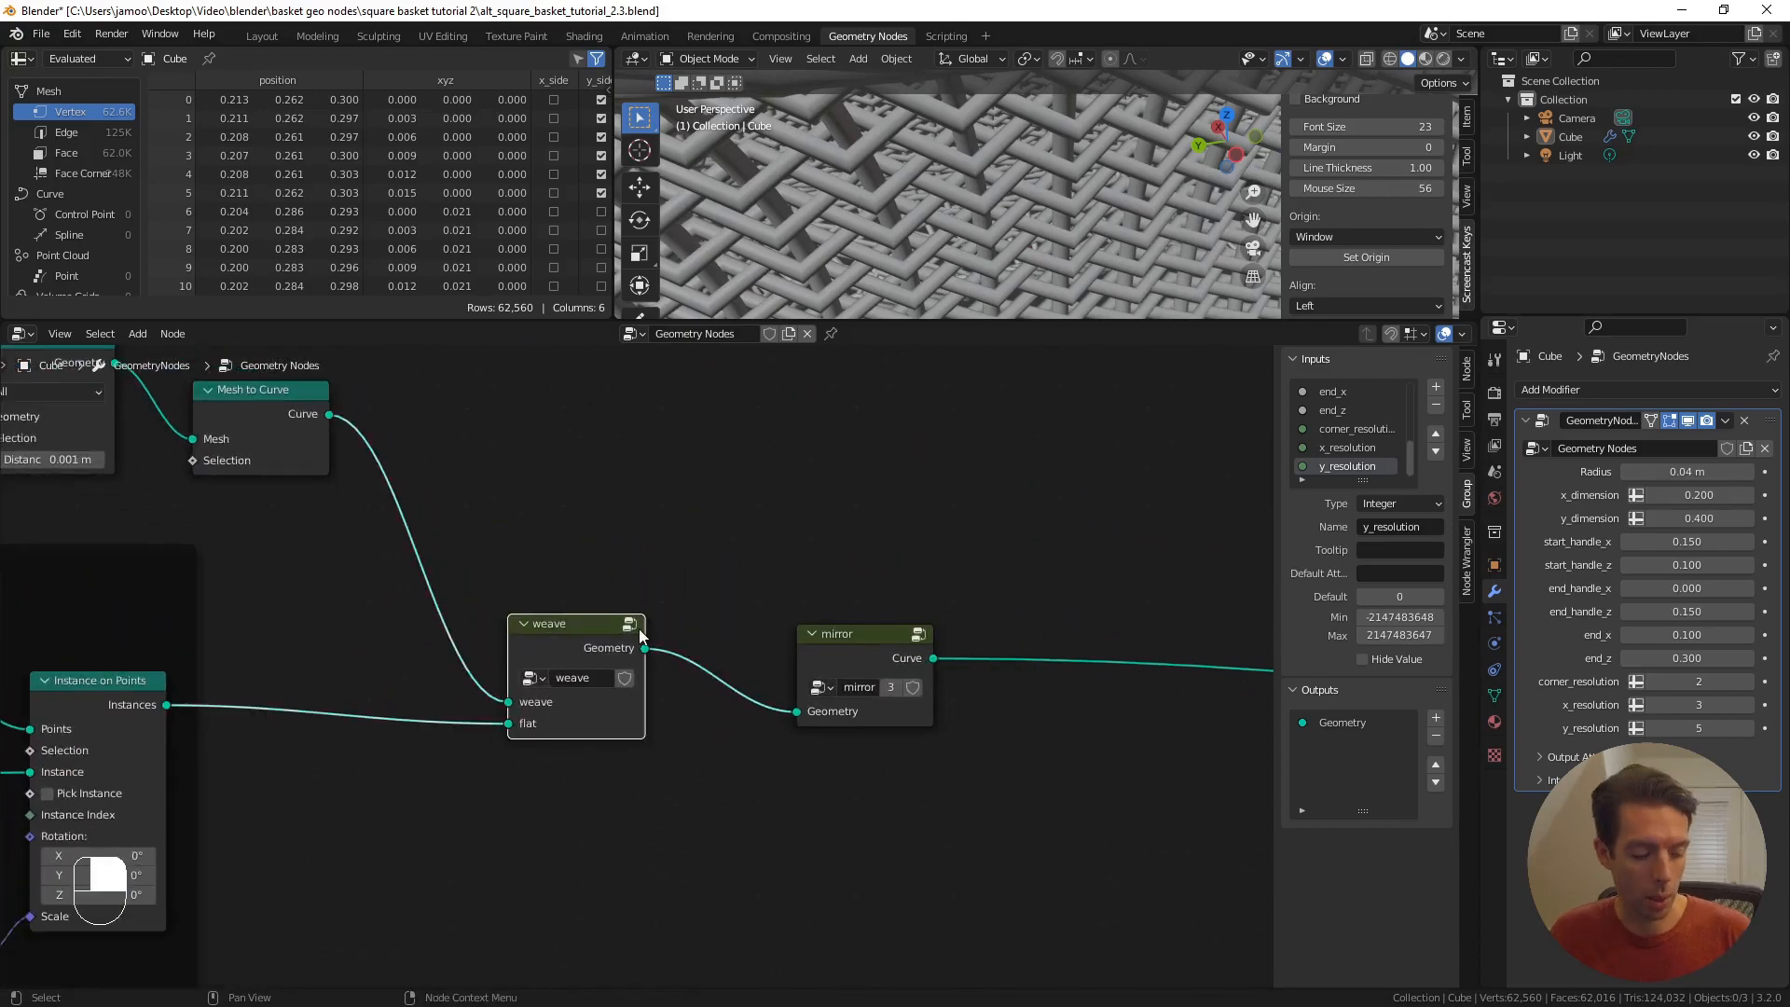
key(Tab)
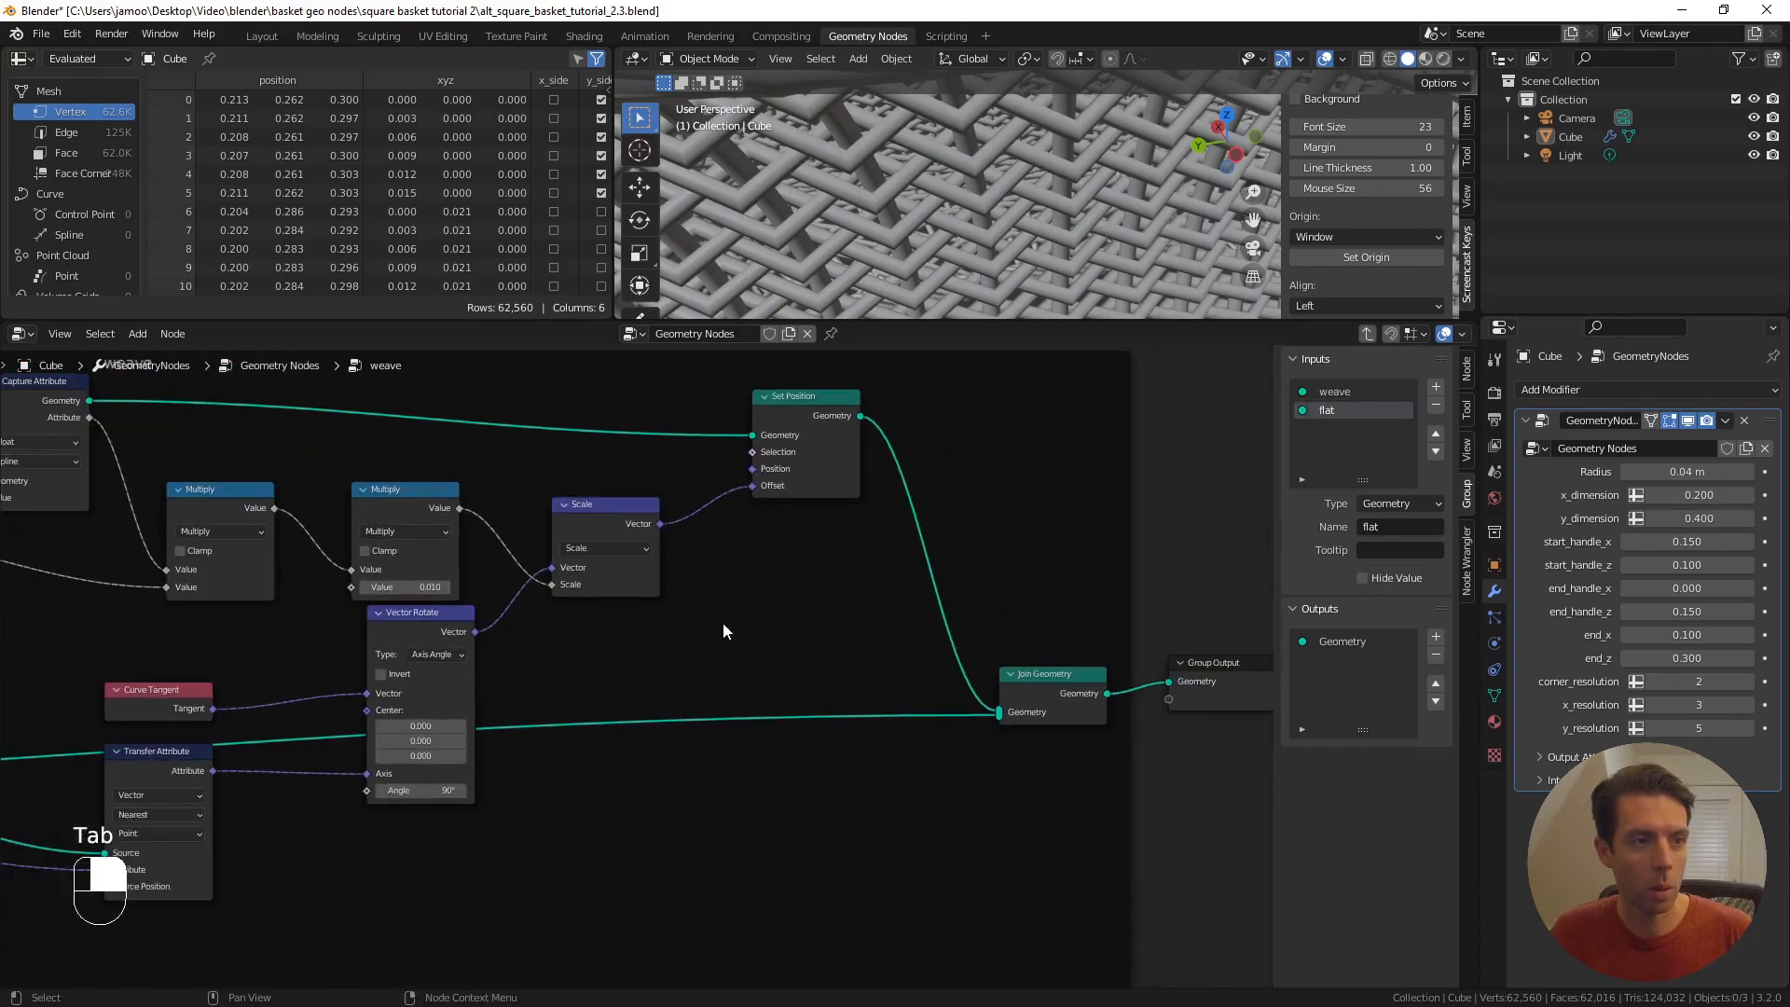
- Move the Join Geometry and Group Output nodes together farther from Set Position to make room in the weave group
click(517, 664)
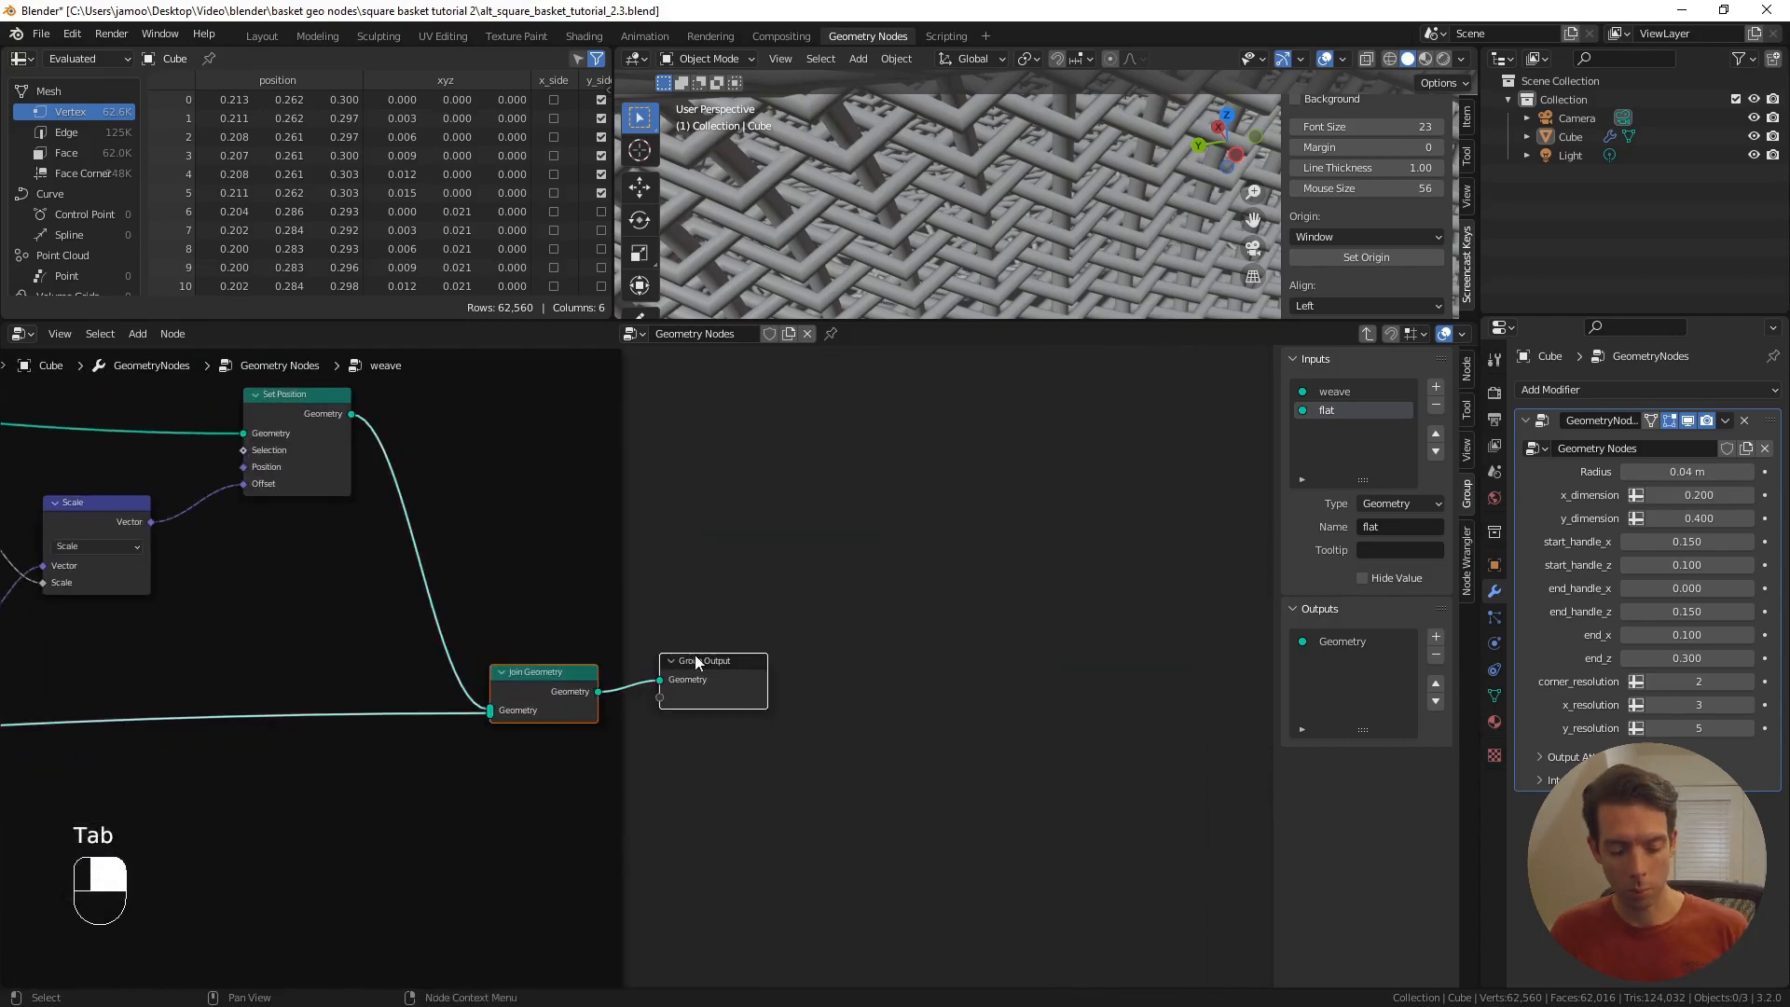
shift+click(695, 657)
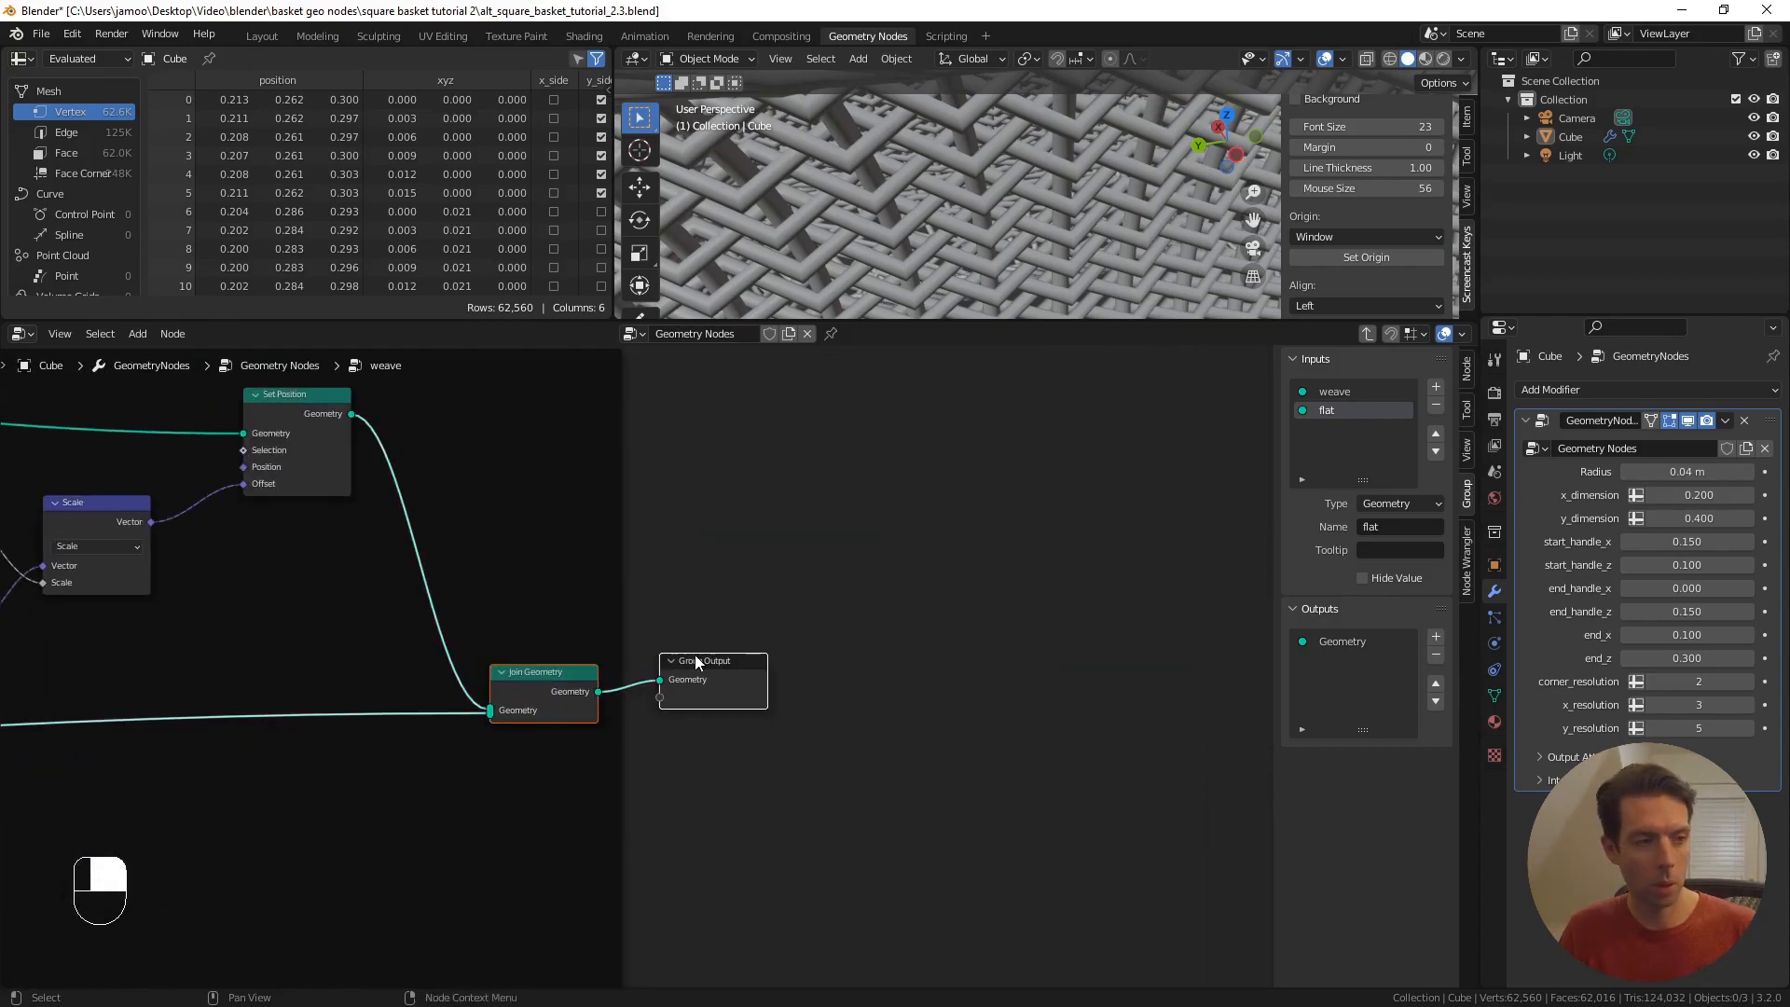
key(g)
click(991, 653)
middle_drag(450, 530, 565, 600)
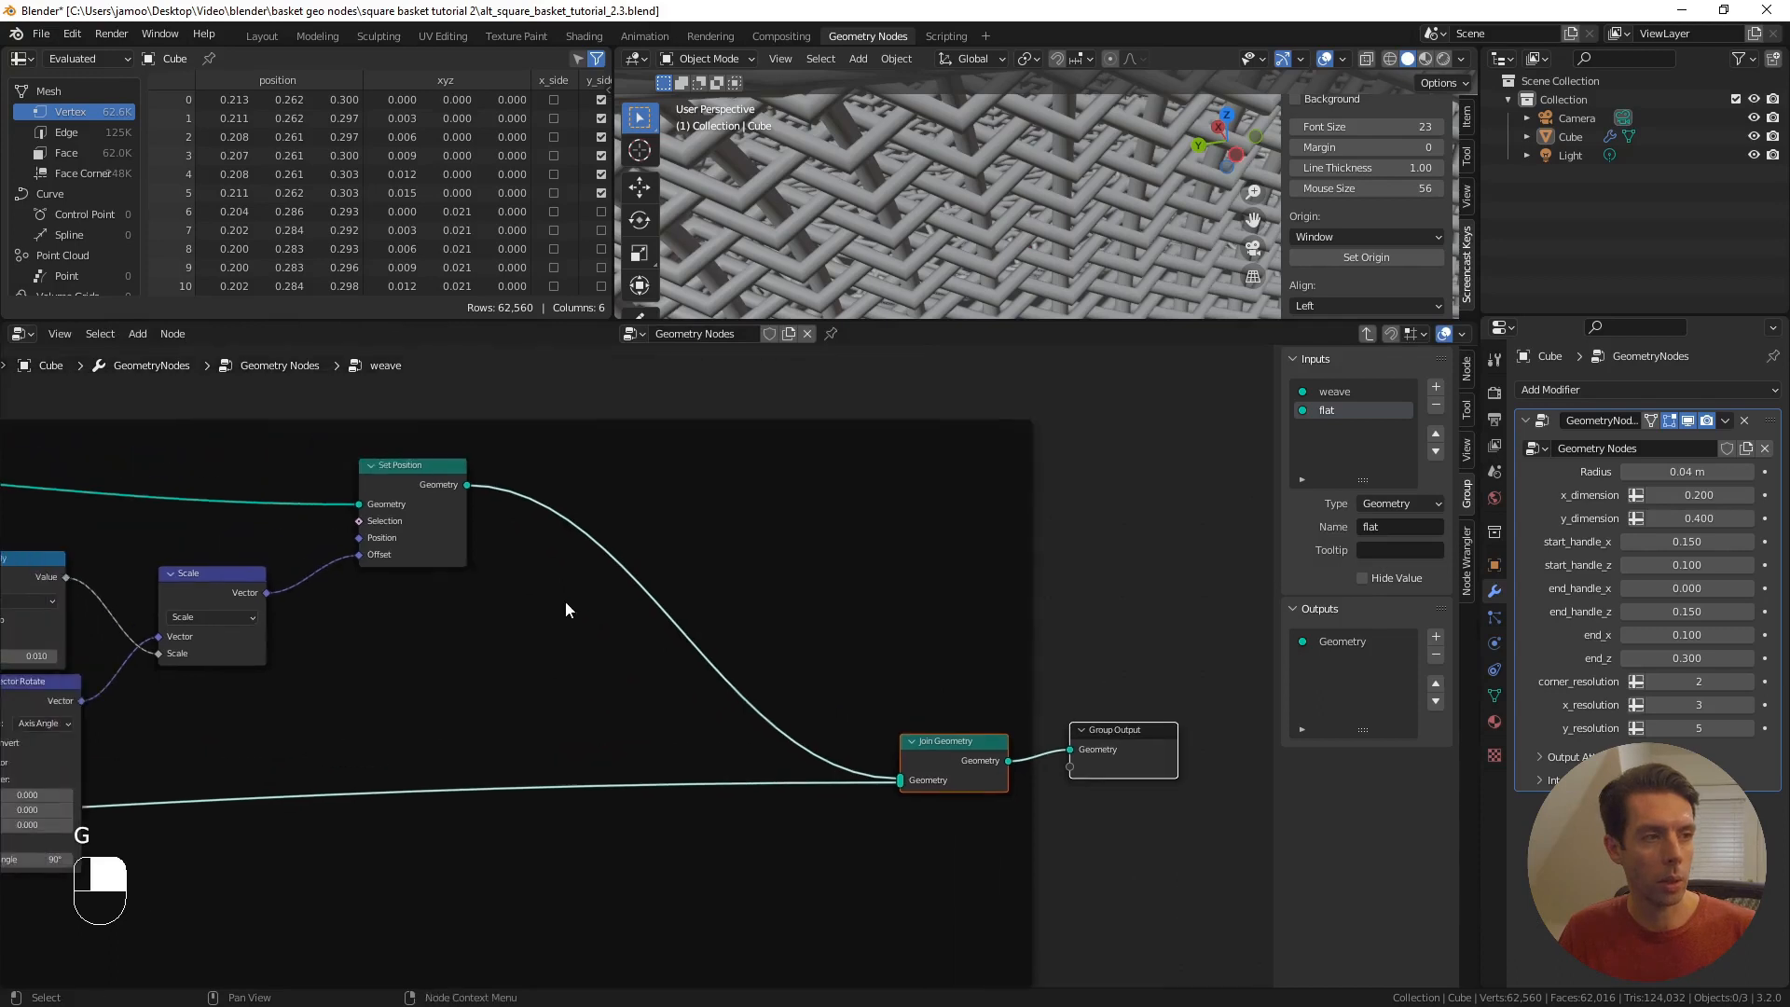
- Insert a Set Spline Type node between Set Position and Join Geometry and set its type to Bezier
scroll(551, 579, up, 1)
key(F3)
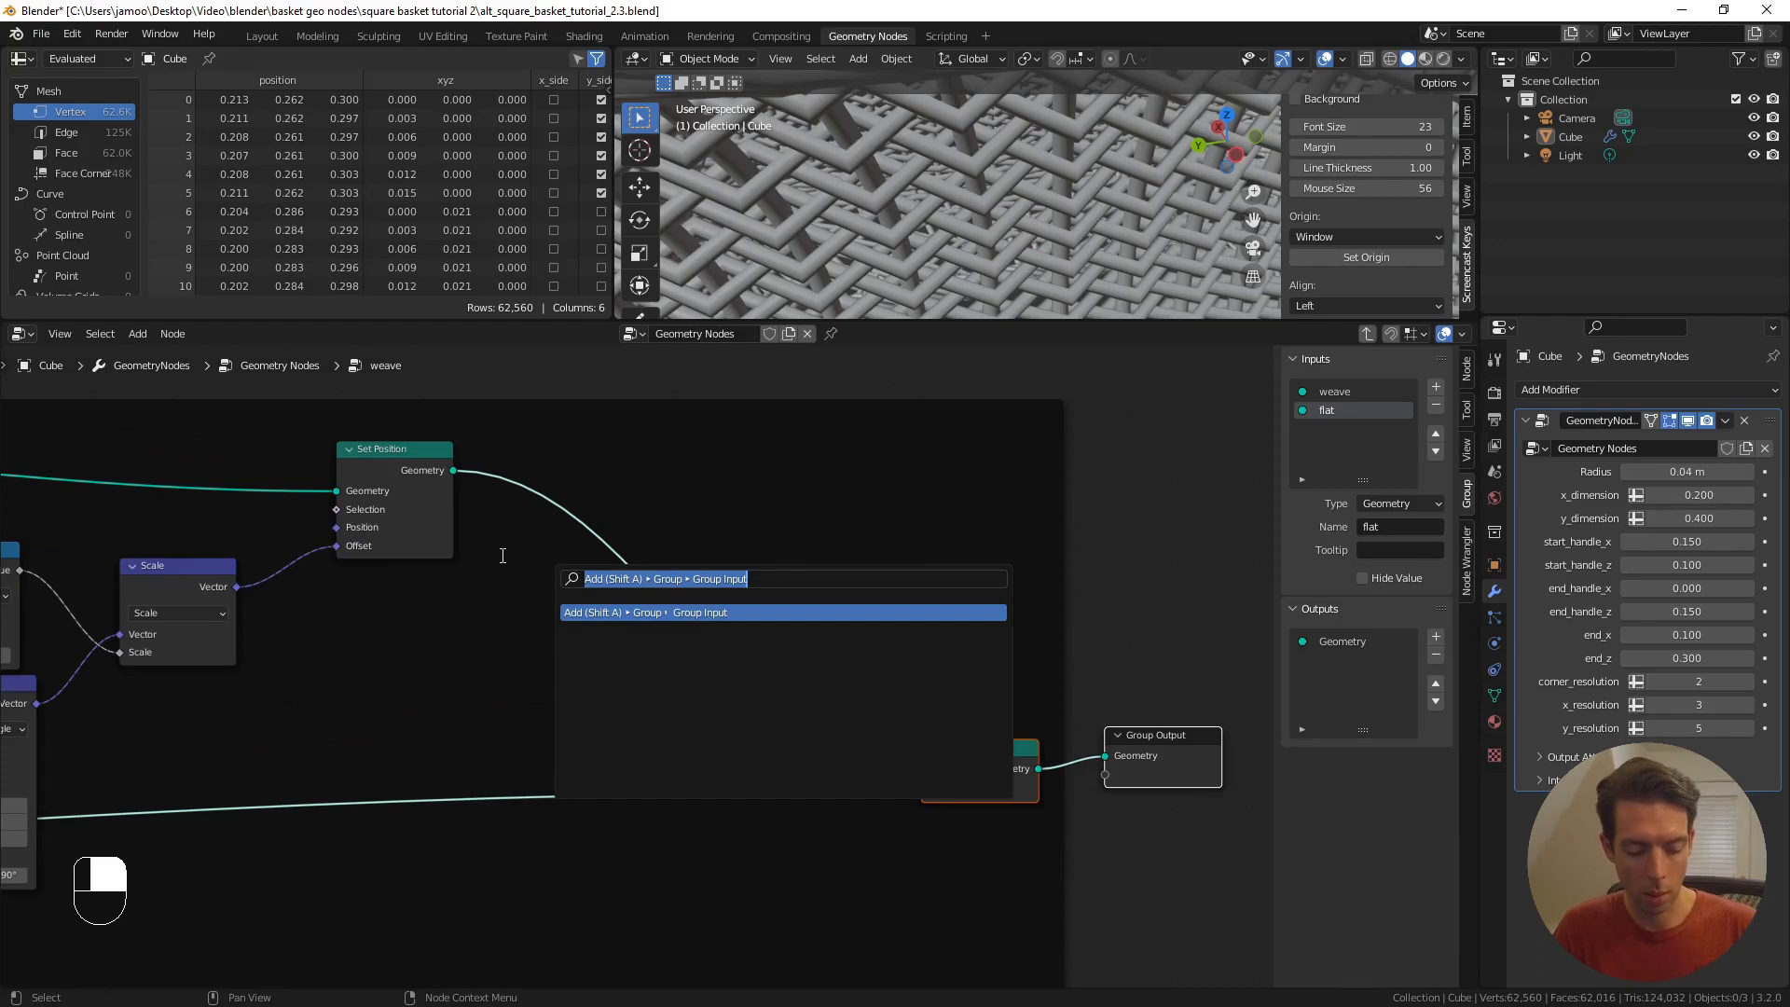
text(set)
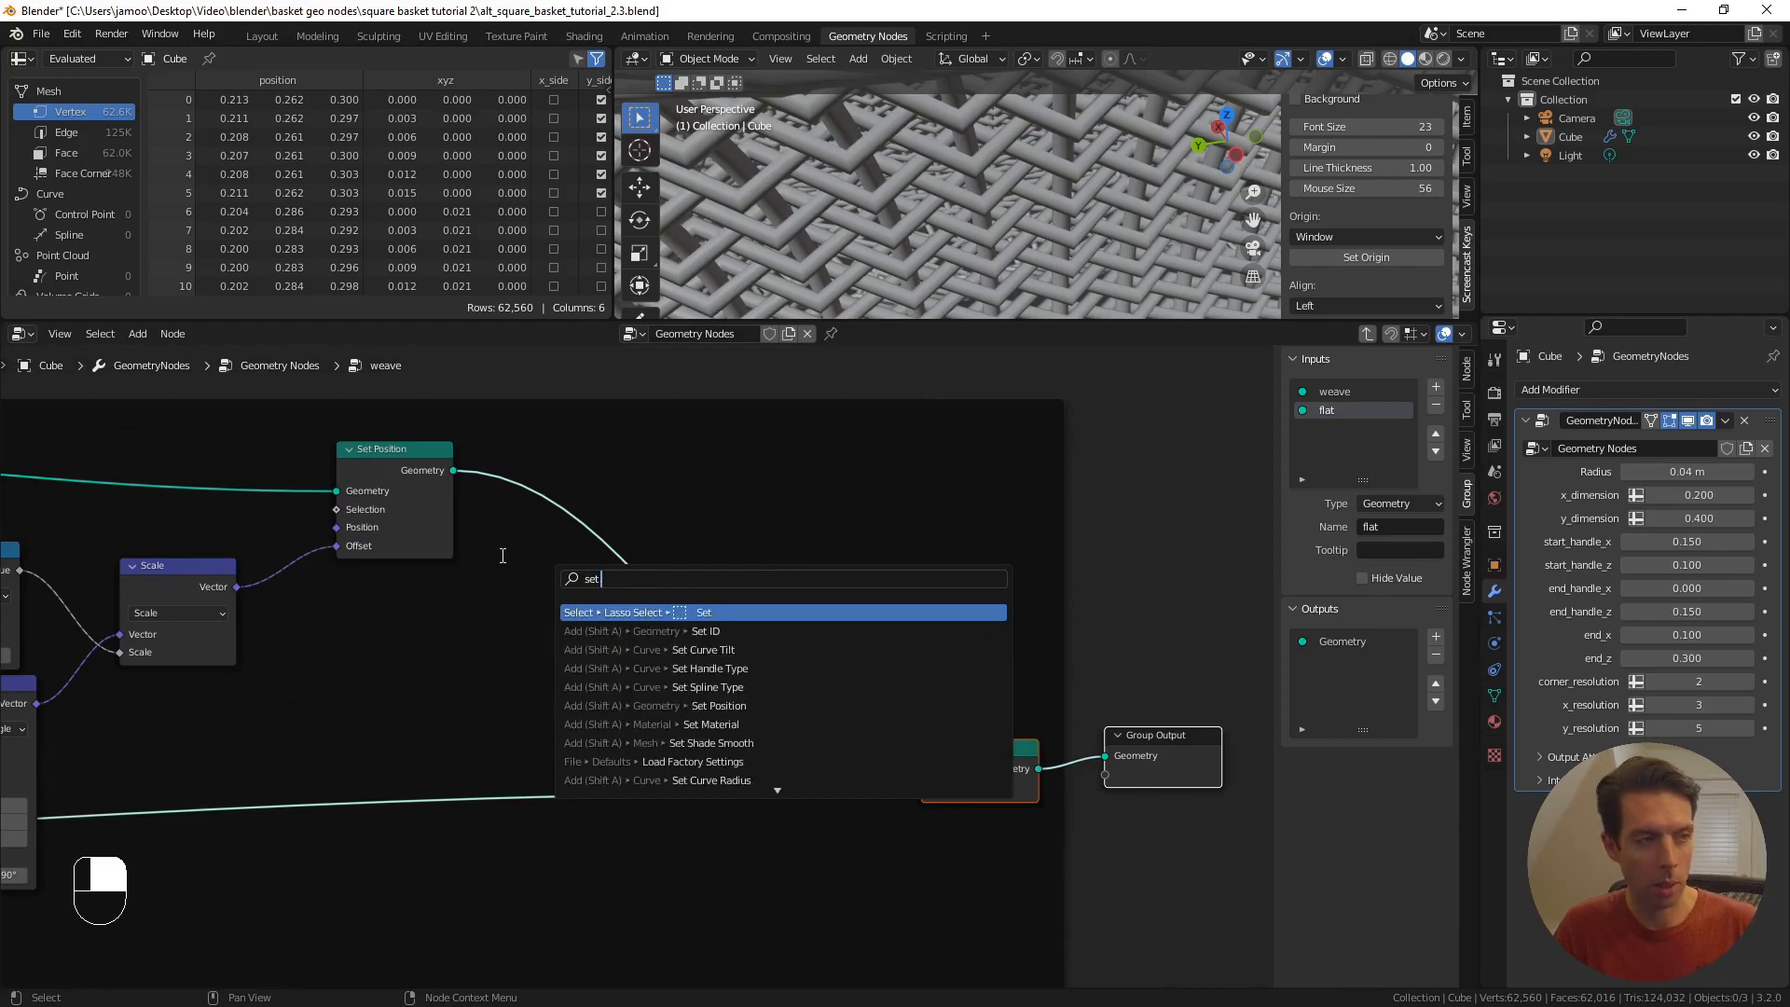
text( splin)
key(Return)
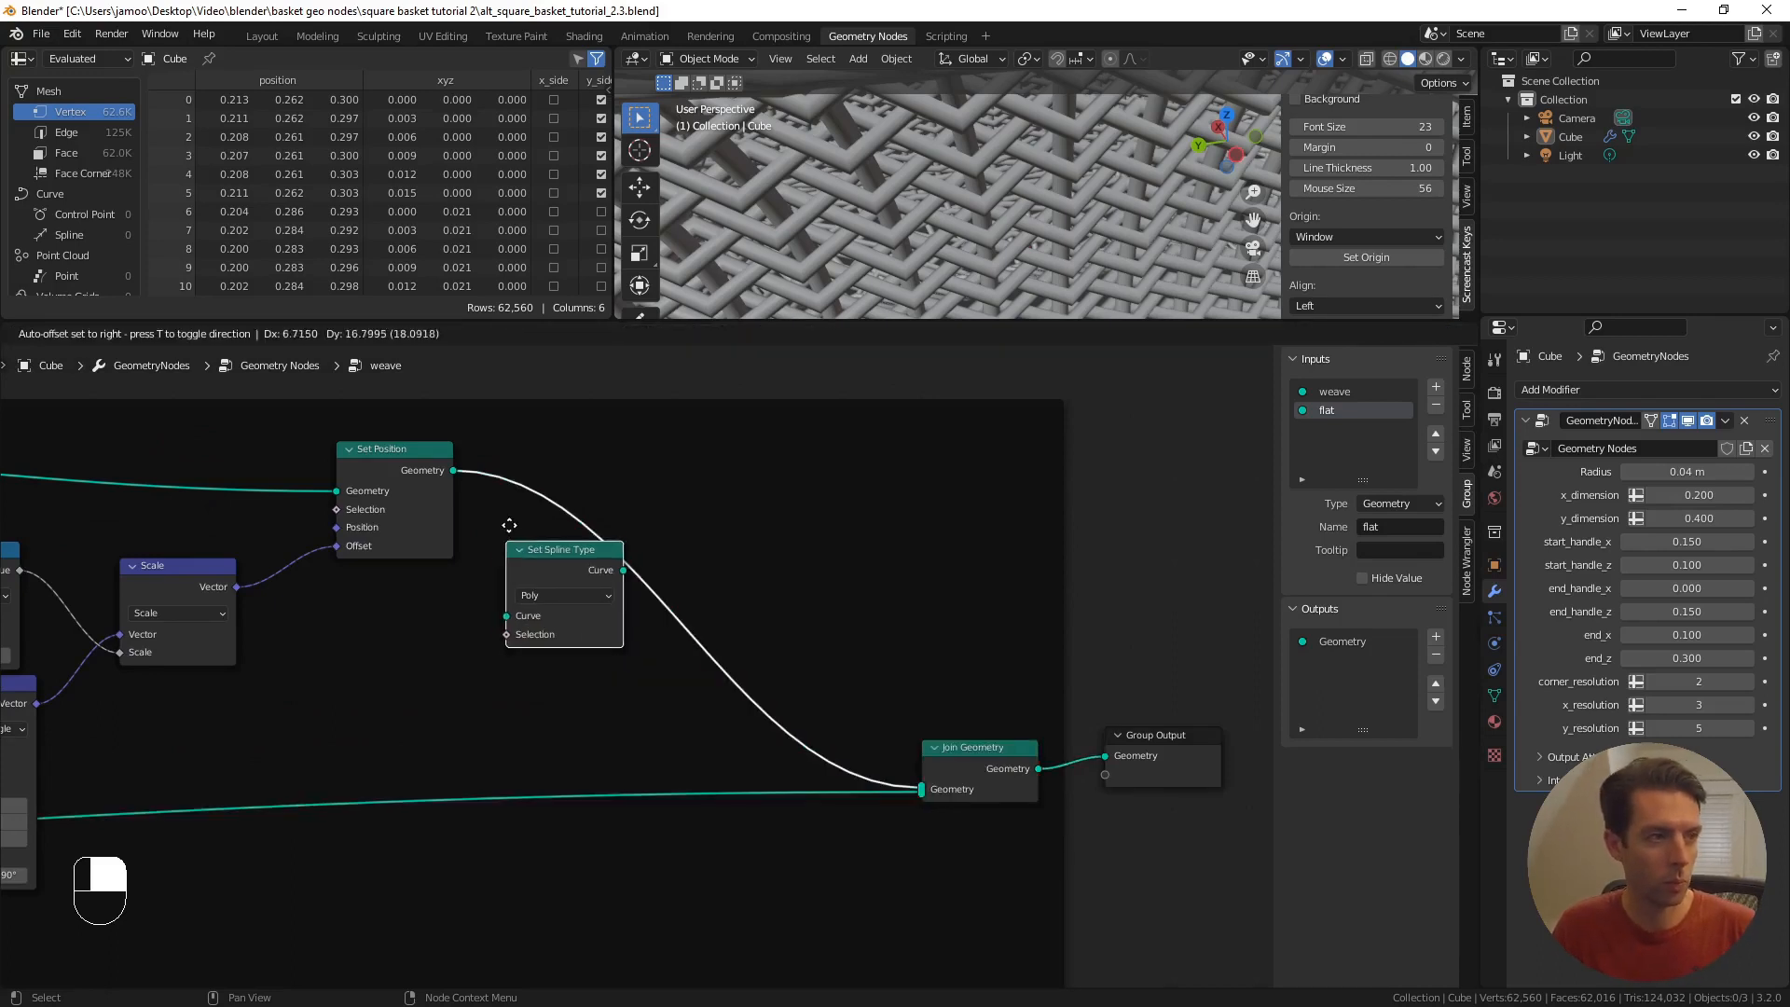
click(522, 466)
scroll(554, 522, up, 1)
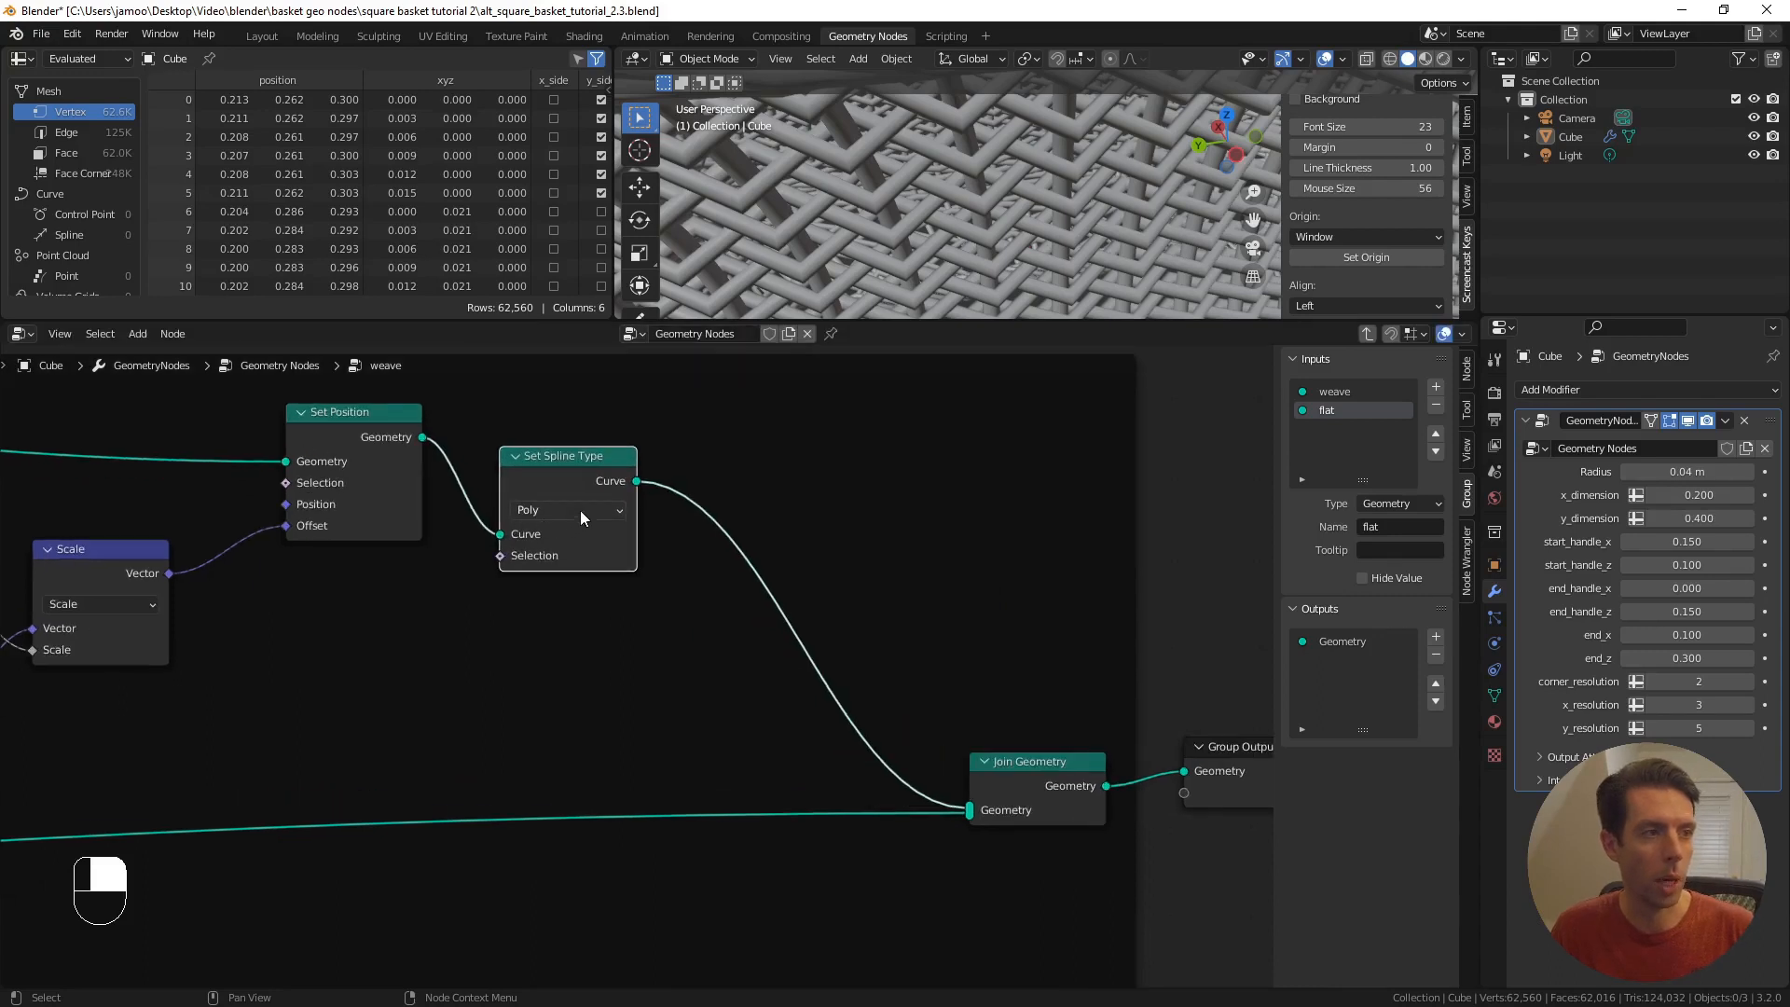
click(580, 511)
click(579, 528)
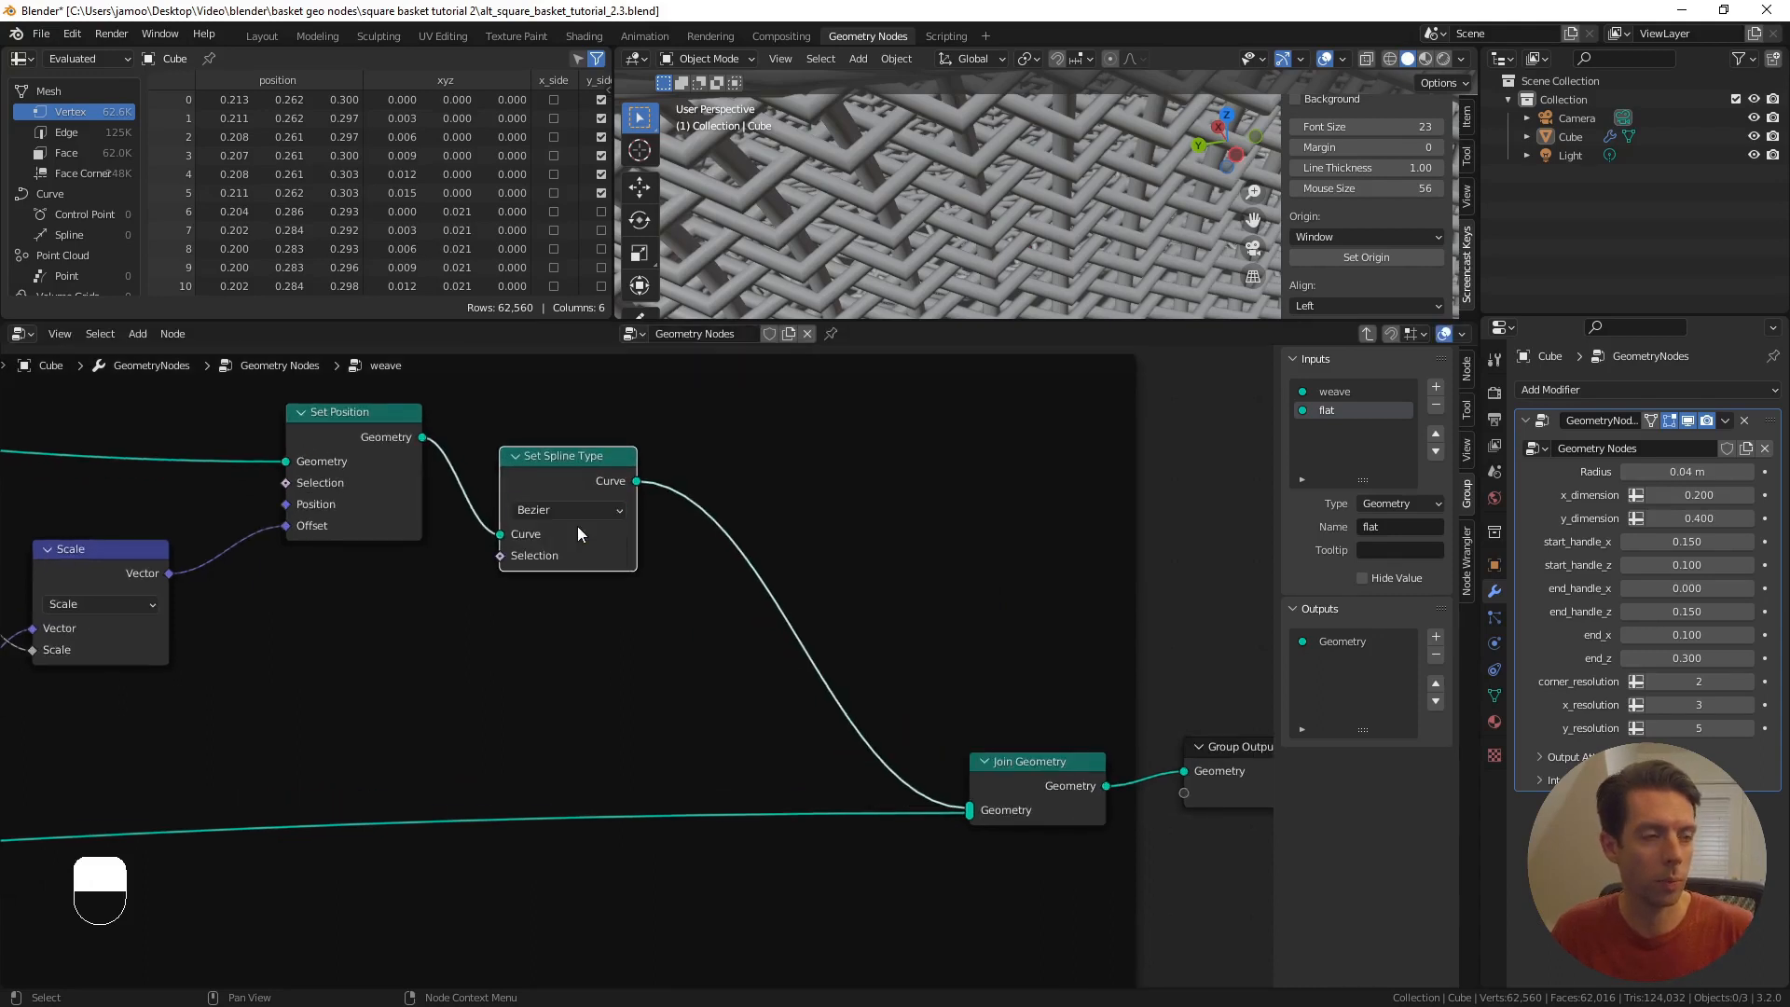
- Insert a Set Handle Type node with Auto handles between Set Spline Type and Join Geometry
key(F3)
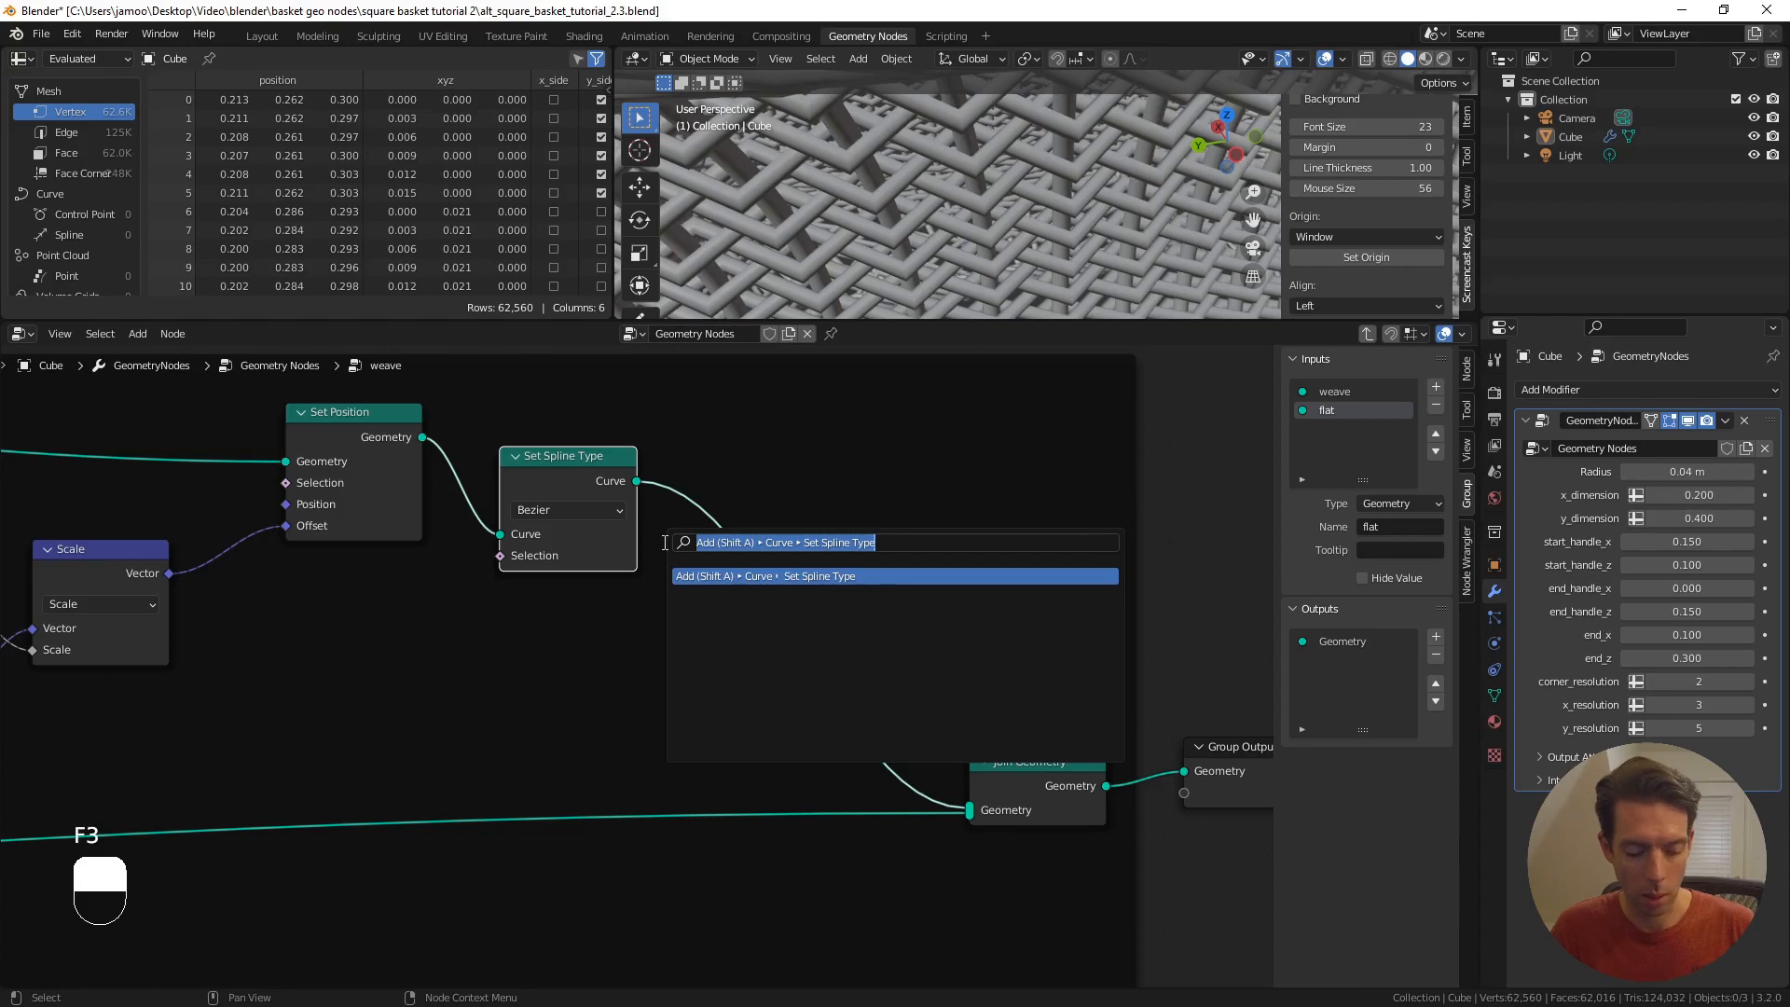
text(set ha)
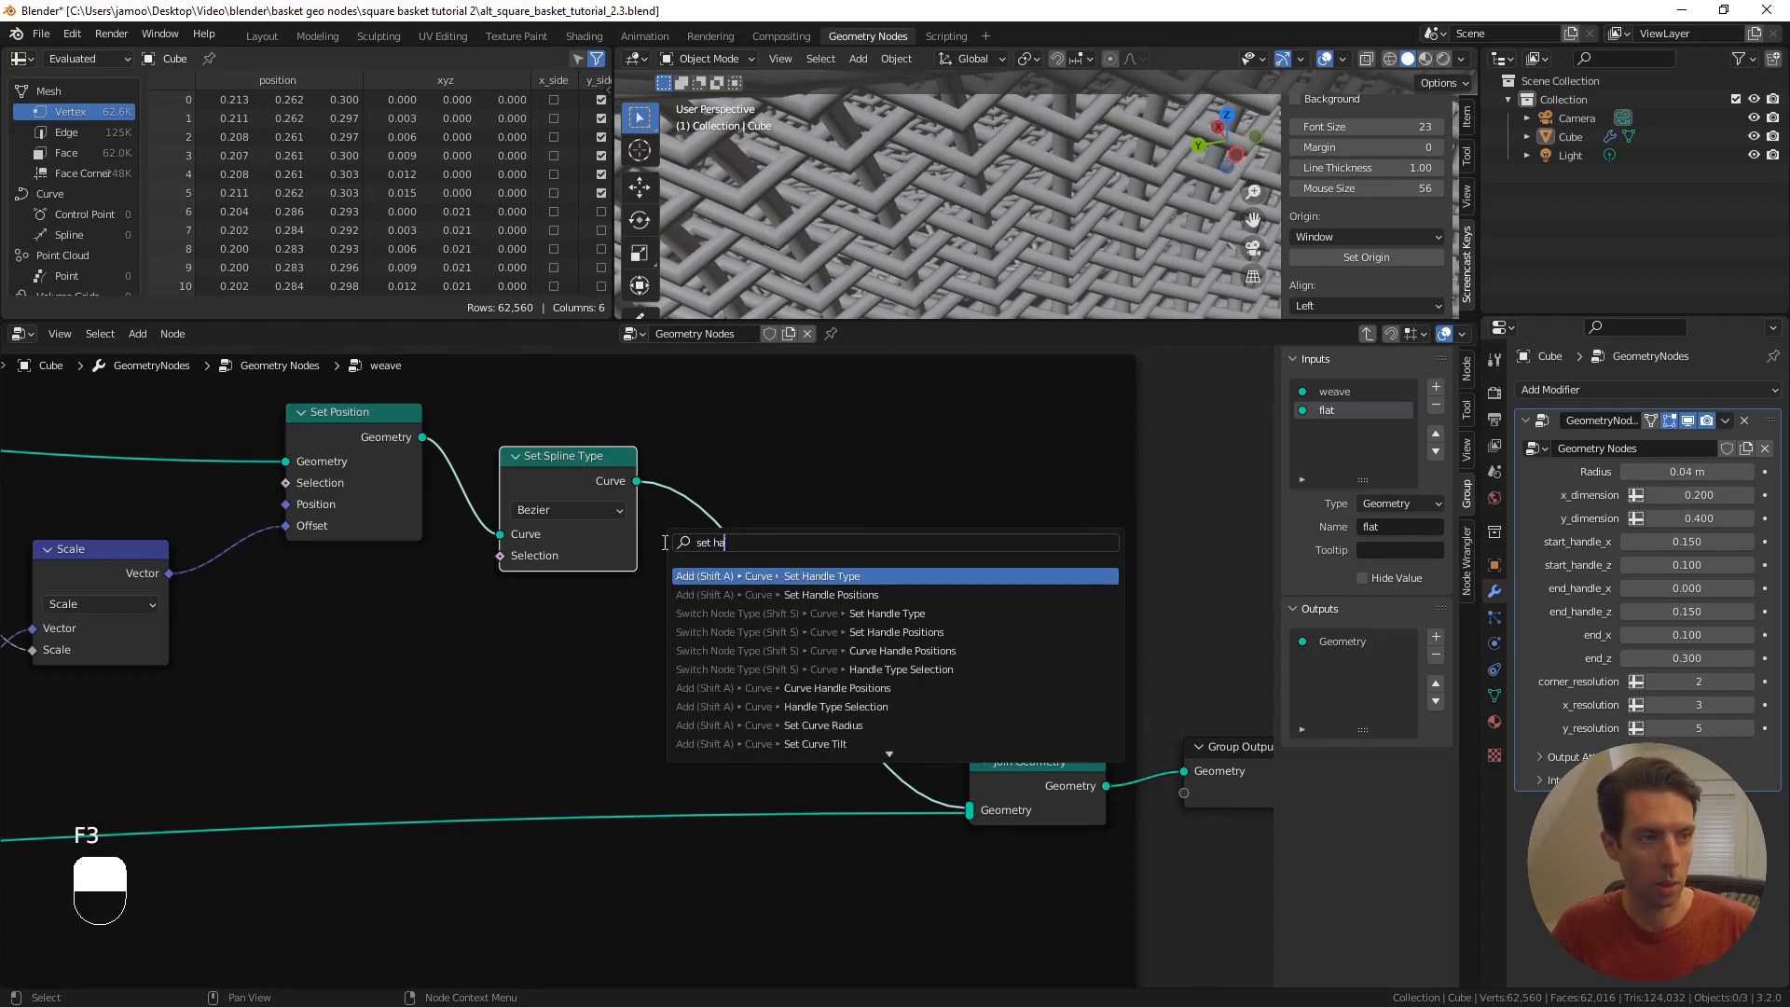
key(Return)
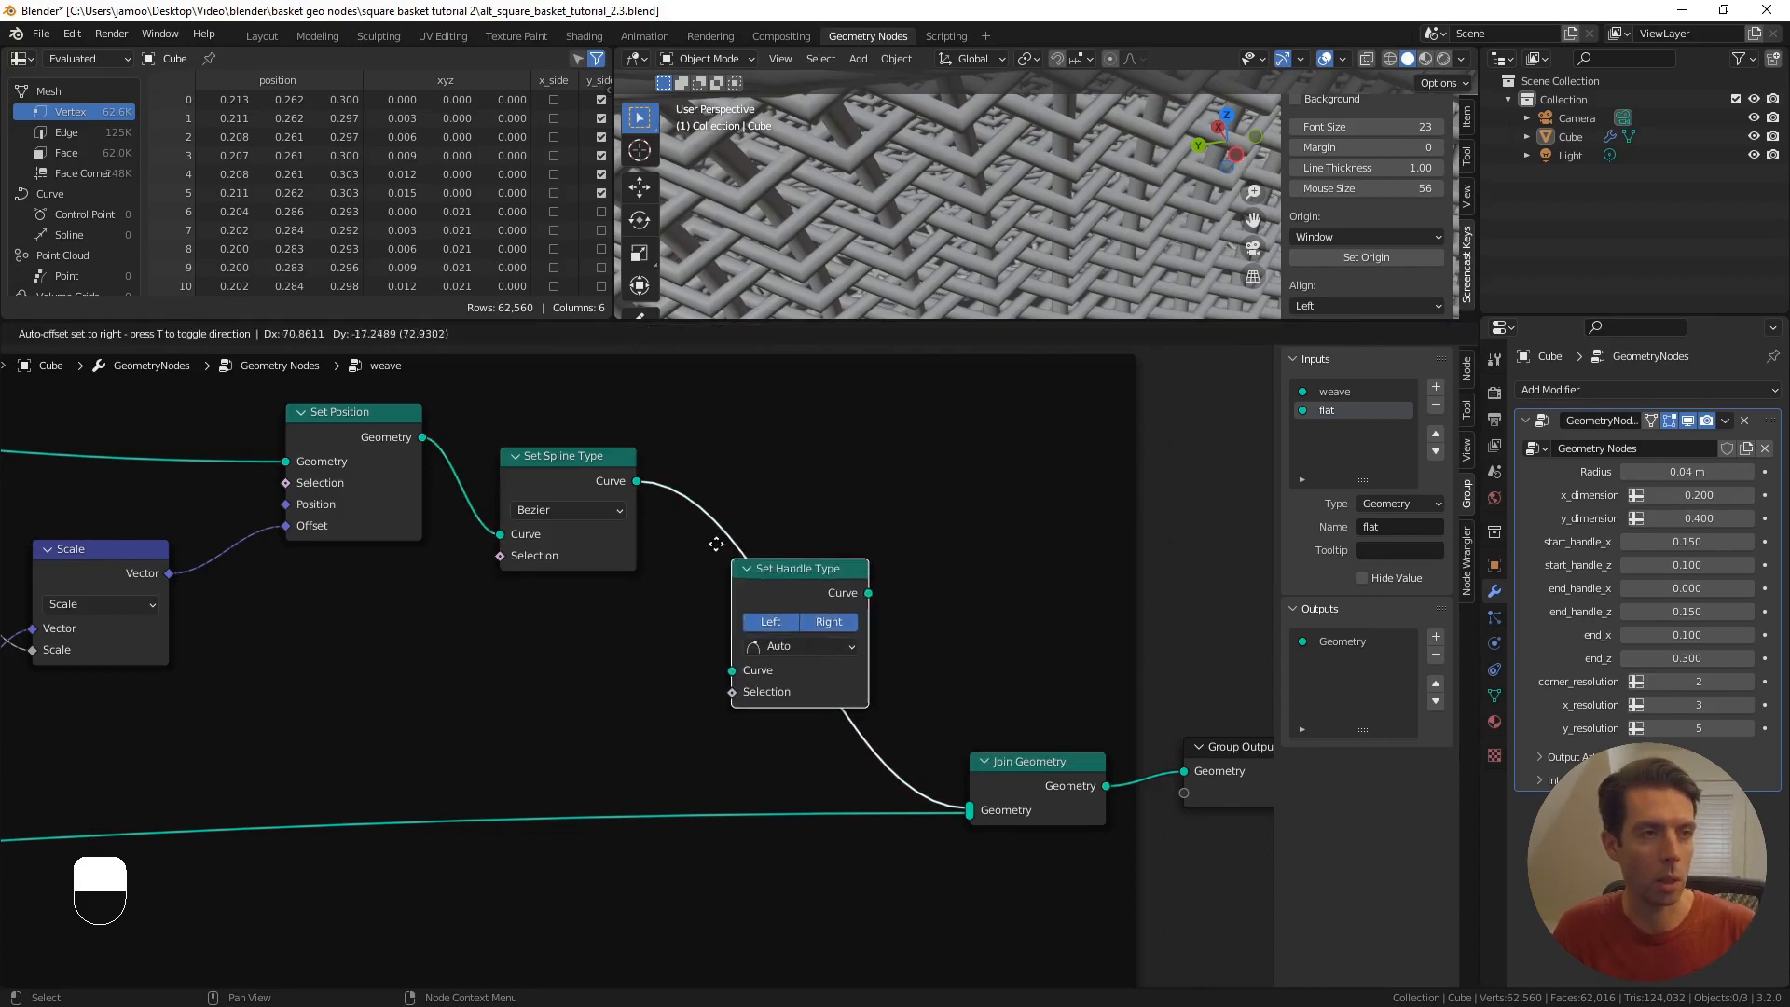
click(716, 544)
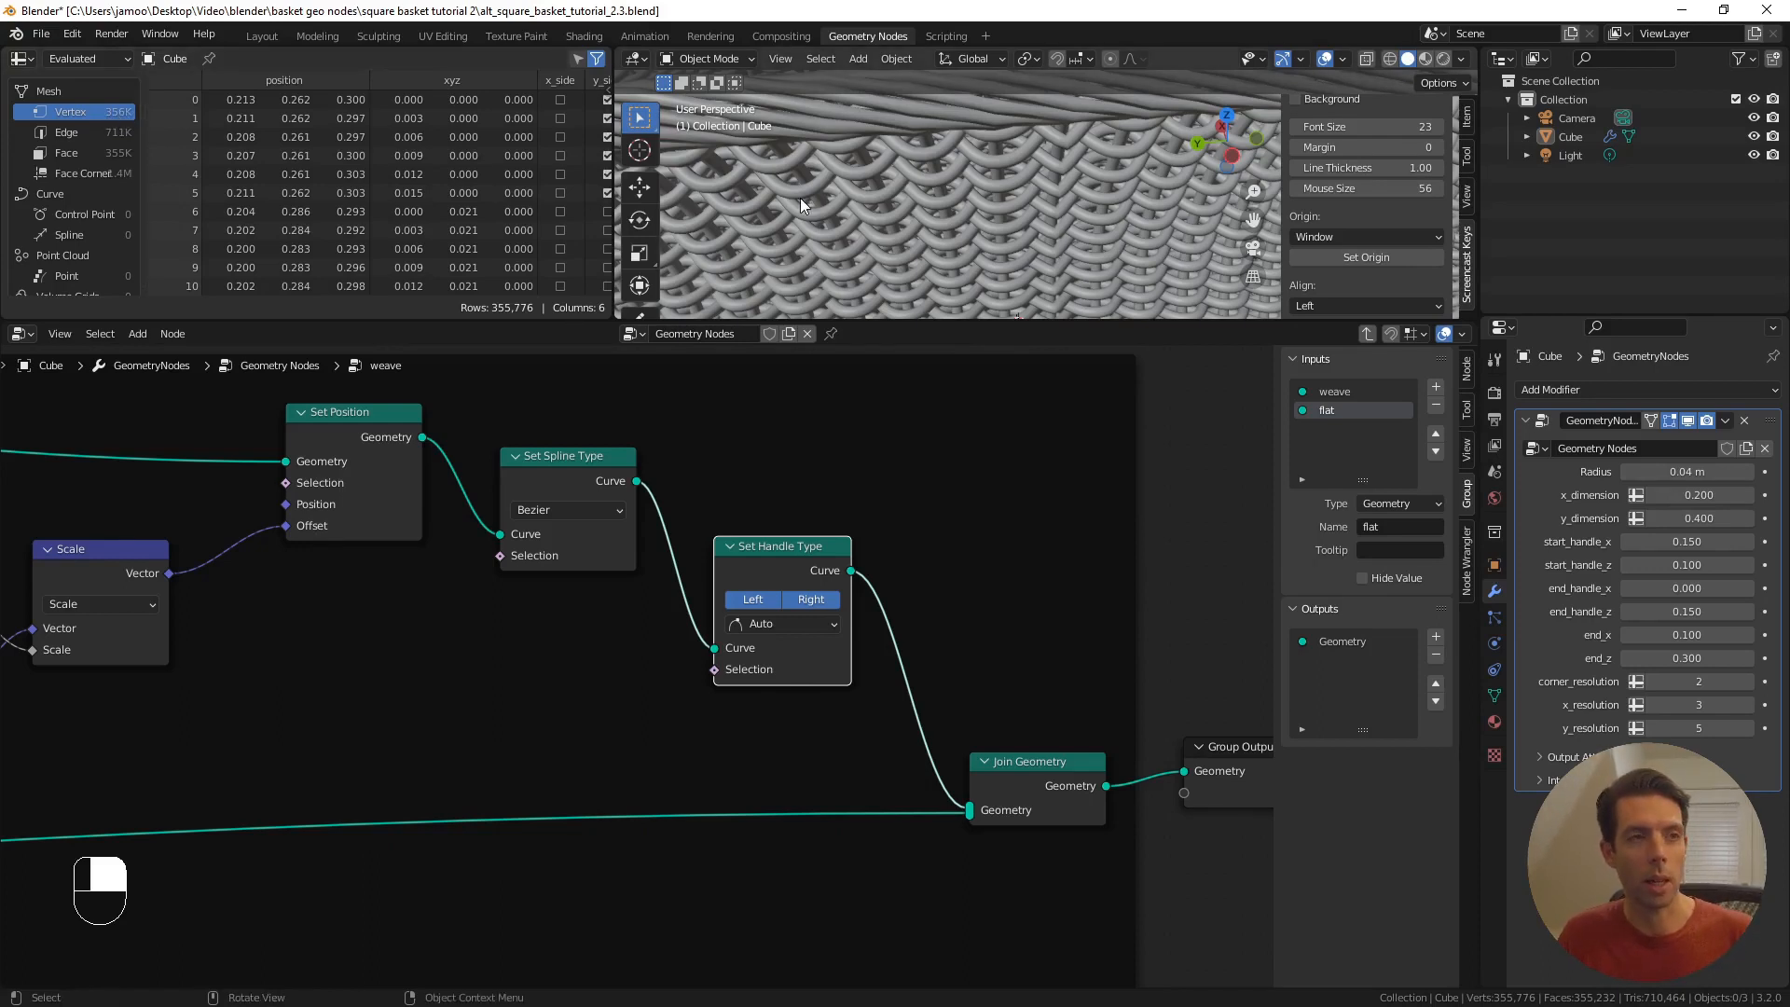
- Set the Value of the Multiply node feeding Scale to 0.003 and inspect the weave up close
scroll(624, 541, down, 2)
shift+middle_drag(544, 555, 949, 530)
scroll(569, 494, up, 2)
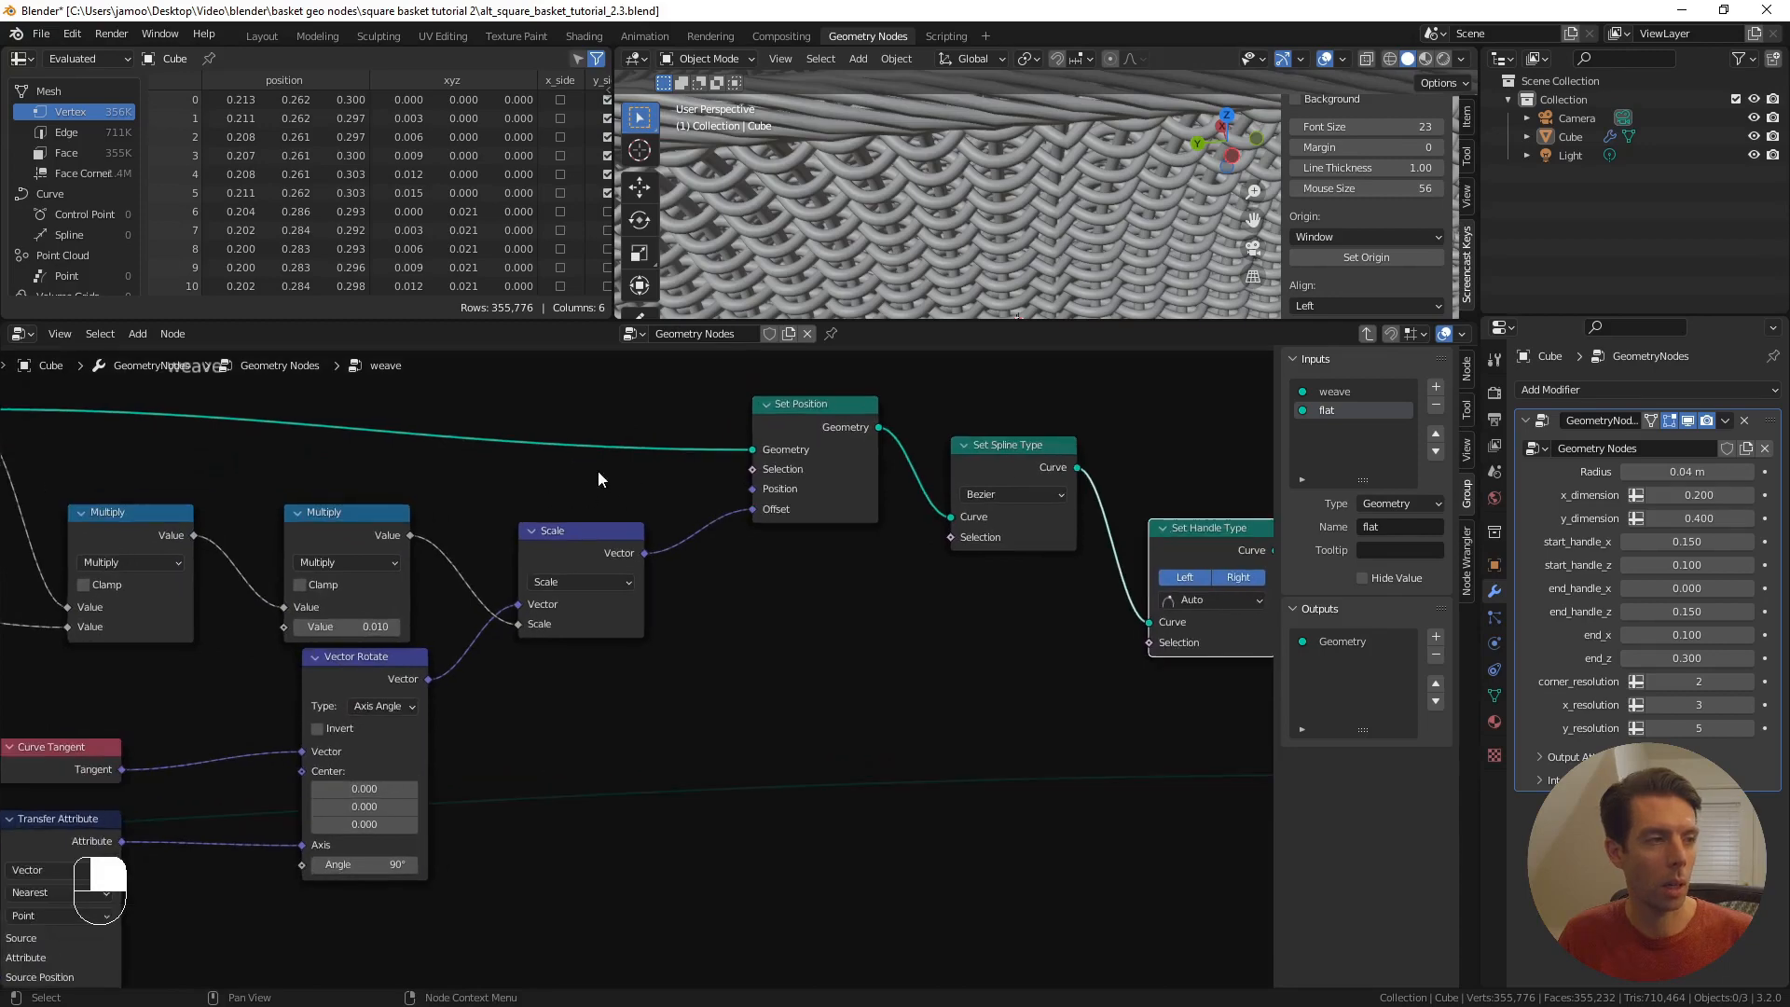
shift+middle_drag(438, 507, 520, 496)
scroll(520, 496, up, 1)
click(555, 528)
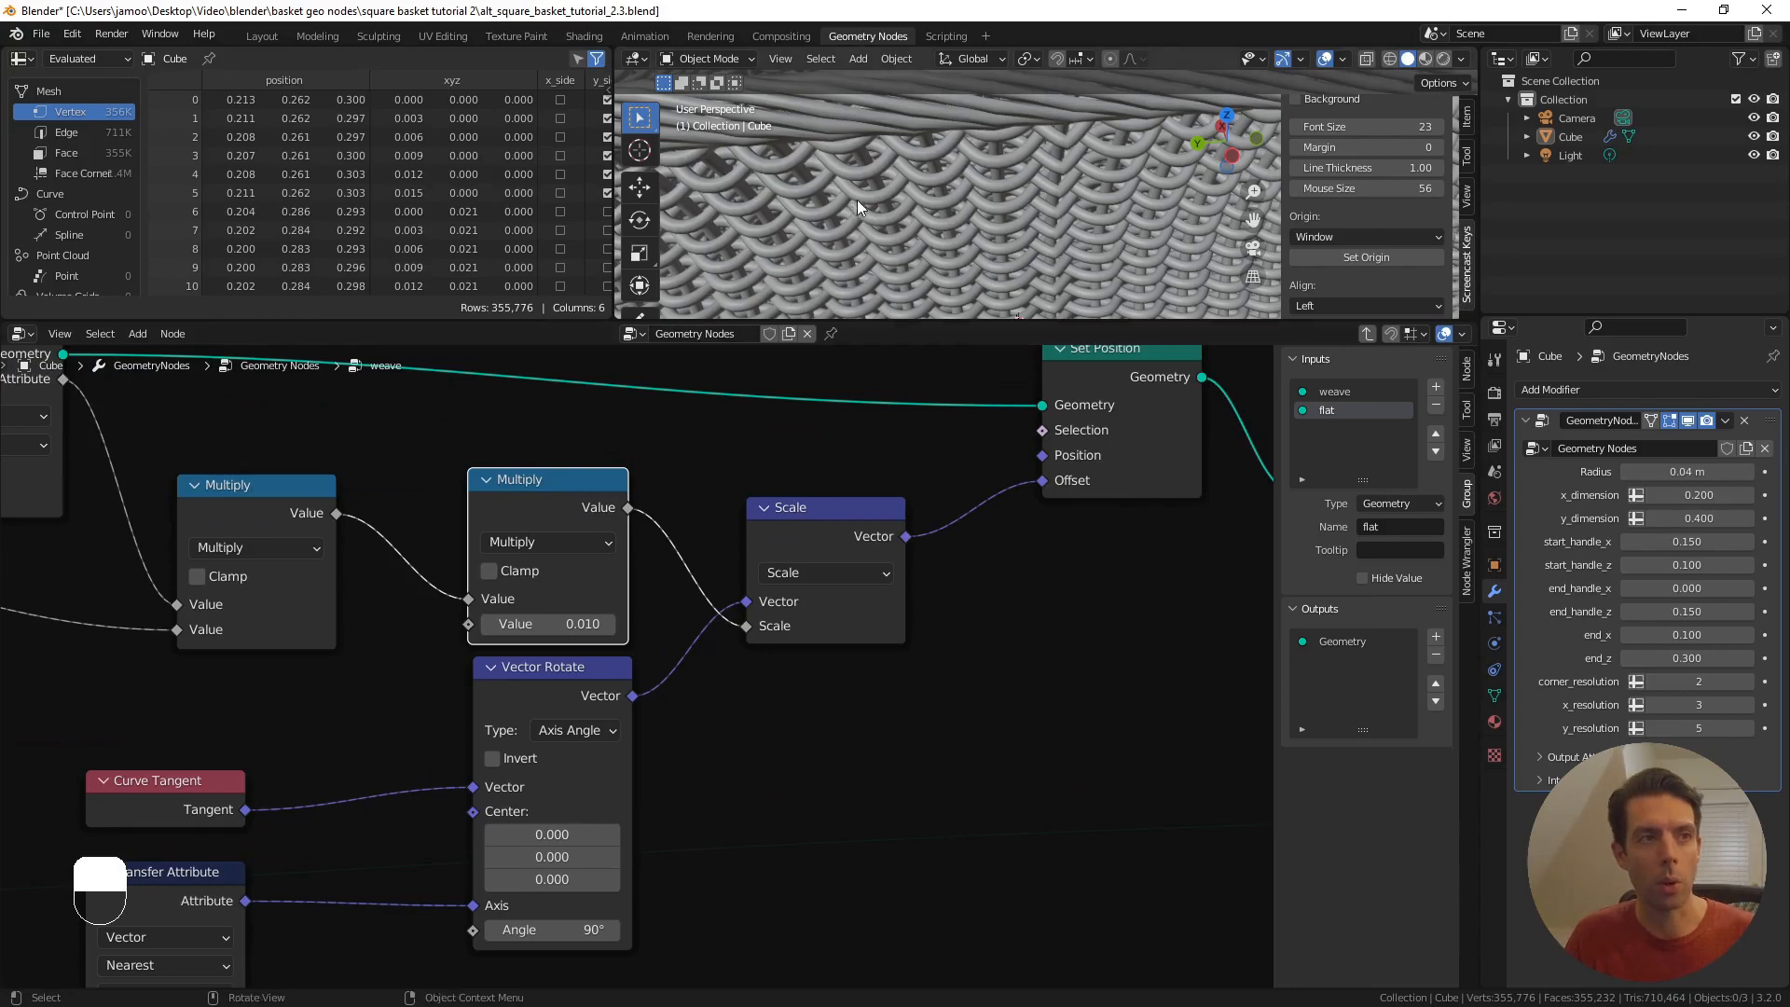
middle_drag(858, 199, 931, 231)
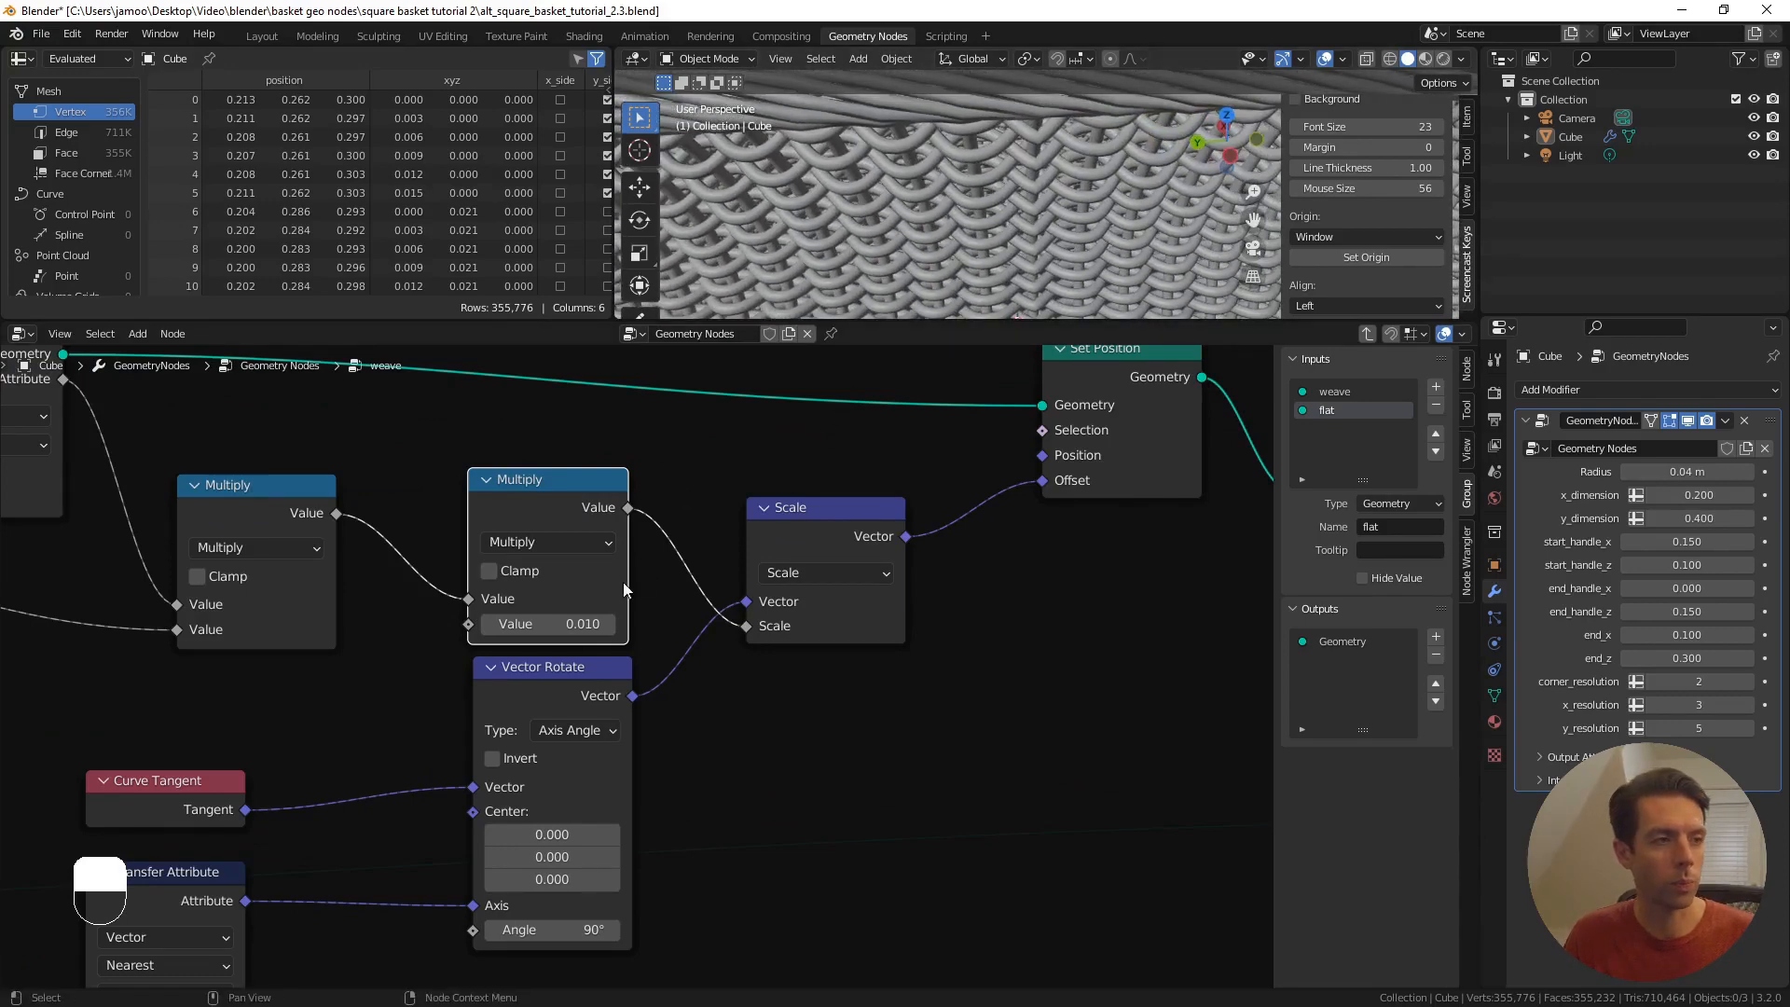
click(558, 625)
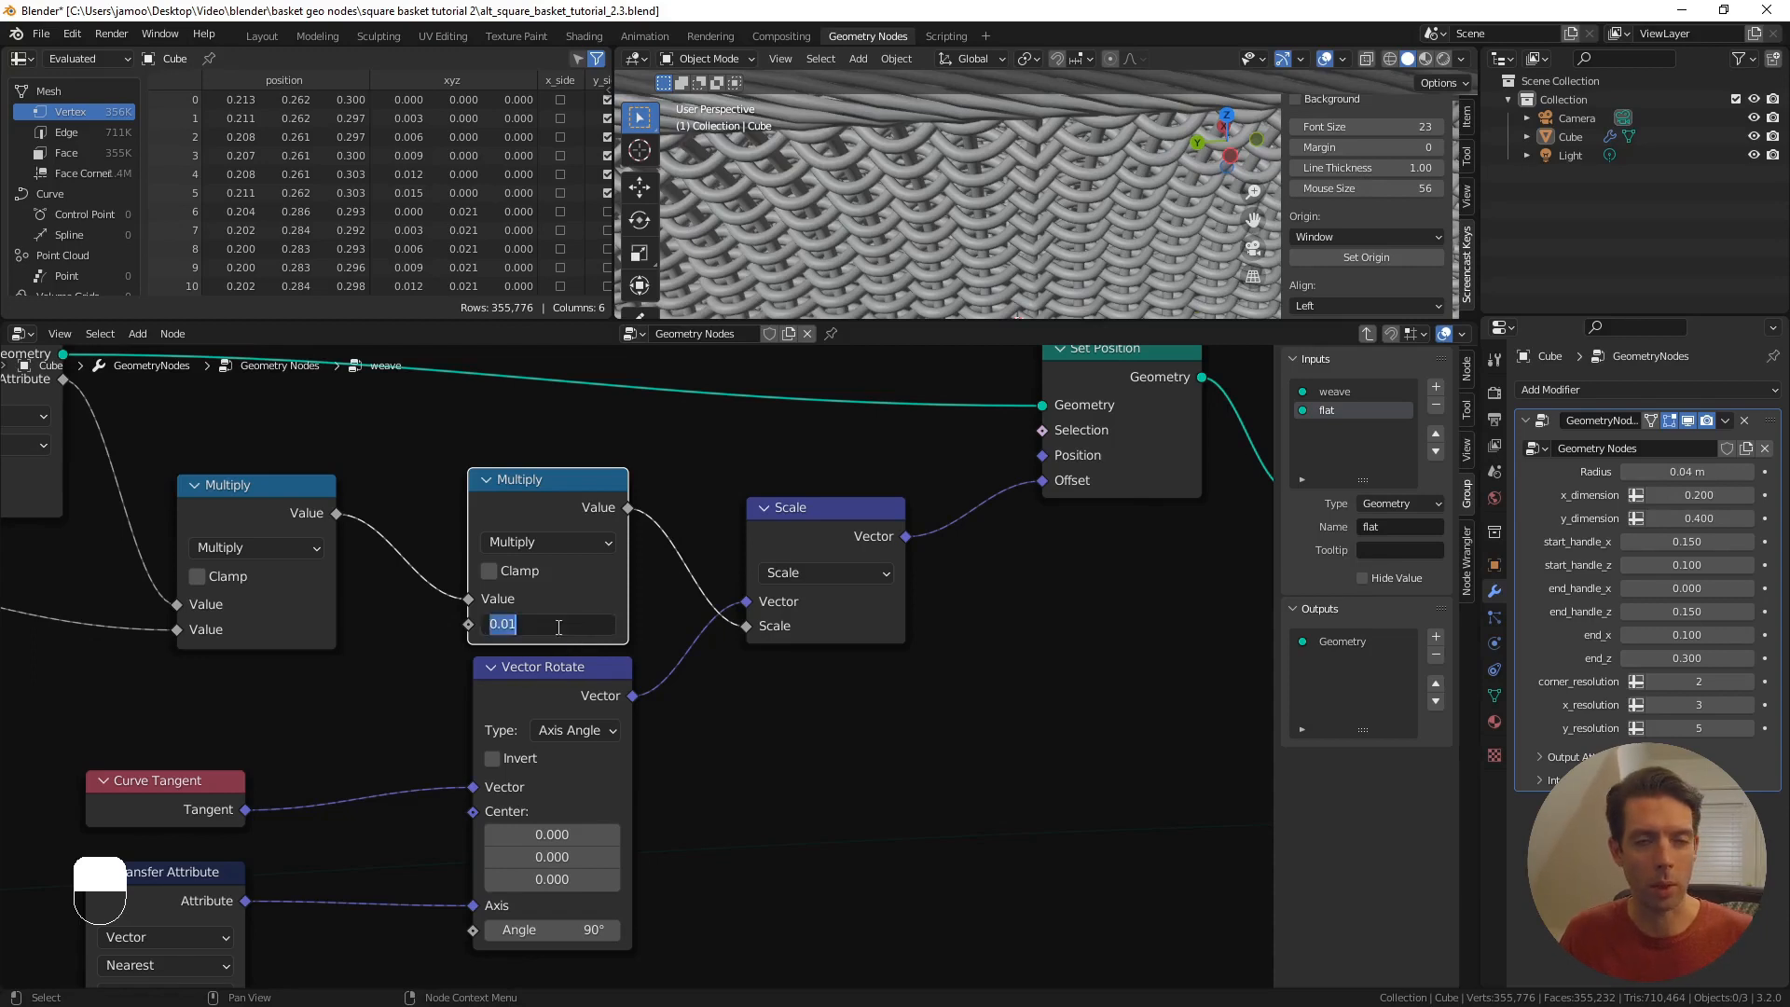
text(.003)
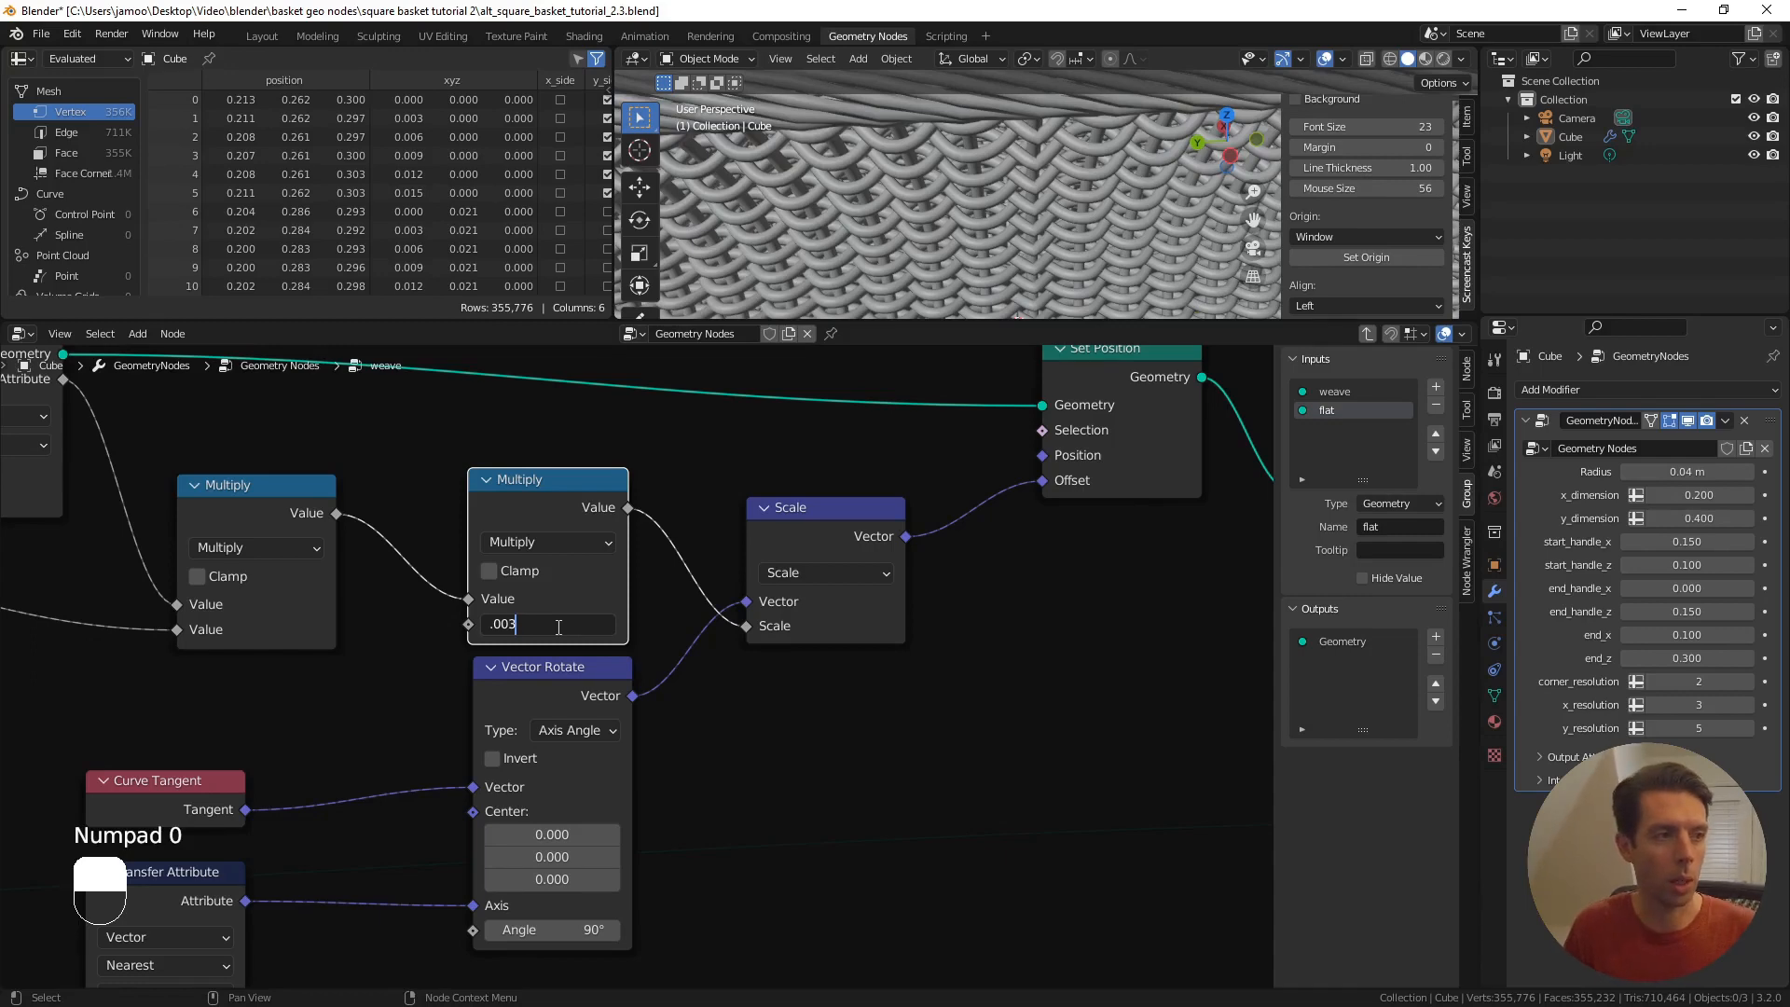
key(Return)
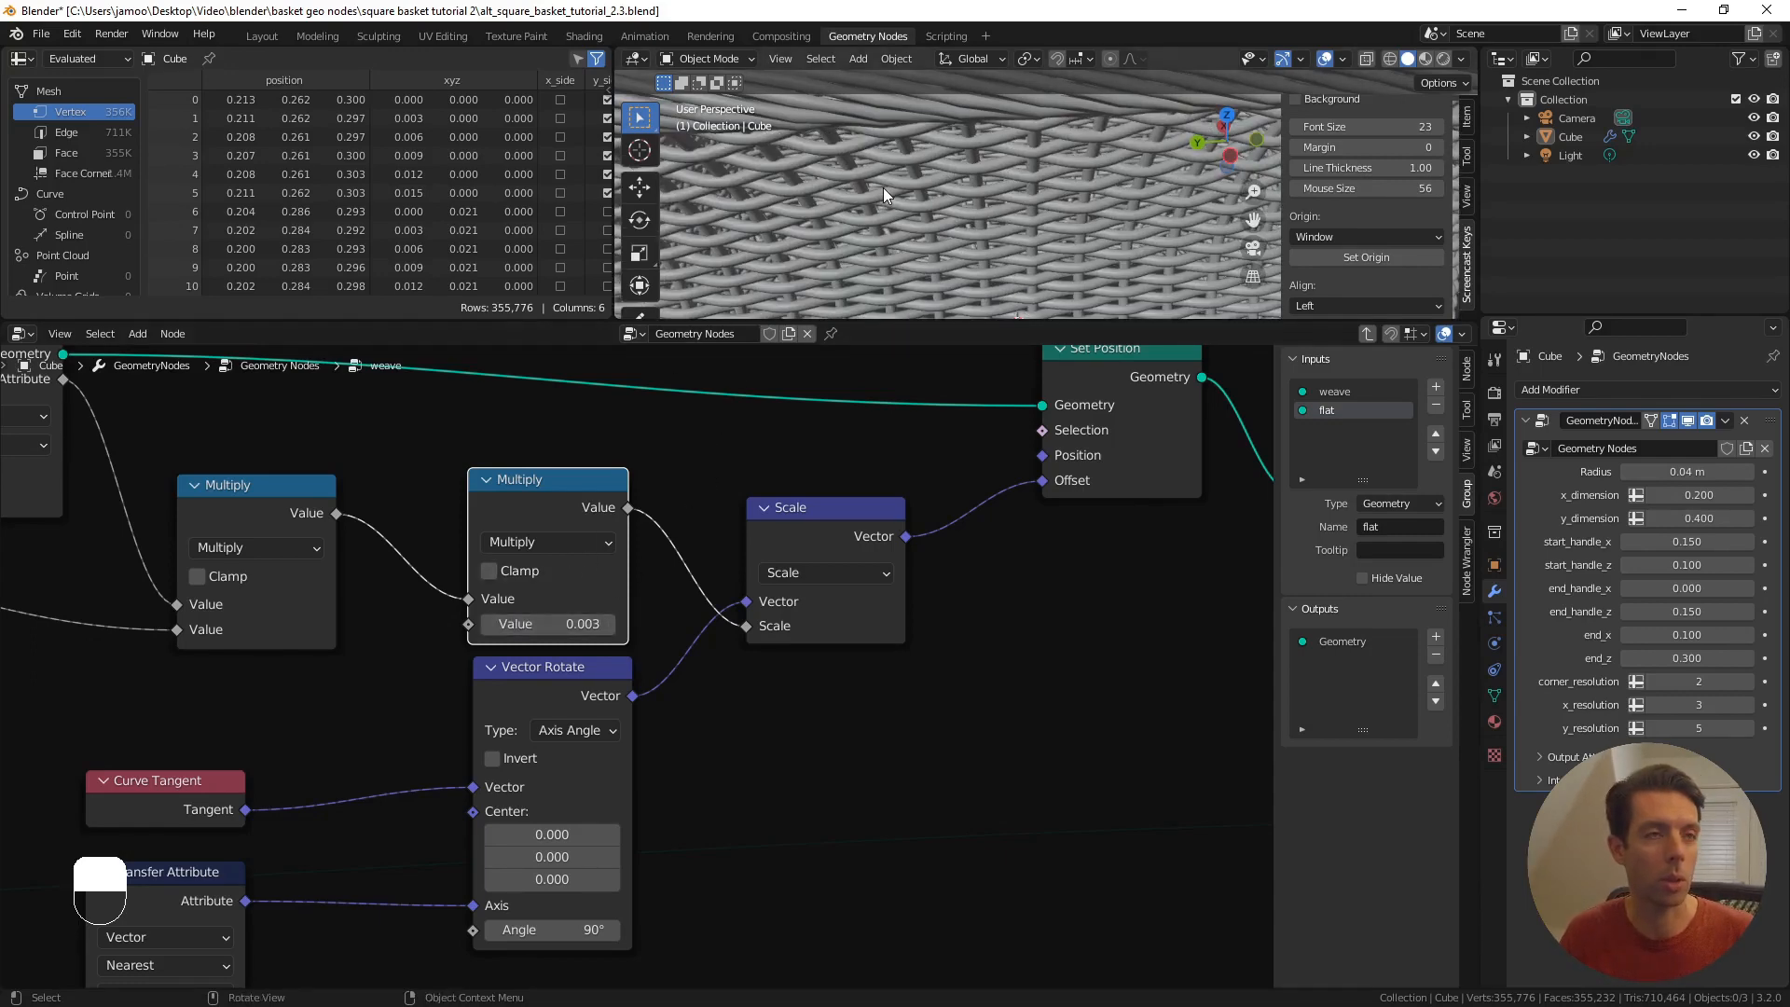
scroll(907, 181, up, 2)
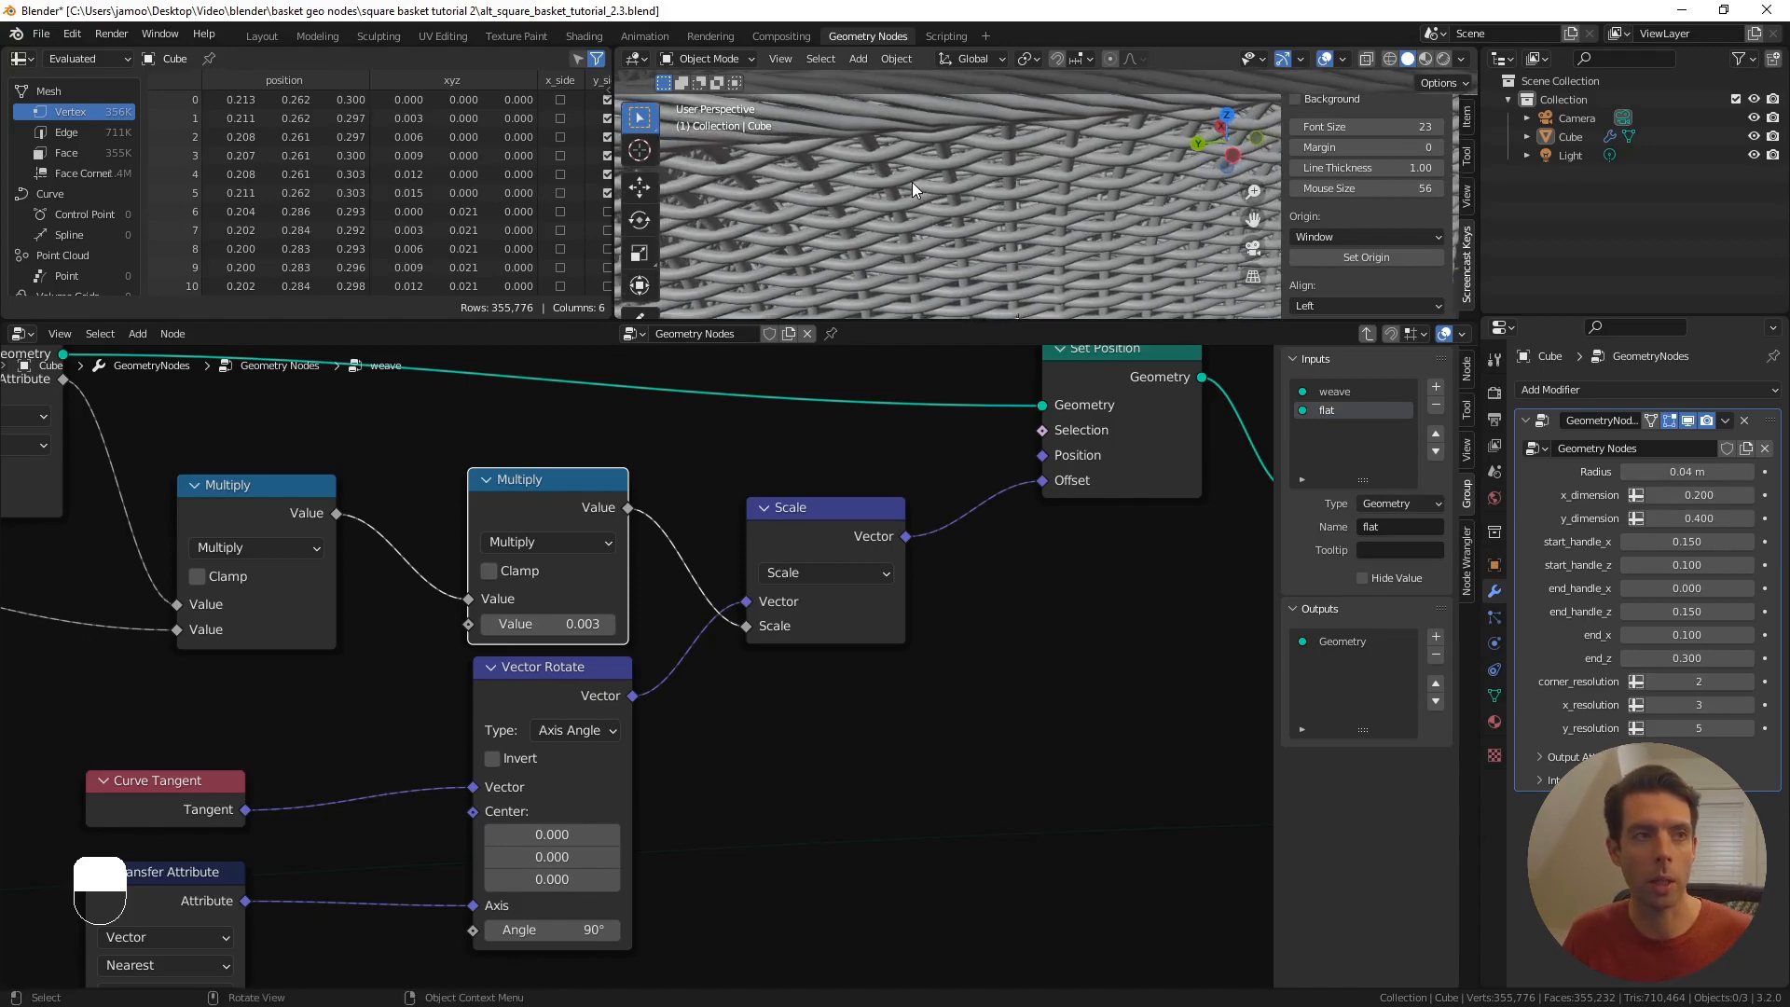
scroll(915, 210, up, 1)
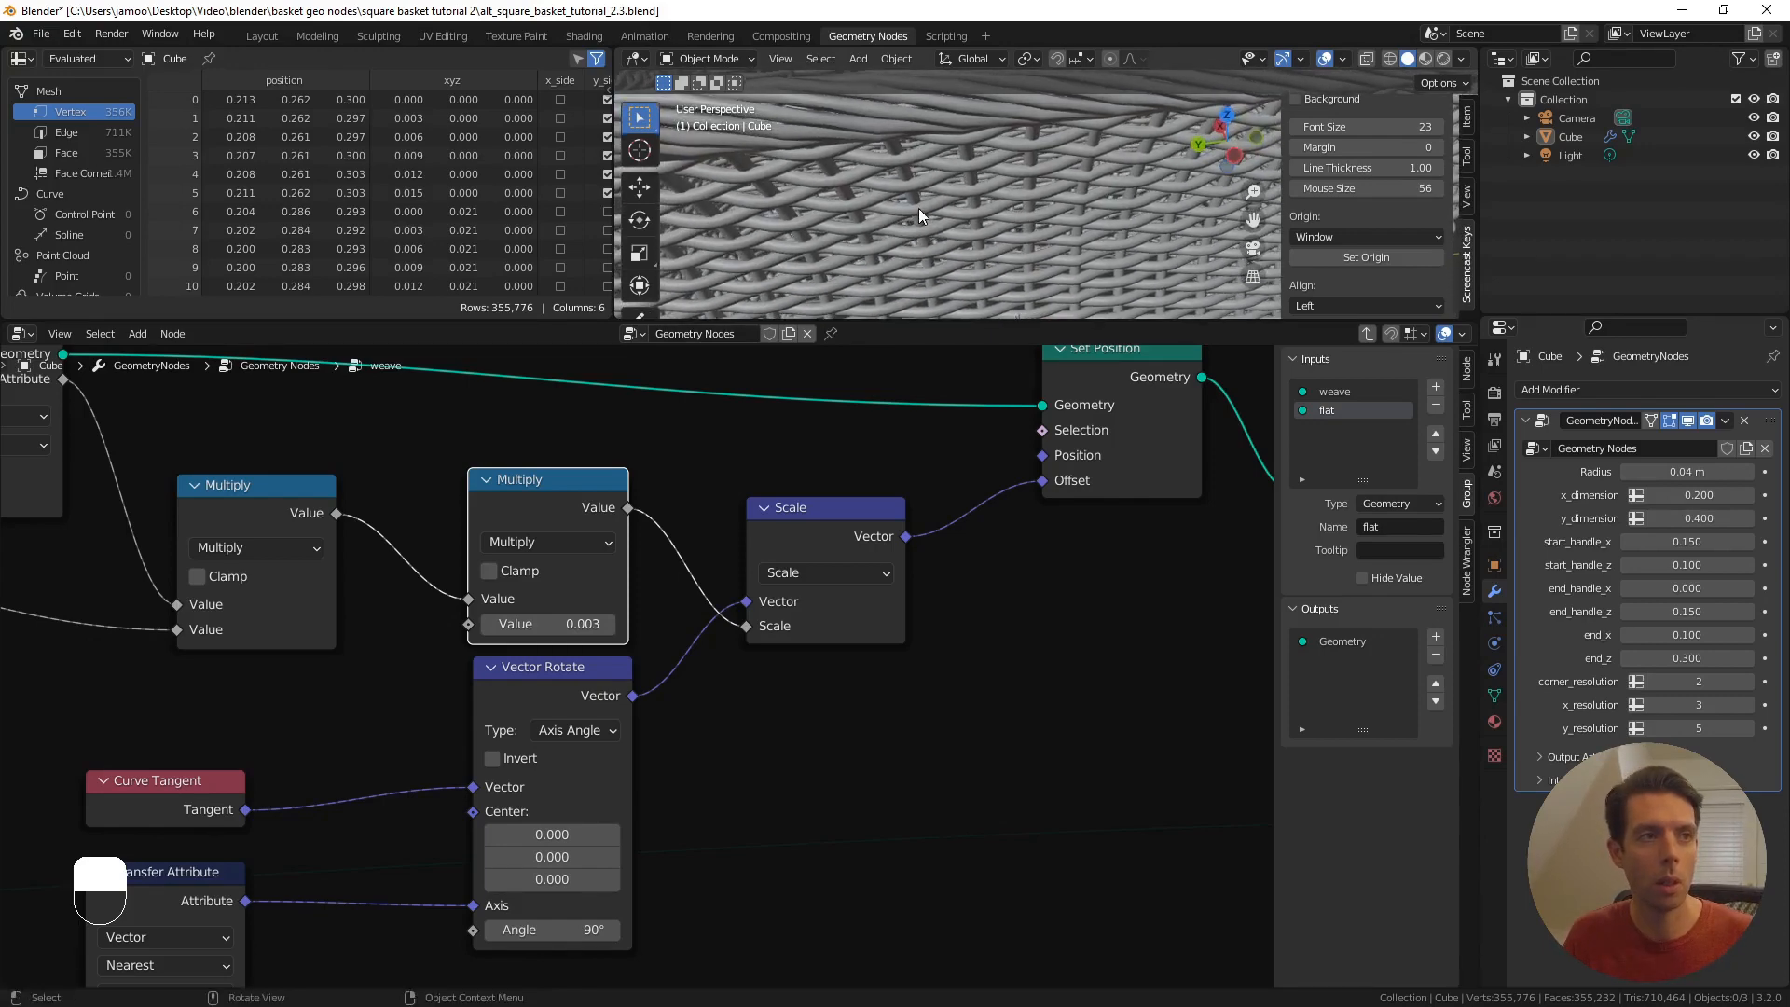
scroll(920, 201, up, 1)
scroll(956, 177, up, 2)
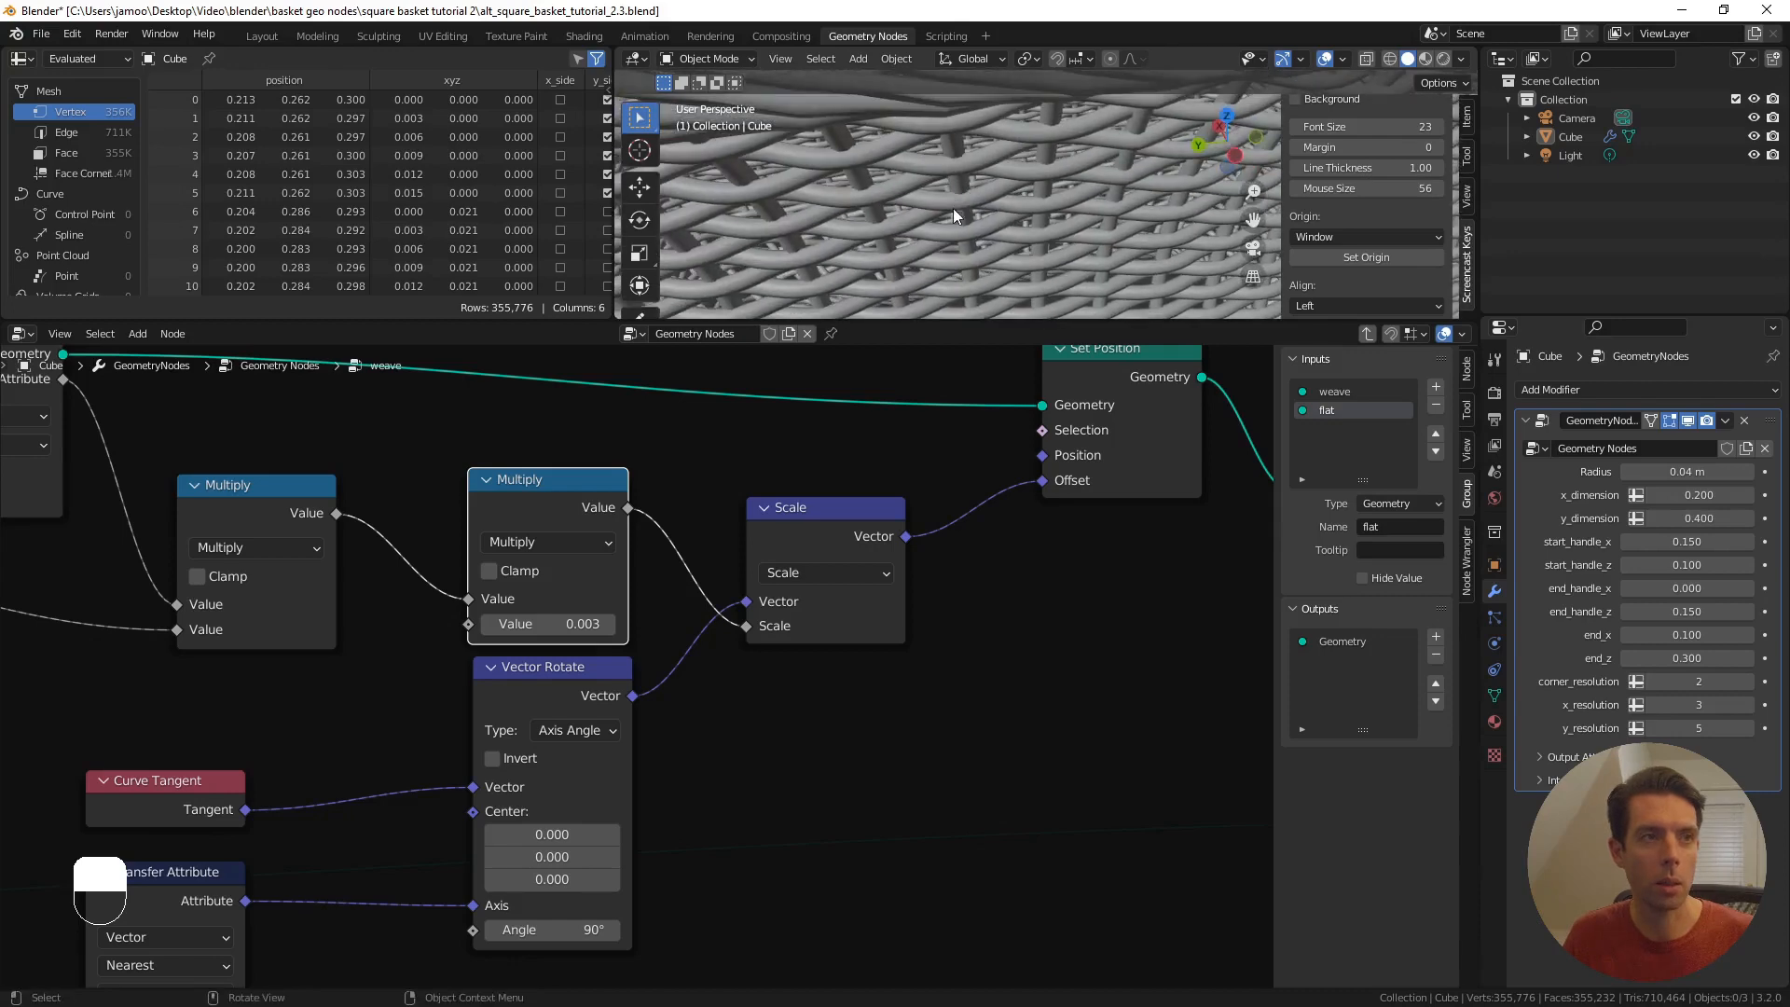
- Set the Value of the Multiply node feeding Scale to 0.004 and check the basket's sides and rim
click(578, 620)
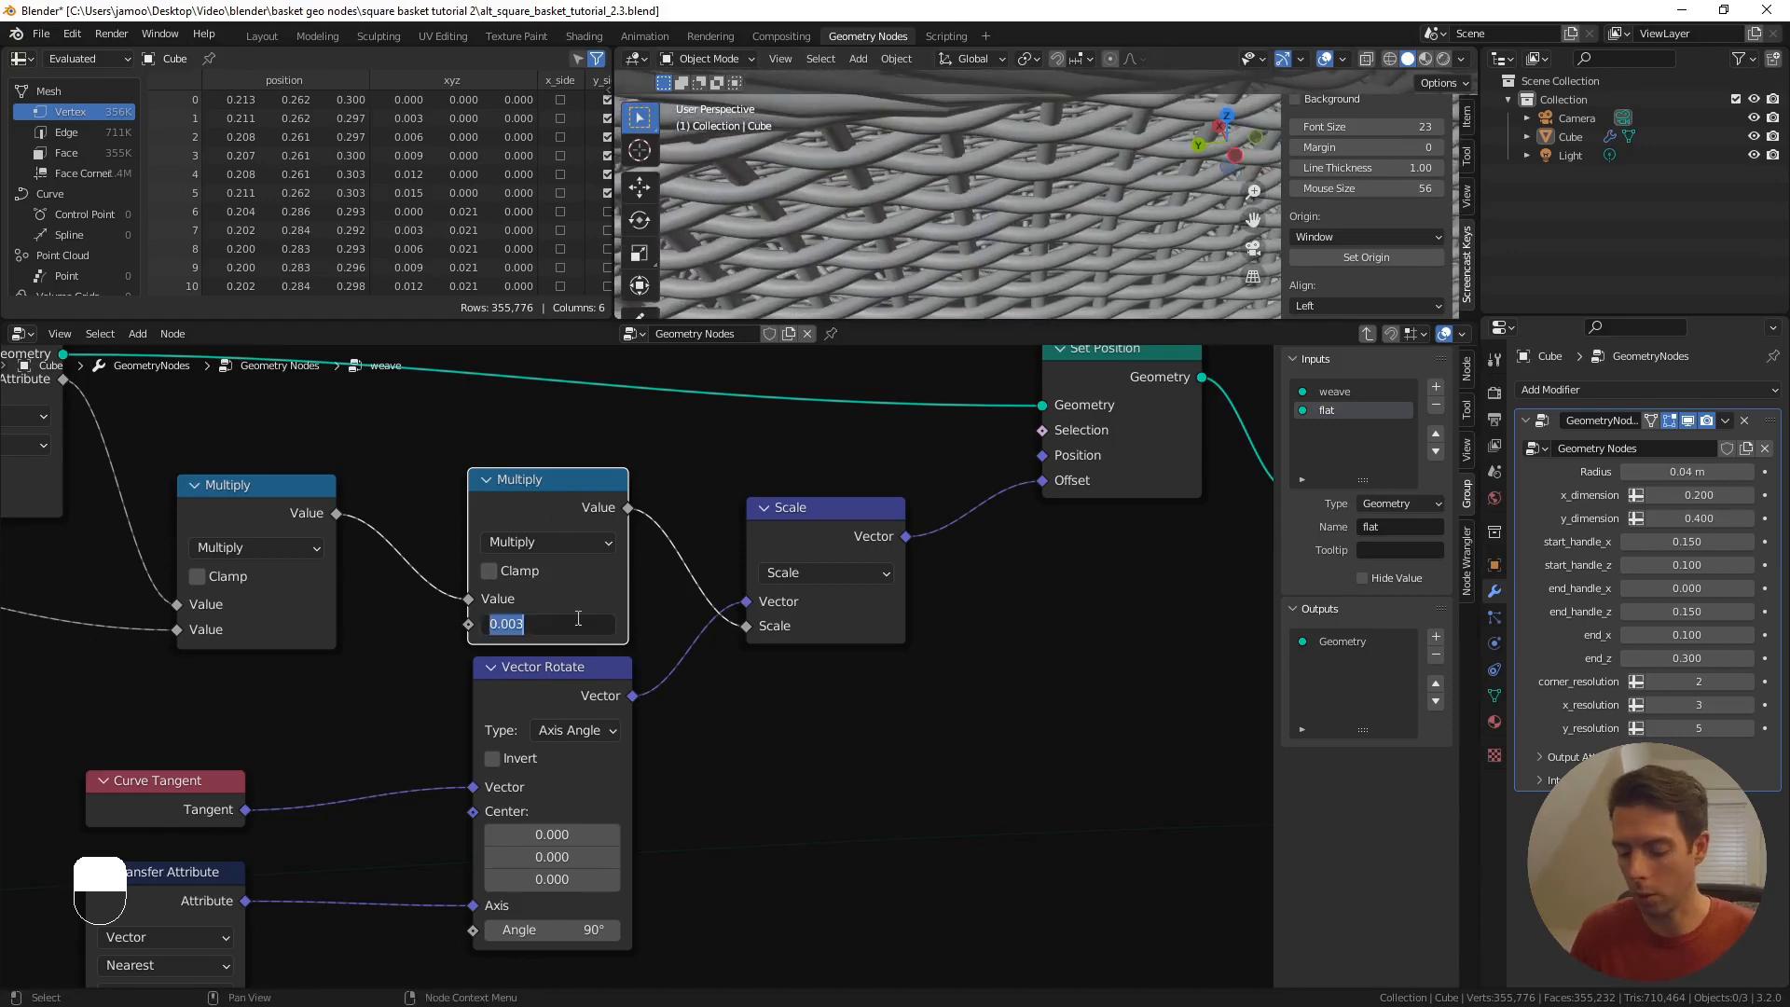
text(.004)
key(Return)
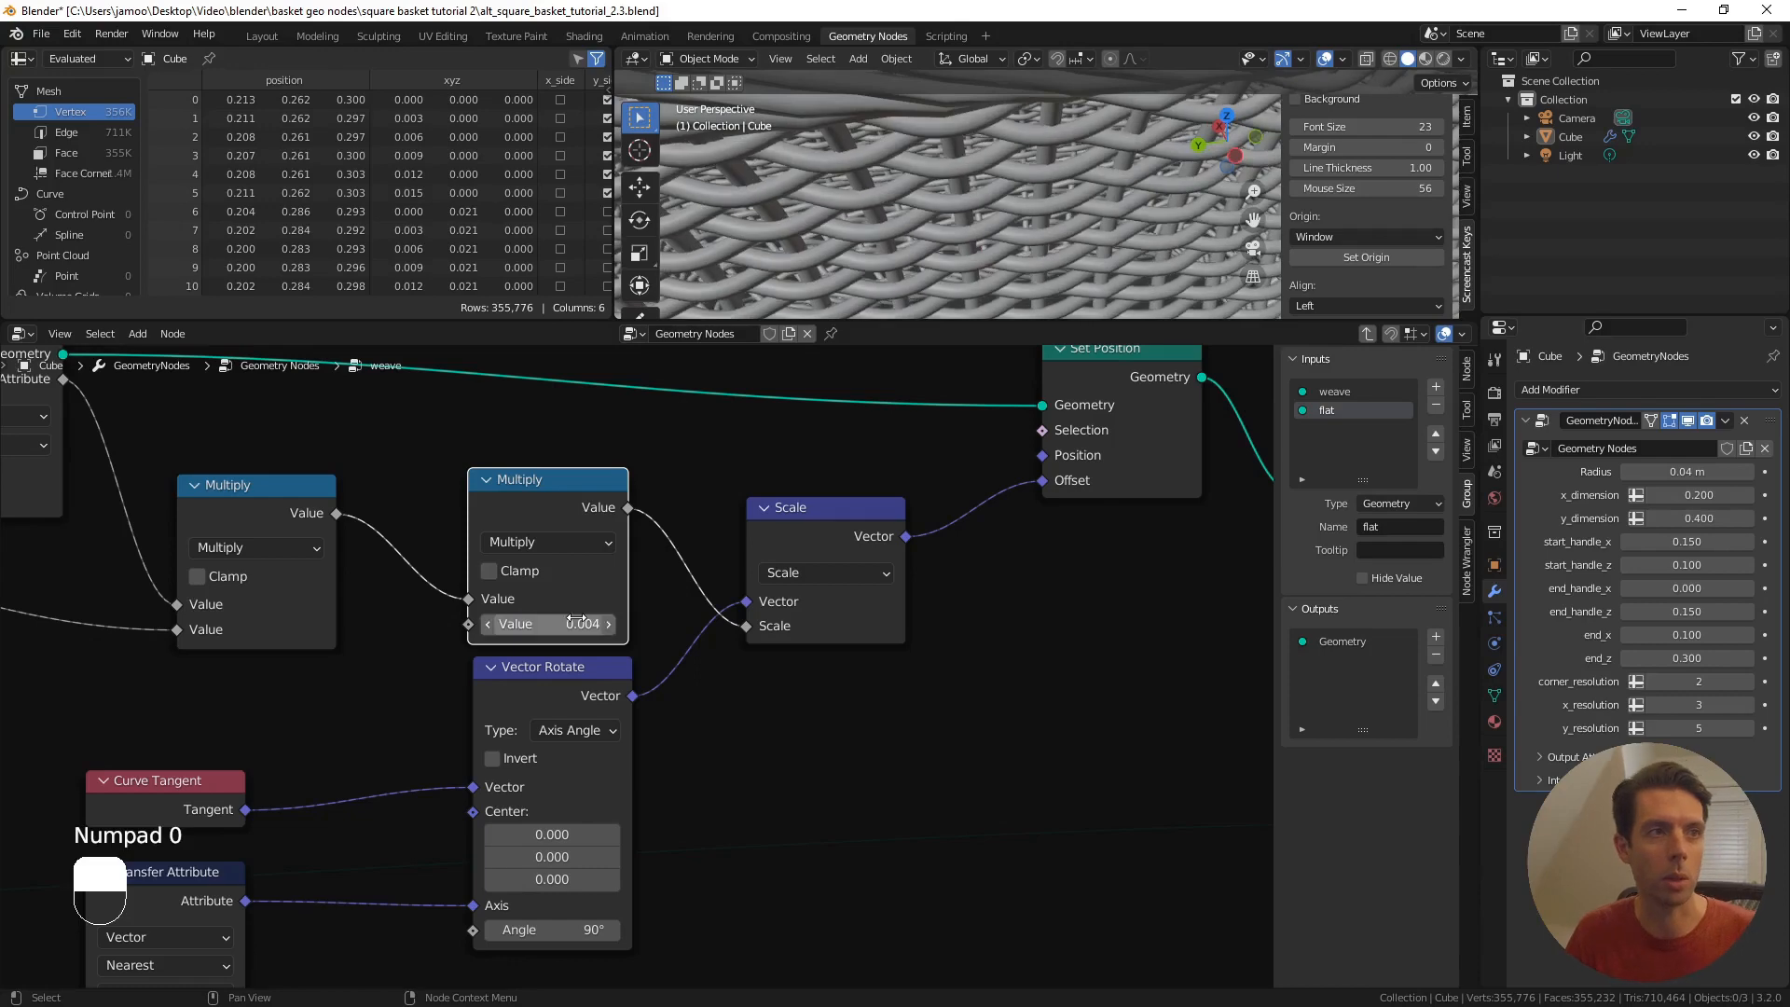
scroll(853, 220, down, 4)
middle_drag(938, 216, 893, 199)
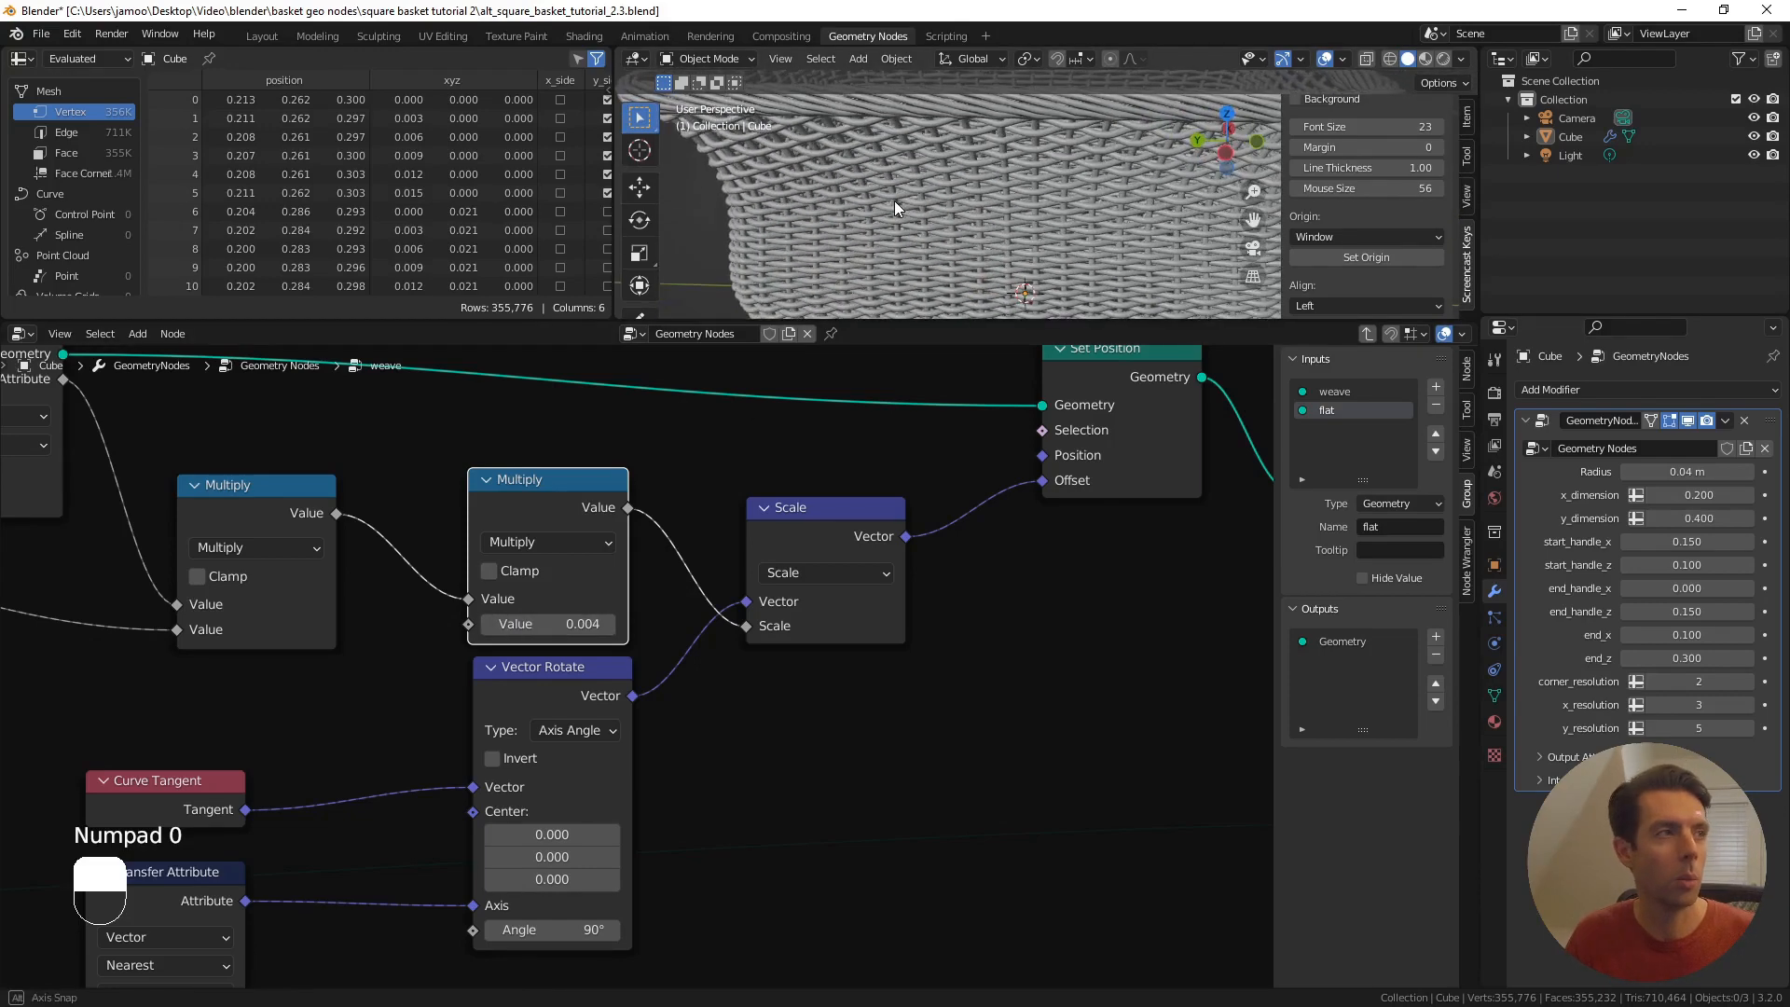
shift+middle_drag(1106, 198, 1009, 170)
scroll(969, 193, up, 4)
scroll(910, 201, down, 3)
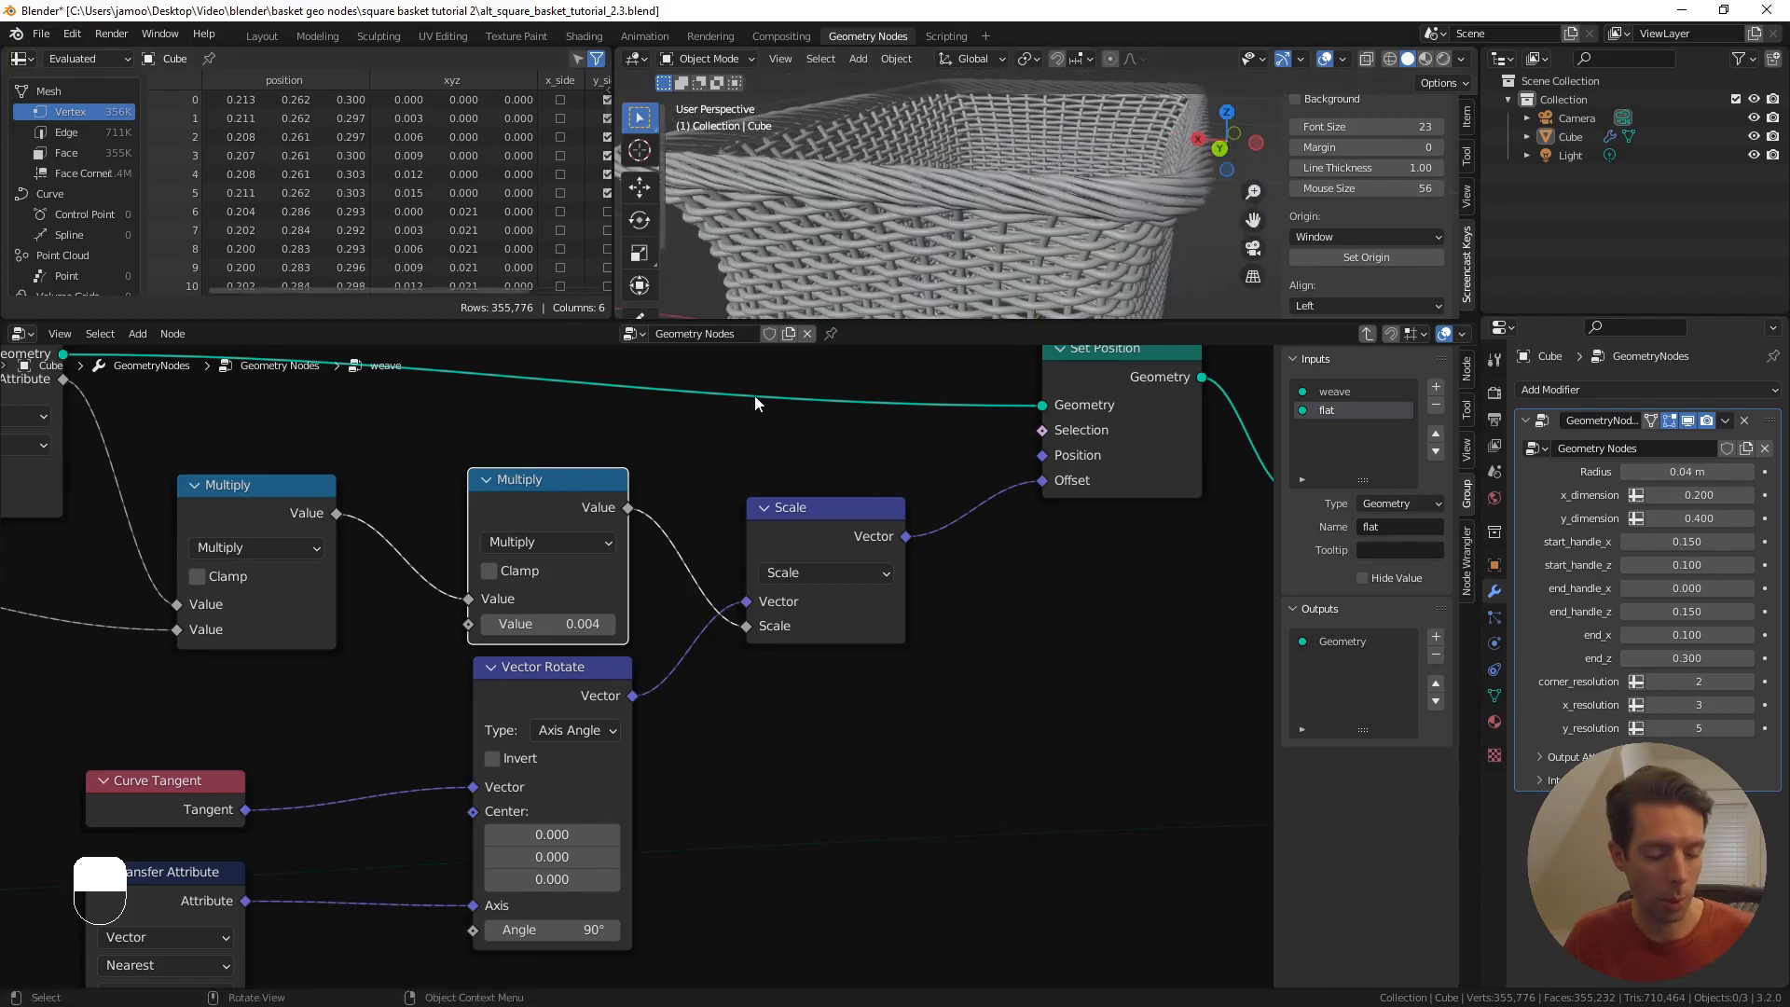
- Exit the weave group and move the Subdivision Surface node onto the upper link entering the final Join Geometry node
key(Tab)
scroll(920, 653, down, 3)
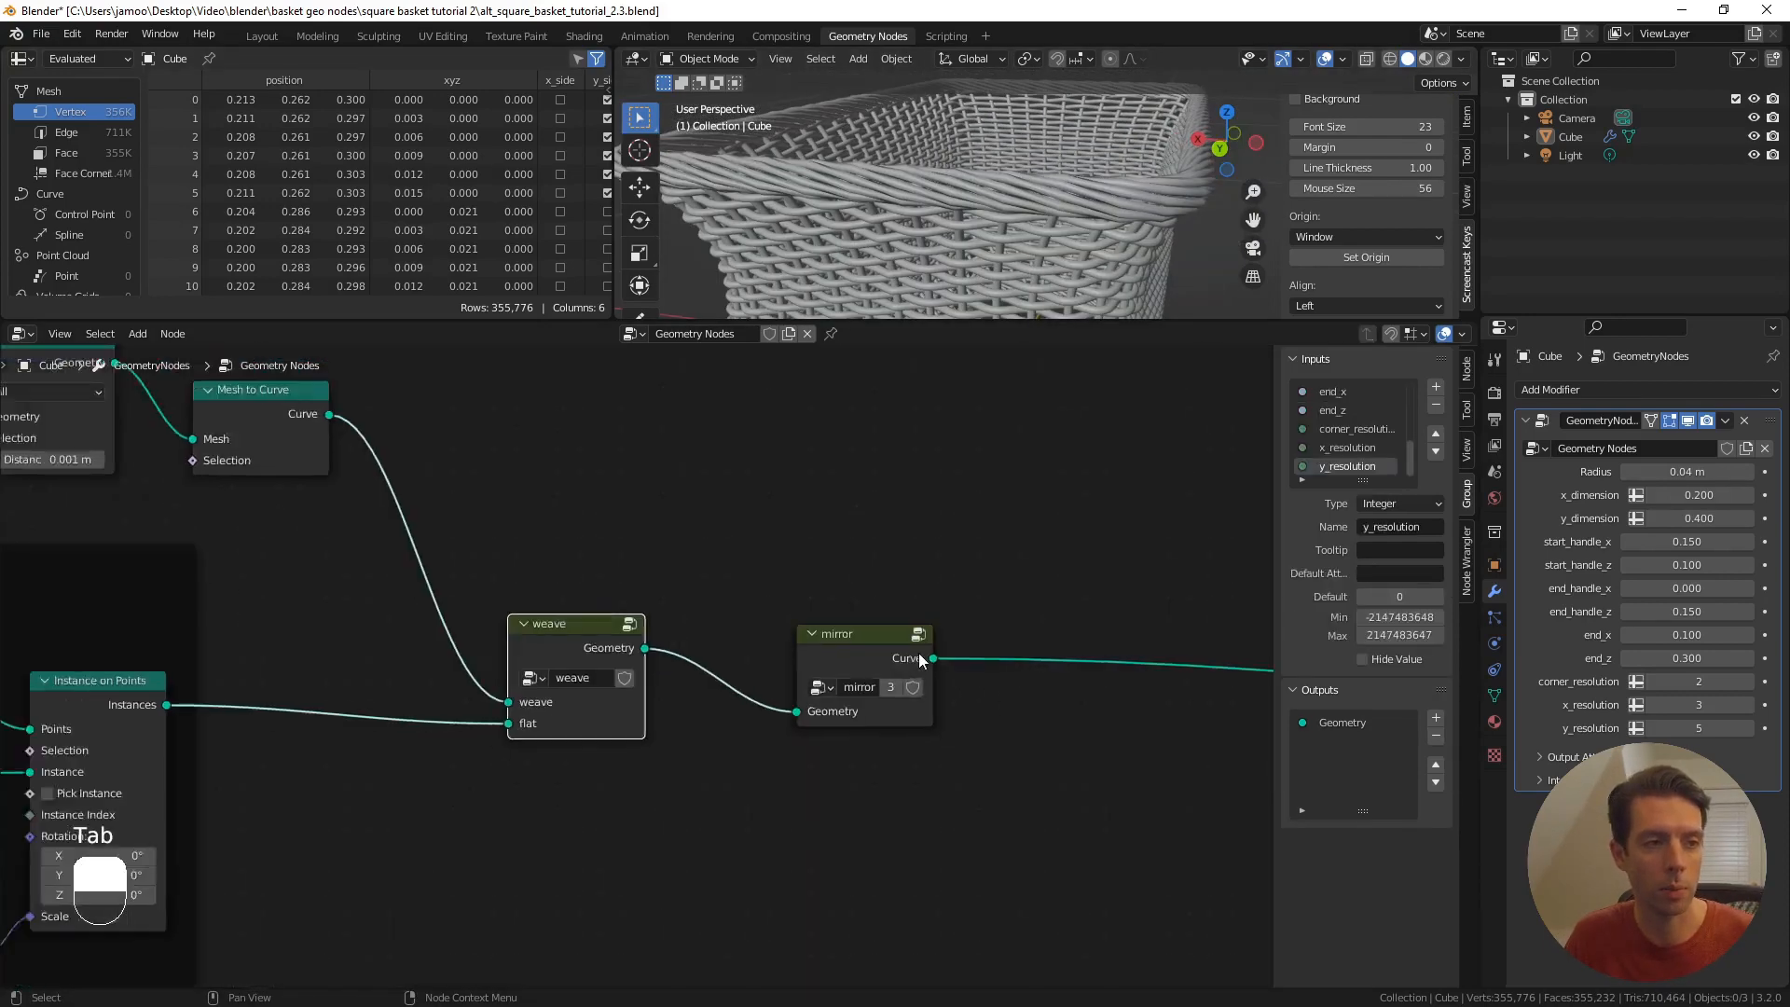
middle_drag(1087, 670, 496, 584)
middle_drag(920, 616, 640, 588)
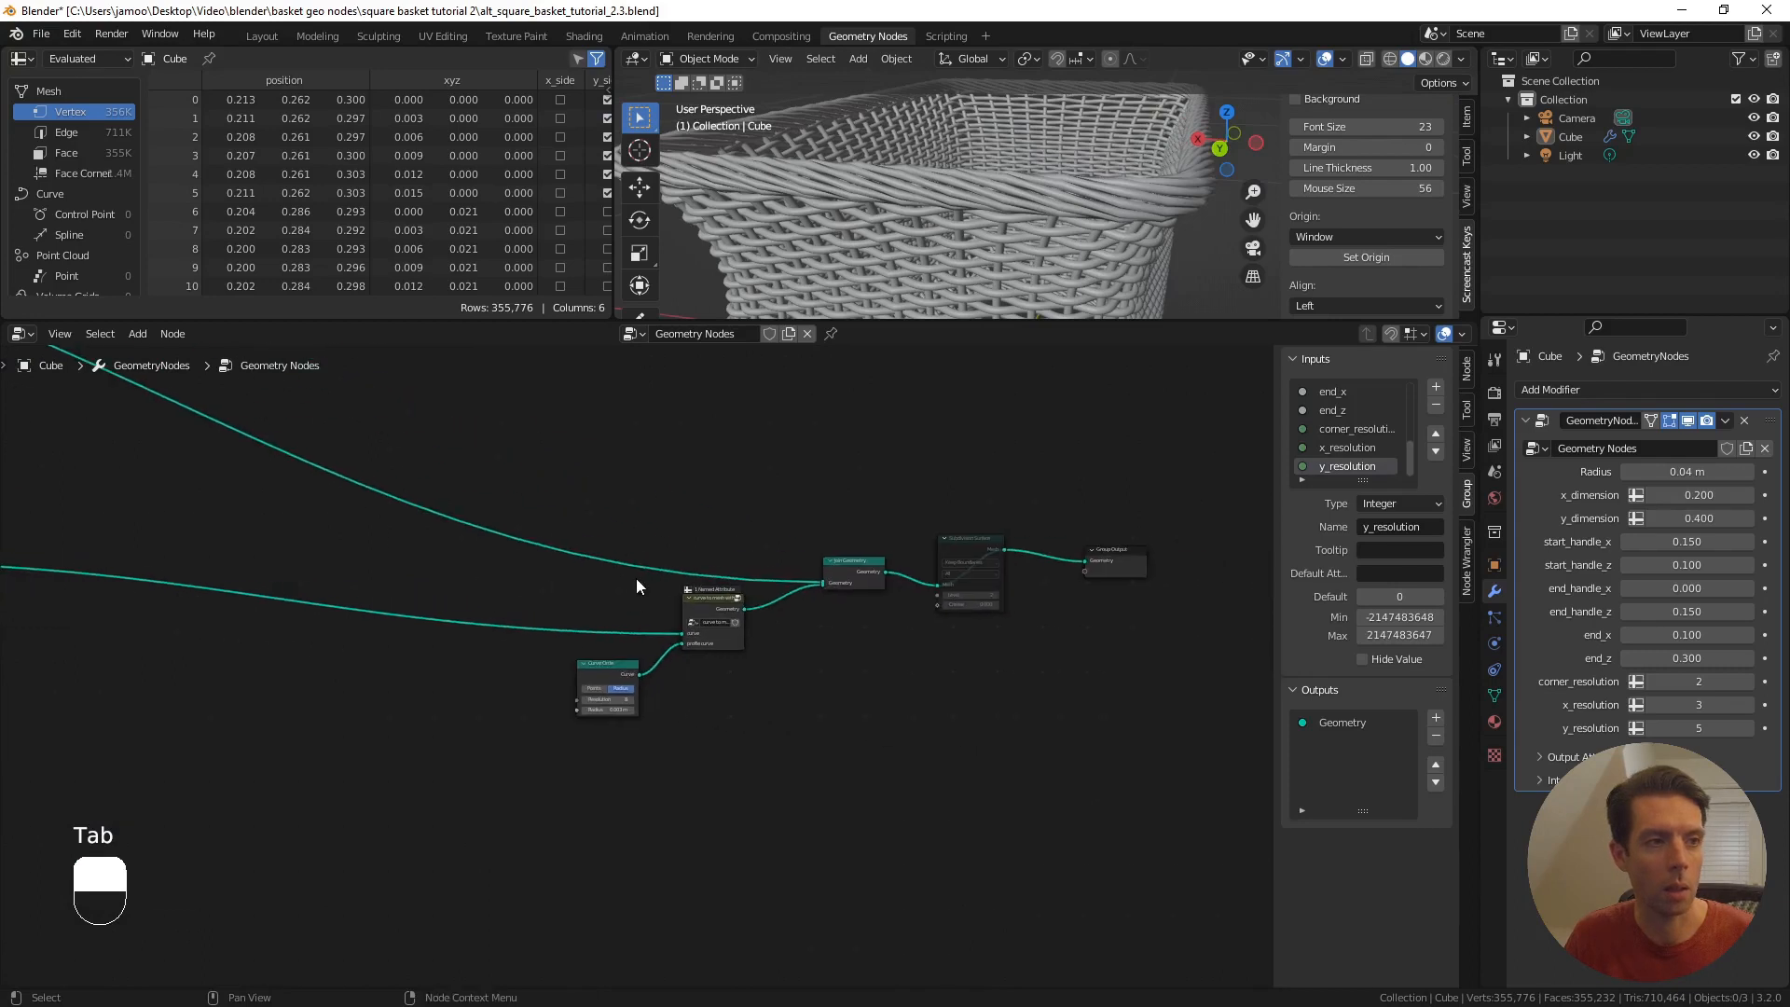
scroll(867, 597, up, 4)
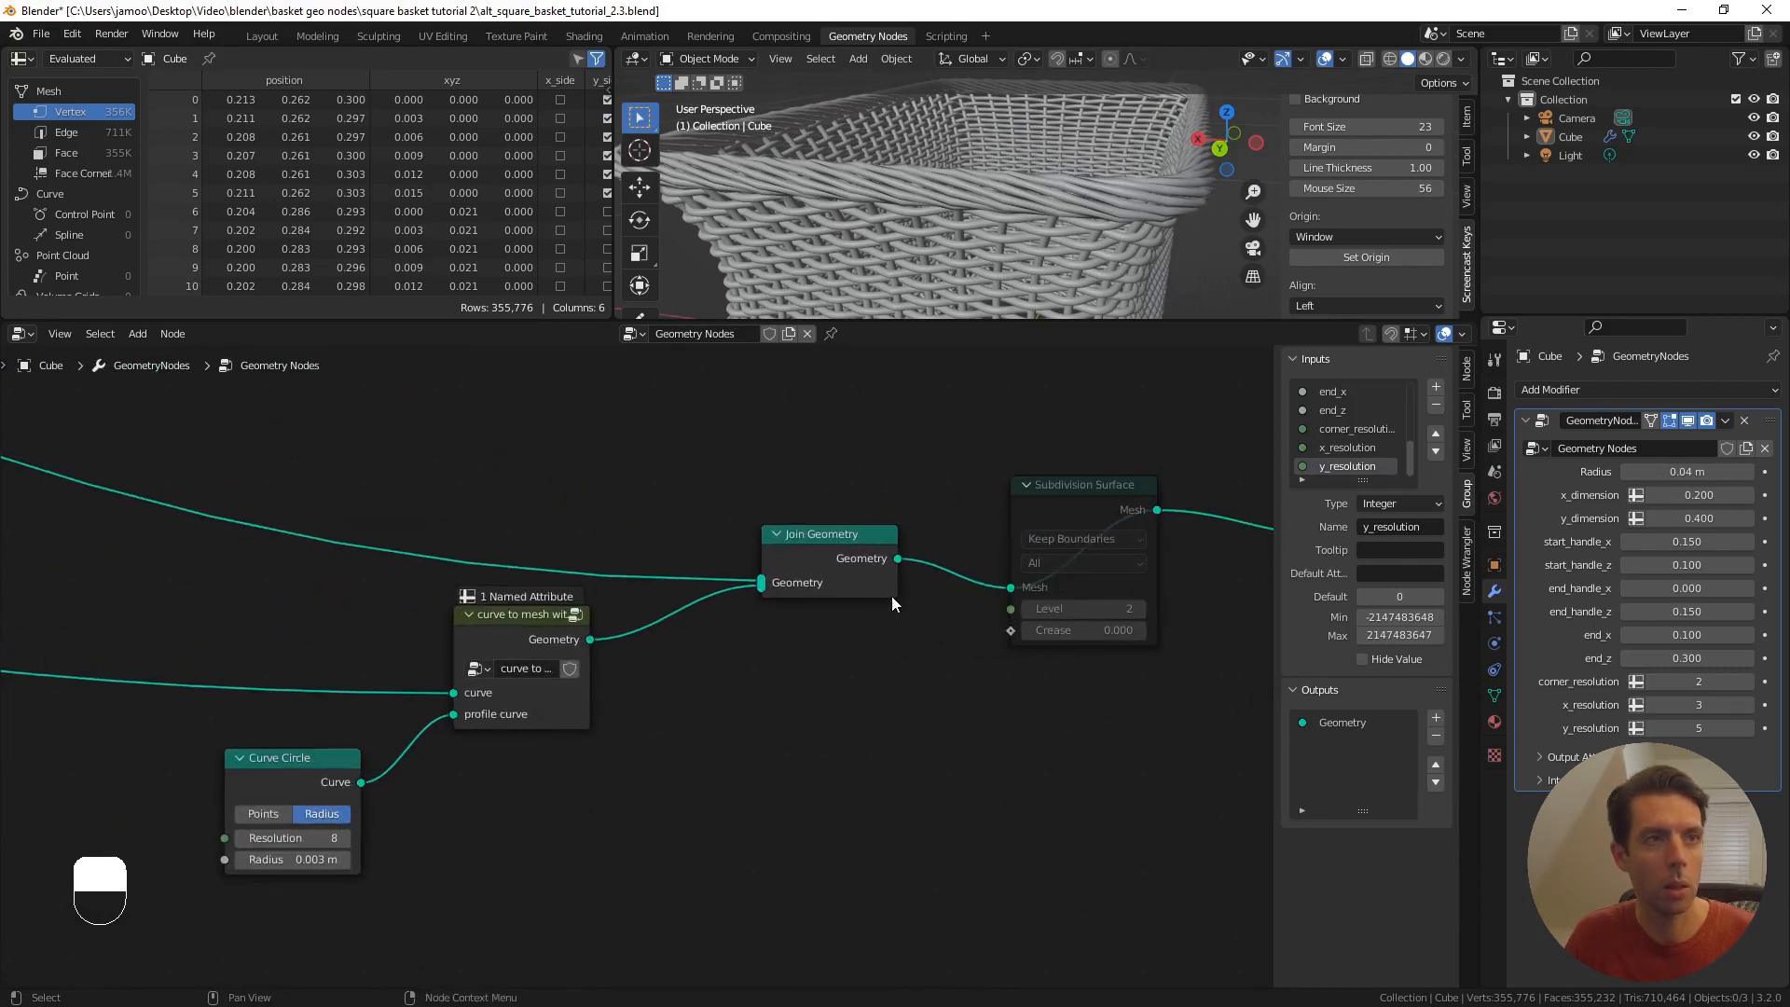
shift+middle_drag(1037, 225, 1128, 161)
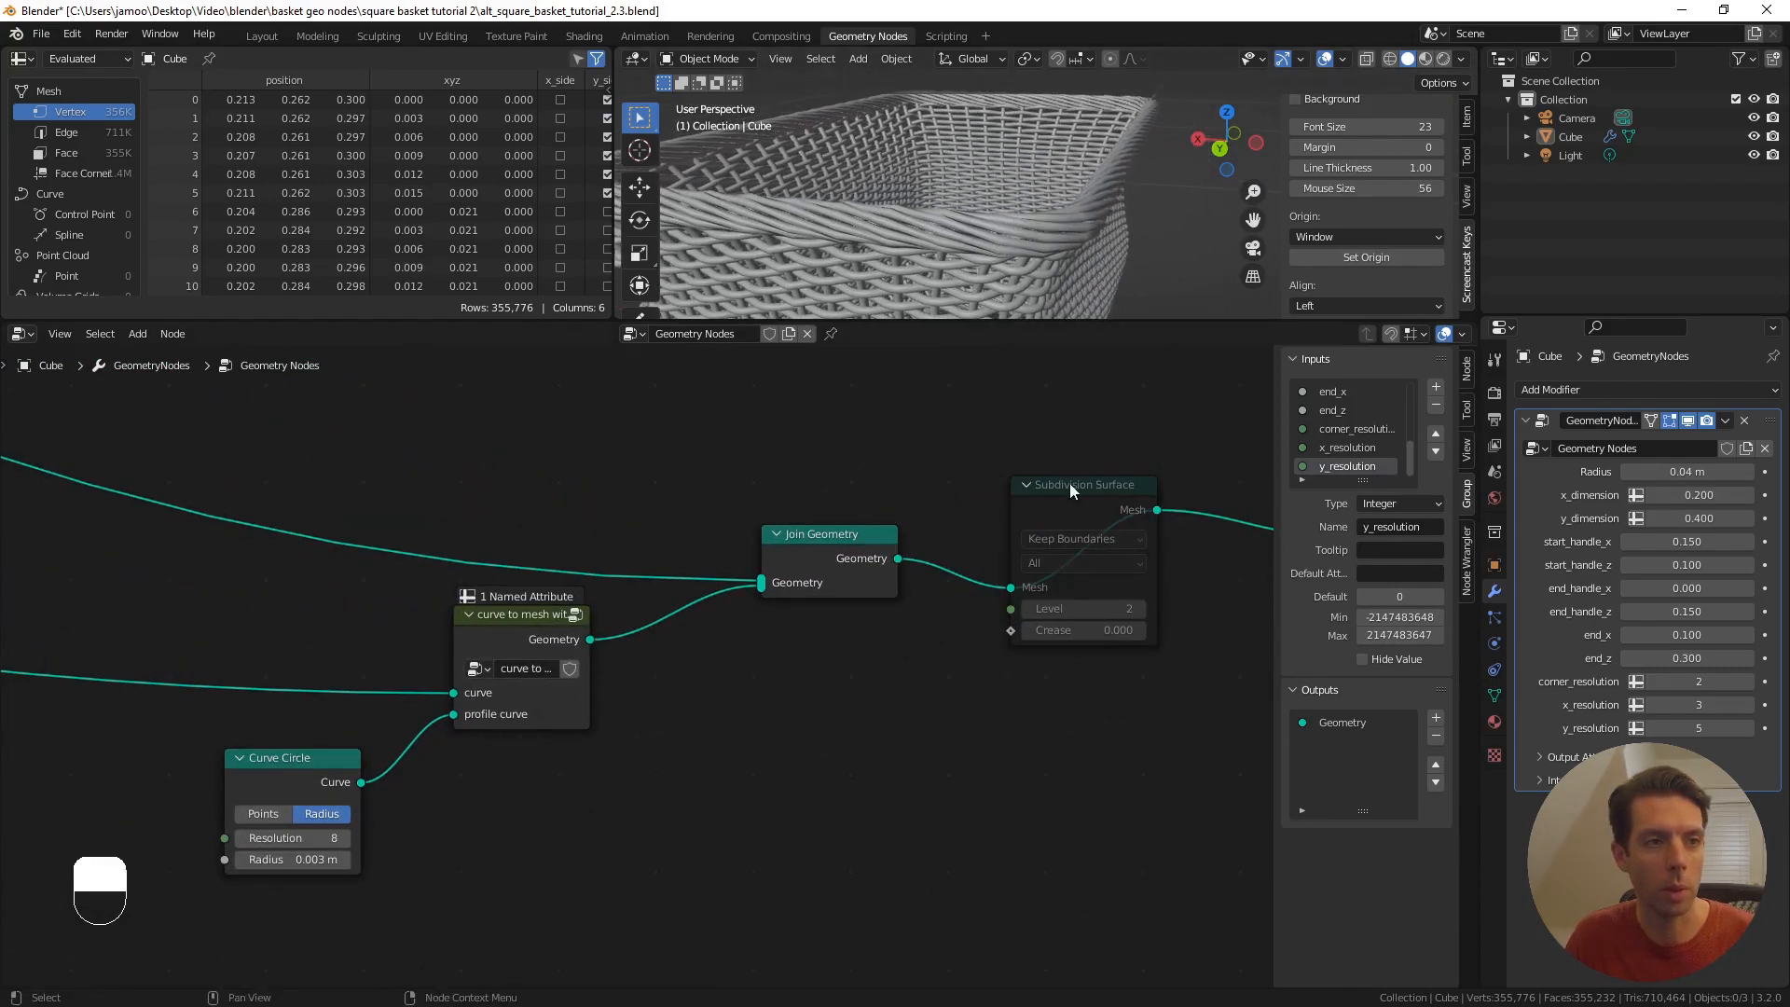
scroll(1072, 479, up, 1)
click(1108, 478)
shift+middle_drag(953, 450, 764, 496)
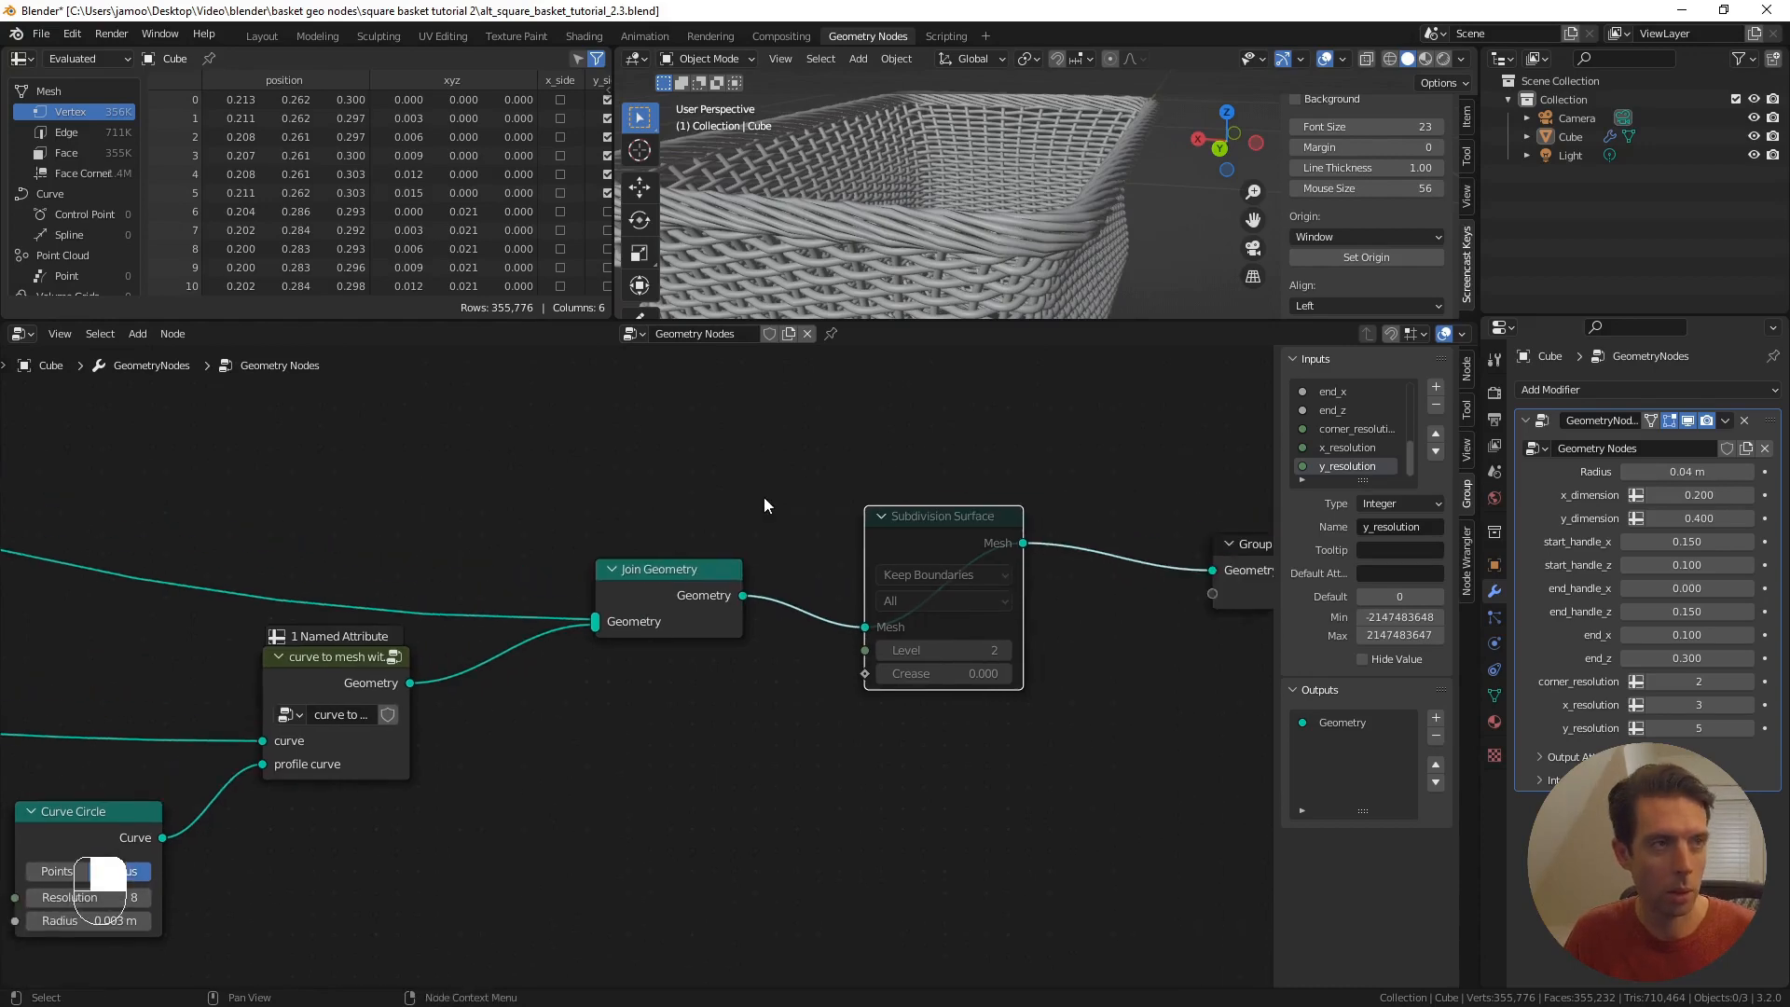
alt+drag(896, 516, 340, 427)
middle_drag(367, 435, 636, 472)
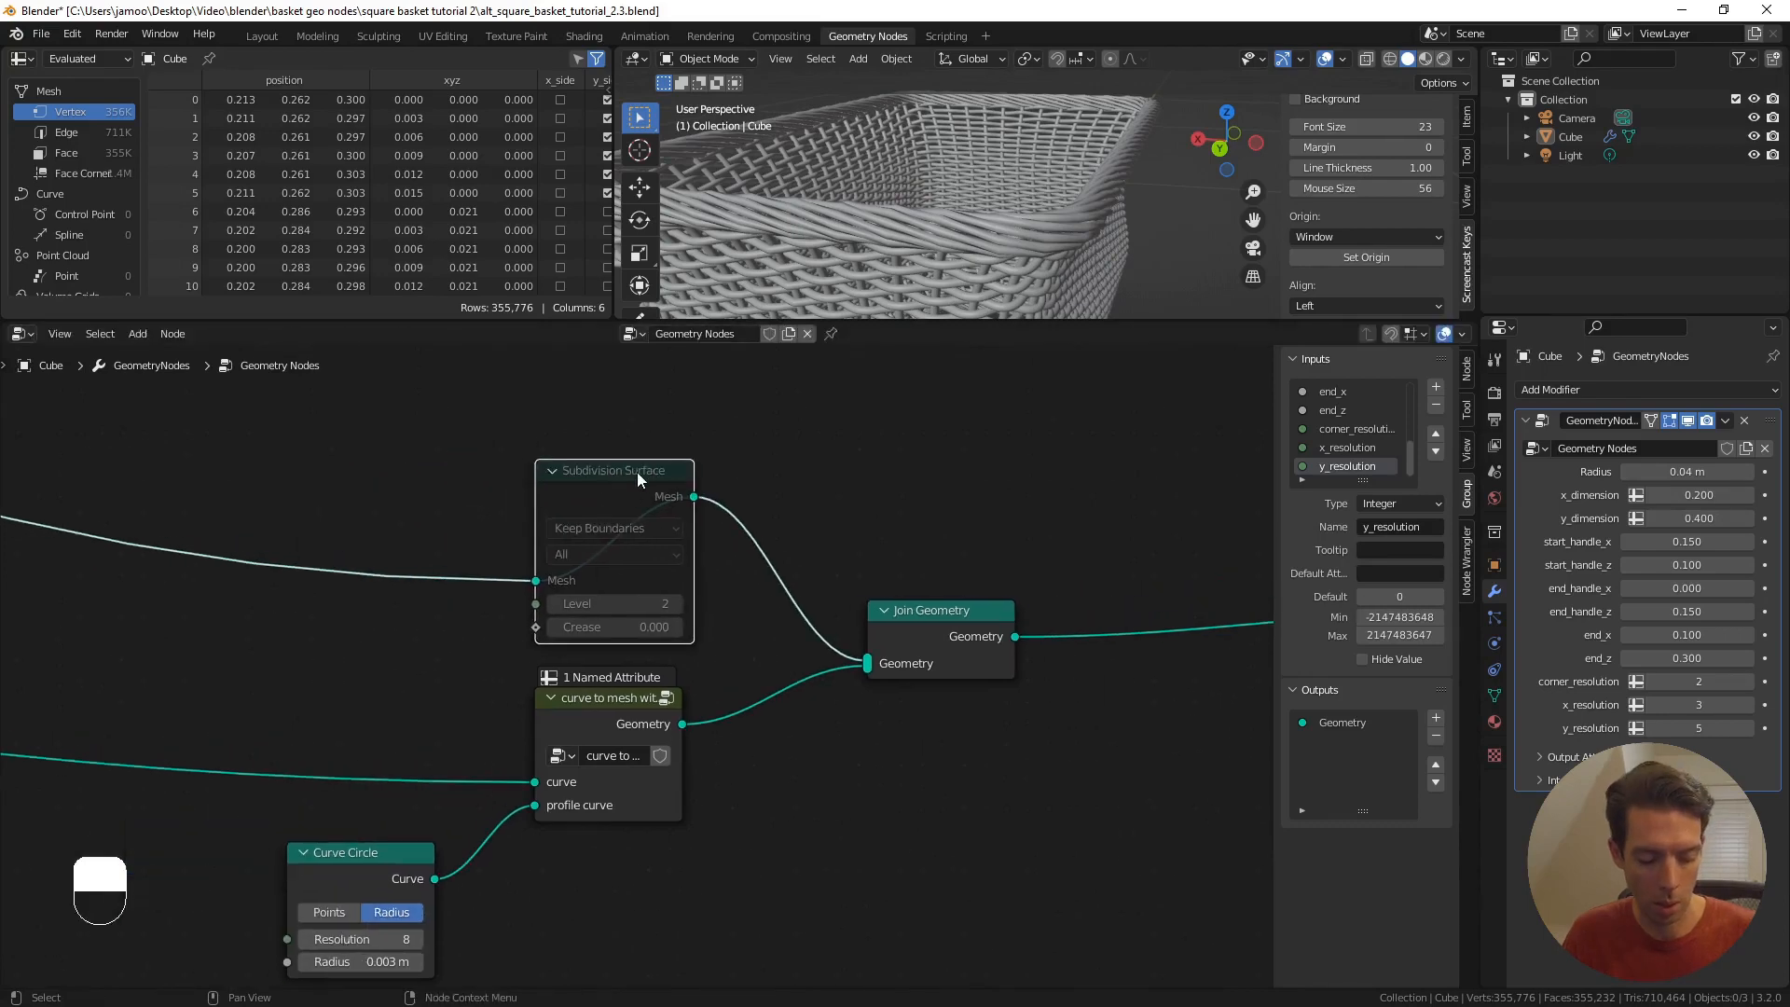
- Unmute the Subdivision Surface node, set its Level to 1, and check the basket
key(m)
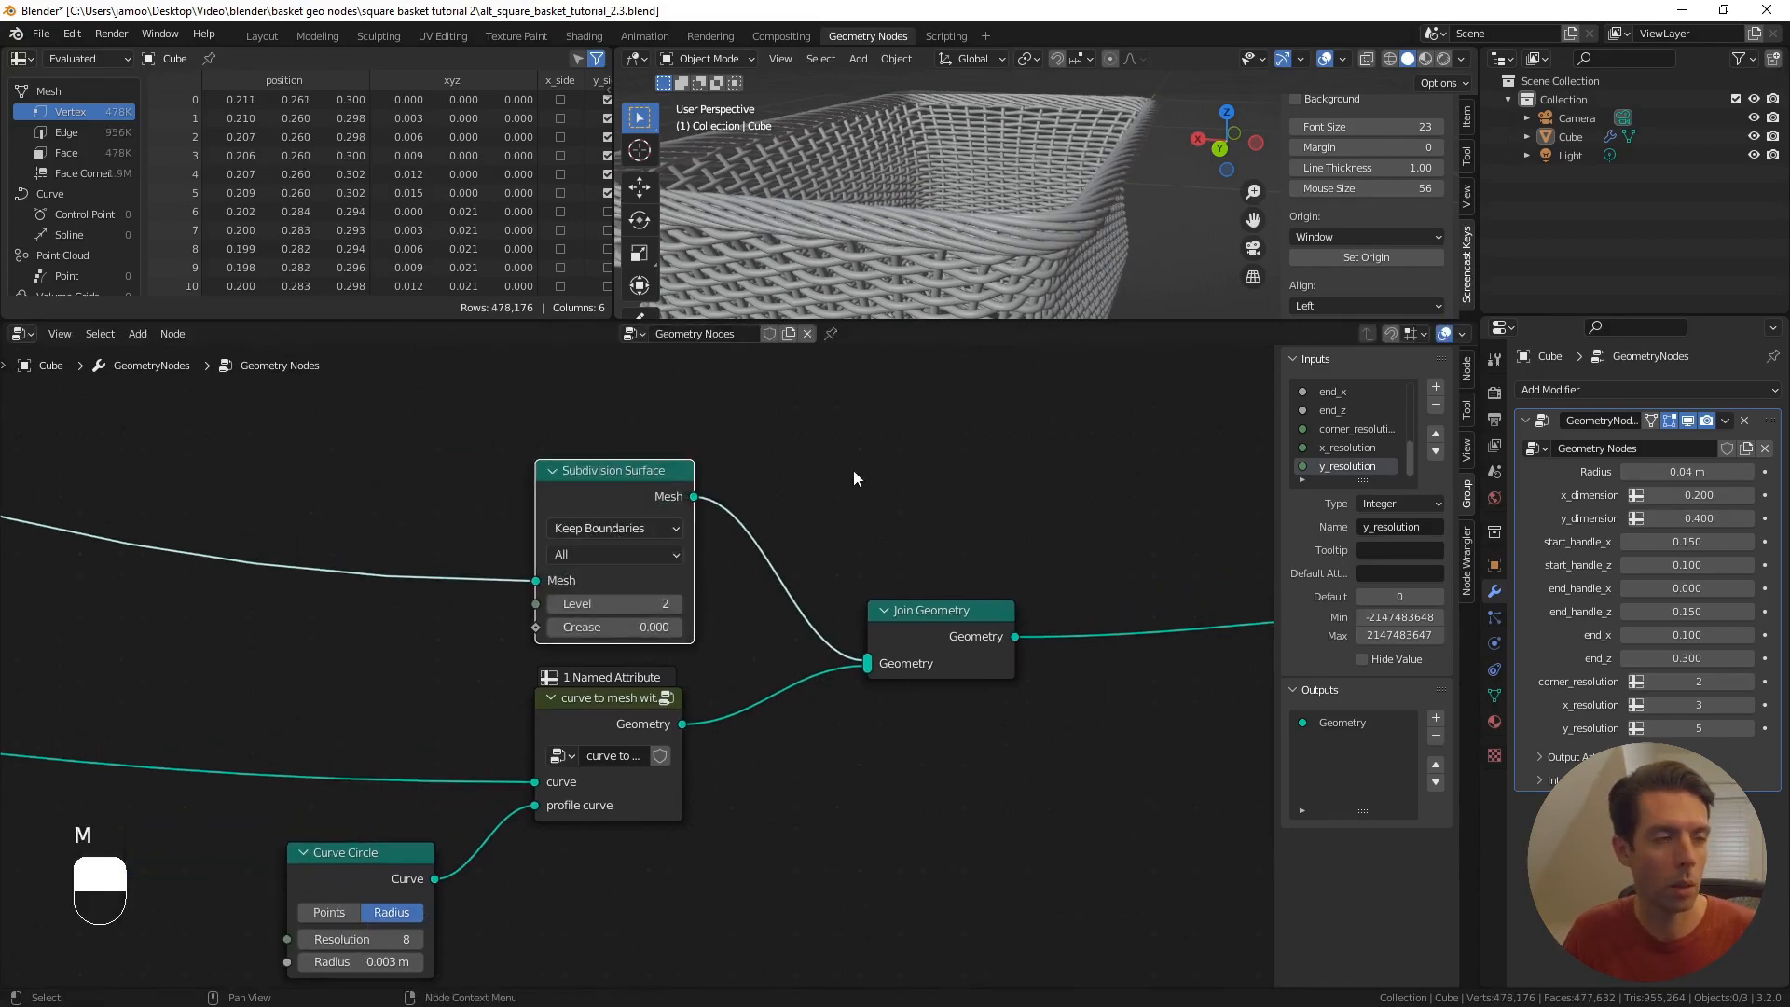
click(553, 604)
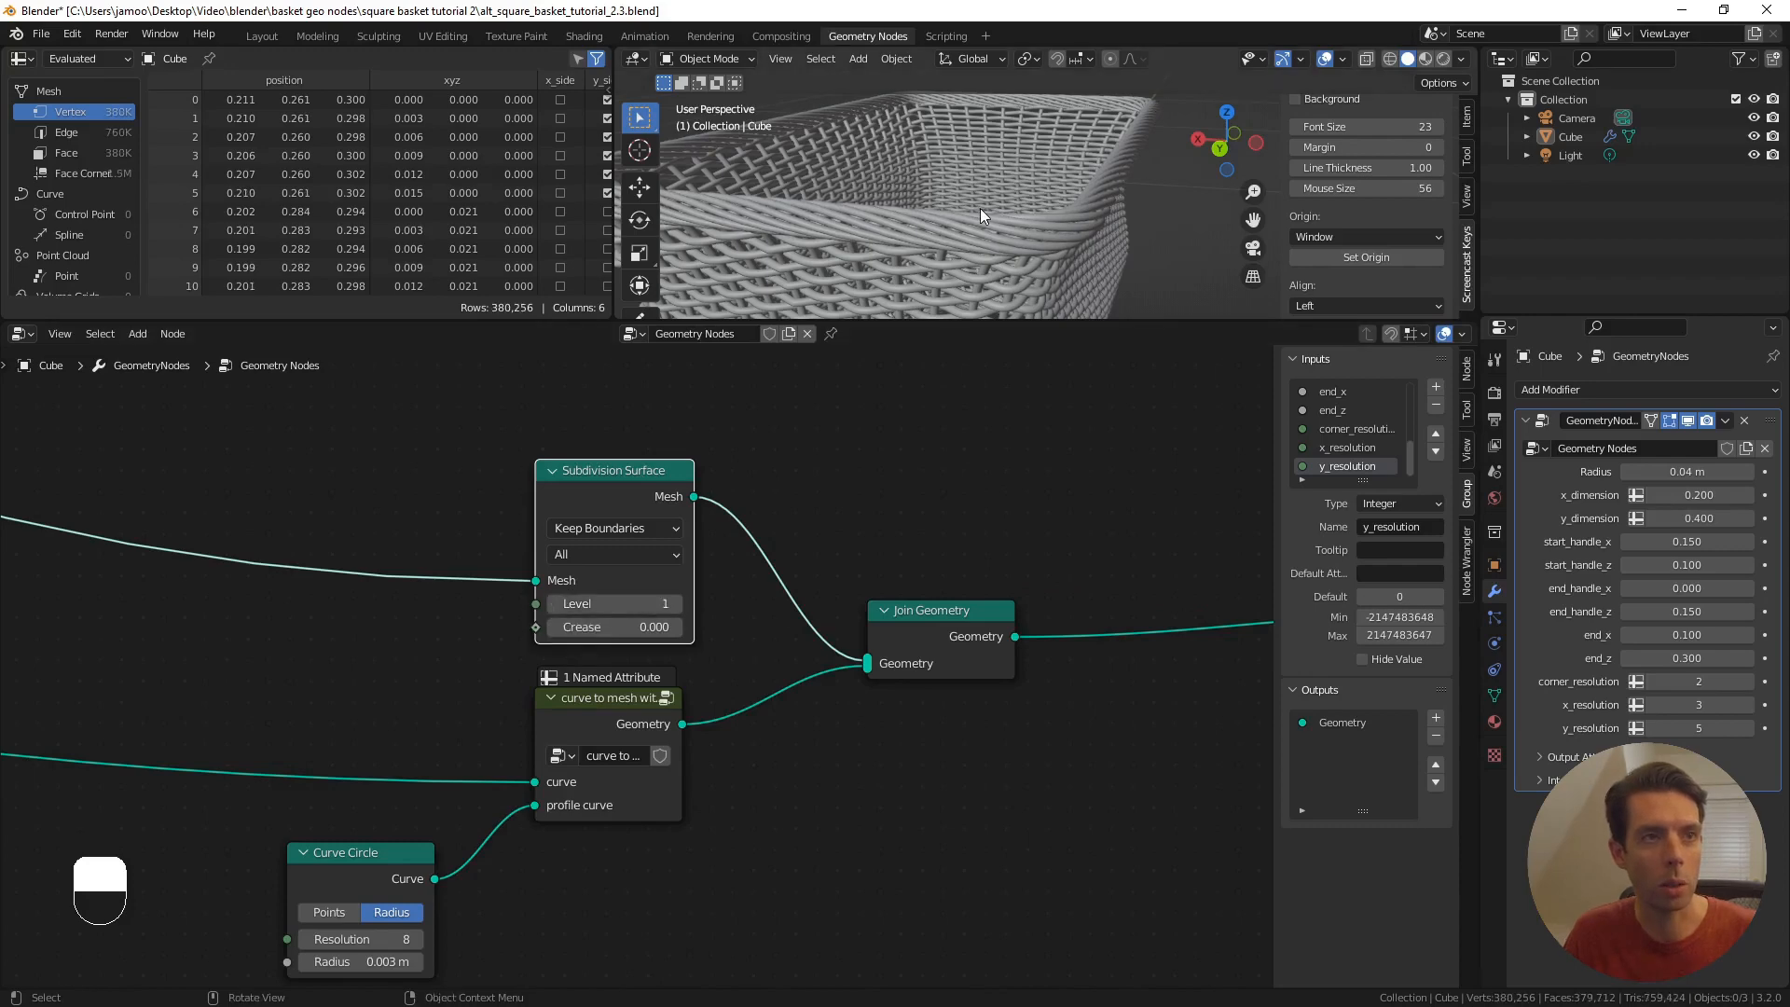
scroll(982, 207, up, 2)
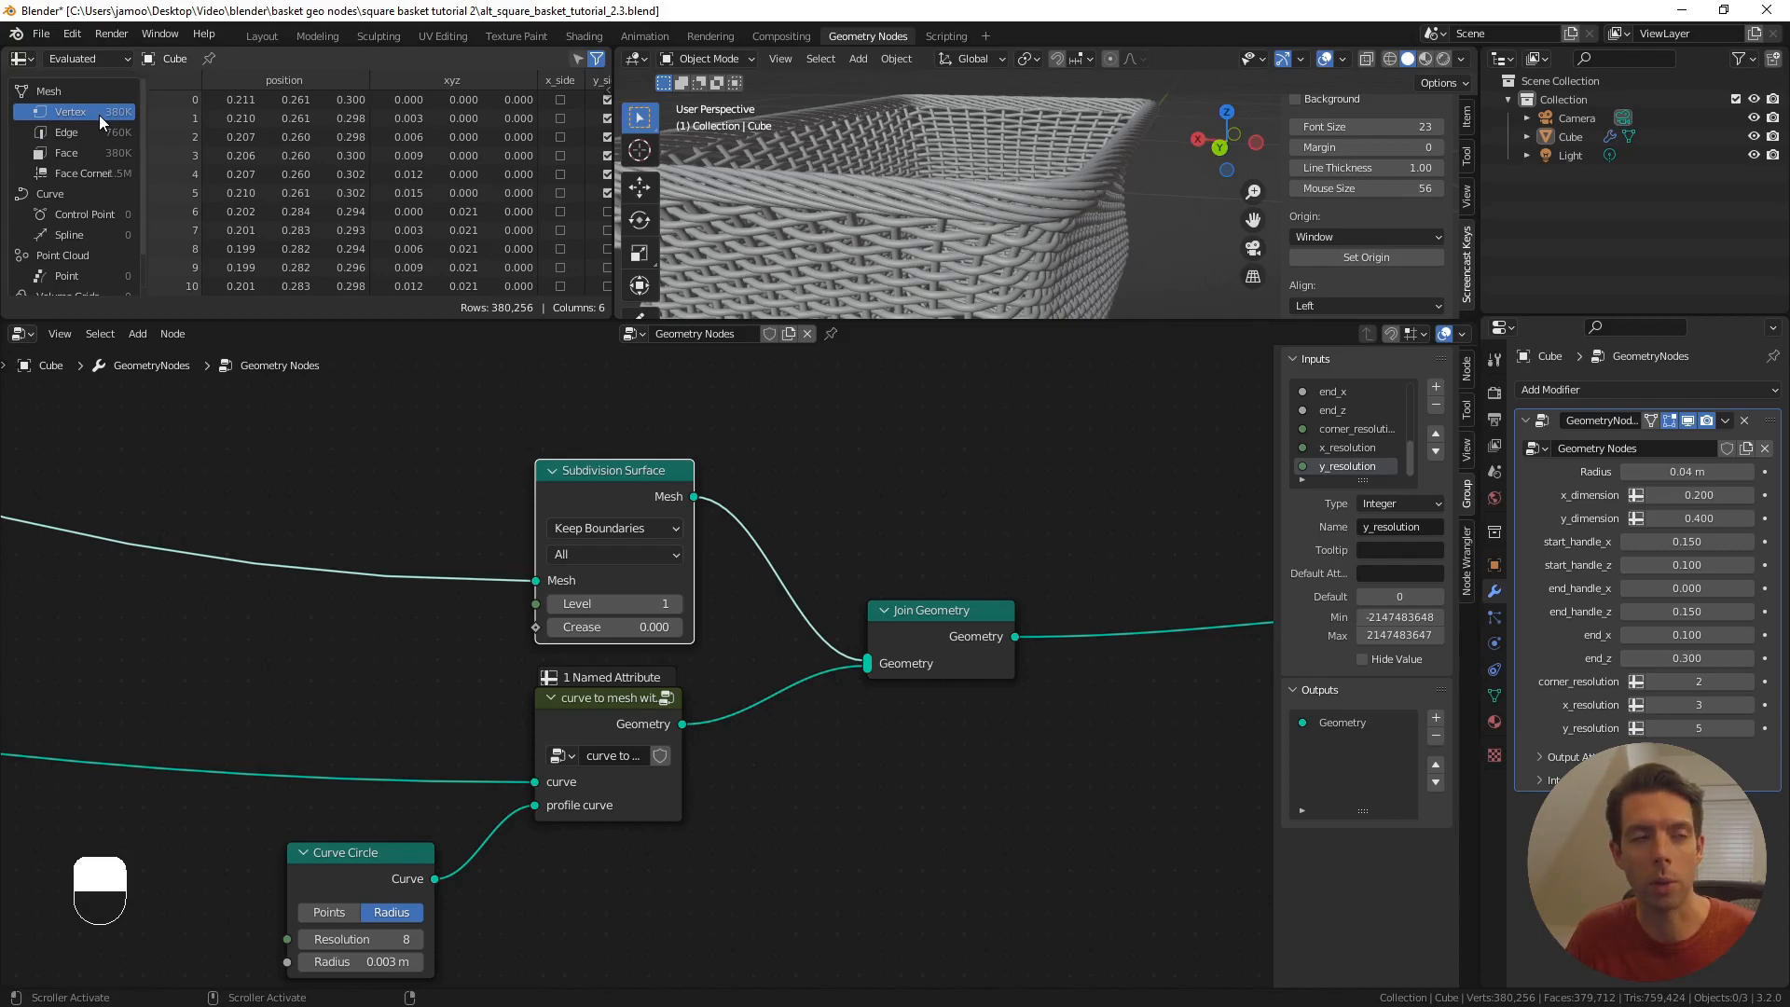
middle_drag(870, 133, 1028, 115)
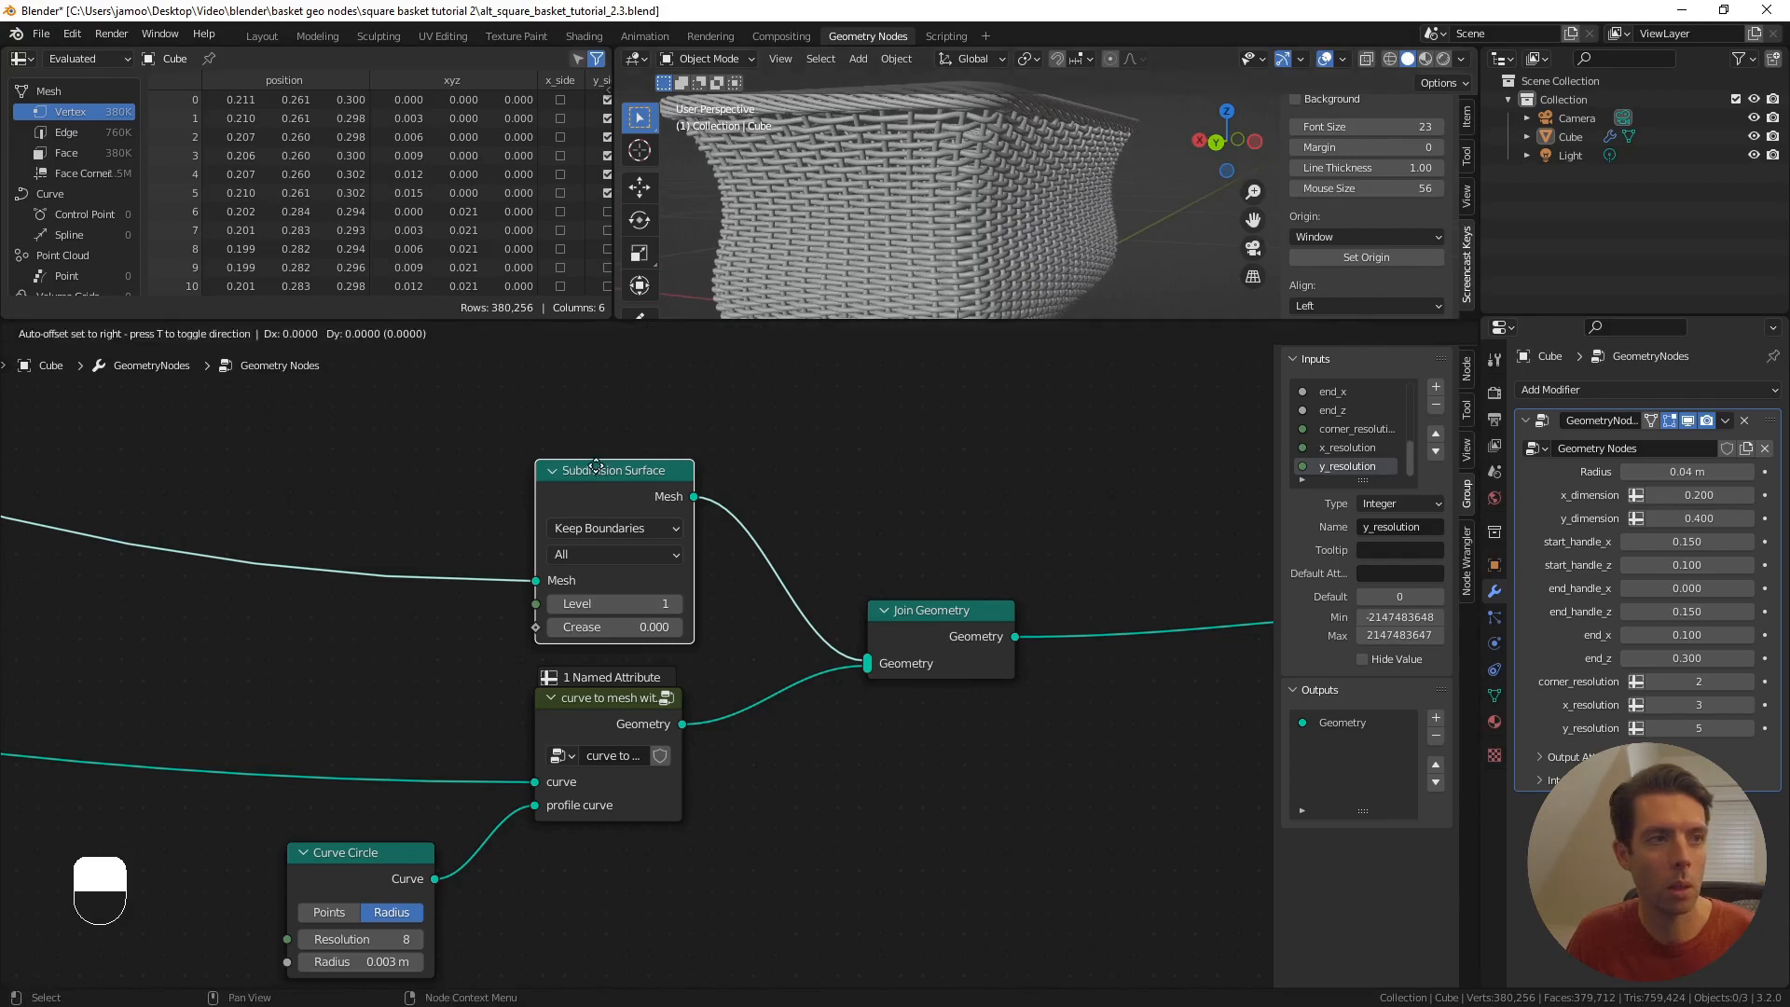
- Examine the basket's interior and open base from above
scroll(985, 552, down, 3)
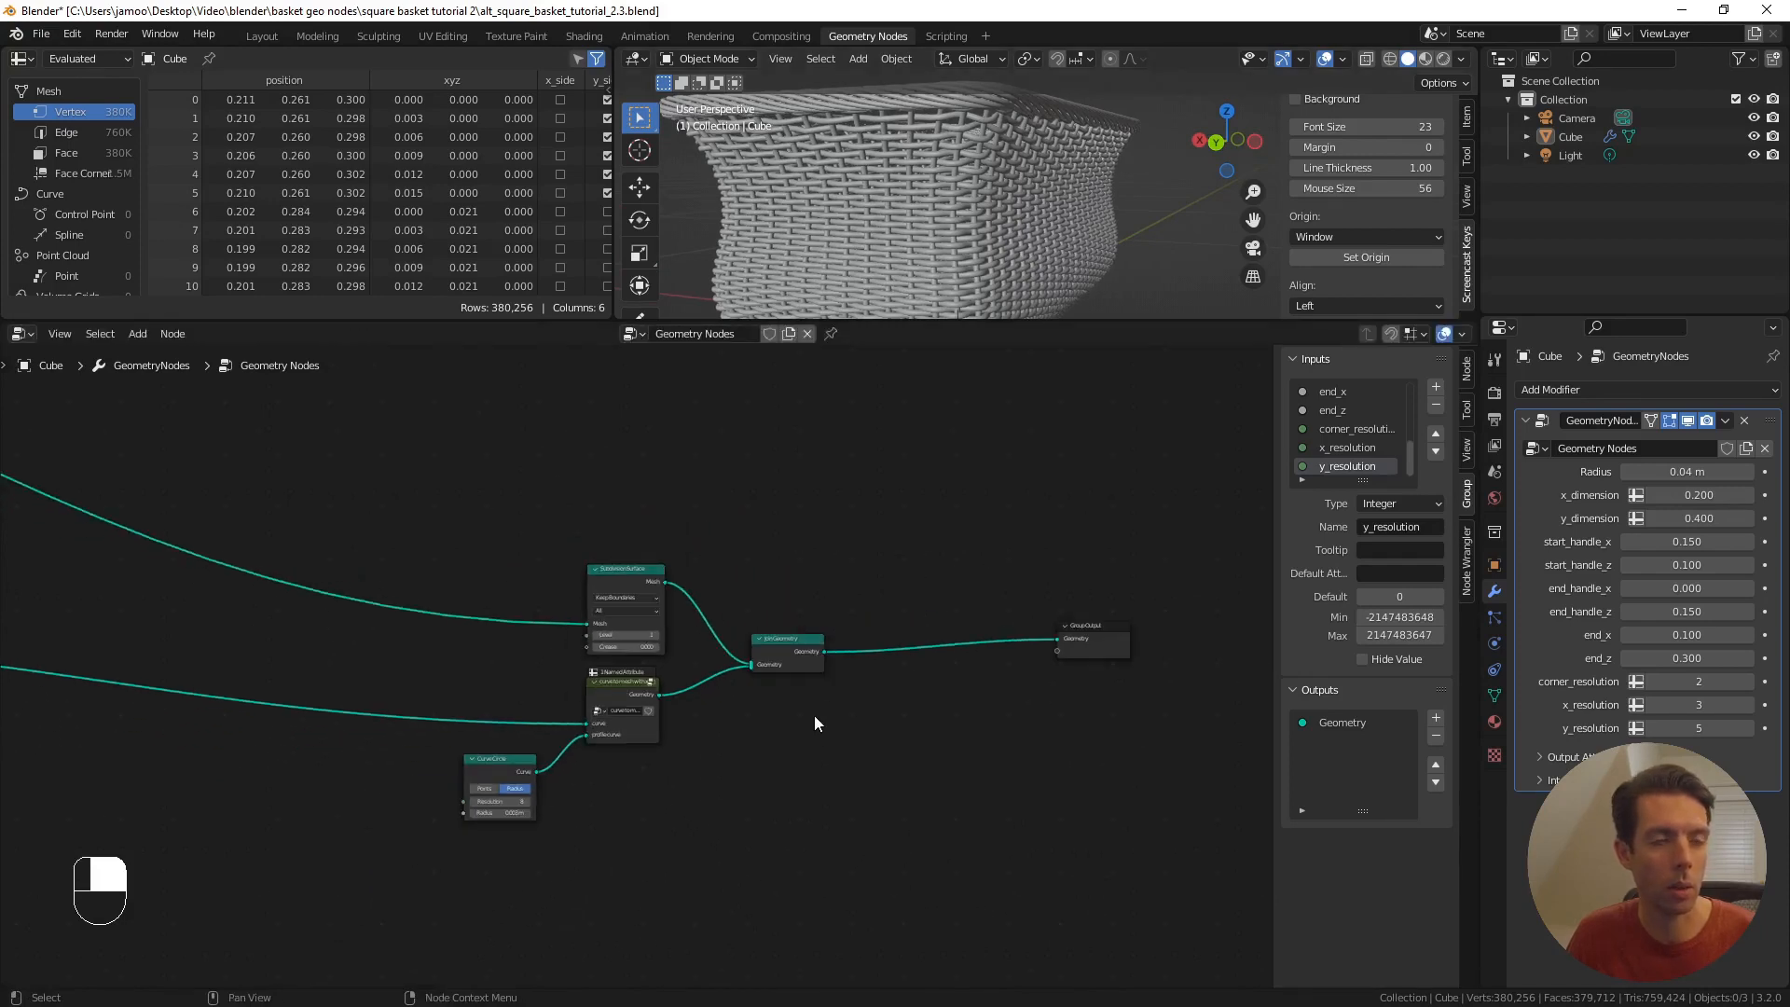
scroll(695, 742, down, 1)
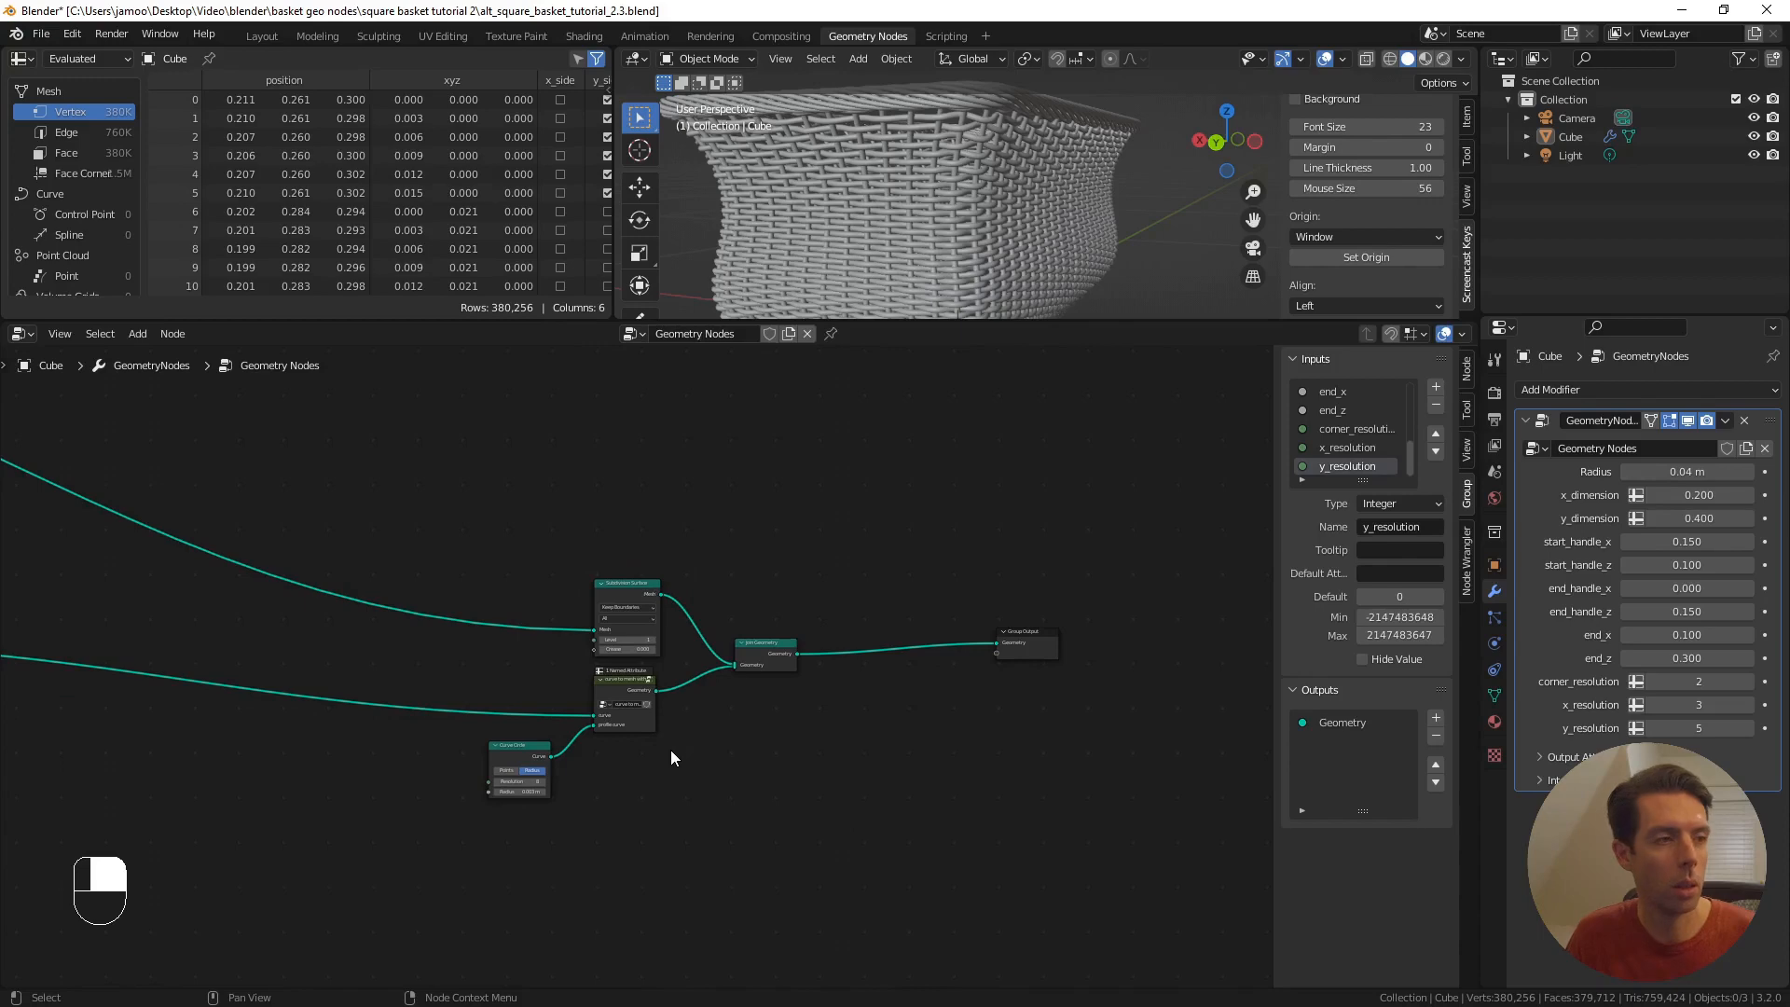
shift+middle_drag(315, 780, 606, 725)
scroll(606, 725, down, 5)
shift+middle_drag(199, 705, 490, 690)
scroll(490, 709, up, 3)
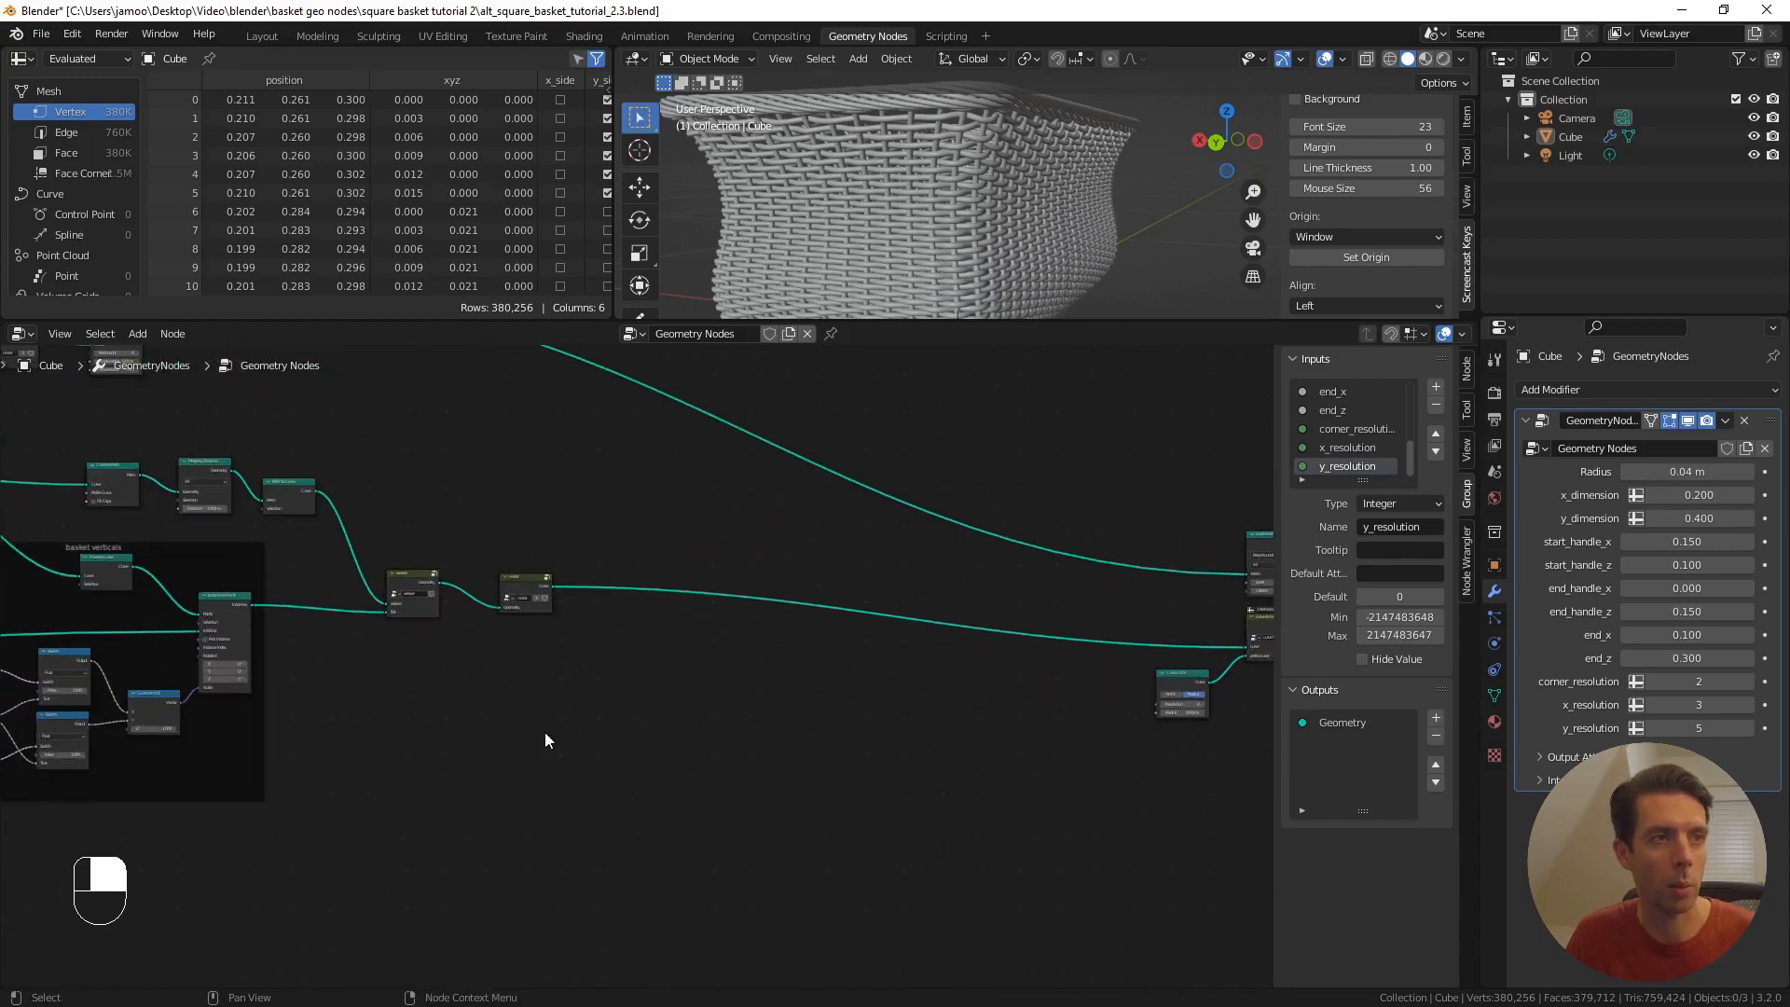
middle_drag(928, 228, 1059, 237)
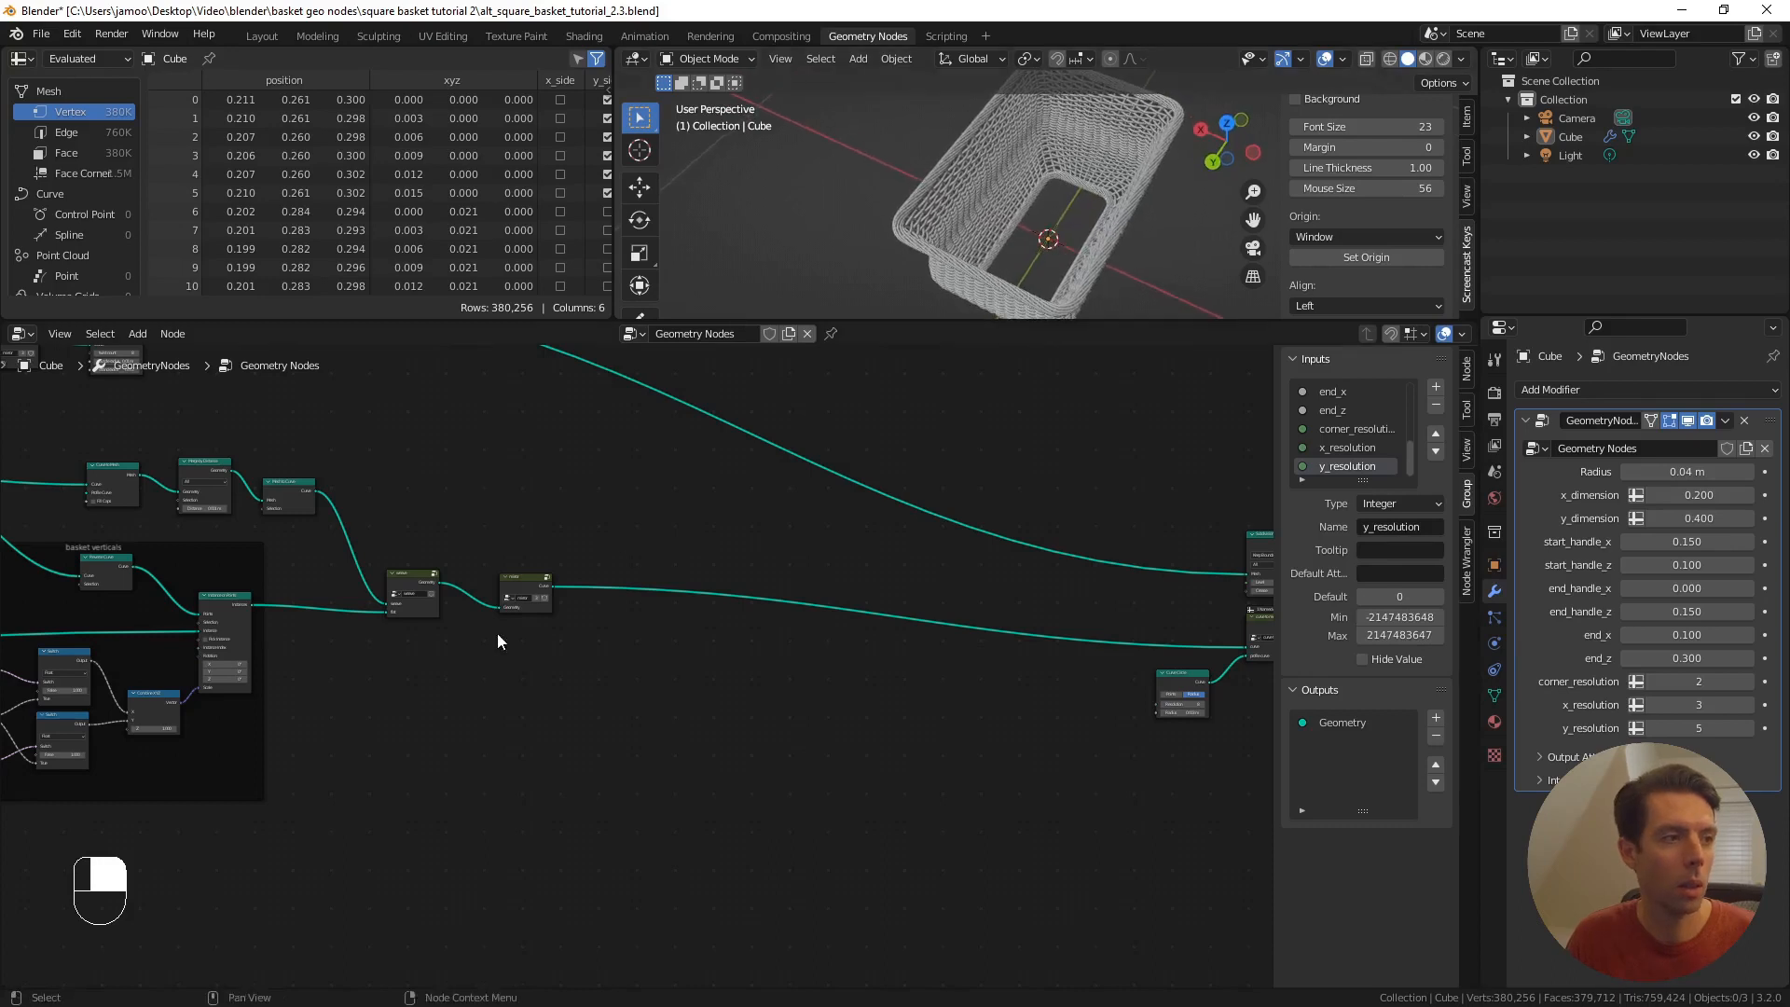
- Add a Group Input node in the empty area below the basket verticals frame
shift+middle_drag(415, 738, 528, 619)
scroll(538, 625, up, 1)
shift+middle_drag(522, 760, 623, 659)
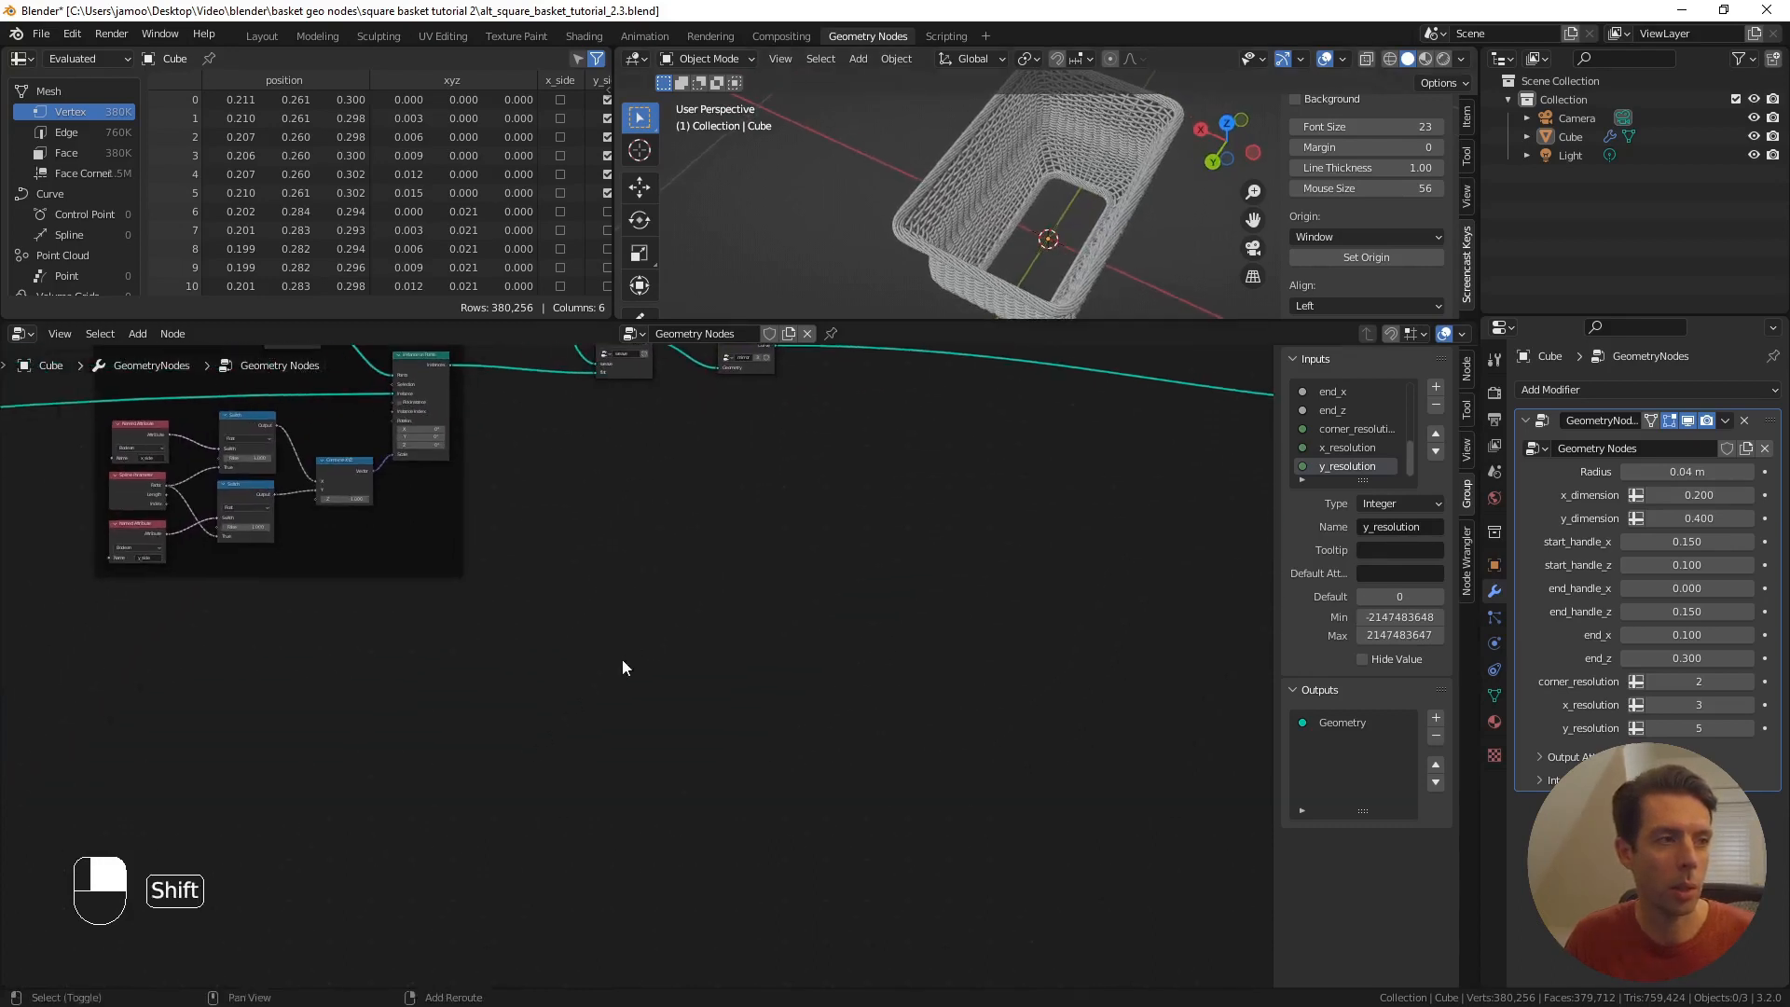
scroll(584, 630, up, 1)
scroll(589, 603, up, 1)
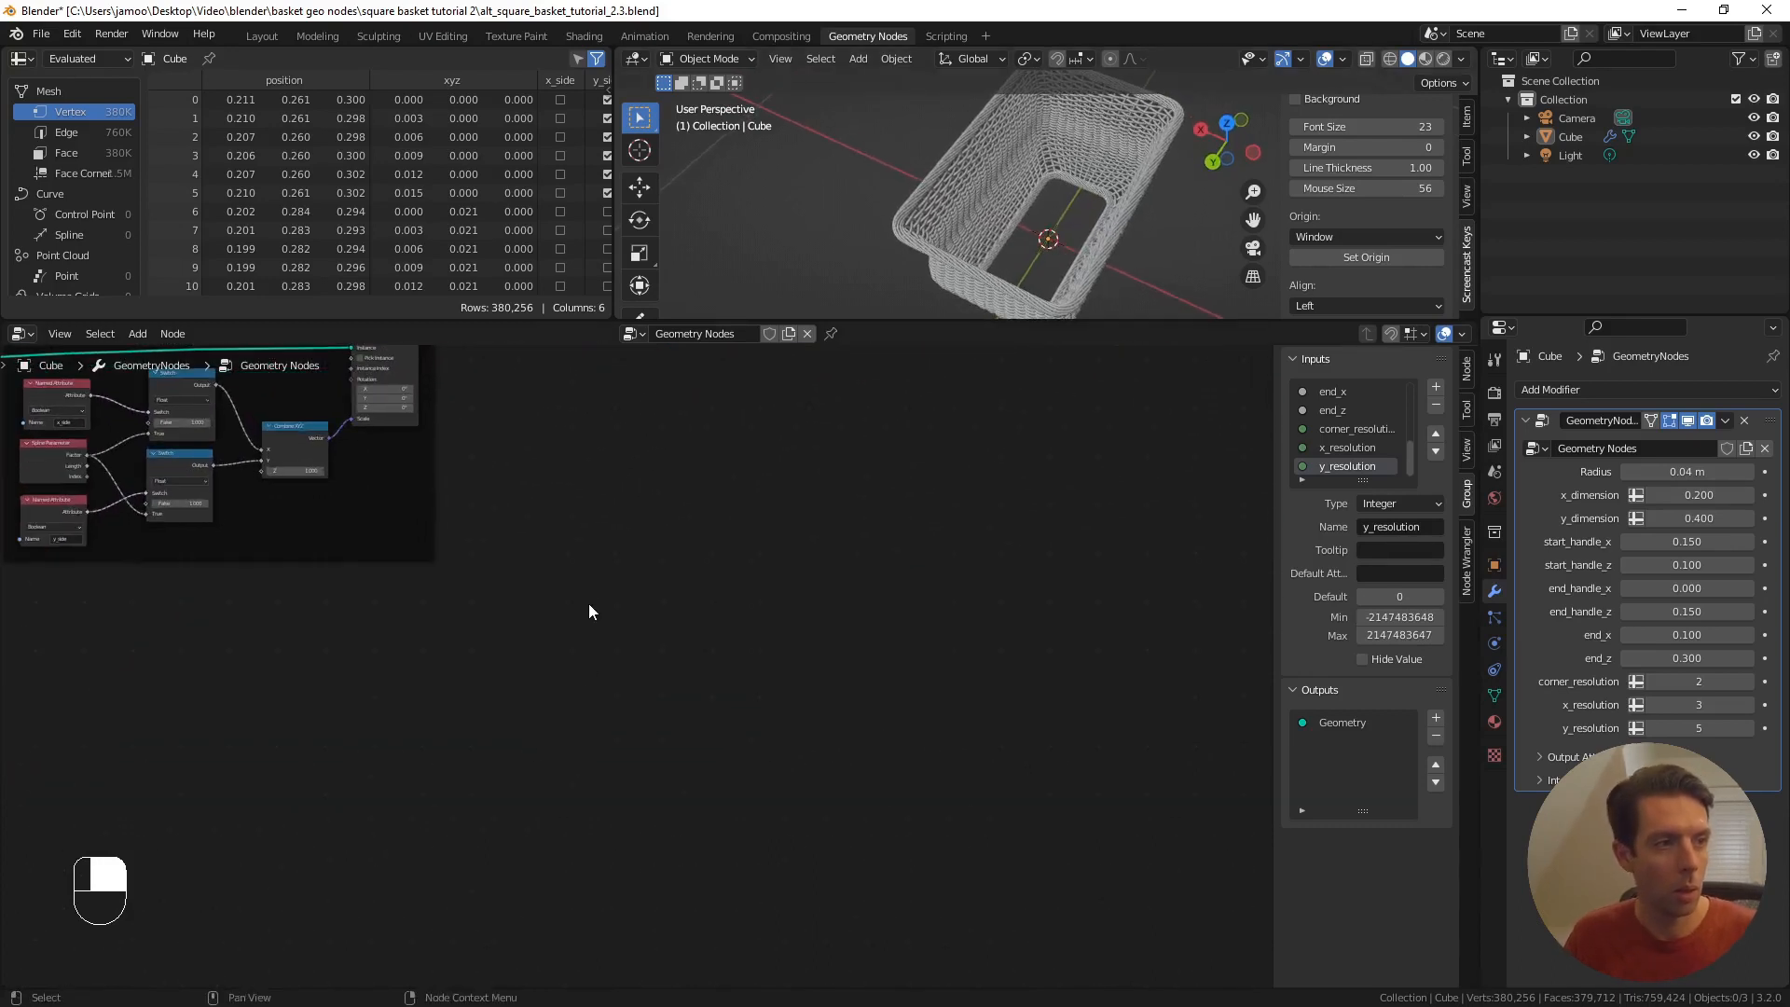
key(F3)
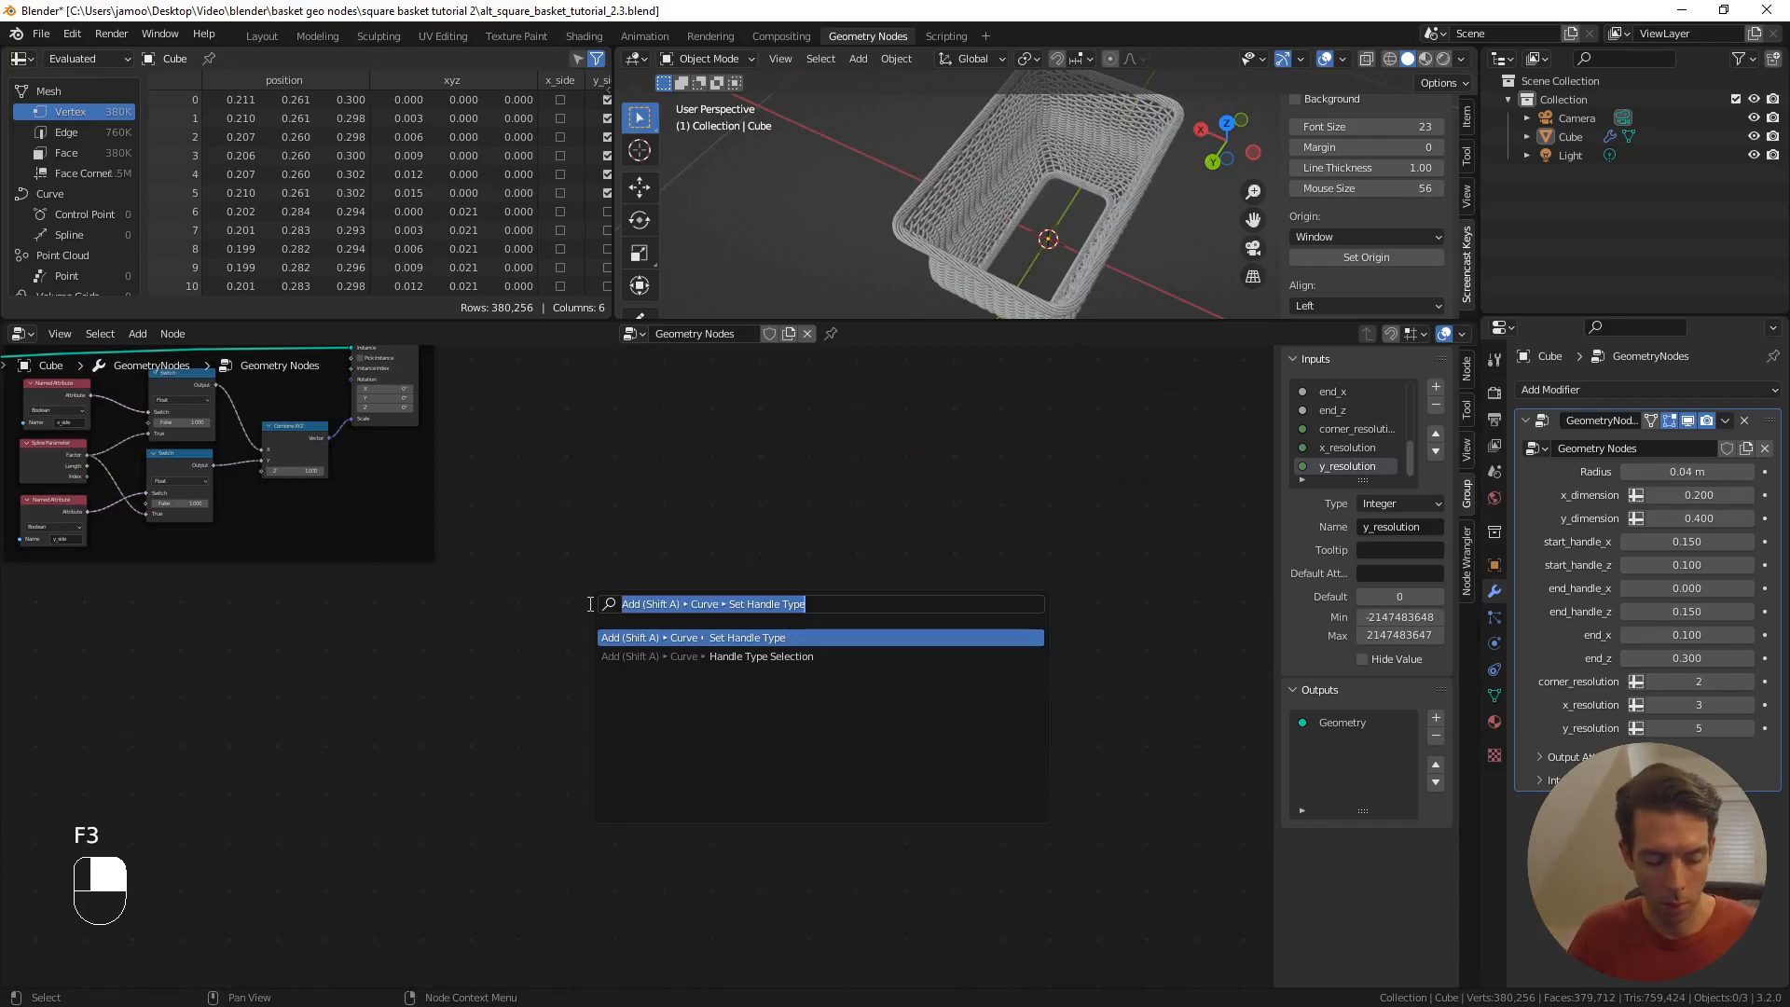
text(goup)
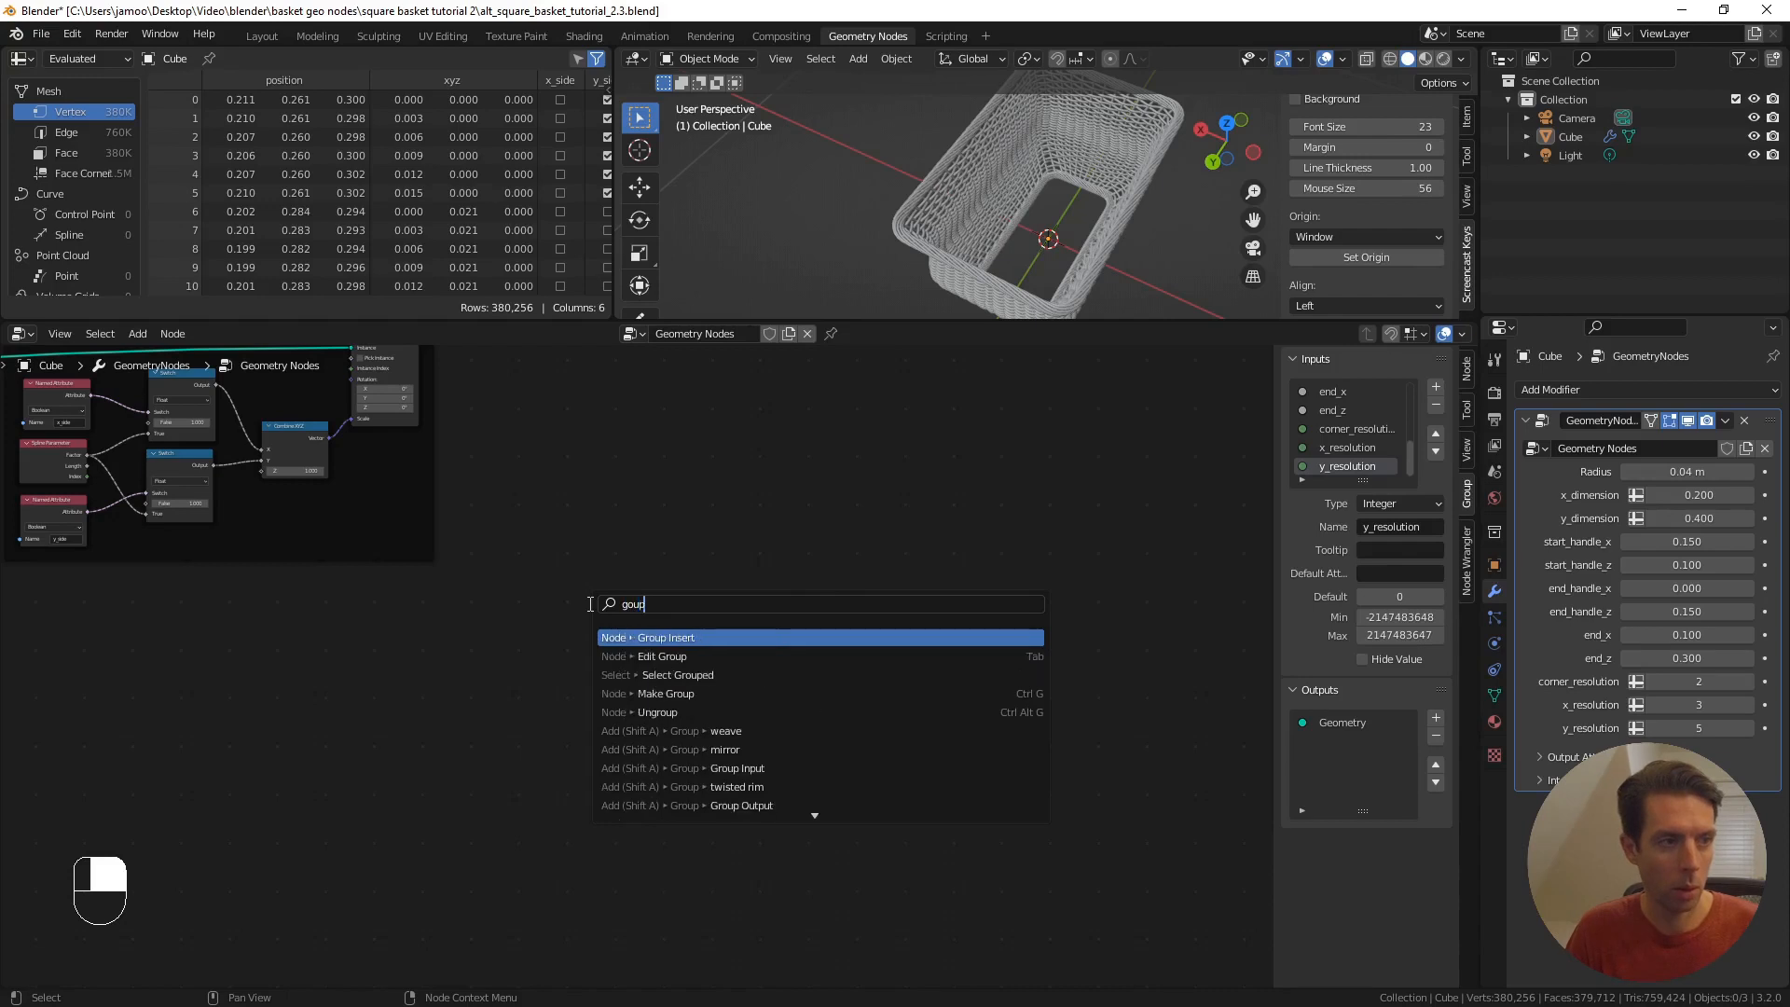
key(BackSpace)
key(BackSpace)
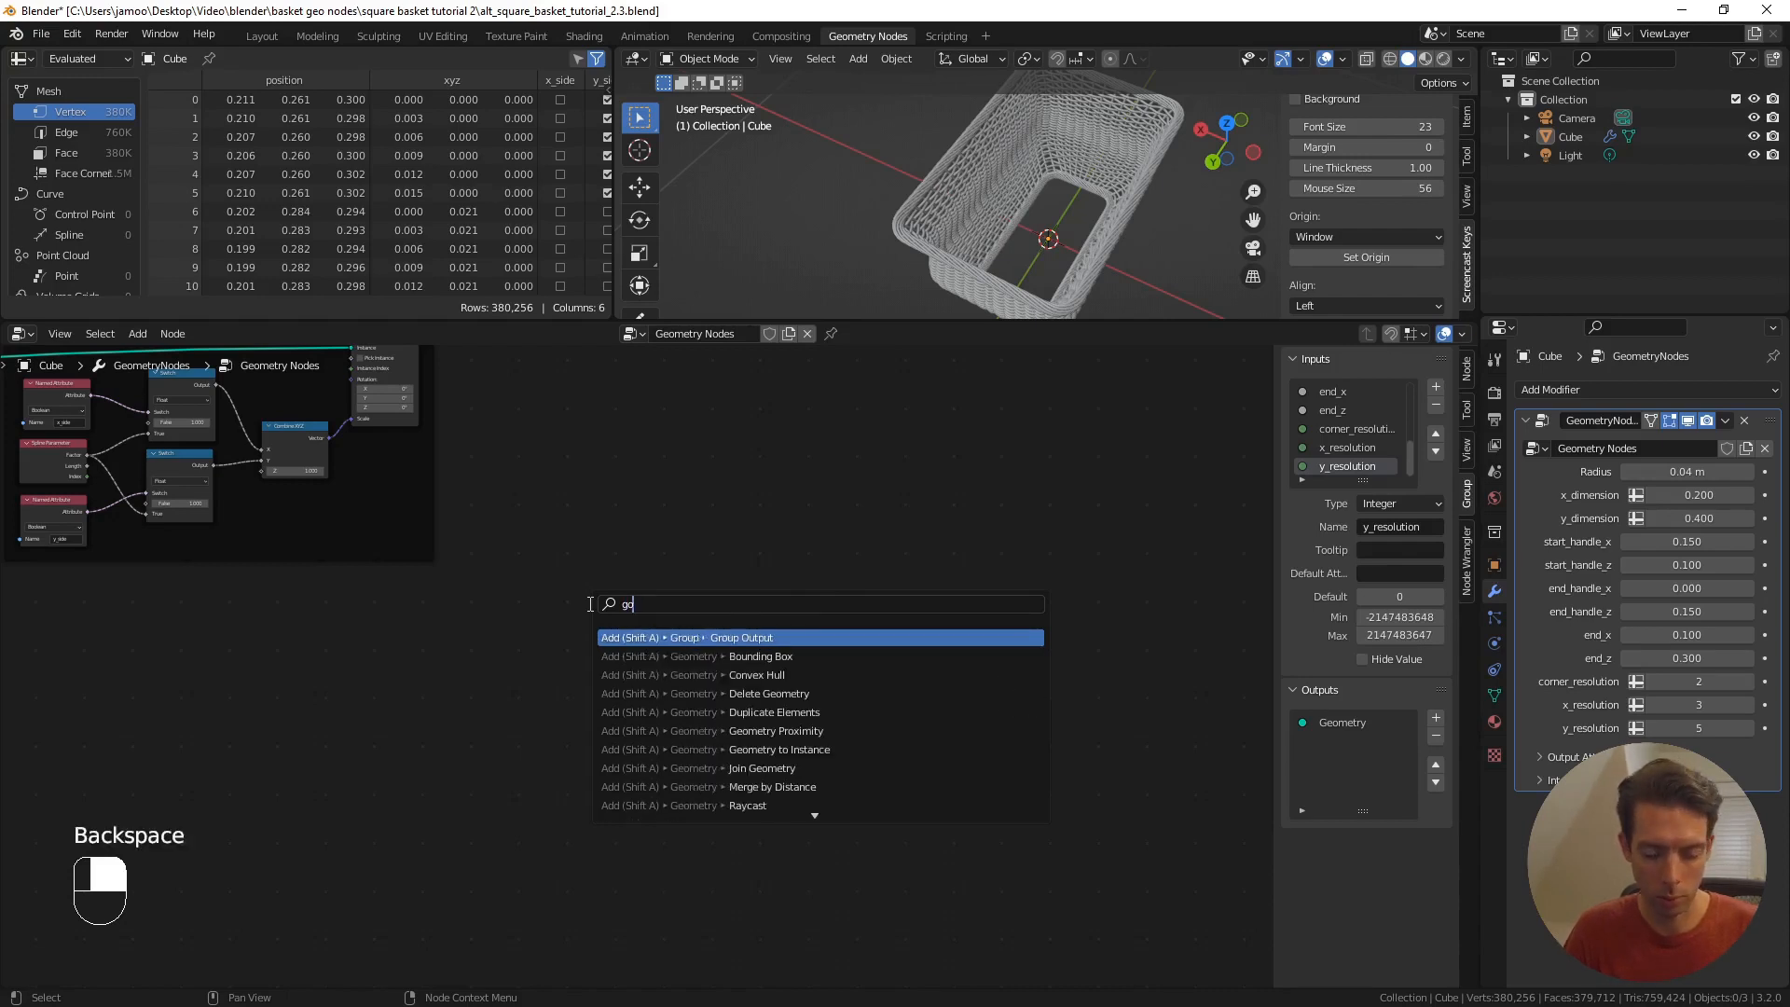
text(oup in)
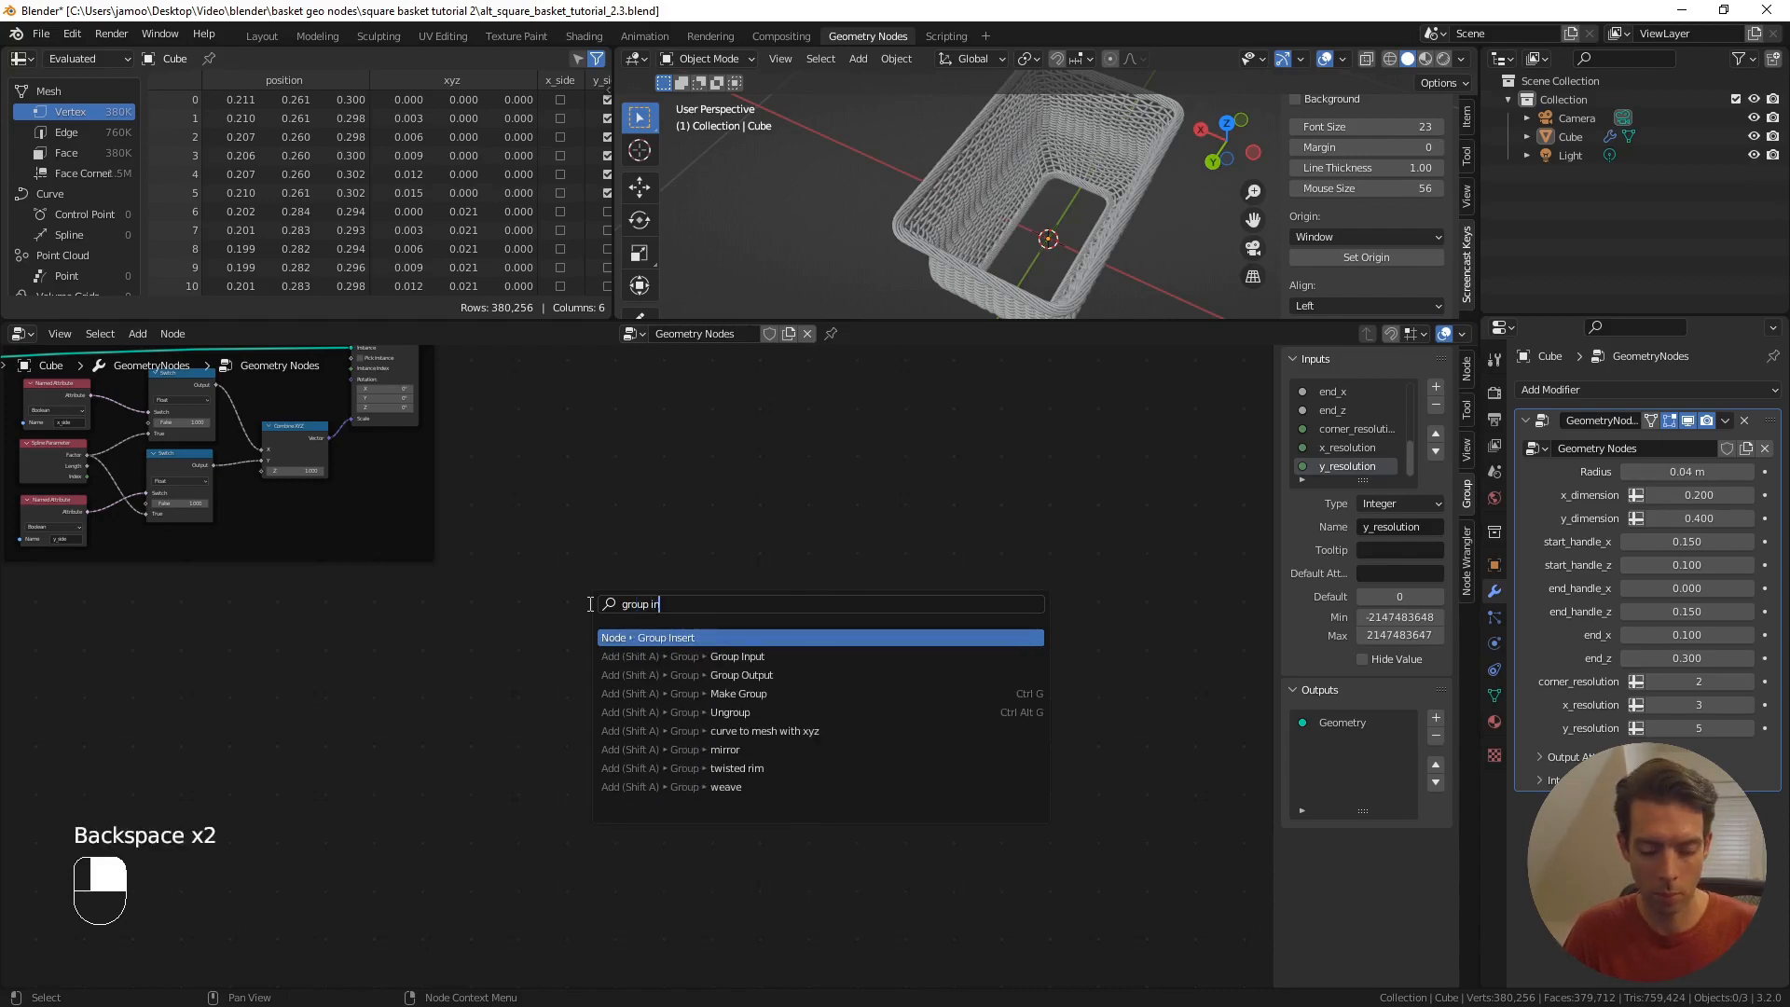
text(put)
key(Return)
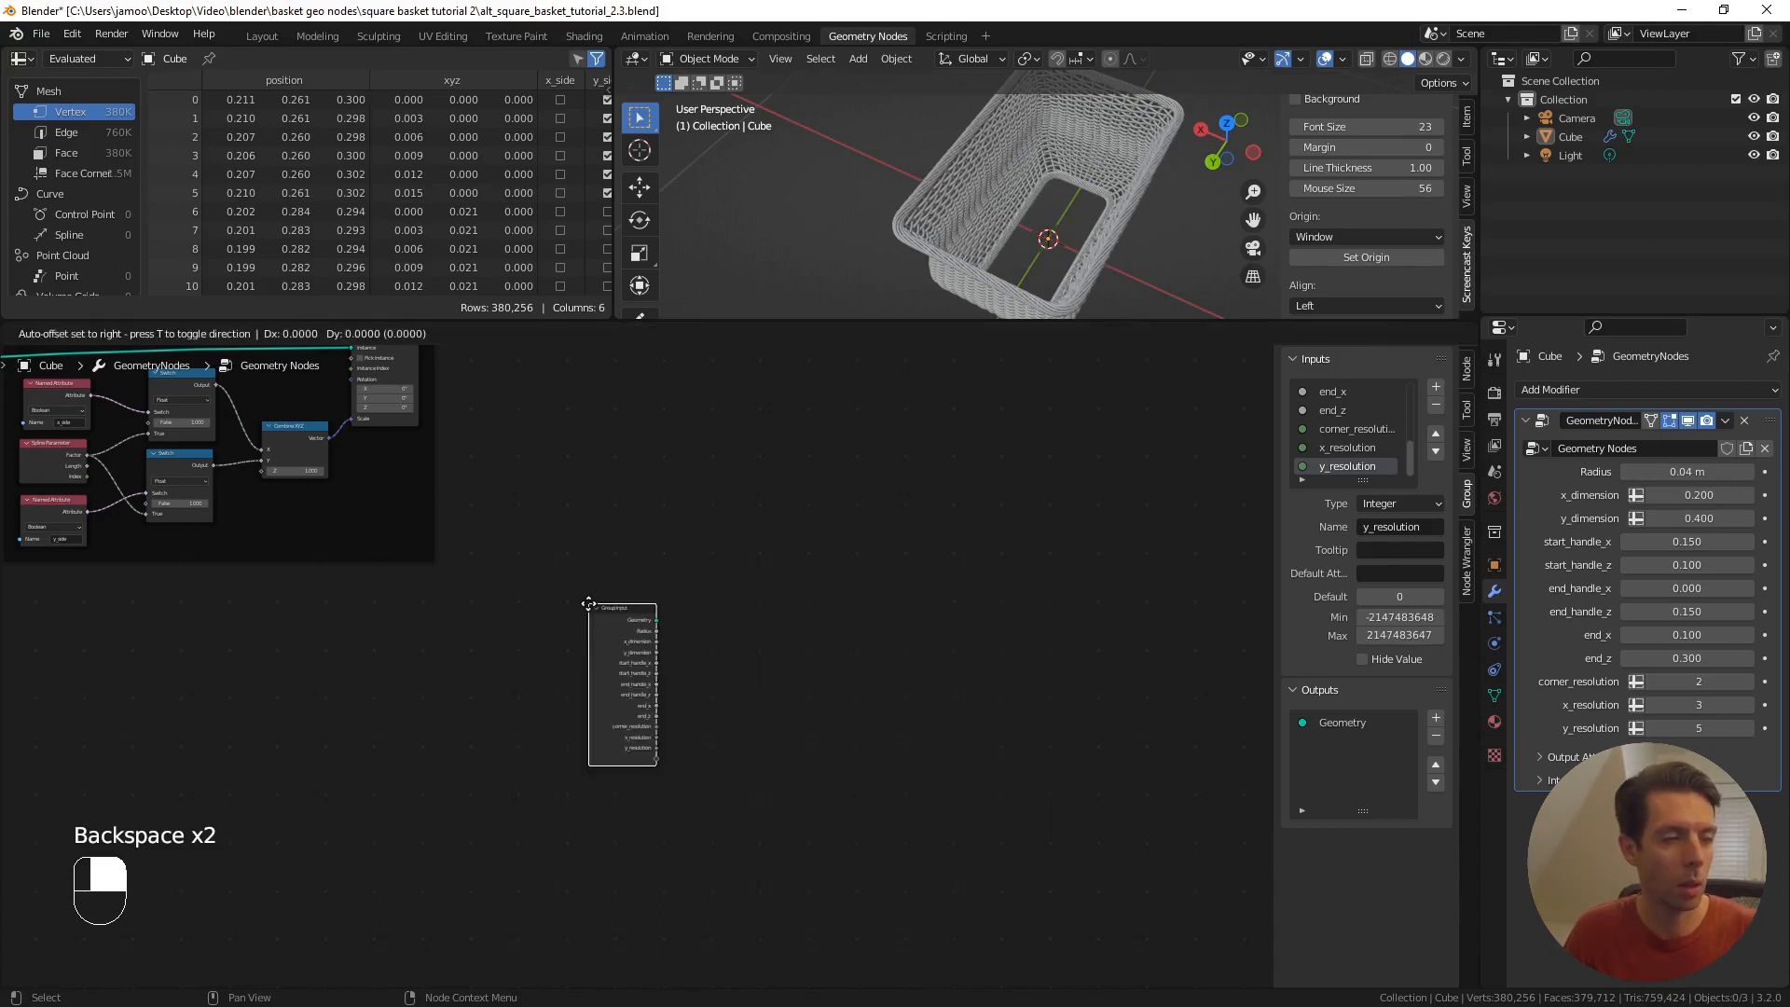
click(502, 598)
- Add a Divide math node fed by the new Group Input's x_dimension, with a divisor of 2, and place it beside that node
scroll(556, 640, up, 4)
middle_drag(584, 692, 481, 647)
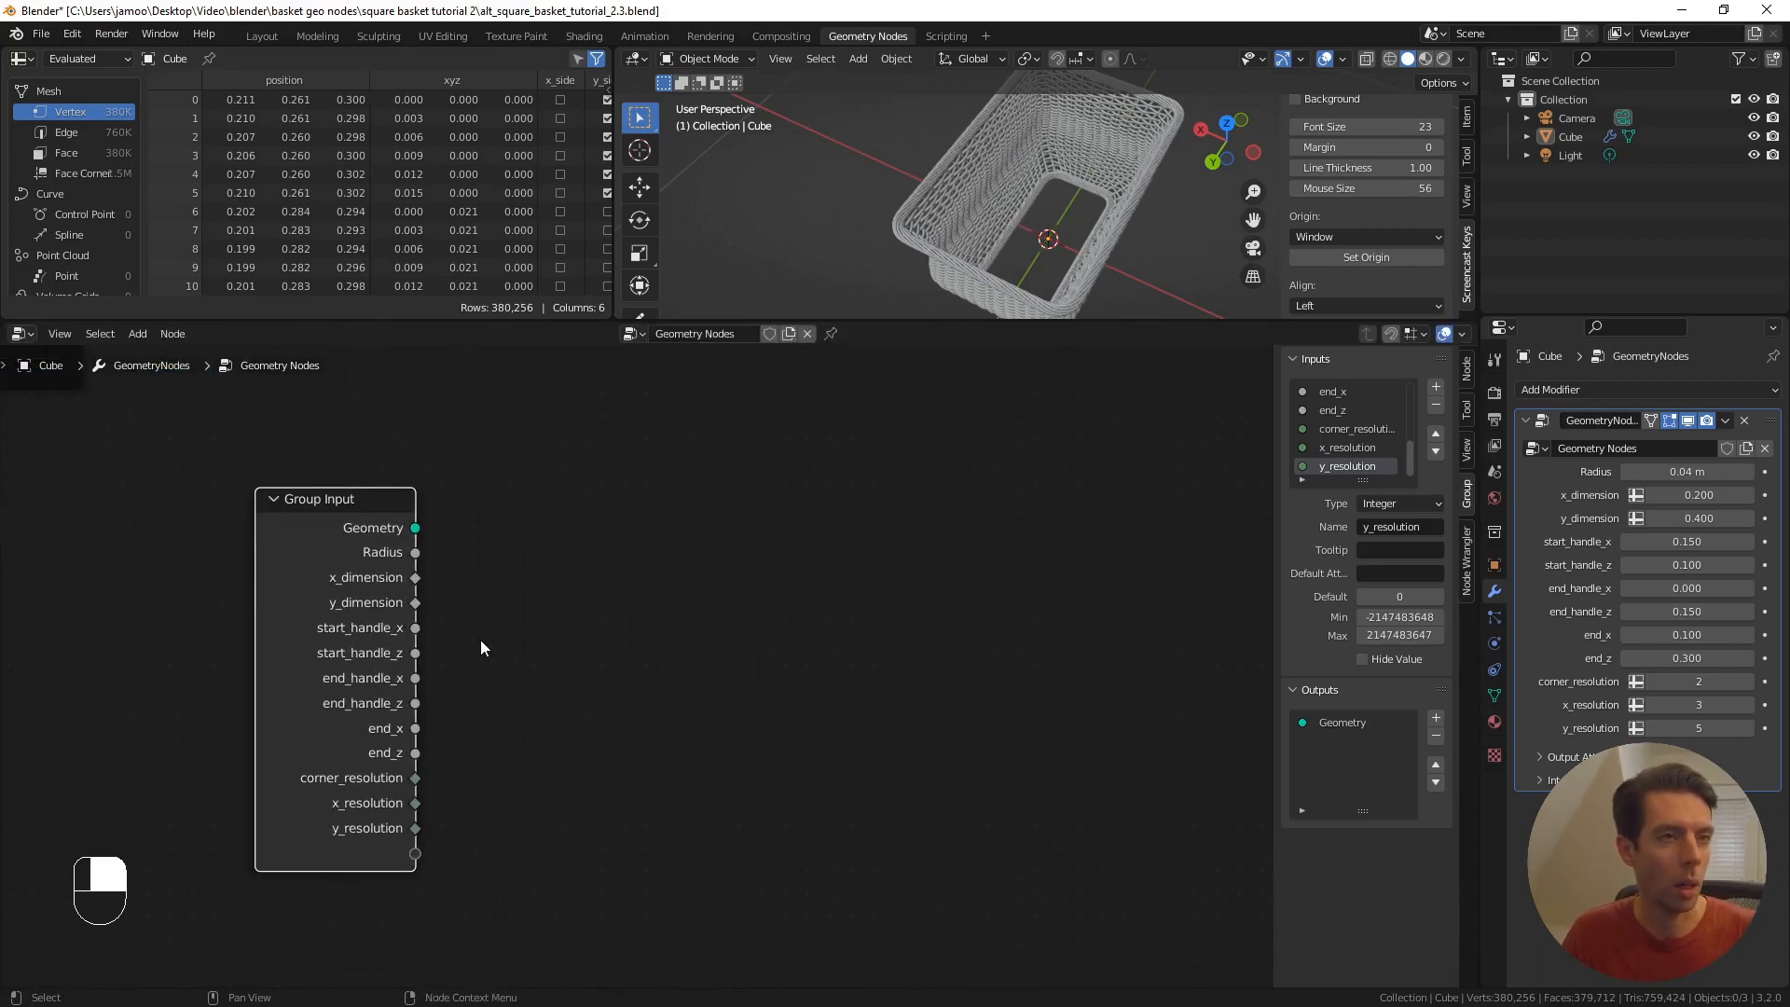
shift+middle_drag(490, 578, 484, 594)
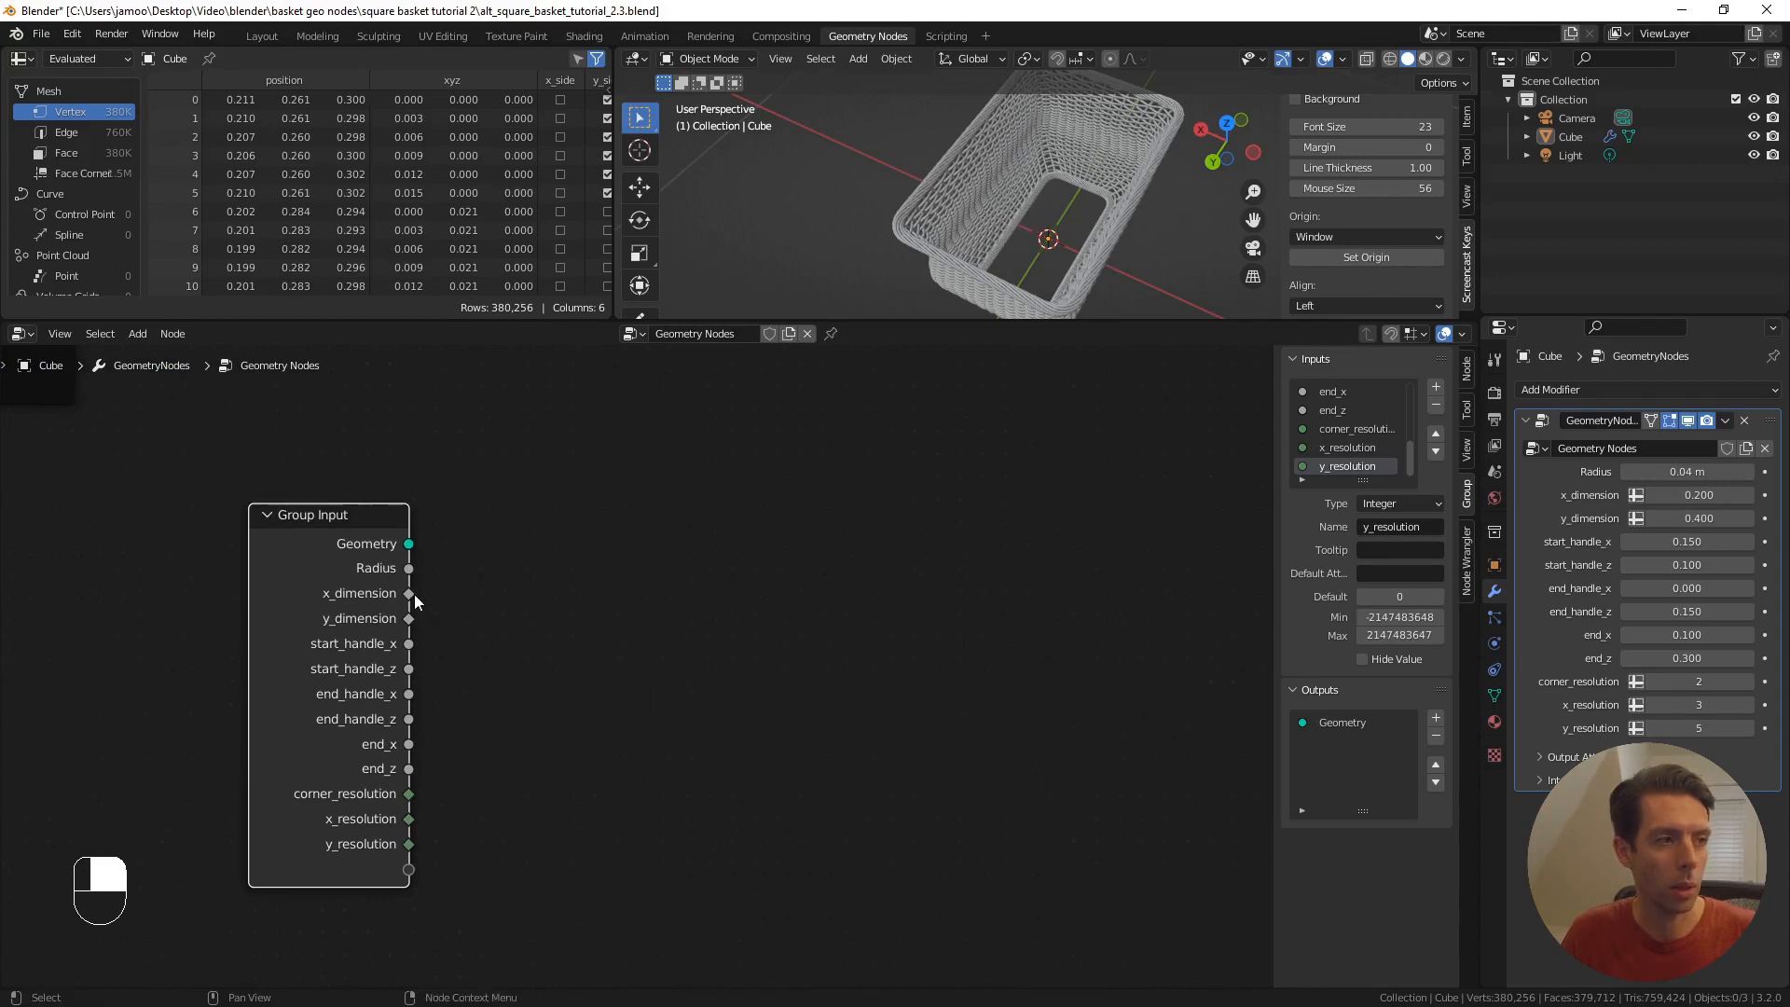
drag(410, 595, 579, 590)
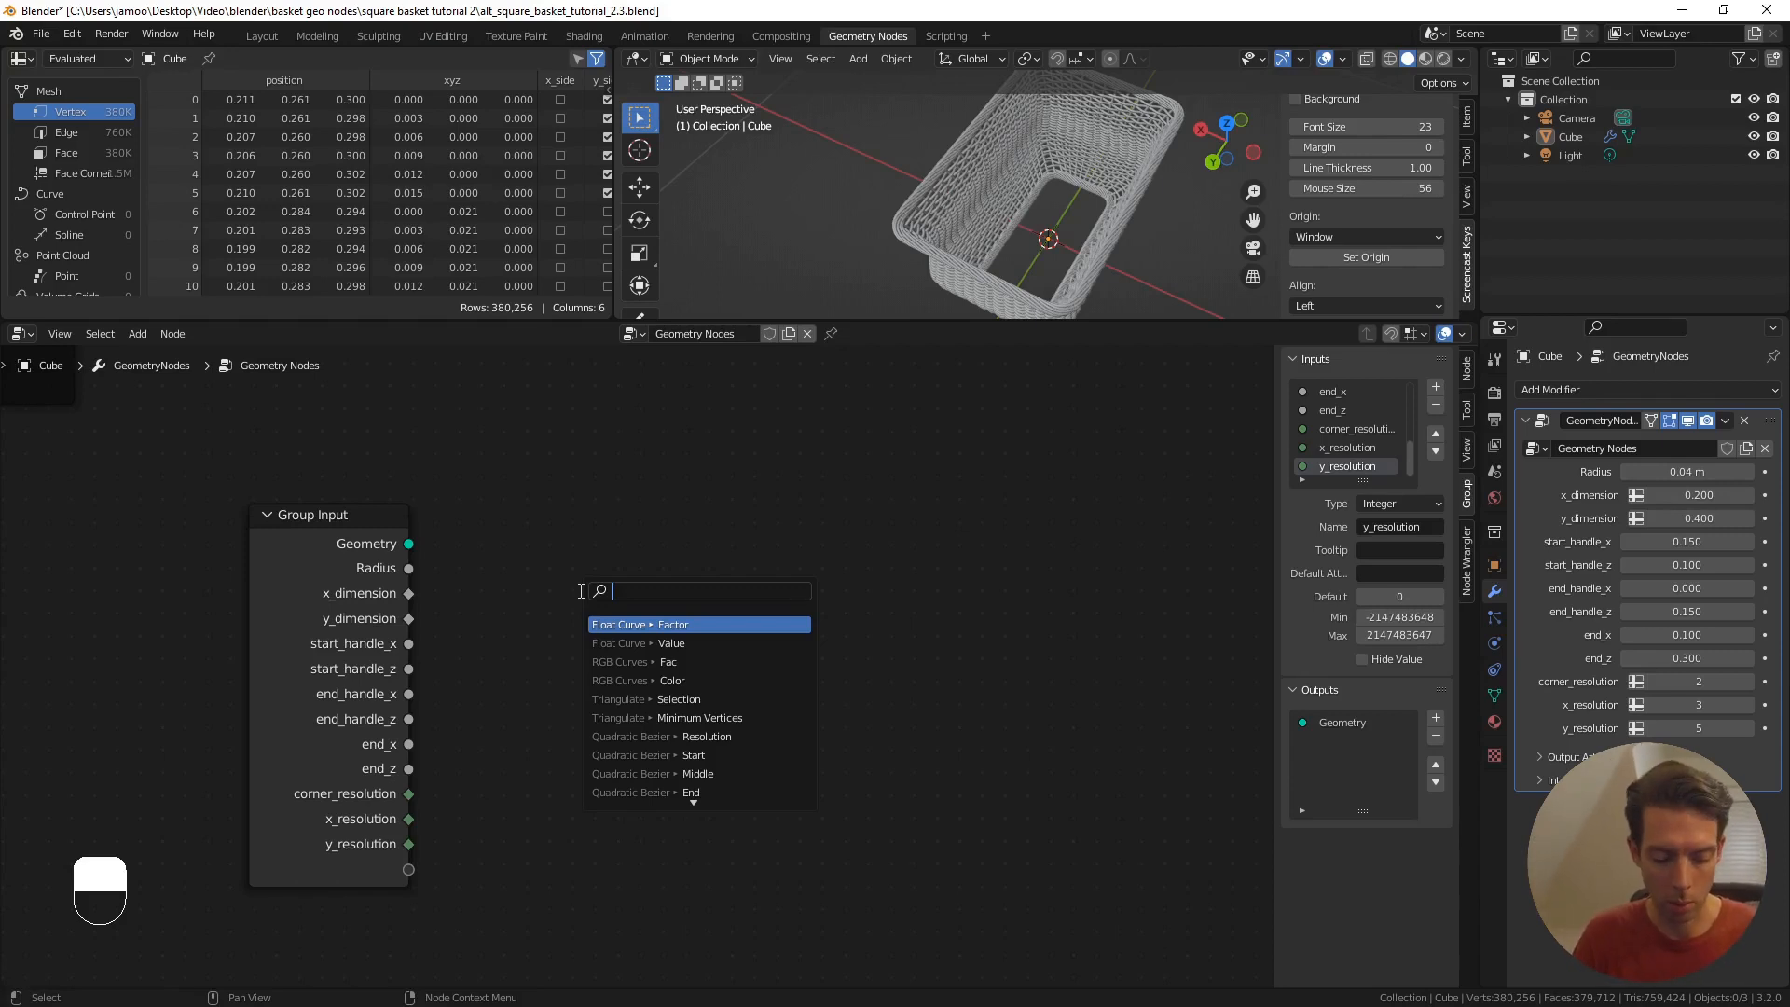
text(divide)
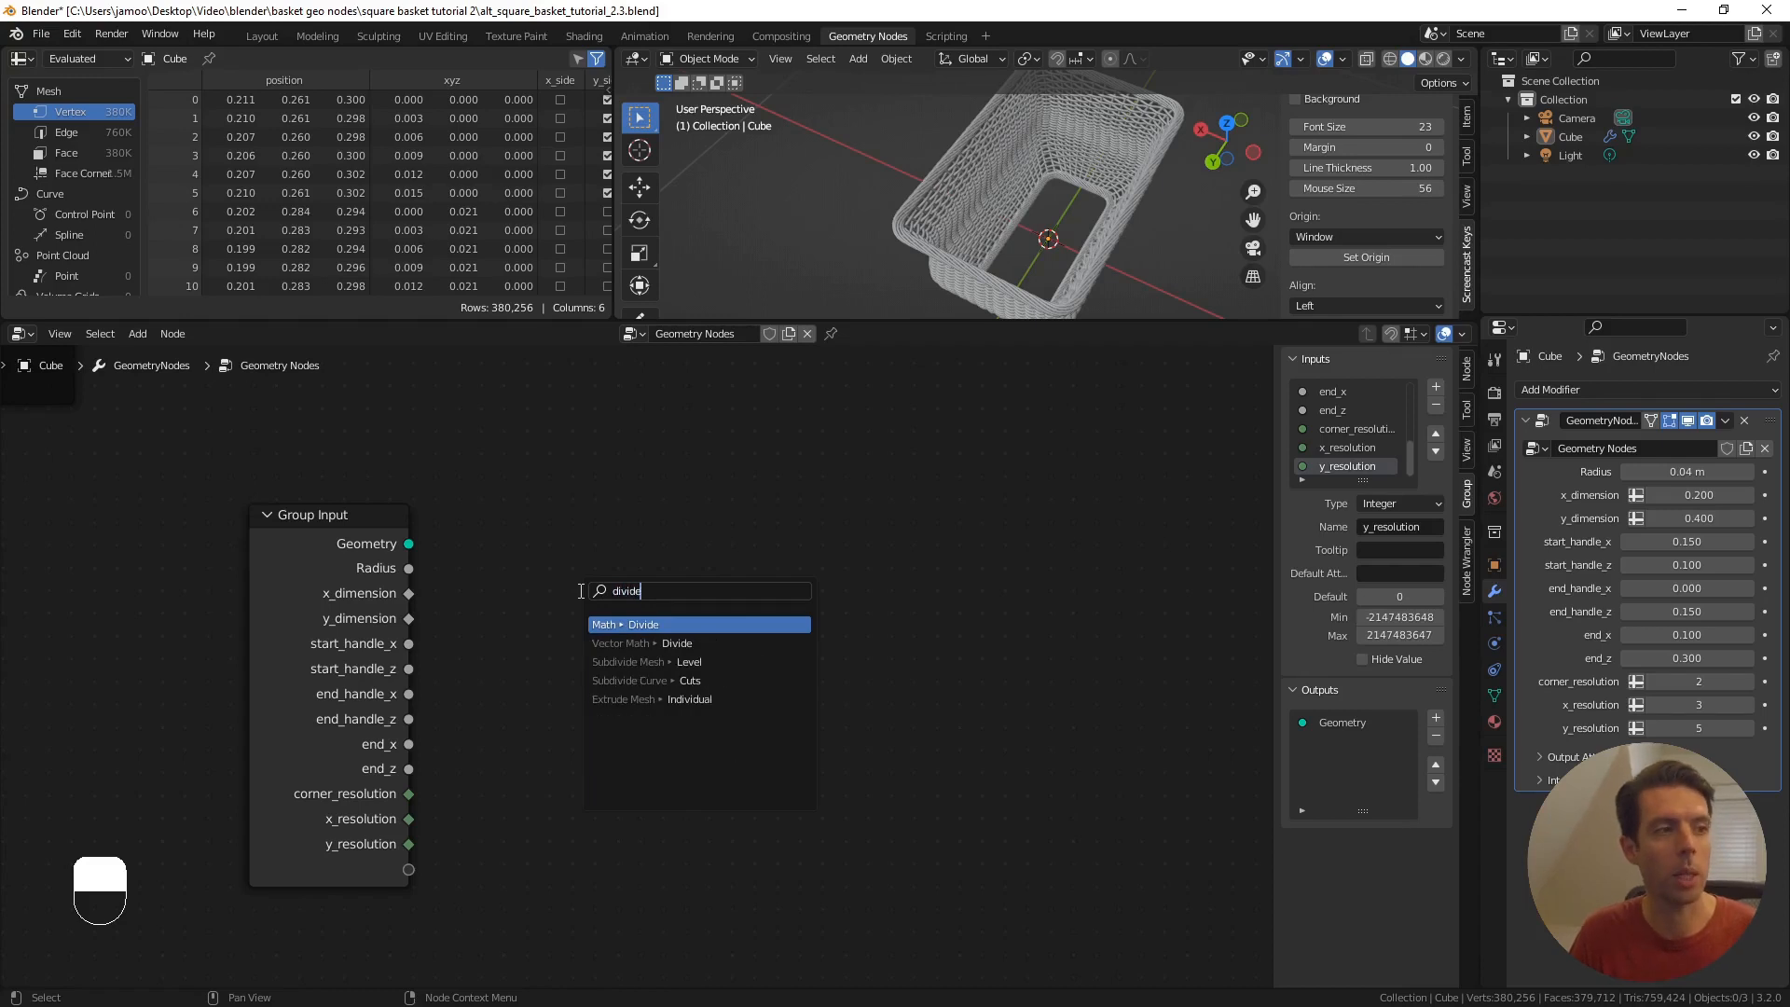
key(Return)
click(571, 543)
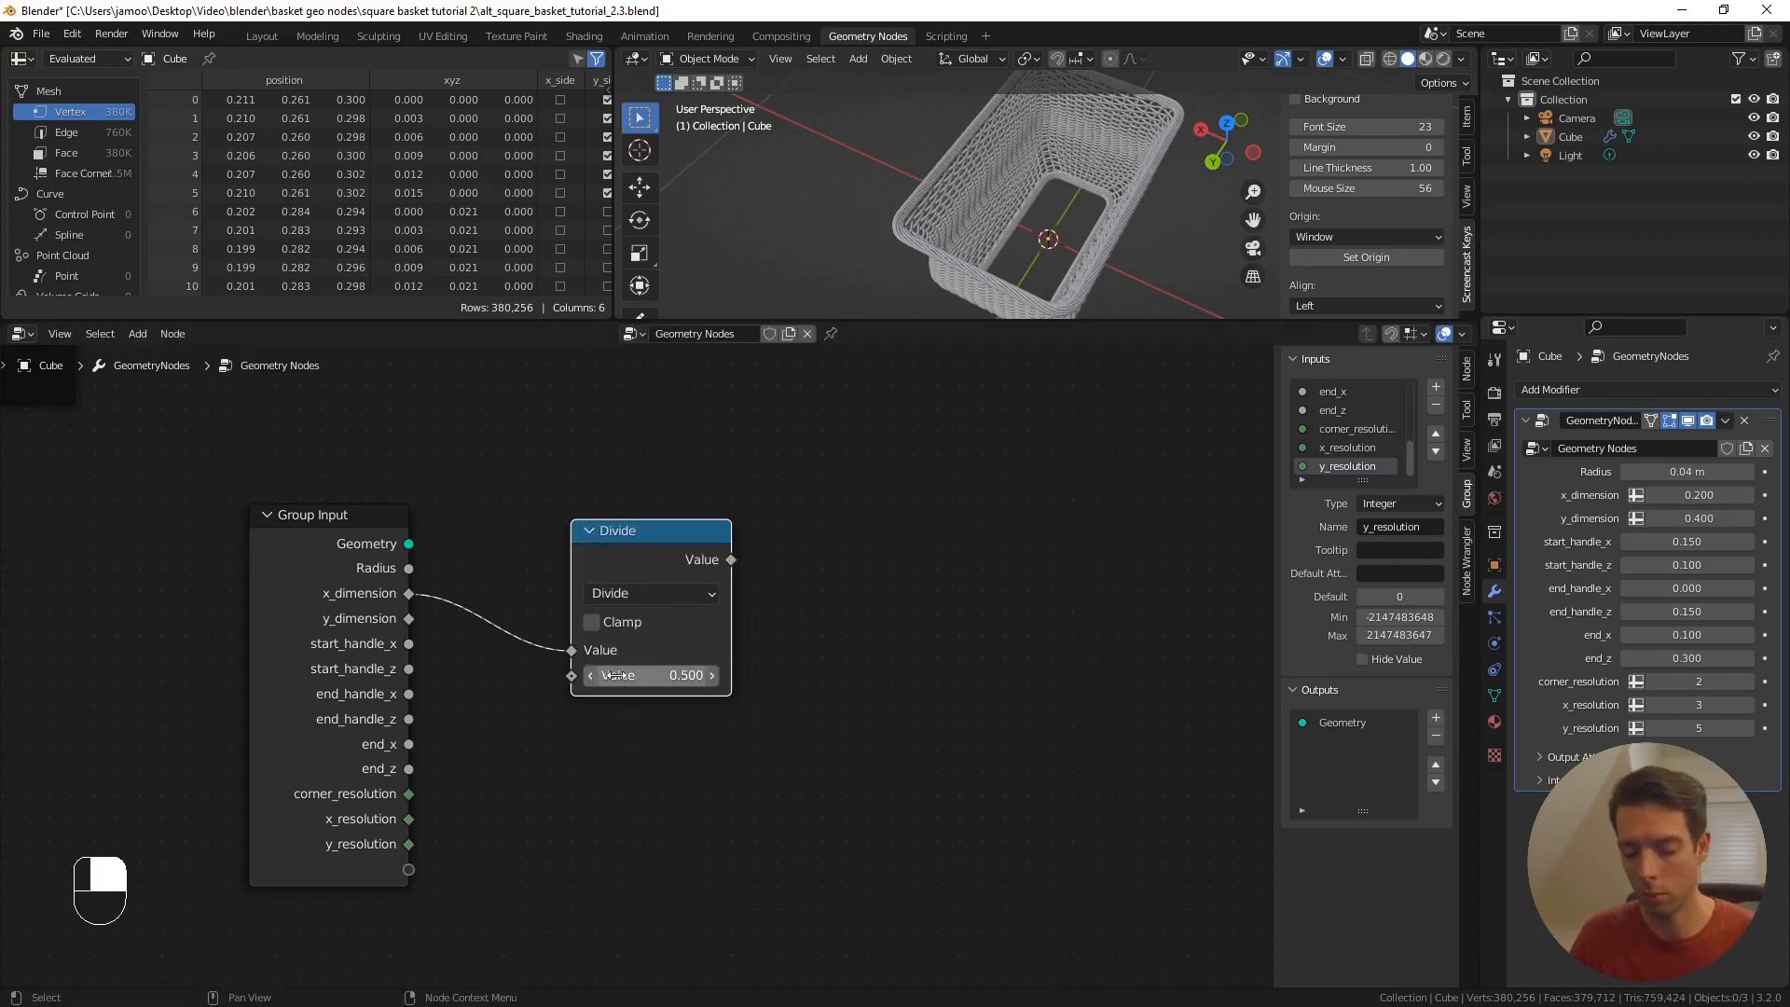
click(616, 676)
text(2)
key(Return)
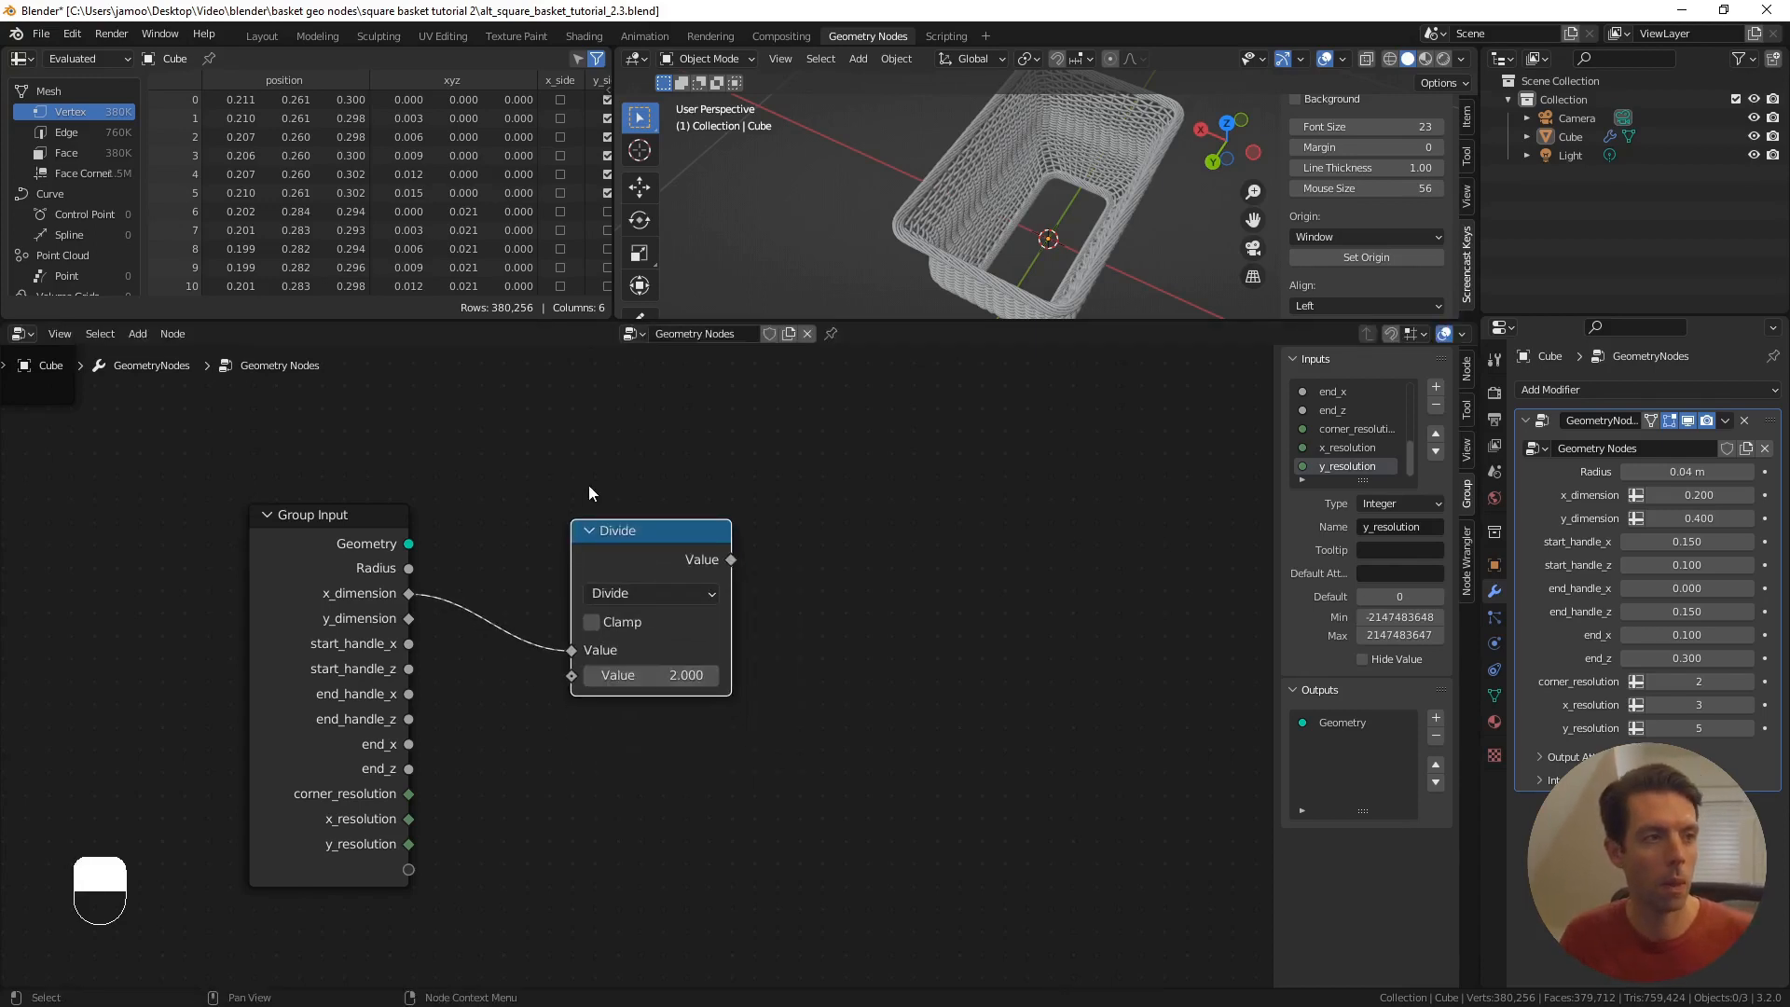
drag(630, 538, 569, 490)
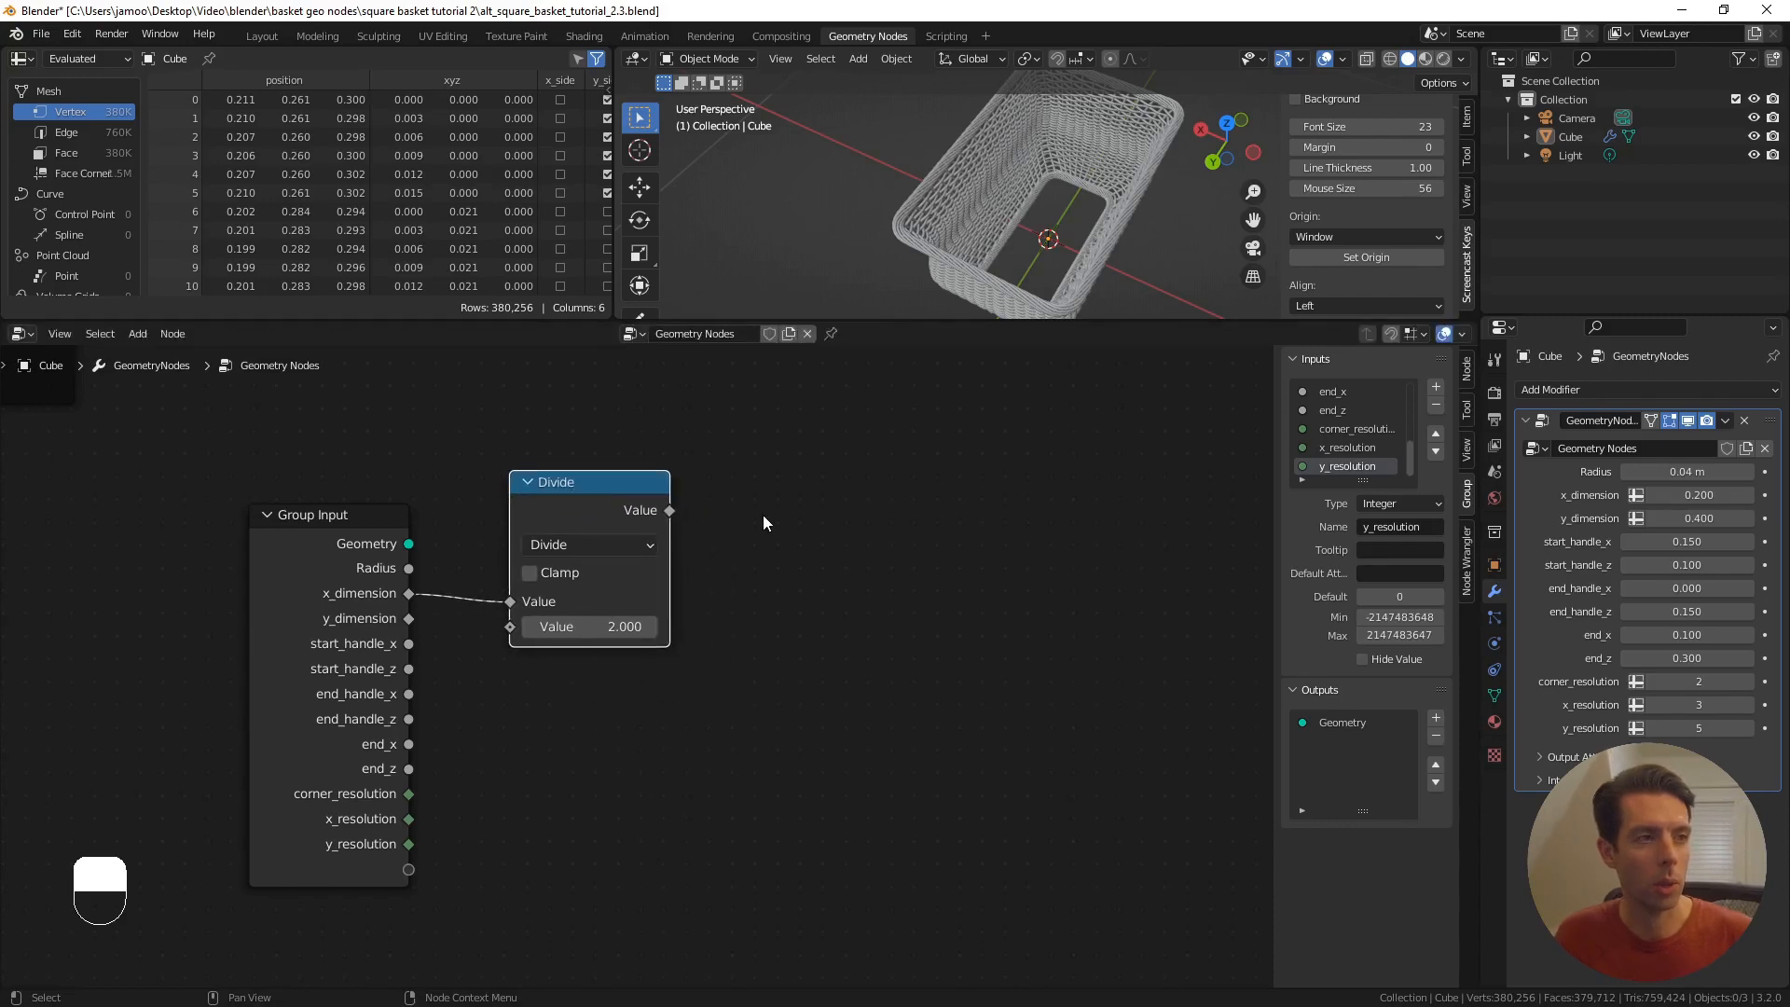
- Add a Curve Line node in Direction mode with its Length fed by the Divide node's output
shift+middle_drag(762, 518, 634, 526)
drag(580, 519, 709, 549)
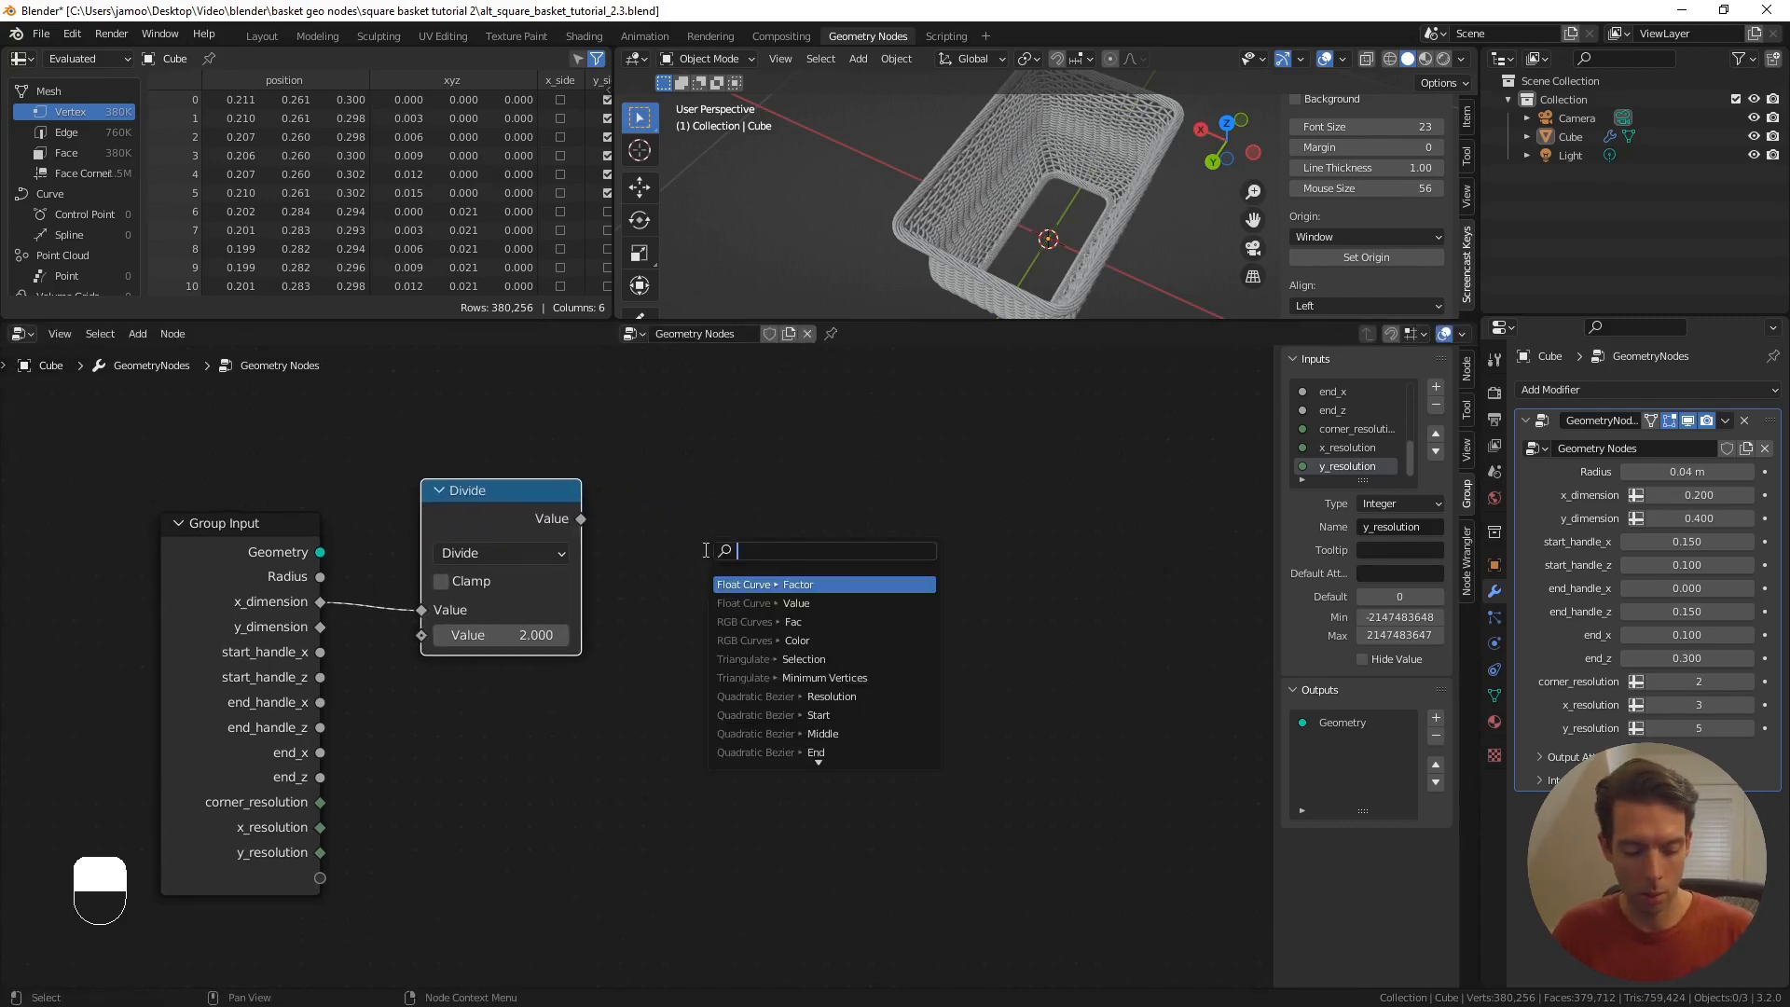
text(curve line)
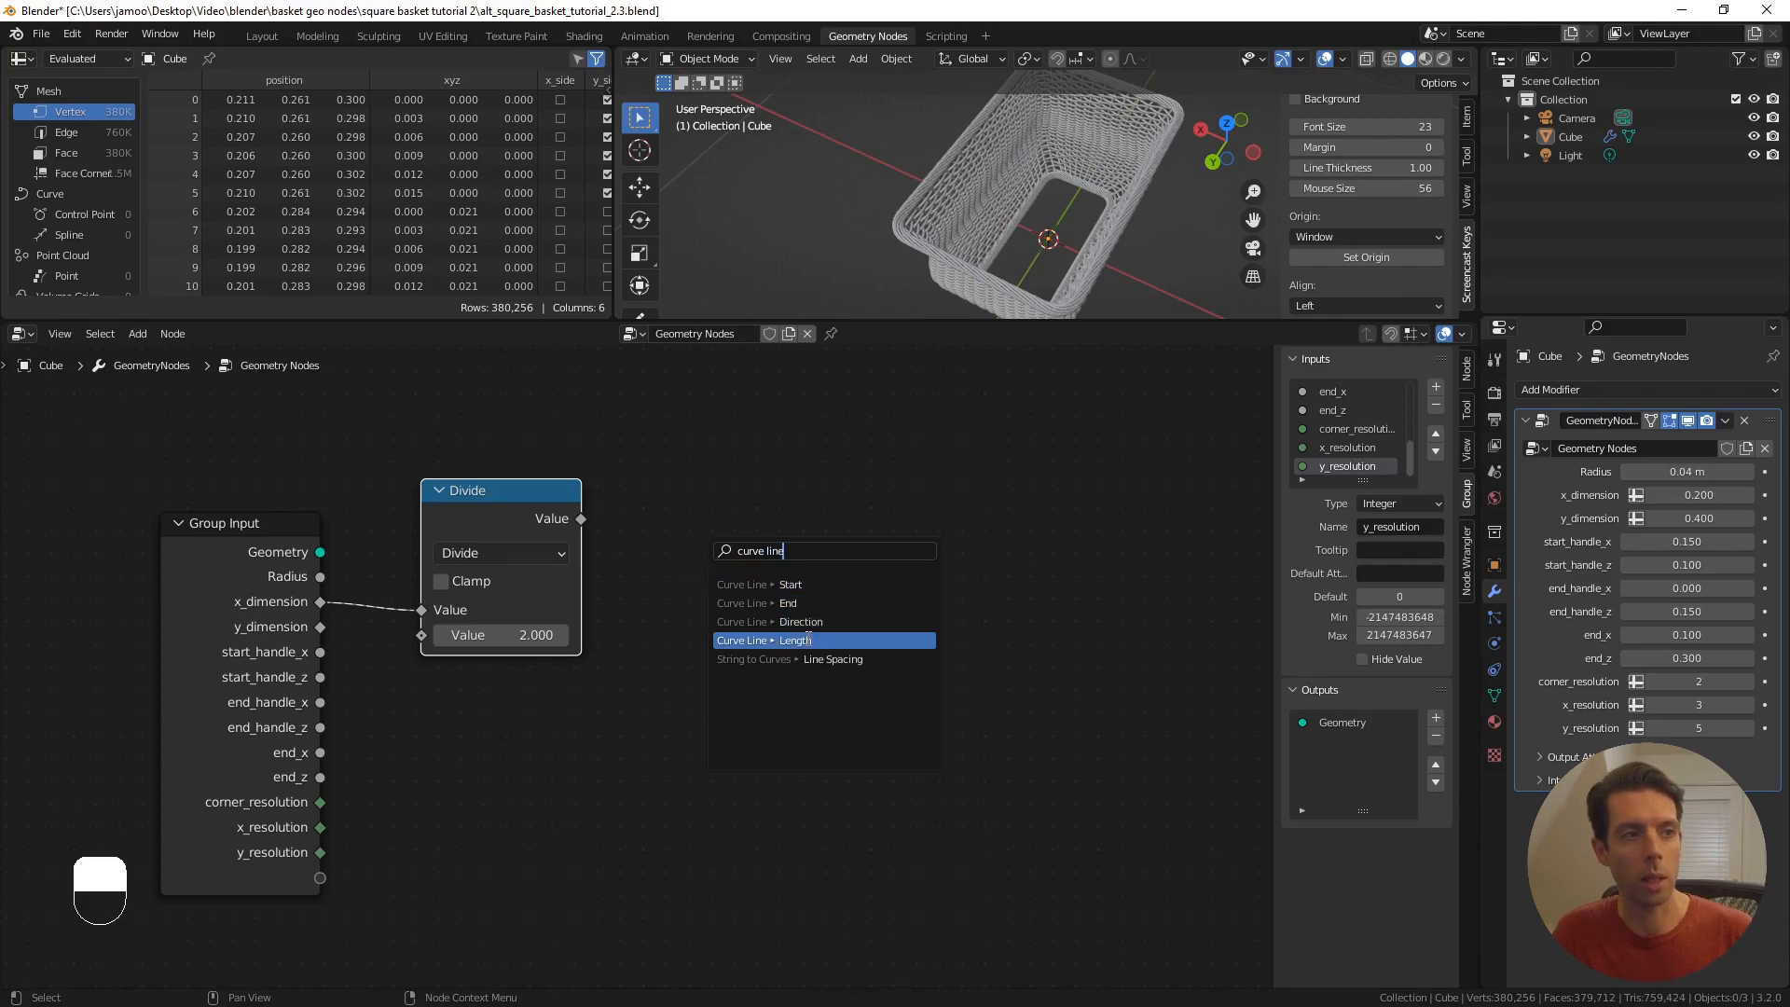
key(Return)
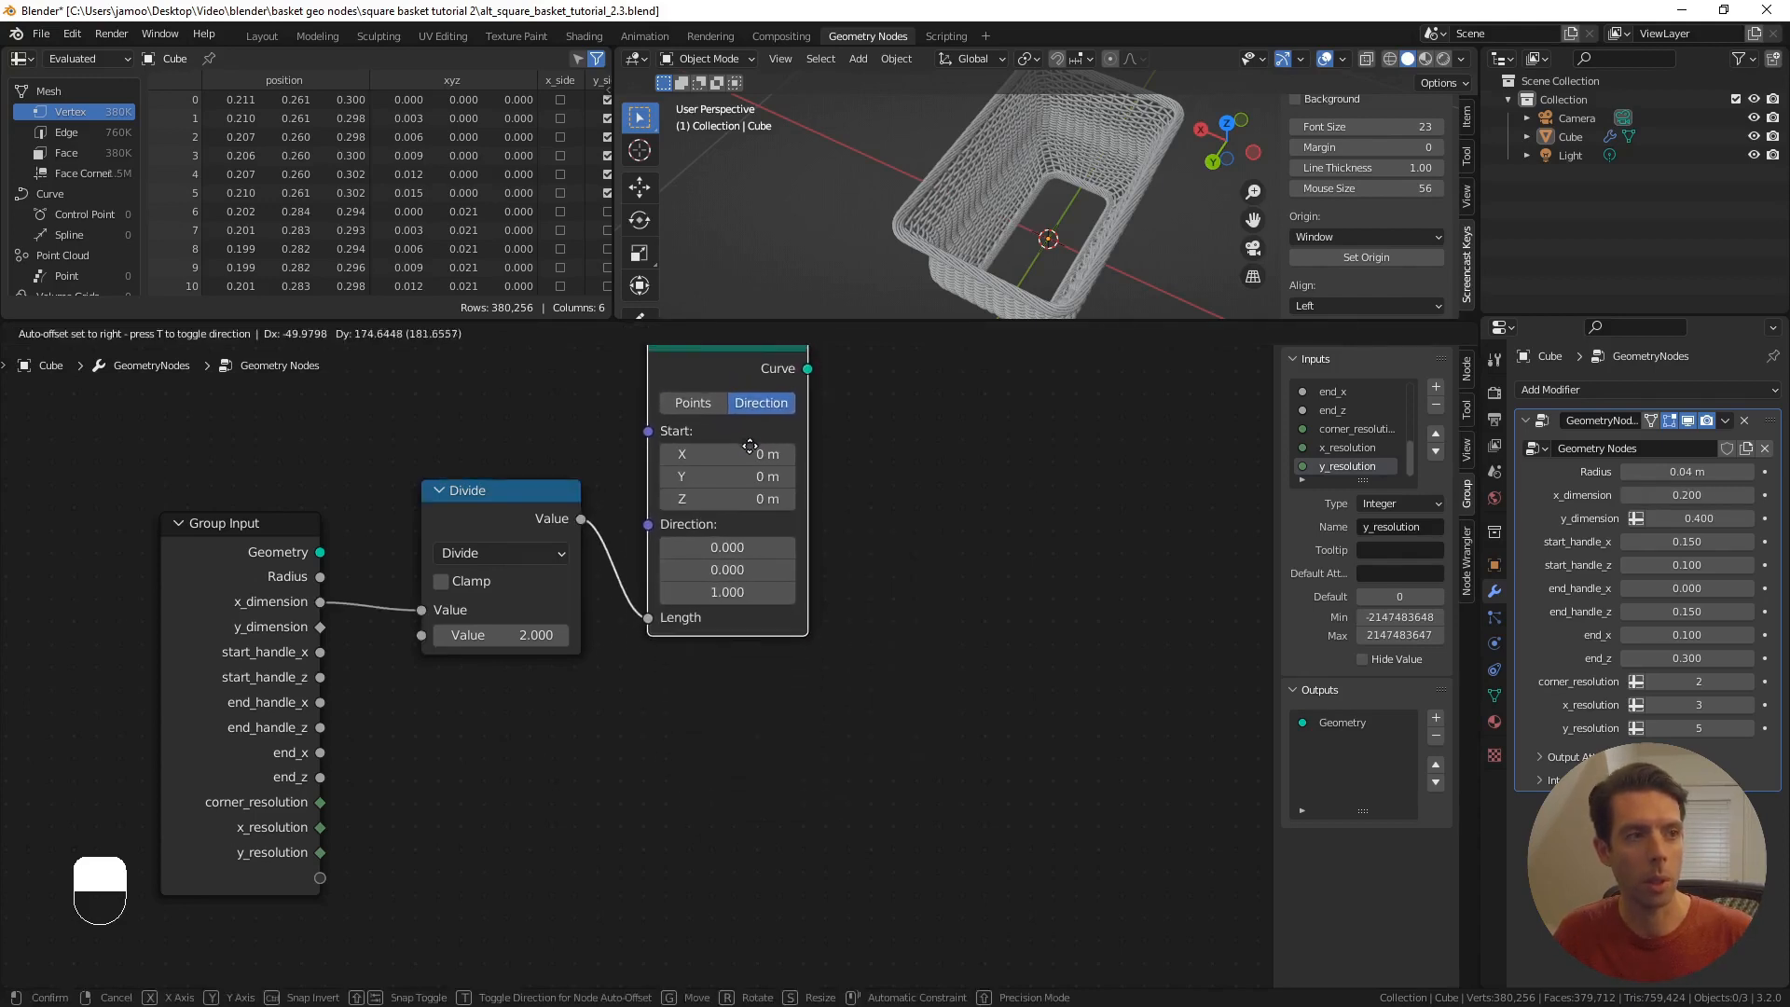
click(874, 461)
- Set the Curve Line's direction to 1 in X and 0 in Z
shift+middle_drag(873, 455, 806, 544)
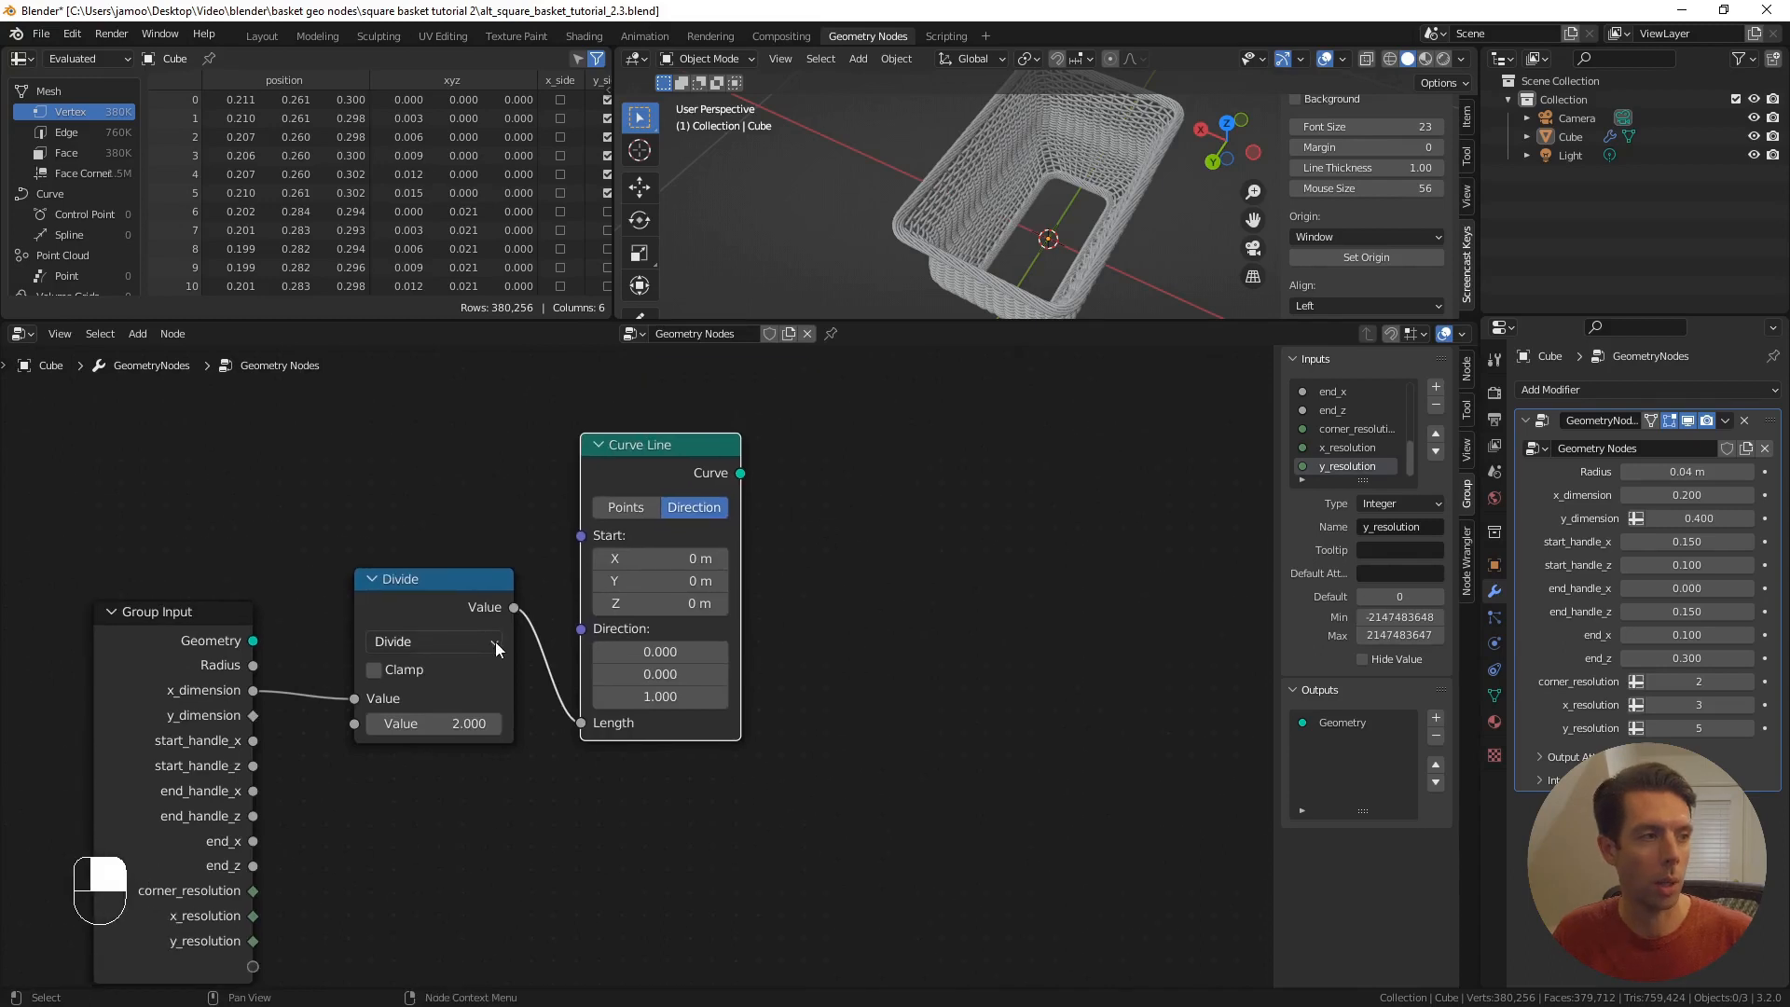
click(660, 697)
text(0)
key(Return)
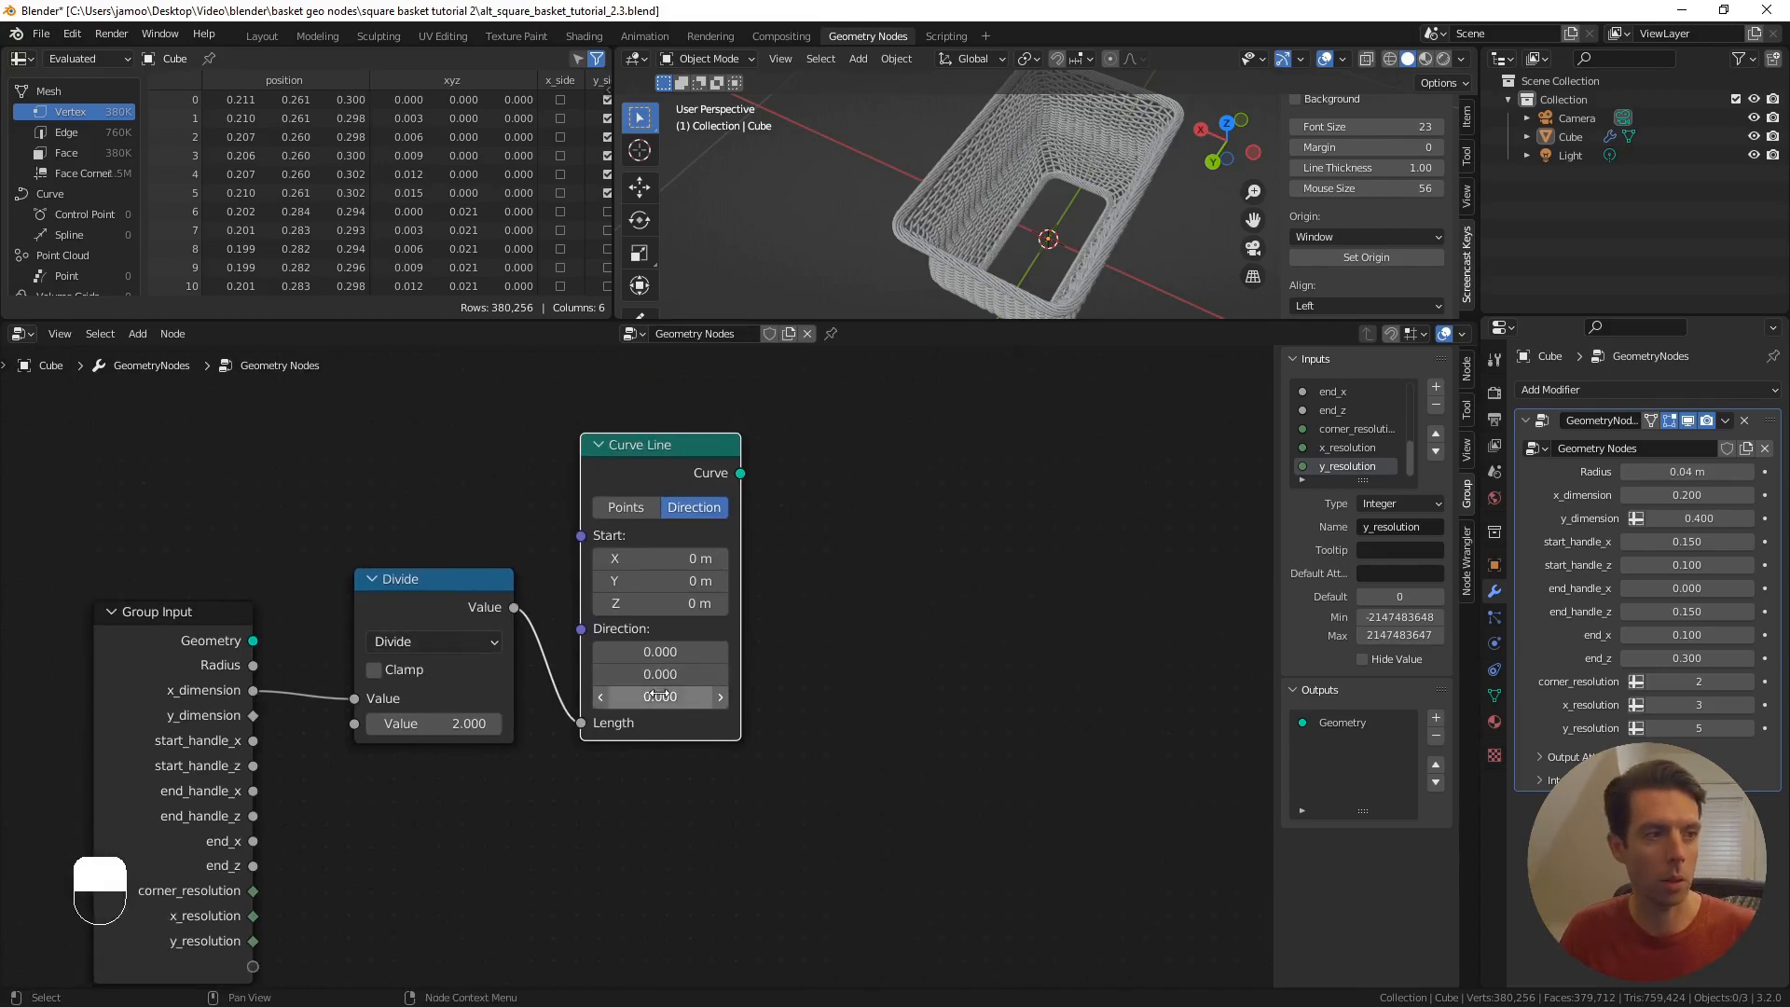
click(620, 652)
text(1)
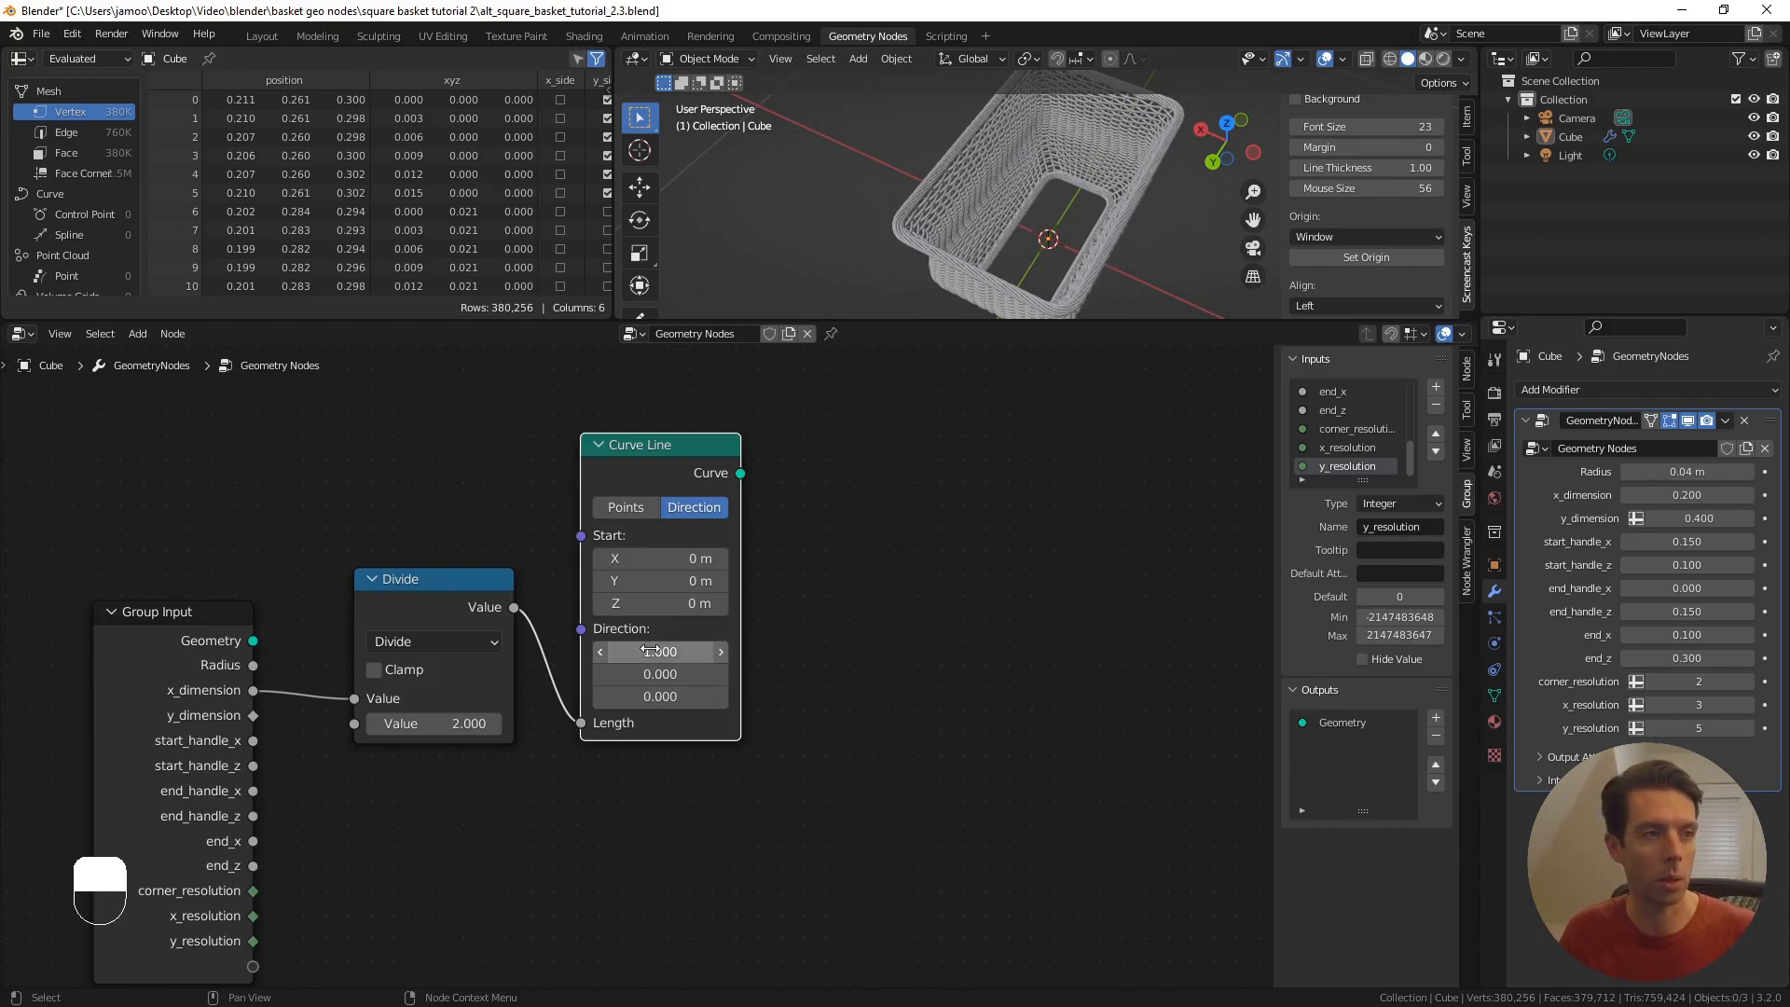
key(Return)
- Connect a new Resample Curve node to the Curve Line's output
drag(735, 480, 791, 527)
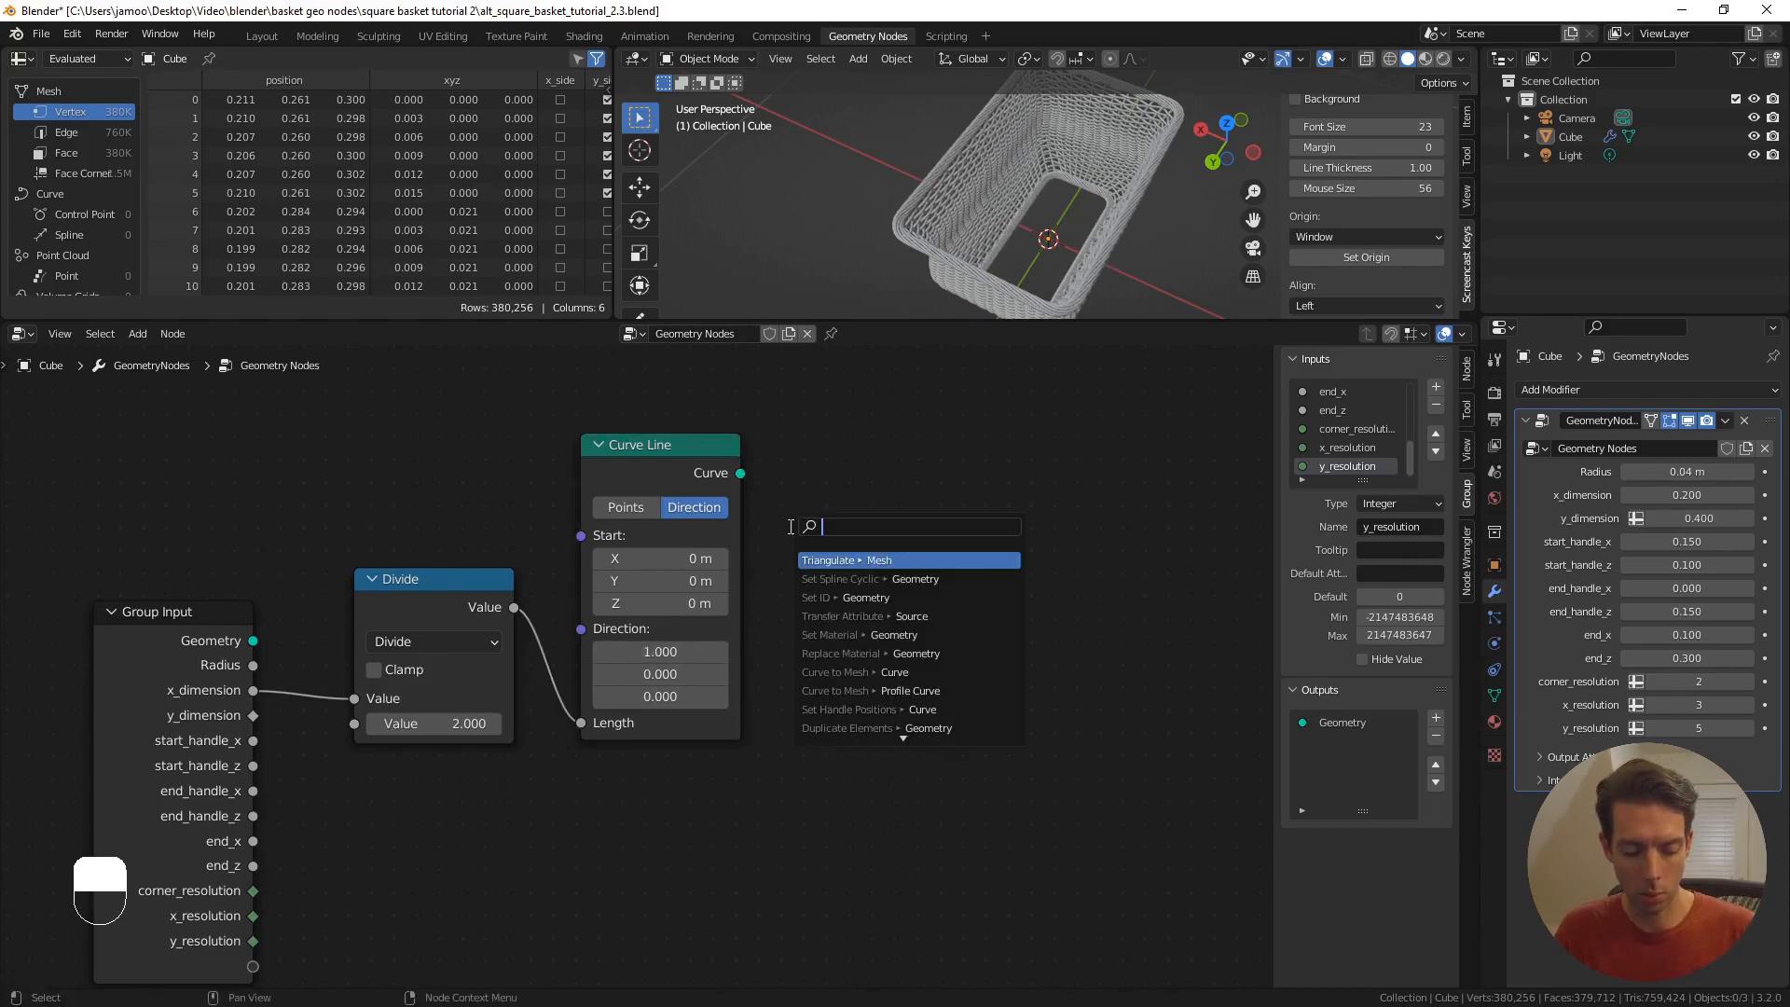
text(resampl)
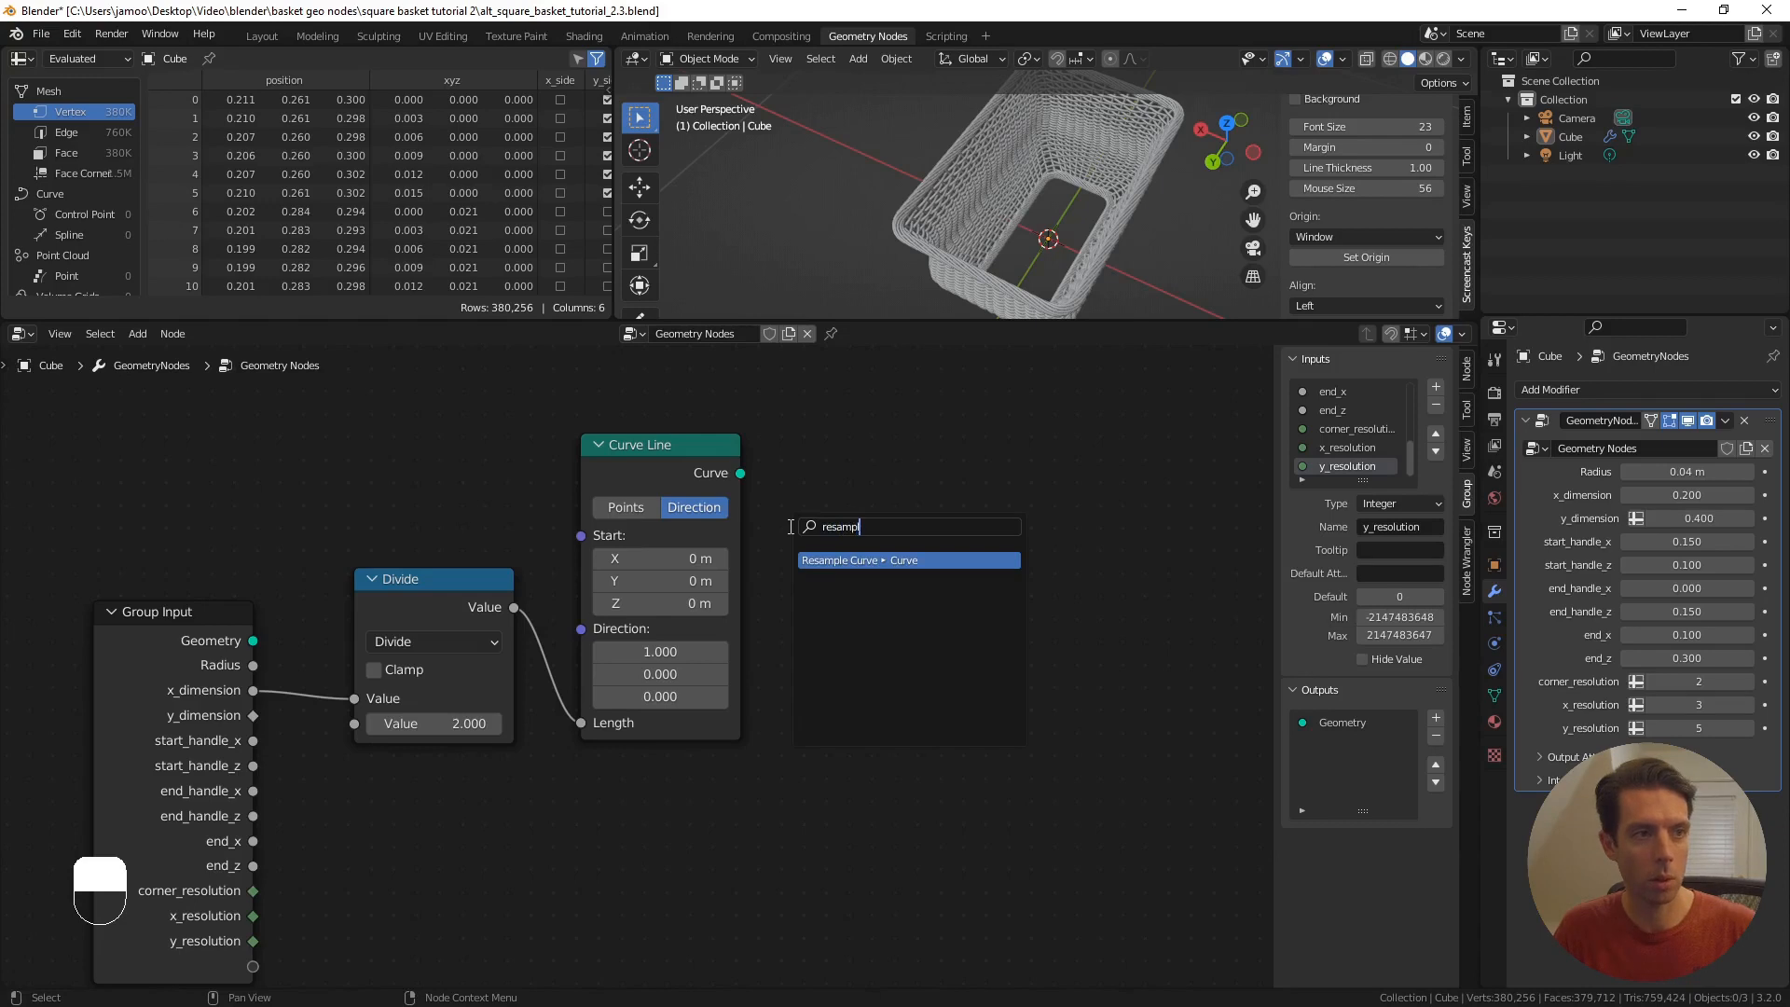
text(e)
key(Return)
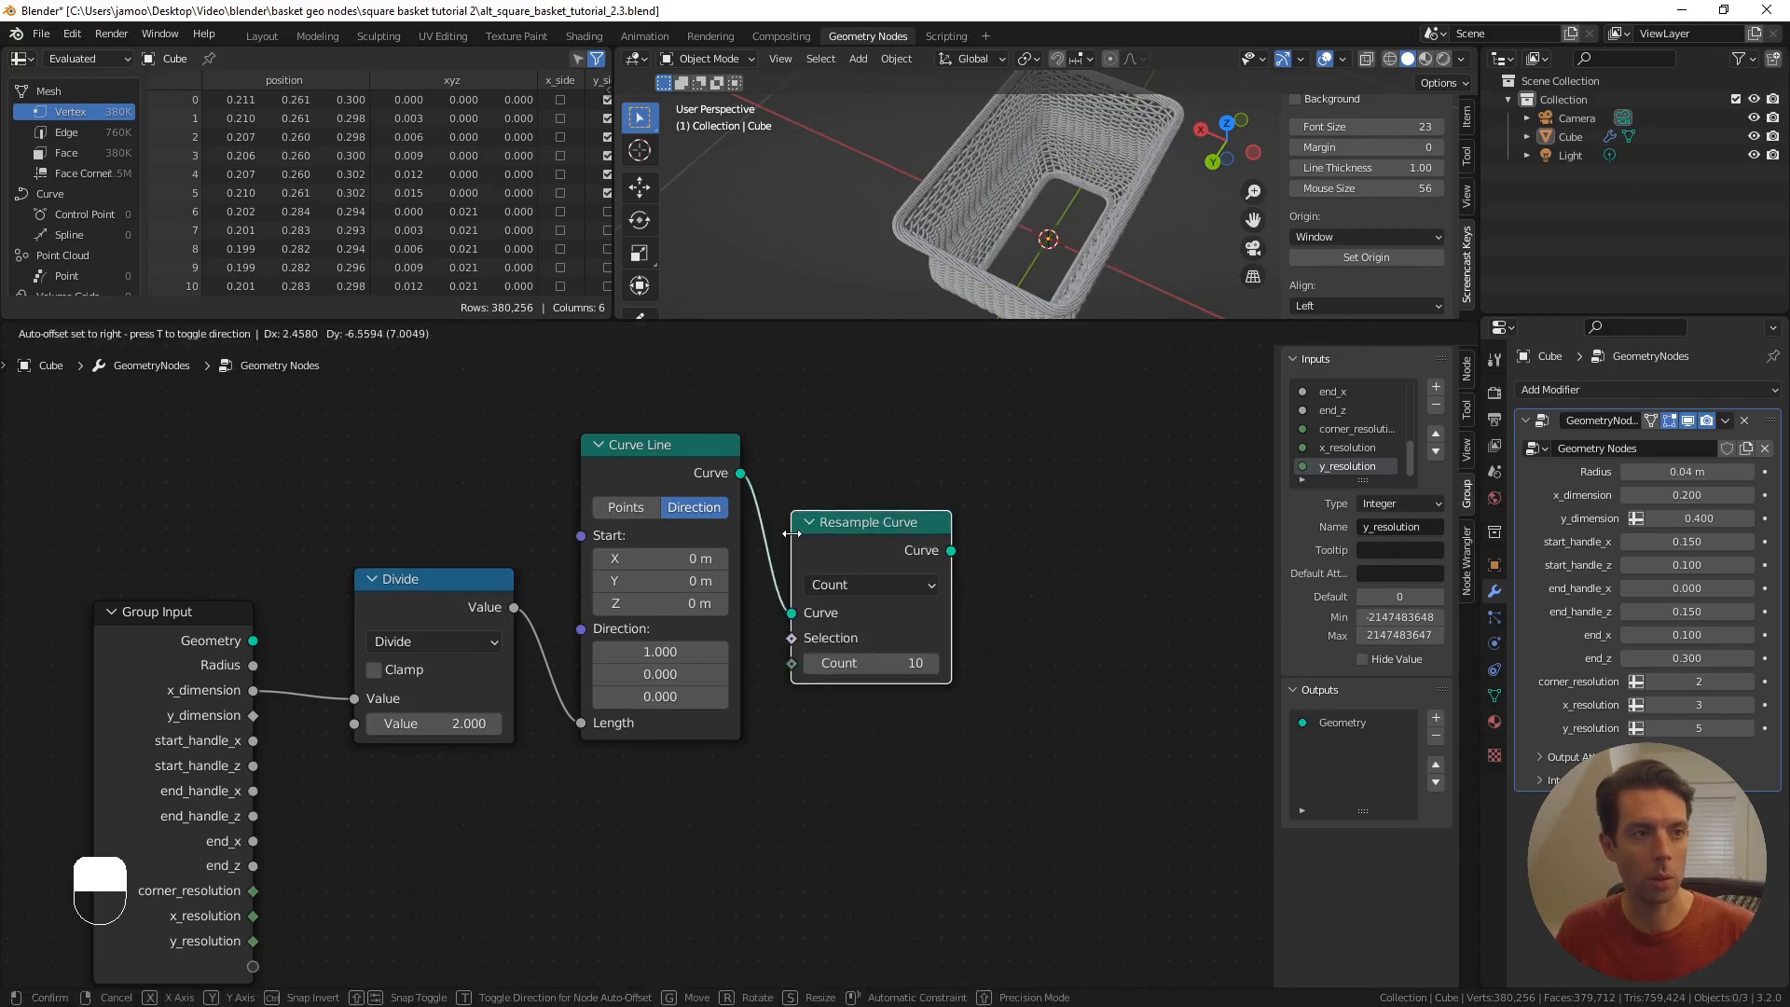
click(791, 535)
- Add an Instance on Points node with the resampled curve feeding its Points input
shift+middle_drag(1000, 651, 784, 674)
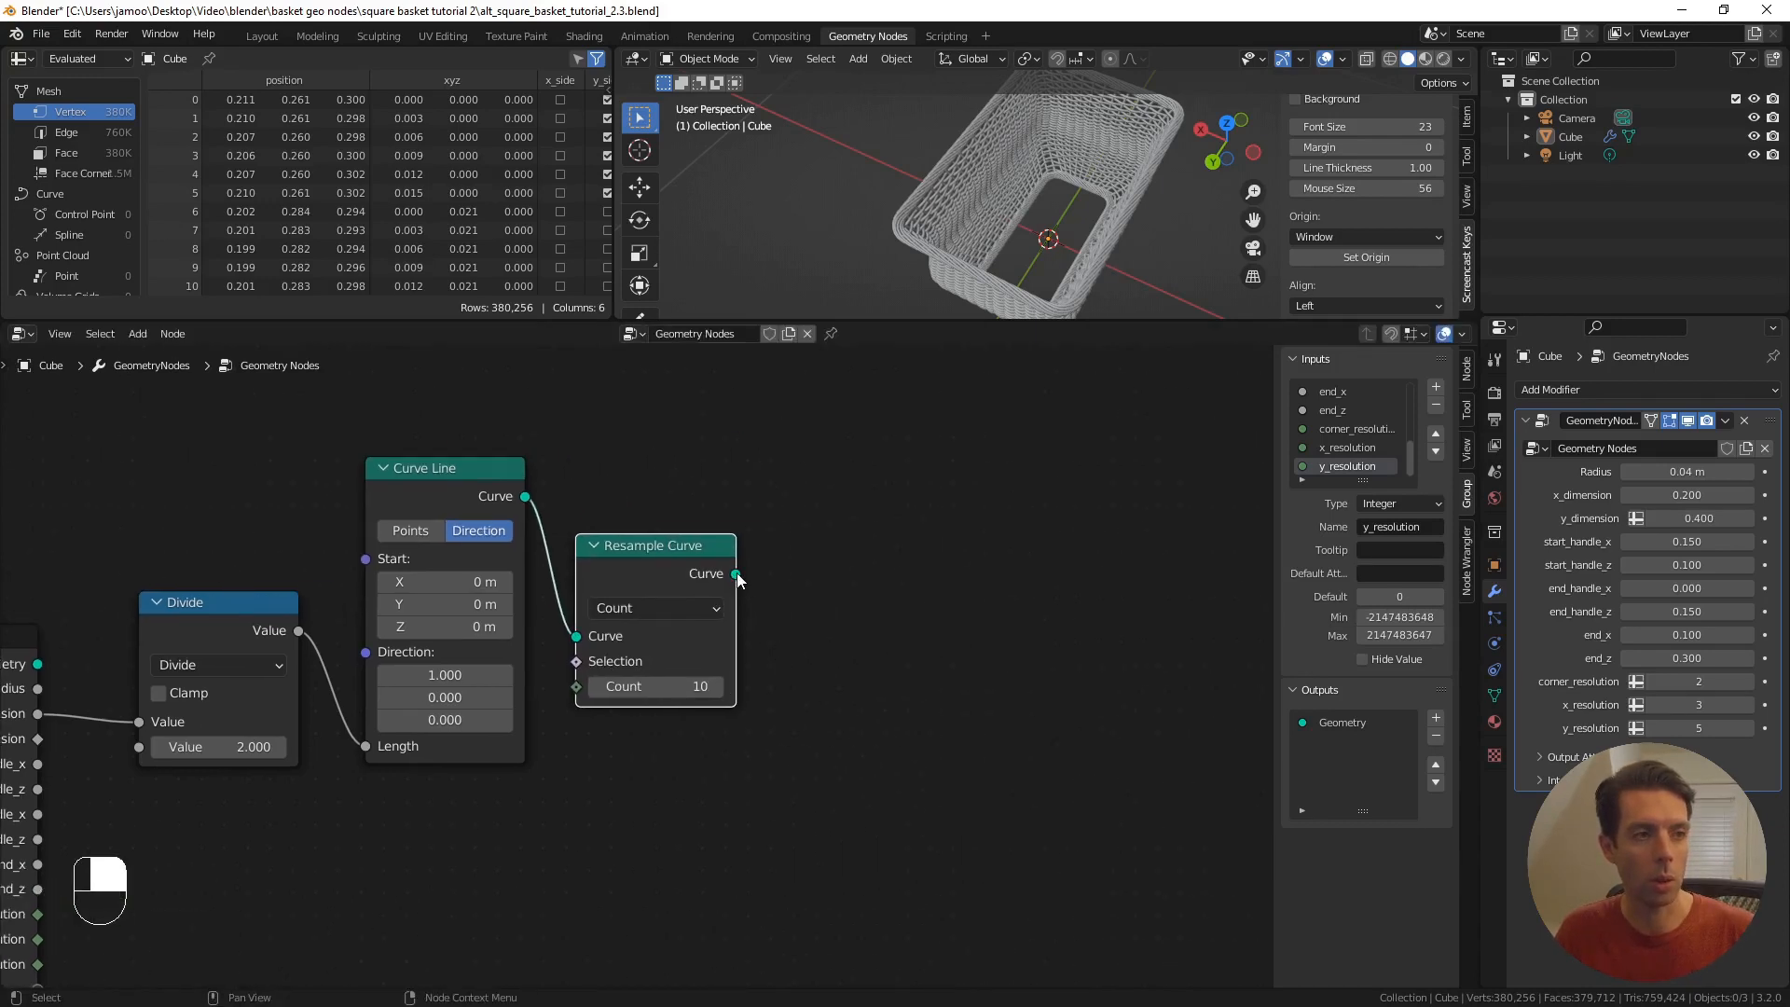
drag(737, 574, 827, 591)
text(instance)
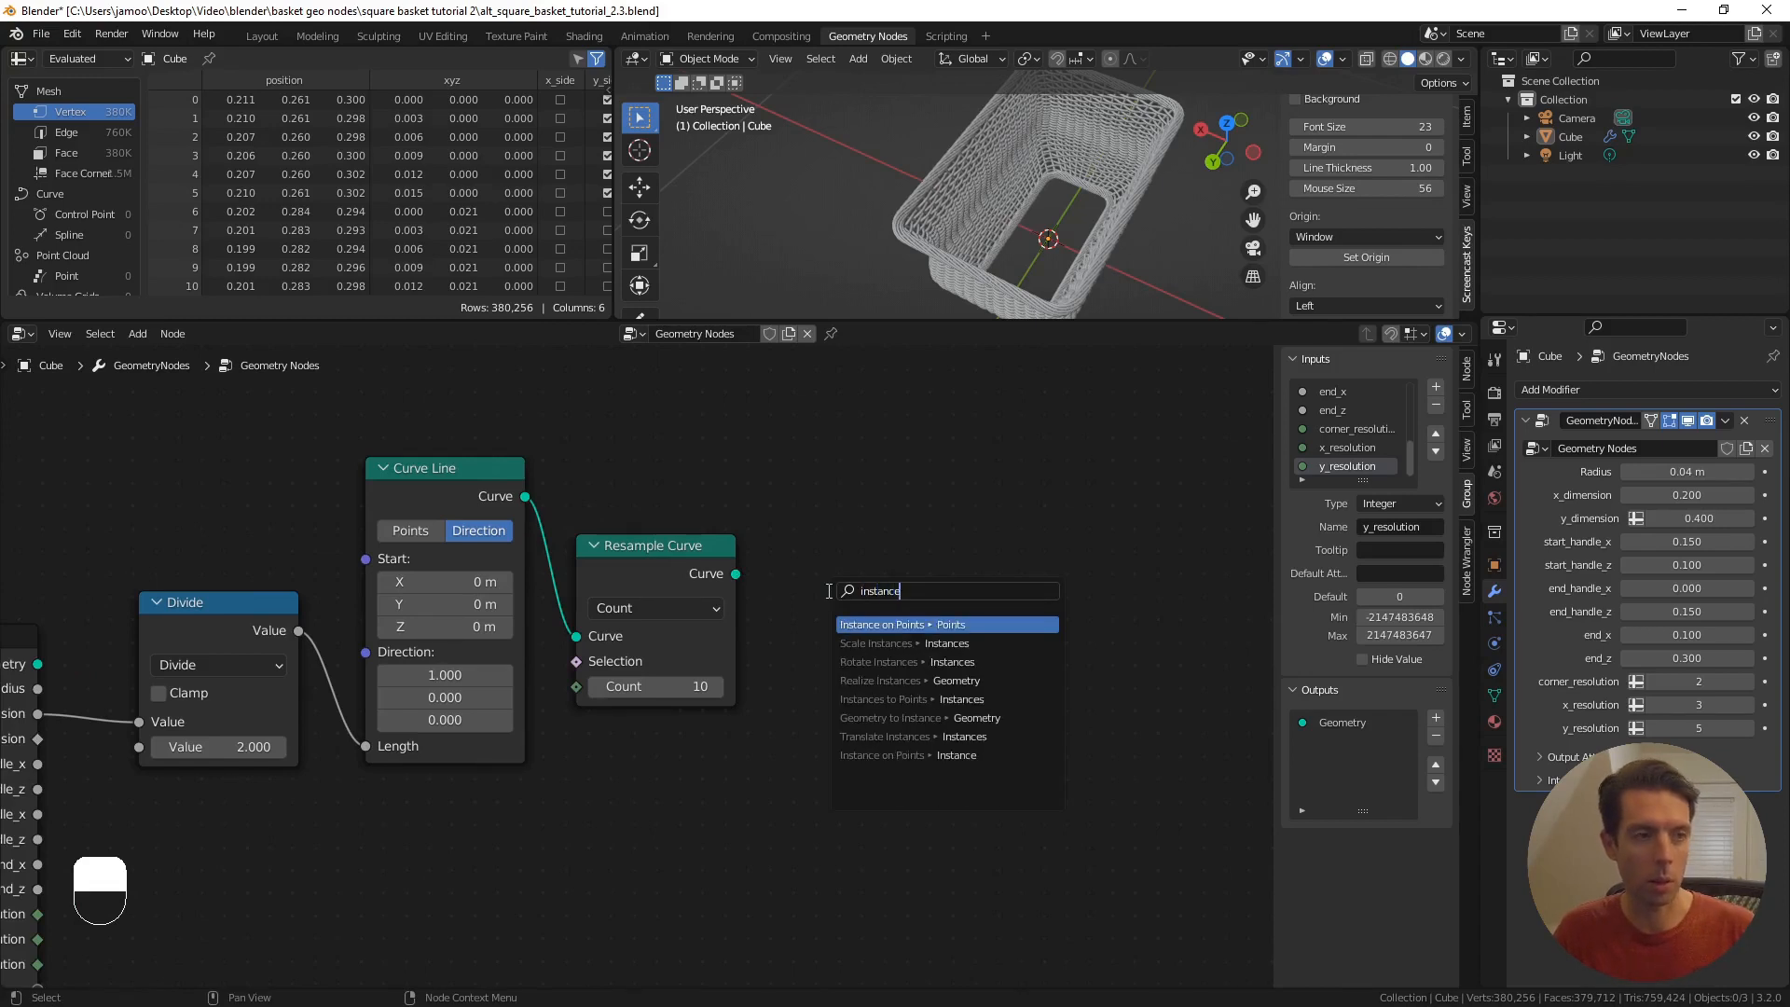
key(Return)
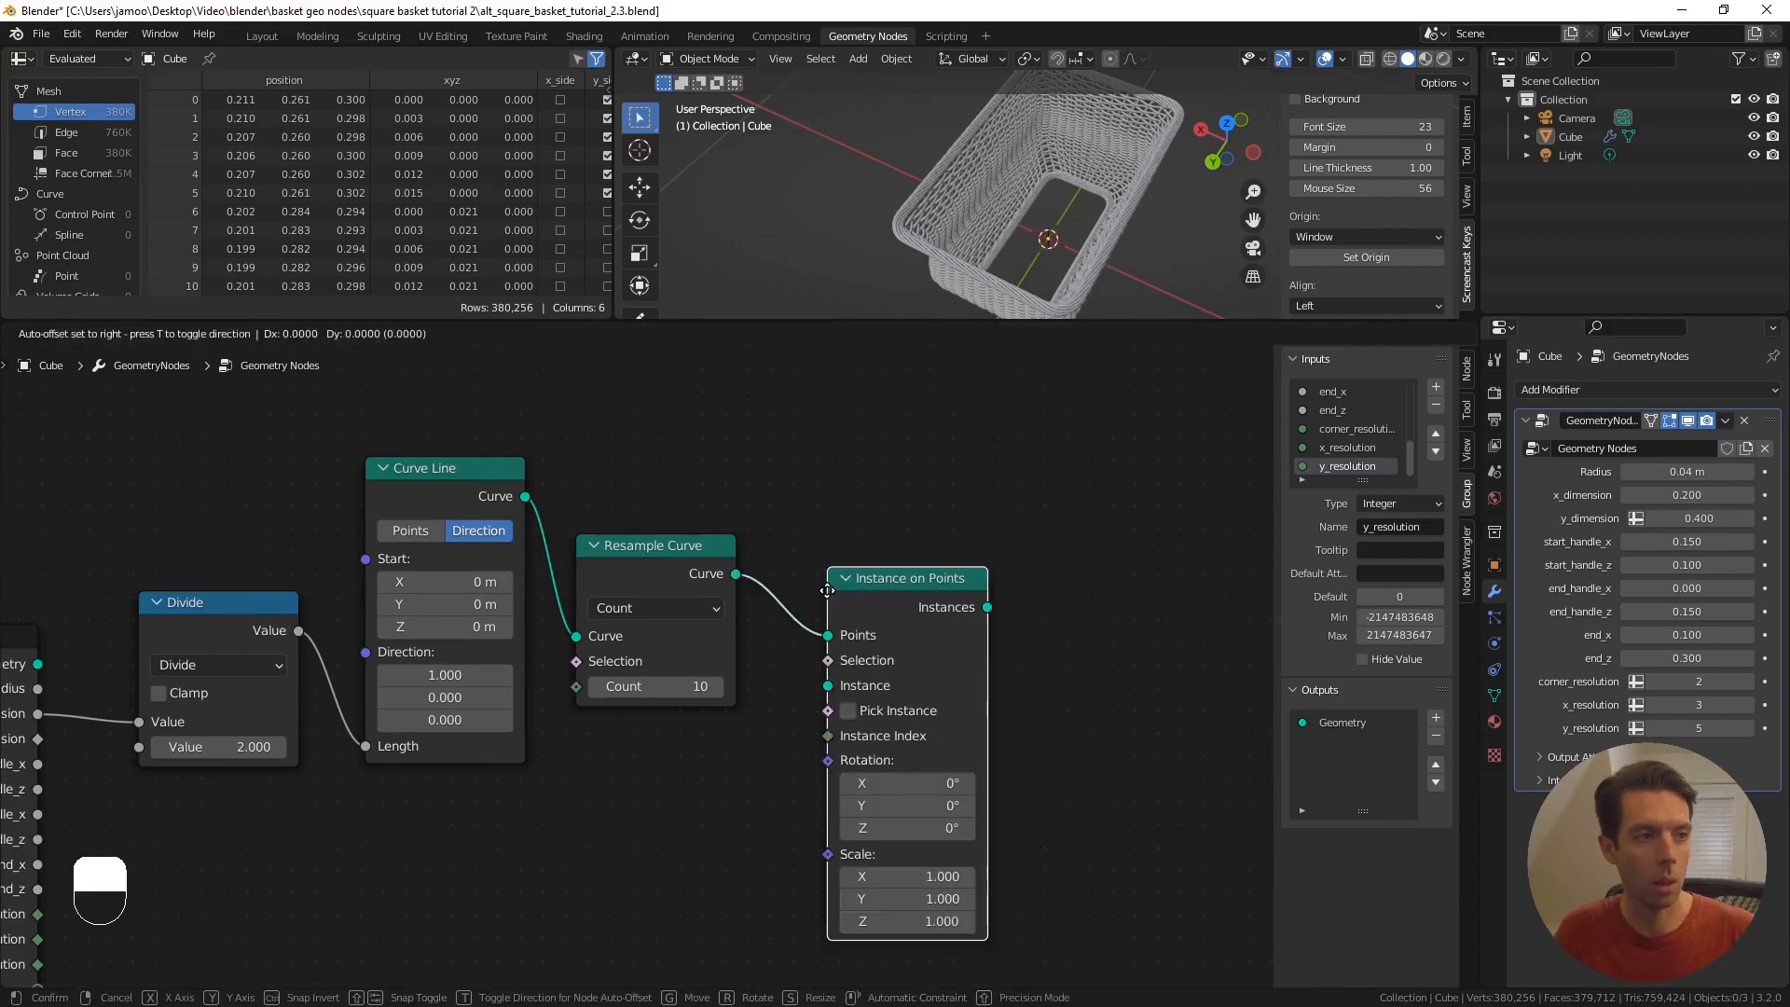
click(789, 441)
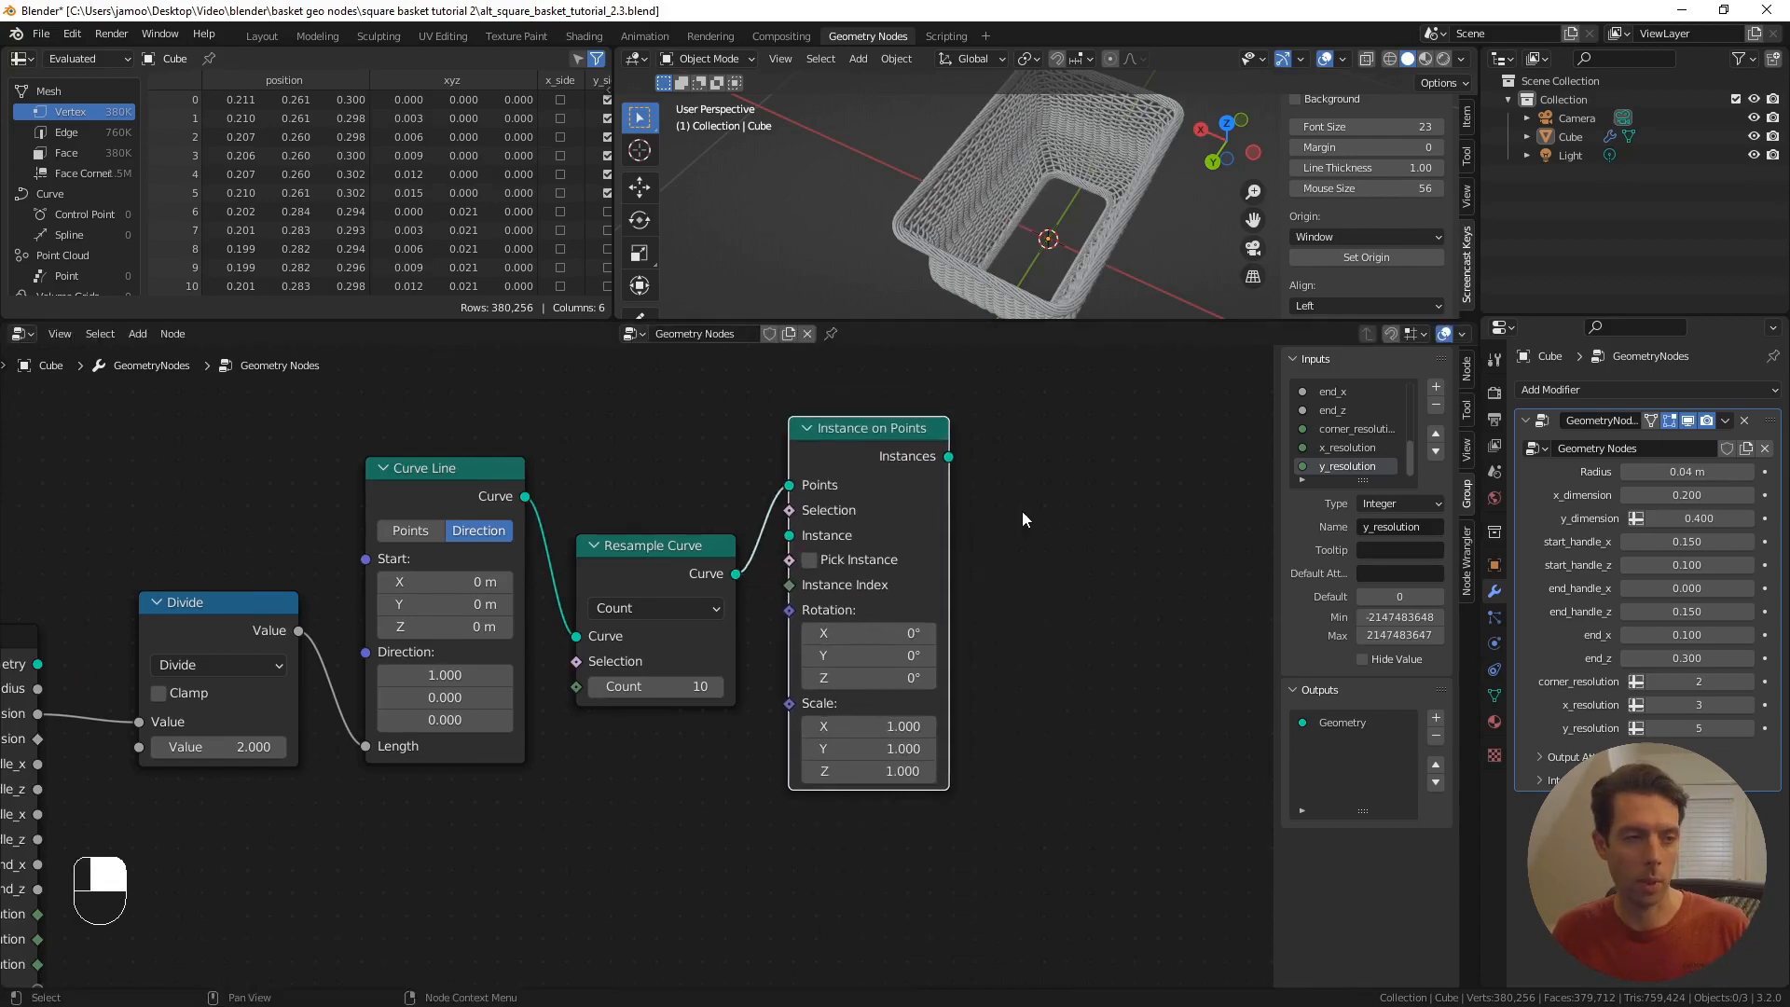
- Duplicate the Divide, Curve Line, Resample Curve and Instance on Points nodes and place the copies below the originals
scroll(694, 638, down, 3)
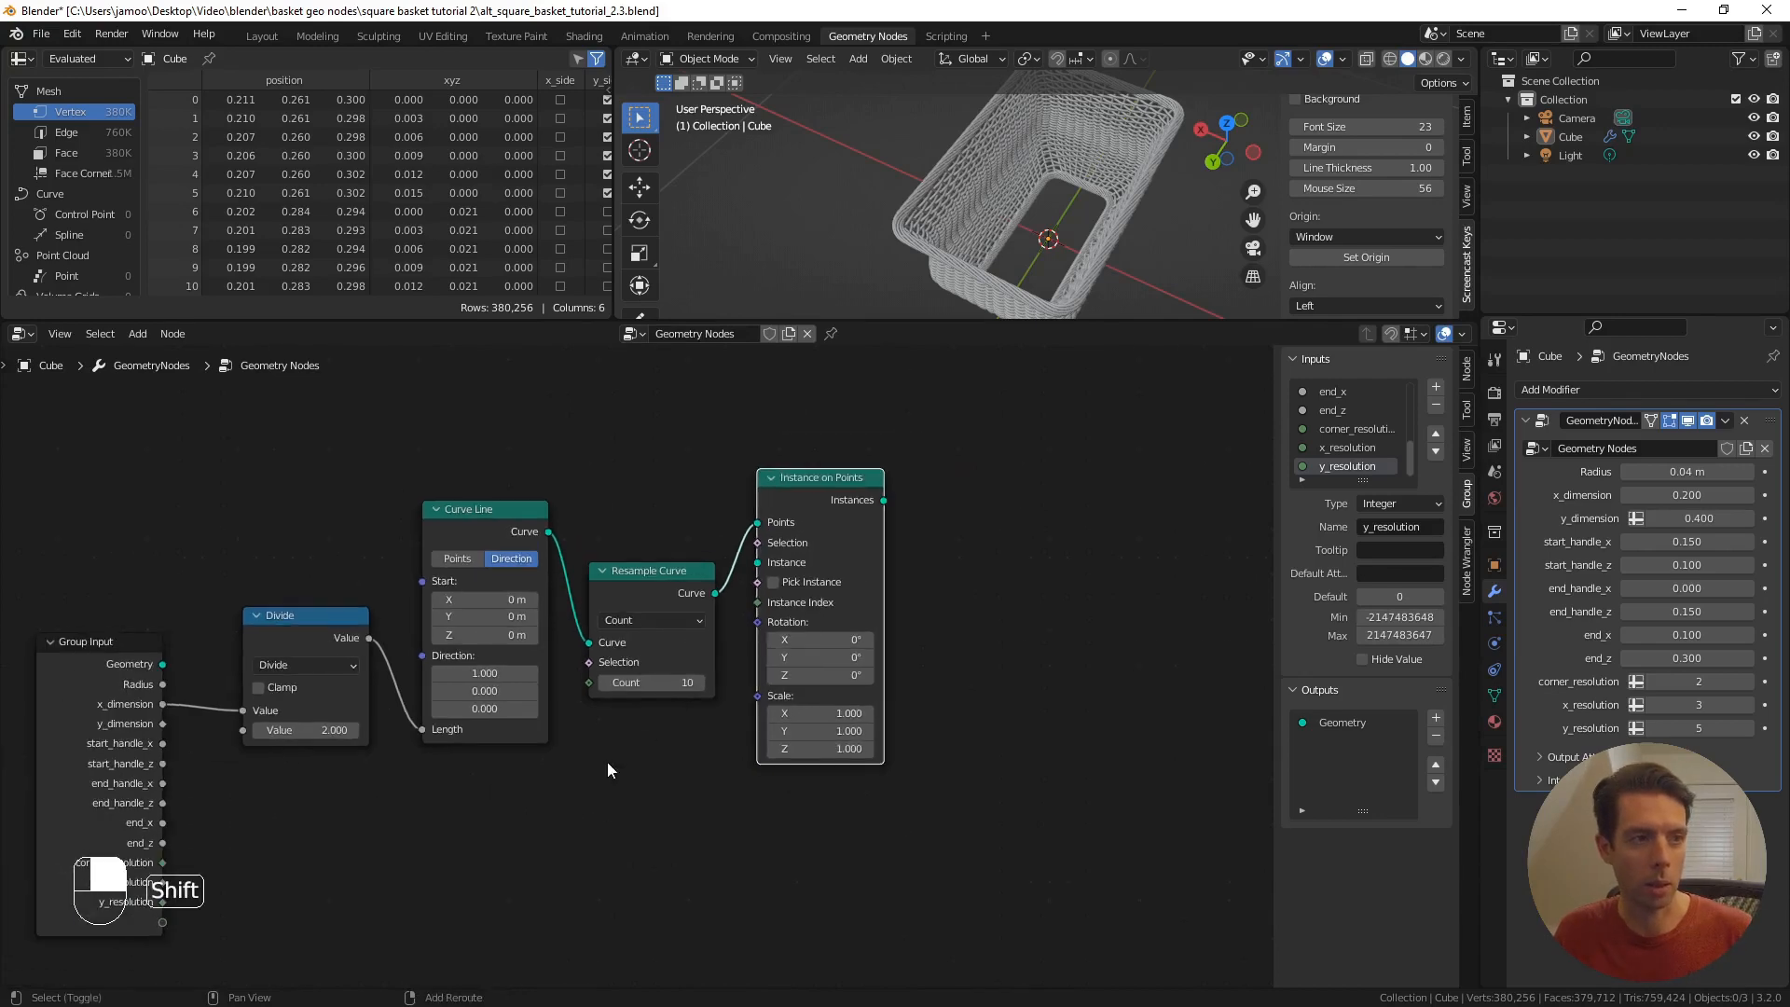
drag(912, 451, 926, 452)
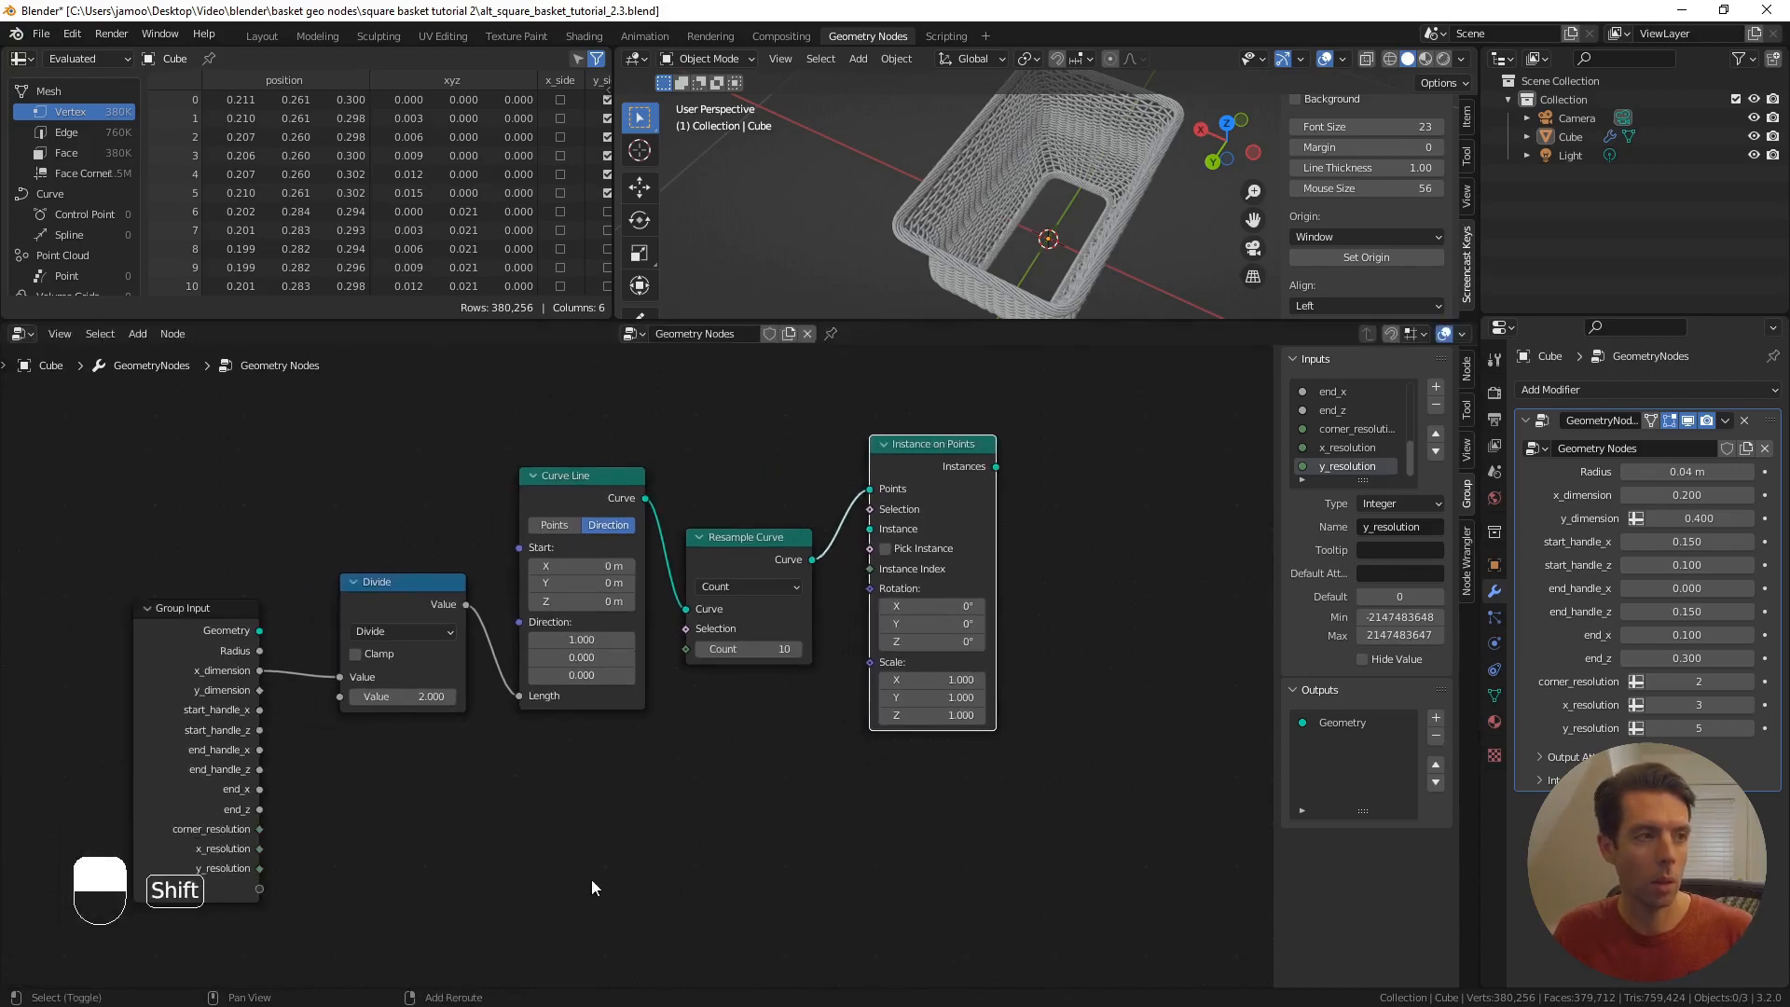
shift+middle_drag(592, 880, 583, 833)
scroll(482, 738, down, 1)
drag(399, 437, 933, 692)
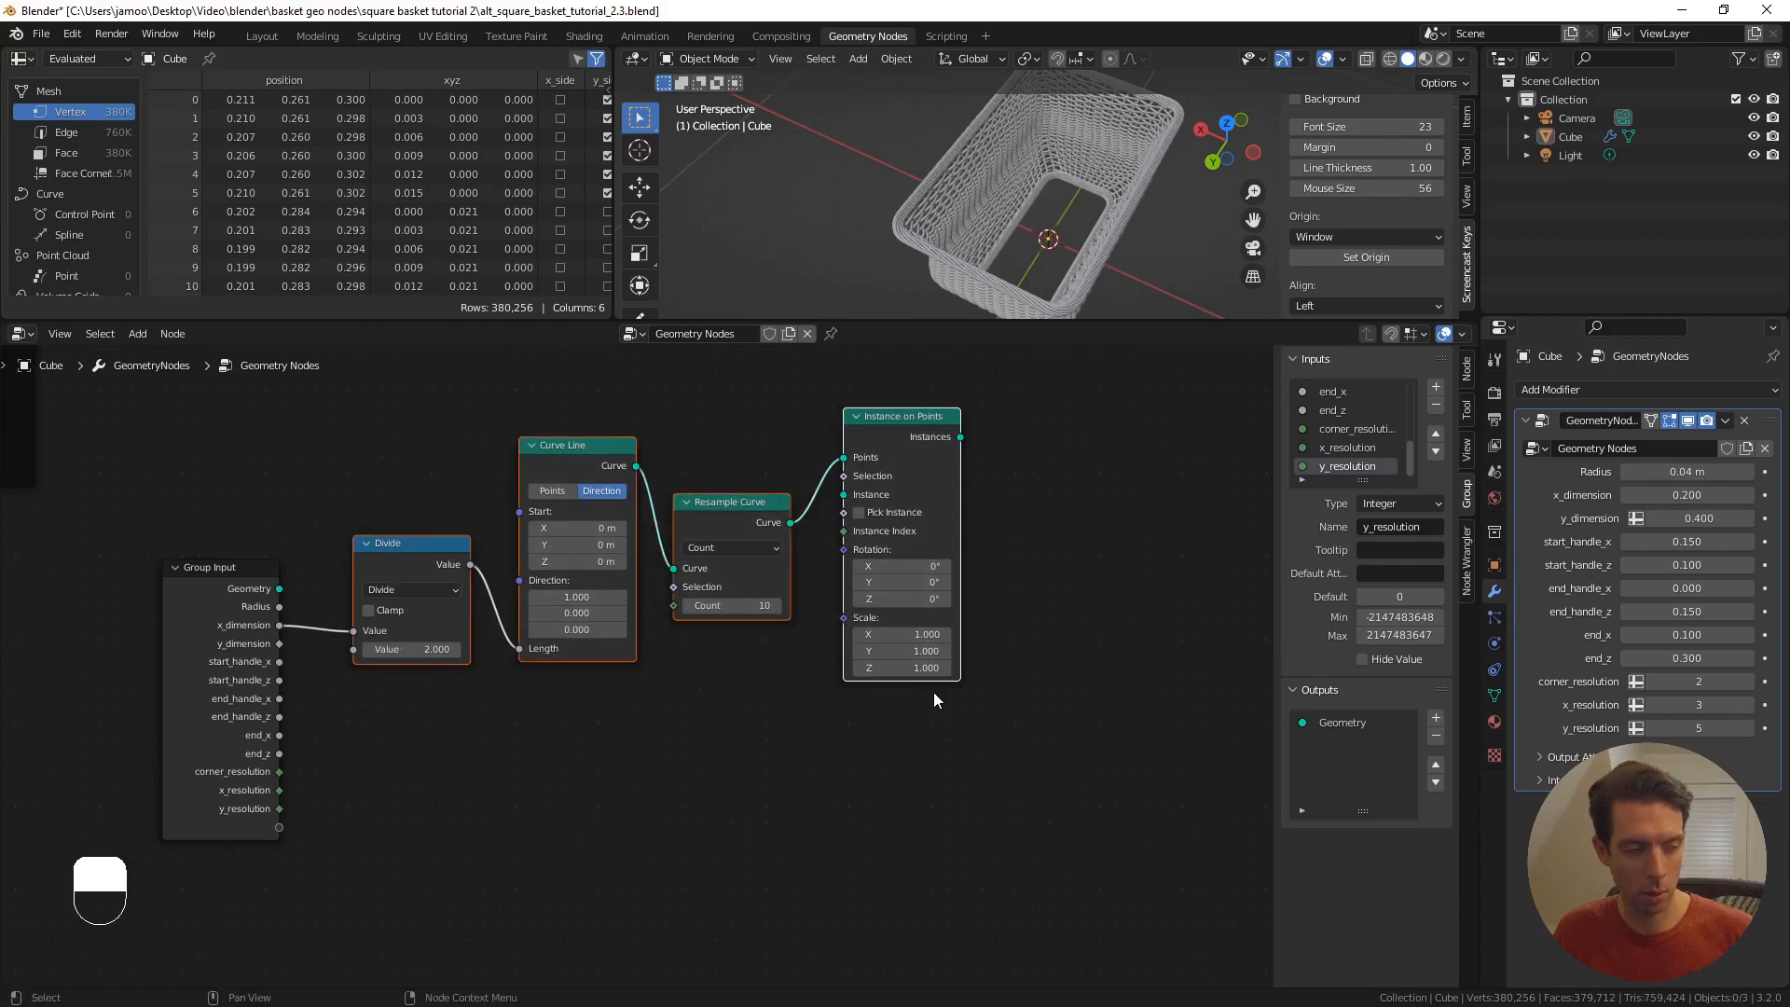
key(shift+d)
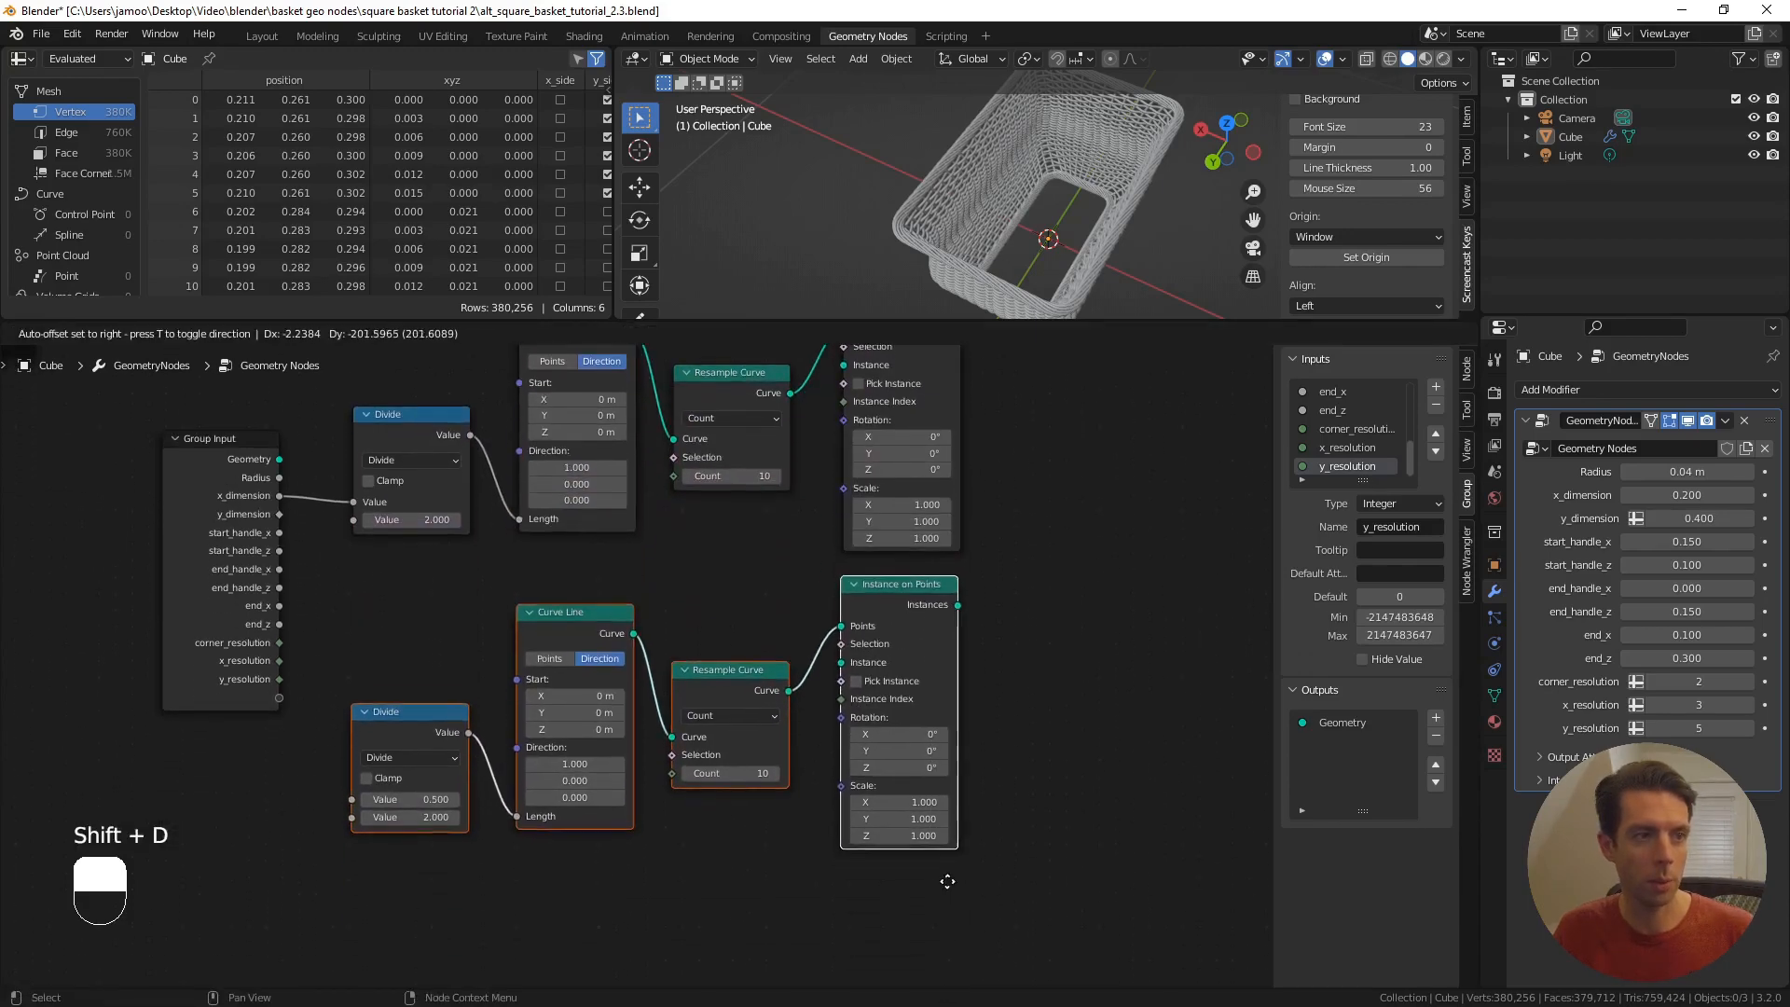
click(948, 873)
- Connect the Group Input's y_dimension output to the first Value input of the duplicated Divide node
middle_drag(391, 610, 456, 618)
scroll(456, 618, up, 1)
drag(316, 512, 393, 808)
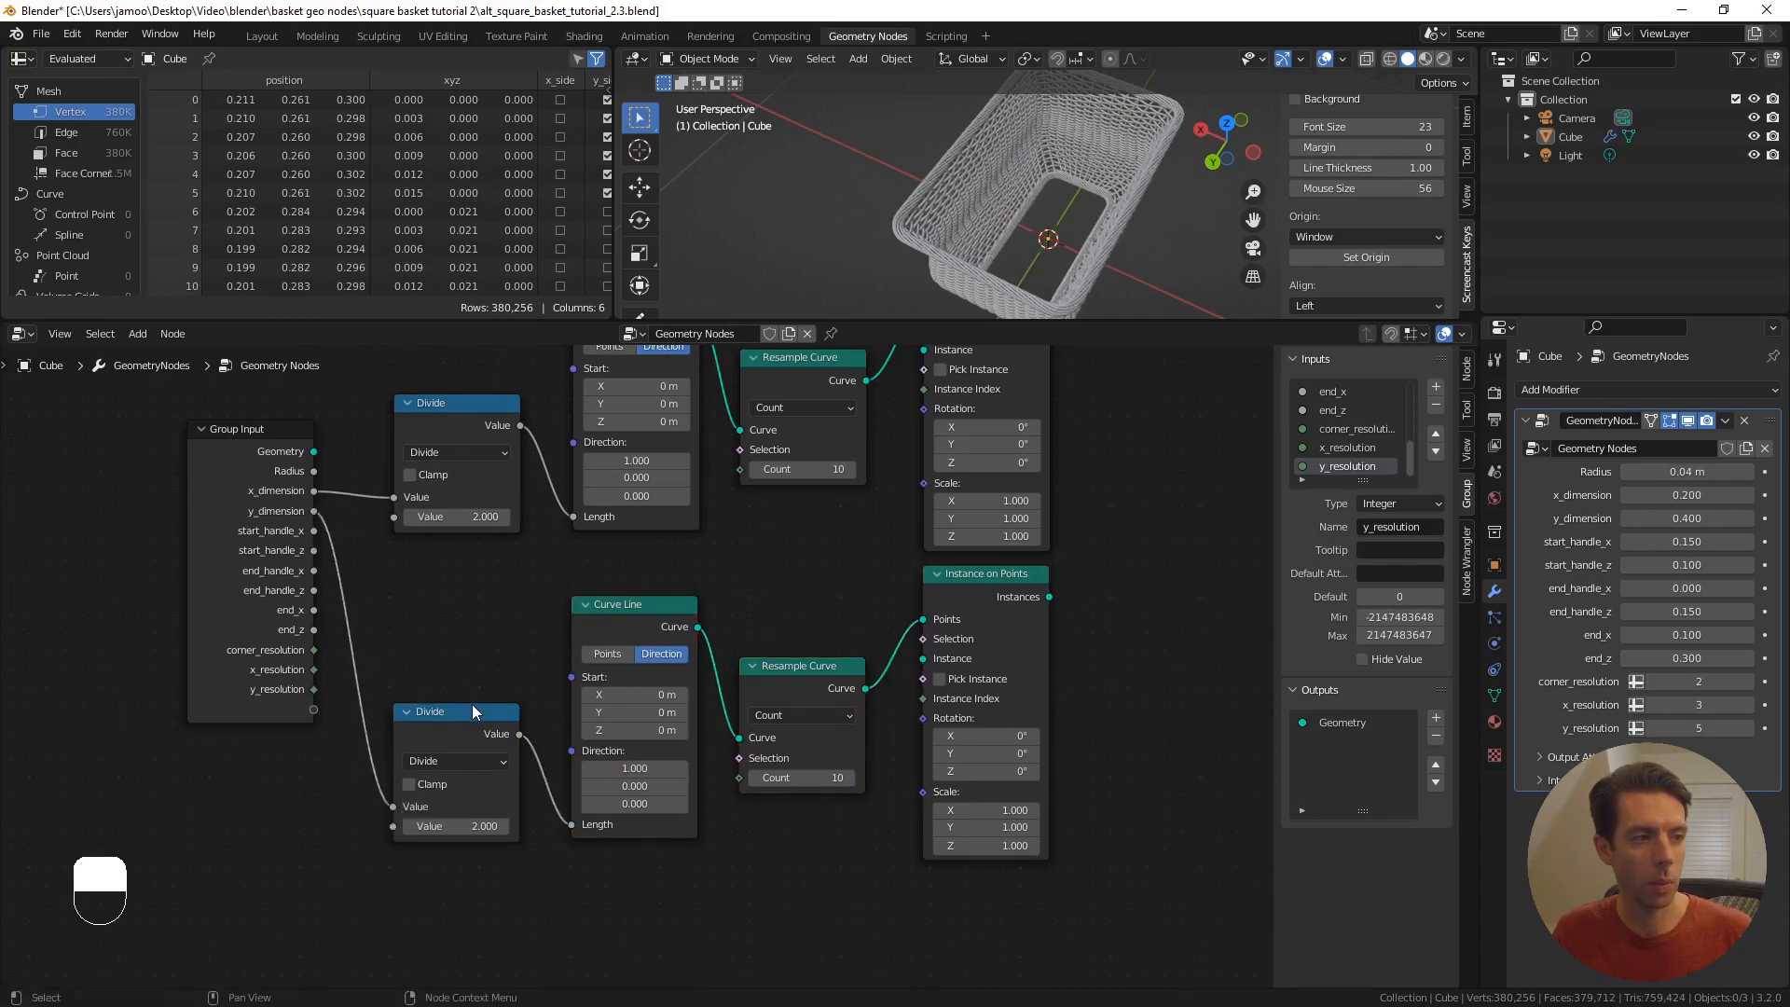
- Set the duplicated Curve Line's direction to 0 in X and 1 in Y
scroll(505, 690, up, 1)
scroll(542, 763, up, 1)
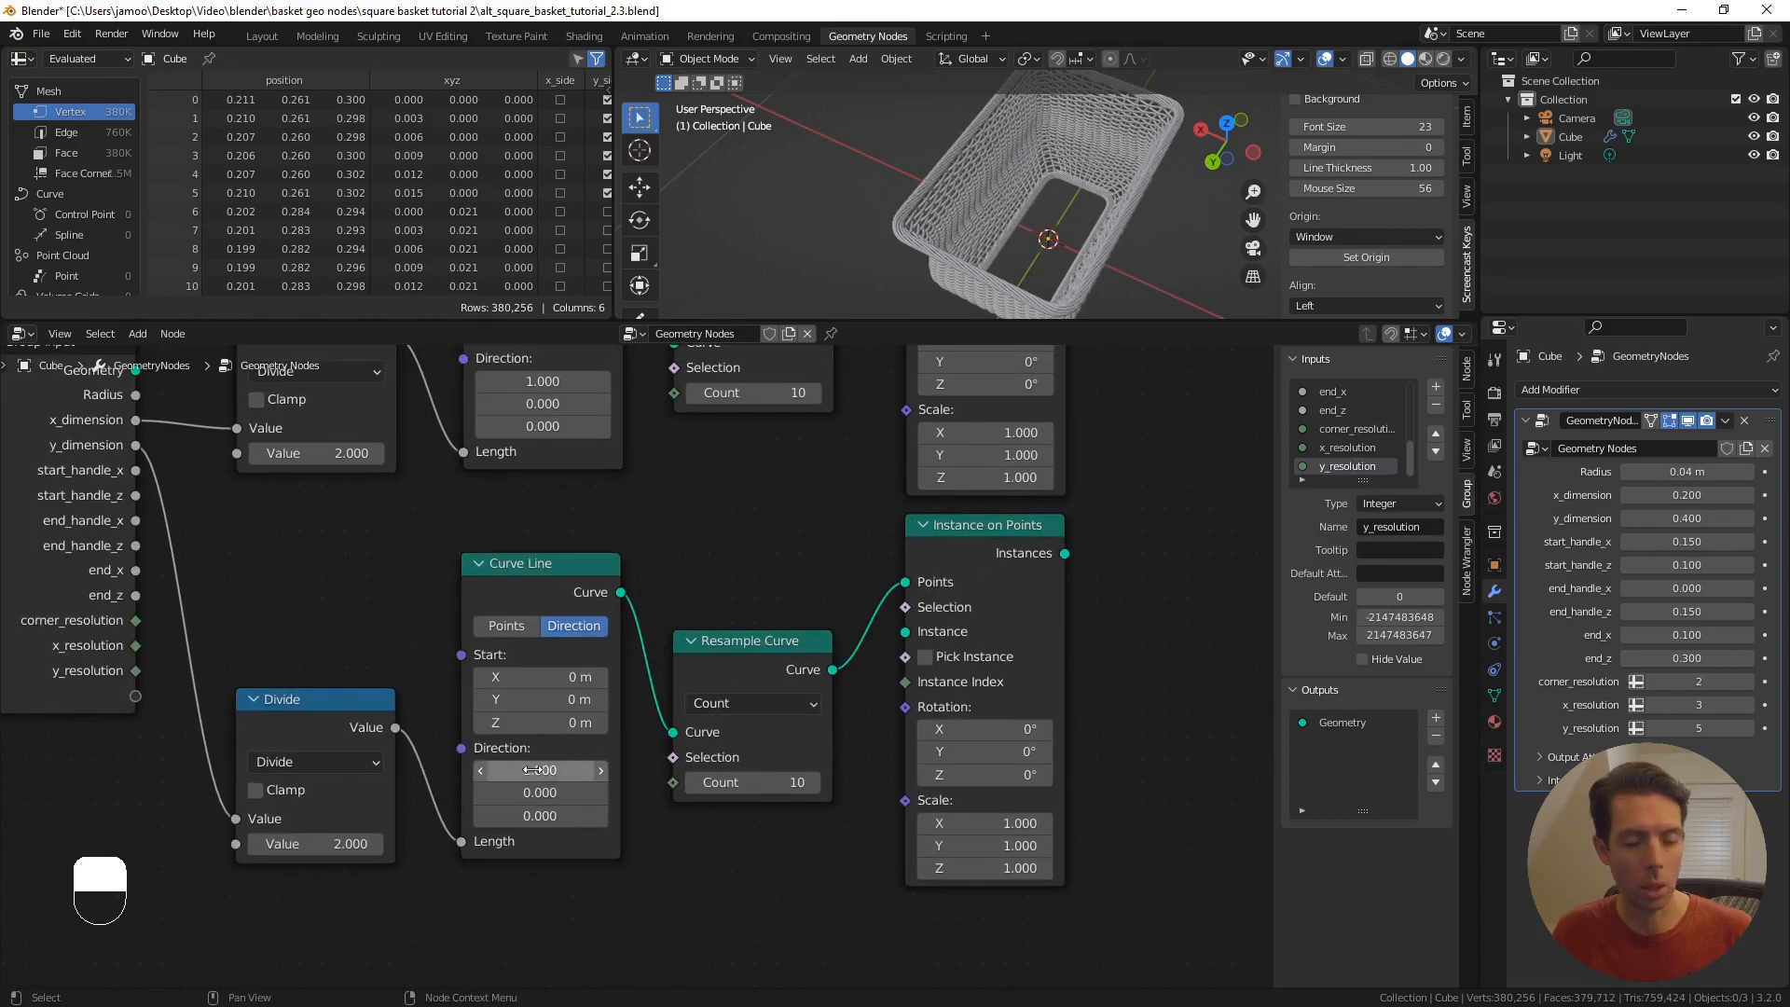
click(542, 763)
text(0)
key(Return)
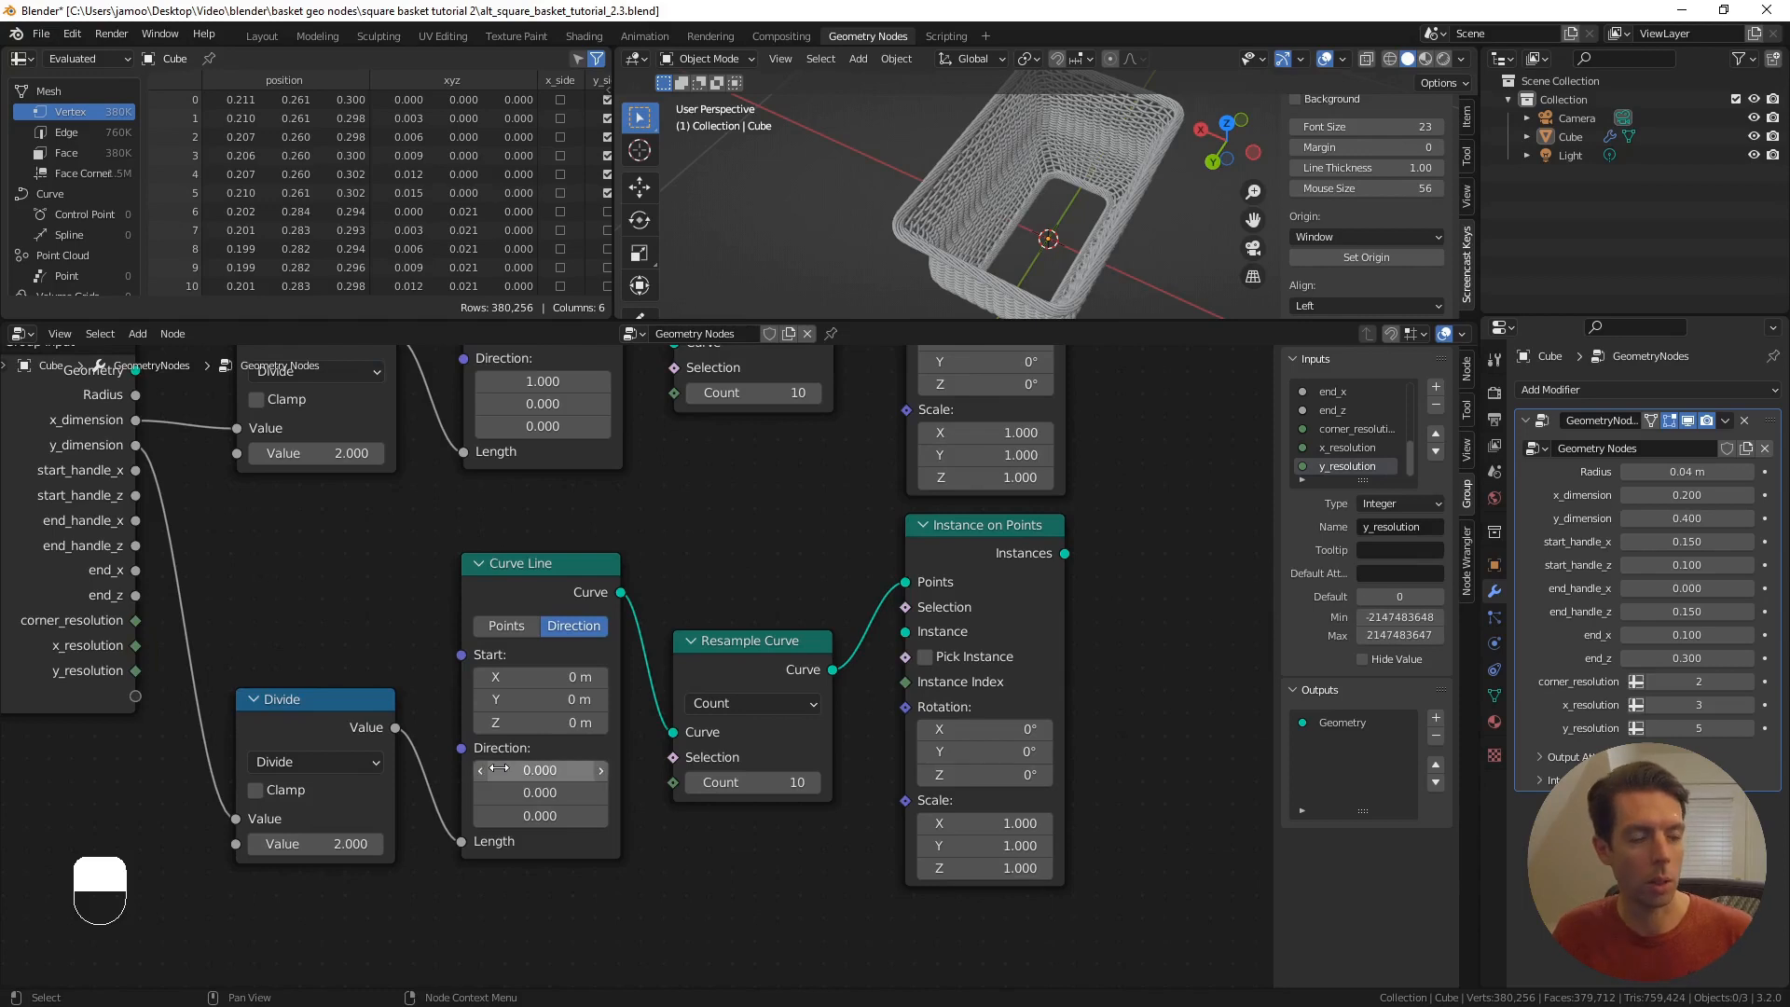
click(538, 793)
text(1)
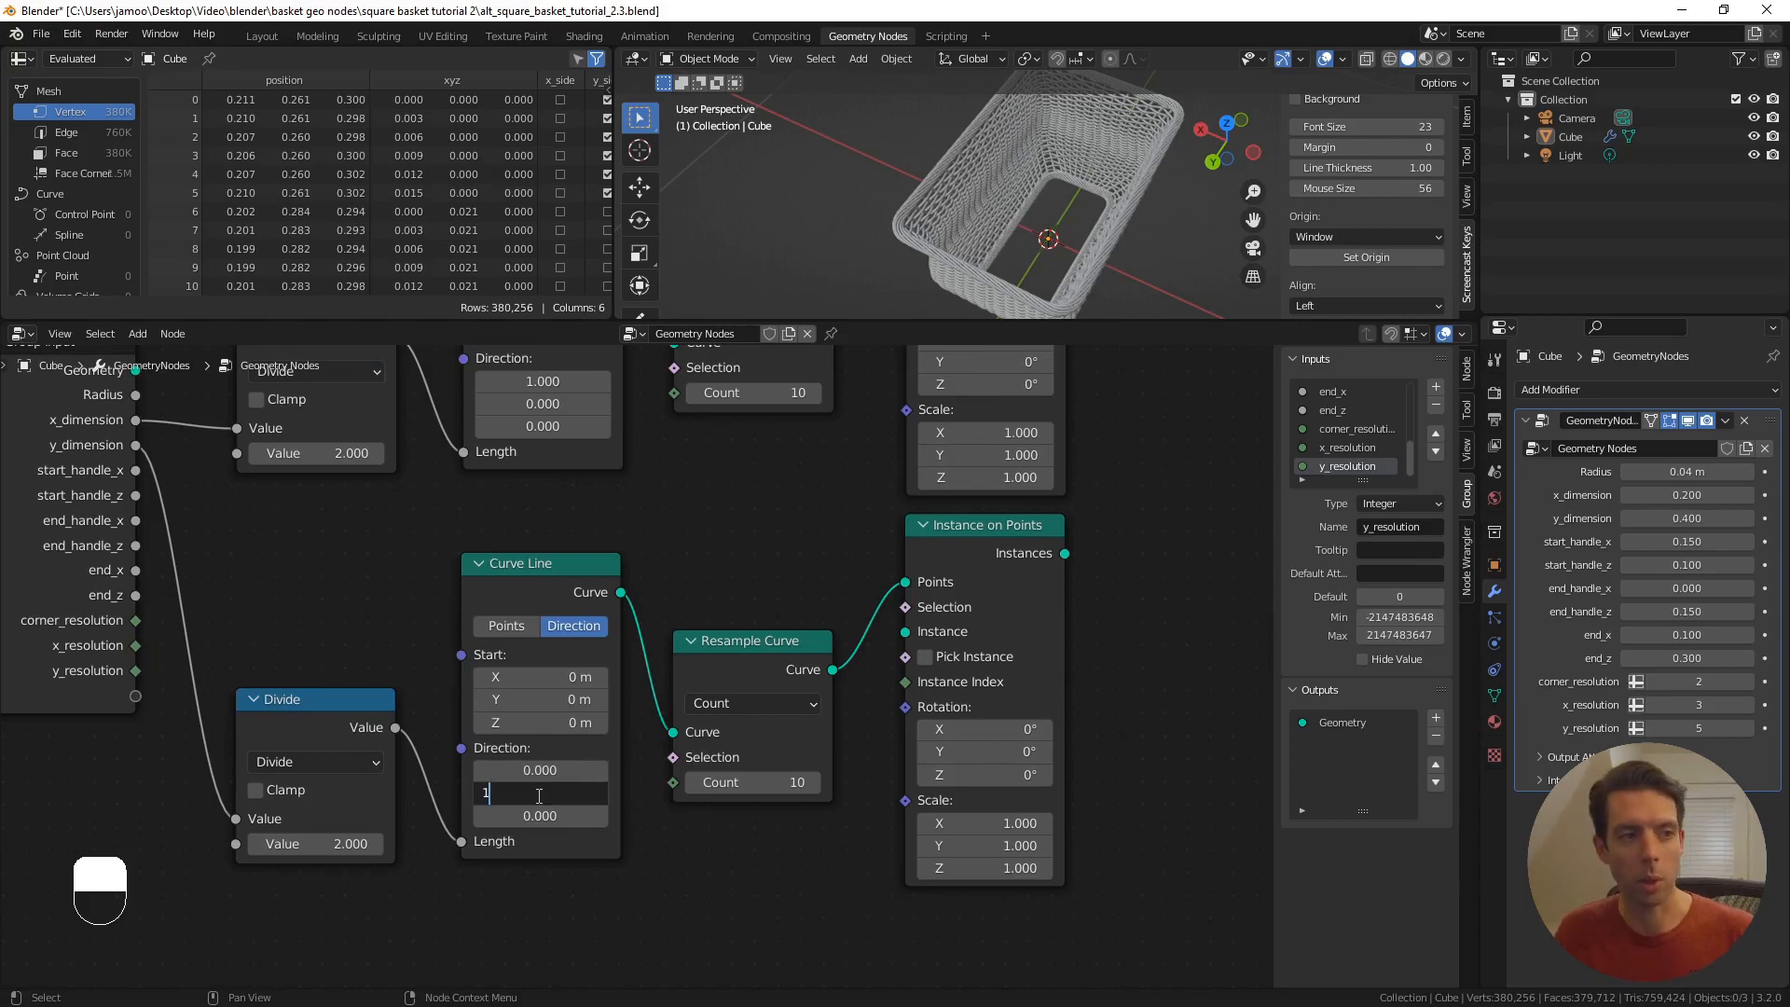
key(Return)
- Cross-connect the two Resample Curve outputs so each one feeds the Instance input of the other branch's Instance on Points node
scroll(786, 653, down, 1)
shift+middle_drag(781, 542, 561, 687)
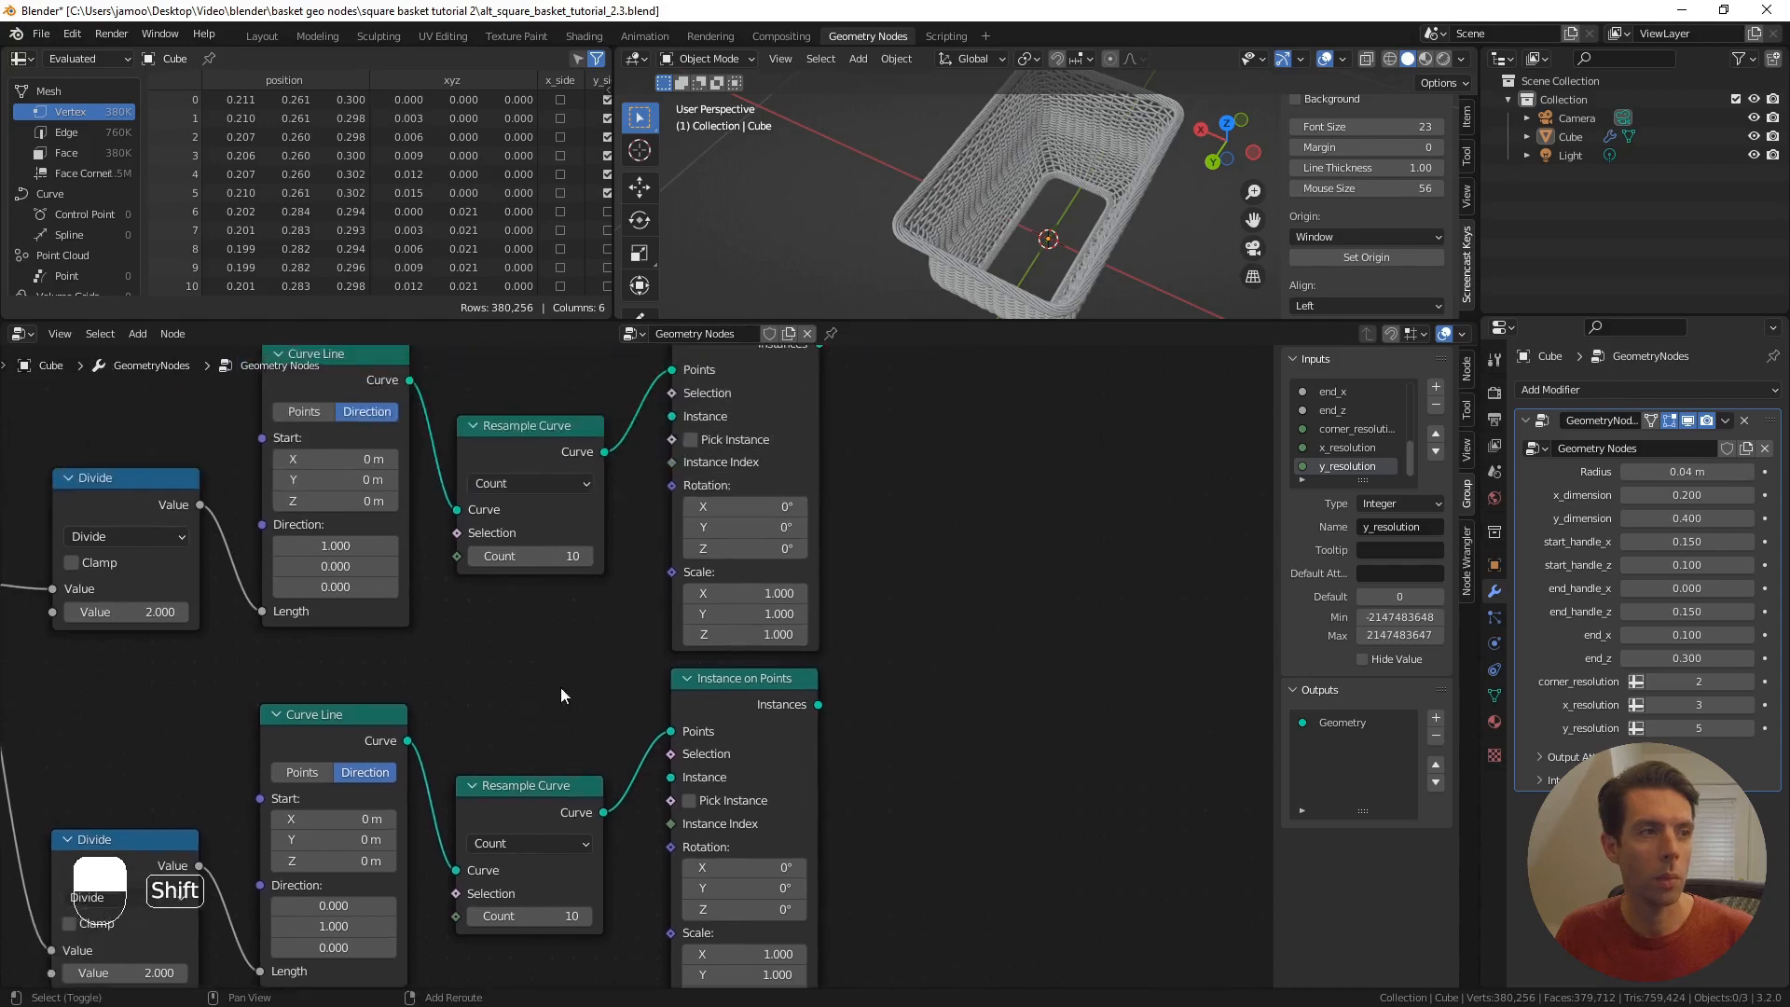
scroll(629, 621, down, 1)
drag(607, 467, 670, 434)
- Preview both Instance on Points nodes through the group output, ending with the x-dimension branch connected
middle_drag(890, 647, 886, 703)
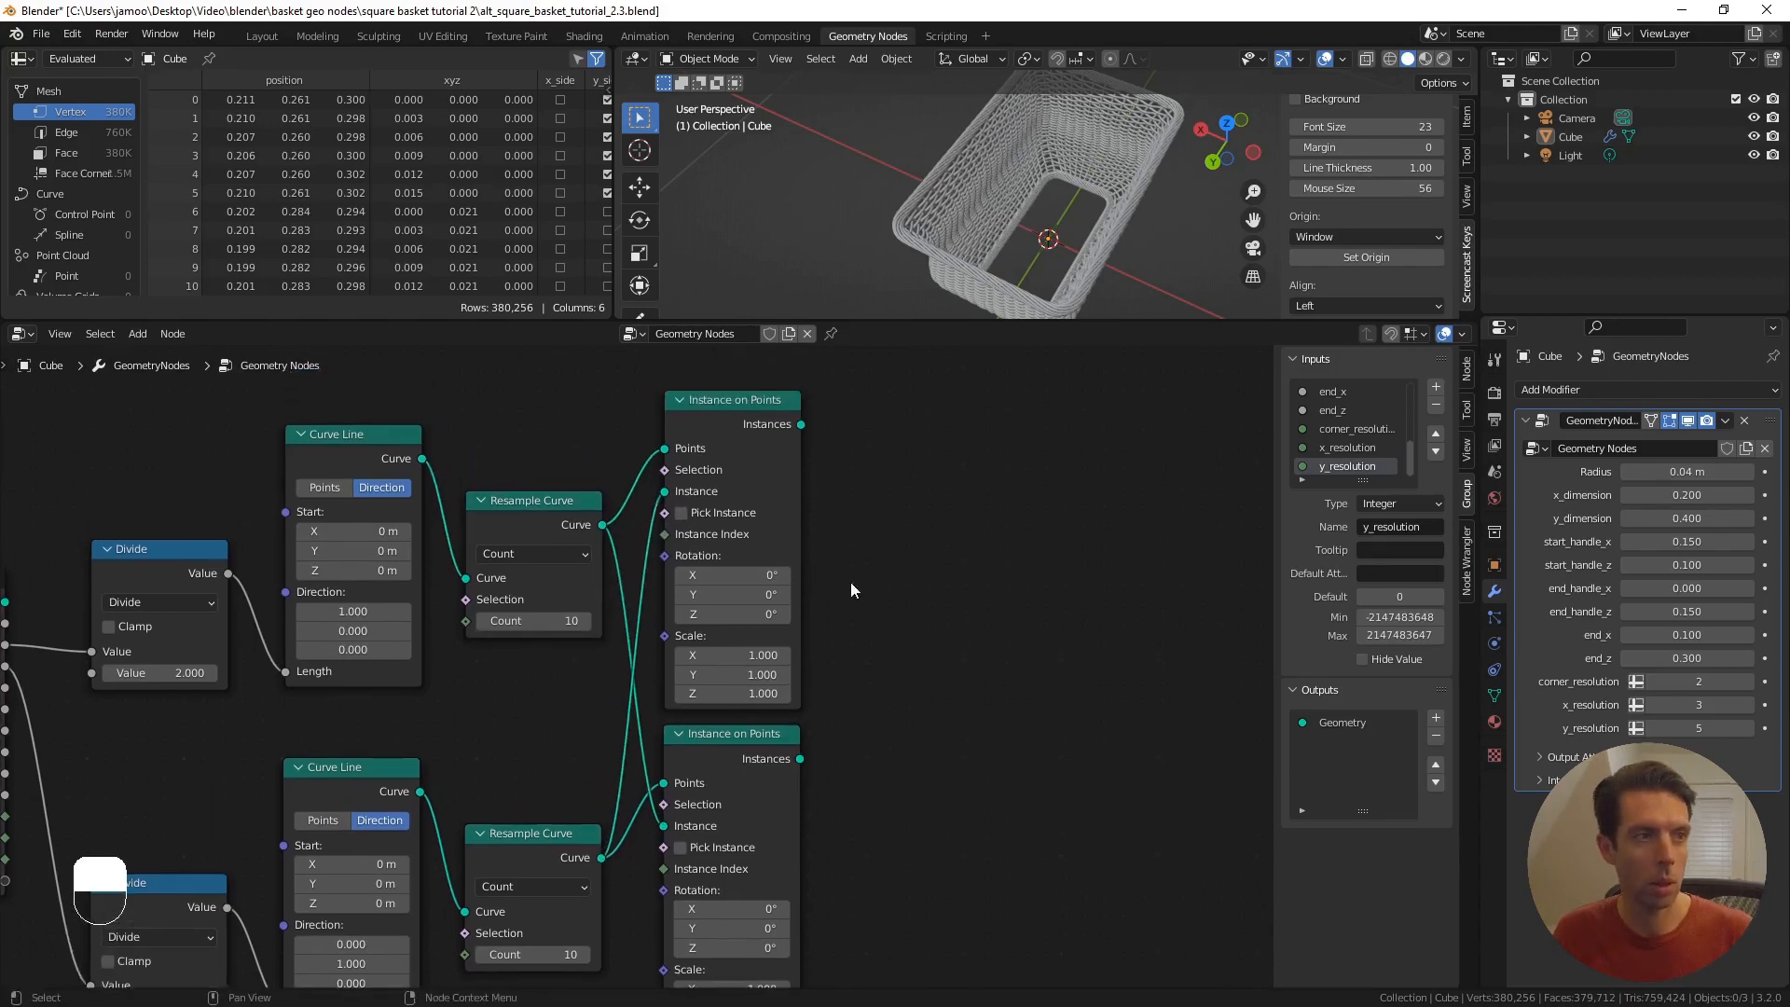
alt+shift+click(762, 428)
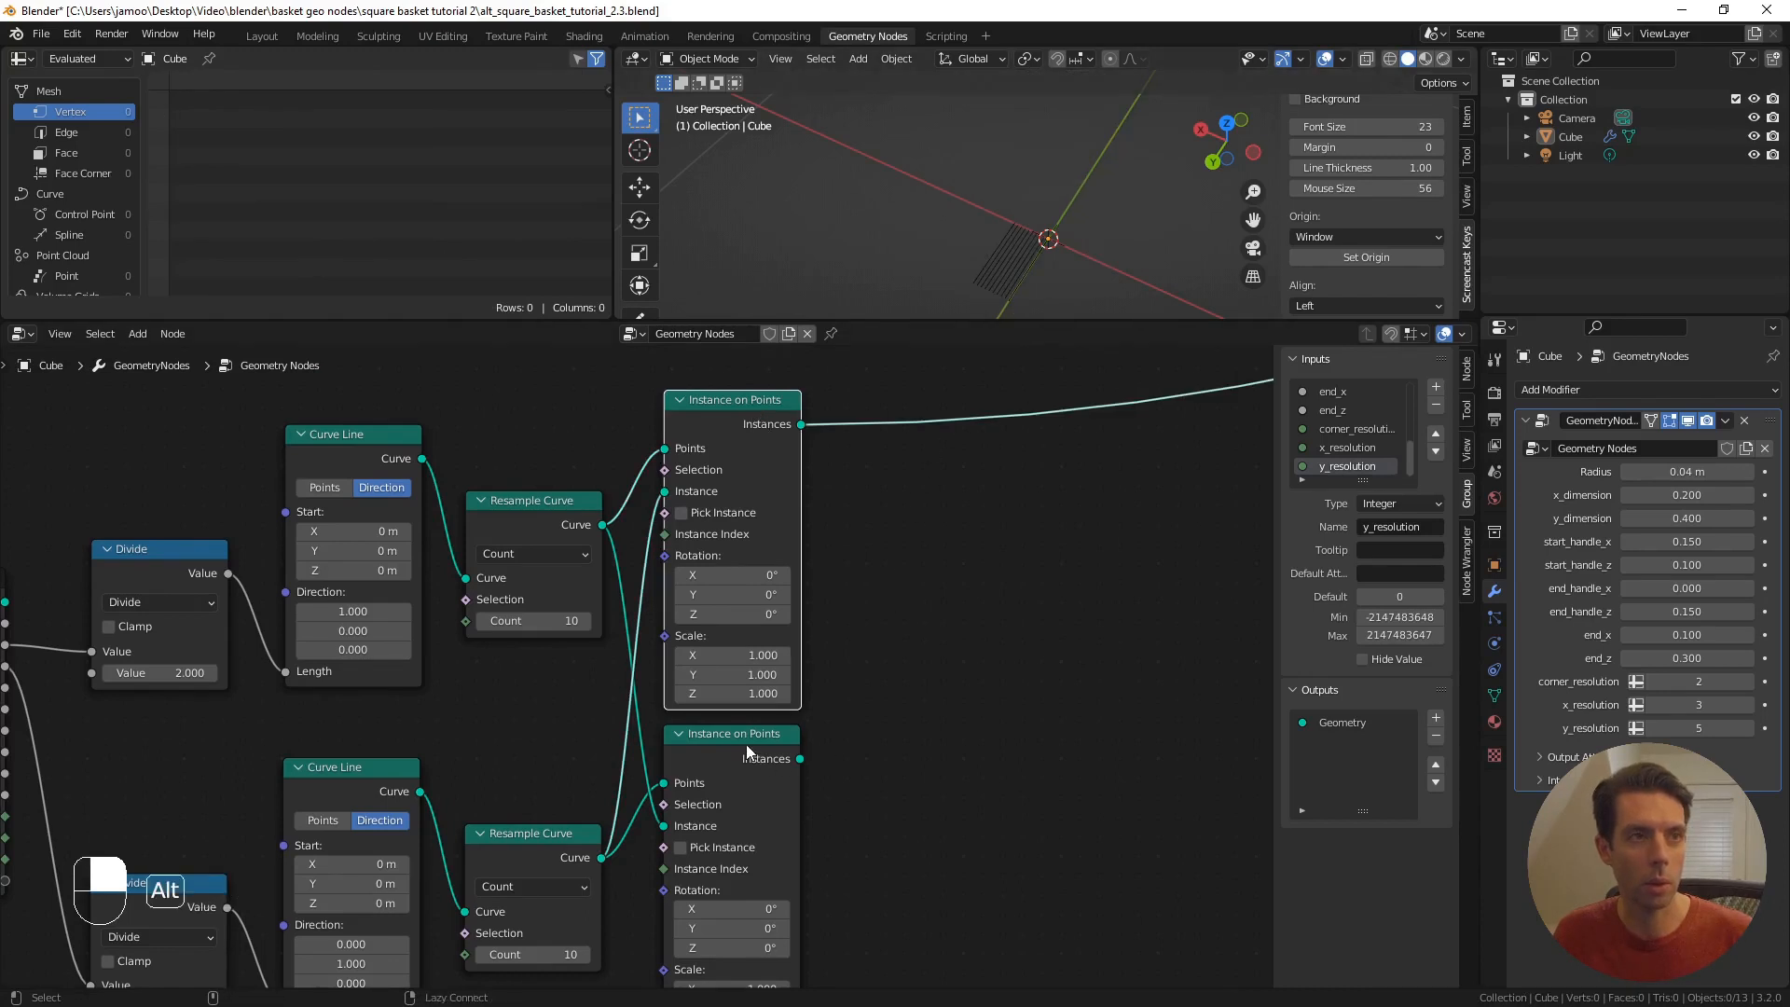
alt+shift+click(747, 752)
alt+shift+click(759, 405)
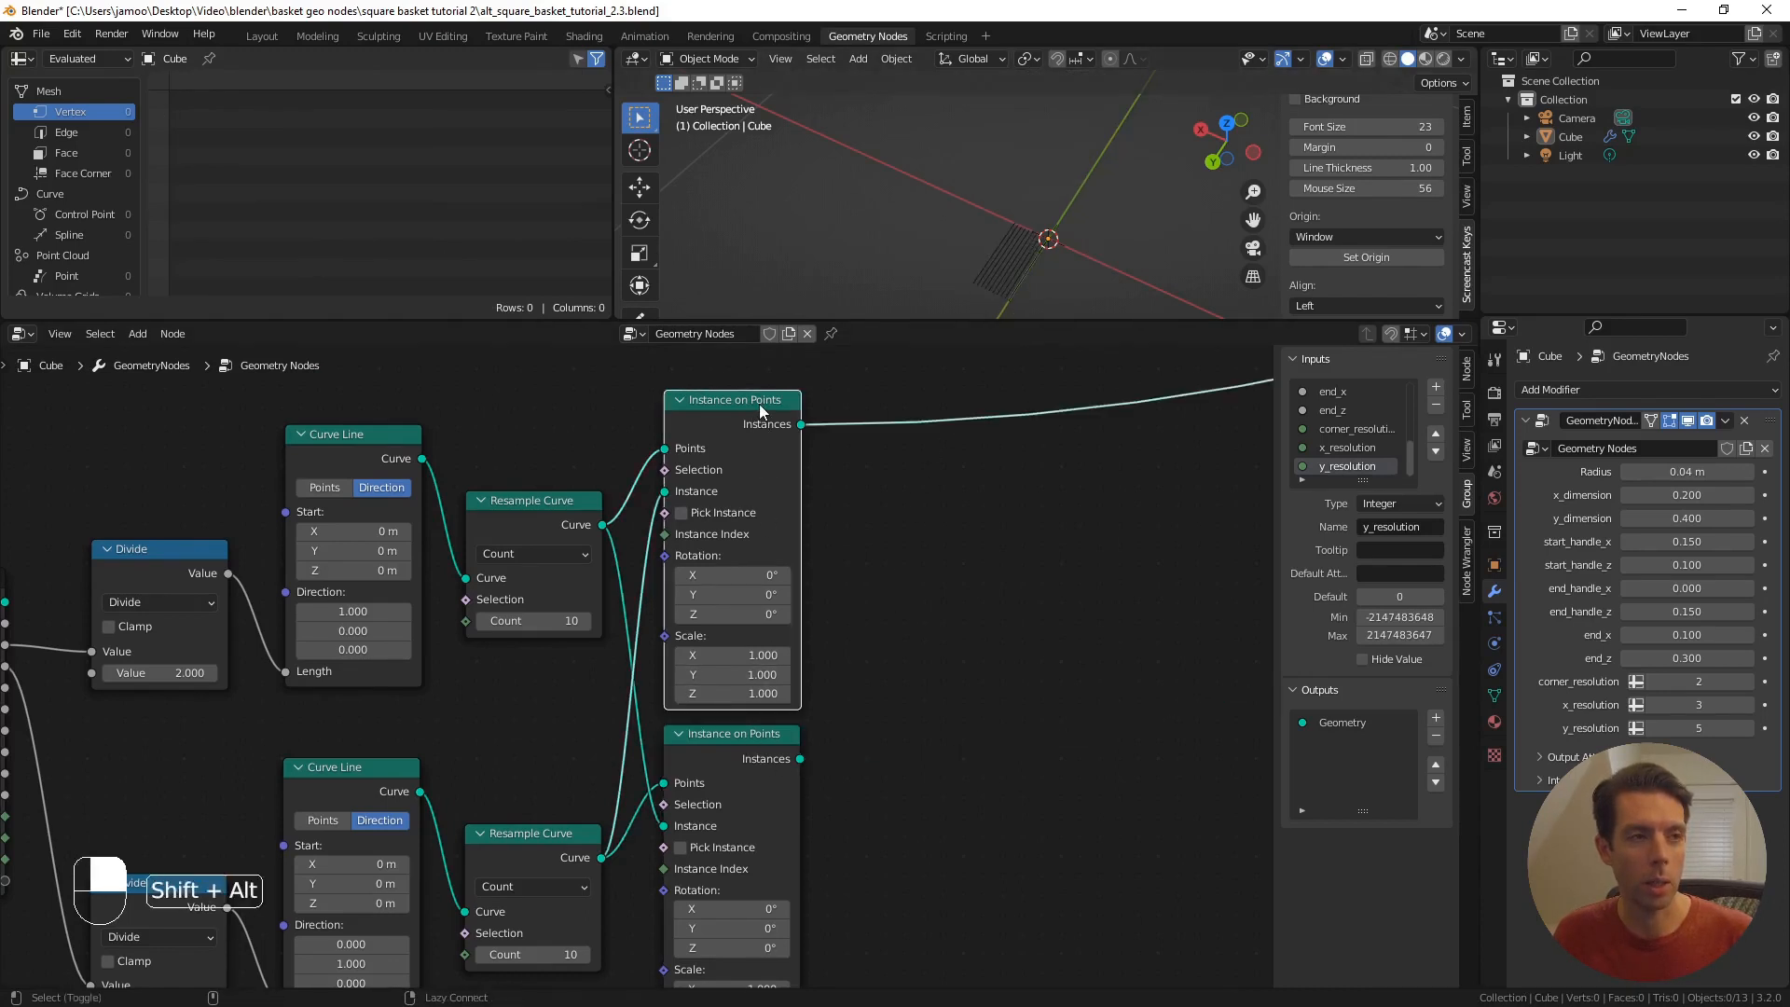
- Add the weave group after the Instance on Points nodes, with the x-dimension branch feeding weave and the y-dimension branch feeding flat
middle_drag(1047, 512, 936, 542)
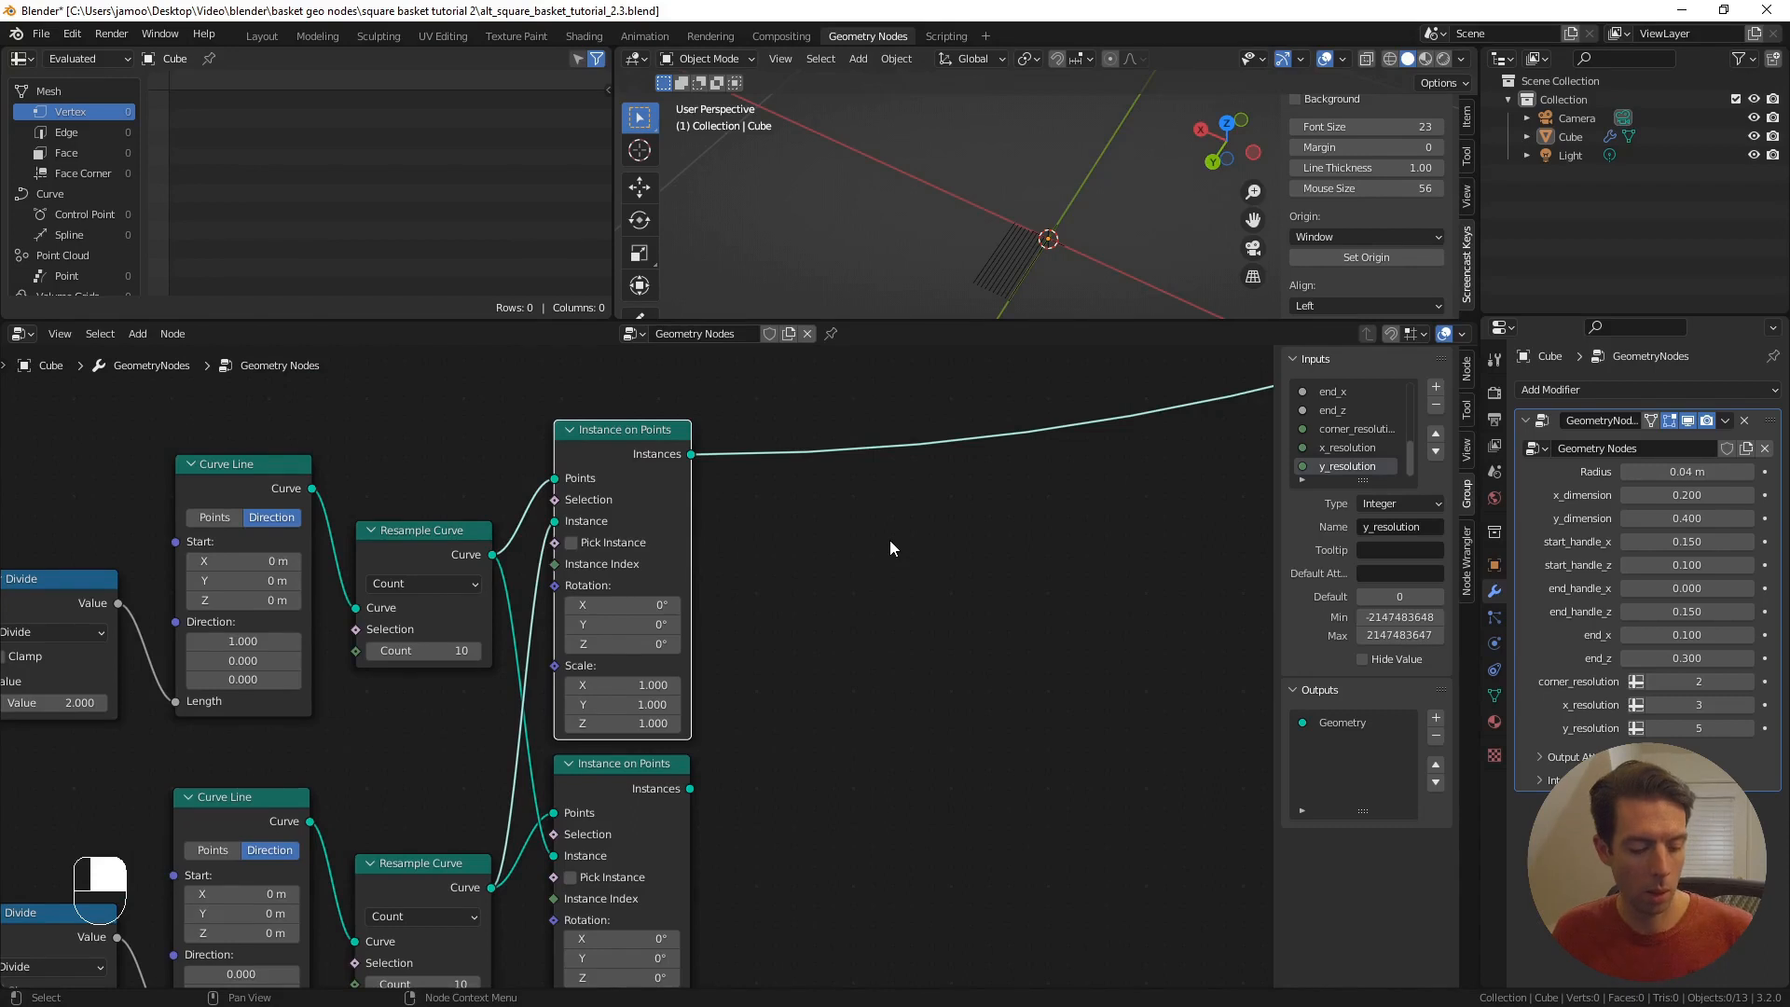
key(shift+a)
mouse_move(889, 539)
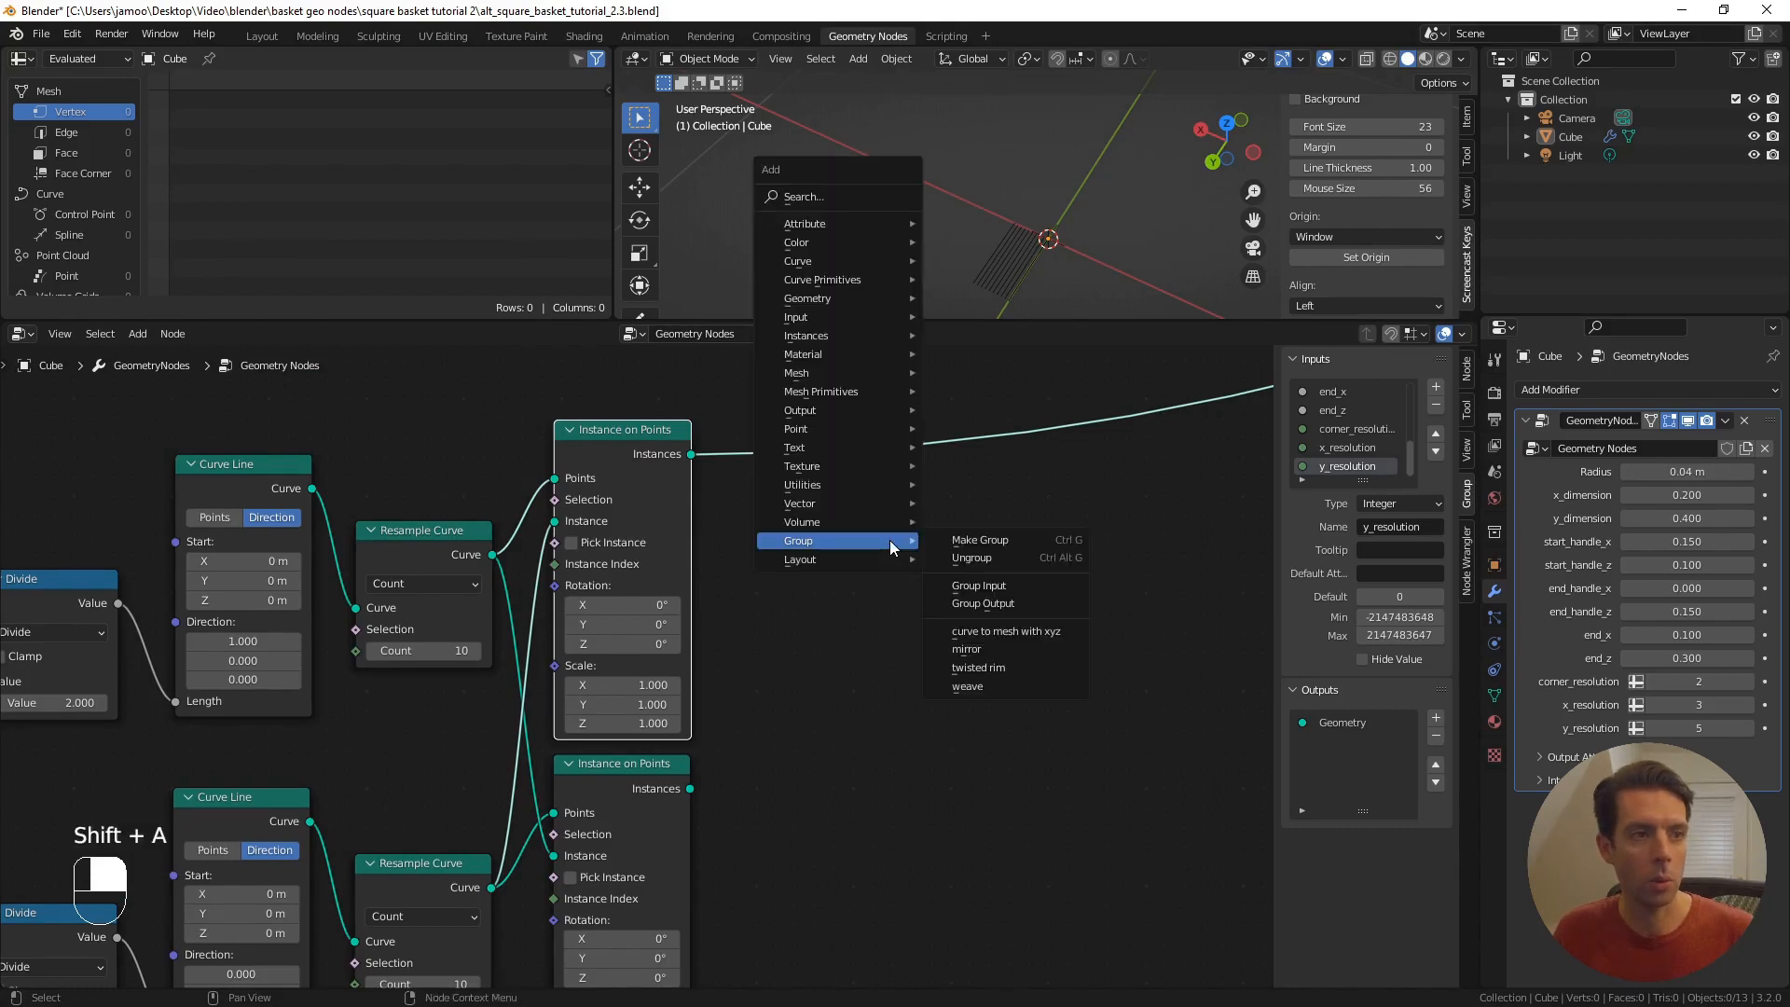
click(996, 685)
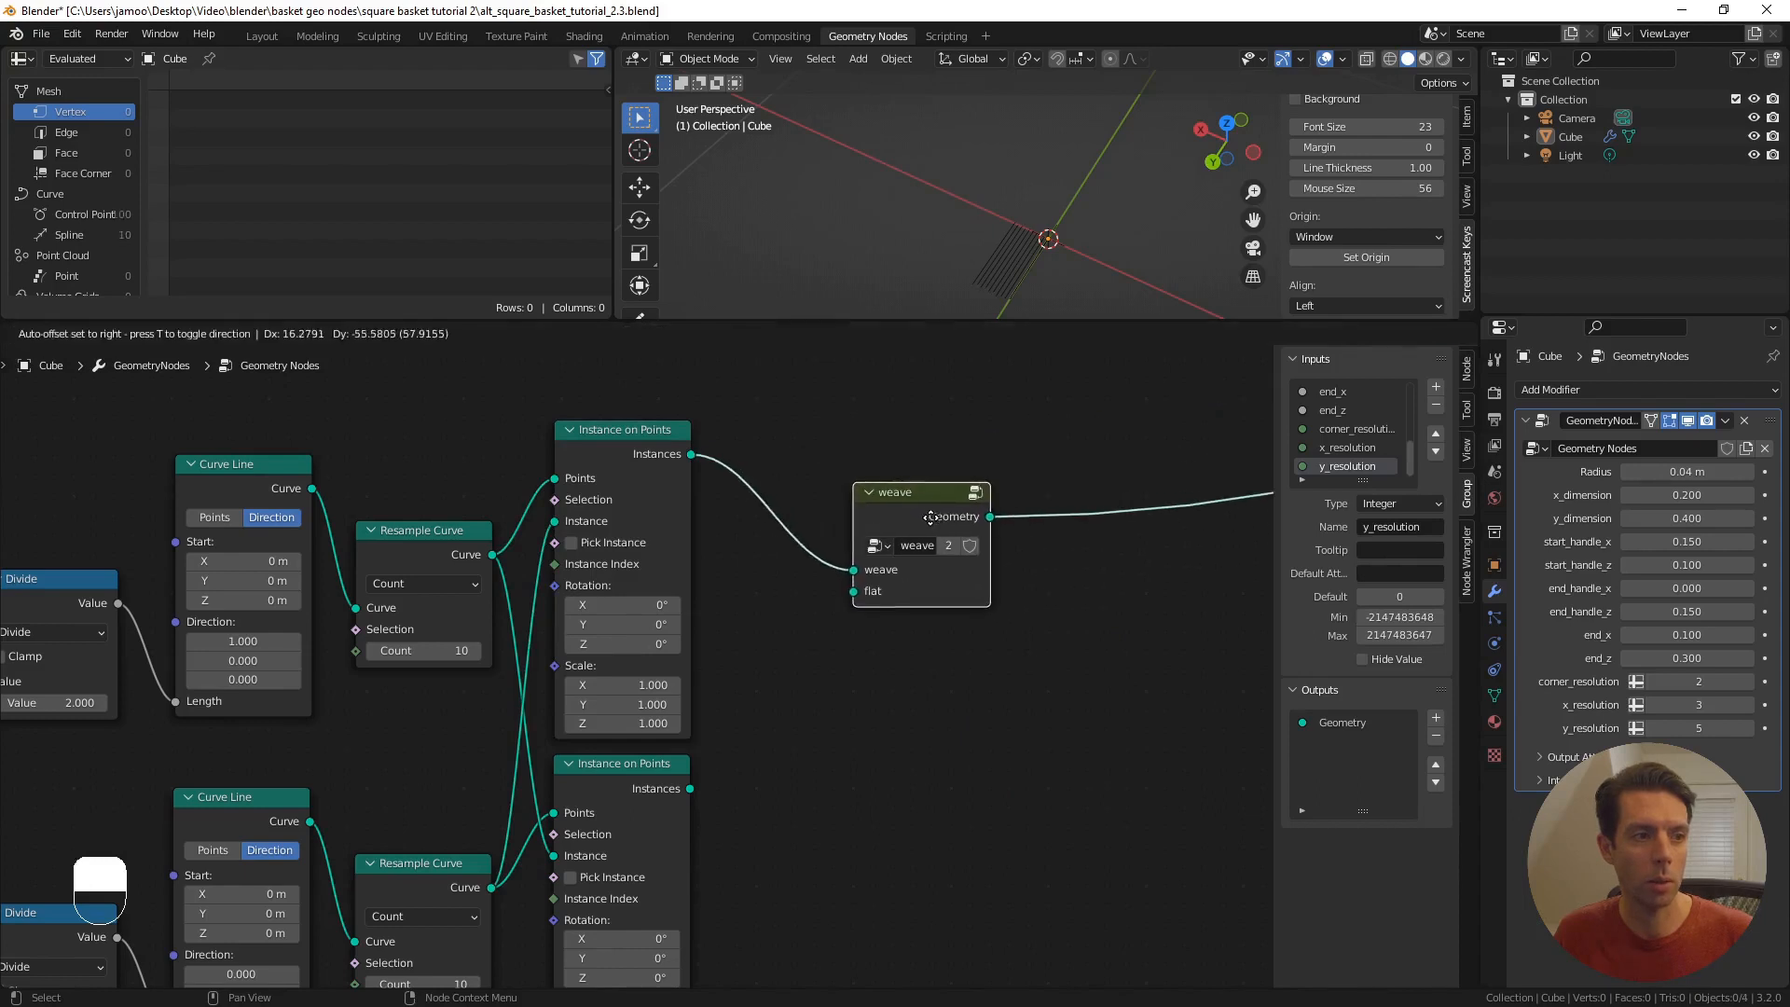
click(912, 614)
drag(691, 789, 841, 695)
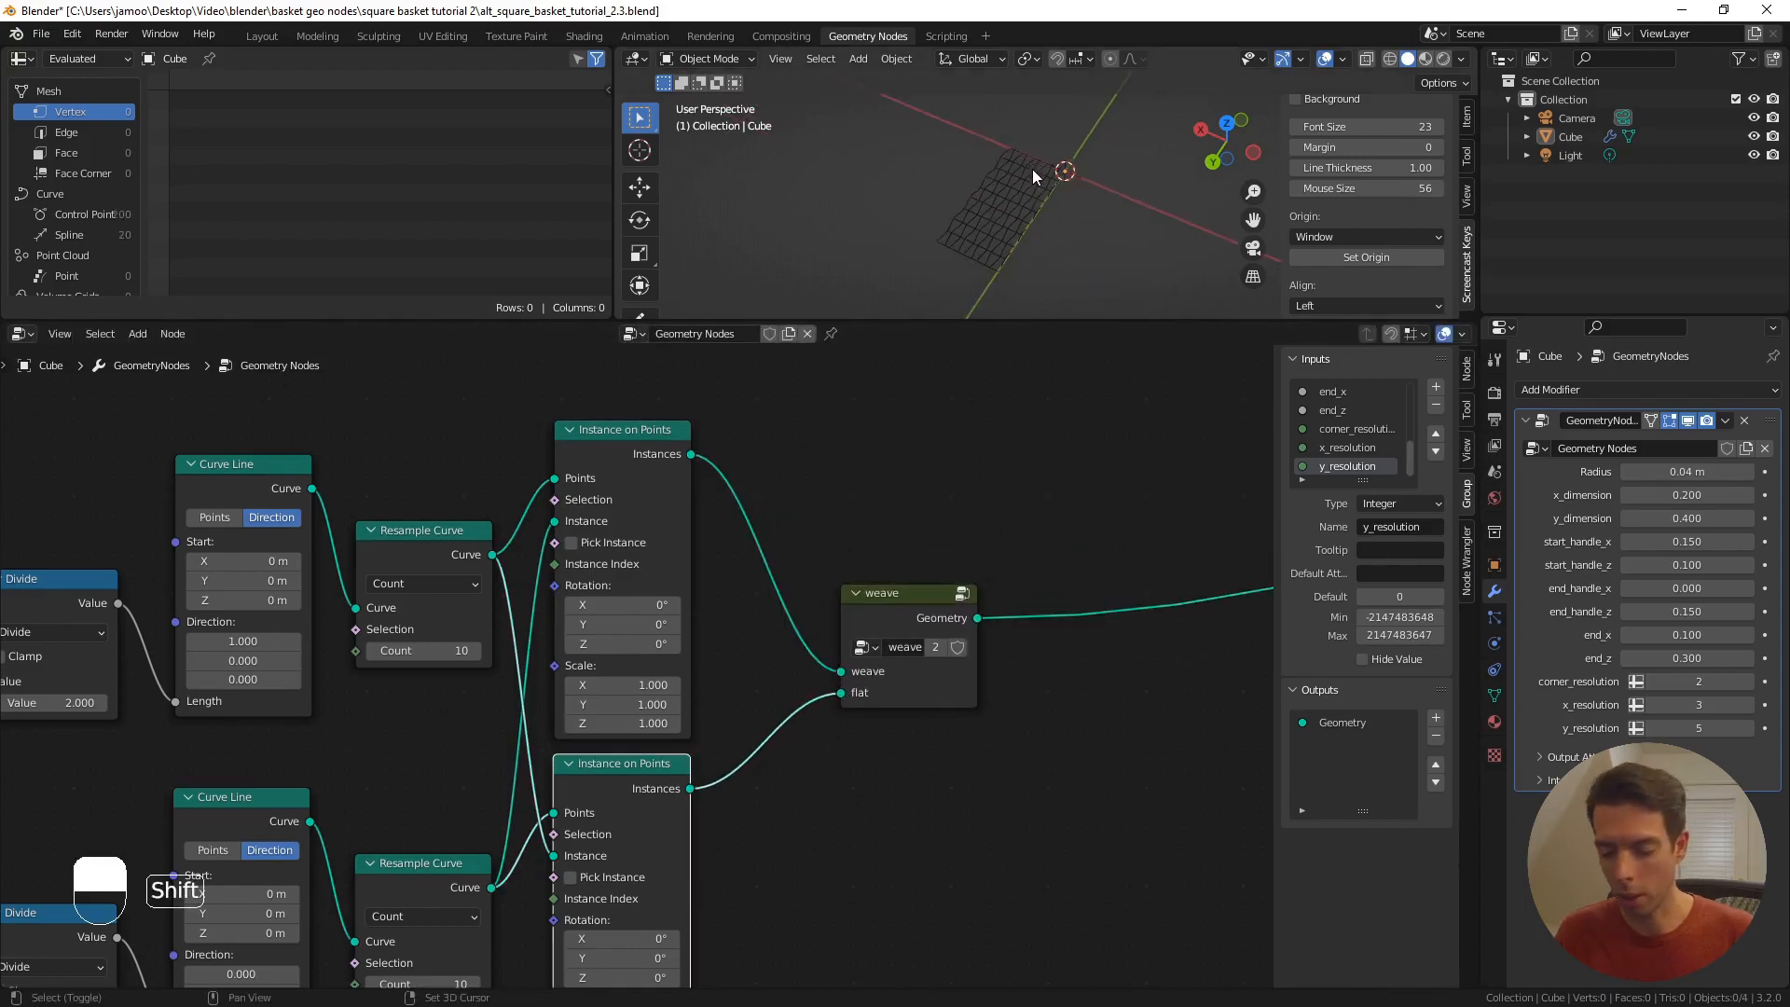
- Select and frame the woven patch in the viewport and examine its over-under pattern up close
shift+click(1031, 172)
key(KP_Decimal)
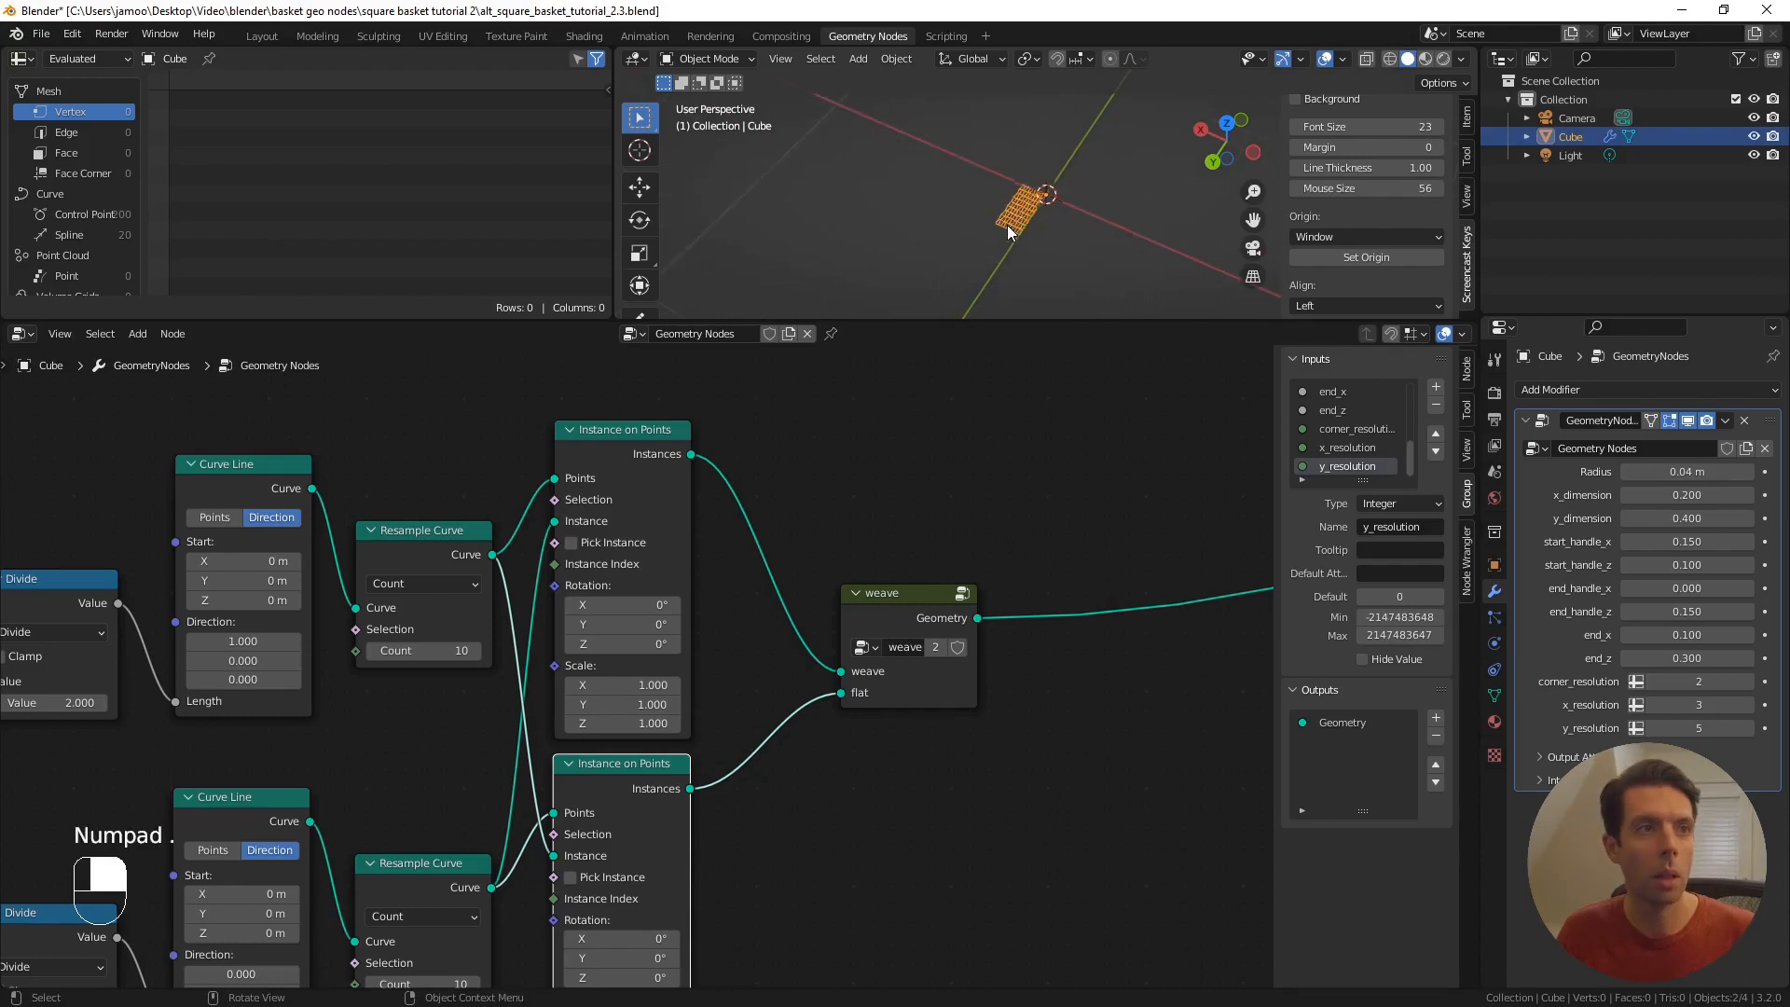
scroll(994, 242, up, 9)
middle_drag(1000, 244, 942, 176)
mouse_move(942, 176)
shift+middle_down()
mouse_move(1031, 118)
mouse_move(910, 160)
mouse_move(804, 127)
mouse_move(891, 132)
mouse_move(955, 164)
shift+middle_up()
shift+middle_drag(1010, 172, 931, 185)
- Insert the mirror group on the weave node's output link and check the full base grid in the viewport
scroll(986, 578, down, 3)
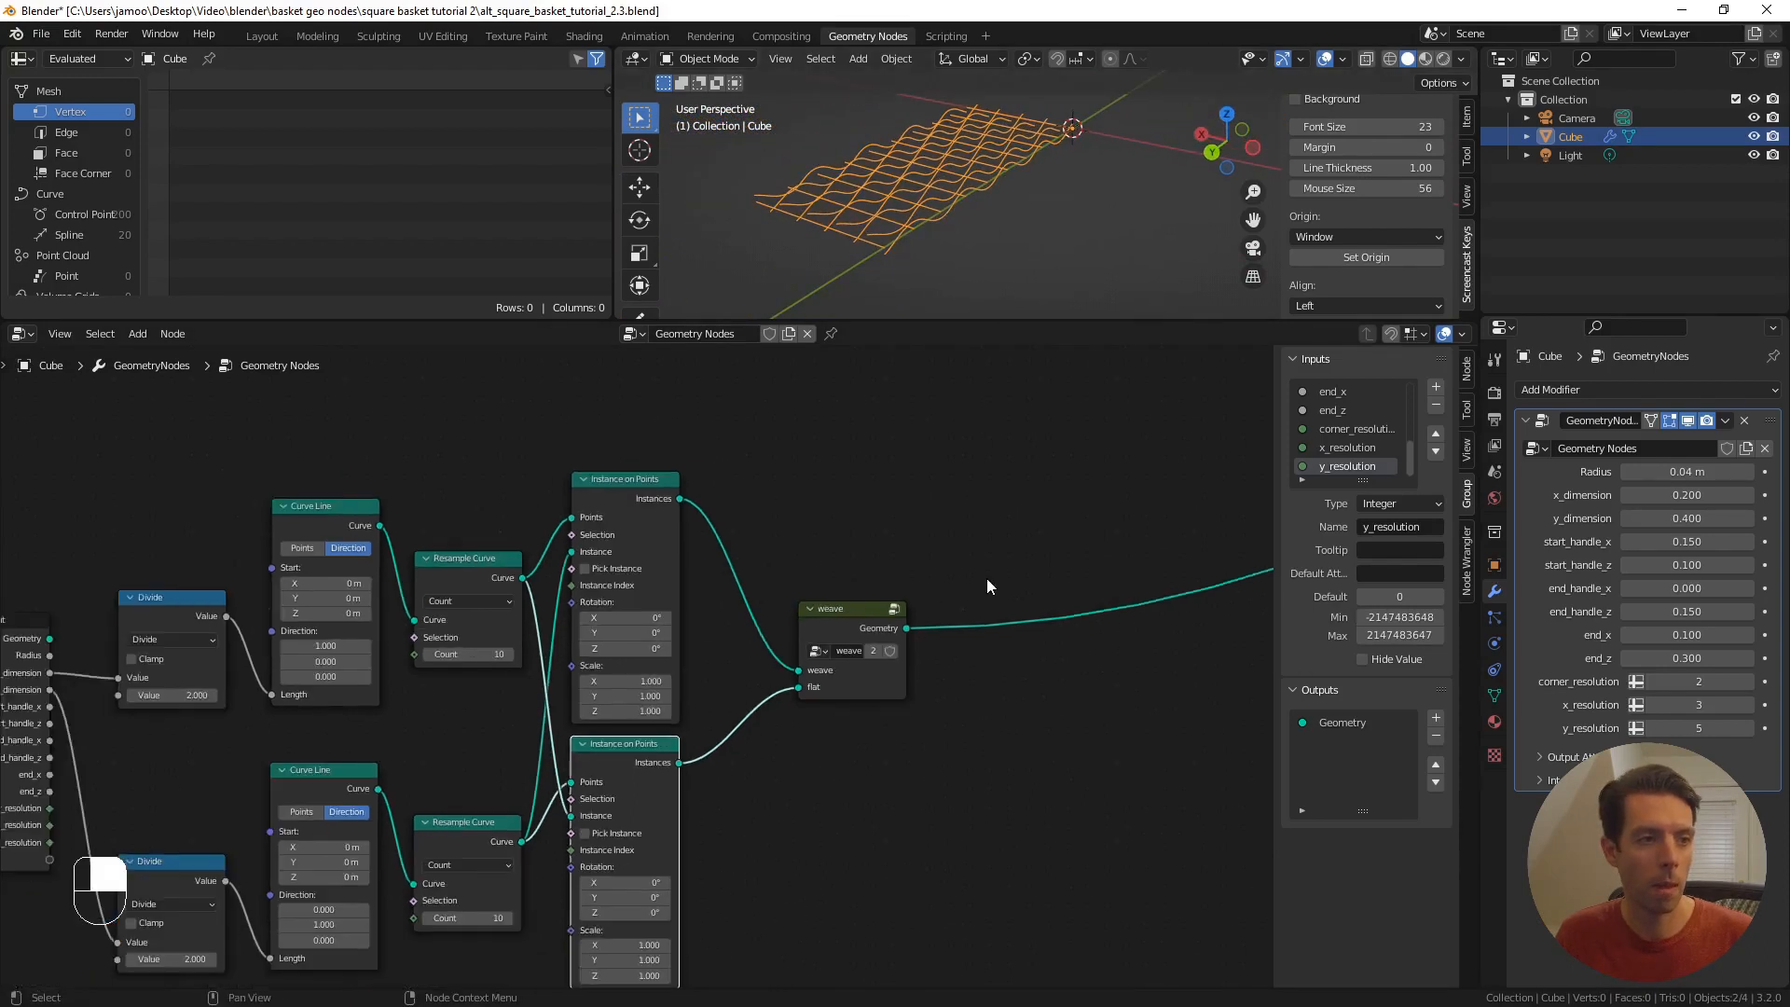
shift+middle_drag(964, 569, 908, 561)
scroll(905, 596, up, 1)
key(F3)
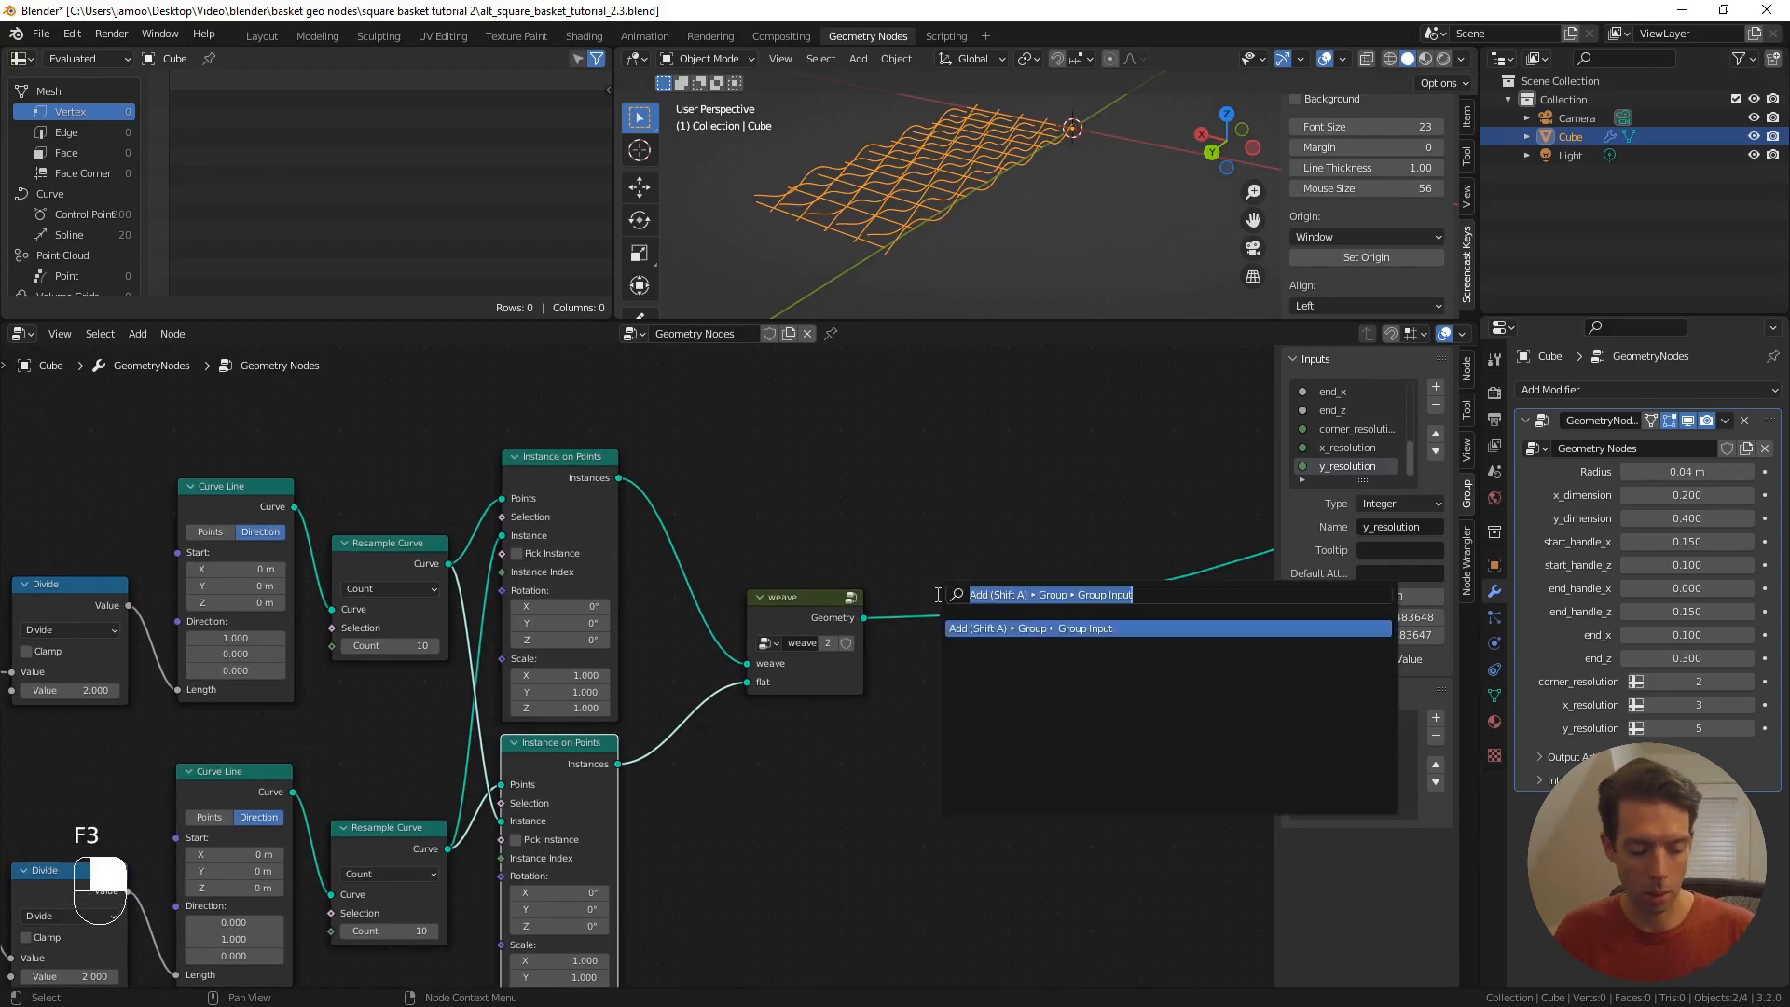
text(mirror)
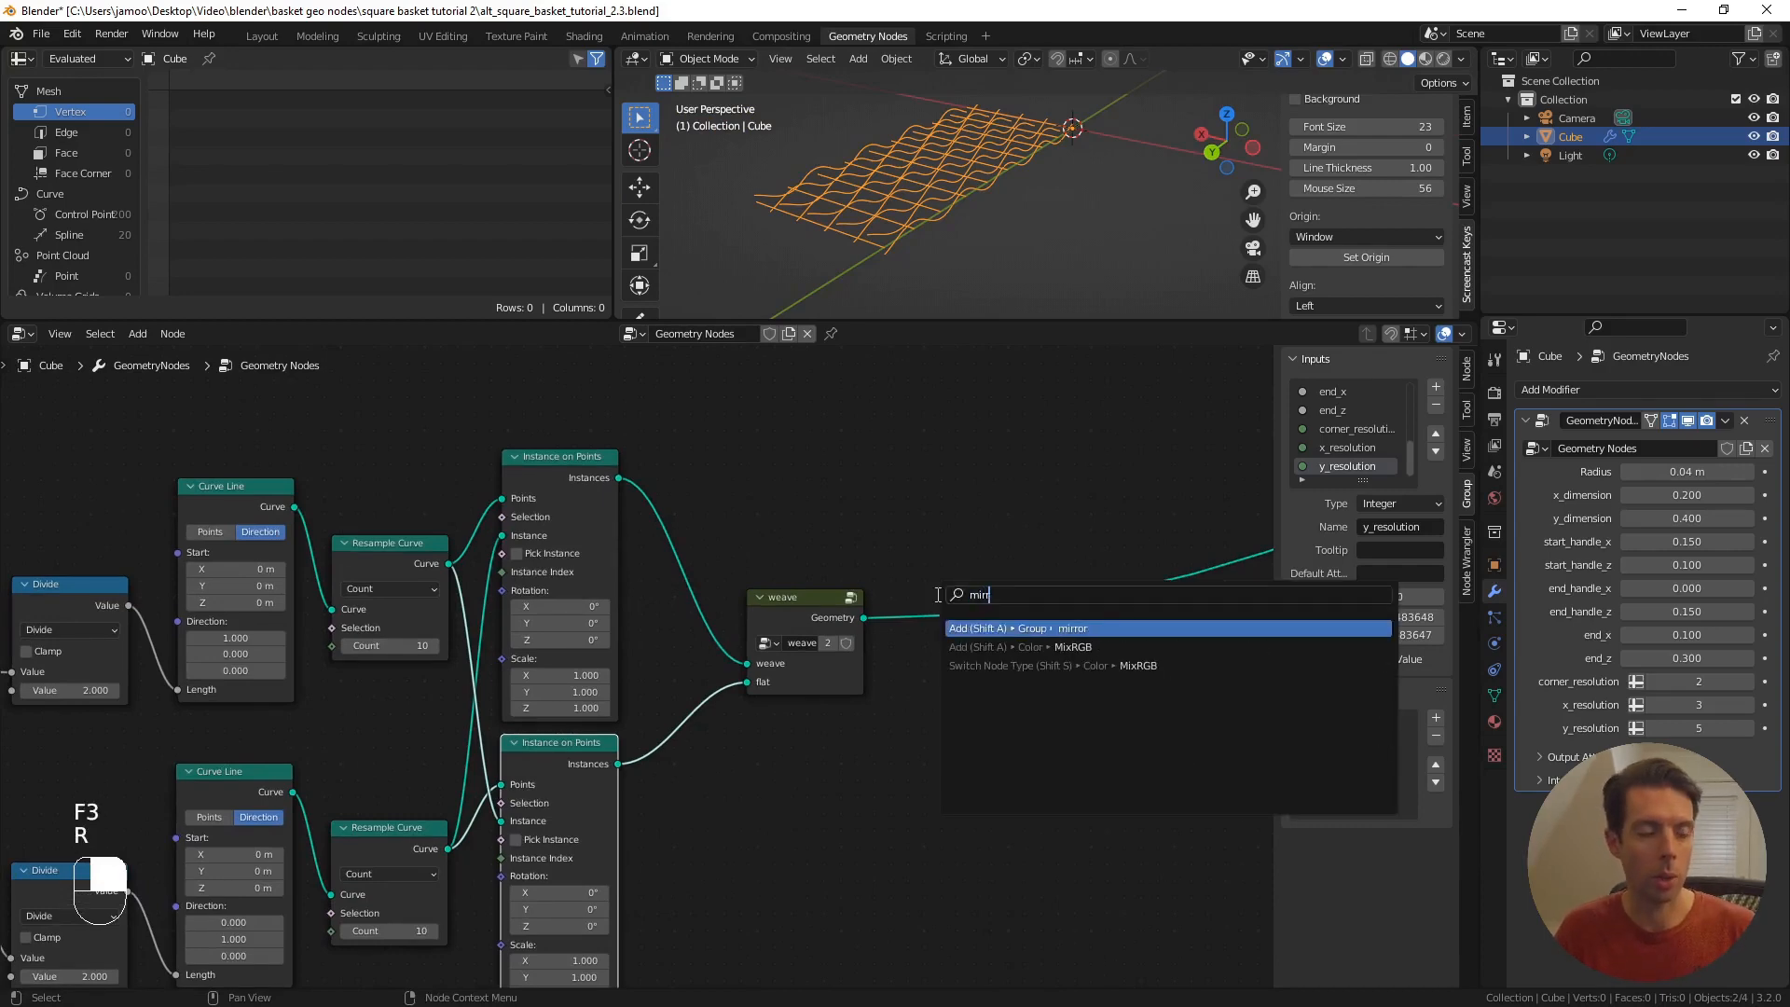
key(Return)
click(939, 595)
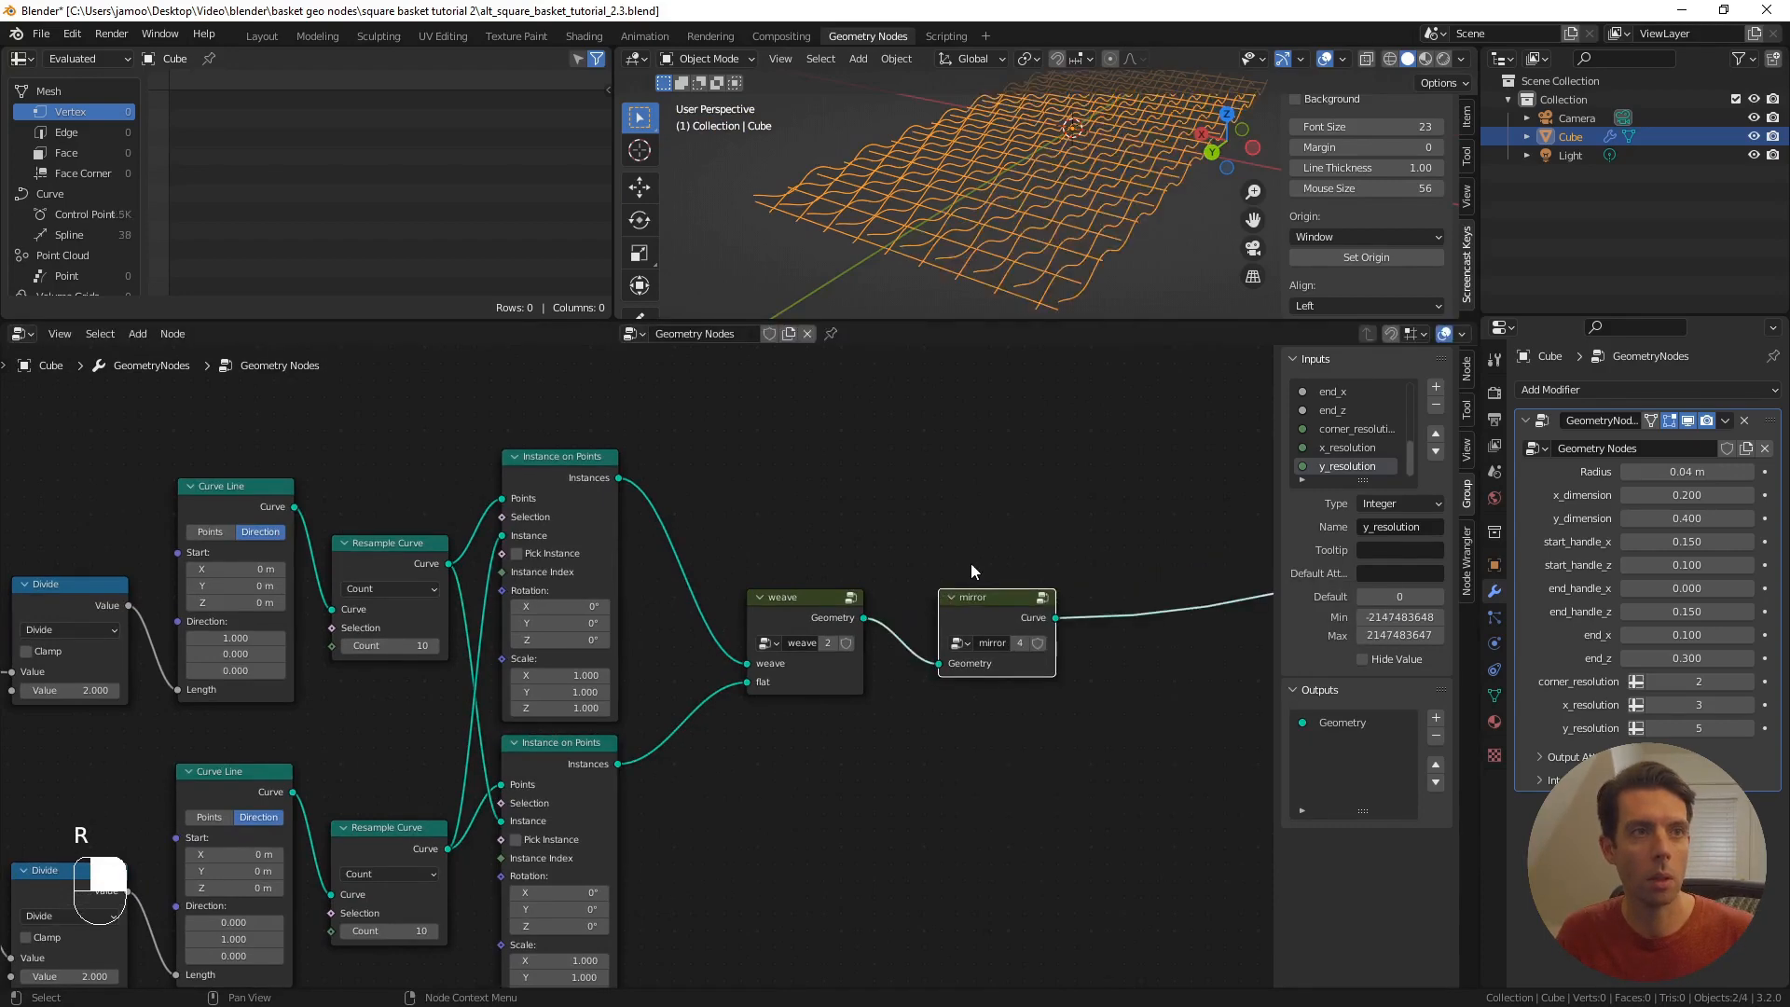
middle_drag(1072, 198, 1078, 242)
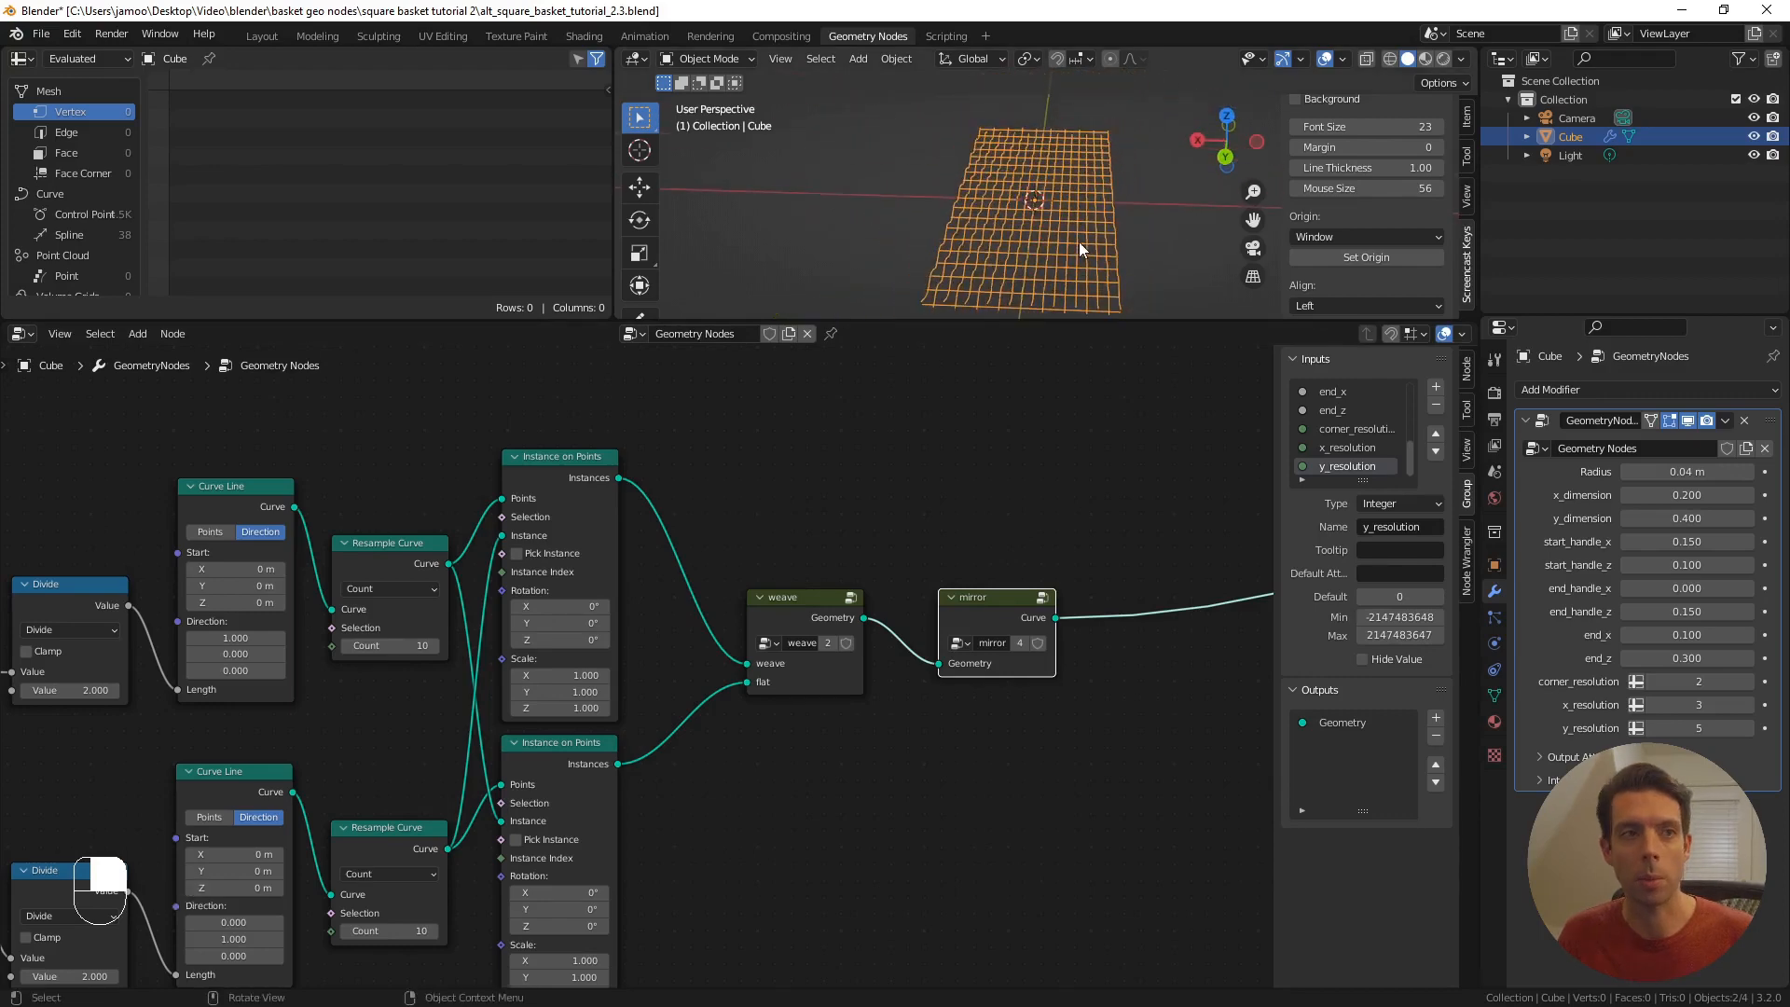
scroll(1078, 242, down, 2)
scroll(1078, 214, down, 1)
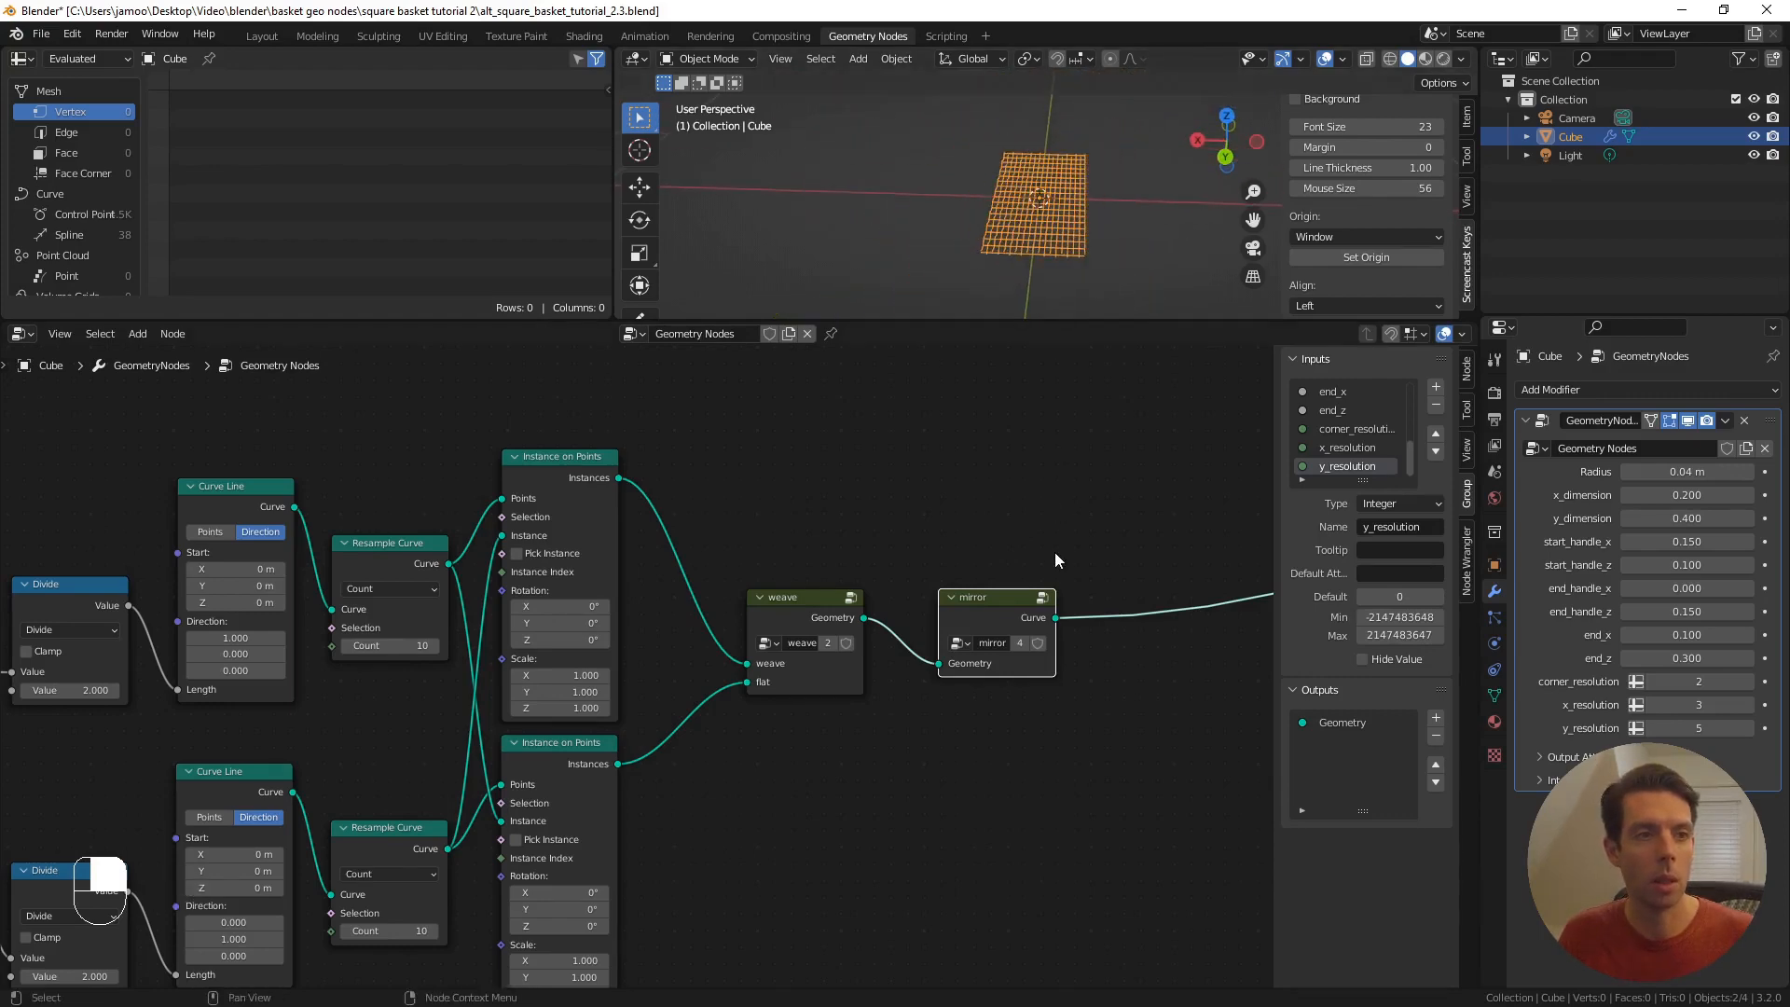
- Duplicate the curve to mesh with xyz group and insert the copy between the mirror node and the group output
scroll(1055, 554, down, 1)
shift+middle_drag(1055, 554, 696, 618)
shift+middle_drag(1250, 438, 912, 578)
scroll(912, 579, down, 2)
scroll(807, 612, up, 5)
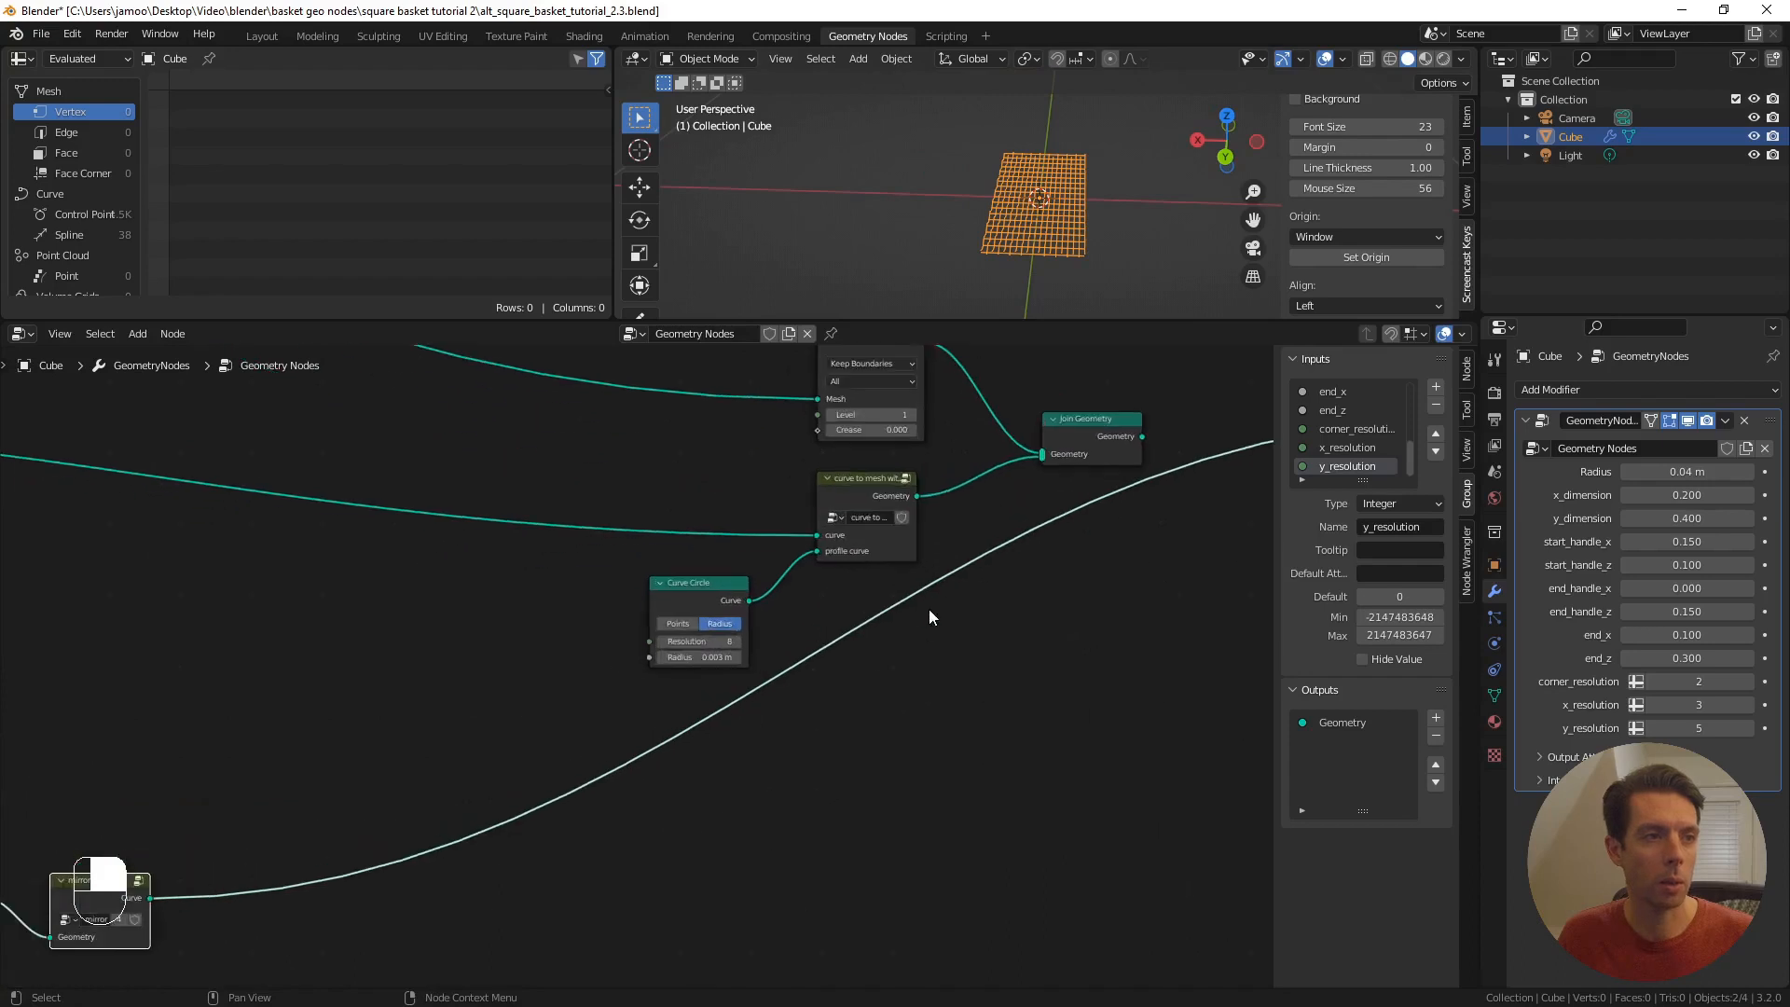
middle_drag(930, 611, 776, 578)
click(688, 519)
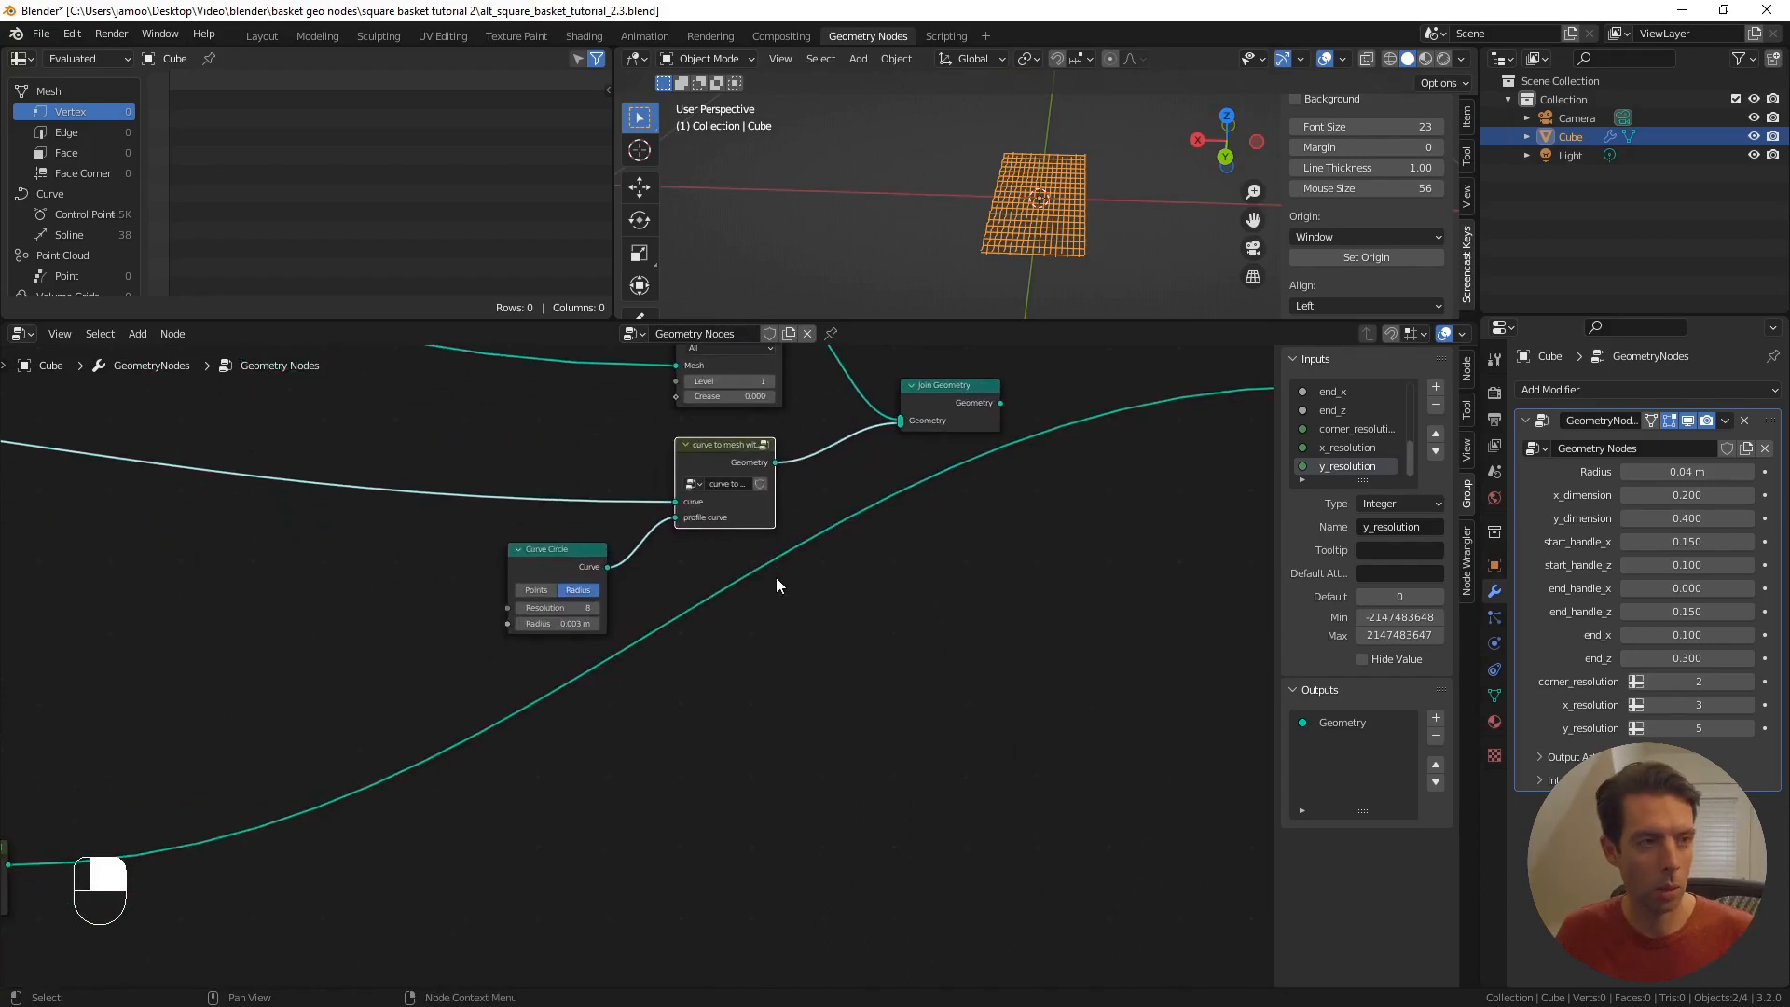
key(shift+d)
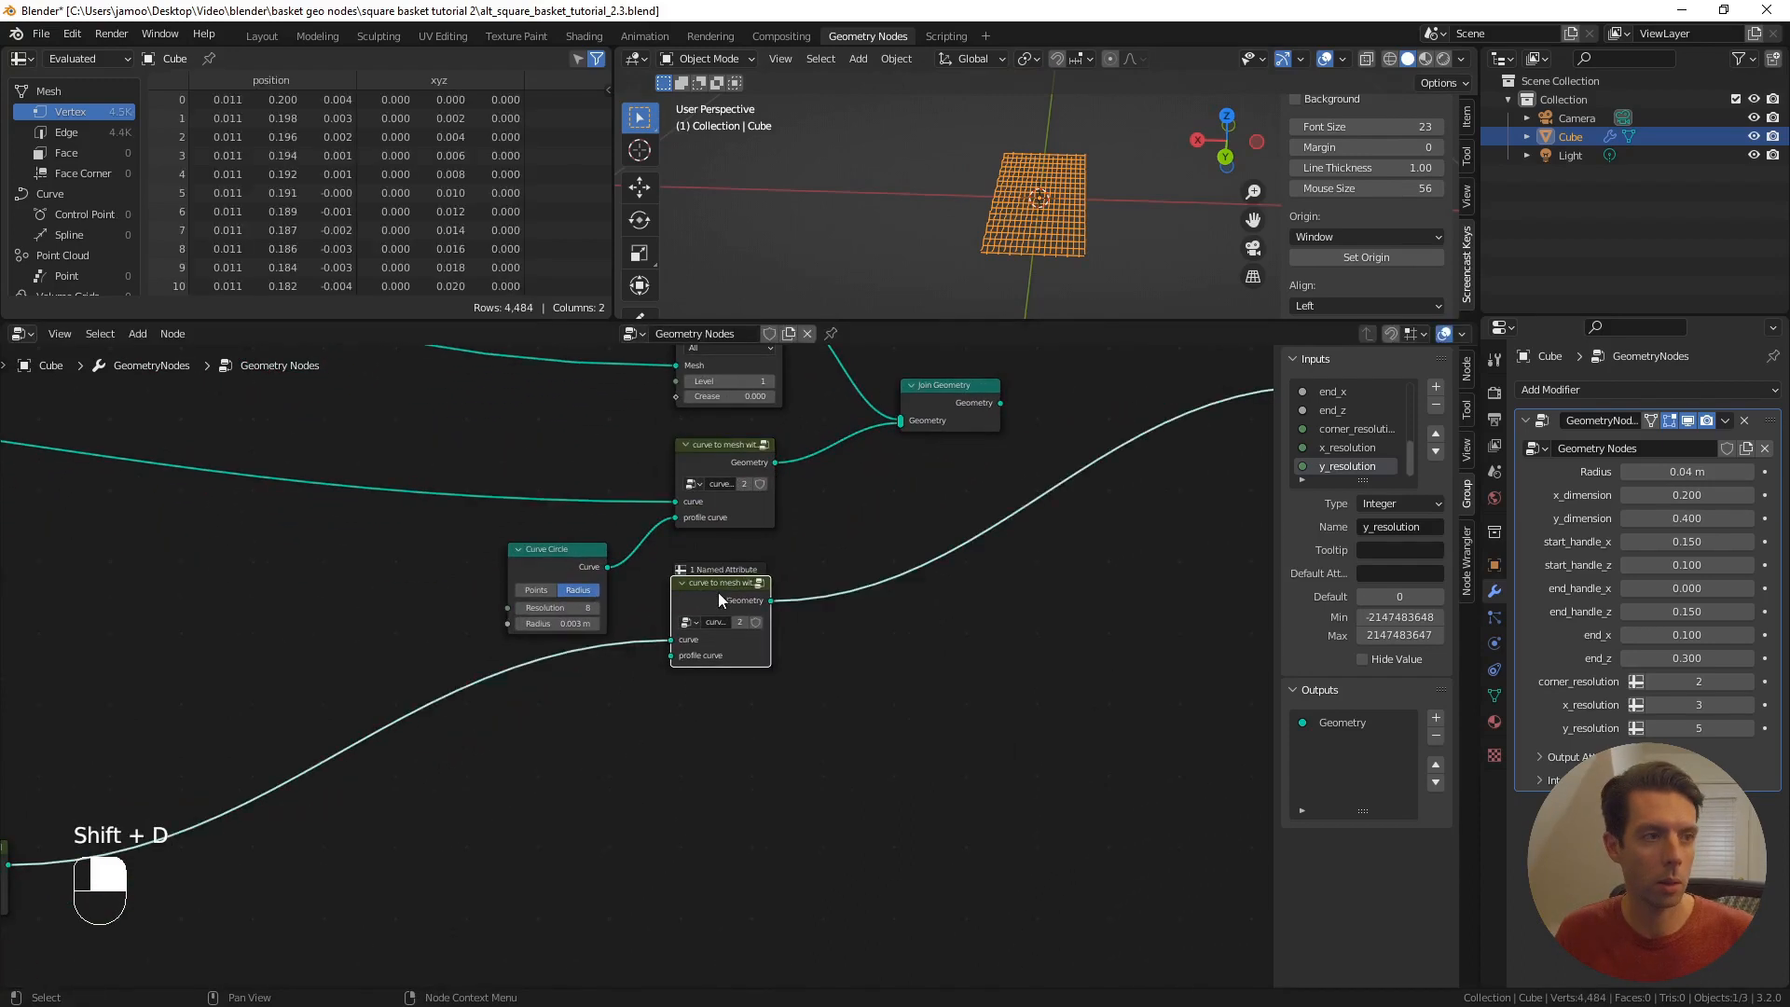
click(760, 799)
- Duplicate the Curve Circle node and connect the copy to the profile curve input of the new curve to mesh group
scroll(757, 631, up, 1)
shift+middle_drag(758, 631, 796, 558)
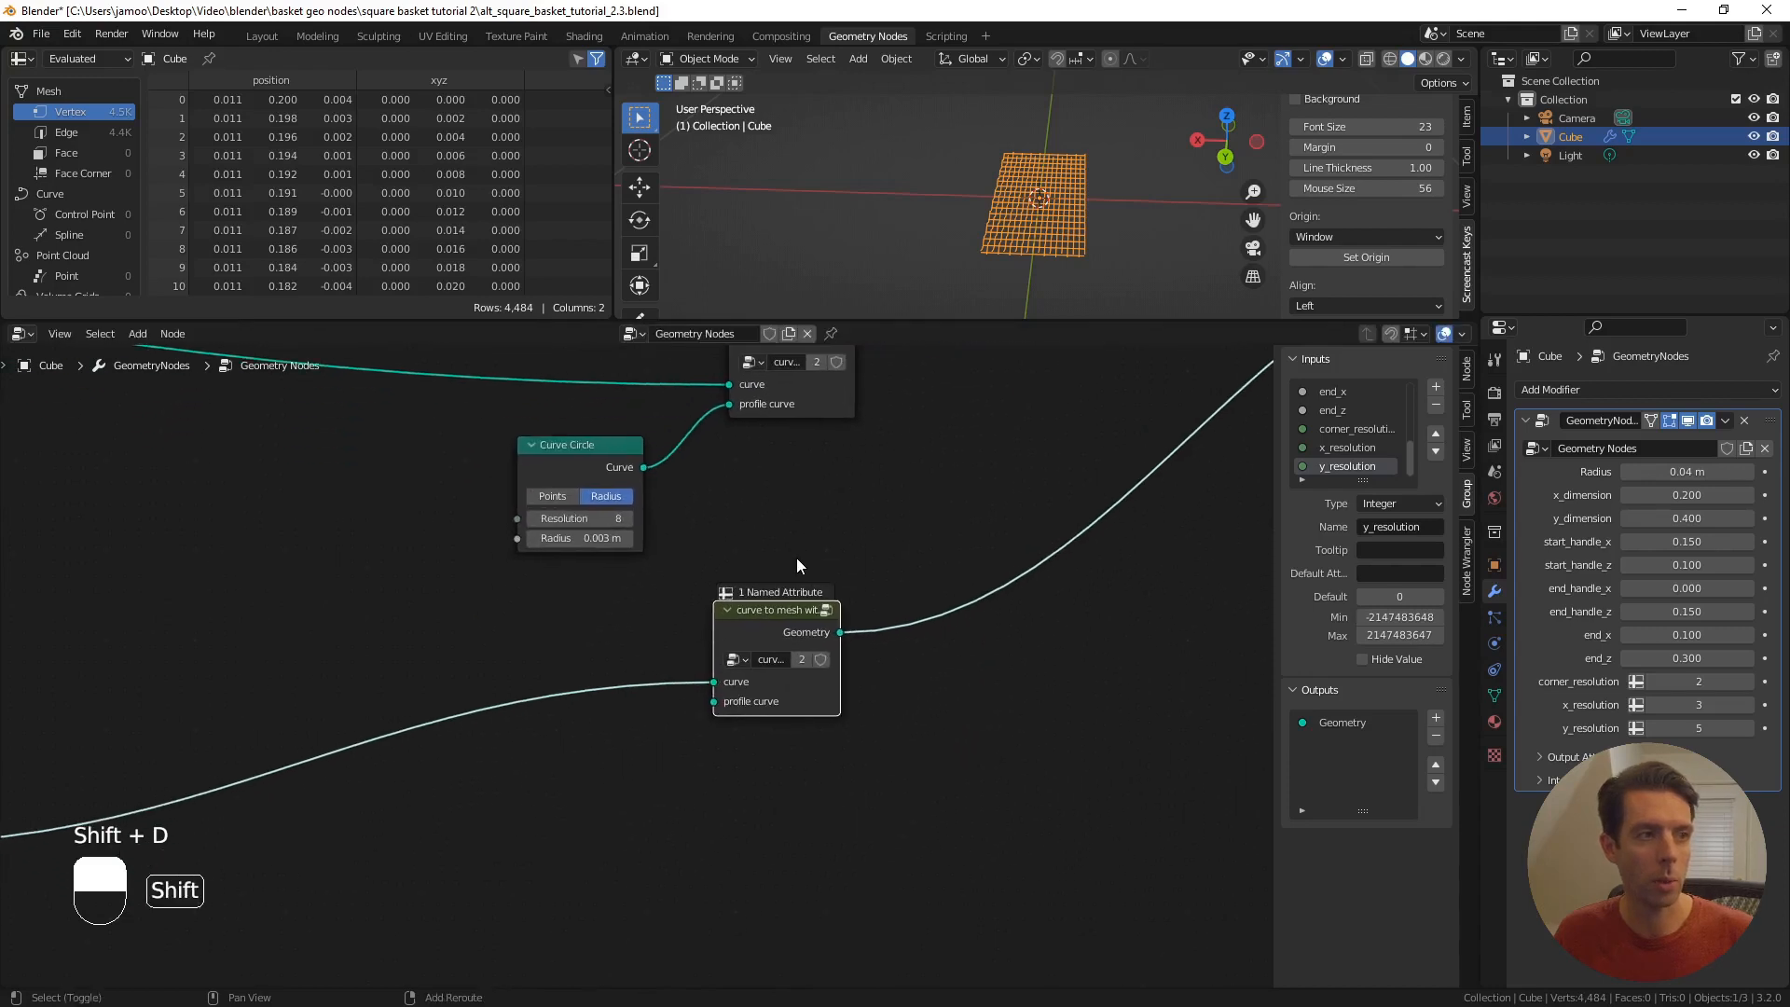
click(589, 459)
key(shift+d)
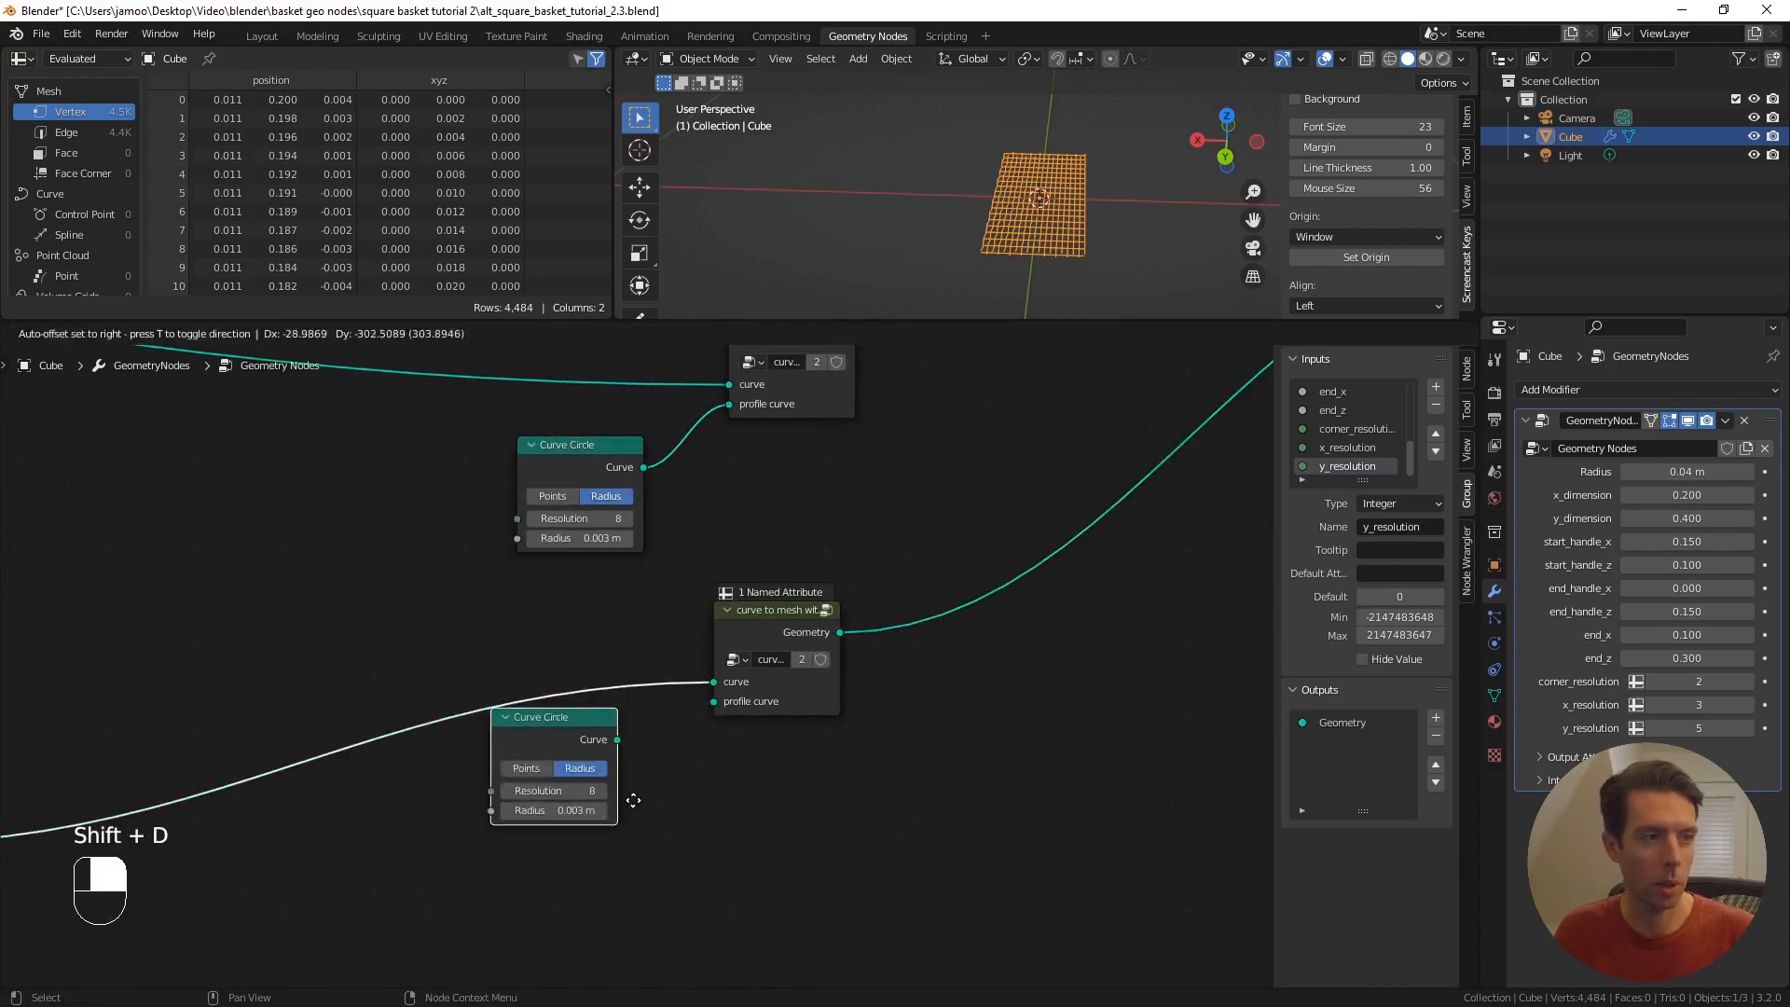
click(646, 785)
drag(628, 780, 715, 702)
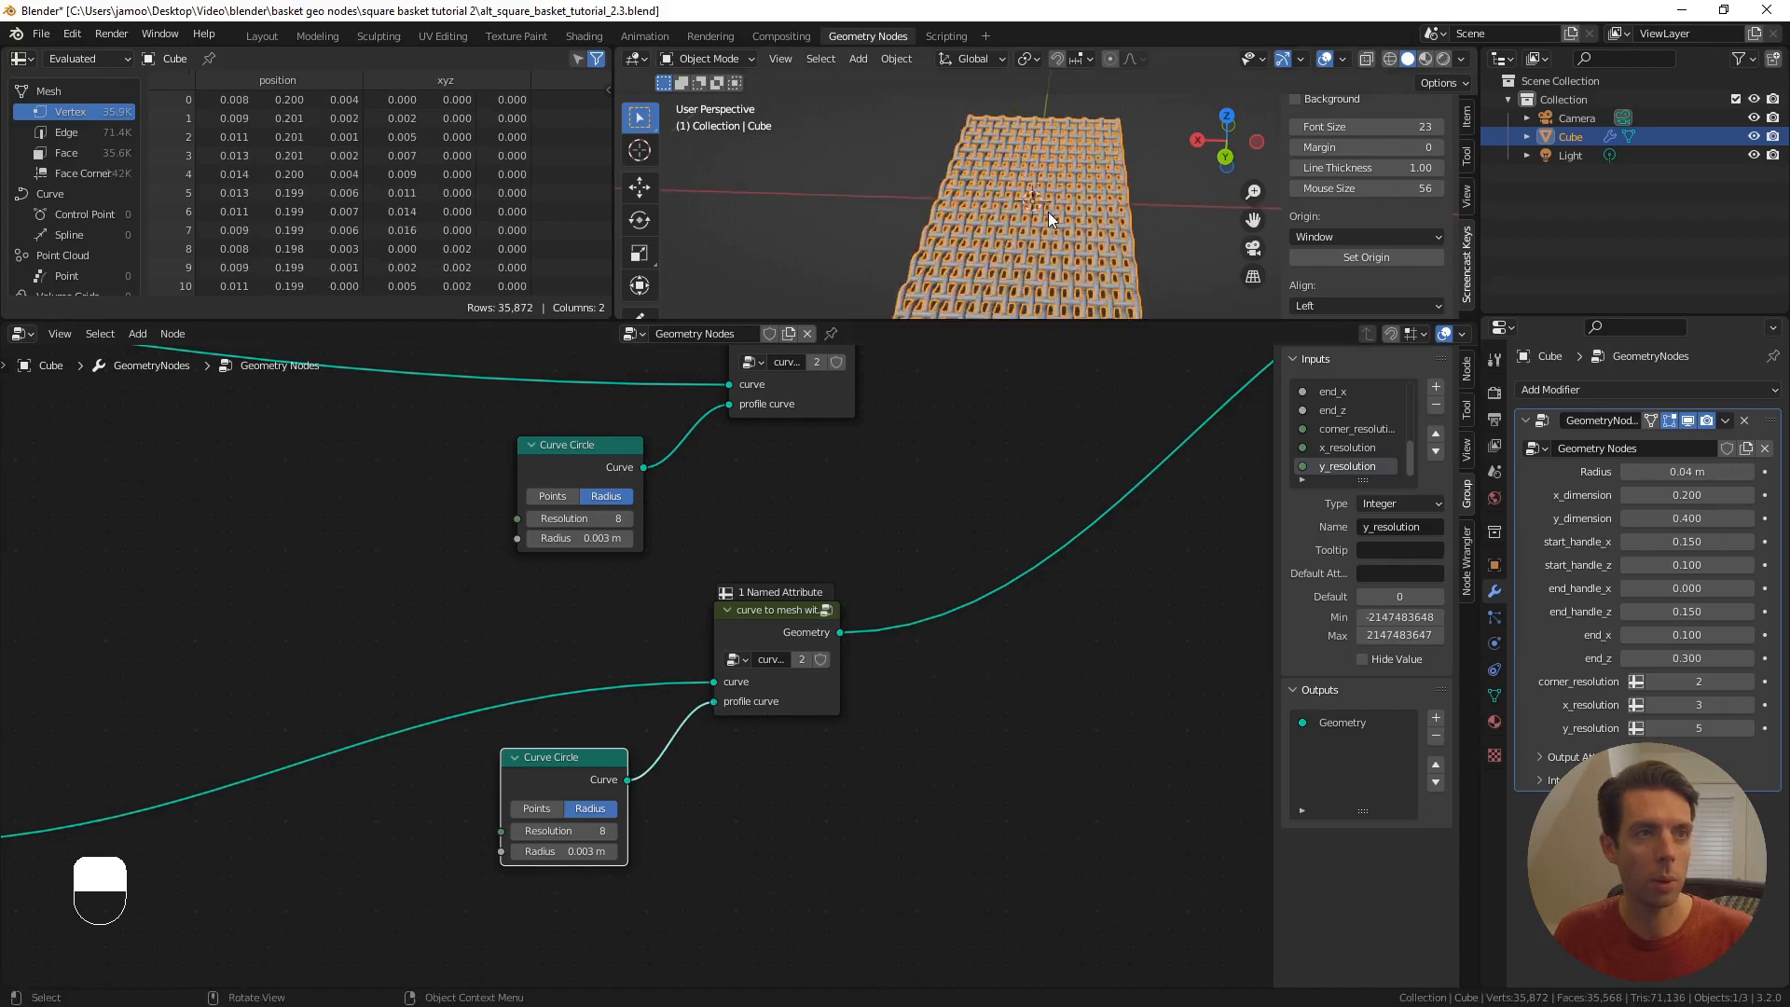
- Connect the base mesh's geometry to the Join Geometry node and link the joined result to the Group Output
middle_drag(1104, 226, 1048, 166)
scroll(988, 160, down, 5)
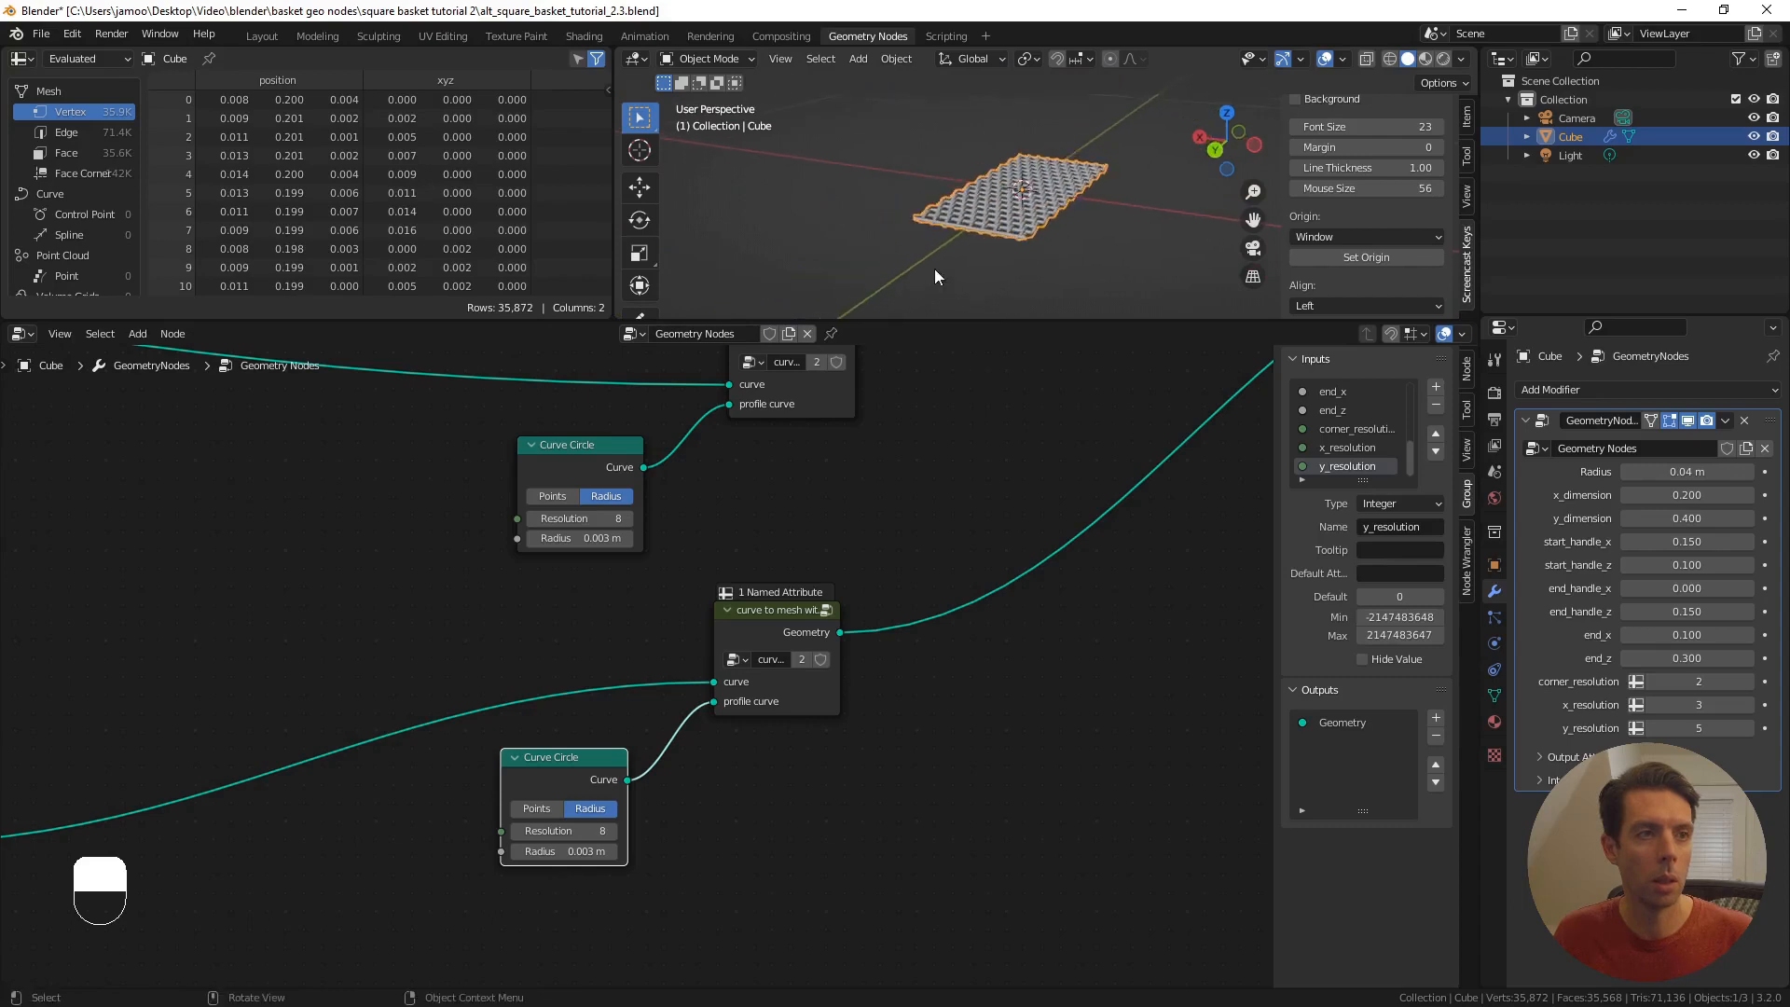
scroll(941, 456, down, 3)
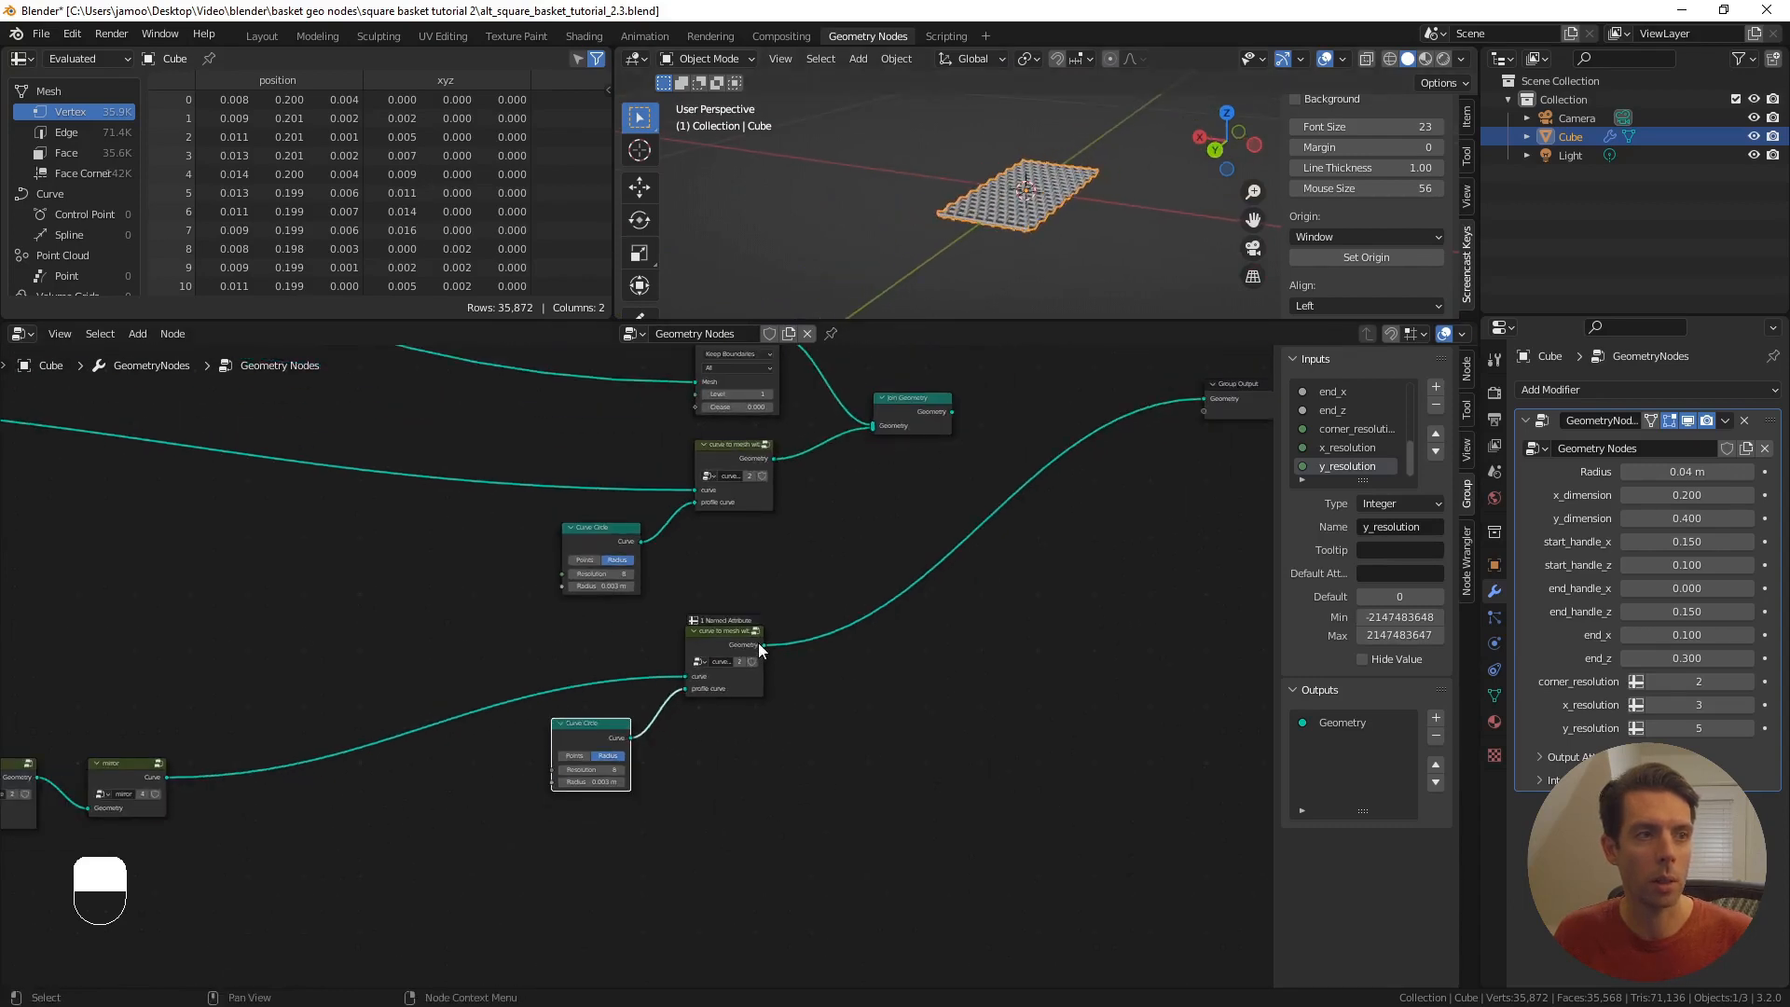
drag(760, 646, 873, 428)
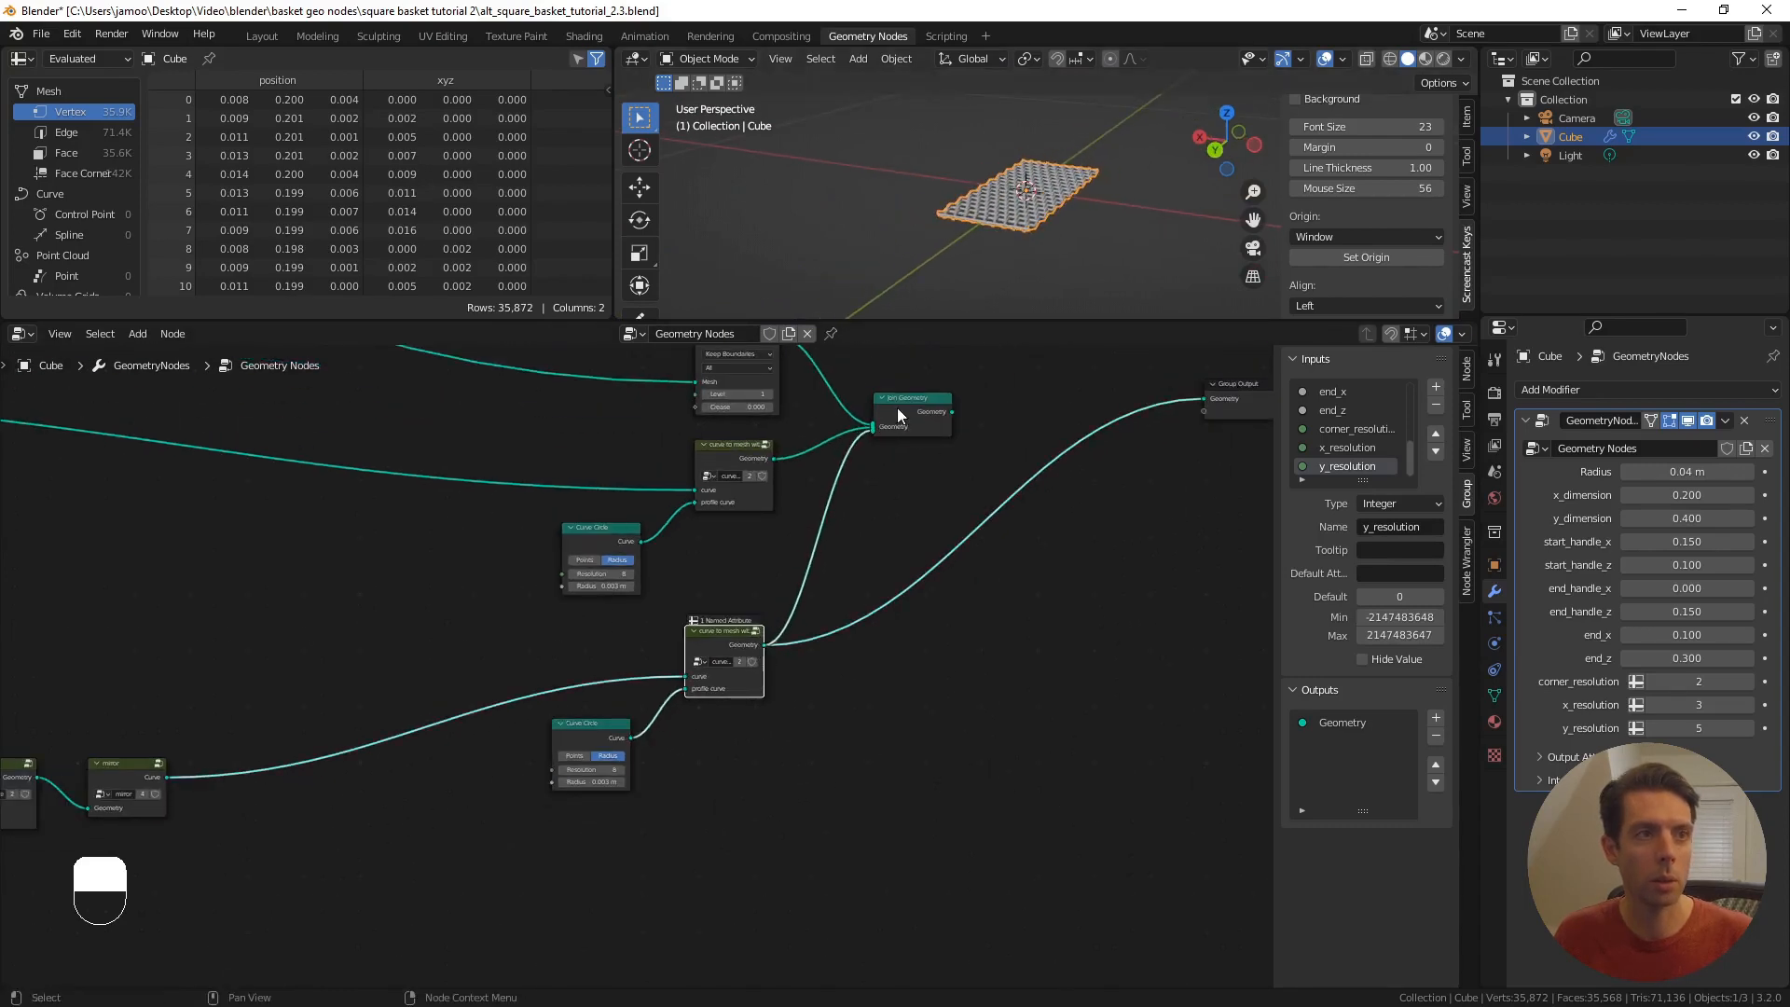
alt+shift+click(897, 406)
- Examine the complete basket with its woven base in the viewport
scroll(988, 363, down, 1)
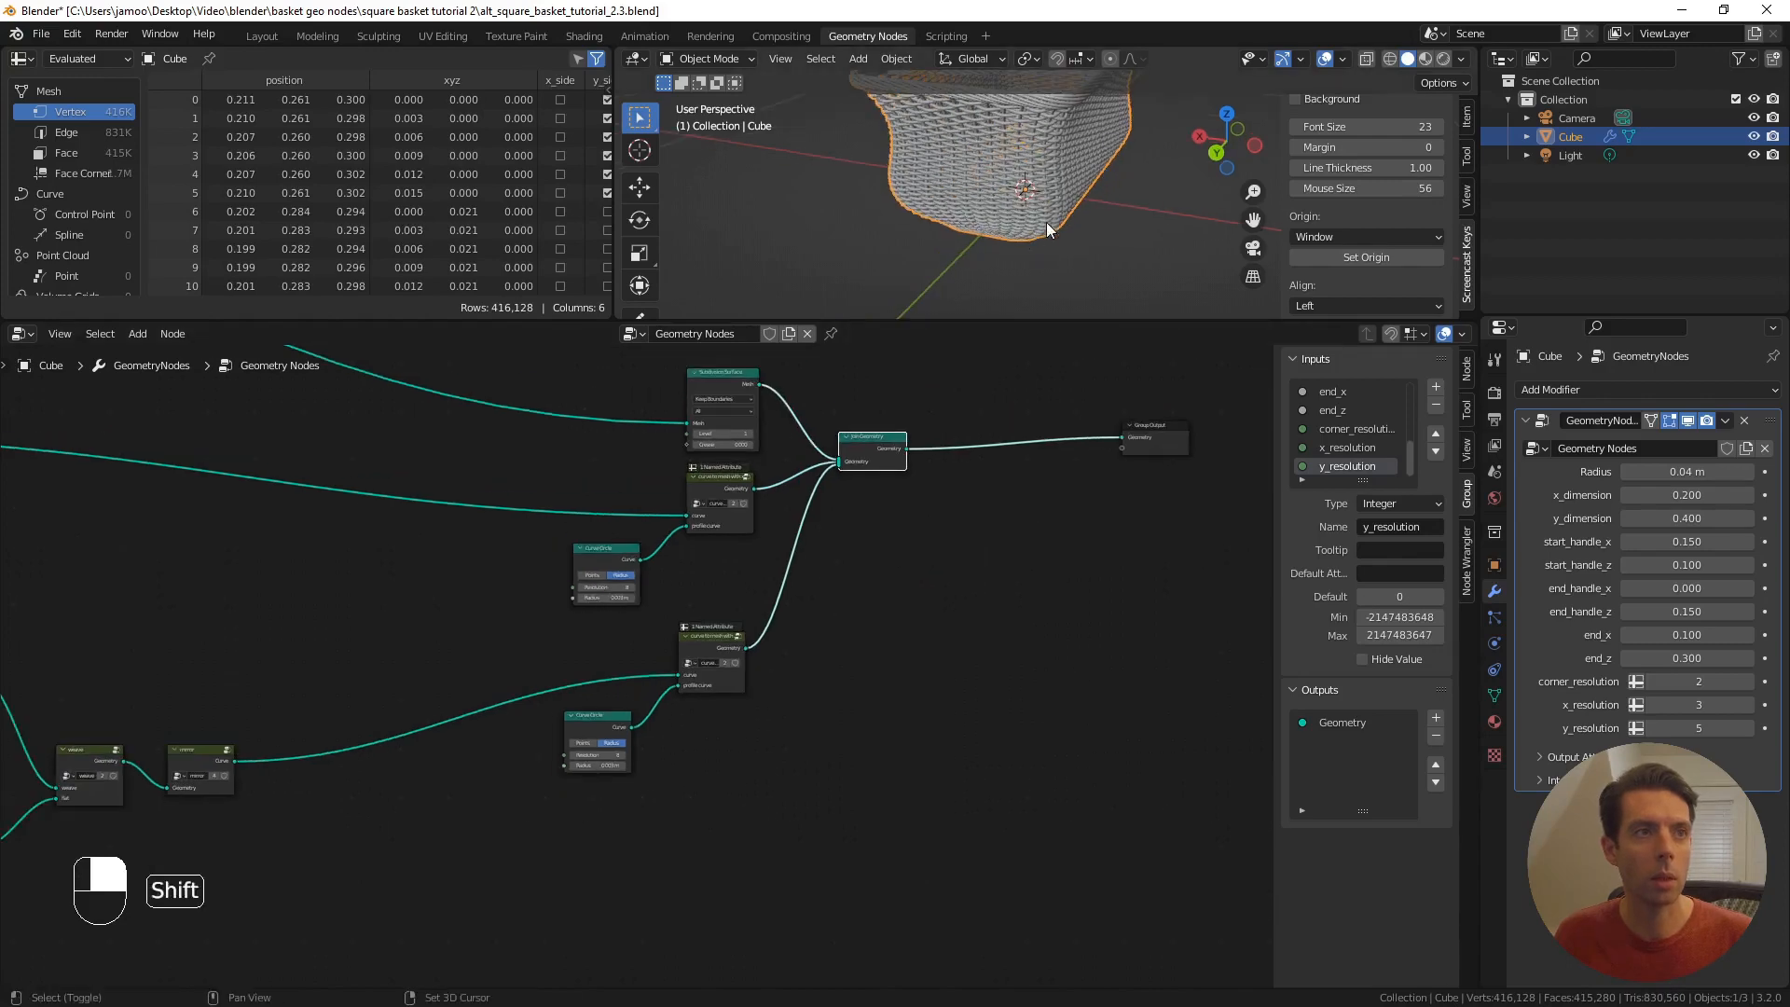
shift+middle_drag(1046, 222, 1037, 242)
scroll(1073, 219, down, 2)
shift+middle_drag(1063, 177, 1071, 226)
scroll(1071, 225, down, 1)
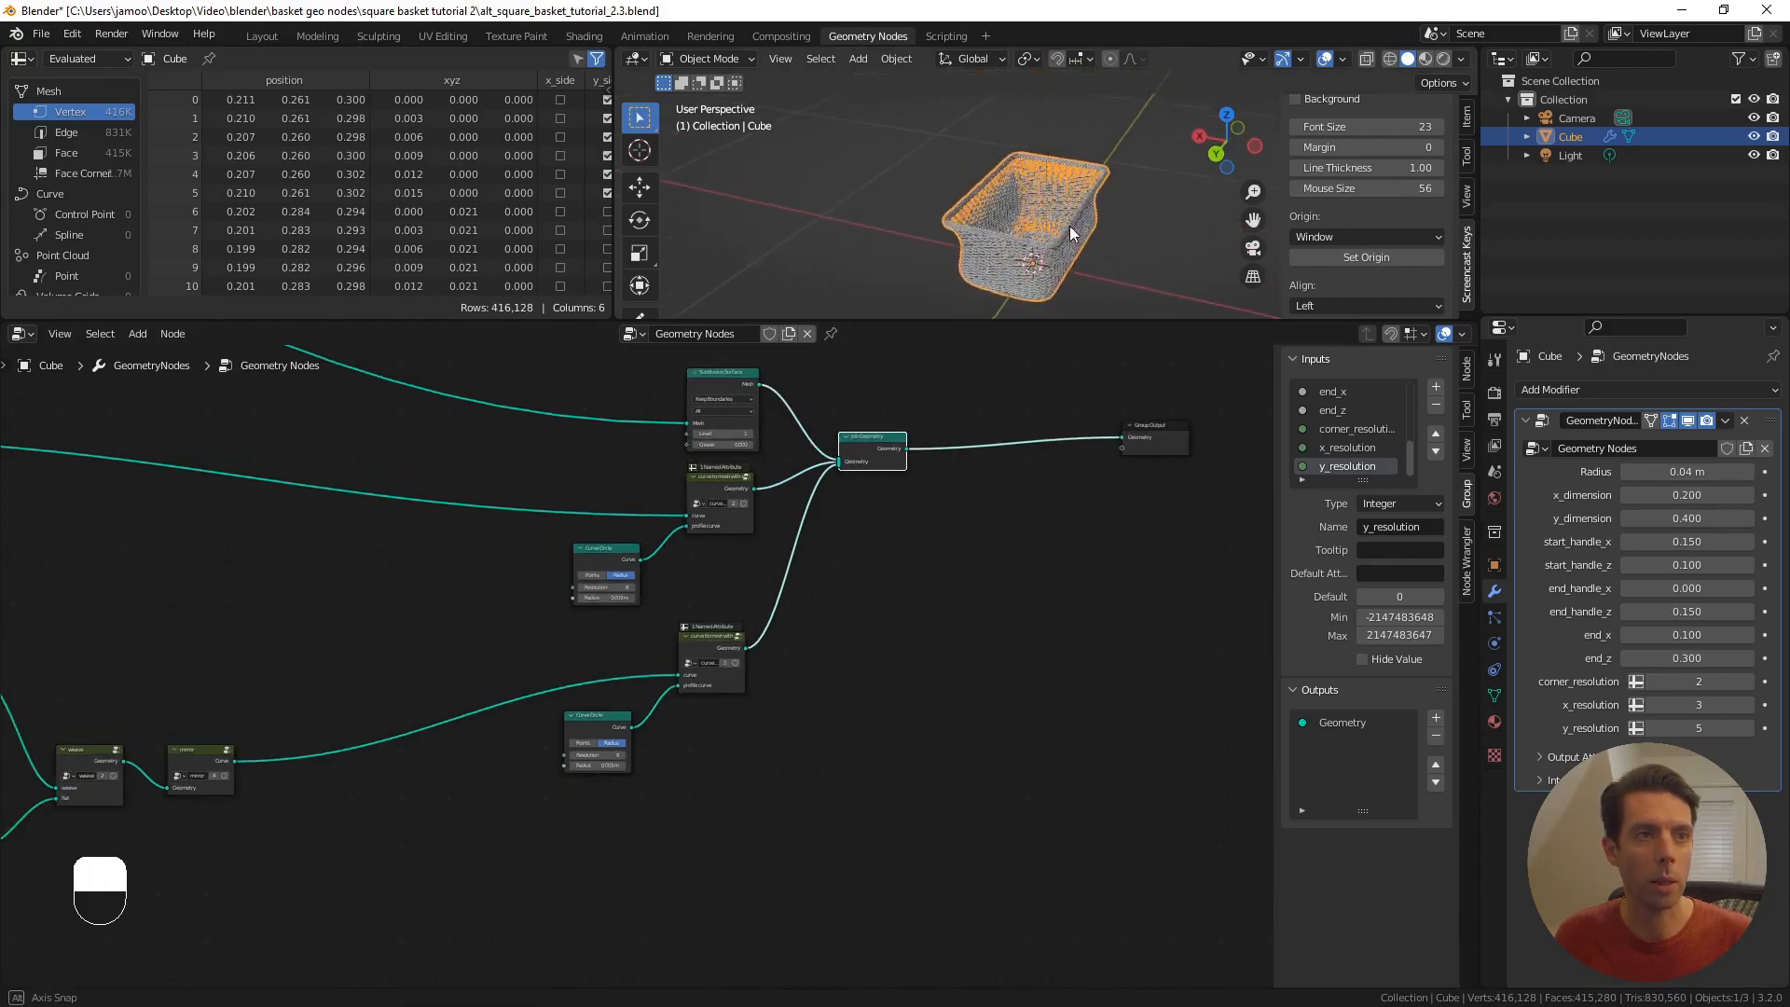
scroll(1071, 226, up, 4)
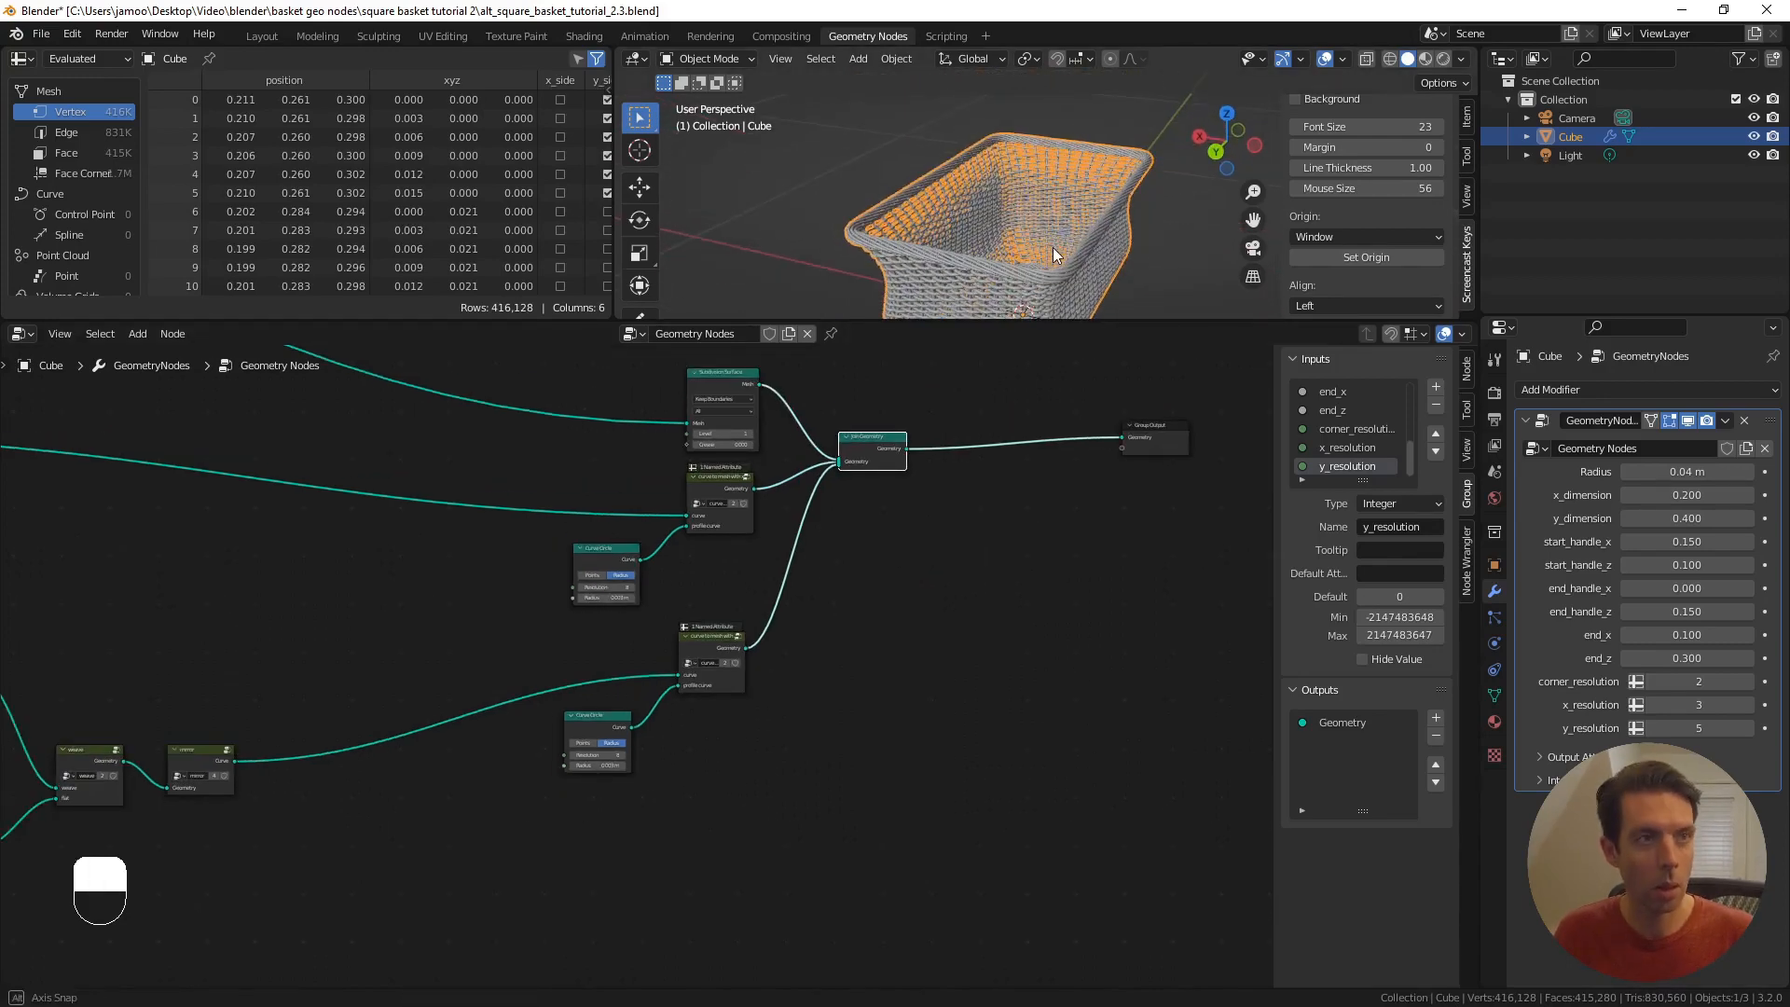
- Examine the basket's woven base and the corner where it meets the walls from below
click(1196, 238)
middle_drag(1054, 217, 1031, 148)
scroll(1039, 269, up, 3)
scroll(1054, 165, down, 3)
scroll(1053, 164, down, 4)
scroll(1020, 210, up, 6)
shift+middle_drag(1020, 210, 1005, 117)
scroll(984, 209, up, 3)
mouse_move(984, 209)
middle_down()
mouse_move(930, 175)
mouse_move(1011, 181)
mouse_move(961, 194)
middle_up()
scroll(994, 188, up, 2)
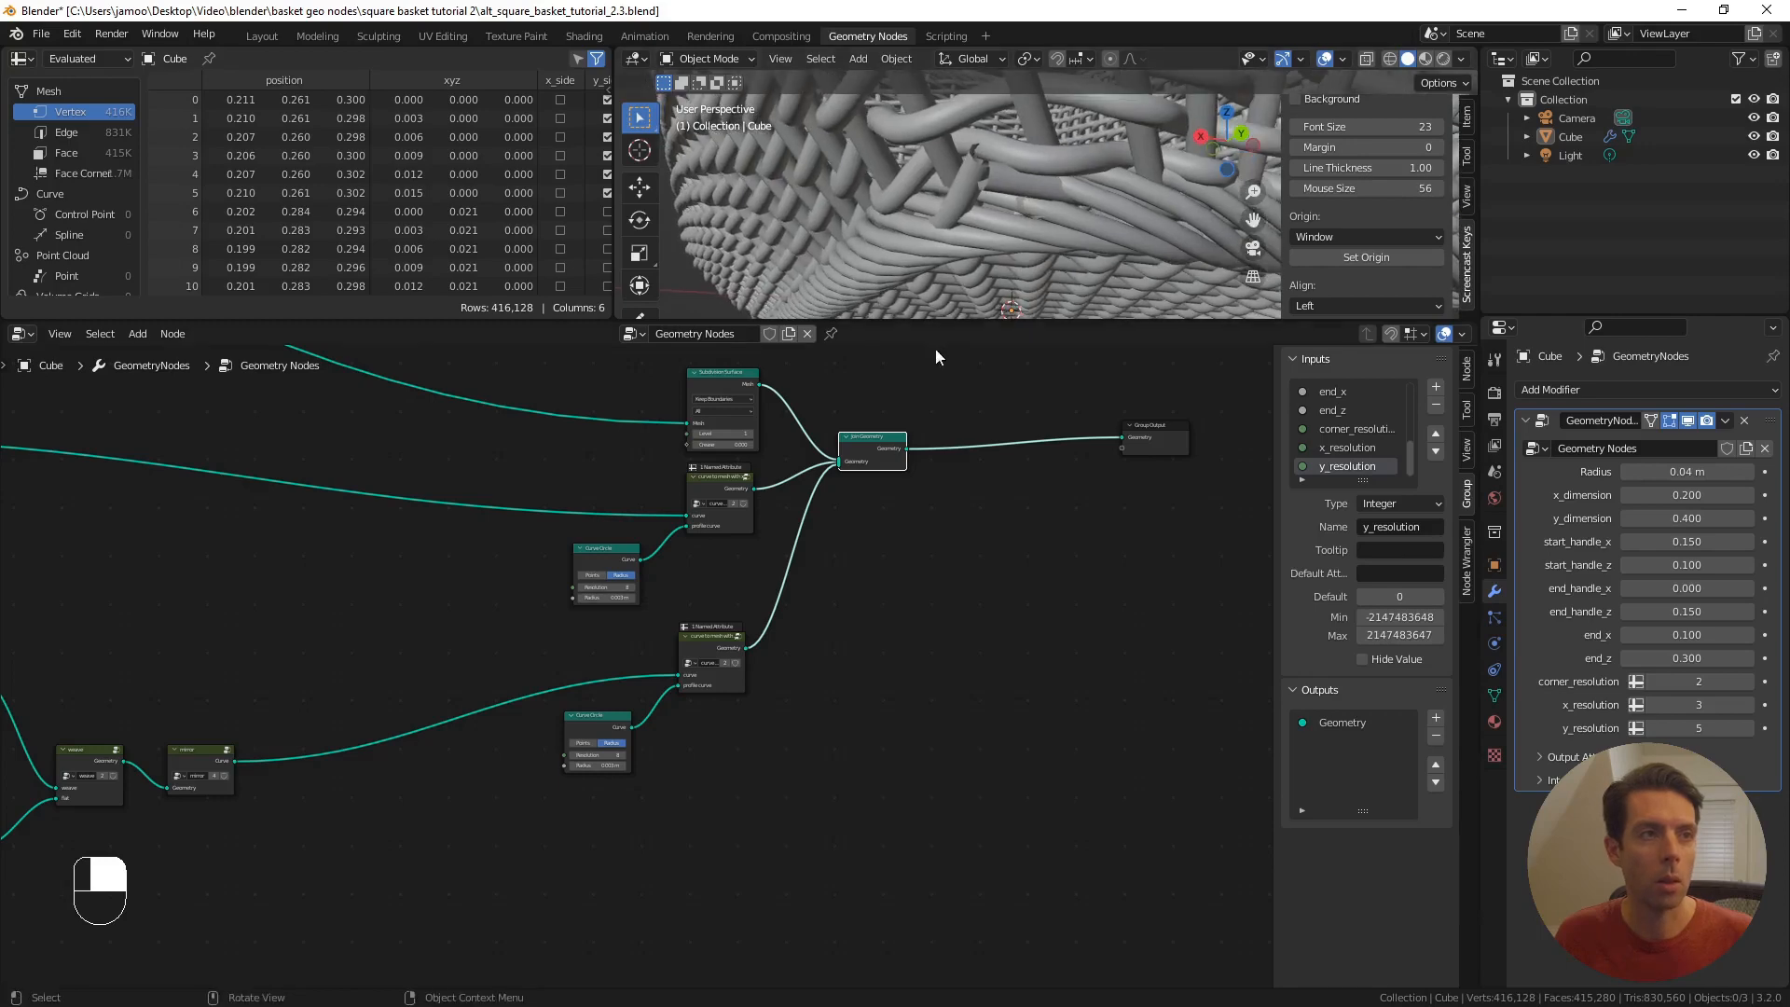
scroll(988, 235, down, 8)
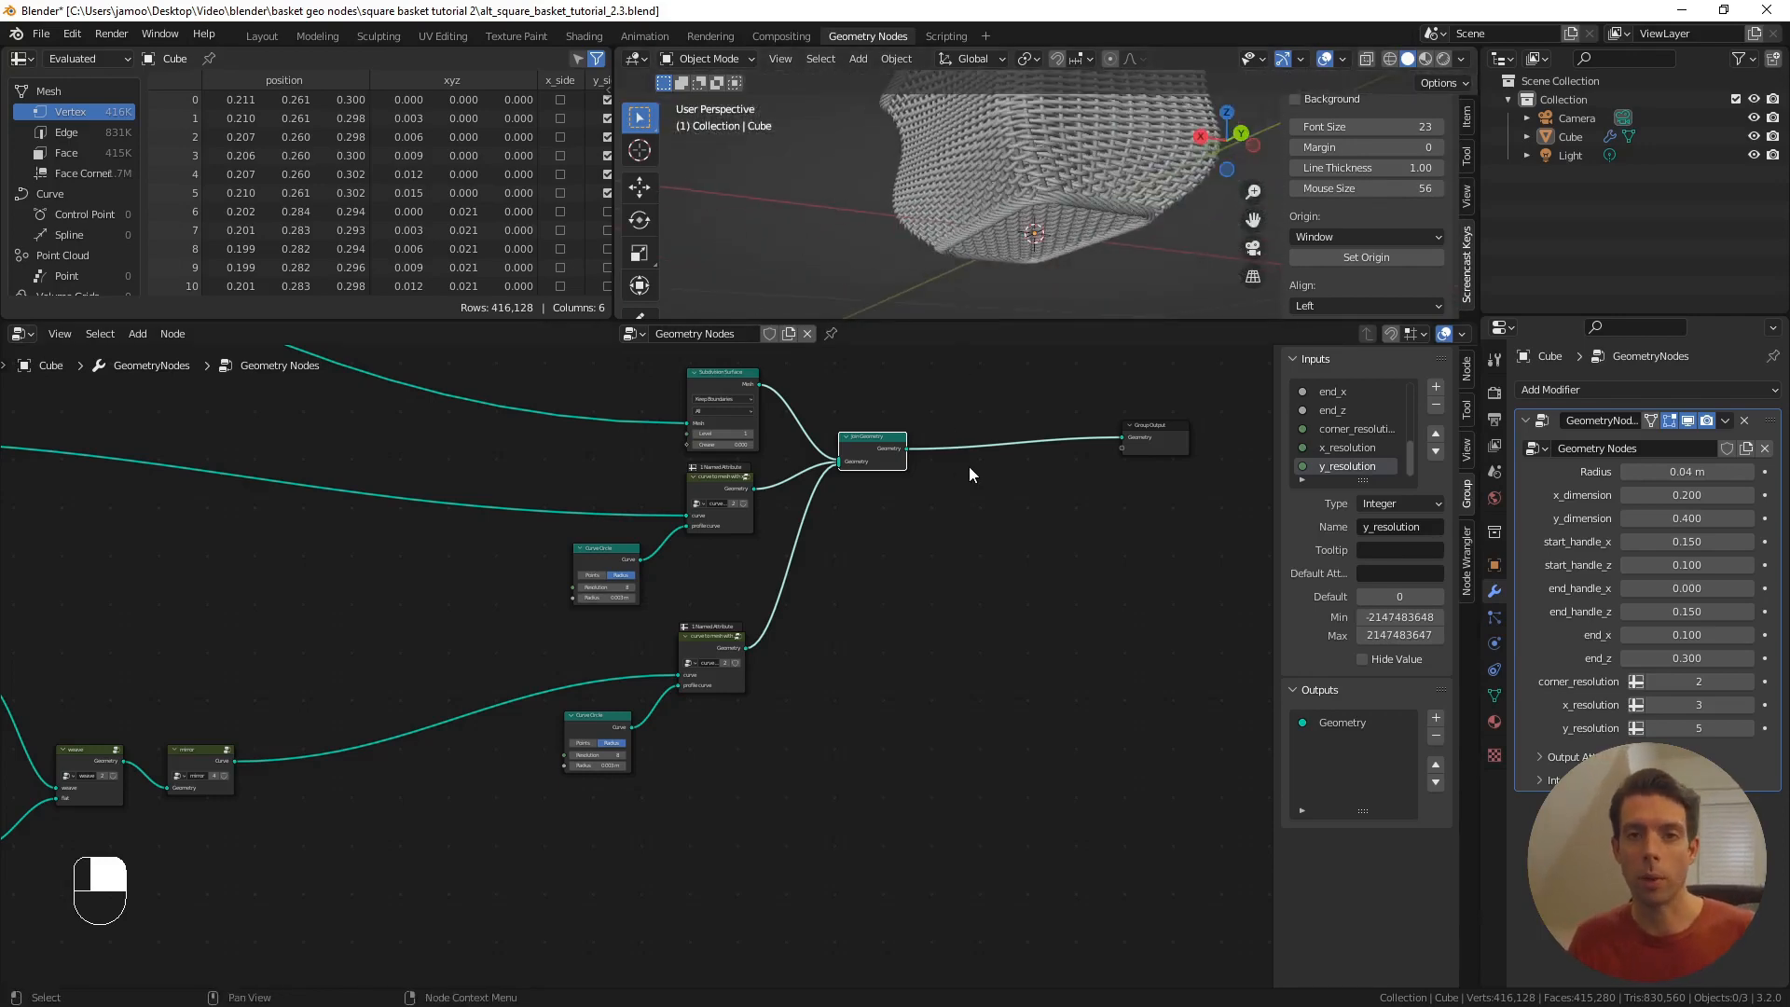
- Move the whole base weave node chain, from its Group Input to its mirror node, down to free space above it
scroll(798, 557, down, 2)
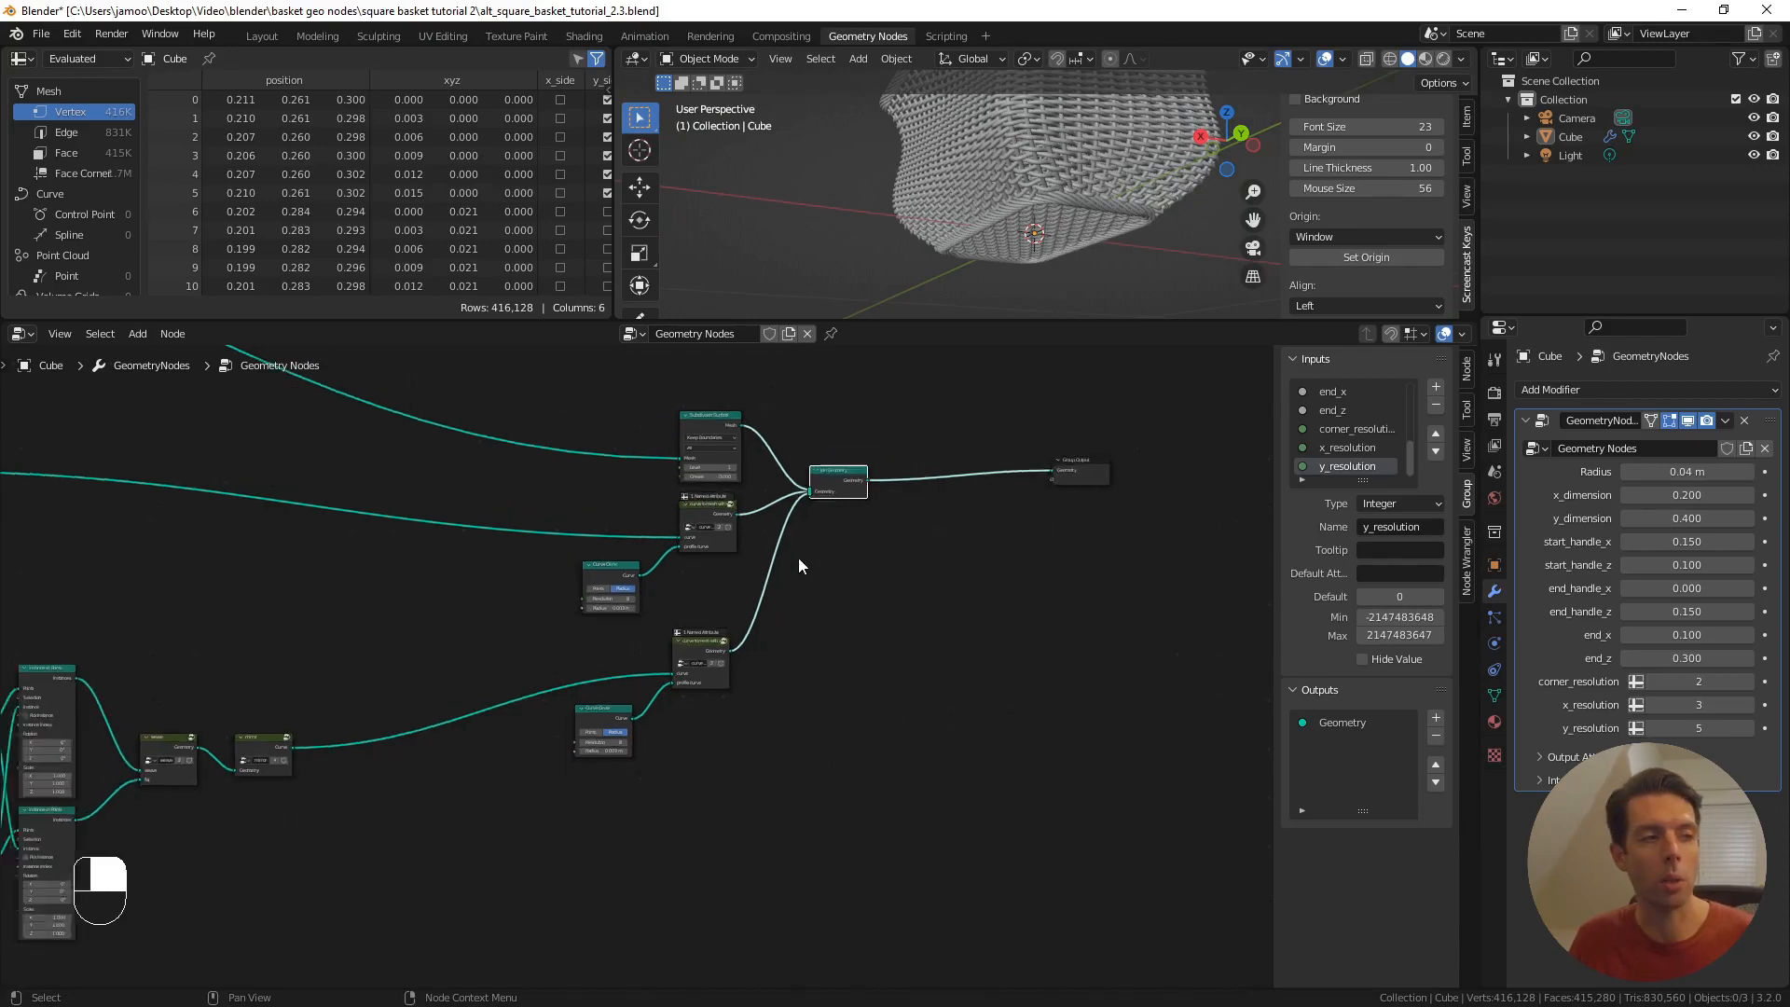
shift+middle_drag(428, 652, 736, 663)
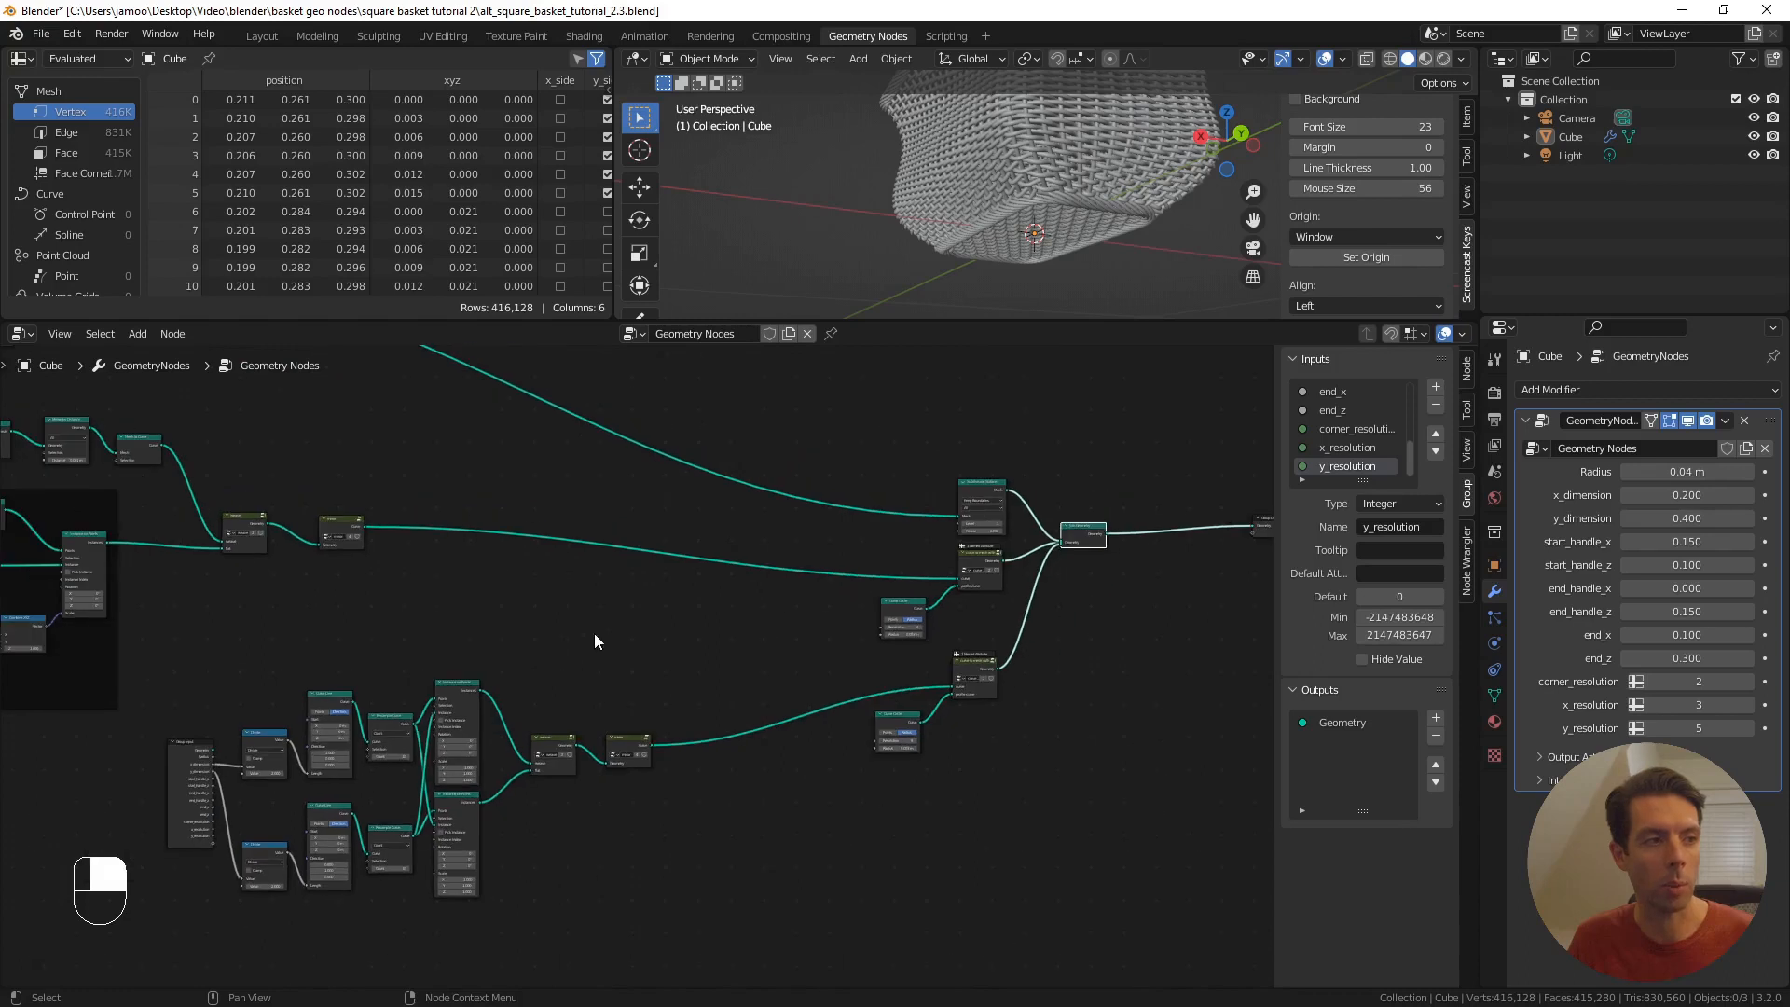
shift+middle_drag(612, 664, 808, 570)
scroll(808, 570, down, 1)
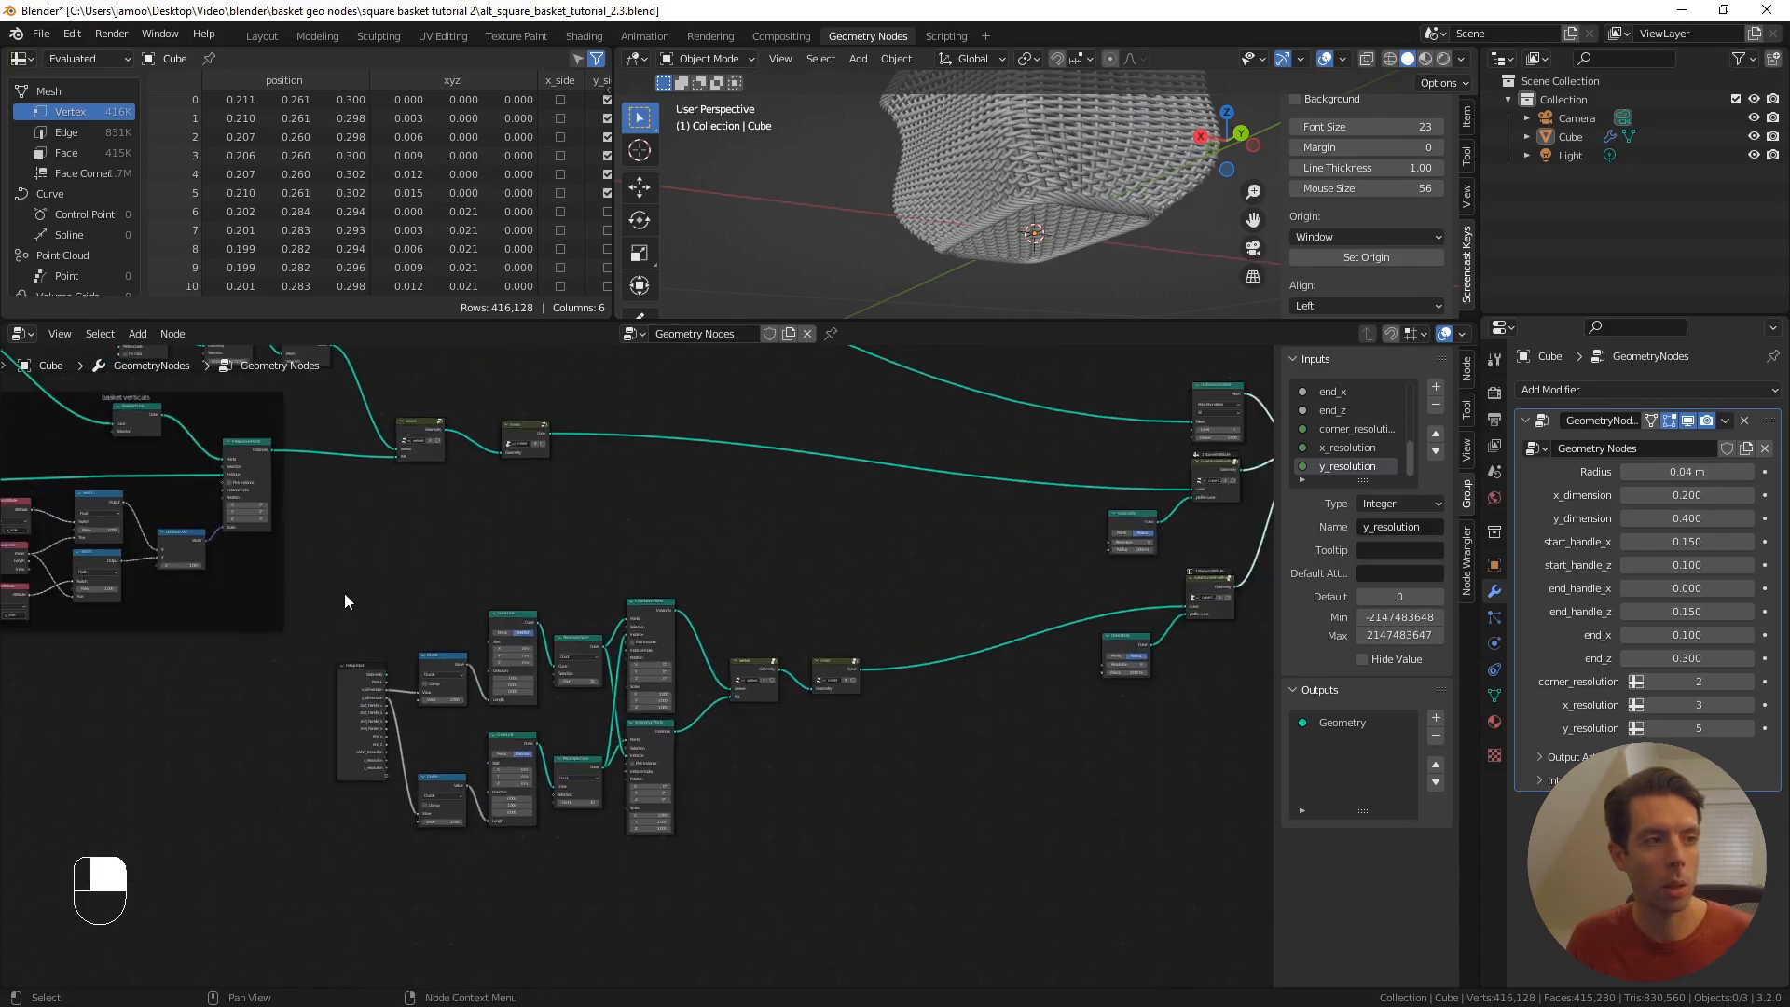
drag(350, 587, 873, 888)
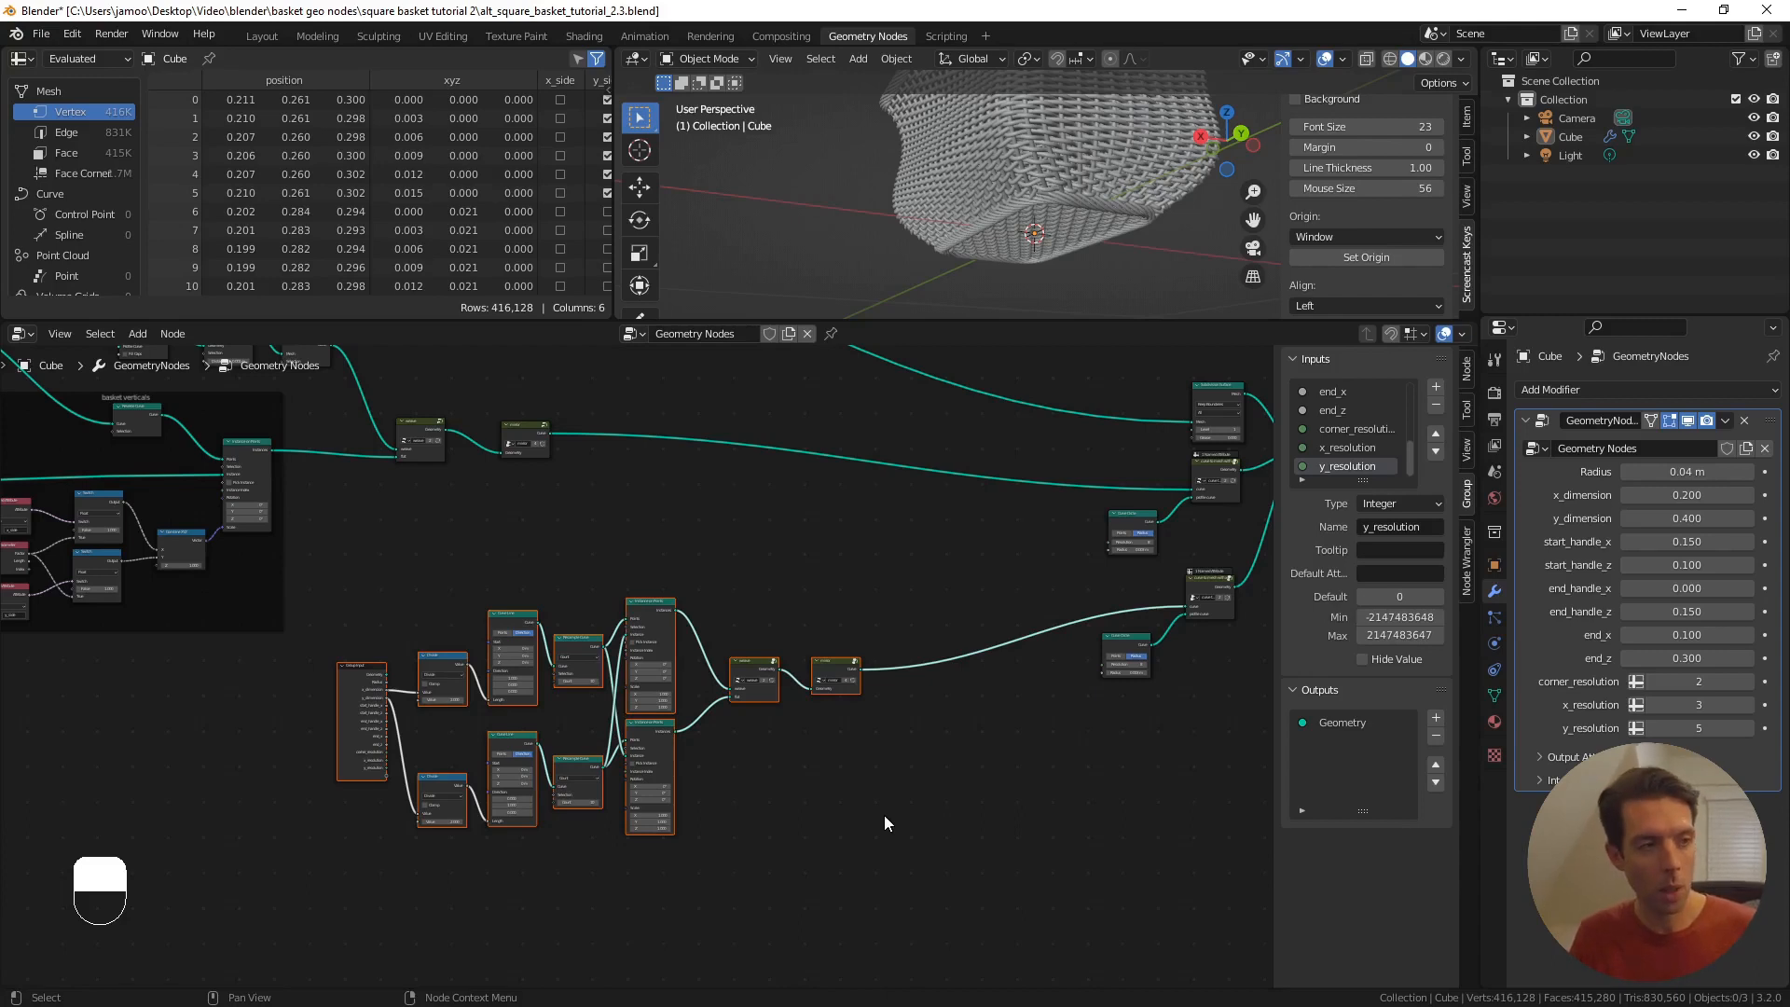
key(g)
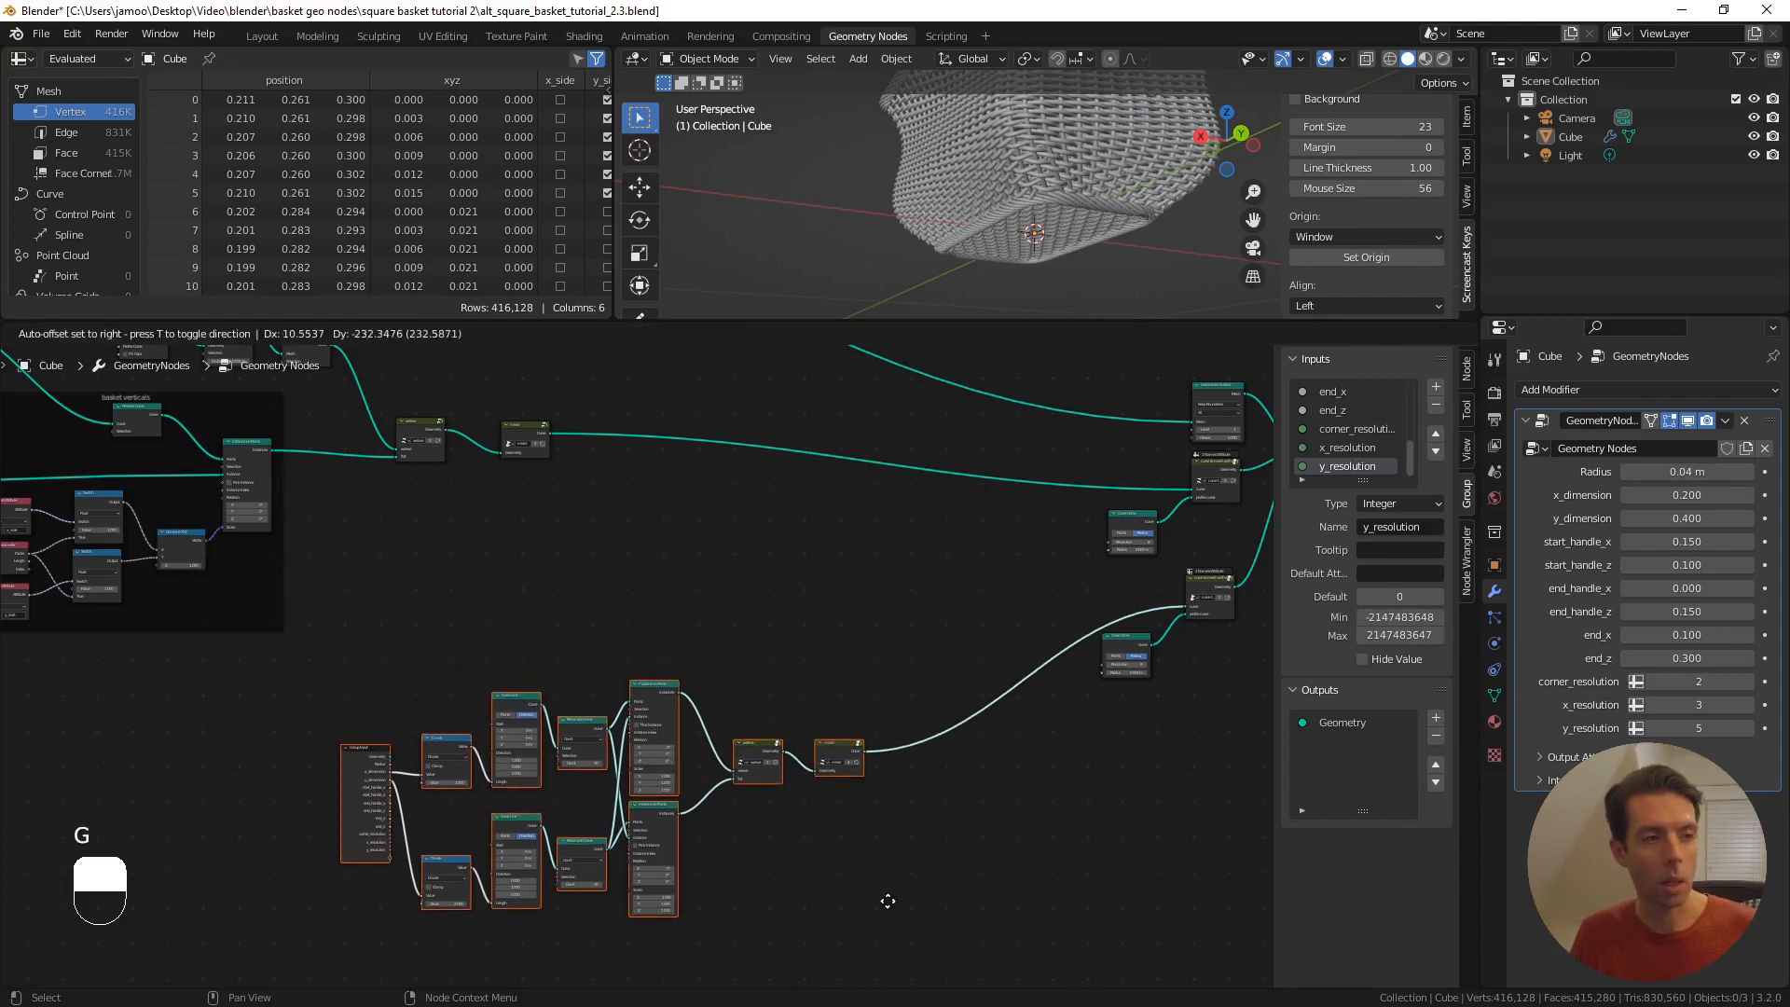
click(887, 921)
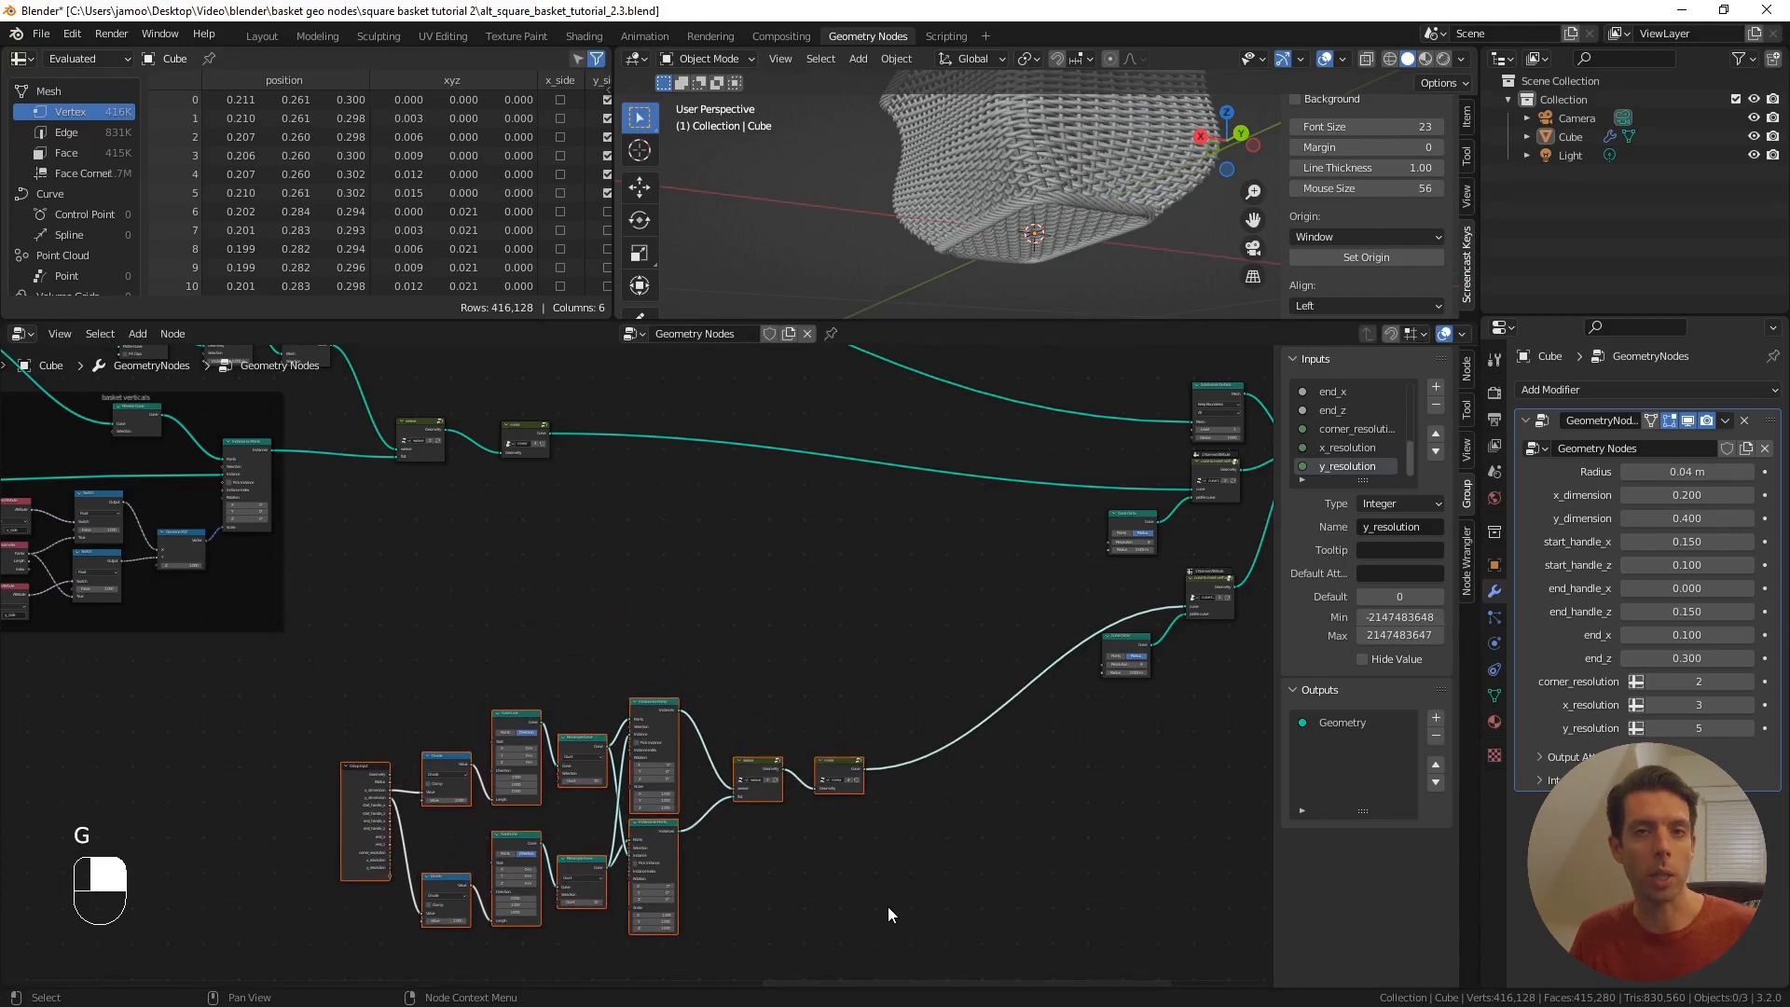
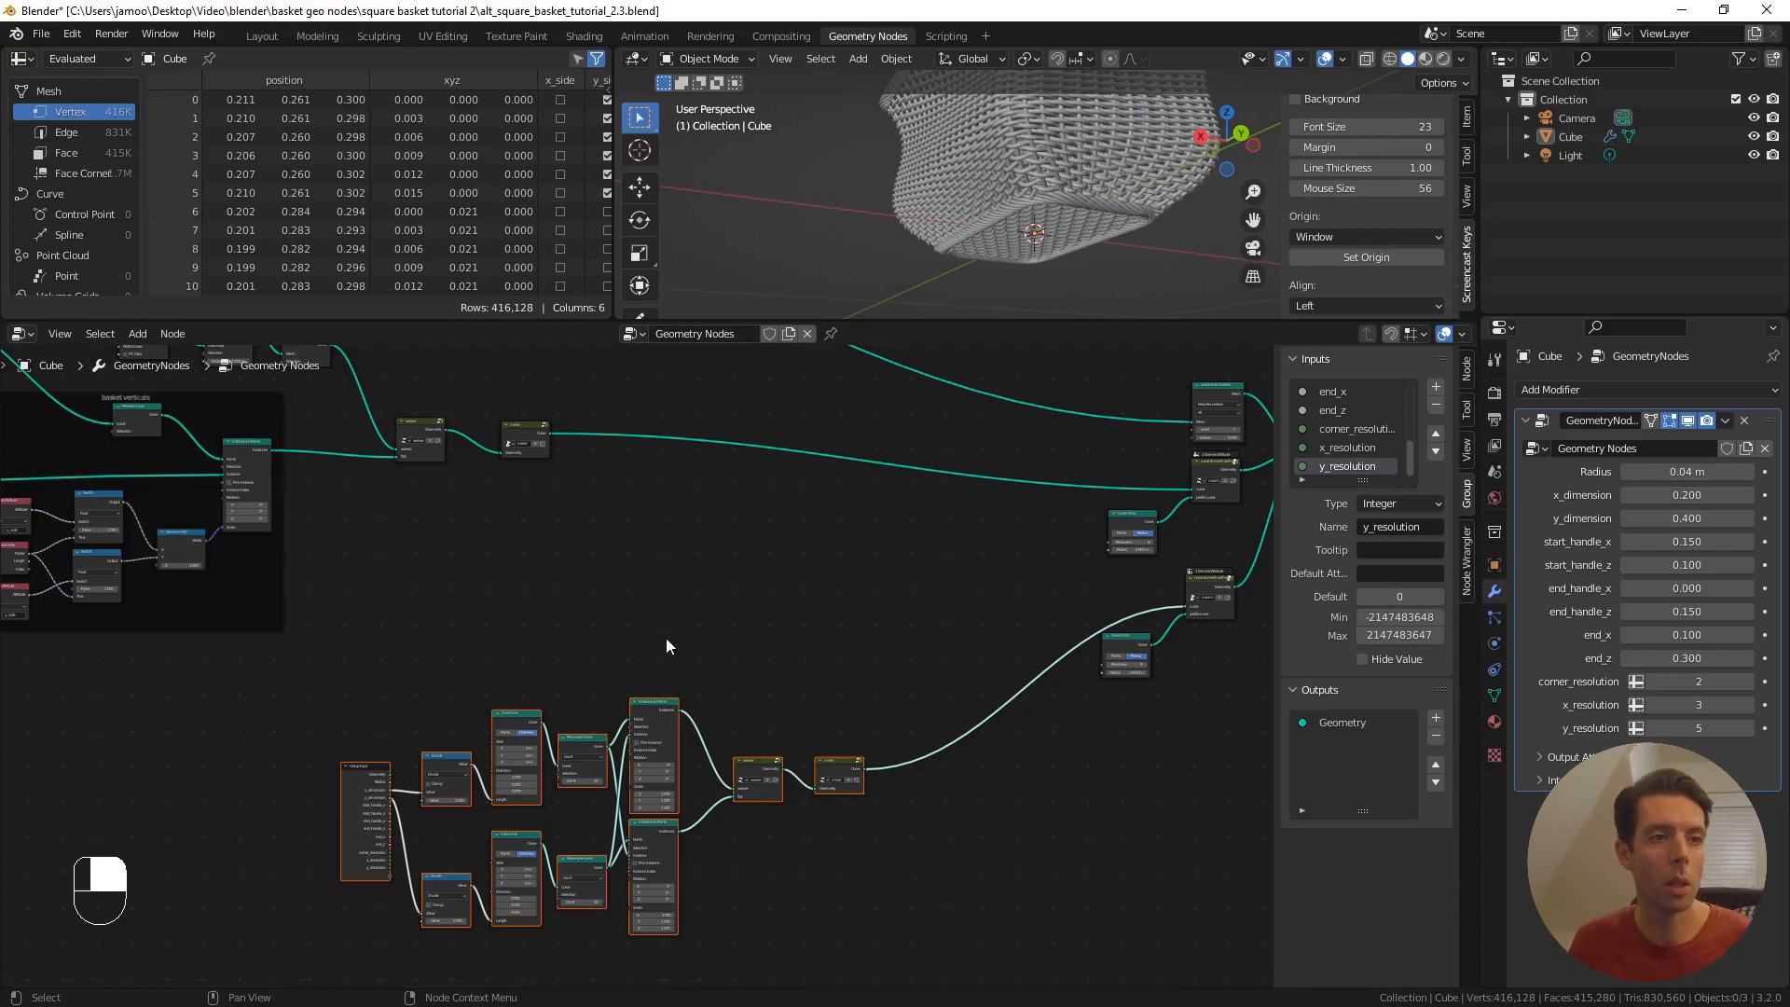
- Move the two rim mirror nodes, both twisted rim nodes and their Join Geometry node further along the graph, above the wall's weave nodes
scroll(664, 635, down, 2)
scroll(638, 657, down, 1)
middle_drag(676, 585, 776, 740)
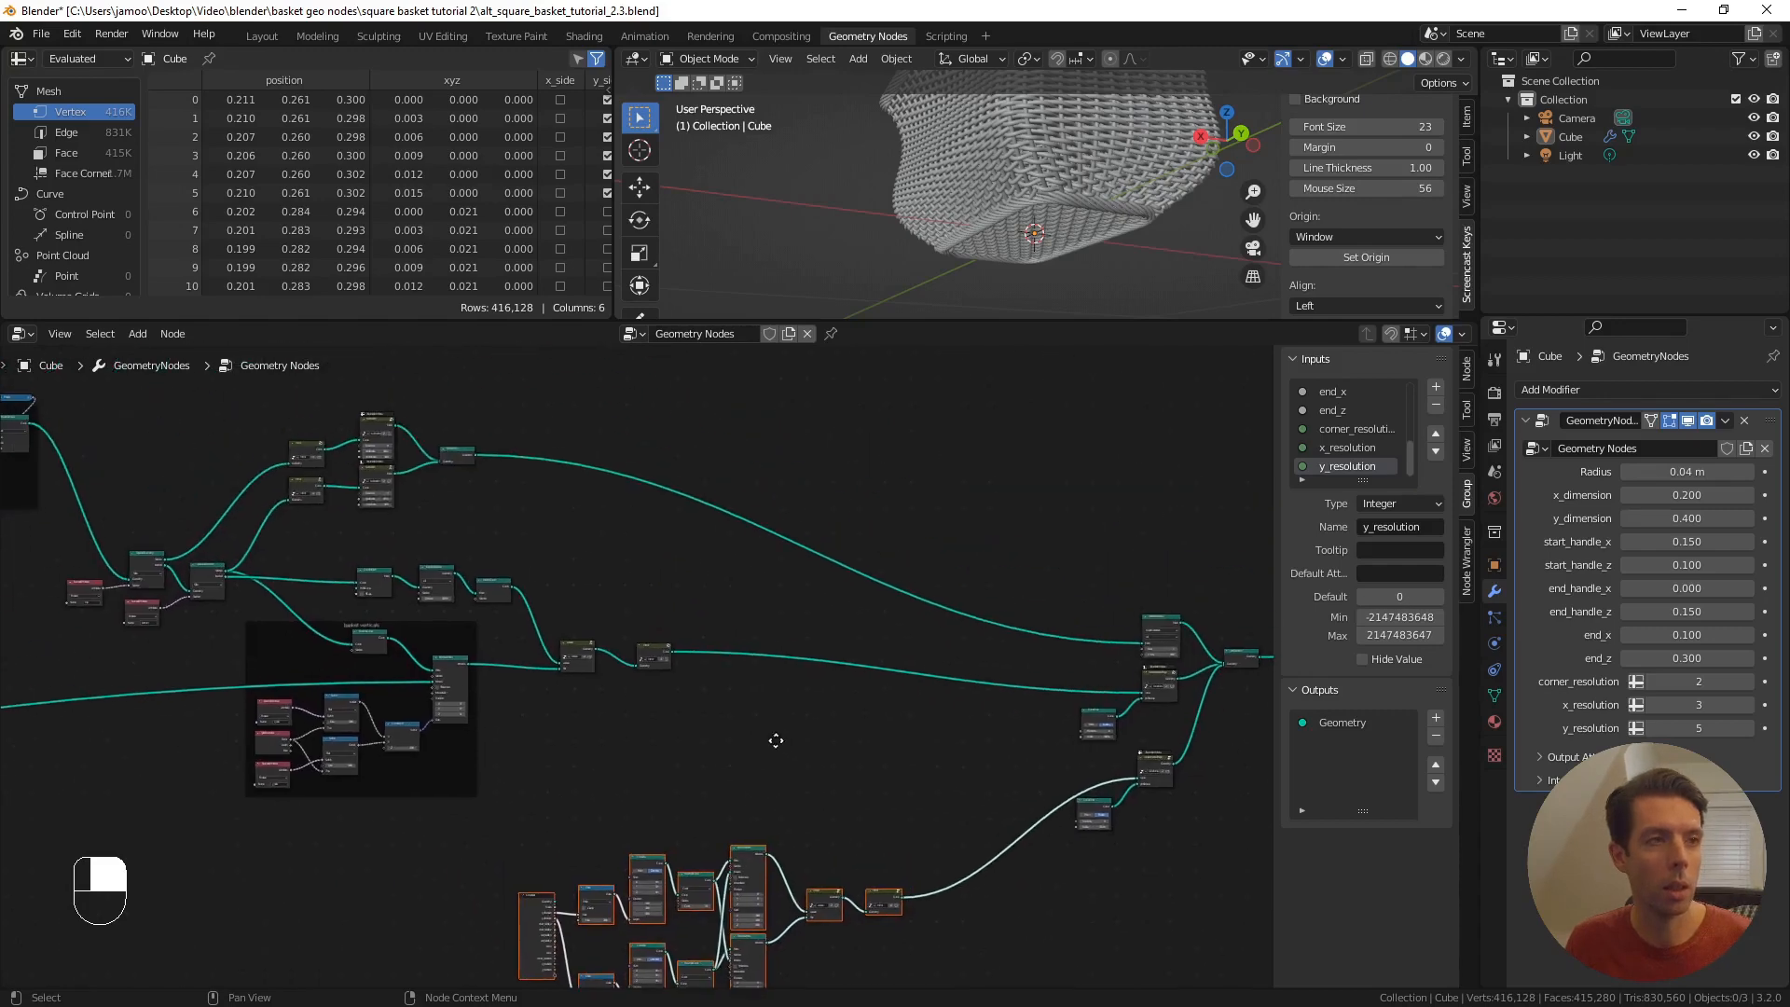
scroll(507, 449, up, 2)
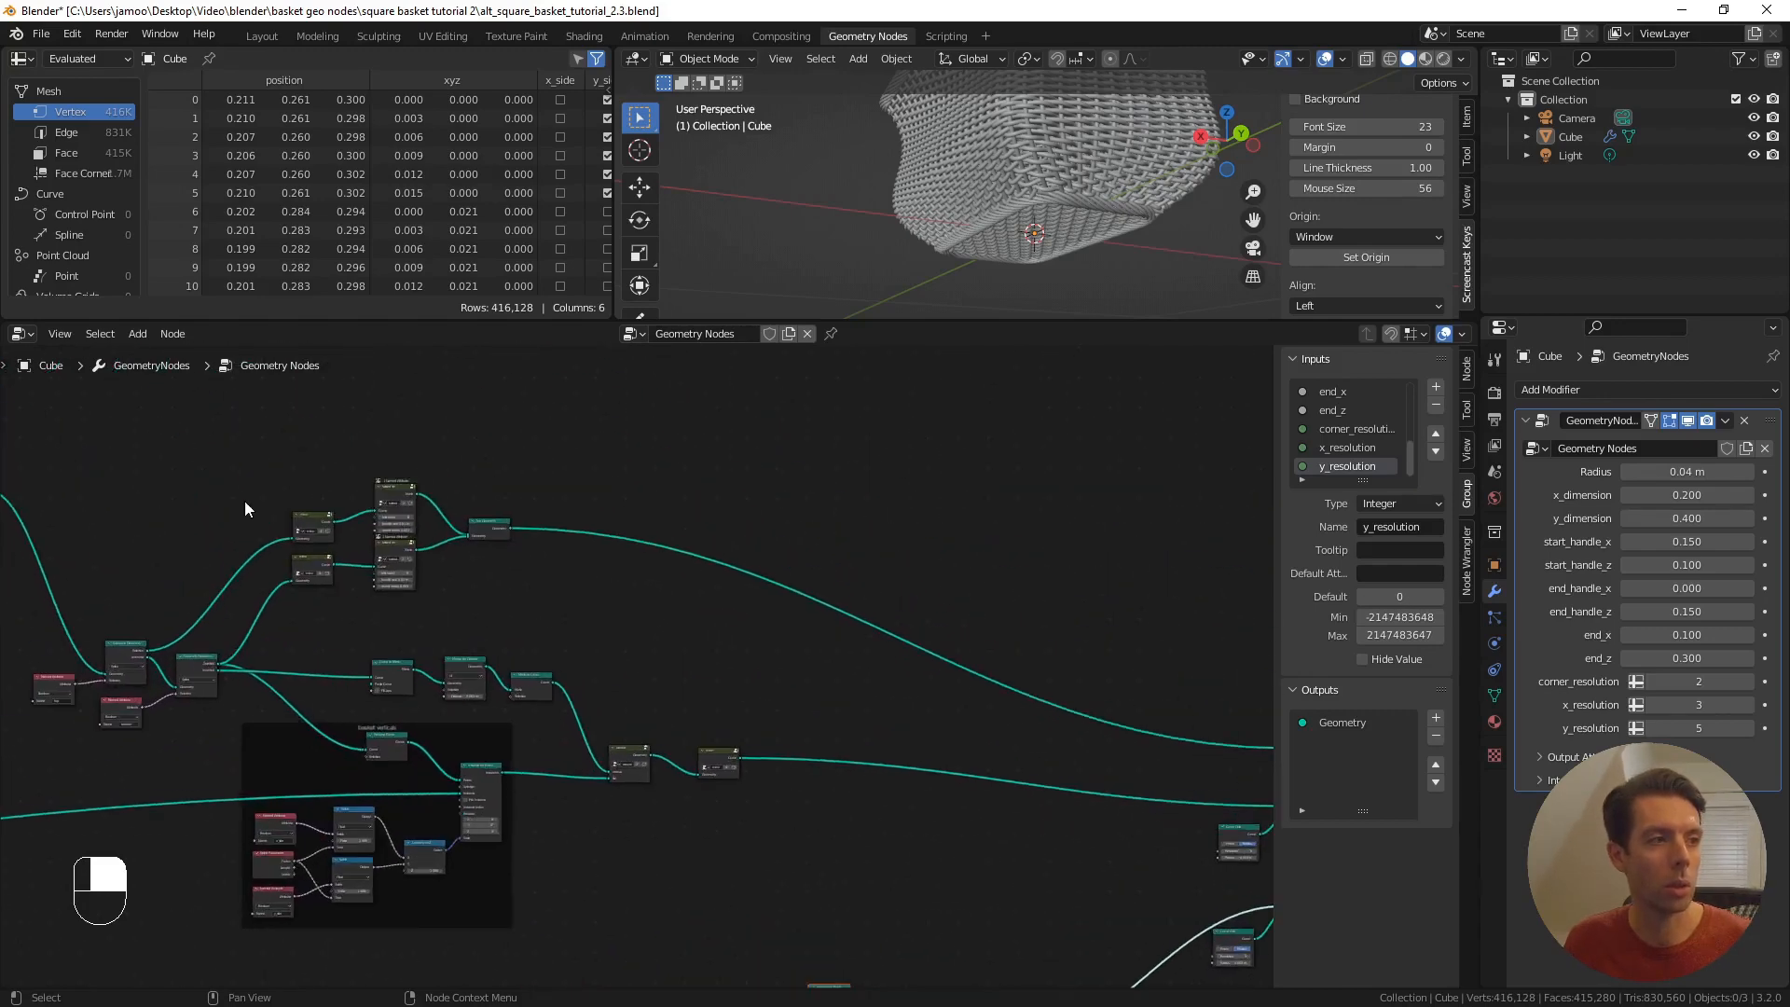
drag(260, 467, 507, 594)
scroll(507, 585, up, 6)
shift+middle_drag(140, 508, 708, 636)
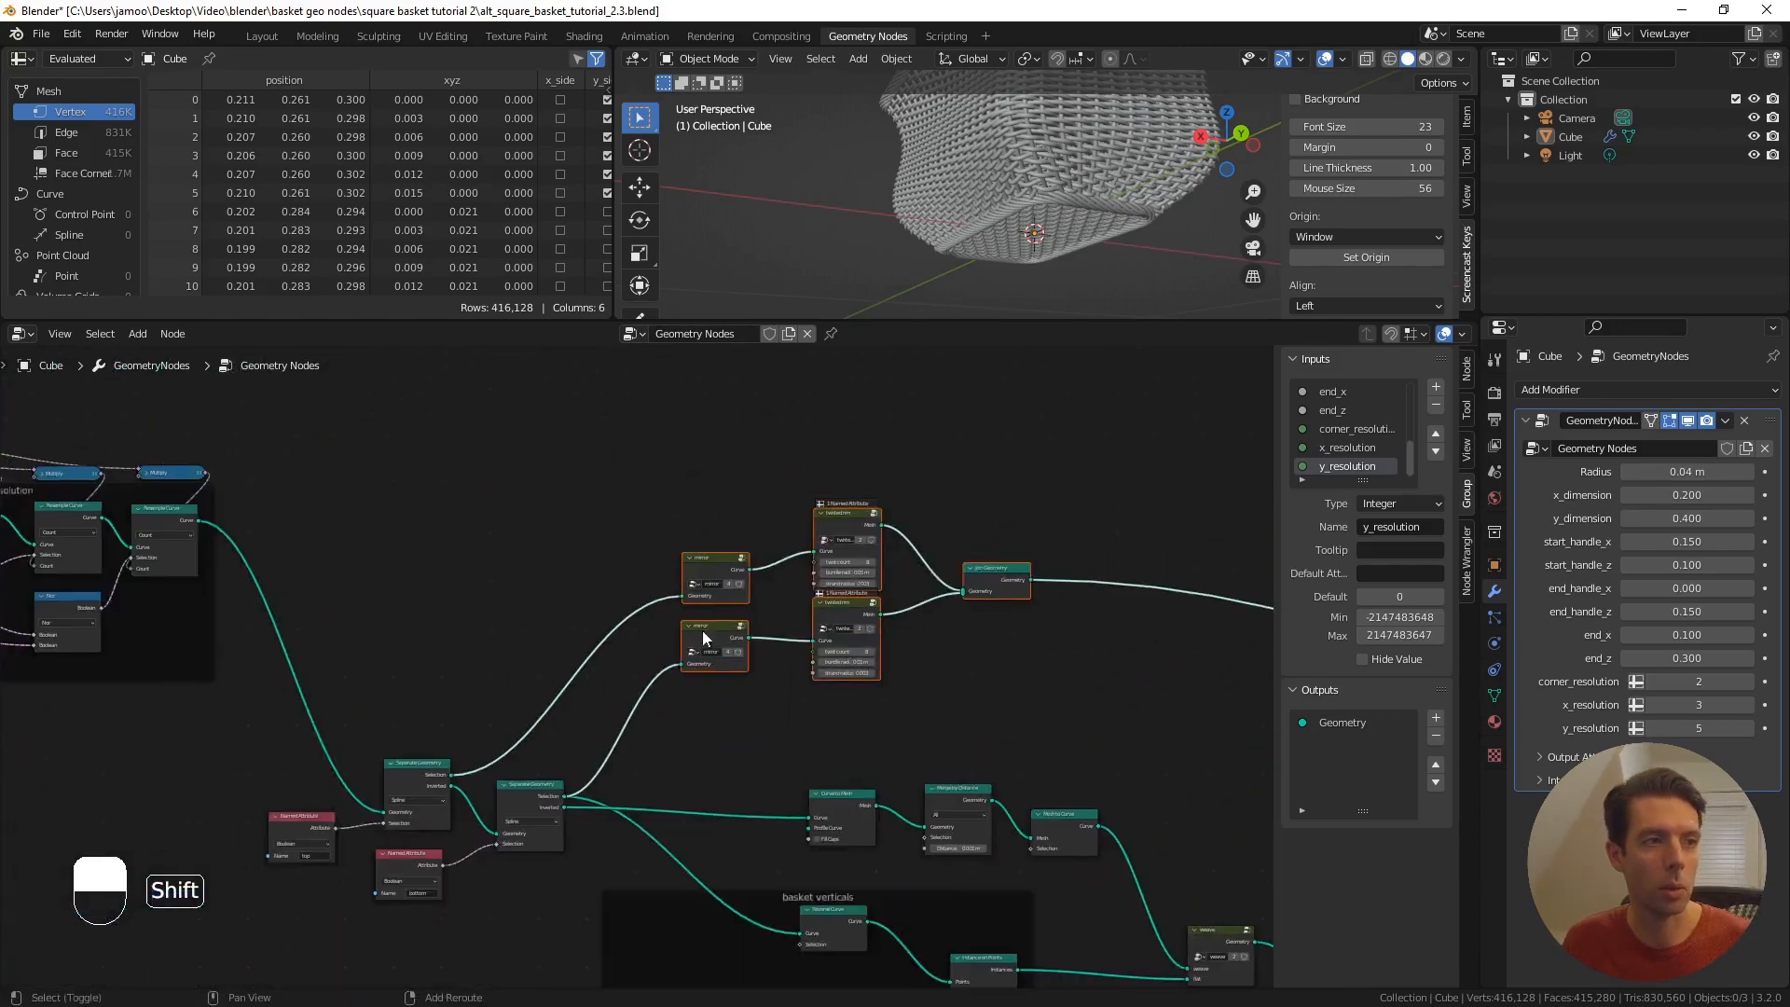
scroll(784, 681, up, 4)
shift+middle_drag(807, 692, 712, 690)
scroll(715, 690, up, 1)
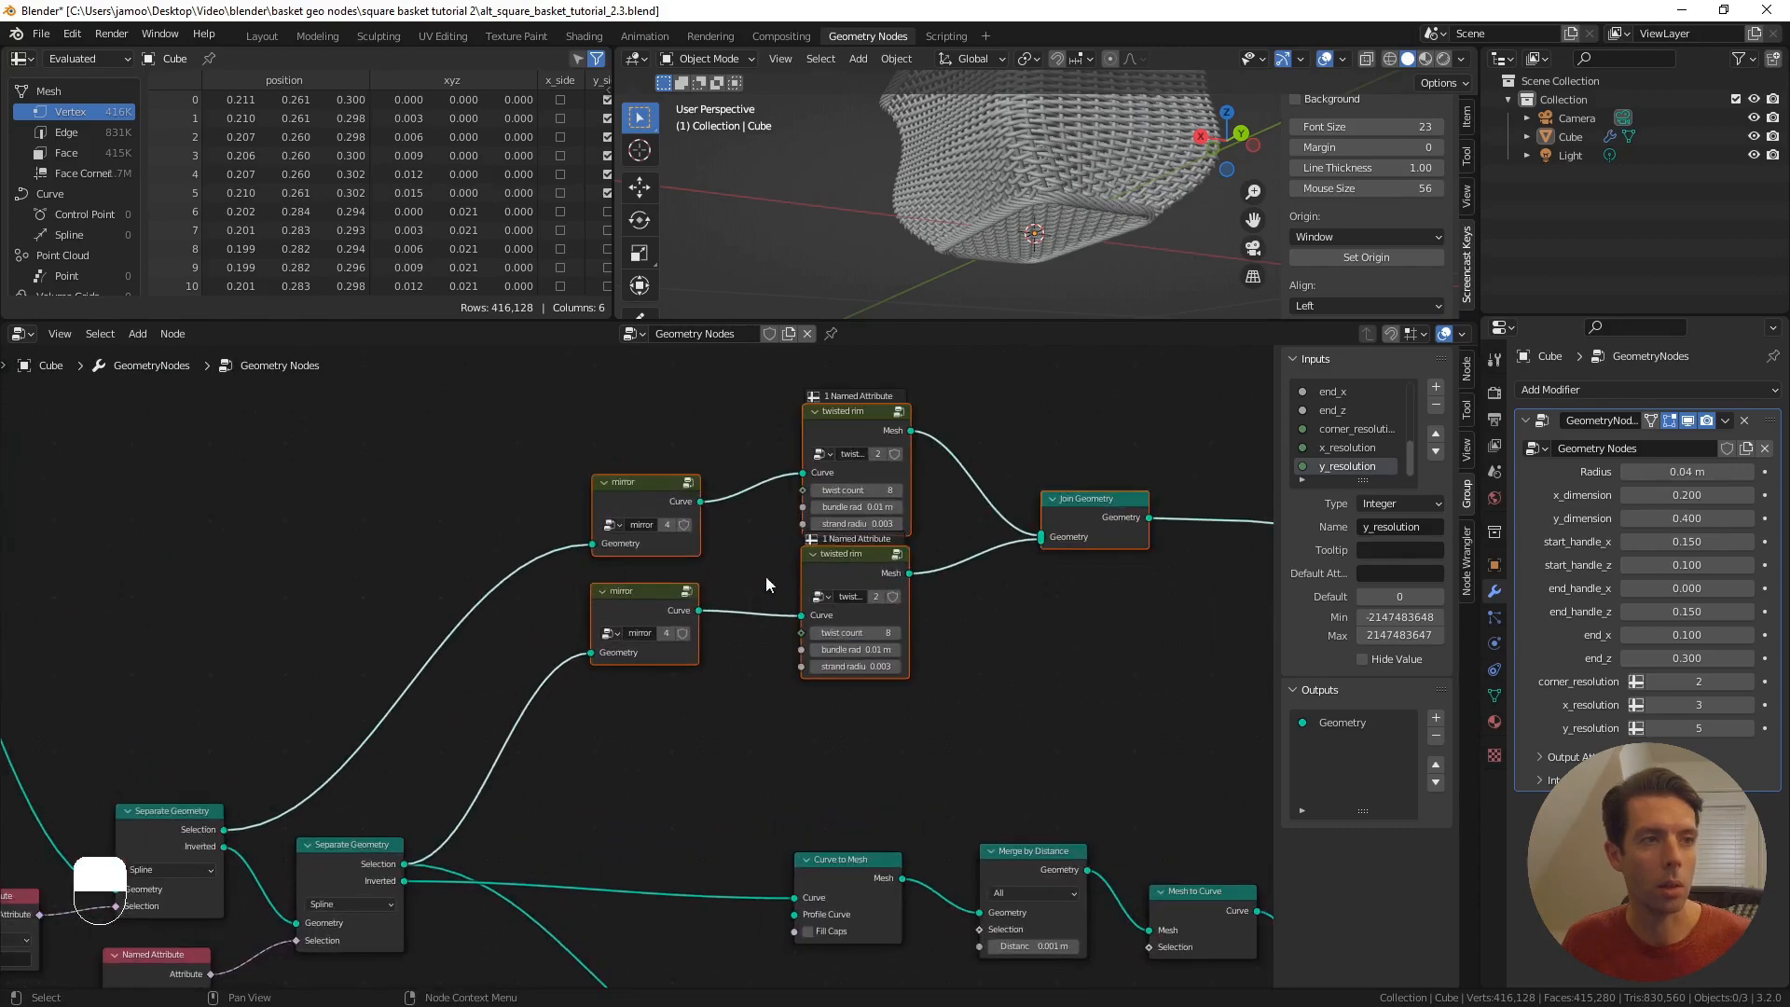
scroll(879, 608, down, 5)
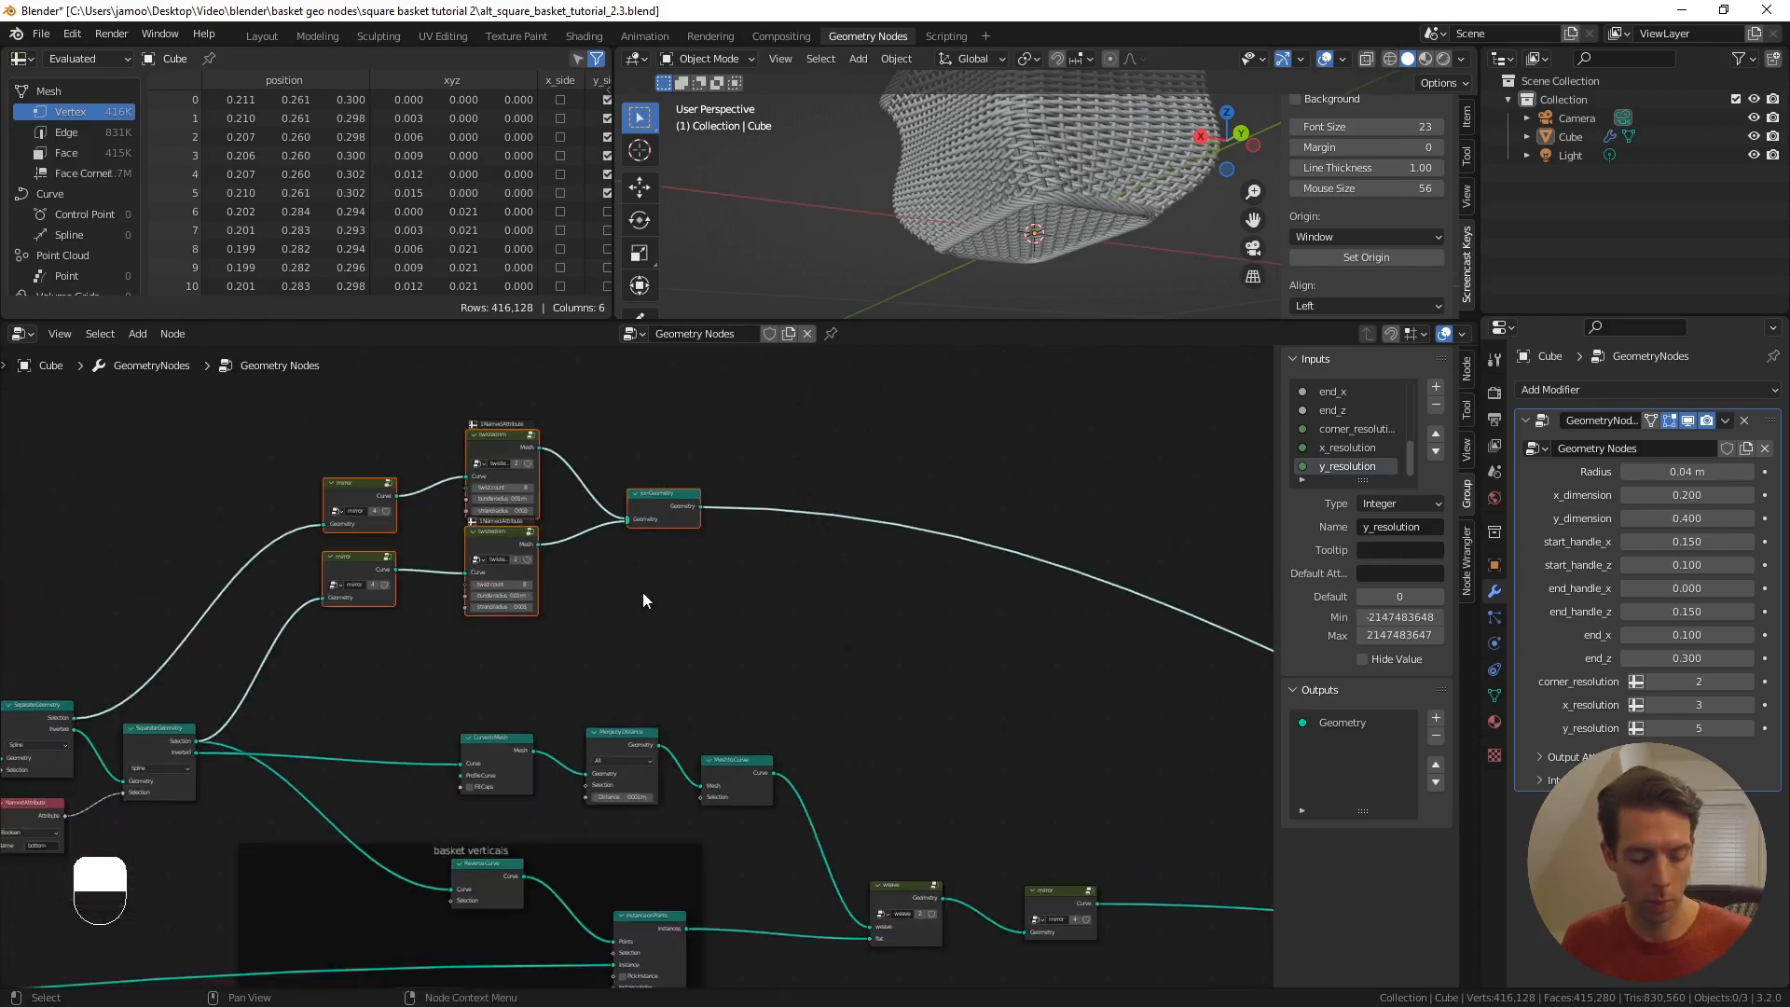
scroll(635, 589, down, 1)
key(g)
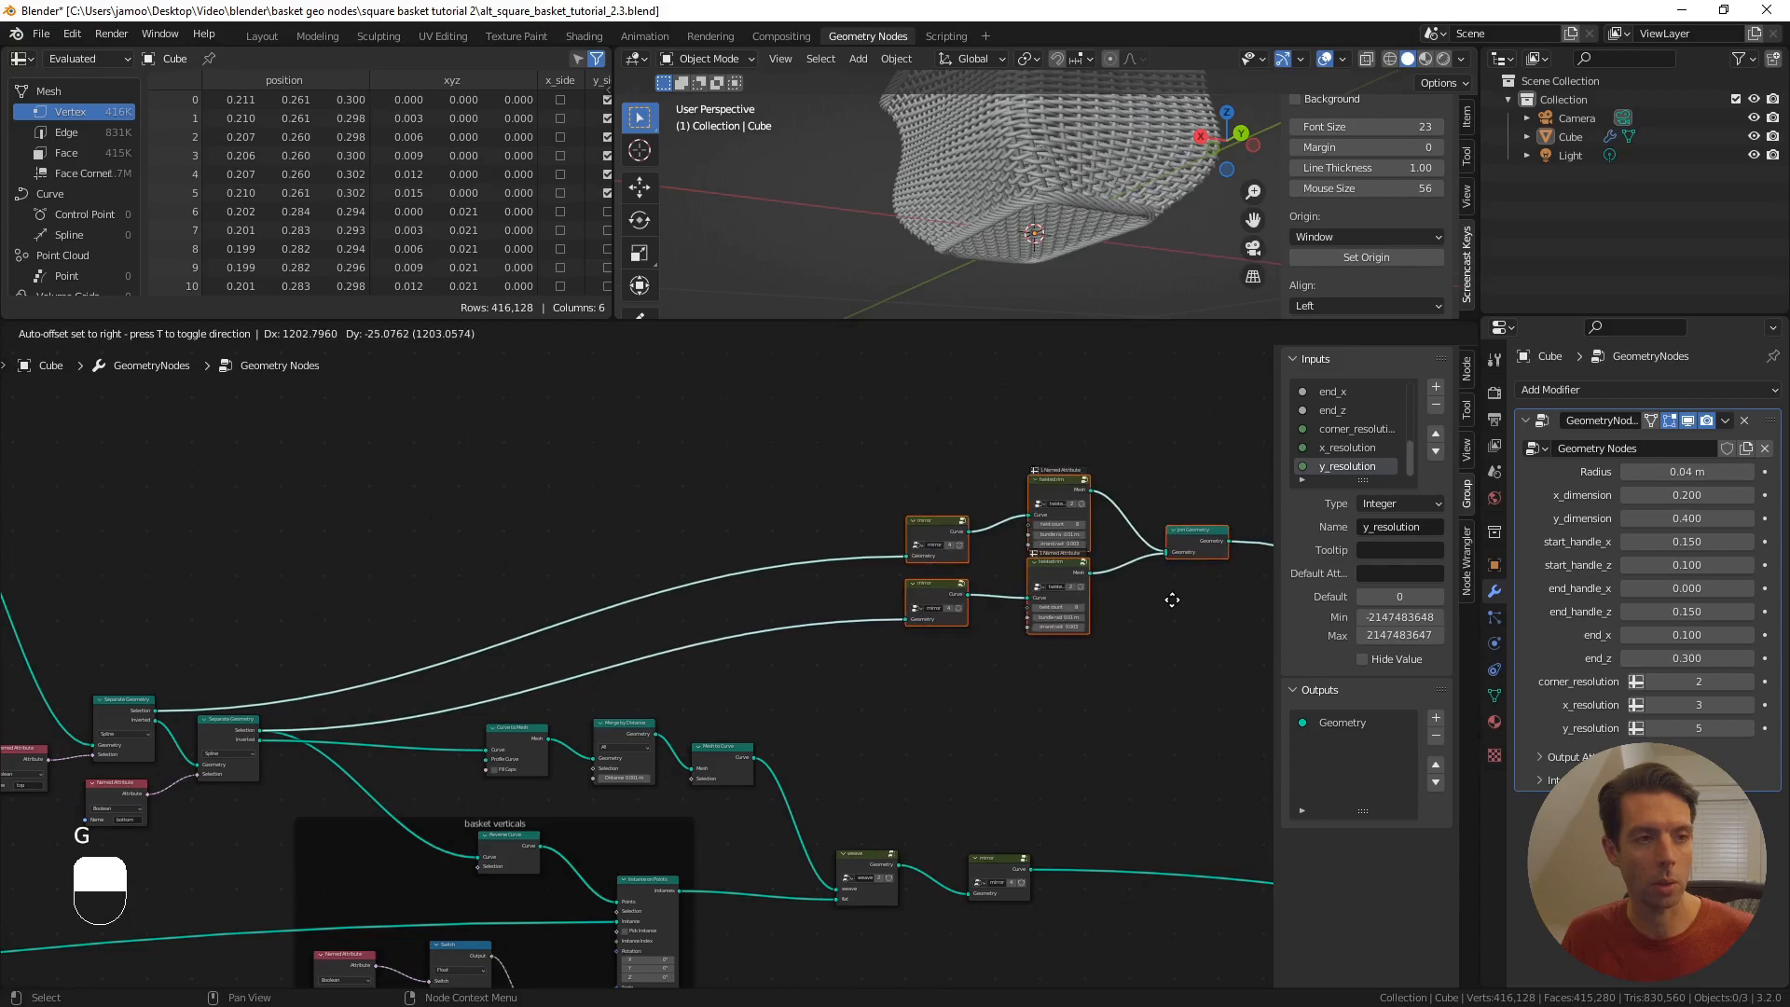
click(1173, 601)
- Shift the wall's mirror node closer to its weave node and preview the bottom rim's mirror node output
shift+middle_drag(1110, 637, 822, 491)
scroll(811, 497, down, 2)
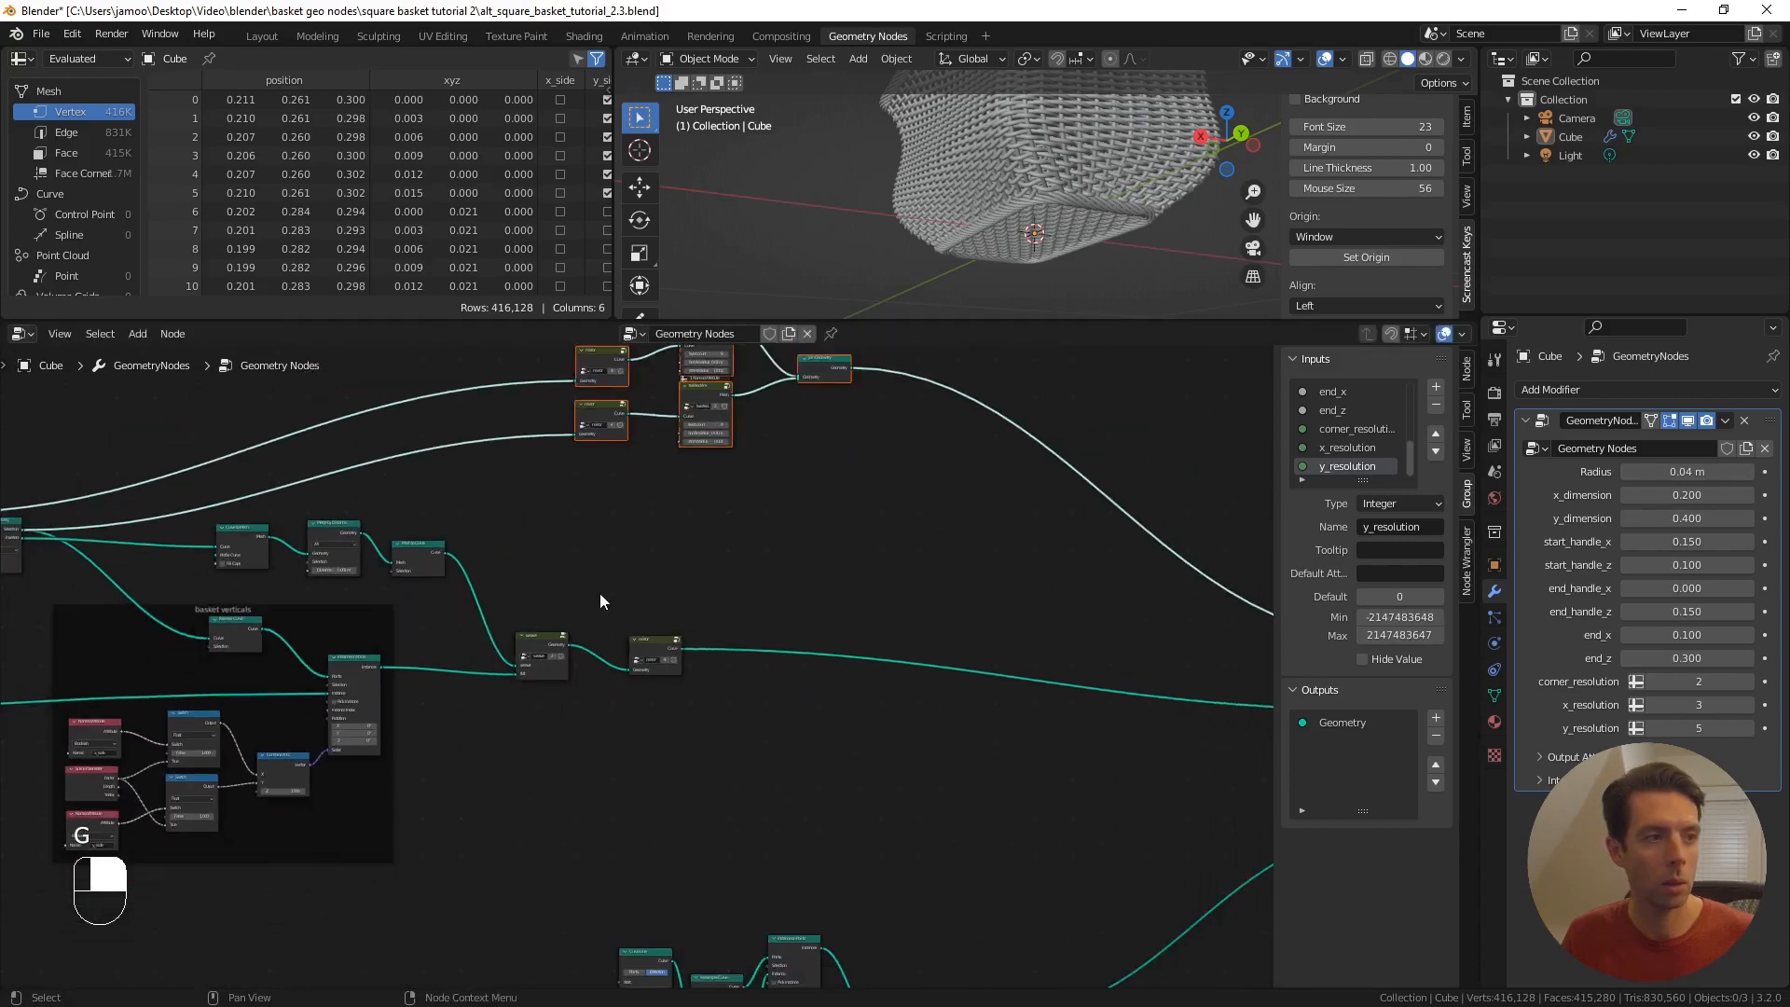
drag(670, 653, 634, 654)
scroll(619, 592, up, 2)
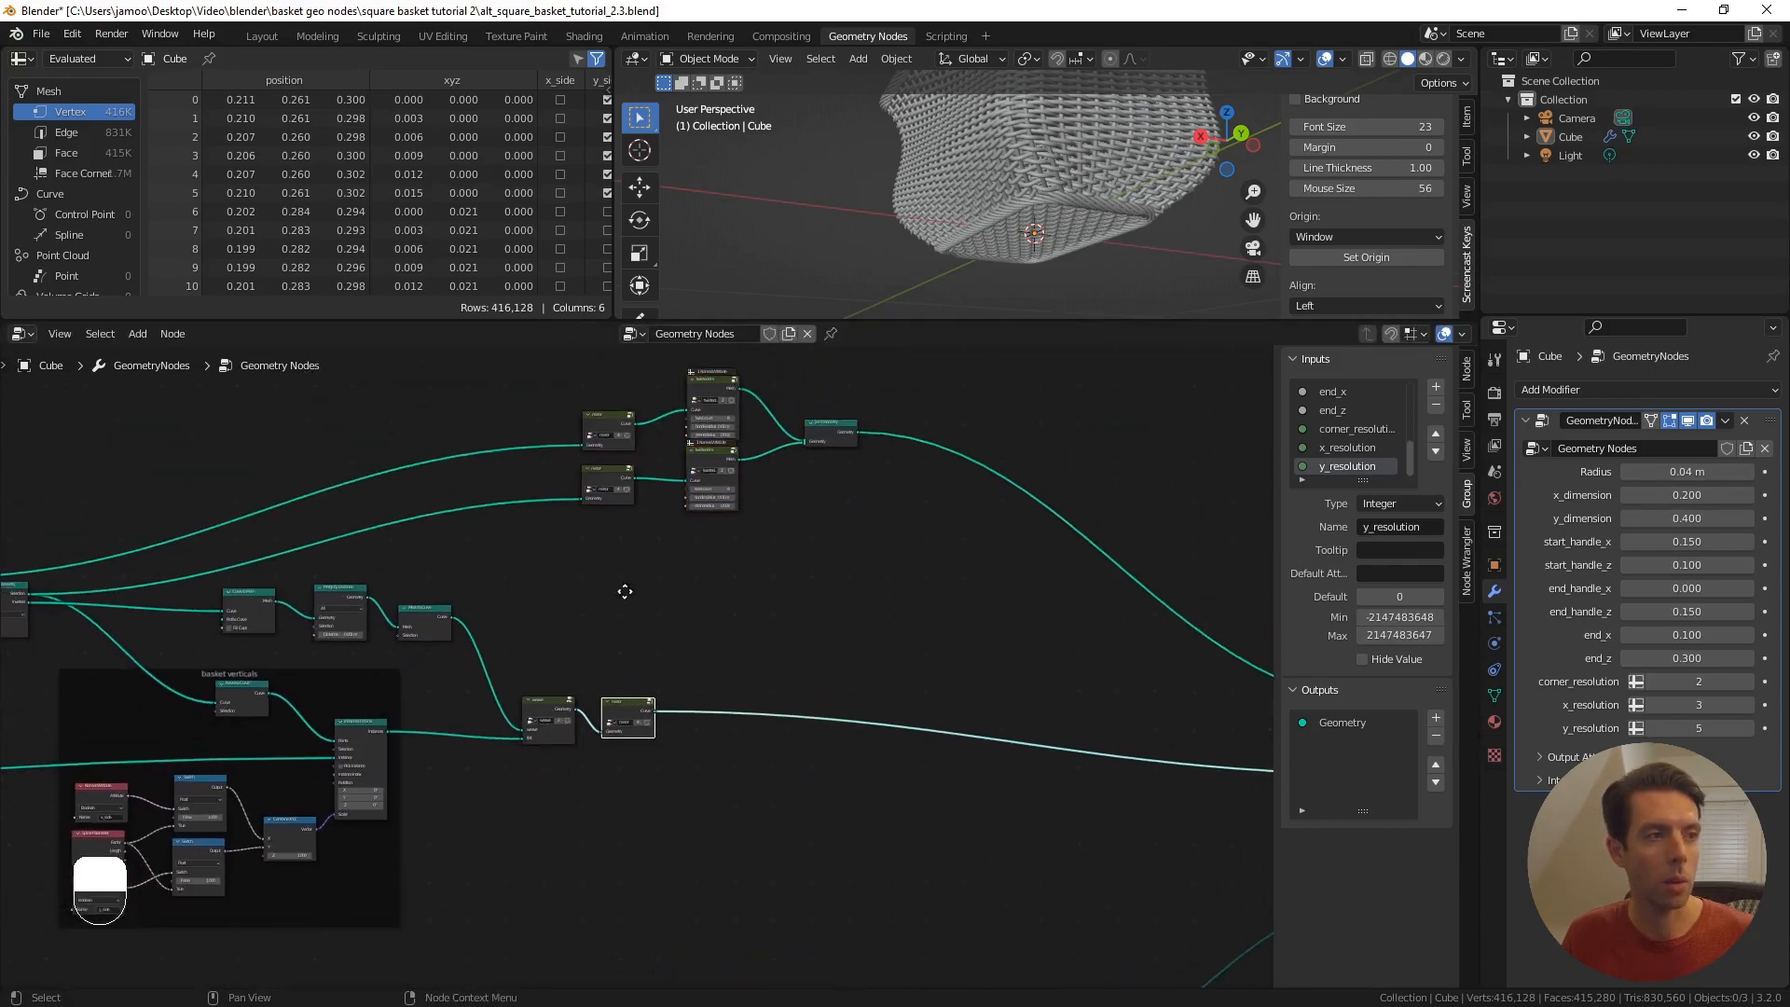
shift+middle_drag(616, 481, 632, 580)
scroll(630, 576, up, 2)
alt+shift+click(617, 510)
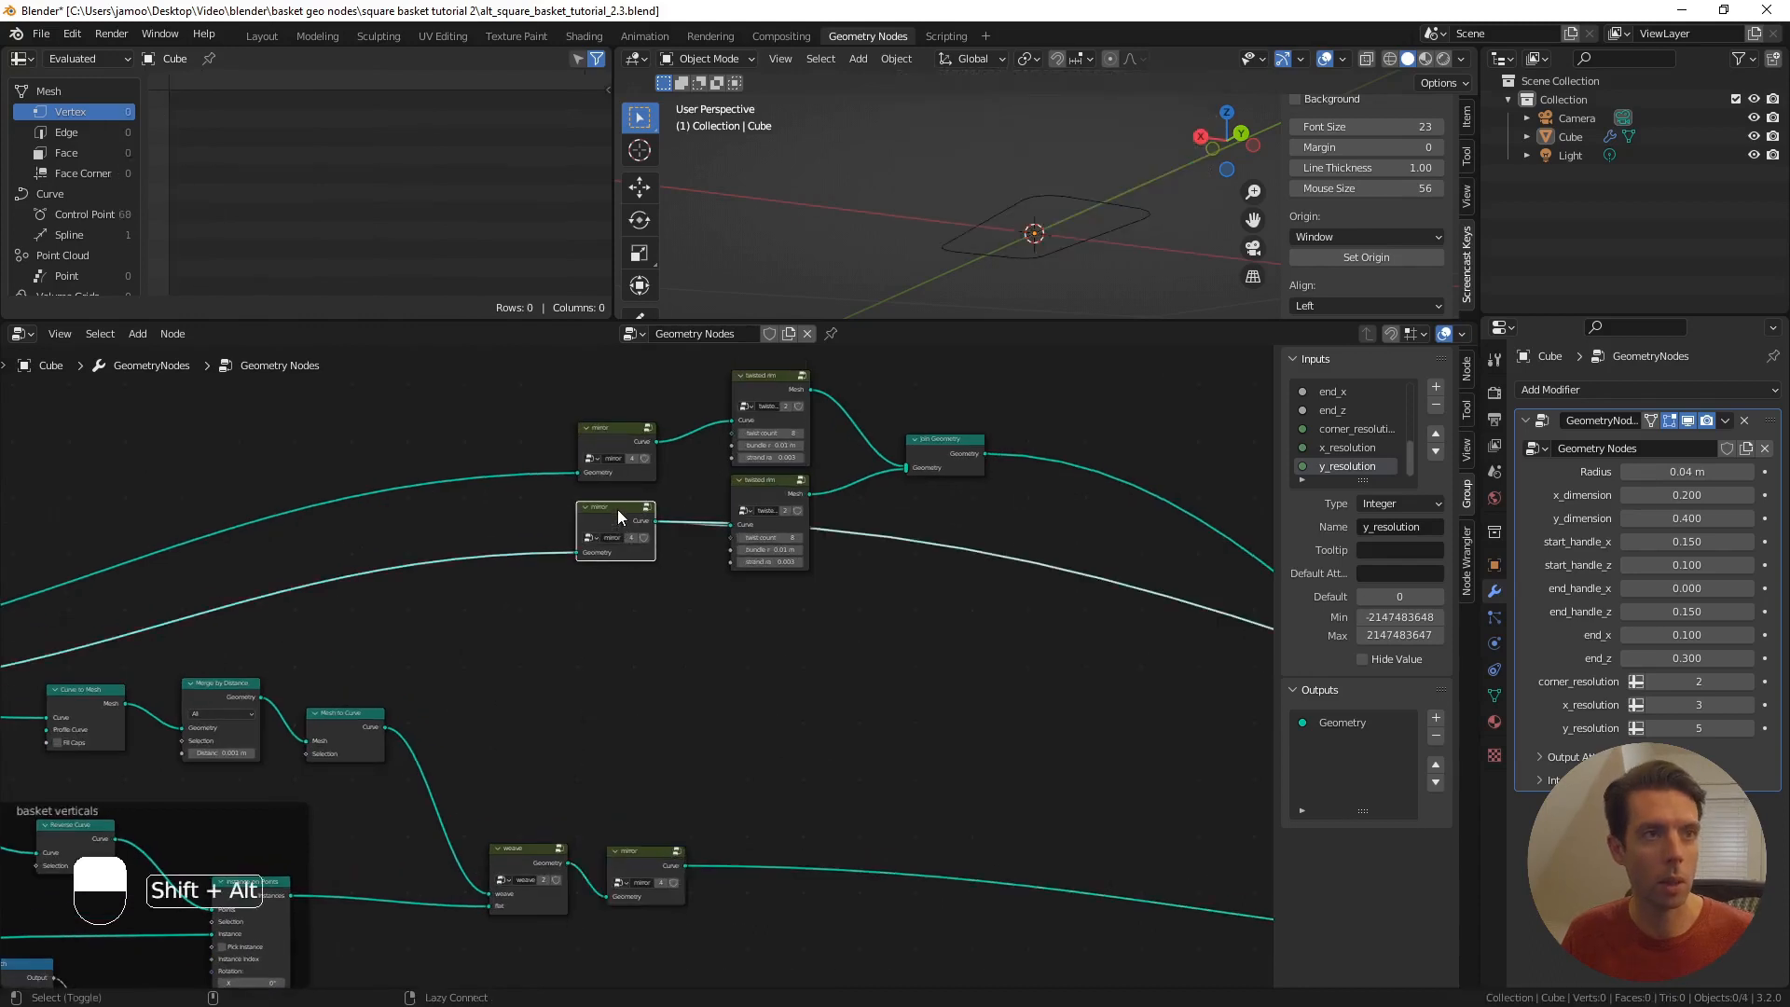
middle_drag(910, 168, 1005, 270)
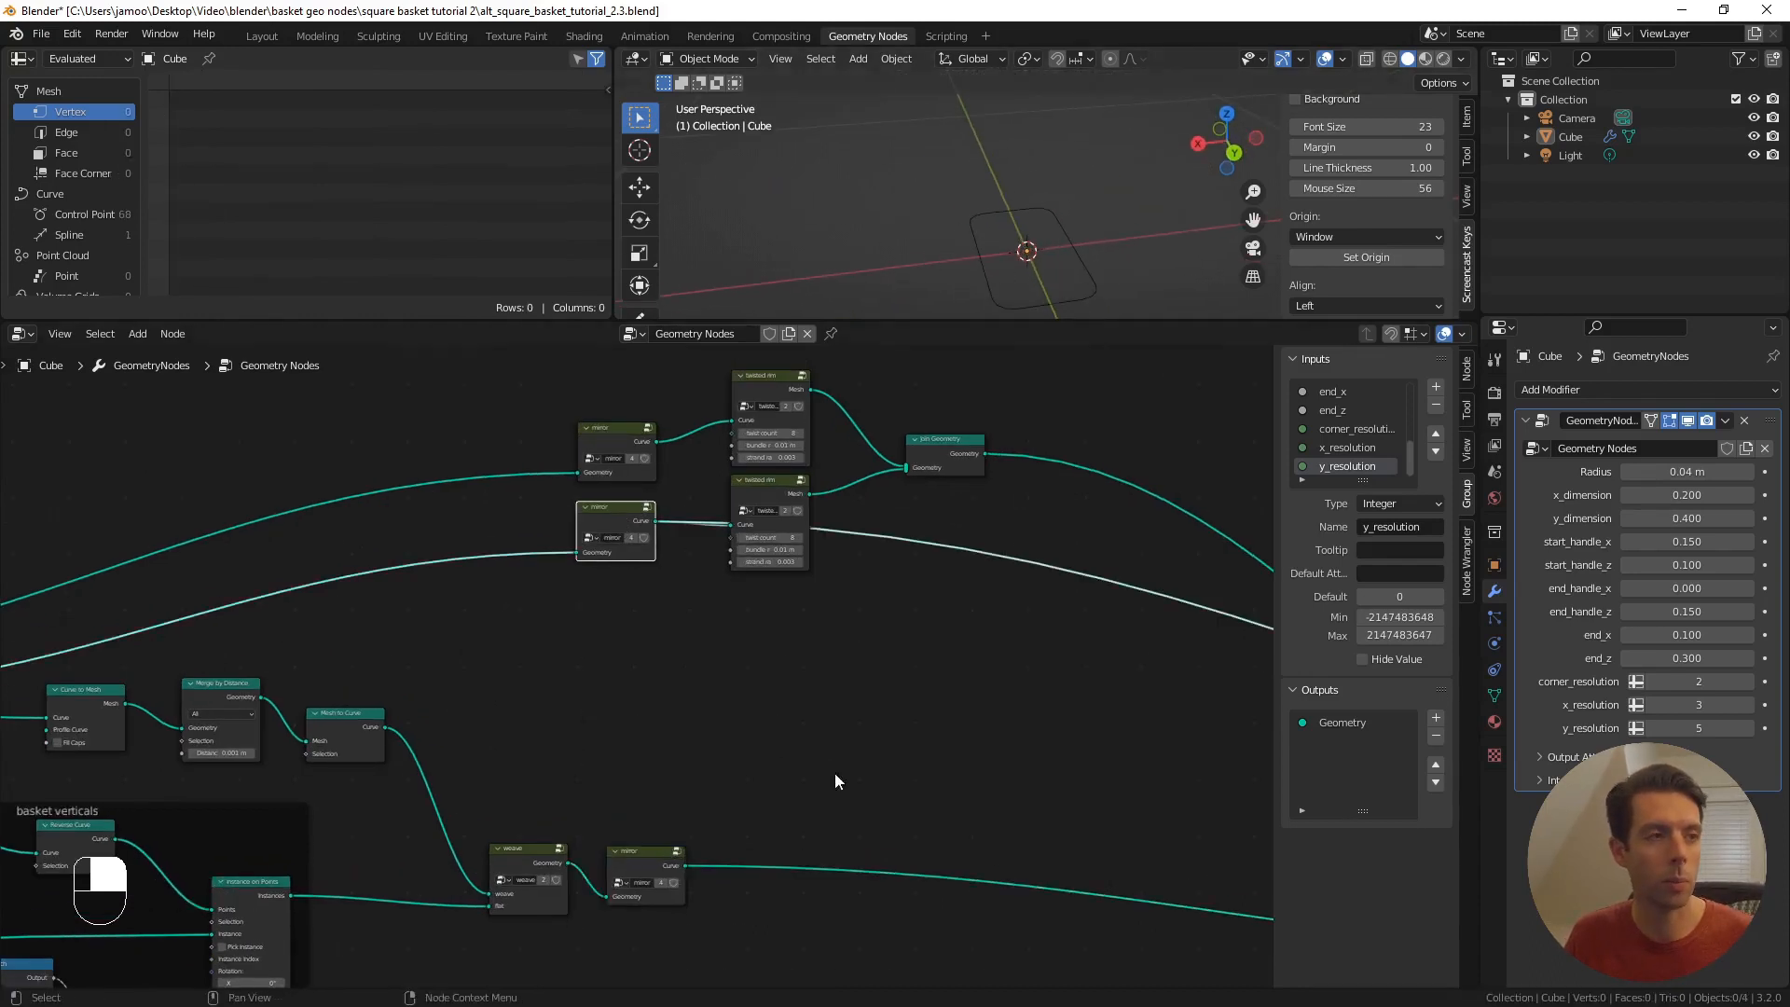
- Add a Fill Curve node fed by the bottom rim's mirrored curve and place it above the base weave nodes
shift+middle_drag(799, 702, 727, 548)
scroll(748, 567, down, 2)
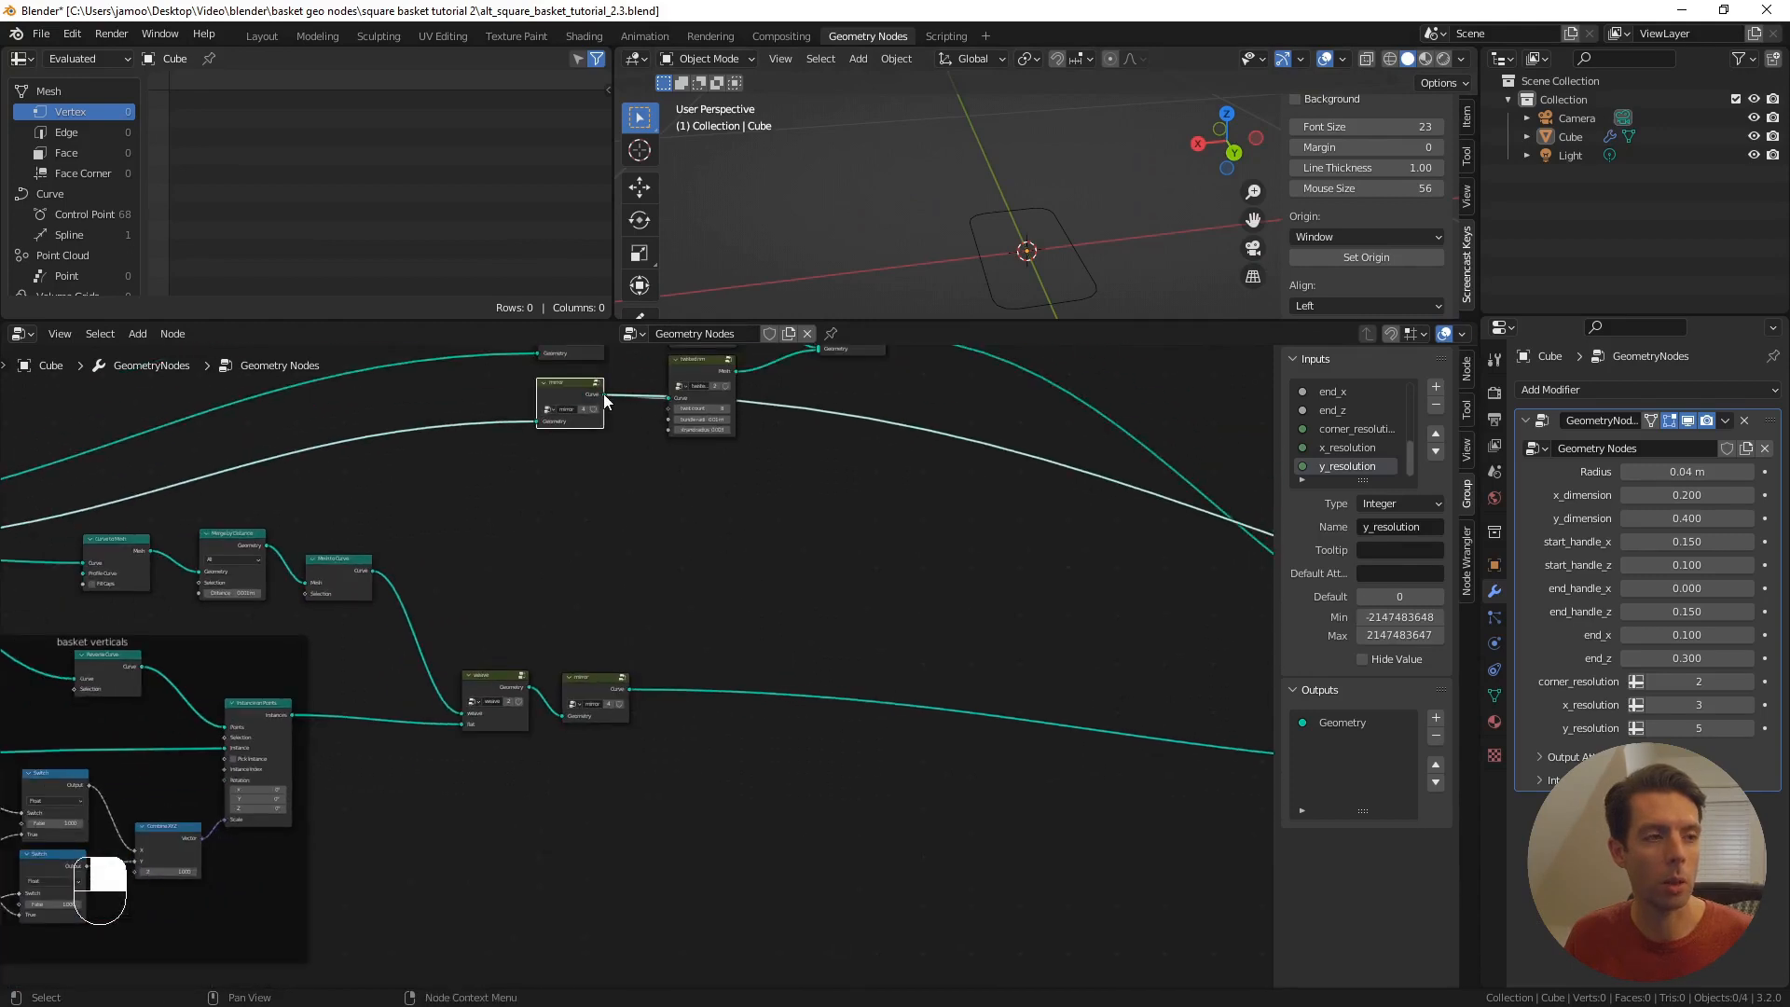
drag(603, 393, 699, 911)
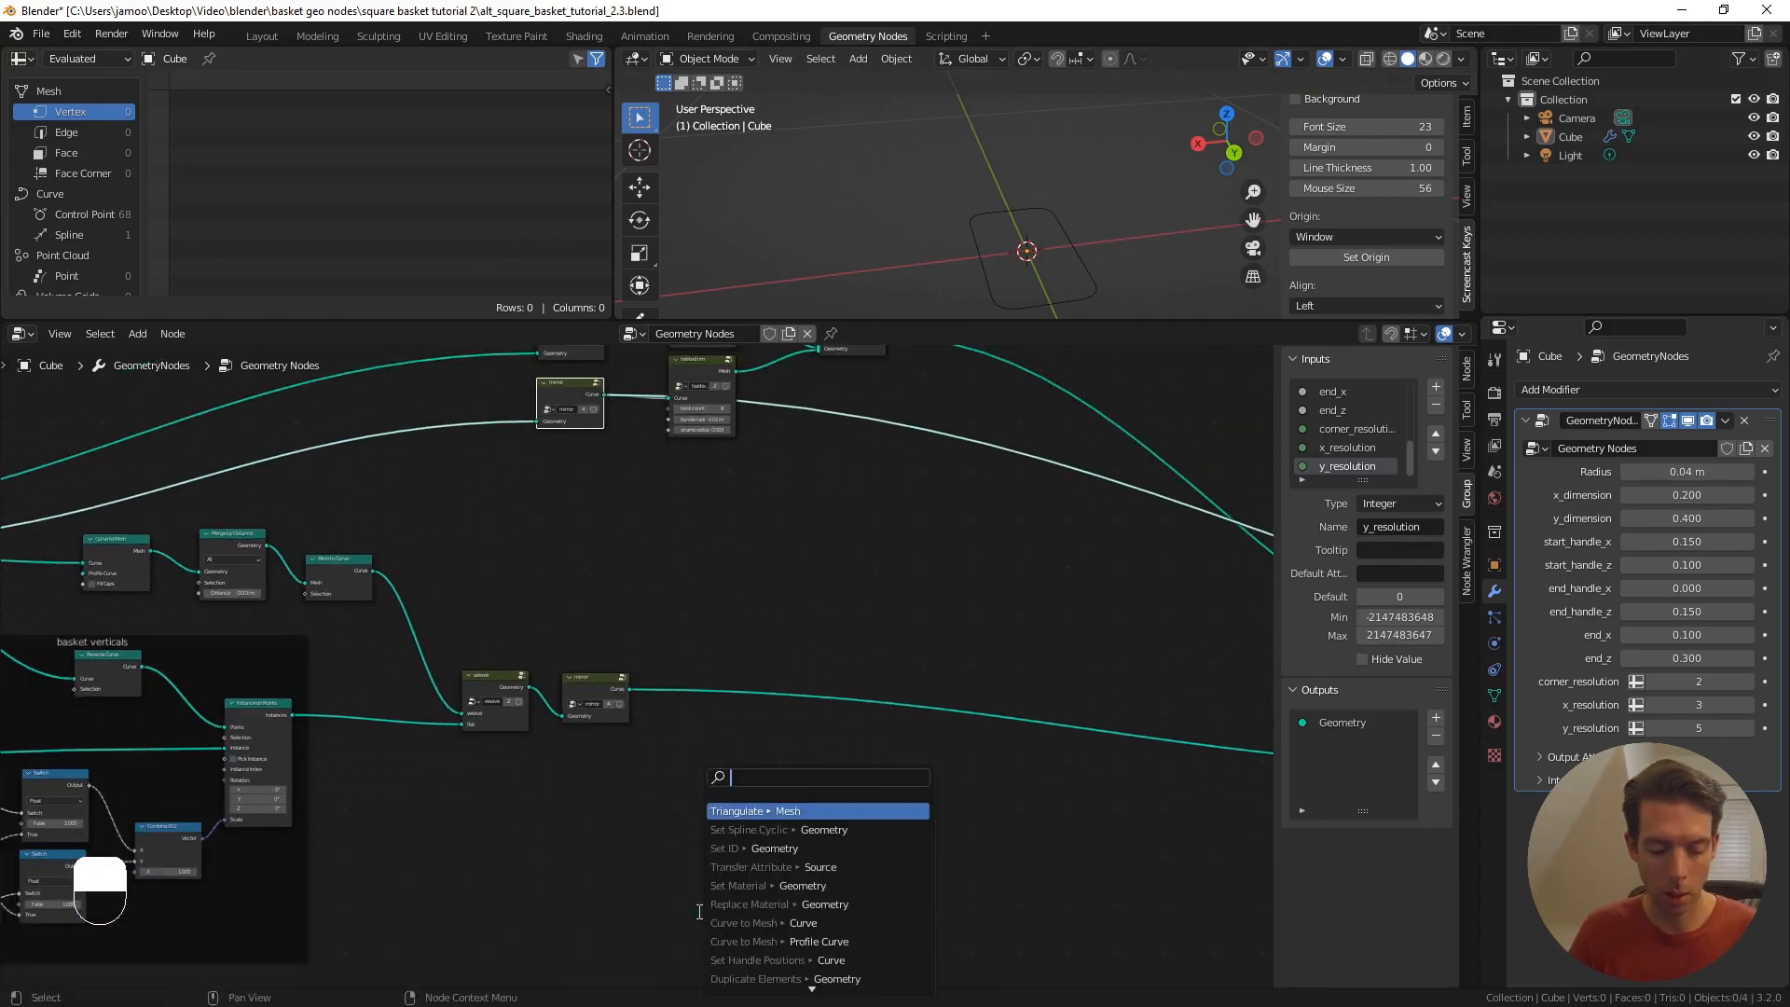
text(fill)
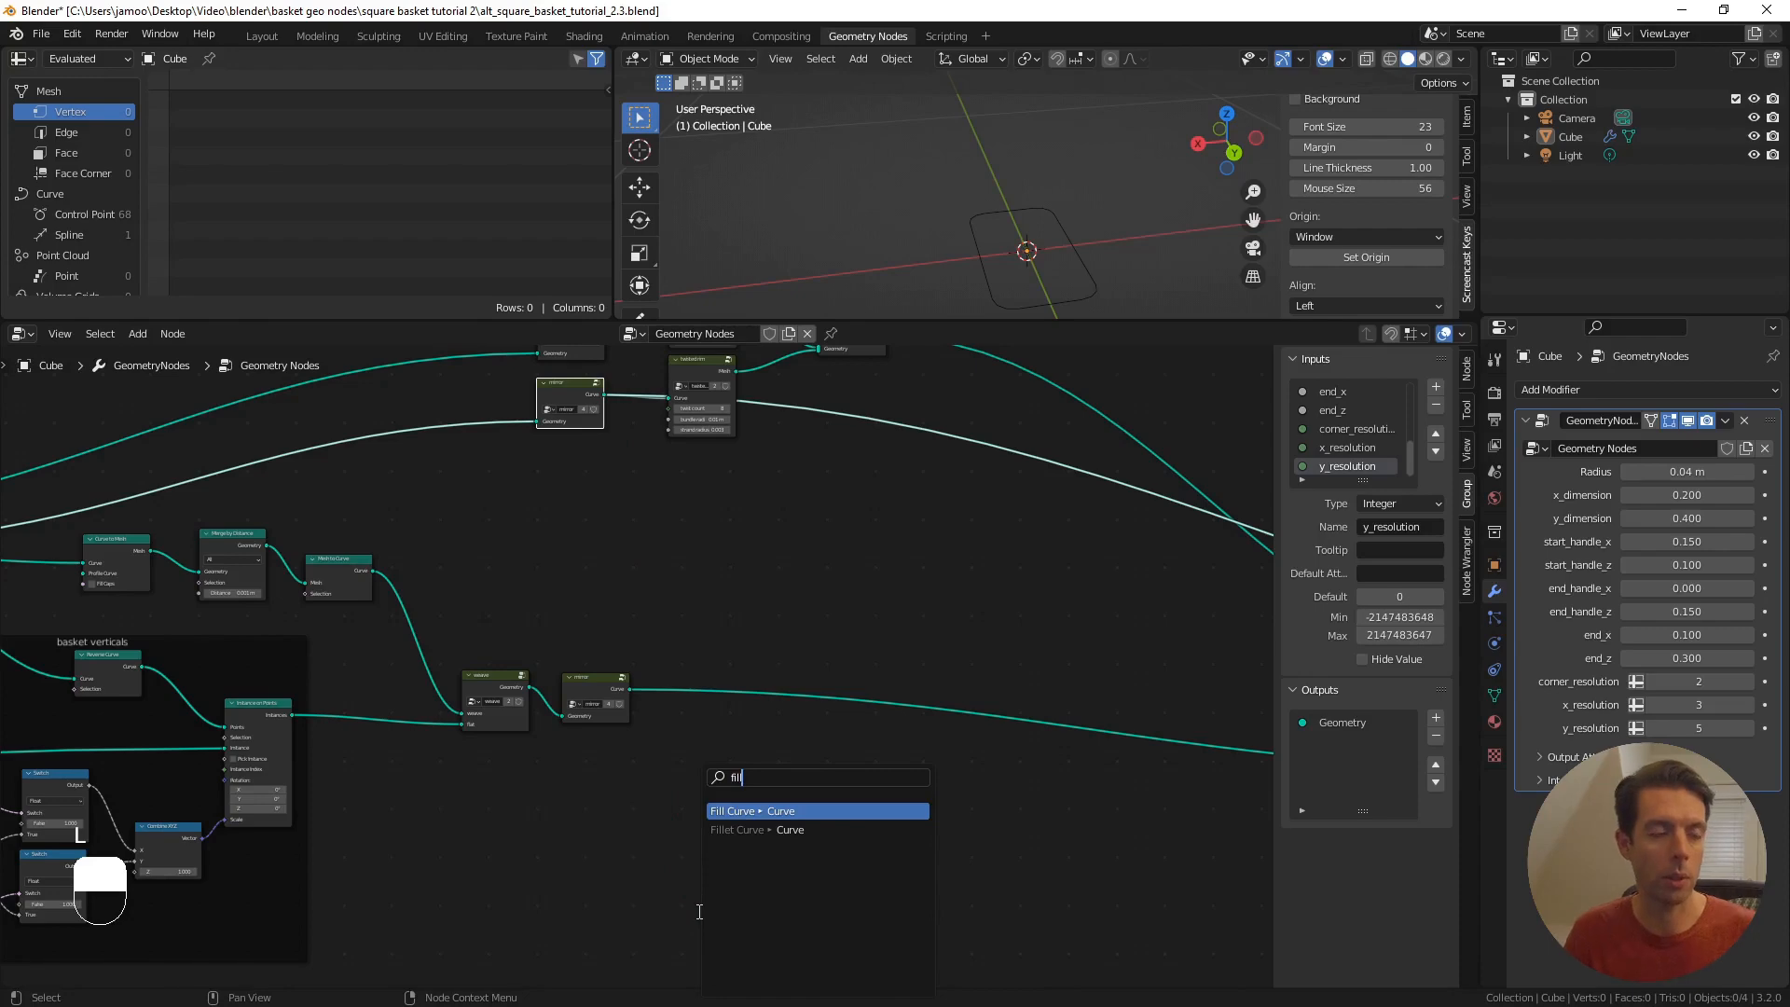
key(Return)
click(697, 911)
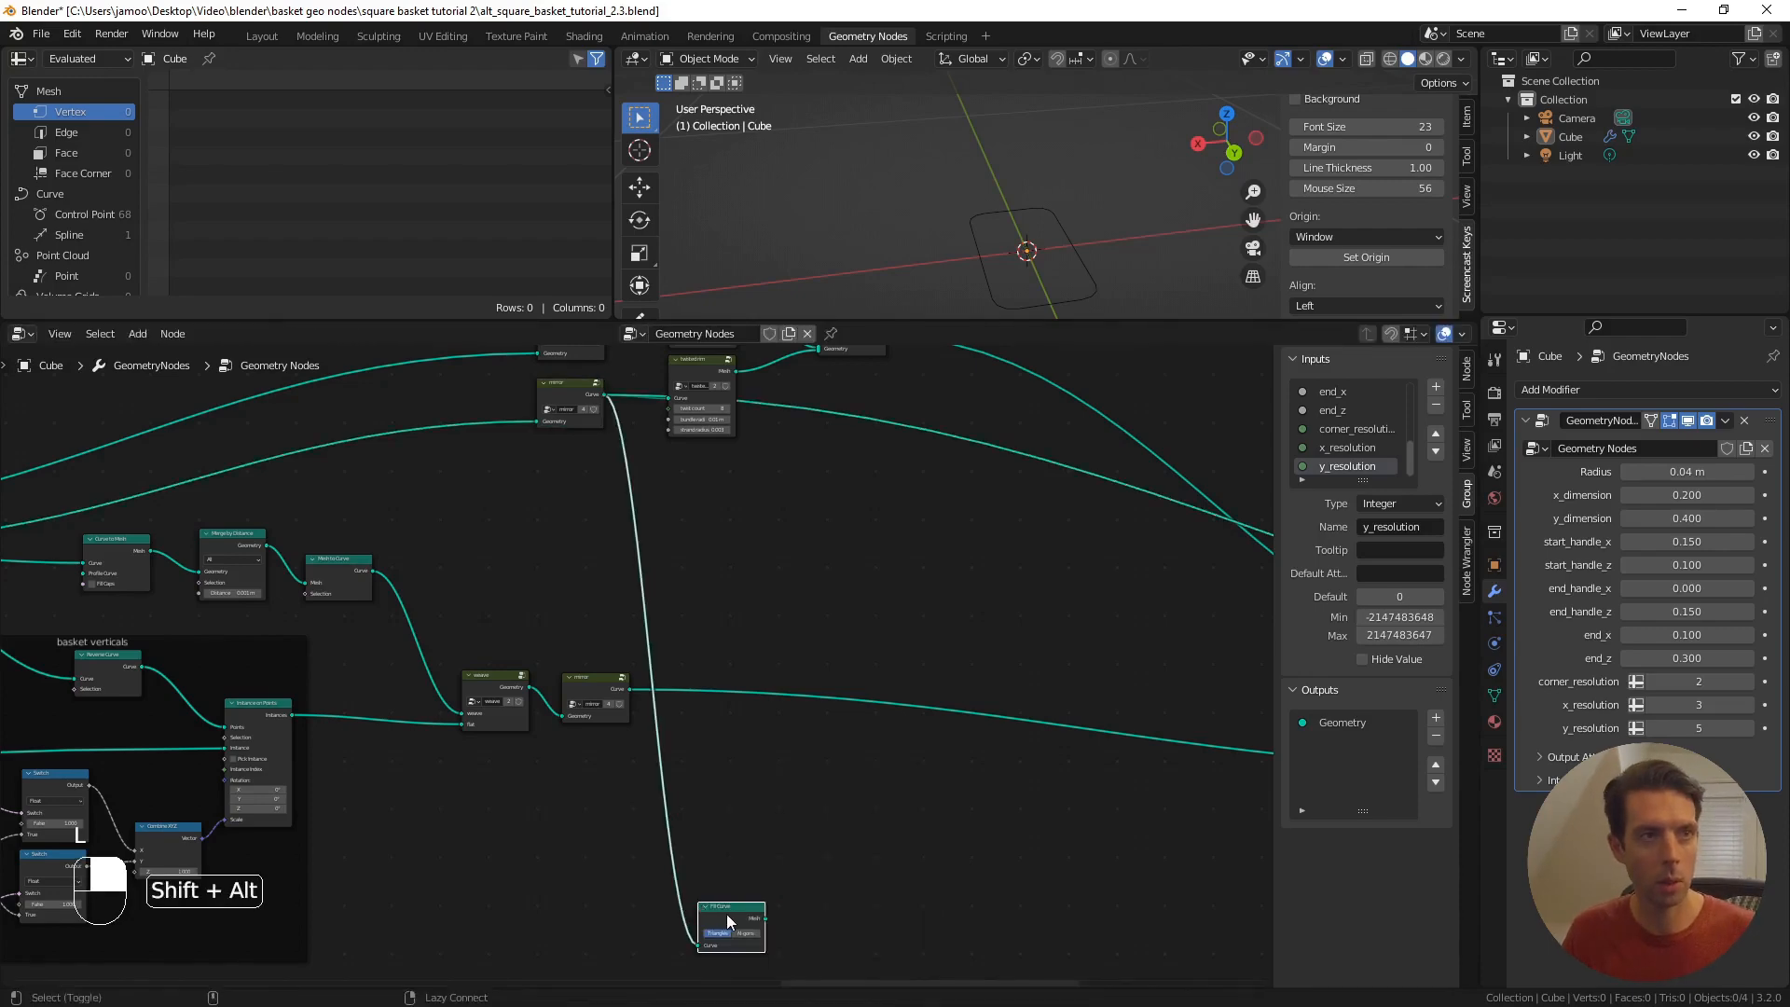
- Preview the Fill Curve node's mesh in the viewport
alt+shift+click(727, 915)
scroll(792, 833, down, 3)
middle_drag(792, 833, 688, 655)
scroll(688, 655, up, 5)
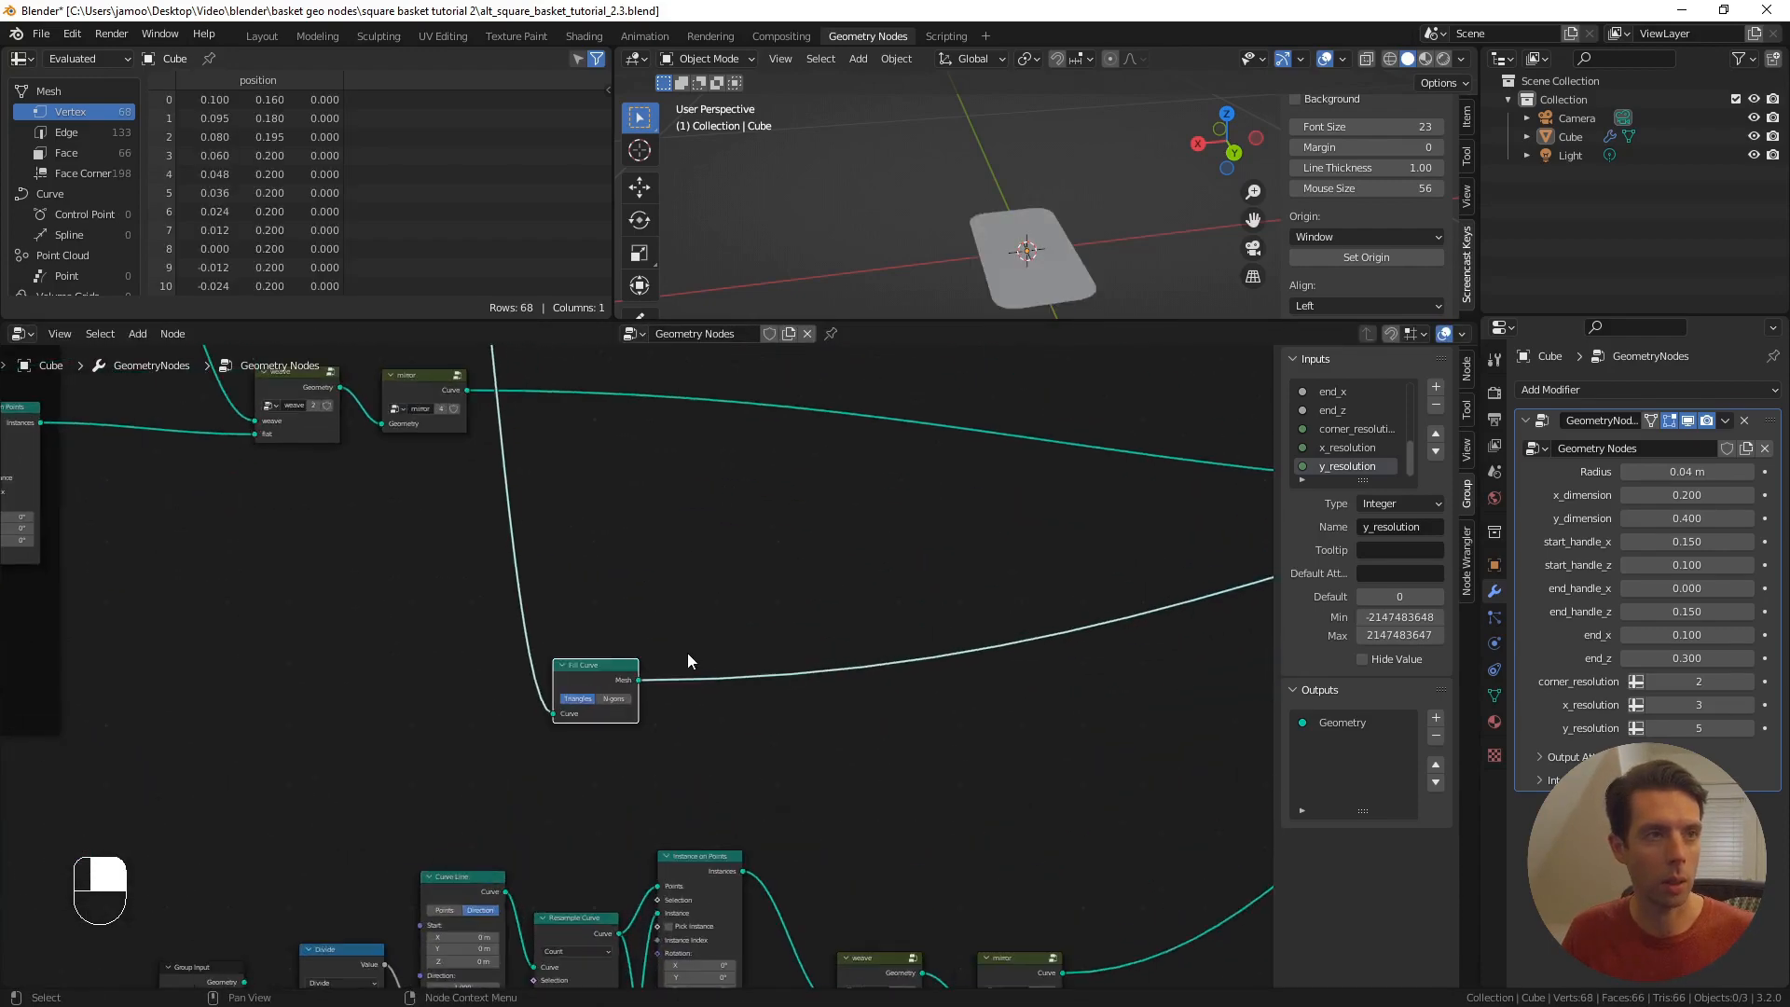
shift+middle_drag(1035, 261, 1022, 227)
scroll(1021, 221, up, 2)
middle_drag(658, 681, 688, 607)
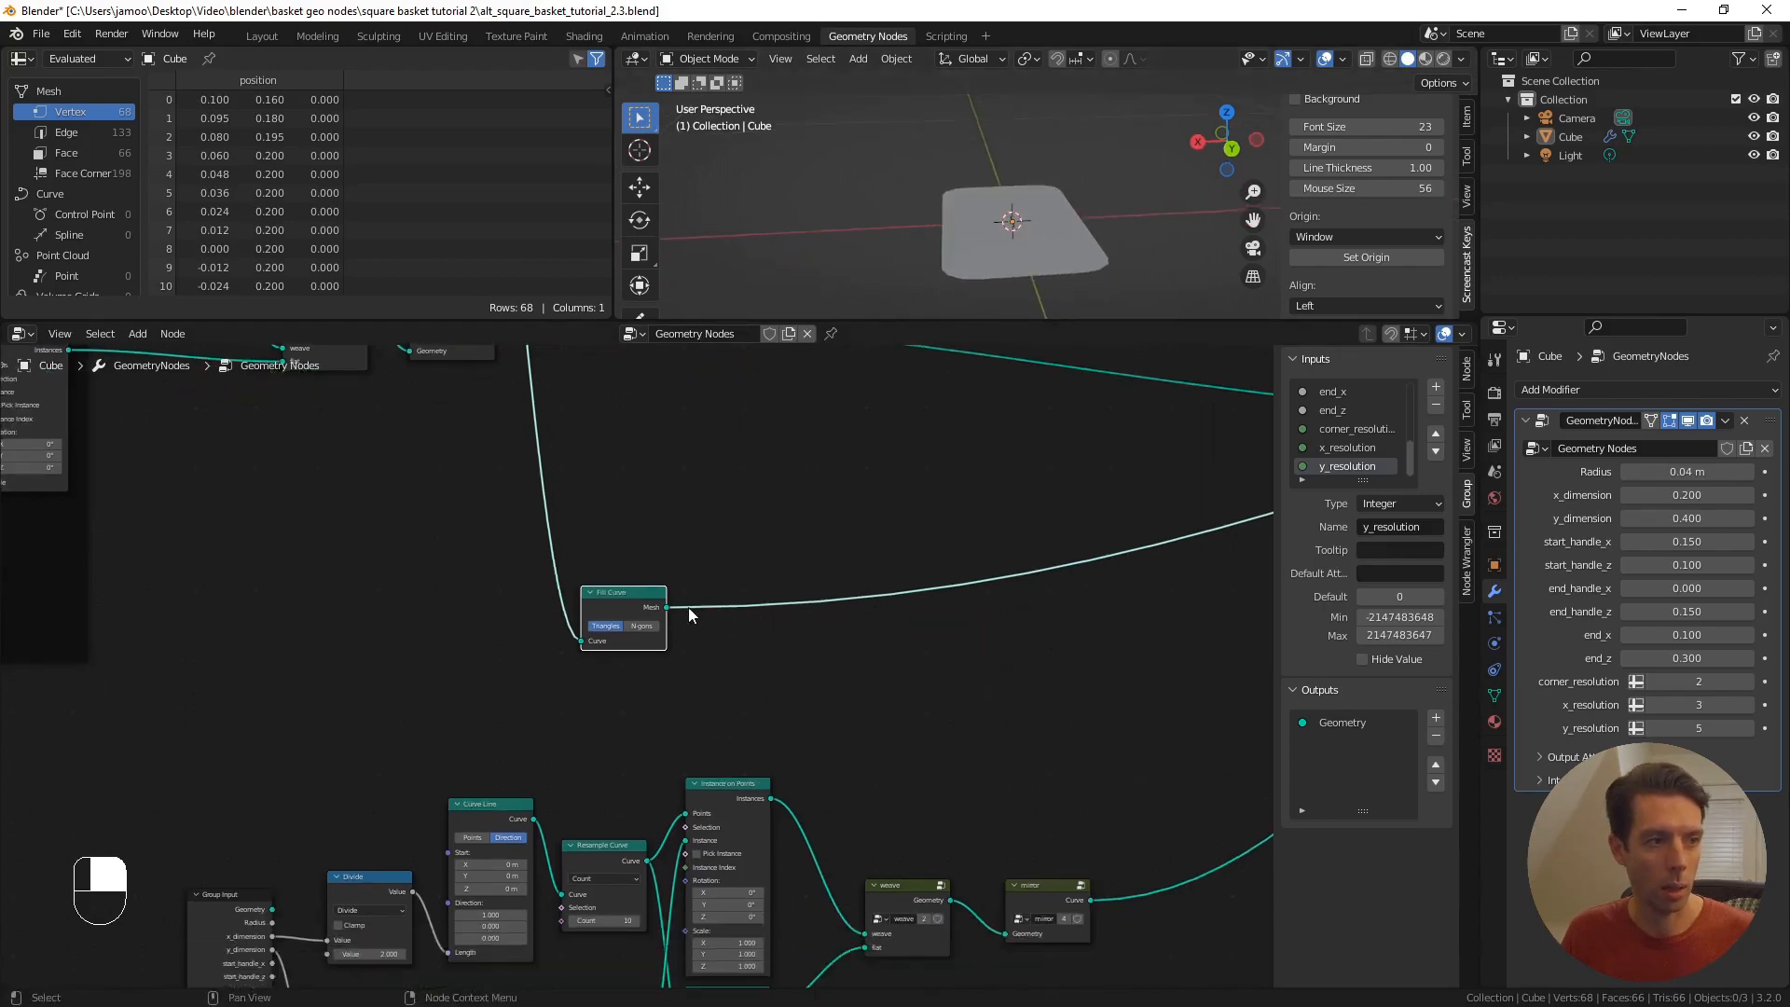
- Insert a Transform node on the Fill Curve node's mesh output
scroll(692, 612, up, 1)
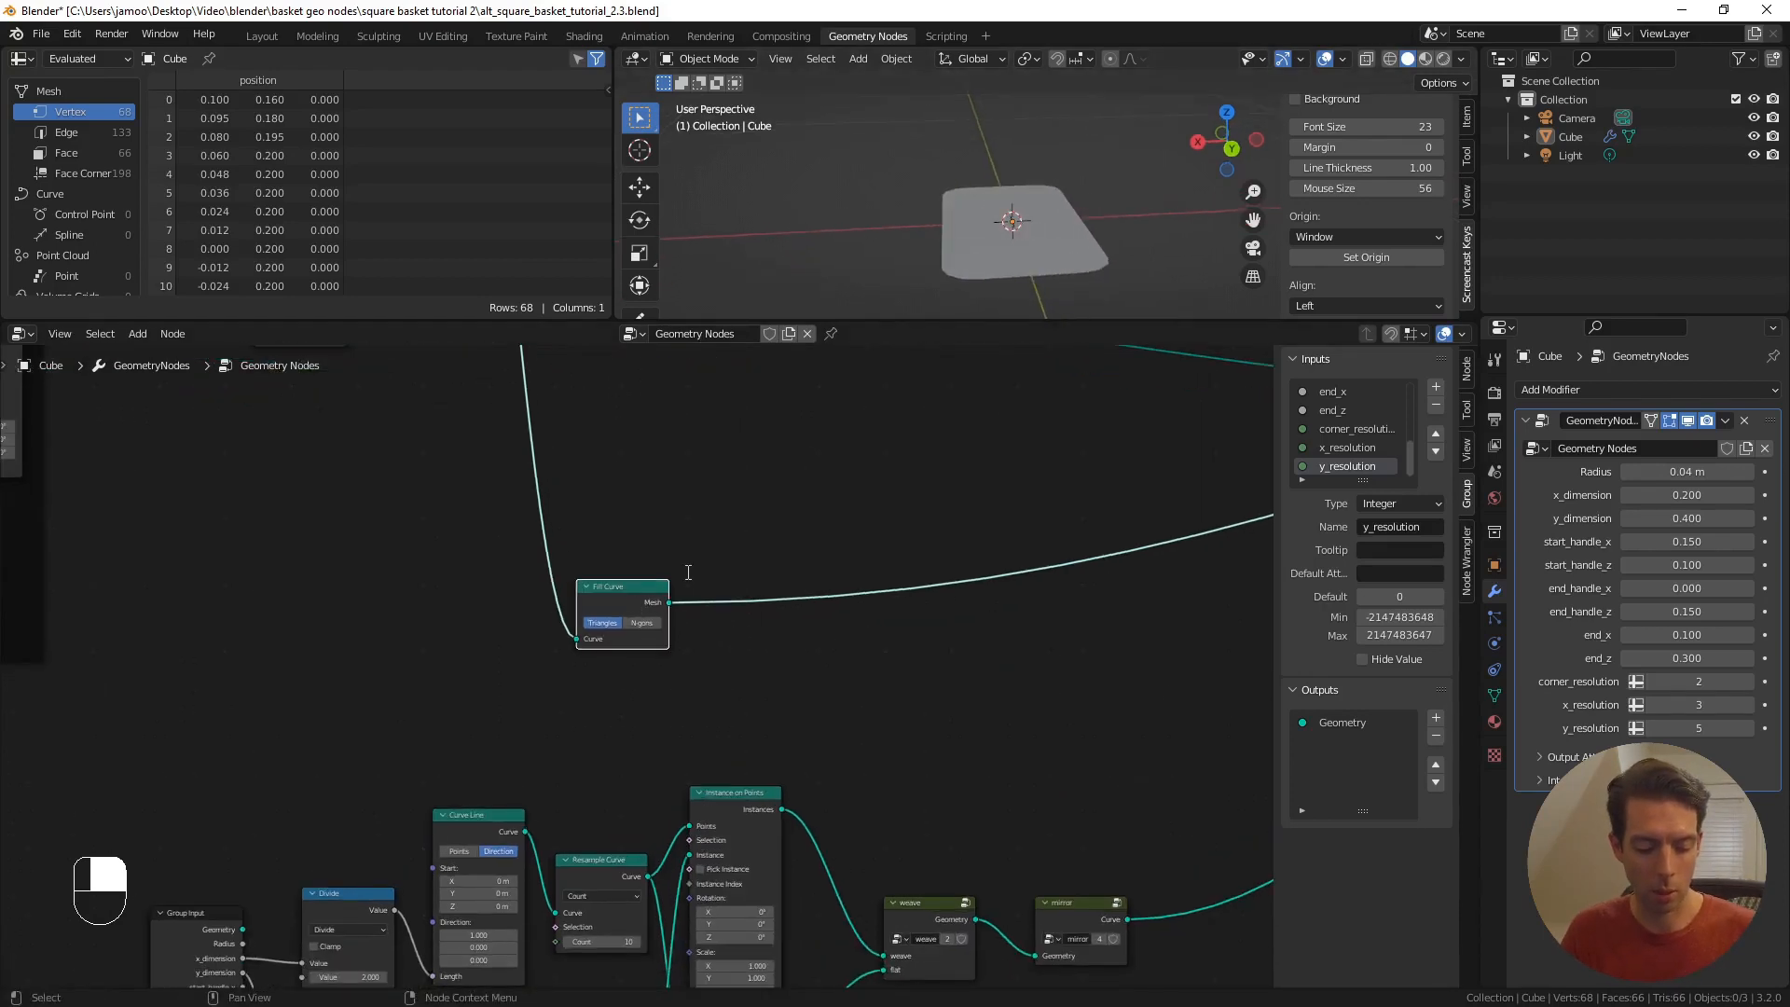
key(F3)
text(trans)
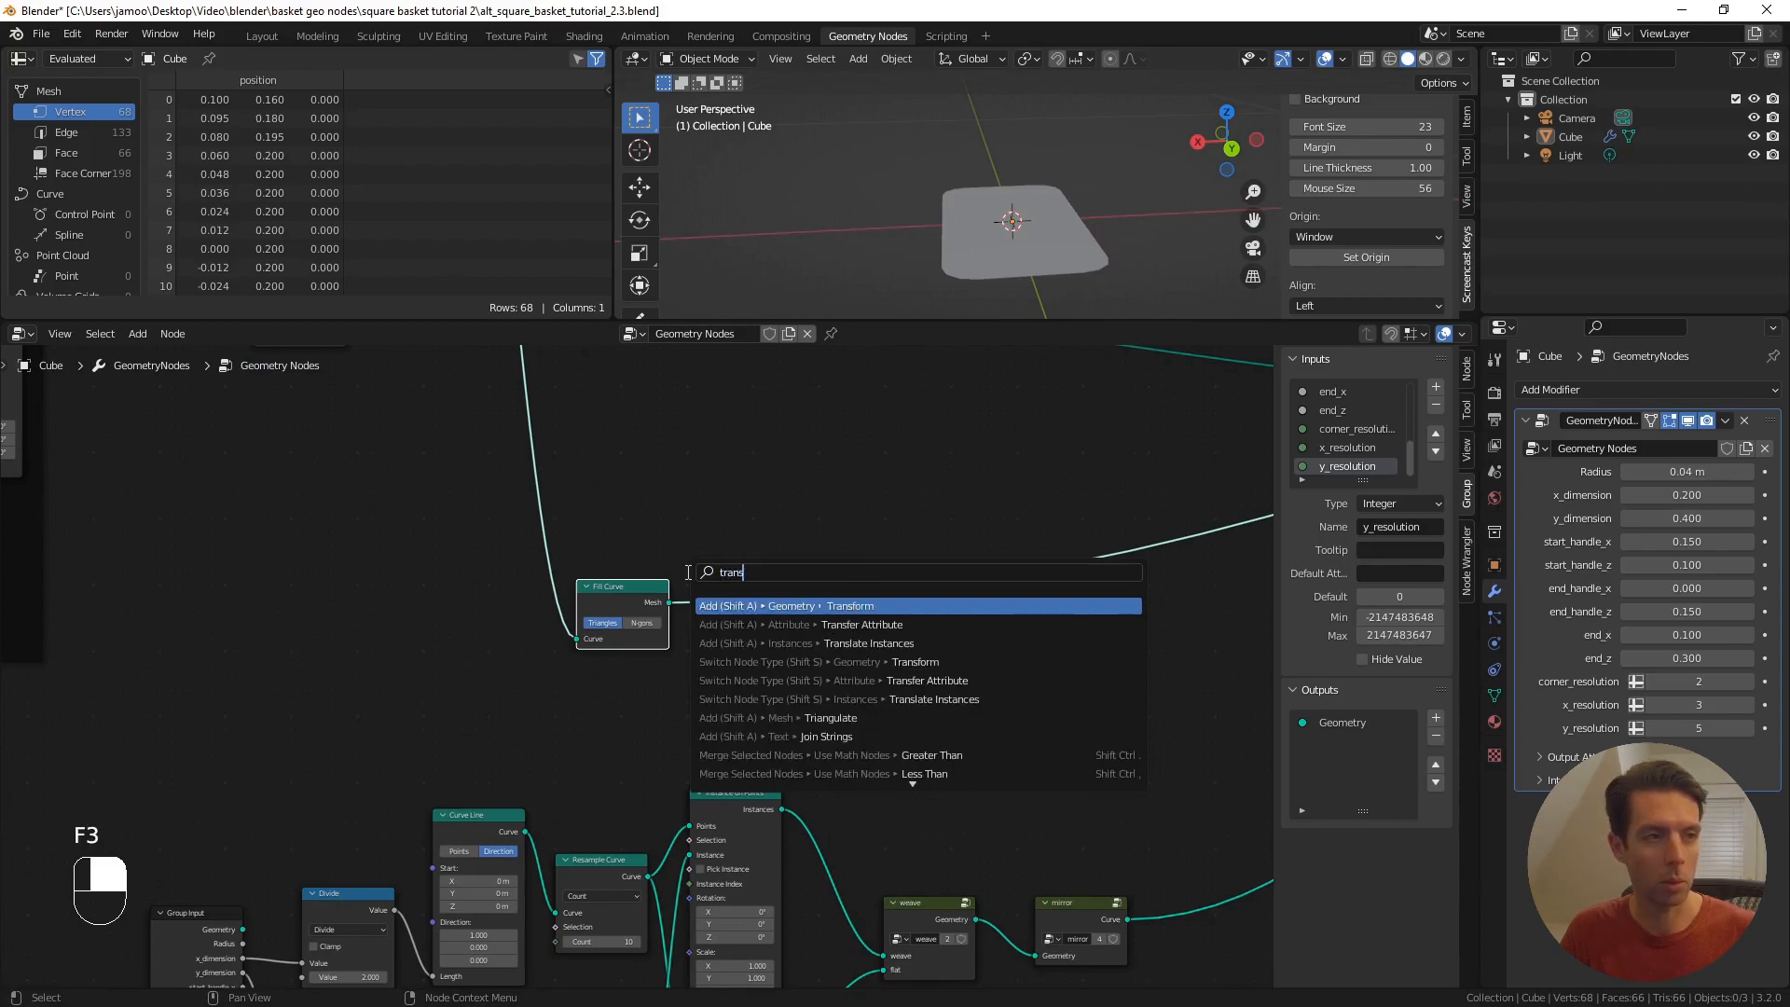
key(Return)
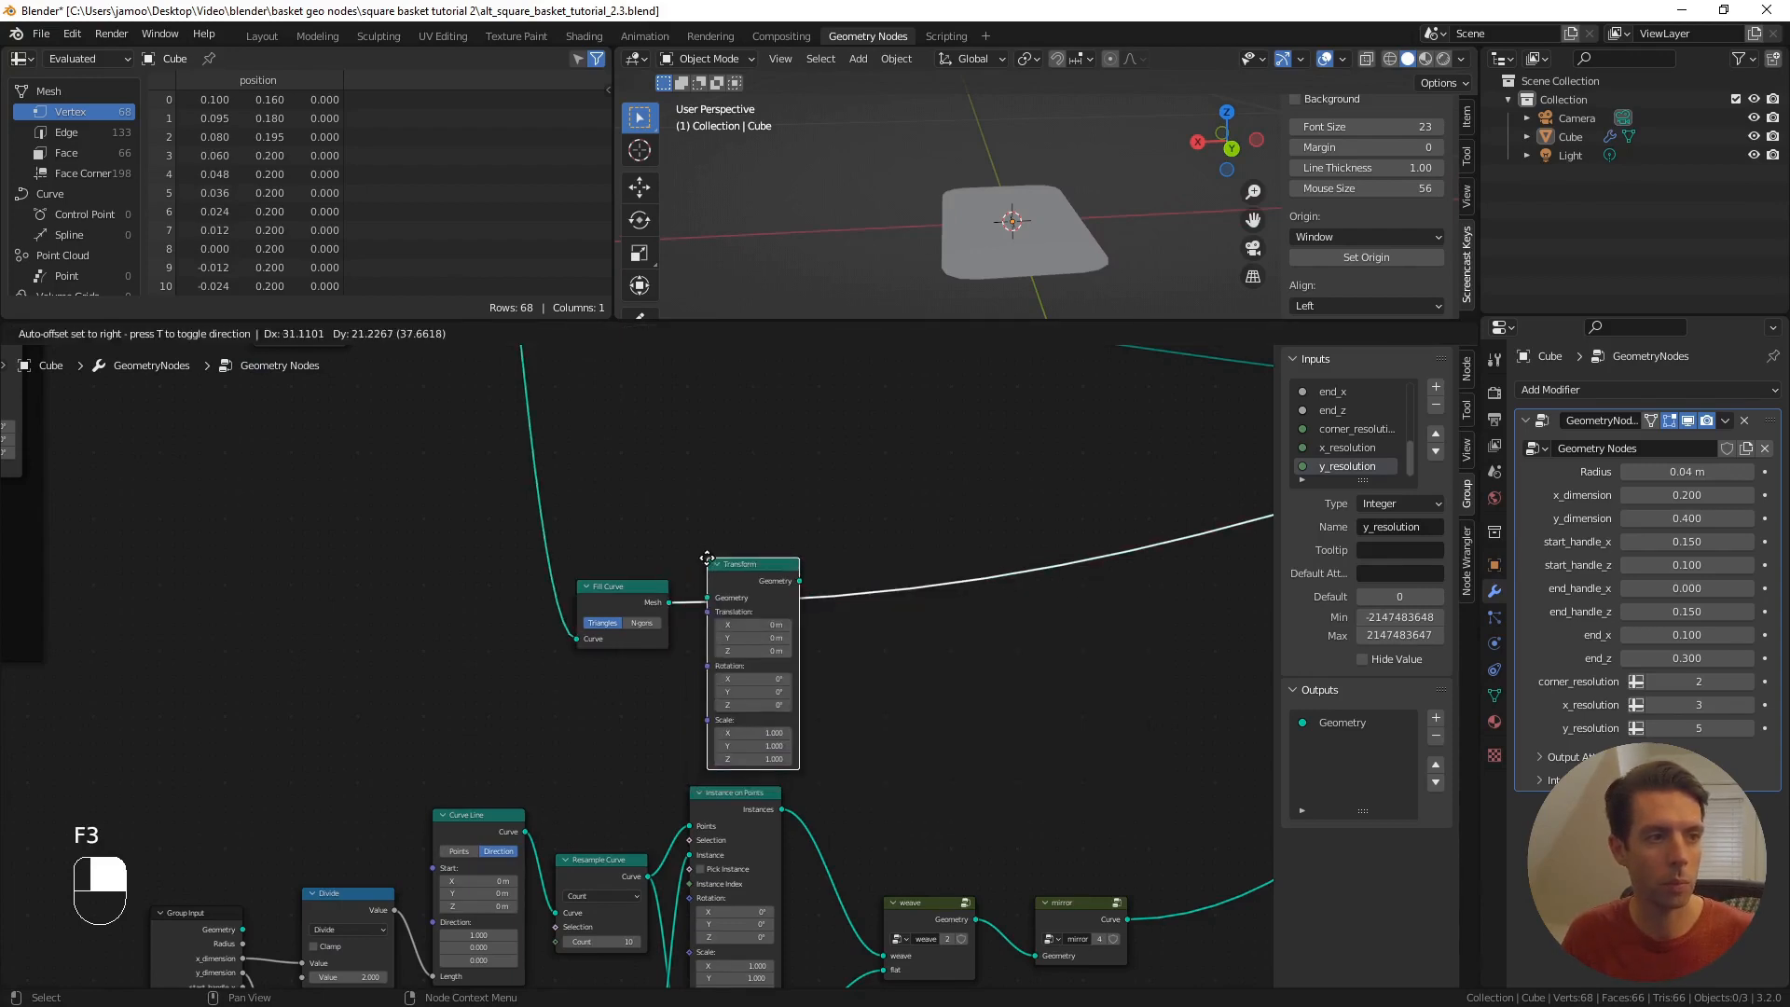
click(744, 585)
- Set the Transform node's Z translation to -0.1 m and shift the Fill Curve and Transform nodes slightly back
scroll(964, 696, up, 1)
scroll(965, 696, up, 1)
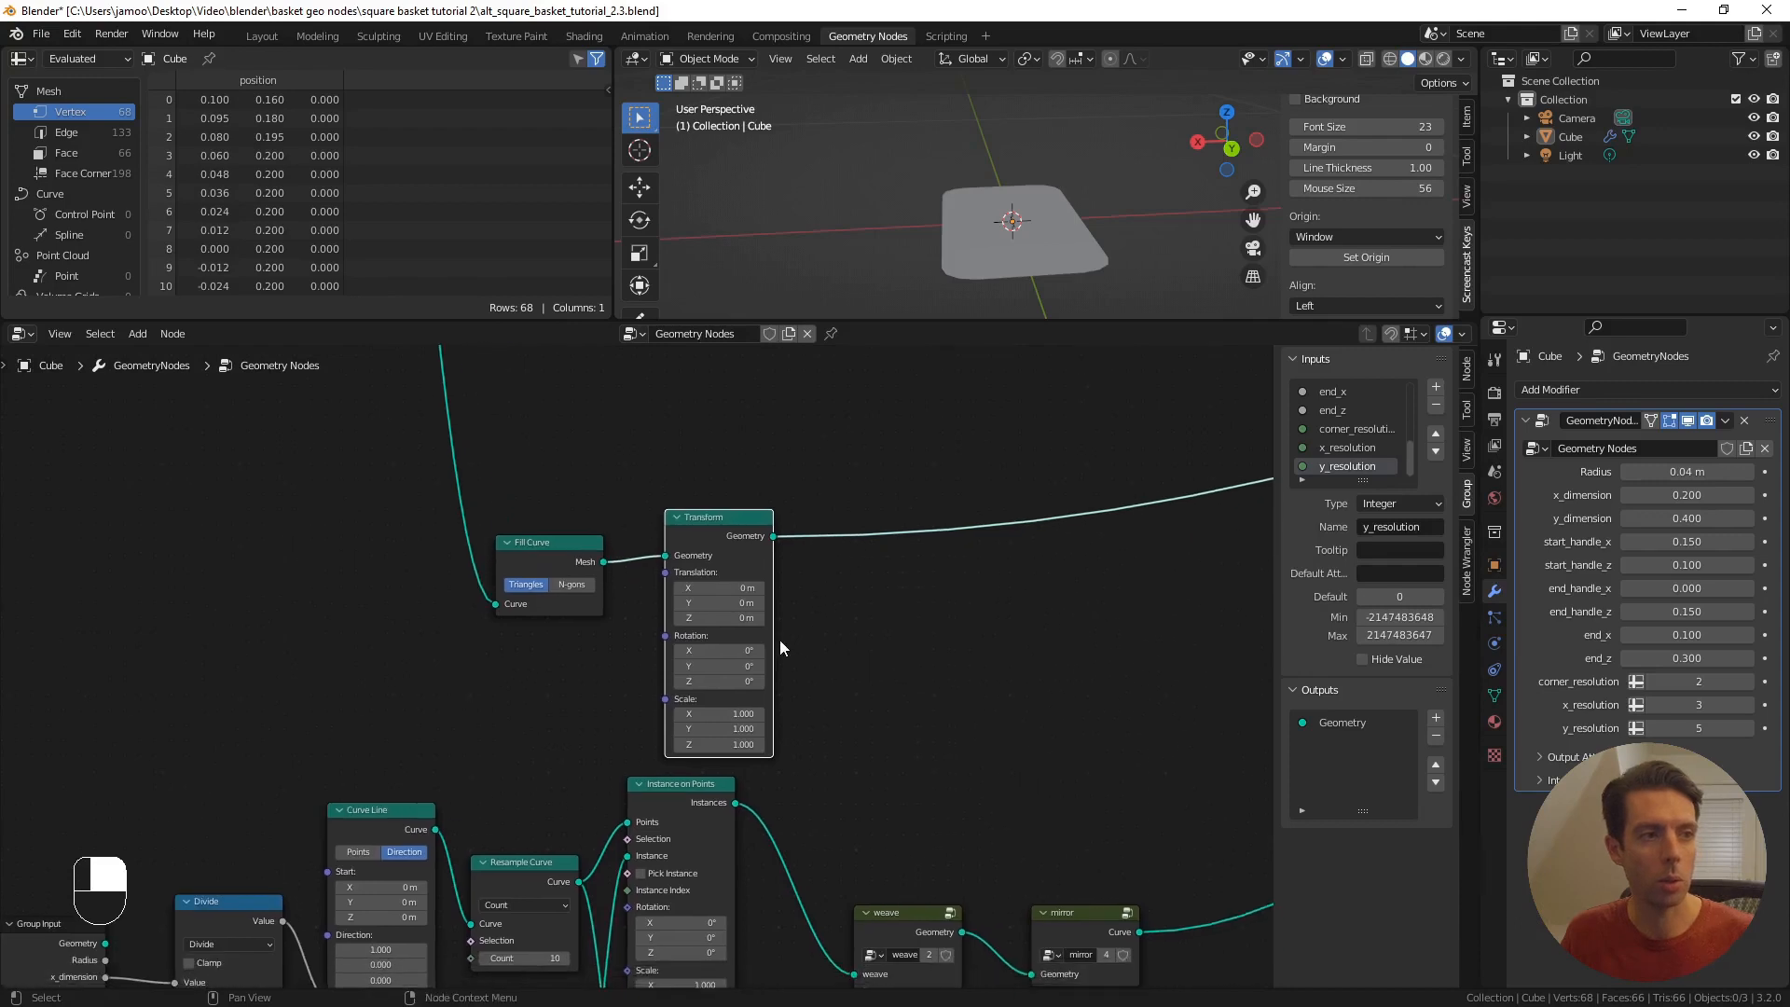
shift+drag(737, 610, 675, 610)
middle_drag(953, 256, 942, 216)
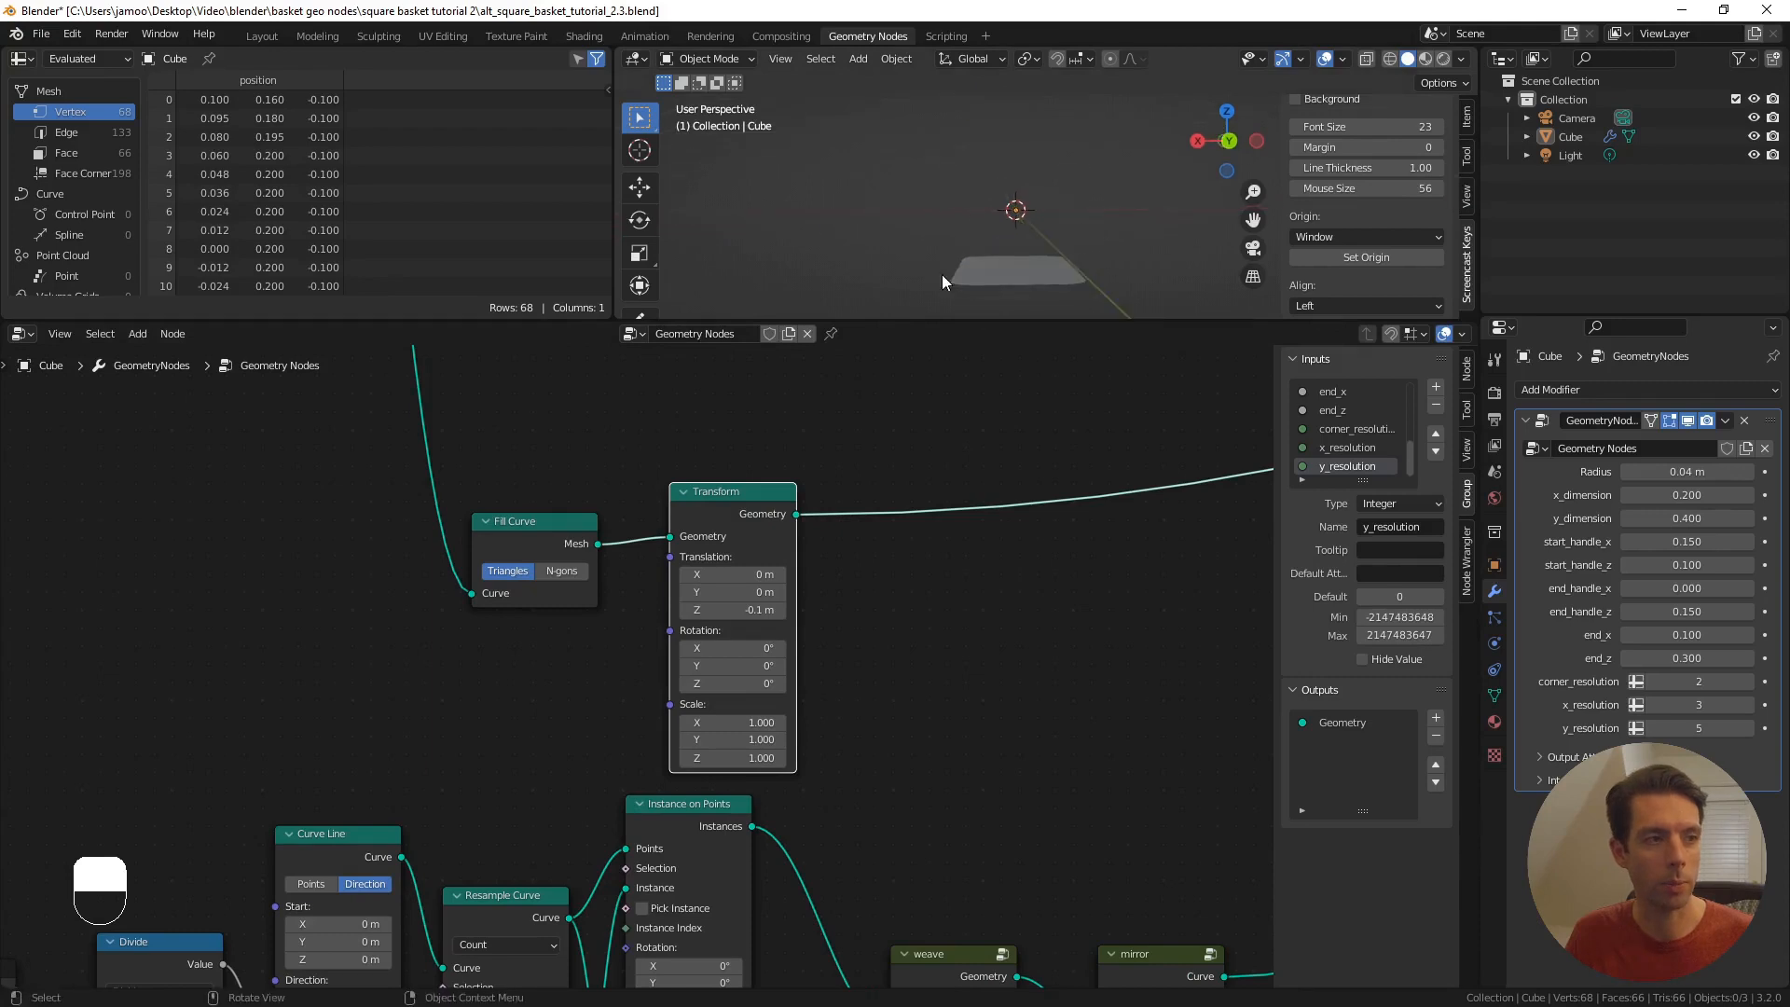
scroll(923, 685, down, 2)
drag(547, 560, 503, 560)
drag(695, 538, 668, 538)
- Add a Raycast node beside the Transform node and connect the transformed geometry to its Target Geometry input
middle_drag(1060, 637, 744, 614)
scroll(744, 613, down, 2)
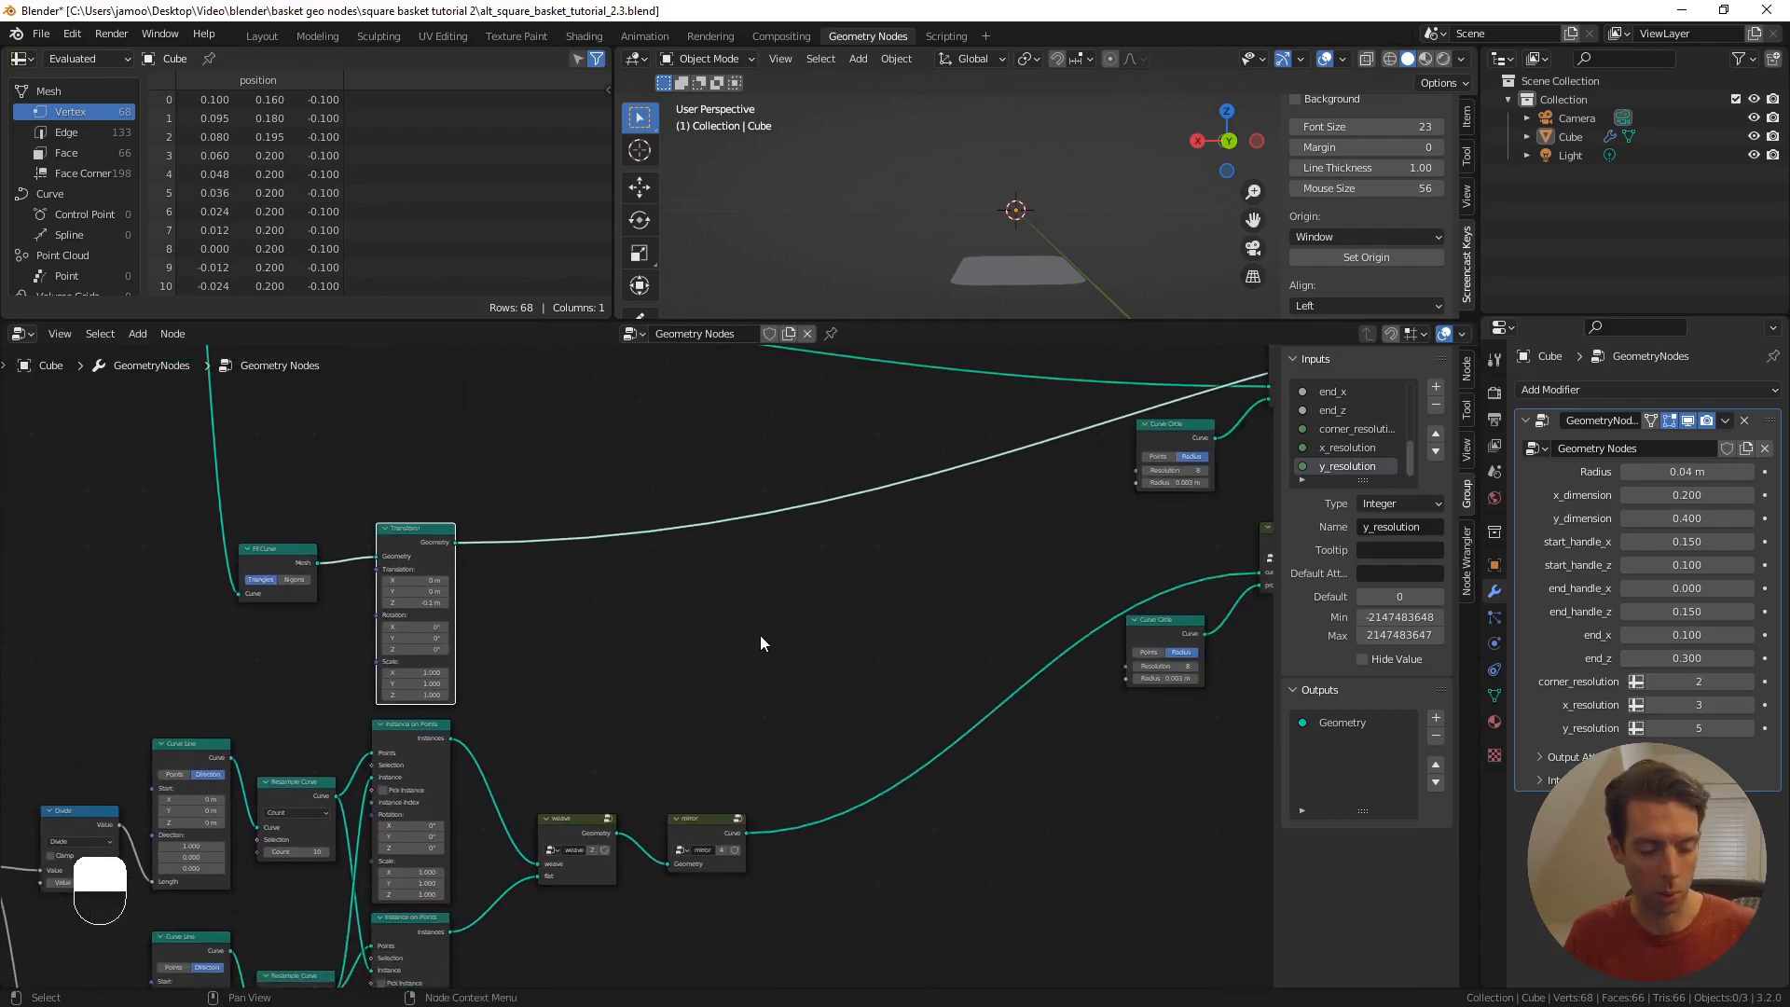
key(F3)
text(ra)
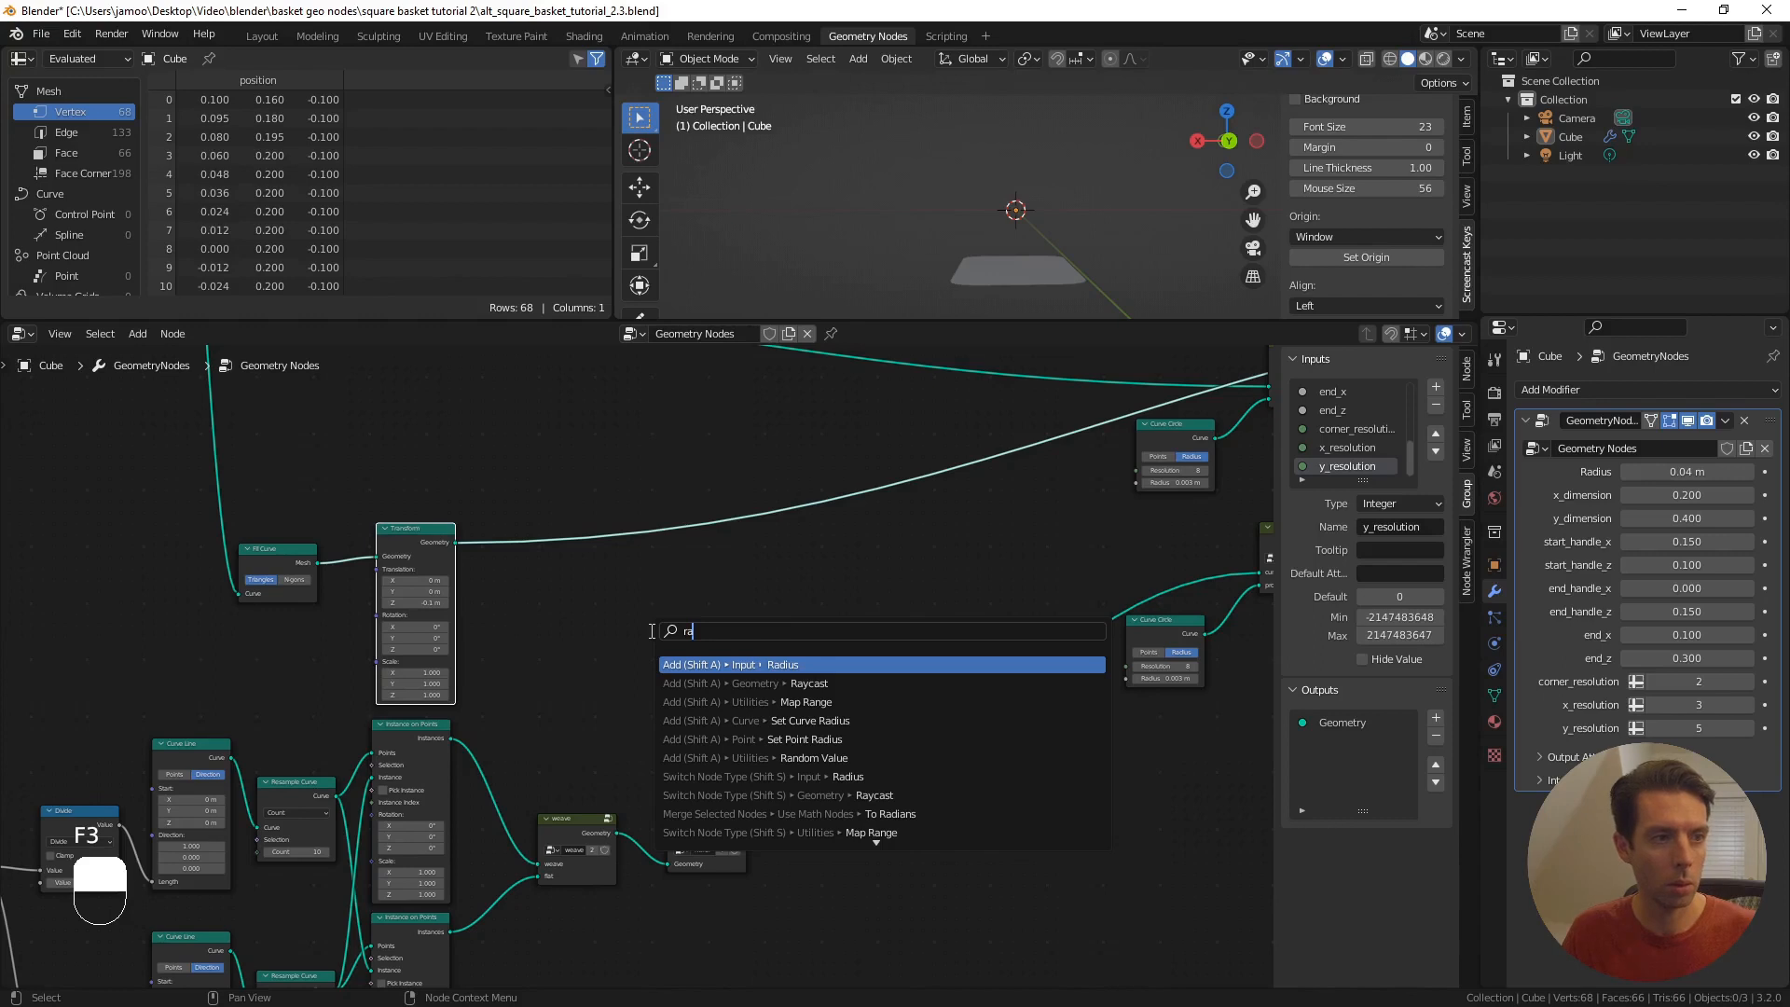
key(Down)
key(Return)
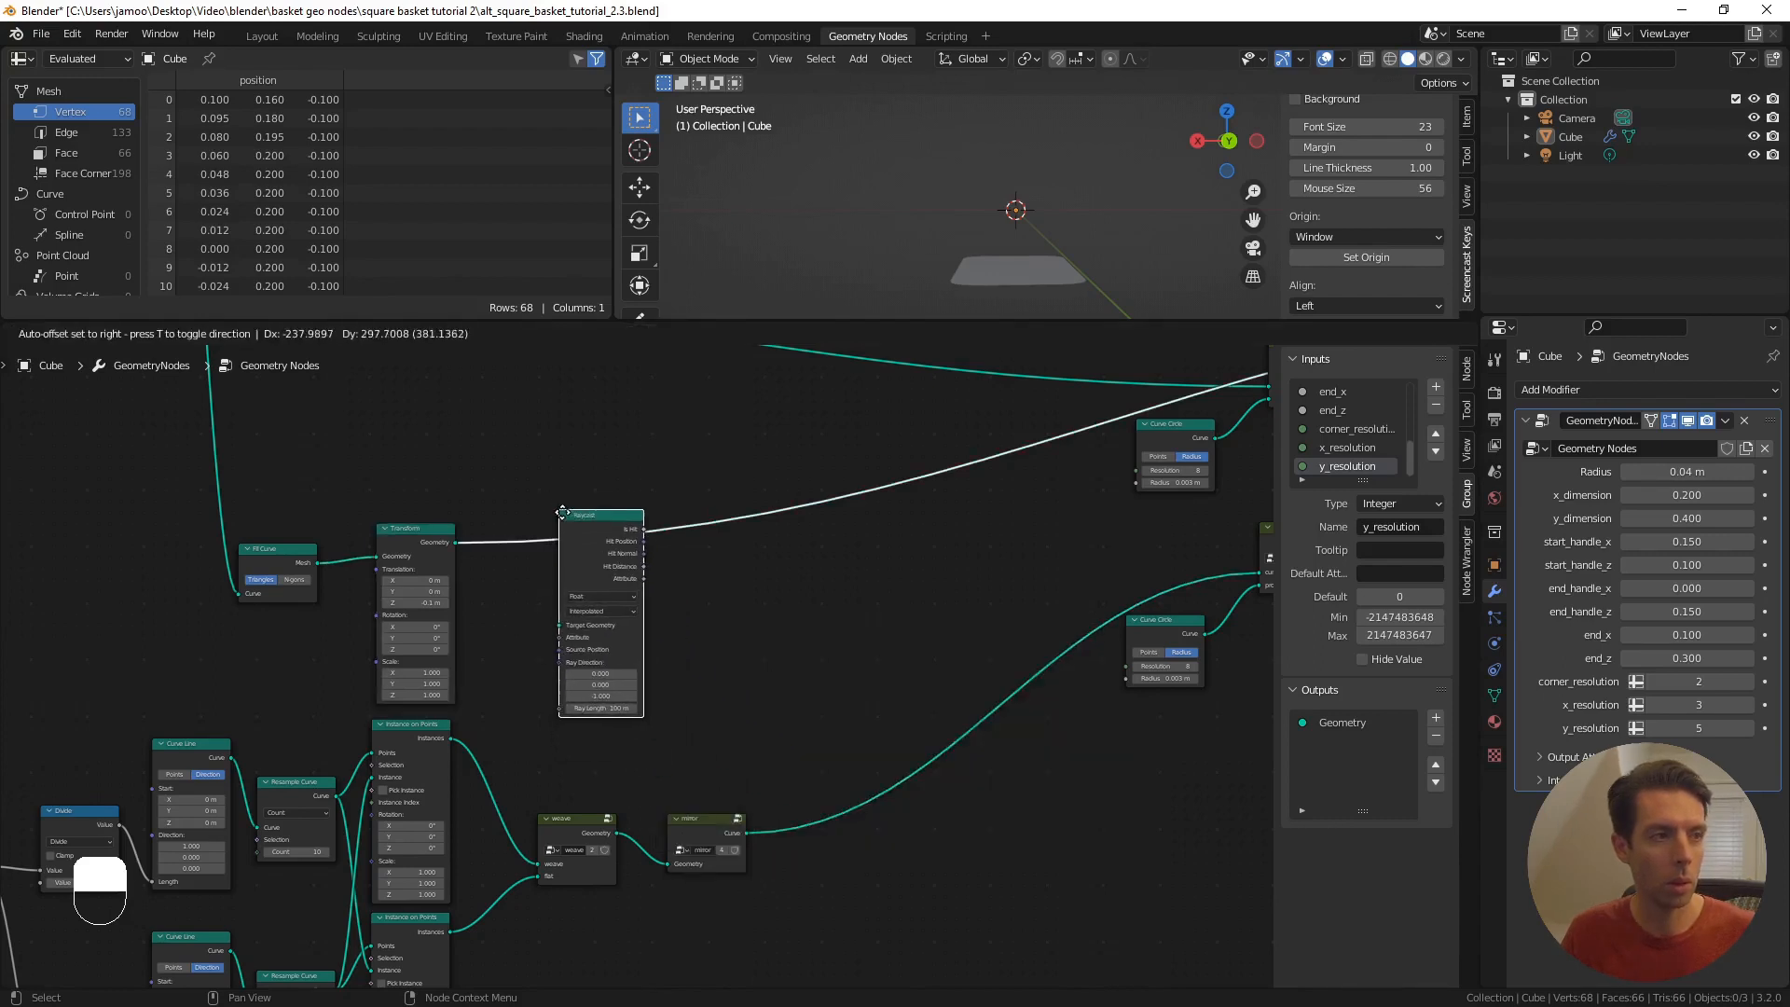
click(570, 558)
drag(456, 543, 569, 672)
drag(588, 573, 565, 570)
- Insert a Join Geometry node after the Transform node and connect the mirror node's Curve output to it
scroll(653, 583, up, 1)
middle_drag(891, 620, 797, 626)
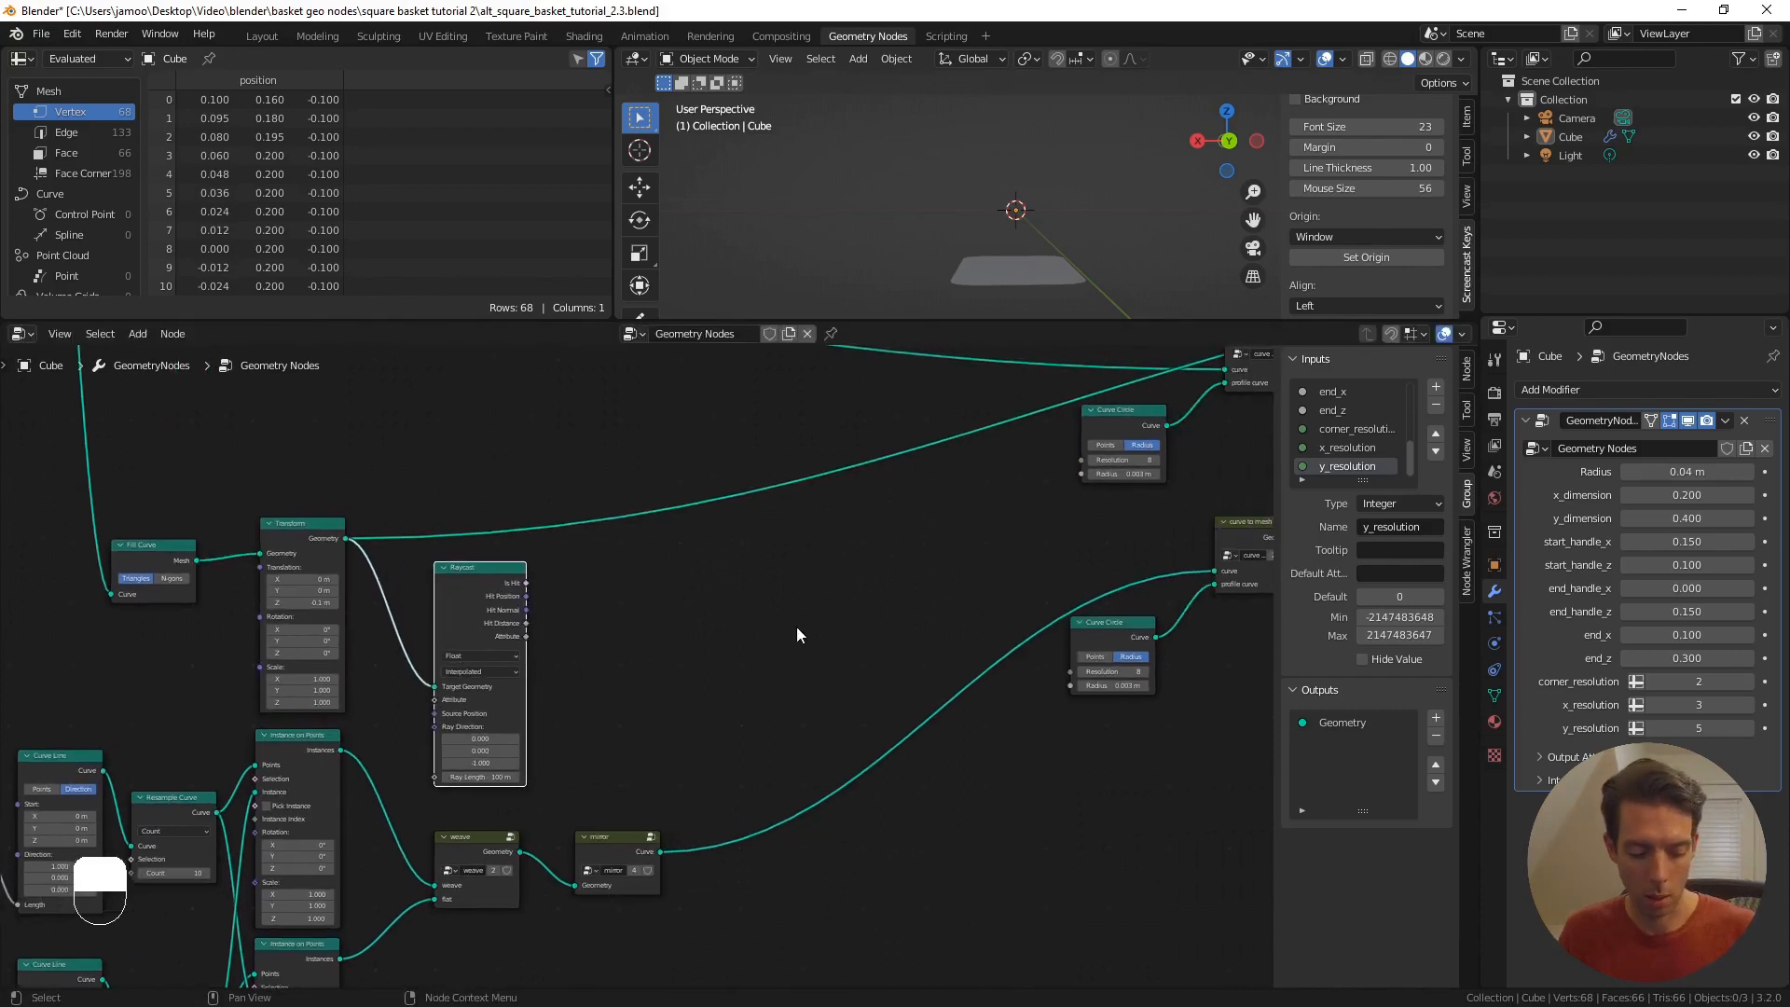
key(F3)
text(join)
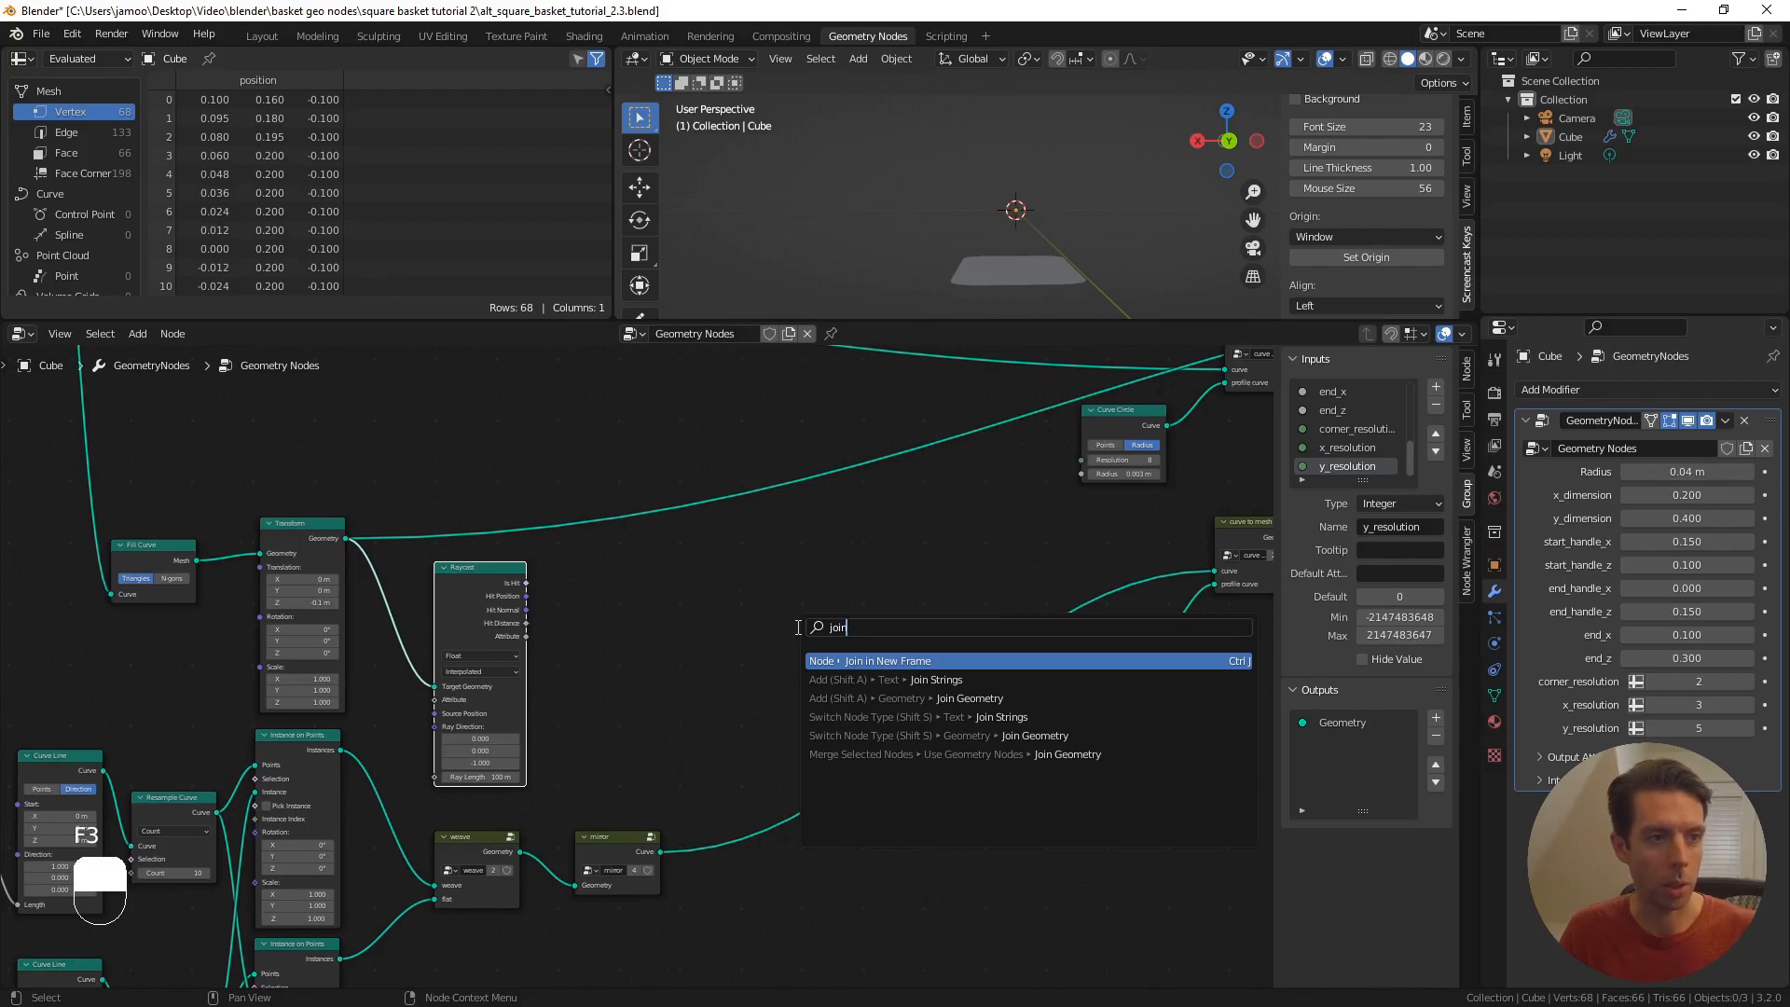
key(Down)
key(Down)
key(Return)
click(844, 471)
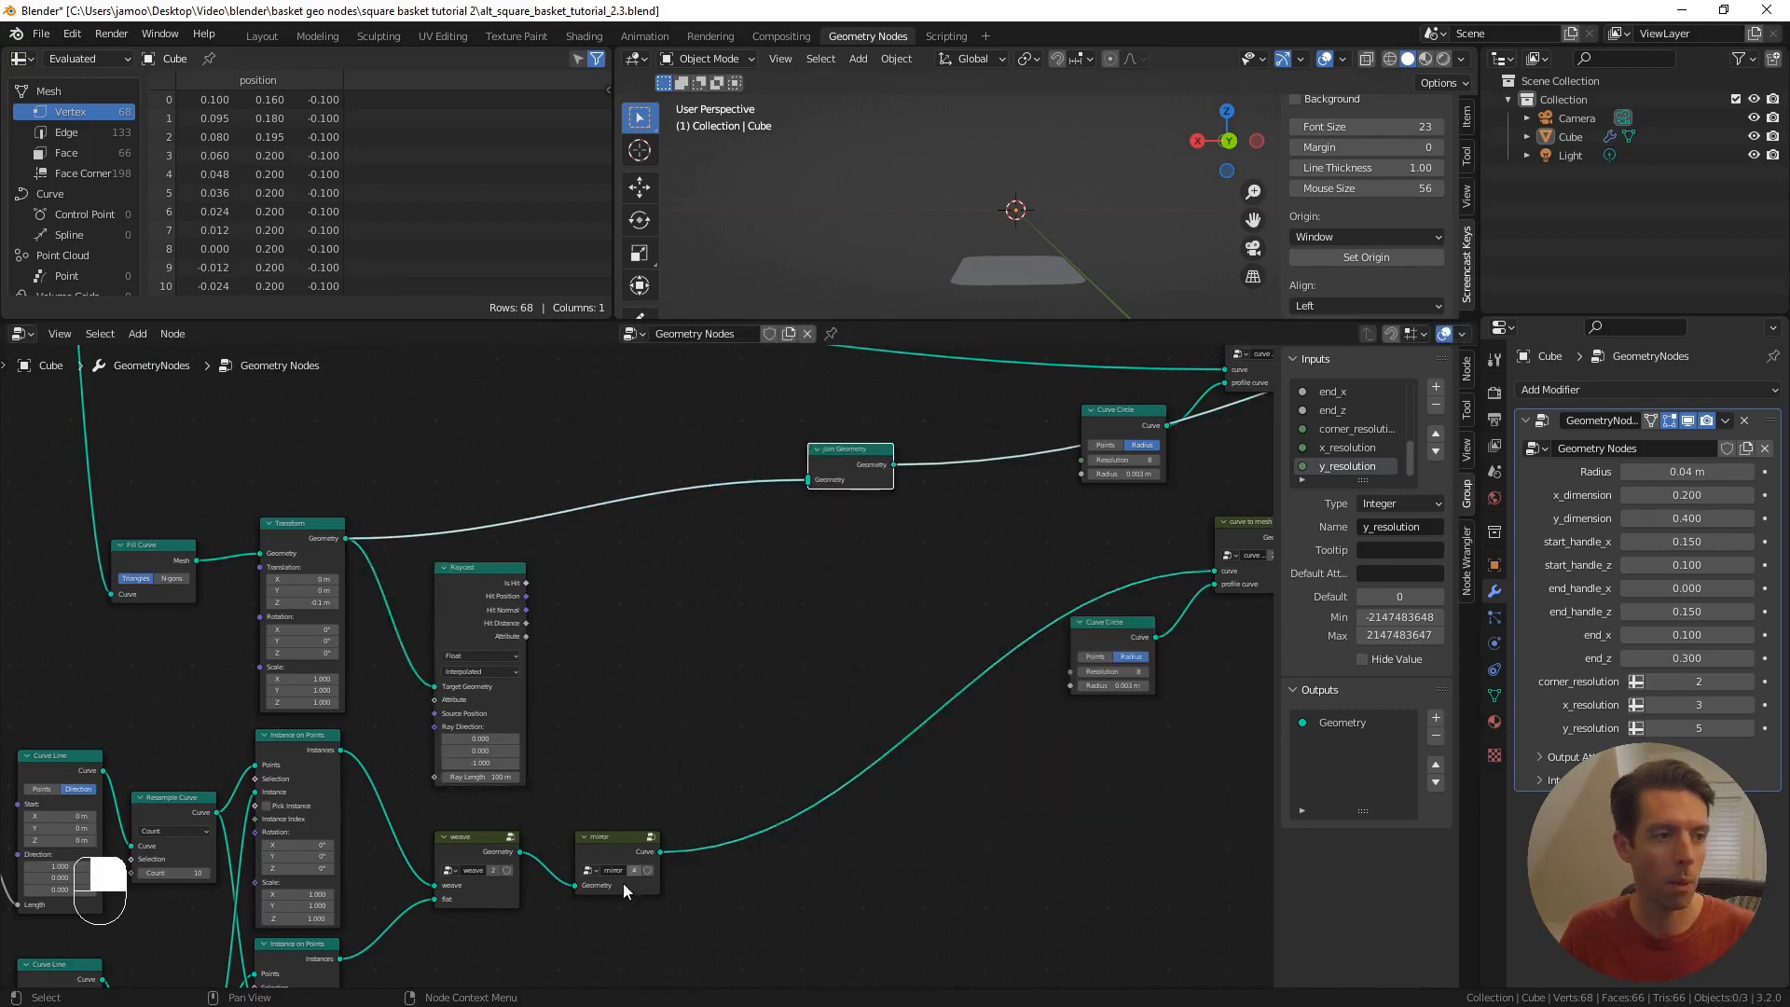
click(652, 868)
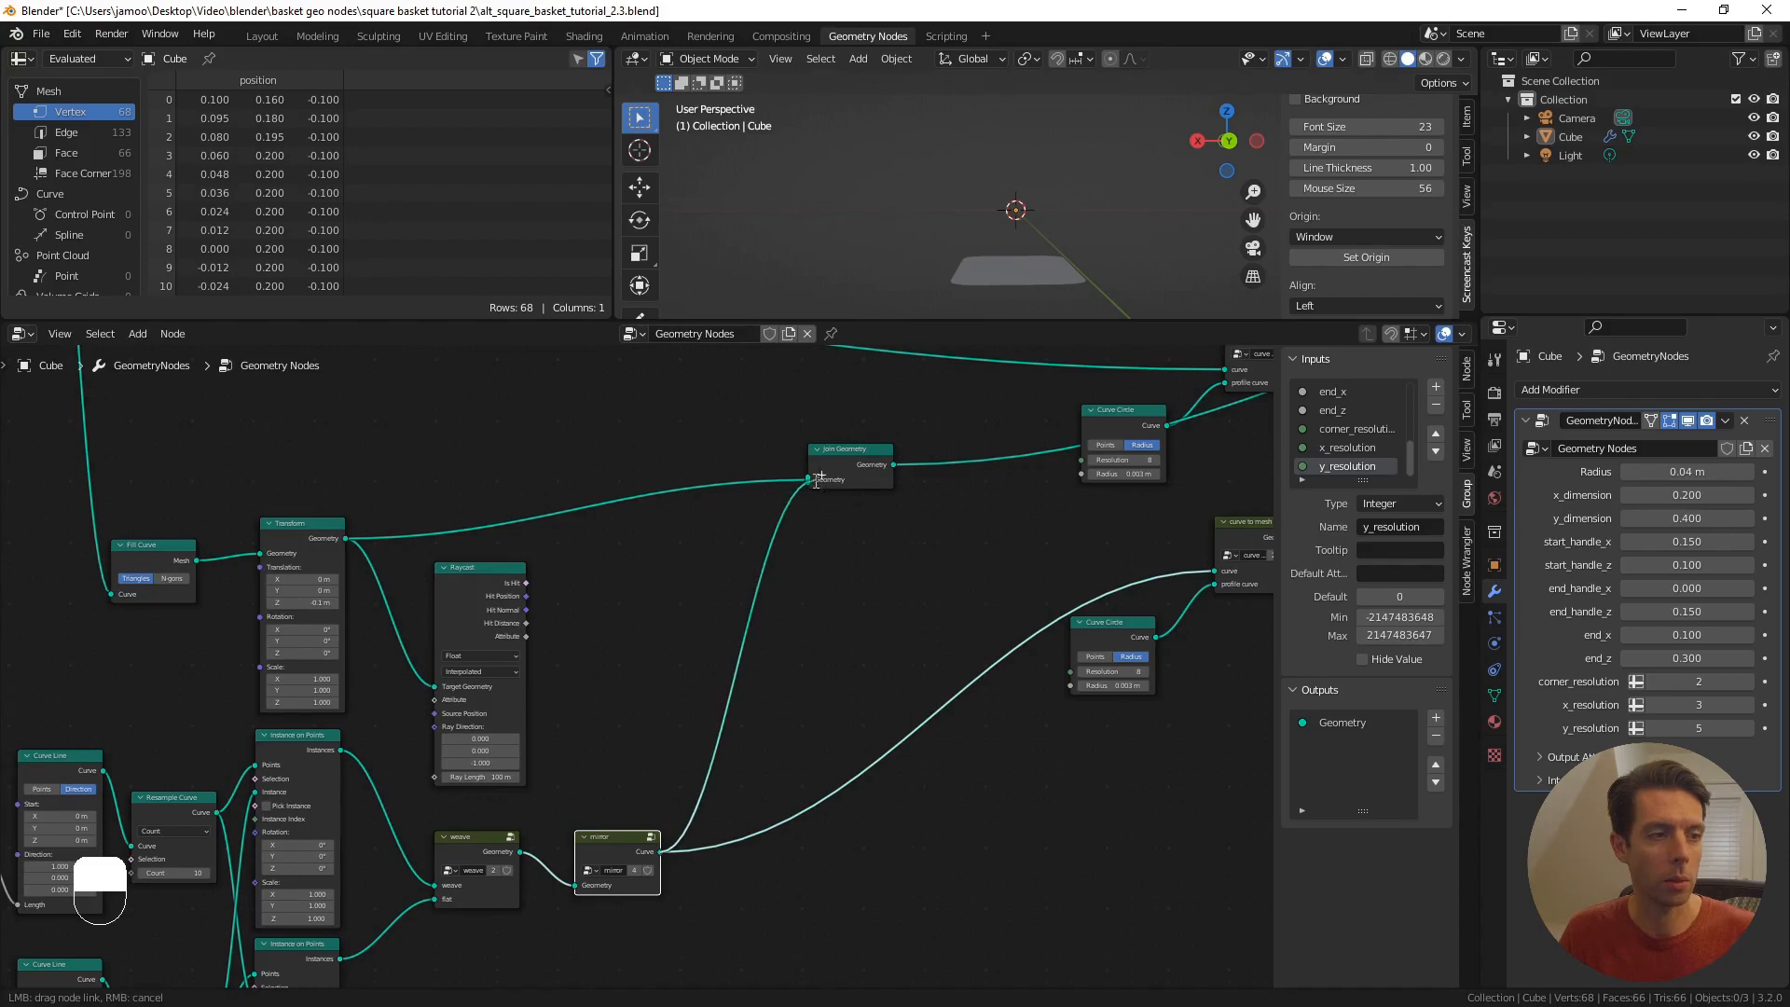
key(F3)
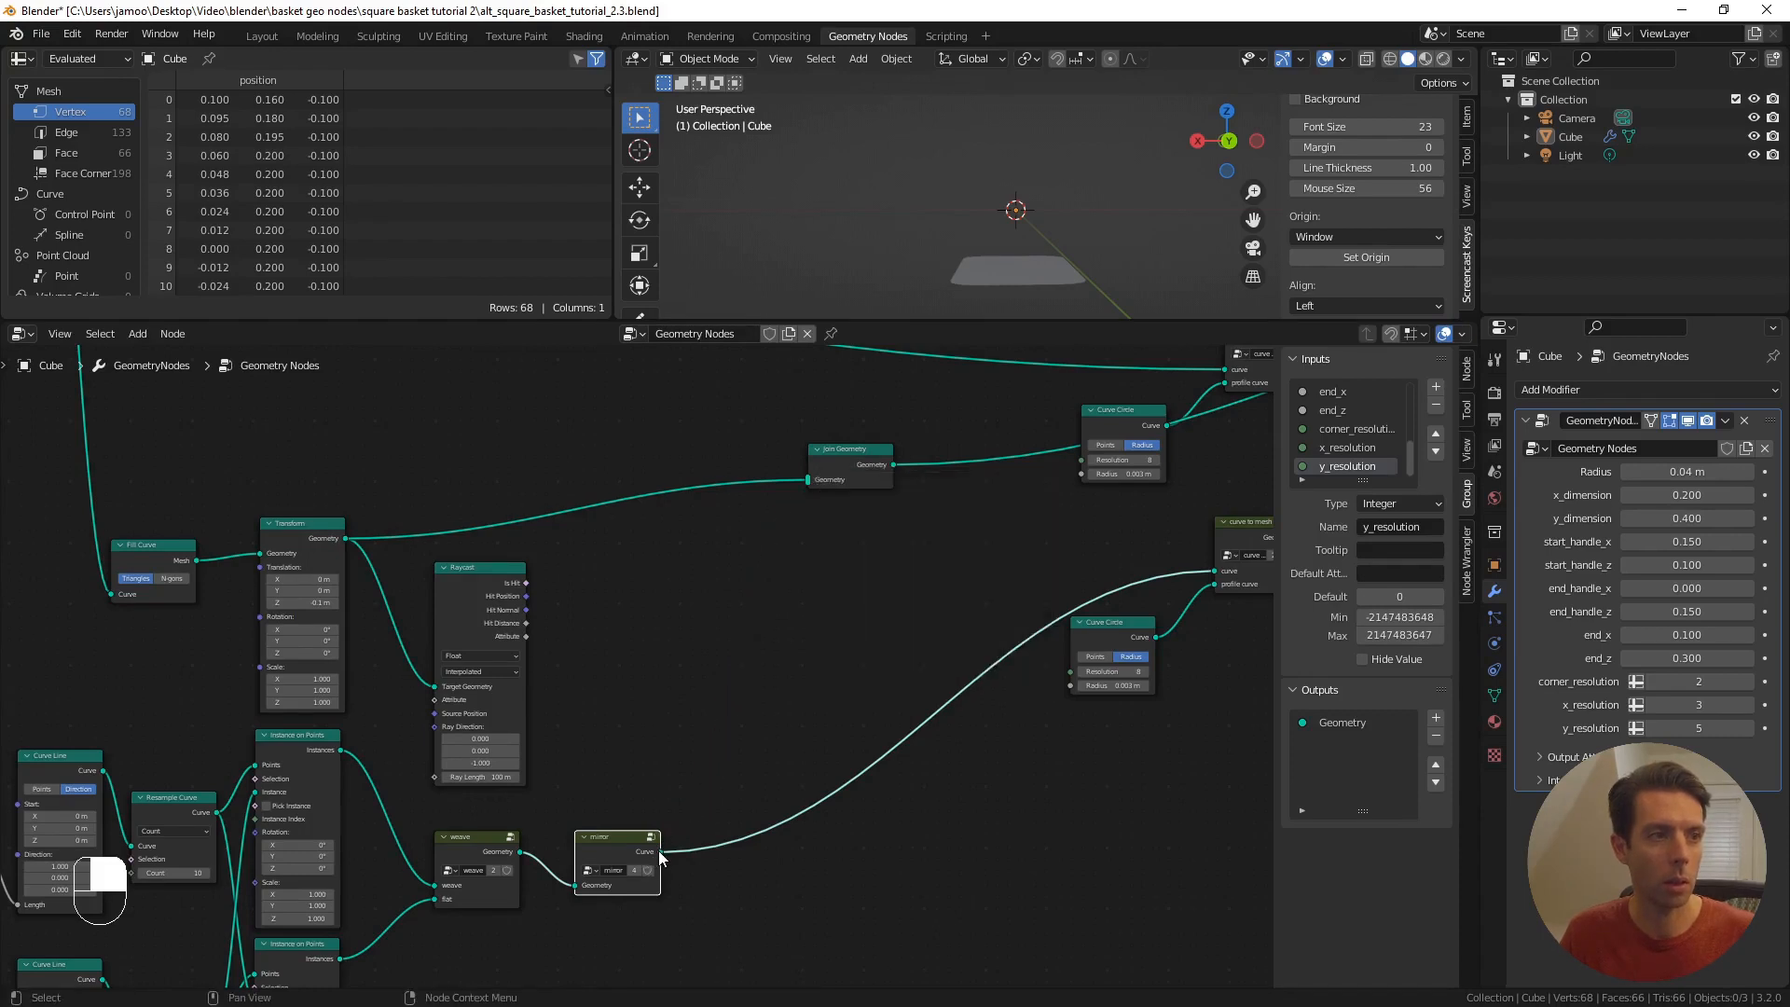
drag(660, 854, 810, 481)
- Examine the woven base curves above the filled rim mesh from the front and at an angle
middle_drag(1093, 188, 985, 273)
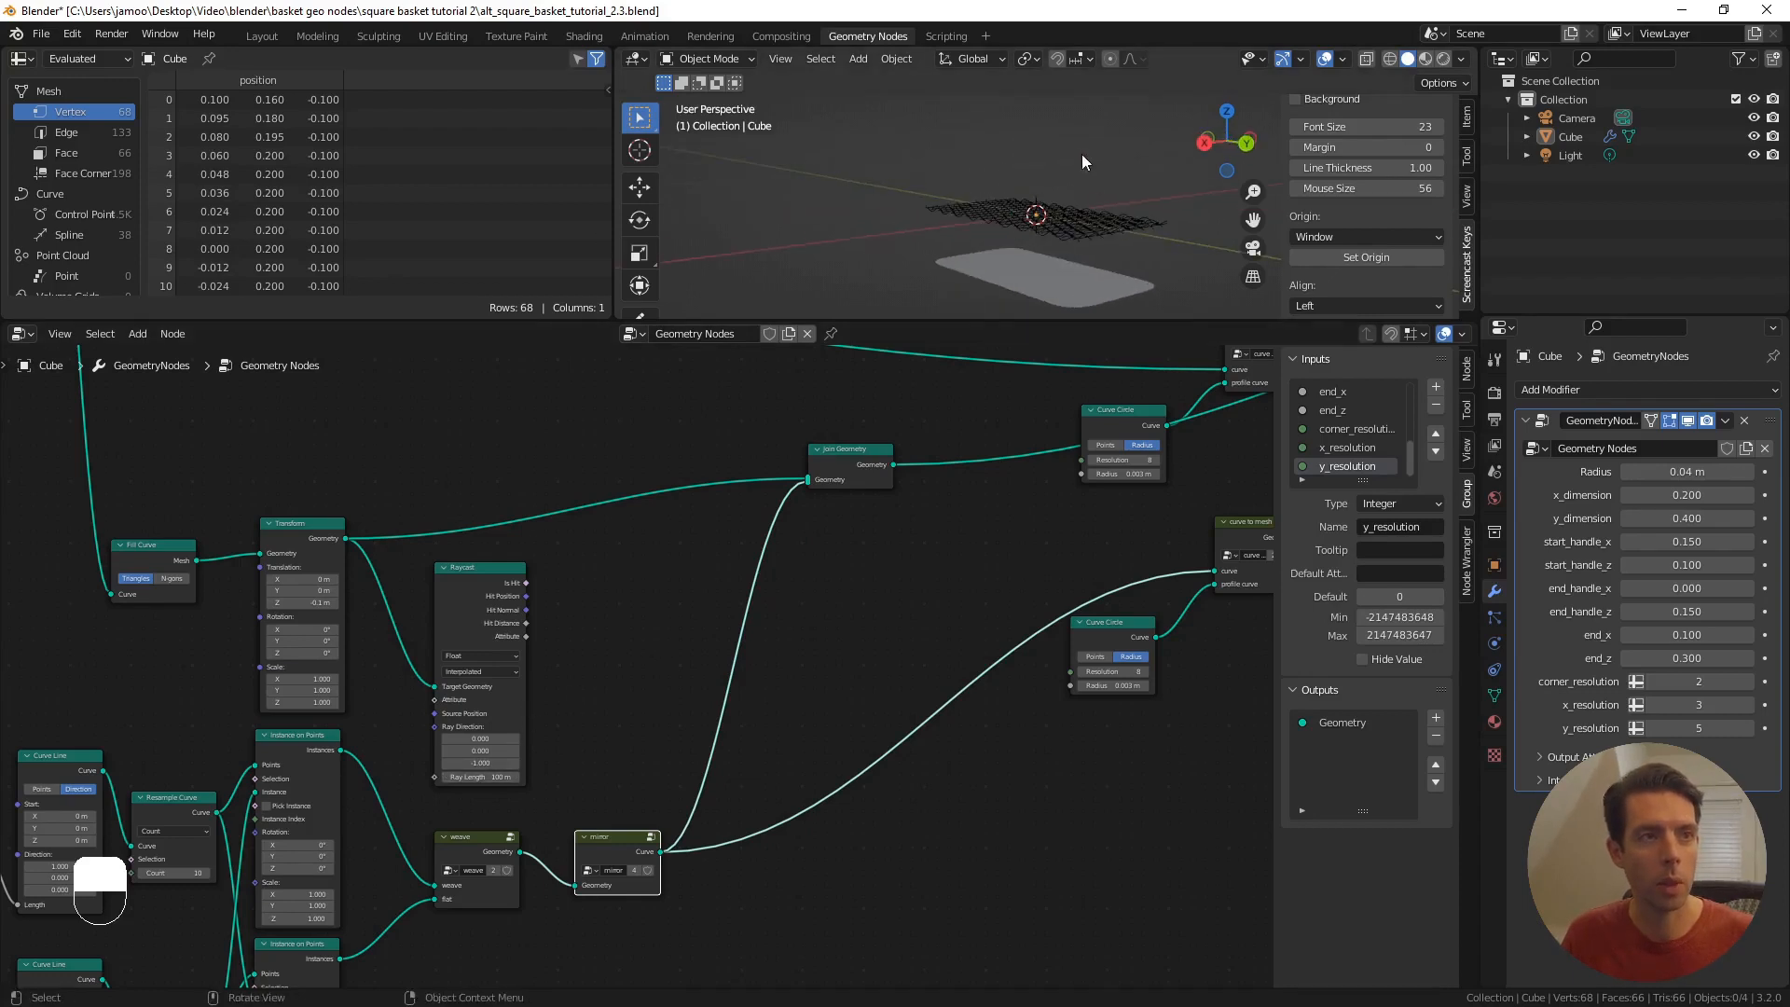
middle_drag(1082, 154, 855, 149)
key(KP_1)
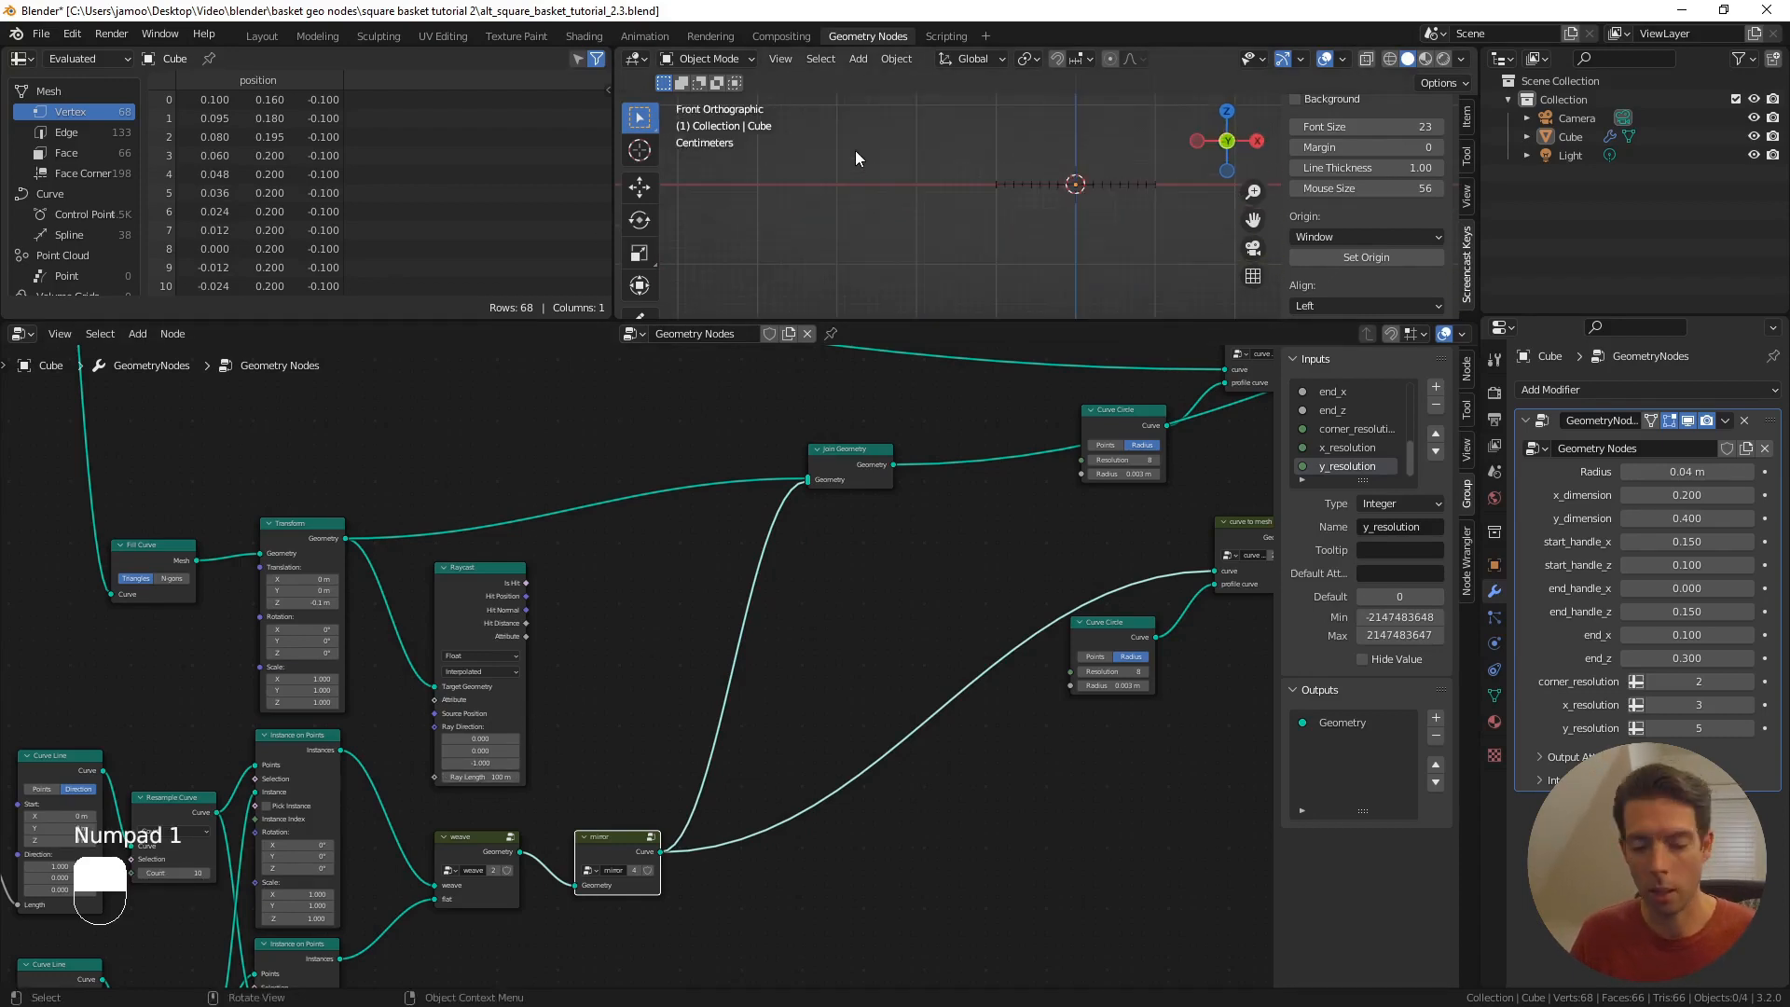
scroll(1004, 173, up, 2)
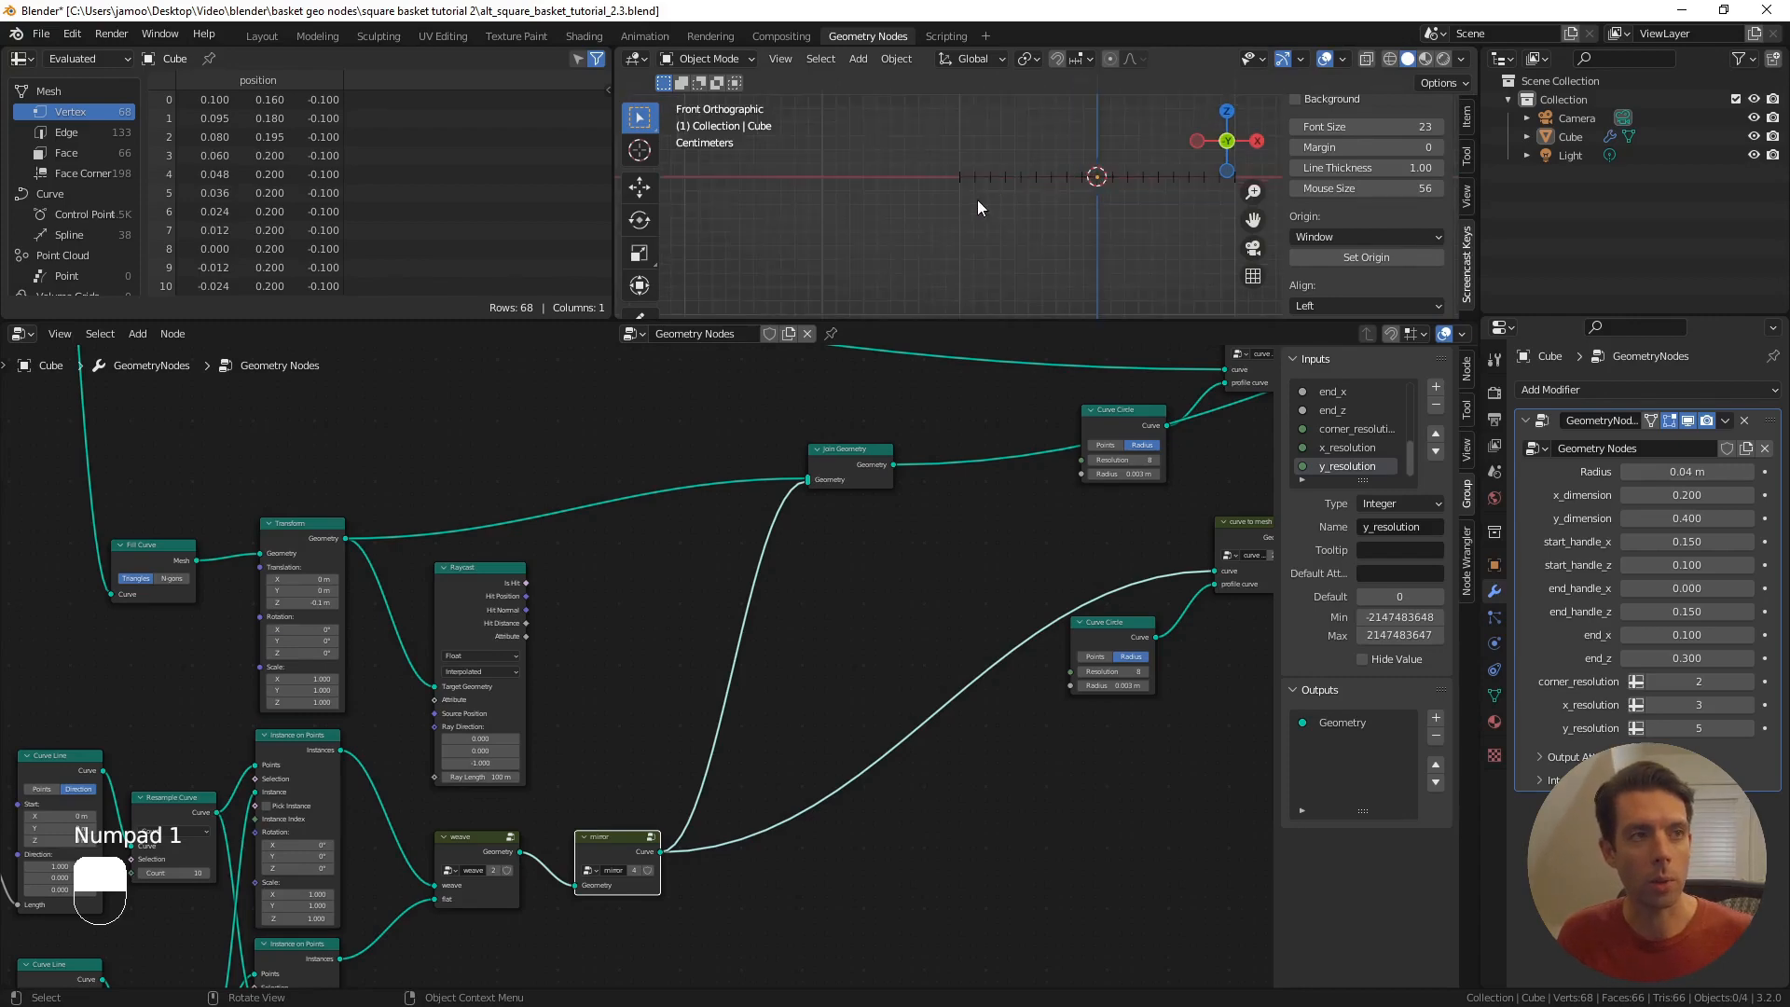
middle_drag(960, 187, 891, 182)
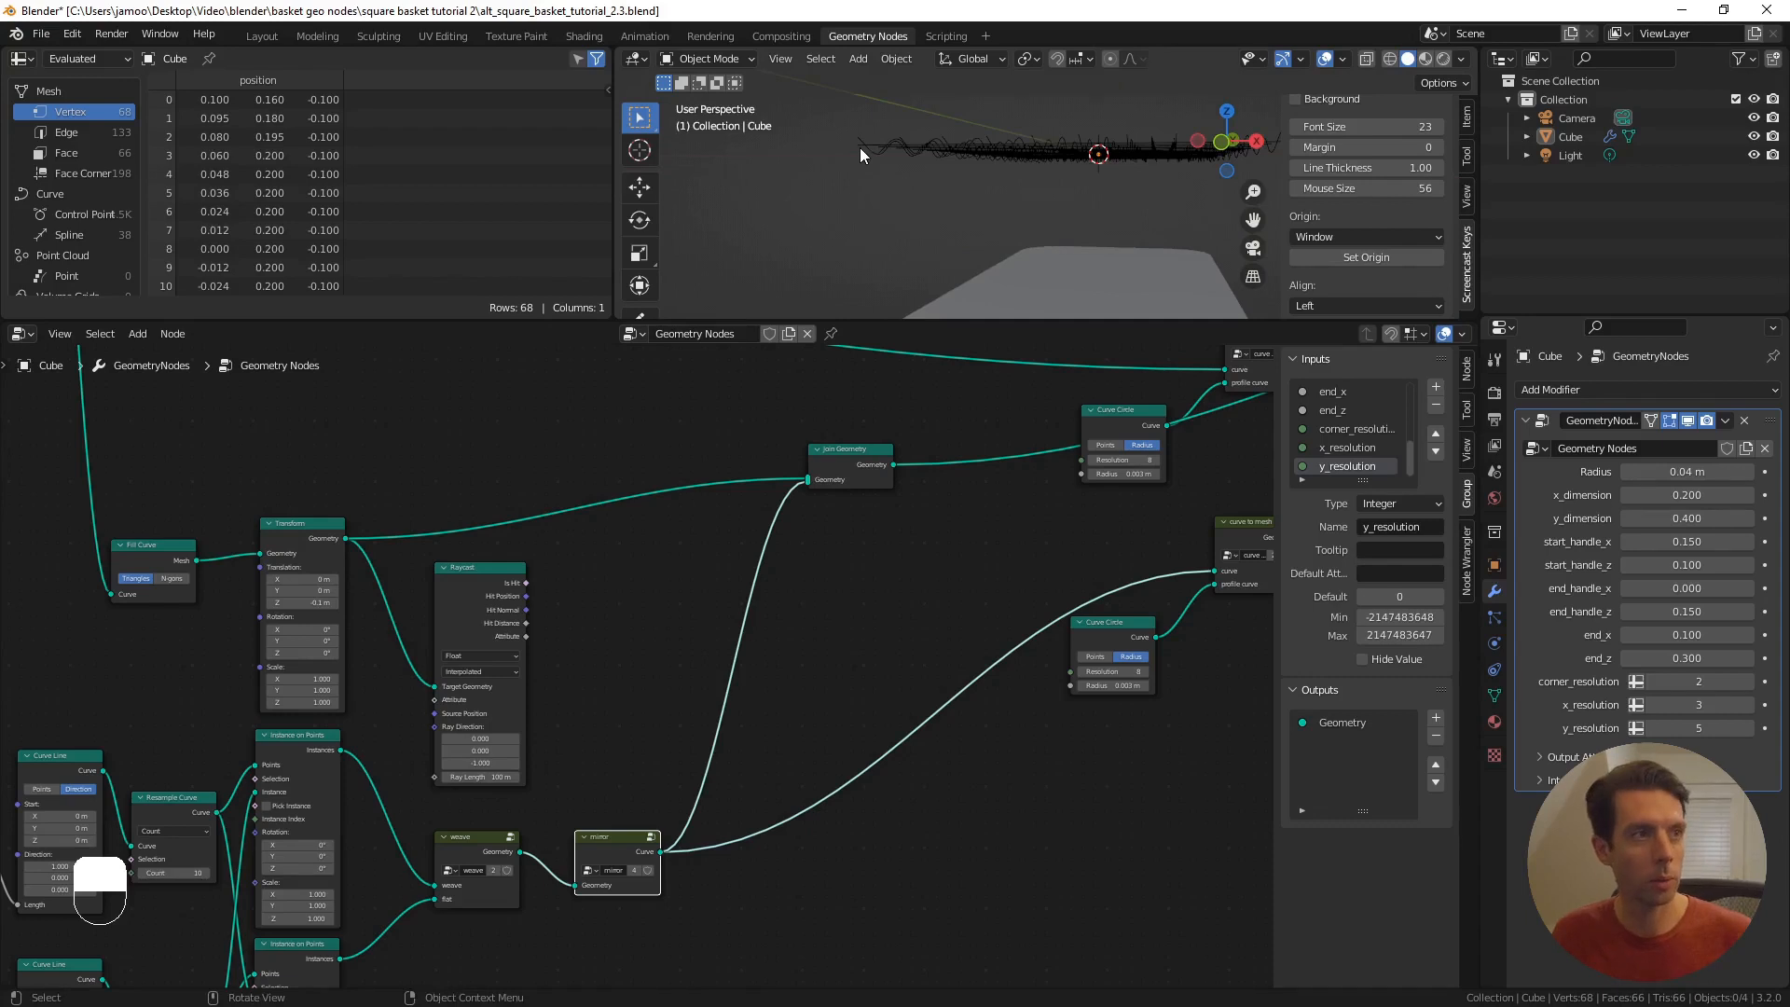
- Annotate the enlarged viewport with two vertical strokes running down from the weave's outer points to illustrate the rays
click(638, 312)
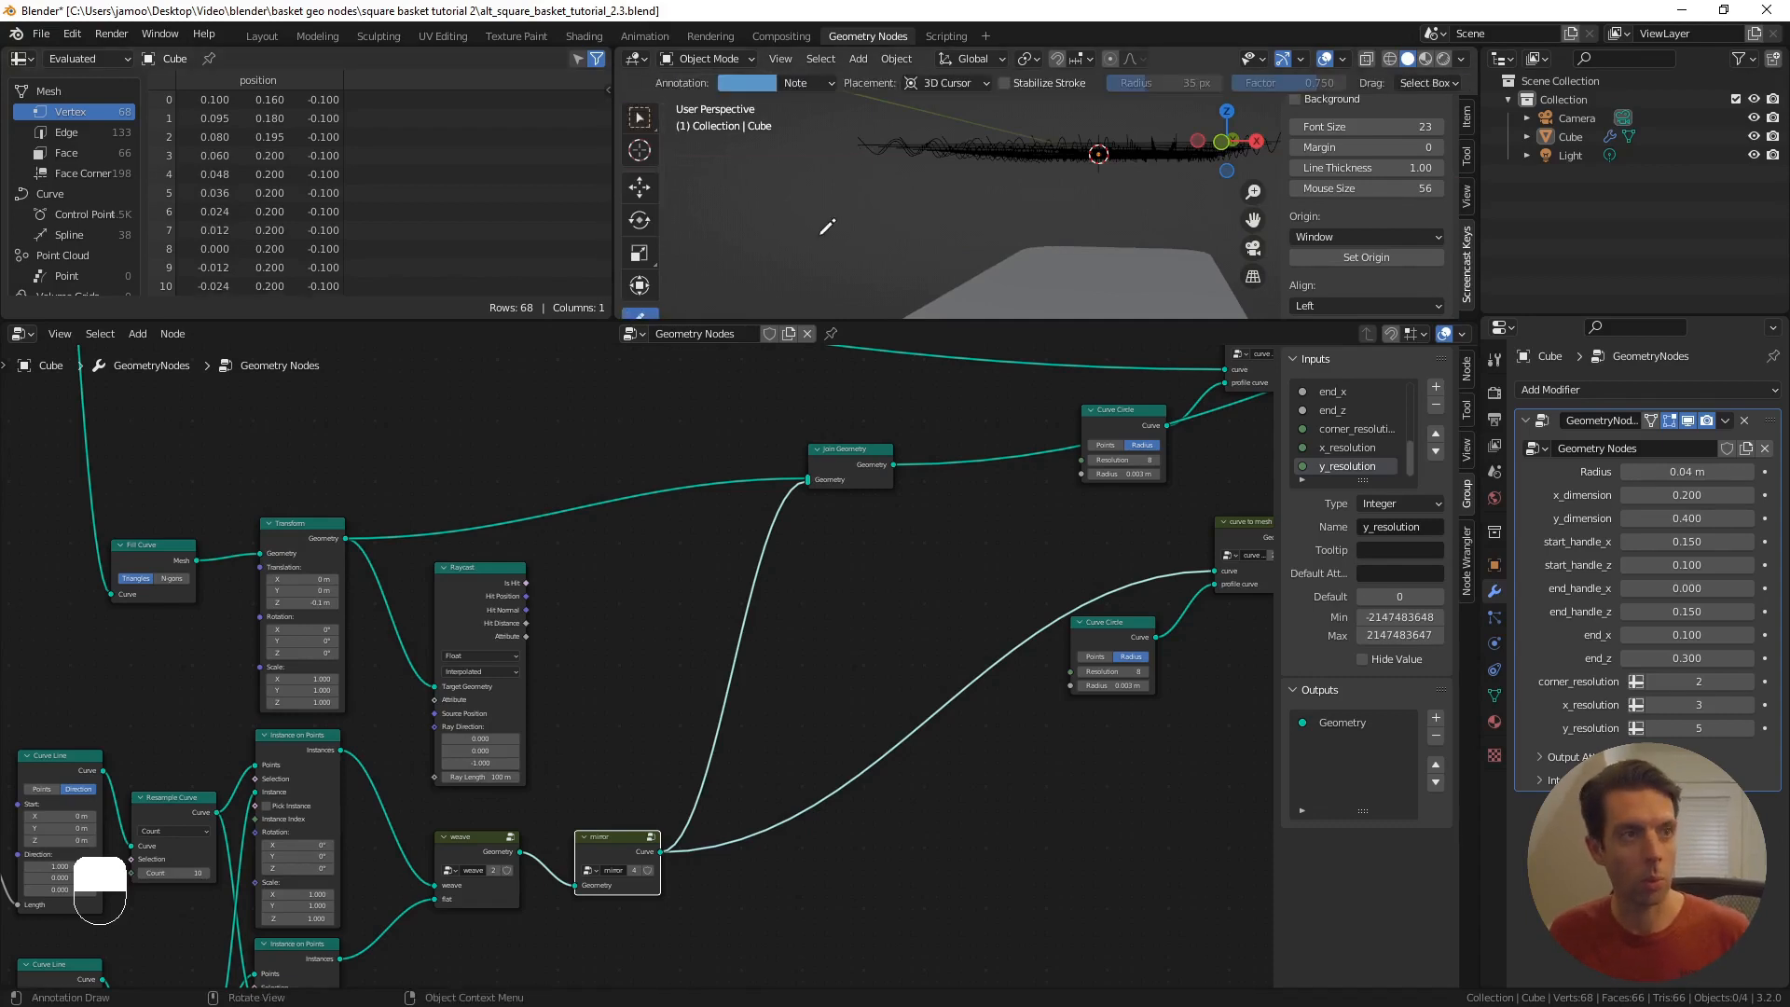
key(ctrl+alt+space)
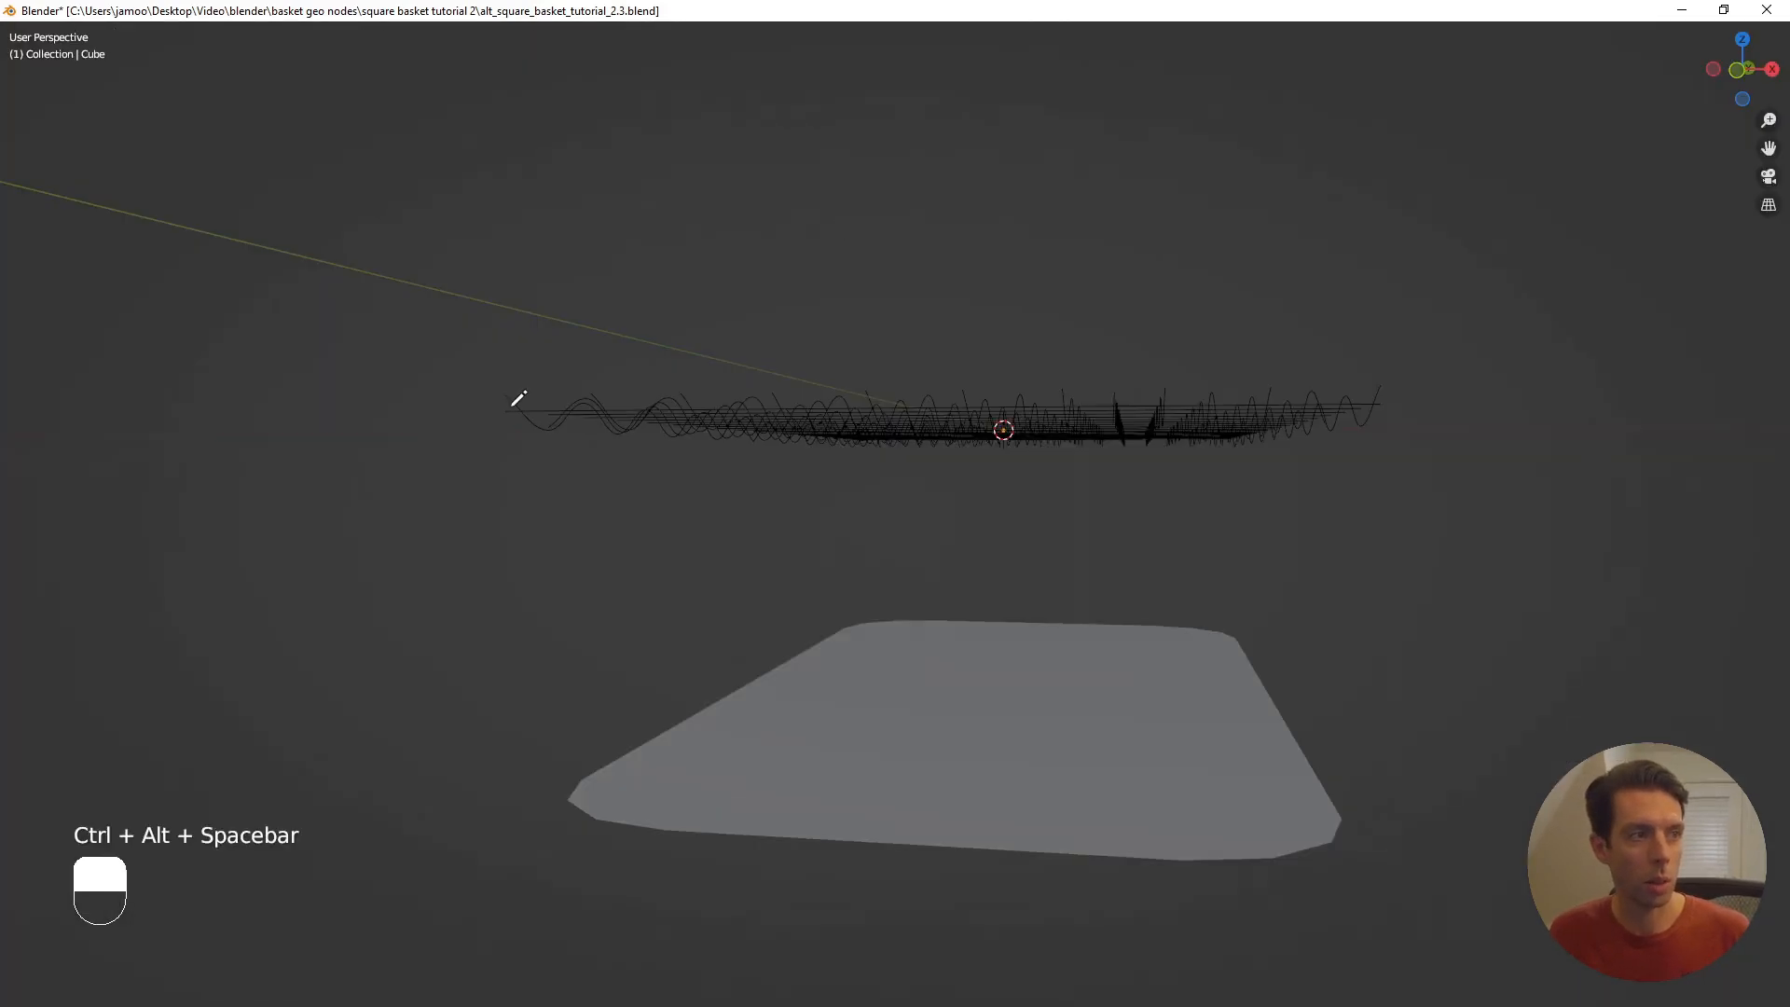
drag(509, 402, 504, 679)
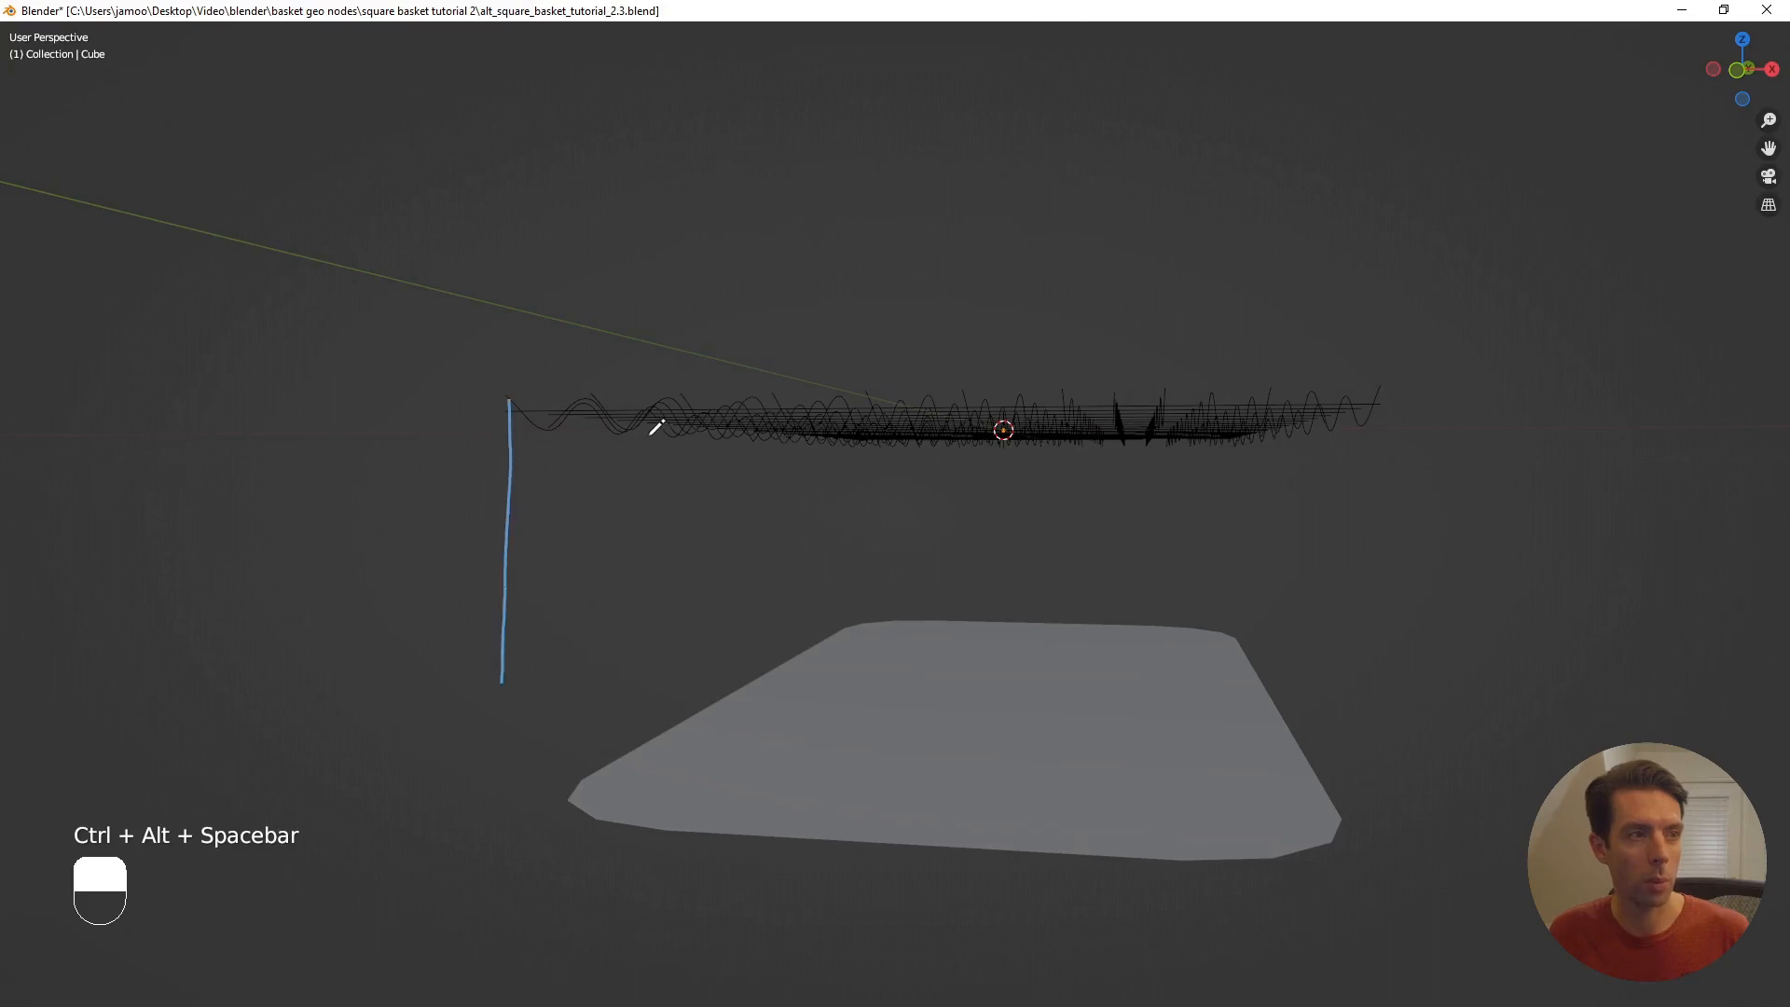
drag(658, 406, 651, 677)
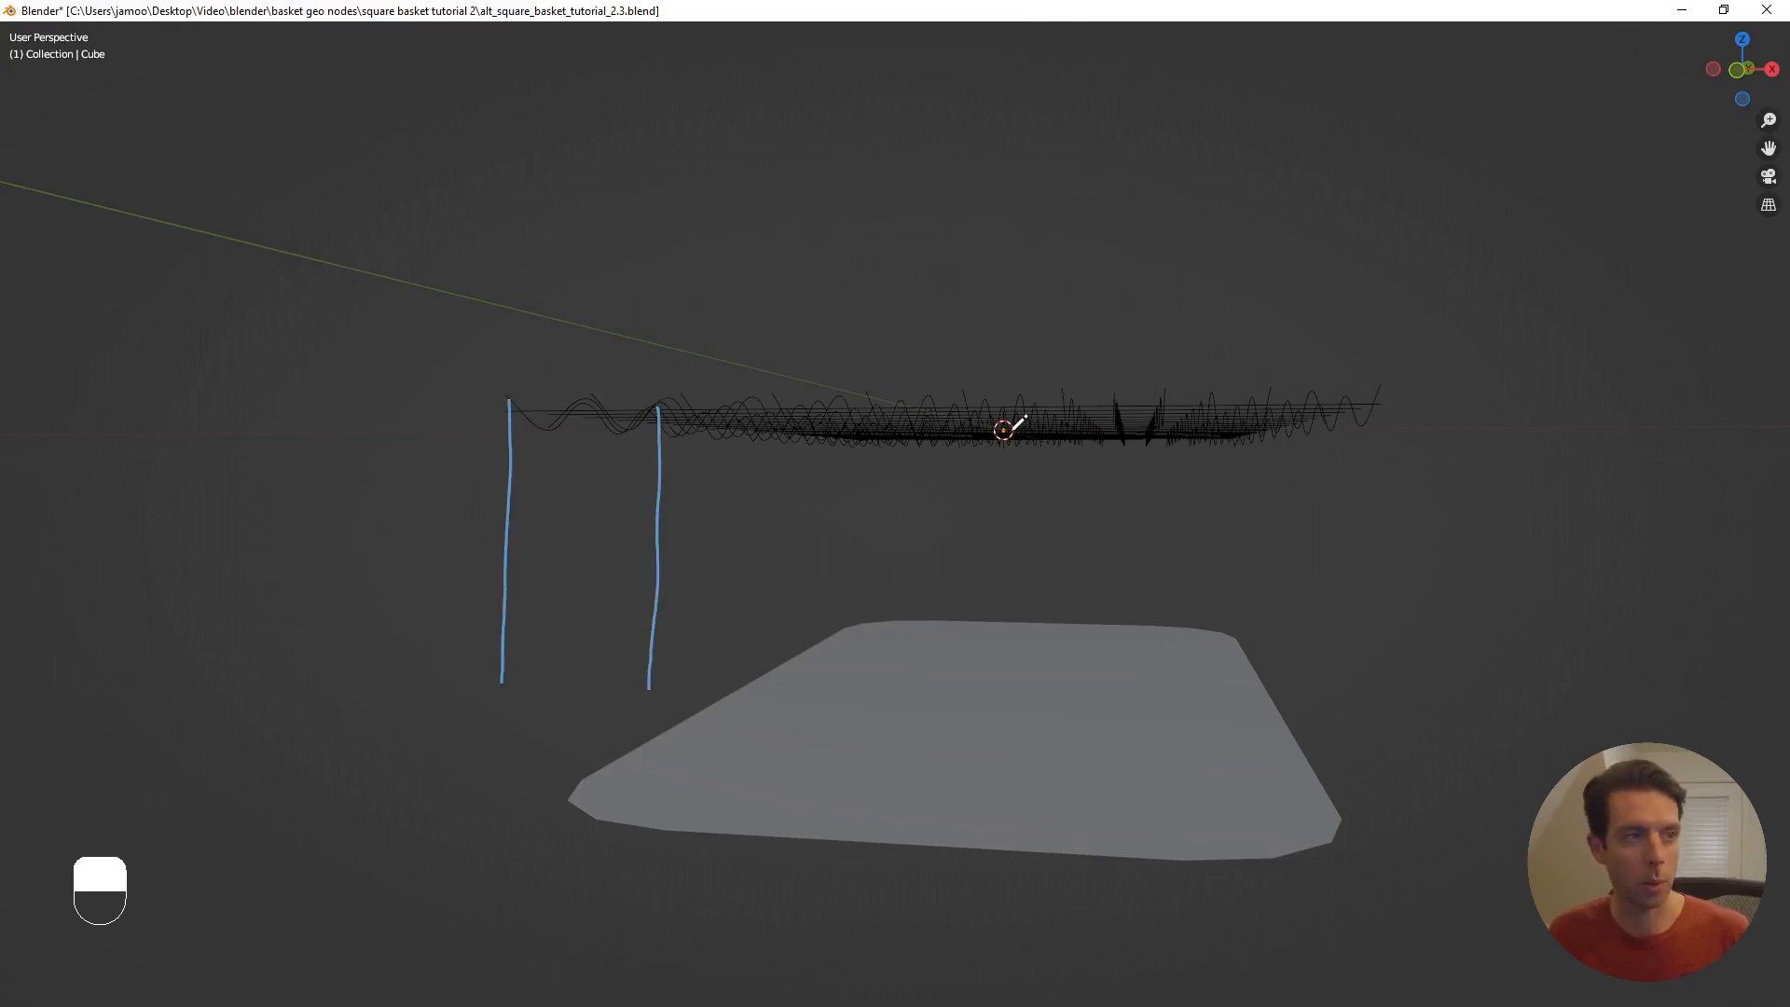
- Erase the ray strokes and the mark at the weave's corner in top view
key(KP_7)
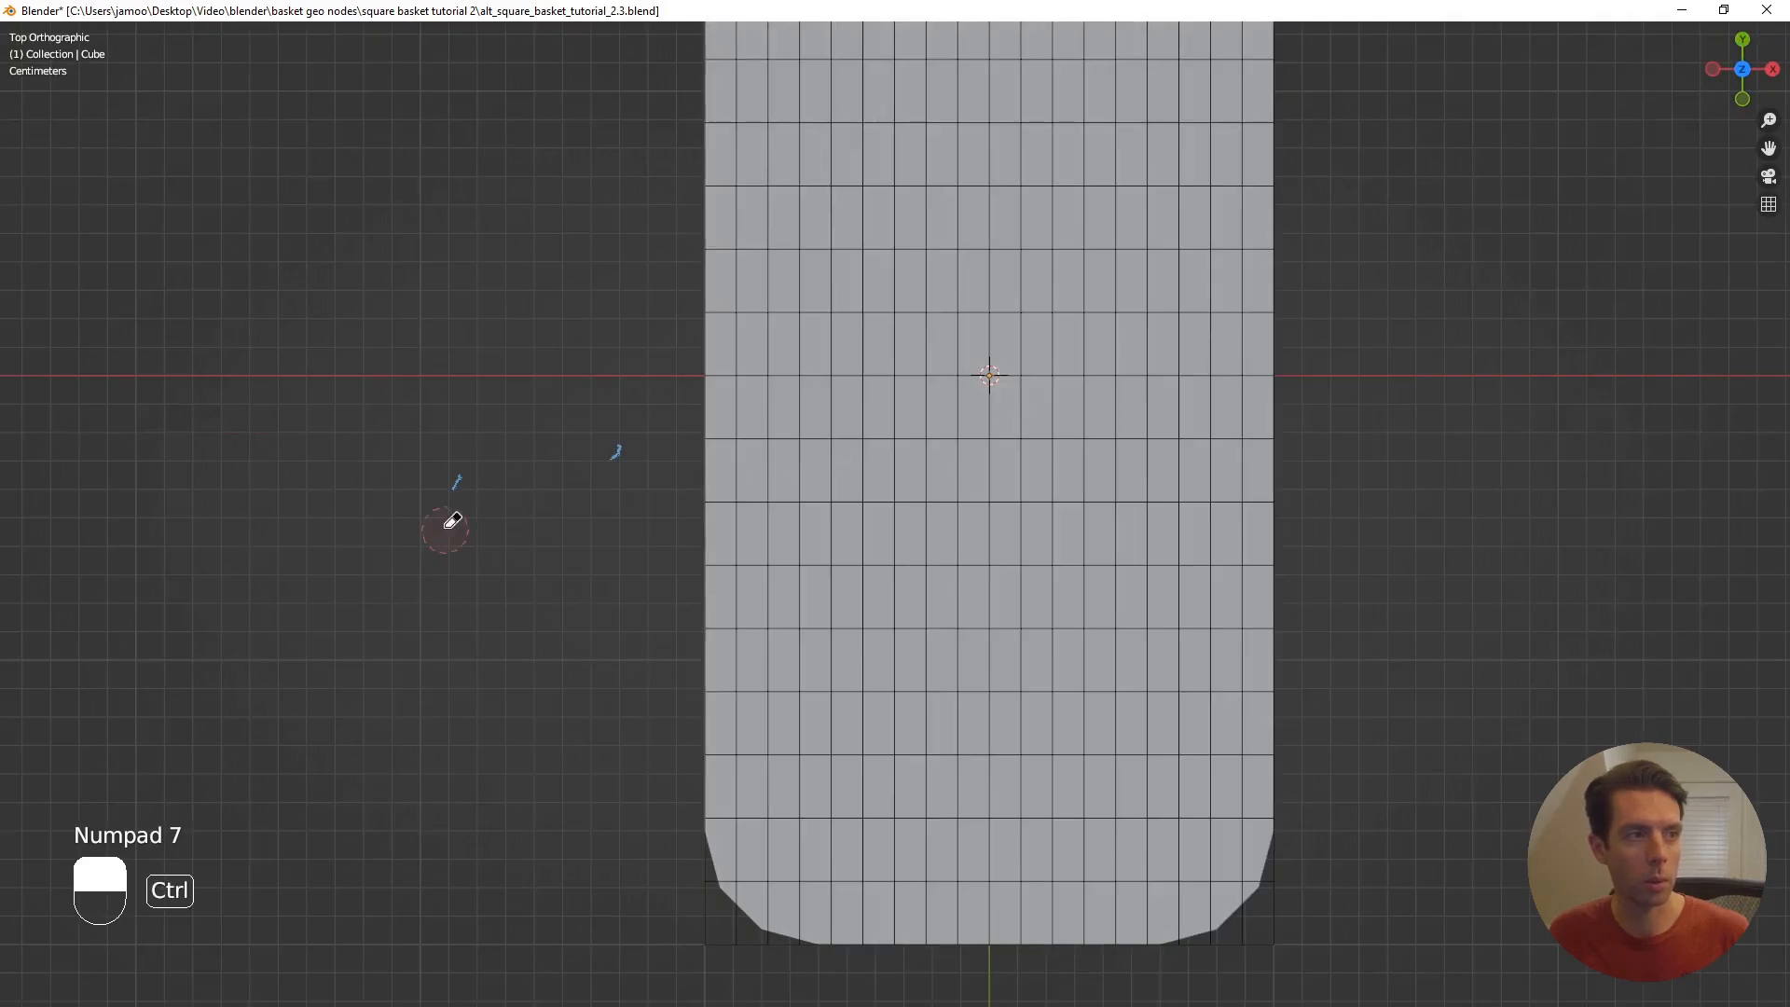
mouse_move(446, 530)
ctrl+mouse_down()
mouse_move(702, 432)
mouse_move(585, 463)
ctrl+mouse_up()
scroll(817, 309, down, 1)
mouse_move(817, 310)
shift+middle_down()
mouse_move(754, 651)
mouse_move(753, 814)
shift+middle_up()
scroll(680, 431, up, 3)
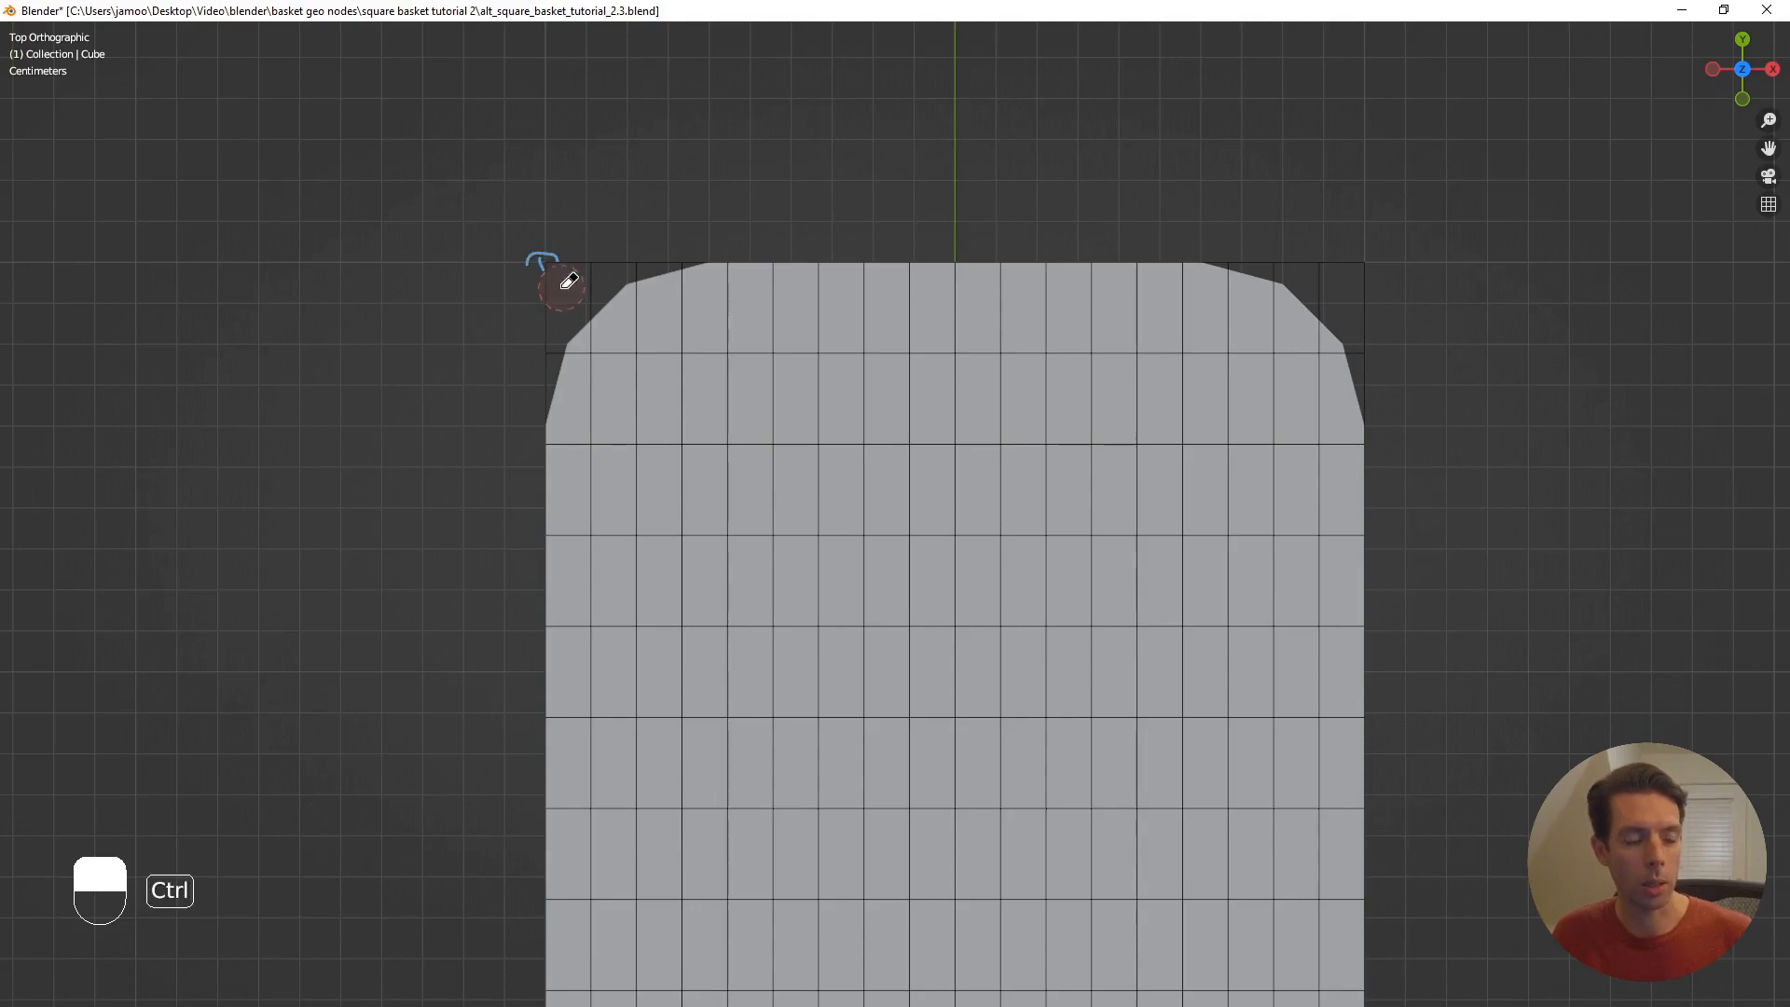
ctrl+drag(560, 287, 527, 253)
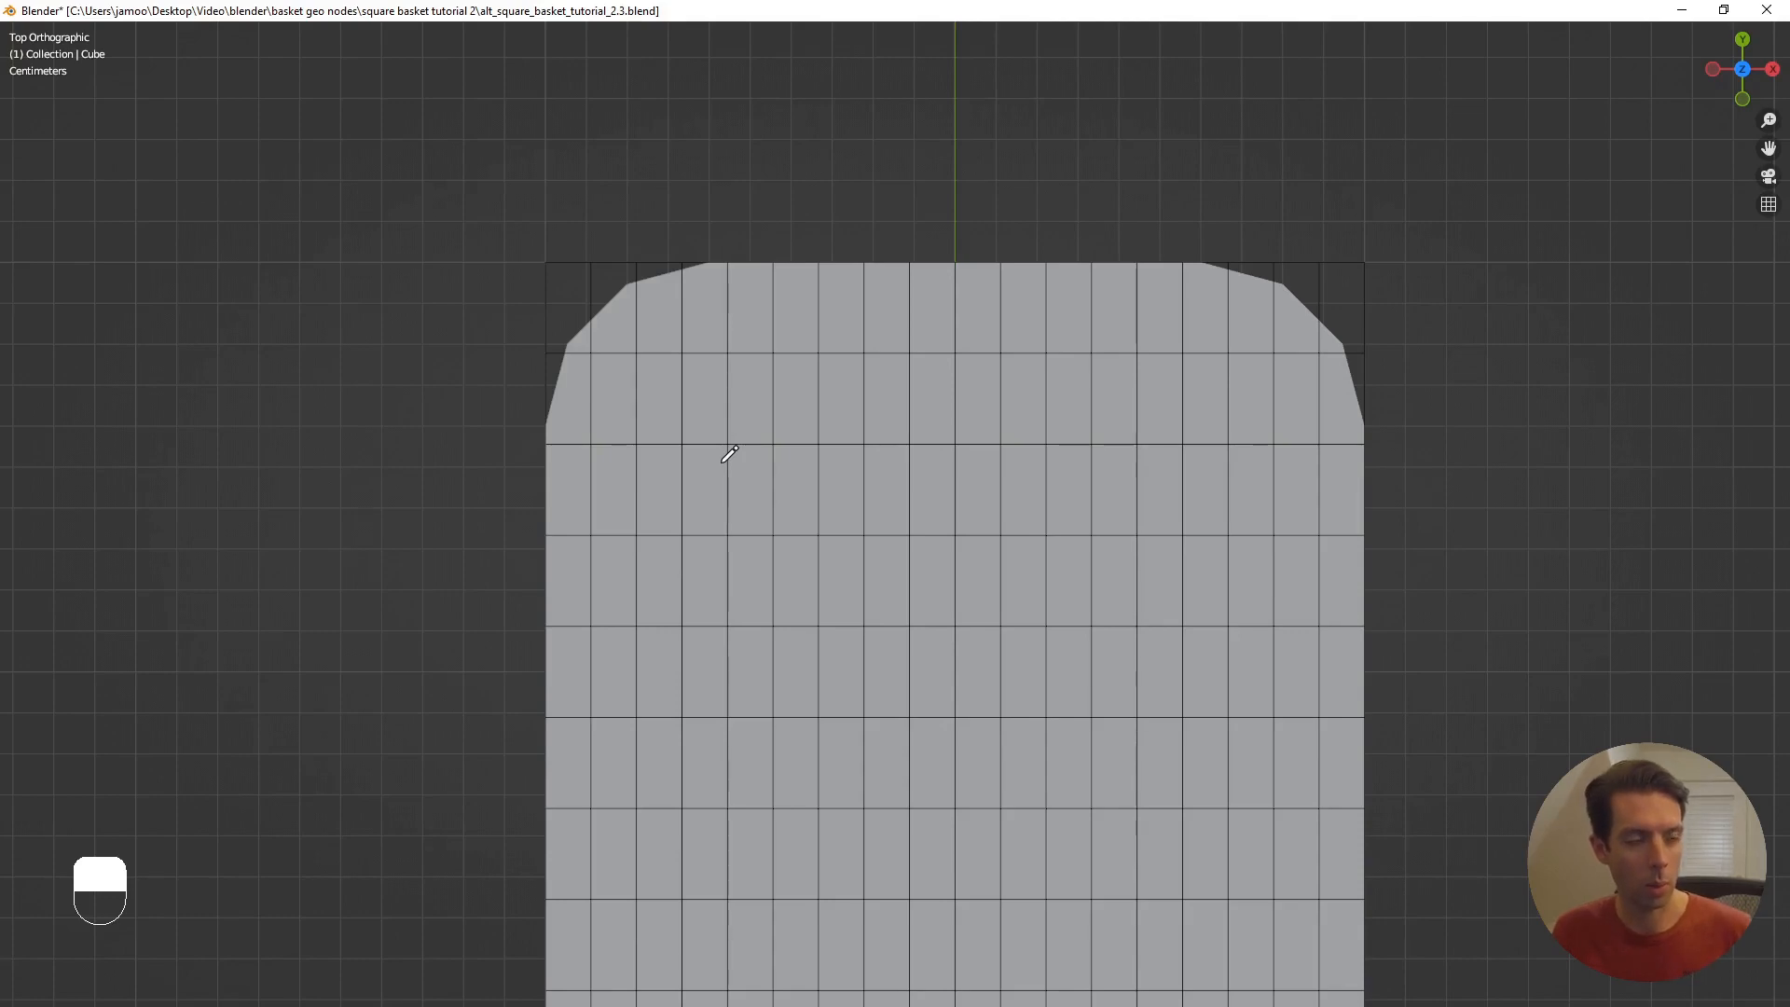
- Restore the full workspace layout and delete the Join Geometry node that combines the Transform and mirror outputs
key(ctrl+alt+space)
scroll(719, 463, down, 4)
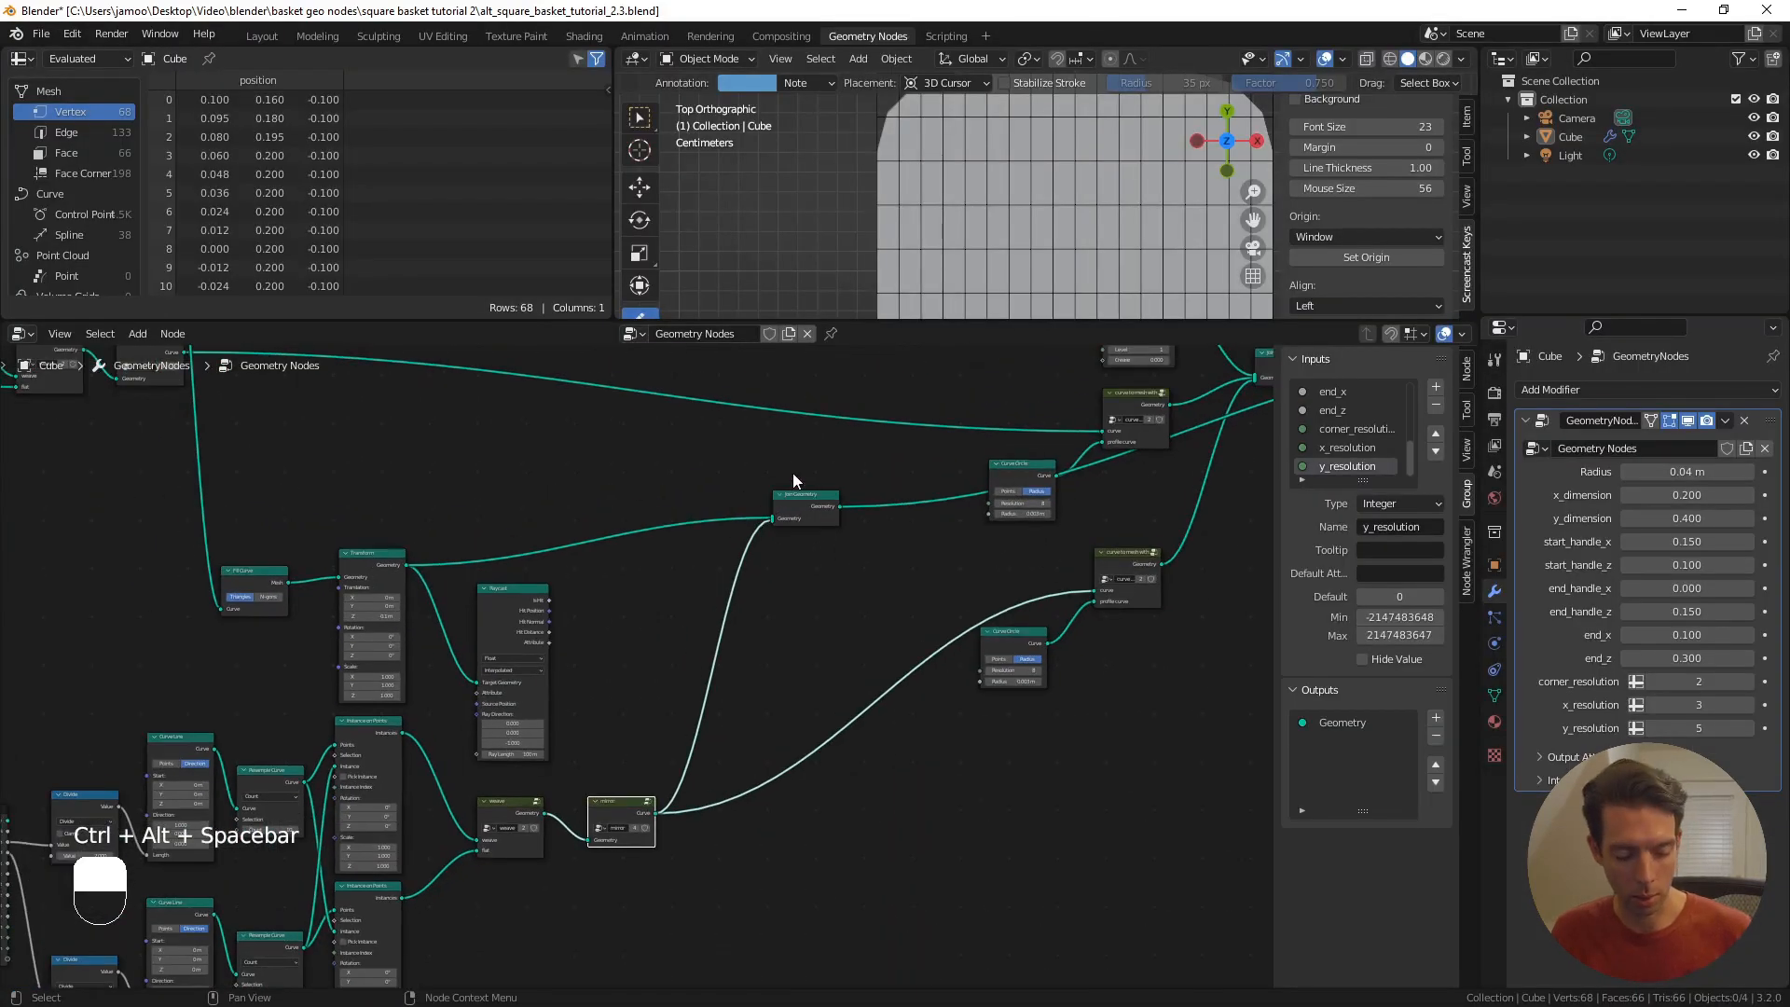
click(802, 501)
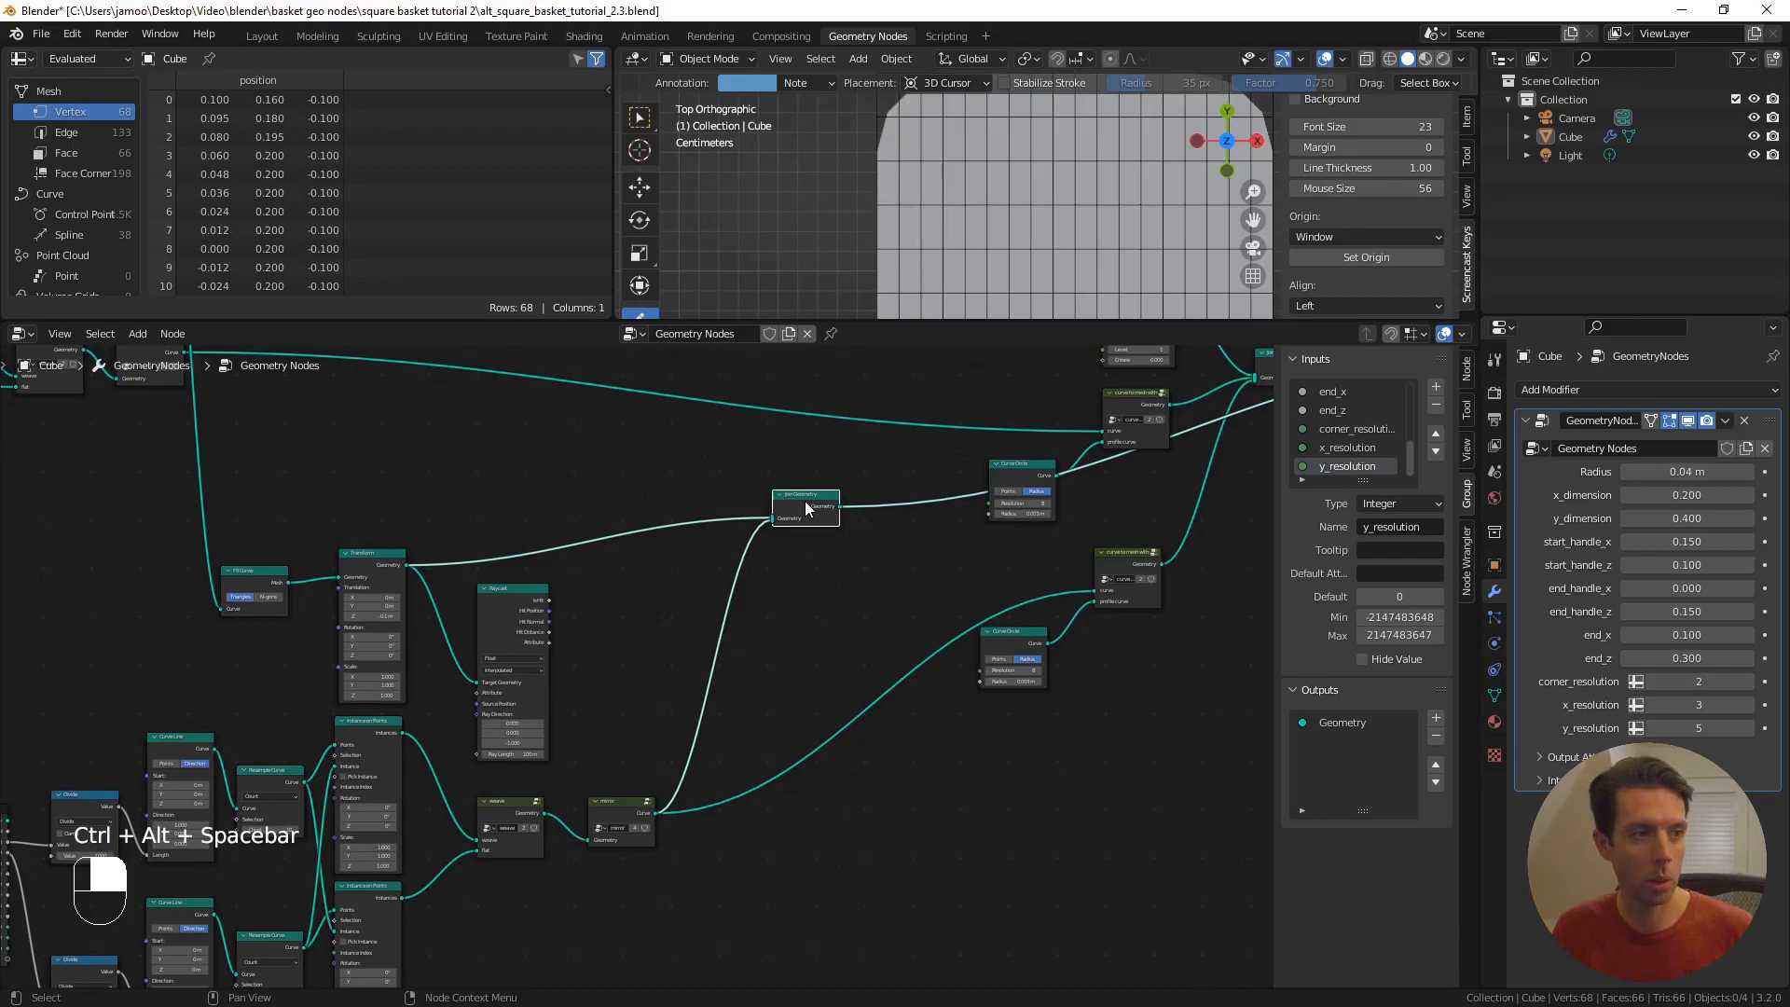
key(x)
- Add a Boolean Math node set to Not, fed by the Raycast node's Is Hit output
scroll(649, 675, up, 3)
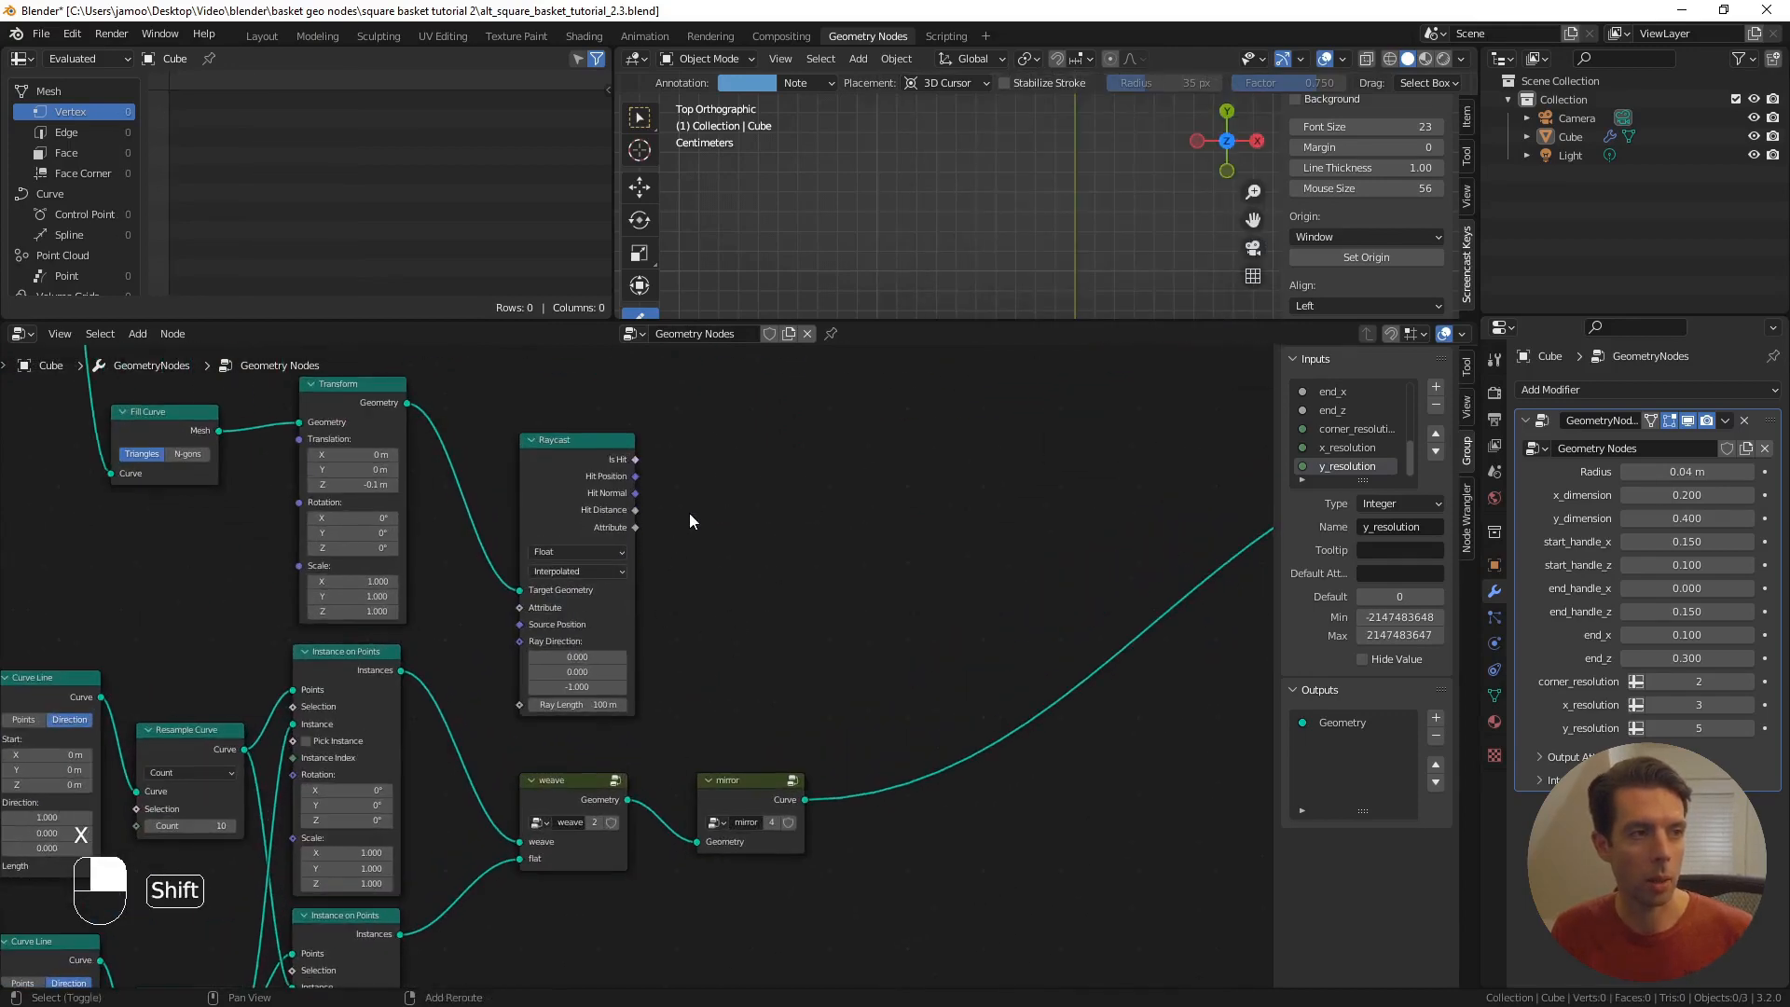
scroll(690, 520, up, 1)
drag(634, 502, 712, 539)
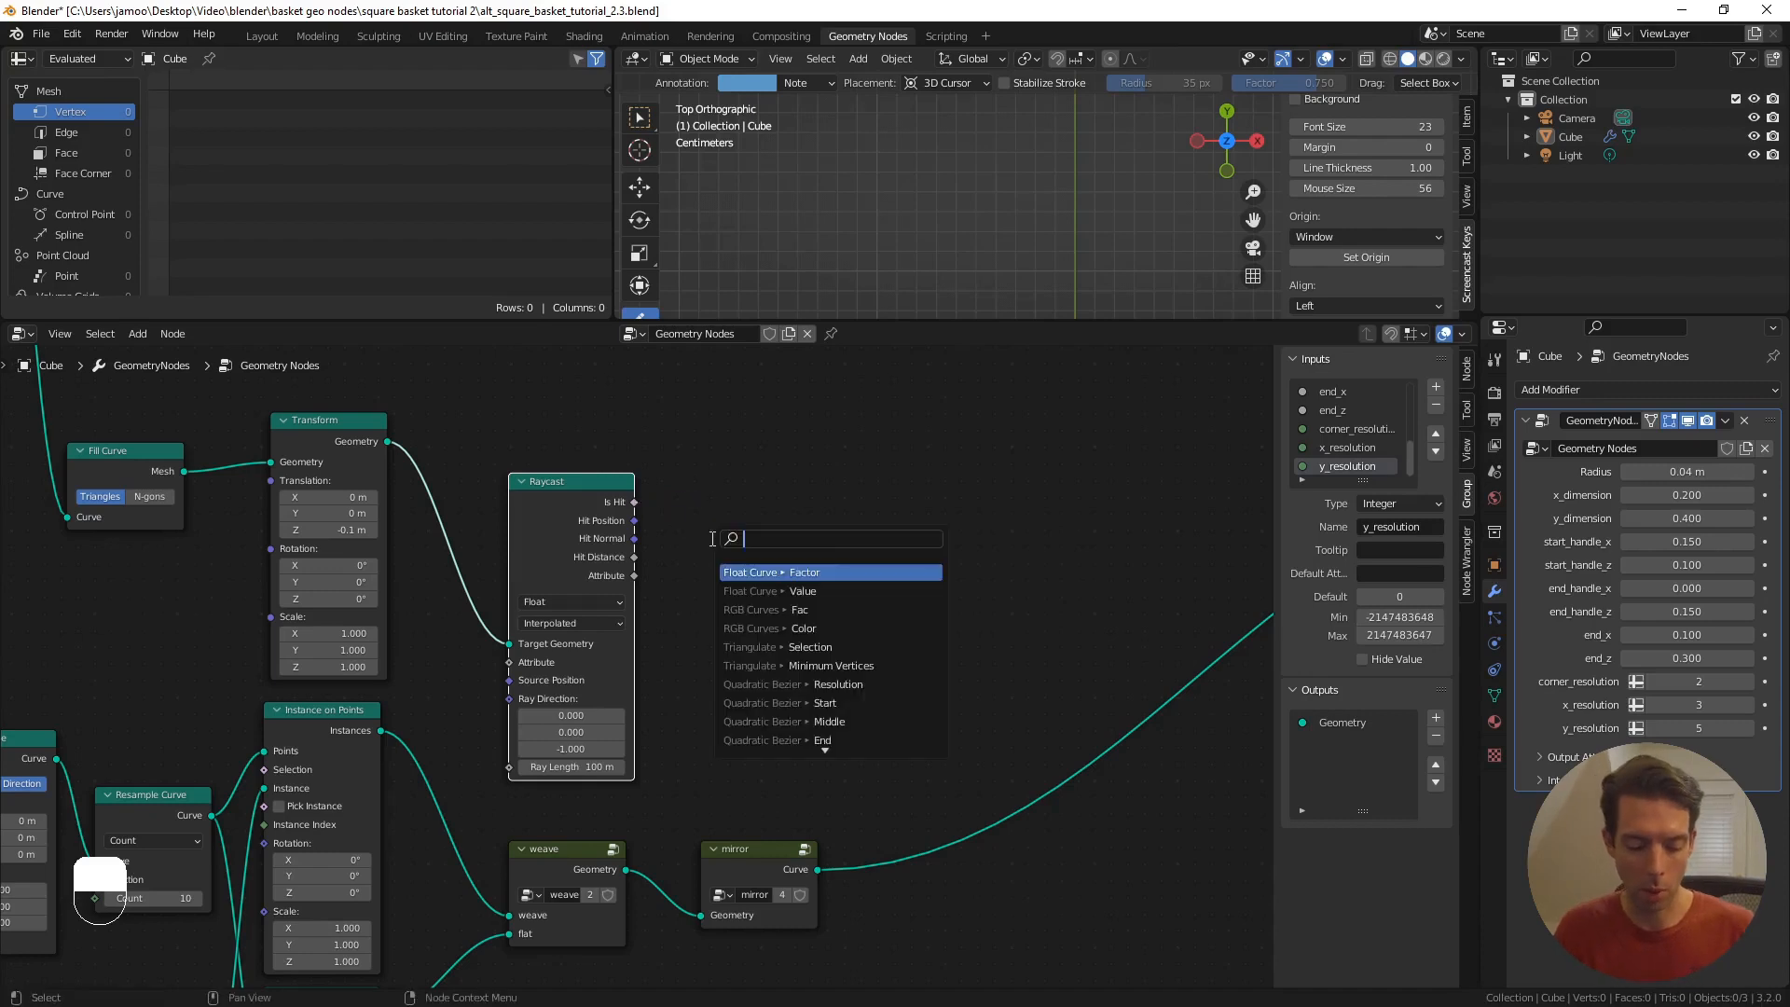
text(not)
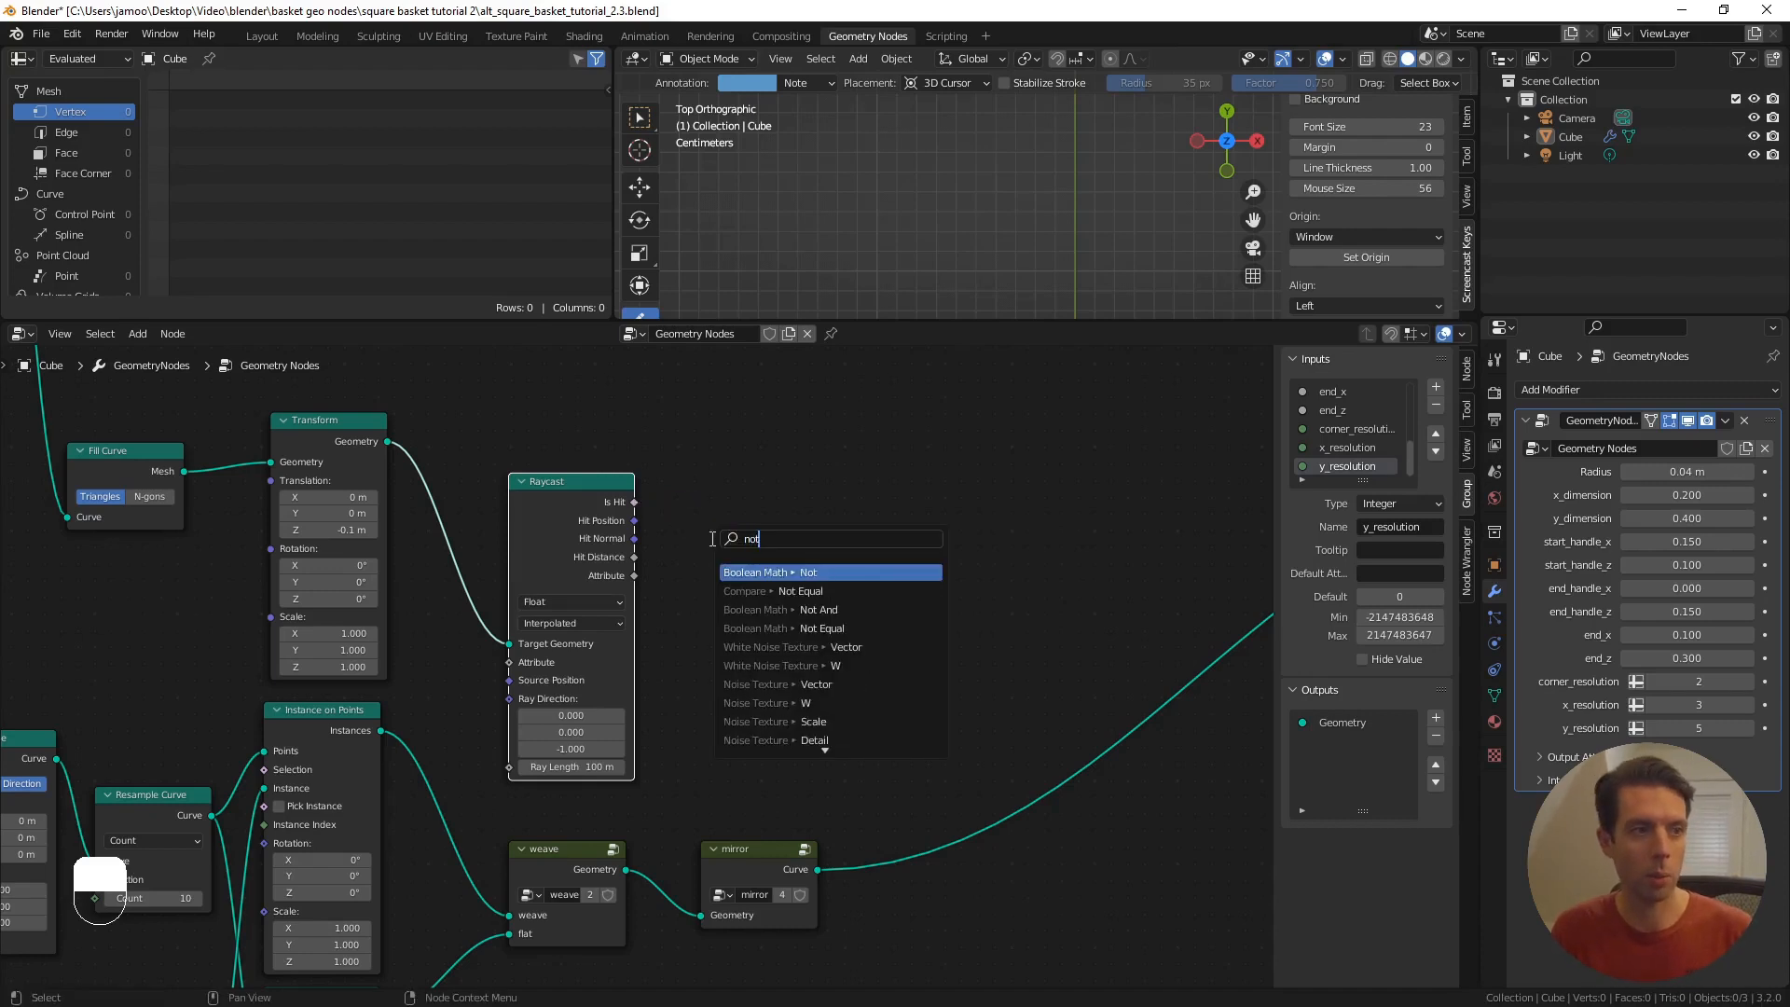
key(Return)
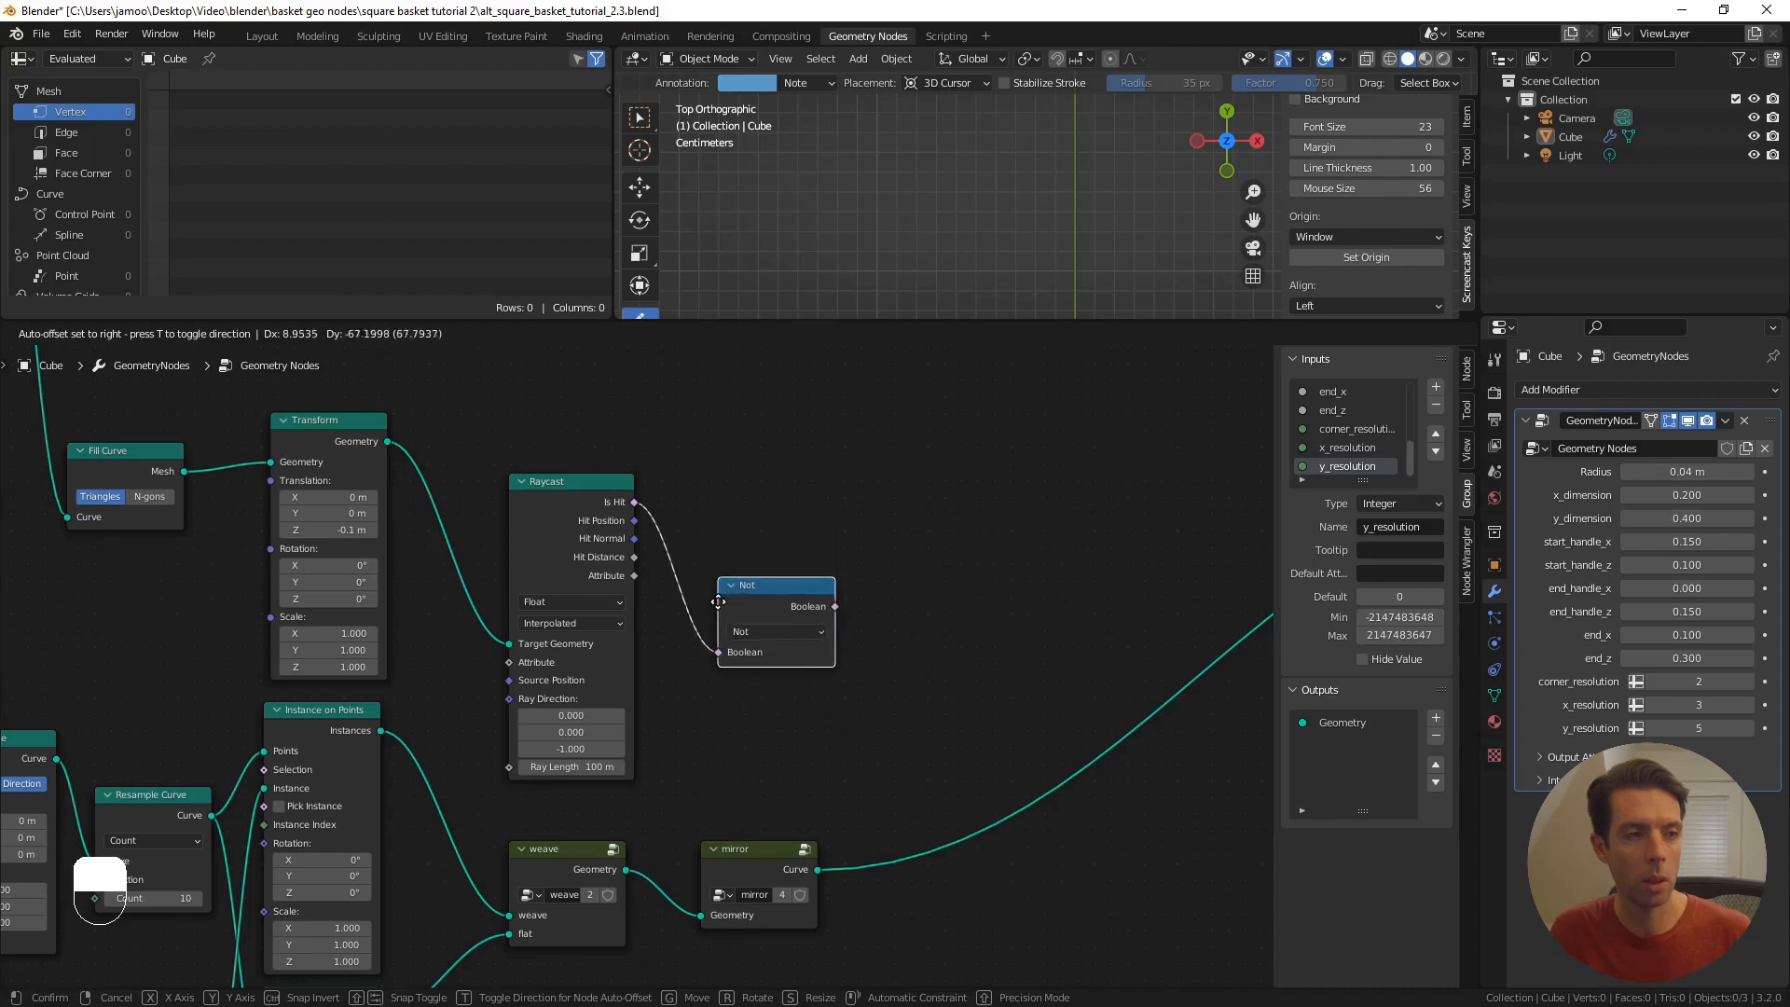
click(717, 610)
- Insert a Delete Geometry node after the mirror node and connect the Not node's output to its Selection input
shift+middle_drag(927, 627, 658, 603)
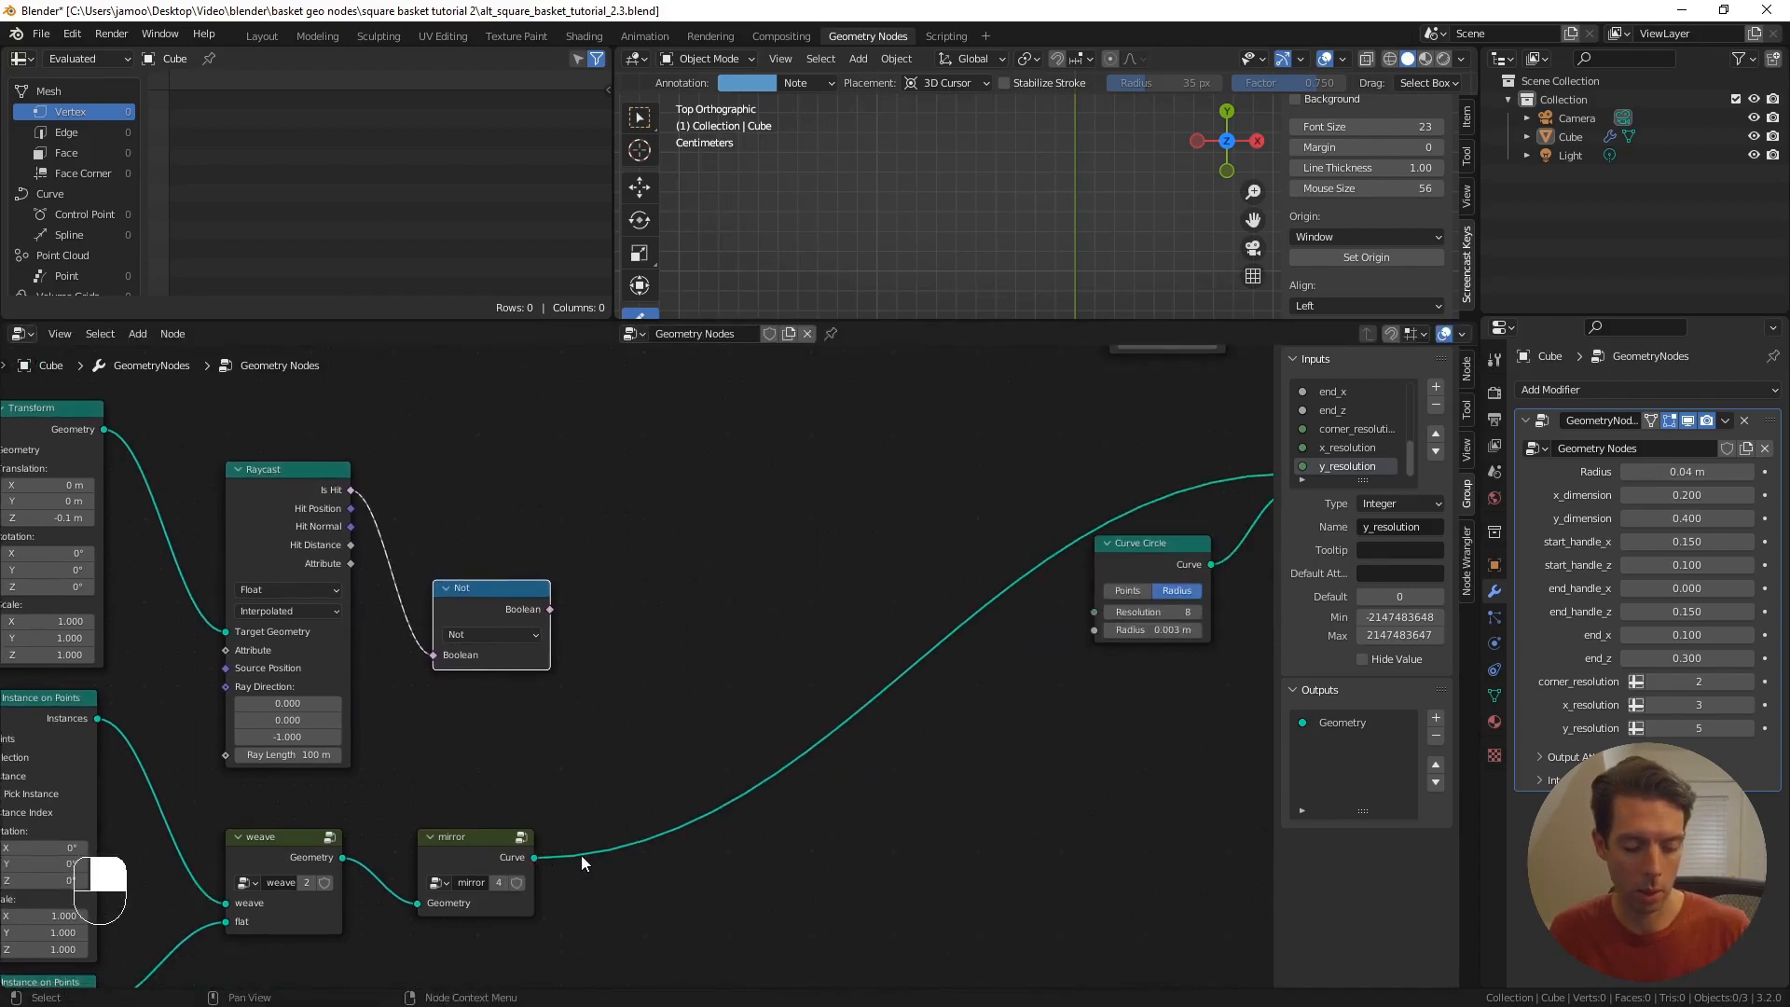
key(F3)
text(delet)
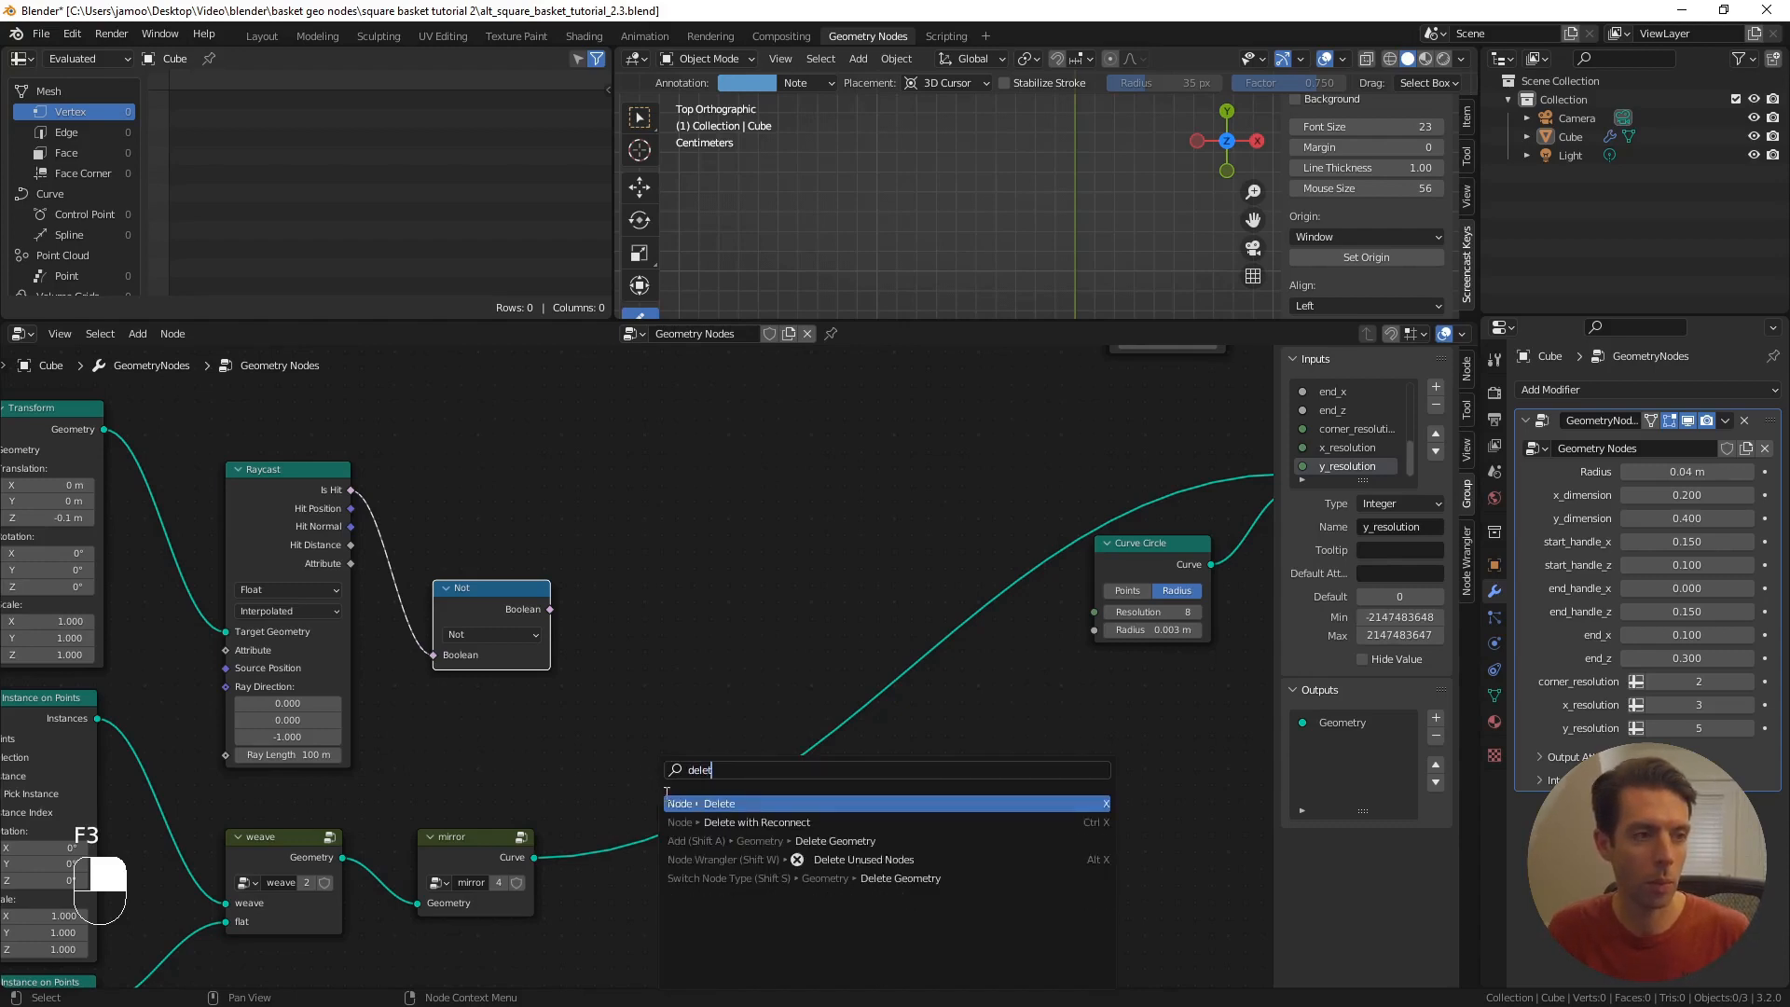
key(Down)
key(Down)
key(Return)
click(755, 695)
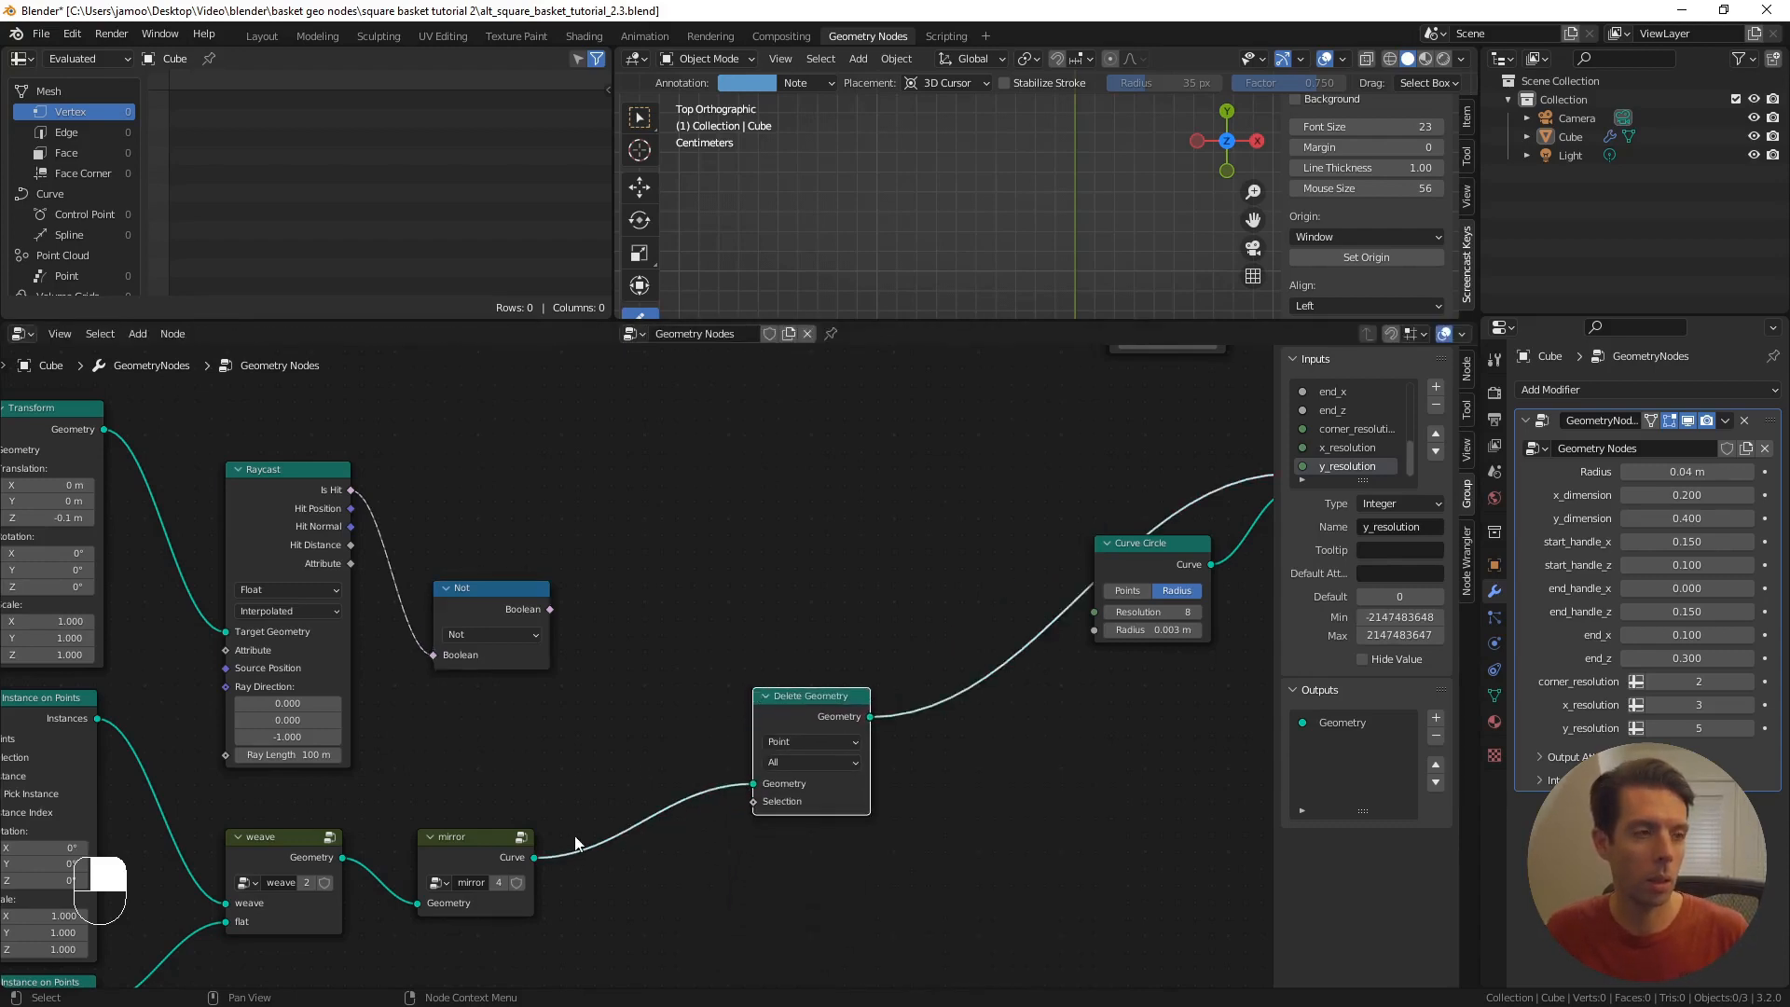
drag(803, 697, 765, 689)
scroll(792, 625, down, 2)
scroll(655, 631, up, 1)
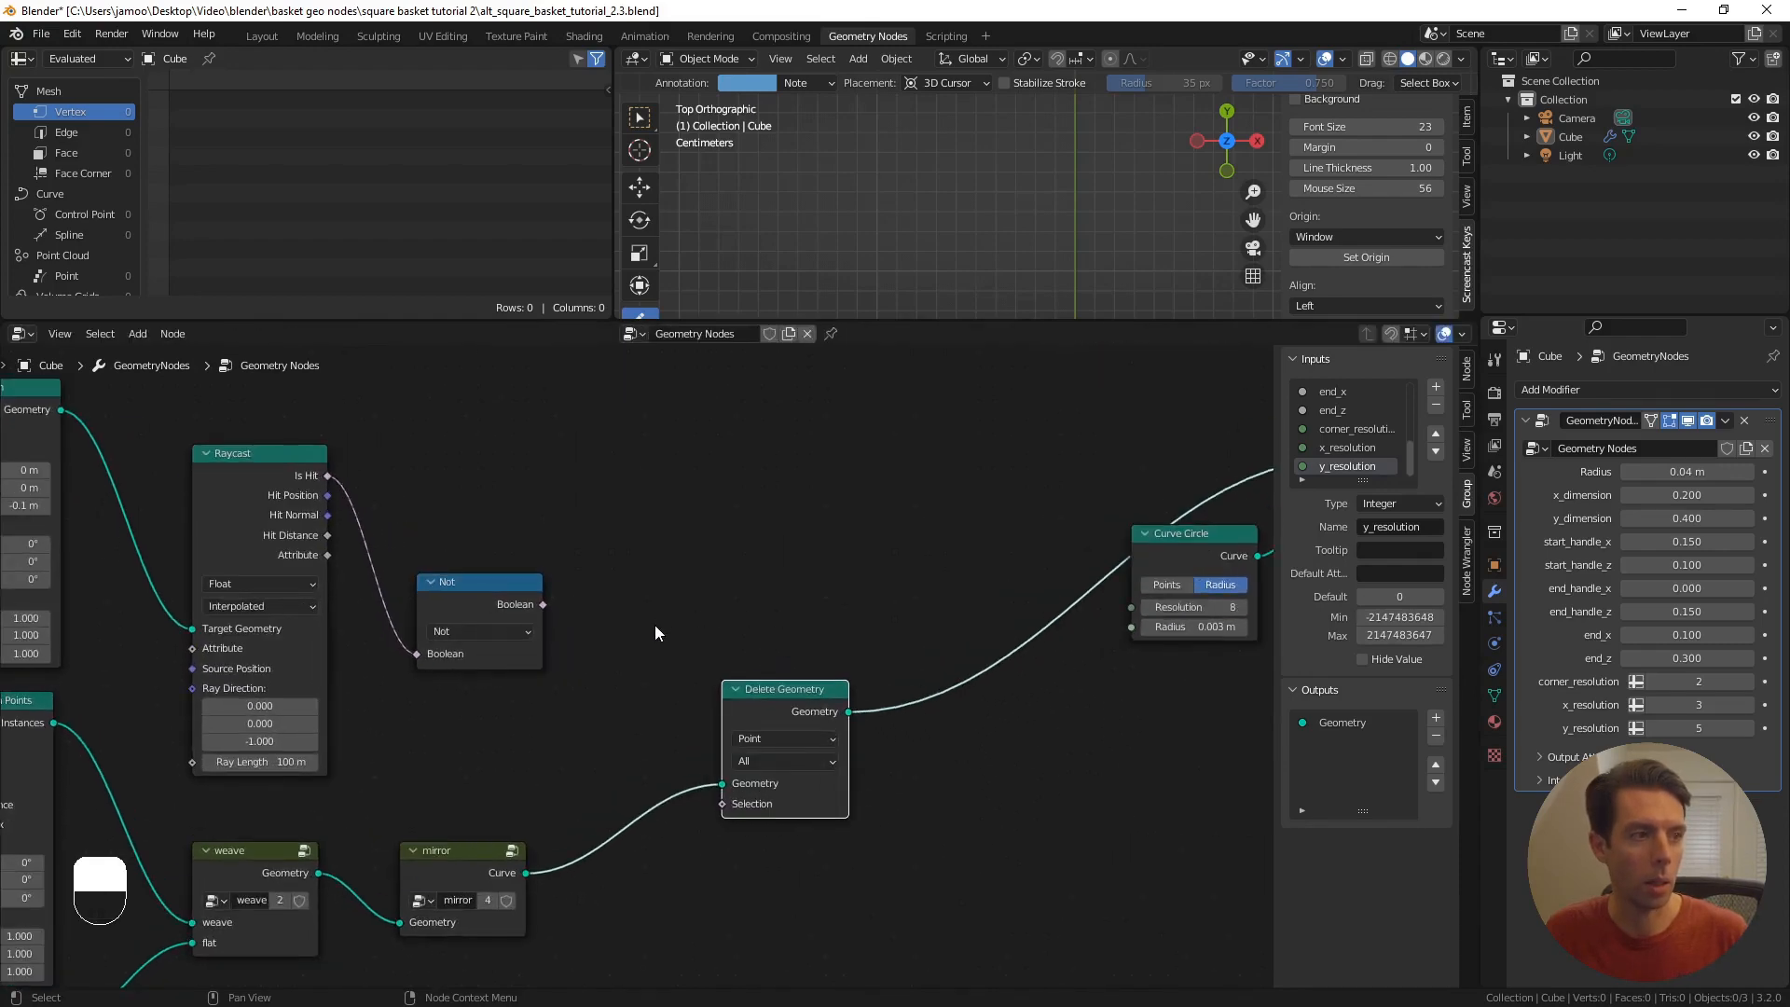
drag(543, 606, 722, 803)
- Preview the base's curve to mesh node and examine the trimmed corners of the weave from above
scroll(778, 735, down, 5)
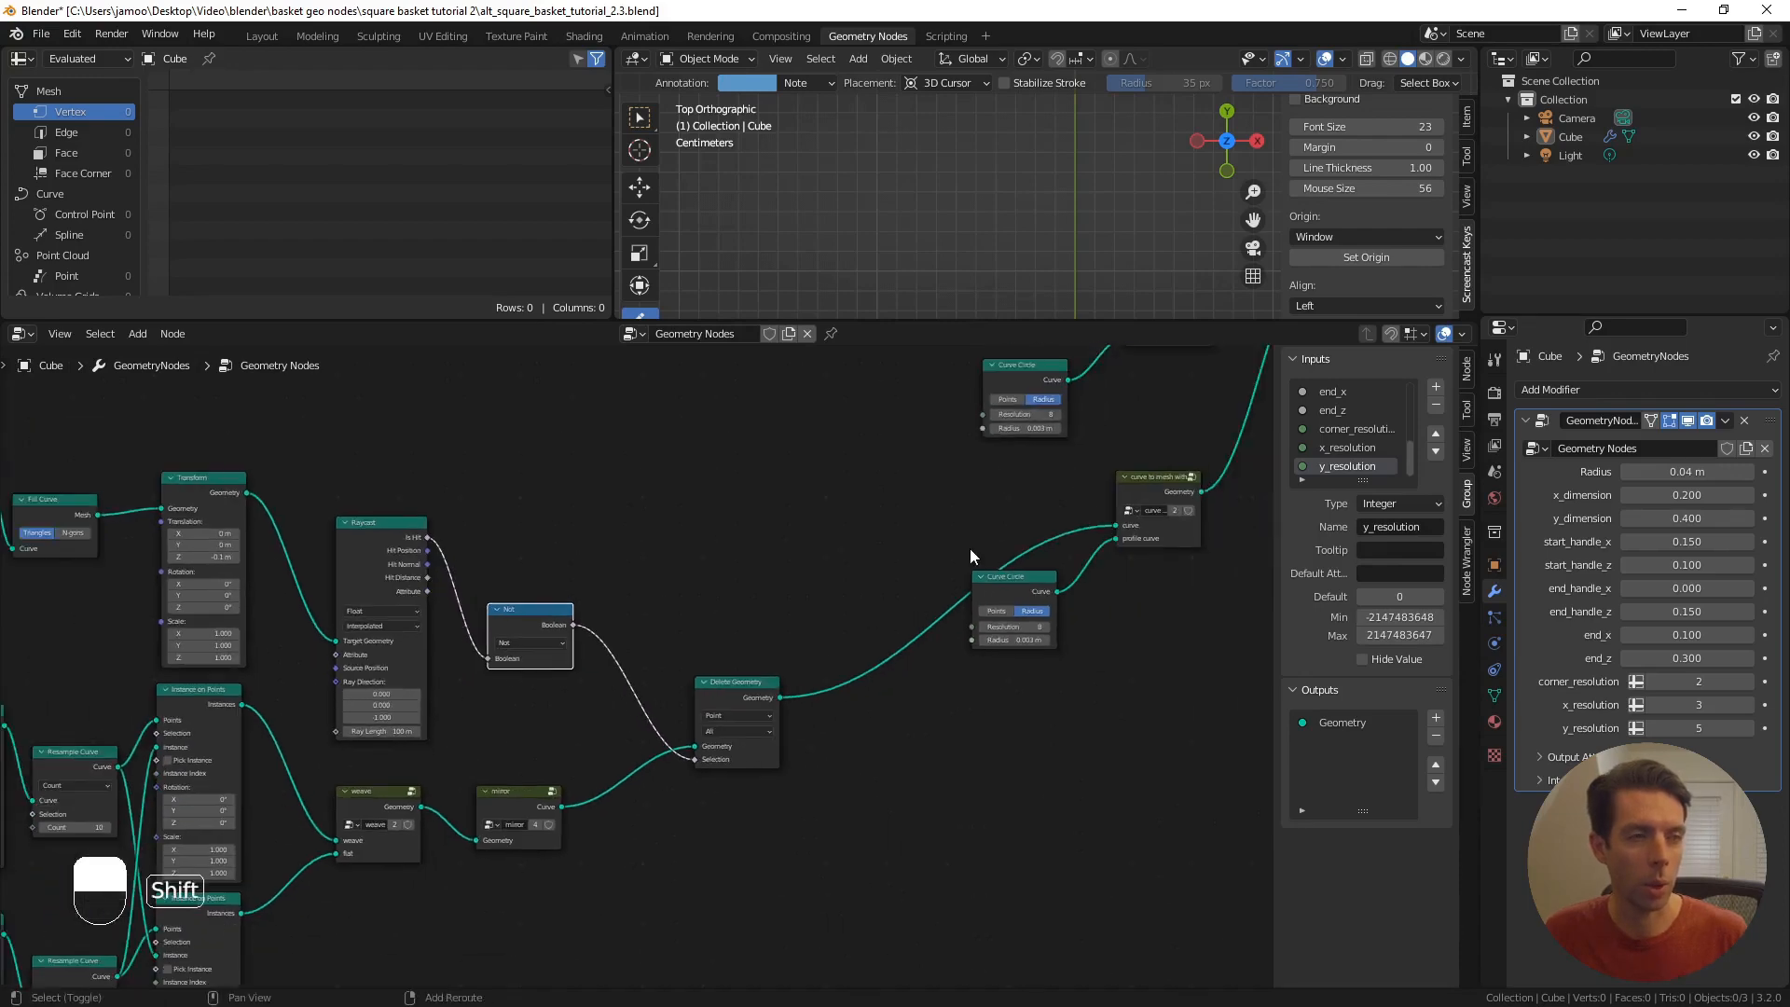
shift+middle_drag(971, 548, 597, 696)
middle_drag(1010, 501, 983, 538)
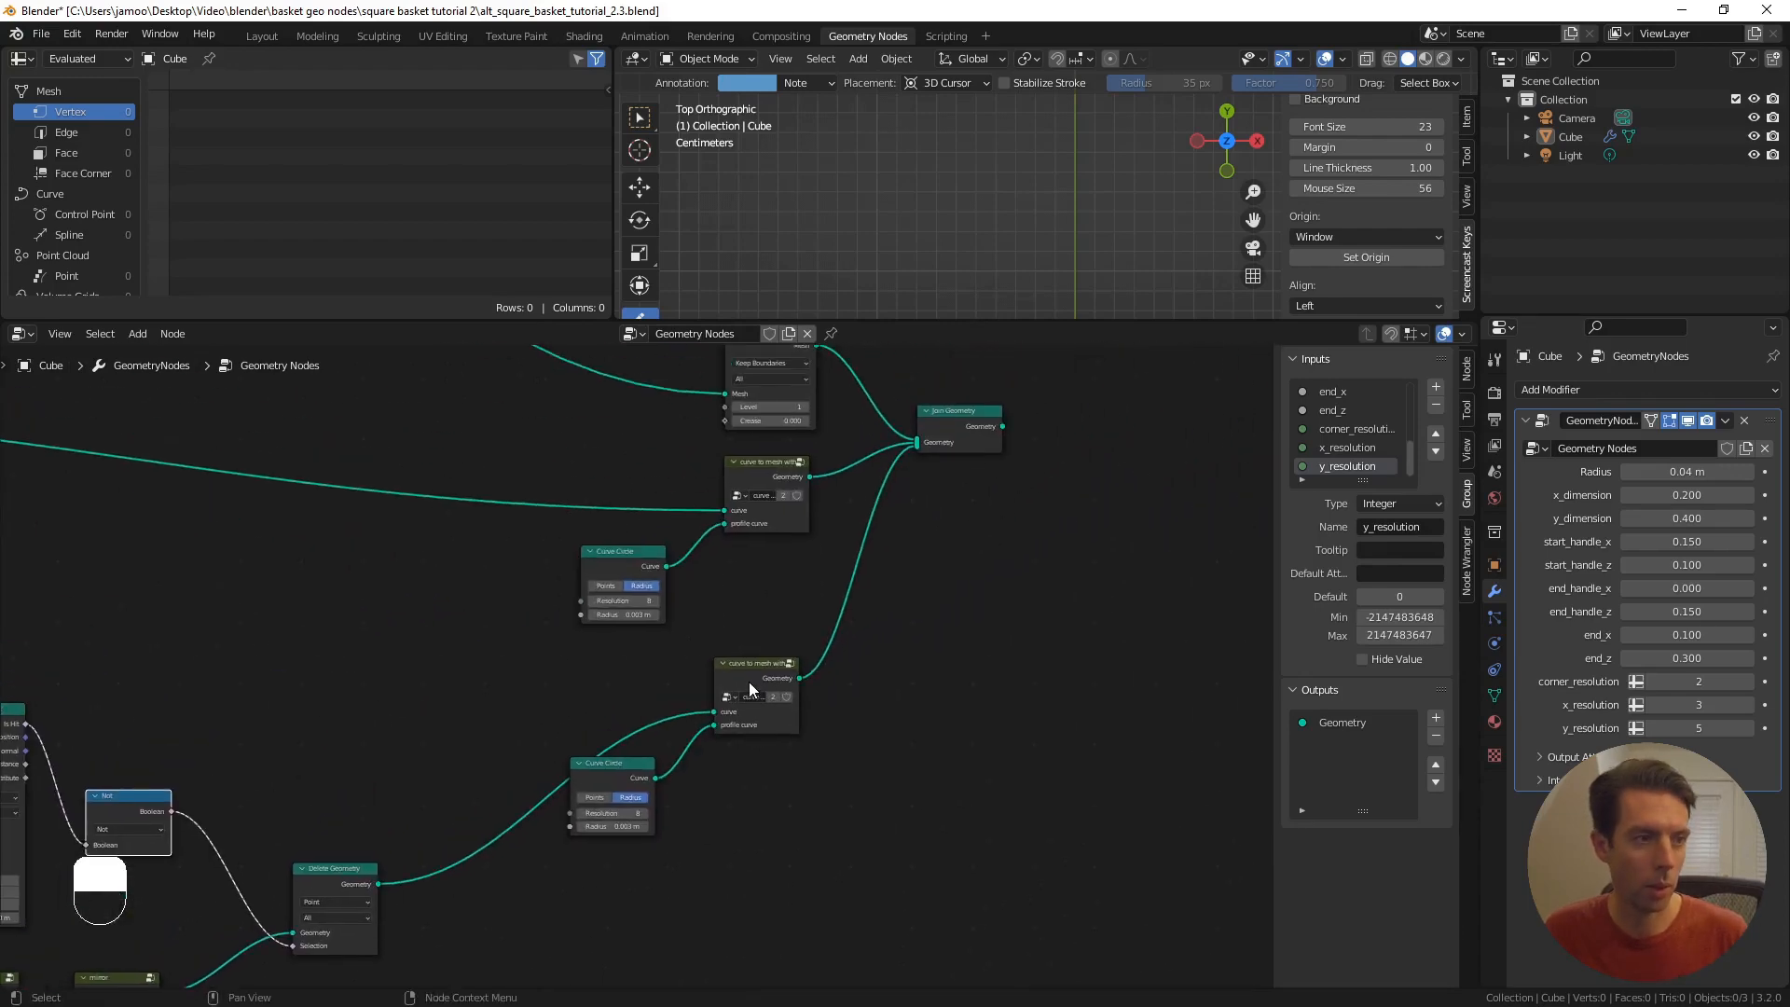
alt+shift+click(759, 664)
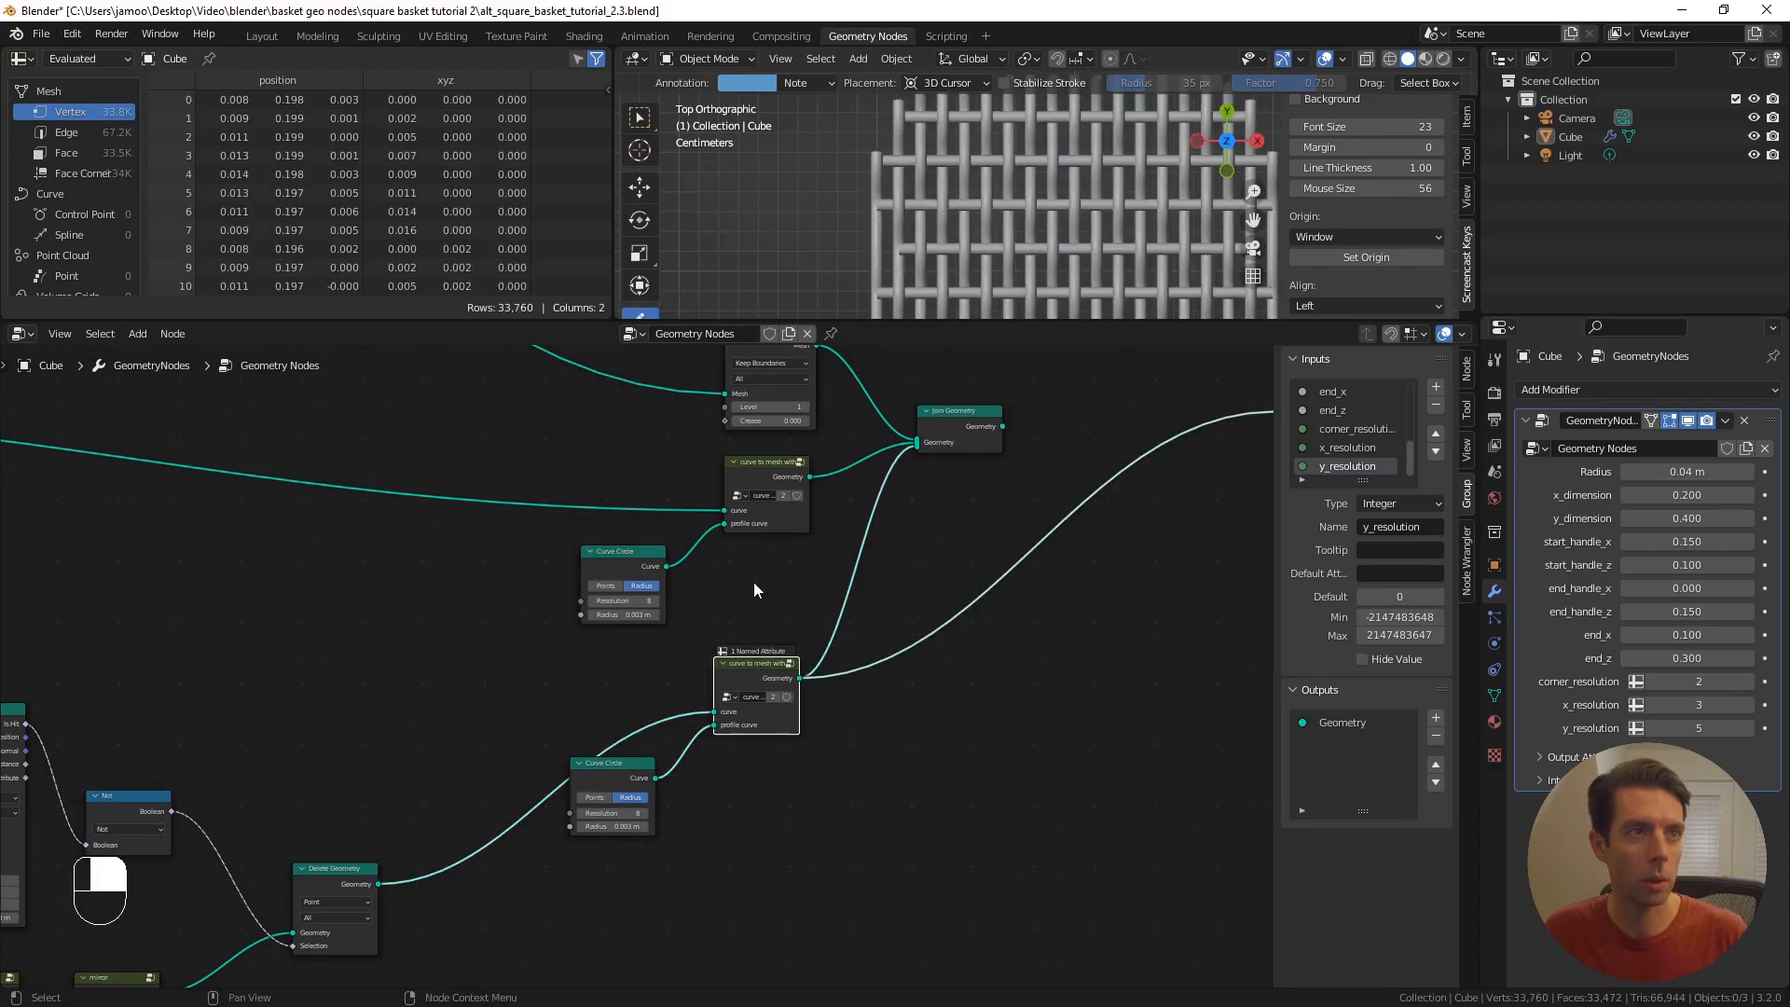
scroll(763, 702, up, 2)
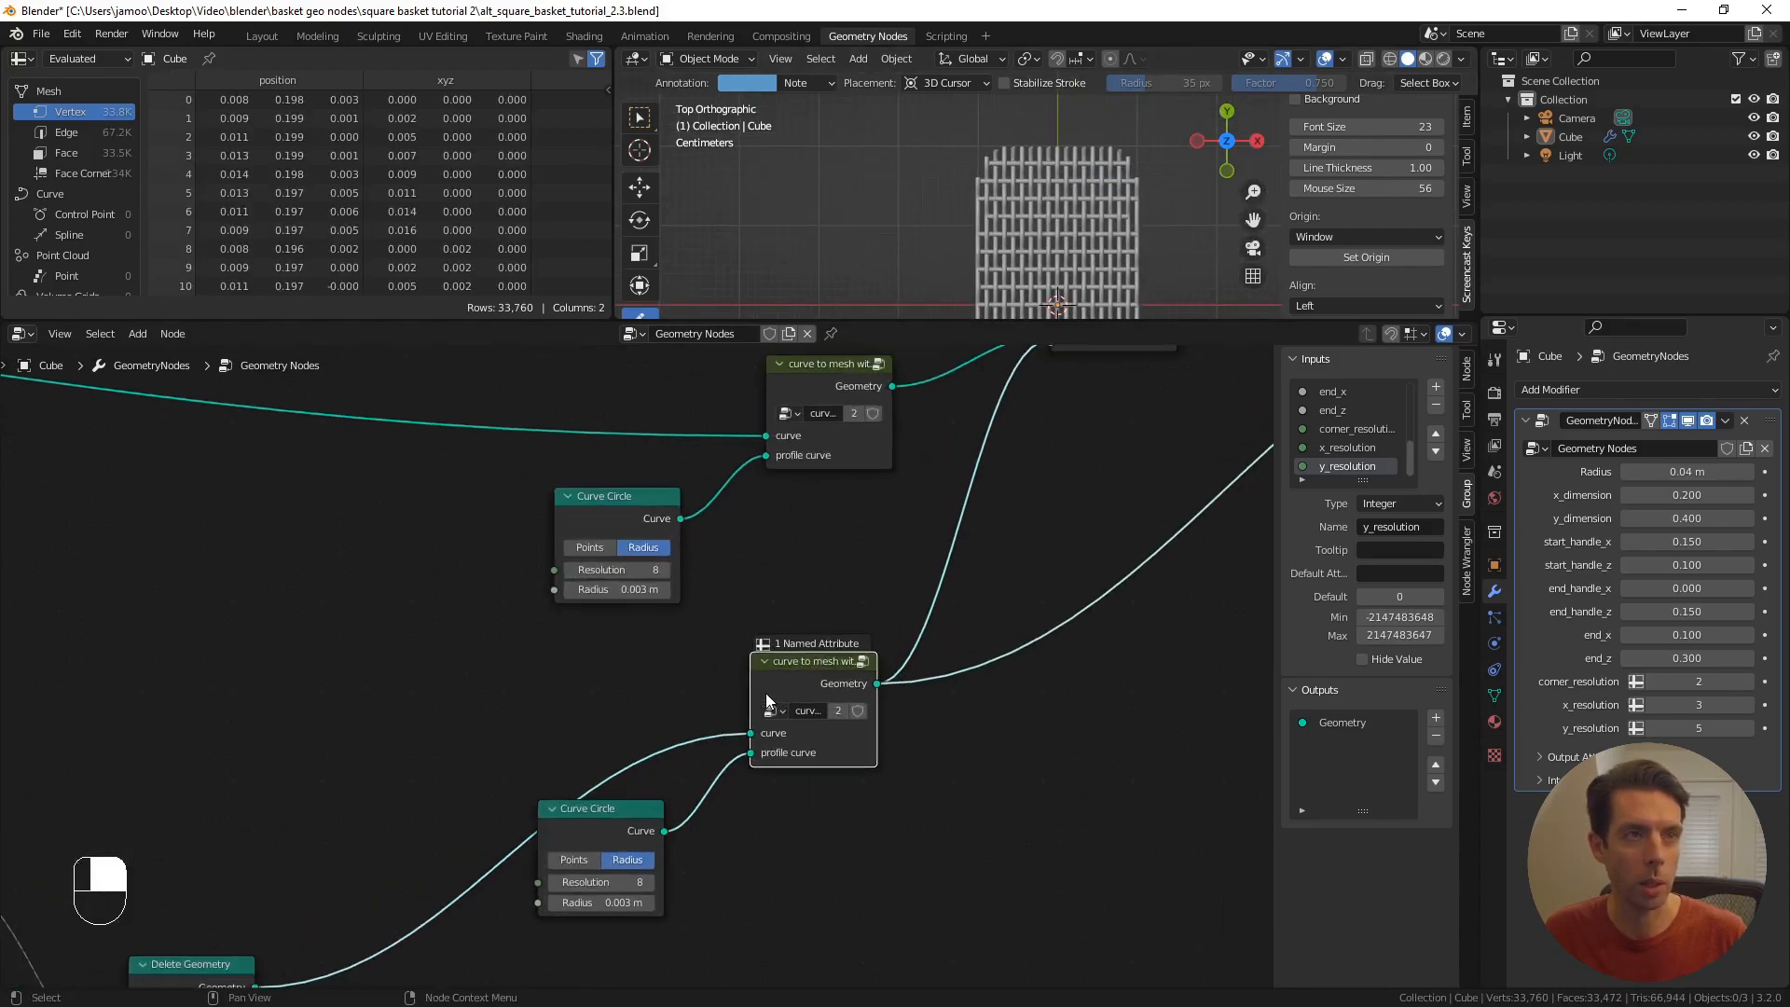
shift+middle_drag(1056, 154, 968, 189)
scroll(999, 212, up, 6)
scroll(963, 192, down, 3)
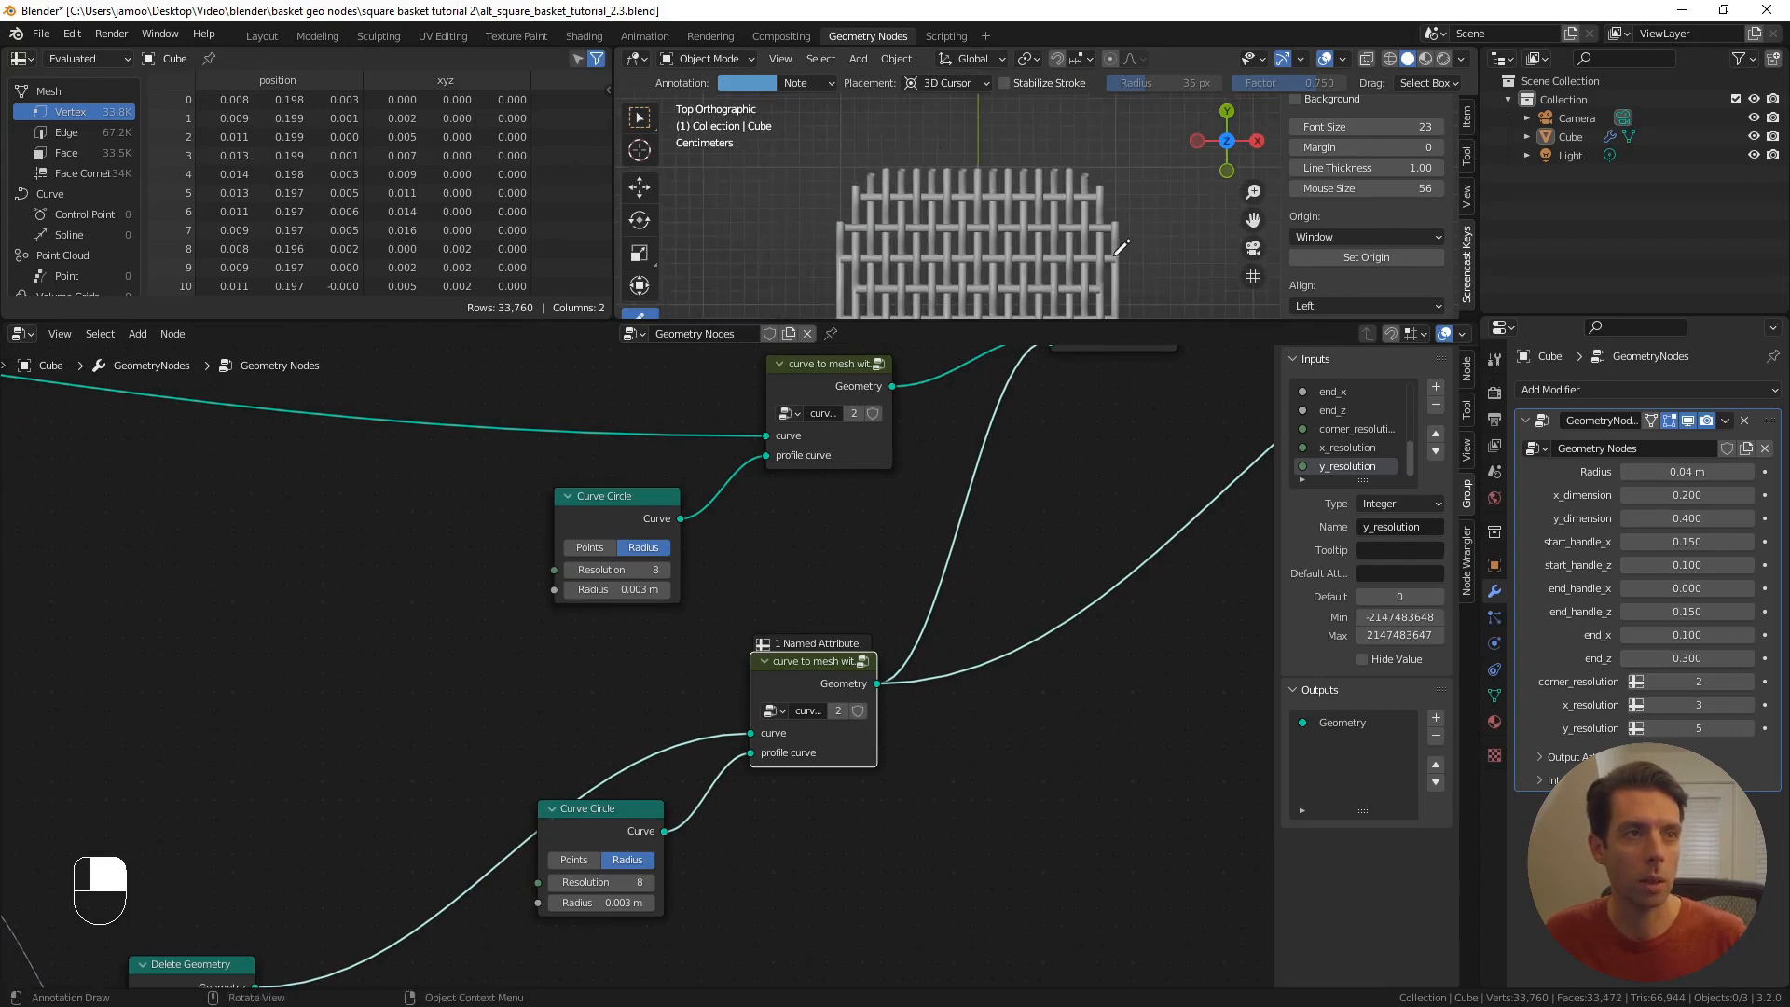
scroll(1033, 250, down, 3)
scroll(1026, 140, down, 3)
shift+middle_drag(1033, 250, 994, 244)
scroll(992, 244, up, 2)
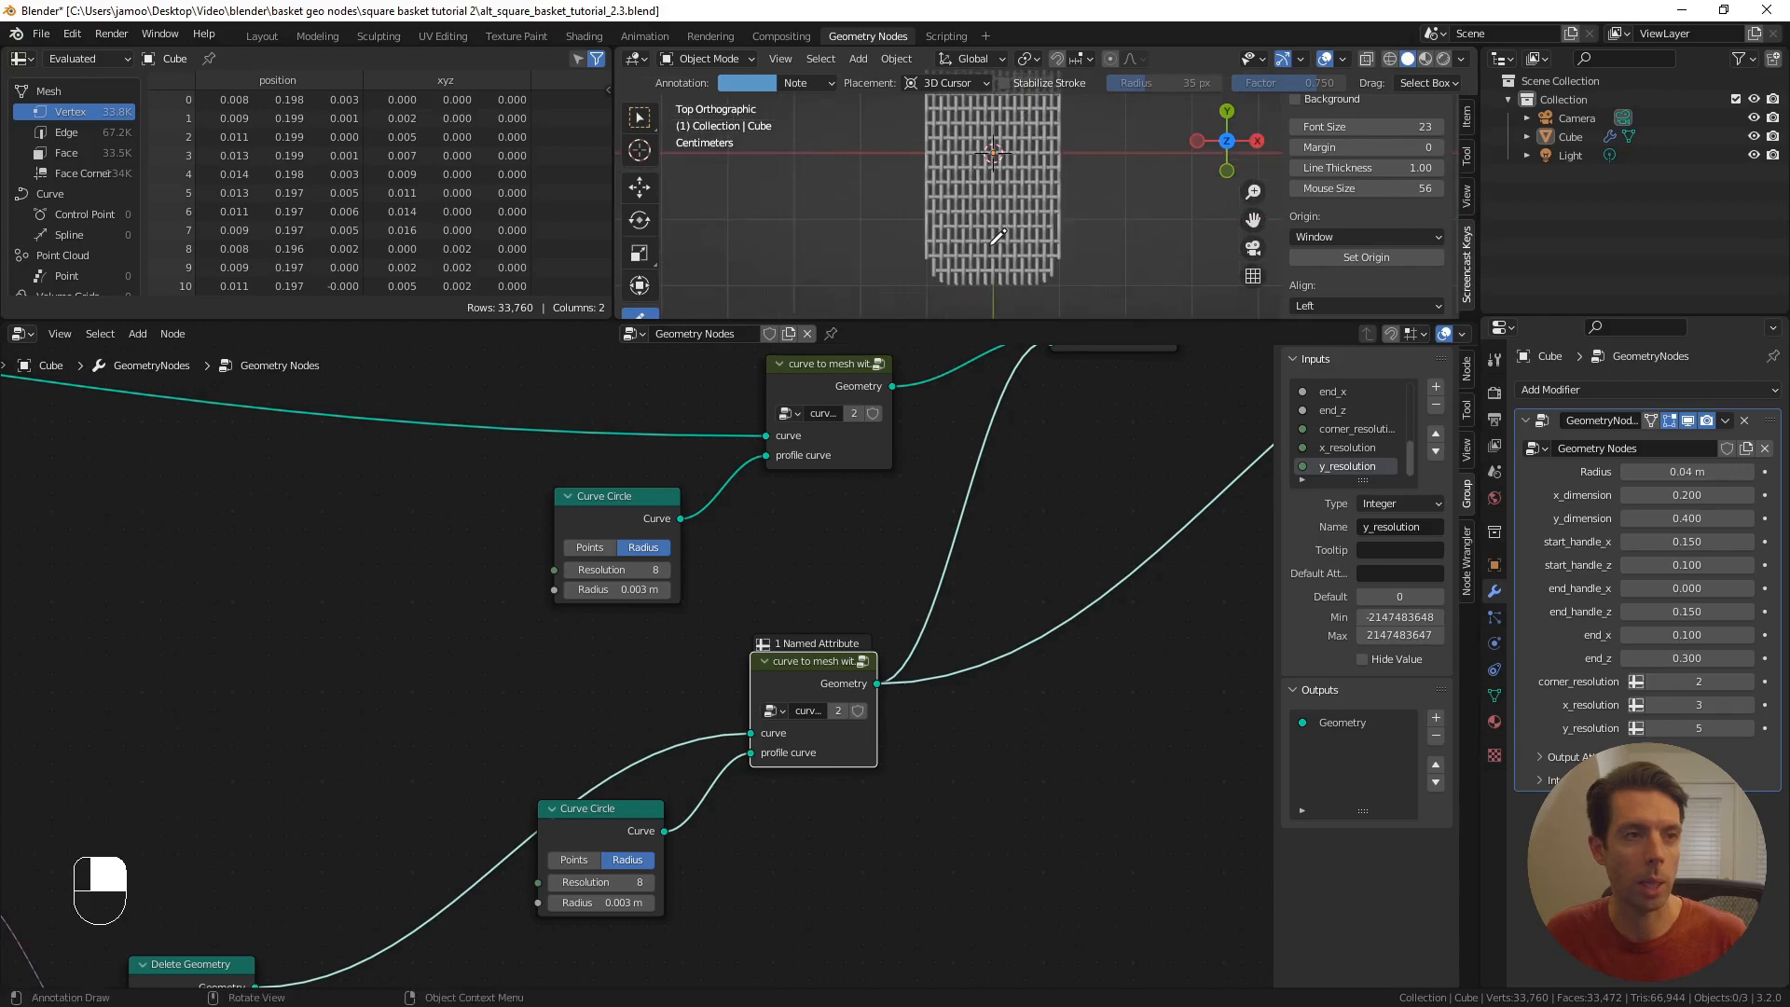
- Preview the final Join Geometry node's output and inspect how the woven base fits inside the basket's bottom rim
scroll(1119, 440, down, 3)
shift+middle_drag(1119, 440, 903, 569)
scroll(877, 548, up, 2)
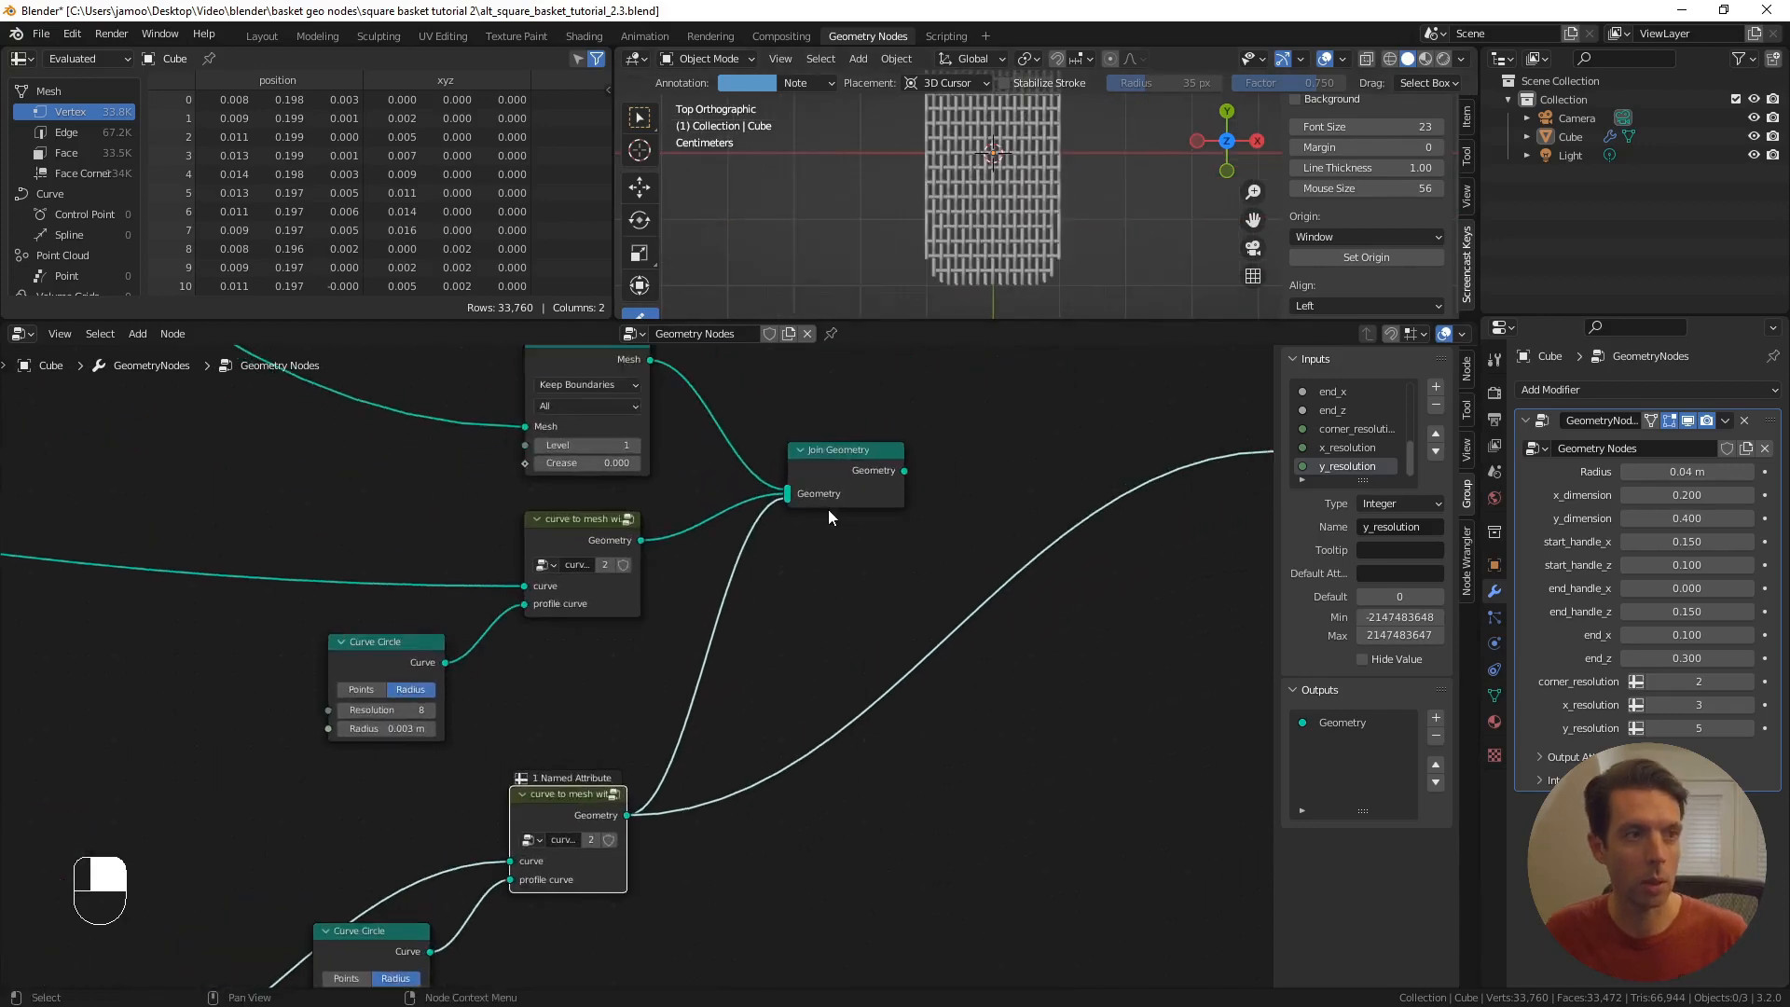
alt+shift+click(862, 453)
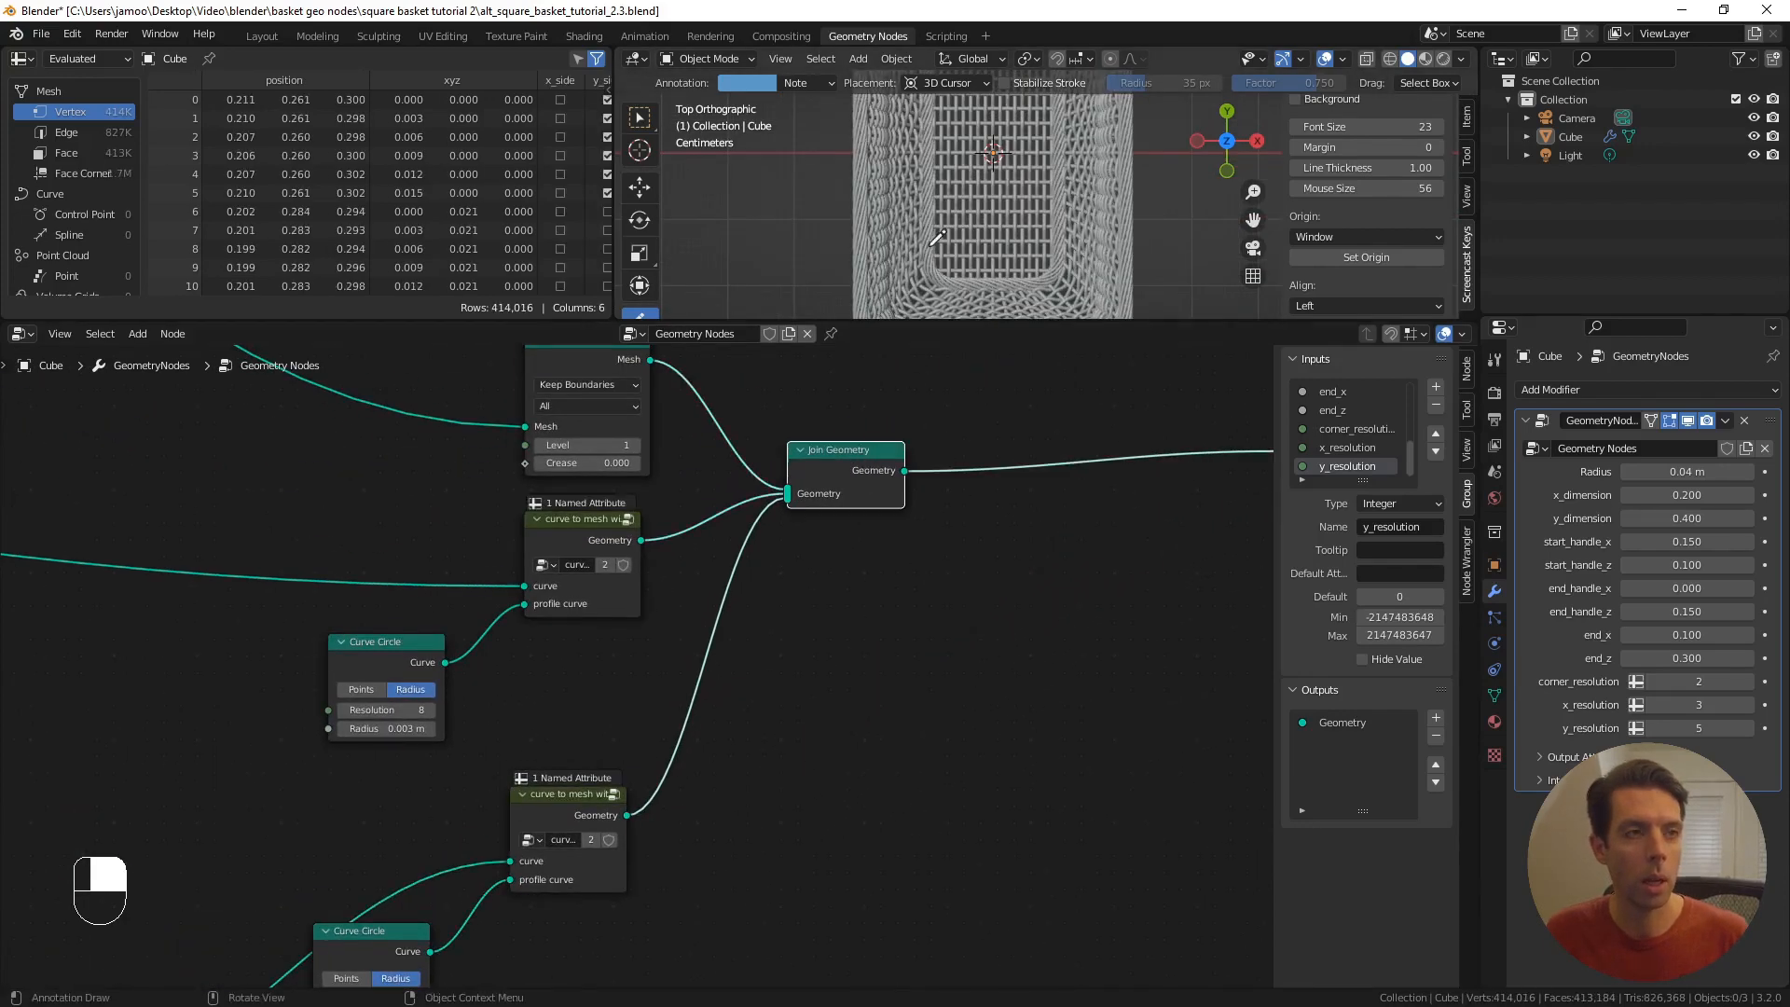
middle_drag(1004, 223, 1009, 183)
scroll(970, 168, up, 4)
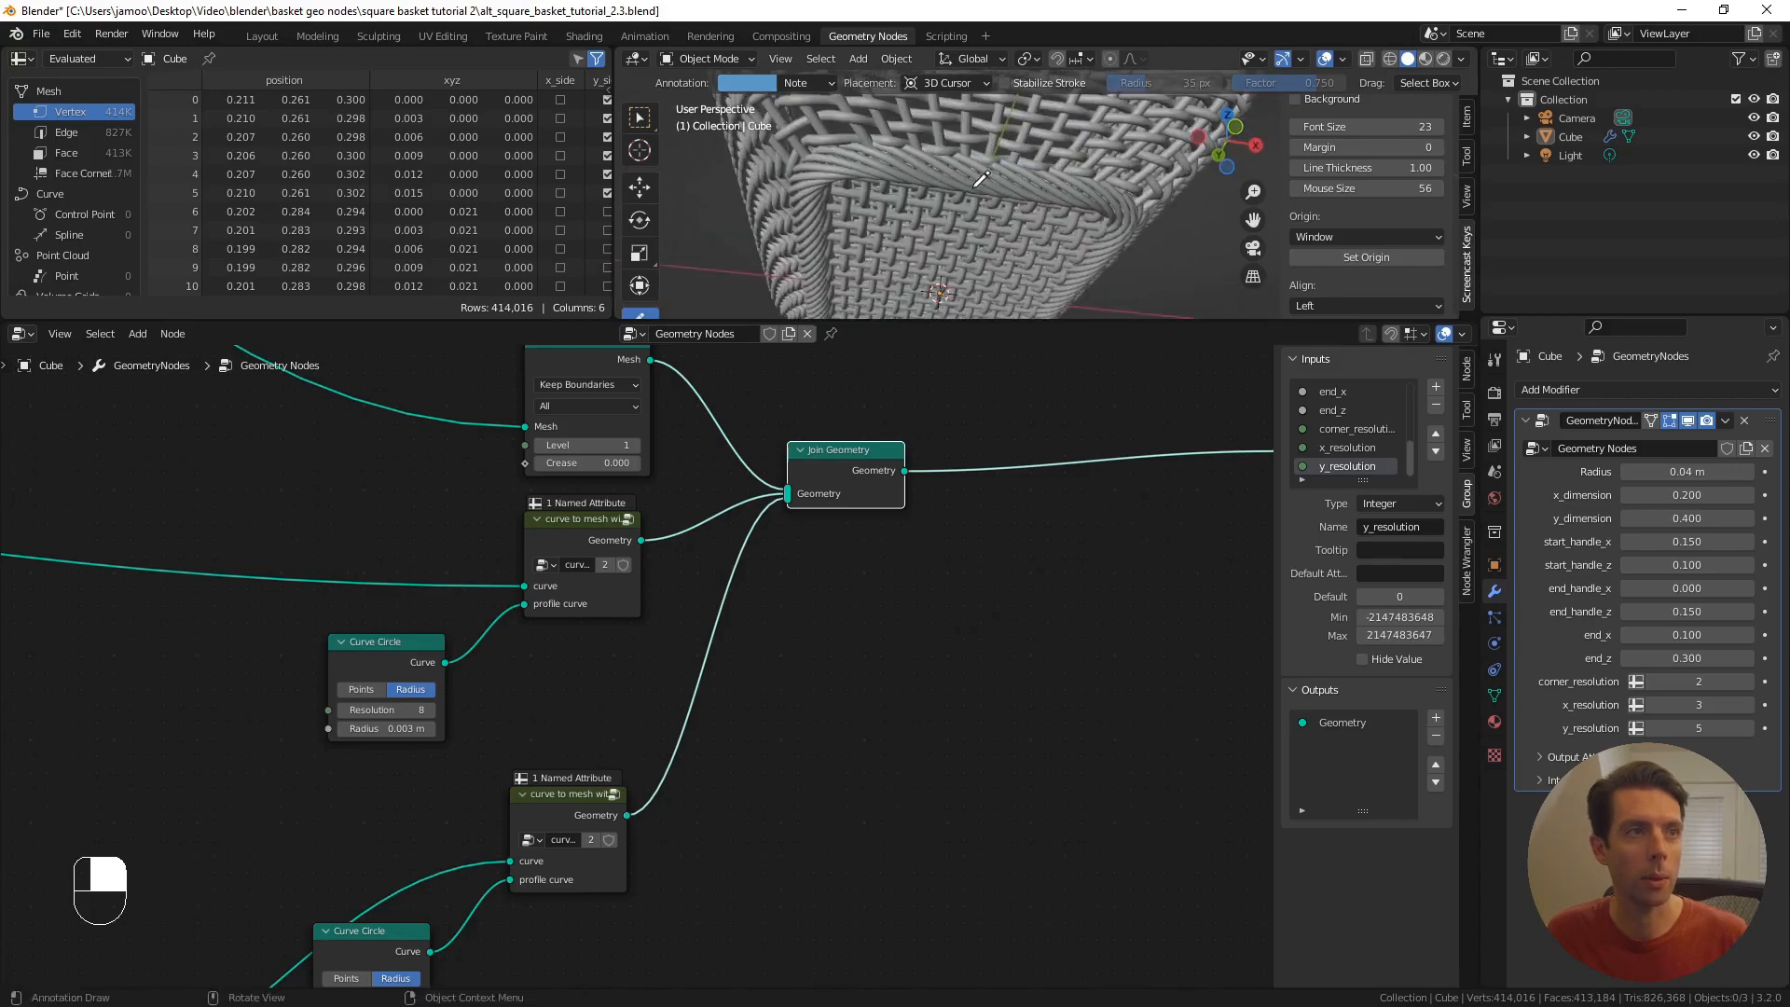
- Insert a Set Material node between the final Join Geometry node and the Group Output
shift+middle_drag(872, 140, 984, 168)
scroll(988, 168, down, 6)
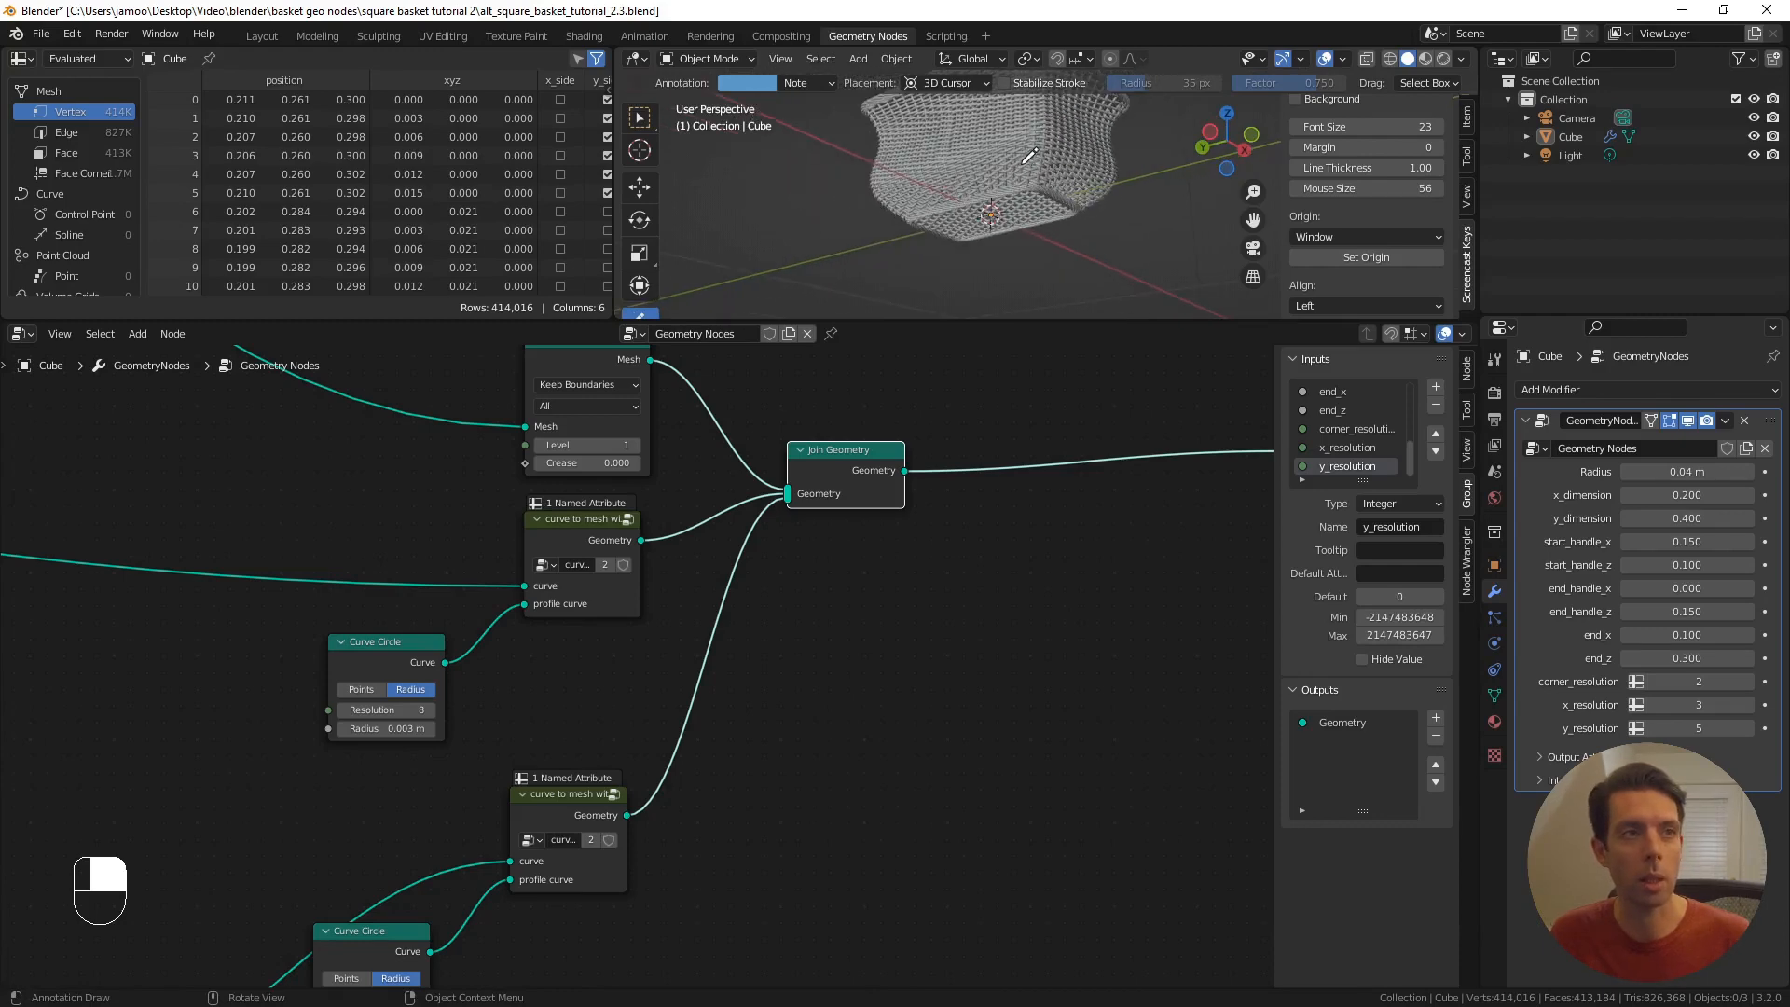
middle_drag(1030, 155, 919, 267)
scroll(1016, 236, up, 2)
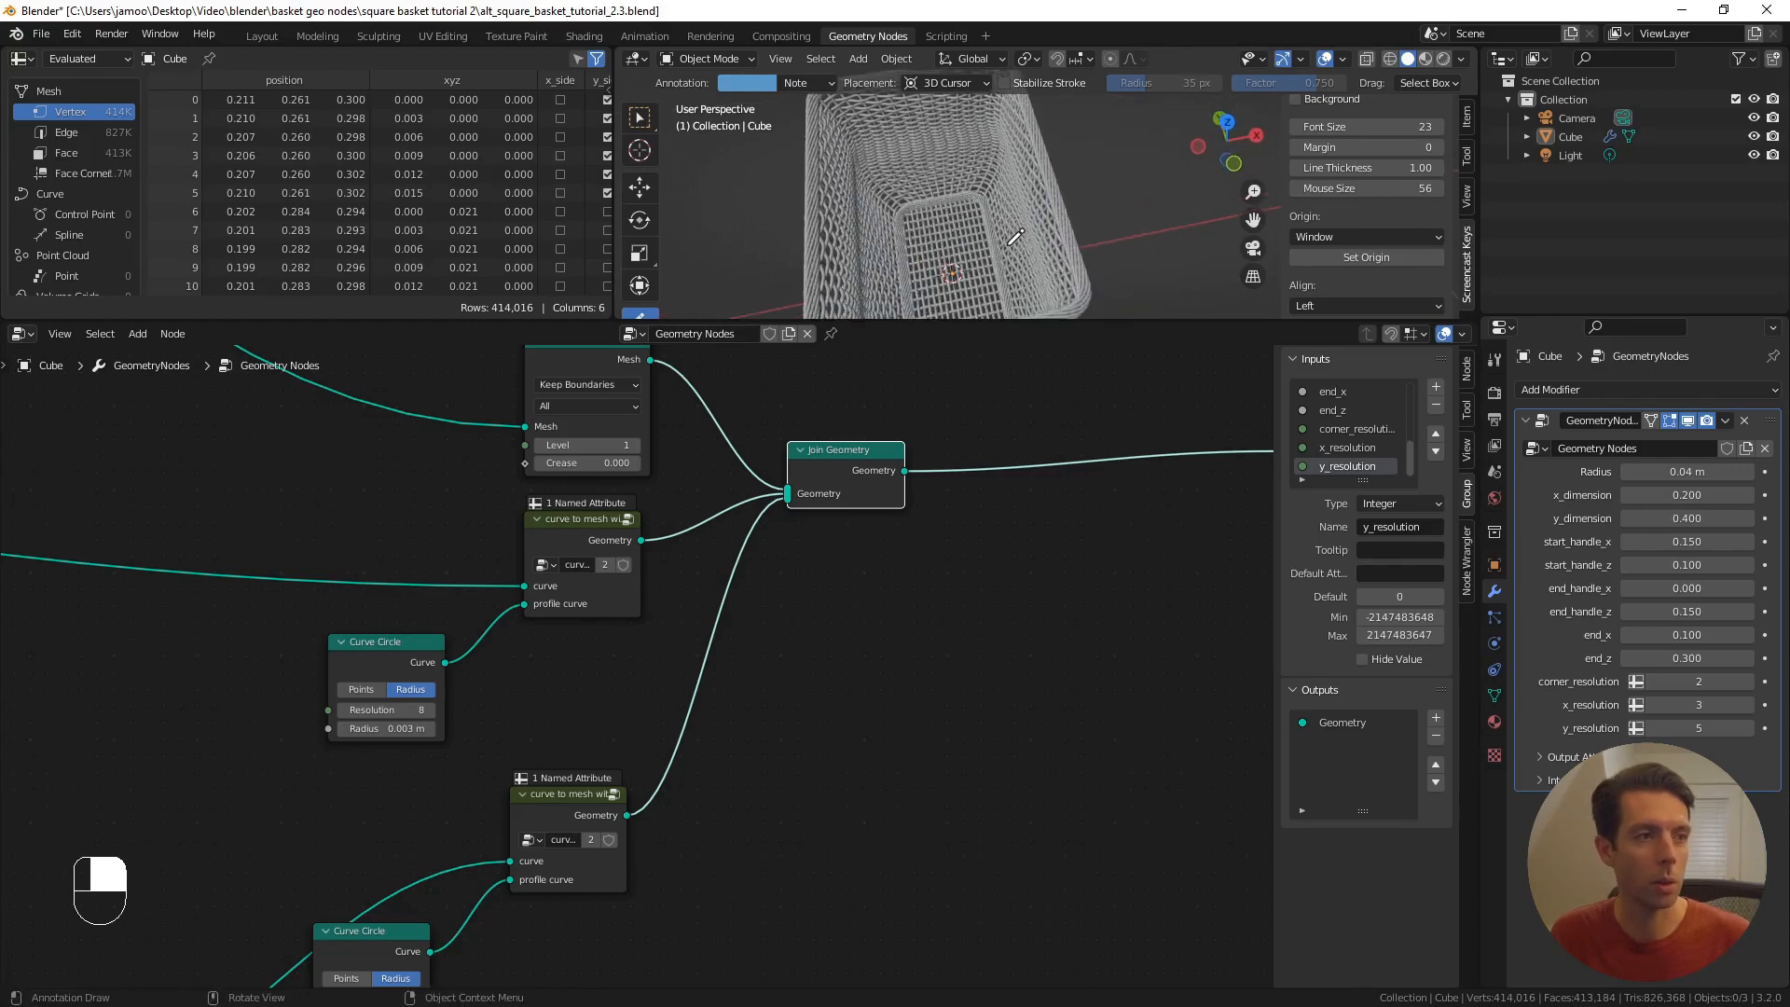
scroll(655, 669, down, 4)
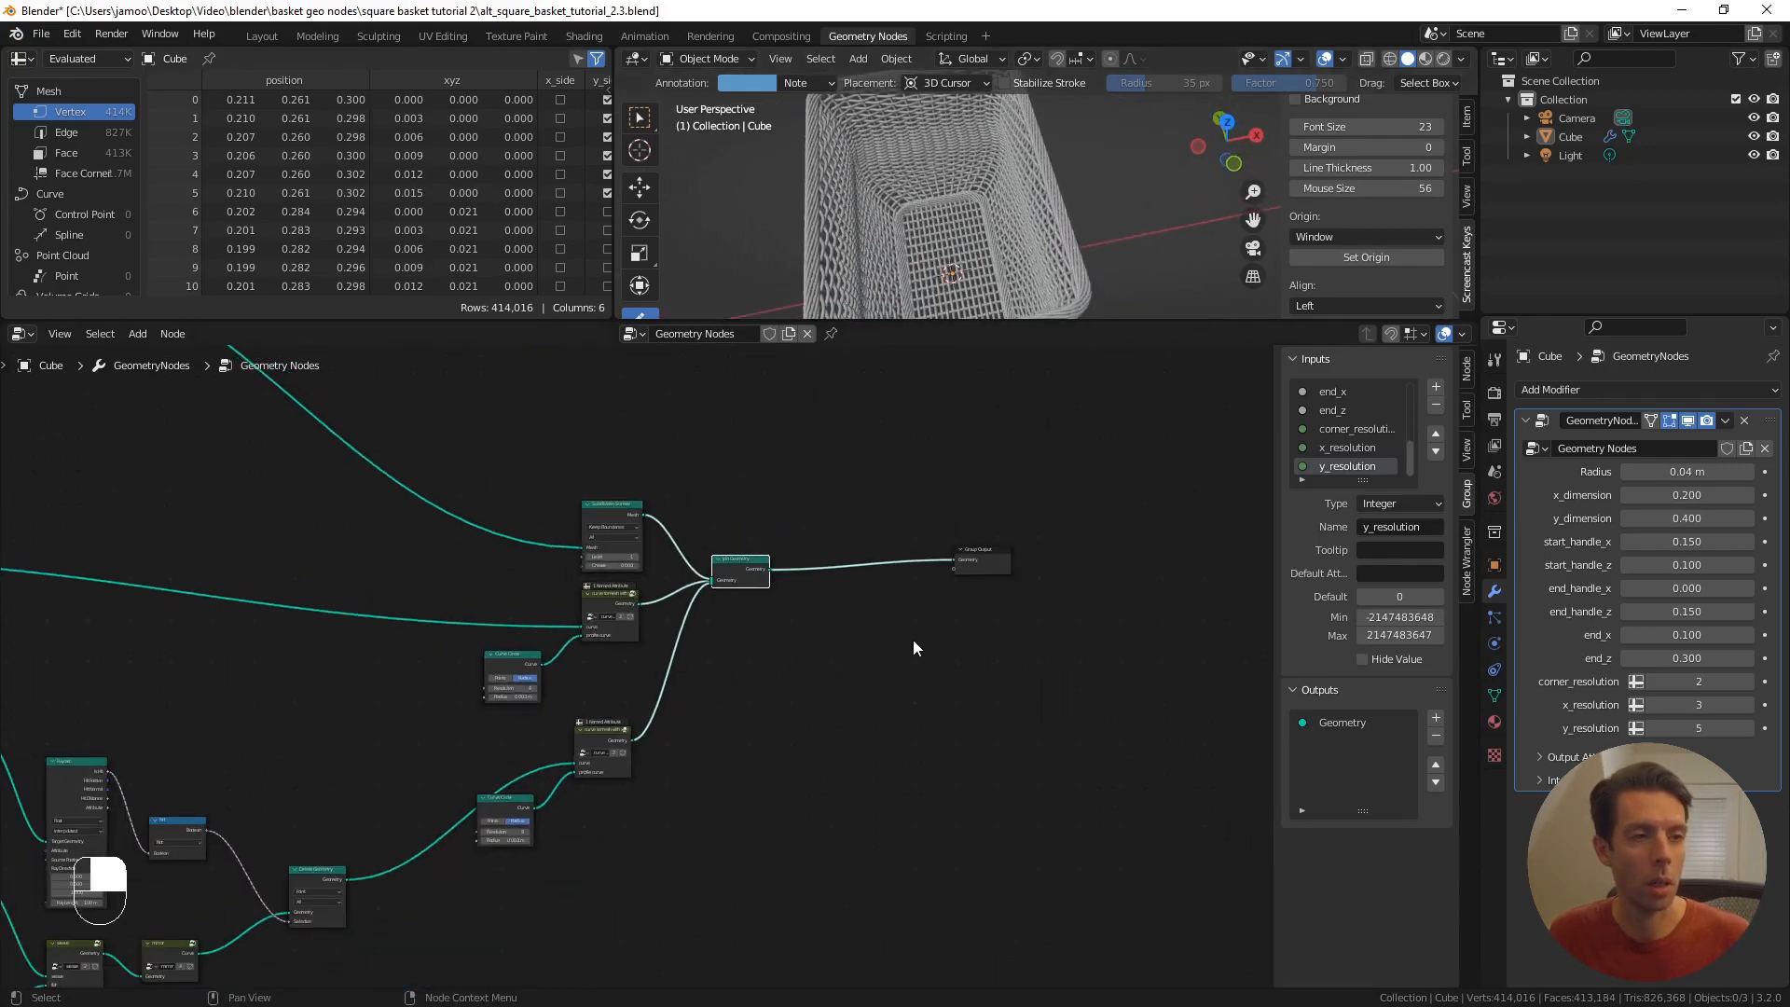
scroll(793, 634, up, 2)
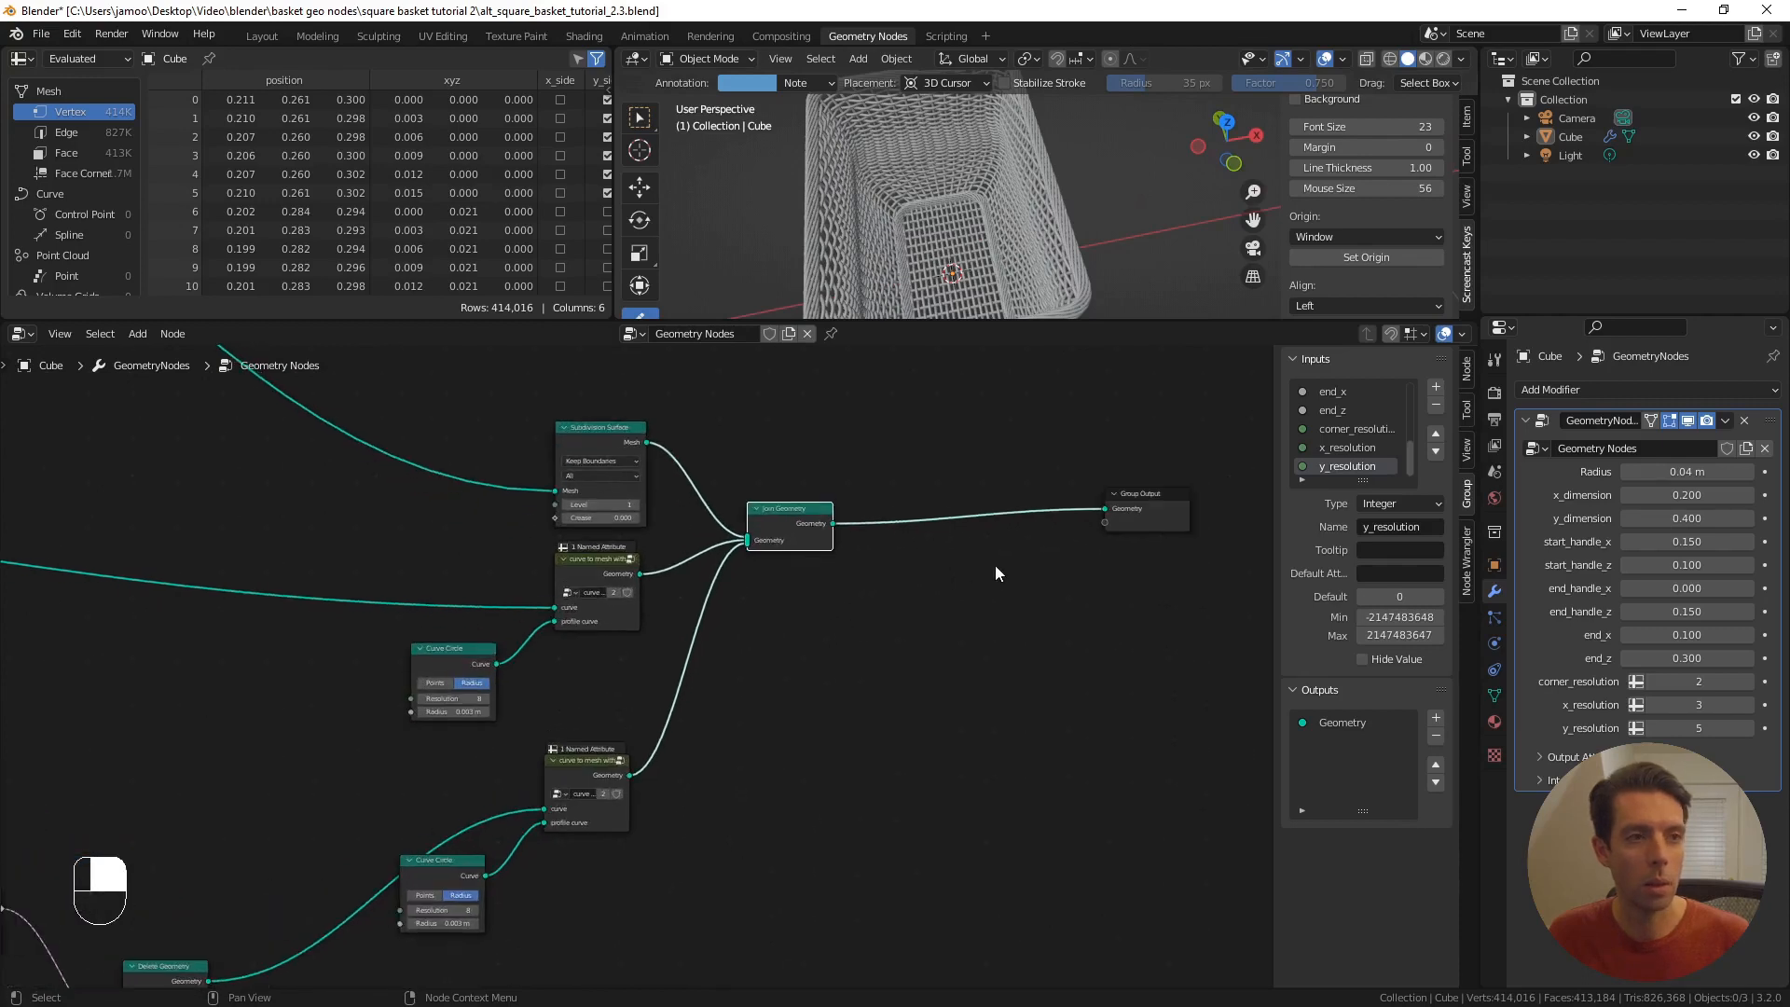
middle_drag(994, 565, 866, 632)
scroll(865, 618, up, 3)
drag(1125, 533, 1167, 544)
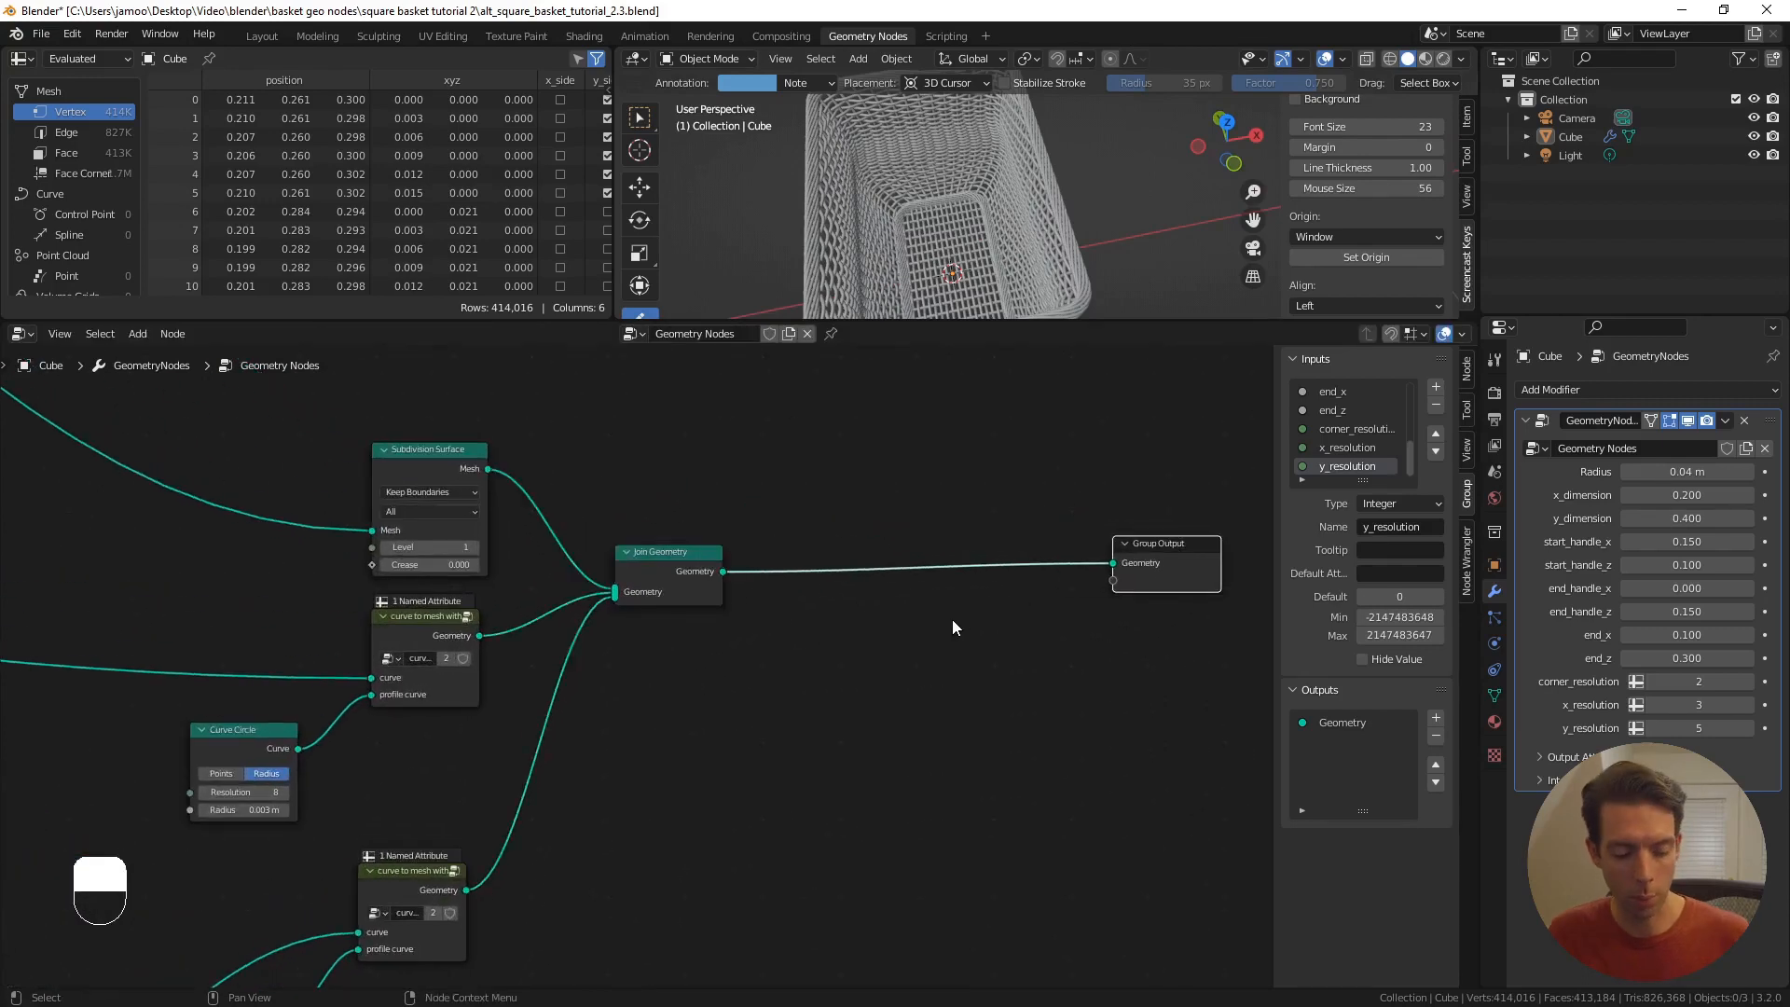
scroll(863, 615, up, 2)
key(F3)
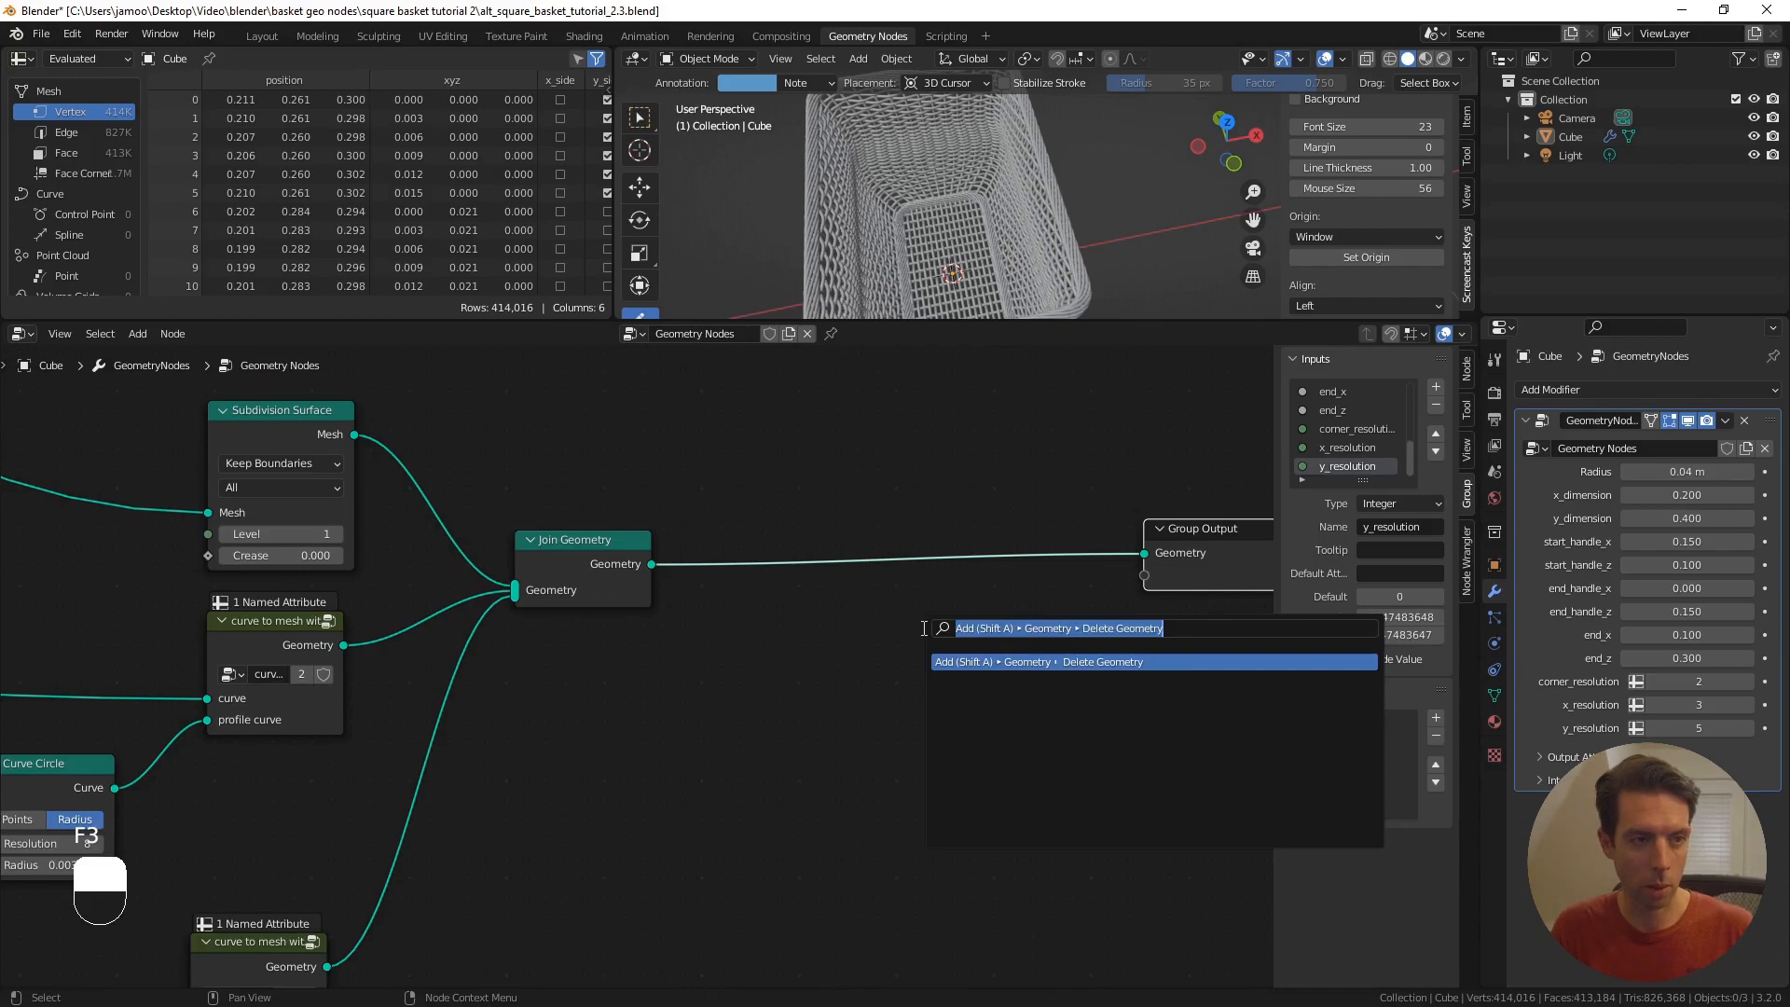
text(set ma)
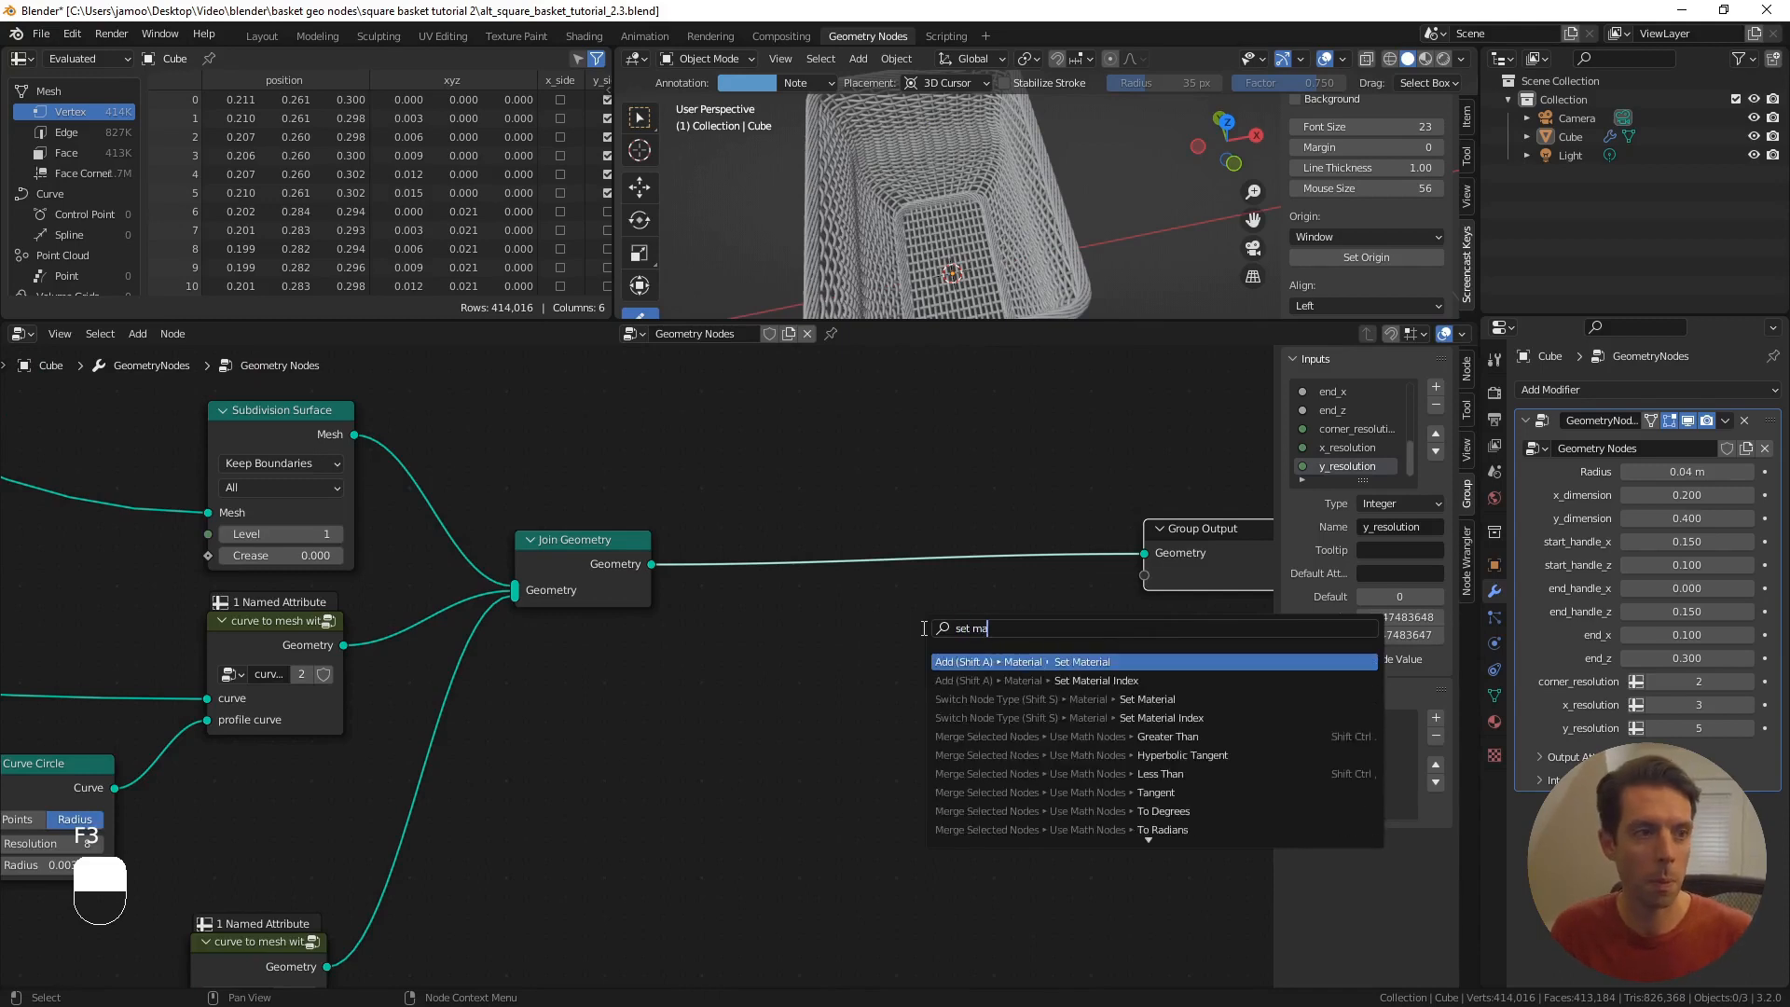
key(Return)
click(895, 534)
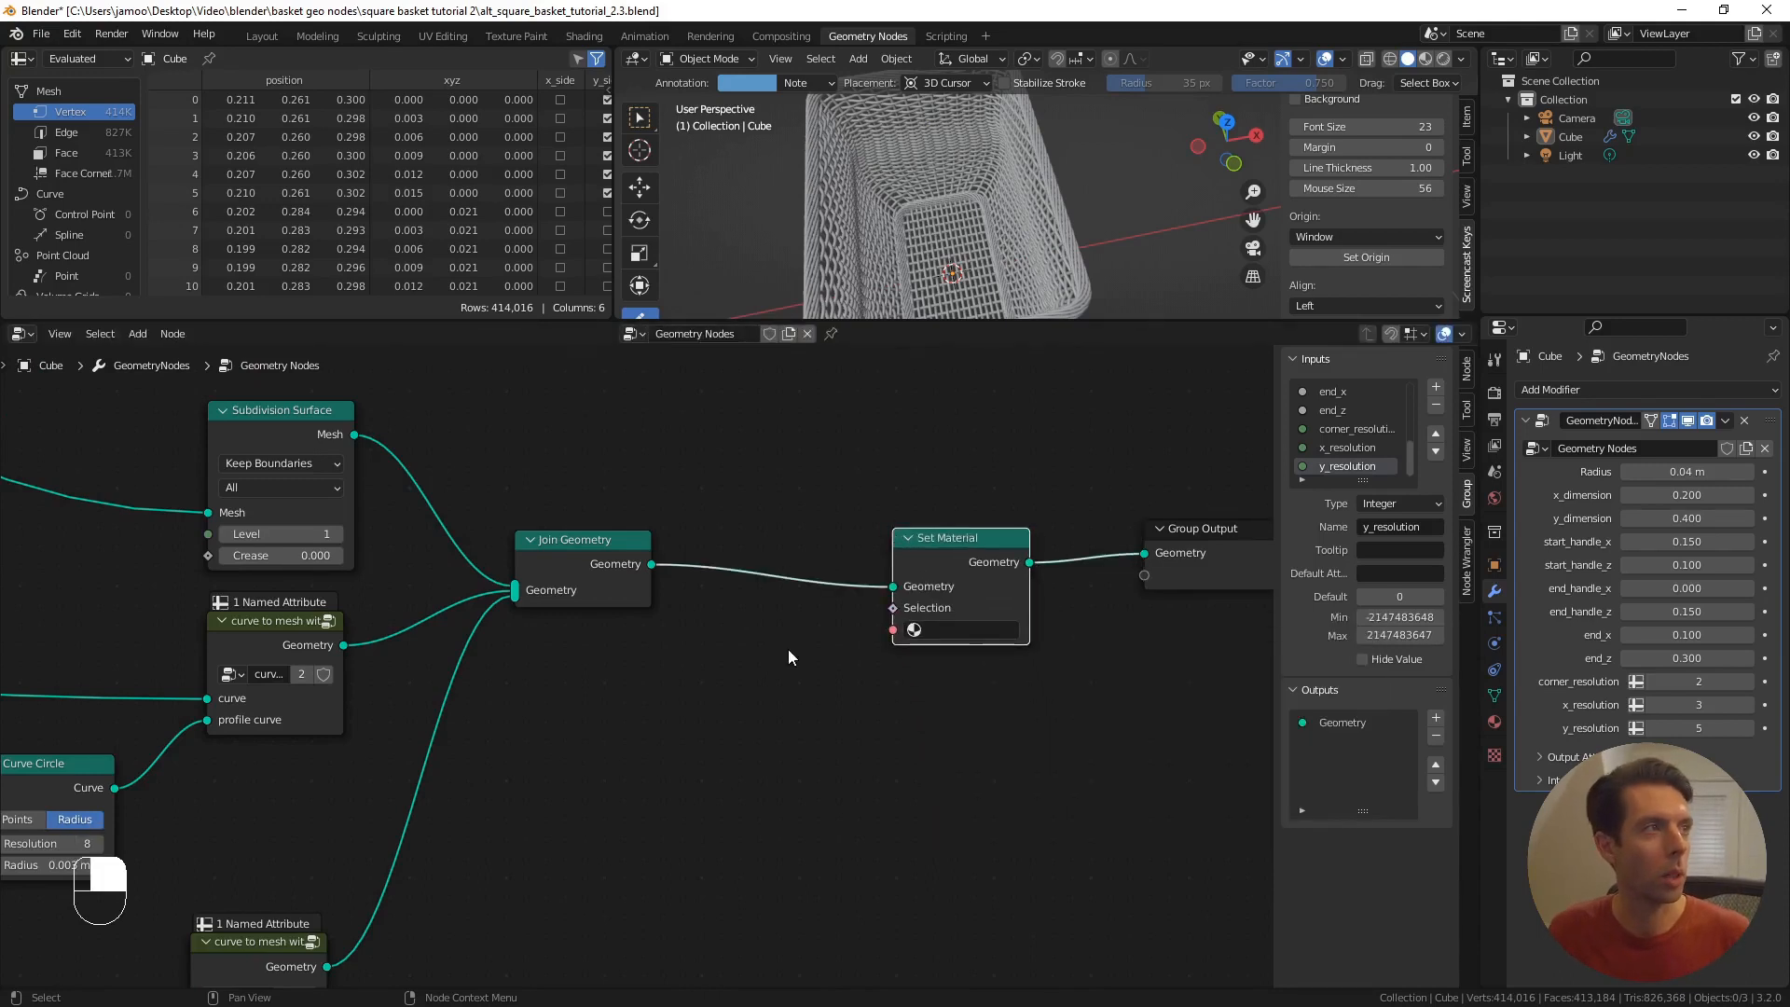
- Append the material named Material from the basket tutorial 8 blend file and assign Material.001 to the Set Material node
click(41, 34)
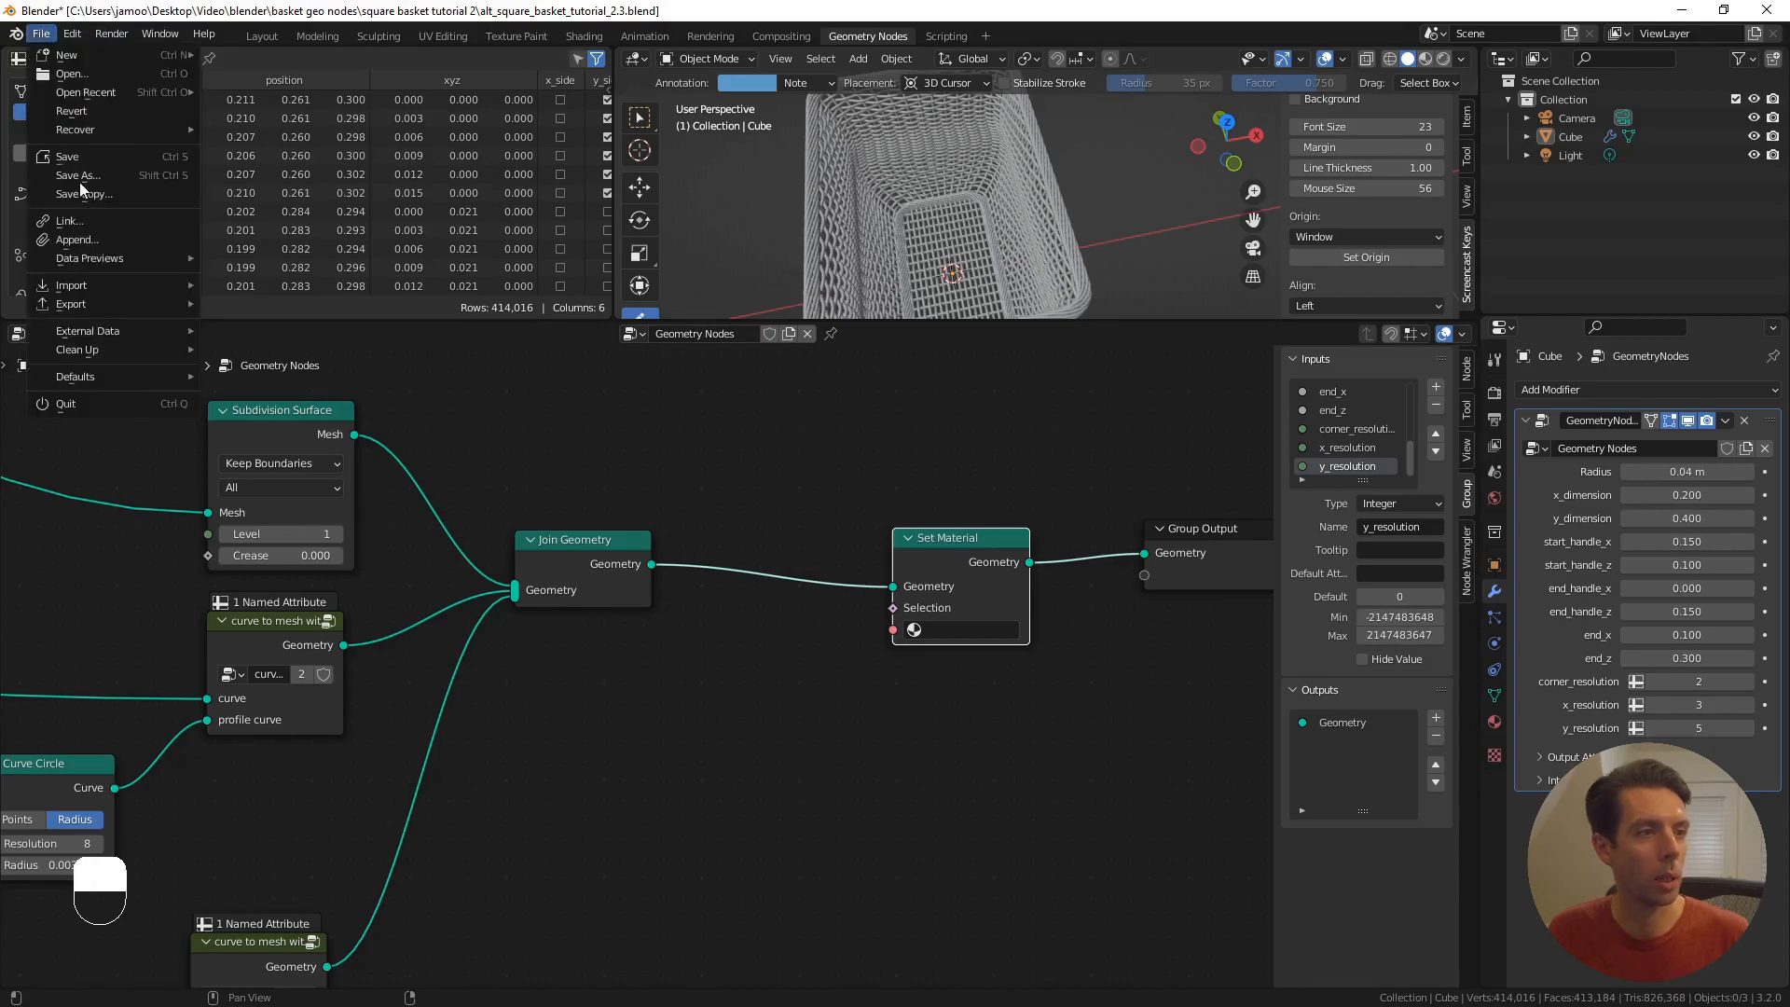
click(80, 237)
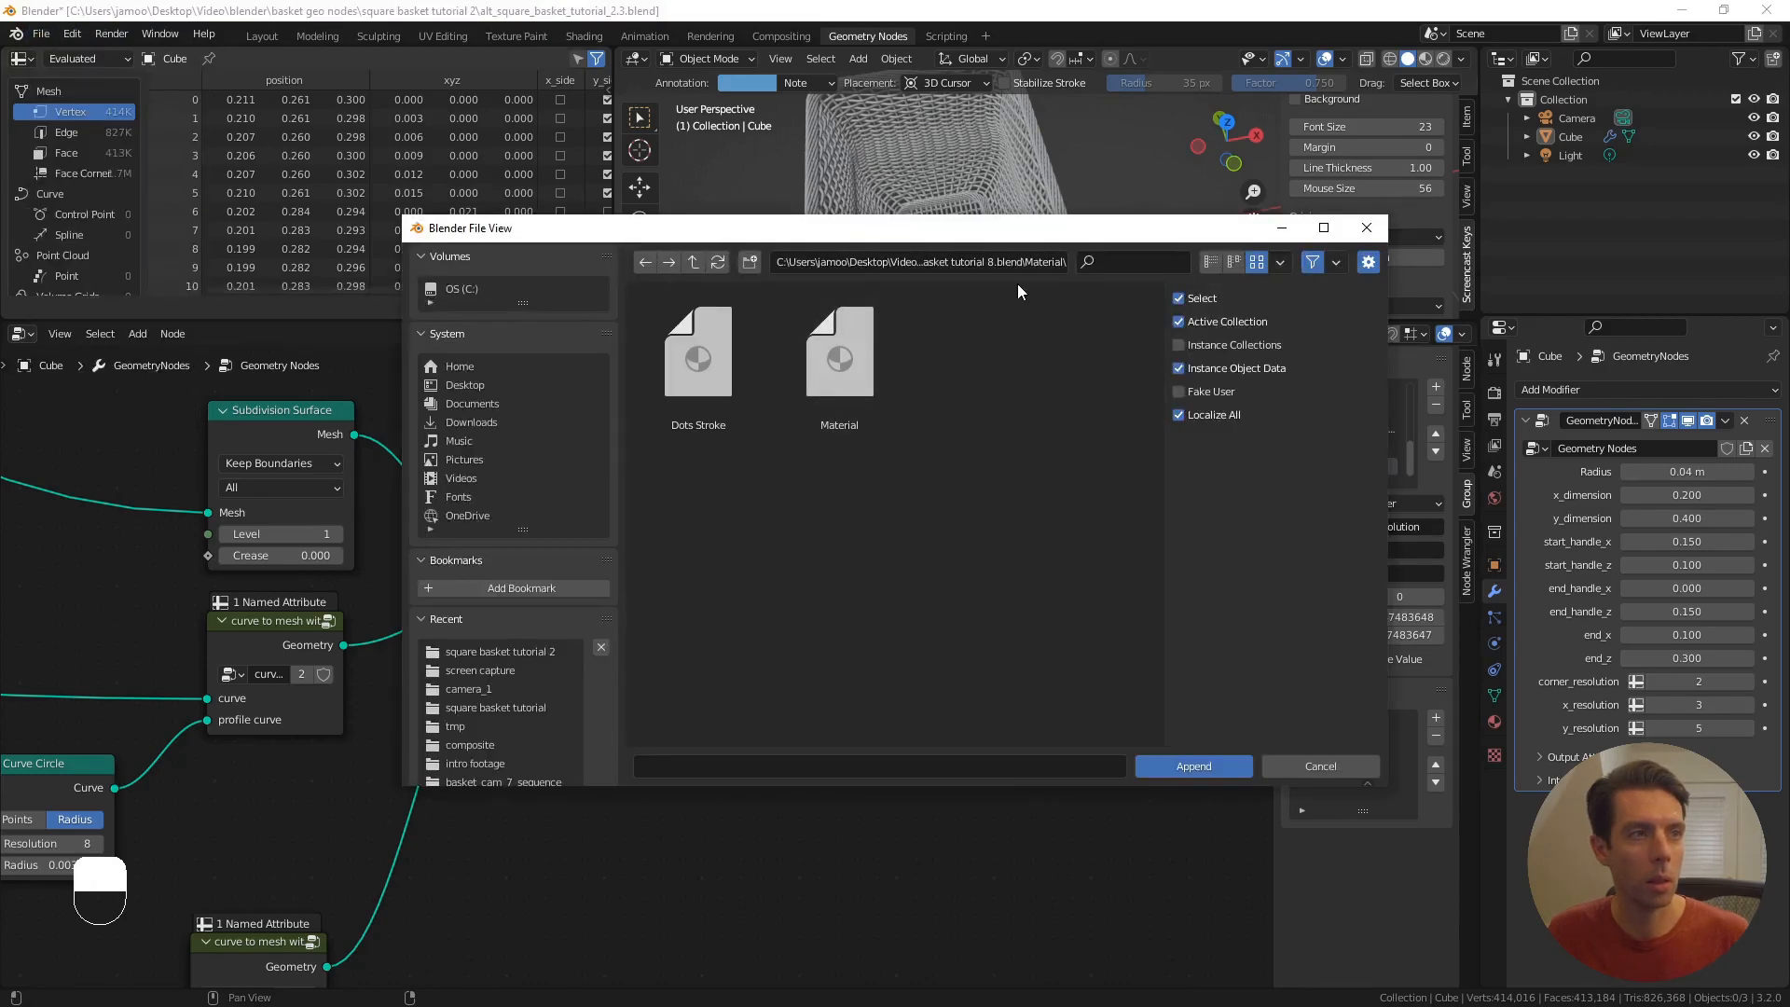
click(847, 391)
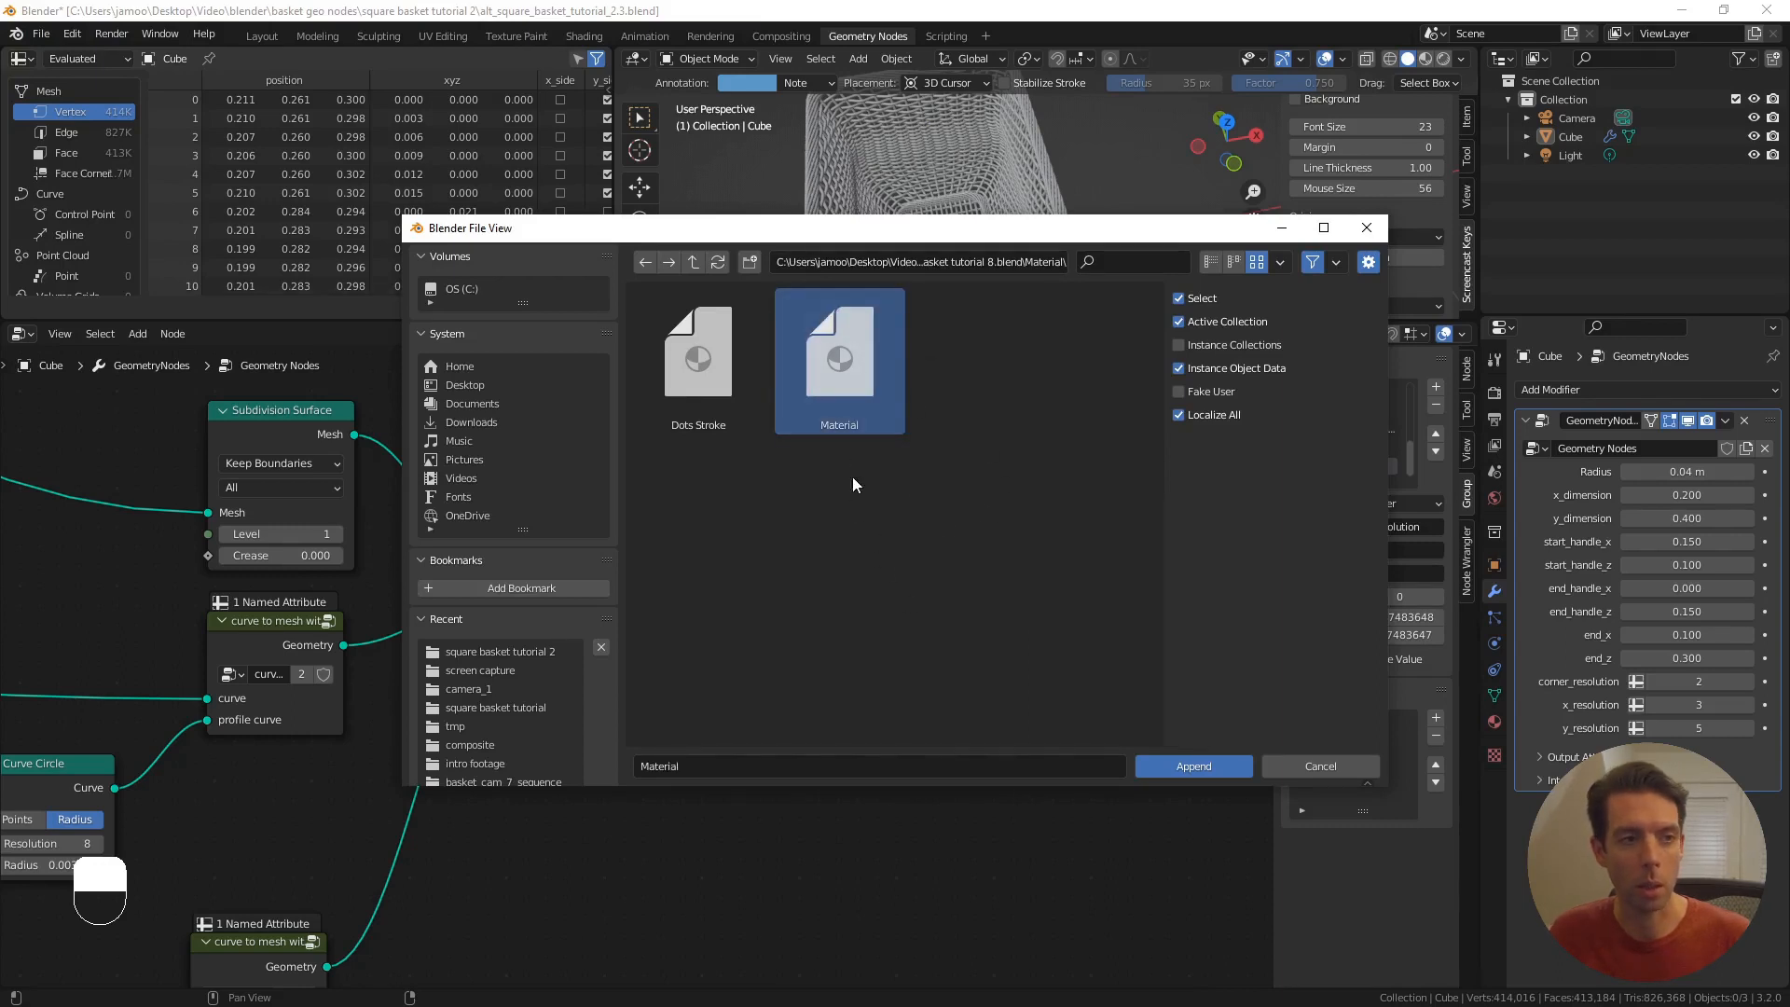
click(1165, 767)
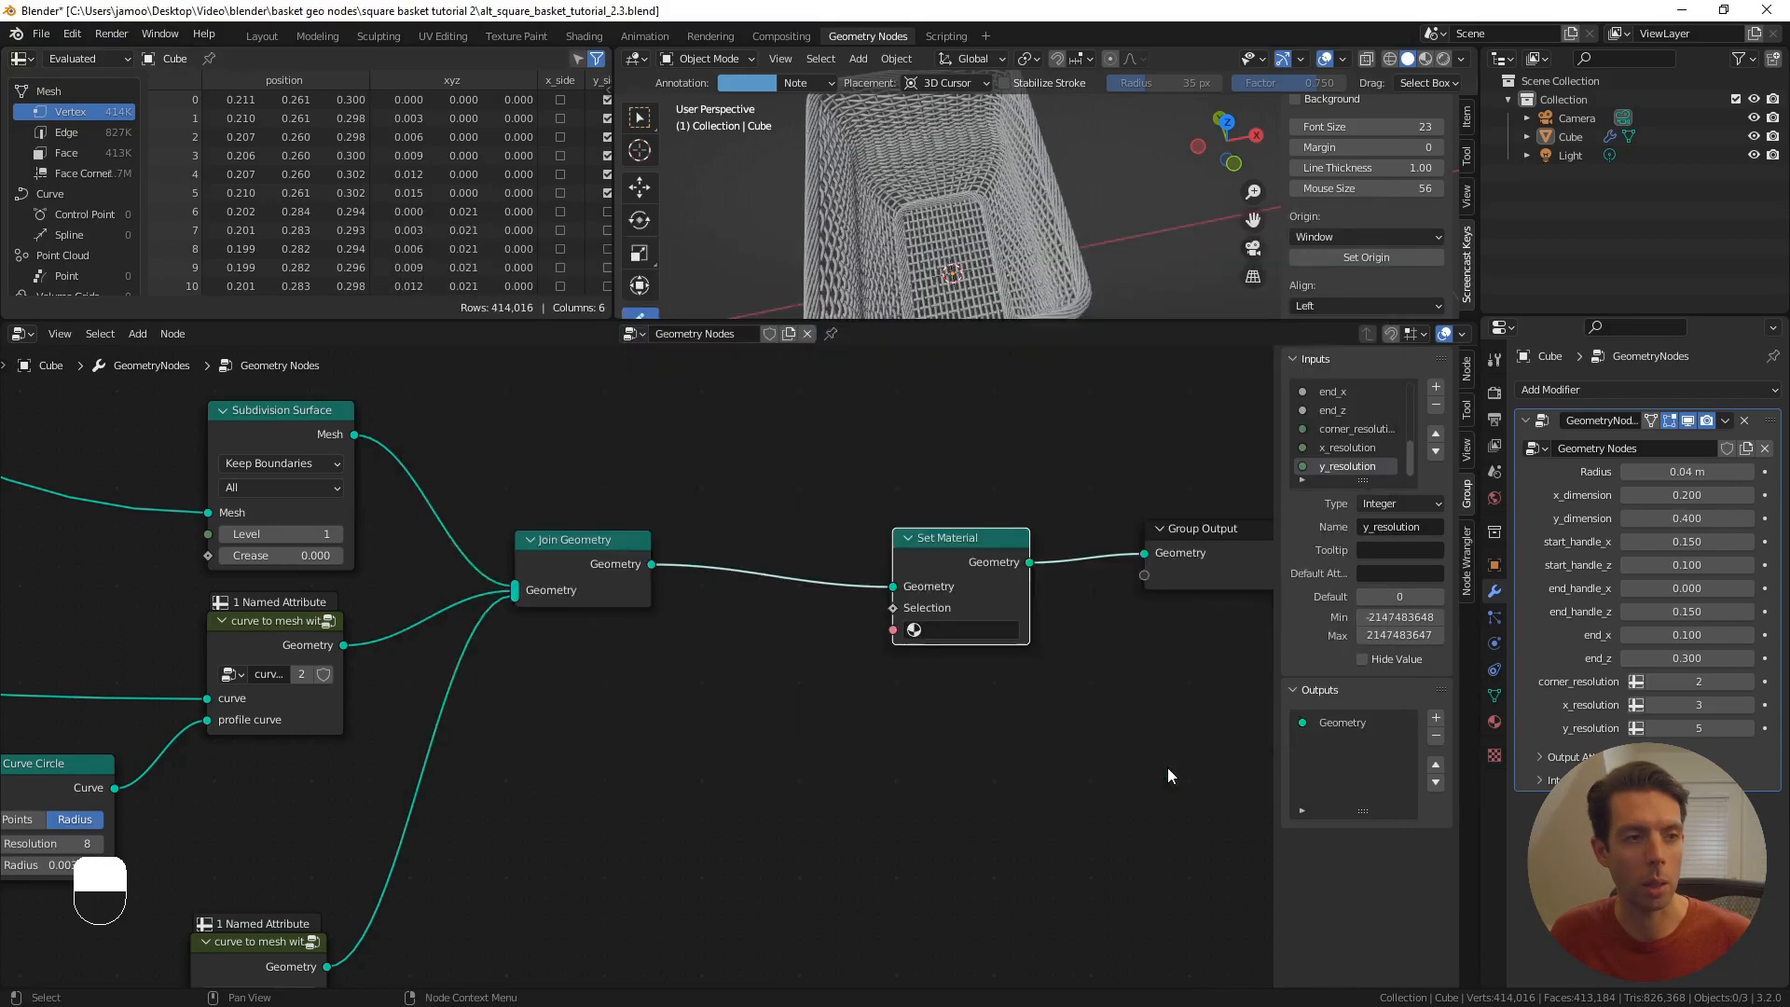
click(951, 629)
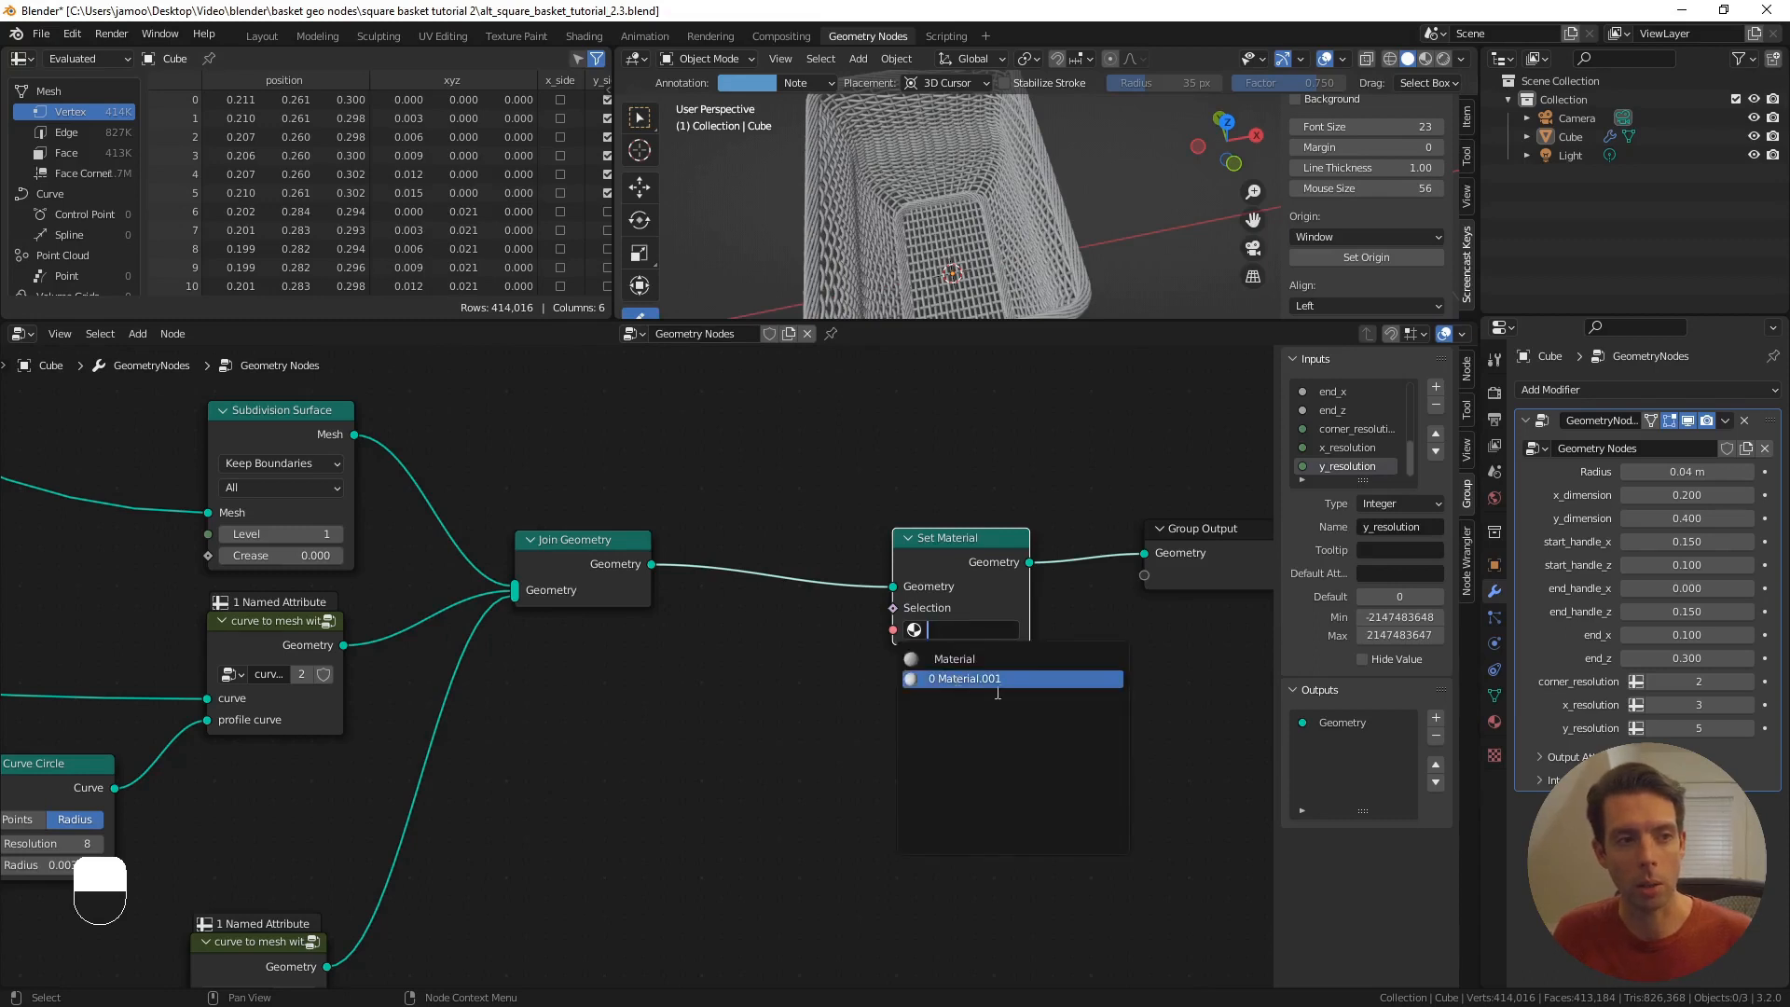
click(970, 679)
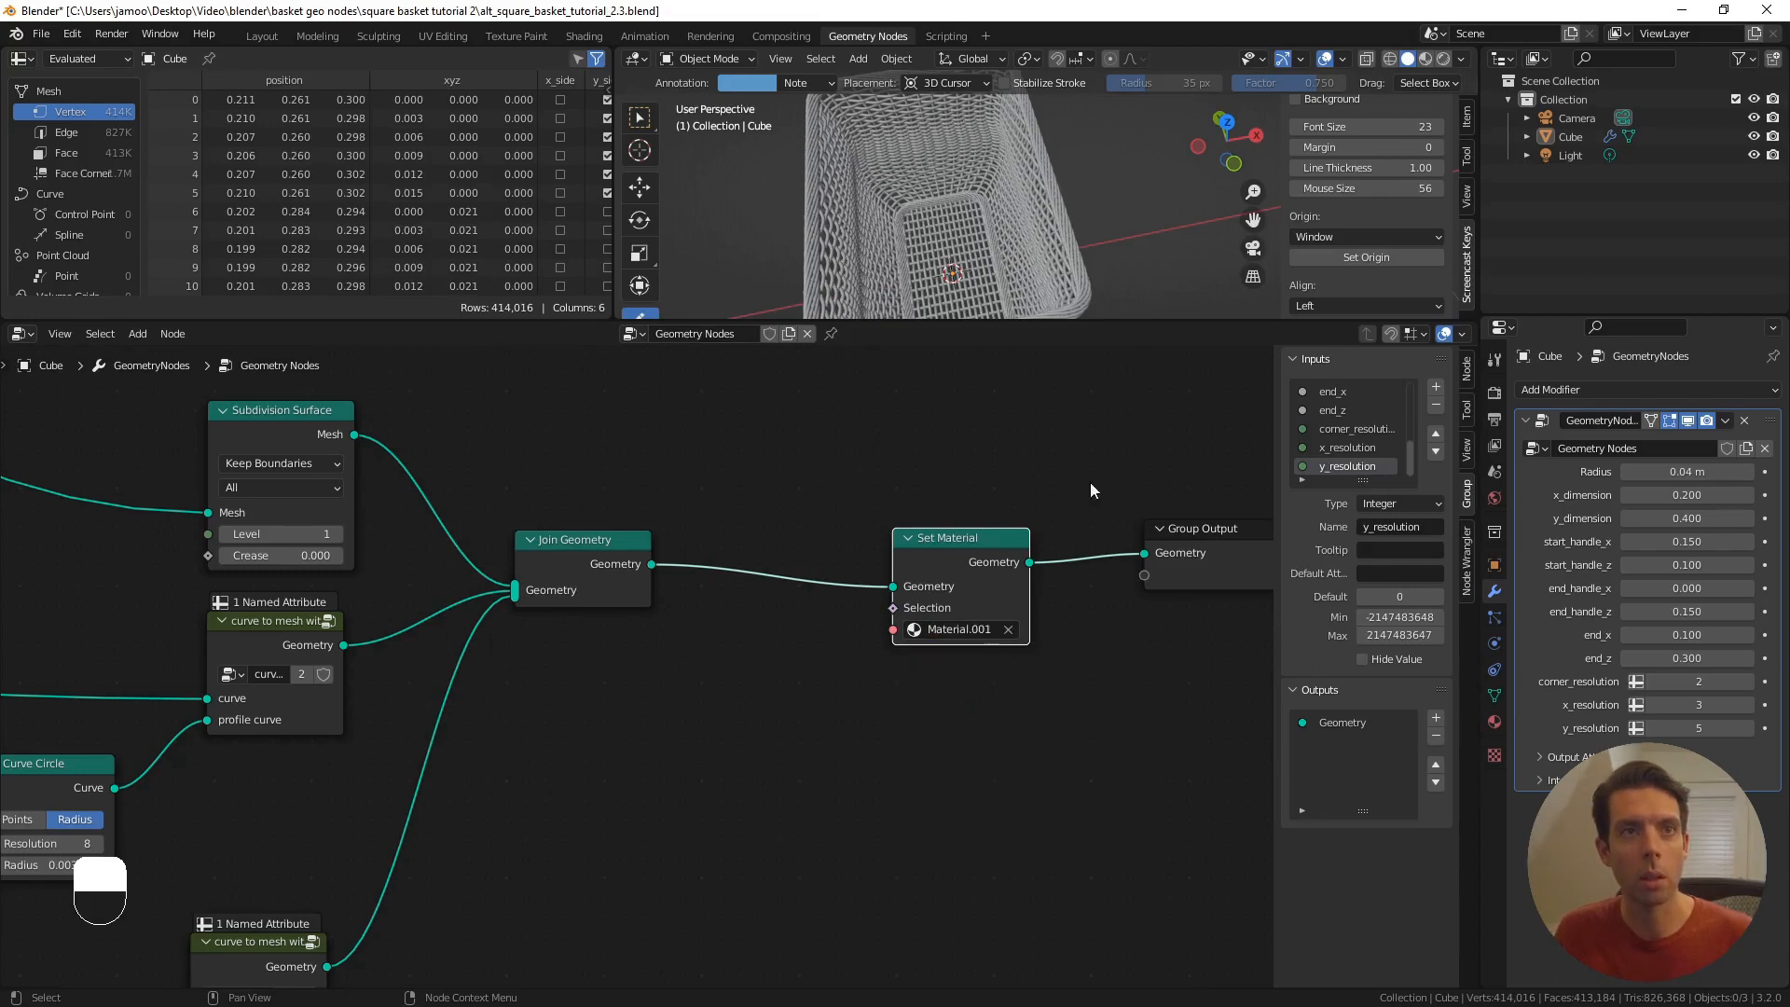
- Switch the 3D viewport to rendered shading and view the shaded basket from the side
click(1446, 60)
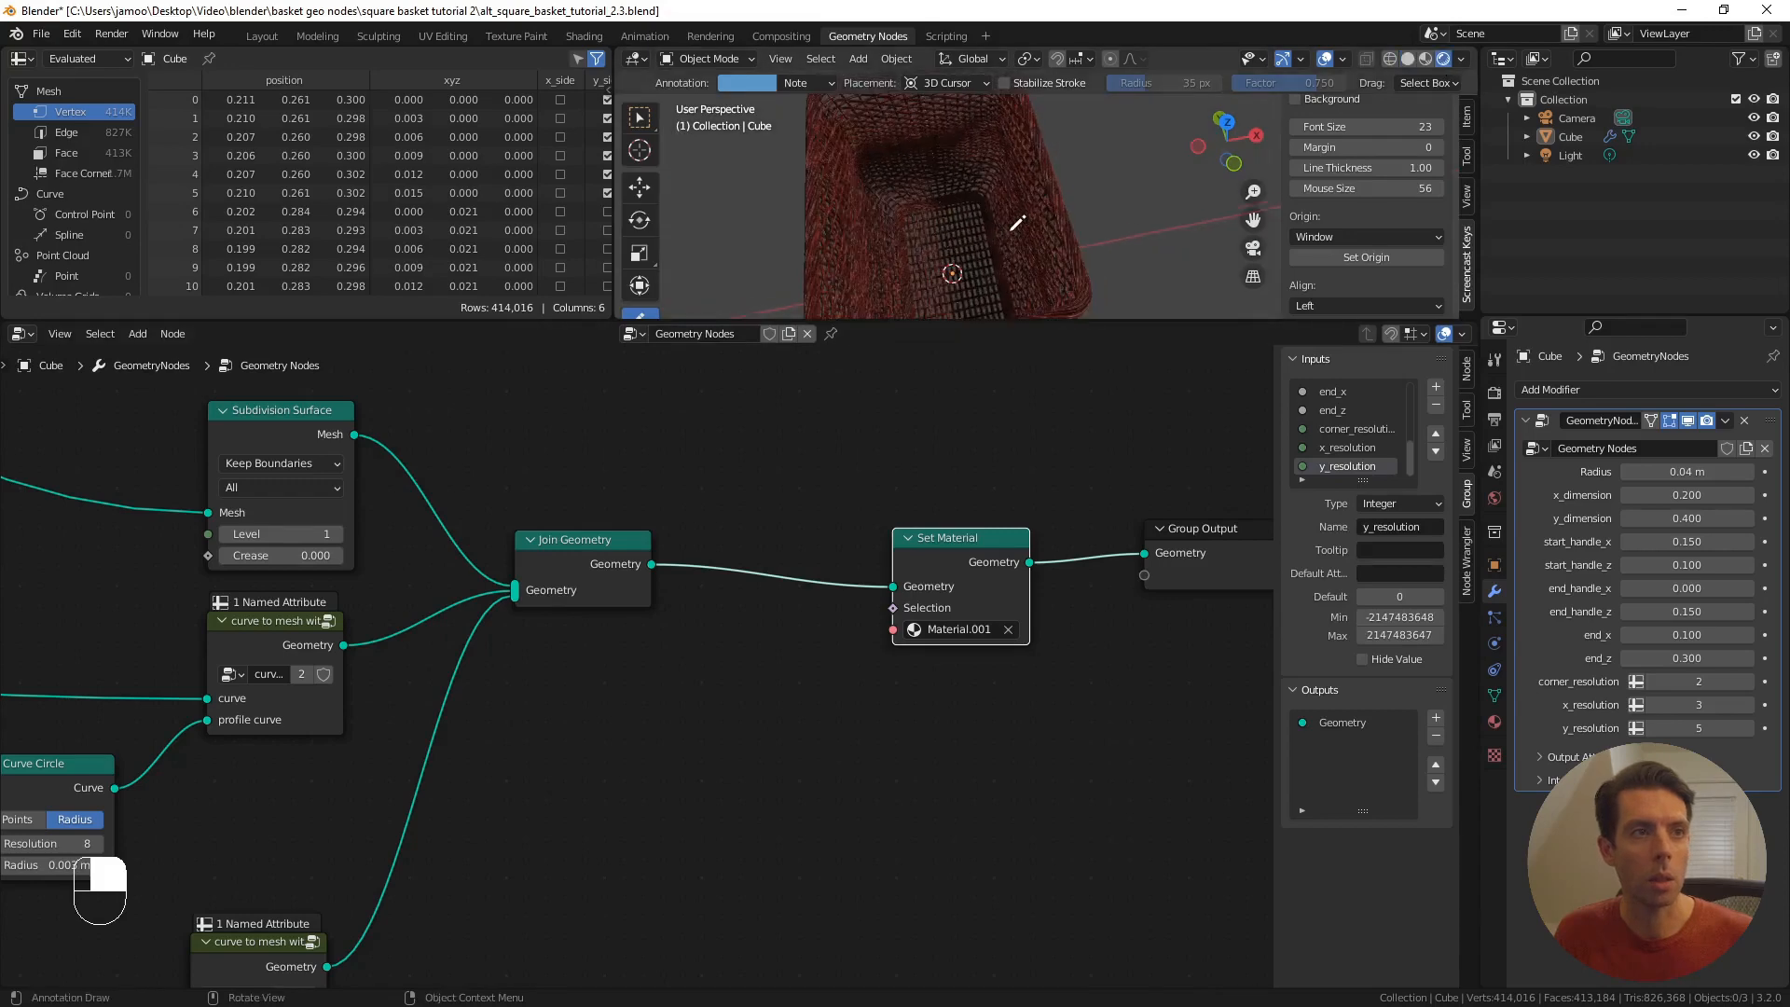
middle_drag(1033, 302, 998, 154)
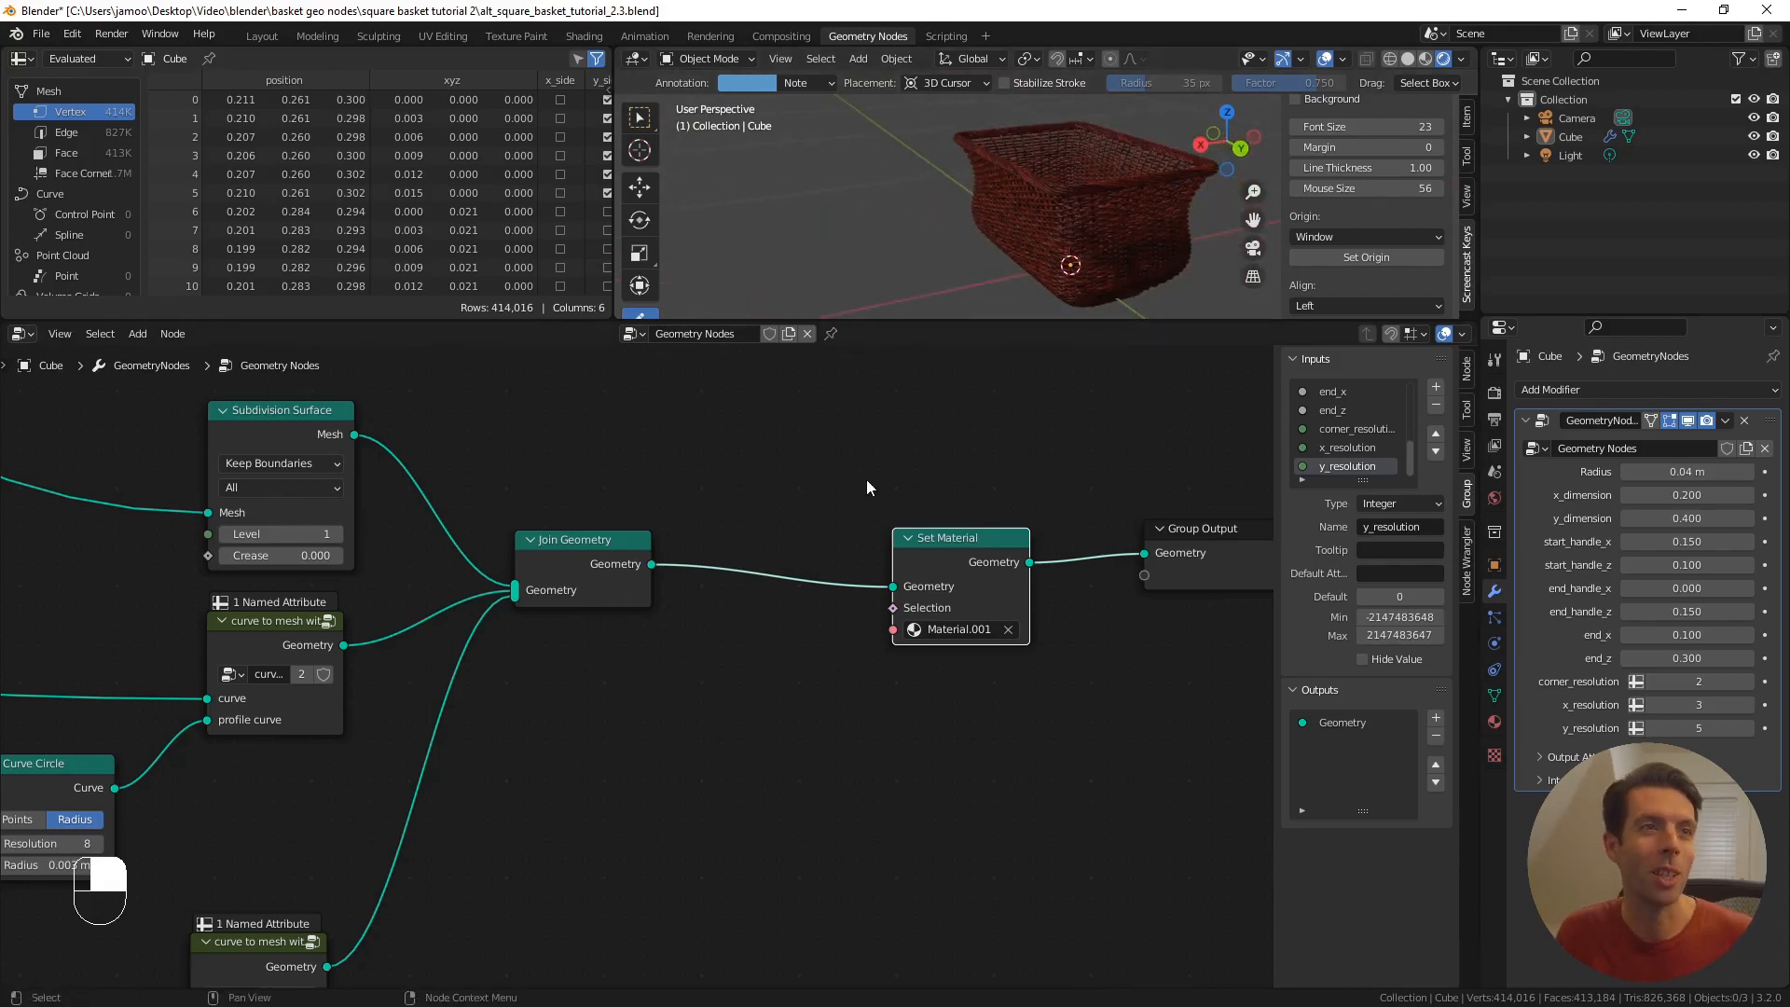
middle_drag(980, 177, 1027, 171)
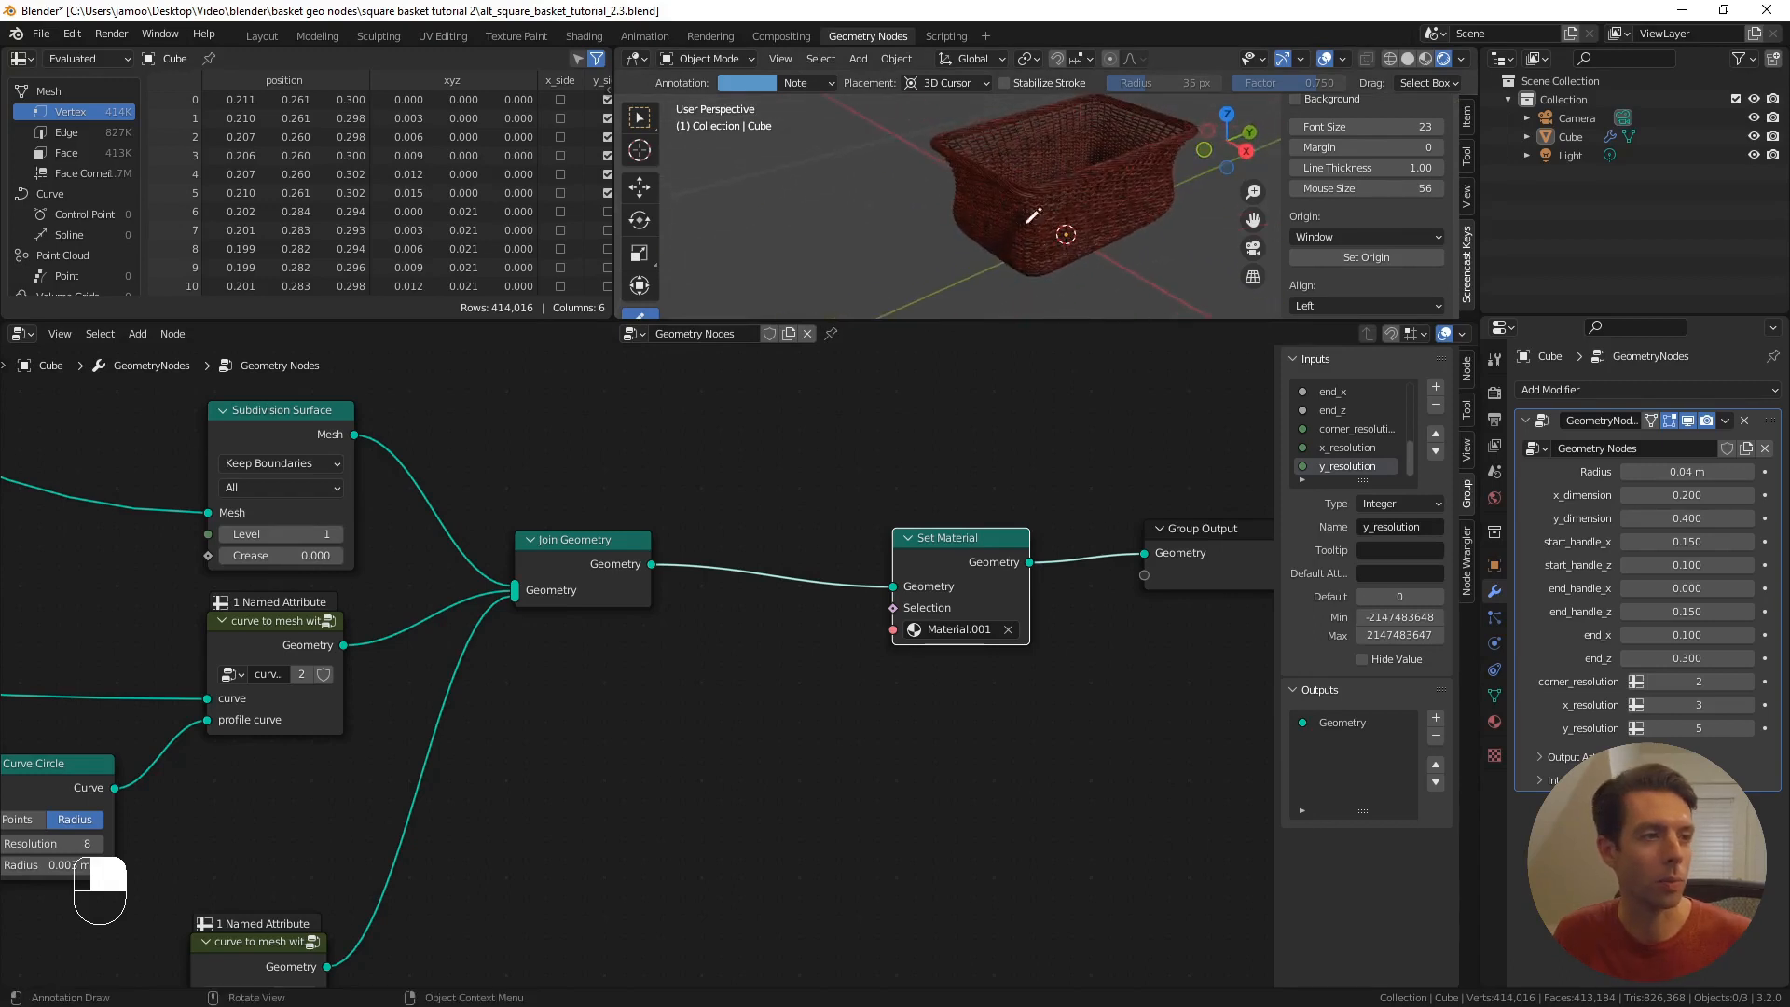
- Set the resolution of the Arc node in the corner arc frame to 2
scroll(749, 518, down, 6)
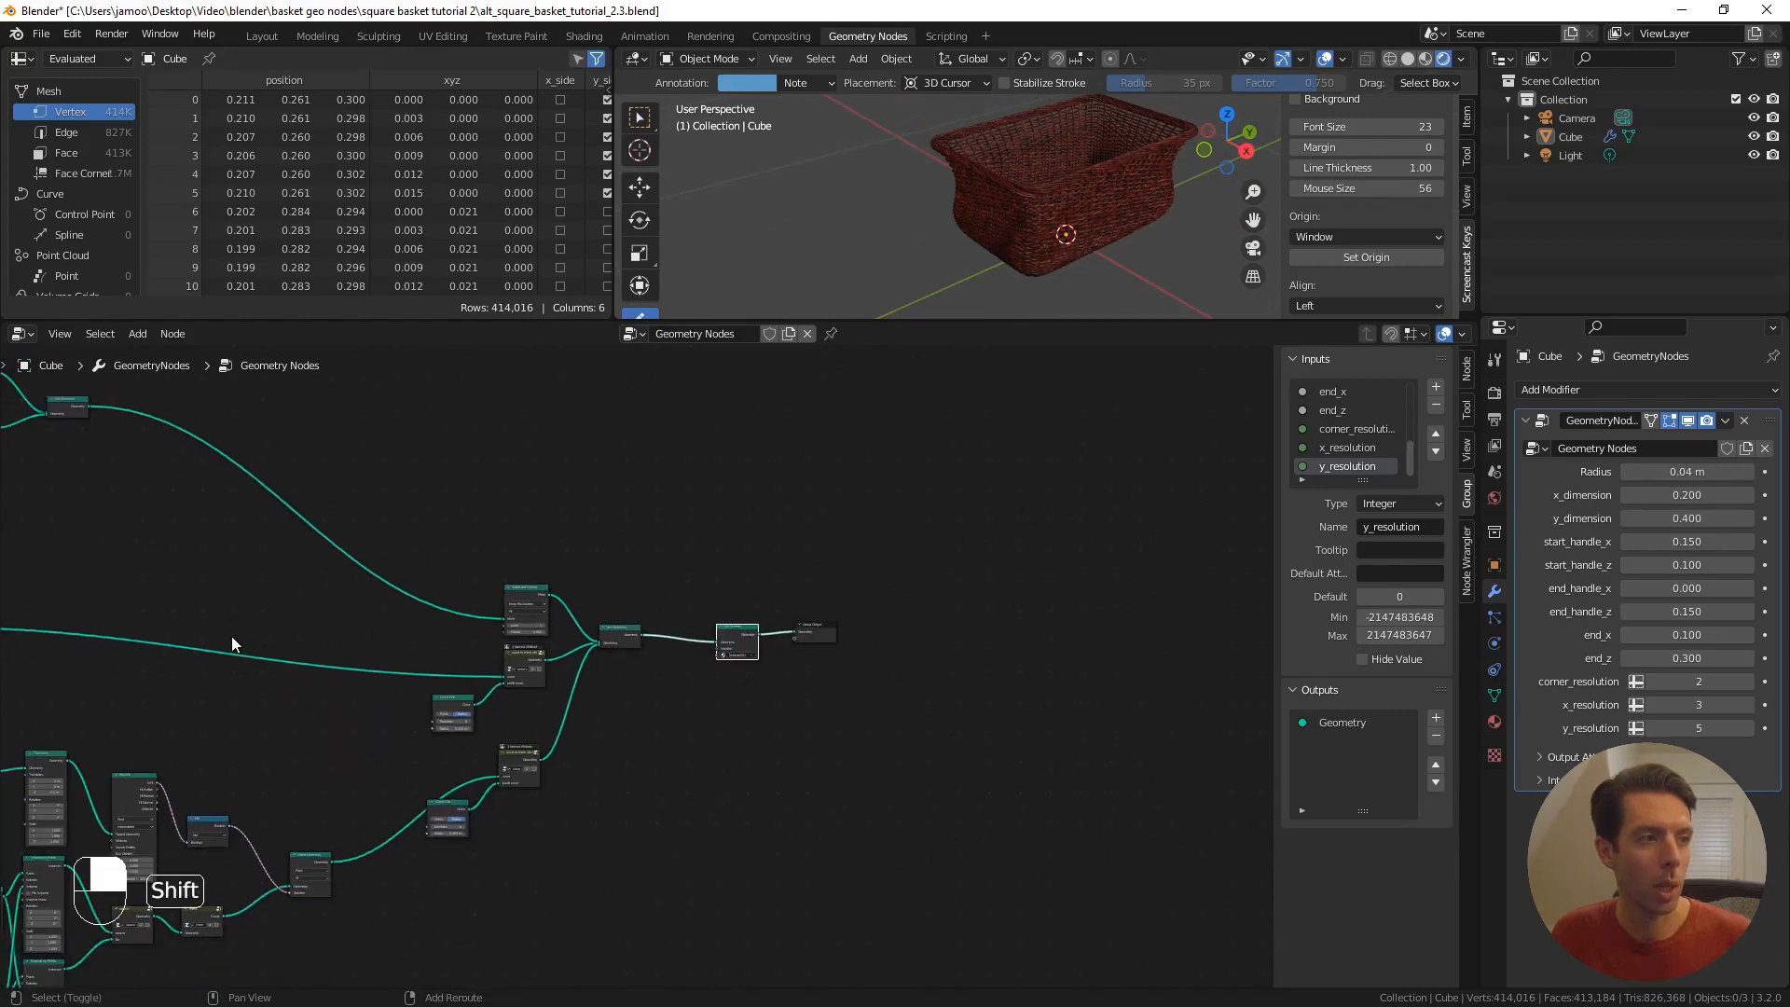
shift+middle_drag(233, 653, 737, 644)
scroll(653, 676, down, 3)
shift+middle_drag(226, 768, 639, 716)
mouse_move(271, 641)
shift+middle_down()
mouse_move(819, 710)
mouse_move(819, 738)
shift+middle_up()
shift+middle_drag(371, 697, 526, 634)
scroll(525, 633, up, 8)
shift+middle_drag(405, 611, 556, 660)
scroll(556, 584, up, 7)
shift+middle_drag(557, 500, 675, 602)
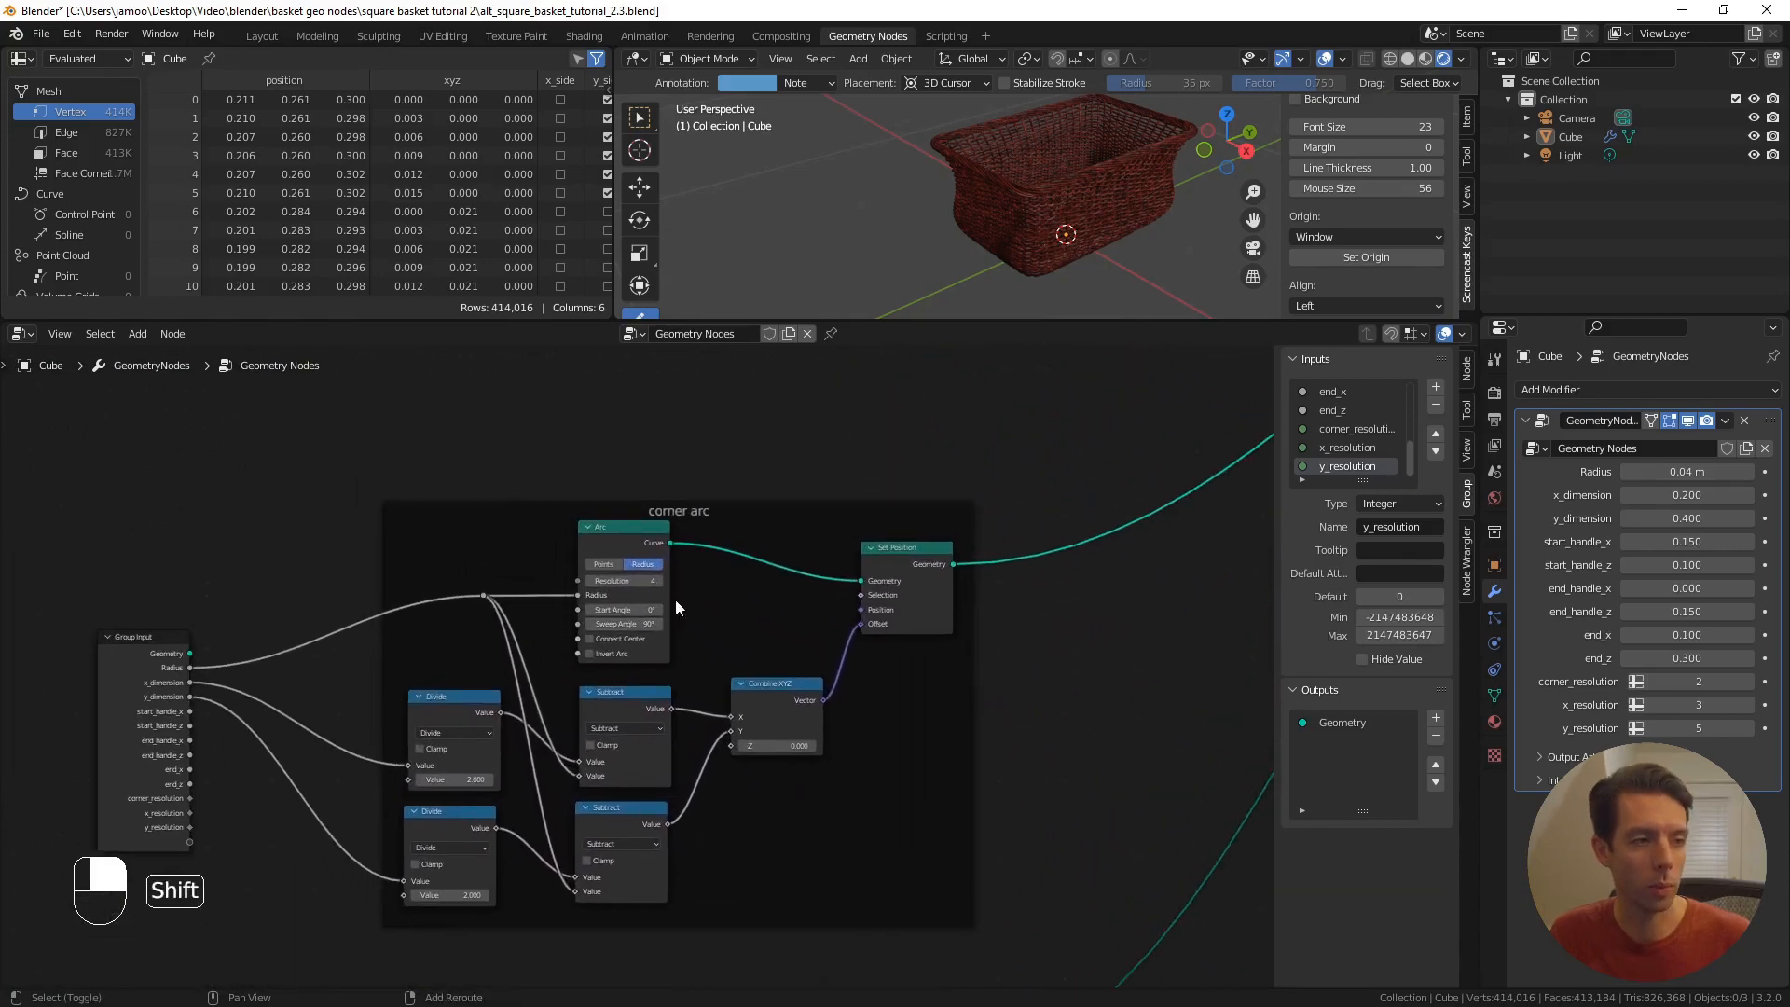
shift+middle_drag(607, 353, 604, 537)
scroll(611, 783, up, 7)
shift+middle_drag(611, 779, 620, 548)
scroll(619, 548, up, 1)
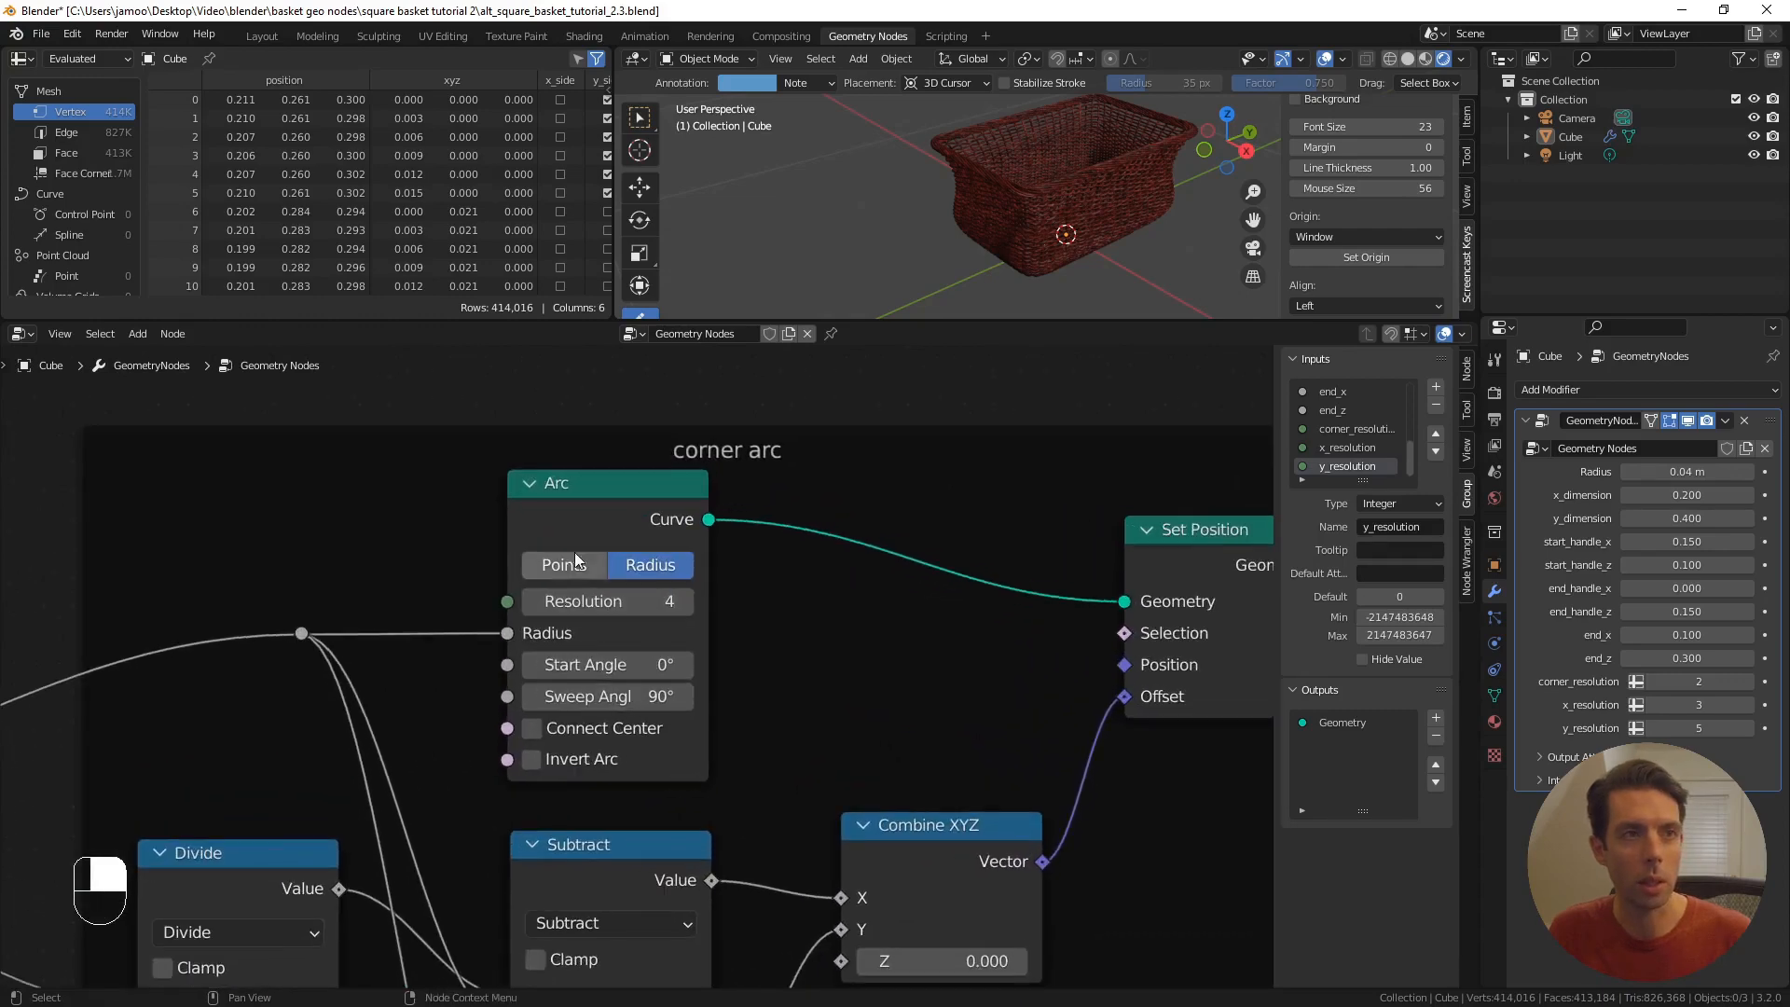
scroll(1017, 193, up, 5)
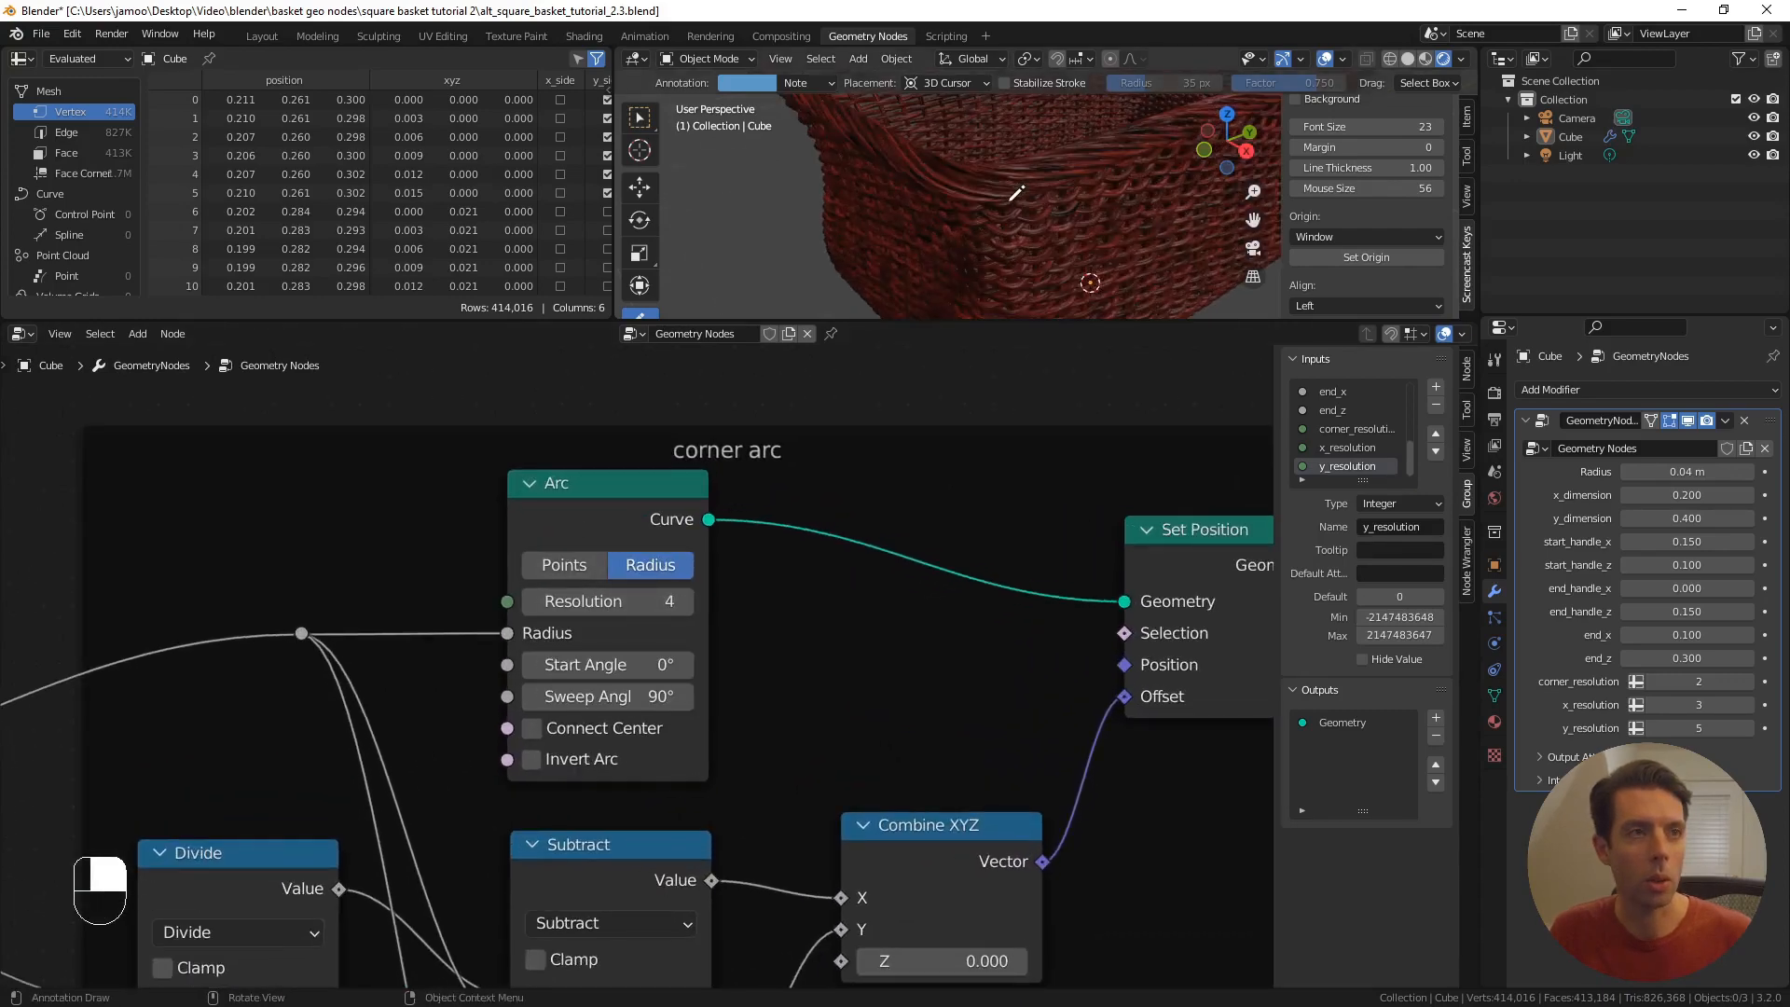
shift+middle_drag(1017, 193, 1063, 151)
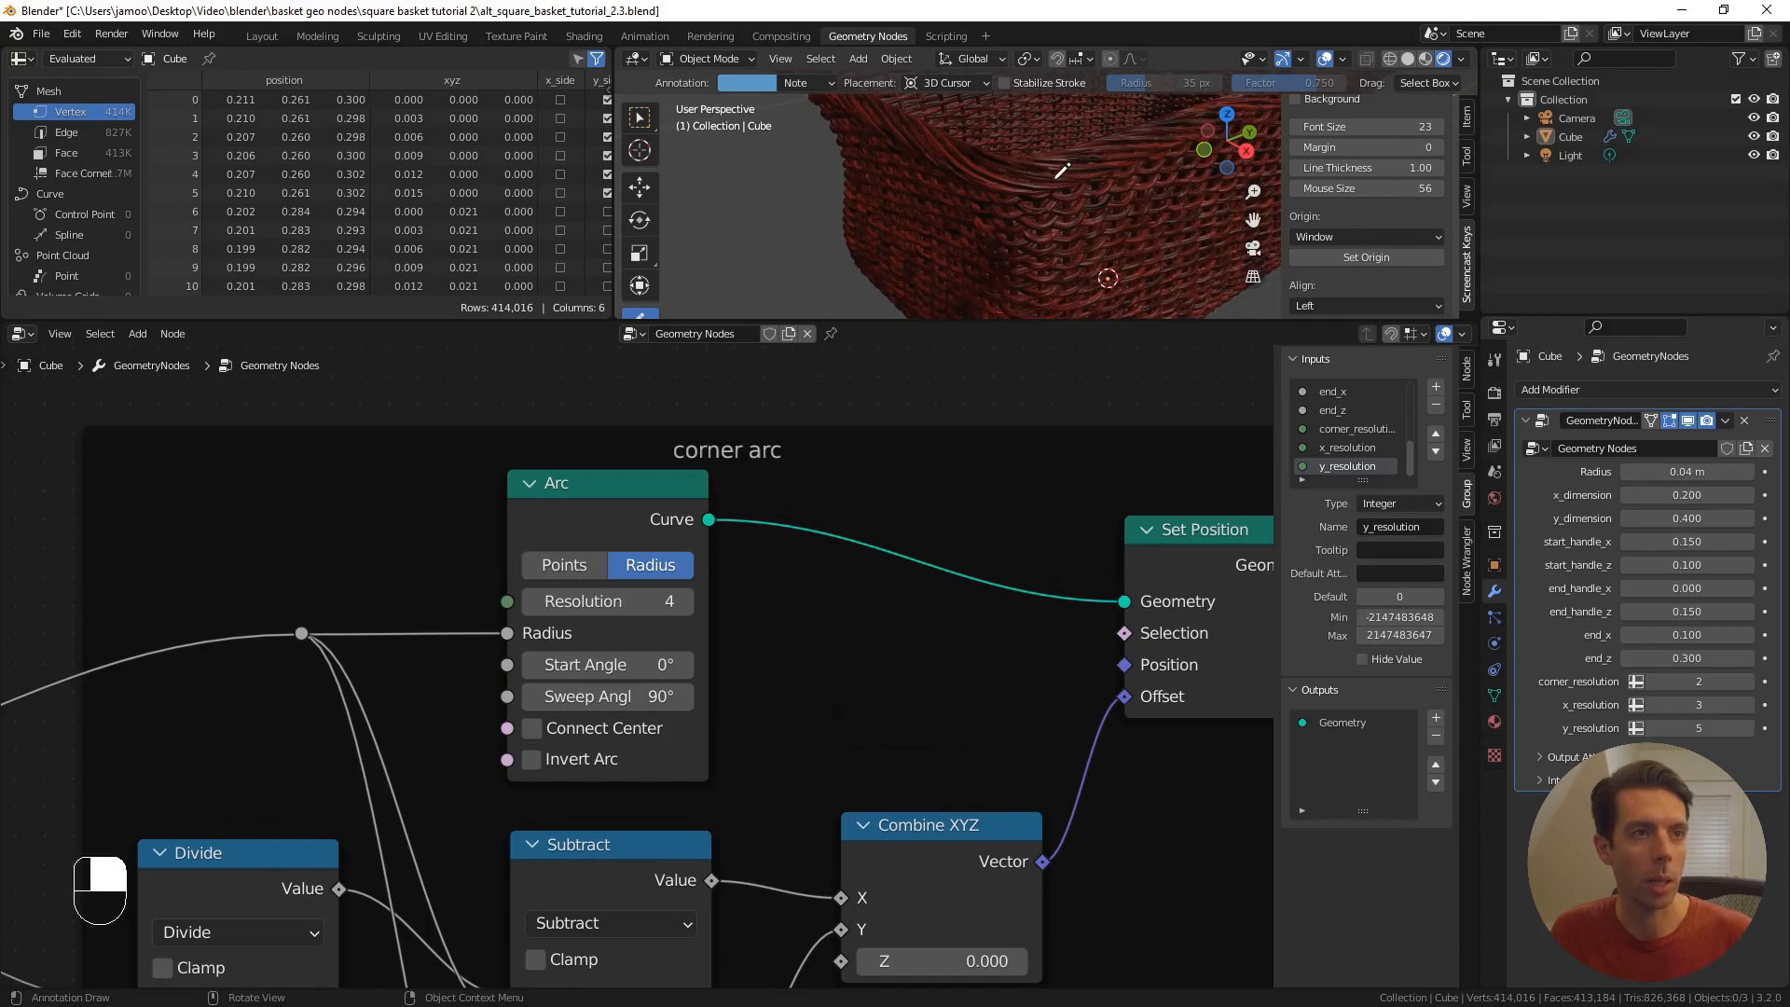
scroll(1035, 243, down, 1)
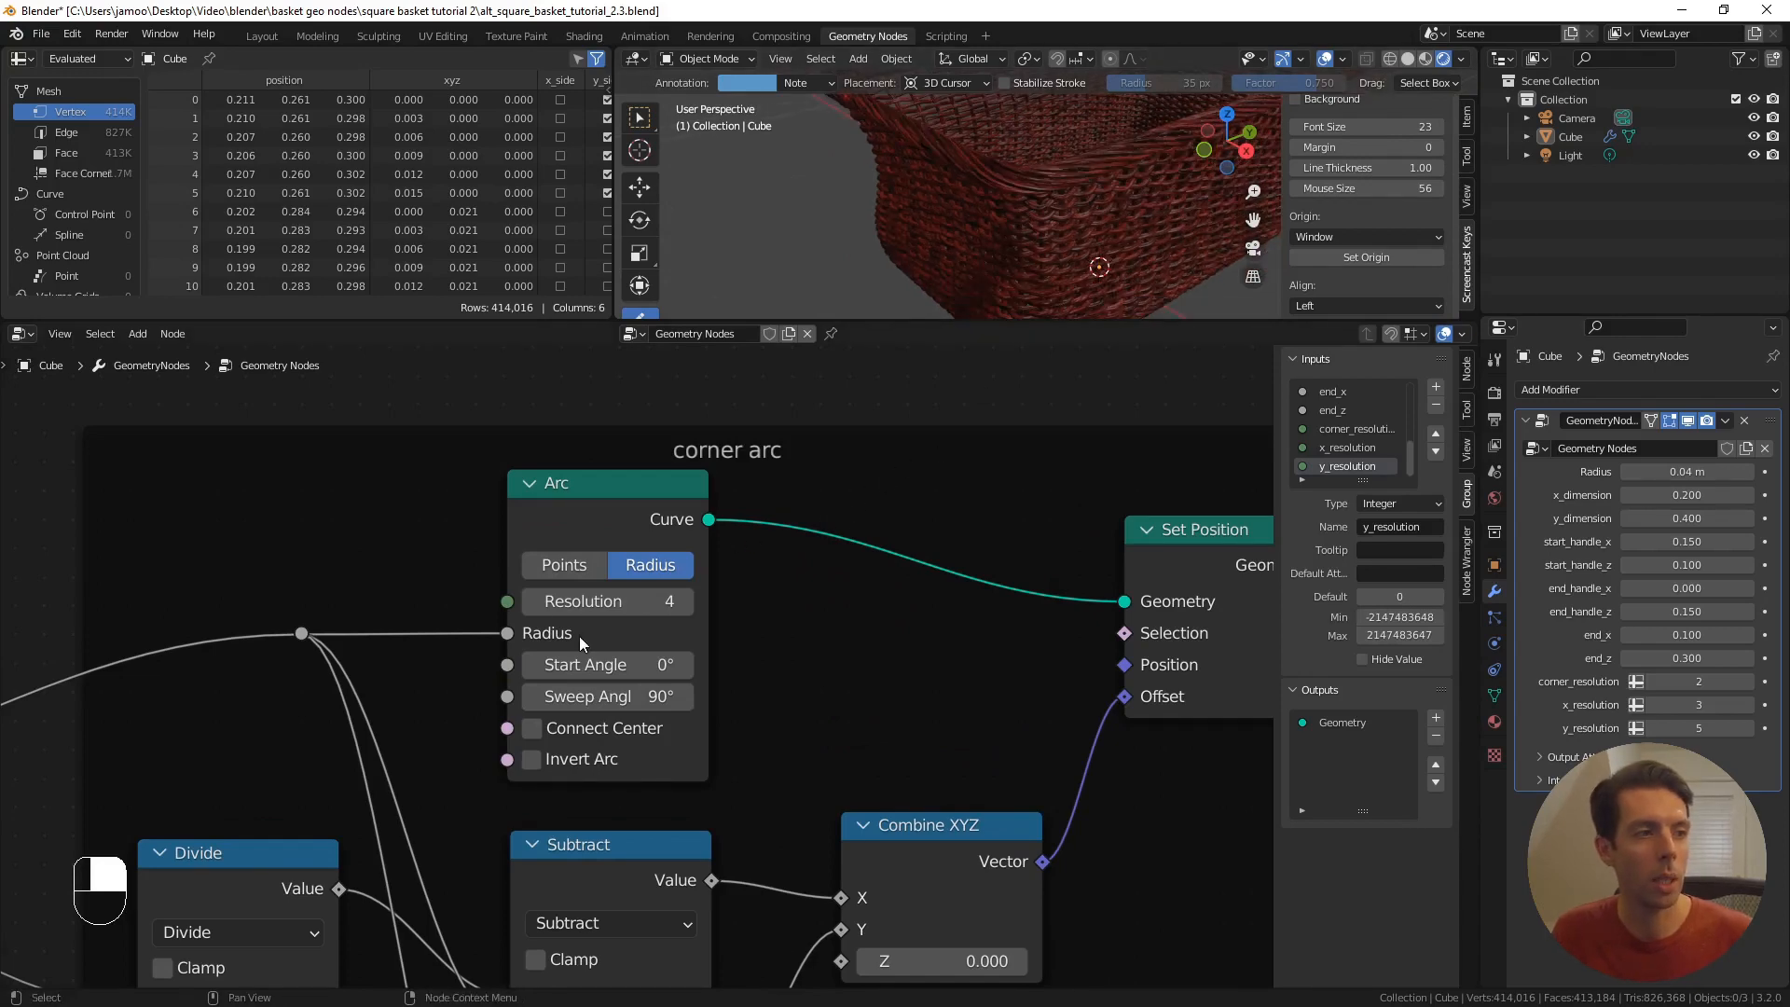
click(533, 603)
click(534, 602)
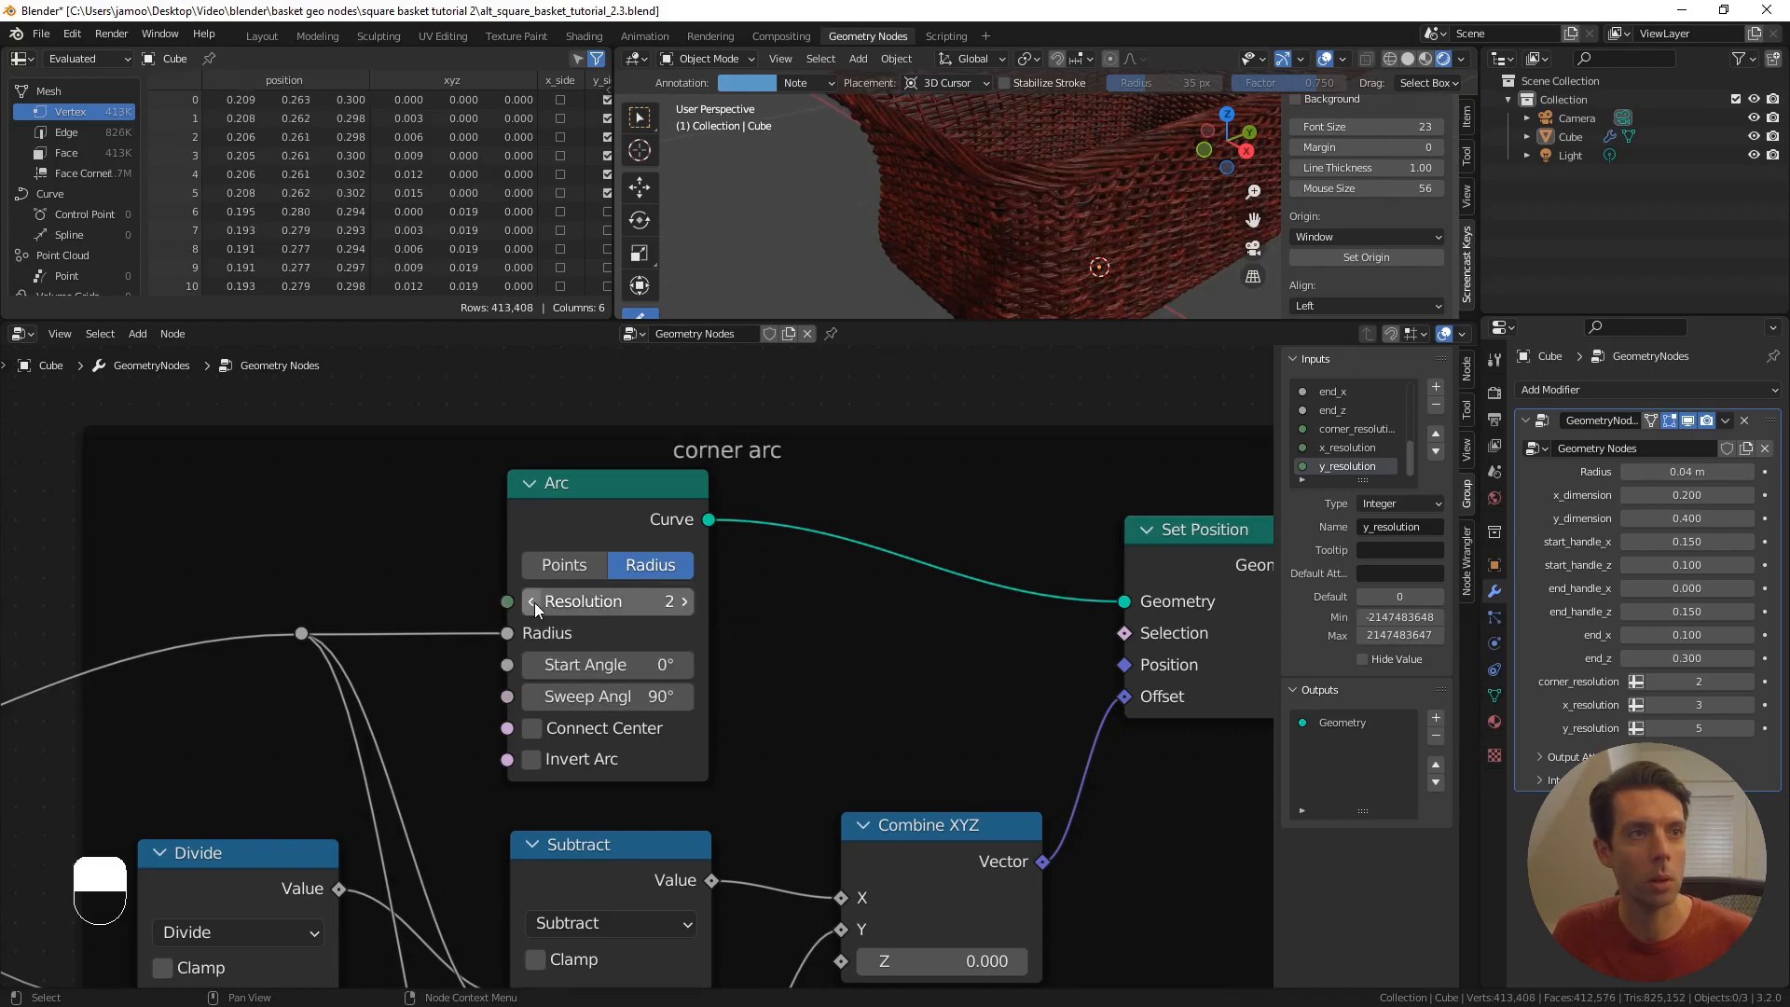
- Try a Radius of 0.008 m for the basket's corners in the Geometry Nodes modifier
middle_drag(886, 214, 1016, 207)
scroll(1011, 244, up, 1)
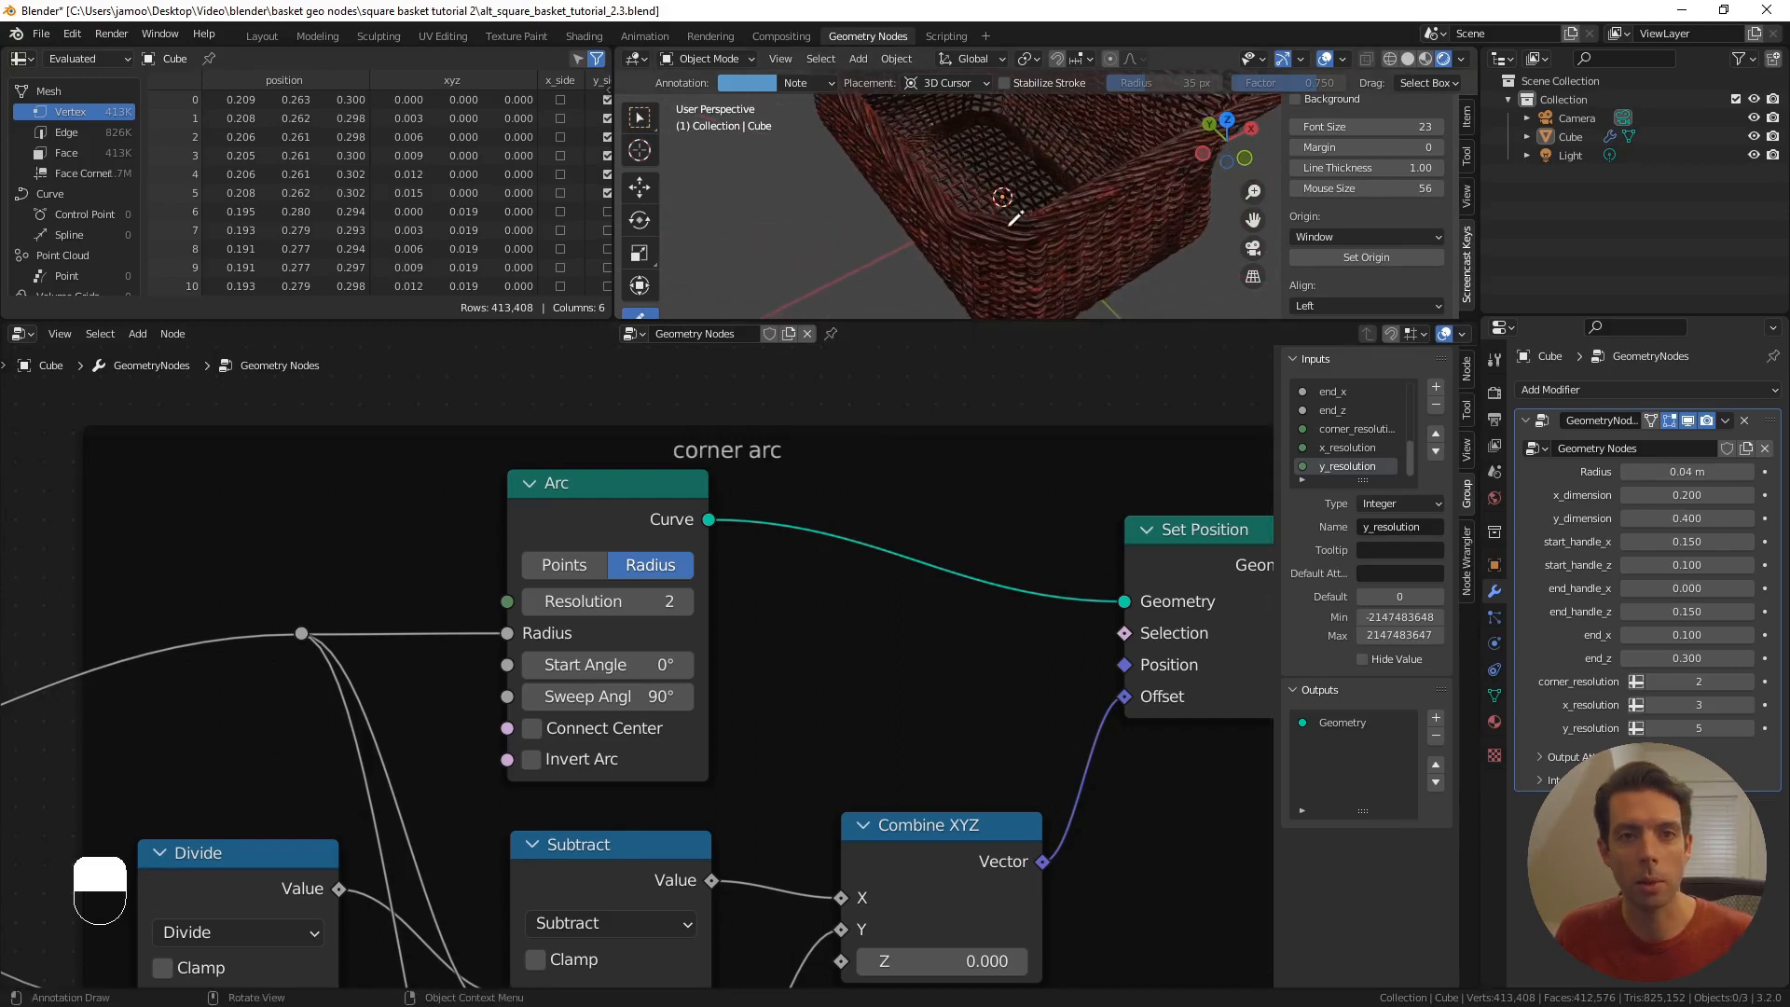
click(1664, 473)
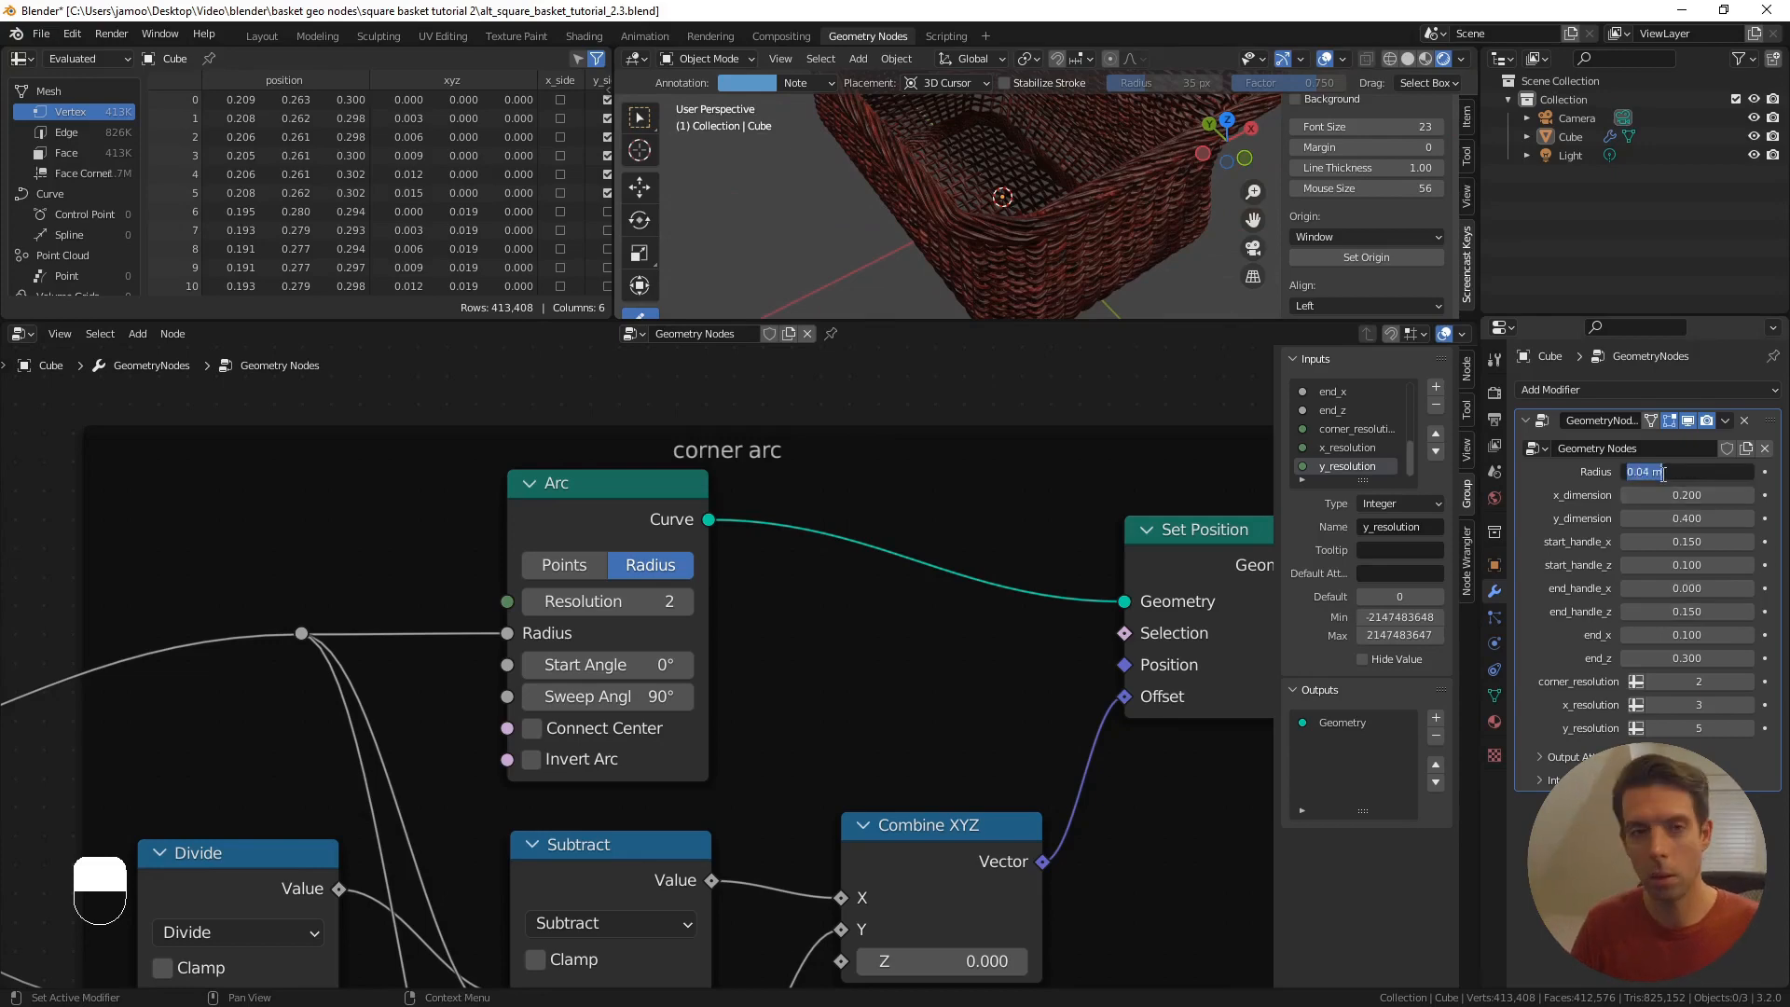
text(.008)
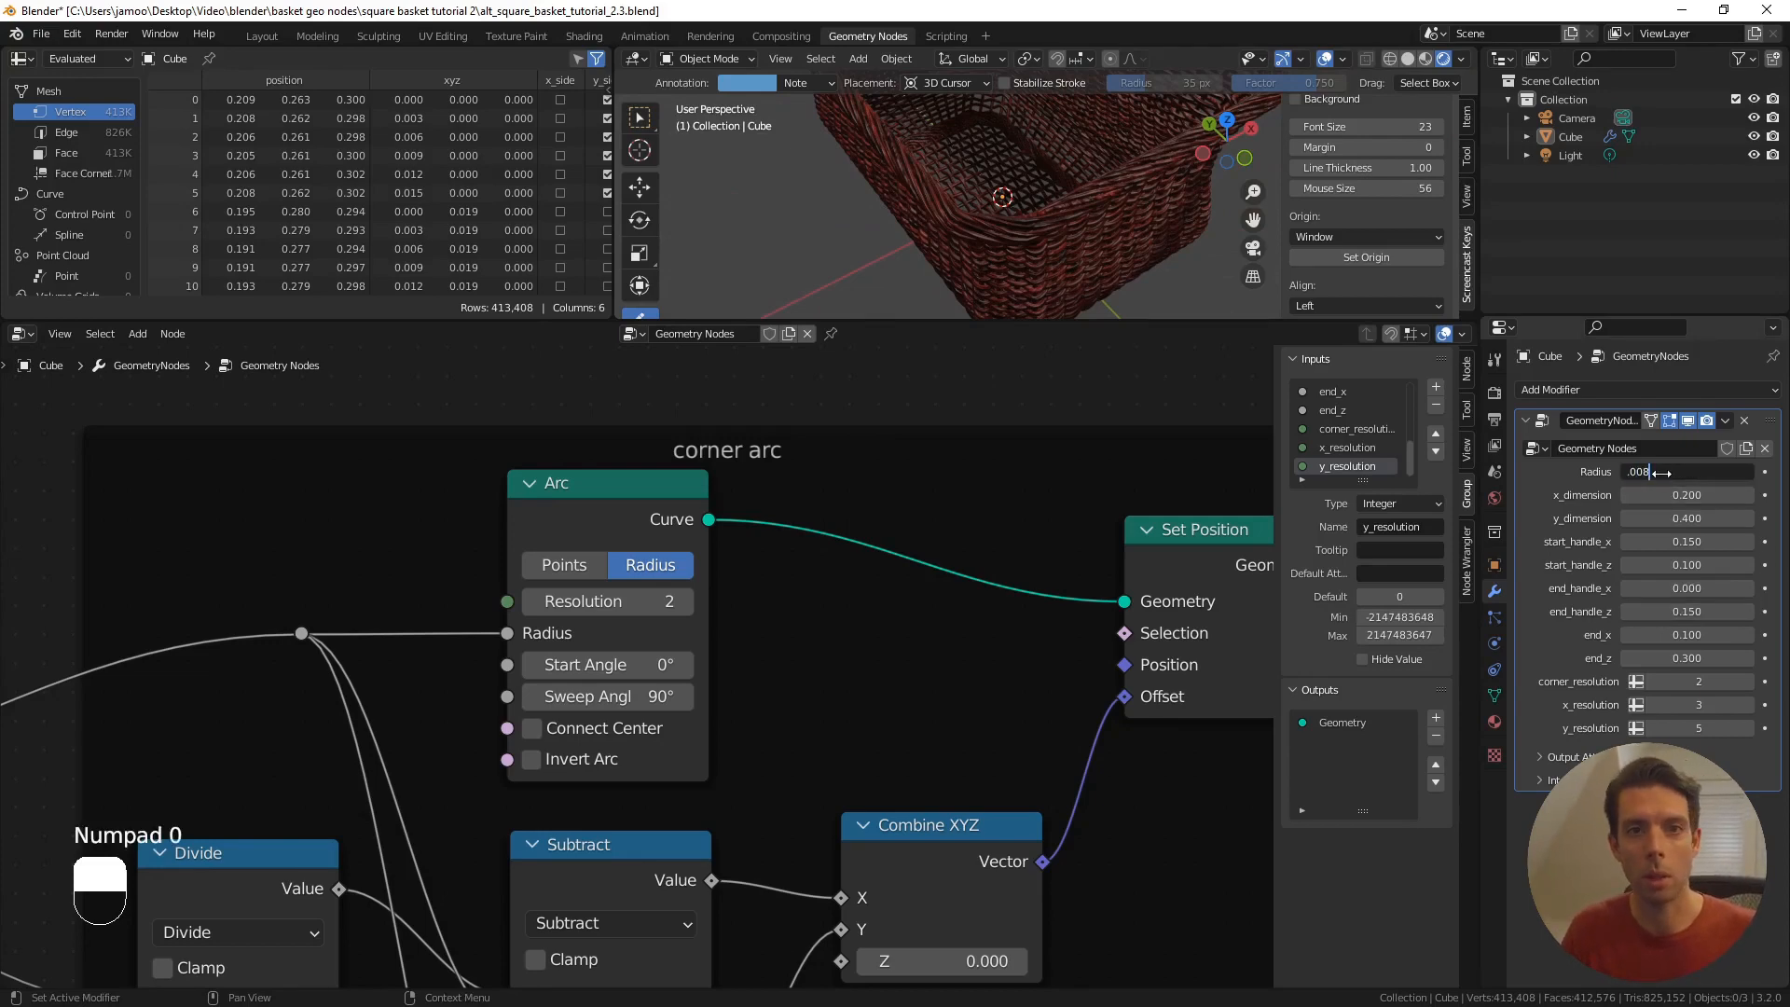
key(Return)
- Set the Geometry Nodes modifier's Radius to 0.08 m and view the basket's corners from above
click(1696, 472)
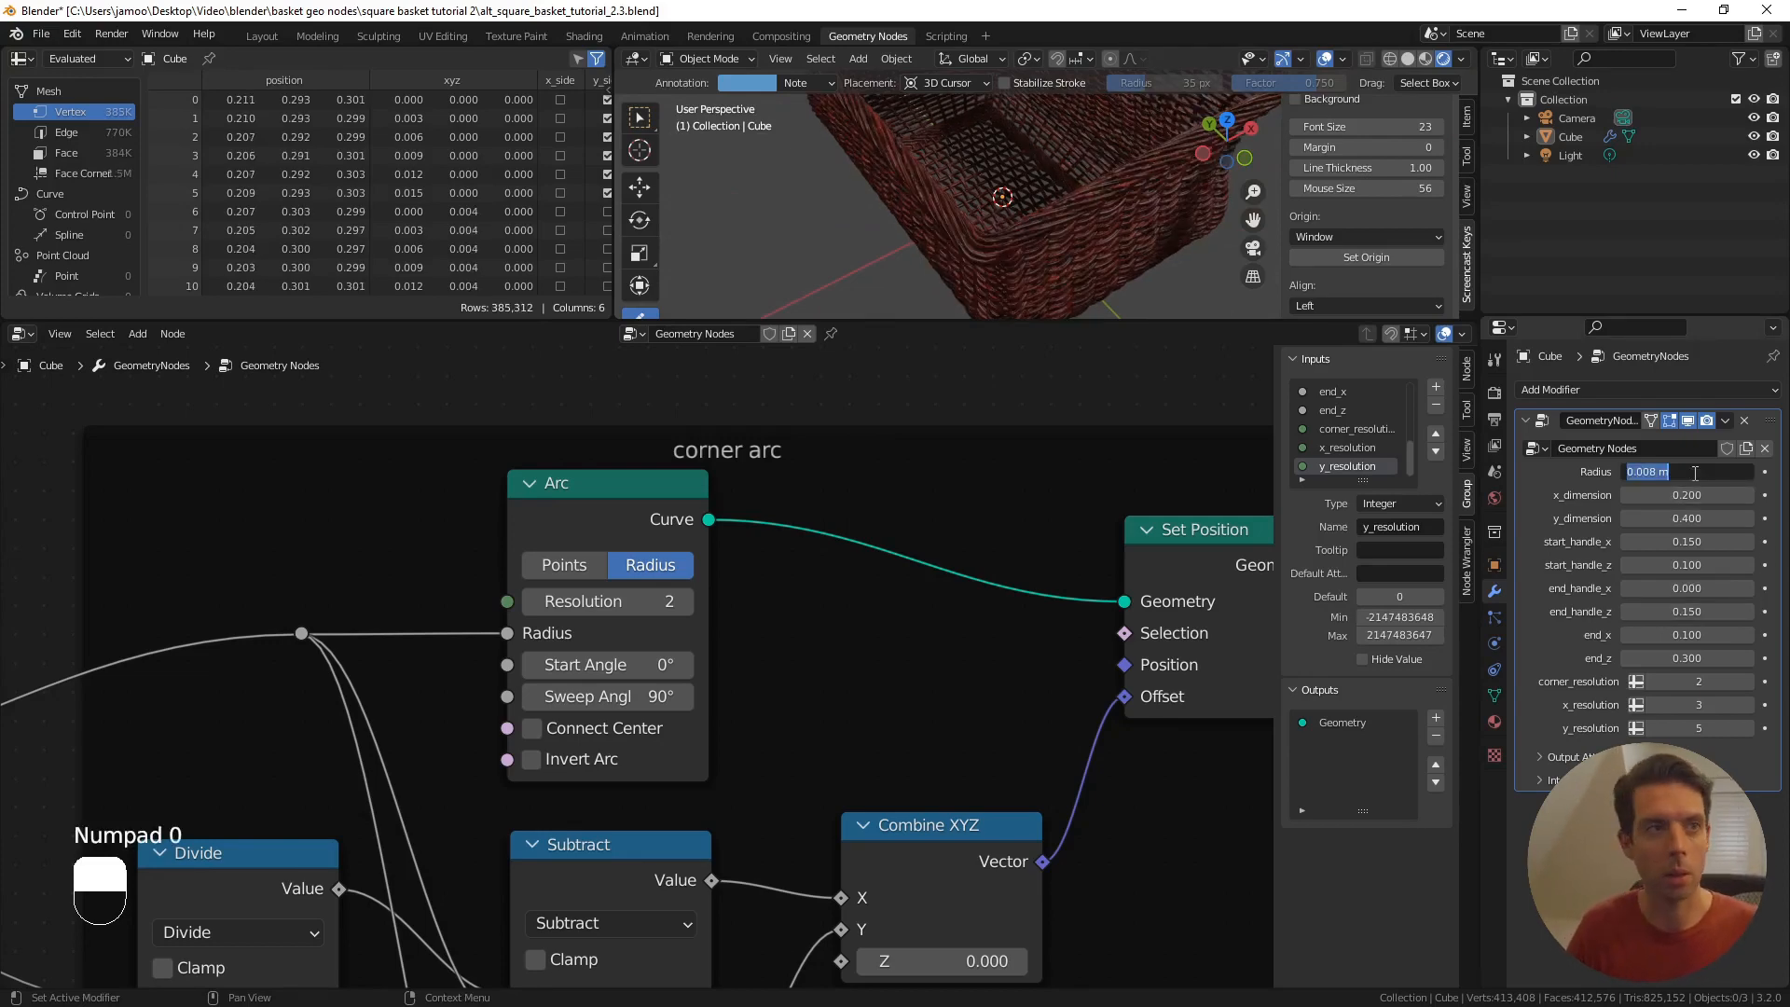
text(.08)
key(Return)
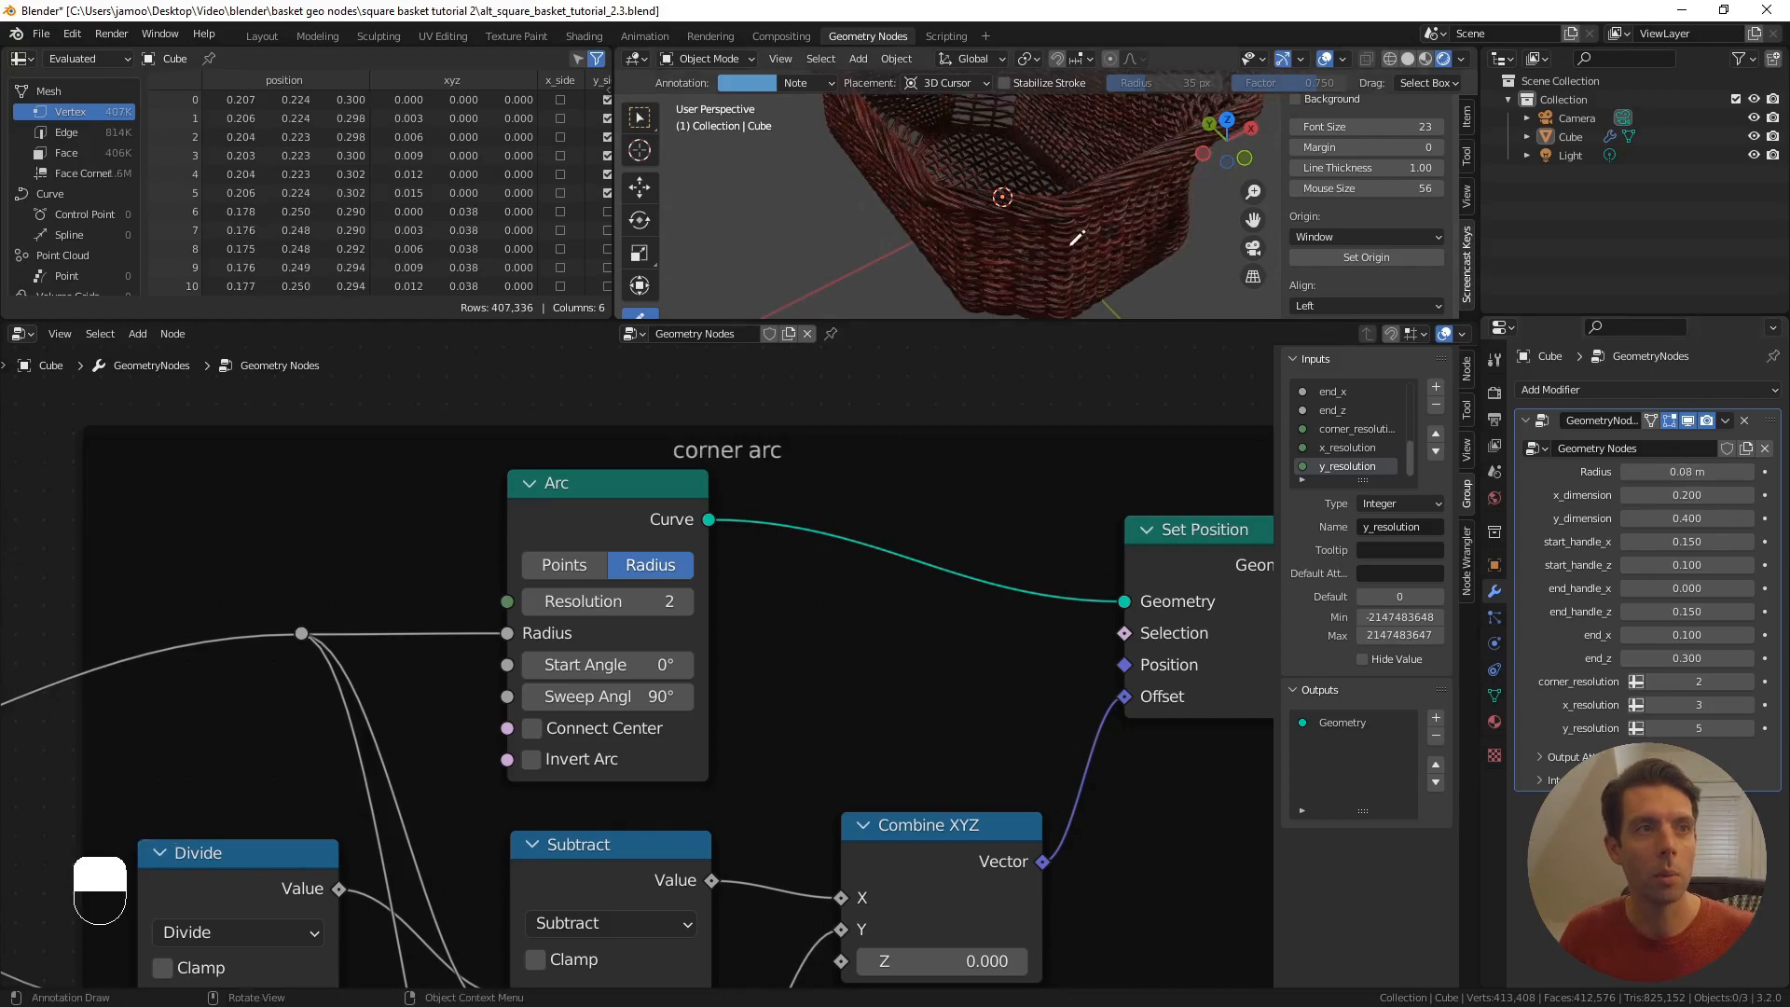
middle_drag(1076, 239, 1144, 240)
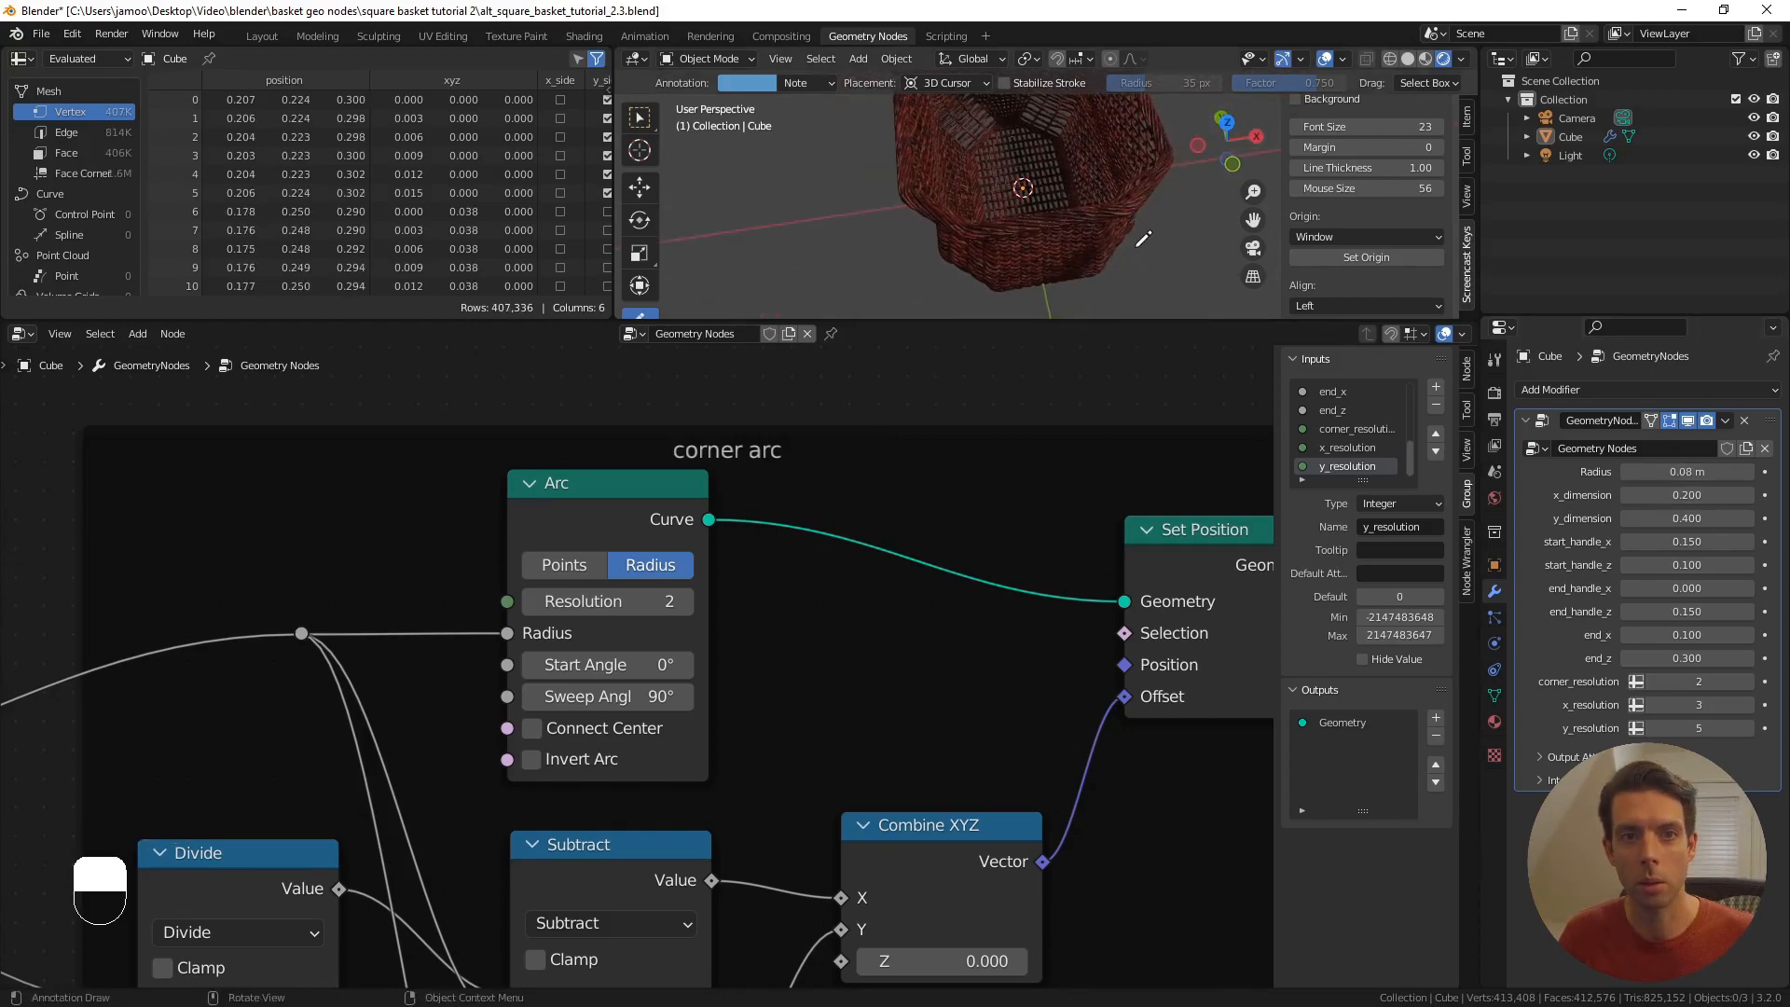
- Set the basket's x_dimension to 0.3 in the Geometry Nodes modifier
click(1670, 495)
key(BackSpace)
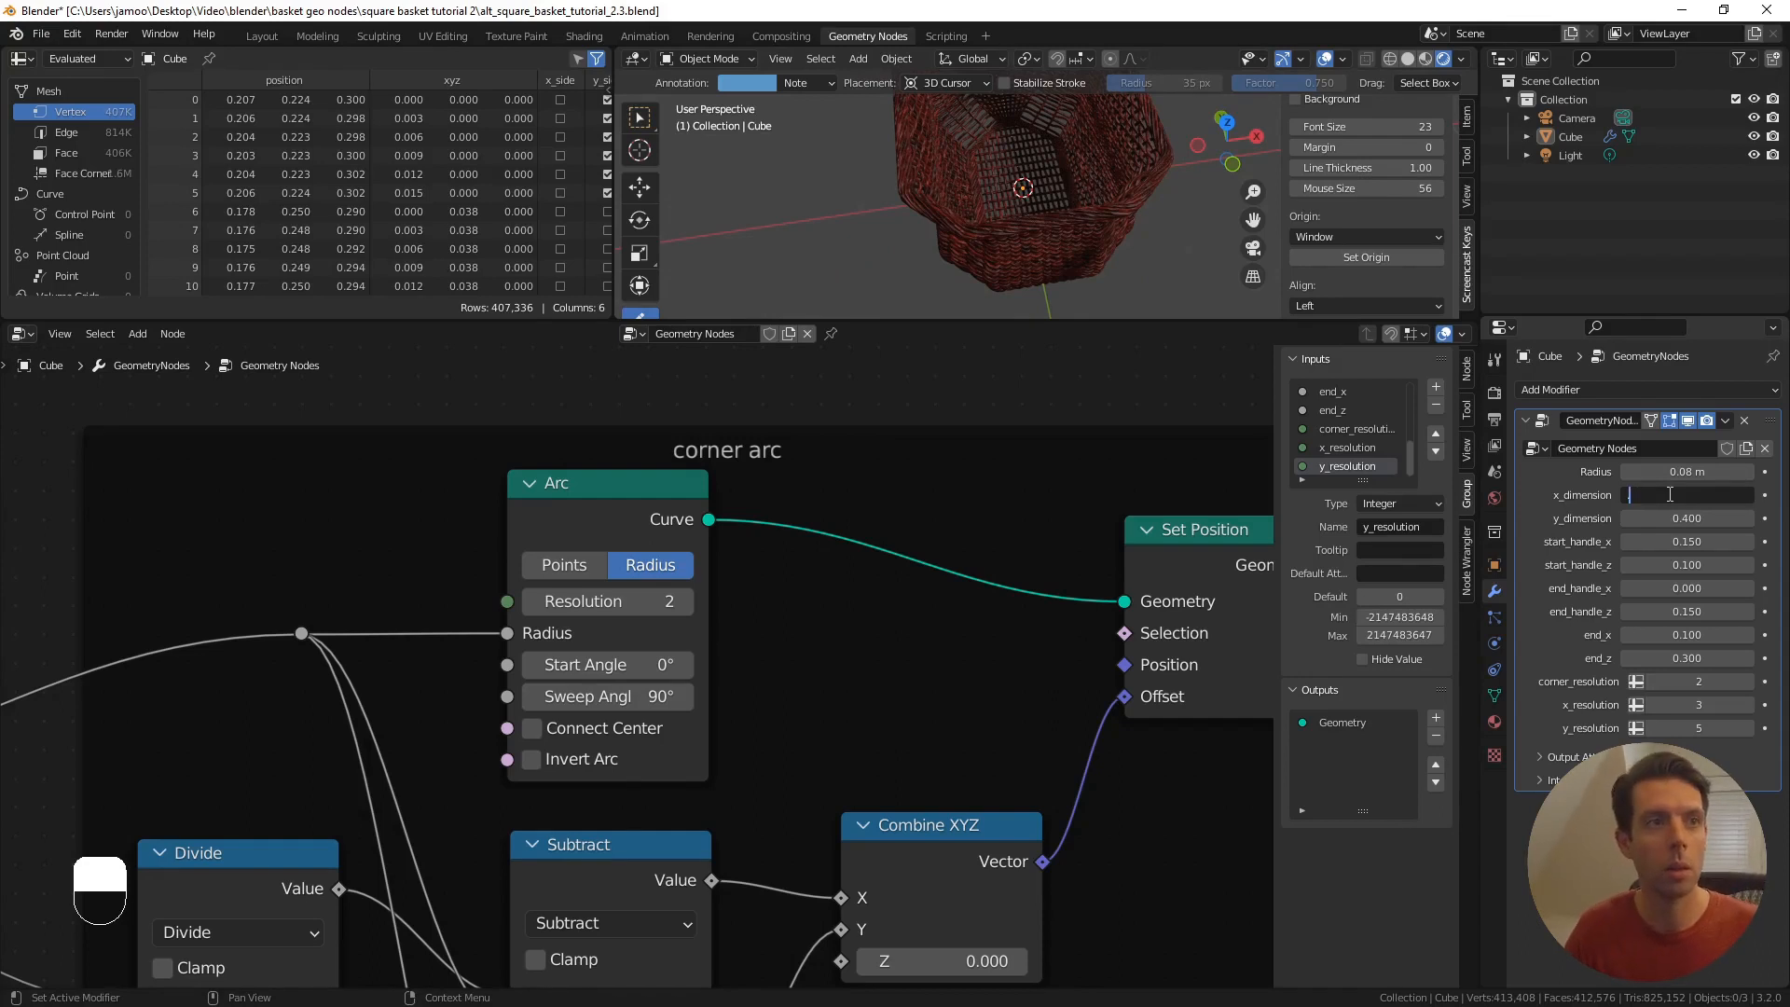
text(0.3)
key(Return)
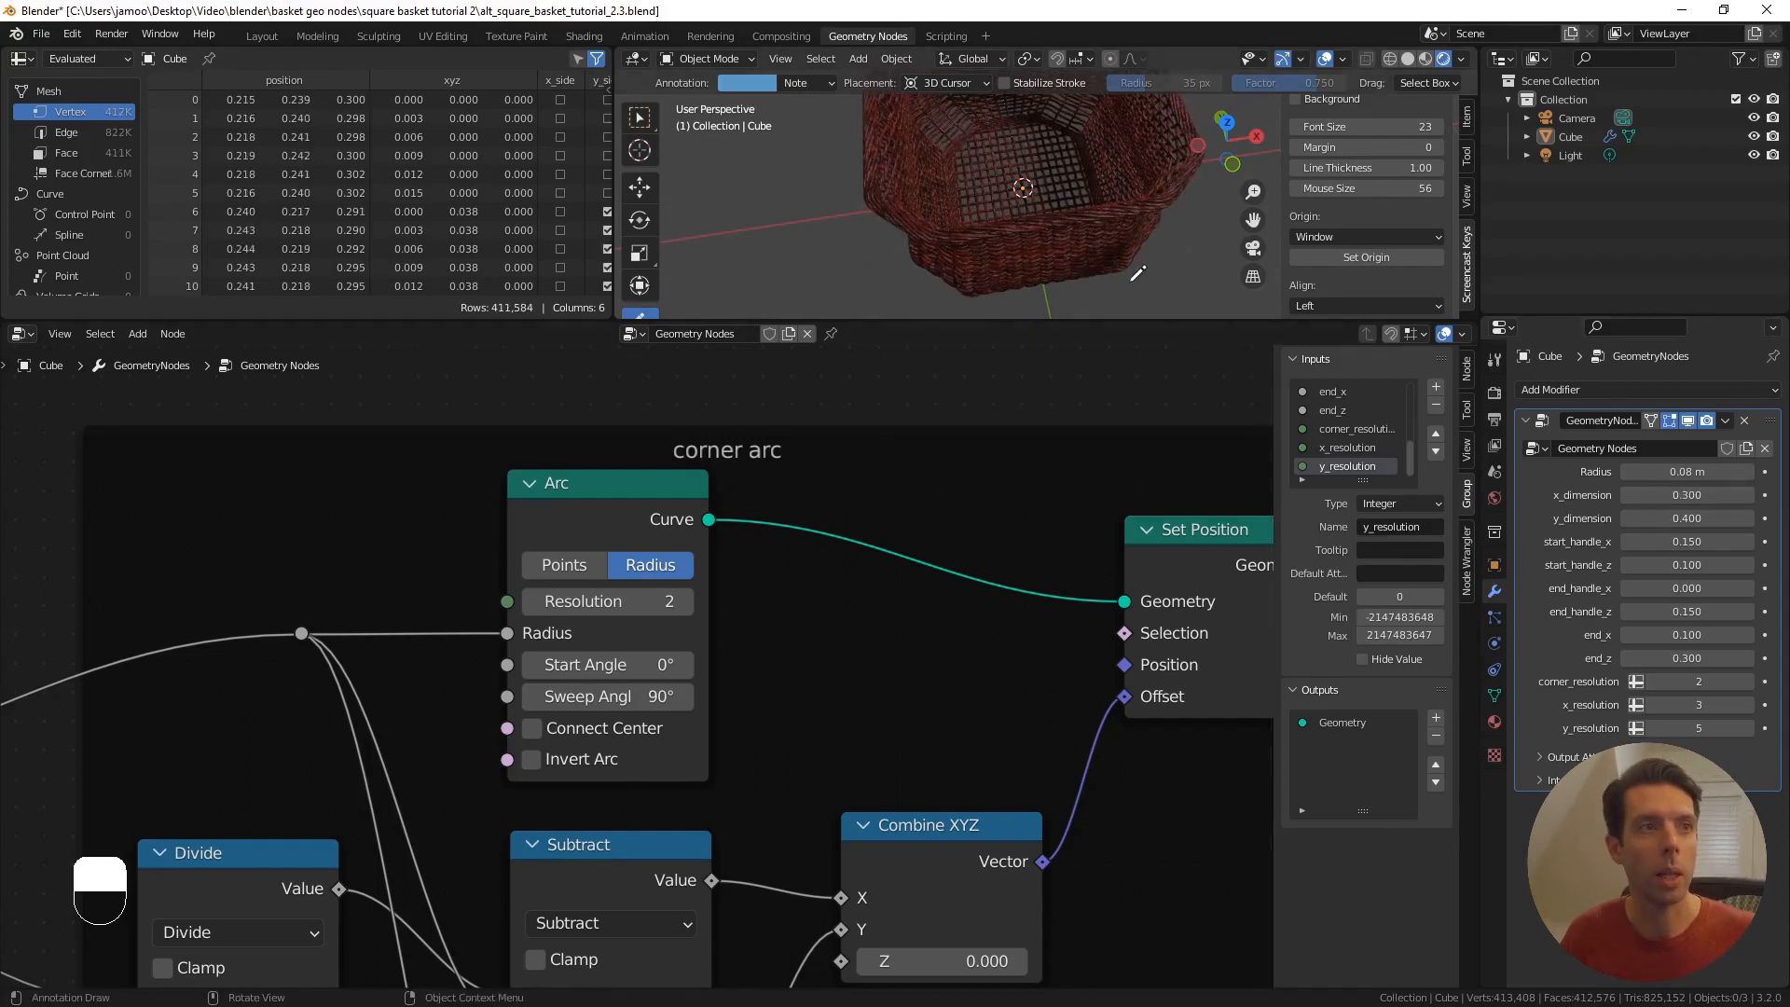
- Set the modifier's corner_resolution to 3 and check the weave around the basket's corners
middle_drag(1138, 273, 1042, 186)
scroll(1041, 187, up, 1)
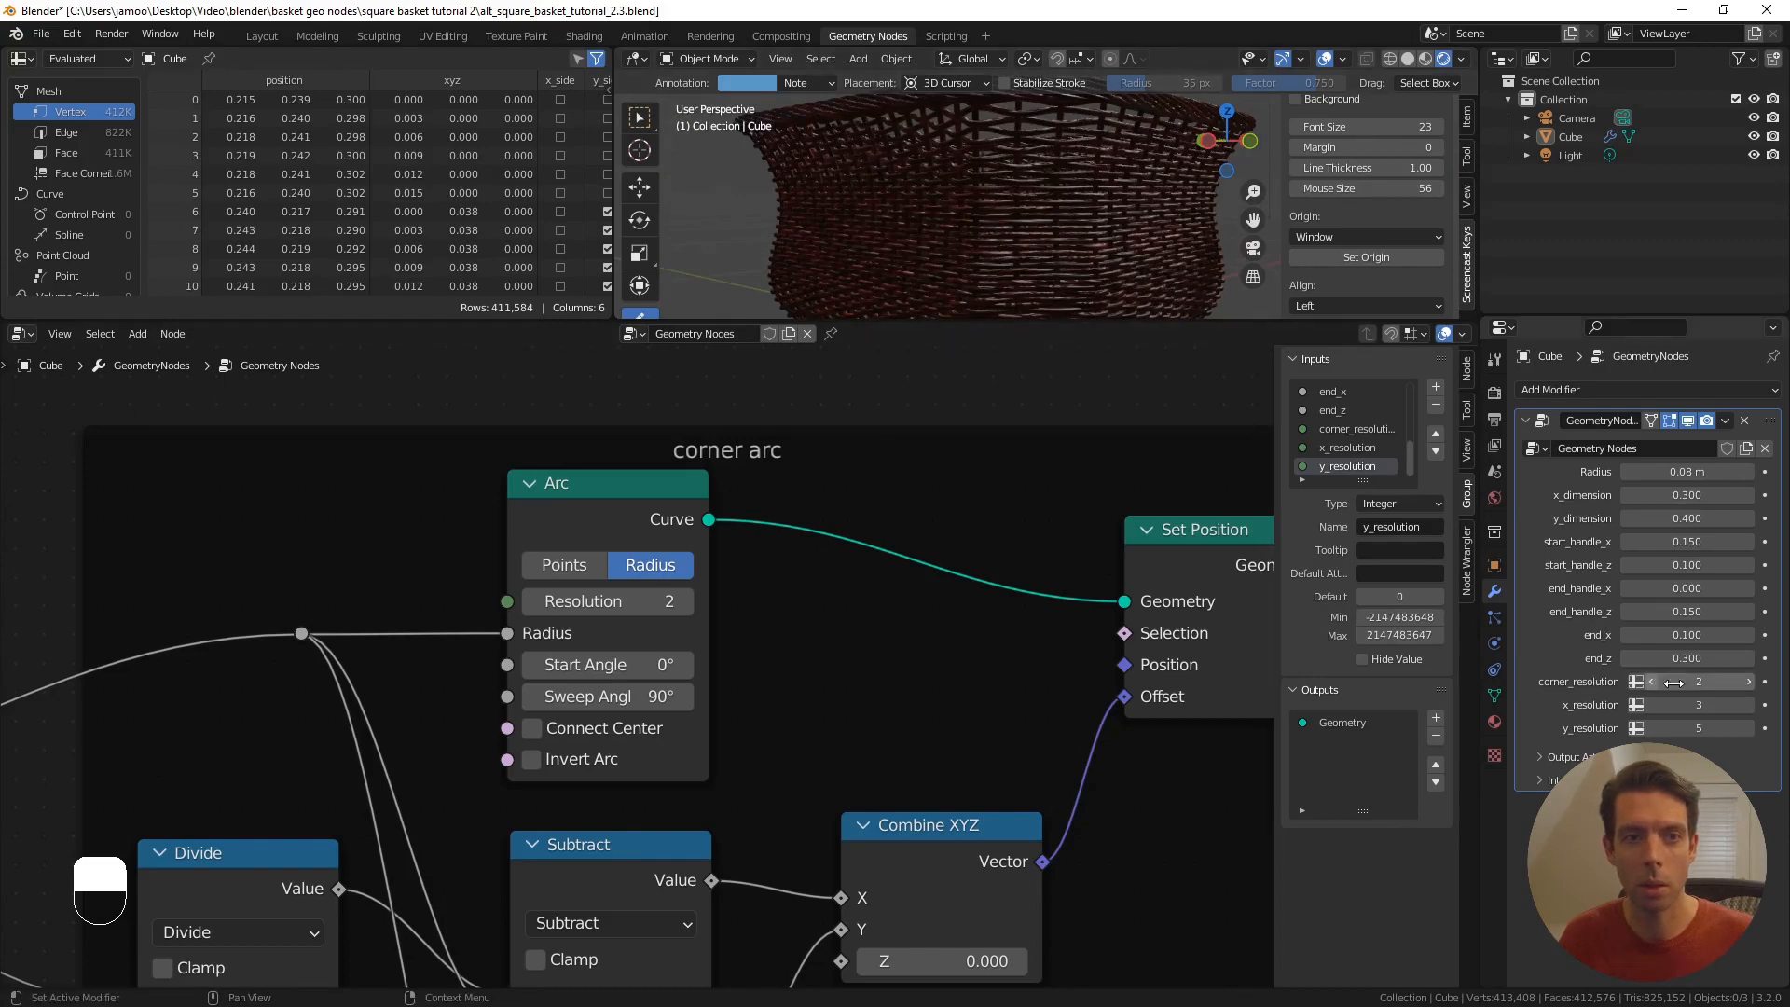
click(1748, 681)
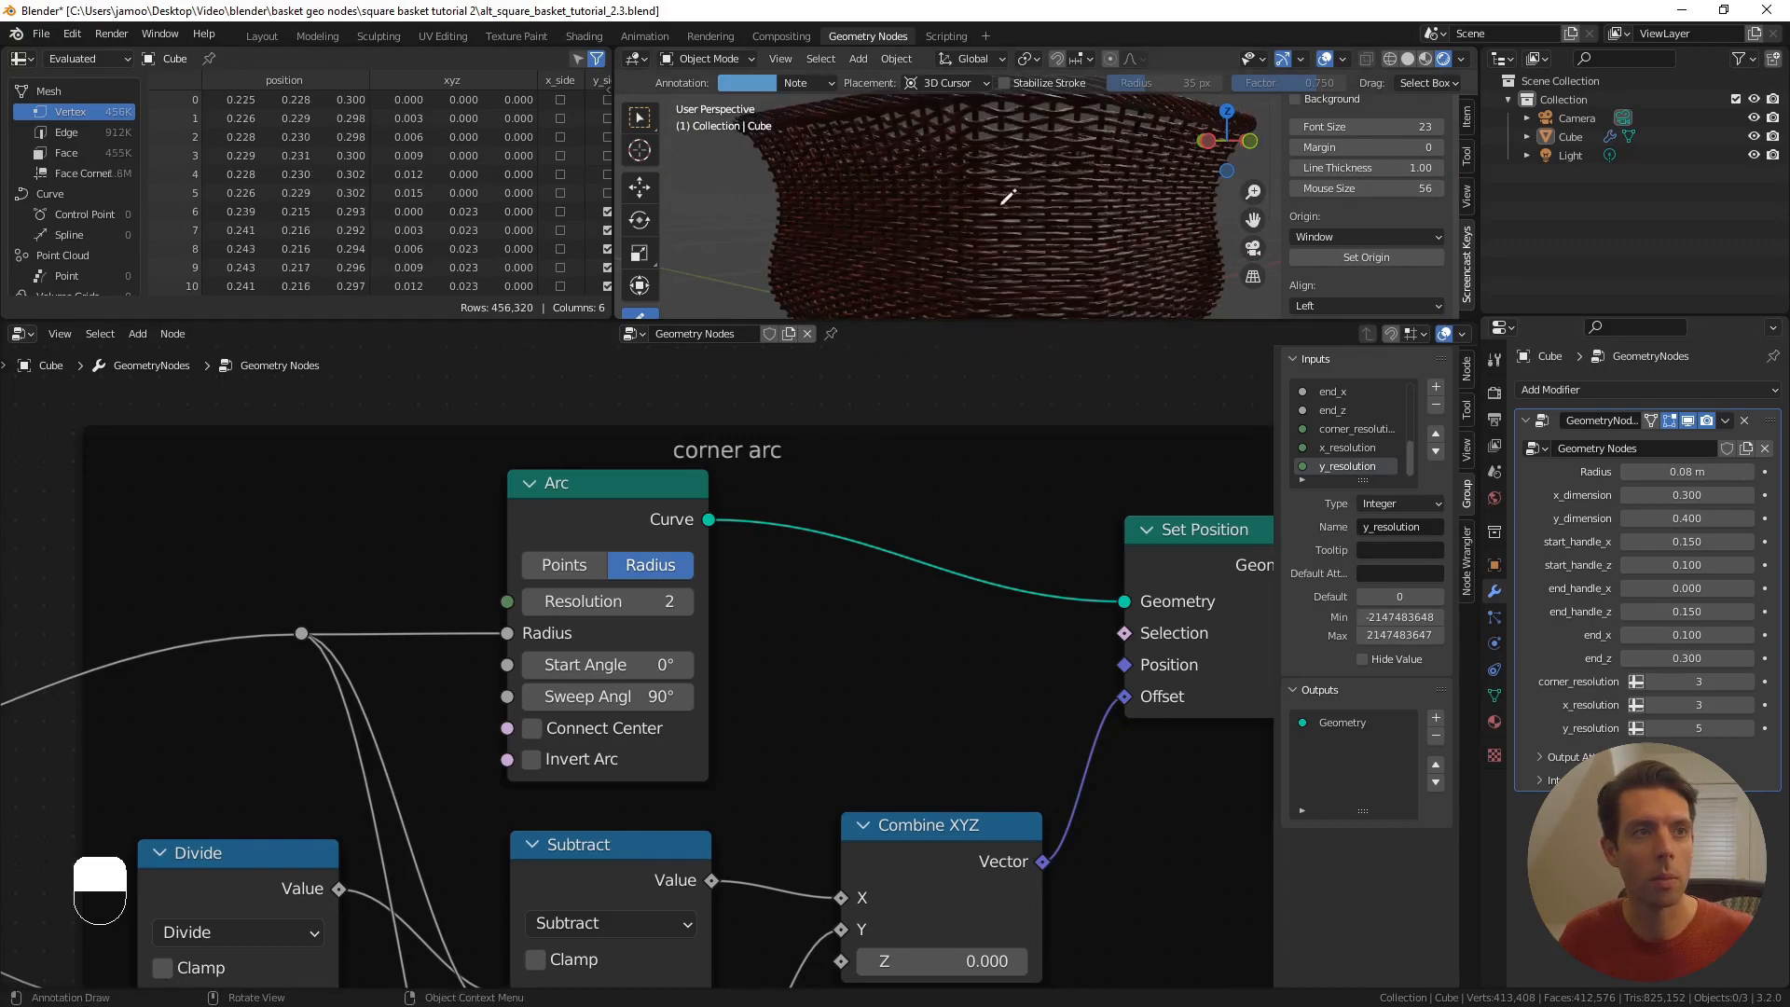
middle_drag(1008, 197, 847, 203)
shift+middle_drag(1067, 228, 994, 173)
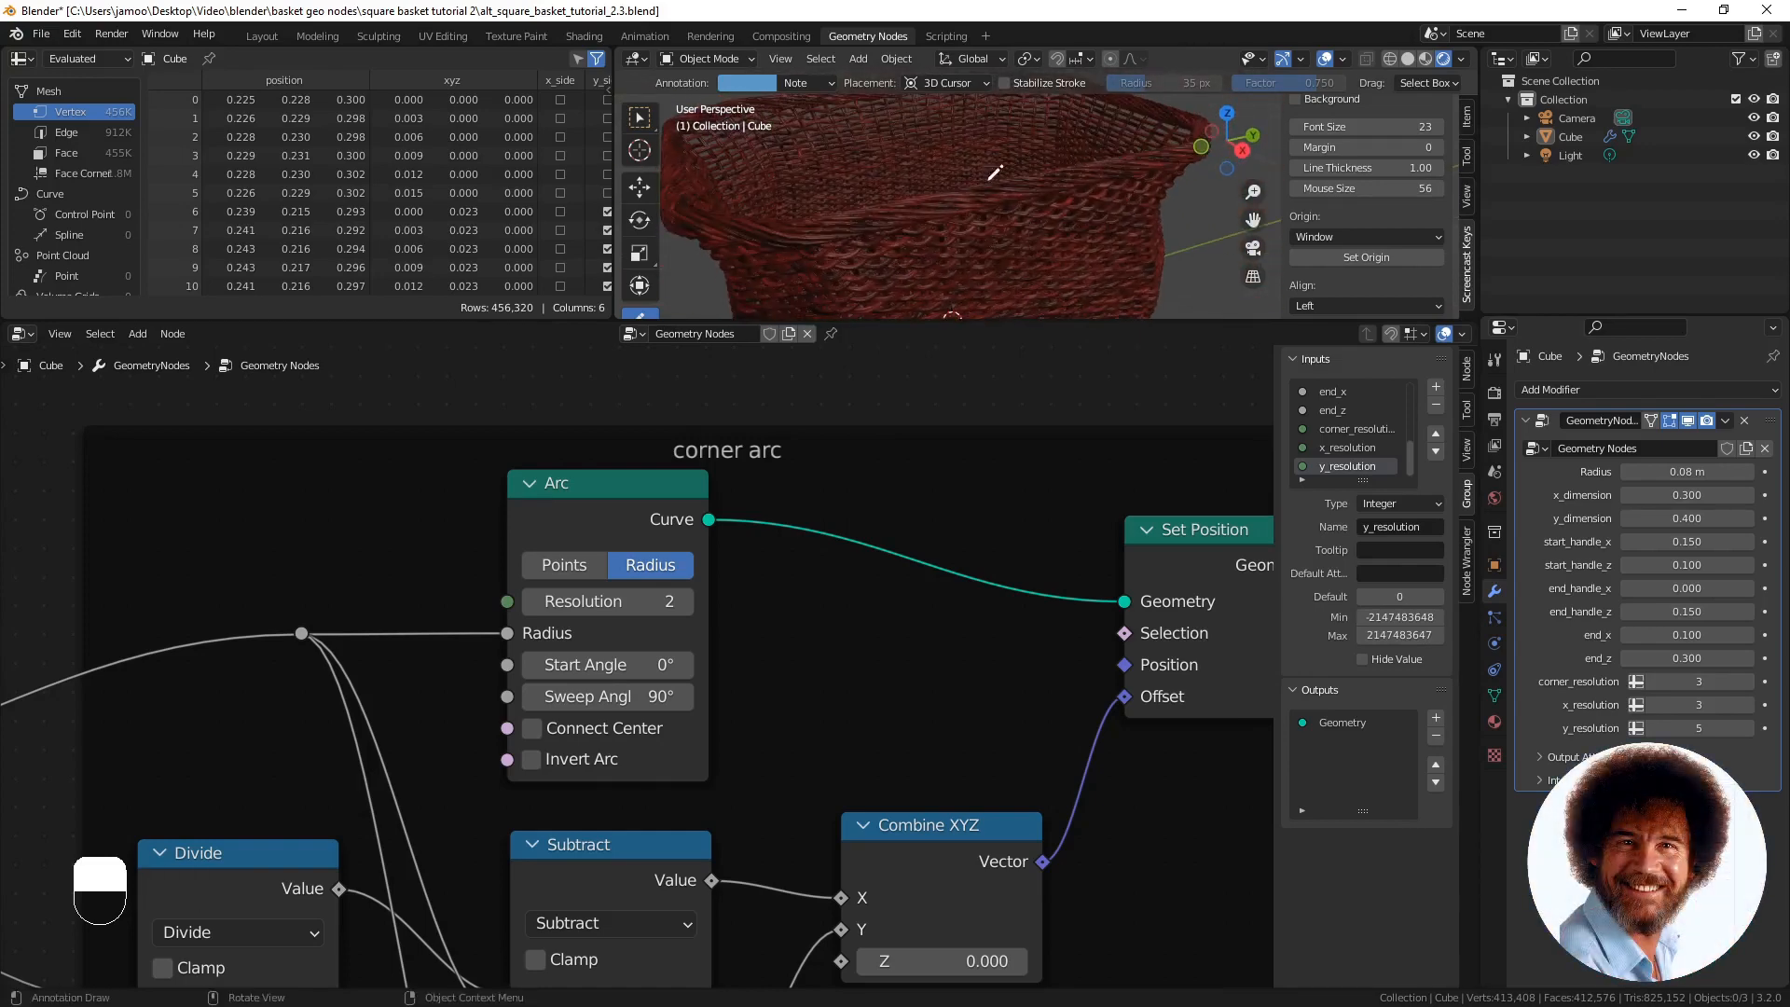
shift+middle_drag(802, 194, 953, 175)
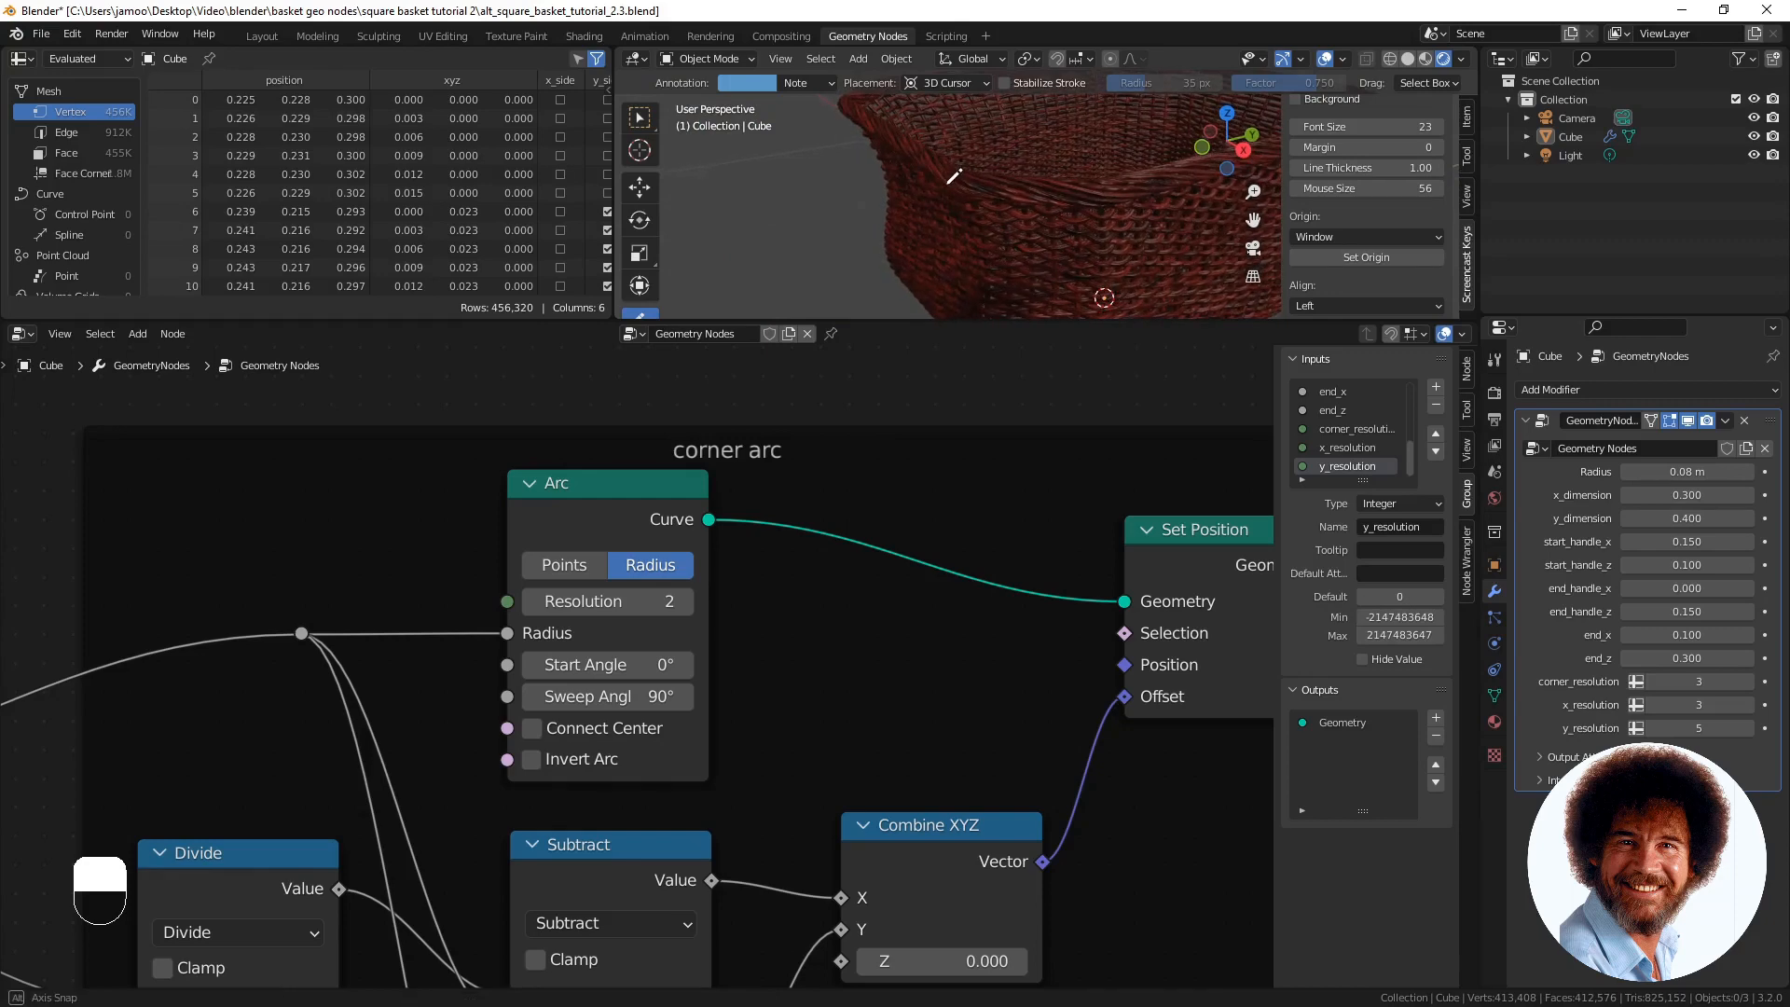
scroll(990, 189, down, 1)
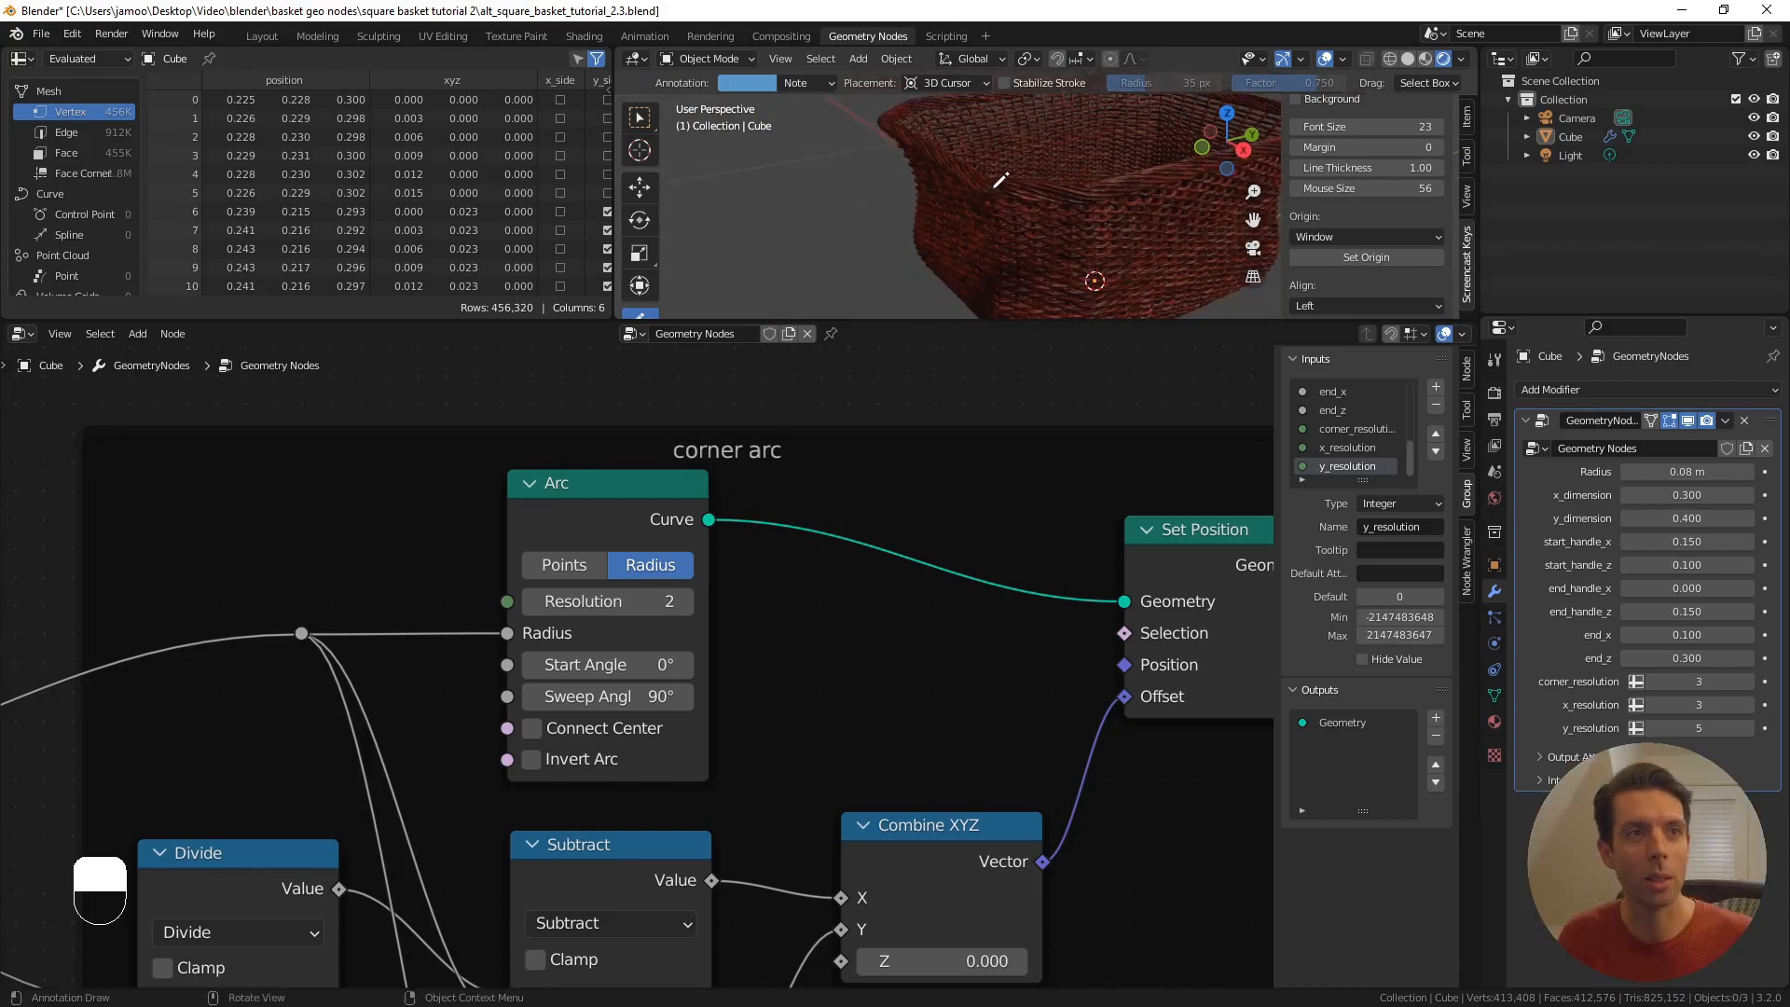
middle_drag(1001, 180, 952, 220)
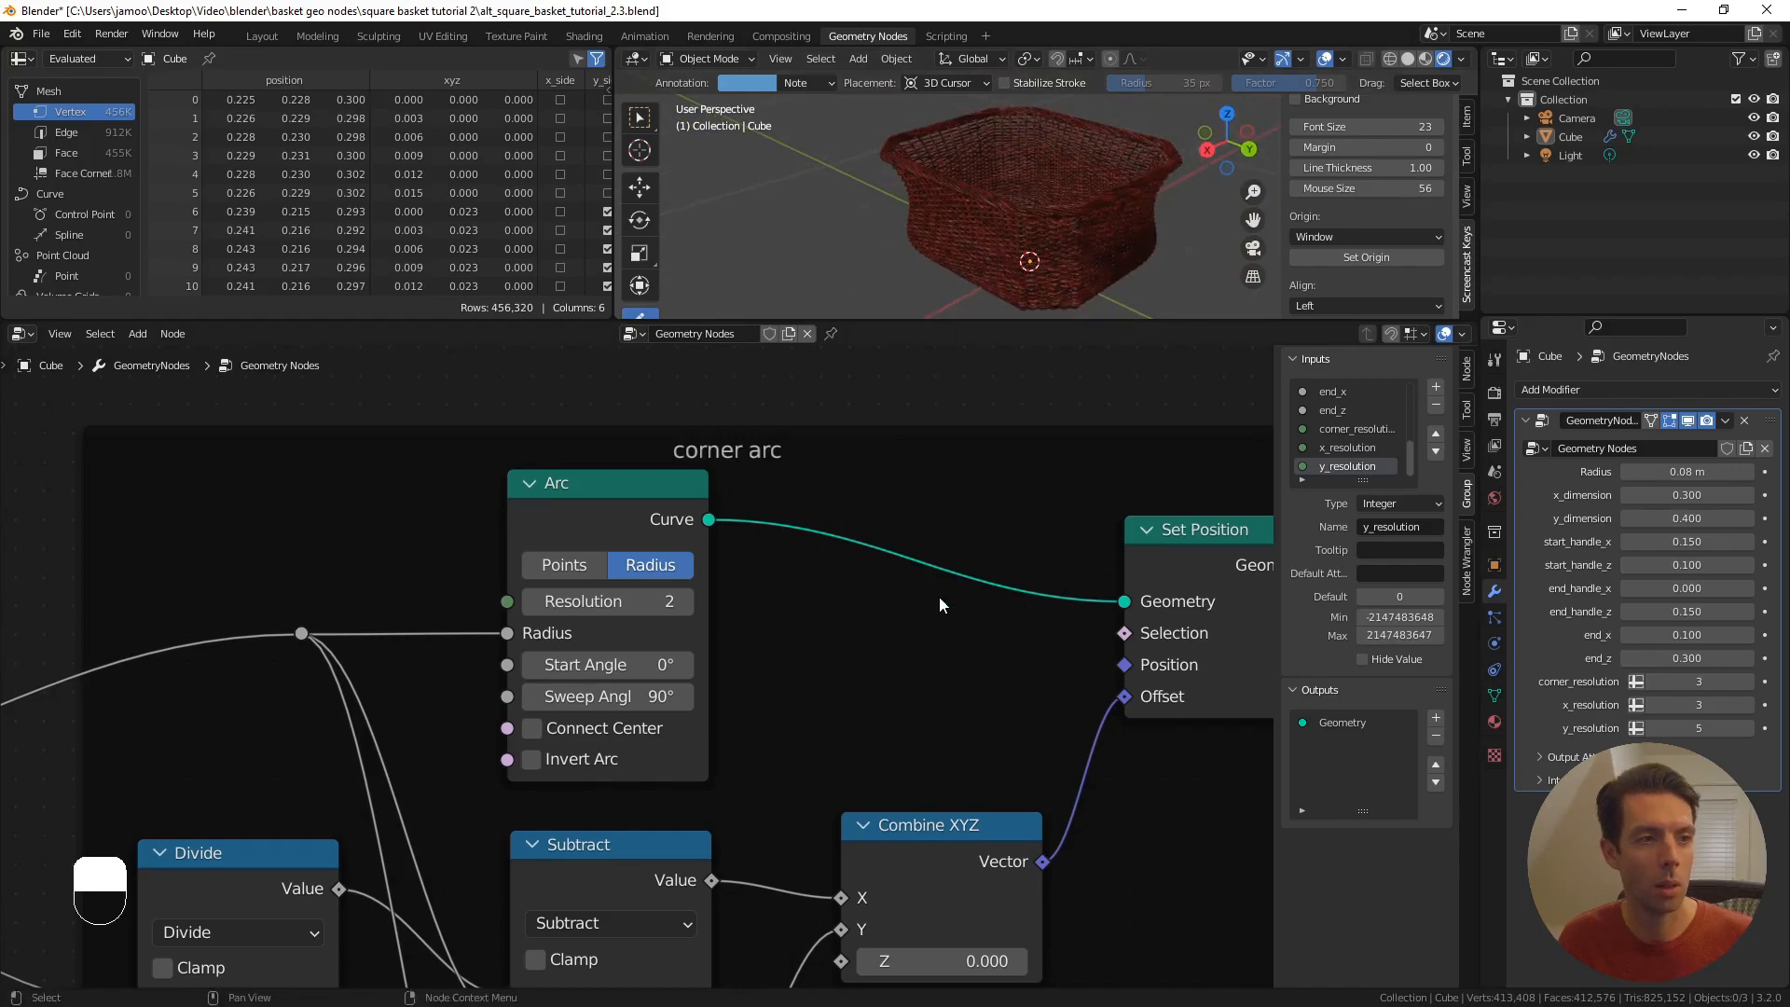
- Tidy the base-trimming nodes by moving the Delete Geometry, Not and Raycast nodes closer to the weave and mirror groups
scroll(904, 587, down, 5)
middle_drag(947, 687, 574, 659)
scroll(679, 690, down, 2)
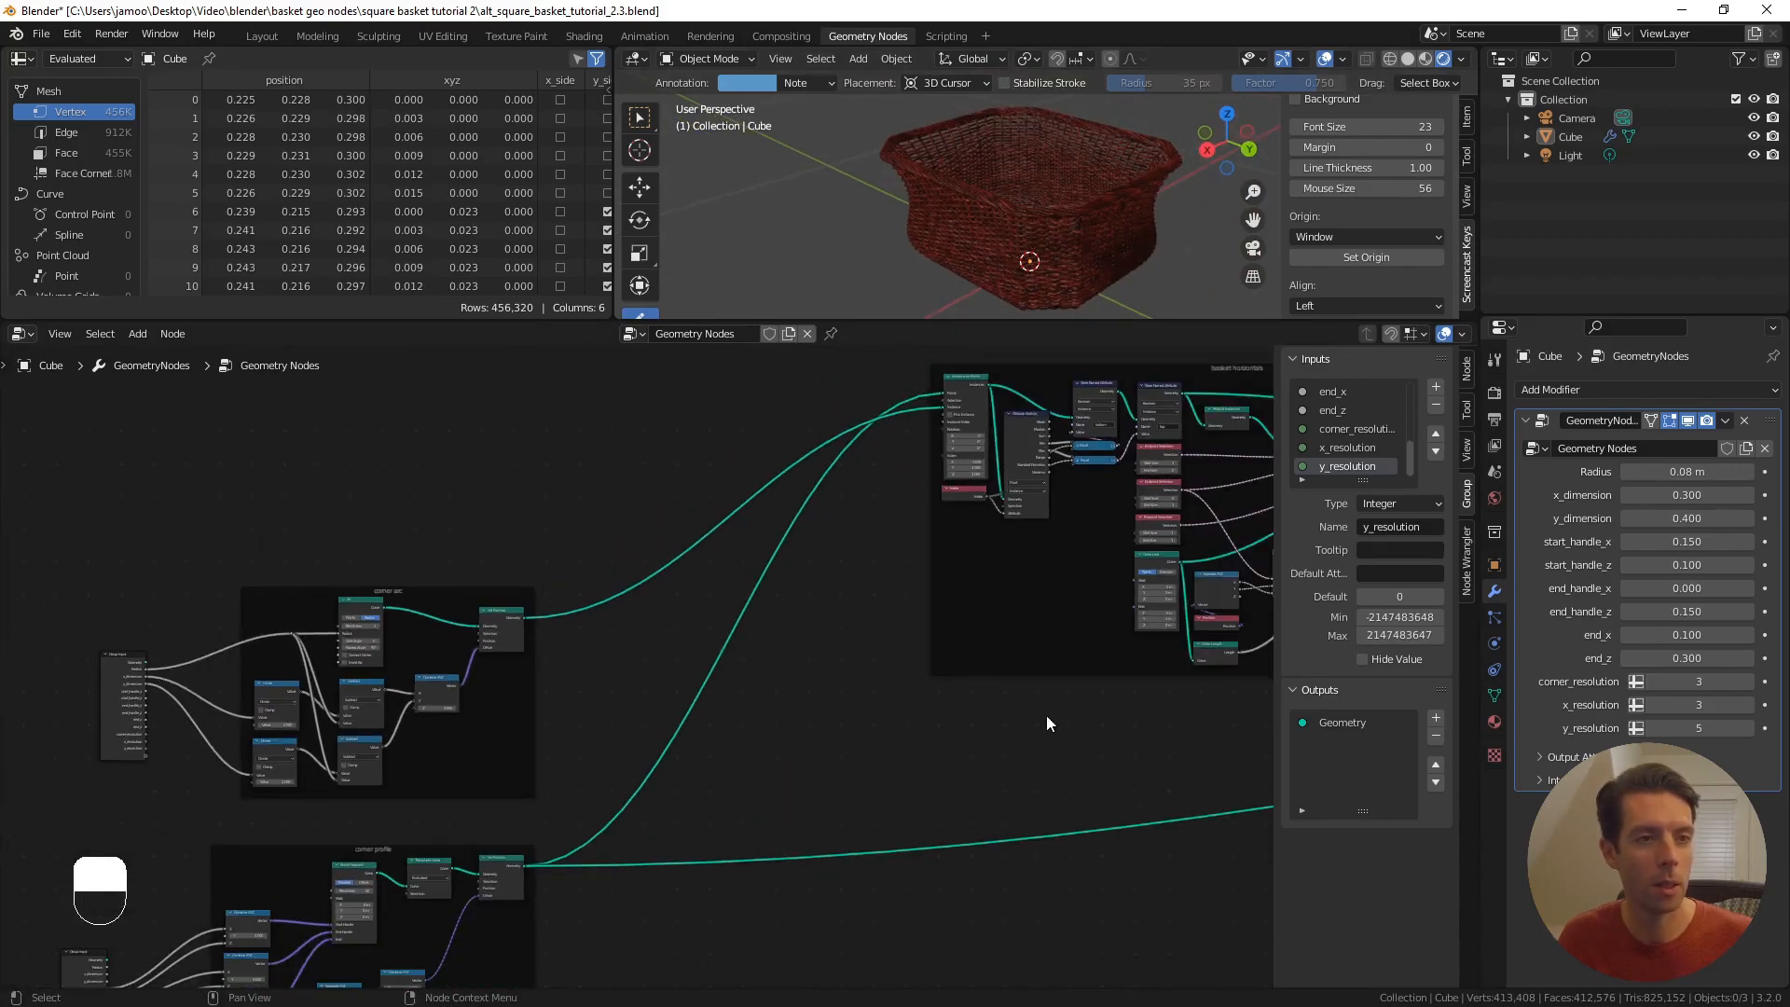
shift+middle_drag(1054, 714, 550, 662)
shift+middle_drag(881, 665, 332, 664)
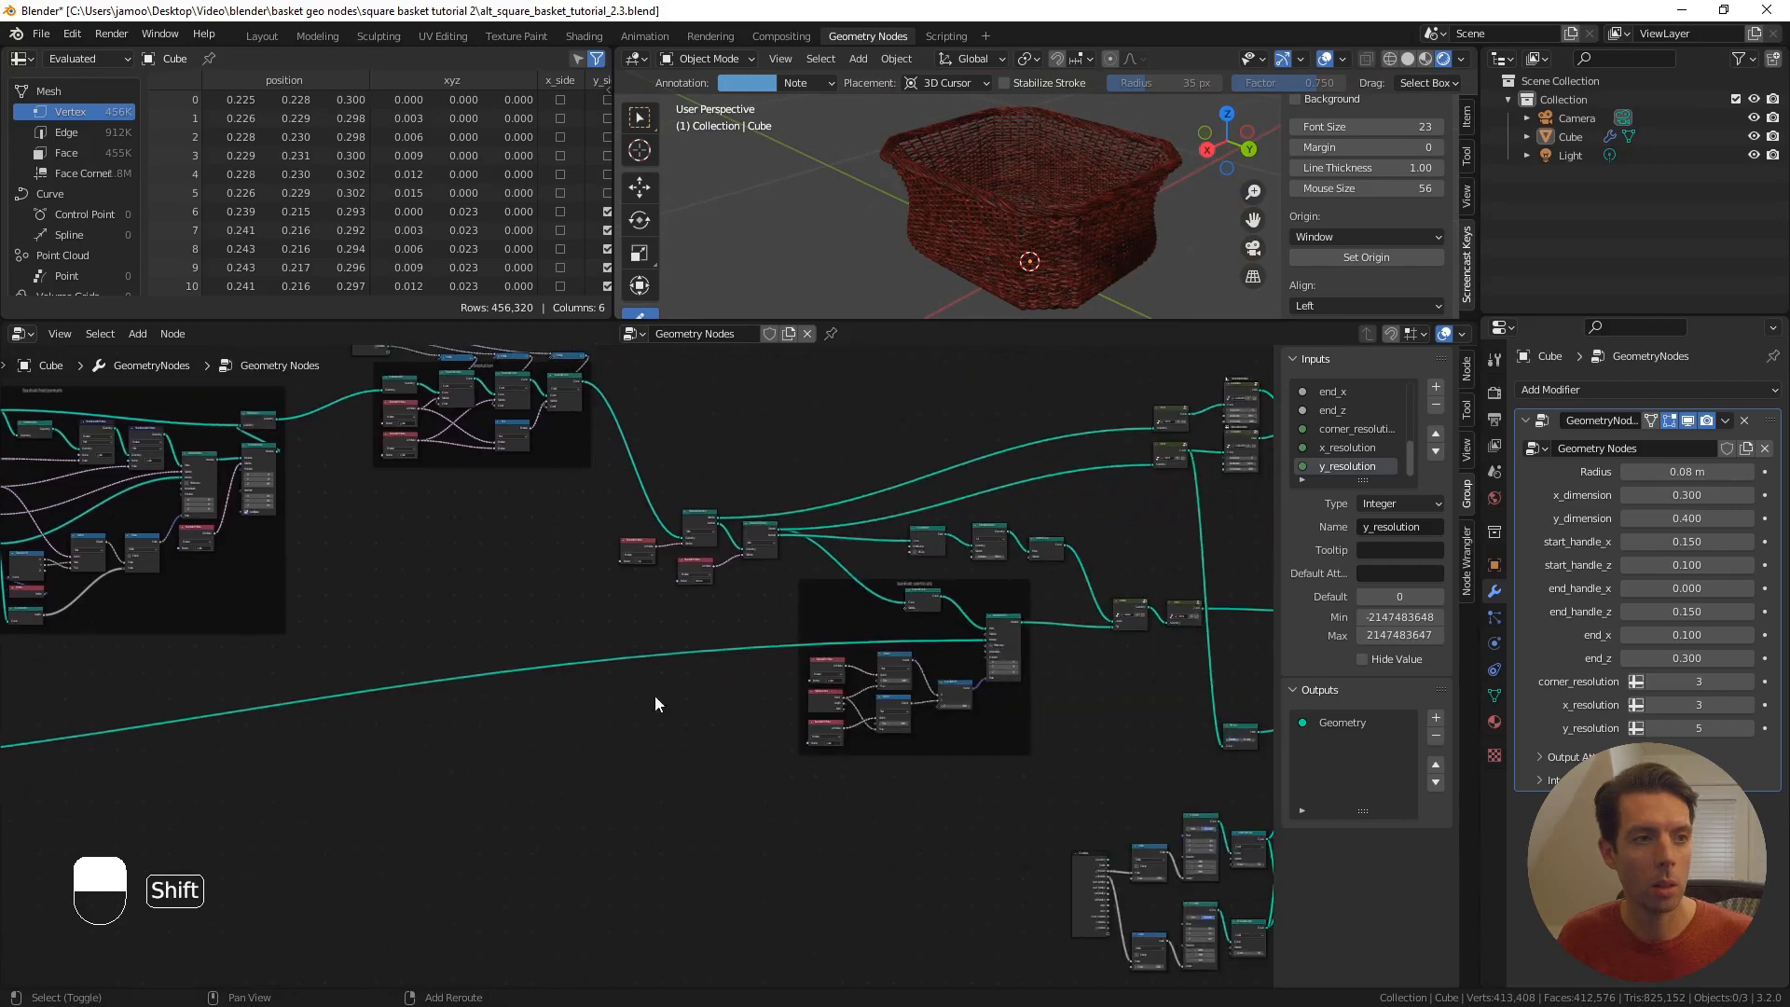
mouse_move(956, 671)
shift+middle_down()
mouse_move(680, 587)
mouse_move(649, 528)
shift+middle_up()
scroll(907, 671, up, 6)
shift+middle_drag(861, 649, 584, 586)
scroll(688, 615, up, 2)
scroll(586, 585, down, 2)
drag(1093, 607, 1029, 605)
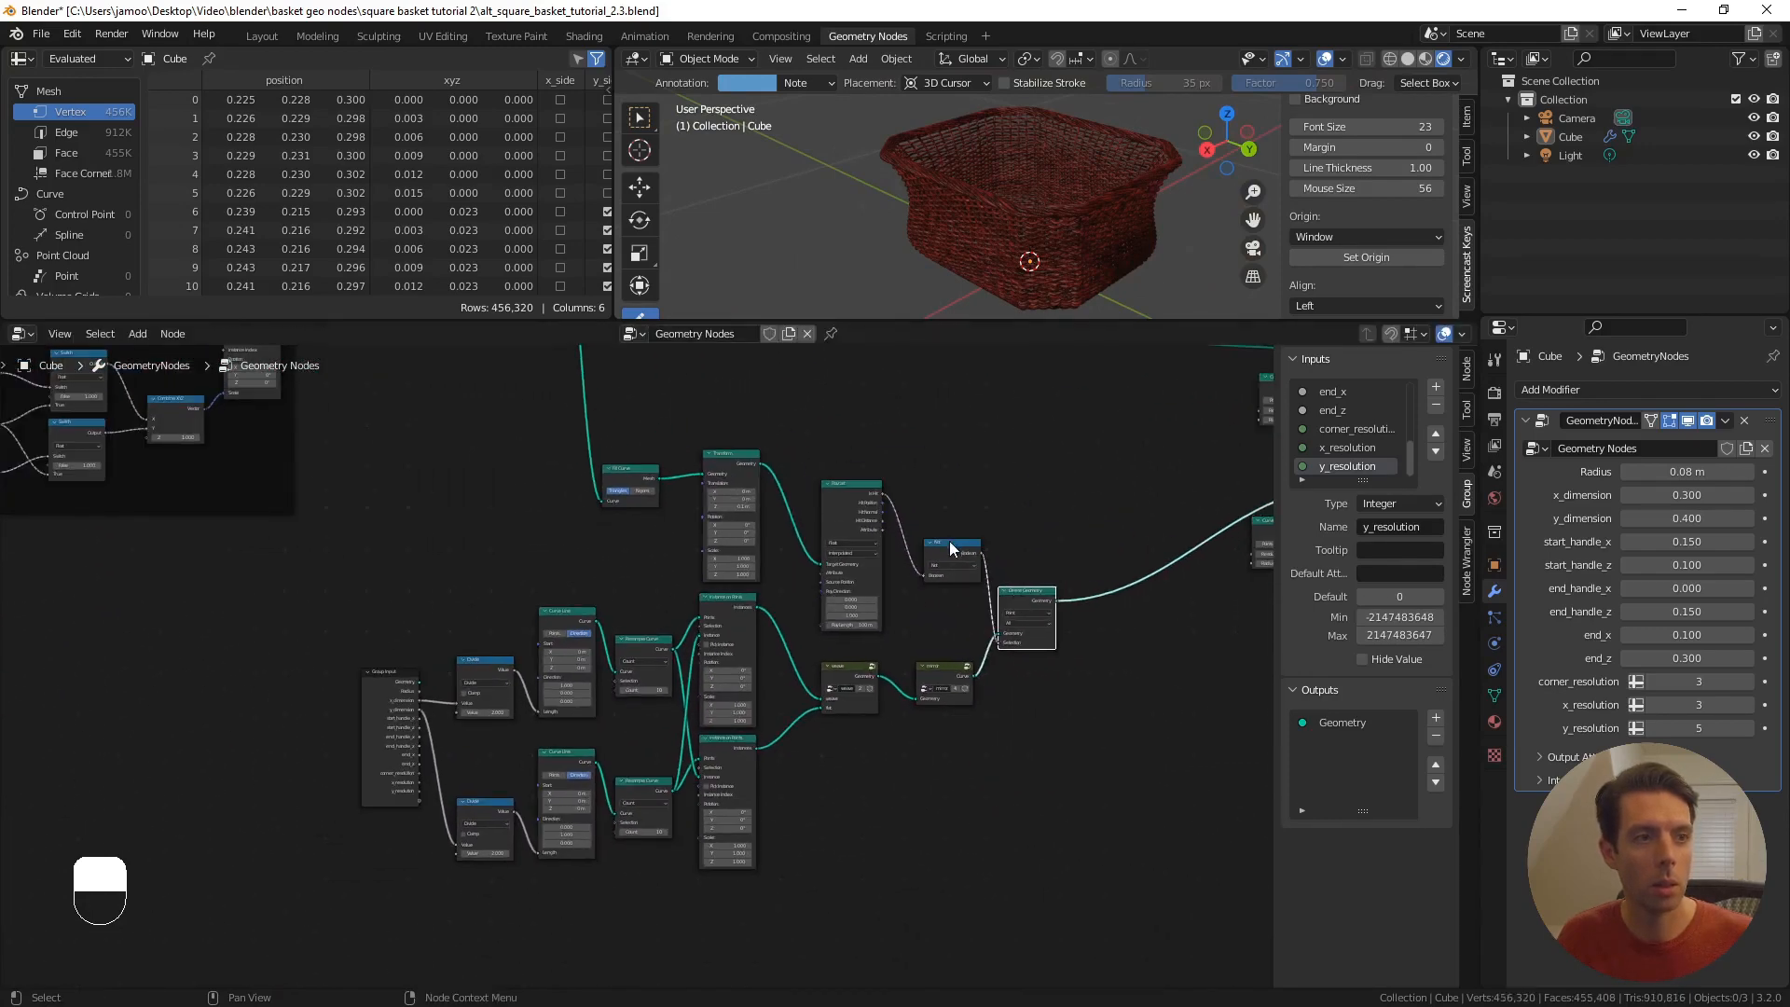
drag(953, 549, 942, 576)
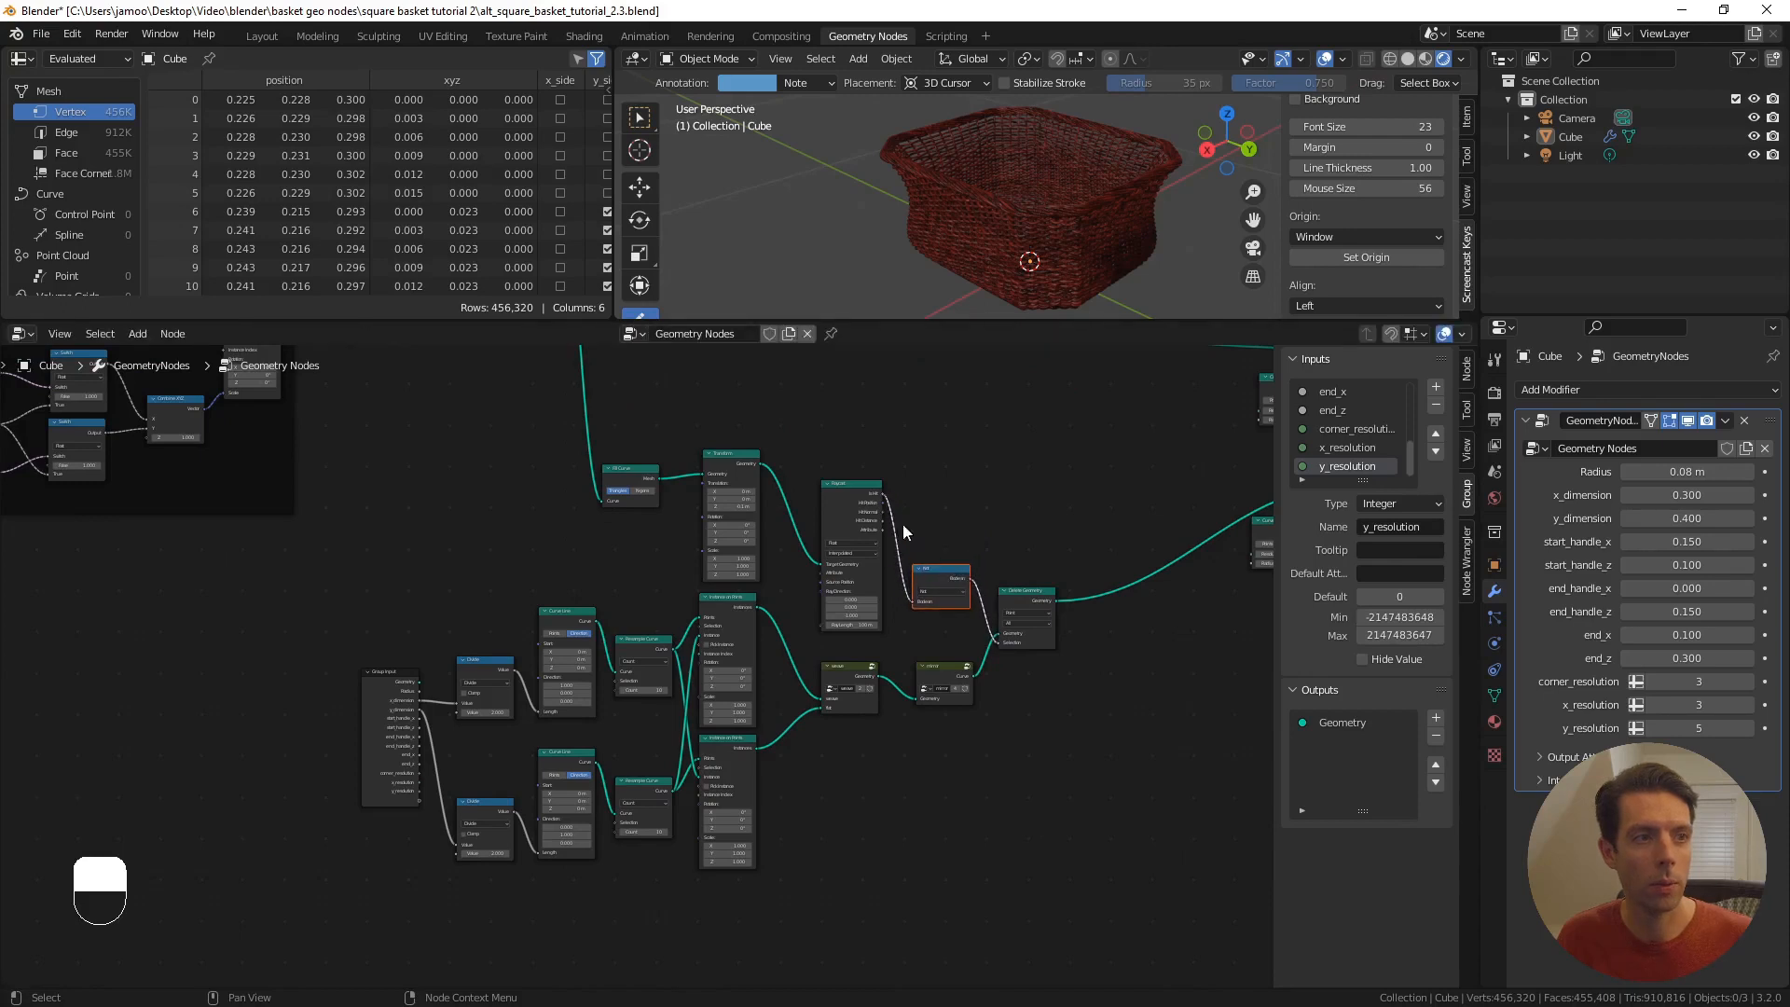
click(858, 489)
drag(859, 491, 856, 510)
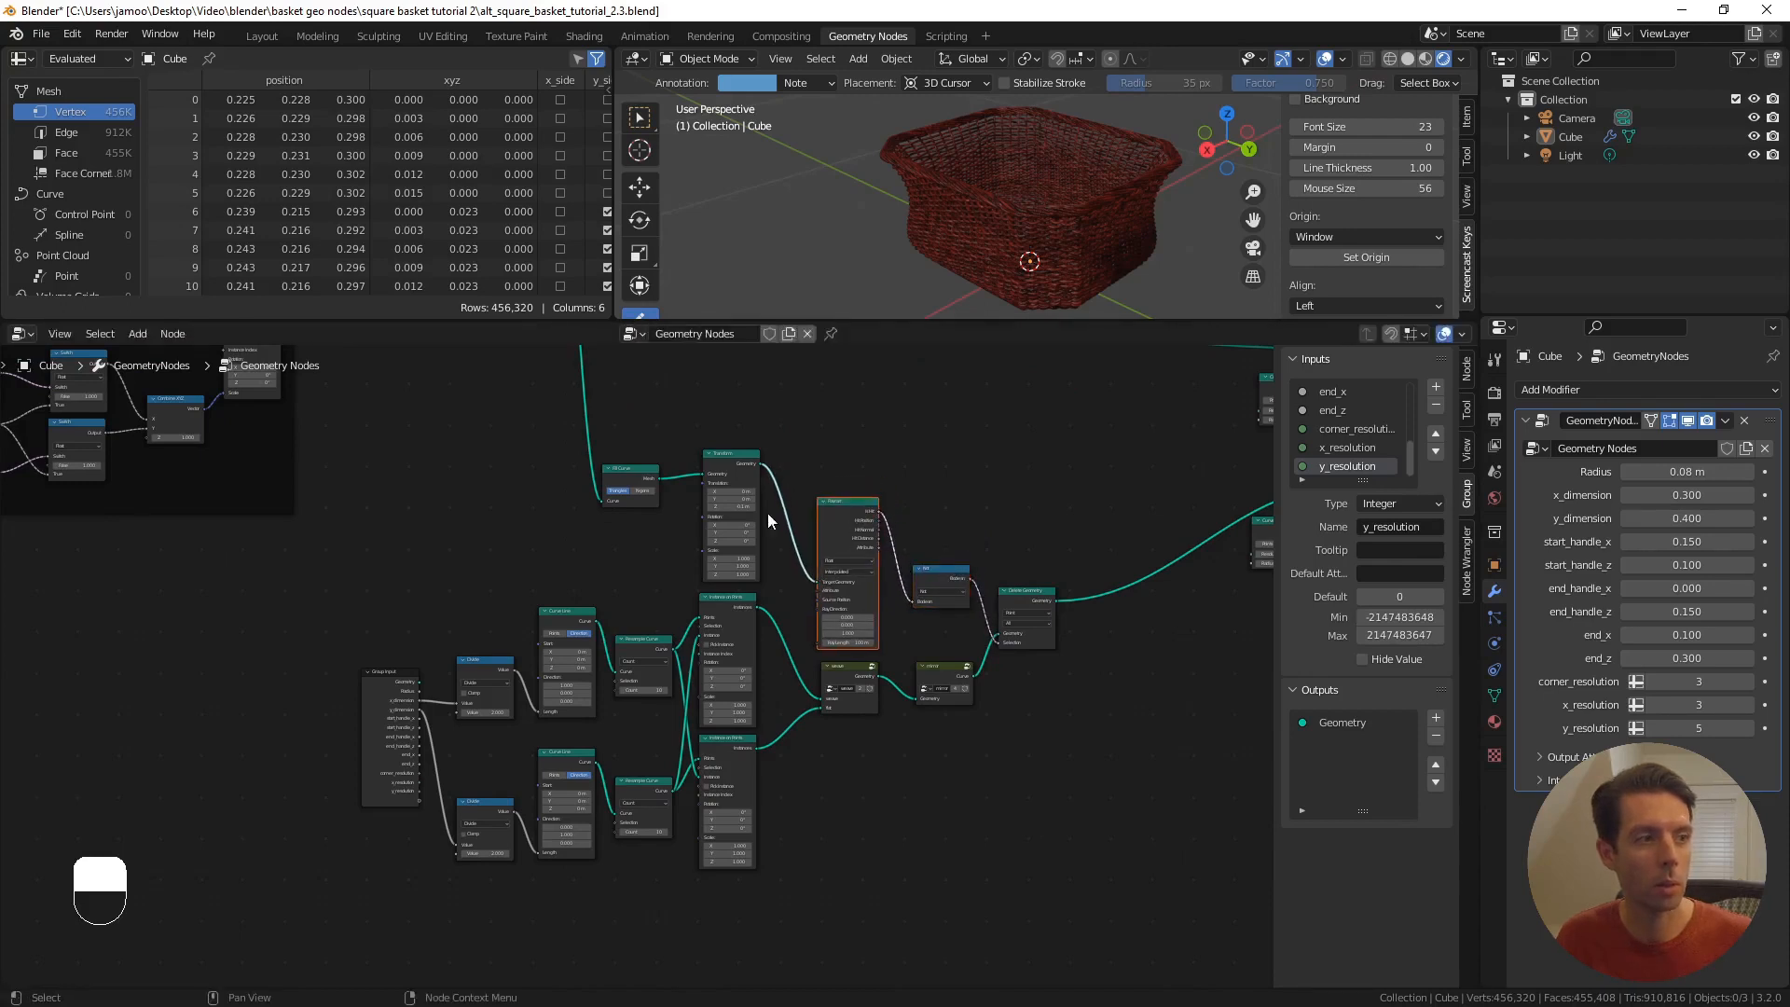
- Enclose the base weave and trimming nodes, from Group Input to Delete Geometry, in a frame labelled "basket bottom"
drag(352, 451, 1072, 900)
key(ctrl+j)
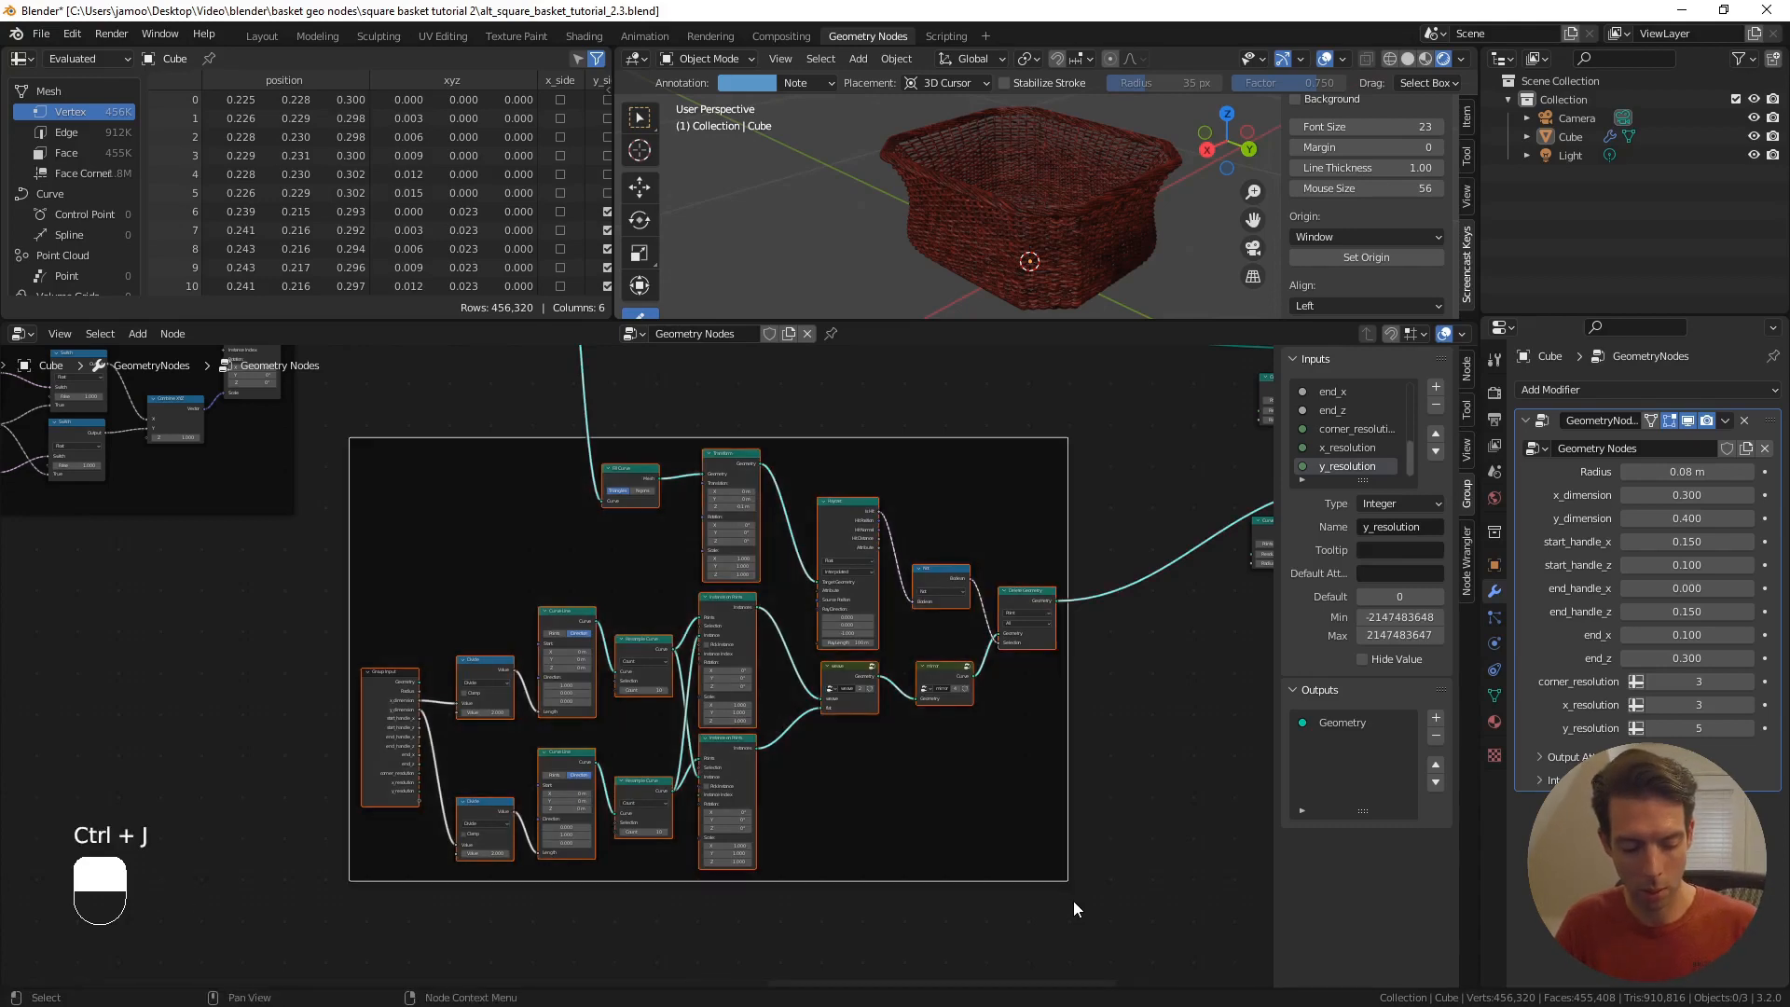
key(F2)
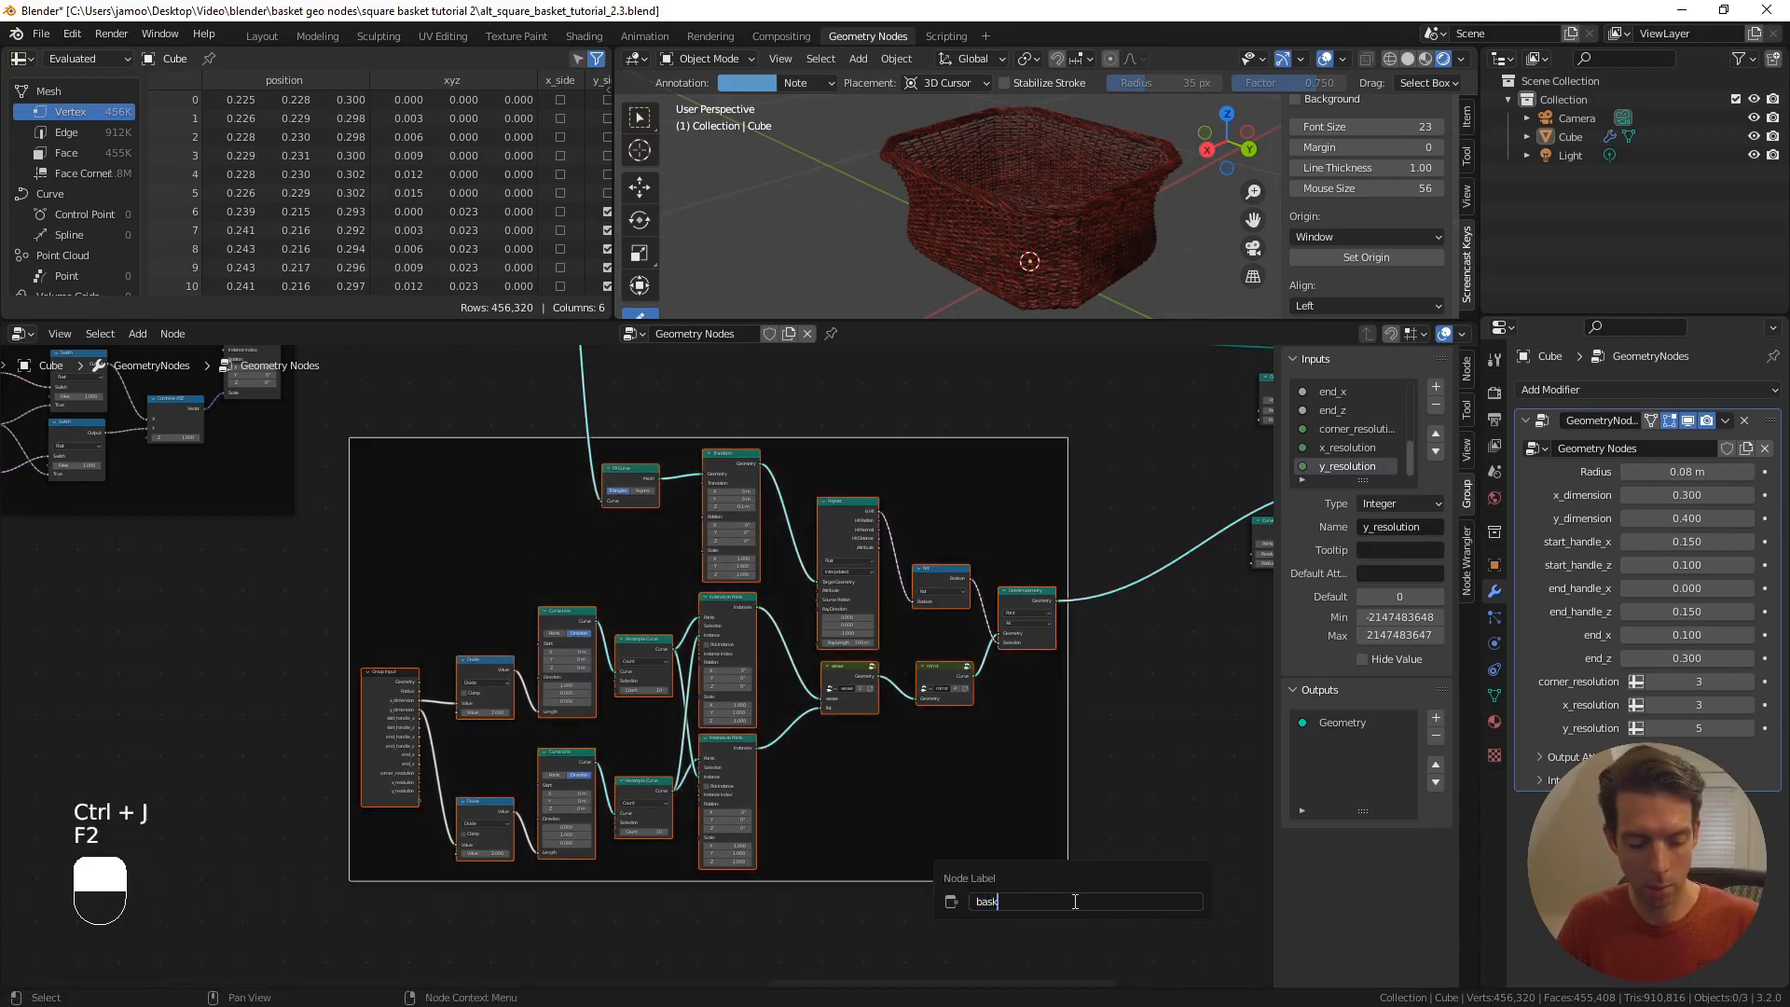
text(basket bottom)
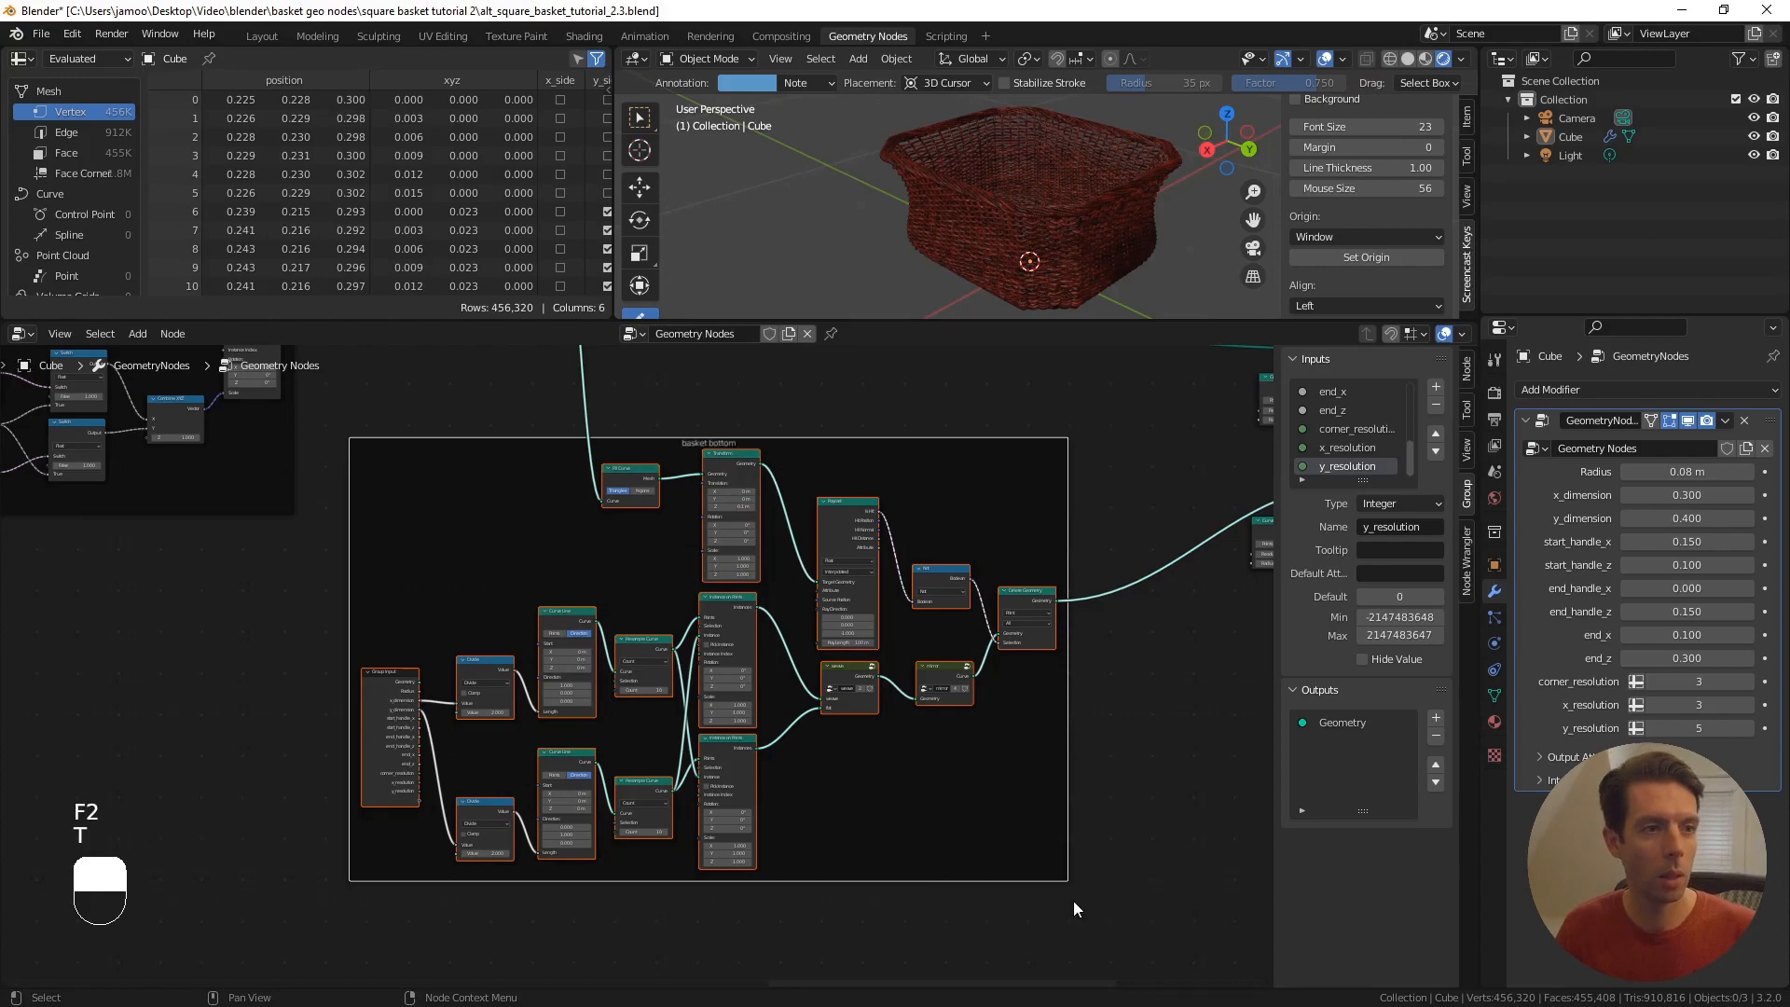
- Show the node editor full screen and examine the whole "basket bottom" frame
scroll(763, 491, up, 3)
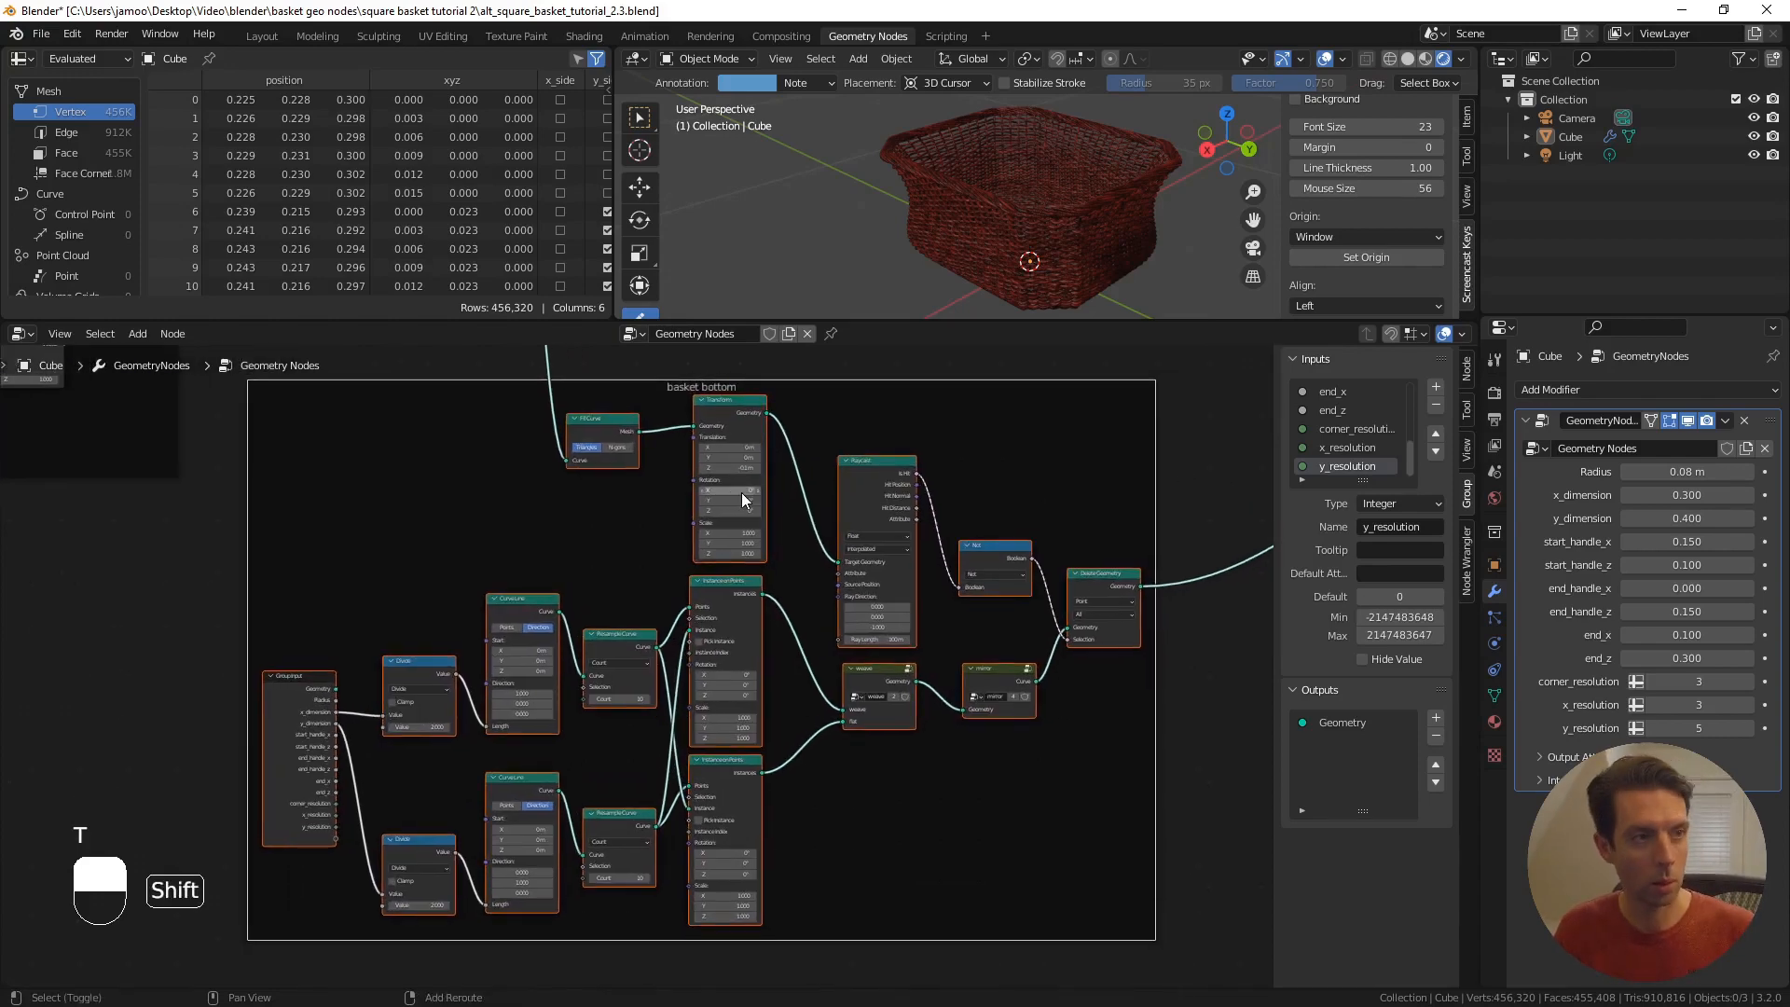
key(ctrl+alt+space)
scroll(1041, 503, up, 3)
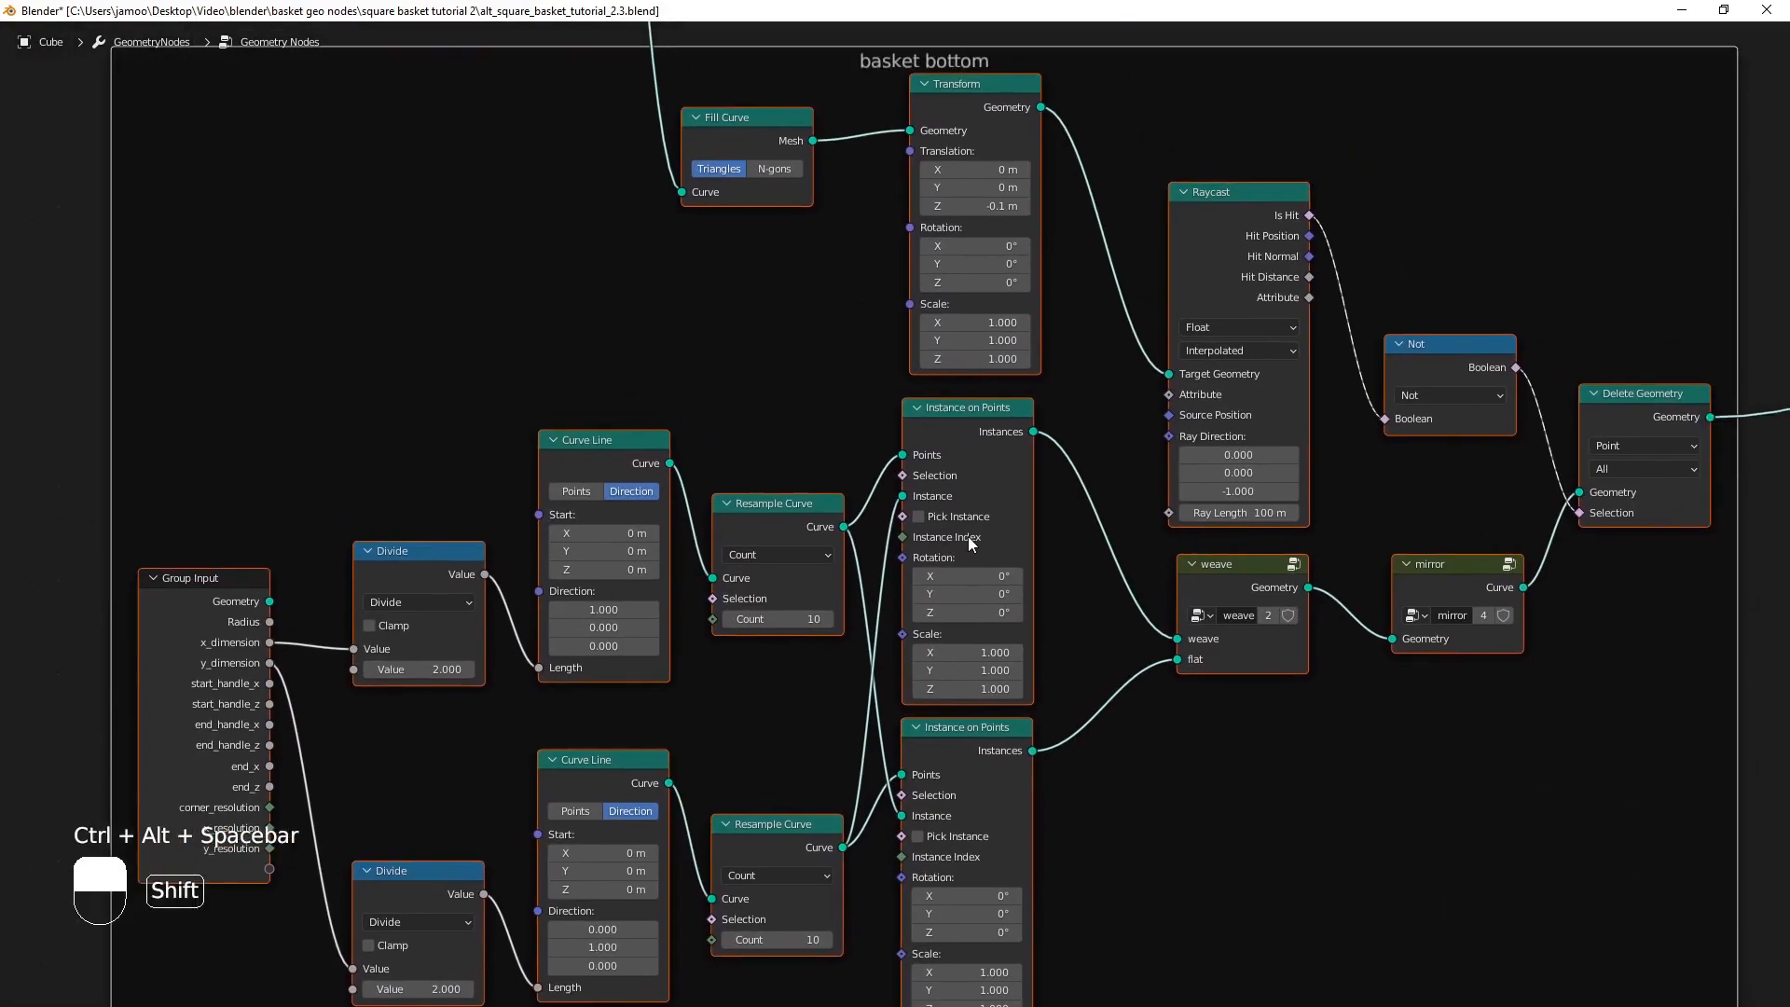
scroll(968, 537, down, 2)
middle_drag(968, 535, 964, 508)
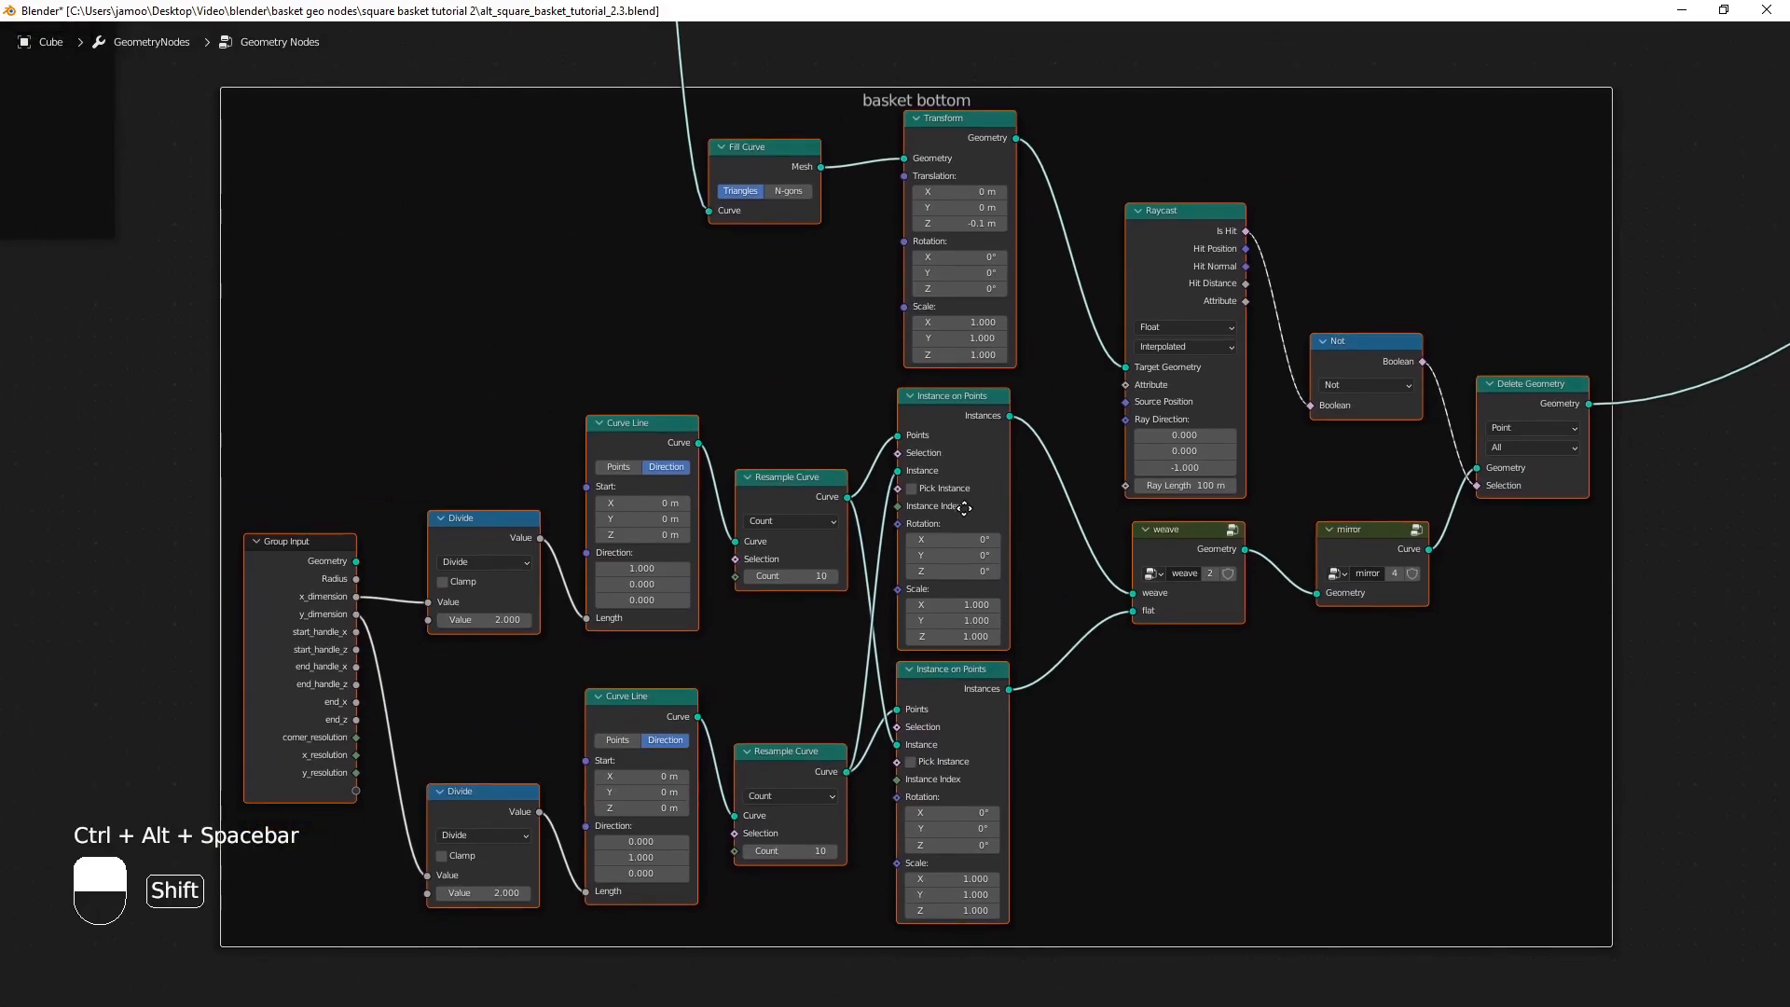